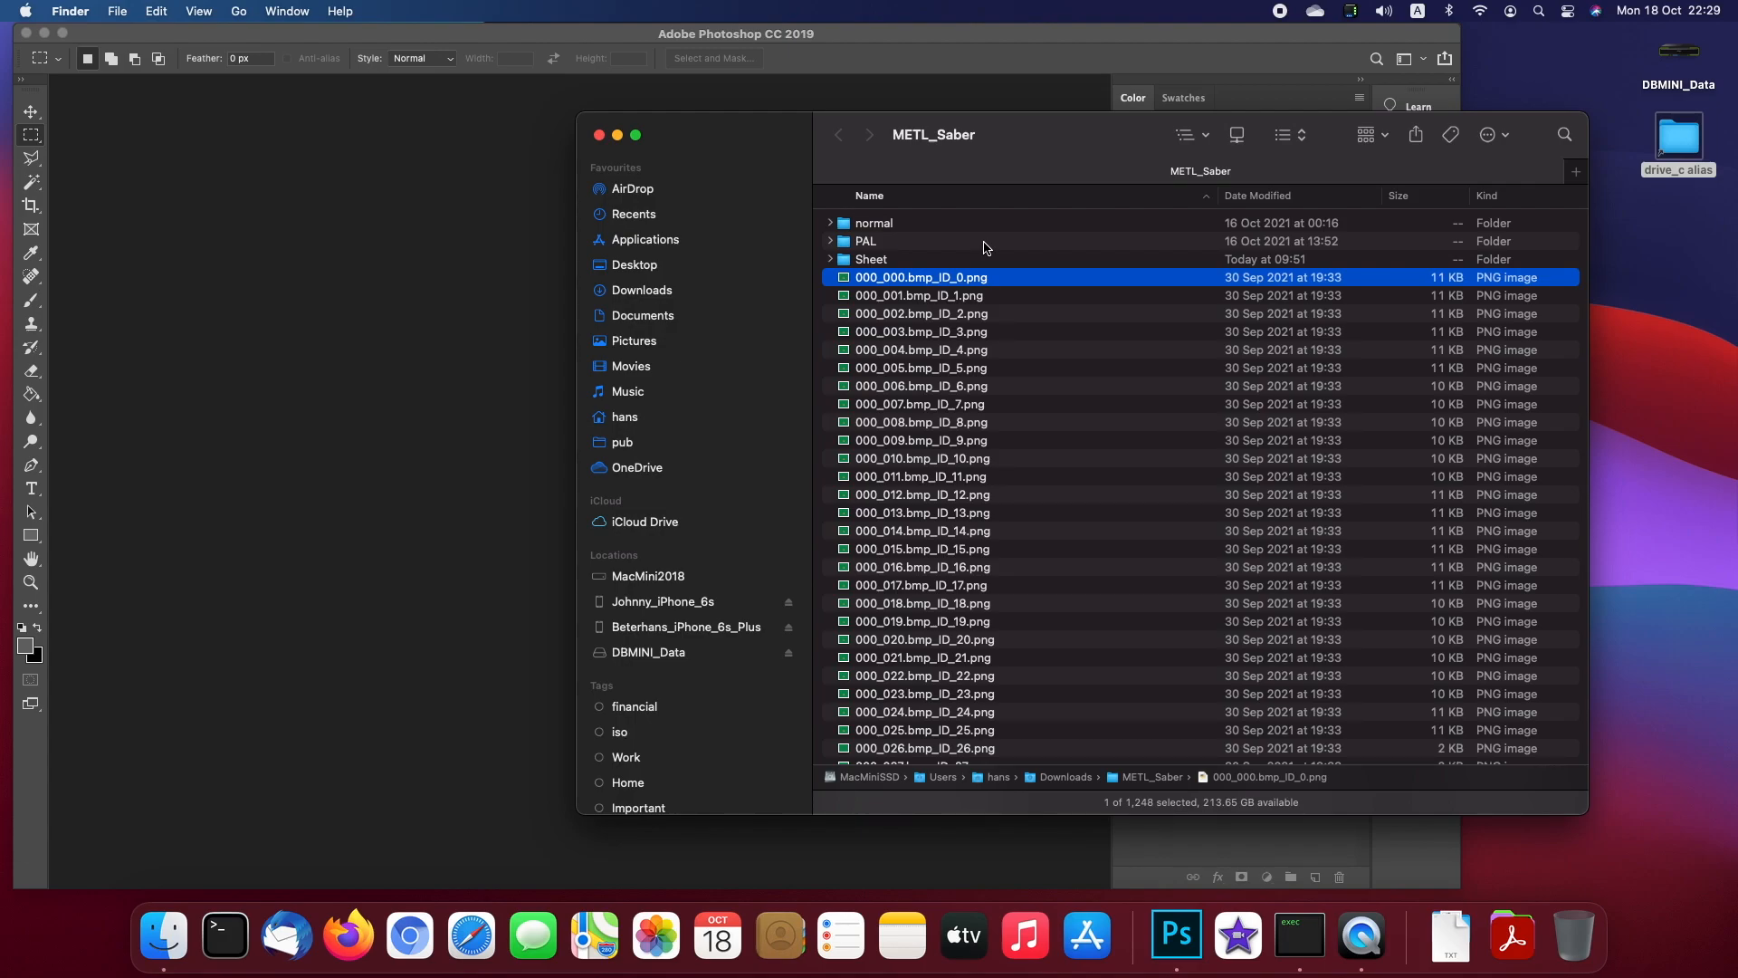
Step: Browse quick previews of the recoloured sprite frames in the normal folder, stepping back and forth from 000_000.bmp_ID_0.png onward
double_click(892, 224)
left_click(892, 226)
key("space")
key("Down")
key("Down")
key("Down")
key("Down")
key("Down")
key("Down")
key("Down")
key("Down")
key("Down")
key("Down")
key("Down")
key("Down")
key("Down")
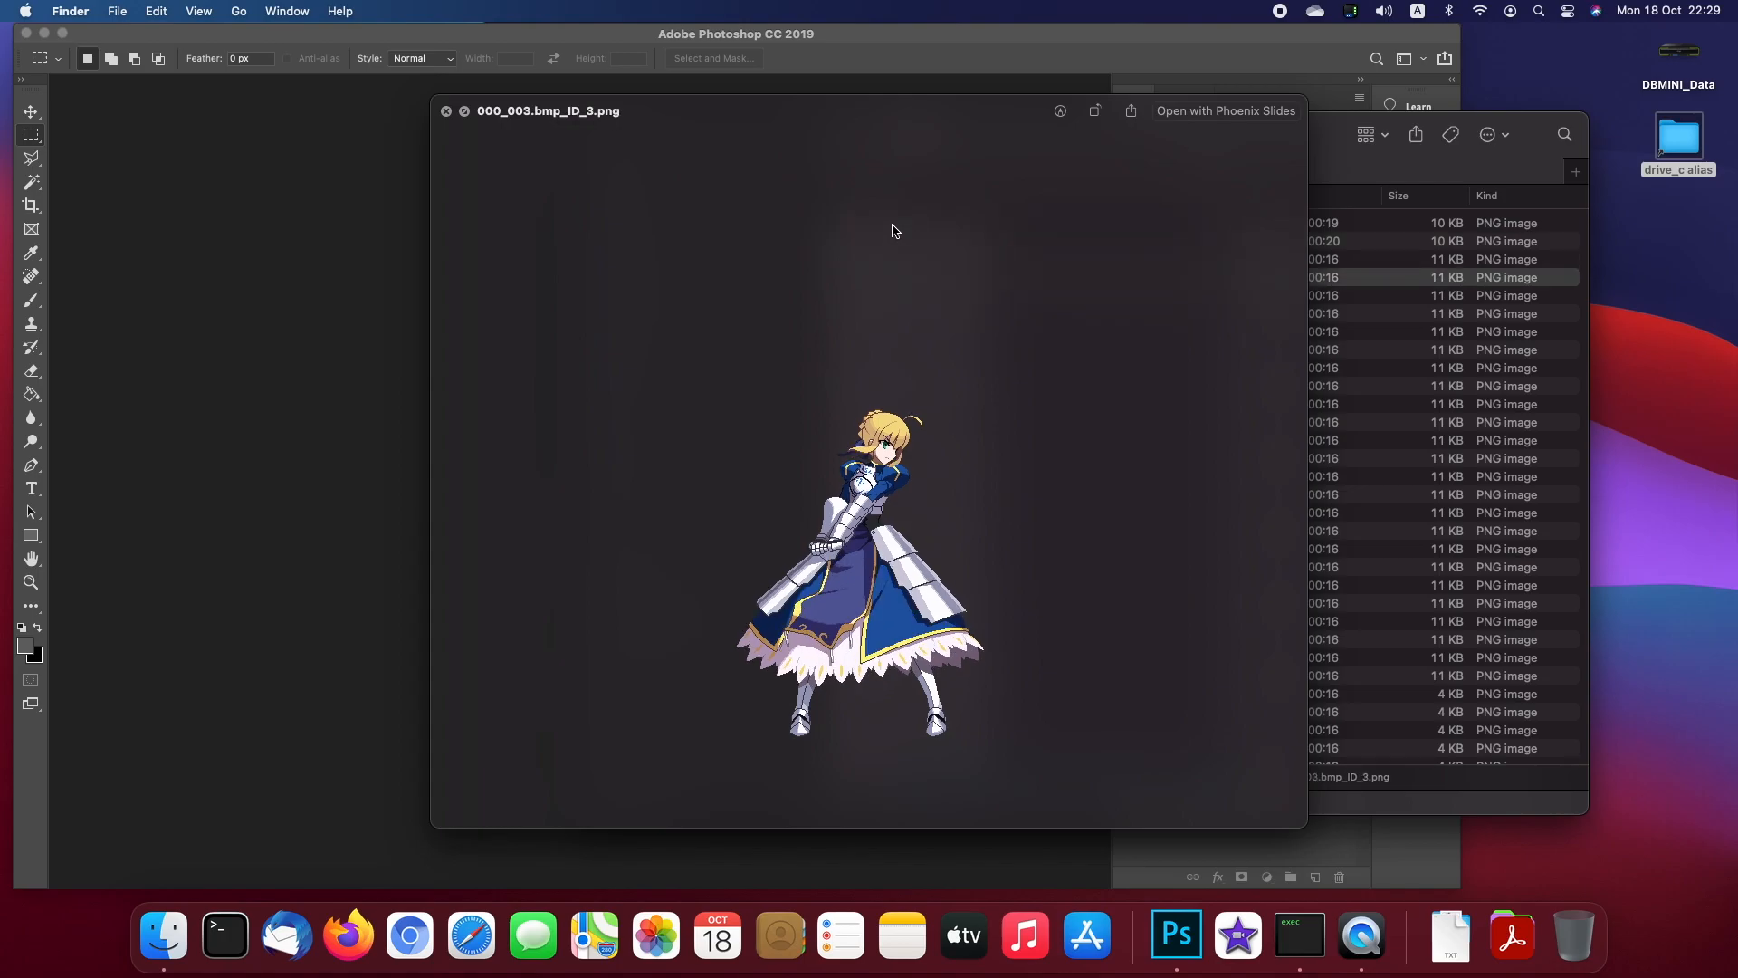
key("Up")
key("Up")
key("Up")
key("Up")
key("Up")
key("Up")
key("Up")
key("Up")
key("Up")
key("Up")
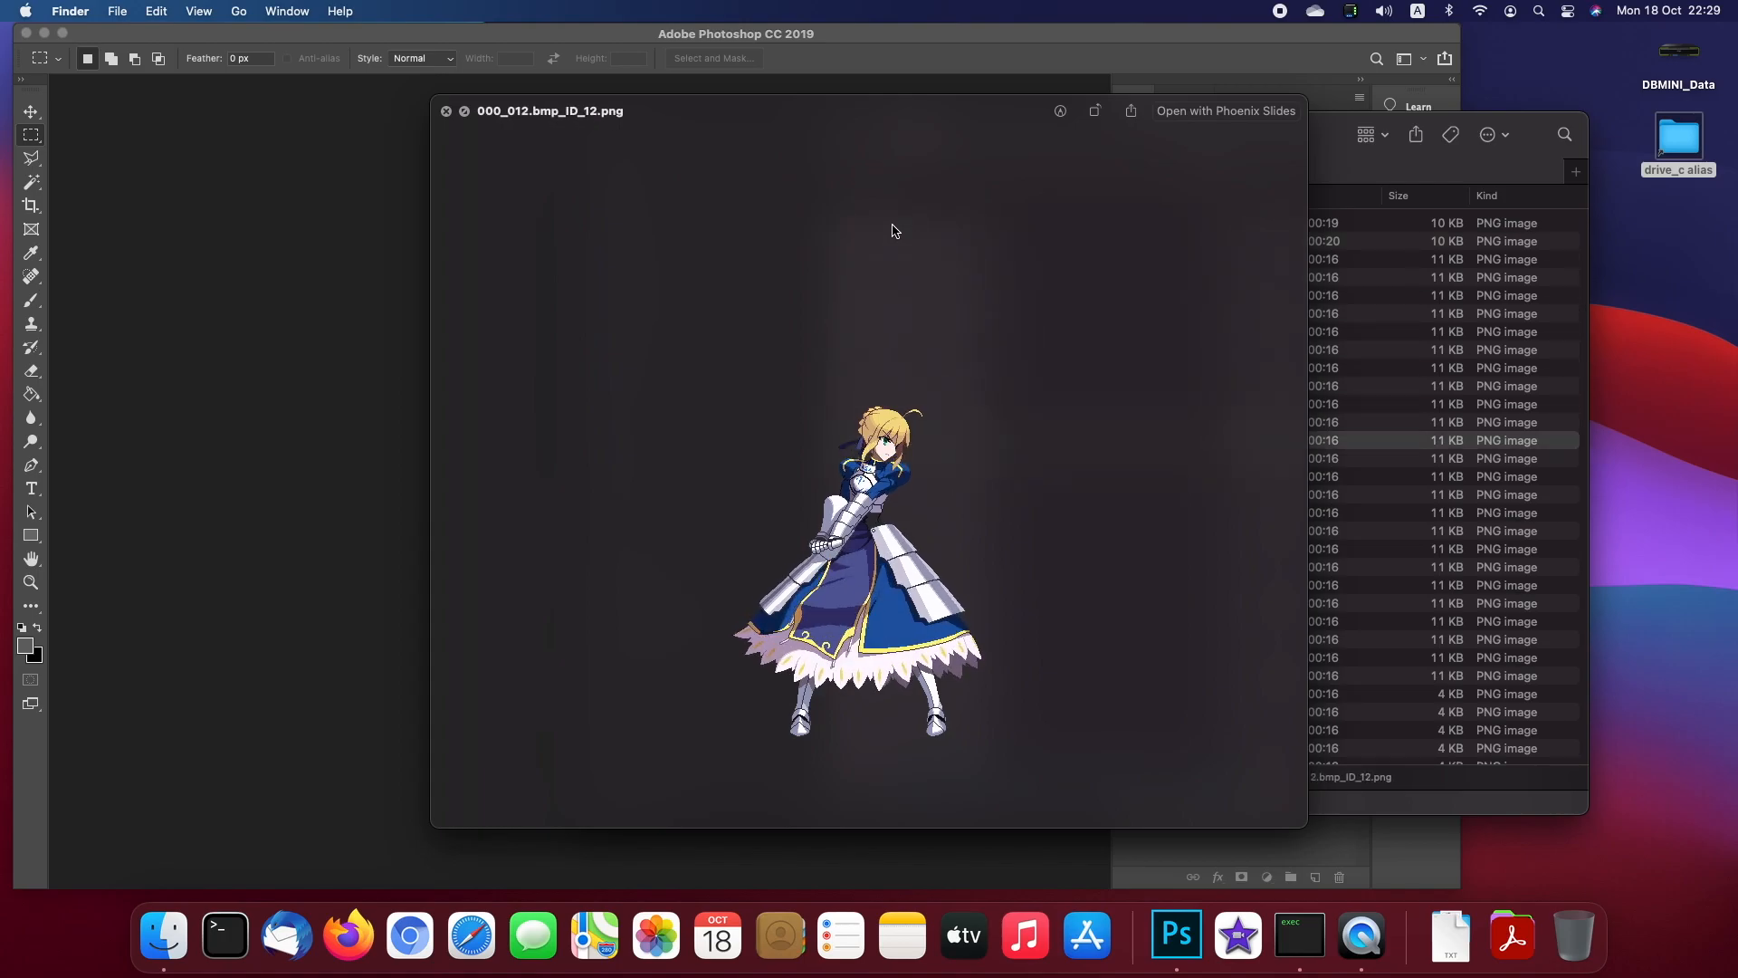
key("Up")
key("Up")
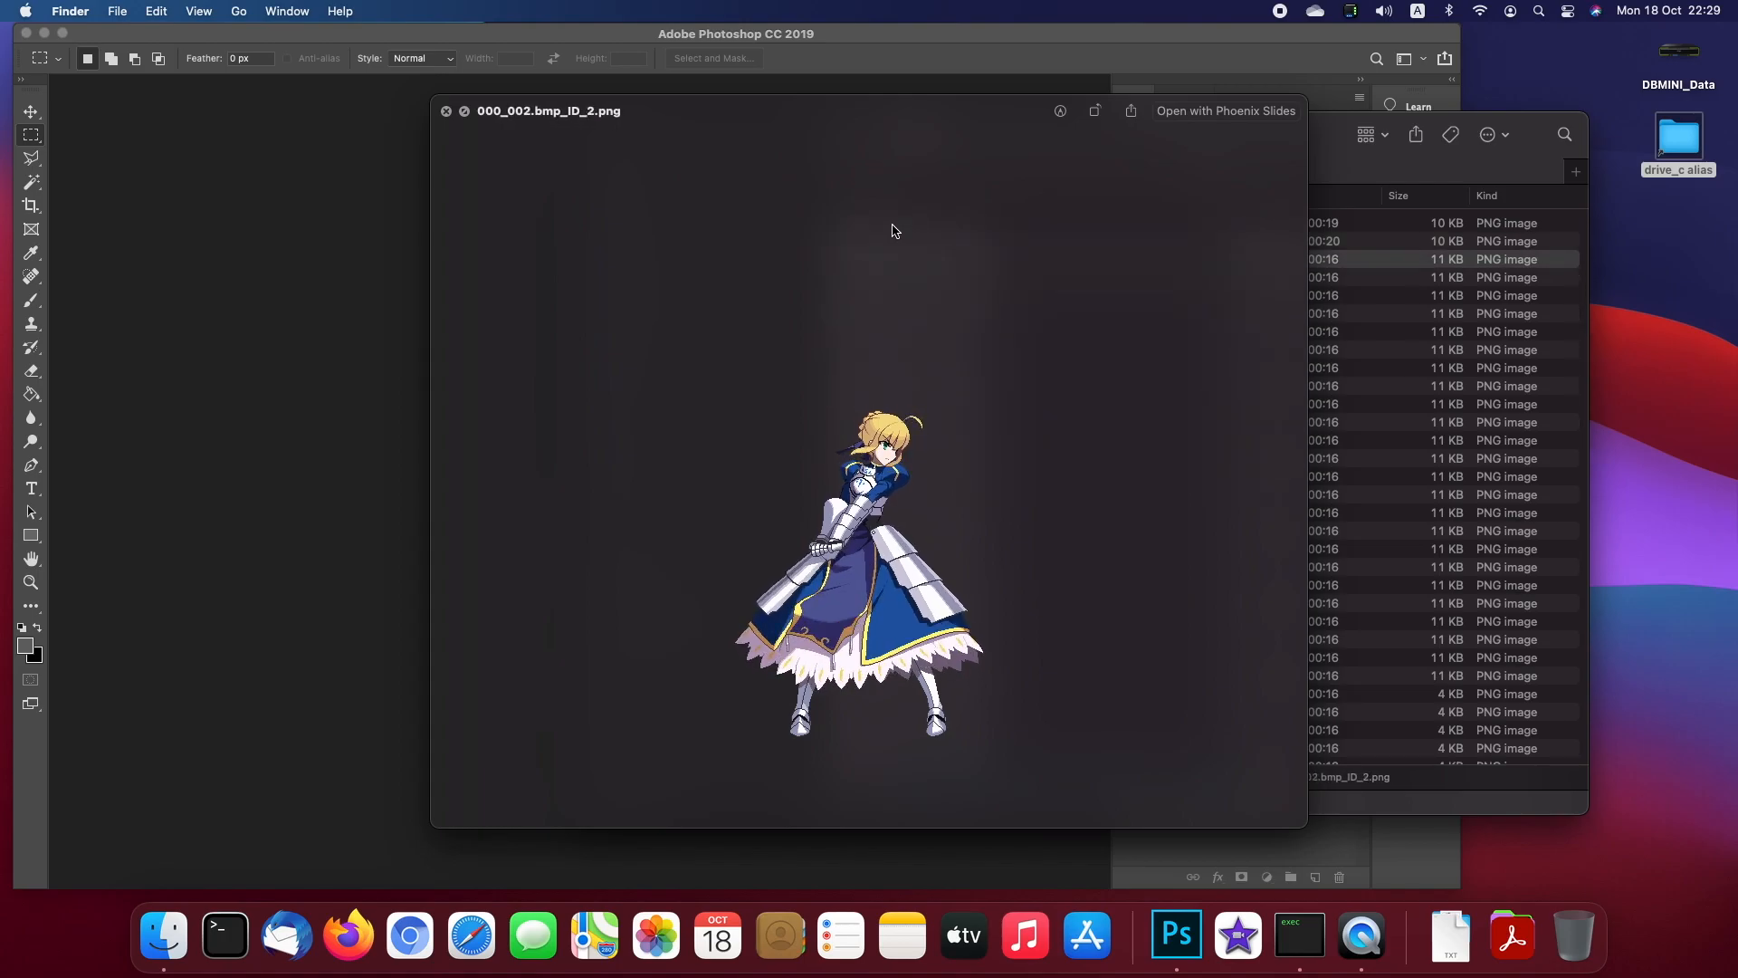
key("Up")
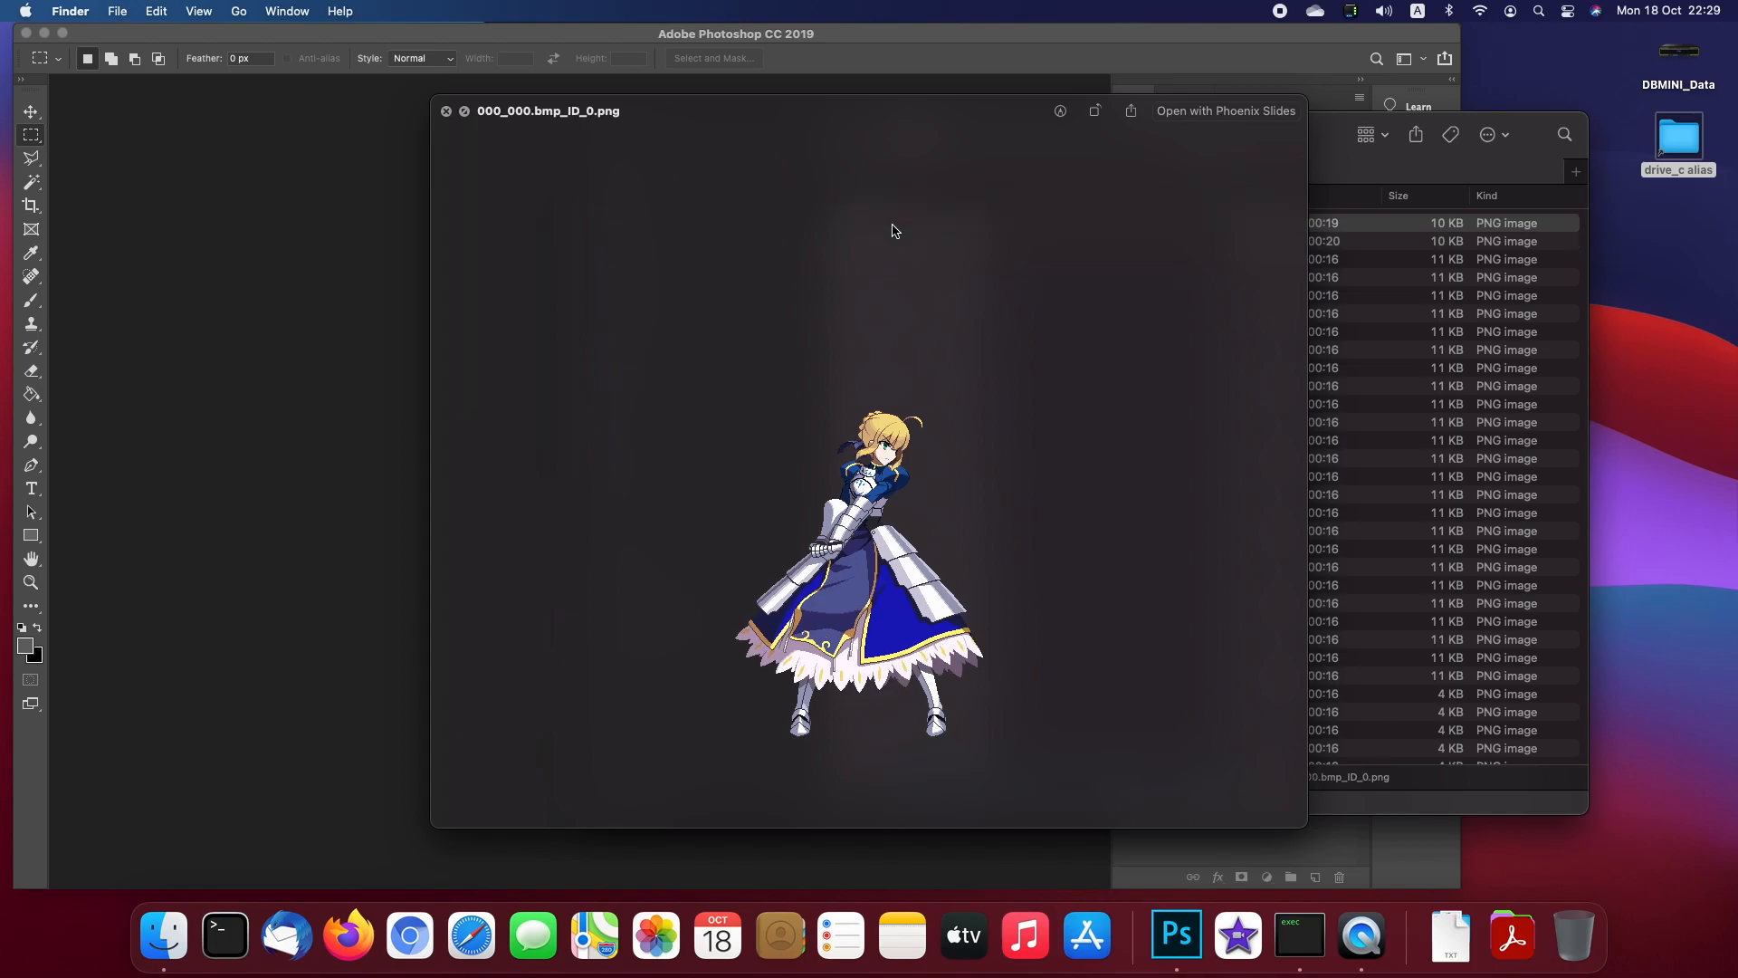
key("Down")
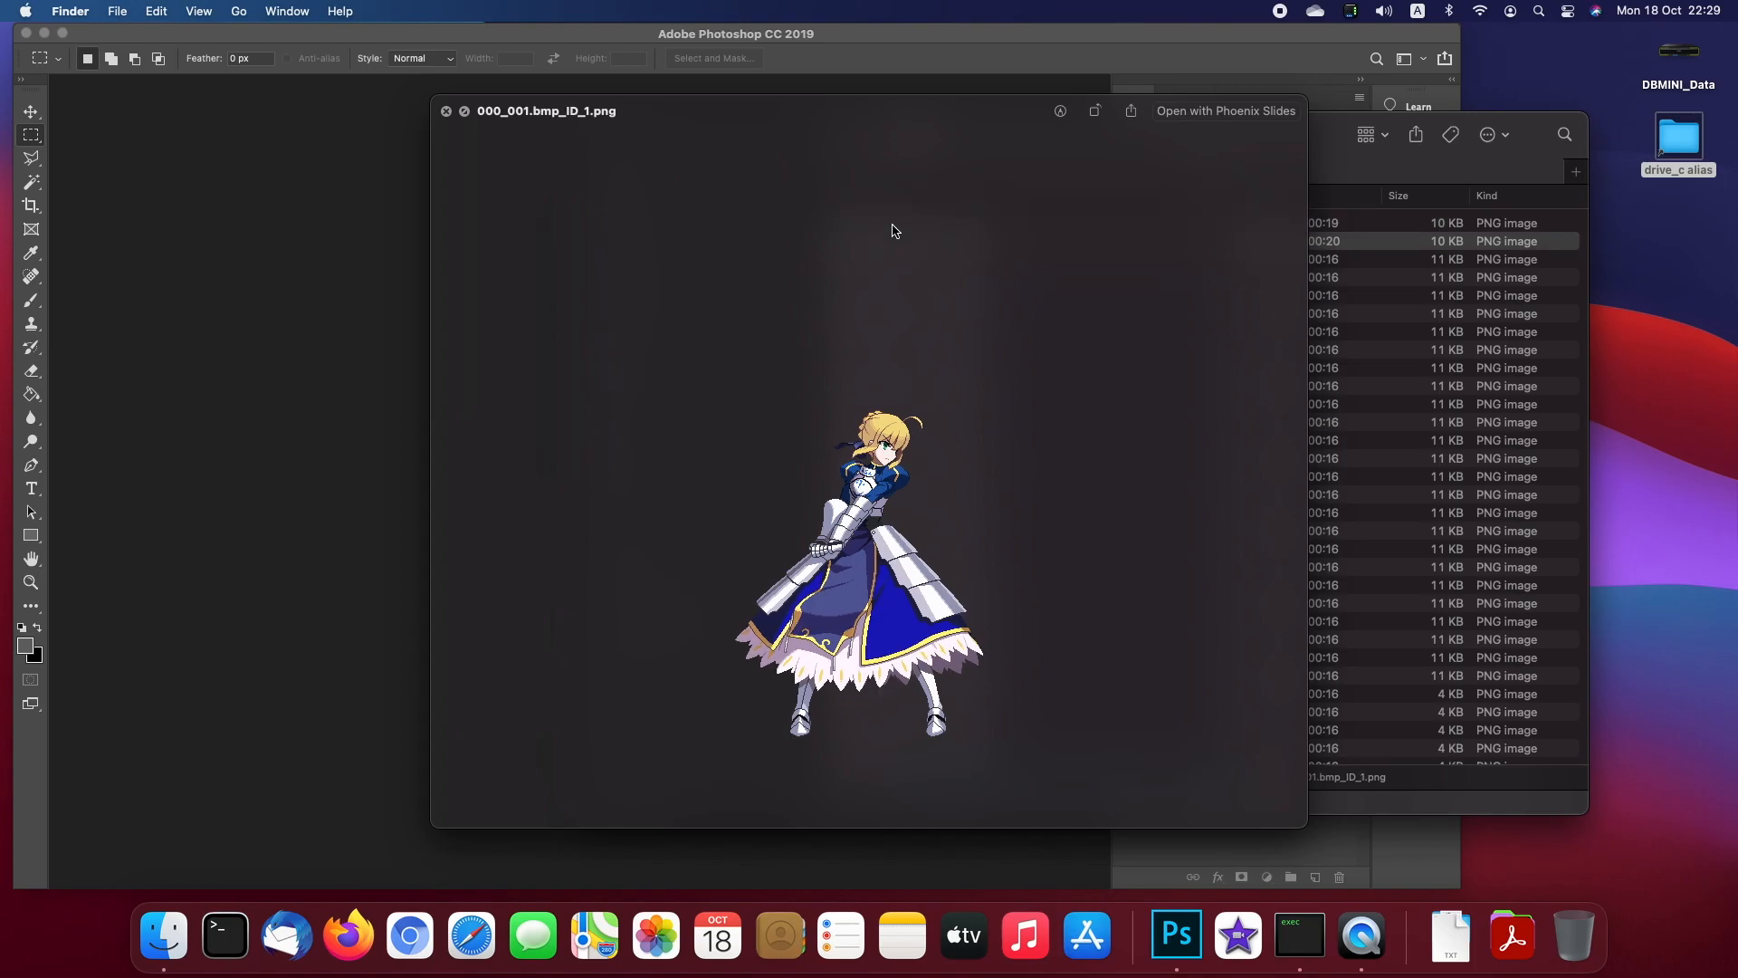
key("Down")
key("Down")
key("Down")
key("Down")
key("Down")
key("Down")
key("Down")
key("Down")
key("Down")
key("Down")
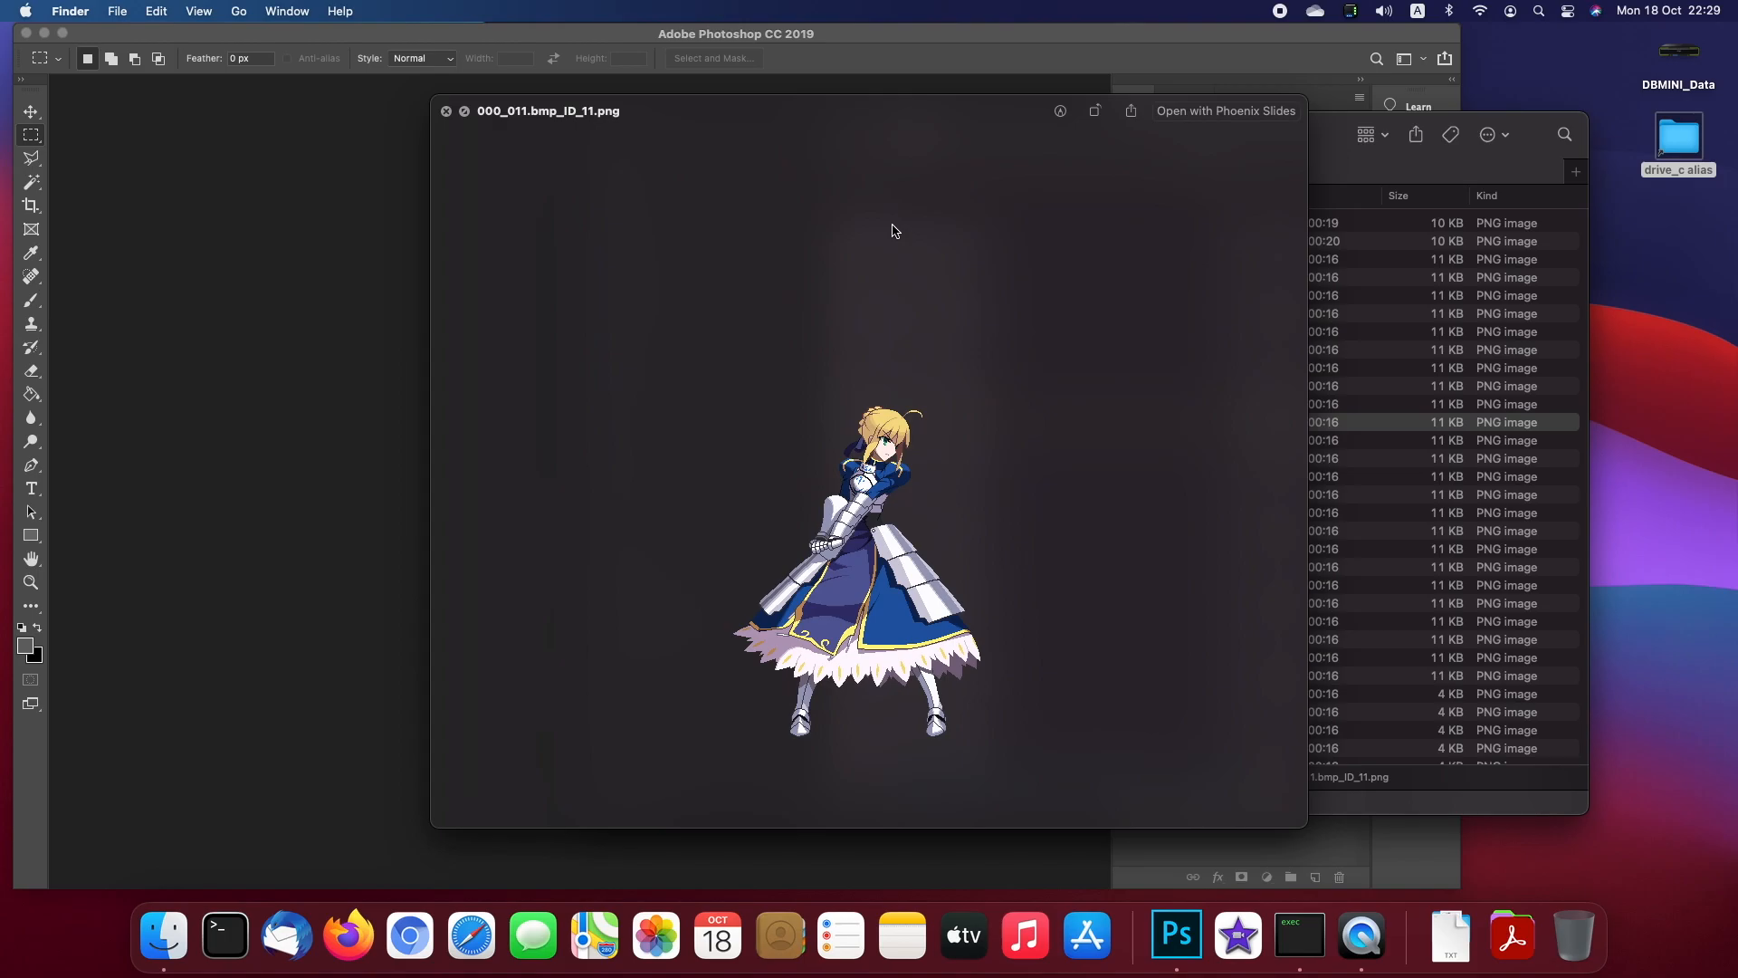
key("space")
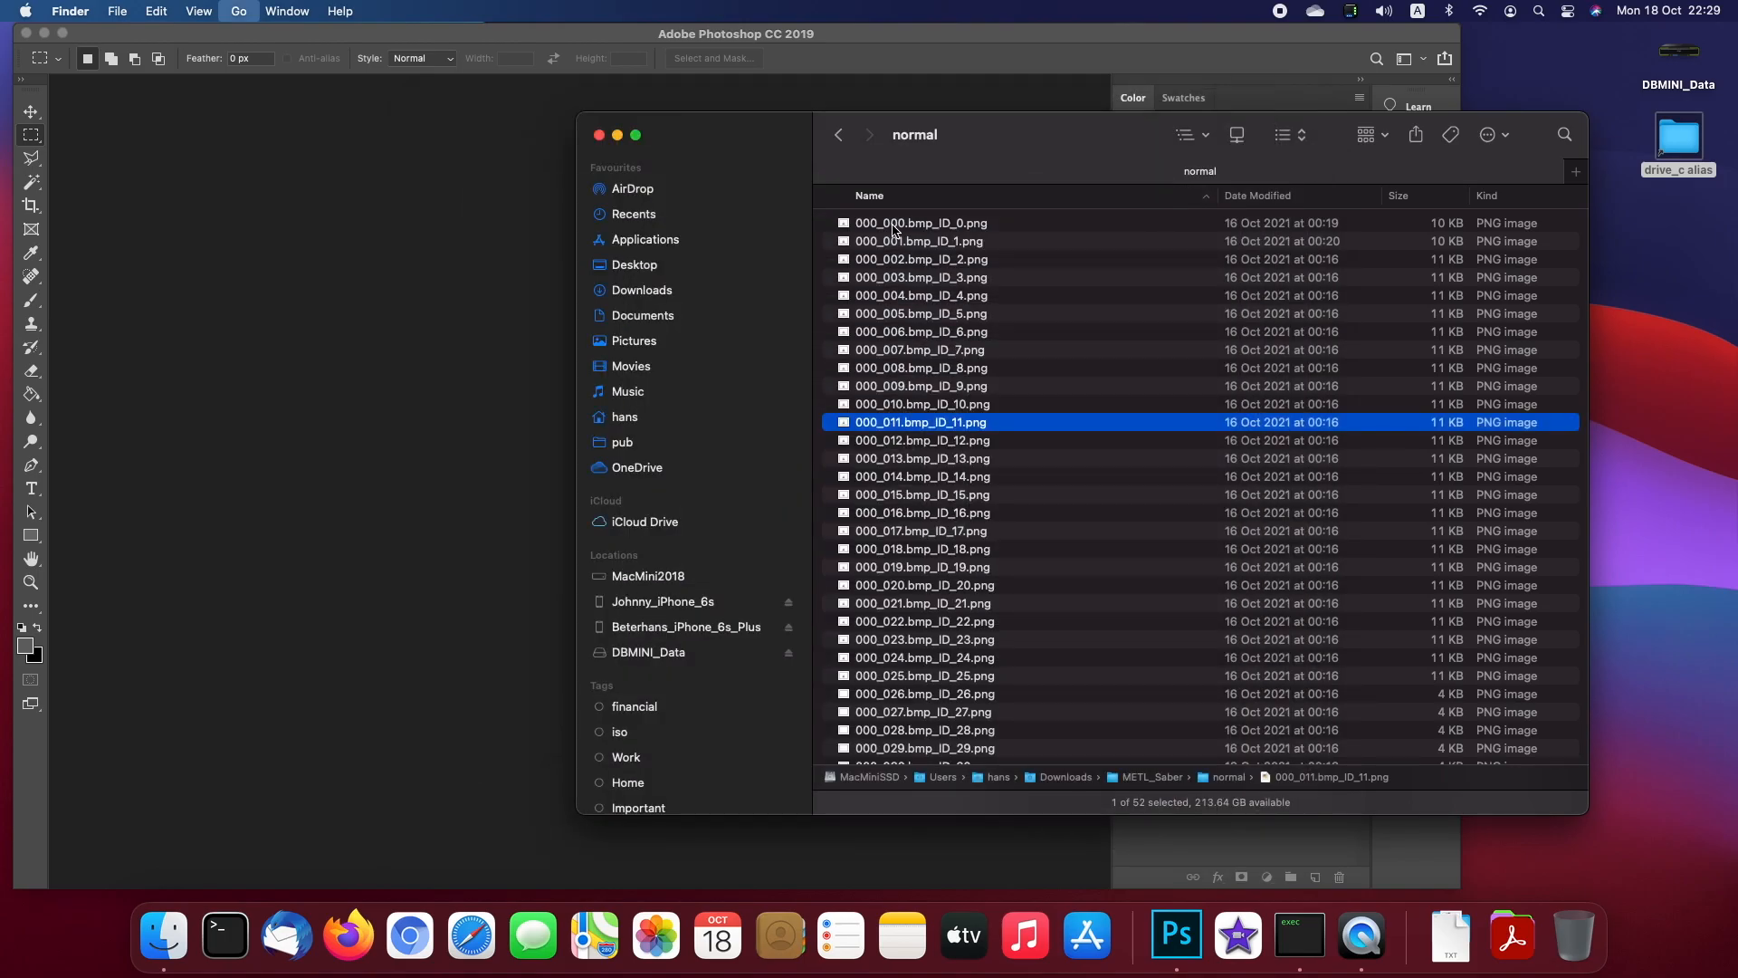
Step: Delete the normal folder from METL_Saber and open the PAL folder
key("super+Up")
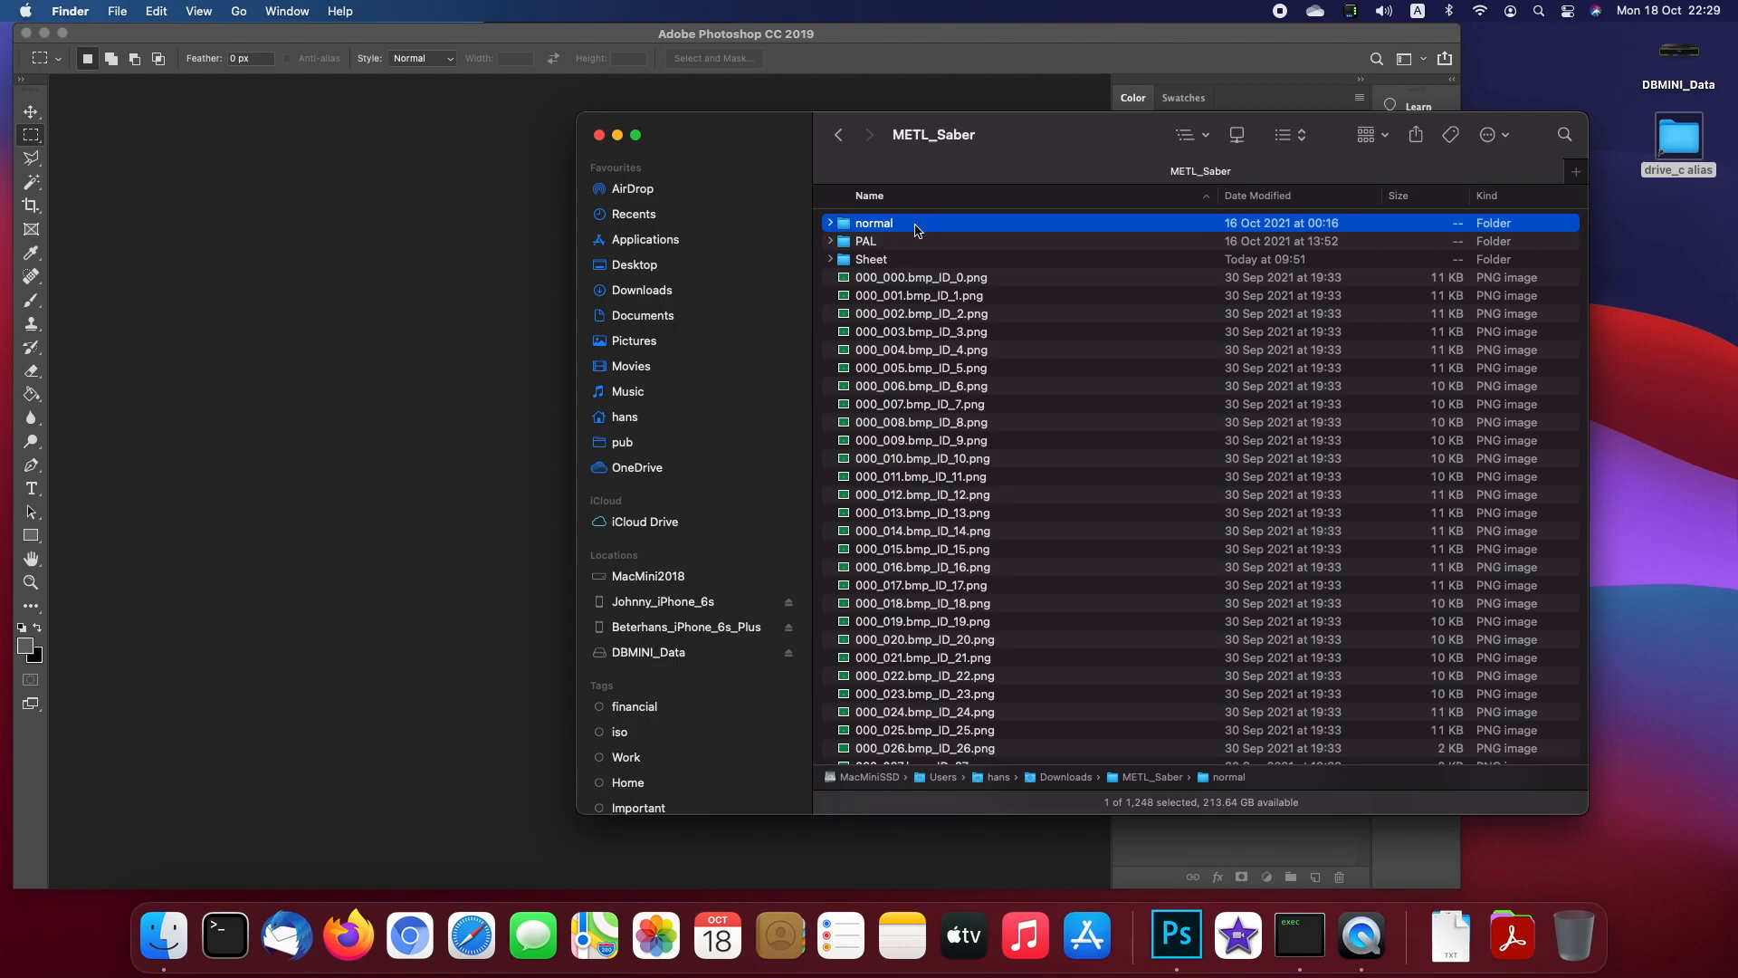
key("super+BackSpace")
key("super+Down")
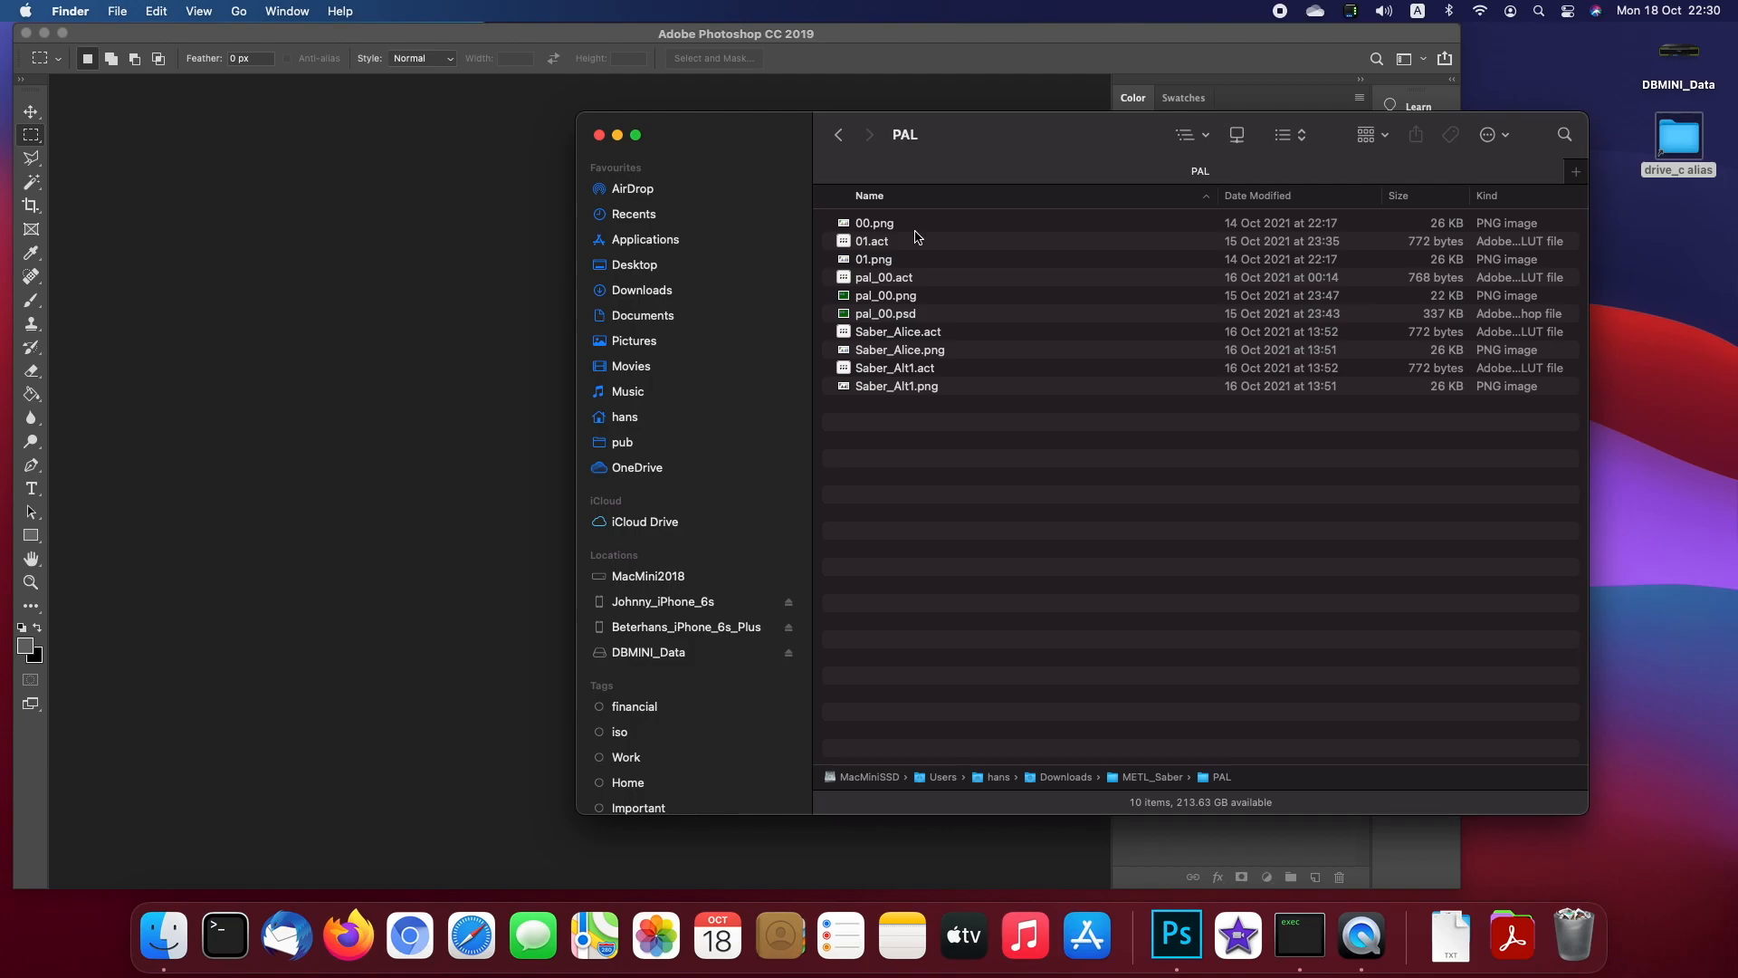
Step: Preview the pal_00 files in the PAL folder and delete pal_00.act, pal_00.png and pal_00.psd
left_click(919, 278)
key("space")
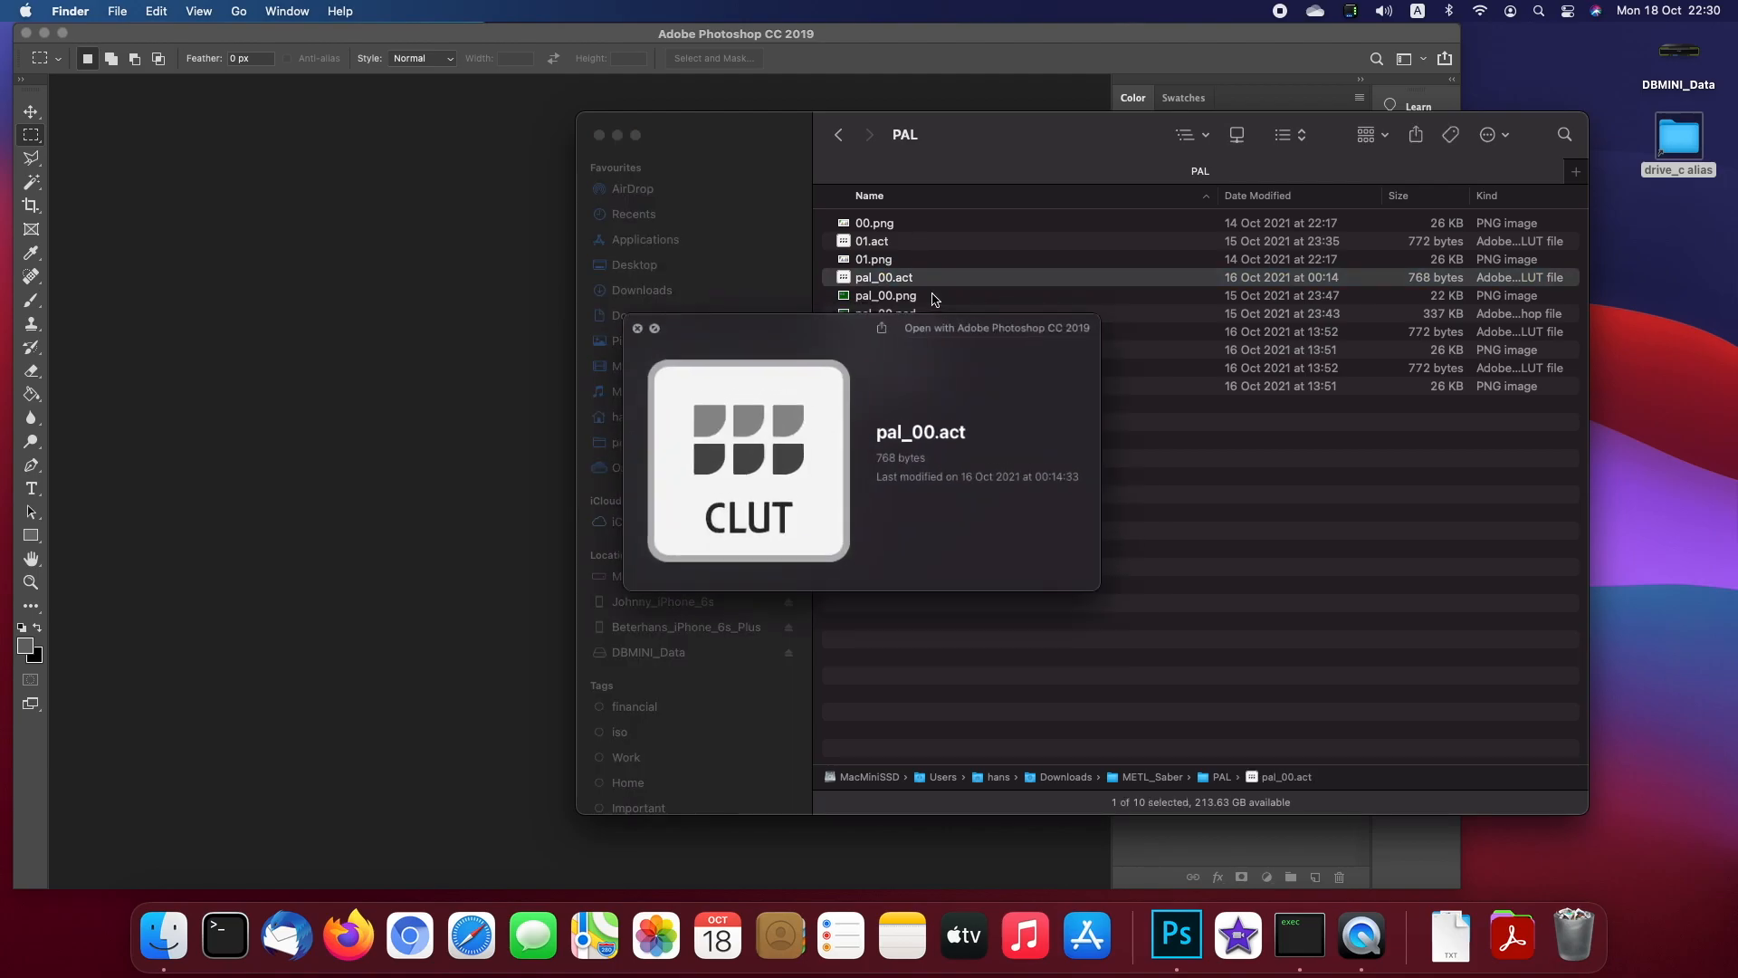
key("Down")
key("Down")
key("space")
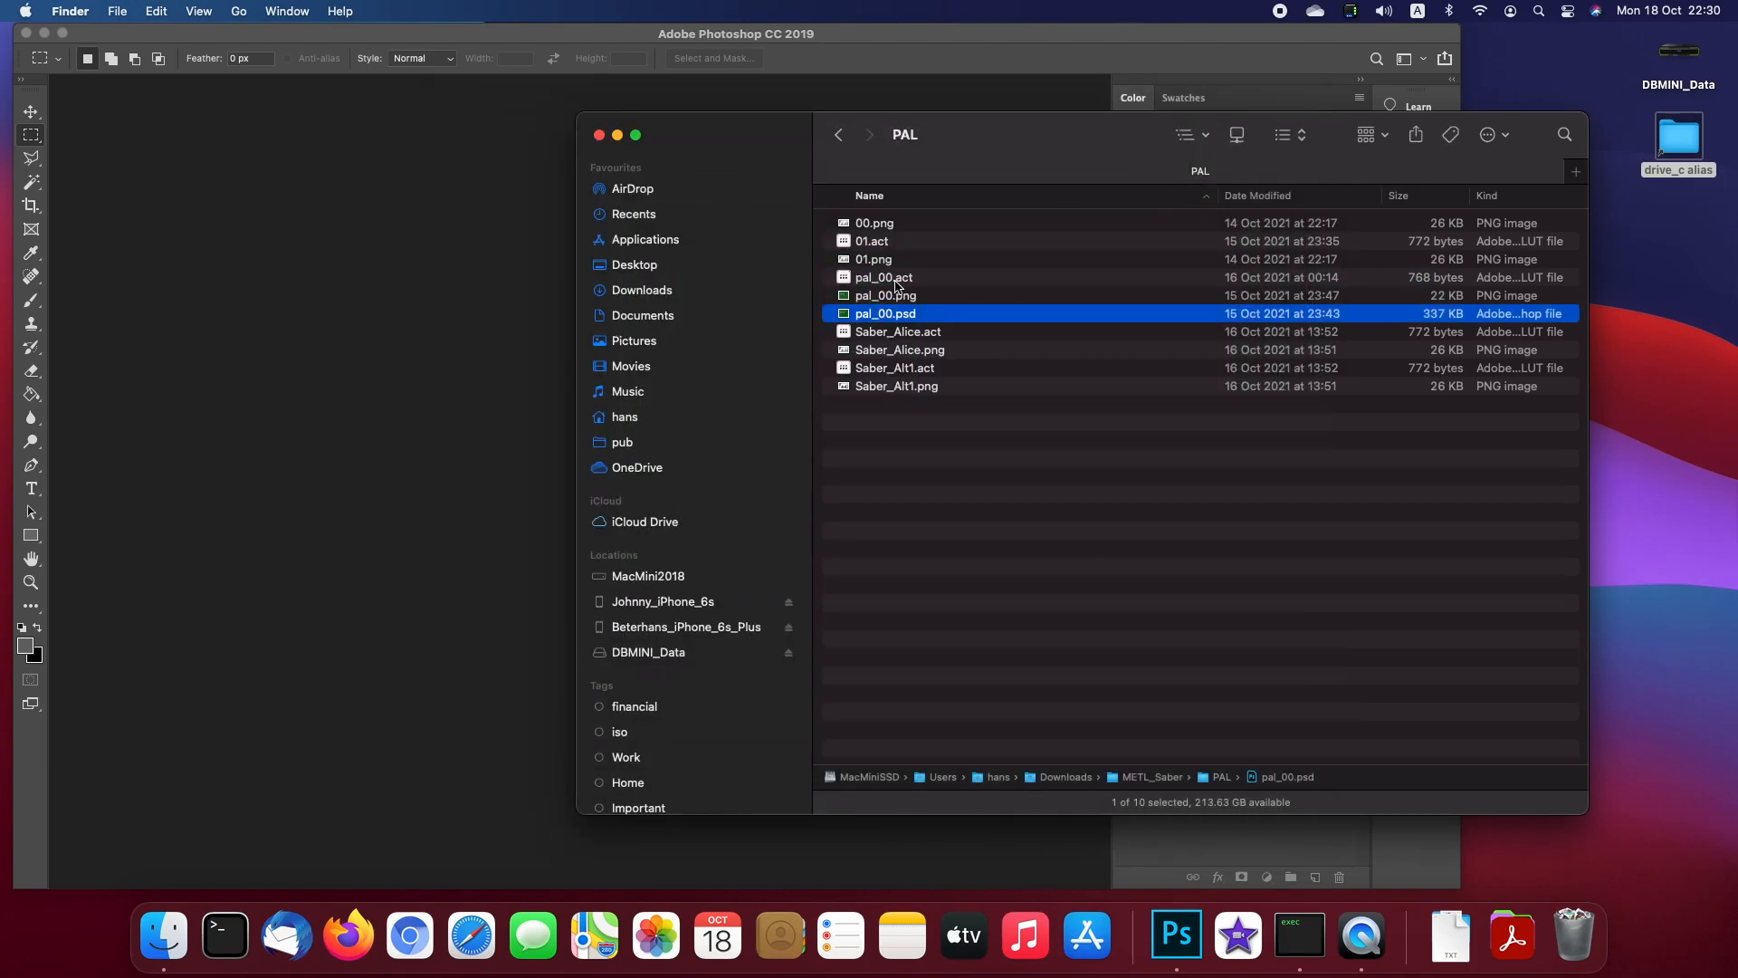
left_click(899, 279)
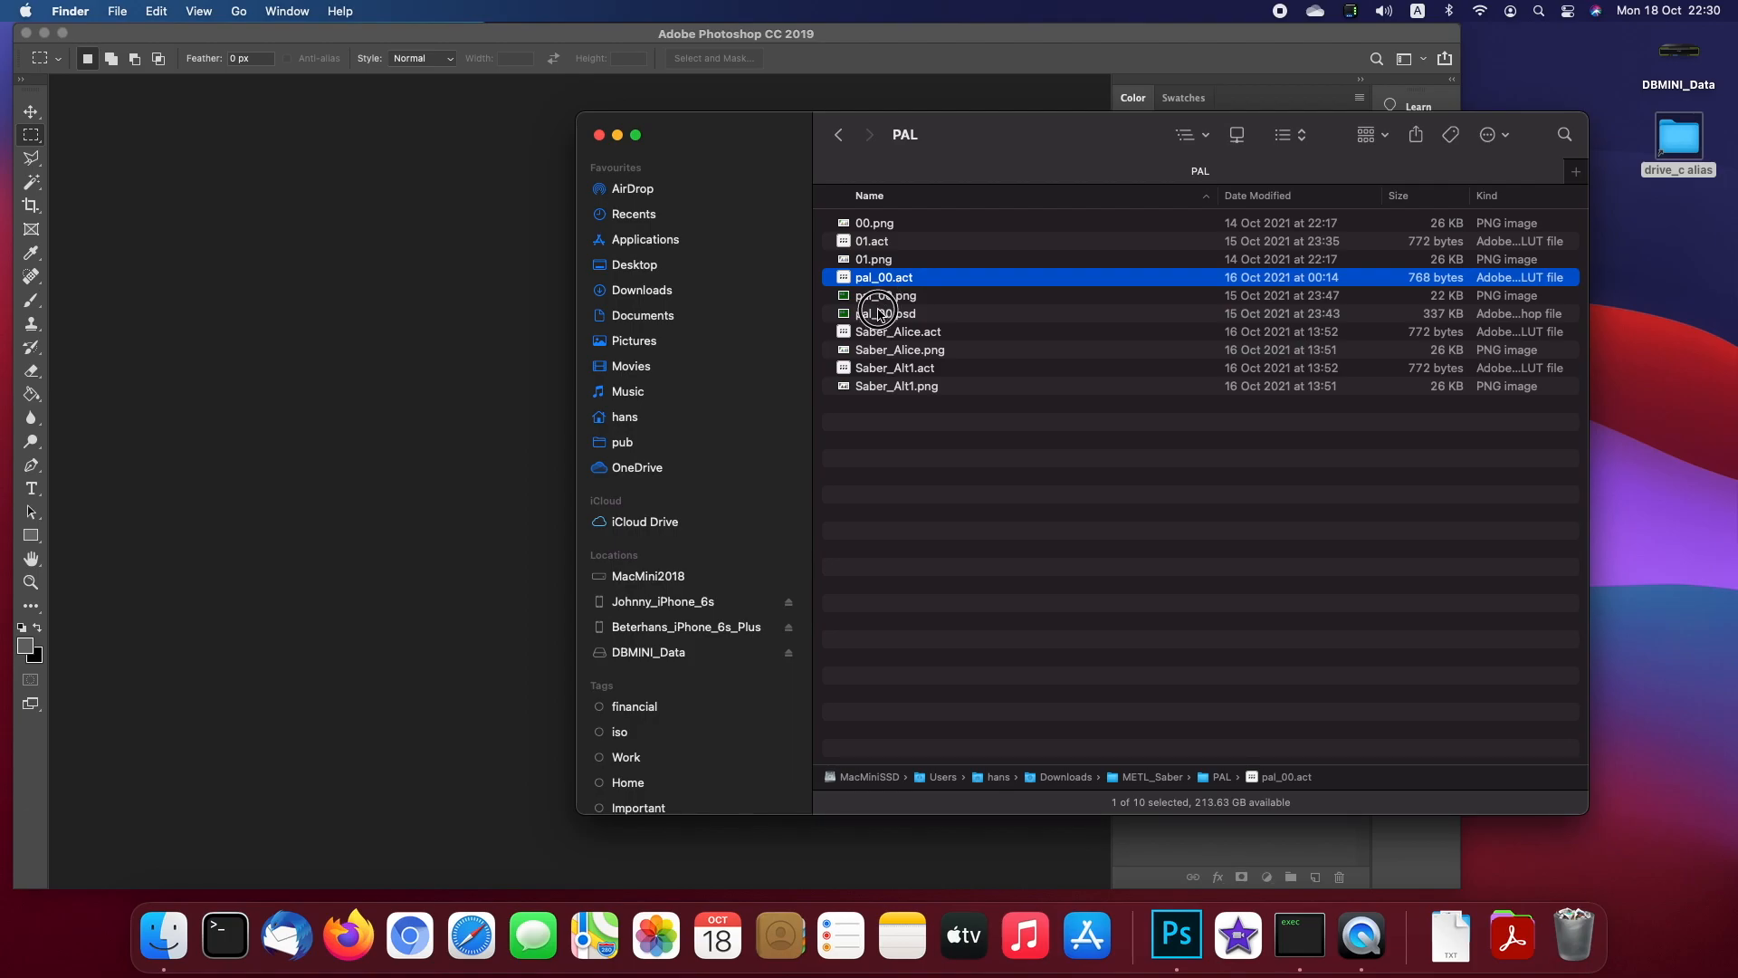
left_click(880, 314, "shift")
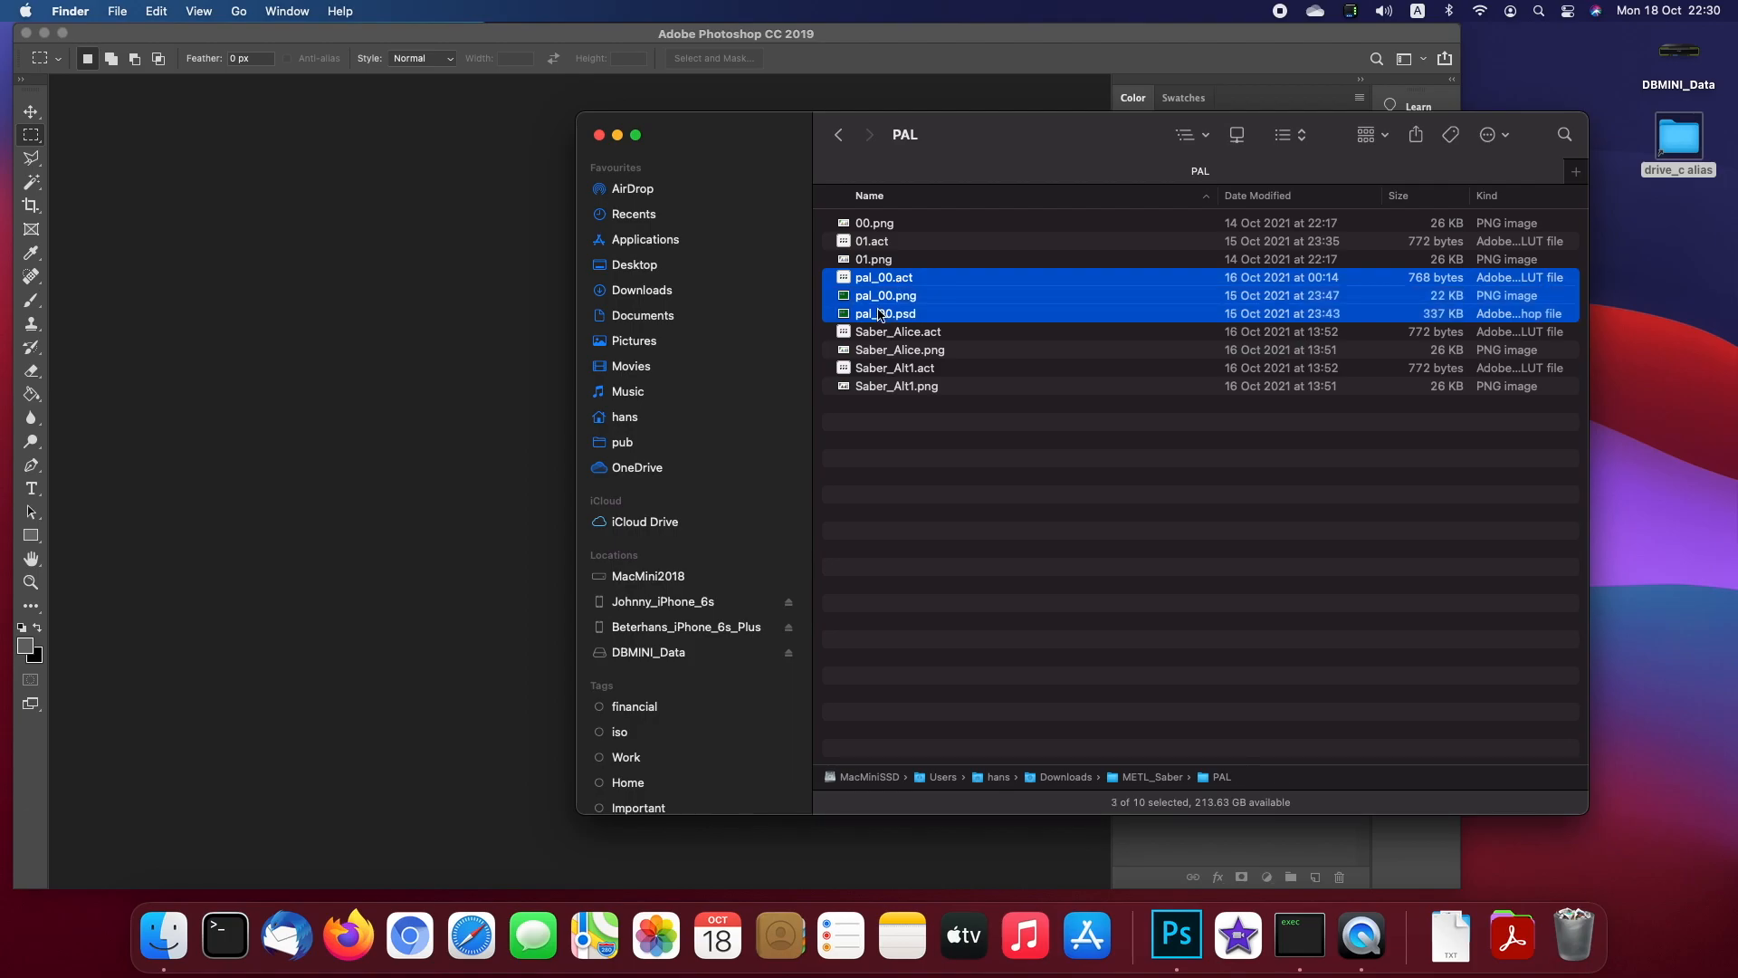
key("super+BackSpace")
left_click(950, 333)
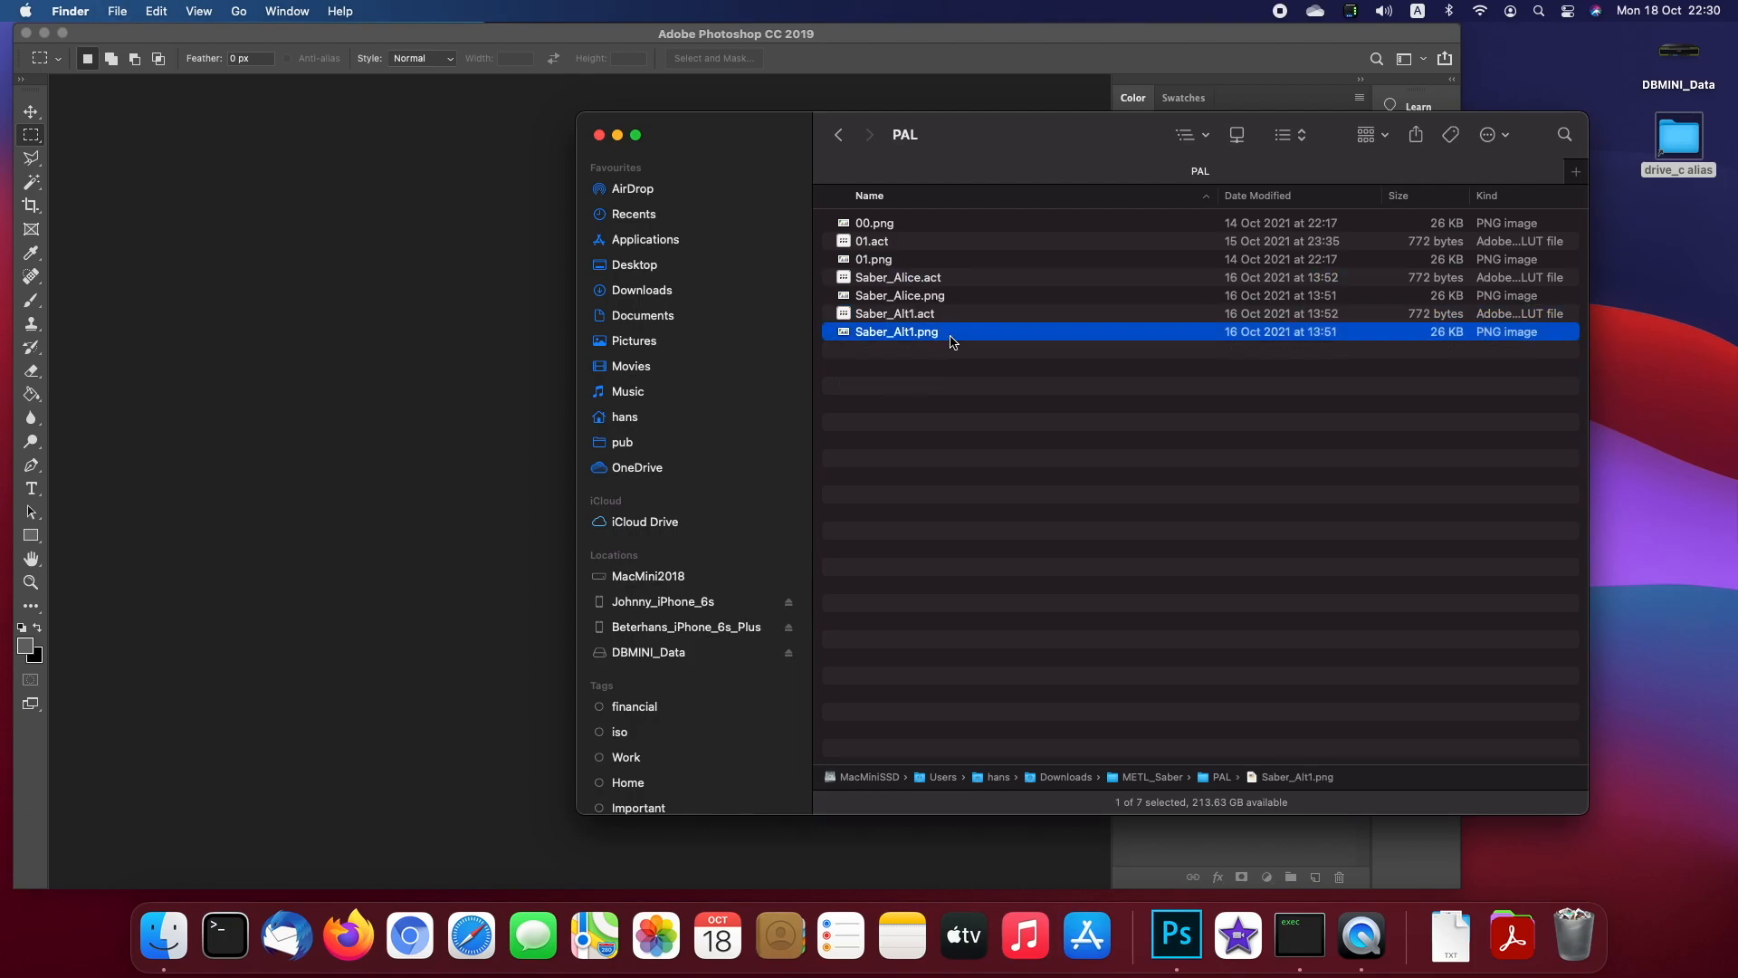
Step: Return to METL_Saber and browse quick previews of the original sprite frames, starting with 000_000.bmp_ID_0.png
key("super+Up")
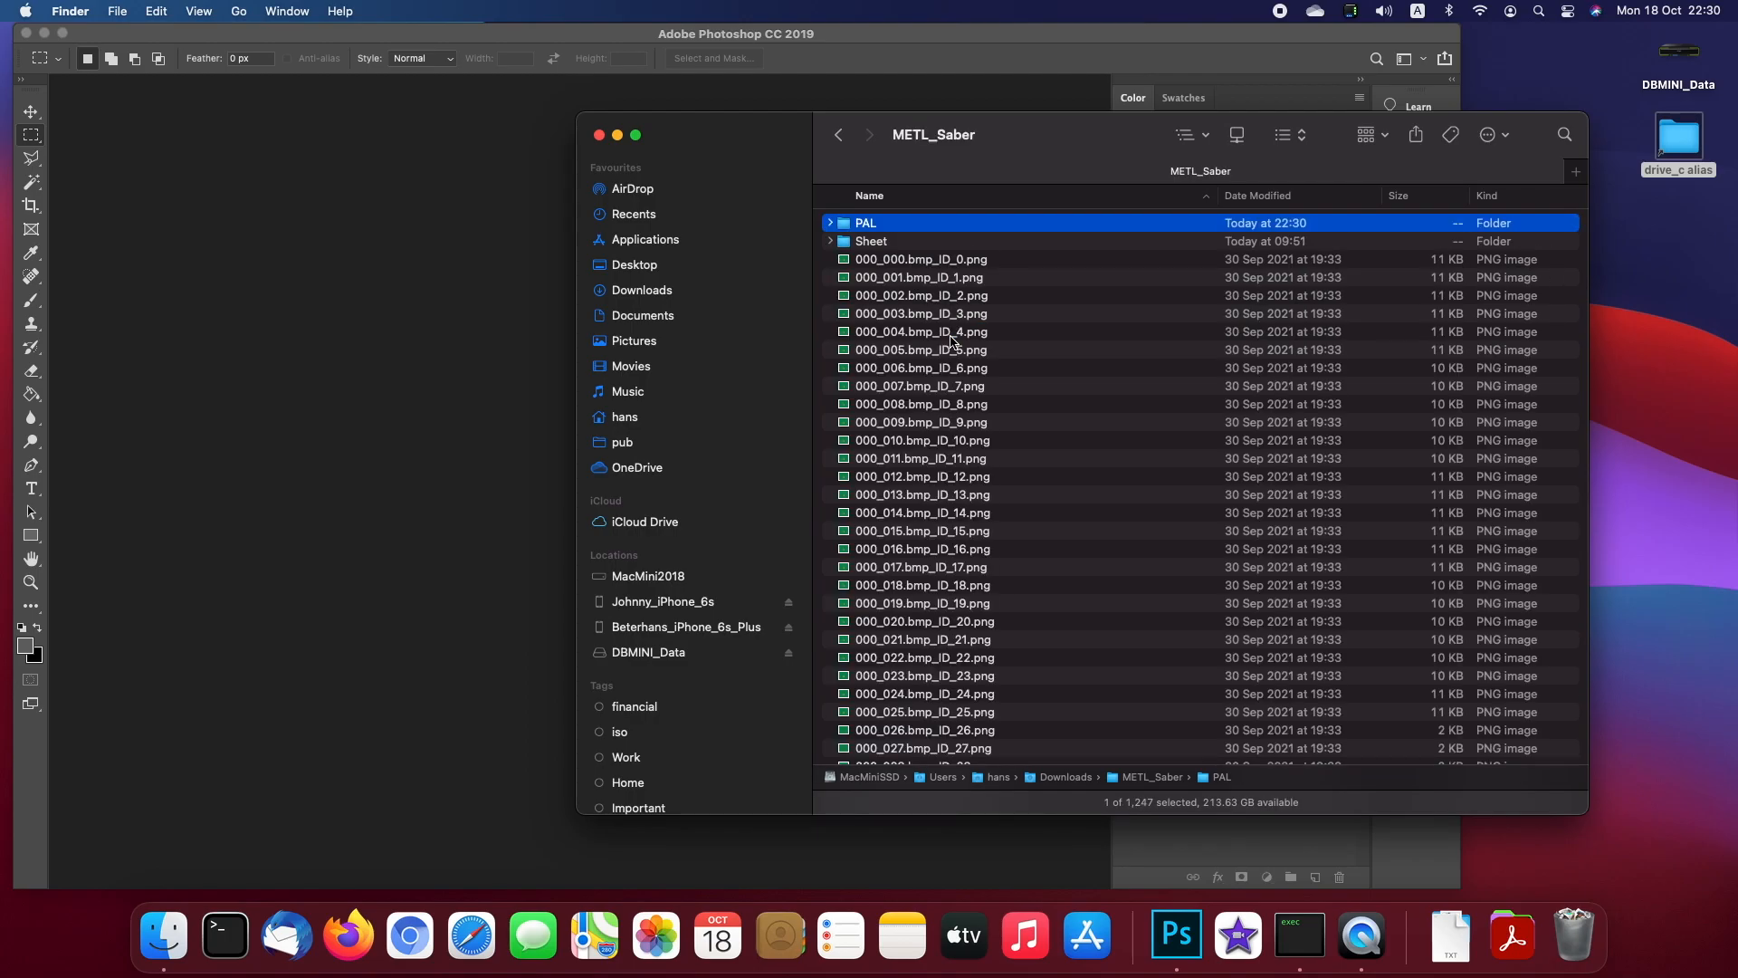
left_click(927, 263)
key("space")
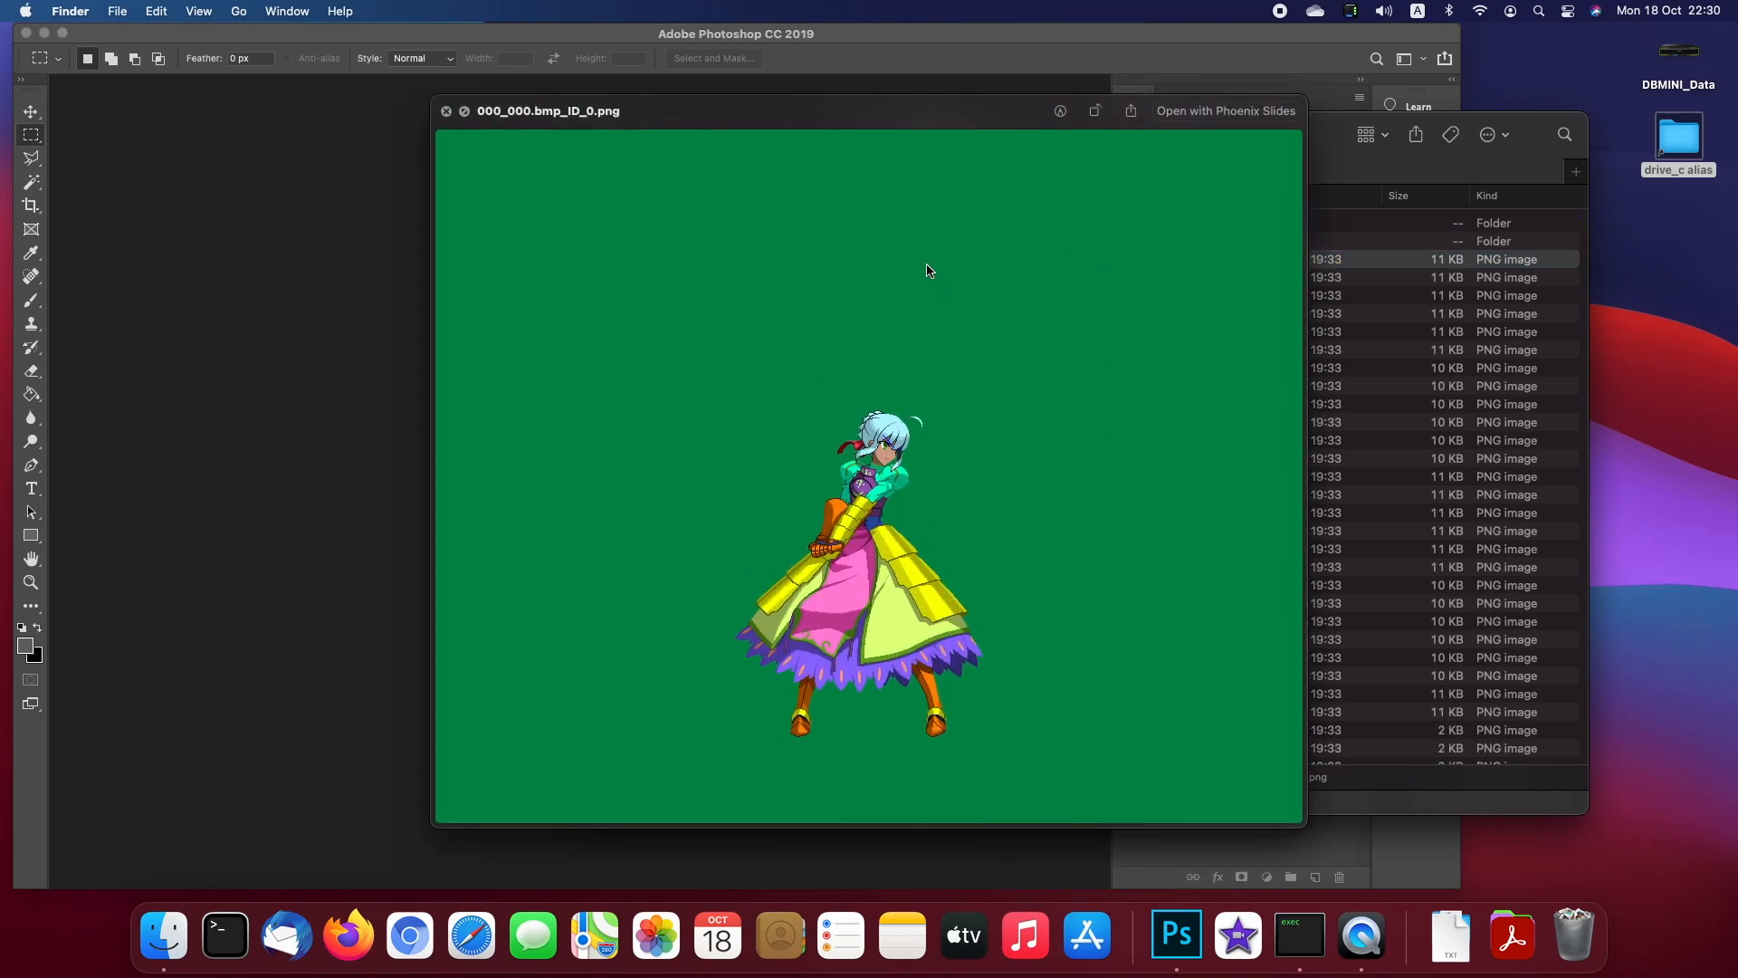
key("Down")
key("Down")
key("Down")
key("Down")
key("Down")
key("Down")
key("Down")
key("Down")
key("Down")
key("Down")
key("Down")
key("Down")
key("Down")
key("Down")
key("Down")
key("Down")
key("Down")
key("Up")
key("Up")
key("Up")
key("Up")
key("Up")
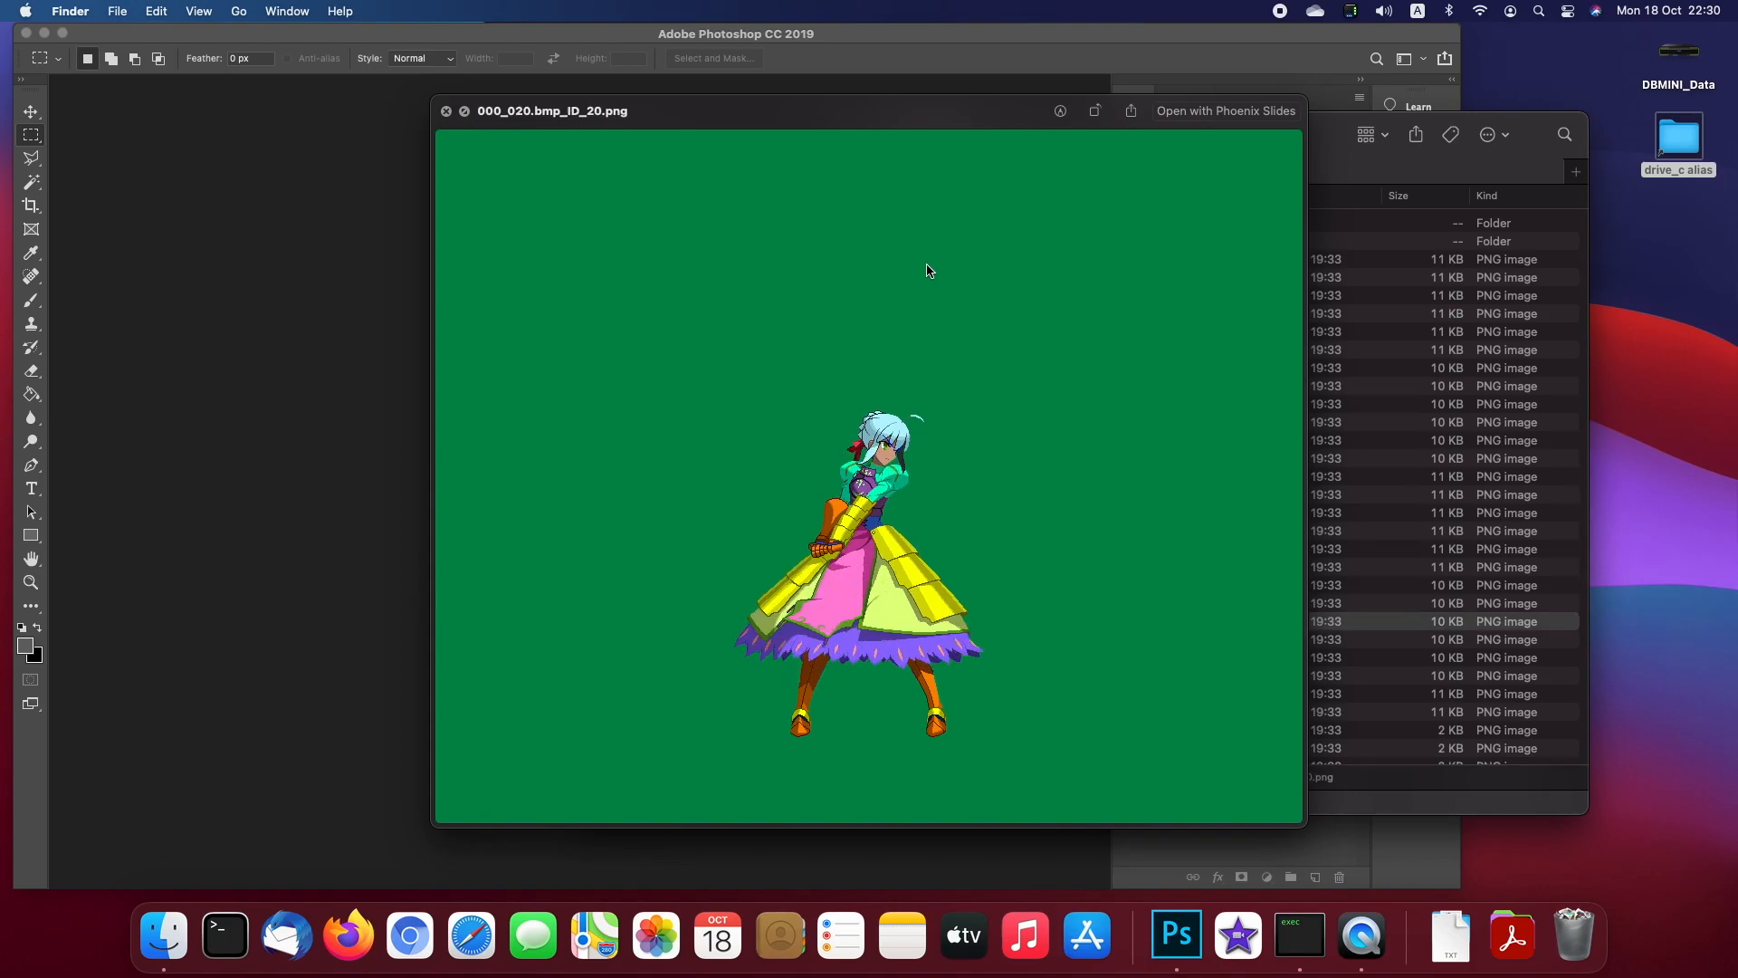
key("Up")
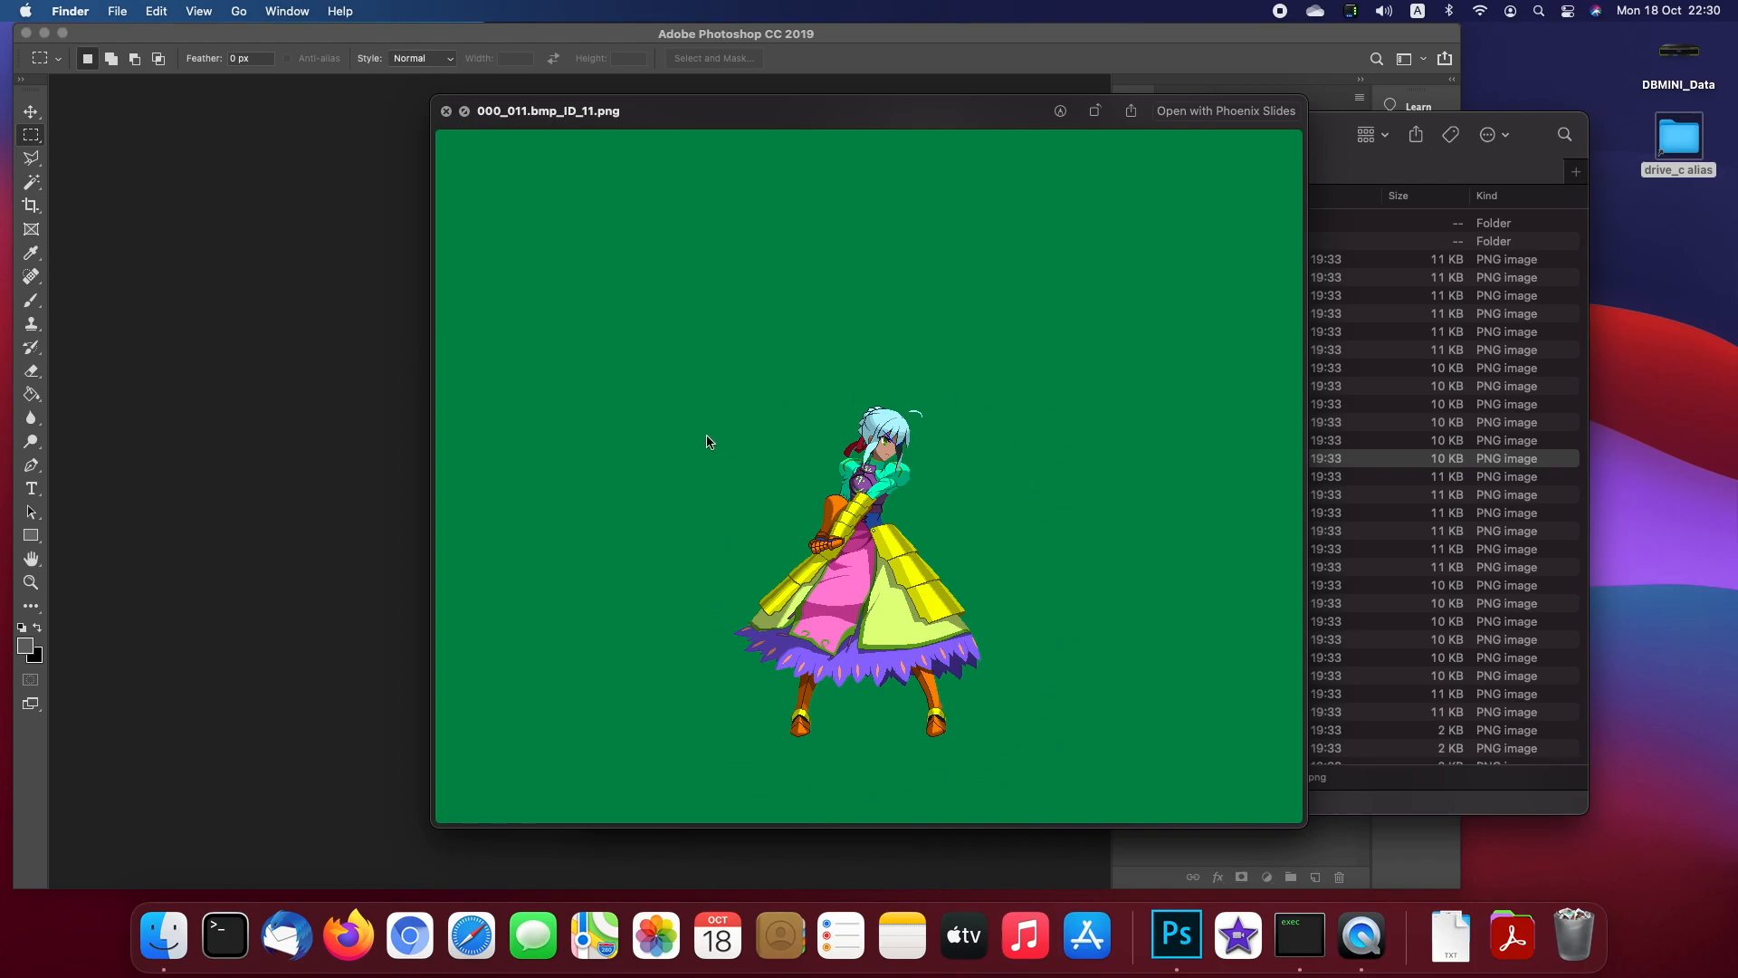
key("space")
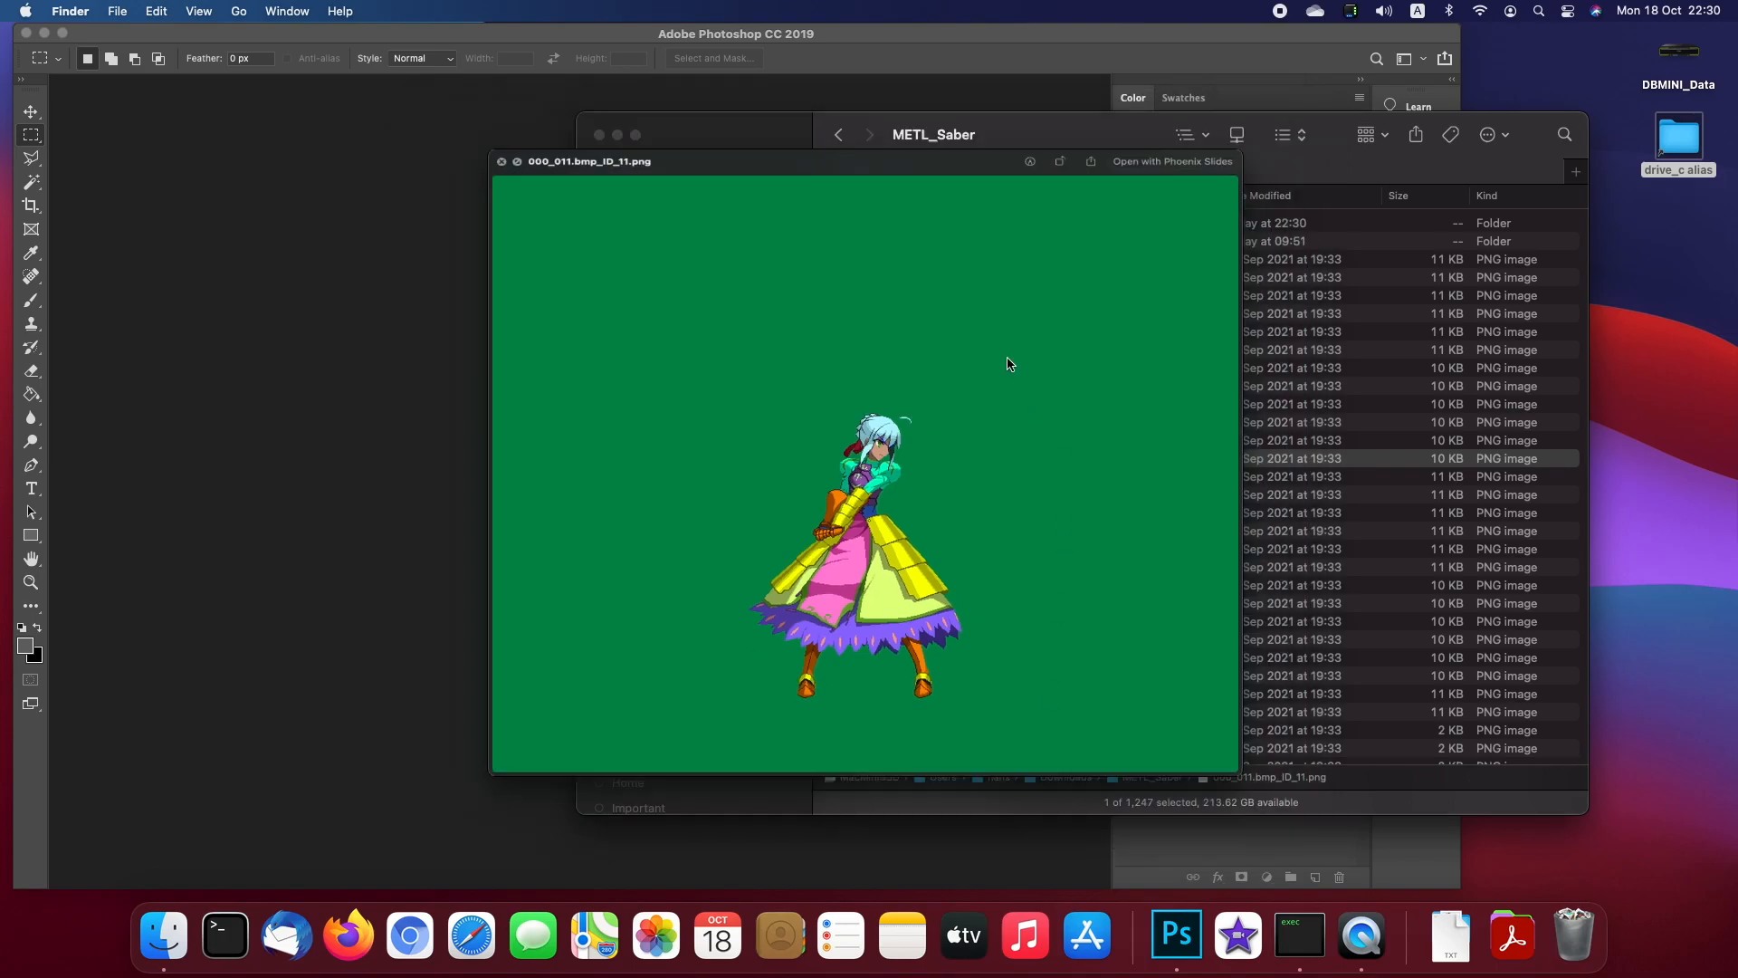
Step: Open 000_000.bmp_ID_0.png in Photoshop and bring up its color table
left_click_drag(904, 262, 426, 291)
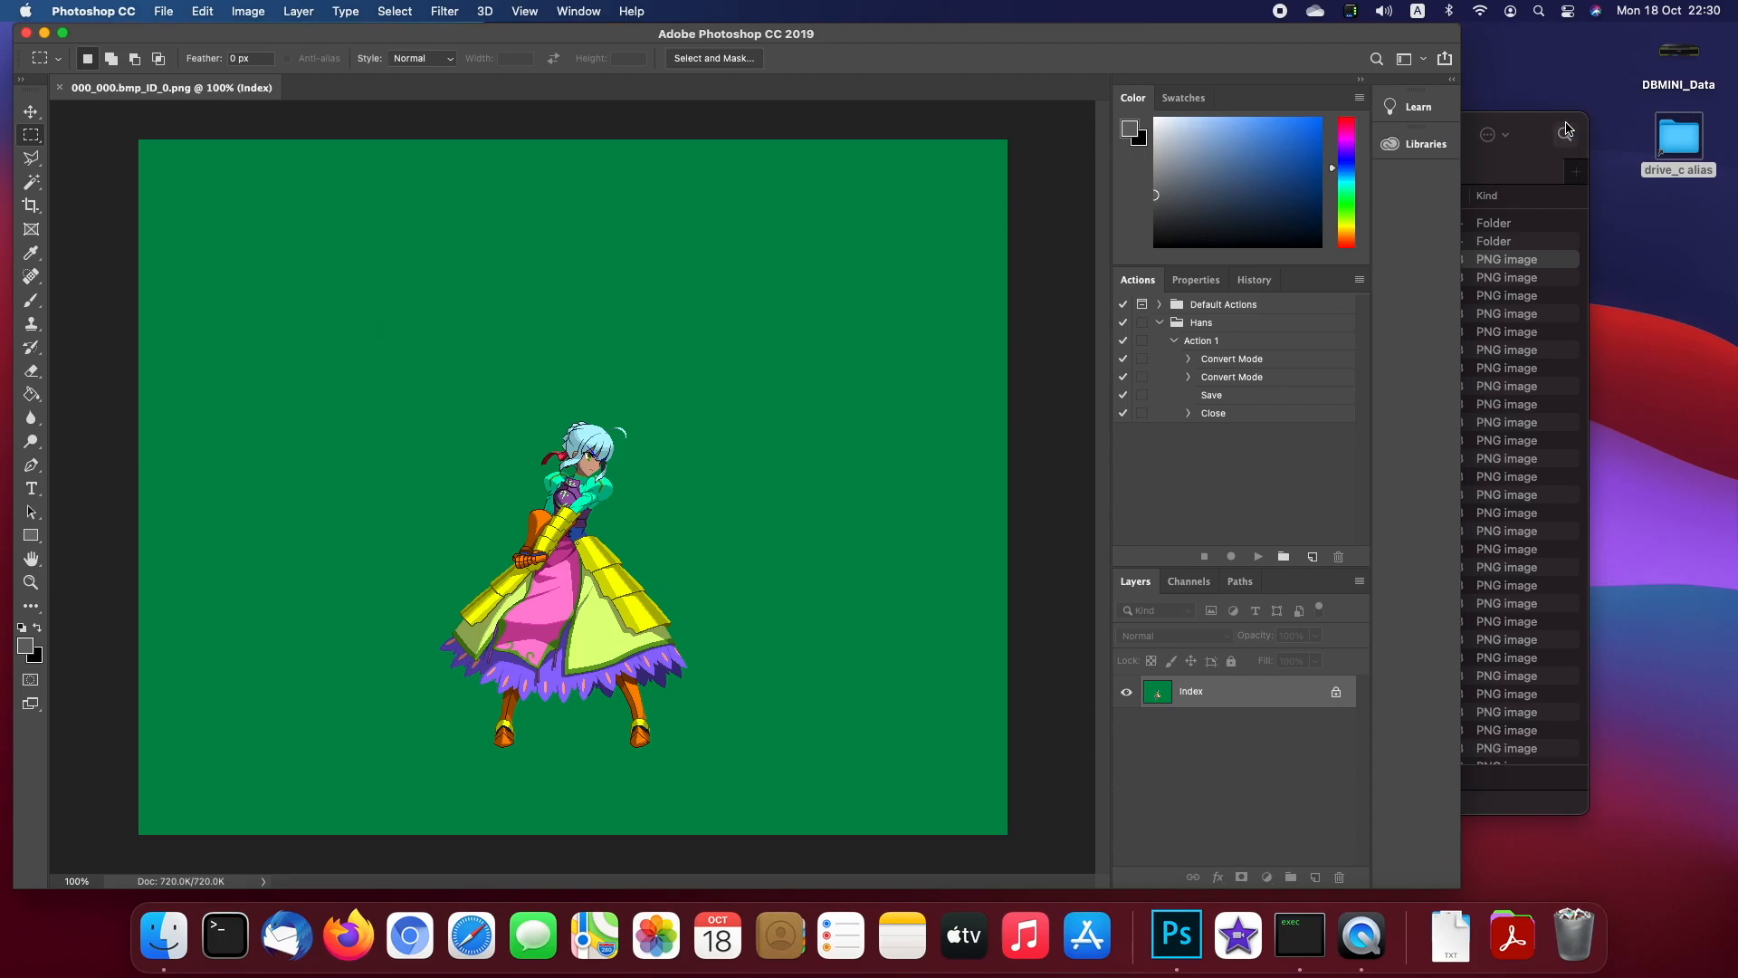
left_click(255, 12)
mouse_move(266, 37)
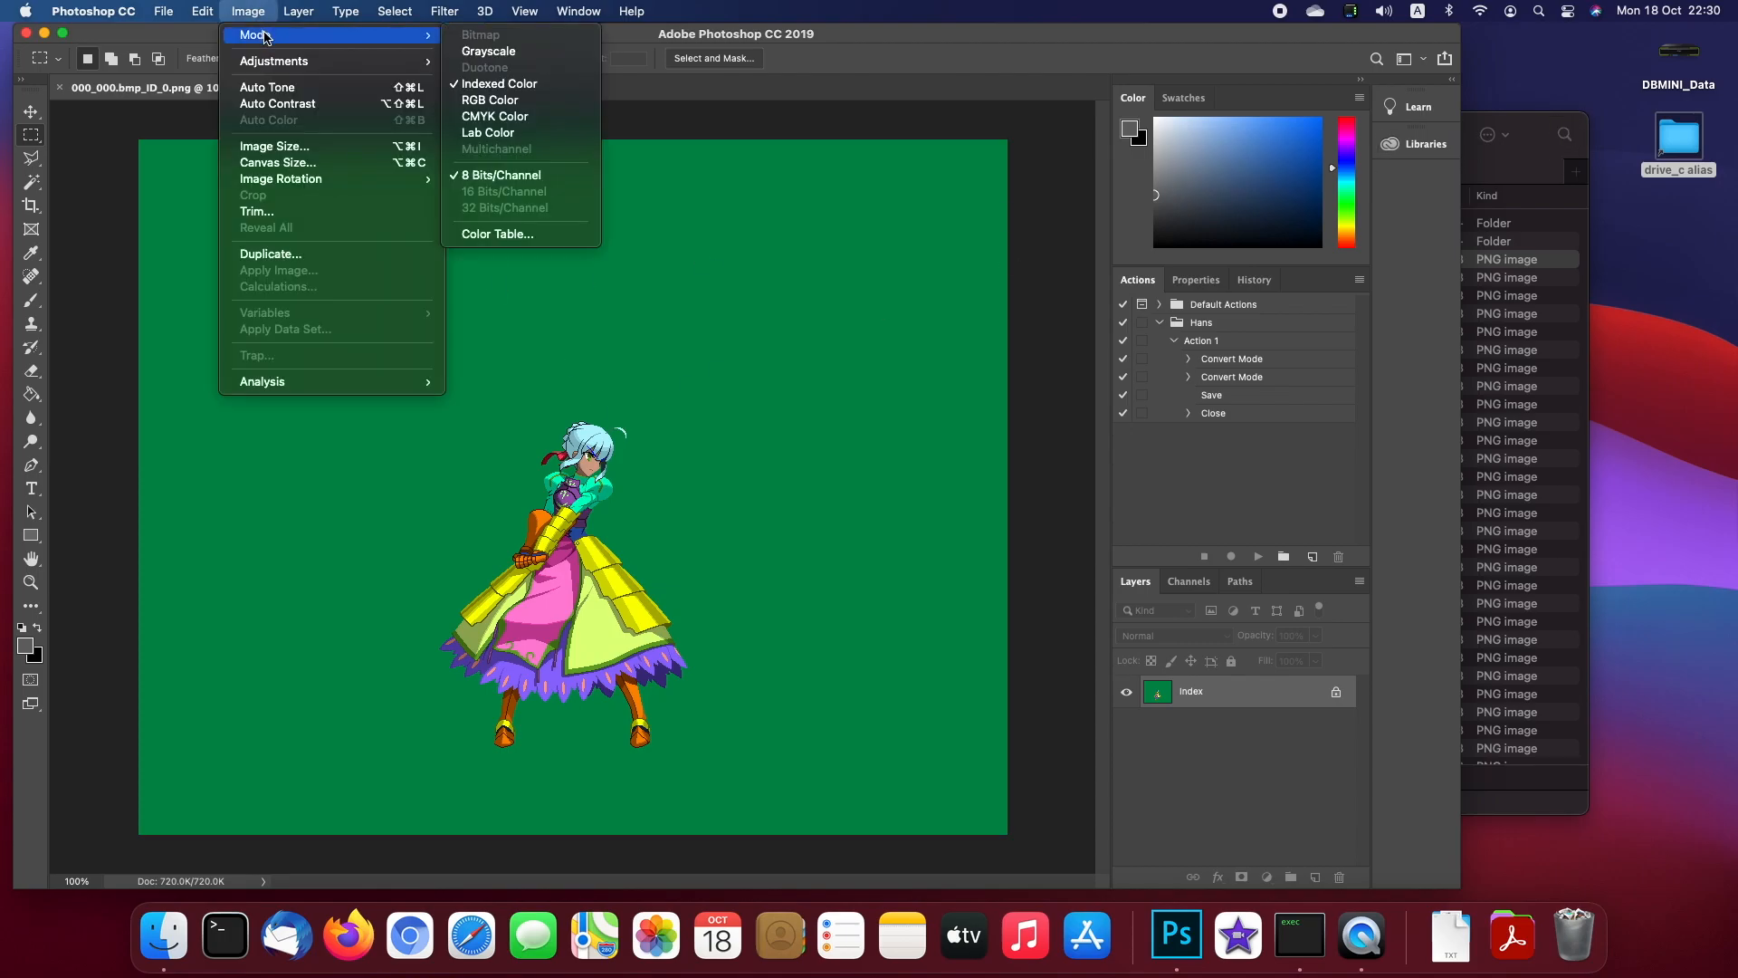
left_click(496, 235)
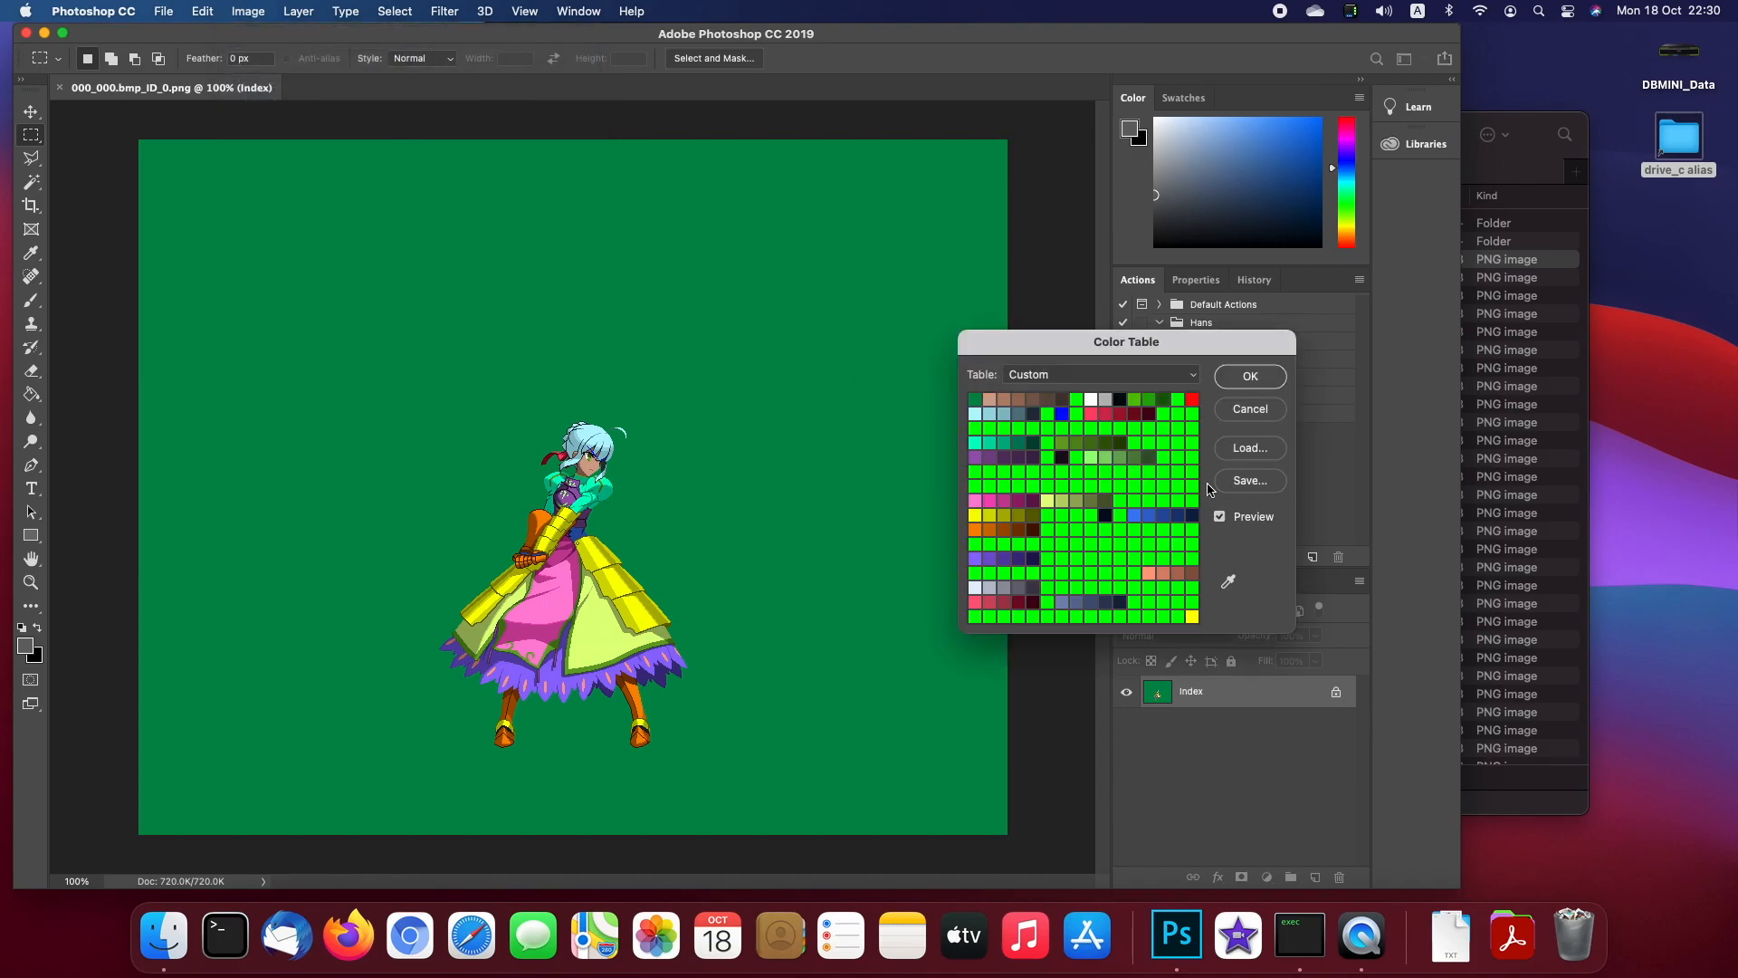
Step: Load the 01.act palette from the PAL folder inside Downloads/METL_Saber into the color table and apply it to the sprite
left_click(1251, 455)
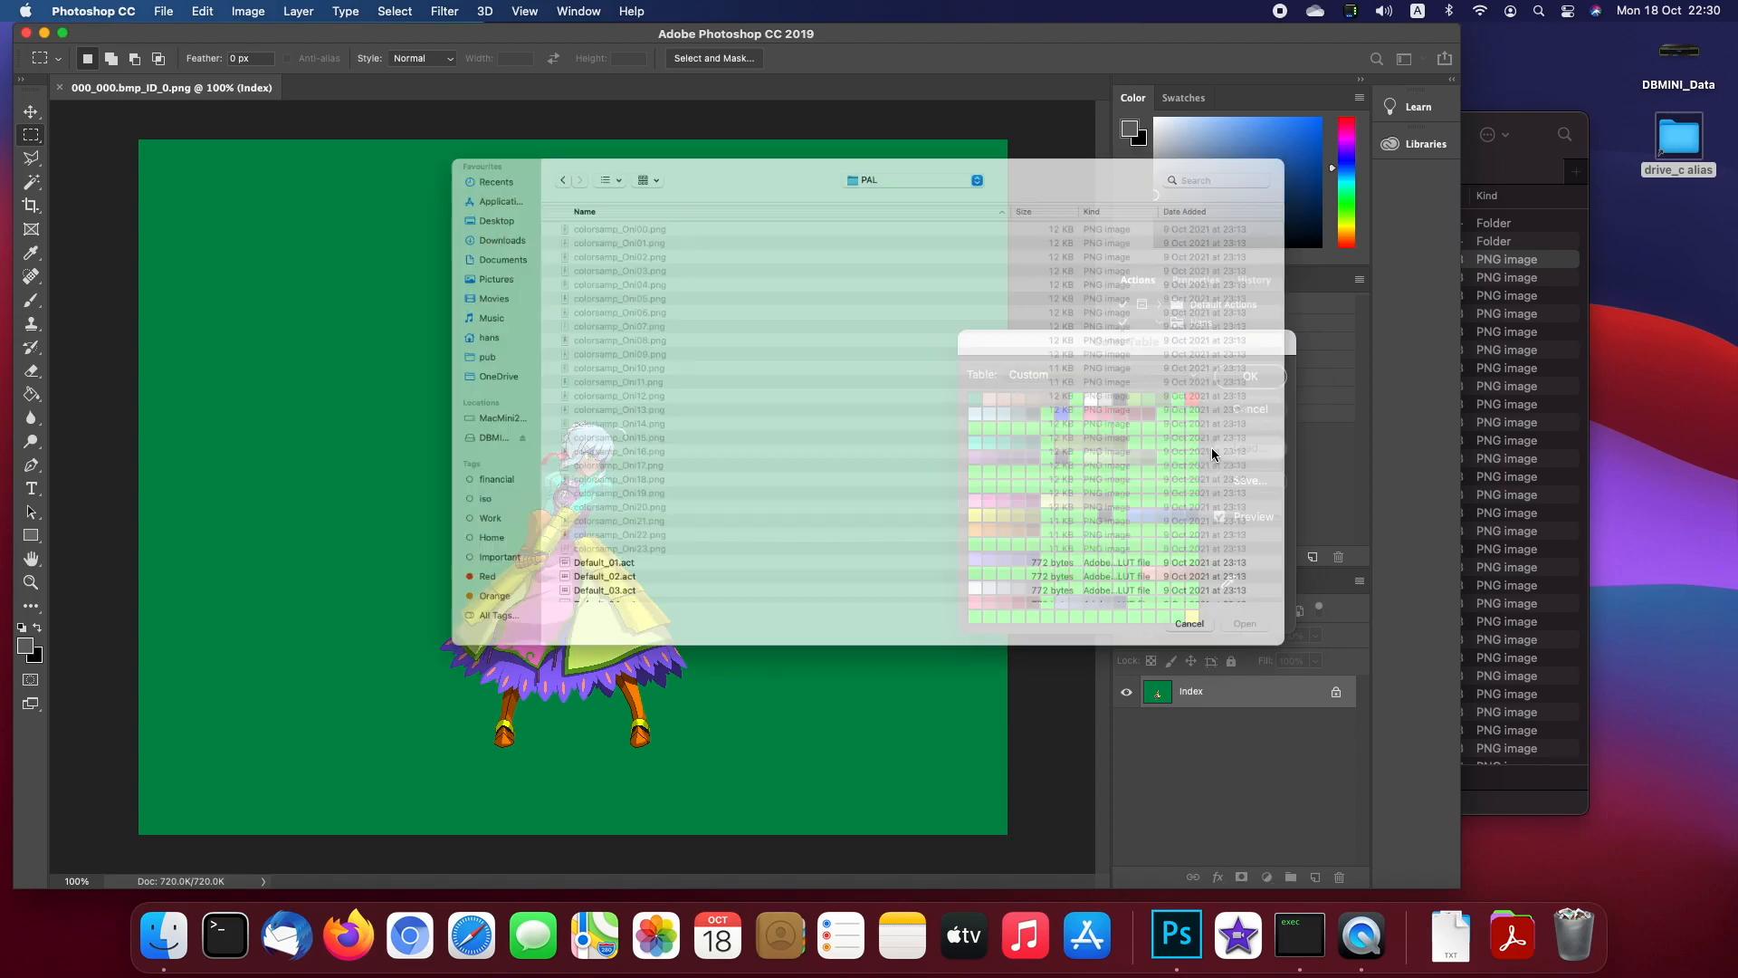
scroll(617, 374, "down", 5)
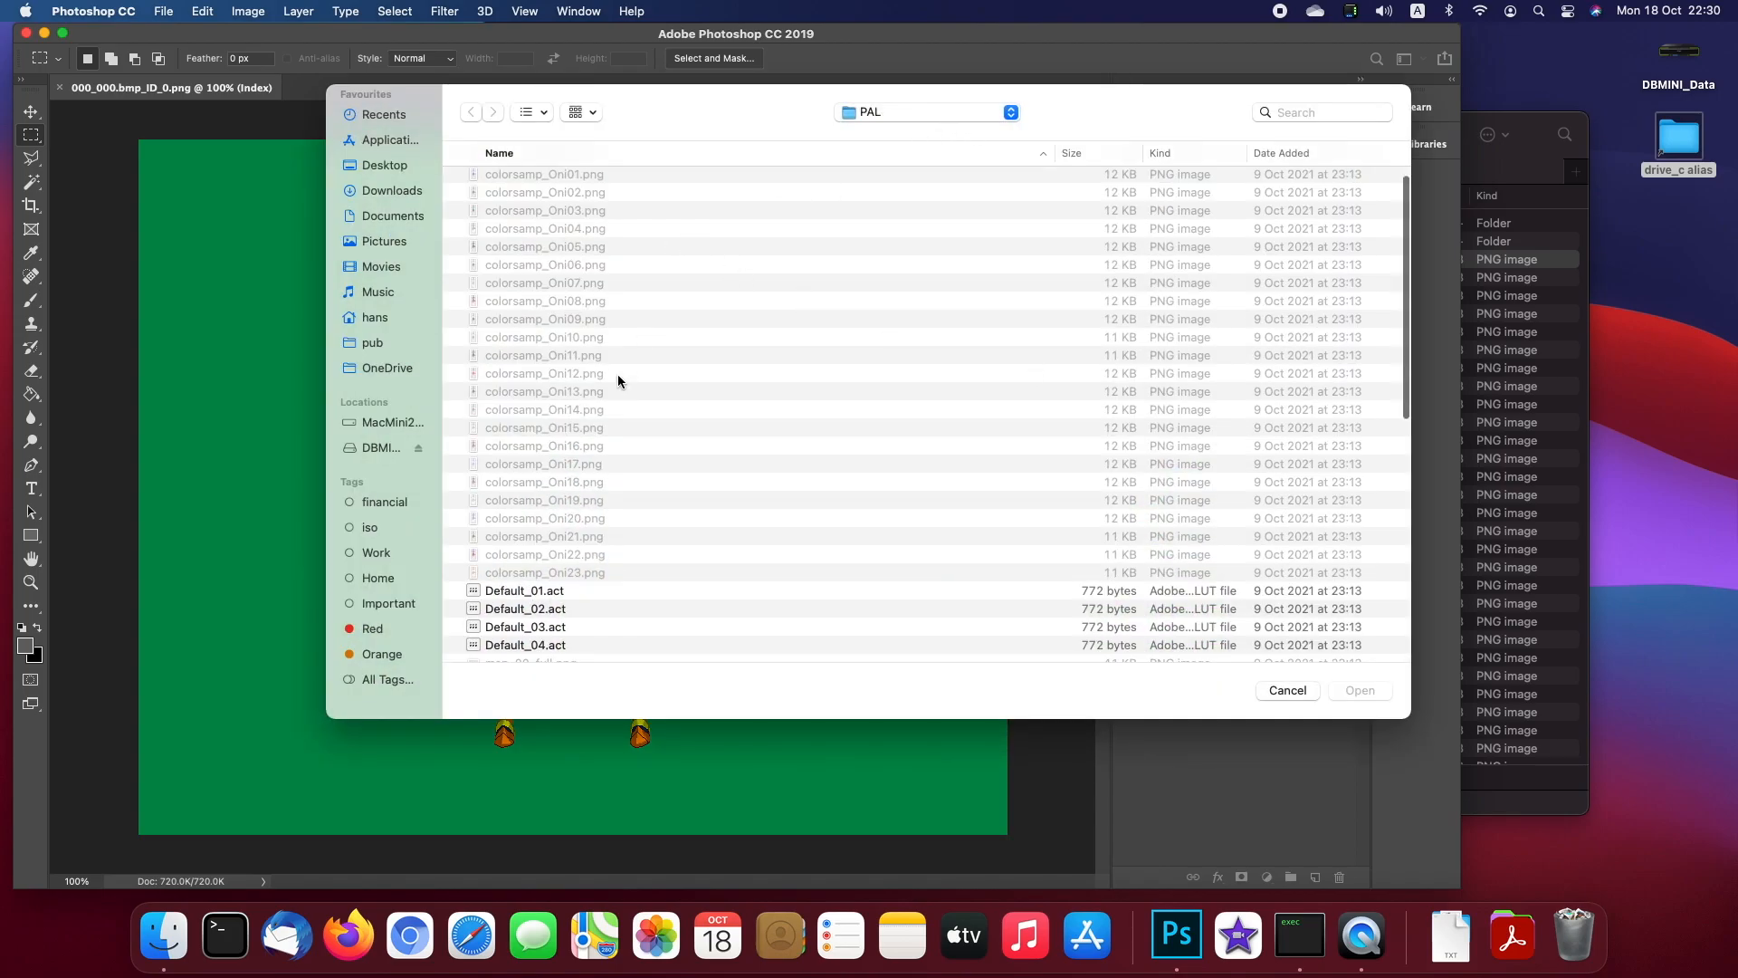
key("super+Up")
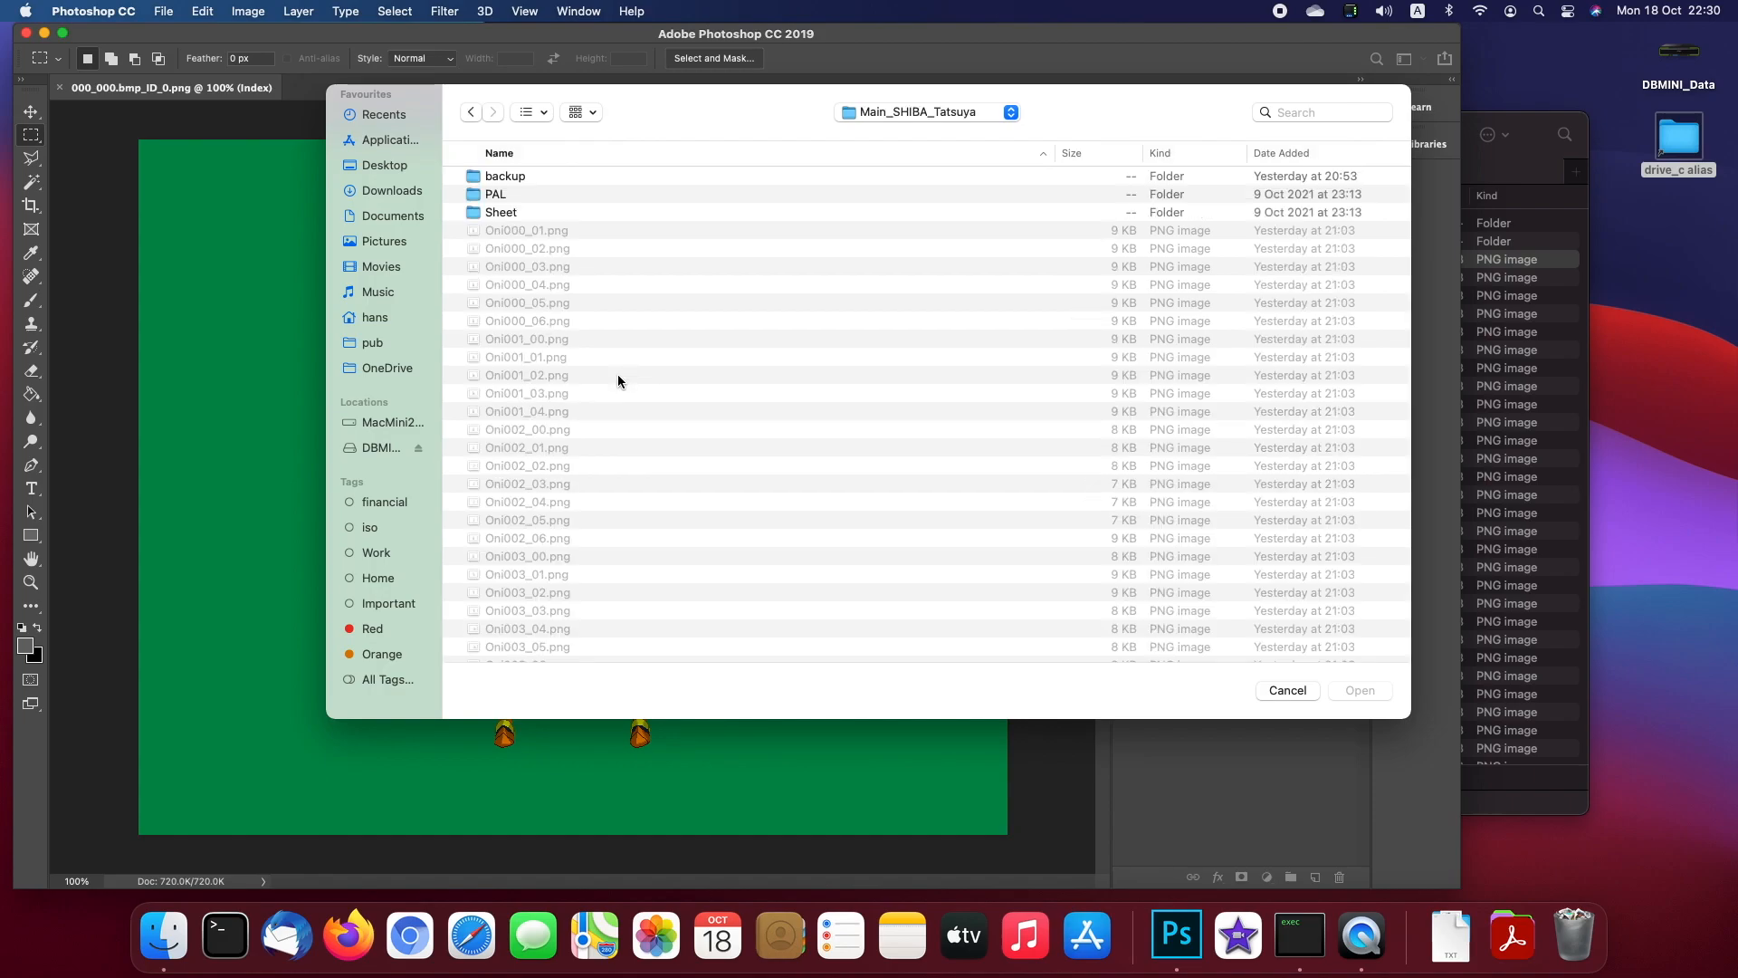
left_click(393, 190)
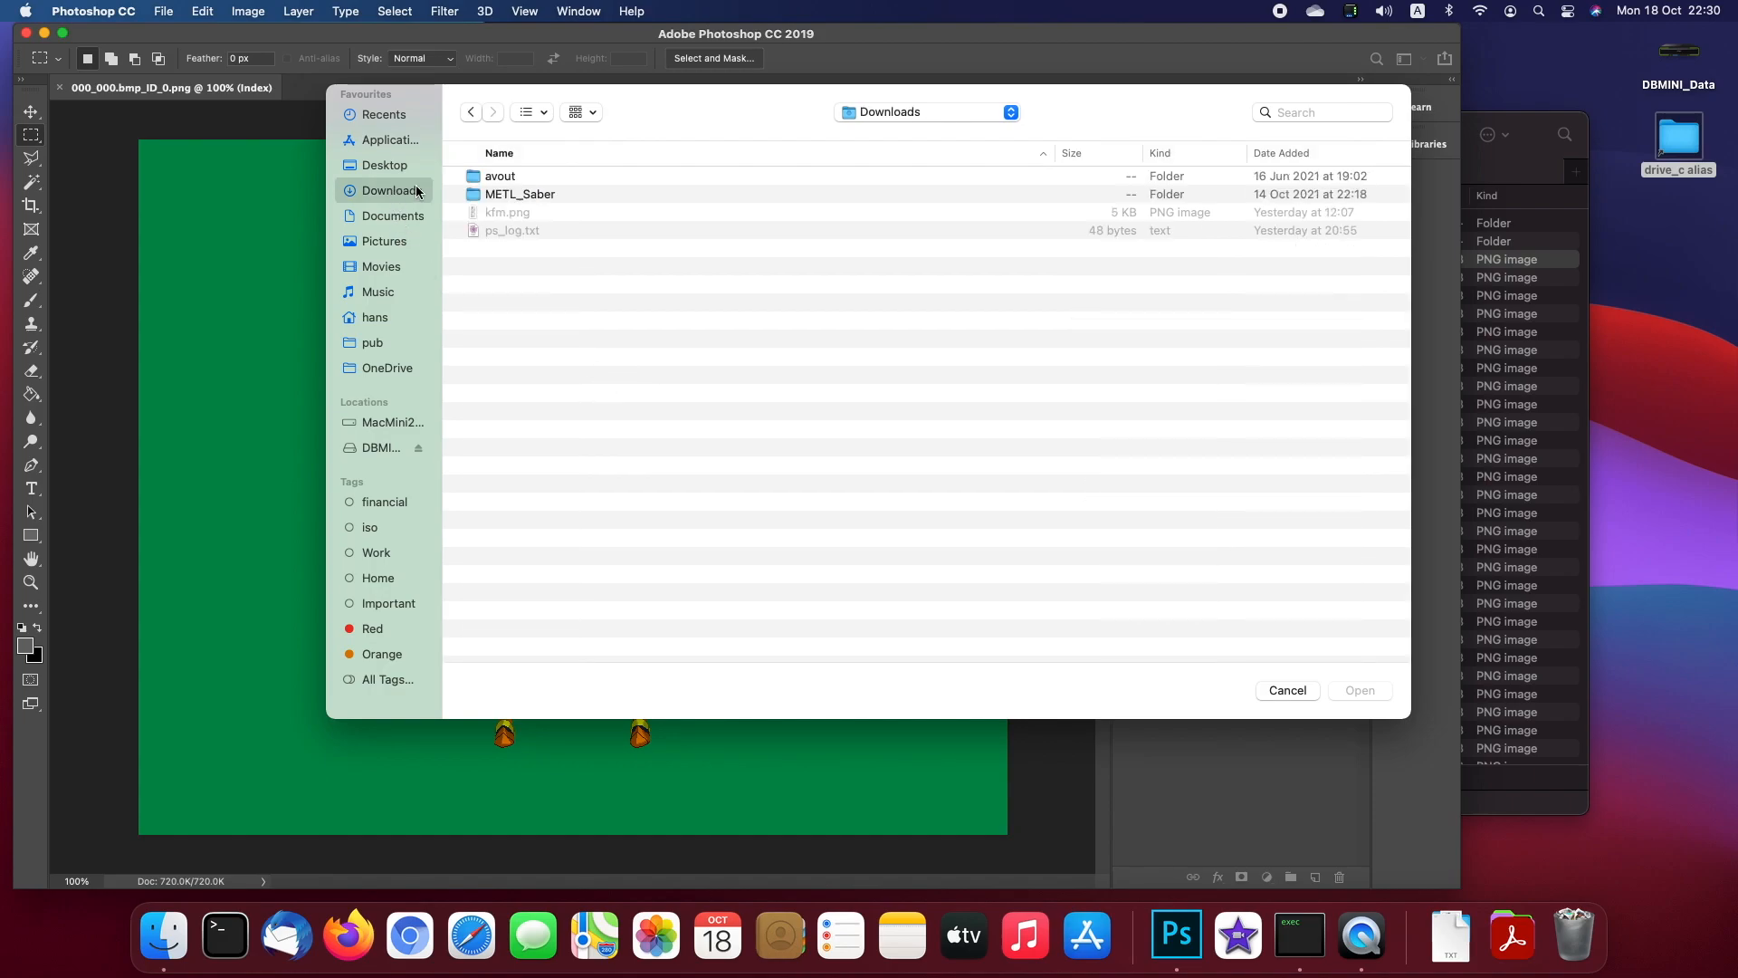
double_click(502, 194)
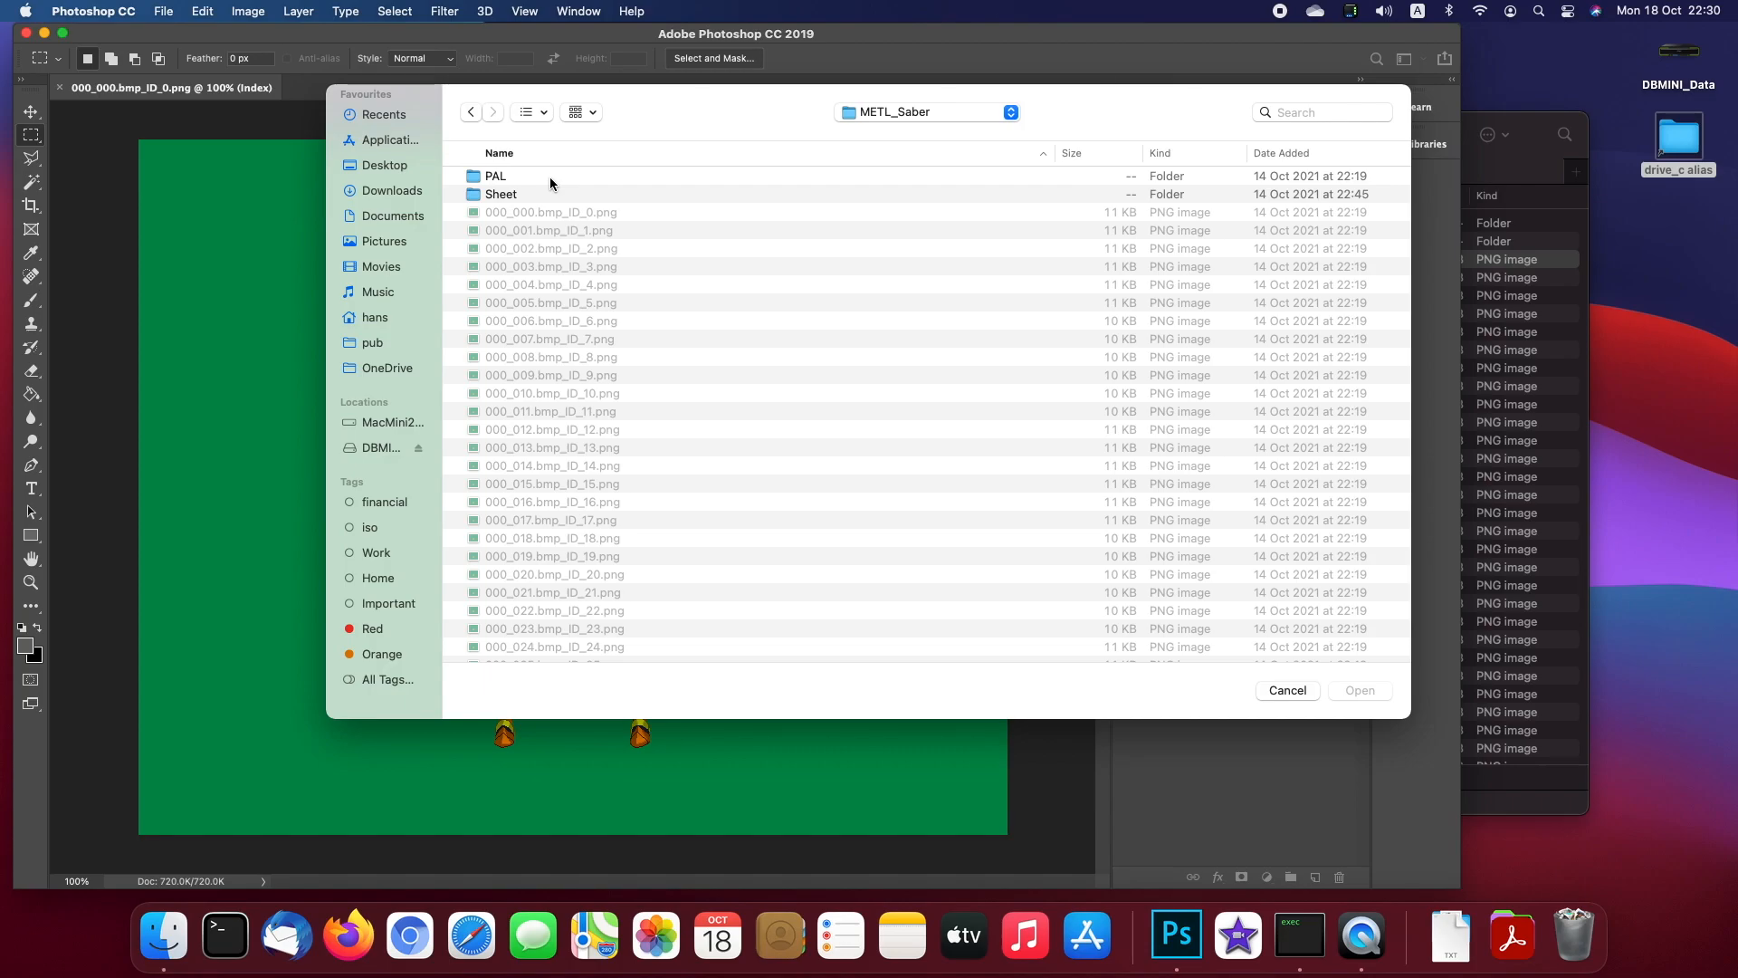
right_click(538, 180)
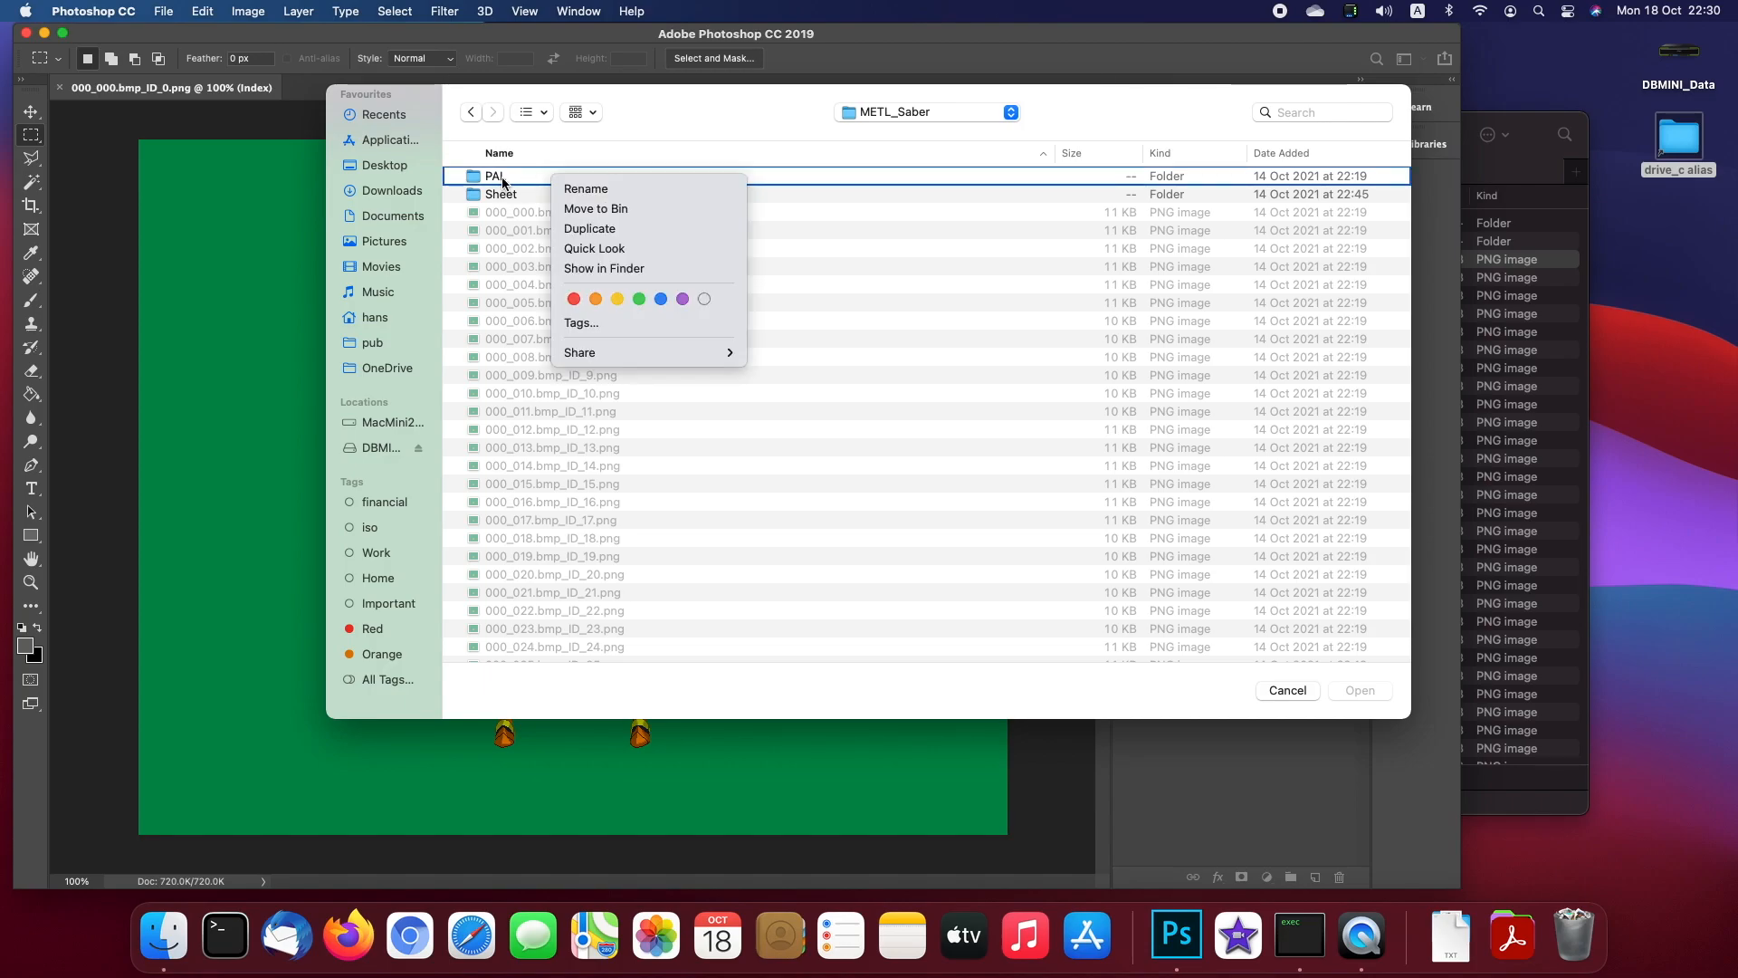
key("Escape")
double_click(502, 178)
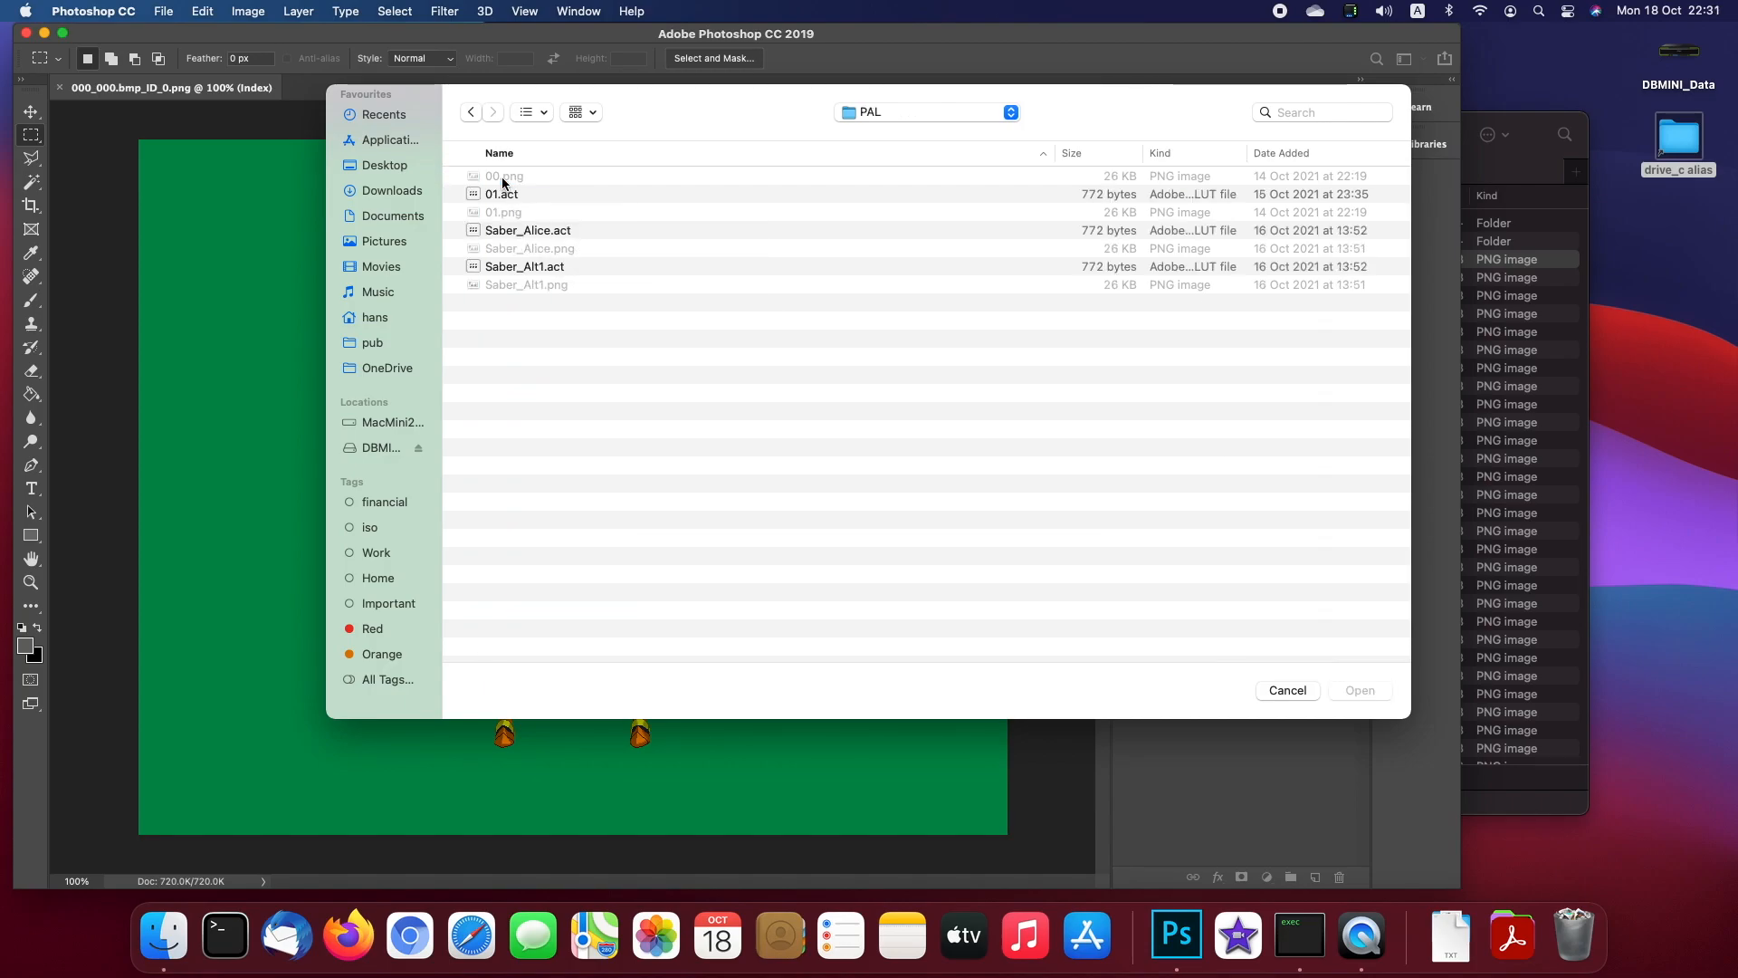
left_click(498, 192)
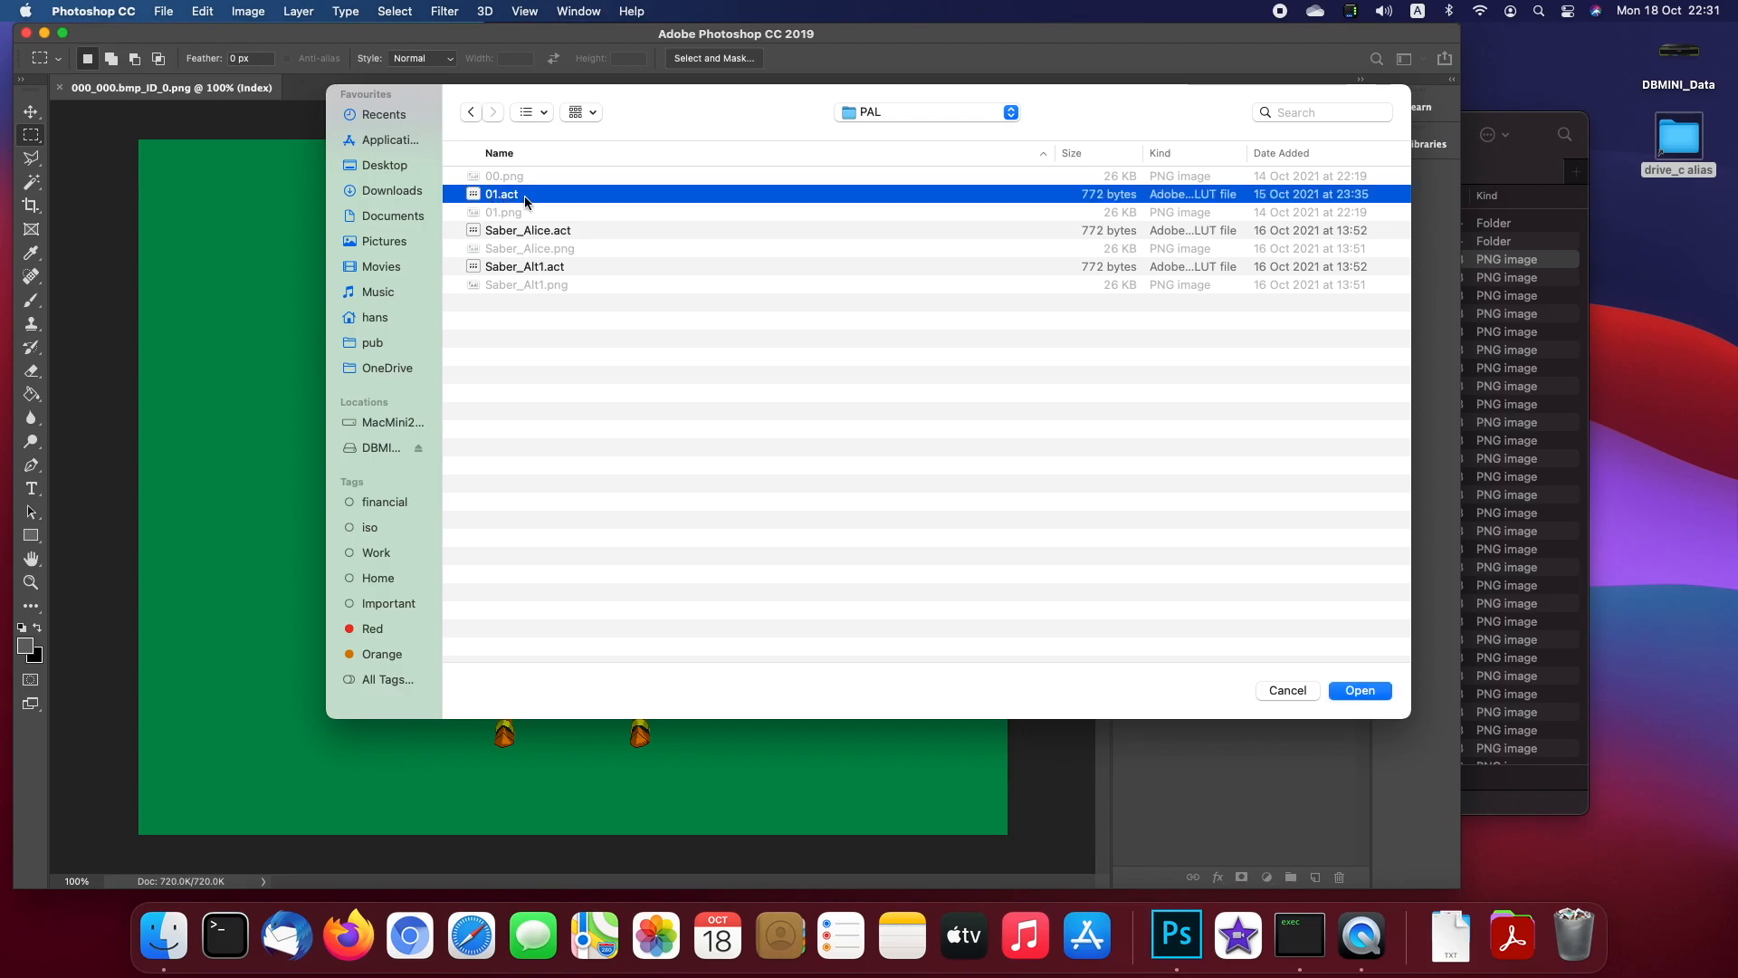
key("Return")
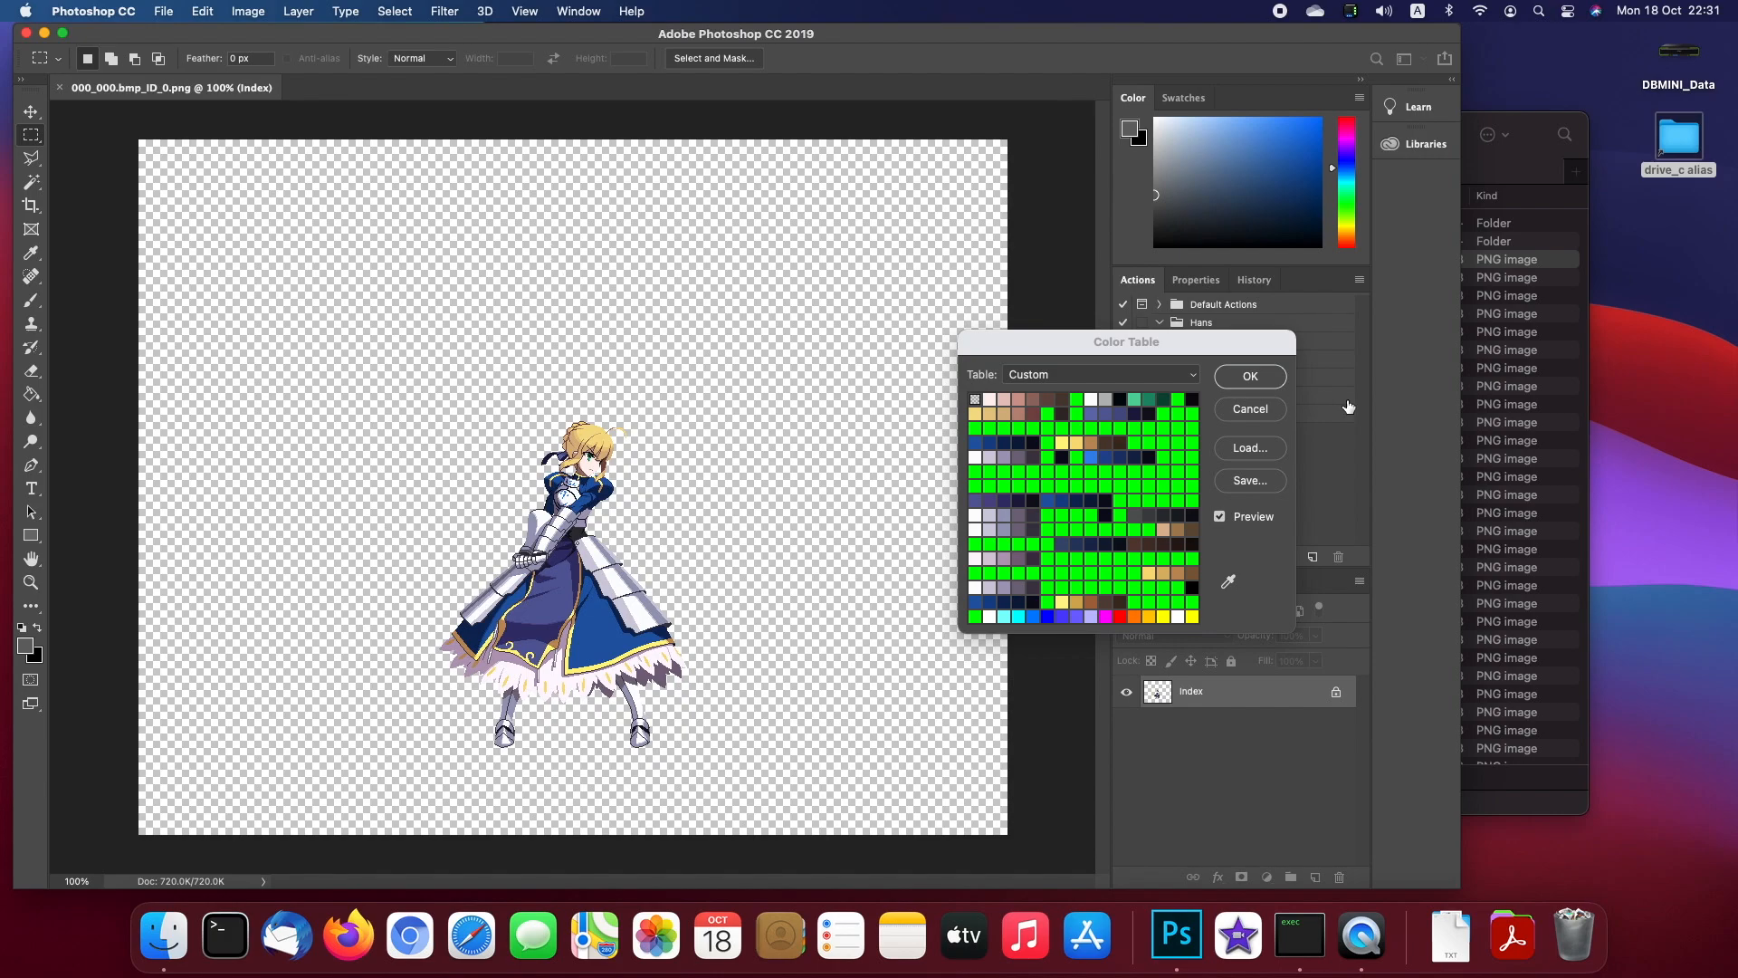
left_click(1250, 376)
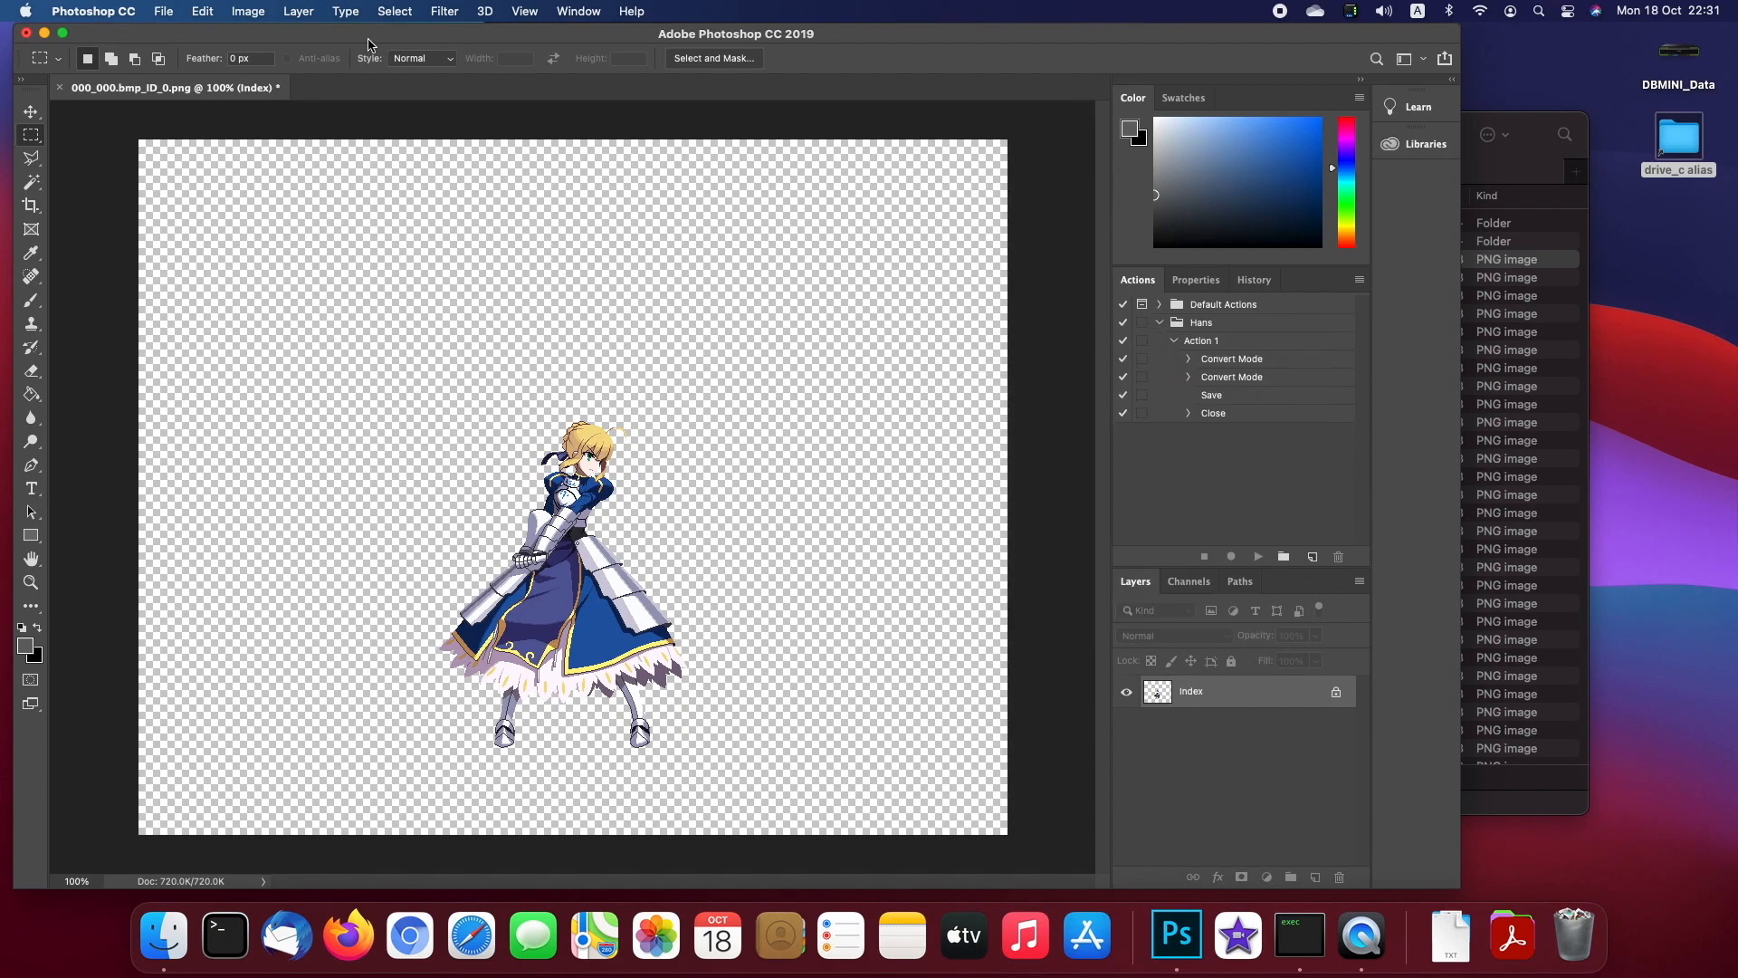
Step: Close 000_000.bmp_ID_0.png without saving its changes
left_click(177, 12)
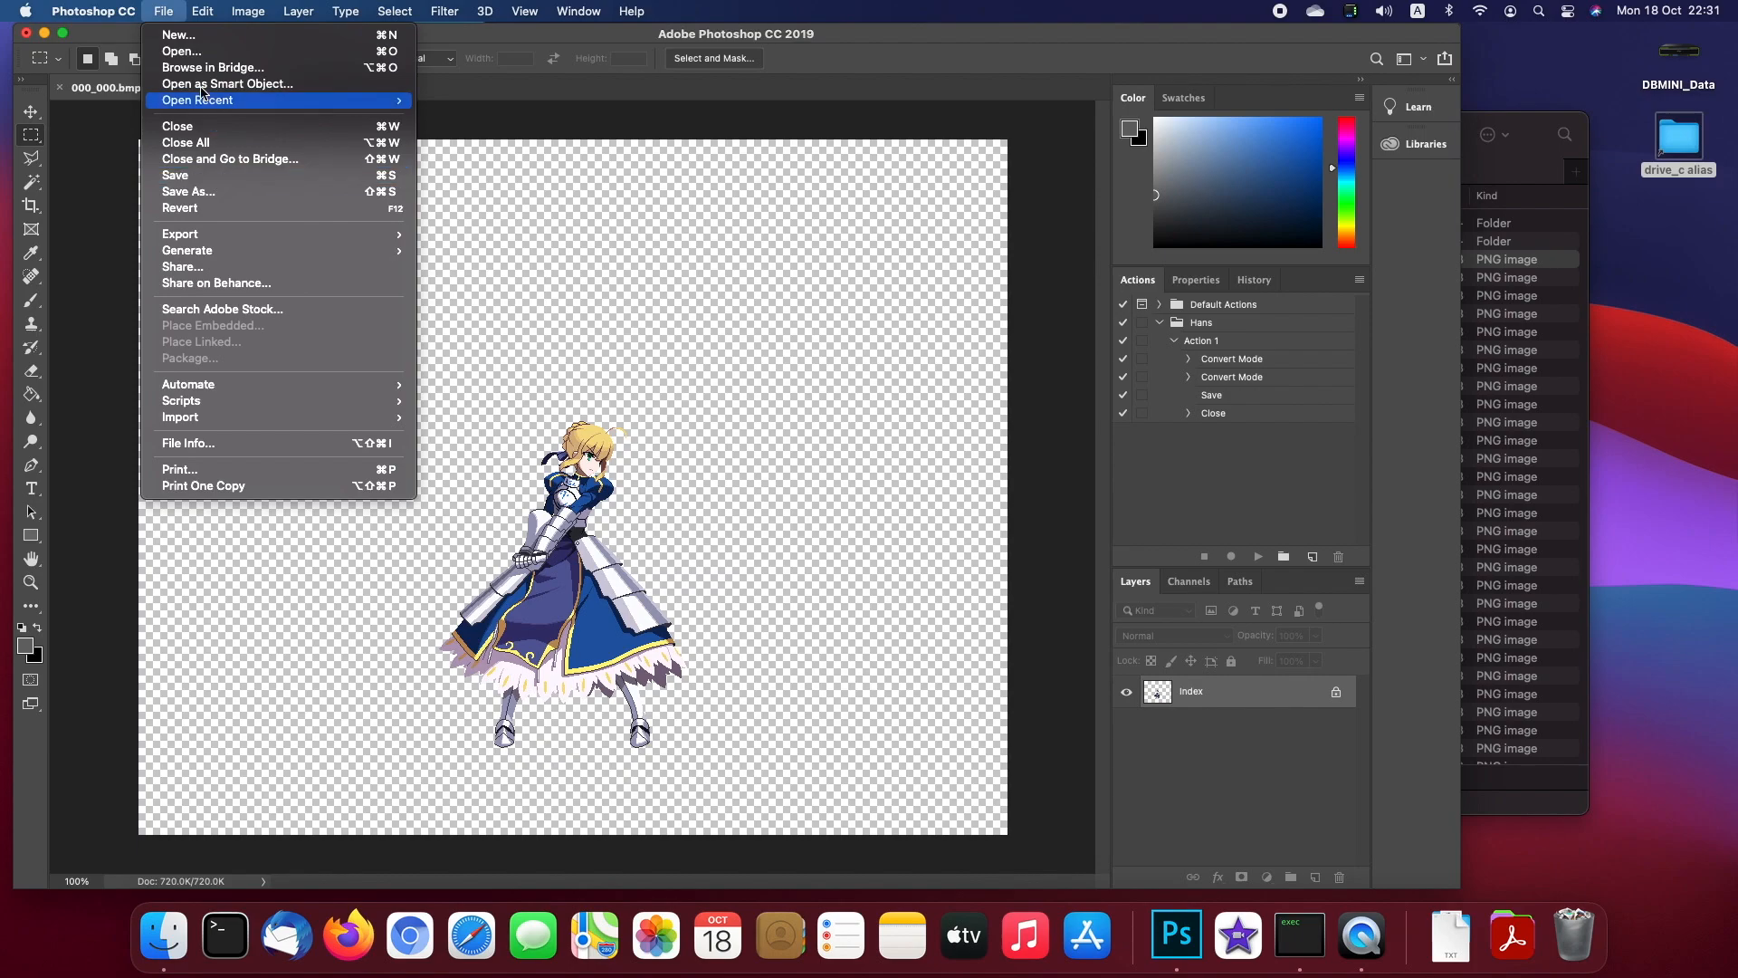
left_click(177, 12)
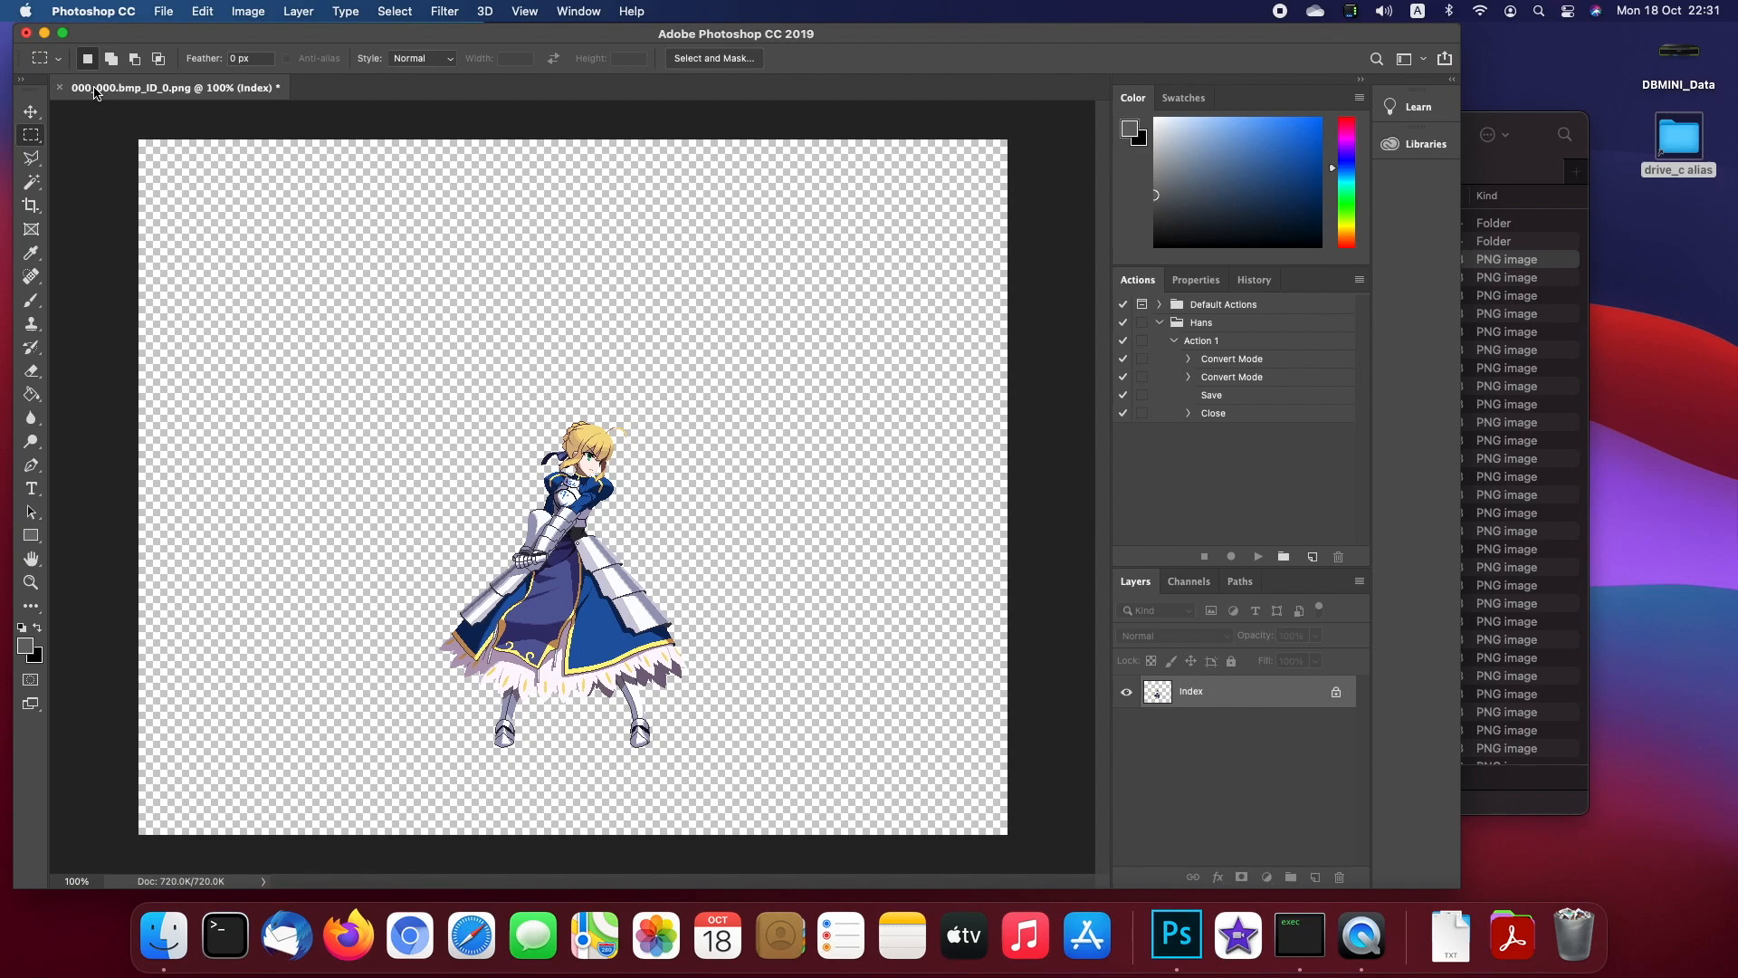
left_click(60, 88)
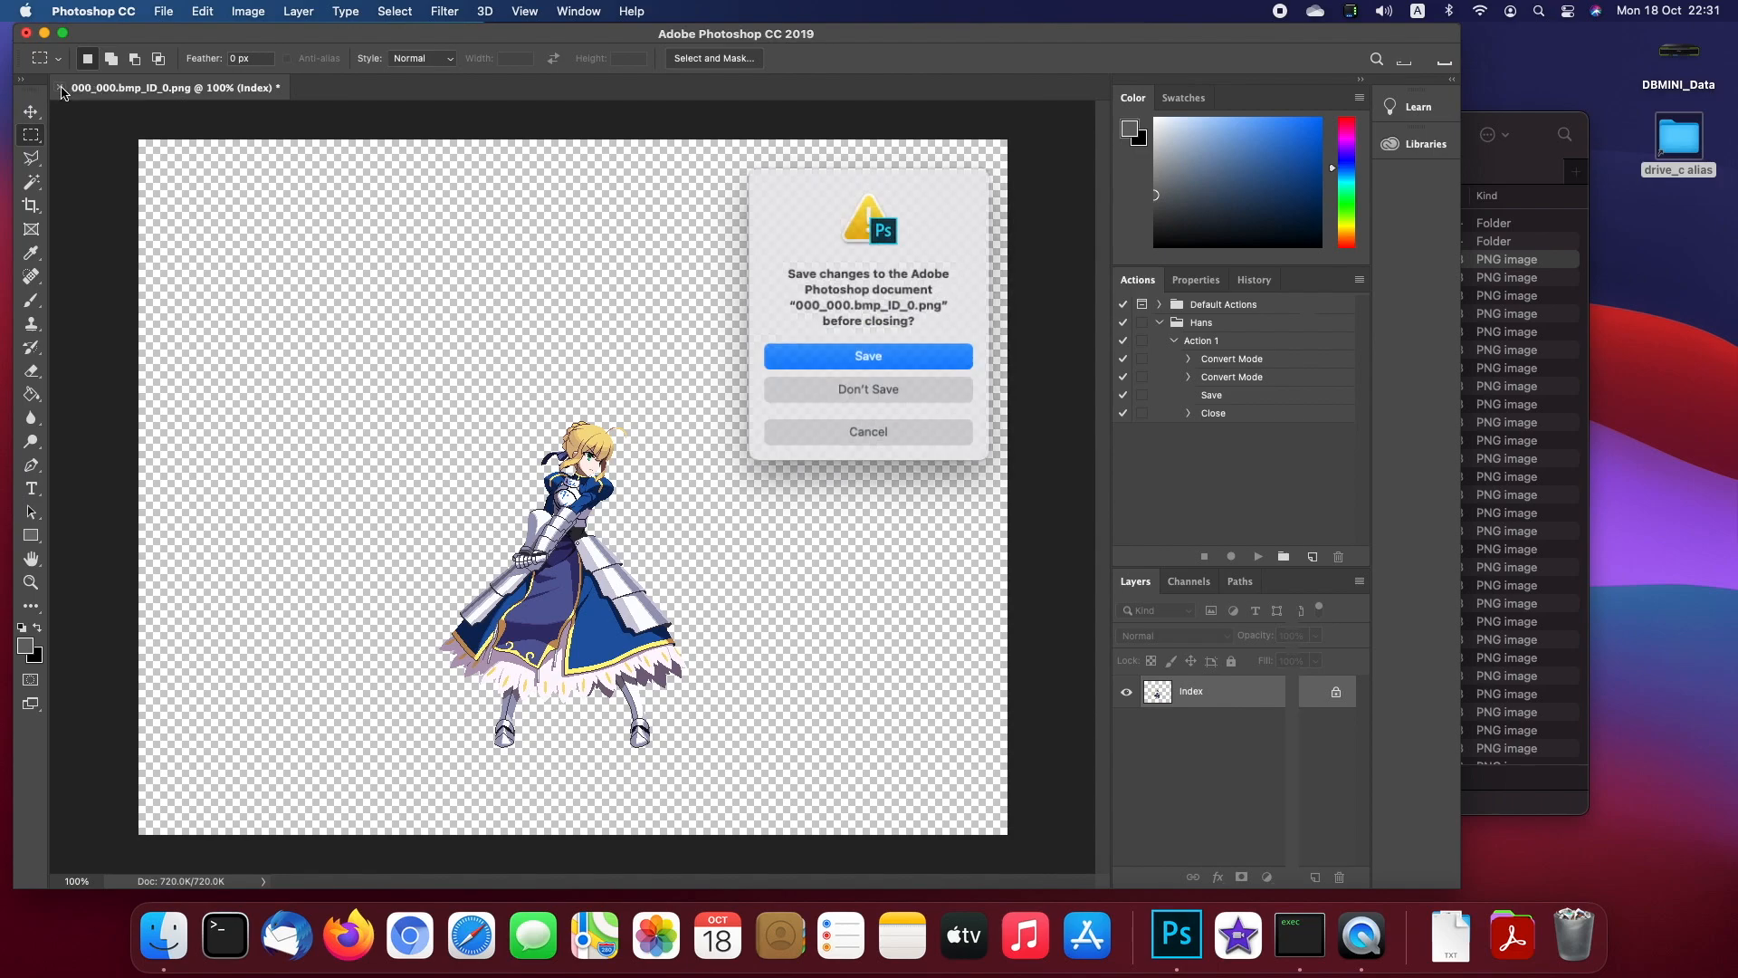
left_click(826, 384)
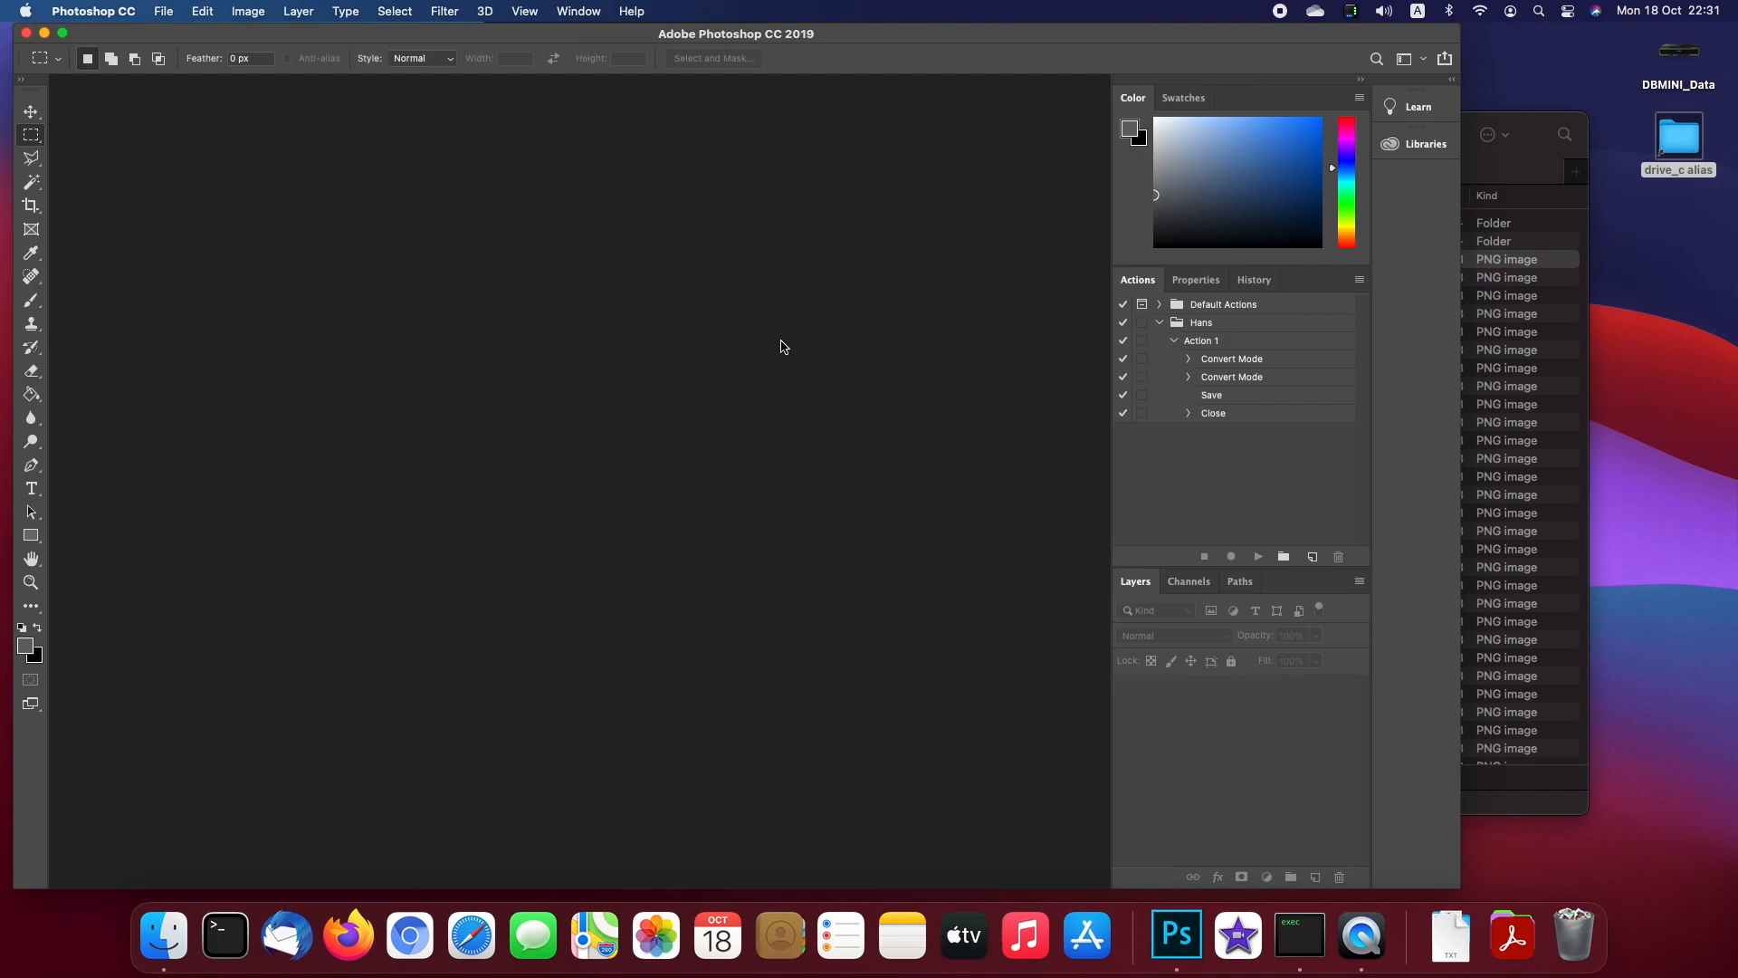
Step: Review the Batch settings for Action 1 of the Hans set and its source folder chooser, and cancel without running
left_click(1231, 350)
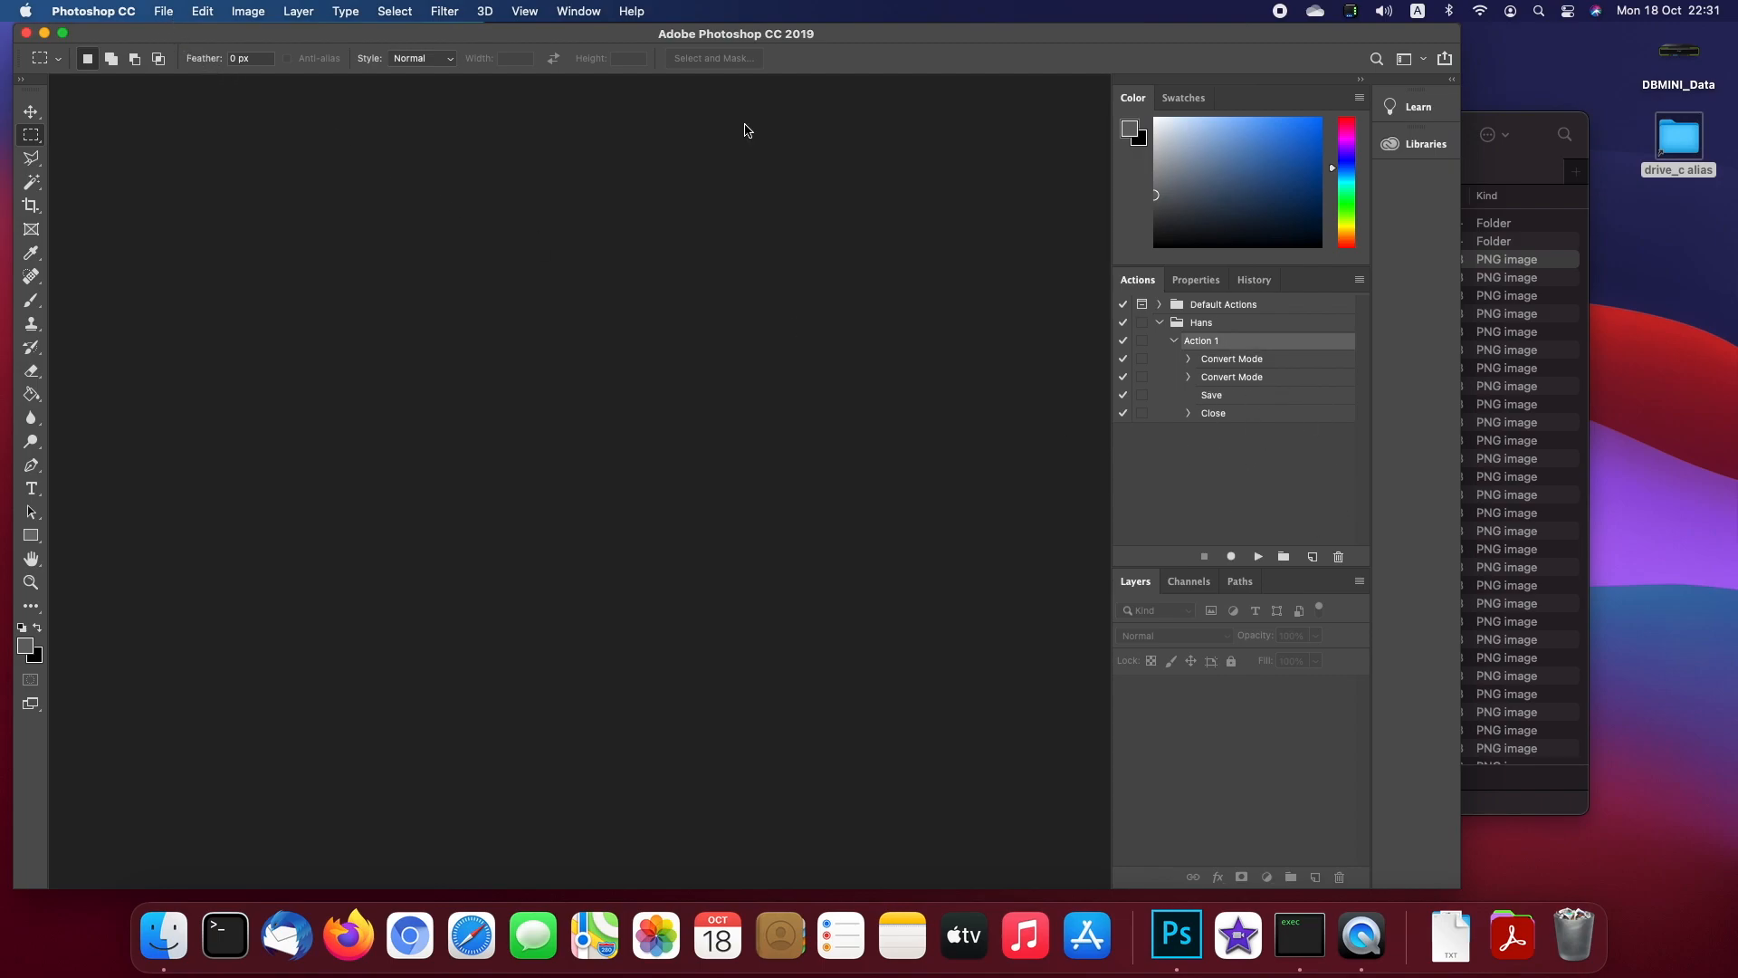
left_click(1532, 387)
left_click(442, 268)
left_click(159, 15)
left_click(194, 146)
left_click(164, 13)
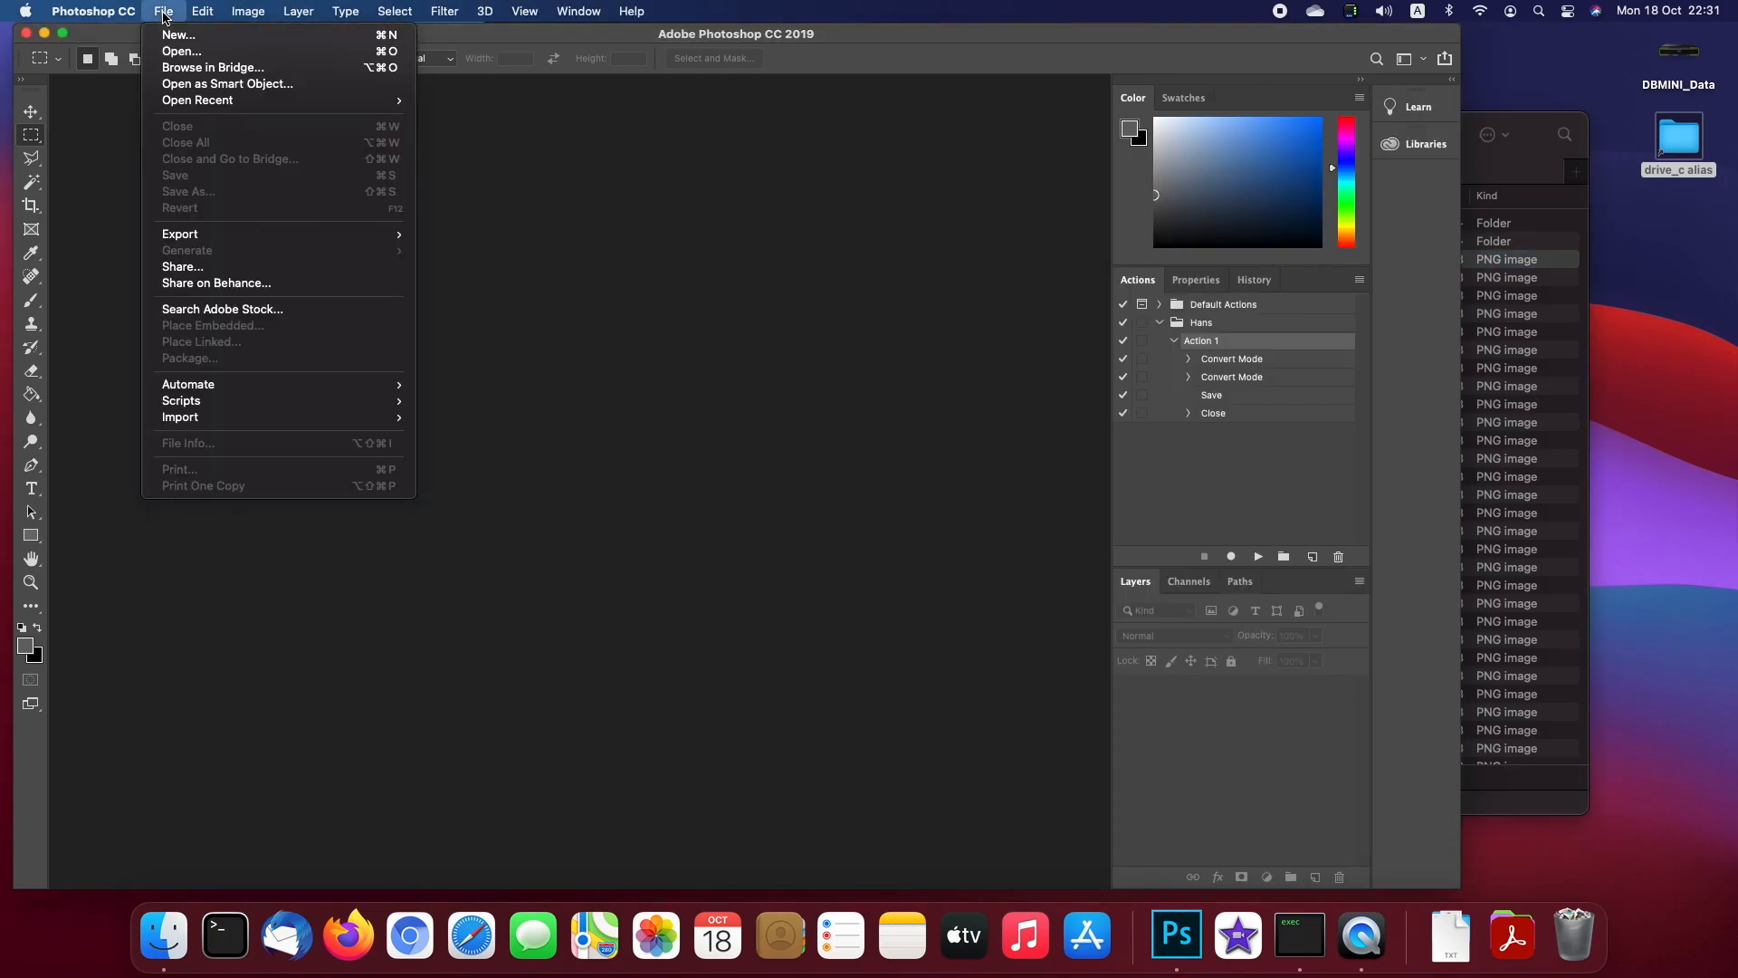
mouse_move(216, 389)
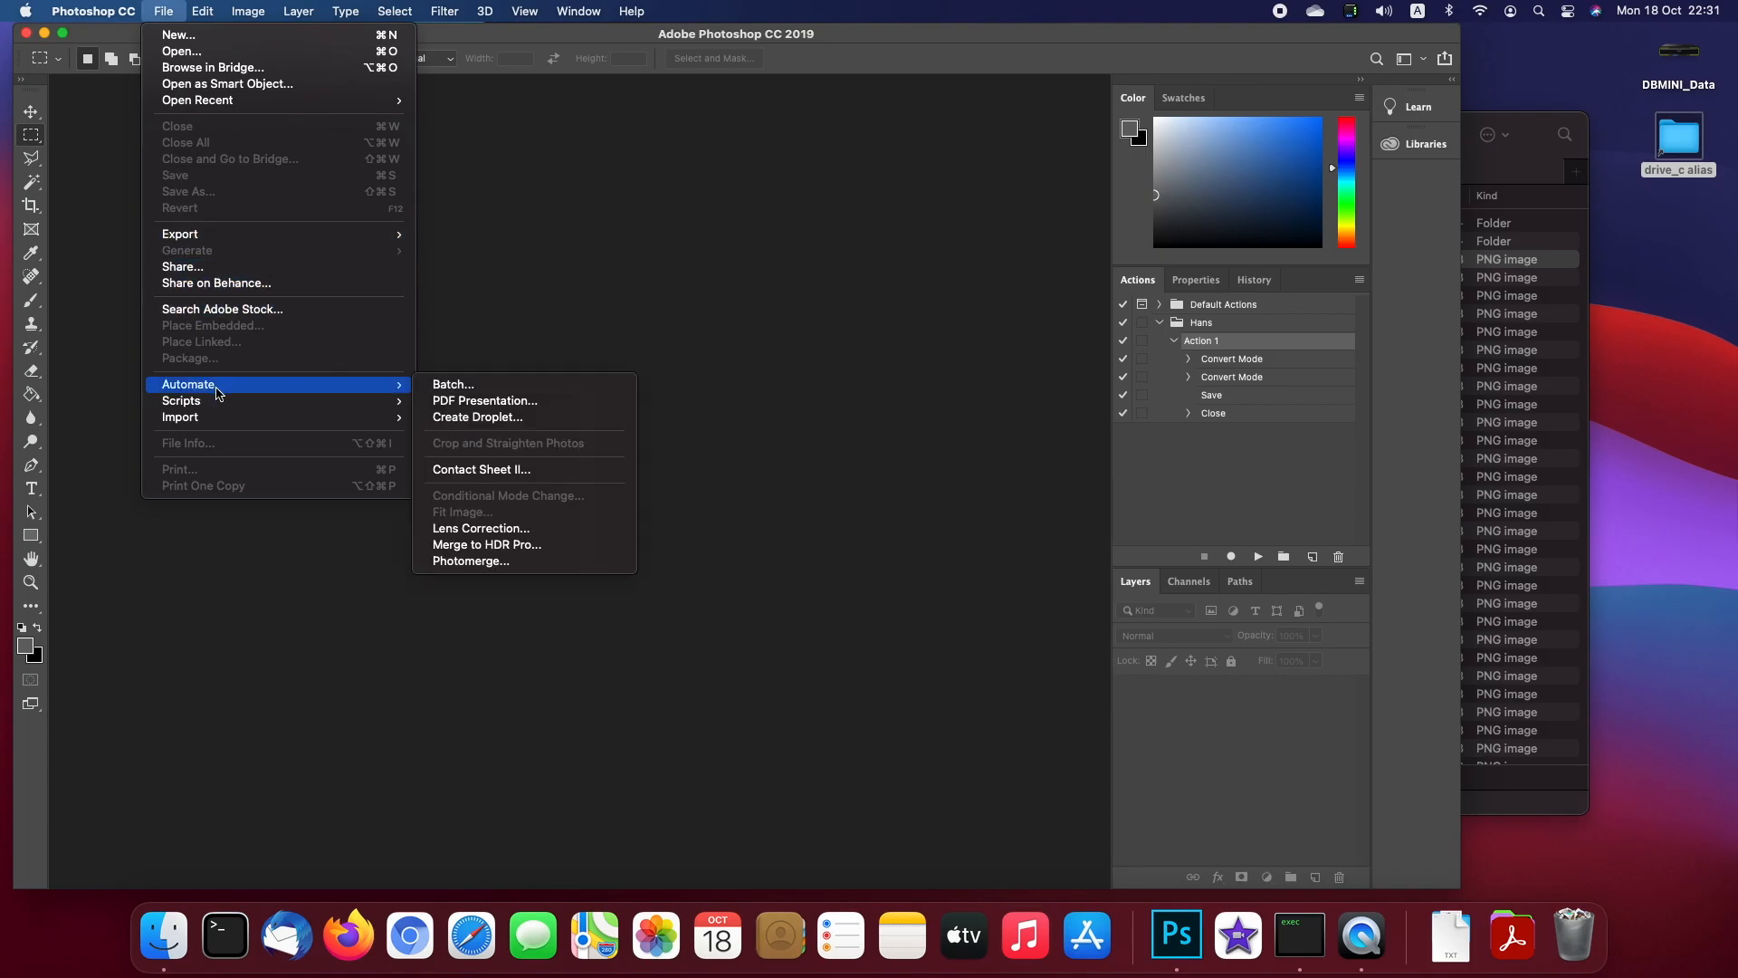
left_click(535, 384)
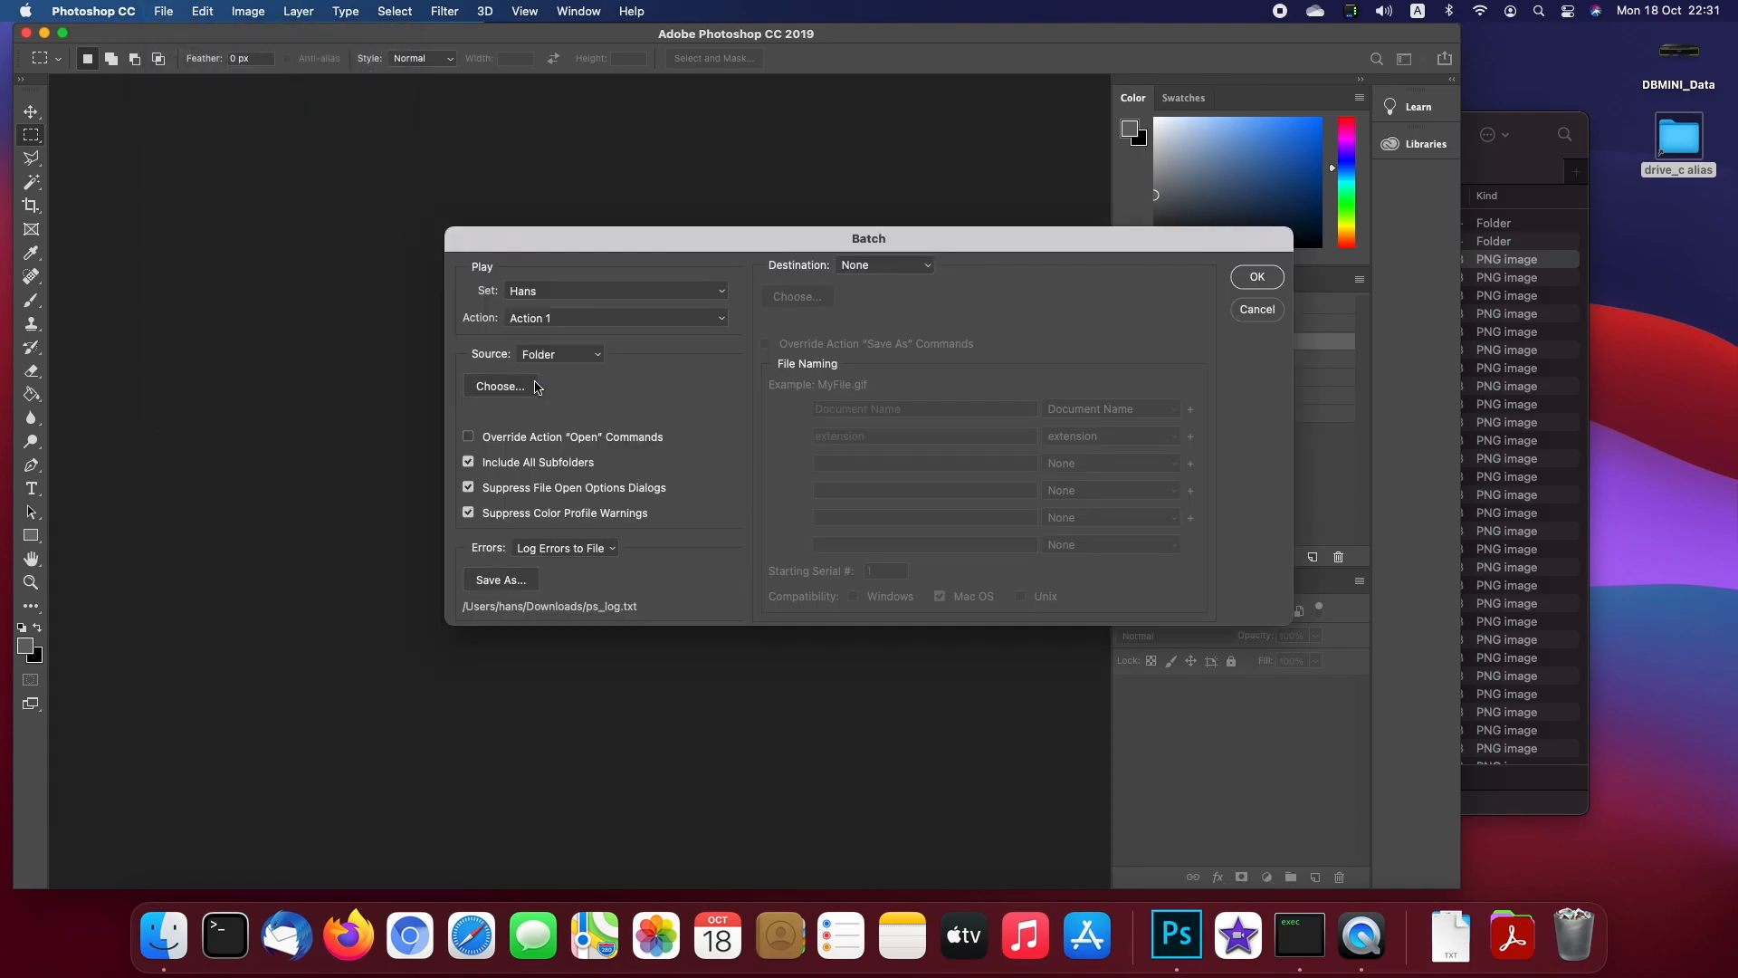
left_click(513, 387)
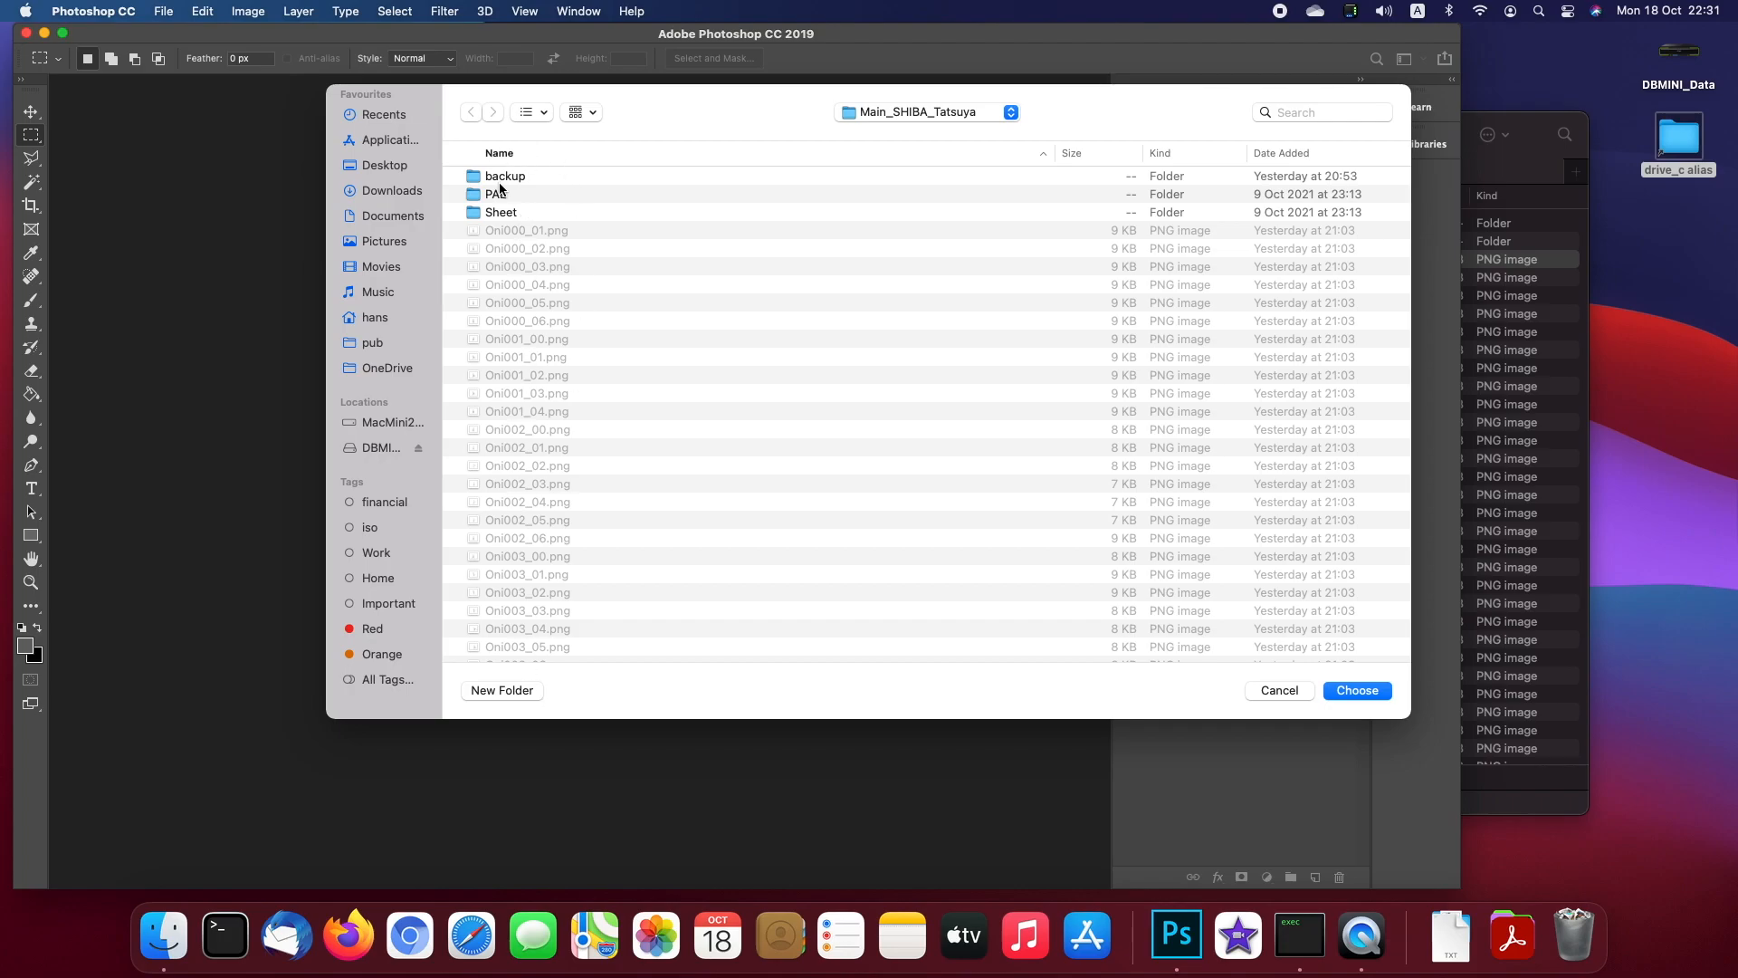
left_click(1276, 691)
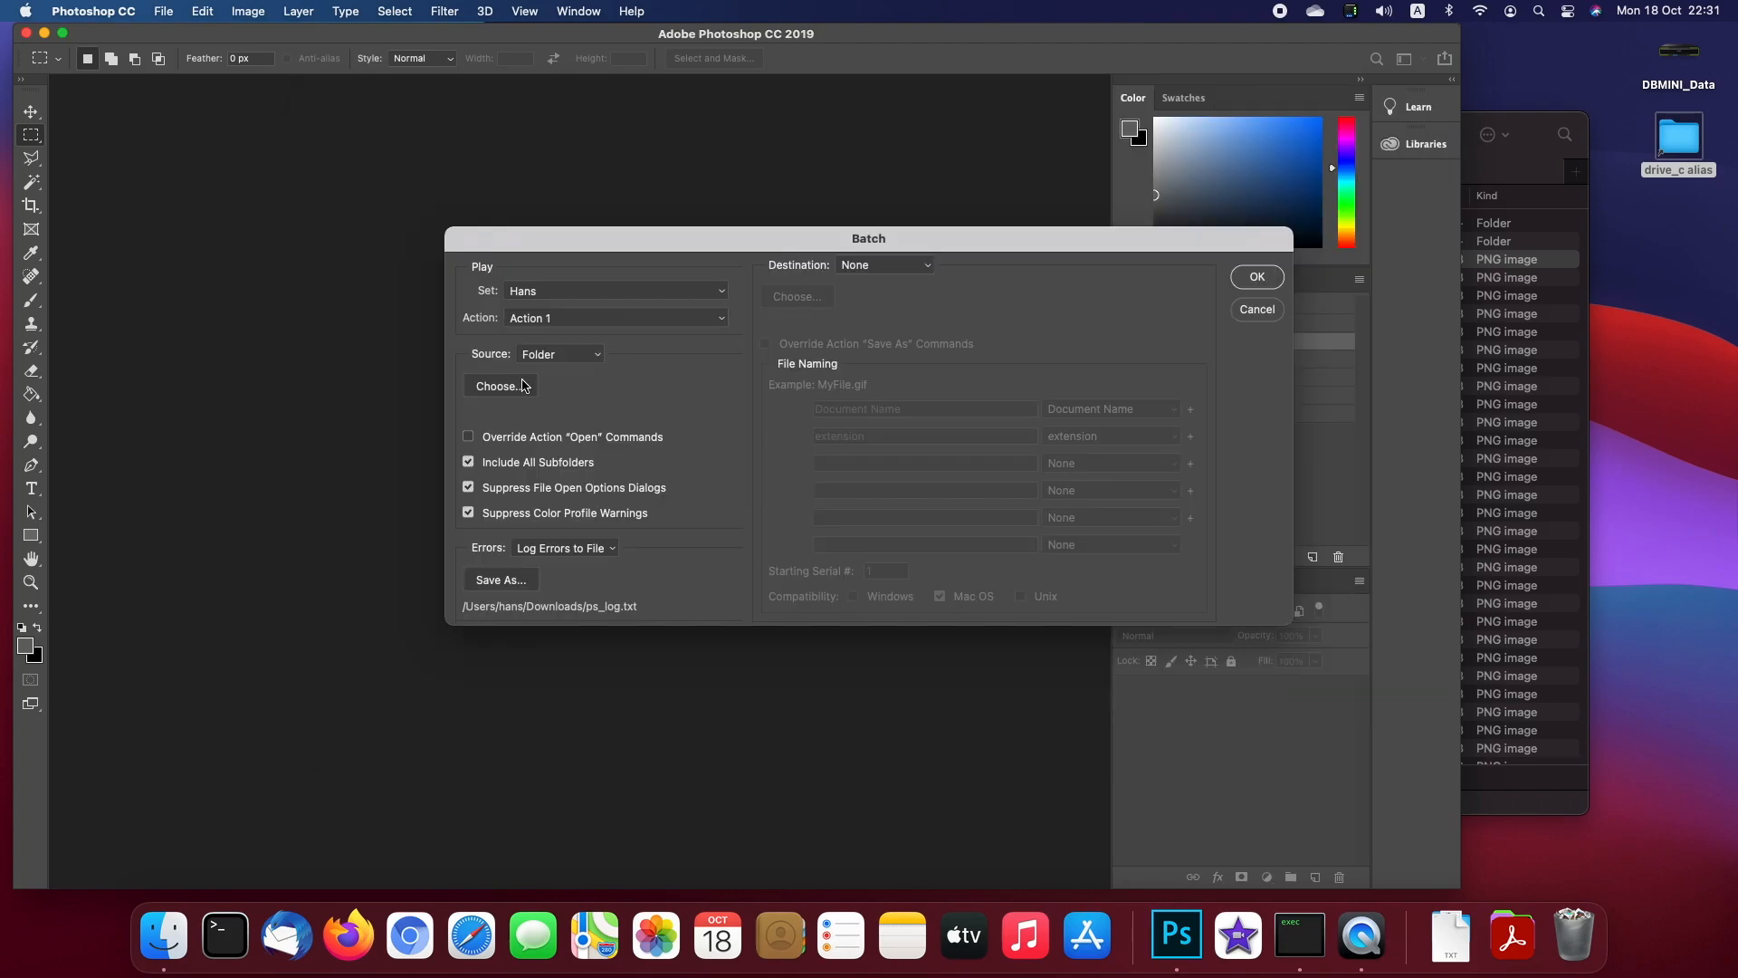
left_click(1270, 314)
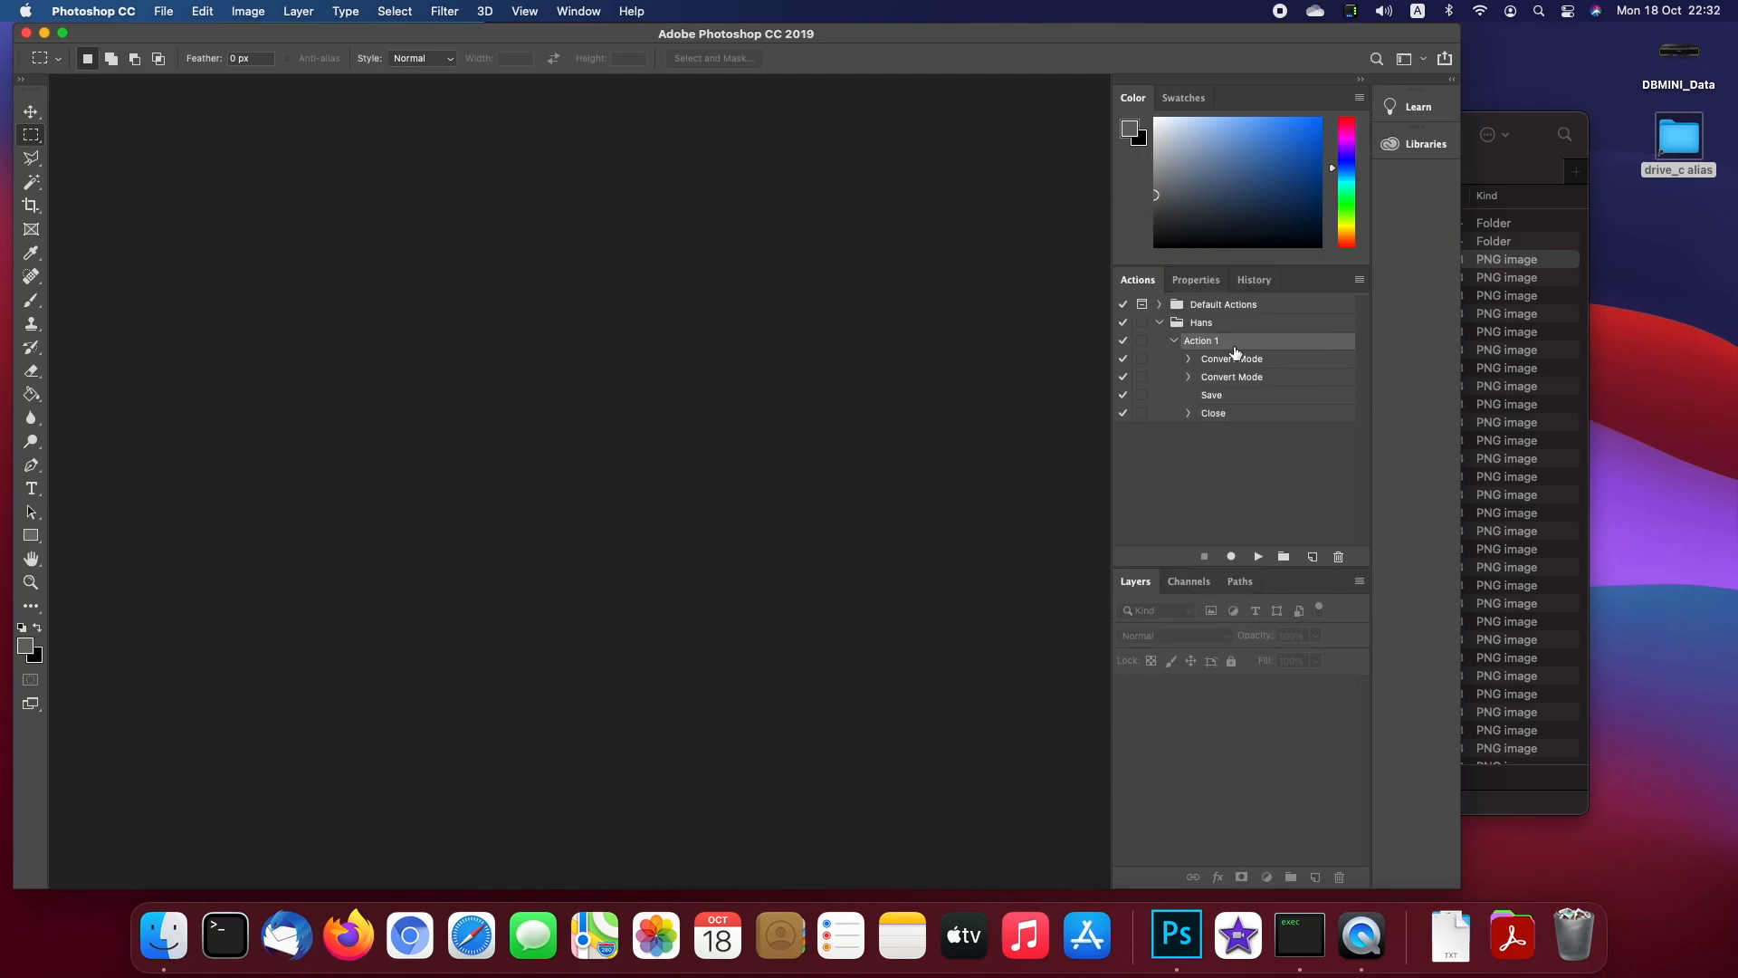
Step: Bring up the Batch settings again to check which action is chosen, and cancel them
left_click(163, 12)
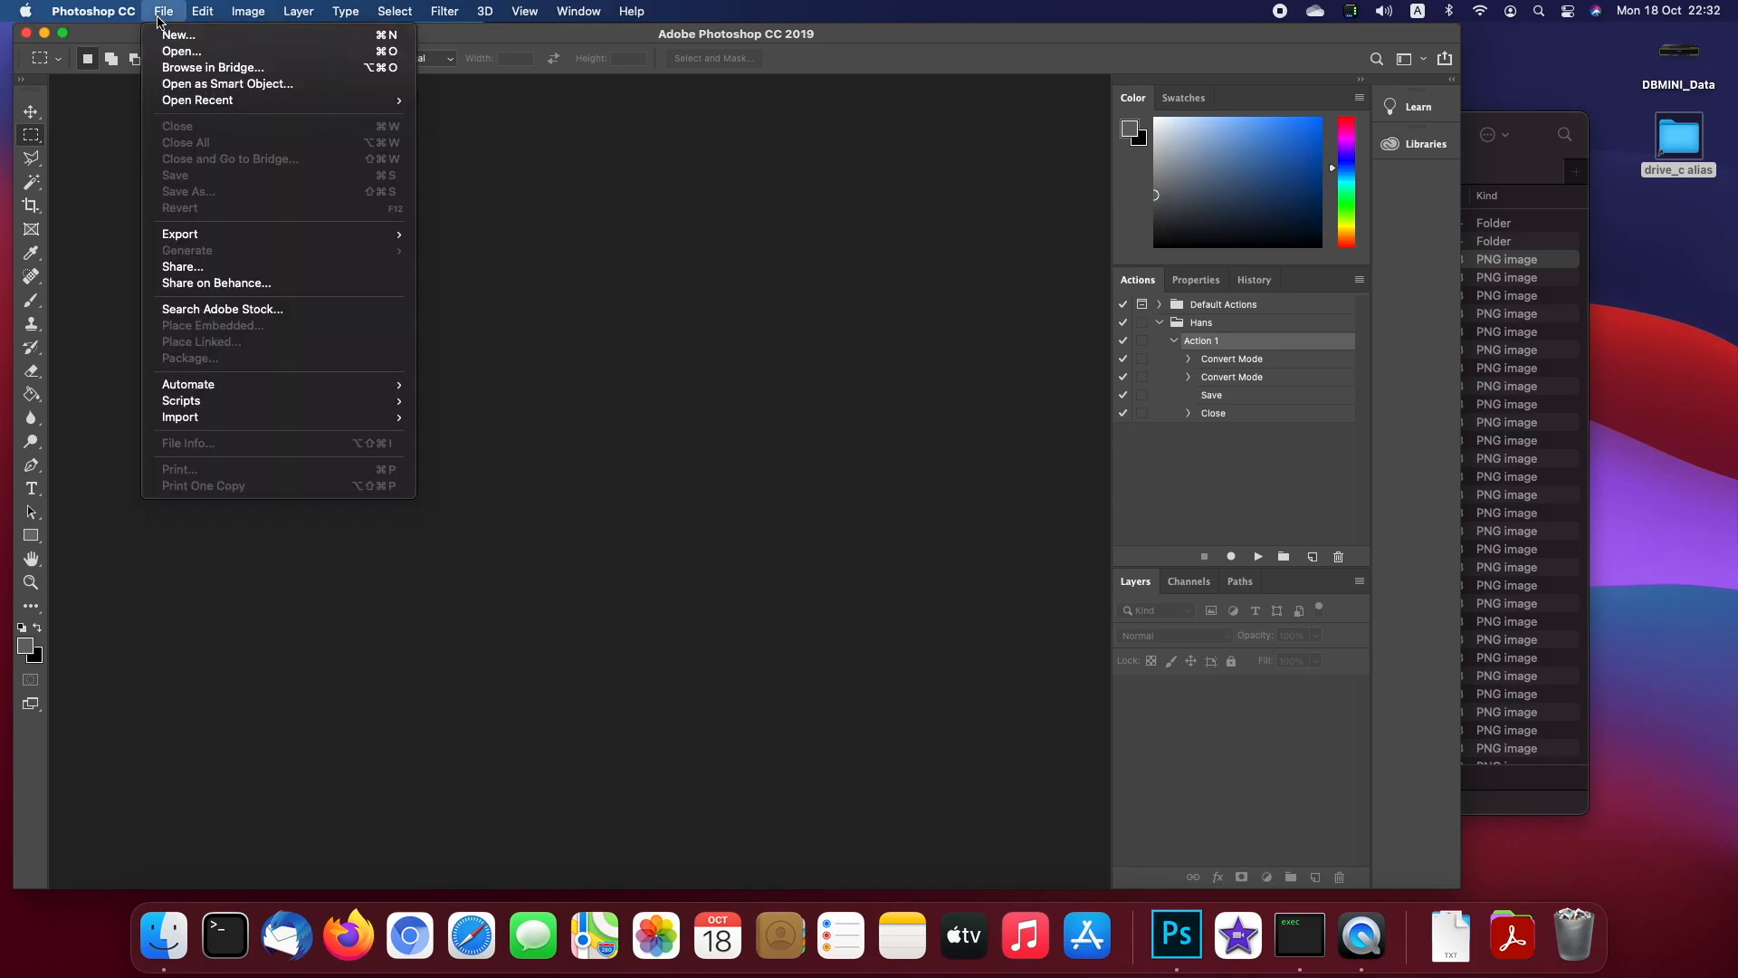
mouse_move(381, 383)
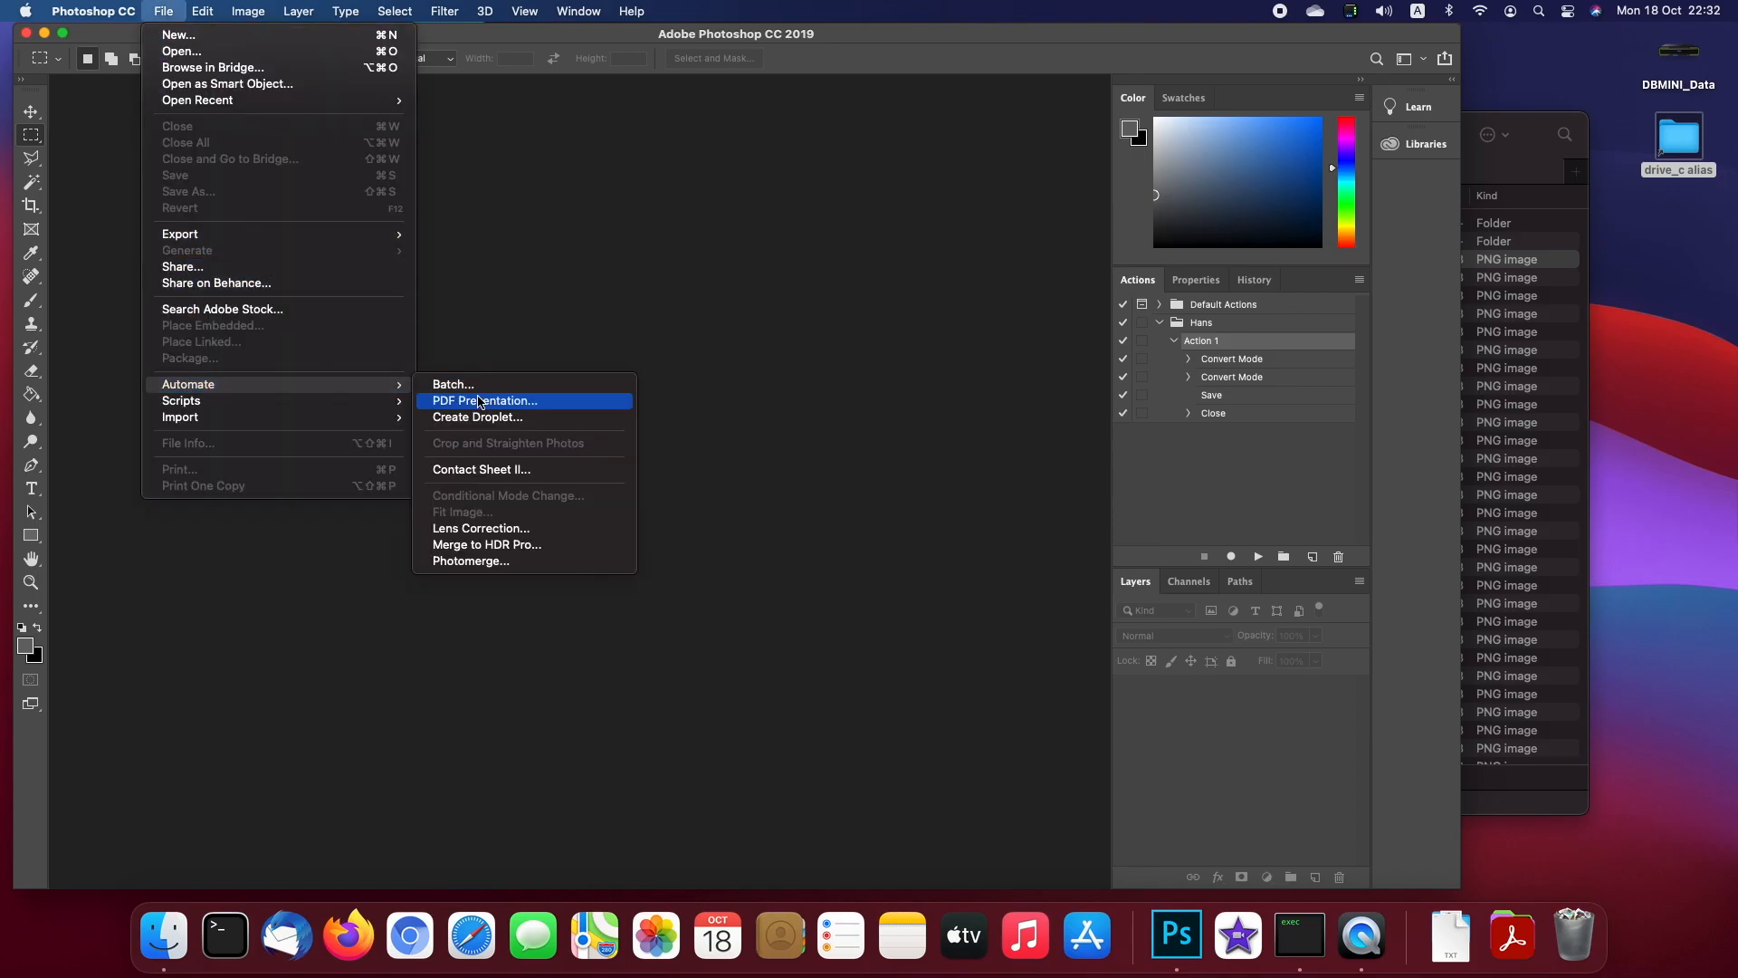
left_click(457, 384)
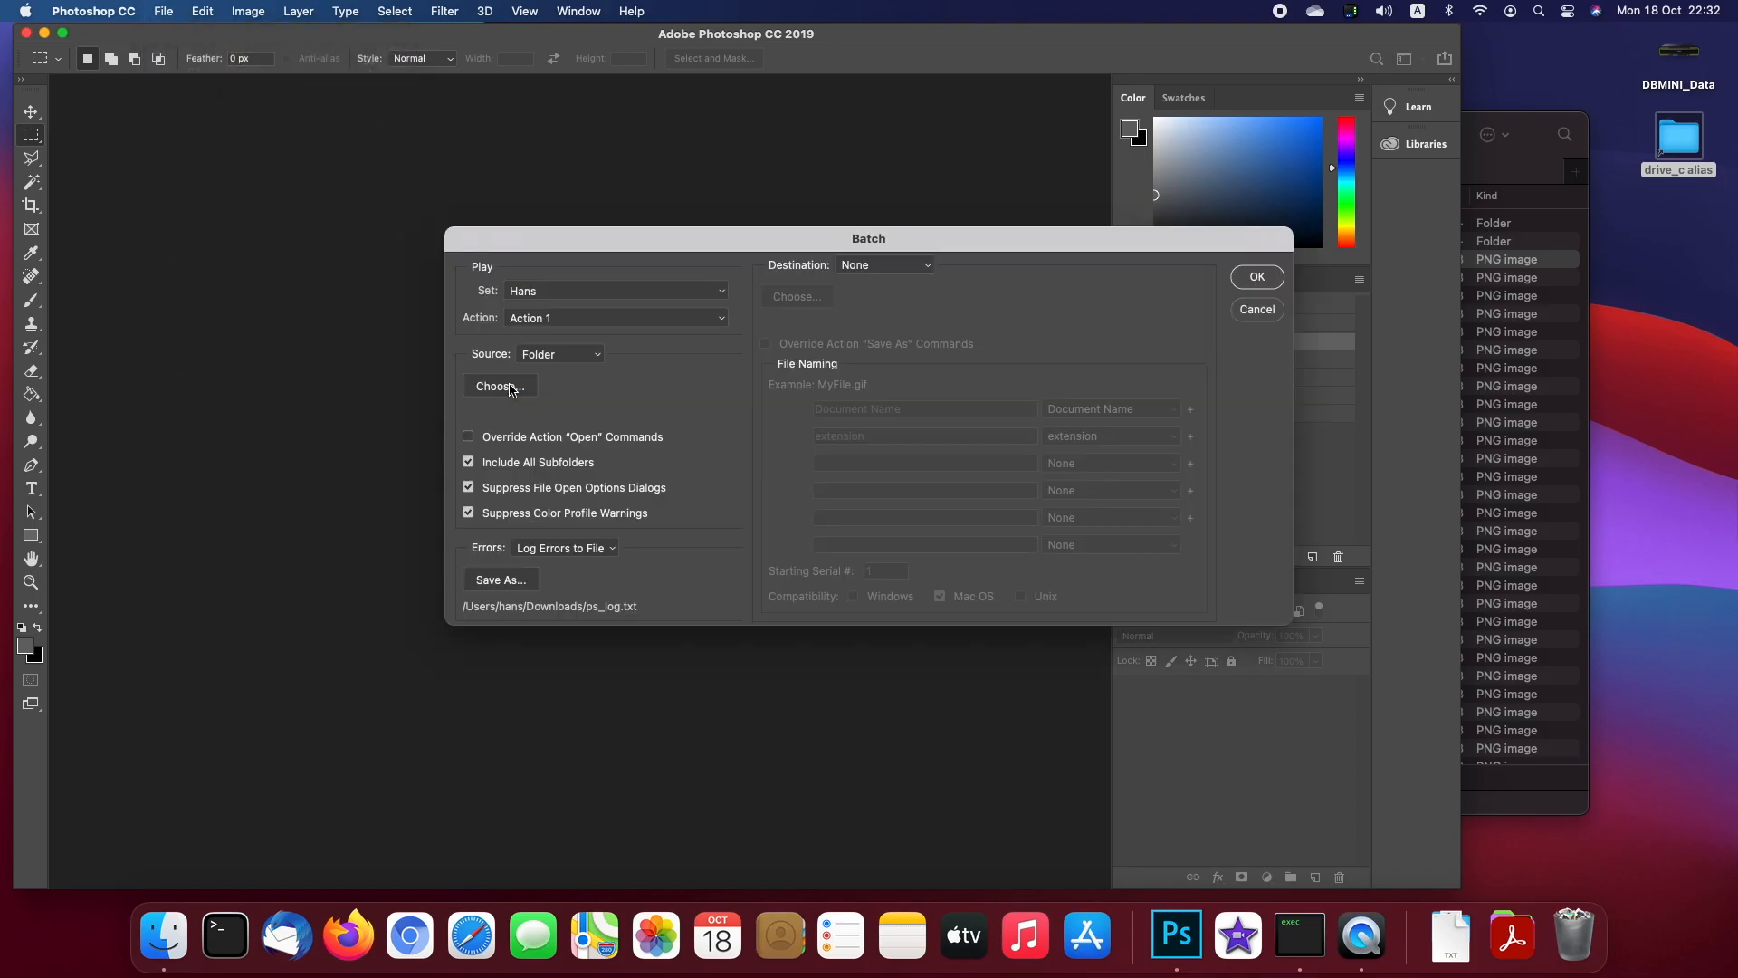
left_click(560, 319)
left_click(562, 324)
left_click(1257, 313)
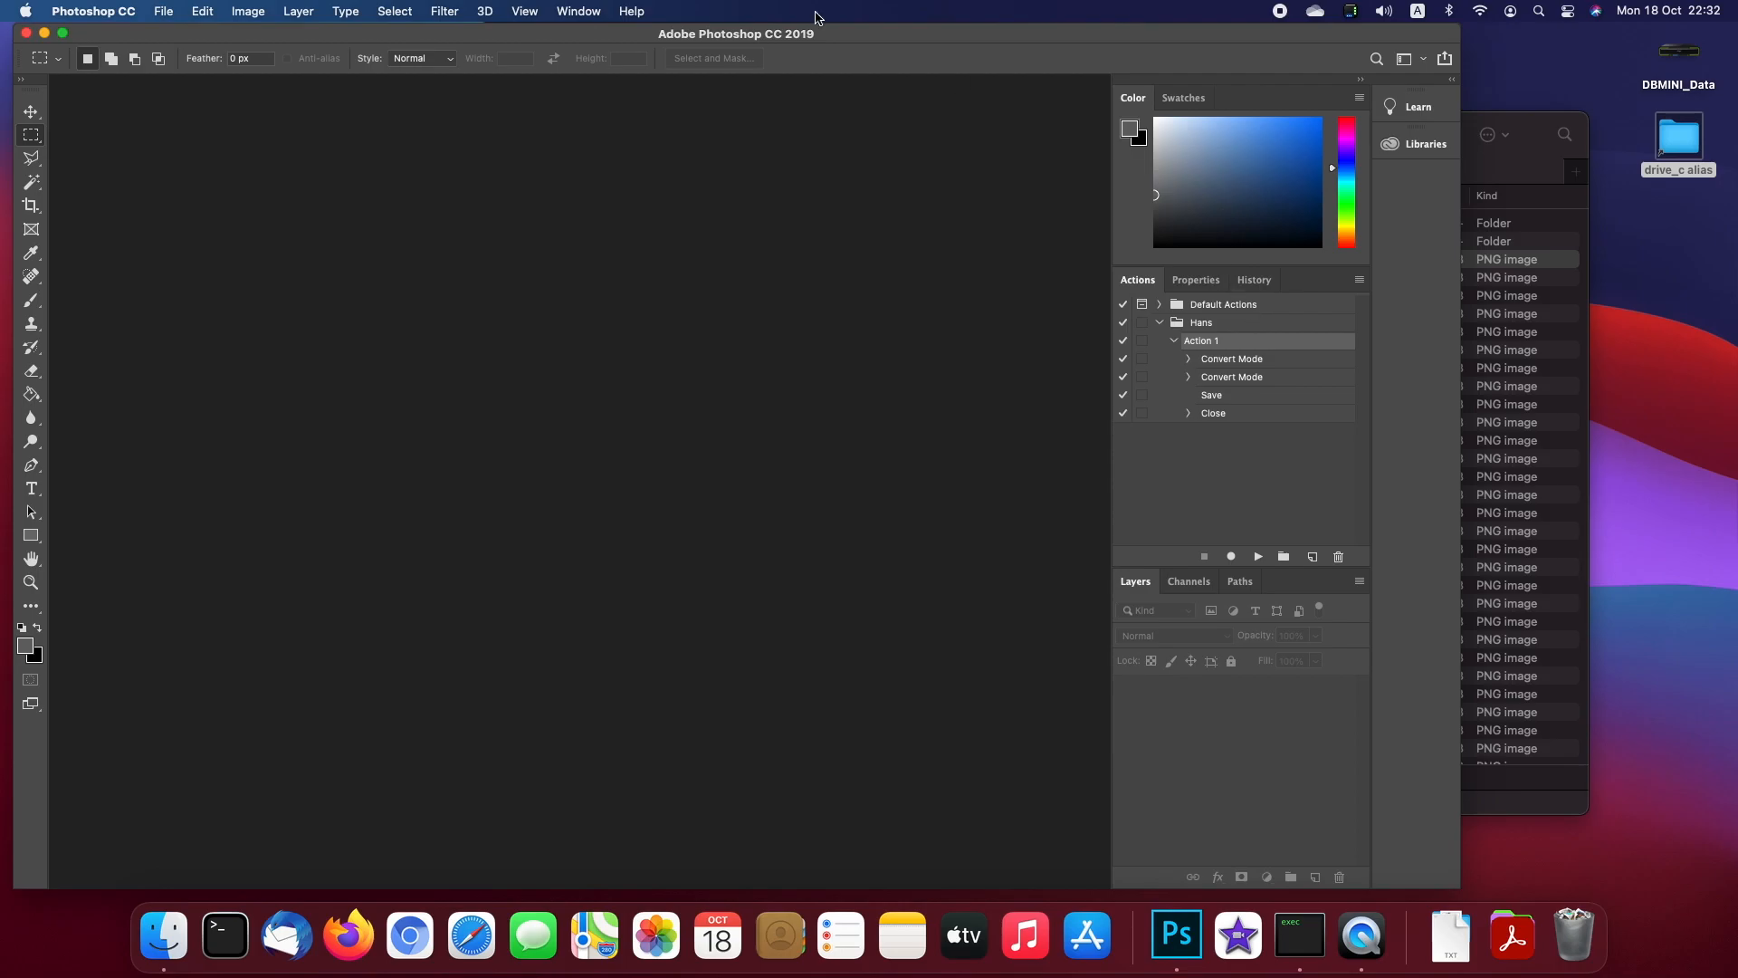
Step: Open 000_000.bmp_ID_0.png from the METL_Saber folder in Photoshop and bring up its color table clear of the sprite
left_click(1516, 178)
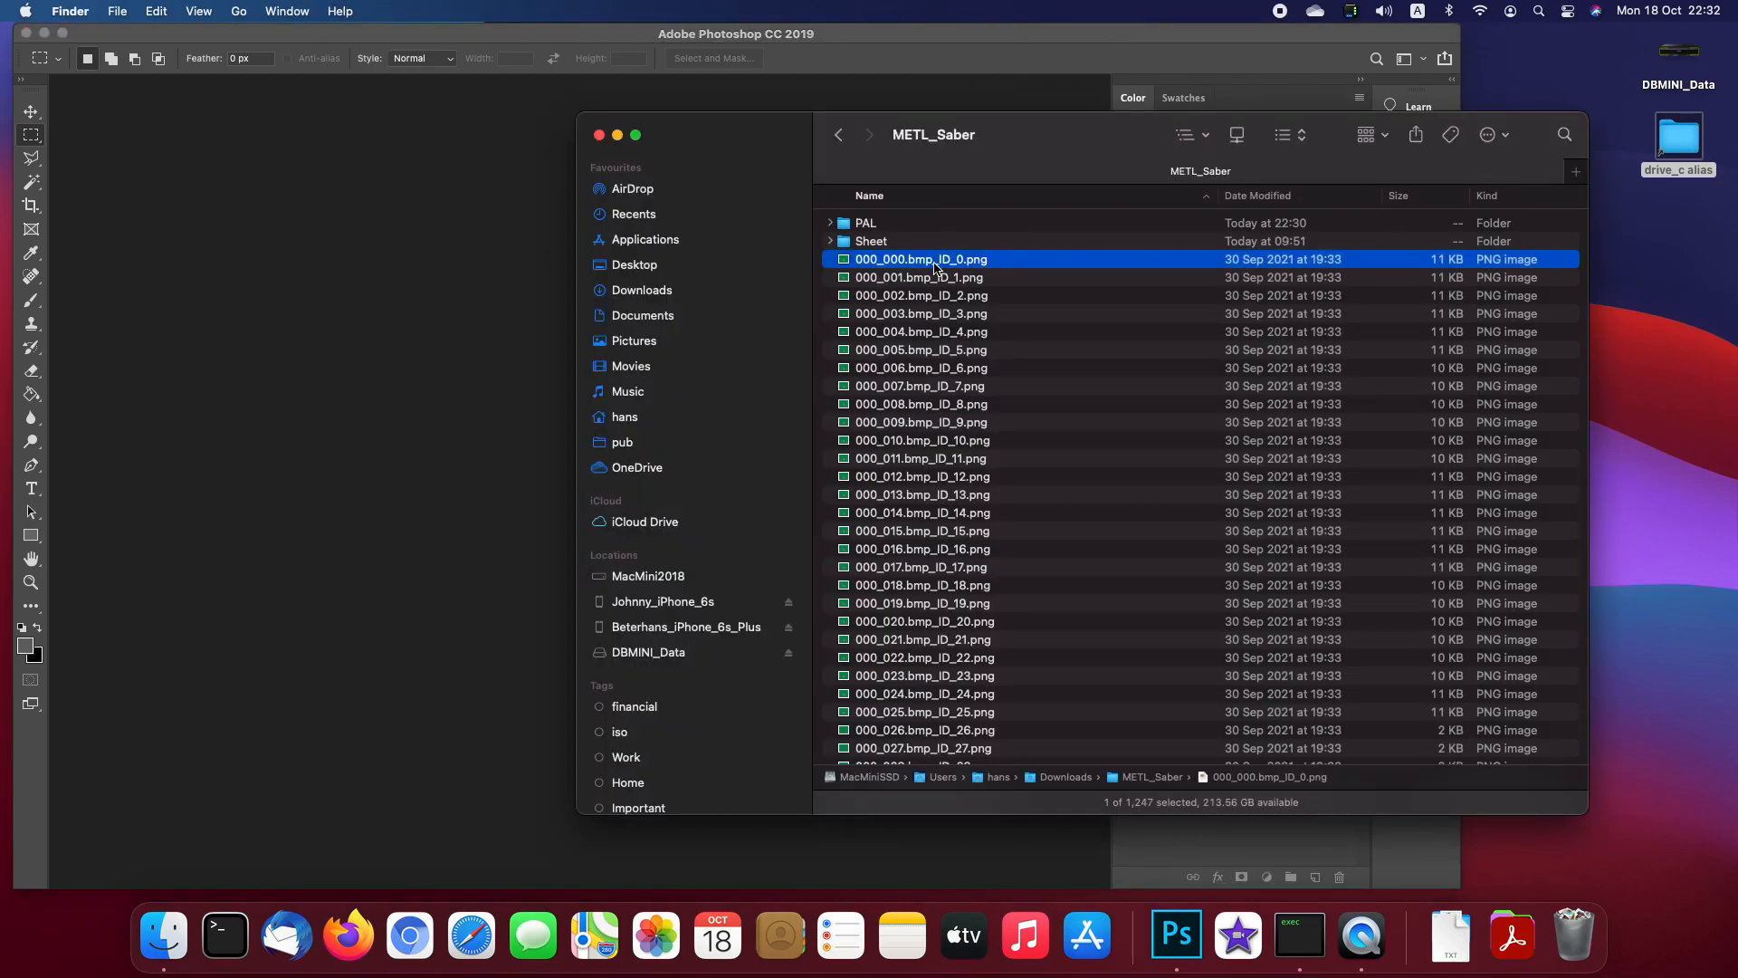
left_click_drag(935, 268, 396, 364)
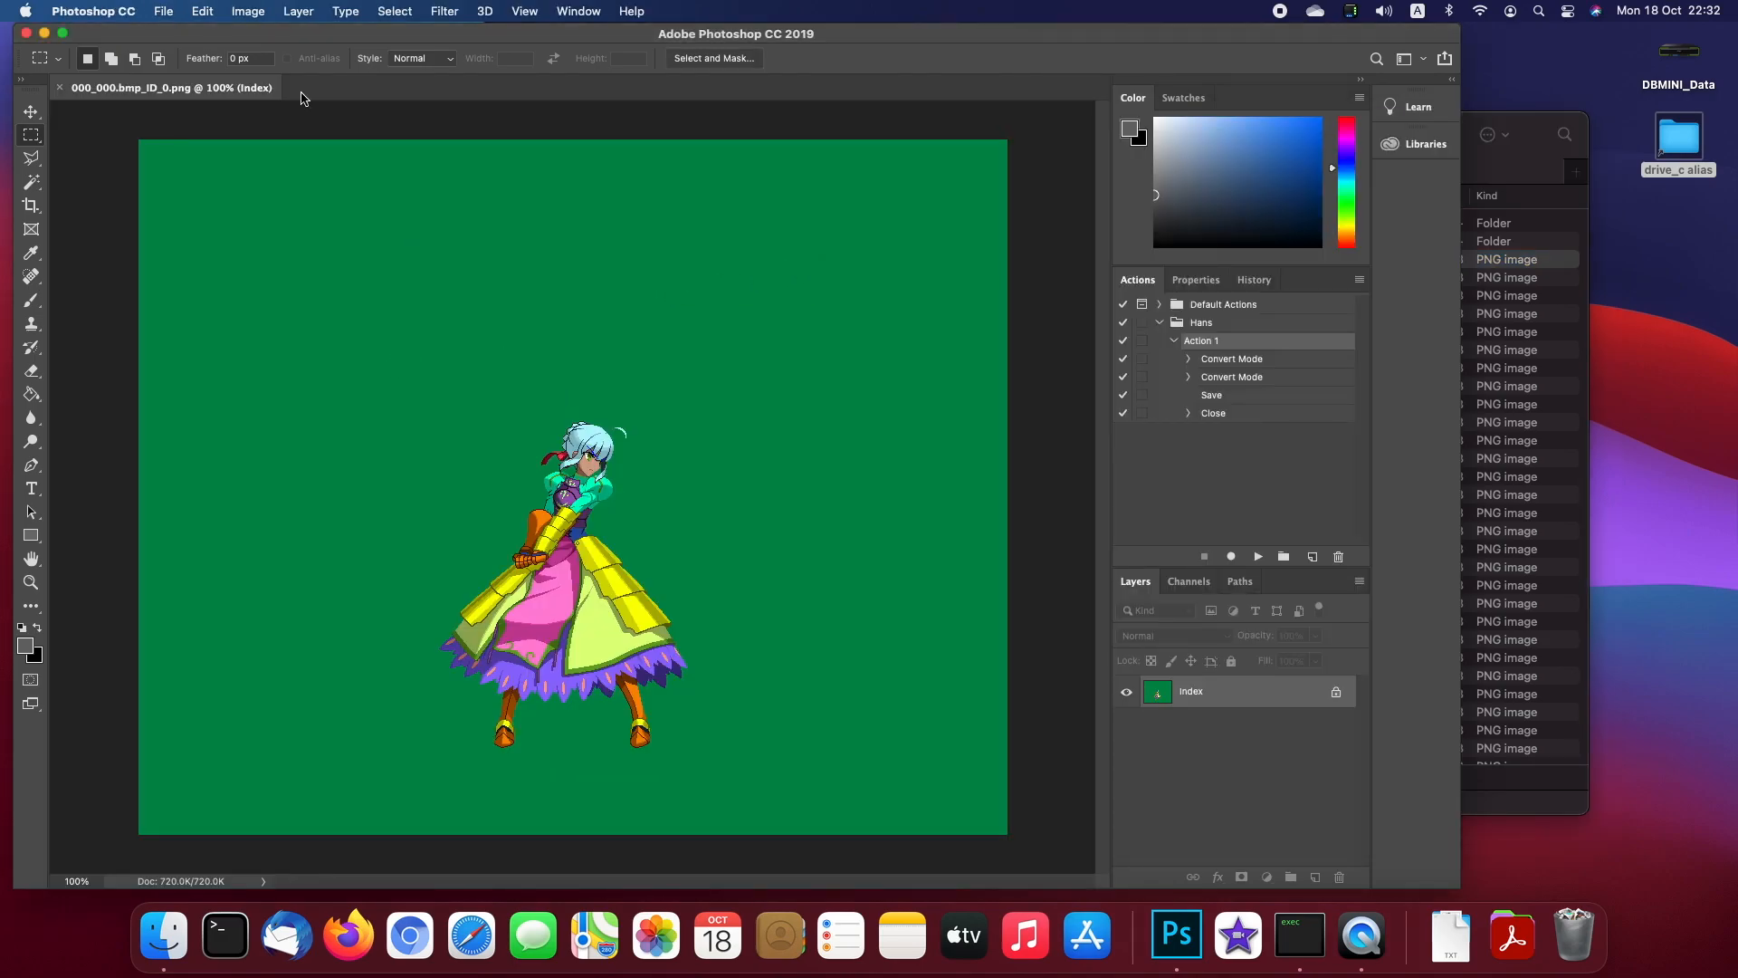
left_click(232, 15)
mouse_move(253, 36)
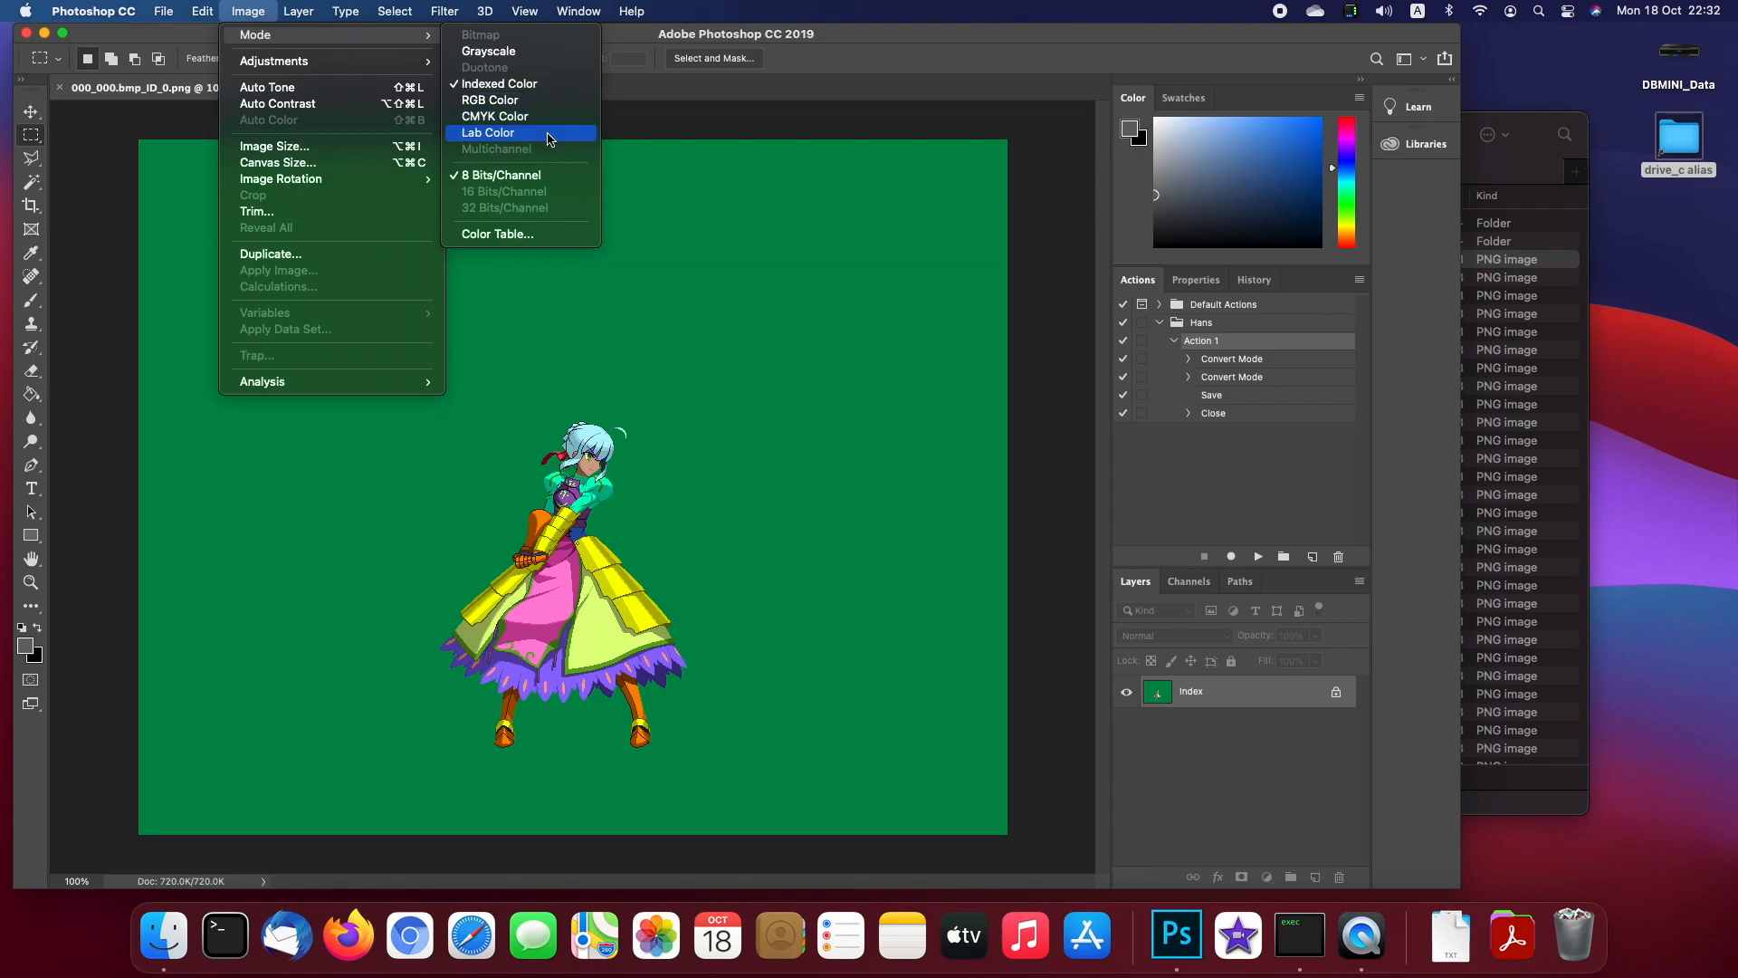
left_click(533, 233)
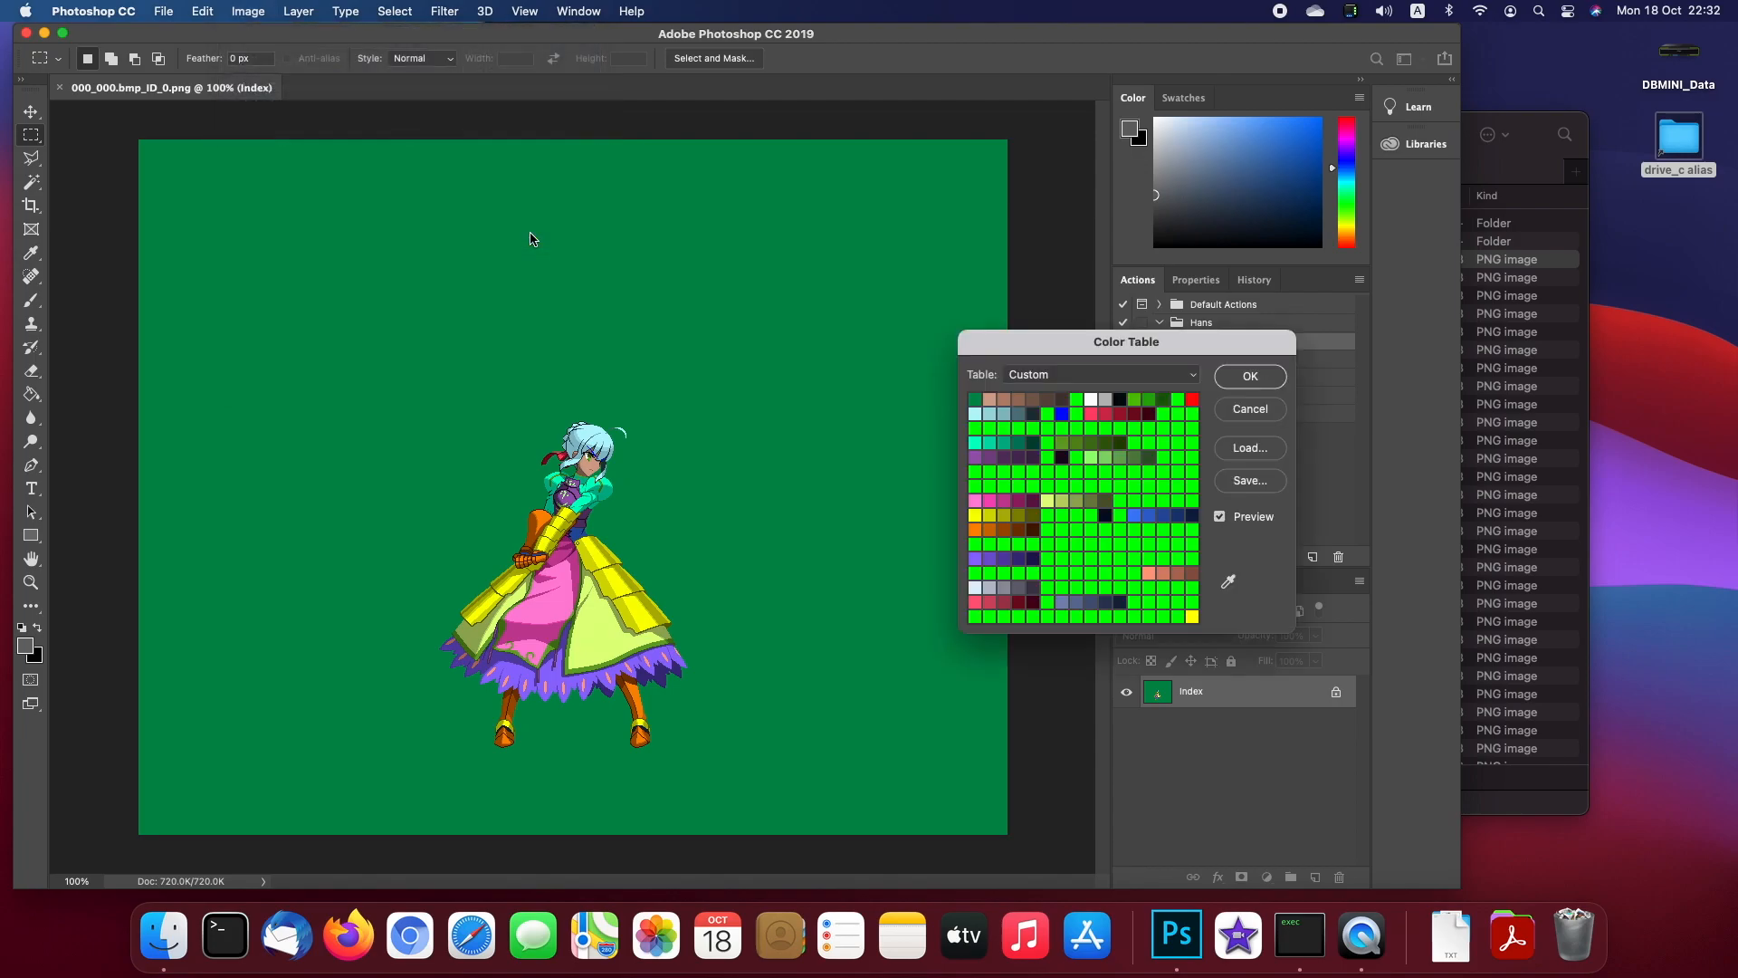
left_click_drag(1119, 353, 1034, 283)
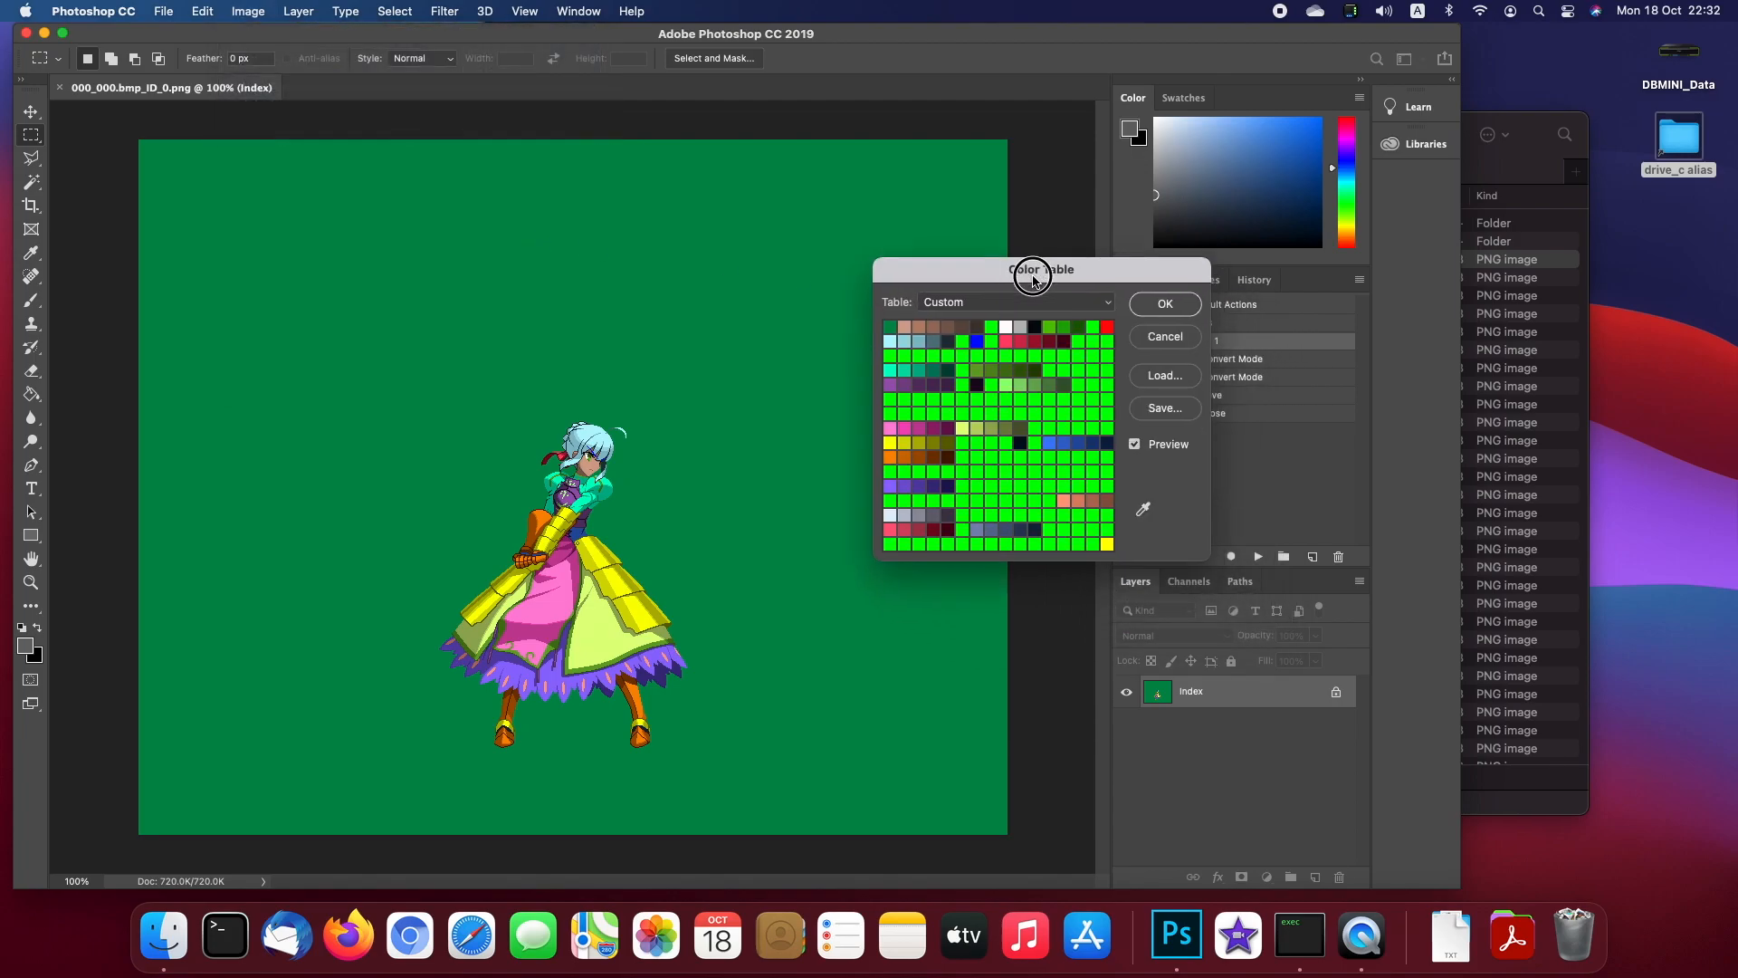
Step: Load the 01.act palette from the PAL folder into the sprite's color table
left_click(1157, 377)
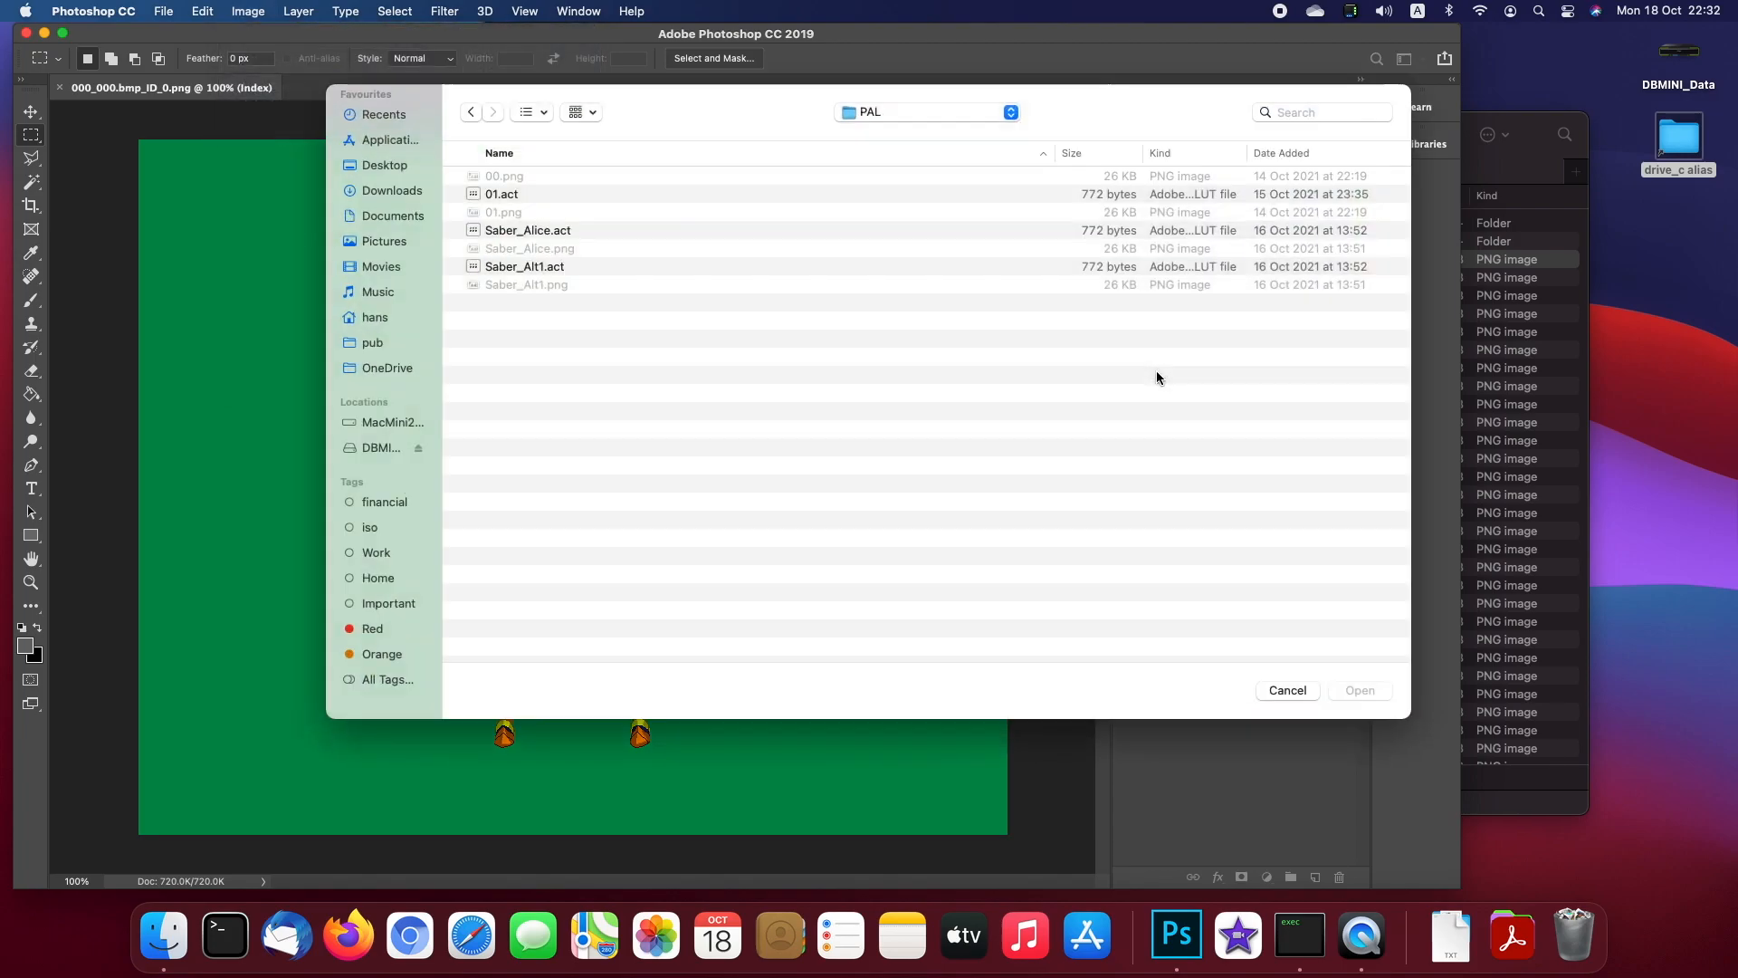
left_click(513, 196)
double_click(516, 201)
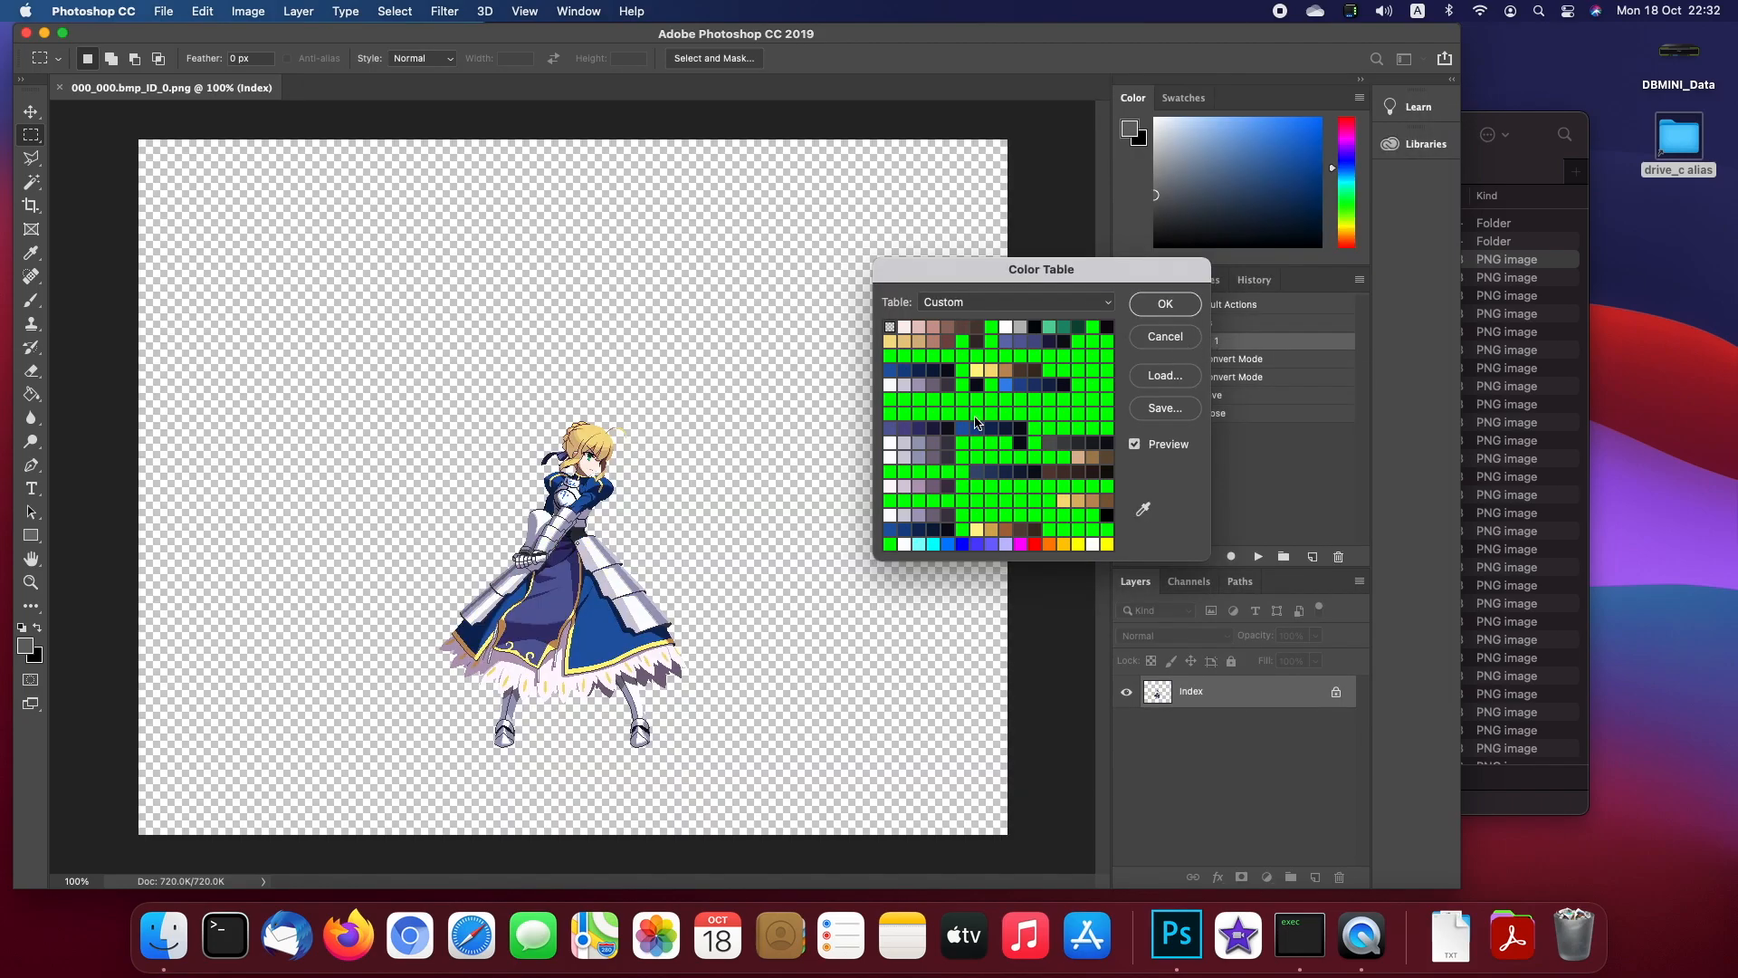
Step: Sample the sprite's sleeve and skirt with the color table's eyedropper, and make the first color entry transparent again
left_click(1143, 508)
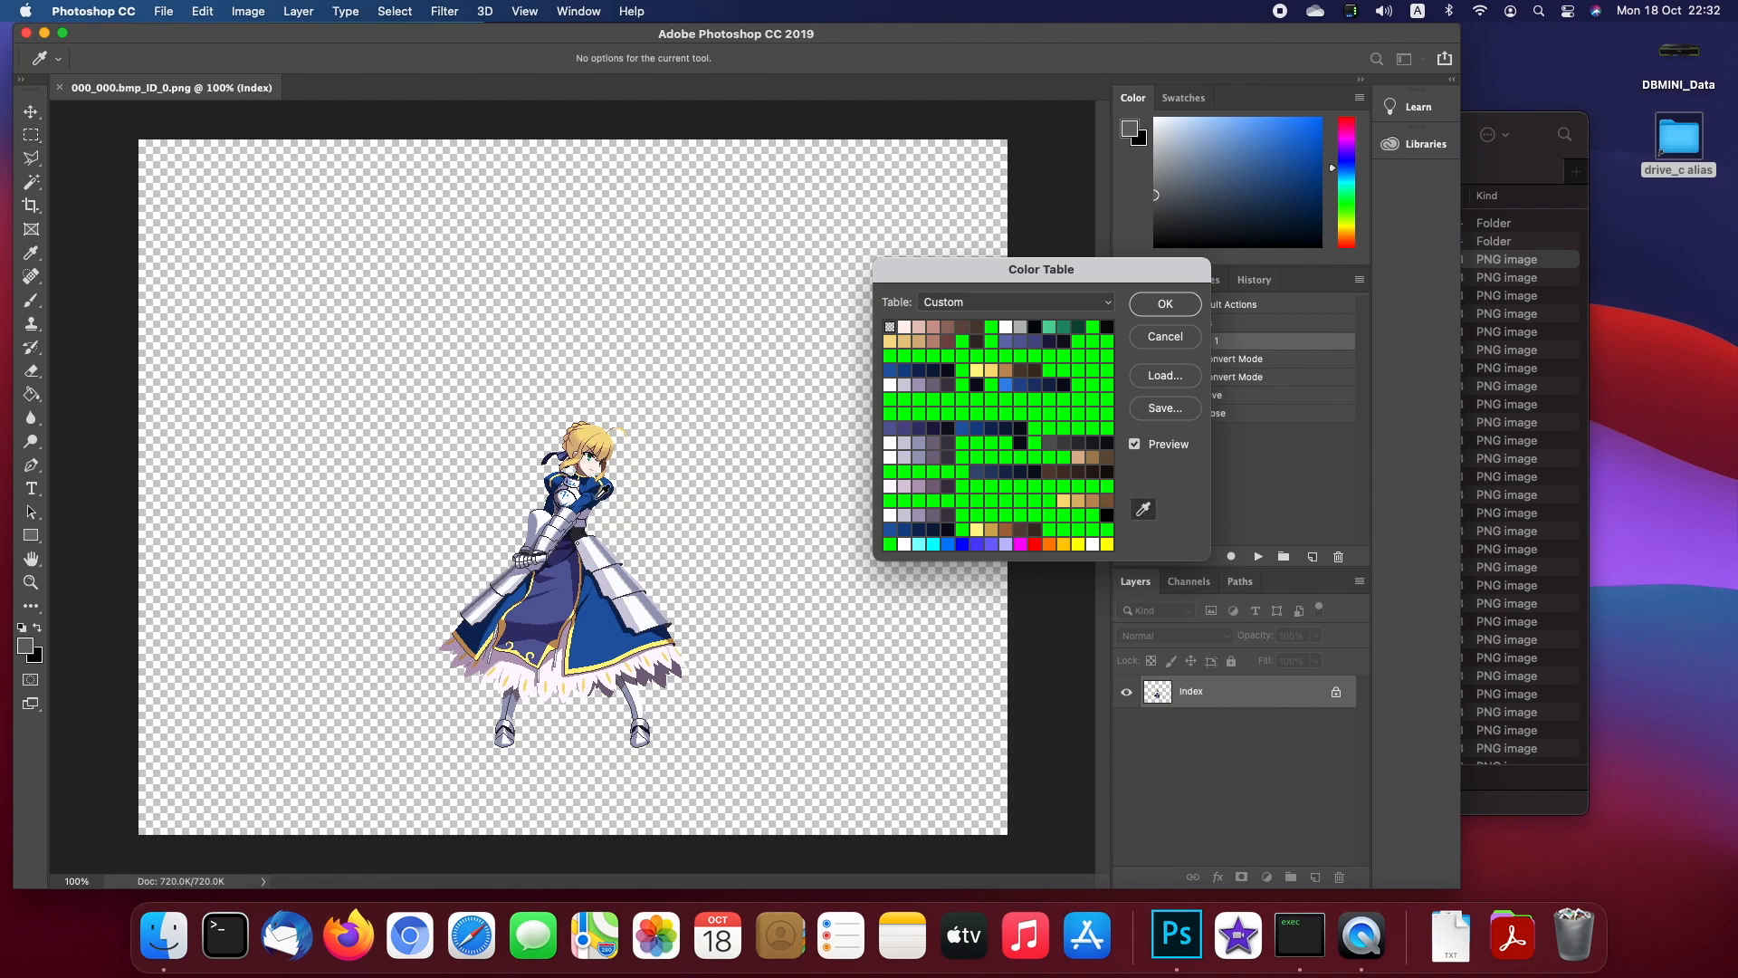
left_click(591, 484)
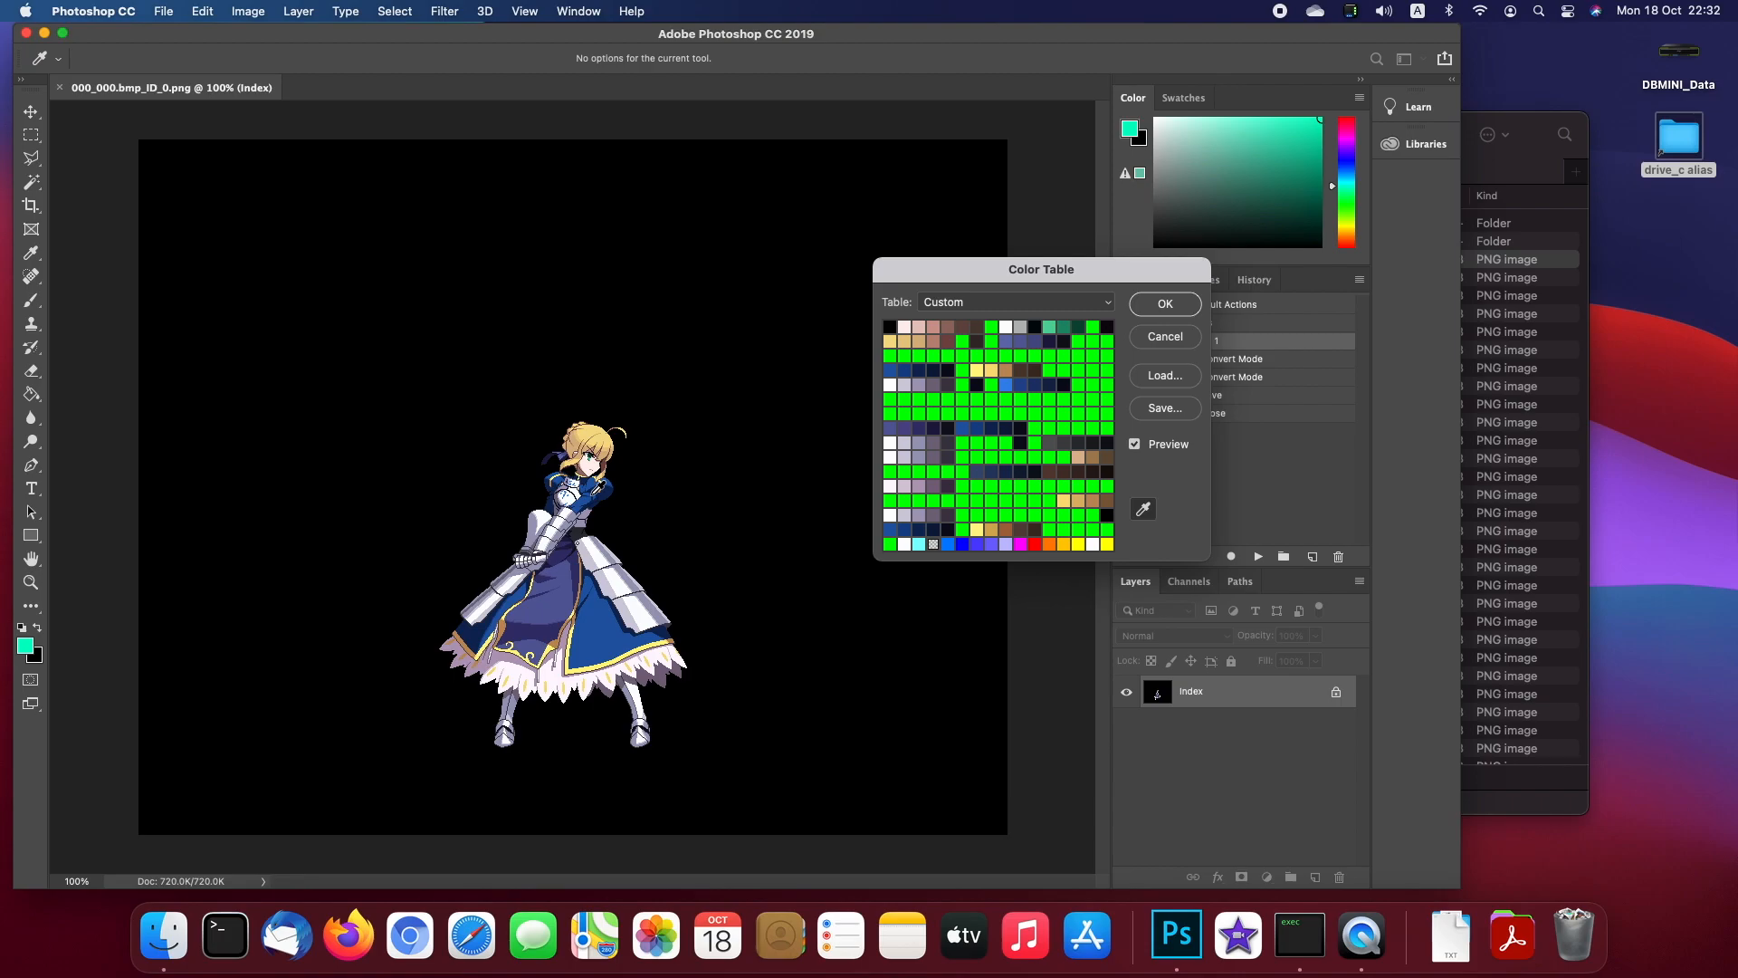
left_click(598, 630)
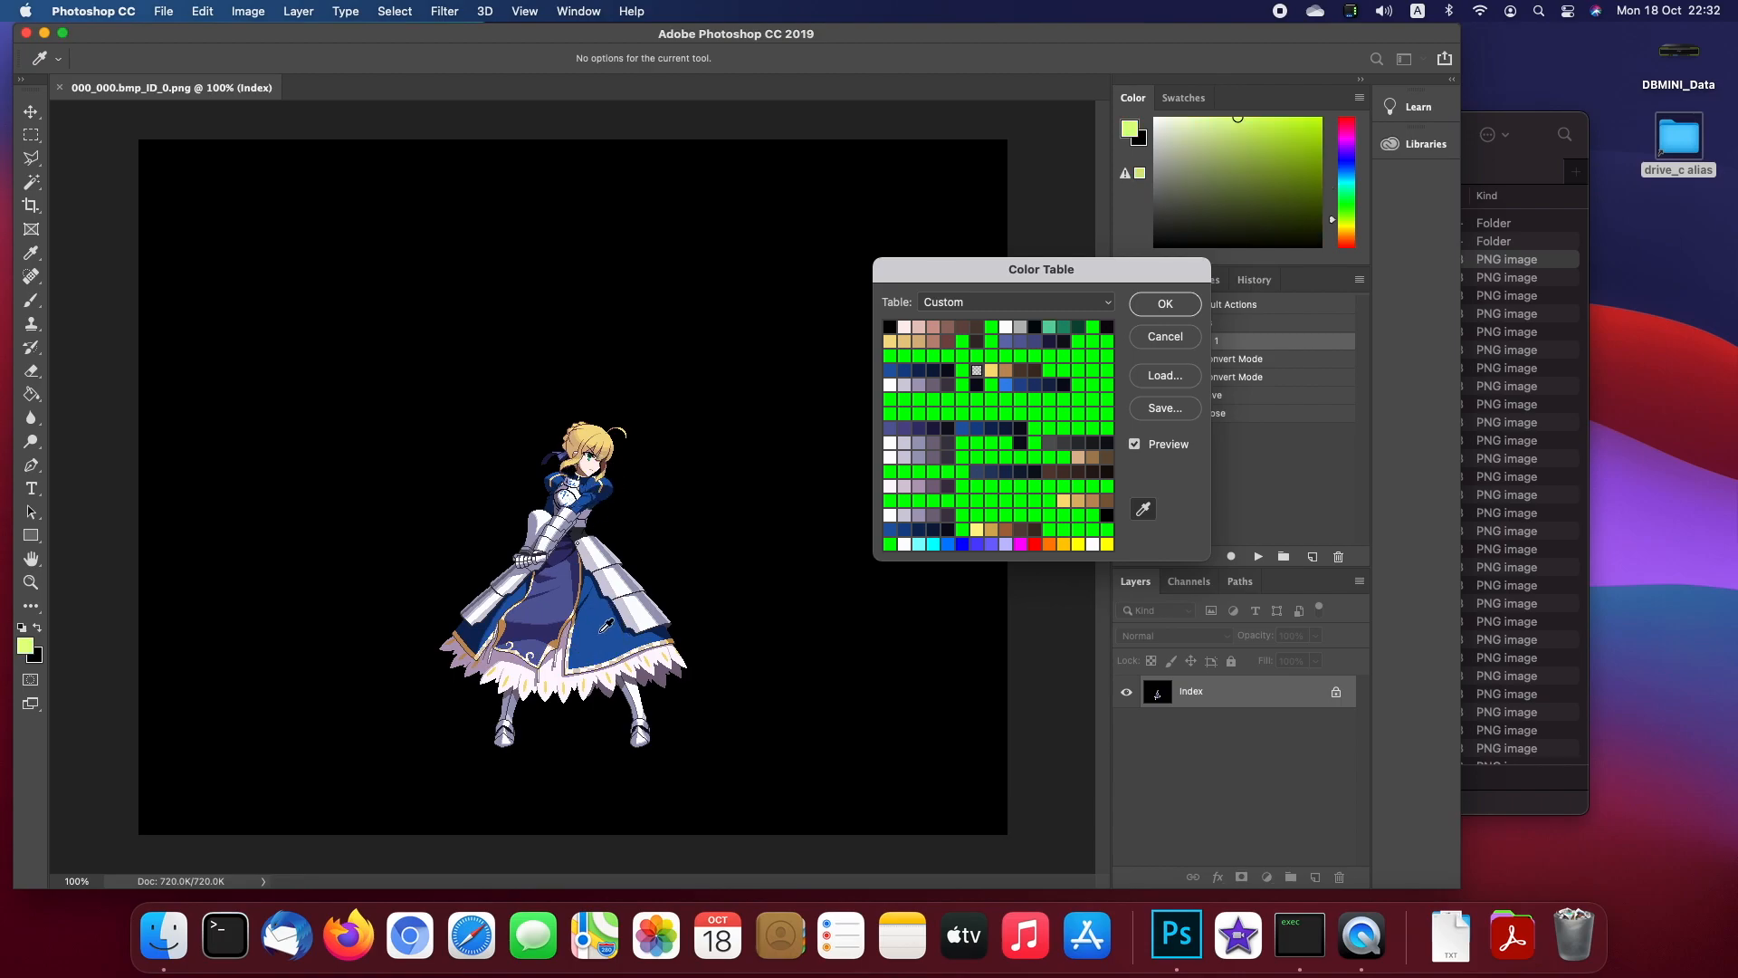
left_click(890, 327)
left_click(1147, 509)
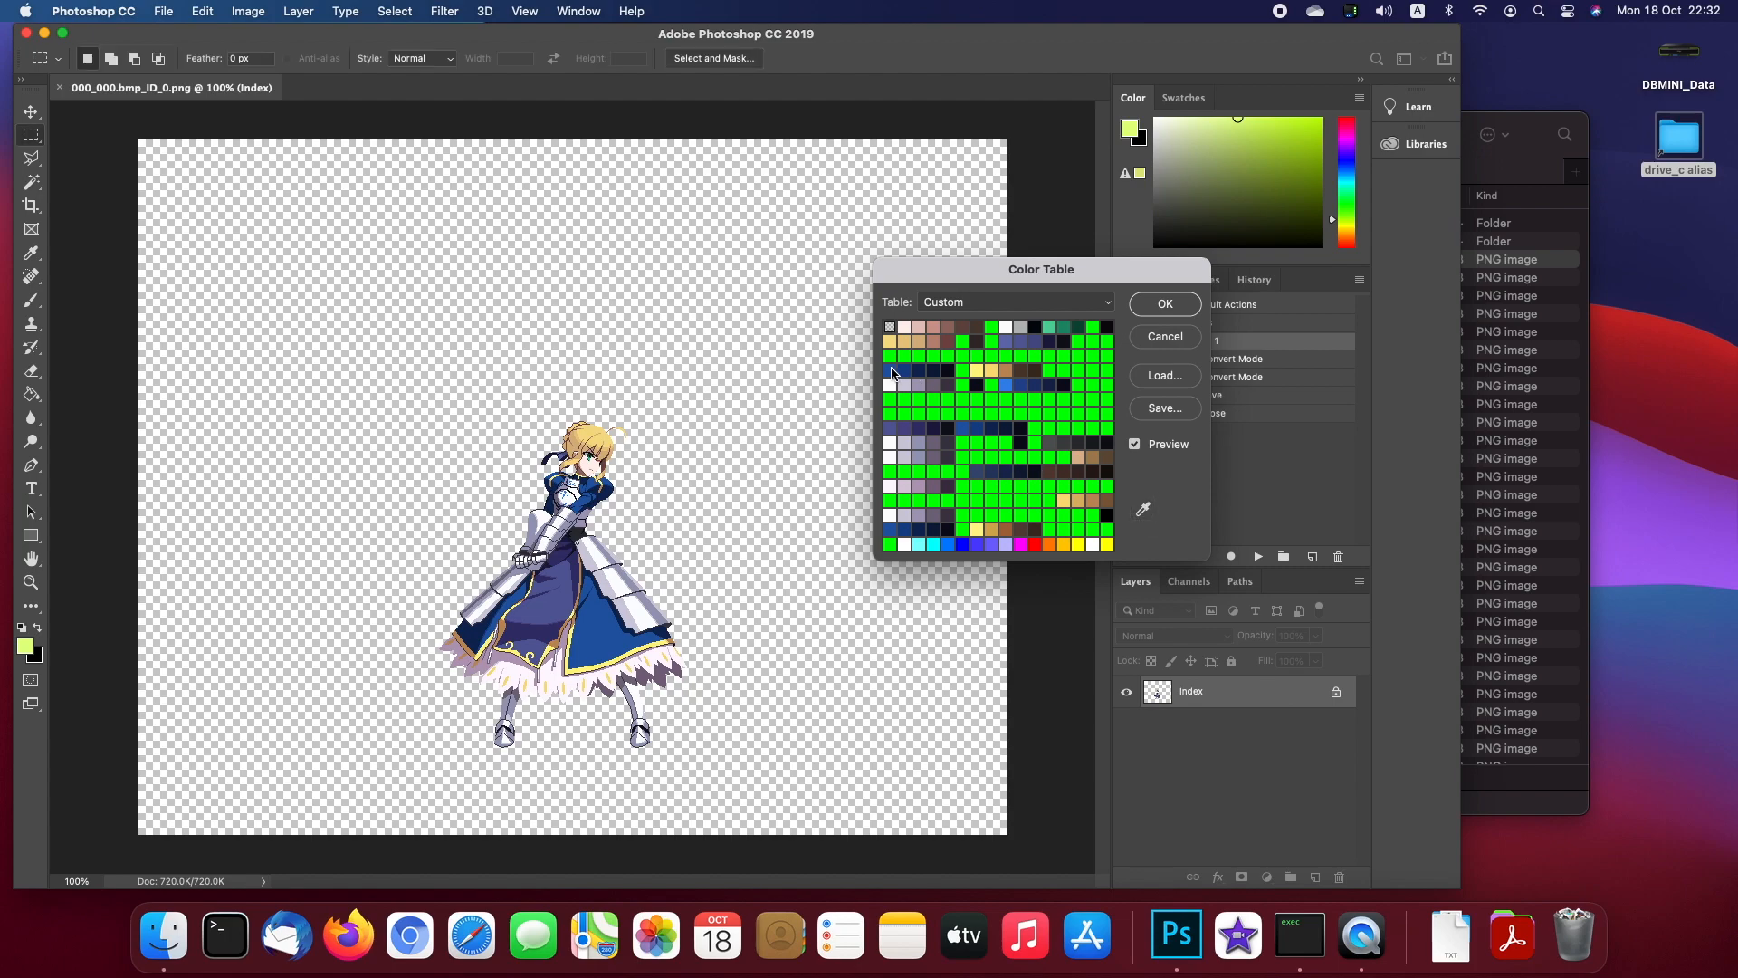
Step: Select the first five blue sleeve entries in the color table's fourth row and set their first color to red ee1b1b
left_click_drag(891, 371, 945, 374)
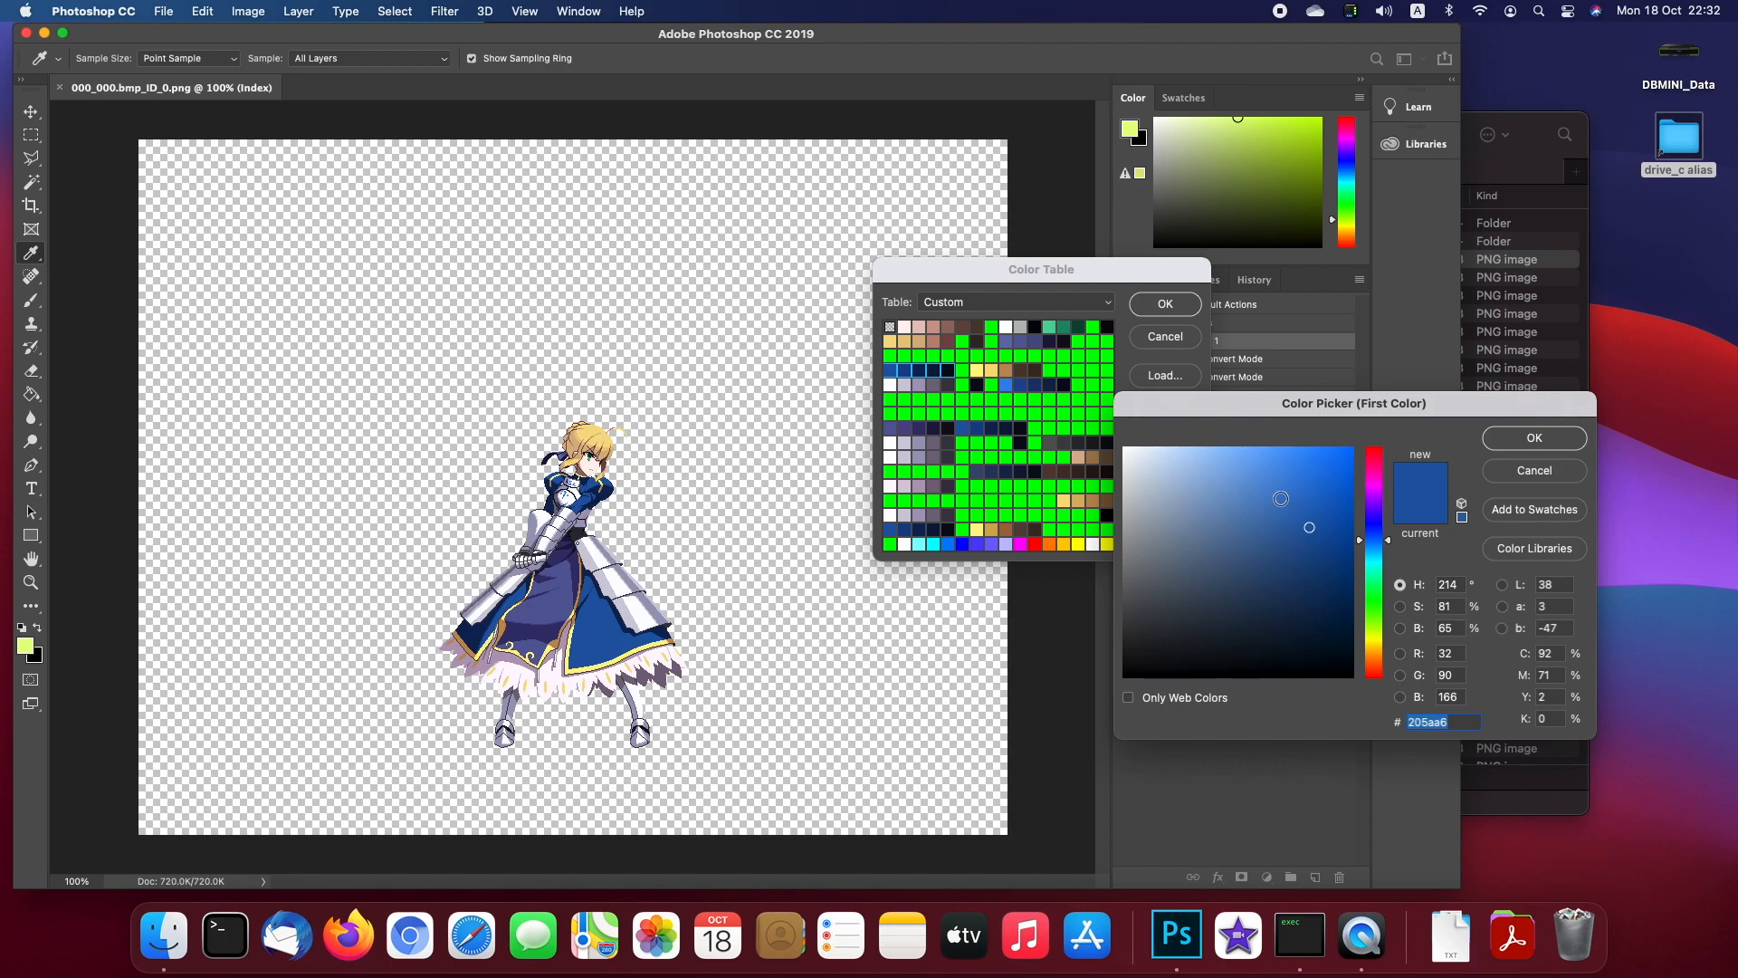
left_click_drag(1379, 468, 1376, 447)
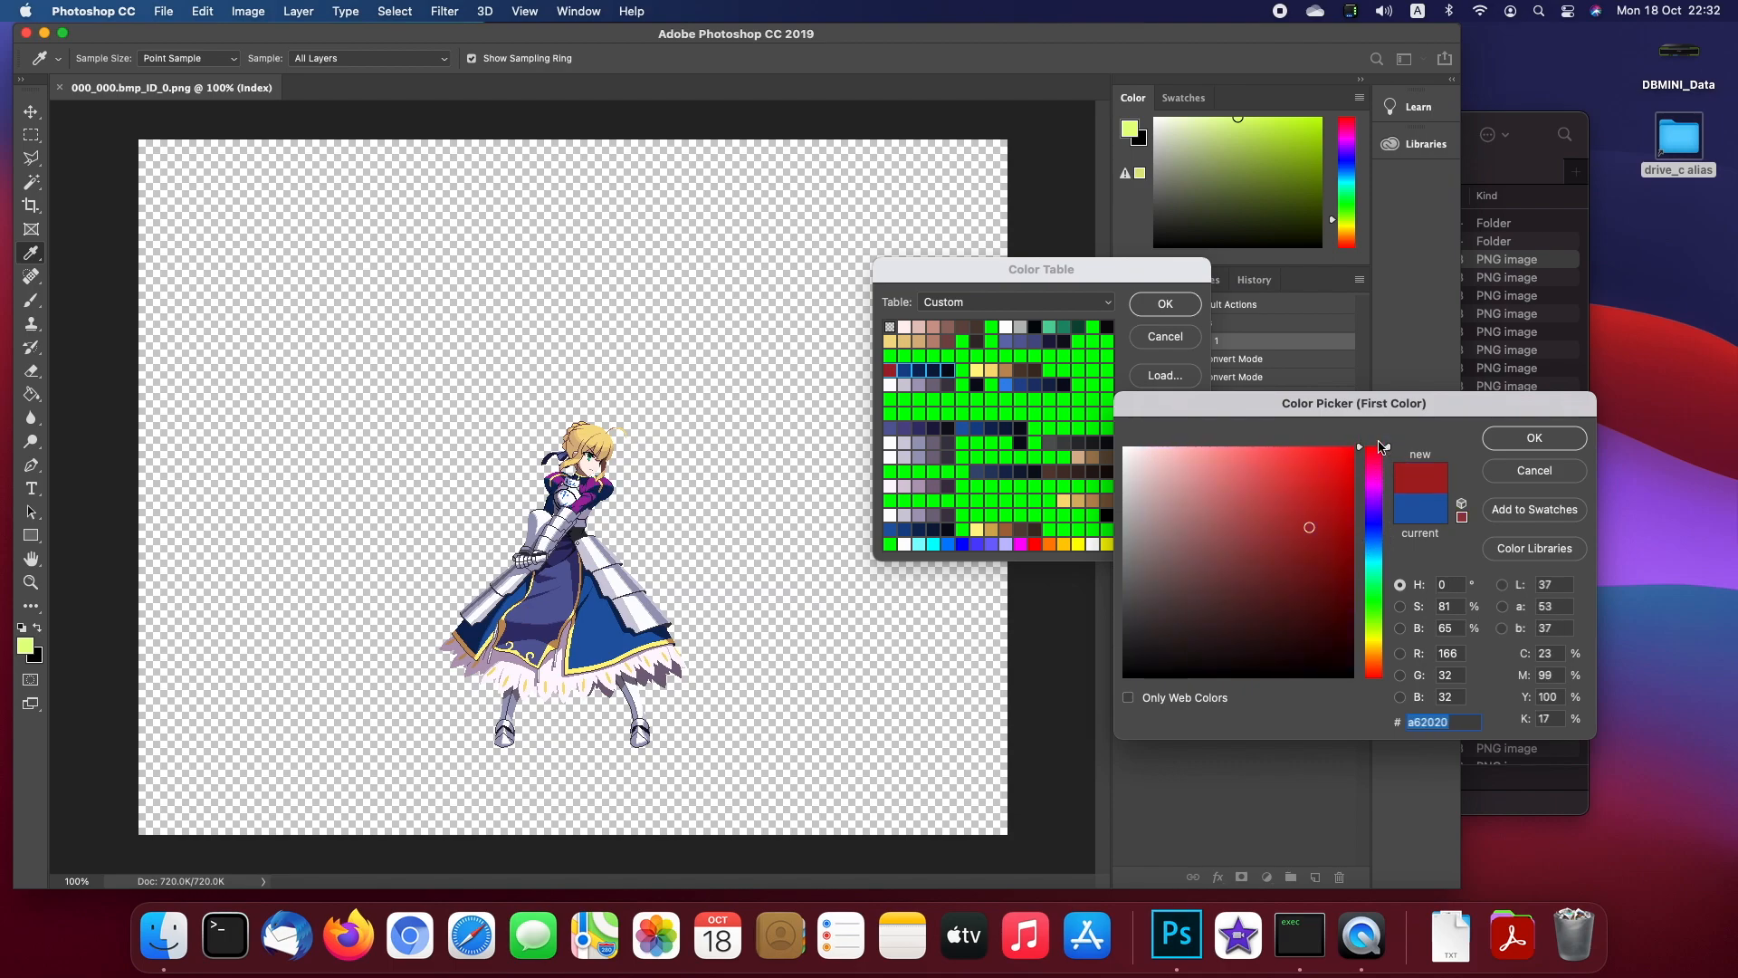
left_click(1305, 447)
left_click_drag(1335, 464, 1330, 432)
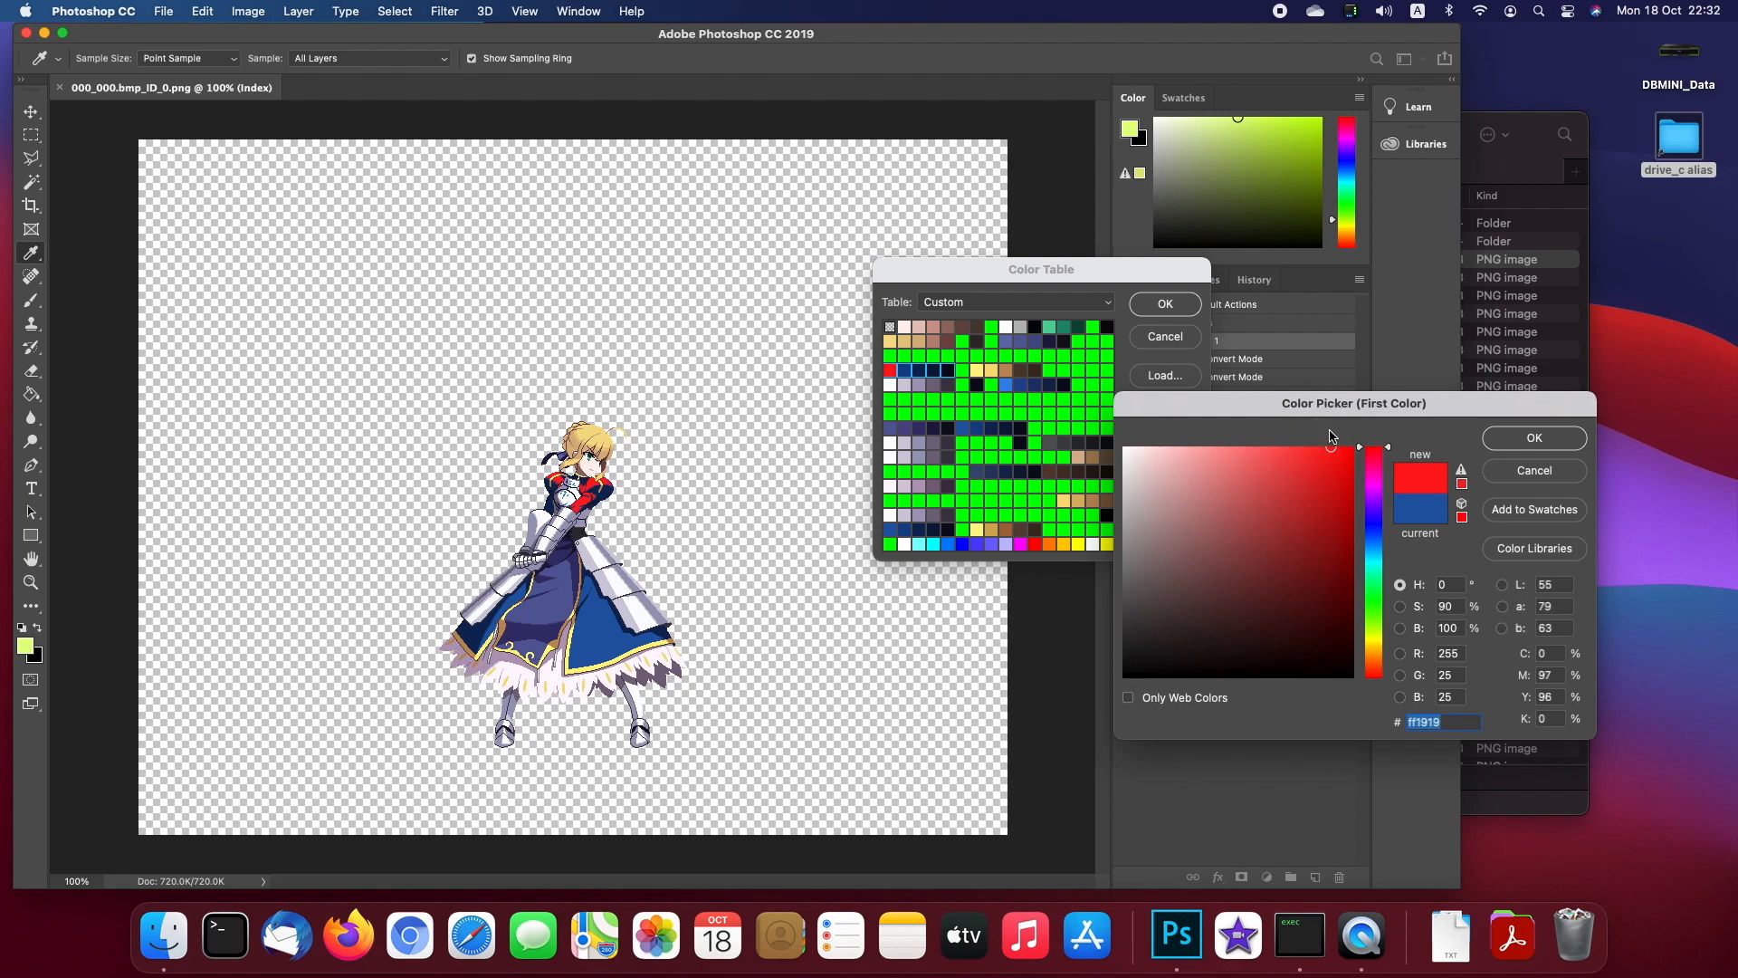
left_click(1328, 453)
left_click(1328, 459)
left_click(1327, 462)
left_click(1536, 438)
Step: Set the last color of the sleeve entries' gradient to dark red 1d0a0a
left_click(1170, 628)
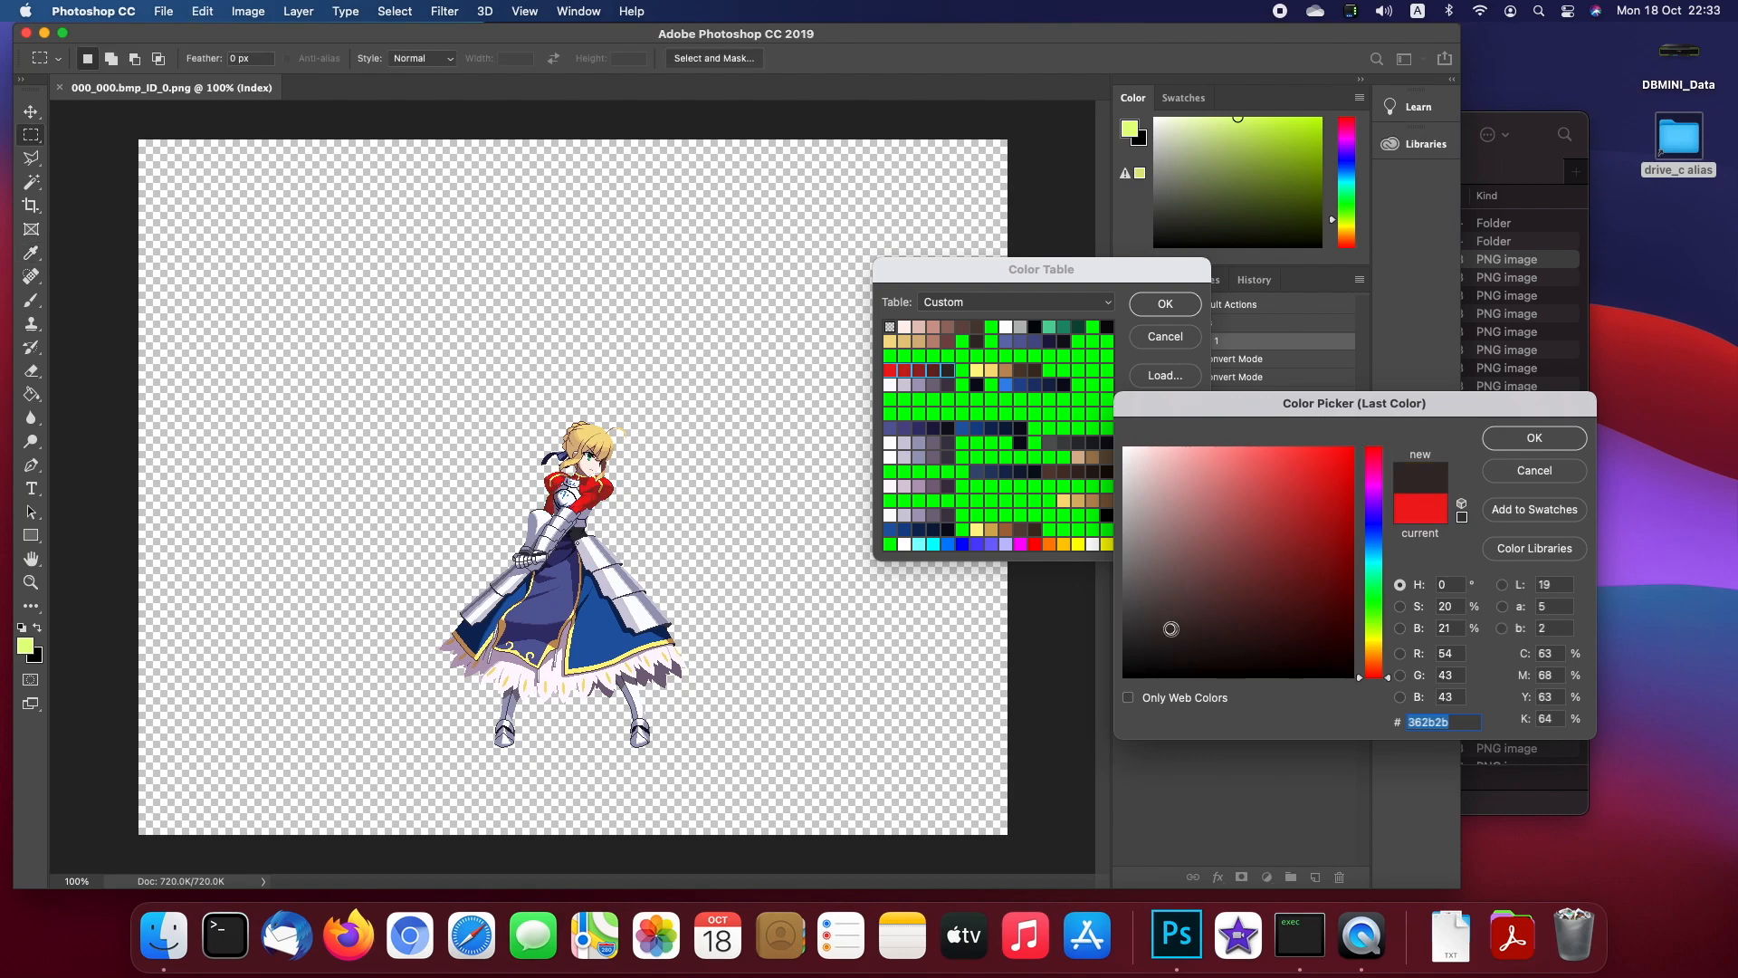
left_click(1178, 662)
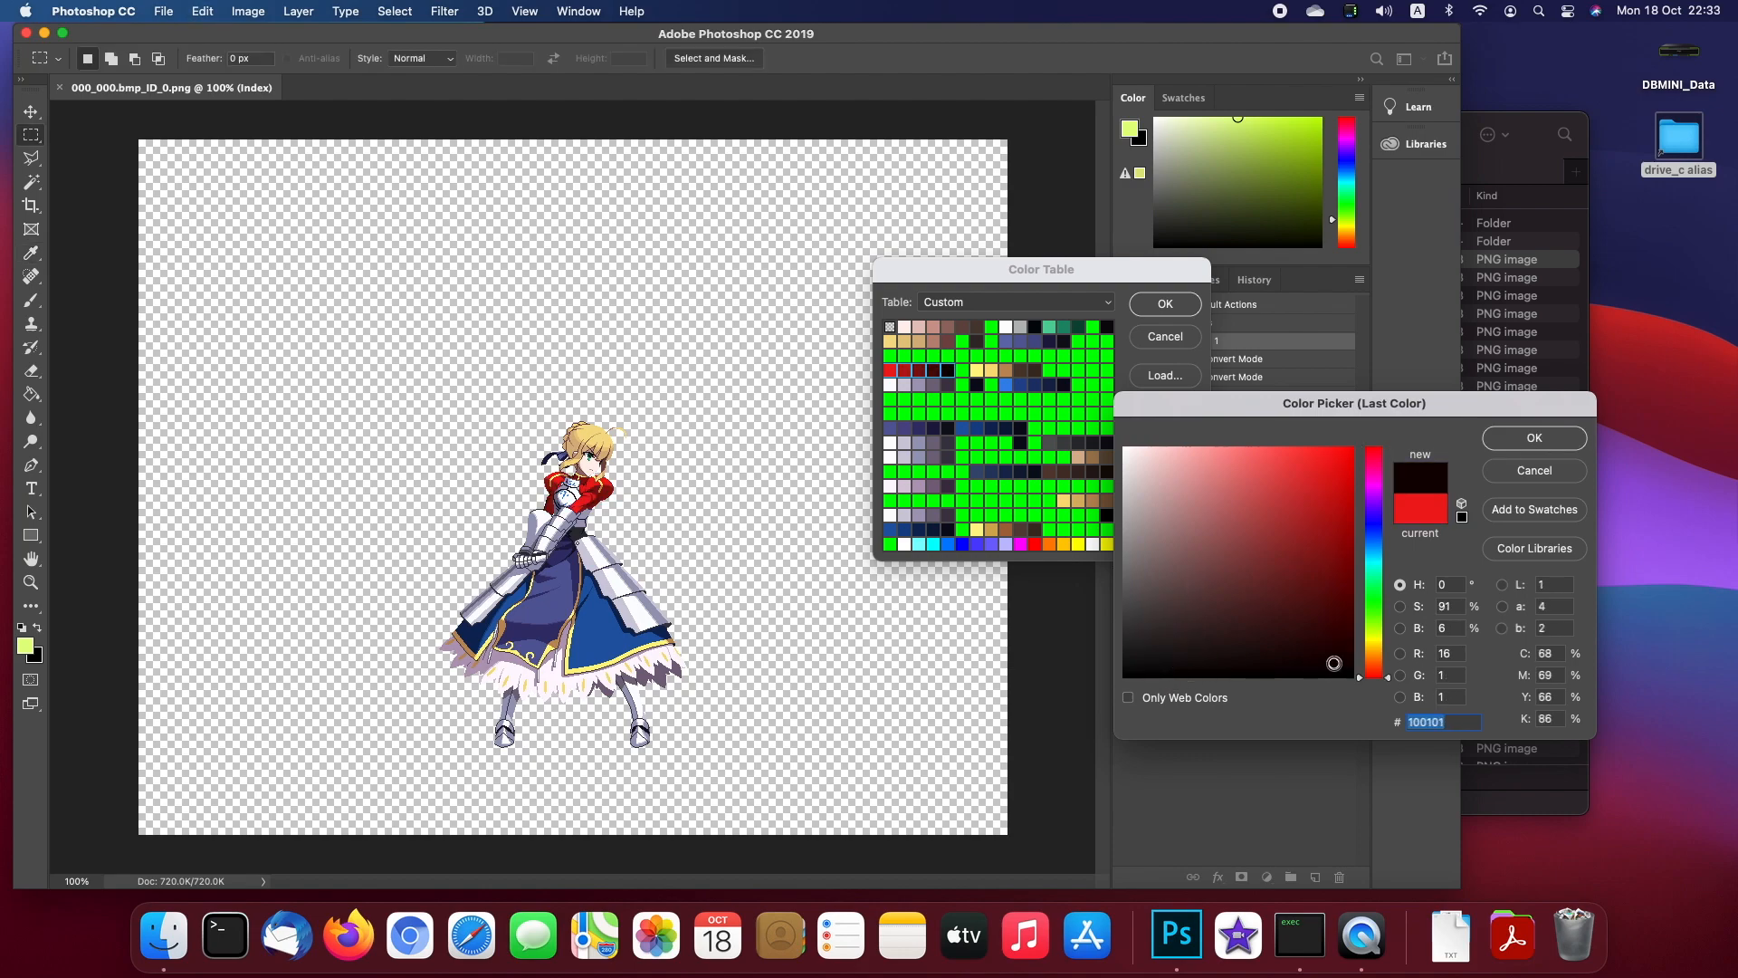
left_click(1297, 617)
left_click(1307, 645)
left_click(1279, 650)
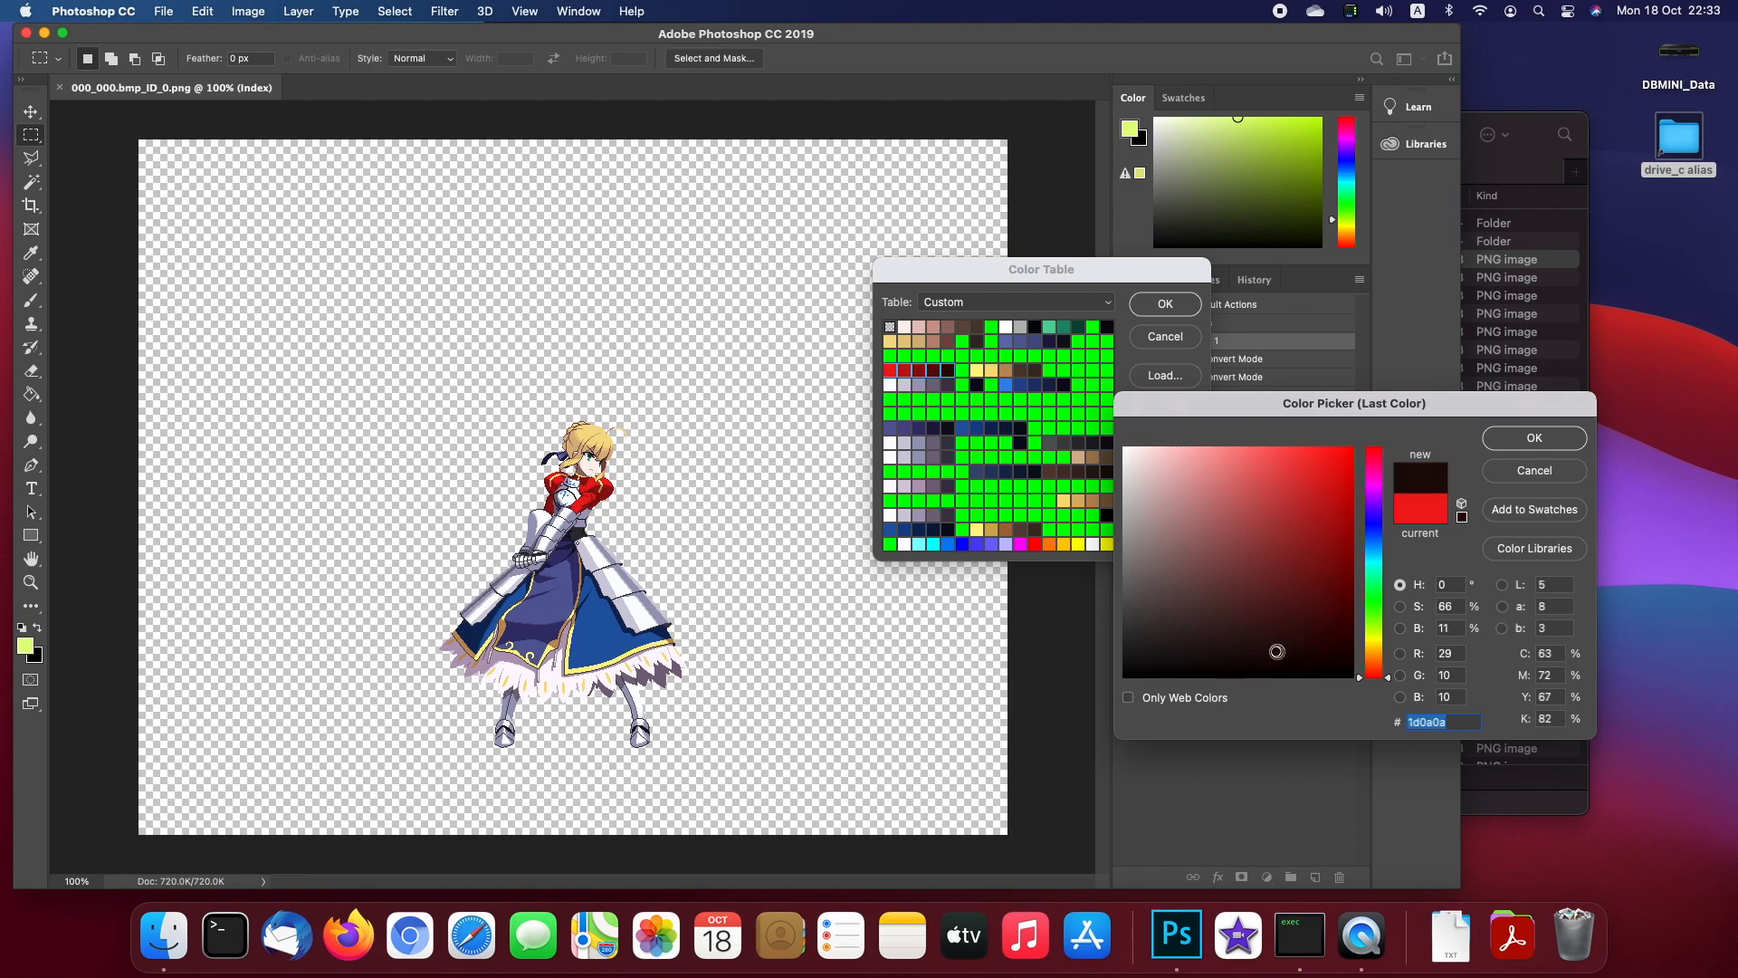
left_click(1532, 440)
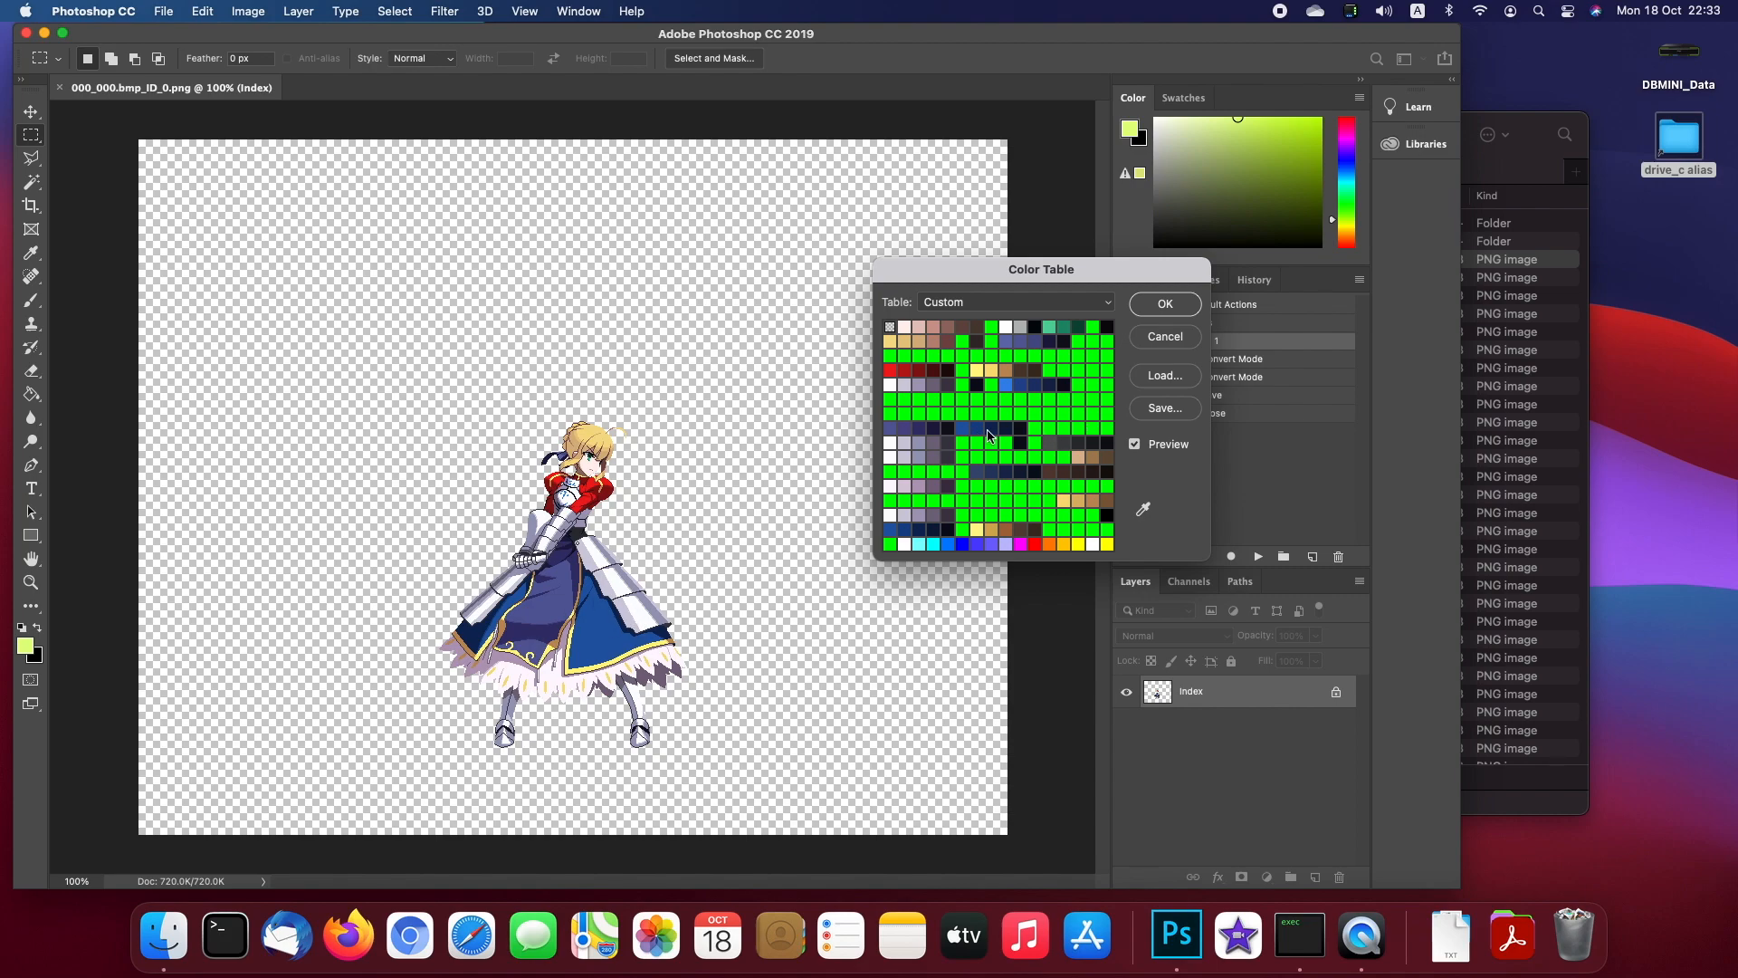
Step: Select the blue skirt entries in the middle of the color table's eighth row and set their first color to red d91b1b
left_click_drag(963, 432, 1021, 428)
key("super+v")
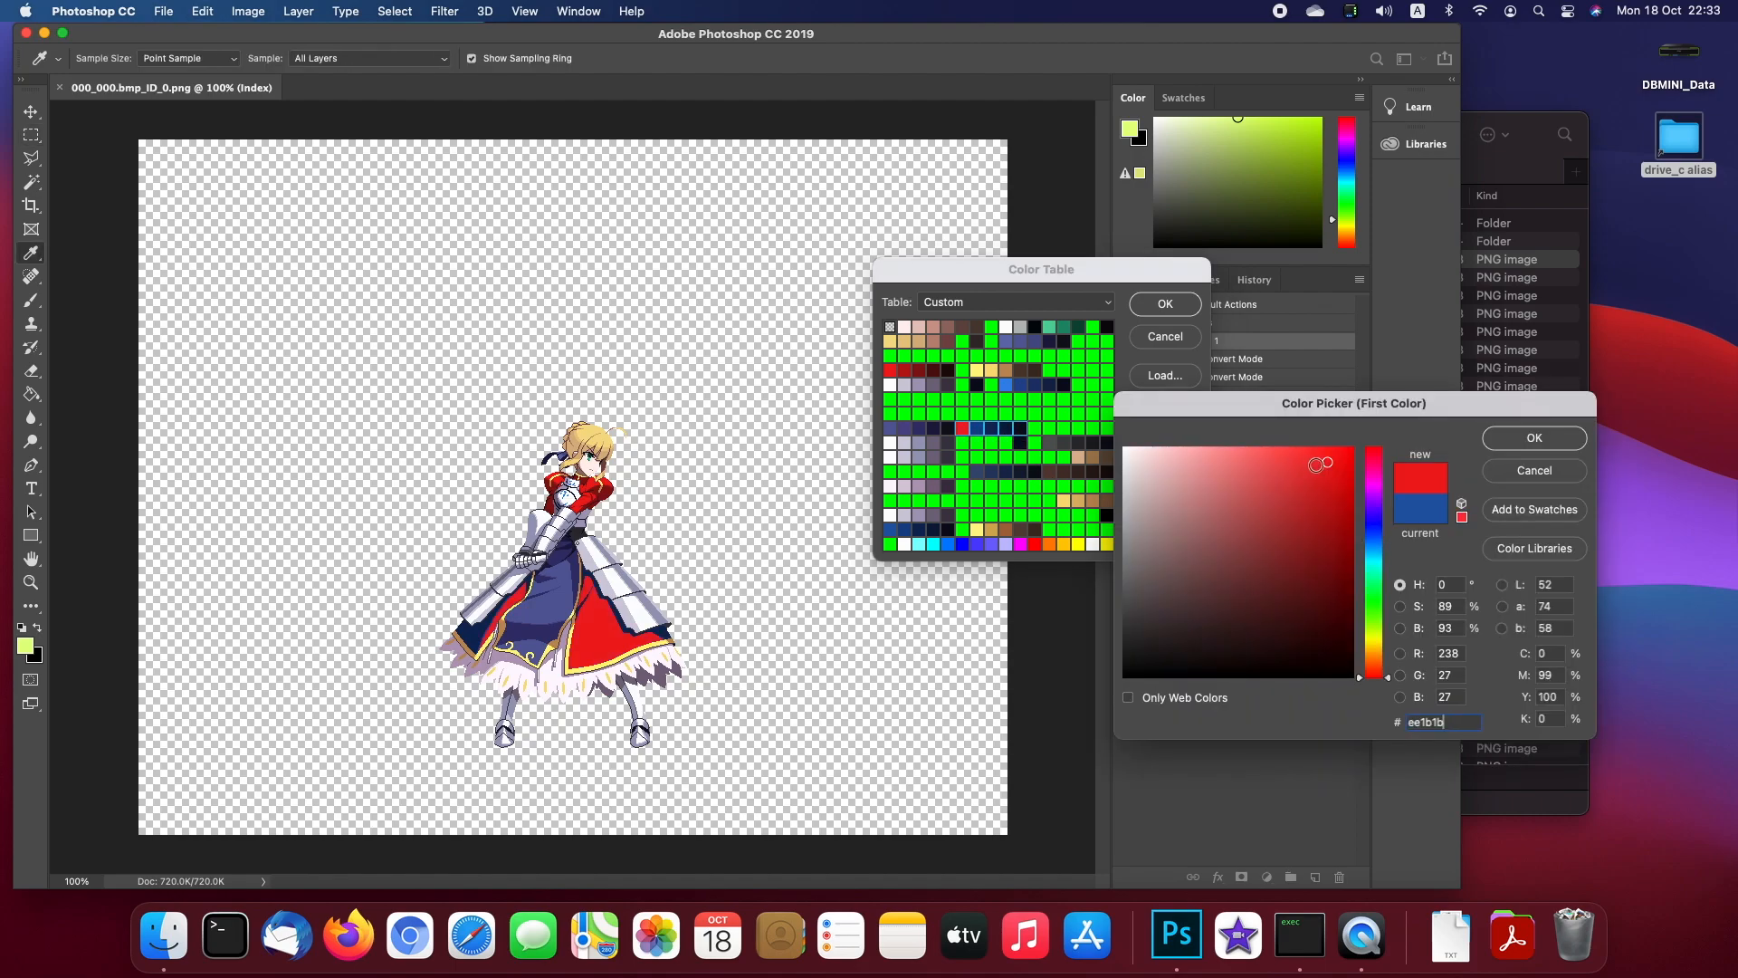
left_click_drag(1327, 467, 1324, 480)
left_click(1534, 437)
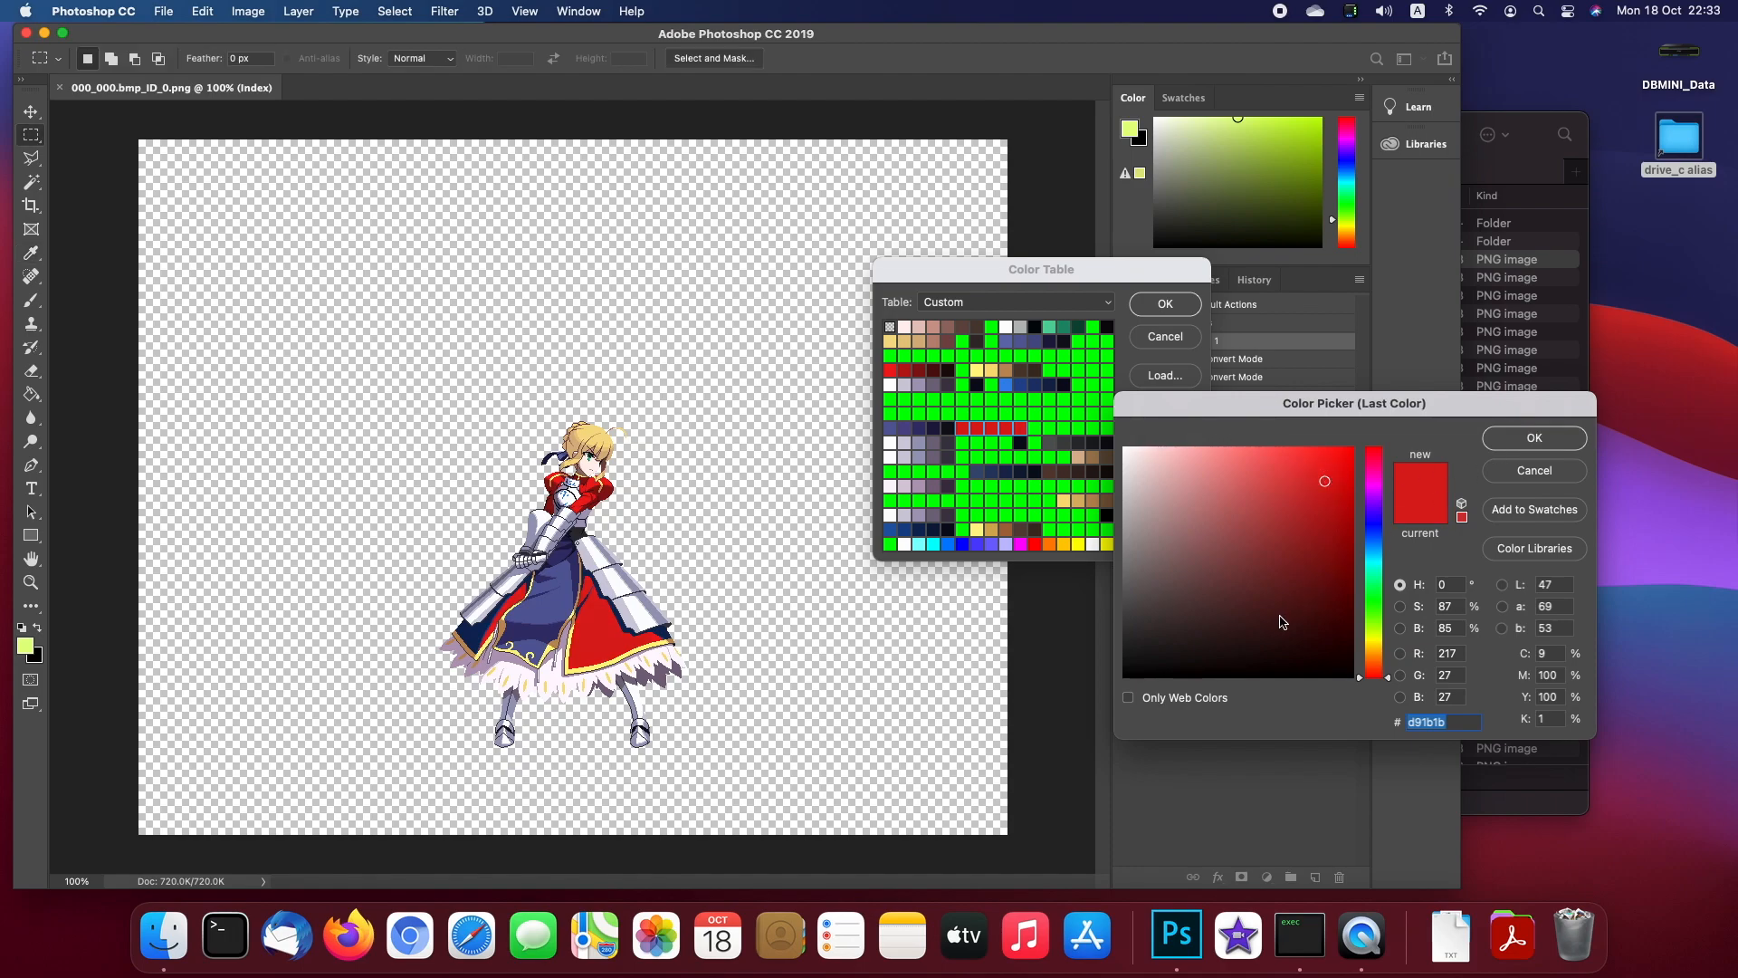
Step: Set the last color of the skirt entries' gradient in the color table's eighth row to dark red 320f0f
left_click(1219, 625)
left_click(1281, 644)
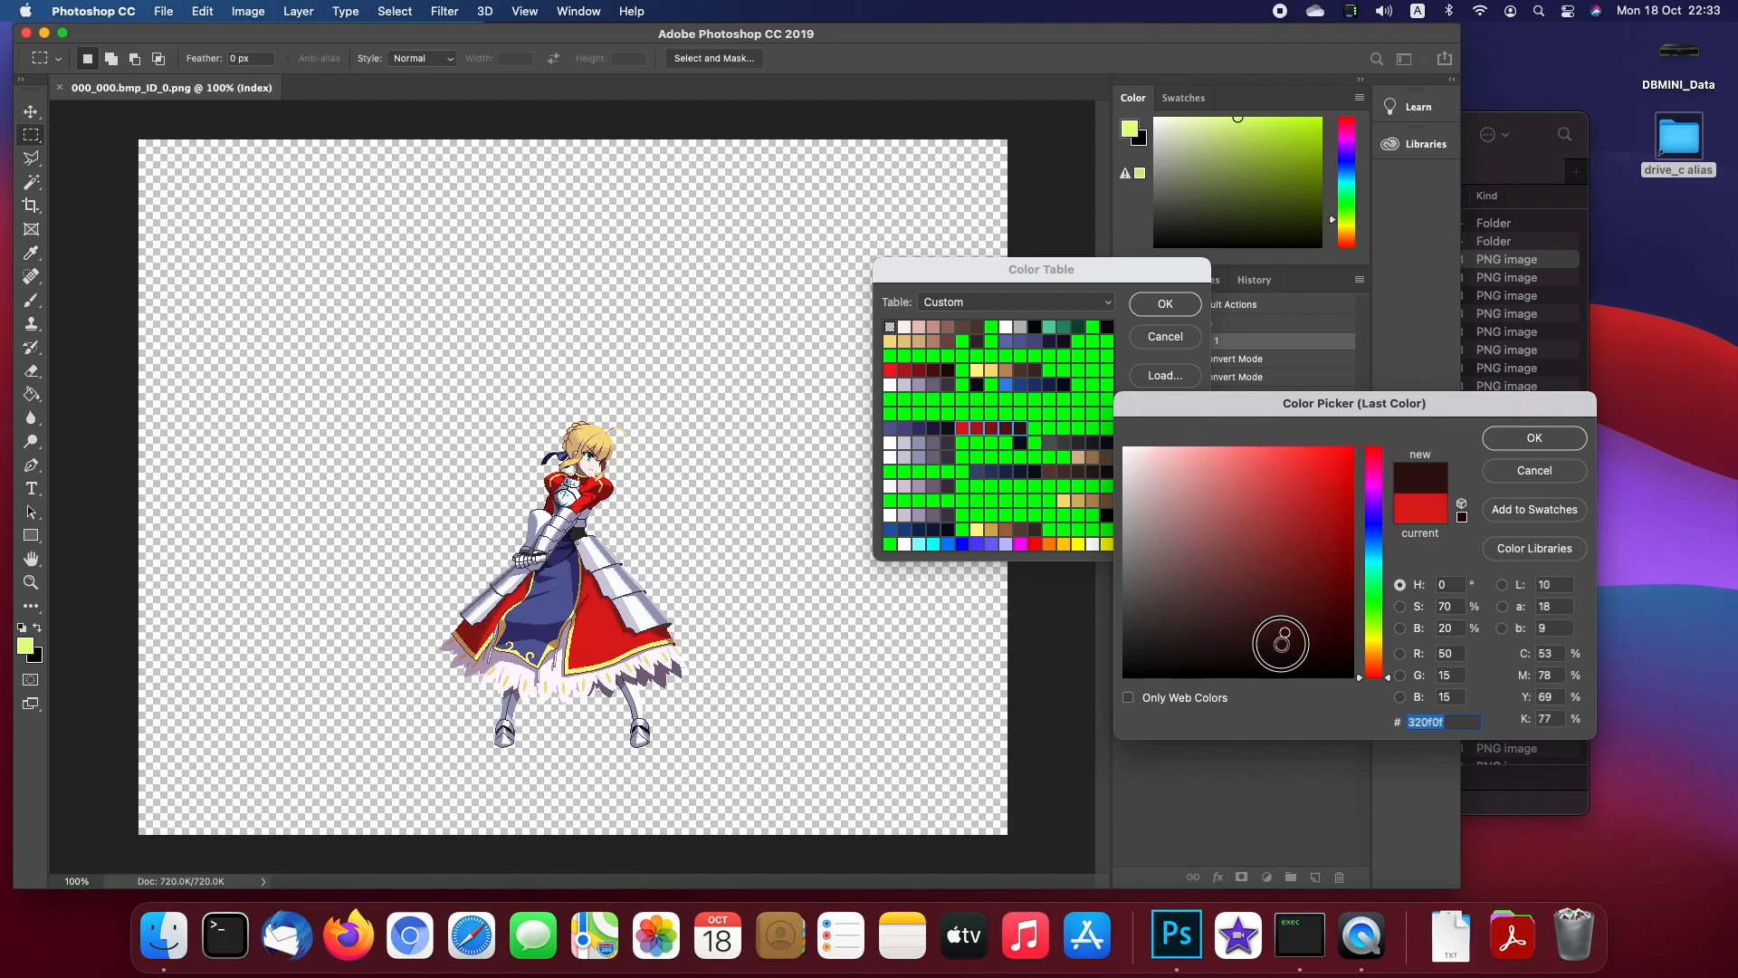
left_click(1555, 442)
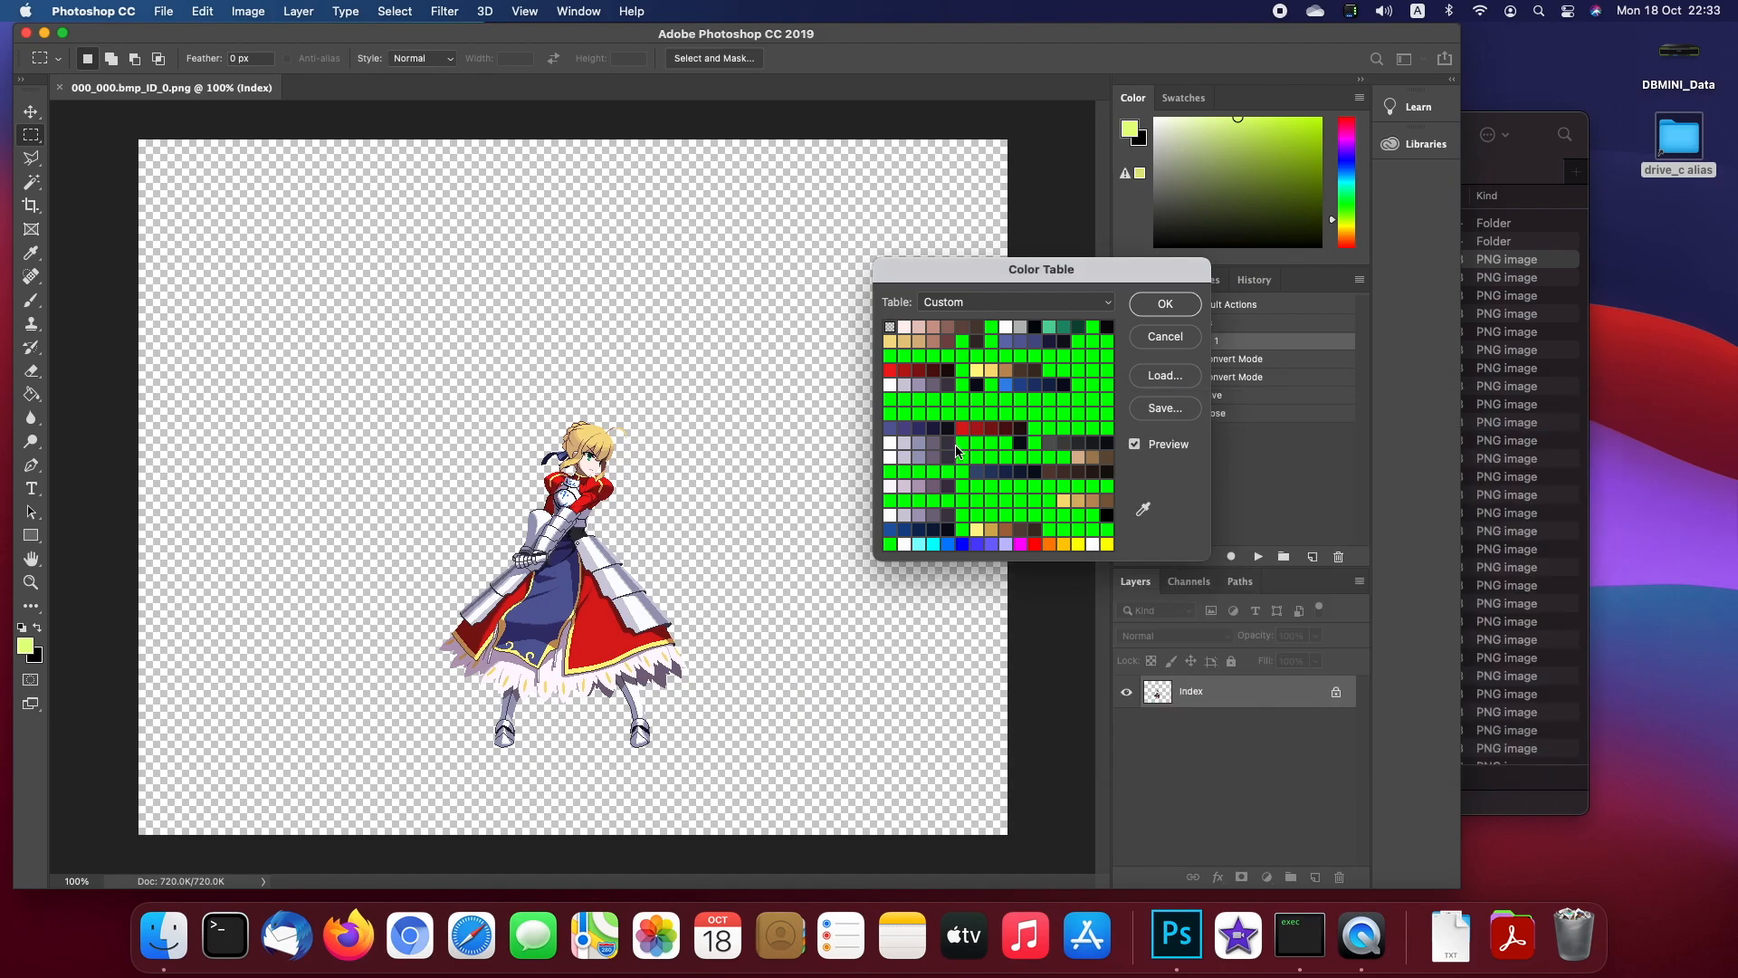
left_click_drag(950, 428, 890, 427)
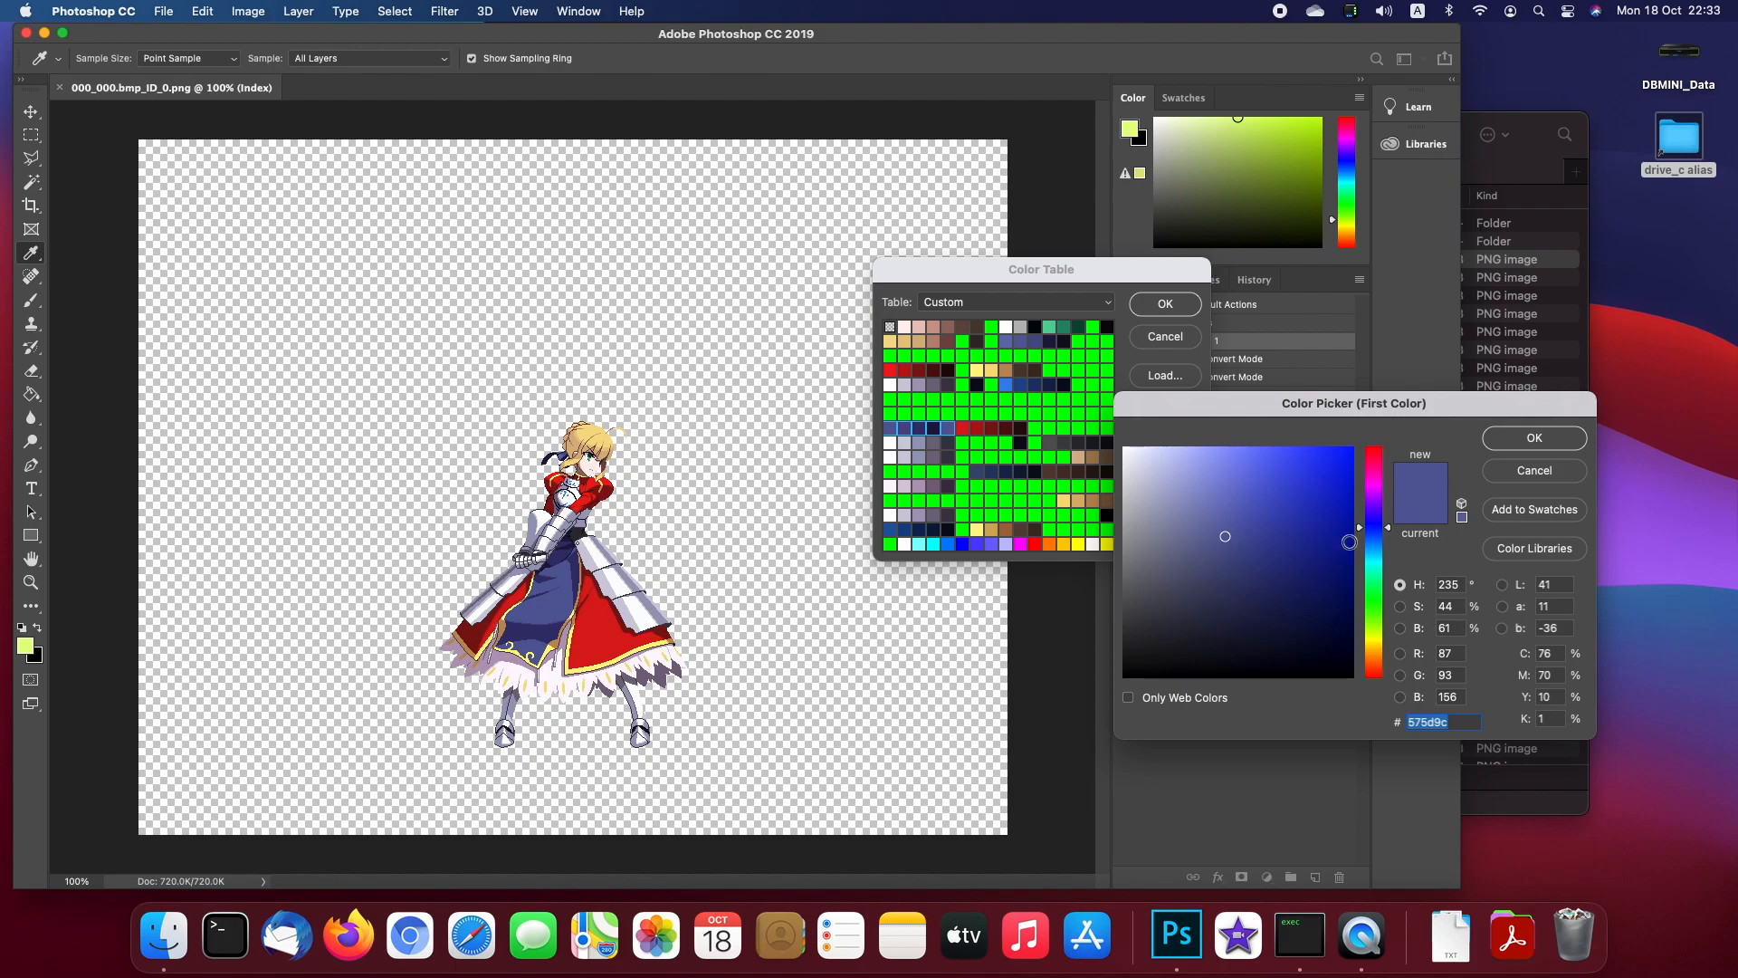
left_click(1377, 596)
left_click(1312, 487)
left_click(1320, 522)
left_click(1332, 479)
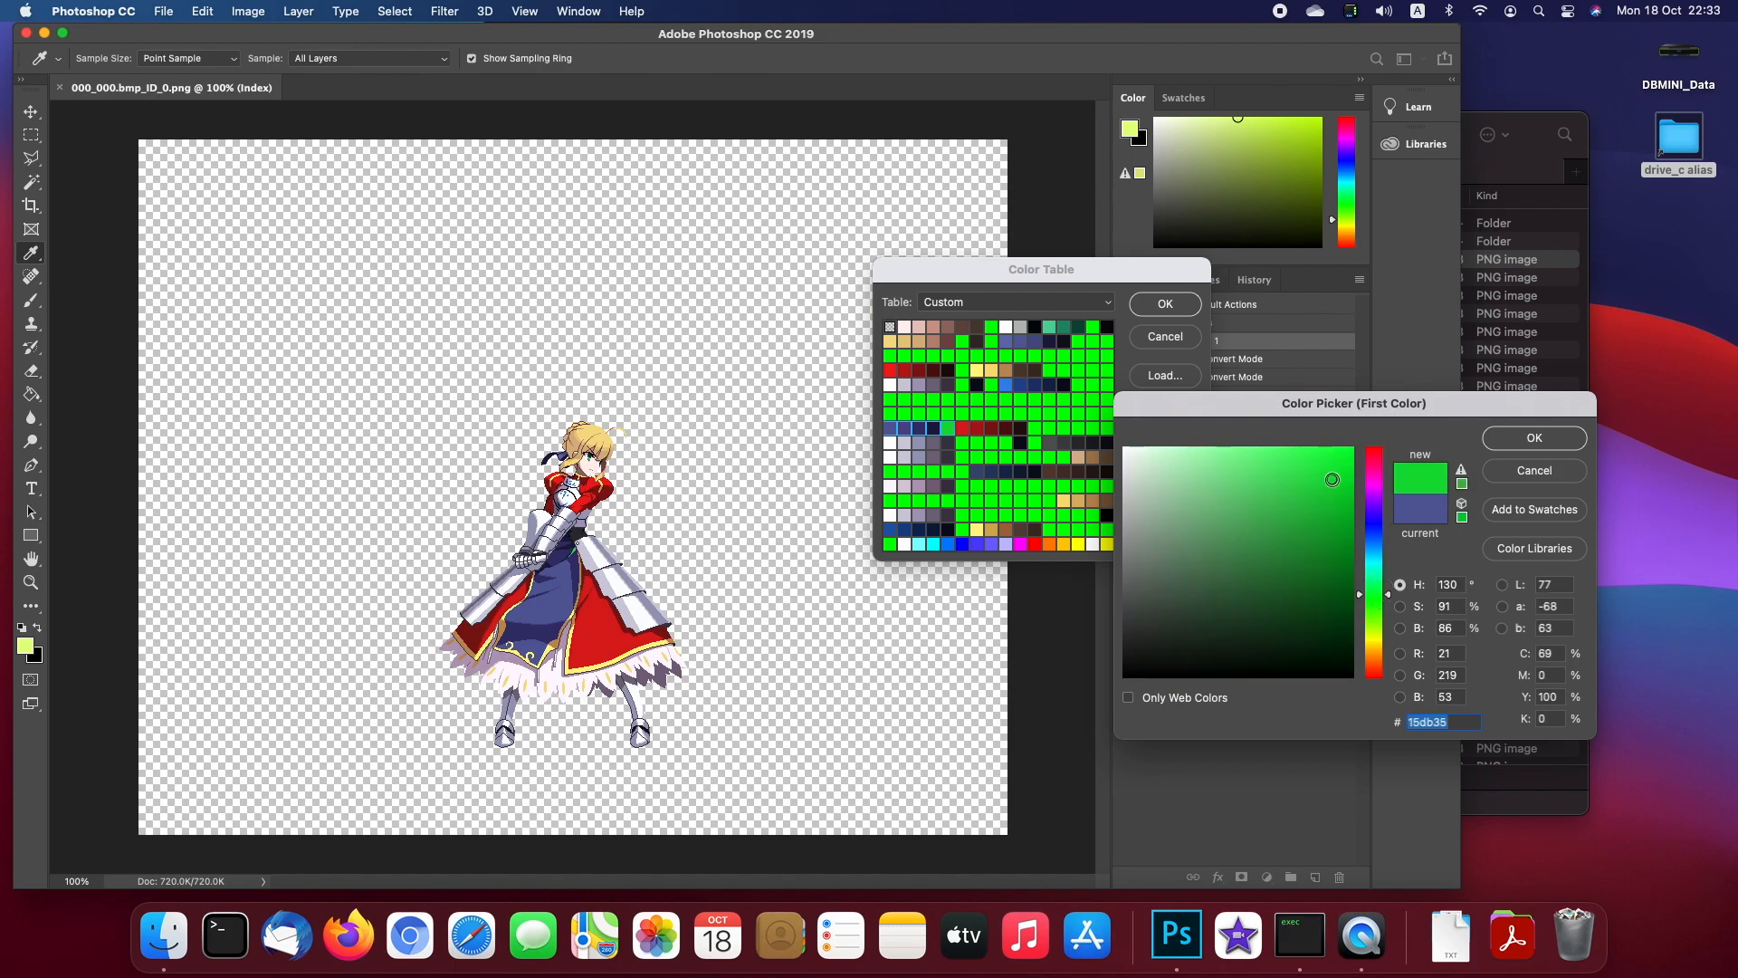
left_click(1506, 476)
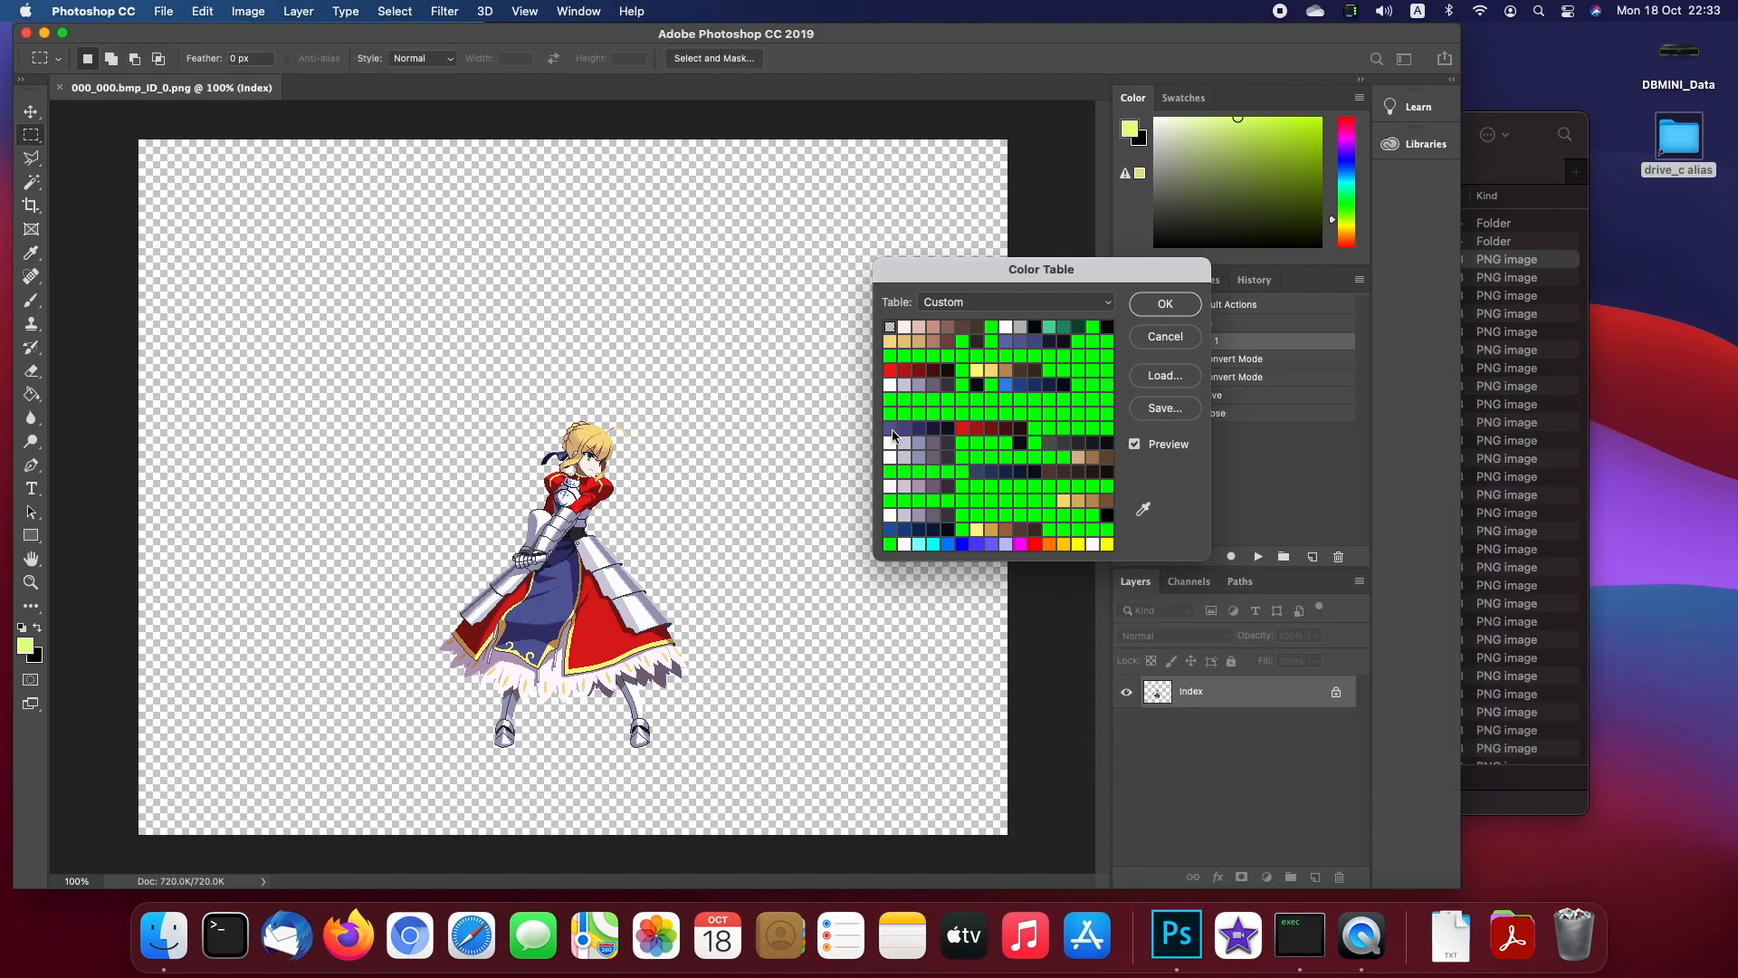
Step: Select the first five blue entries in the color table's eighth row and recolor them from bright golden yellow to near-black 171401
left_click_drag(924, 431, 948, 429)
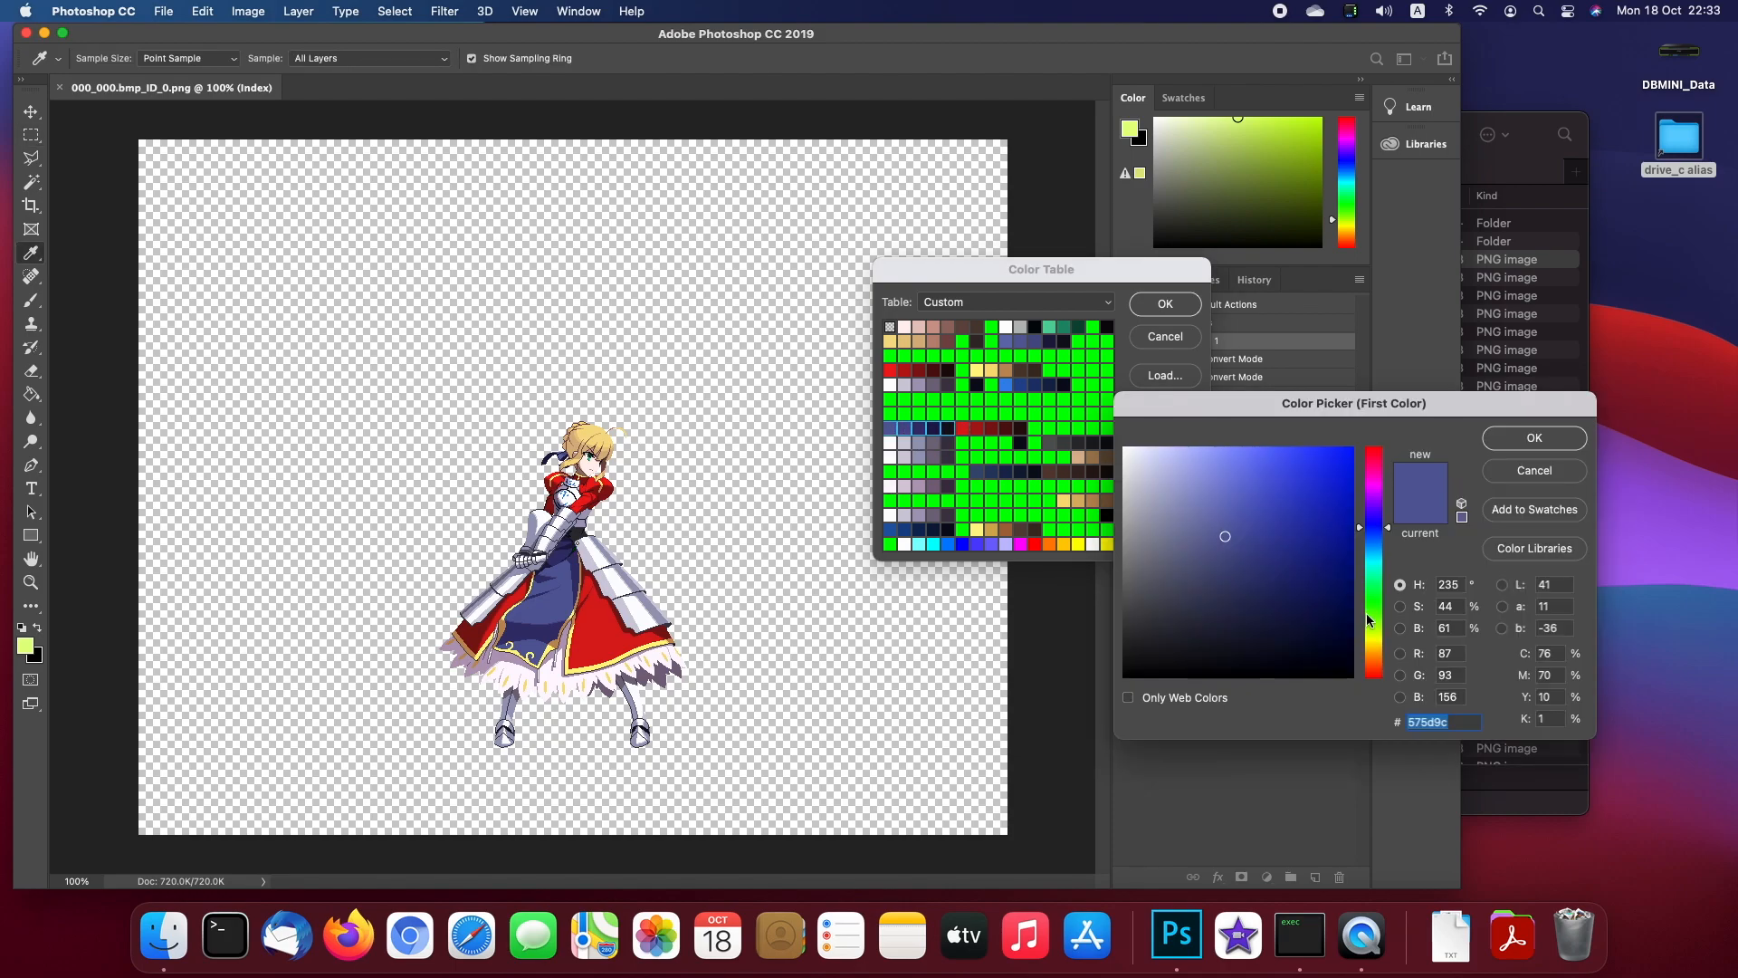
left_click(1374, 621)
left_click(1261, 610)
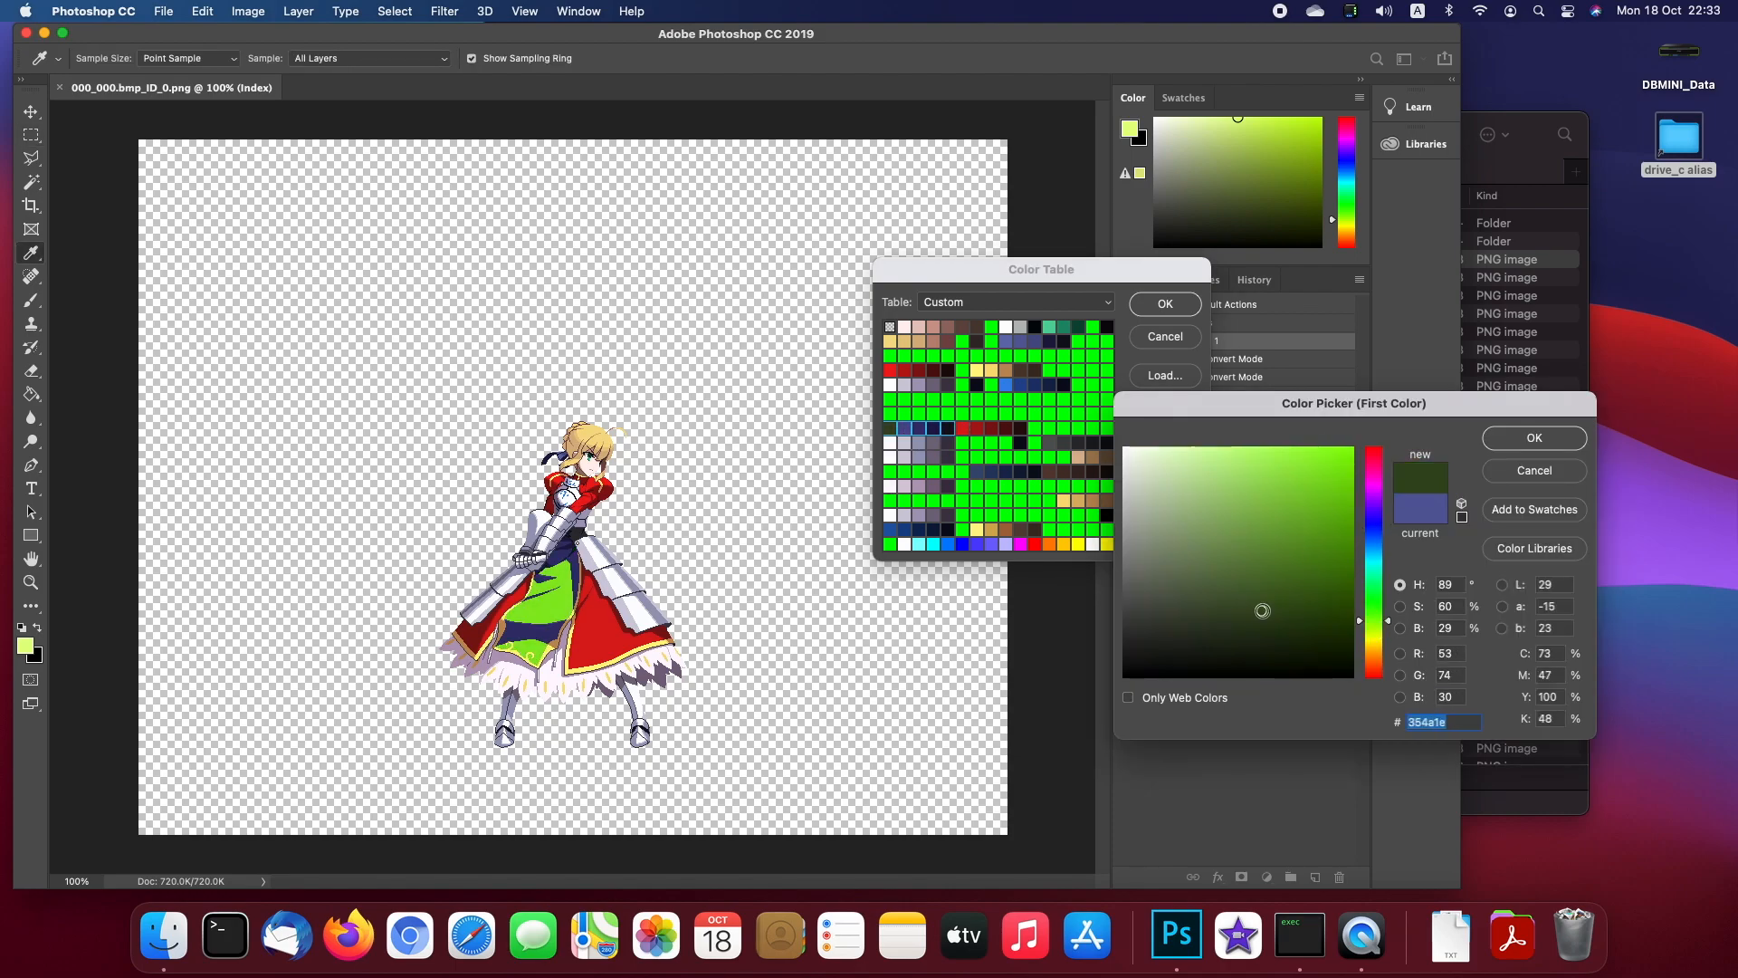
left_click(1315, 481)
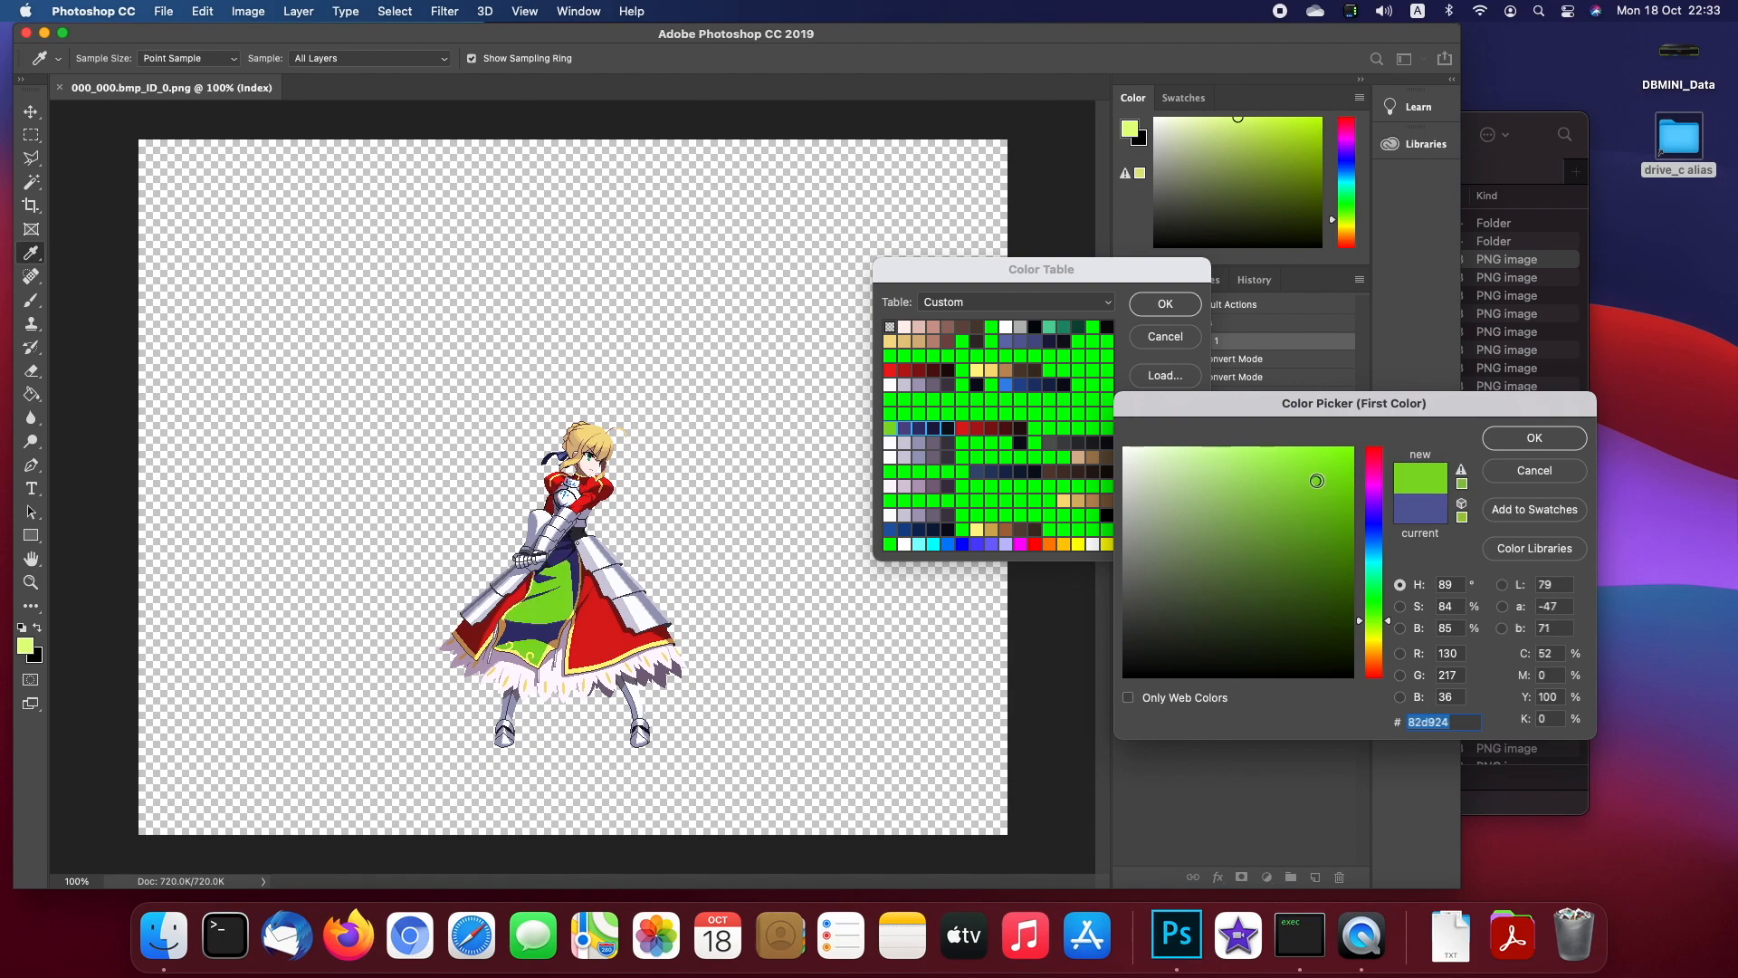
left_click(1376, 525)
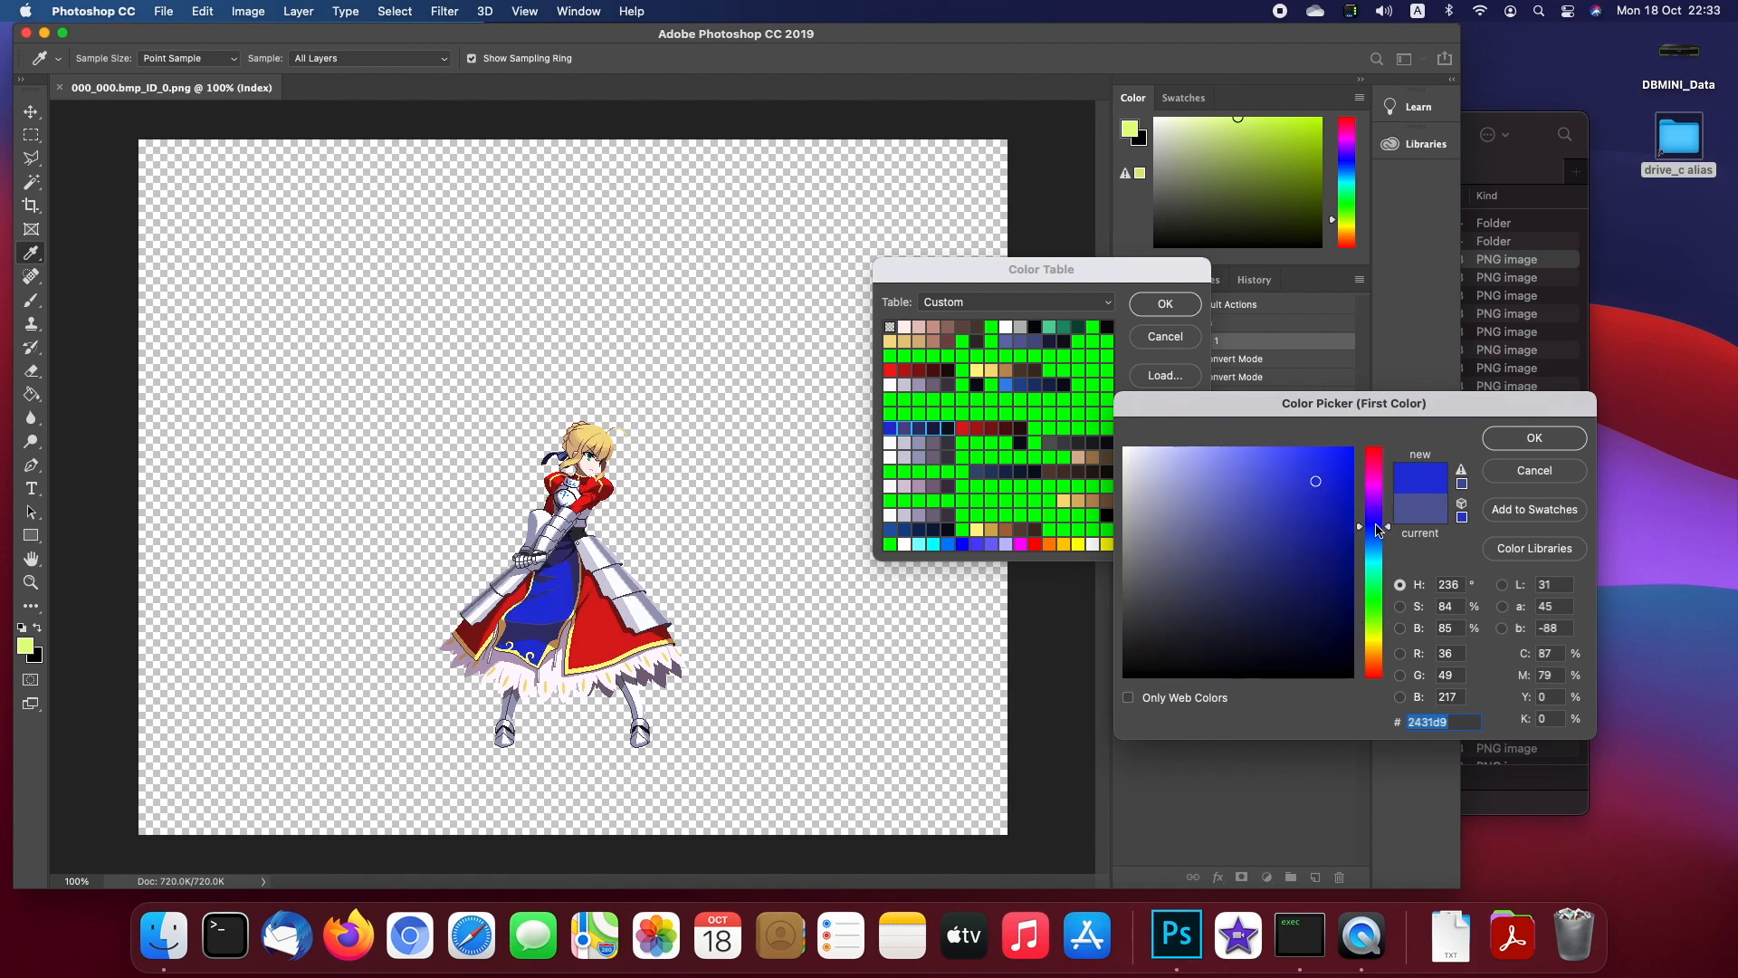
left_click(1372, 646)
left_click_drag(1377, 644, 1378, 642)
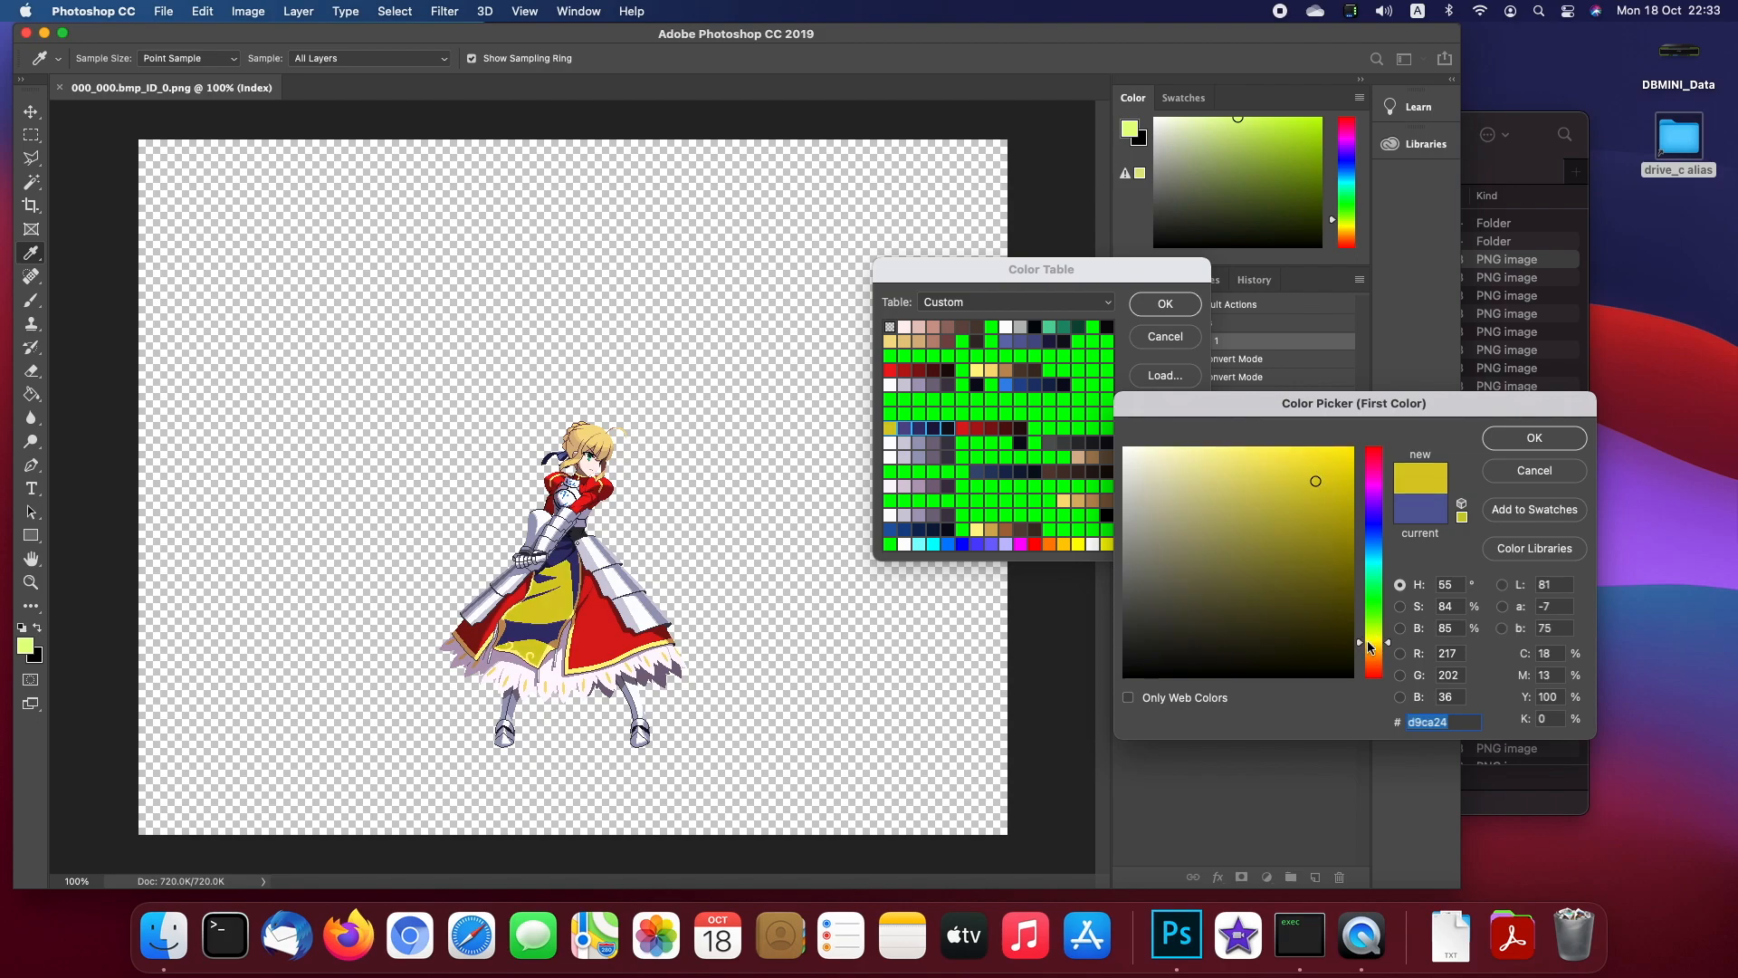
left_click(1374, 644)
left_click(1331, 470)
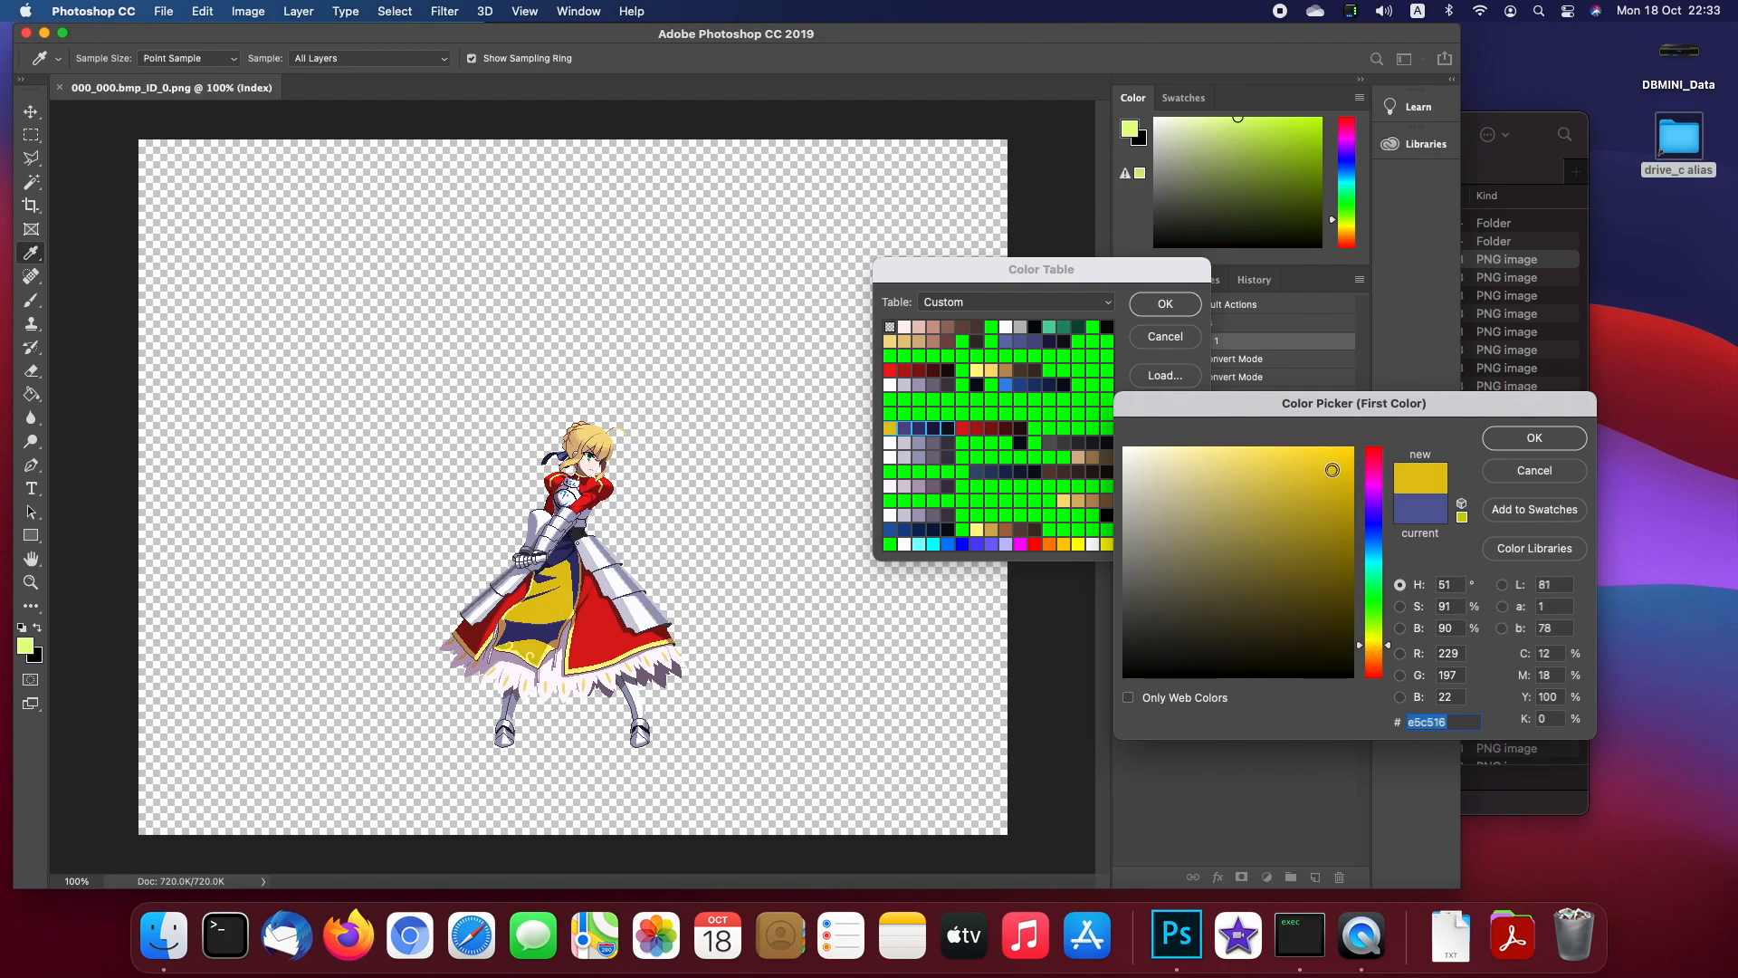
left_click(1337, 461)
left_click(1339, 448)
left_click(1534, 437)
left_click_drag(1166, 616, 1346, 656)
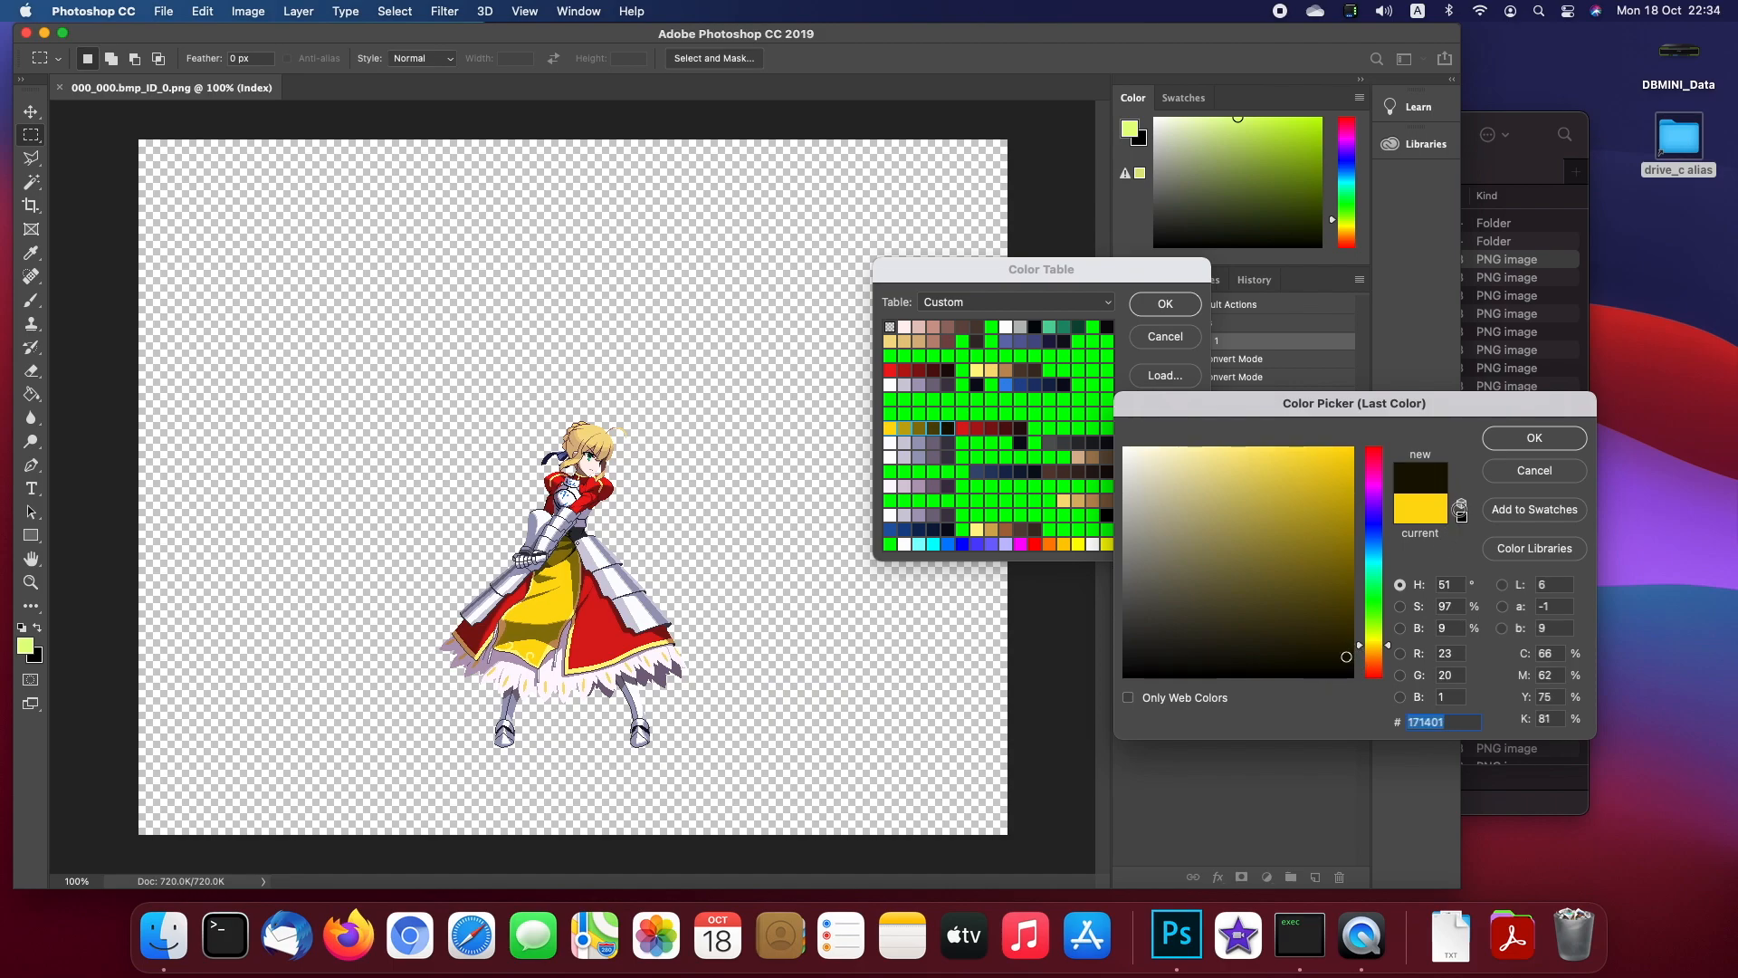
left_click(1502, 438)
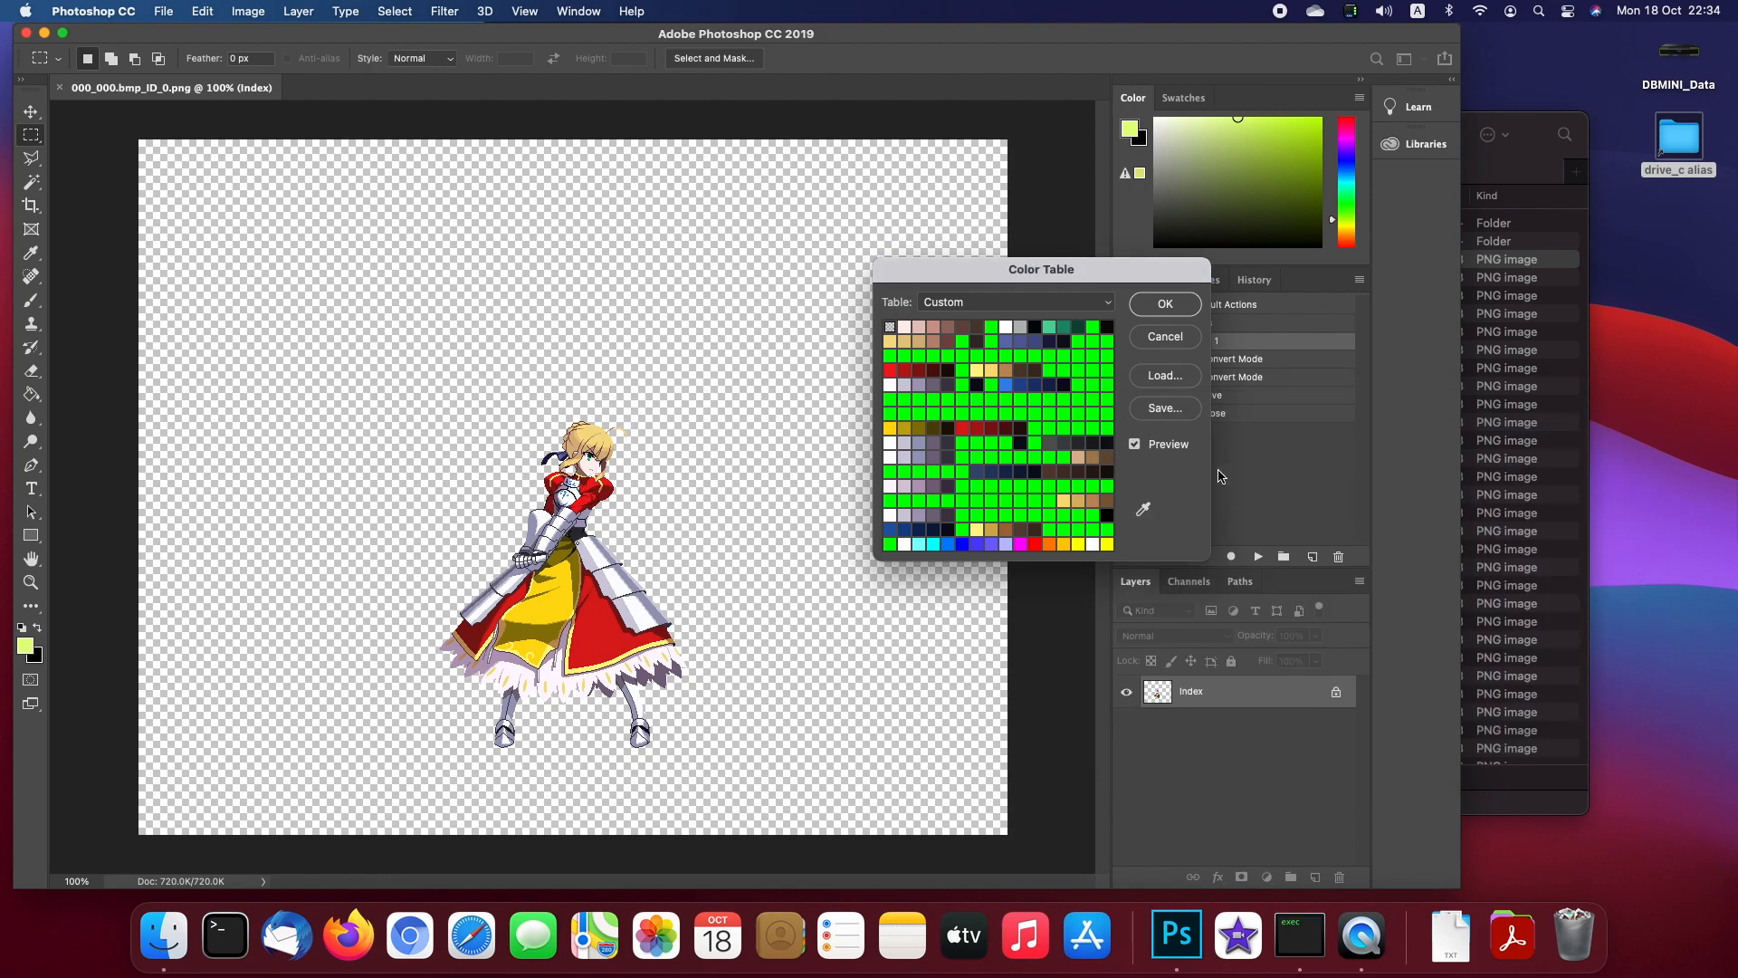
Step: Save the edited color table as 01.act in the PAL folder, then close the color table without applying it to the sprite
left_click(1165, 409)
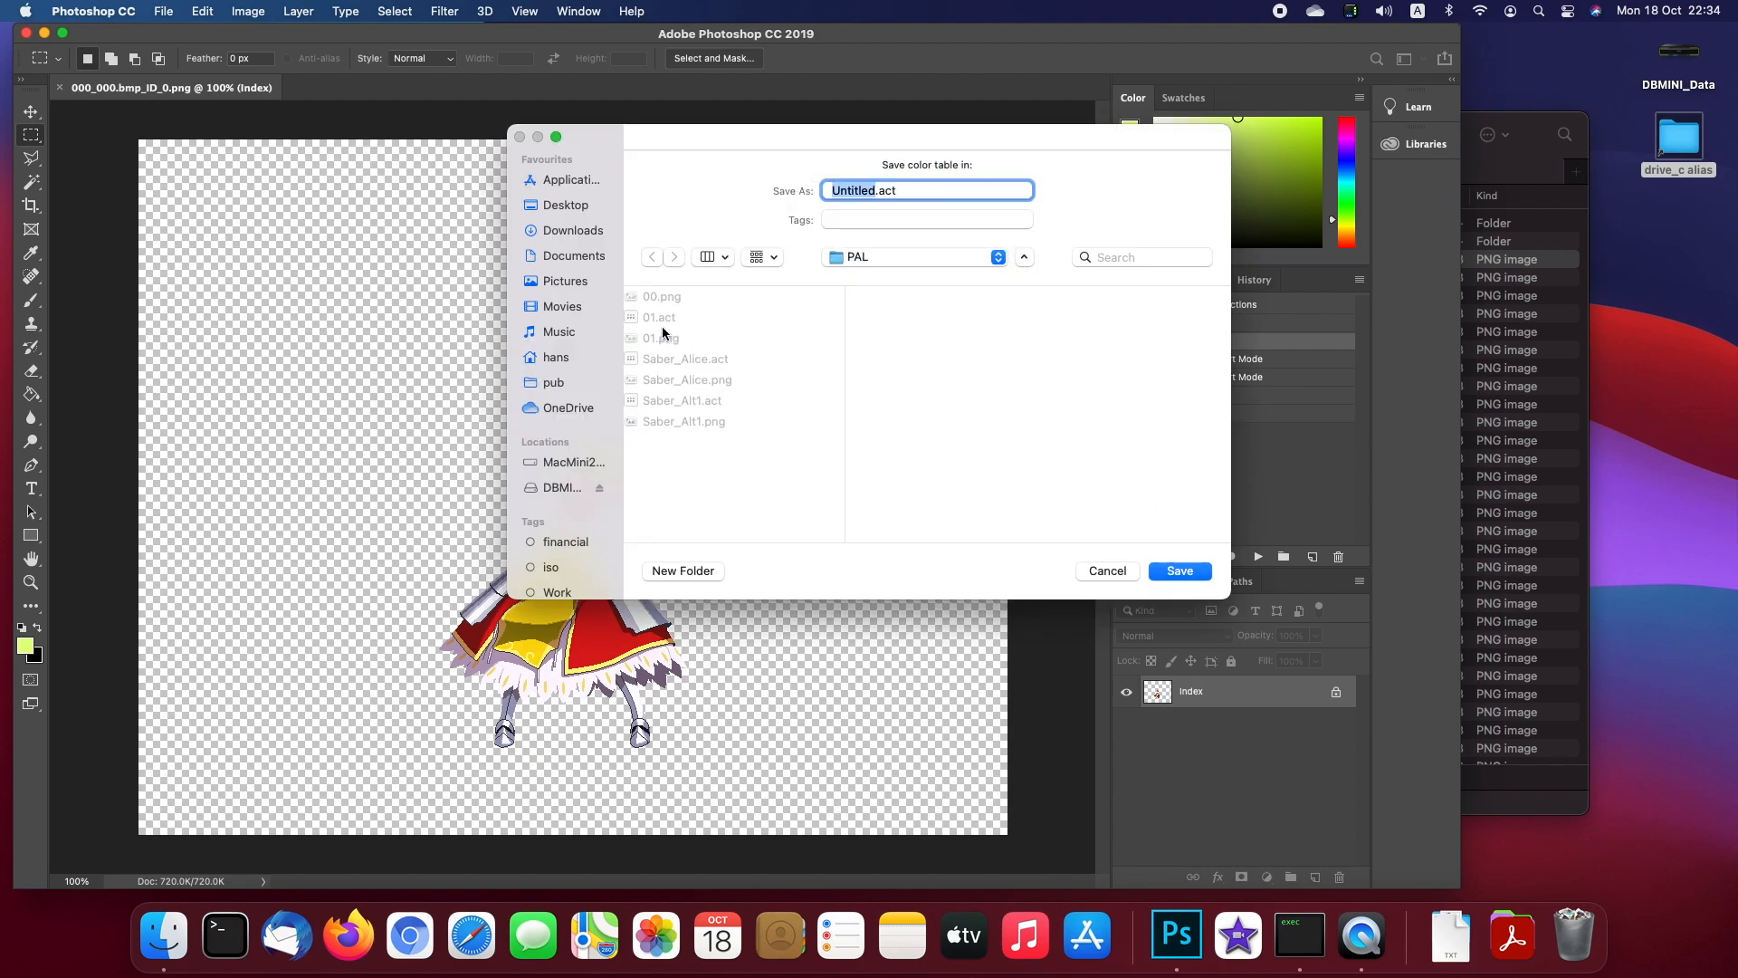
left_click(661, 321)
left_click(842, 190)
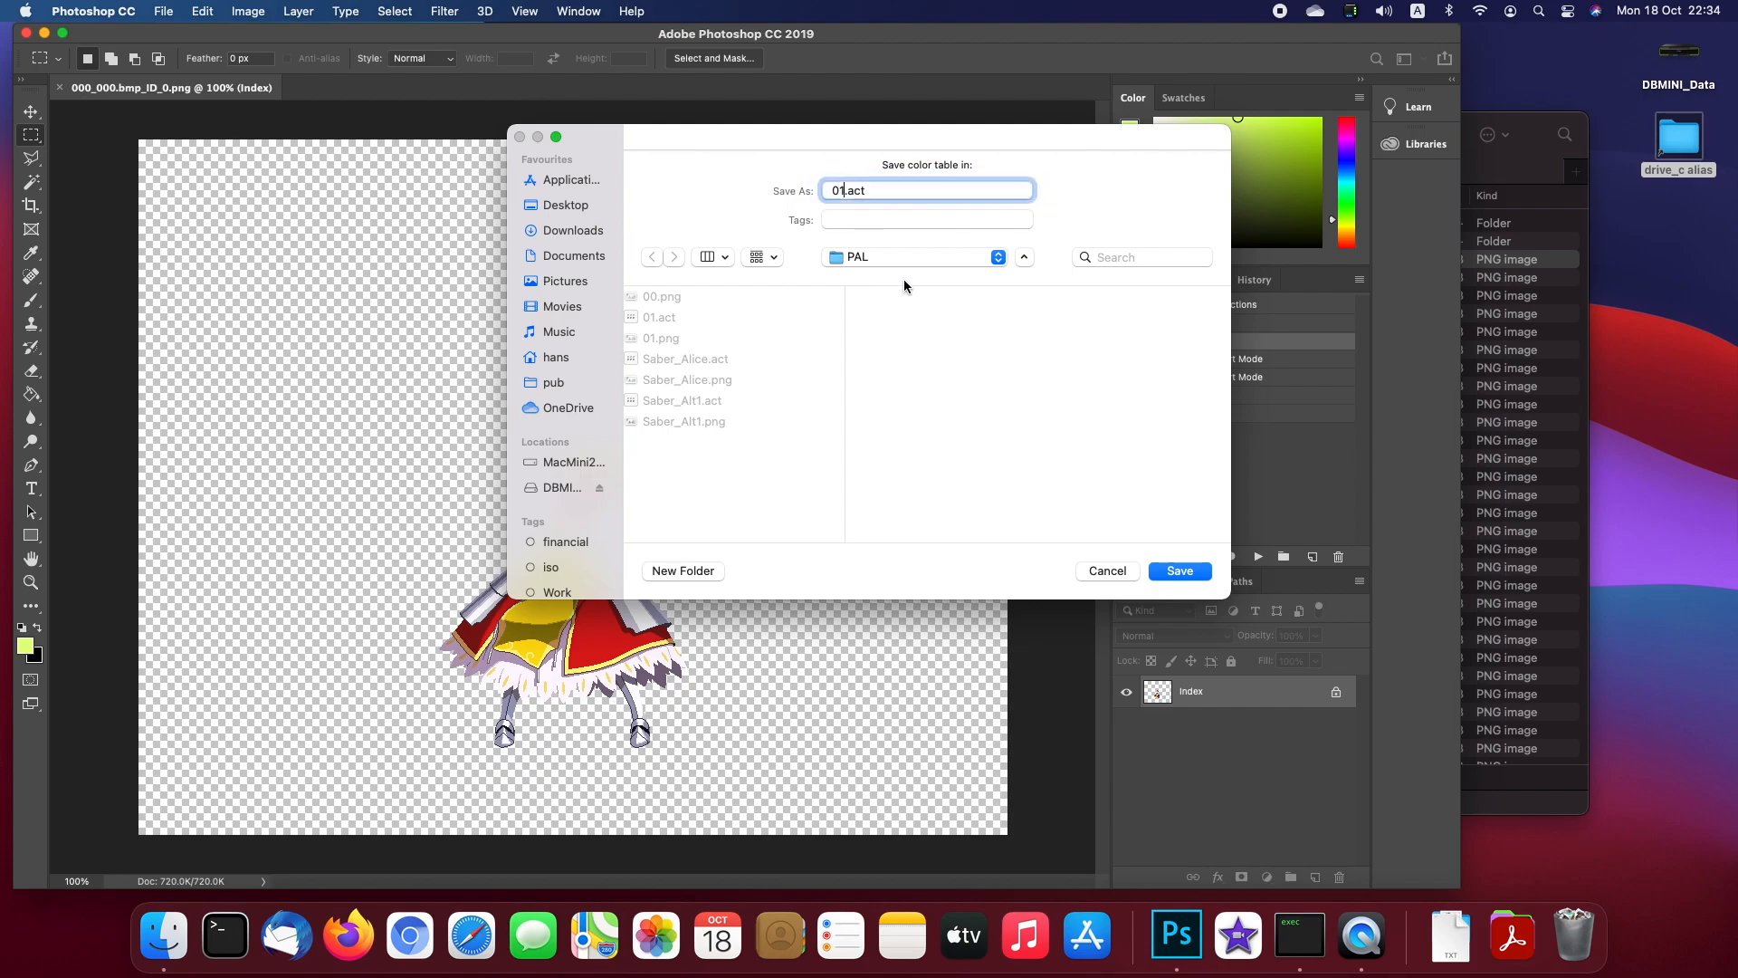
left_click(1176, 571)
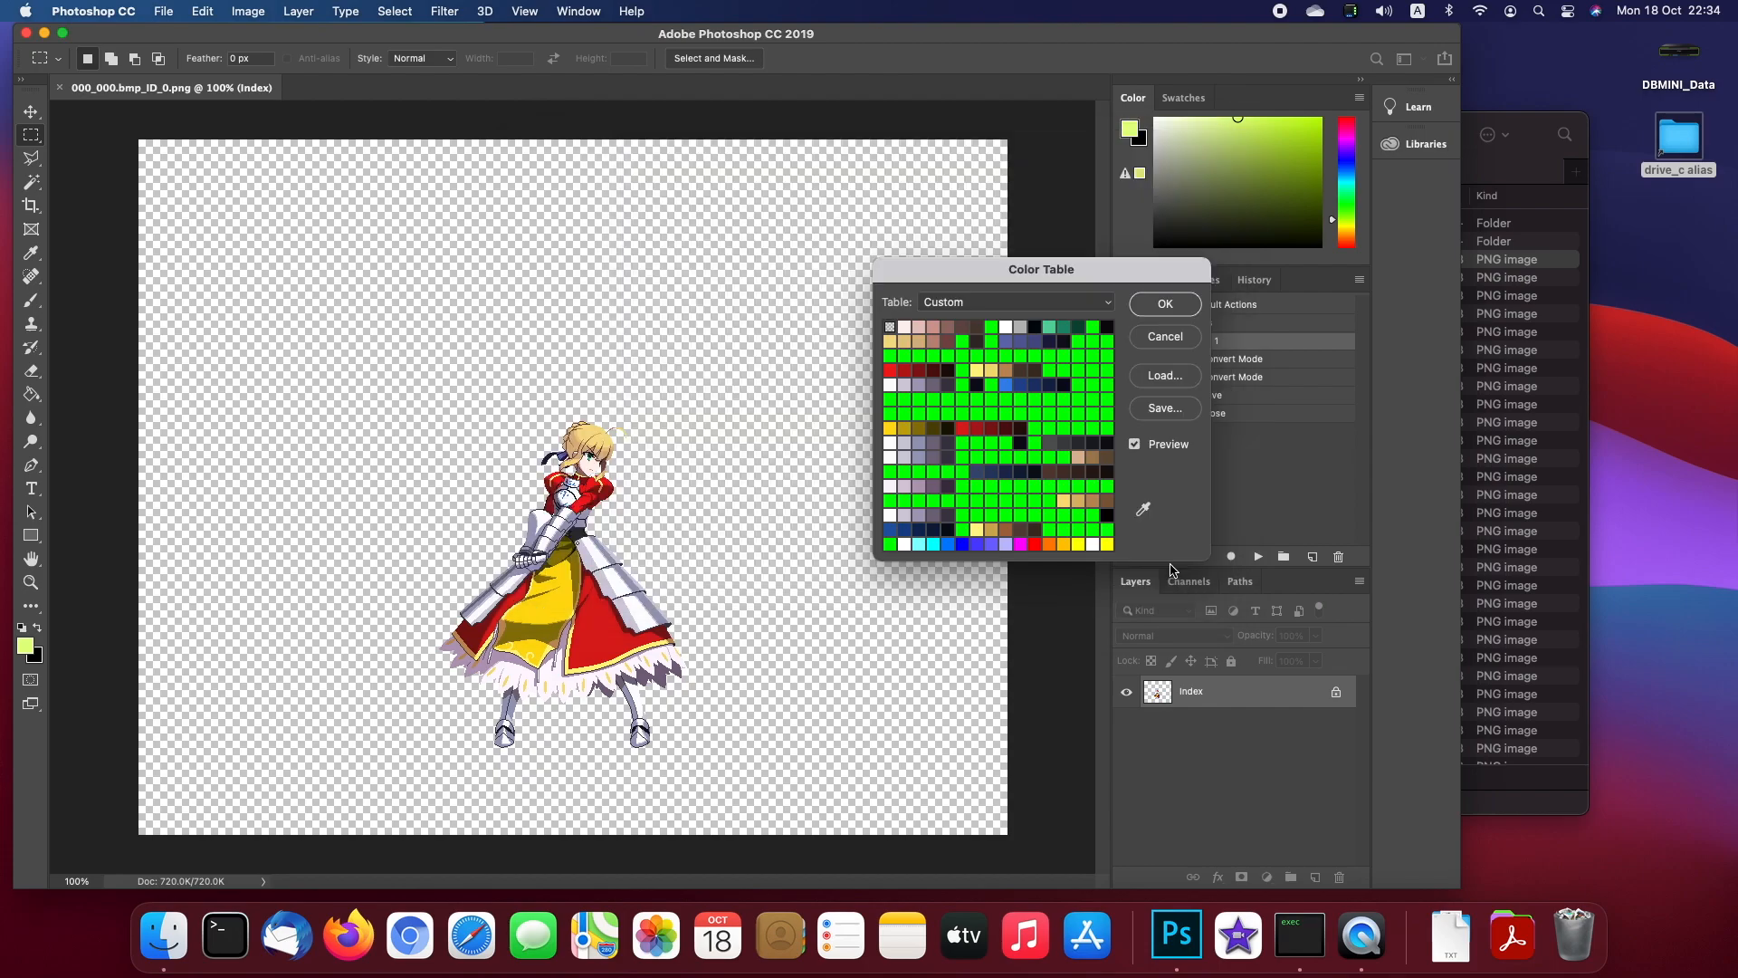
left_click(1140, 341)
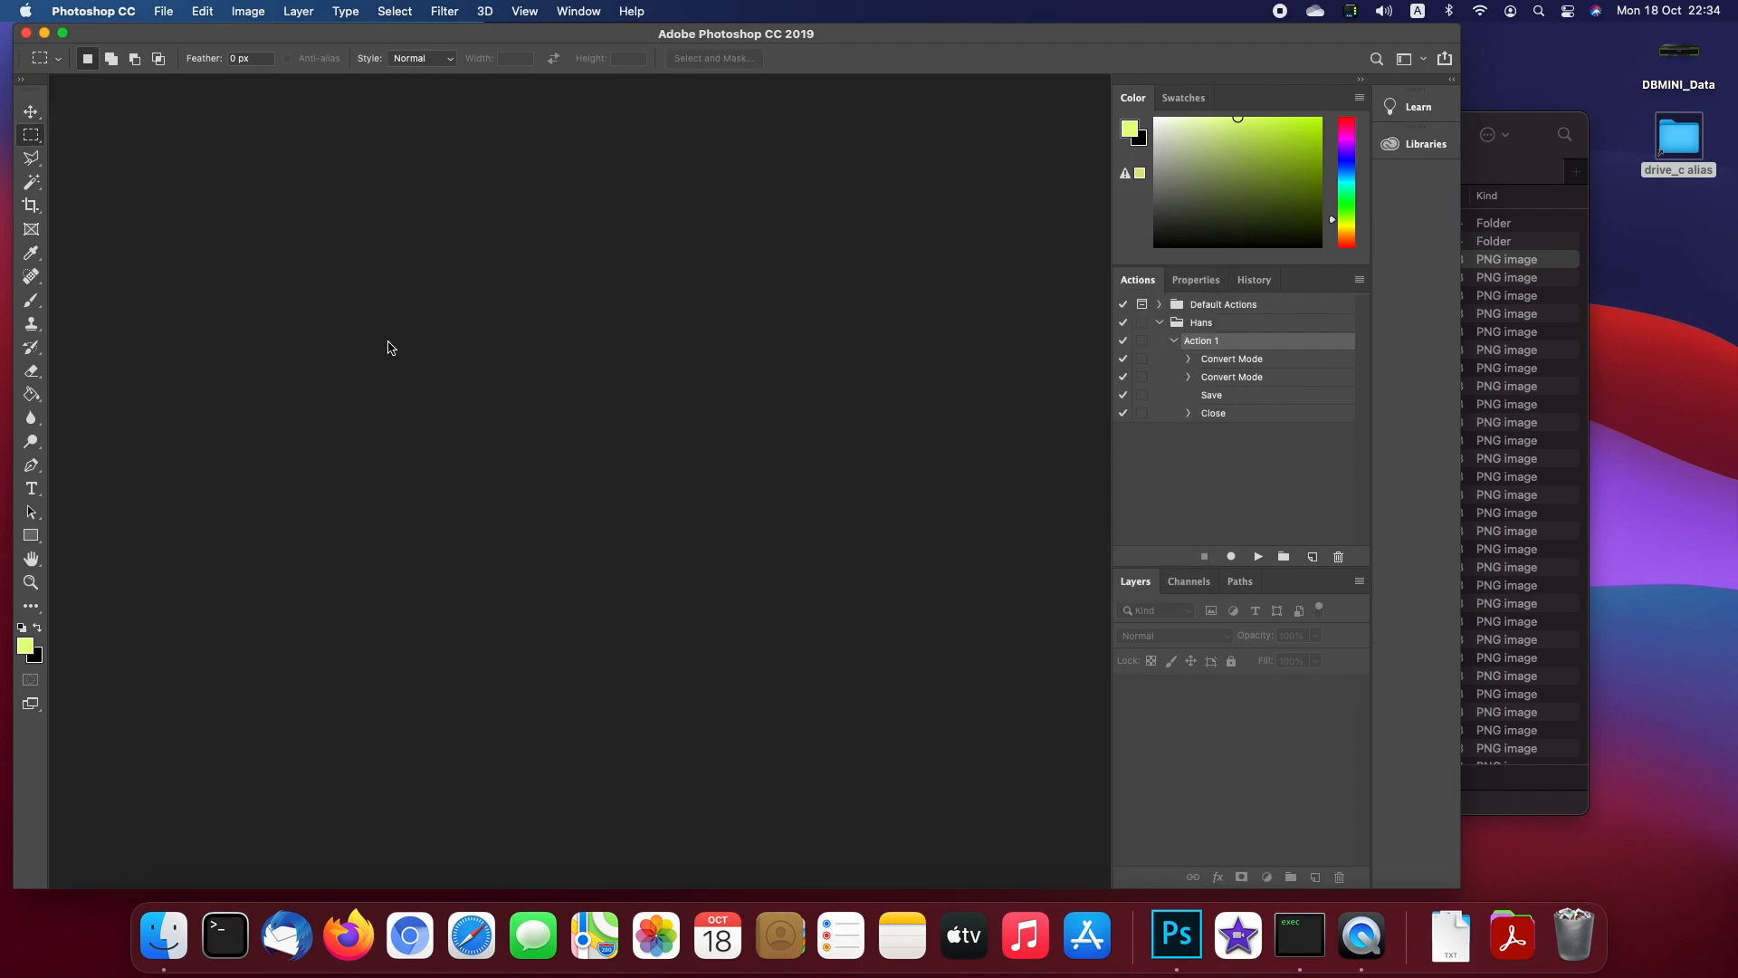
Step: Switch to Finder, open the mugen_1.1 folder inside MUGEN, and enlarge the window to show its whole file list
key("super+h")
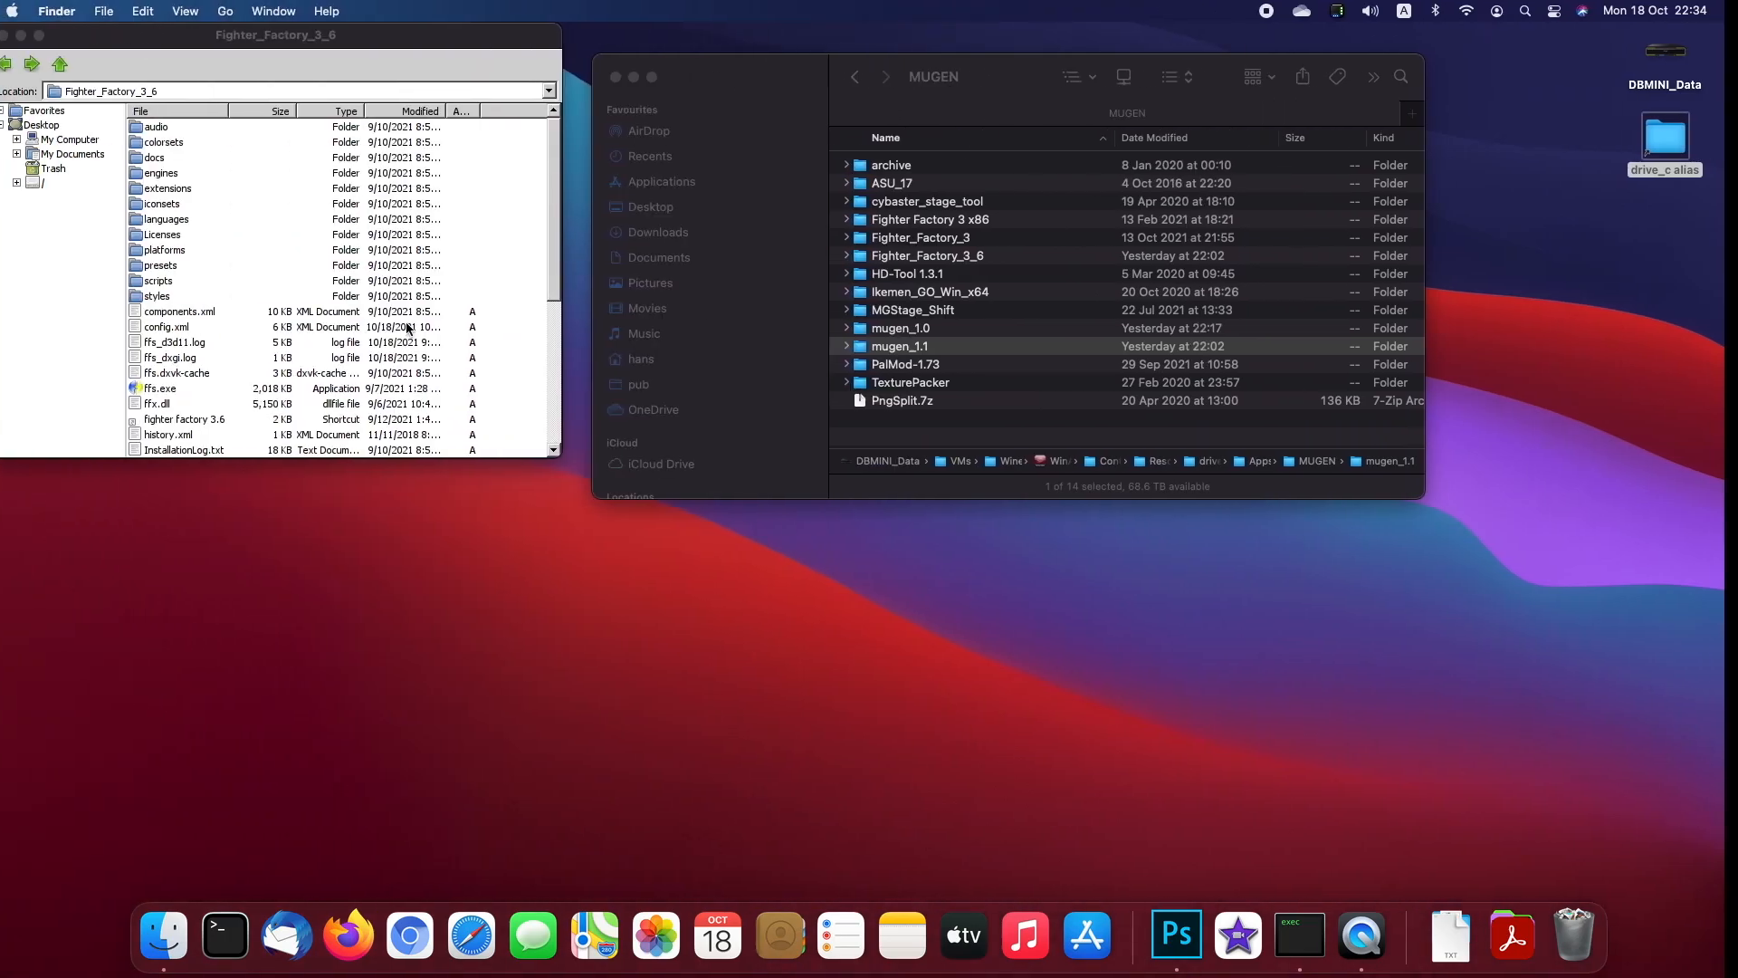
left_click(1023, 257)
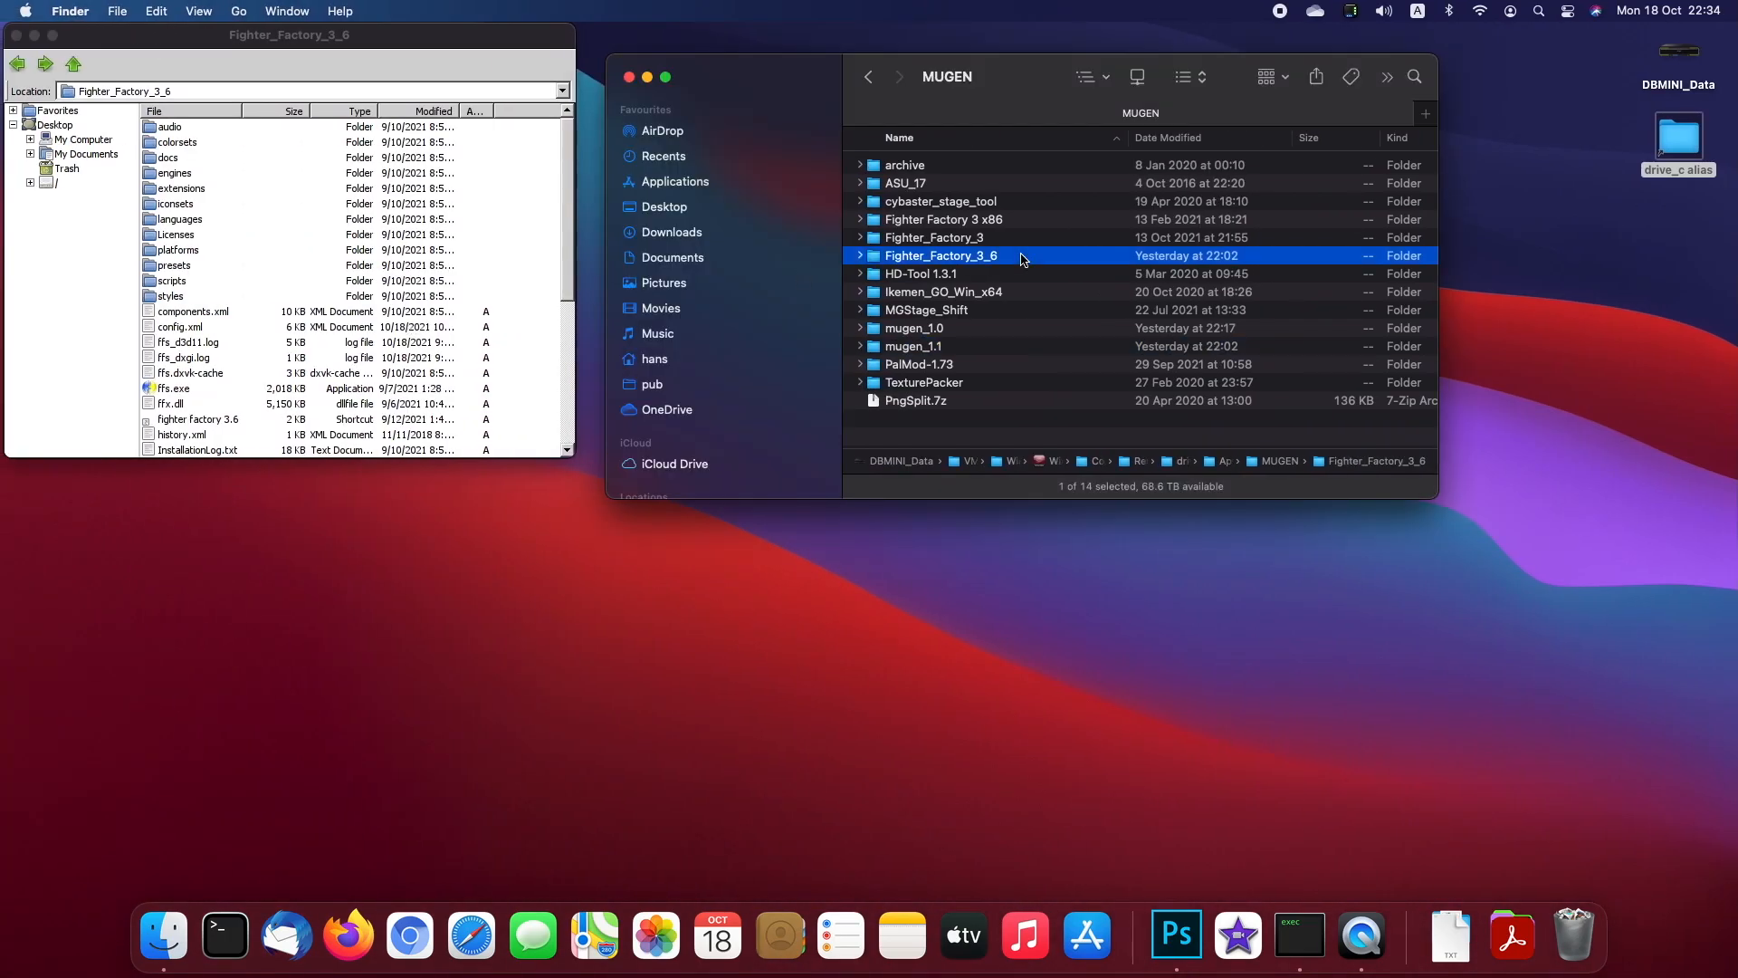
double_click(950, 348)
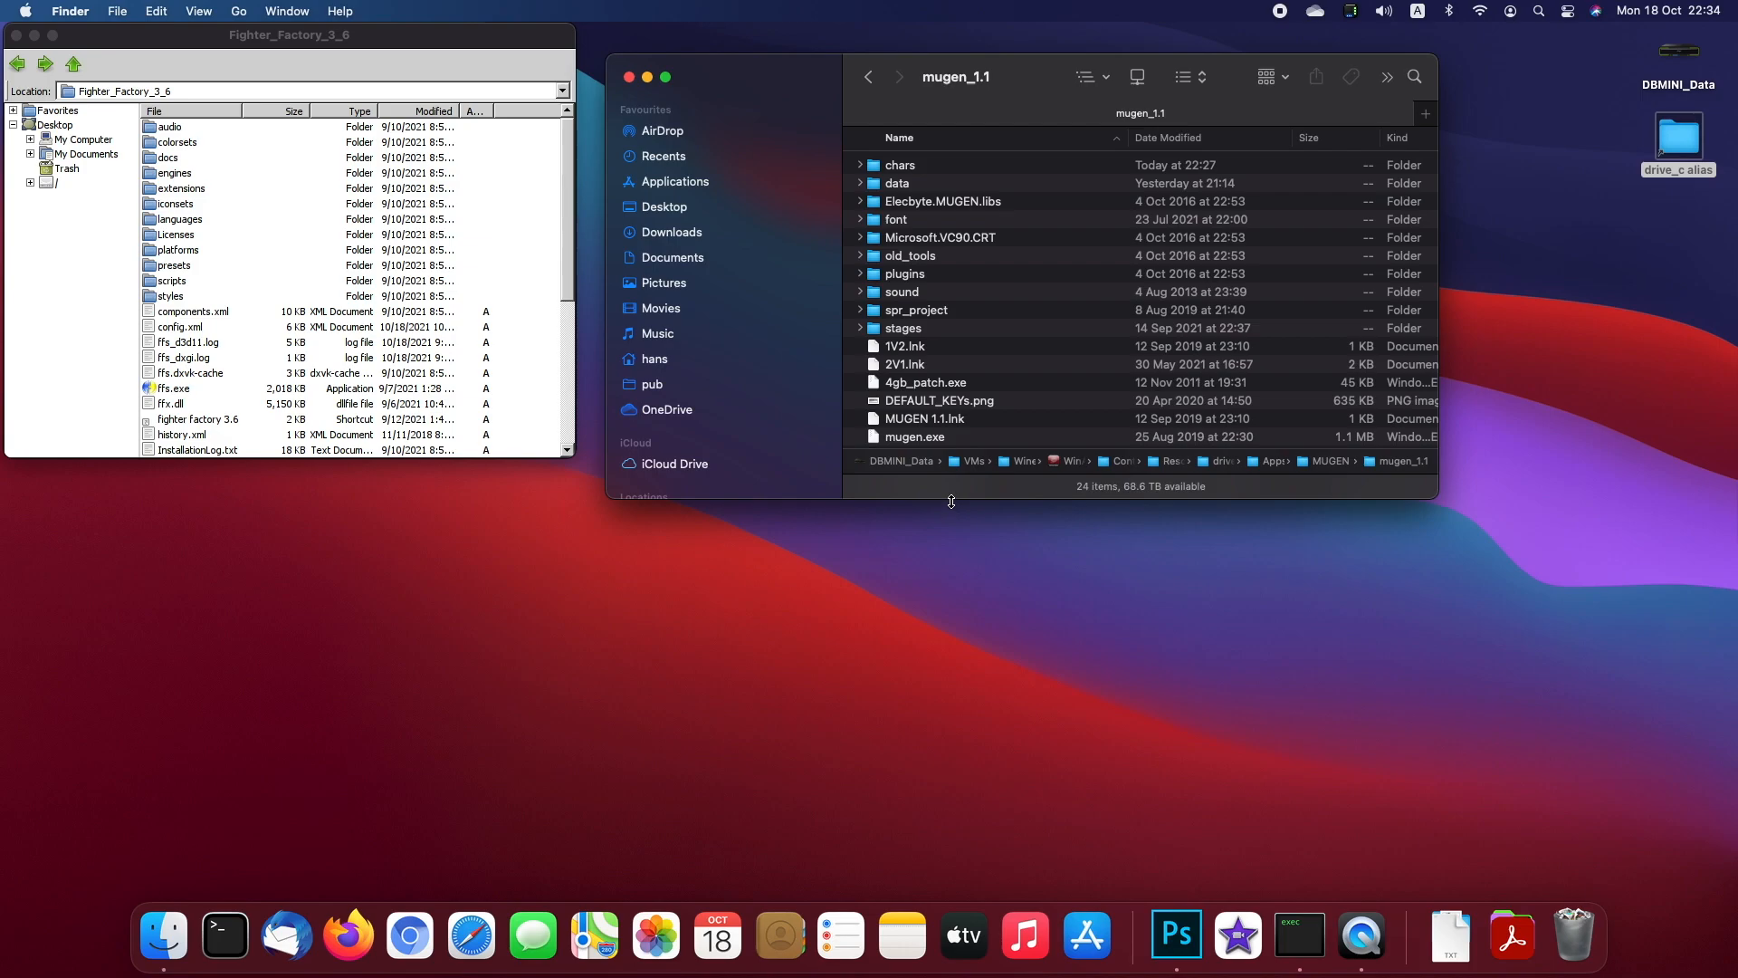
left_click_drag(951, 501, 945, 664)
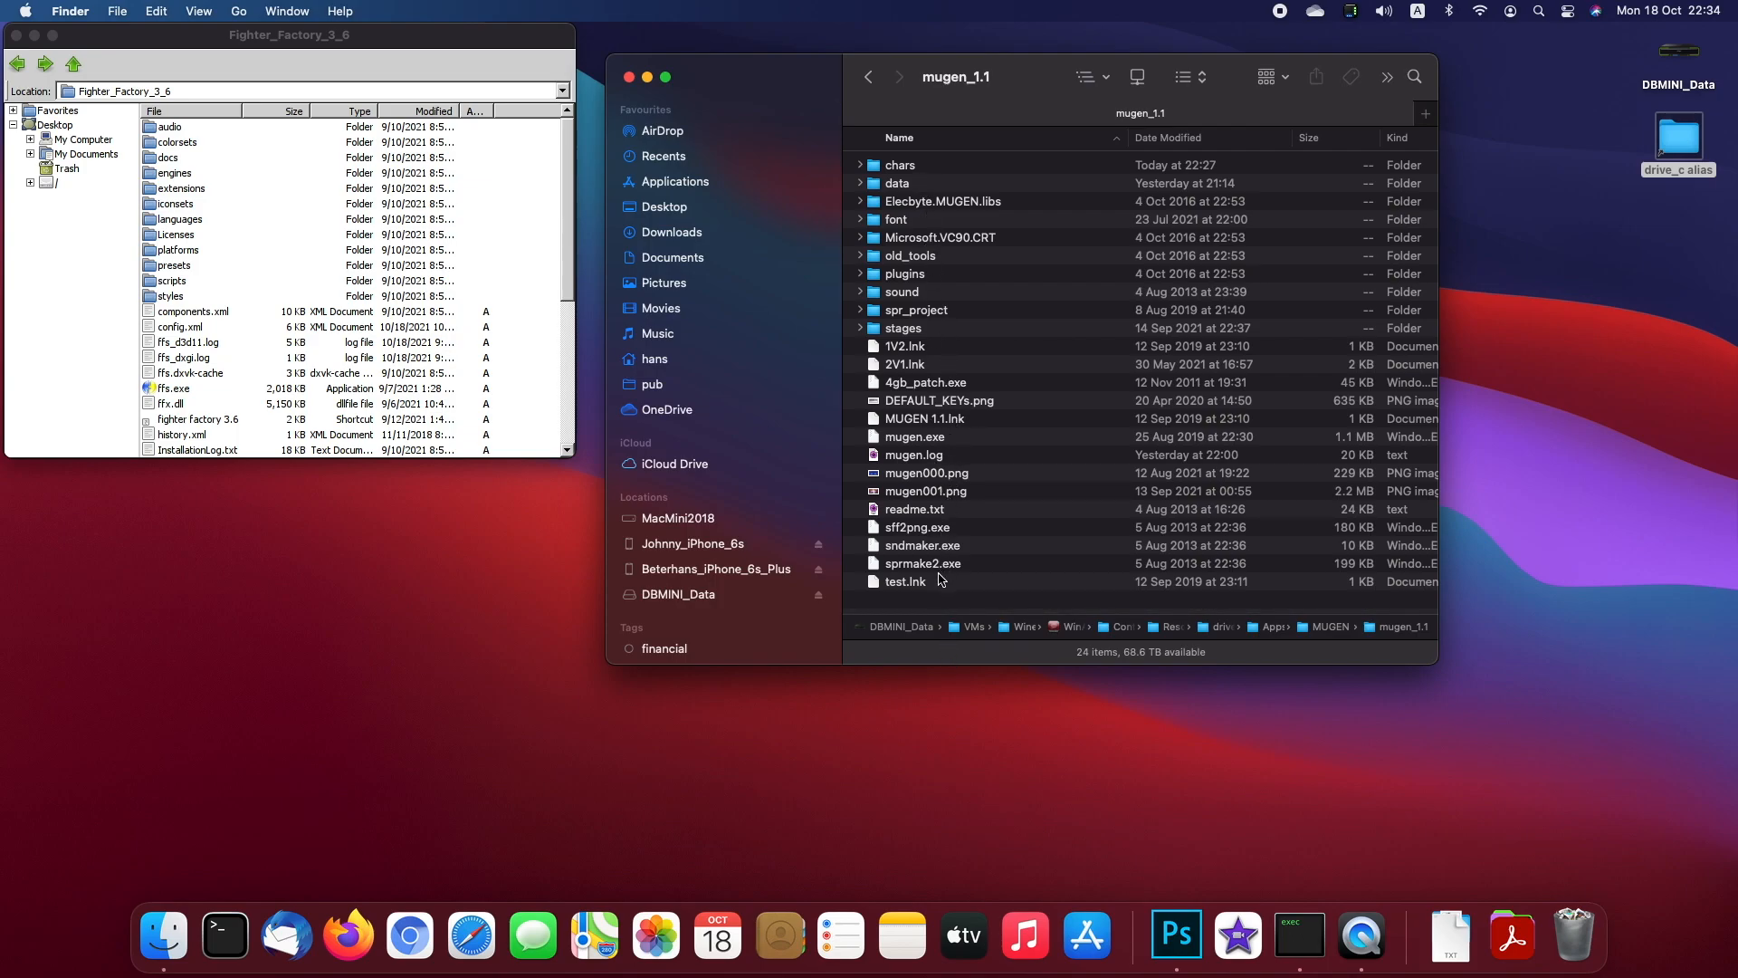
Step: Open the chars folder of mugen_1.1 and go into its elecbyte subfolder
left_click(938, 441)
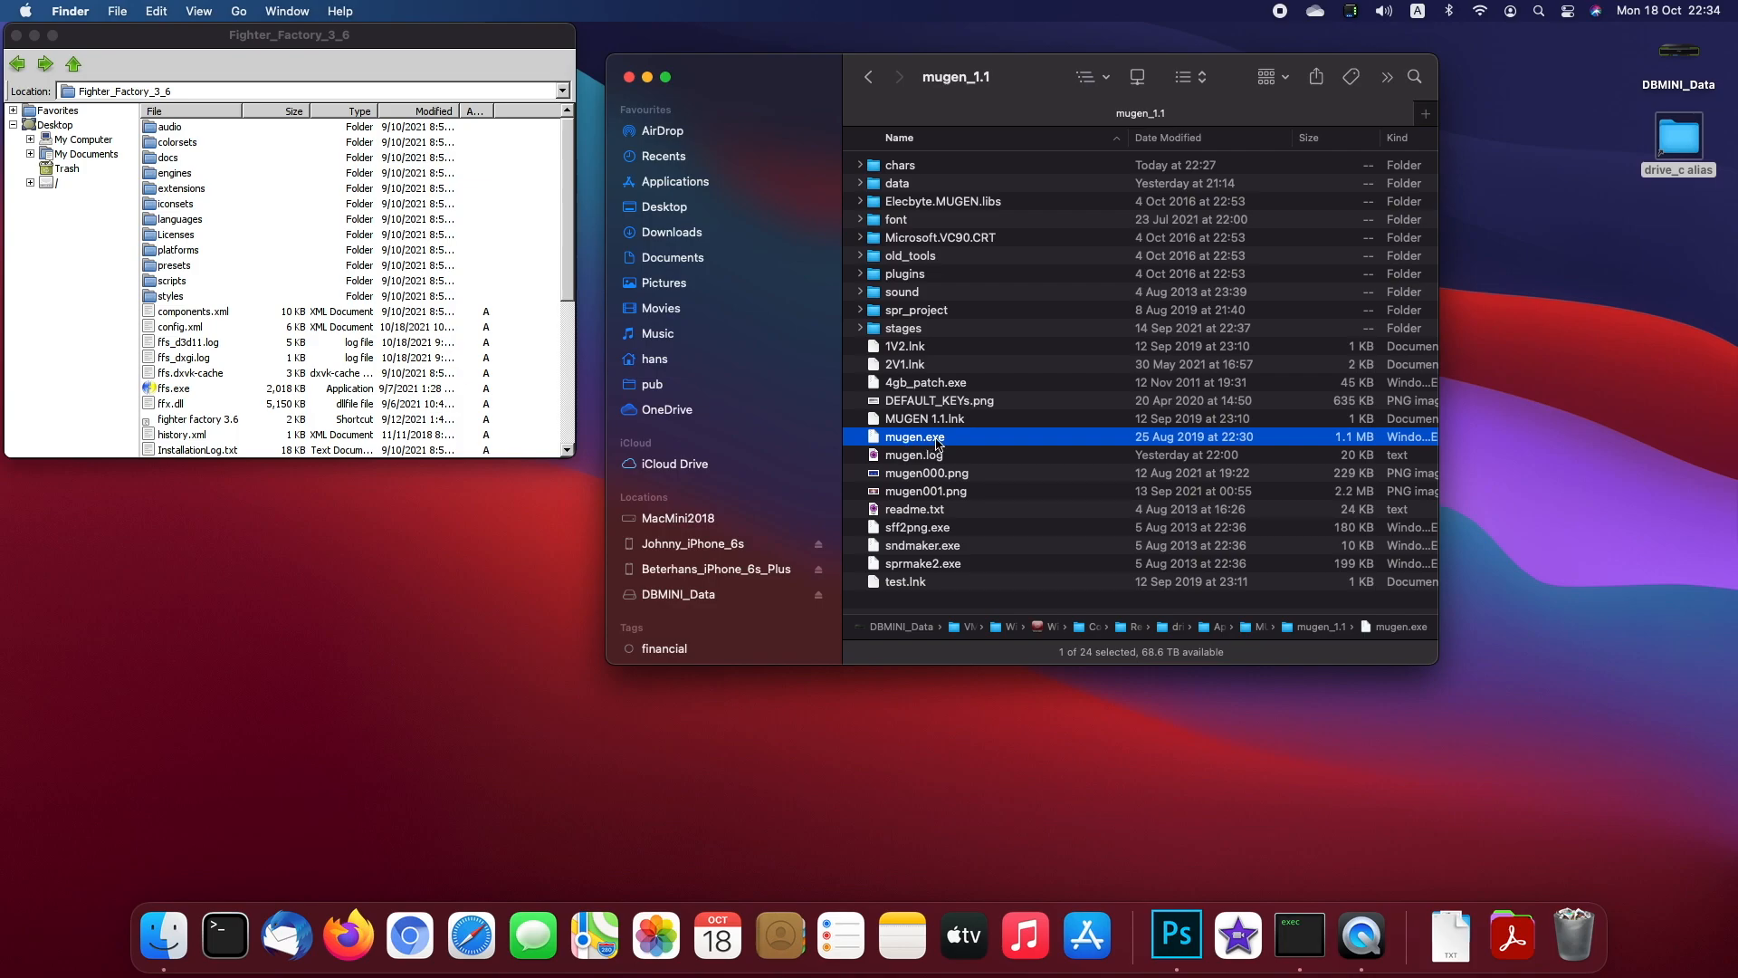
left_click(901, 168)
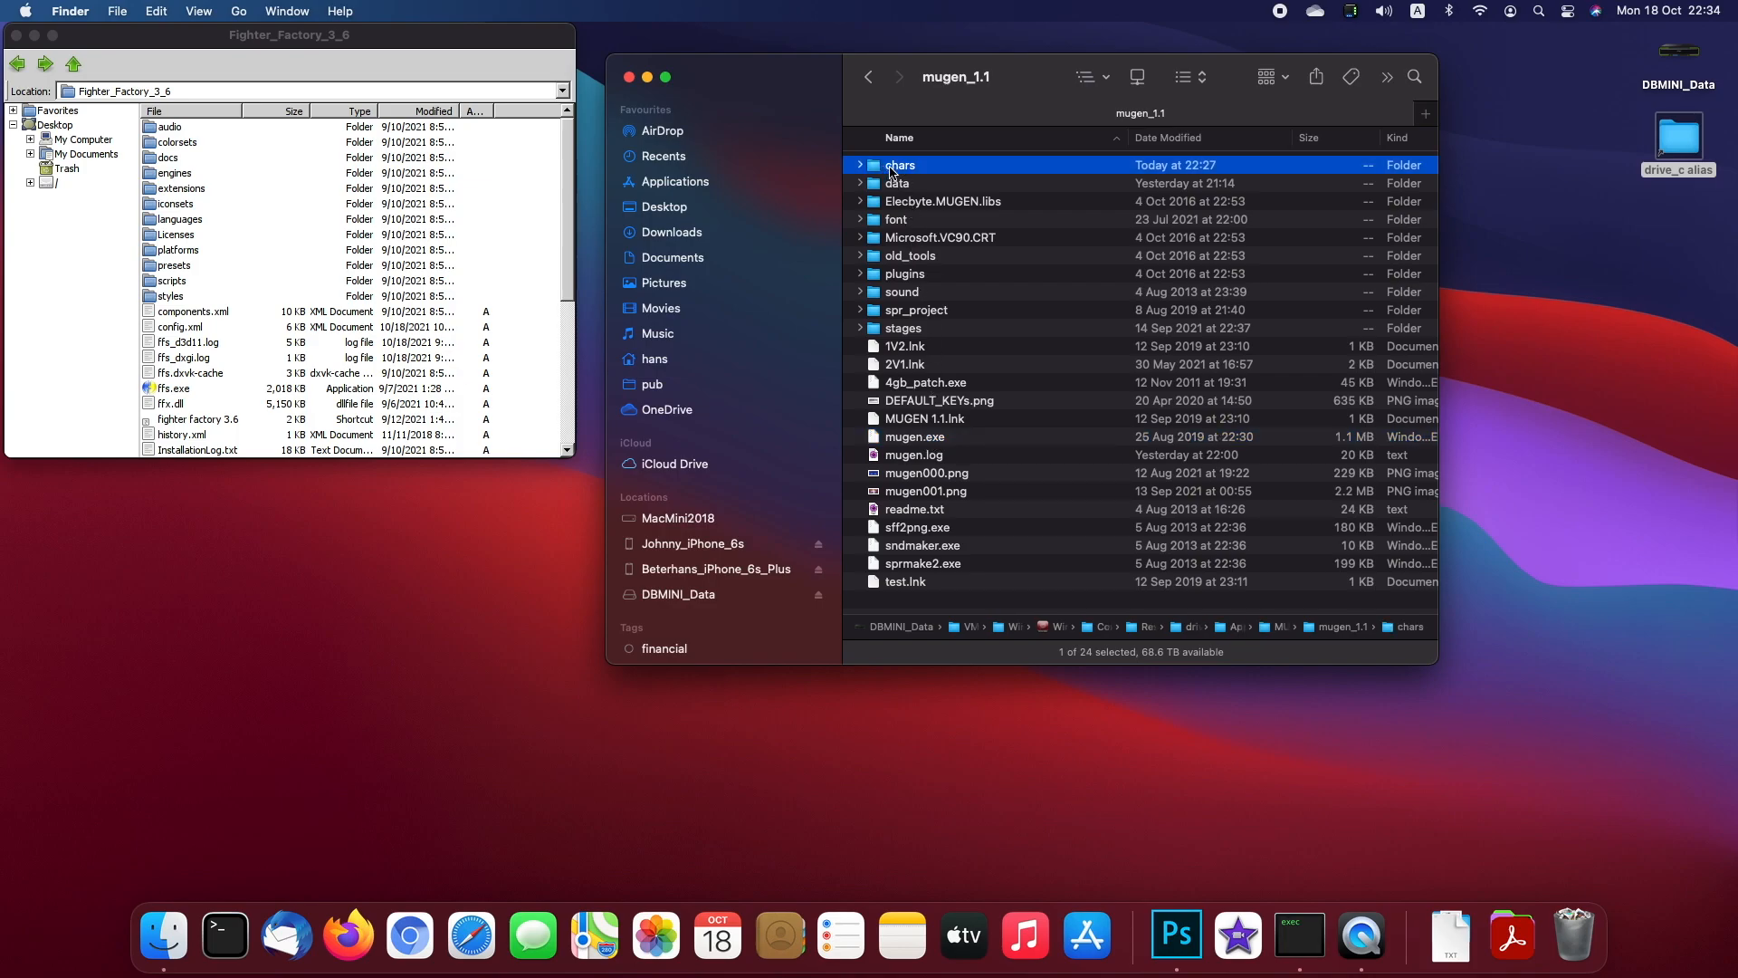
double_click(906, 168)
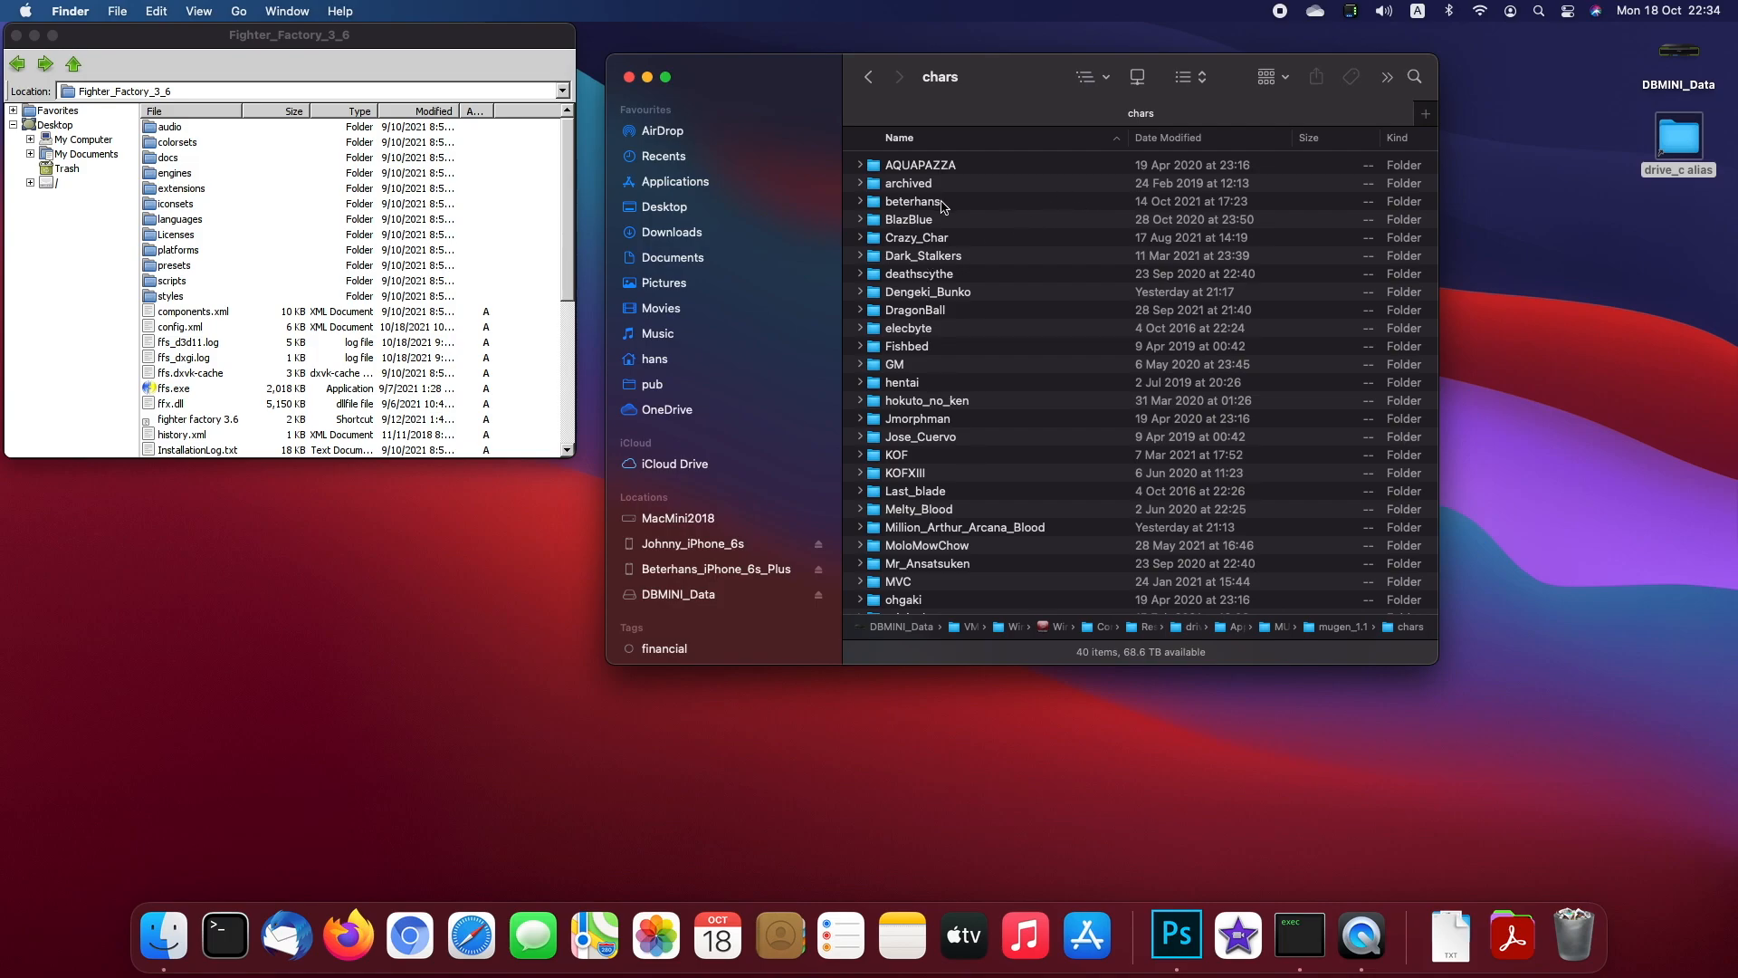
left_click(914, 330)
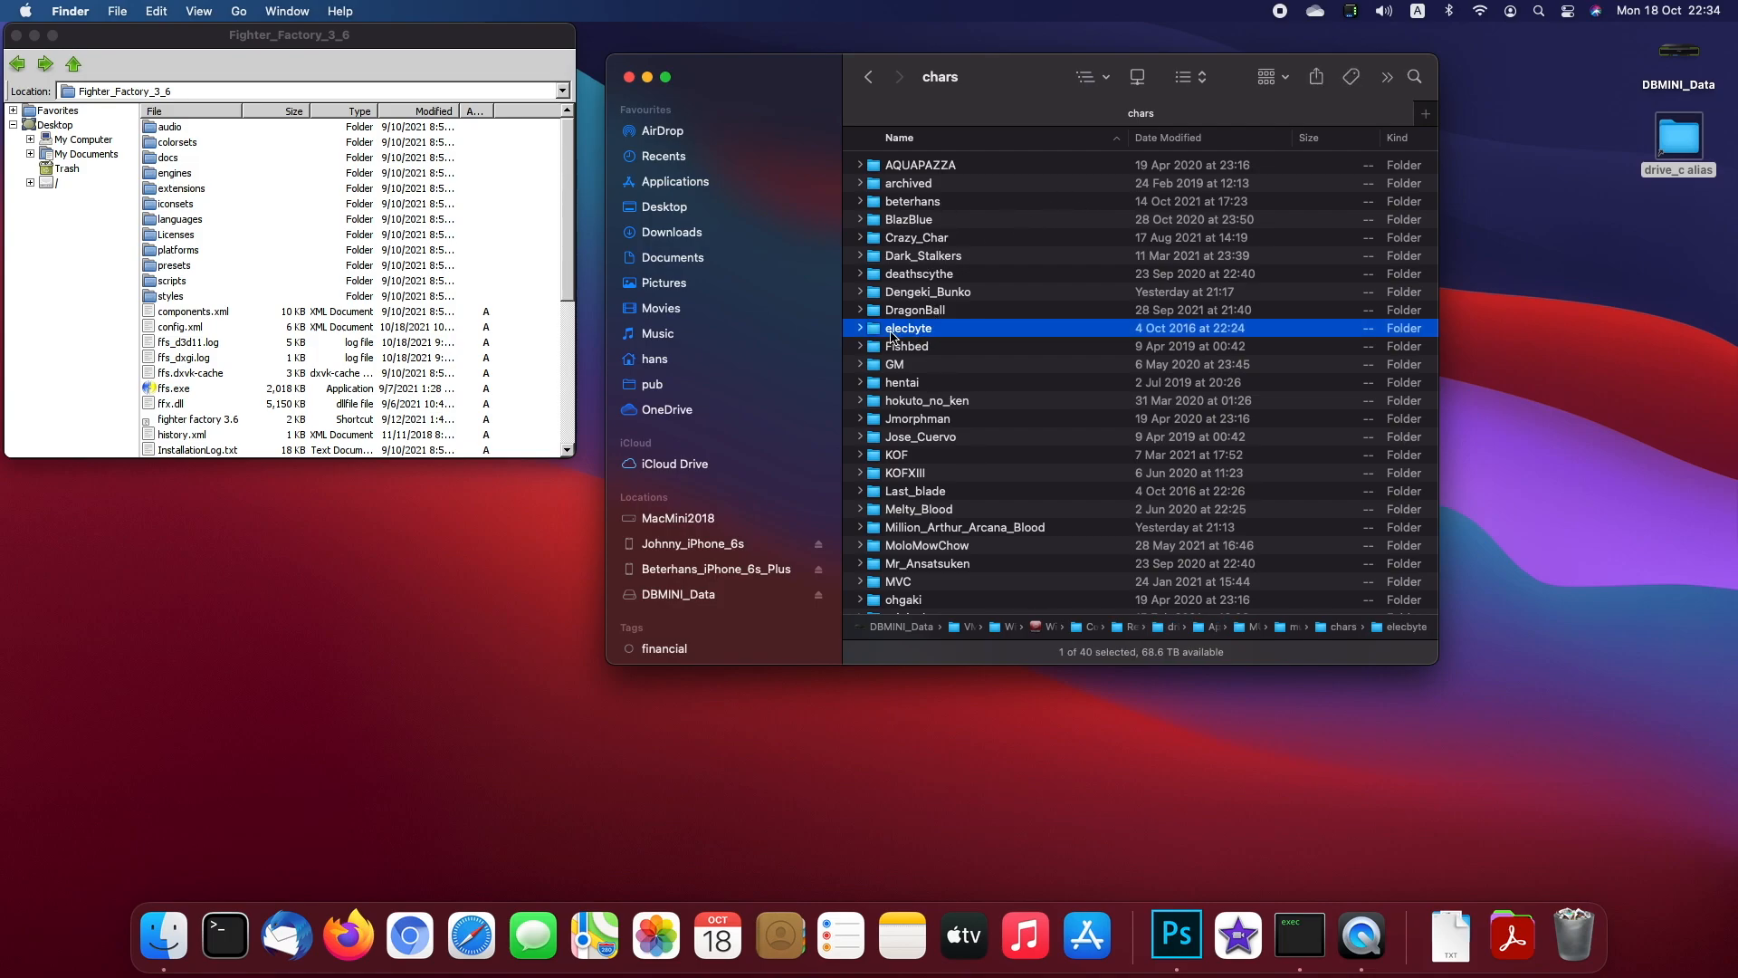
double_click(914, 334)
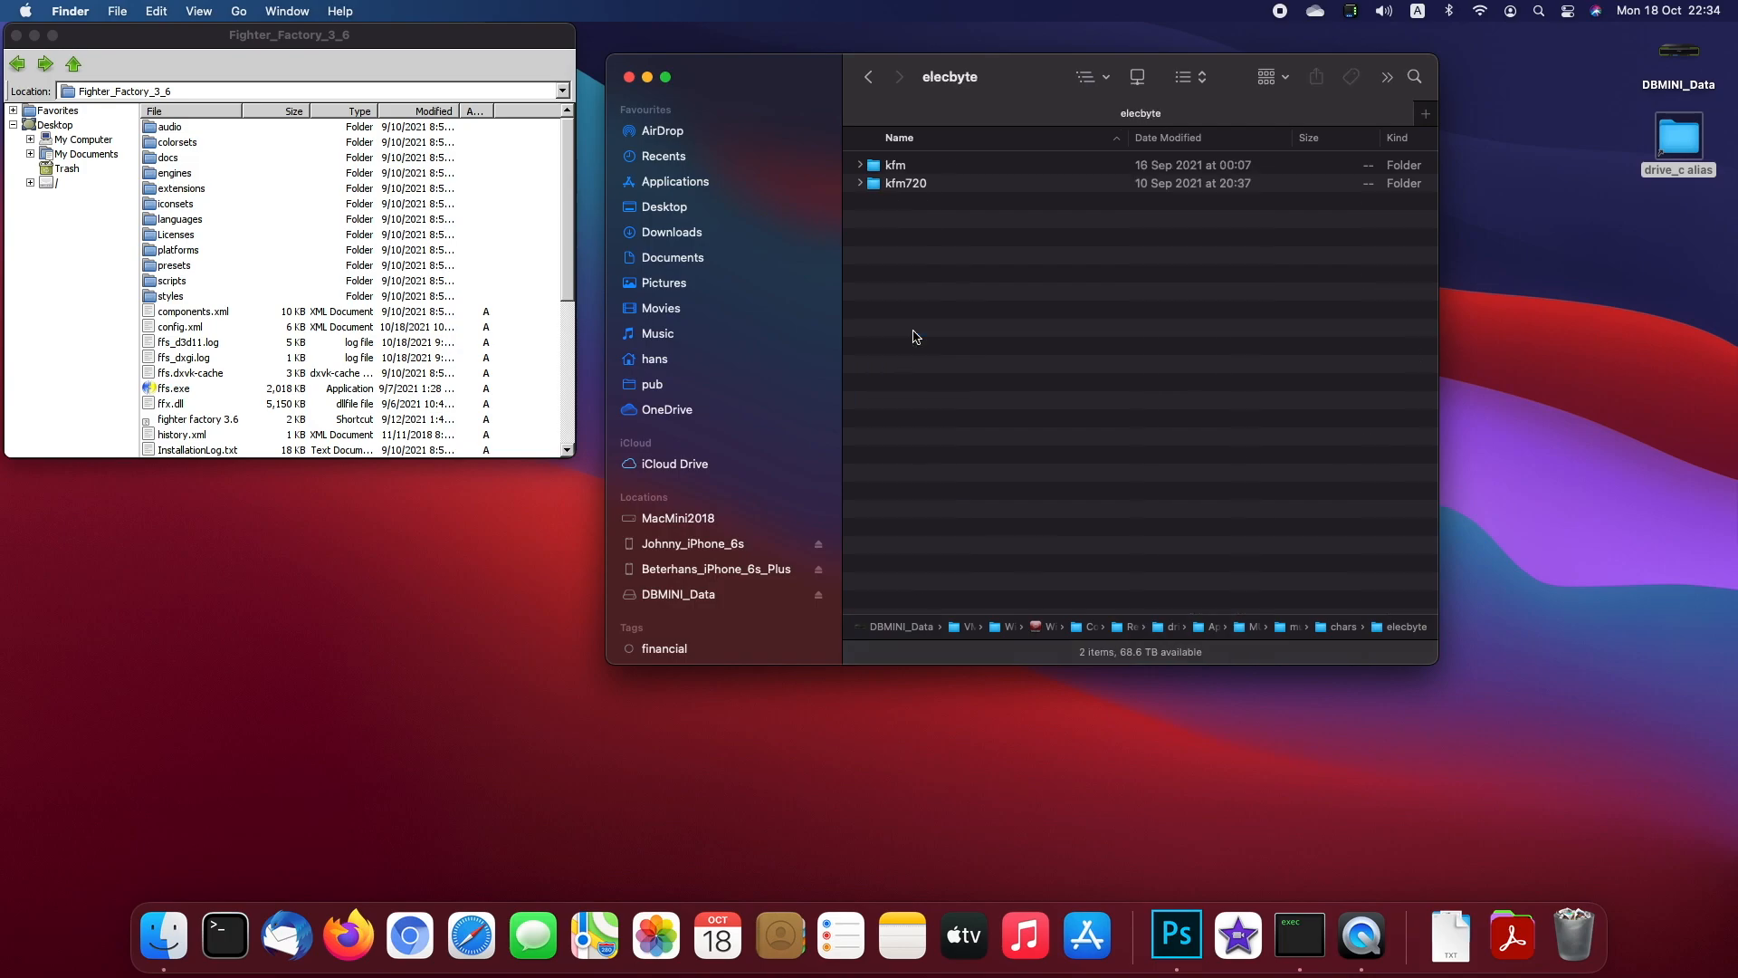
Step: Copy the kfm720 folder from elecbyte into the parent chars folder
left_click(905, 185)
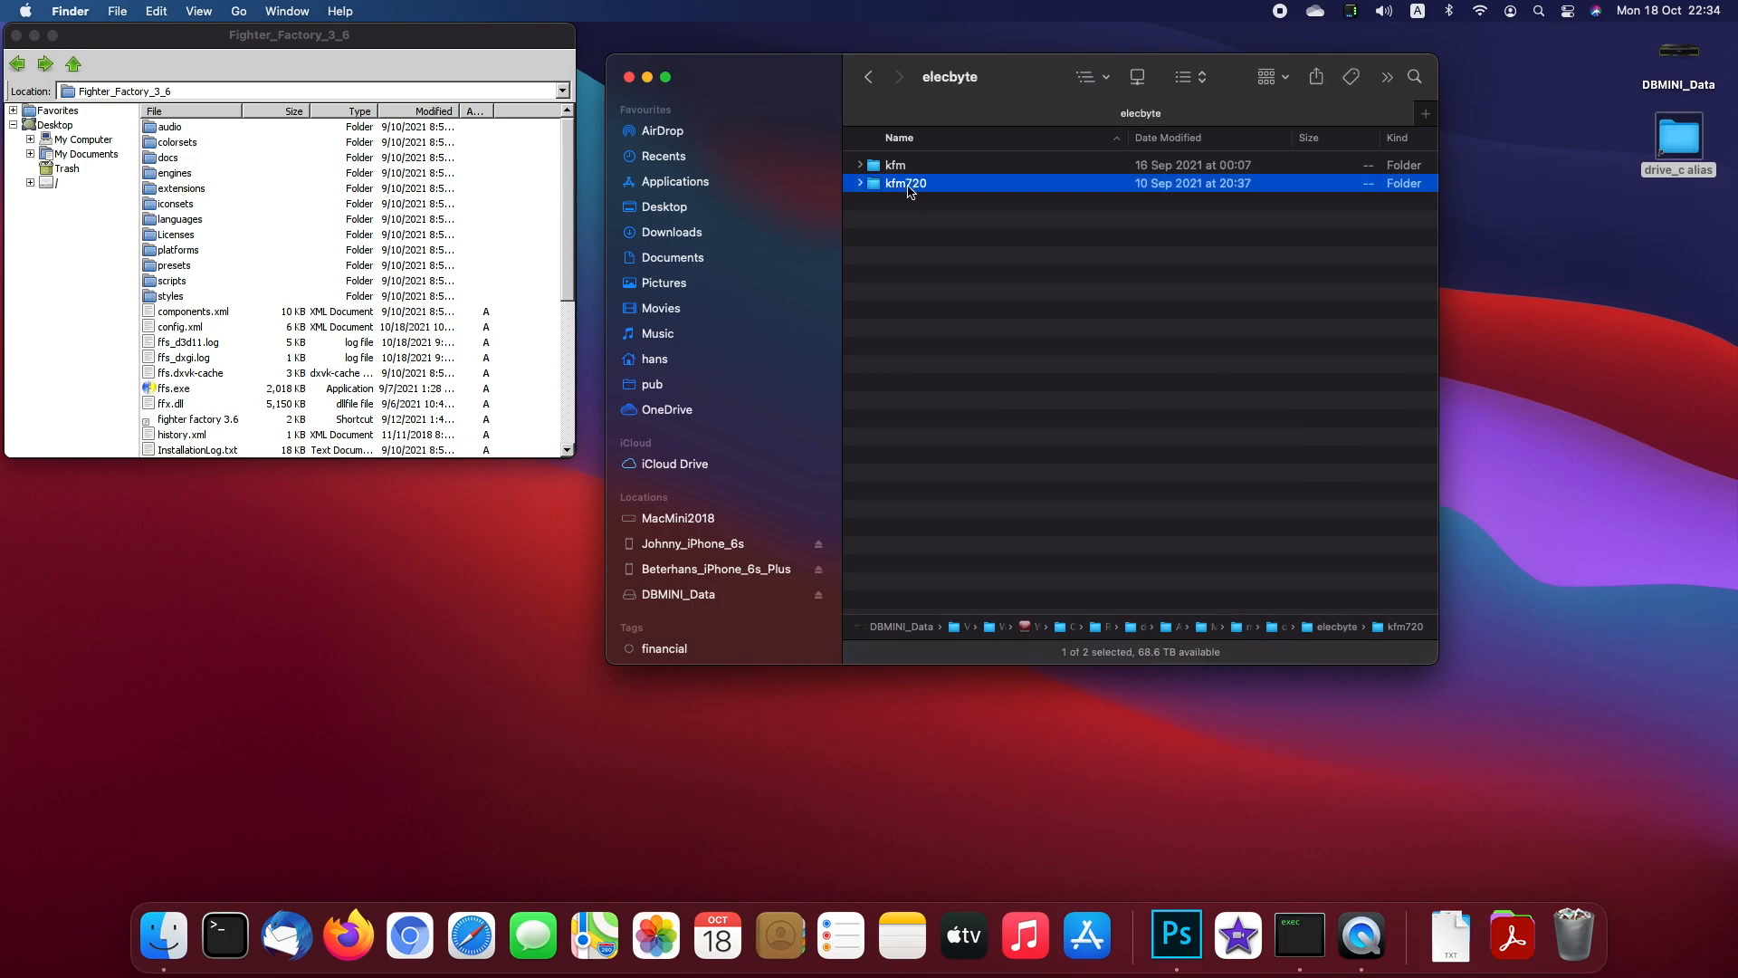
left_click(904, 169)
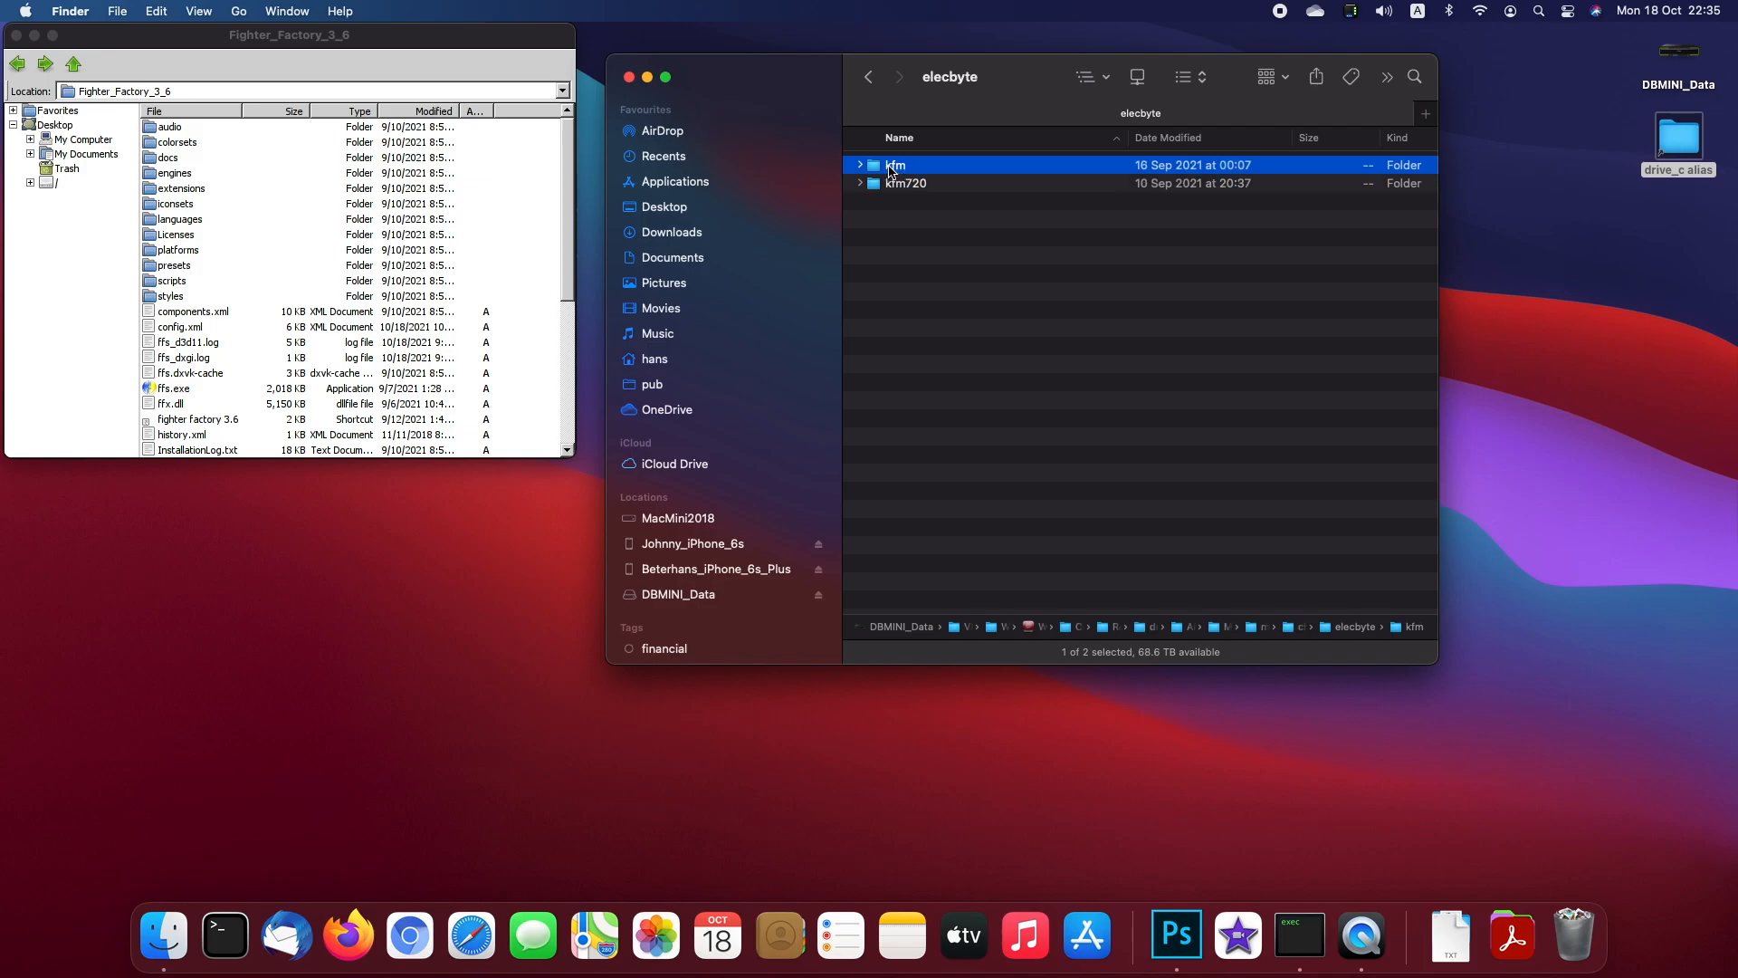
left_click(901, 187)
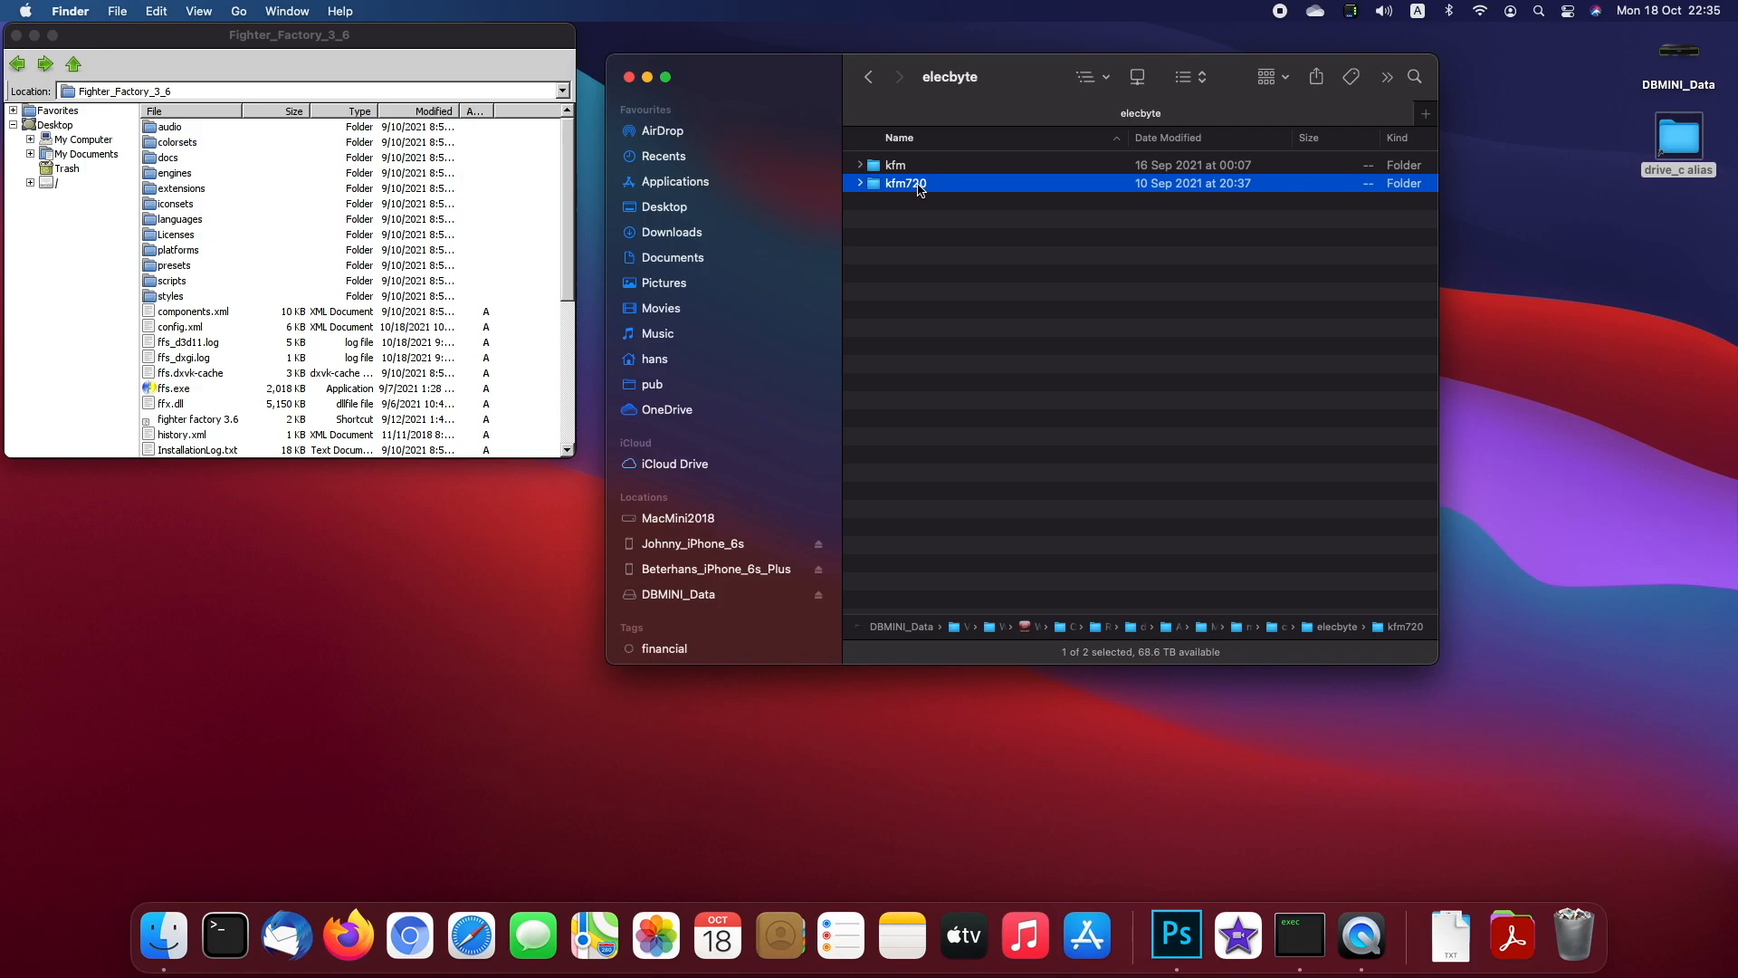
key("super+Up")
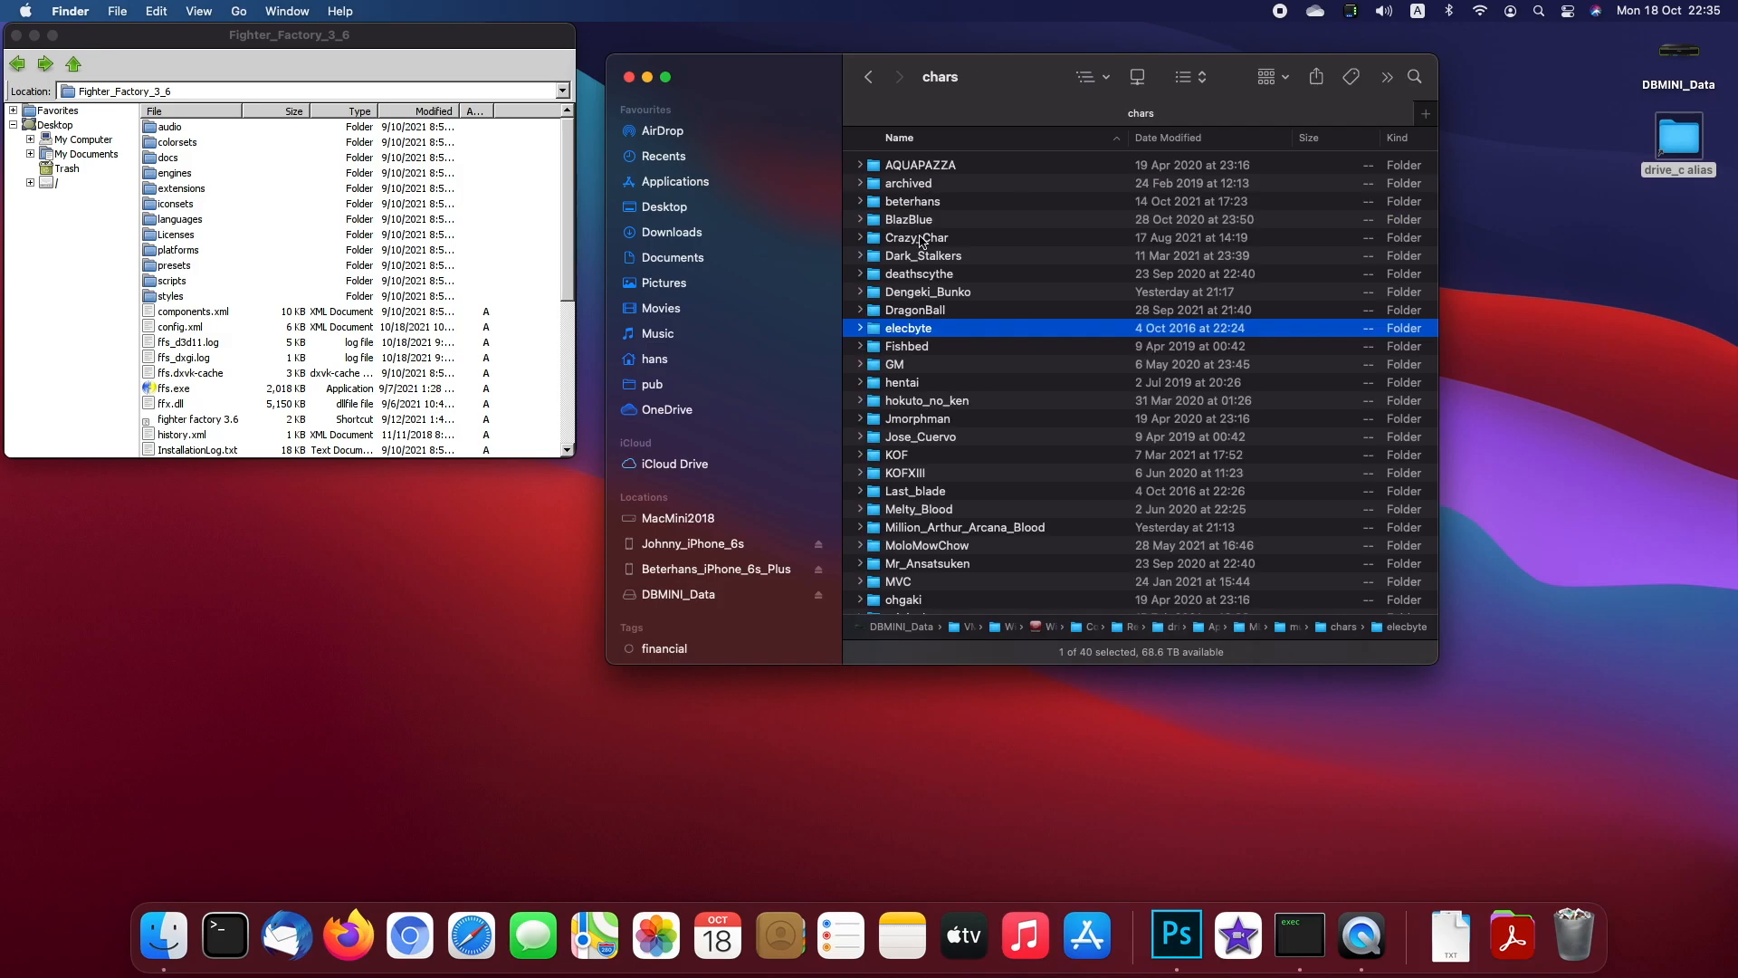
scroll(960, 553, "down", 5)
left_click(928, 542)
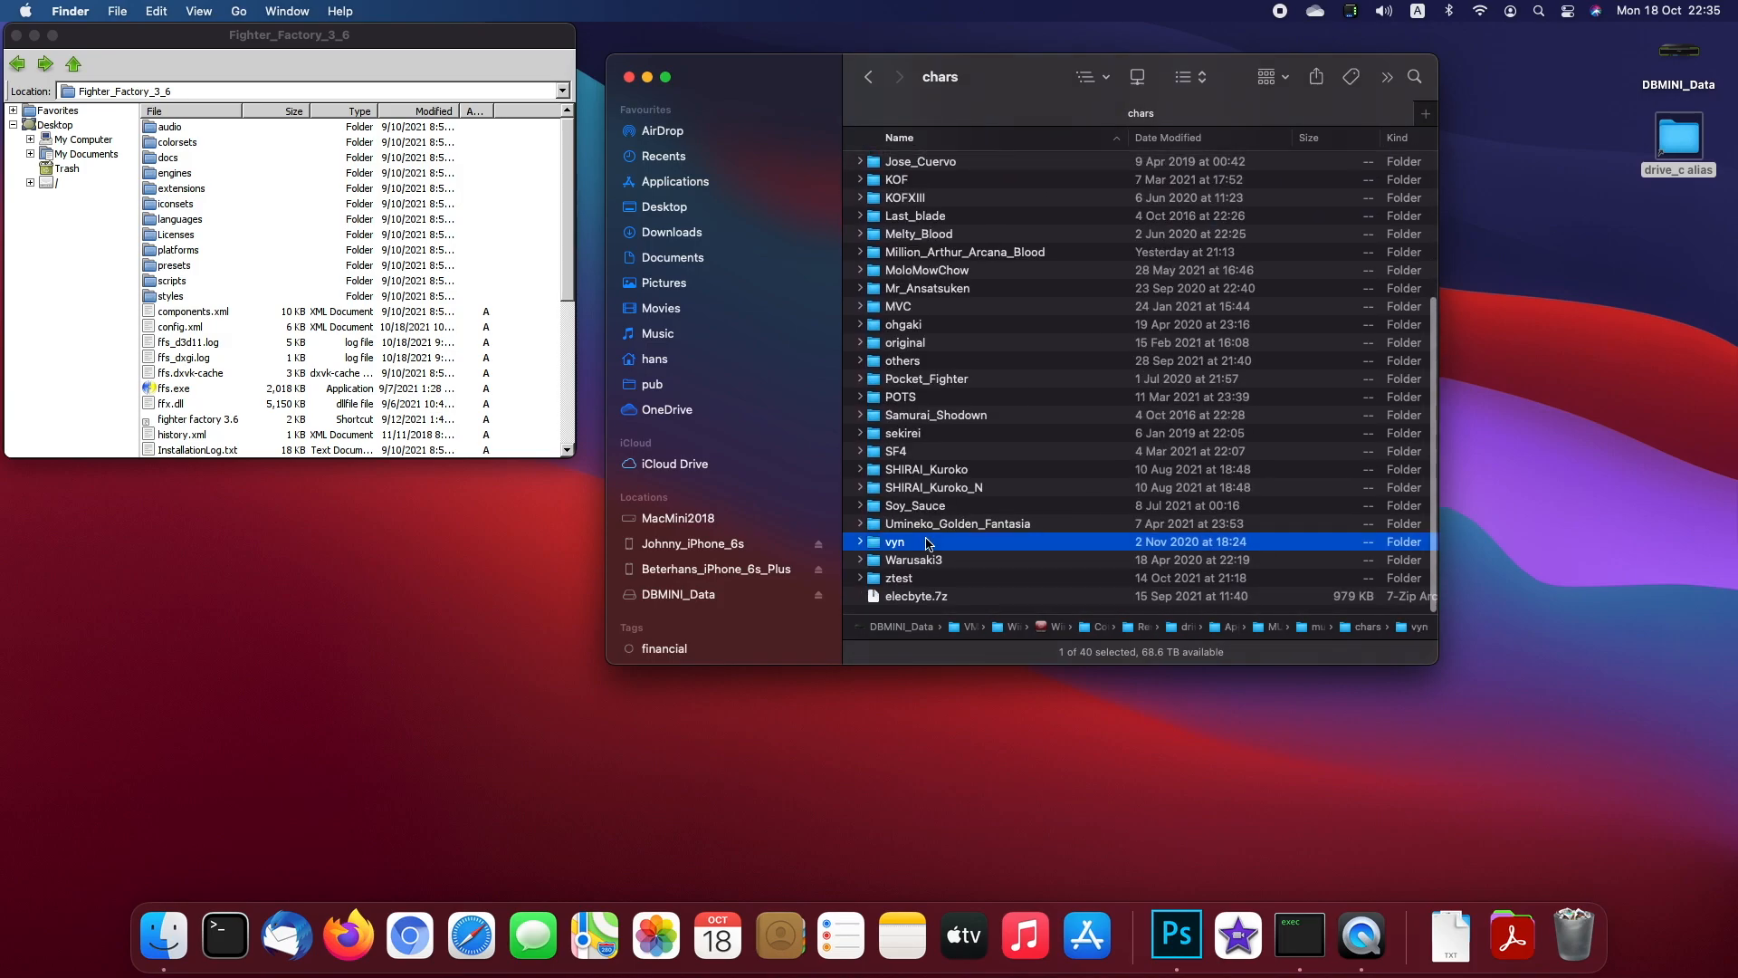
left_click(932, 180)
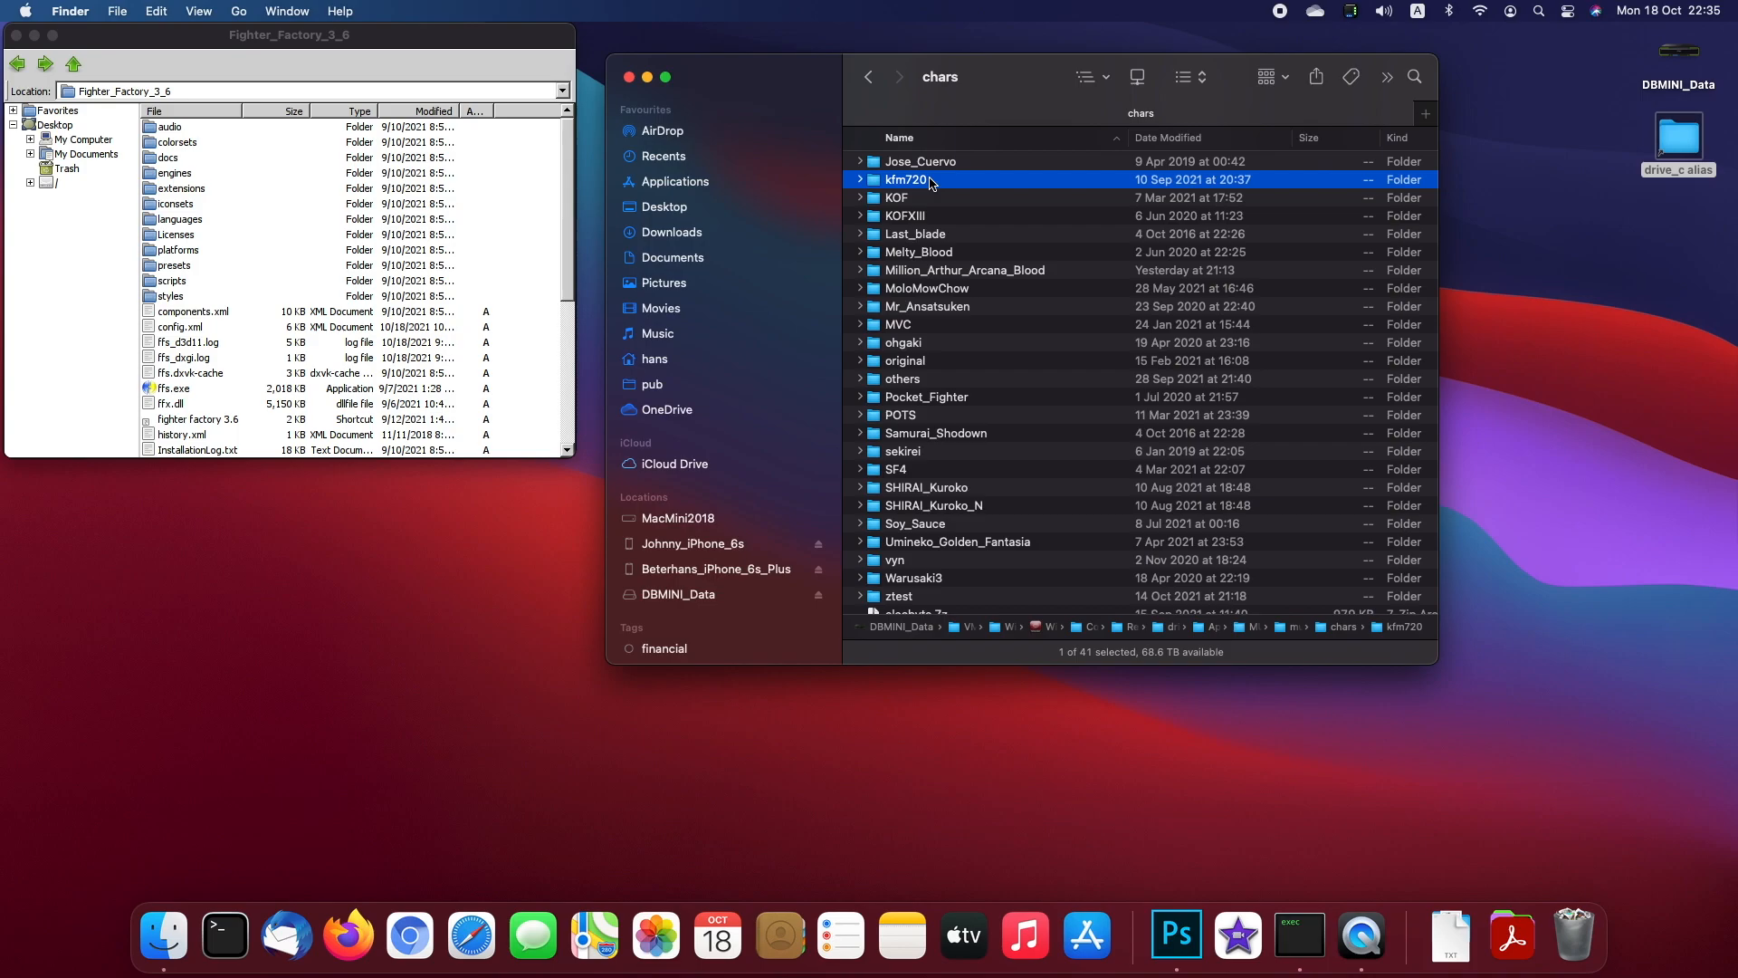
Step: Rename the copied kfm720 folder in chars as saber and open it
left_click(905, 181)
type("saber")
key("Return")
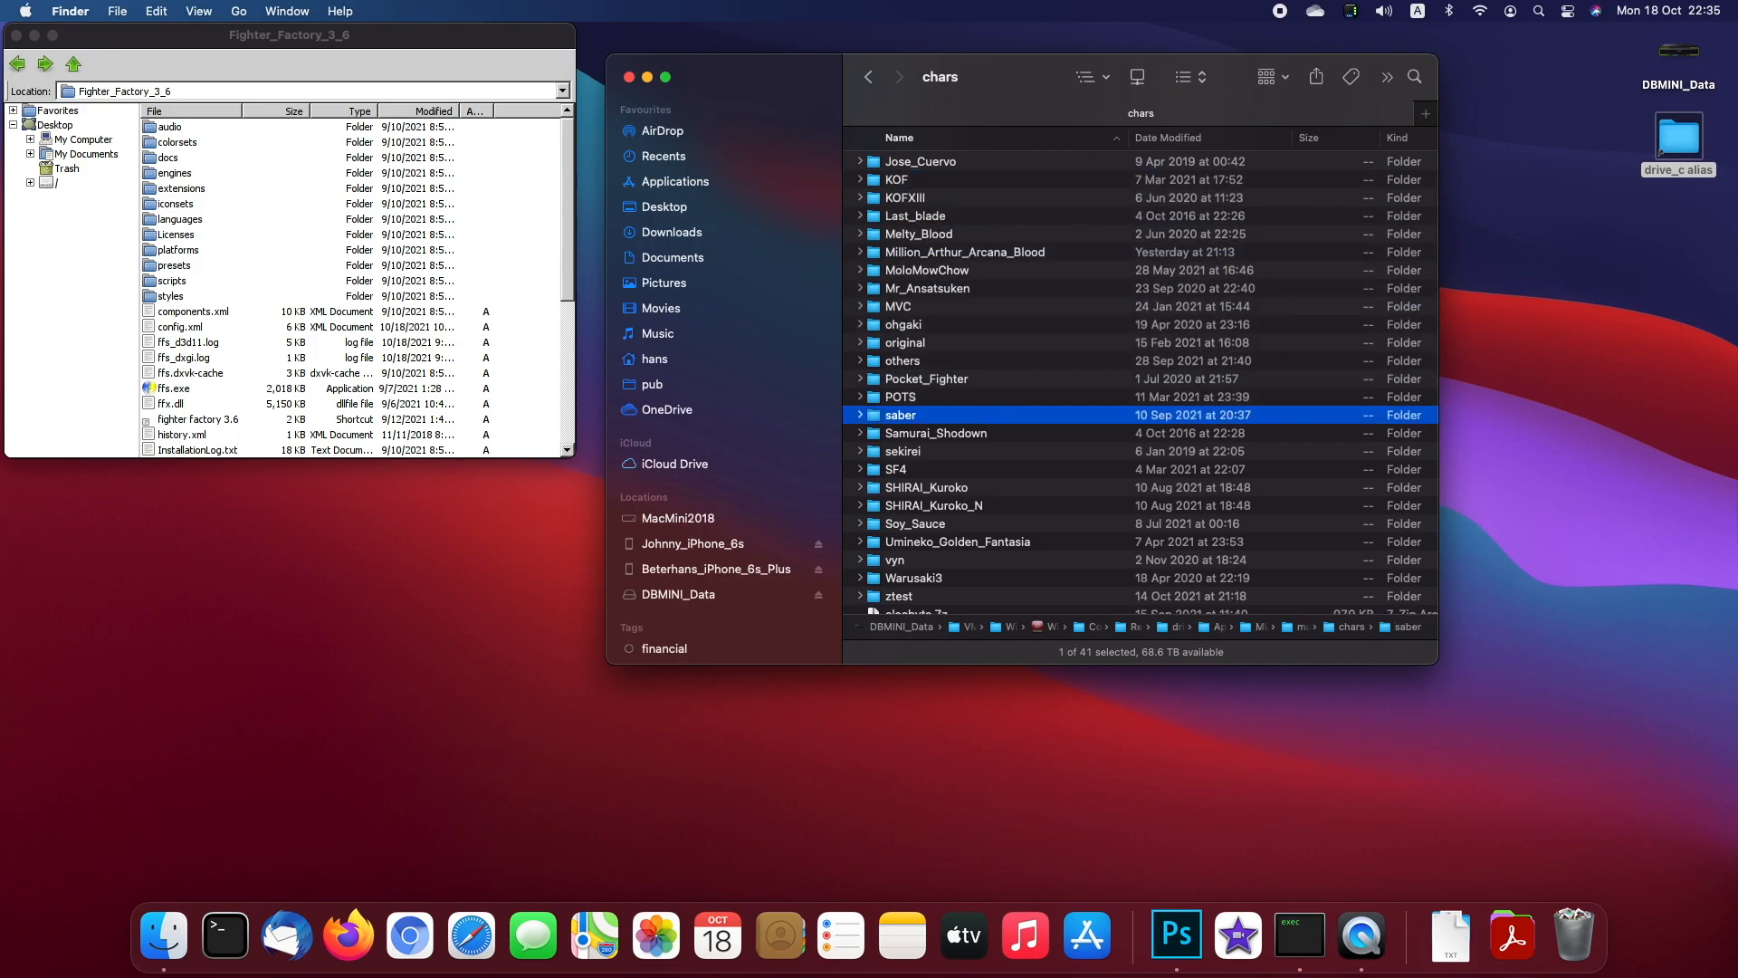
double_click(907, 417)
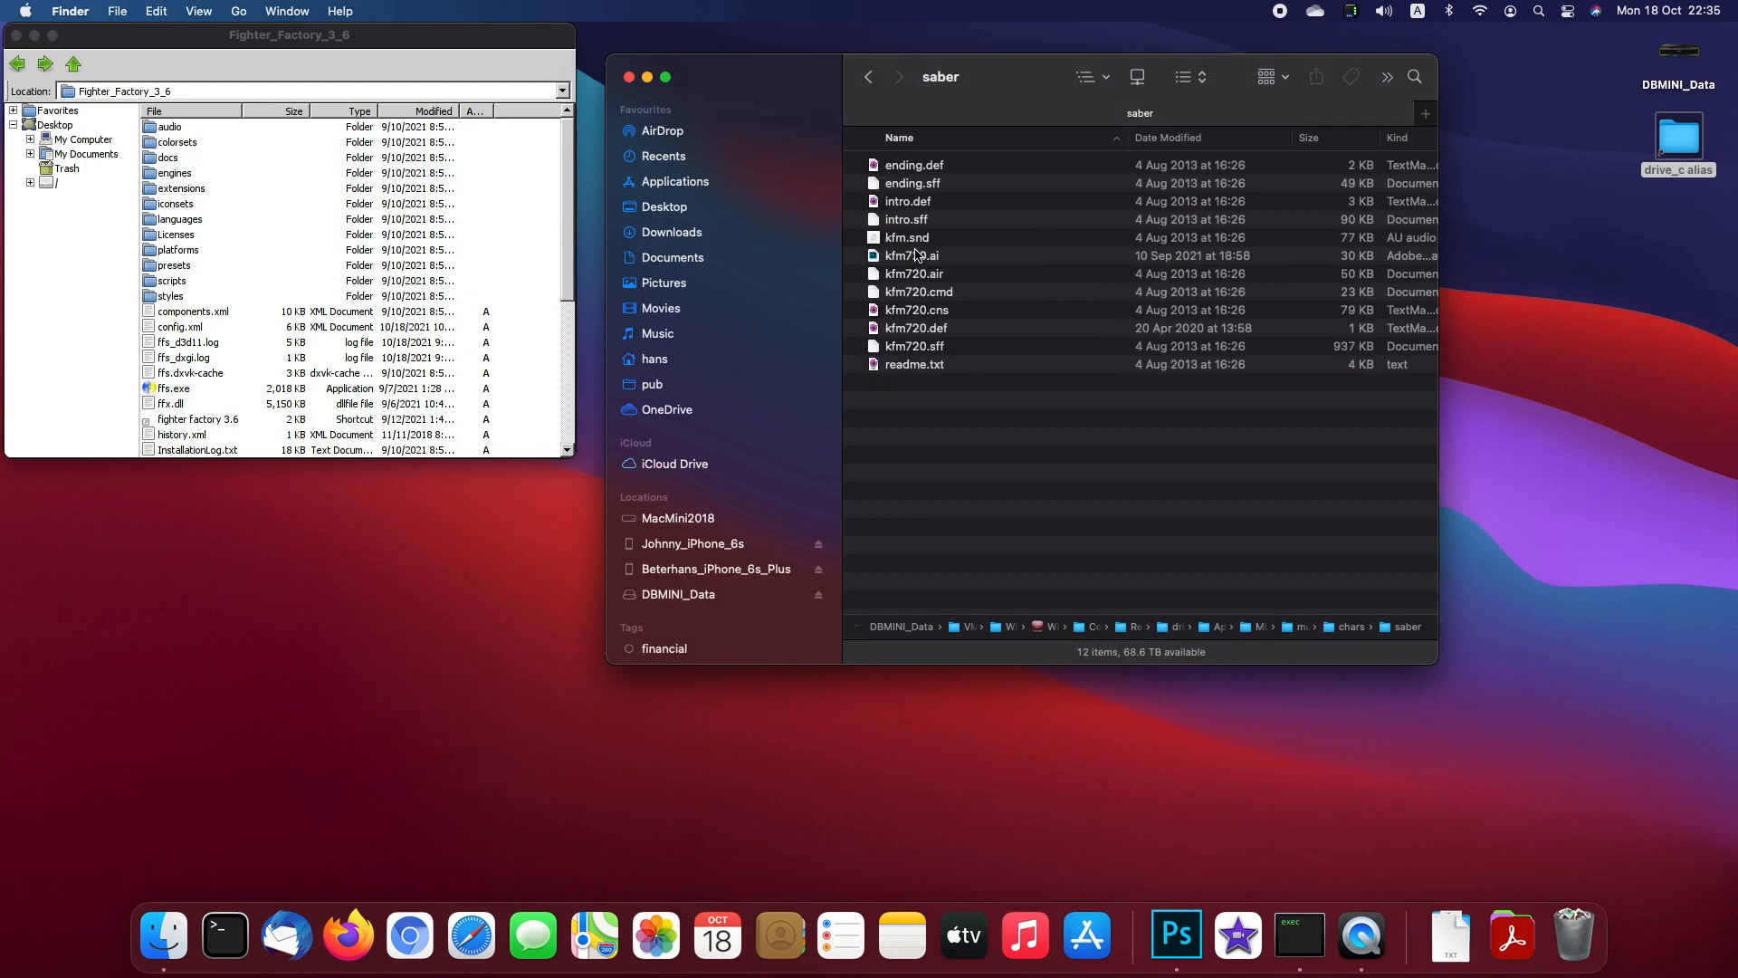
left_click_drag(1001, 77, 971, 60)
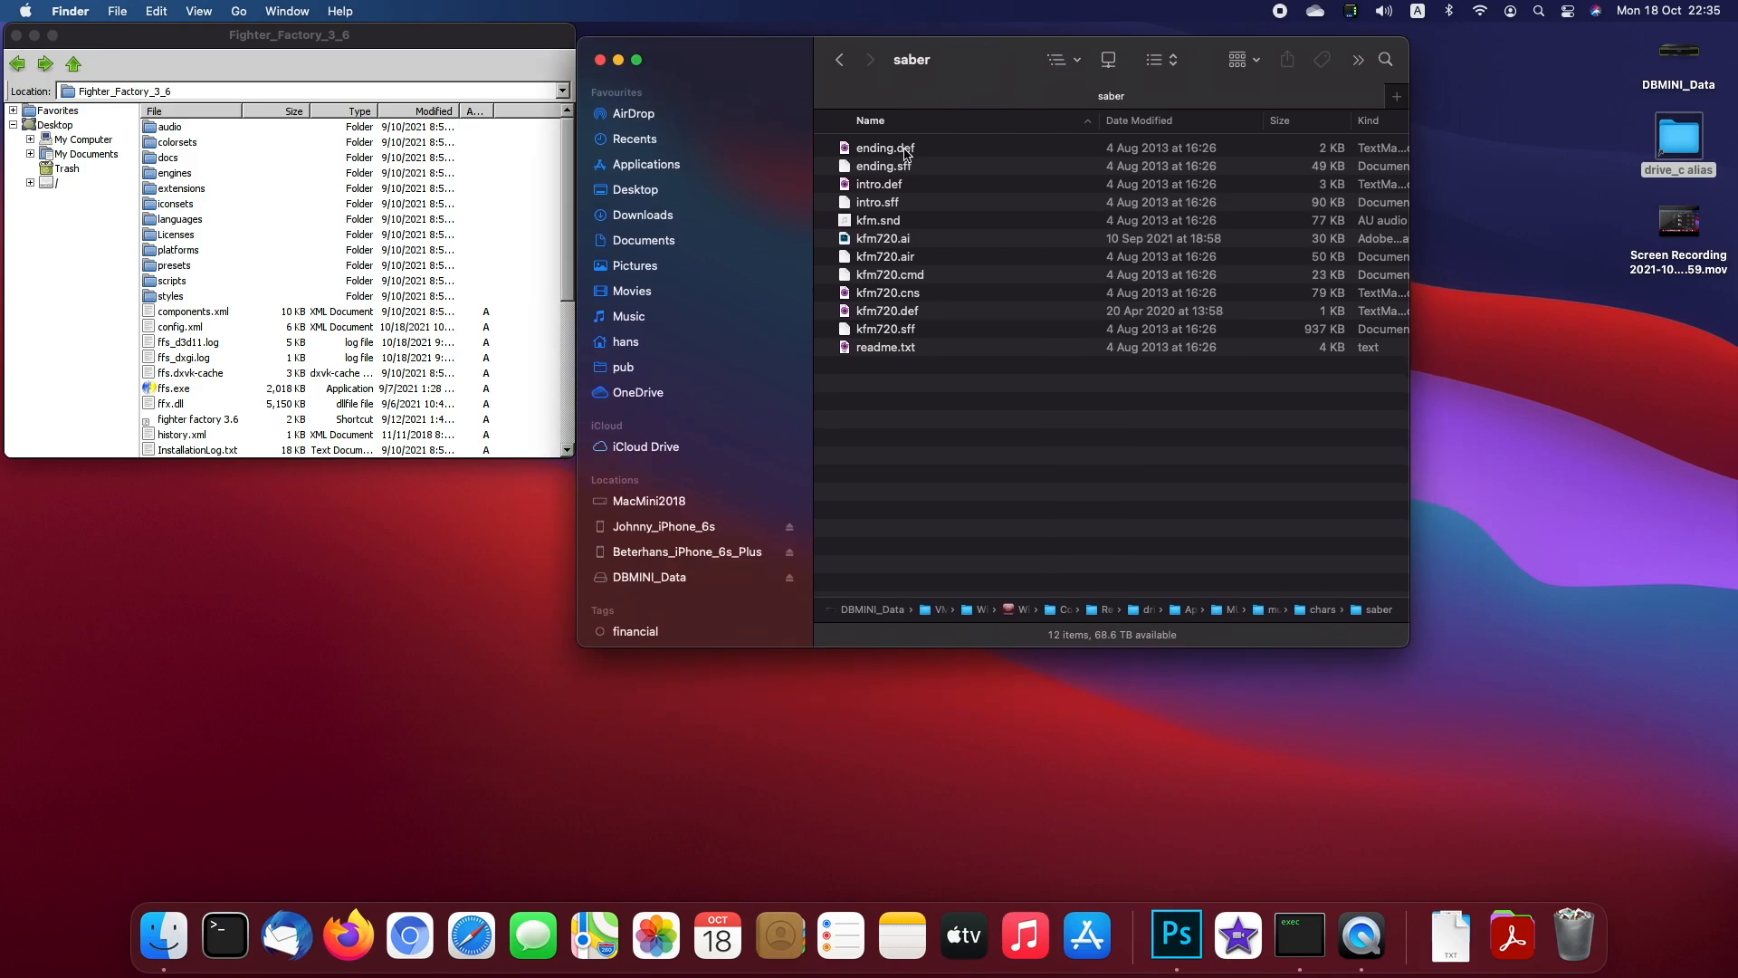
Step: Rename kfm.snd as saber.snd and kfm720.ai as saber.ai in the saber folder
left_click(893, 222)
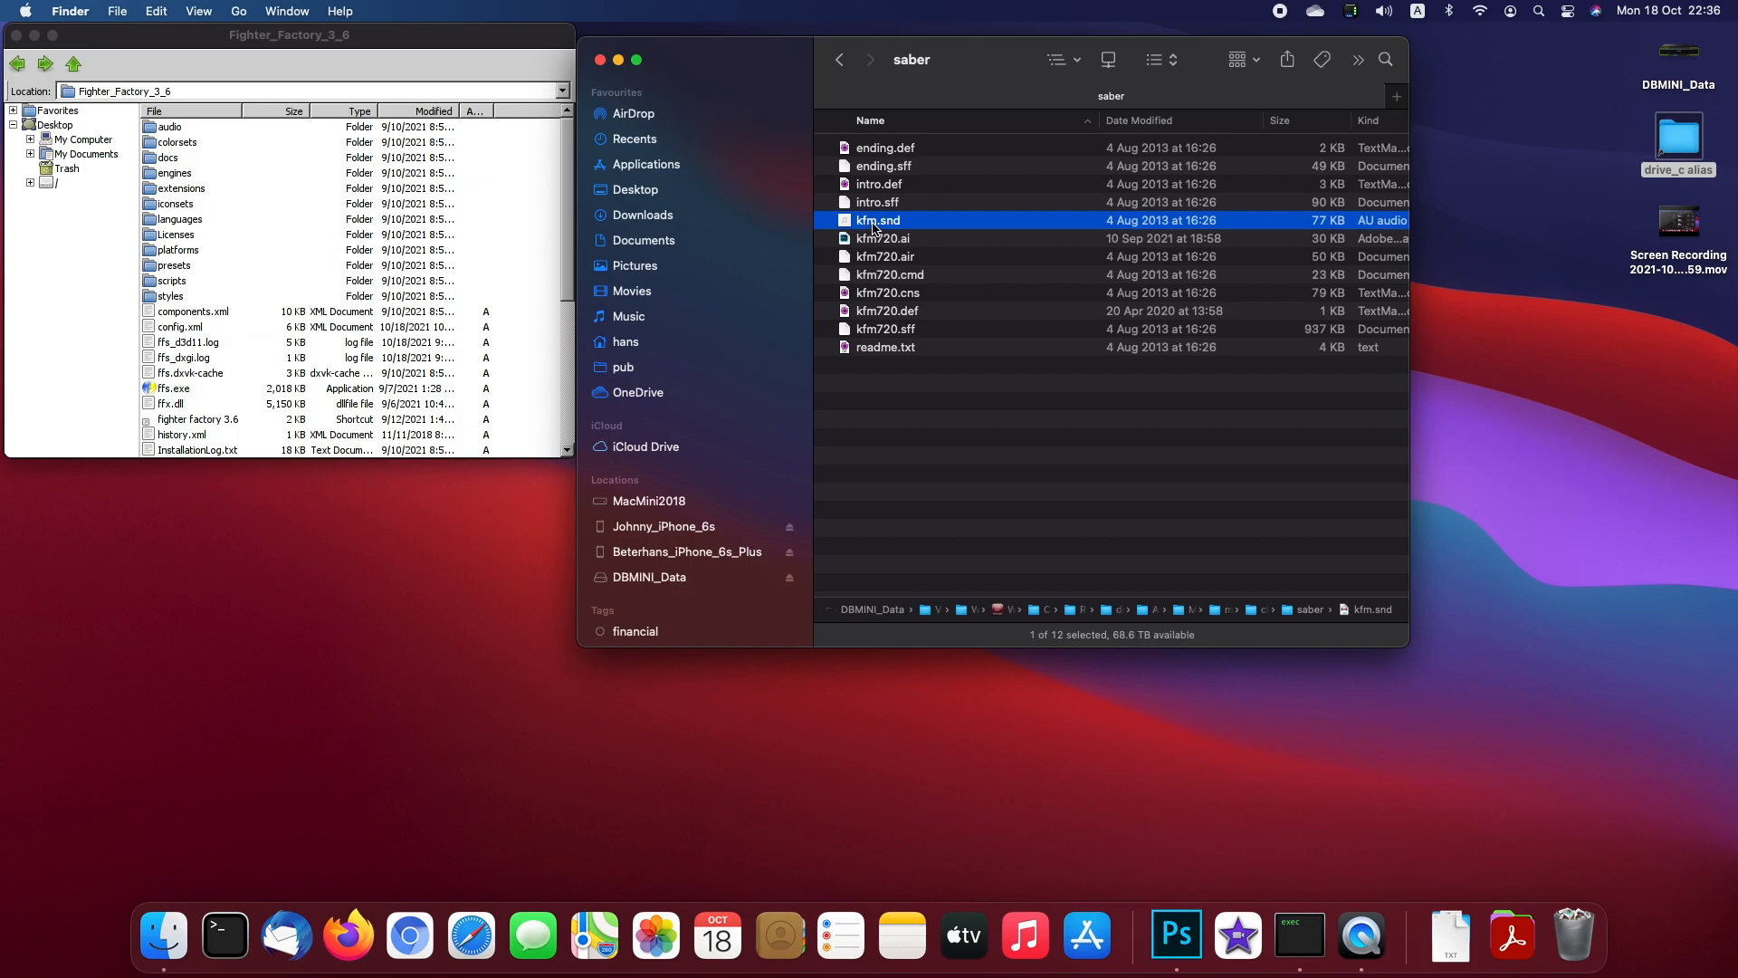
left_click(874, 226)
type("saber")
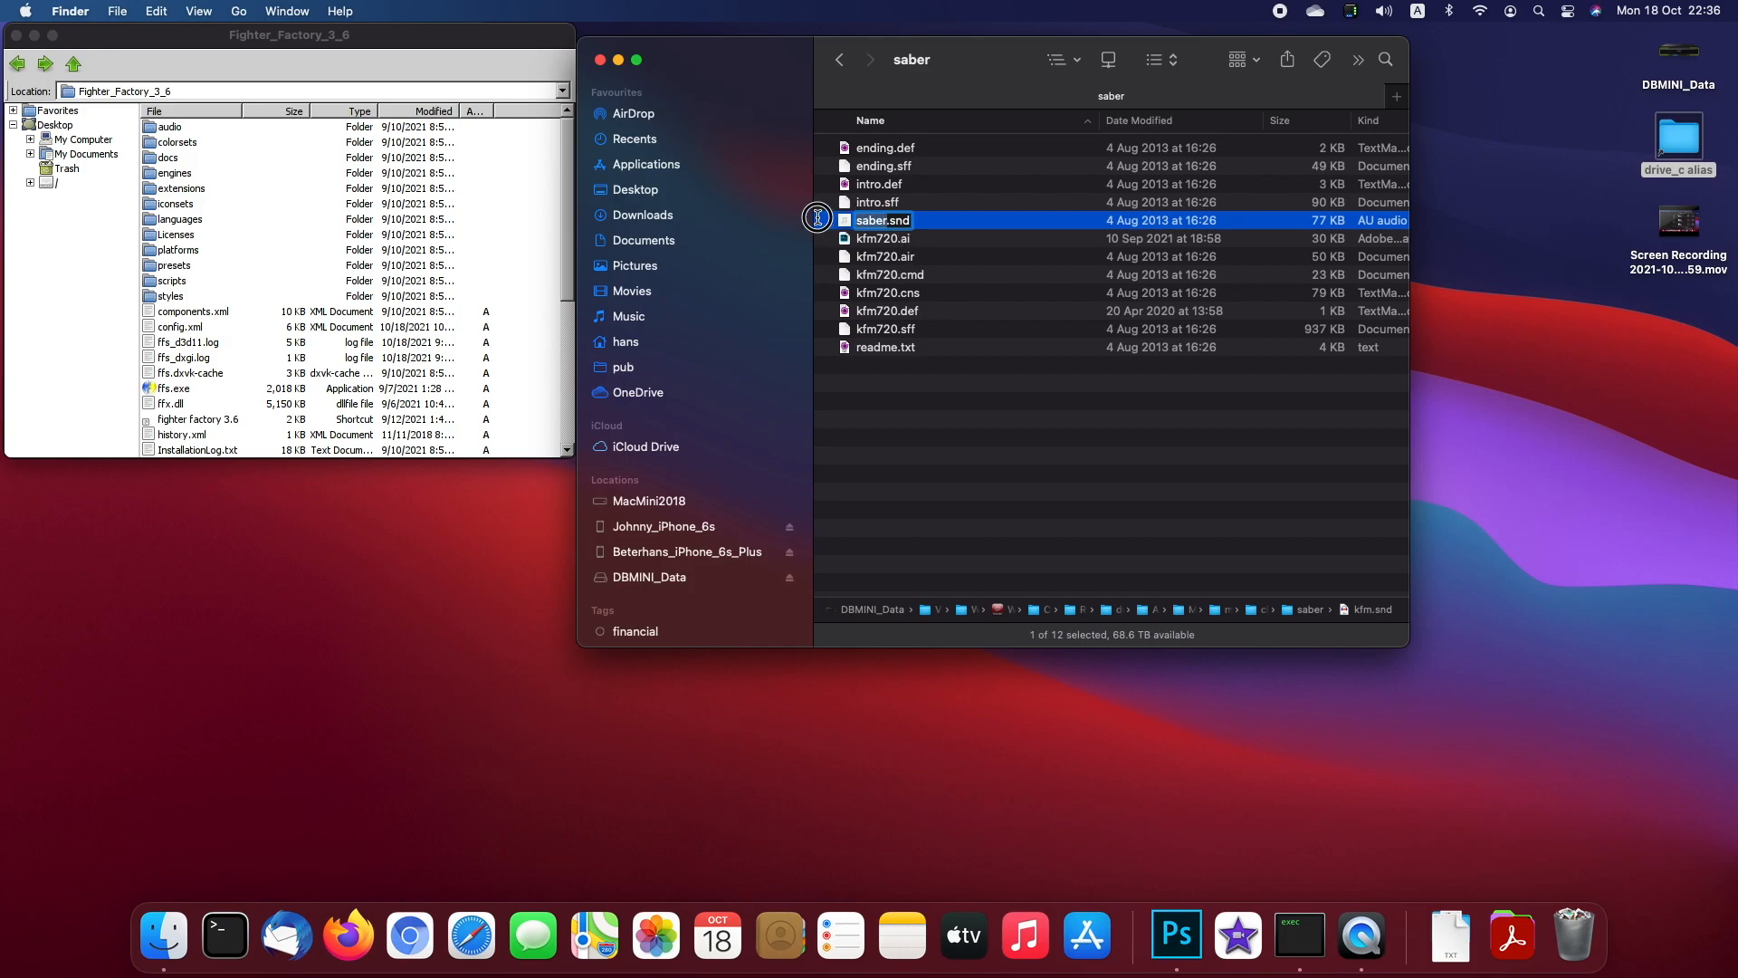
left_click(861, 241)
left_click(867, 222)
key("Return")
type("saber")
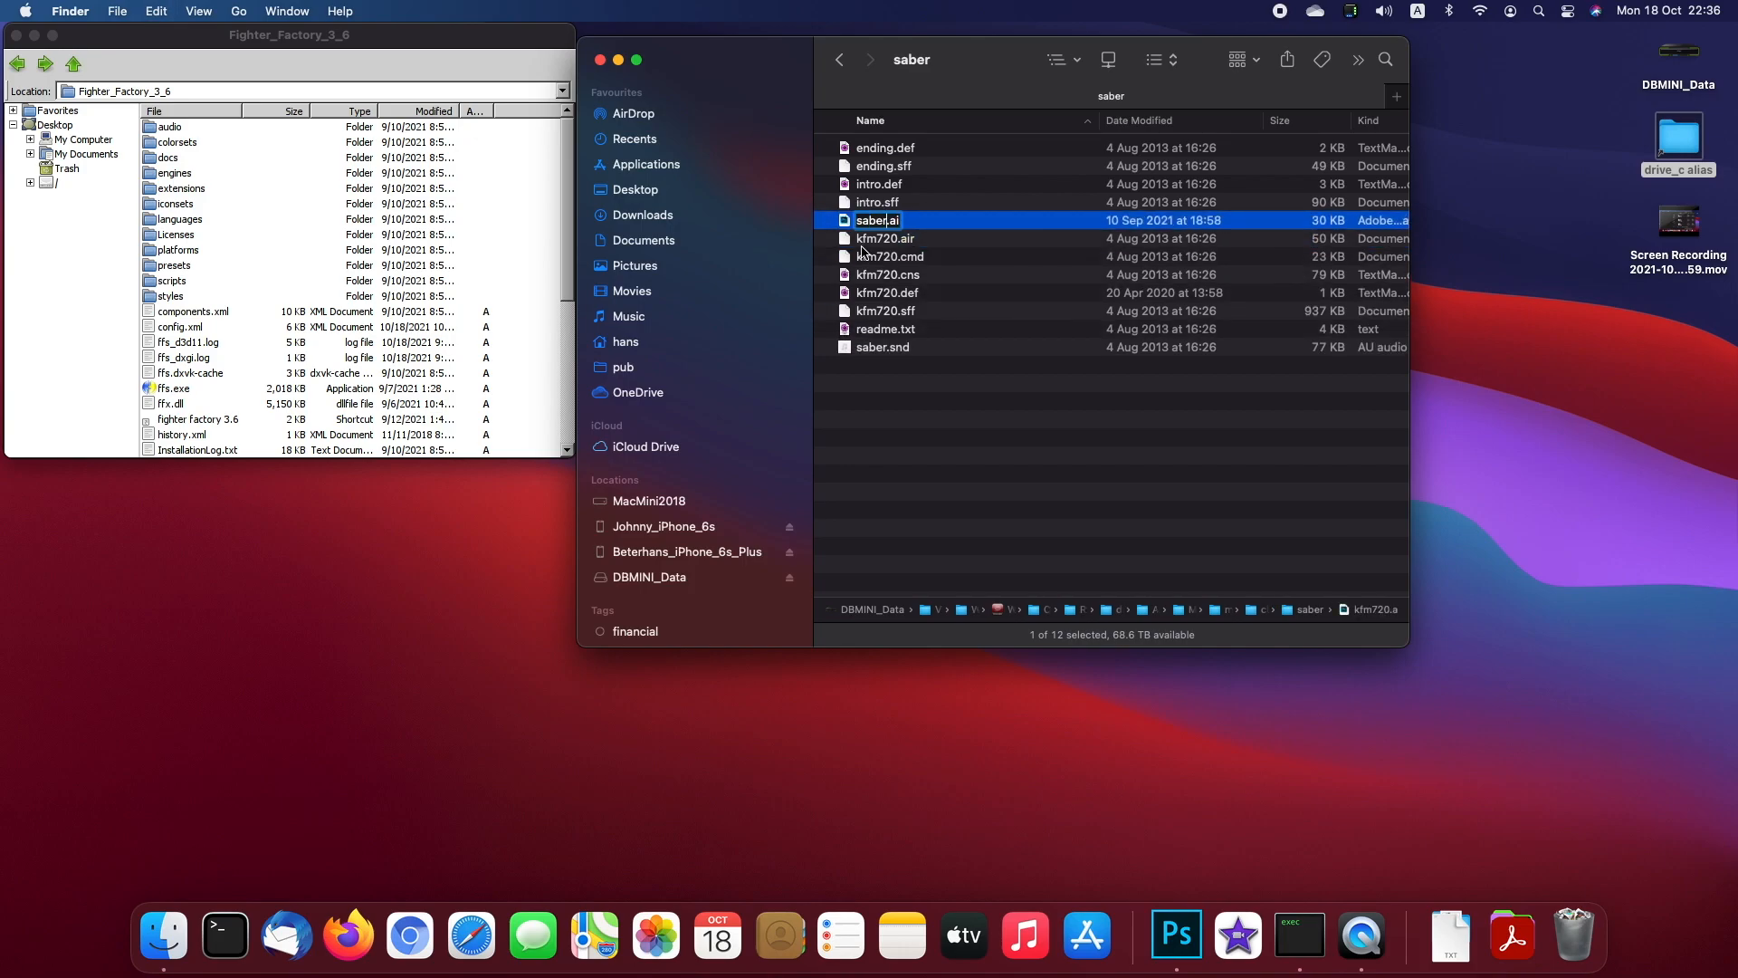
left_click(885, 245)
Step: Rename kfm720.air in the saber folder as saber.air
left_click(880, 226)
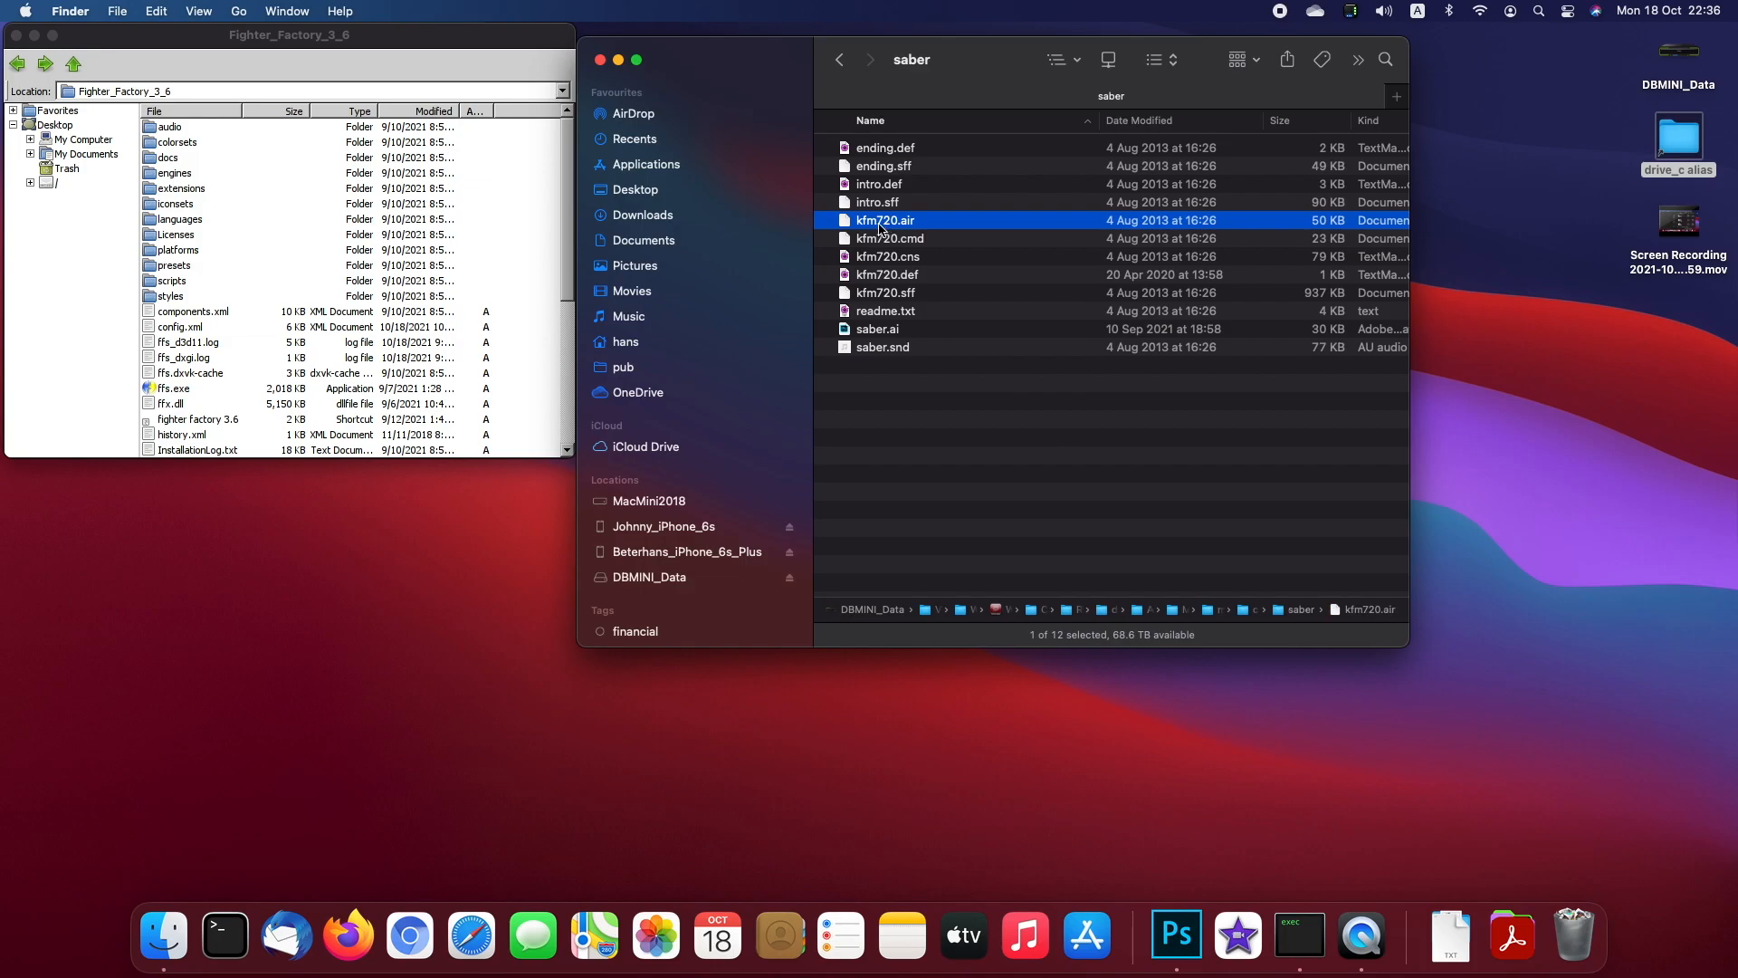
key("Return")
type("saber")
key("Escape")
key("Return")
type("saber")
key("Return")
Step: Rename kfm720.cmd as command.def and accept the change of extension to .def
left_click(876, 225)
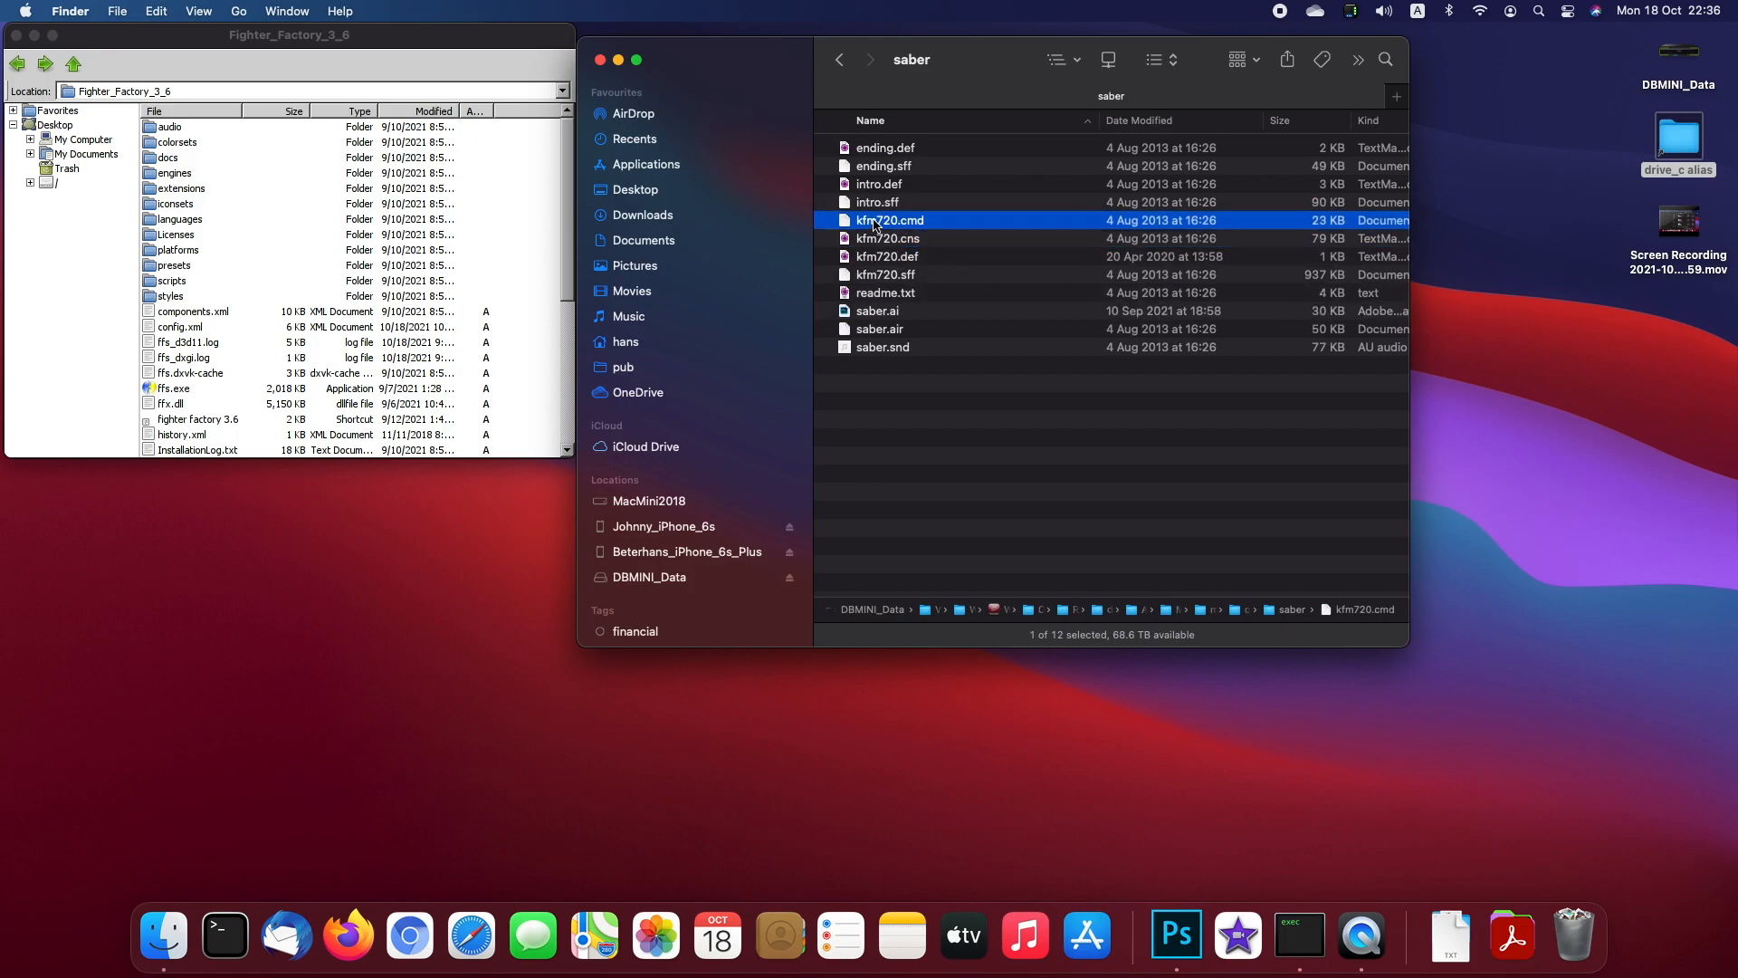
key("Return")
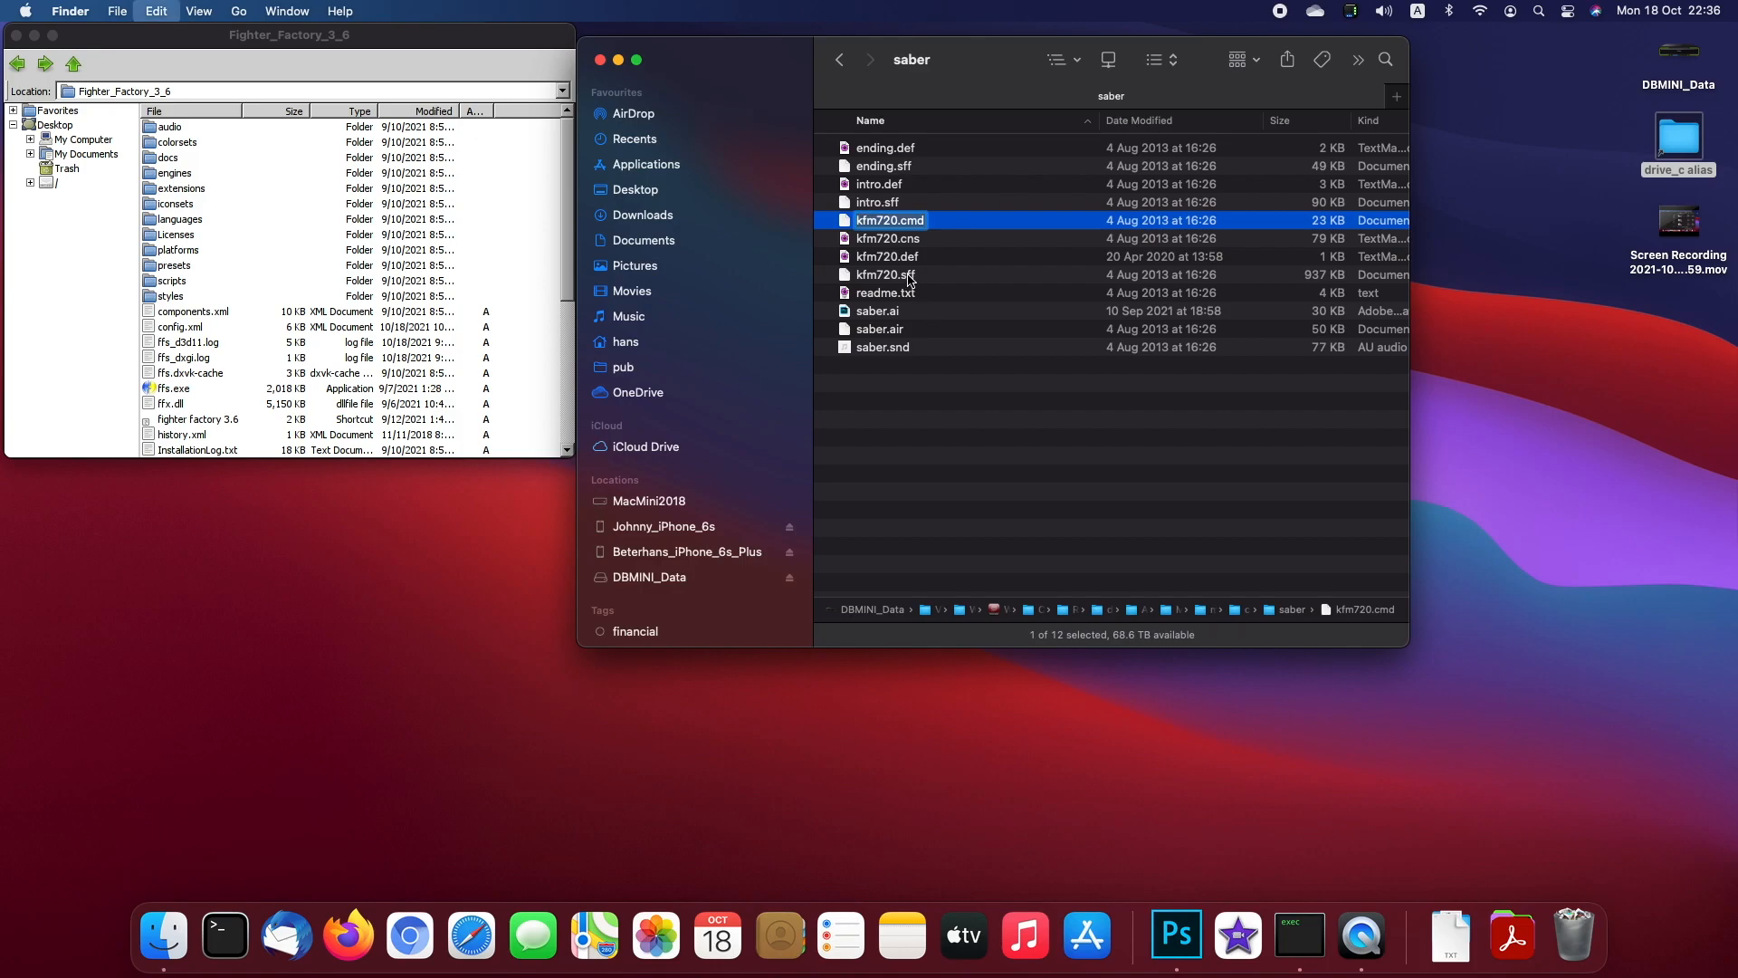
type("saber.cmd")
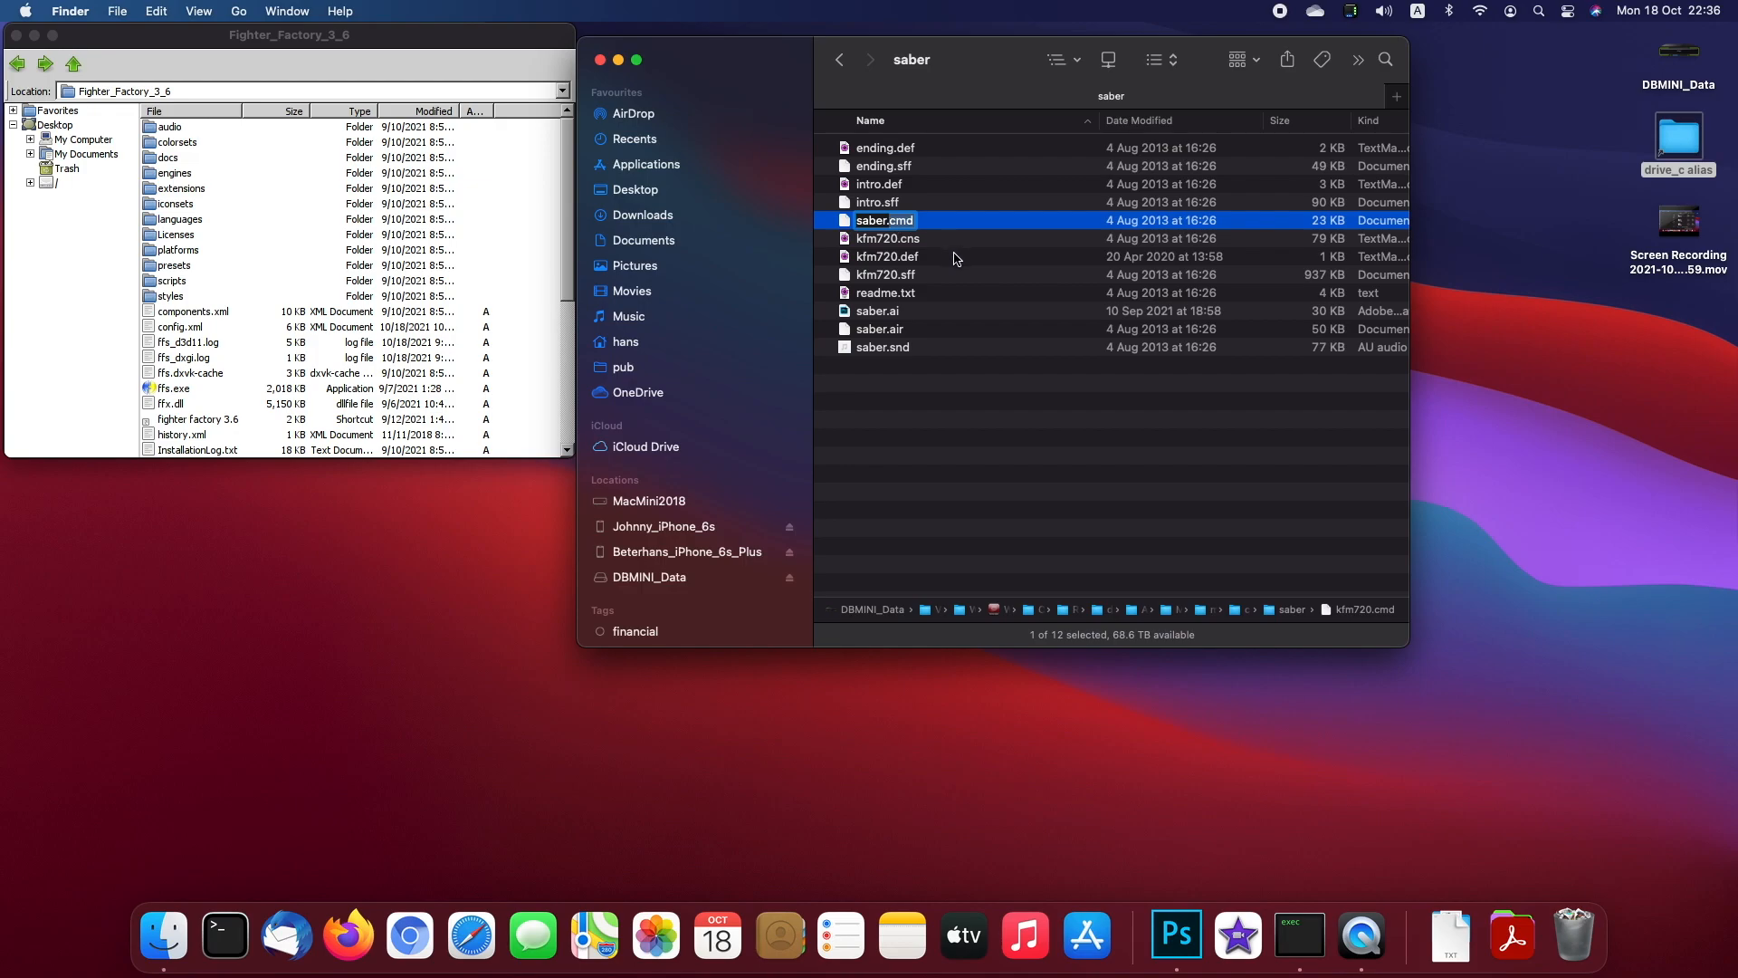
type("ef")
key("Escape")
left_click(916, 230)
type("def")
type("command")
key("Return")
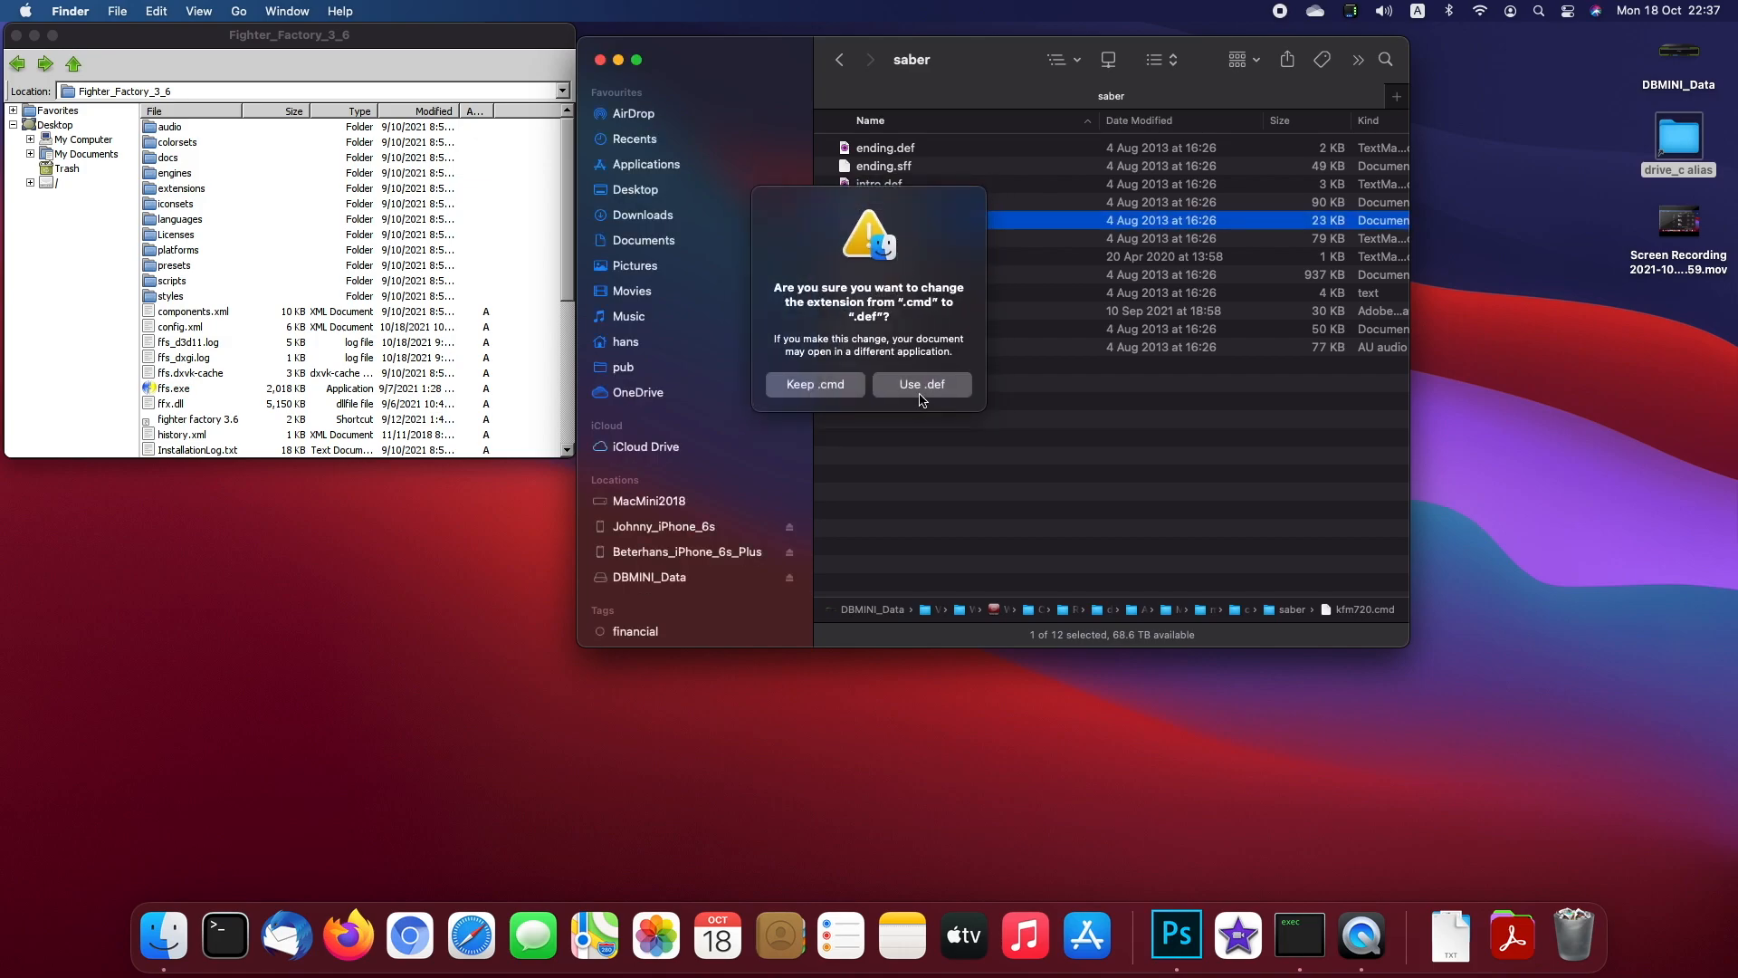
left_click(914, 386)
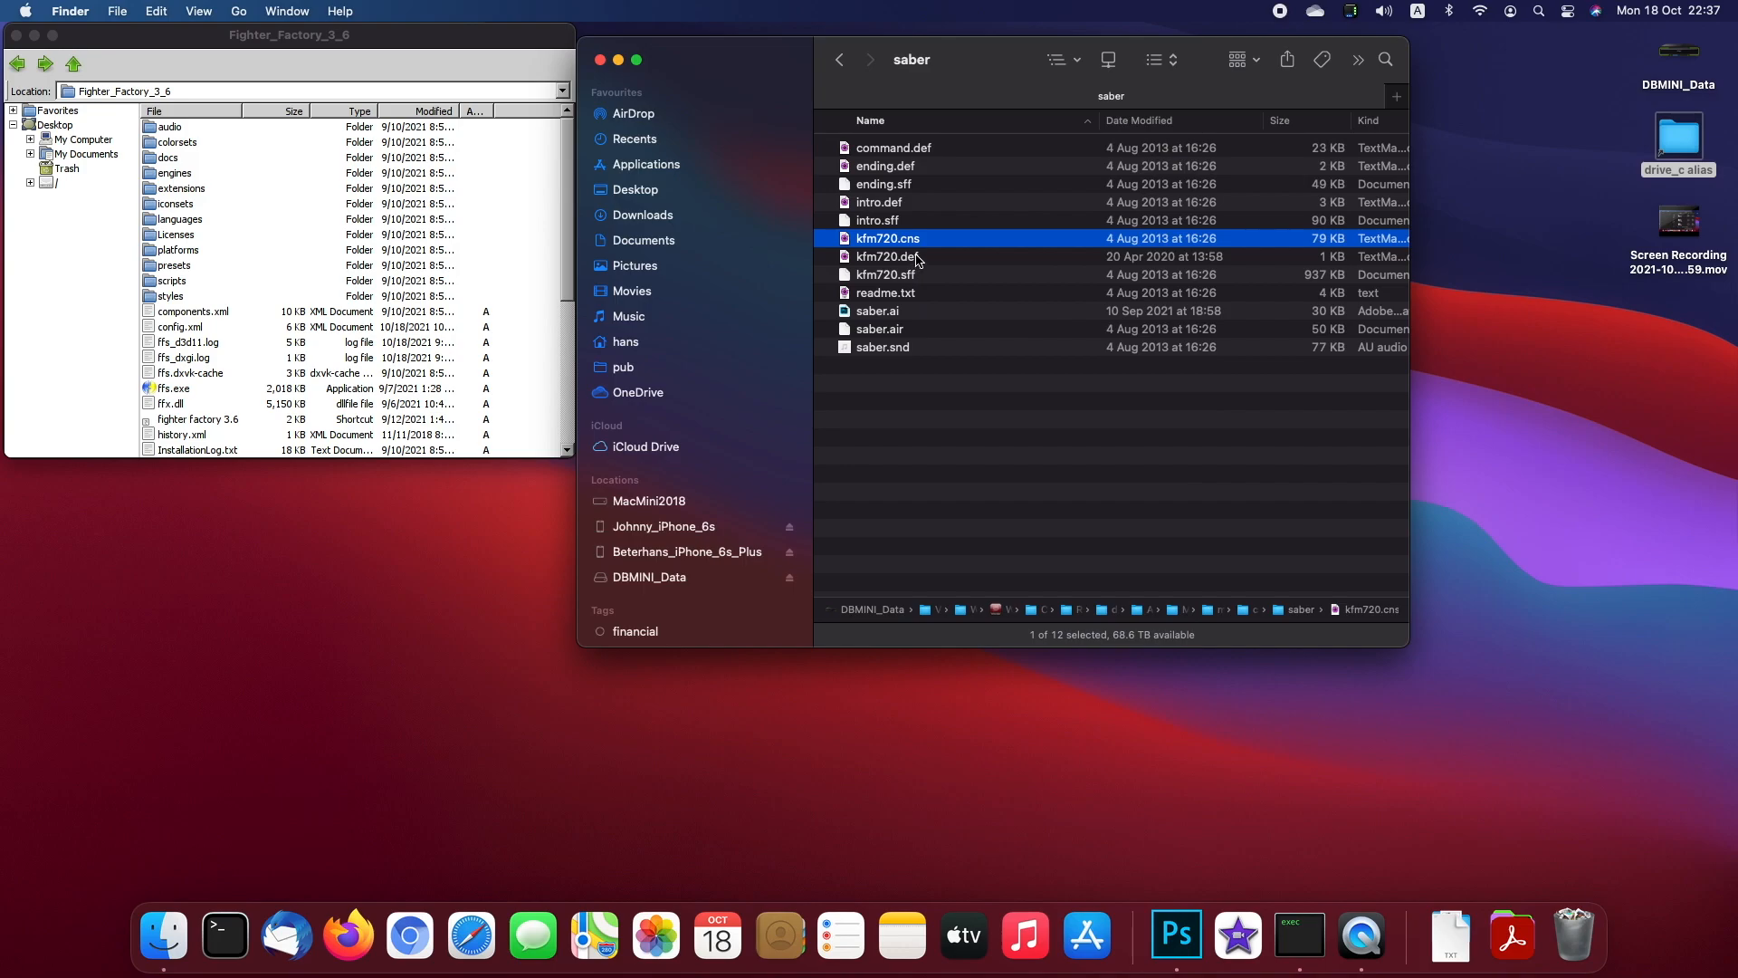
Step: Rename kfm720.cns as saber.cns and kfm720.def as saber.def
key("Return")
type("saber")
key("Return")
key("Up")
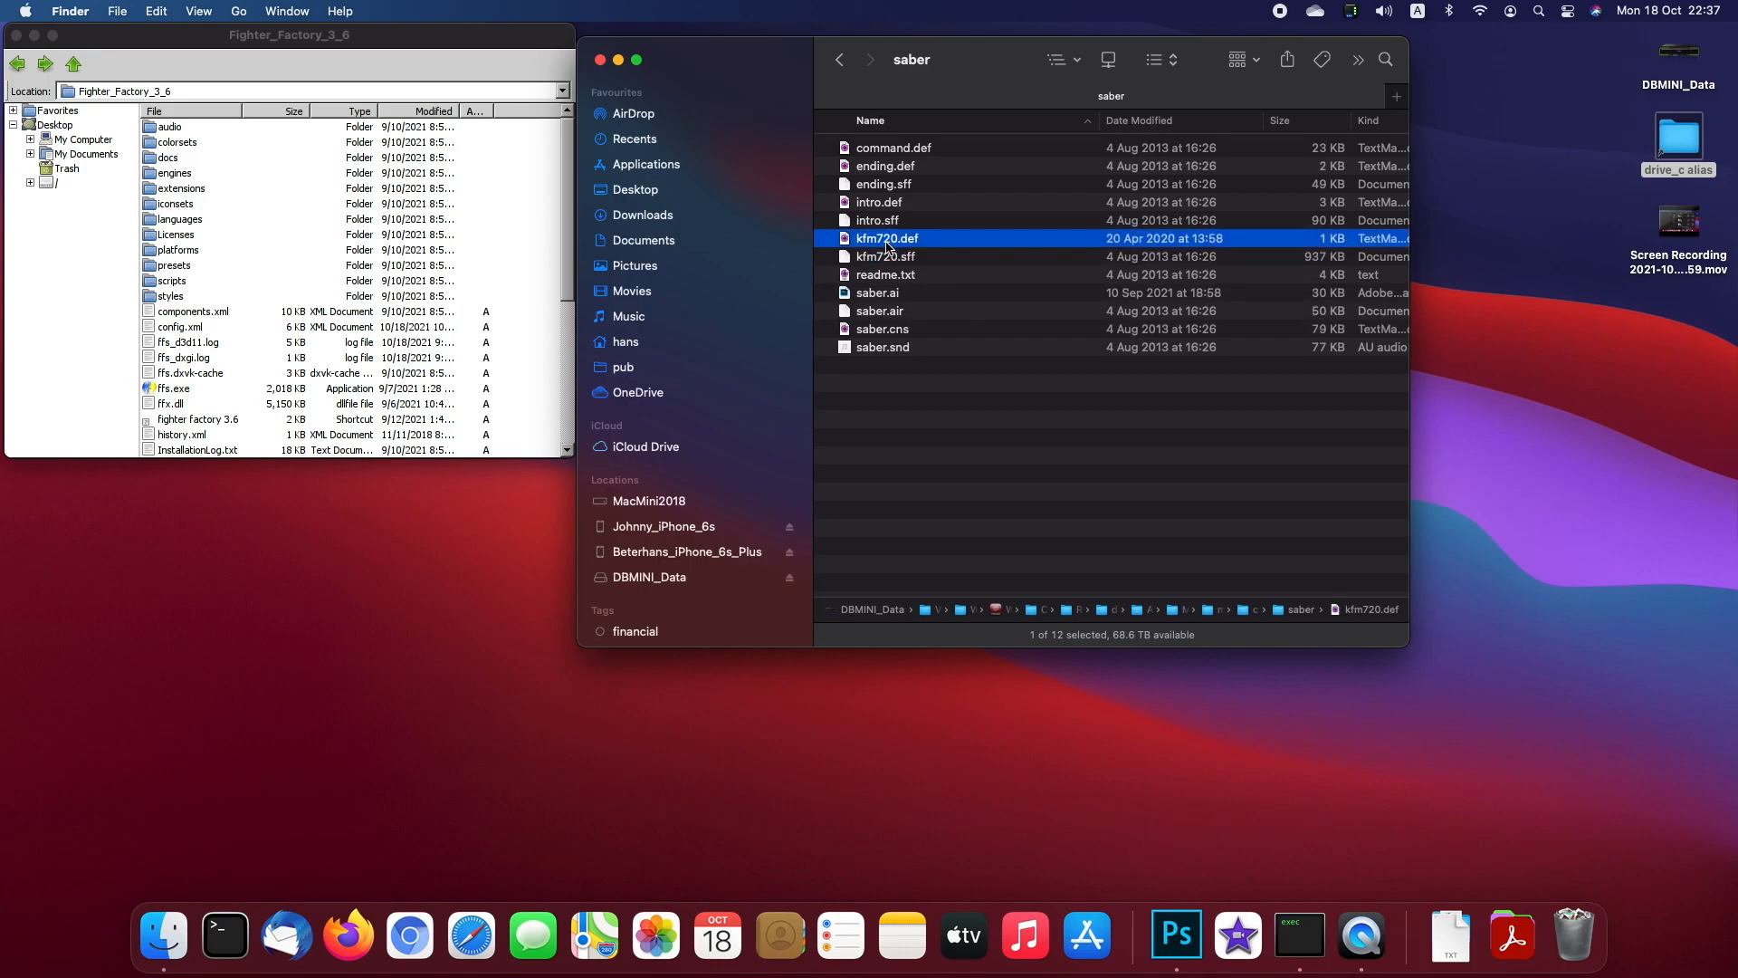
key("Return")
type("saber")
key("Return")
Step: Rename the sprite file kfm720.sff as saber.sff
left_click(874, 240)
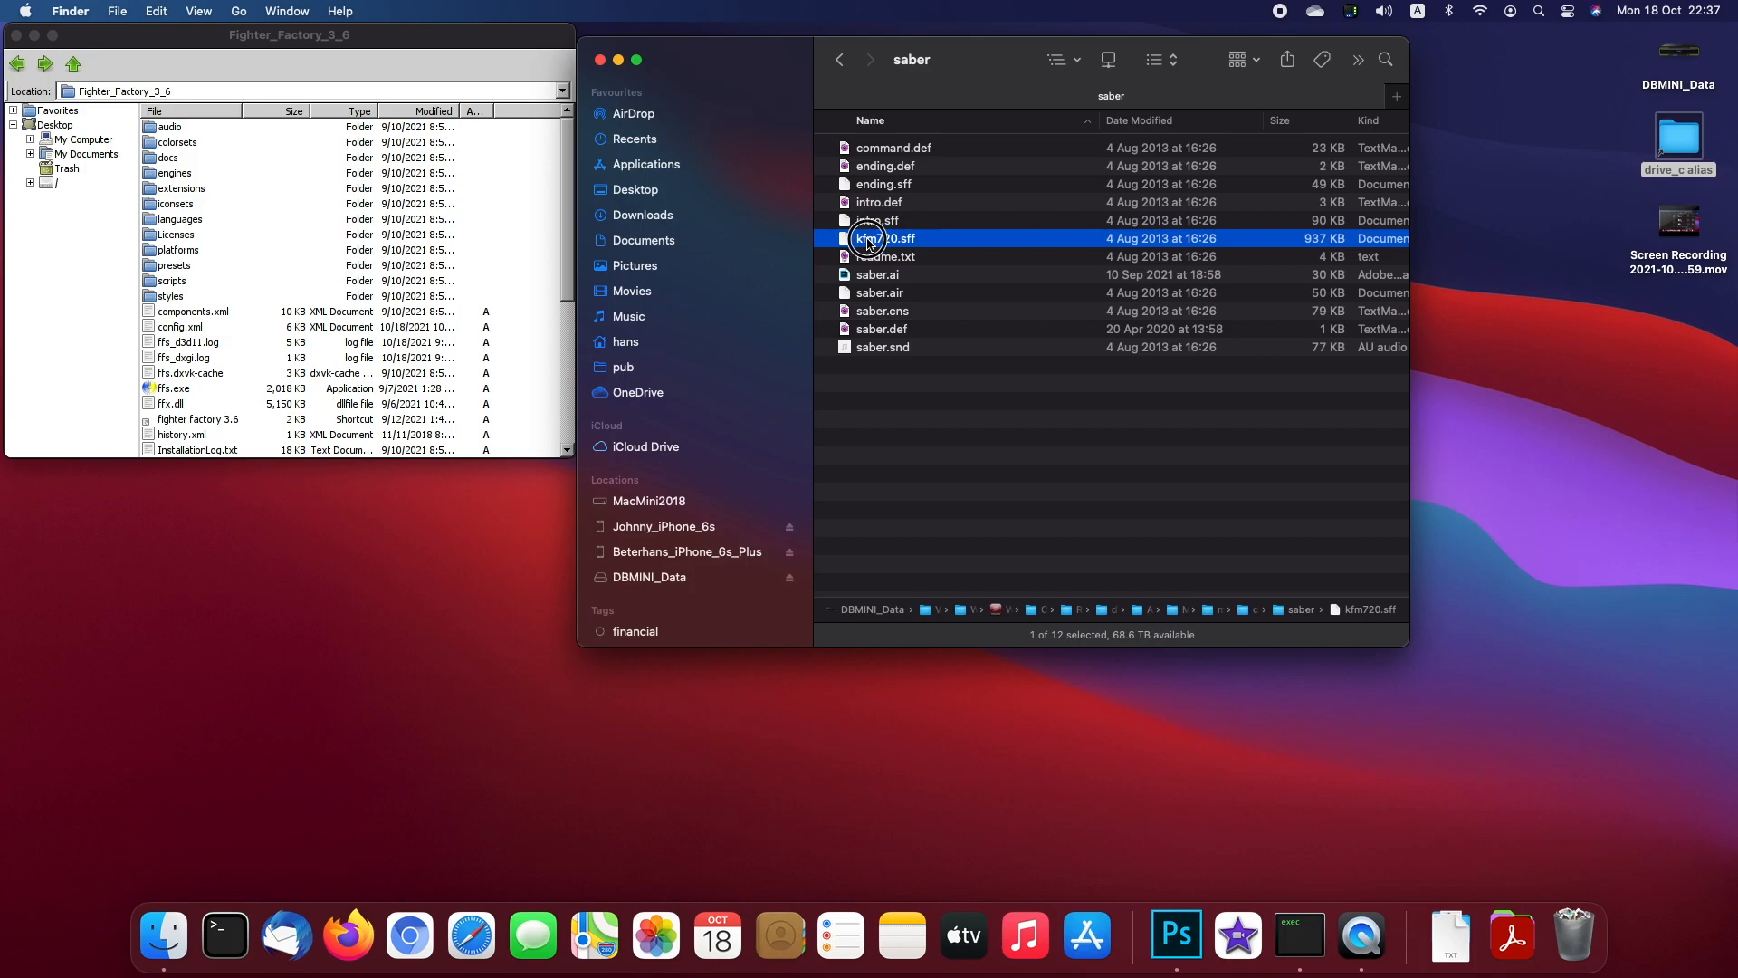
key("Return")
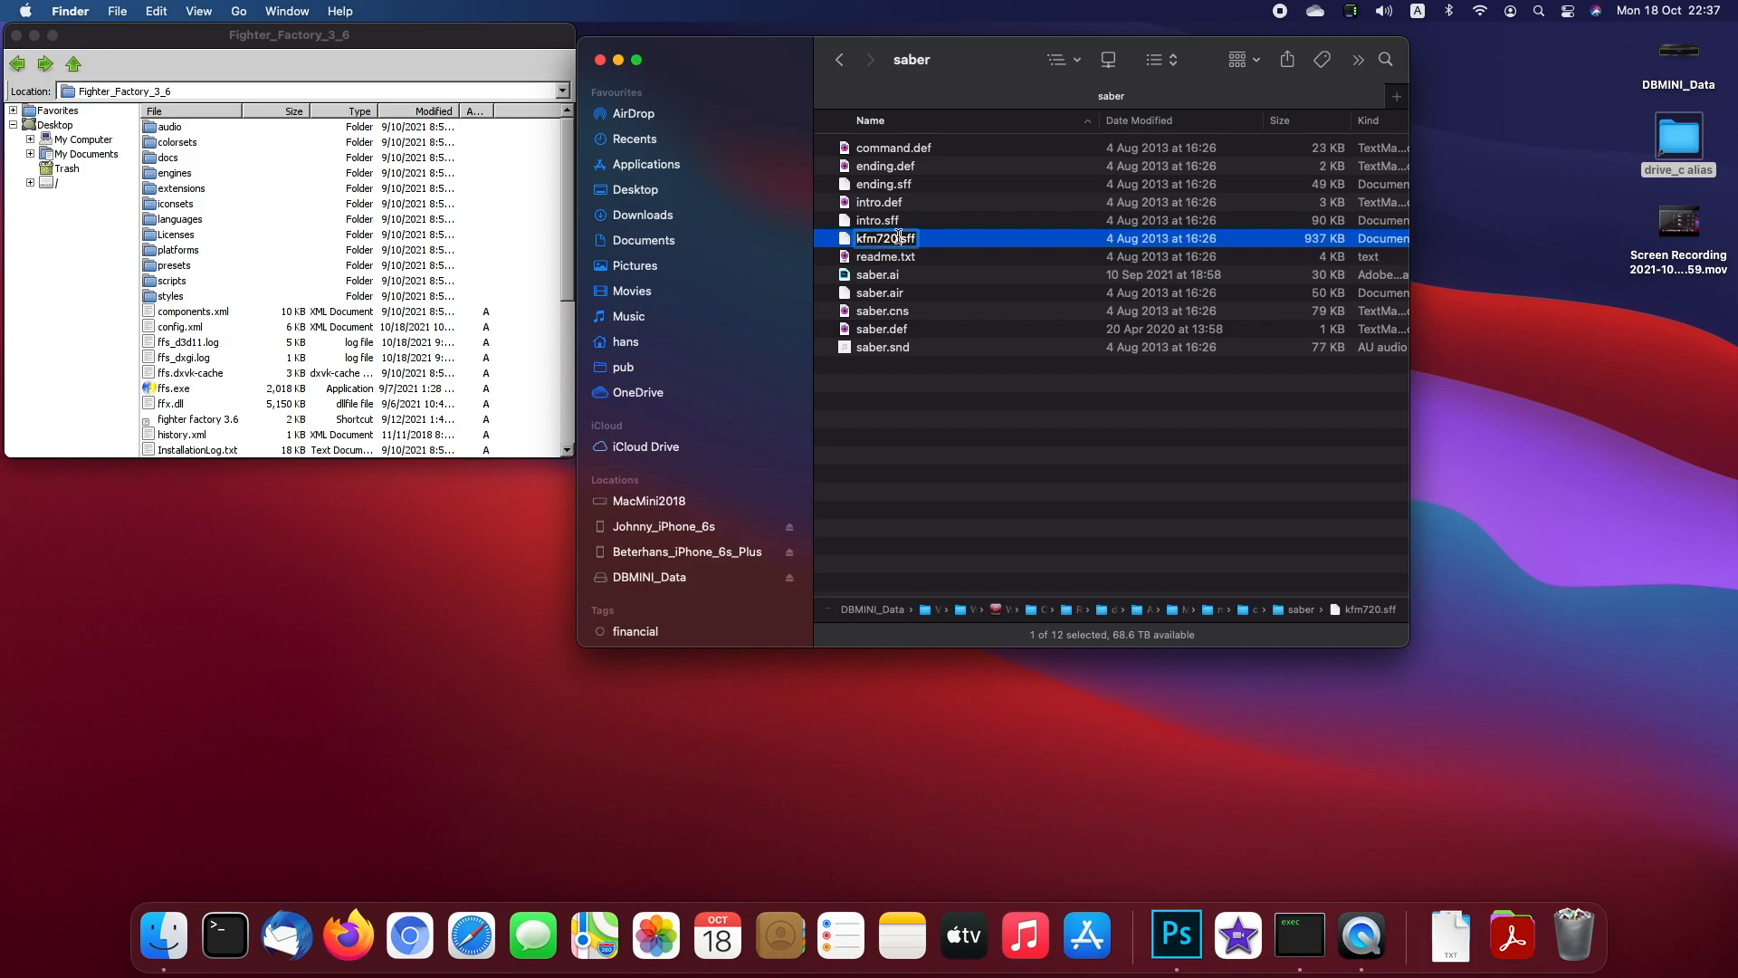
type("saber")
left_click(864, 291)
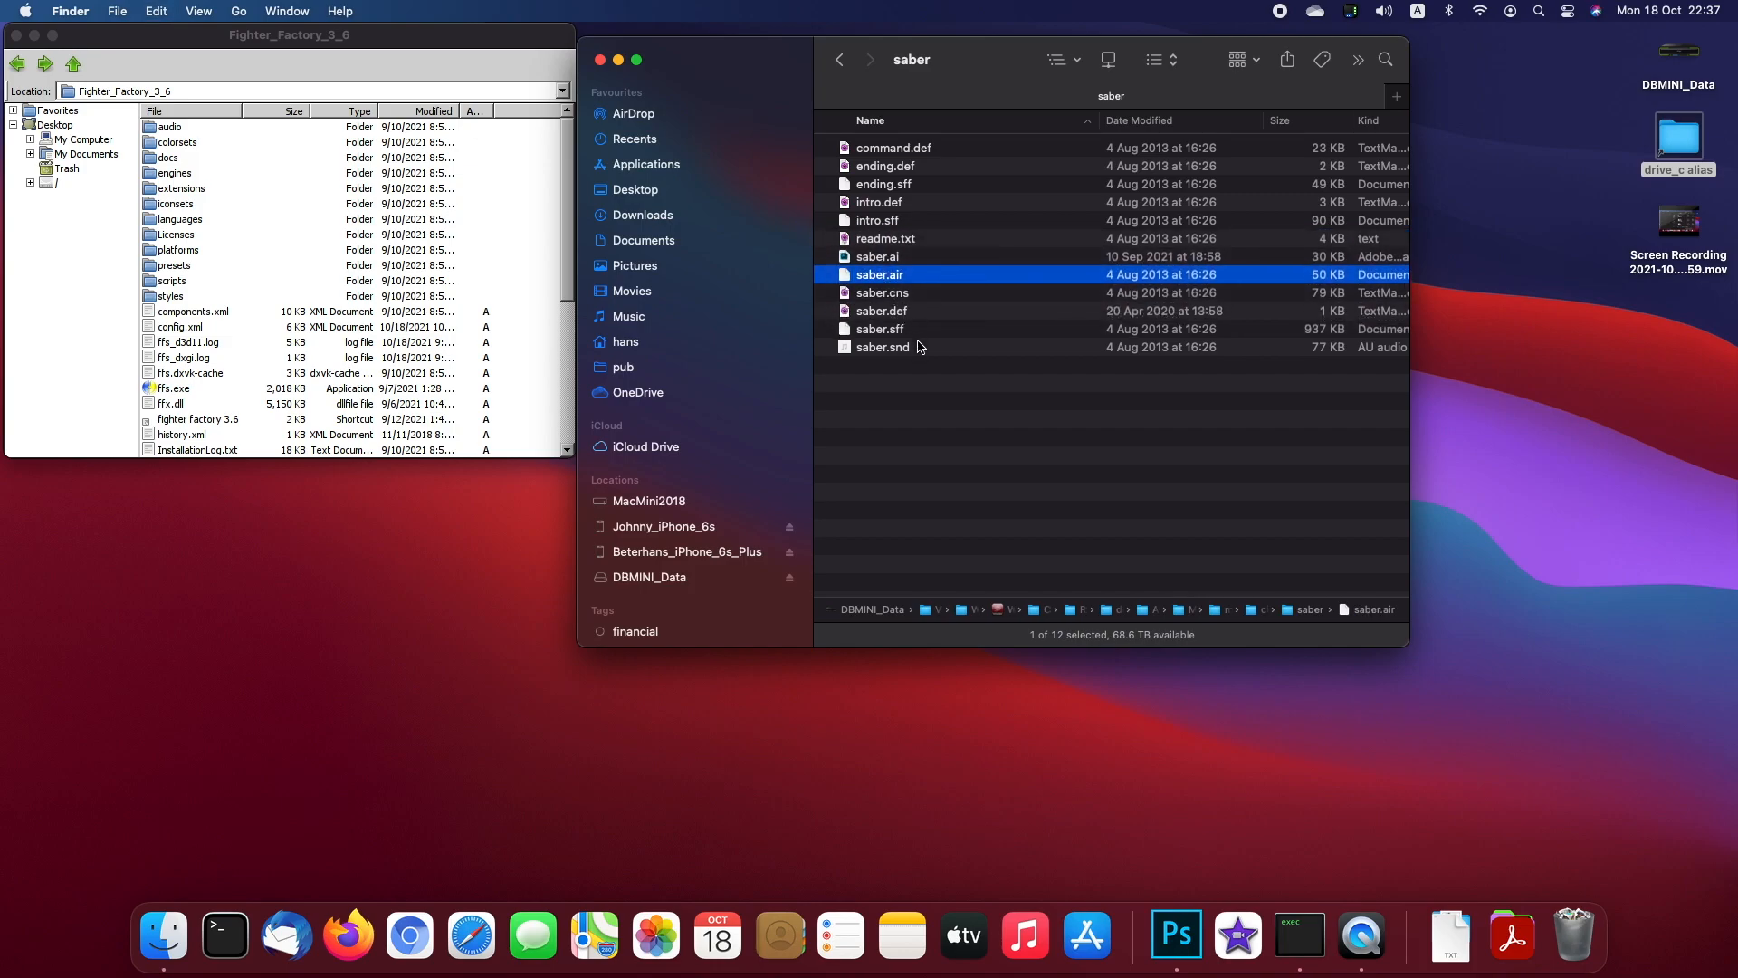
Step: Review the renamed saber files and the folder's location under mugen_1.1 and chars, returning to the saber folder
left_click(909, 328)
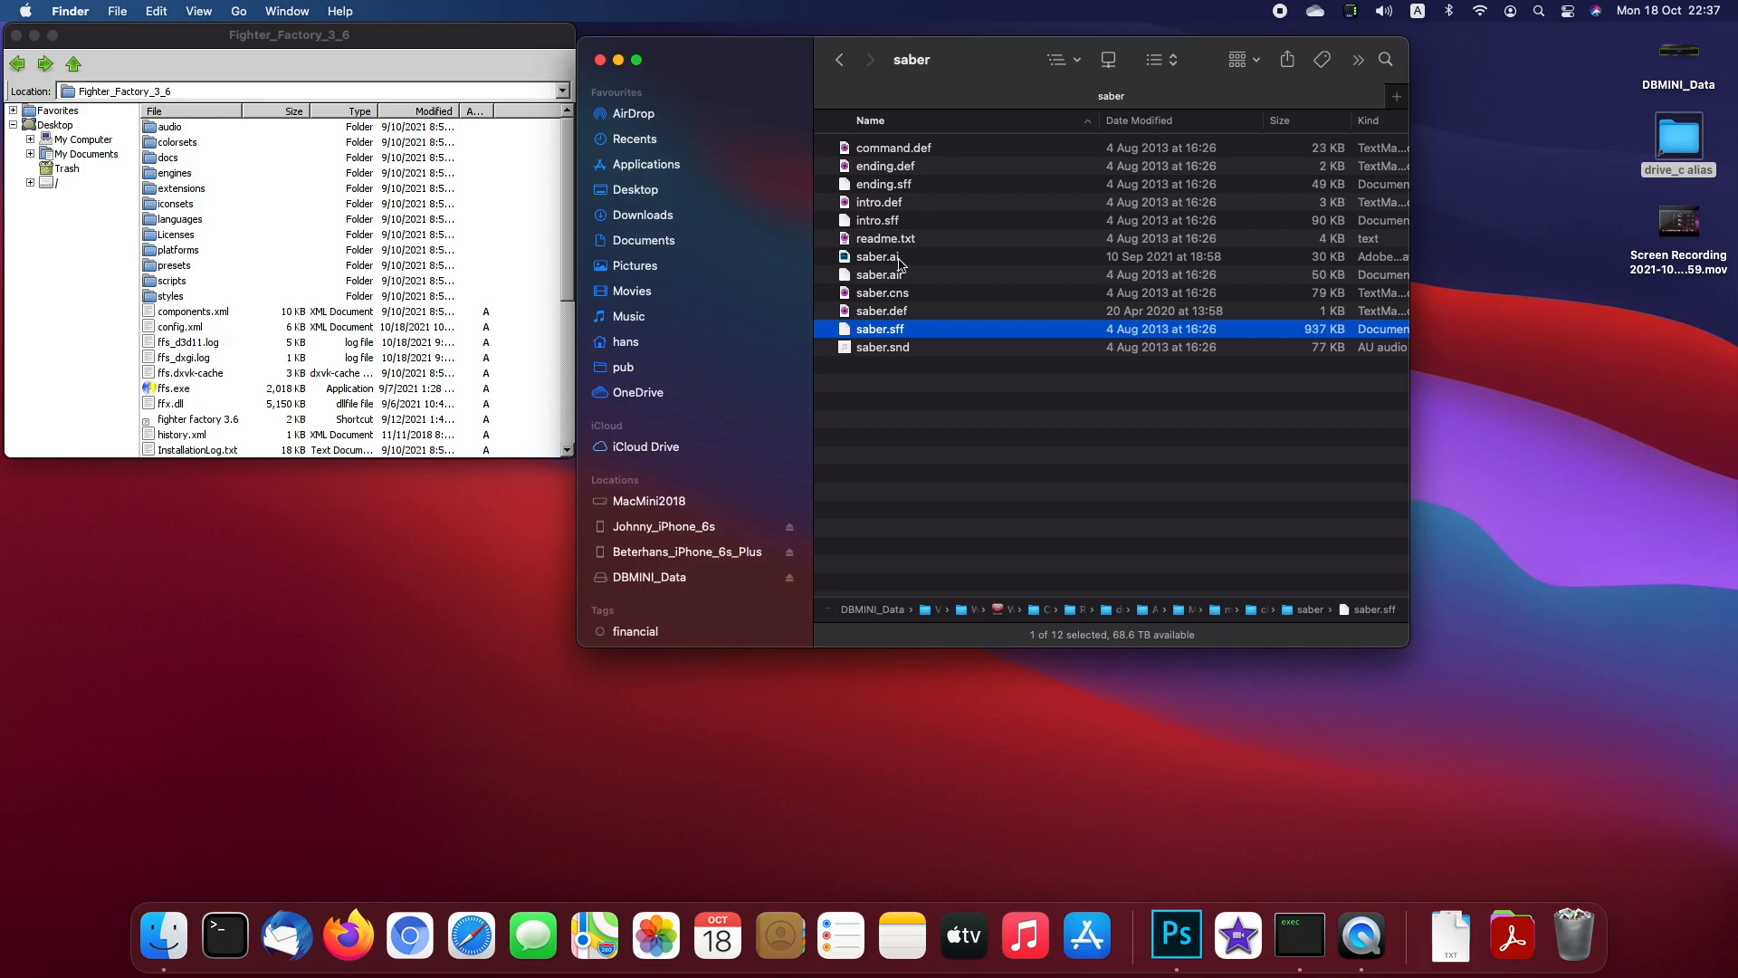
left_click(921, 291)
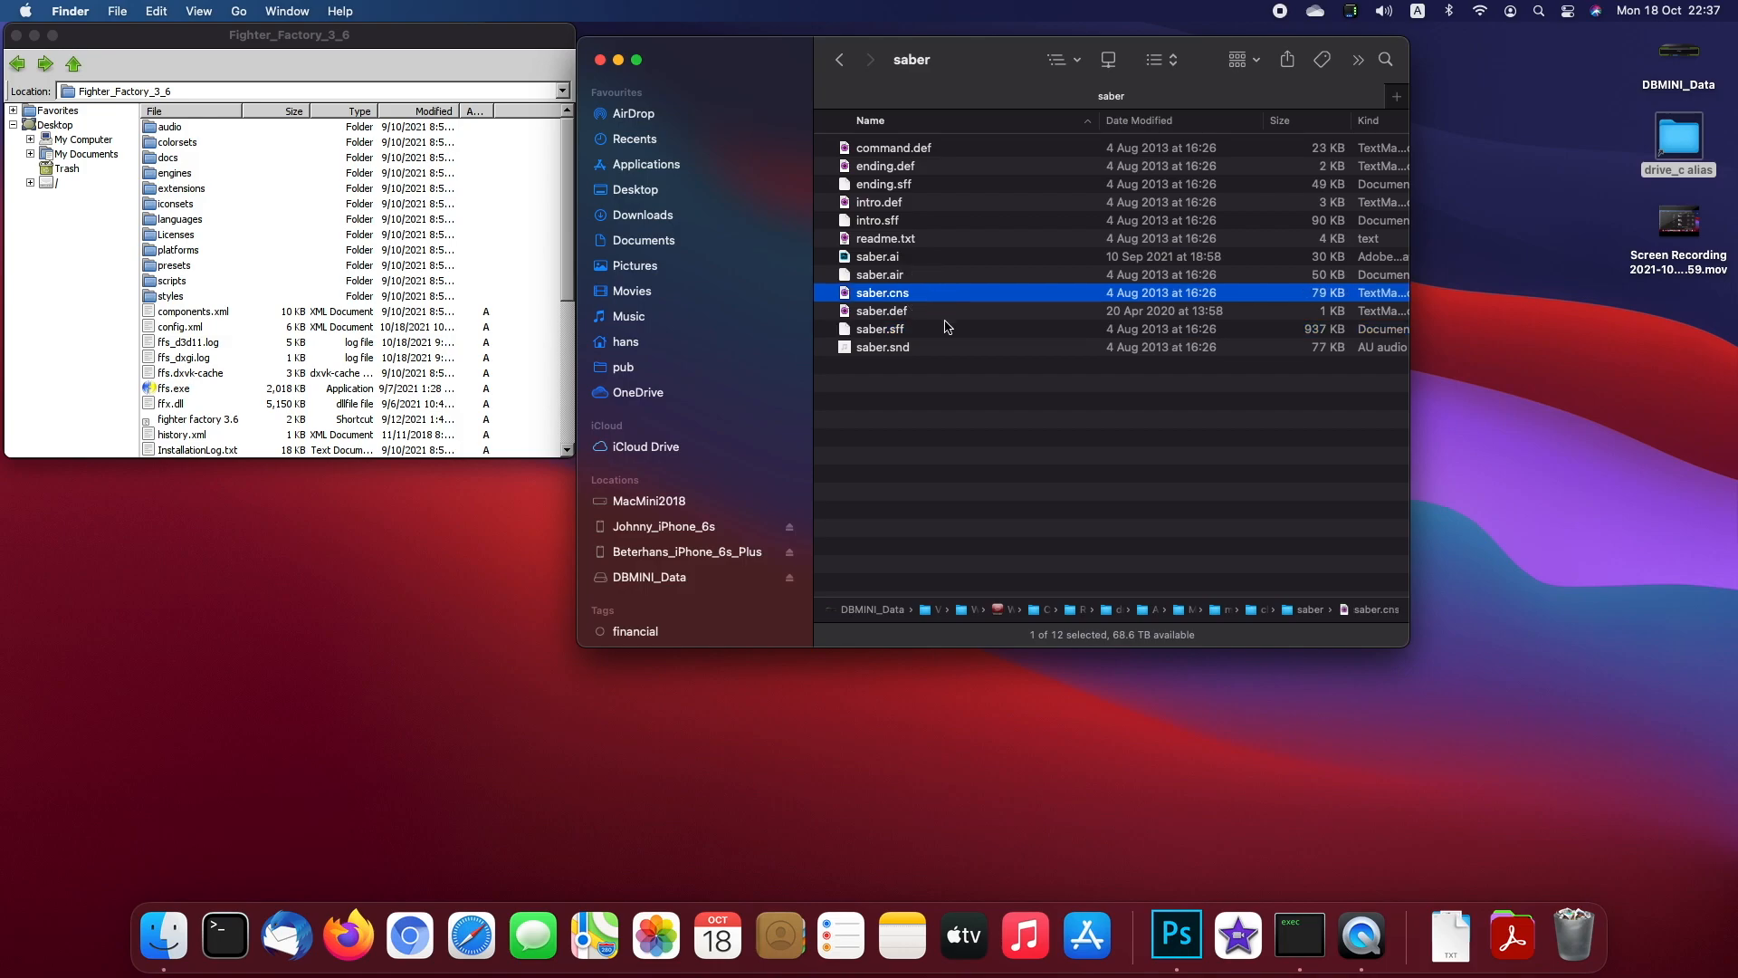
left_click(942, 315)
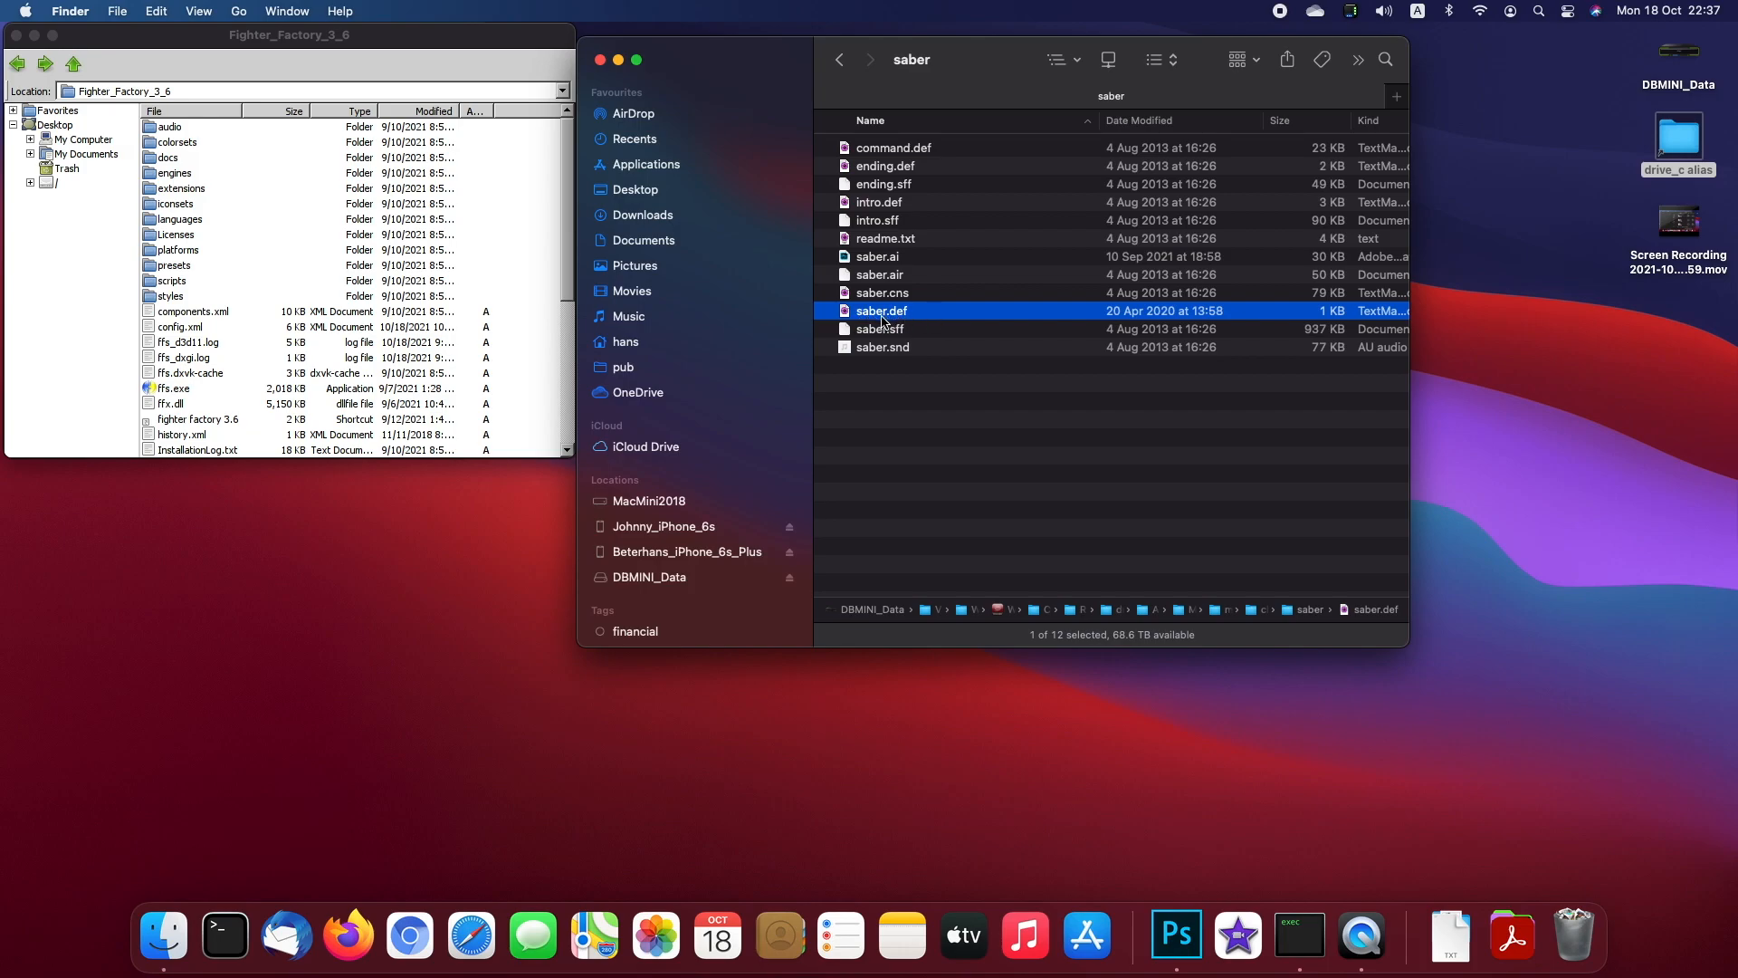
key("super+Up")
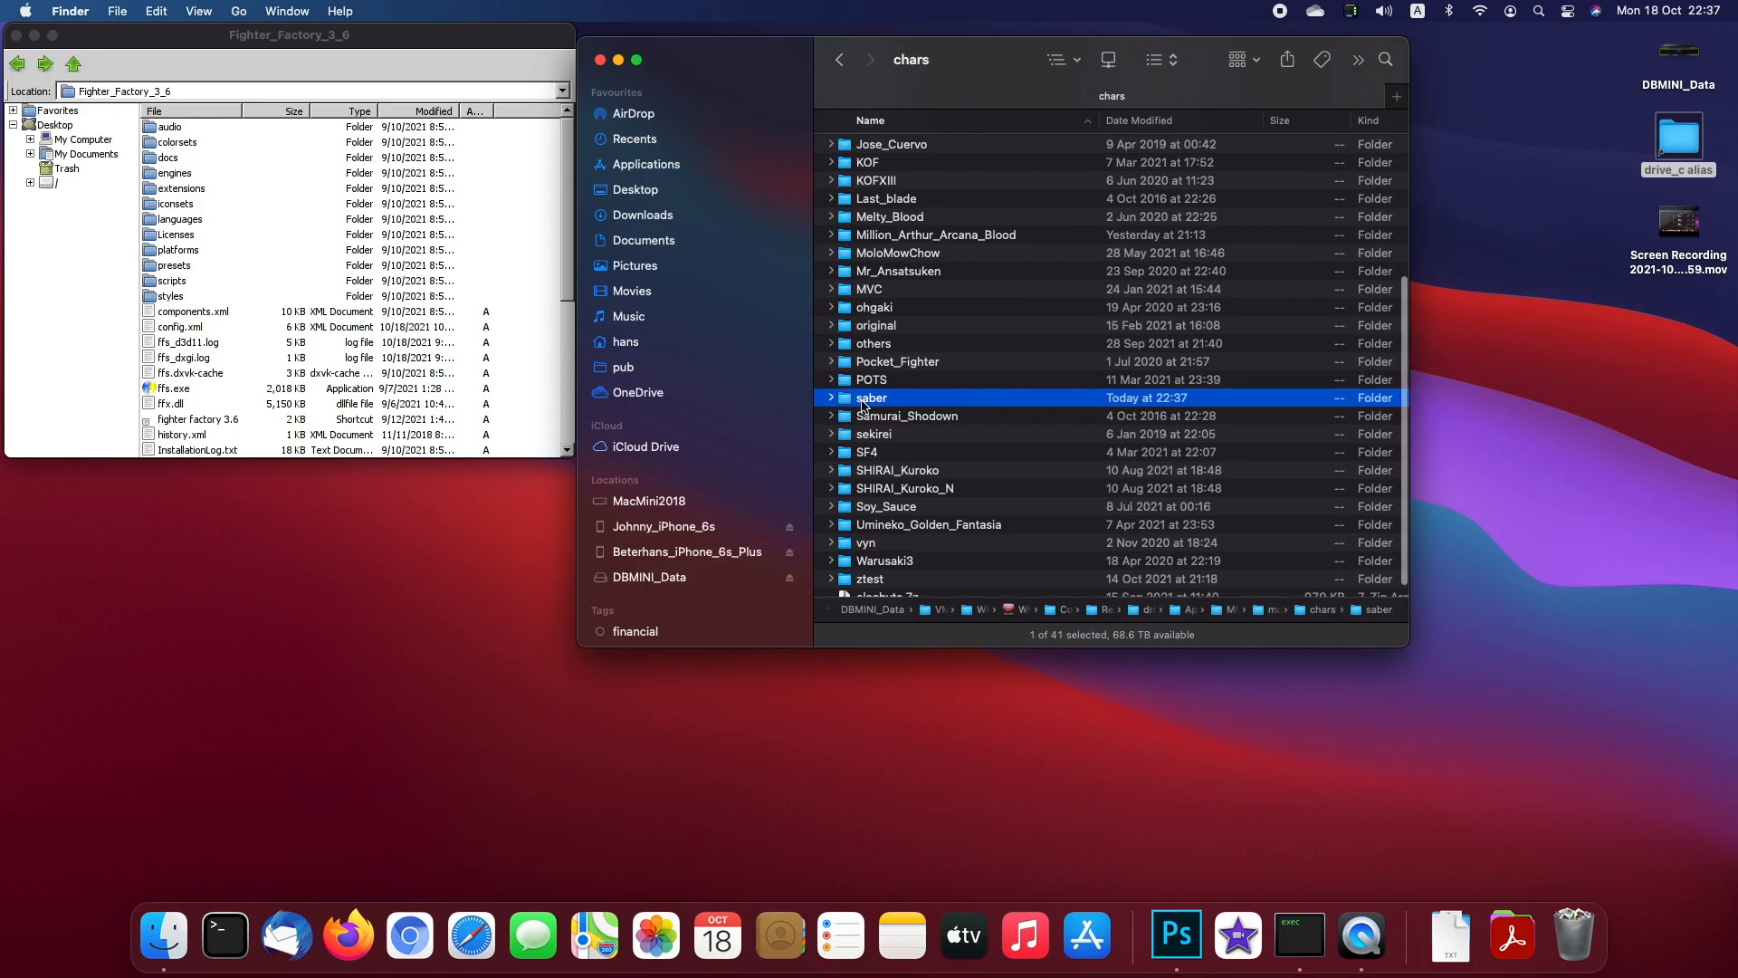
key("super+Up")
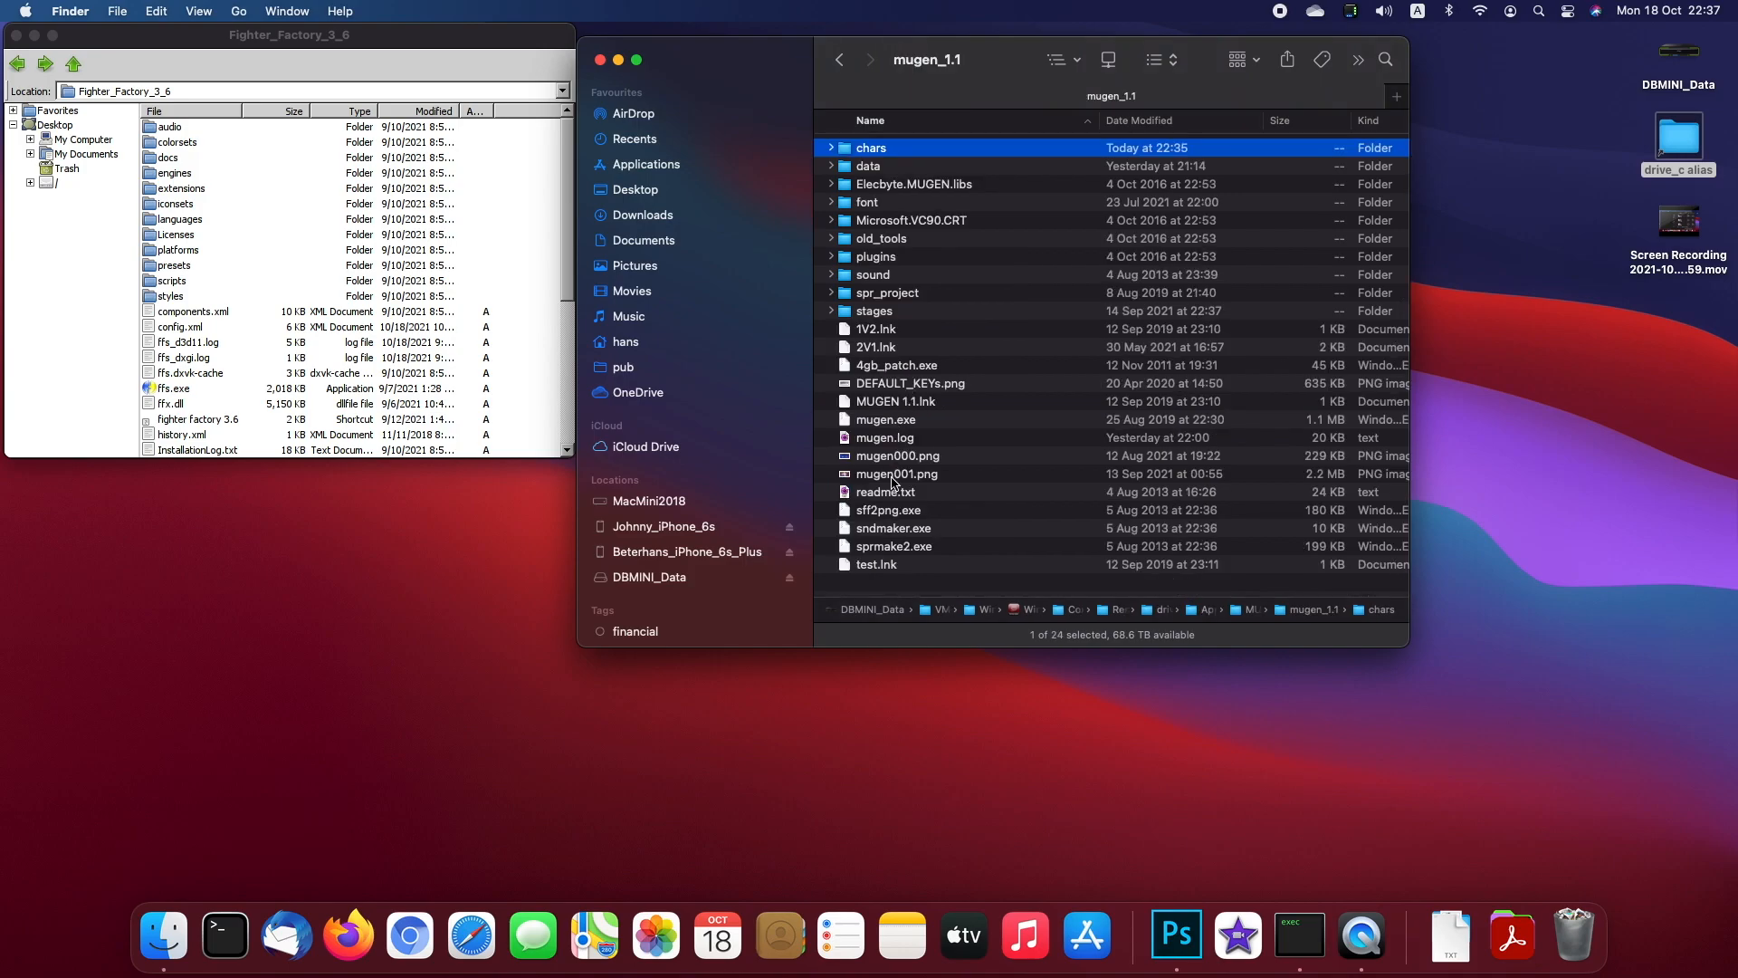
double_click(952, 150)
double_click(908, 398)
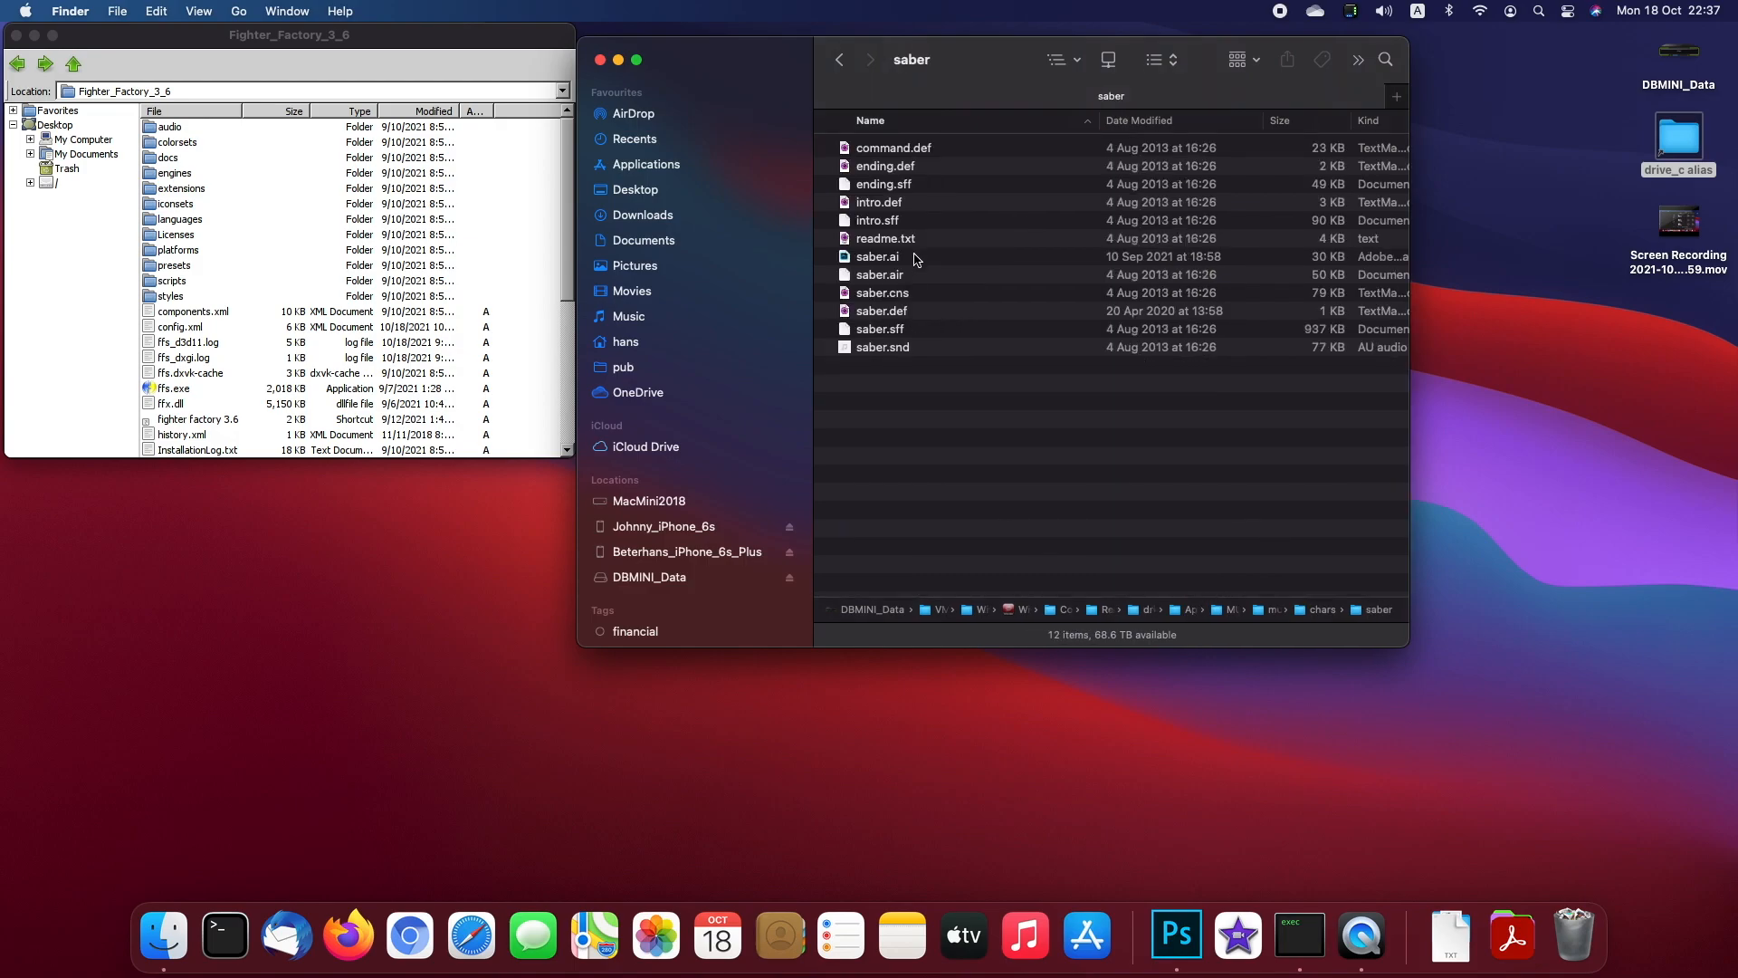
Step: Open saber.def in TextMate to examine its character info and file references, and close it
left_click(900, 312)
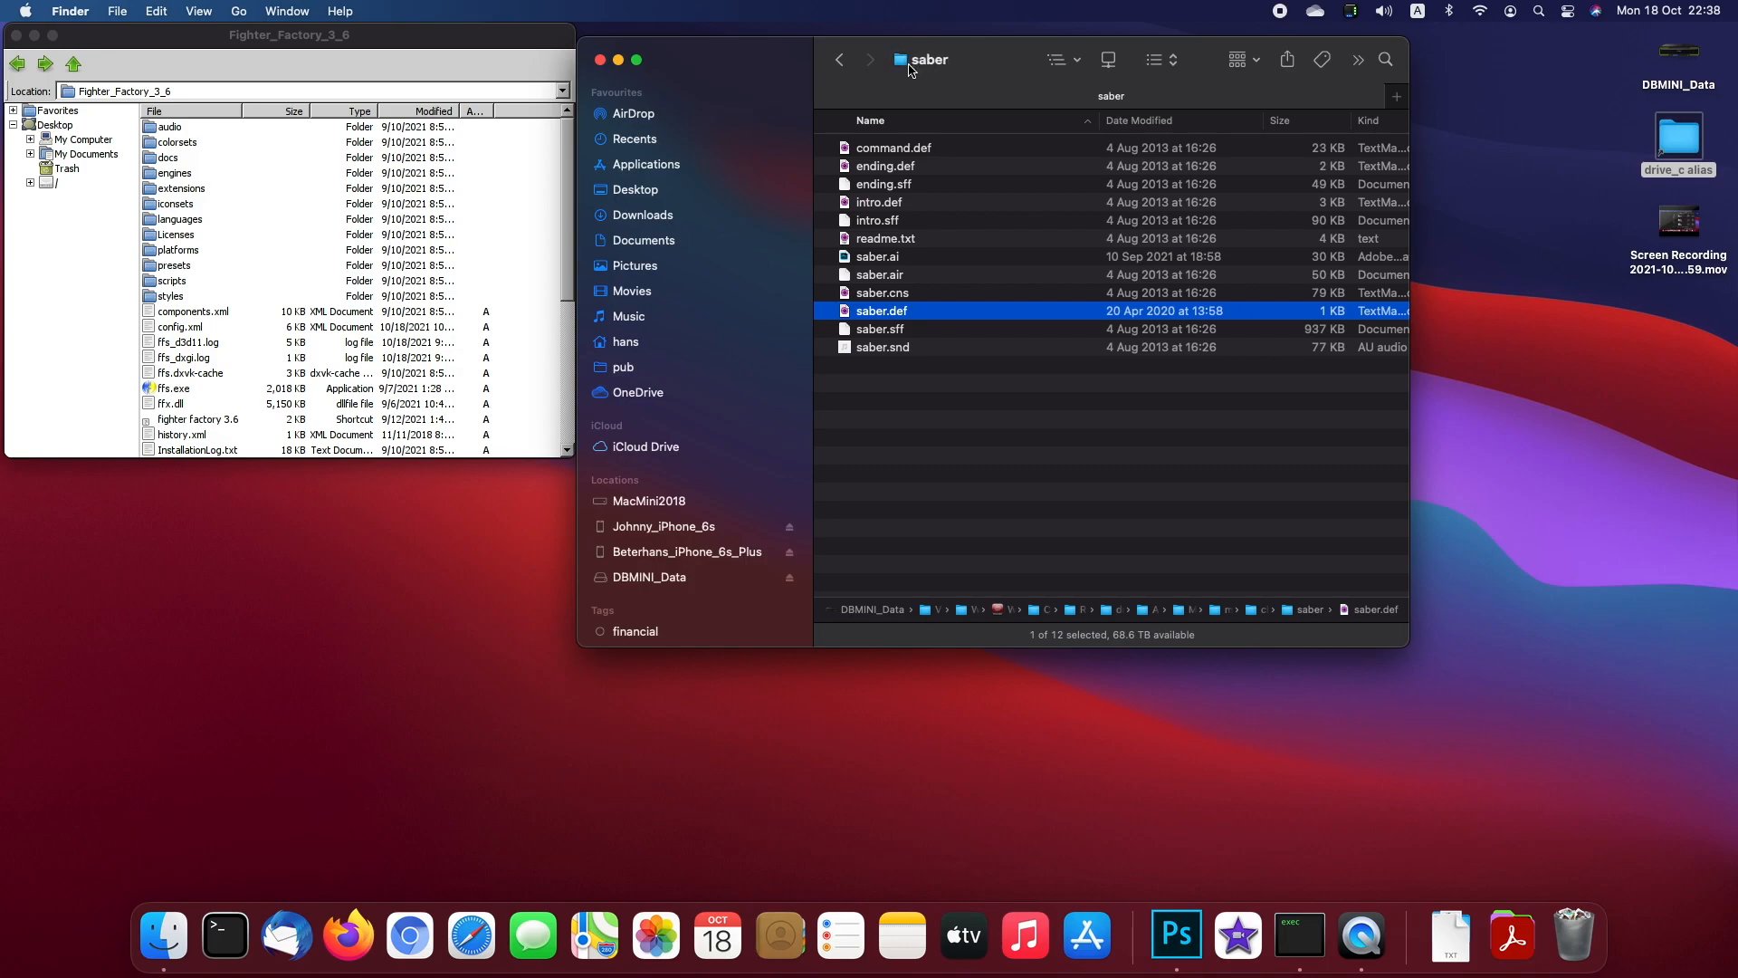
double_click(884, 317)
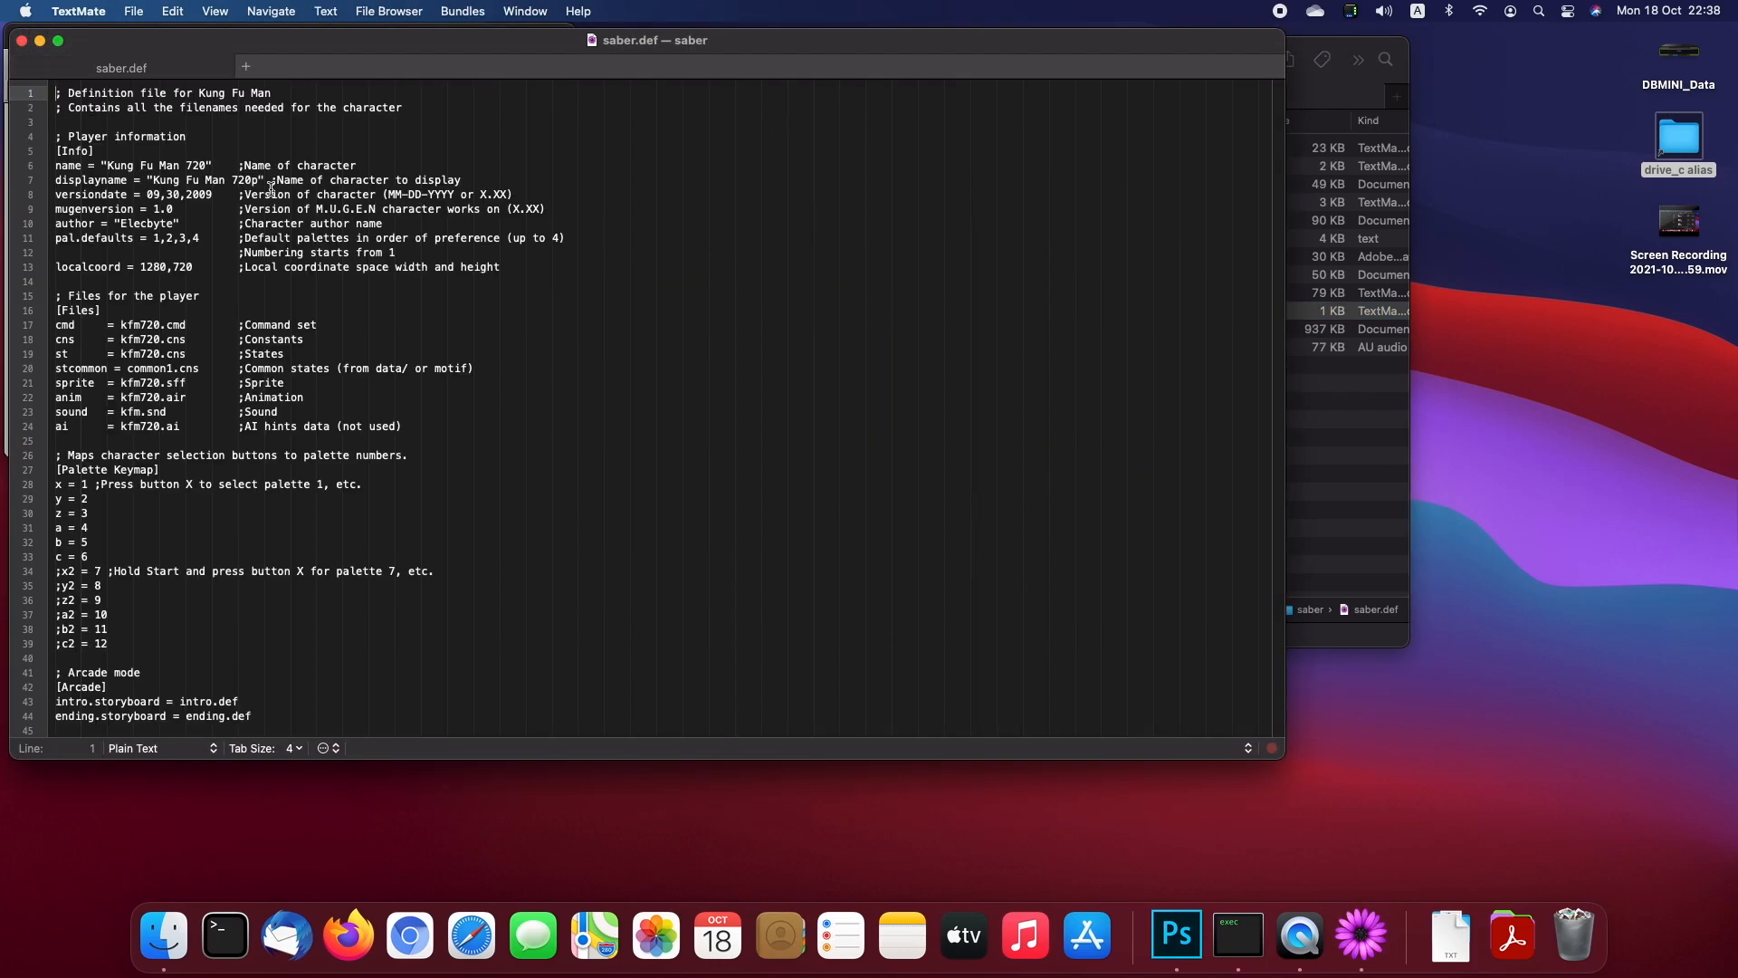
left_click(23, 42)
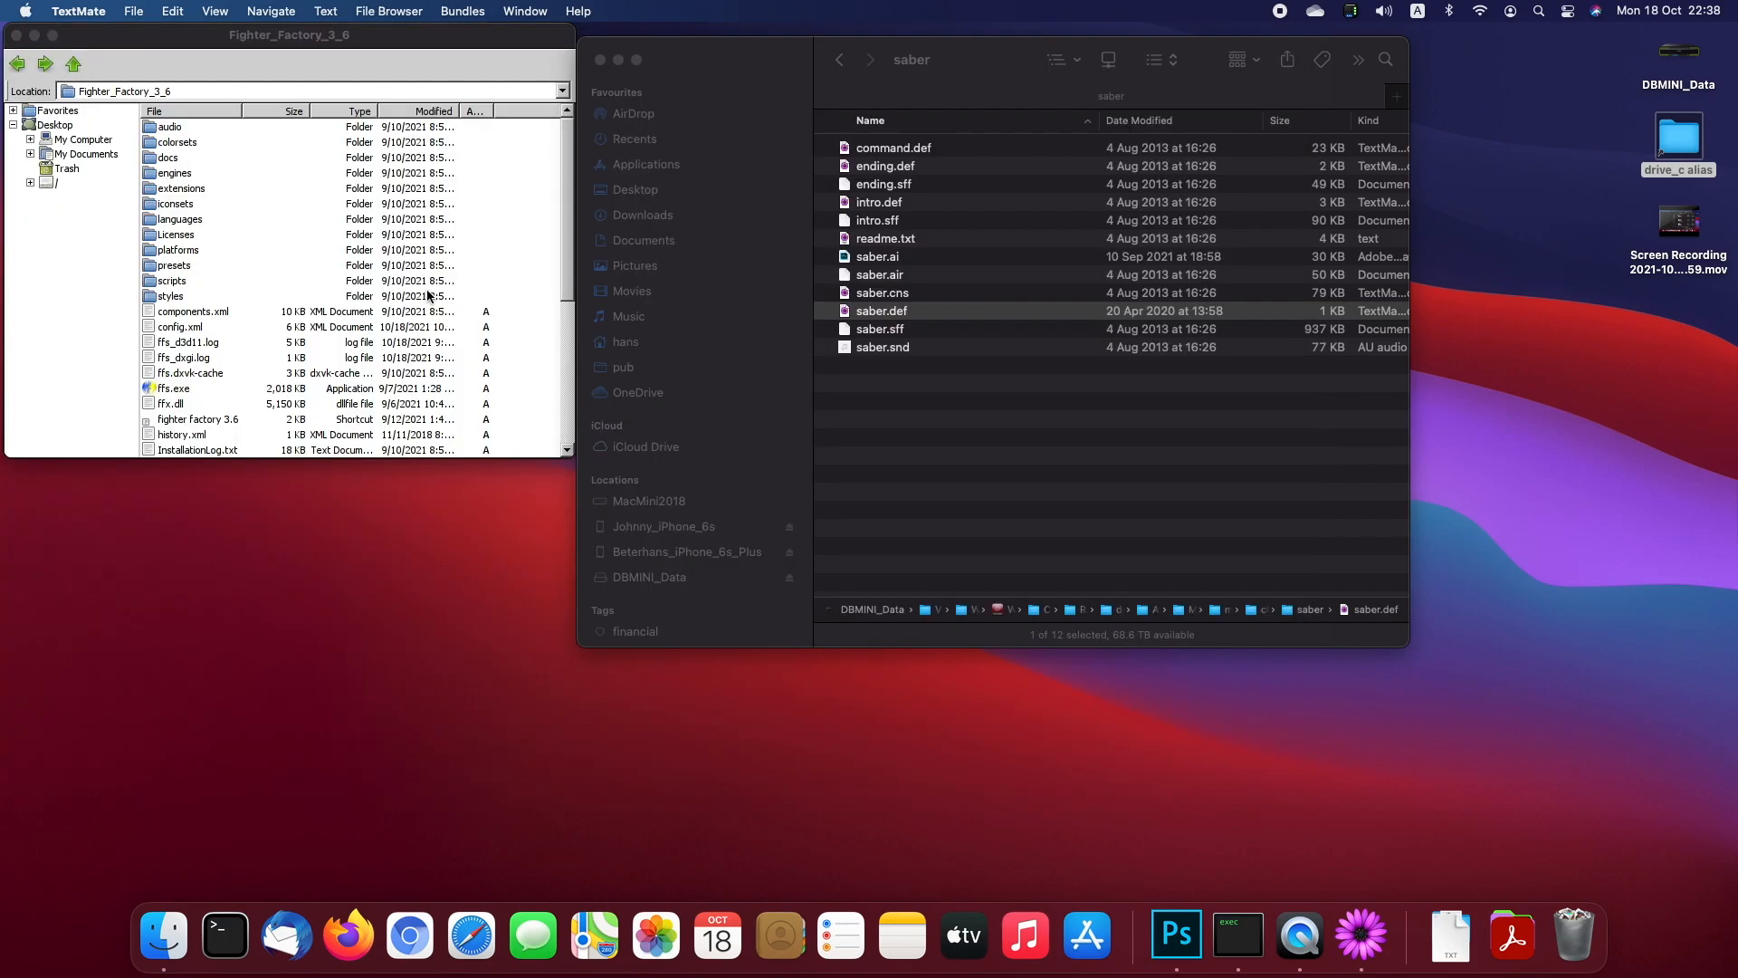
Step: Launch Fighter Factory Studio from the Fighter_Factory_3_6 window and open the saber.def project from the saber folder
left_click(185, 394)
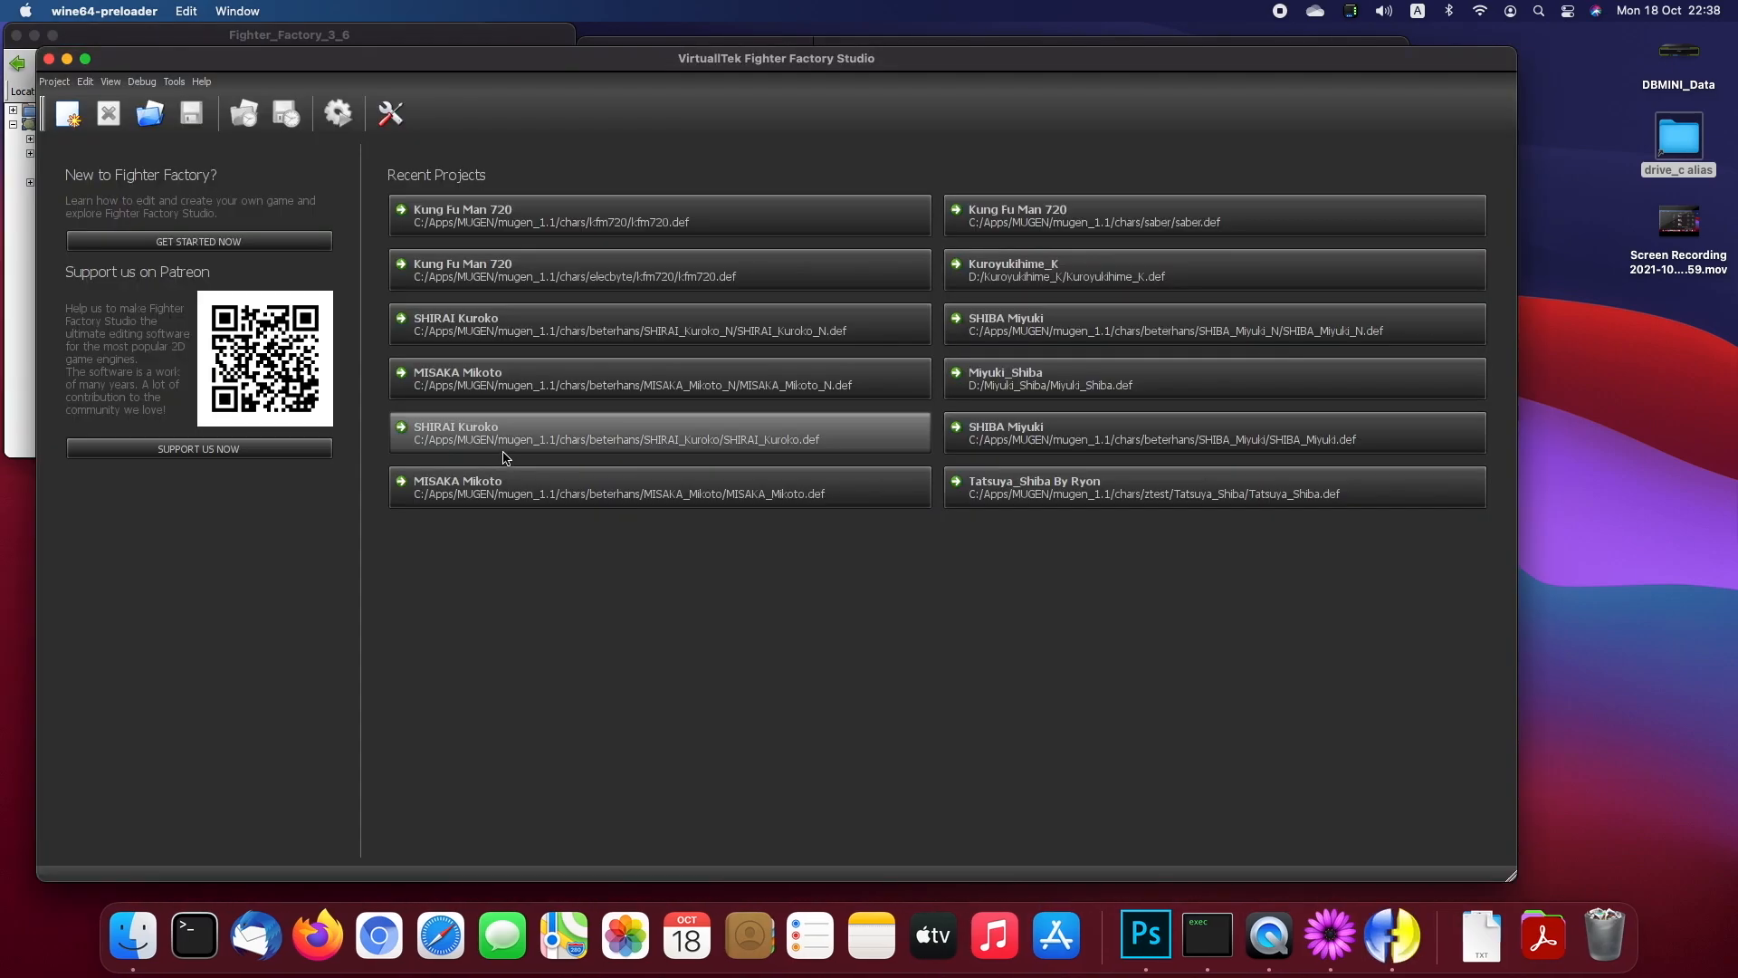
left_click(150, 114)
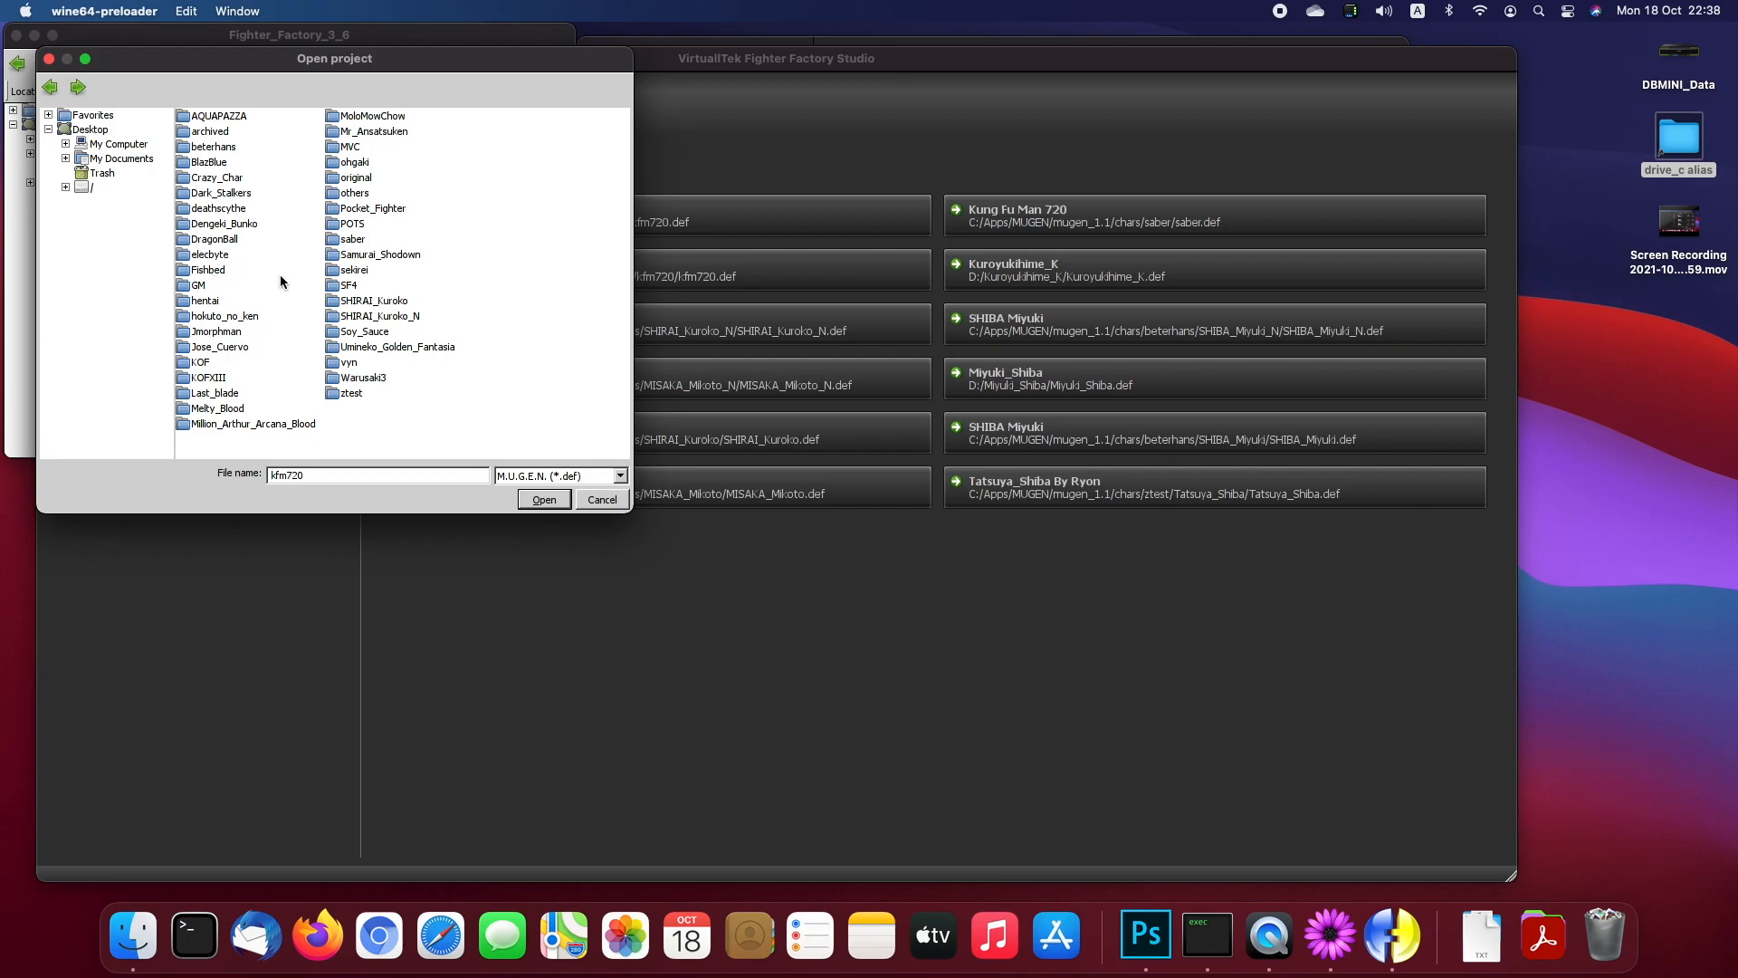
double_click(353, 240)
left_click(212, 162)
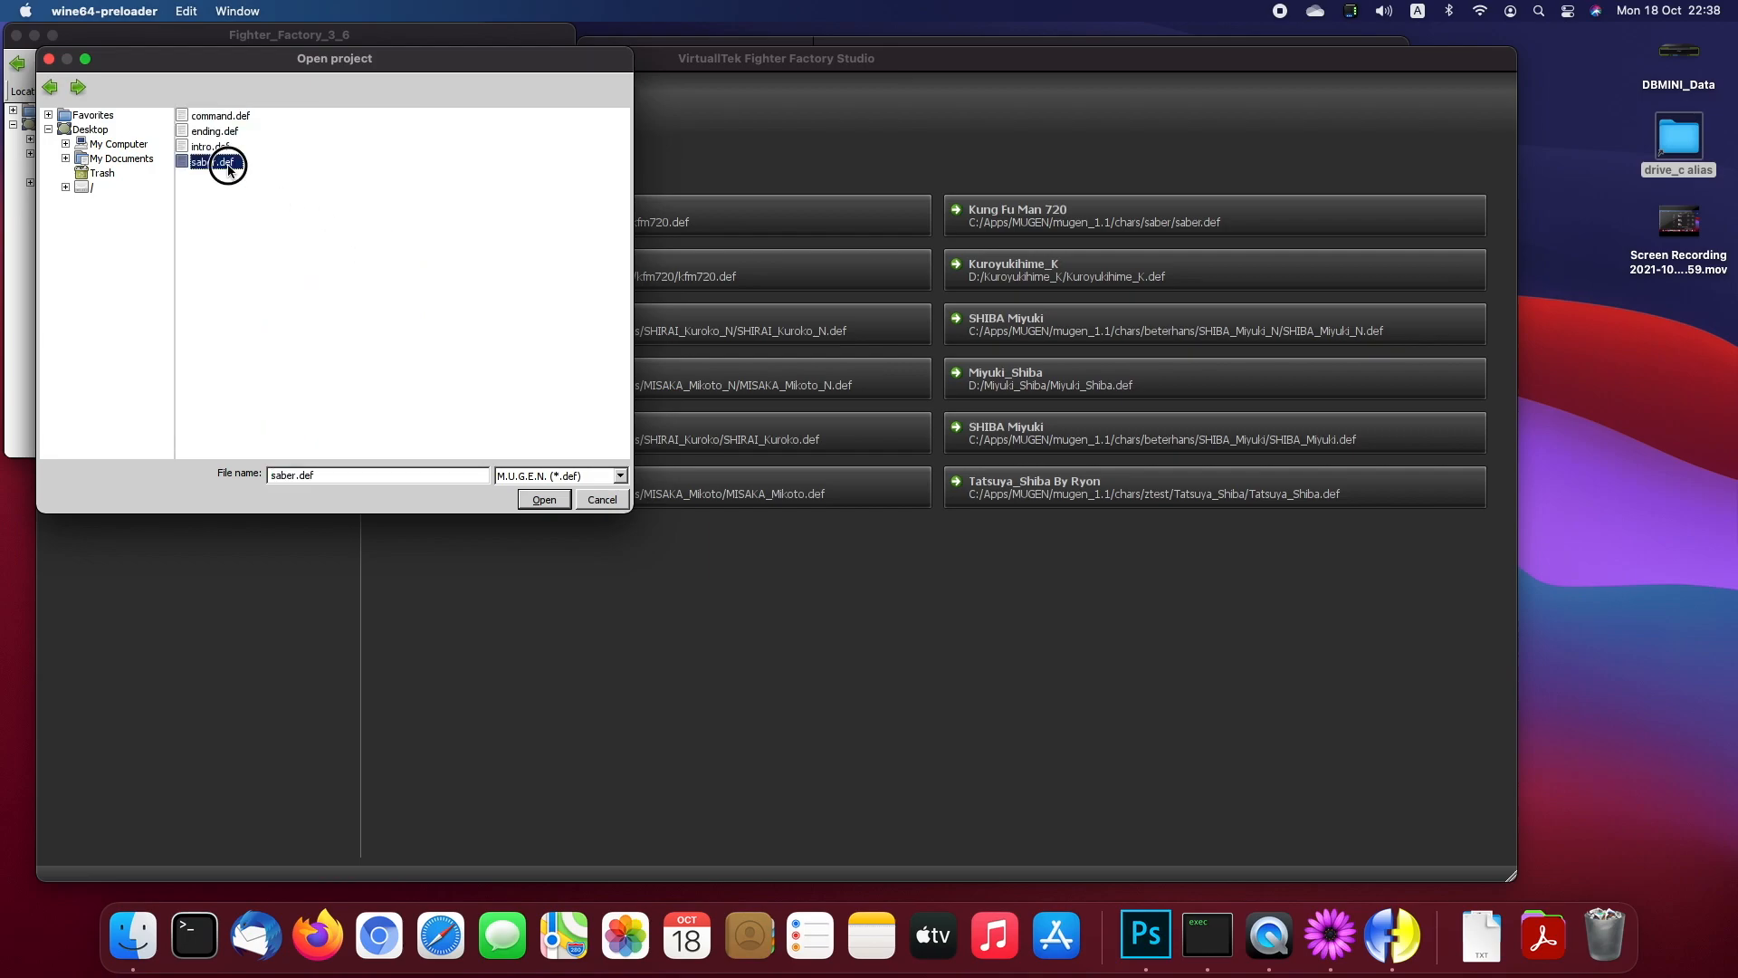
double_click(209, 167)
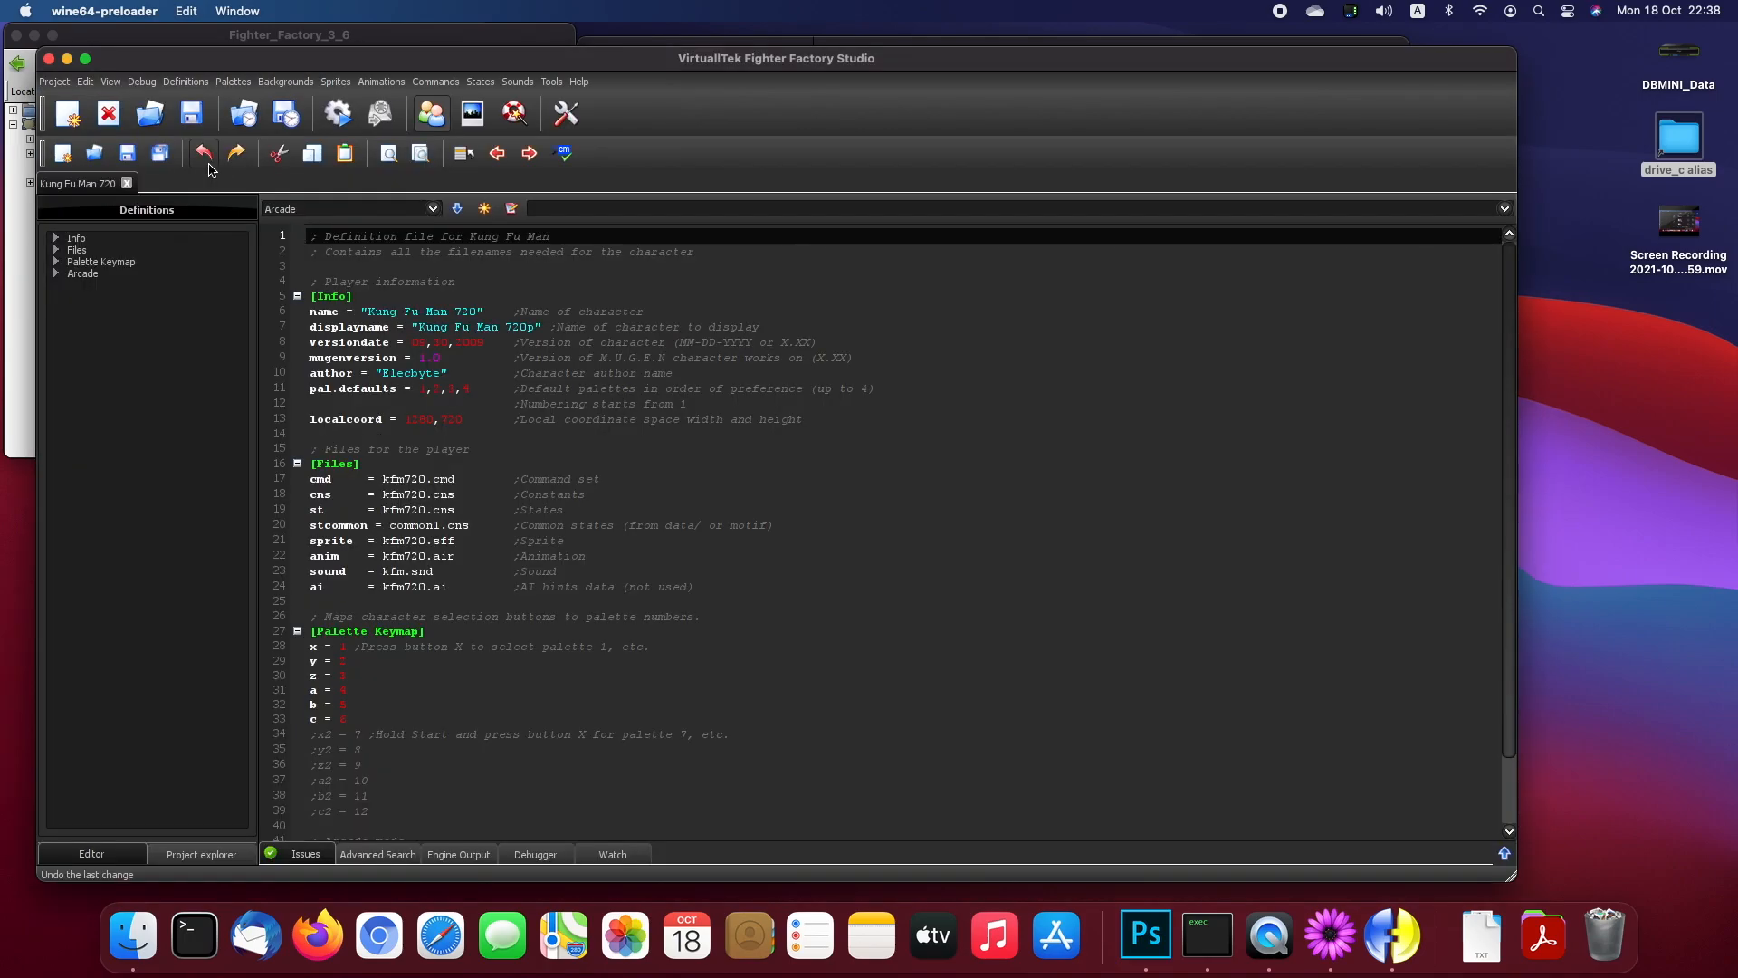
Step: Delete the two opening comment lines and the "Player information" comment above the [Info] section of saber.def
left_click(467, 372)
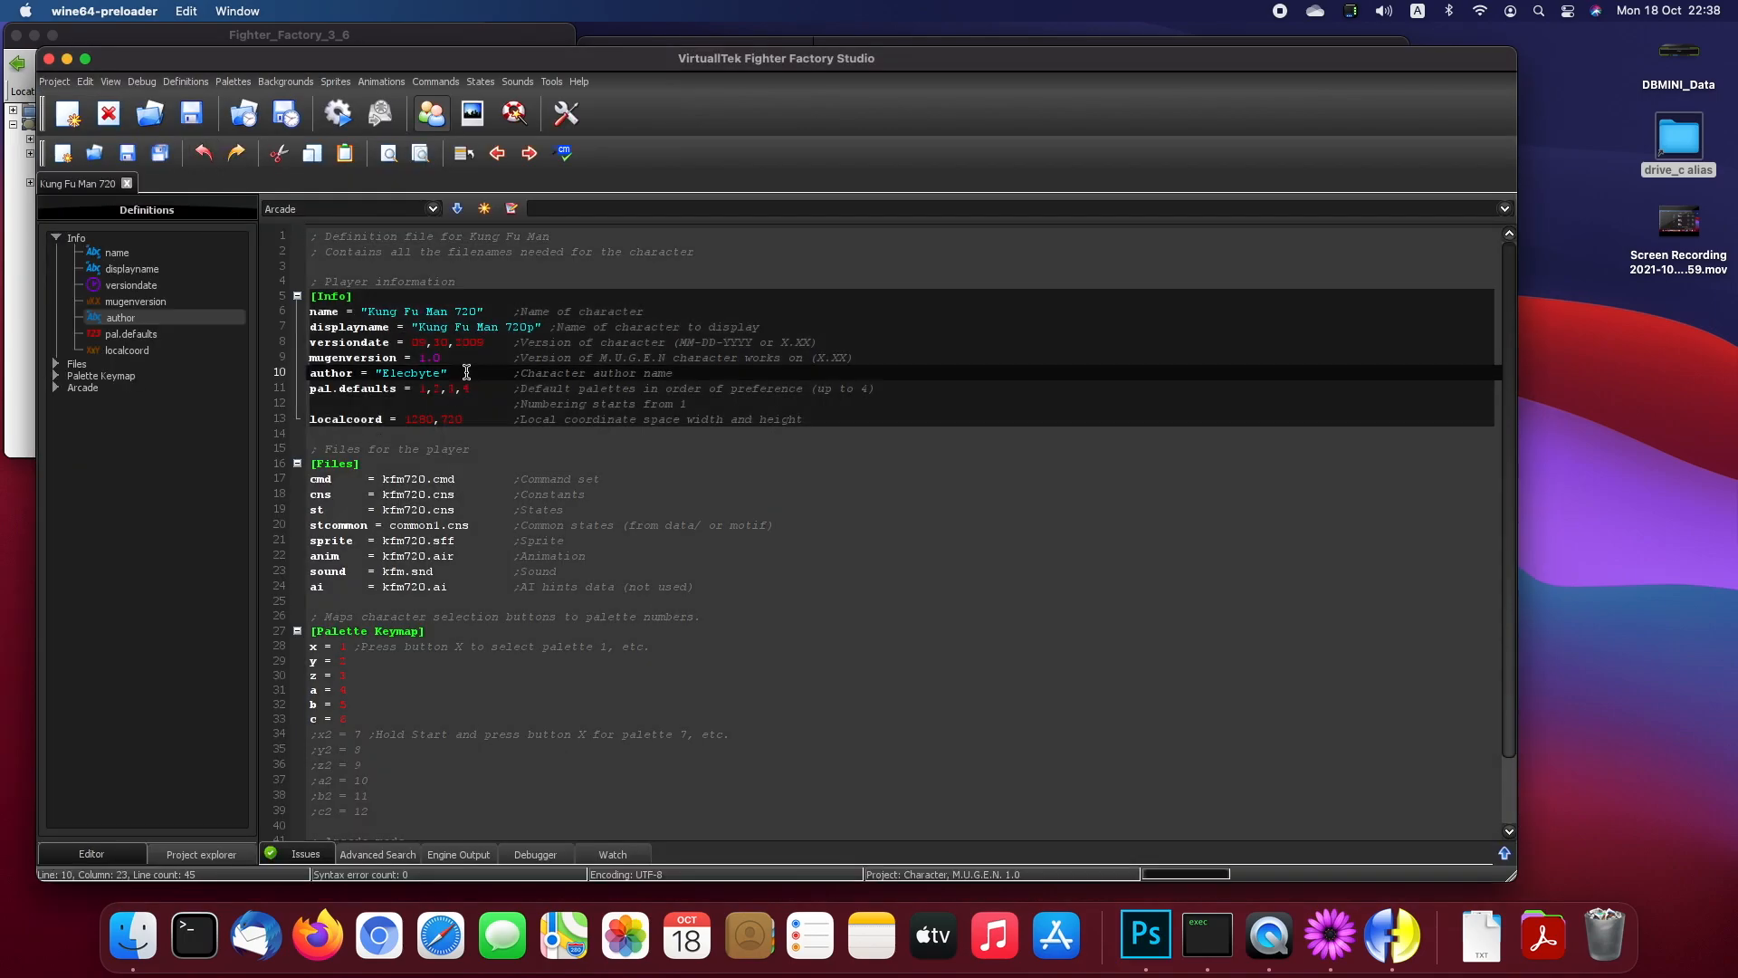
left_click(411, 252)
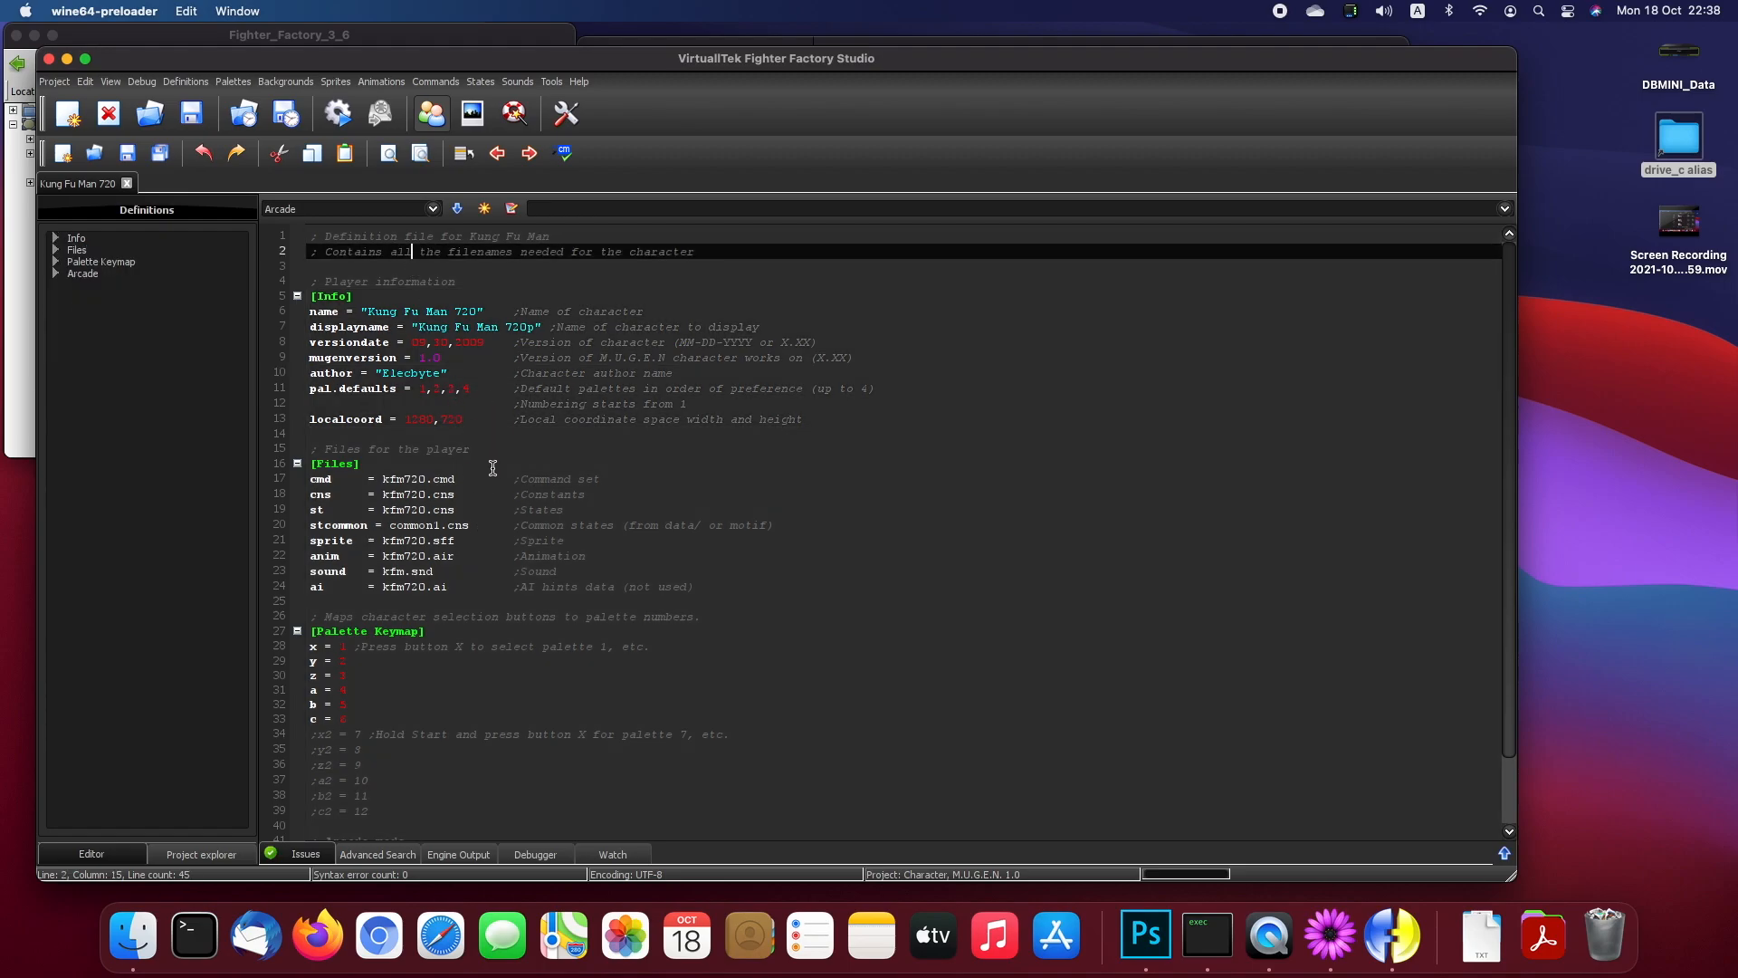
left_click(315, 239)
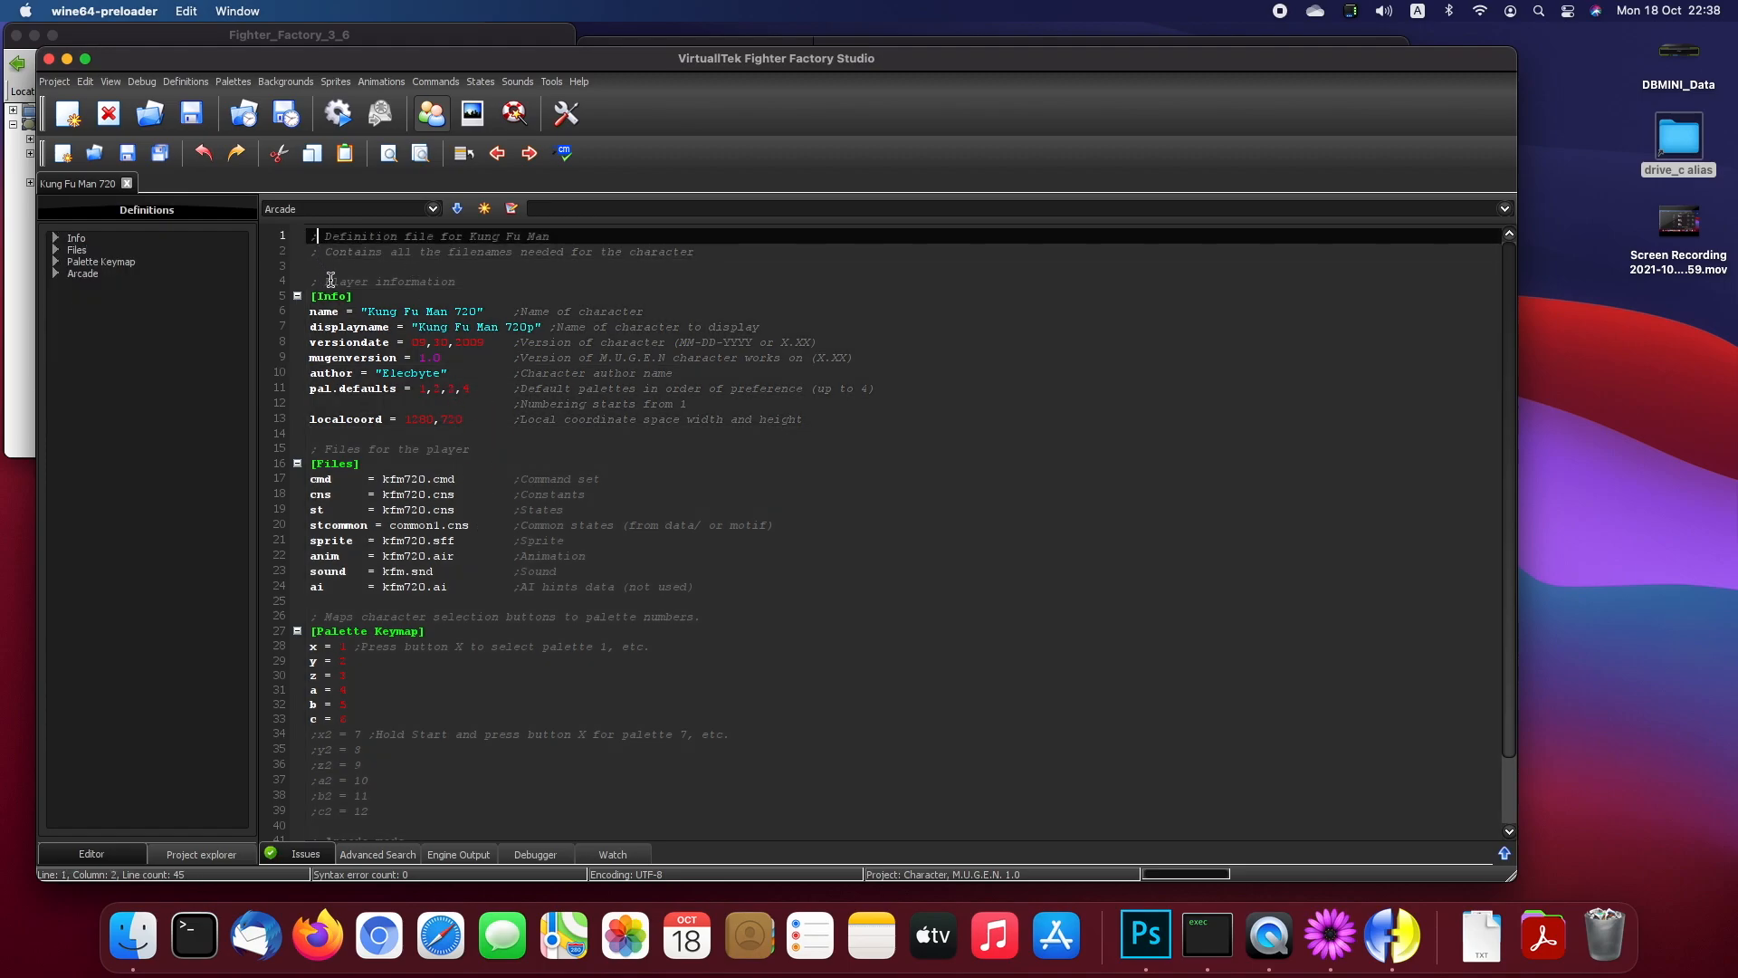
left_click_drag(318, 237, 311, 237)
left_click(345, 245)
left_click_drag(314, 238, 563, 234)
left_click(312, 235)
left_click_drag(311, 236, 342, 236)
left_click(338, 245)
left_click(369, 238)
left_click_drag(720, 253, 425, 224)
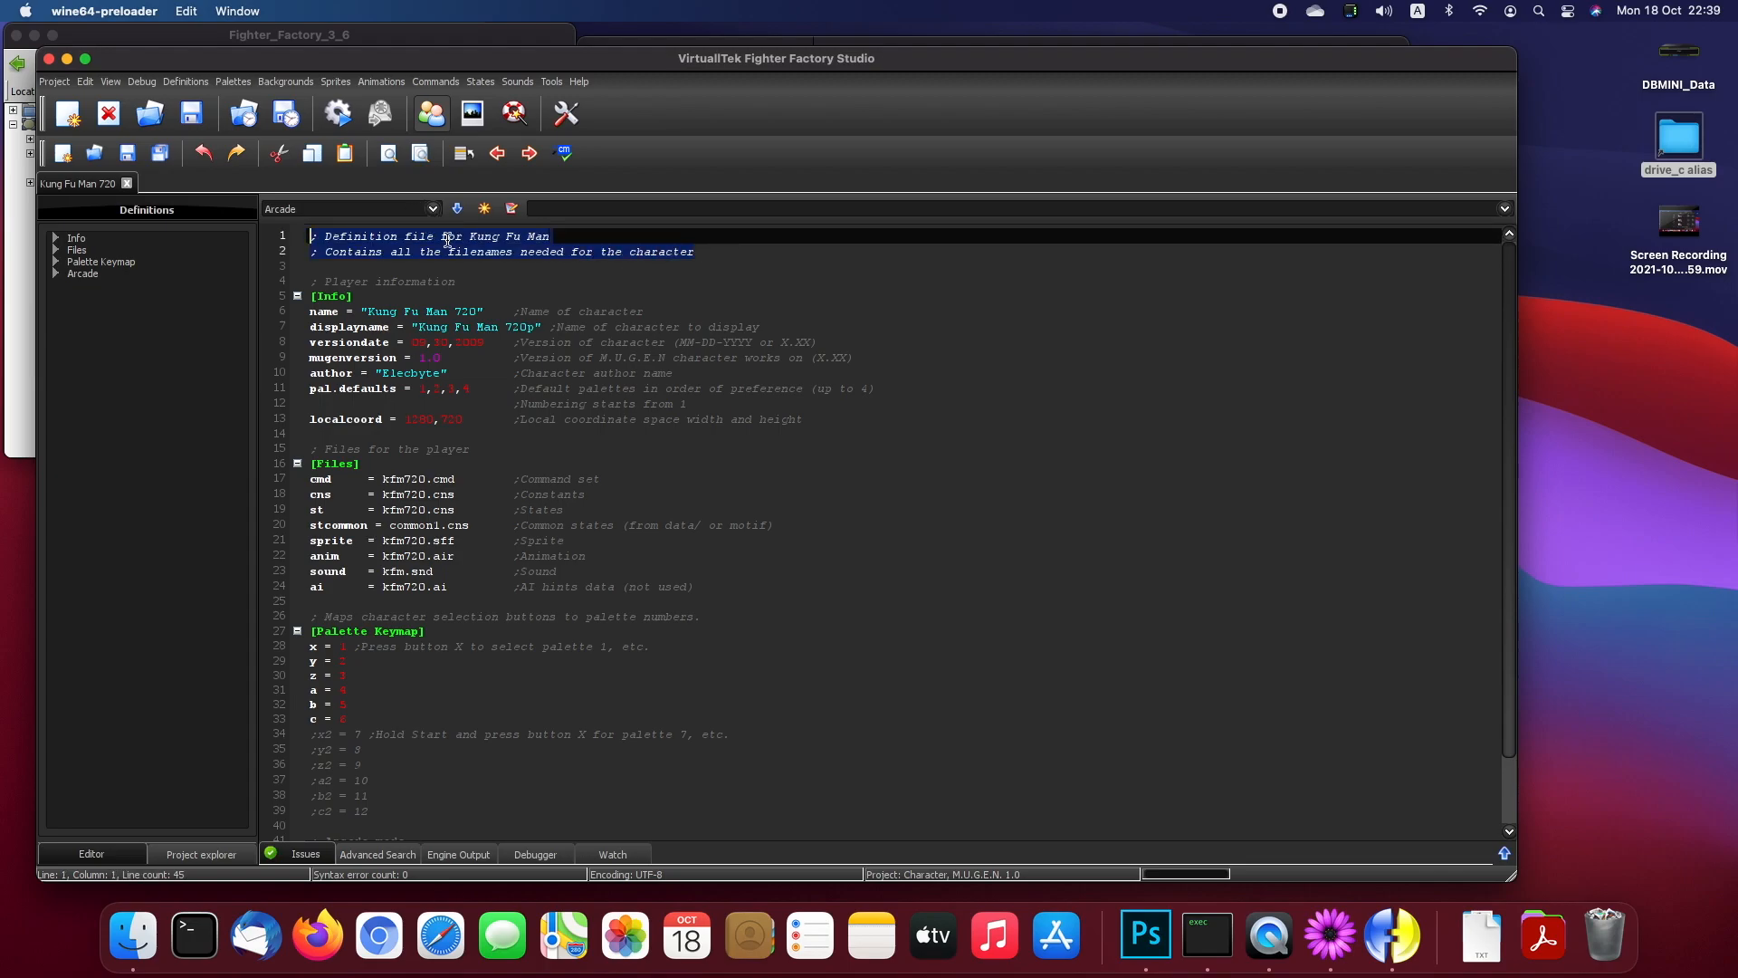
key("BackSpace")
left_click_drag(474, 266, 279, 183)
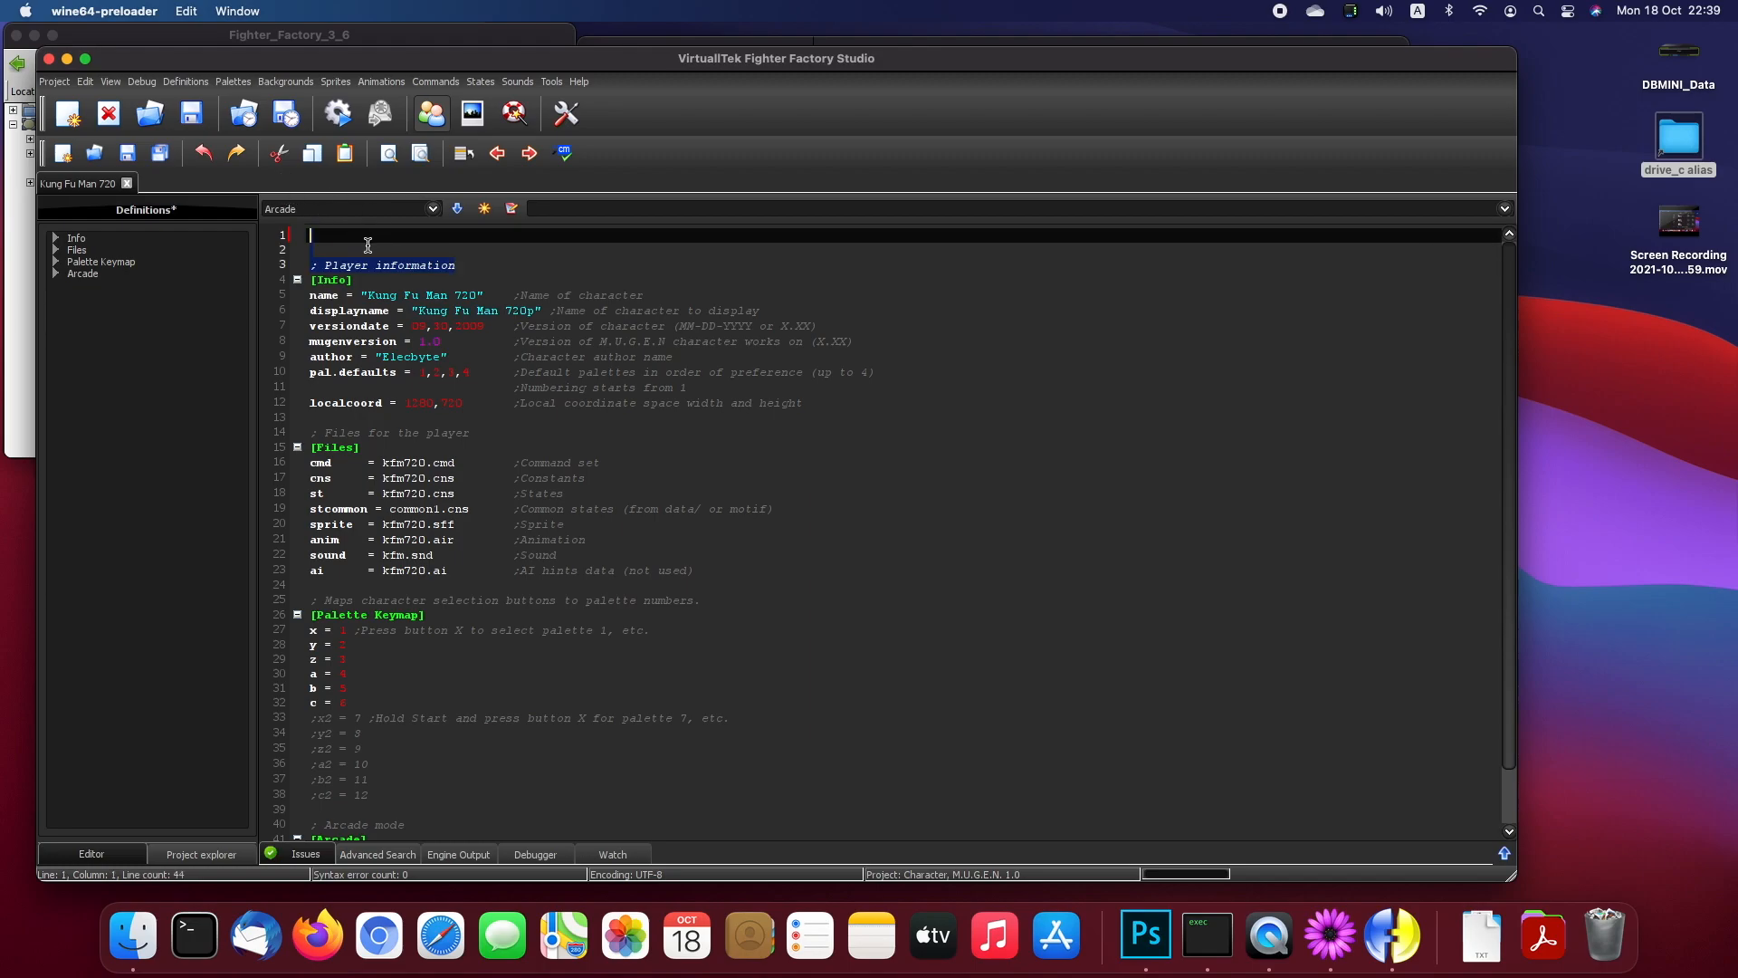
key("BackSpace")
Step: Set the character name in the [Info] section to "Saber"
left_click_drag(370, 265, 479, 265)
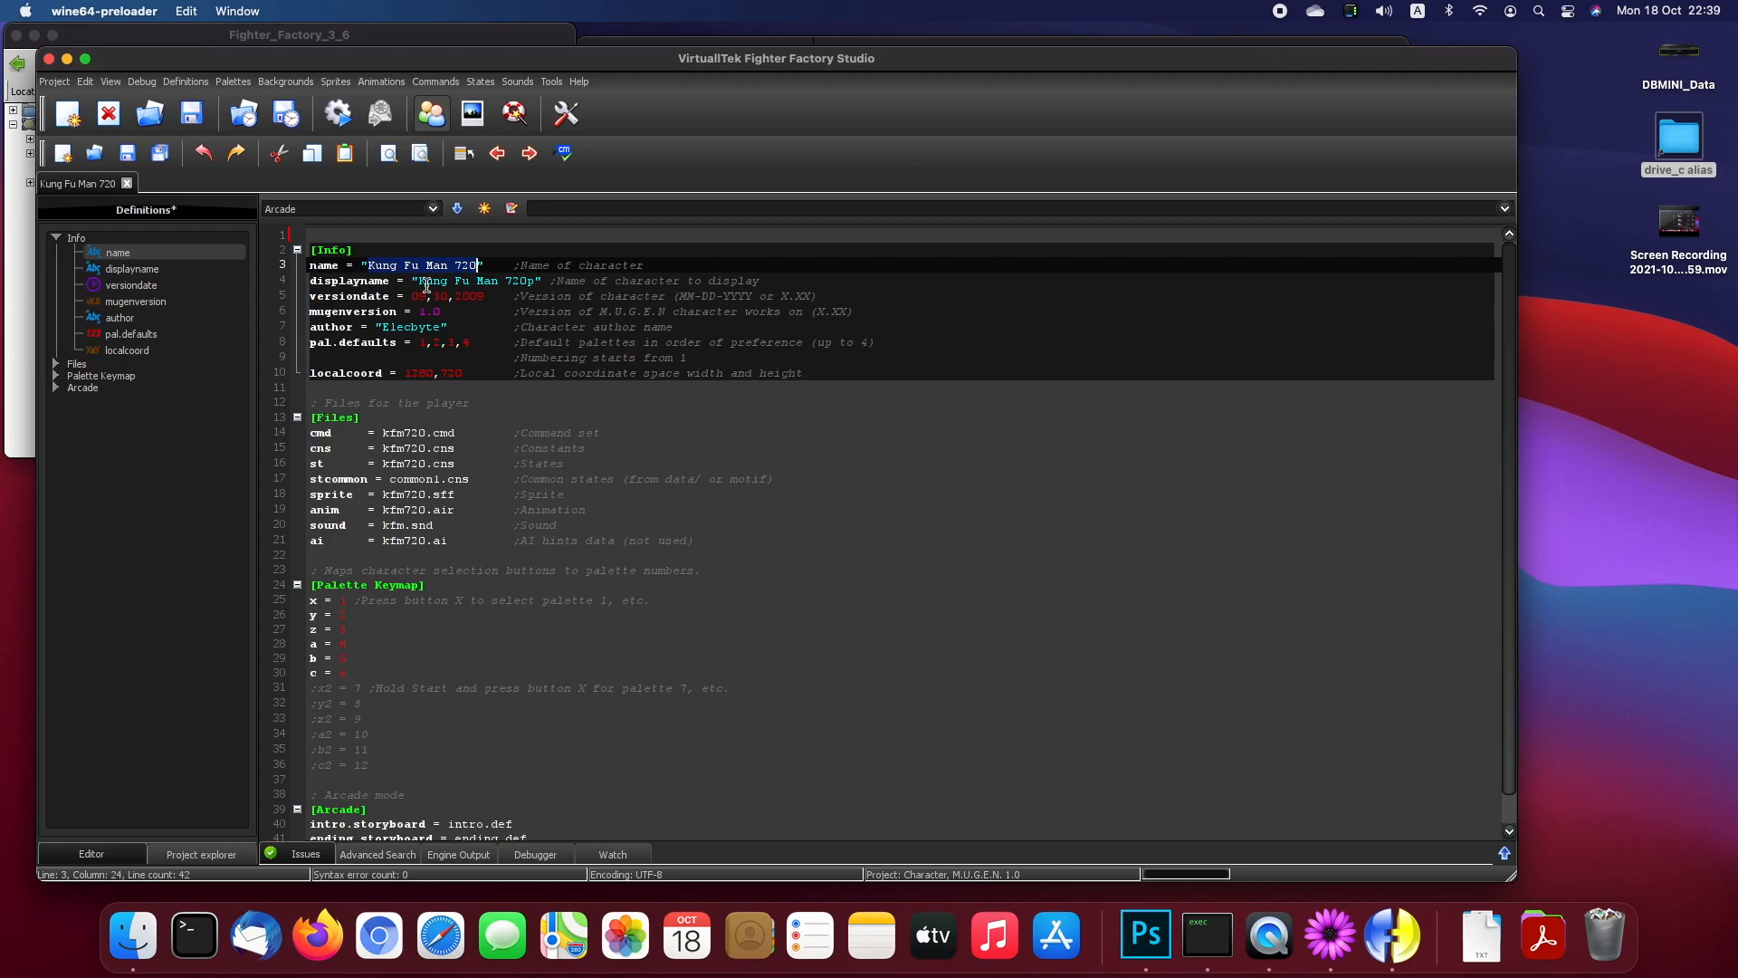
type("Sba")
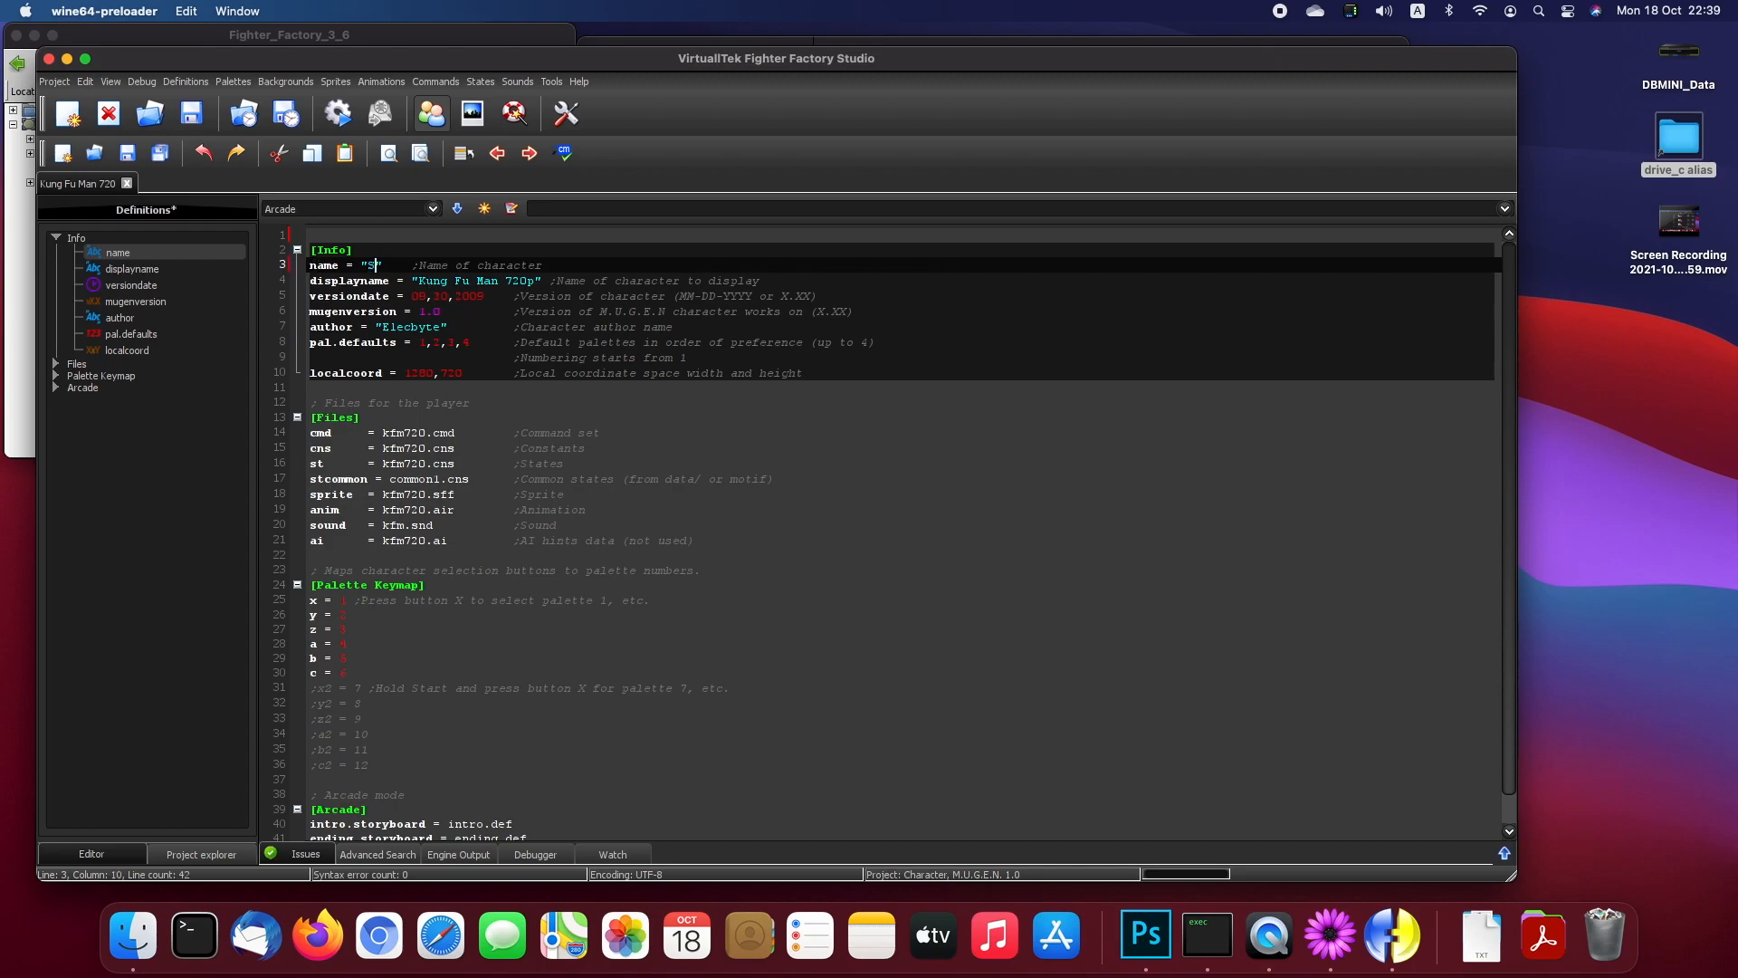
key("BackSpace")
key("BackSpace")
type("aber")
key("Right")
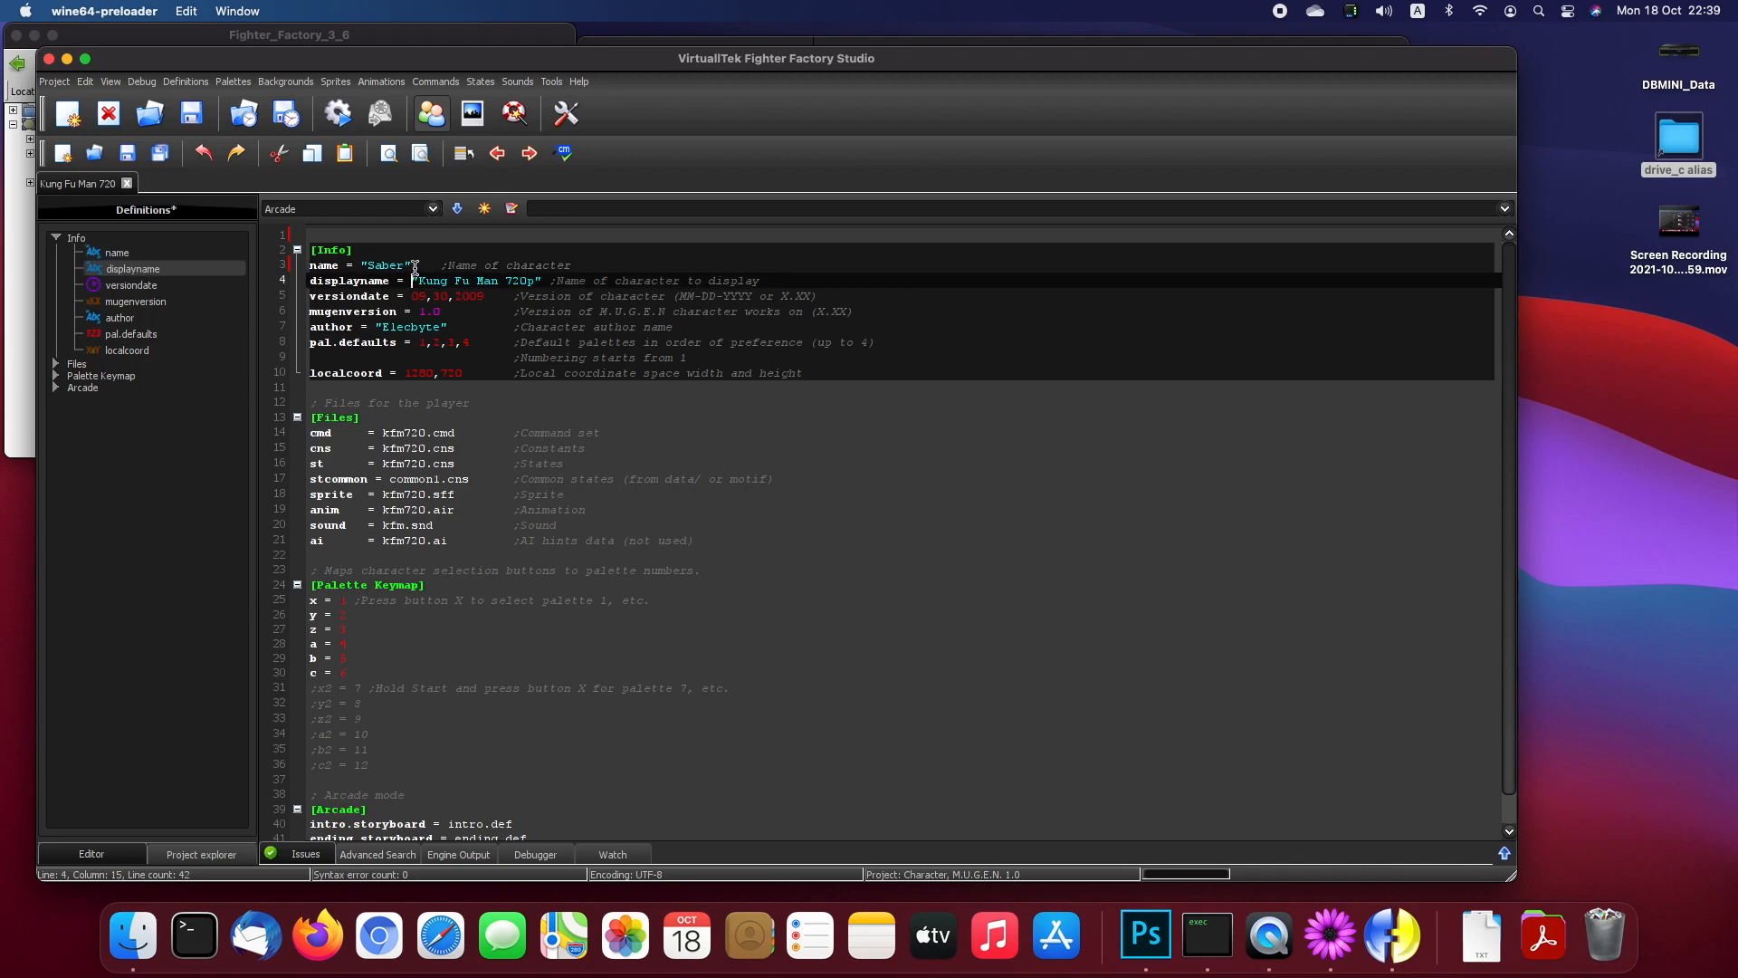
left_click(436, 268)
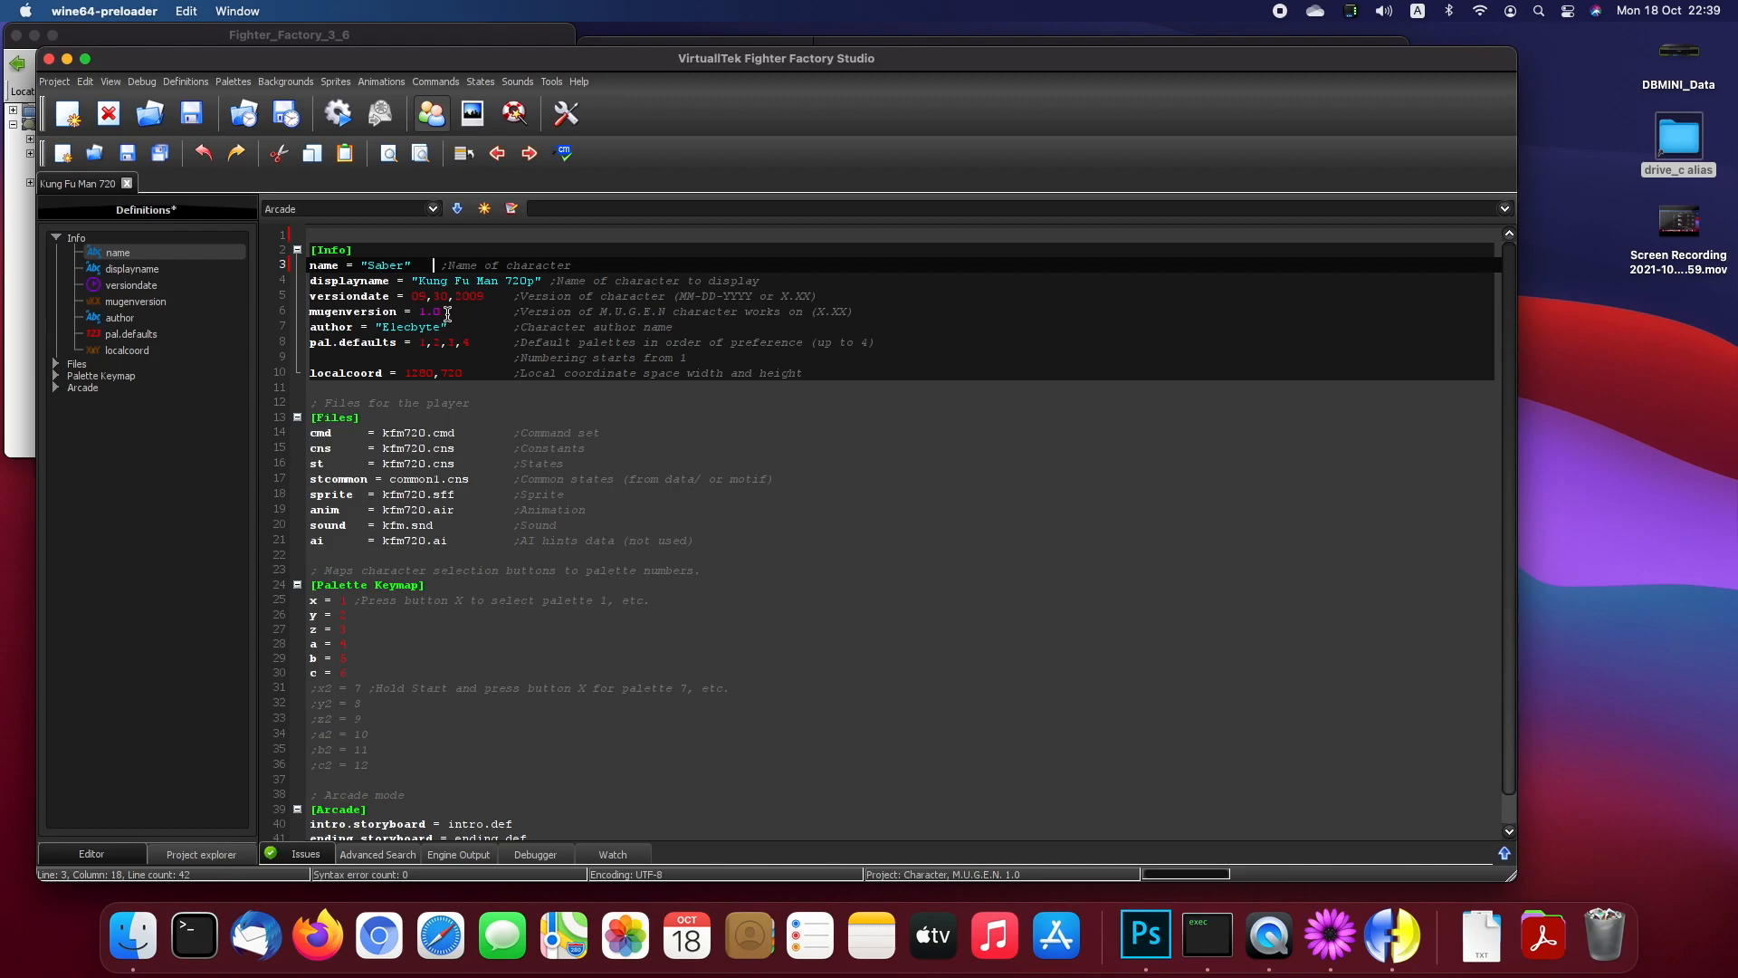
left_click(392, 264)
double_click(391, 265)
left_click_drag(370, 266, 404, 265)
left_click(400, 266)
left_click_drag(369, 266, 404, 265)
Step: Set the character's displayname in the [Info] section to "MBTL Saber"
left_click(404, 281)
left_click_drag(419, 282, 536, 281)
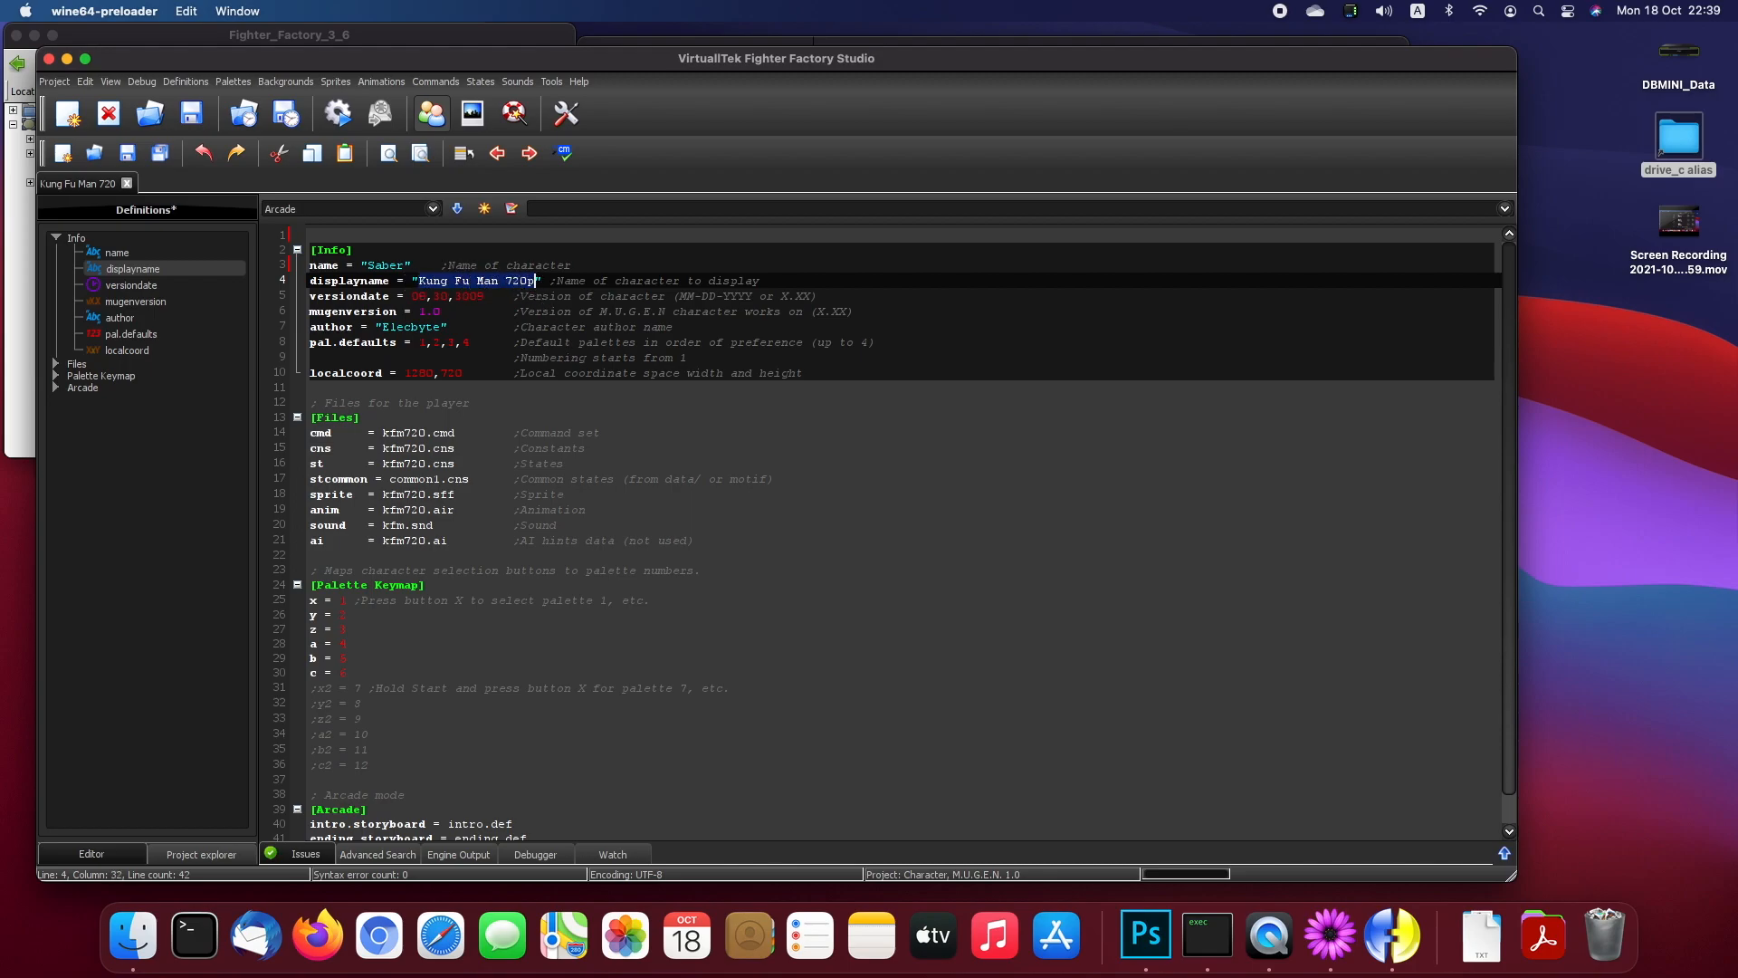
type("MBY")
key("BackSpace")
type("TL Sa")
type("ber")
left_click(536, 297)
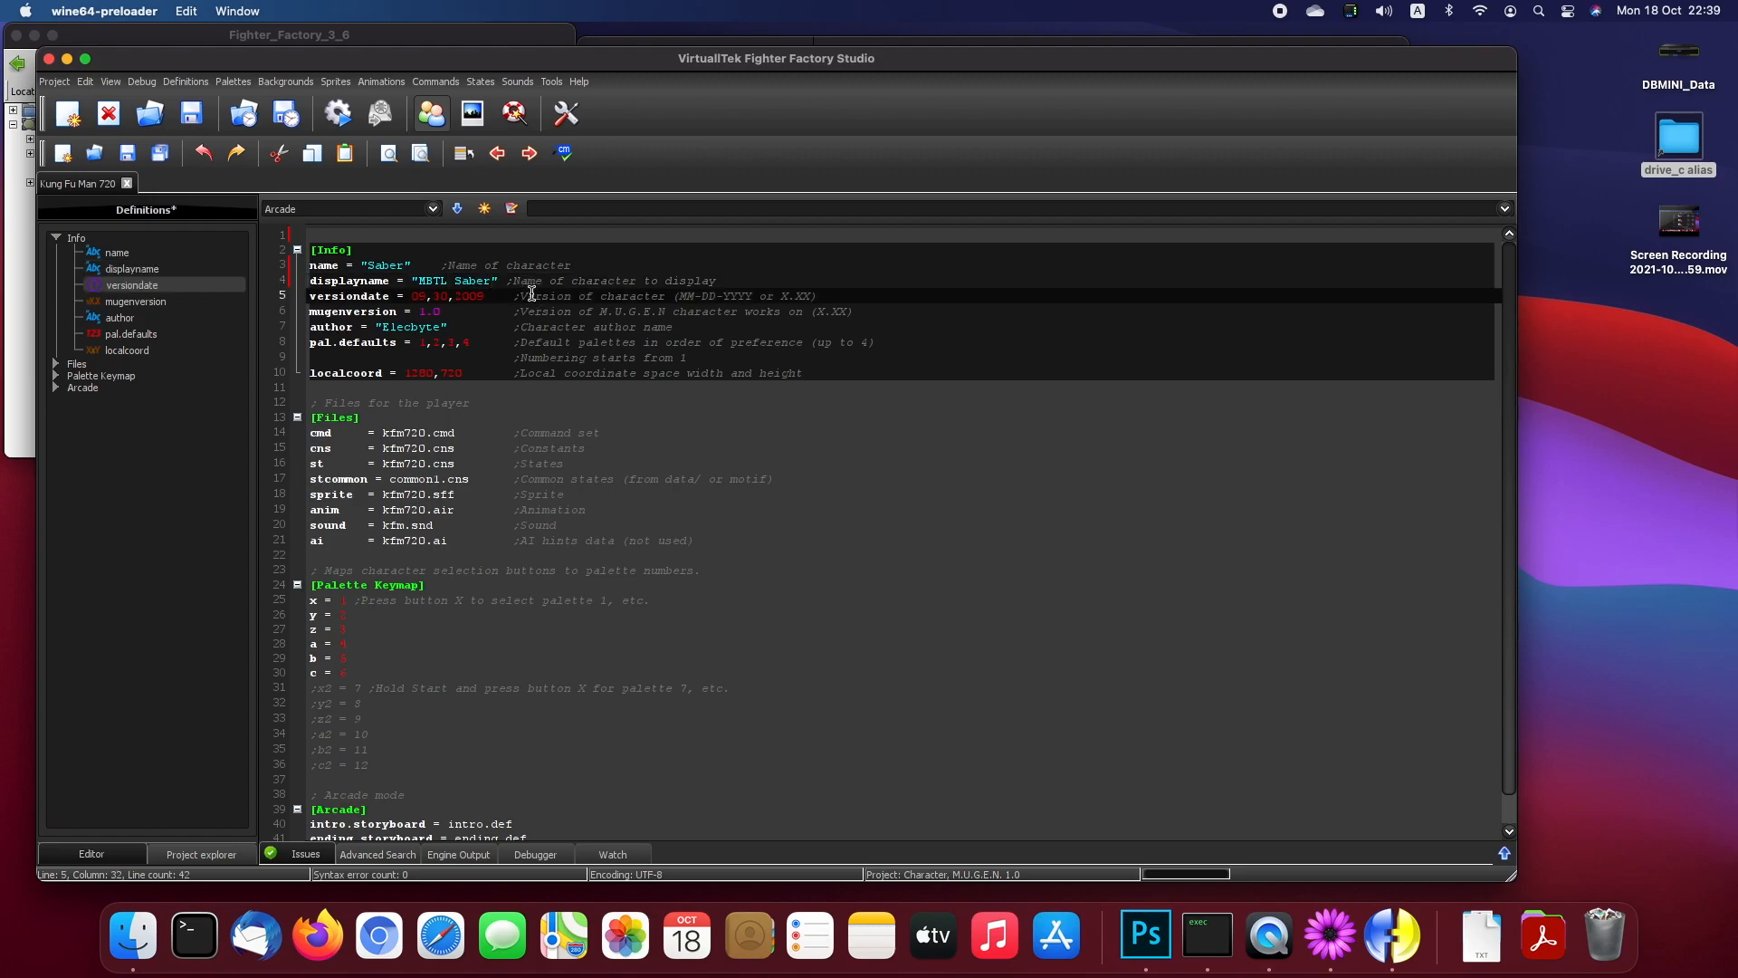
left_click_drag(491, 281, 404, 268)
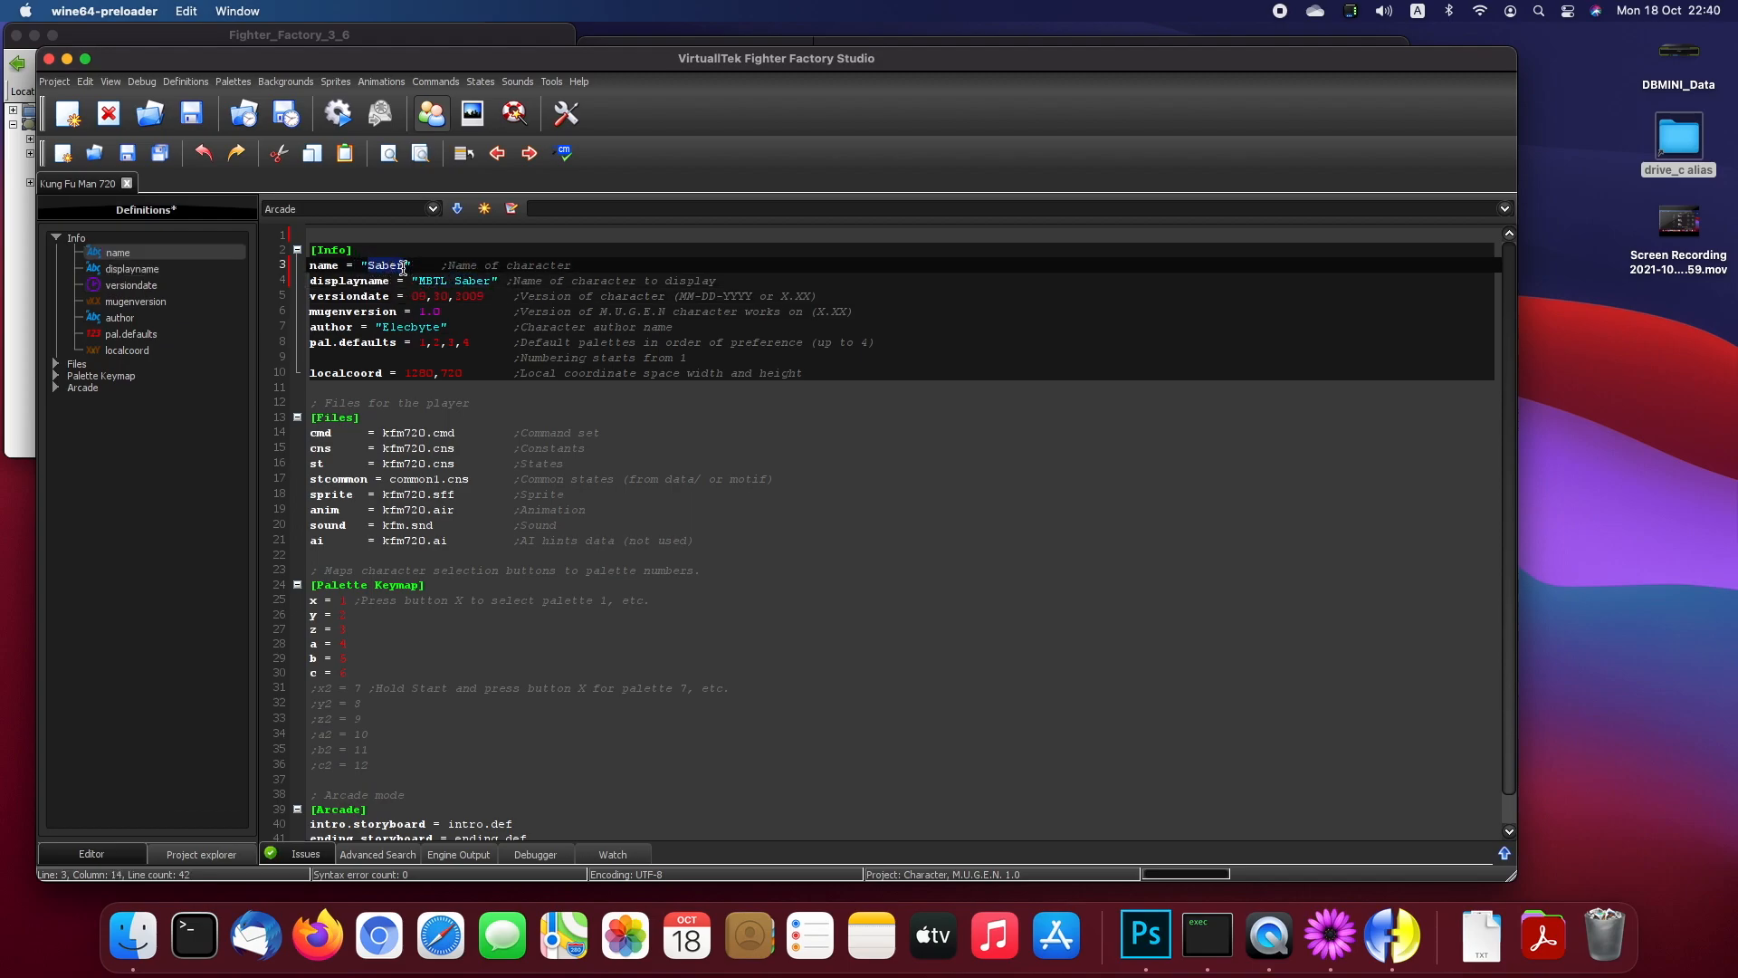
Step: Set the versiondate in the [Info] section to 10,18,2021
double_click(469, 297)
type("2021")
left_click(416, 296)
double_click(416, 296)
type("10")
key("Right")
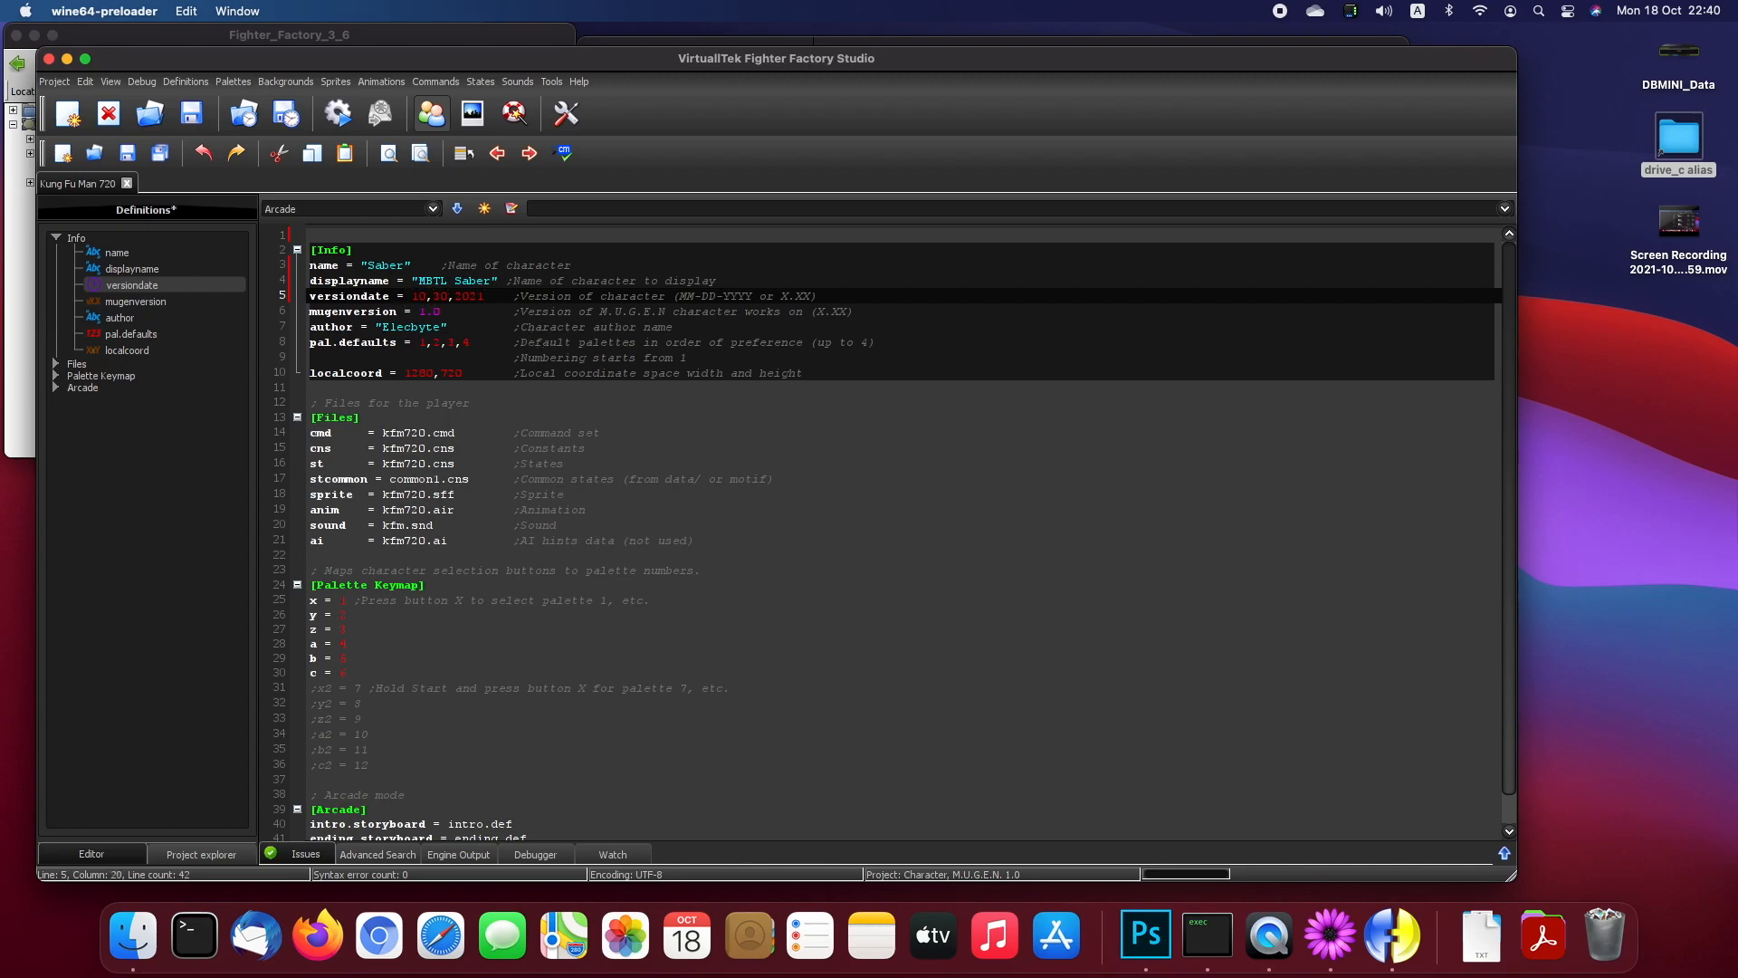
key("BackSpace")
key("BackSpace")
type("18")
Step: Set mugenversion in the [Info] section to 1.1
key("Down")
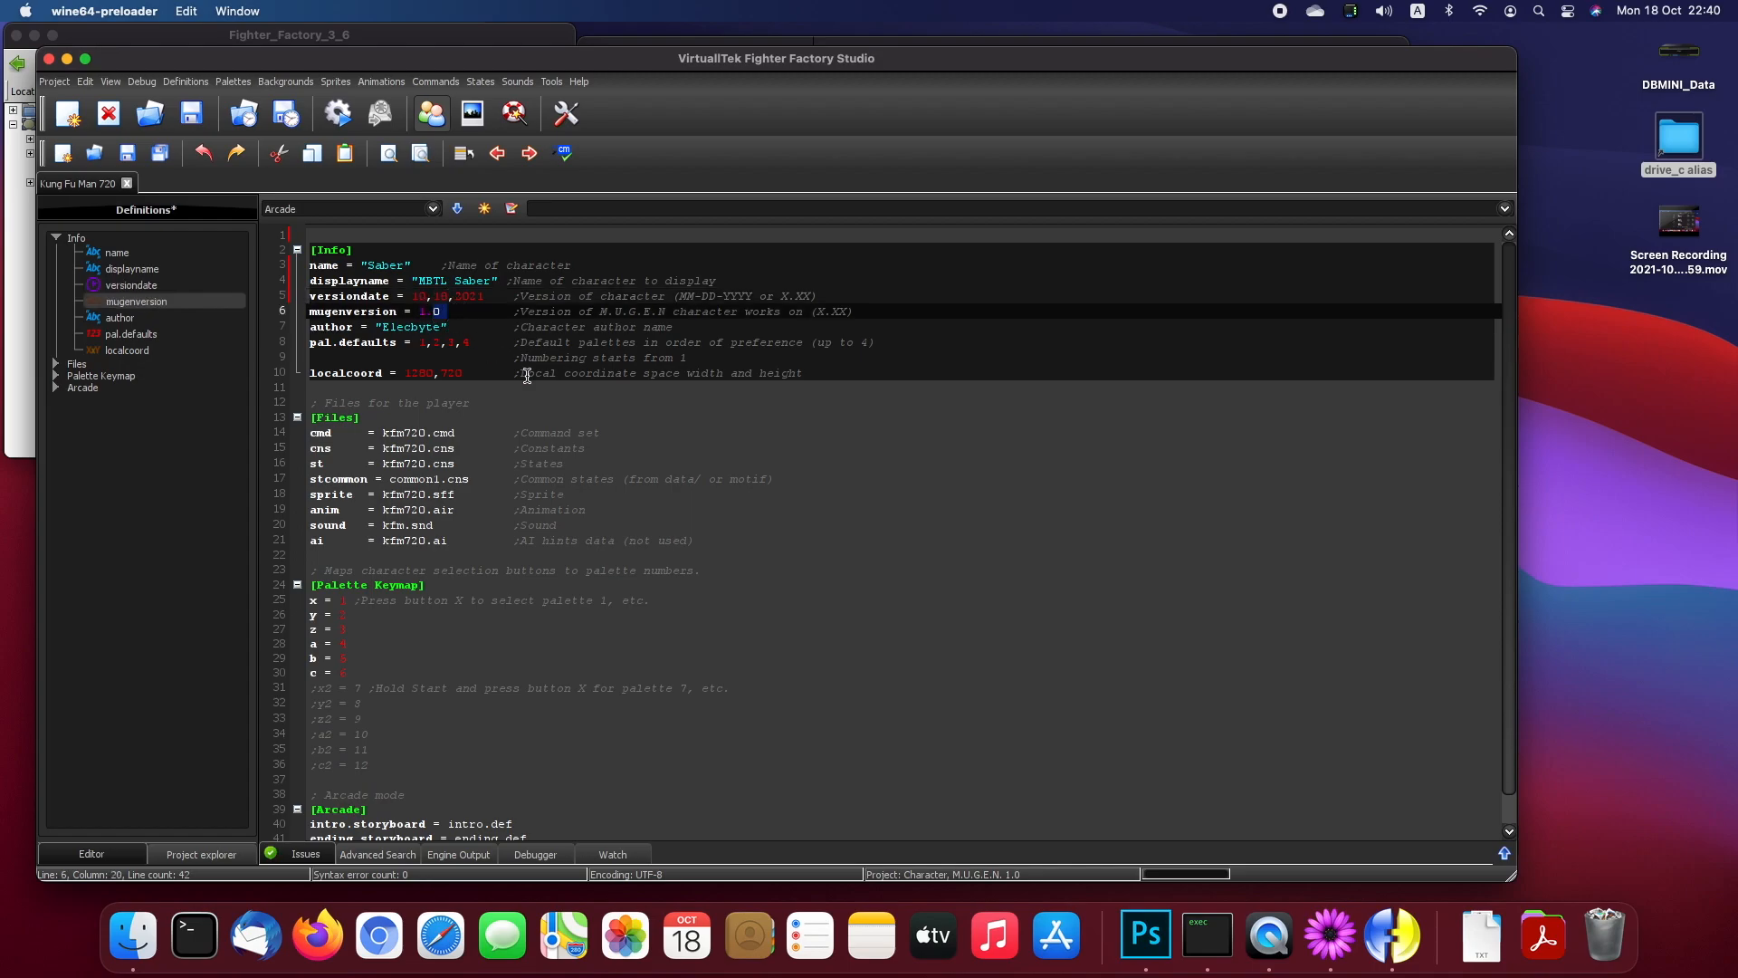
key("BackSpace")
key("BackSpace")
type("1")
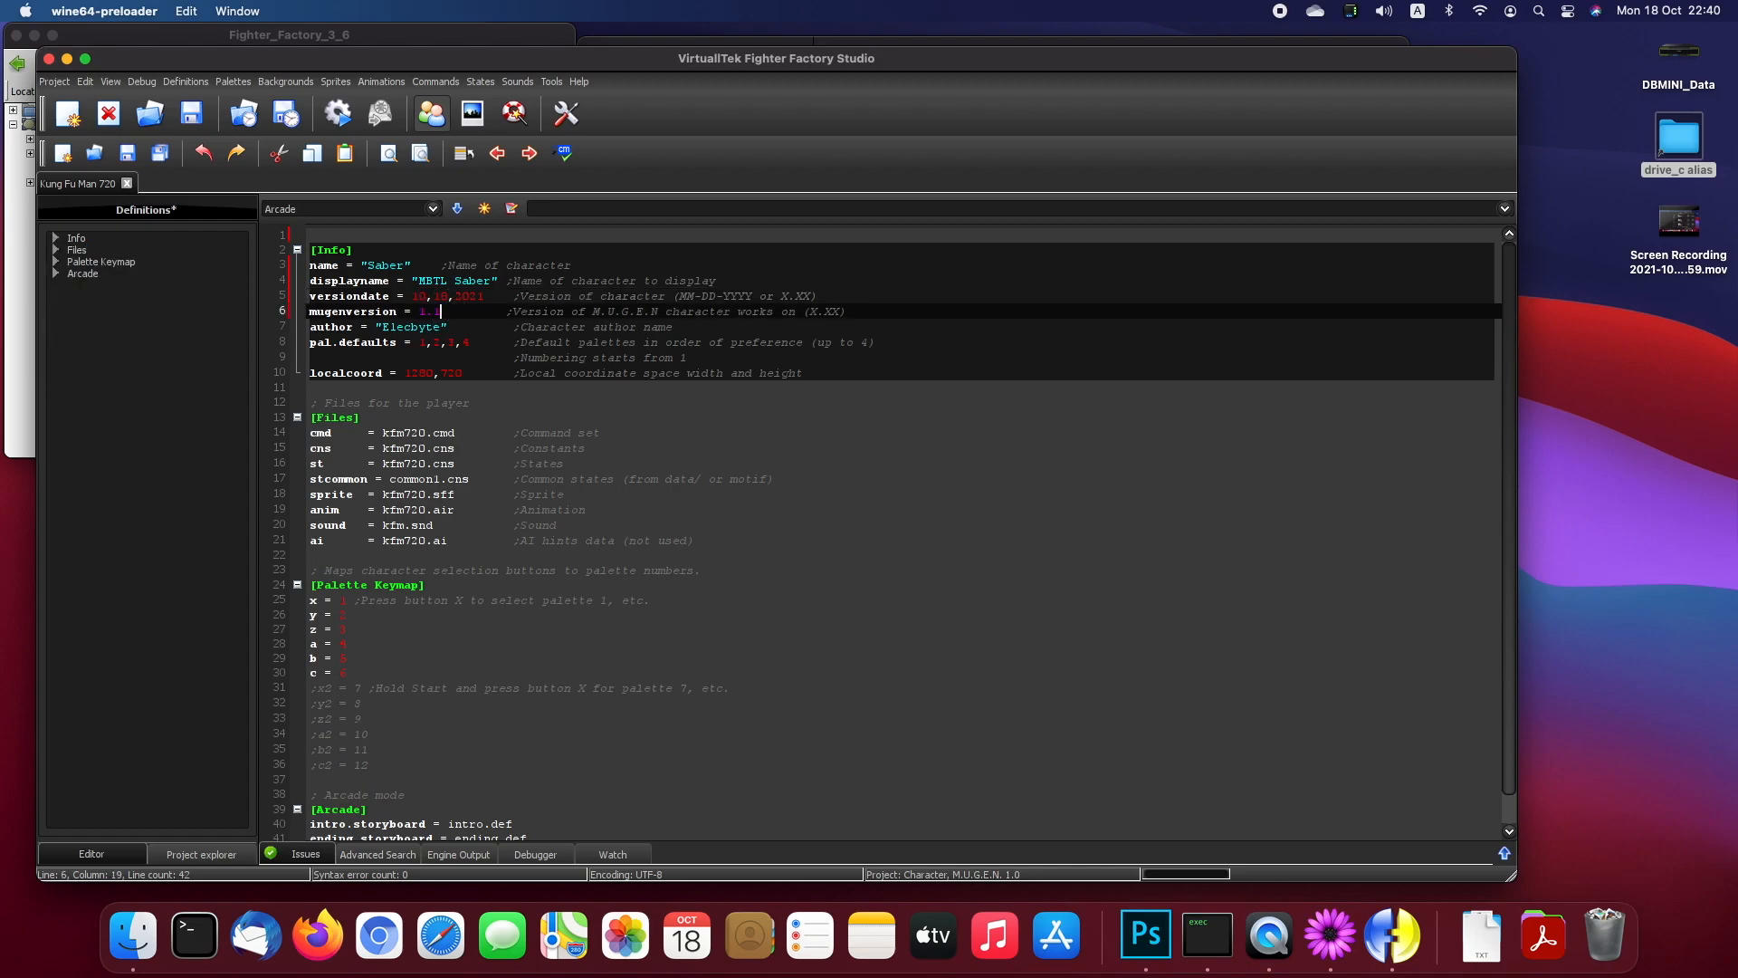
key("Delete")
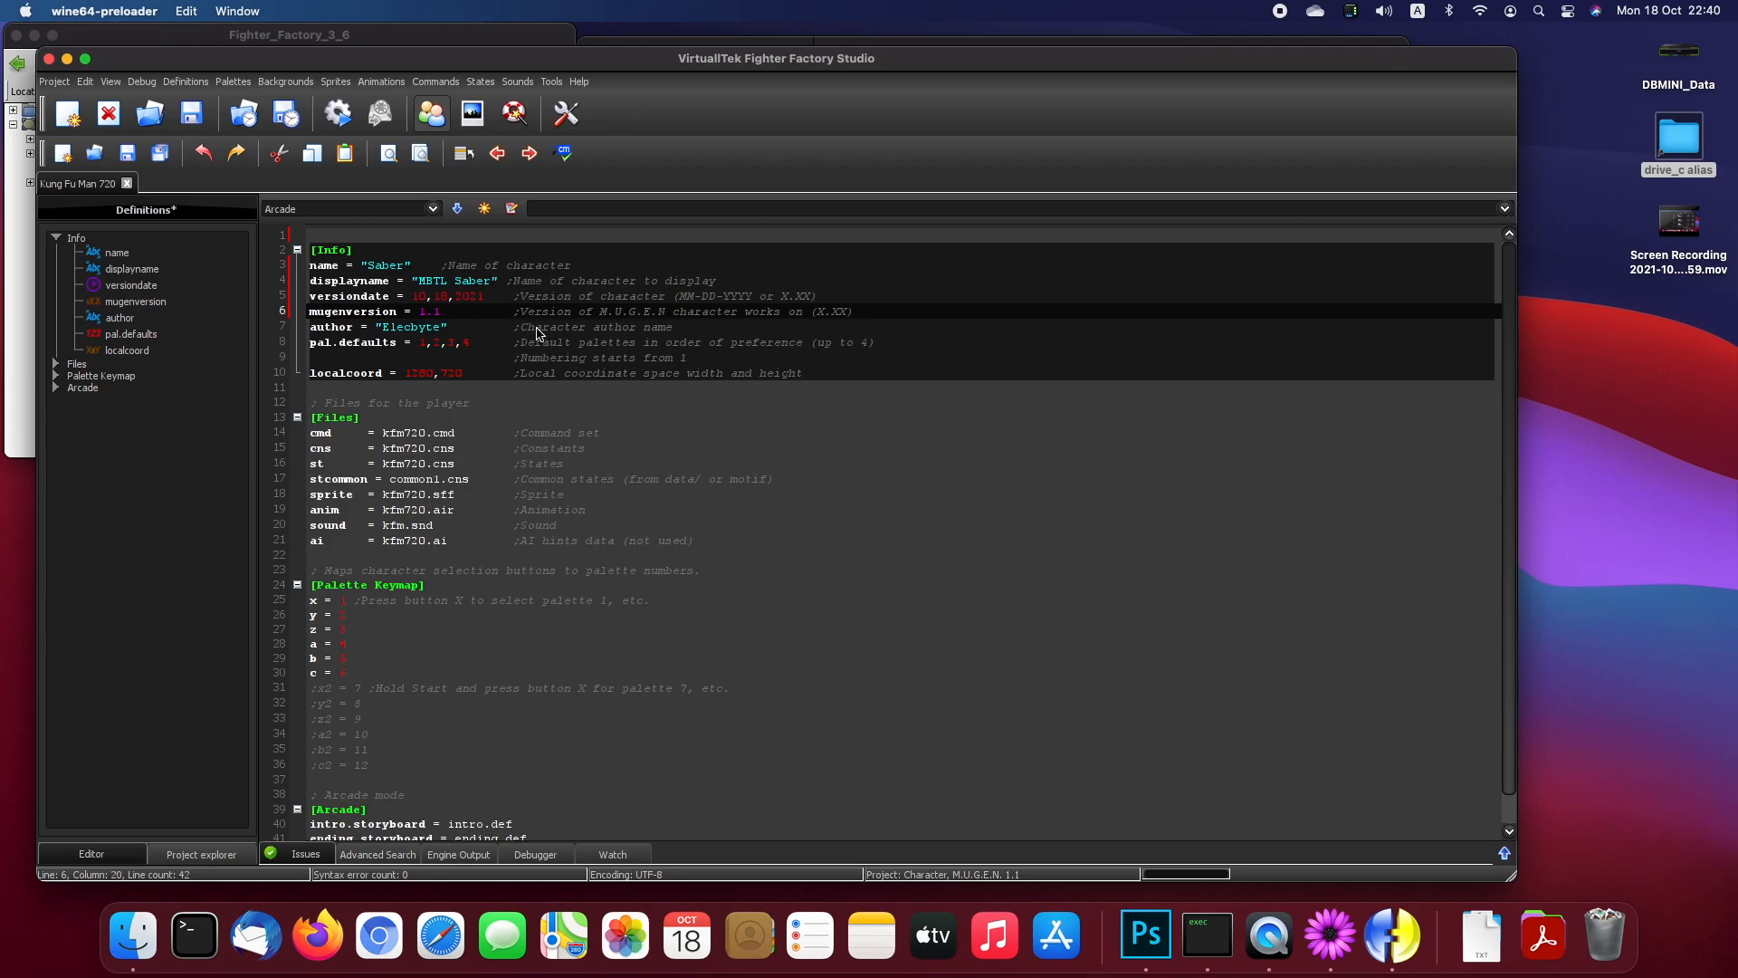
Step: Set the author in the [Info] section to "Yourname"
left_click(449, 330)
left_click_drag(381, 328, 442, 327)
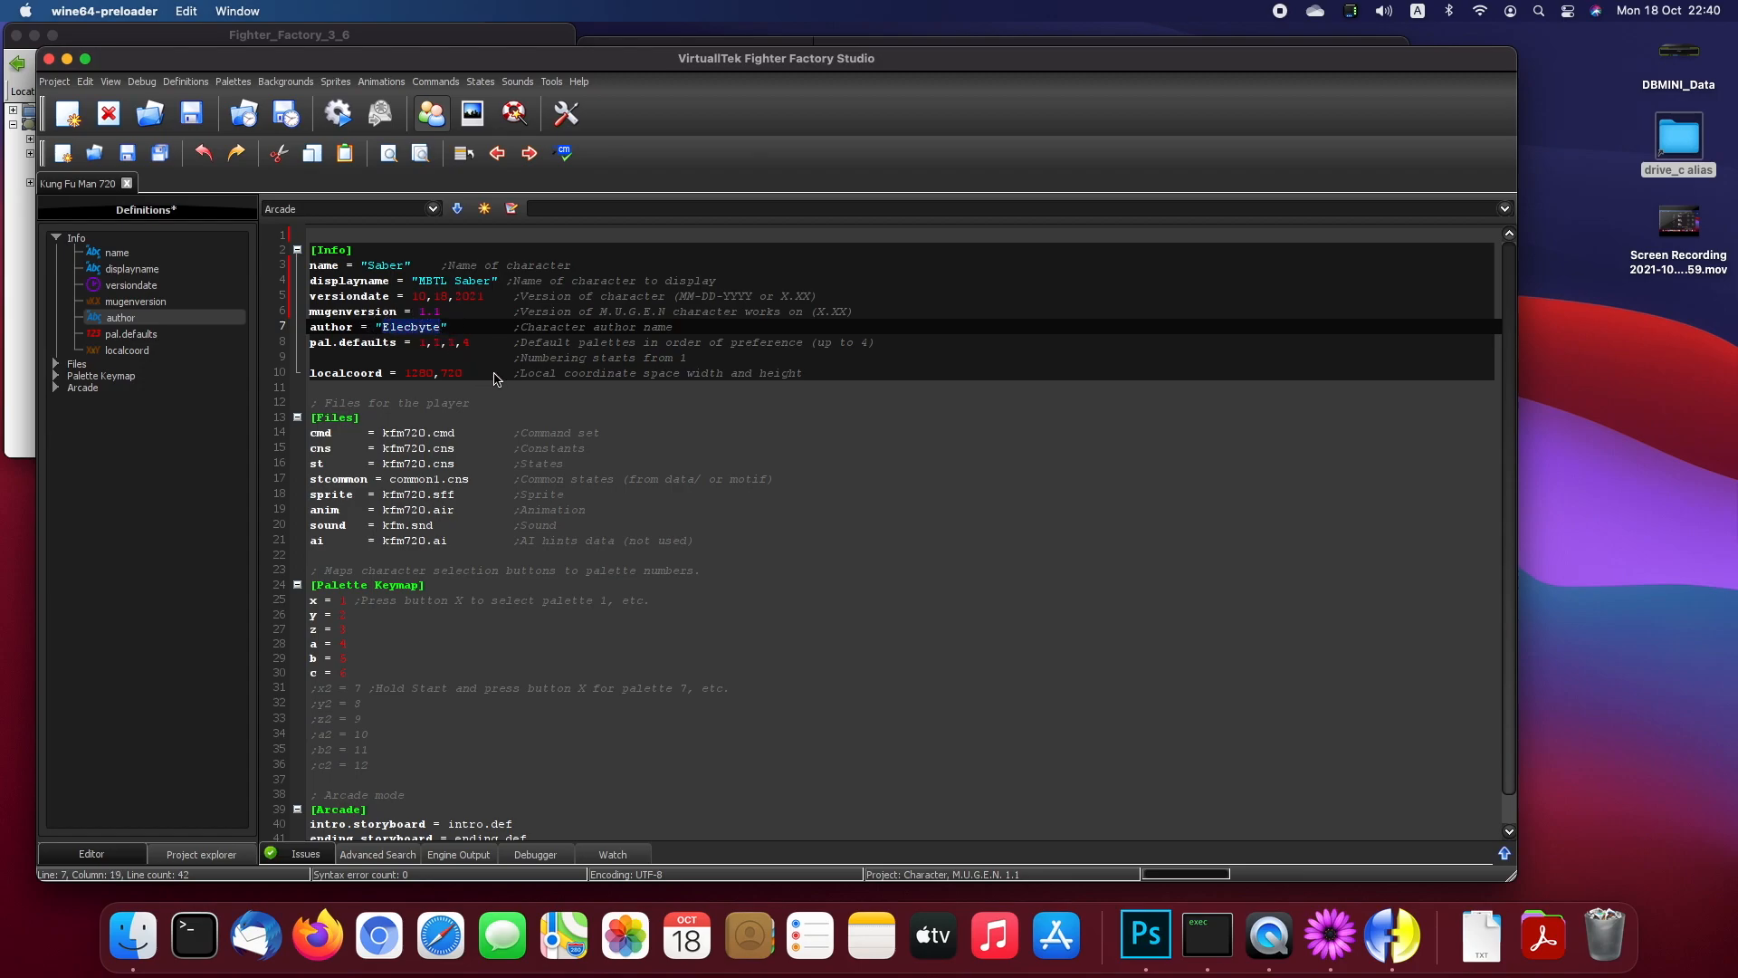
type("Yourname")
left_click_drag(374, 328, 448, 328)
left_click(480, 347)
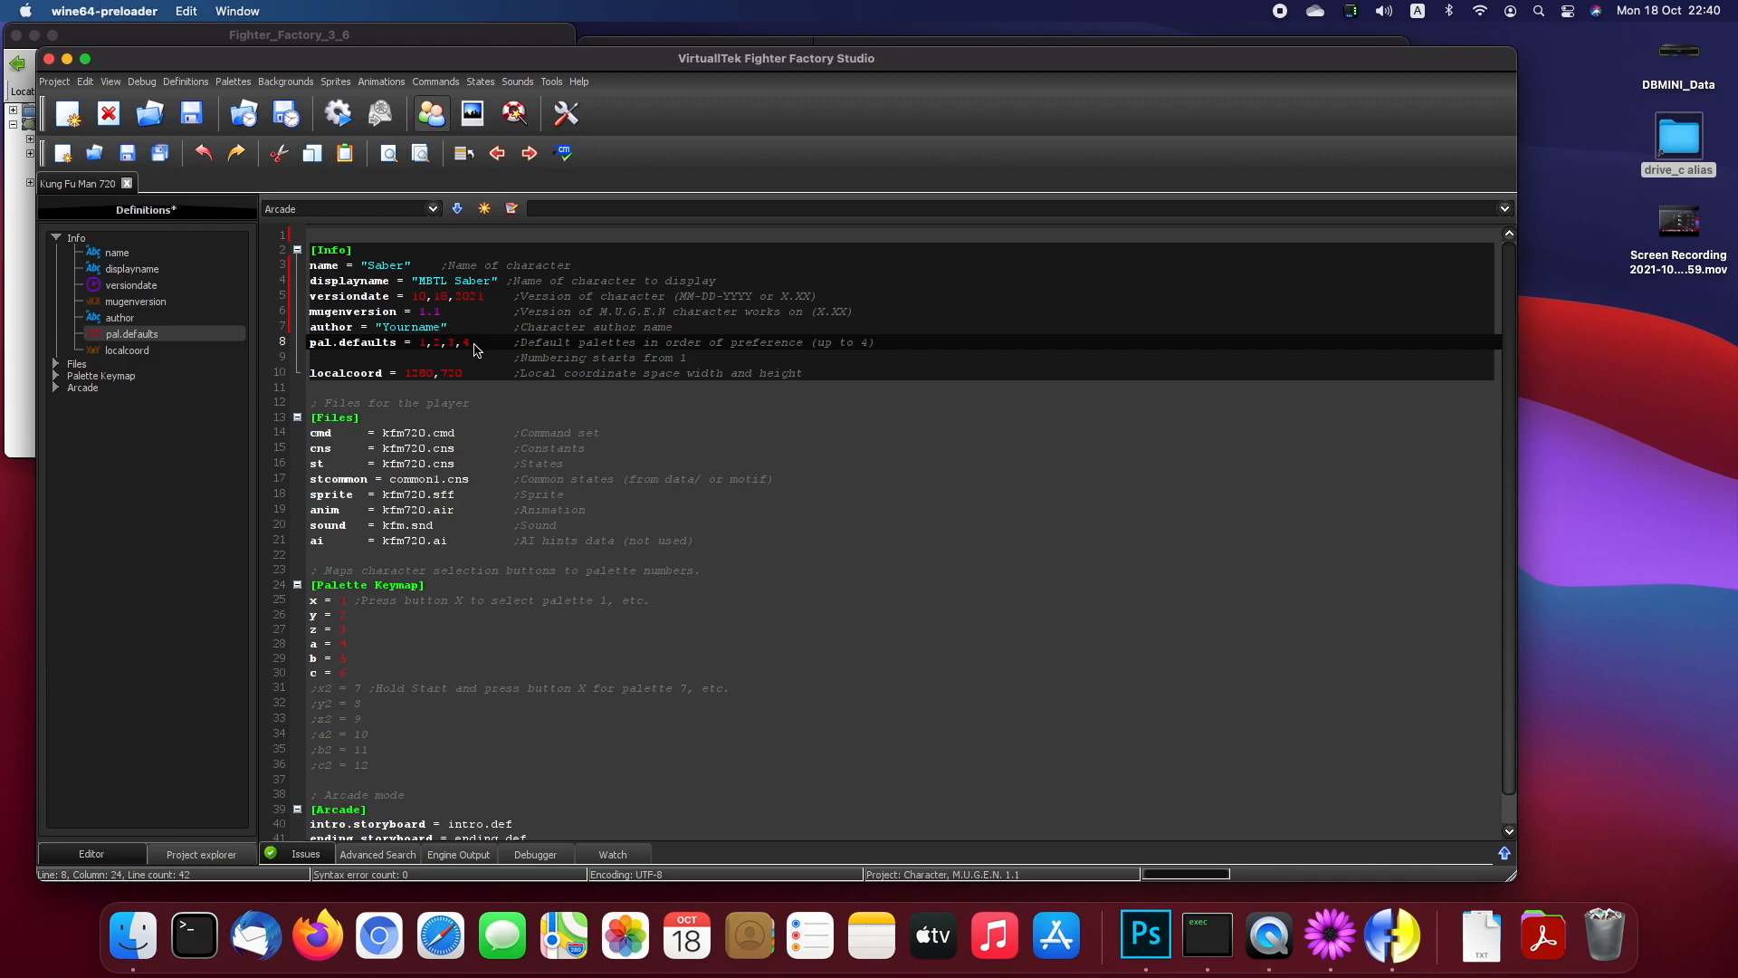
key("Up")
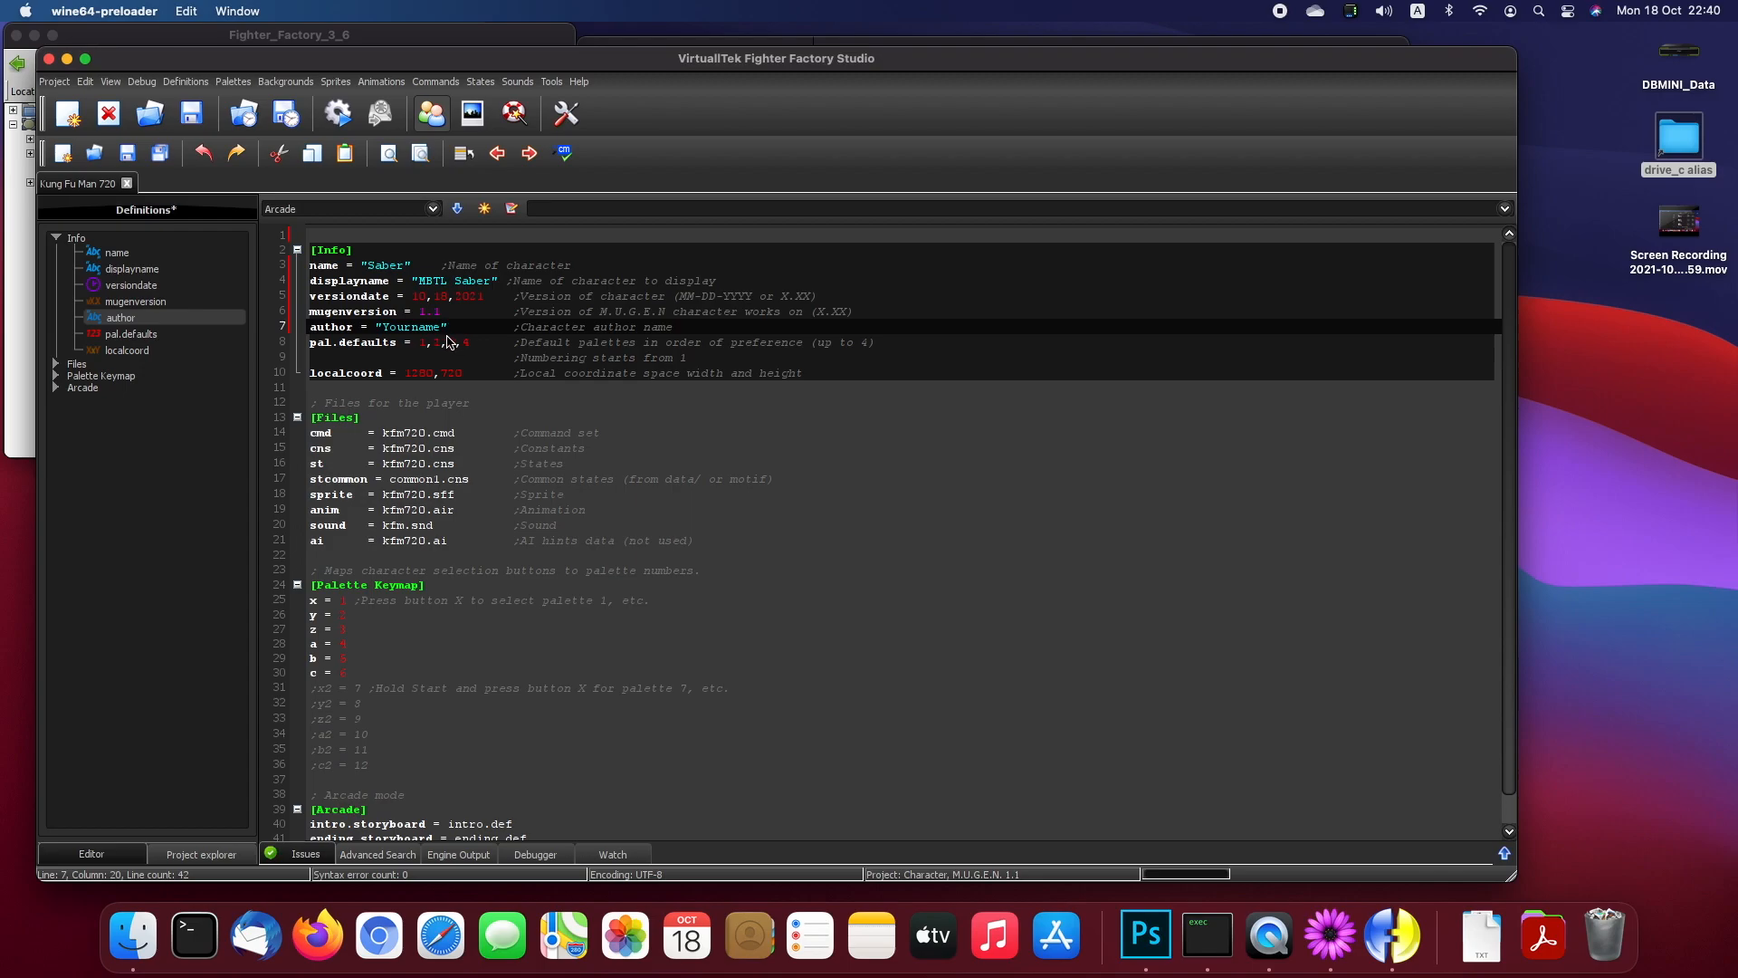
left_click_drag(412, 266, 340, 266)
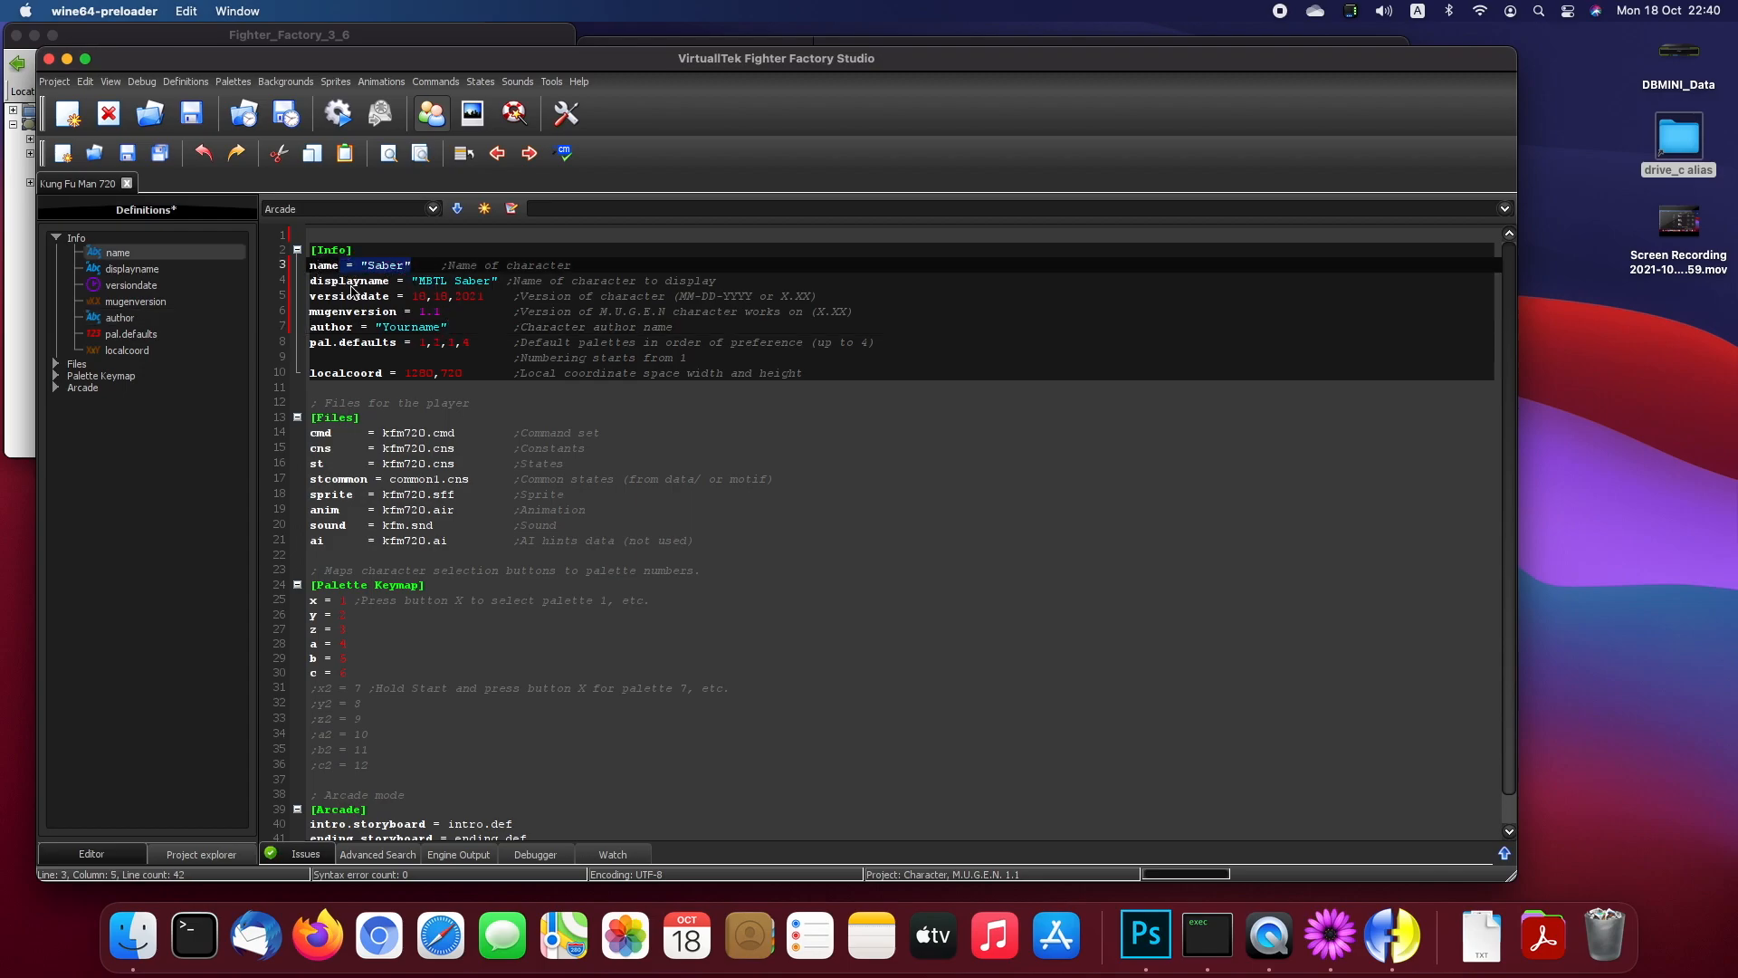
left_click(413, 329)
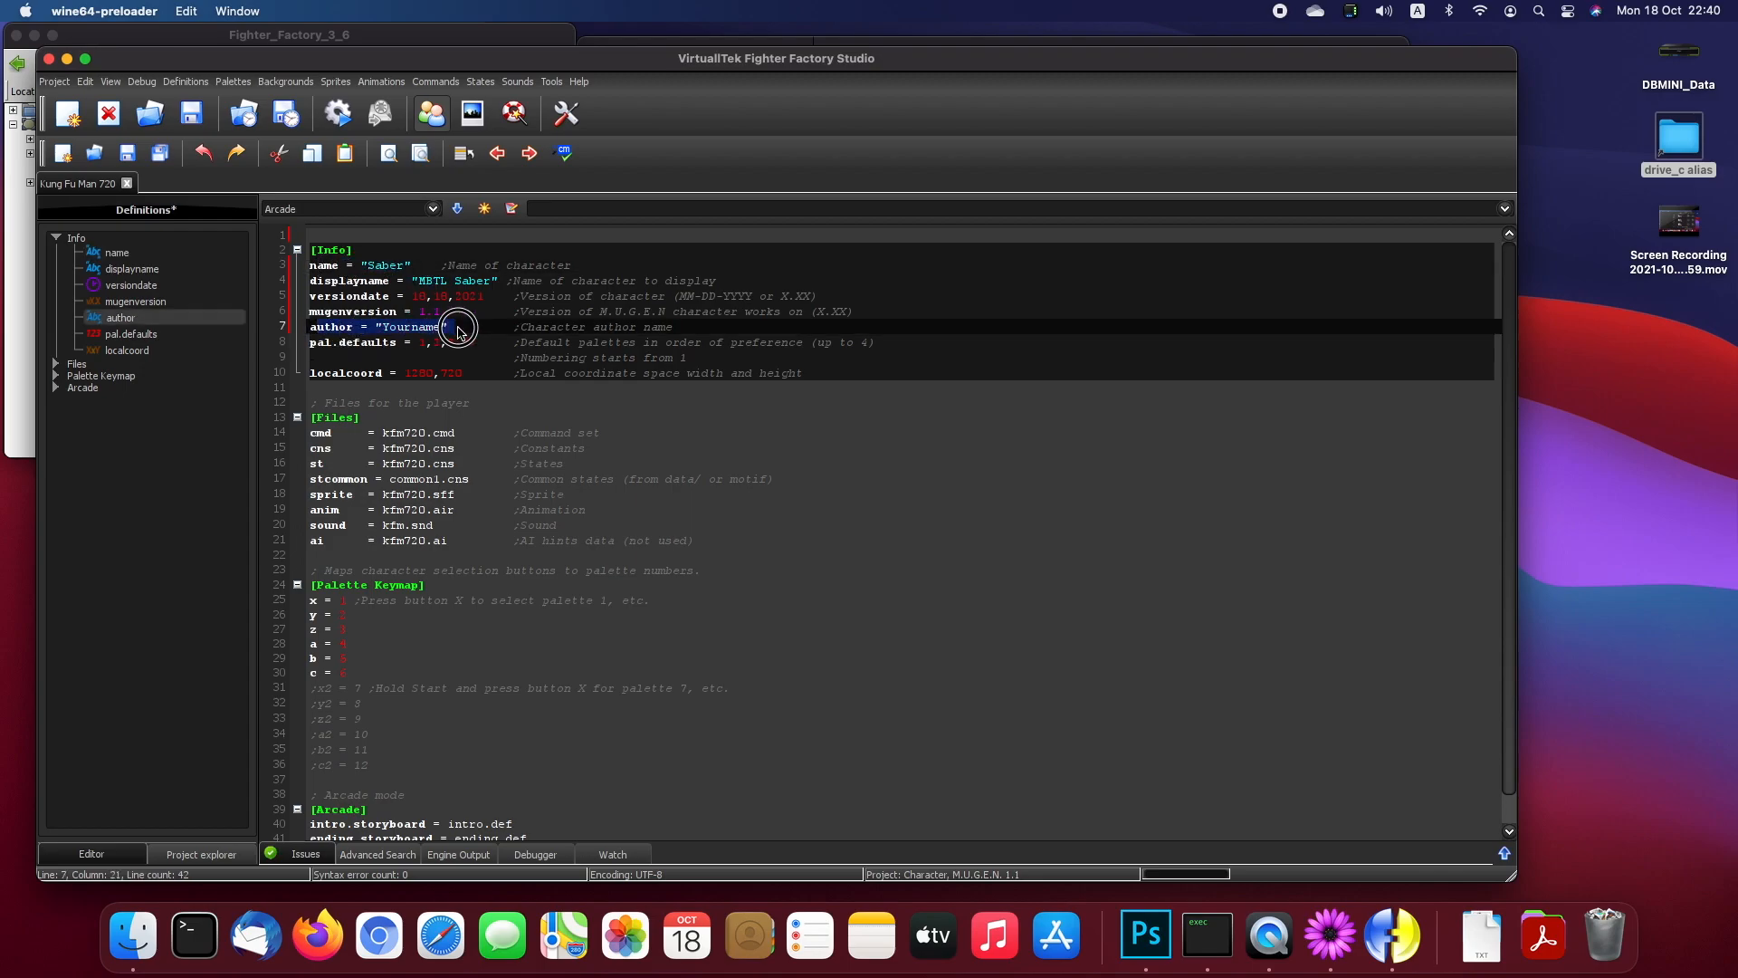
Step: Shorten the pal.defaults list to its first two palettes by deleting the third and fourth entries
left_click(470, 348)
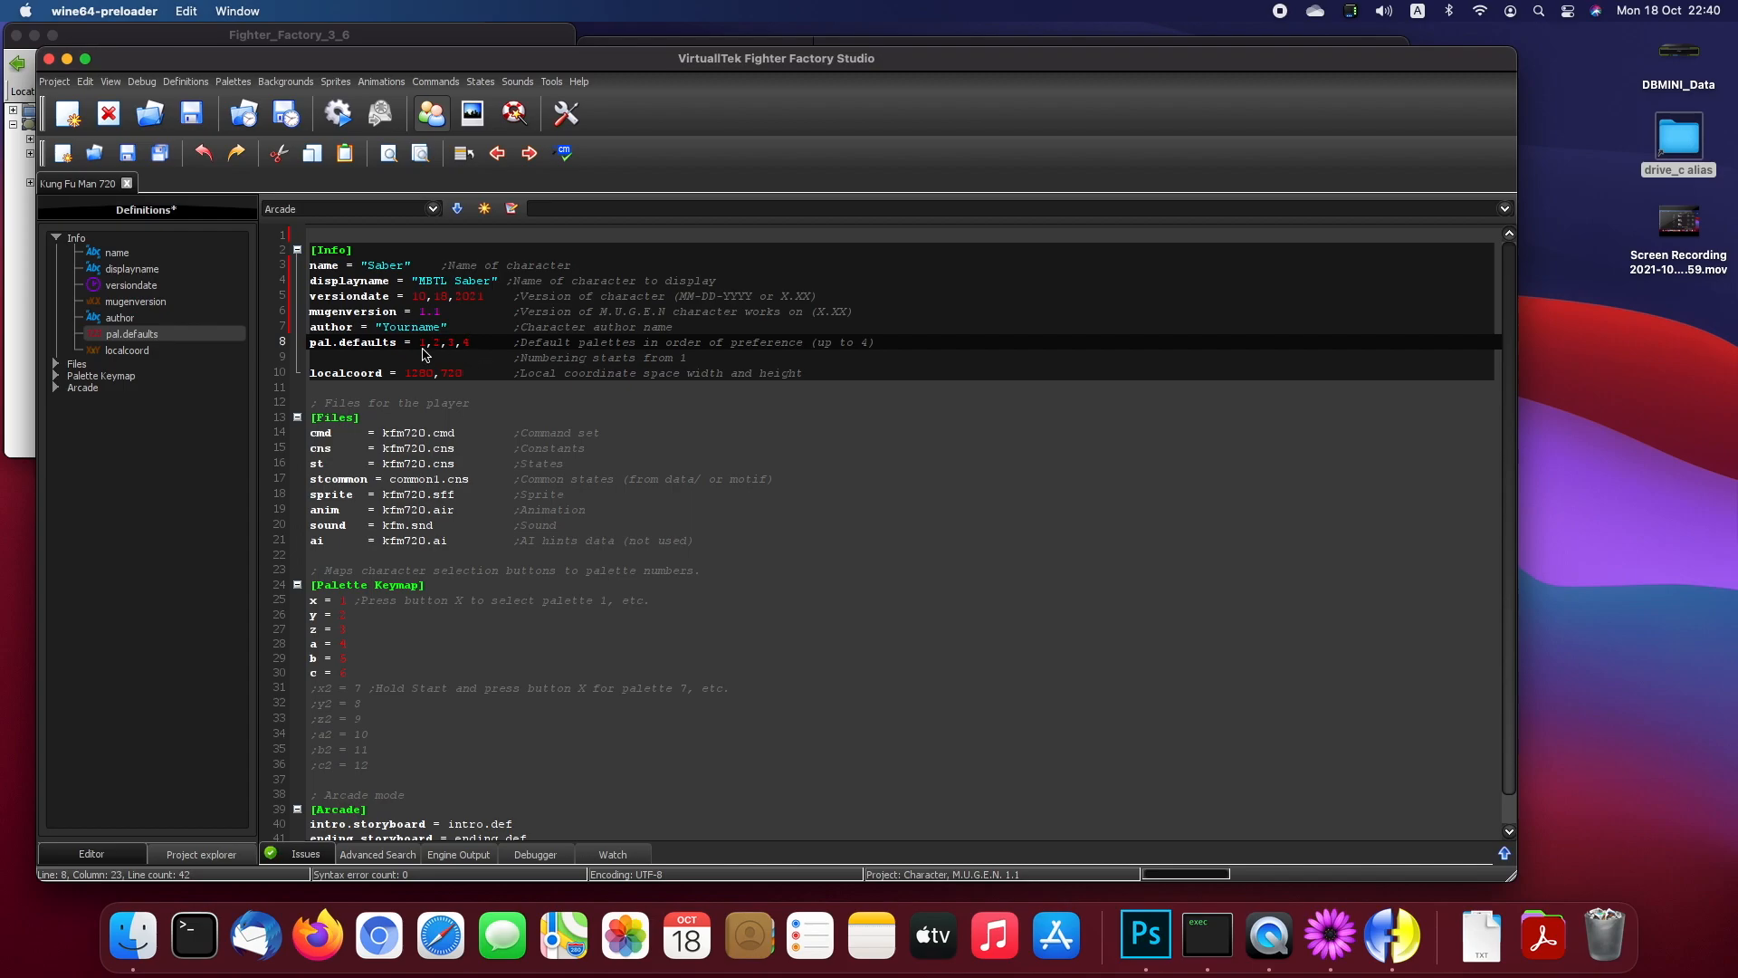
left_click_drag(311, 346, 477, 344)
left_click(477, 344)
left_click_drag(438, 343, 475, 343)
key("BackSpace")
left_click(464, 358)
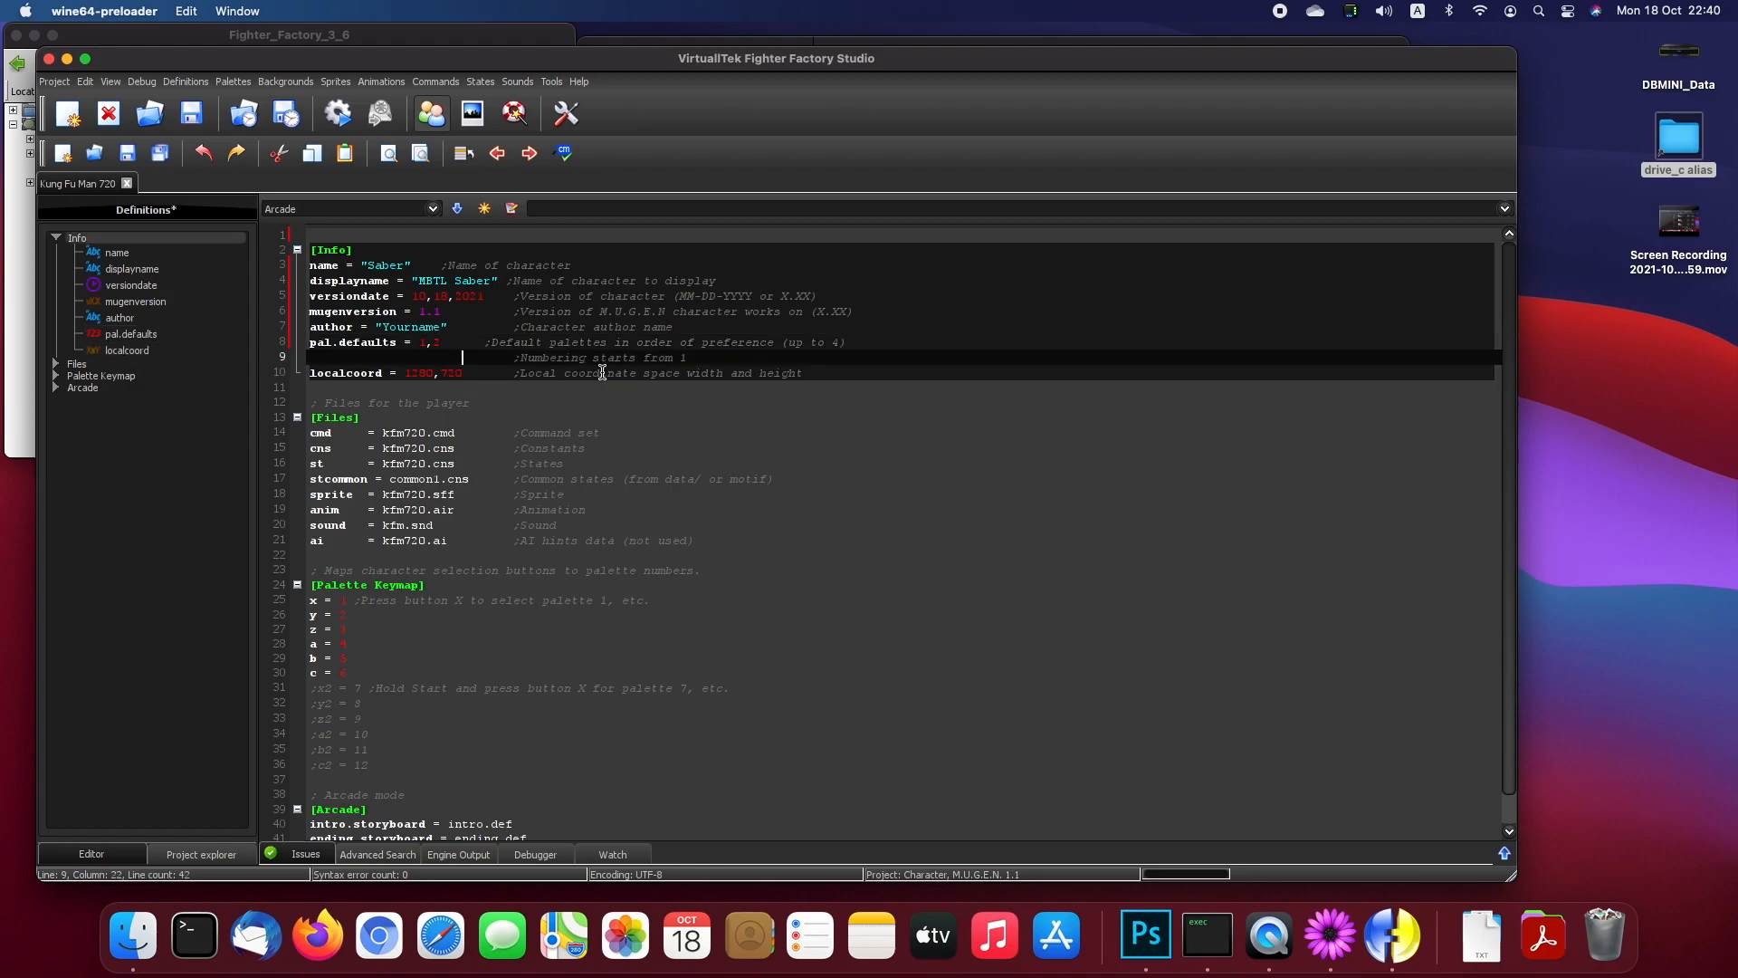
Step: Insert 320,240 as the localcoord value and comment out the original 1280,720 with a semicolon
left_click(347, 373)
left_click_drag(360, 376, 485, 377)
left_click(464, 377)
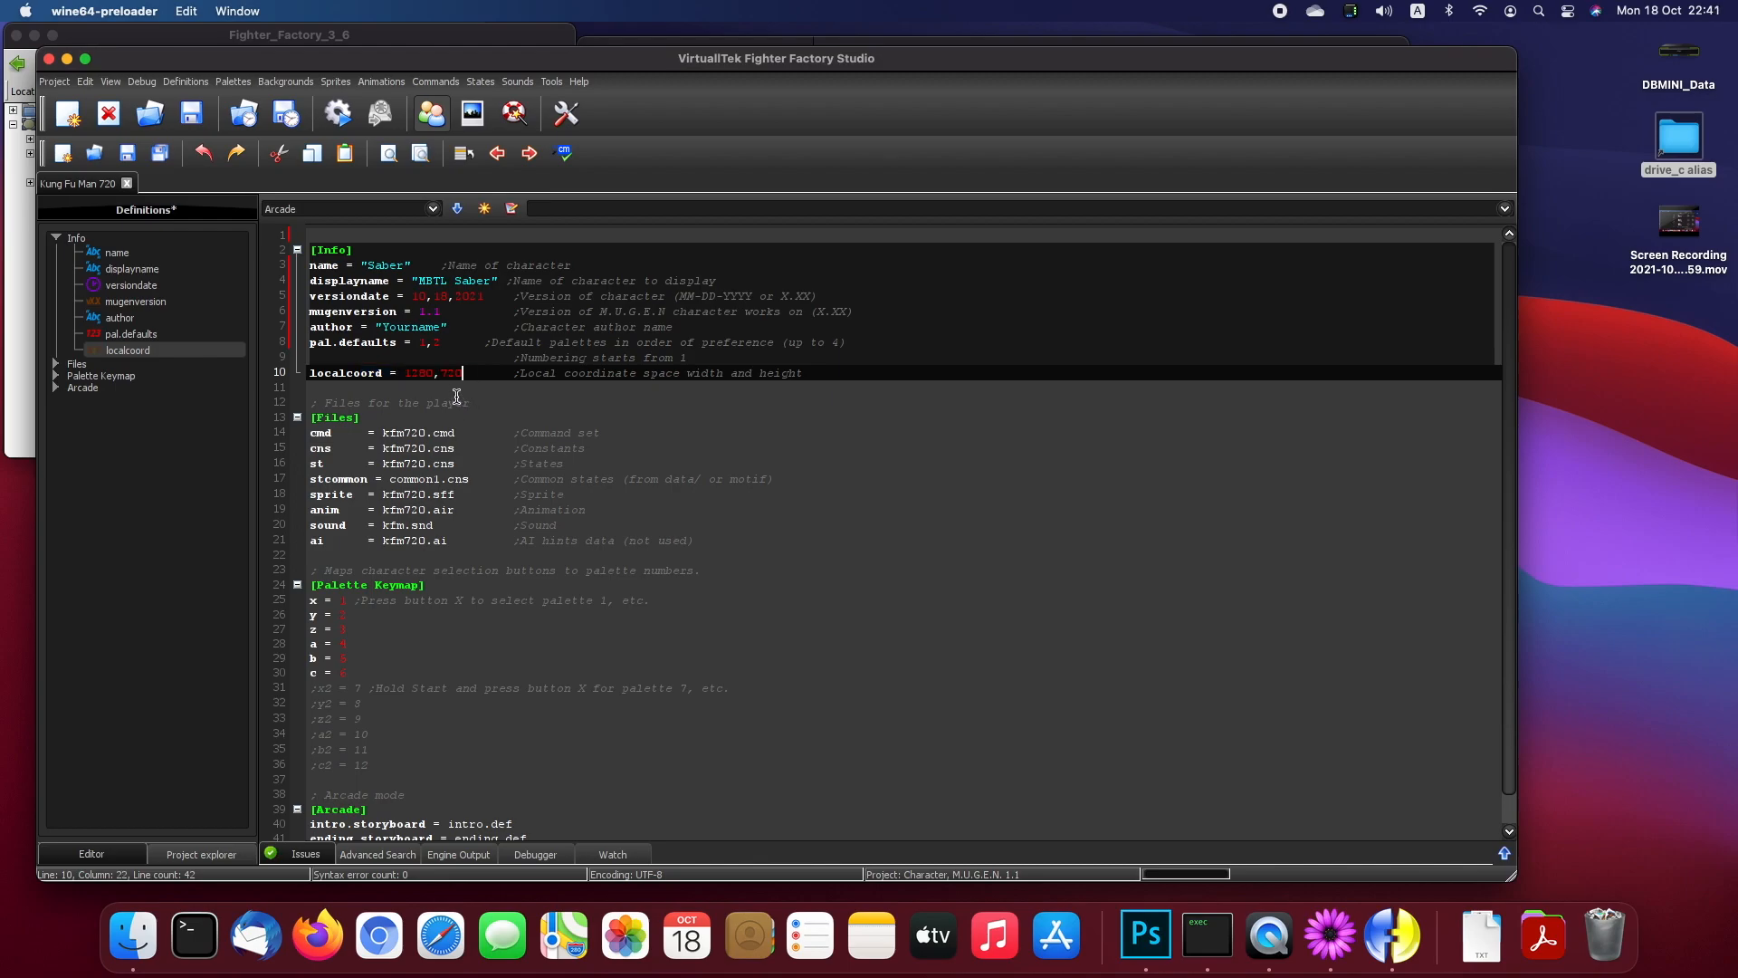
left_click(405, 373)
type("320,240;")
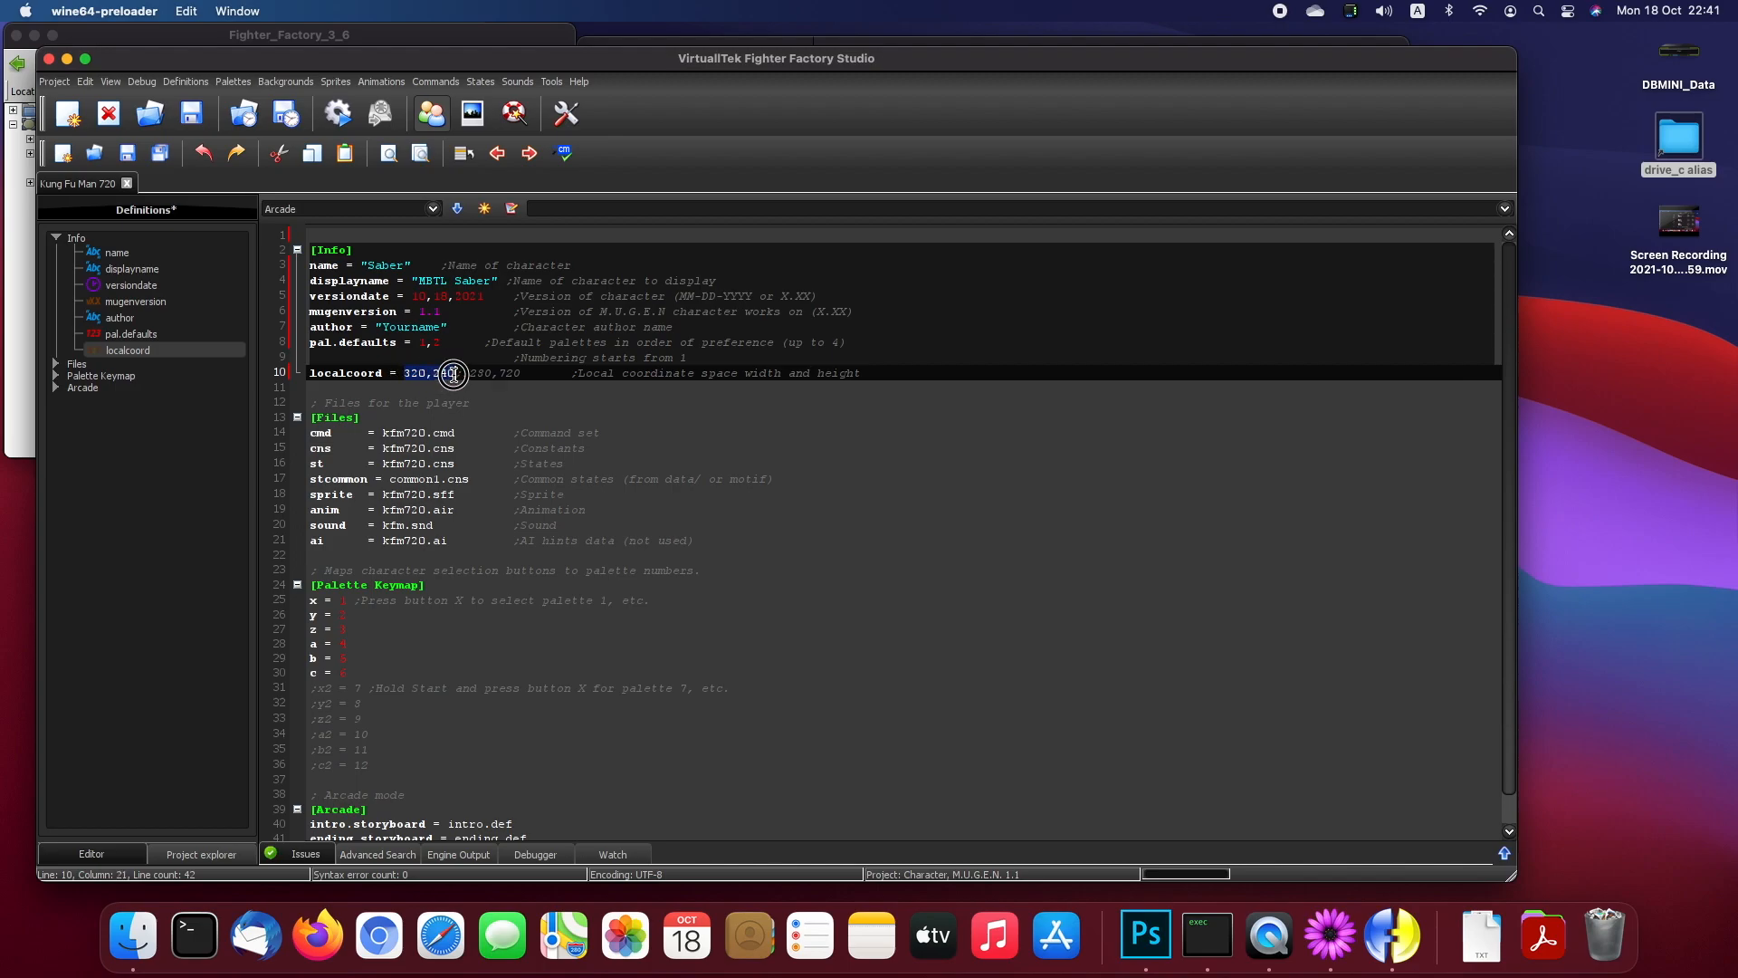
left_click(480, 403)
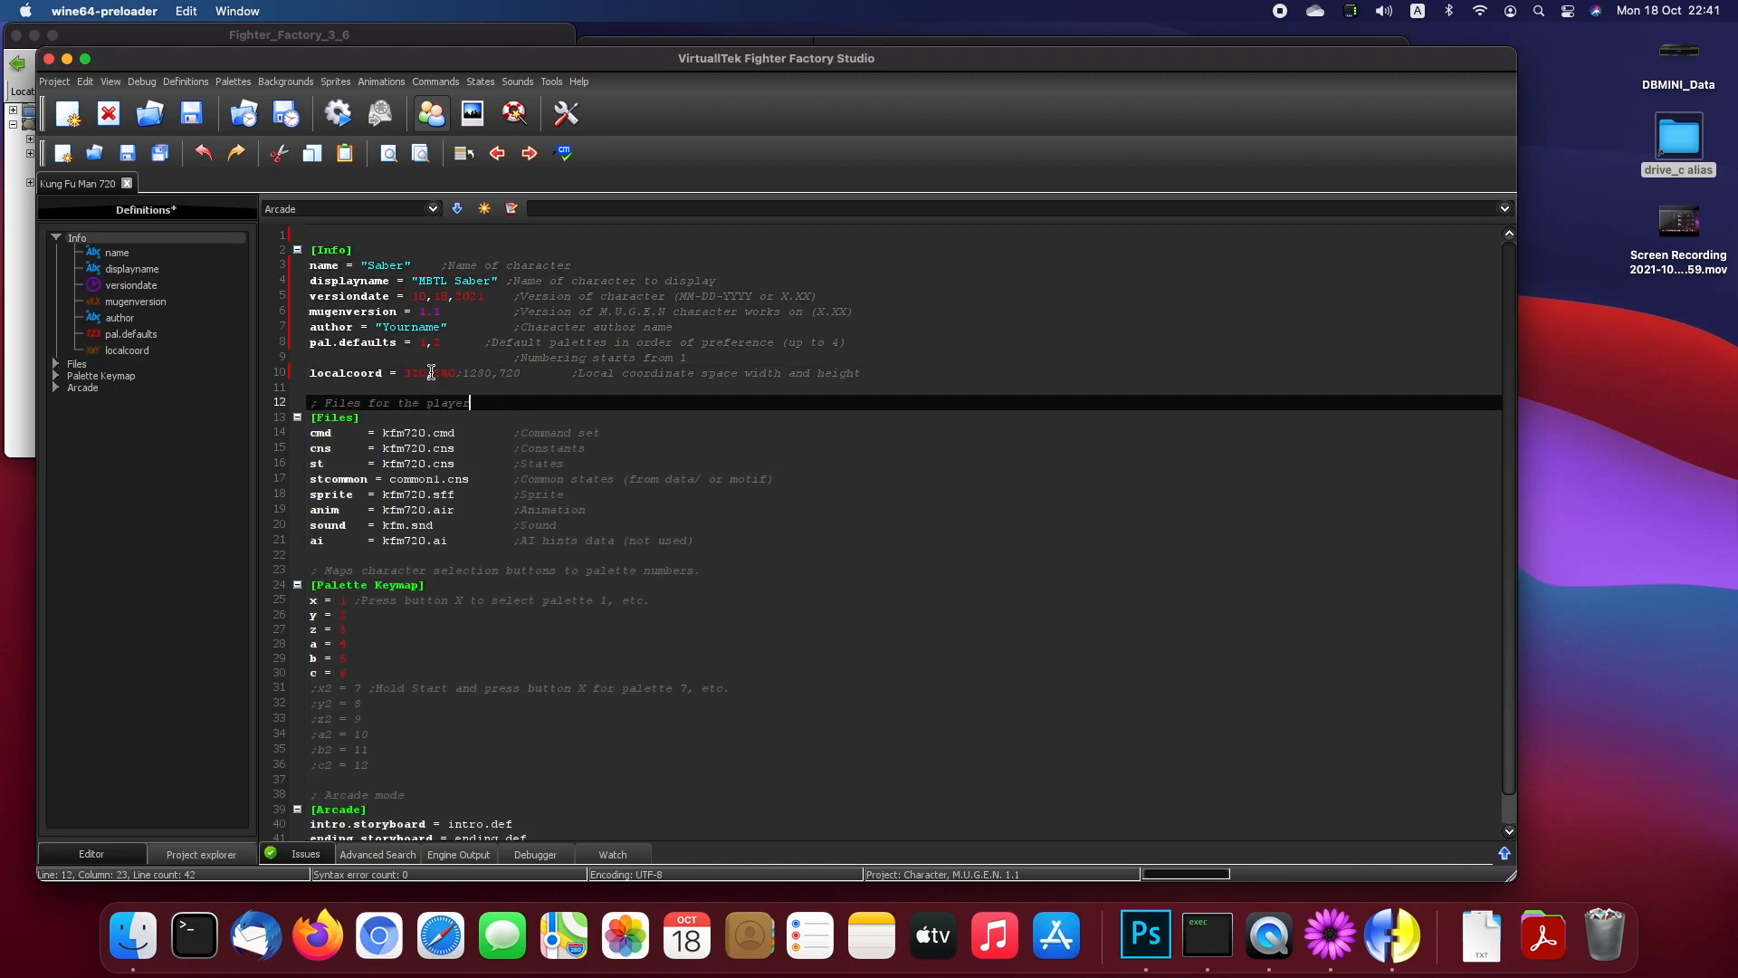
Step: Remove the inserted 320,240 and its semicolon from the localcoord line to restore 1280,720
left_click(447, 372)
left_click_drag(410, 373, 444, 371)
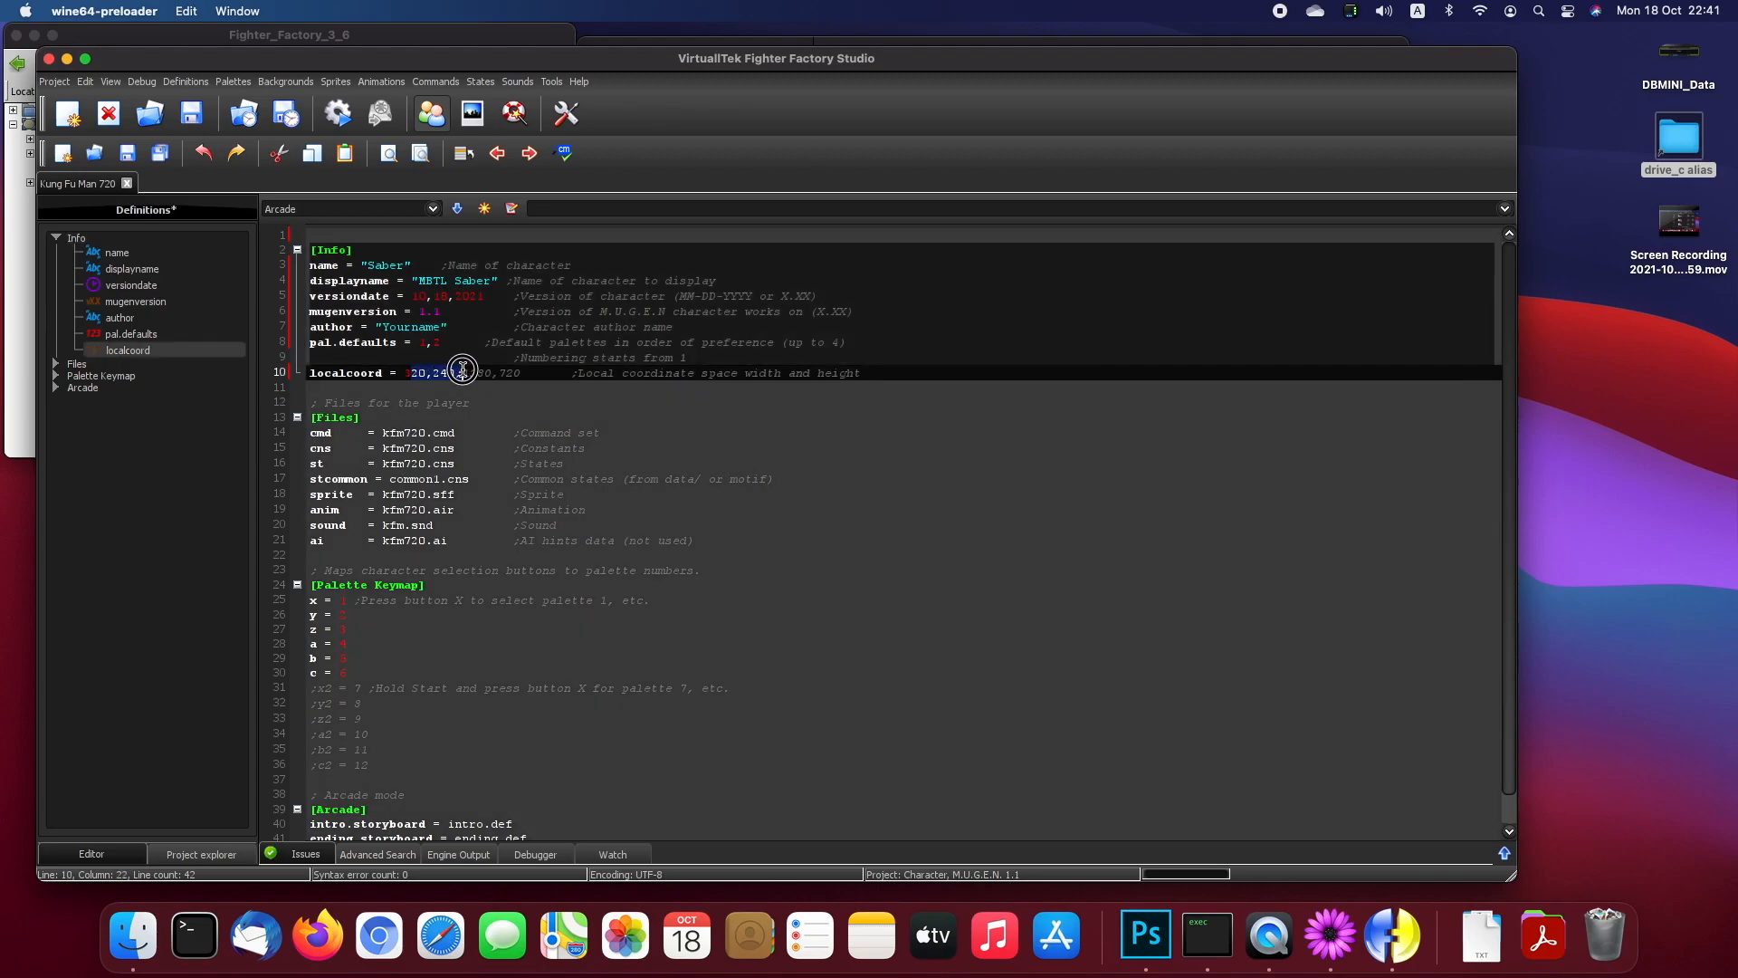
key("BackSpace")
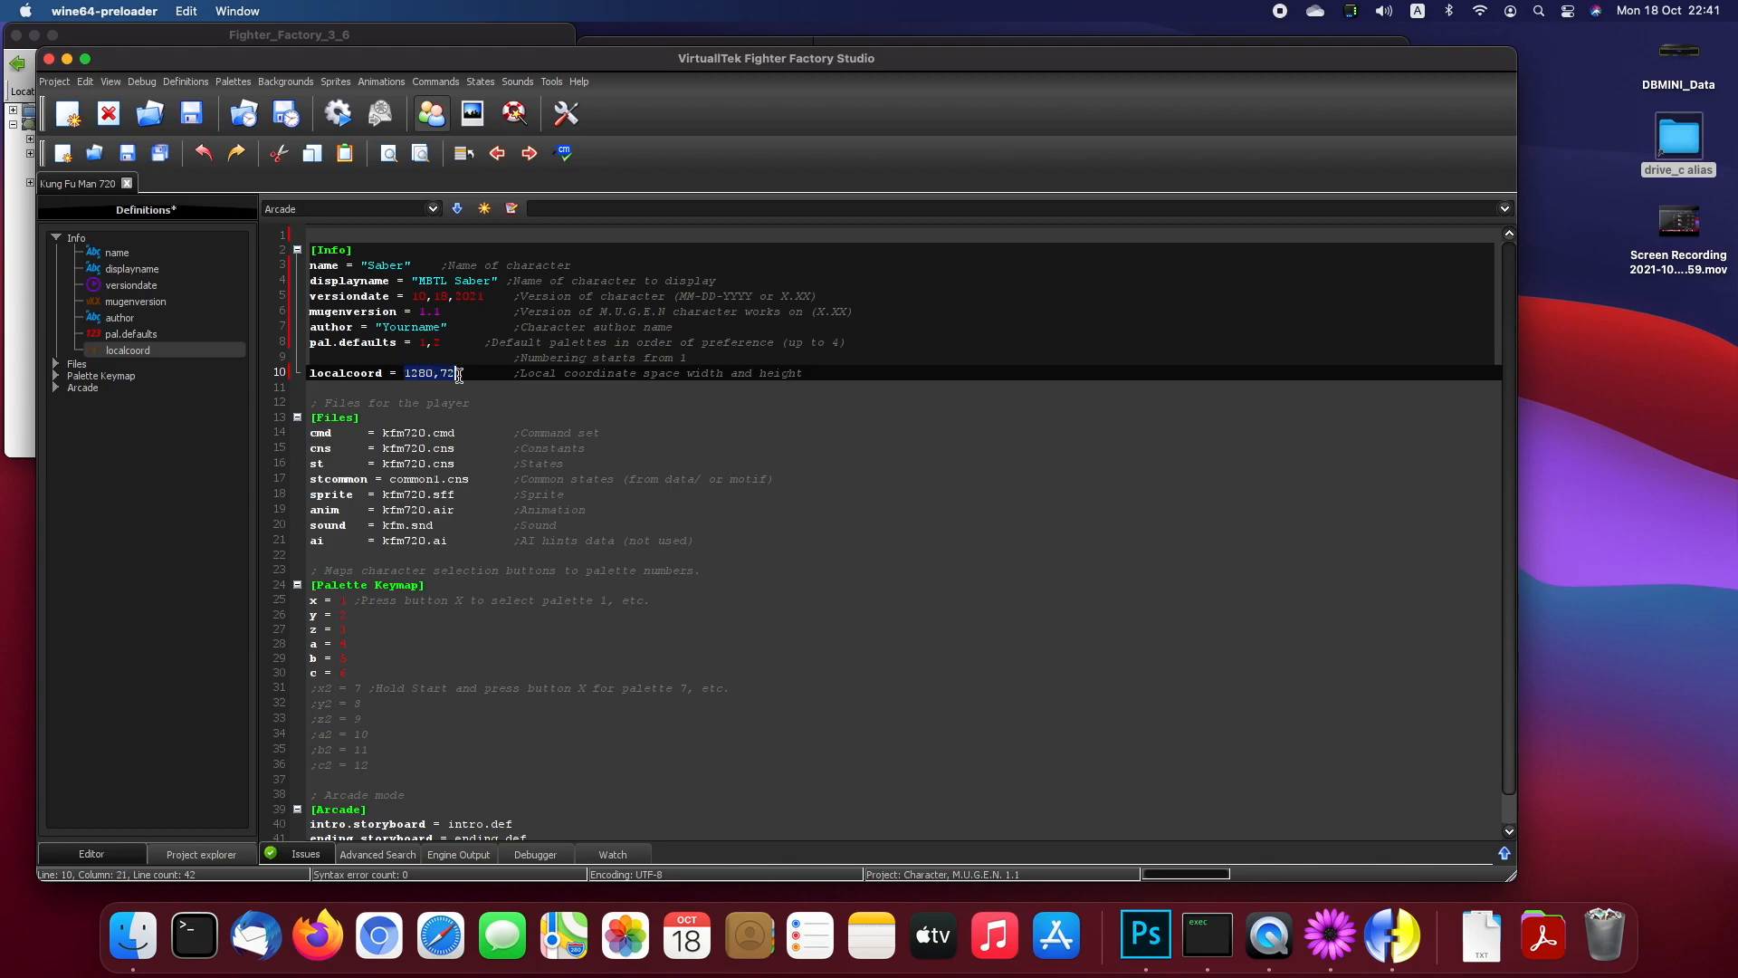
left_click(375, 358)
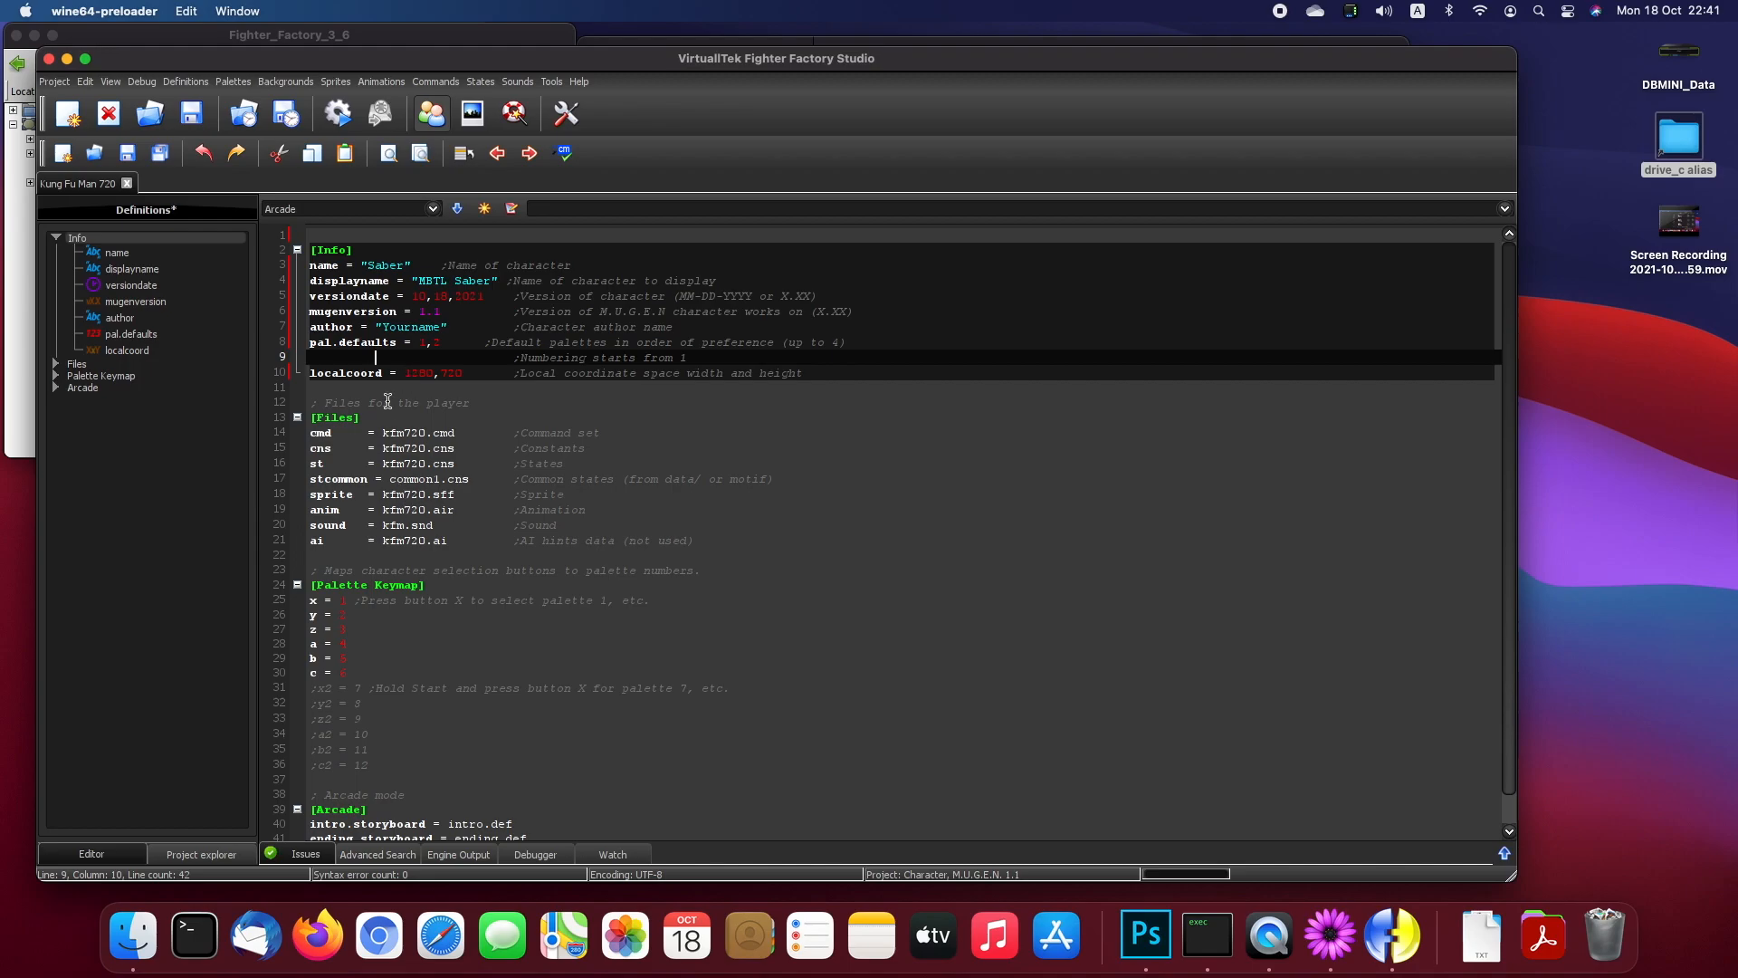
Step: Try a localcoord width of 320 and change it back to 1280
left_click(404, 373)
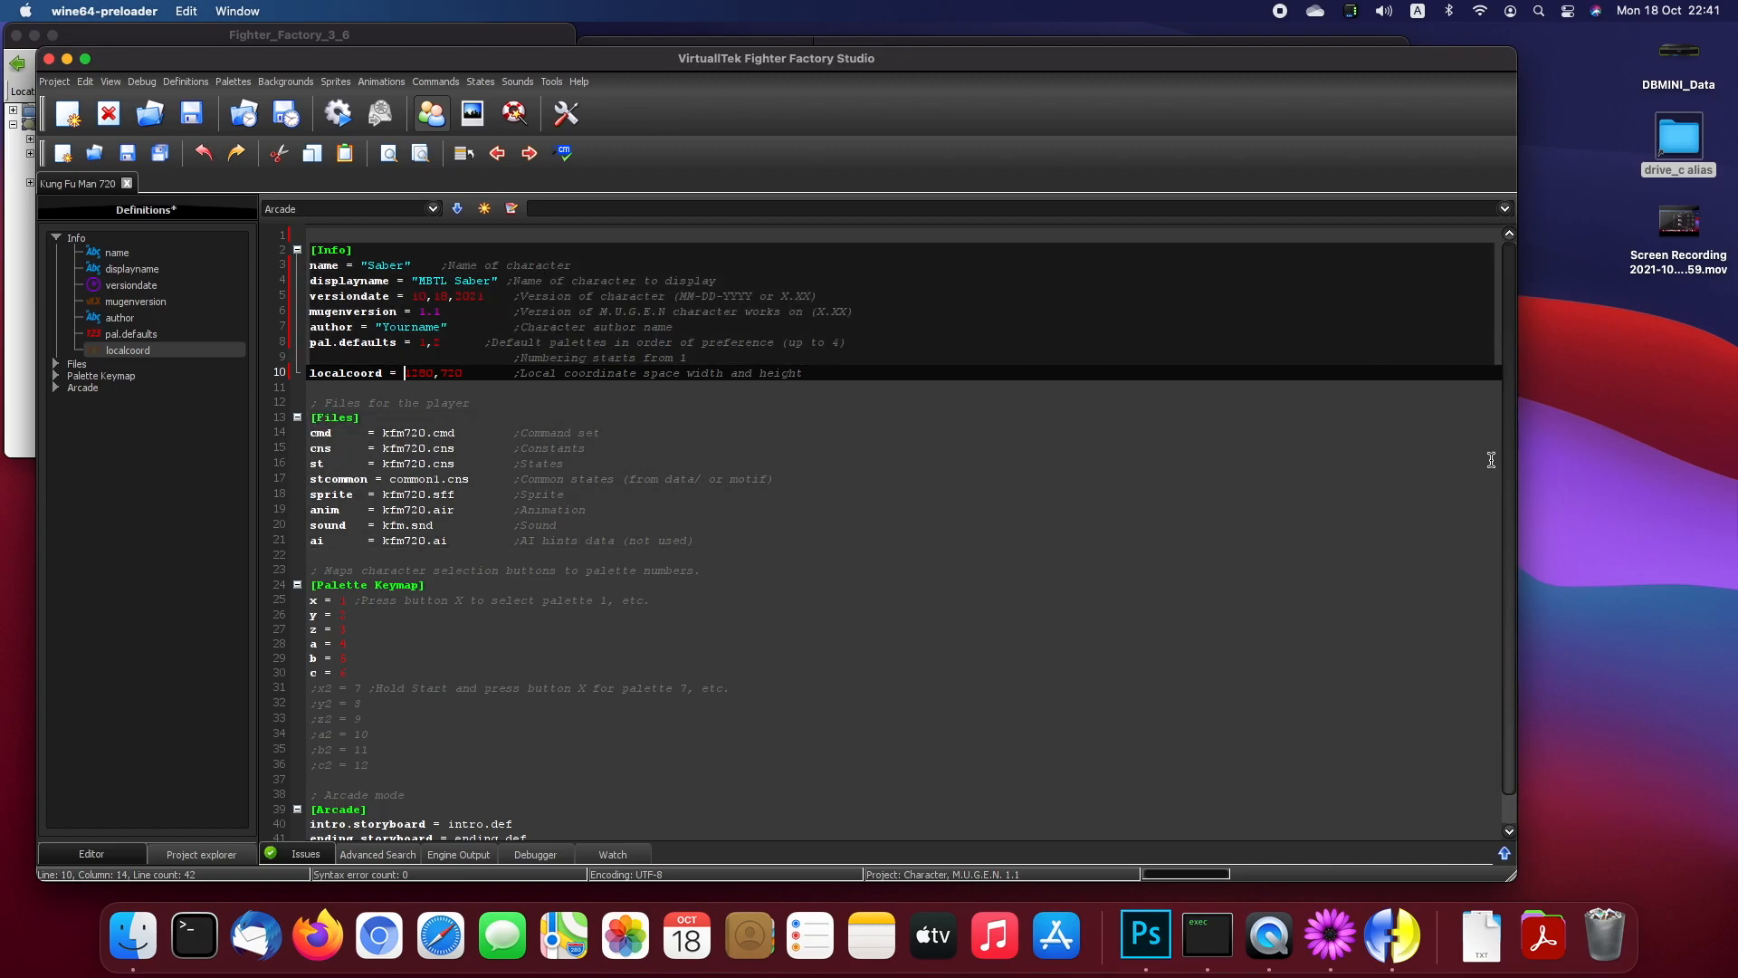
double_click(406, 374)
left_click(442, 370)
type("320")
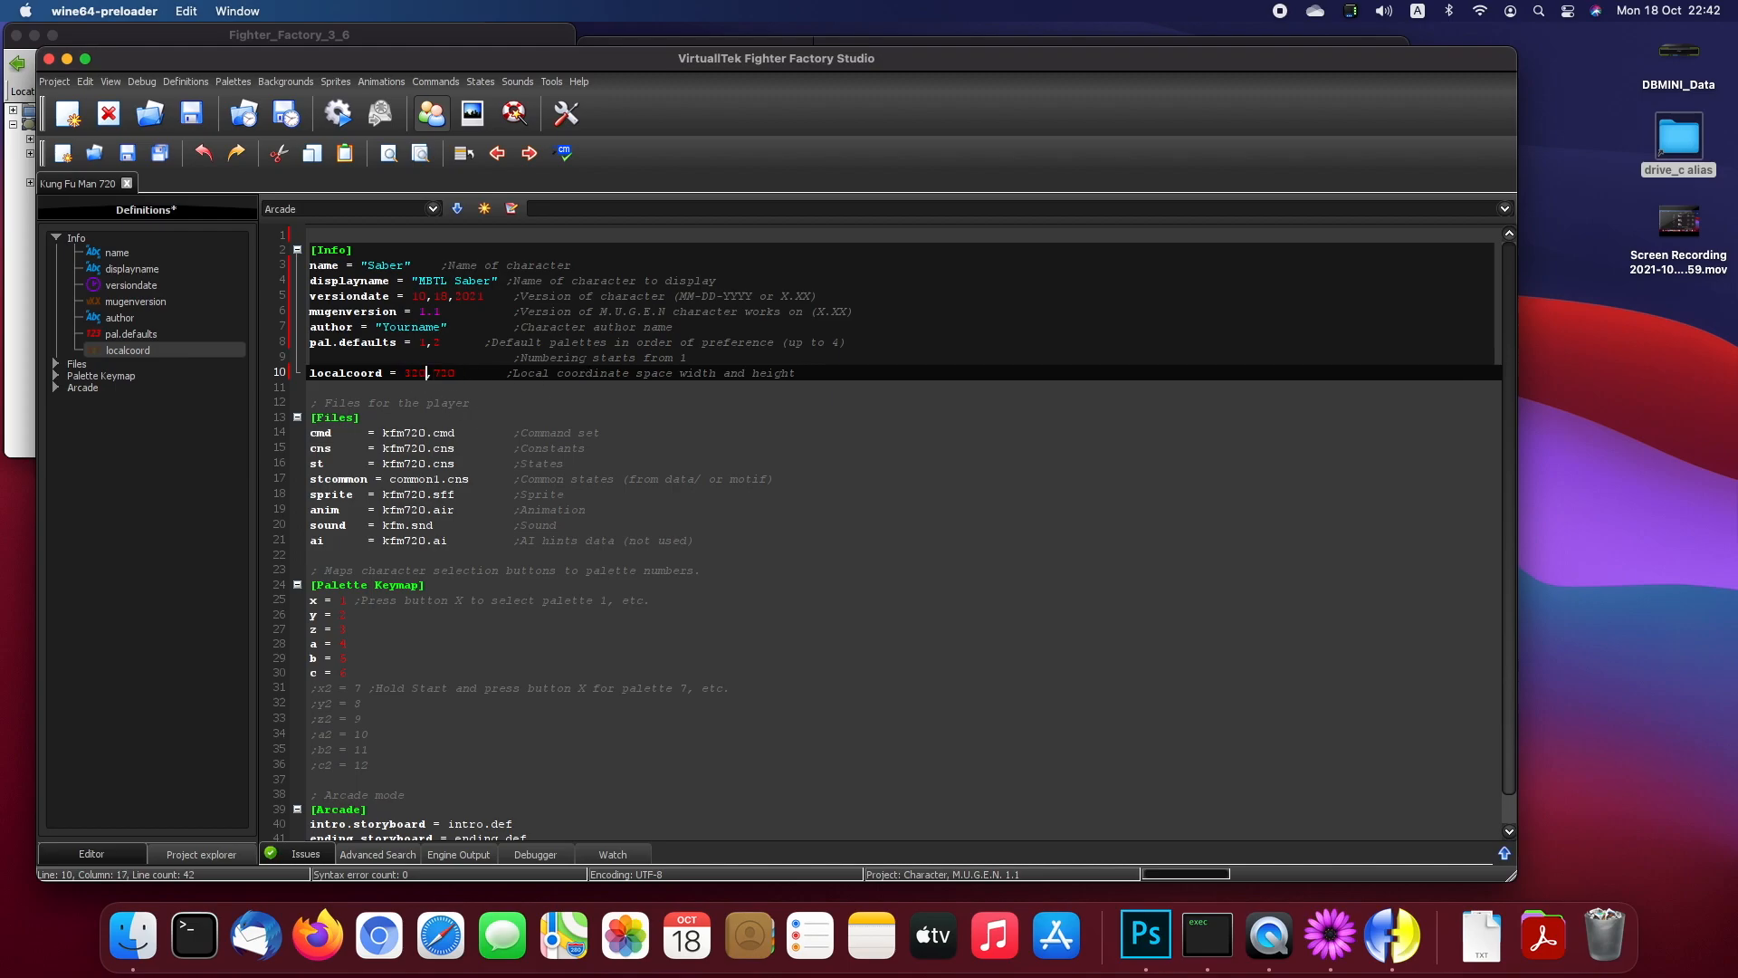
key("BackSpace")
key("BackSpace")
key("BackSpace")
type("1280")
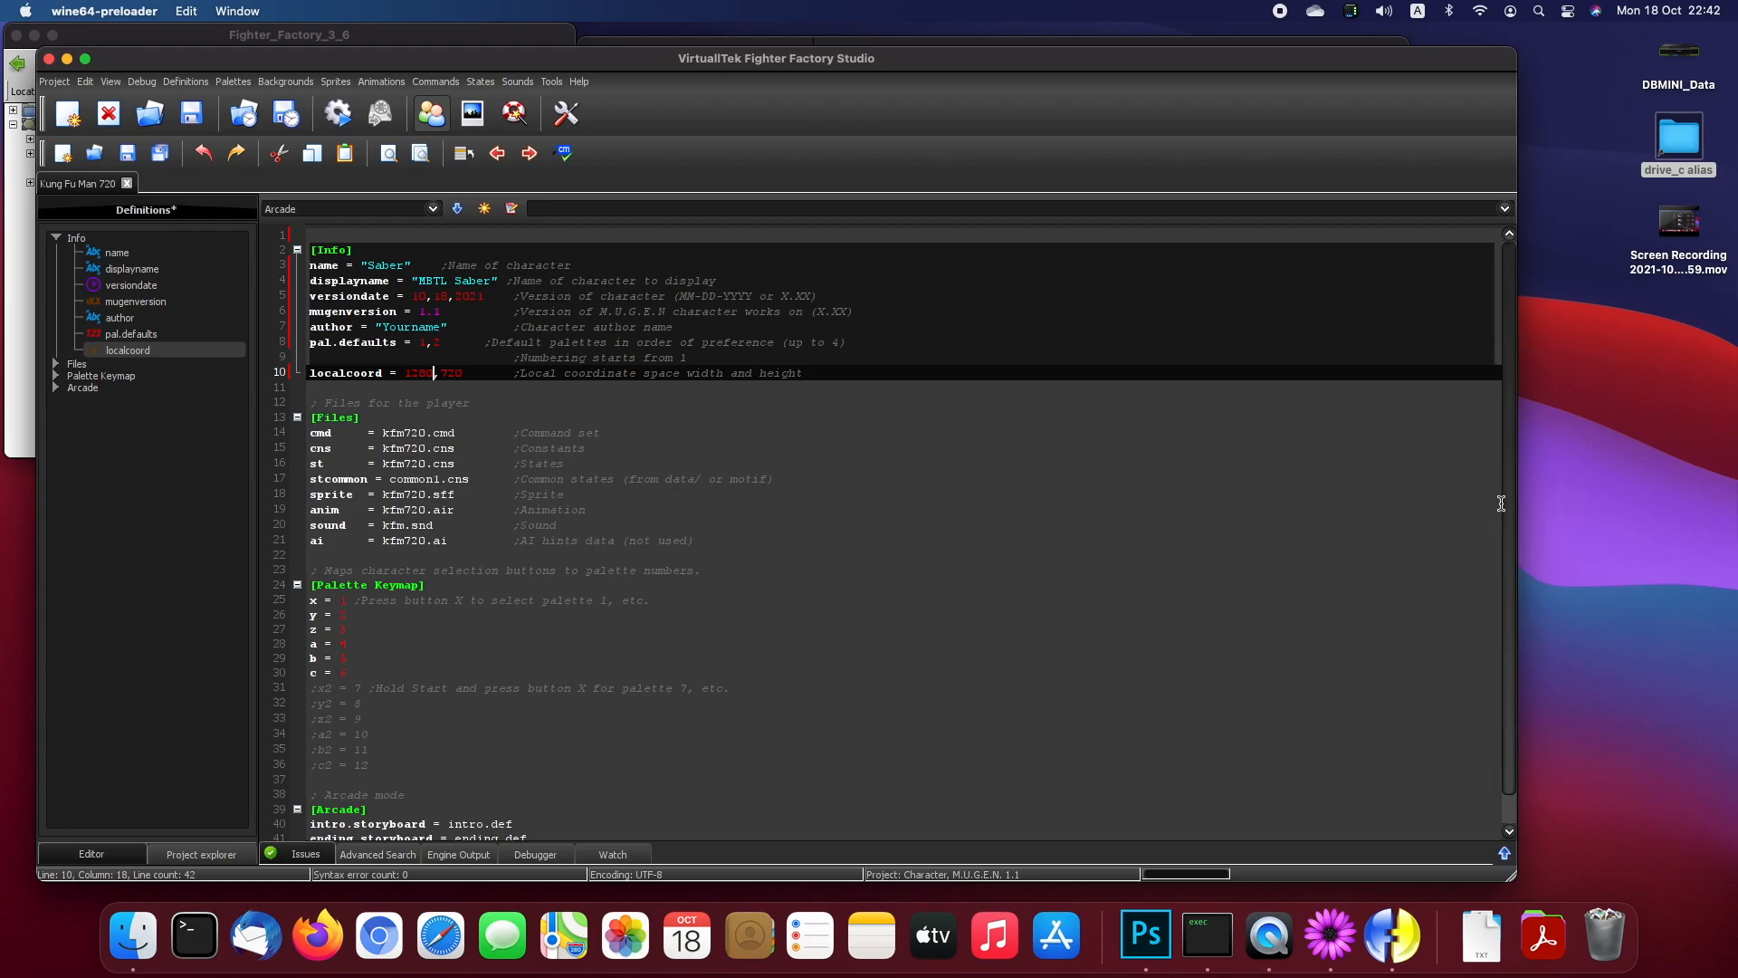
left_click(447, 358)
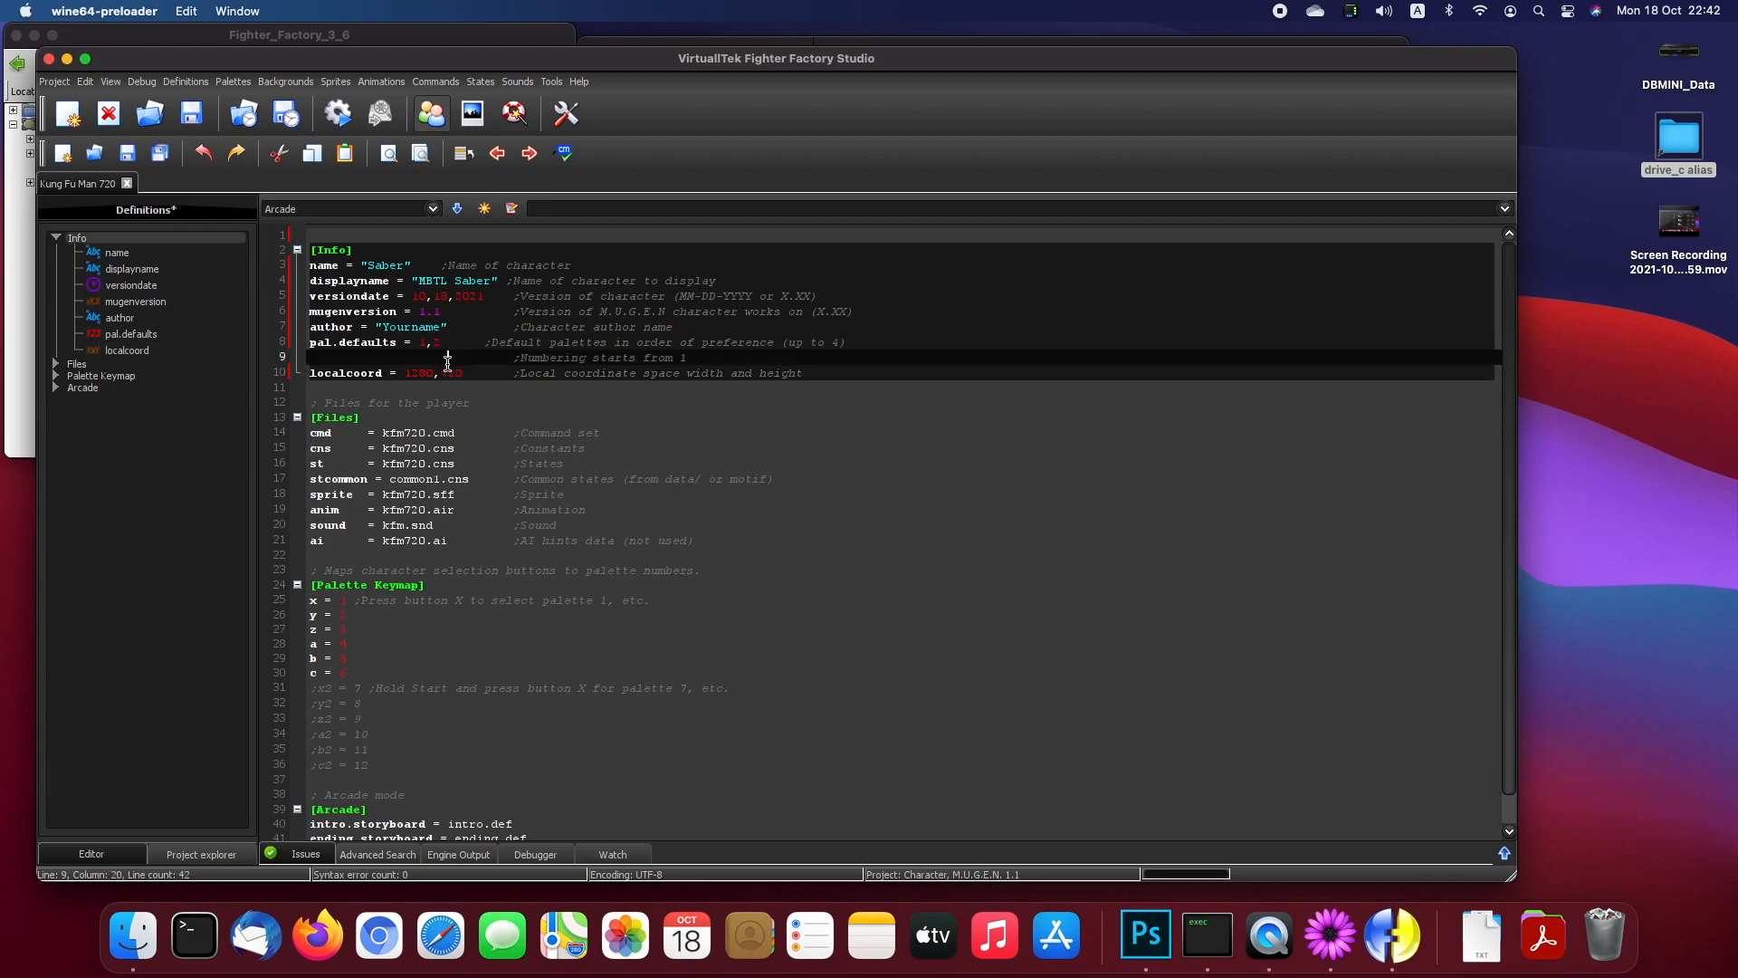
Step: Look up the command file's name in the saber folder in Finder and set the cmd reference in [Files] to command.def
left_click(409, 434)
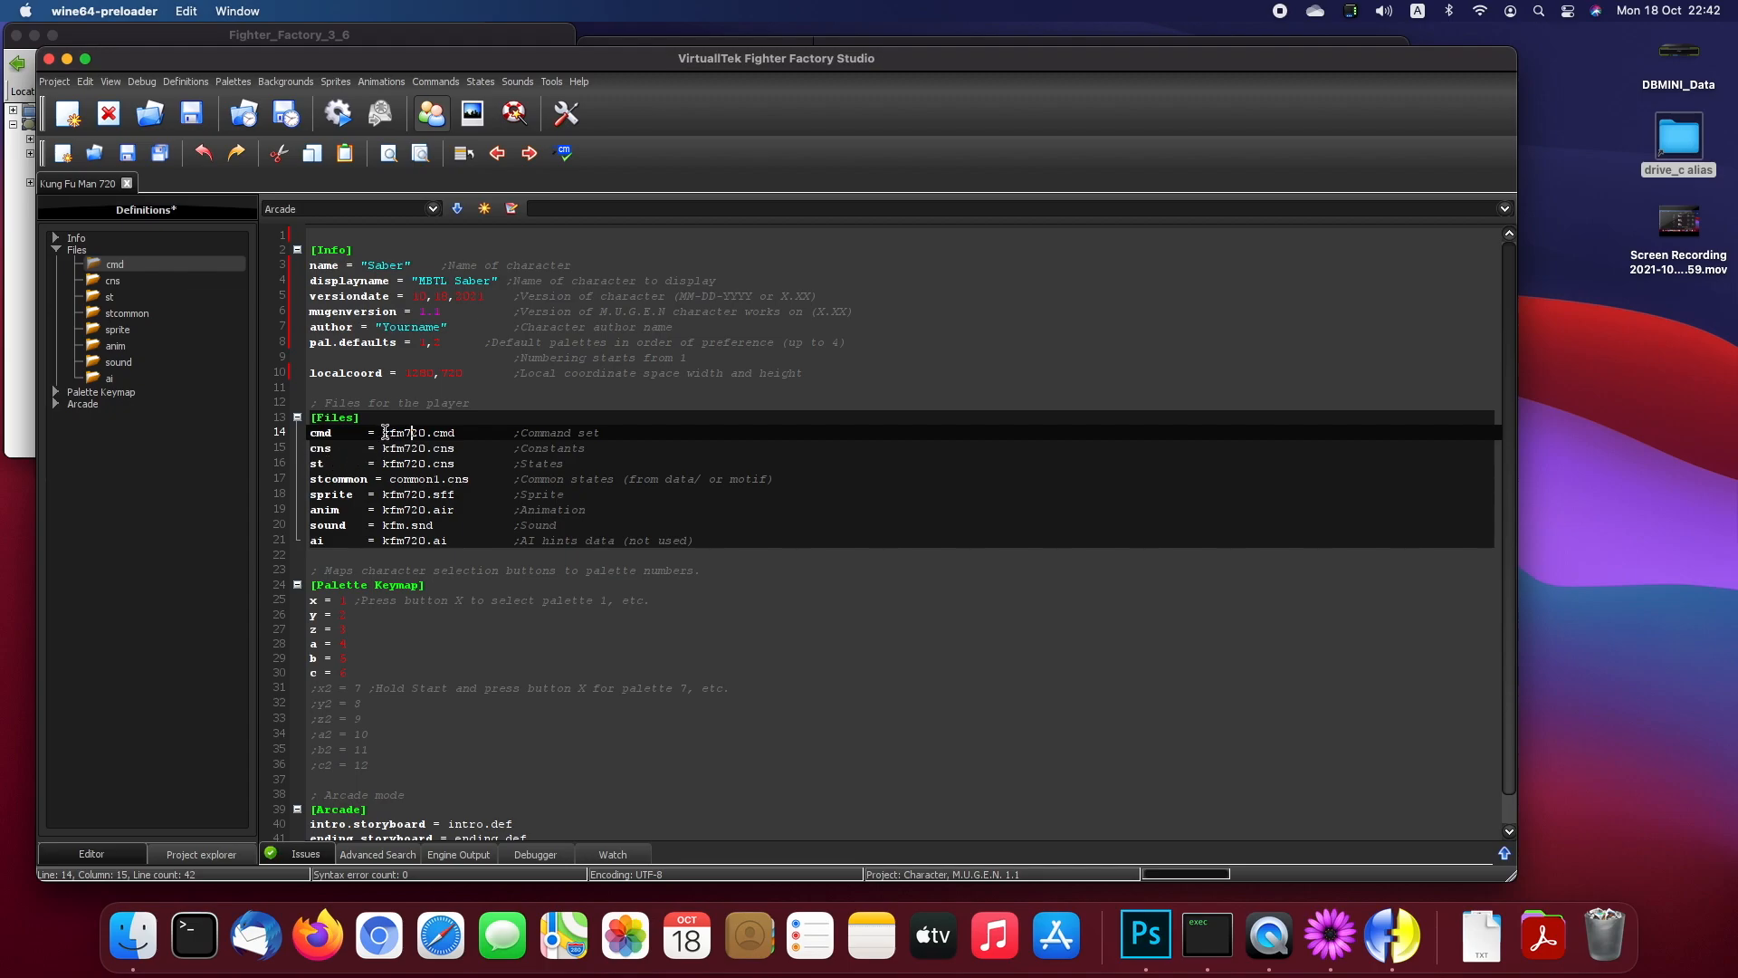
left_click_drag(383, 434, 457, 433)
key("ctrl+Up")
left_click(1342, 232)
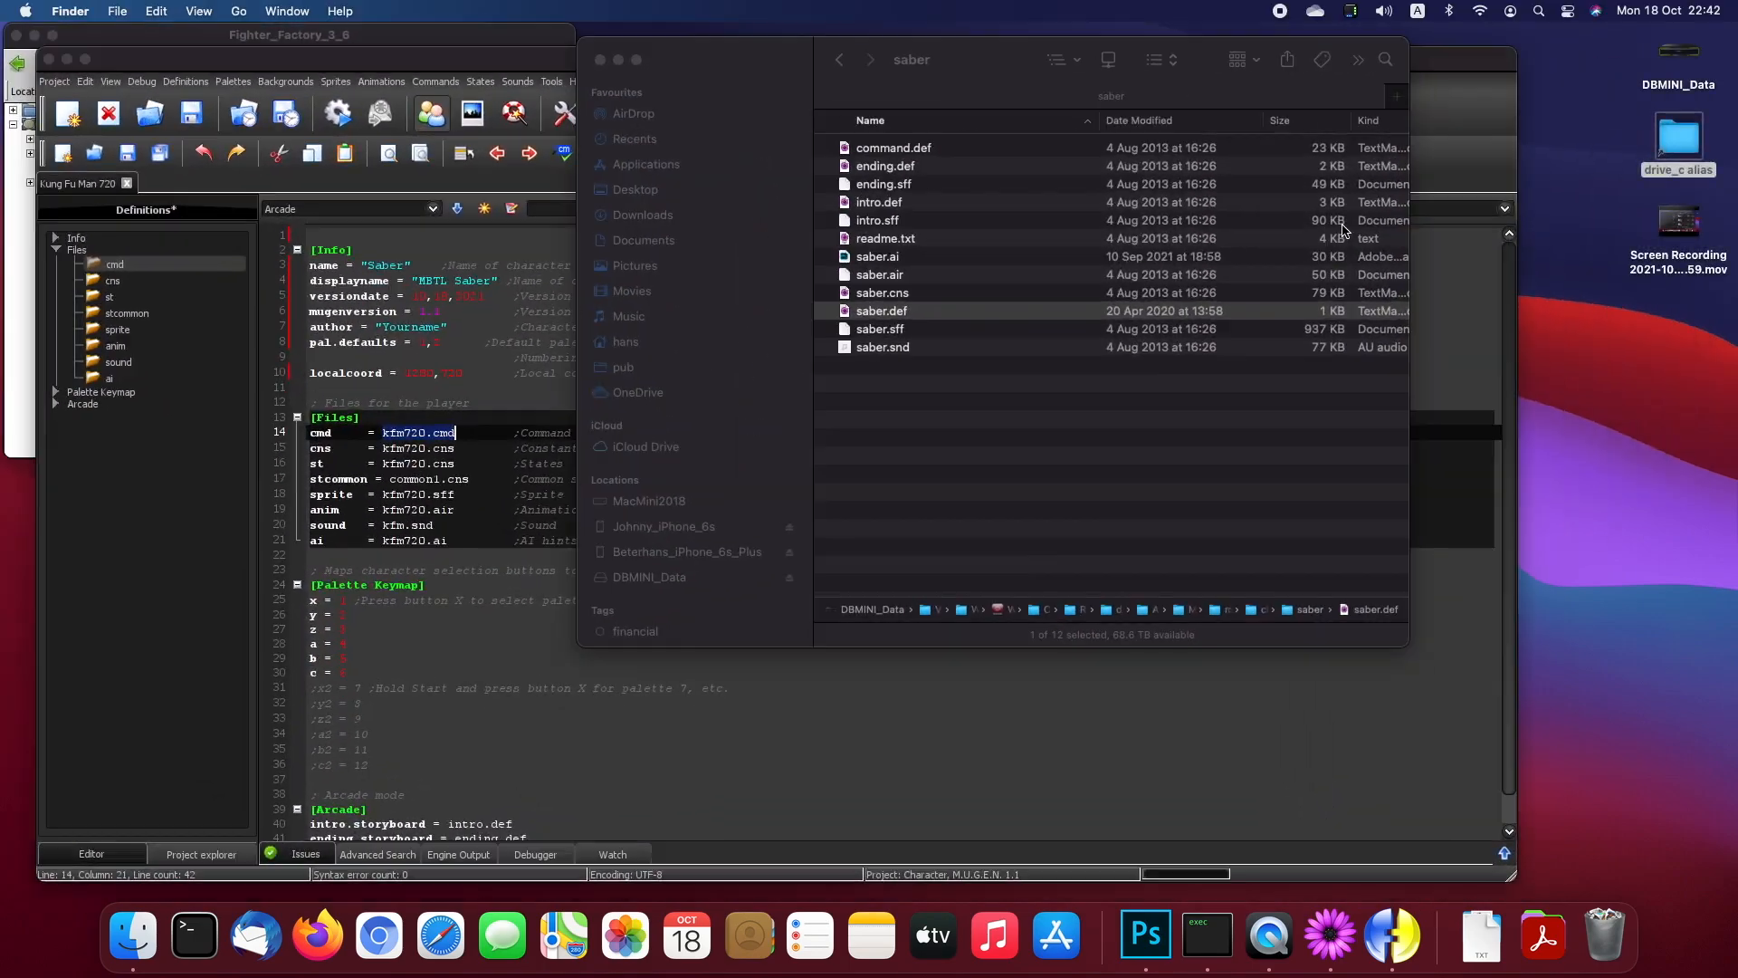
left_click_drag(973, 58, 1266, 72)
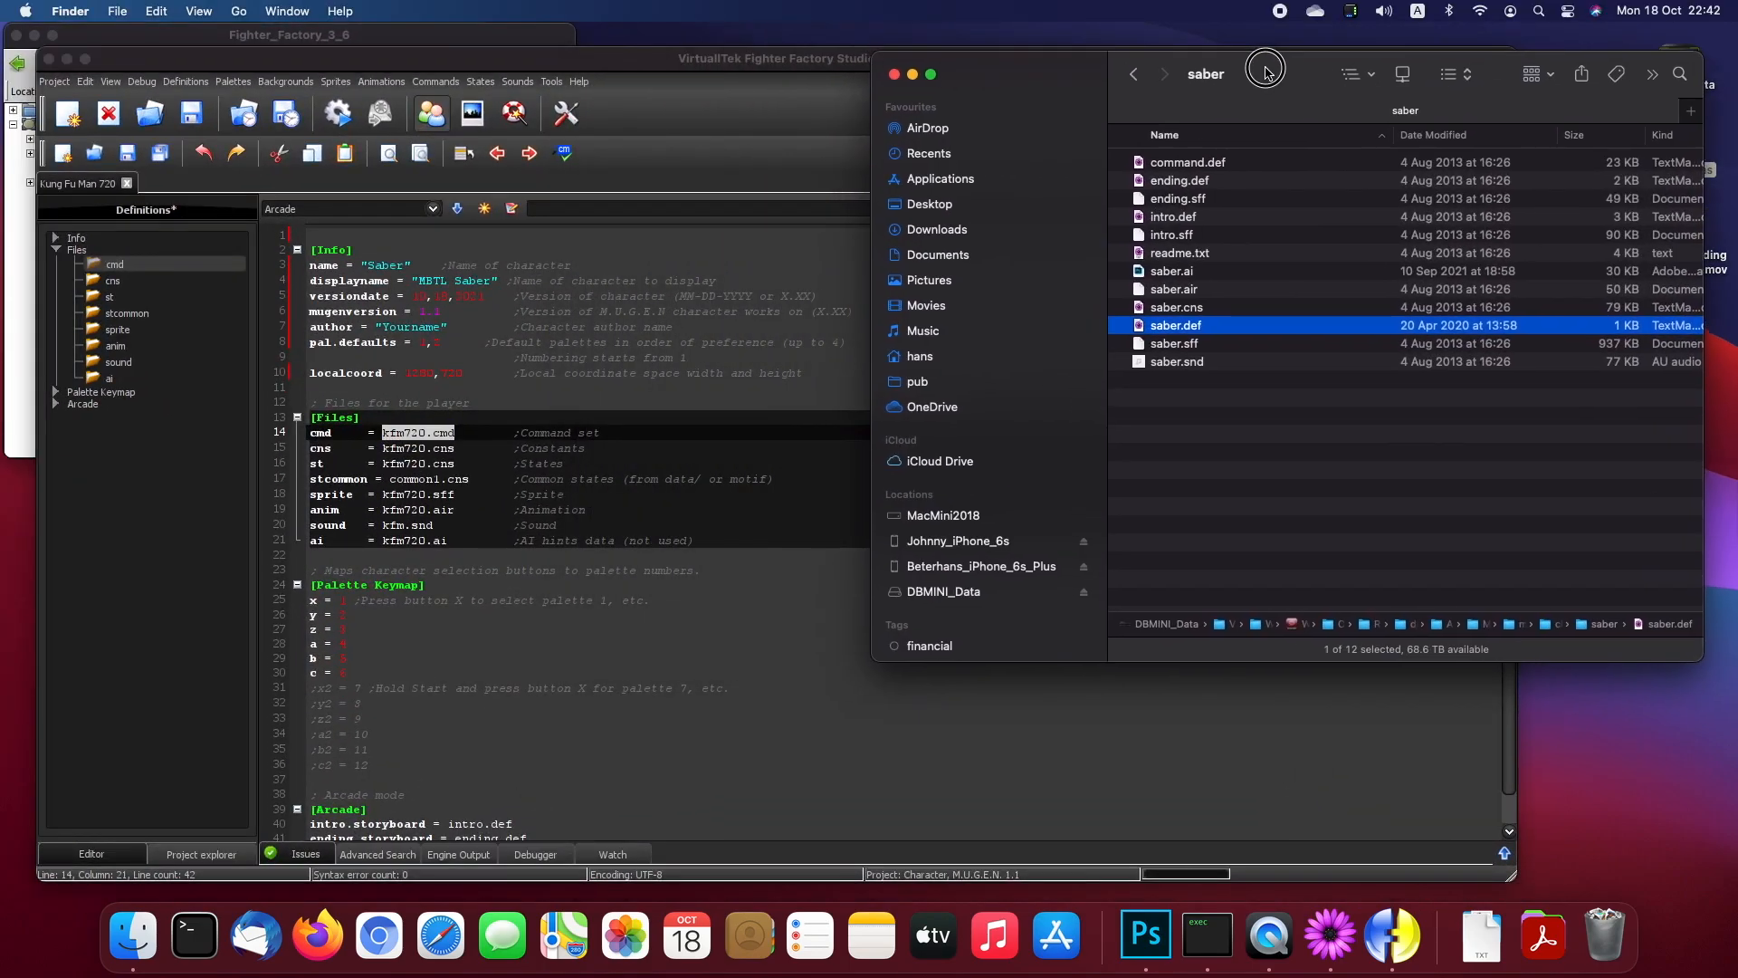
left_click(1187, 164)
left_click(1182, 165)
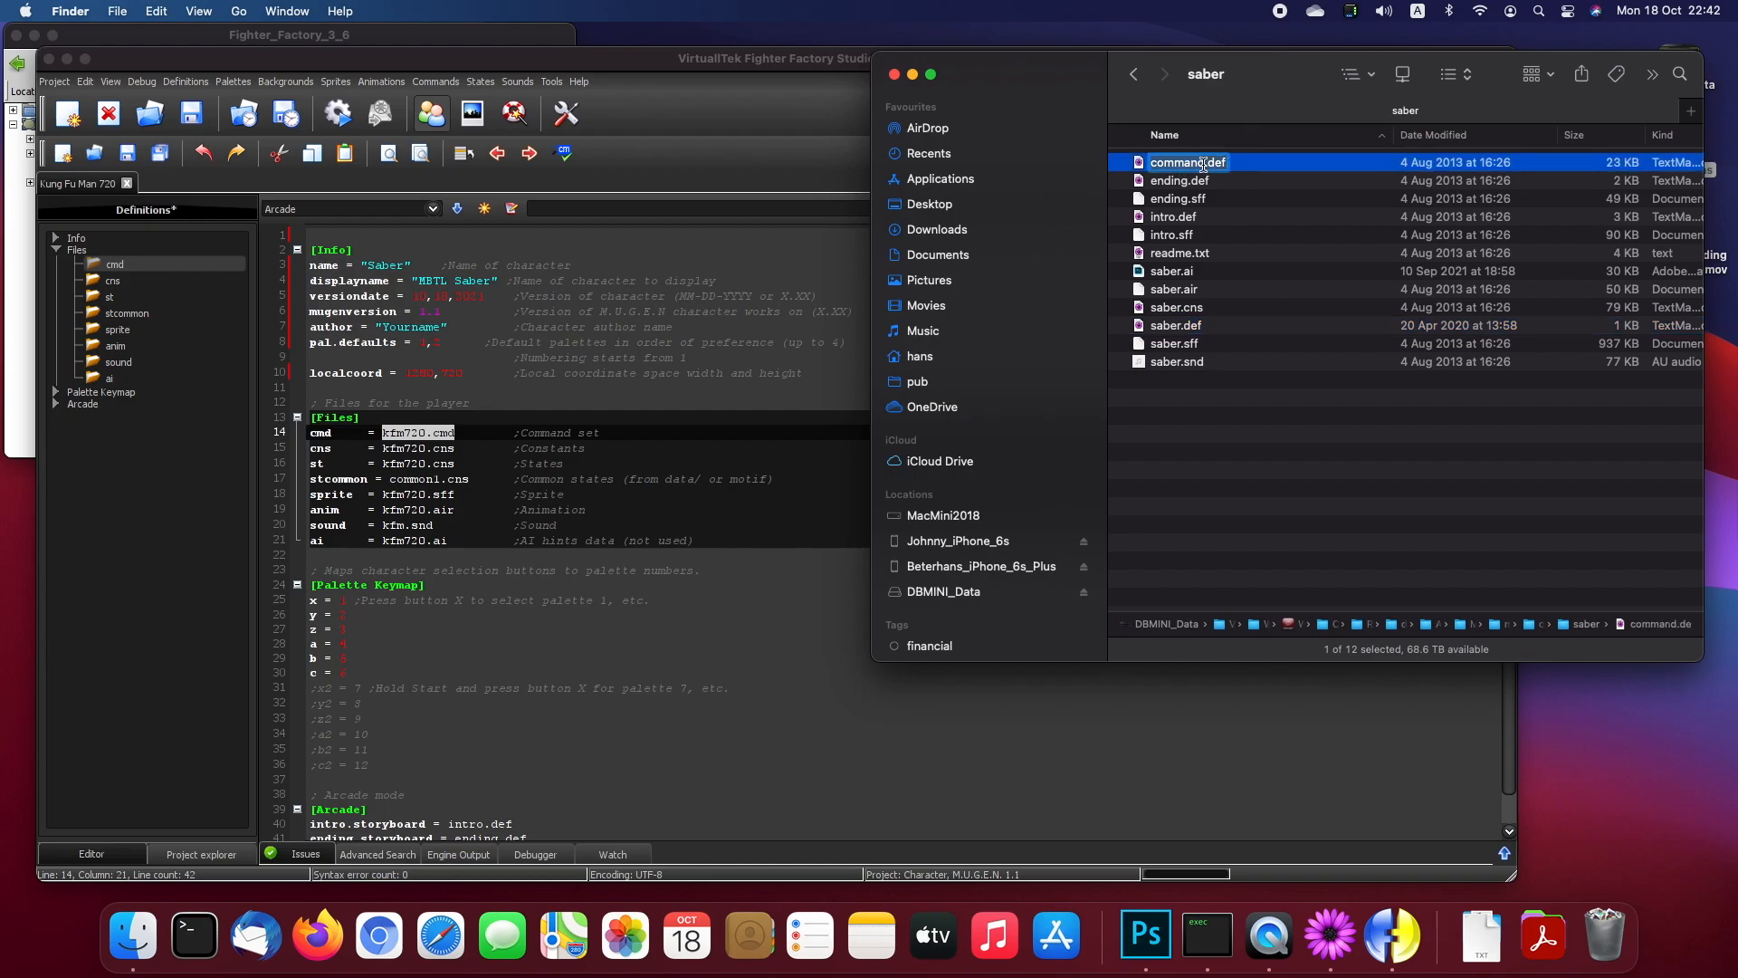
left_click(449, 512)
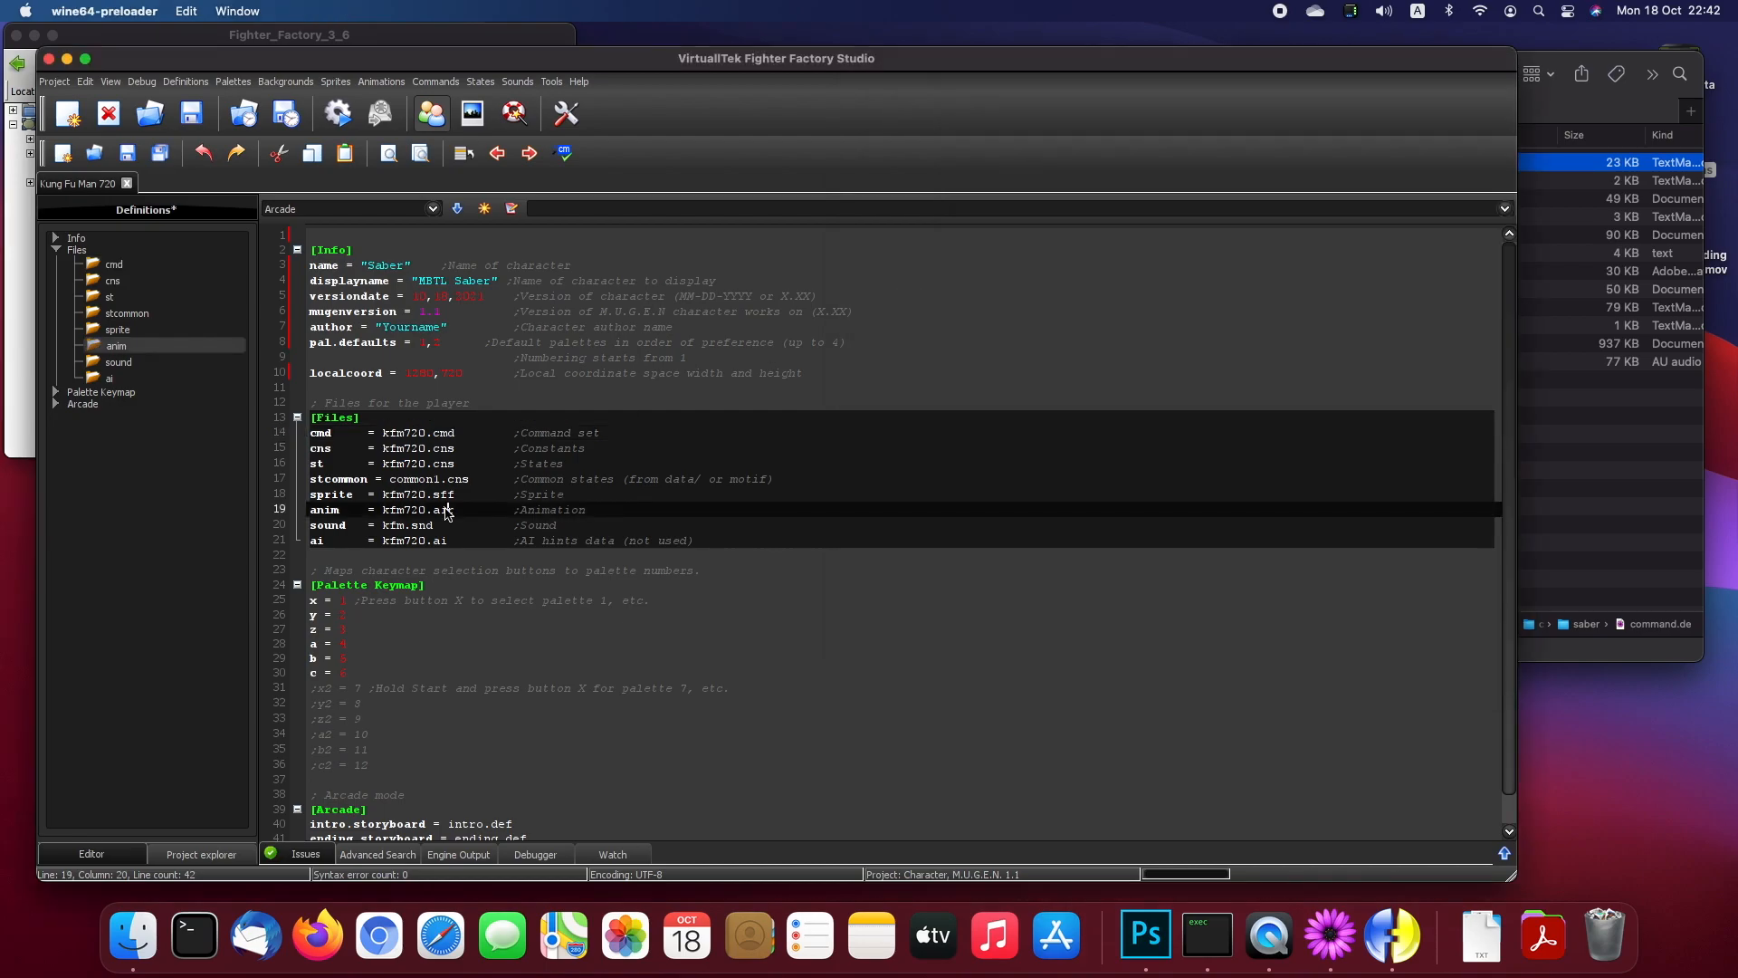
left_click_drag(384, 437, 455, 437)
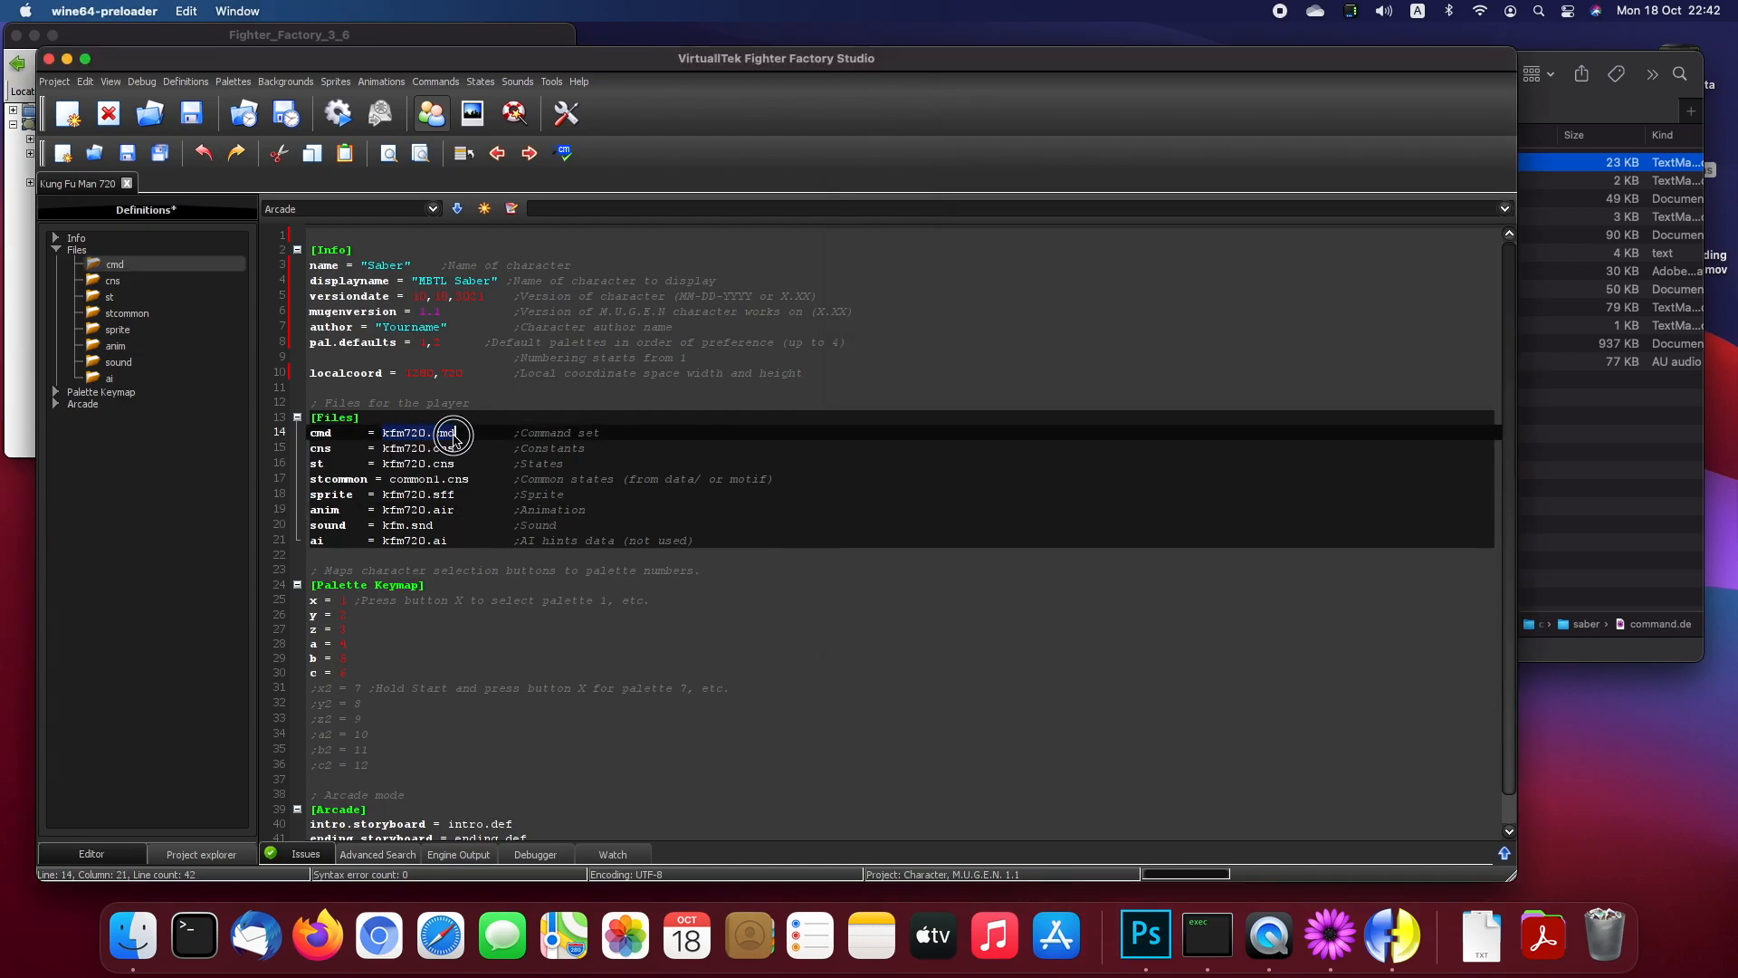
type("command.def")
left_click(459, 448)
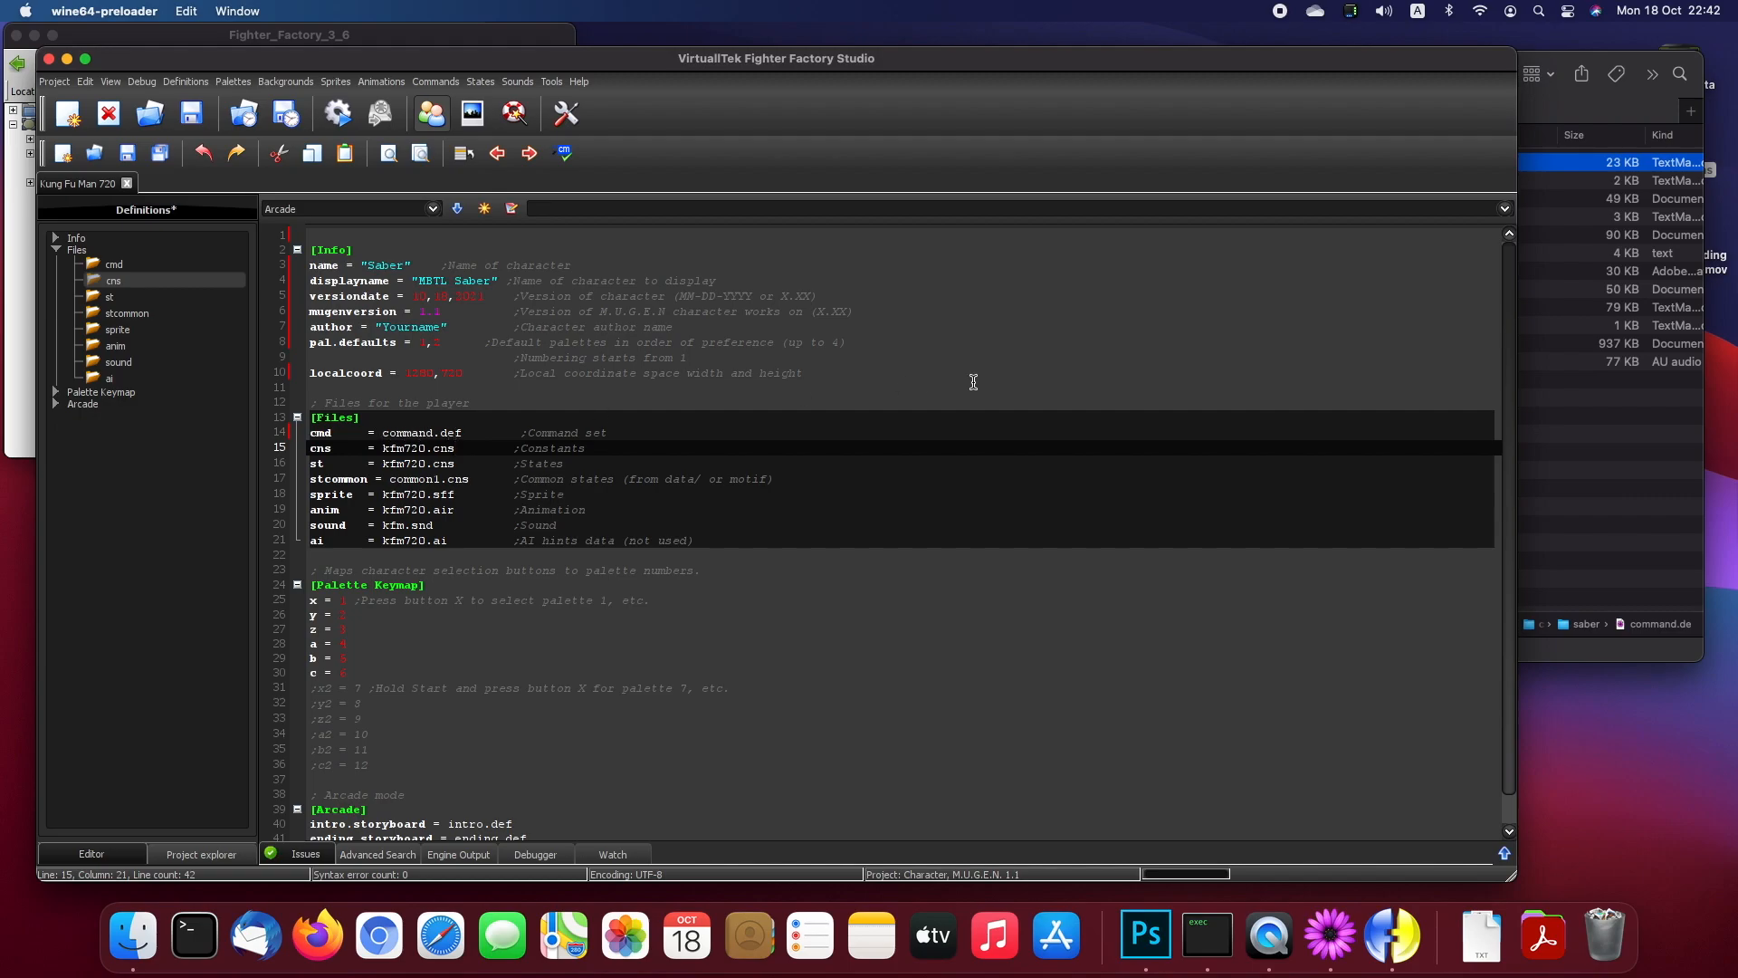
Step: Copy the constants file's name from the saber folder in Finder and set the cns reference in [Files] to saber.cns
left_click(1573, 300)
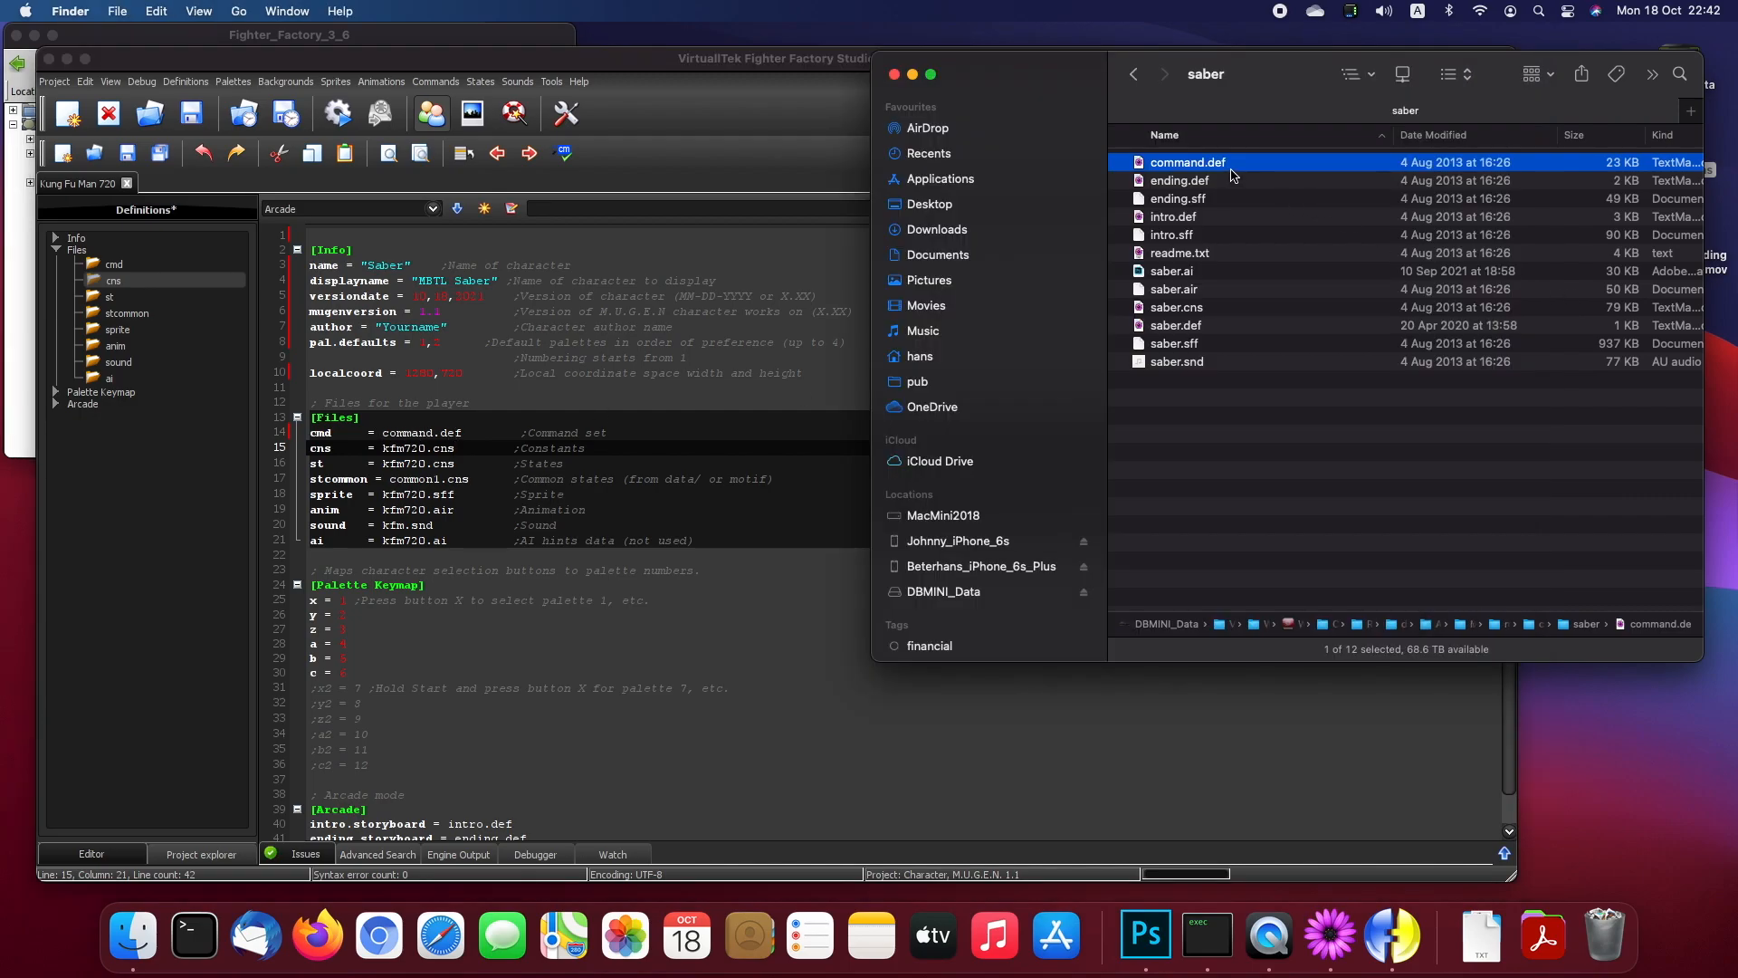
left_click(1184, 308)
left_click(1175, 309)
key("super+a")
key("super+c")
left_click(509, 494)
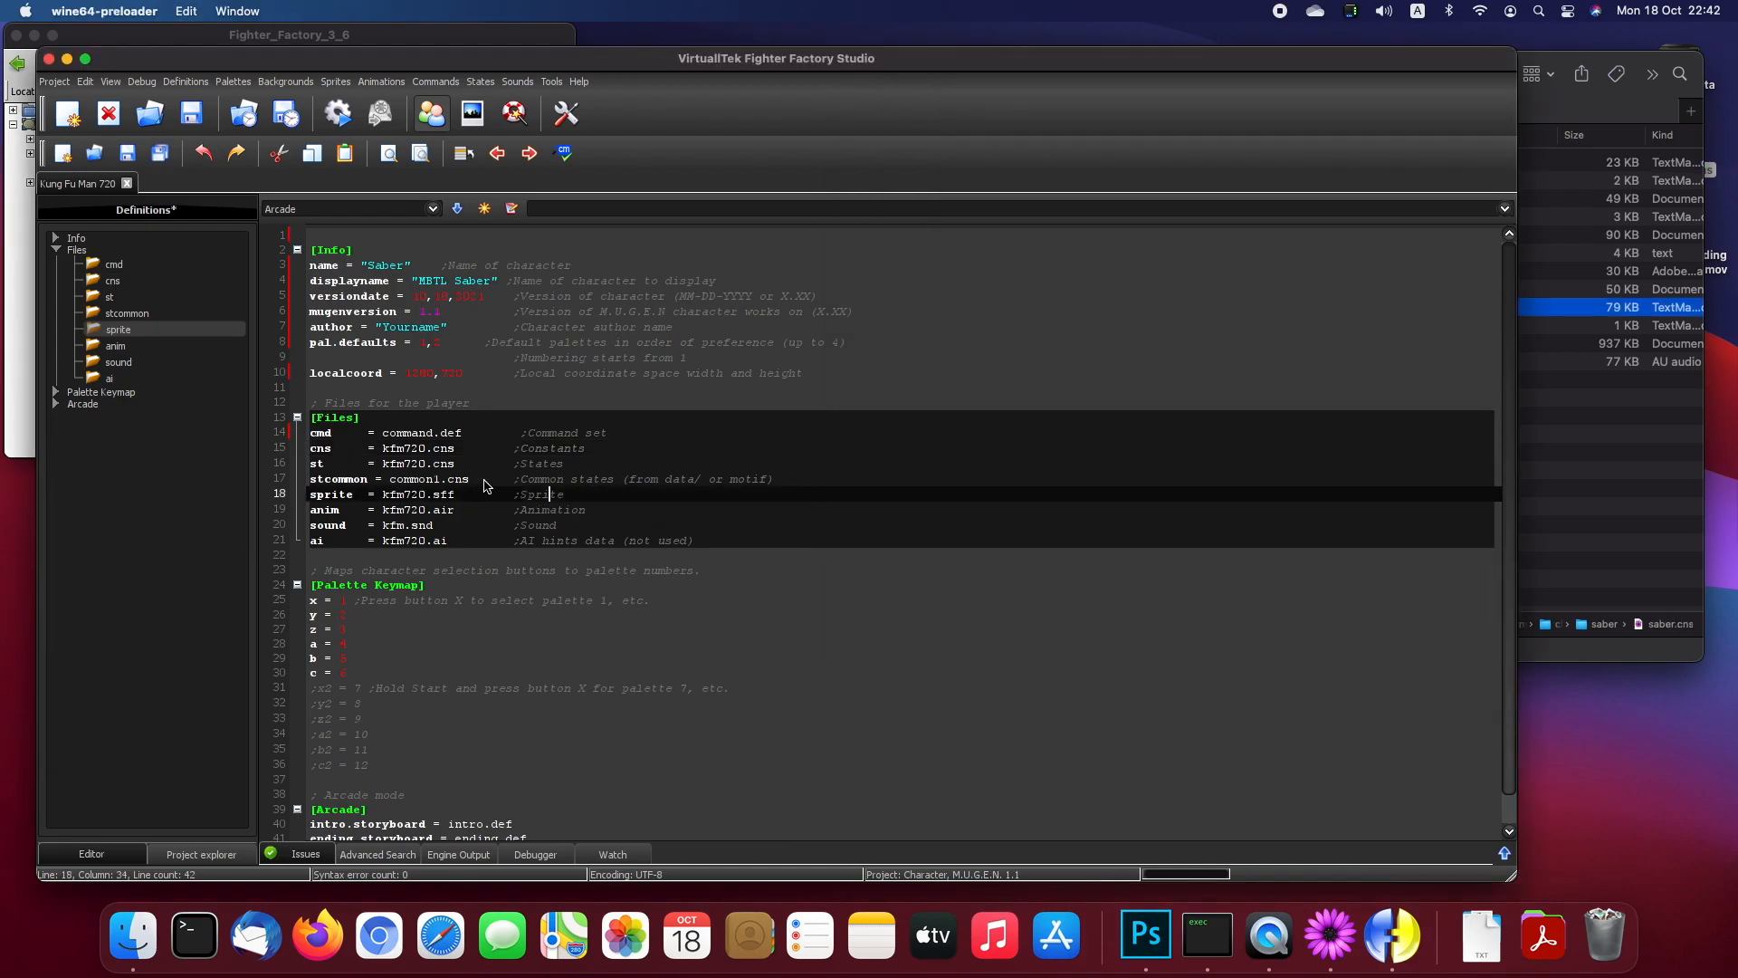
left_click_drag(383, 448, 453, 452)
key("super+v")
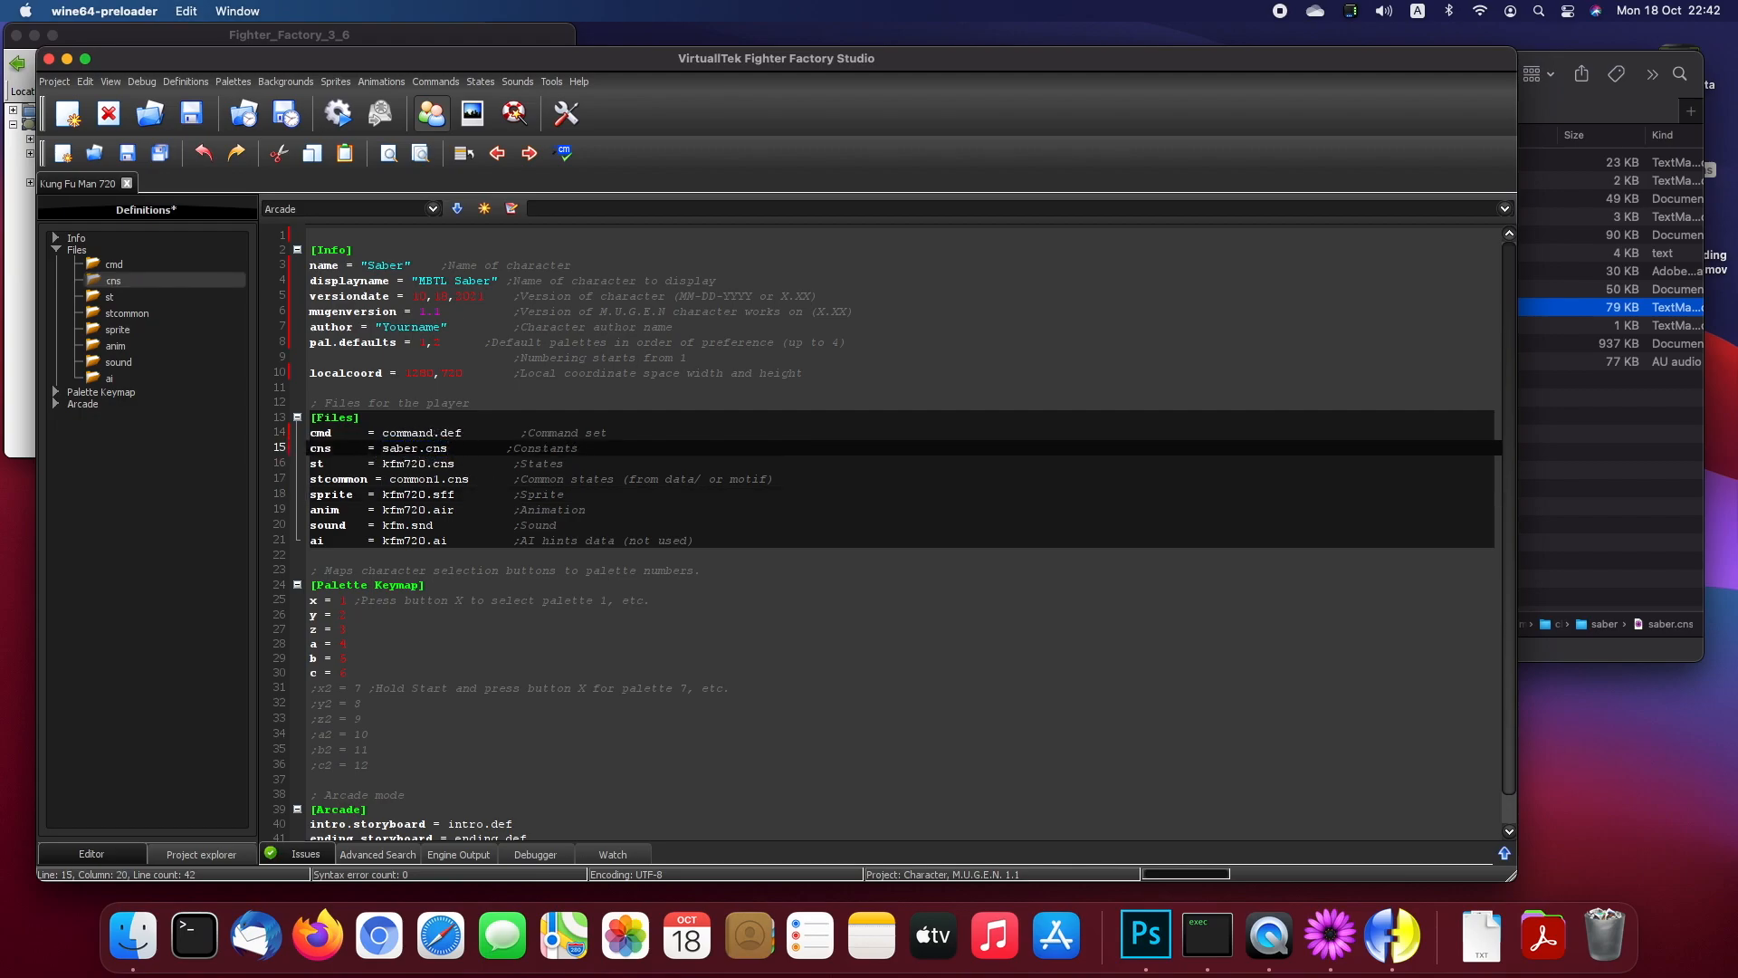
Step: Undo and reapply saber.cns as the cns reference, and set the st reference in [Files] to saber.cns
left_click(1595, 392)
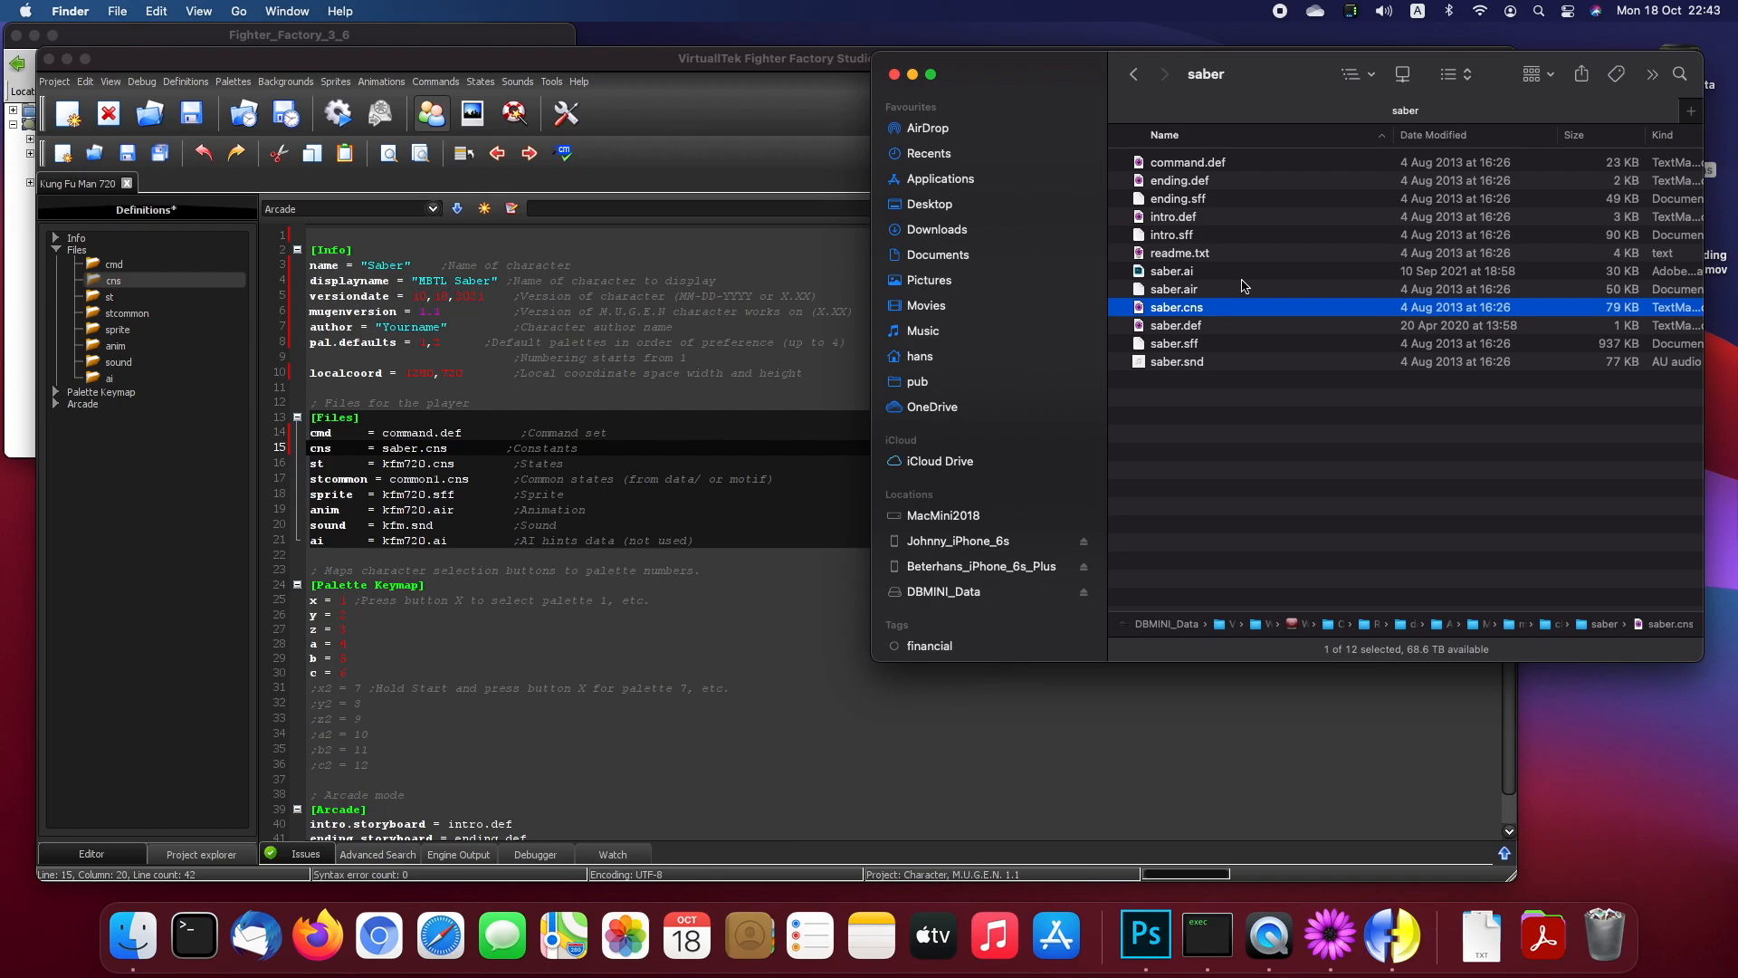
left_click(427, 462)
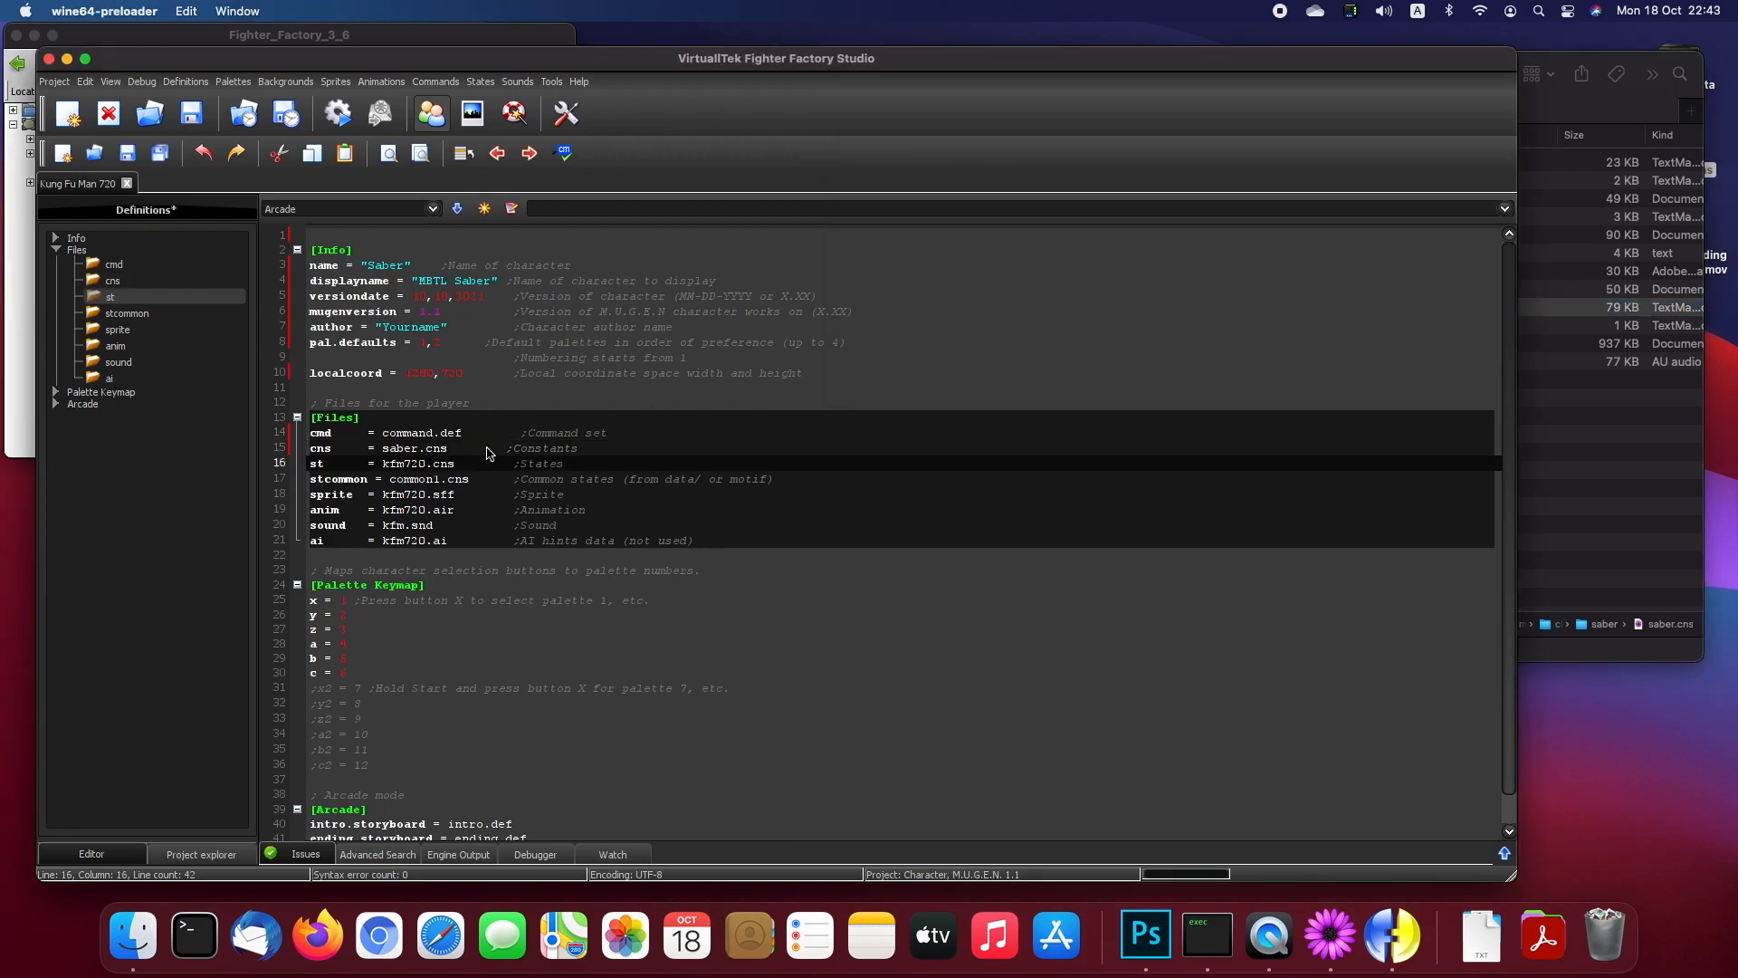
key("ctrl+z")
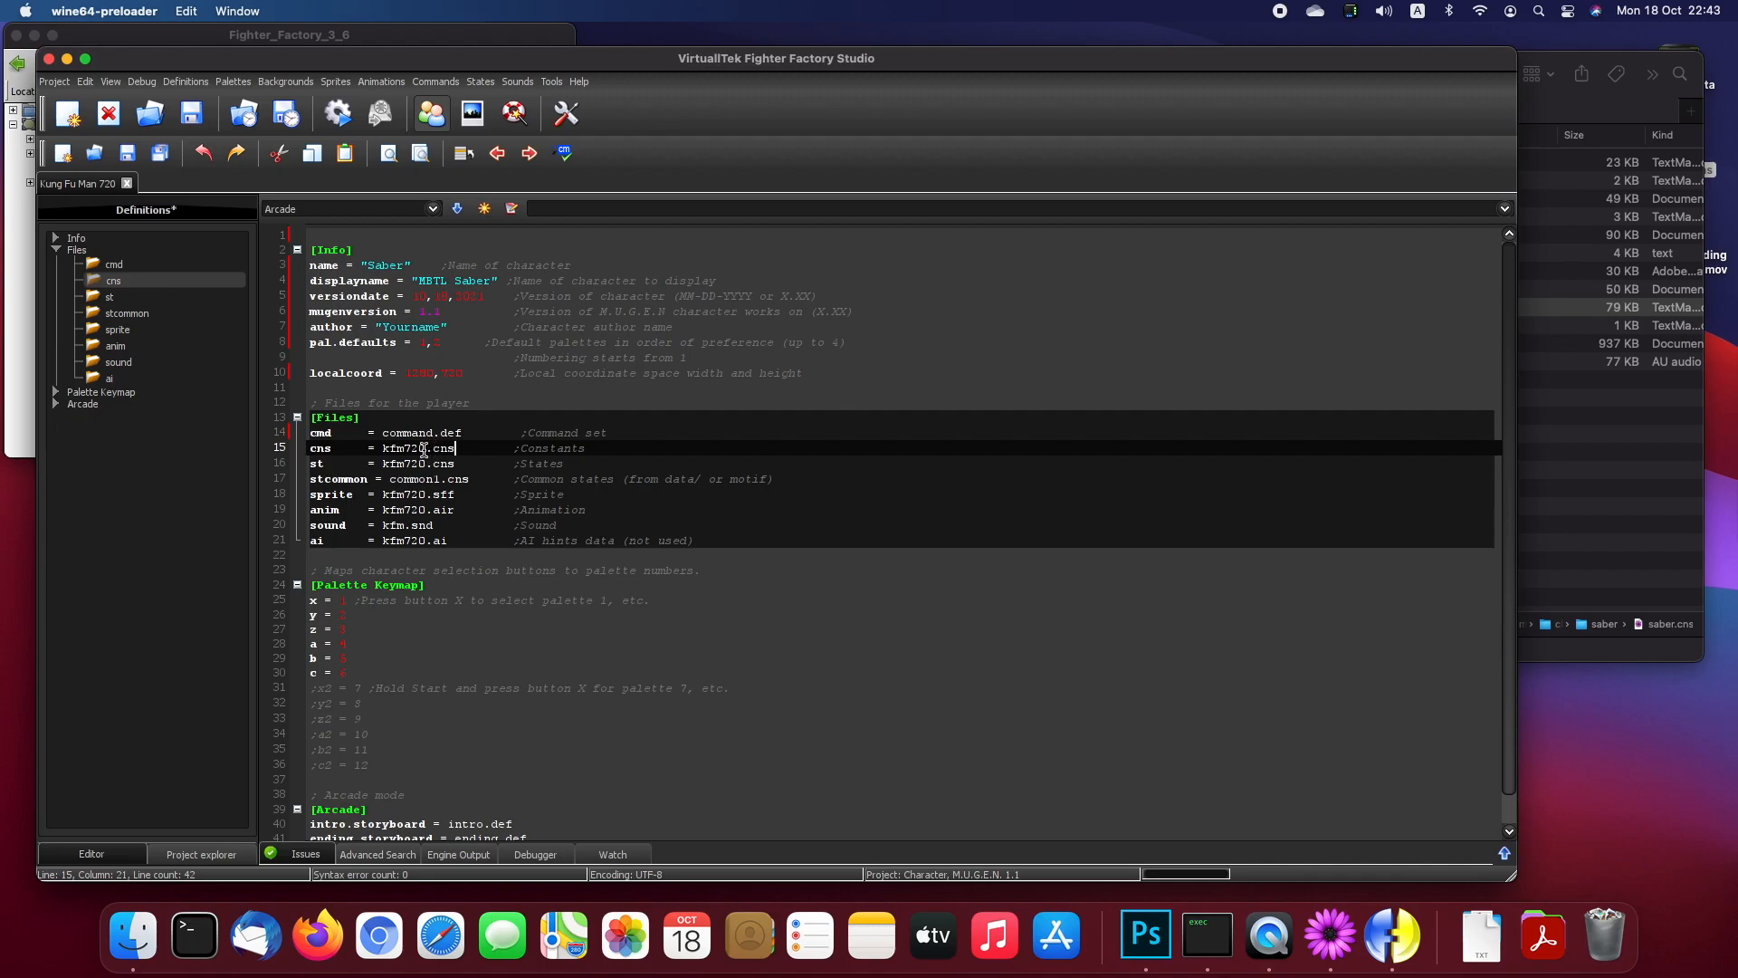
left_click_drag(384, 448, 458, 449)
key("ctrl+v")
left_click_drag(383, 464, 453, 466)
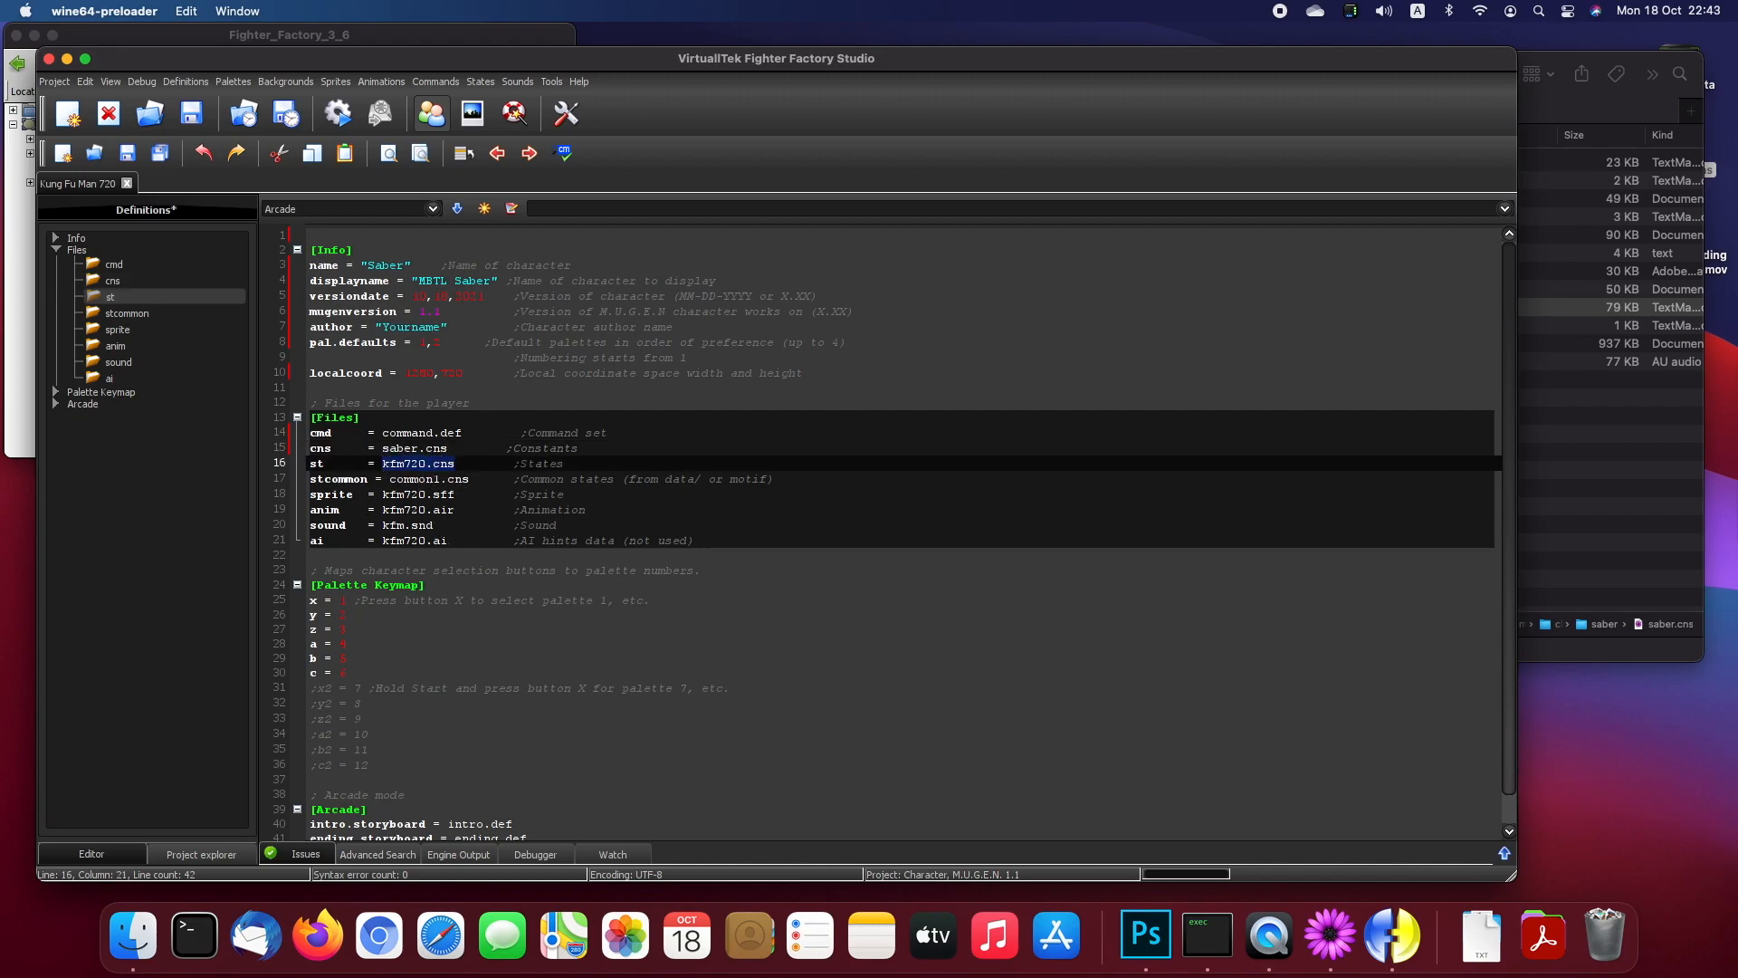
key("super+v")
Step: Locate the common1.cns file referenced by stcommon in the data folder of mugen_1.1 in Finder
left_click(392, 480)
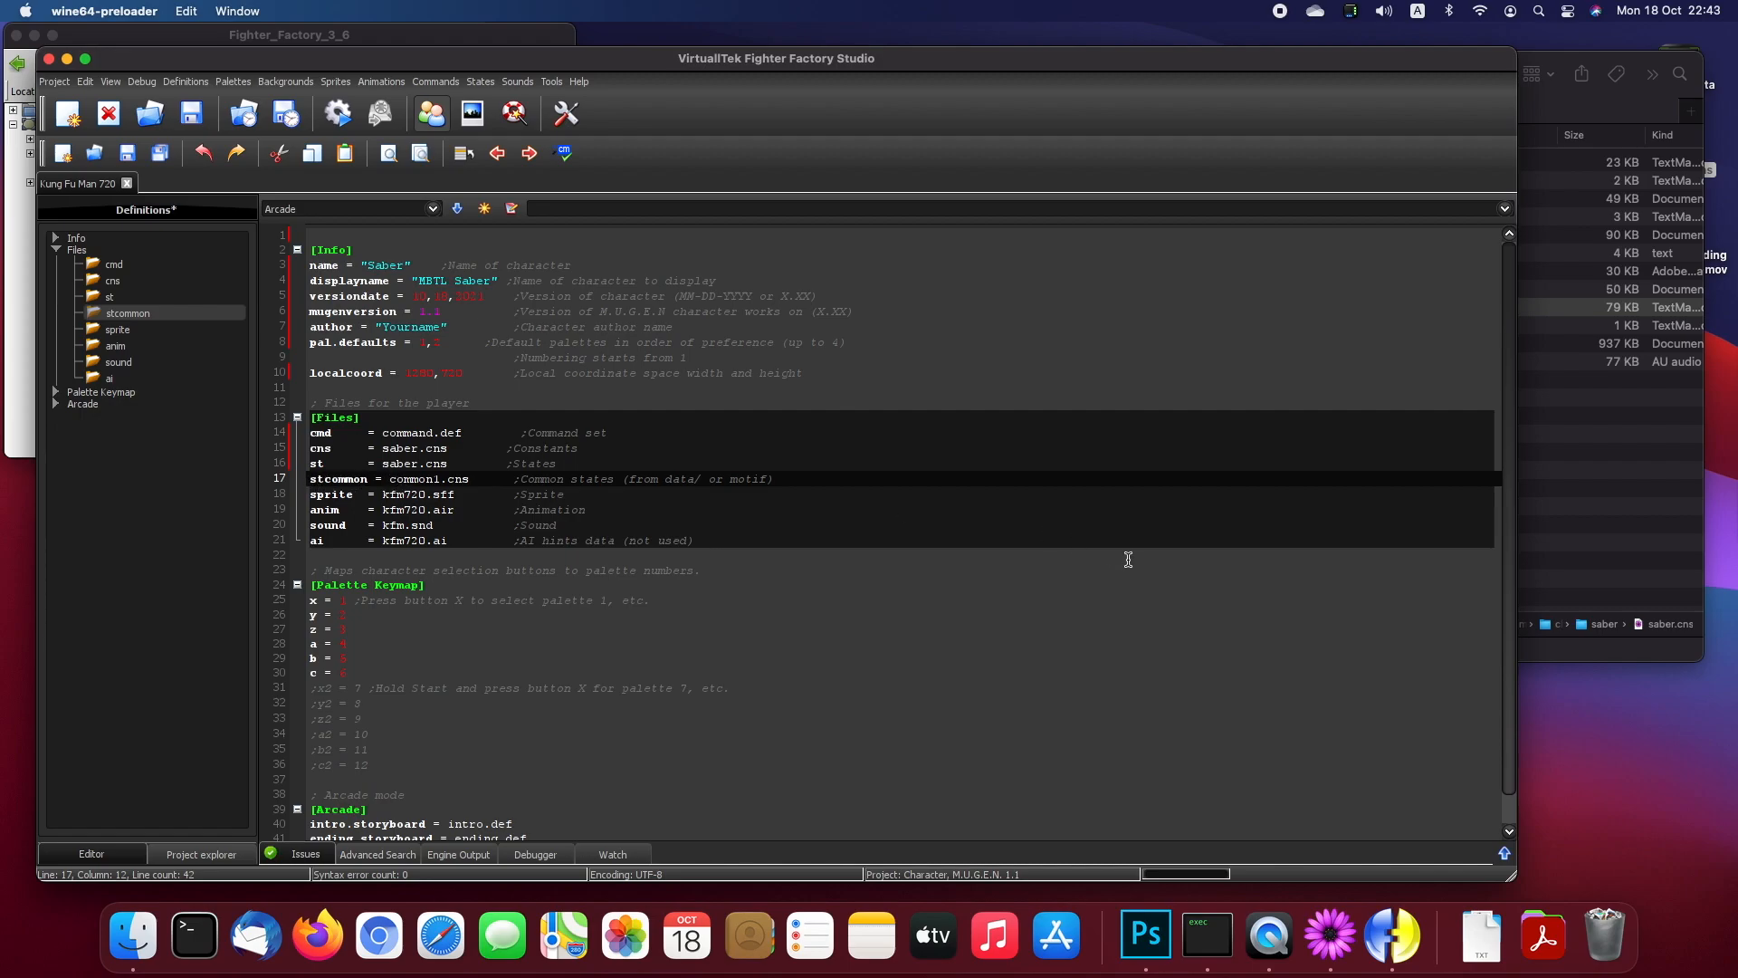
left_click(1725, 550)
left_click(1570, 547)
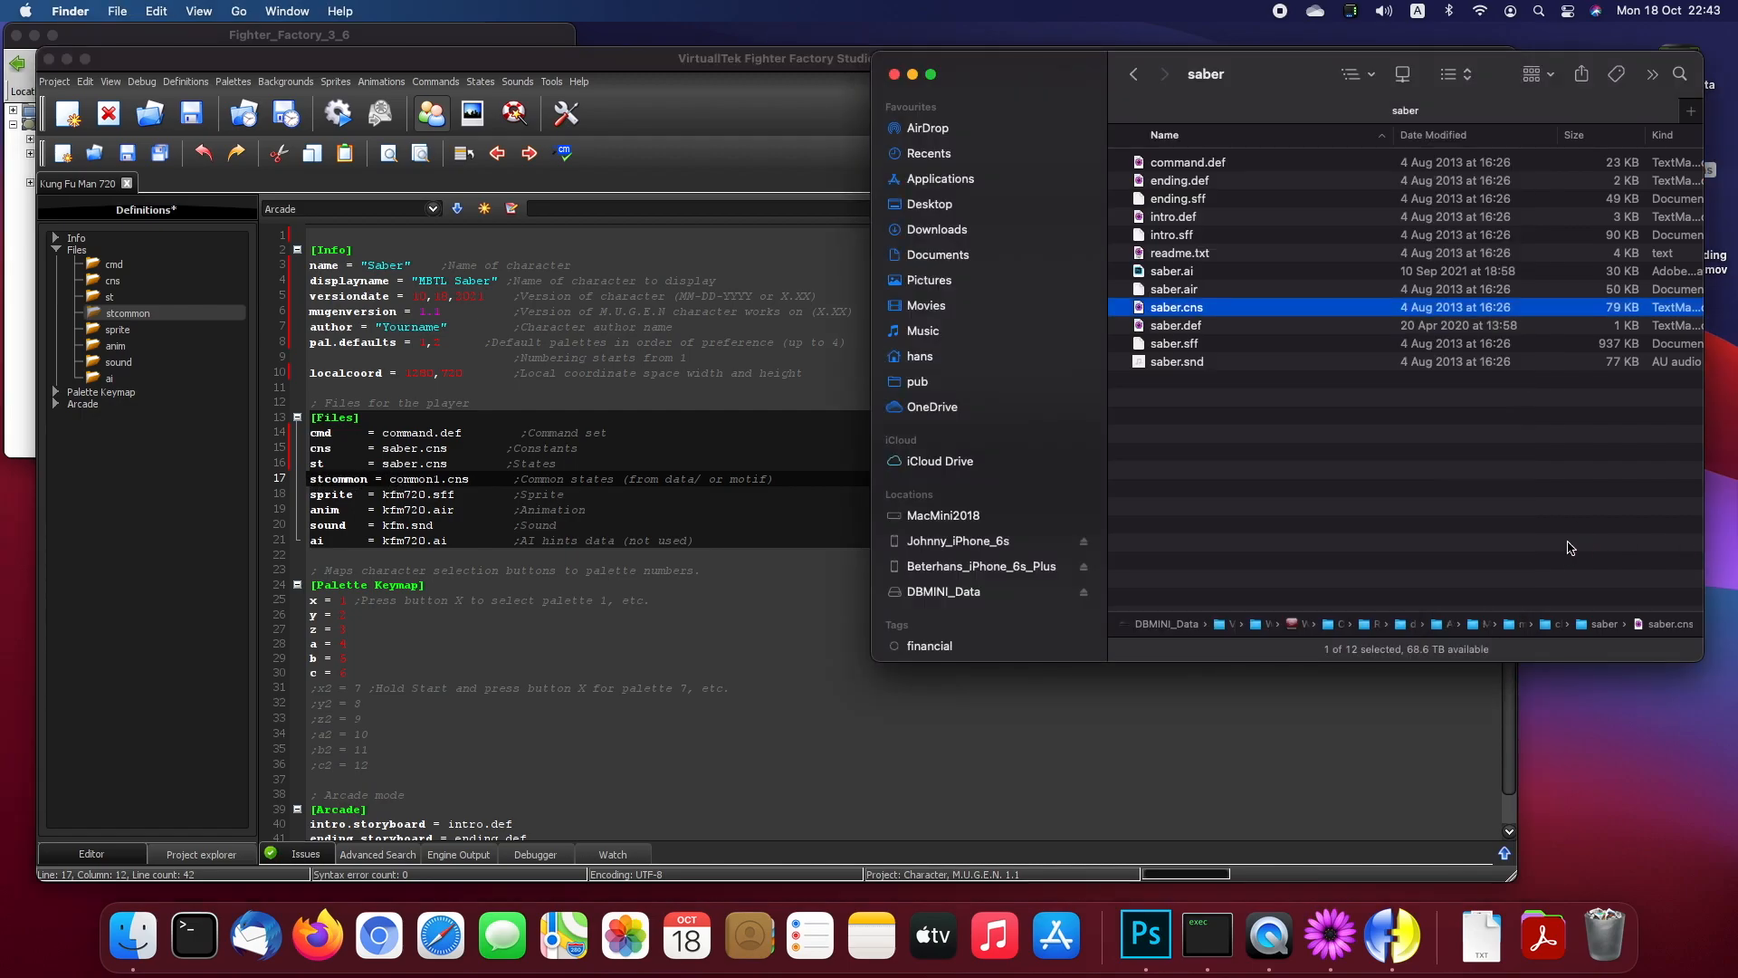
key("super+Up")
scroll(1352, 375, "up", 3)
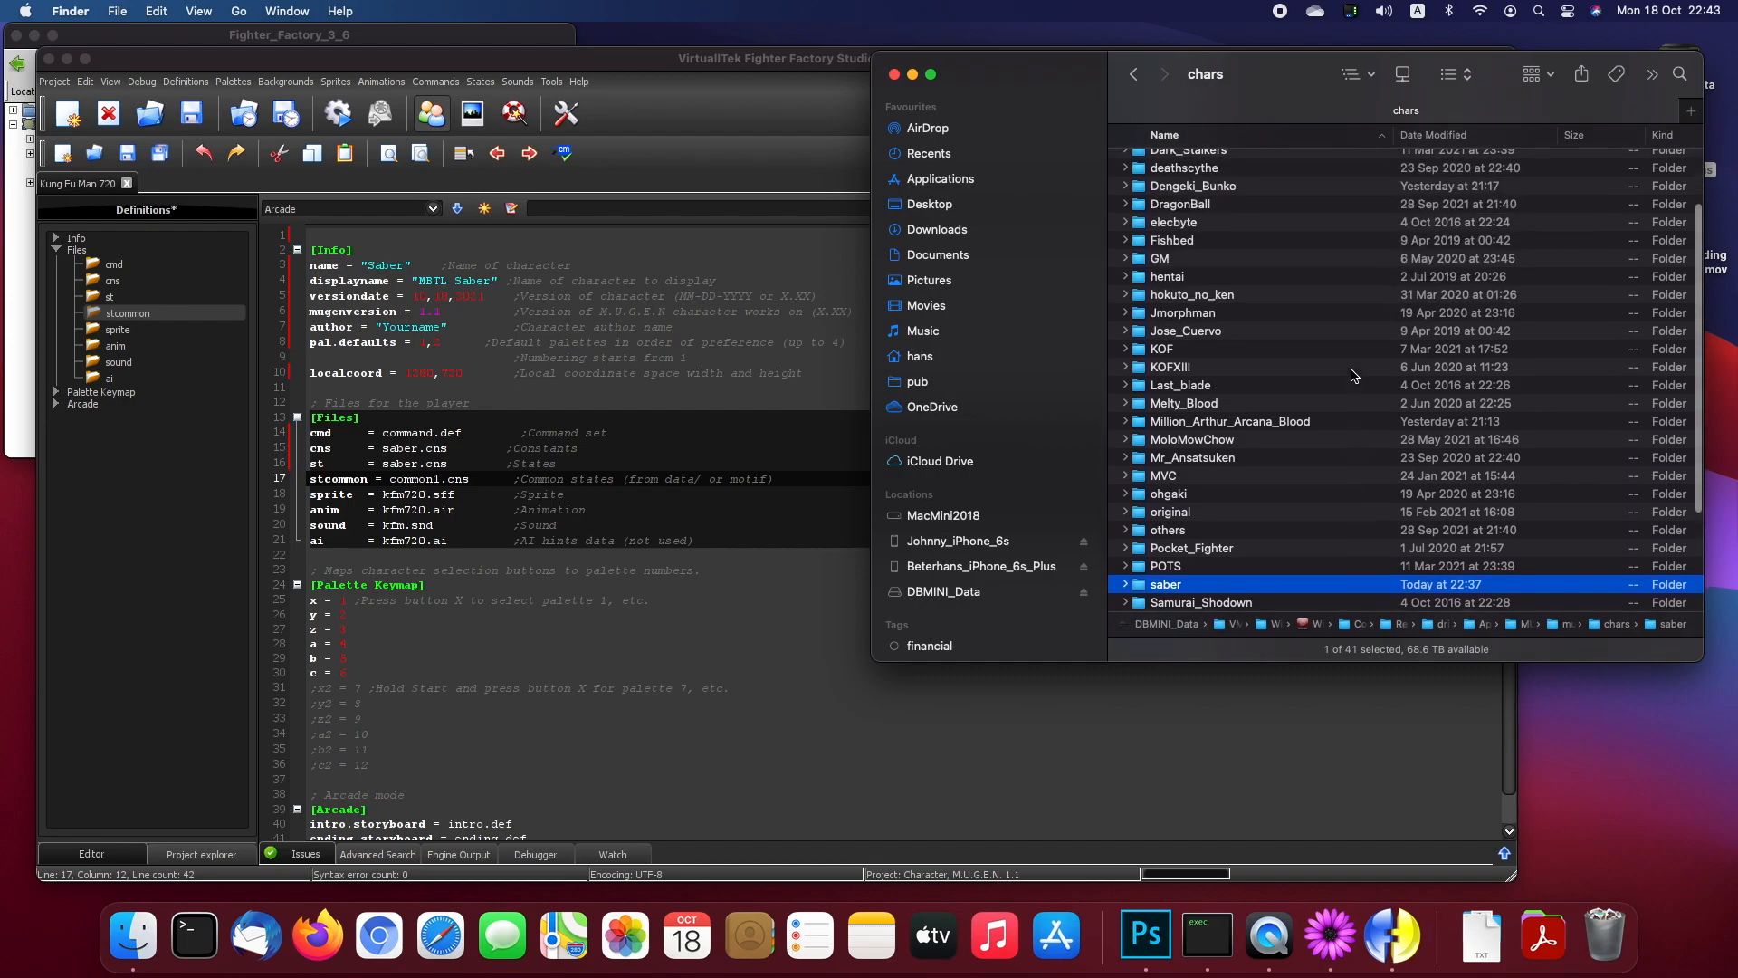
key("super+Up")
left_click(1189, 190)
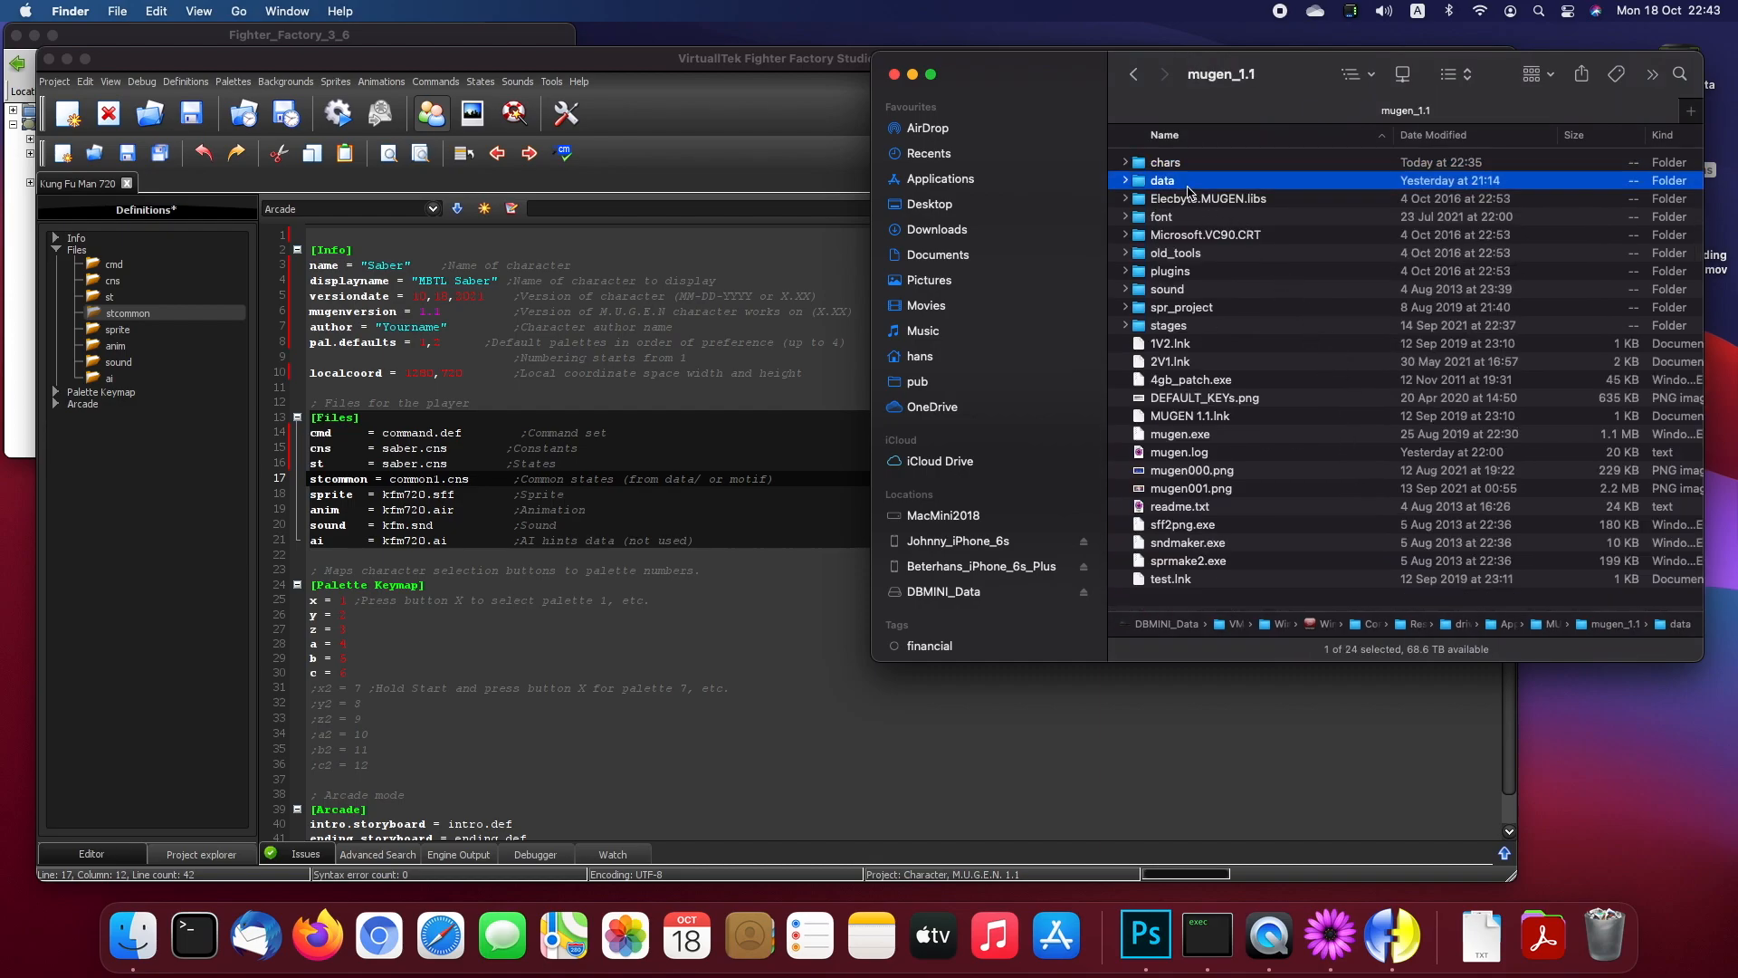
double_click(1178, 186)
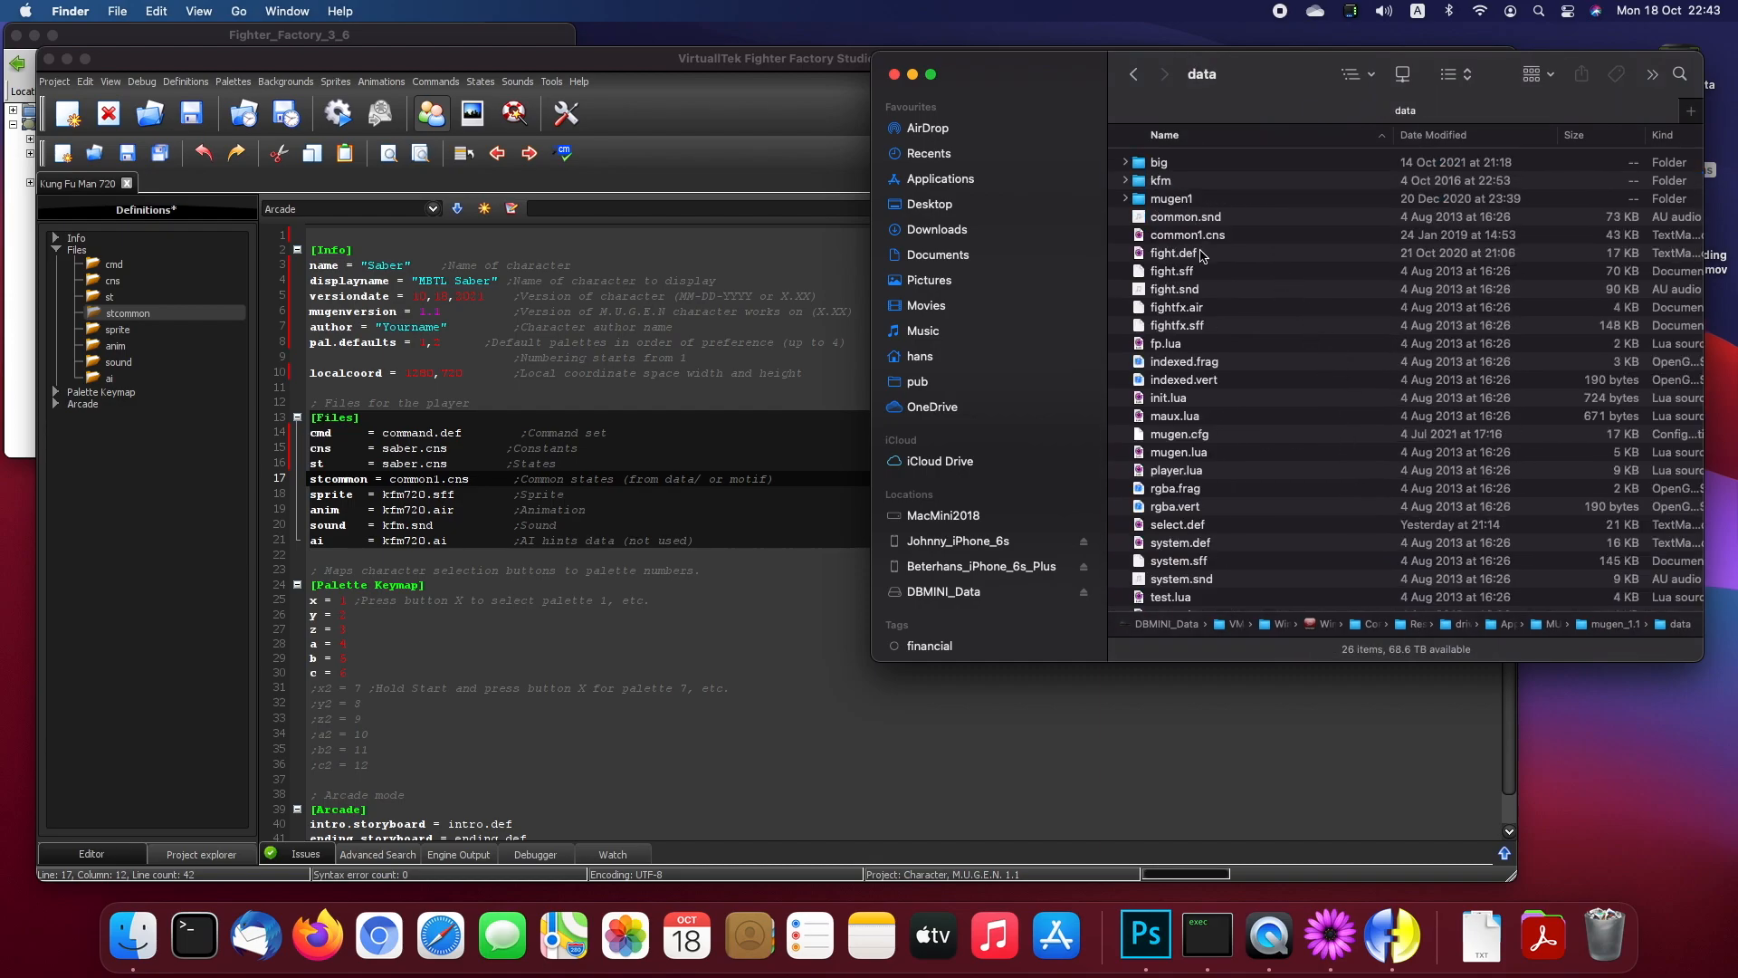
left_click(1227, 239)
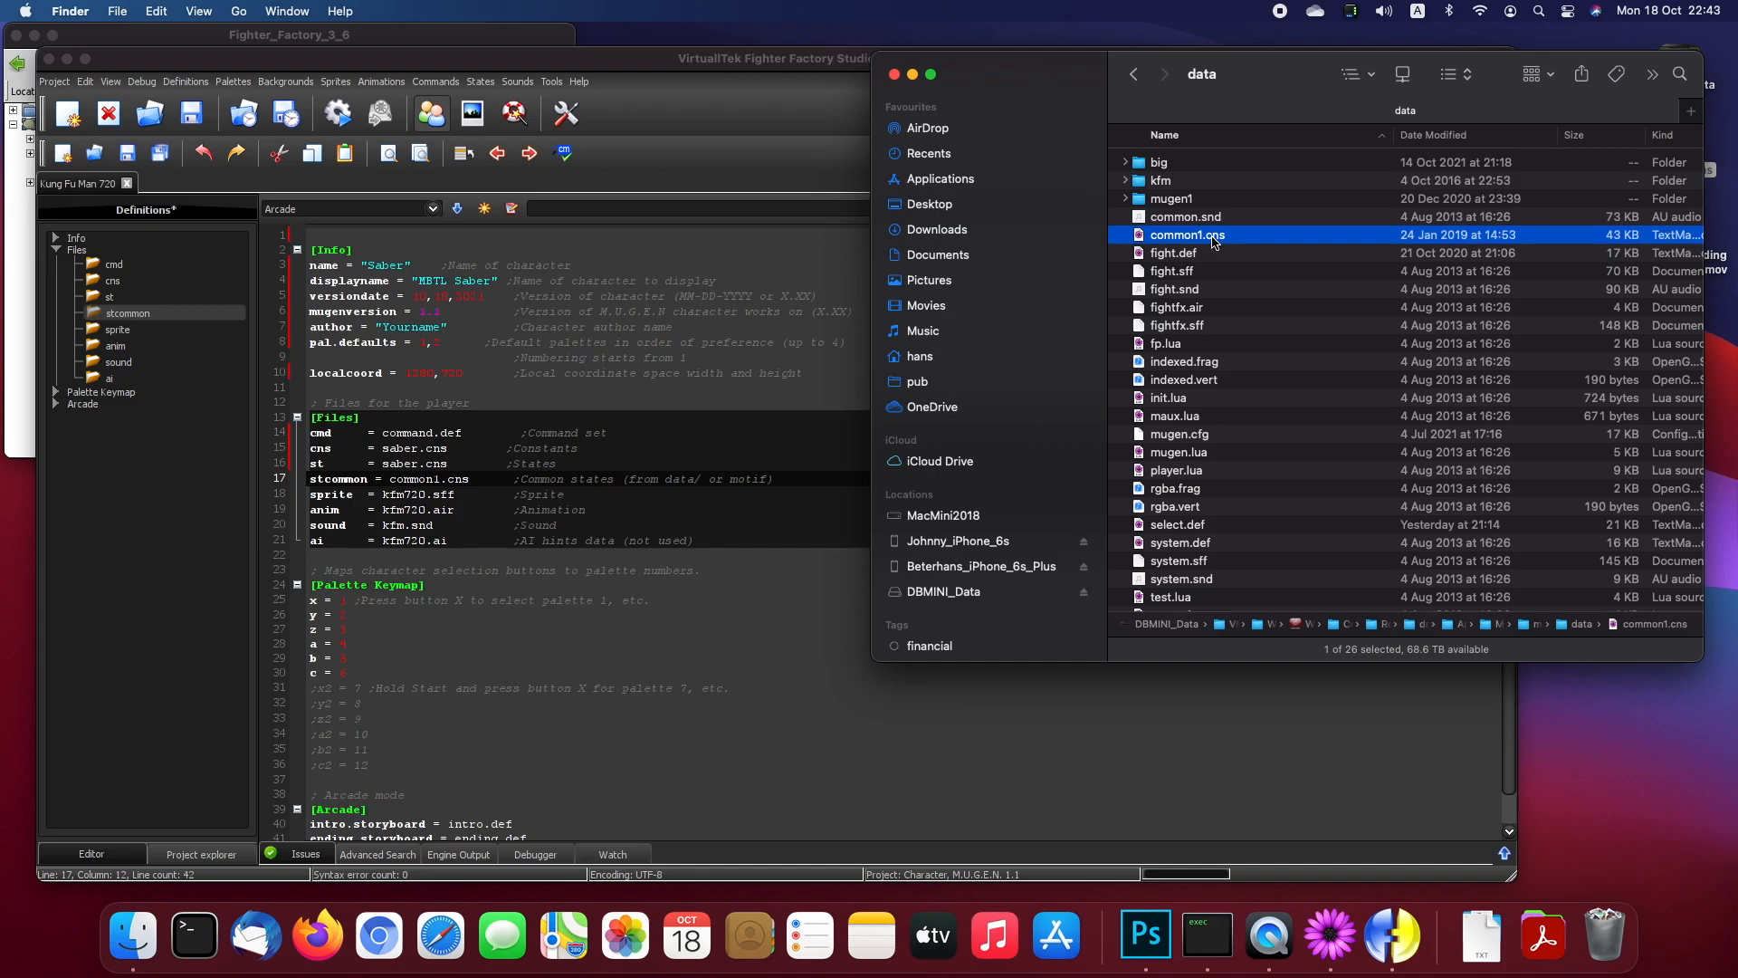
Step: Review the stcommon line's comment in the definition file, and view common1.cns in TextMate before closing it
left_click(472, 485)
left_click(401, 482)
left_click_drag(401, 483, 811, 481)
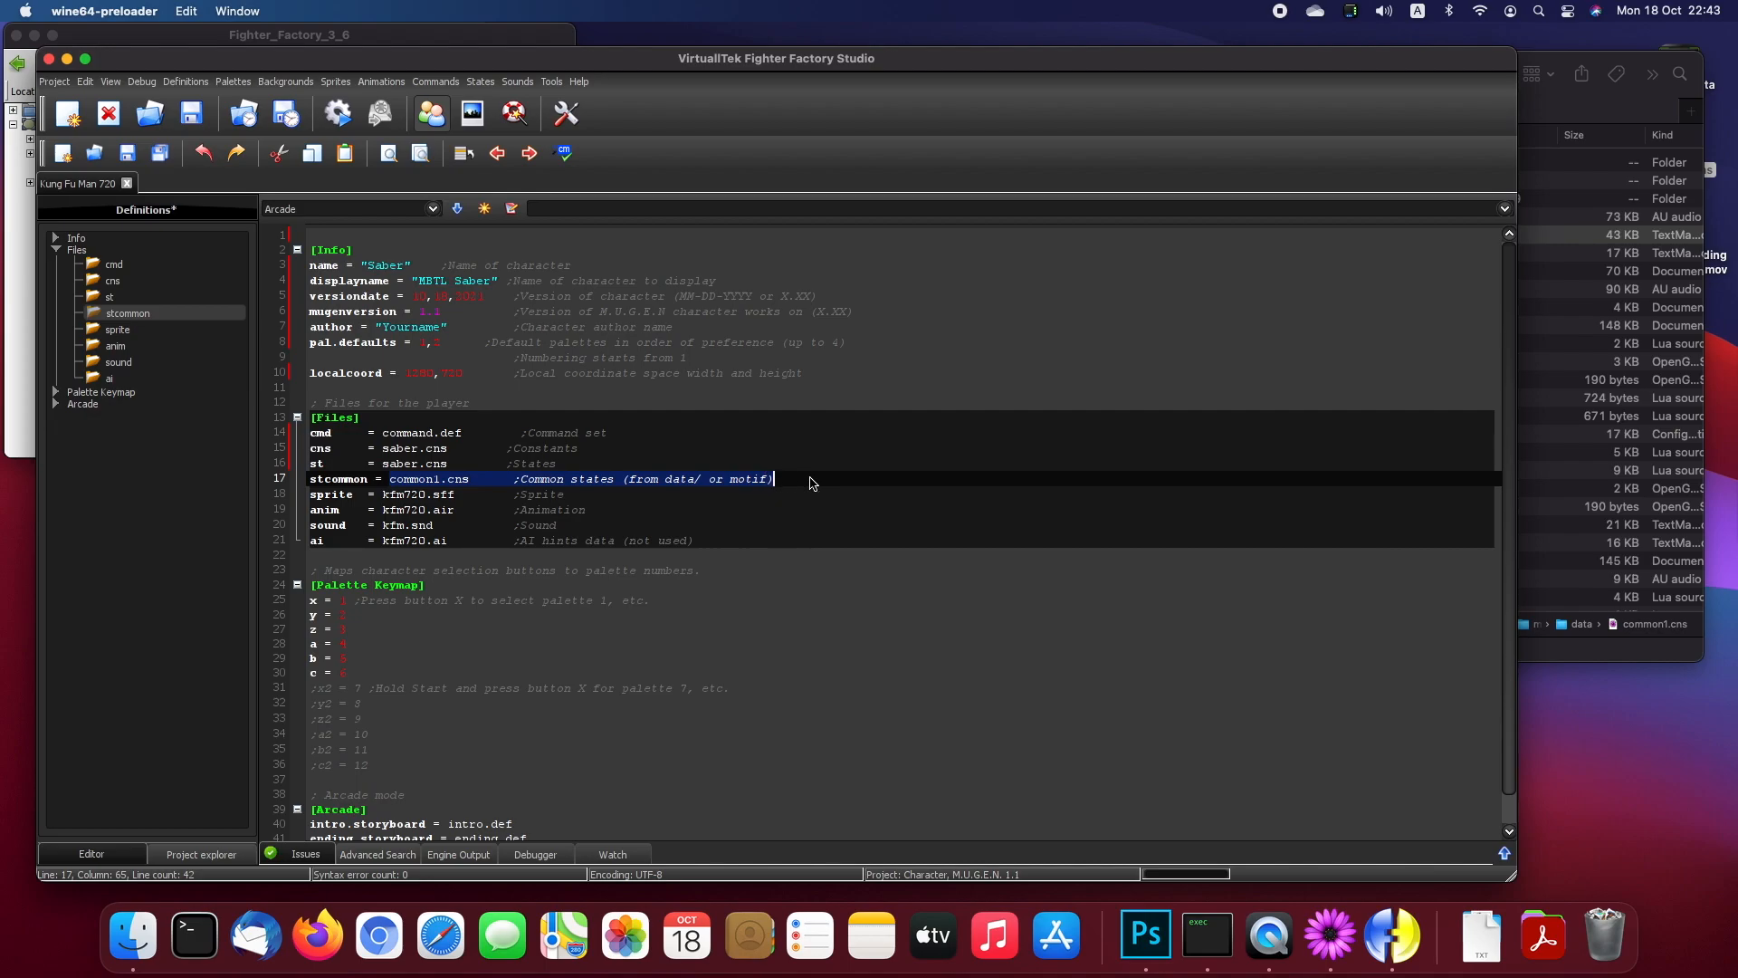
left_click(812, 484)
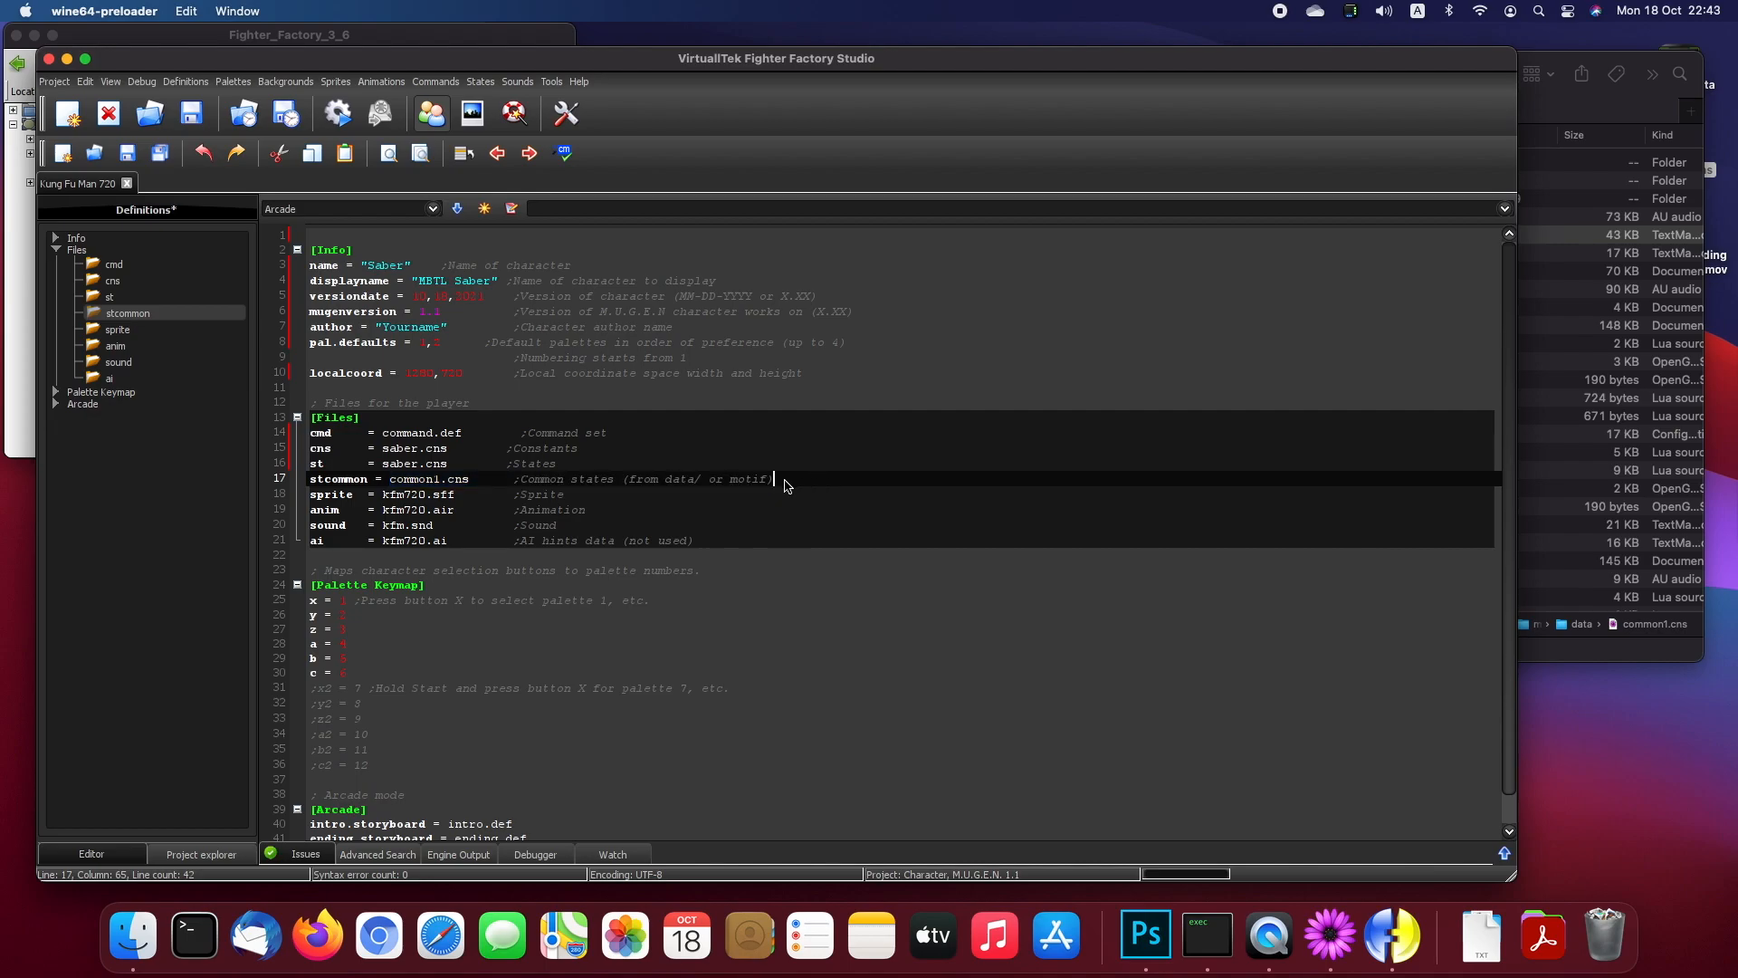
left_click(1589, 327)
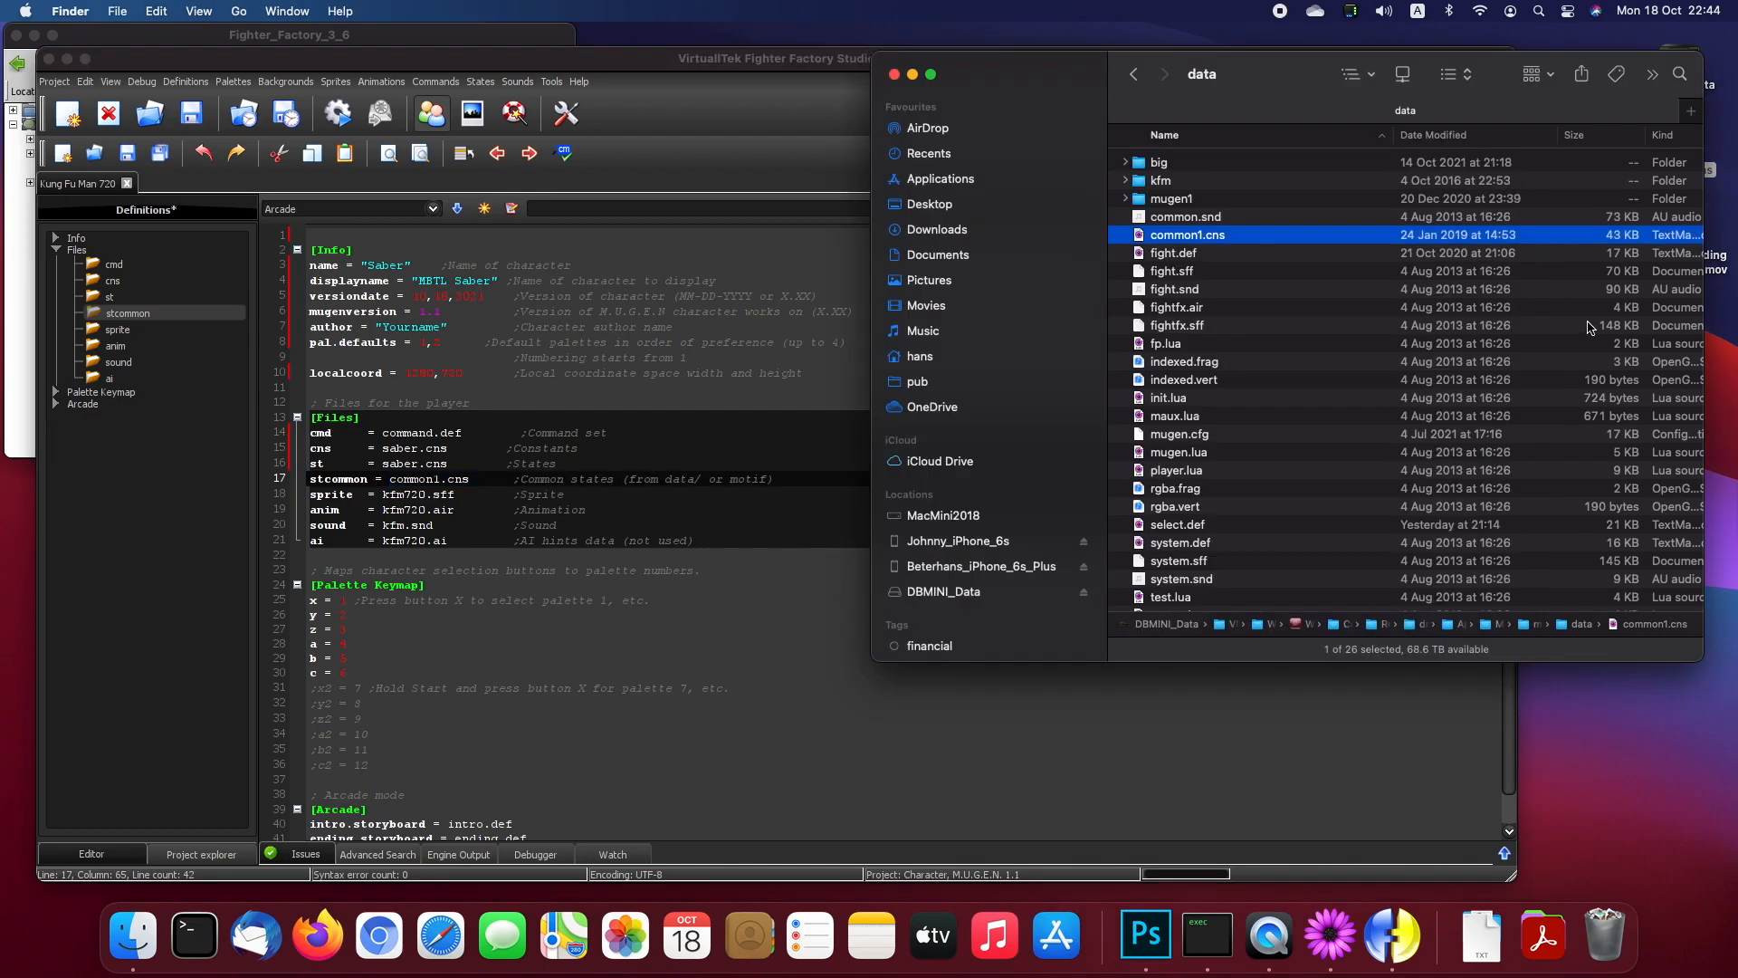
key("super+o")
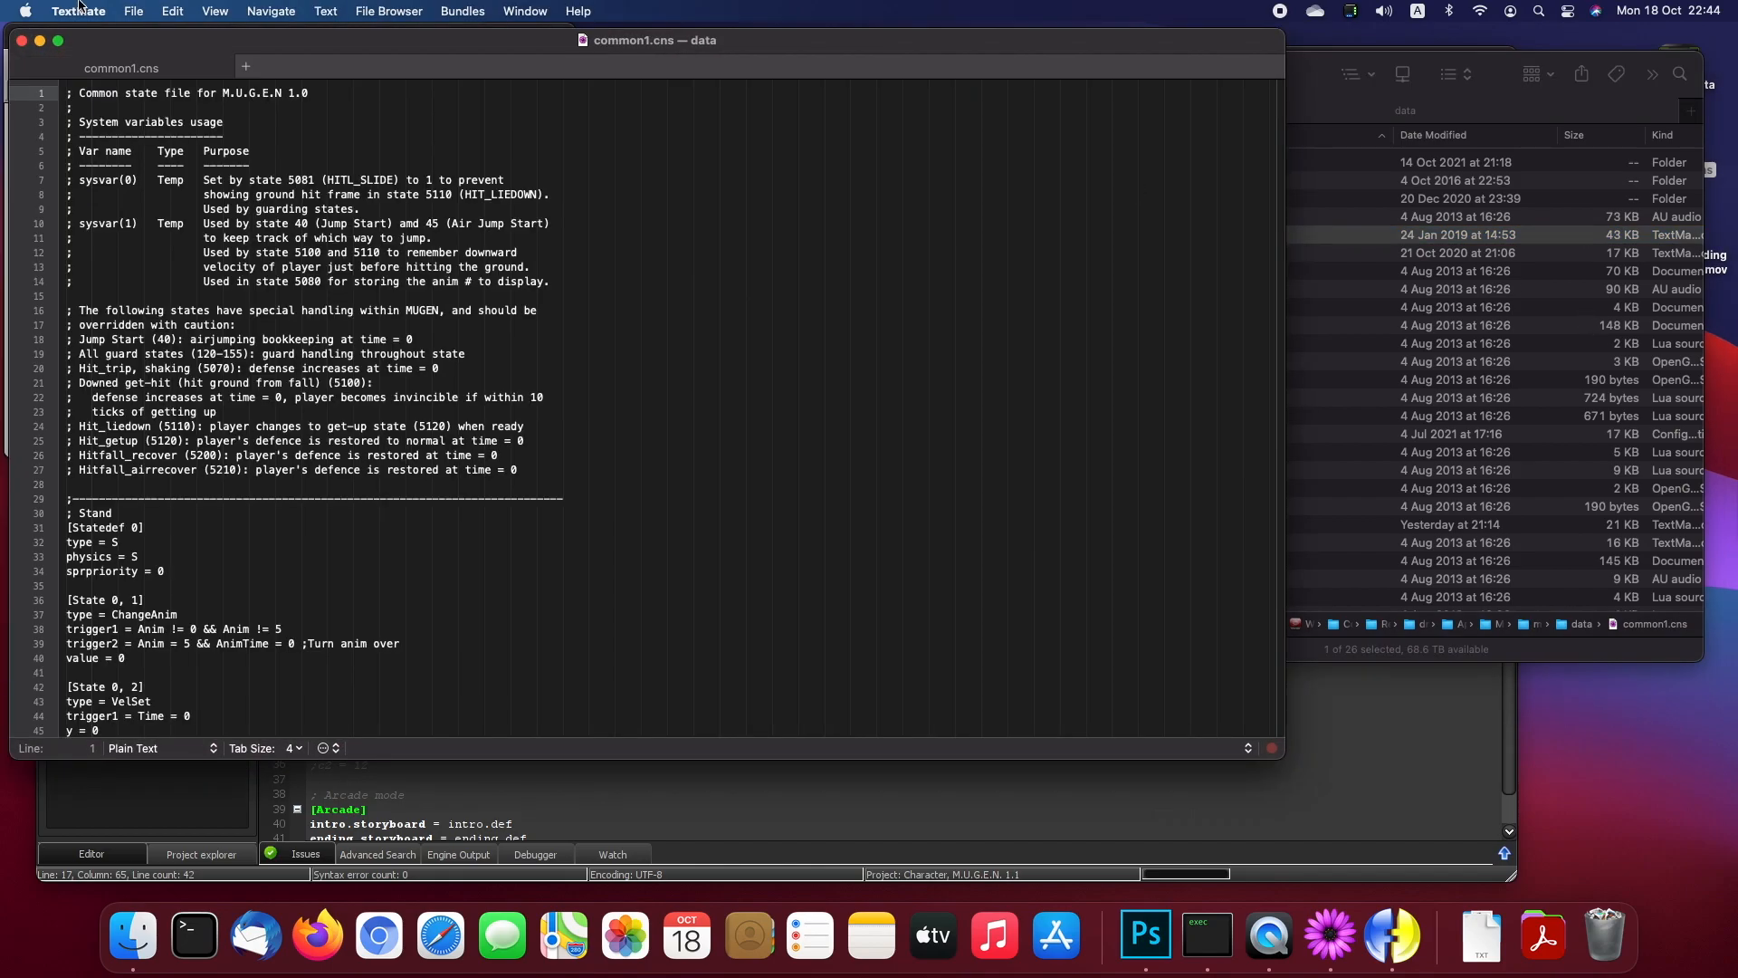
left_click(22, 42)
Step: Return to the saber character folder inside chars of mugen_1.1 in Finder
left_click(1202, 268)
key("super+Up")
key("super+Up")
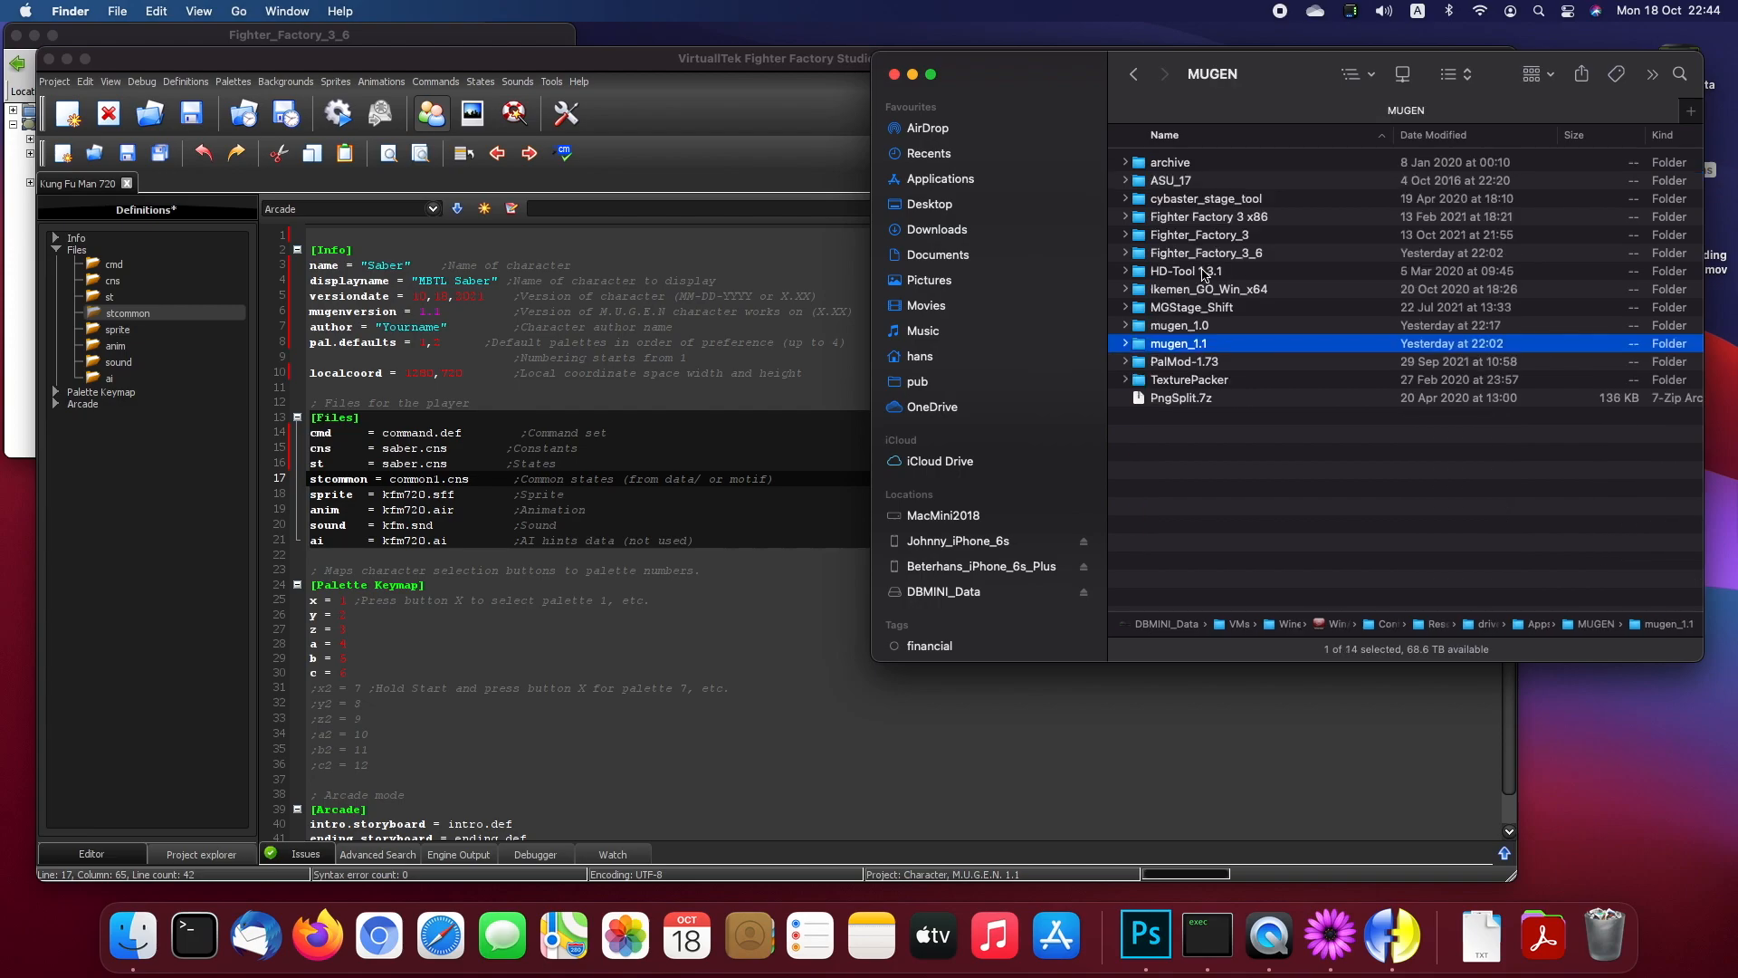
double_click(1199, 347)
double_click(1175, 169)
type("saber")
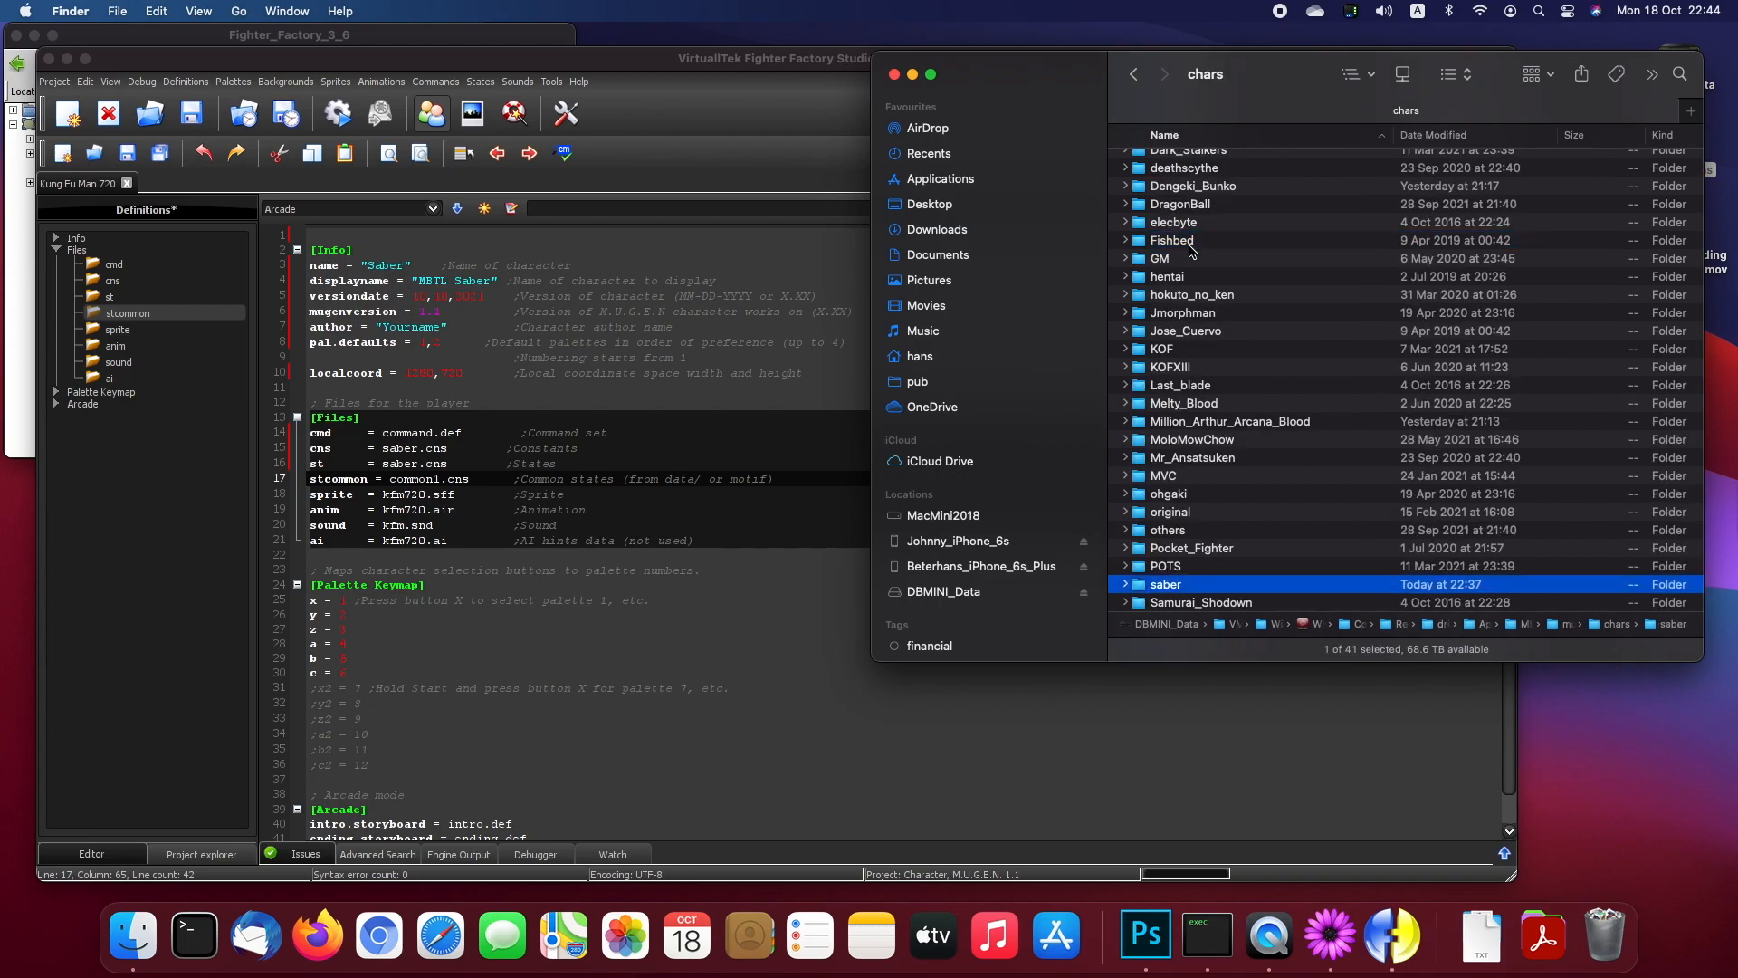
double_click(1163, 593)
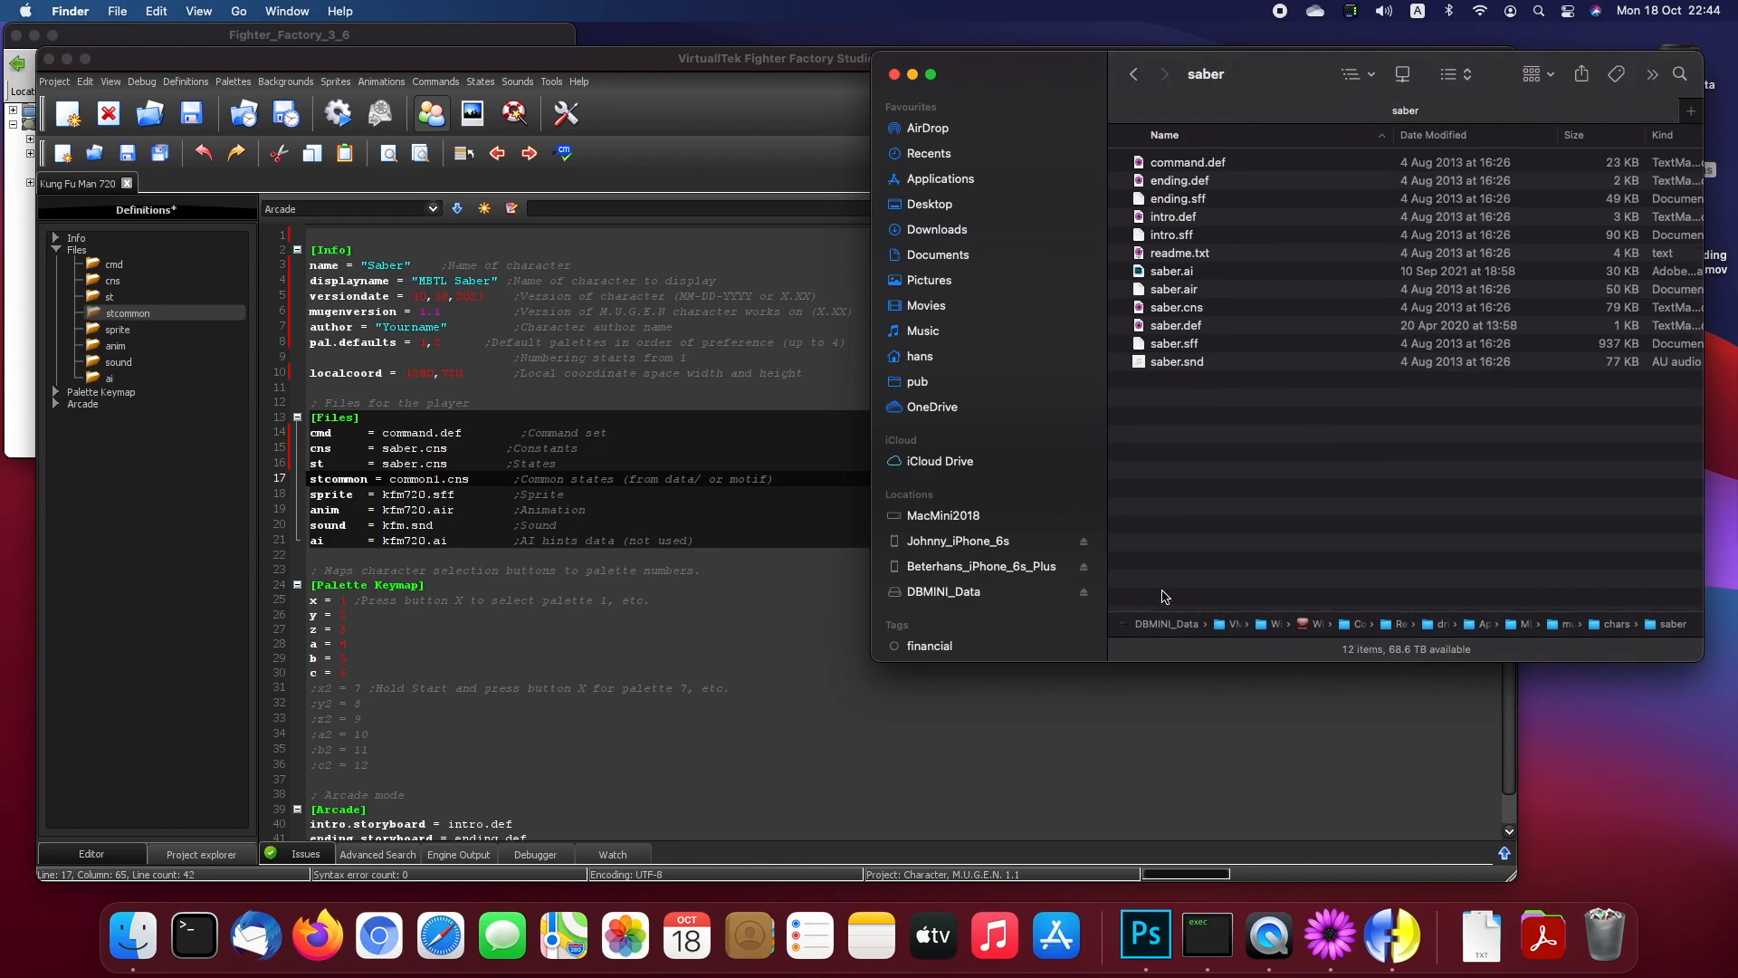
Step: Copy the sprite file's name from the saber folder and set the sprite reference in [Files] to saber.sff
left_click(528, 507)
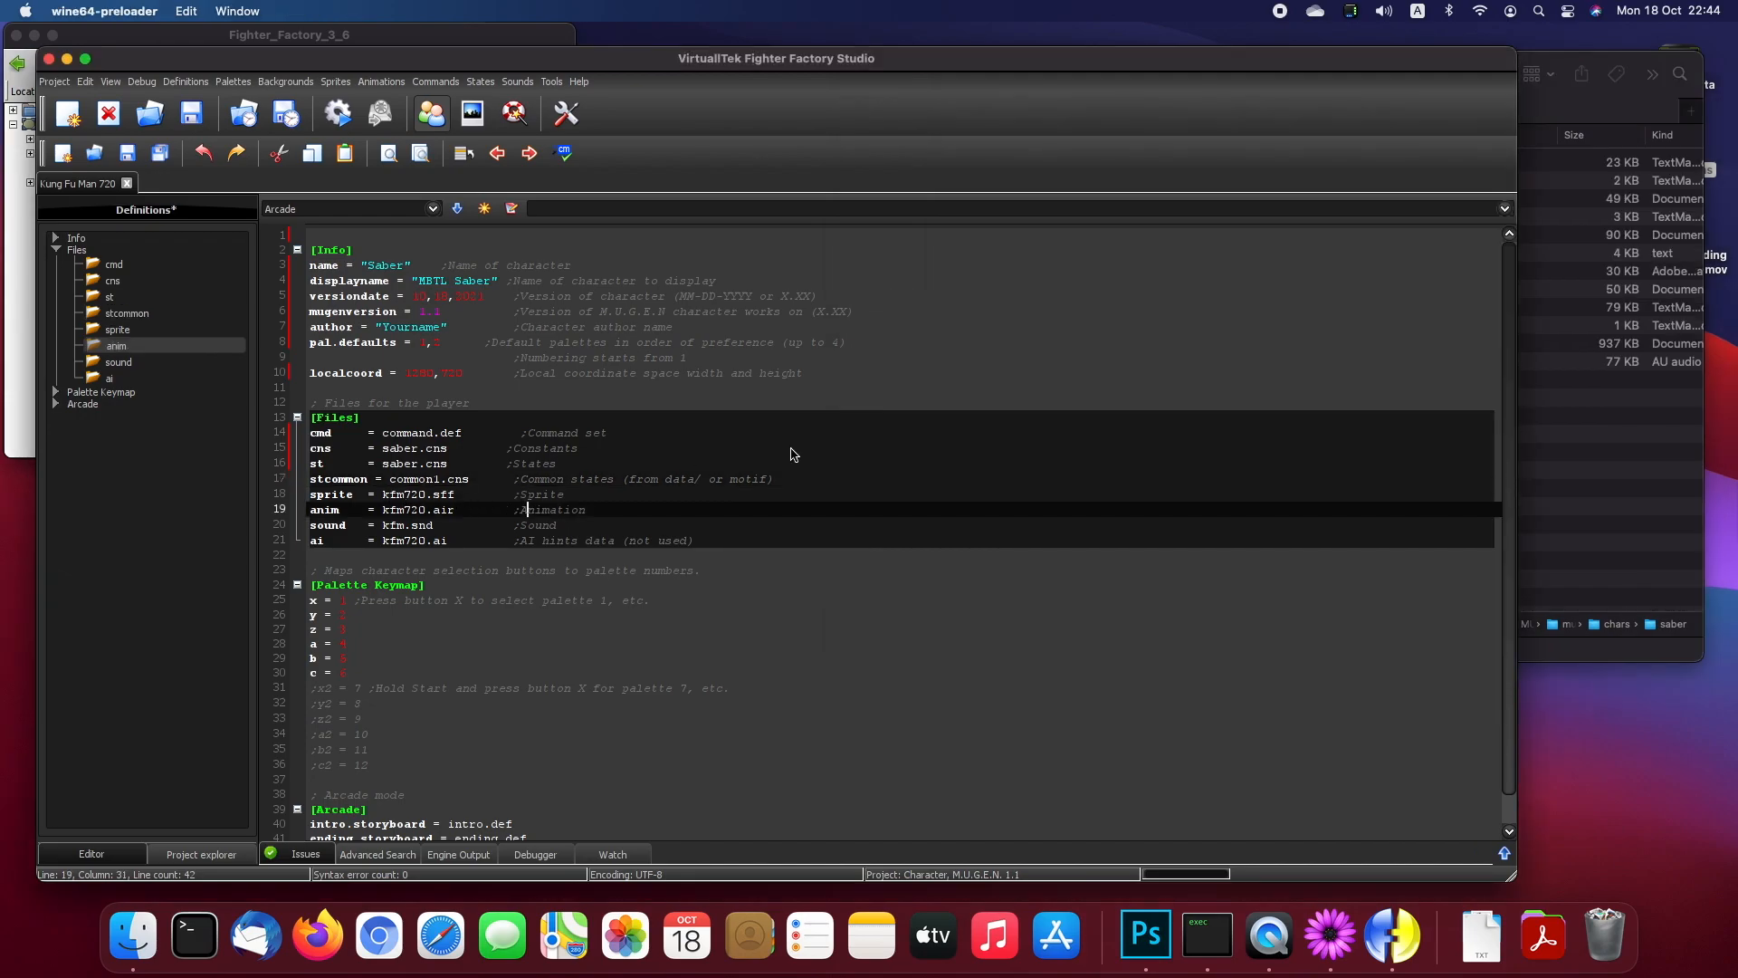
left_click(1600, 422)
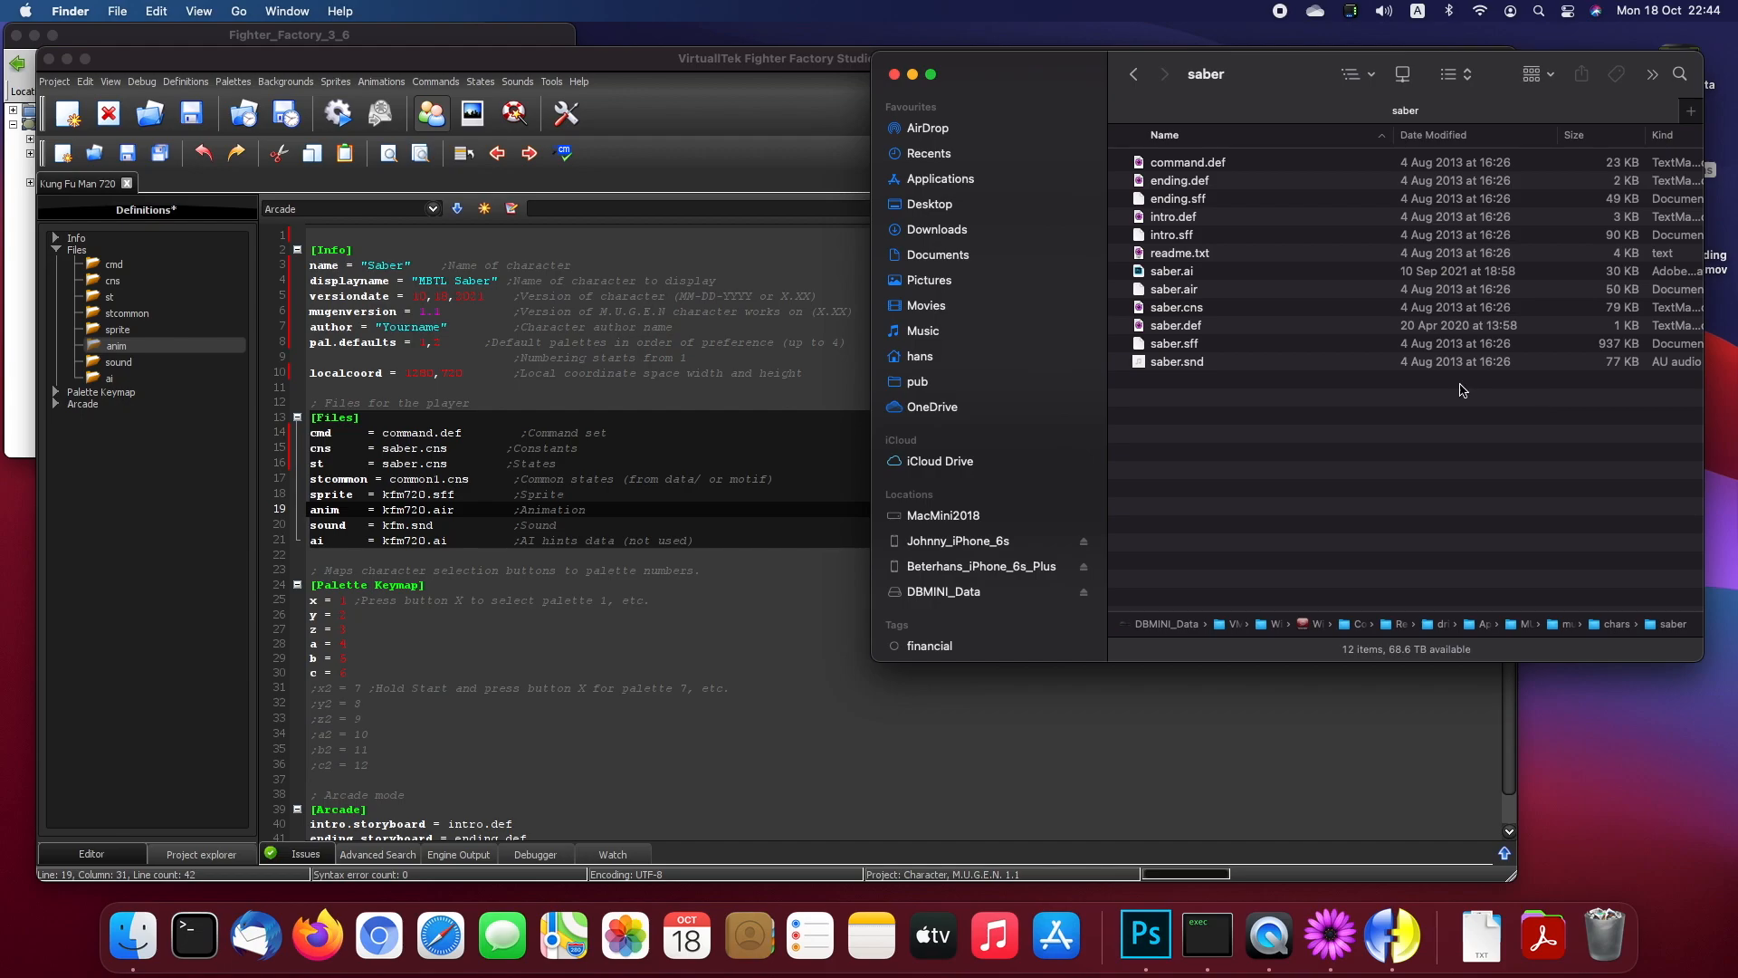
left_click(1189, 201)
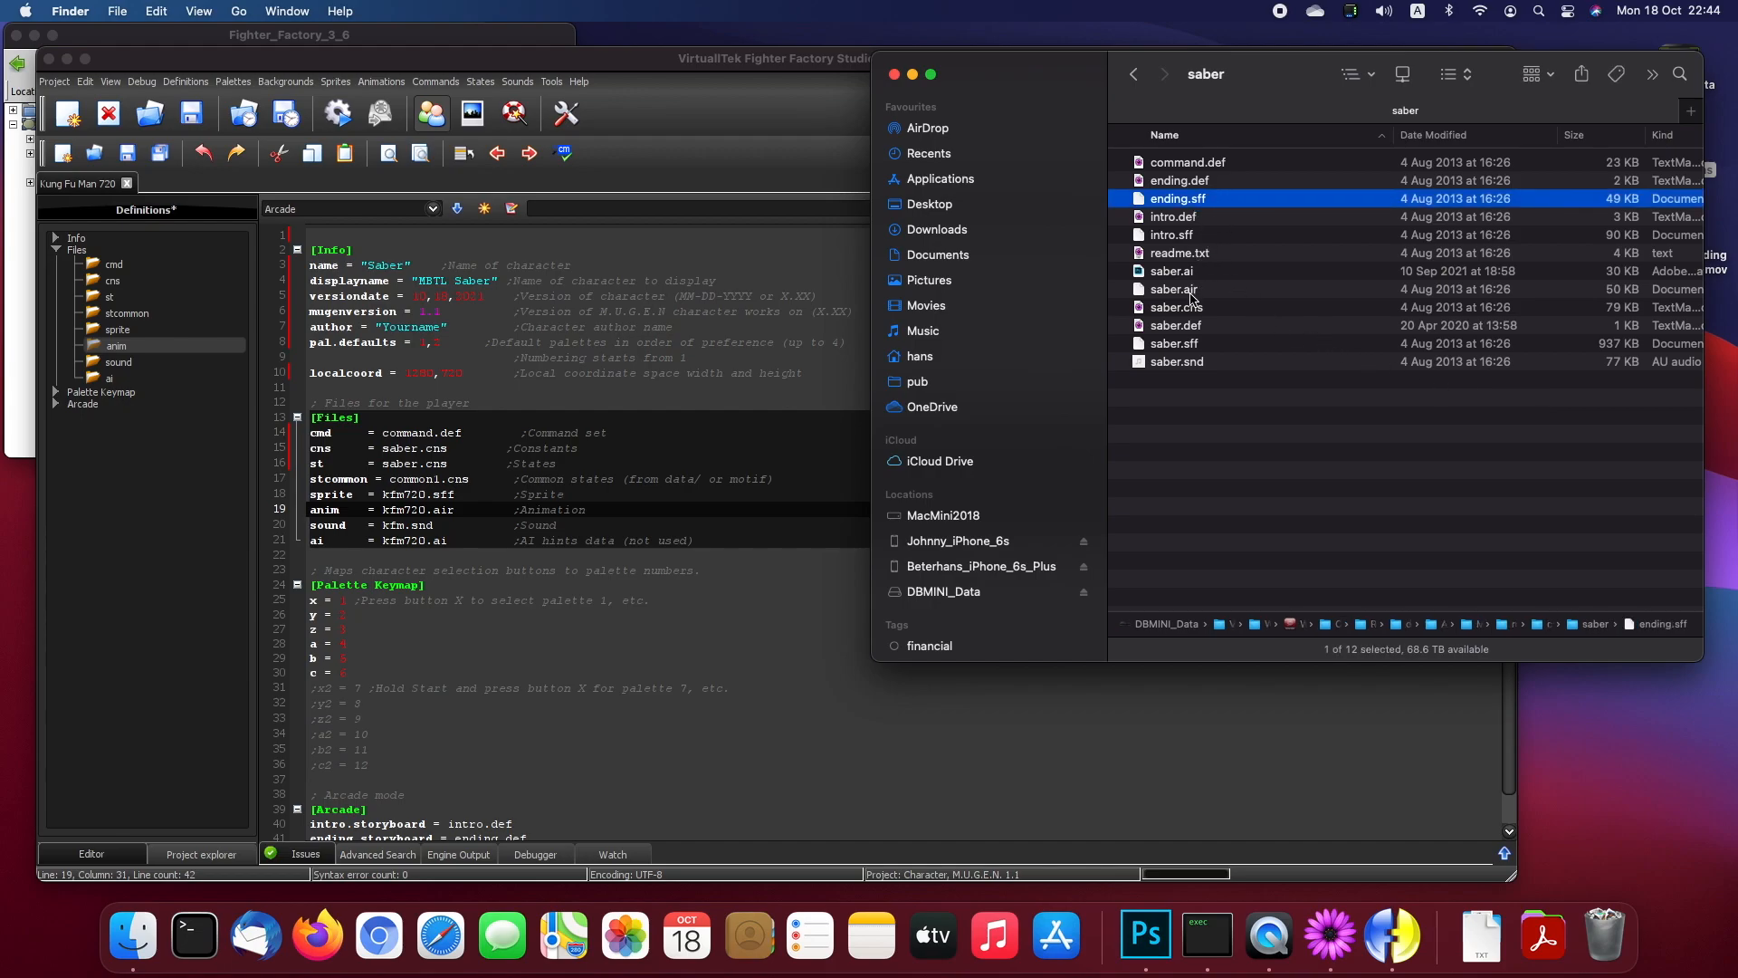
left_click(1189, 346)
left_click(1168, 349)
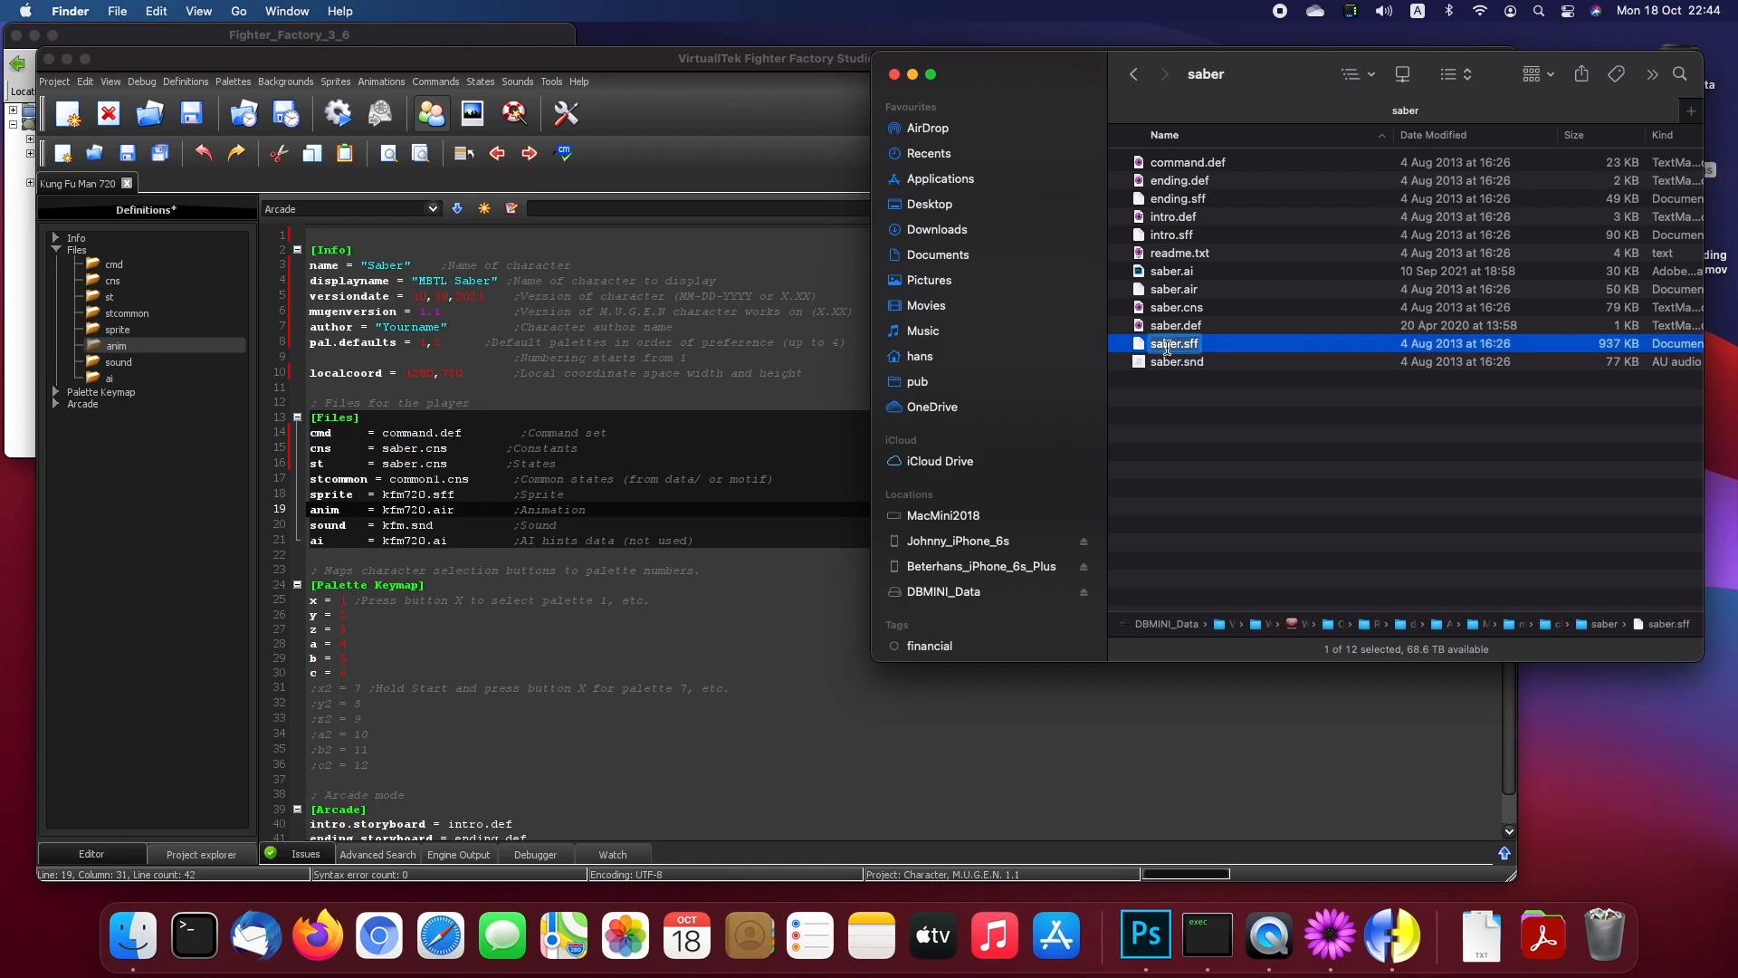
left_click(380, 508)
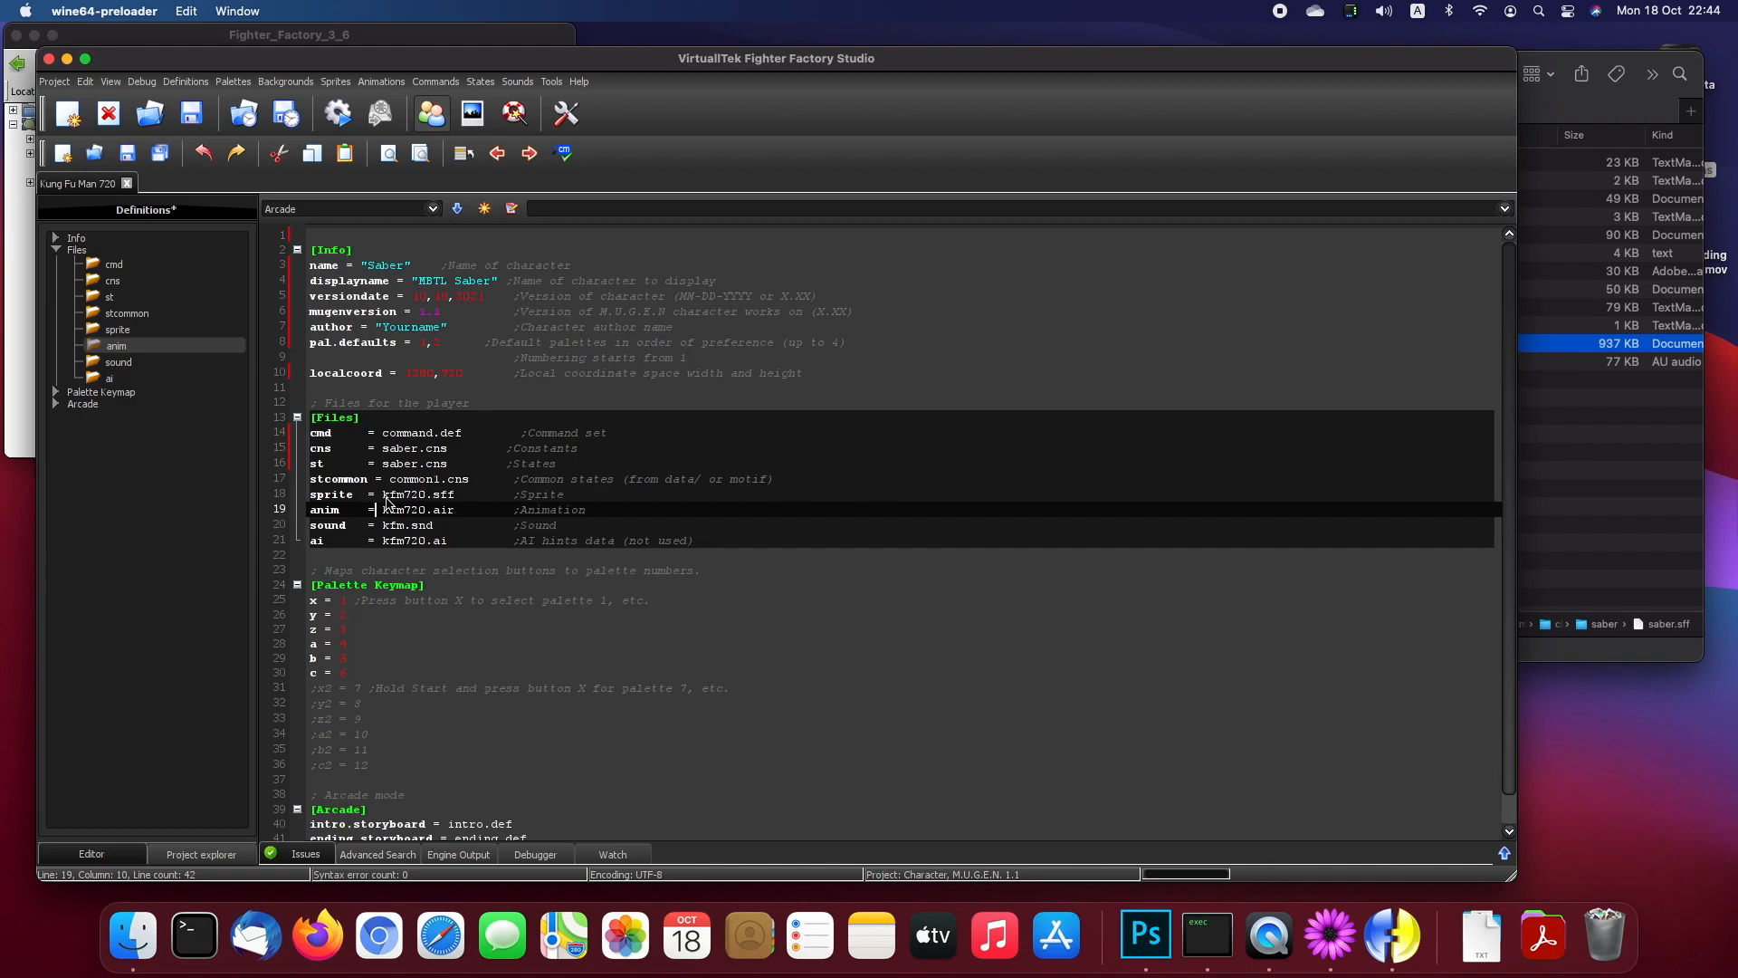
left_click_drag(384, 496, 456, 495)
type("saber.sff")
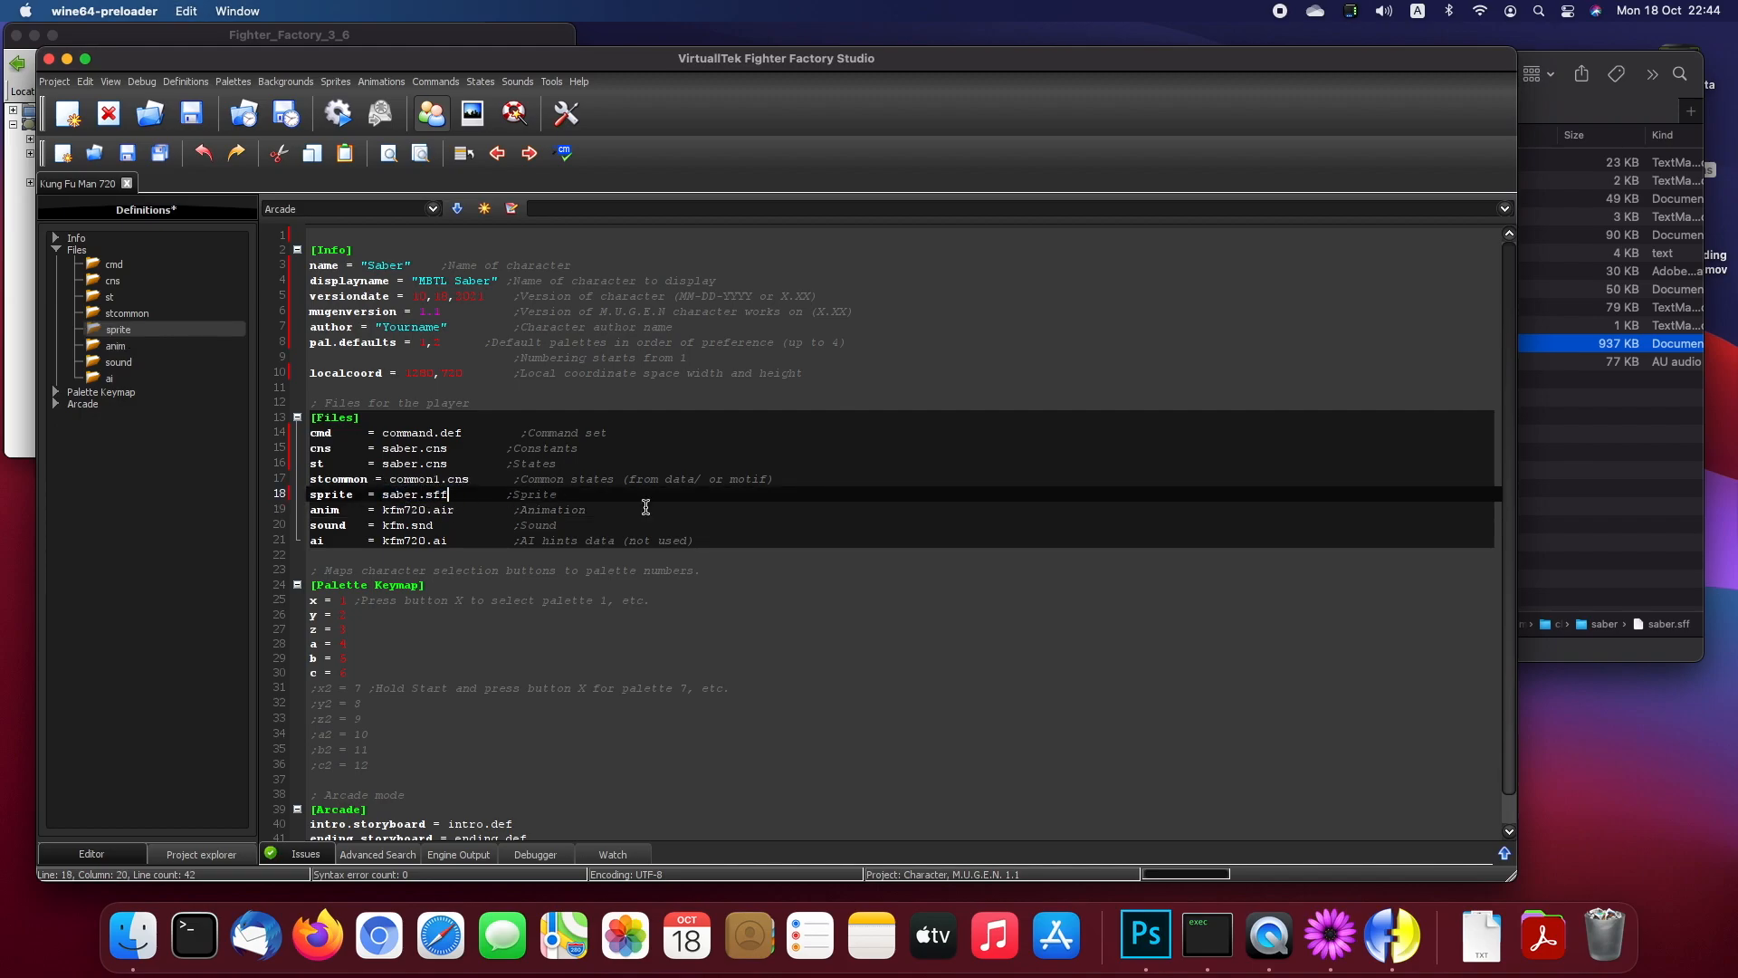
Step: Copy the animation file's name from the saber folder and set the anim reference in [Files] to saber.air
left_click(1579, 525)
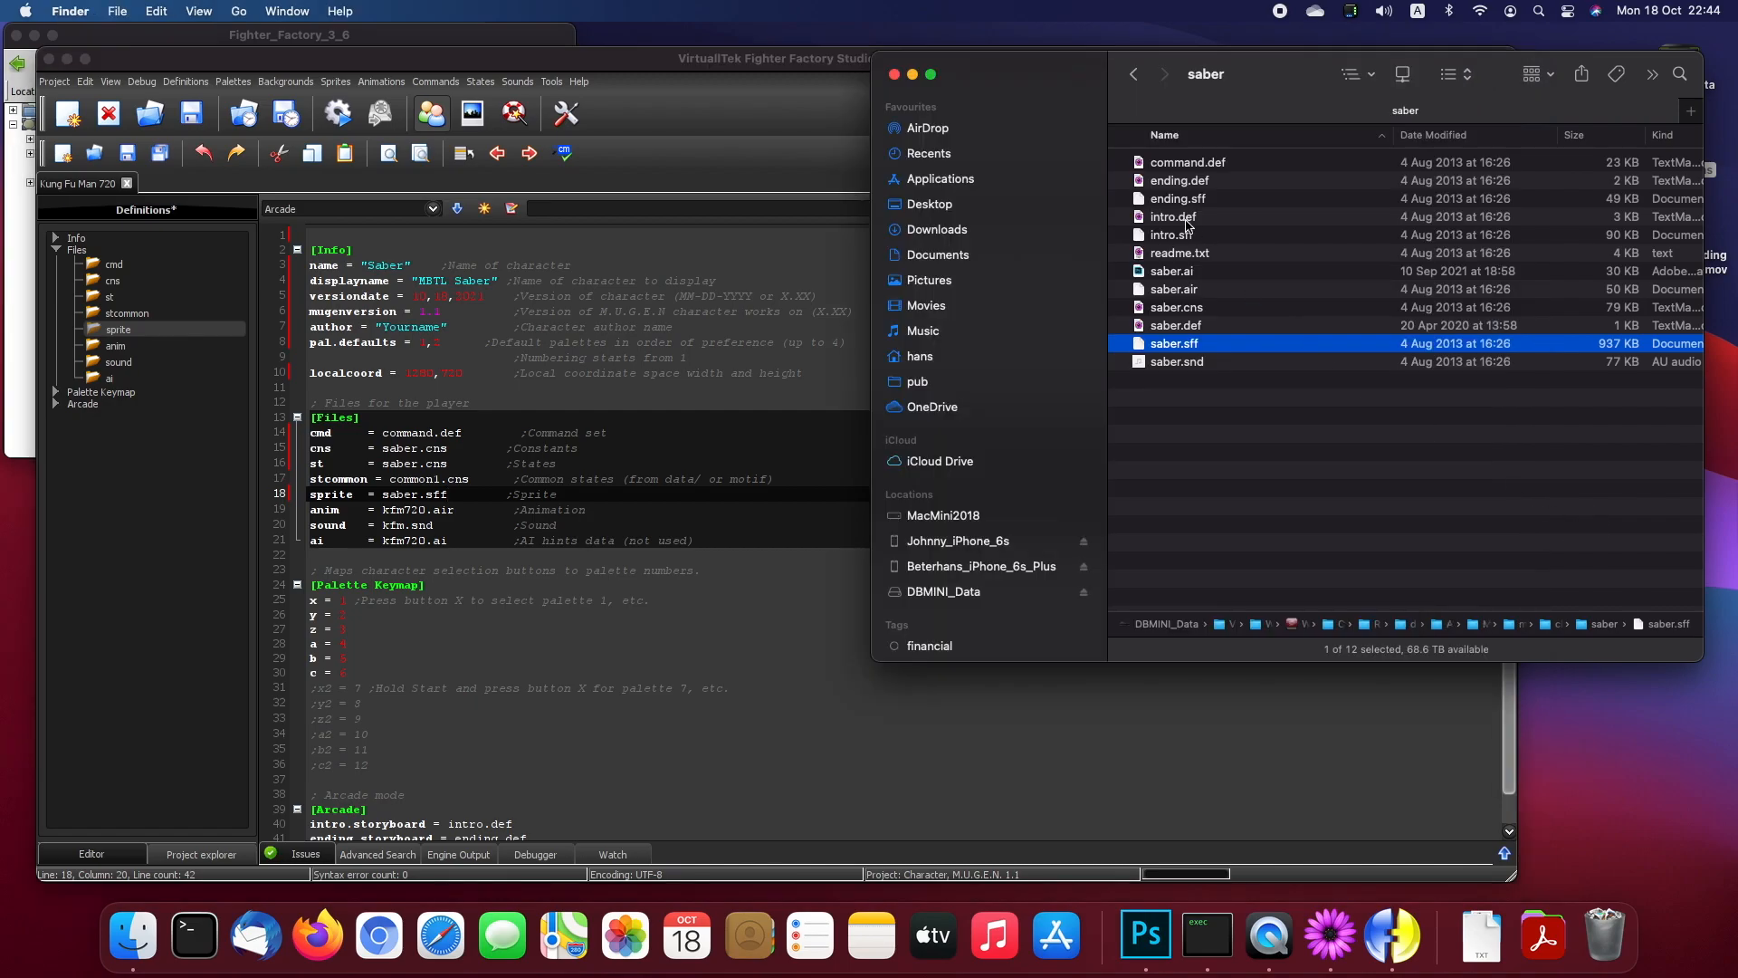
left_click(1191, 290)
left_click(1186, 292)
key("super+c")
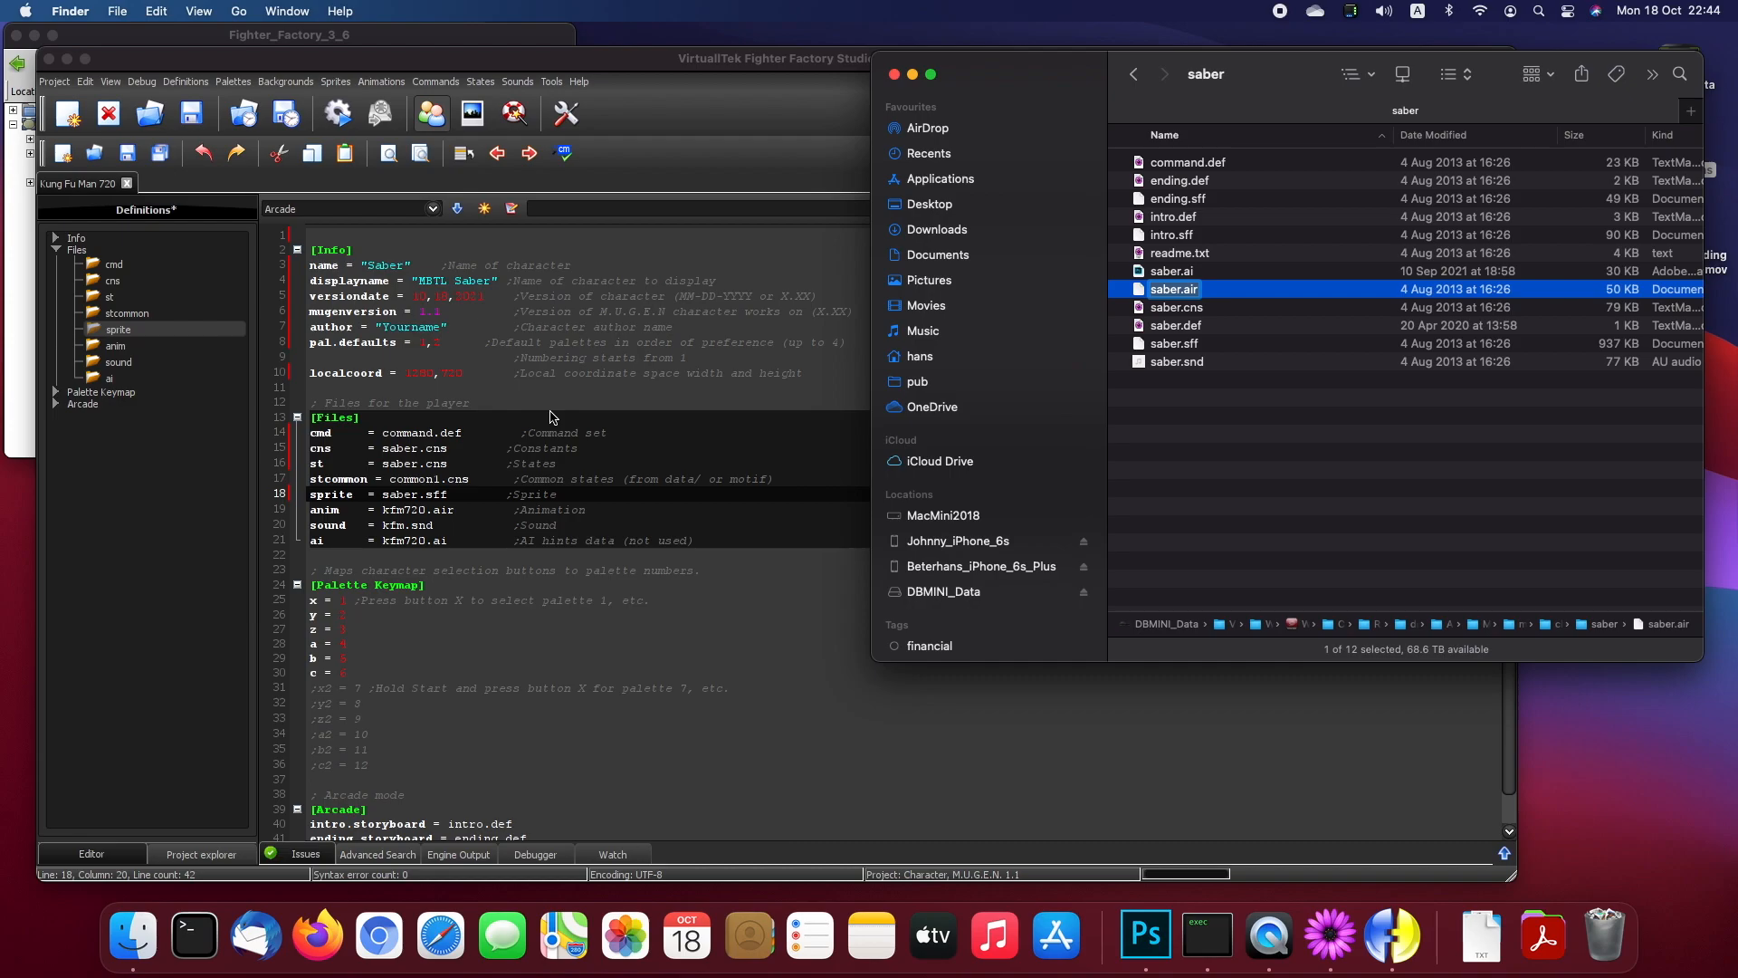
left_click(405, 528)
left_click_drag(384, 512, 426, 512)
key("super+v")
Step: Copy the sound file's name from the saber folder and set the sound reference in [Files] to saber.snd
left_click(420, 528)
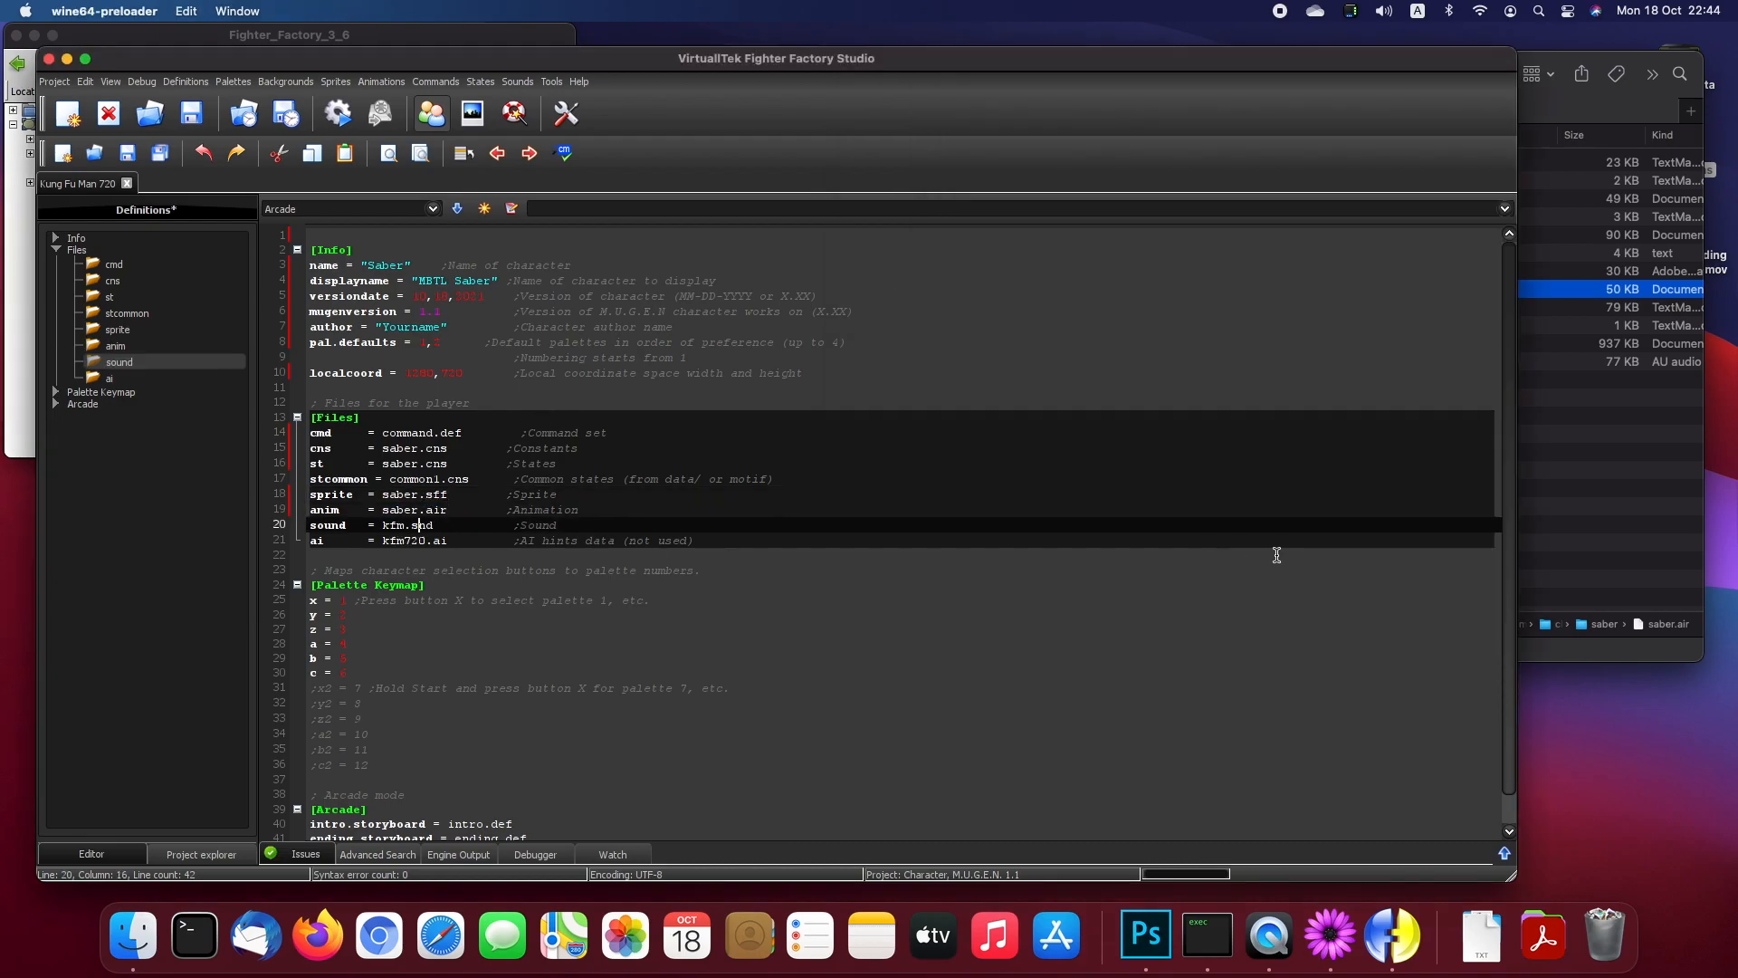
left_click(1529, 526)
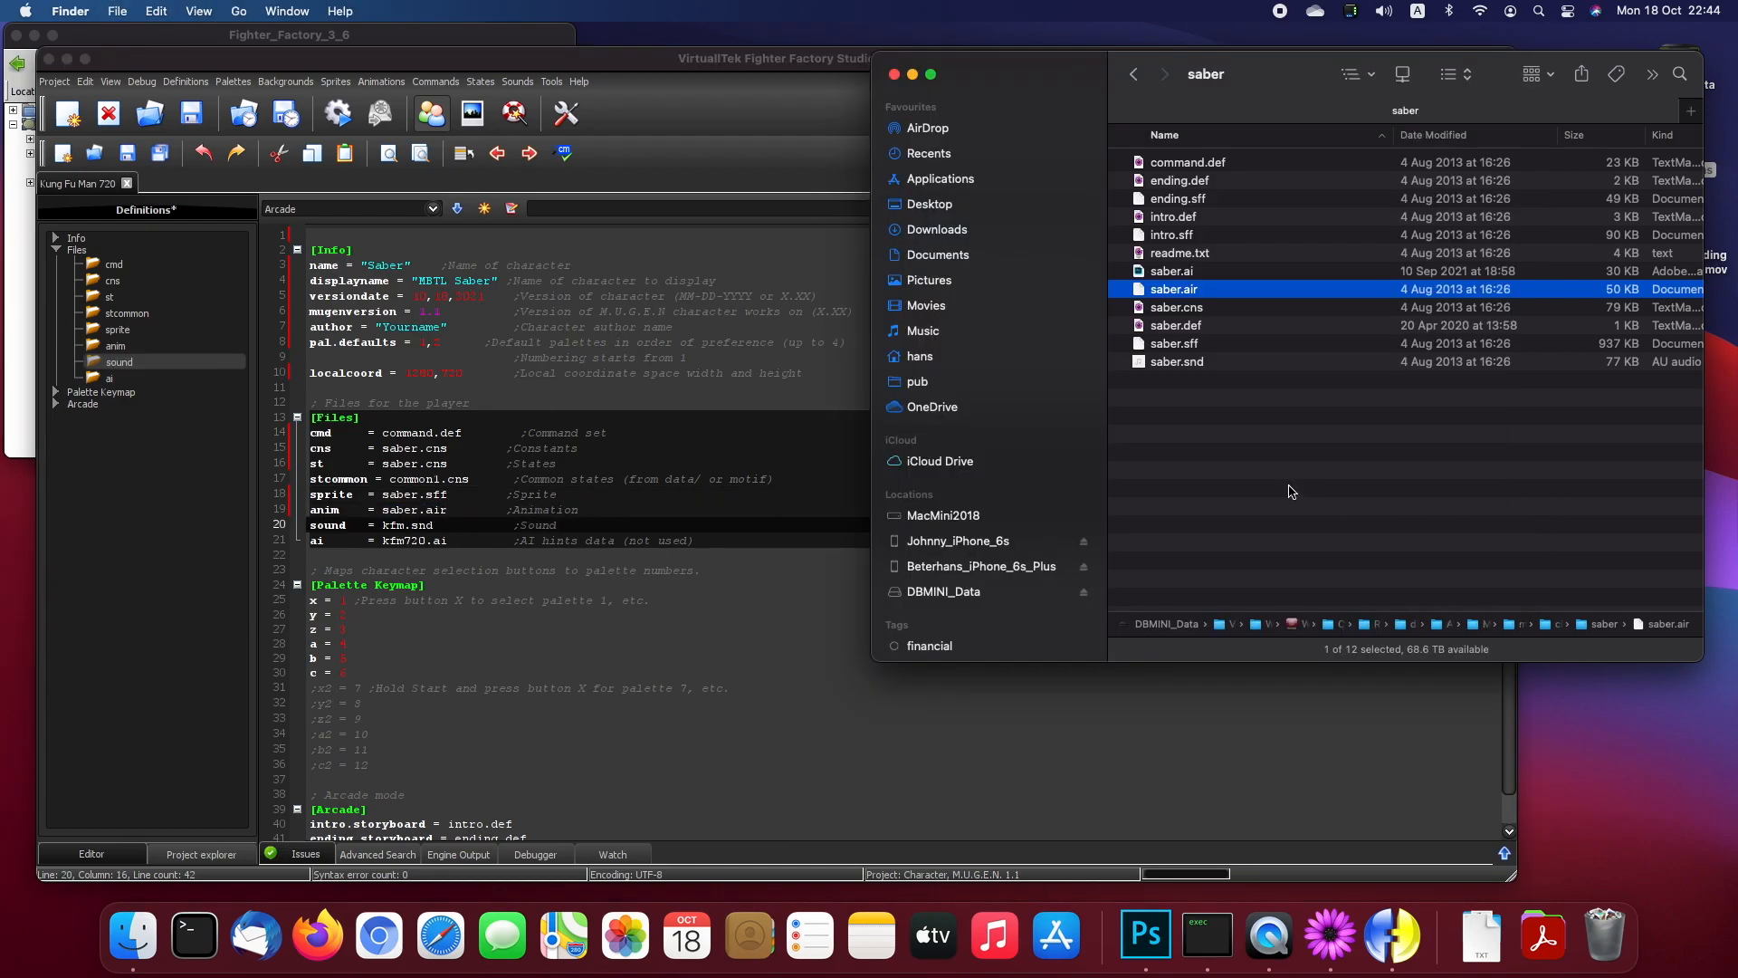
left_click(1195, 363)
left_click(1204, 364)
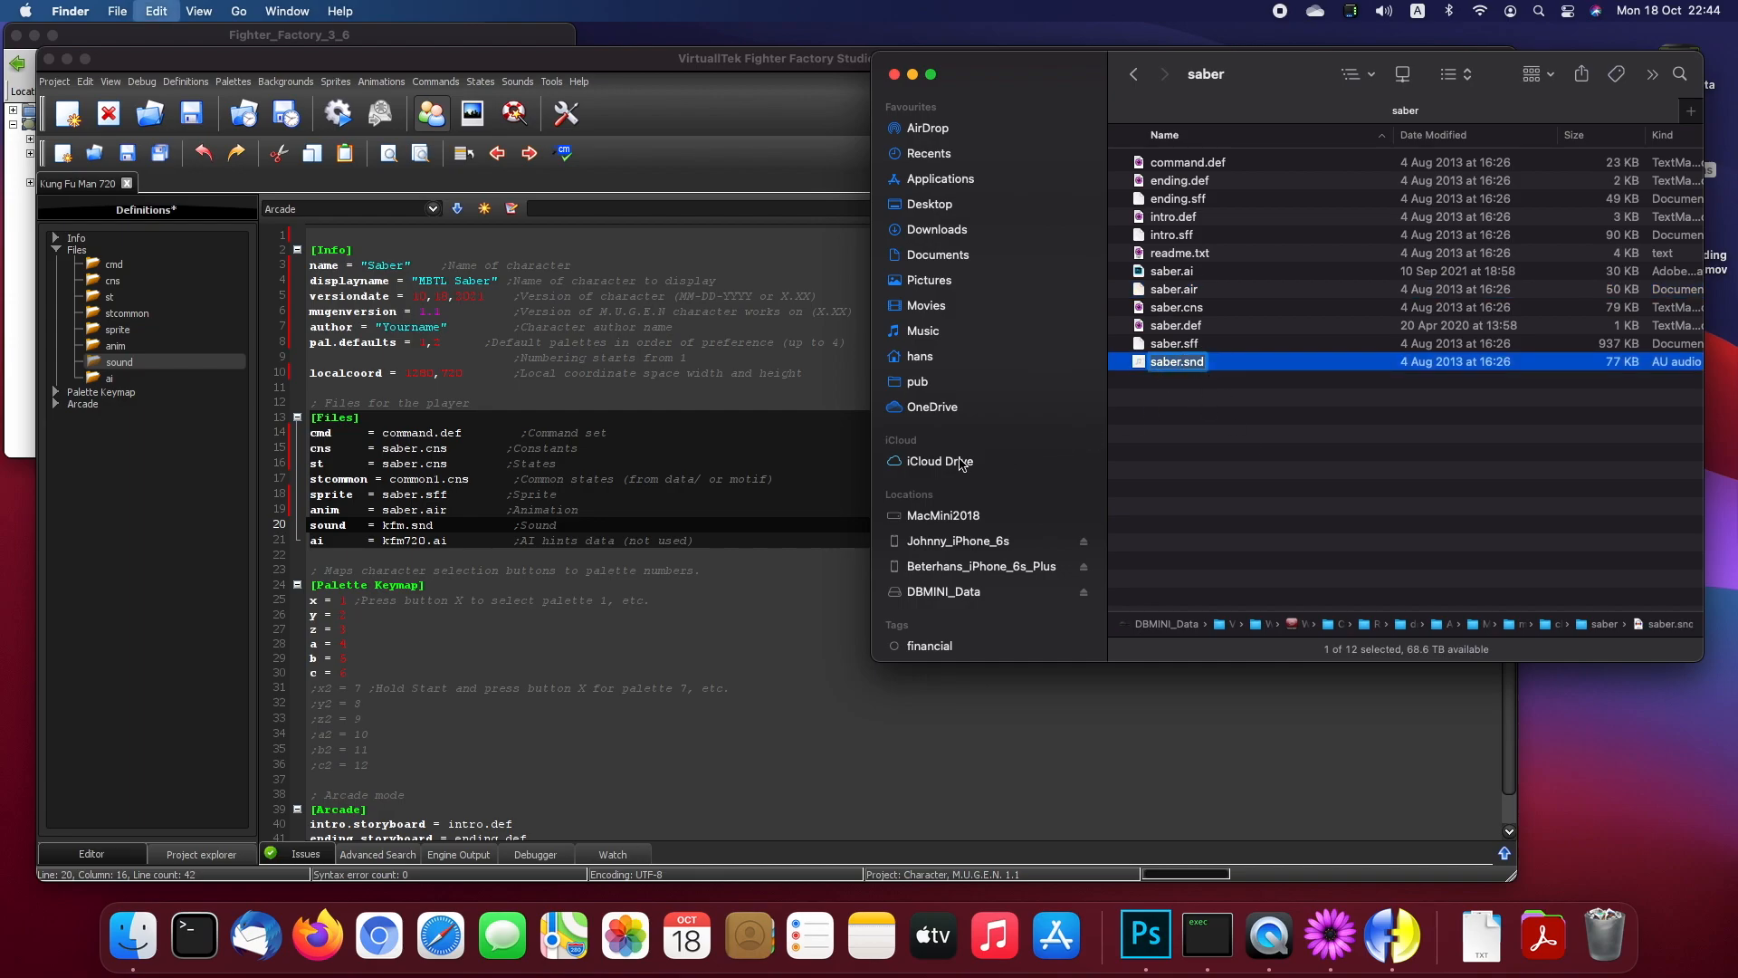
left_click(457, 526)
left_click_drag(384, 532, 433, 530)
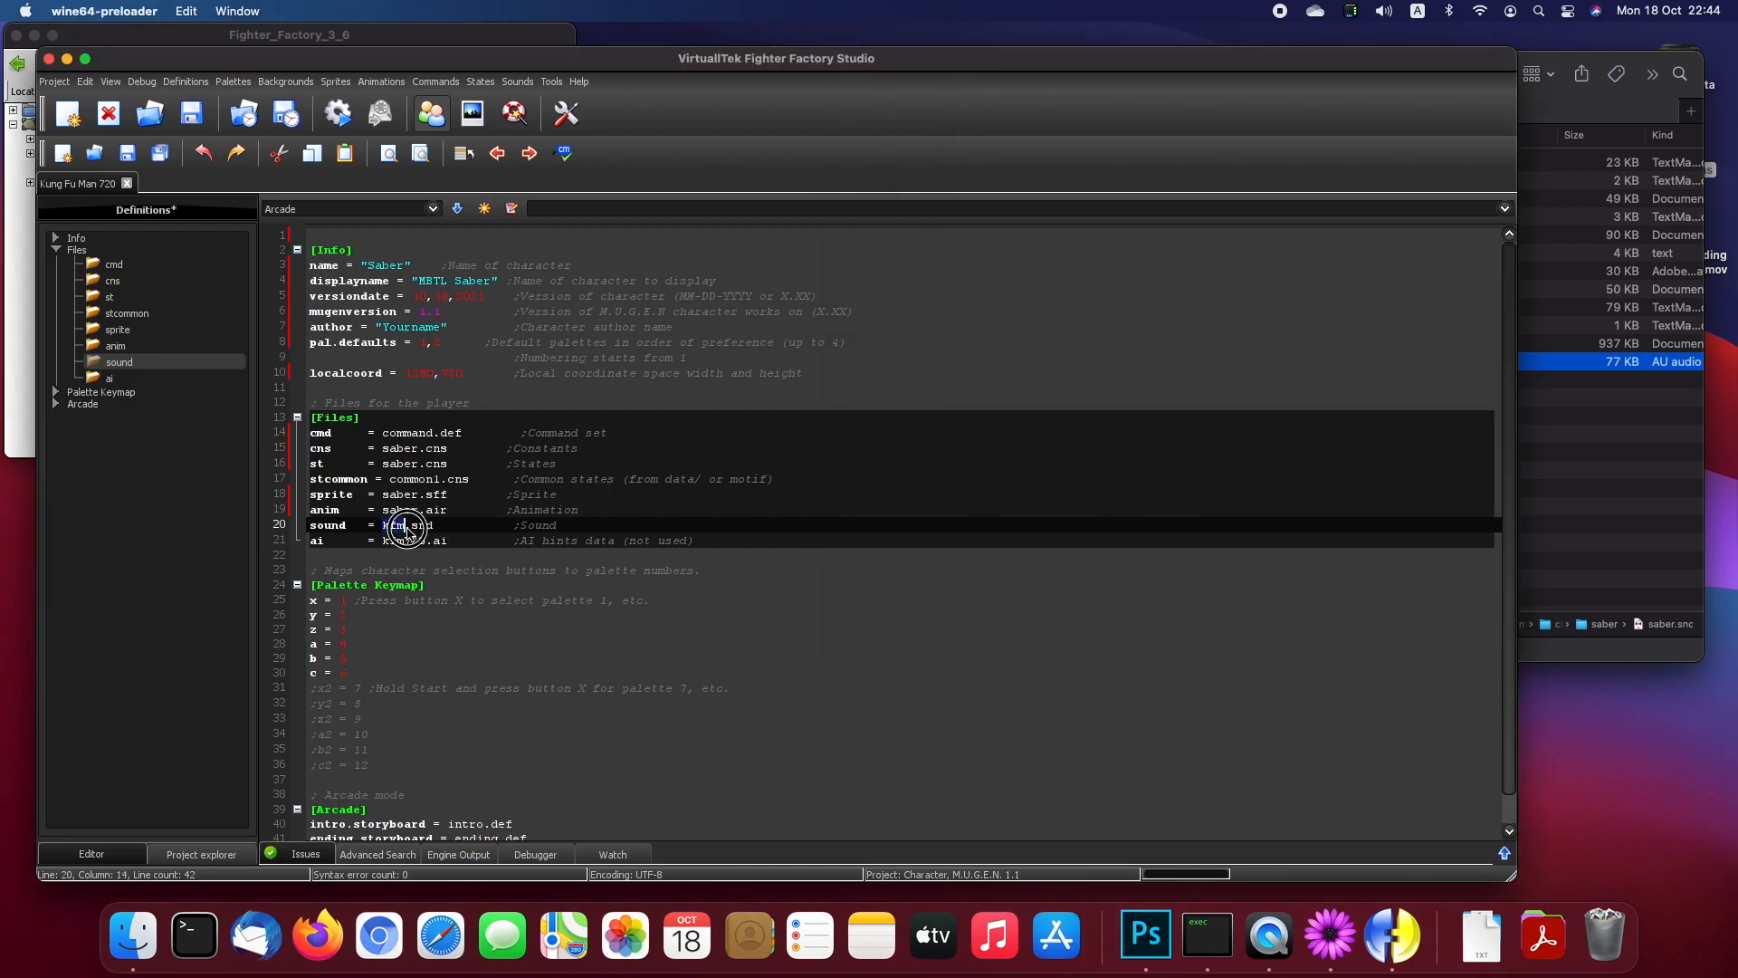
type("saber.snd")
Step: Copy the AI file's name from the saber folder and set the ai reference in [Files] to saber.ai
left_click(1638, 562)
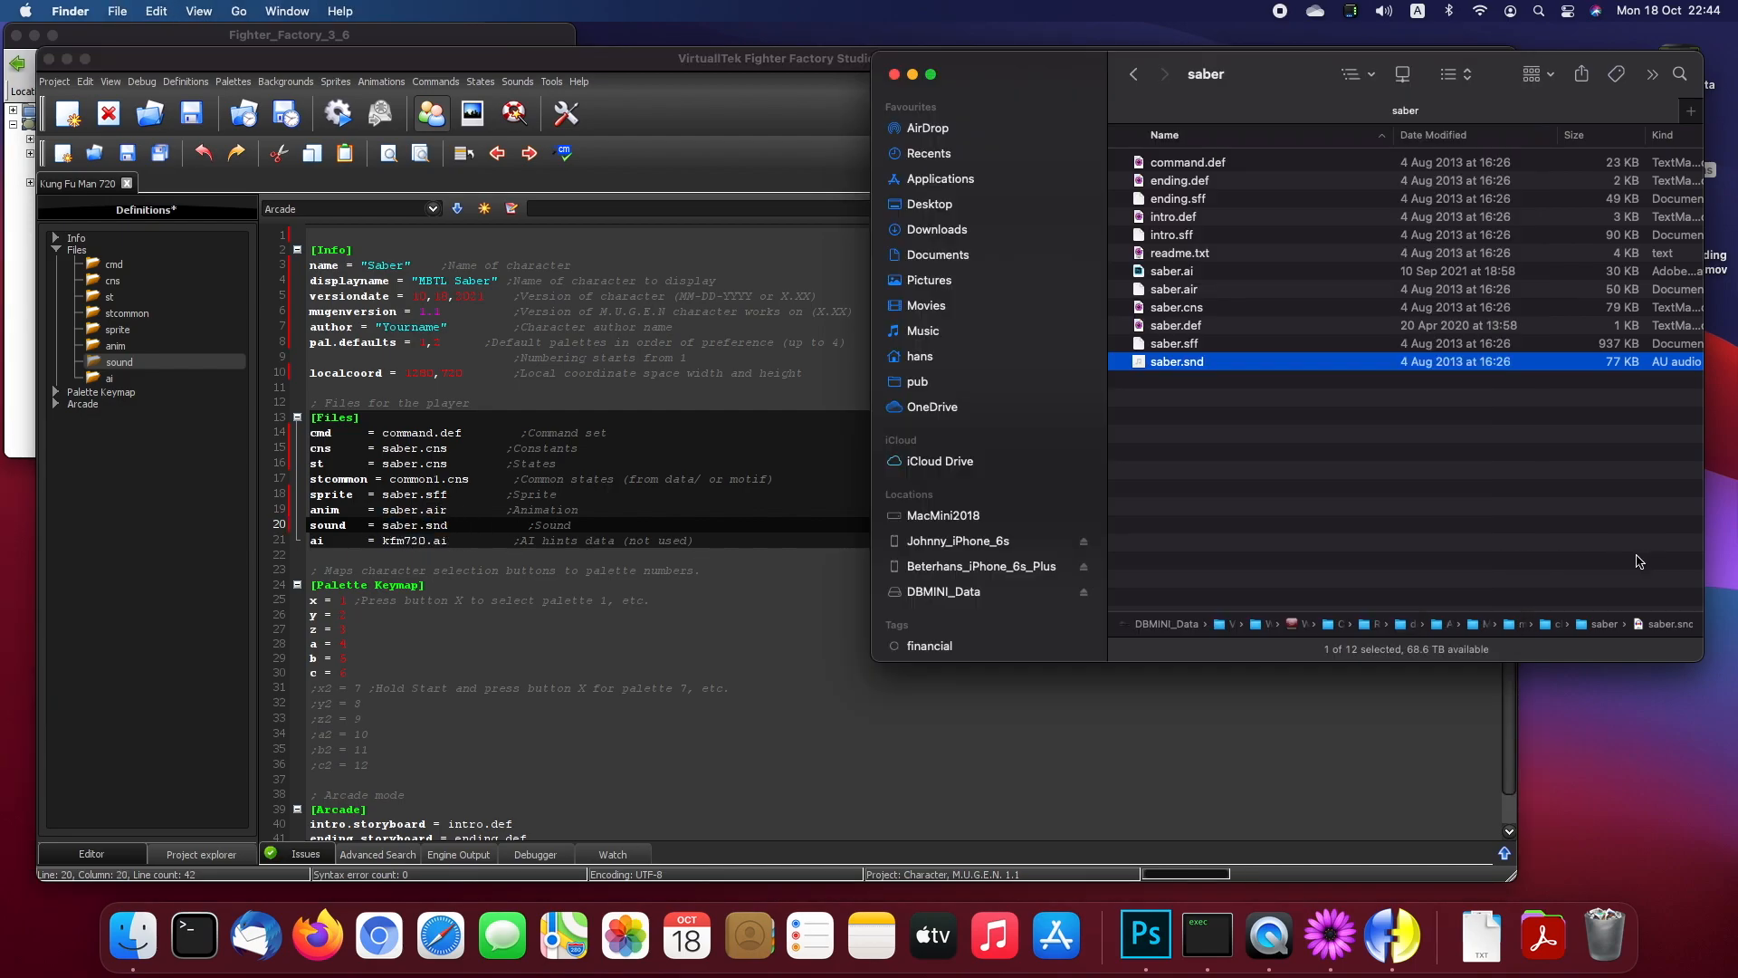
left_click(1172, 273)
key("Return")
key("super+a")
key("super+c")
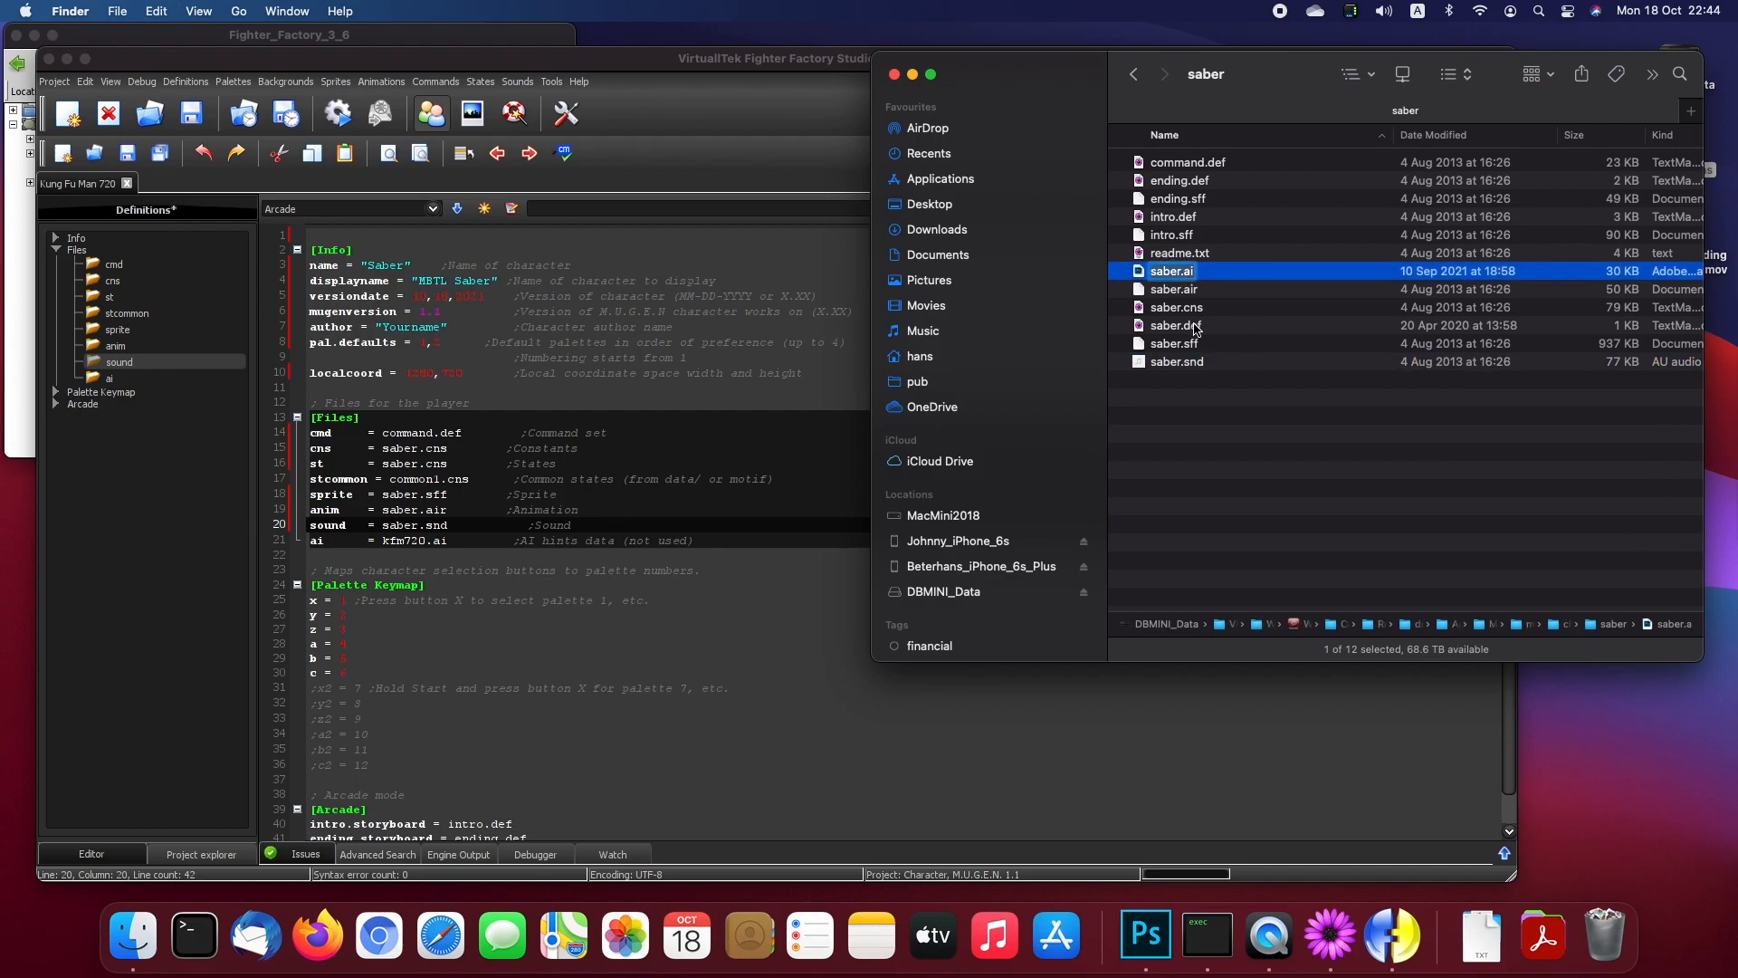
left_click(398, 540)
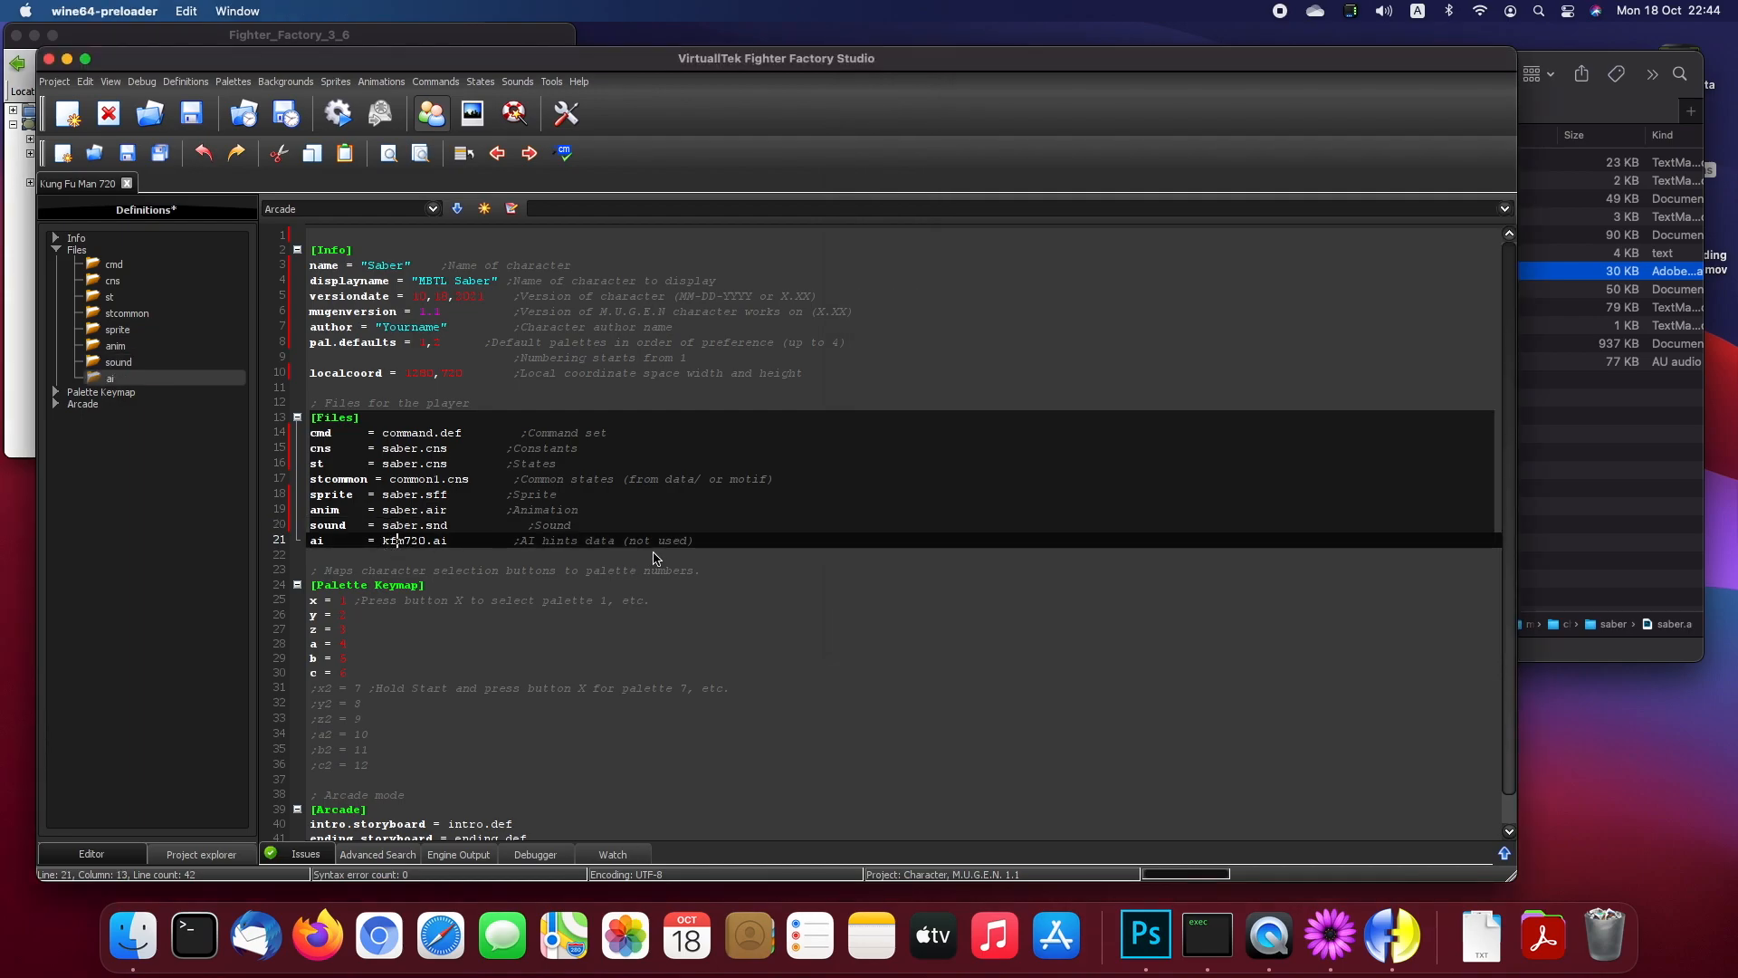
left_click_drag(384, 543, 447, 542)
key("super+v")
left_click(716, 543)
key("Down")
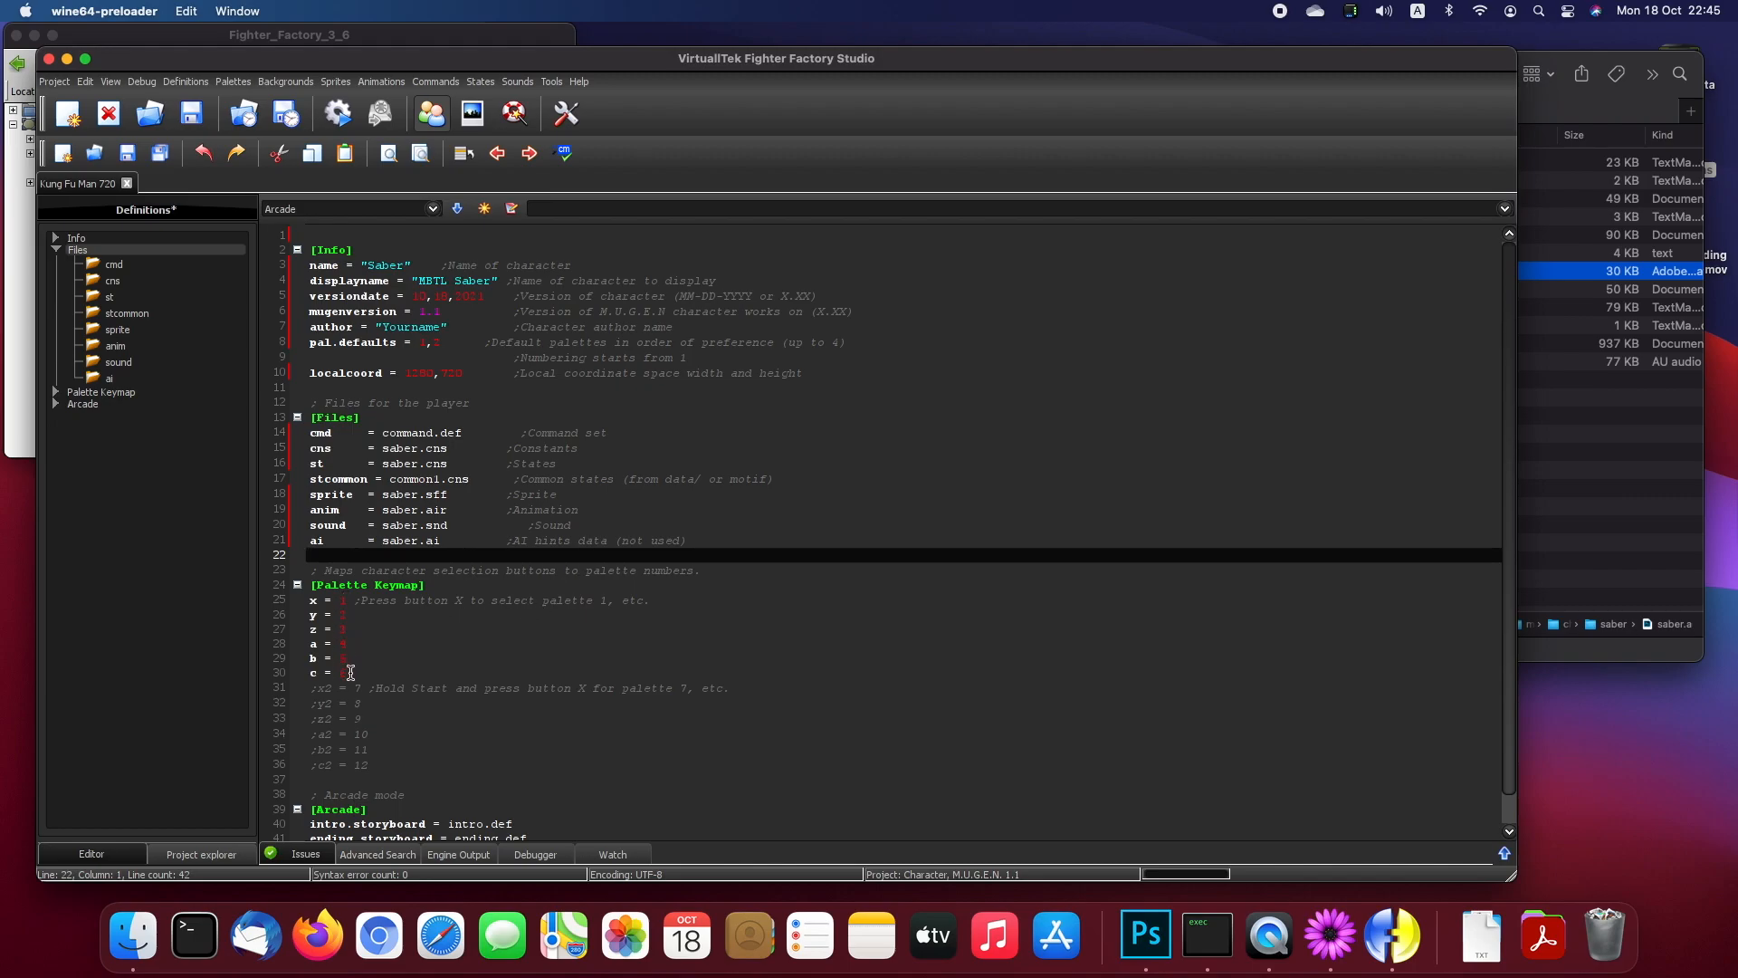
Step: Examine the palette numbers assigned to the x and y buttons in [Palette Keymap]
left_click(360, 607)
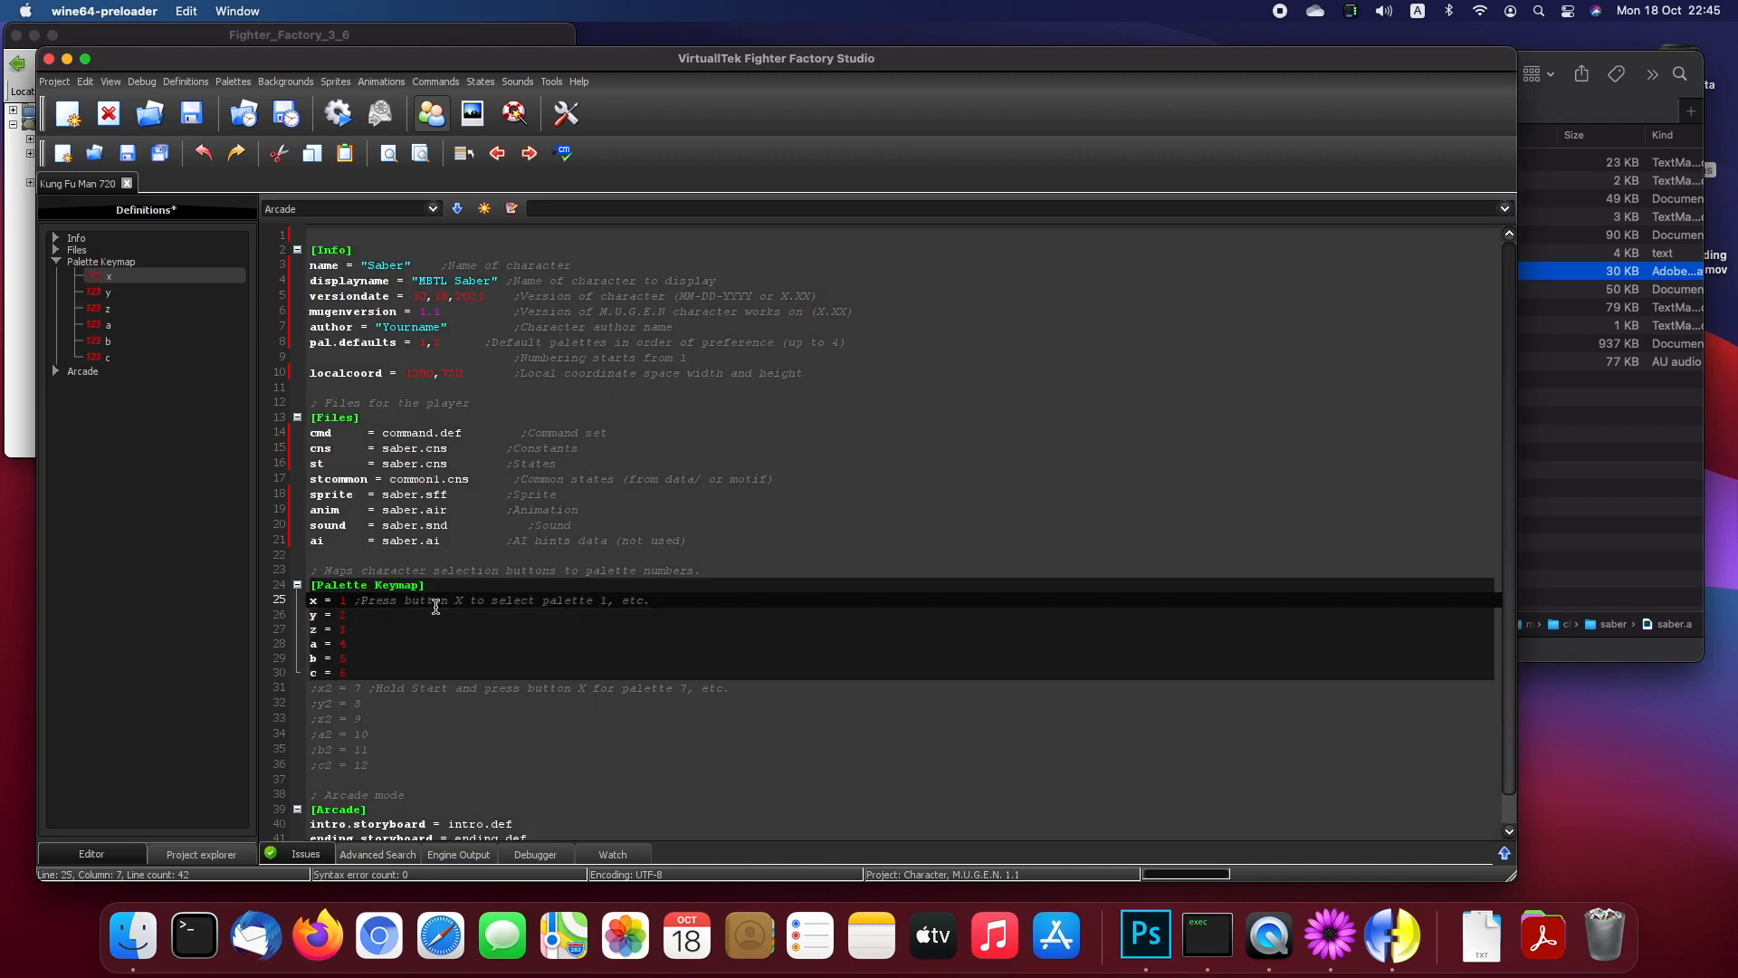
left_click(304, 601)
double_click(343, 600)
left_click(356, 617)
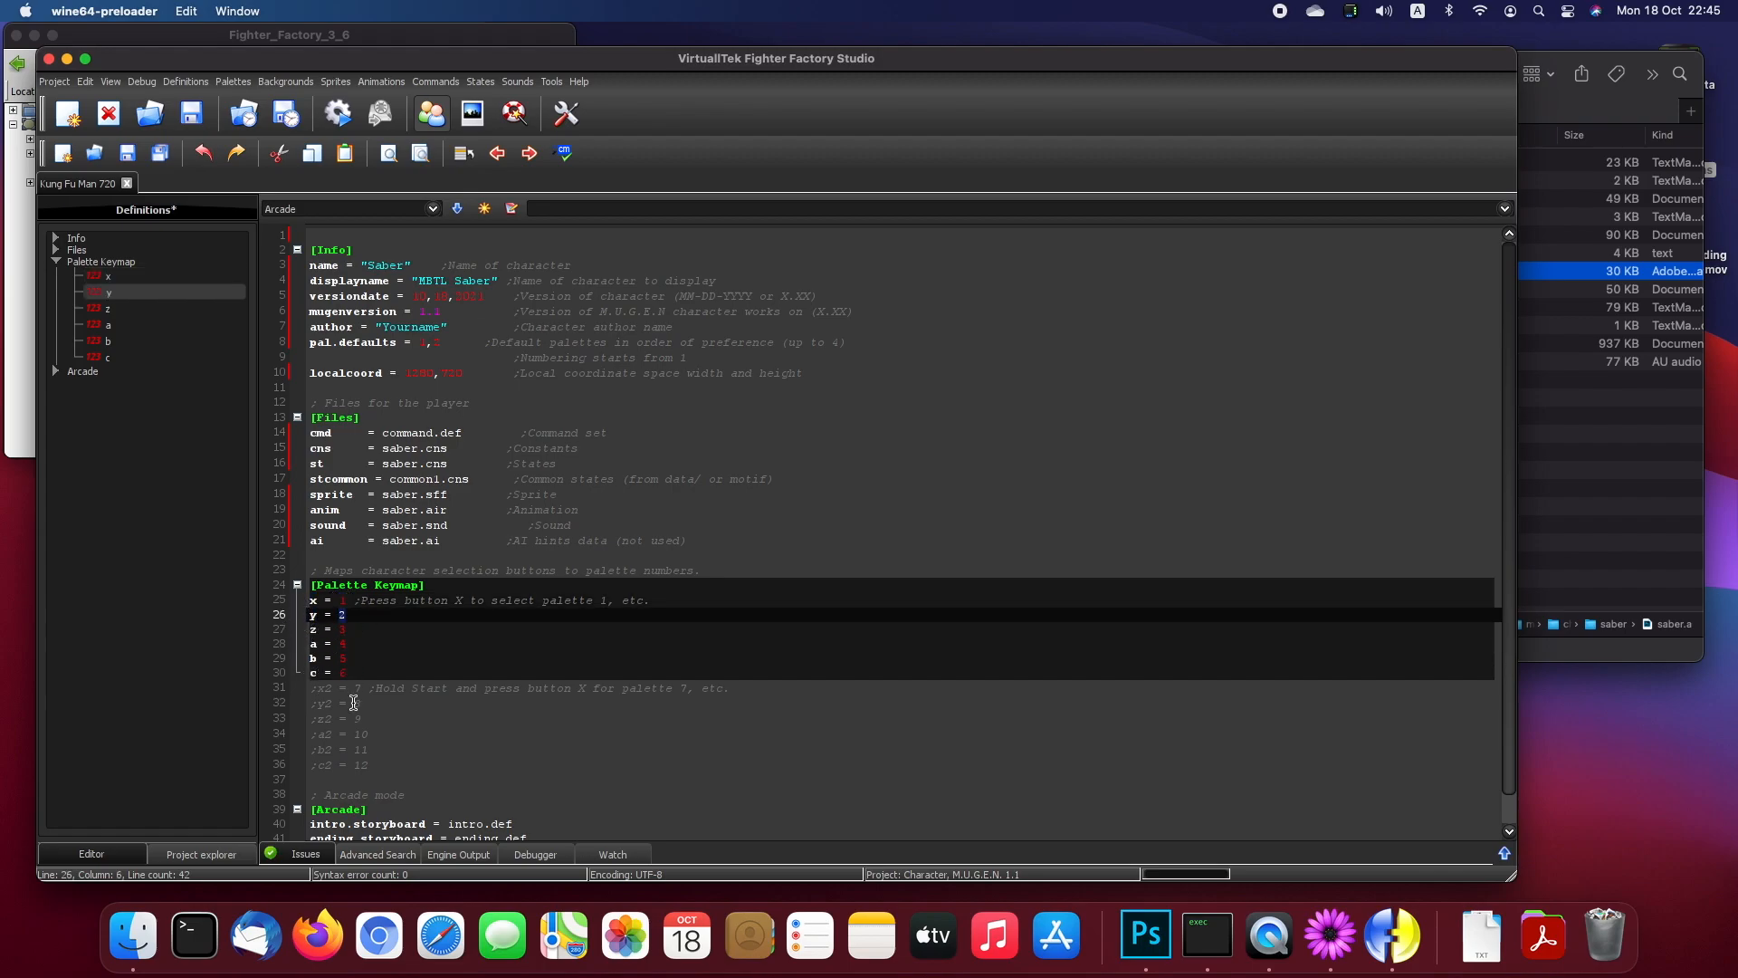
Step: Uncomment the x2, y2, z2, a2, b2 and c2 lines in [Palette Keymap] to assign palettes 7 to 12
left_click(345, 659)
left_click(361, 644)
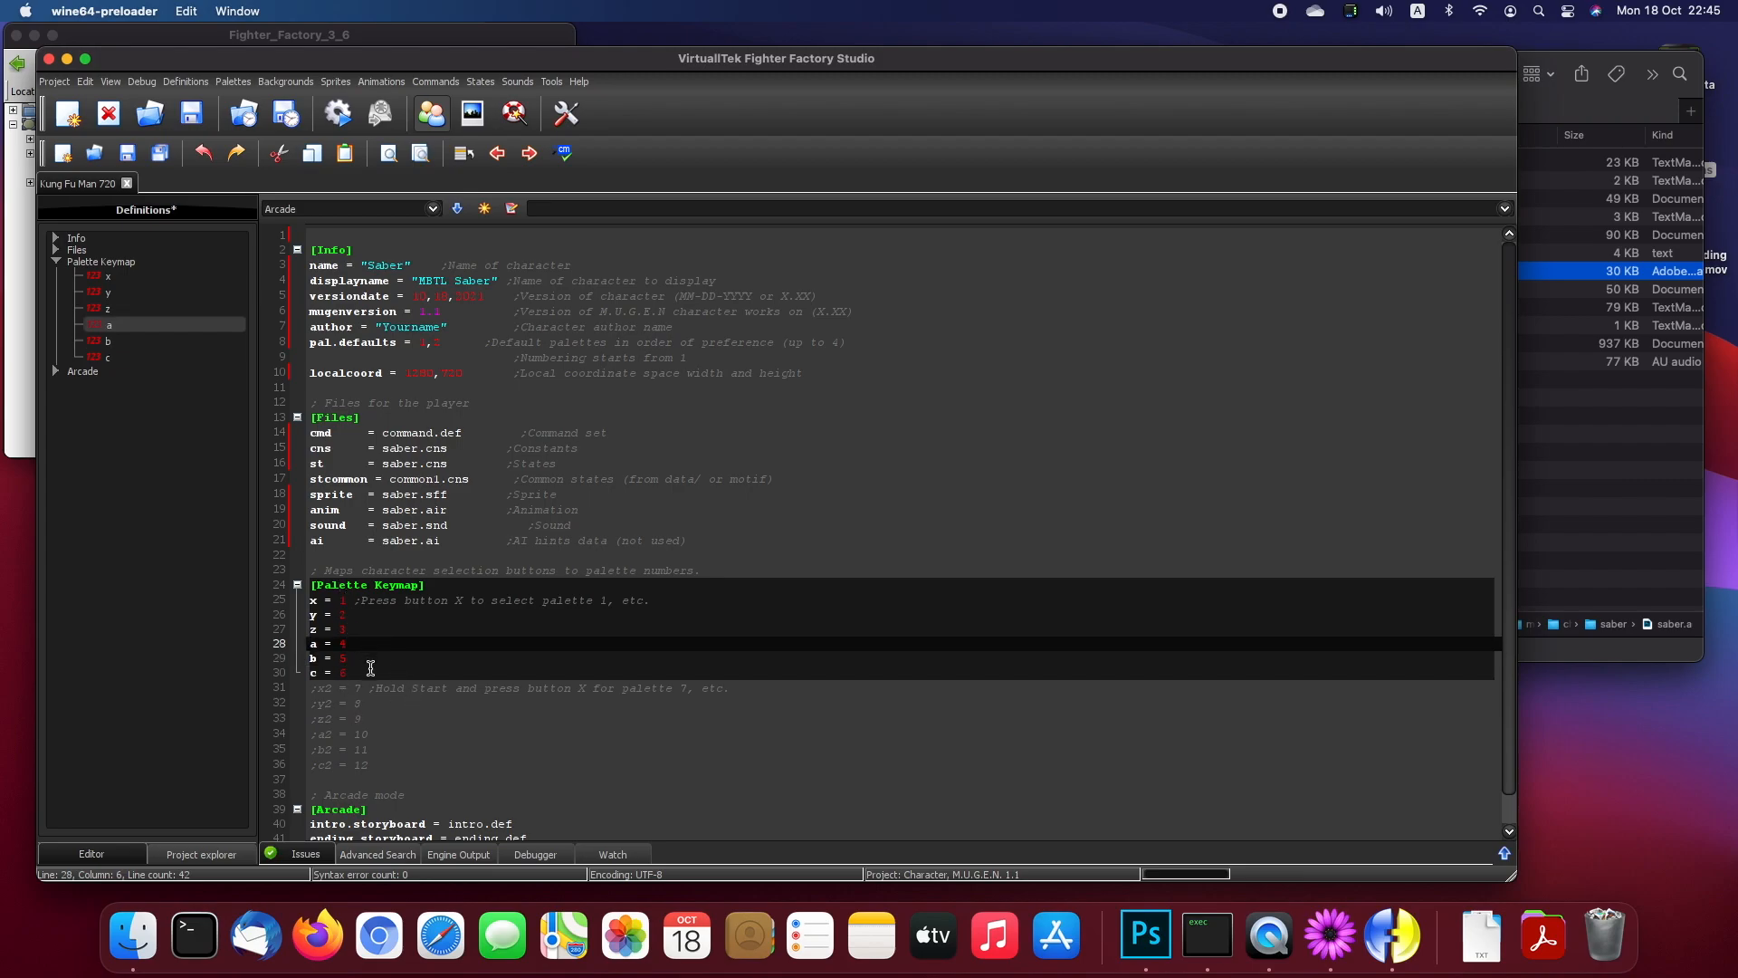
left_click(319, 688)
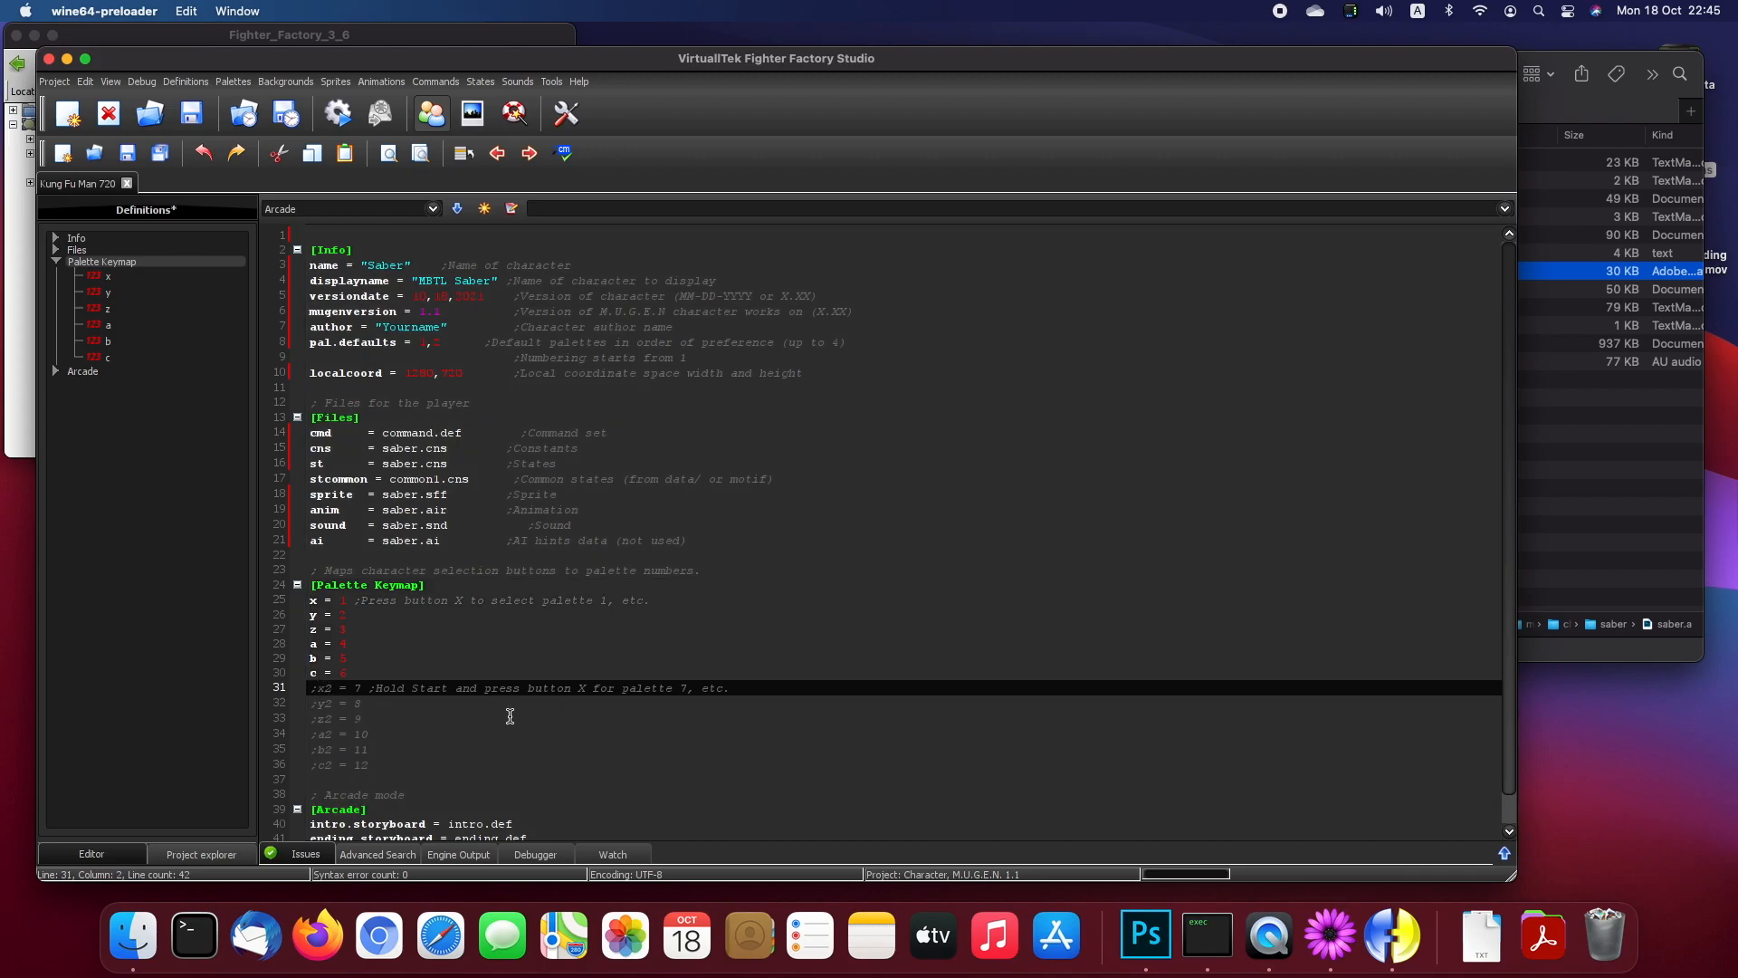
key("BackSpace")
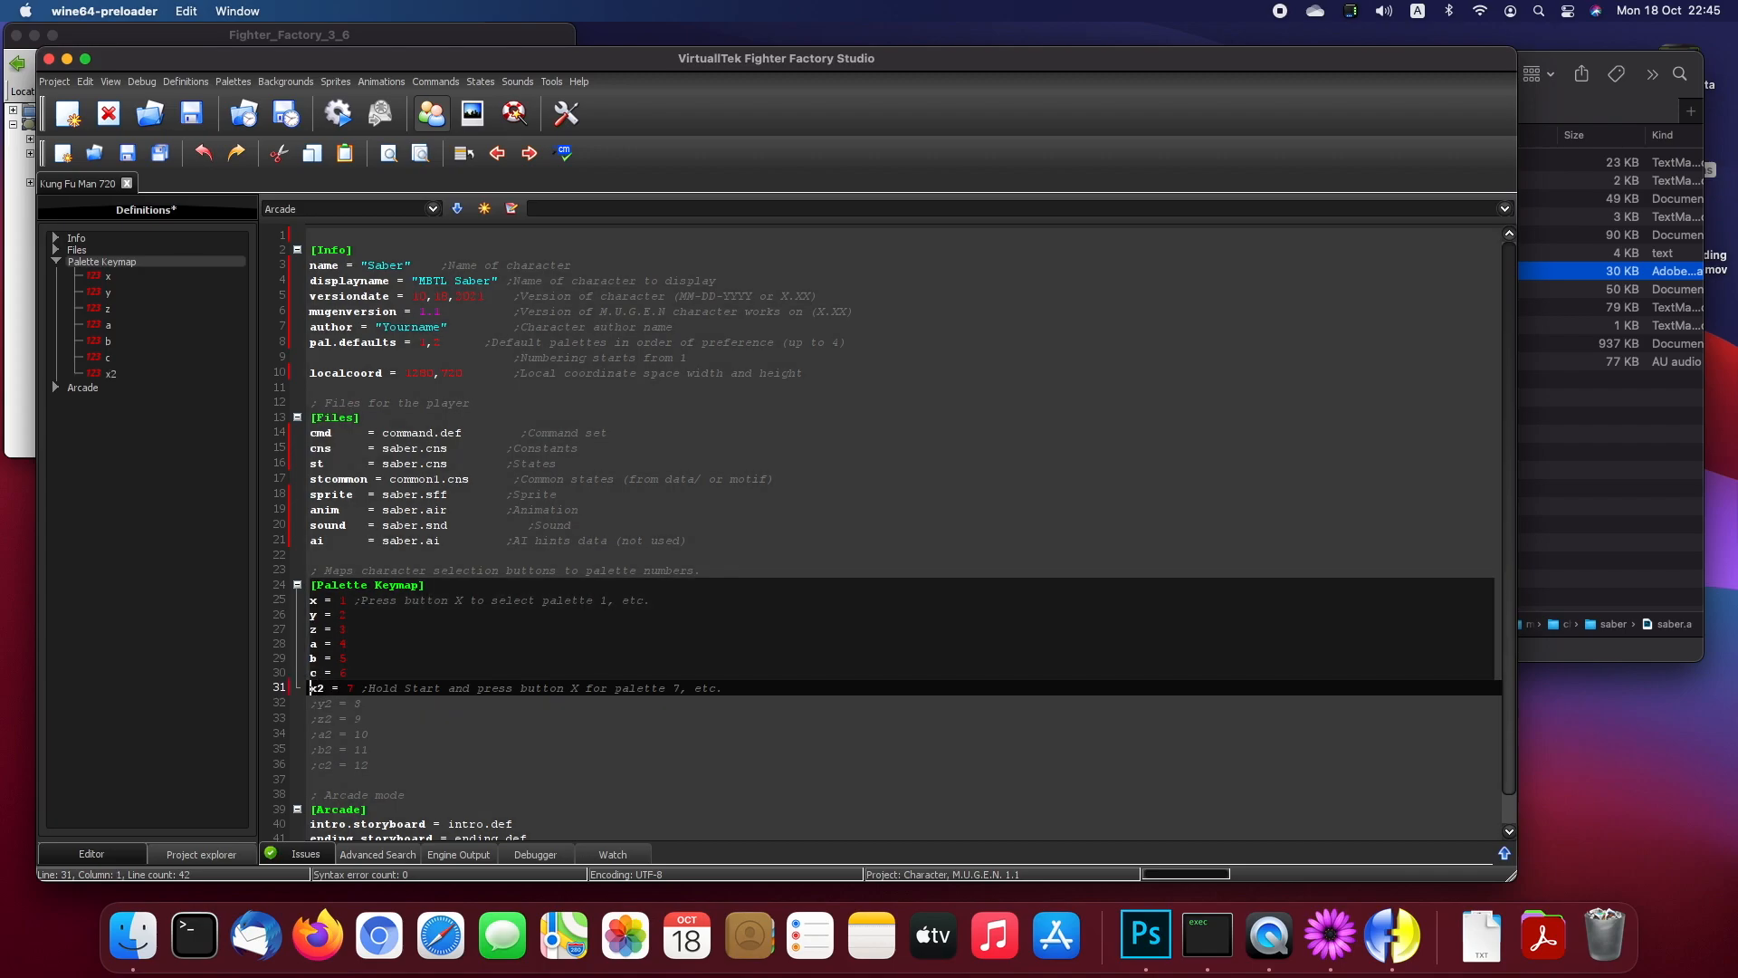
left_click(319, 703)
key("BackSpace")
left_click(318, 719)
key("BackSpace")
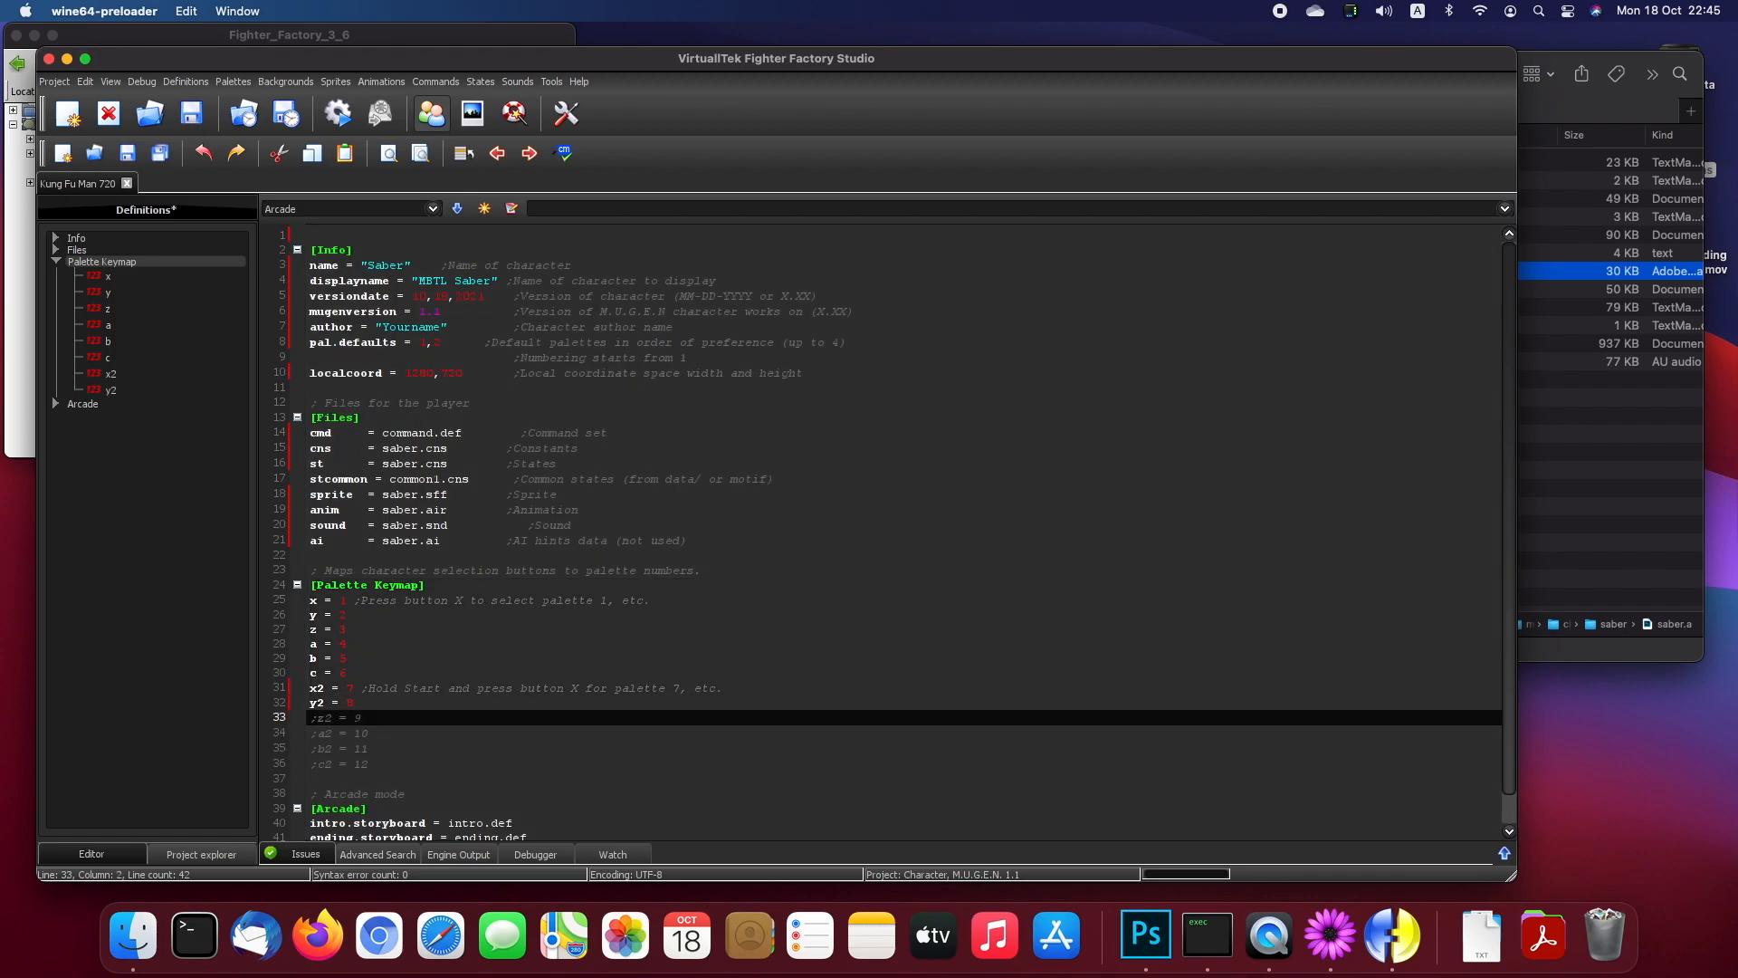
left_click(318, 733)
key("BackSpace")
left_click(319, 749)
key("BackSpace")
left_click(317, 762)
key("BackSpace")
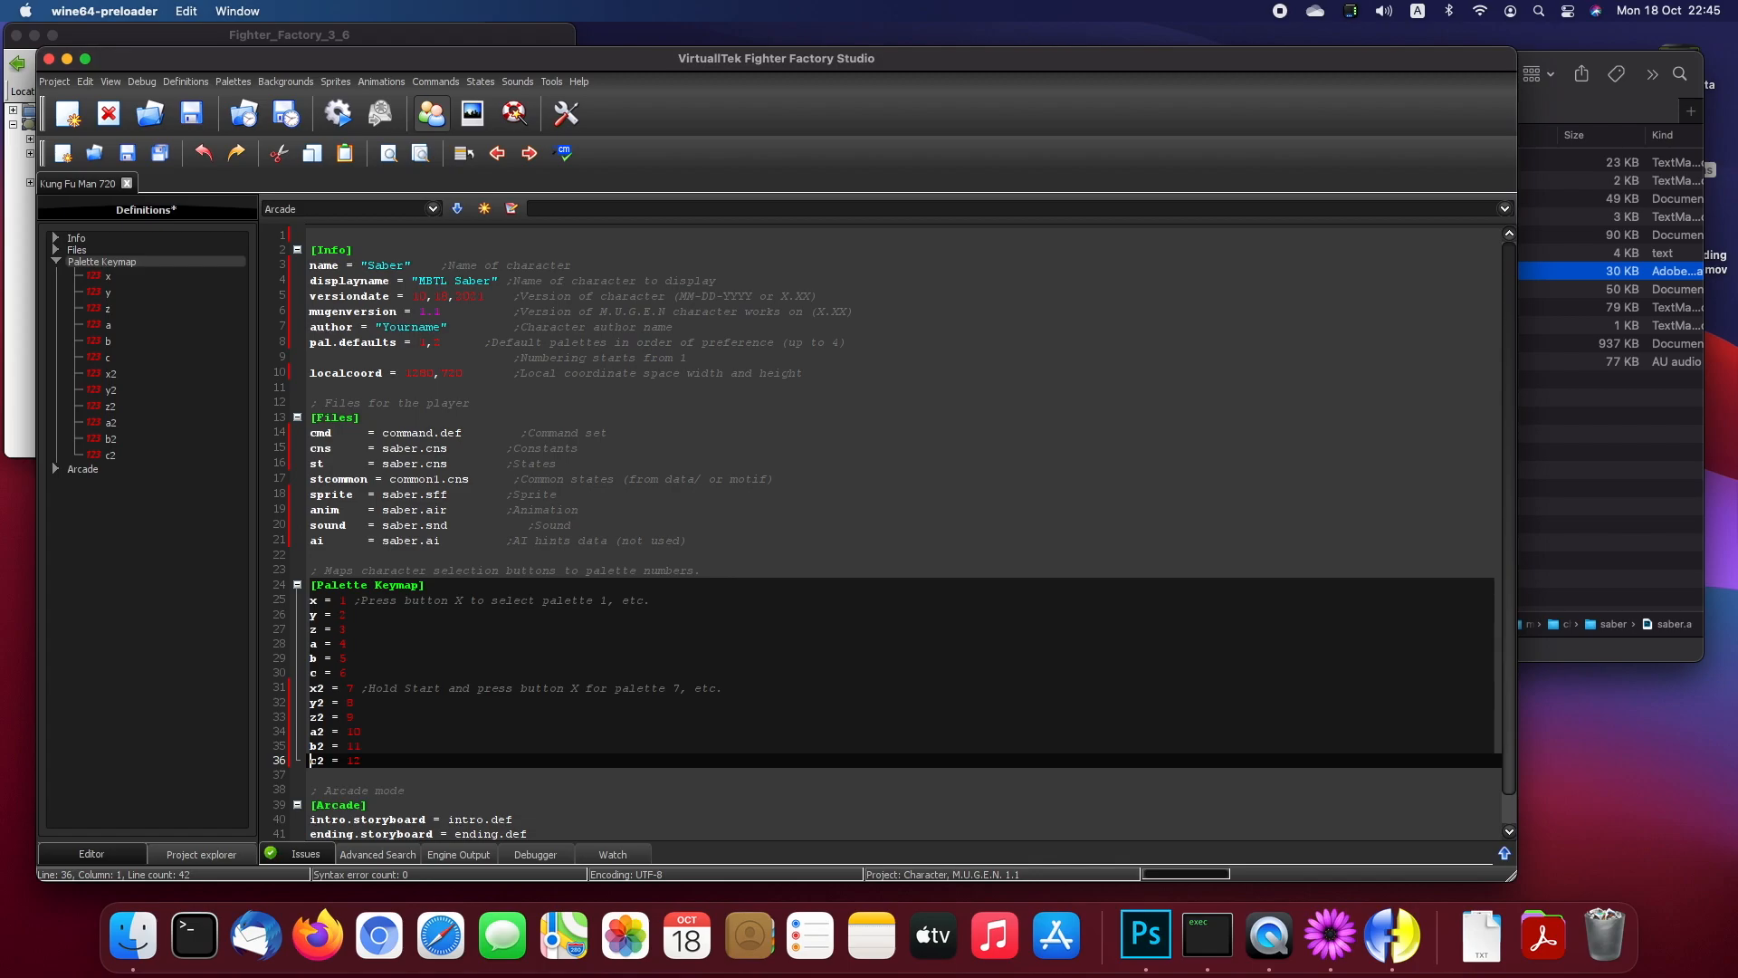
Step: Examine the palette assignments in [Palette Keymap] from x to c2
left_click(377, 659)
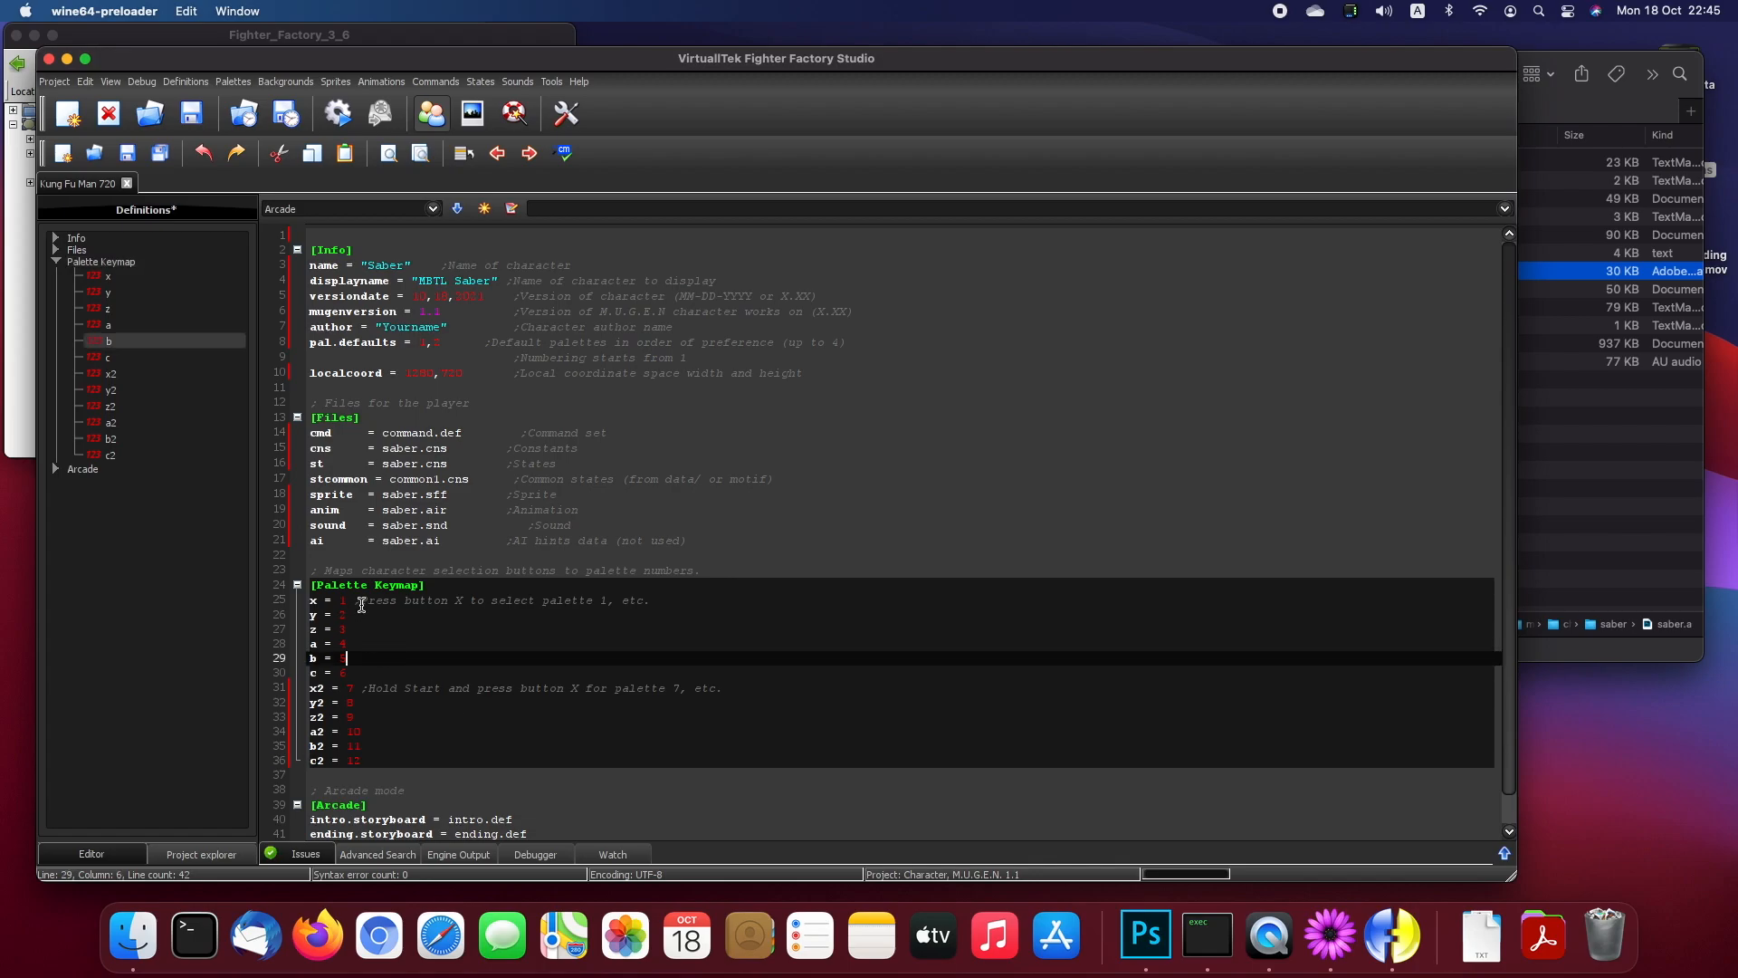
left_click(364, 758)
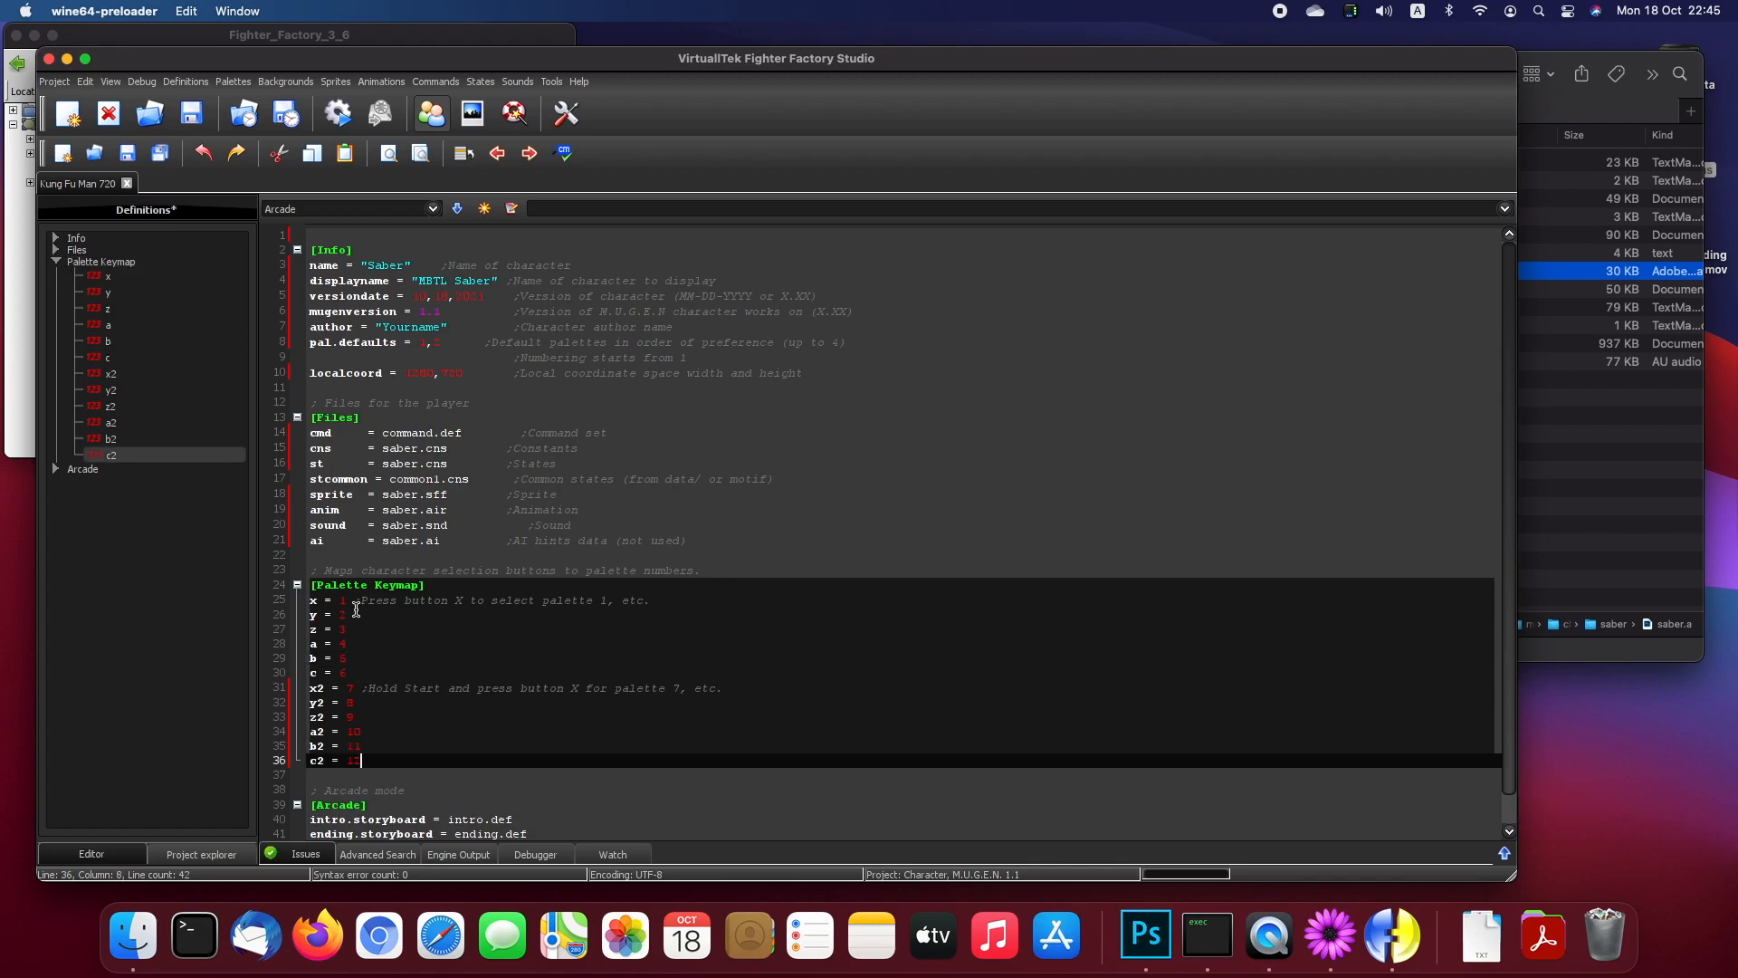
left_click(358, 602)
left_click(365, 761)
left_click(345, 601)
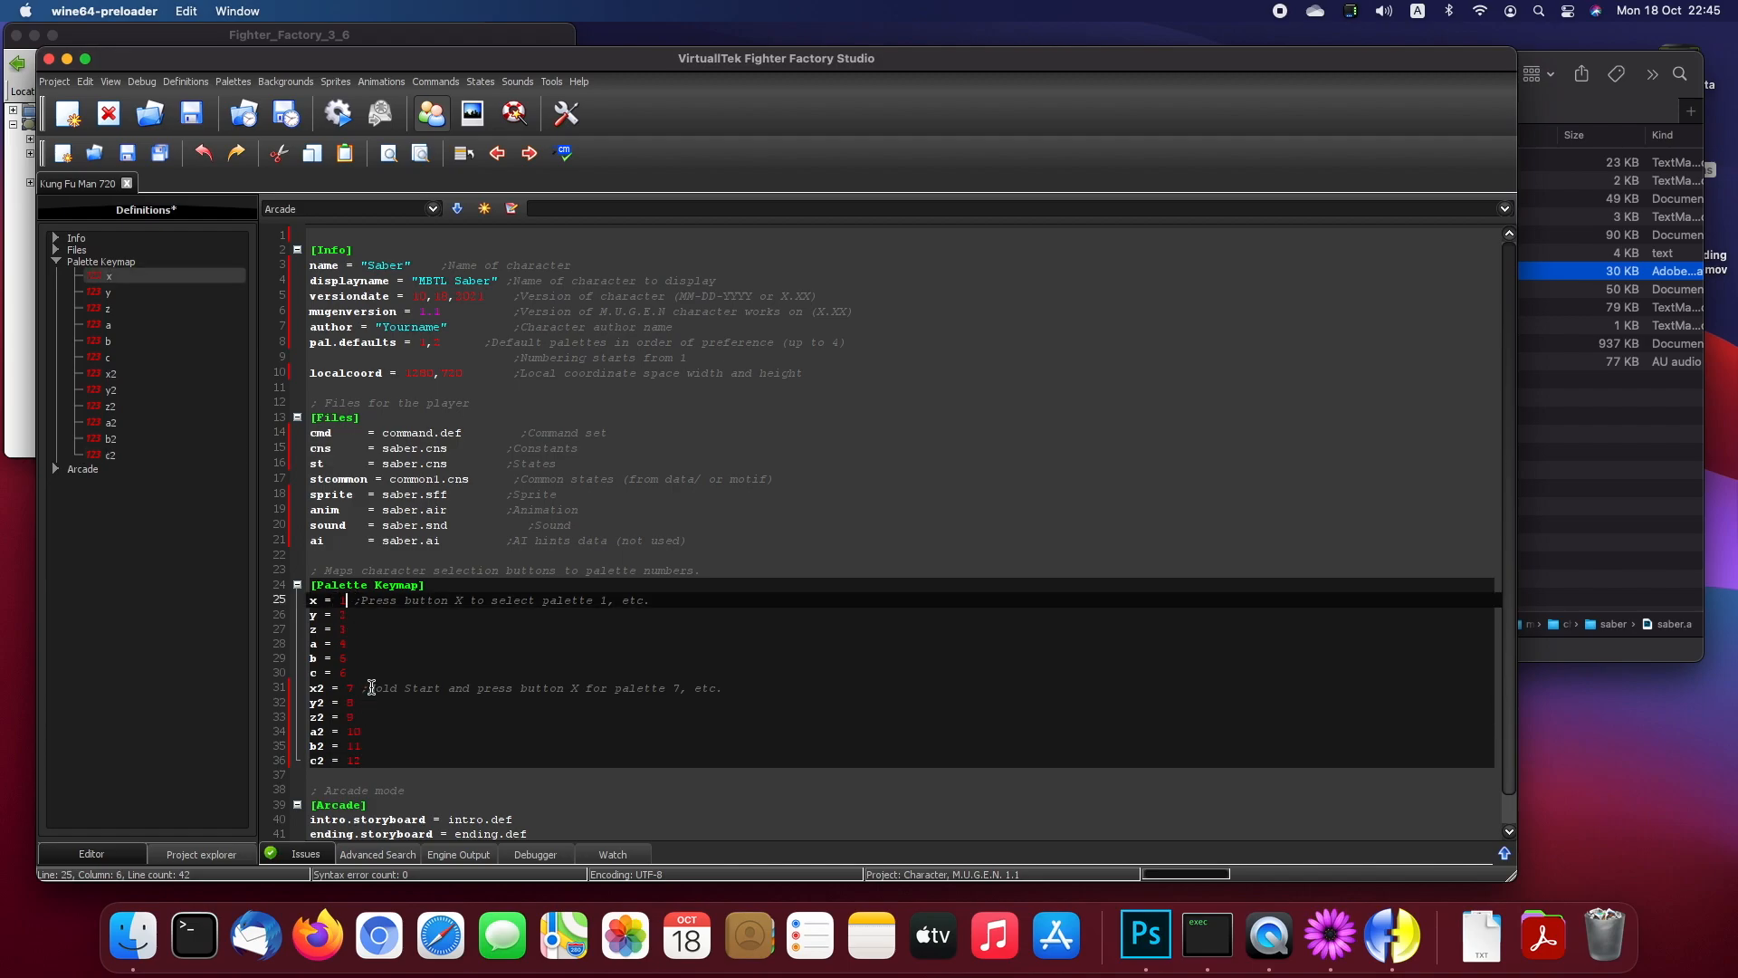
scroll(406, 700, "down", 1)
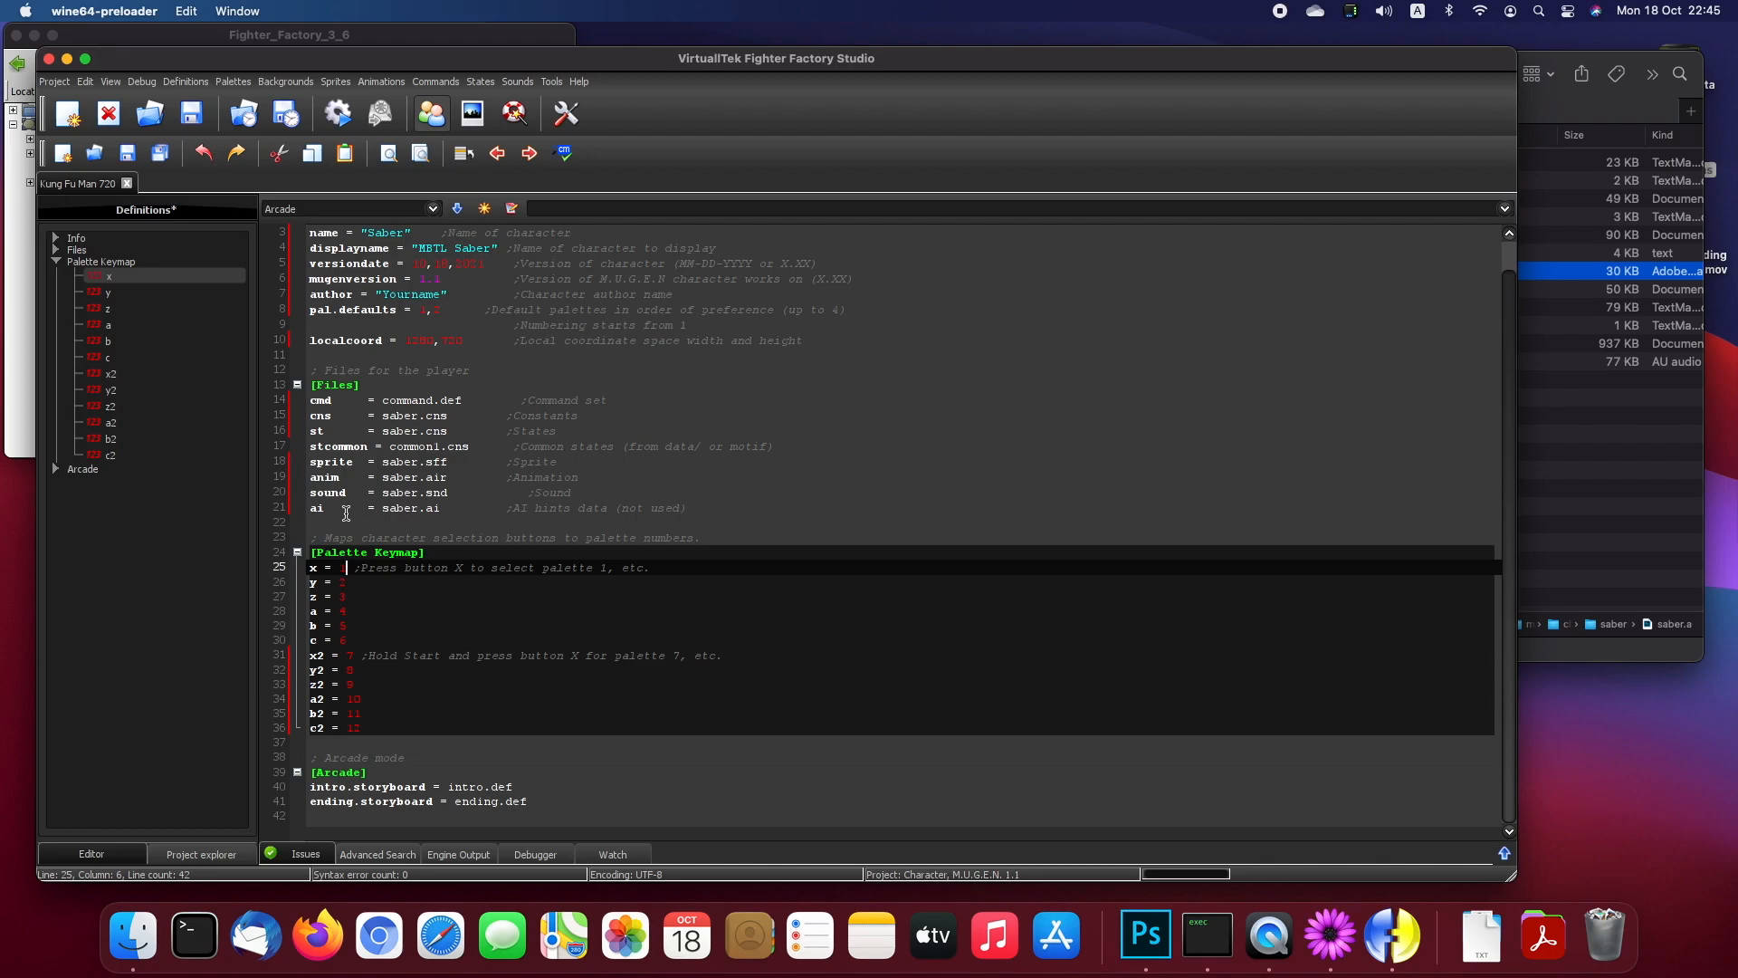
Step: Examine the intro and ending storyboard references in the [Arcade] section
left_click(532, 787)
left_click(570, 804)
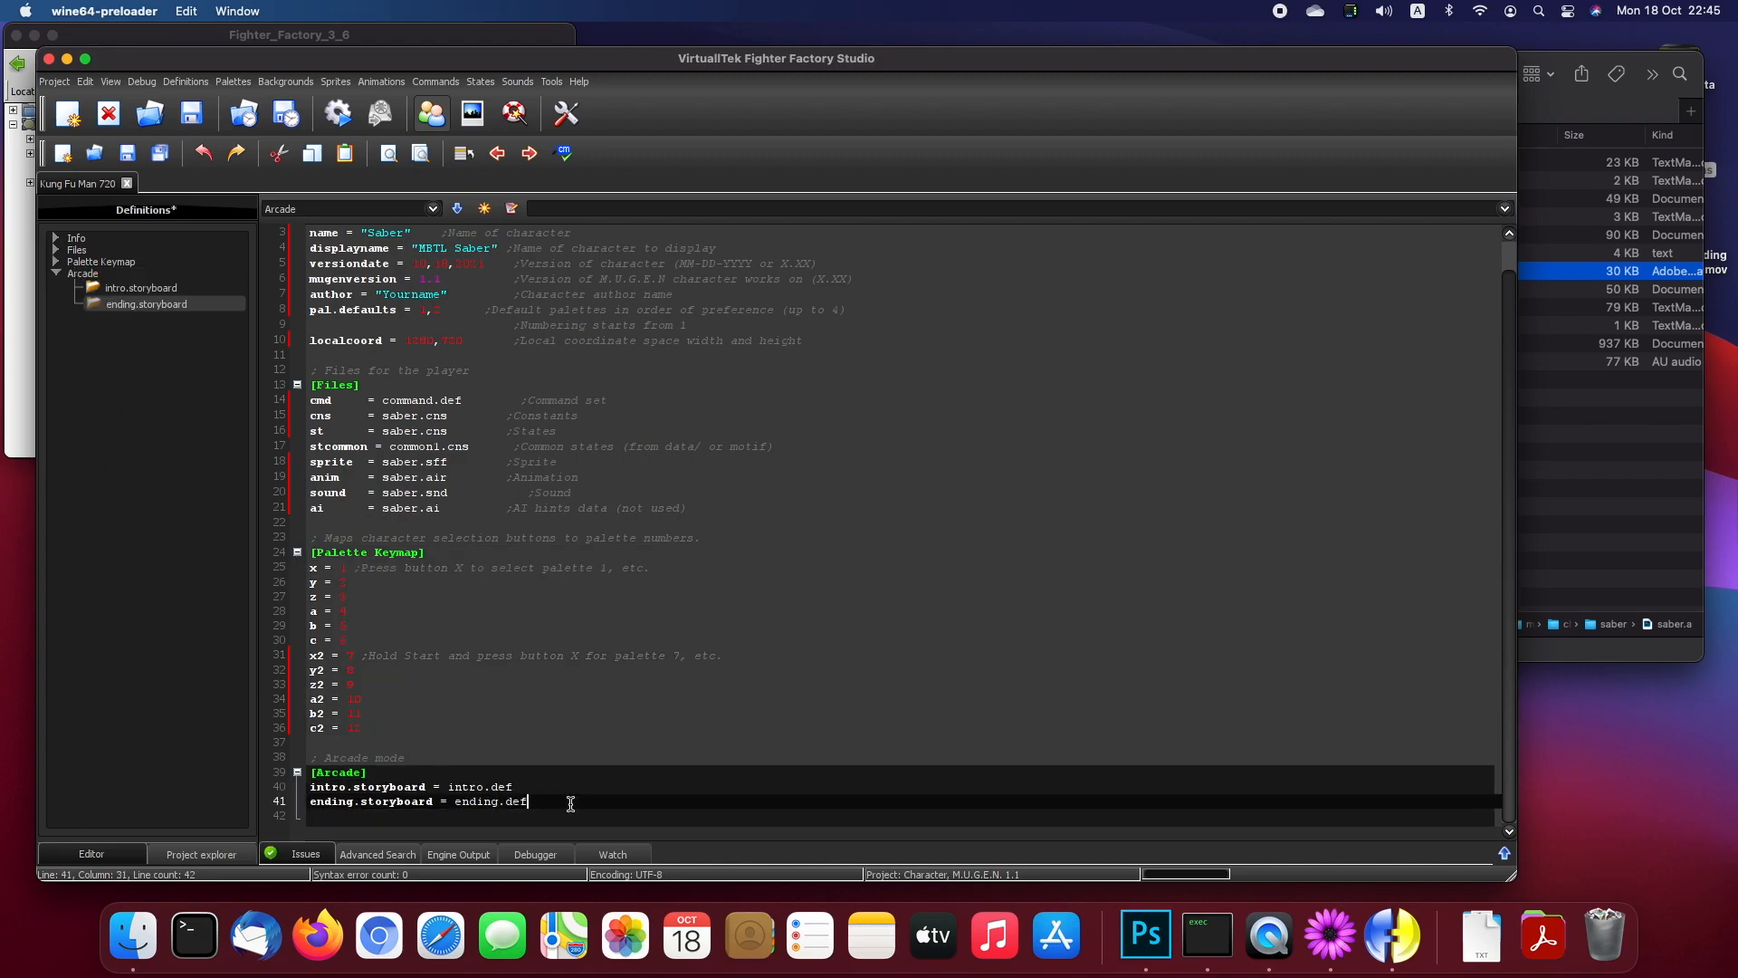
left_click(534, 782)
left_click(559, 802)
left_click(551, 787)
left_click(483, 742)
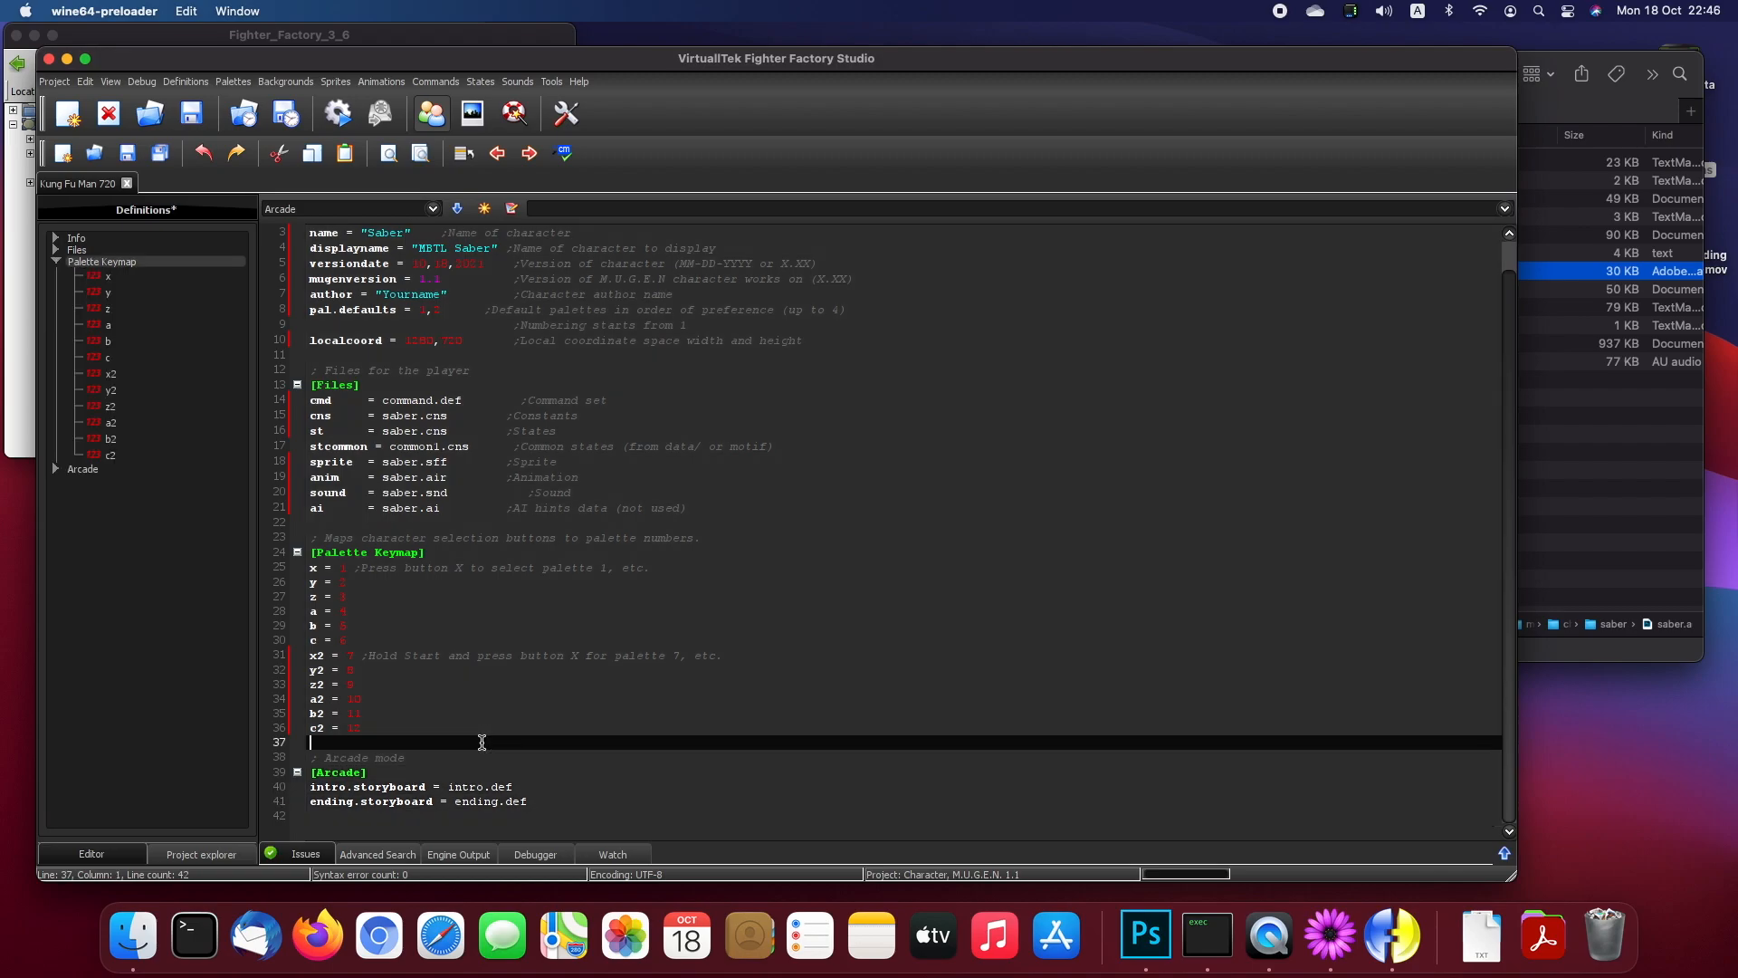
left_click(451, 789)
left_click(540, 802)
scroll(415, 715, "up", 1)
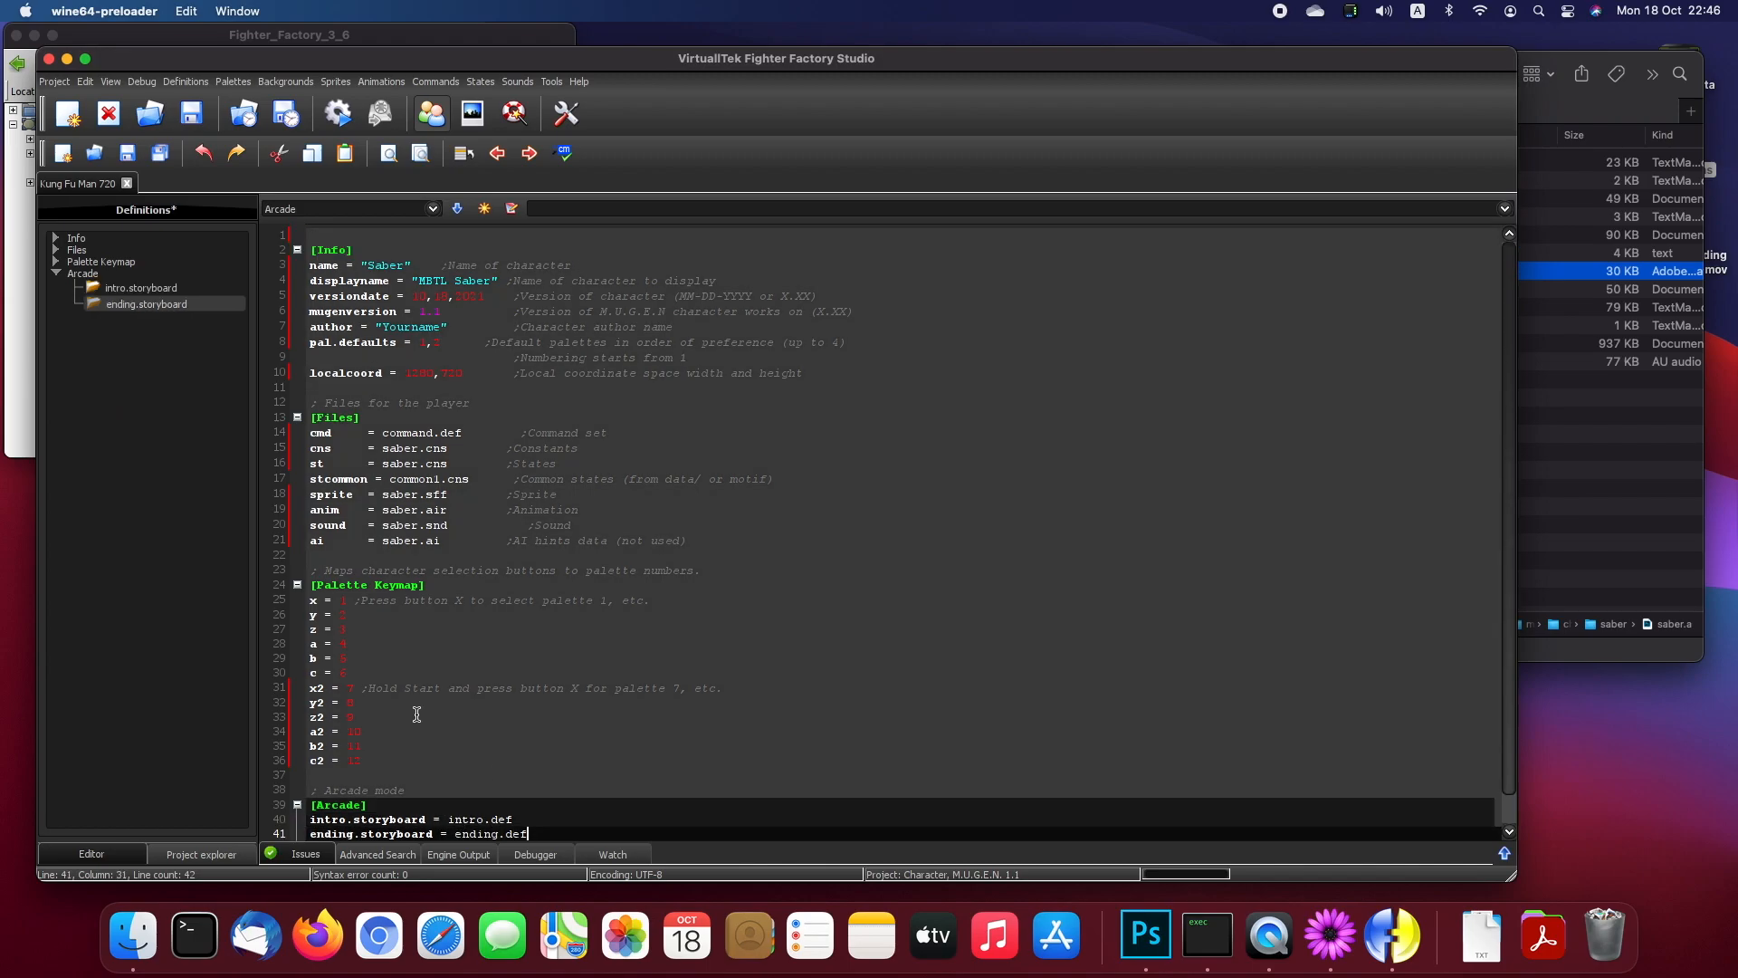
Step: Save the definition file and check the file names referenced in the [Files] section
left_click(134, 155)
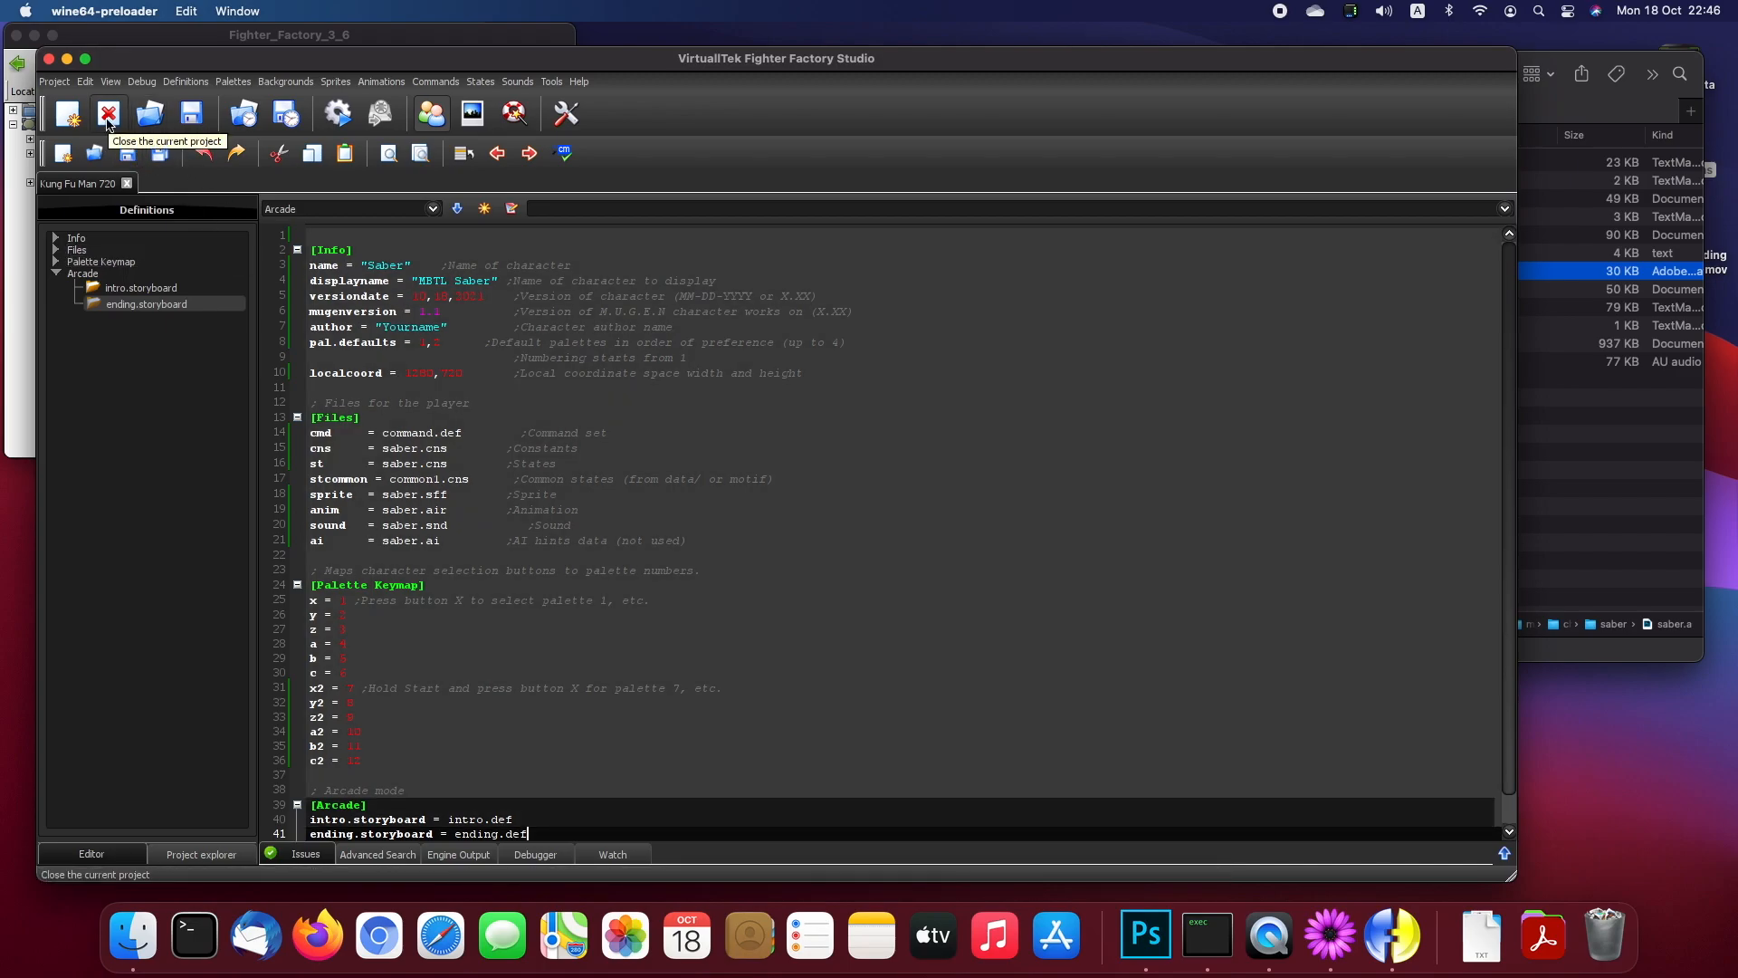
left_click(453, 447)
key("Down")
key("Down")
key("Down")
key("Down")
key("Down")
key("Down")
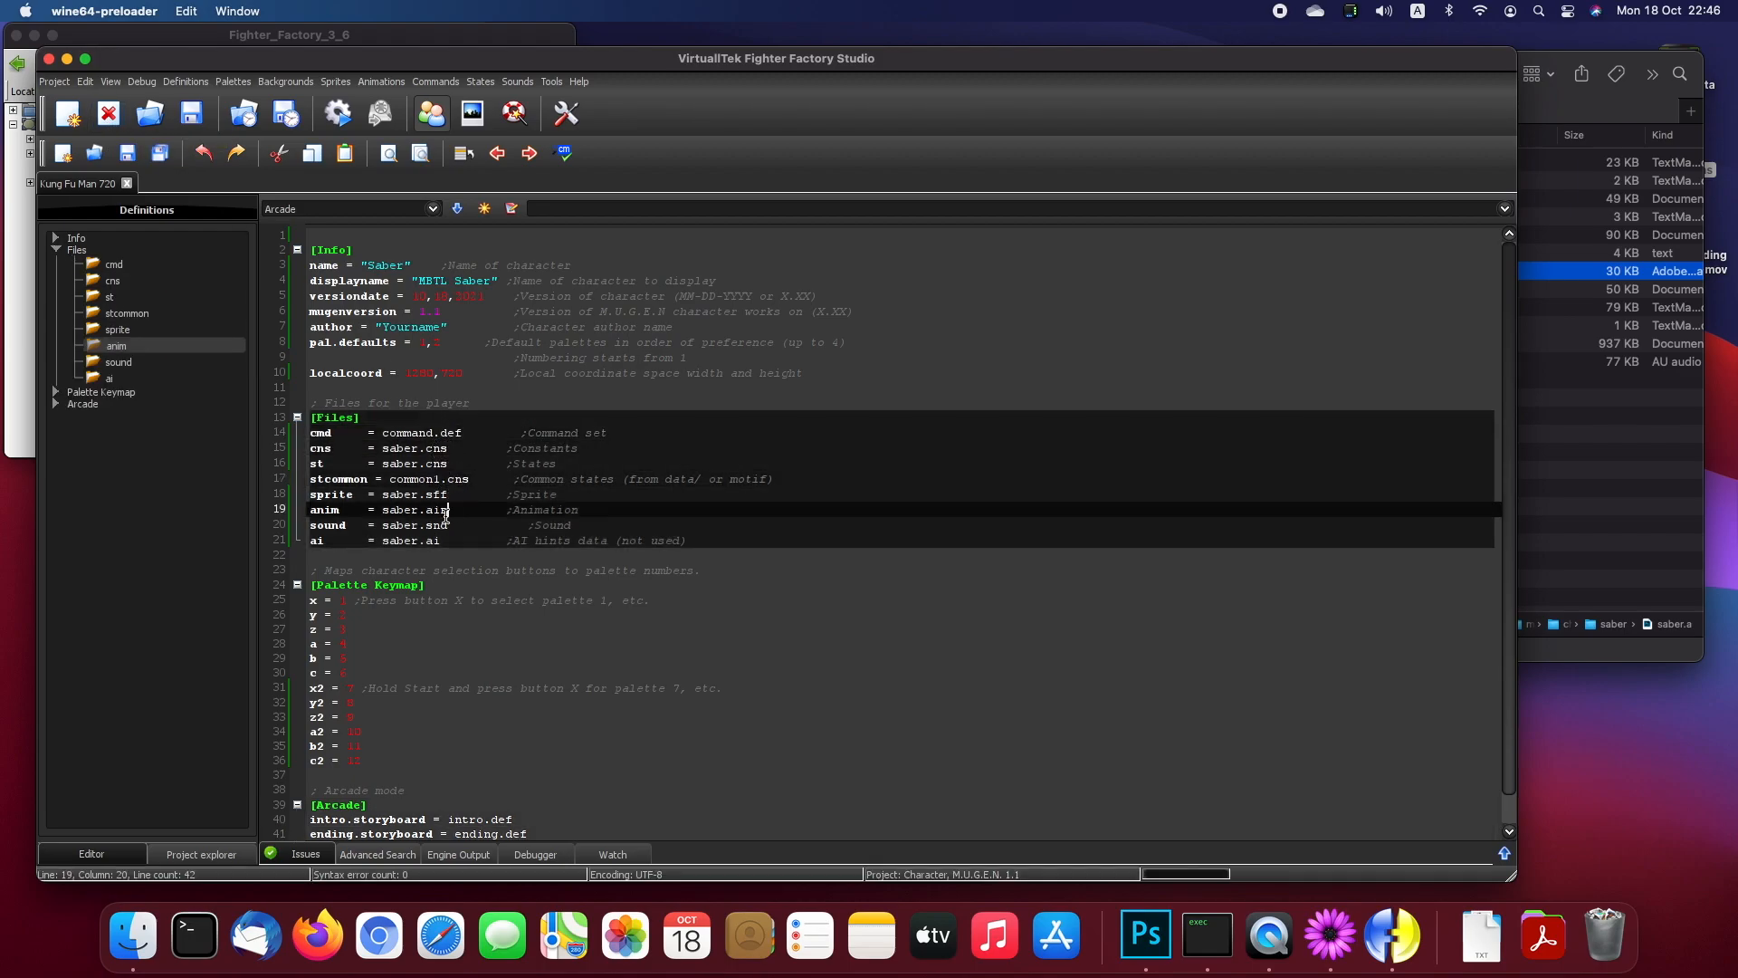
Step: Close the current project and open saber.def as a project
left_click(108, 113)
left_click(147, 113)
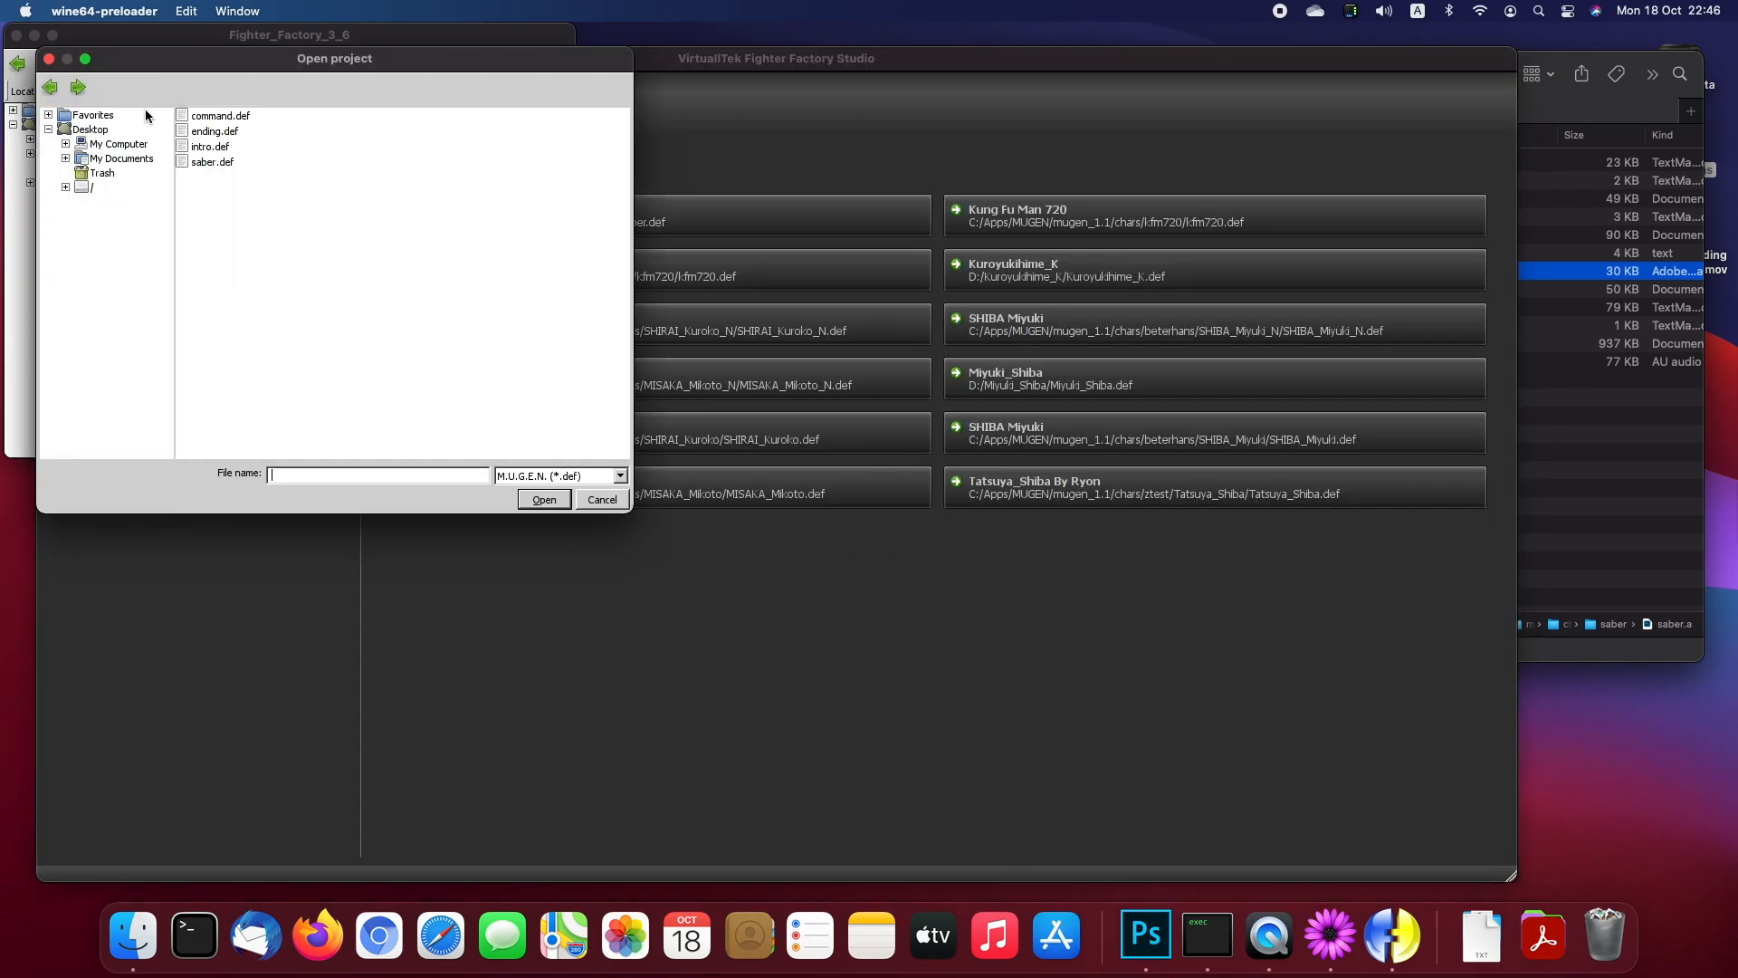
left_click(199, 163)
double_click(186, 163)
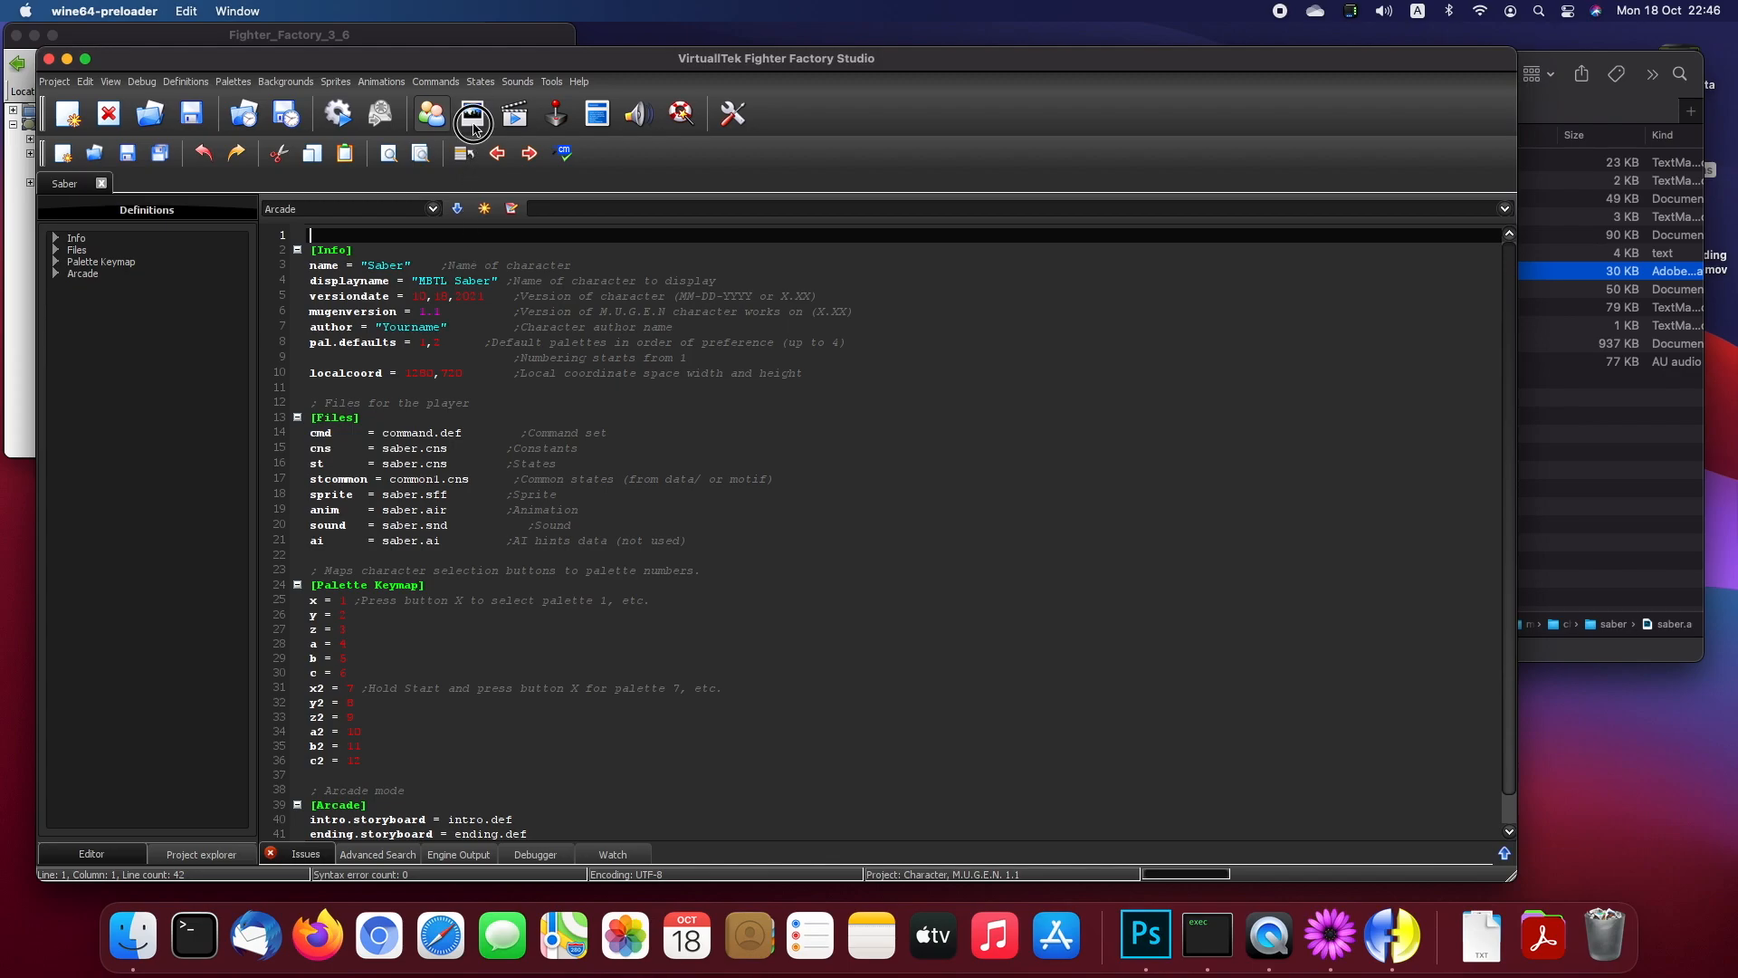
Step: Look at the Saber project's sprites and play its Standing Animation
left_click(474, 127)
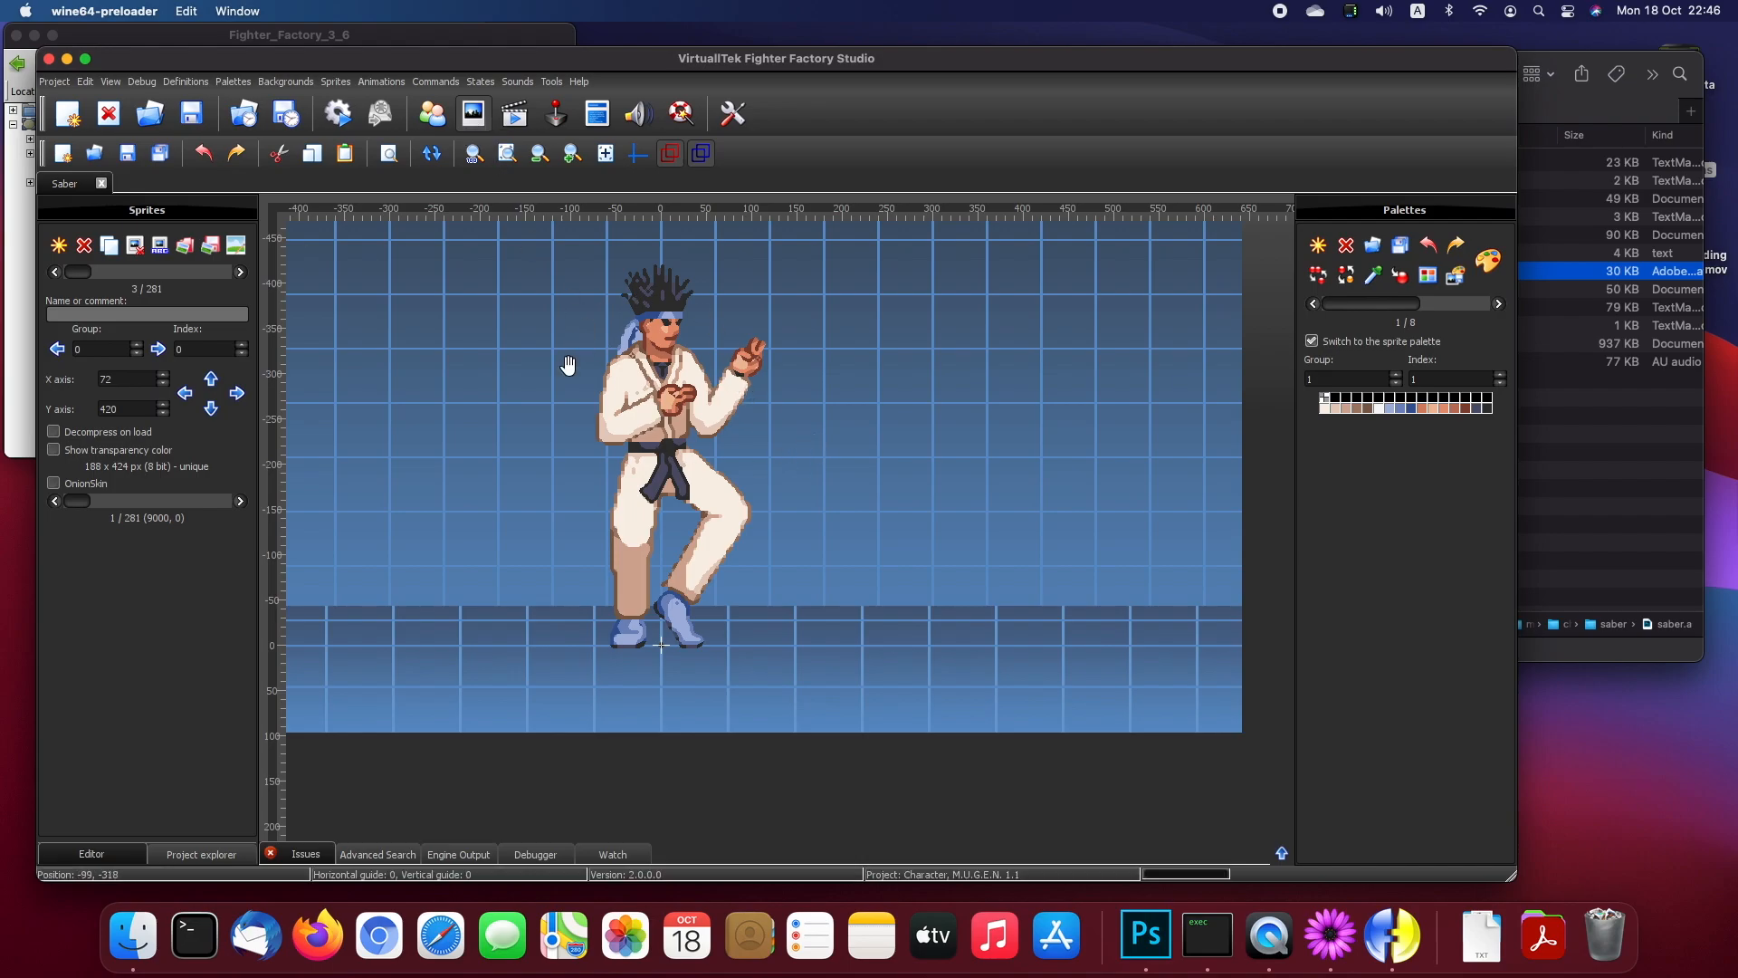
left_click(522, 114)
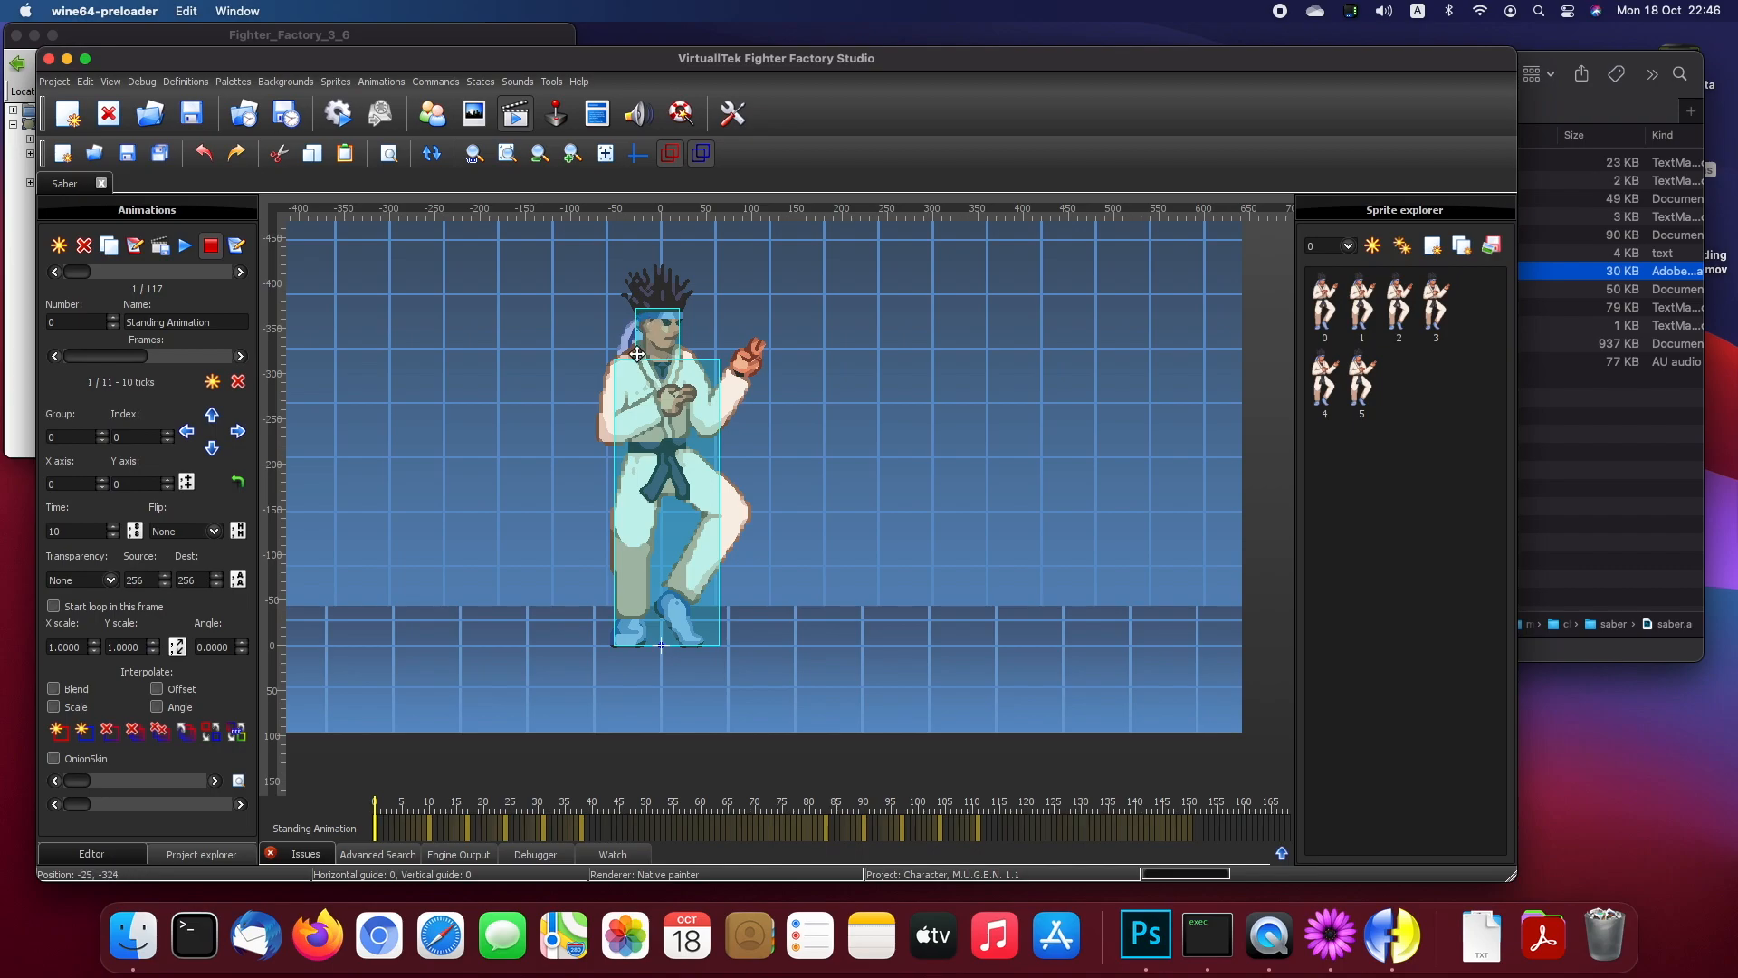
left_click(185, 245)
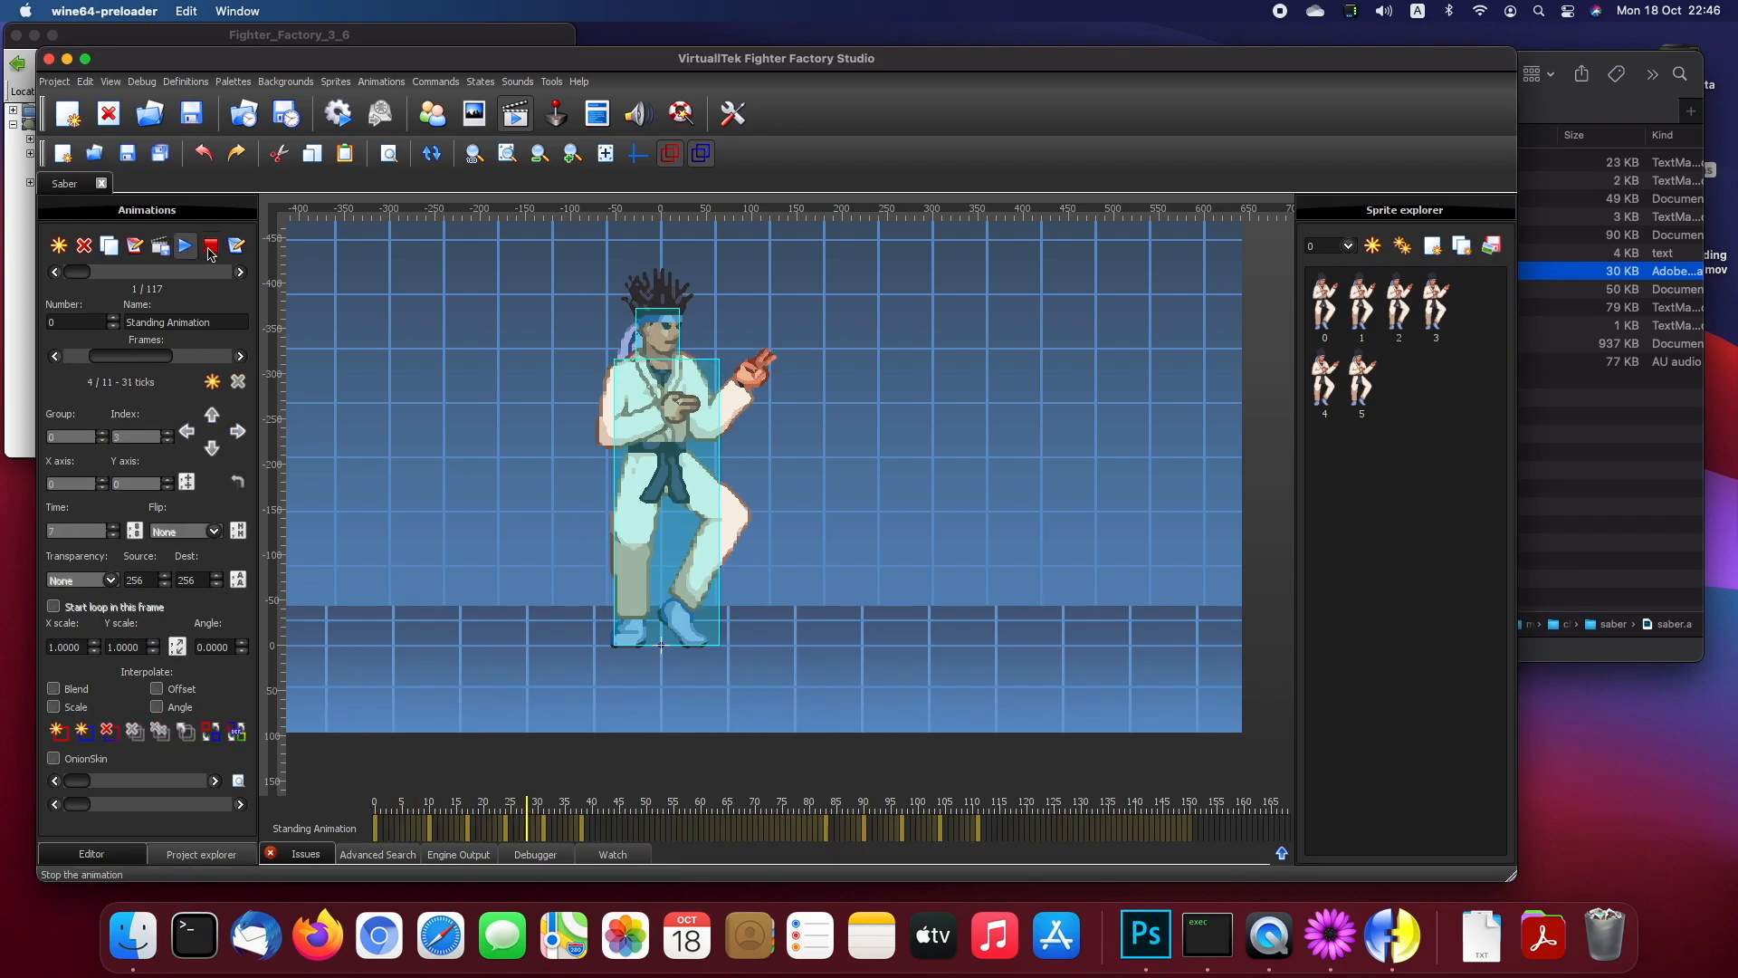
Step: Look through the project's command definitions and locate the corresponding command.def in the saber folder
left_click(556, 113)
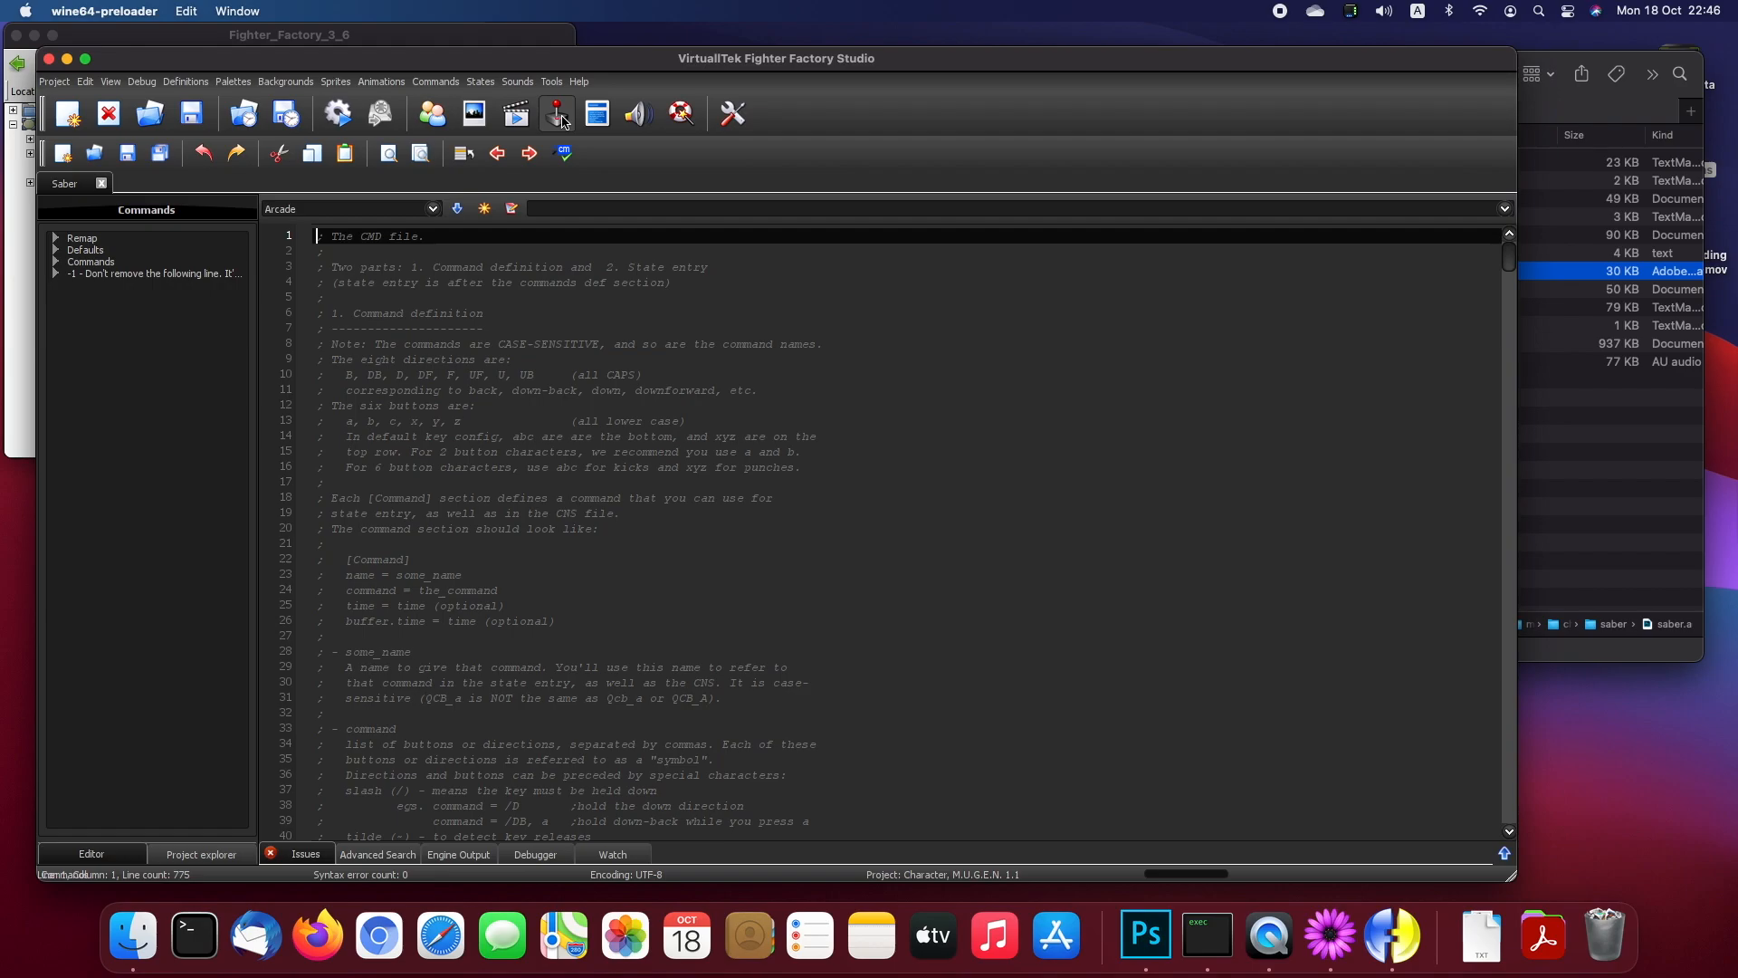
left_click(478, 313)
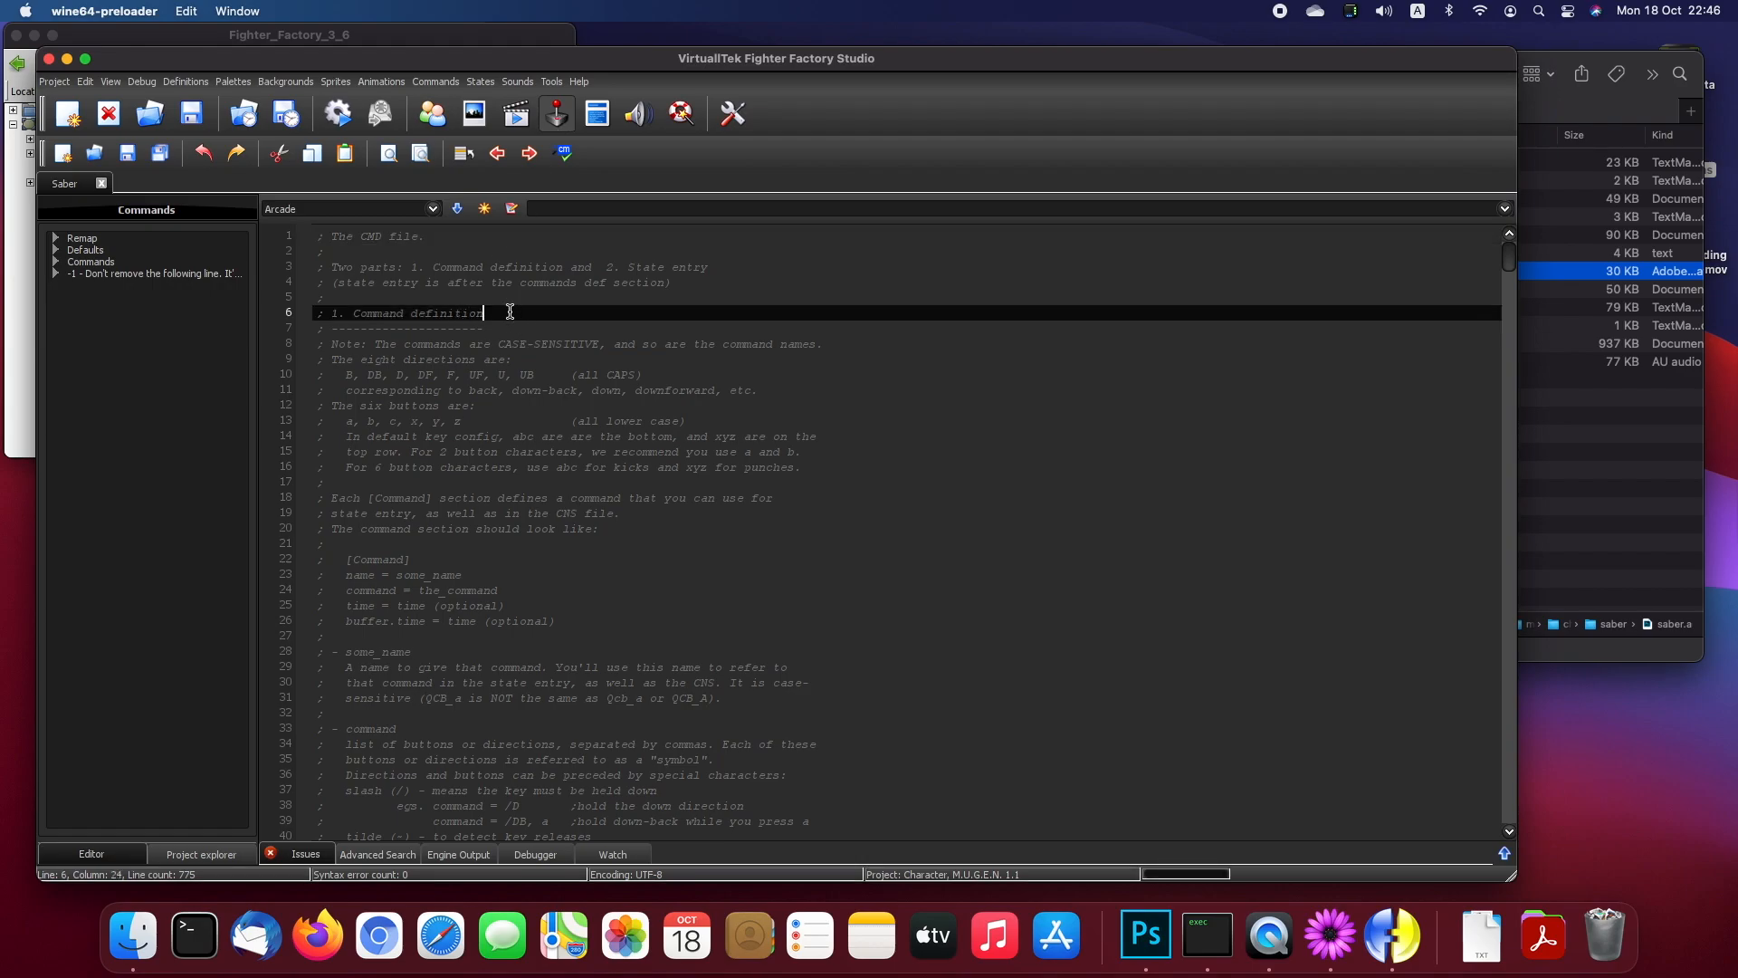
scroll(496, 457, "down", 20)
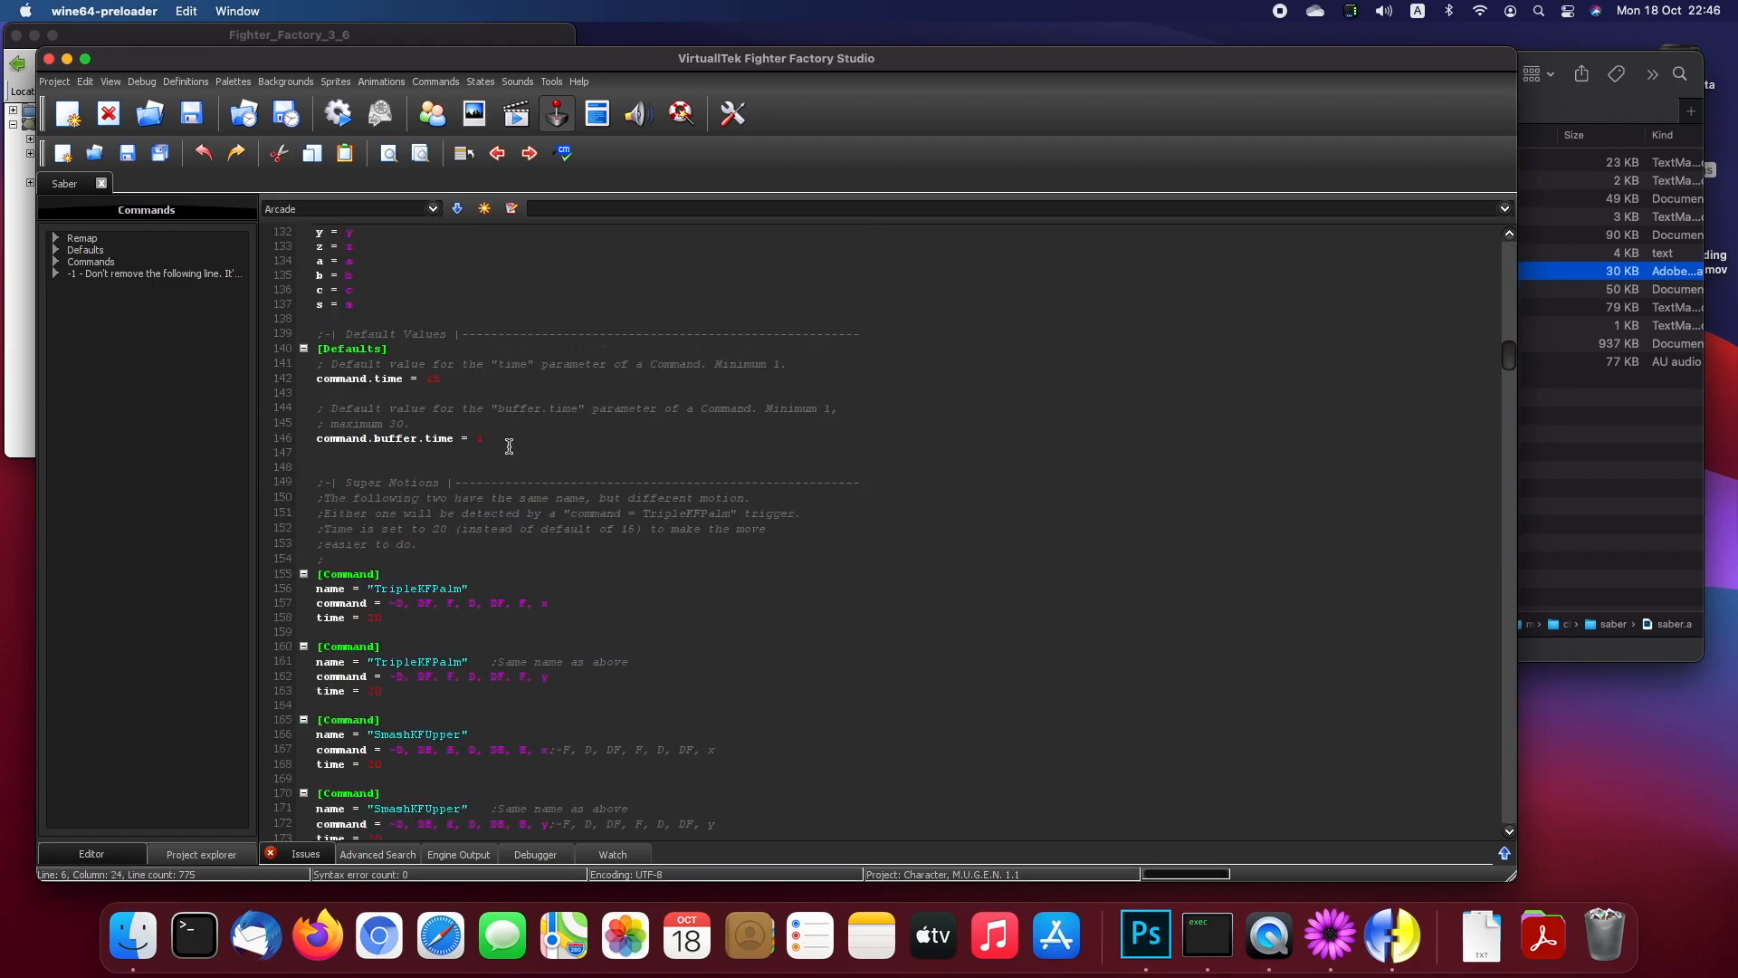
scroll(507, 445, "up", 20)
left_click(1686, 435)
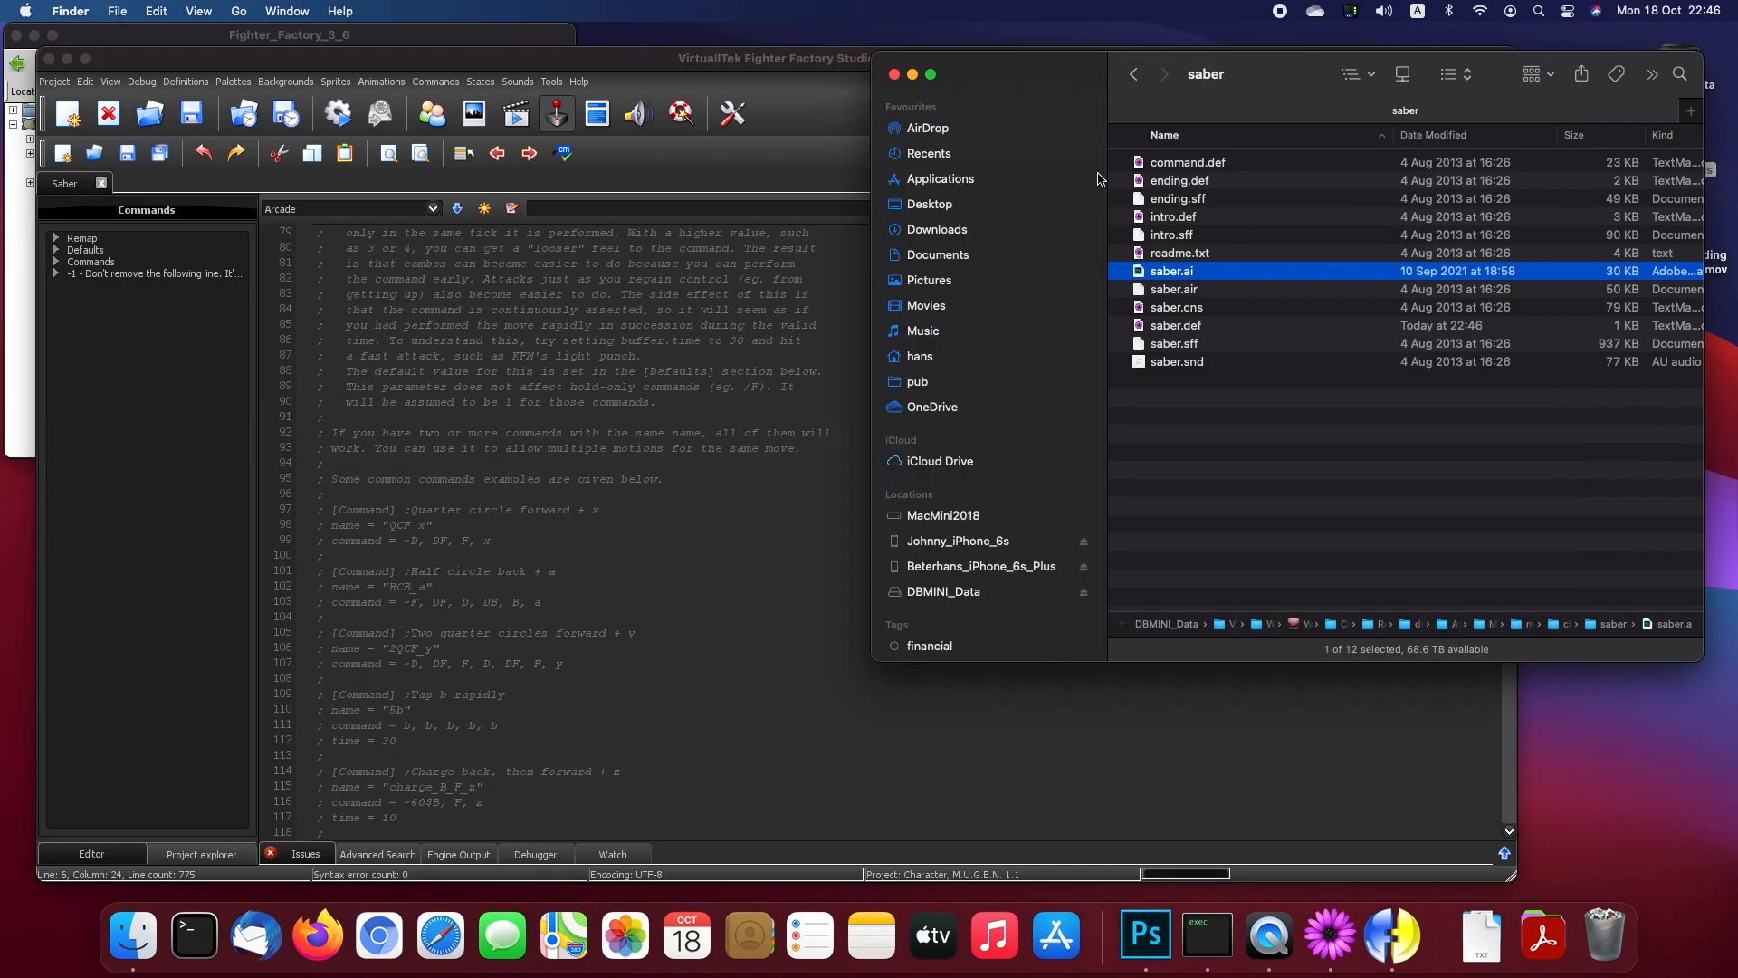
left_click(1189, 163)
left_click(538, 466)
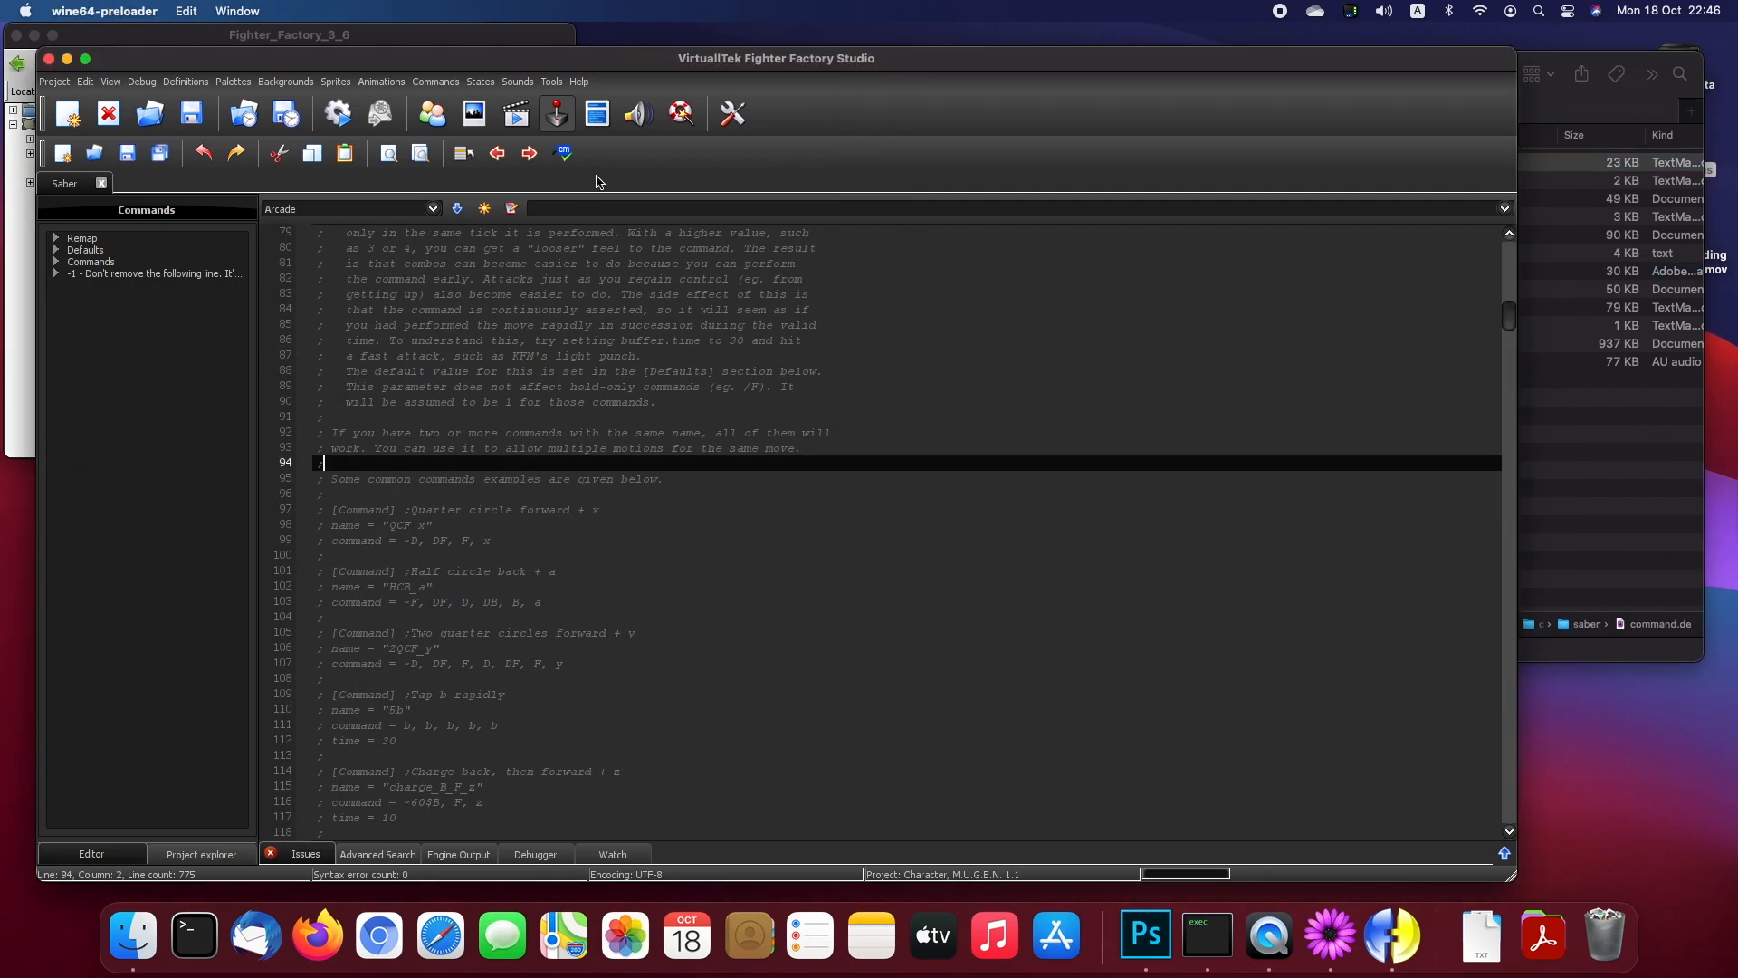
Step: Look through the project's constants, victory quotes and states, and locate the corresponding saber.cns in the saber folder
left_click(597, 115)
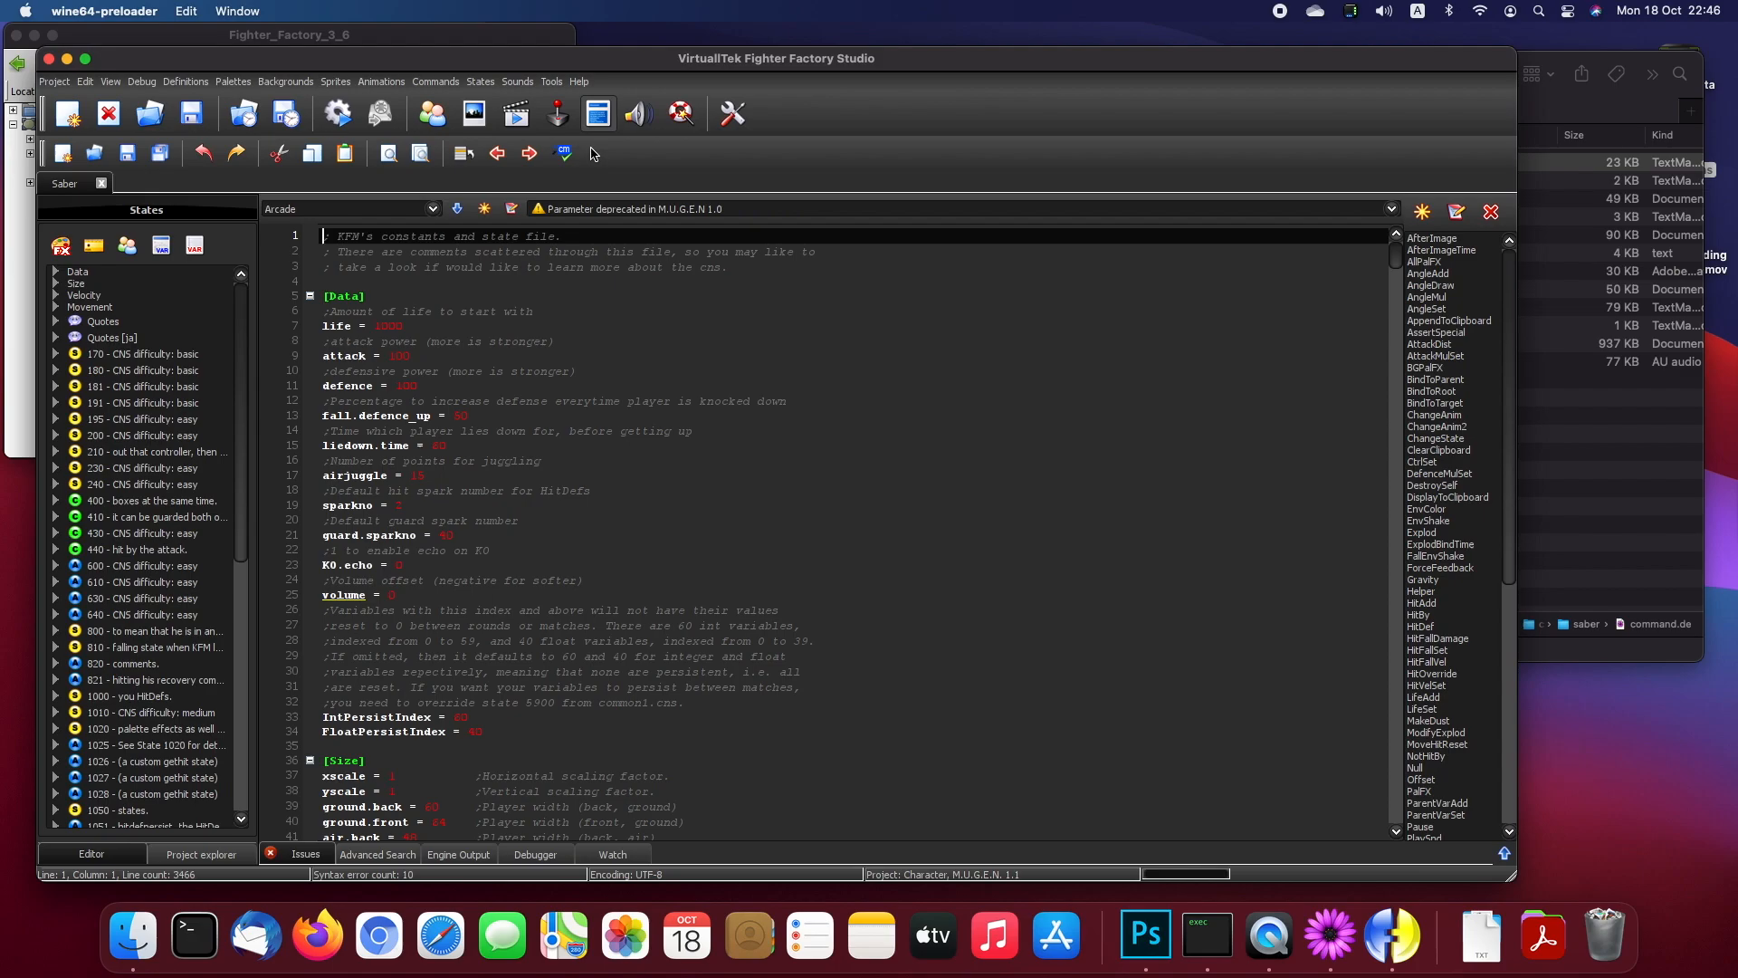
left_click(593, 339)
scroll(594, 338, "down", 20)
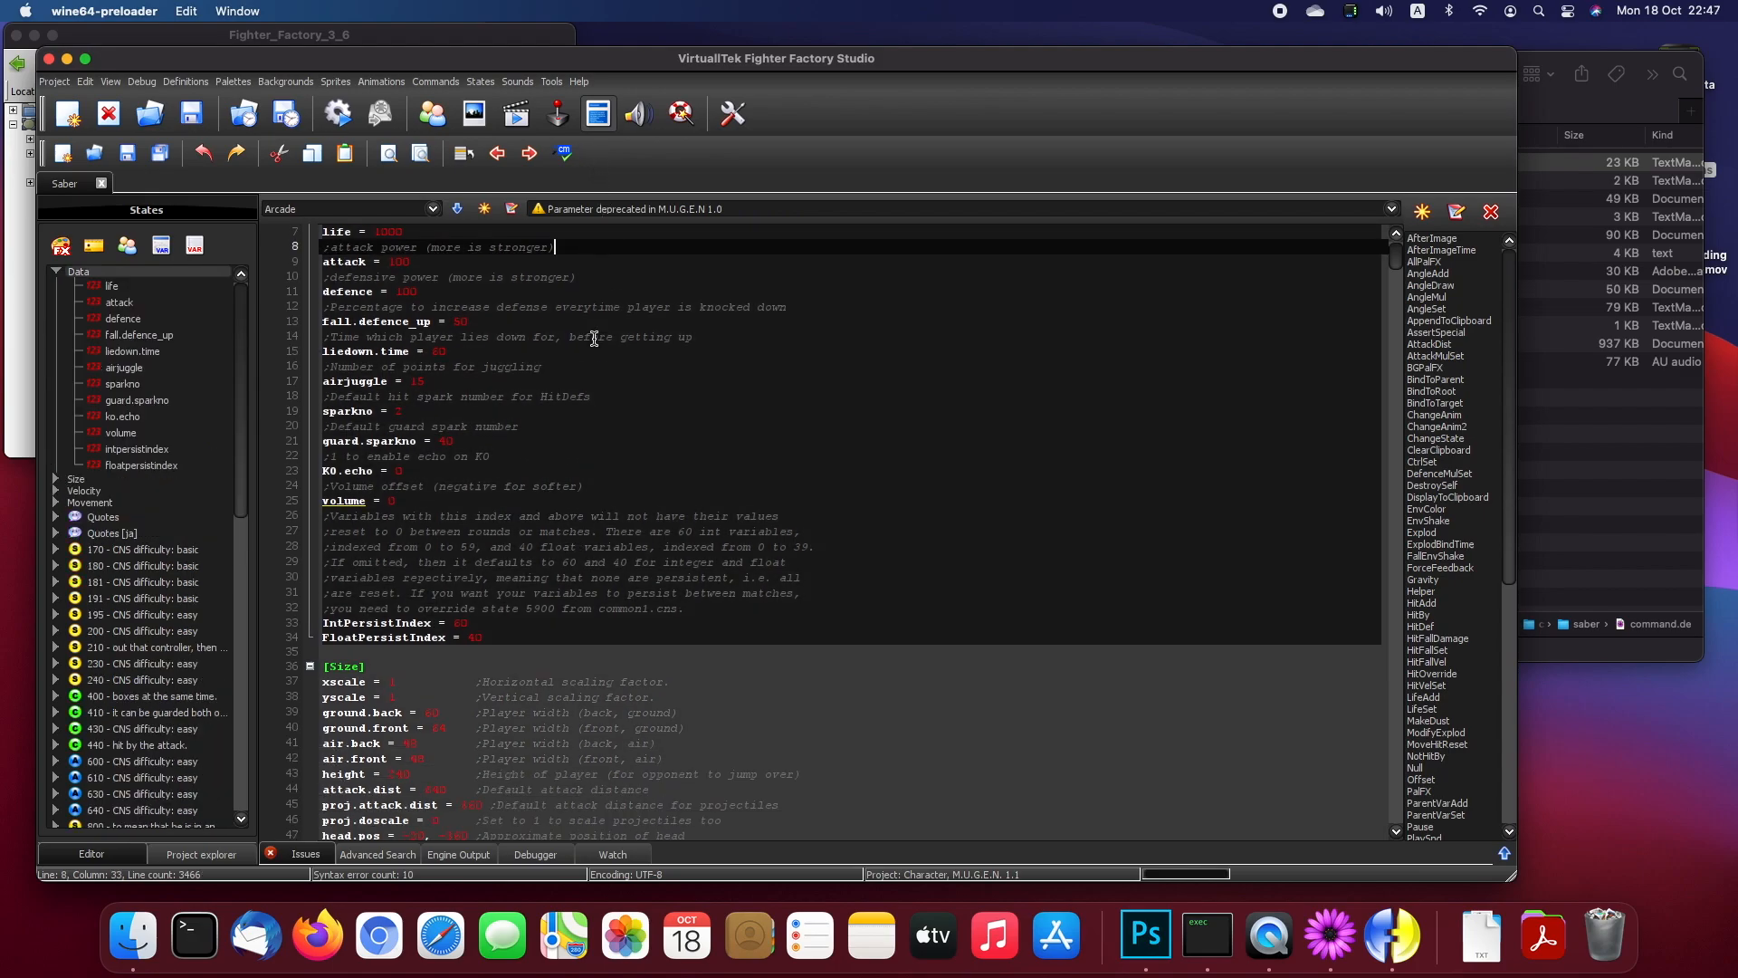
scroll(594, 339, "down", 10)
scroll(594, 339, "up", 9)
left_click(1554, 453)
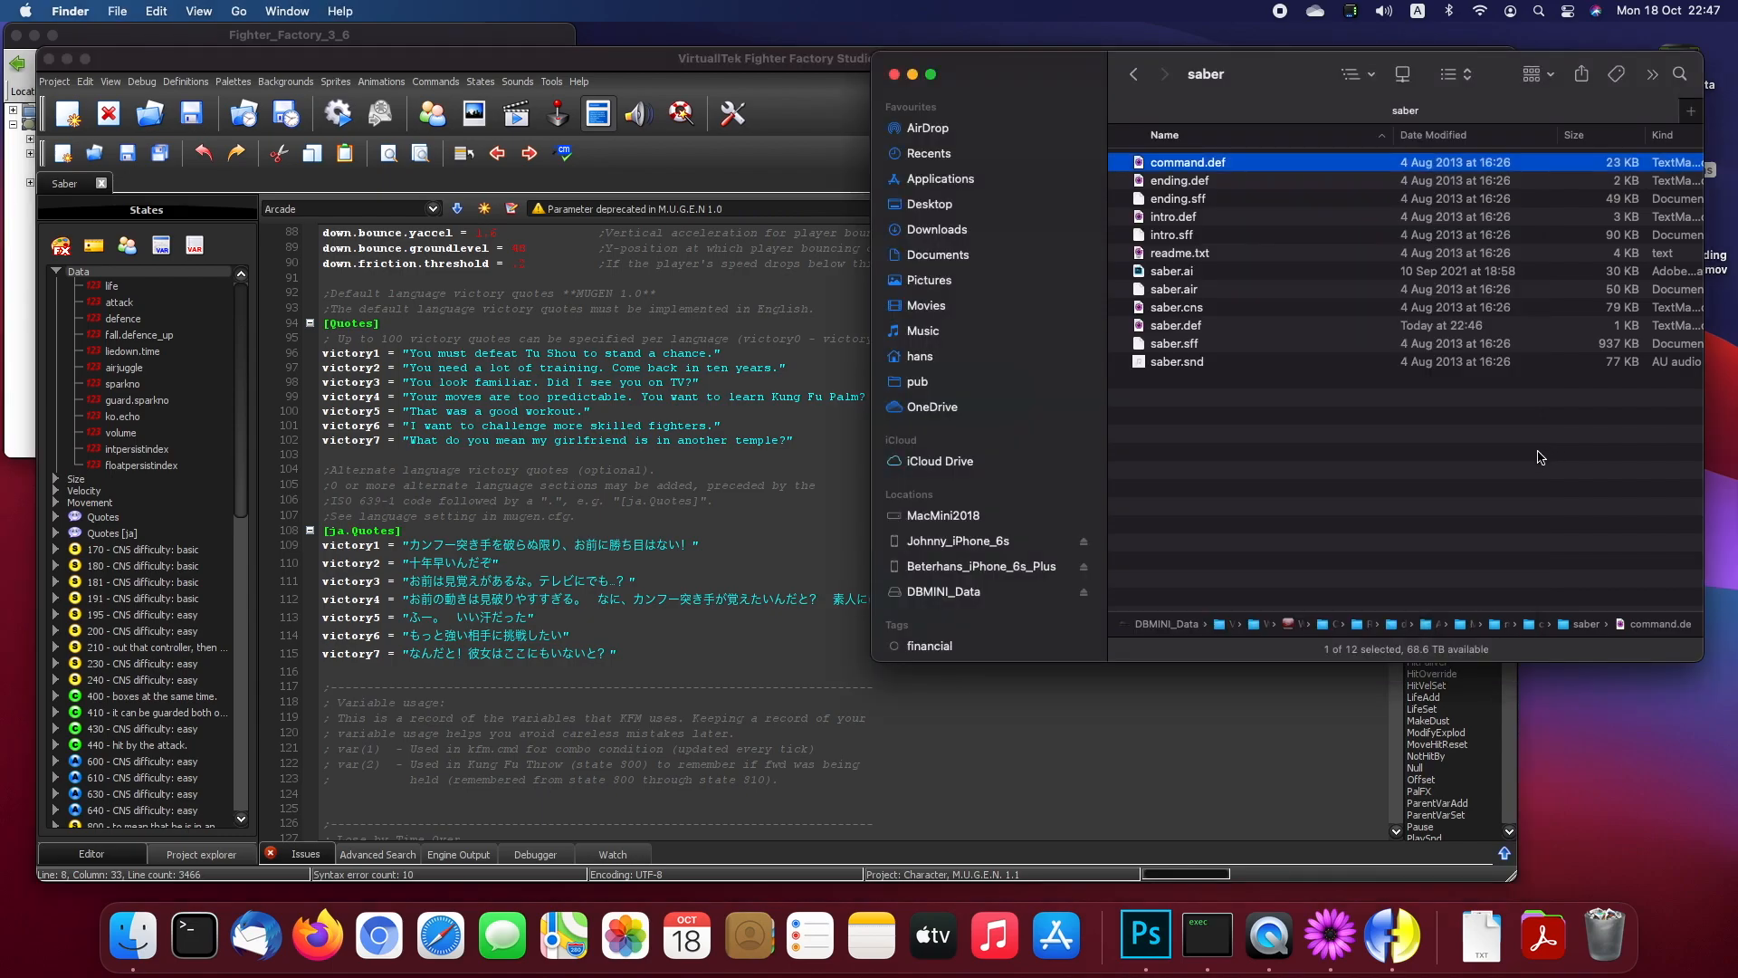
left_click(1191, 309)
left_click(733, 463)
left_click(733, 463)
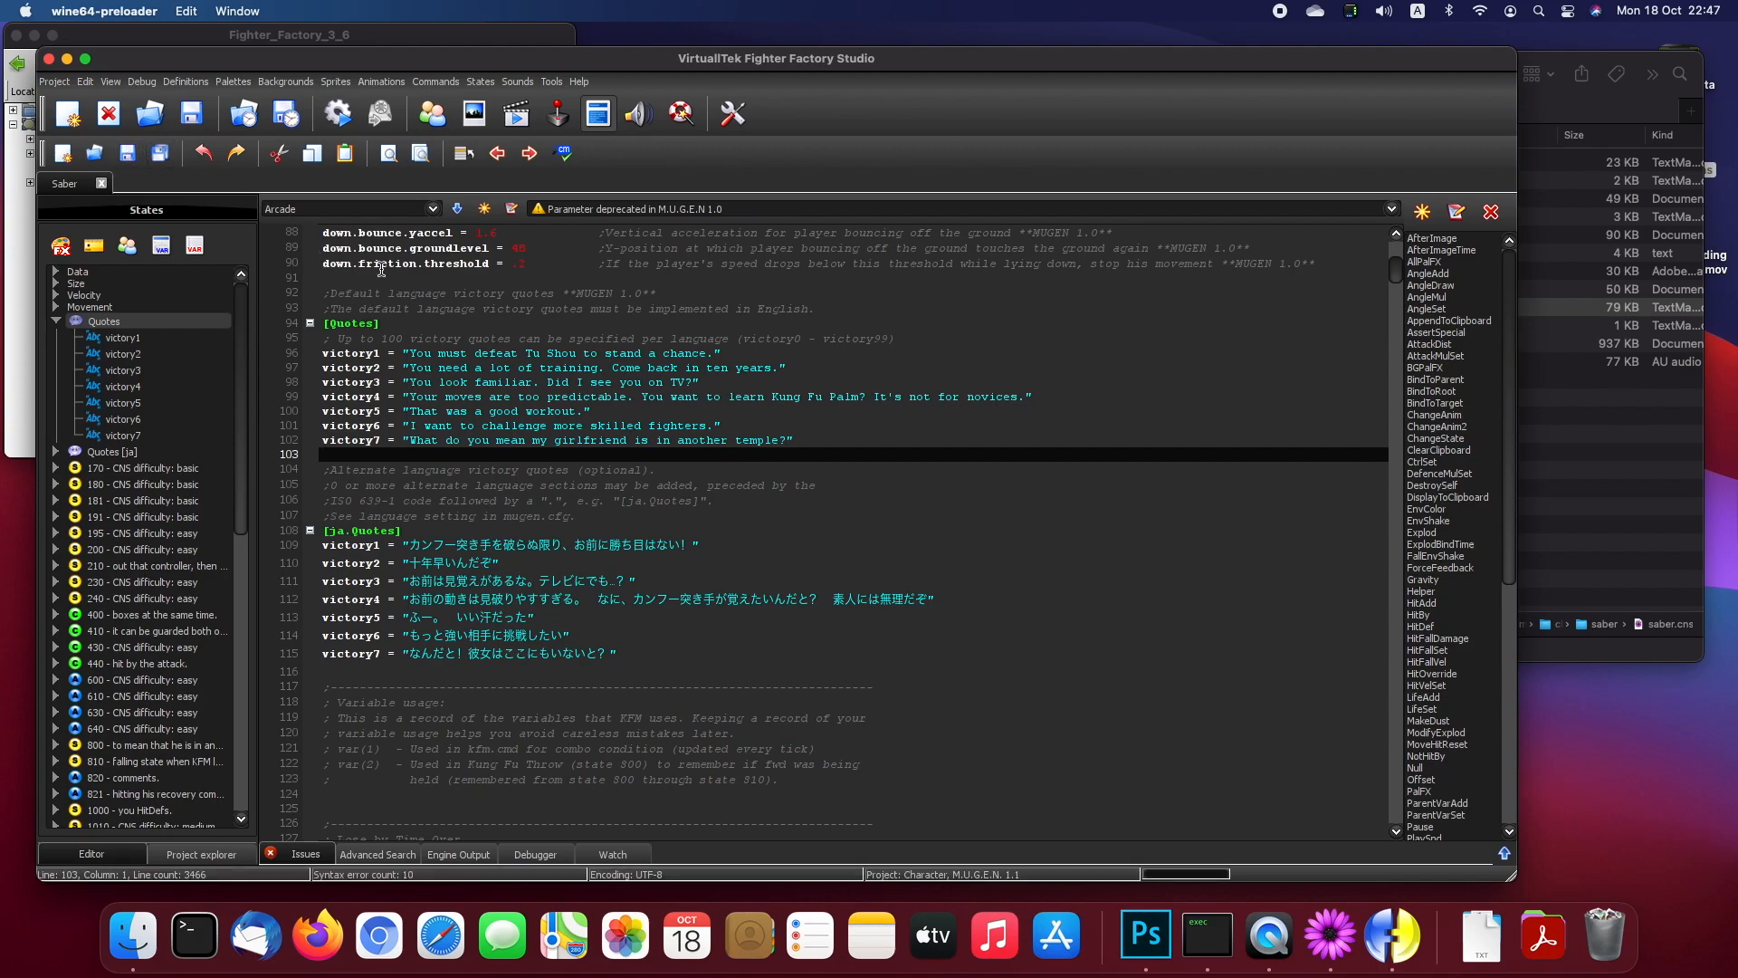
left_click(431, 279)
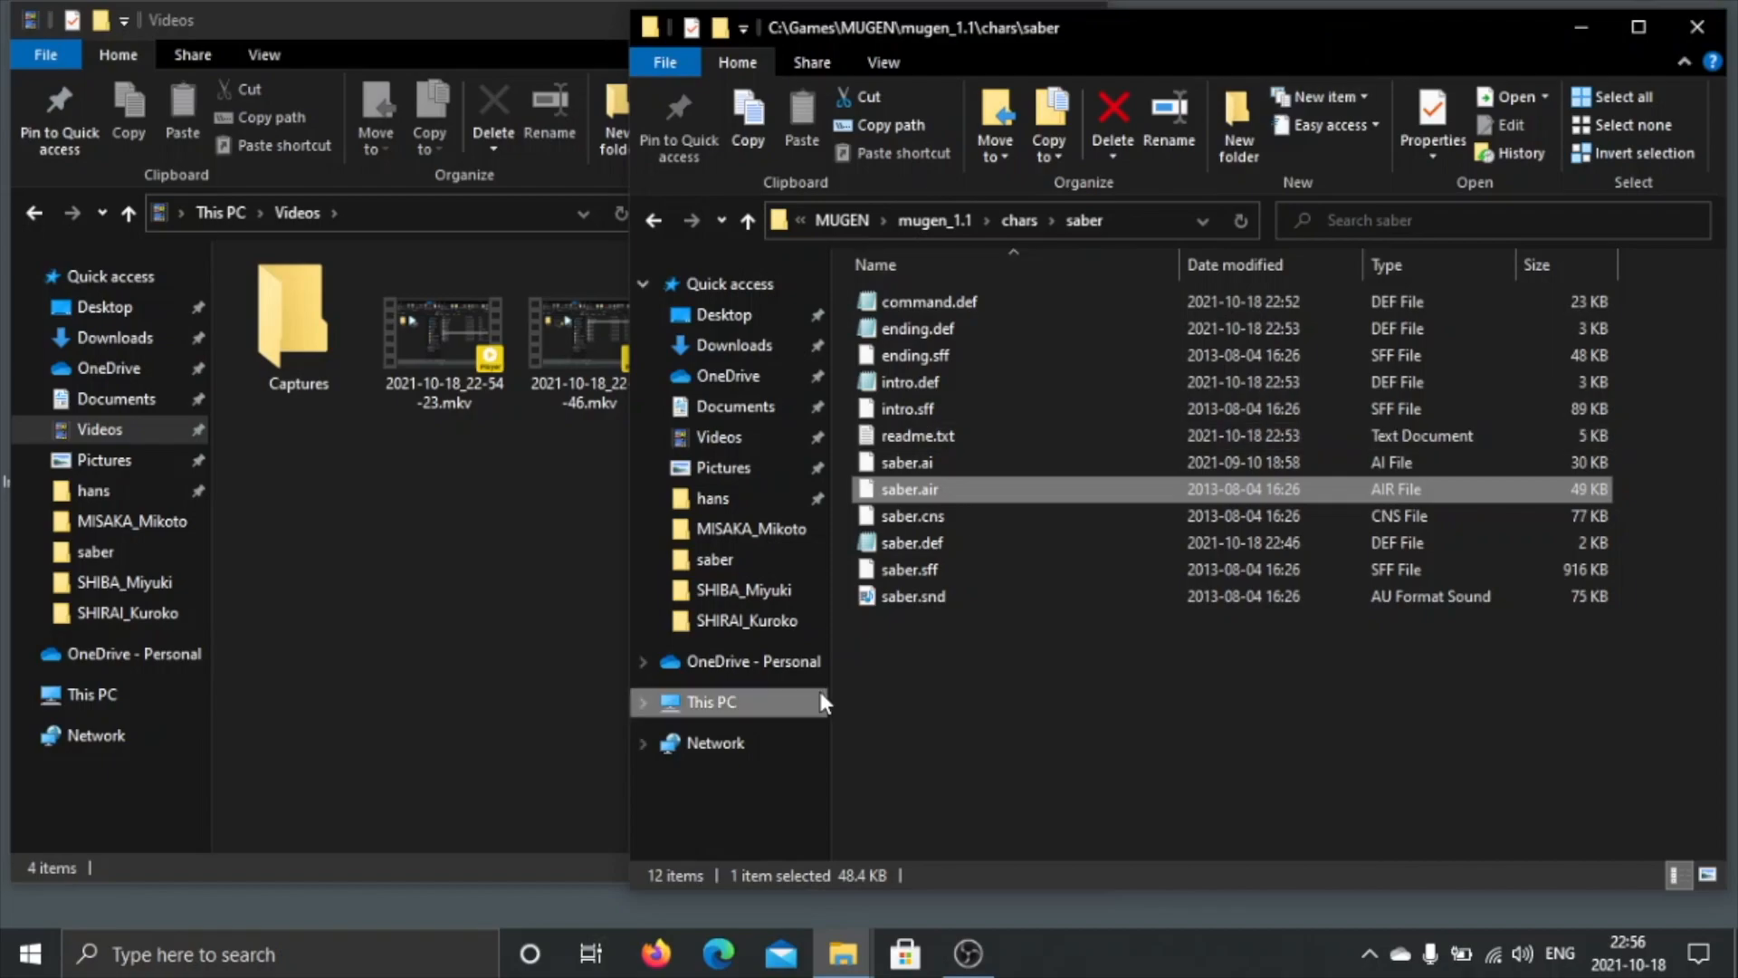
left_click(941, 763)
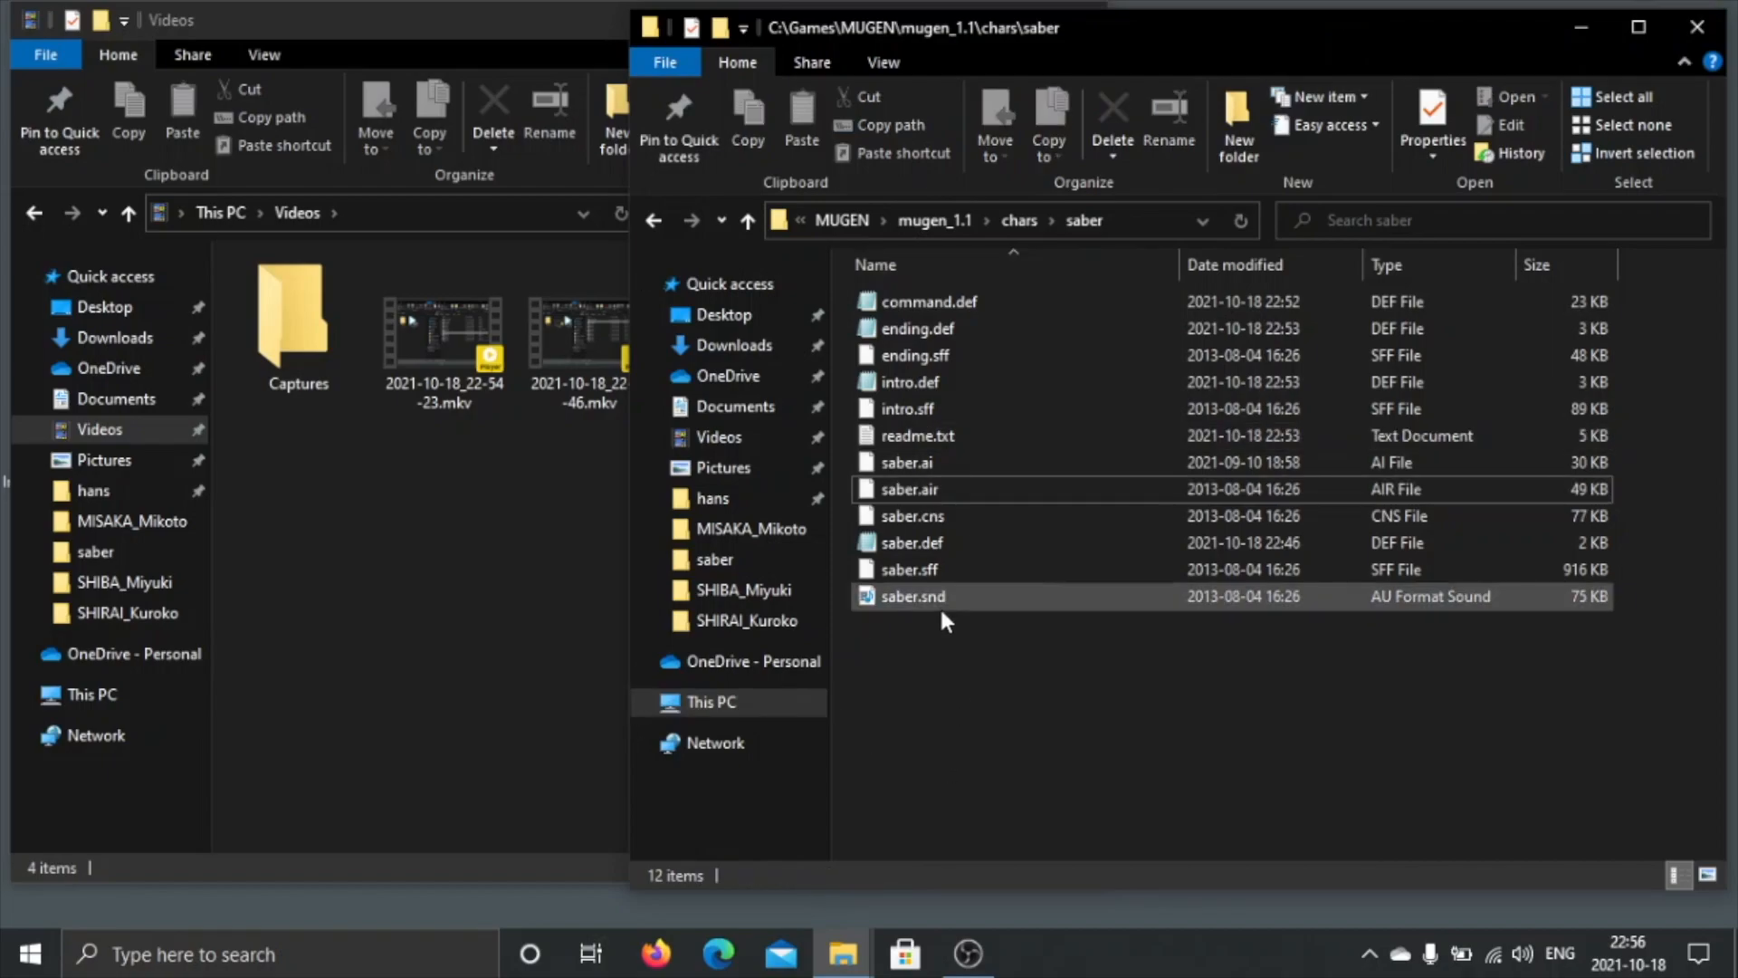
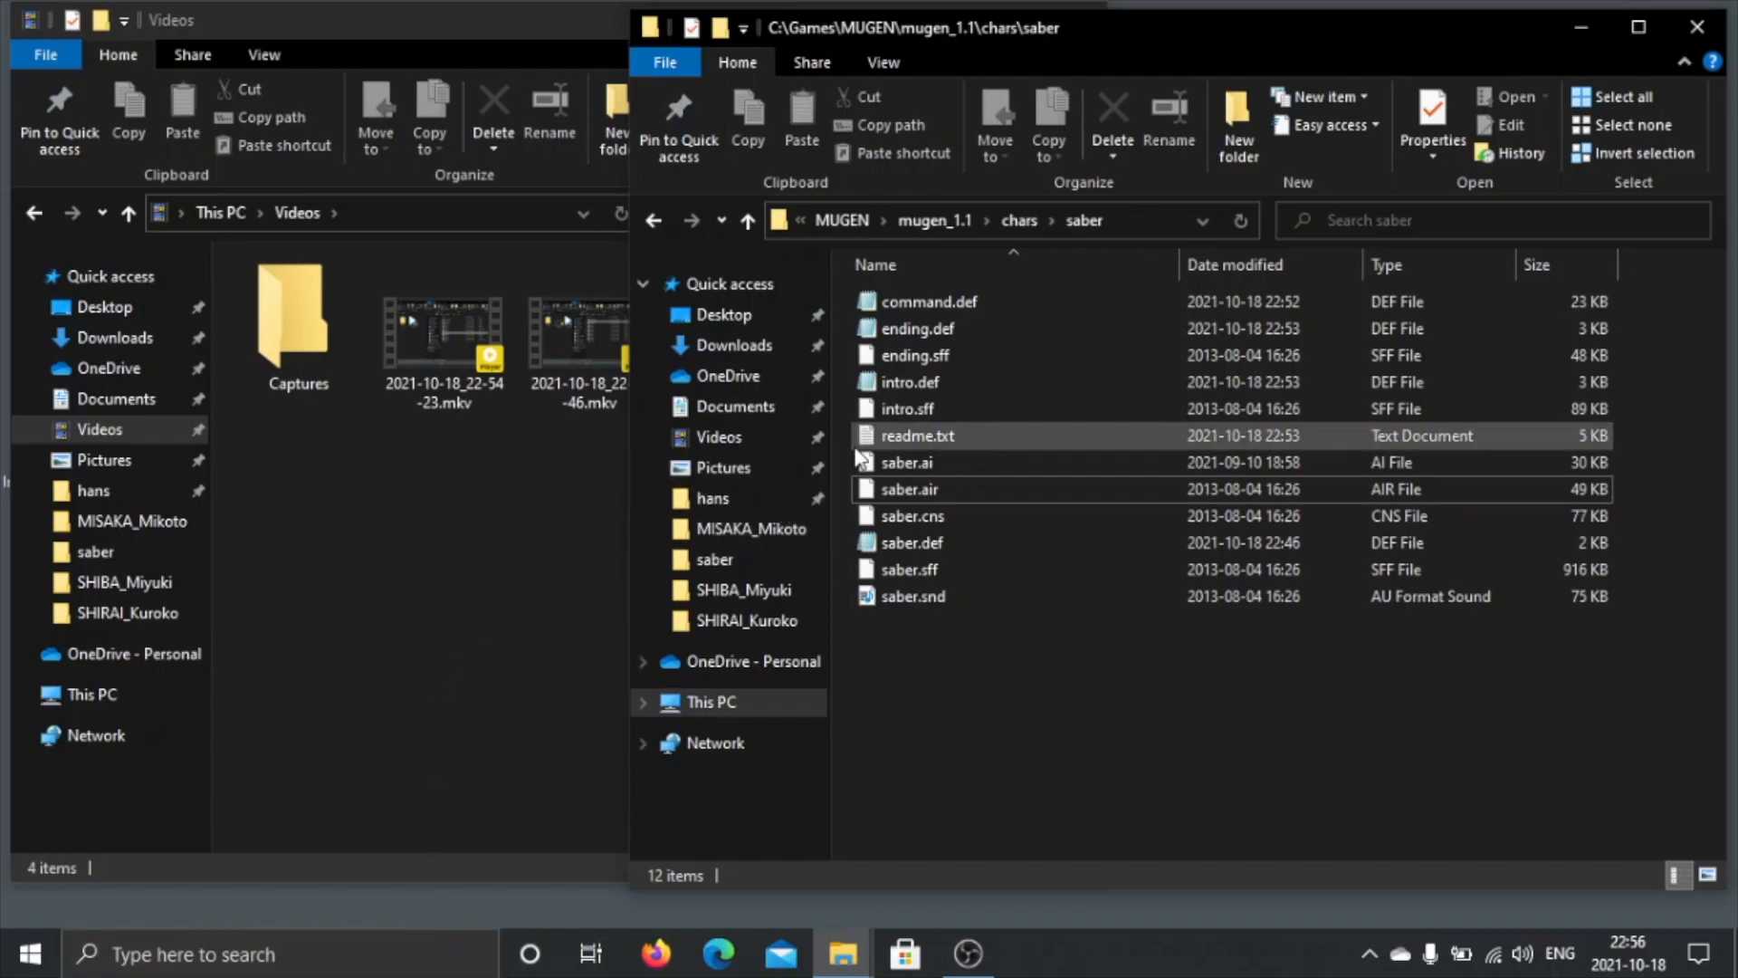
left_click(887, 437)
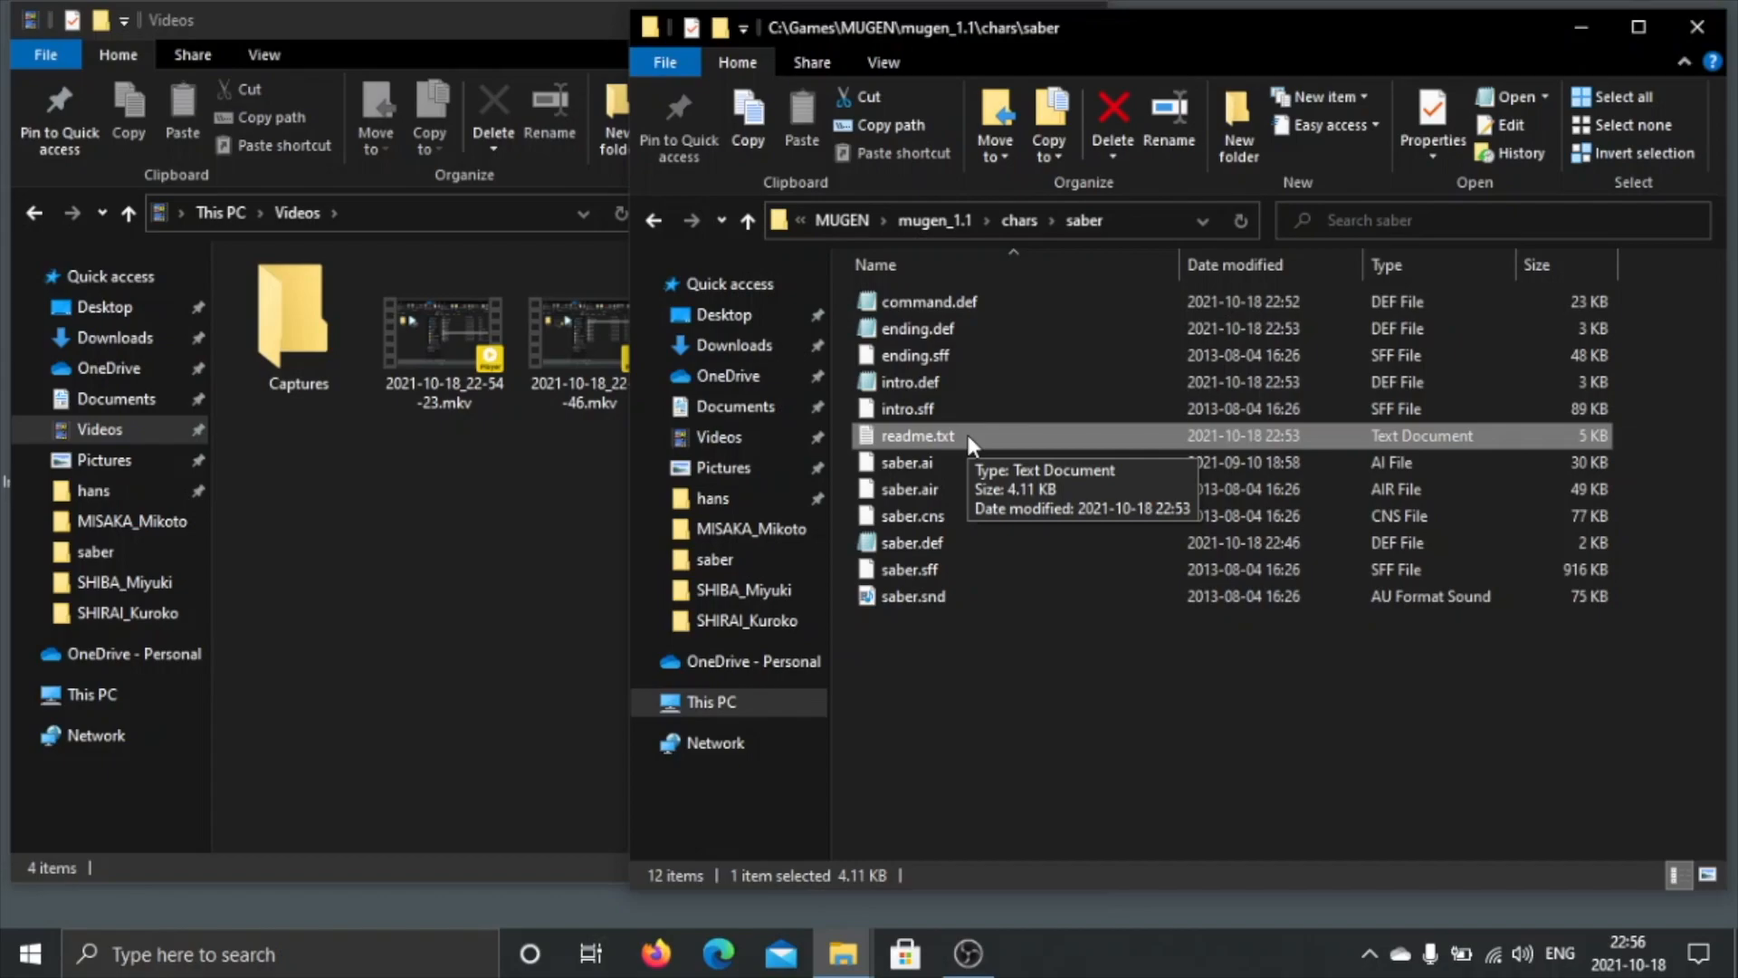
left_click(958, 308)
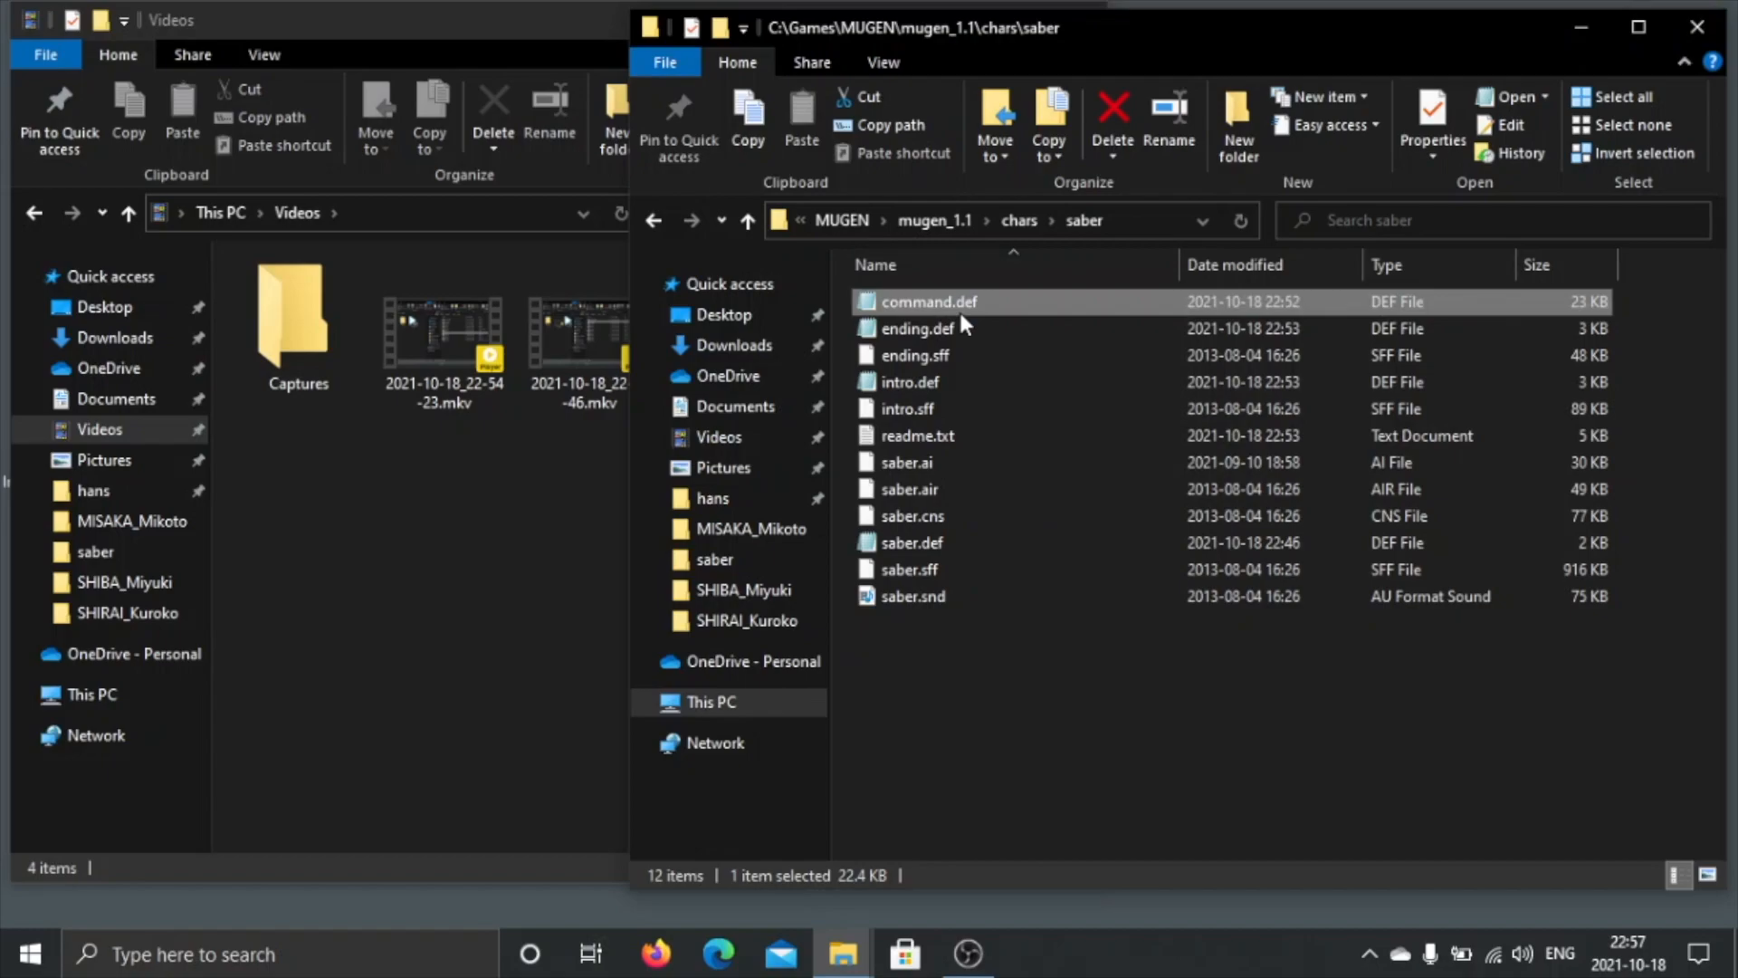
Step: Launch Notepad and load command.def from the saber folder into it
left_click(318, 961)
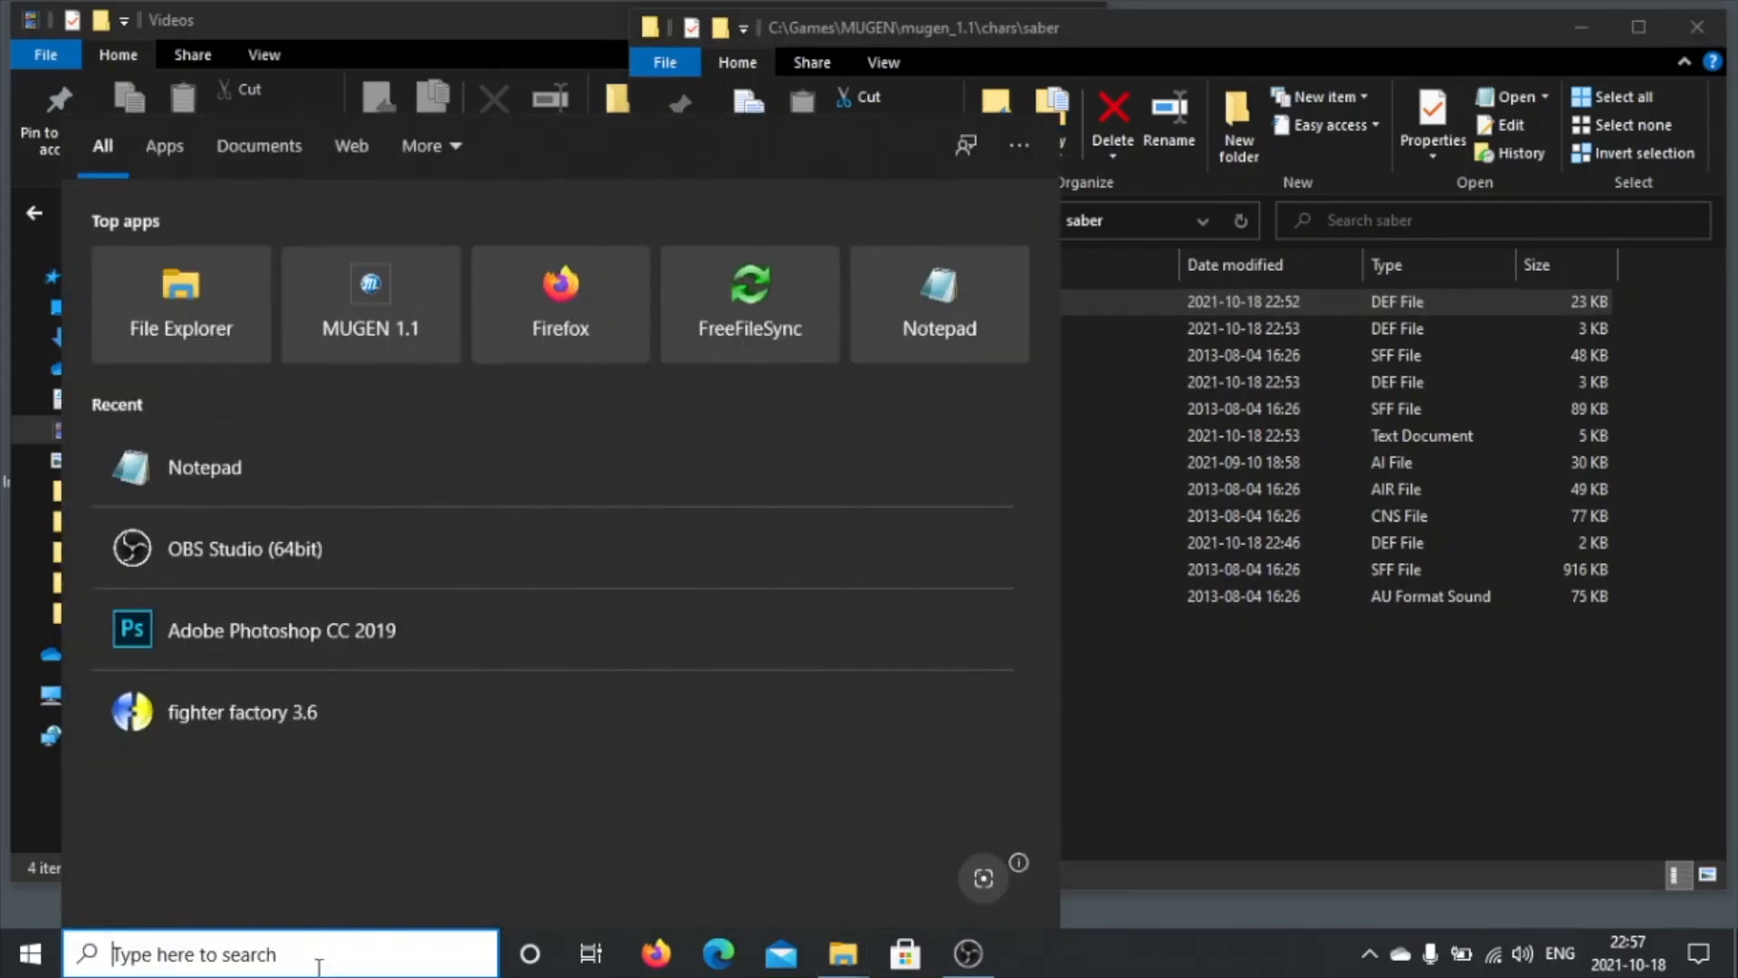
type("note")
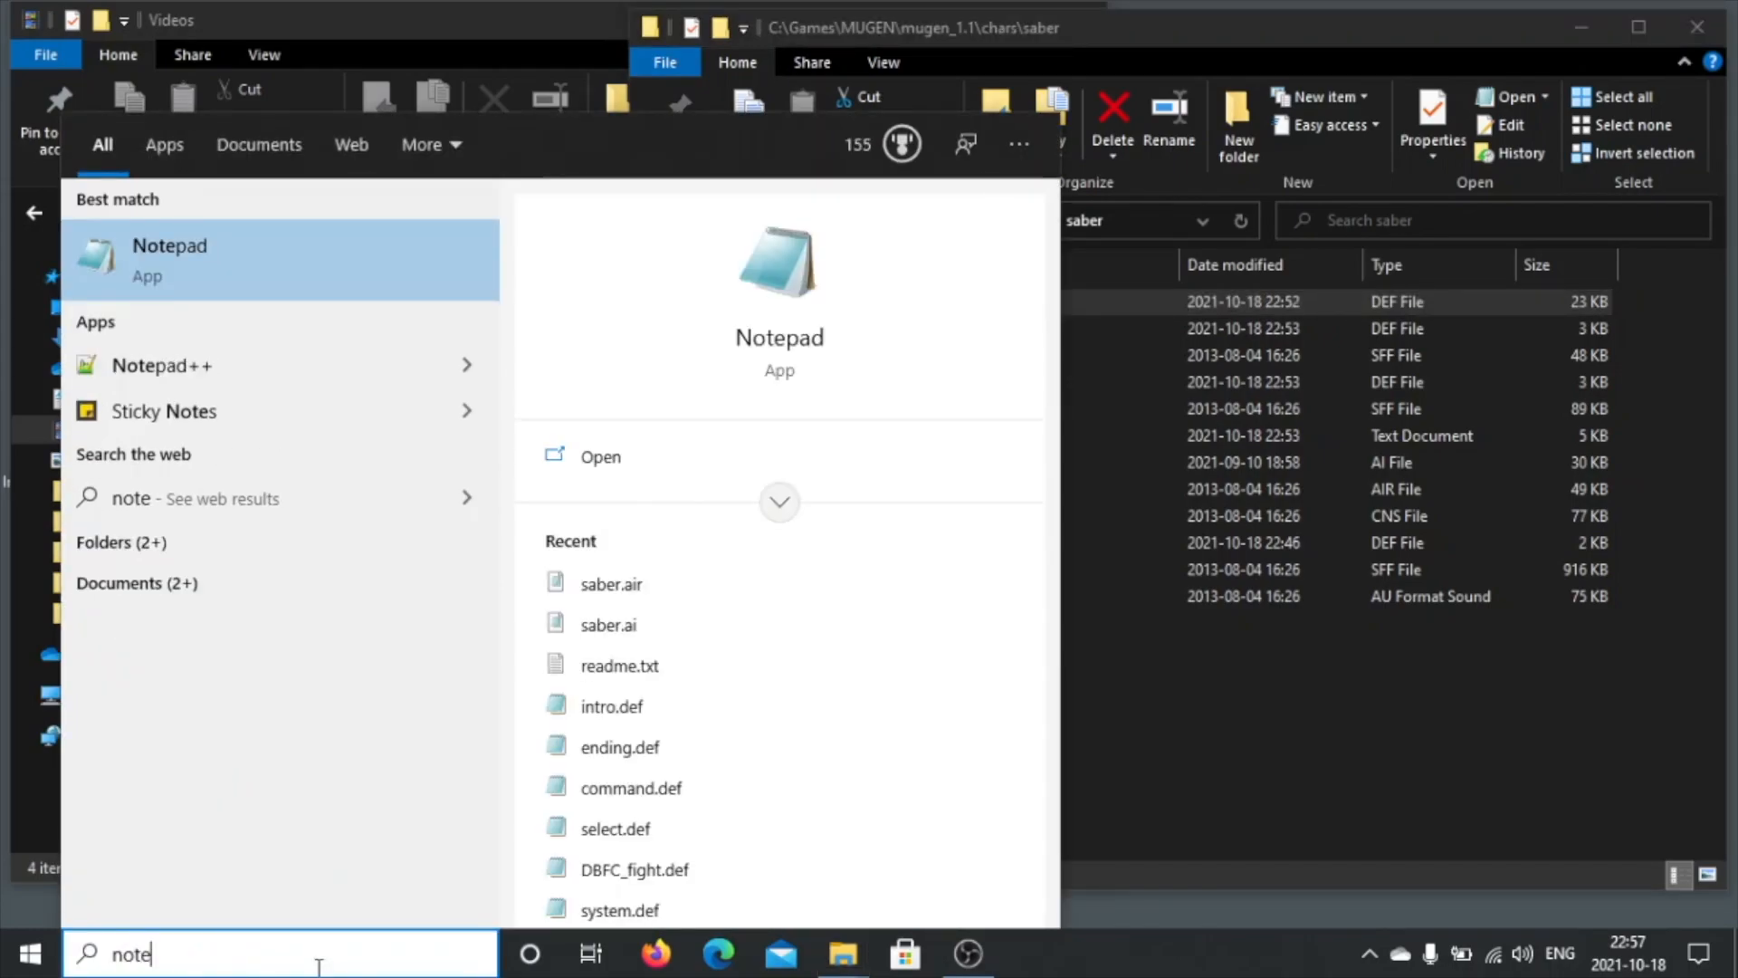
key("Return")
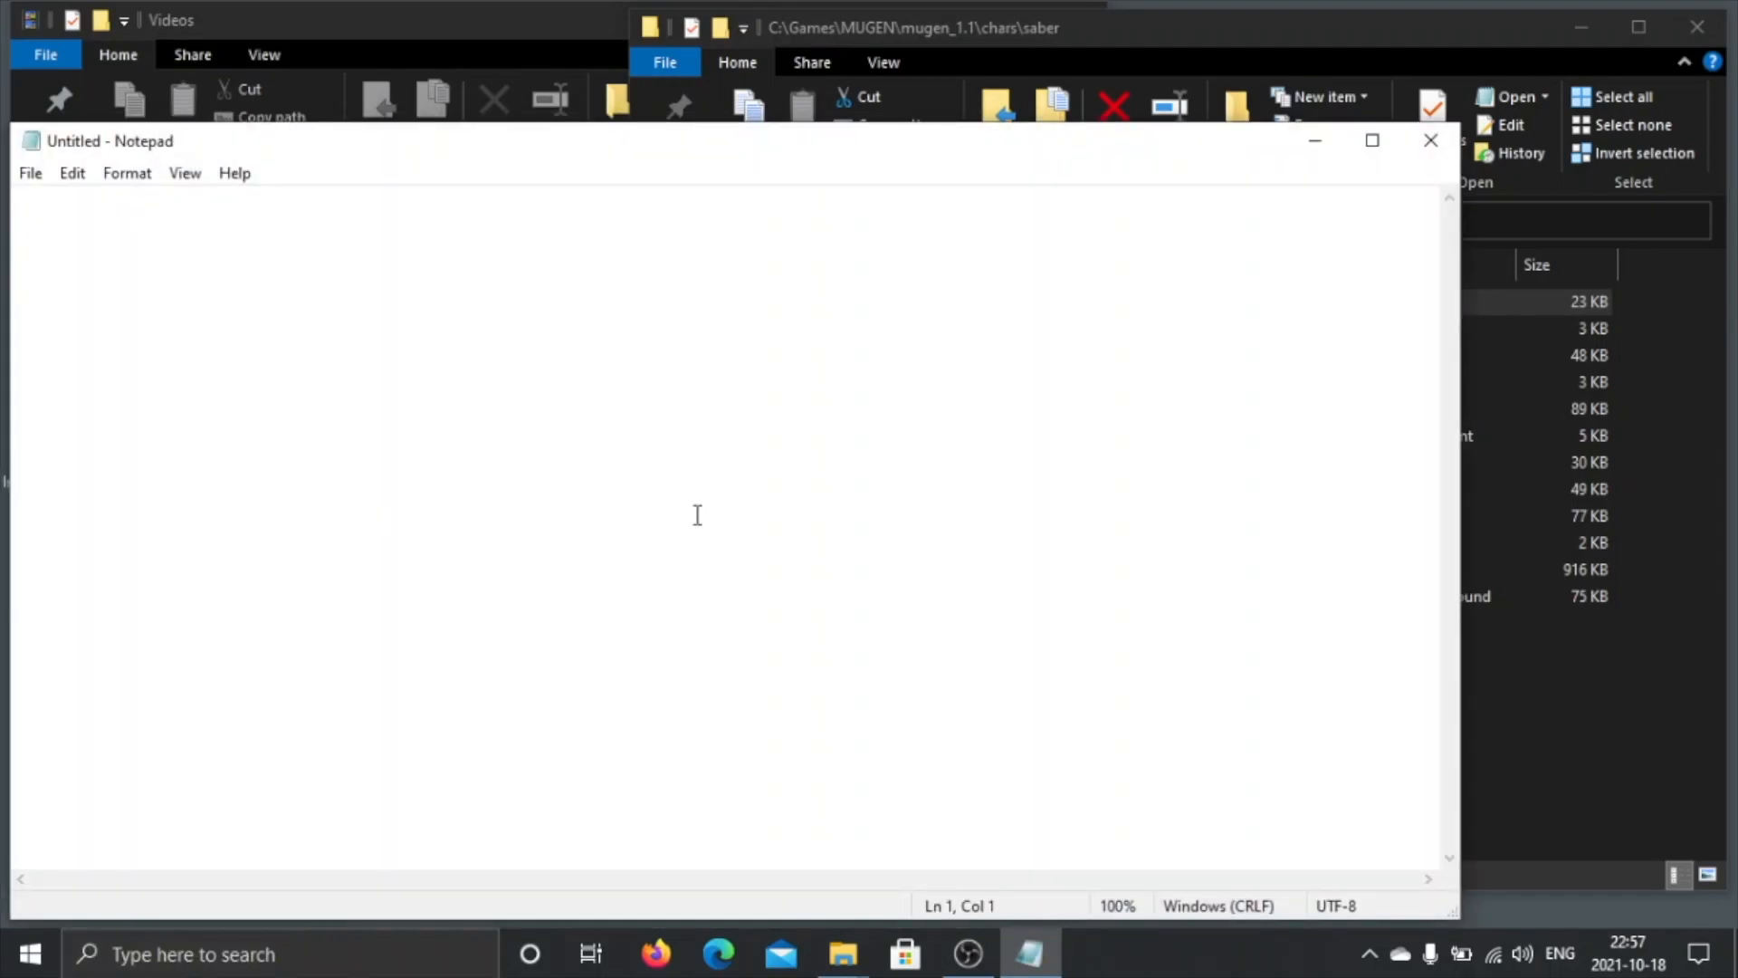
left_click(1632, 795)
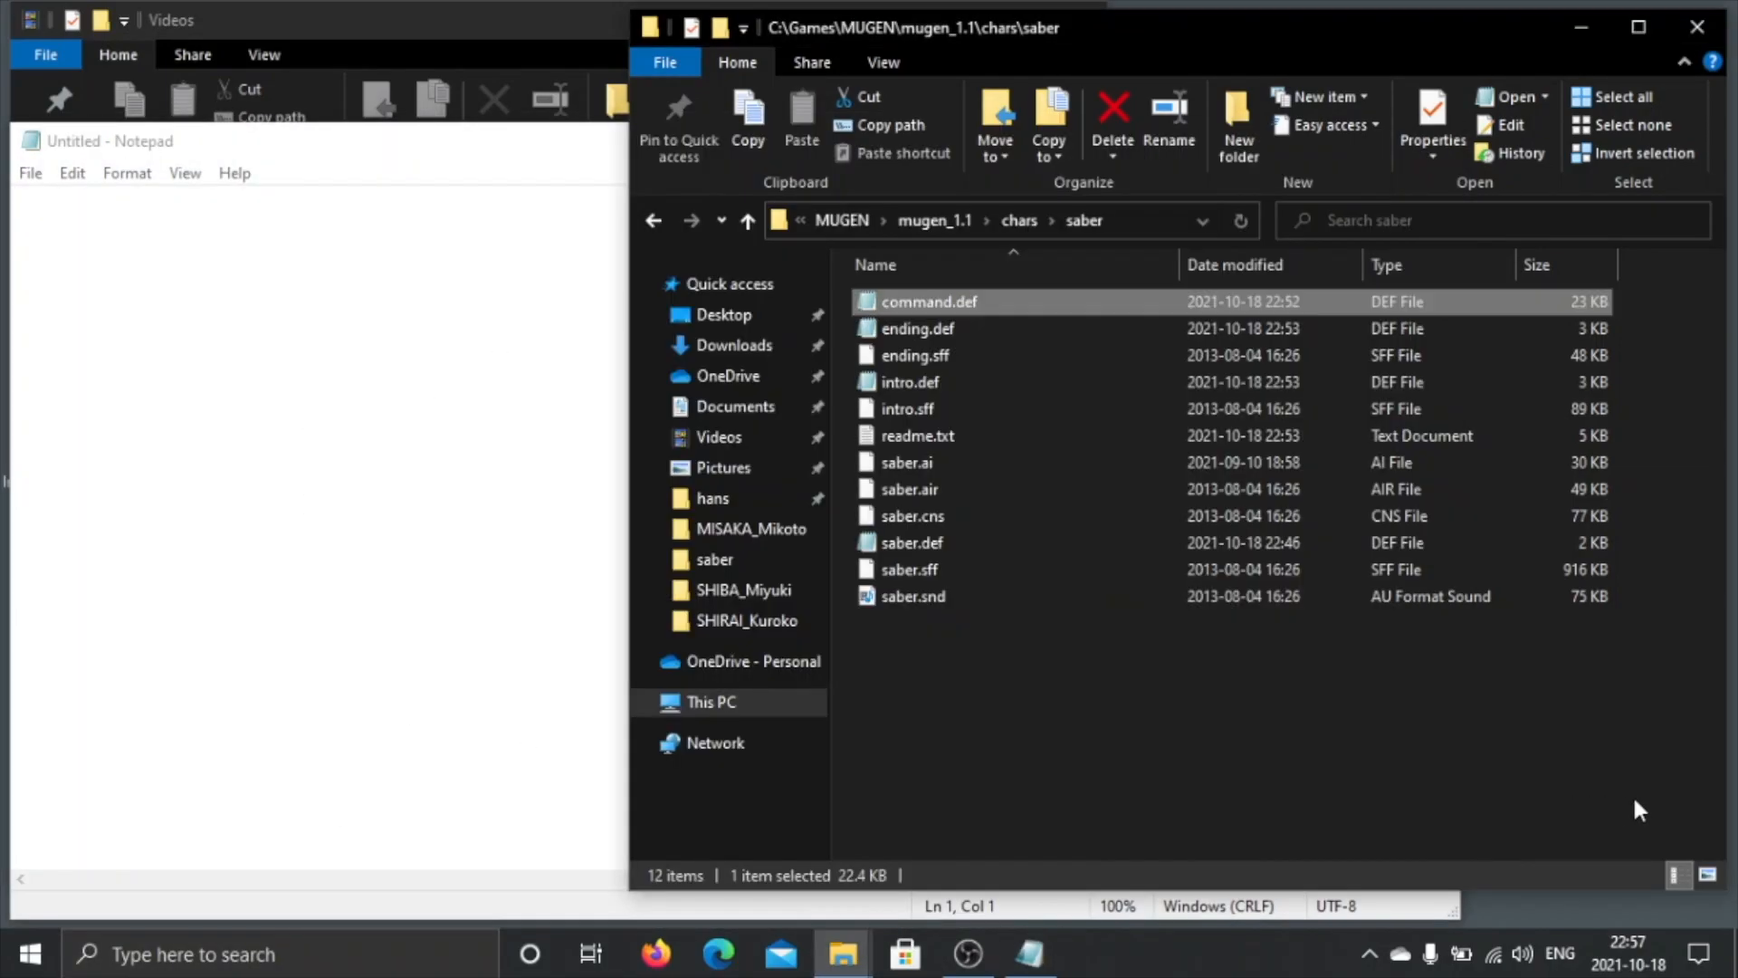
left_click(900, 305)
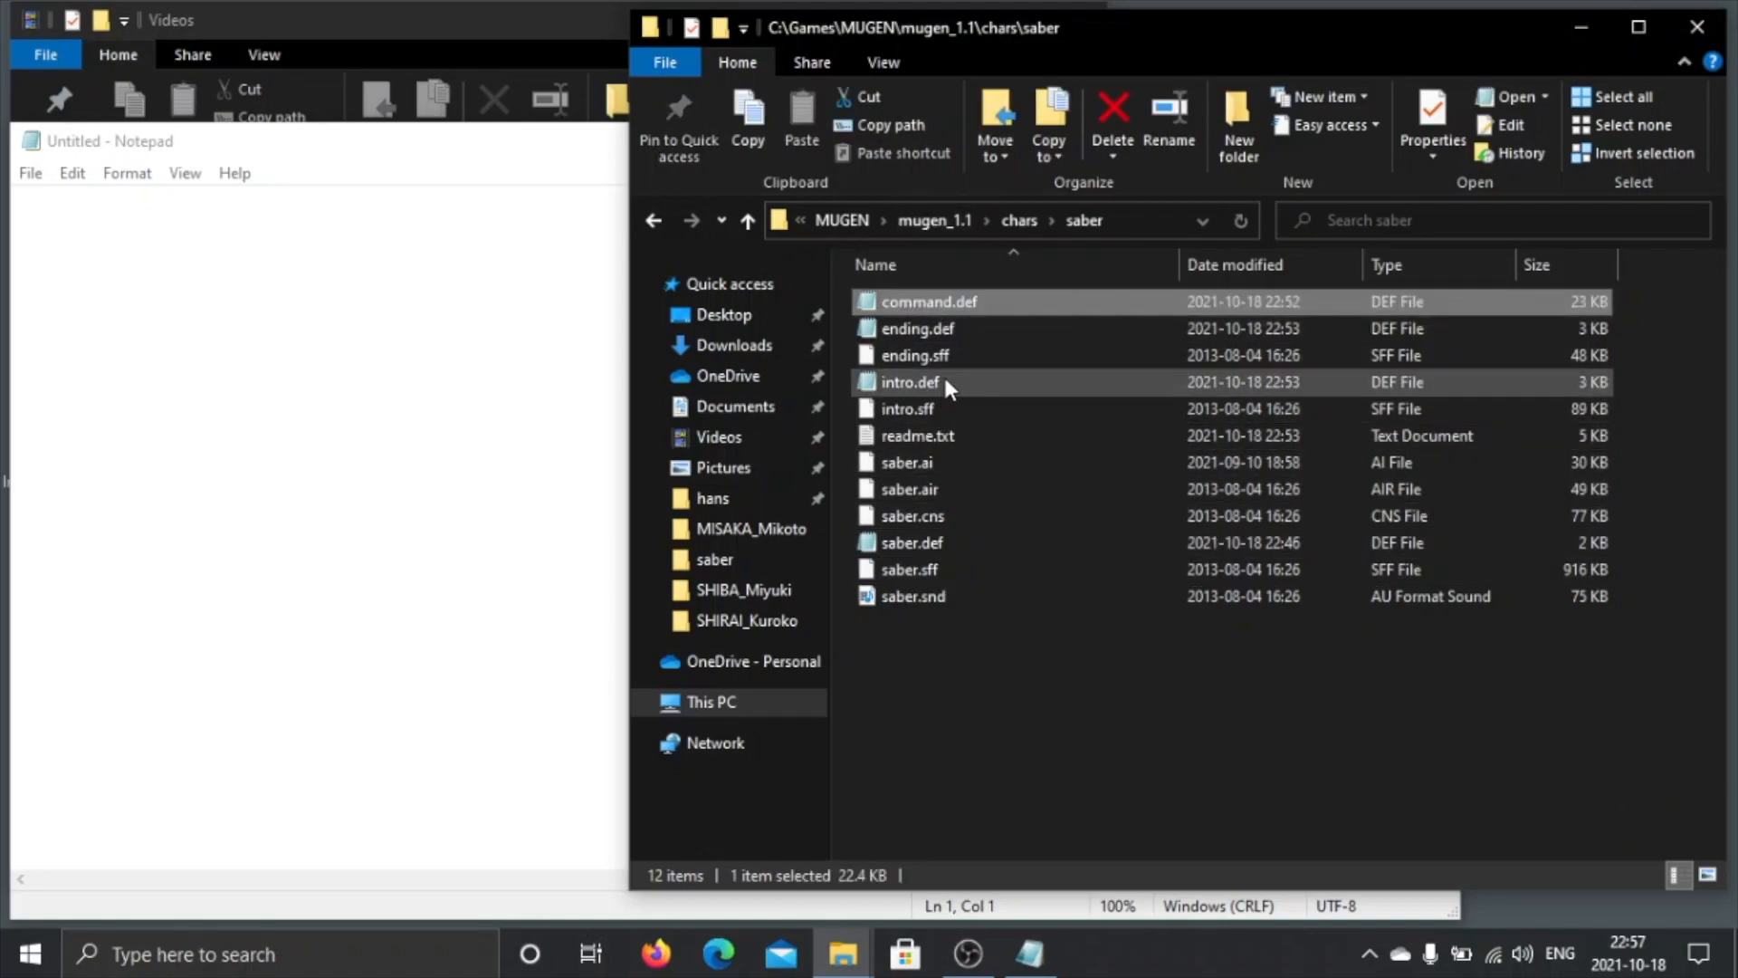
left_click_drag(947, 297, 434, 374)
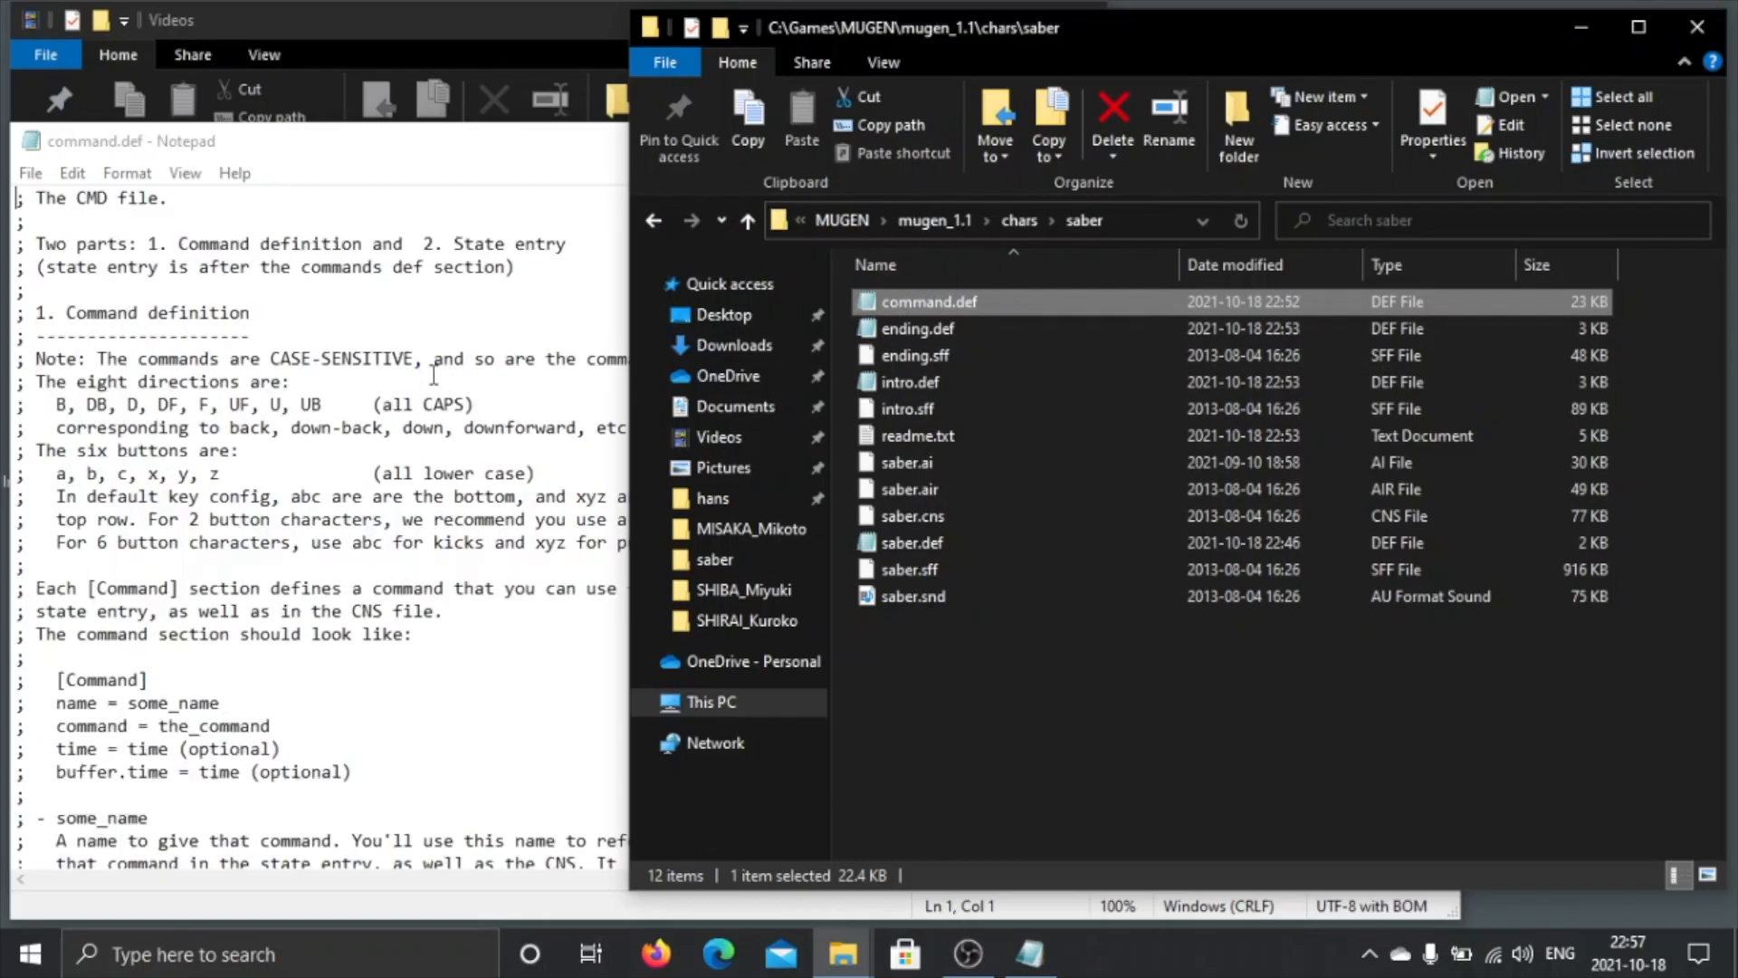
left_click(433, 373)
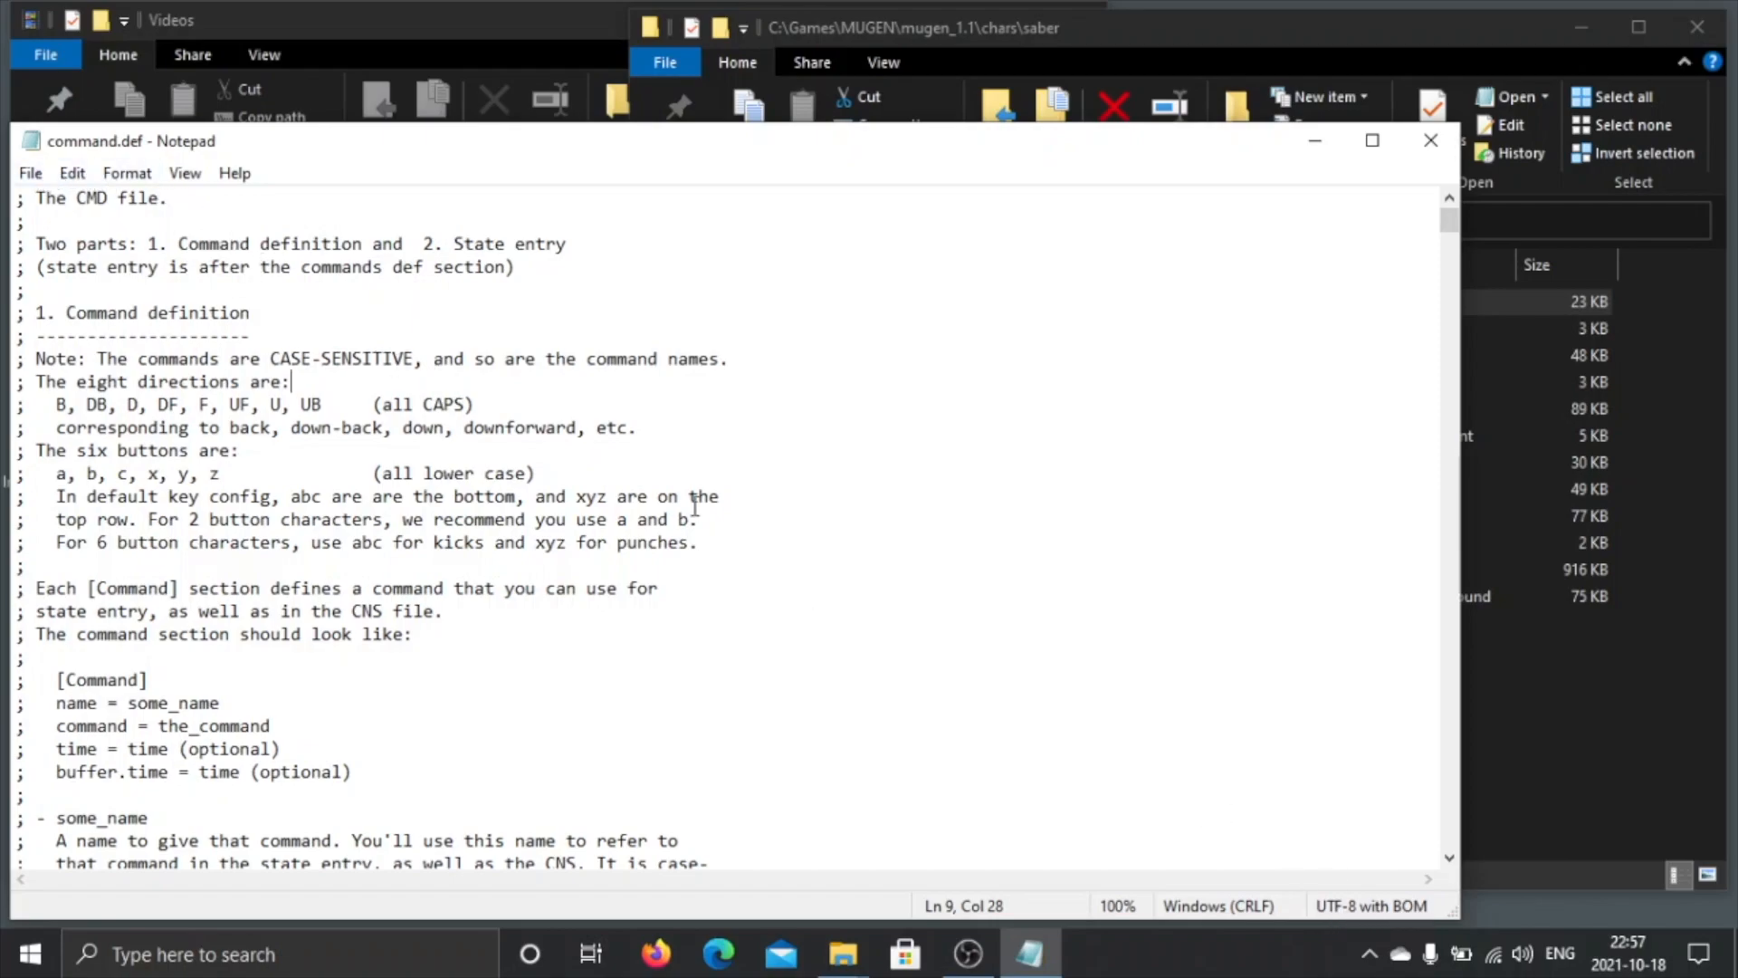
Step: Save command.def over the existing file with the UTF-8 with BOM encoding
left_click(31, 174)
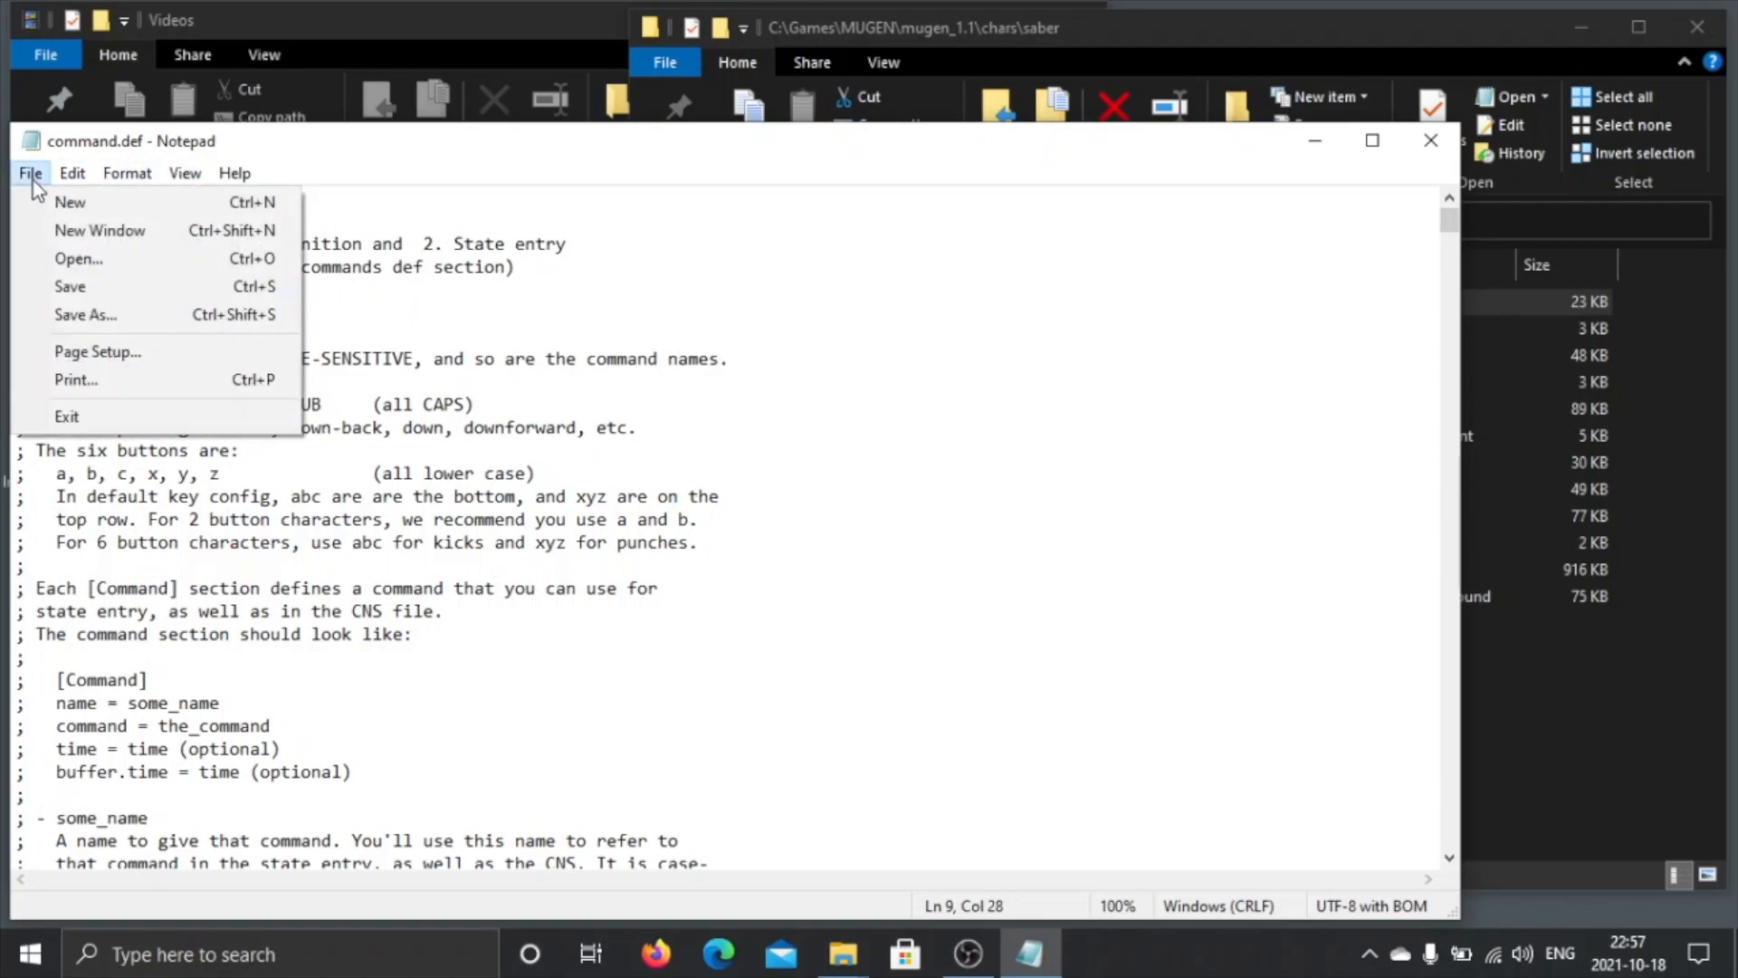
left_click(62, 314)
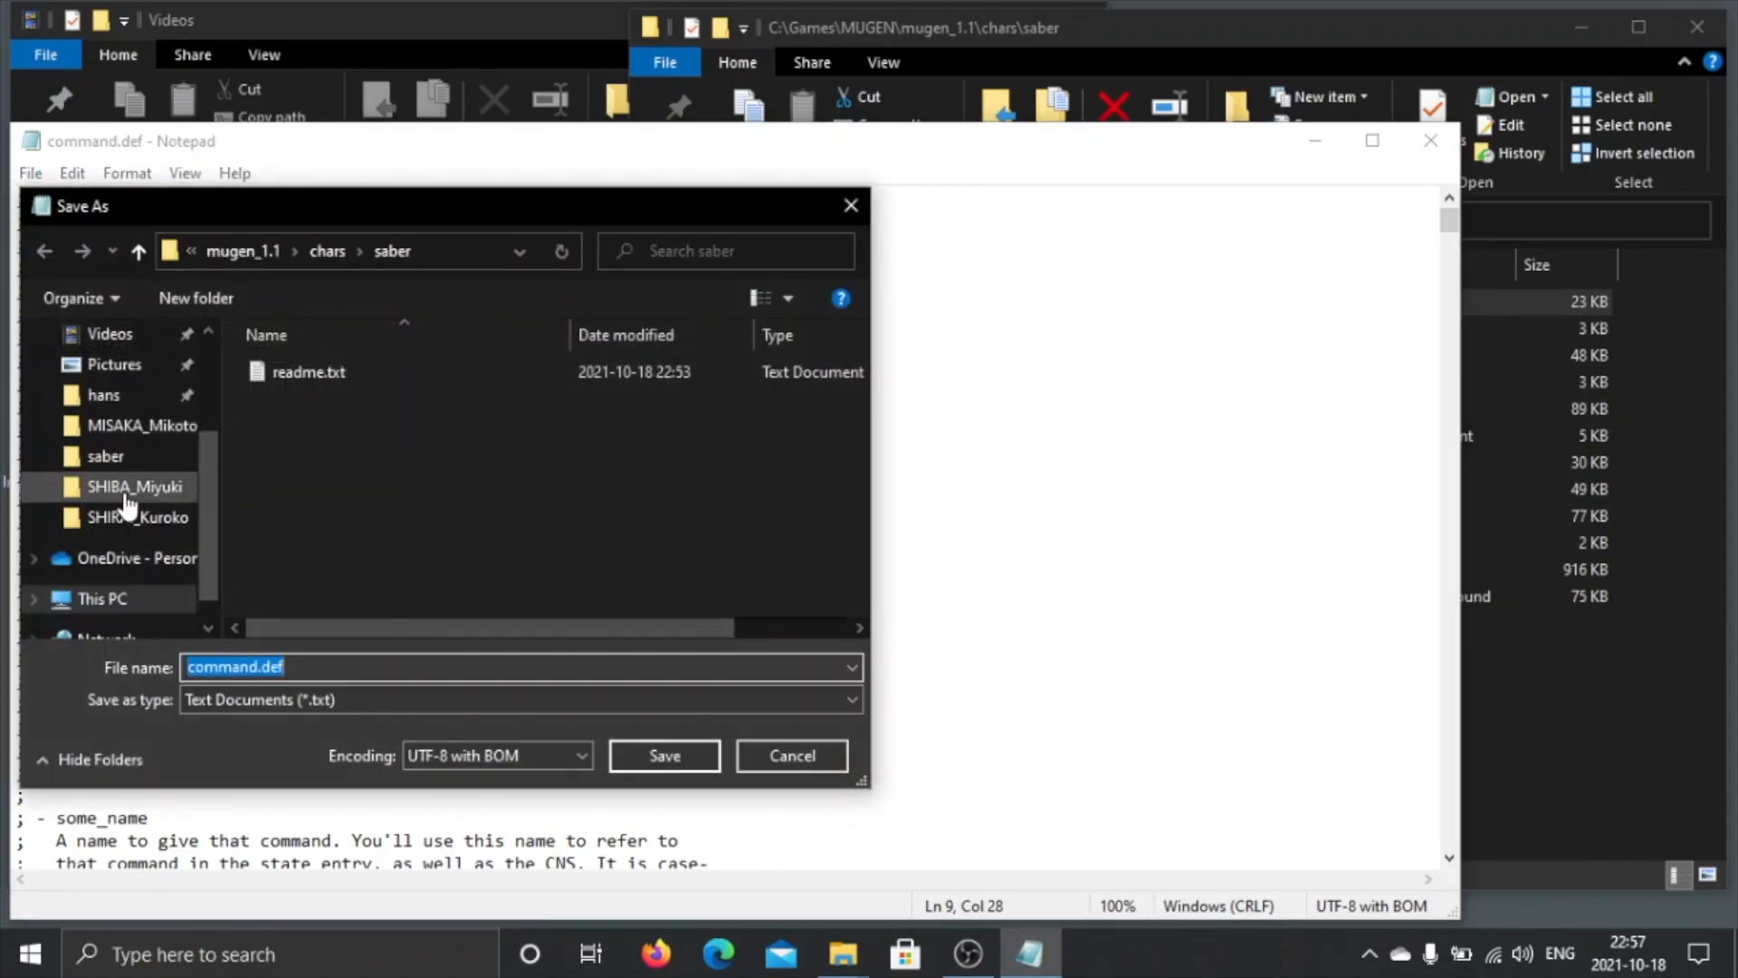
left_click(467, 757)
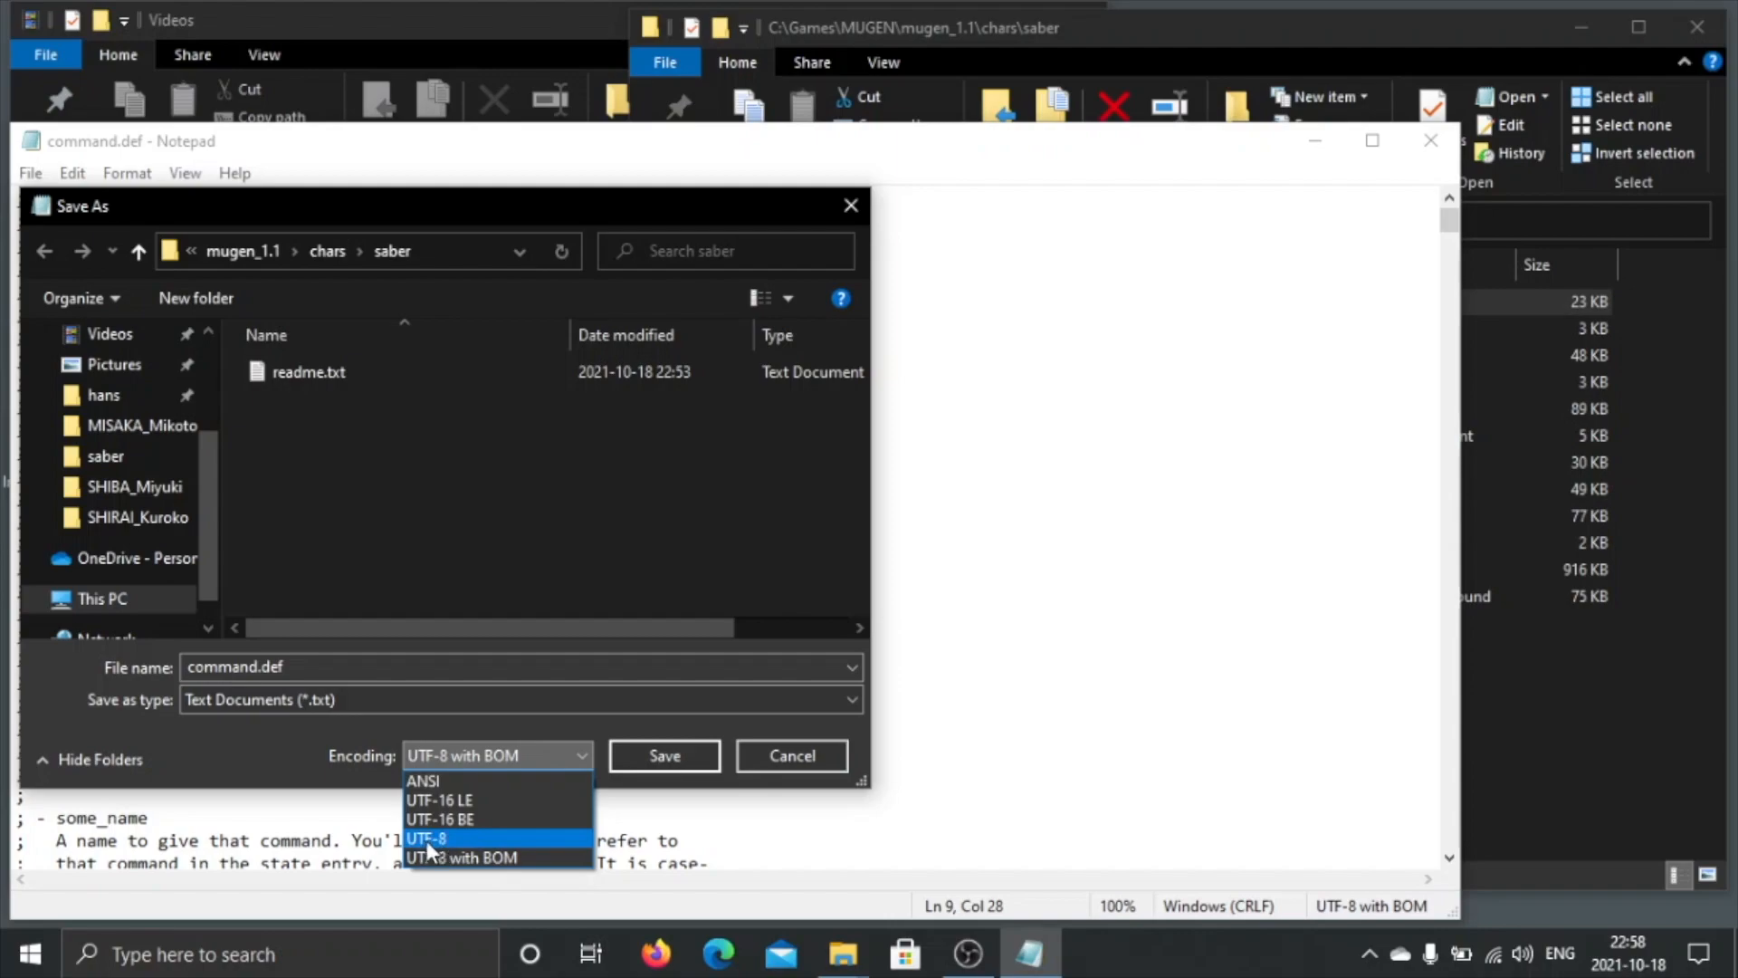
left_click(489, 860)
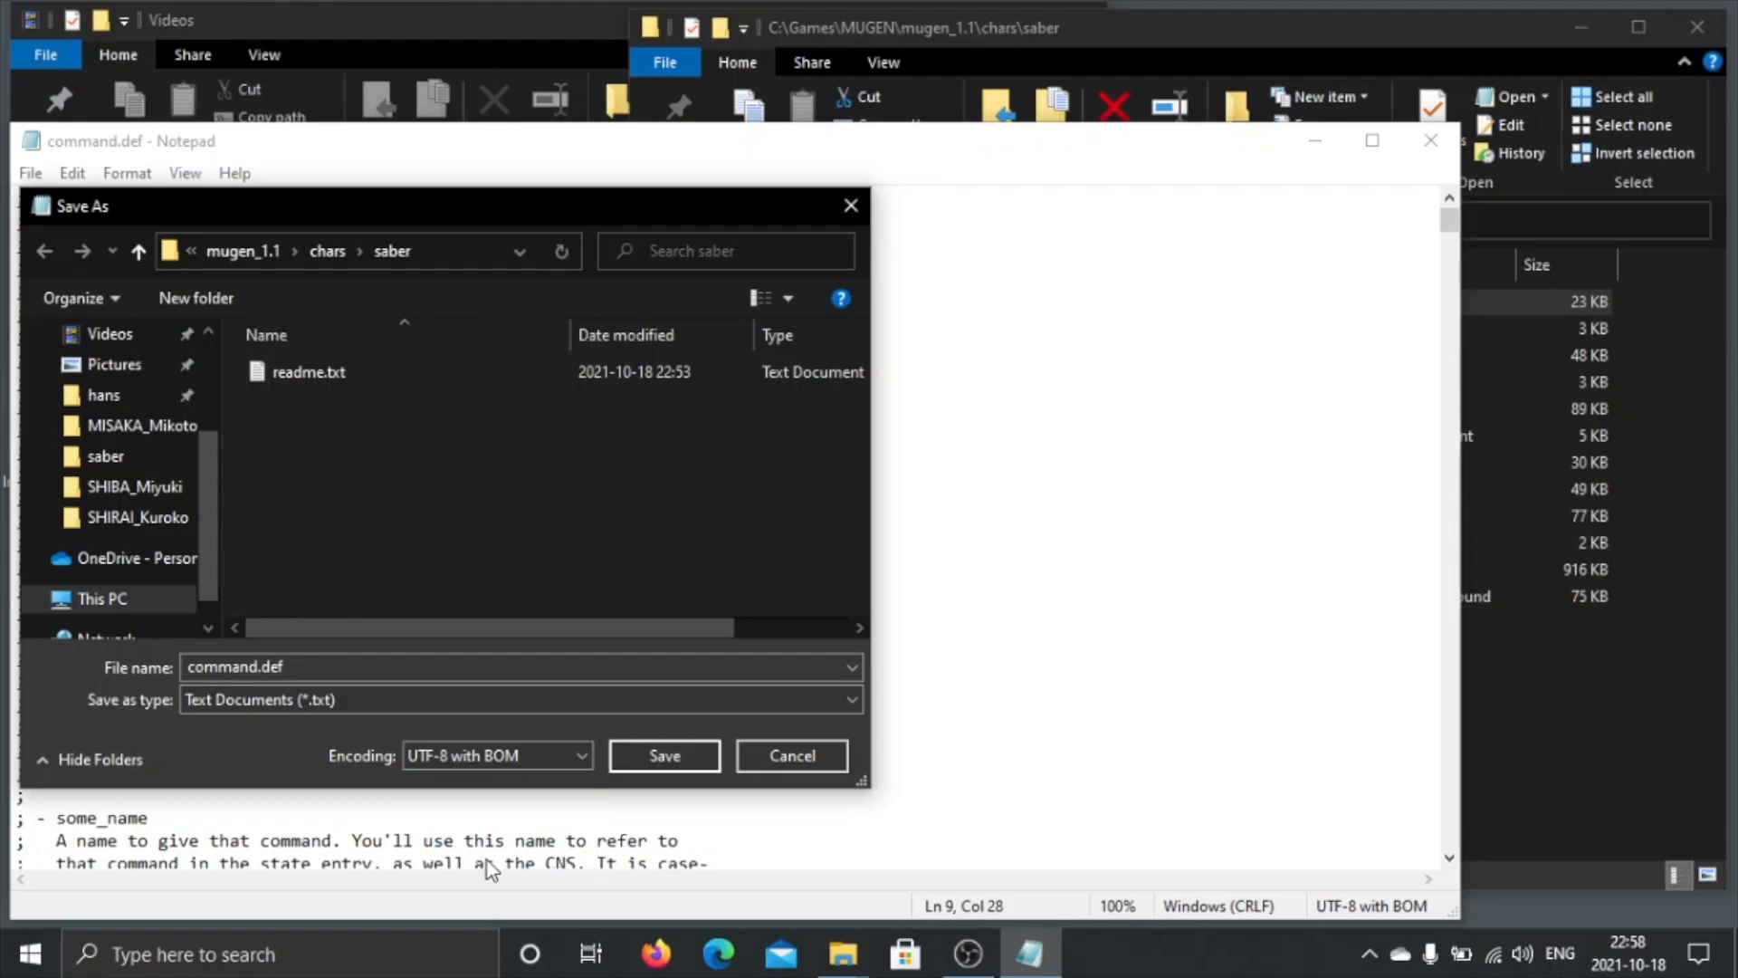
left_click(693, 748)
left_click(964, 476)
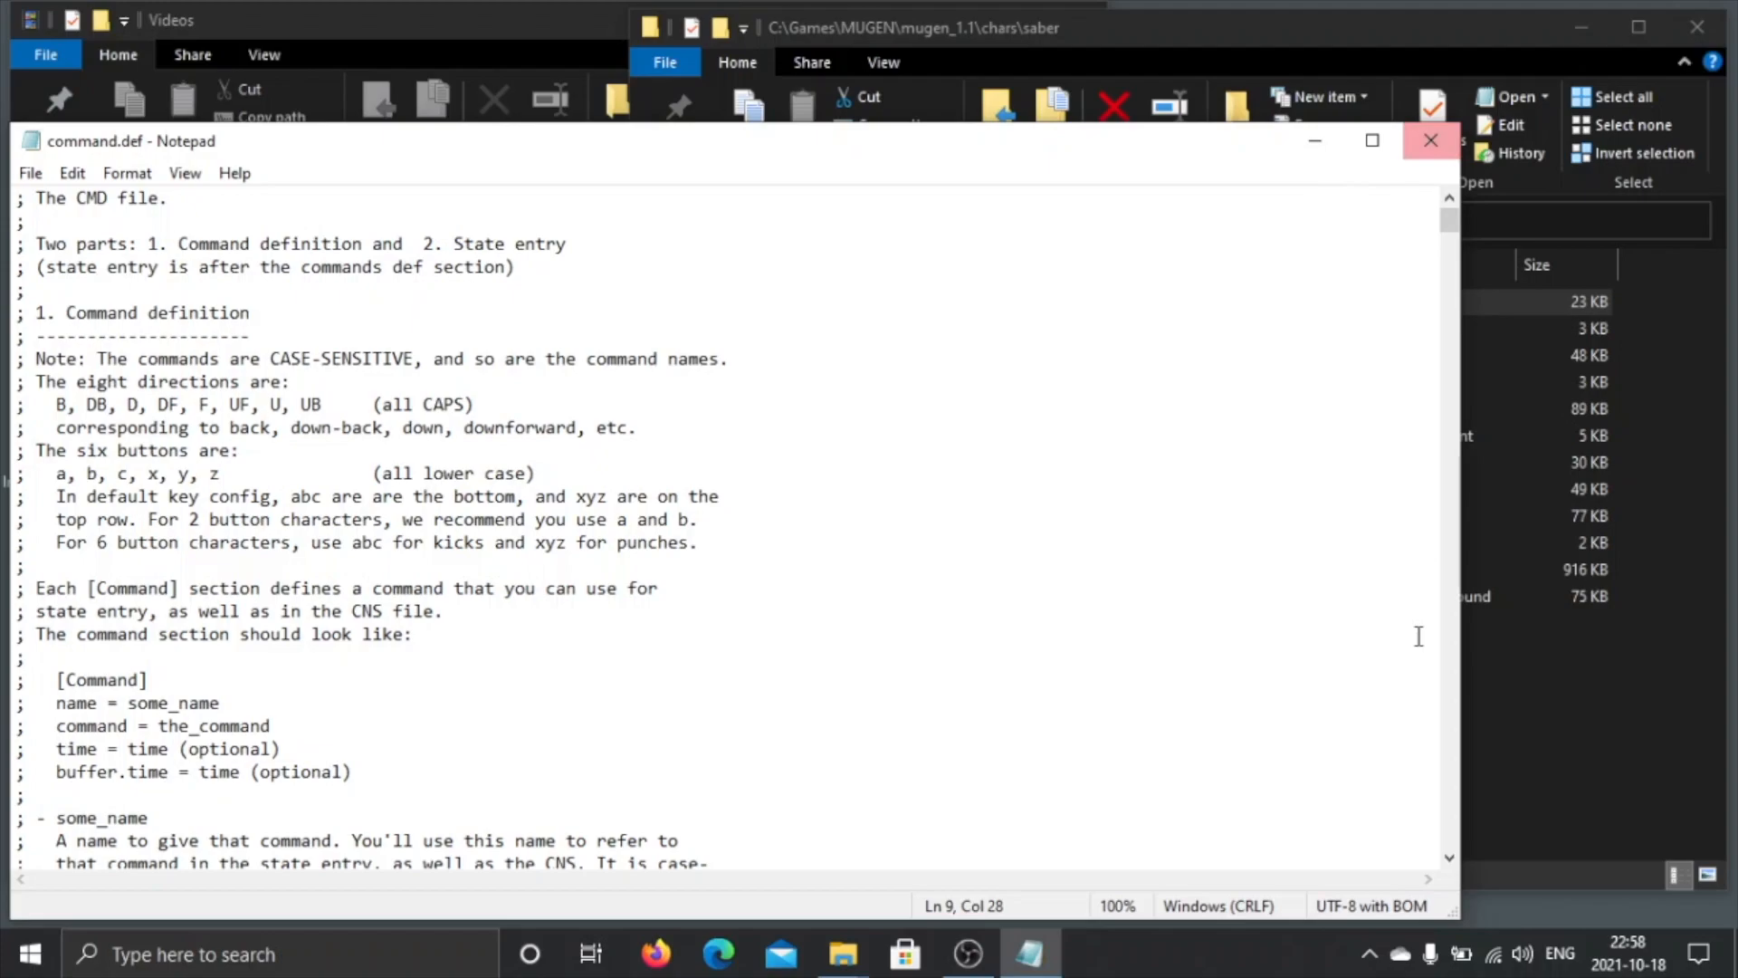
Step: Load ending.def from the saber folder into Notepad and look through its contents
left_click(1602, 818)
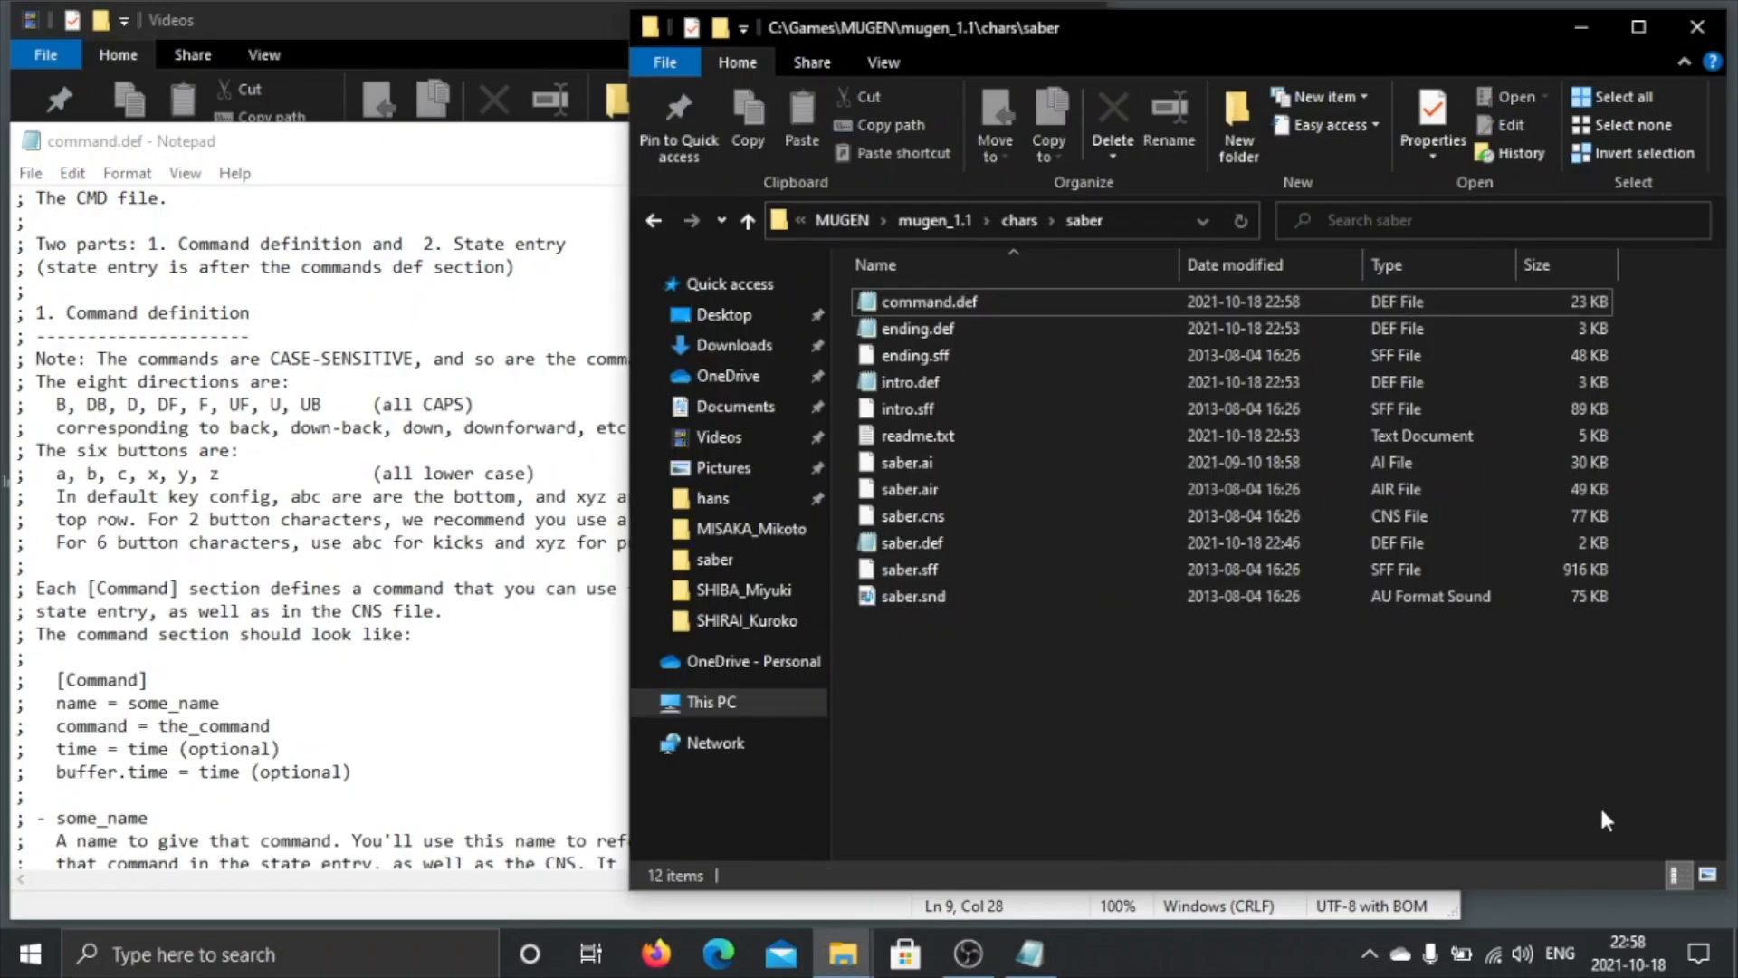
double_click(934, 328)
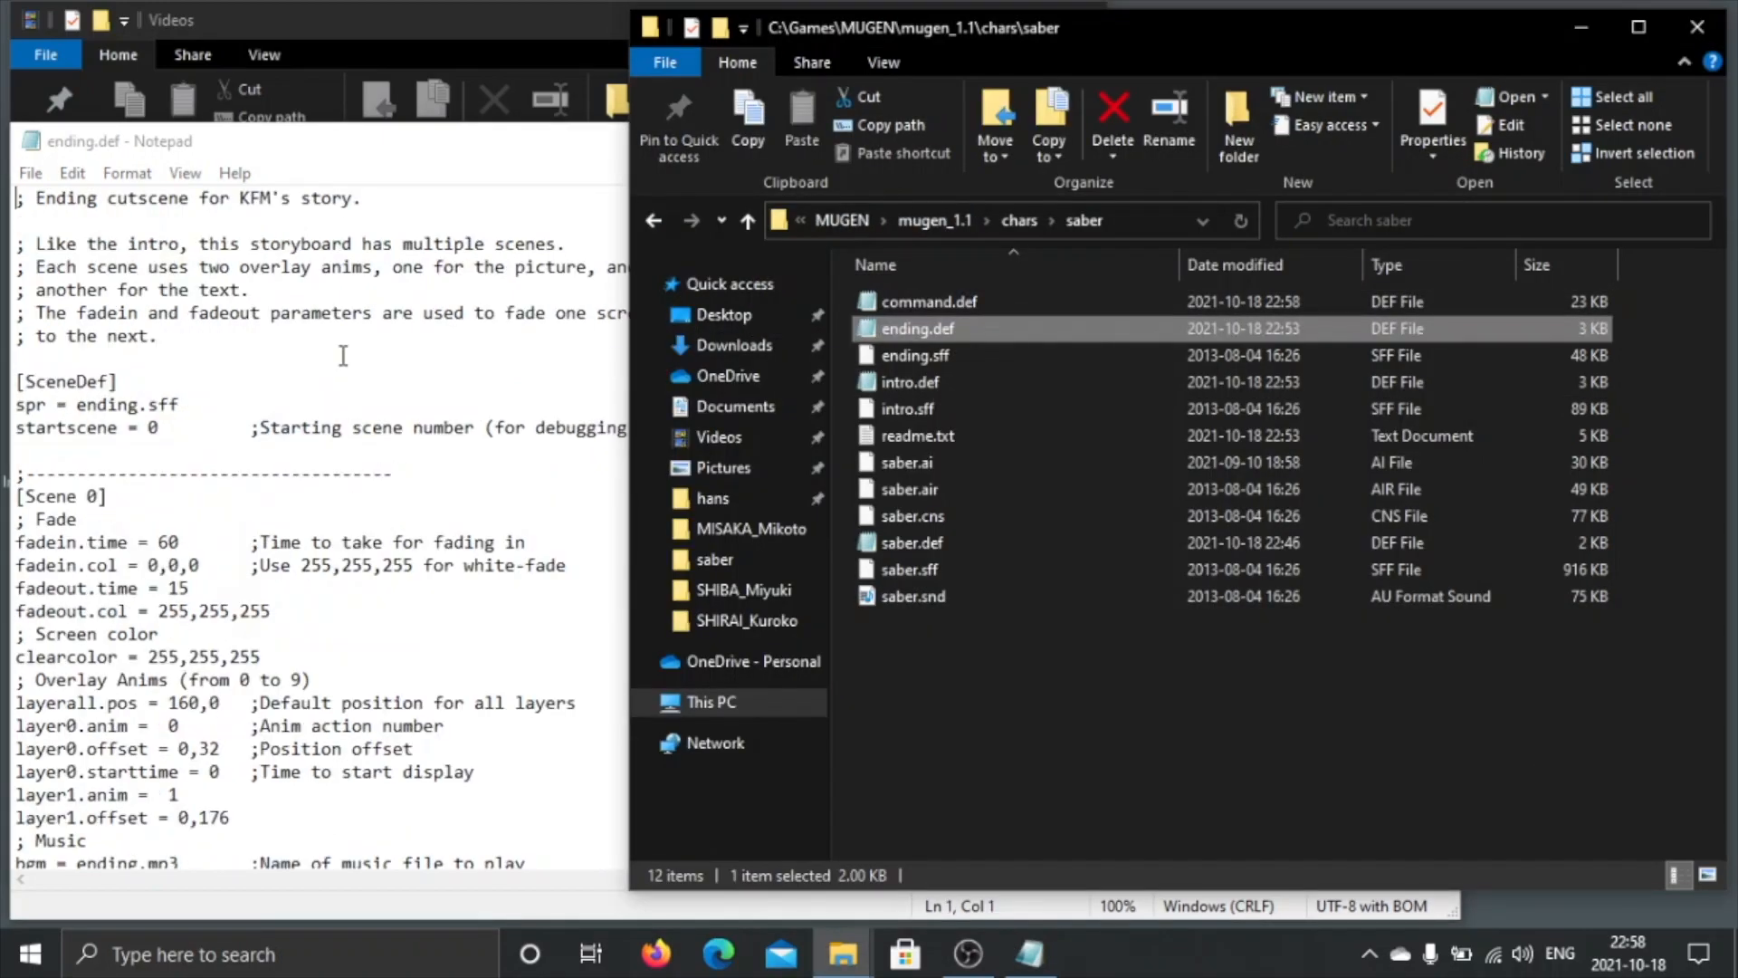
left_click(343, 355)
scroll(343, 355, "down", 20)
scroll(343, 355, "up", 20)
Step: Save ending.def over the existing file with the UTF-8 with BOM encoding
left_click(31, 172)
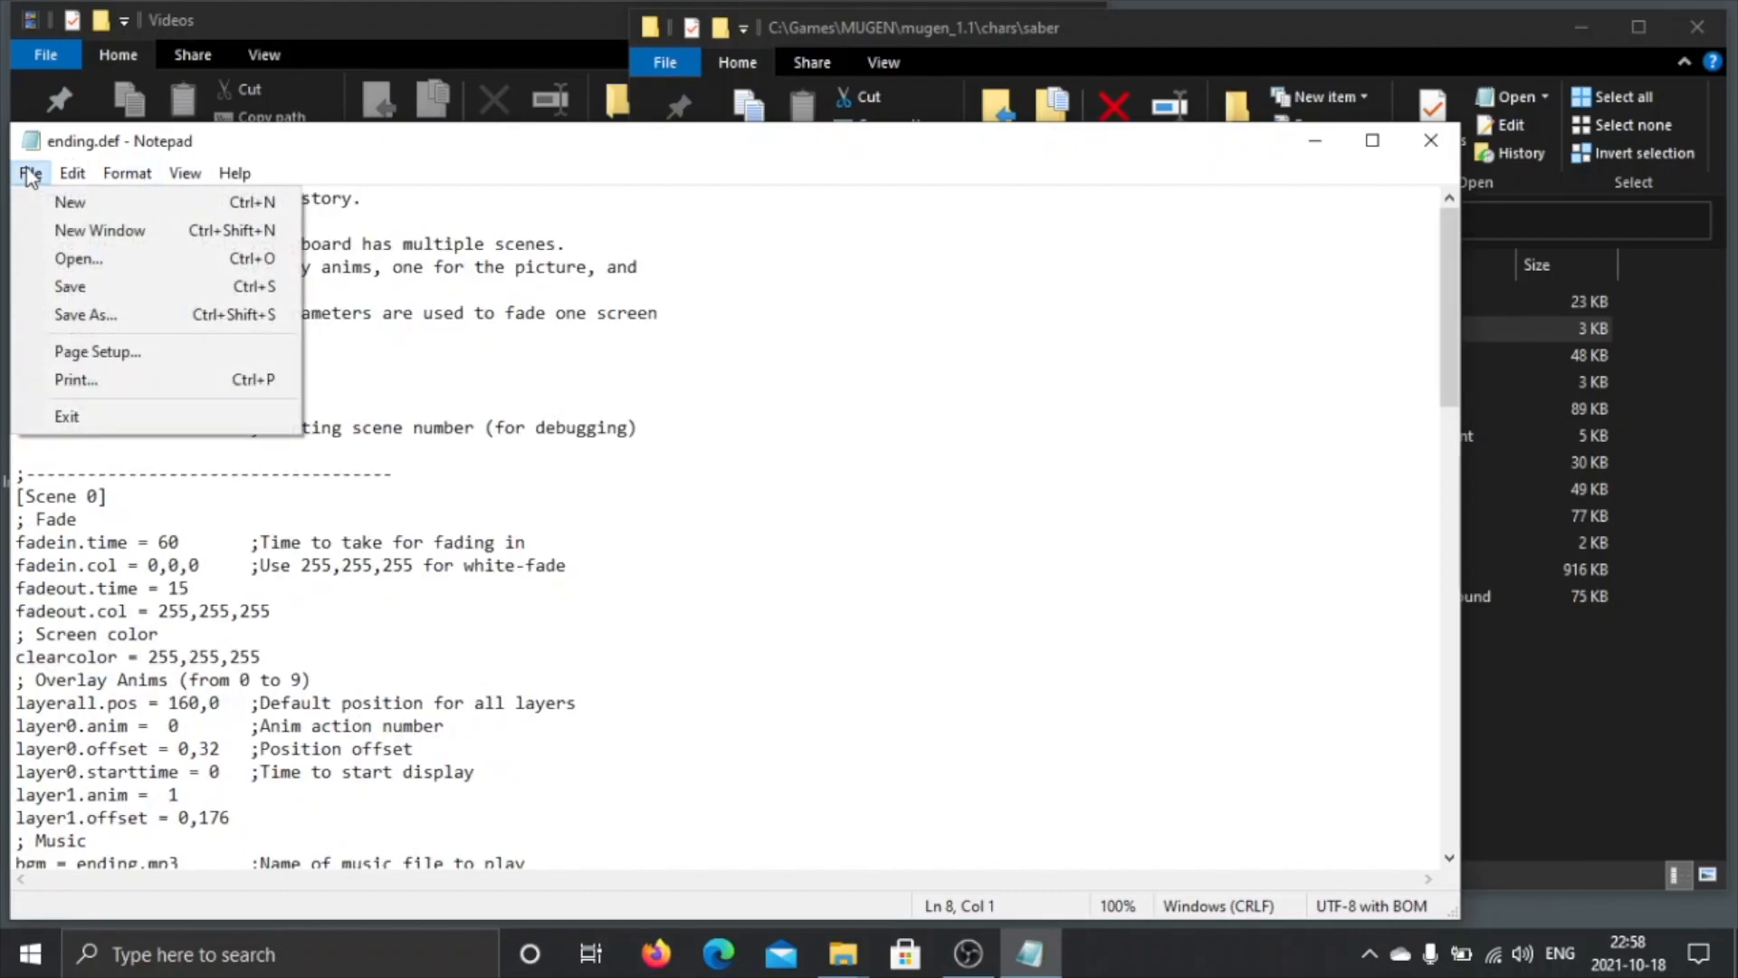
left_click(70, 315)
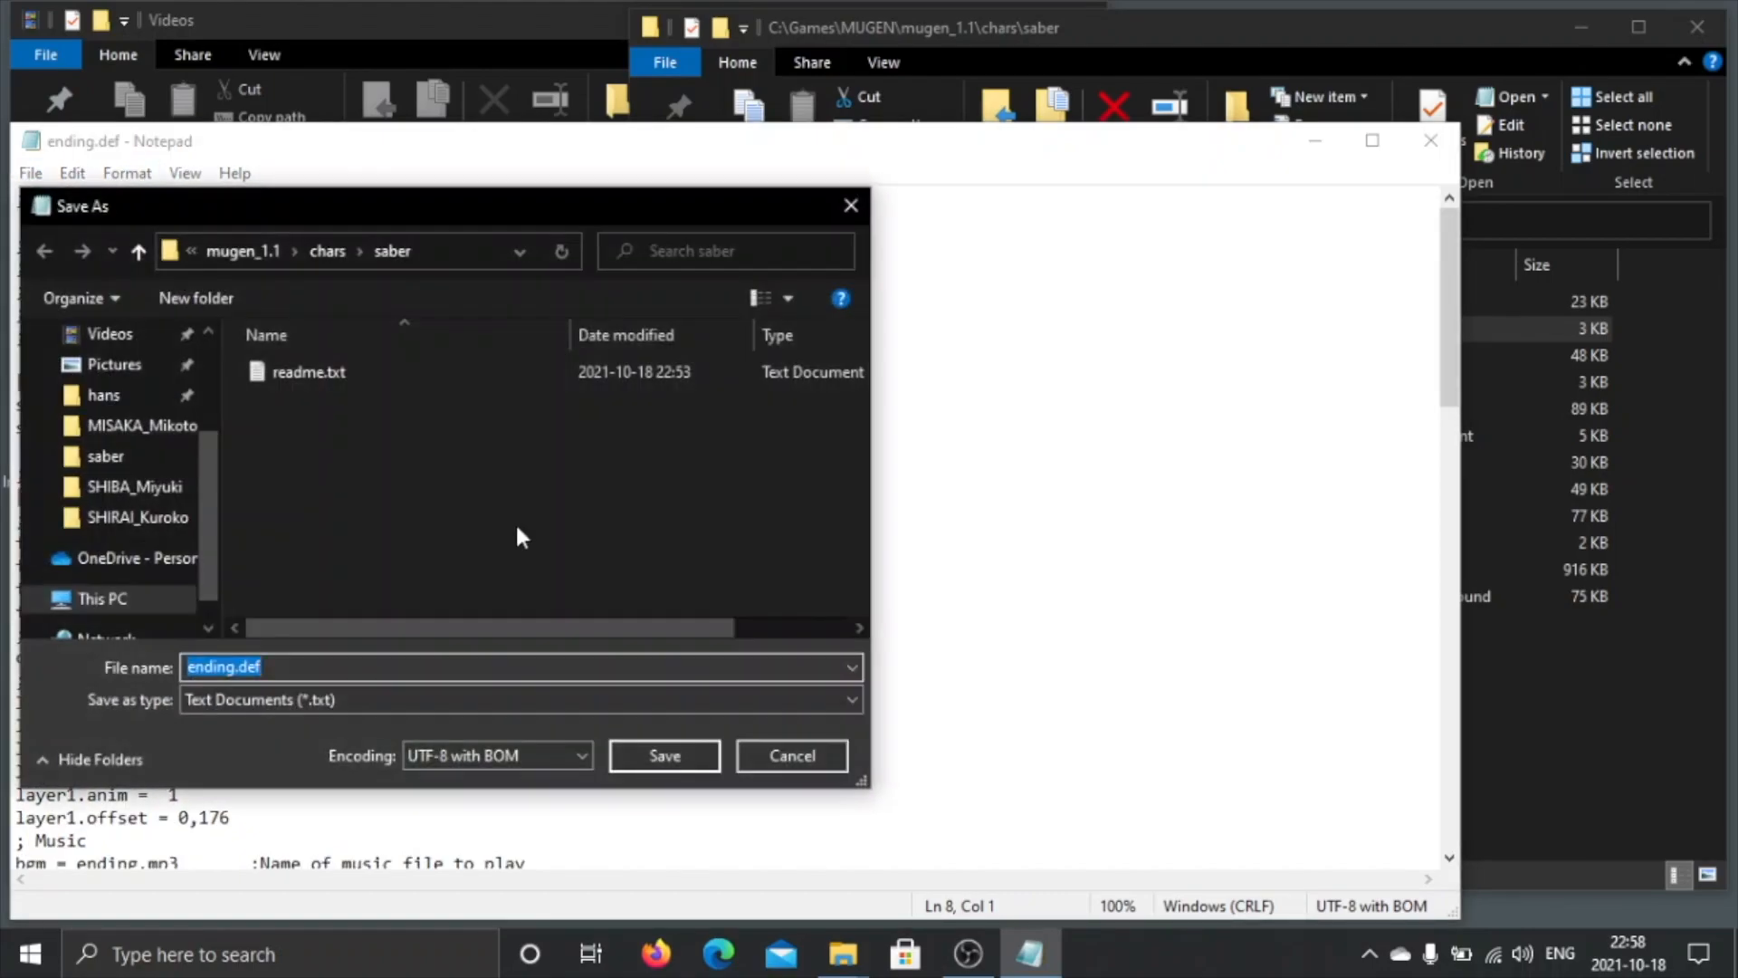
left_click(540, 755)
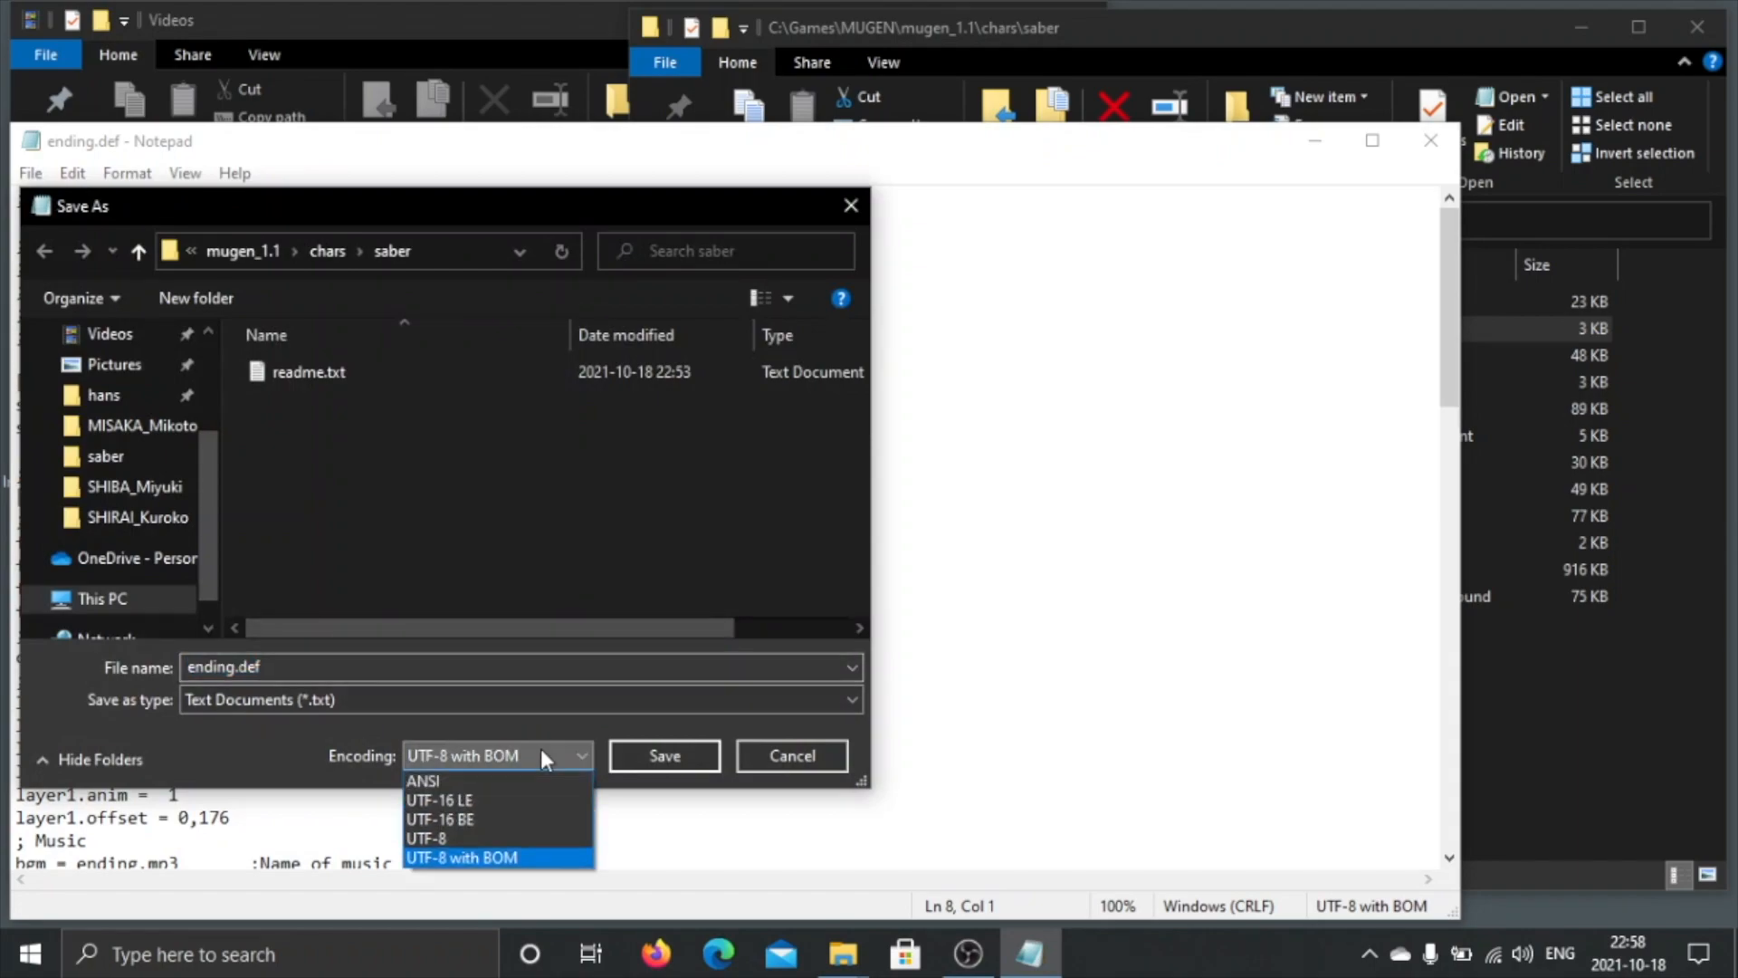
left_click(455, 856)
left_click(692, 756)
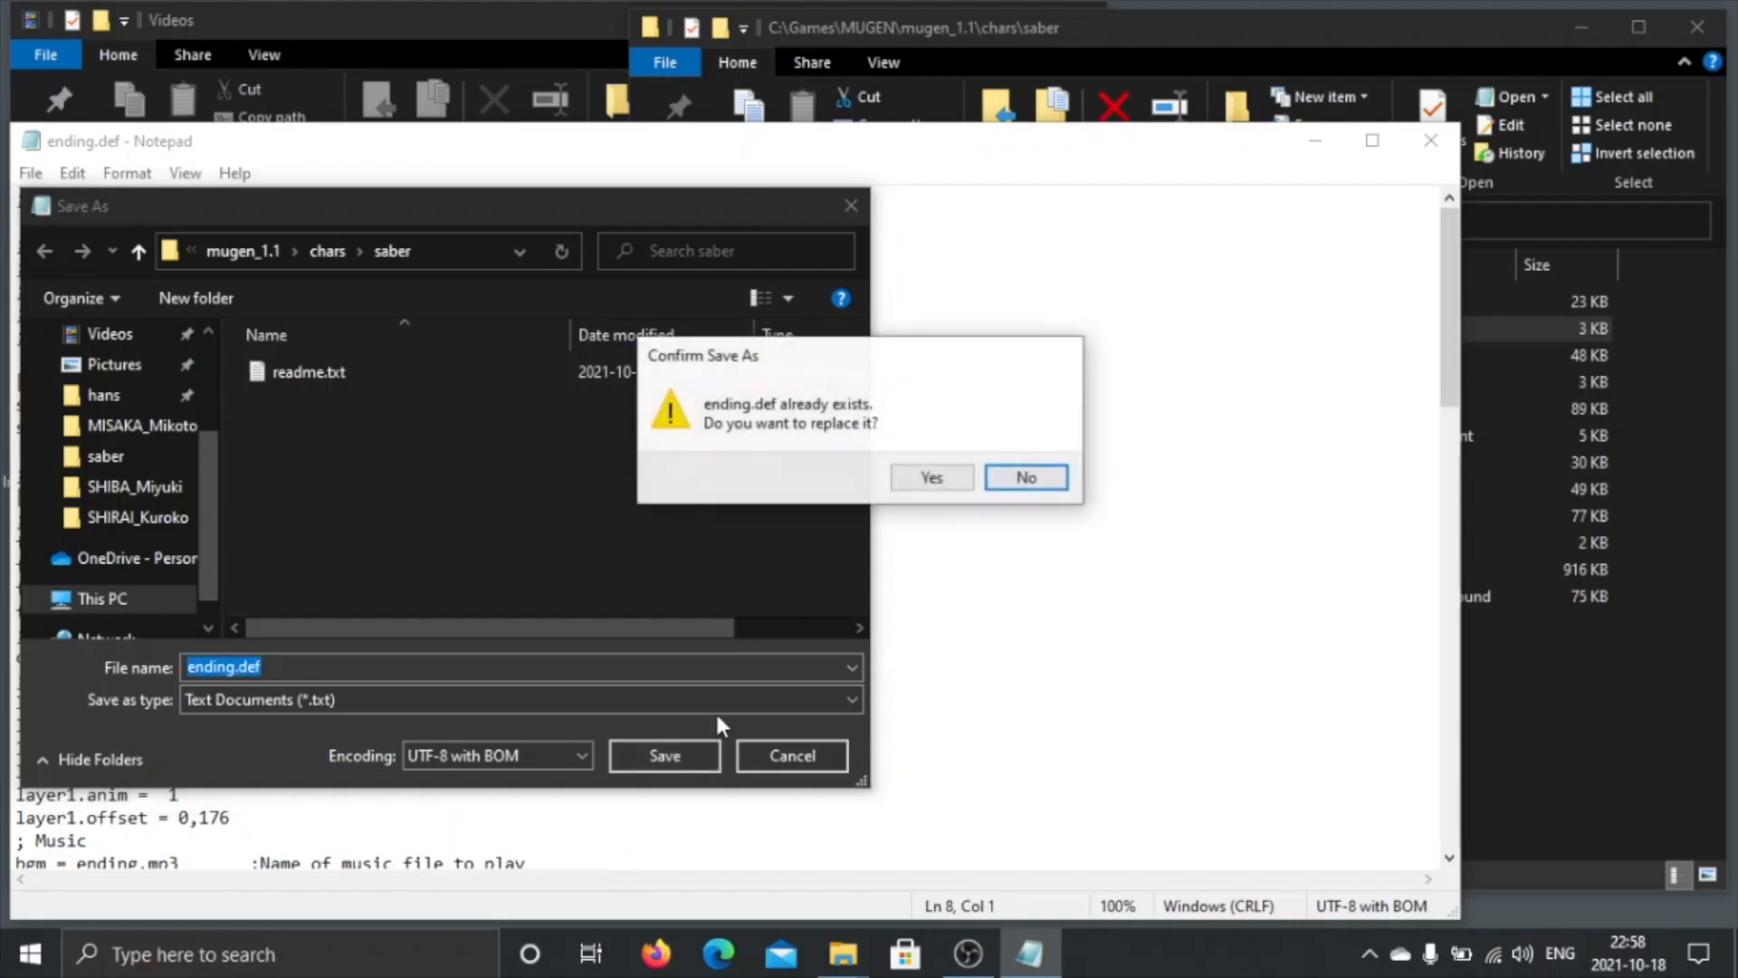
left_click(933, 480)
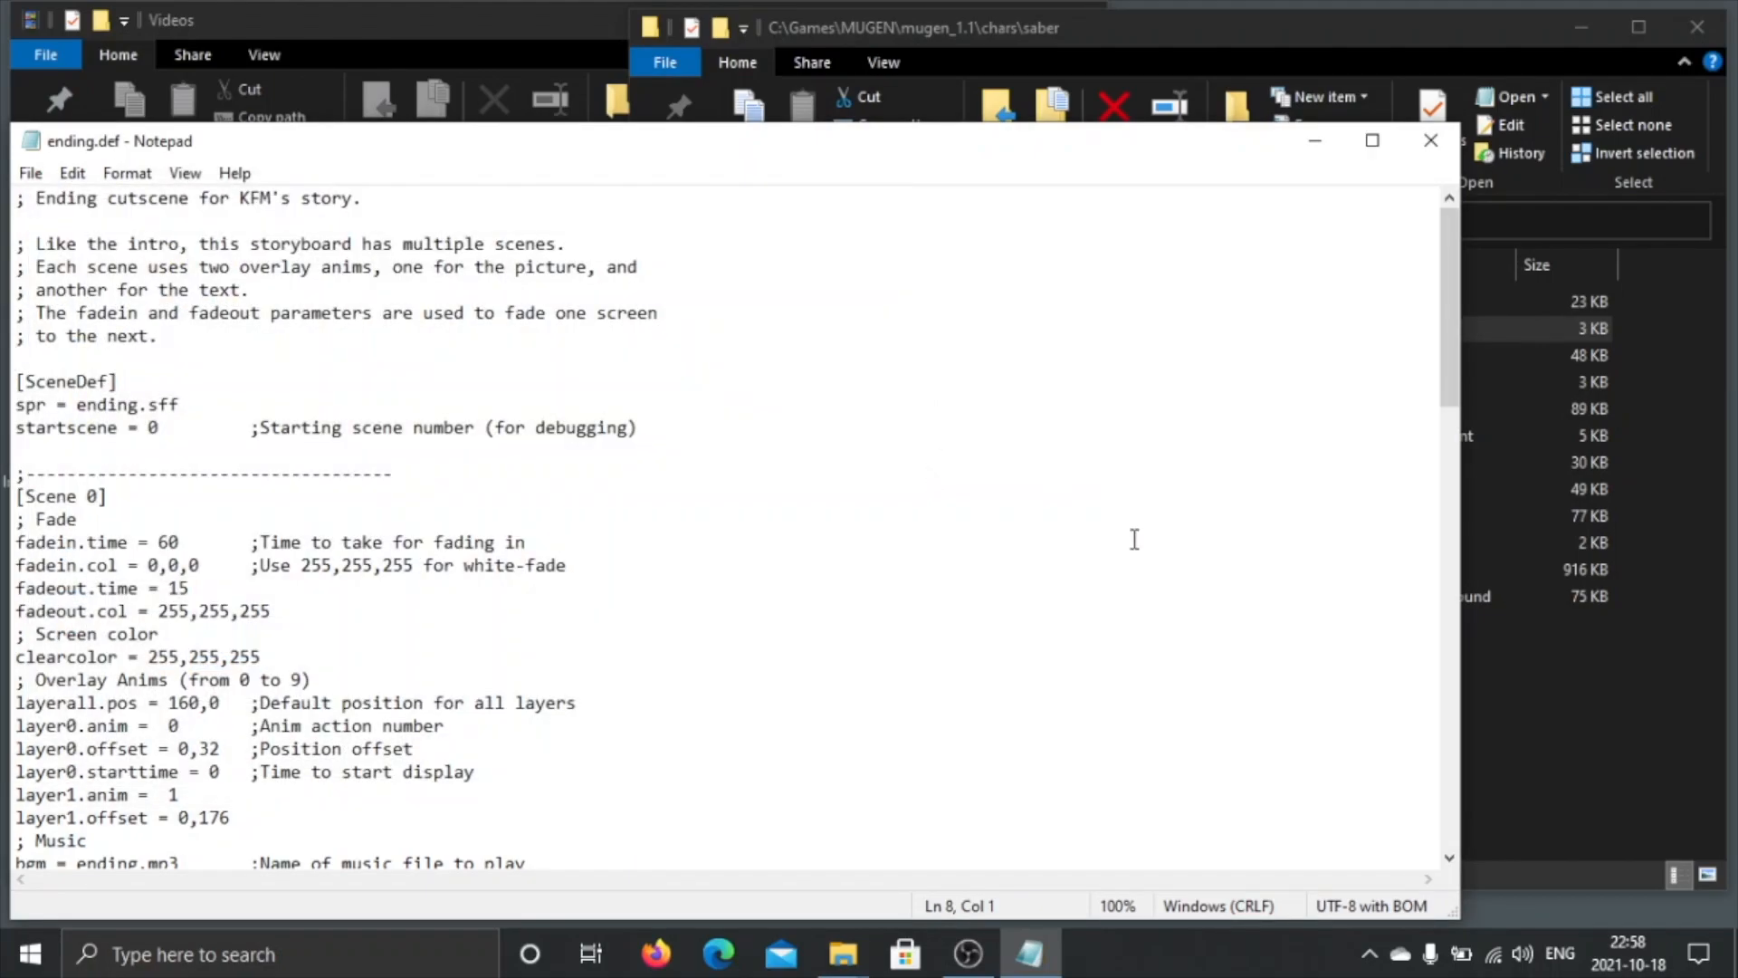
Step: Load intro.def from the saber folder into Notepad
left_click(1614, 735)
left_click(970, 355)
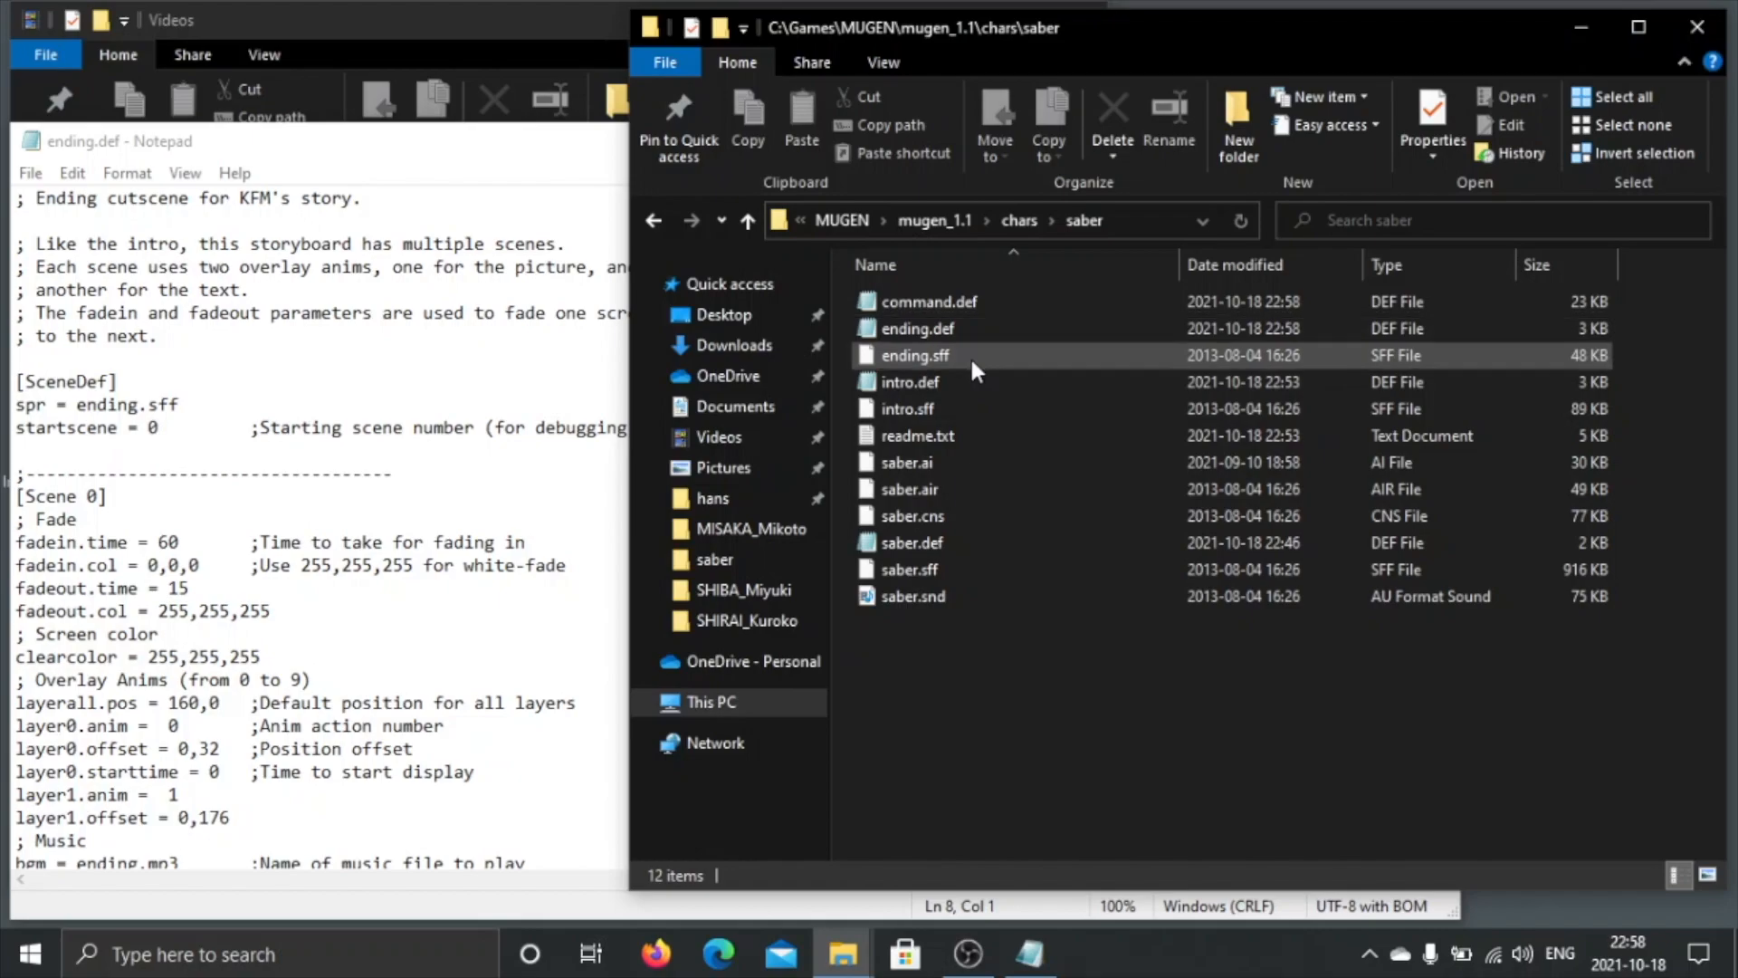
left_click(927, 383)
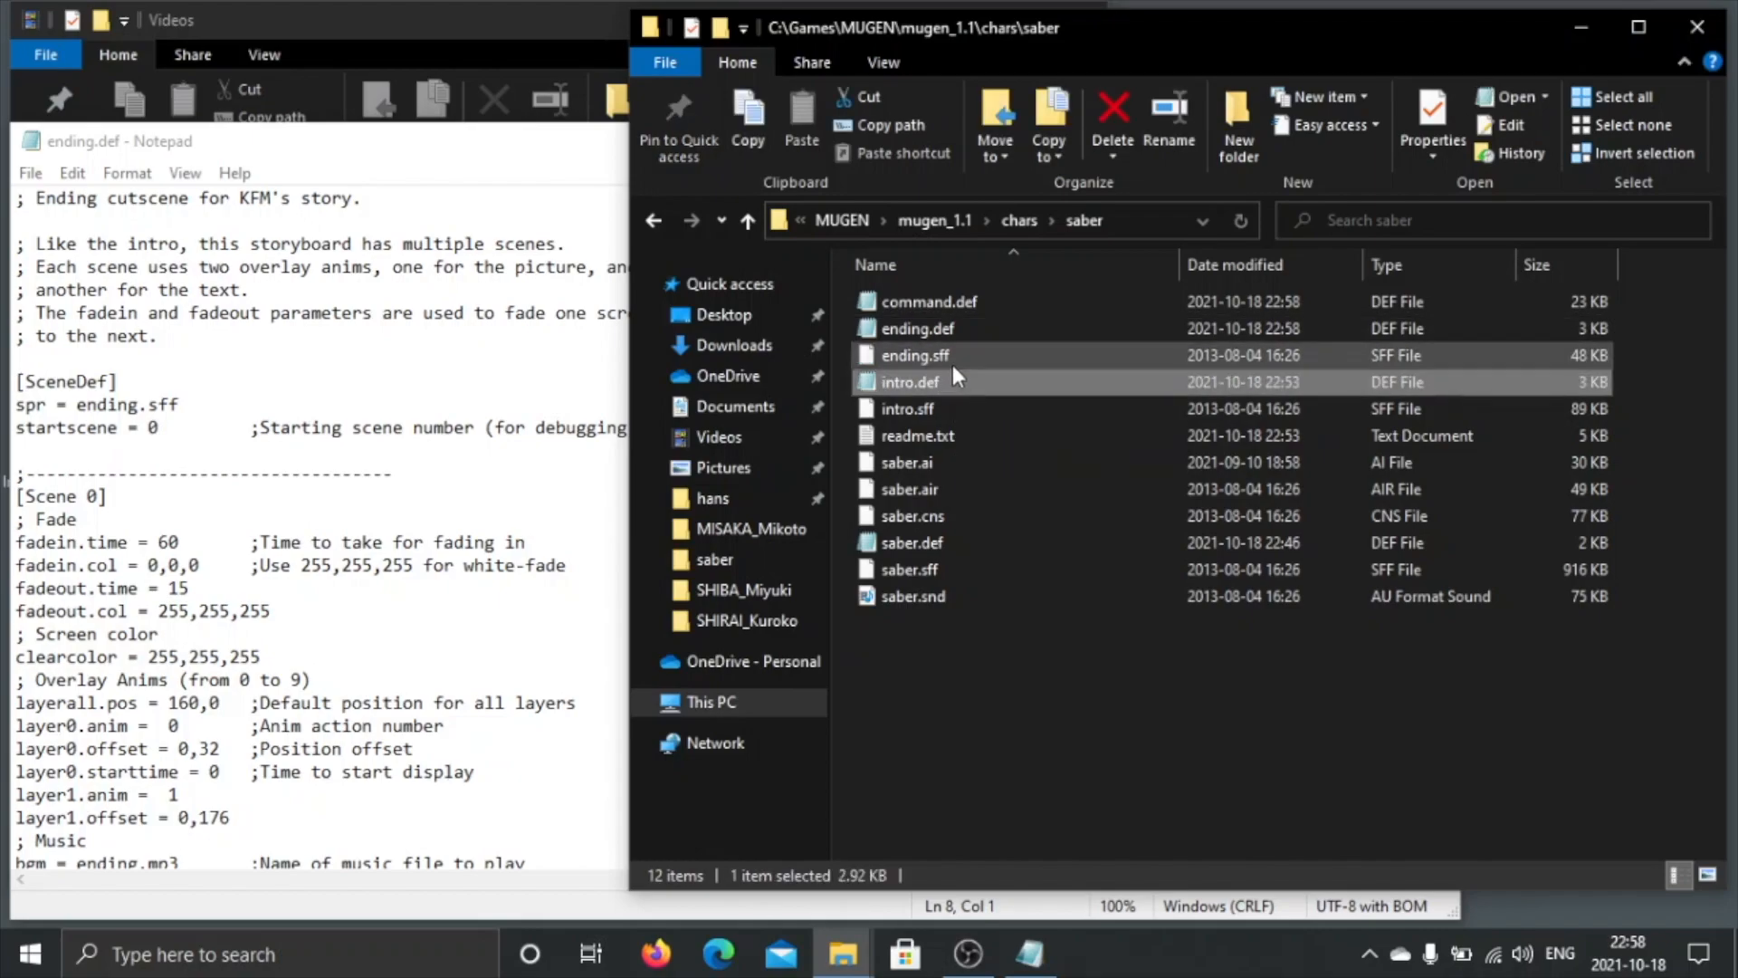
left_click_drag(918, 383, 489, 454)
left_click(490, 453)
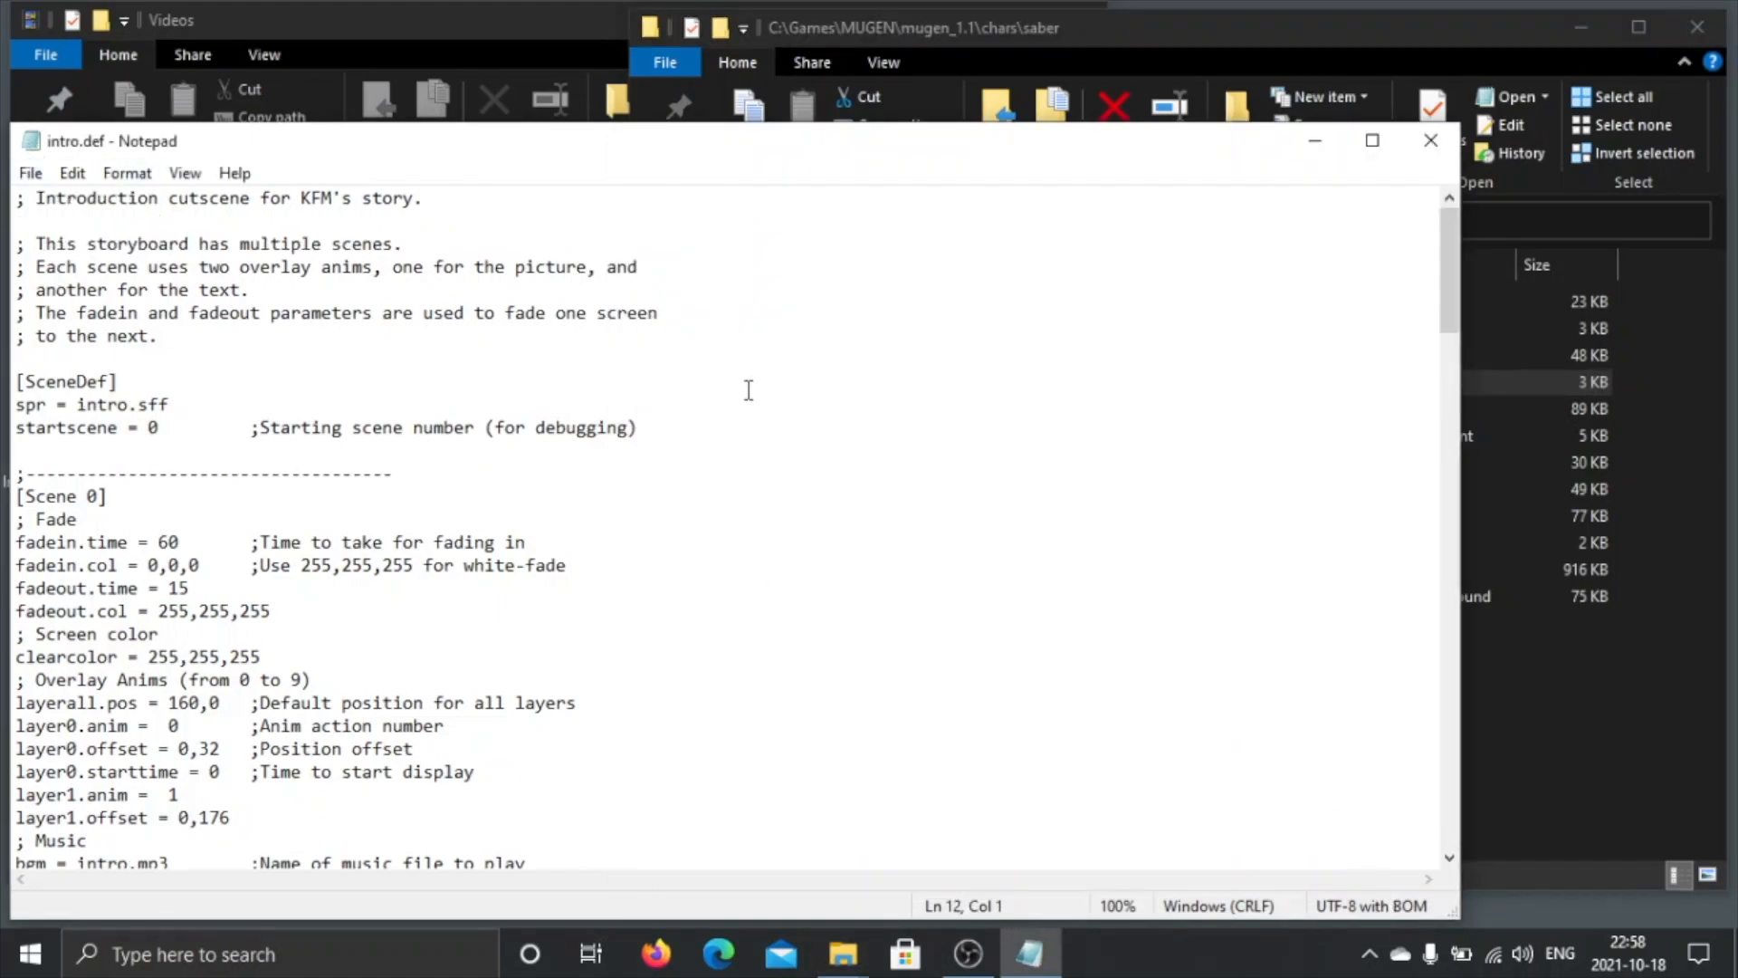
Step: Save intro.def under the same name in UTF-8 with BOM, replacing the existing file
left_click(30, 173)
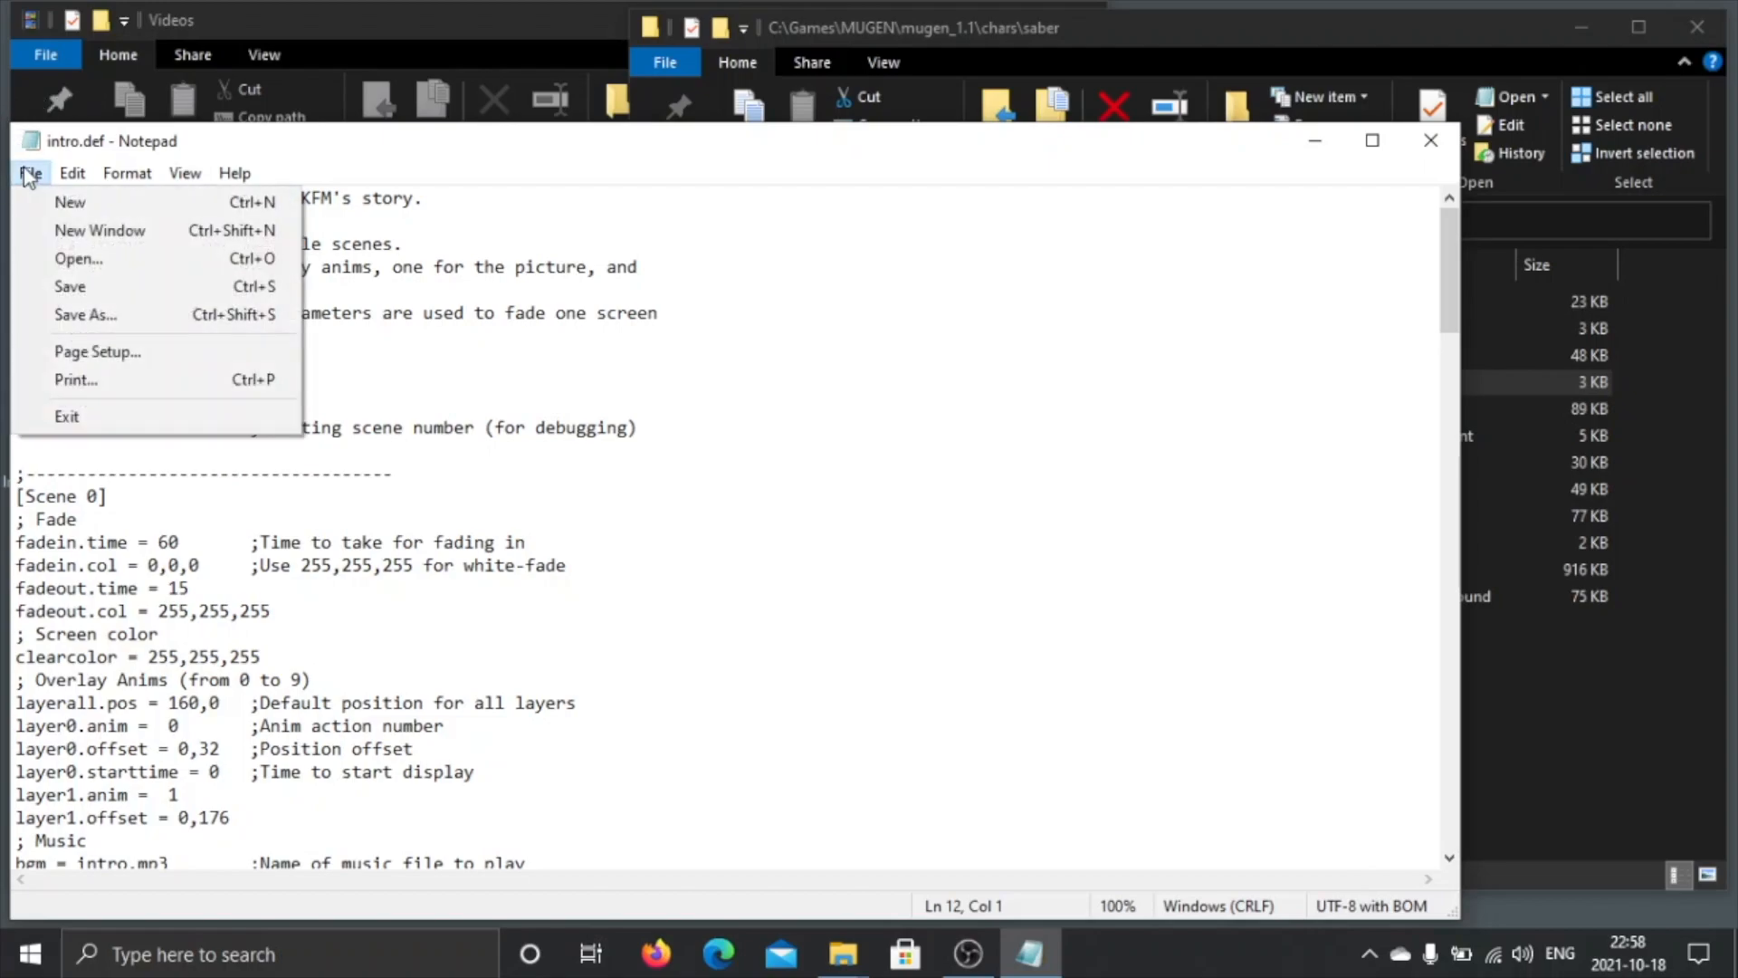
key("ctrl+shift+s")
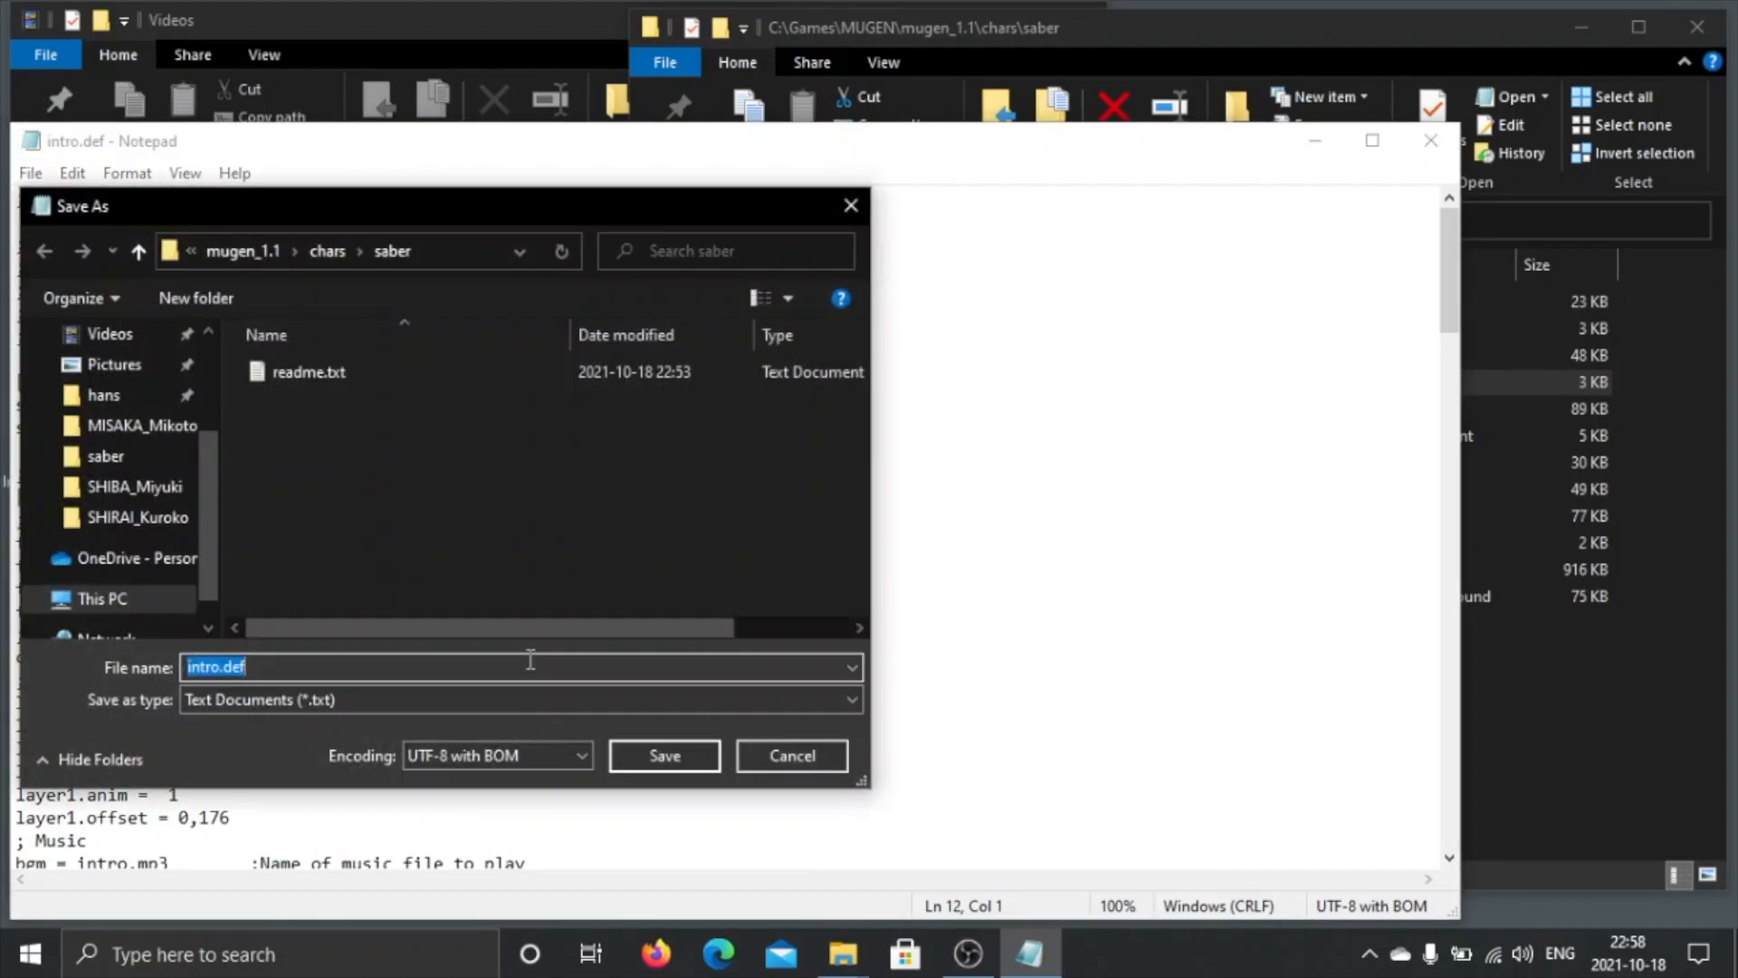
left_click(667, 764)
left_click(933, 478)
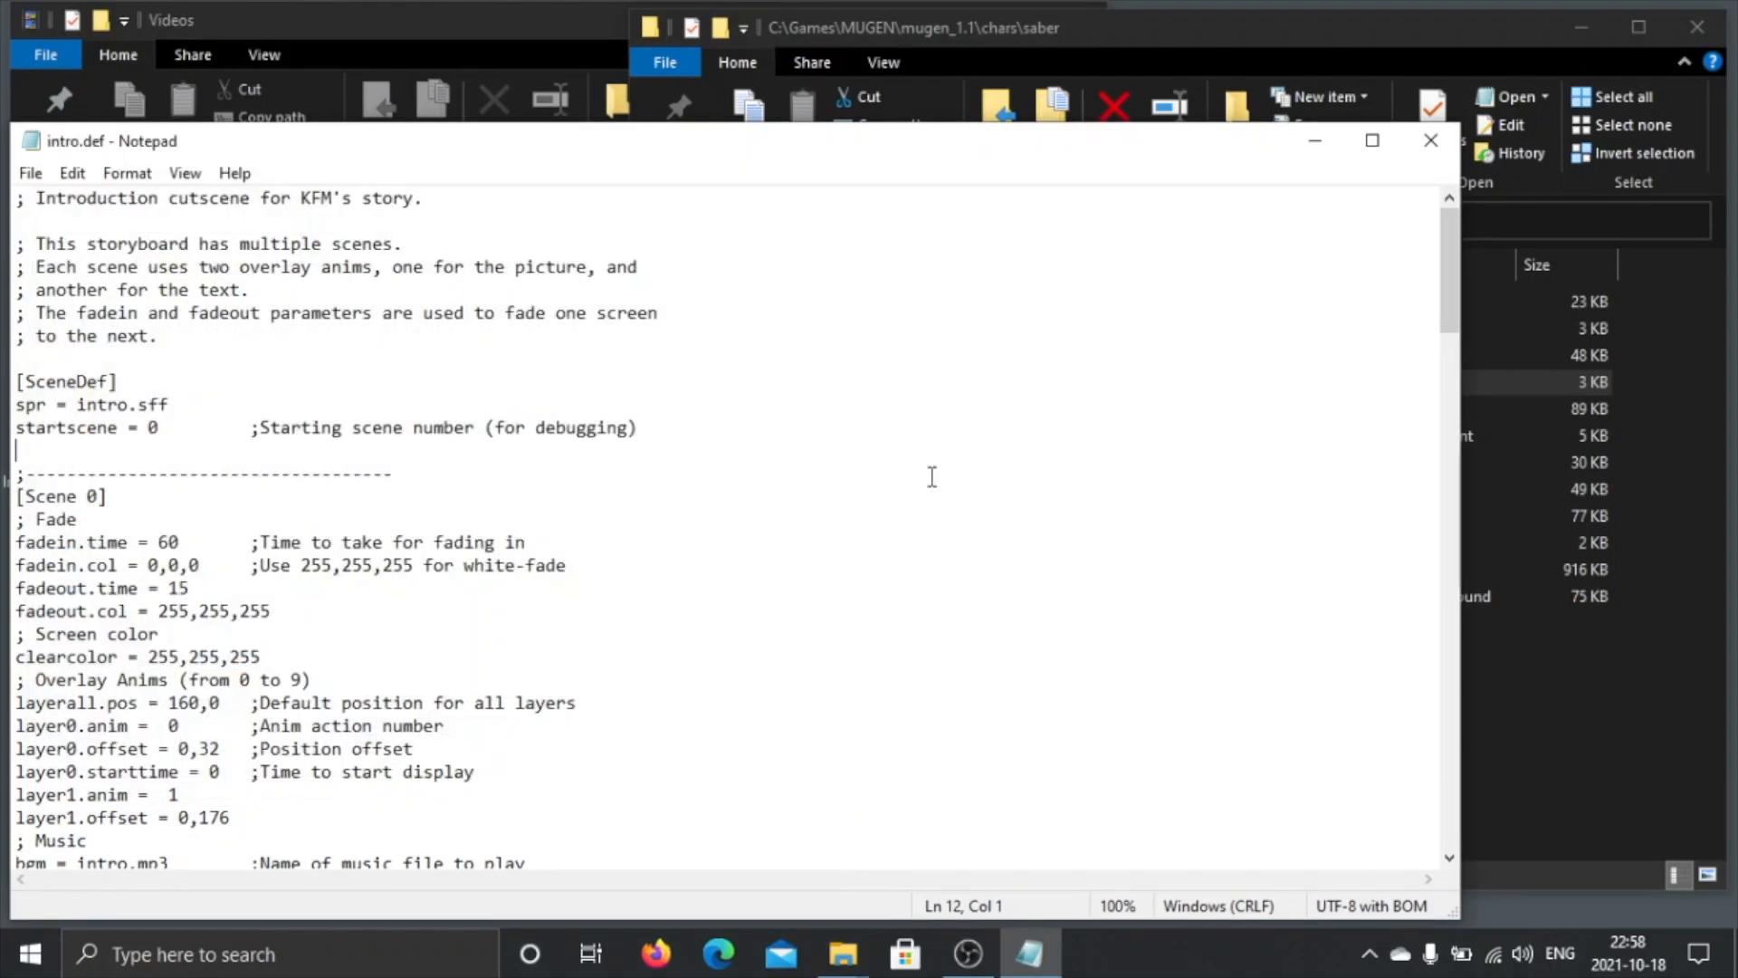
Step: Load readme.txt from the saber folder into Notepad
left_click(1609, 730)
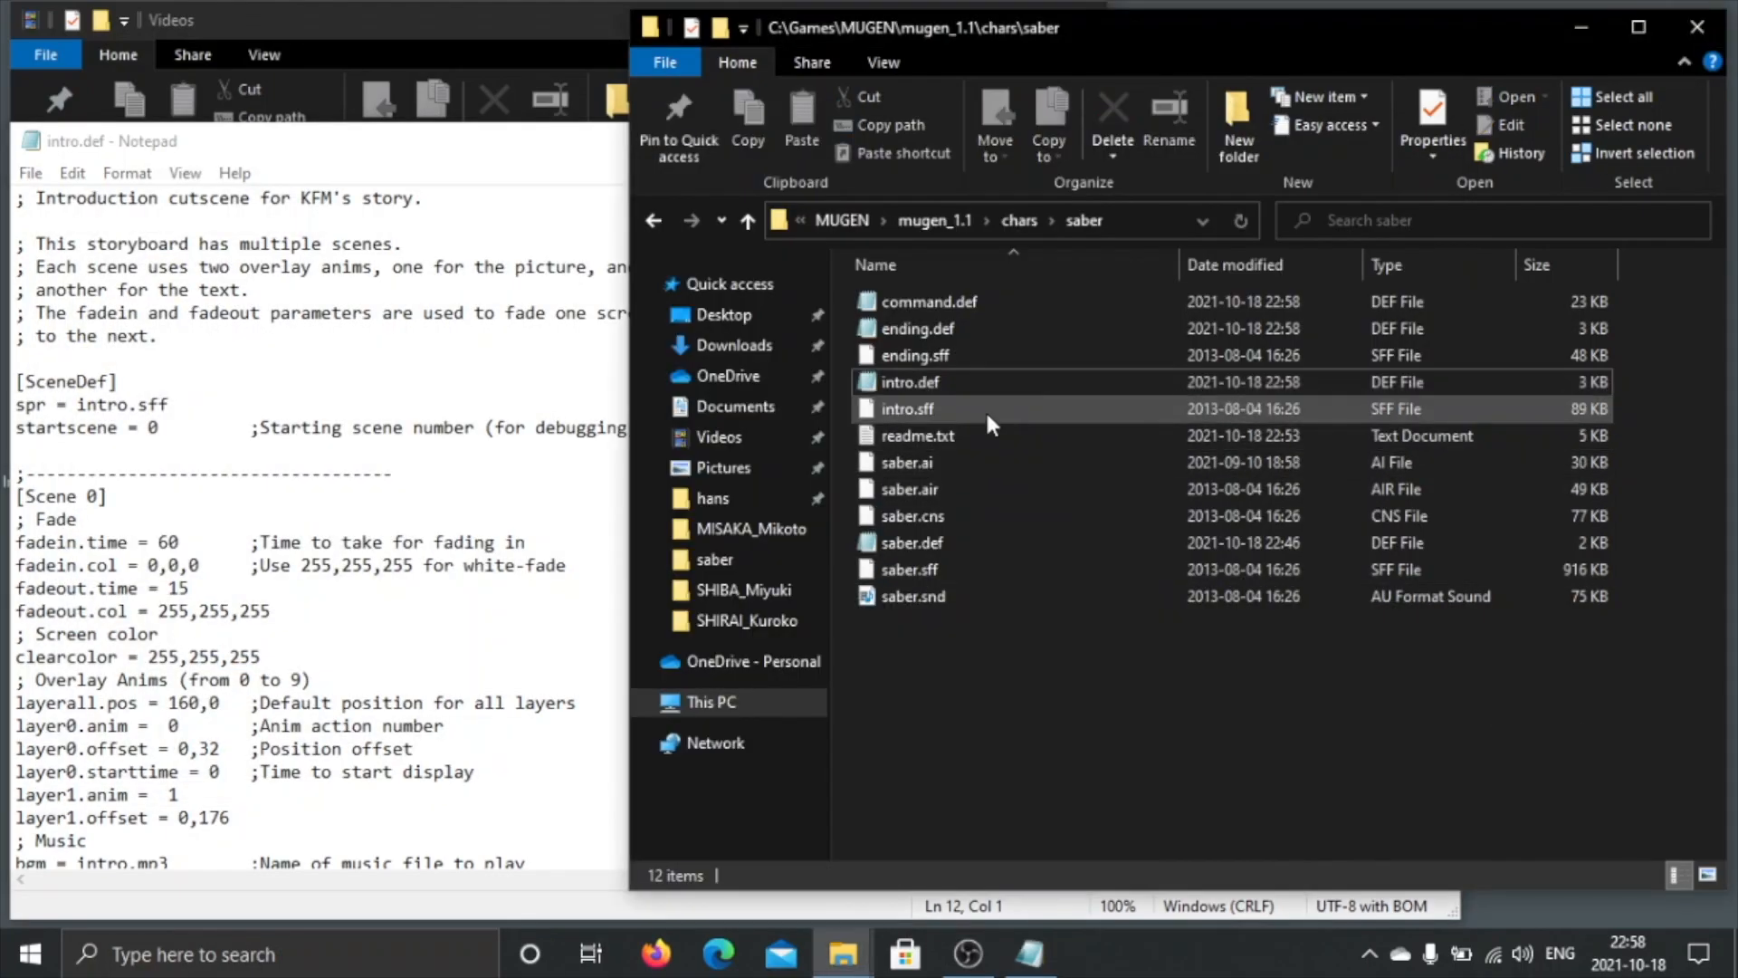
left_click(978, 435)
left_click_drag(467, 475, 467, 476)
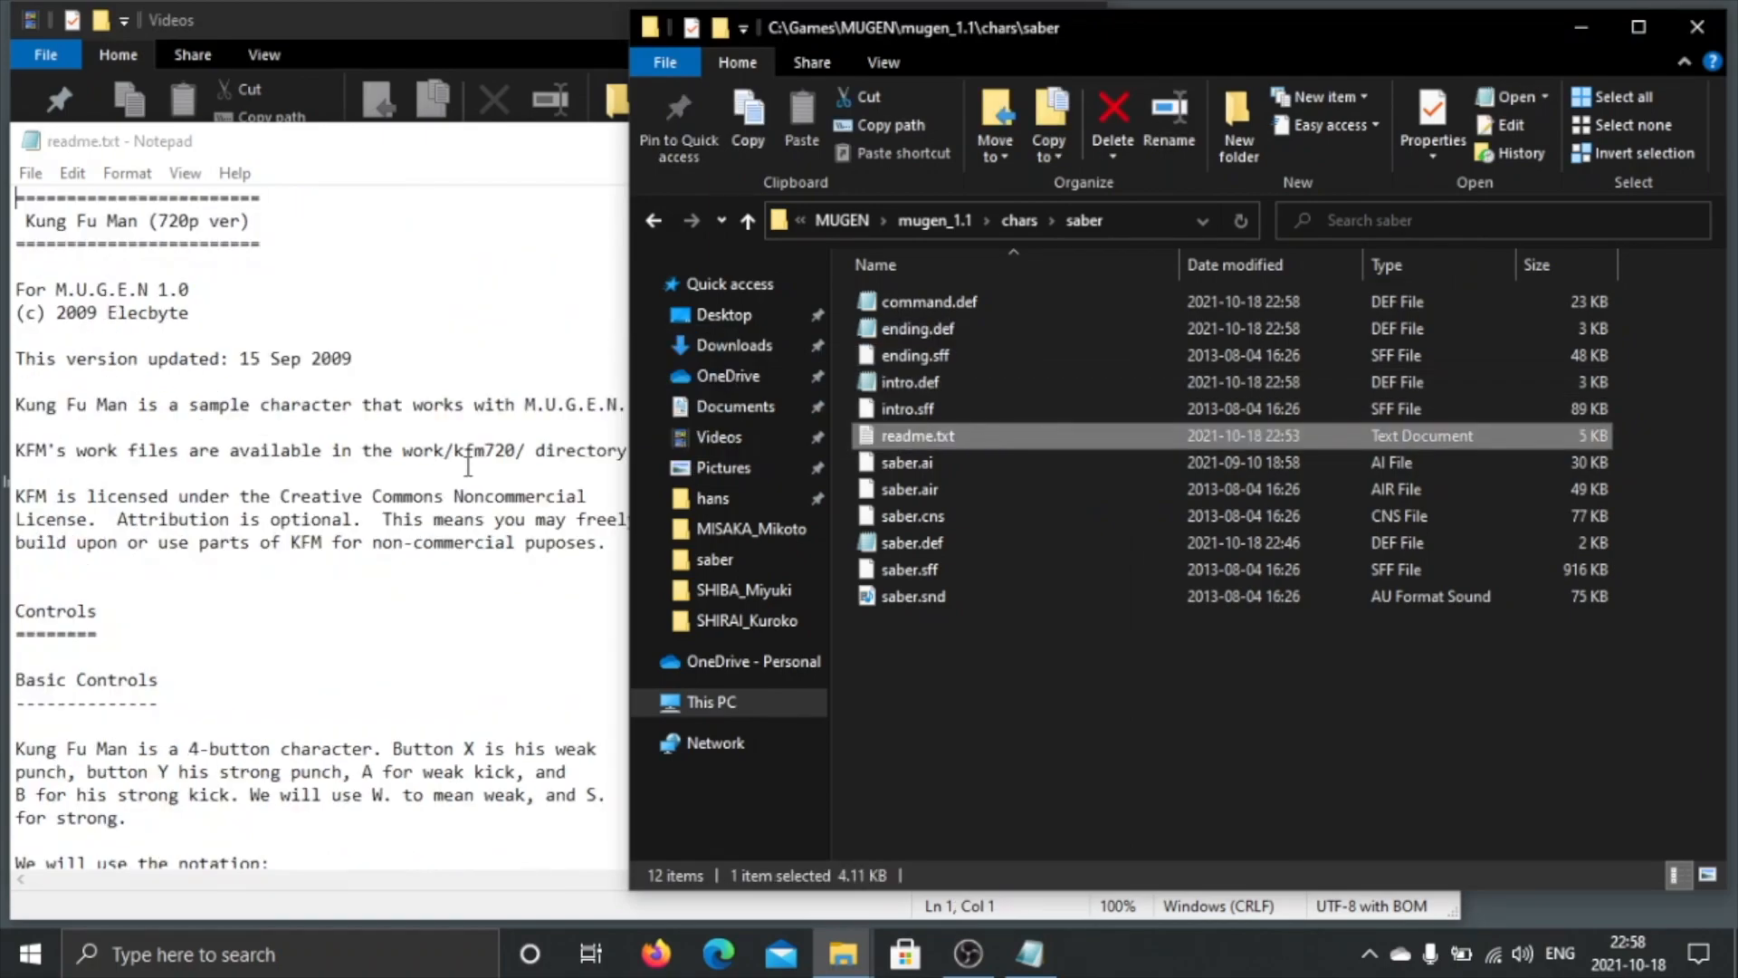
left_click(467, 473)
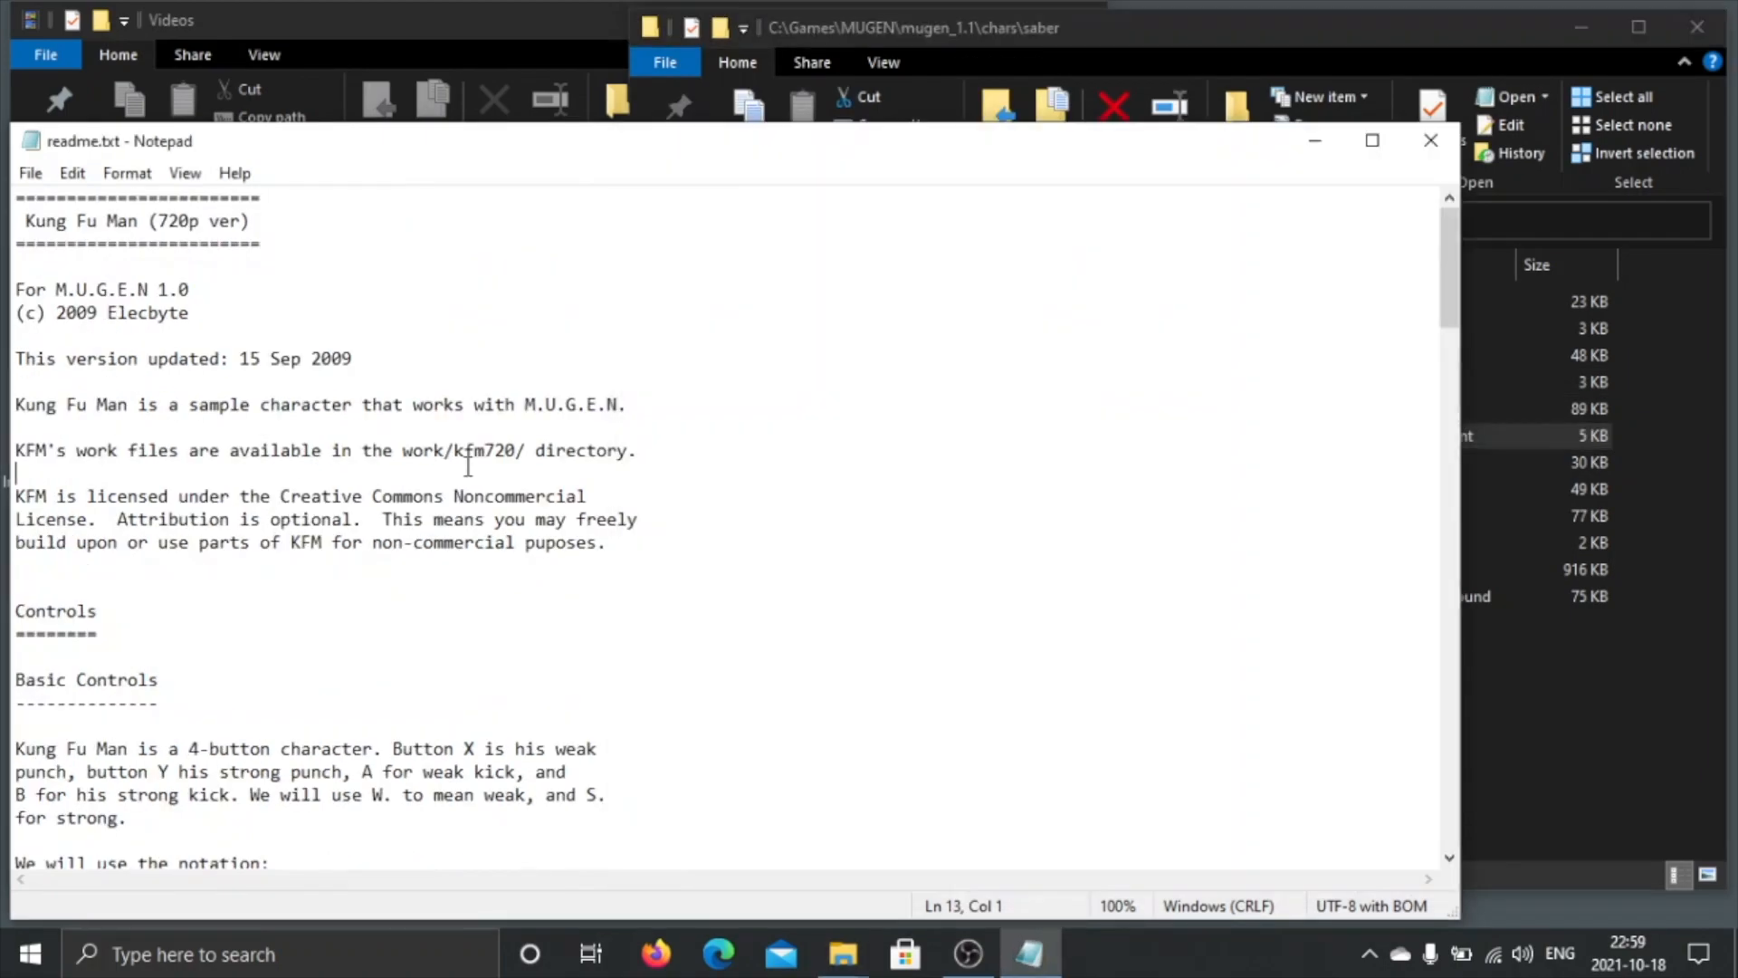
Step: Save readme.txt under the same name in UTF-8 with BOM, replacing the existing file
left_click(29, 168)
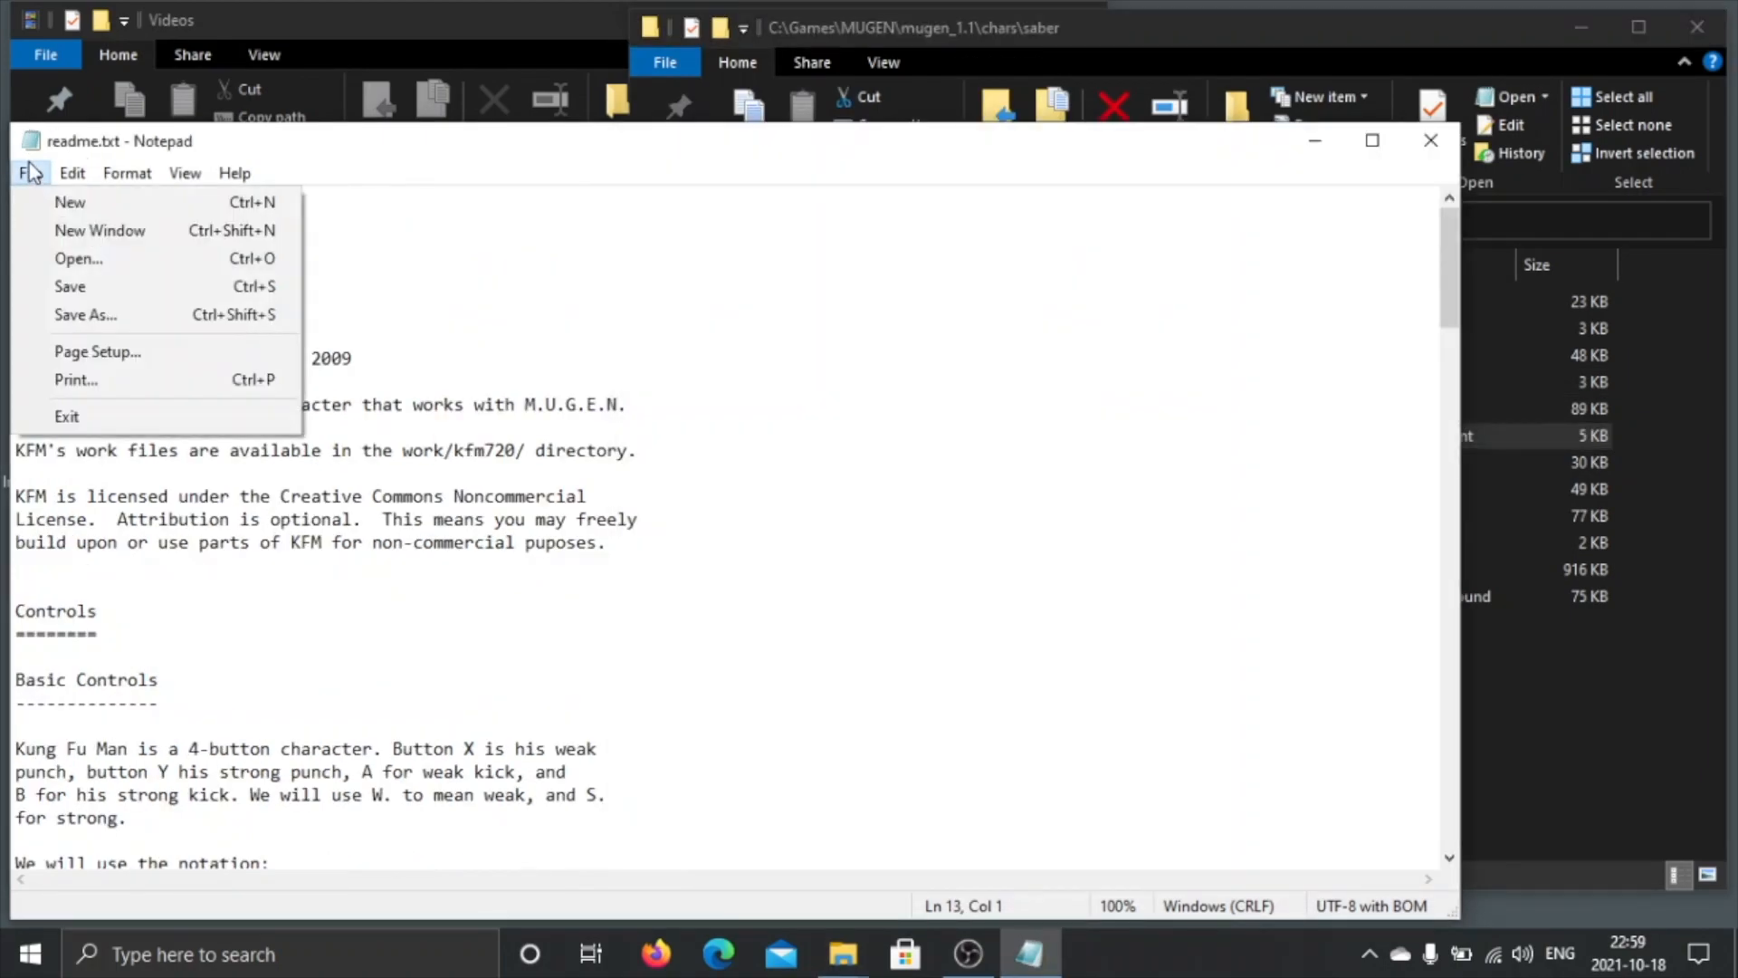
left_click(79, 318)
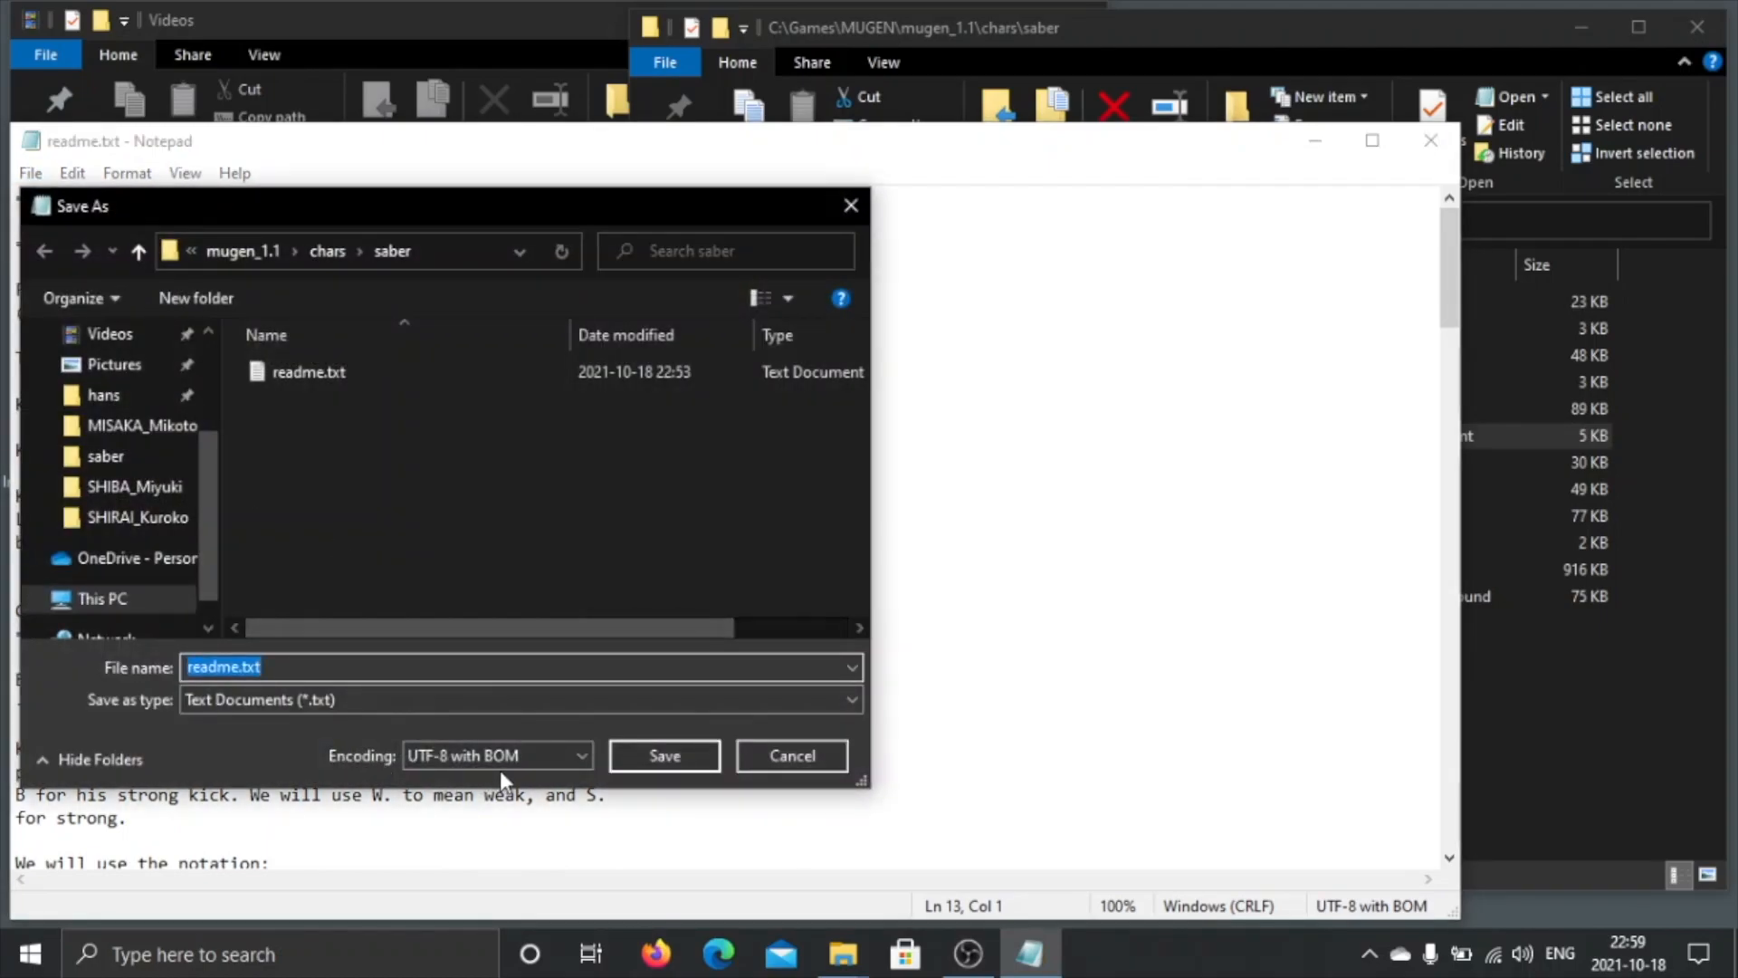
left_click(628, 760)
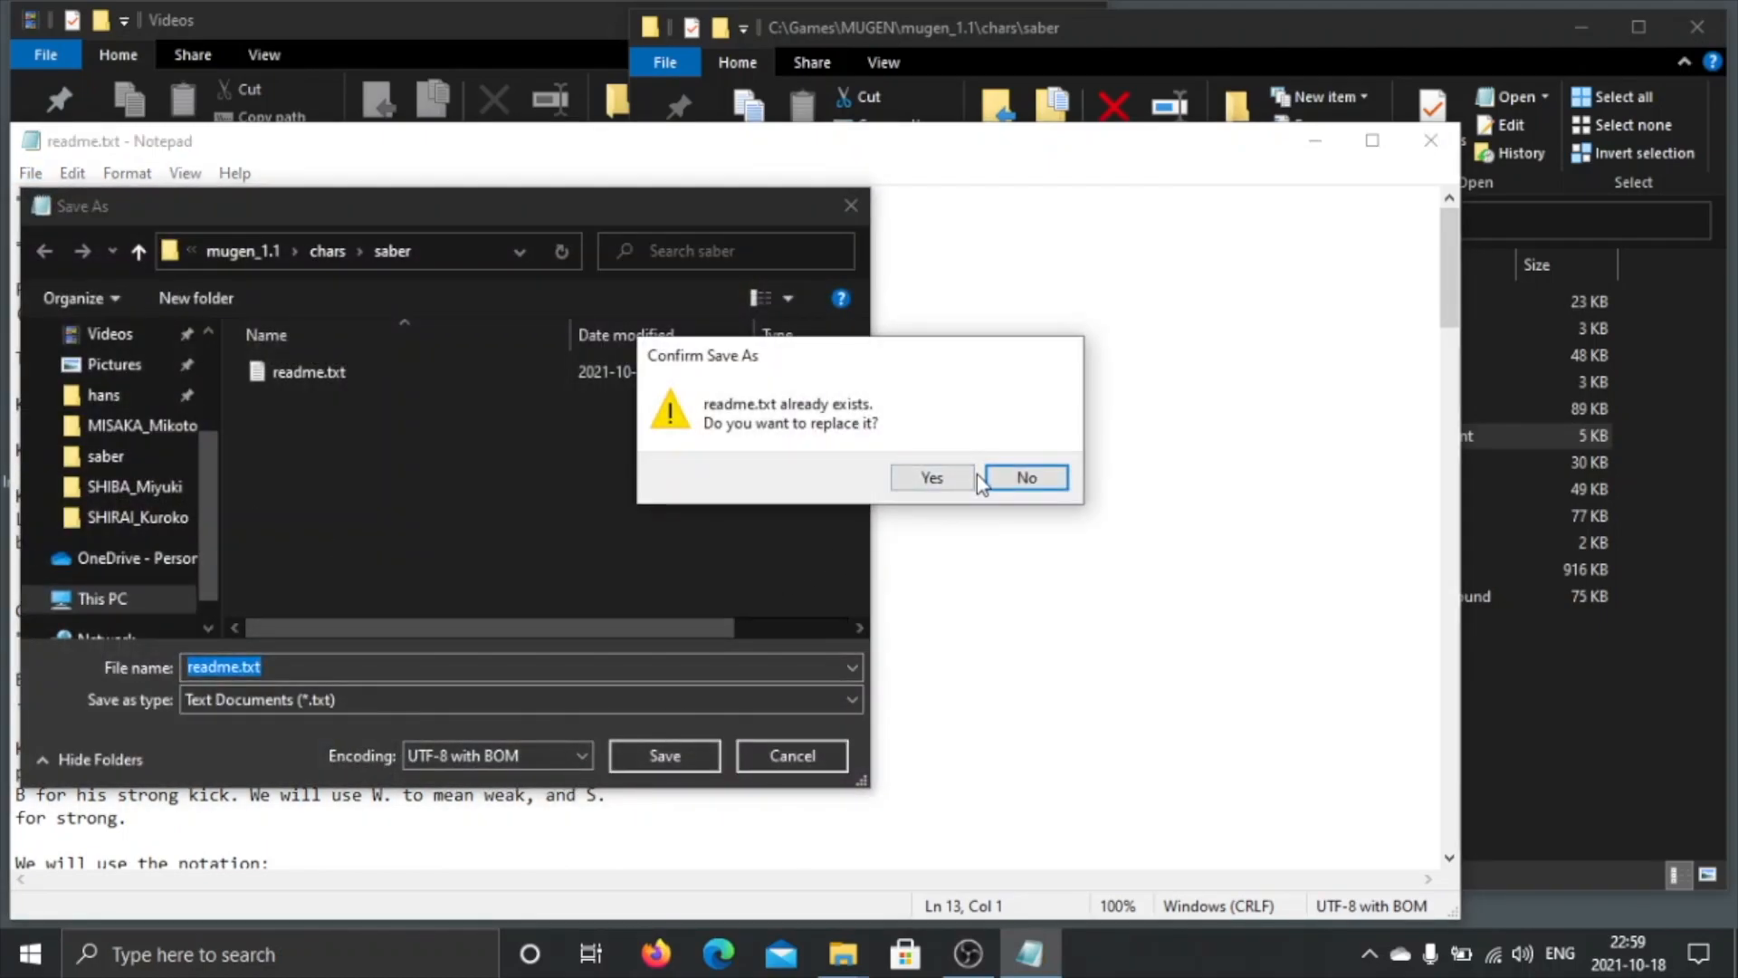
left_click(959, 477)
Step: Load saber.air from the saber folder into Notepad
left_click(1704, 764)
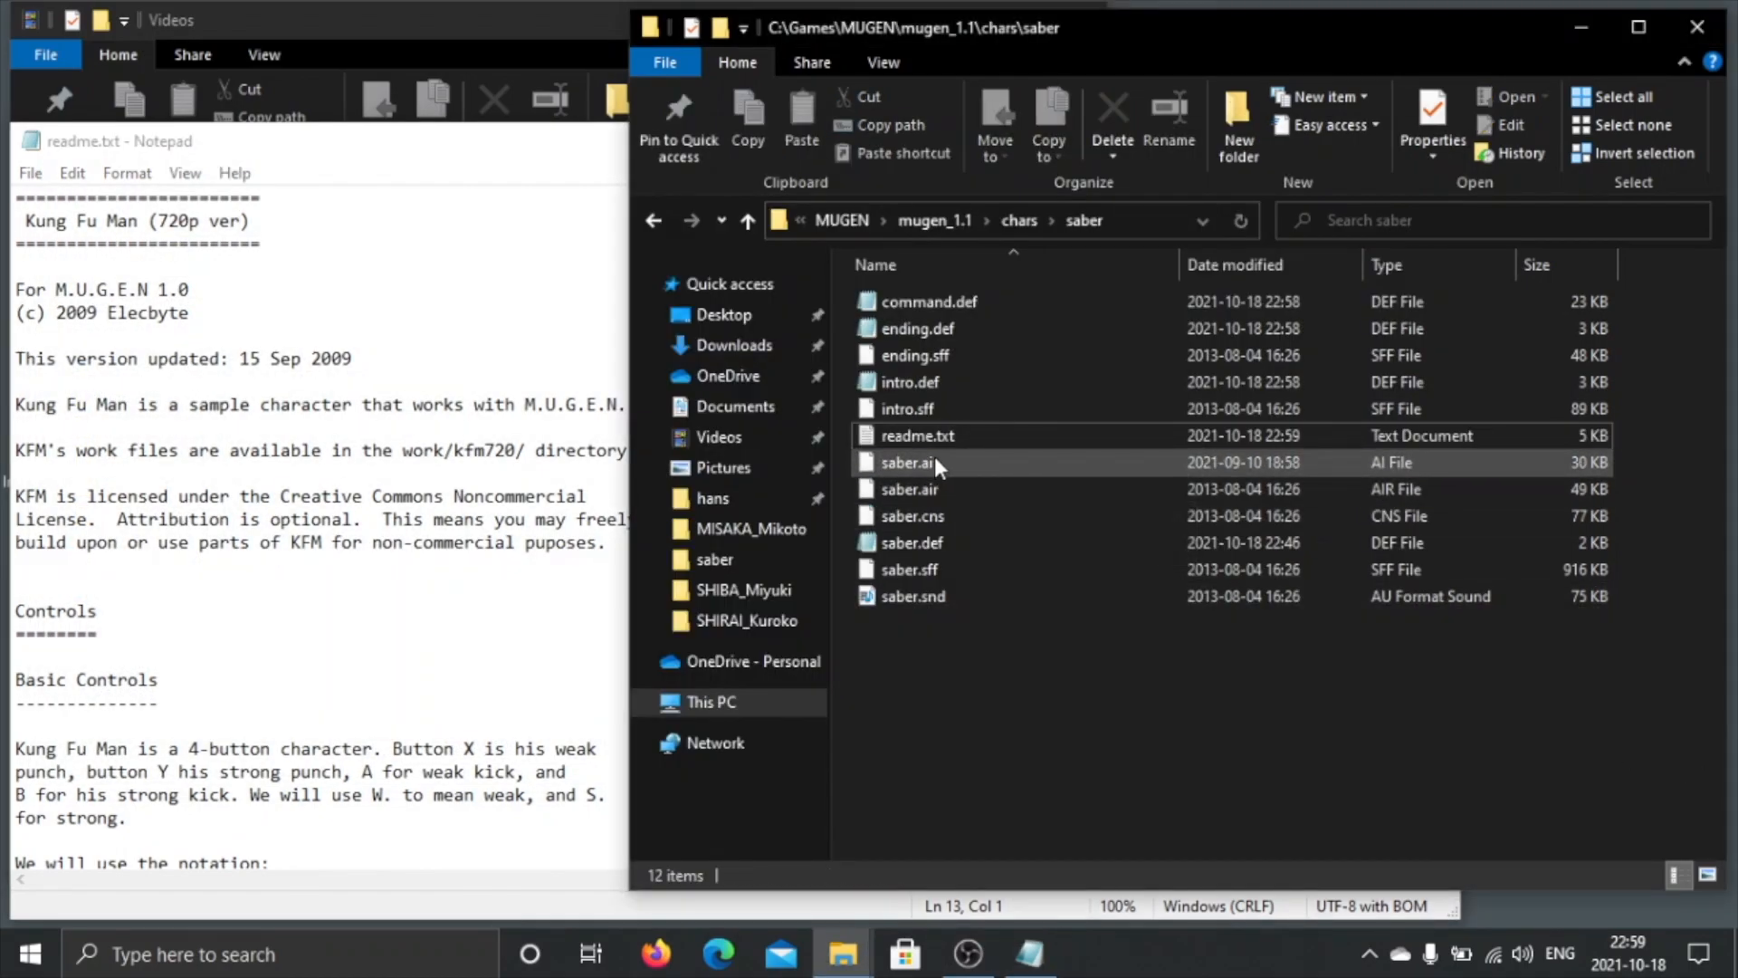
left_click(940, 480)
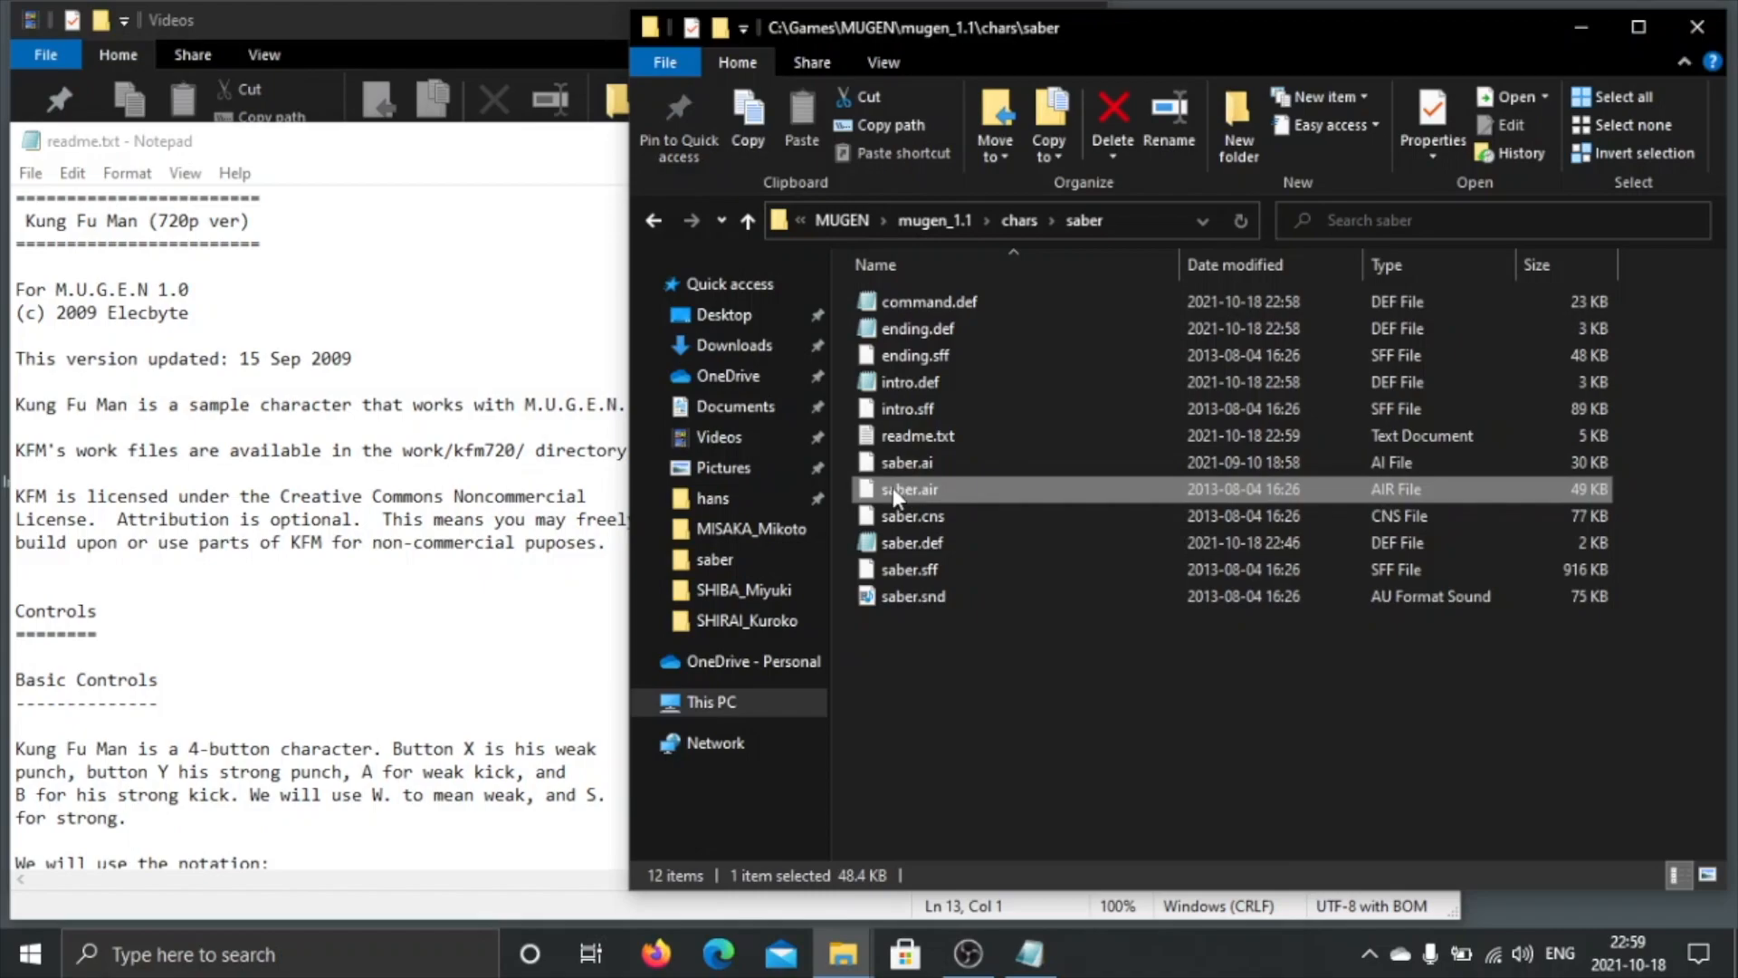
left_click_drag(899, 495, 468, 441)
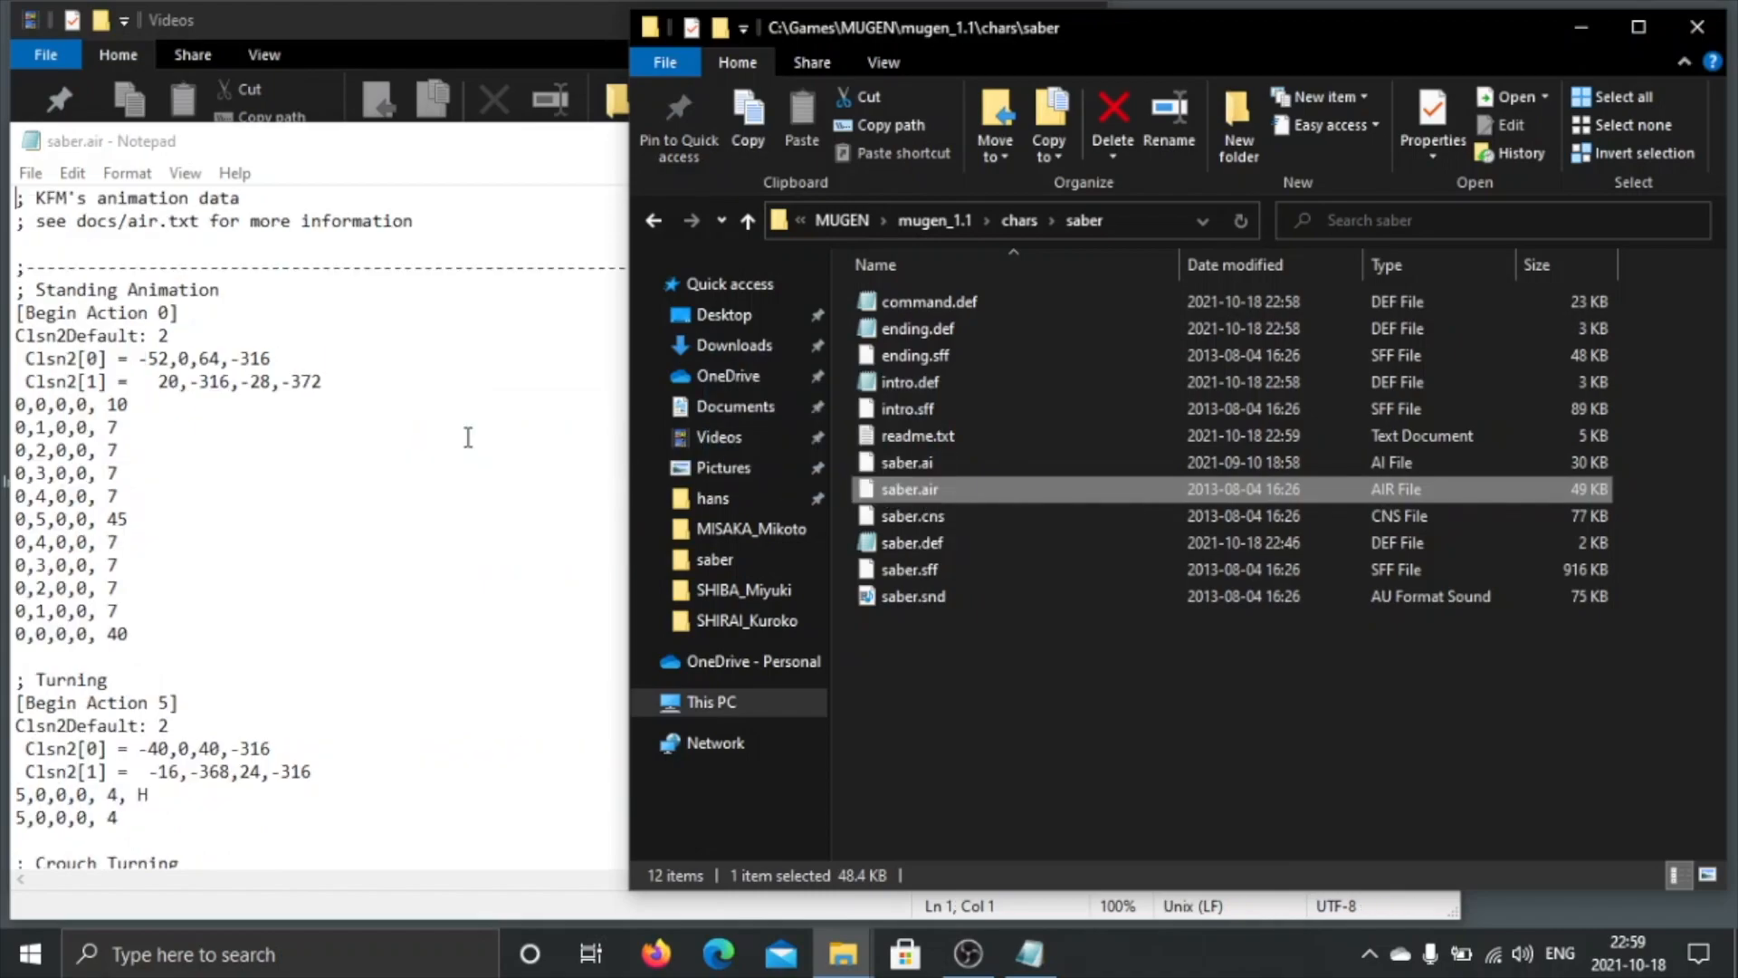
Step: Start saving saber.air under the same name and bring up the available encodings
left_click(30, 173)
left_click(89, 314)
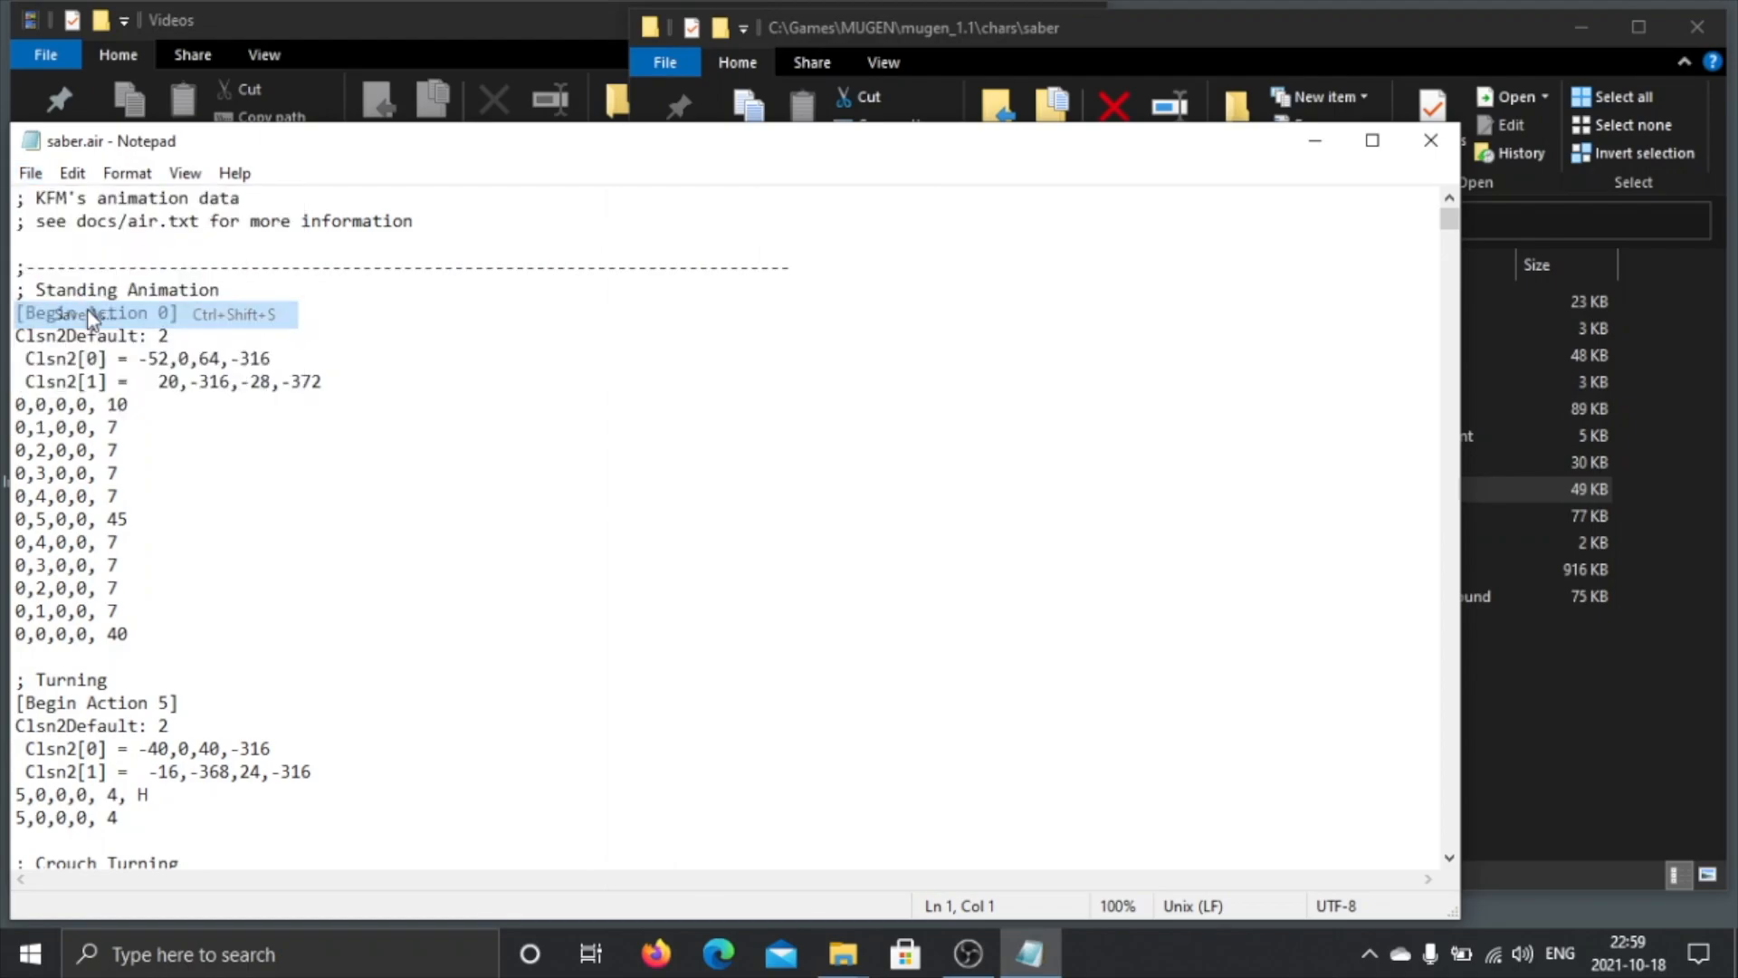
left_click(557, 749)
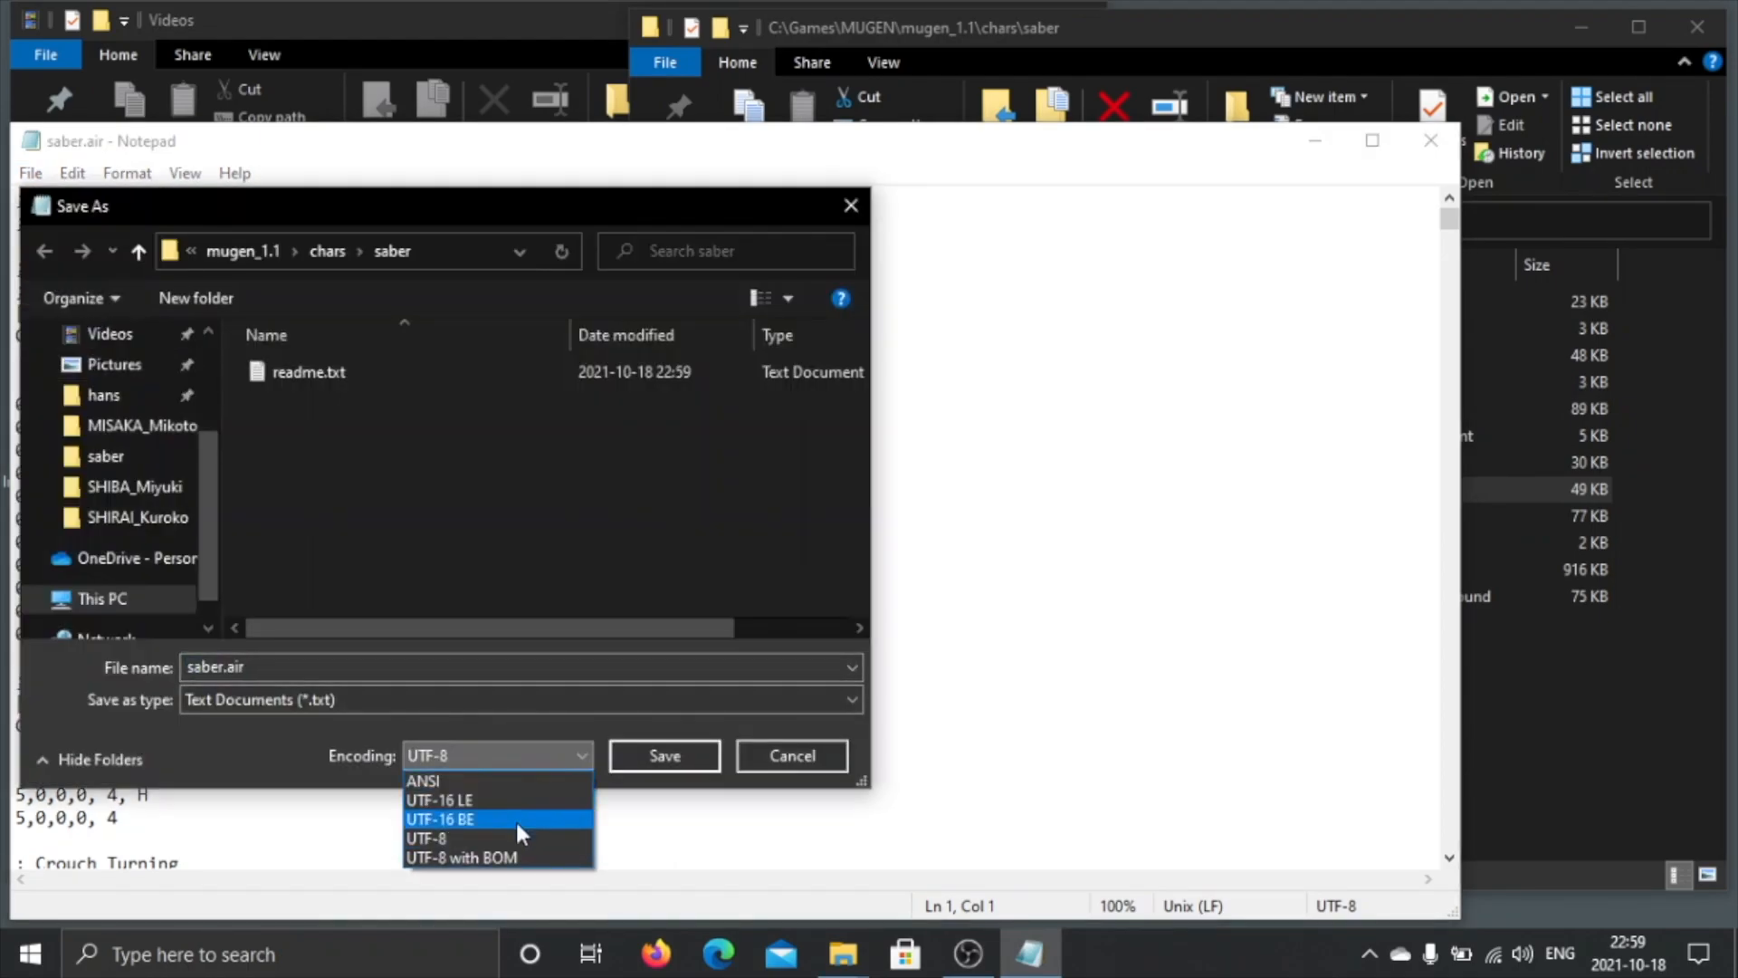
Step: Save a text copy of saber.air with UTF-8 with BOM encoding
left_click(503, 854)
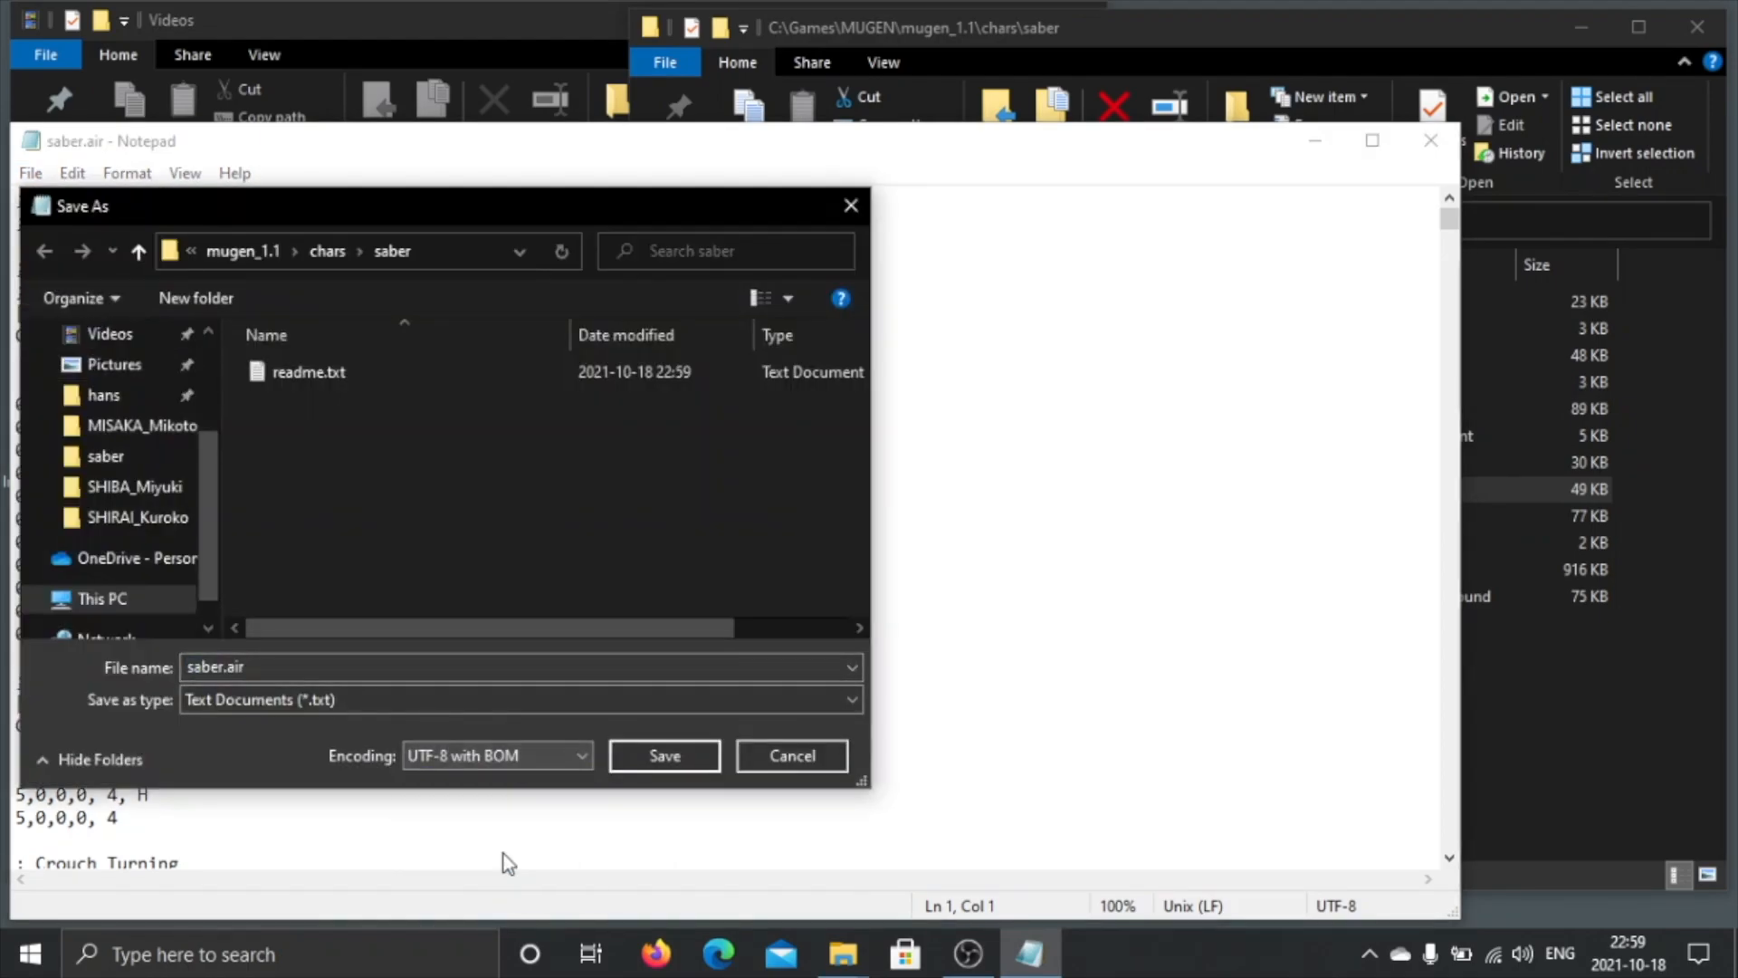
left_click(659, 769)
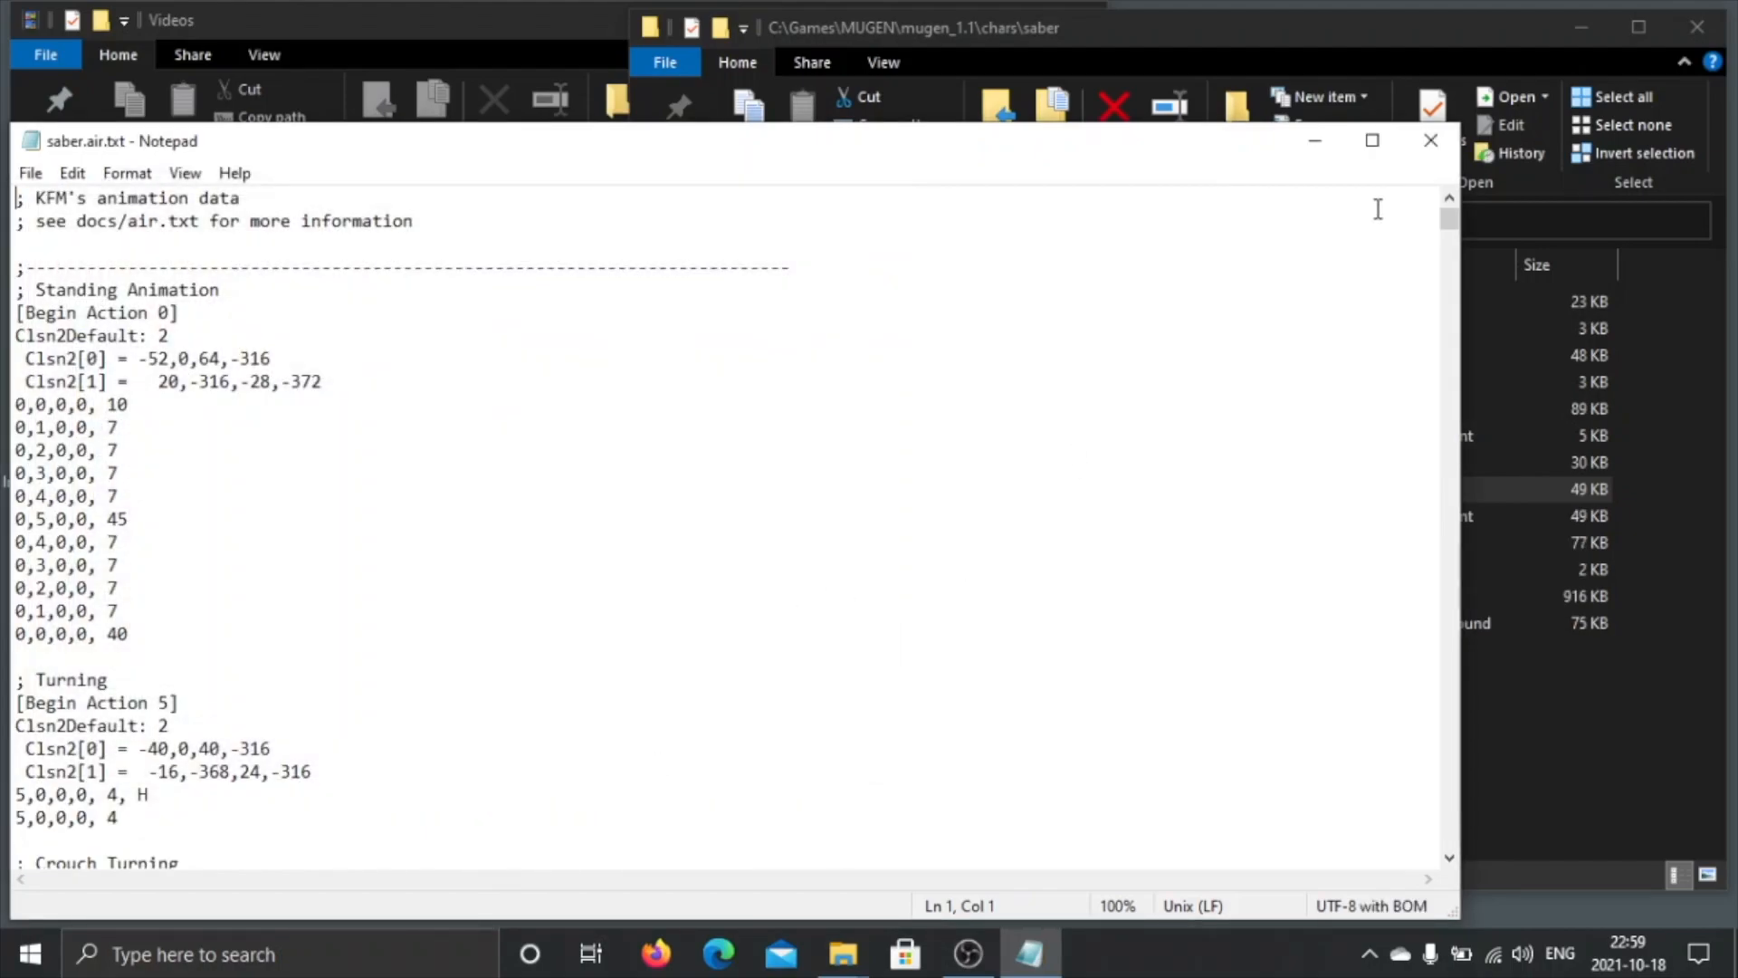
Step: Delete the newly saved saber.air.txt copy from the saber folder
left_click(1541, 507)
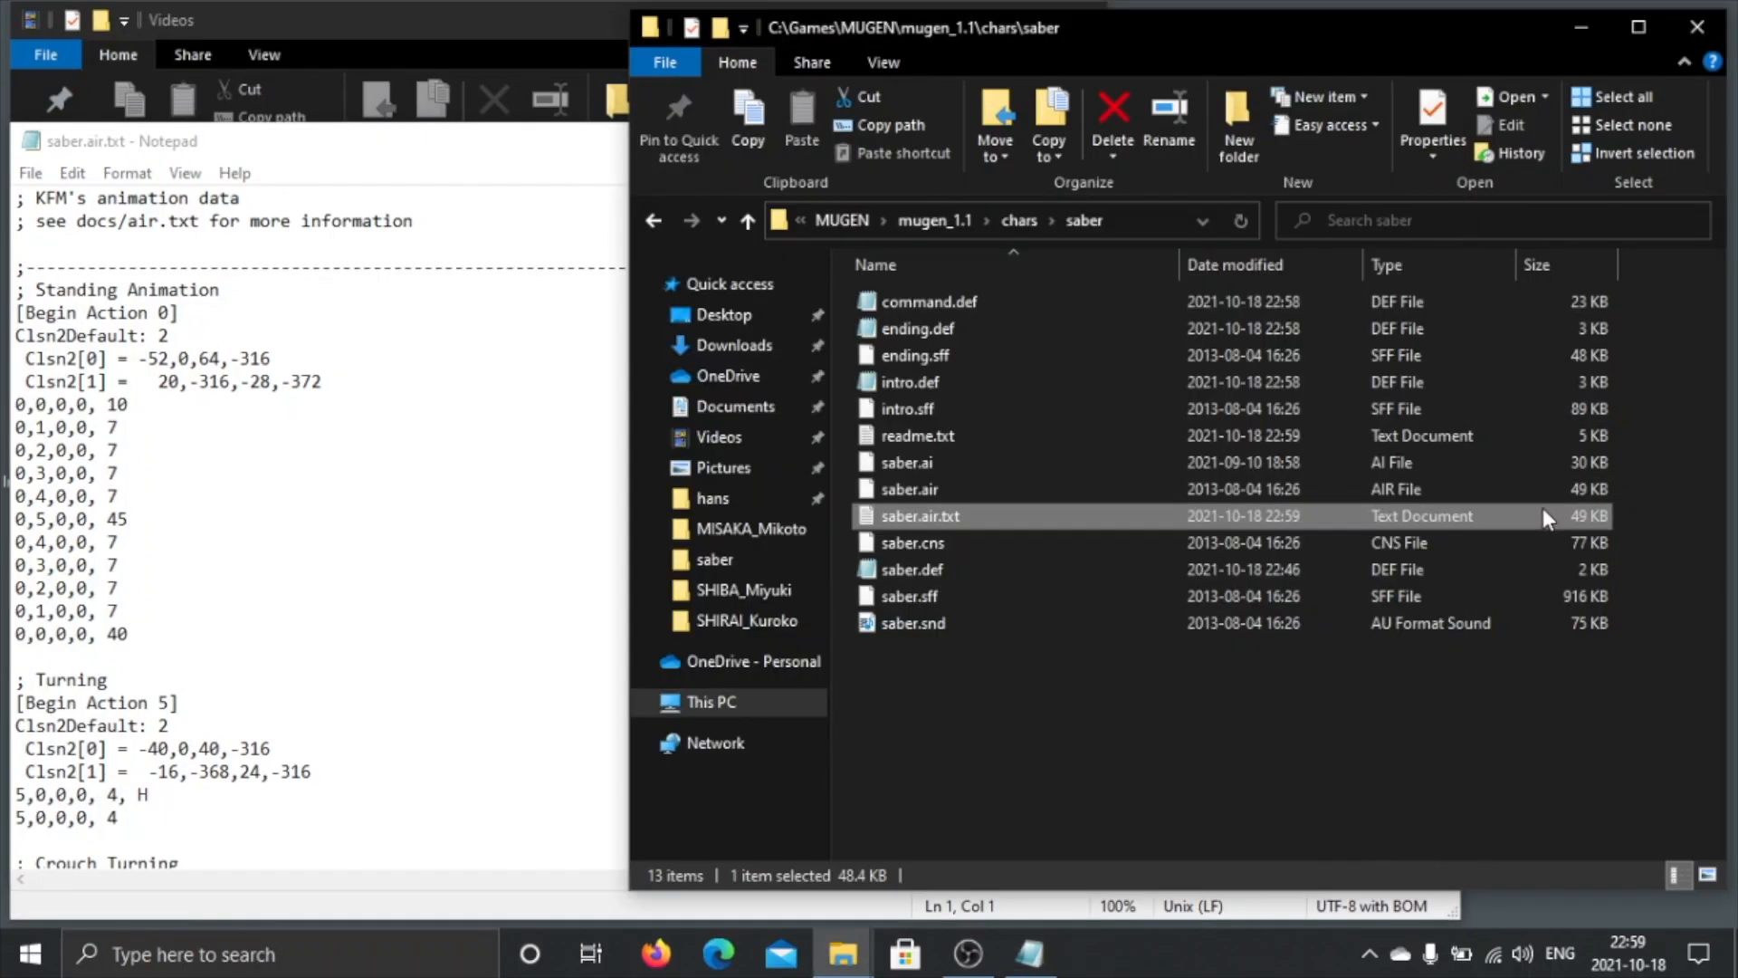
left_click(1074, 494)
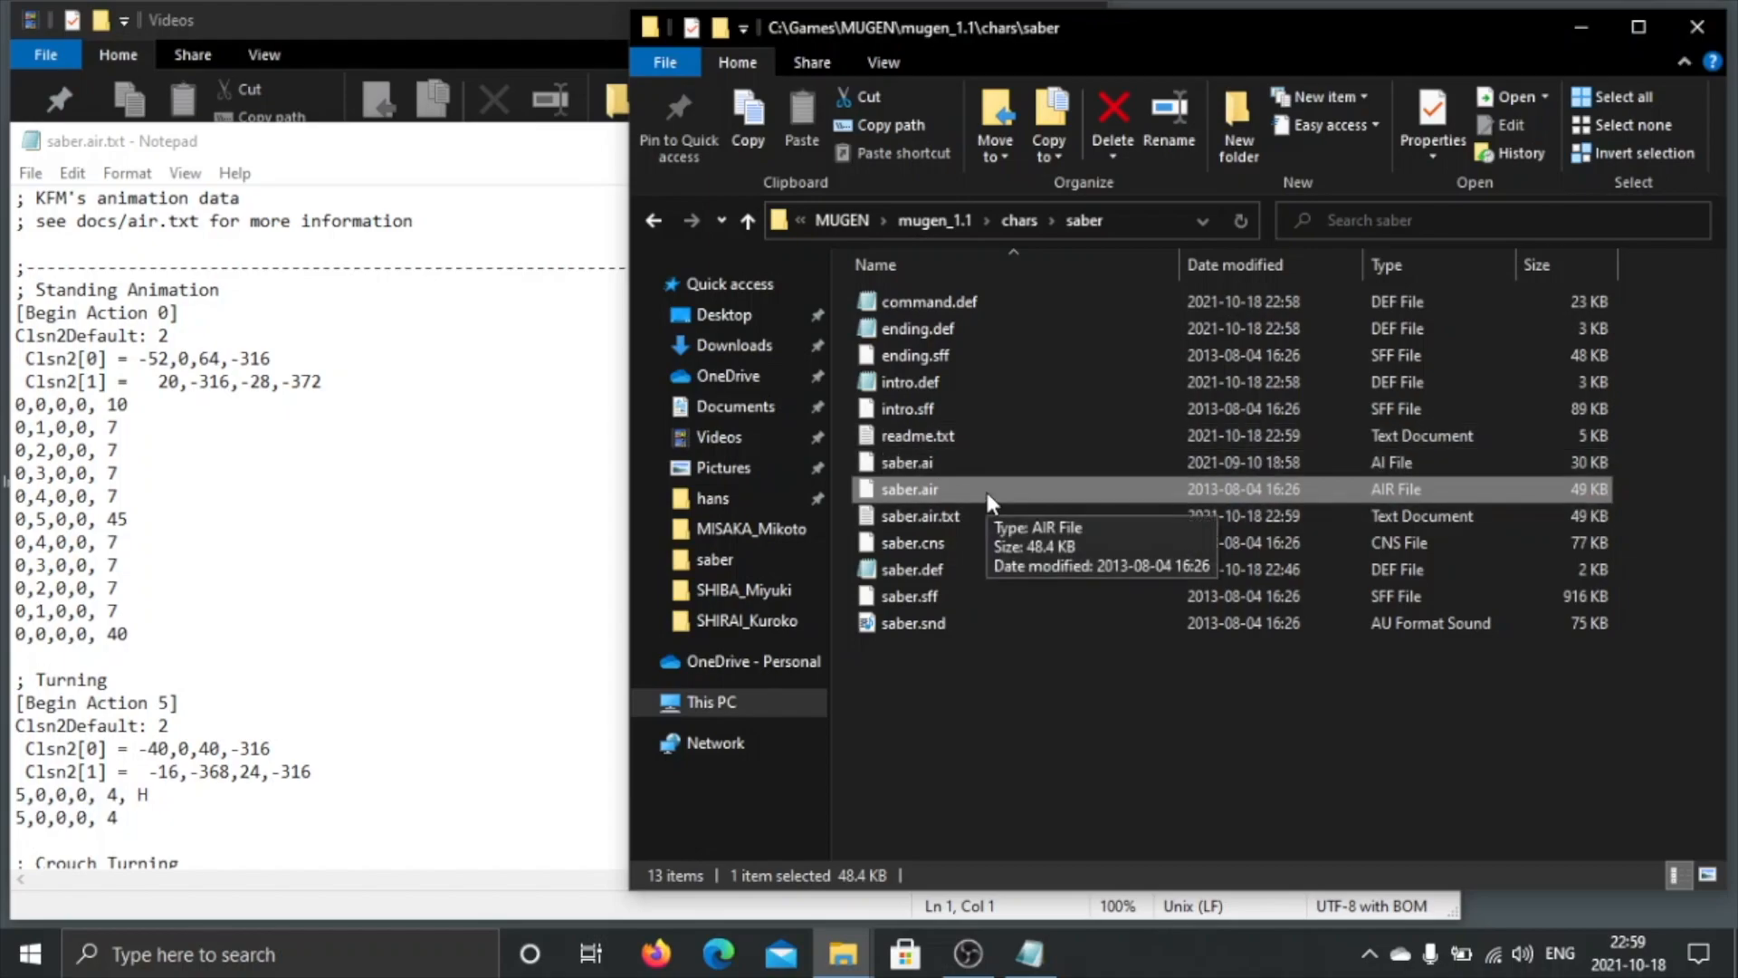
left_click(964, 511)
key("Delete")
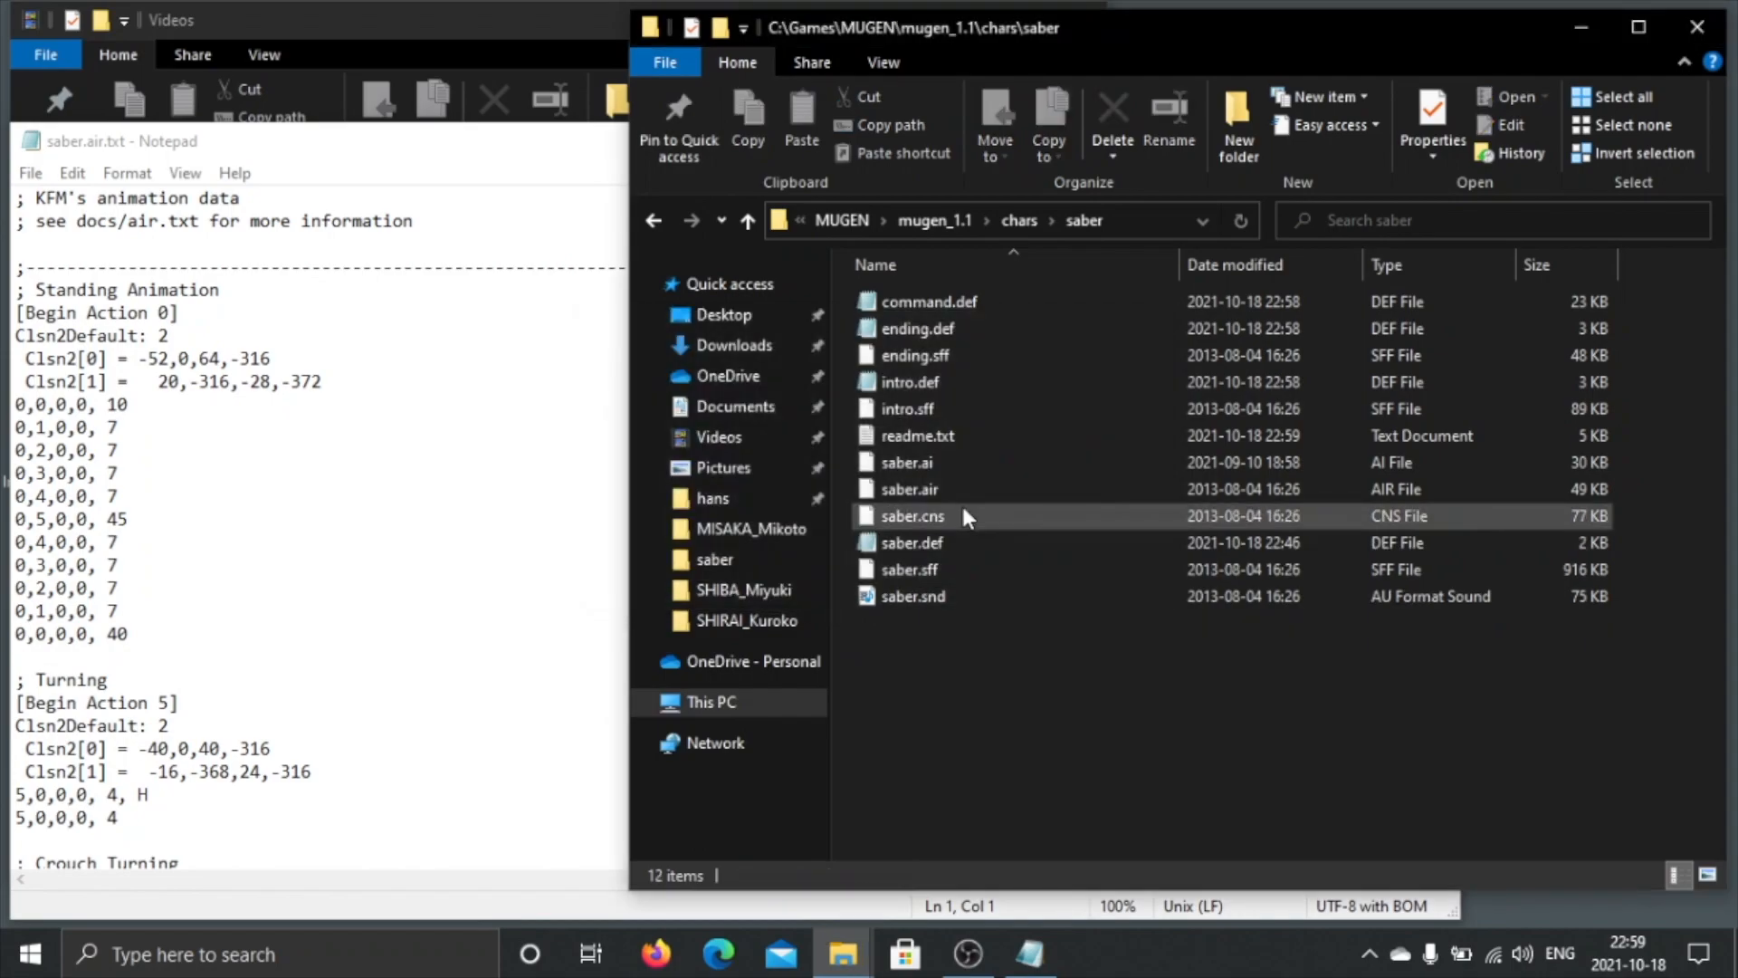
Step: Load saber.air from the saber folder into Notepad and save it as a text document with UTF-8 with BOM encoding
left_click(913, 489)
left_click_drag(431, 415, 431, 415)
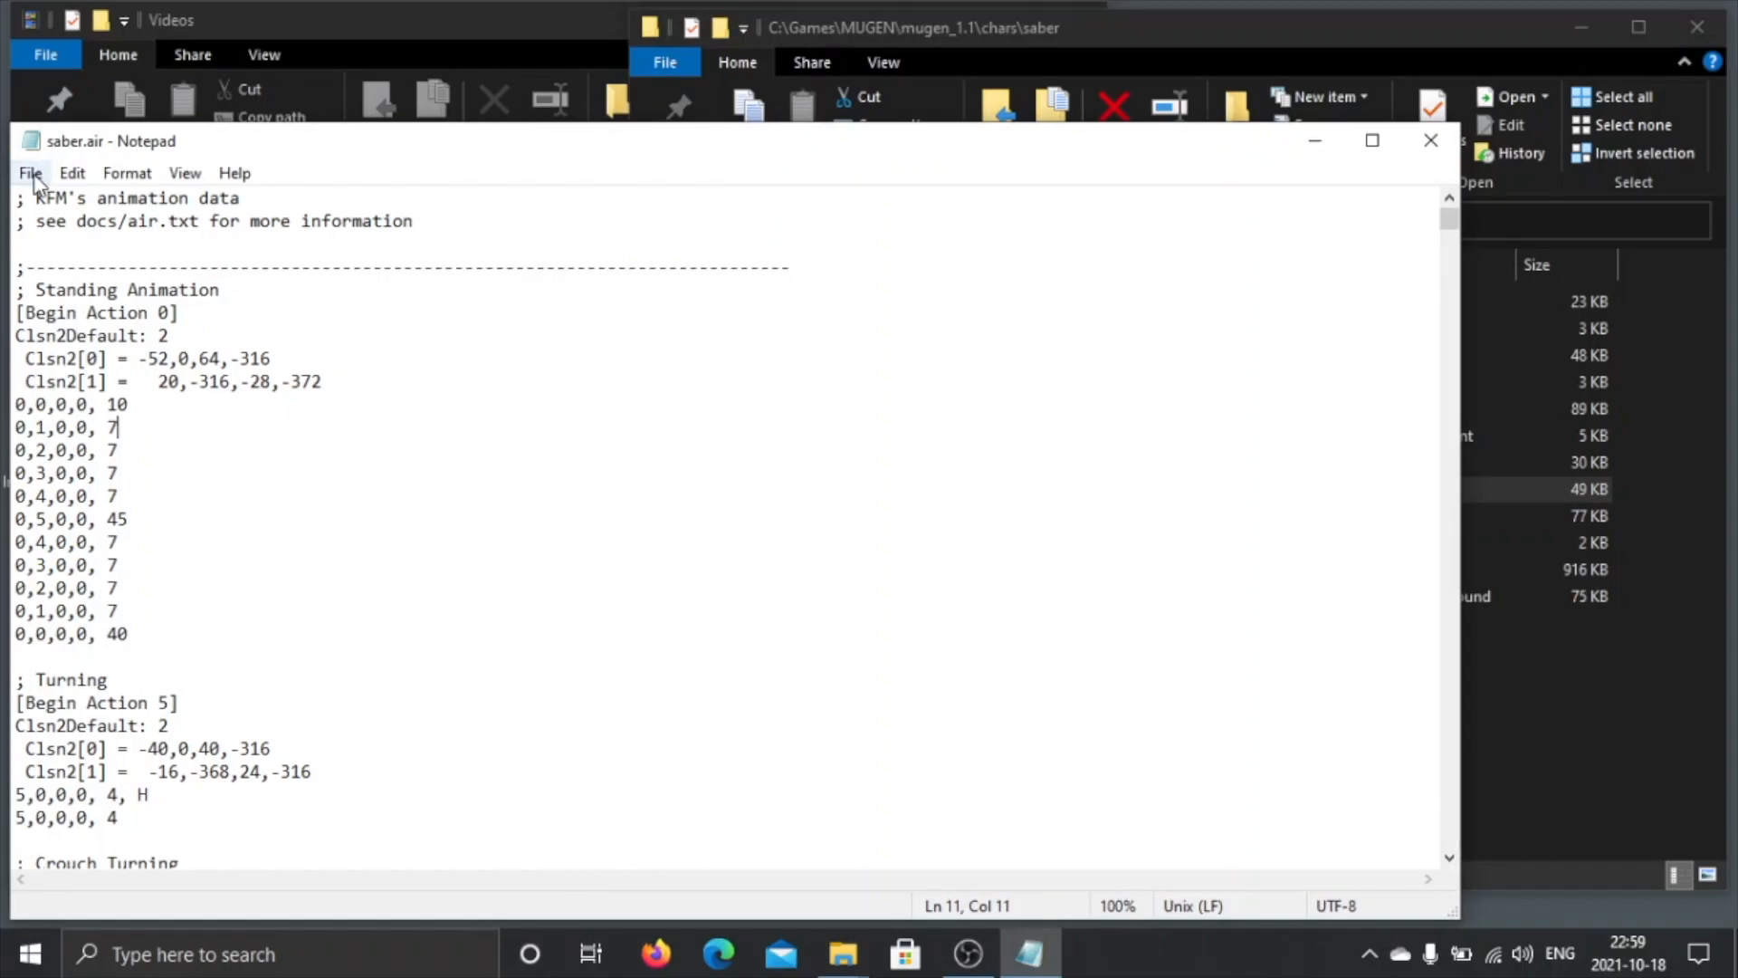
left_click(32, 175)
left_click(74, 319)
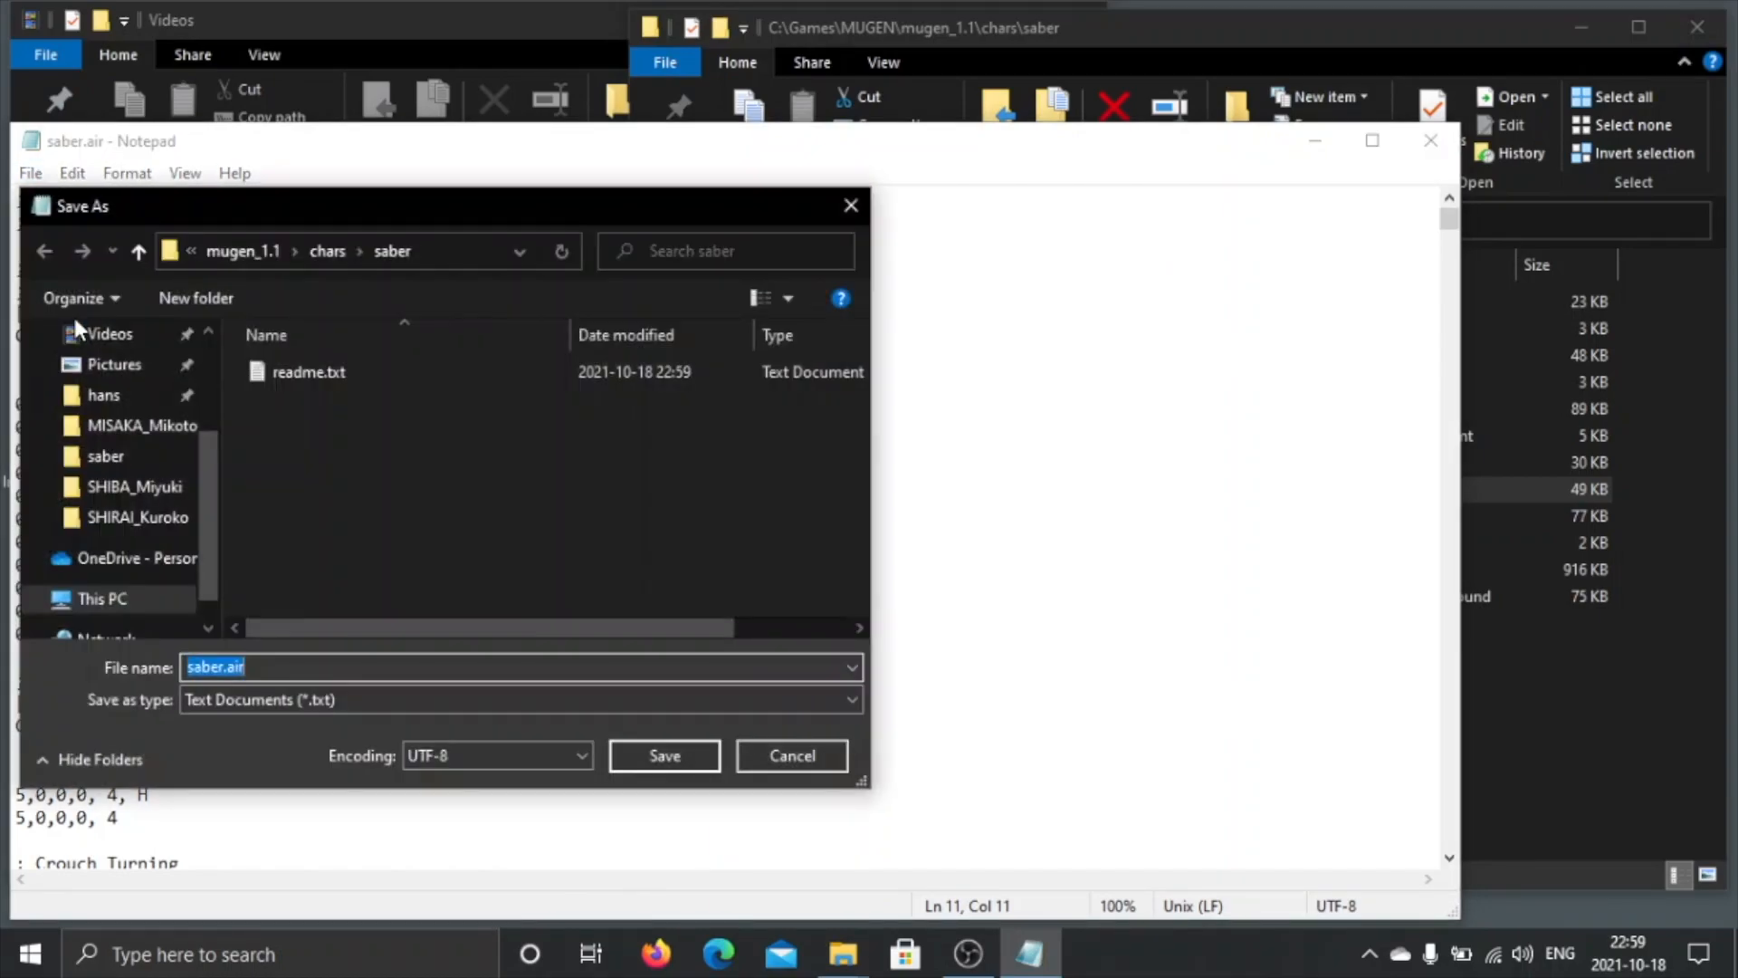
left_click(319, 670)
left_click(474, 753)
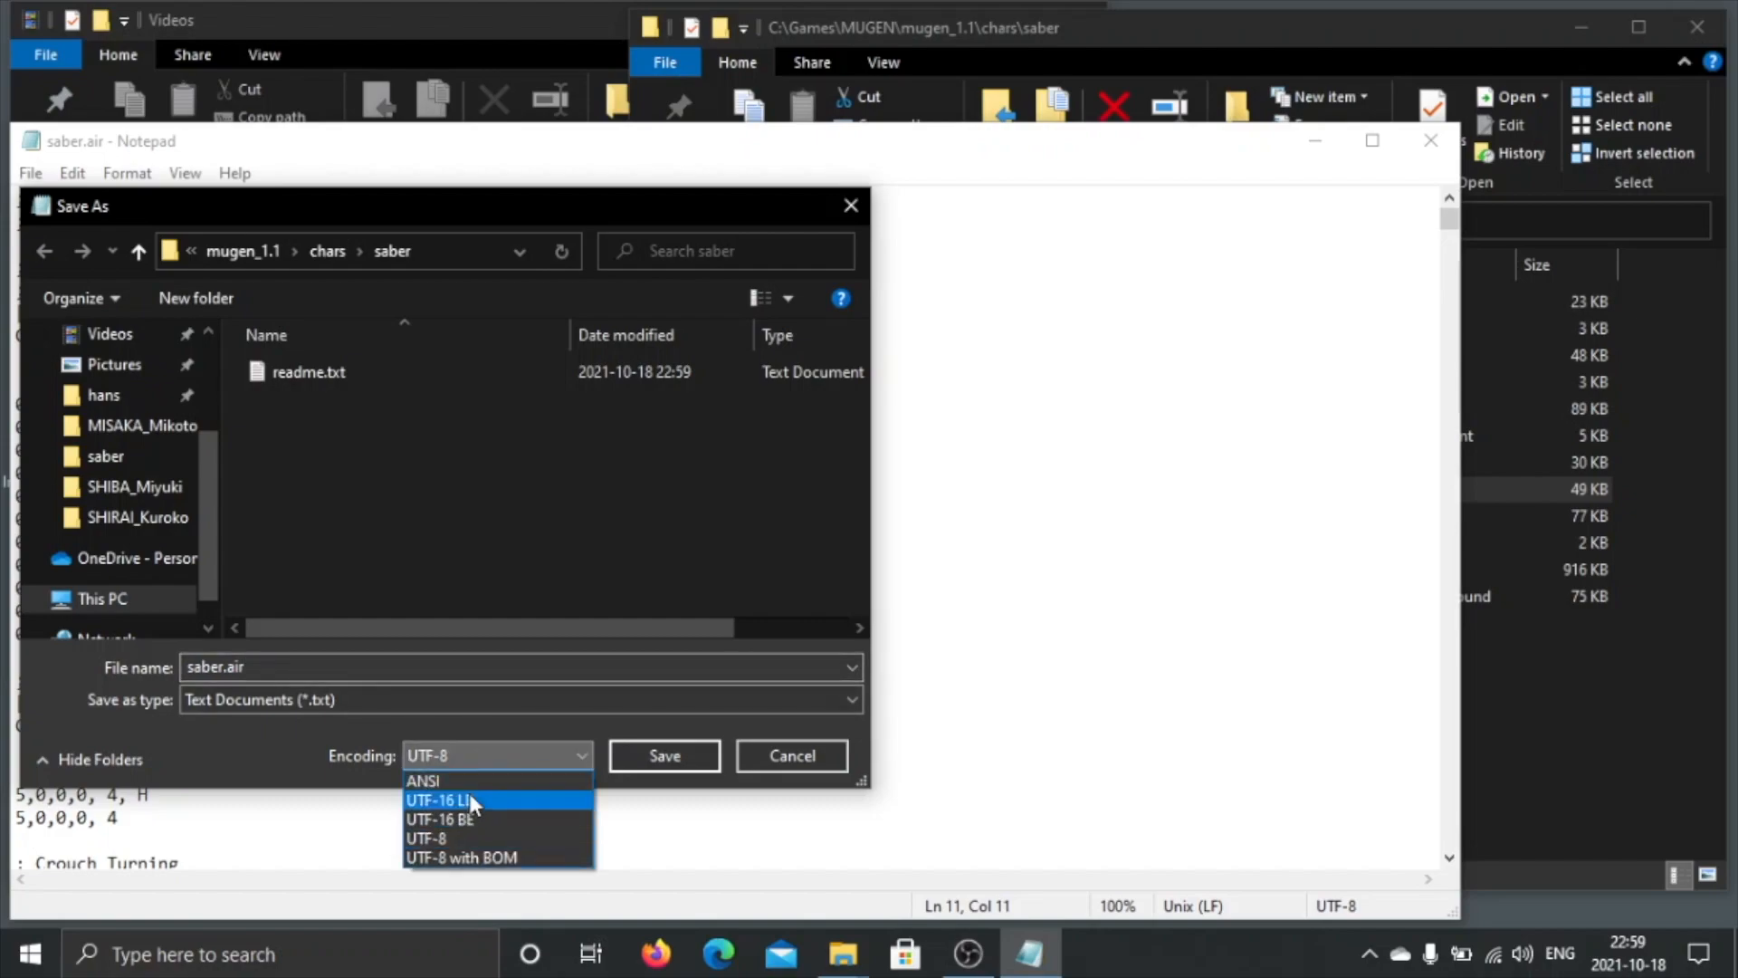
left_click(468, 857)
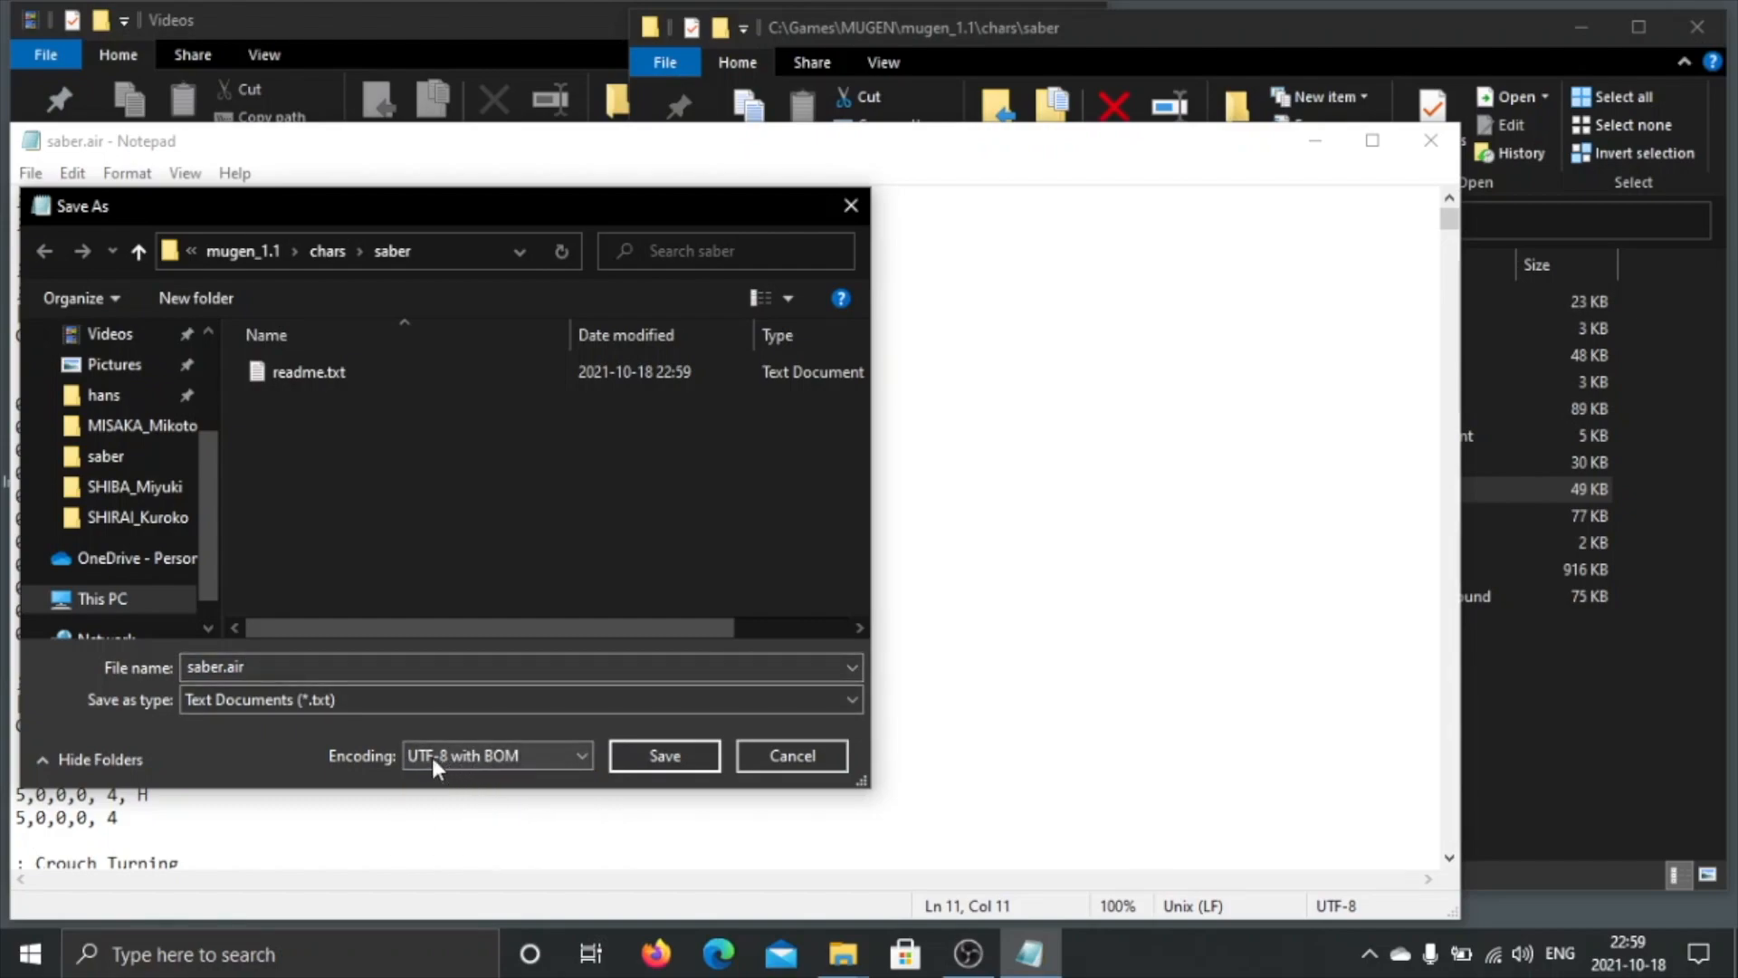
left_click(679, 766)
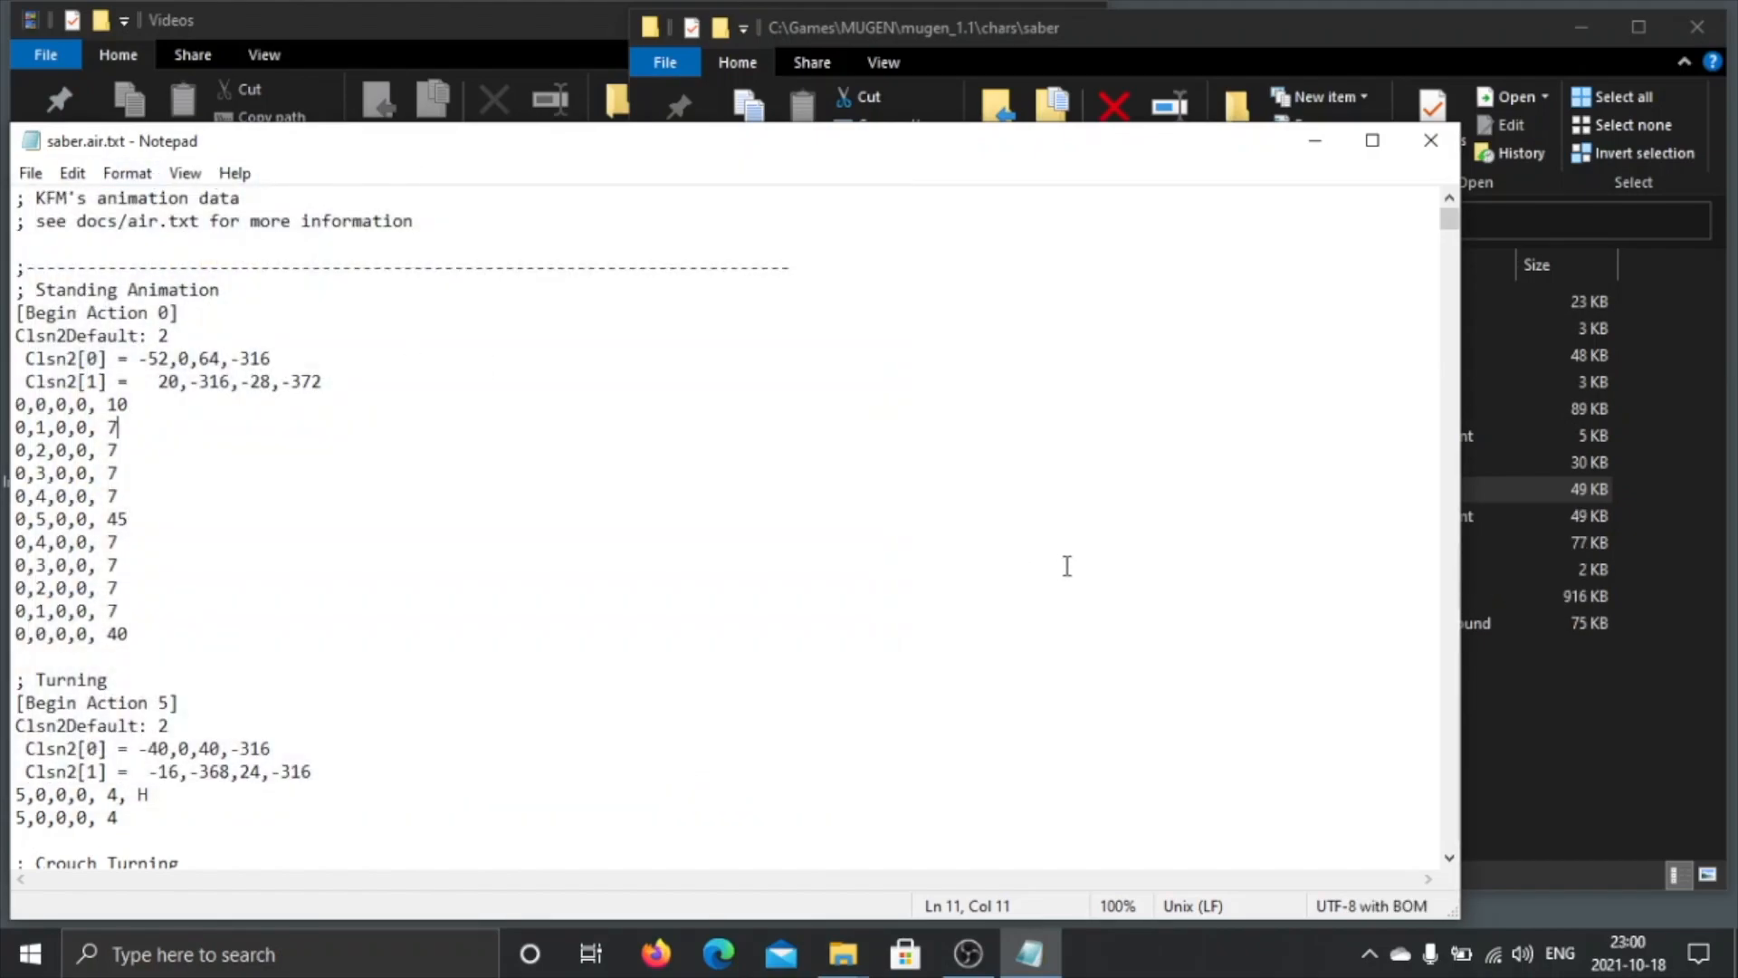
Step: Permanently delete the original saber.air file from the saber folder
left_click(1557, 656)
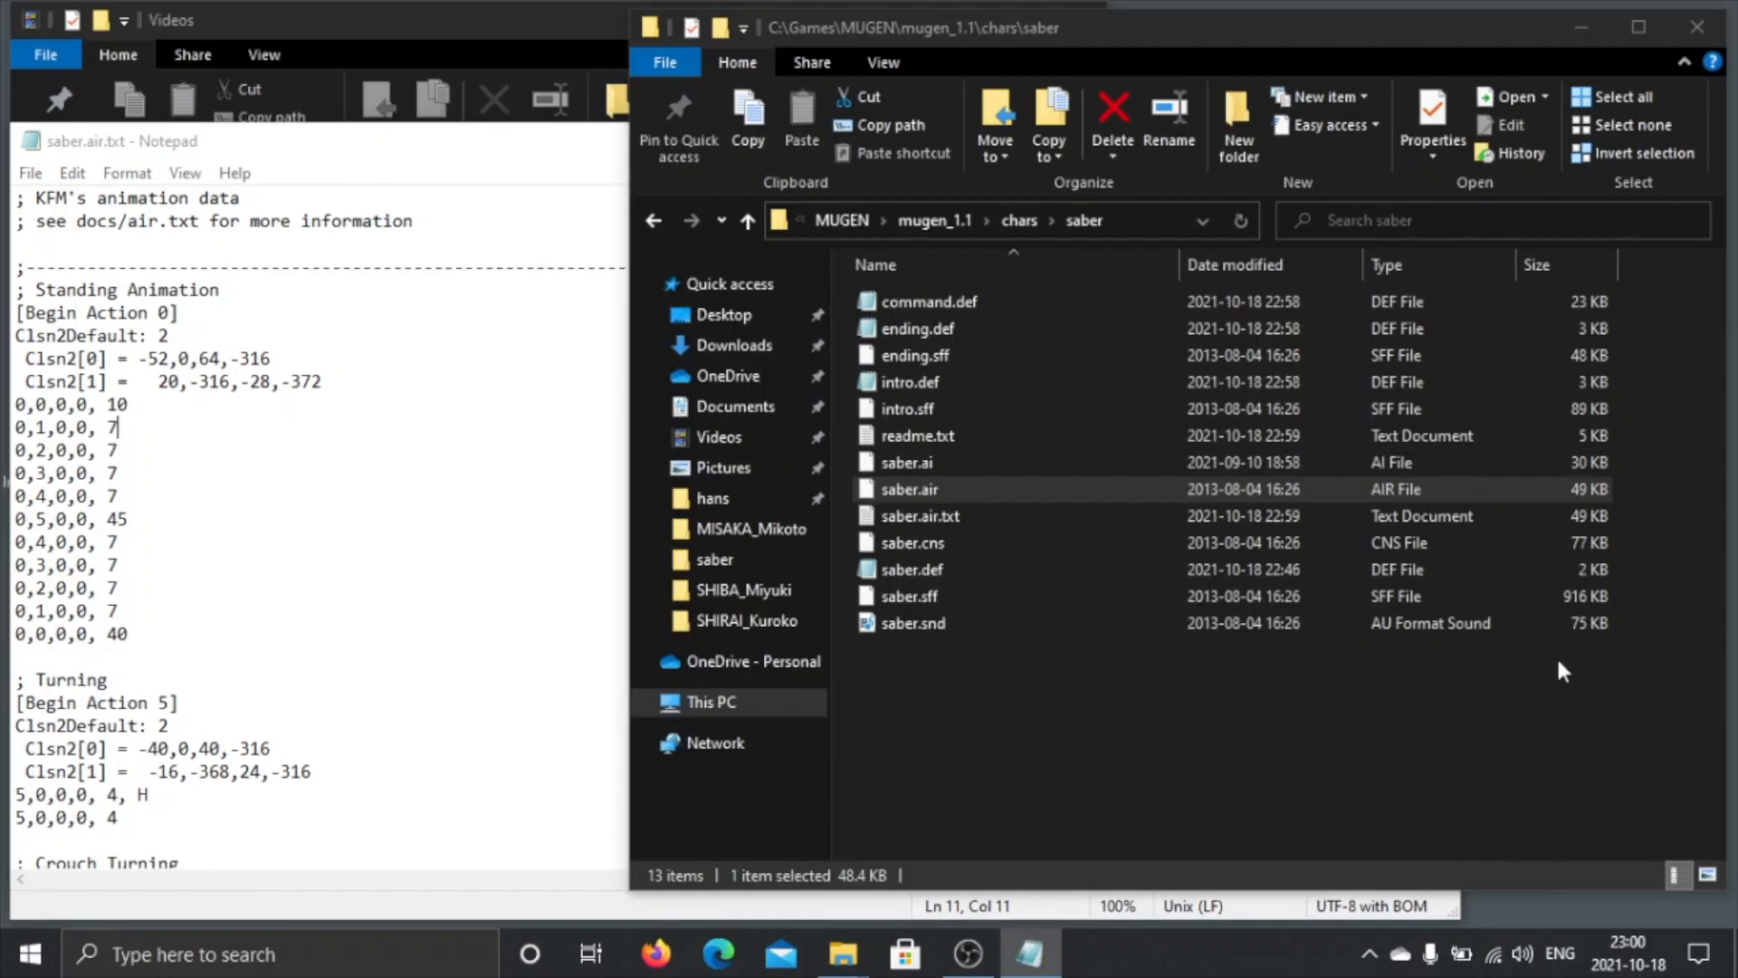
left_click(927, 496)
key("shift+Delete")
key("Return")
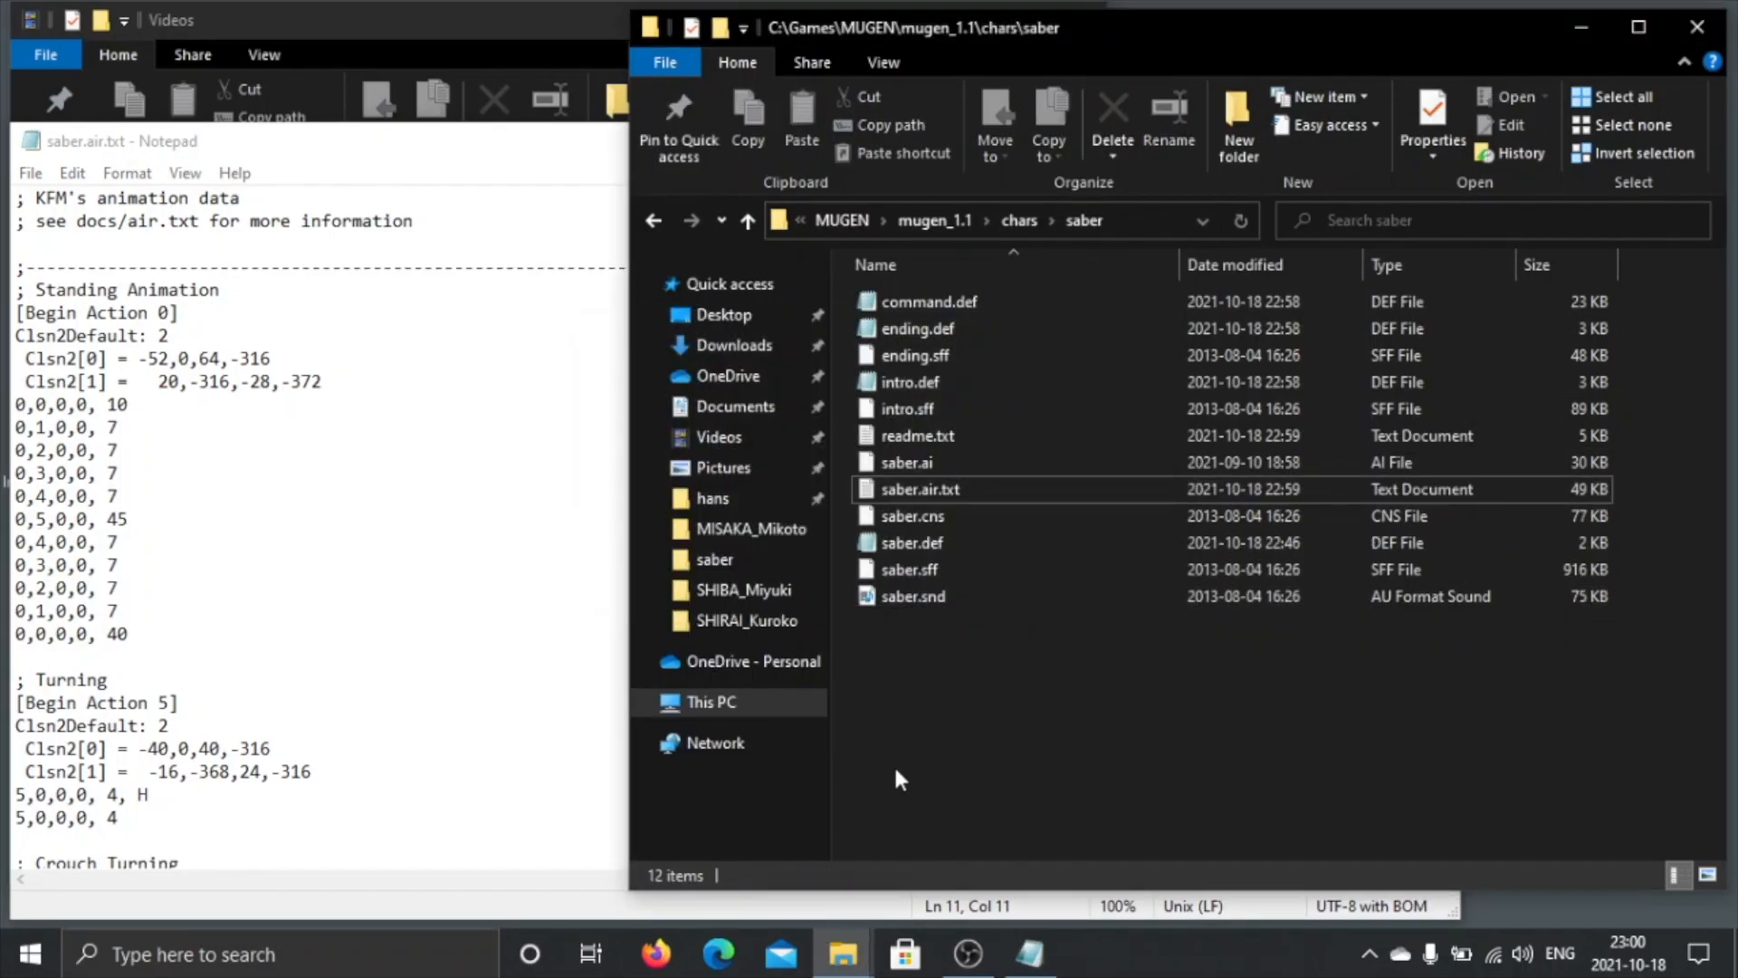
Step: Rename saber.air.txt to saber.air, accepting the change of file extension
left_click(956, 482)
left_click(956, 482)
left_click(948, 489)
left_click_drag(948, 488, 964, 490)
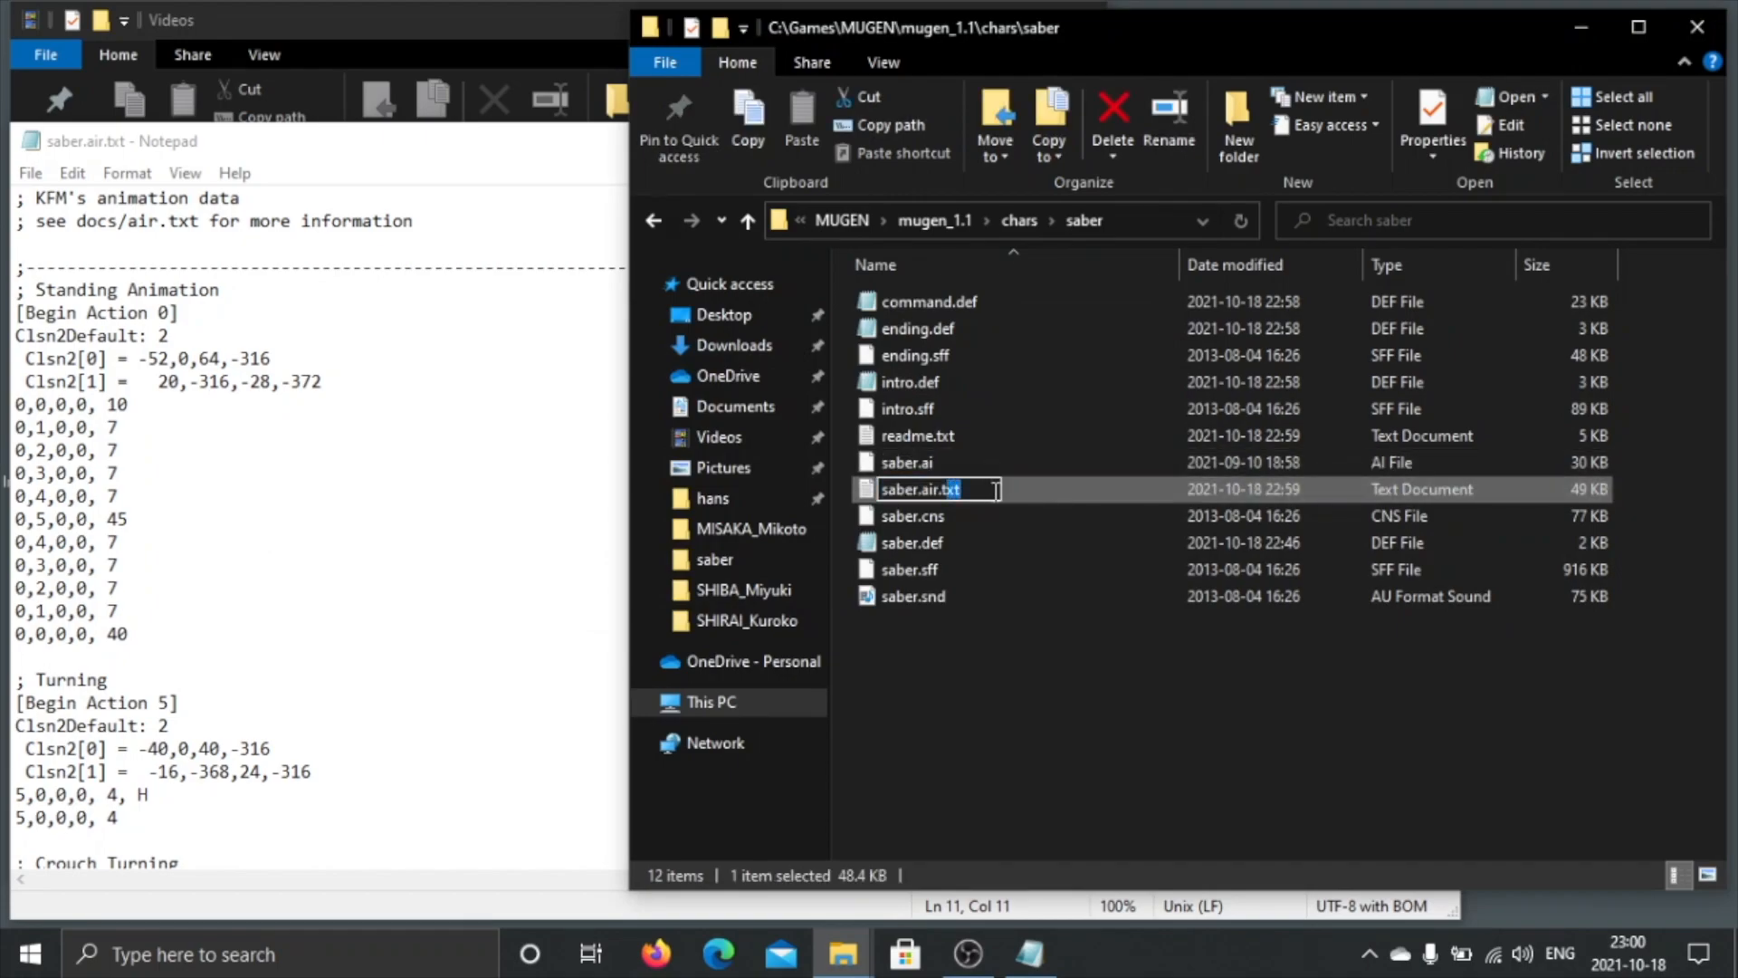
key("BackSpace")
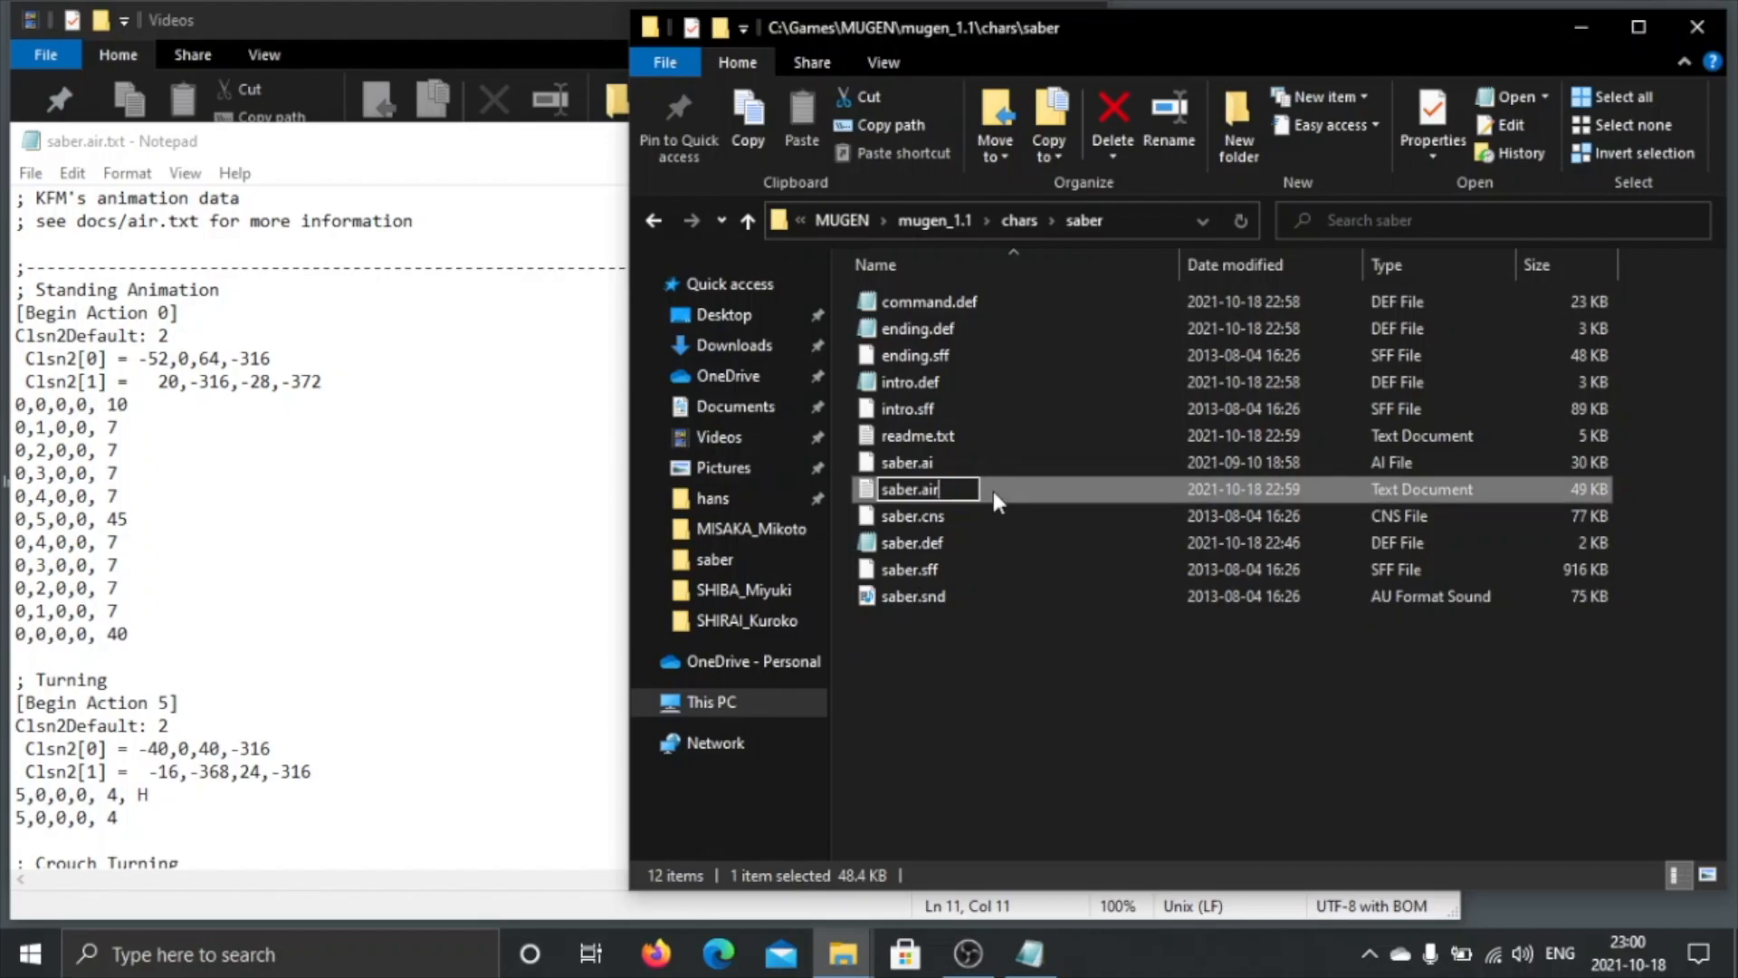
key("Return")
left_click(989, 488)
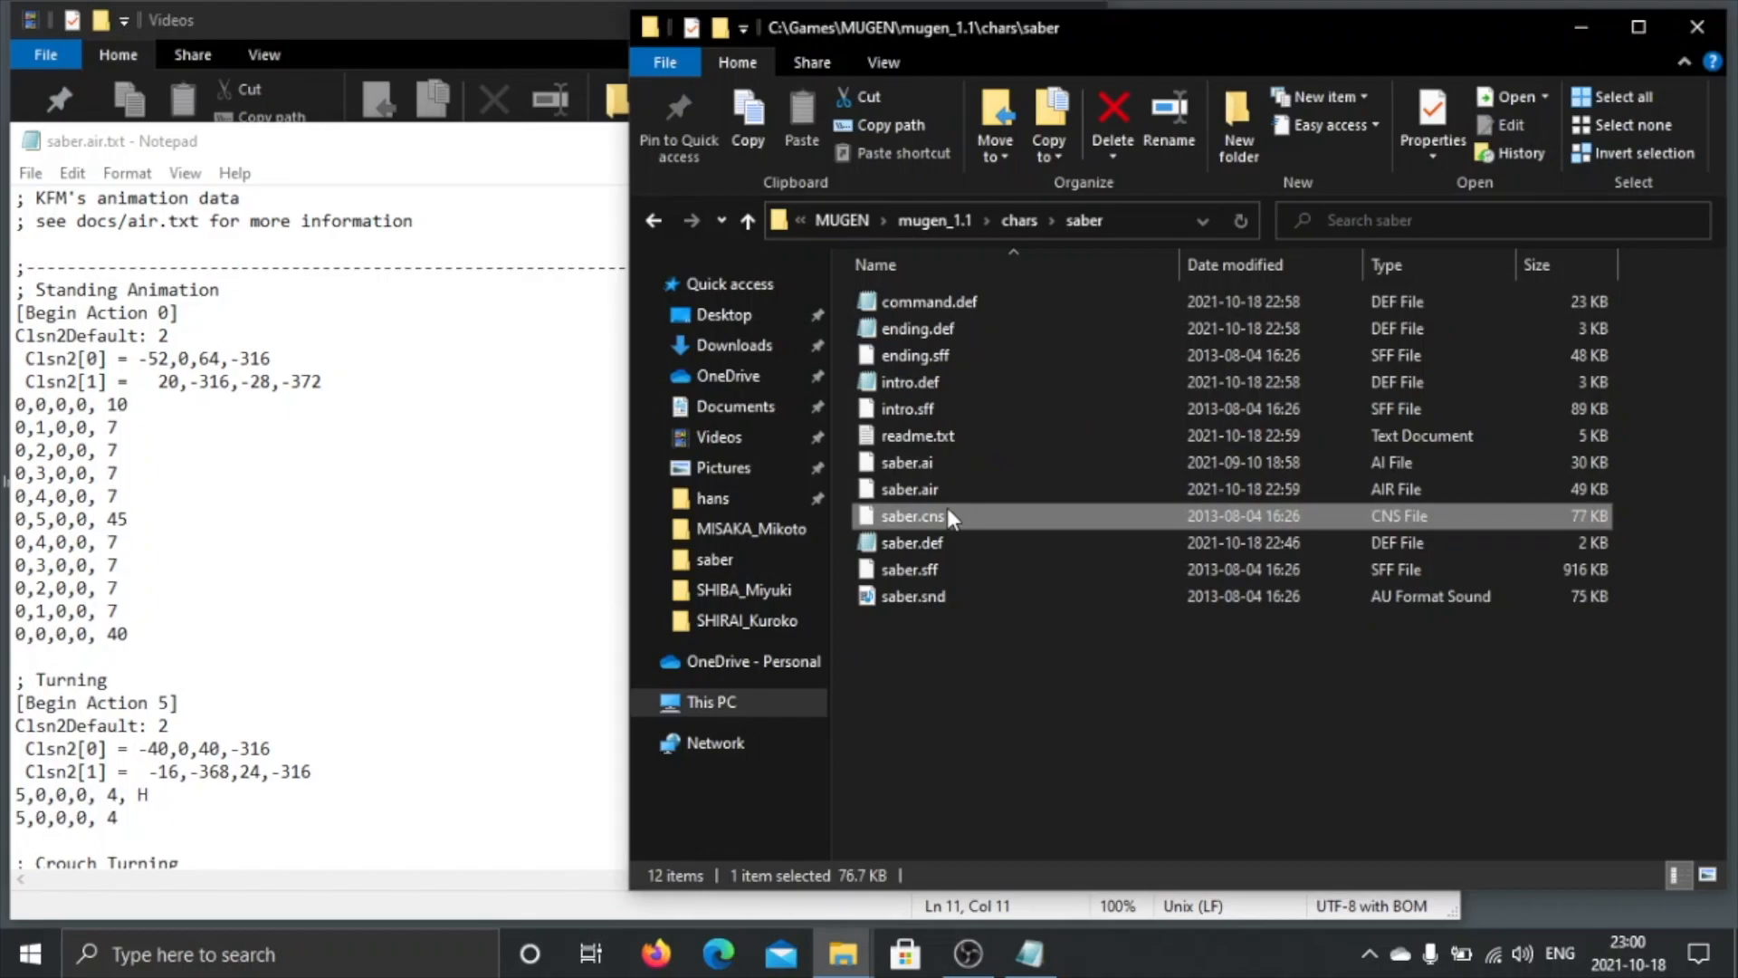
Step: Load saber.cns into Notepad and save it as a text document with UTF-8 with BOM encoding
left_click_drag(930, 523, 504, 415)
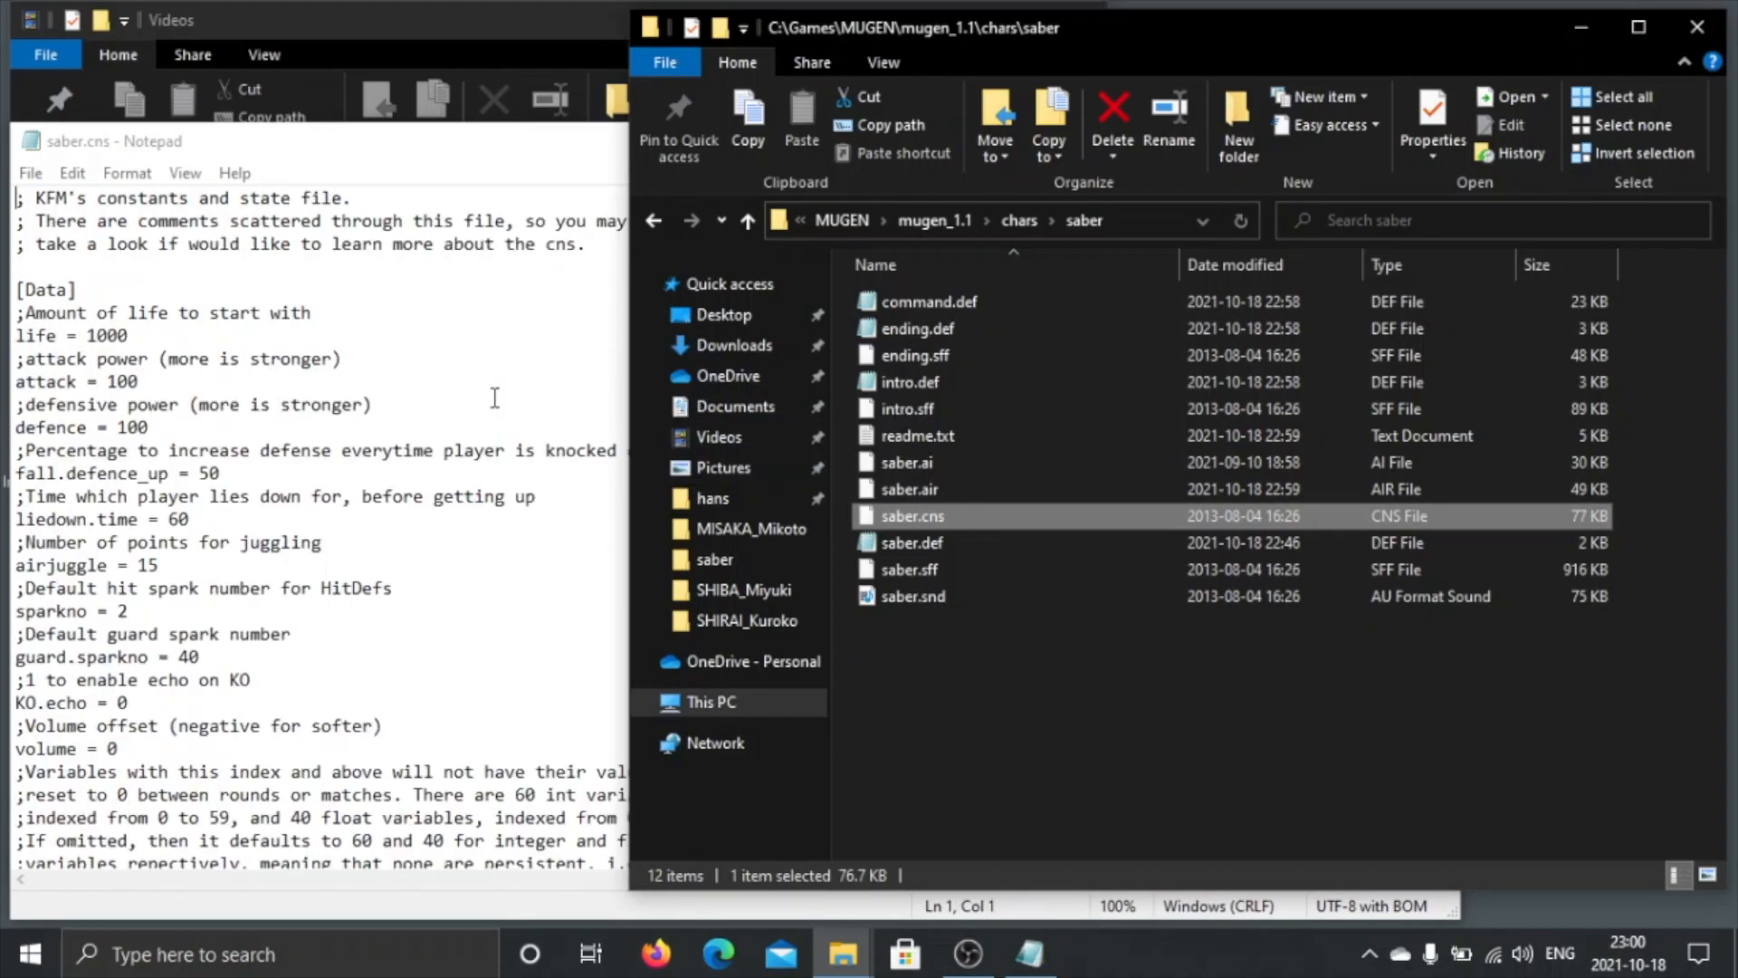
left_click(284, 379)
left_click(30, 173)
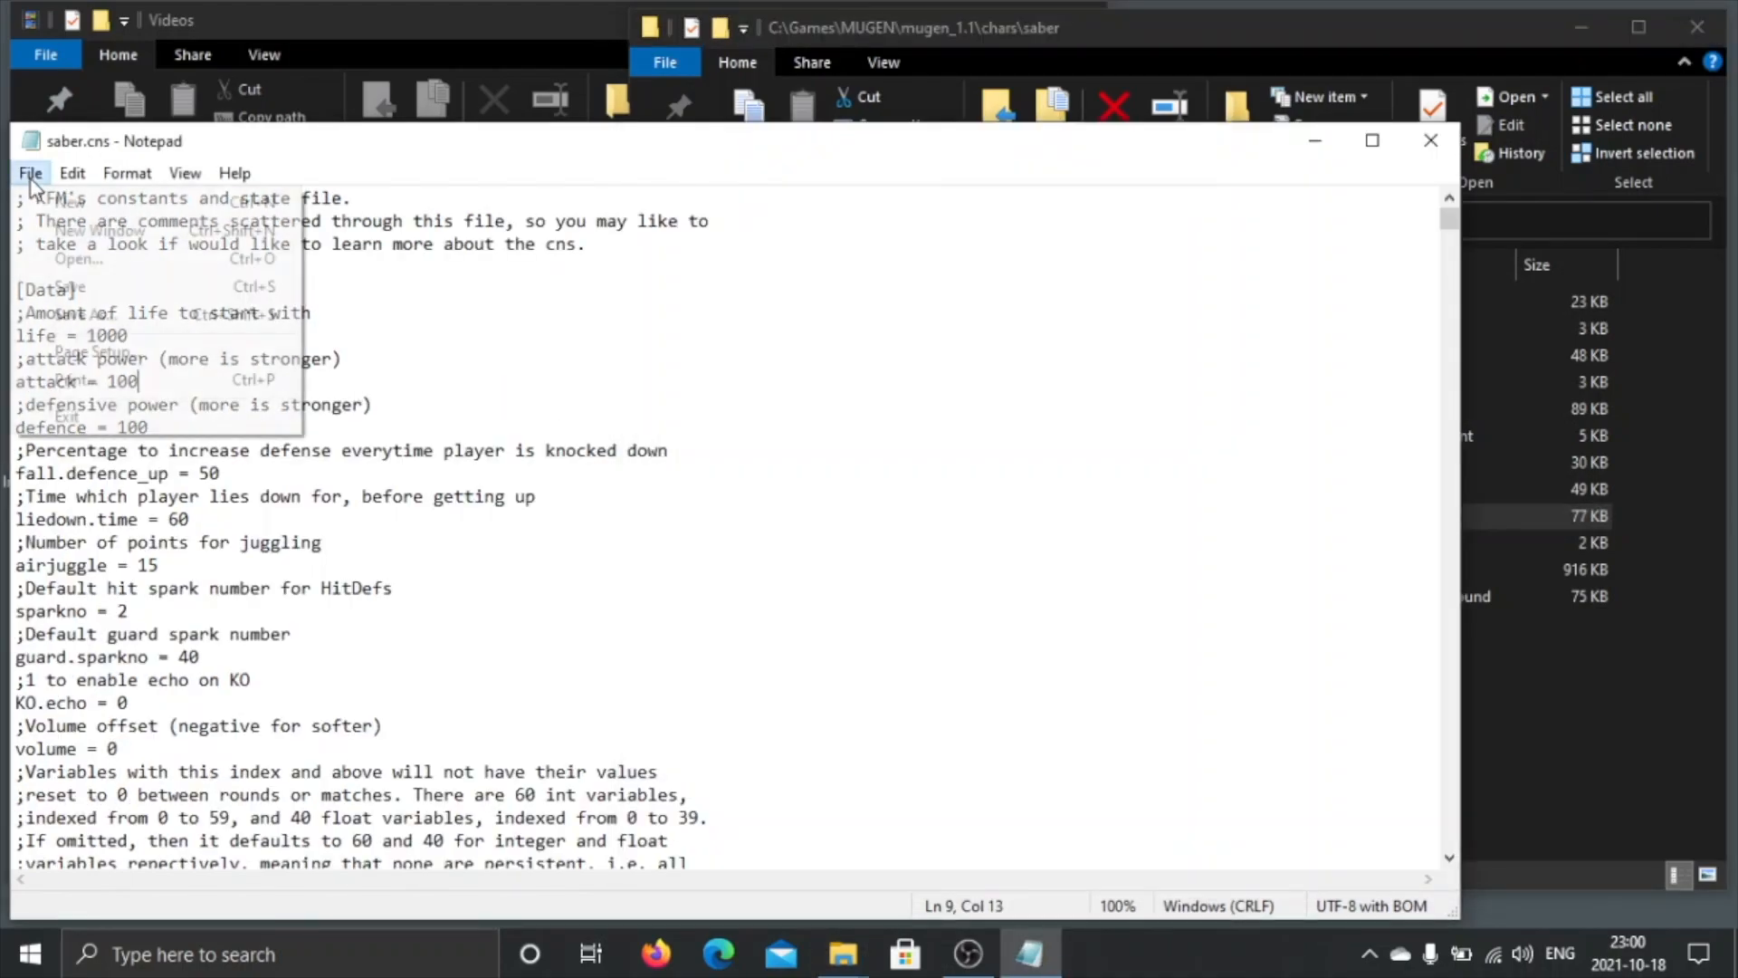
left_click(81, 314)
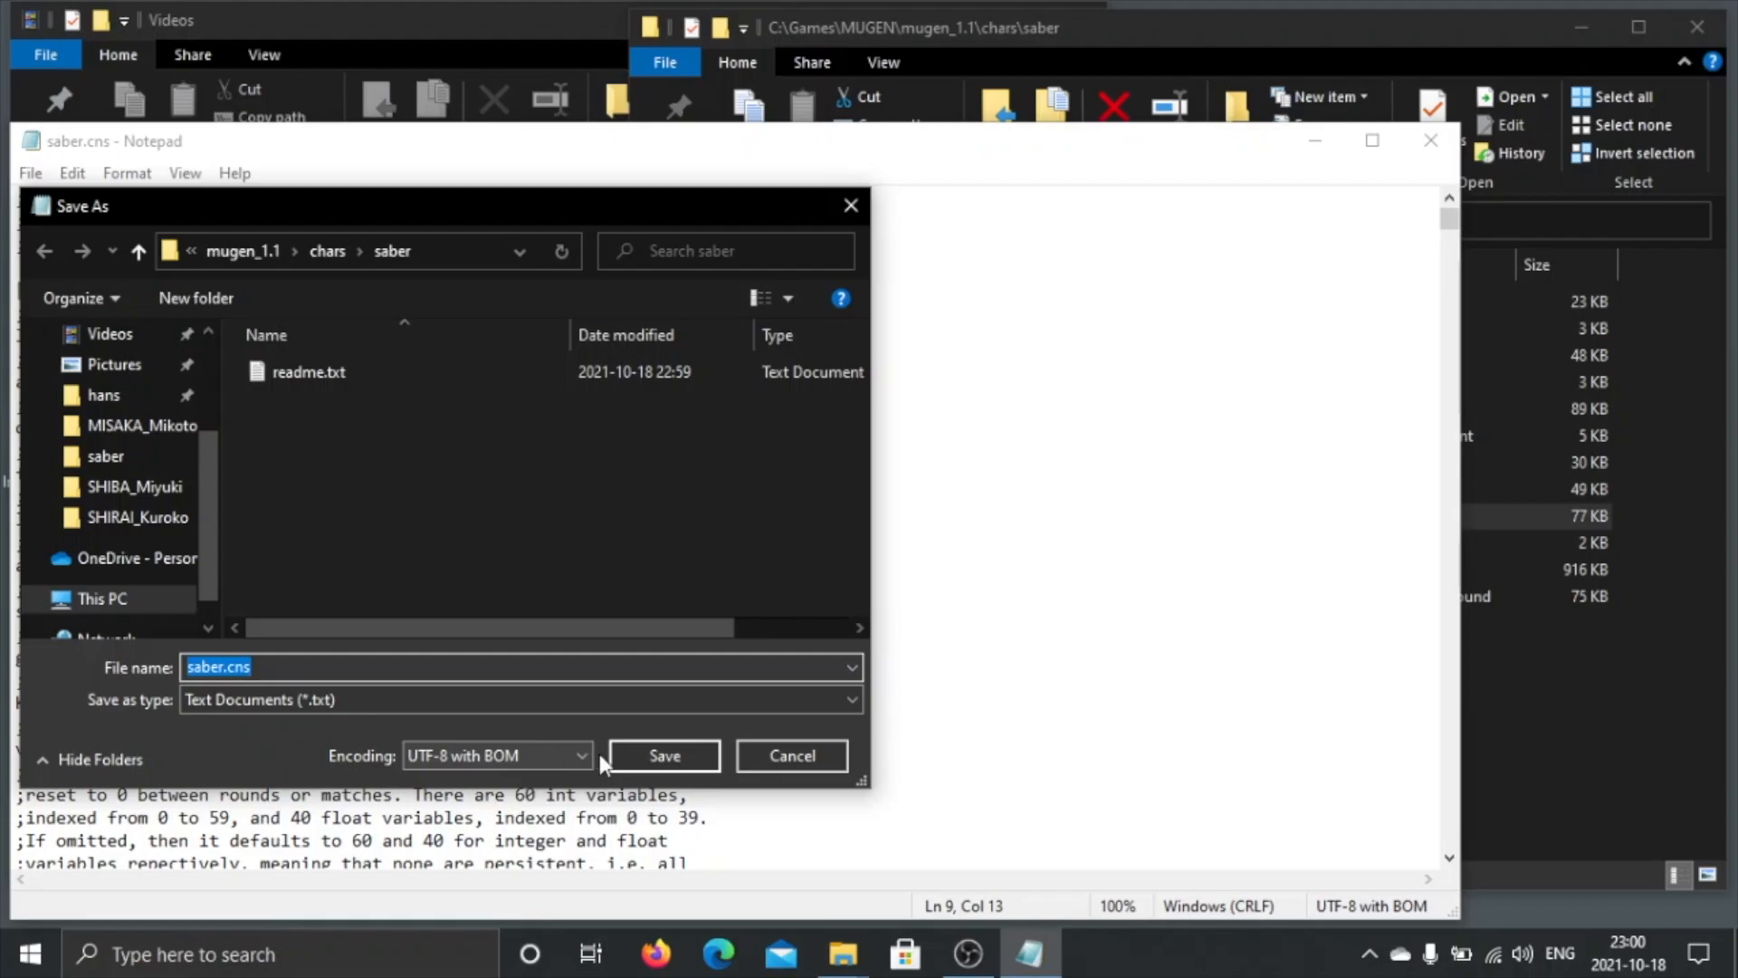
left_click(660, 752)
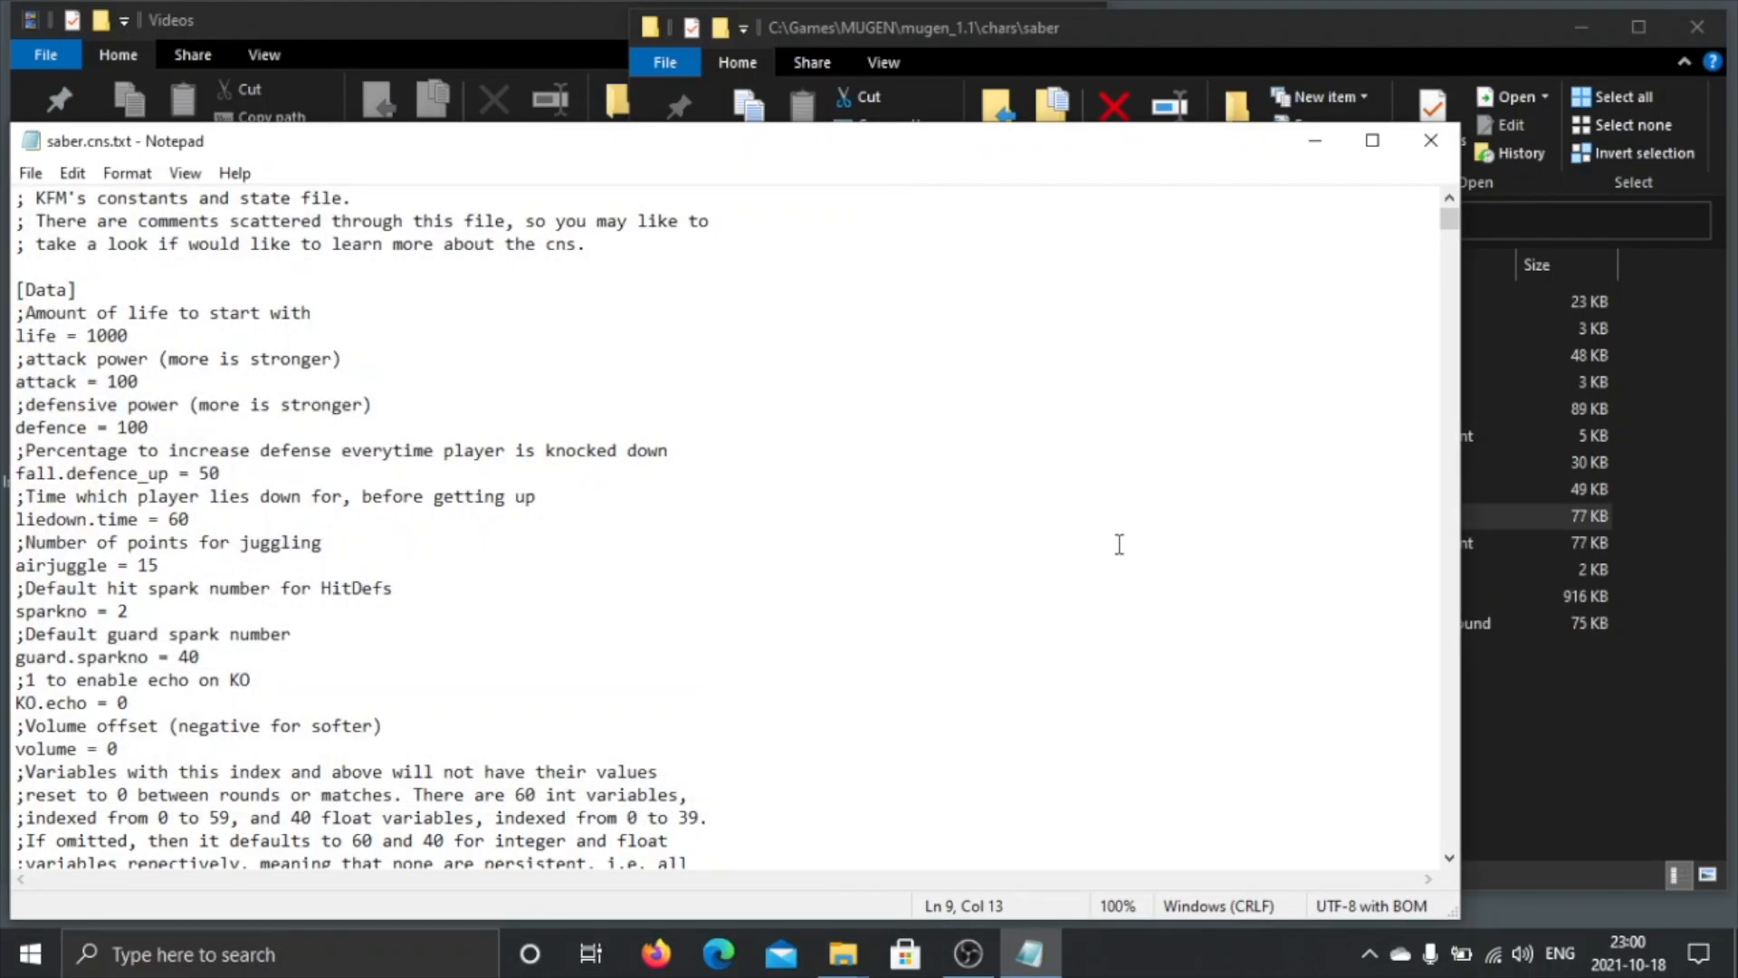
Step: Permanently delete the original saber.cns file from the saber folder
left_click(1502, 736)
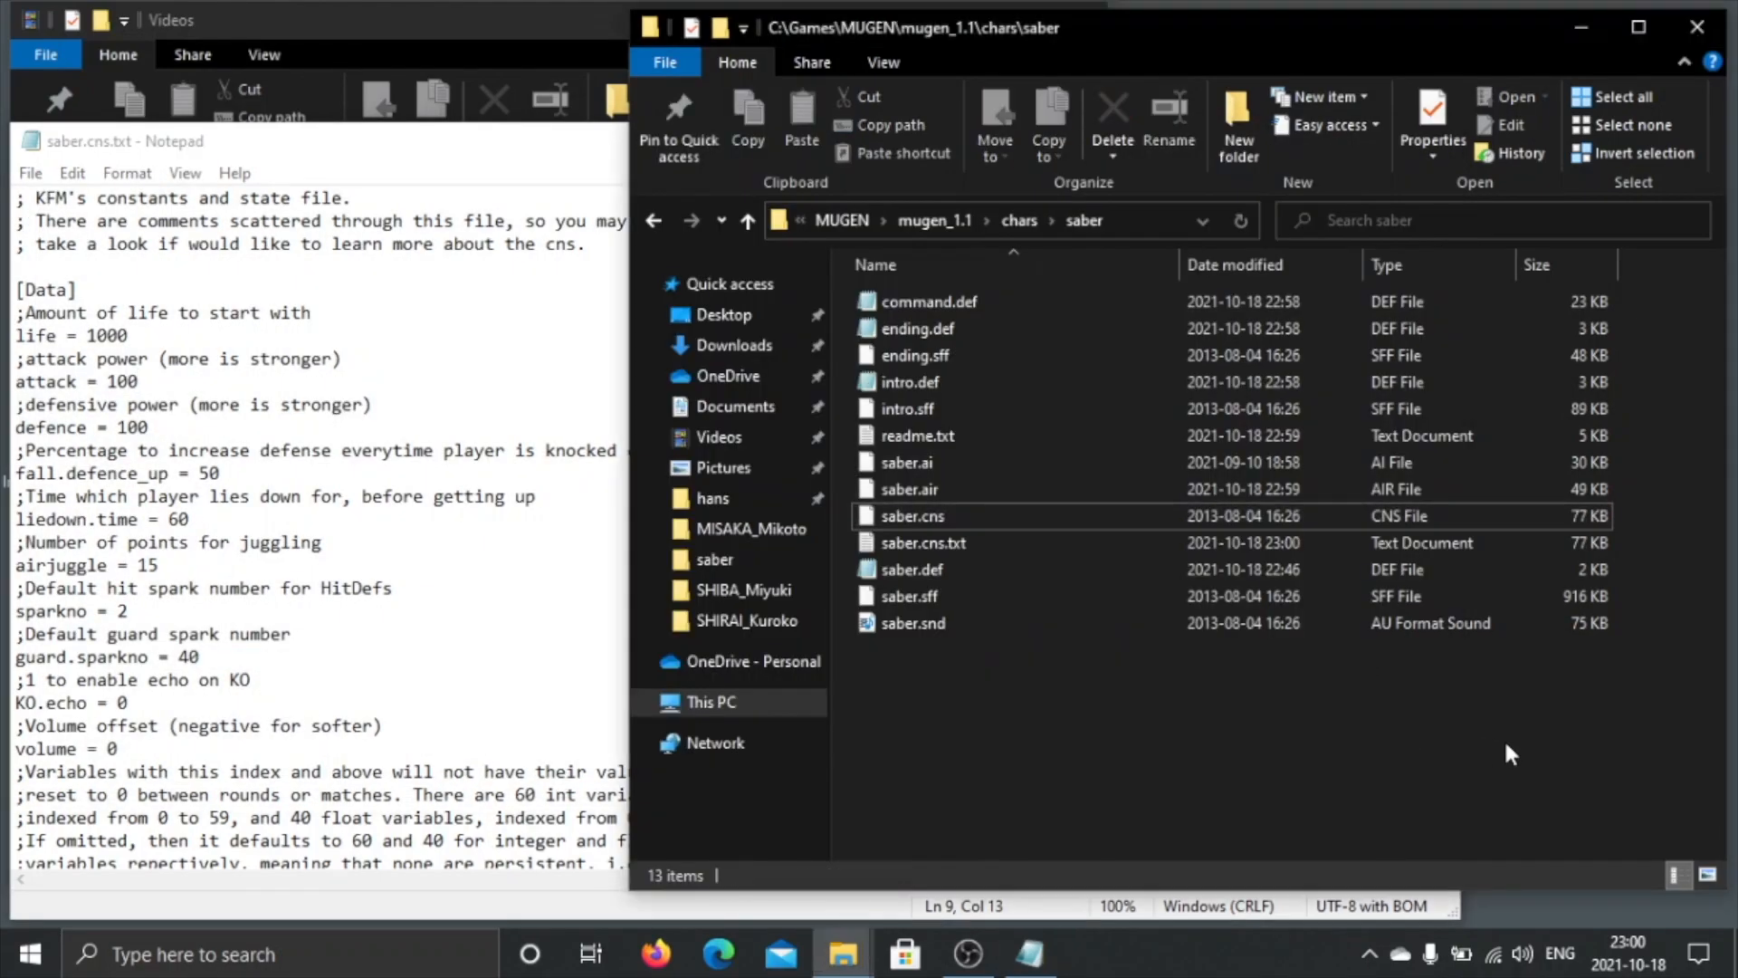
left_click(1014, 534)
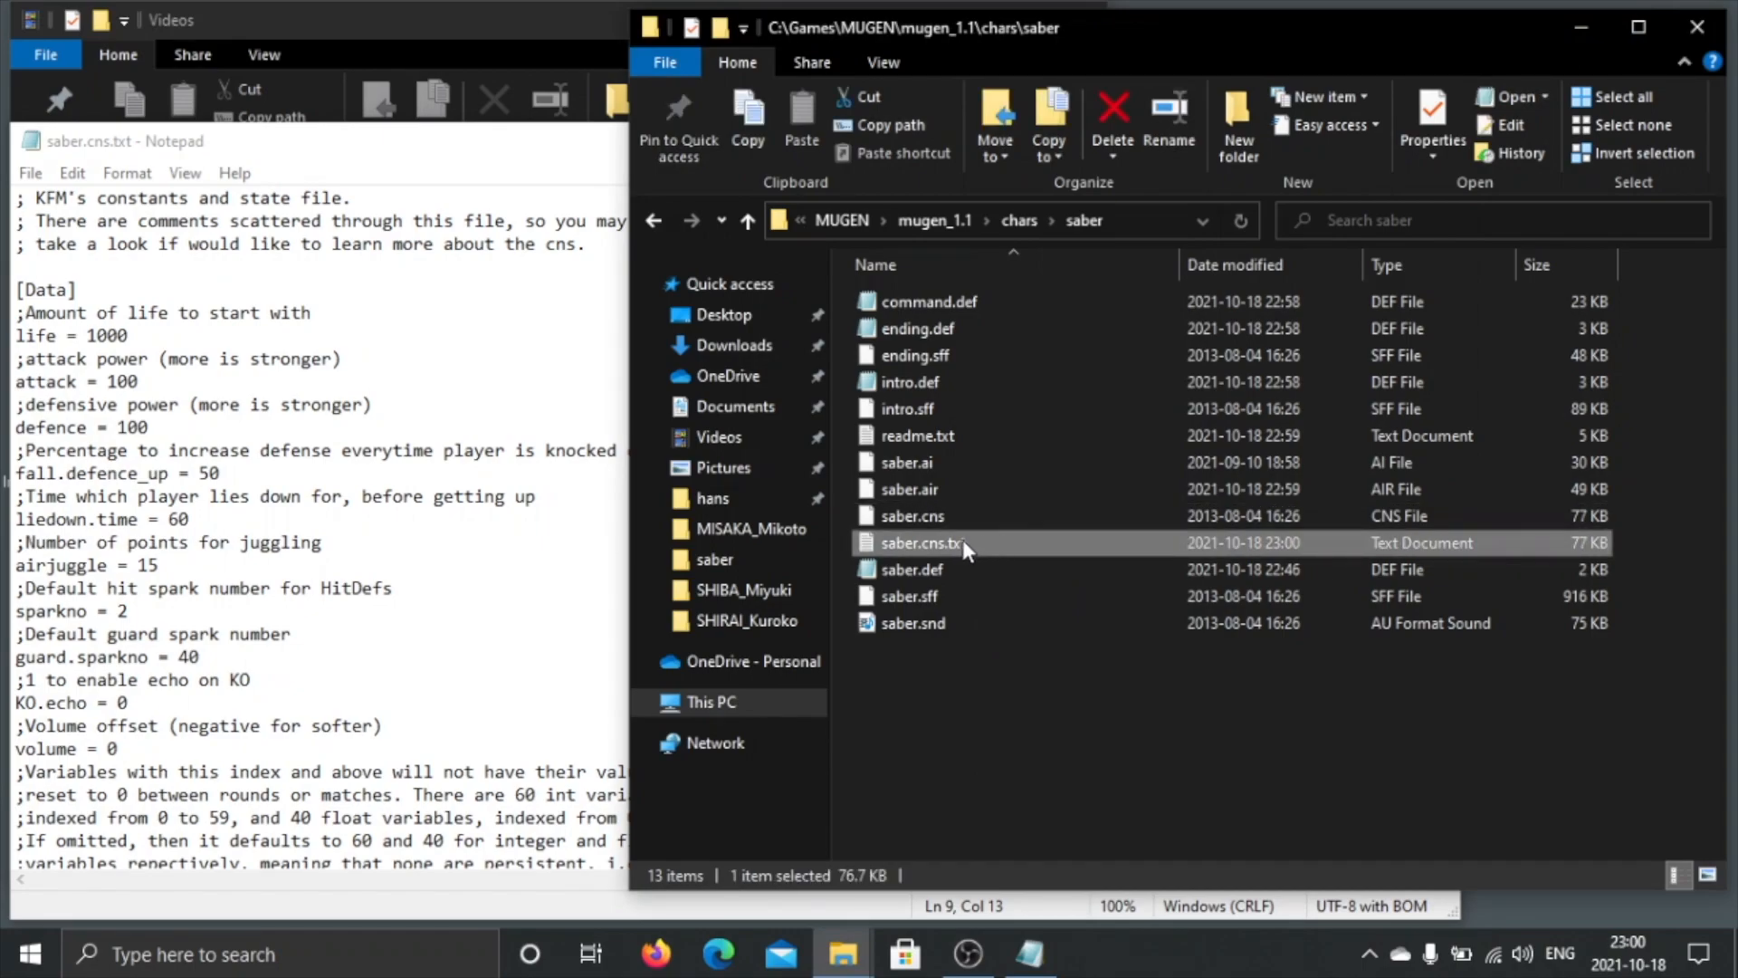
left_click(989, 517)
key("shift+Delete")
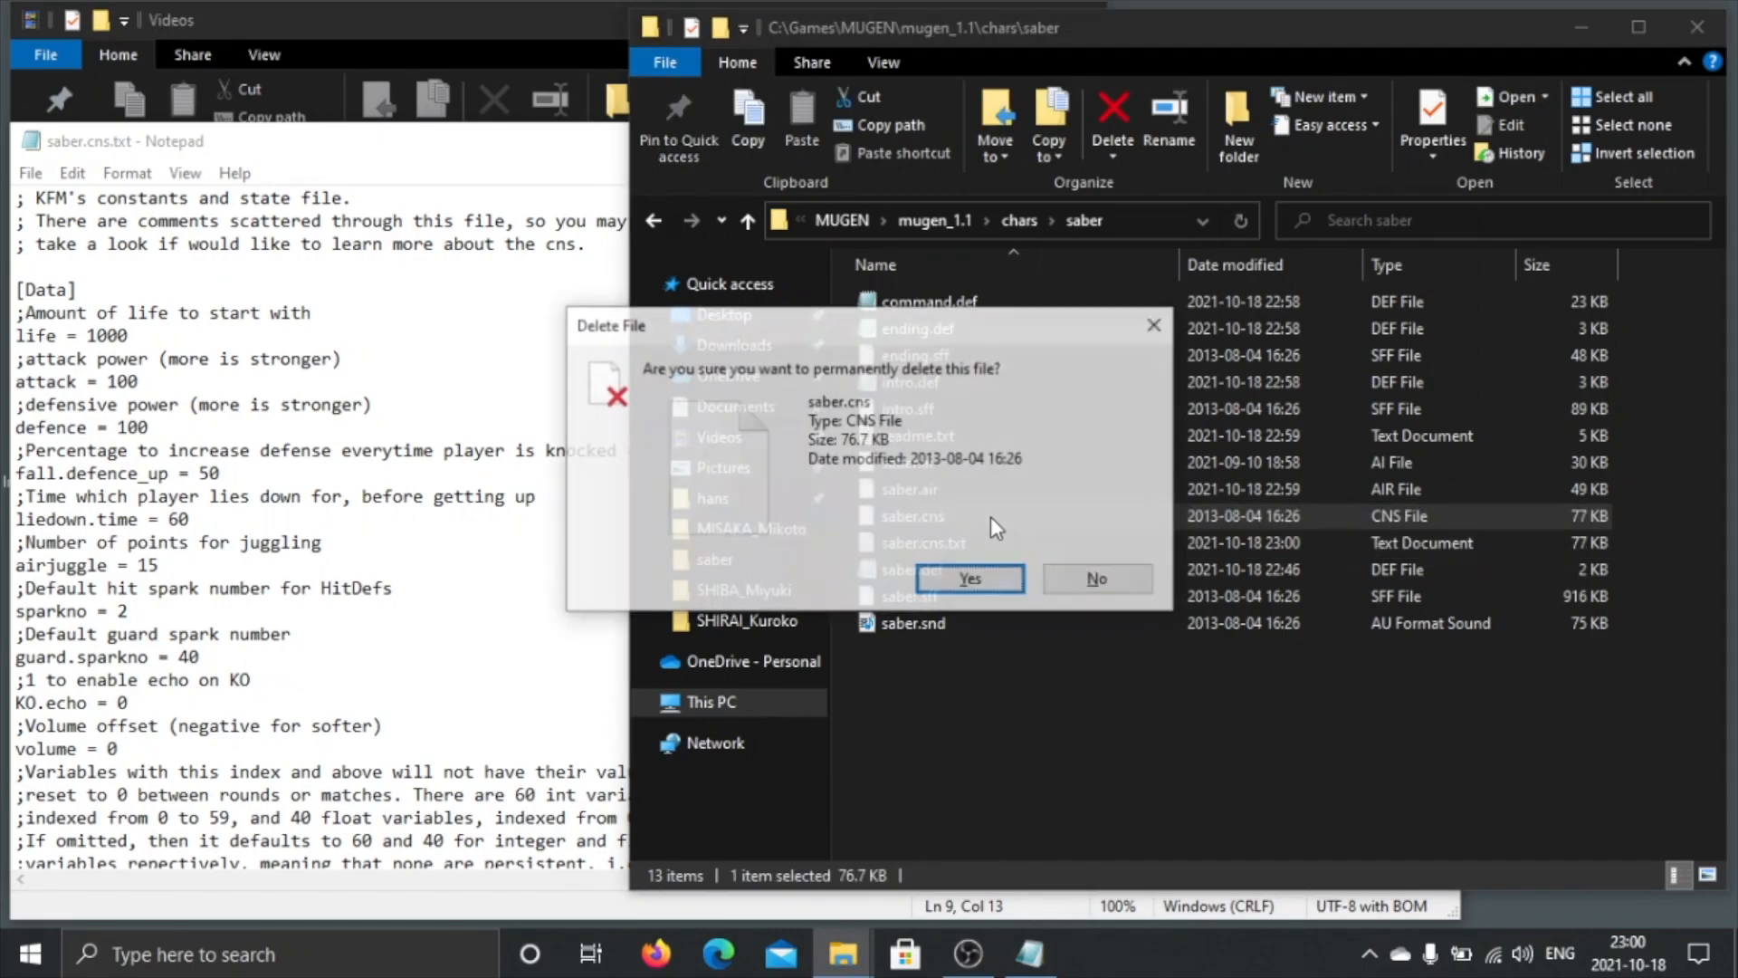
key("Return")
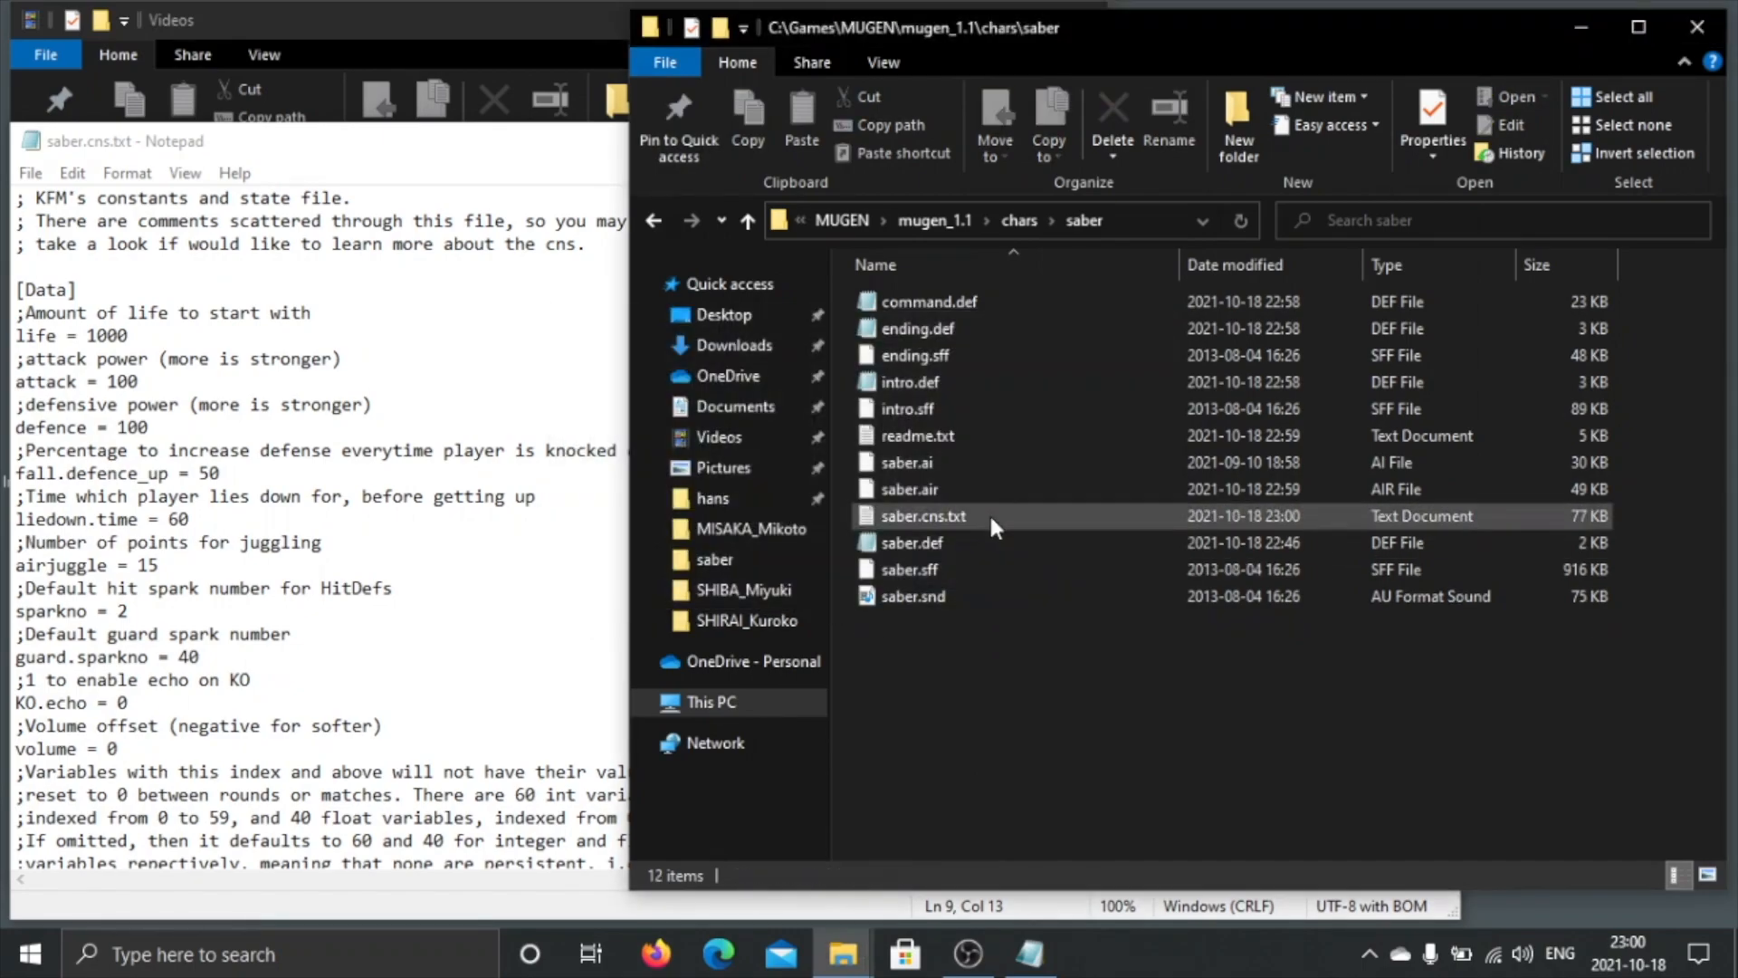
Step: Rename saber.cns.txt to saber.cns, accepting the change of file extension
left_click(943, 517)
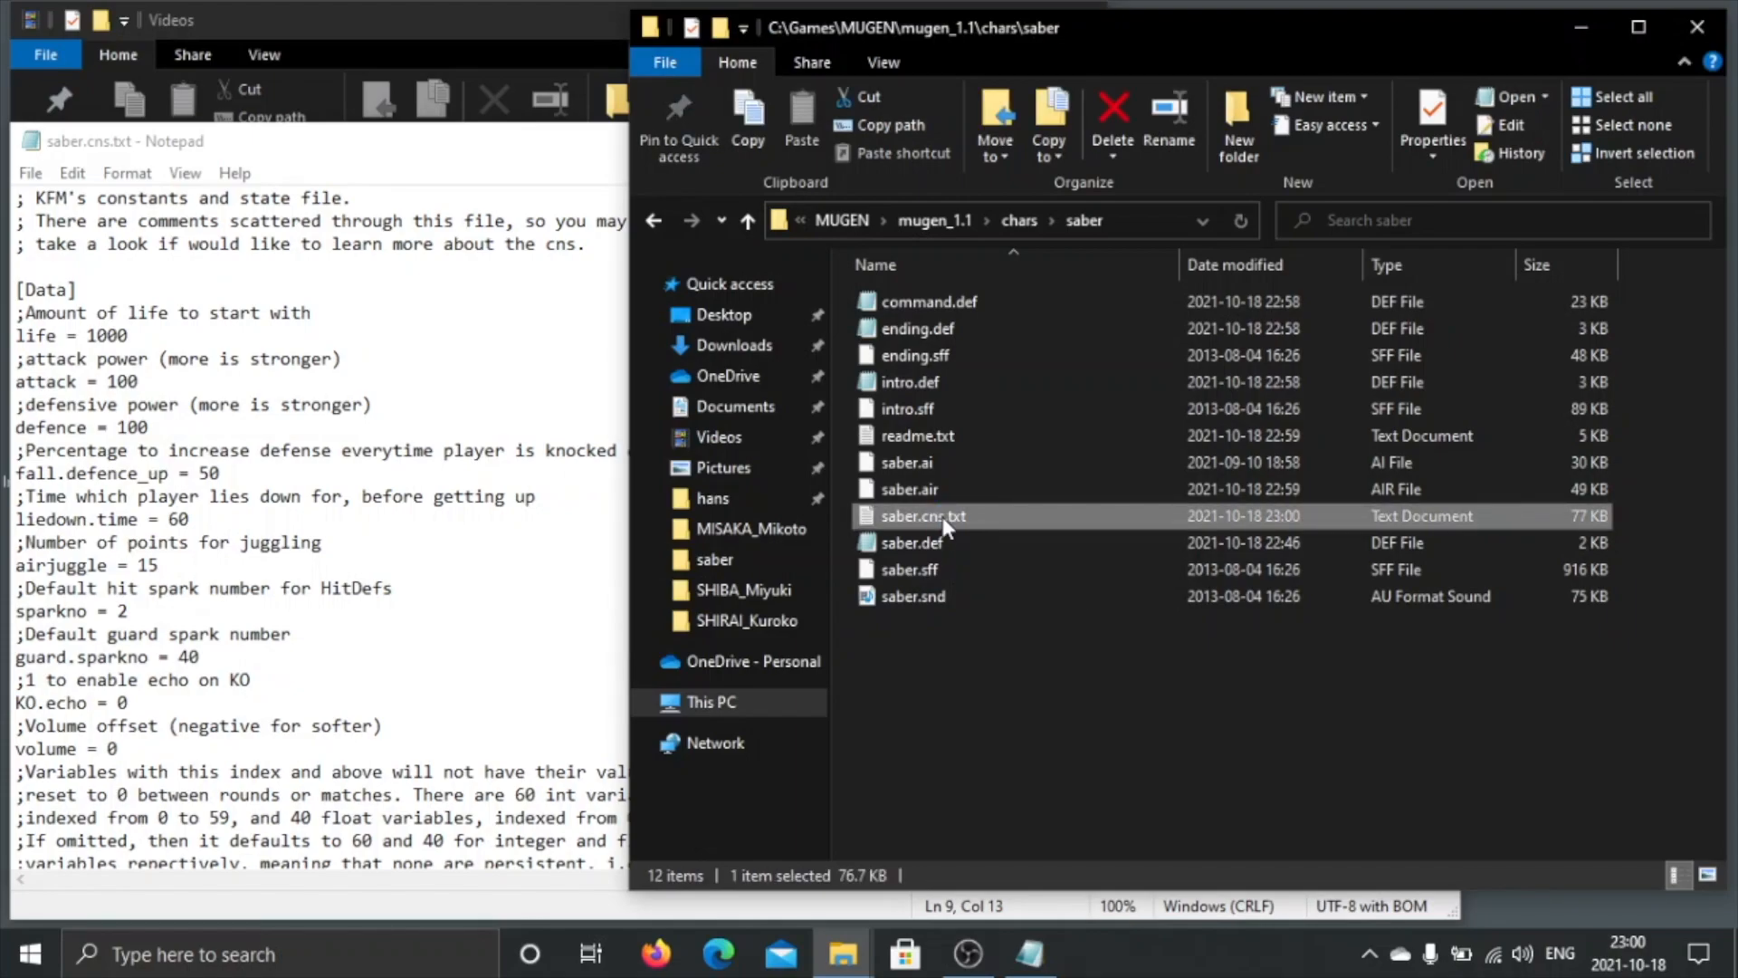
left_click(943, 518)
left_click(949, 516)
left_click_drag(951, 517, 999, 518)
key("BackSpace")
key("BackSpace")
key("Return")
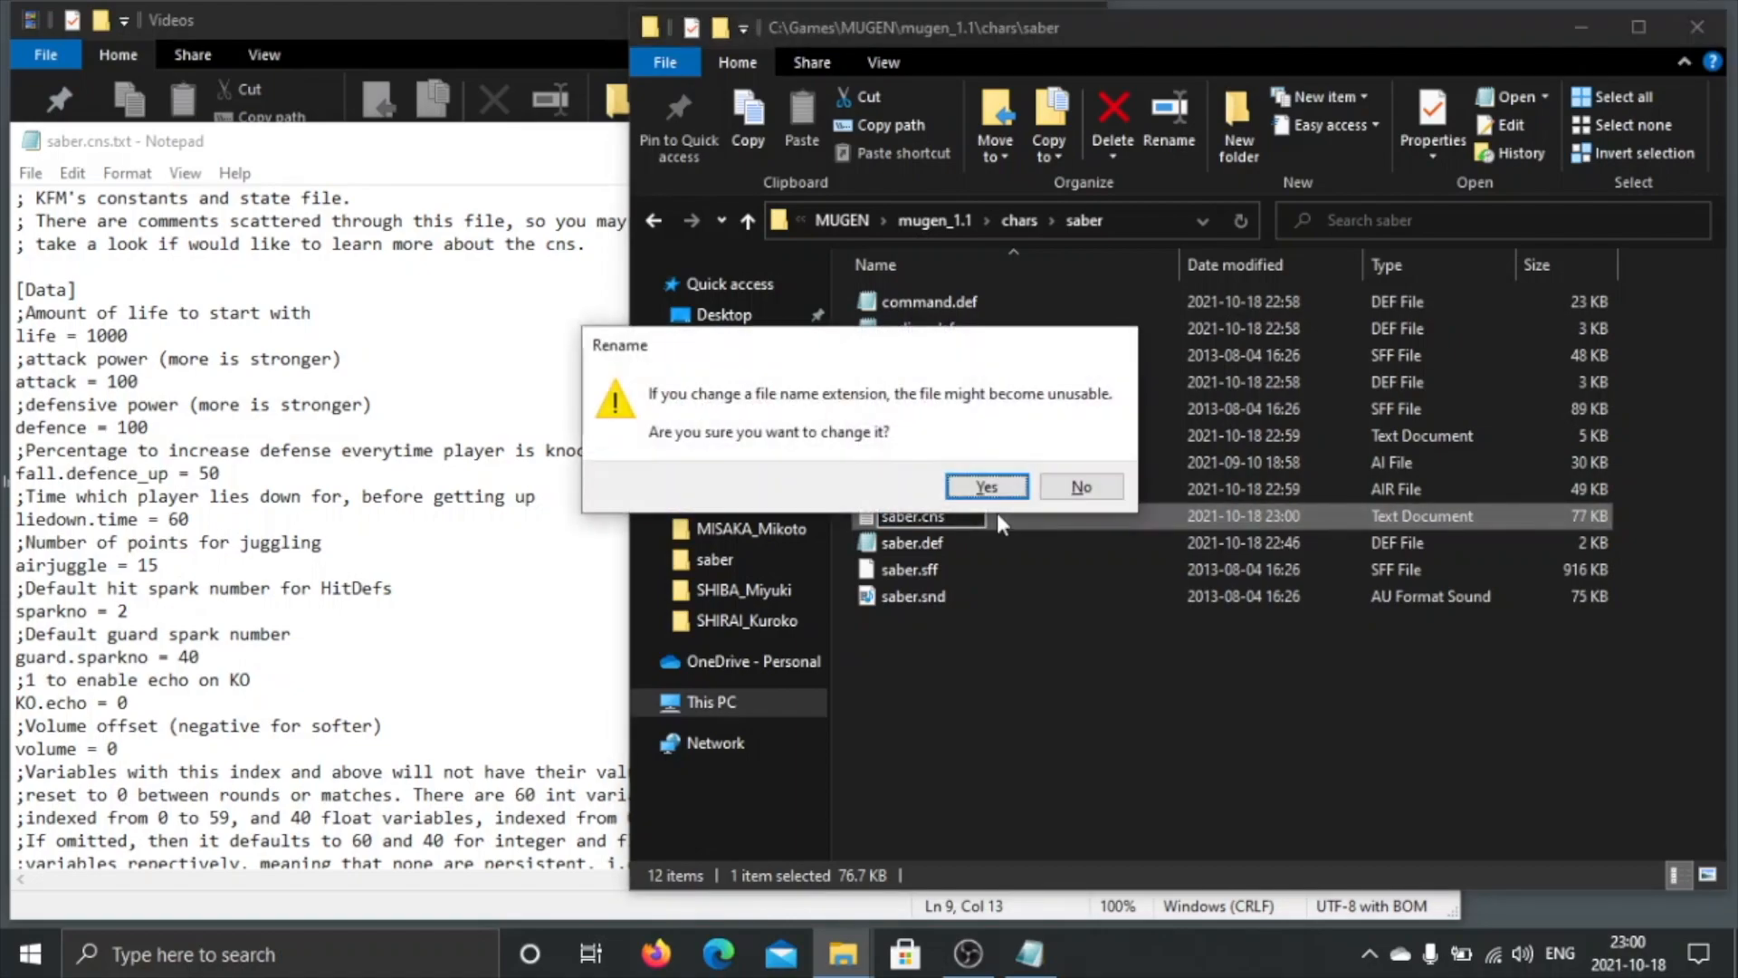
left_click(987, 487)
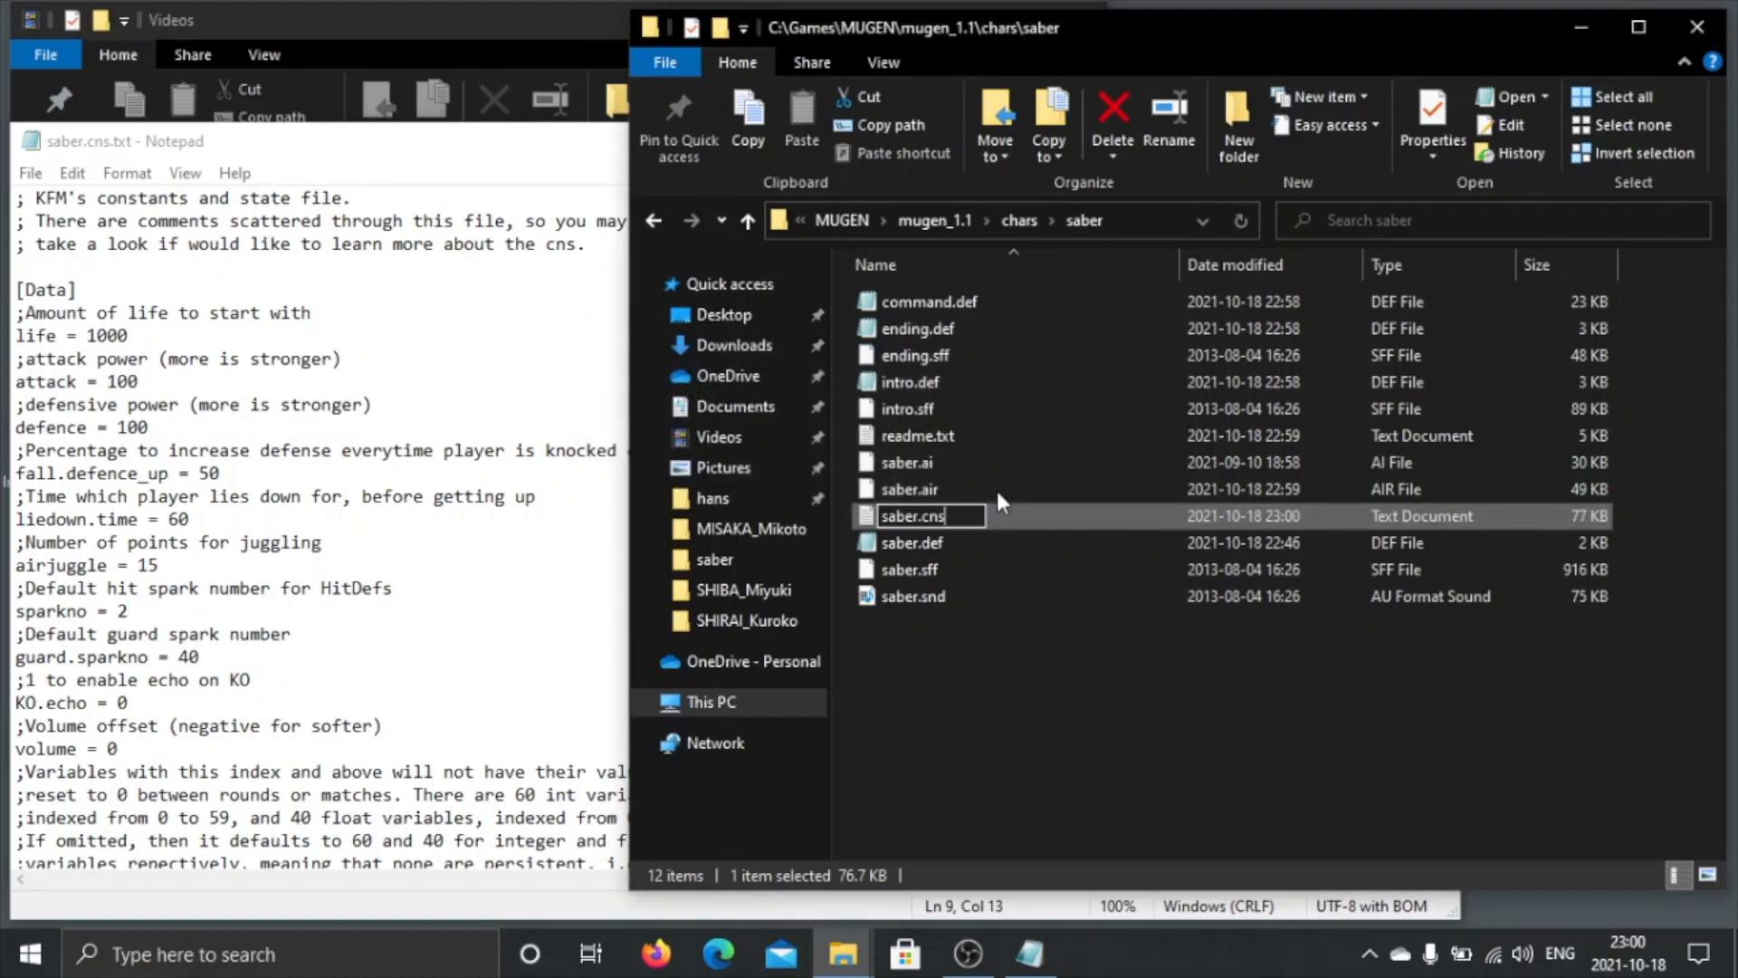
Step: Open saber.def in Notepad and save it with UTF-8 with BOM encoding, replacing the existing file
left_click(943, 538)
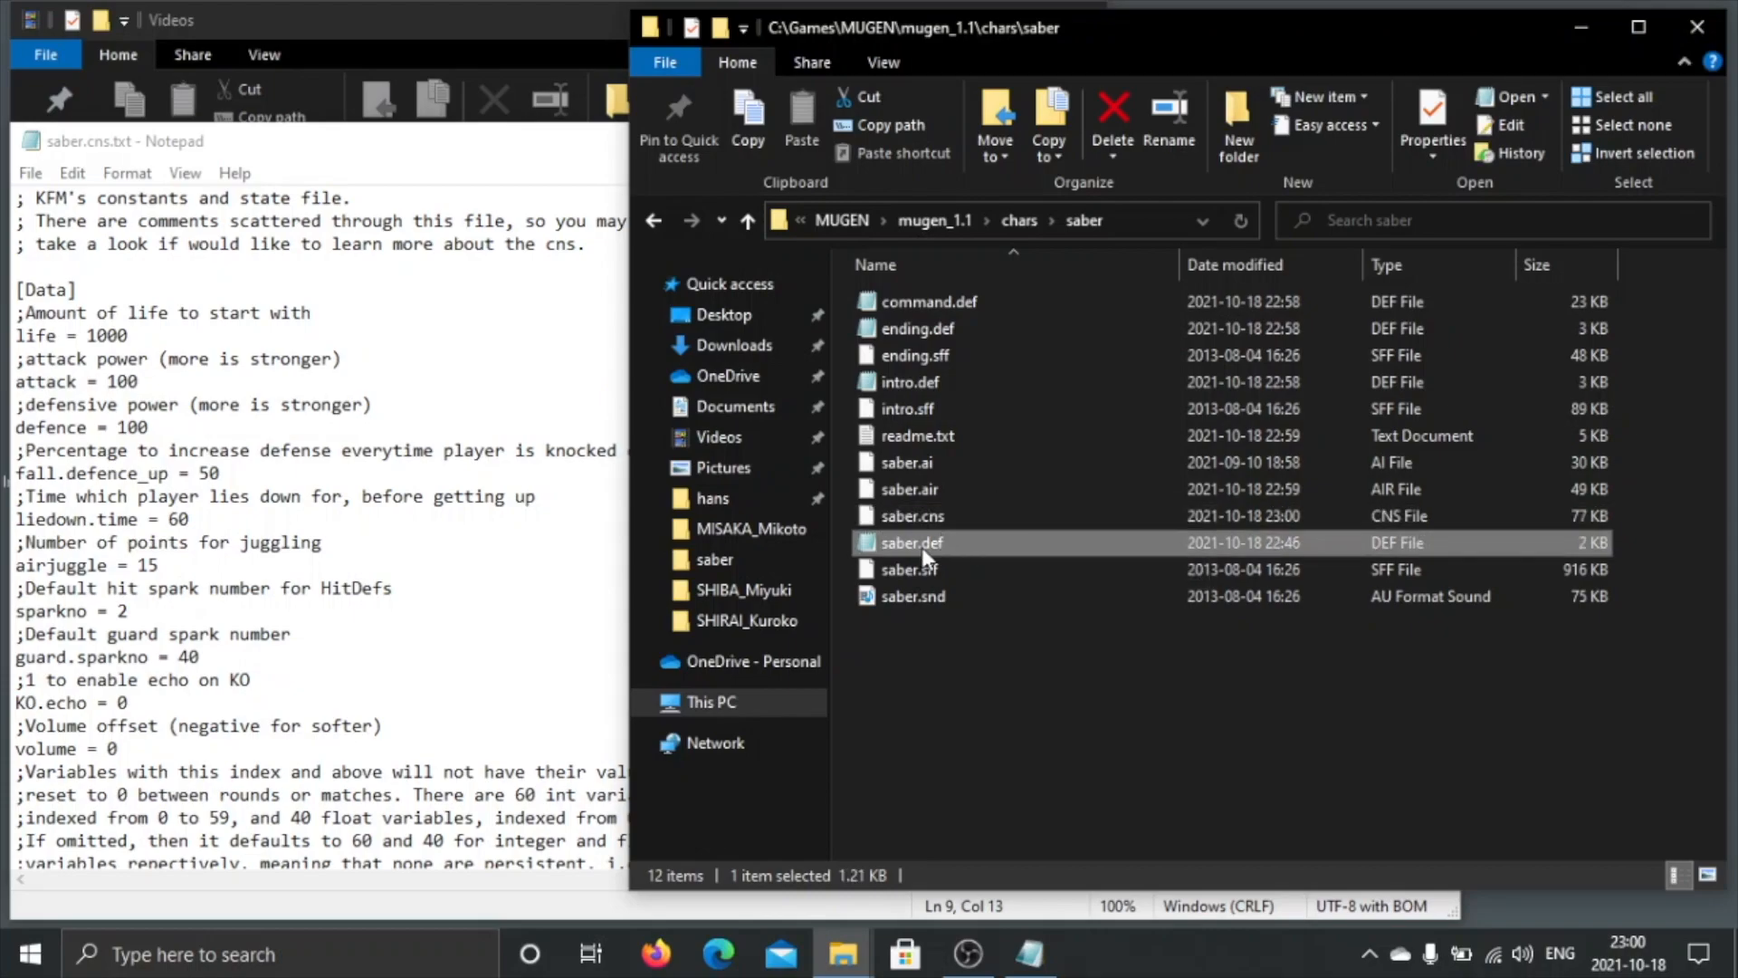
double_click(923, 547)
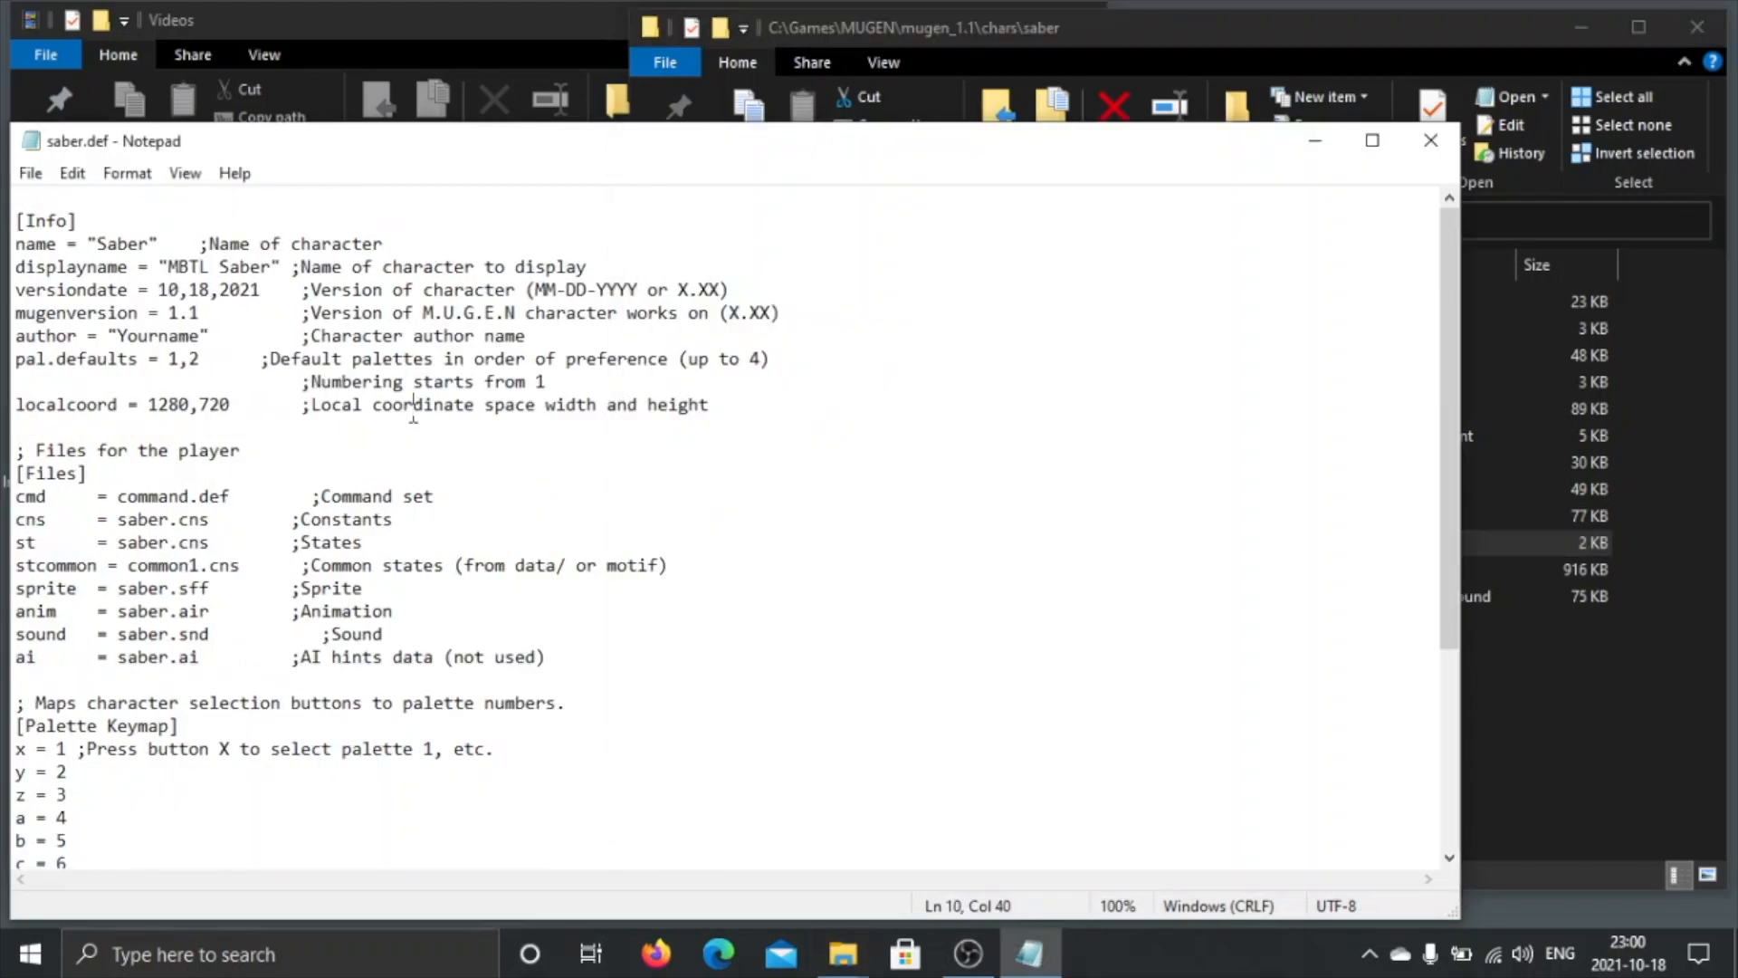
left_click(28, 174)
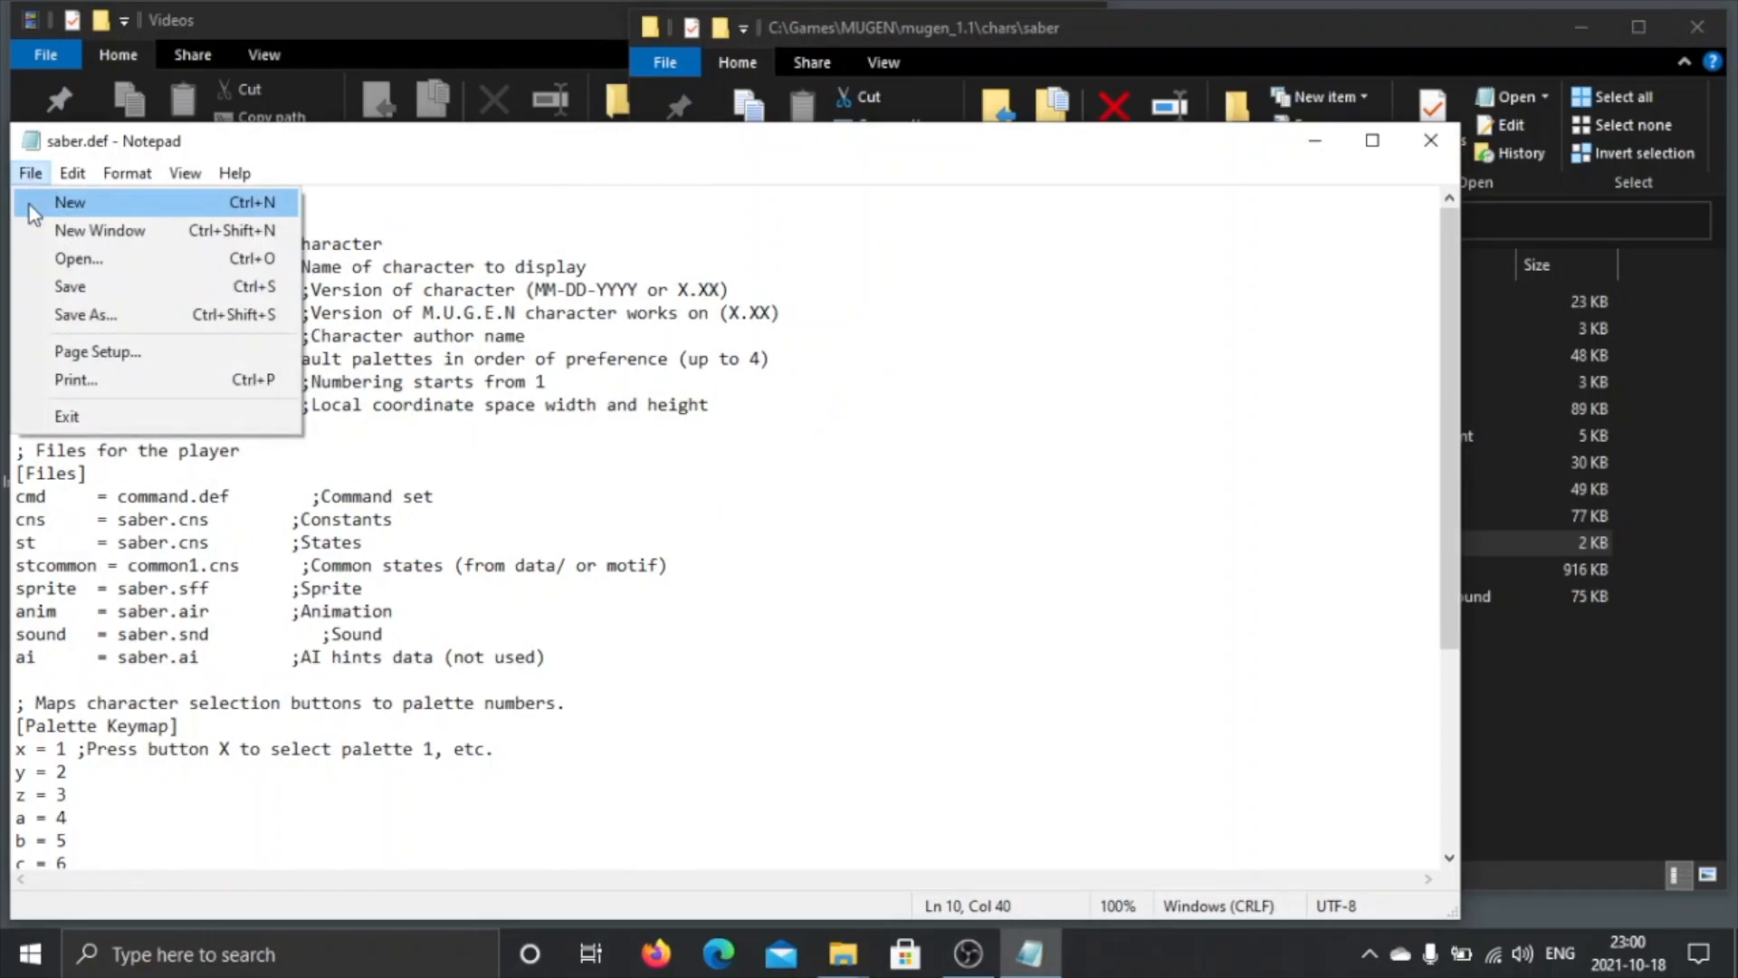
left_click(77, 317)
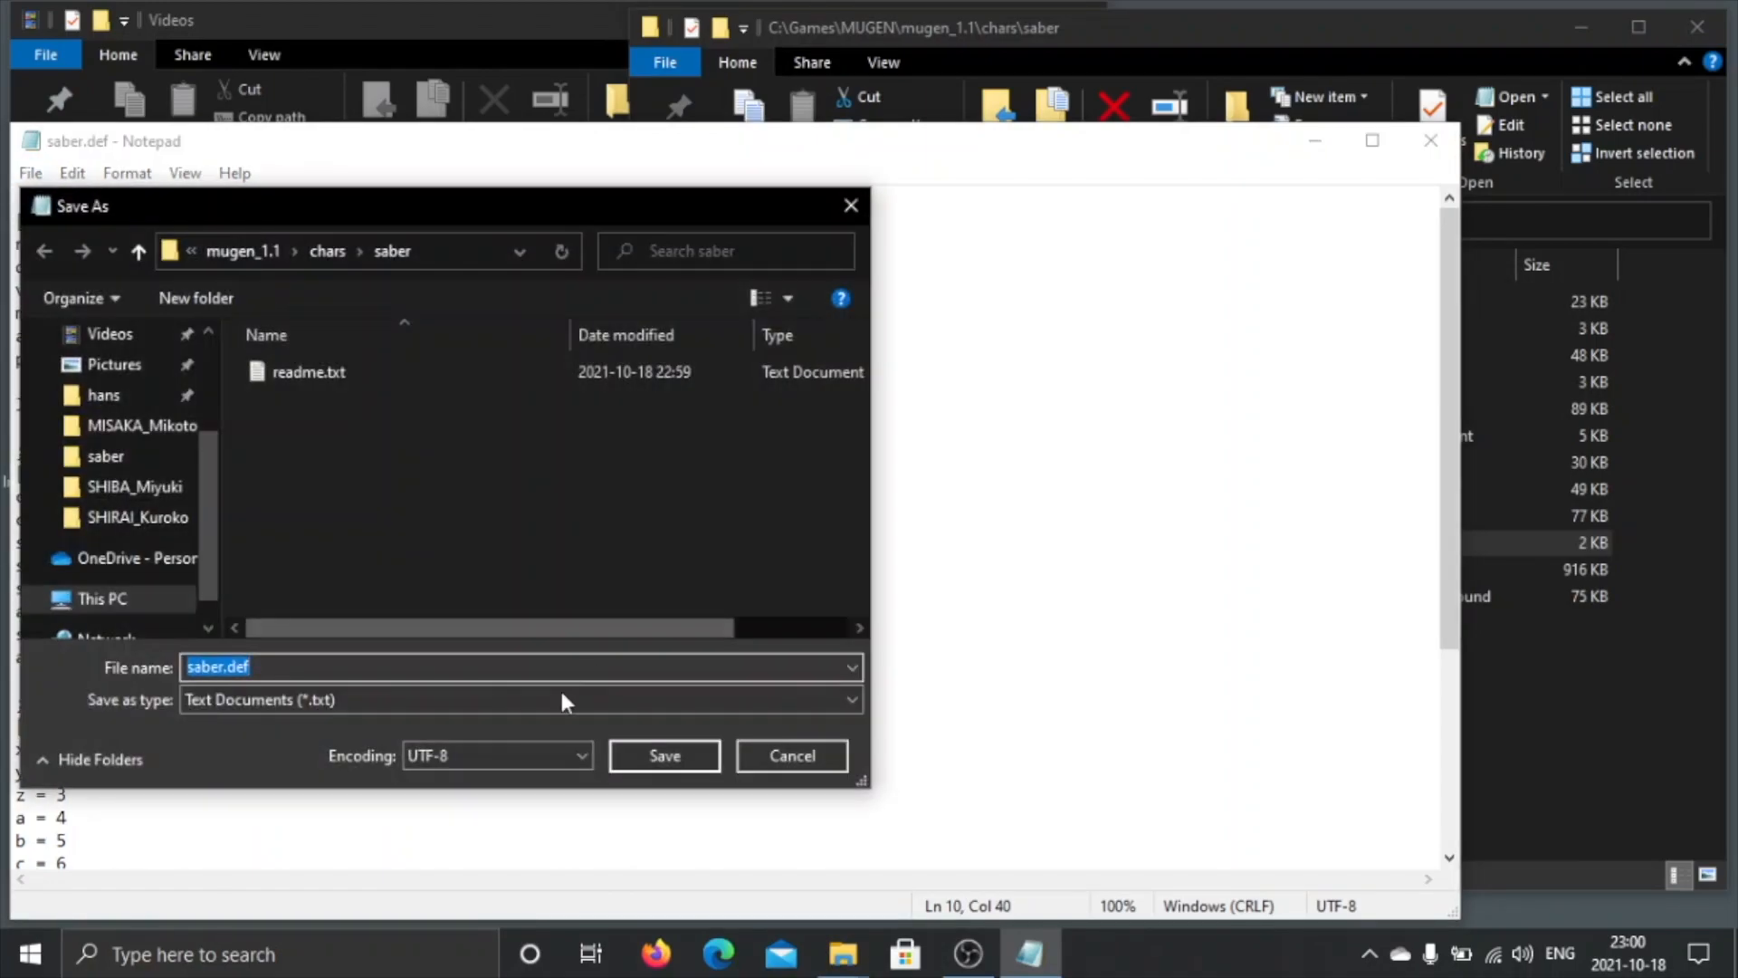
left_click(474, 751)
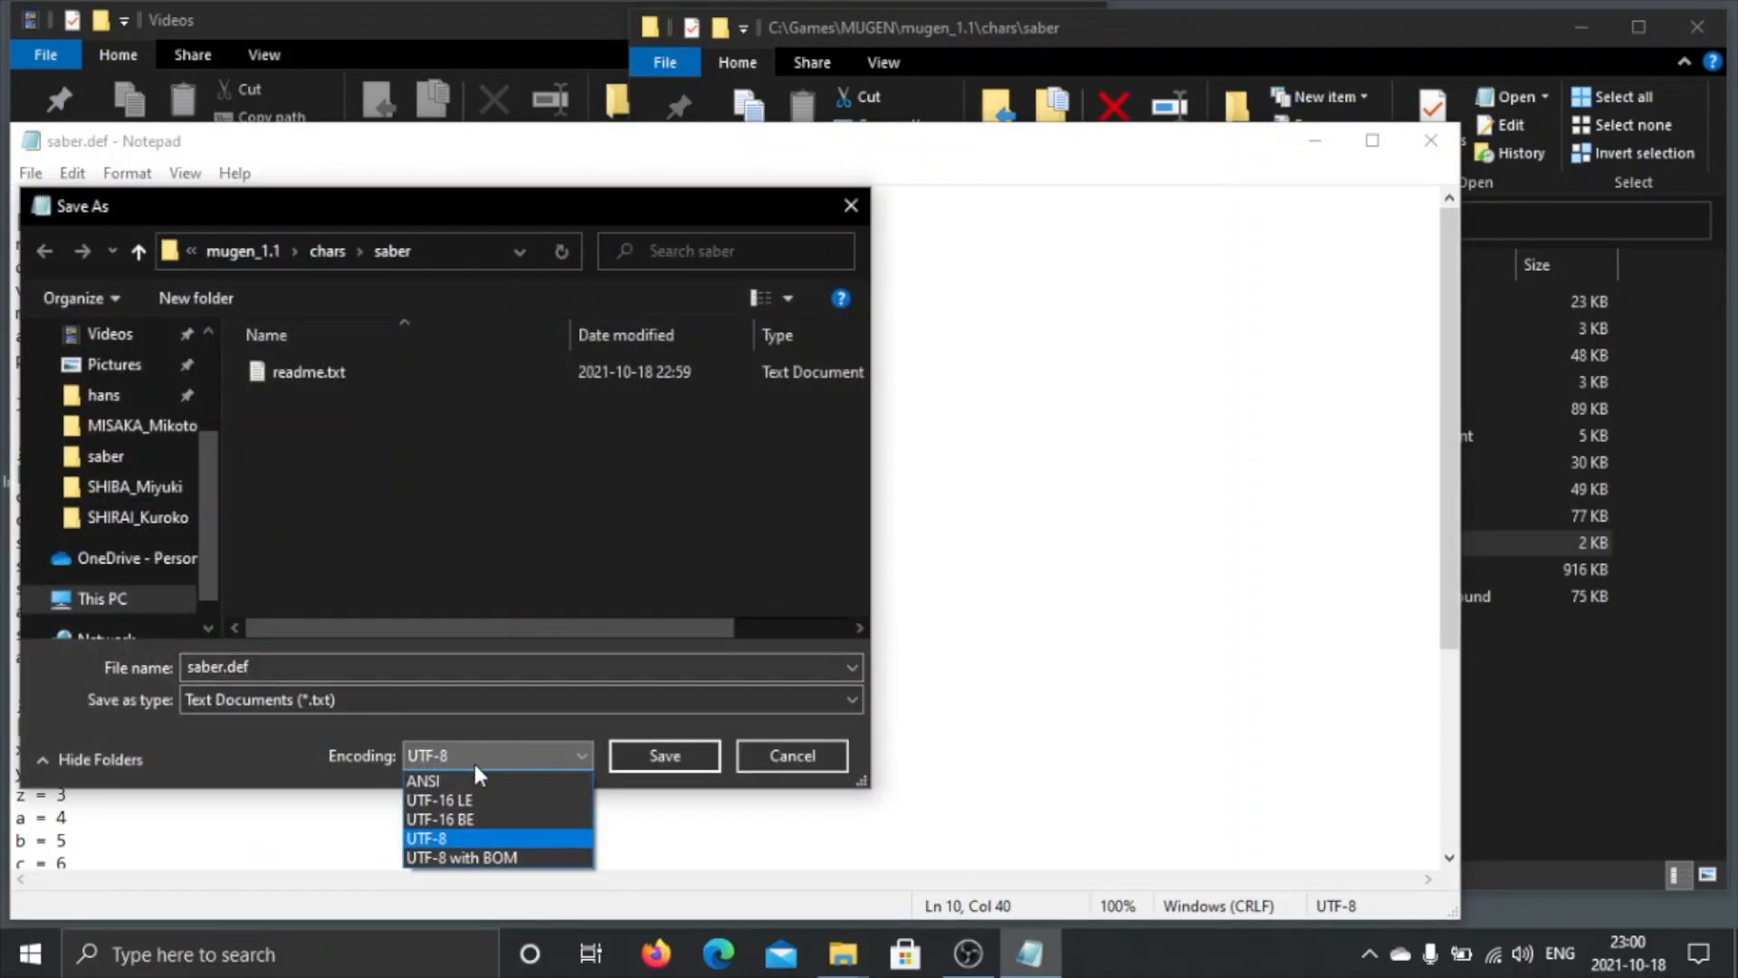
left_click(478, 854)
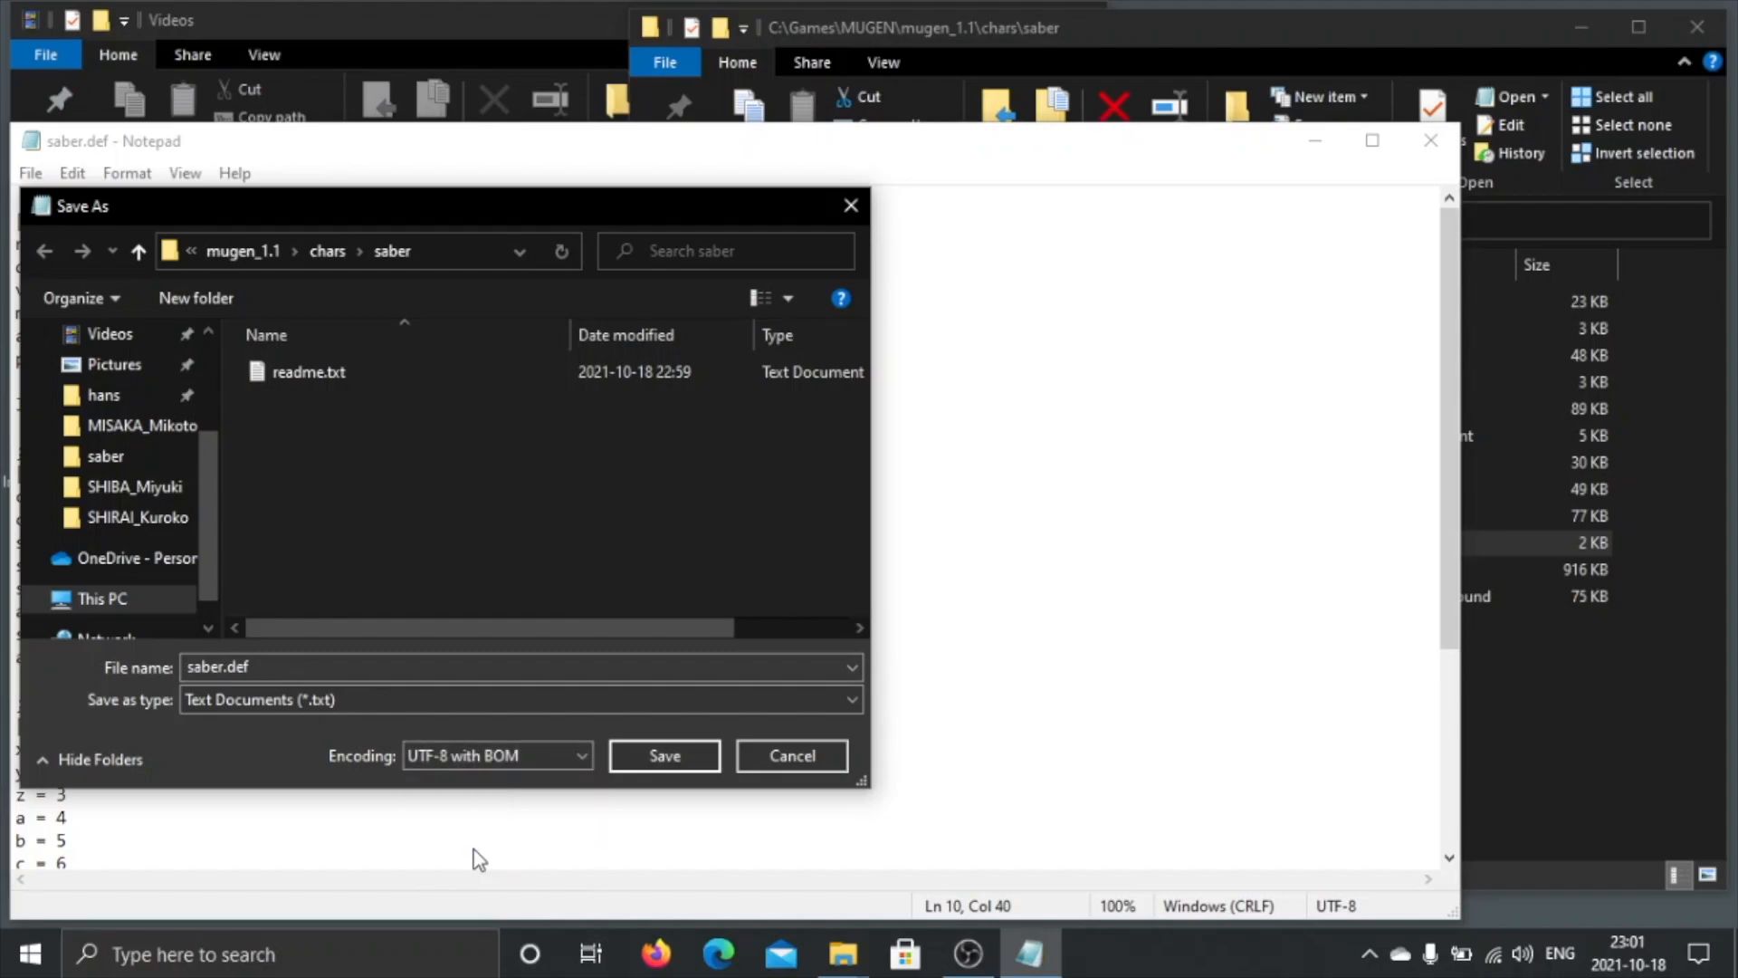
left_click(666, 758)
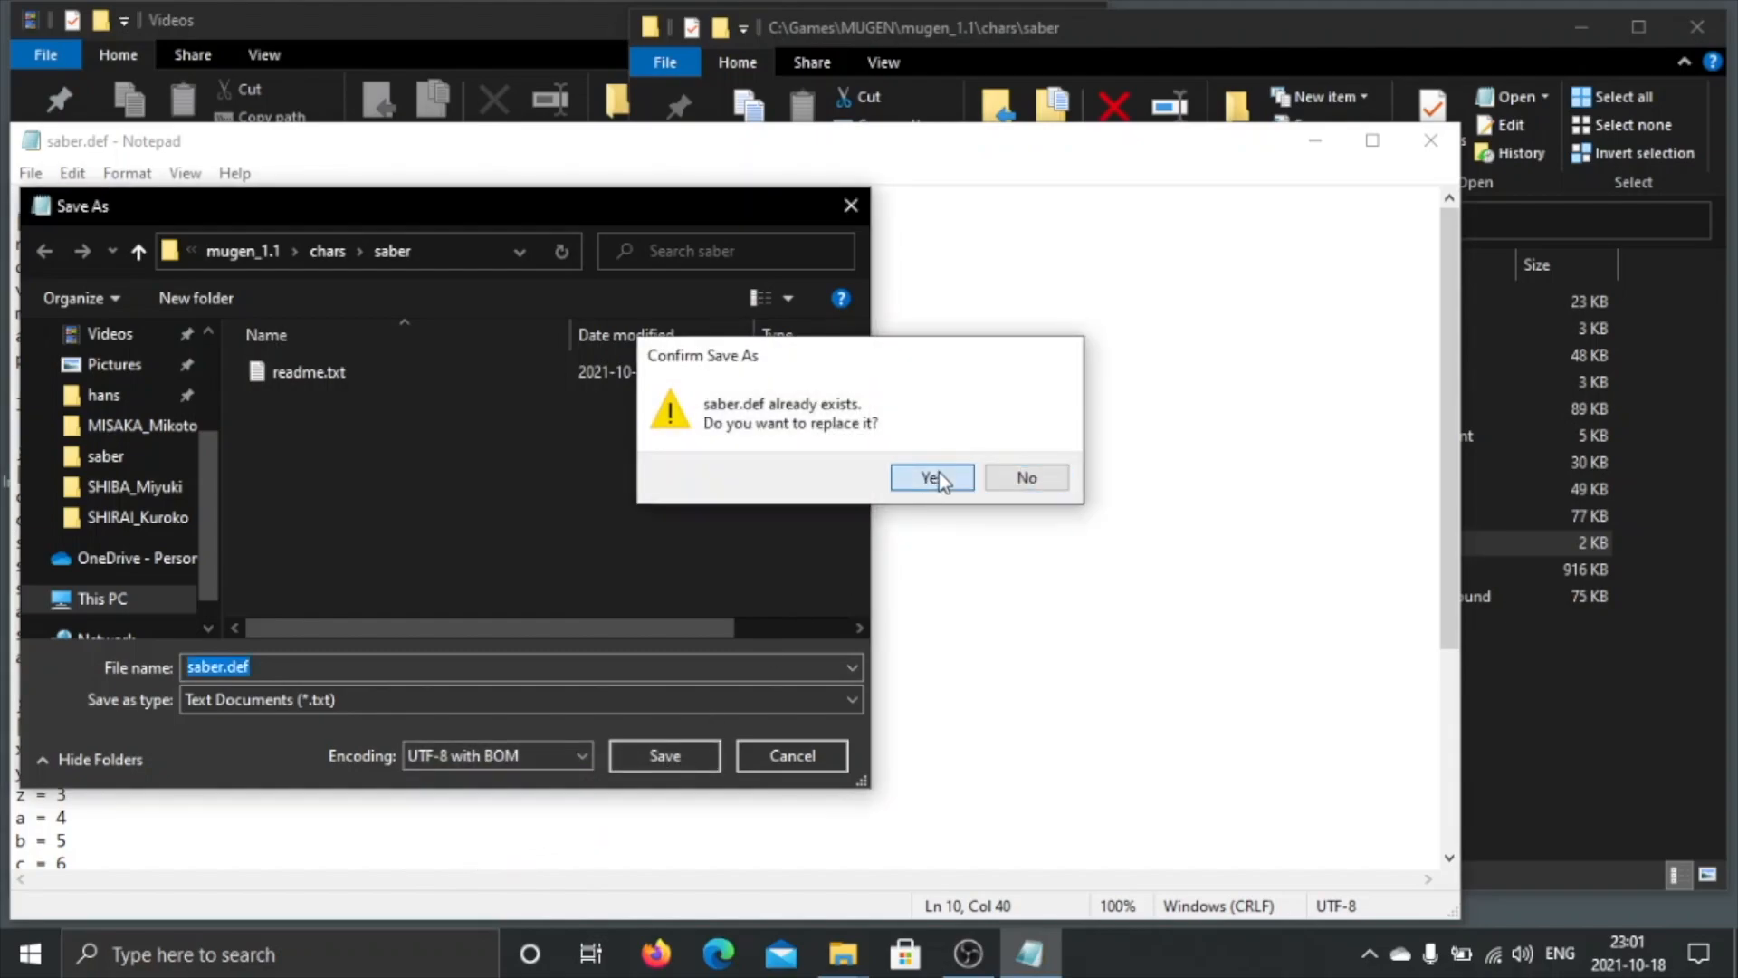
left_click(939, 472)
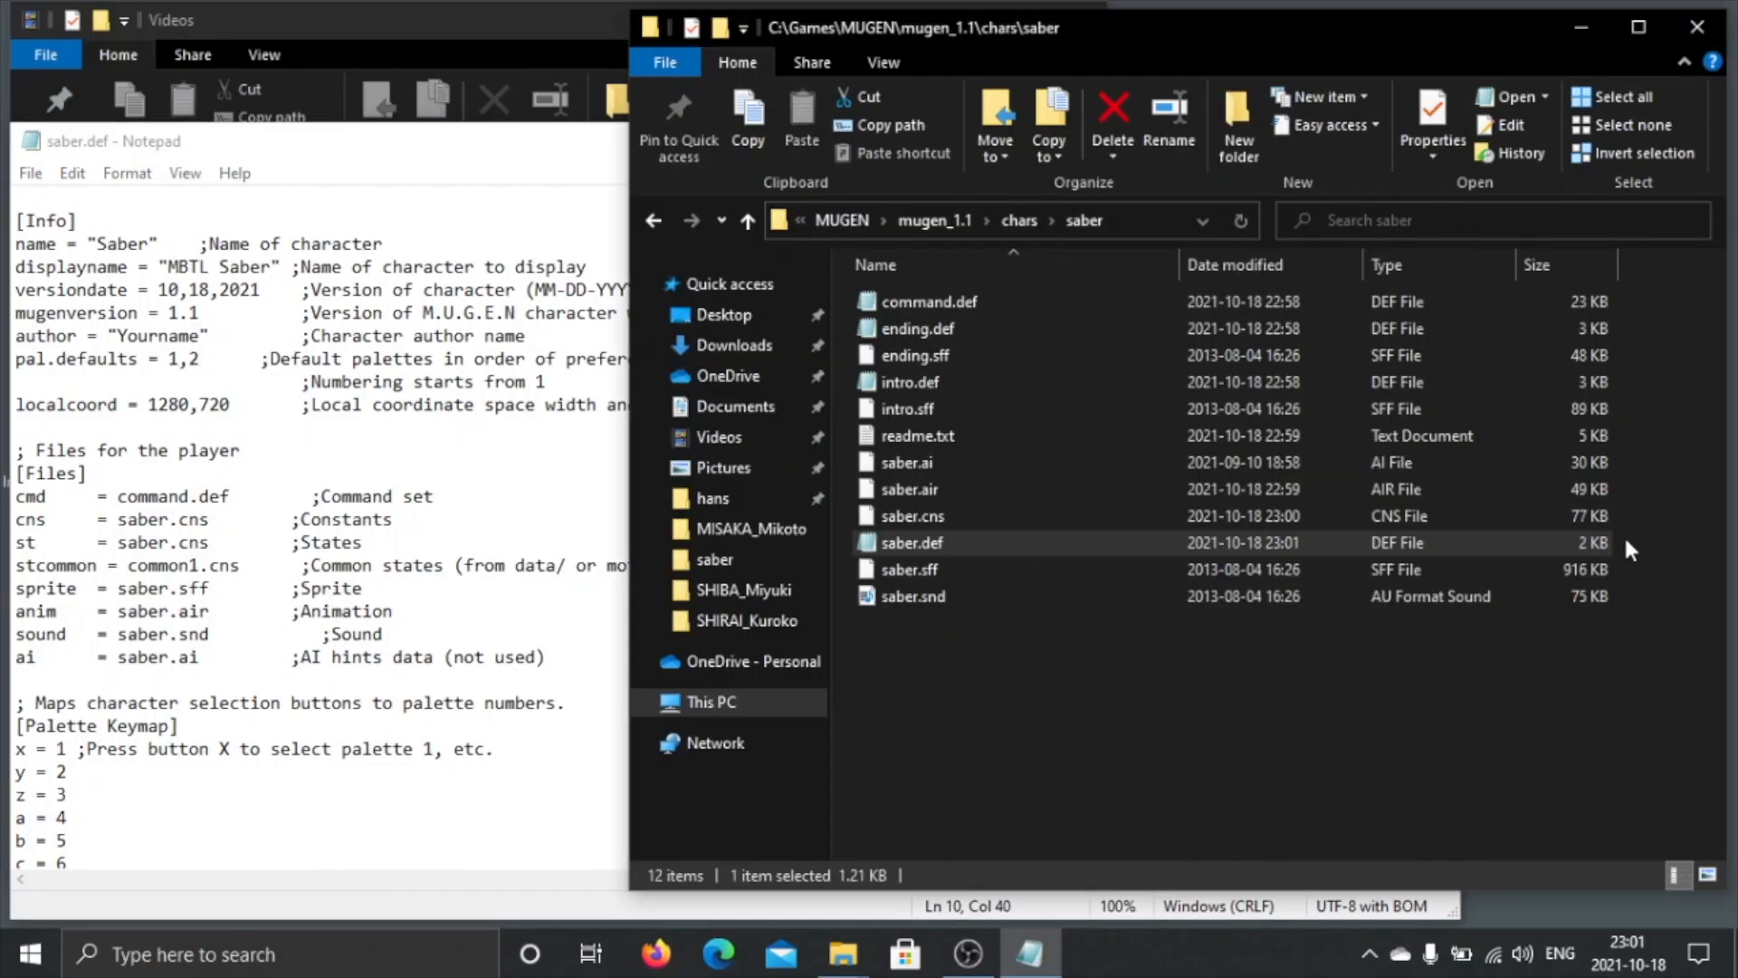
Step: Check the saber.sff and saber.snd files in the saber folder, and close saber.def in Notepad
left_click(1622, 534)
left_click(962, 569)
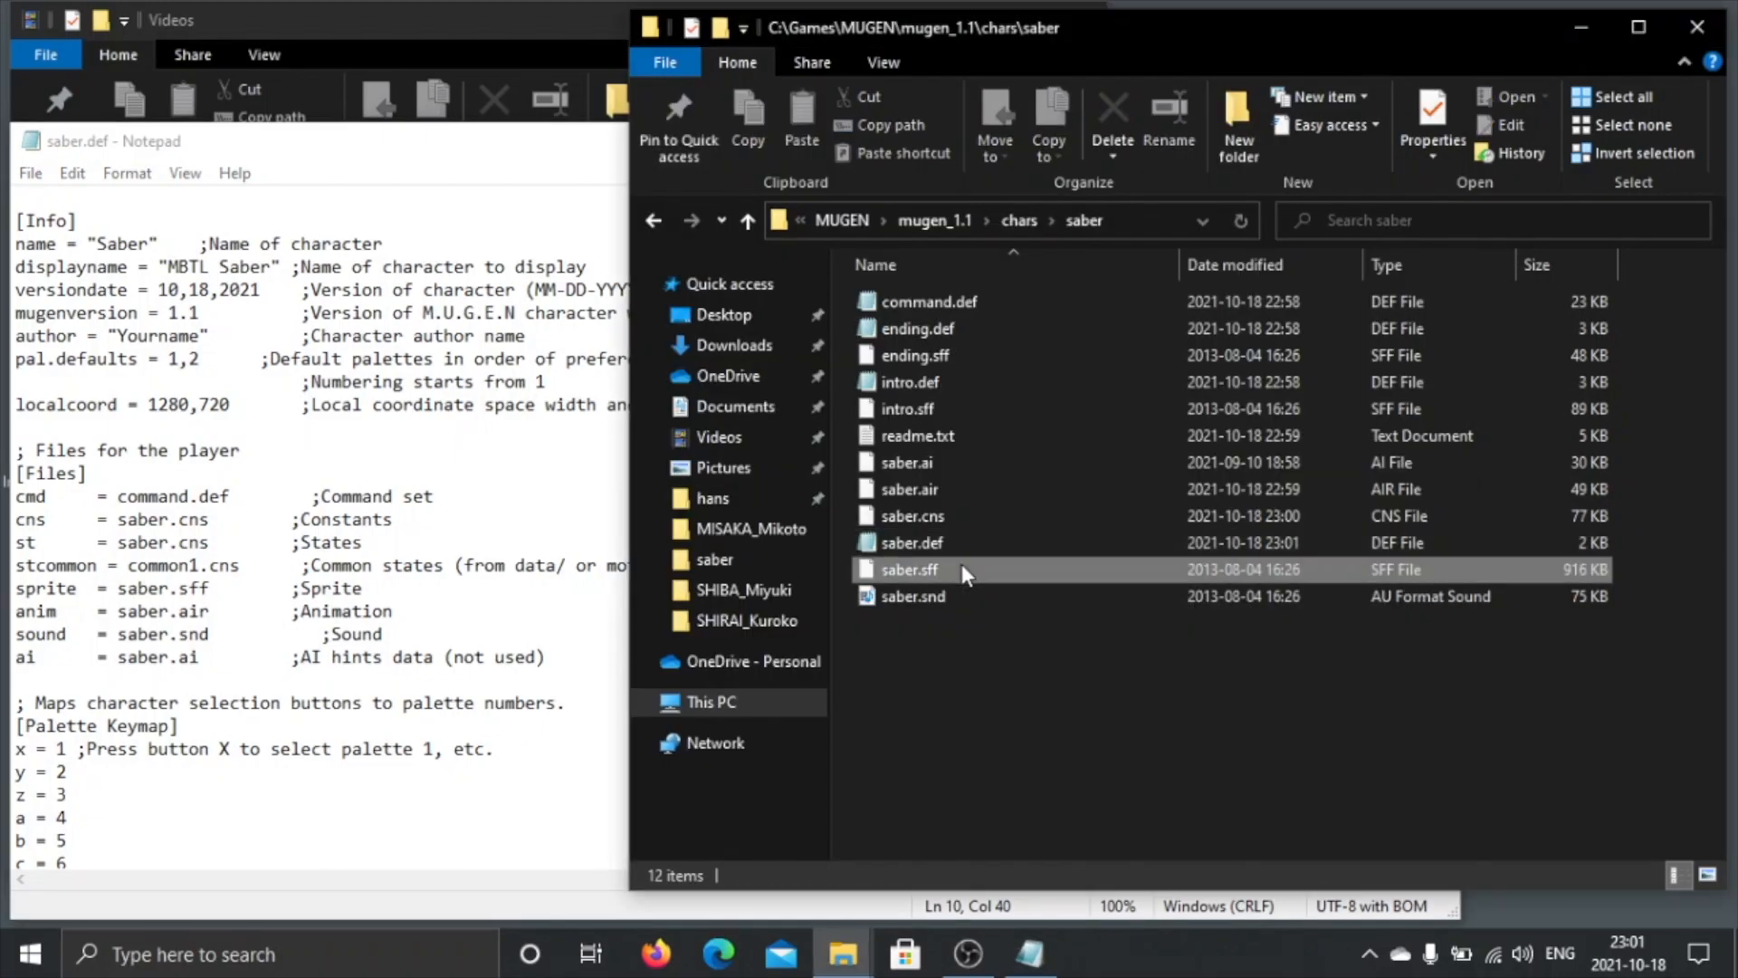
left_click(978, 594)
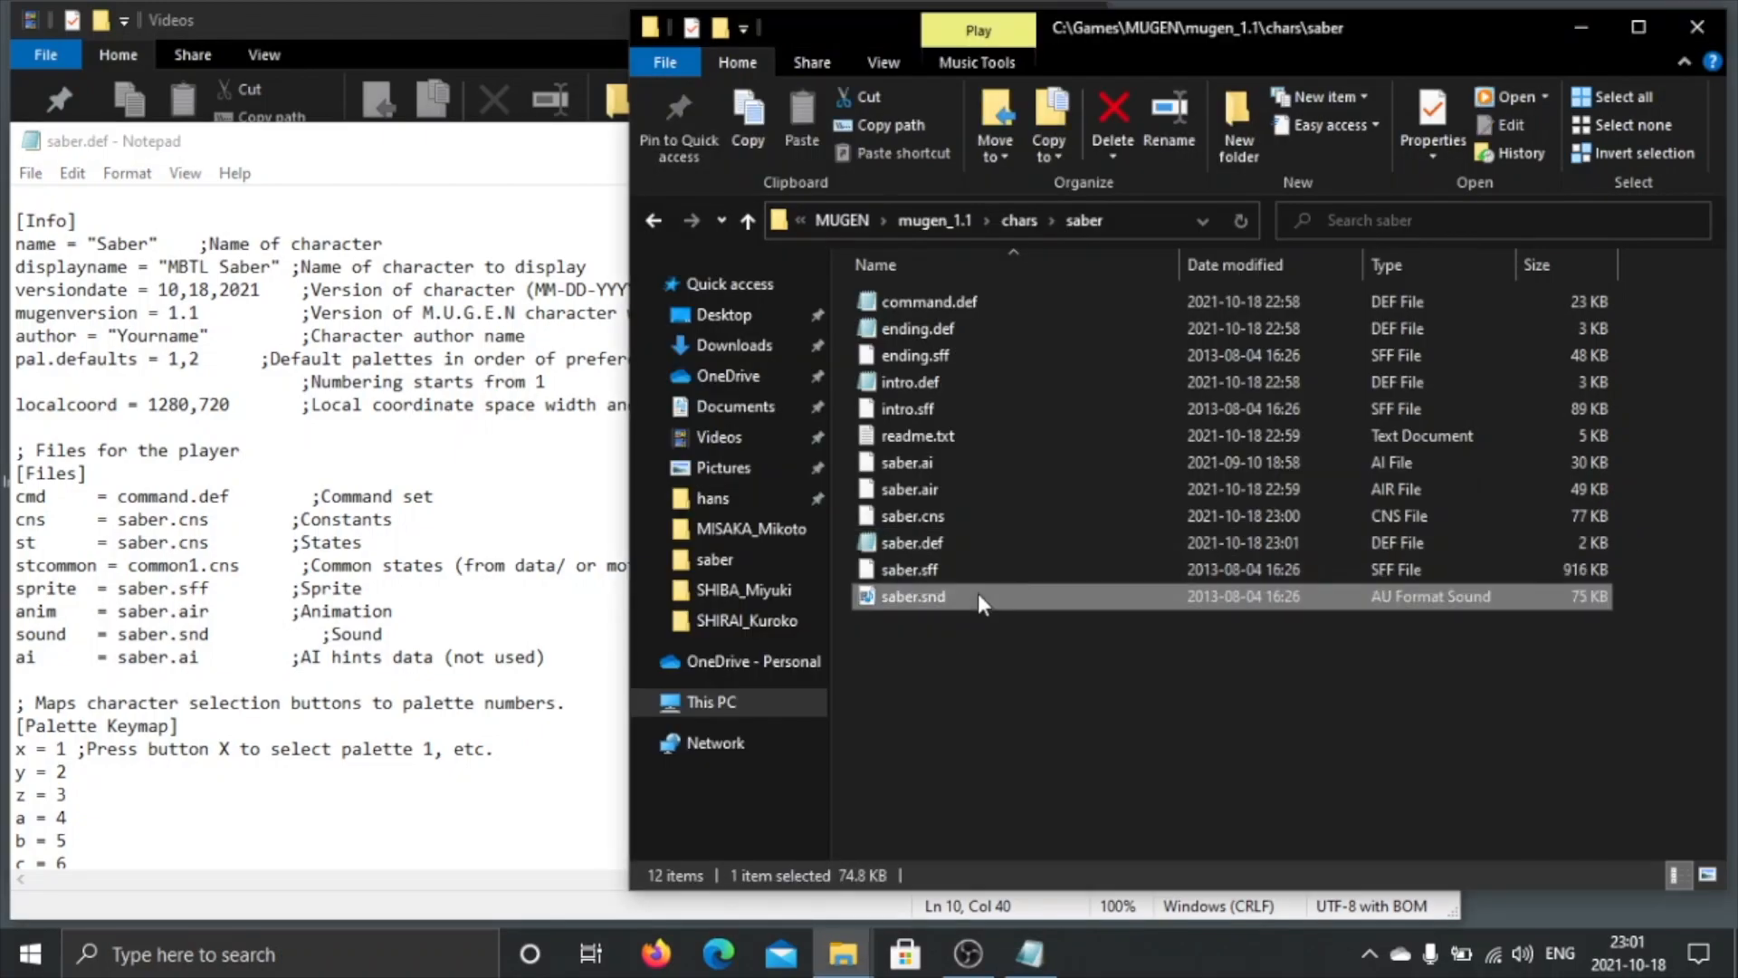
left_click(340, 589)
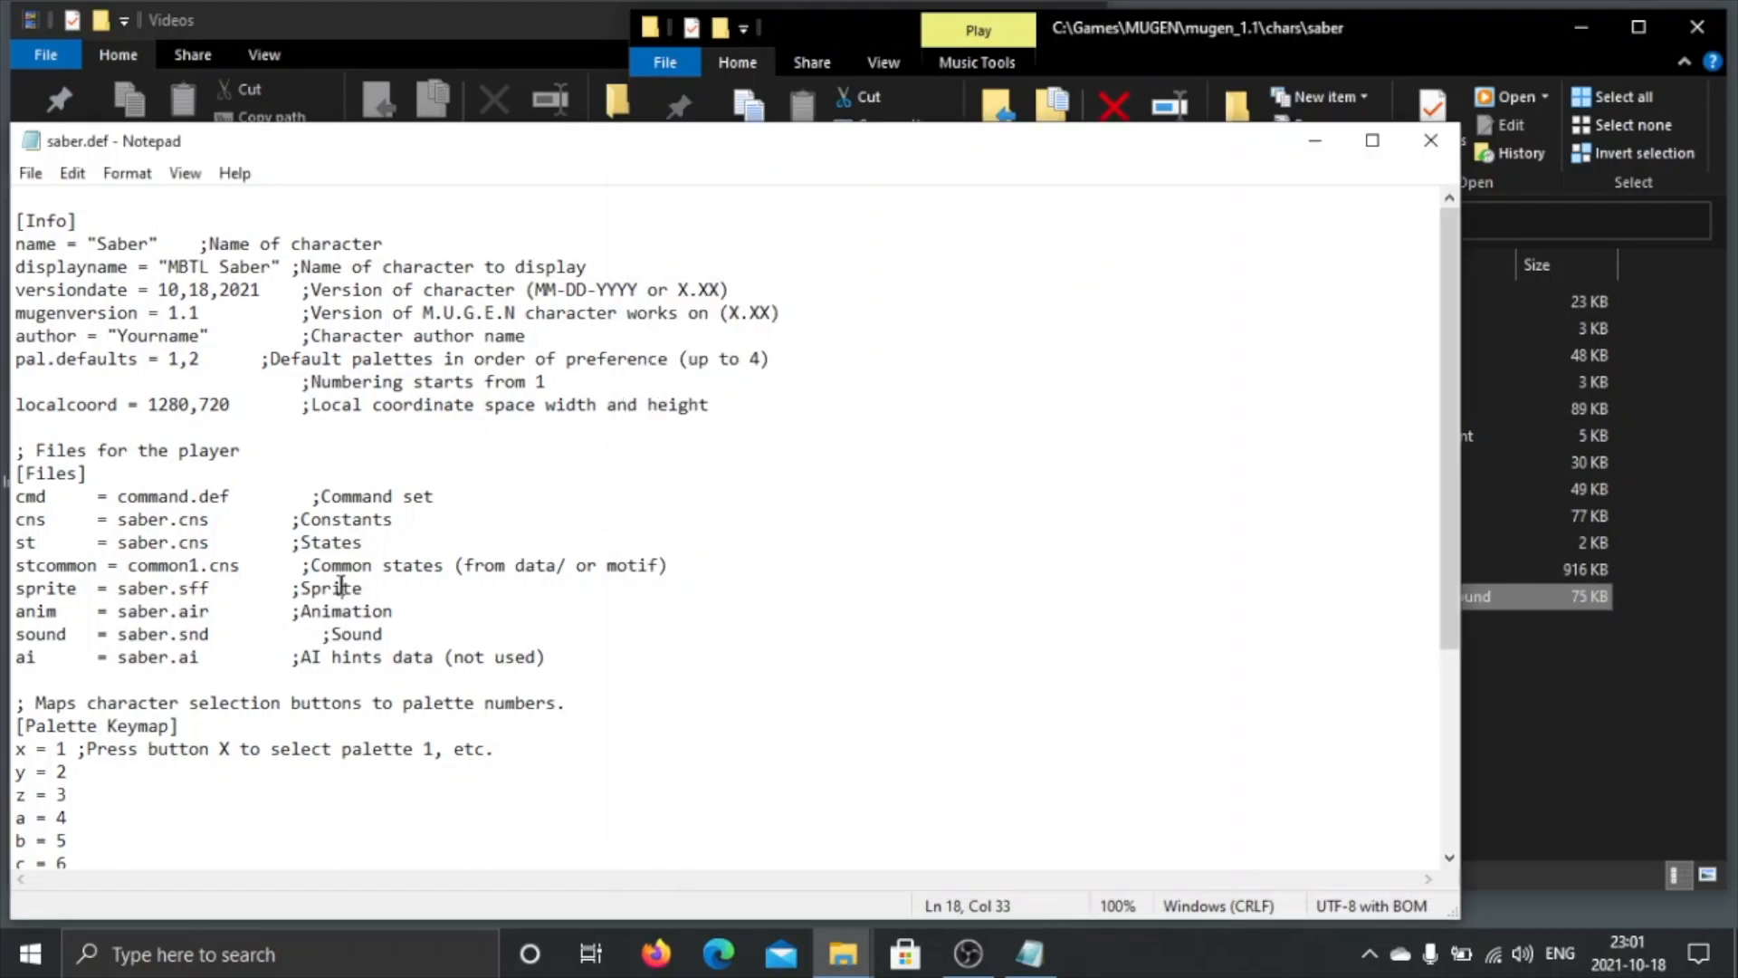
left_click(1456, 145)
left_click(1003, 540)
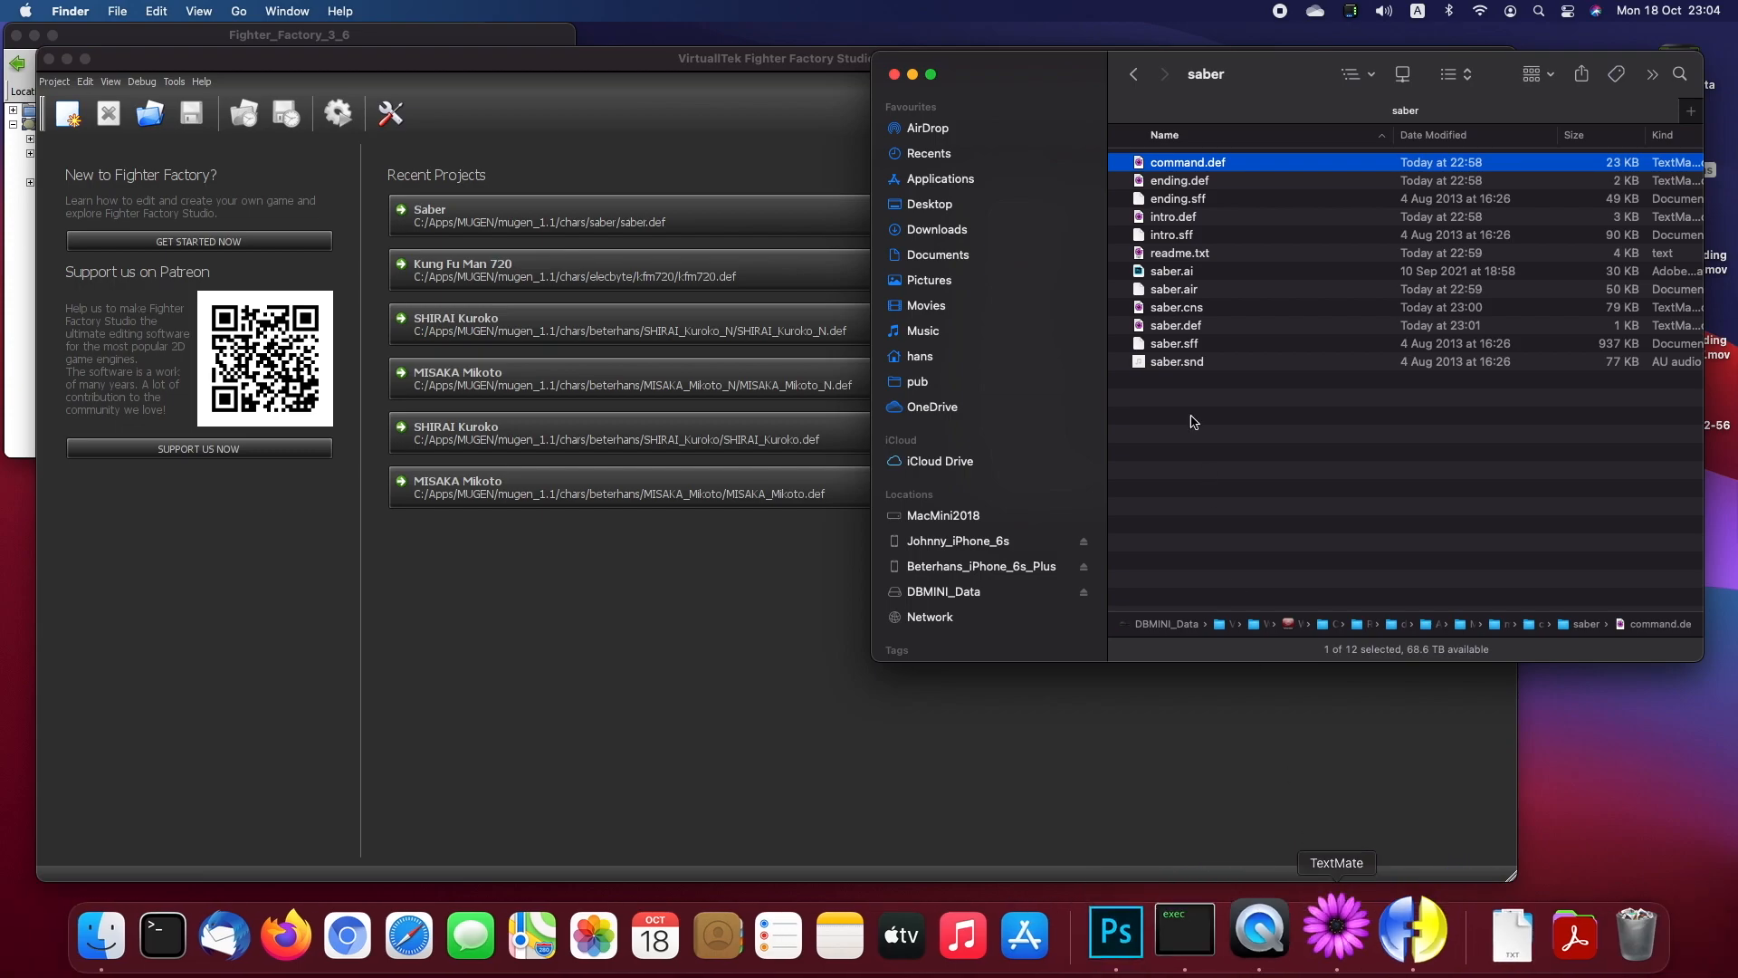
Step: Open command.def in TextMate, review its save options with UTF-8 (BOM) encoding and CRLF line endings, cancel the save and close the file
double_click(1188, 168)
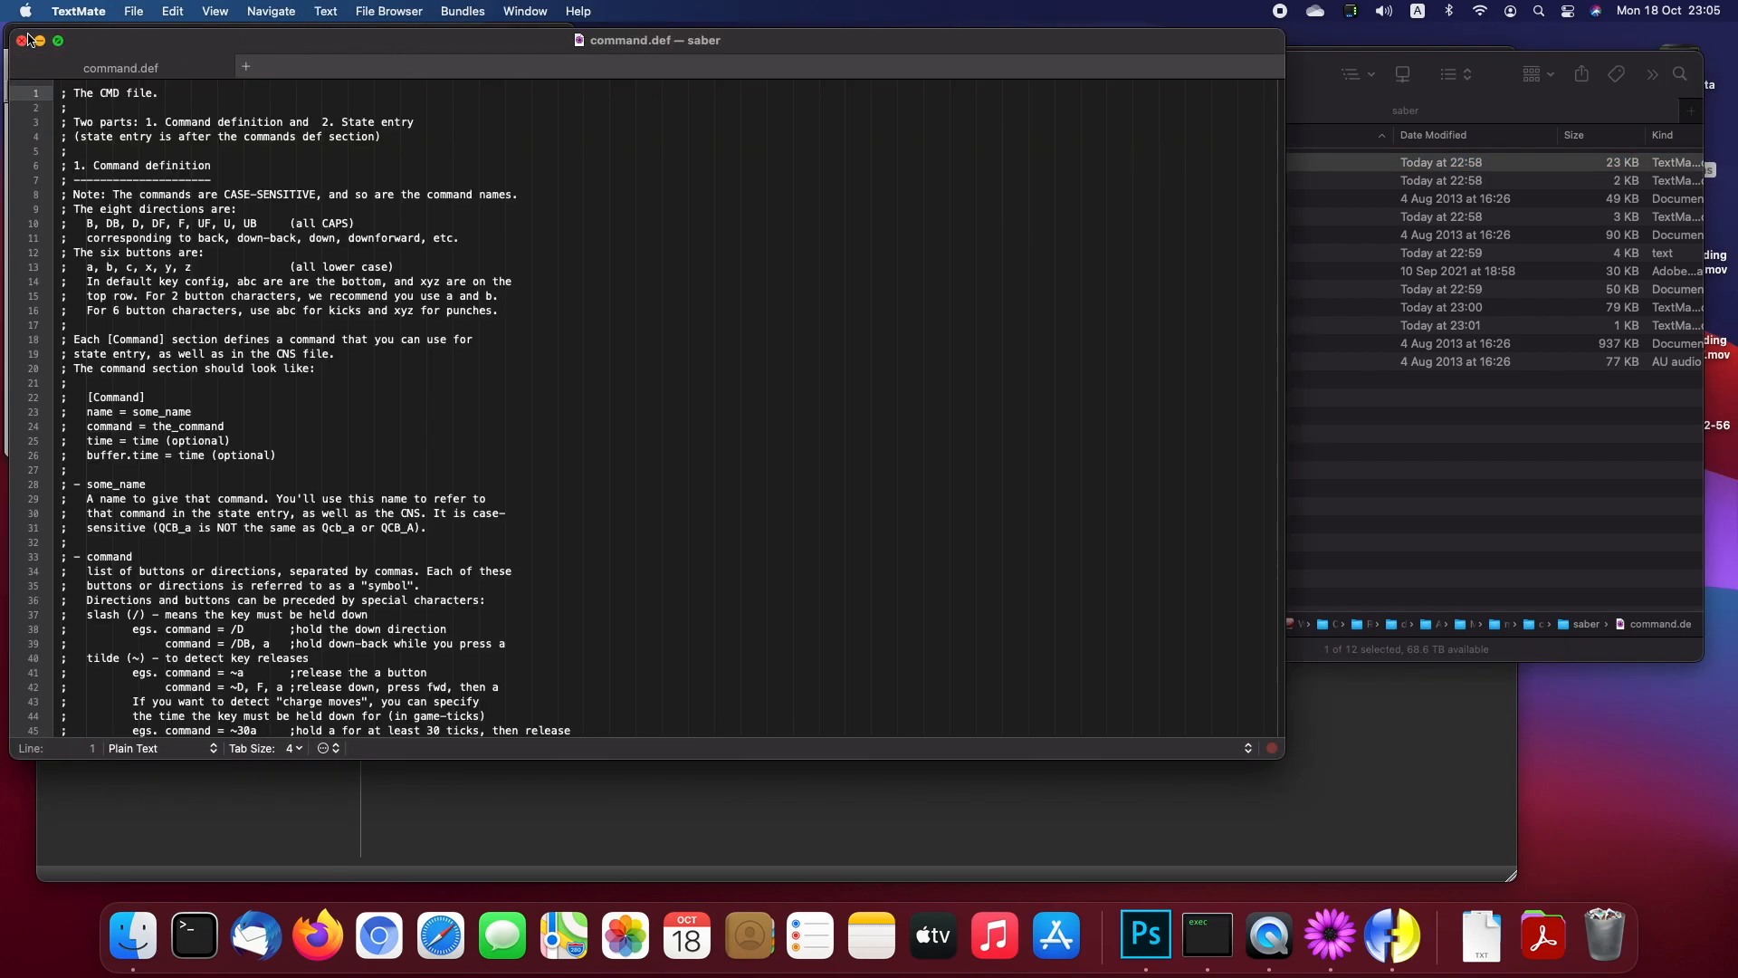
left_click(132, 12)
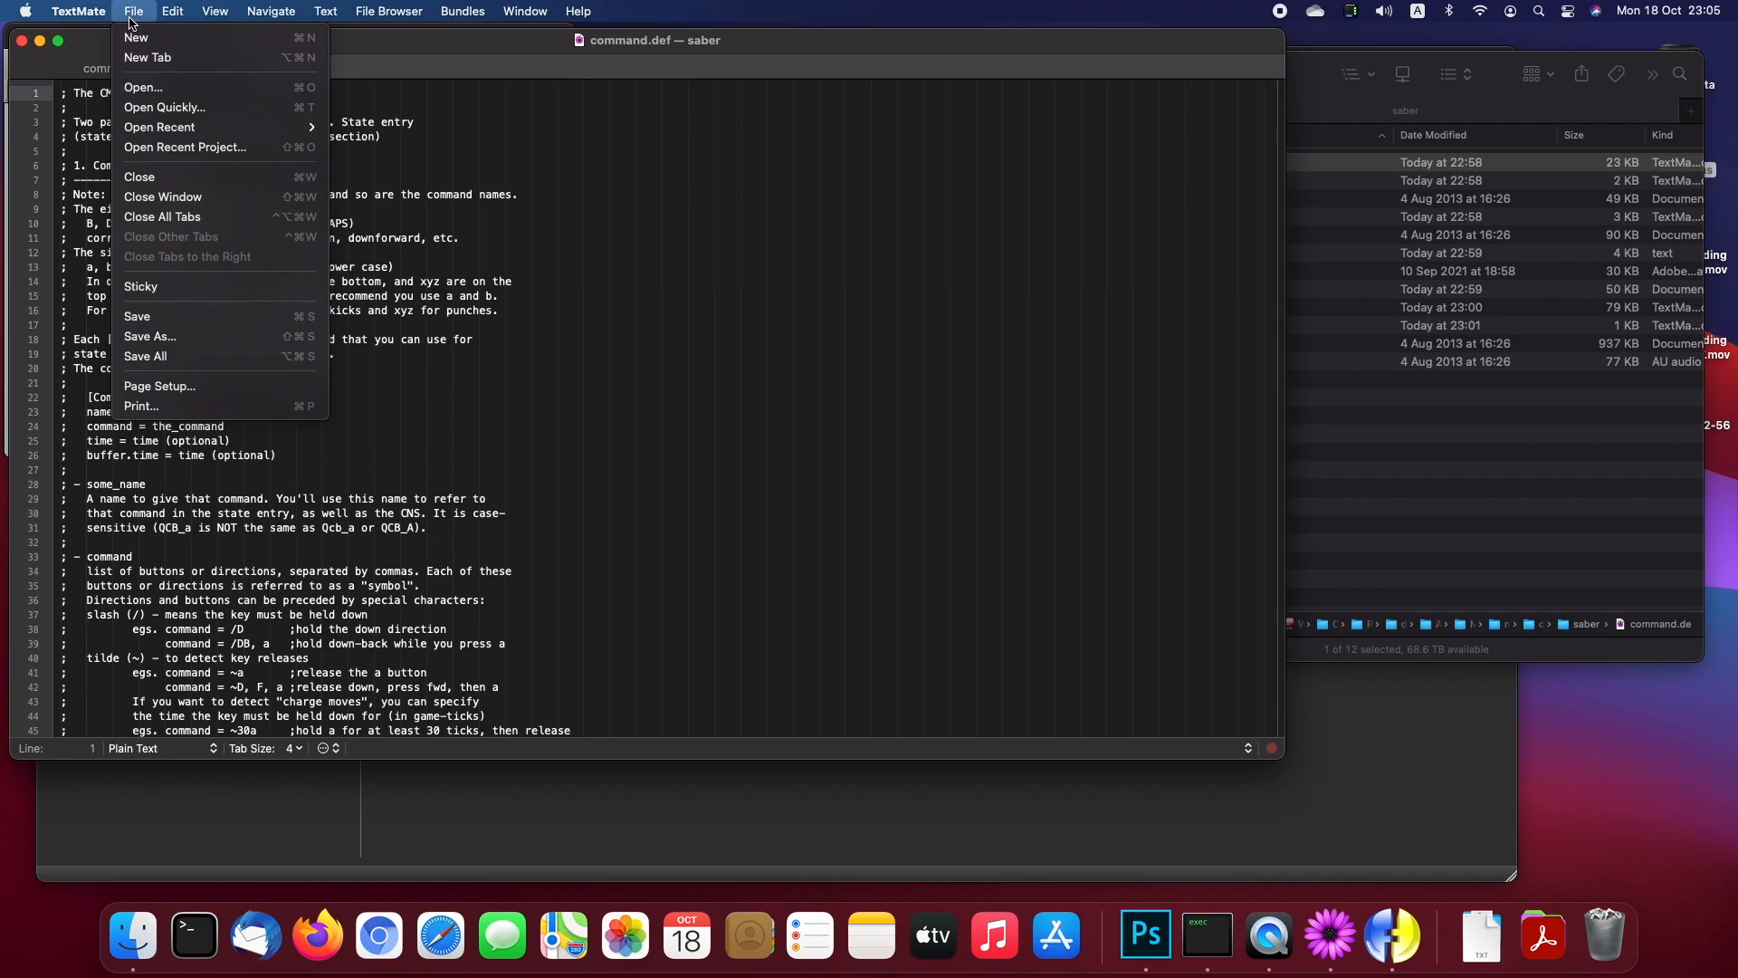
left_click(168, 345)
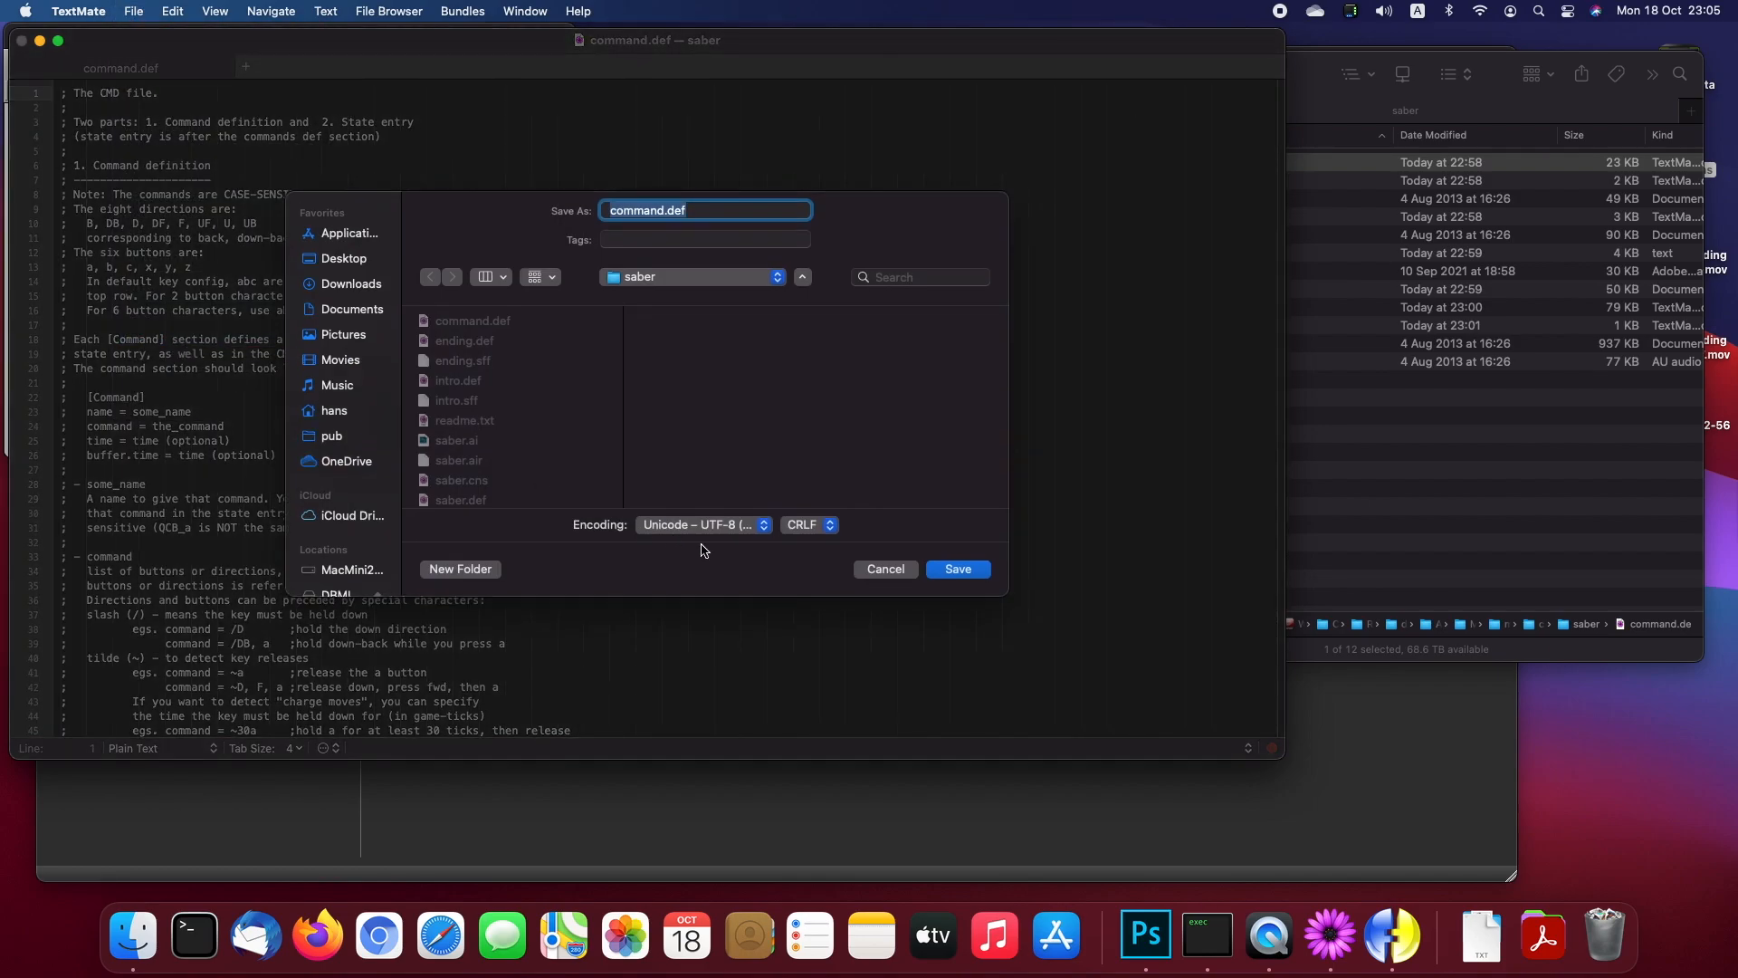
left_click(750, 526)
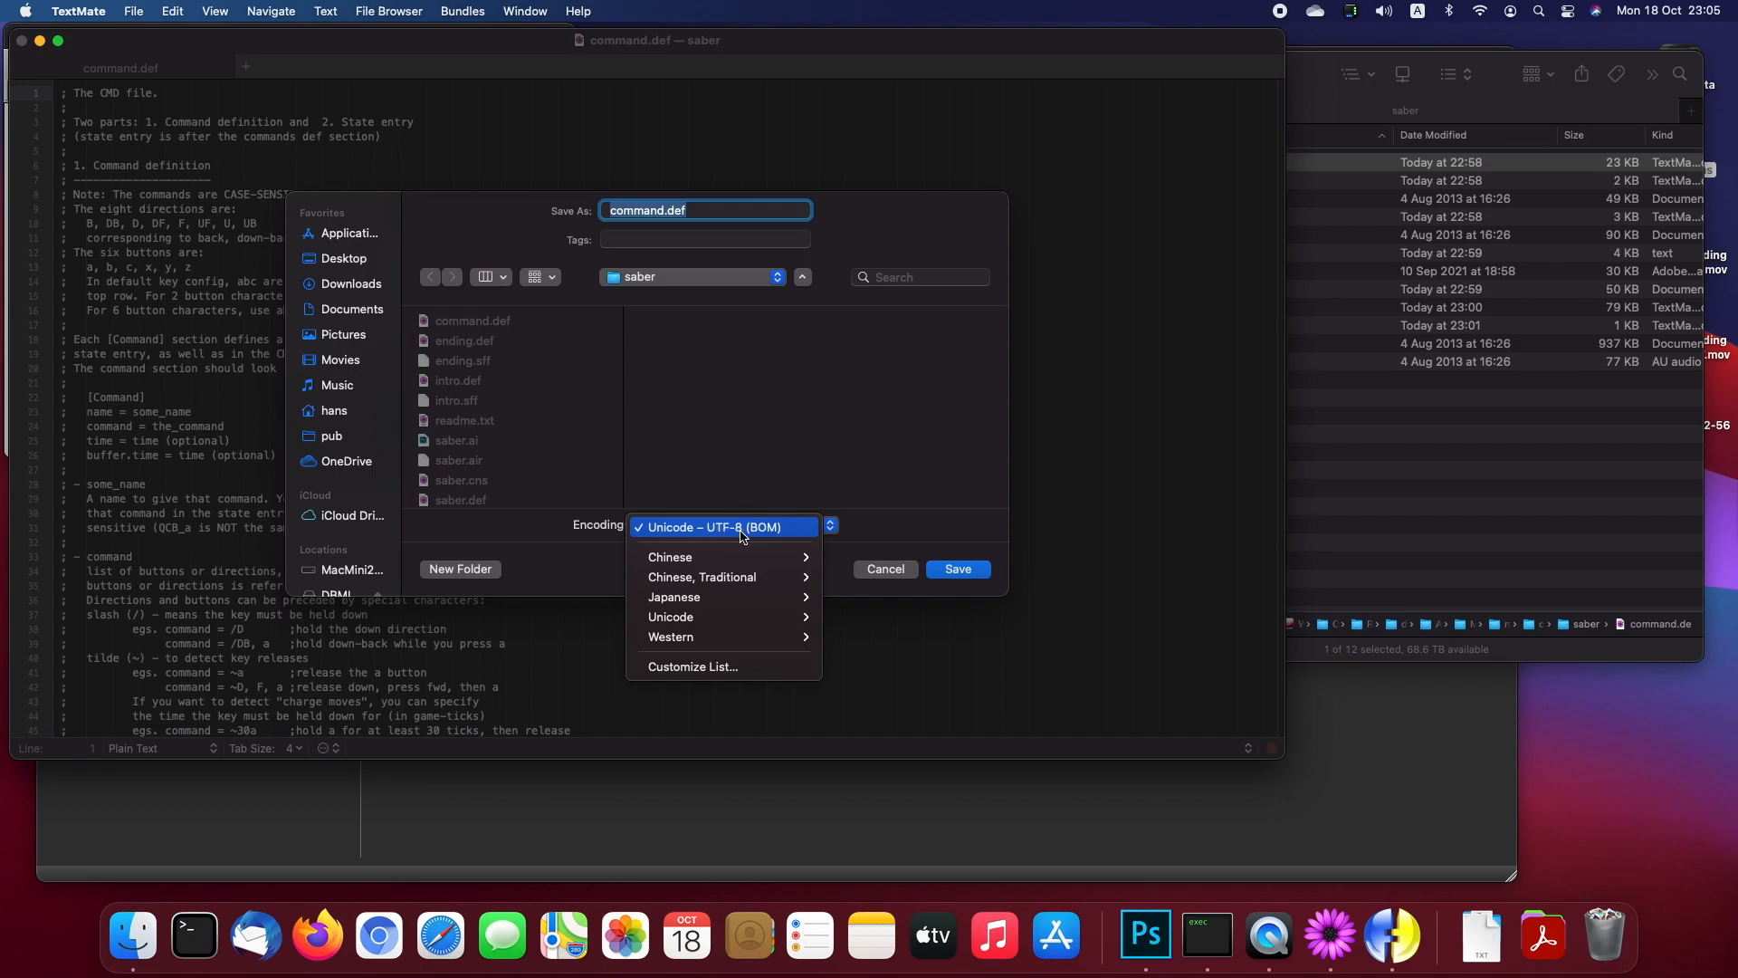
mouse_move(694, 620)
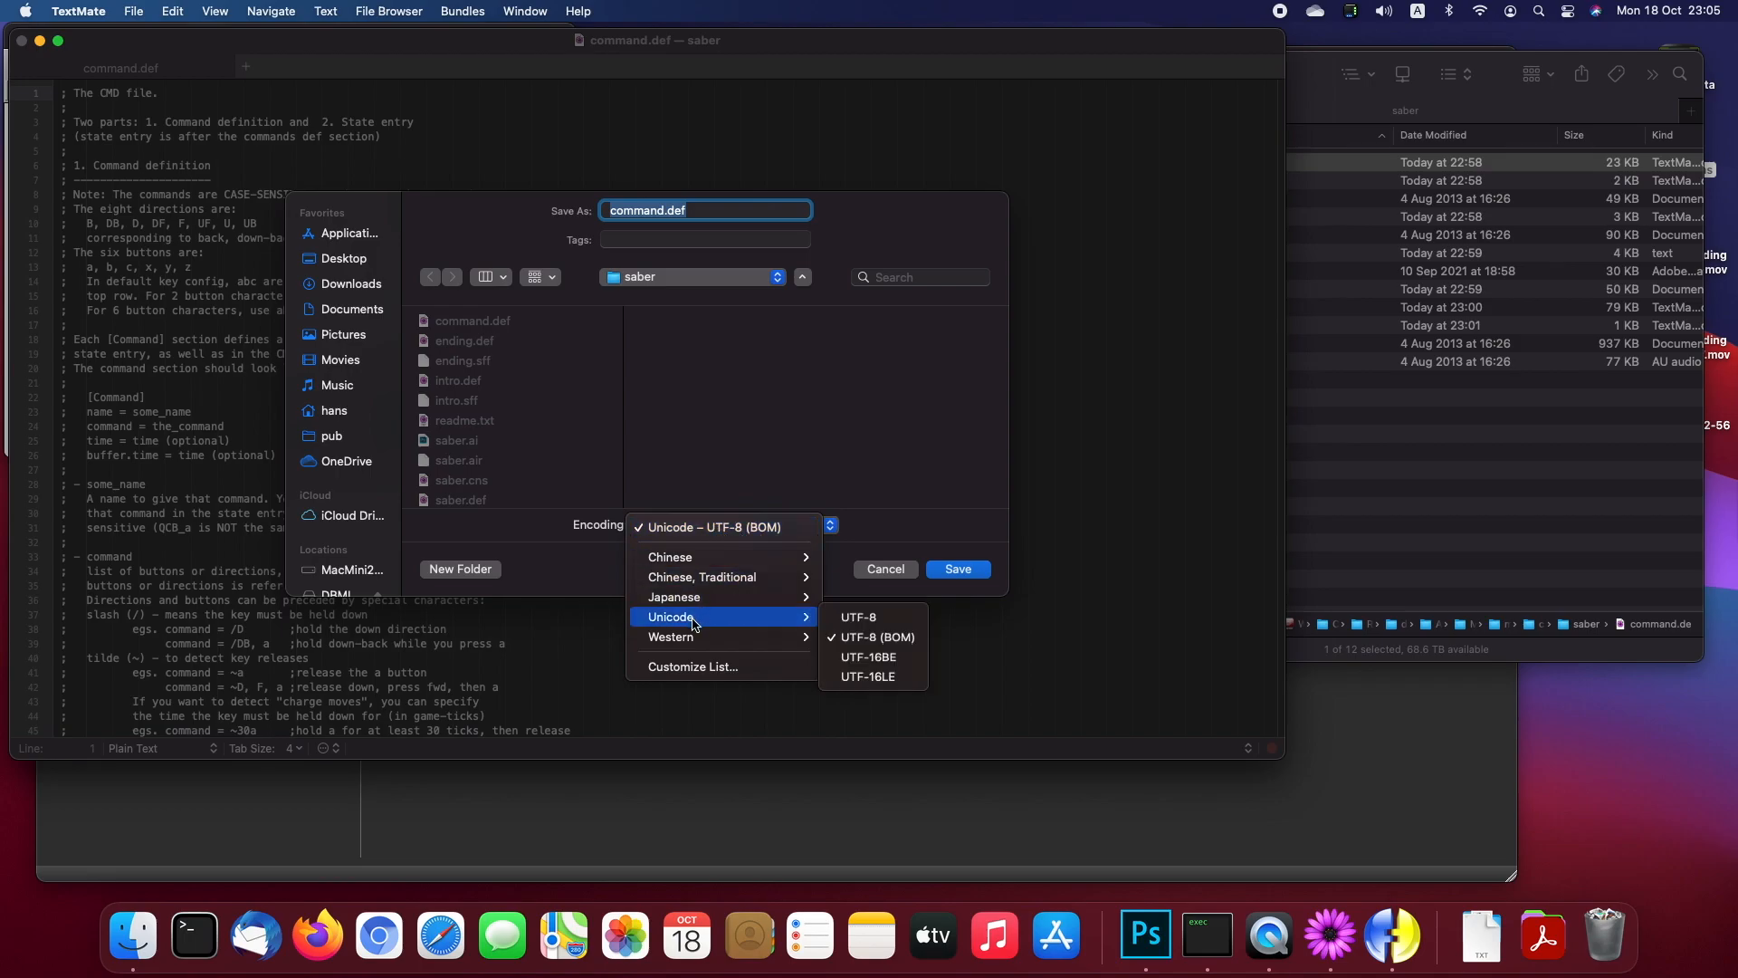
left_click(893, 639)
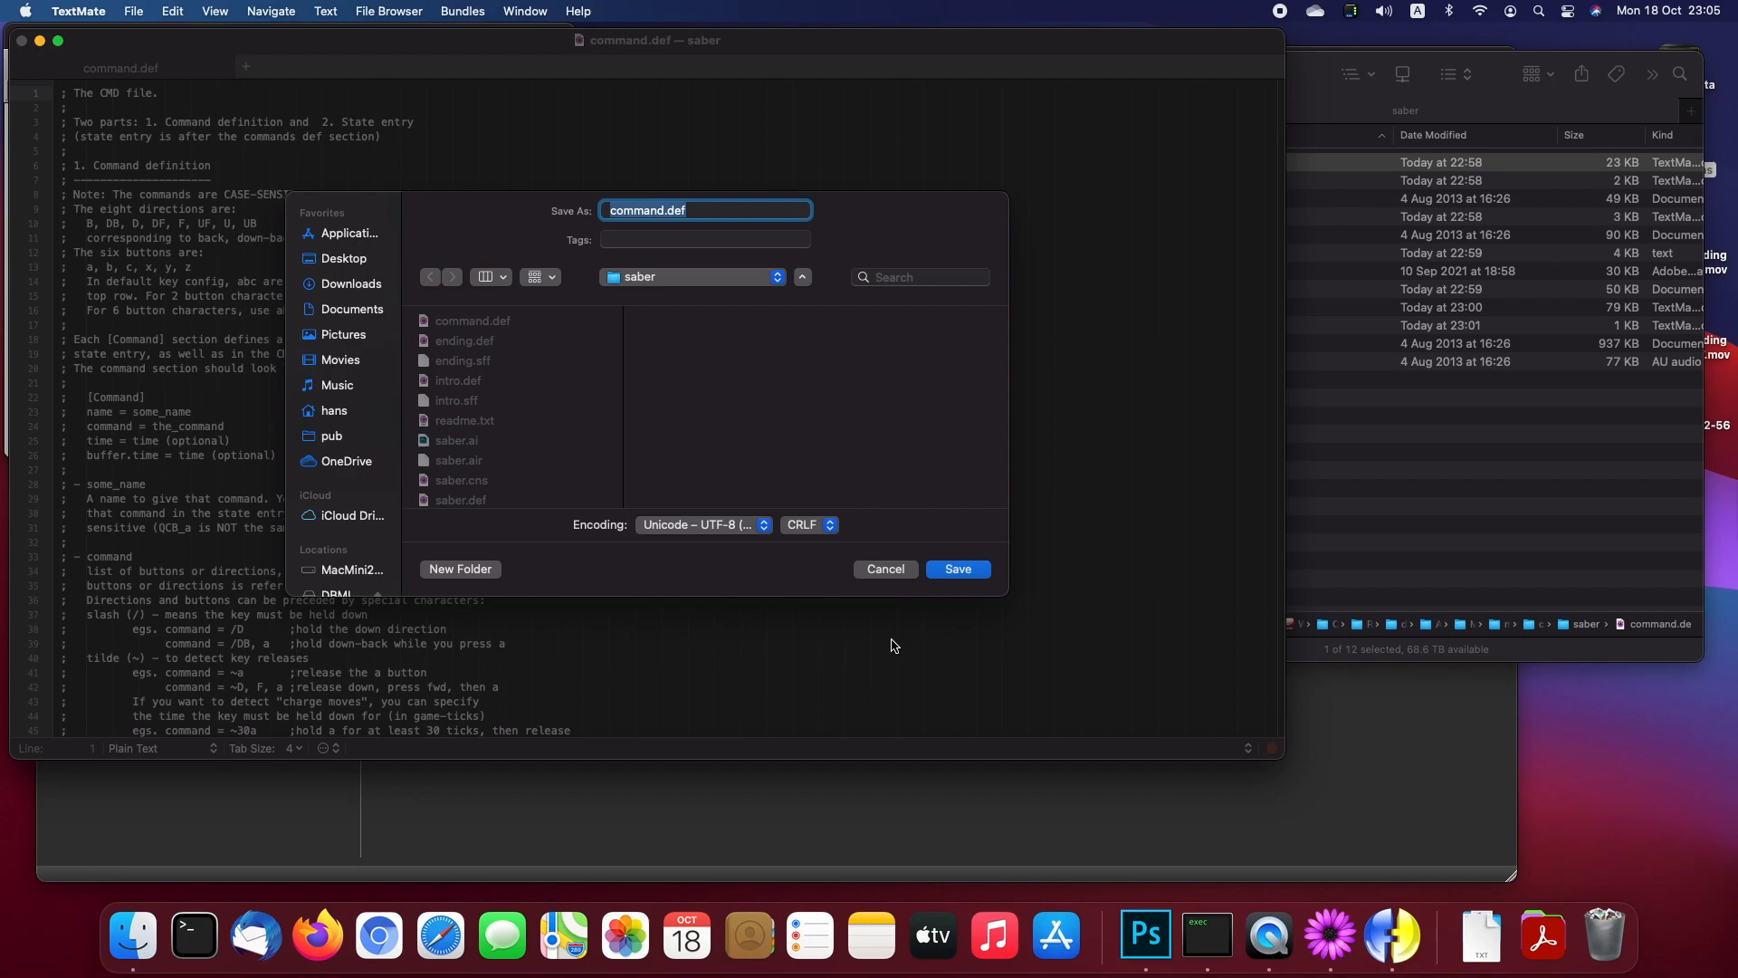
left_click(830, 525)
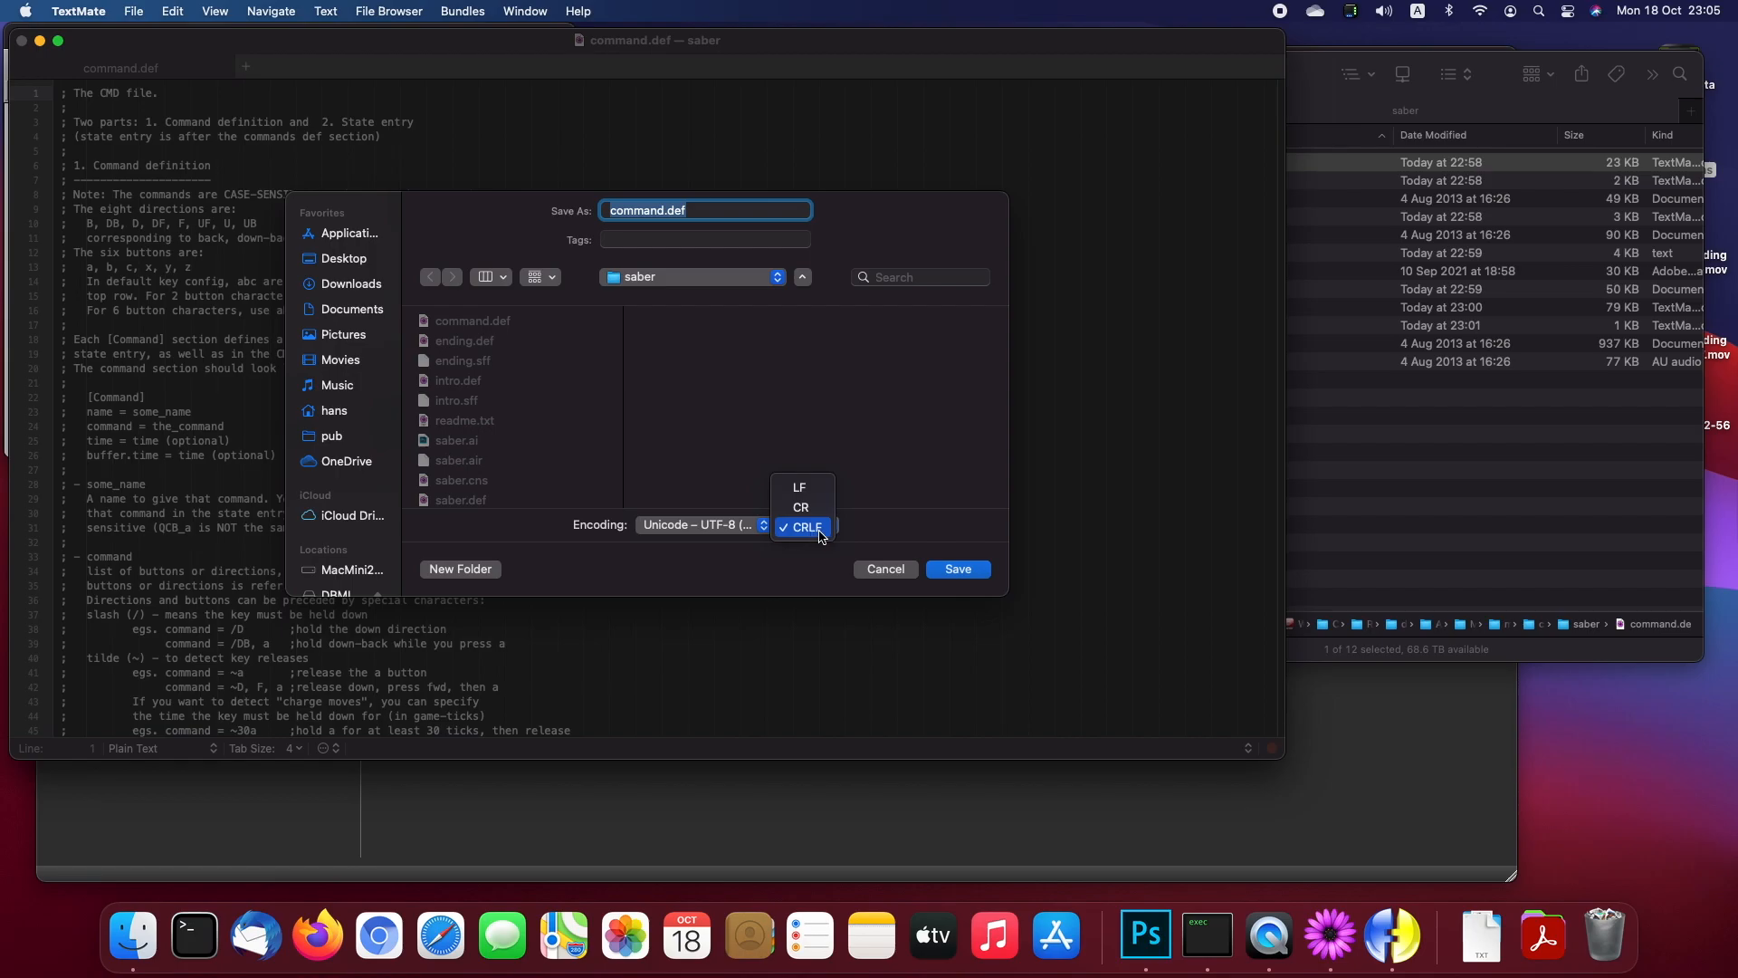
left_click(822, 536)
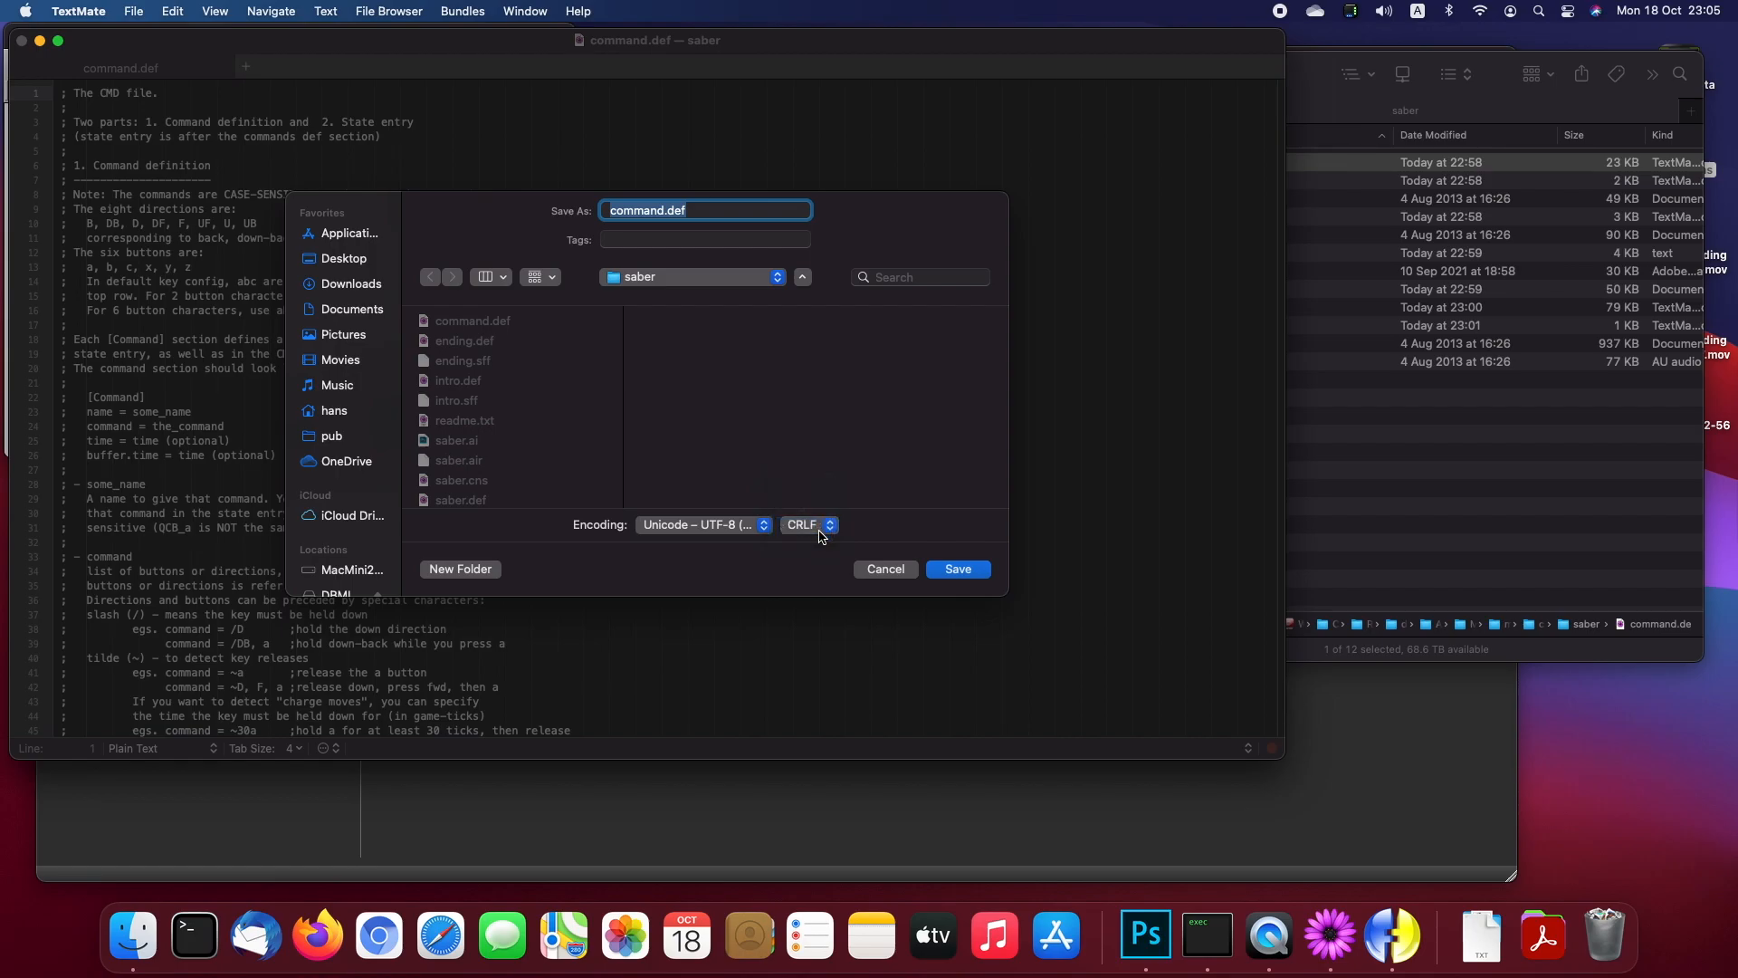
left_click(892, 575)
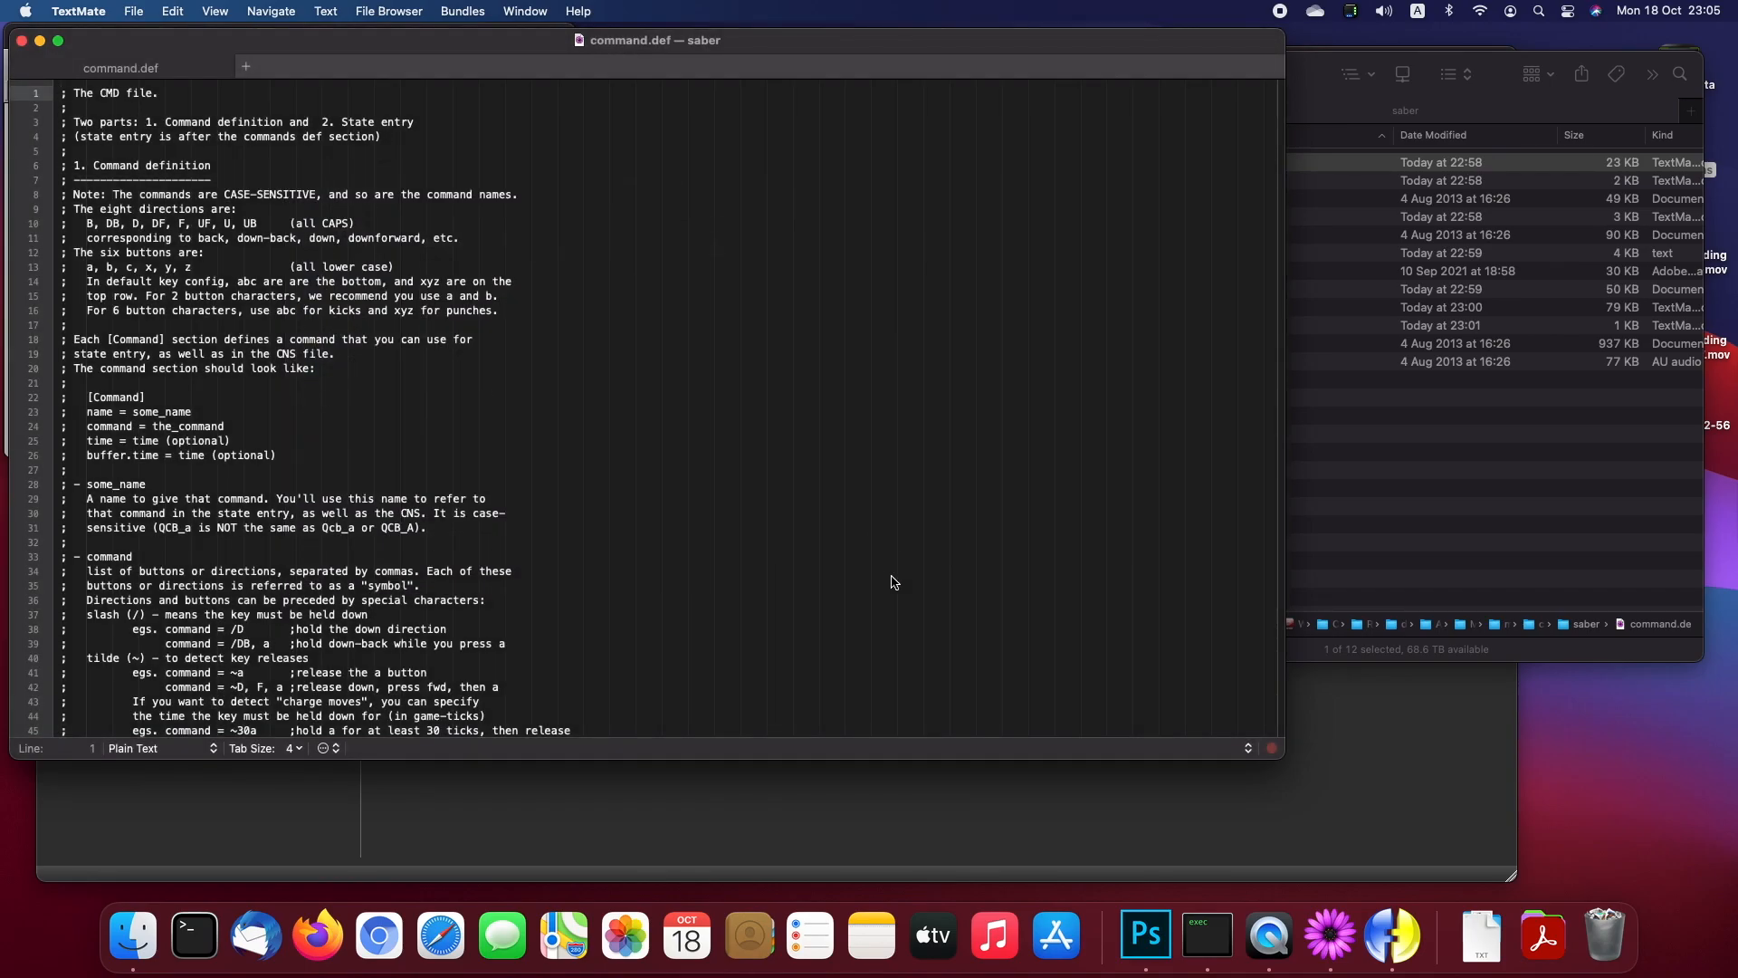
left_click(17, 68)
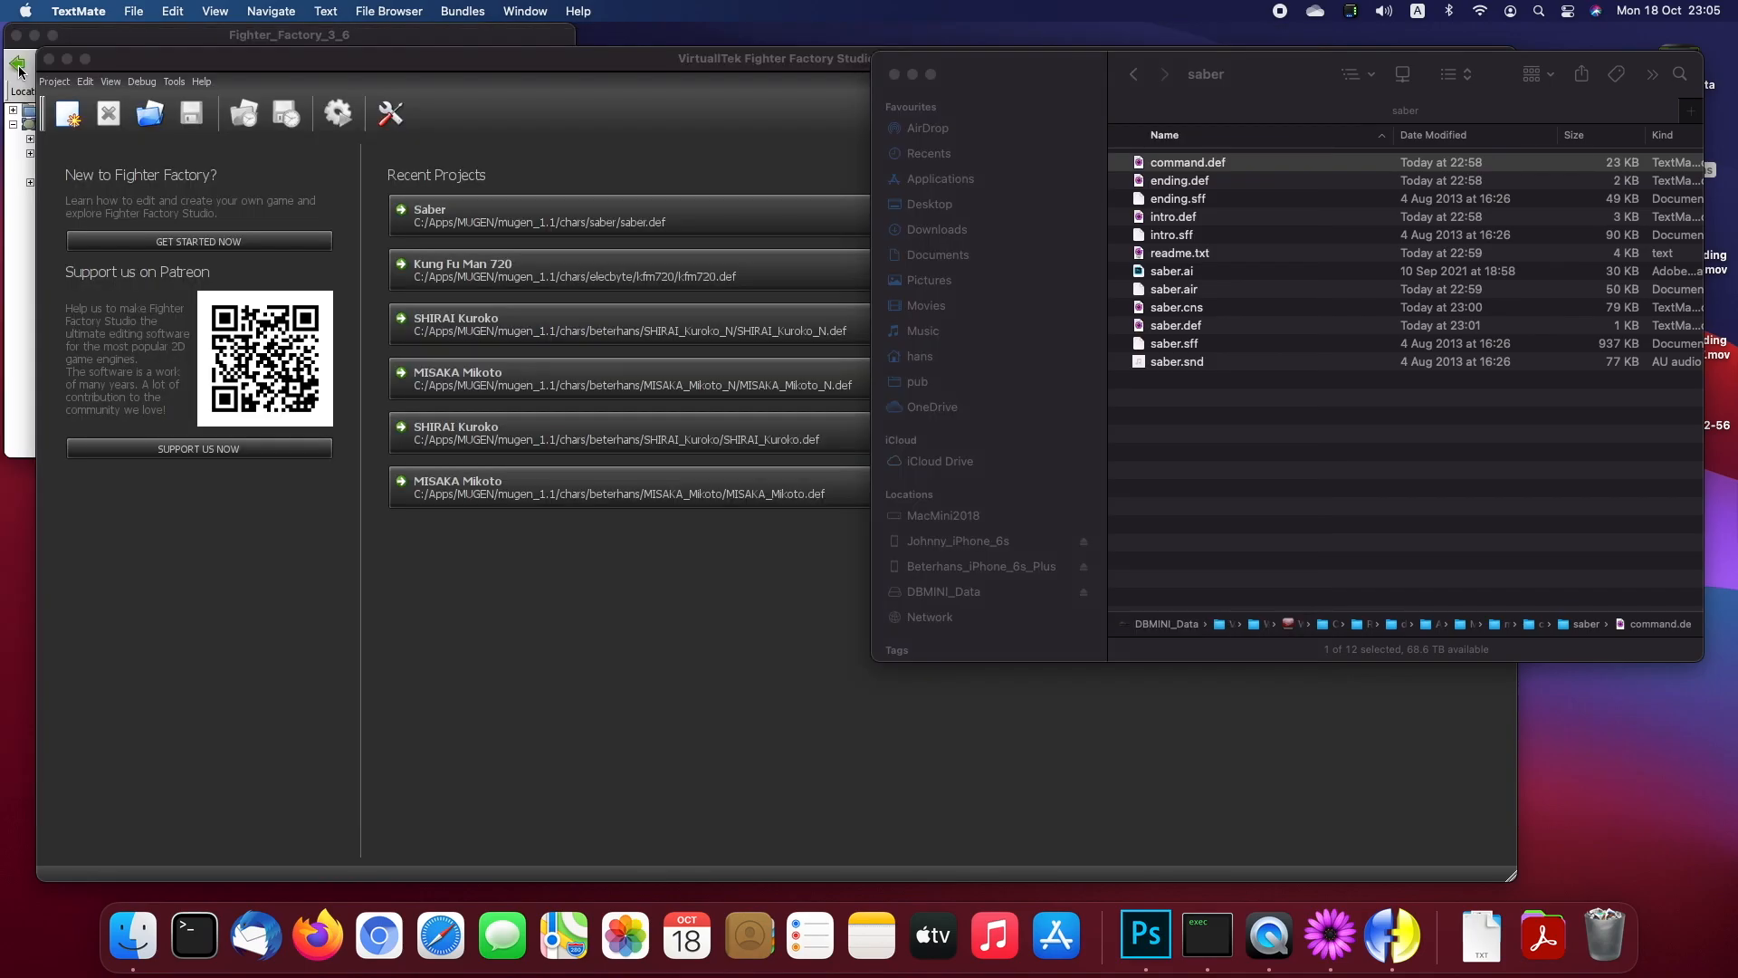
Step: Open saber.def in TextMate and examine the cns and st entries for constants and states under [Files]
left_click(1183, 374)
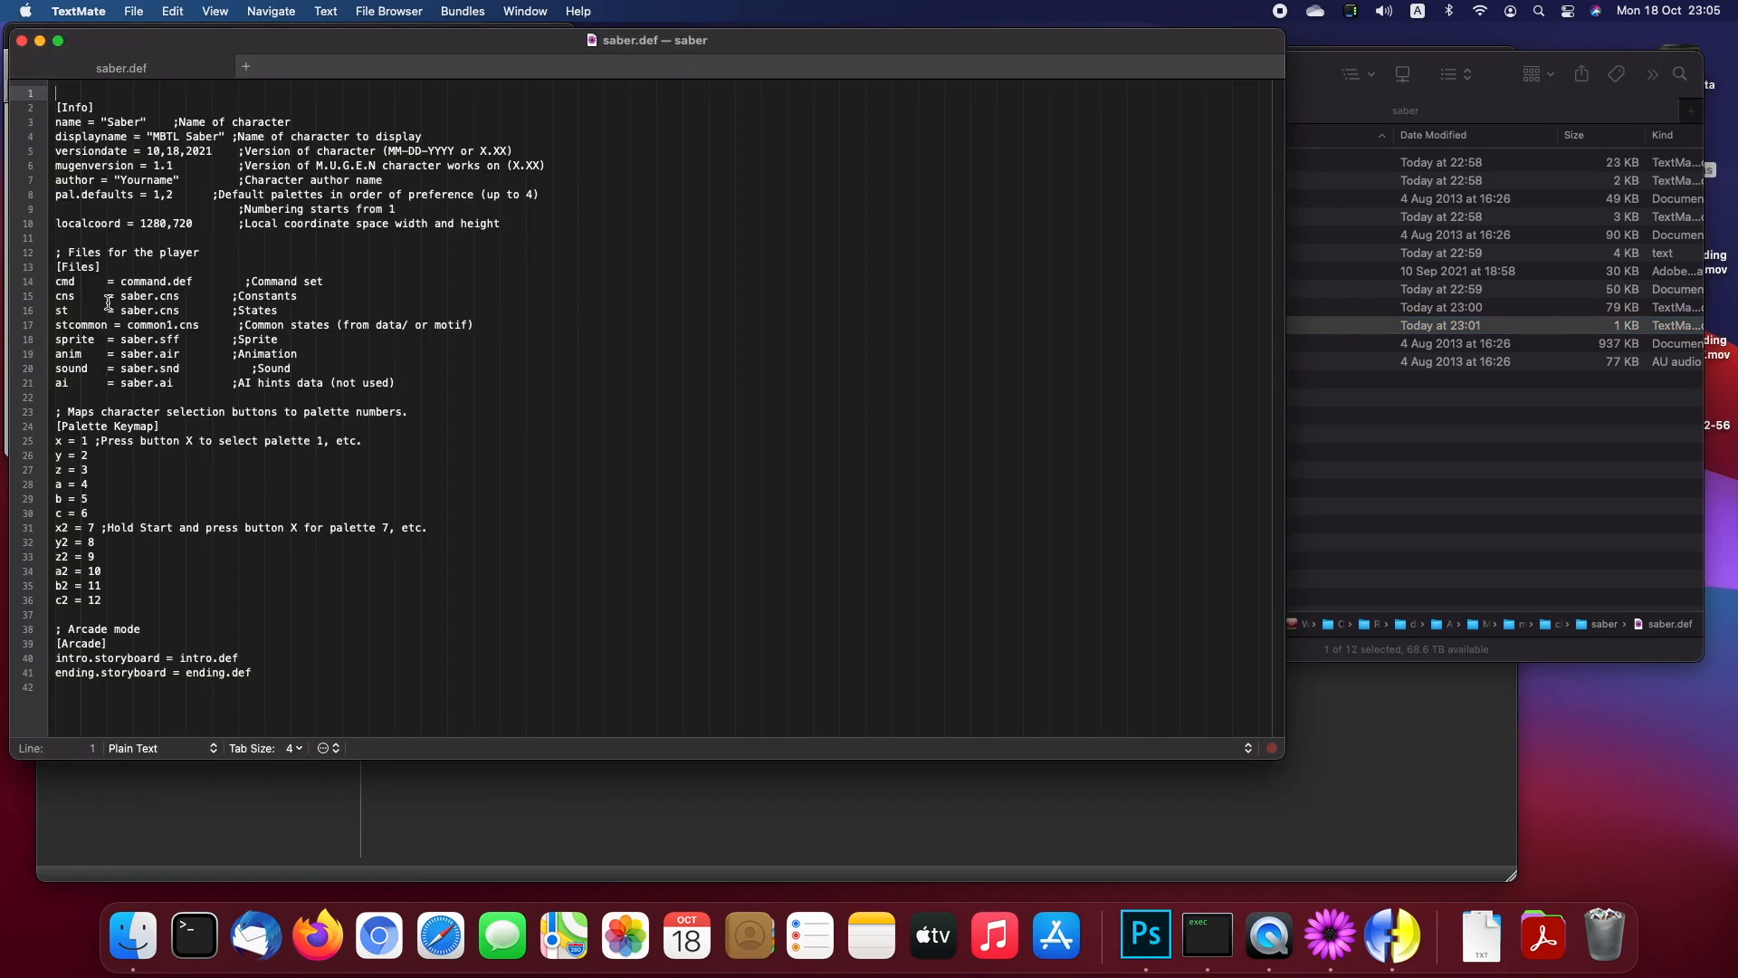
left_click_drag(121, 296, 292, 307)
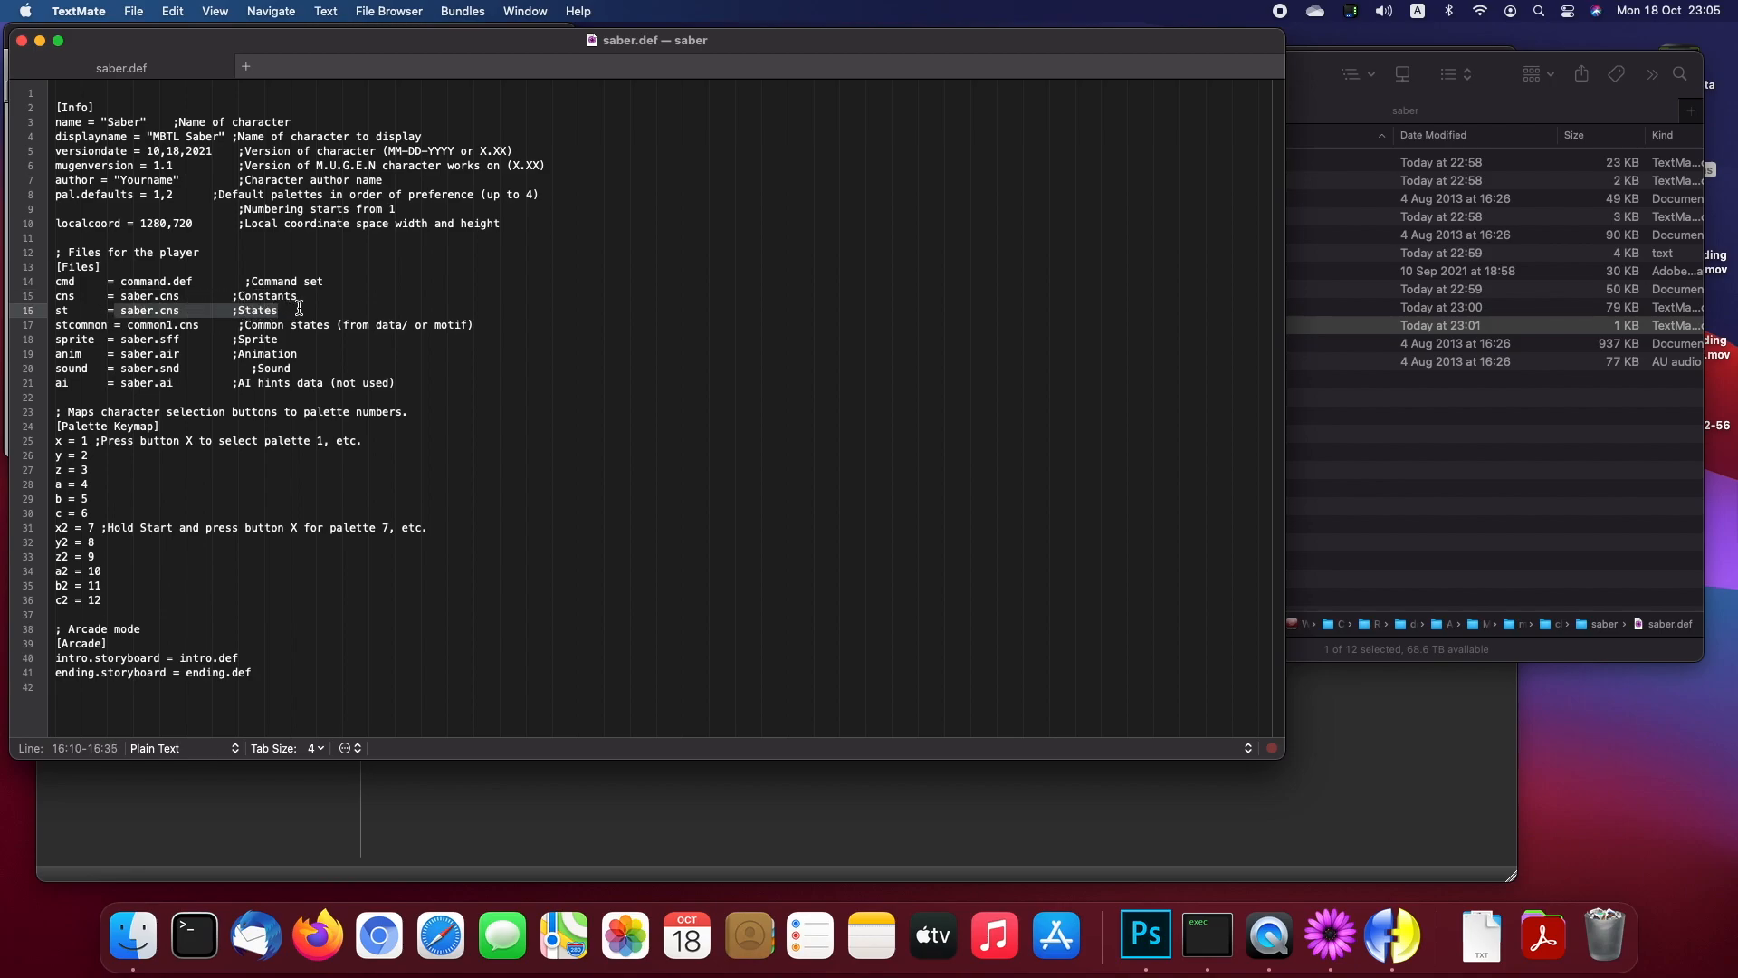
left_click(310, 310)
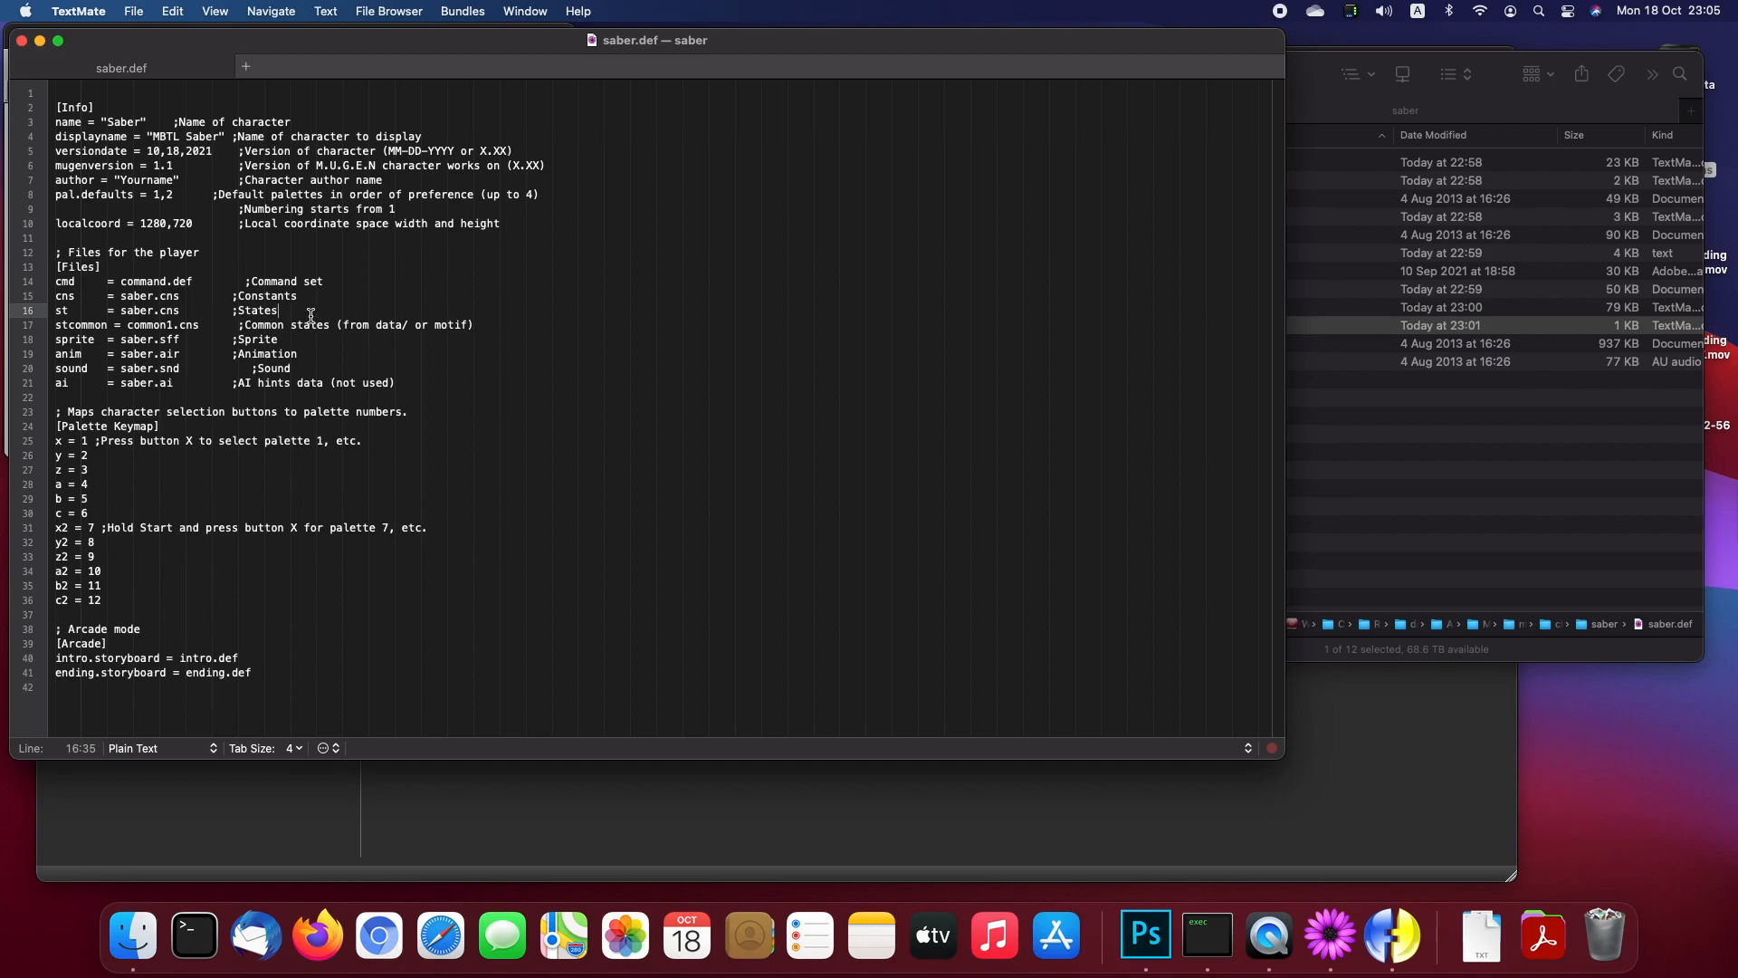
left_click_drag(119, 309, 180, 310)
left_click(281, 309)
left_click_drag(239, 296, 301, 296)
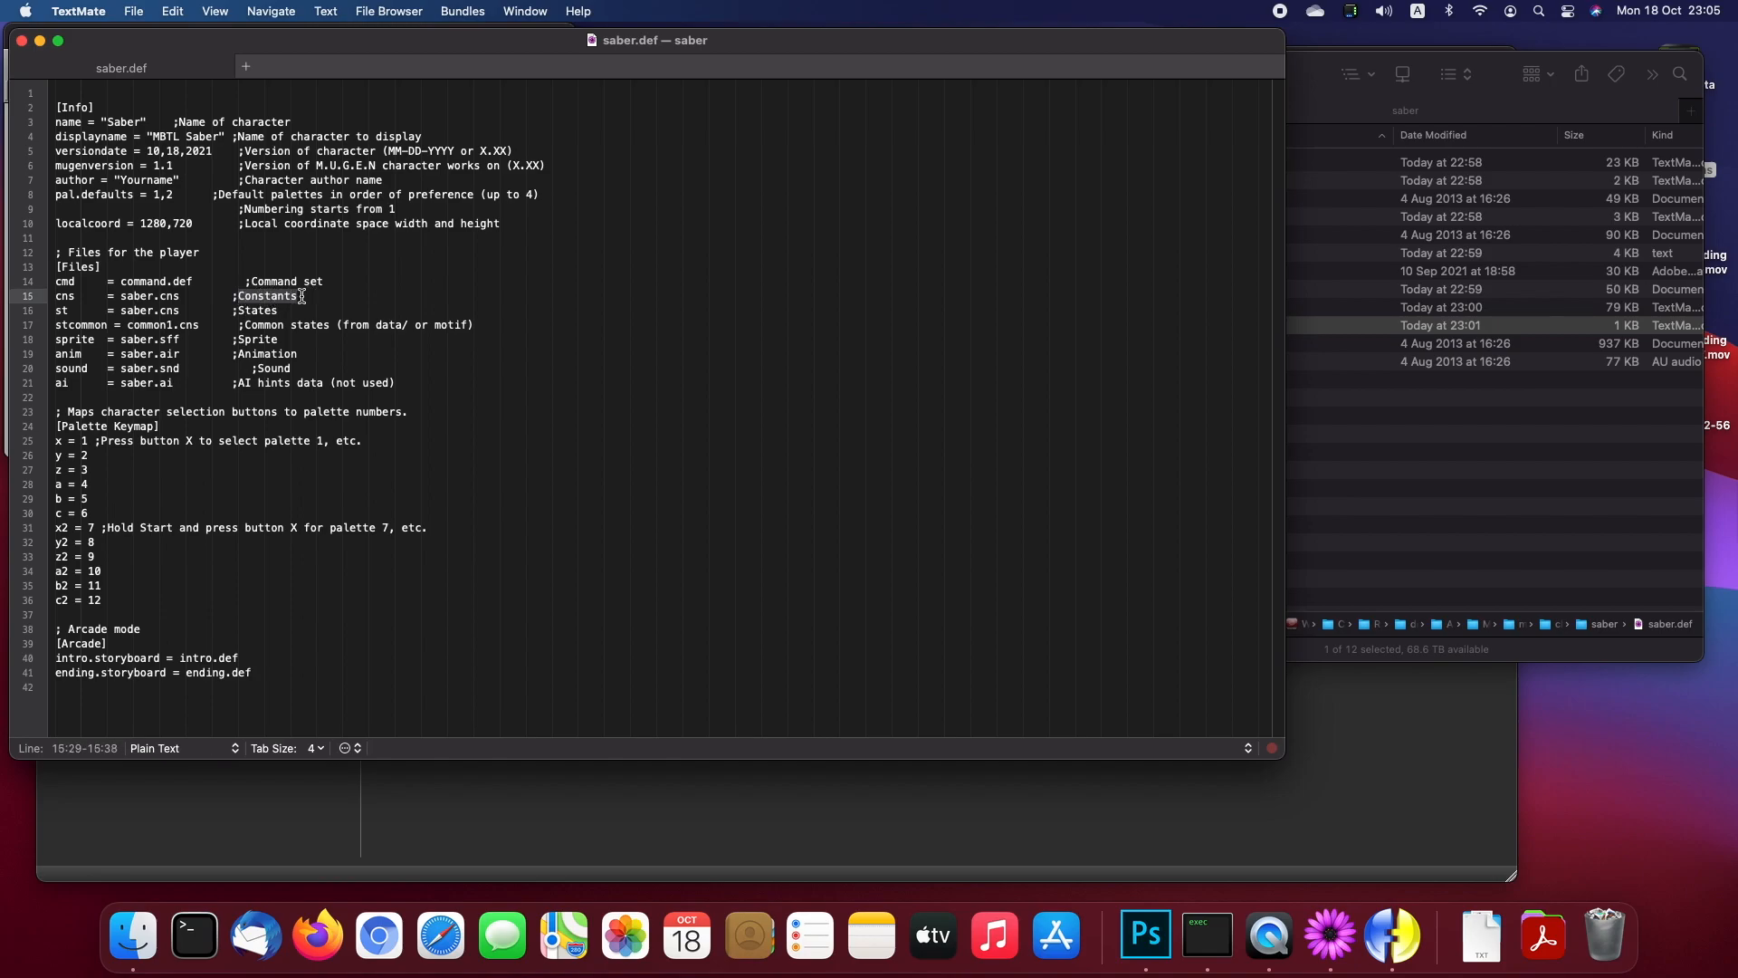
Step: Open saber.cns from the saber folder in TextMate and skim through its contents
left_click(1466, 450)
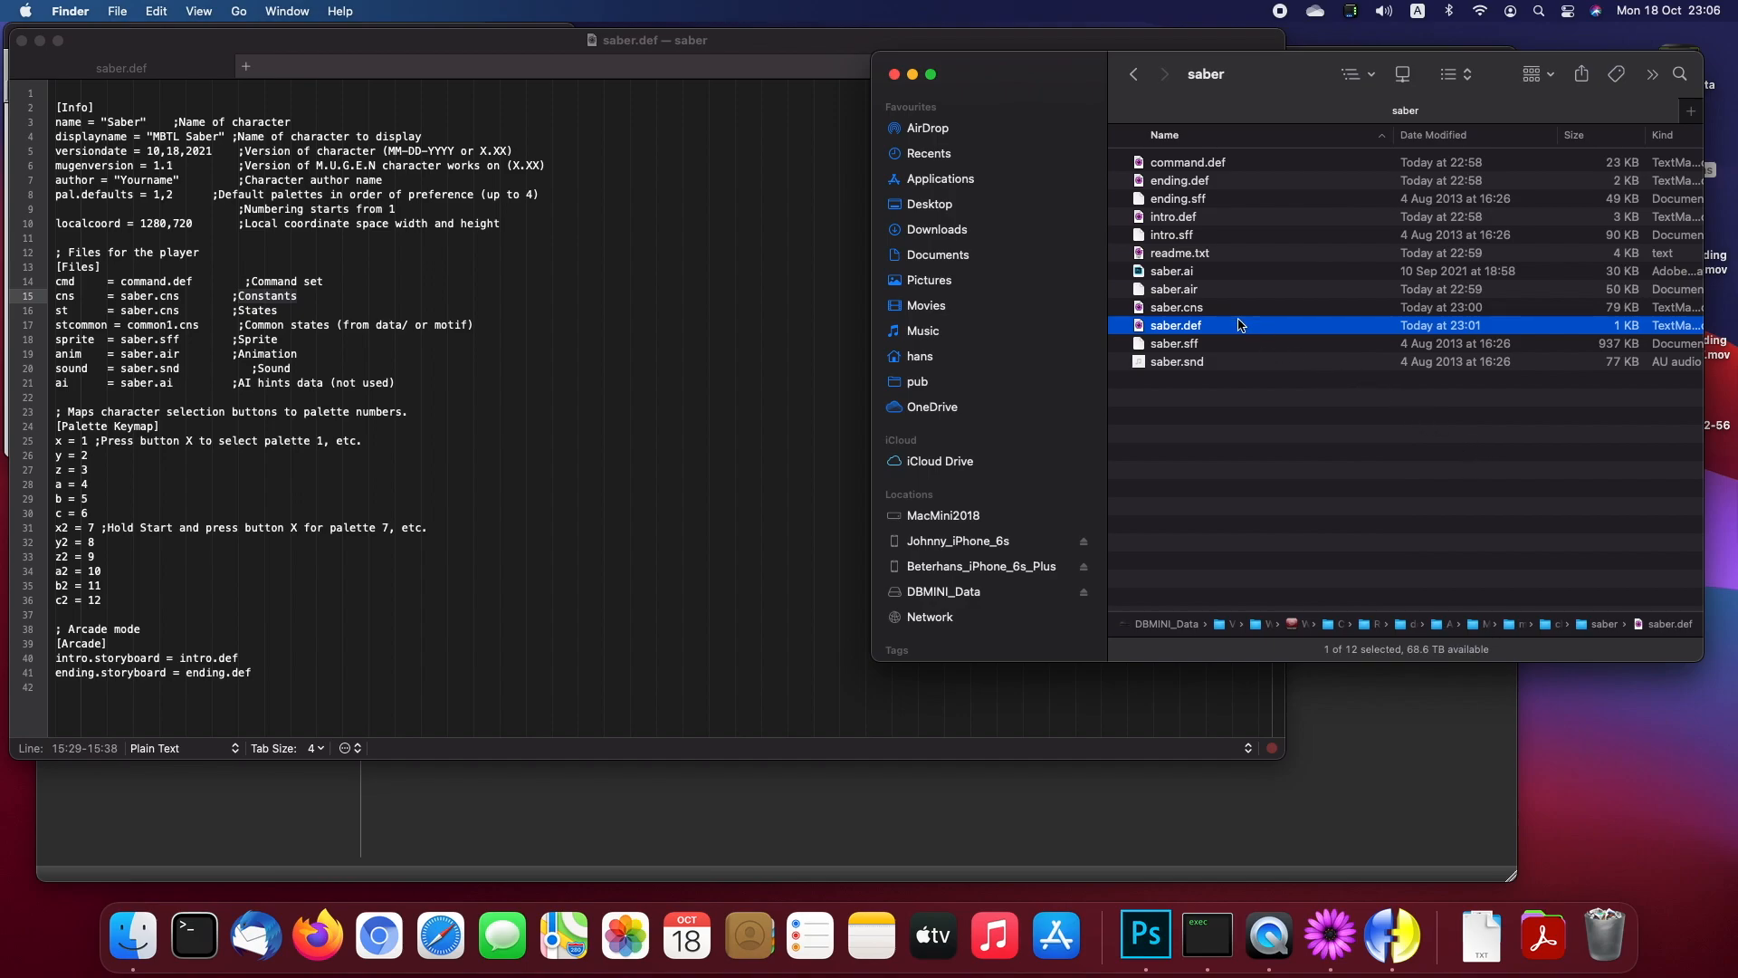
double_click(1212, 309)
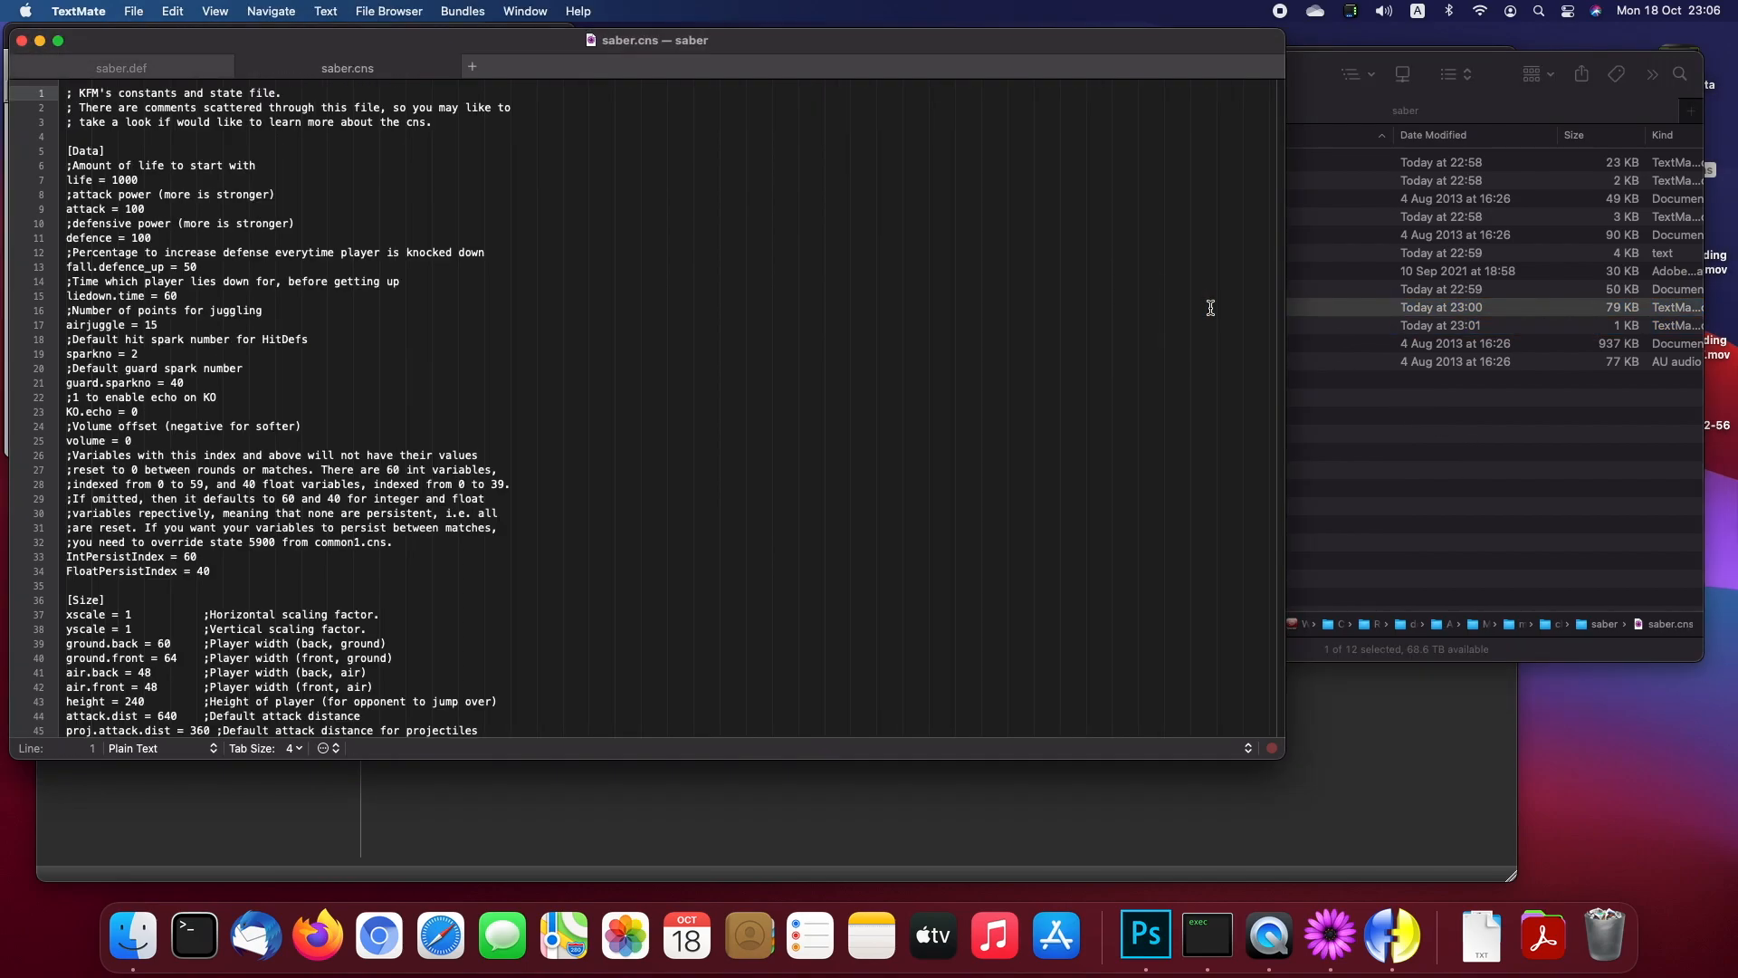
left_click(598, 314)
scroll(598, 314, "down", 15)
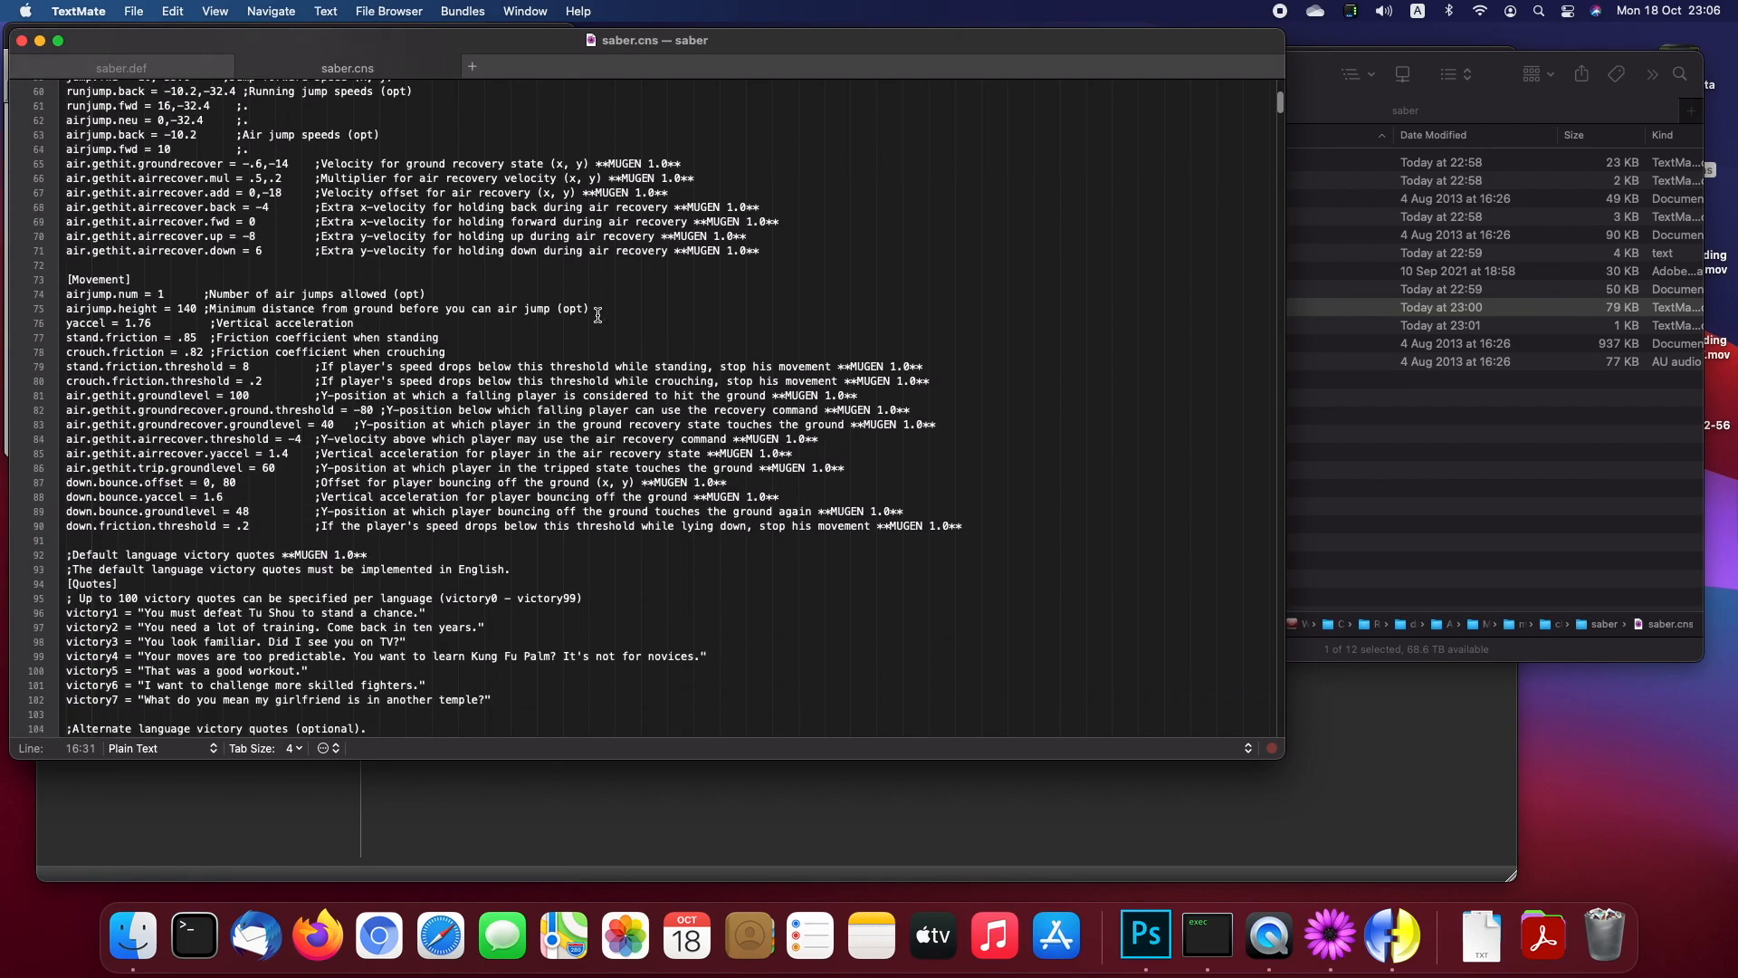
scroll(599, 315, "down", 8)
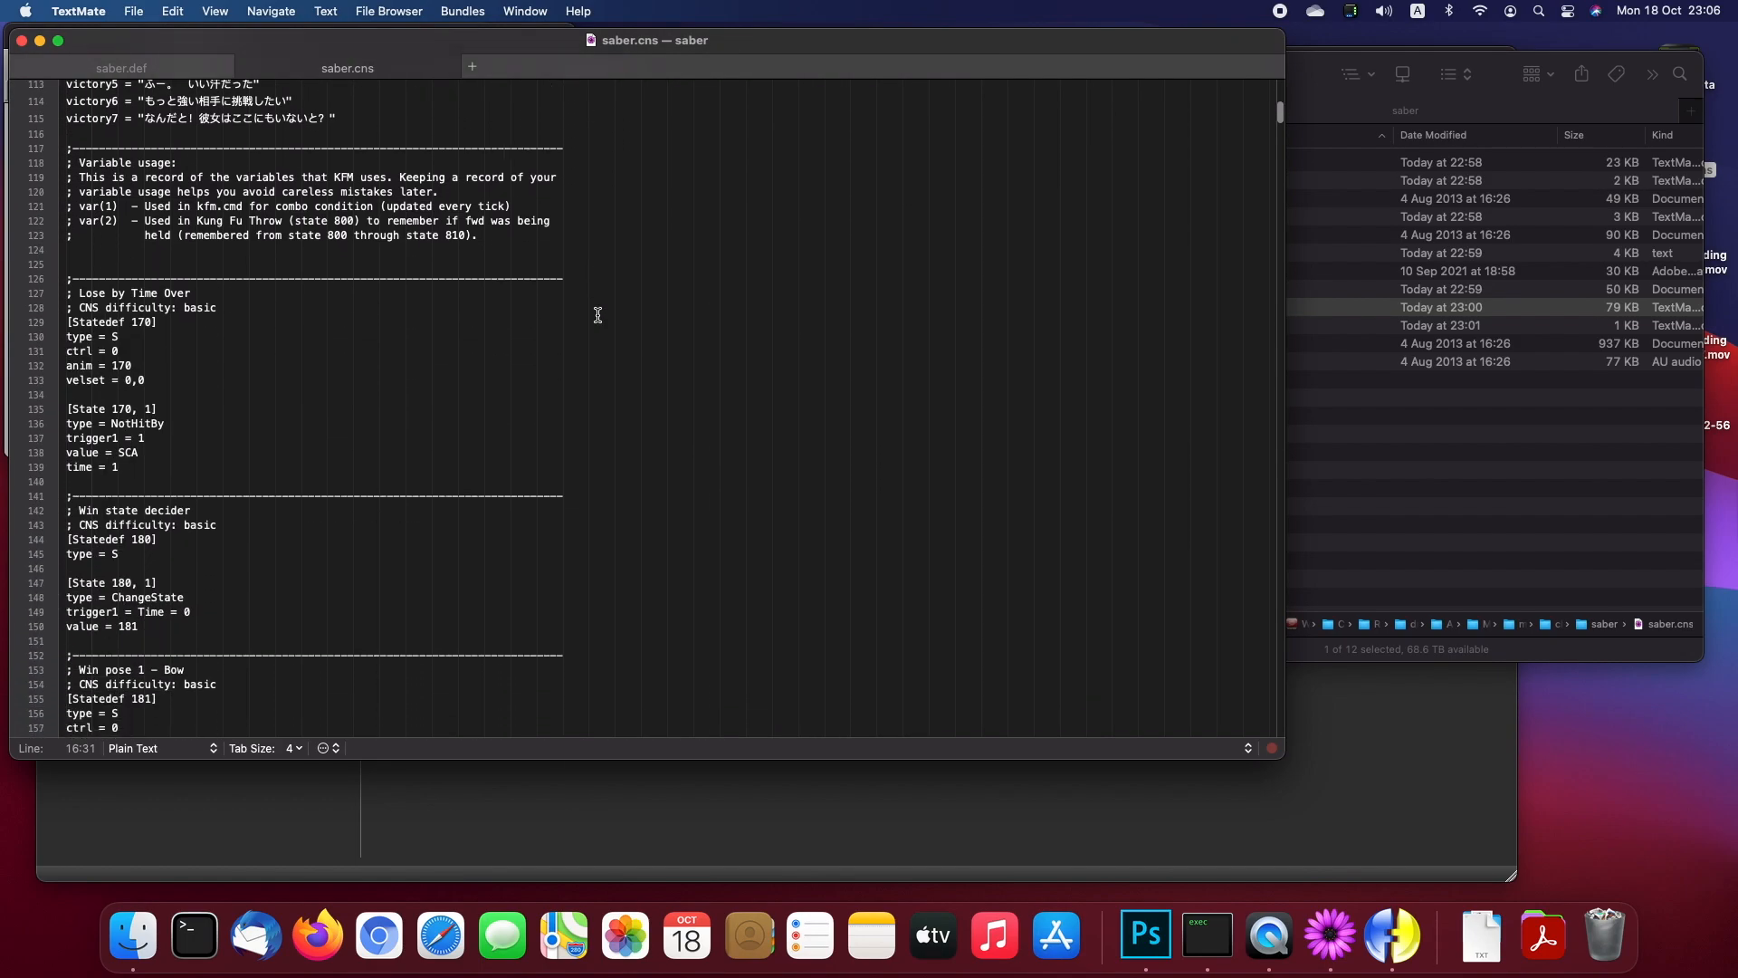
scroll(599, 314, "down", 20)
scroll(599, 314, "down", 20)
scroll(599, 314, "up", 20)
scroll(599, 314, "up", 20)
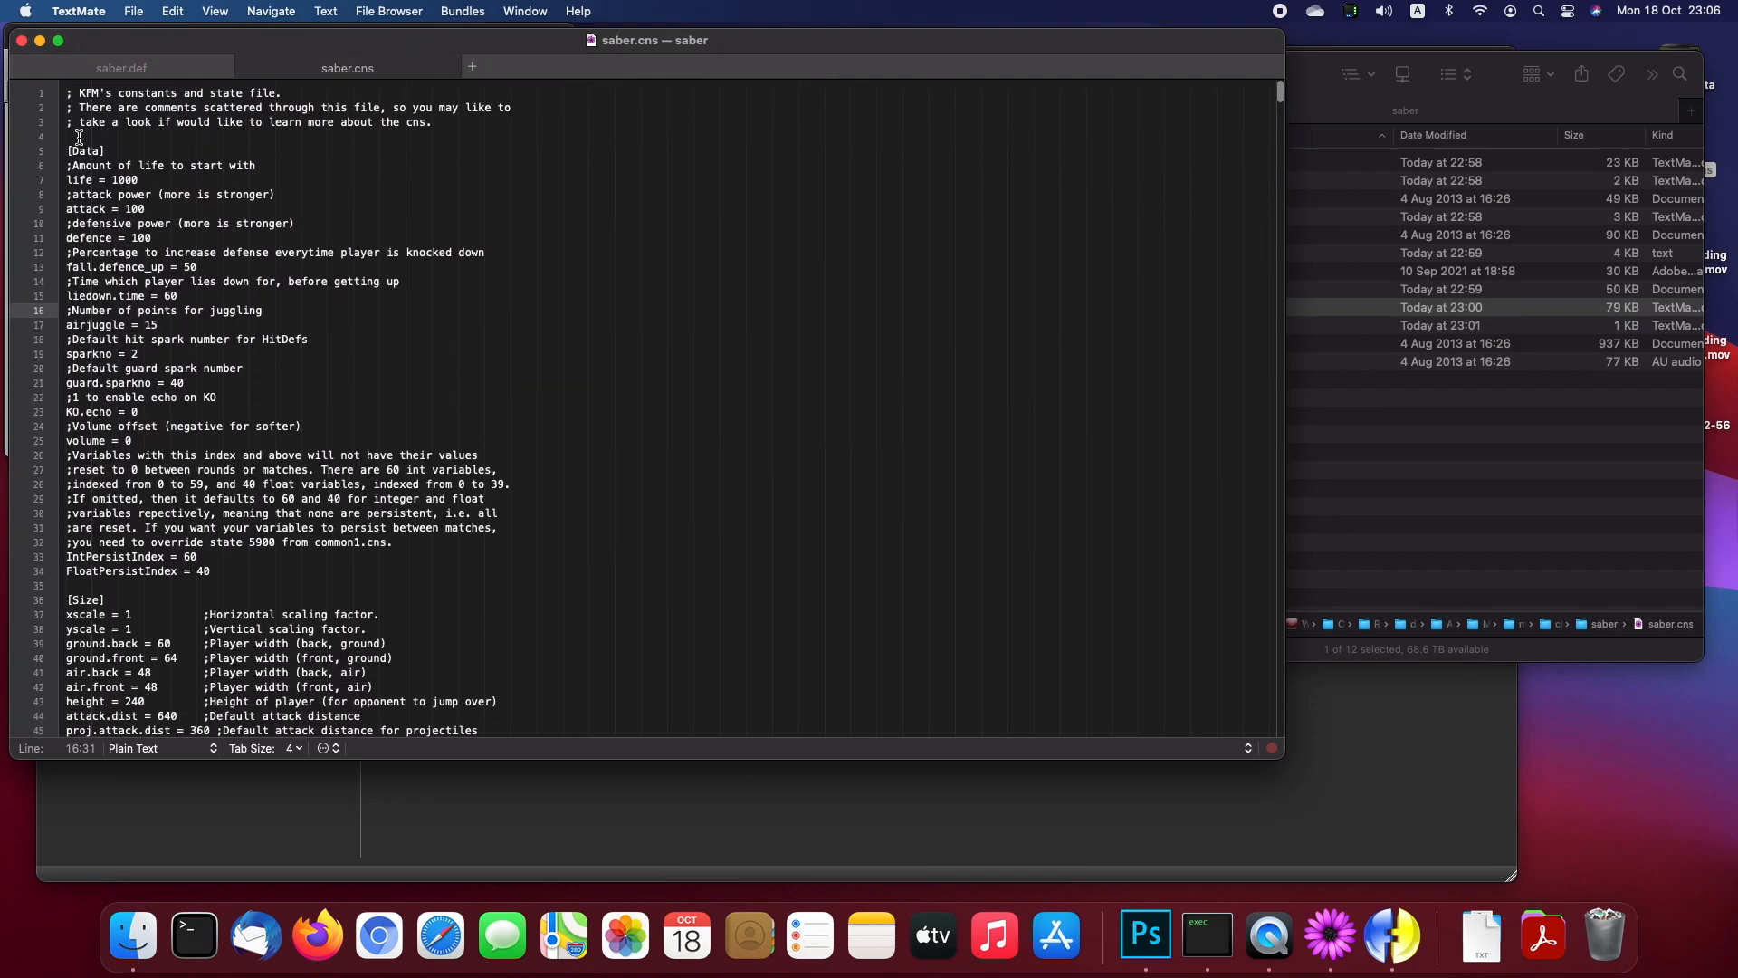
Step: Examine the constants part of saber.cns, from the [Data], [Size], [Velocity] and [Movement] sections through the victory quotes
left_click_drag(69, 147, 162, 207)
scroll(162, 207, "down", 6)
left_click(142, 363)
scroll(141, 363, "down", 6)
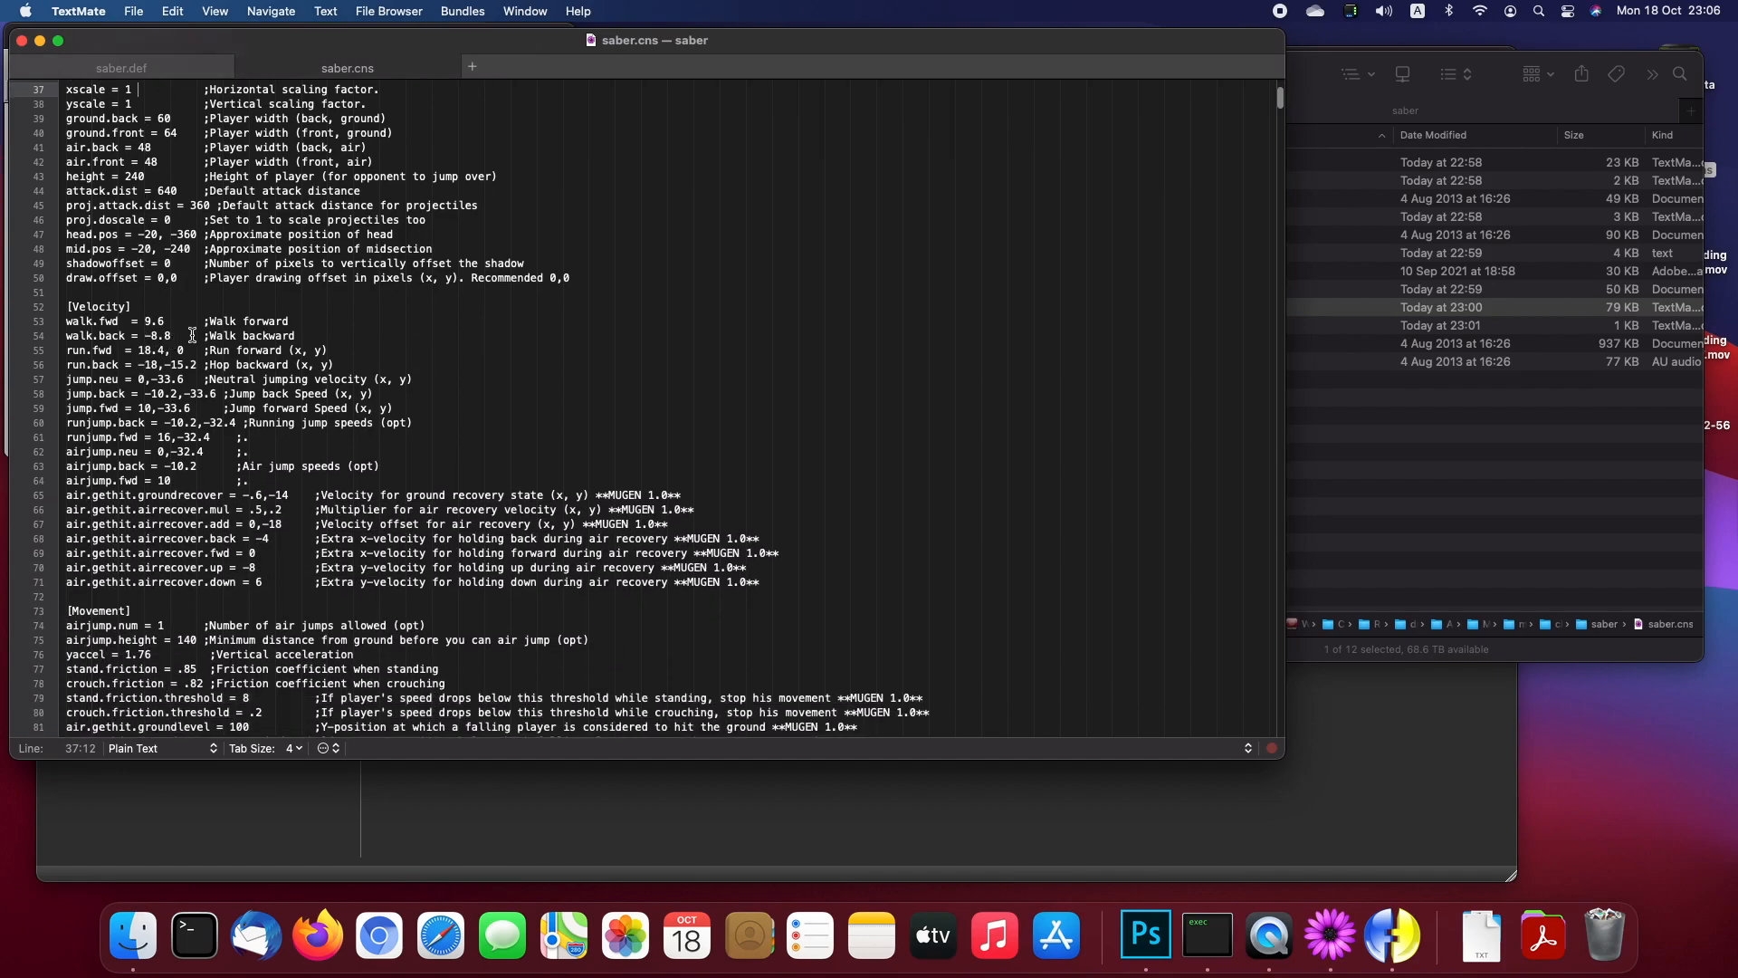
left_click(337, 332)
scroll(337, 332, "down", 10)
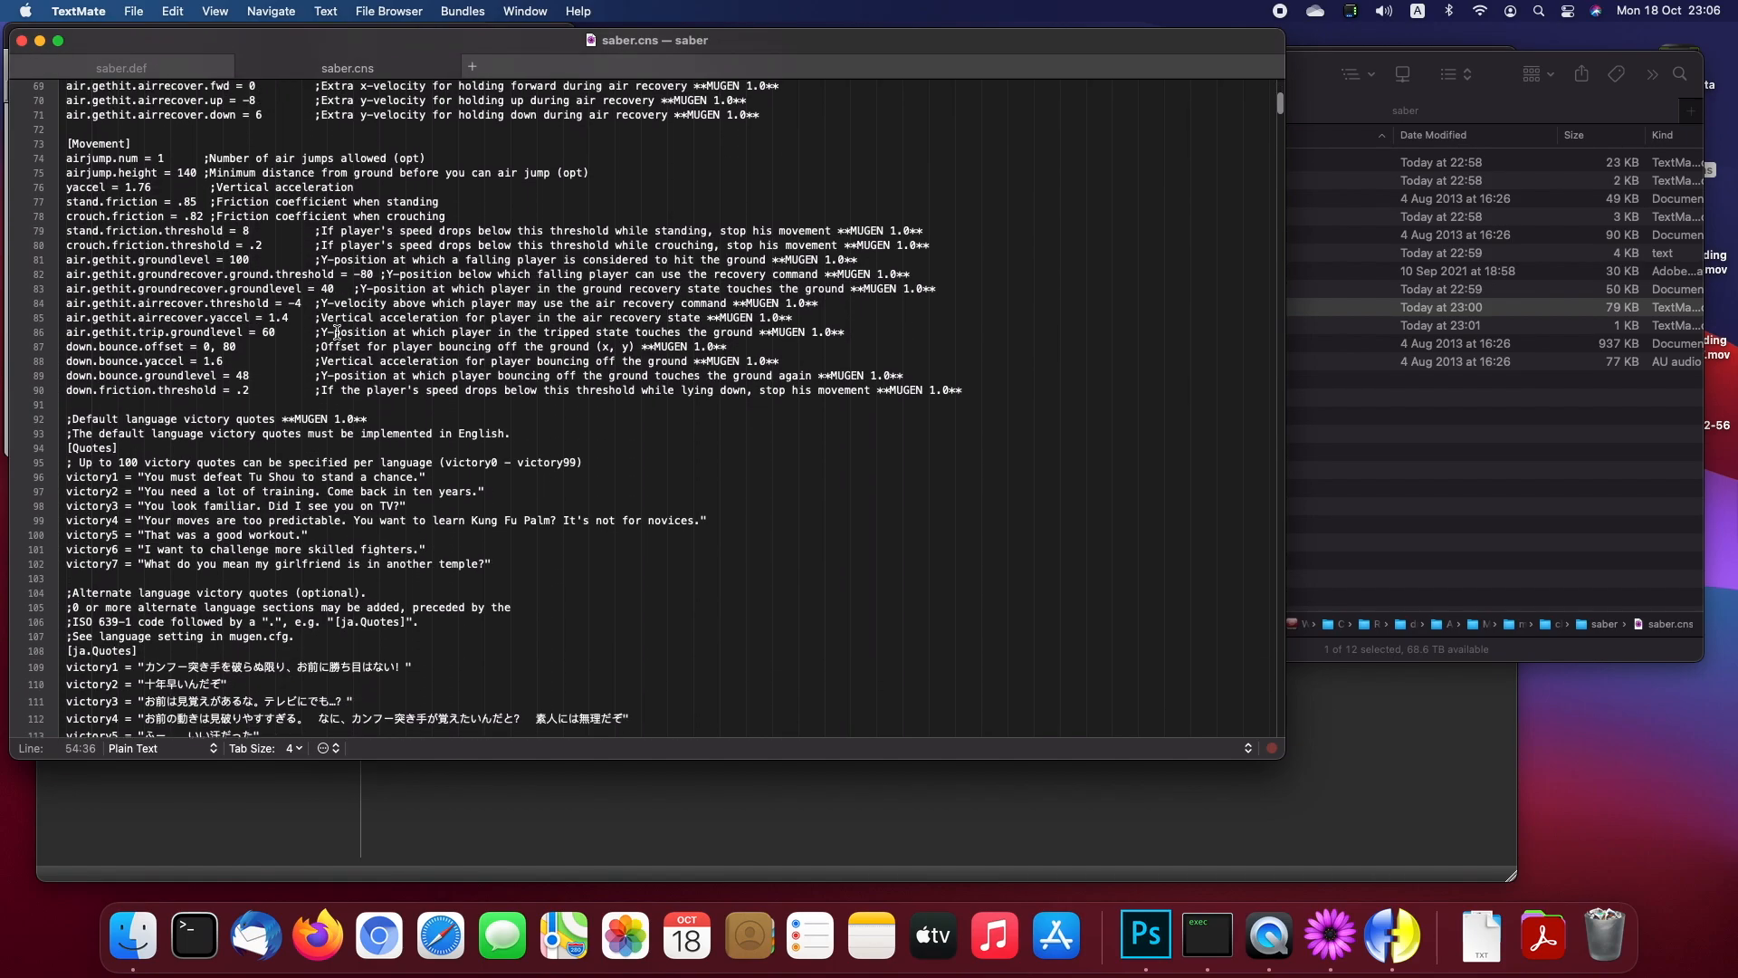
scroll(333, 402, "down", 10)
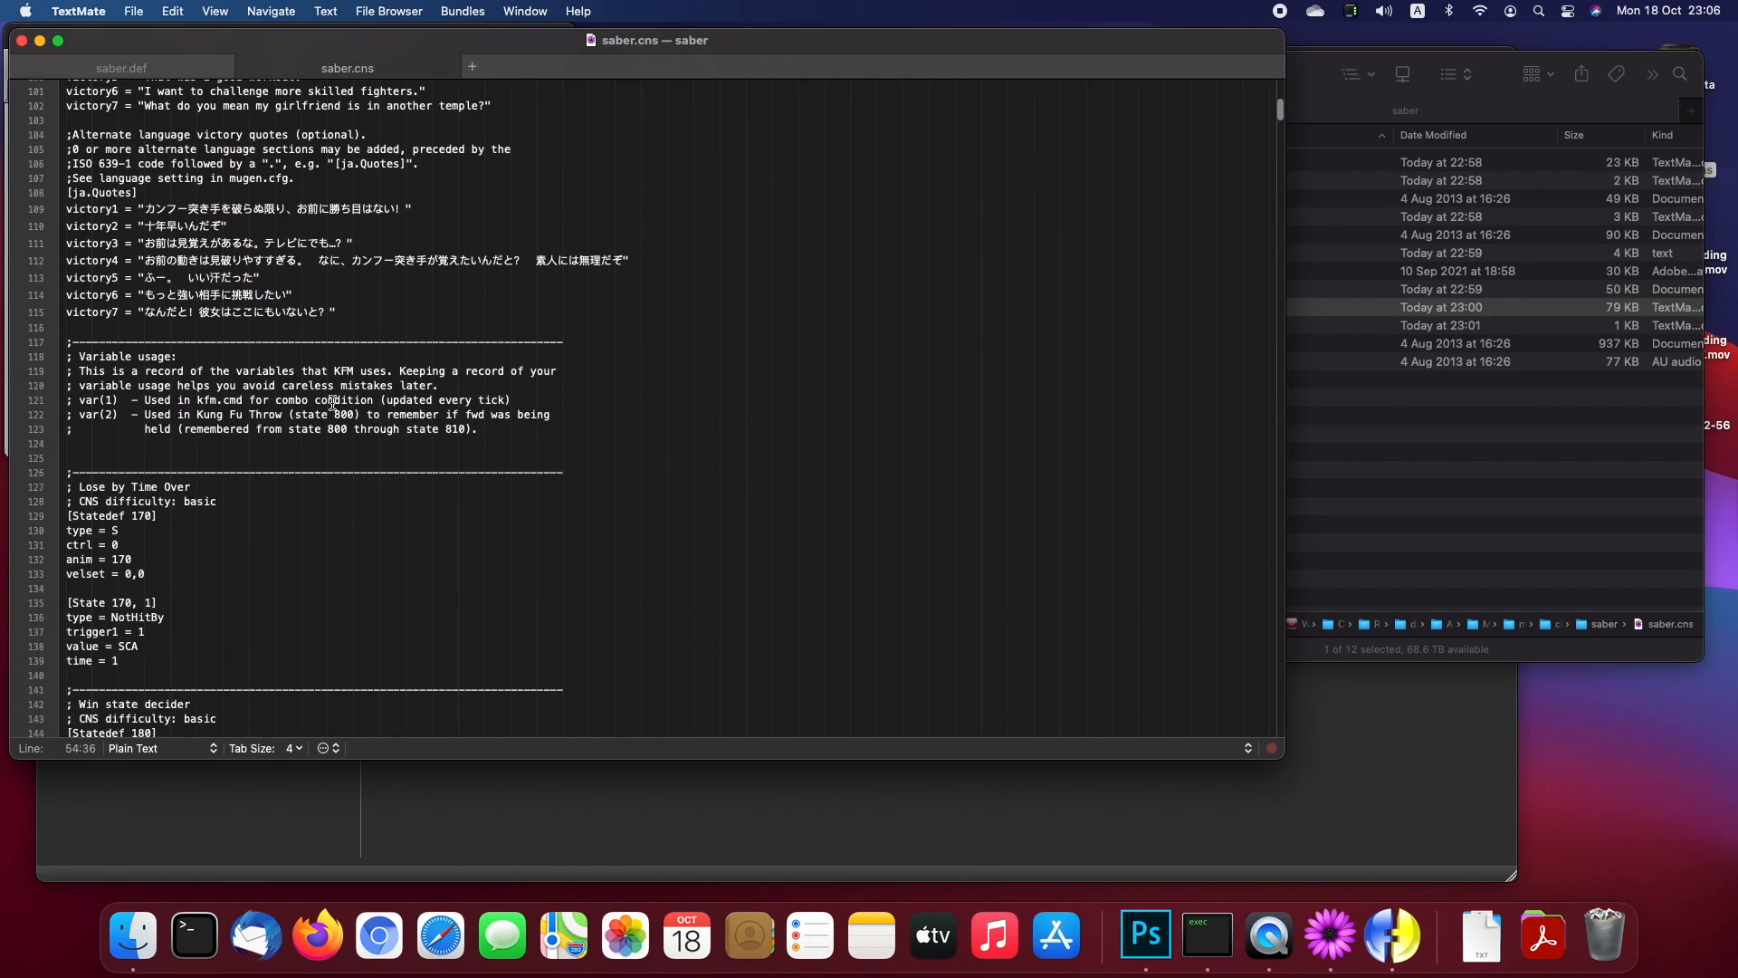
scroll(308, 395, "down", 3)
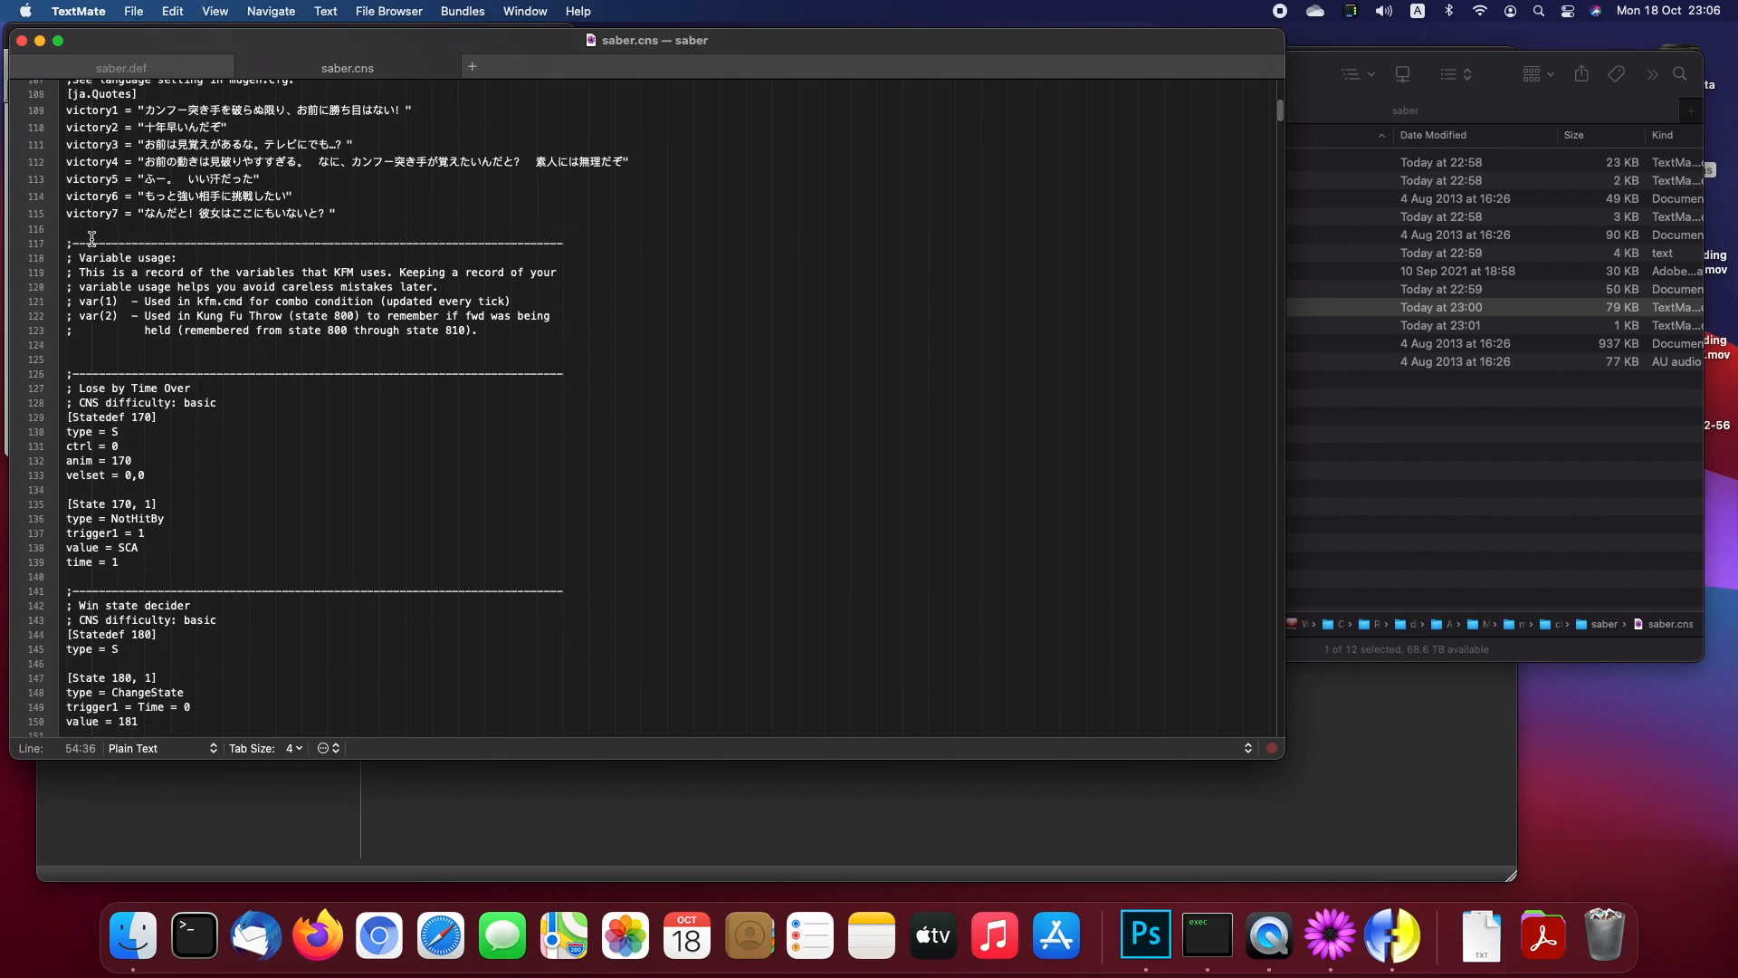
Step: Examine the state definitions in saber.cns from Statedef 170 to the Introduction state, and close the file
left_click_drag(93, 358, 172, 523)
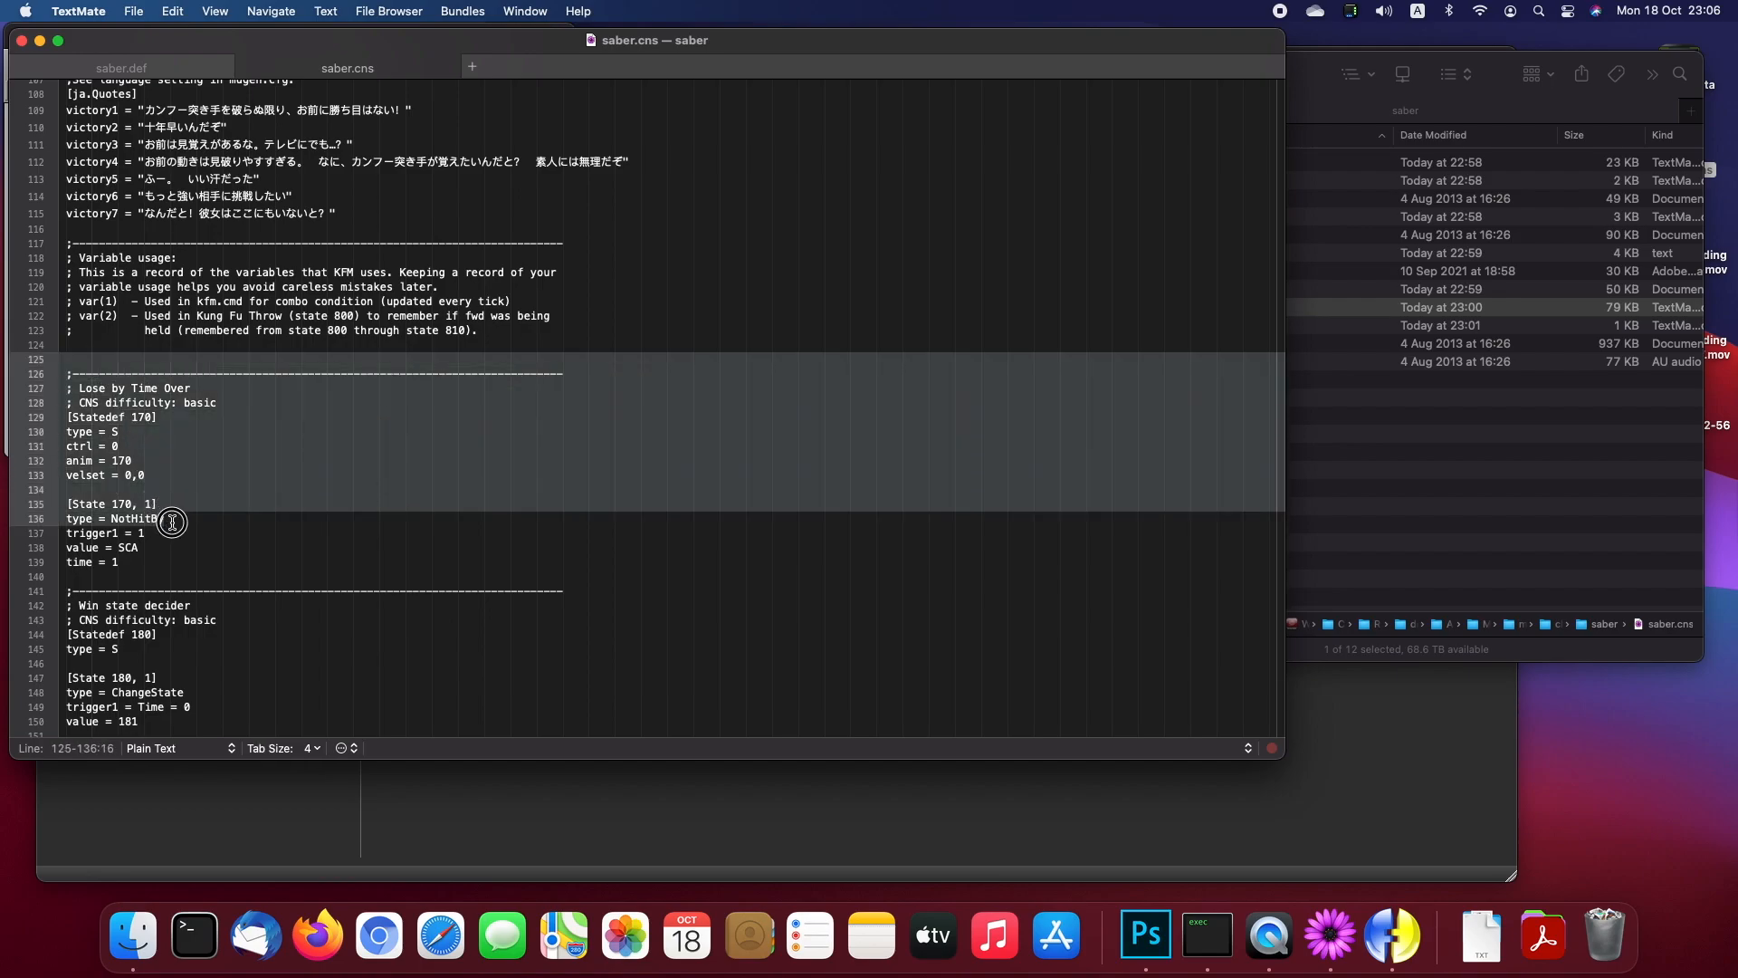
left_click(291, 578)
scroll(291, 578, "down", 5)
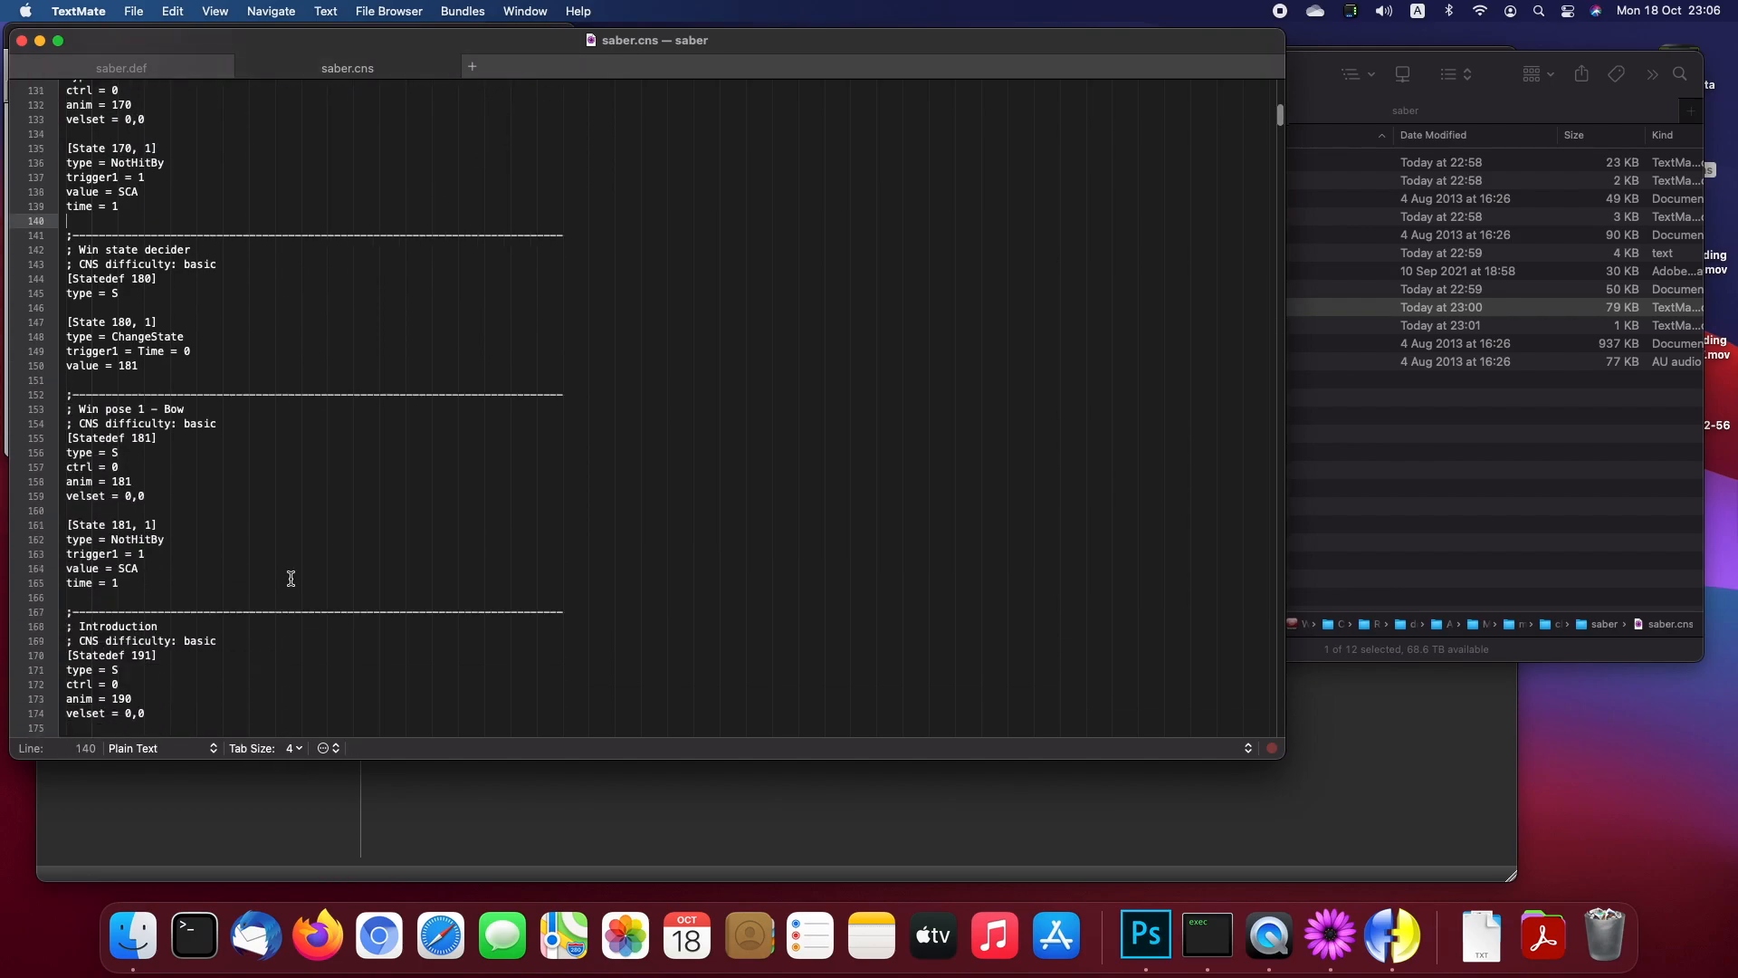
scroll(290, 579, "down", 6)
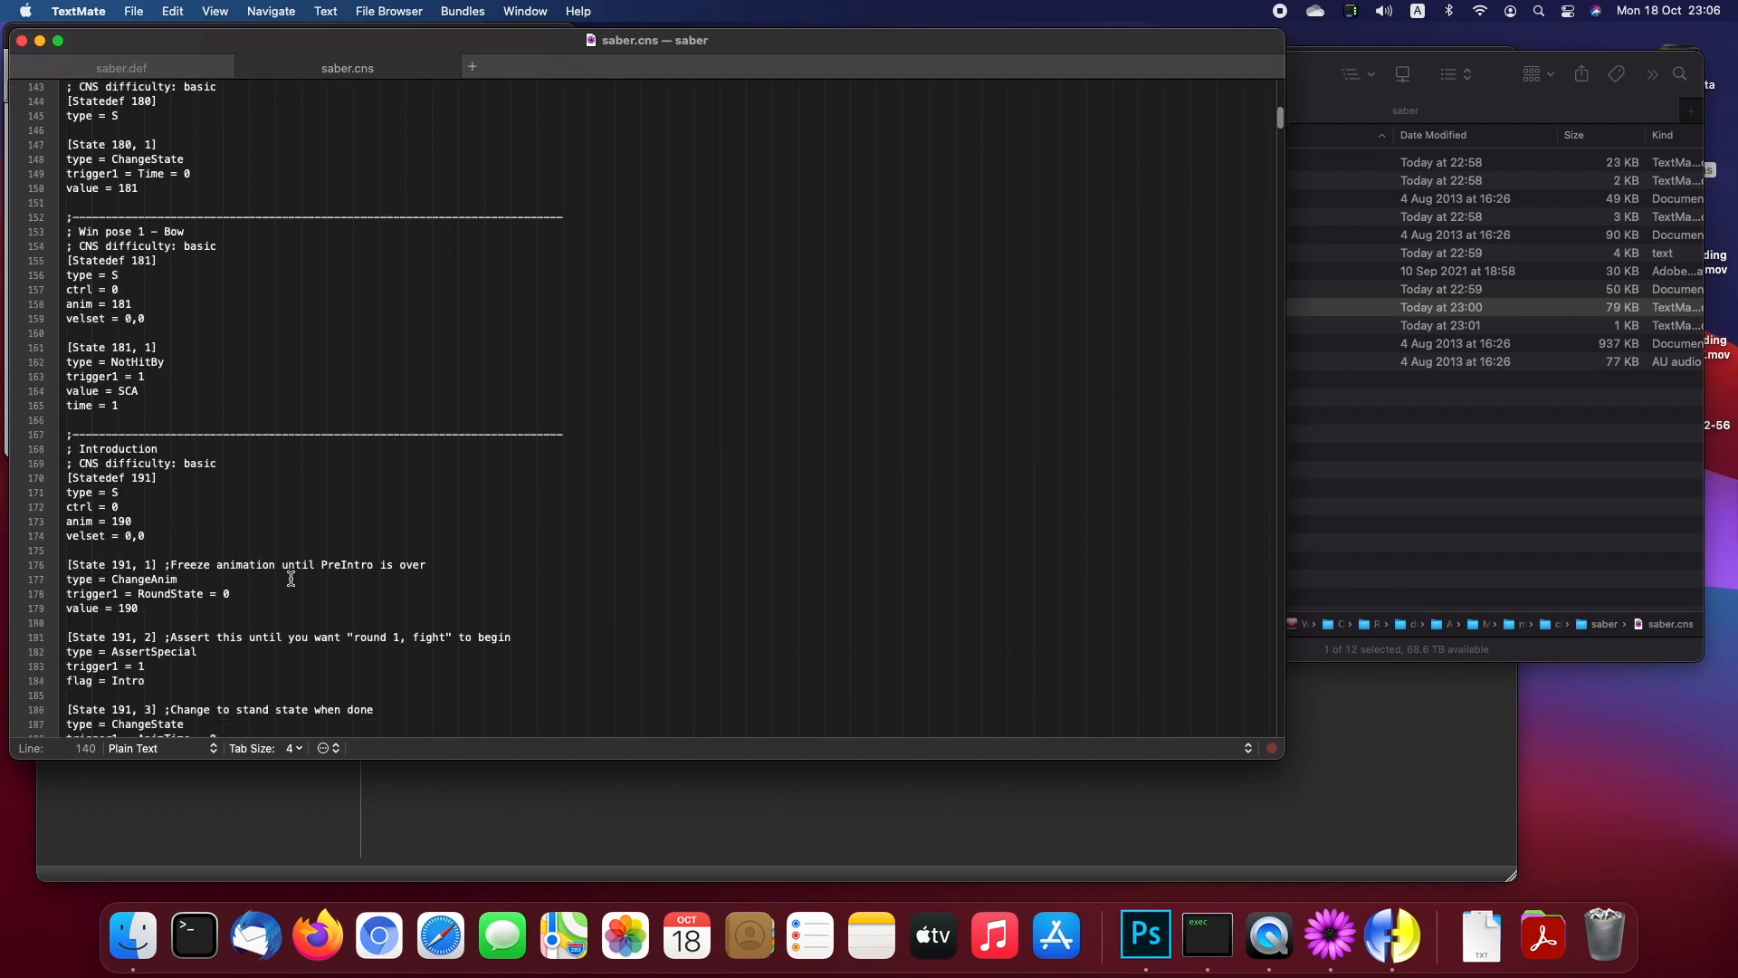
left_click(243, 69)
Step: Make two copies of saber.cns in the saber folder
left_click(1475, 437)
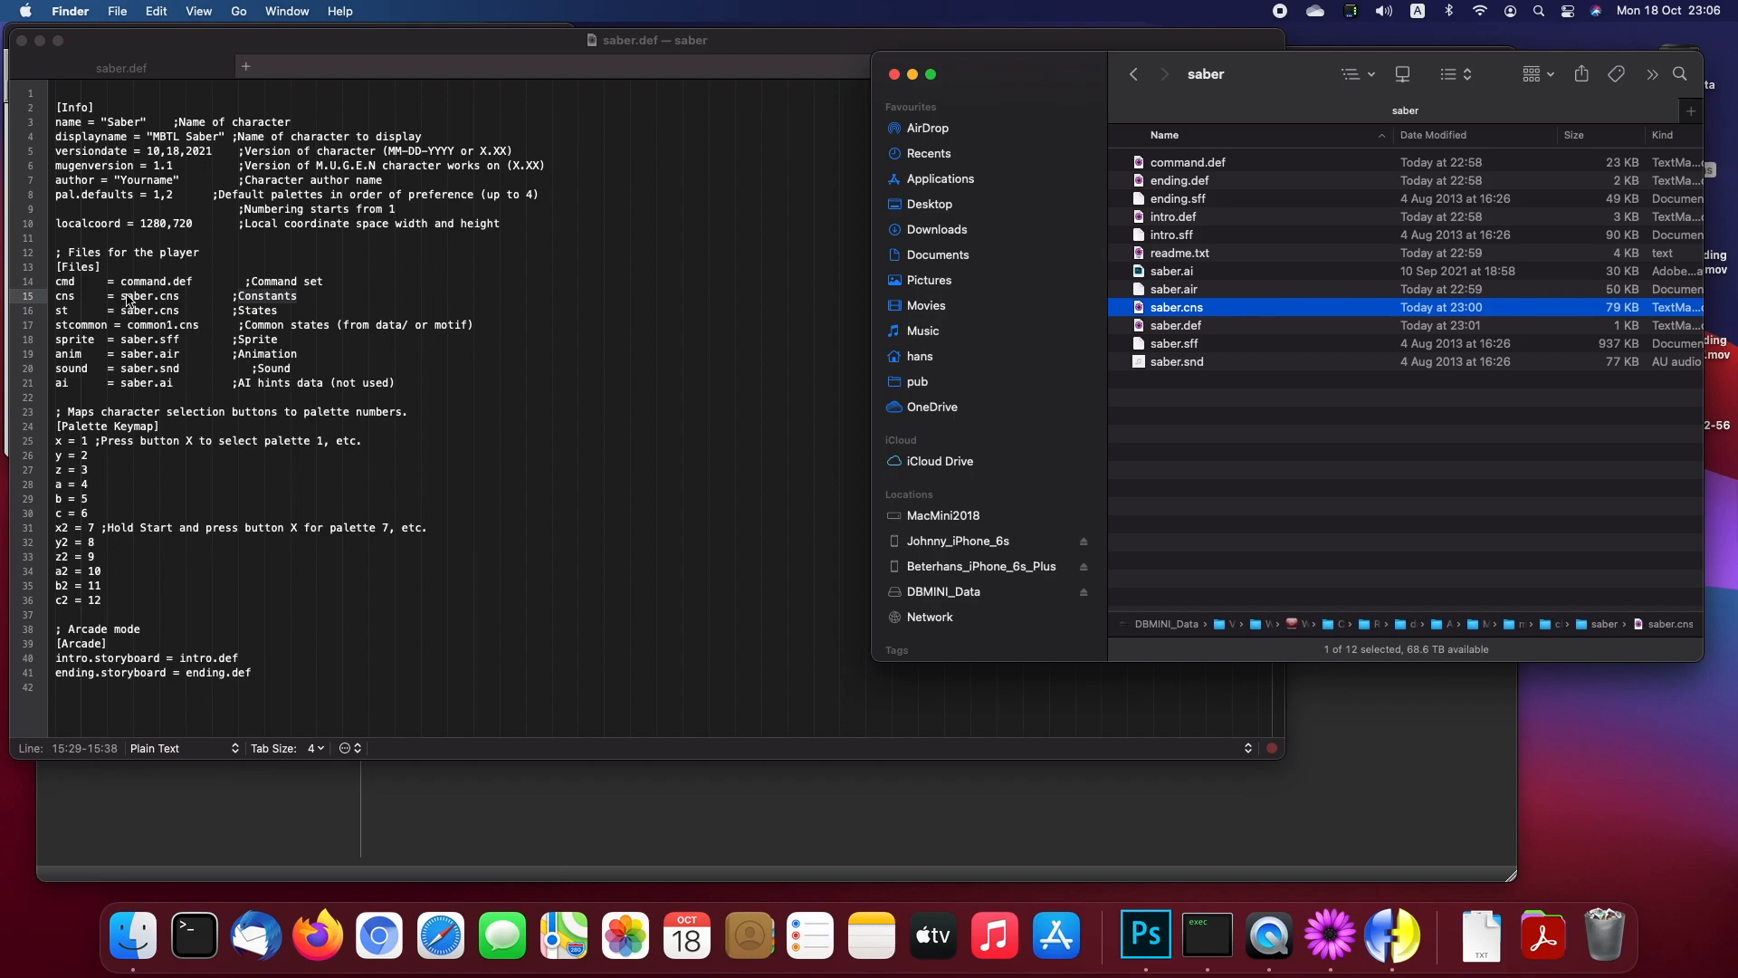
left_click(1285, 373)
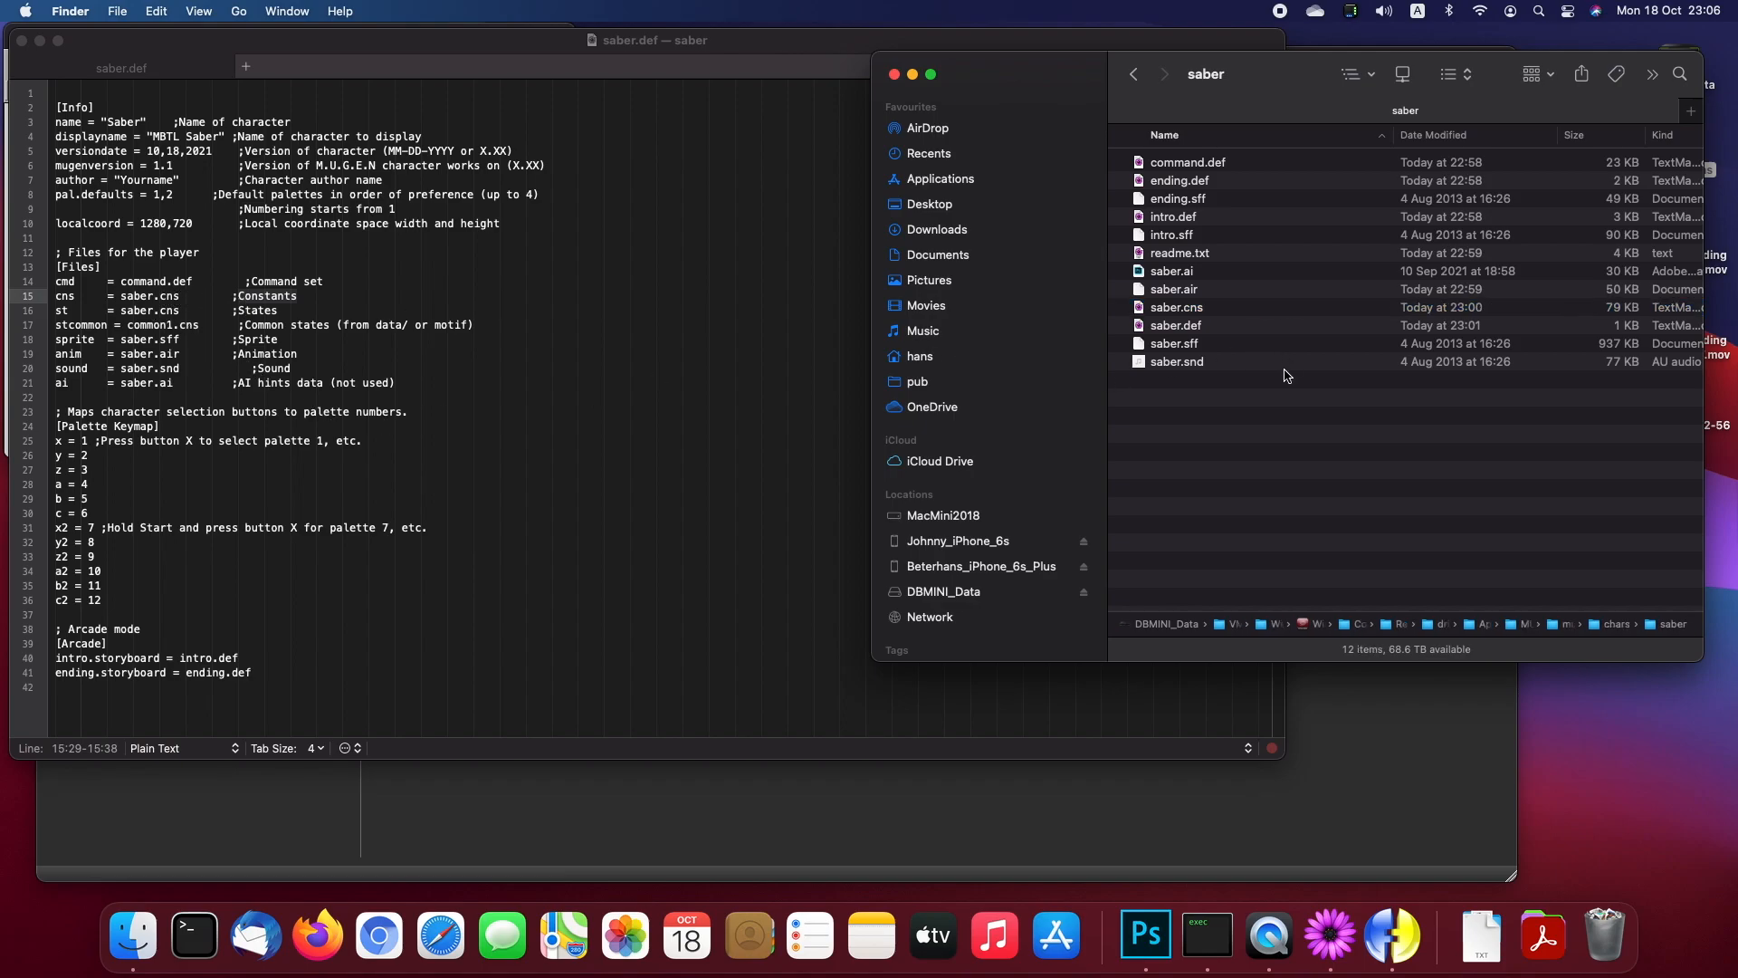
left_click(1206, 308)
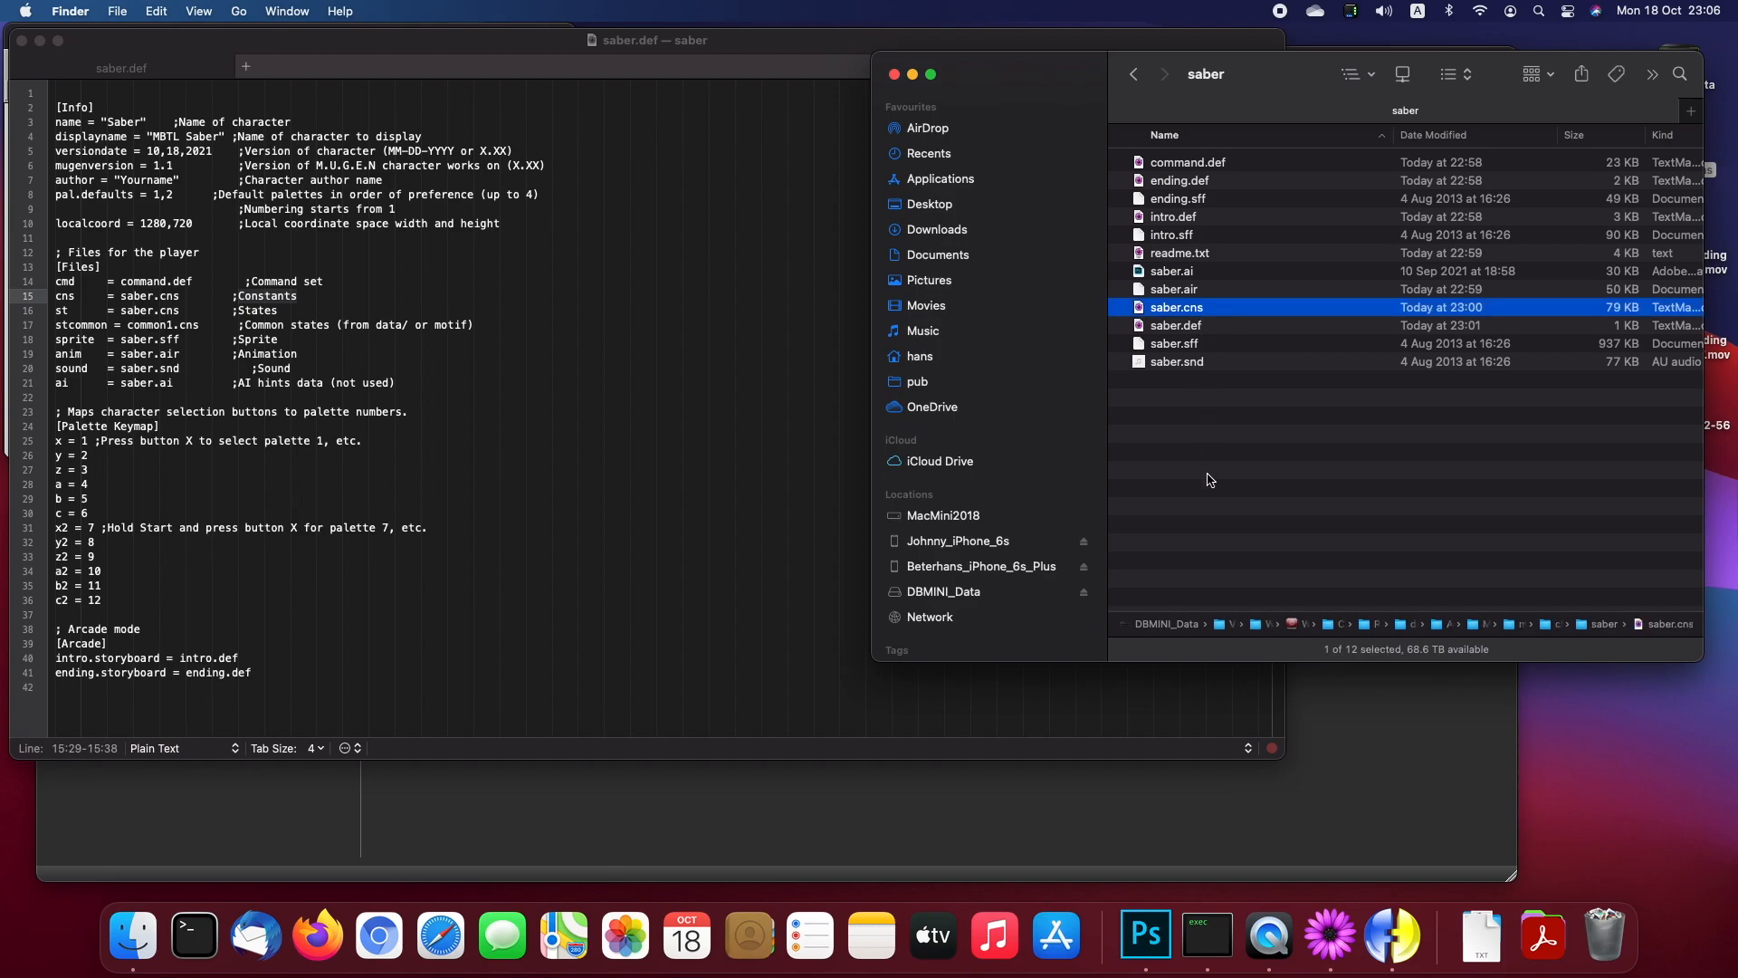
key("super+v")
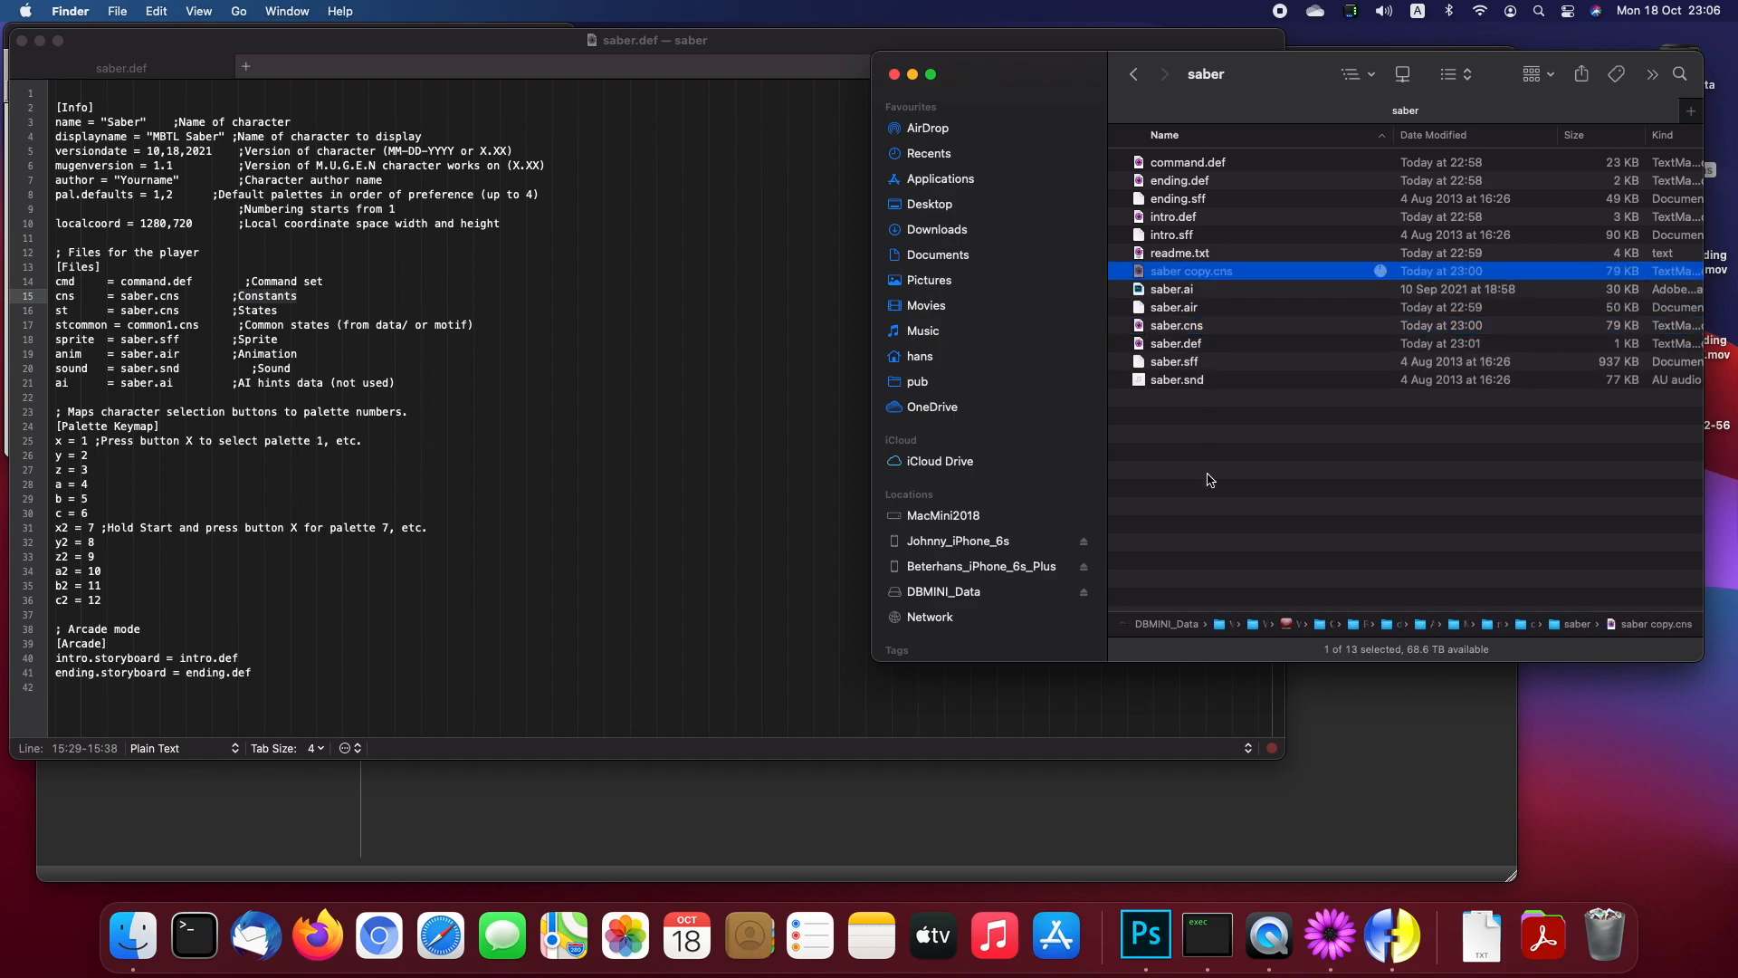
key("super+v")
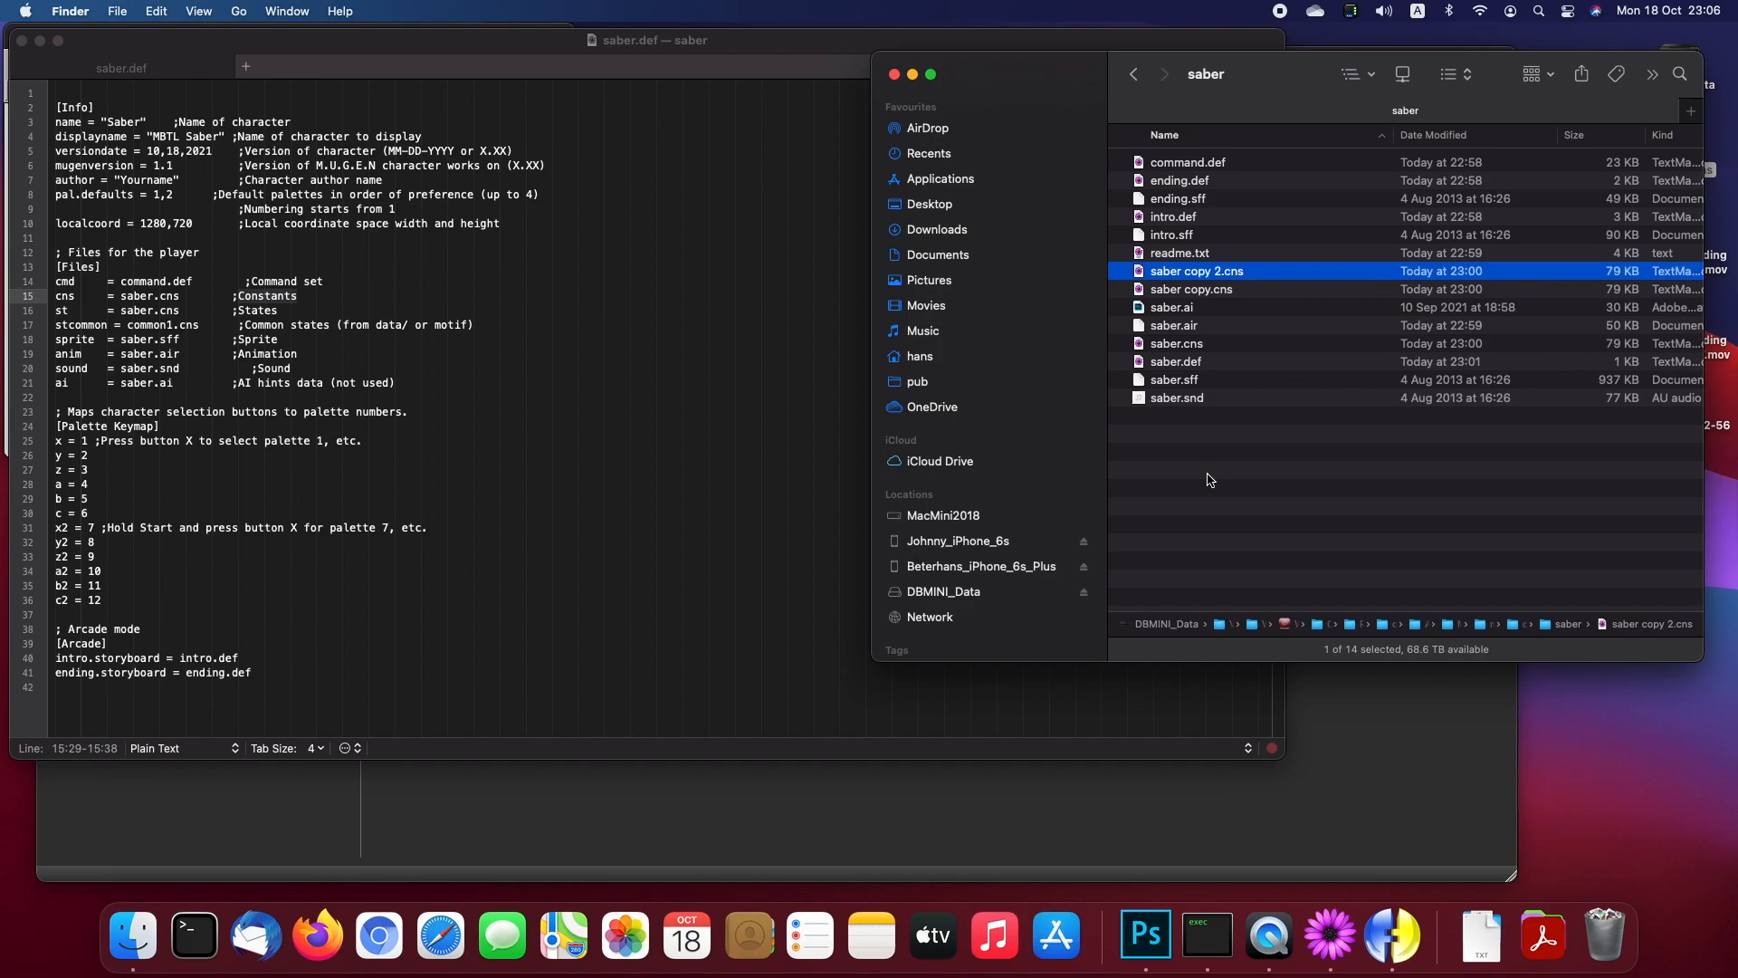
Step: Rename the file saber copy 2.cns in the saber folder as Constants.cns, reusing the word from the comment in saber.def
left_click(1181, 346)
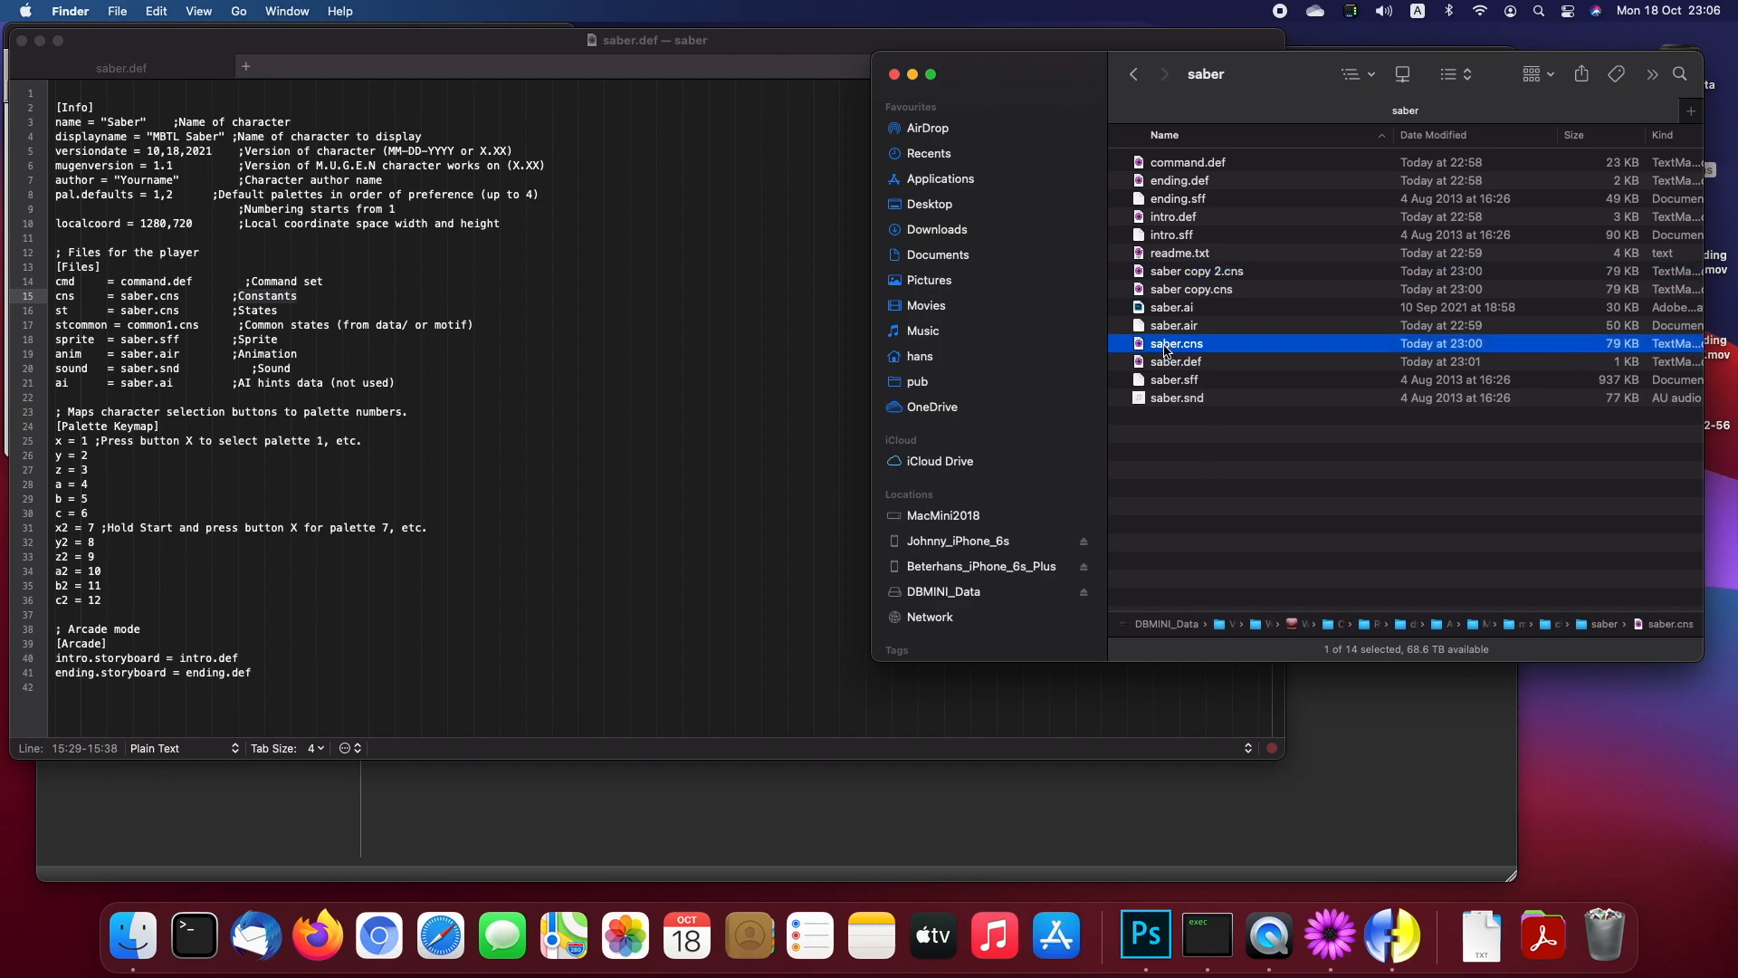
left_click(1207, 274)
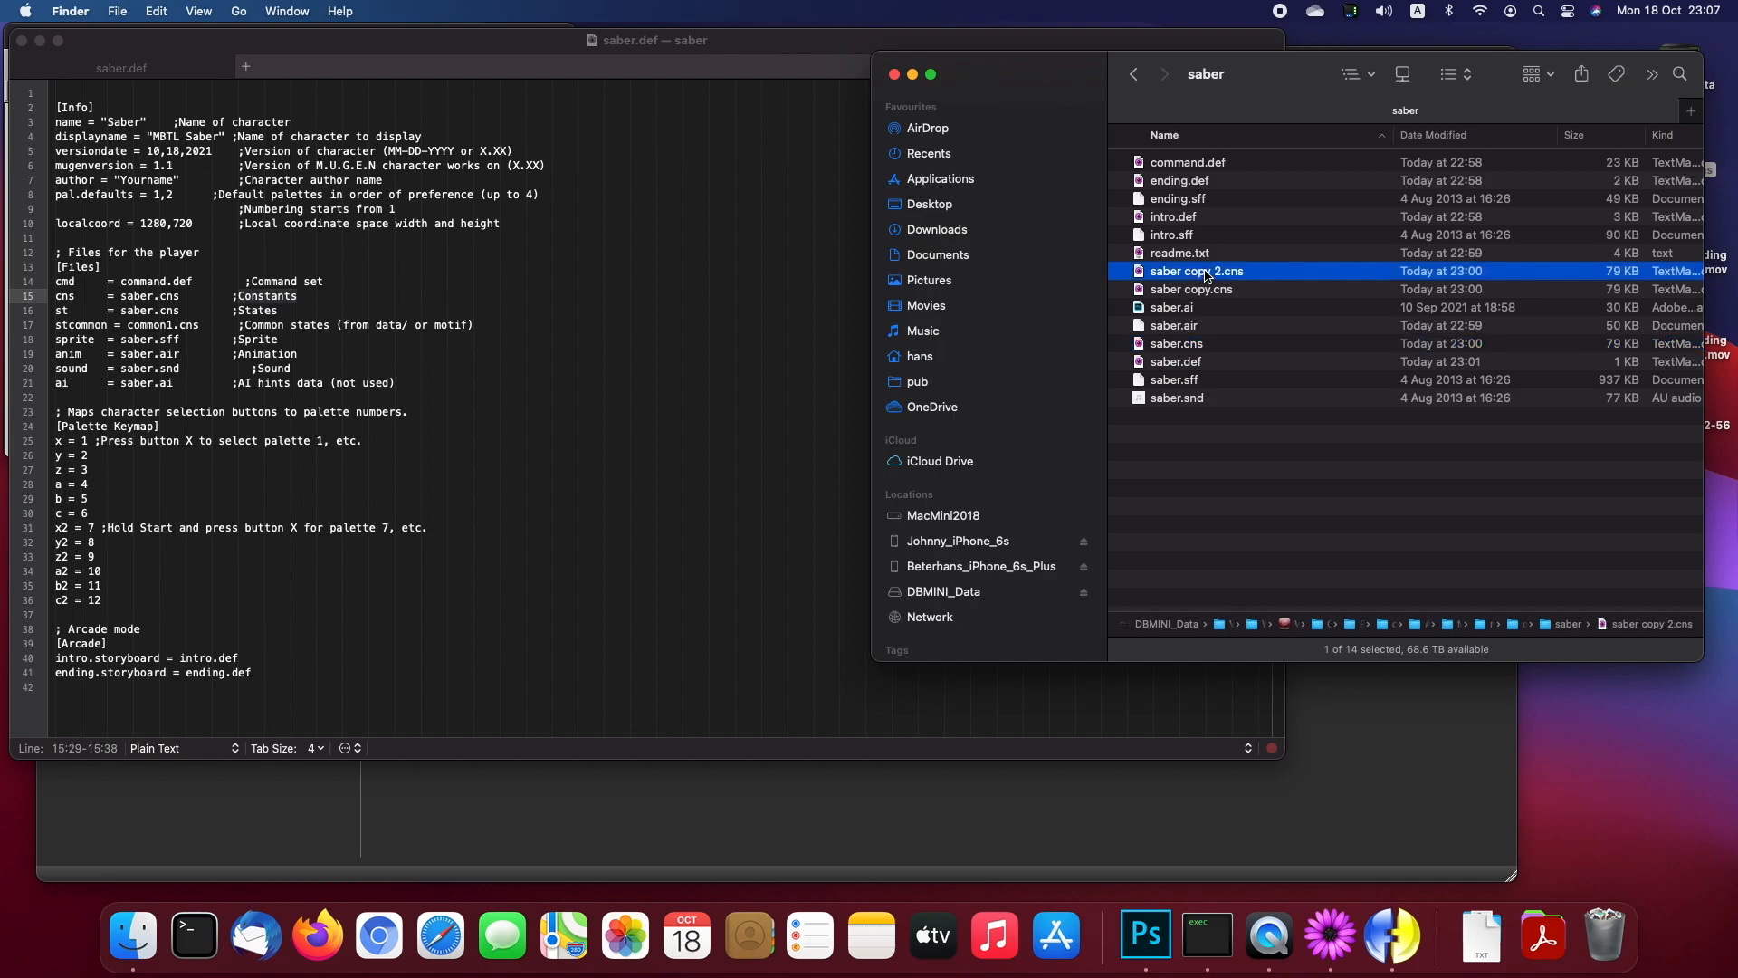
left_click(1184, 291)
left_click(1187, 349)
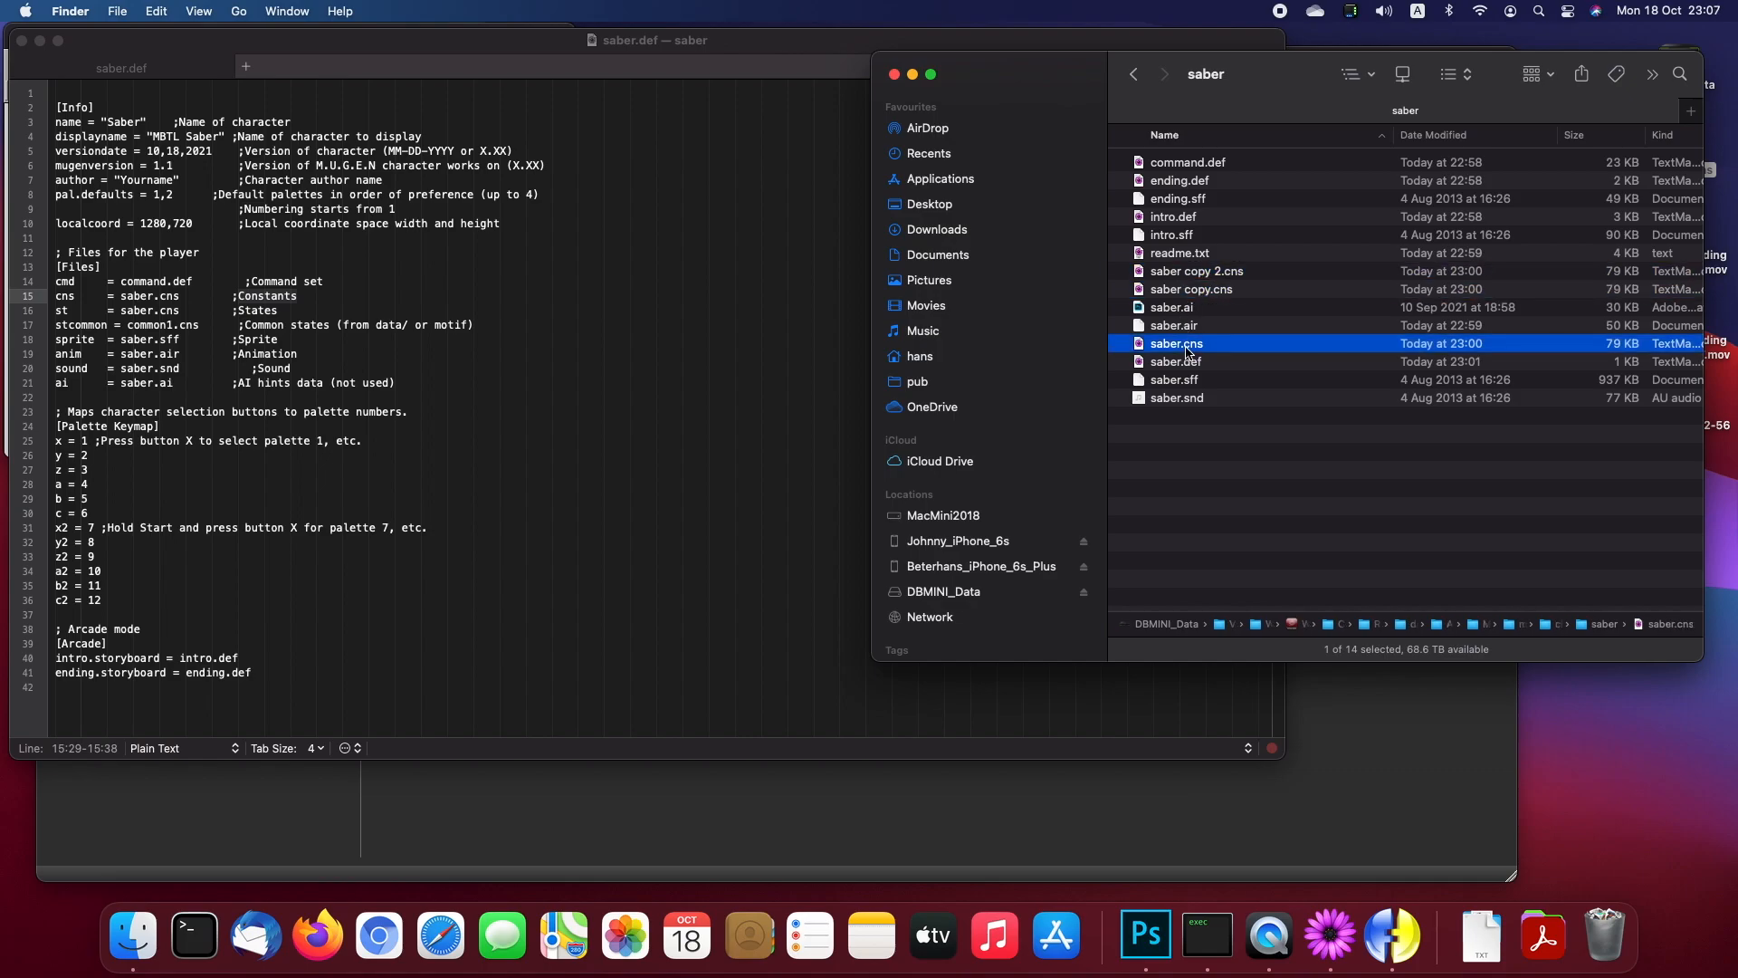
left_click(1191, 274)
left_click(432, 306)
left_click(297, 300)
left_click_drag(238, 296, 306, 292)
key("cmd+c")
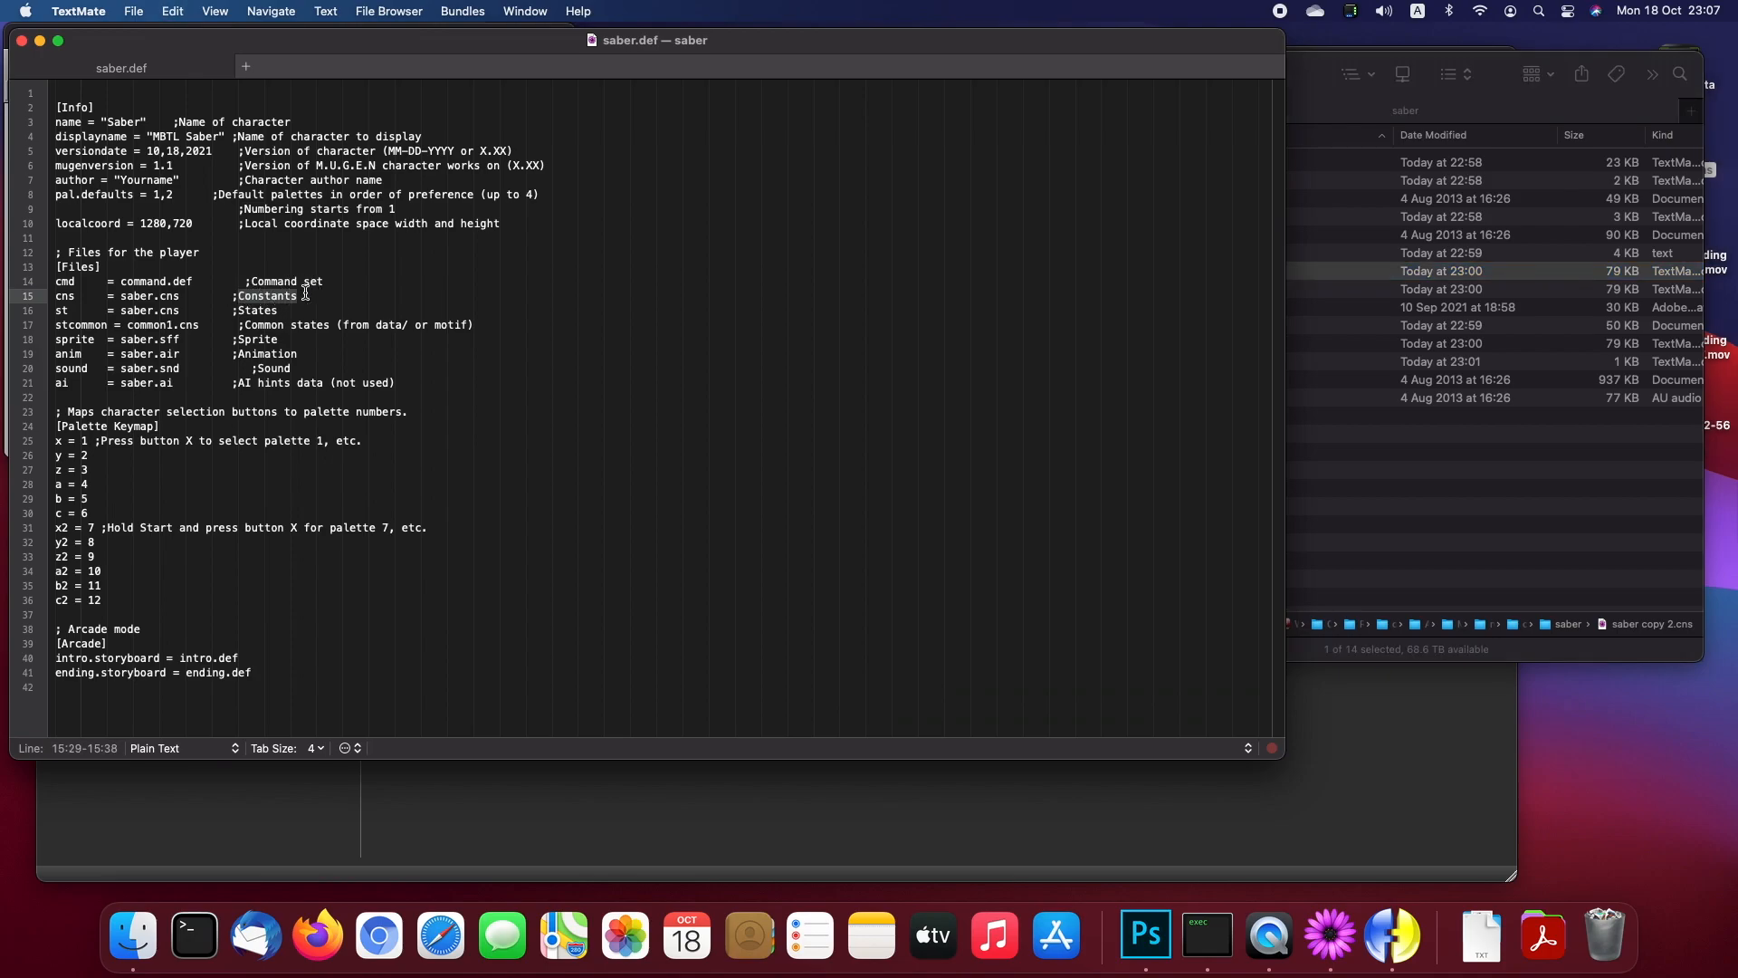
left_click(1555, 426)
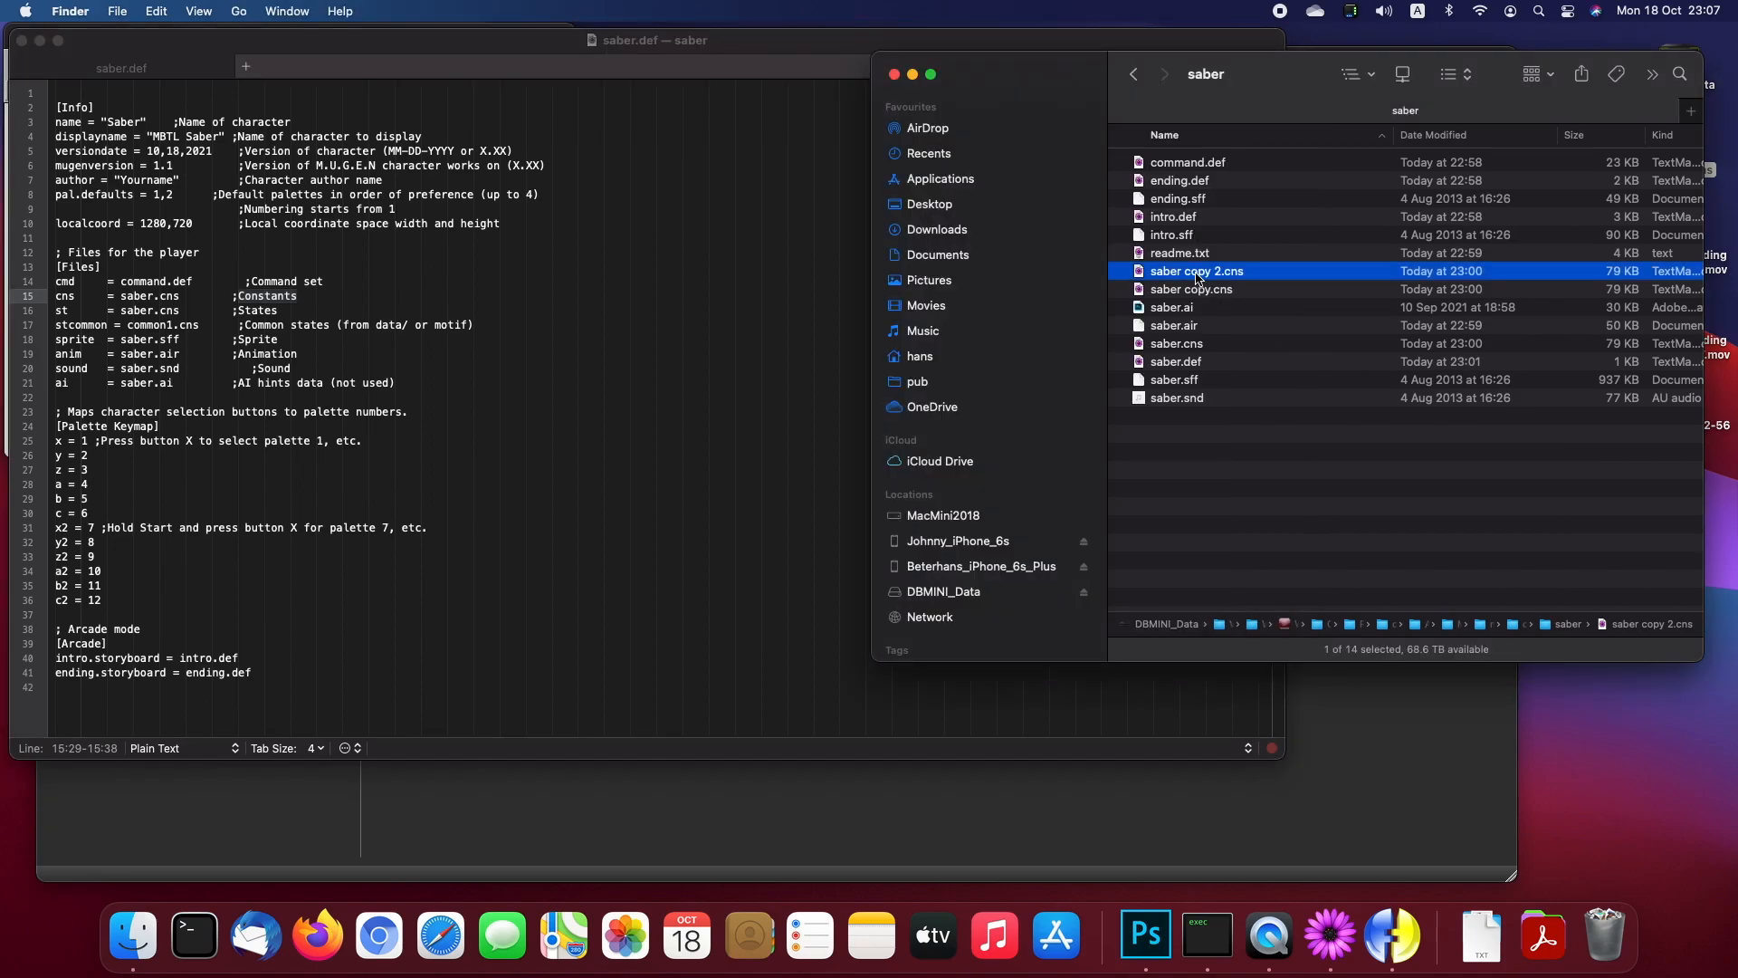
key("Return")
key("cmd+v")
key("Return")
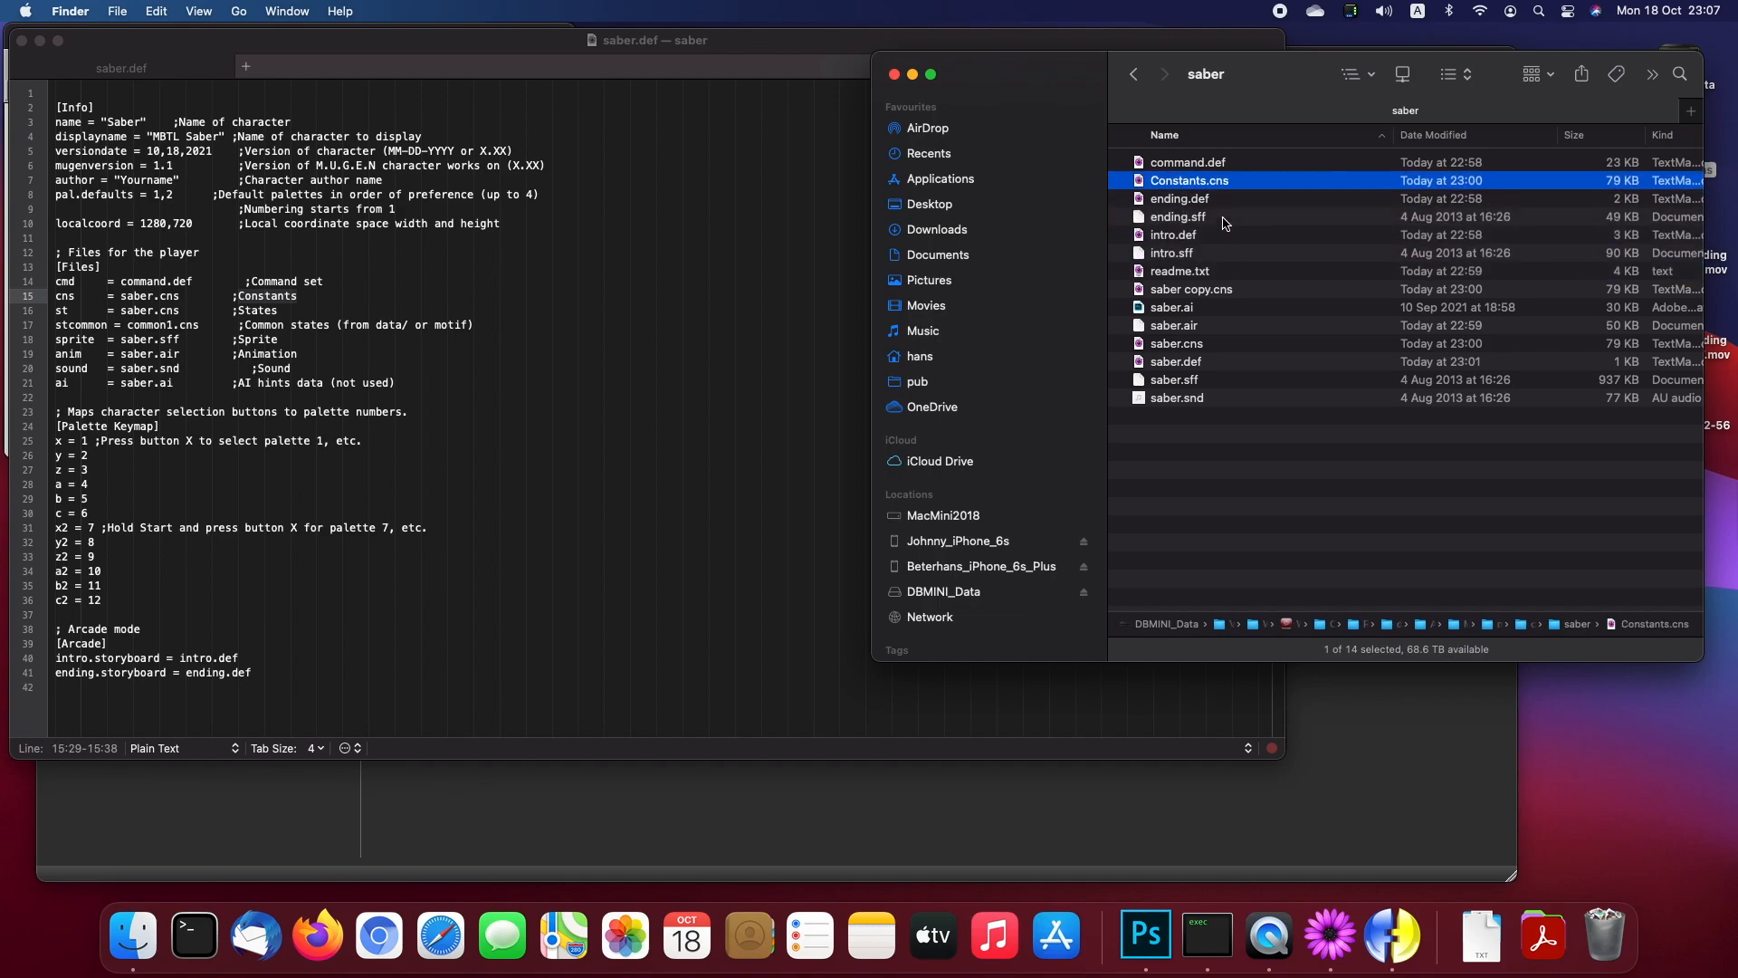
Step: Change the cns entry under [Files] in saber.def to Constants.cns
left_click(1186, 186)
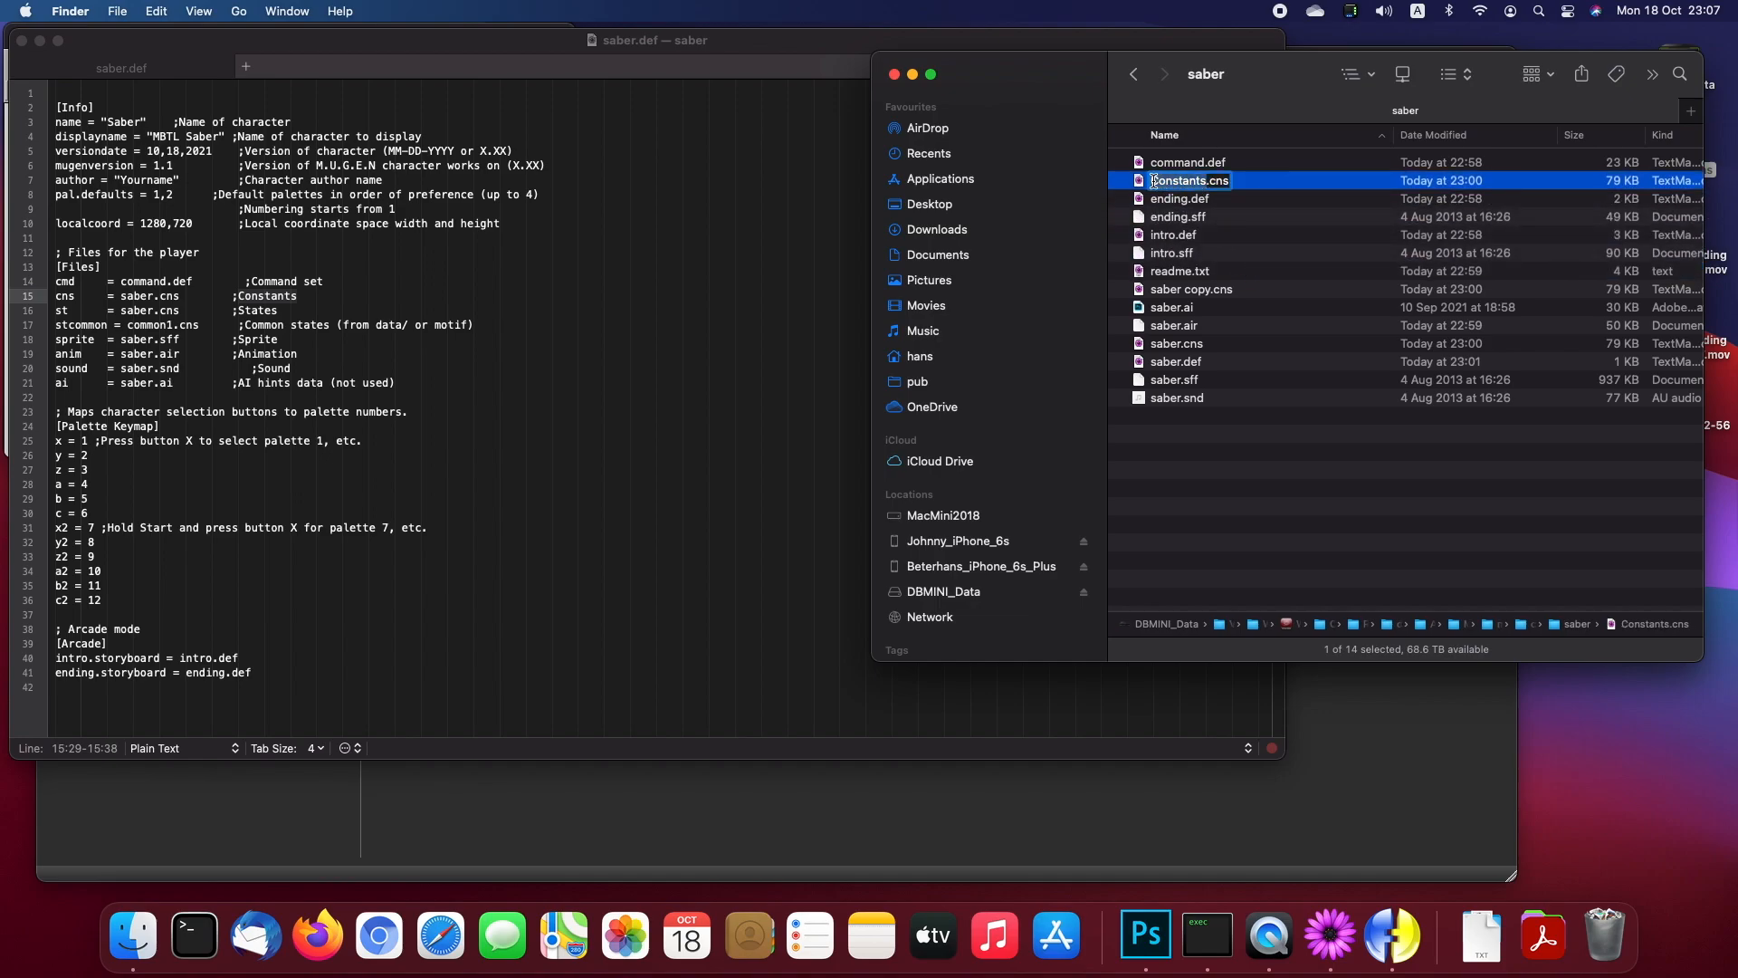
left_click(435, 332)
left_click_drag(121, 296, 180, 297)
type("Constants.cns")
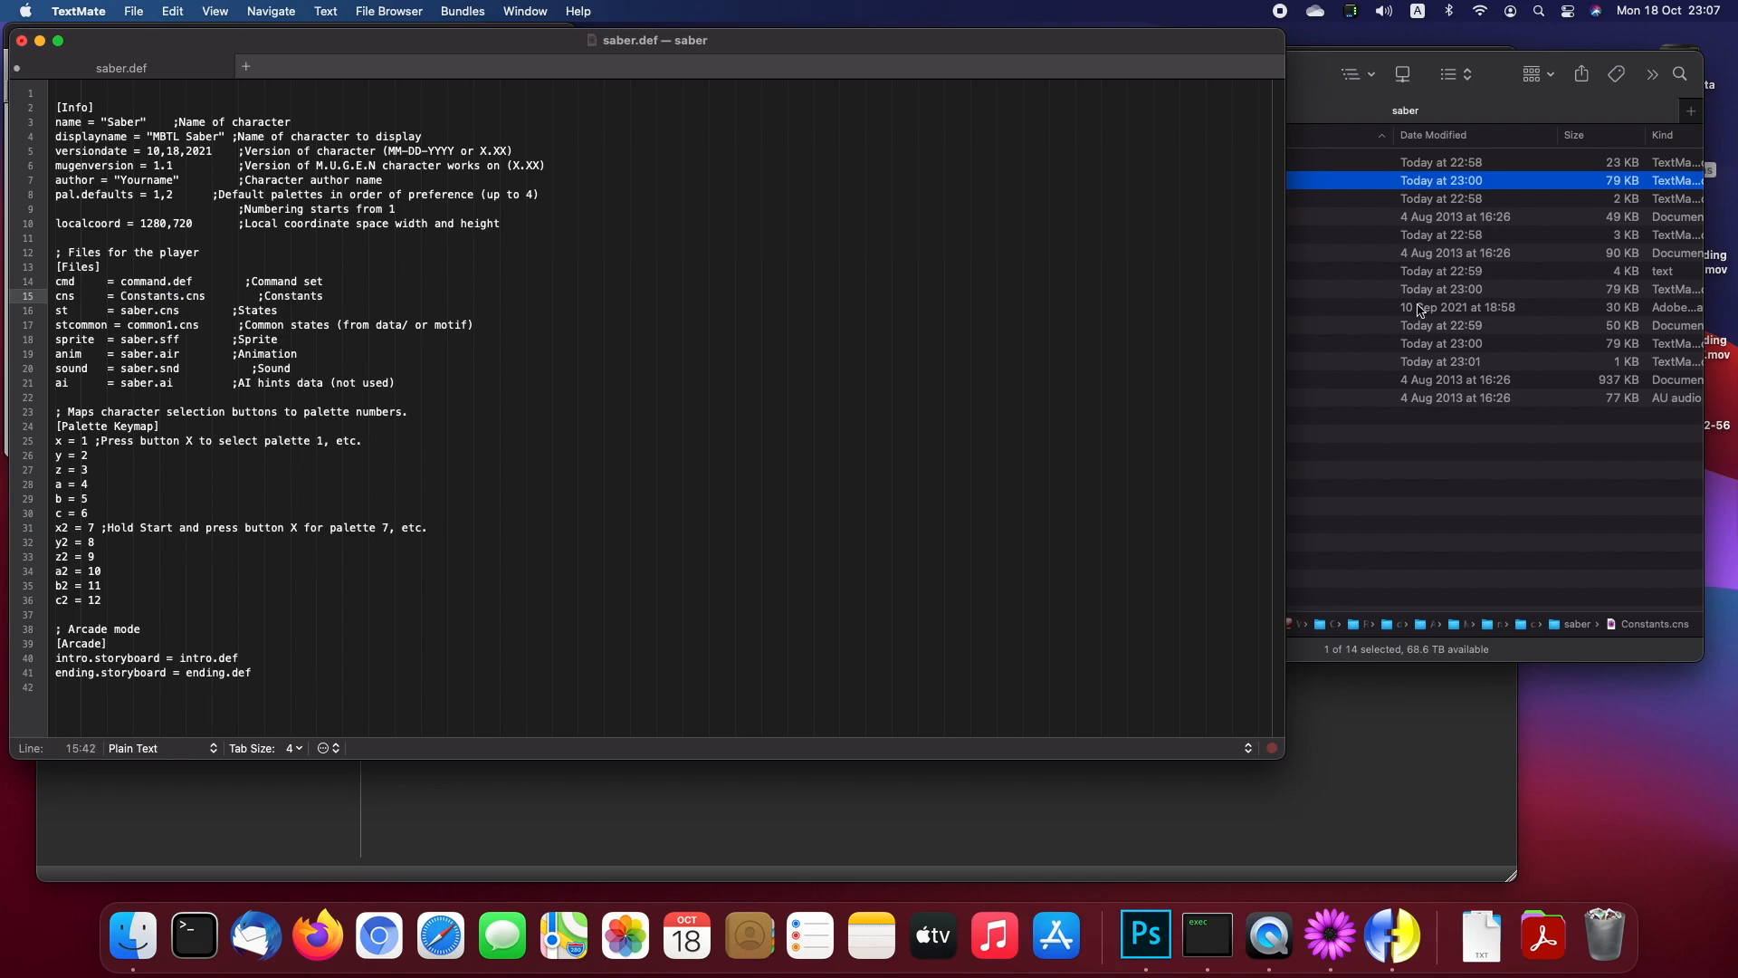
Step: Open Constants.cns from the saber folder in TextMate and go to the start of the file
left_click(1534, 326)
double_click(1195, 183)
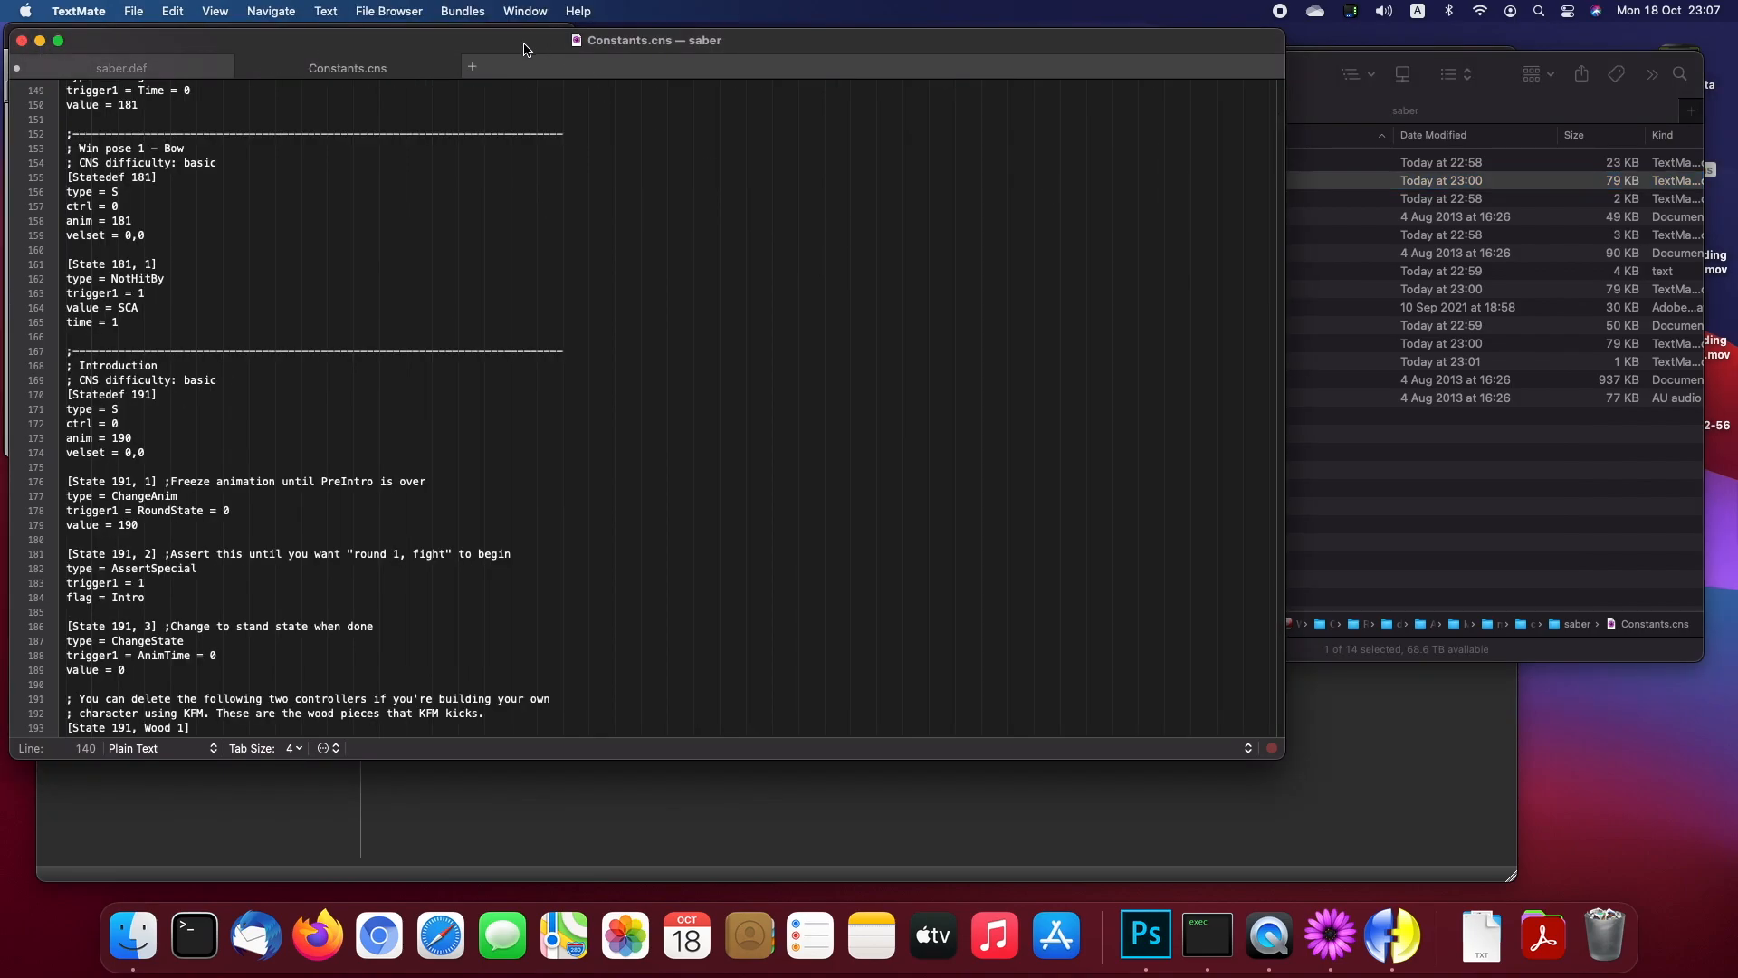
left_click_drag(522, 42, 834, 36)
scroll(633, 186, "up", 20)
scroll(632, 185, "up", 2)
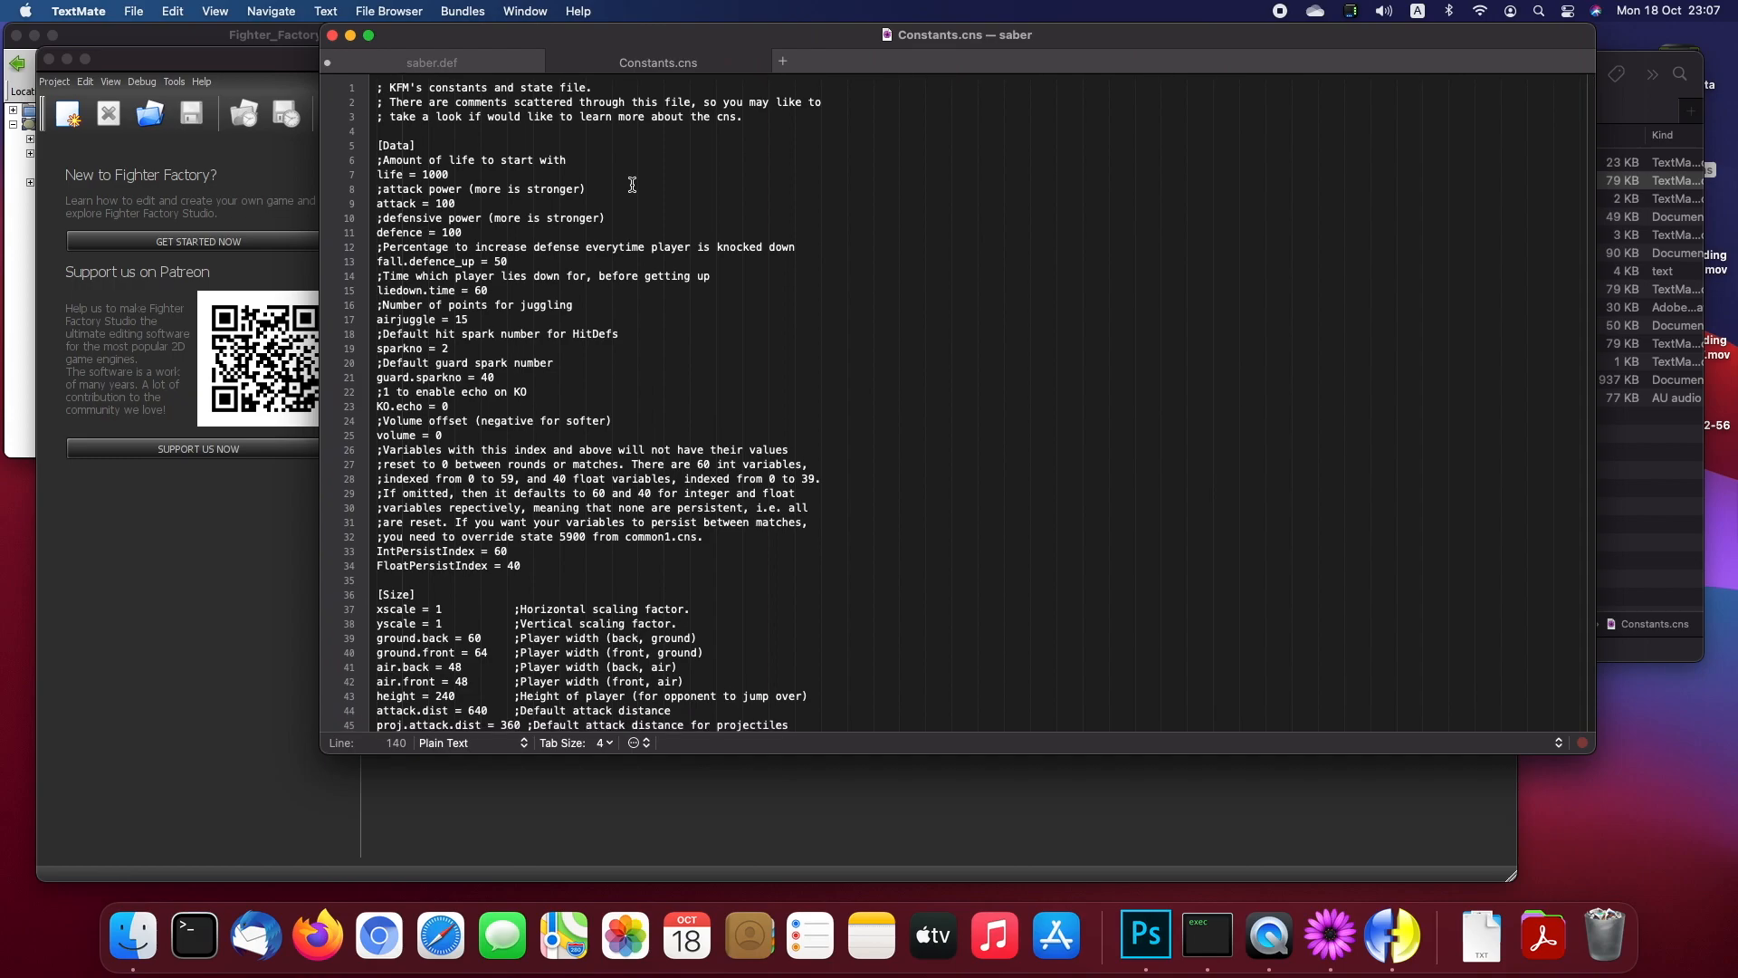
Step: Examine Constants.cns from the [Data], [Size], [Velocity] and [Movement] sections through the victory quotes to find where the constants end
left_click(363, 148)
scroll(427, 362, "down", 5)
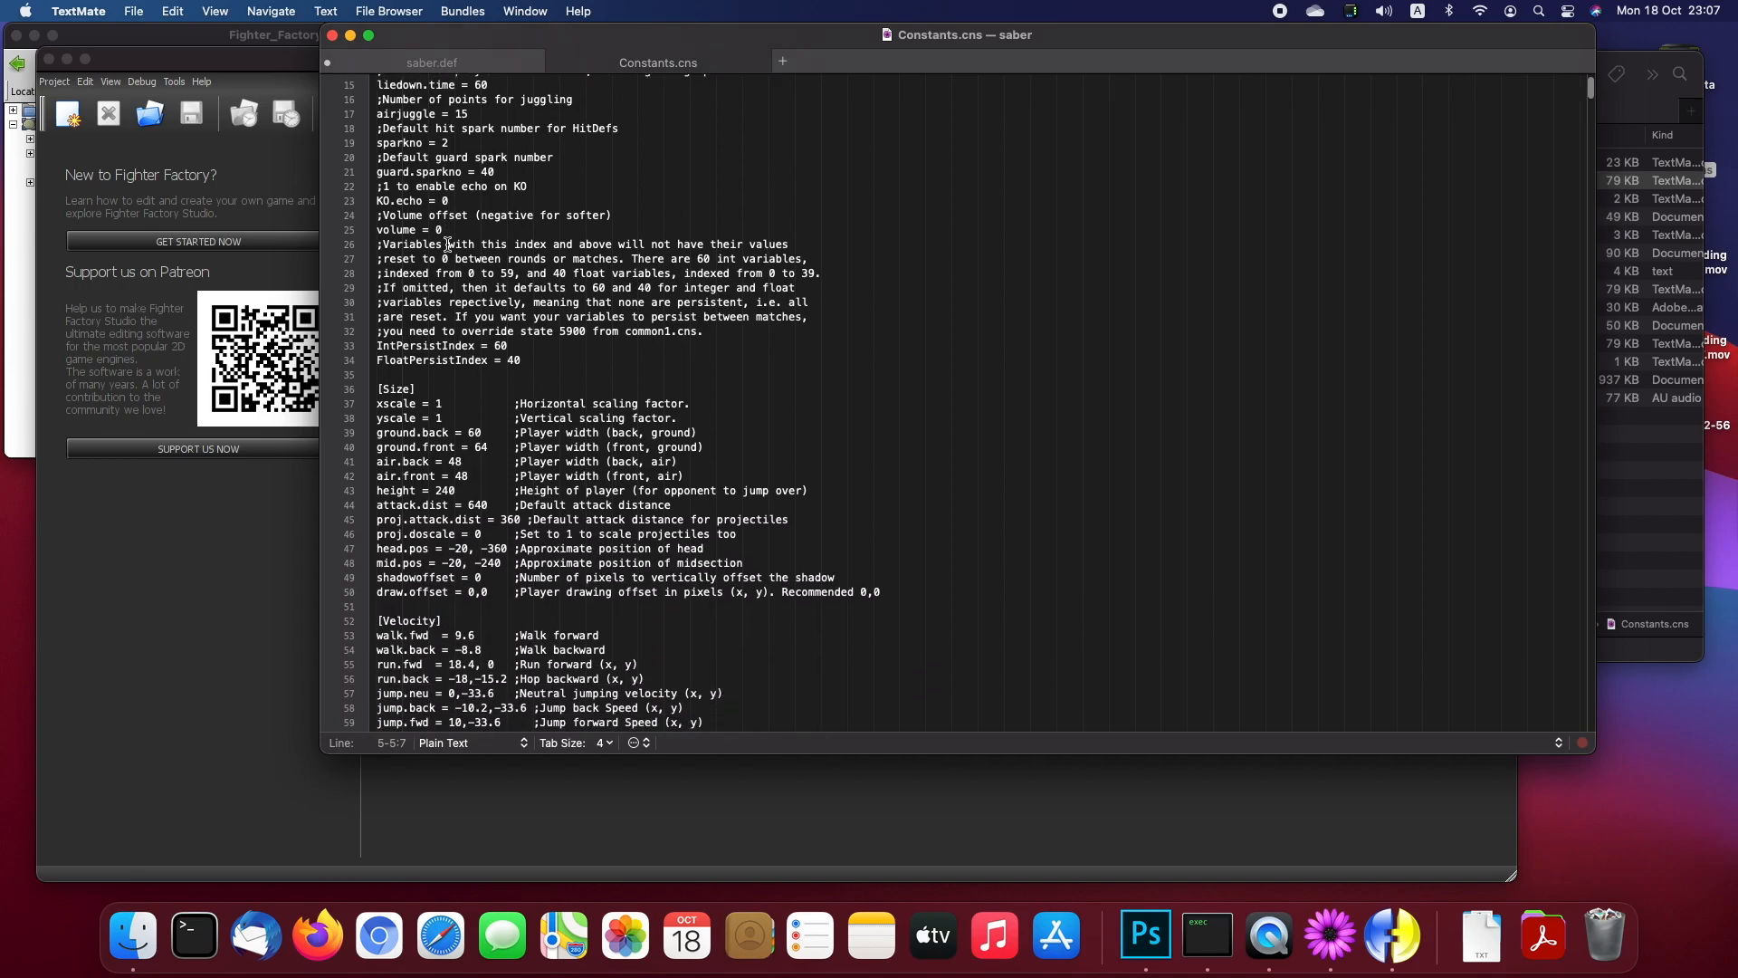
left_click_drag(427, 362, 344, 364)
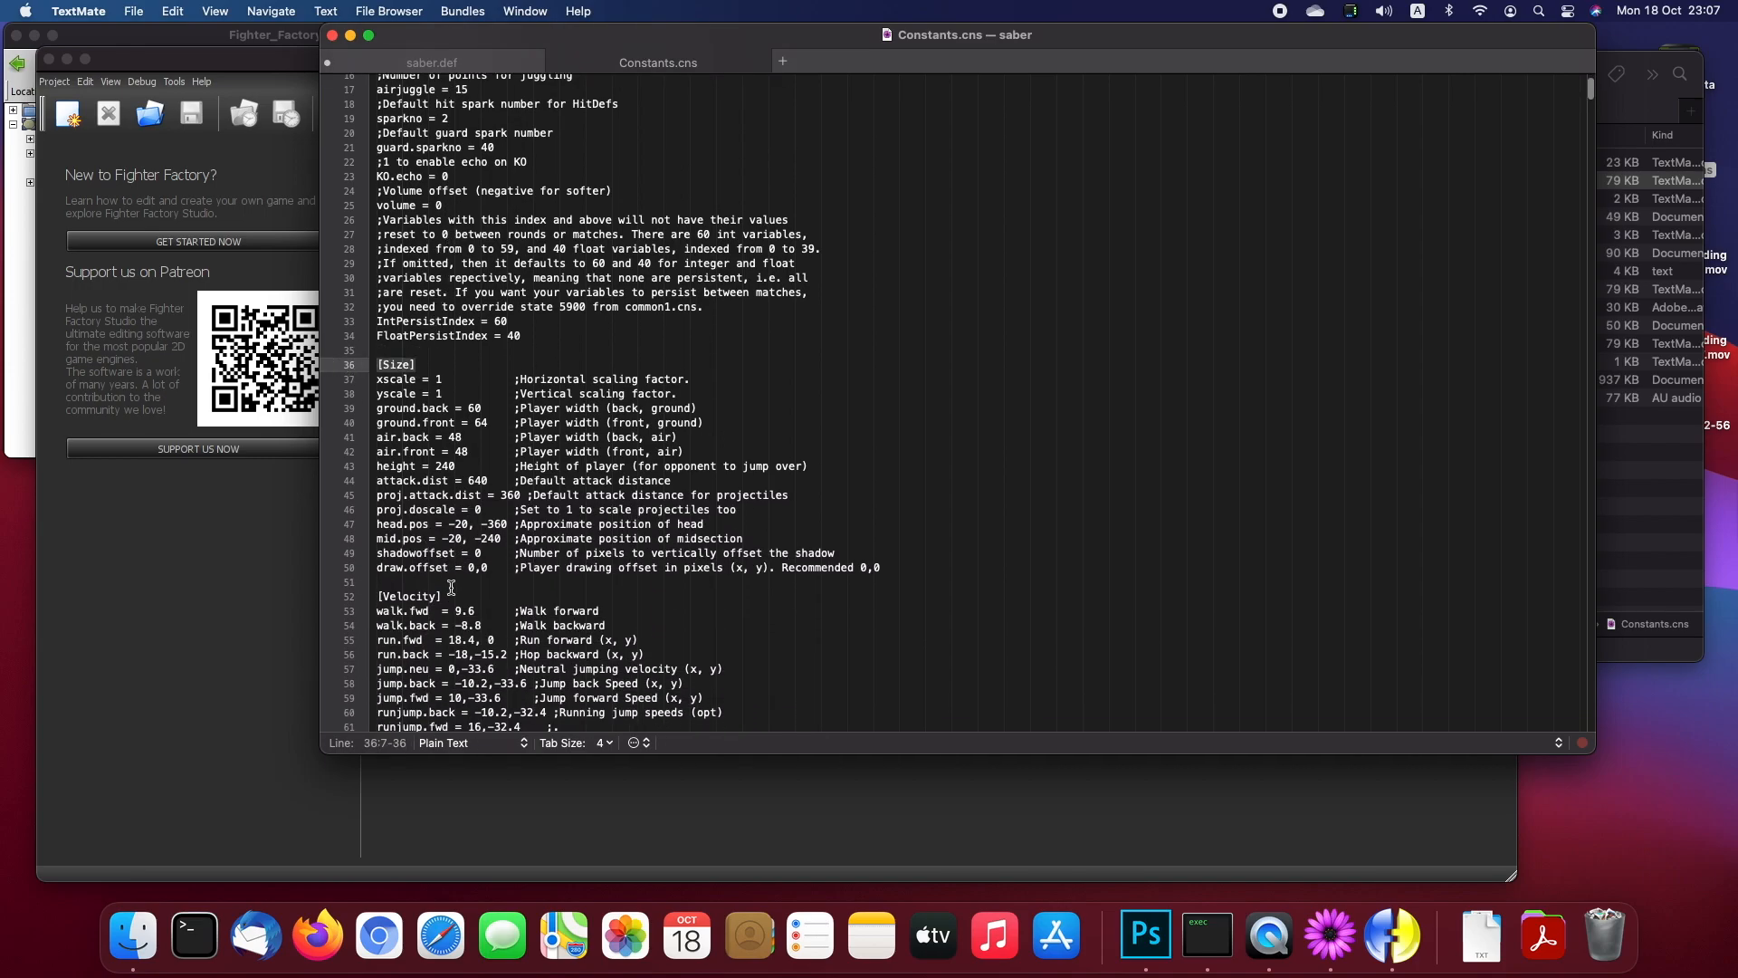
left_click_drag(451, 596, 333, 595)
scroll(489, 590, "down", 10)
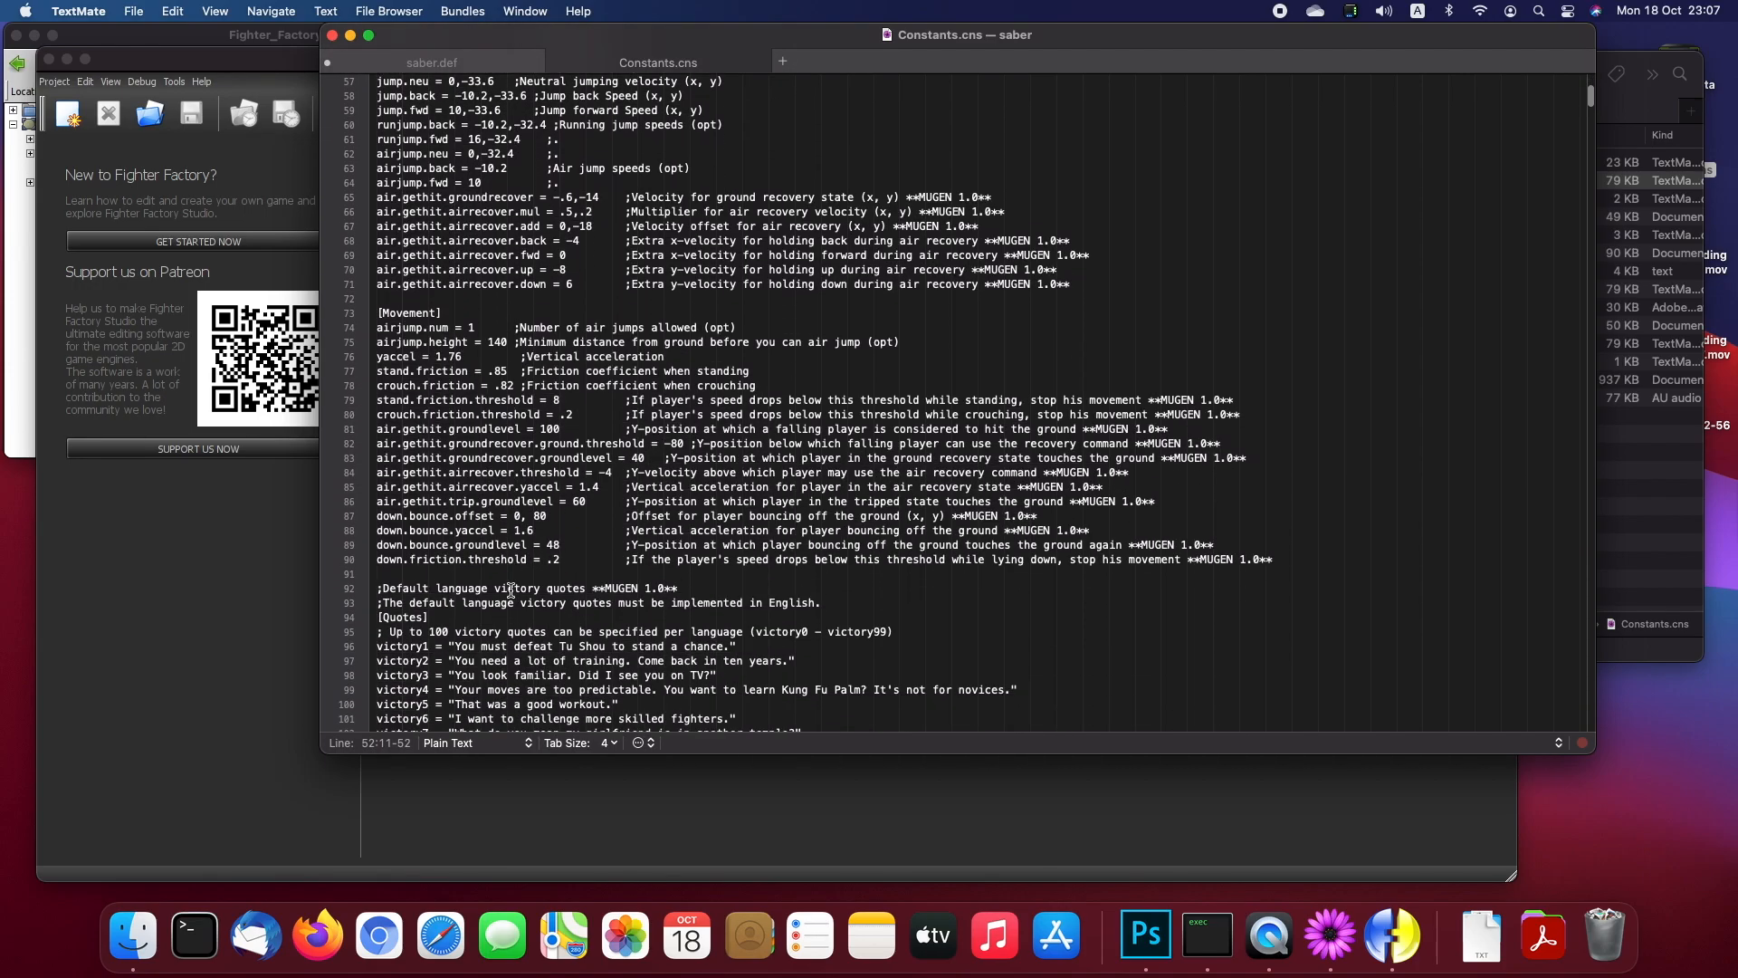
left_click_drag(466, 312, 340, 310)
scroll(487, 455, "down", 5)
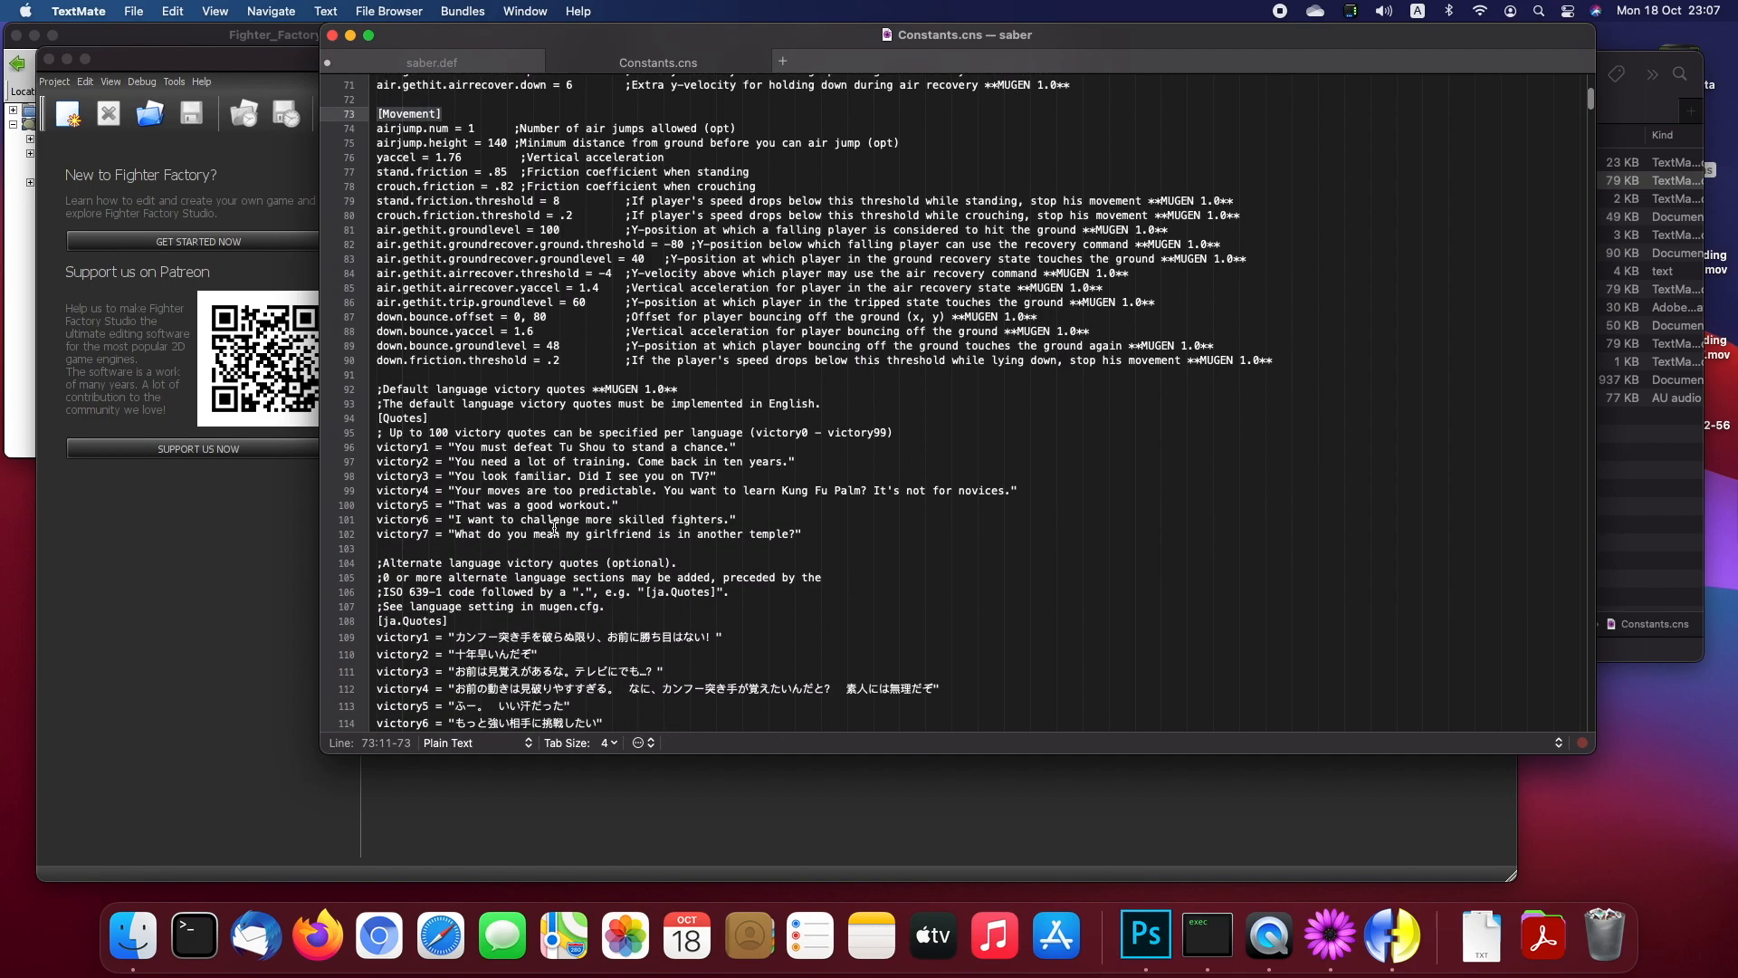
left_click(451, 388)
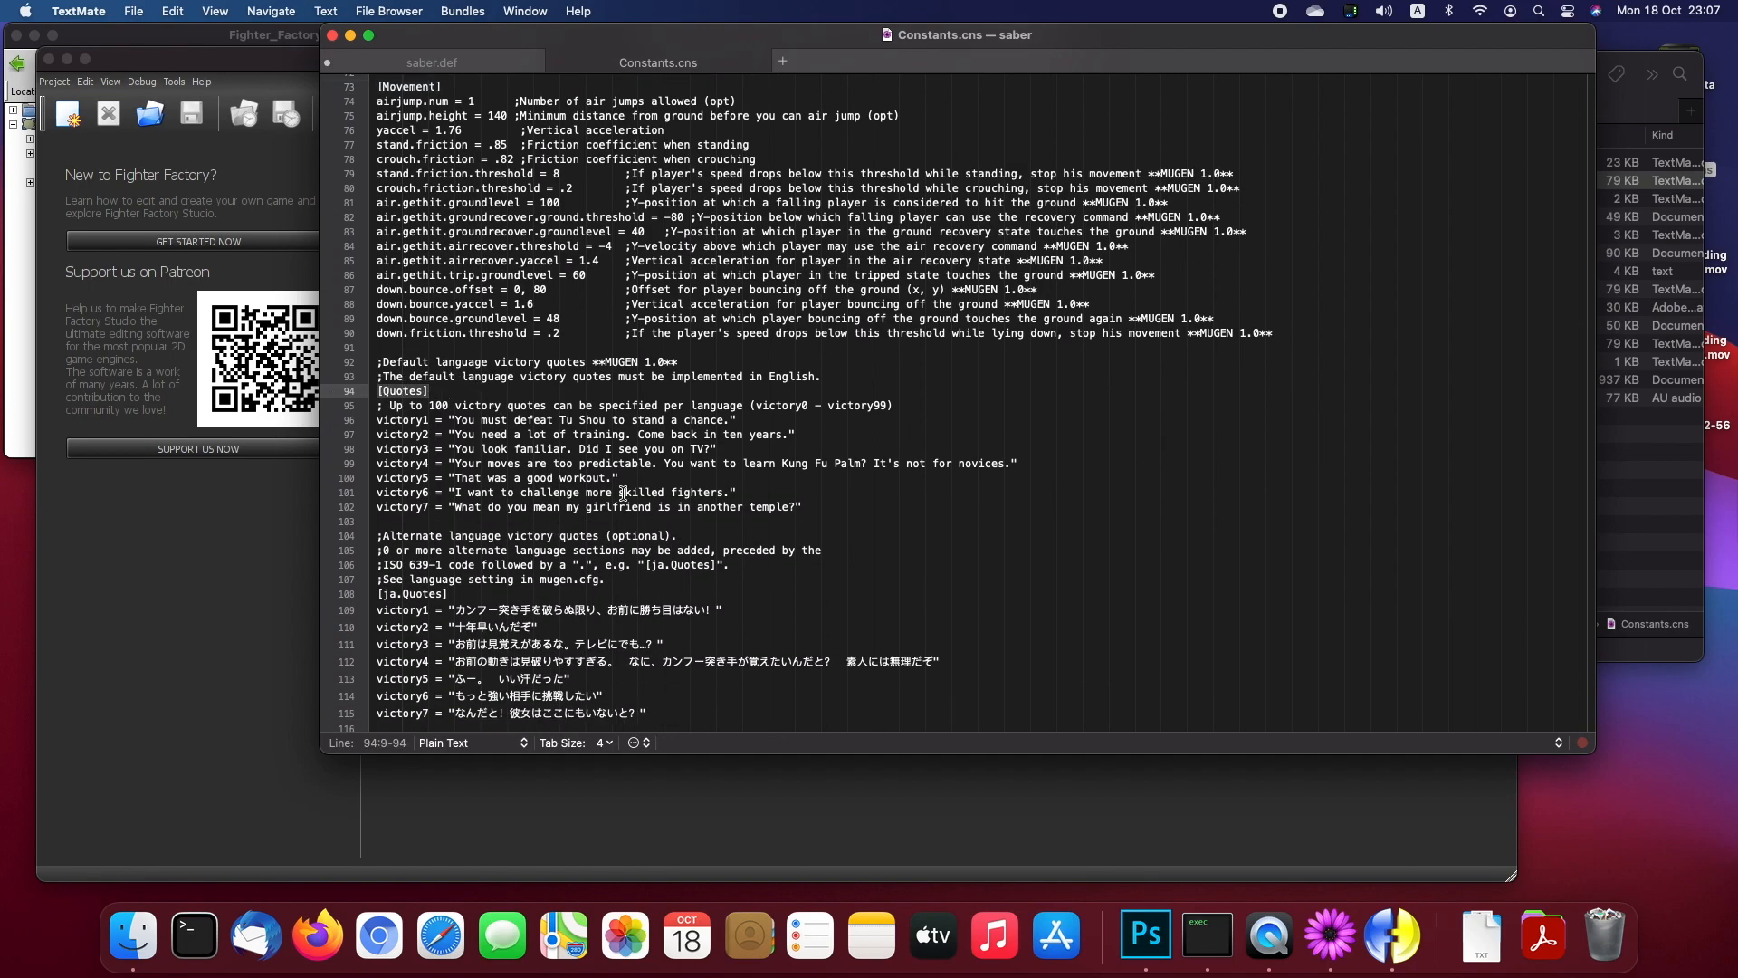
left_click(500, 522)
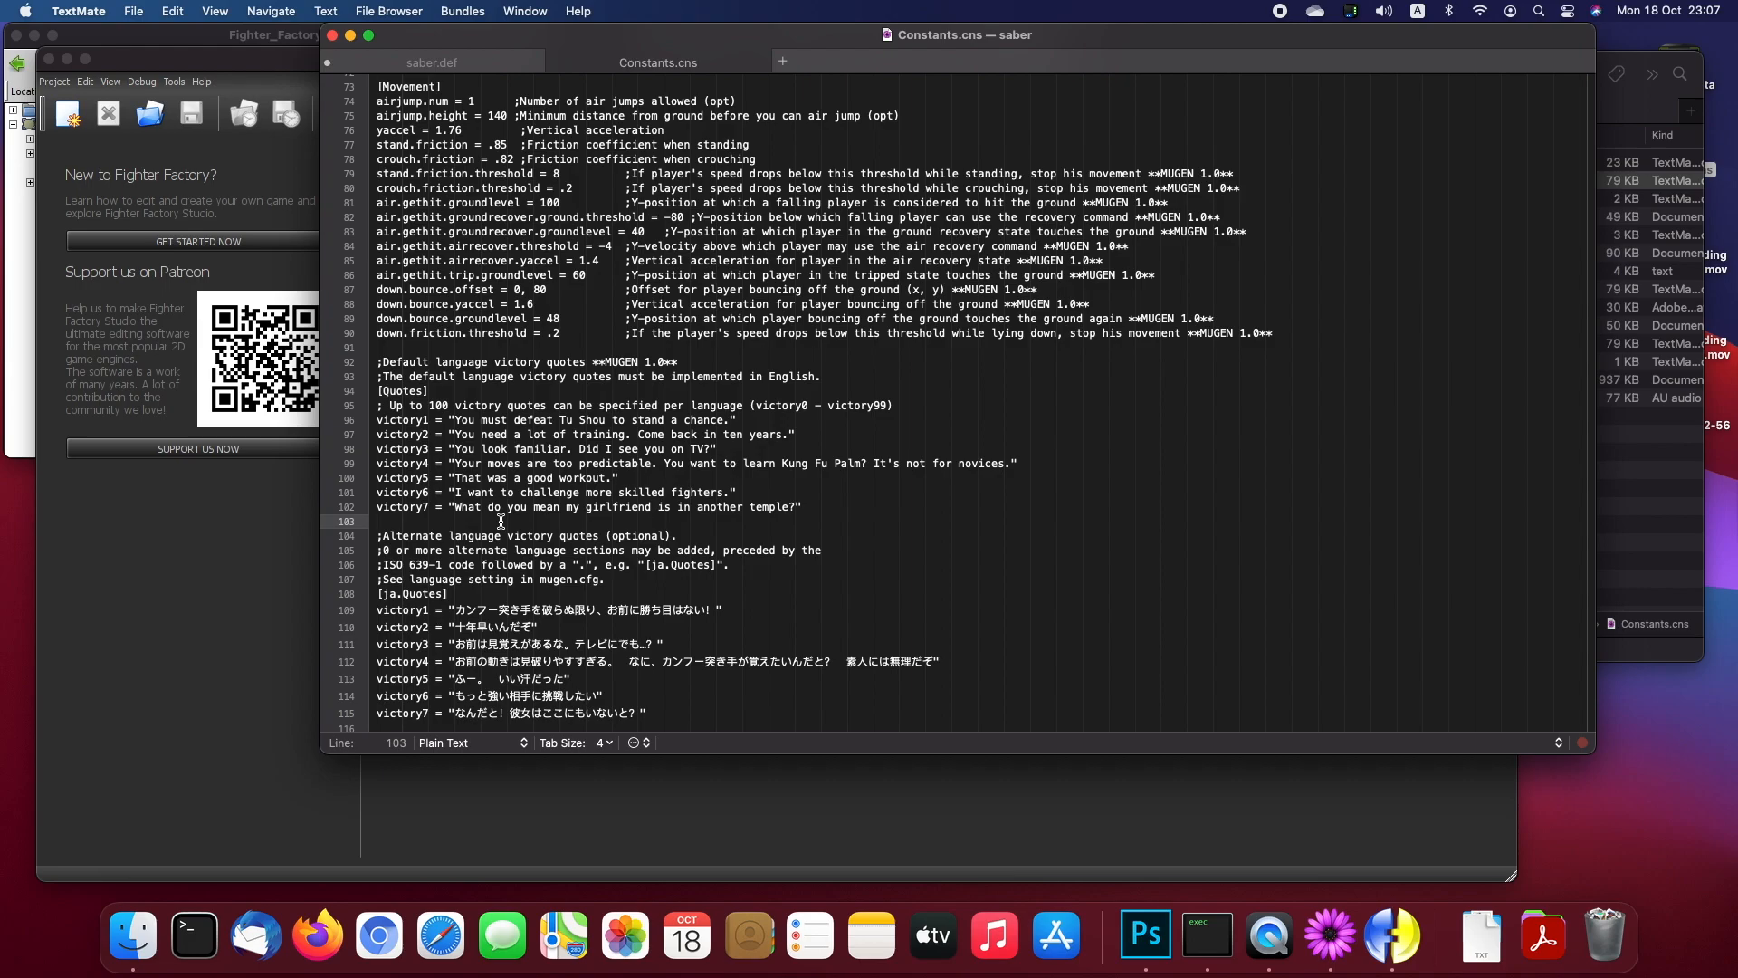
scroll(500, 521, "down", 4)
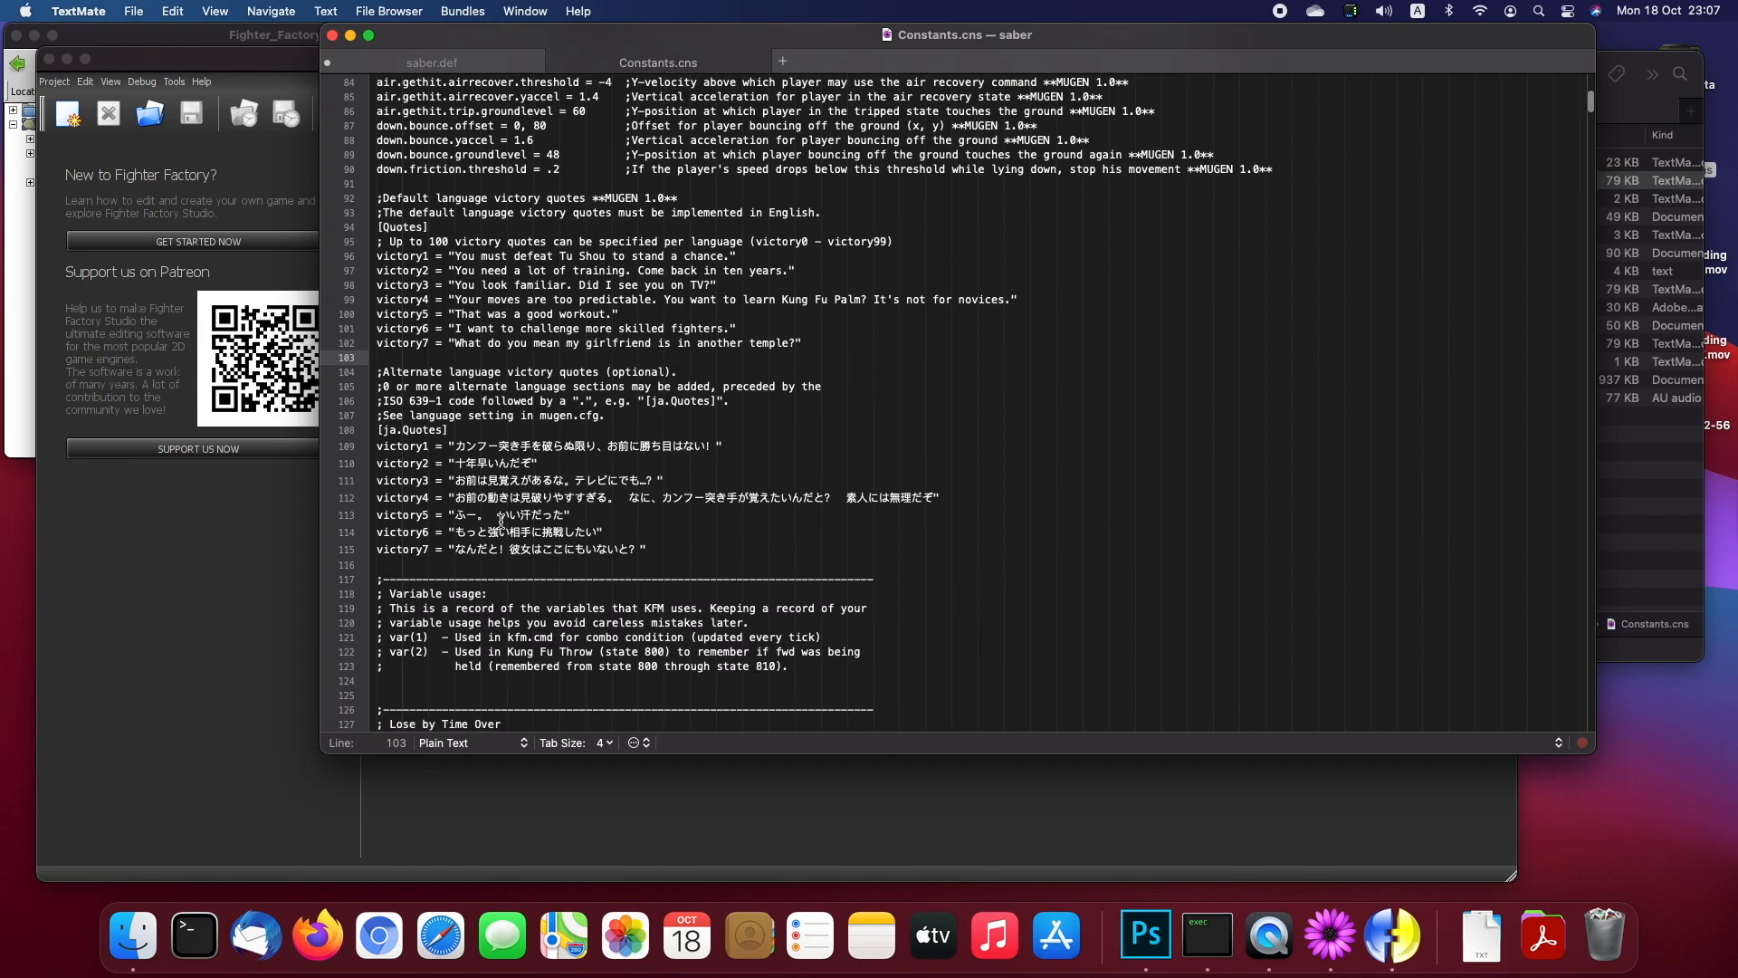
left_click(445, 564)
scroll(446, 564, "down", 3)
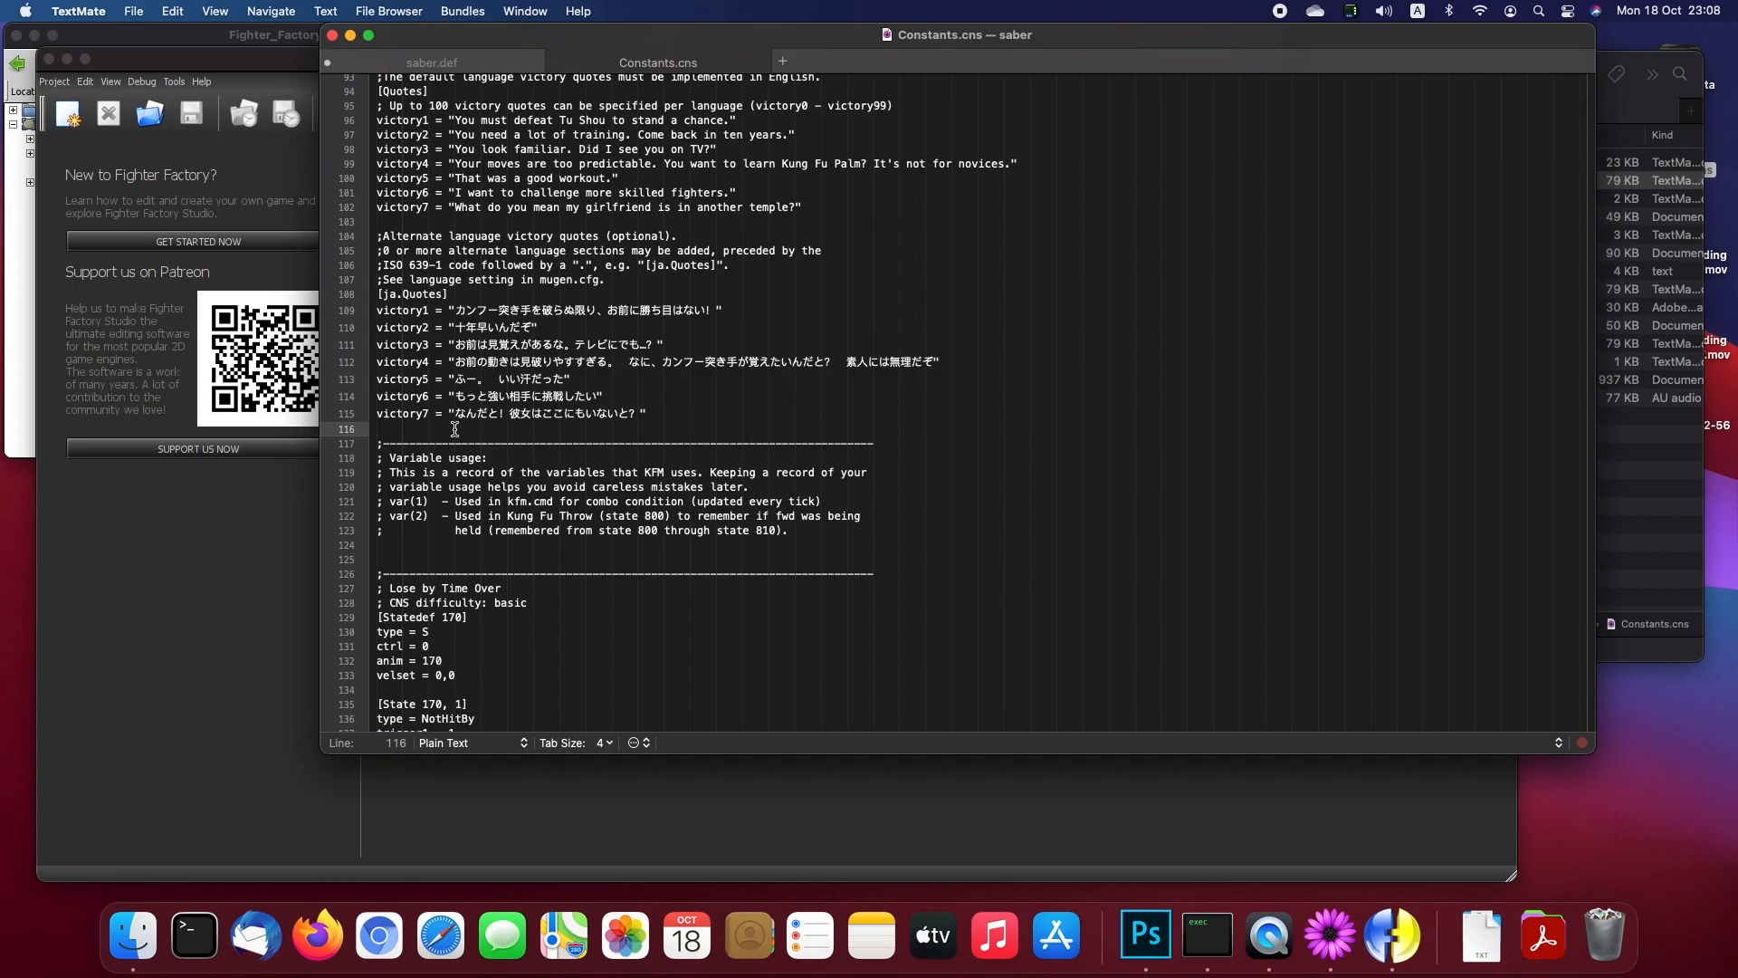
Step: Delete everything after the Japanese victory quotes, from line 116 to the end of Constants.cns, and save and close the file
left_click_drag(455, 429, 530, 955)
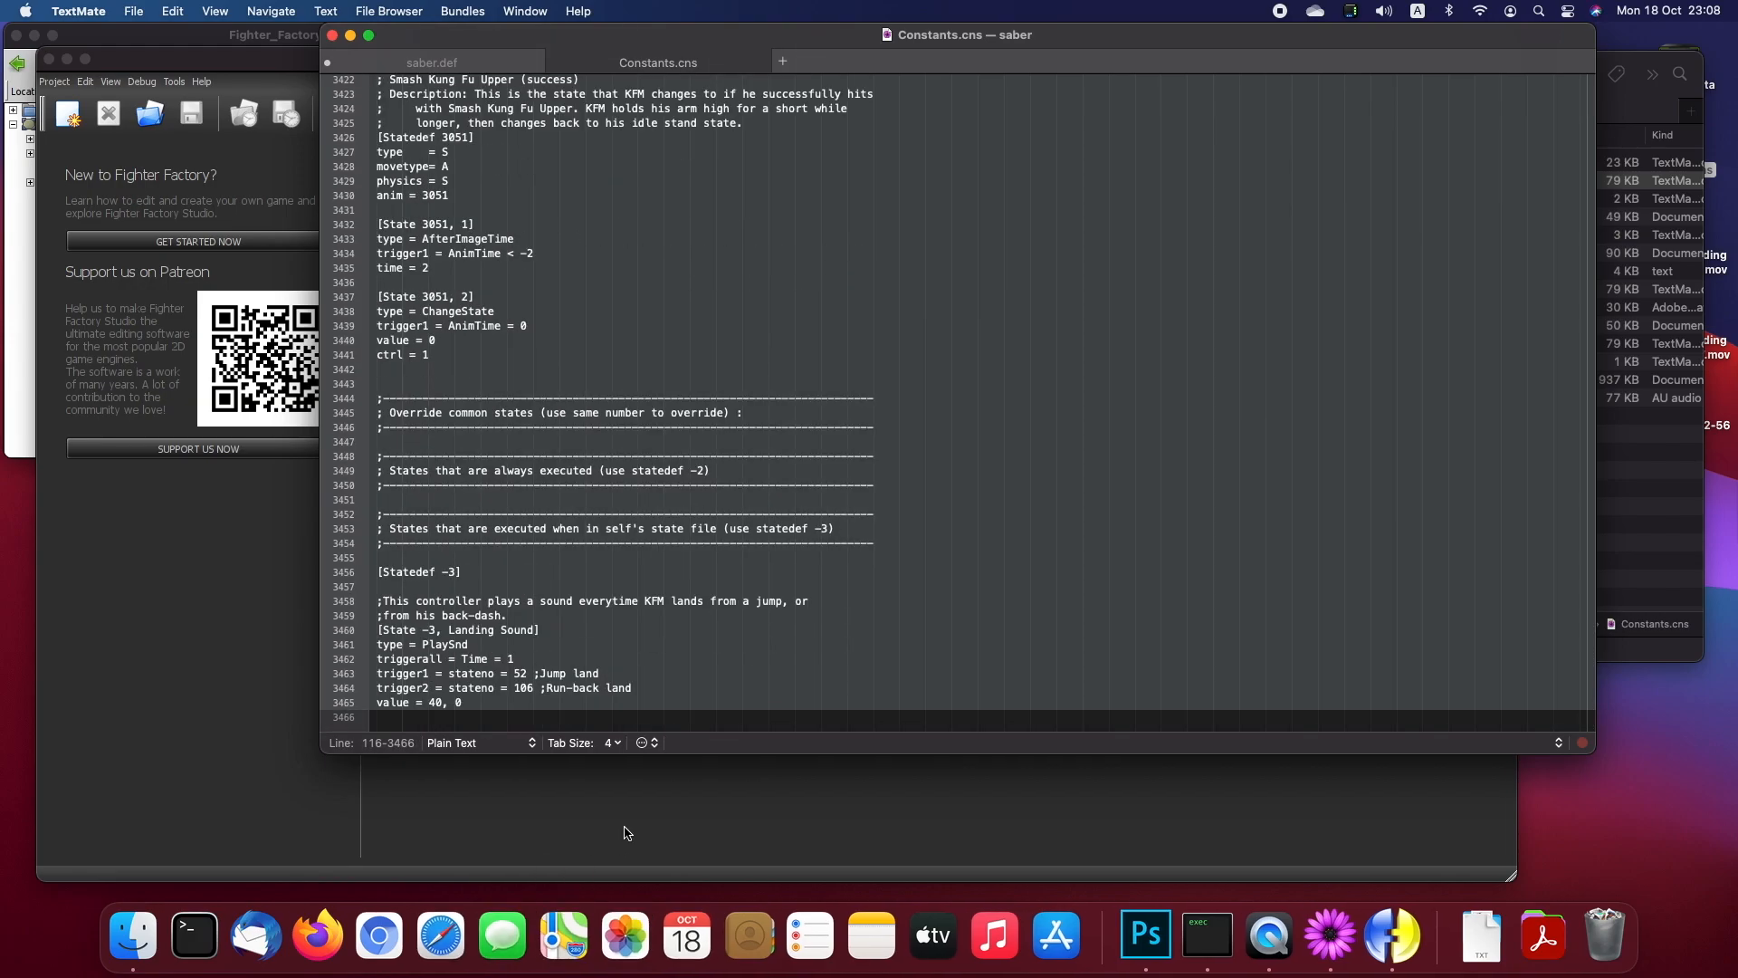
key("BackSpace")
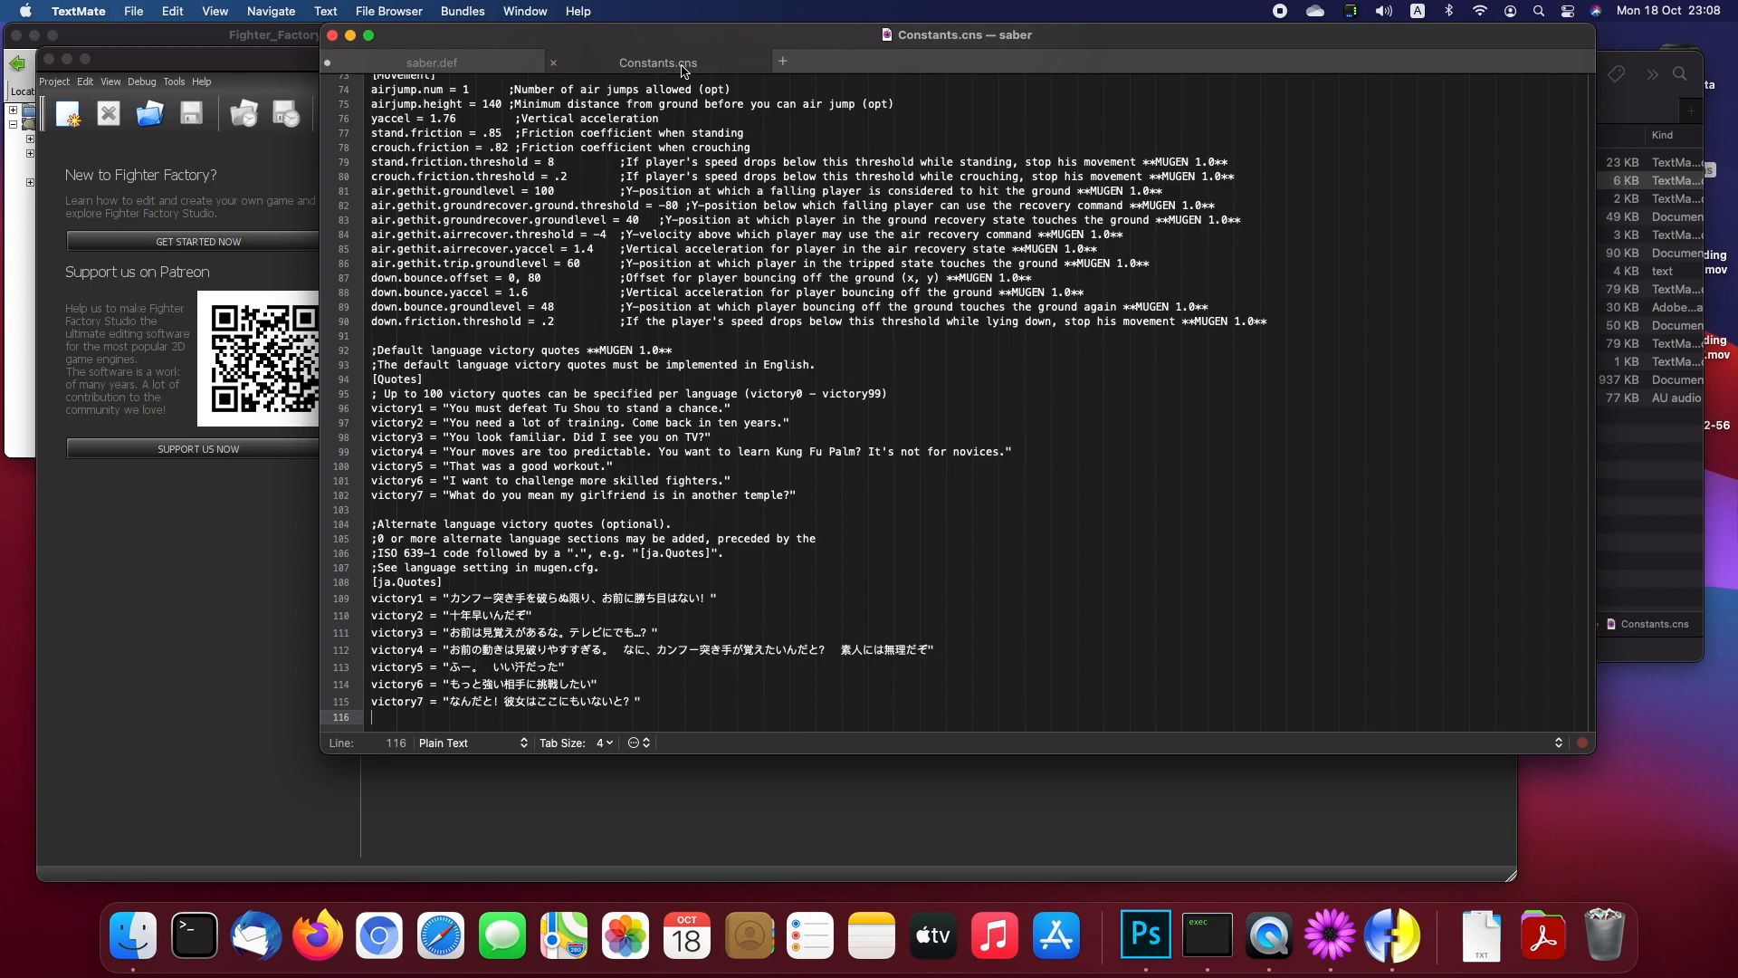
left_click(554, 63)
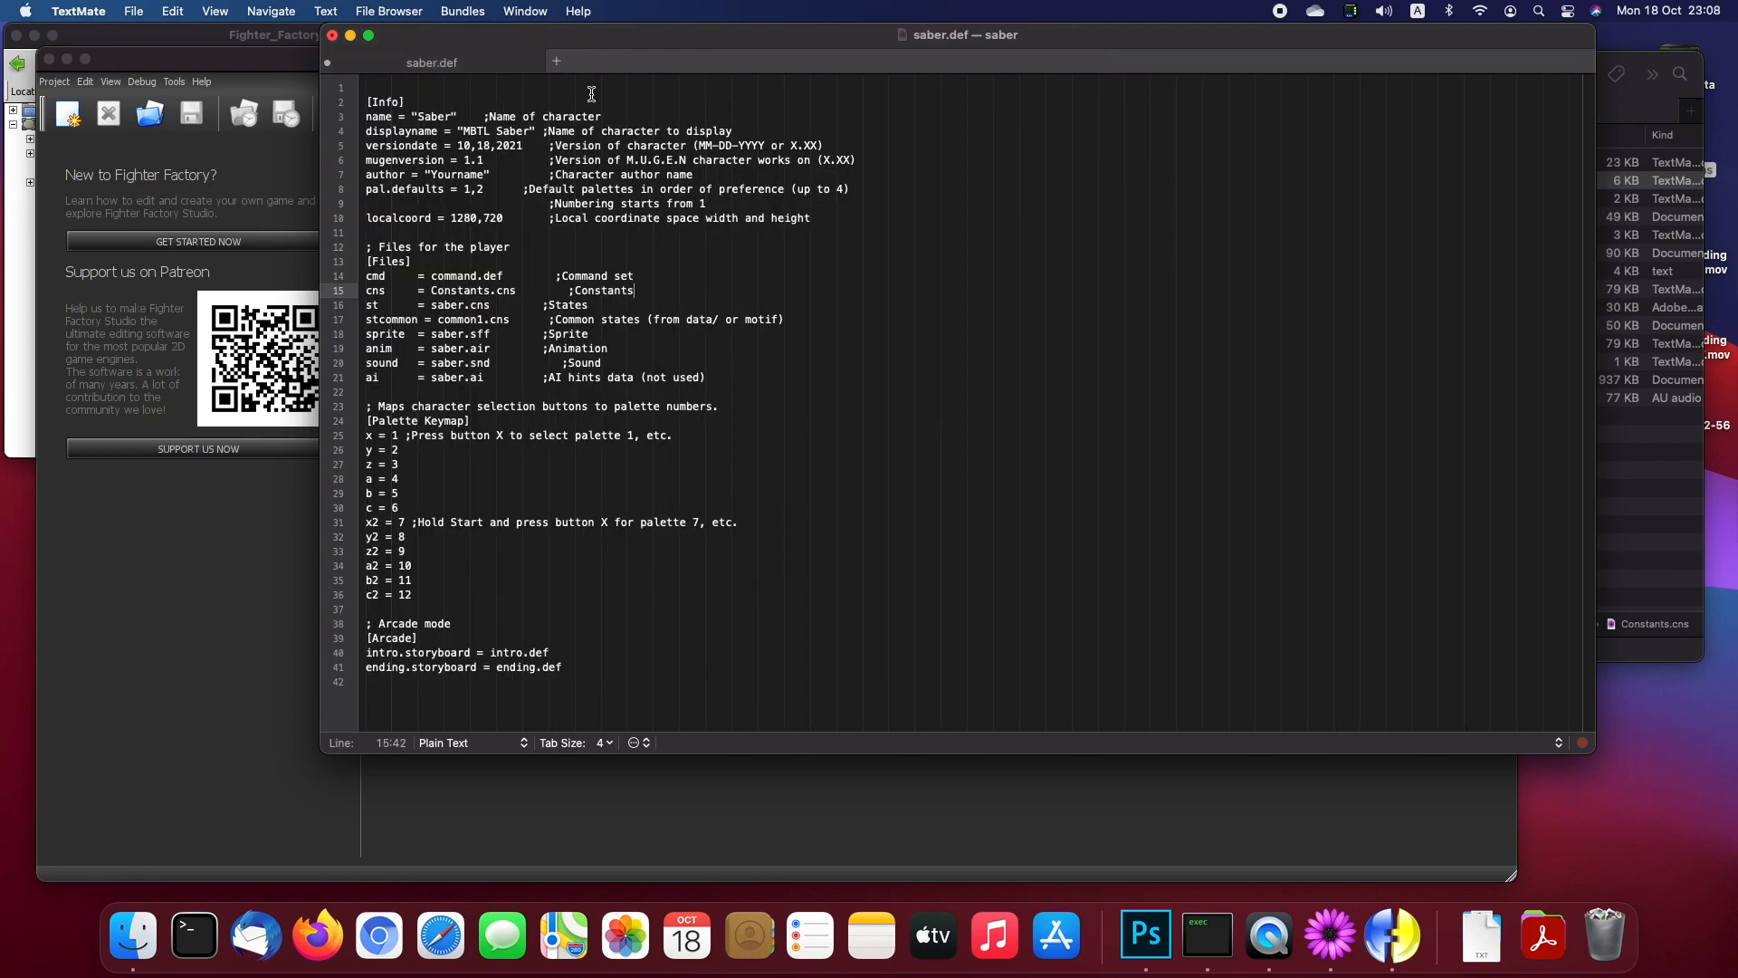
Step: Rename the file saber copy.cns in the saber folder as system.cns
left_click(1683, 547)
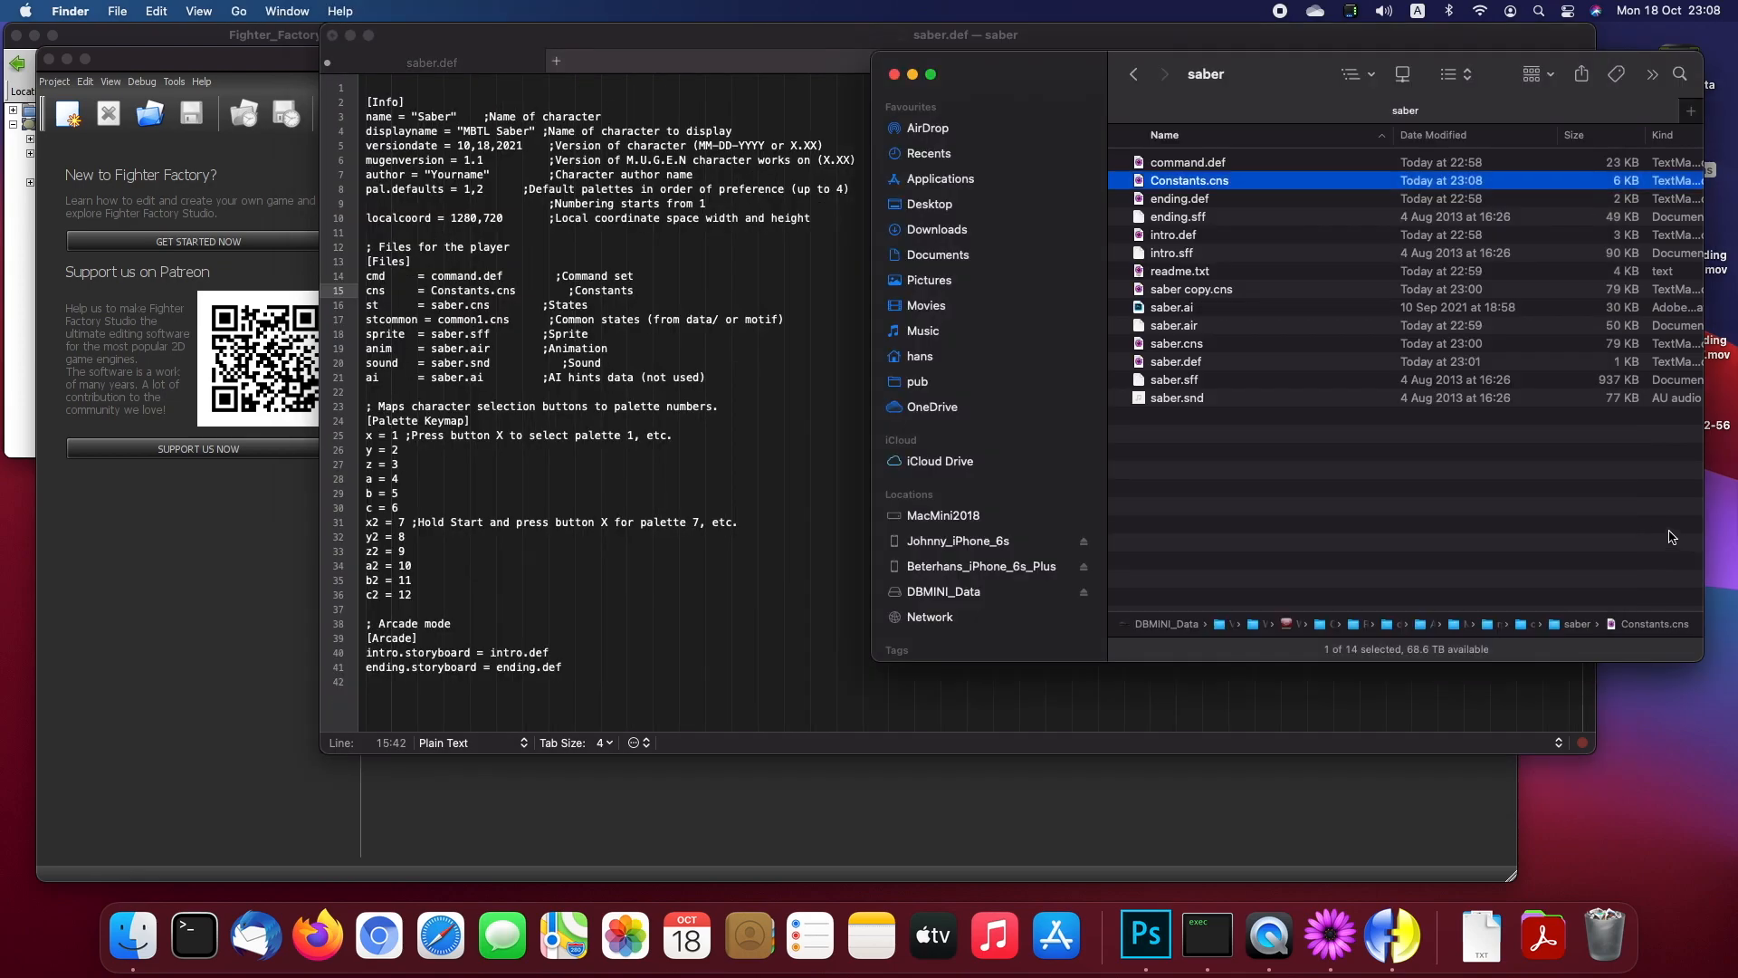
left_click(1231, 296)
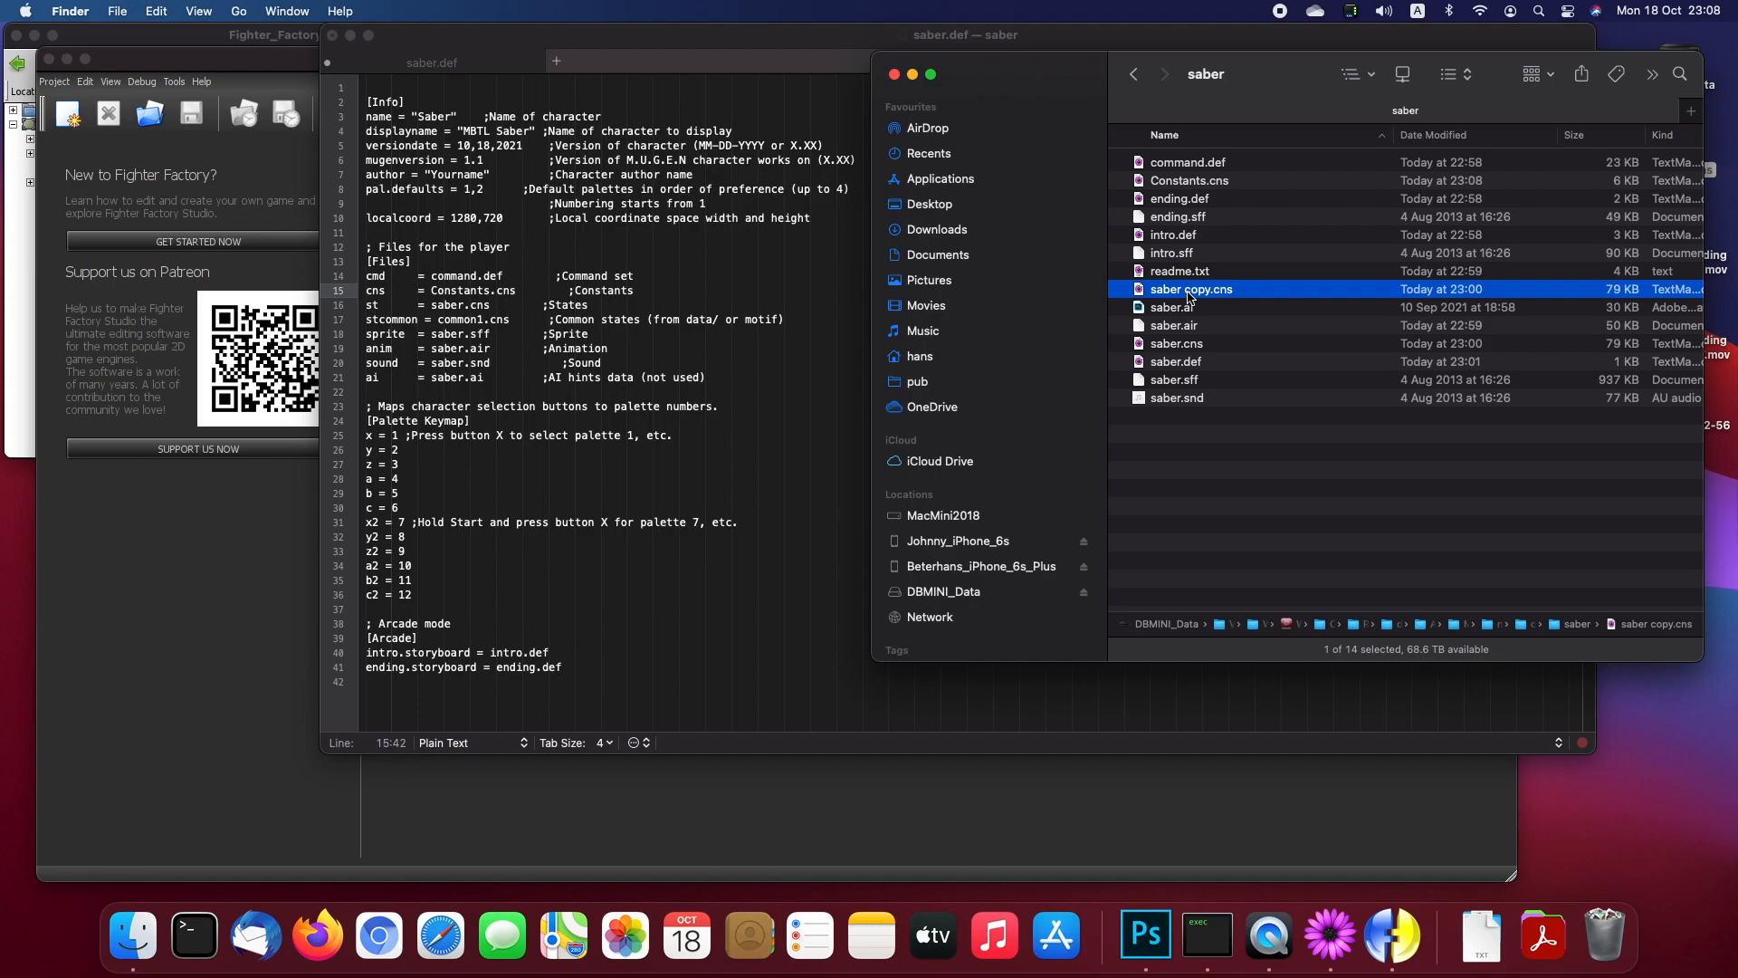
left_click(1208, 292)
type("system")
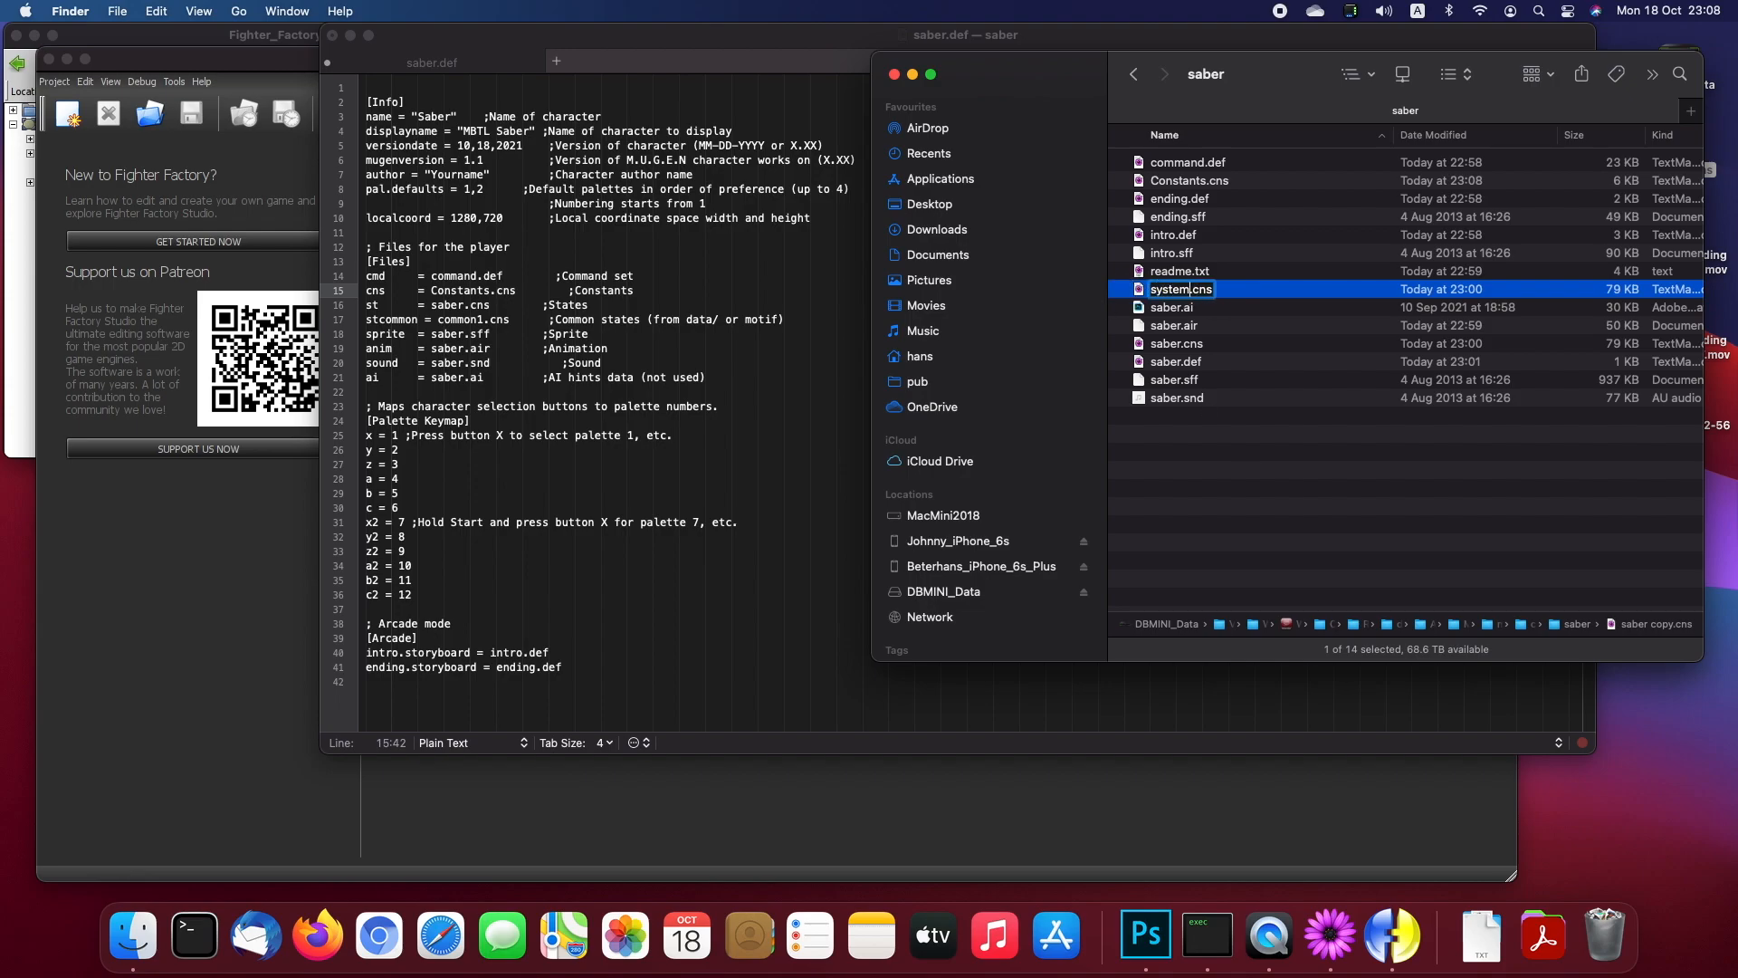
key("Return")
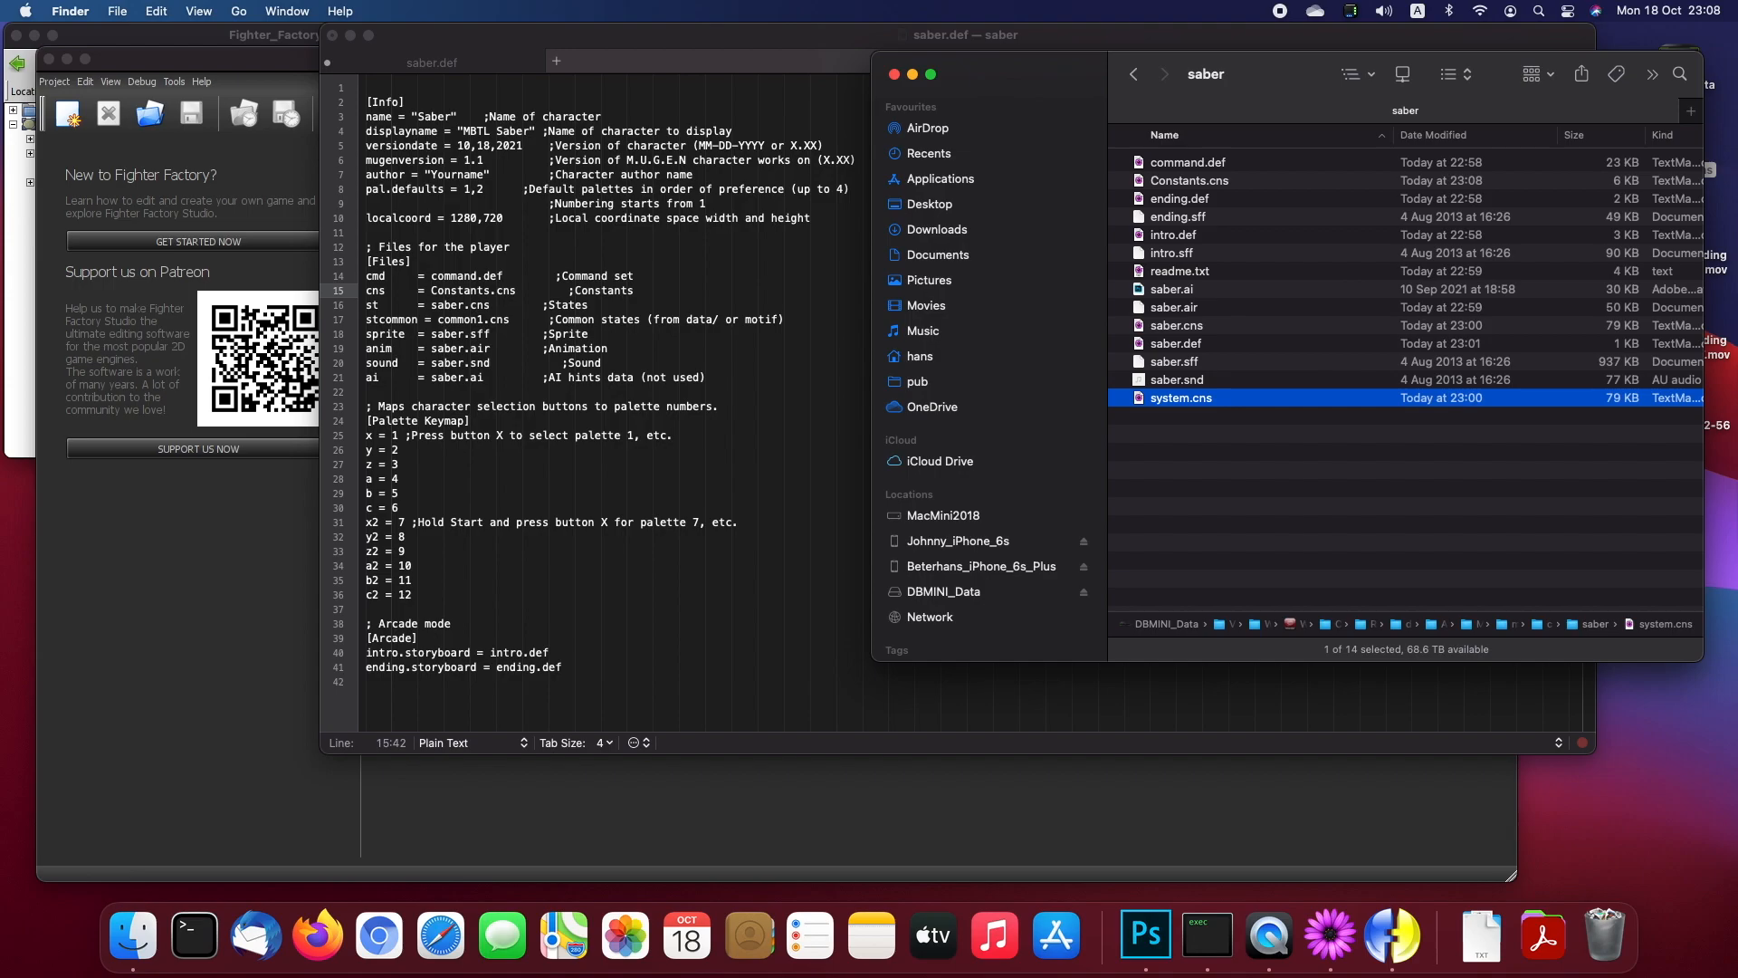
Step: Change the st entry in saber.def to system.cns and its comment to System States
left_click(1165, 405)
left_click(1233, 401)
left_click(540, 391)
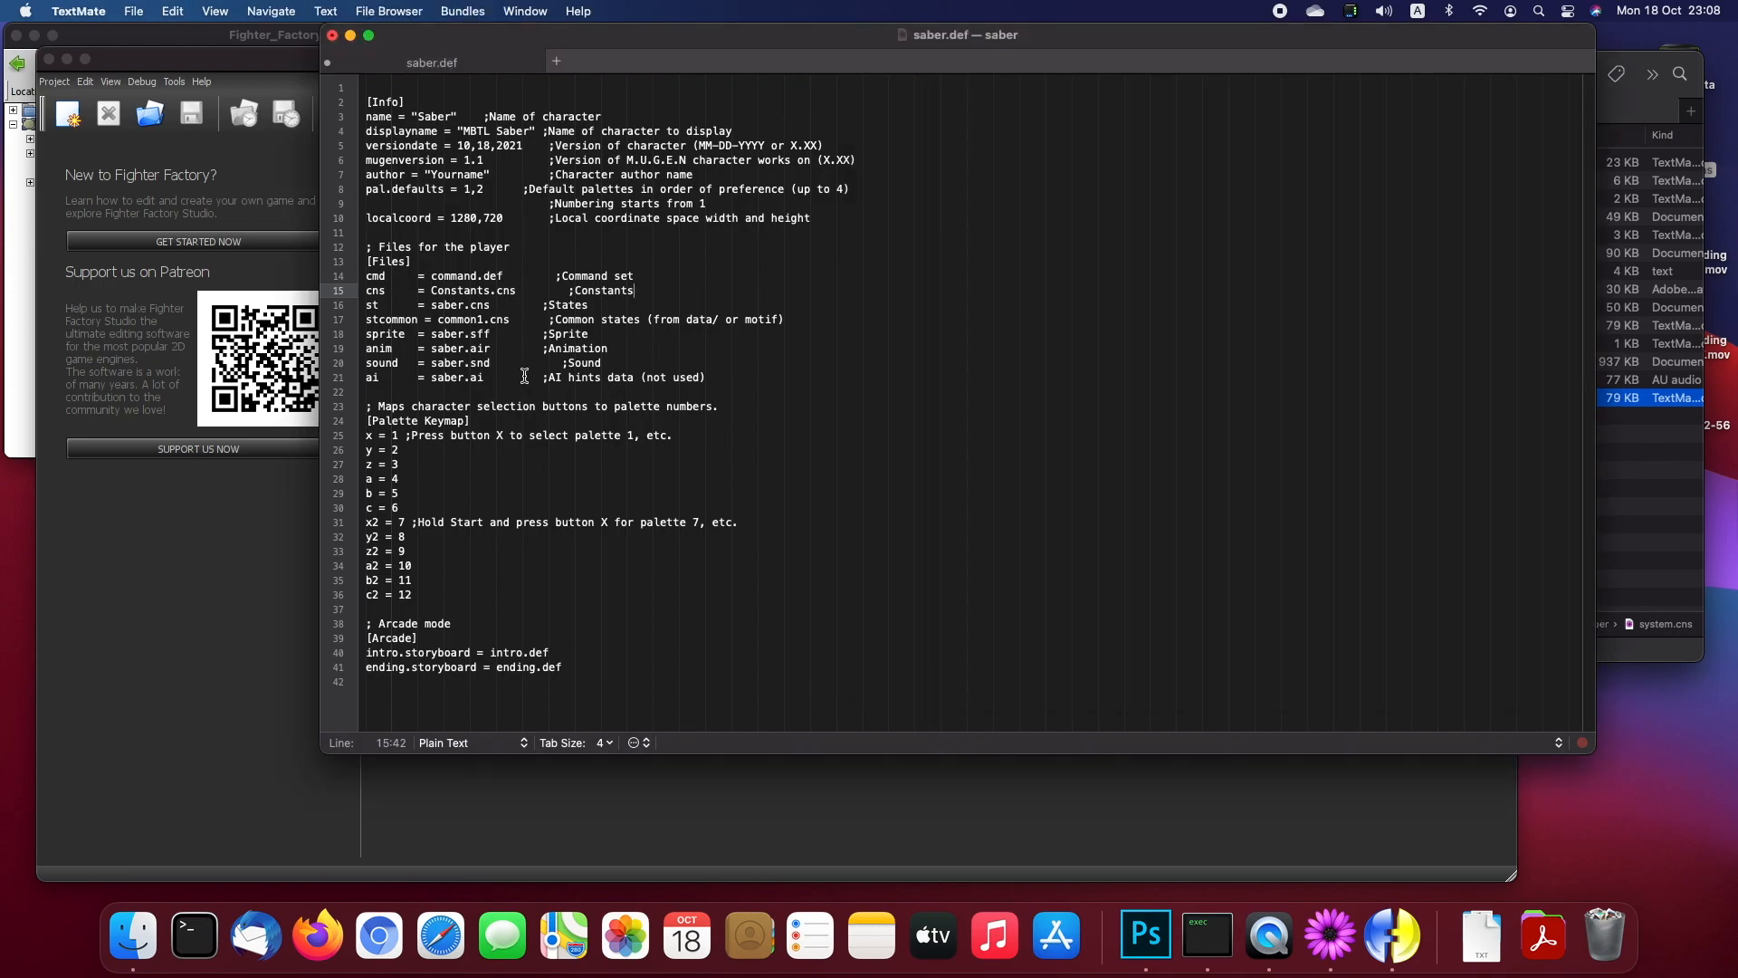
double_click(432, 304)
type("system.cns")
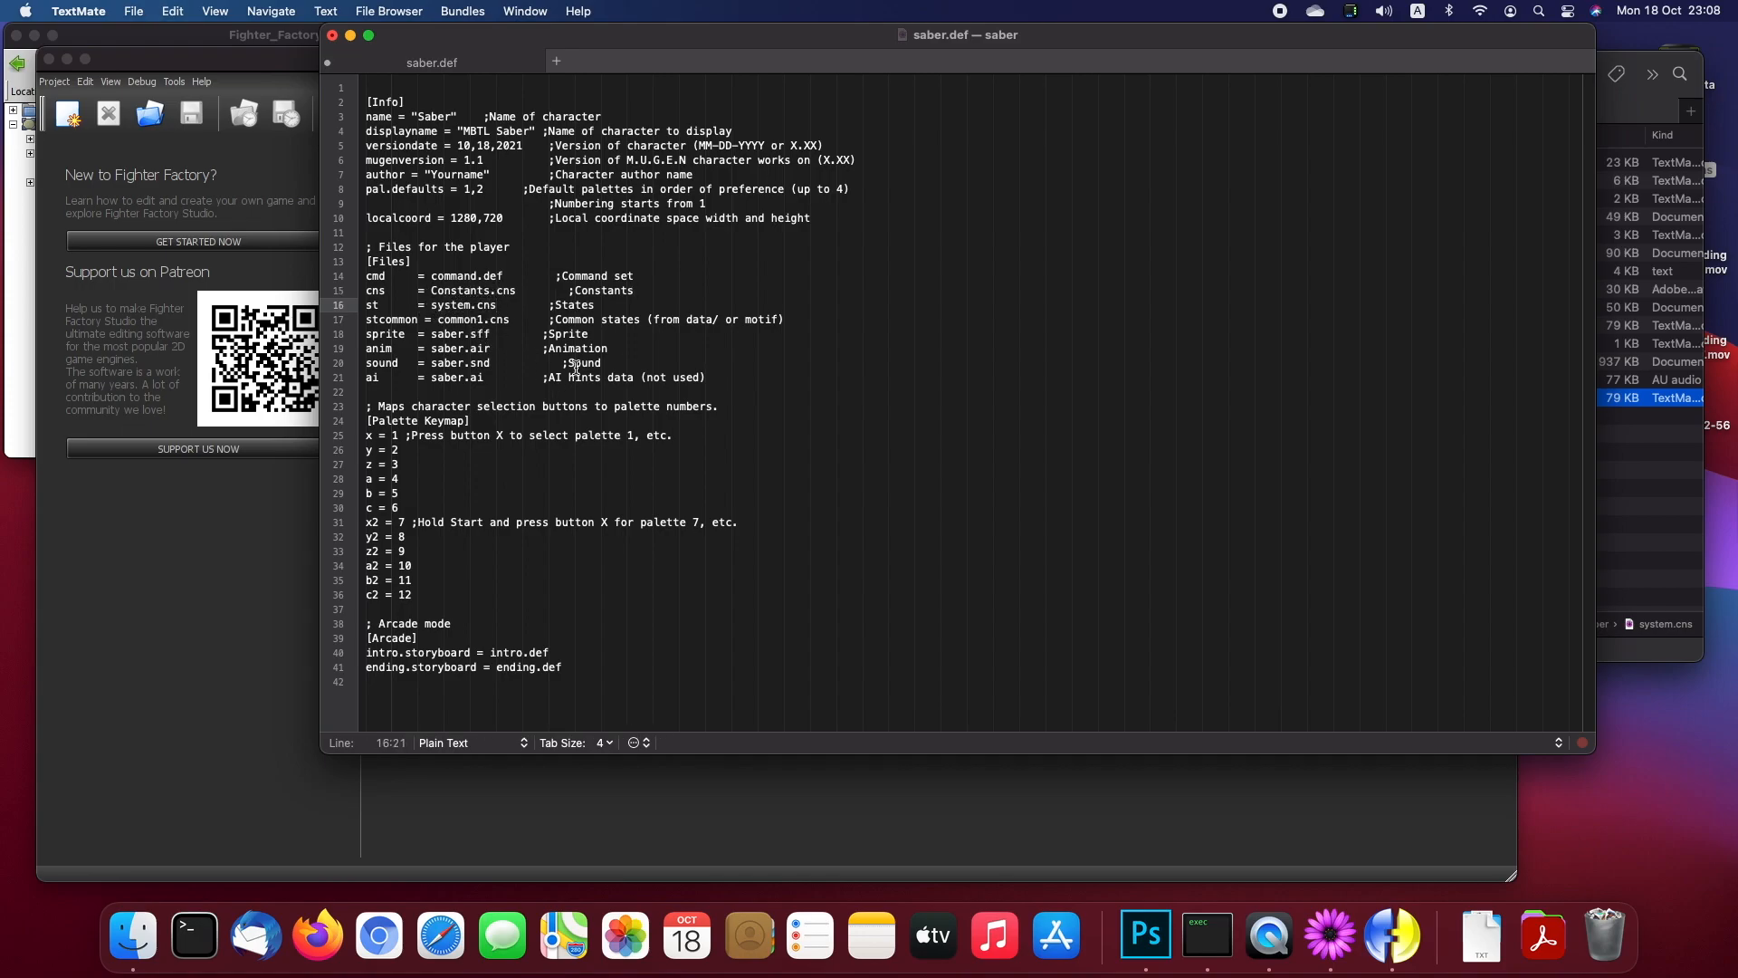
left_click(557, 306)
type("S")
type("em")
left_click(775, 323)
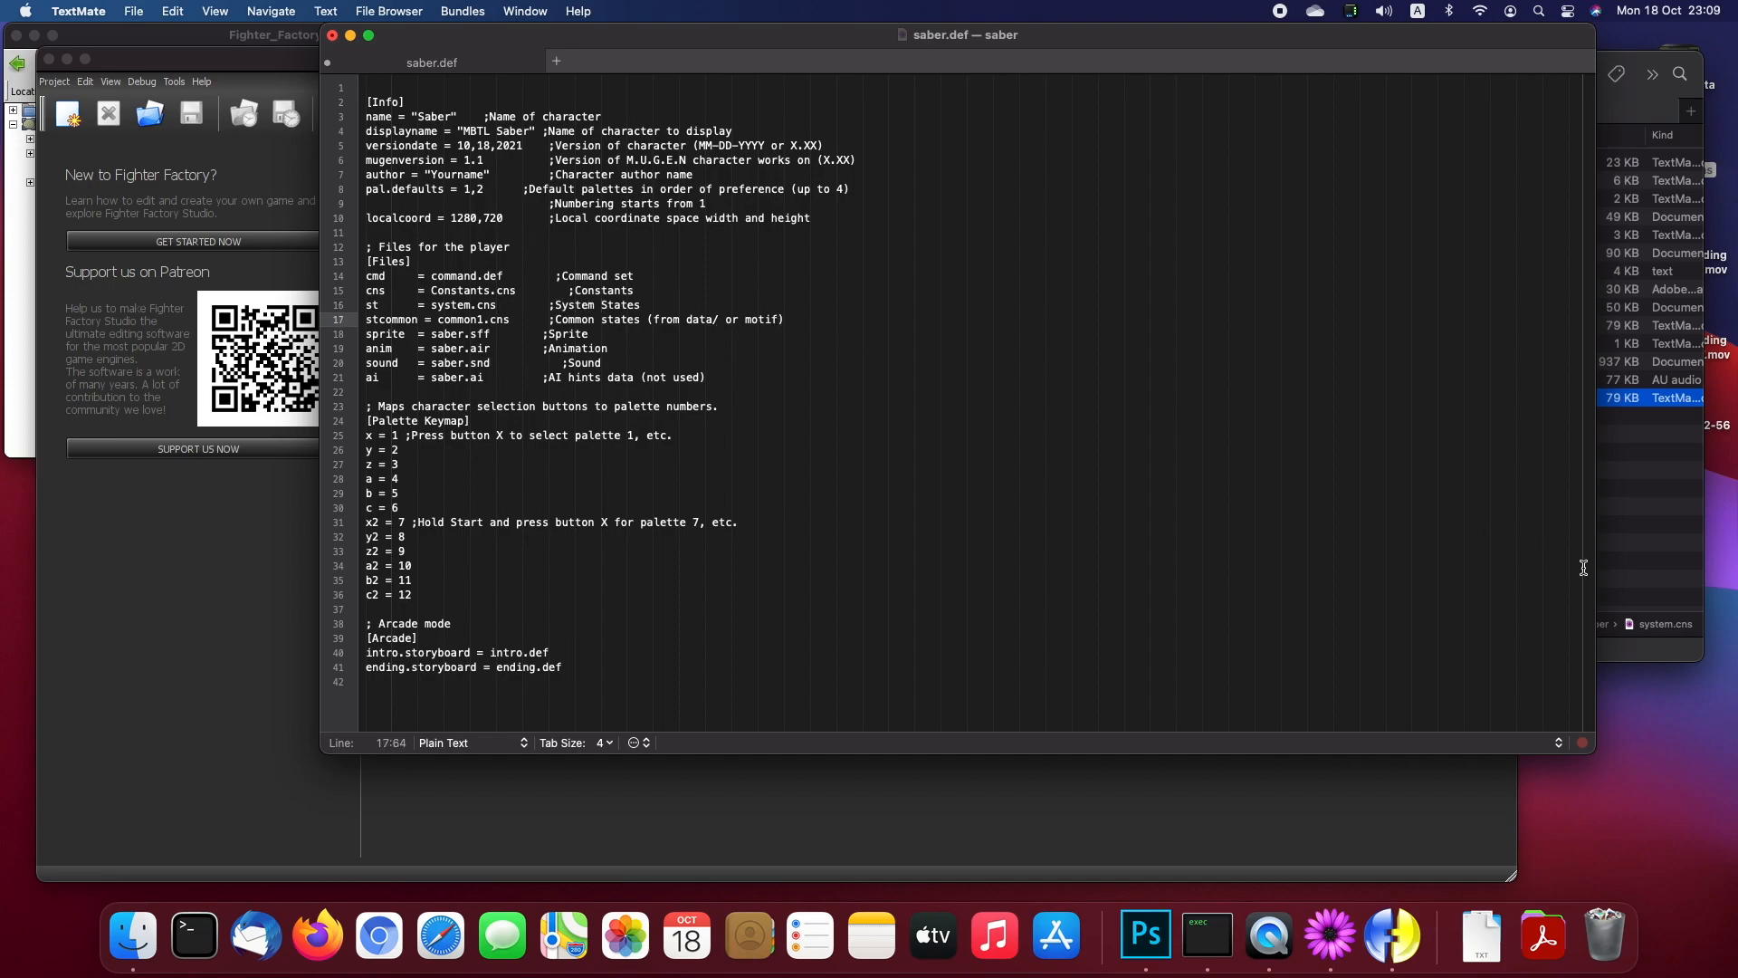
Step: Open system.cns from the saber folder and delete the constants part, from the first line through the Japanese victory quotes
left_click(1650, 557)
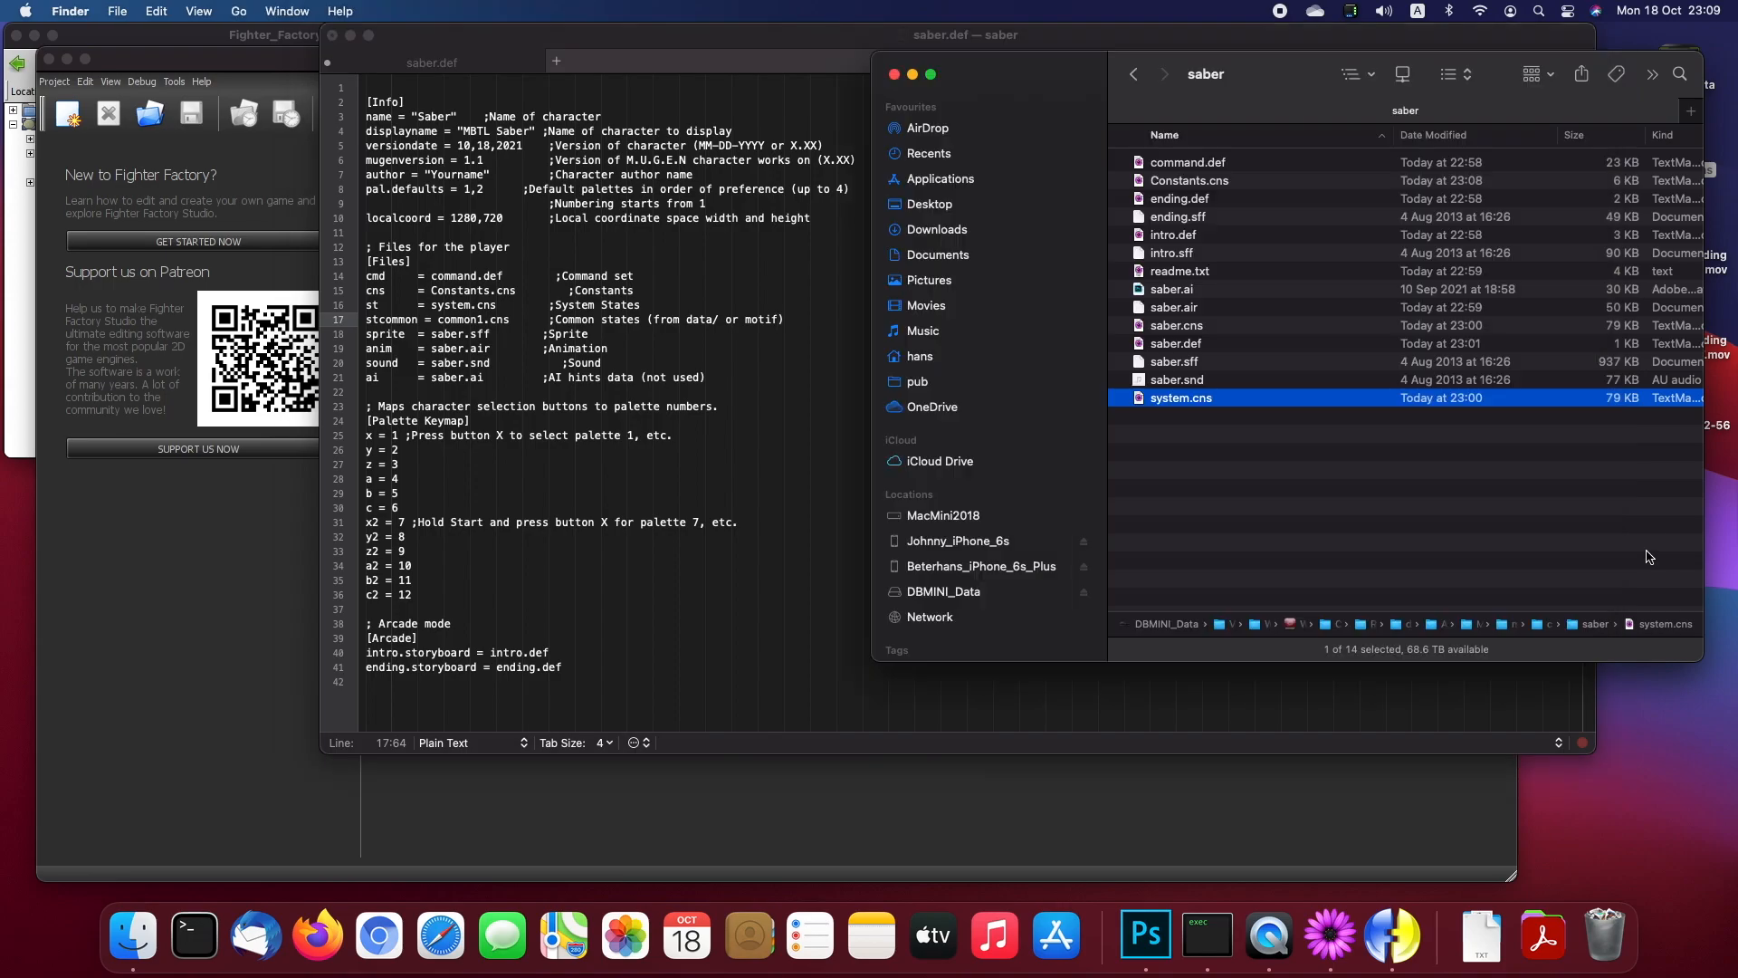
double_click(1206, 404)
scroll(736, 326, "up", 10)
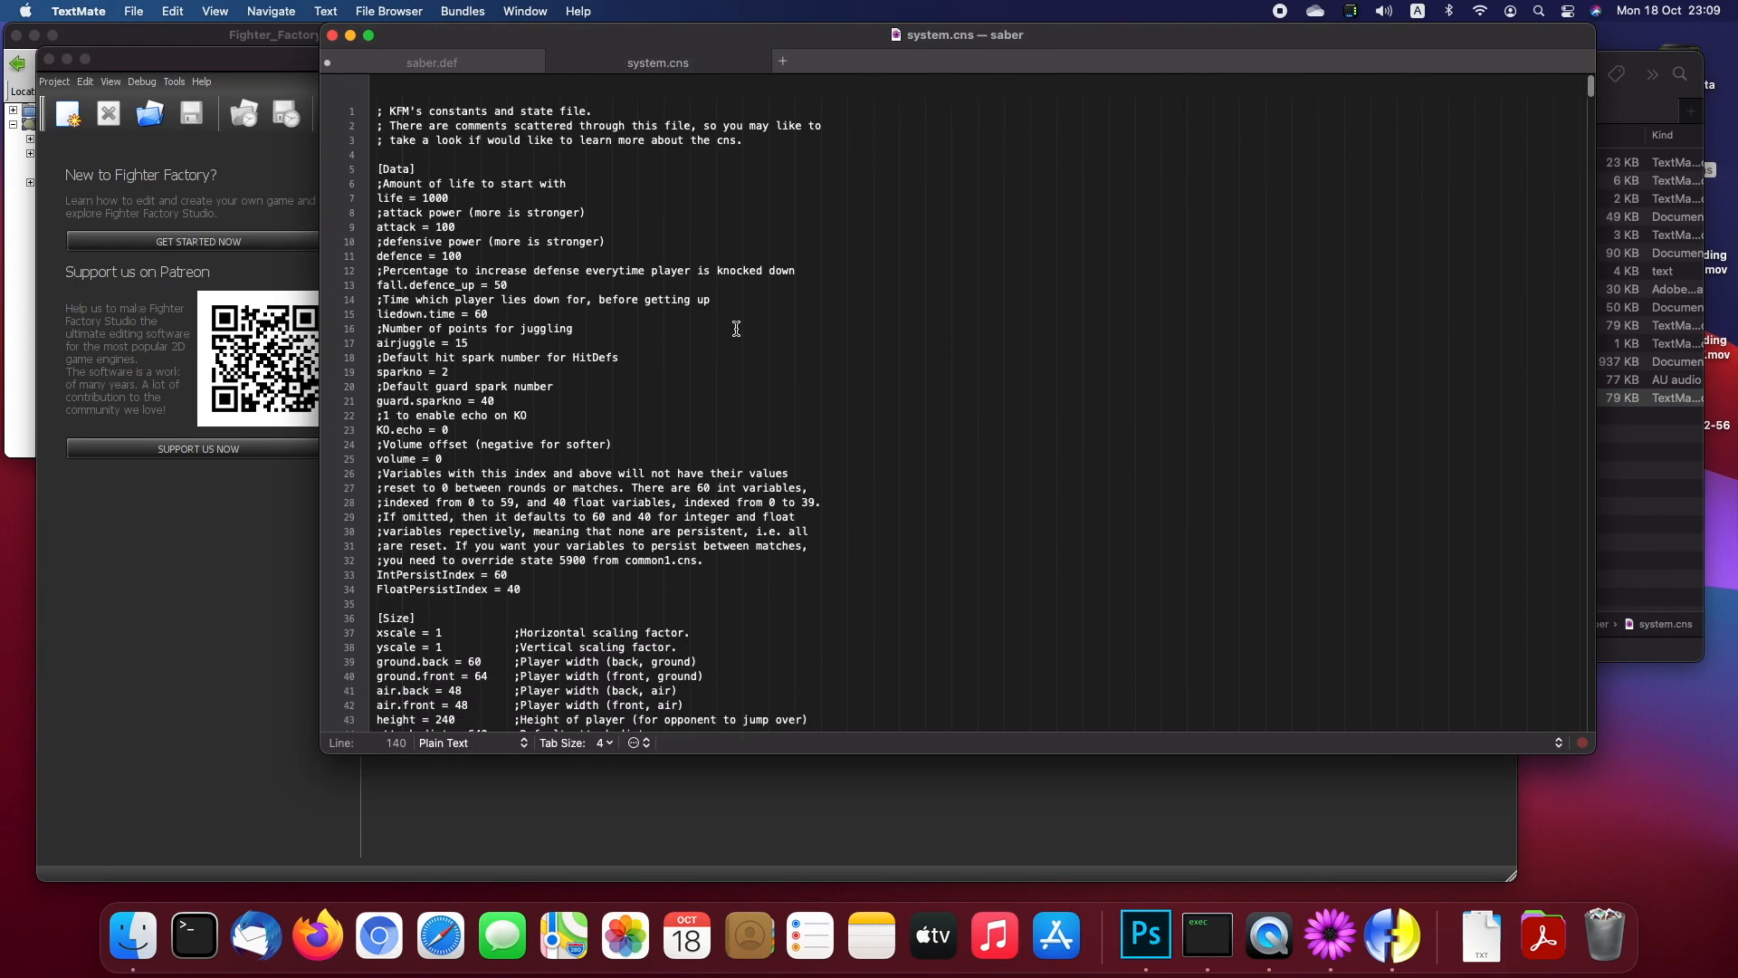
left_click(403, 97)
left_click_drag(403, 97, 791, 306)
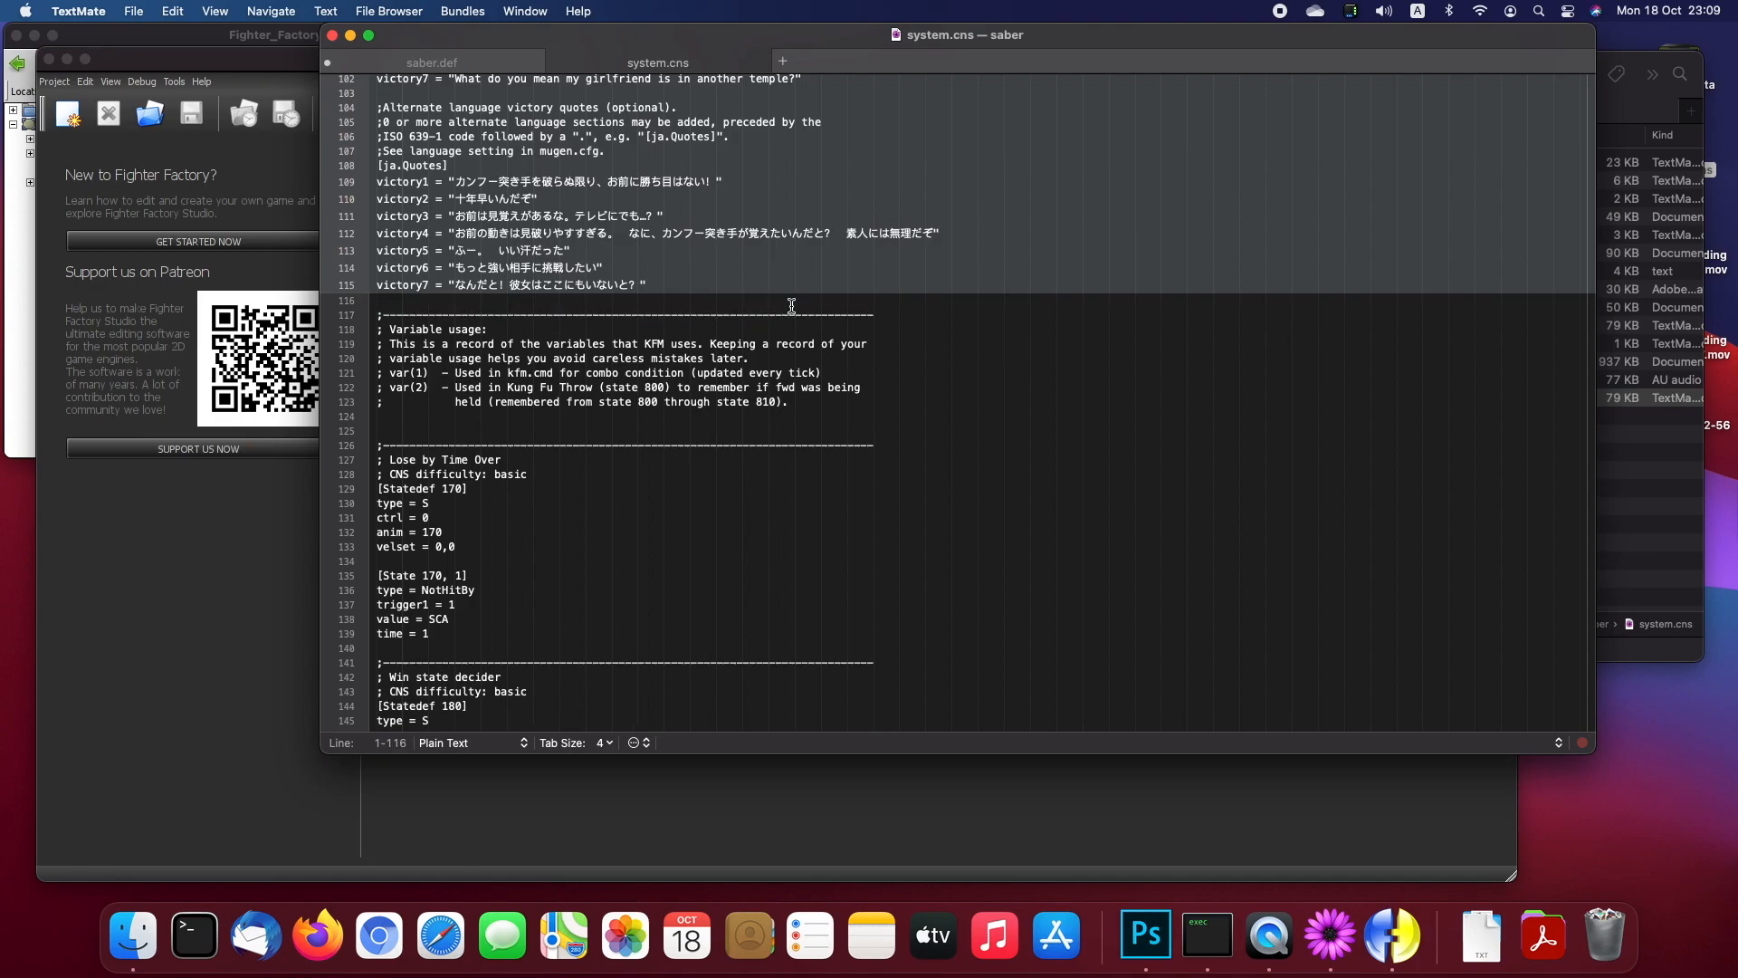
key("BackSpace")
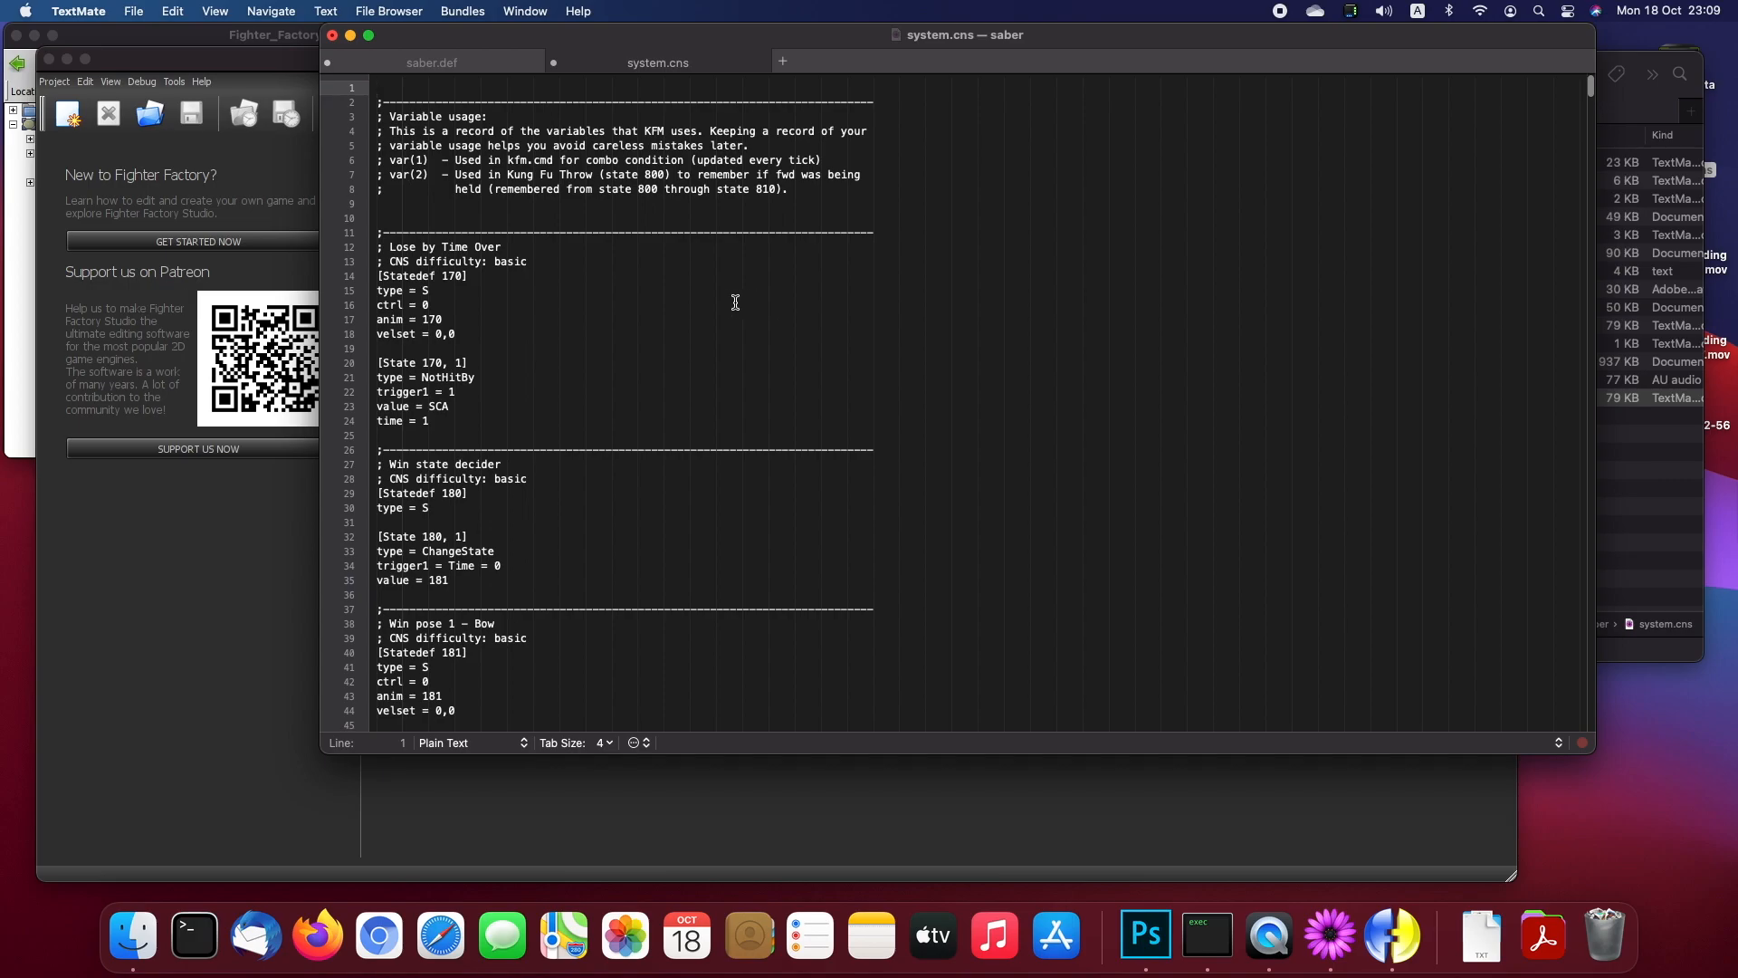
Step: Review the state definitions 170, 180 and 181 at the start of system.cns
left_click(561, 297)
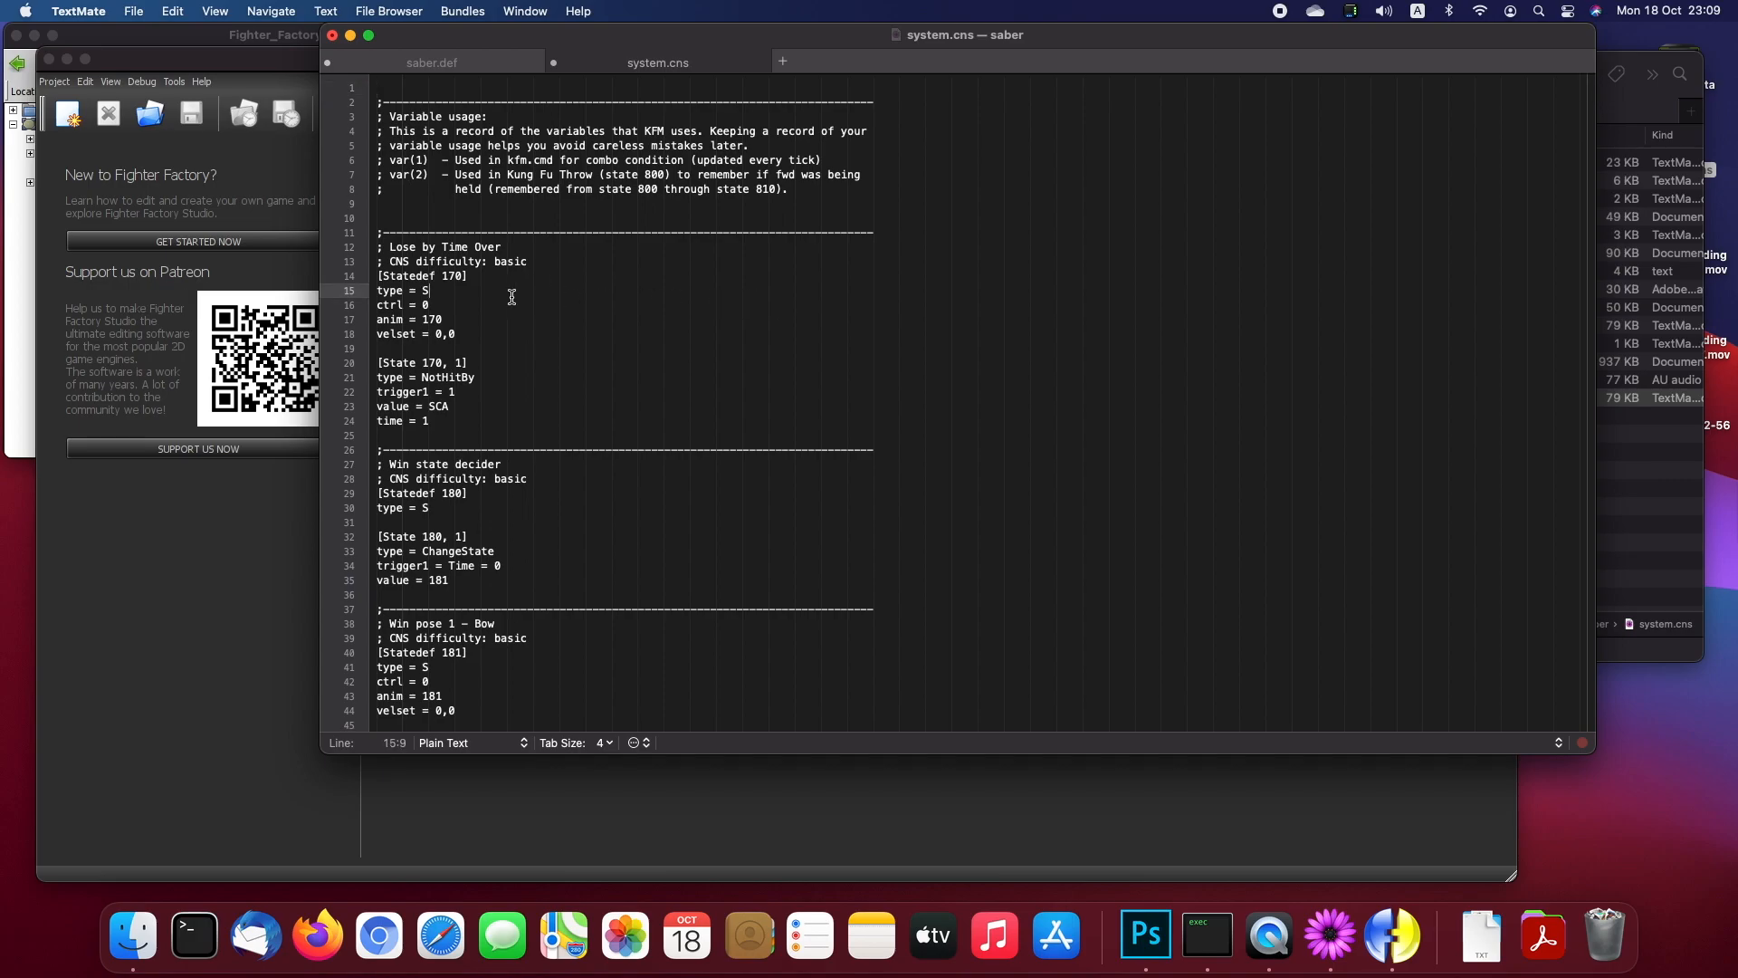
left_click(477, 278)
scroll(478, 278, "down", 3)
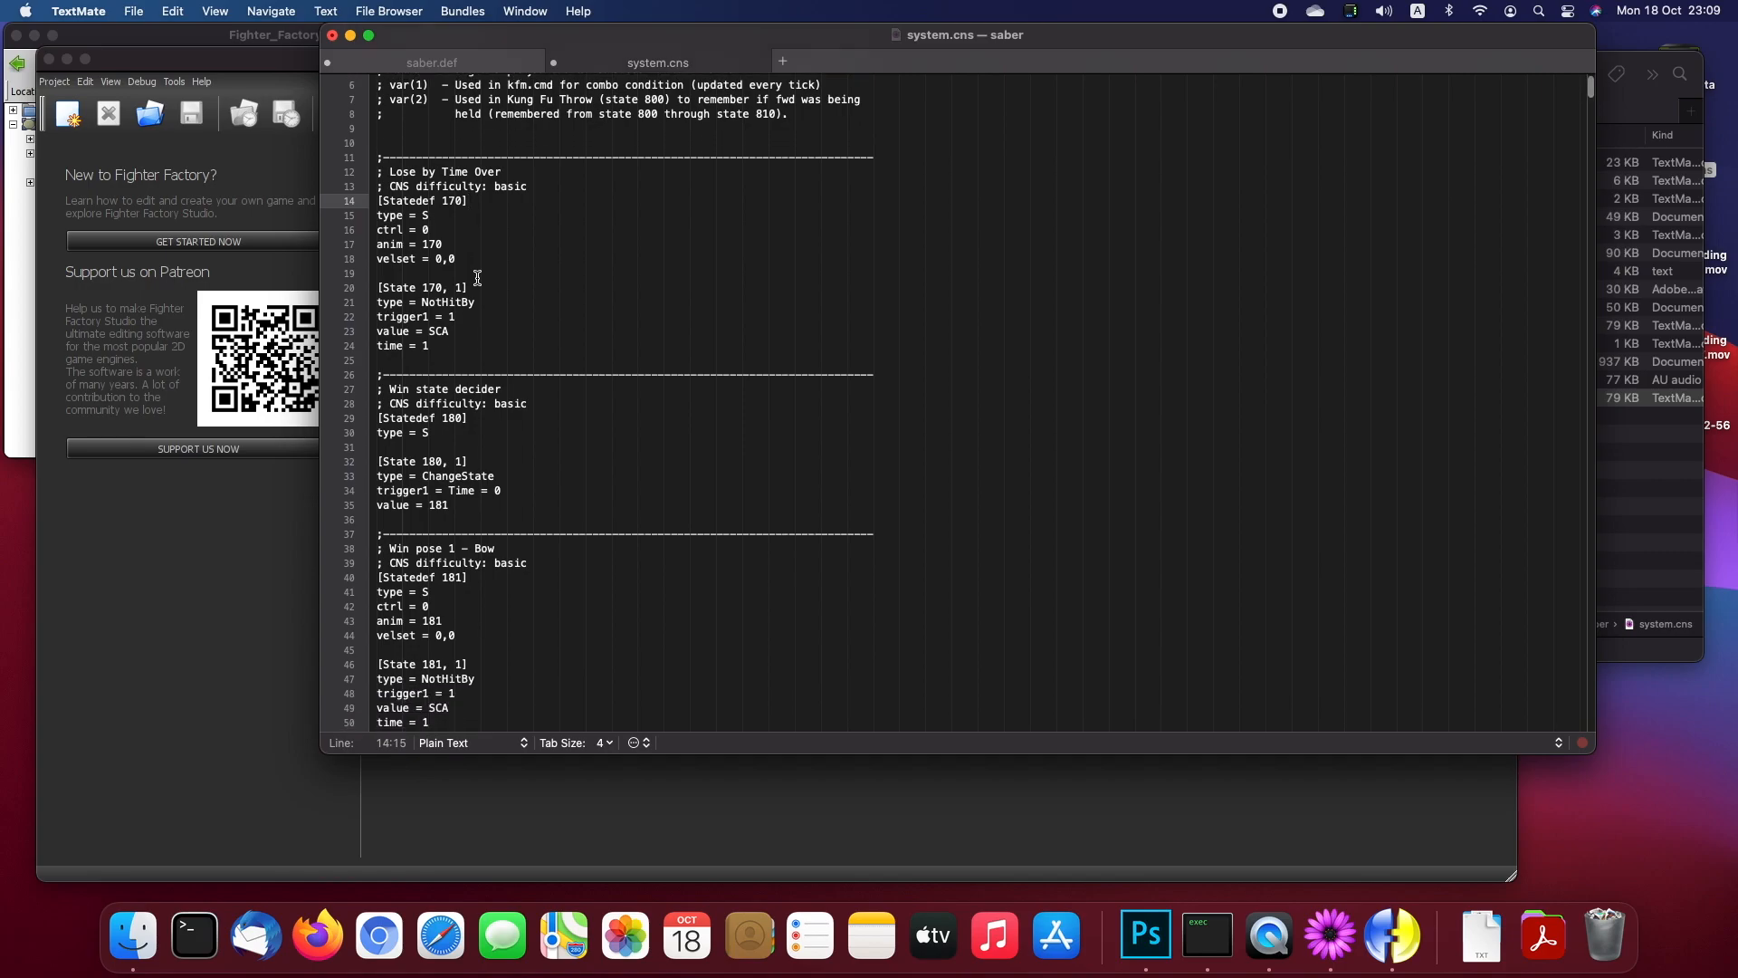
scroll(478, 278, "up", 3)
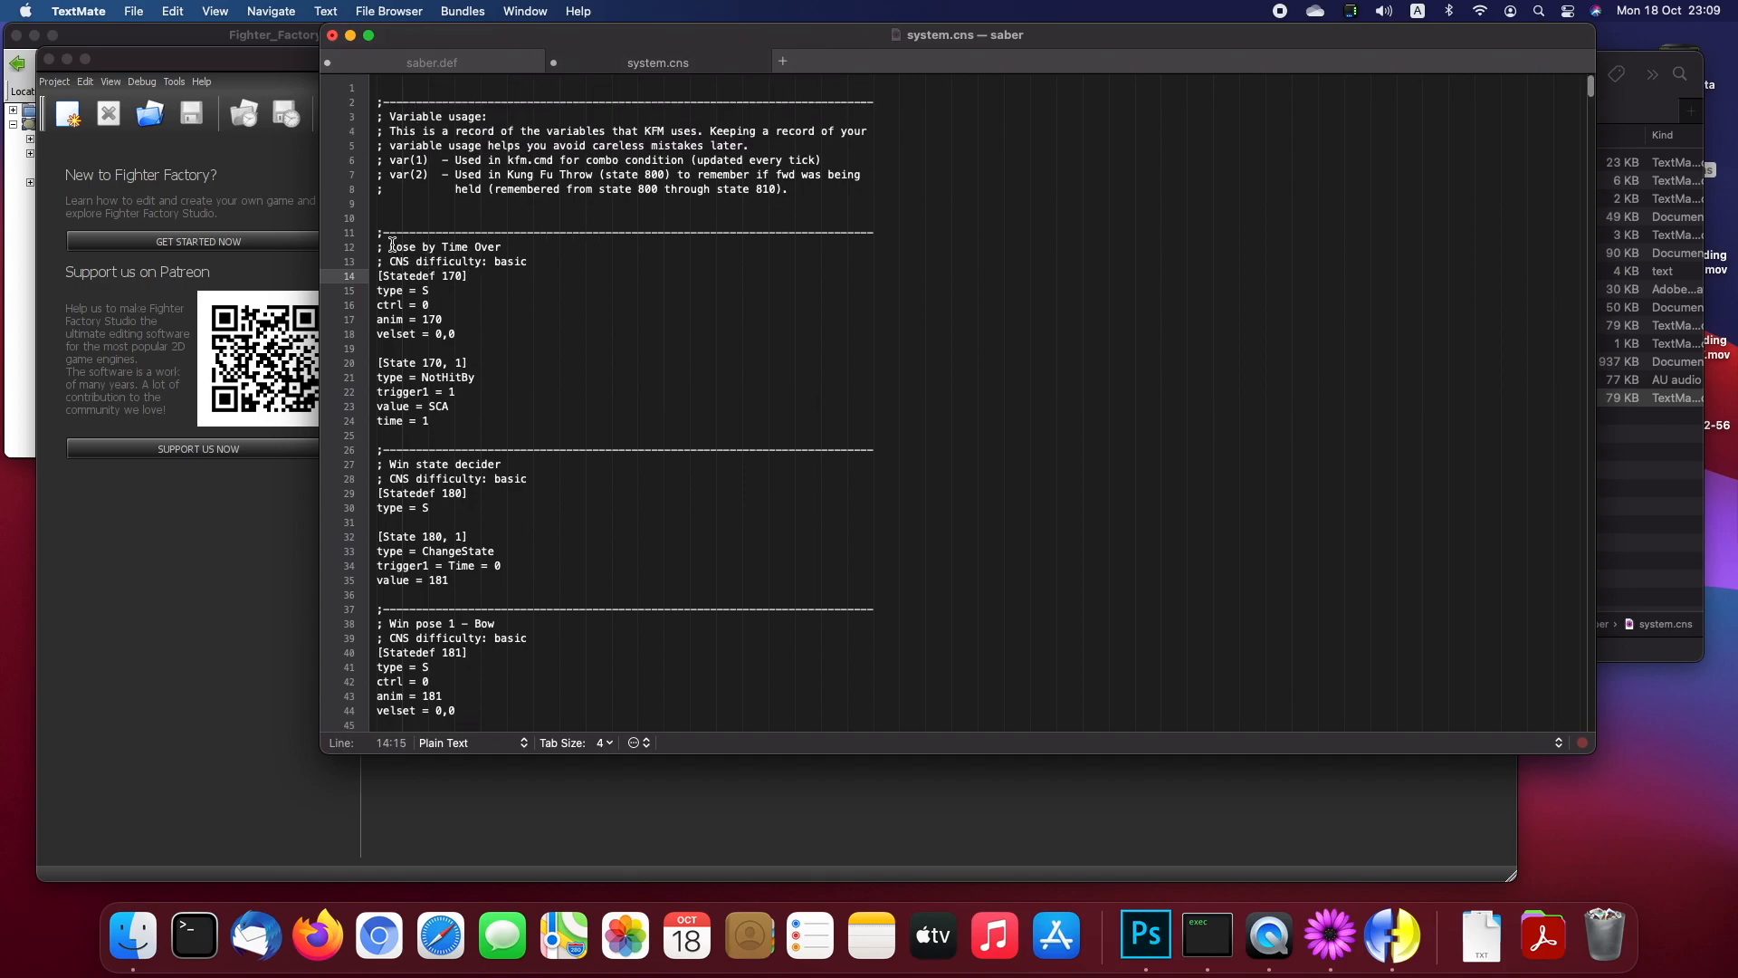
Step: Review the Lose by Time Over, win state, win pose and Introduction (Statedef 191) definitions in system.cns
left_click_drag(392, 244, 541, 242)
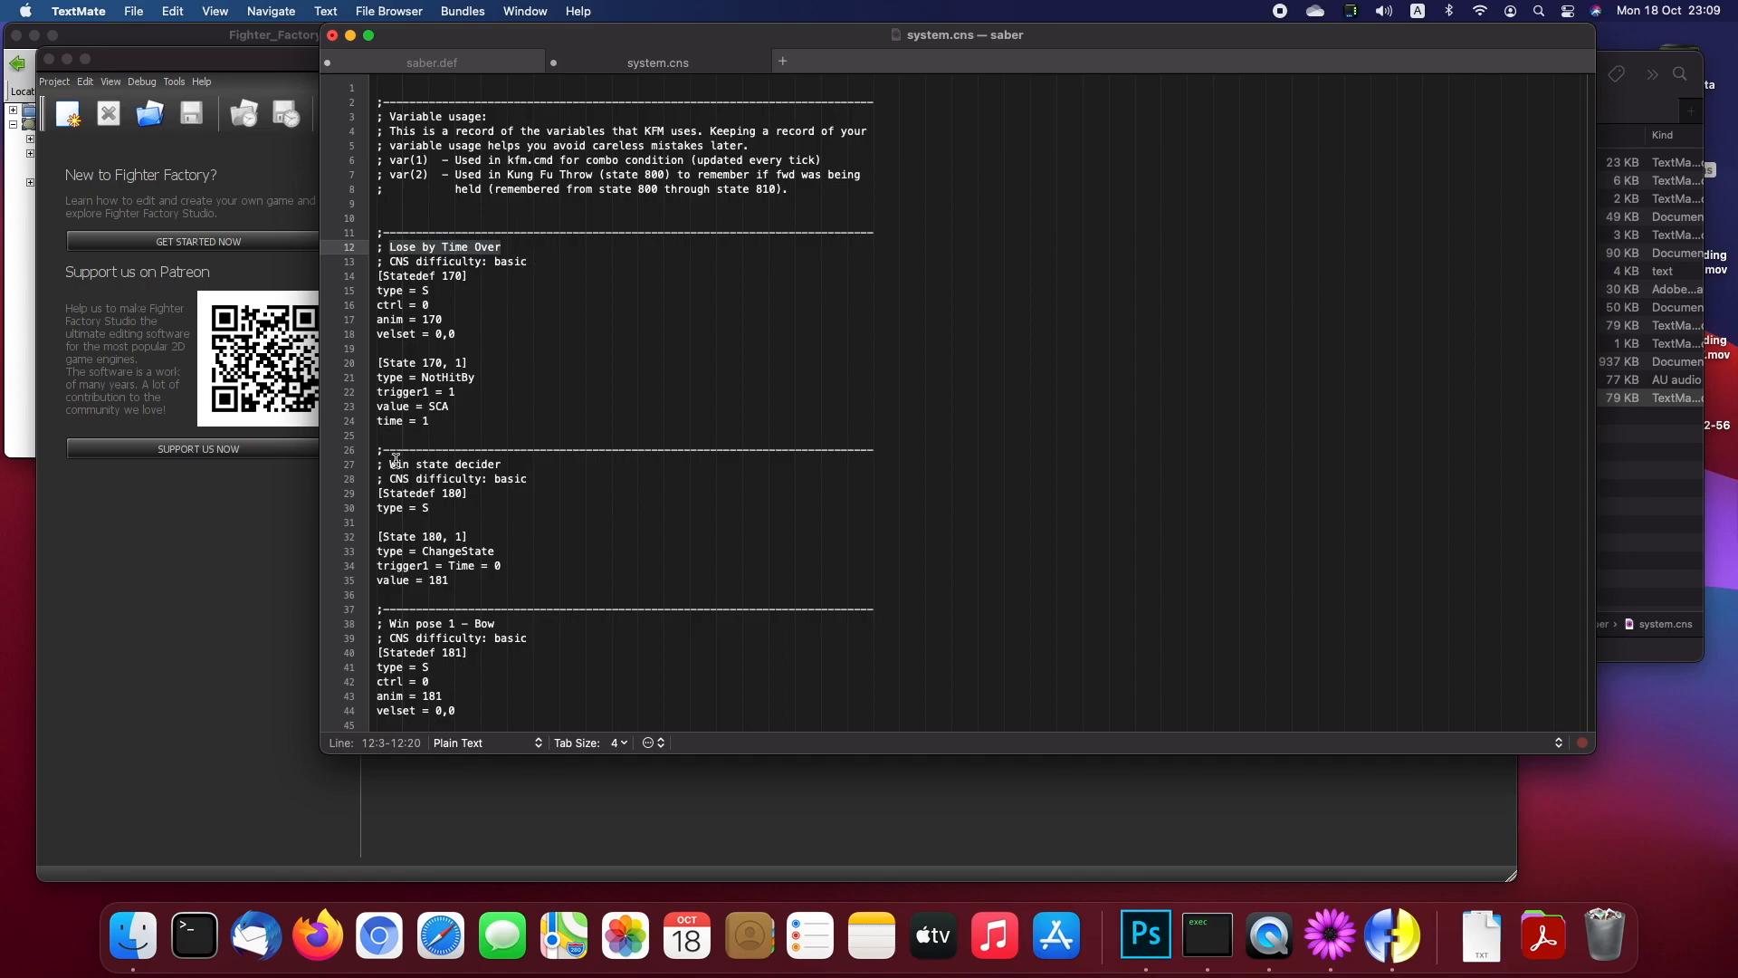
left_click_drag(392, 464, 525, 461)
left_click_drag(390, 624, 579, 609)
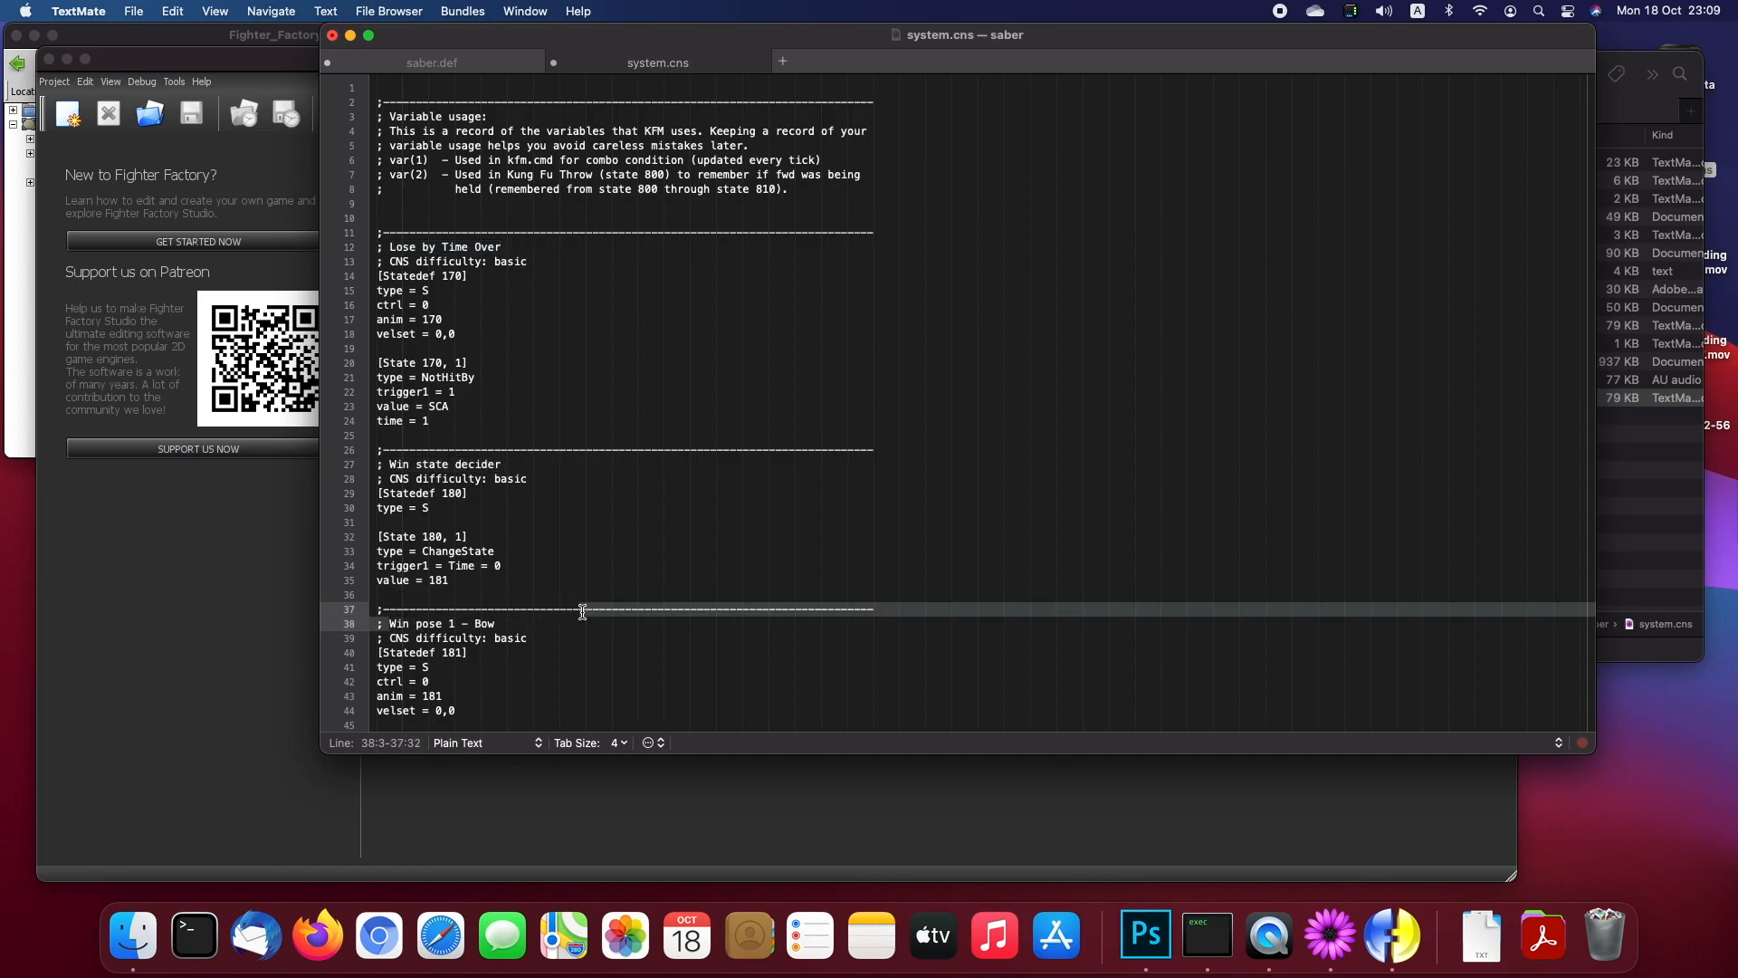
scroll(582, 612, "down", 8)
scroll(582, 612, "down", 10)
scroll(580, 611, "up", 7)
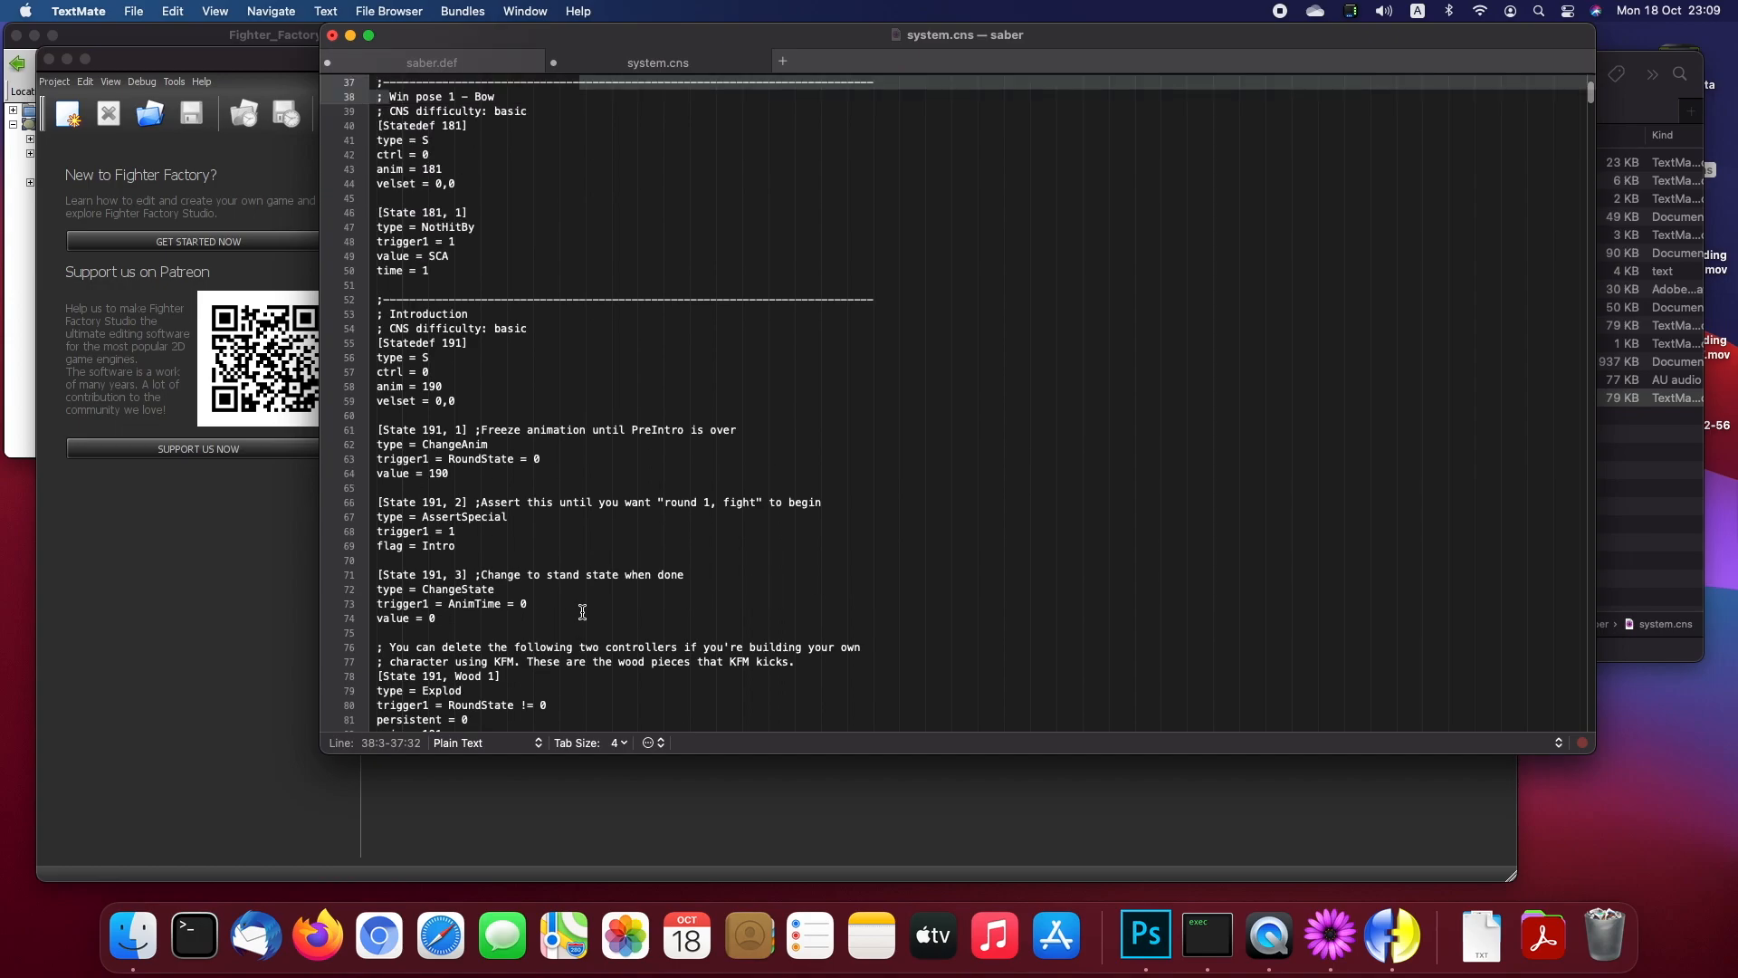
left_click_drag(473, 344, 385, 343)
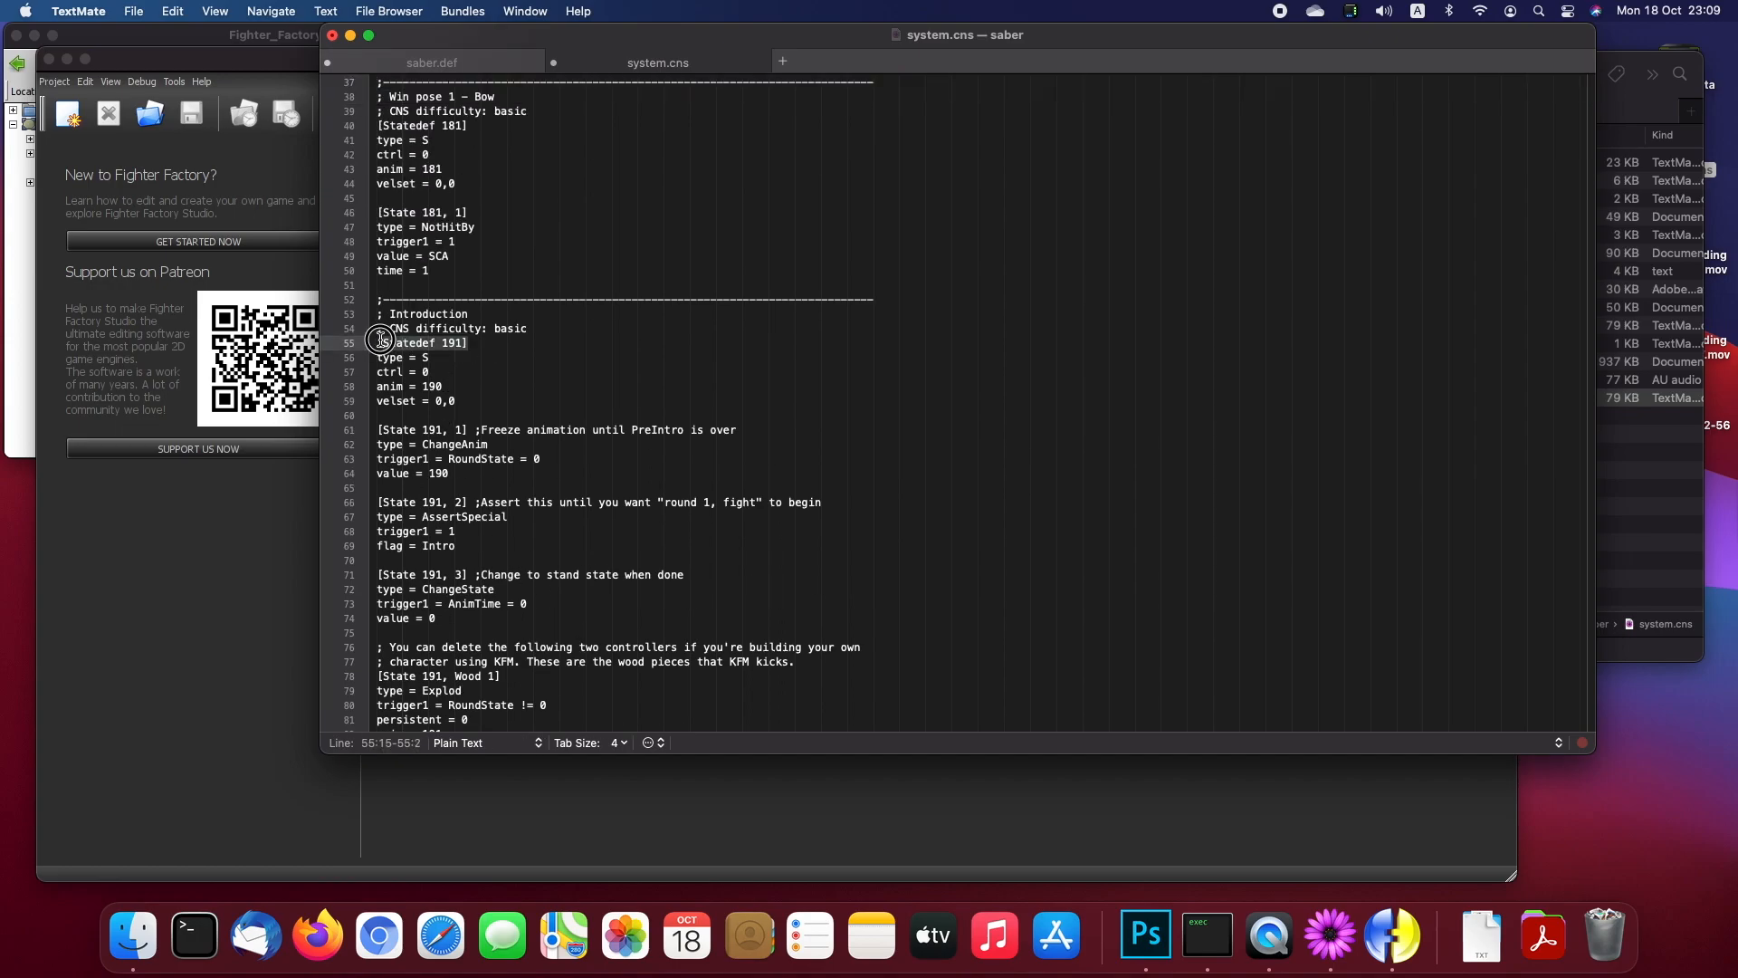
left_click(532, 343)
Step: Find Statedef 200 in system.cns and delete all attack states from Stand Light Punch through Smash Kung Fu Upper (success), Statedef 3051
key("super+f")
type("c")
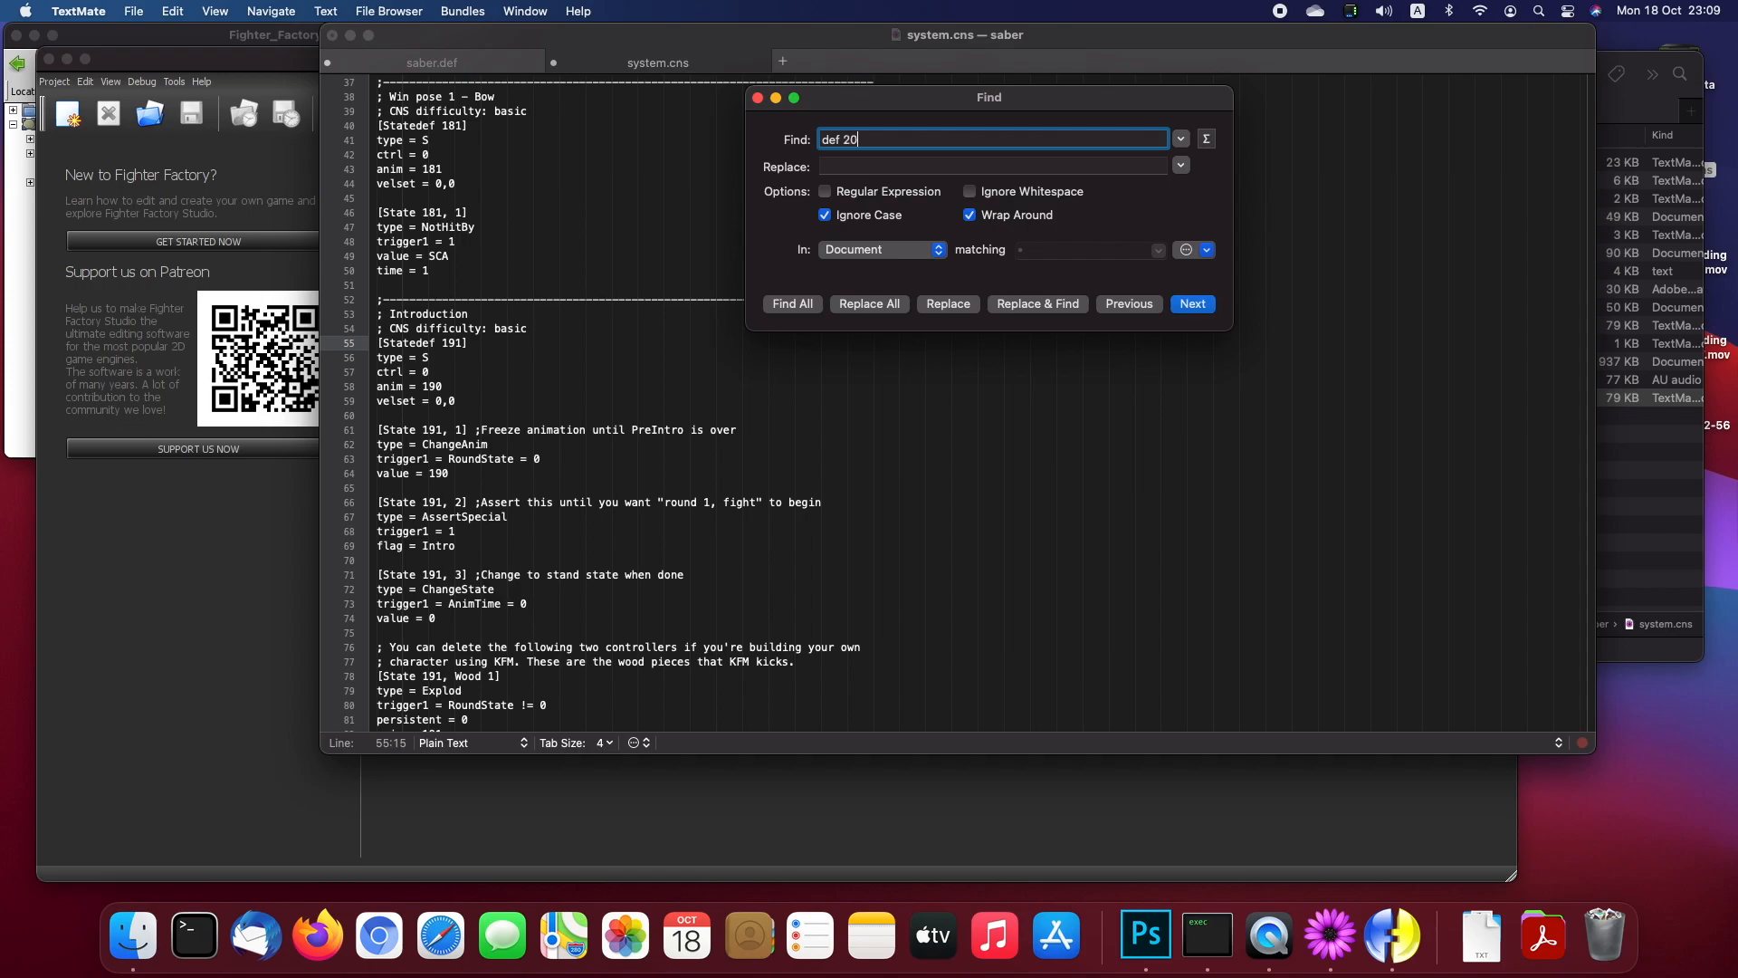
key("Return")
left_click(441, 357)
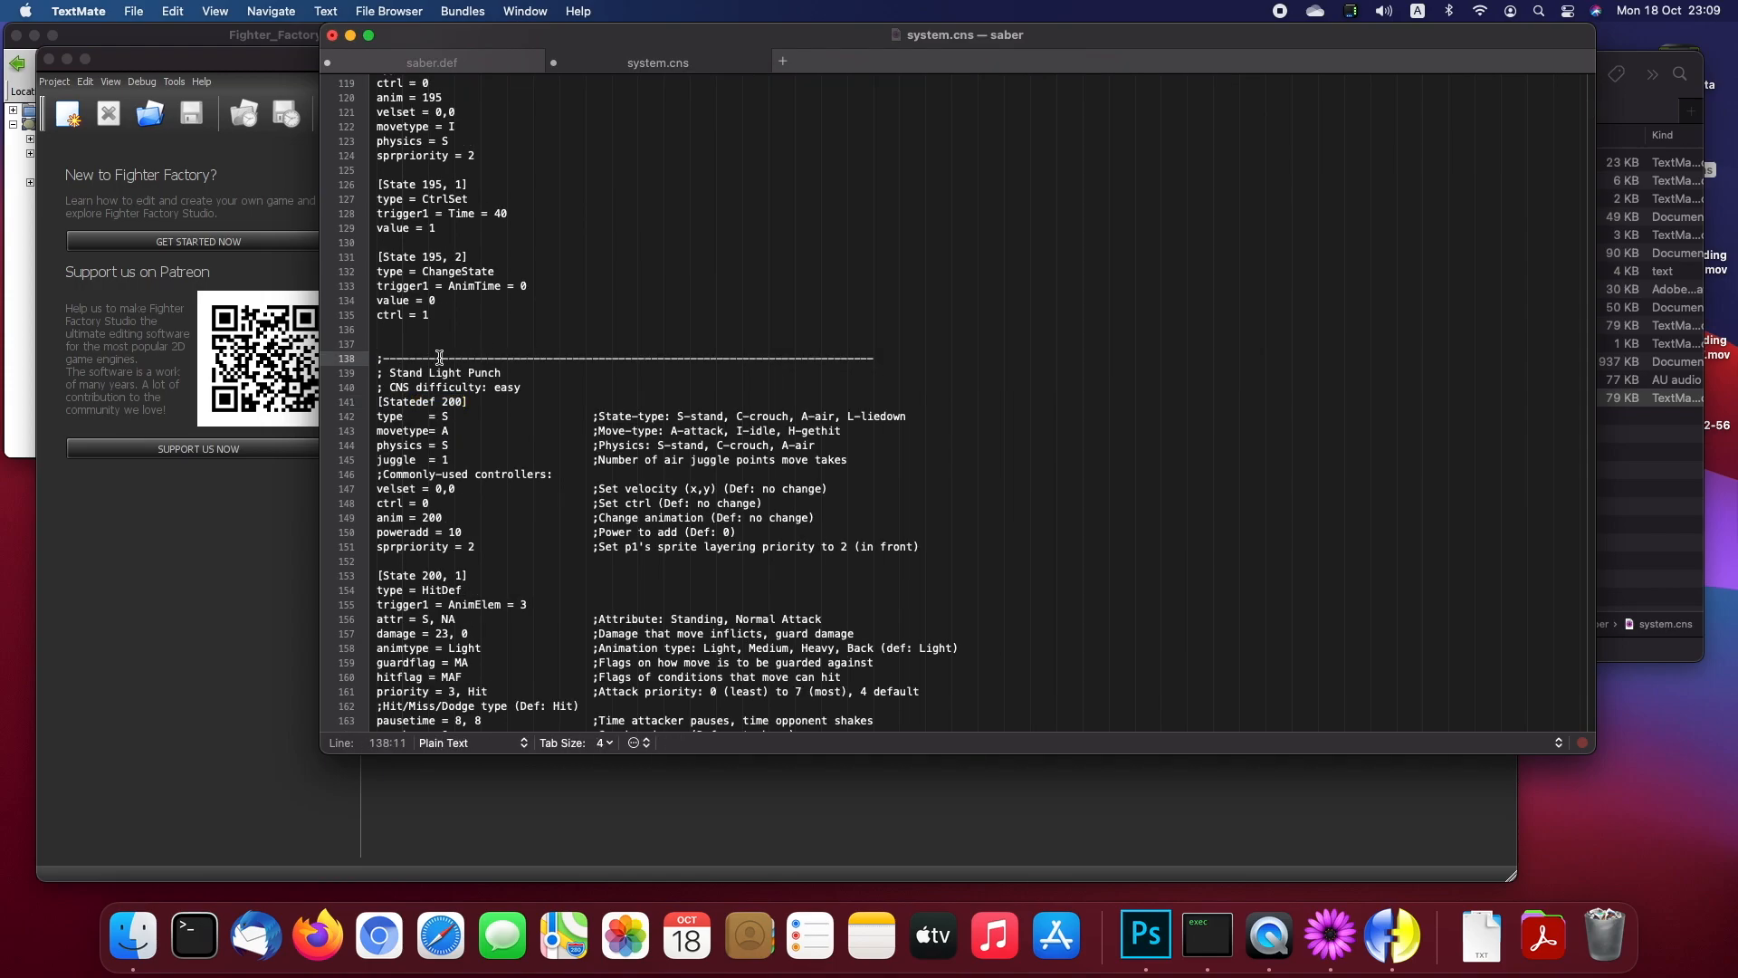
left_click_drag(375, 358, 567, 353)
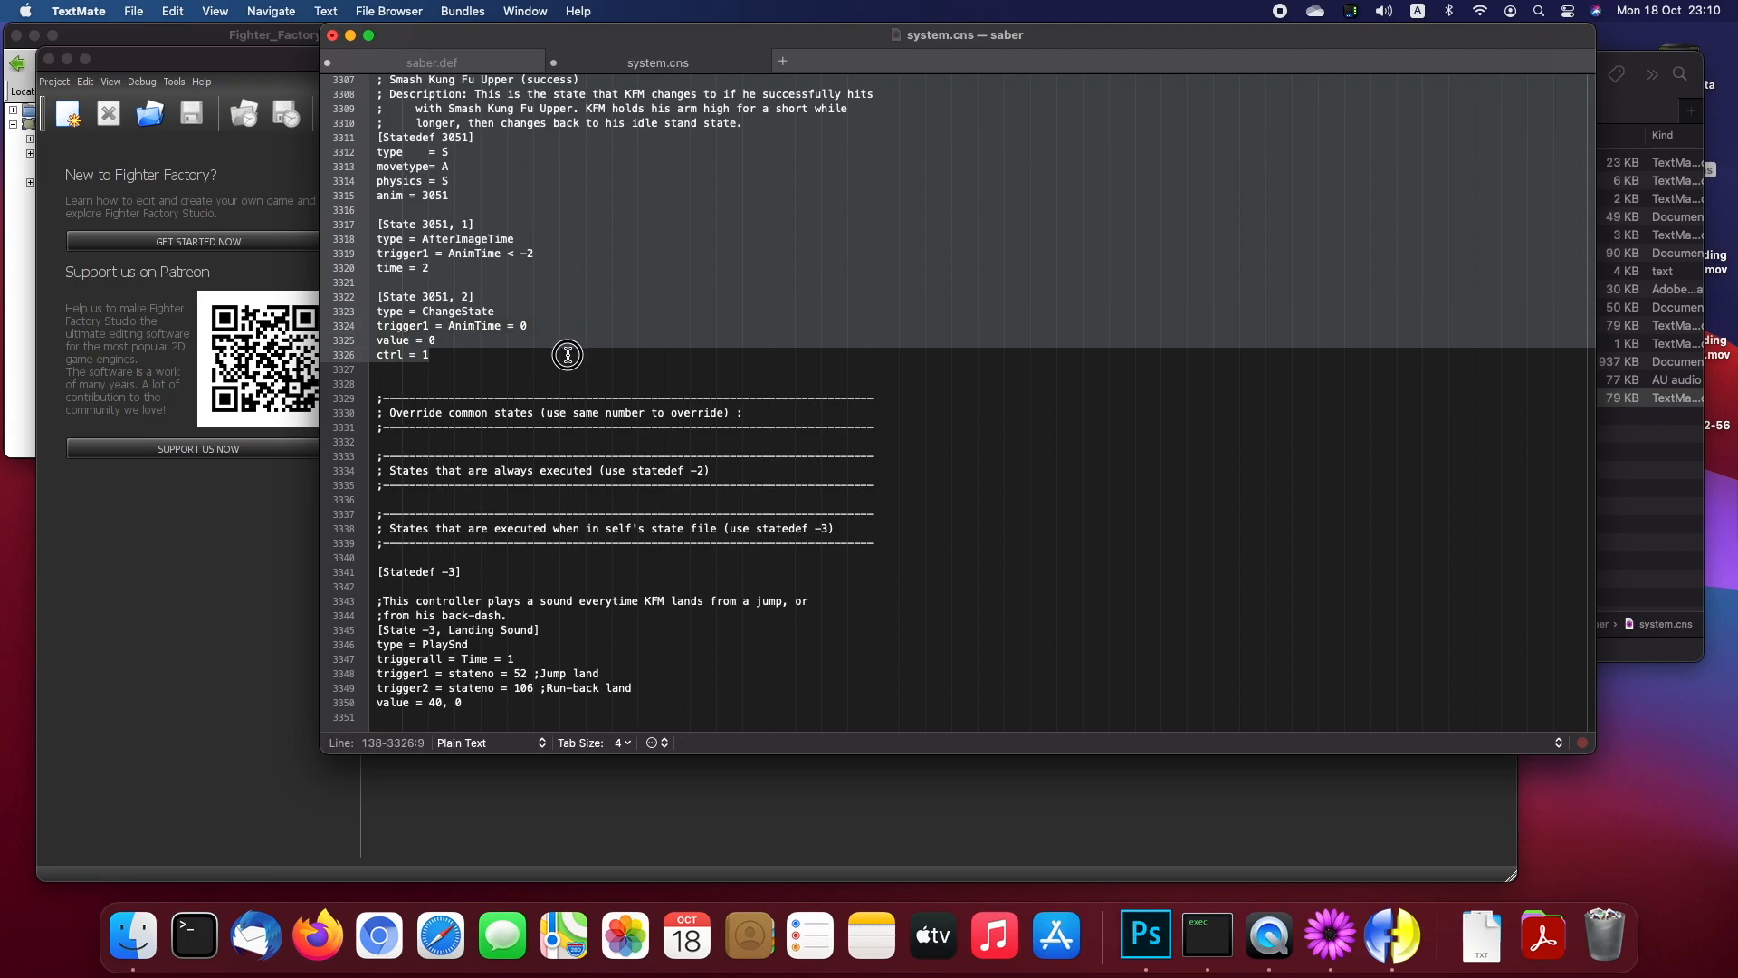
scroll(736, 262, "up", 3)
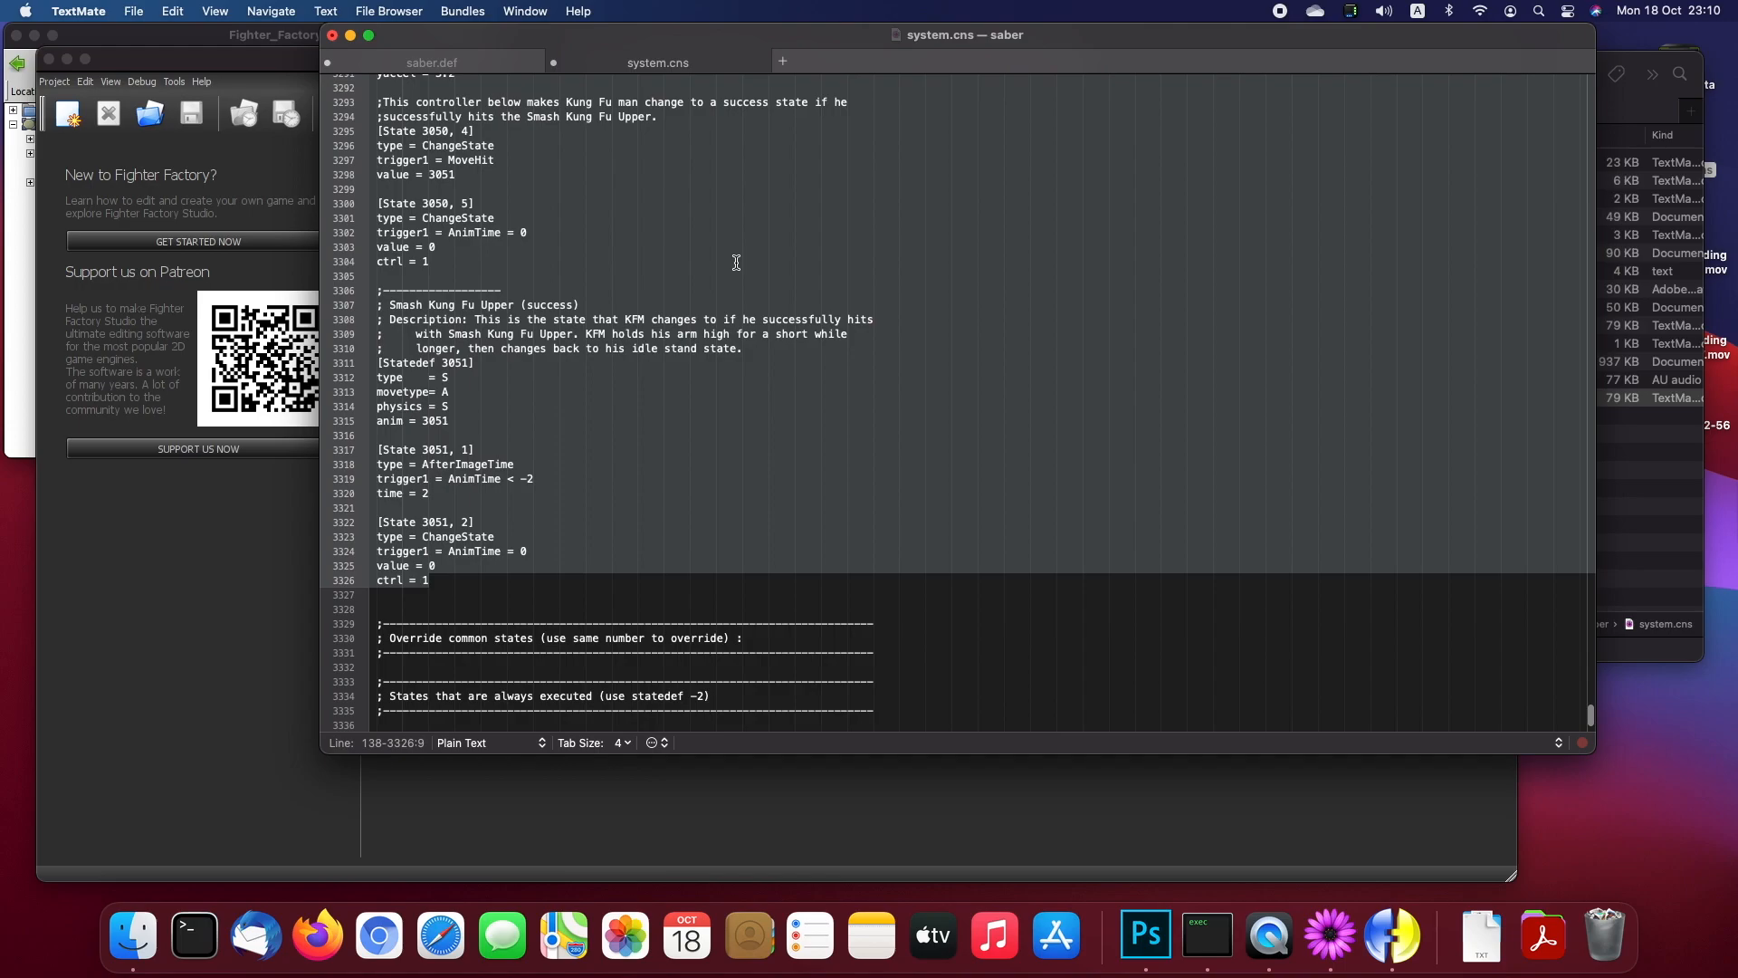
scroll(736, 263, "up", 3)
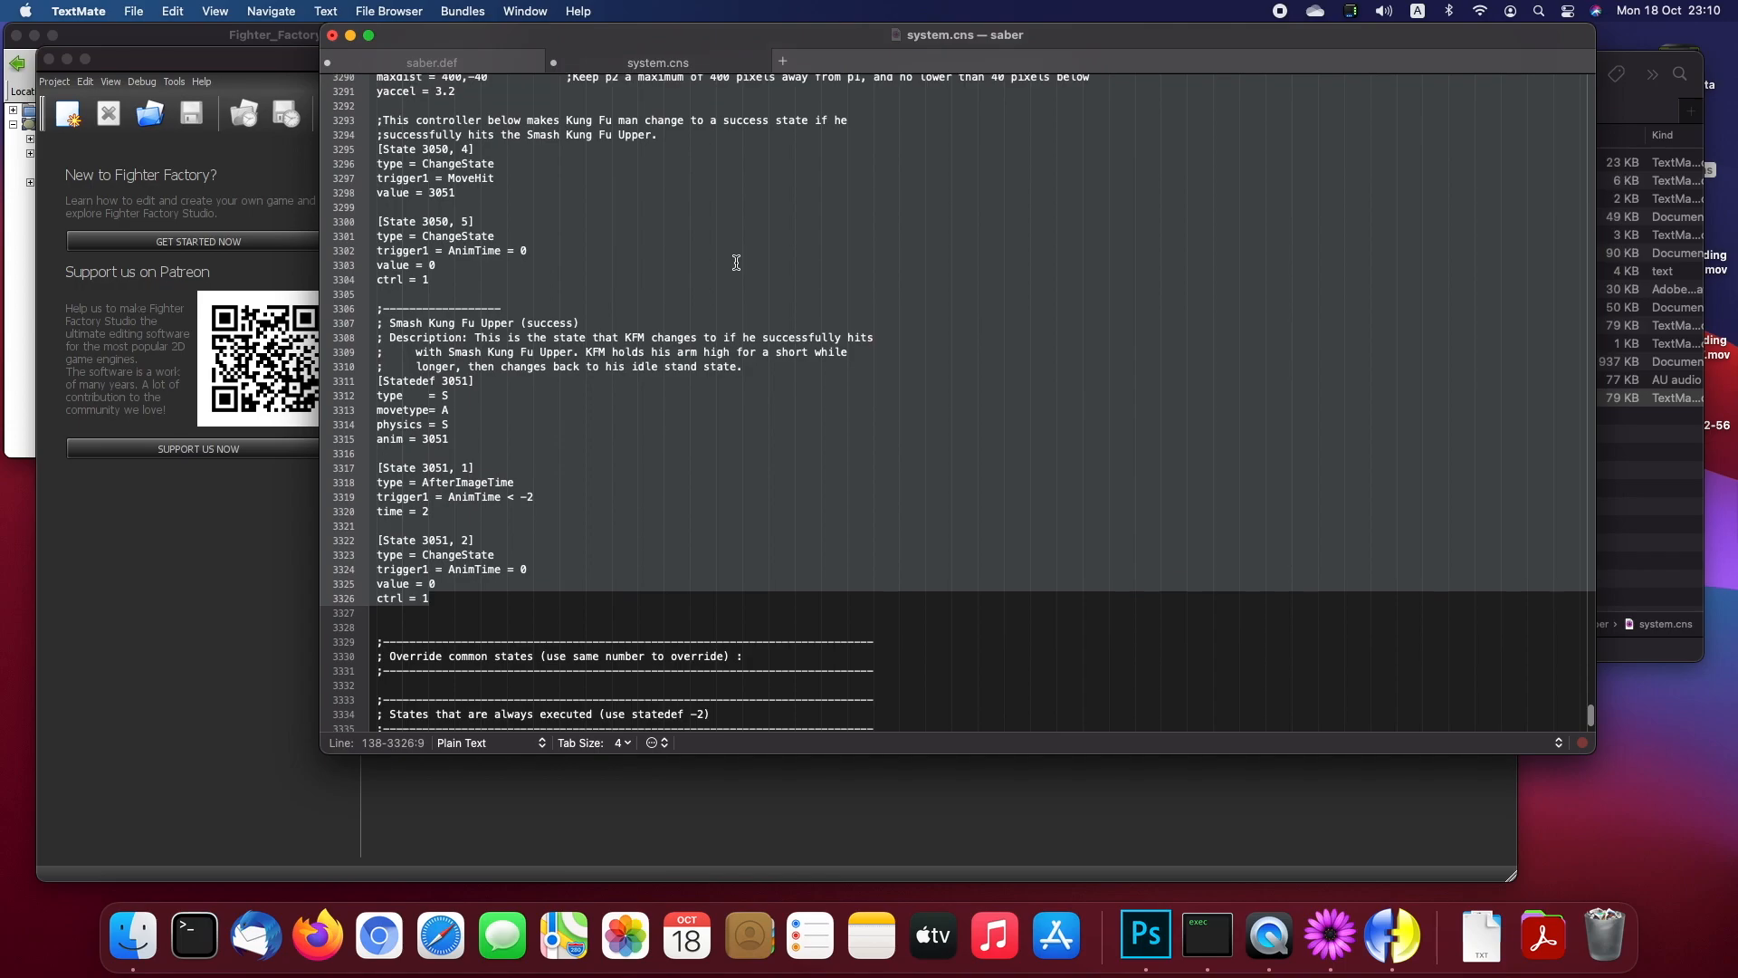
scroll(736, 262, "down", 5)
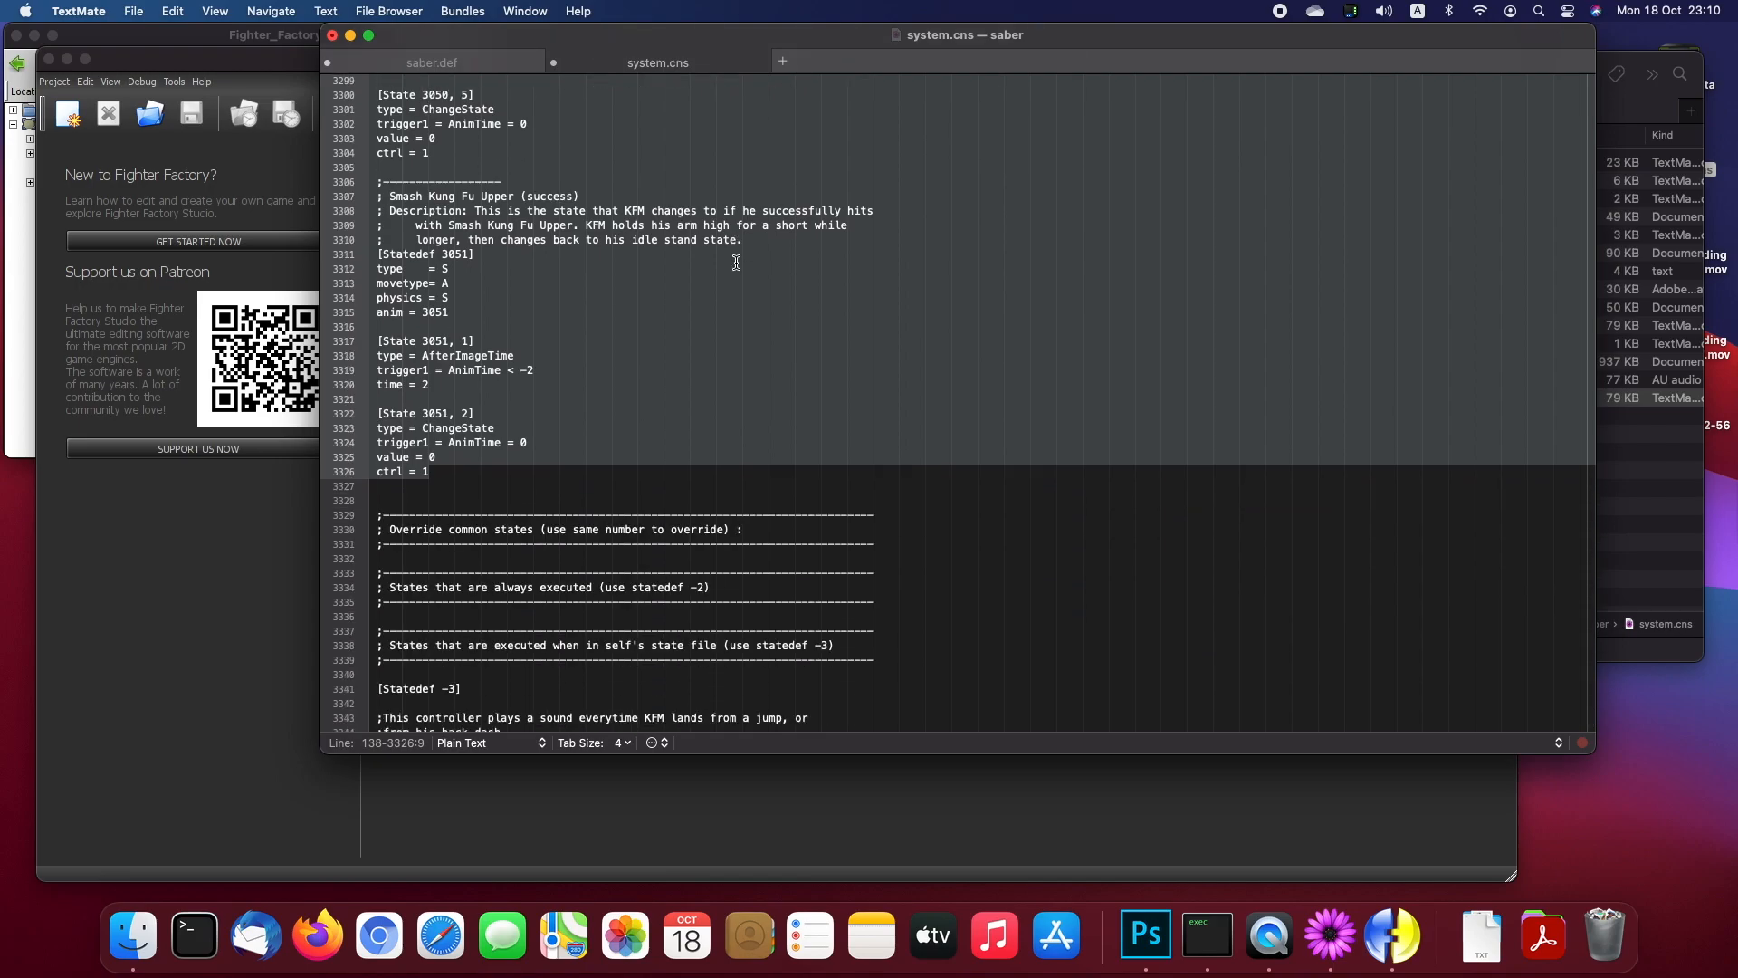
key("BackSpace")
key("BackSpace")
key("BackSpace")
key("BackSpace")
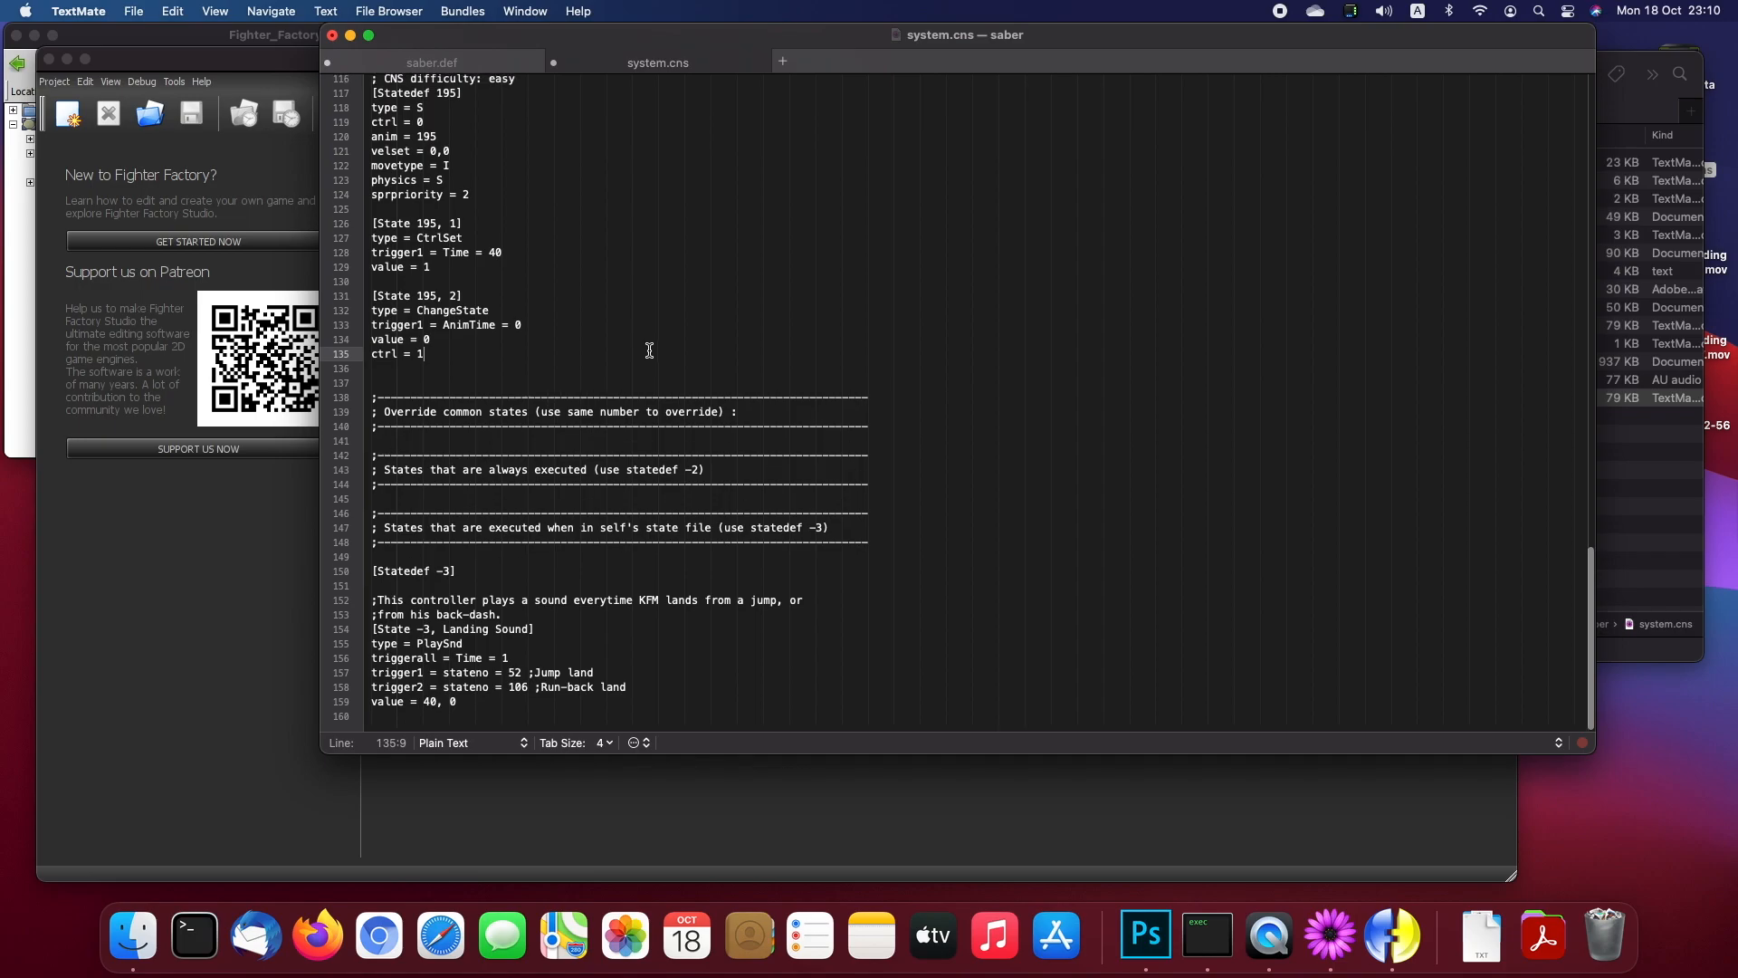
Step: Check the remaining system states down to Statedef -3, then save and close system.cns
left_click(482, 569)
scroll(483, 569, "up", 10)
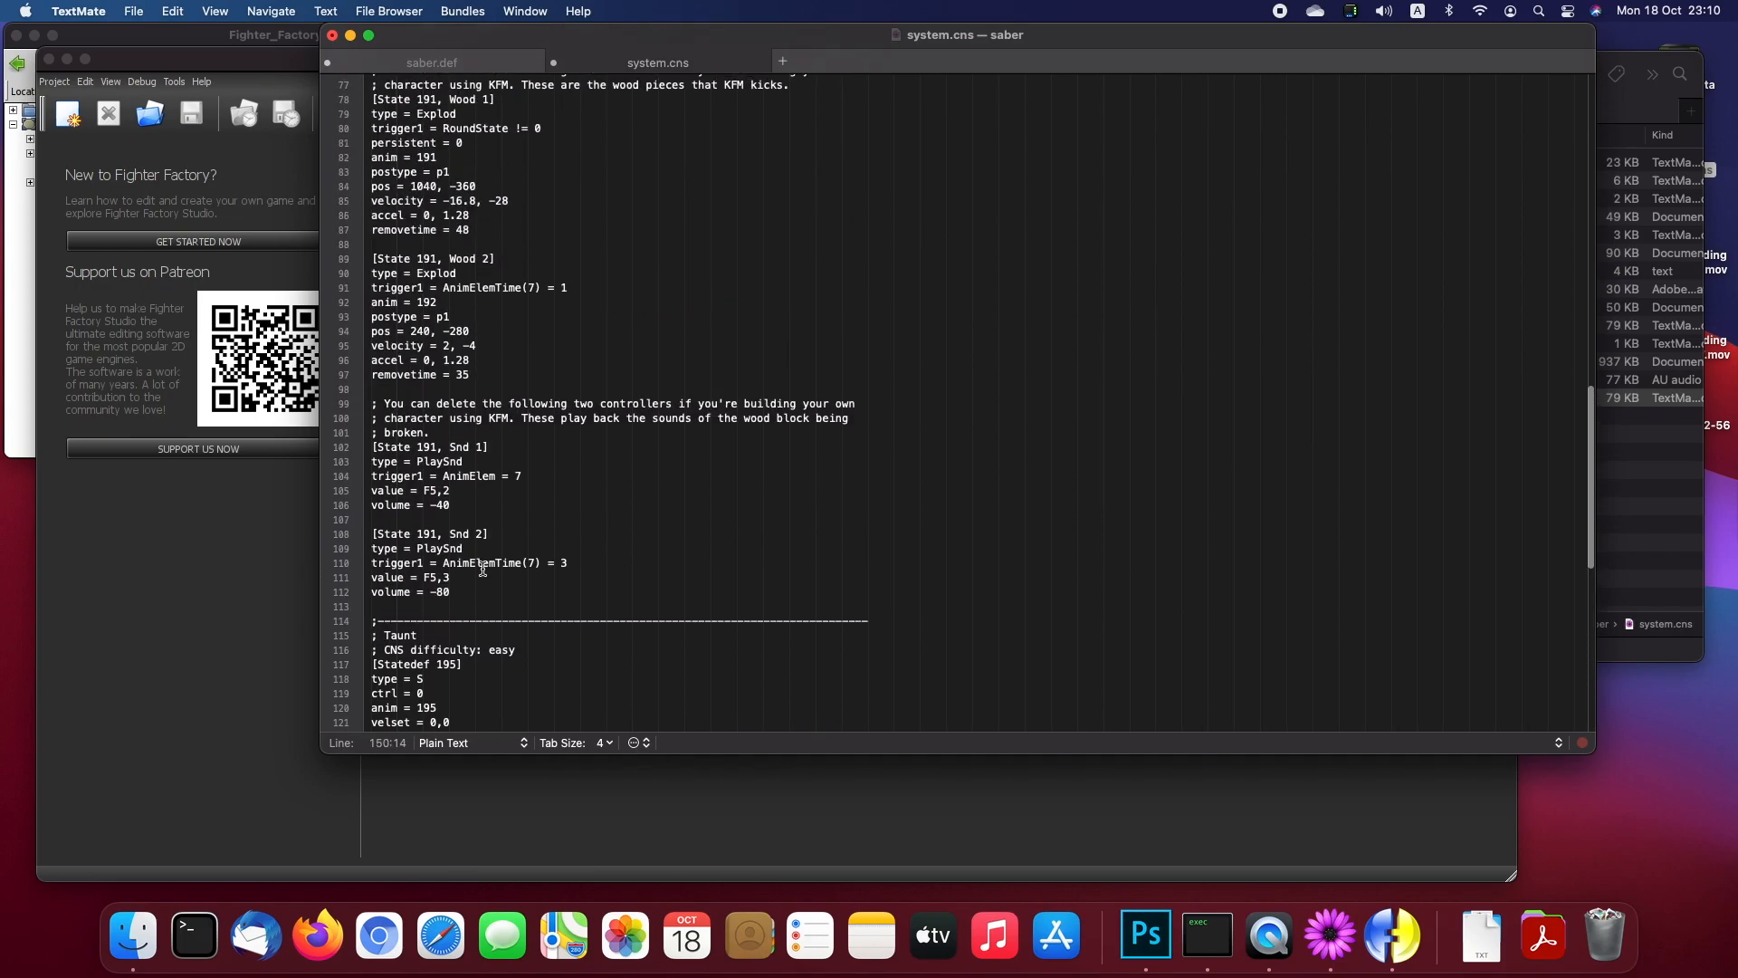
scroll(483, 569, "up", 10)
scroll(482, 569, "down", 15)
scroll(482, 569, "down", 9)
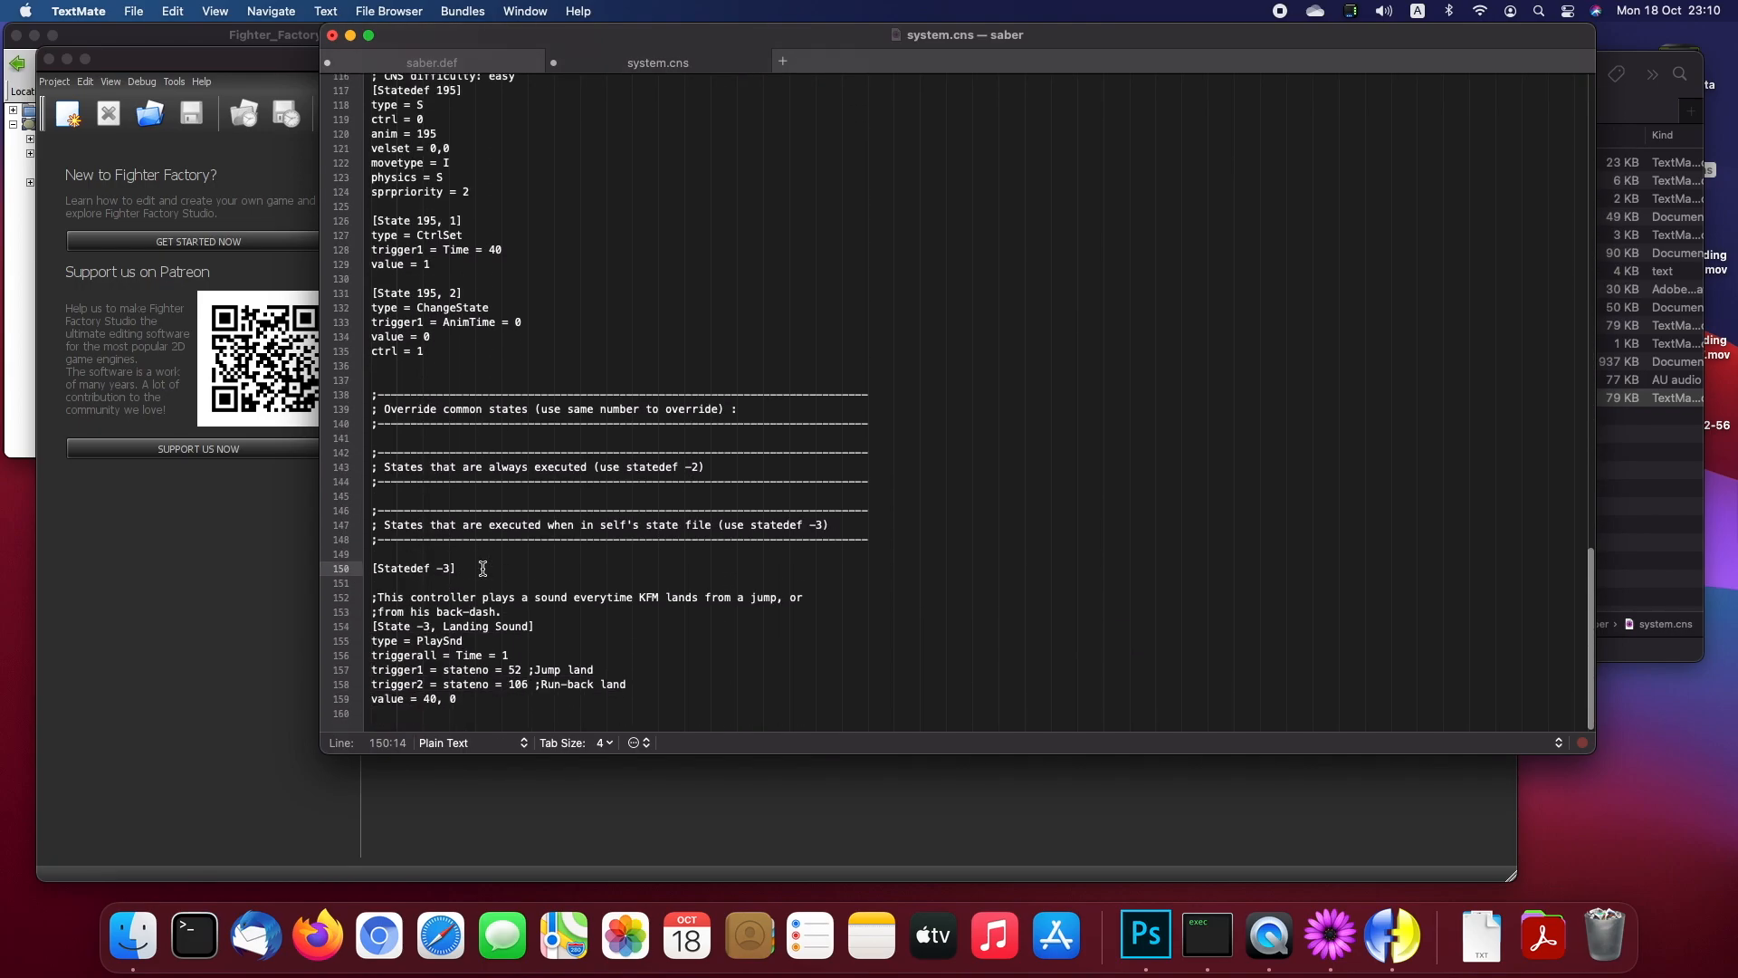
left_click(464, 567)
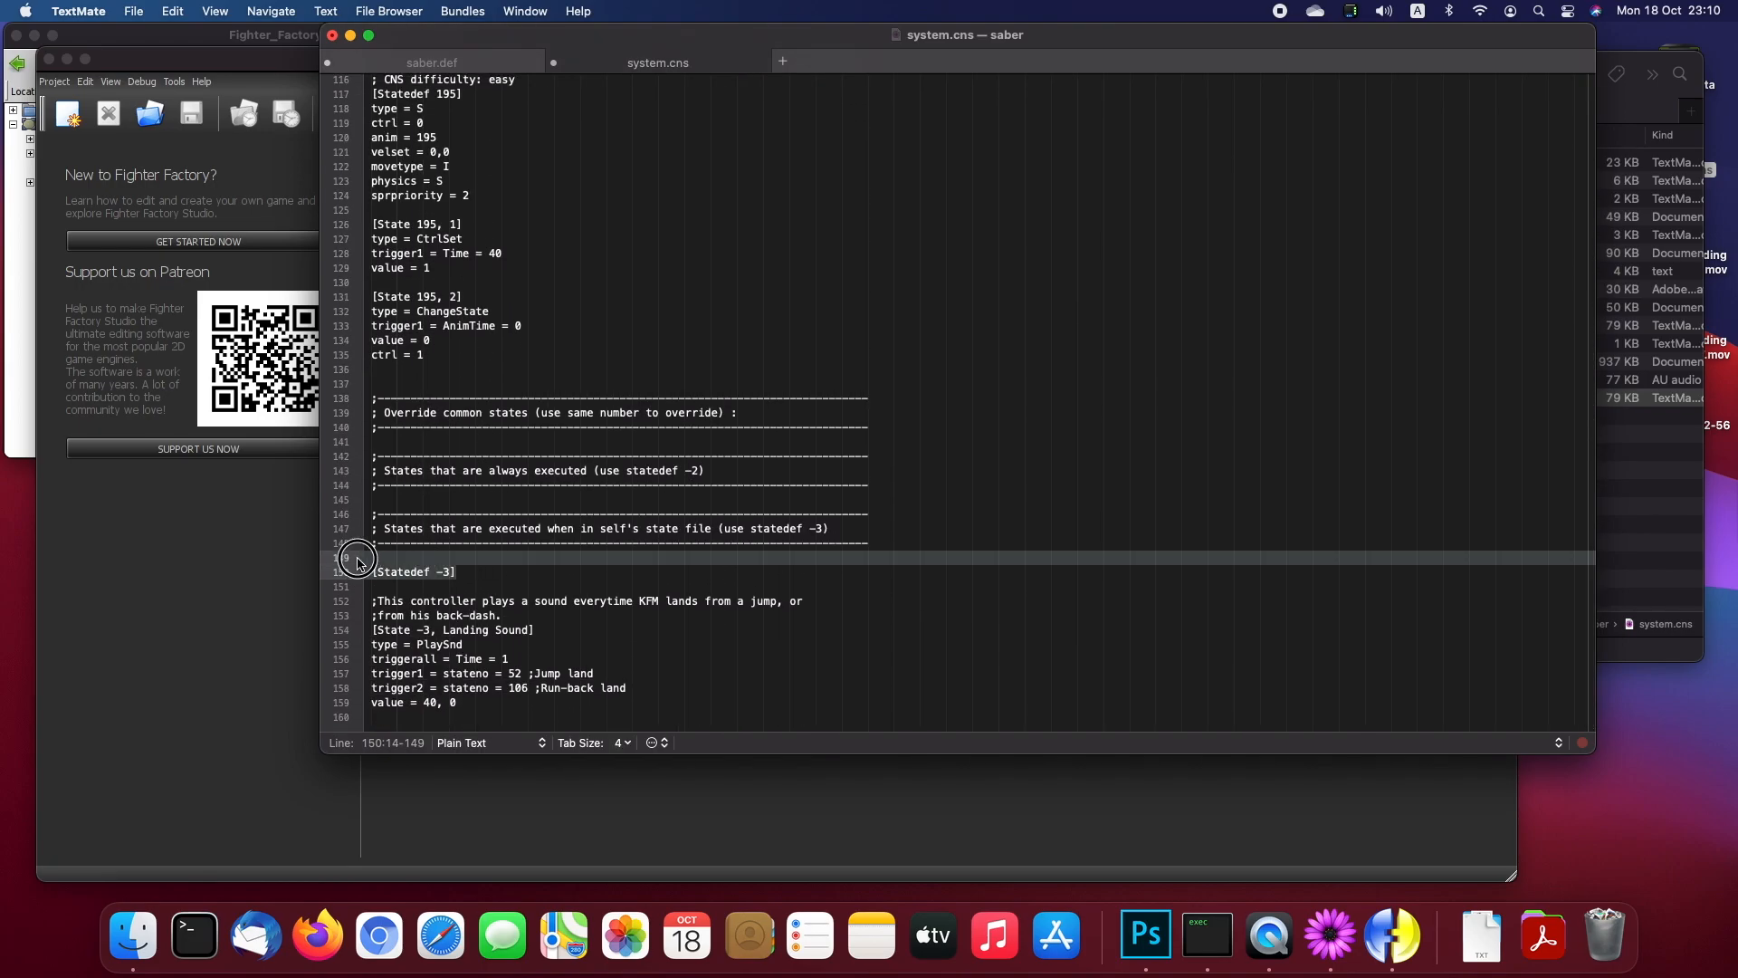
left_click(571, 580)
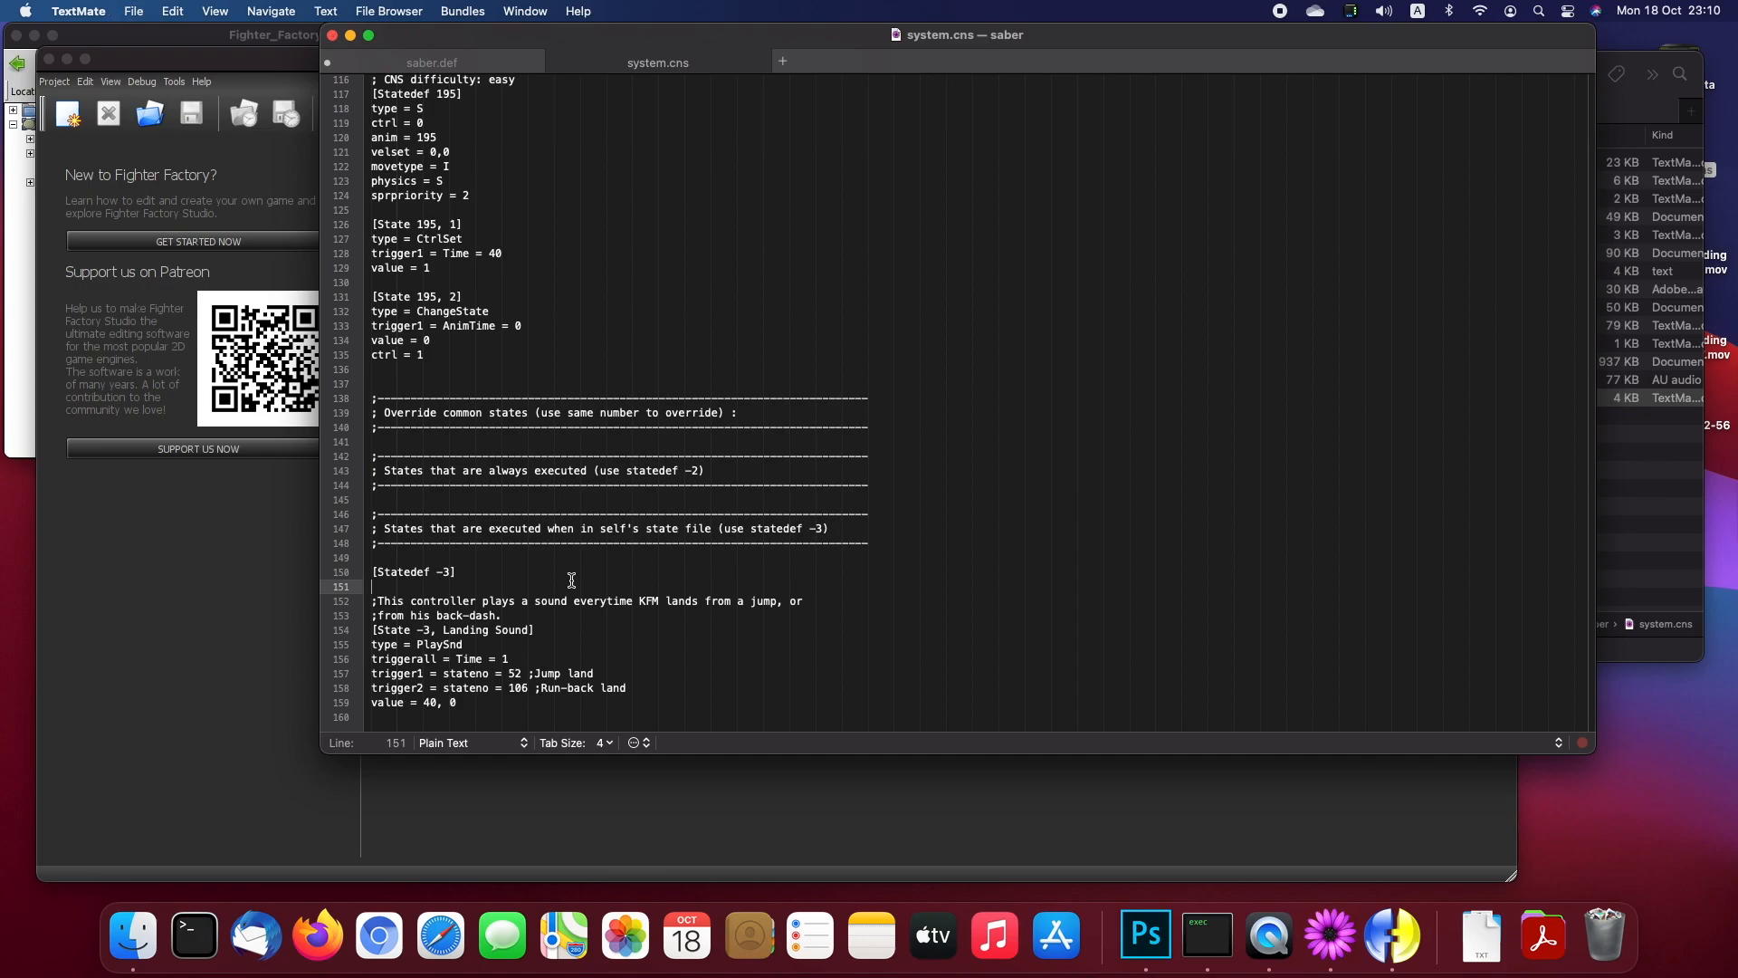
left_click(556, 64)
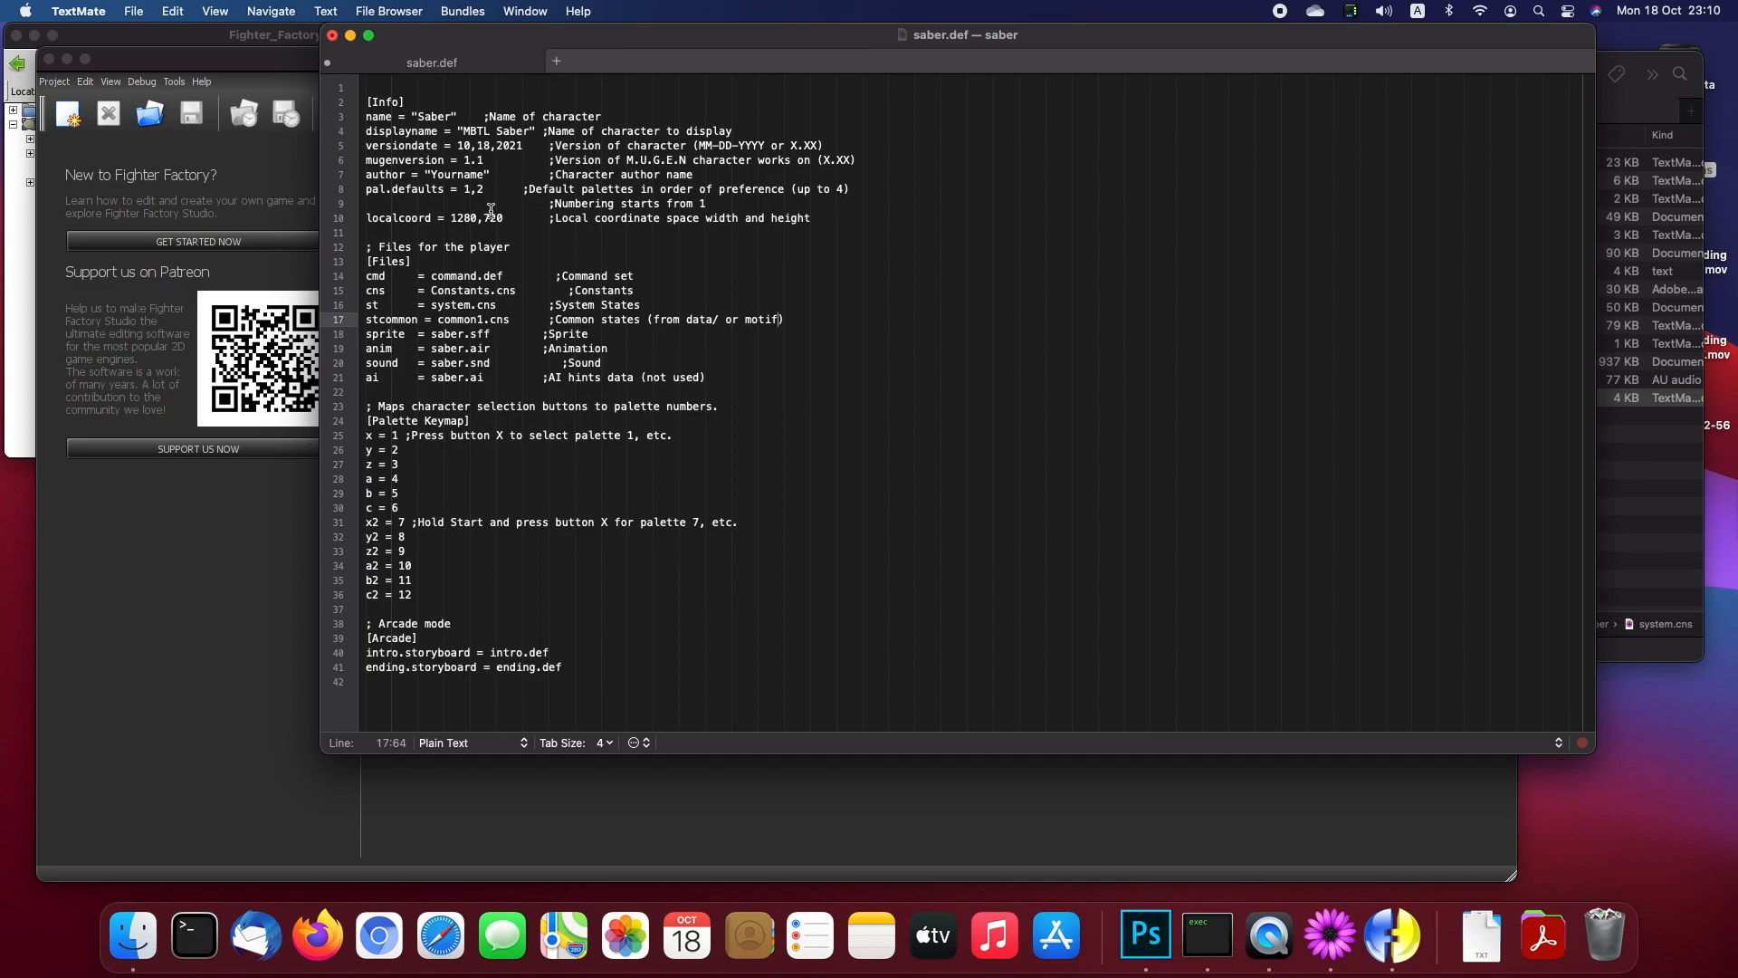
Step: Add the line st1 = moves.cns with the comment ;Attack Moves below the st entry in saber.def and save the file
left_click(685, 305)
key("Return")
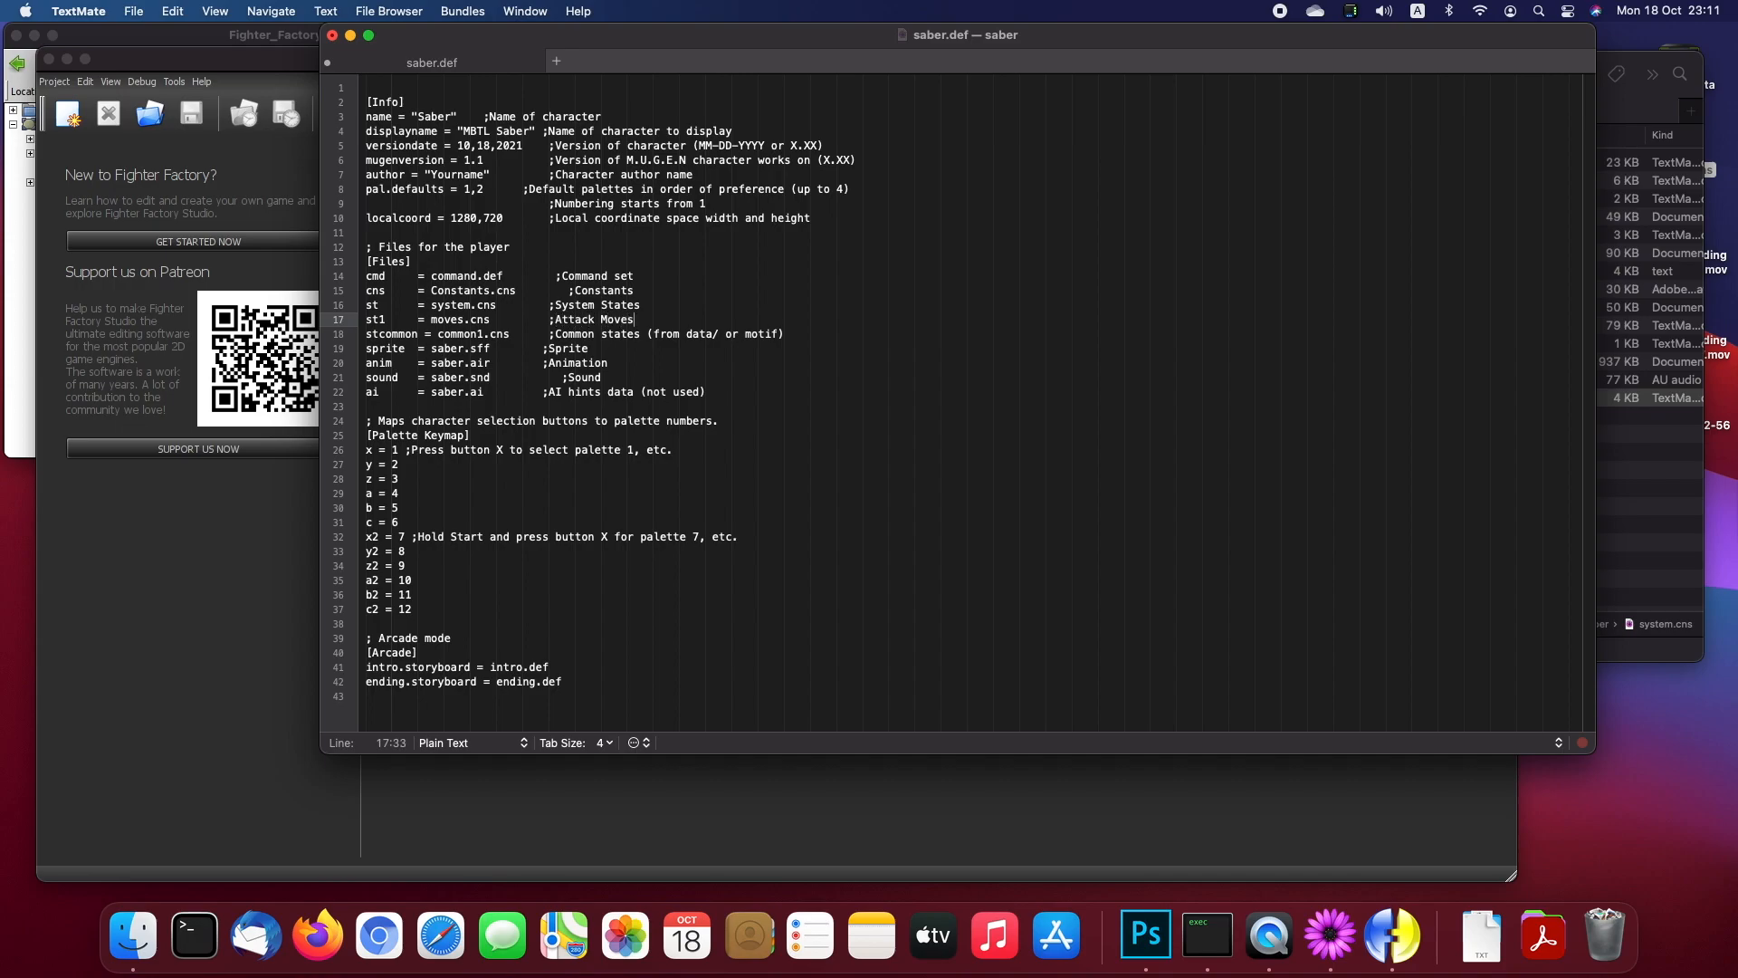
key("super+s")
Step: Rename the file saber.cns in the saber folder as moves.cns
left_click(1649, 468)
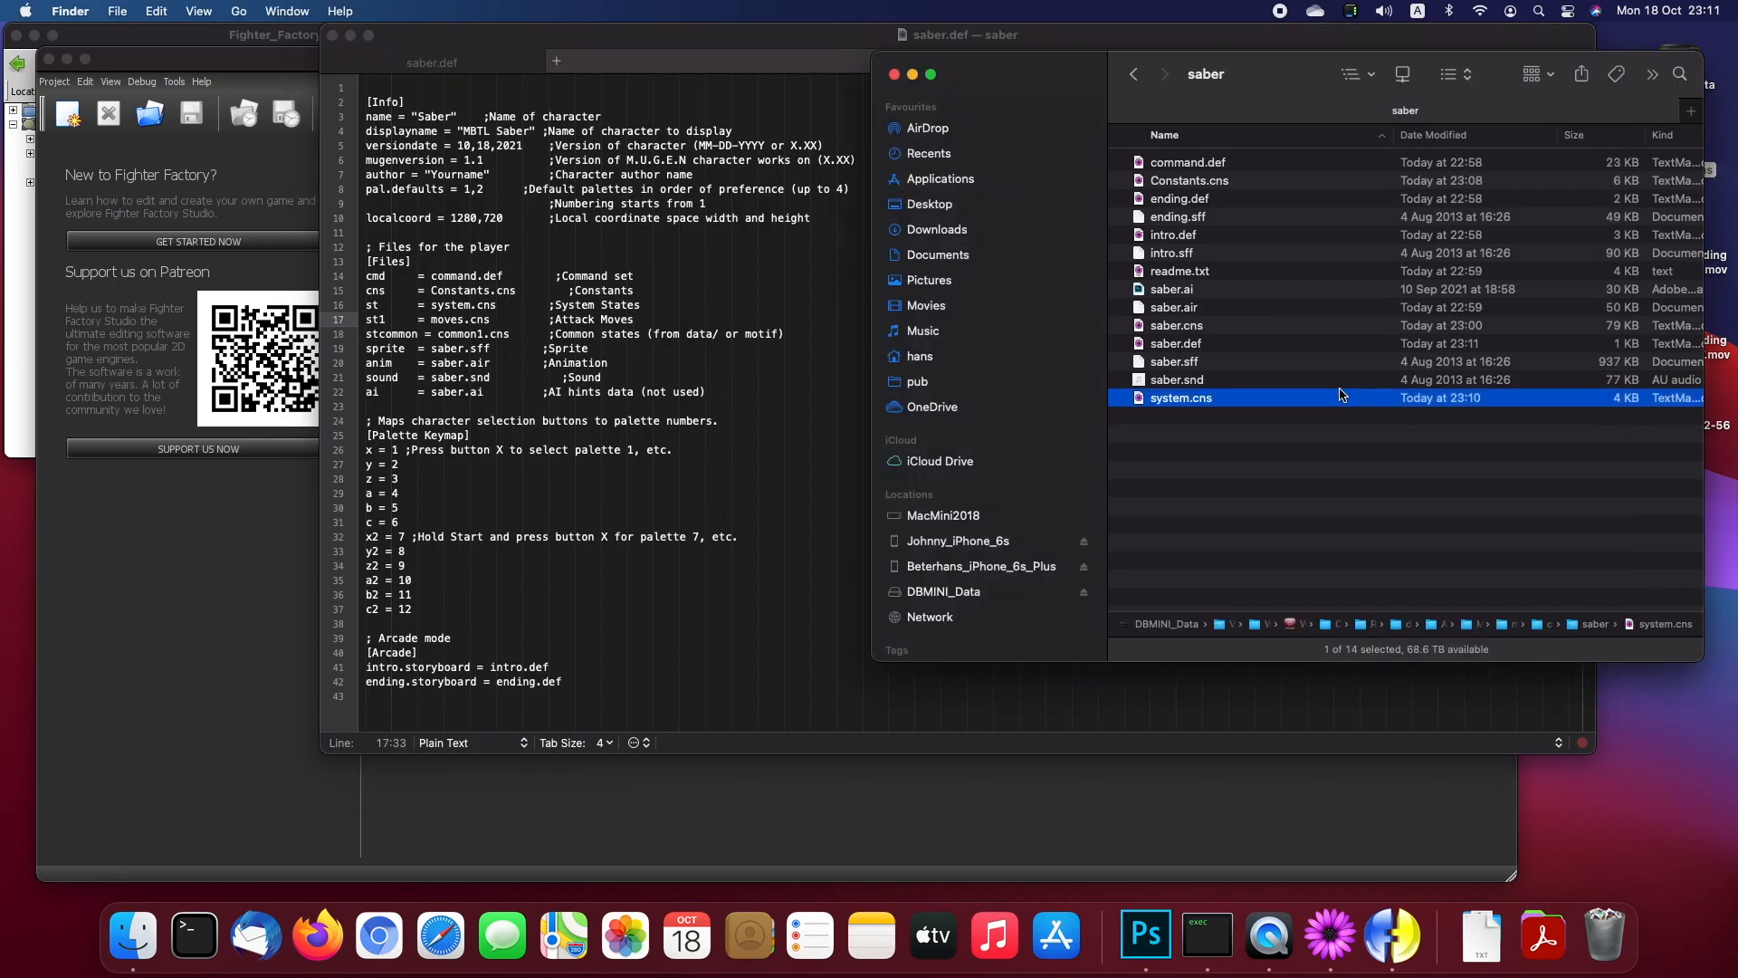
left_click(1212, 348)
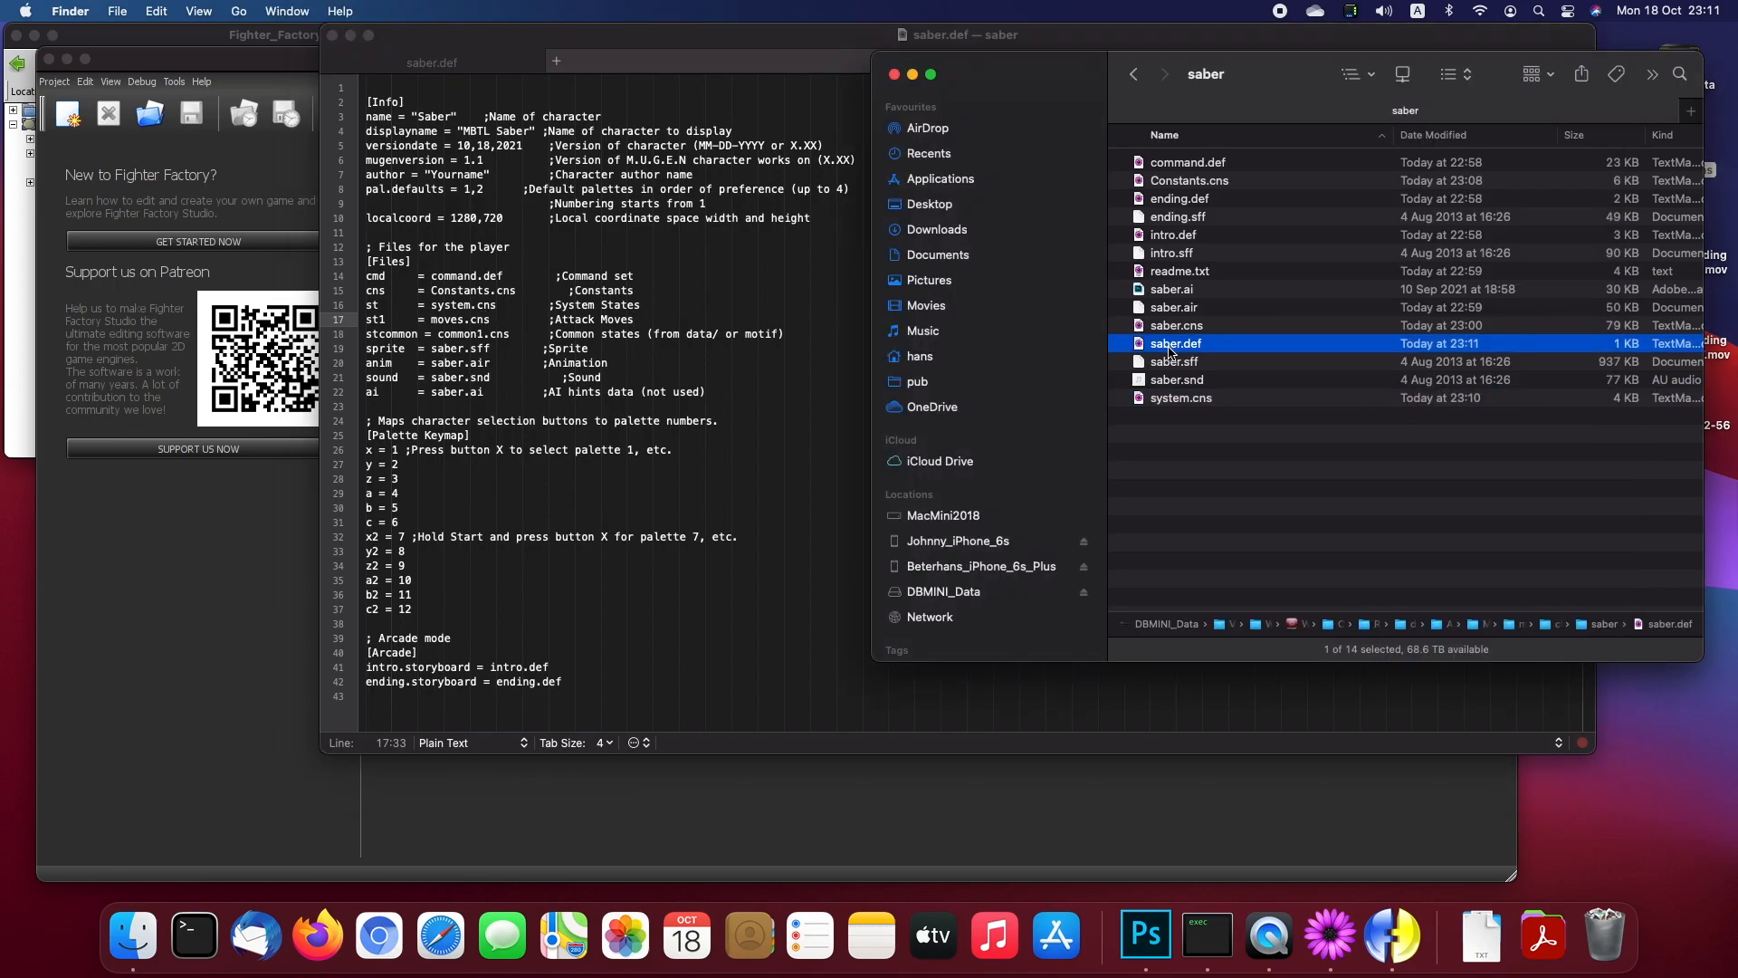
left_click(1186, 326)
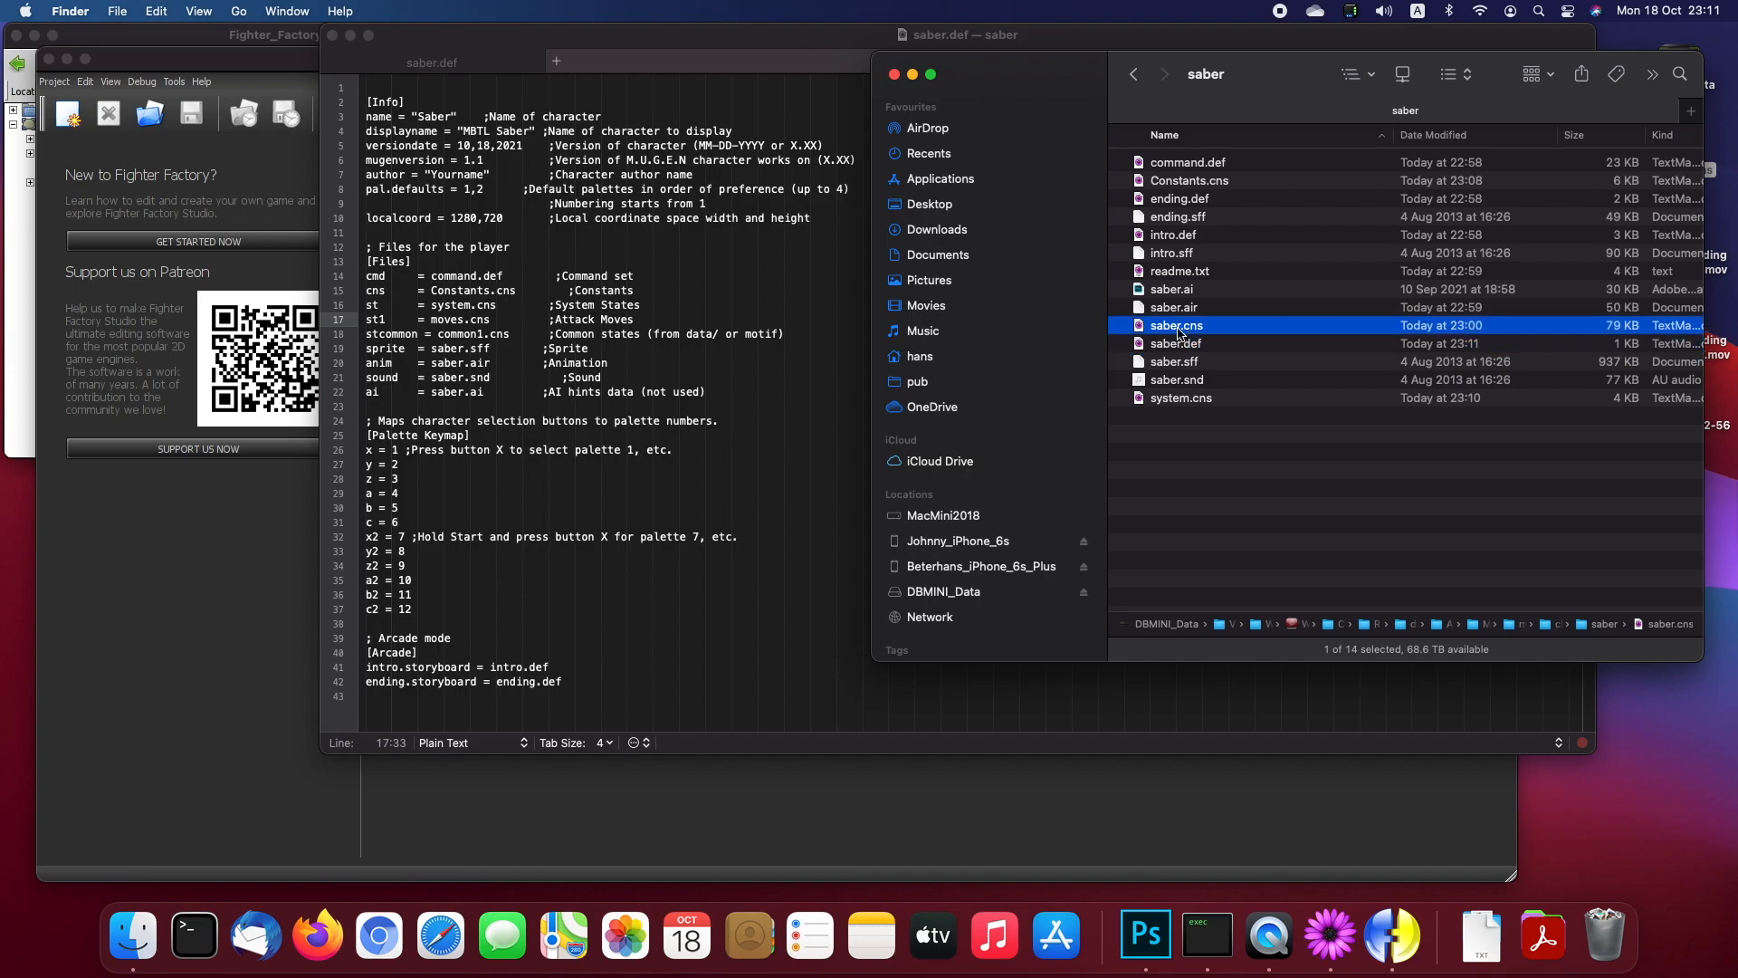
left_click(1189, 334)
type("moves.")
key("Return")
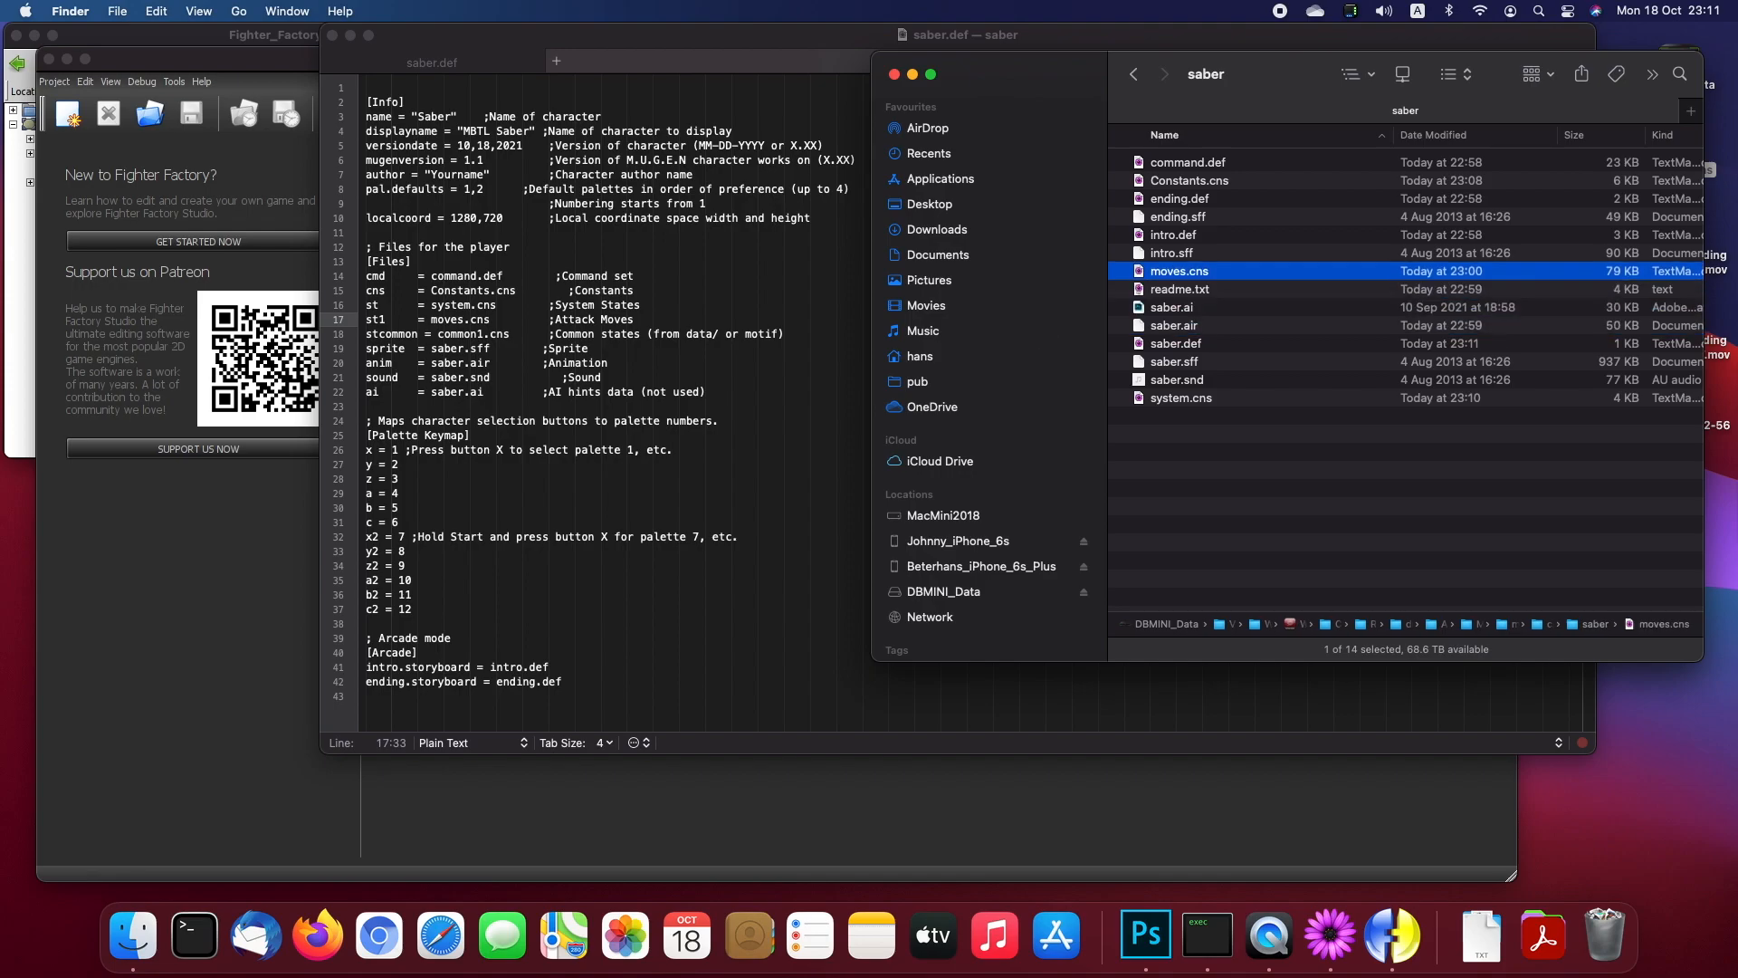
Step: Open moves.cns from the saber folder and delete everything above the Stand Light Punch section (Statedef 200)
double_click(1242, 276)
scroll(601, 232, "up", 15)
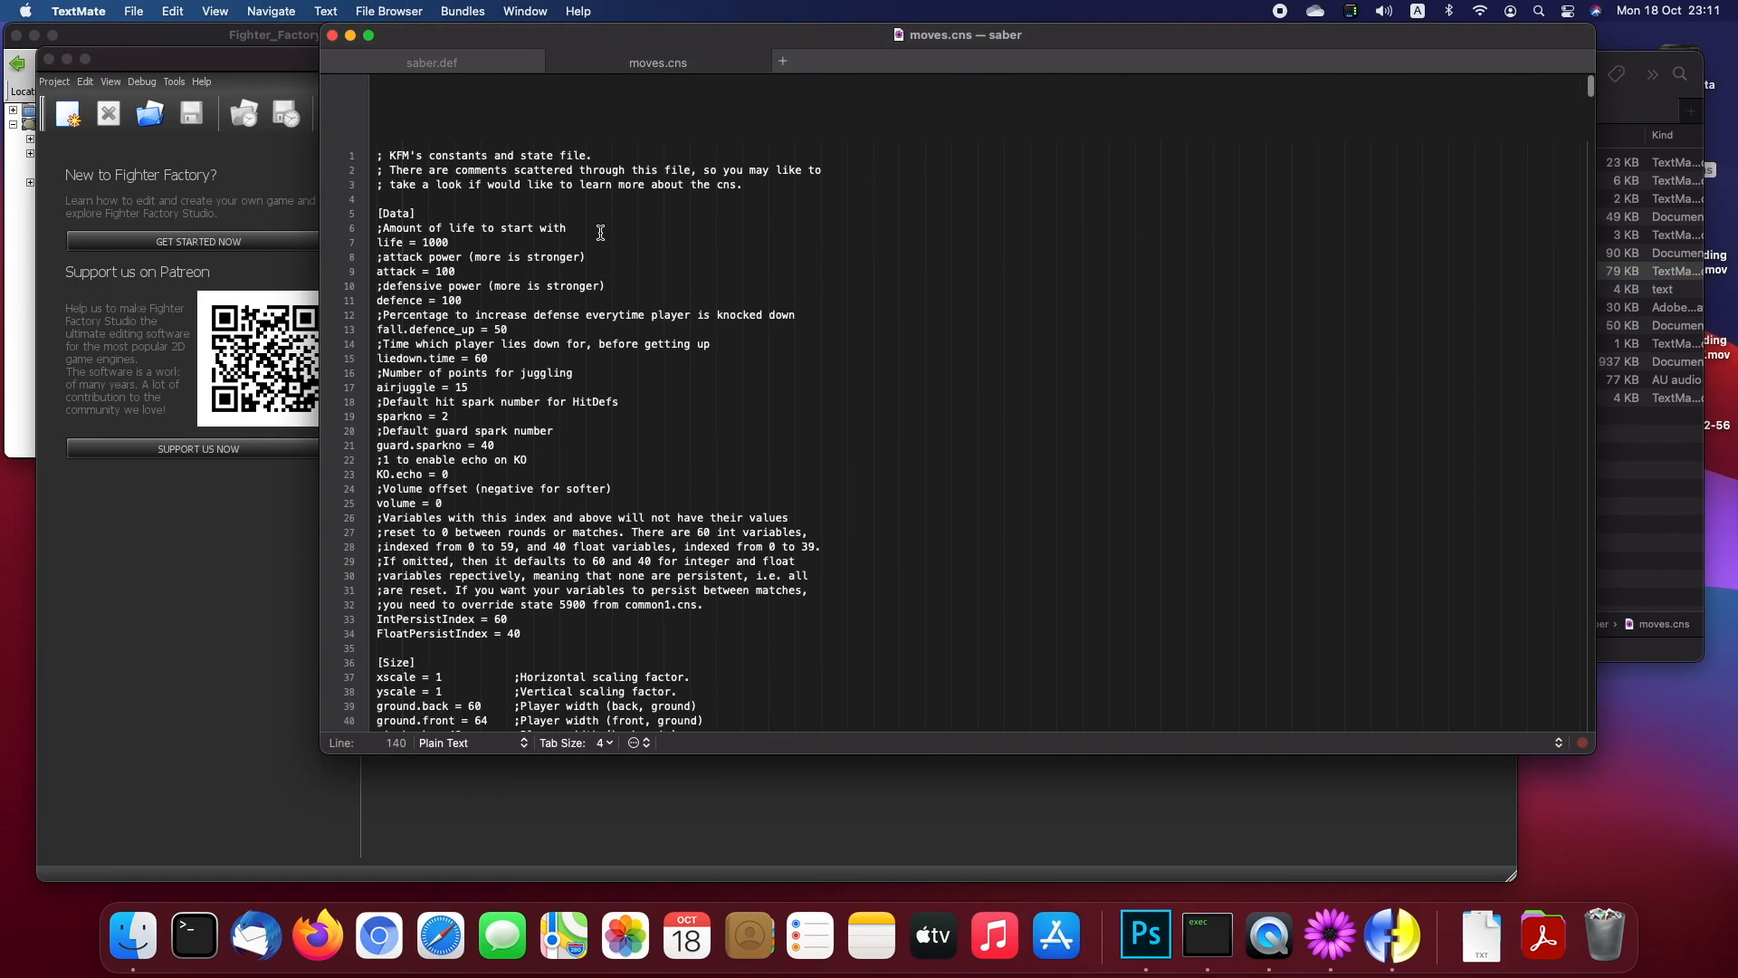
left_click_drag(377, 89, 712, 166)
key("BackSpace")
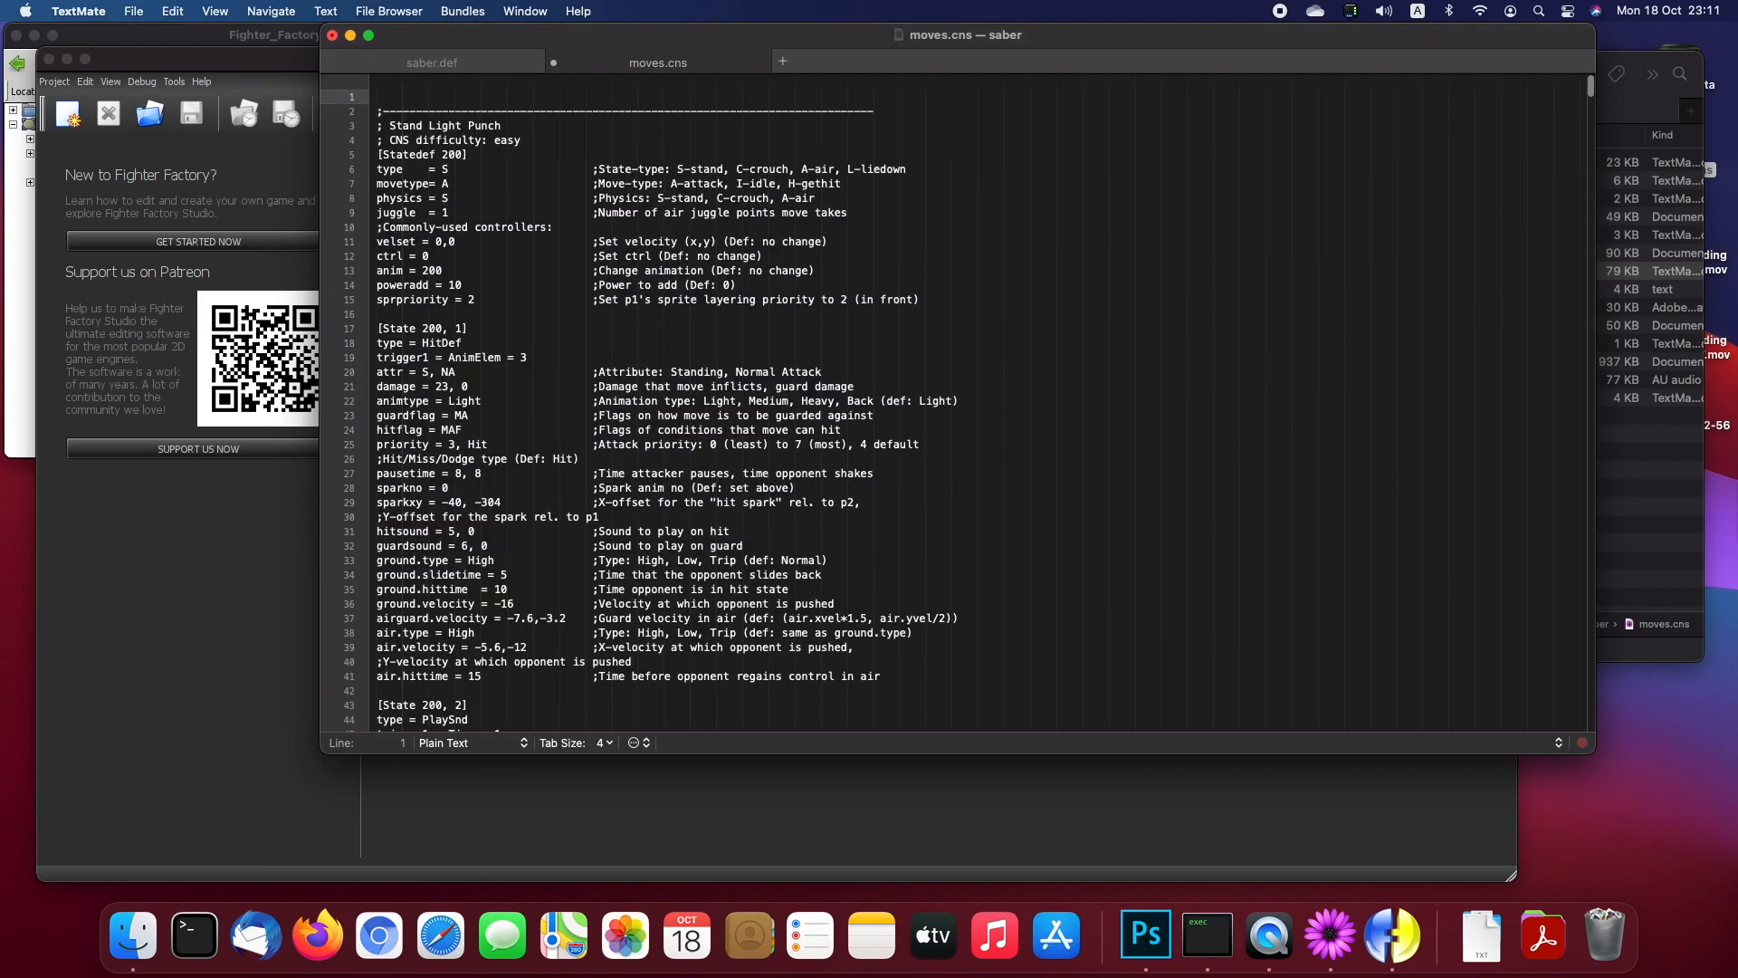
Step: Delete the closing part of moves.cns, from the override common states heading through the Statedef -3 landing sound controller
scroll(620, 208, "down", 20)
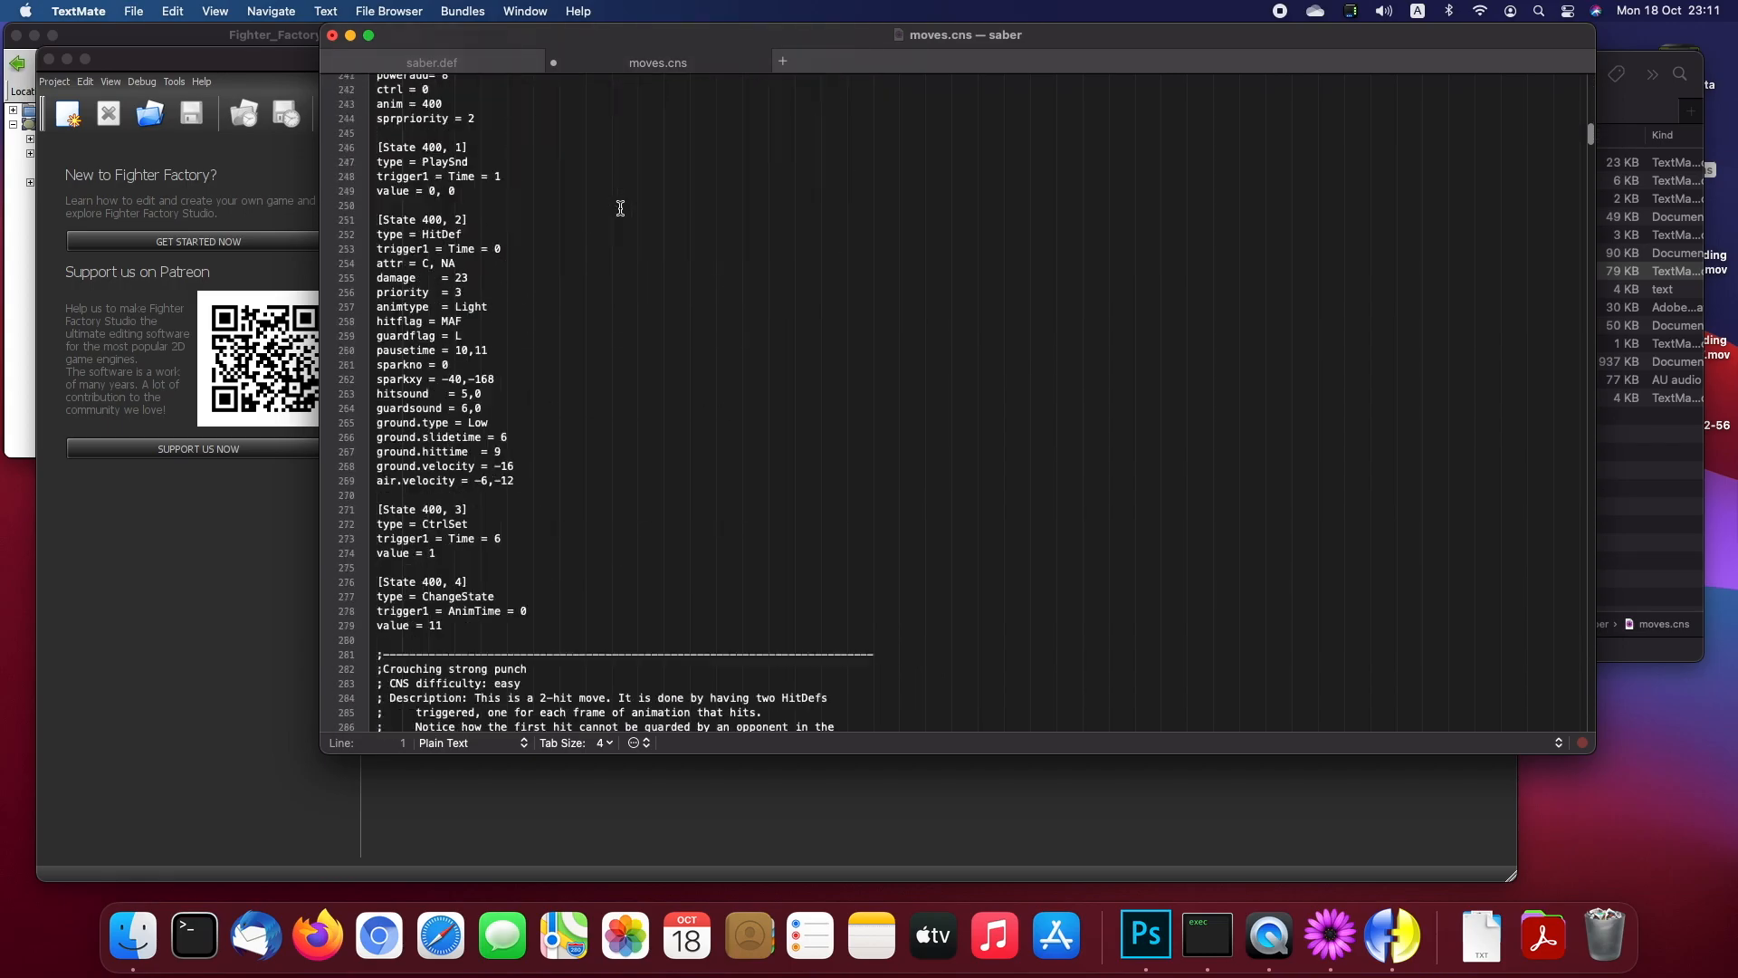
scroll(620, 208, "down", 20)
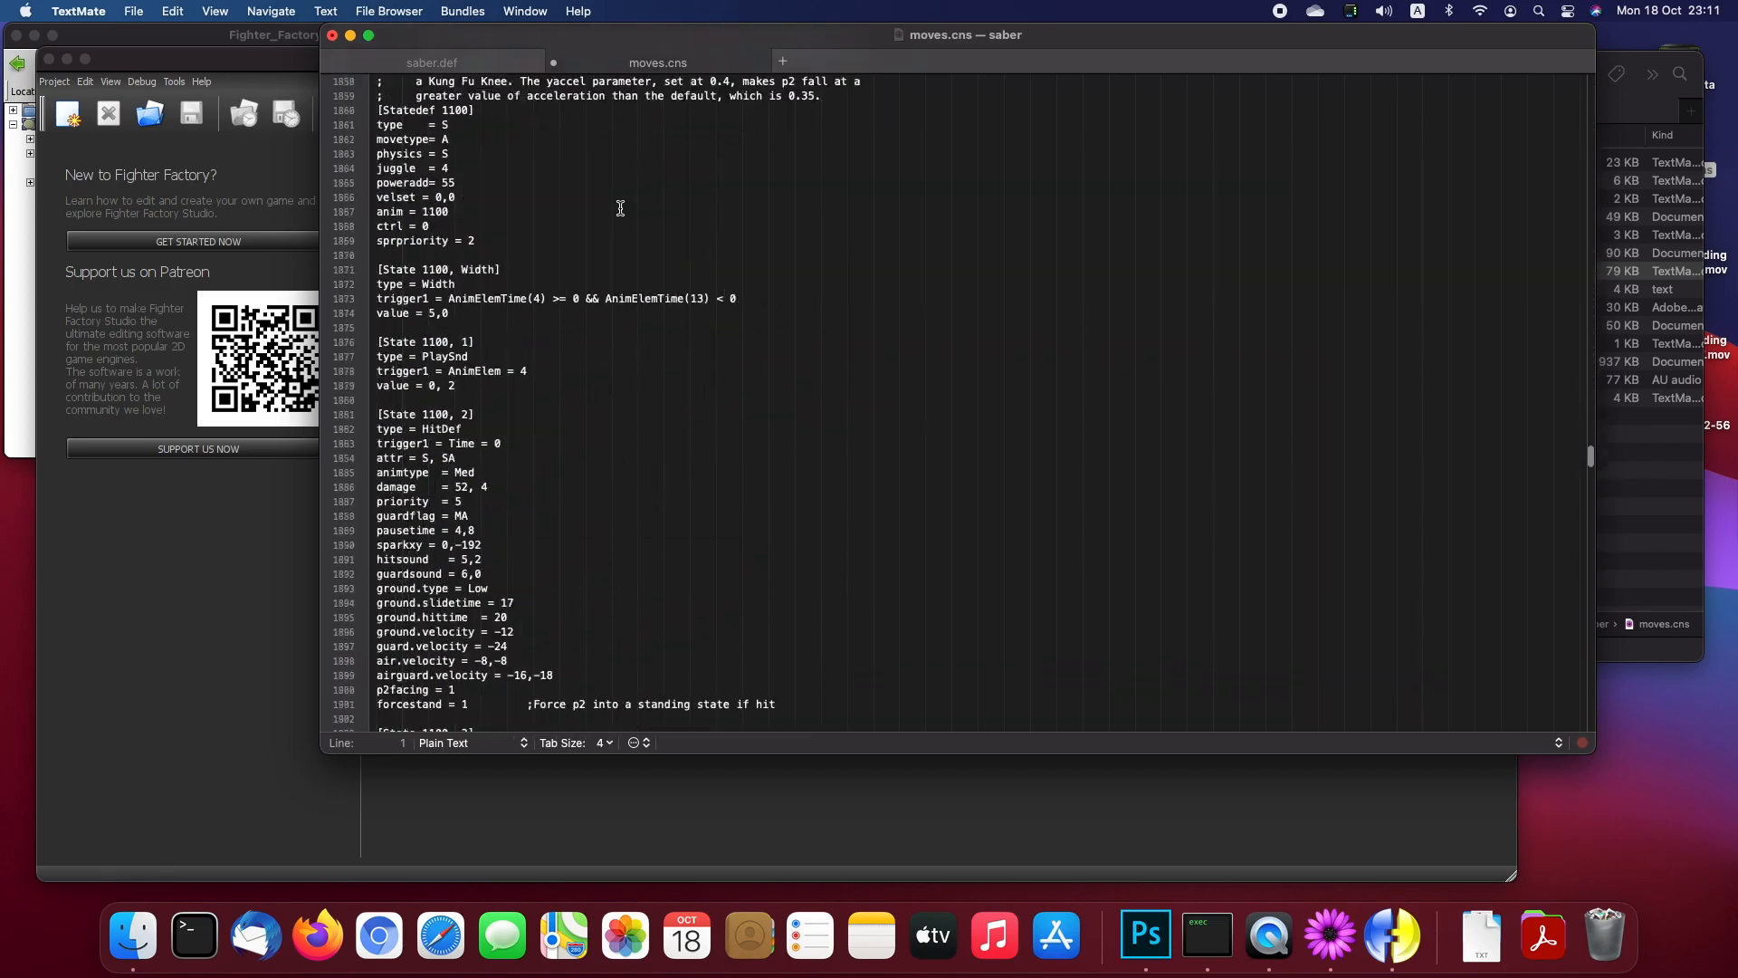
scroll(620, 208, "down", 6)
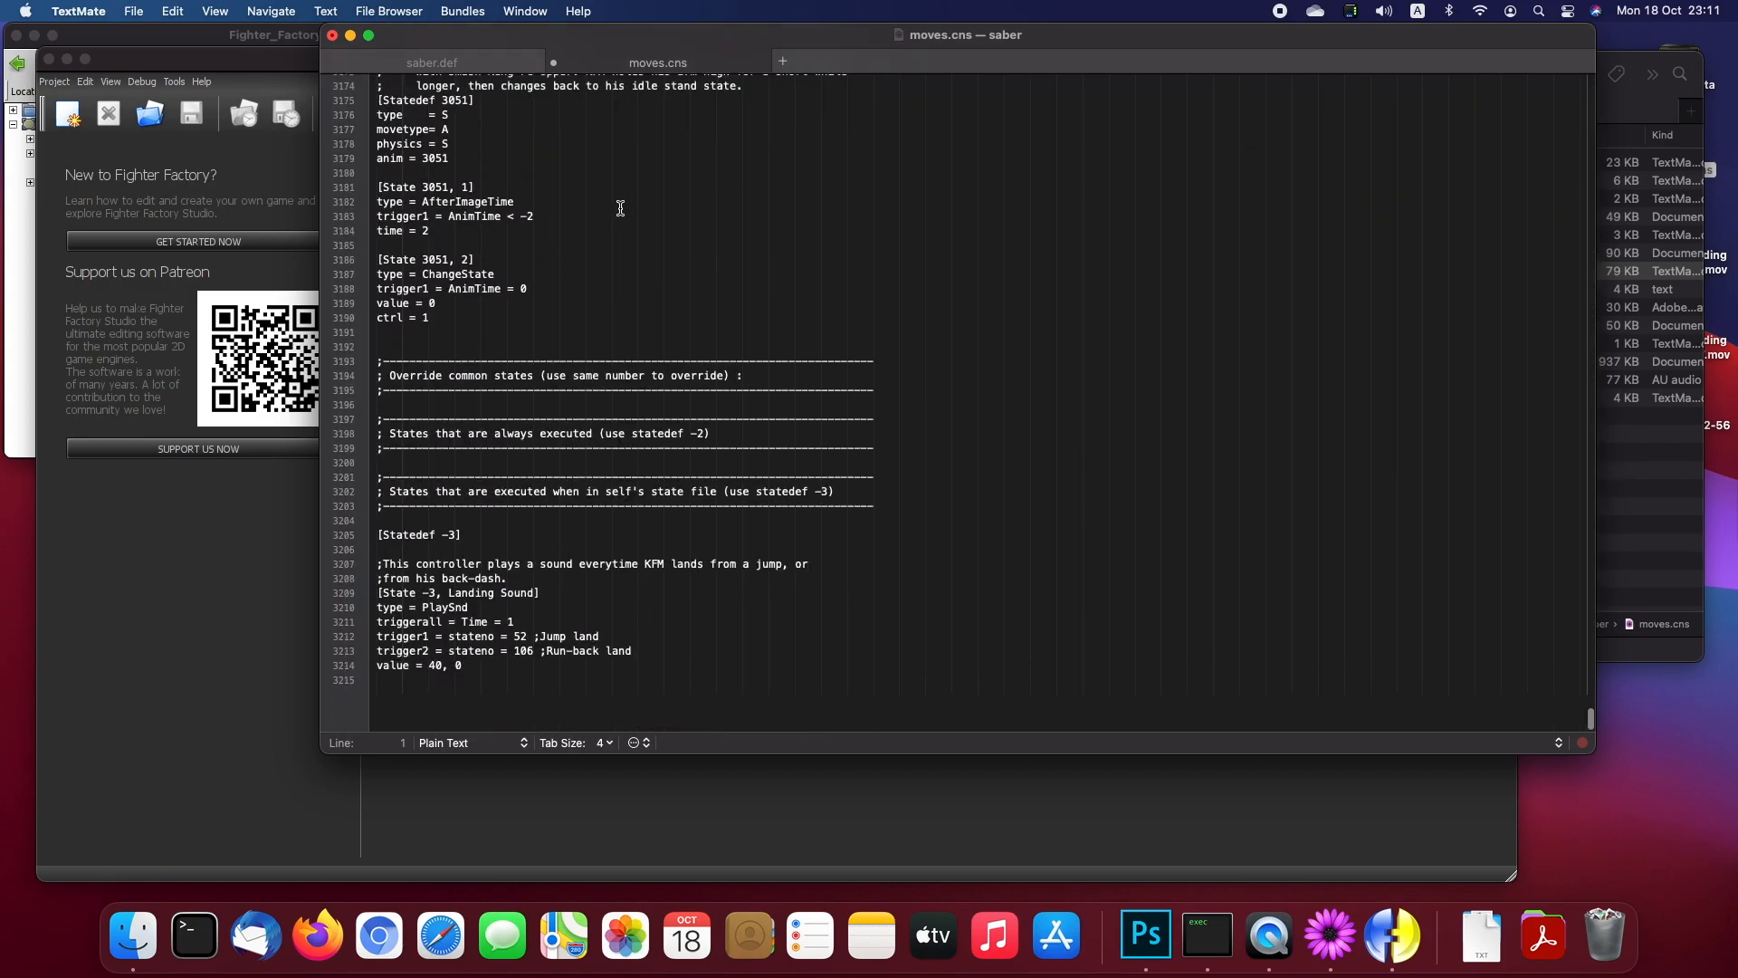
left_click_drag(502, 712, 344, 391)
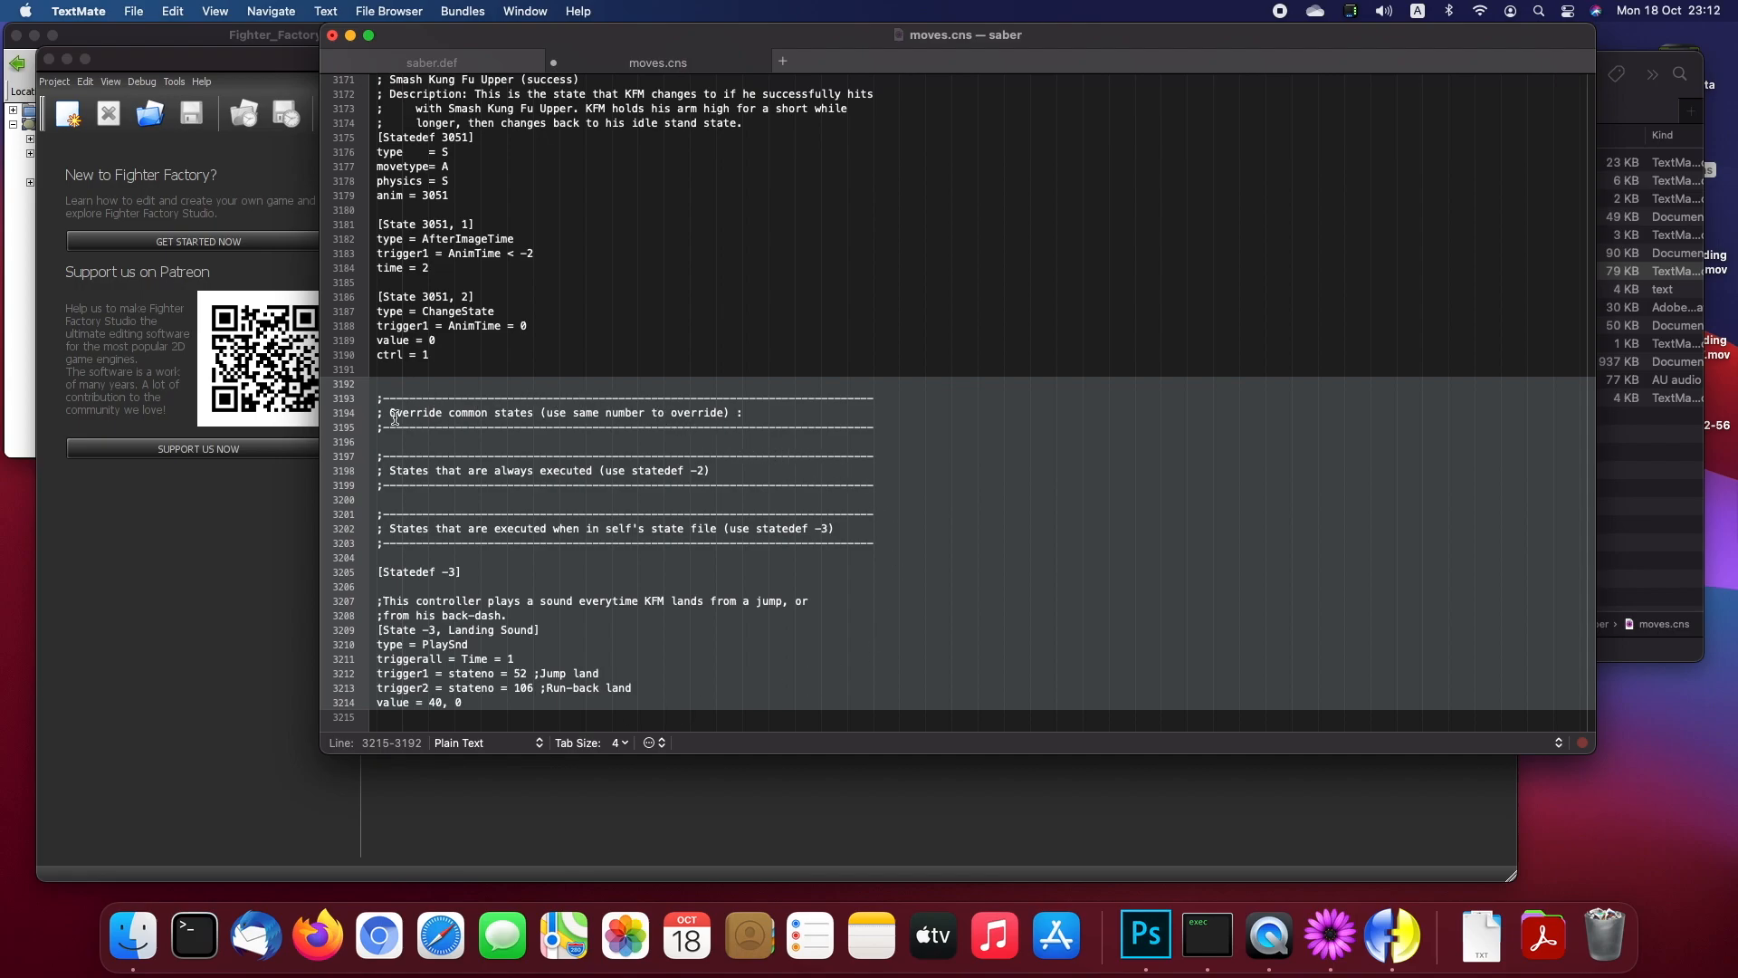
key("BackSpace")
Step: Check the remaining attack states in moves.cns, save the file and close the open character files
left_click(429, 630)
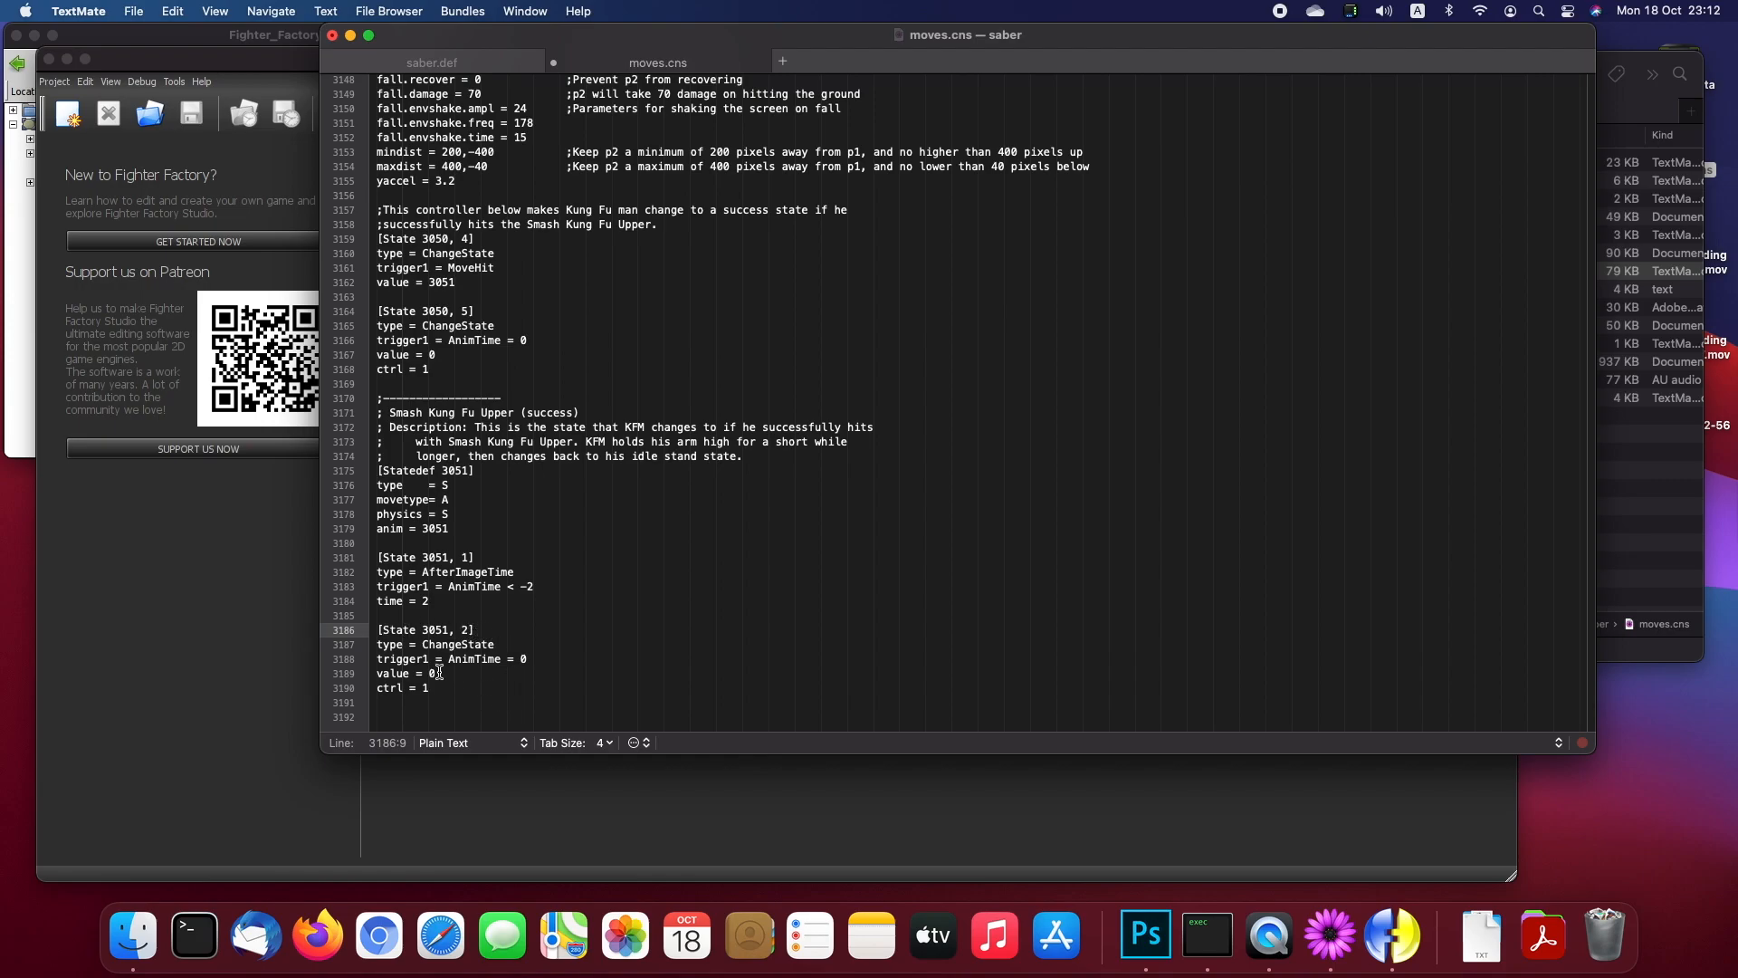
left_click_drag(390, 634, 465, 633)
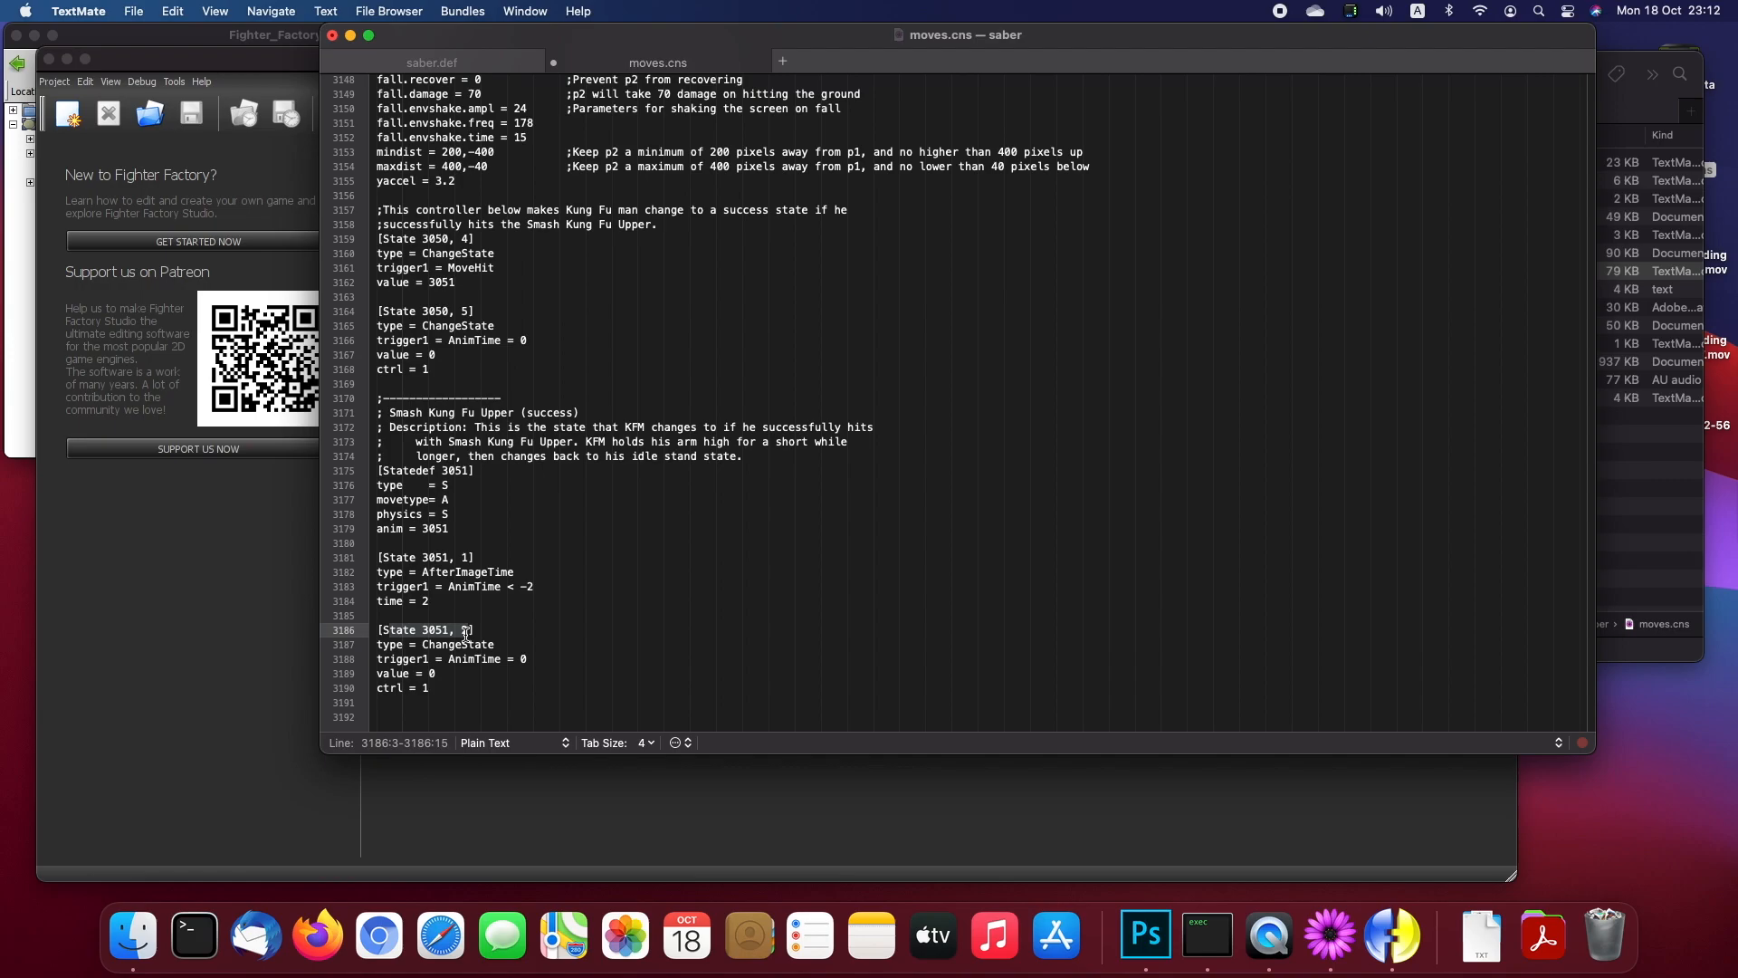
scroll(465, 633, "up", 20)
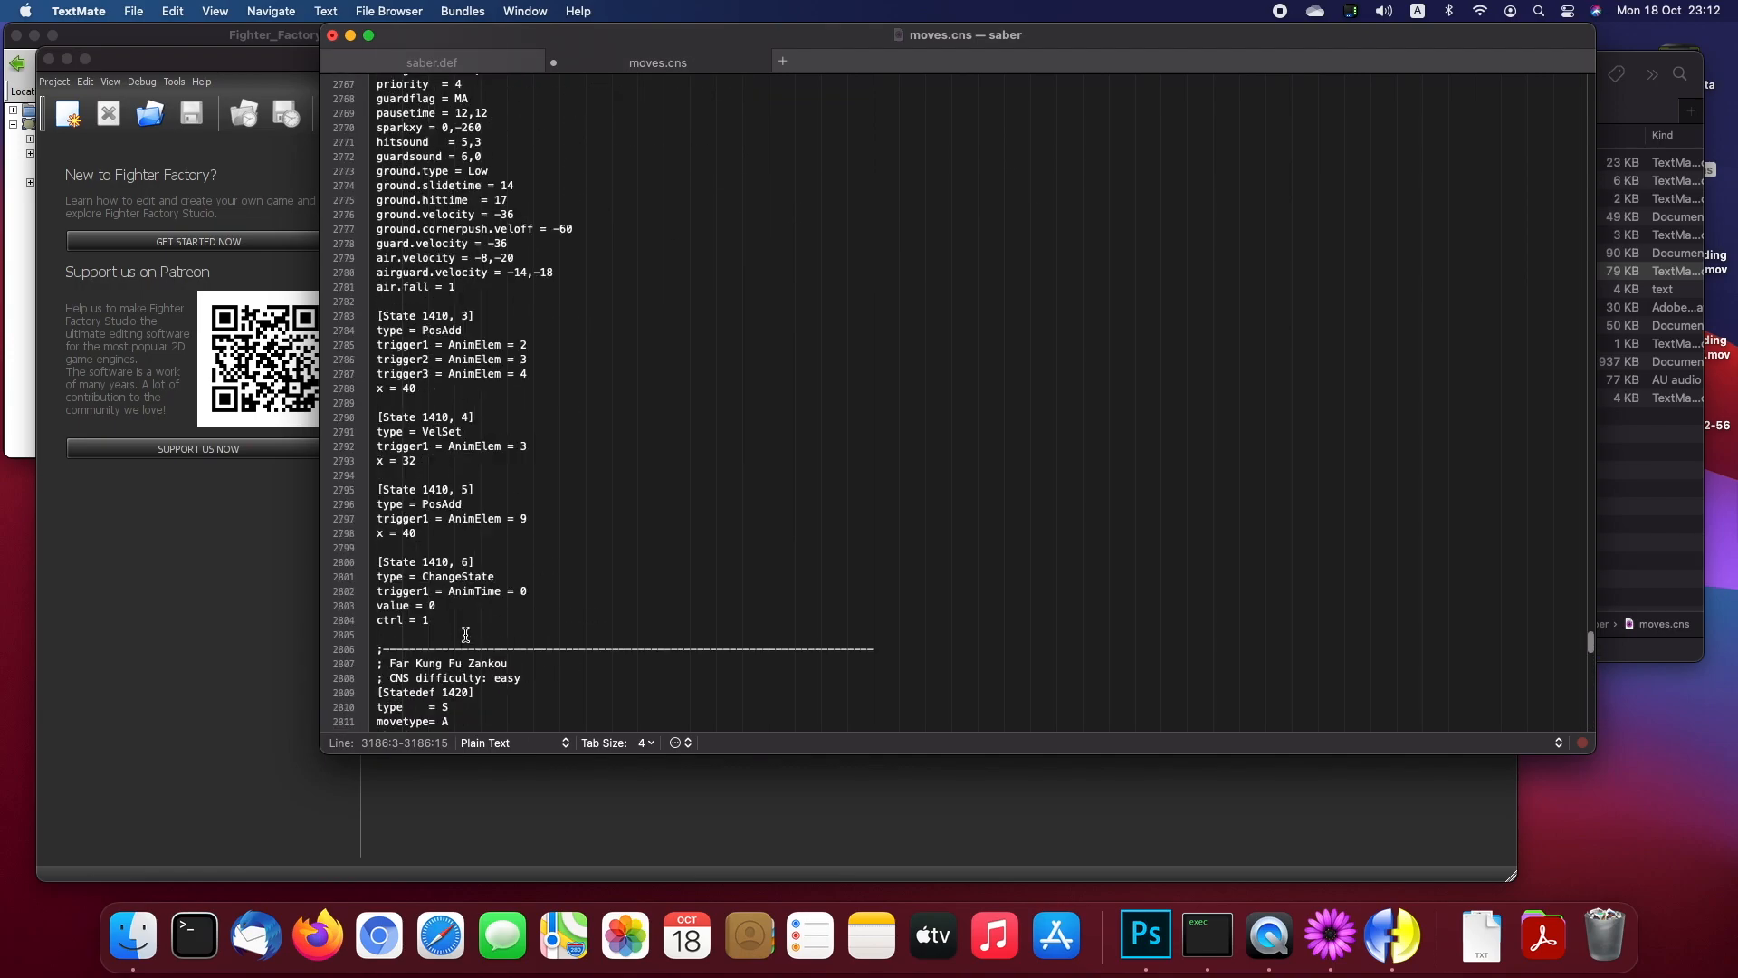
scroll(466, 634, "up", 20)
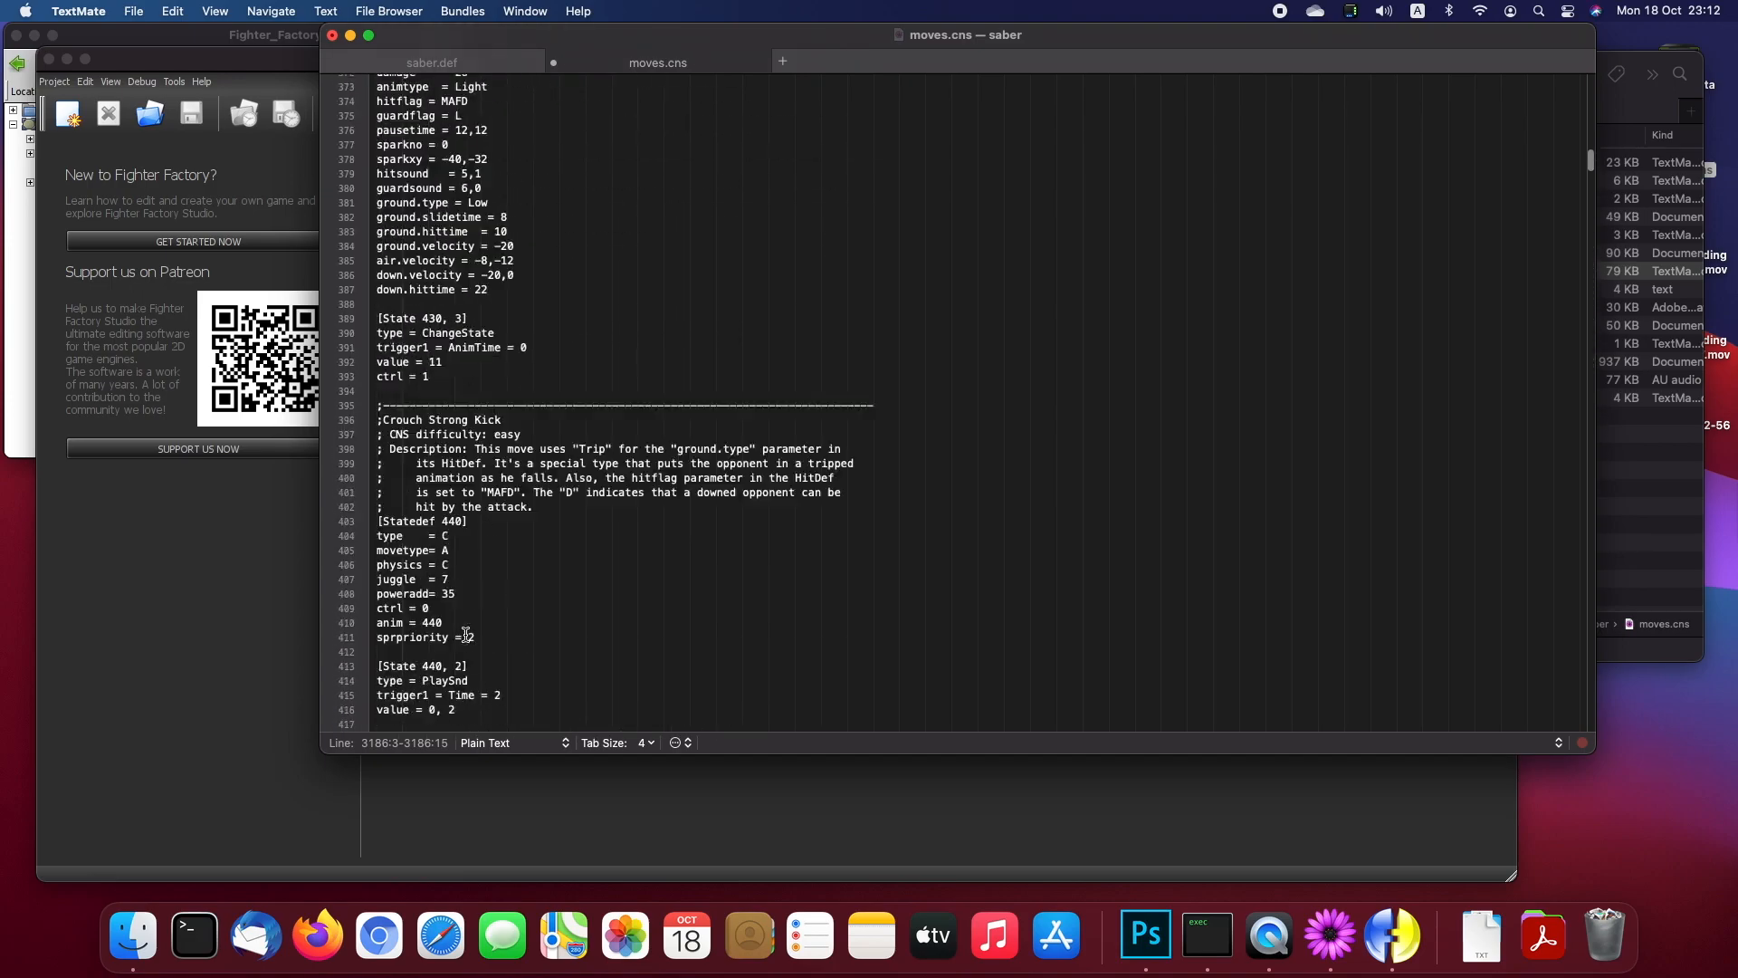
key("super+s")
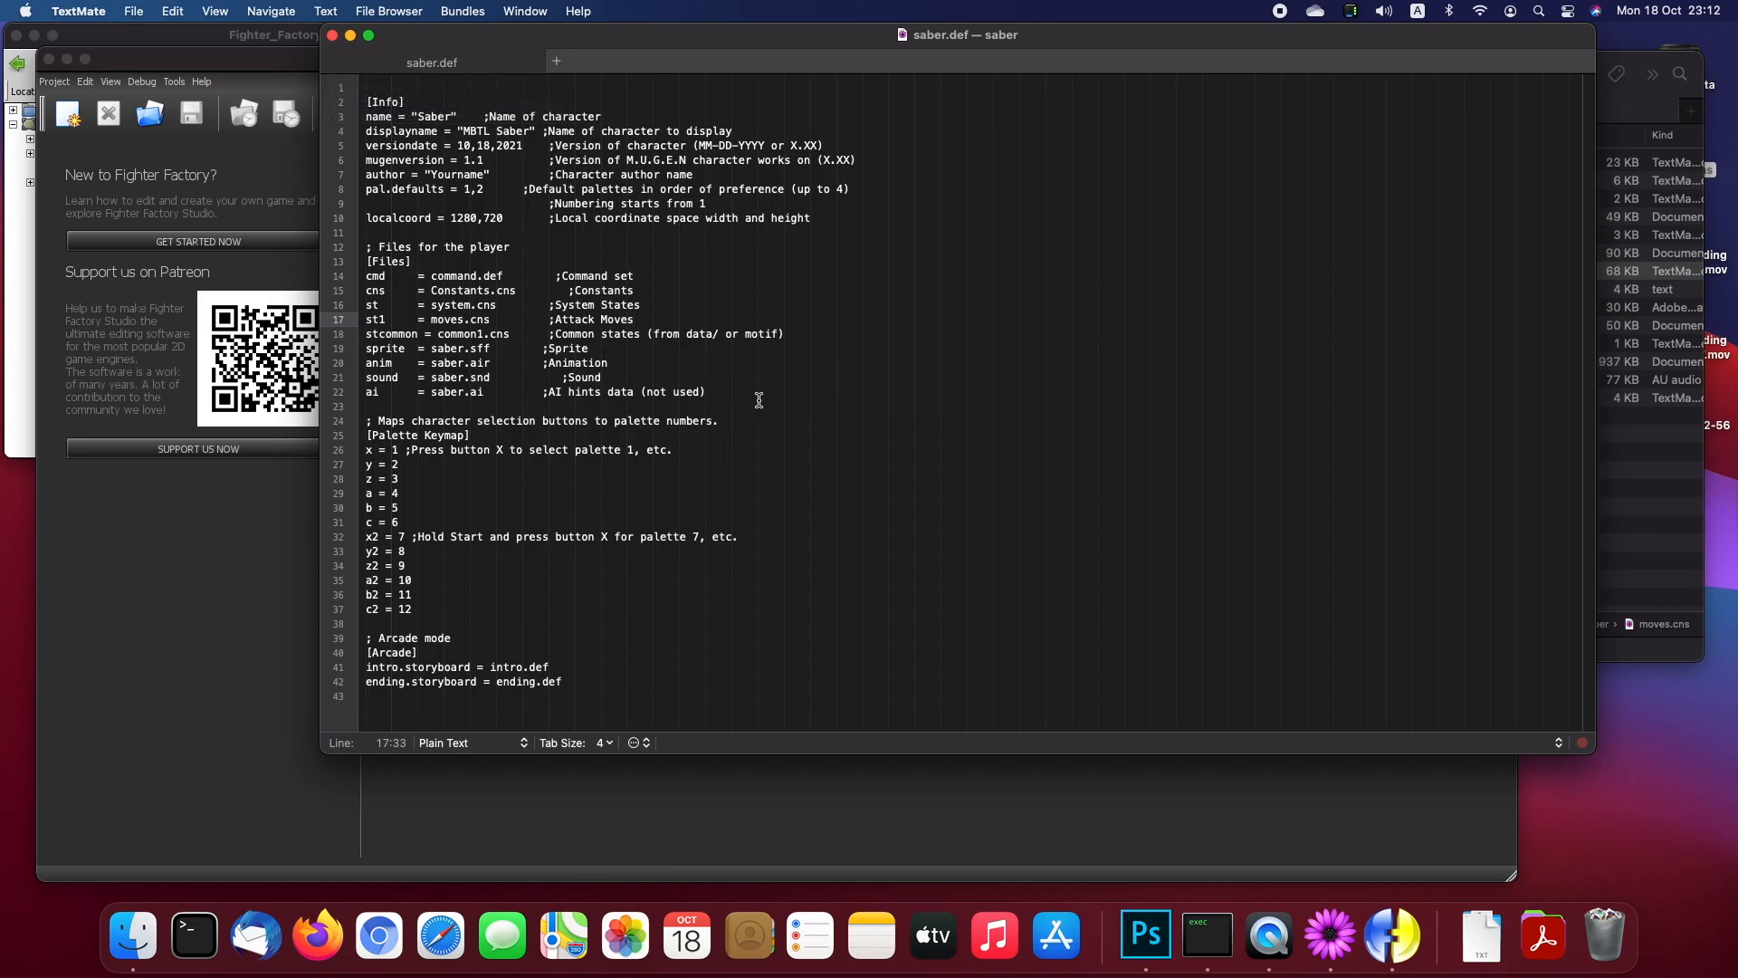
left_click(329, 63)
Step: Switch to Fighter Factory Studio and open saber.def as the project
left_click(380, 65)
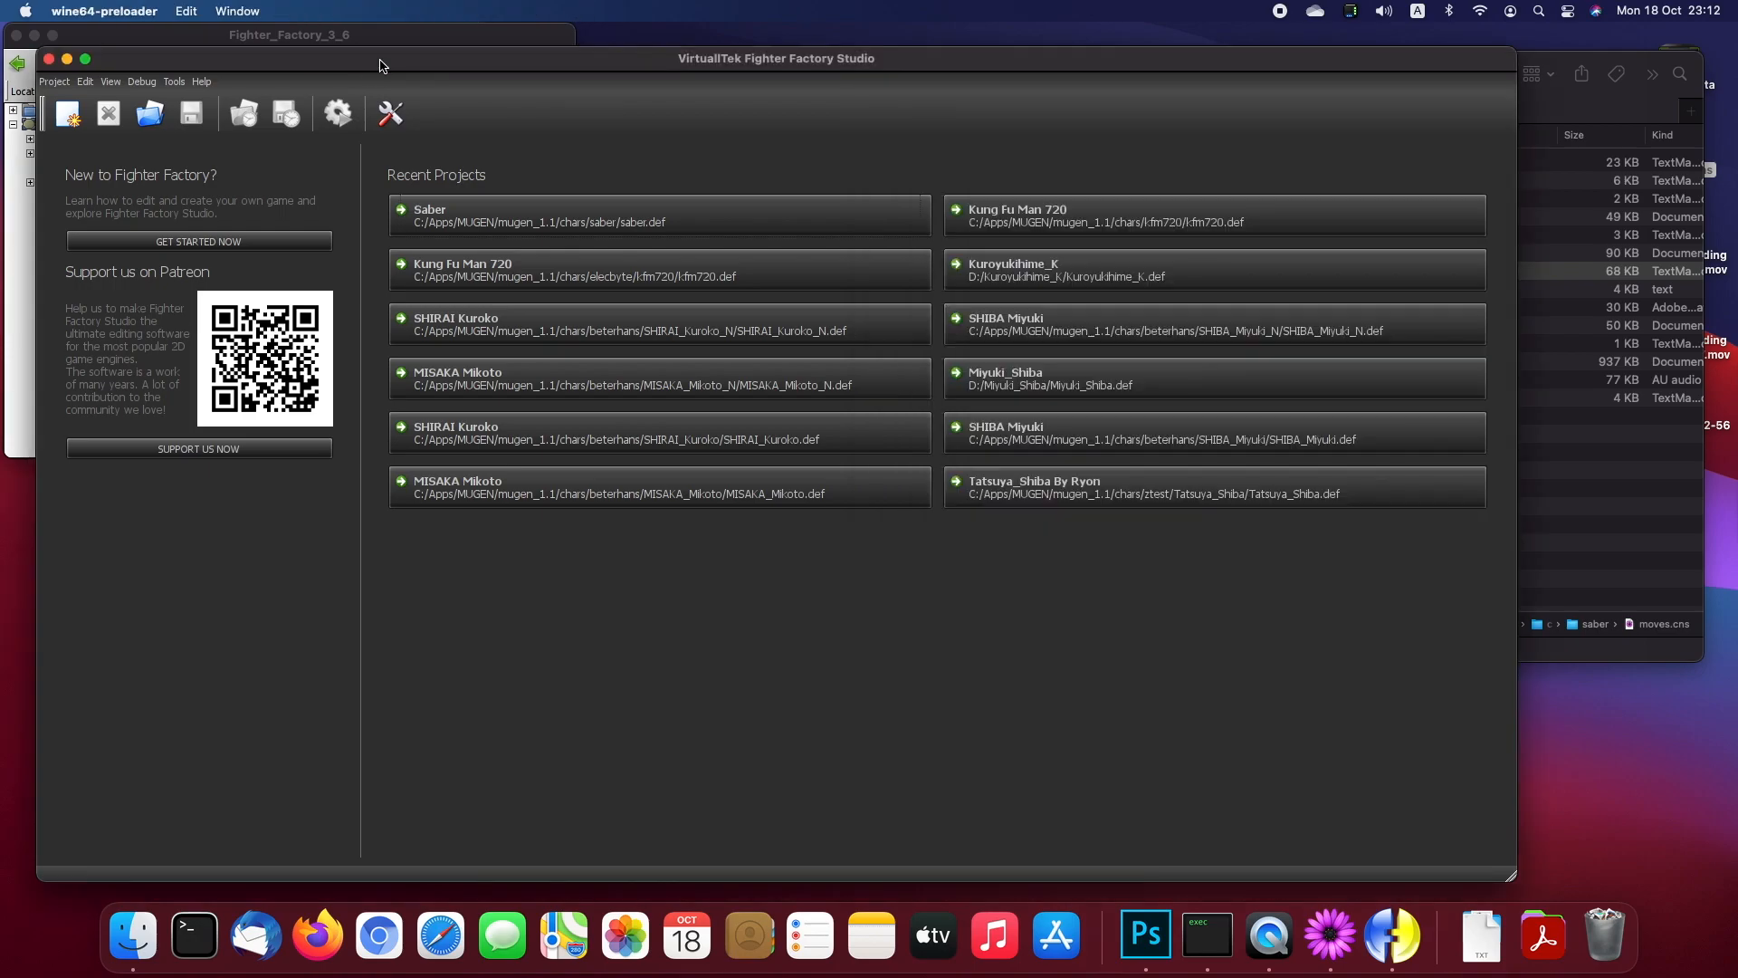
left_click(151, 112)
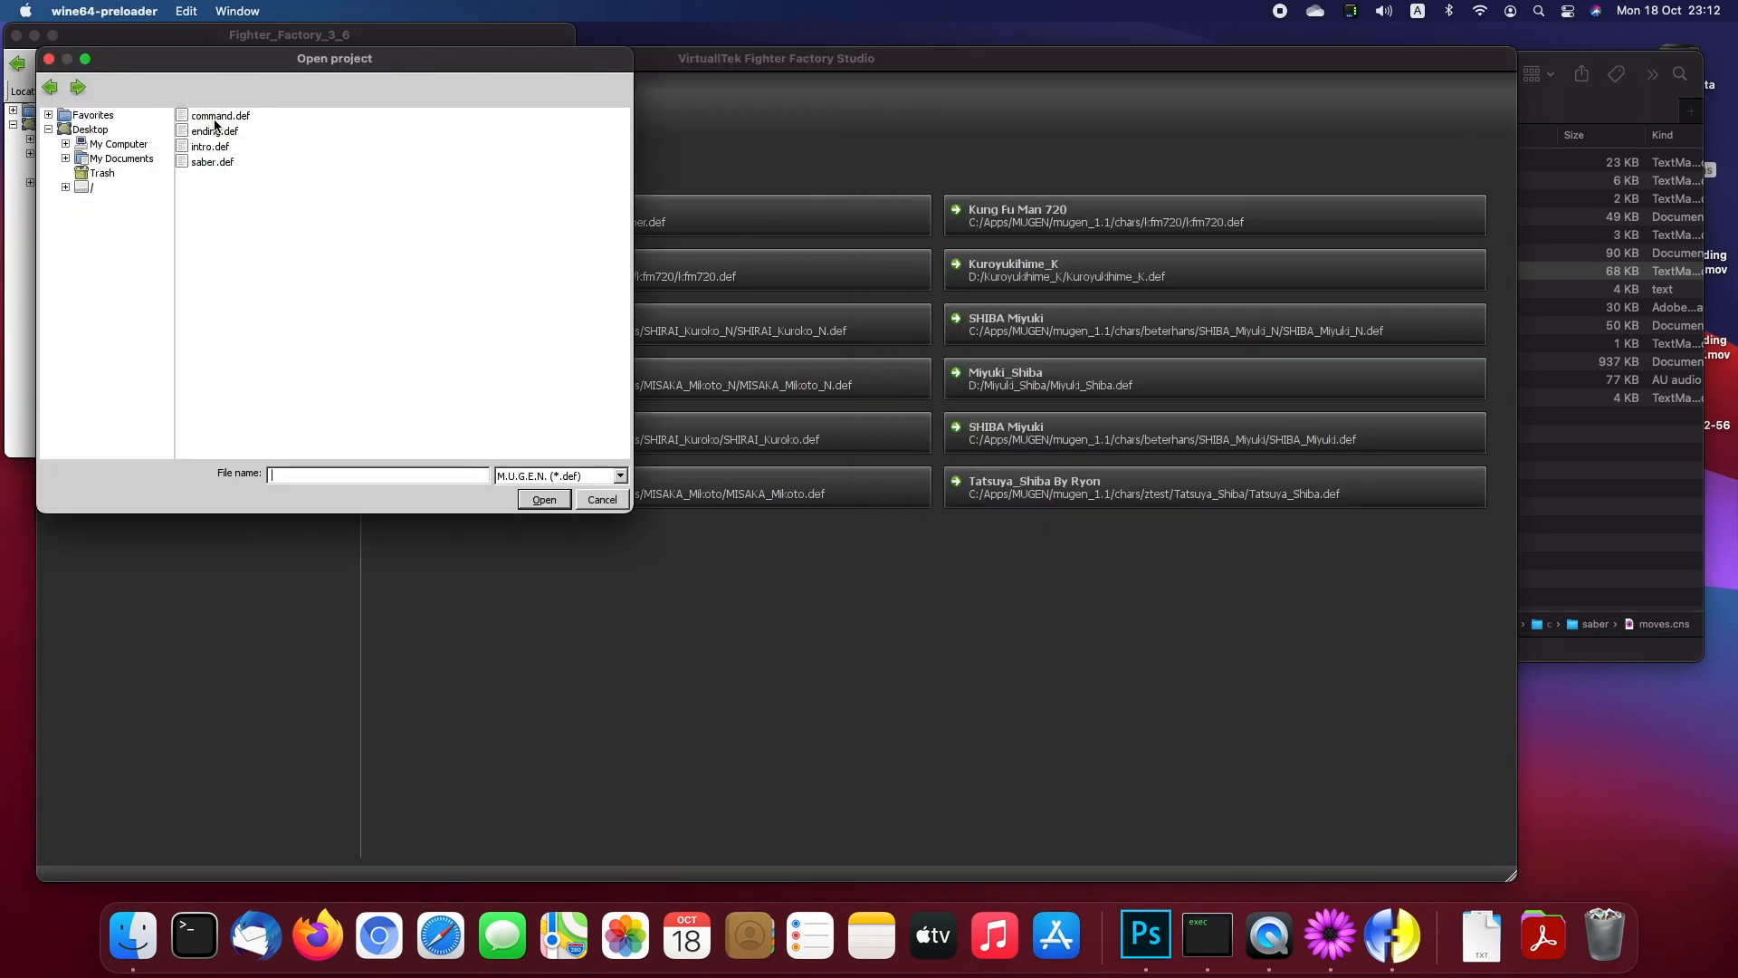
left_click(214, 164)
double_click(229, 163)
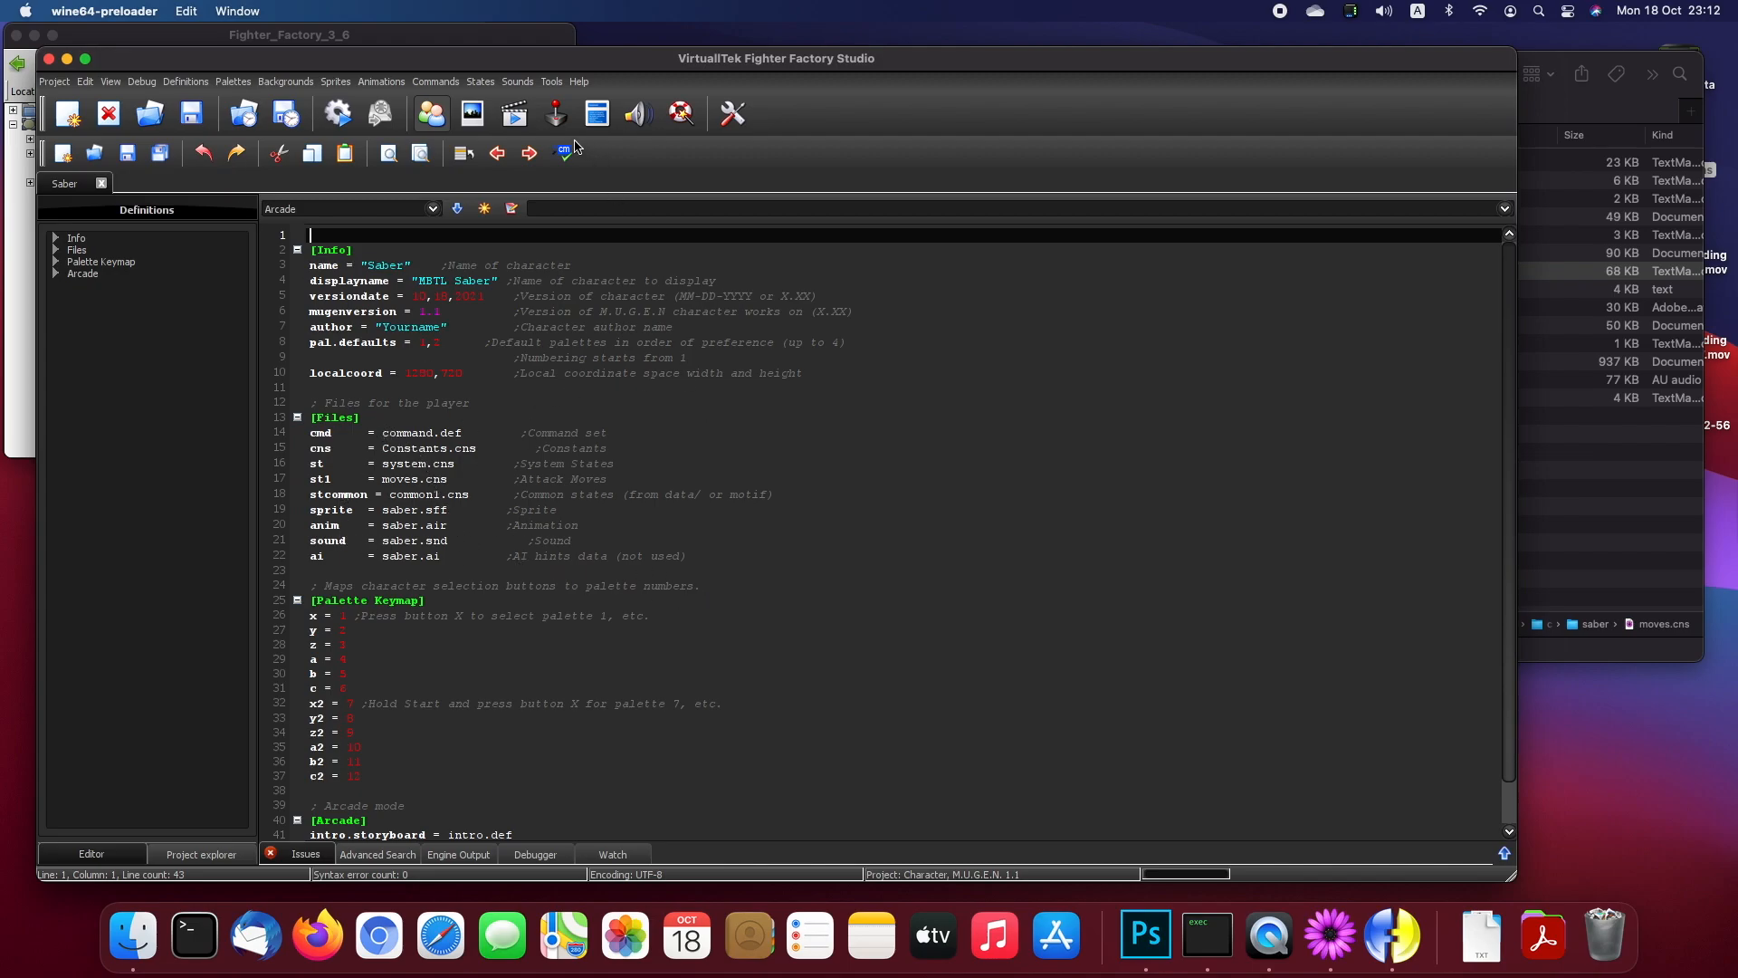
Step: Look through the character's sprites, animations and command definitions
left_click(473, 116)
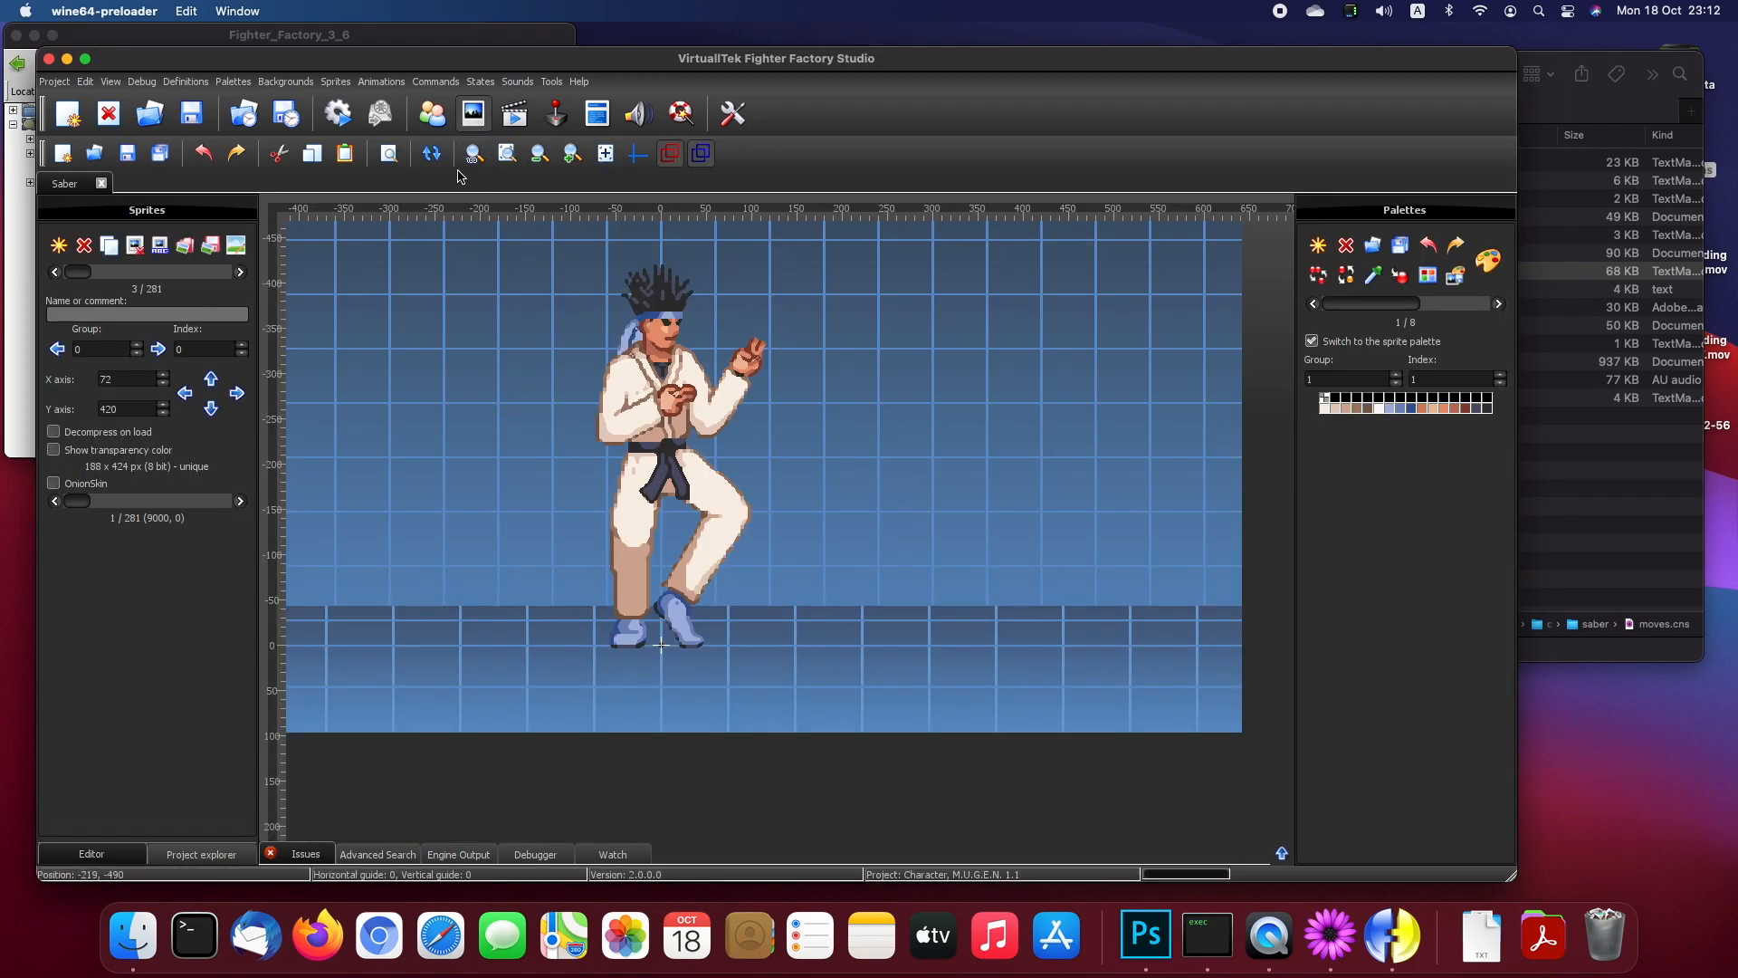
left_click(514, 113)
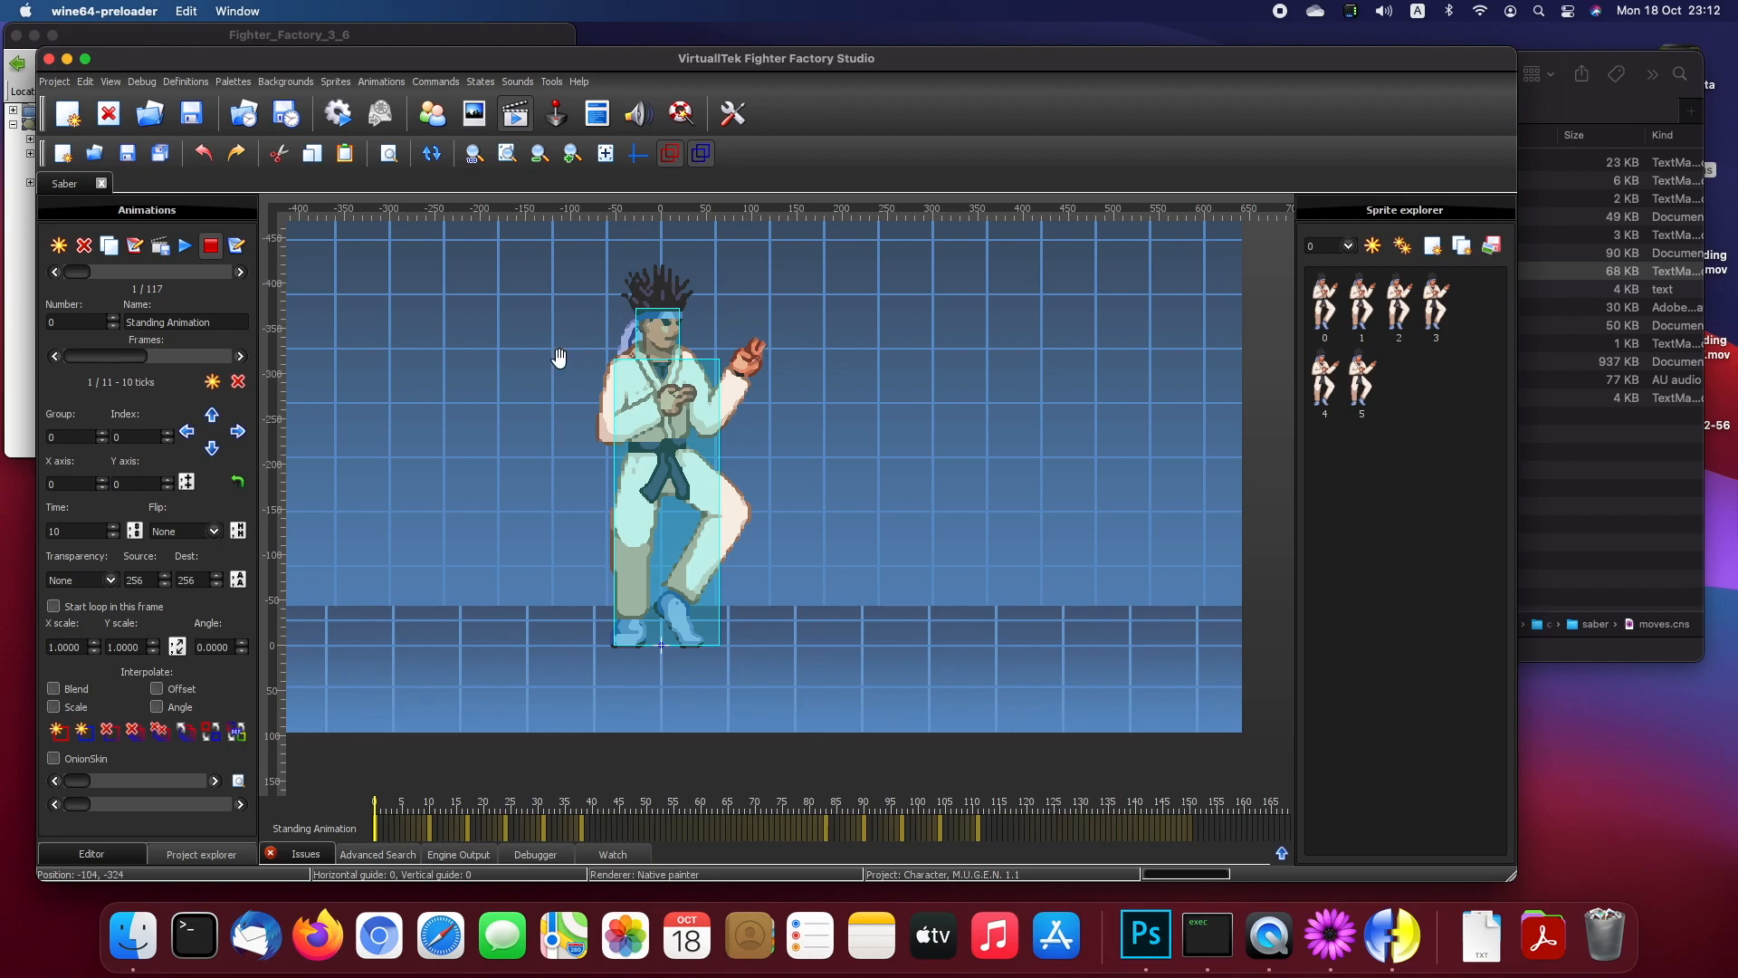
left_click(556, 115)
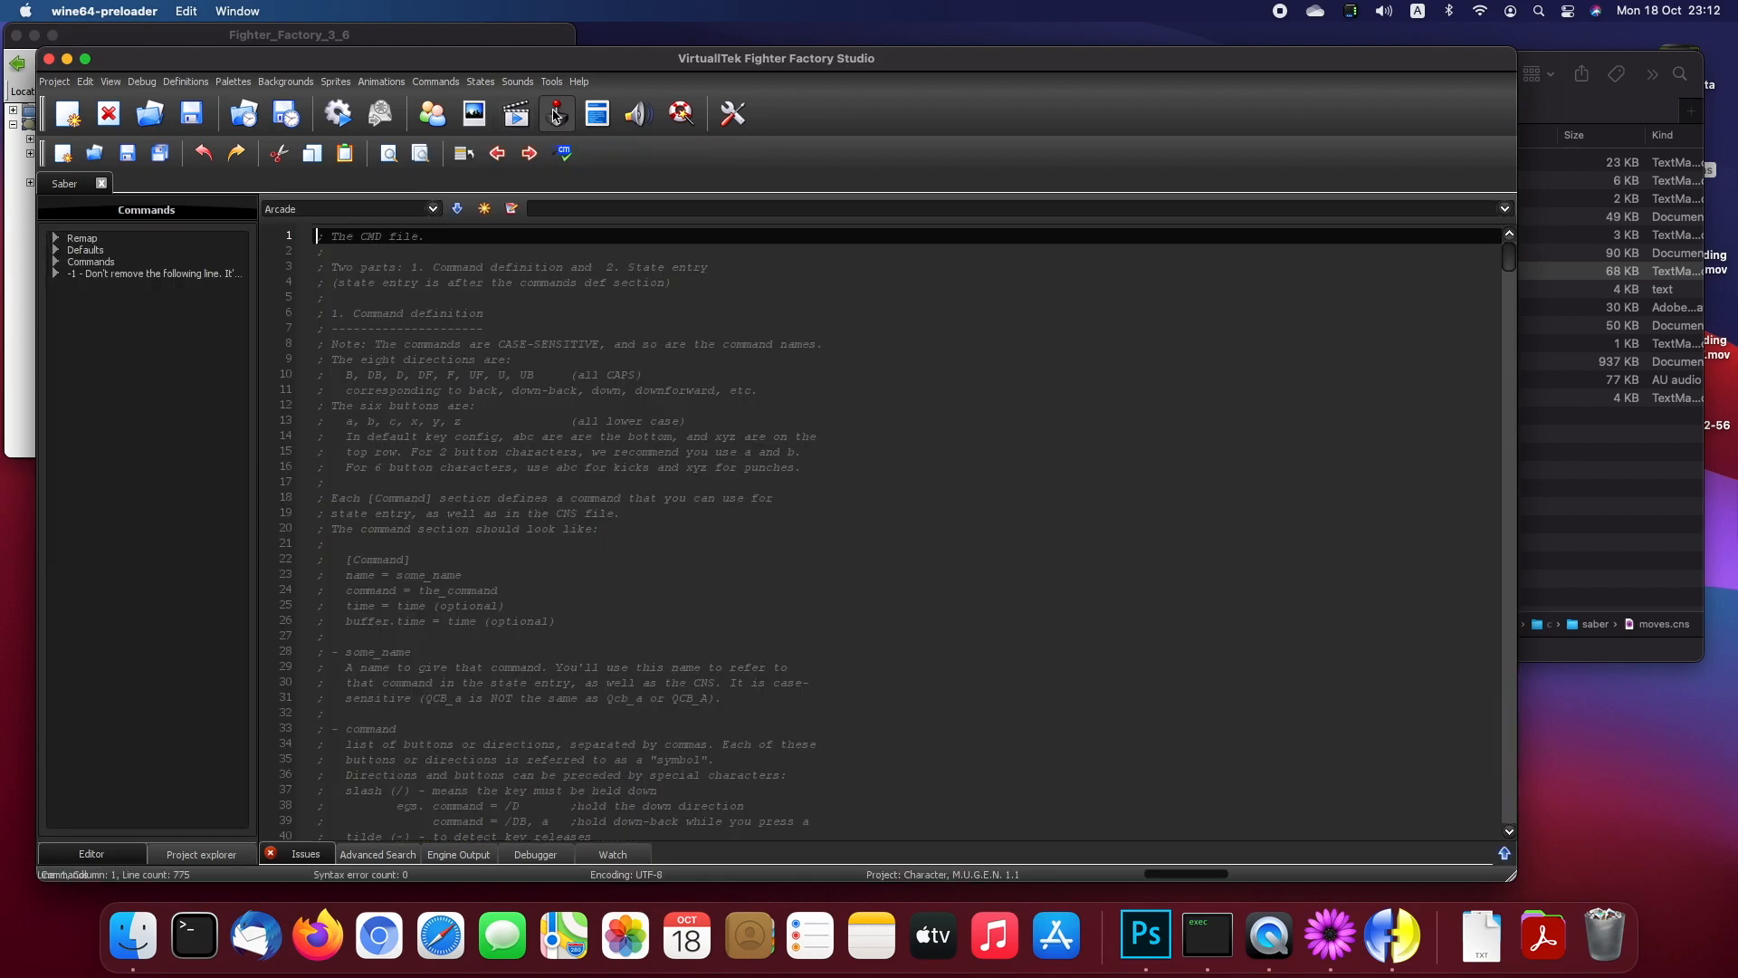
scroll(507, 390, "down", 20)
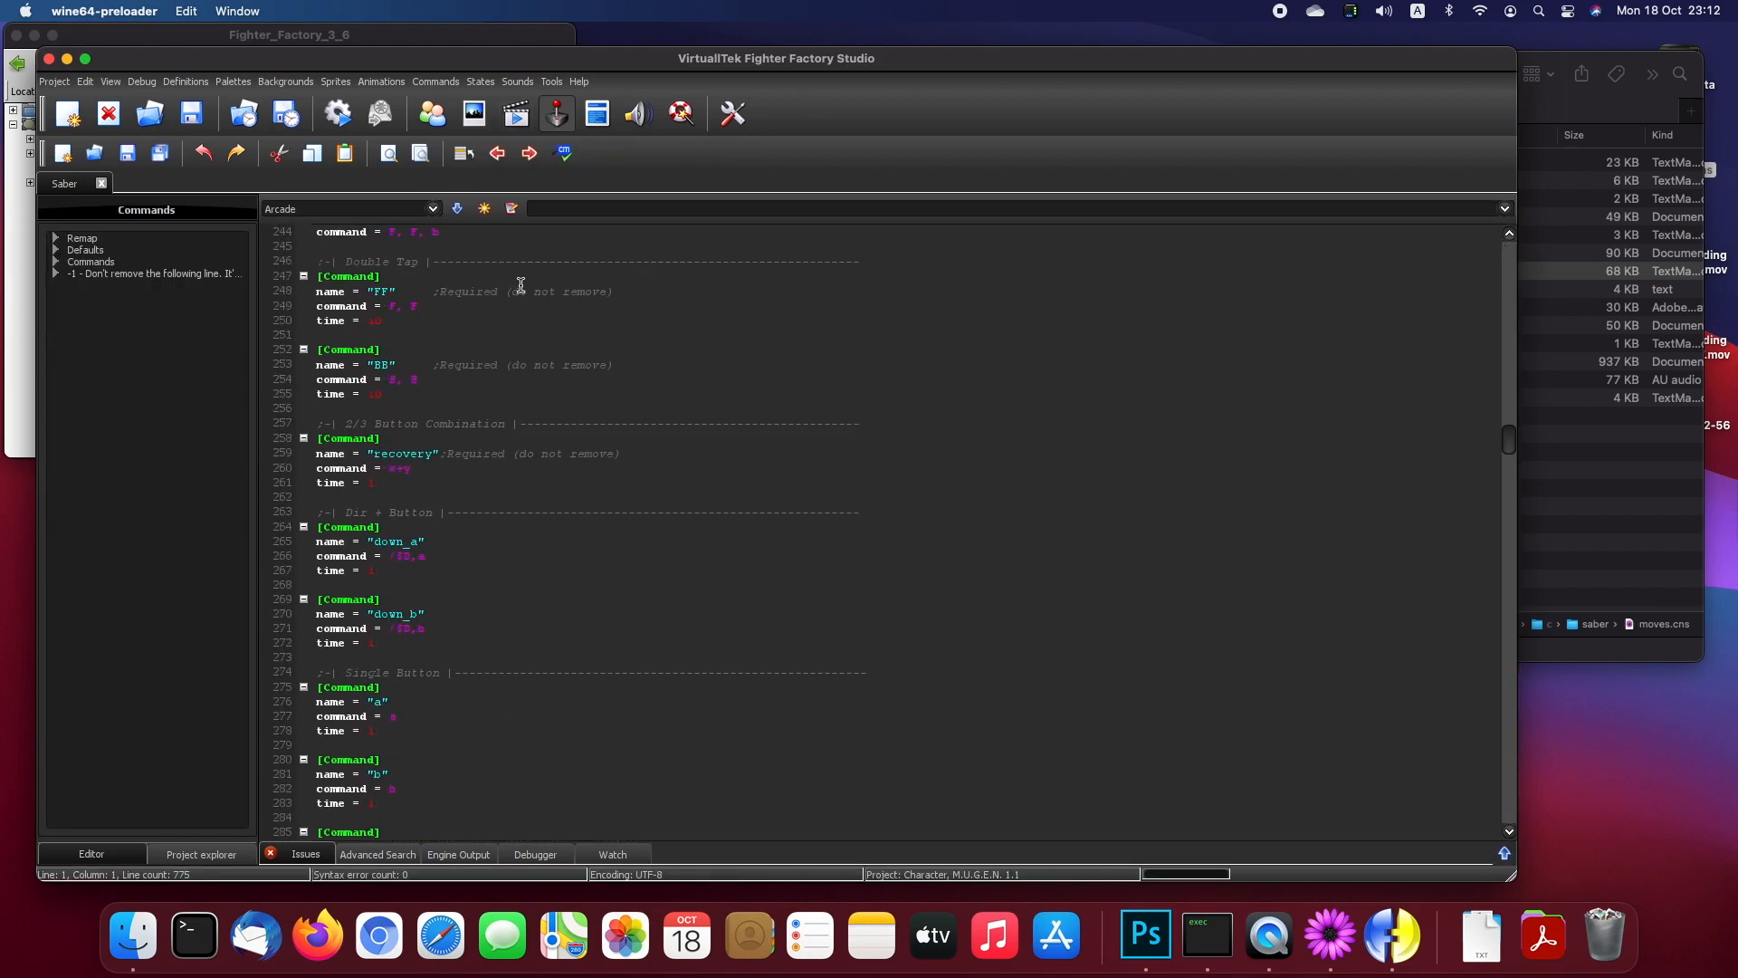
Step: Check the states files Constants.cns, system.cns and moves.cns to see how the code is divided
left_click(597, 116)
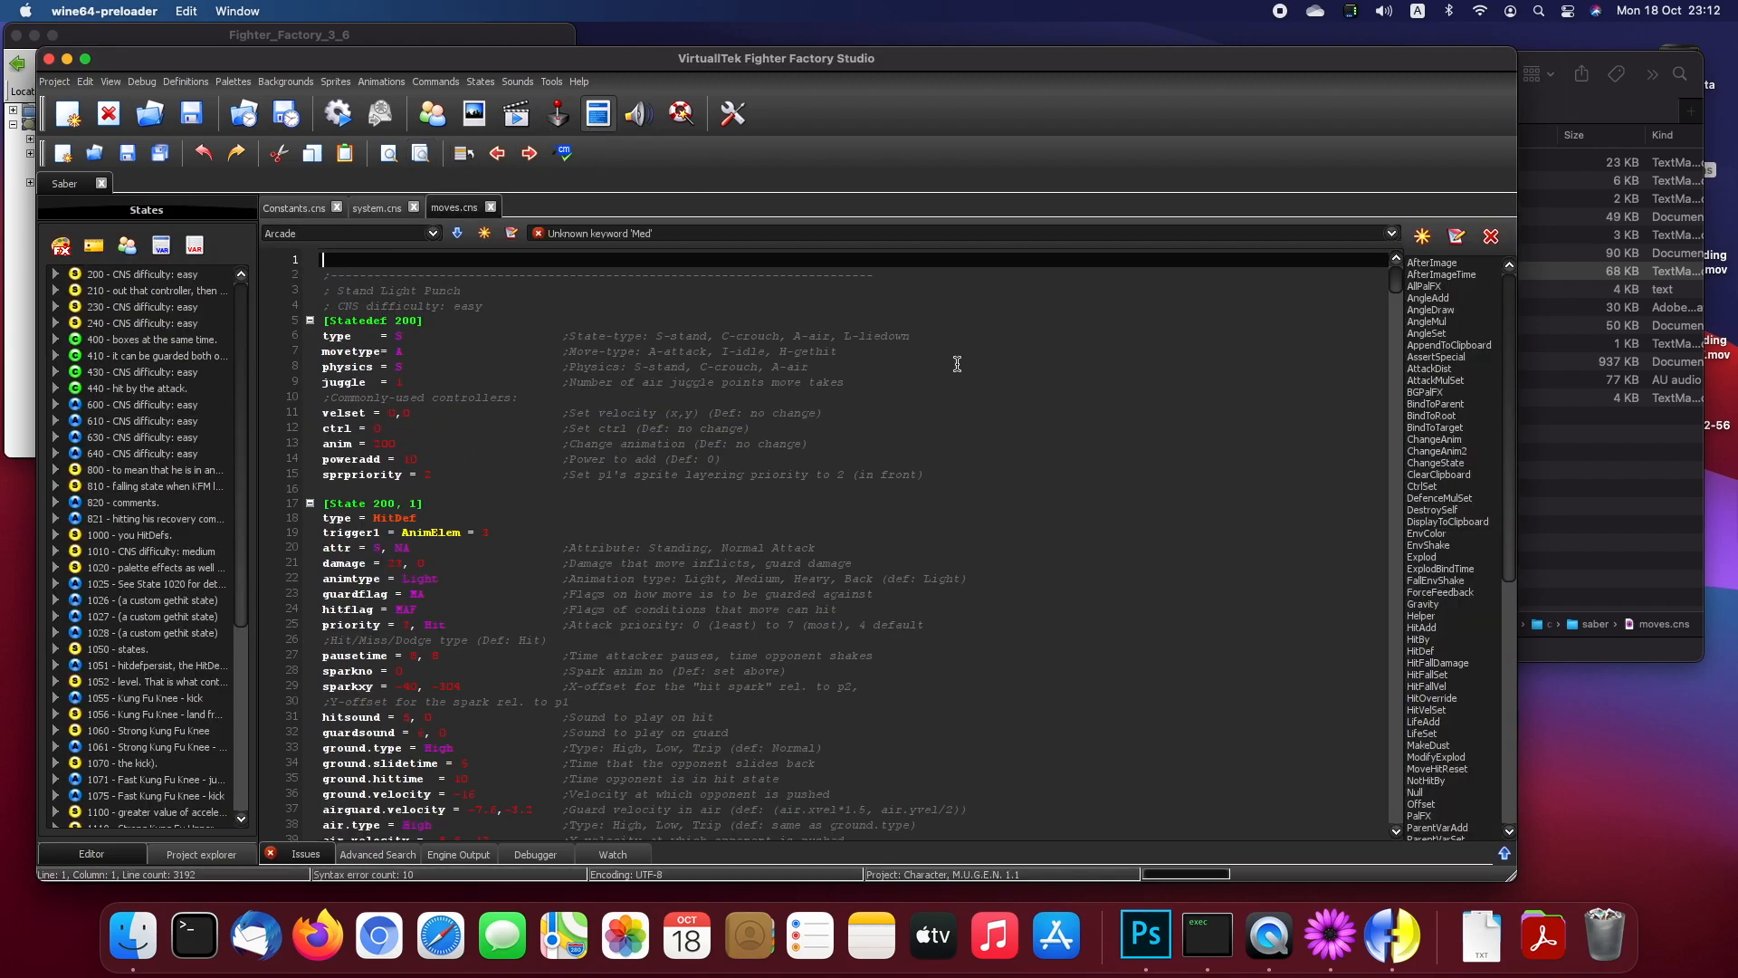
left_click(293, 207)
left_click(375, 207)
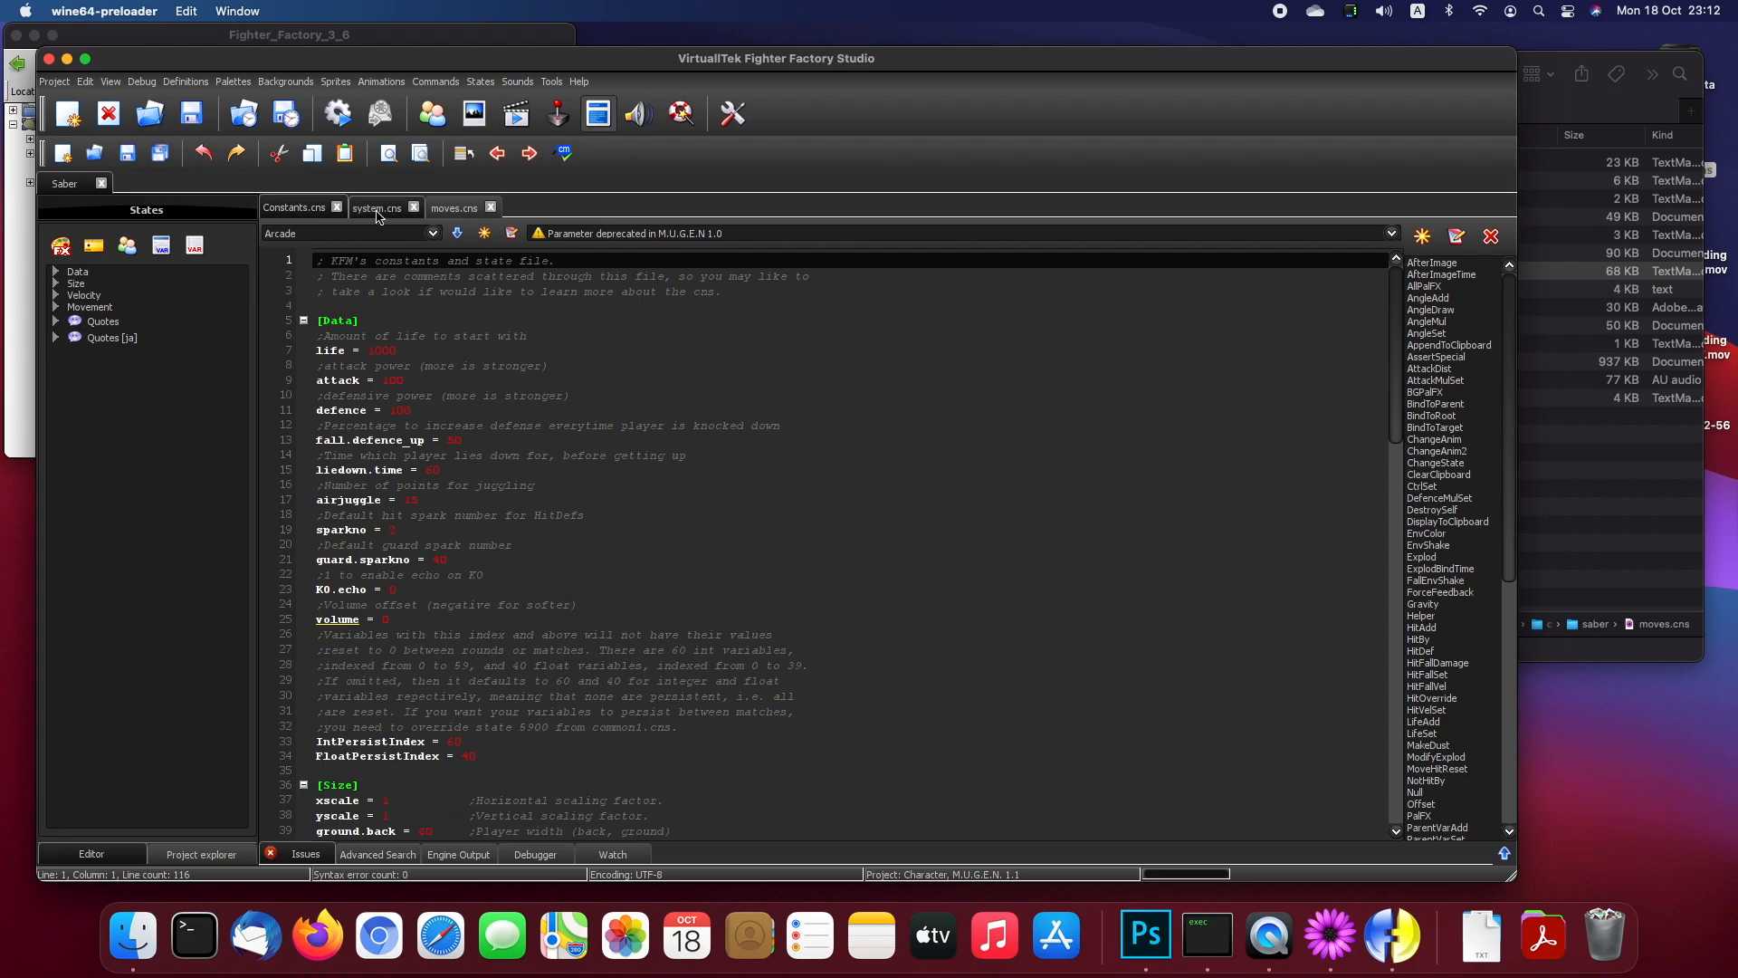
left_click(444, 210)
left_click(375, 207)
left_click(289, 207)
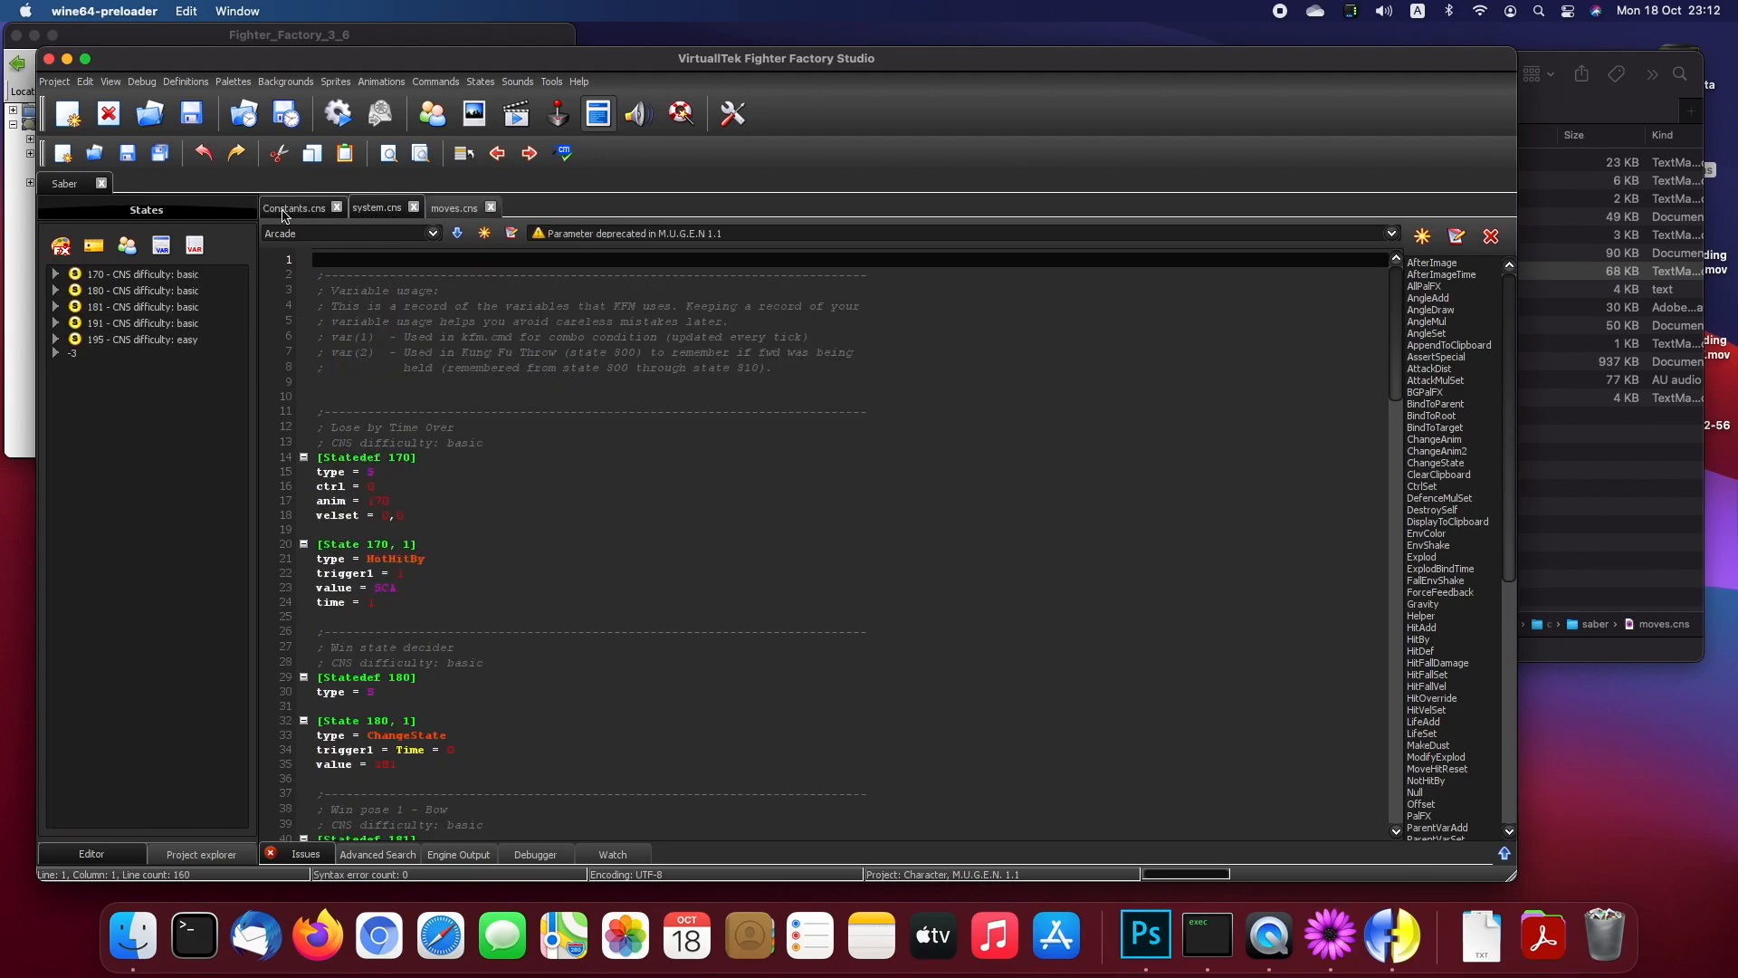
left_click(375, 207)
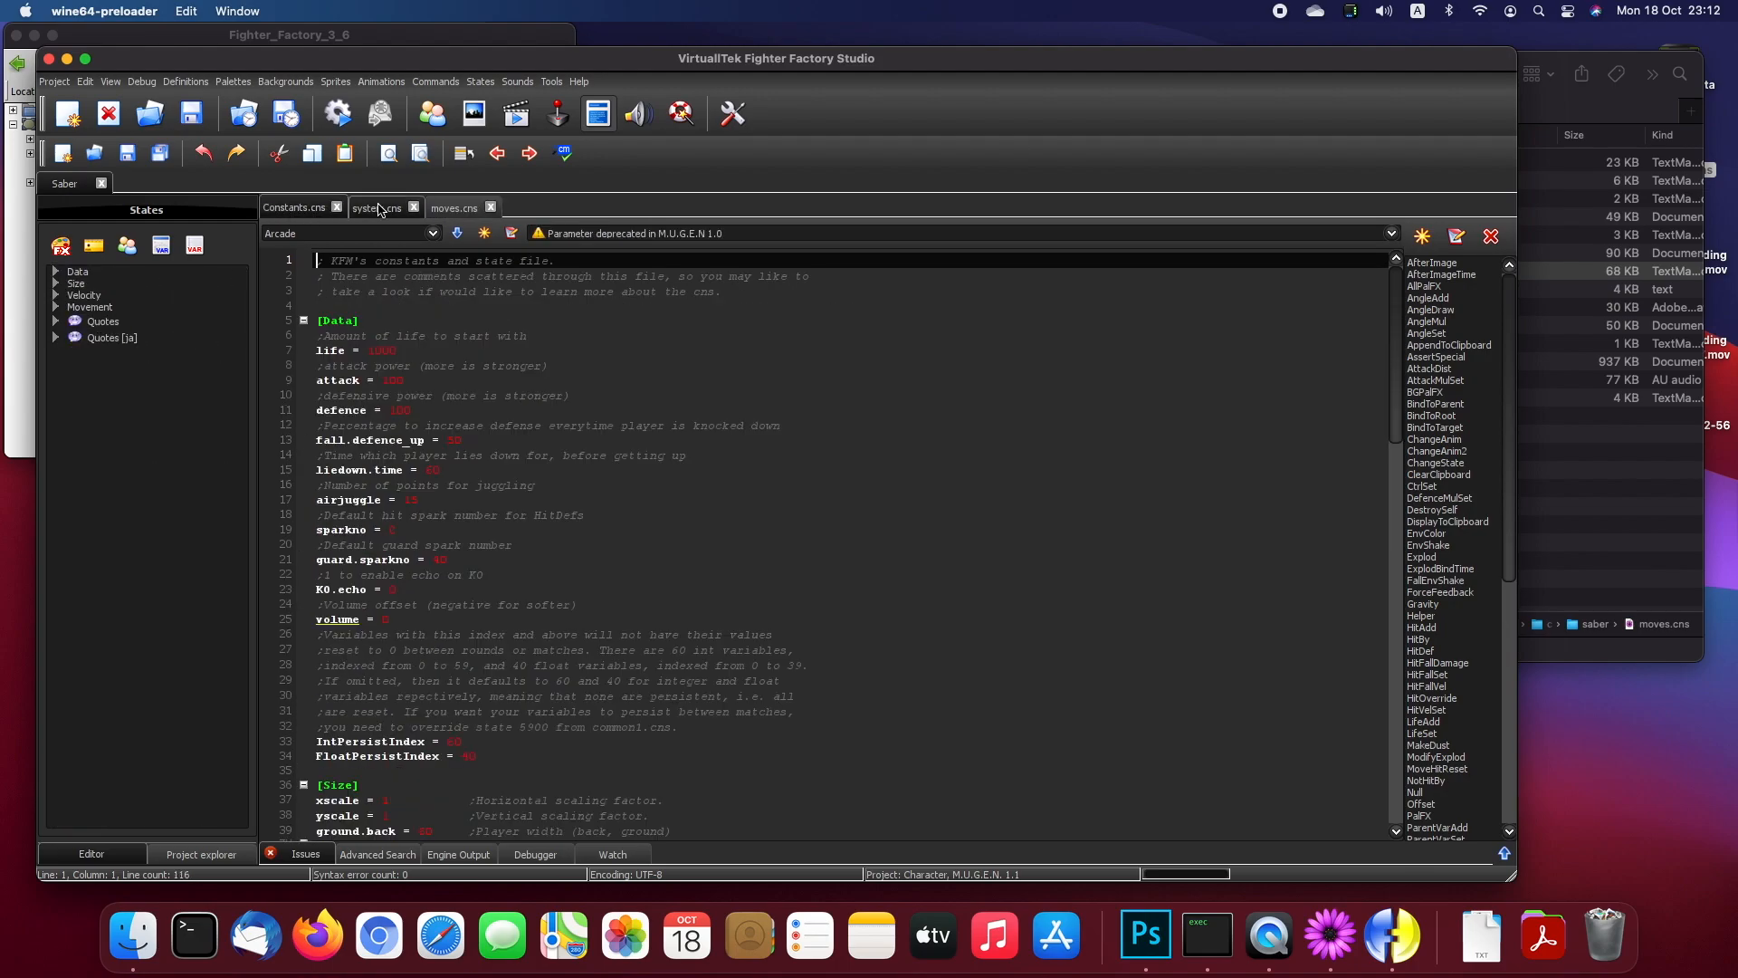
left_click(457, 208)
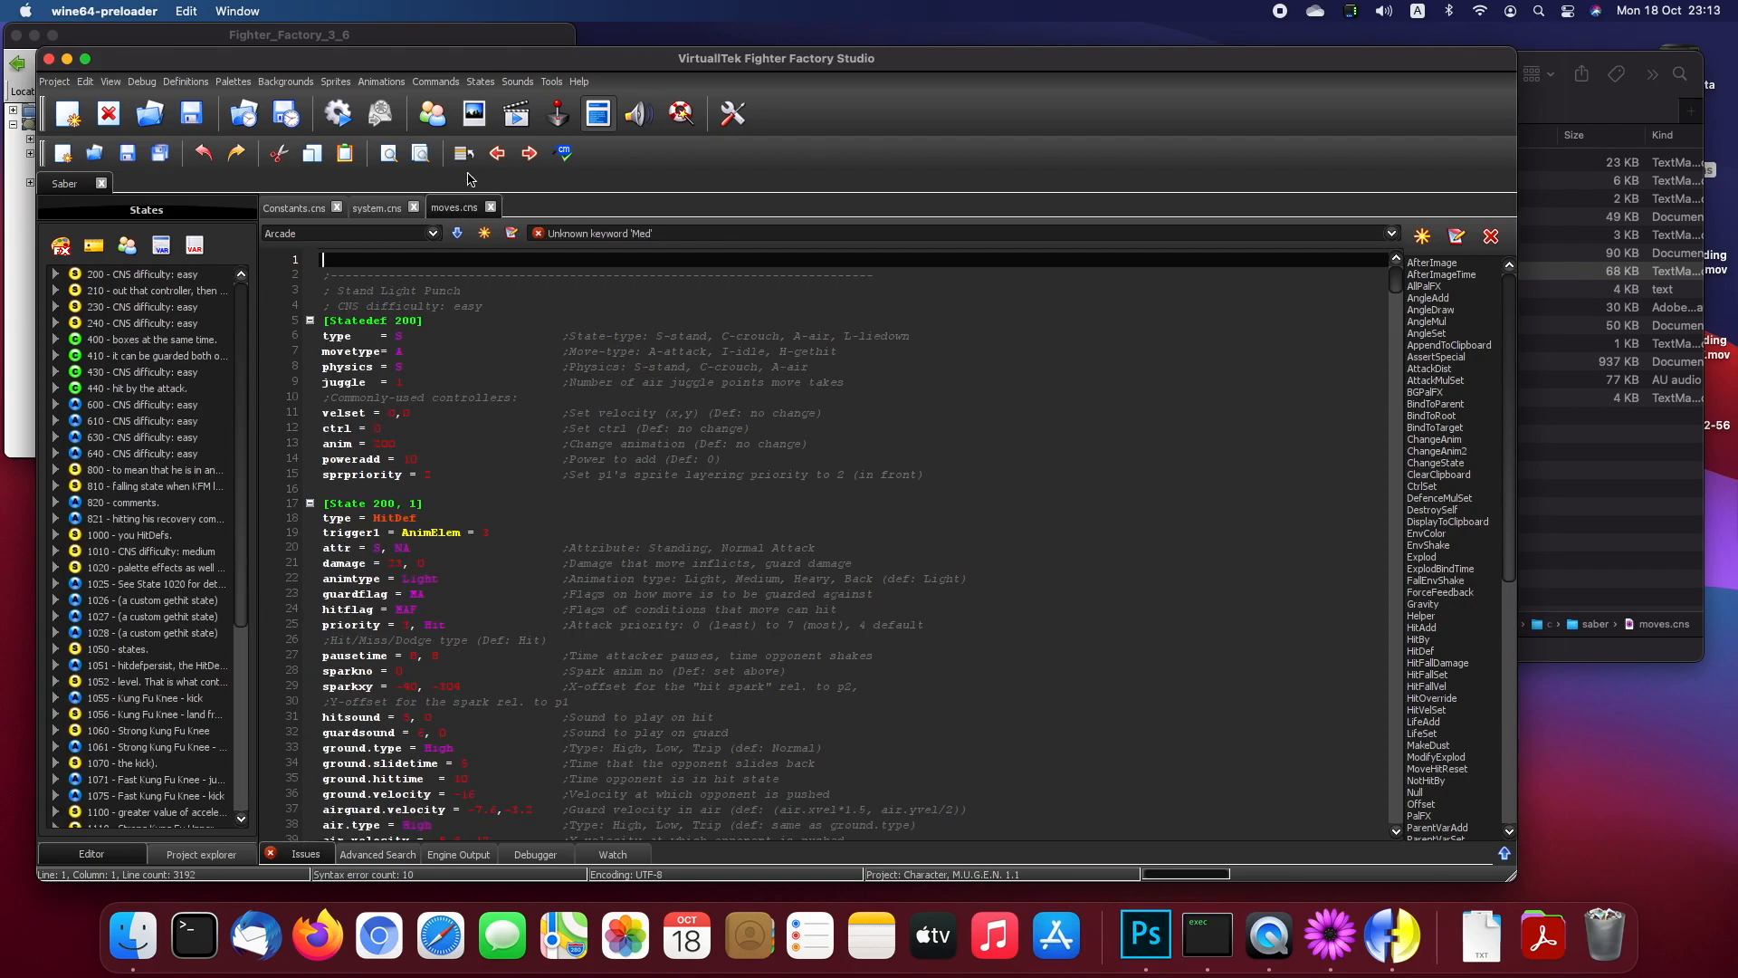
Step: Return to the sprites, browse through the first few dozen, and go back to the standing sprite at group 0, index 0
left_click(483, 128)
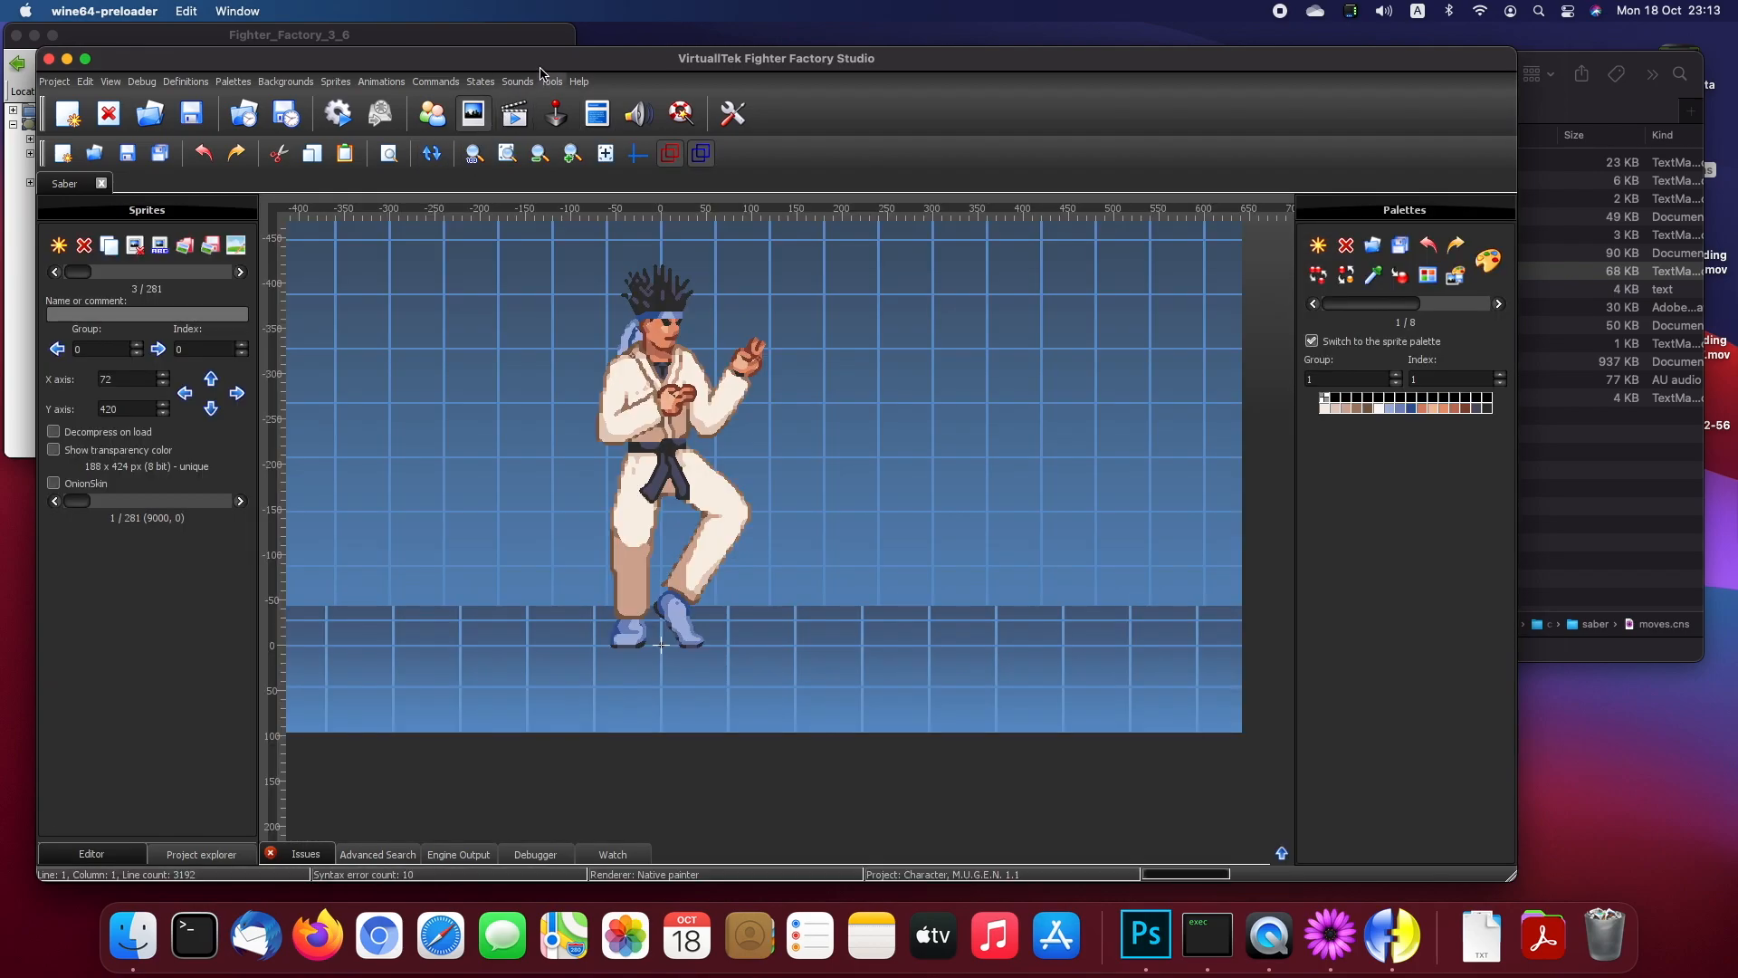
left_click_drag(543, 67, 536, 54)
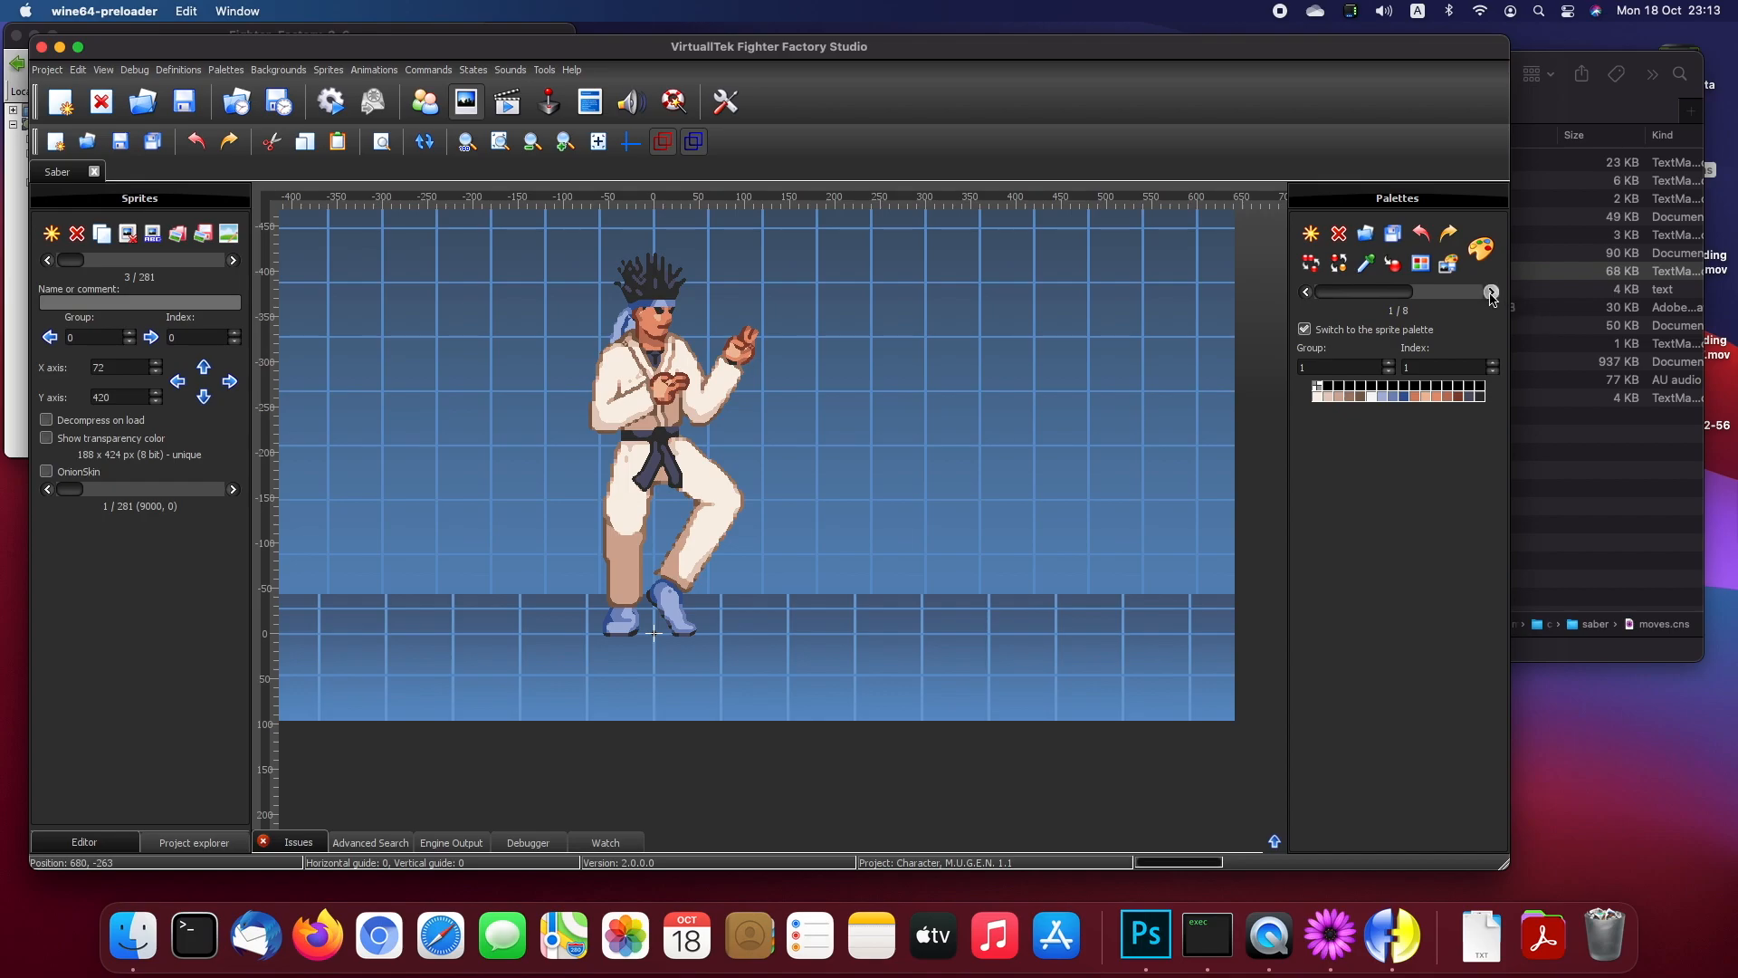
left_click(232, 260)
left_click(233, 261)
left_click(232, 260)
left_click(233, 261)
left_click(232, 261)
left_click(233, 261)
left_click(233, 261)
left_click(233, 261)
left_click(232, 261)
left_click(232, 261)
left_click(233, 261)
left_click(233, 261)
left_click(238, 261)
left_click(237, 261)
left_click(237, 260)
left_click(237, 261)
left_click(237, 261)
left_click(237, 261)
left_click(237, 260)
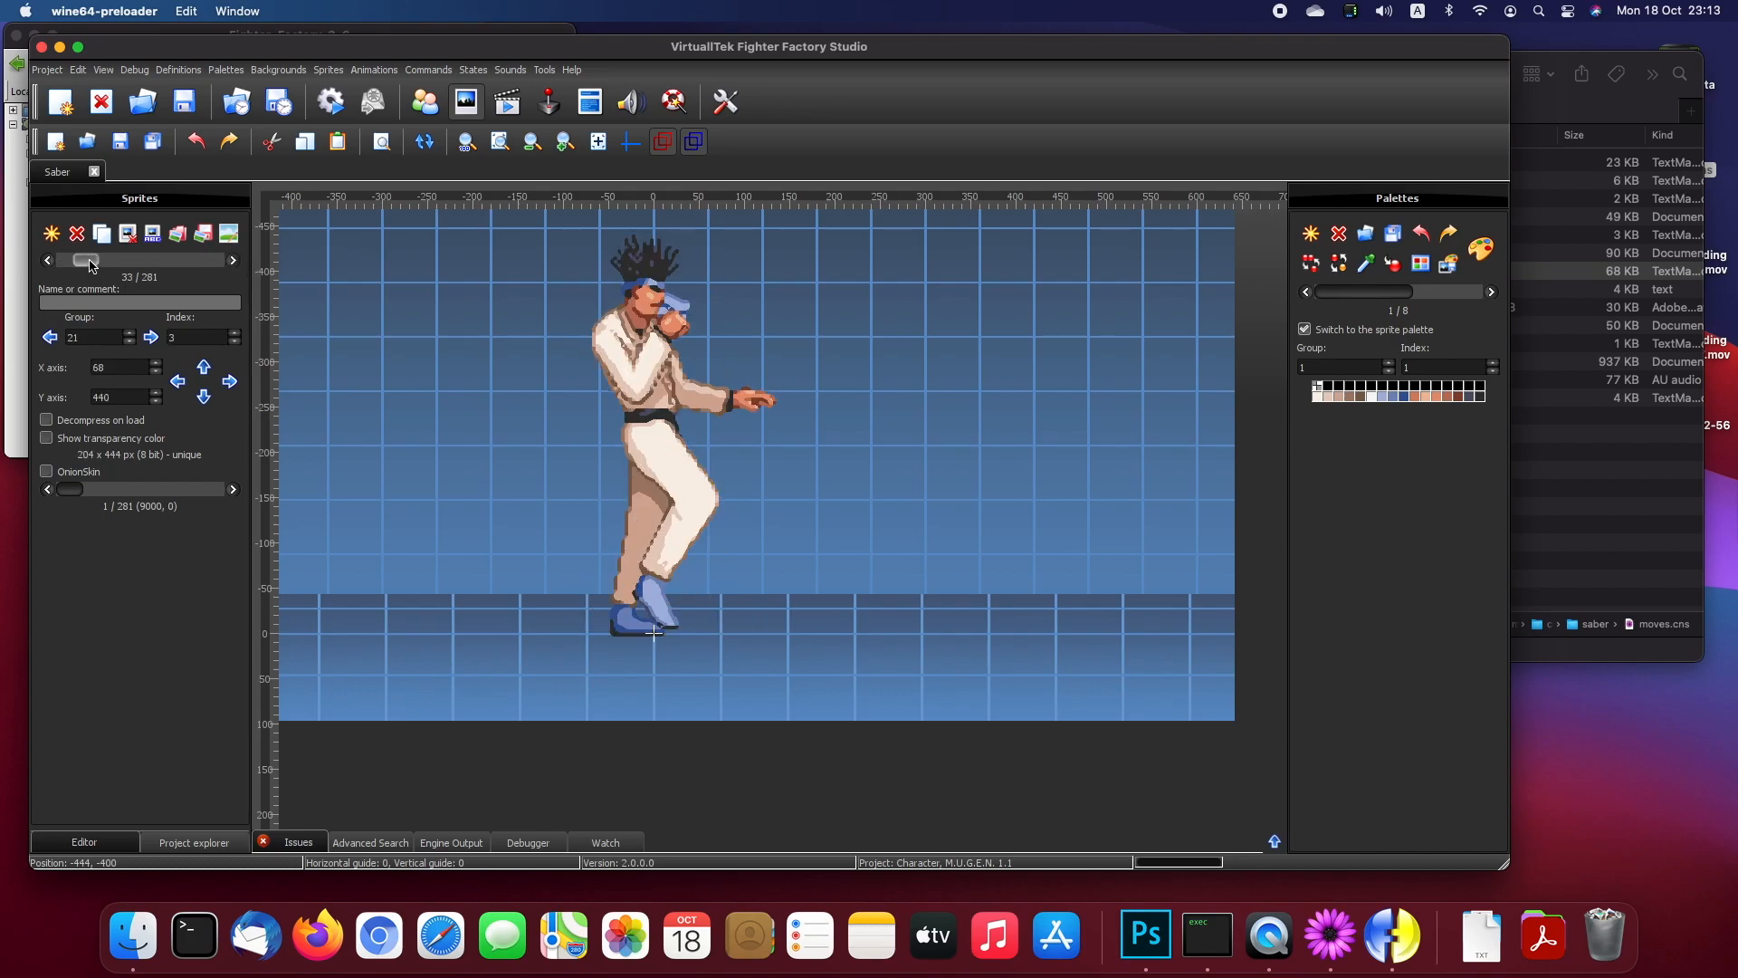
left_click_drag(91, 265, 34, 263)
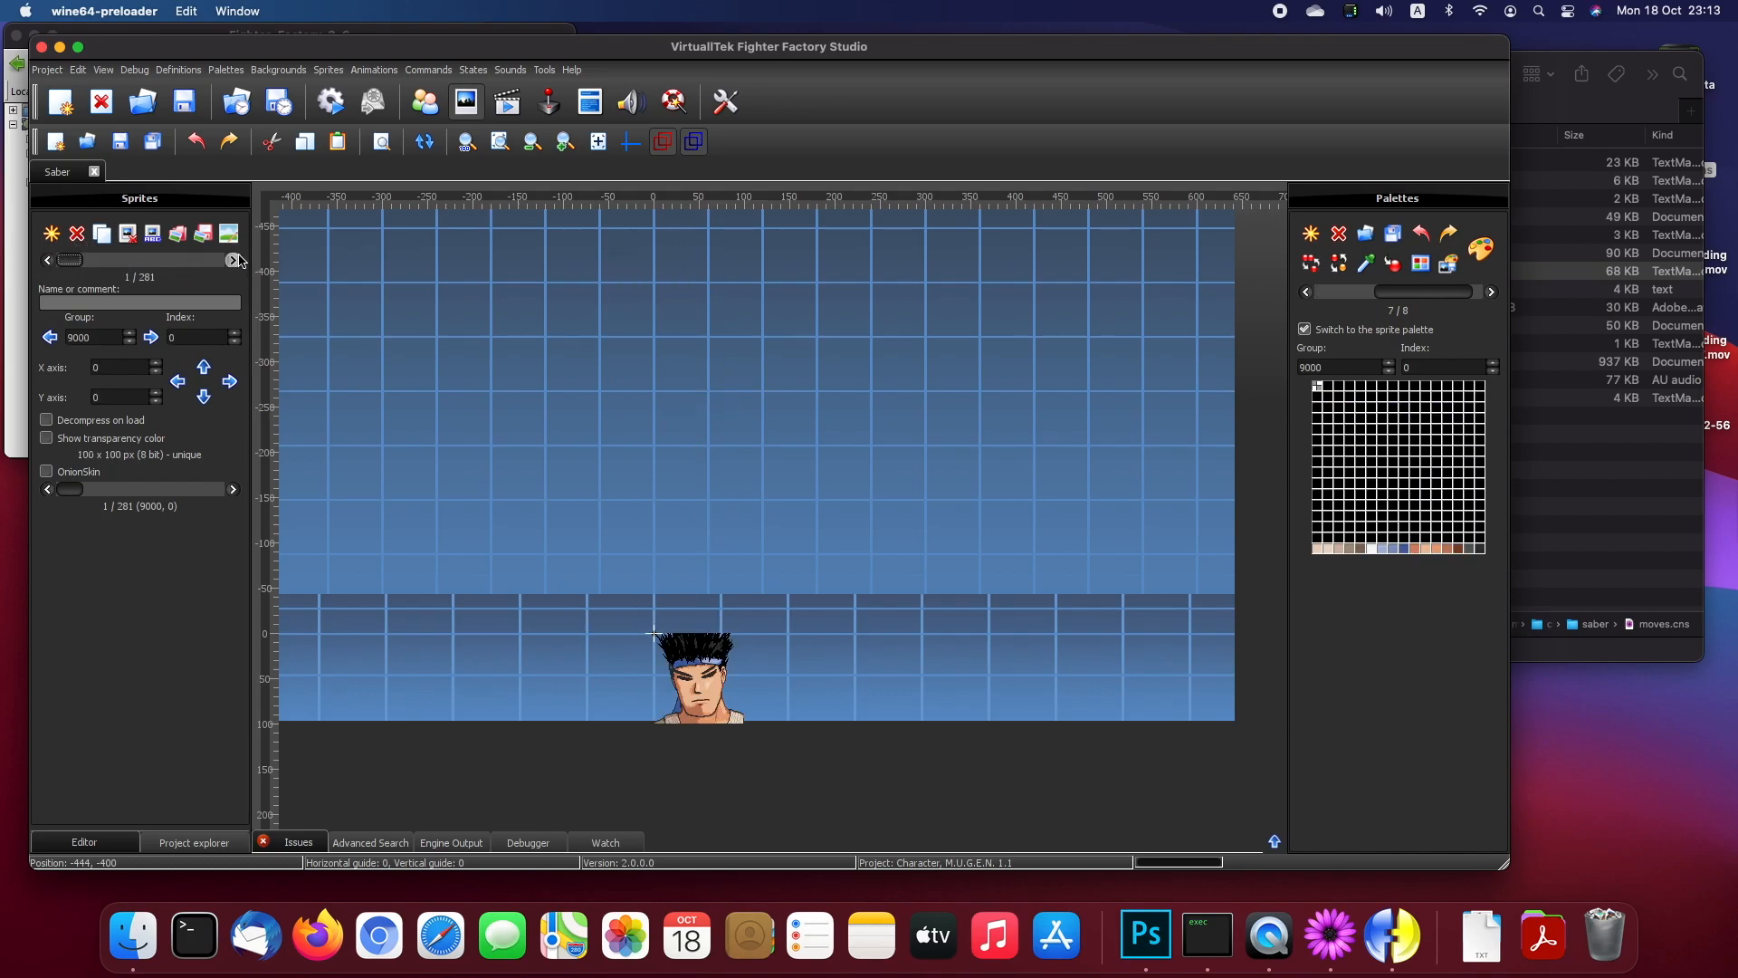
left_click(238, 261)
left_click(237, 261)
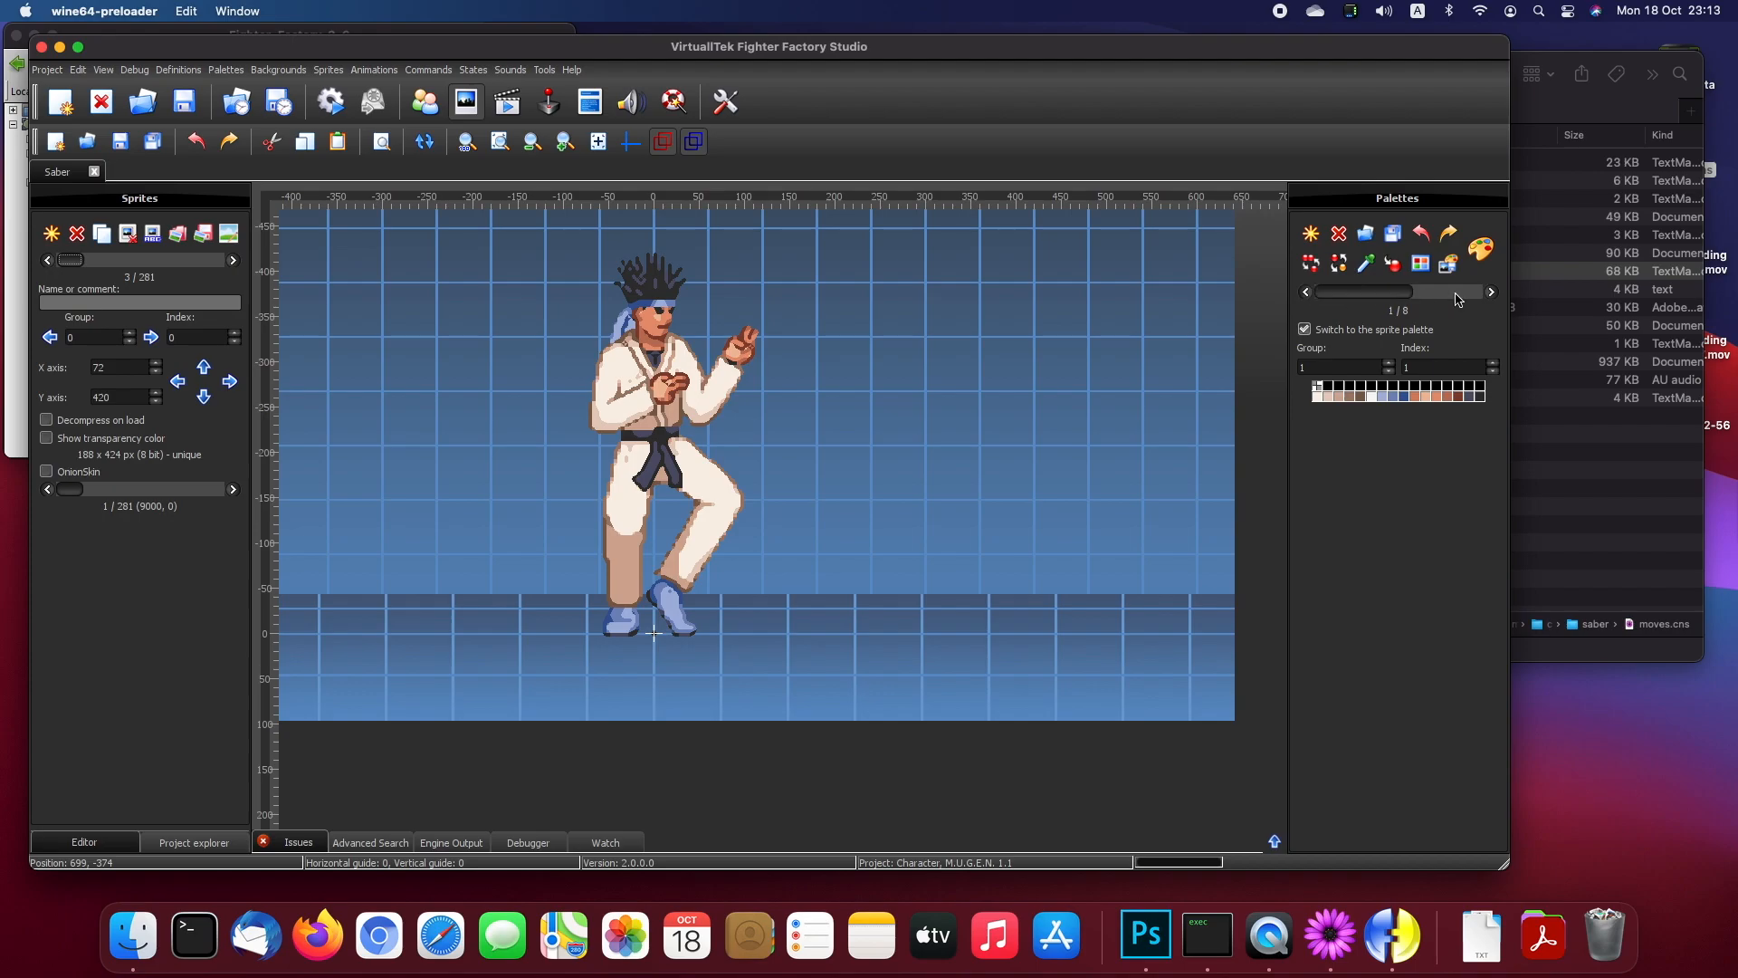
Step: Browse the character's palettes on the standing sprite, checking their group and index numbers, and return to the first palette
left_click(1491, 292)
left_click(1490, 292)
left_click(1491, 291)
left_click(1491, 291)
left_click(1491, 291)
left_click(1491, 291)
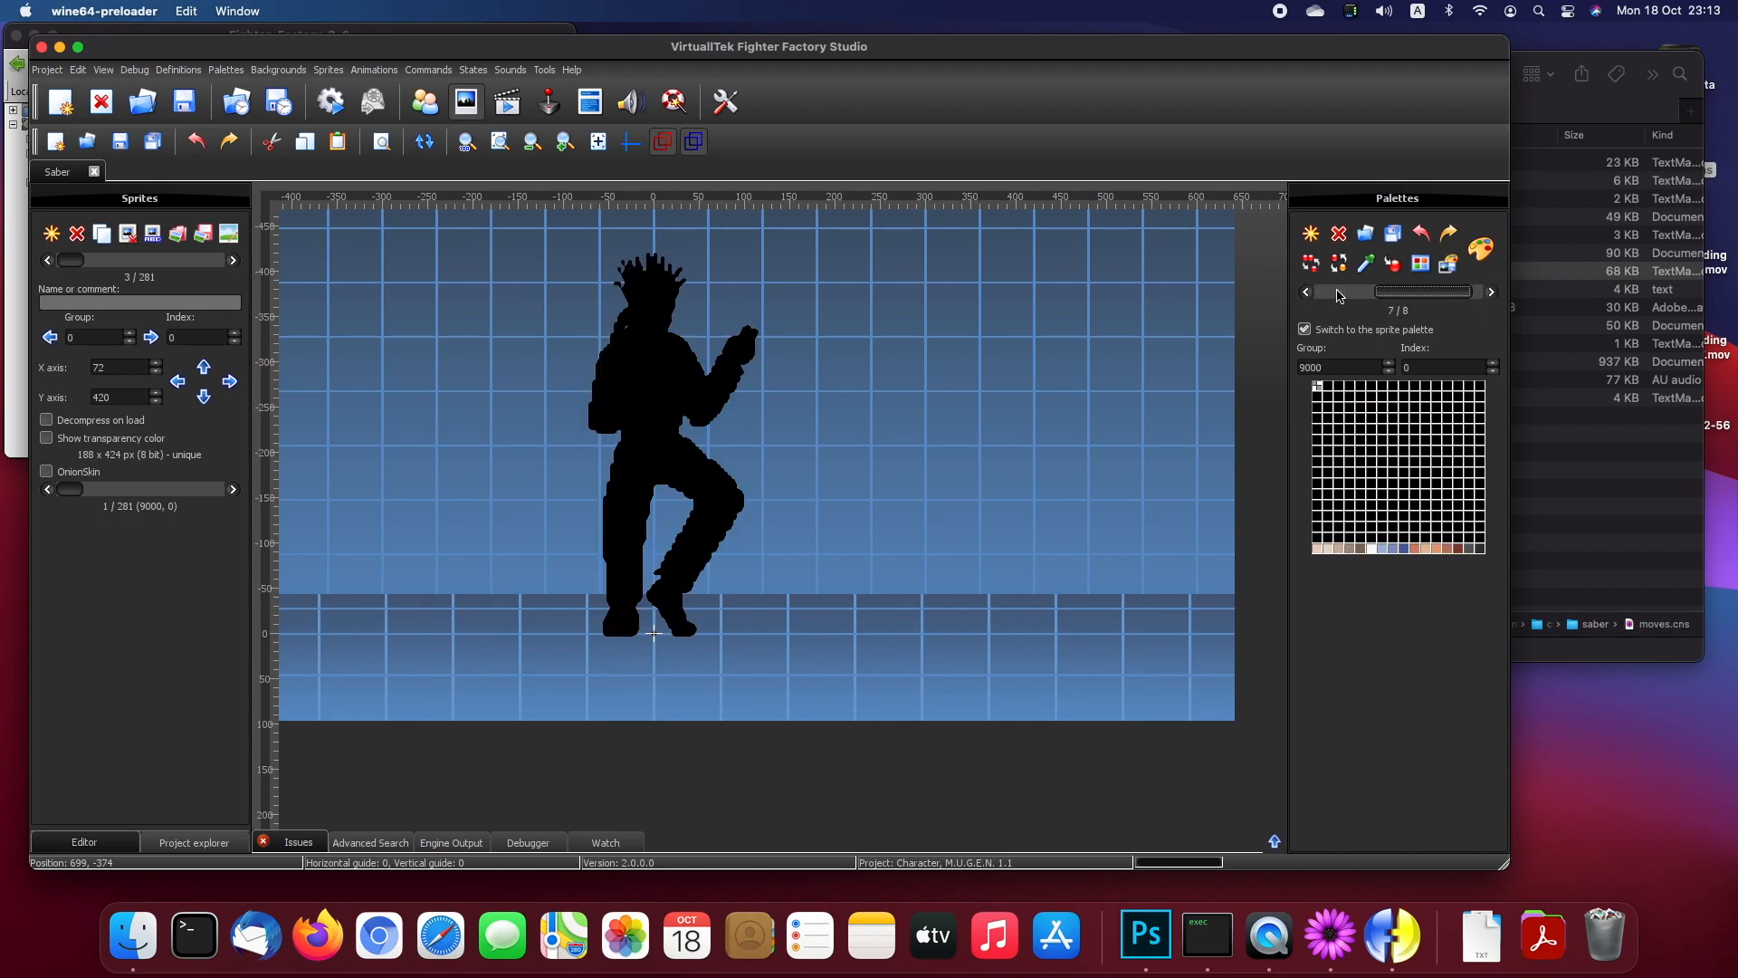
left_click(1306, 292)
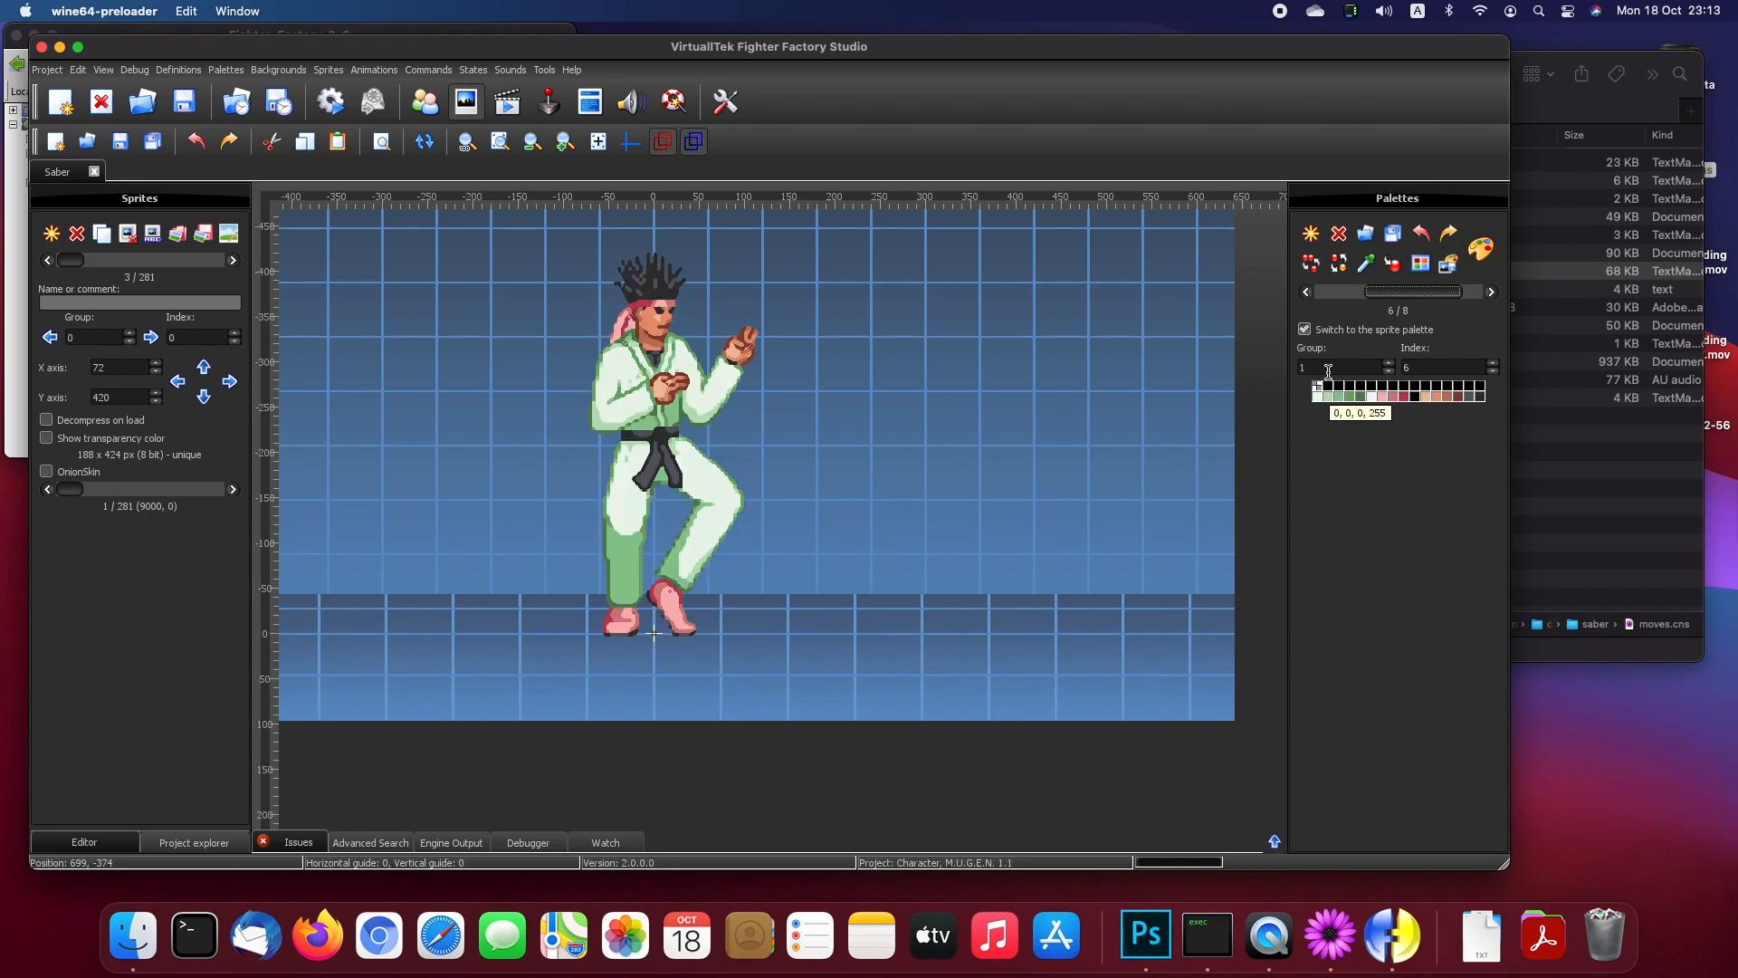
left_click_drag(1431, 371, 1332, 369)
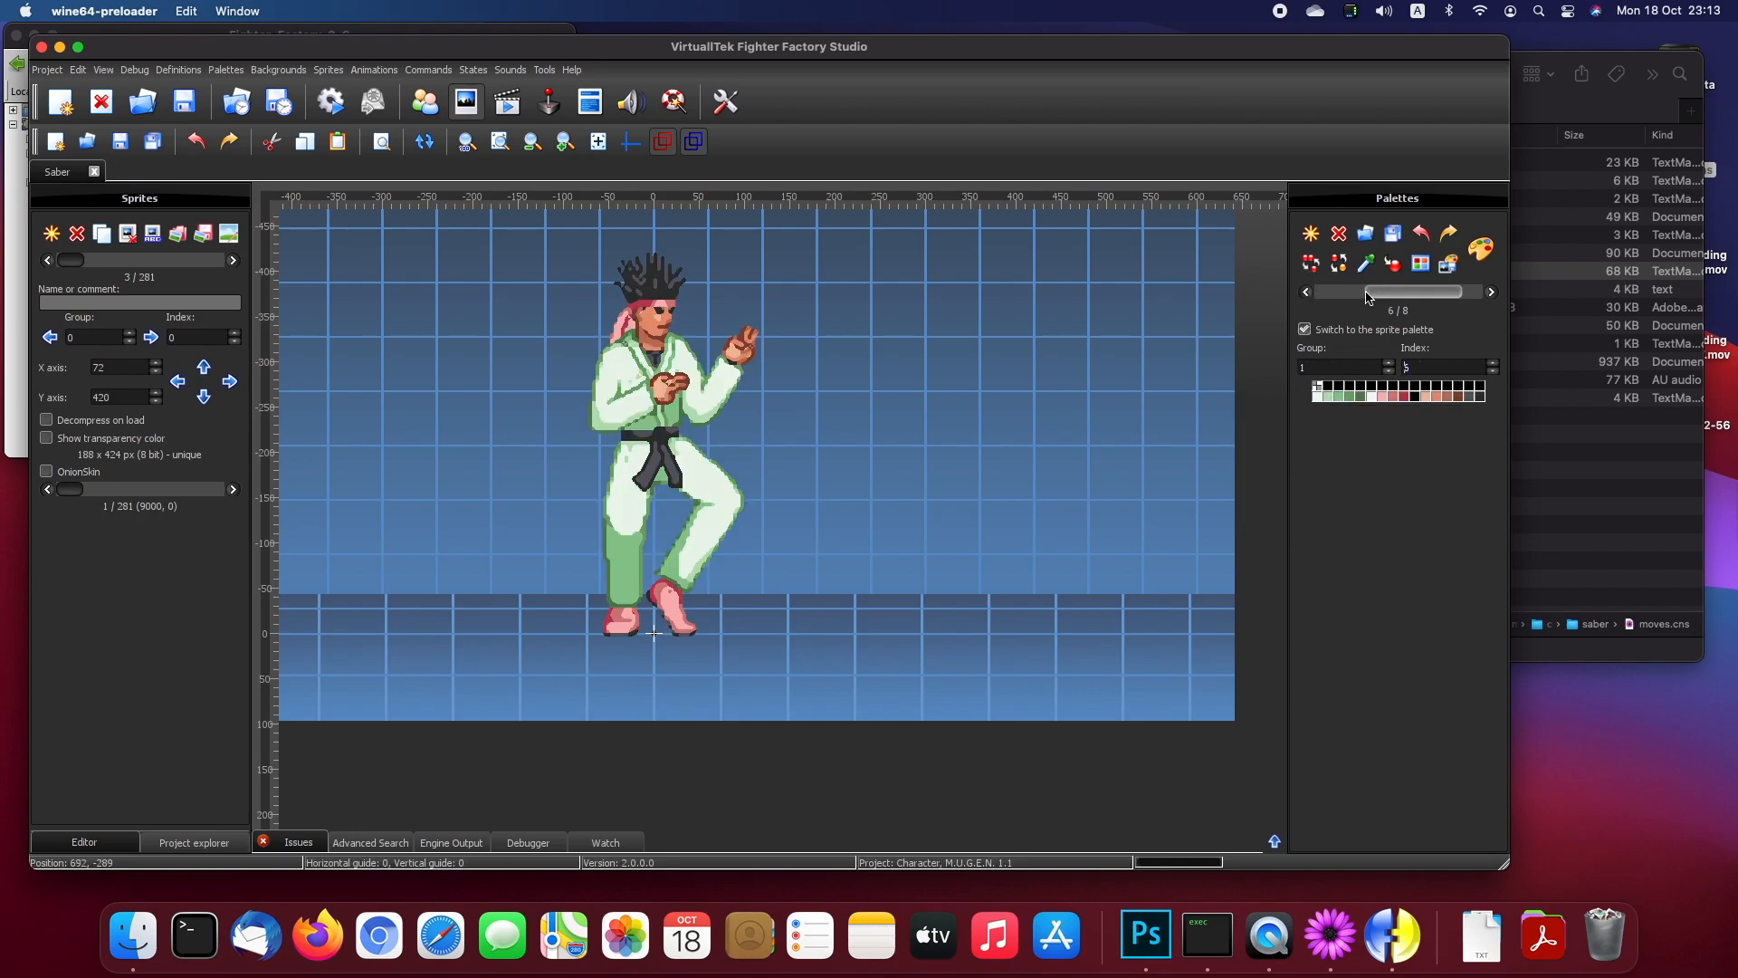
left_click_drag(1367, 299, 1267, 291)
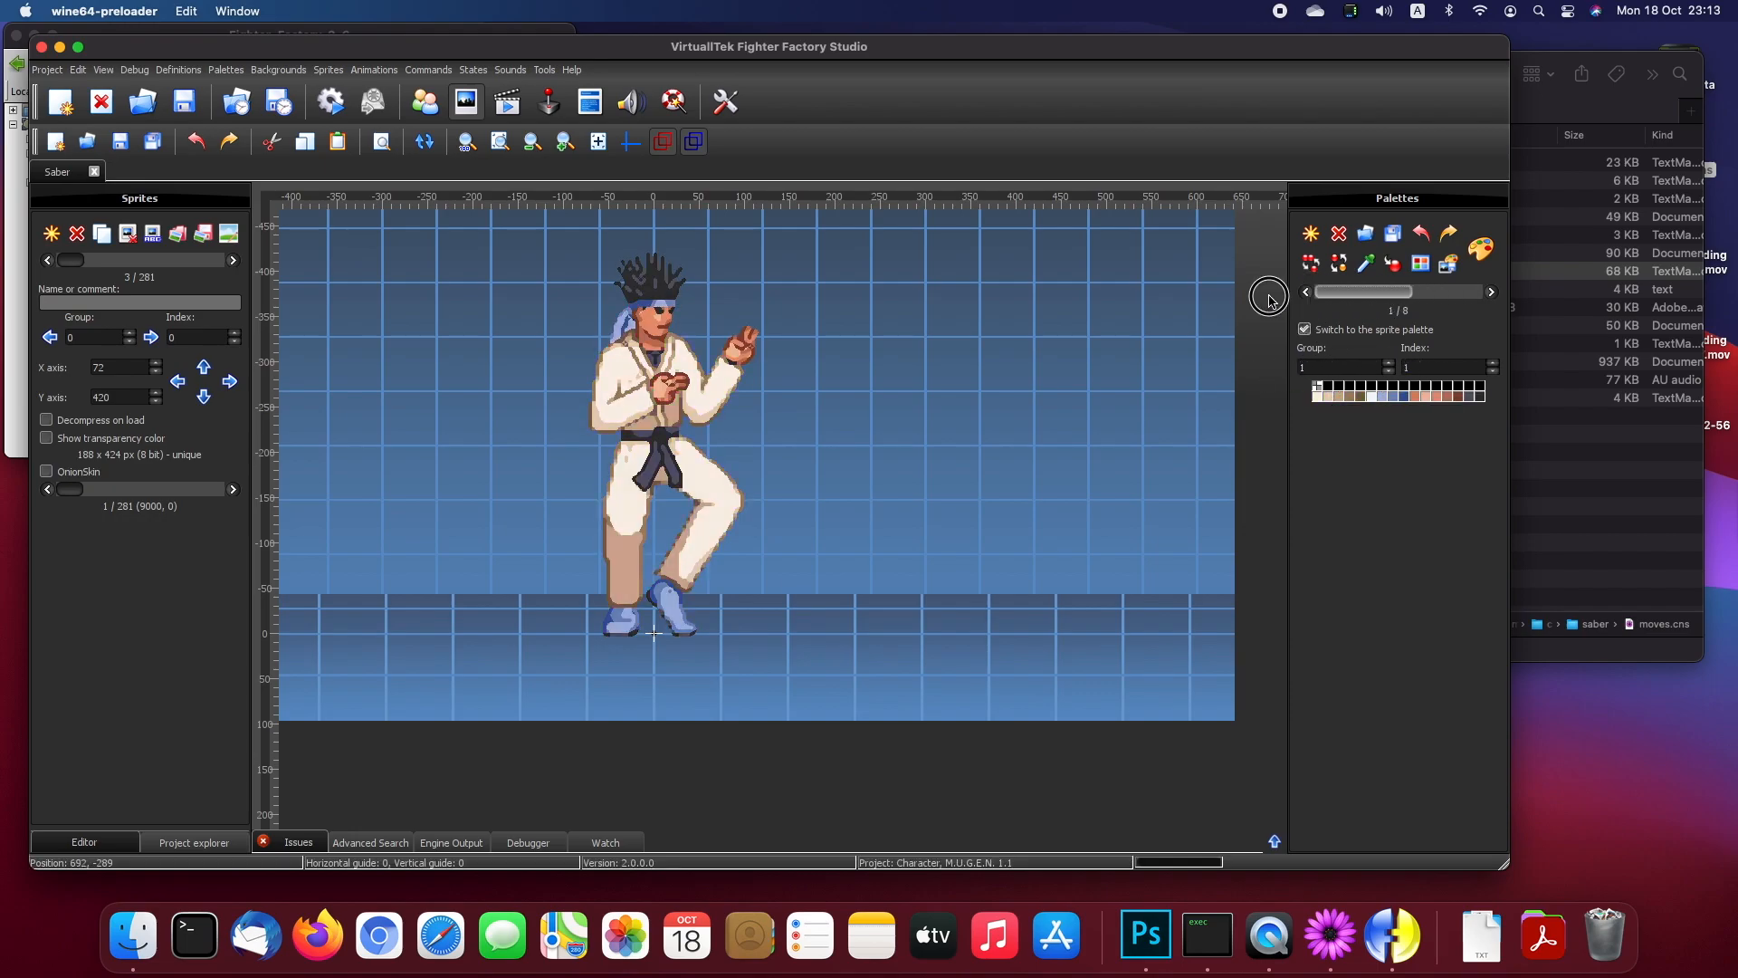
Step: Delete the group 1 palettes with indexes 1 through 5
left_click(1339, 235)
left_click(738, 486)
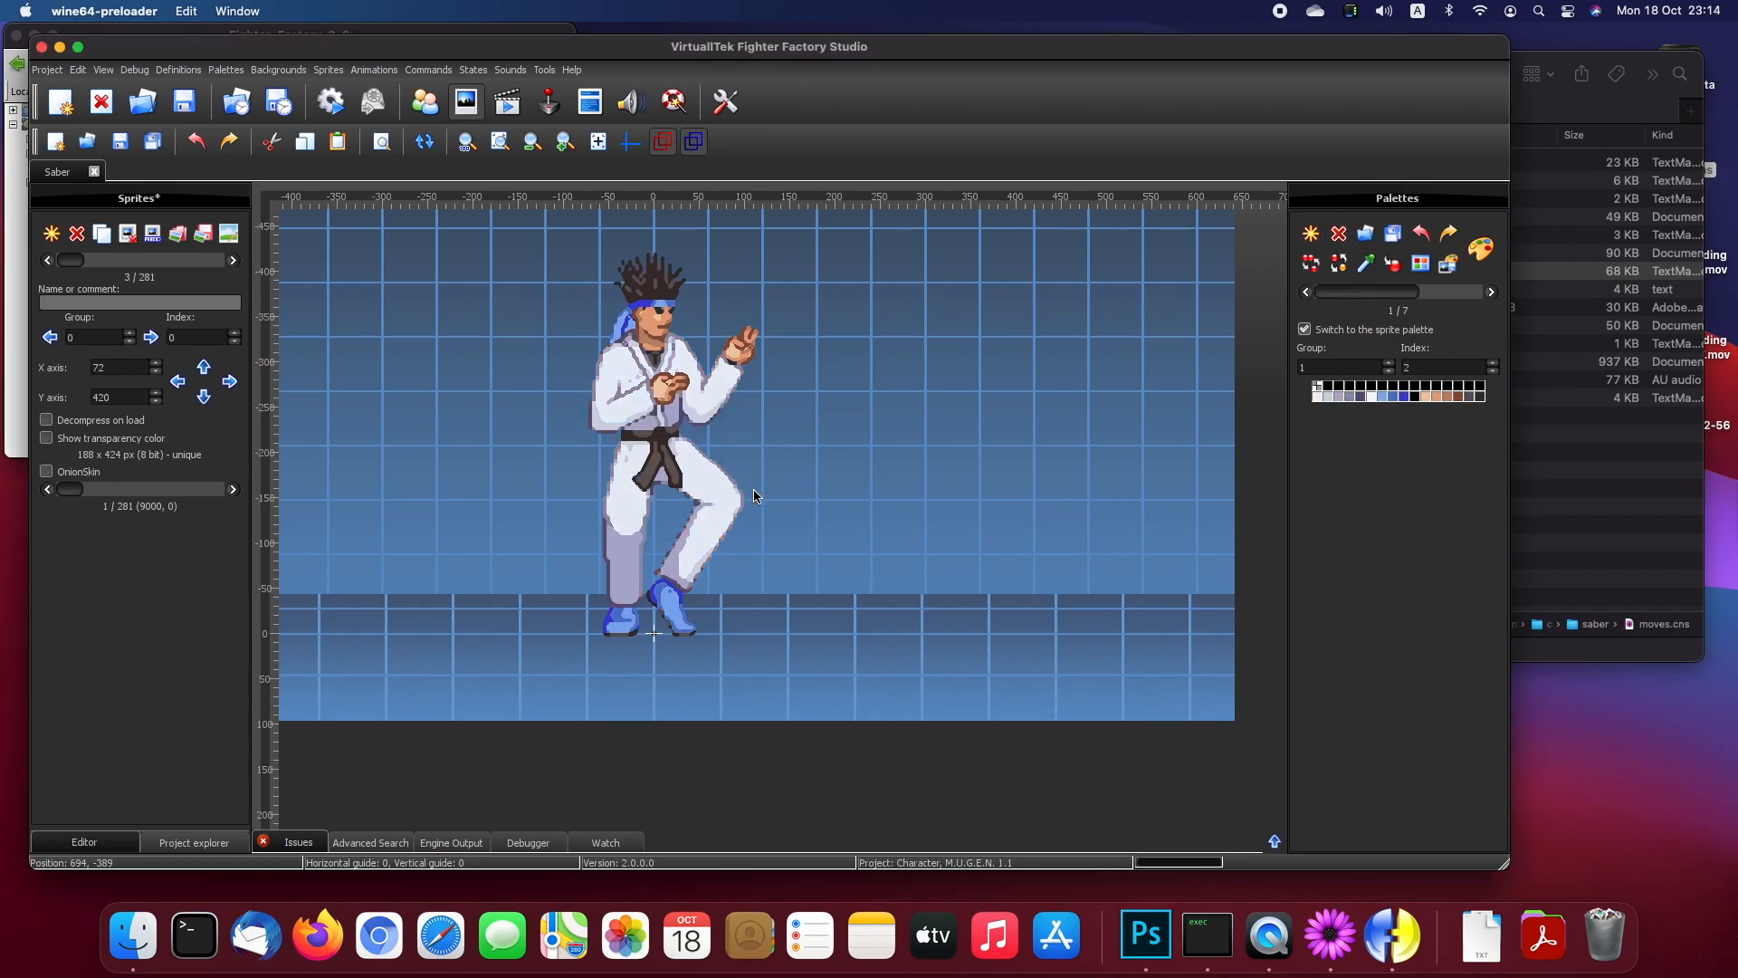
left_click(1339, 236)
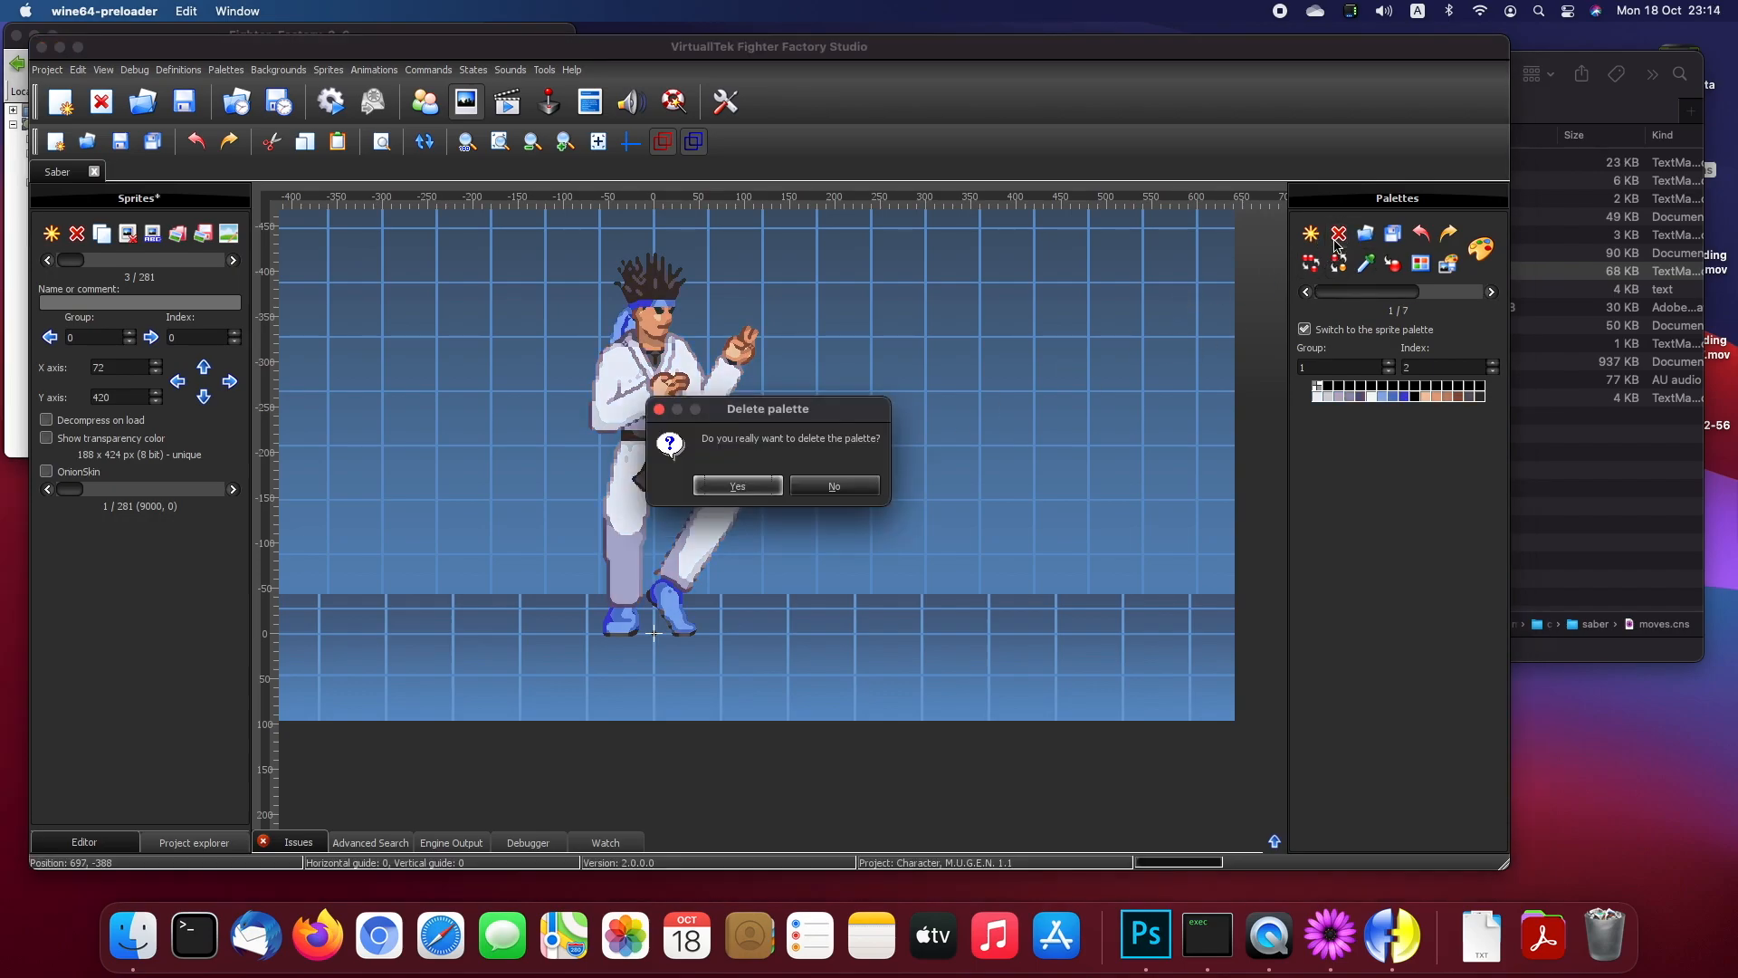
left_click(779, 489)
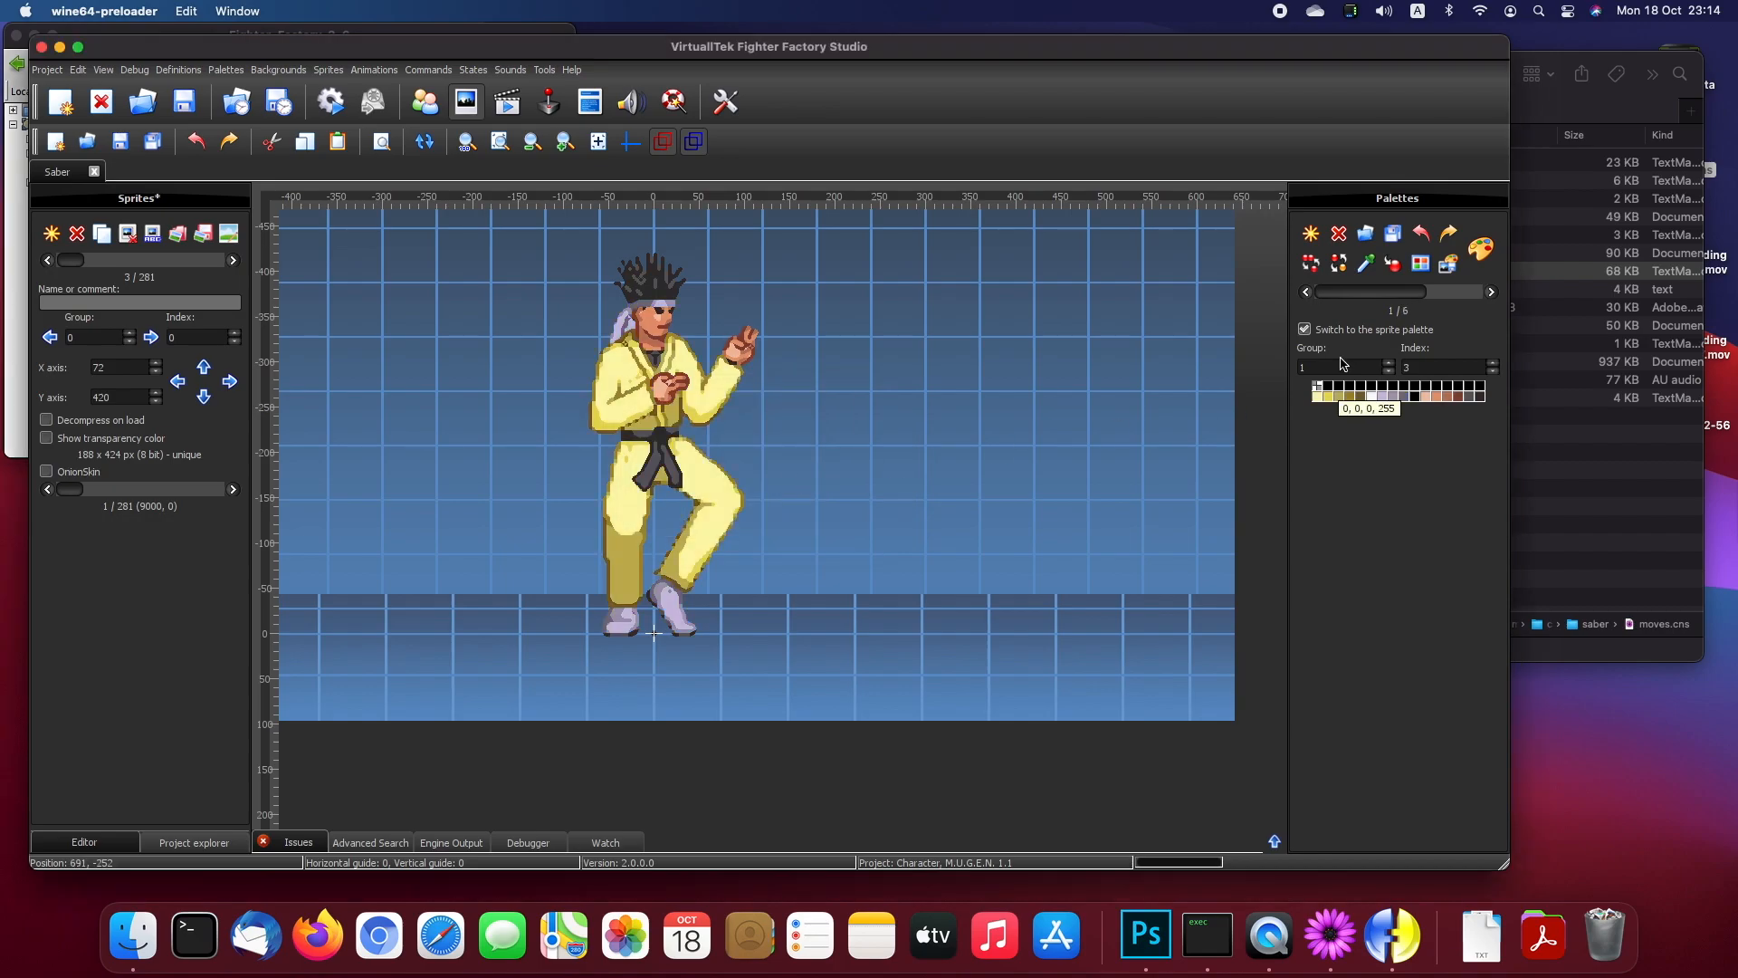
left_click(1338, 239)
key("Return")
left_click(1339, 239)
key("Return")
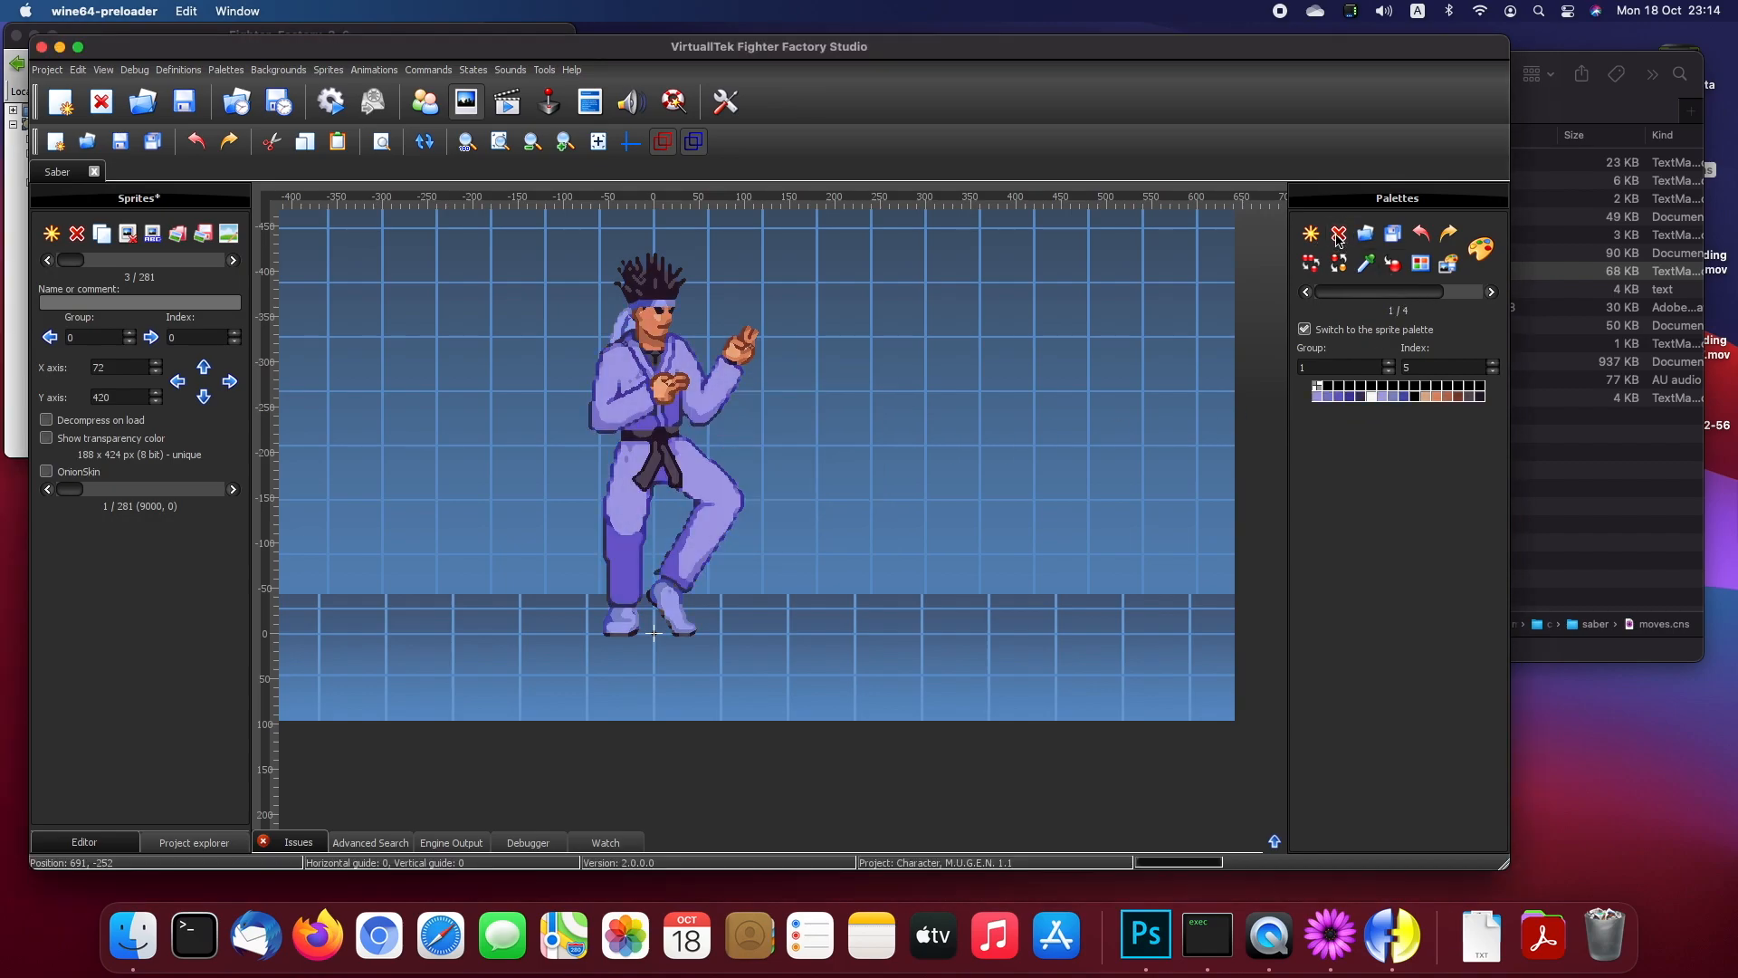
left_click(1339, 239)
key("Return")
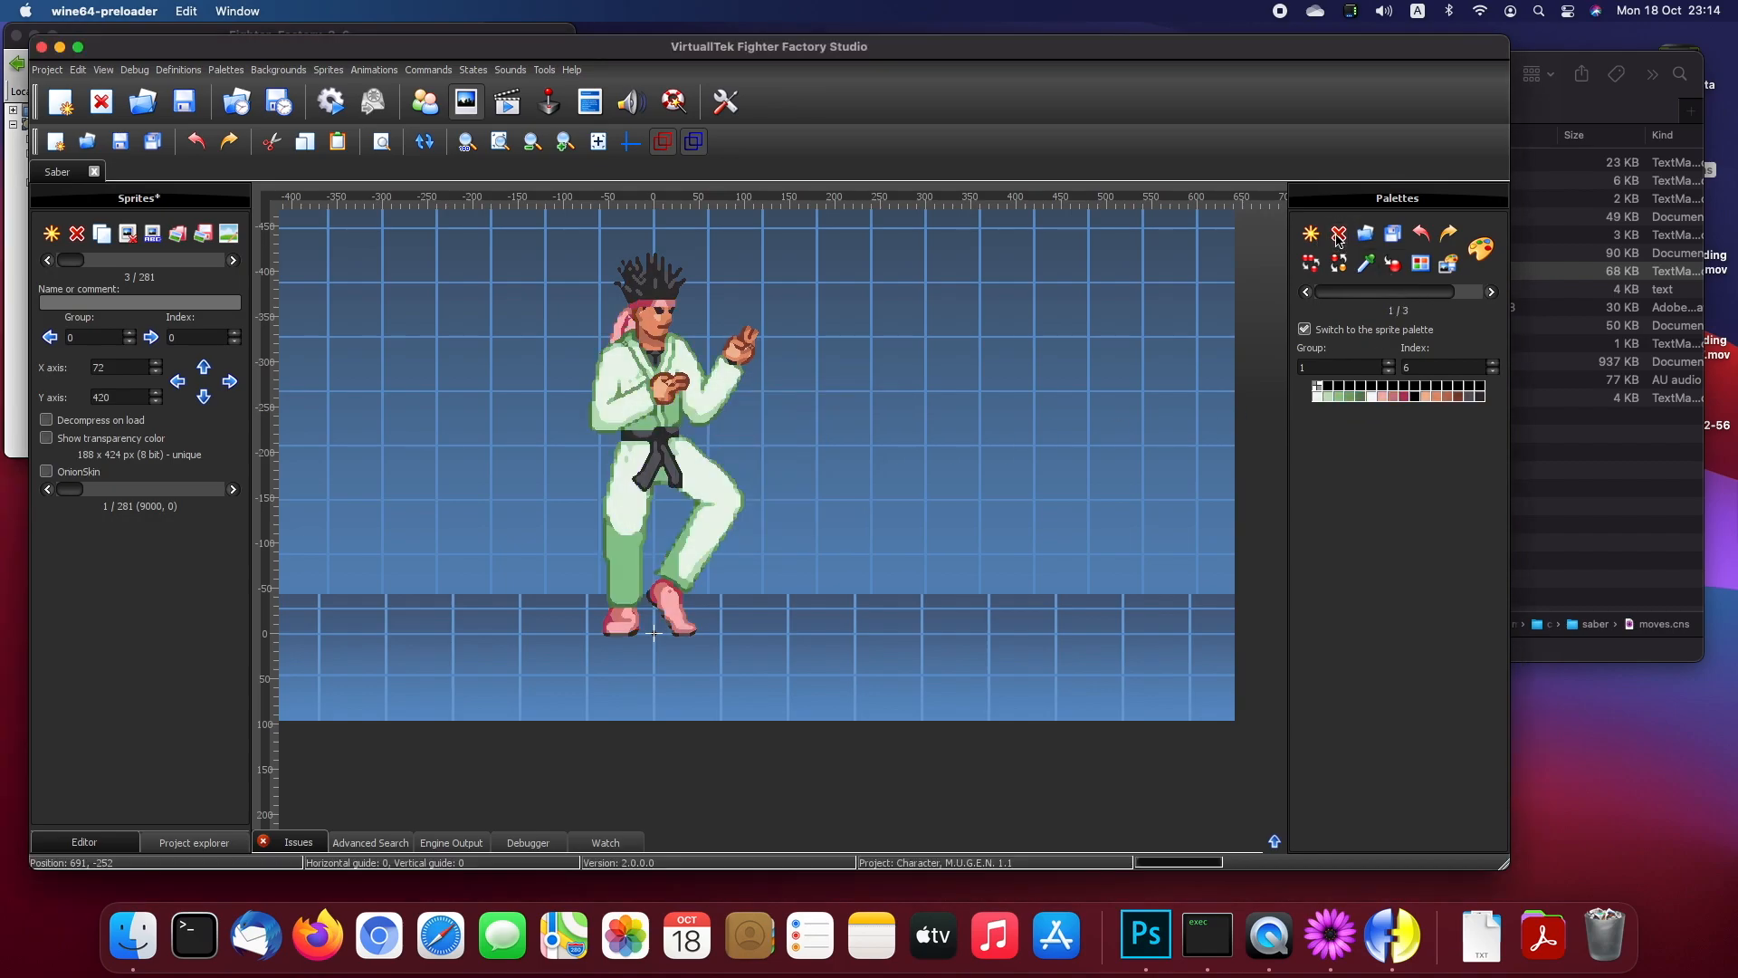
Step: Delete both group 9000 palettes, index 0 and index 1, leaving only the green outfit palette
left_click(1491, 291)
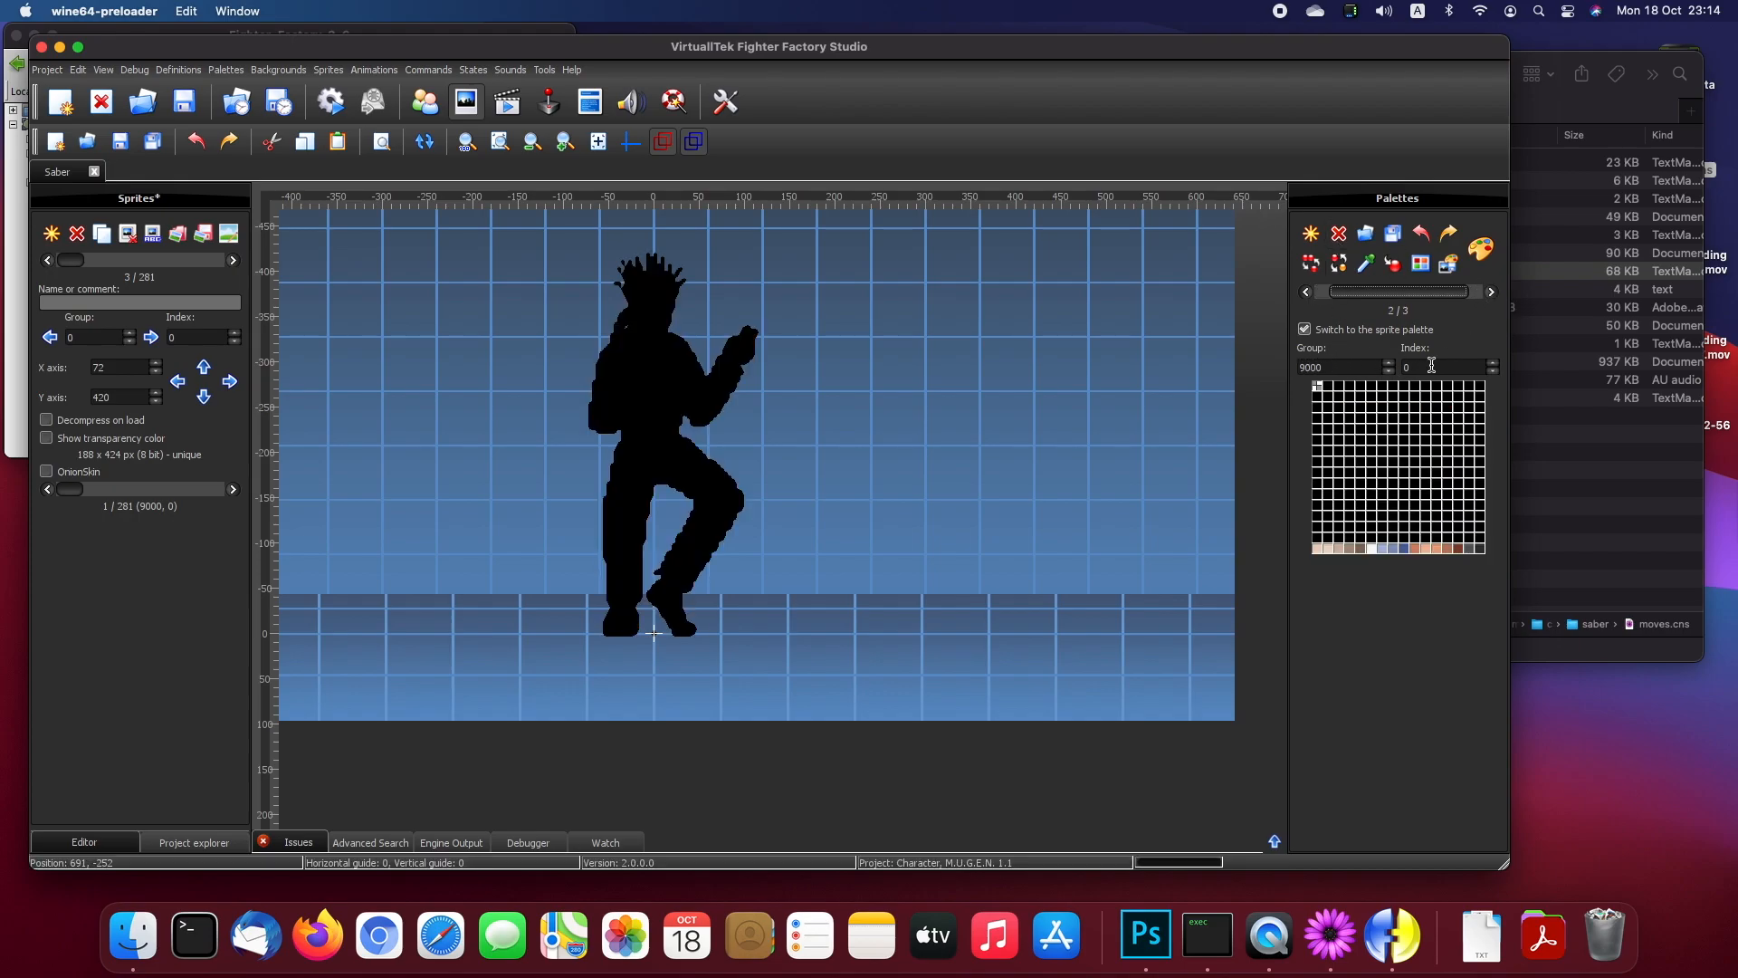
left_click(1340, 236)
key("Return")
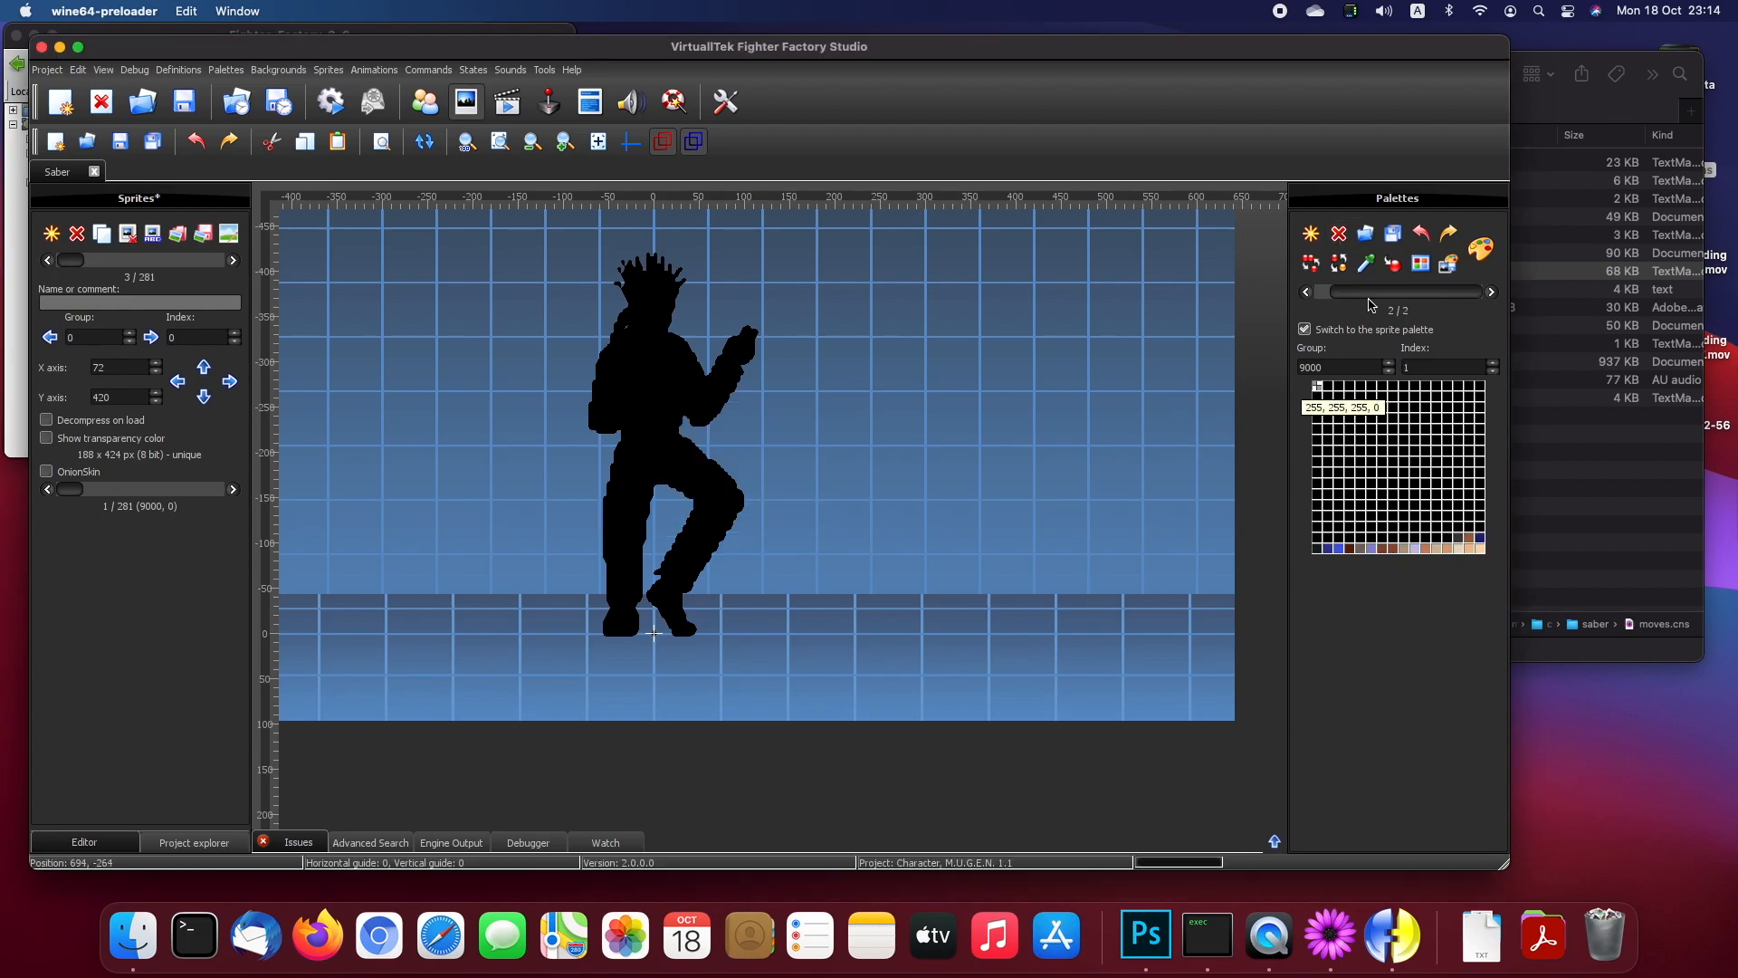
left_click(1346, 243)
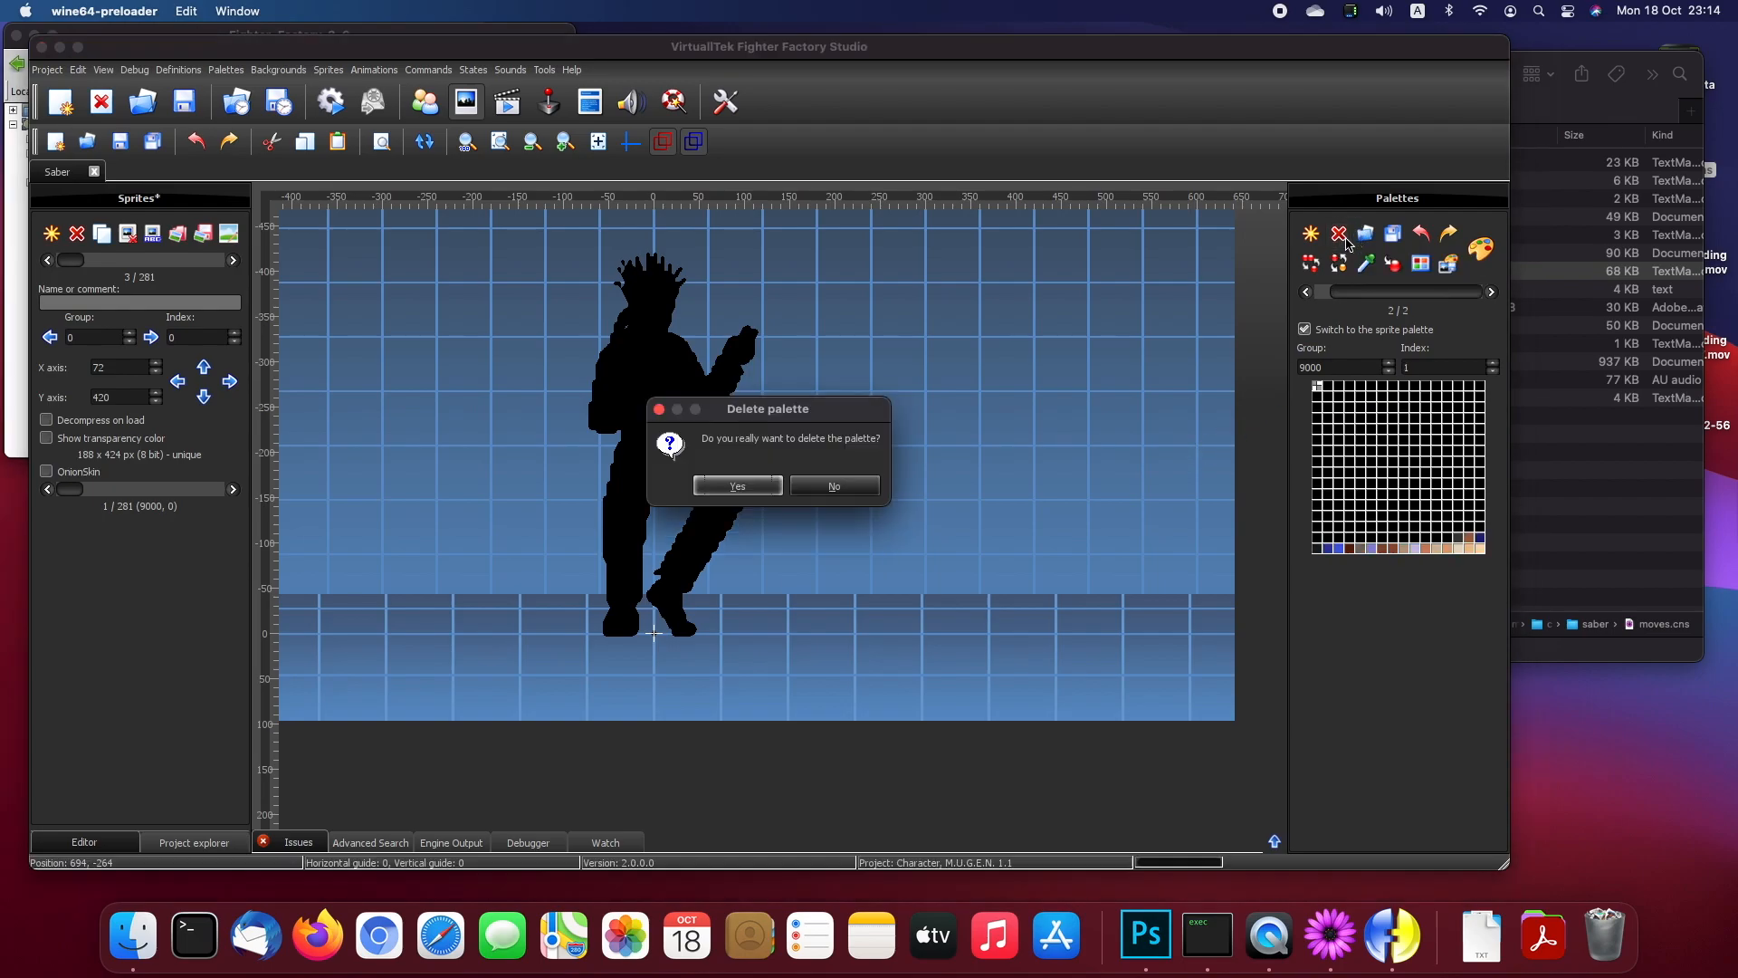
key("Return")
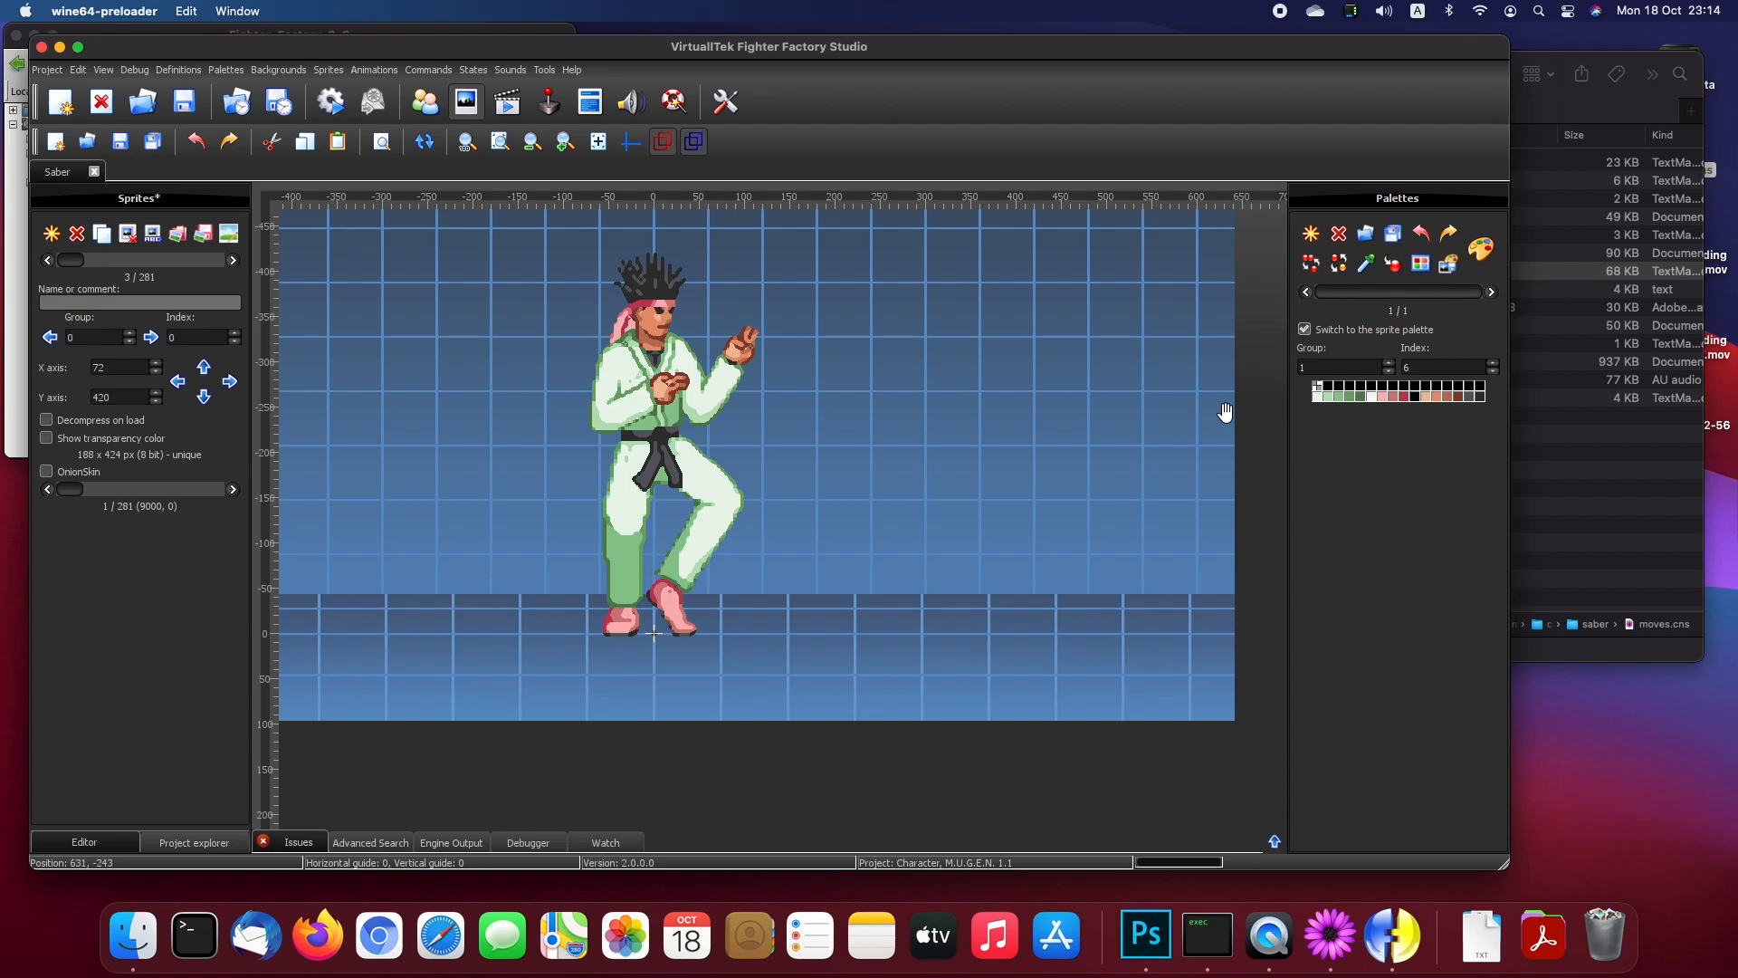
Step: Set the remaining green palette's group to 10000 and its index to 1
left_click_drag(1319, 367, 1253, 465)
left_click(1338, 368)
left_click(1340, 369)
left_click_drag(1422, 369, 1322, 364)
type("1")
left_click(1353, 368)
left_click(1426, 370)
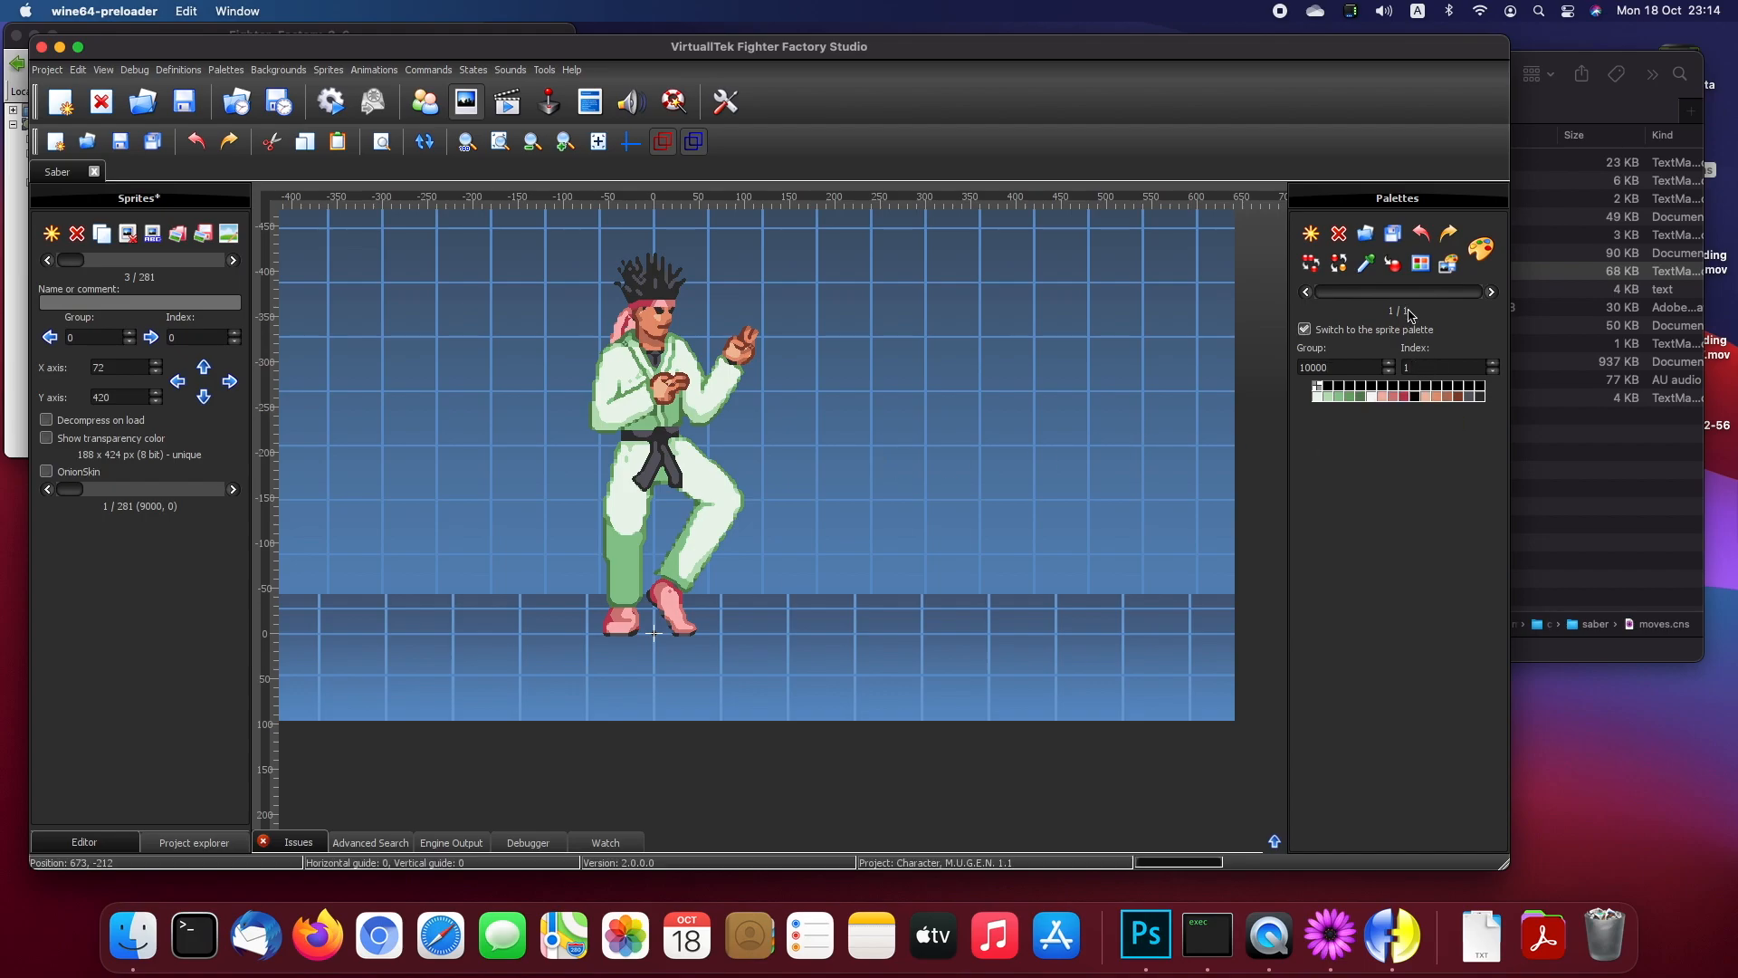
Step: Apply the green palette to all sprites and save the sprite file
left_click(1448, 264)
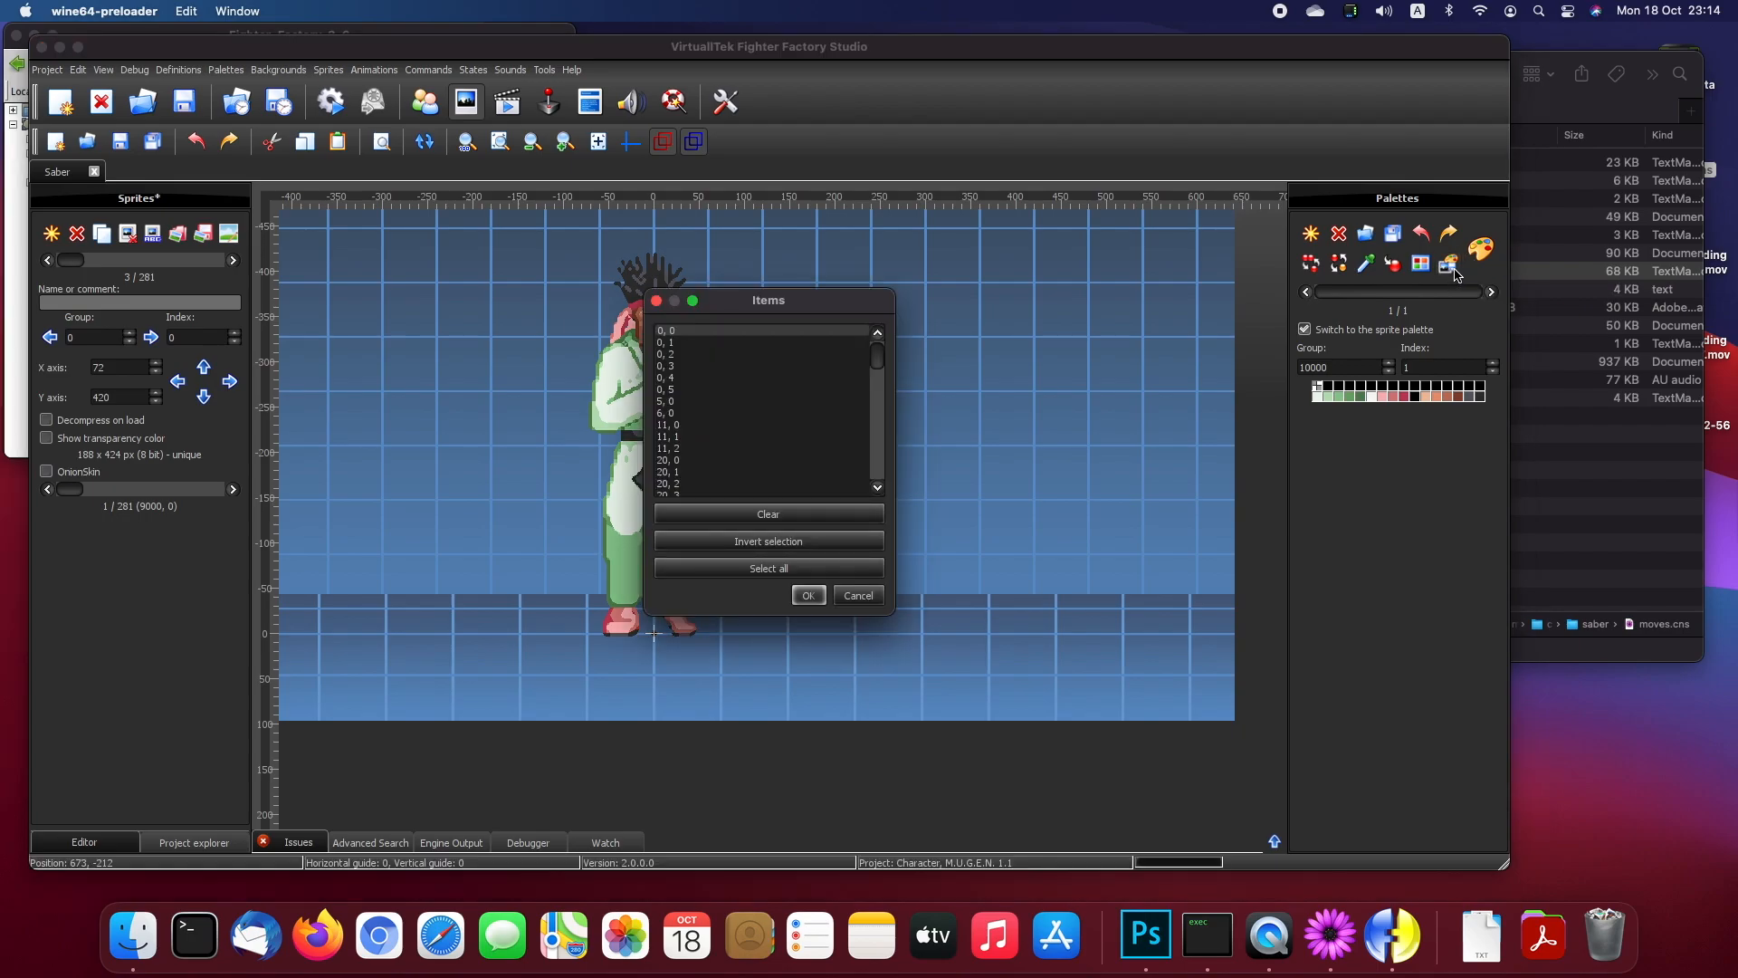
left_click(866, 571)
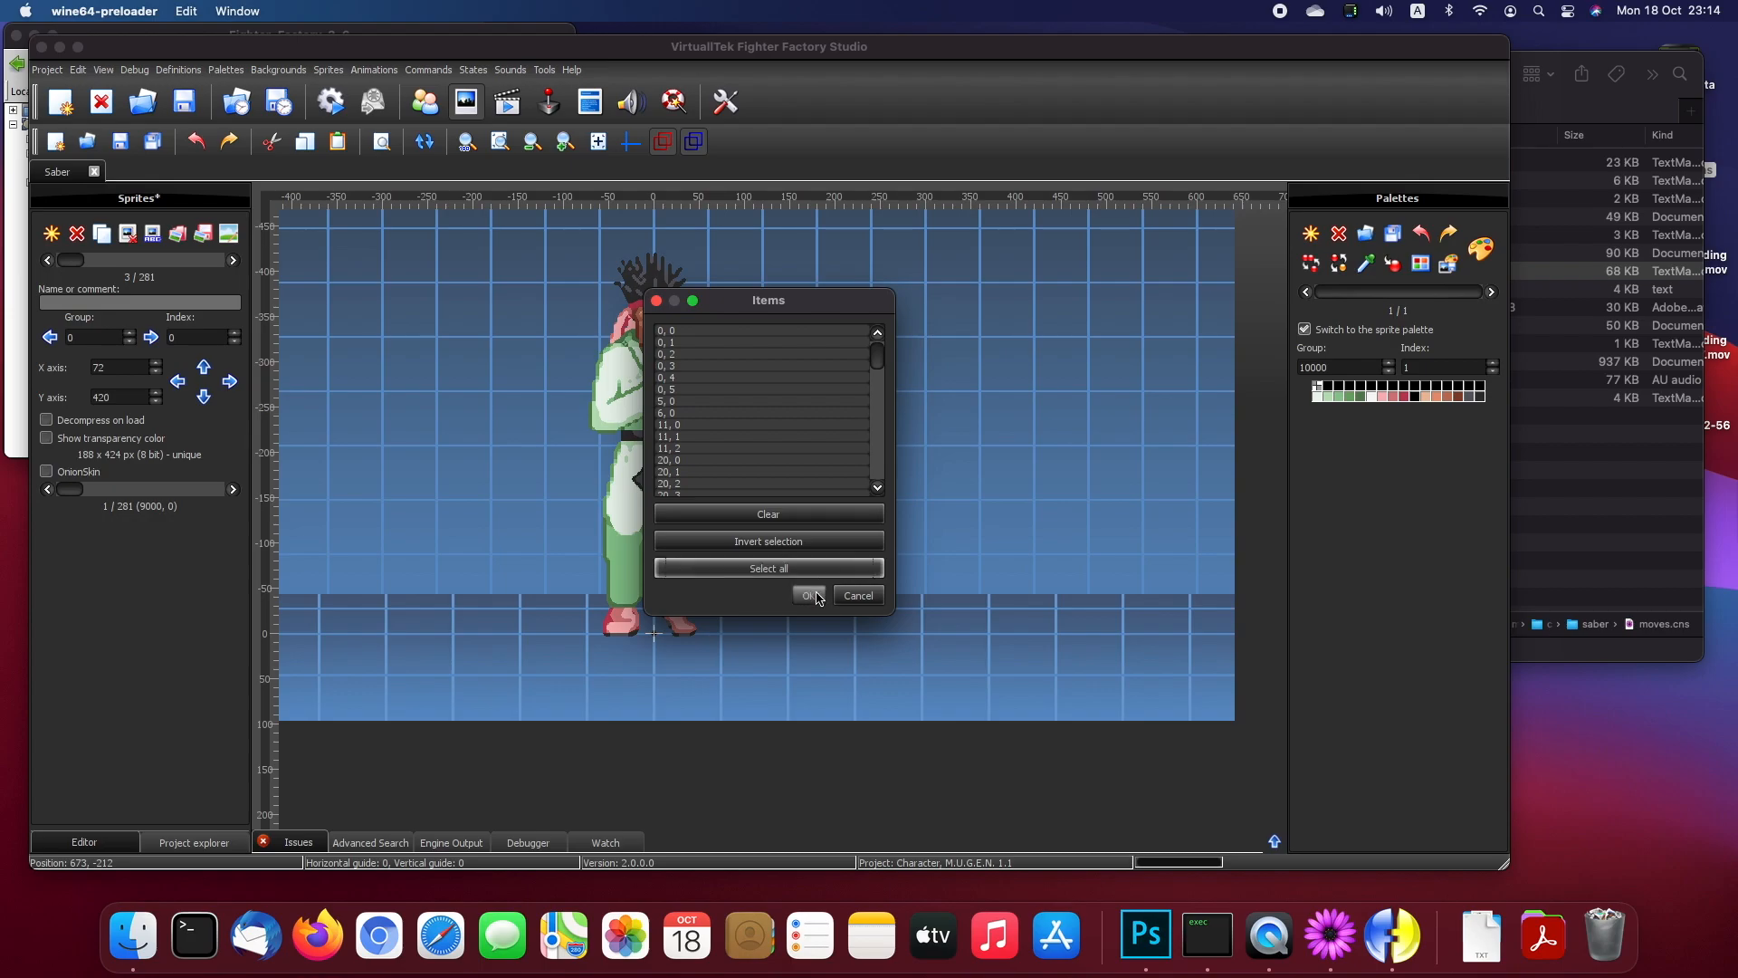
left_click(810, 596)
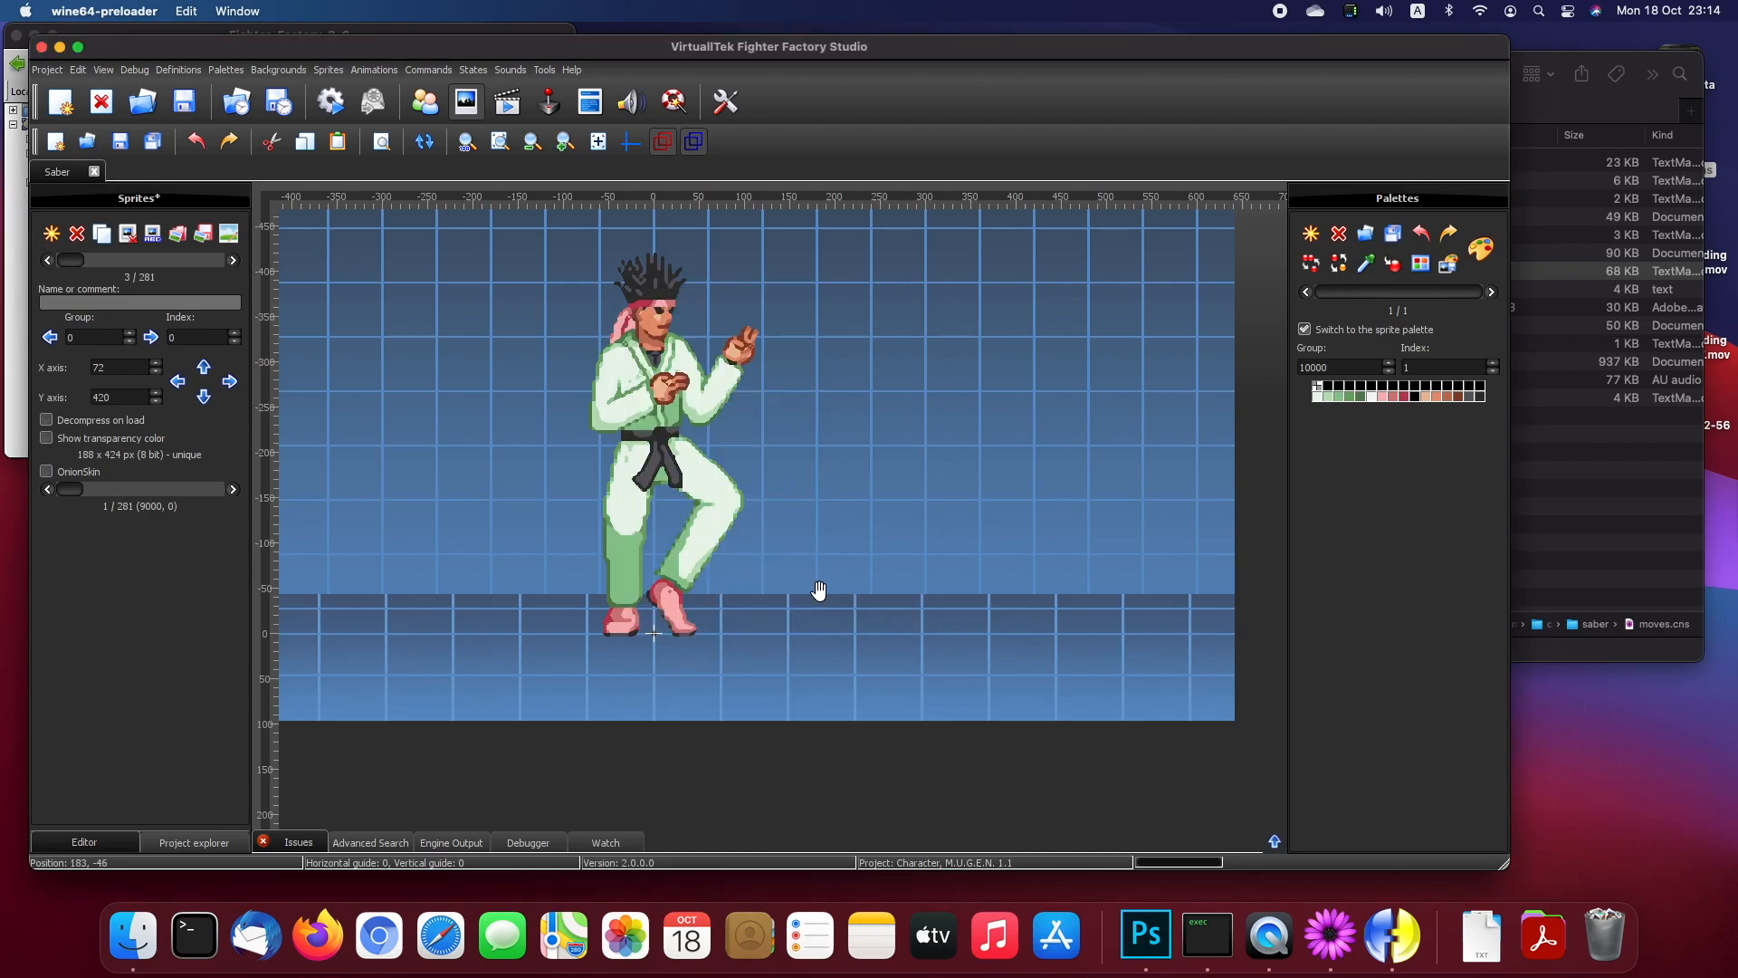
left_click(123, 144)
Step: Browse the sprites, including the portrait, to check the applied palette, and return to the standing sprite at group 0, index 0
left_click(234, 262)
left_click(234, 261)
left_click(234, 261)
left_click_drag(235, 261, 234, 262)
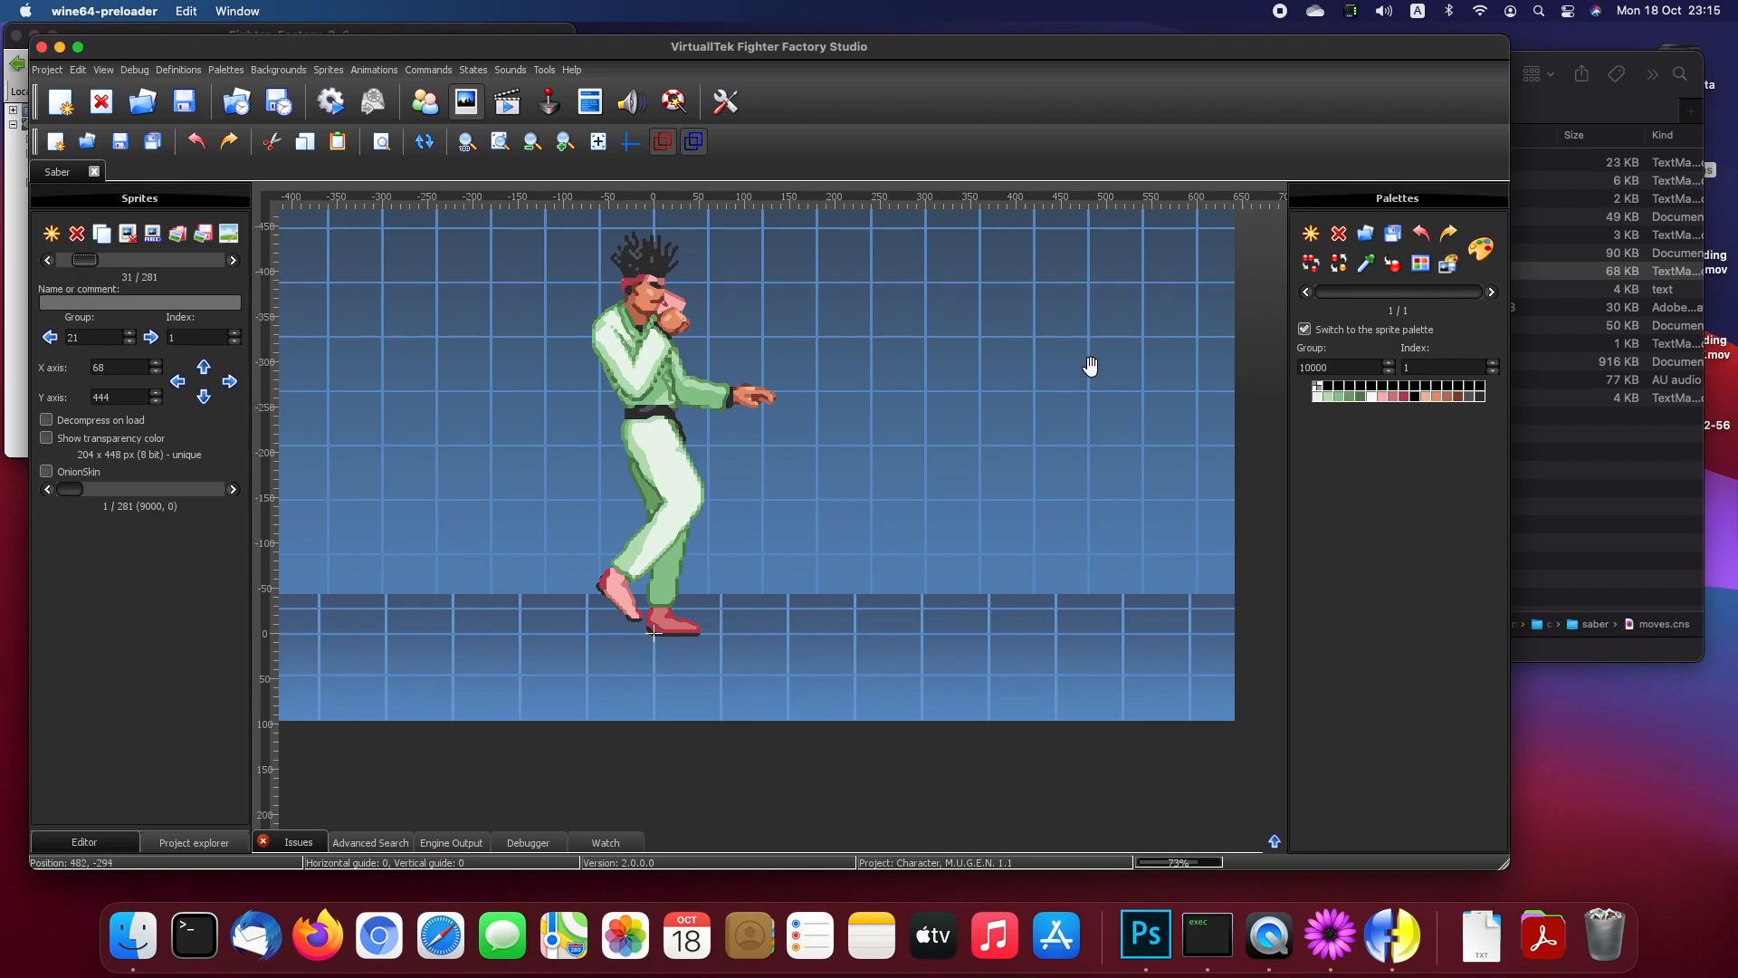
left_click(233, 262)
left_click_drag(234, 263, 235, 264)
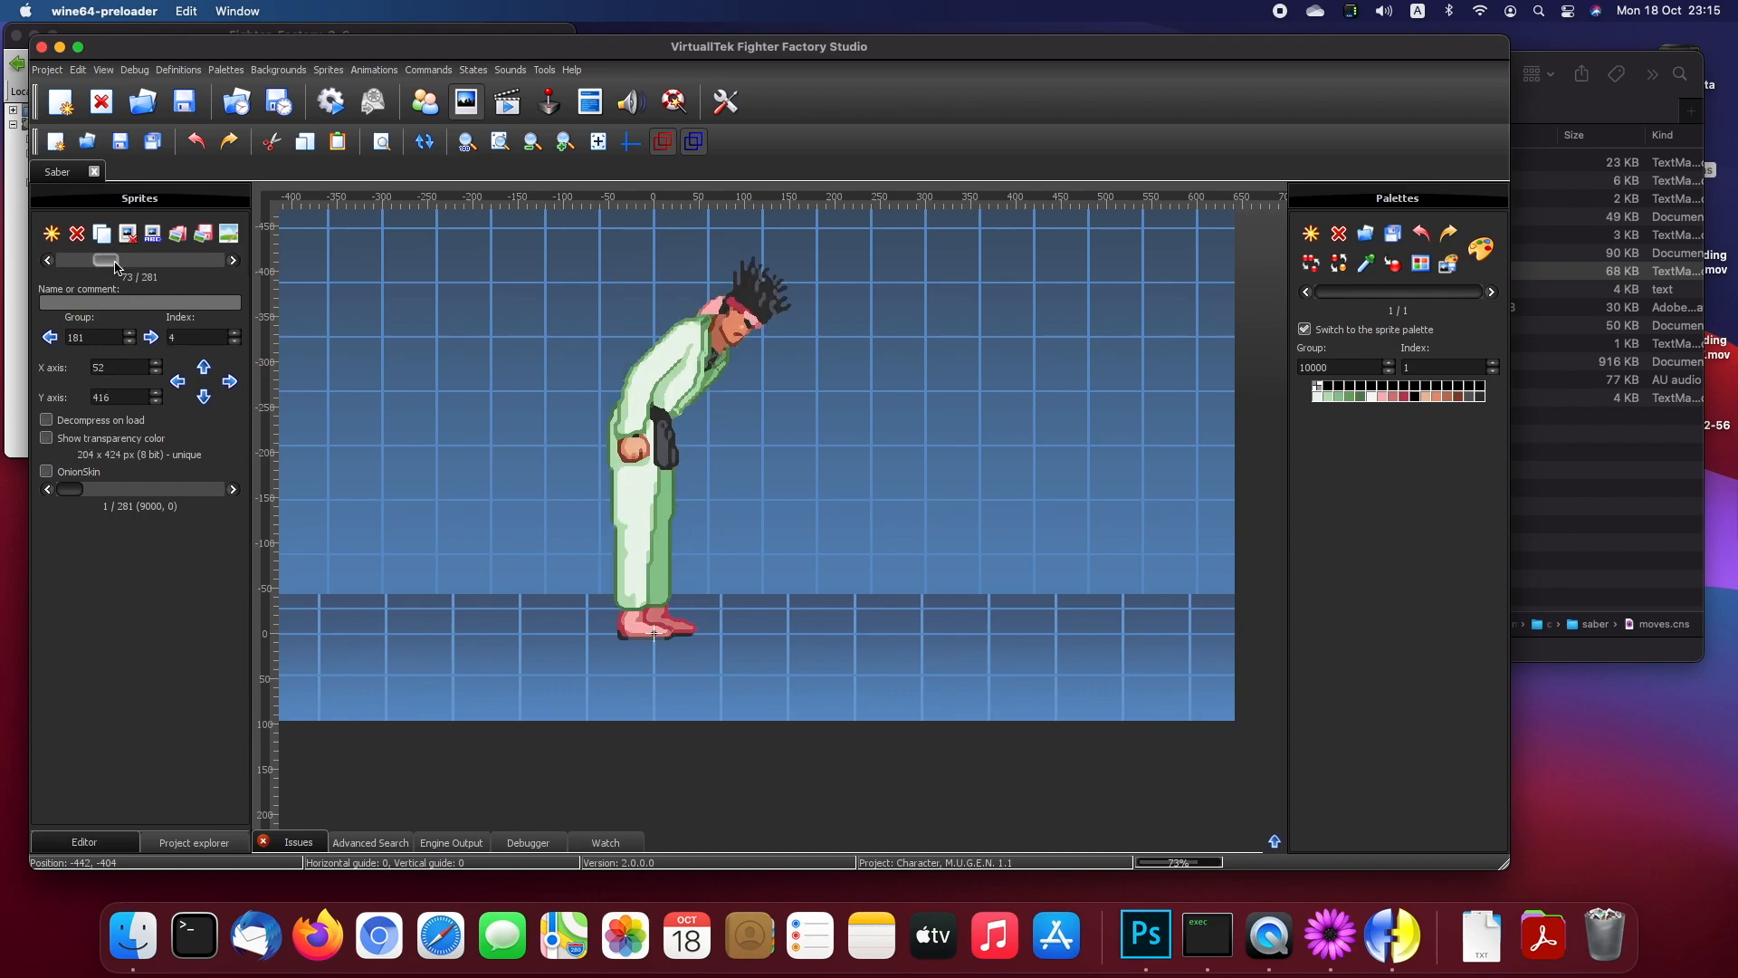
left_click_drag(115, 265, 65, 265)
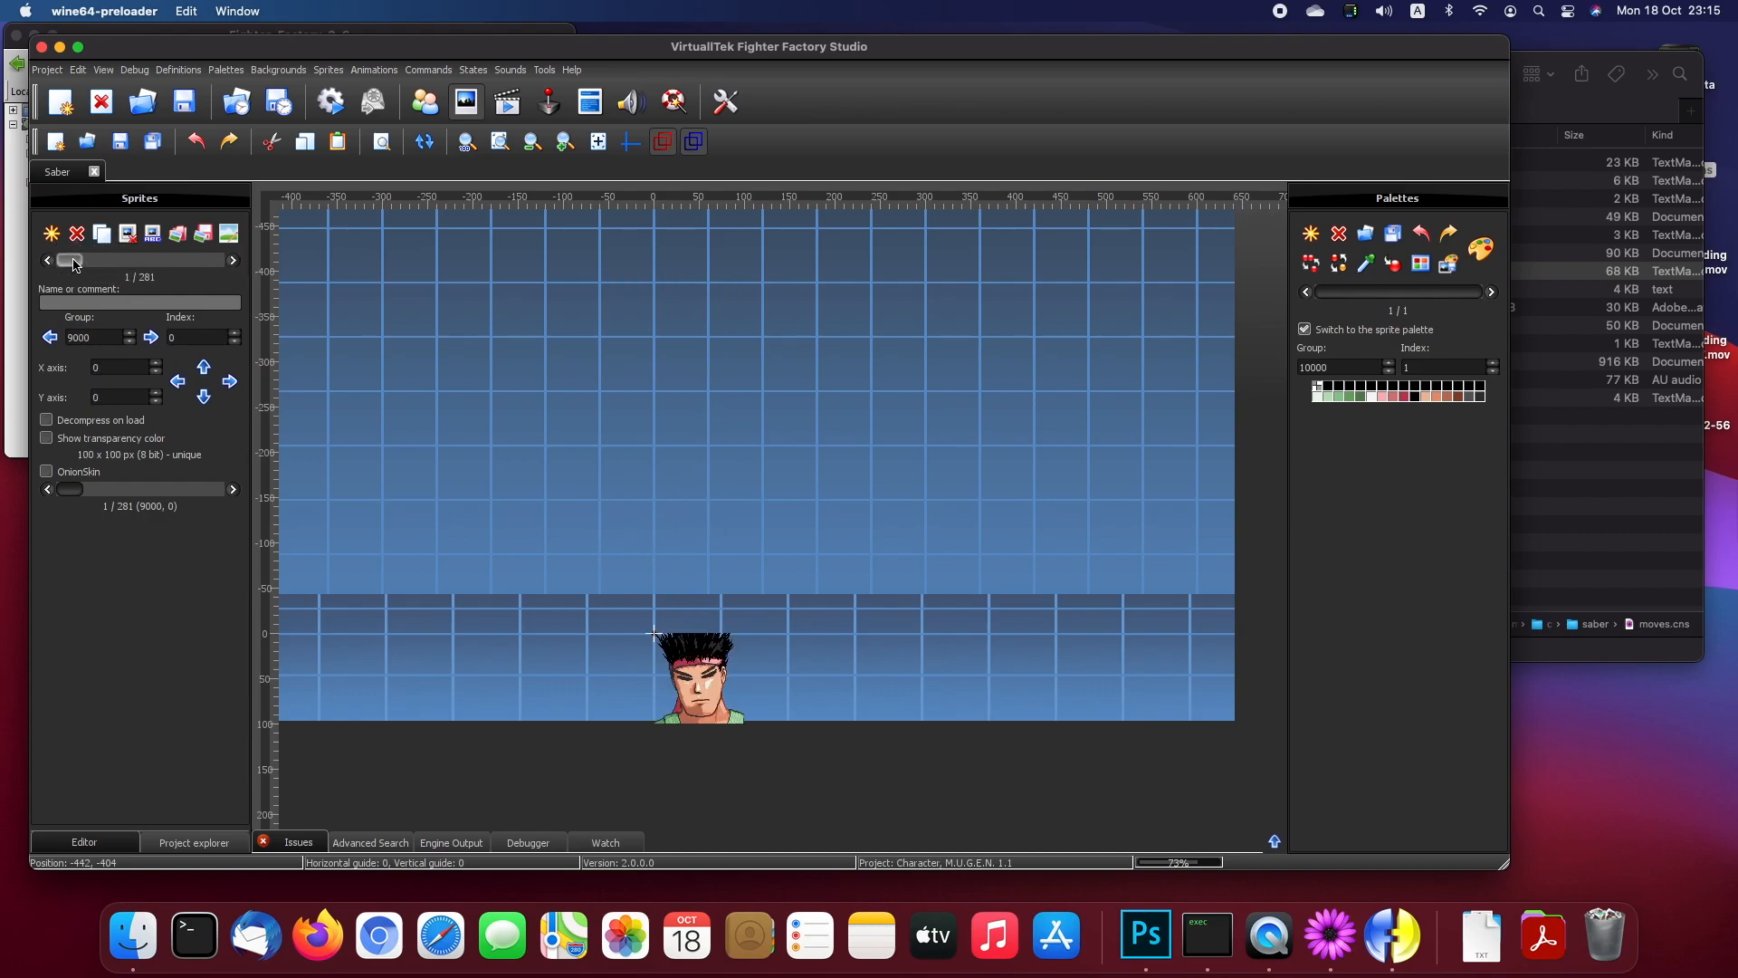
left_click(235, 261)
left_click(235, 261)
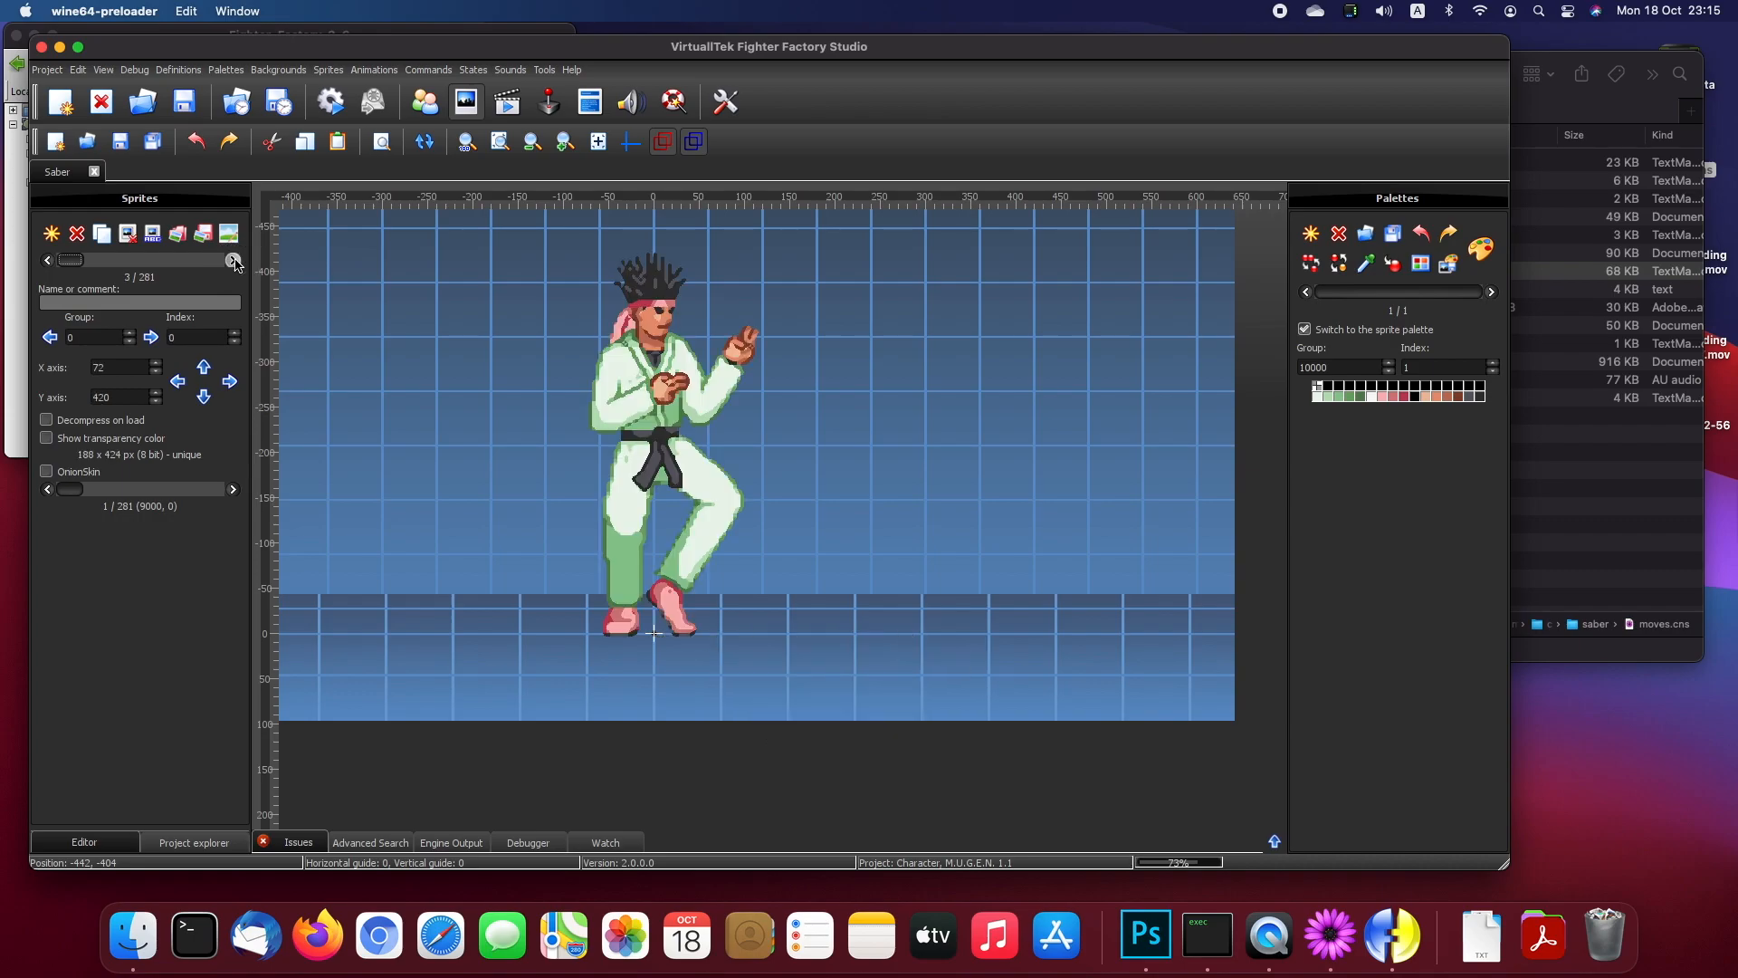
left_click(47, 260)
left_click(233, 262)
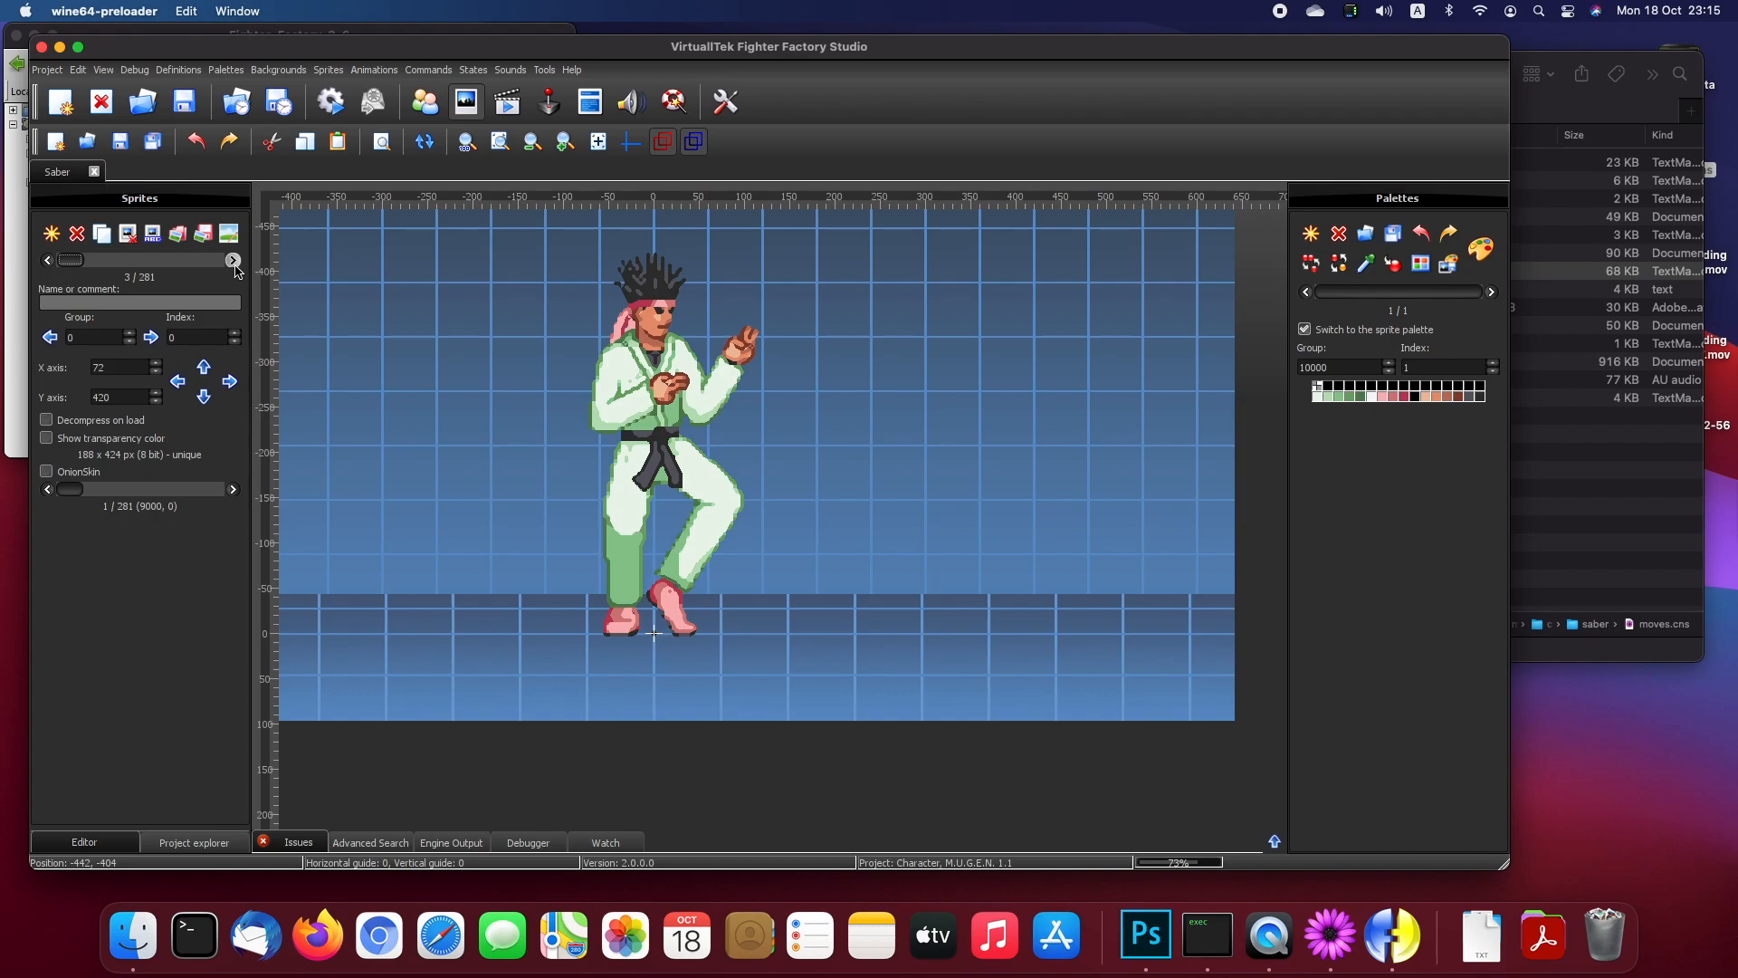
Step: Switch to Firefox, search Google for "mugen 1.1 document" and look through the results
left_click(317, 914)
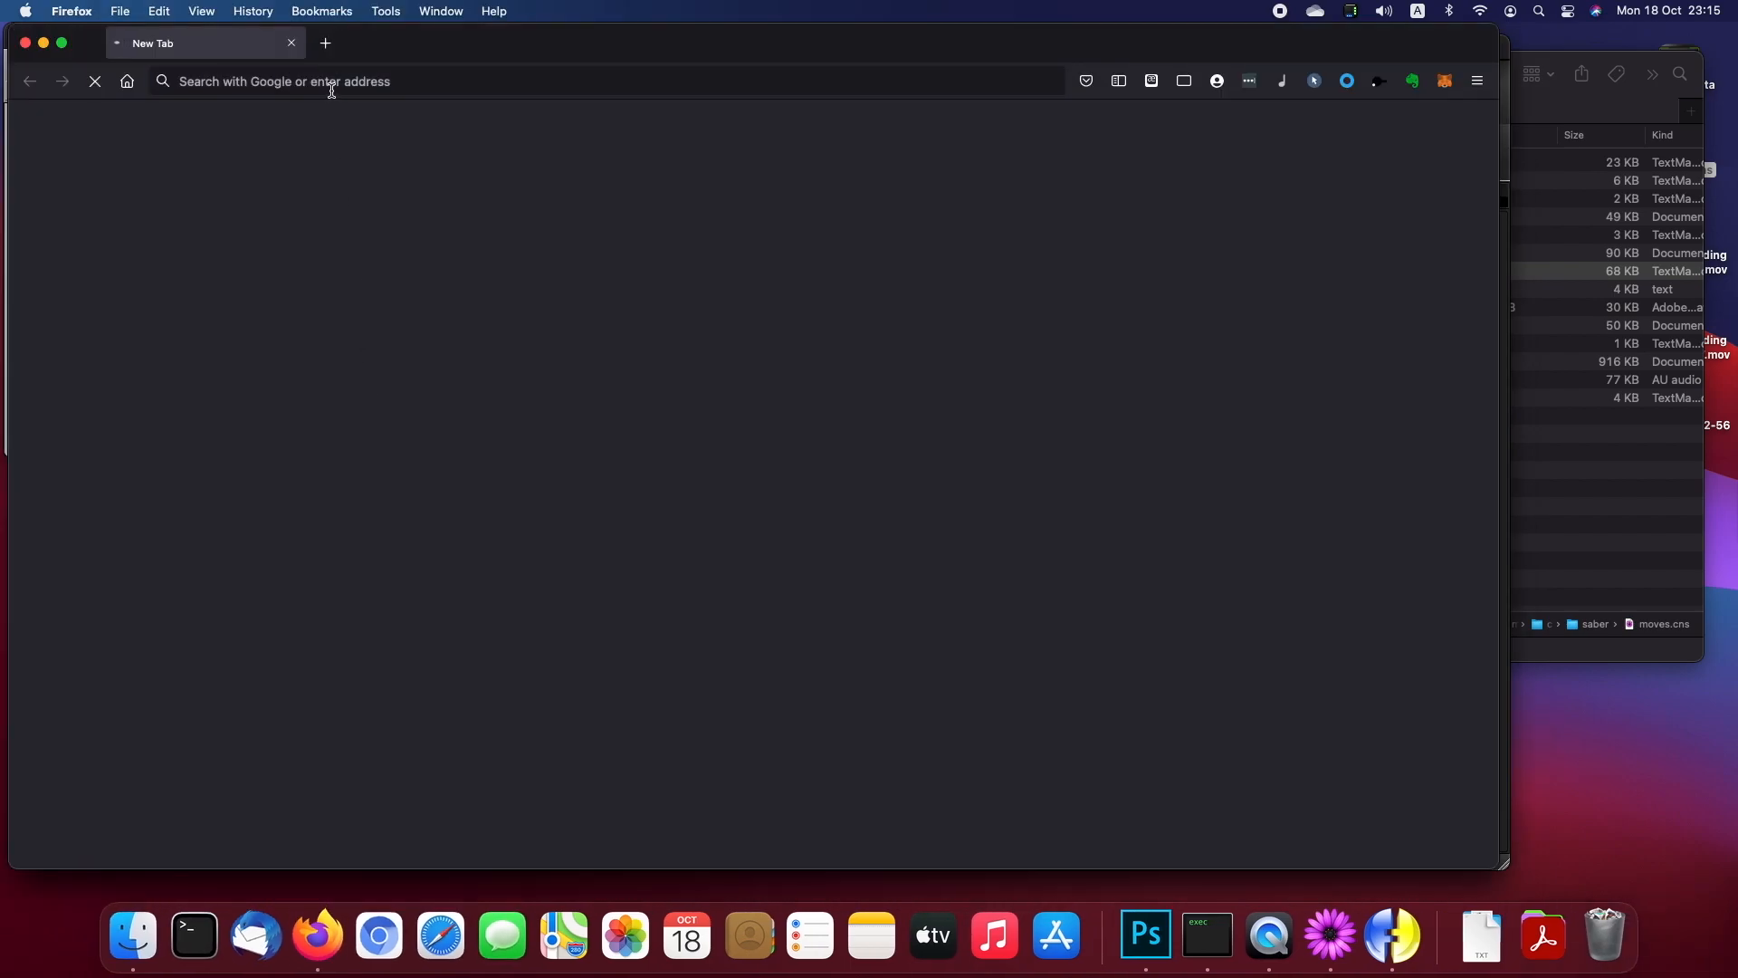
left_click(331, 89)
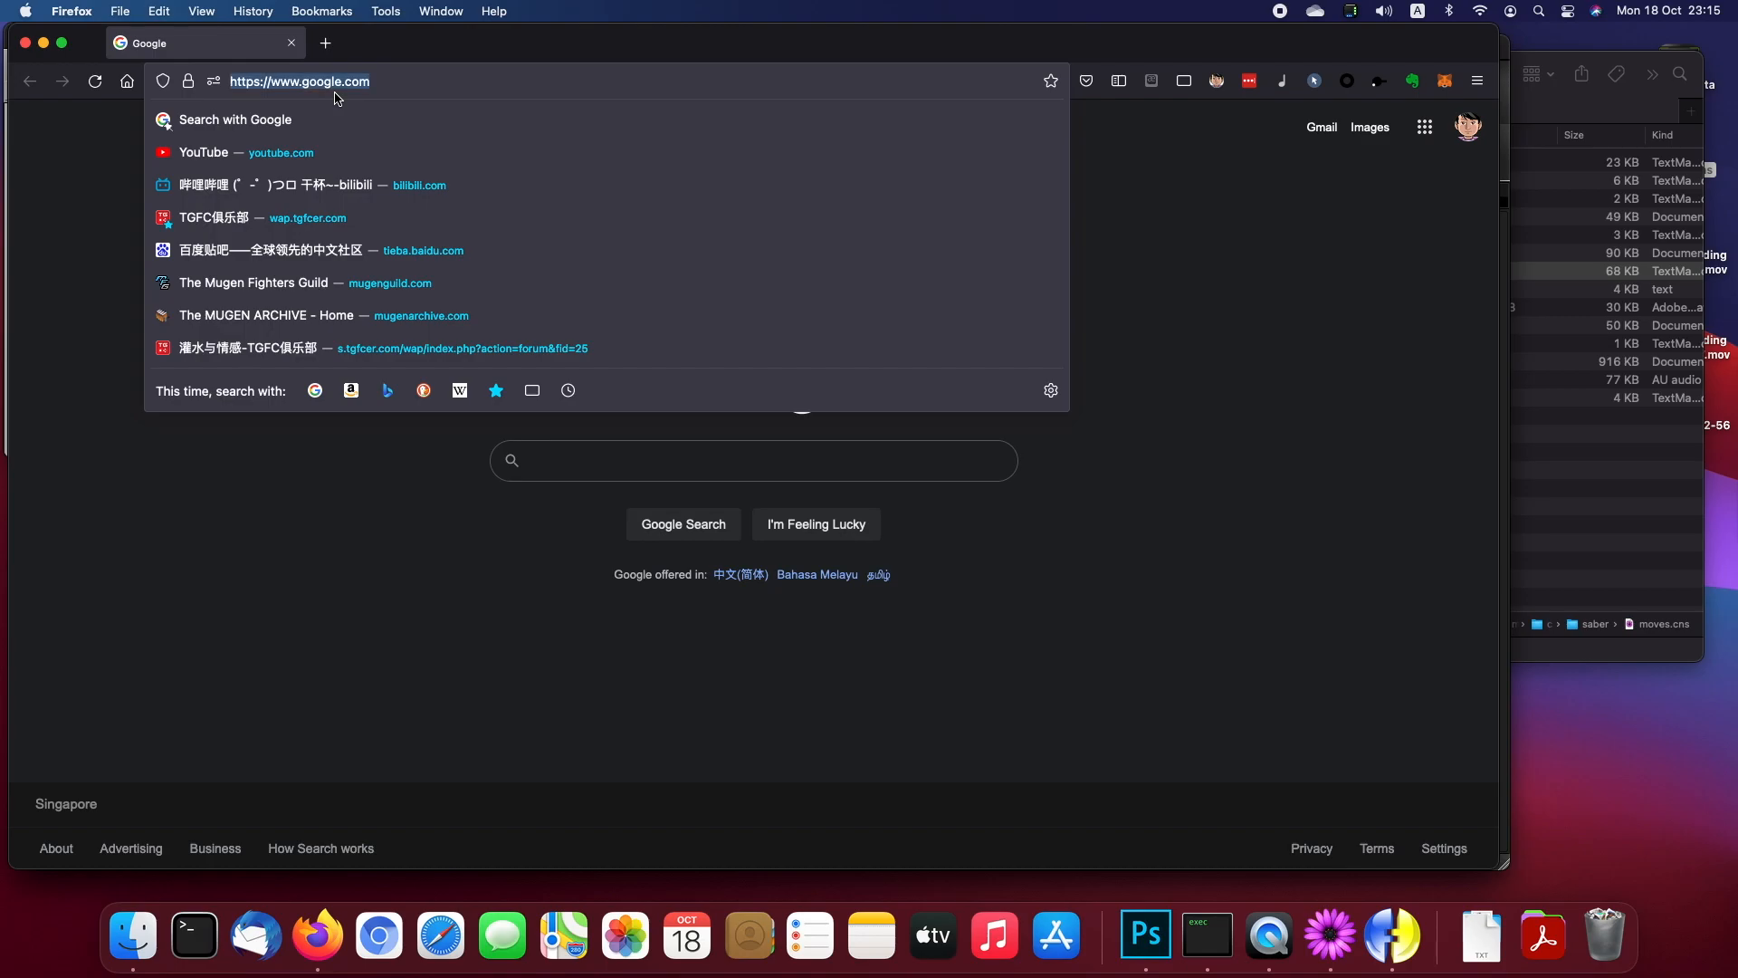
type("m")
type("1.1")
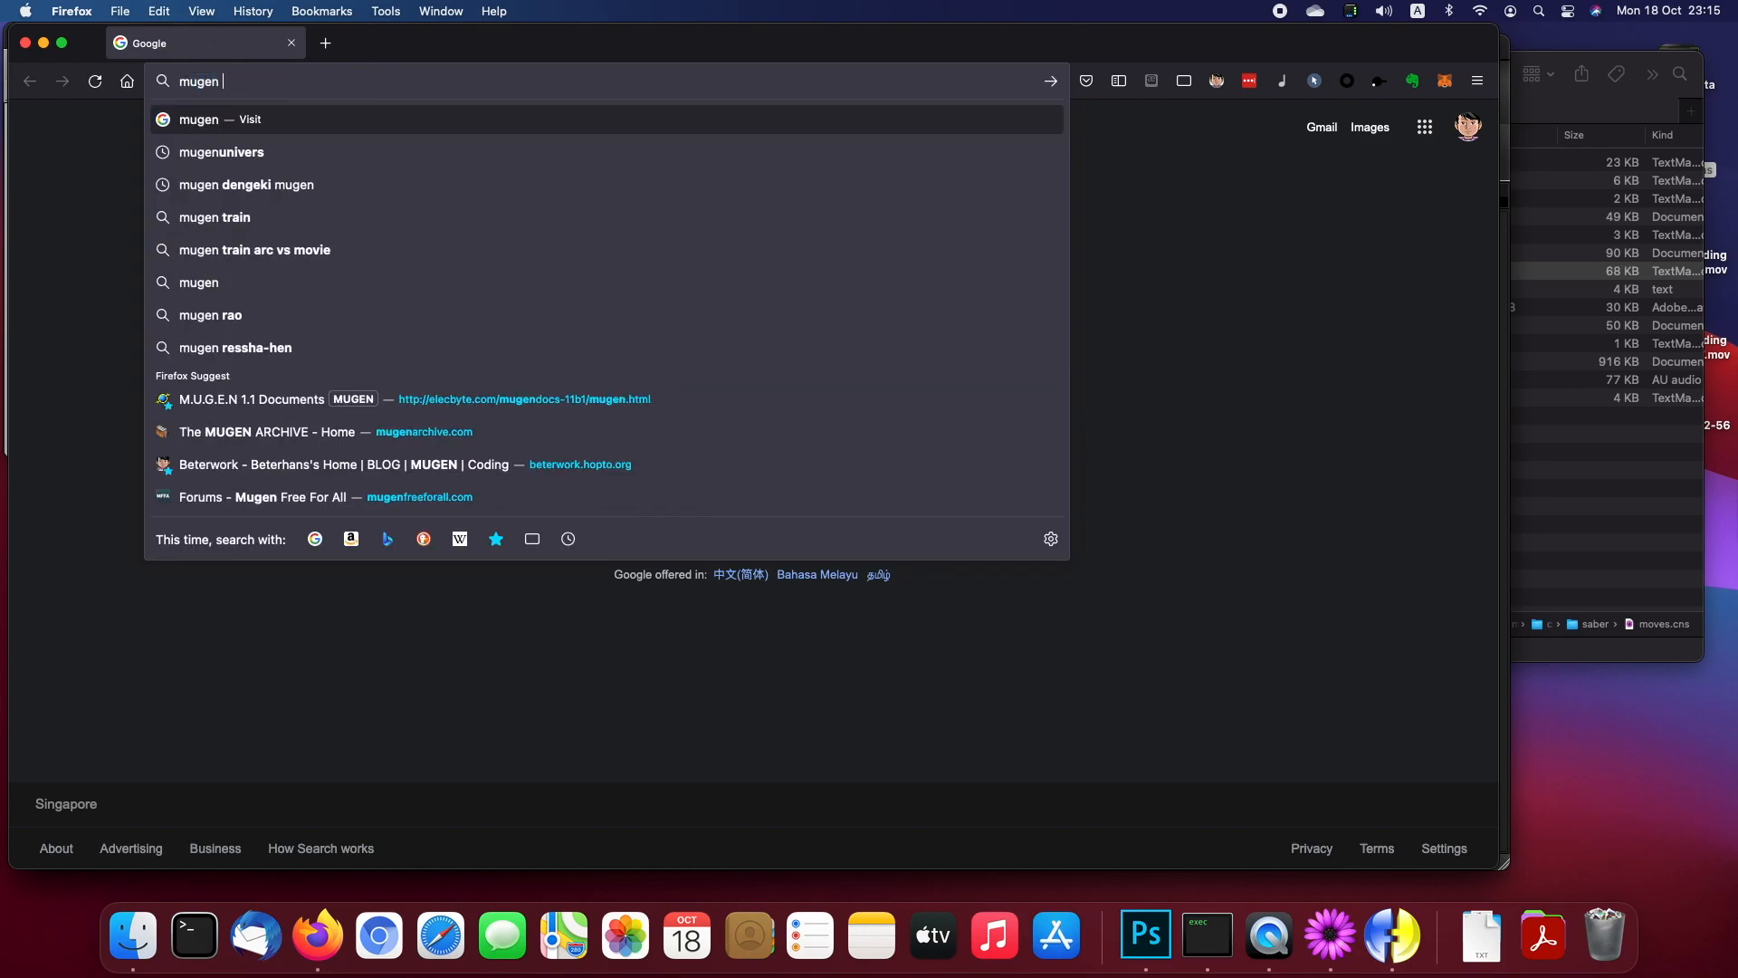
type(" document")
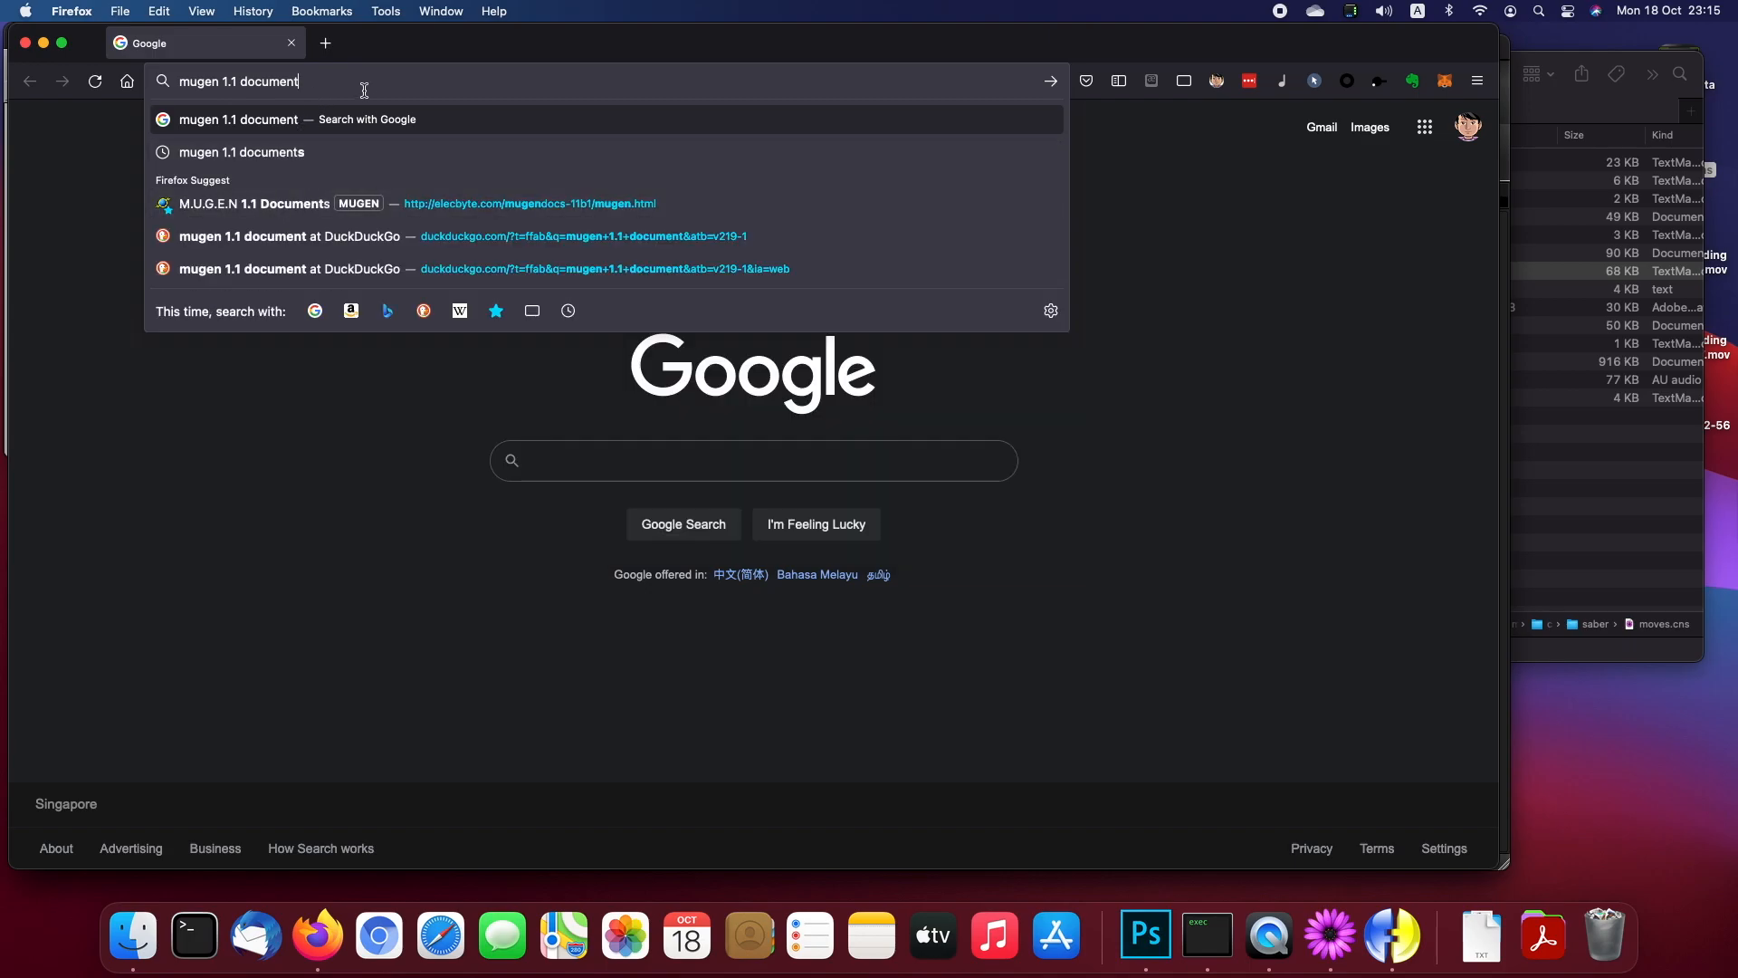
key("Return")
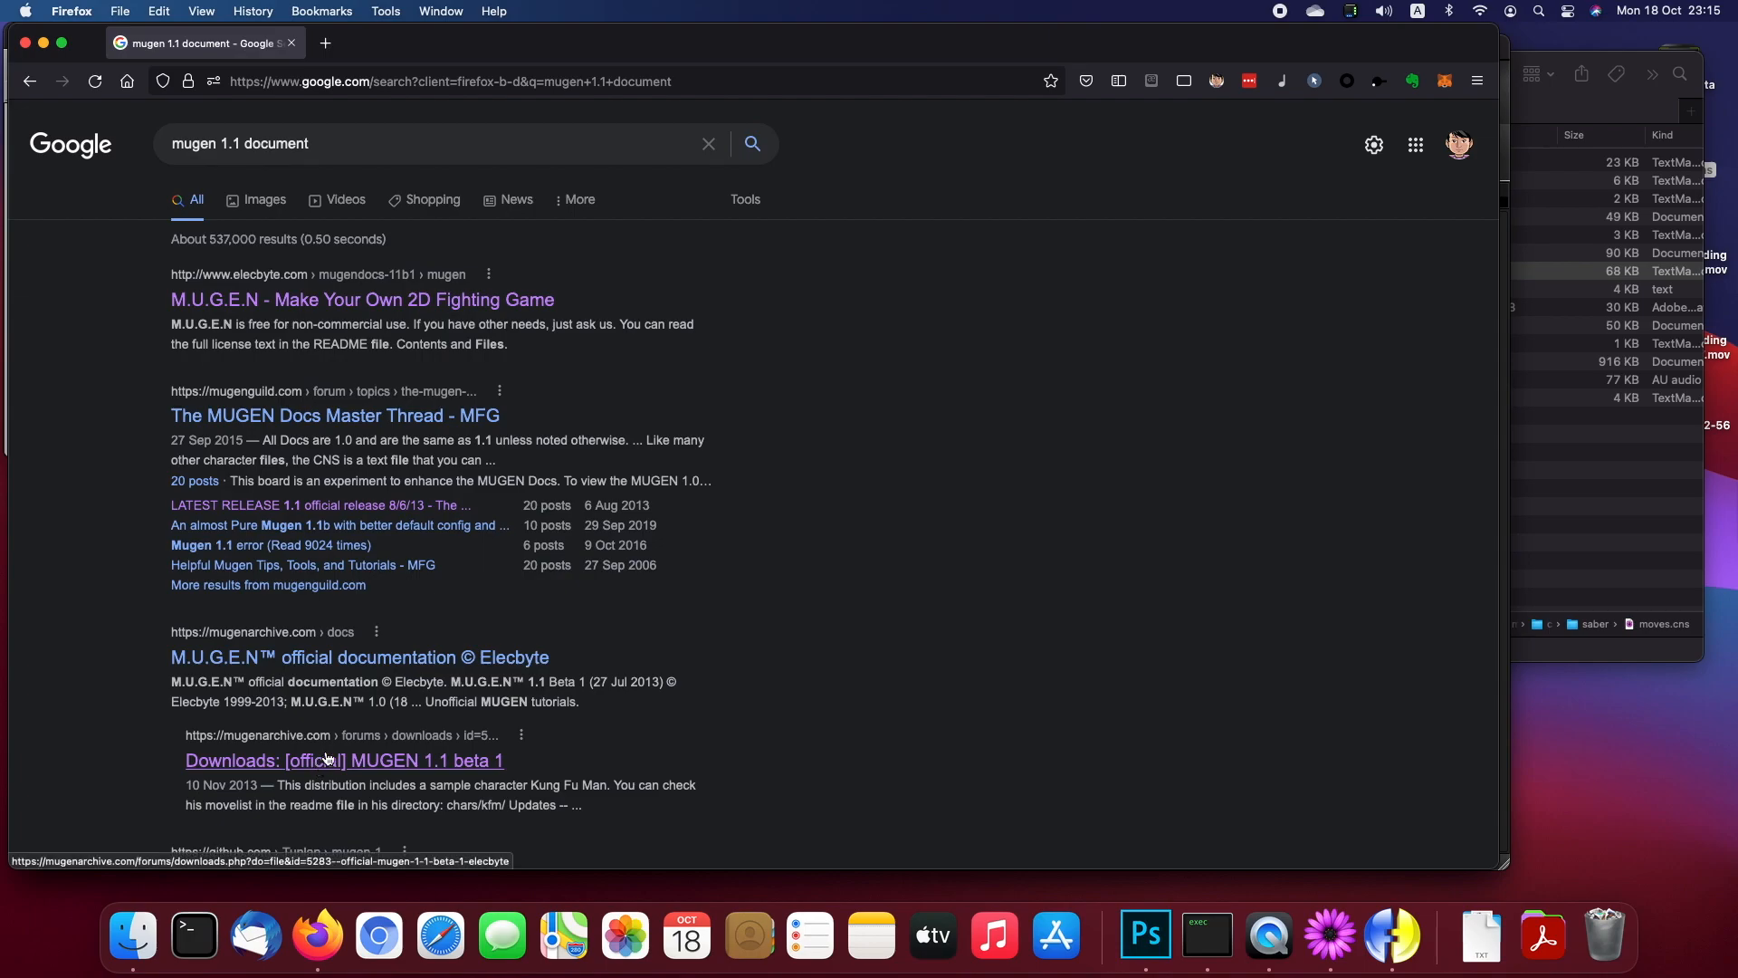
scroll(387, 665, "down", 3)
scroll(388, 666, "down", 1)
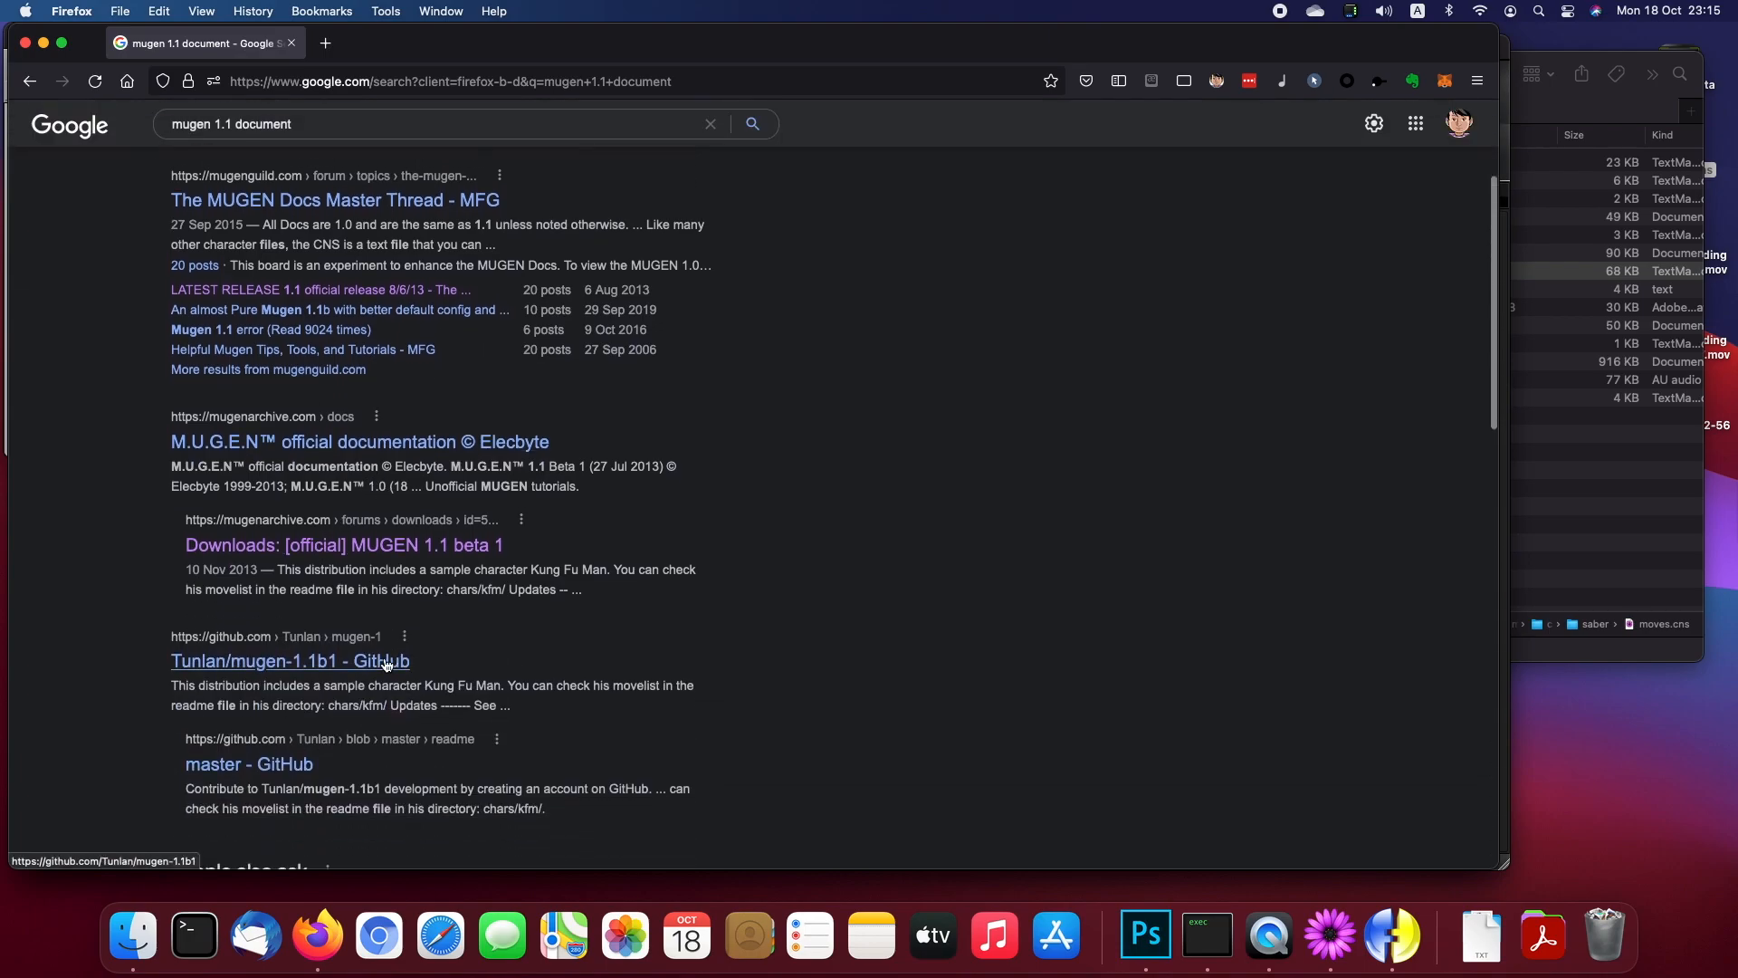
scroll(387, 665, "up", 5)
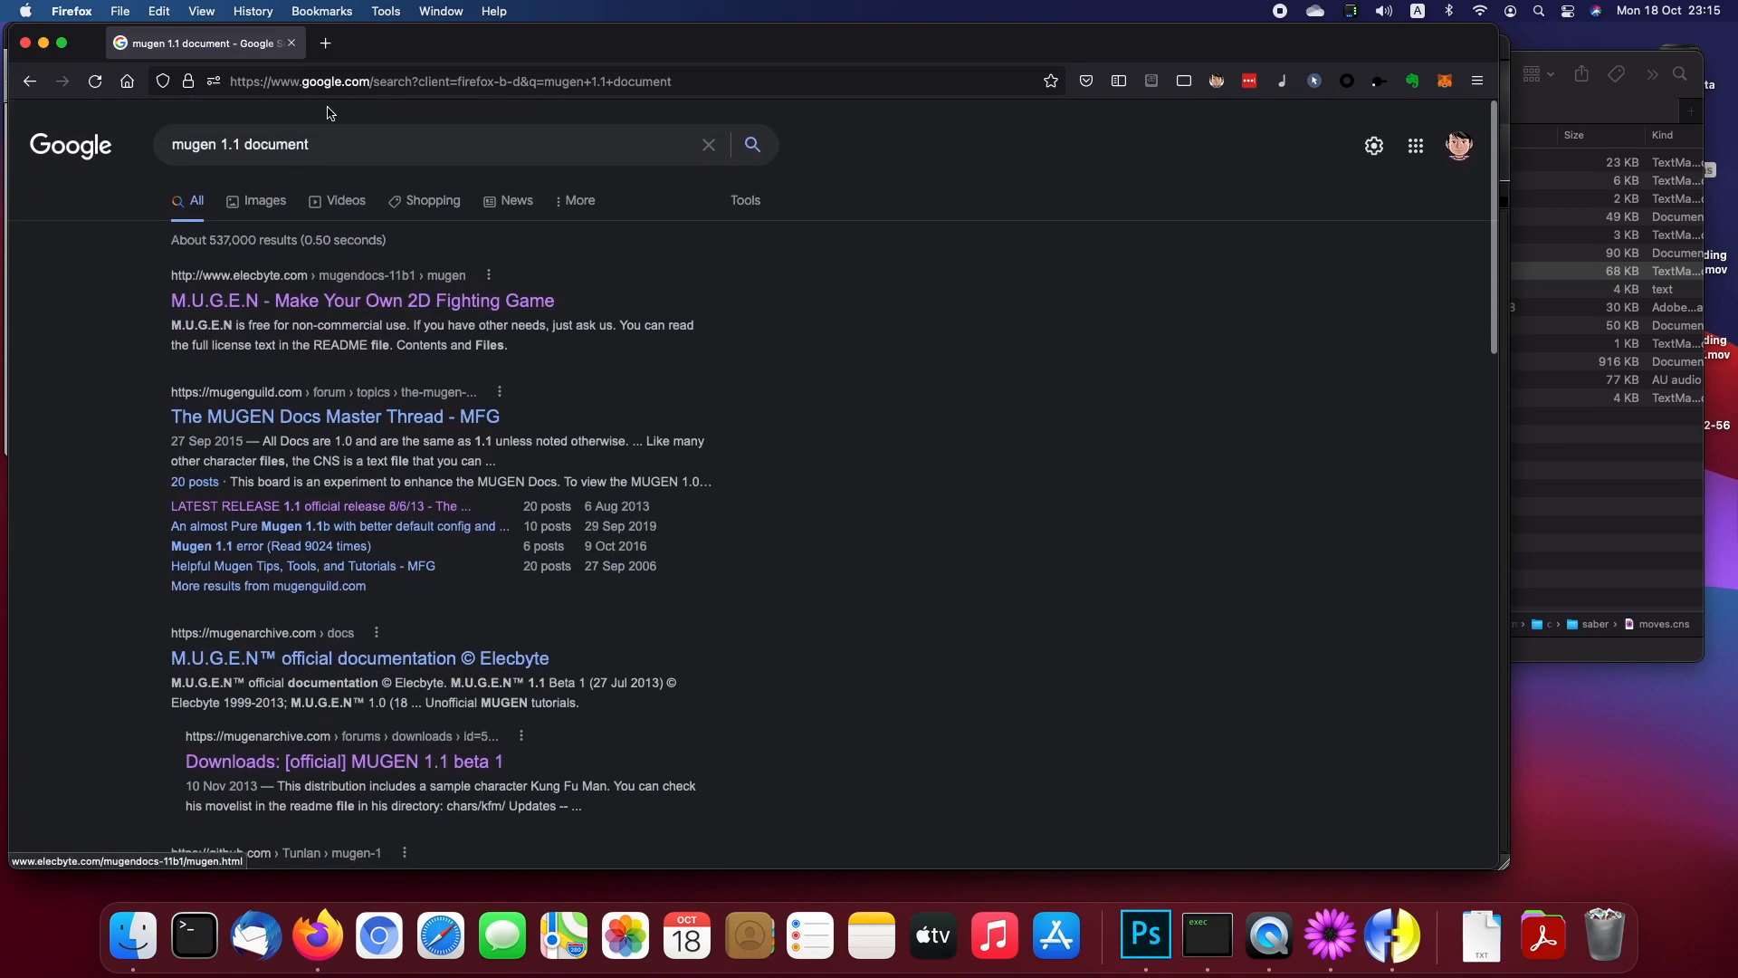
Step: Go to beterwork.hopto.org, open its M.U.G.E.N section and follow the link to the official Mugen 1.1 documentation website
left_click(369, 83)
type("beterwork.hopto.org/")
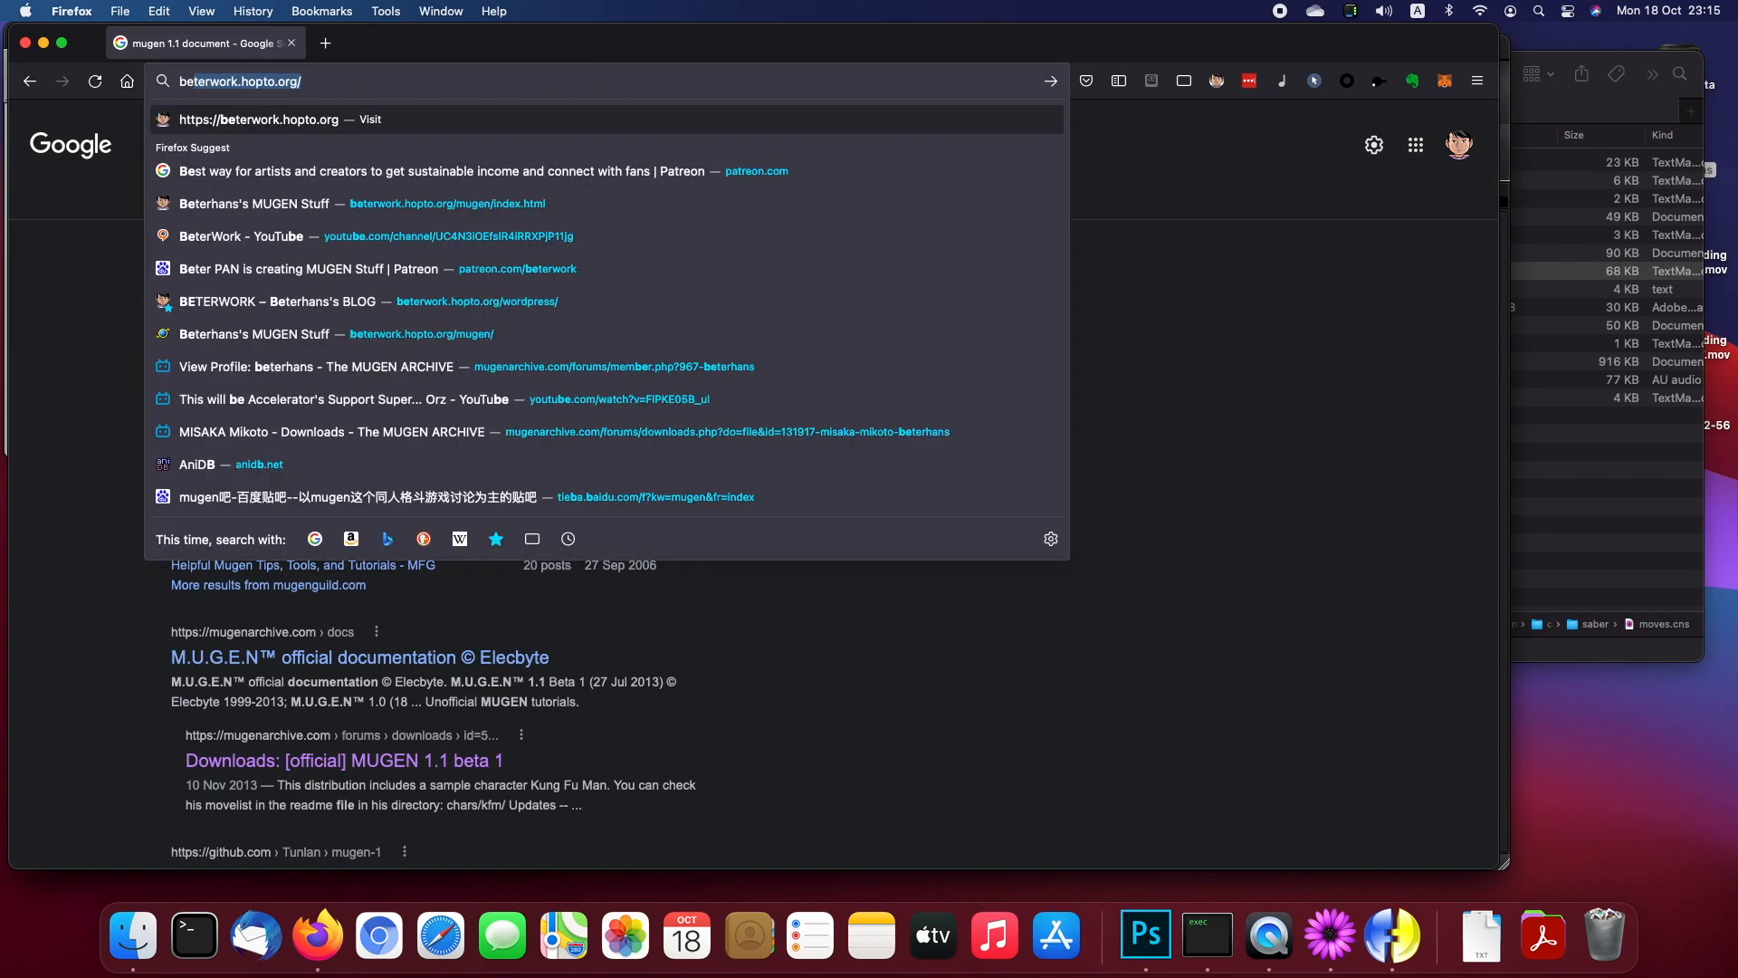
key("Return")
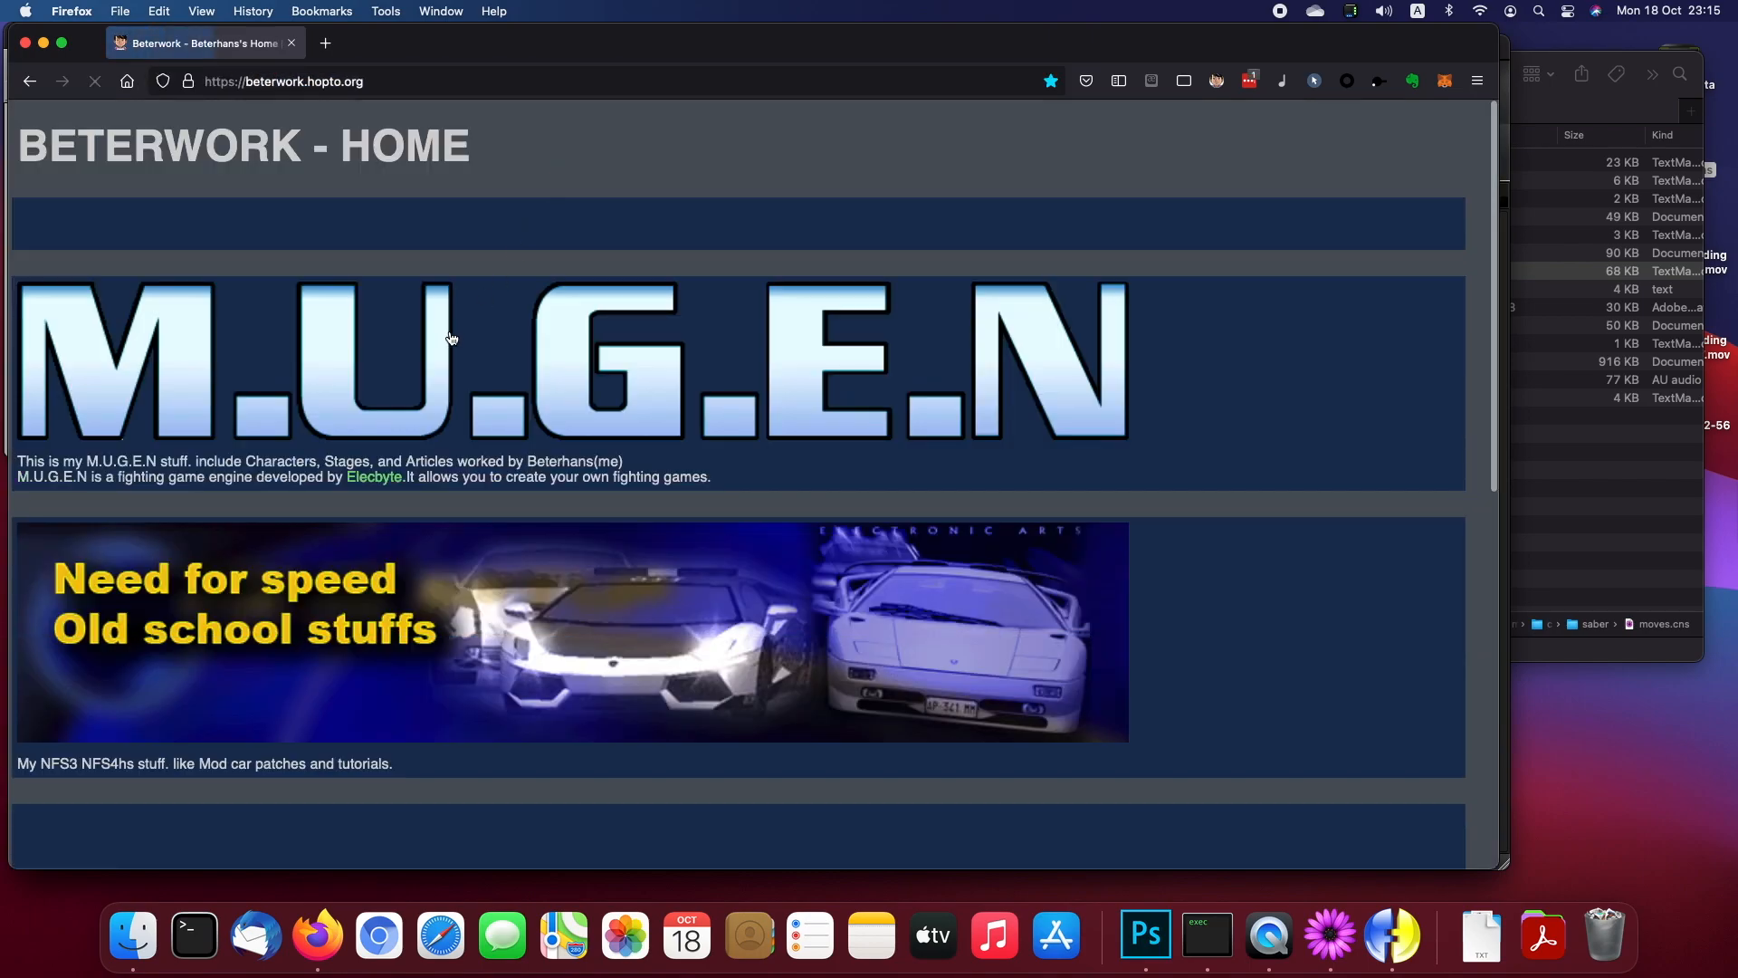
left_click(450, 337)
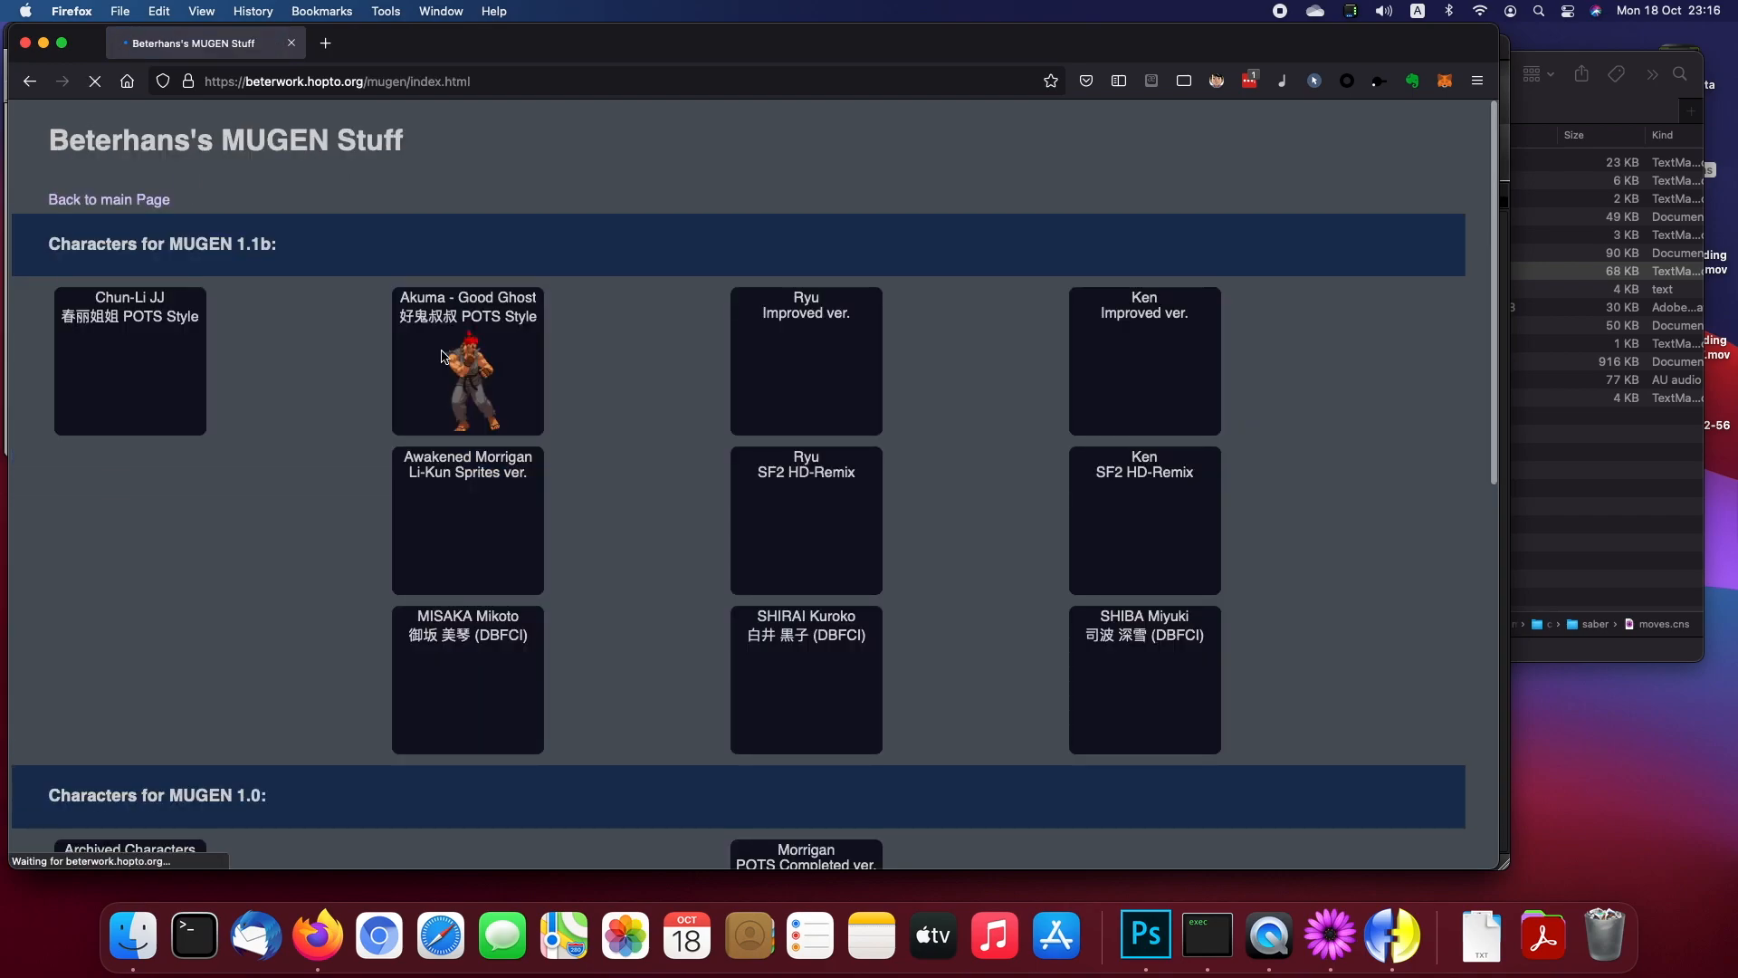
scroll(733, 444, "down", 15)
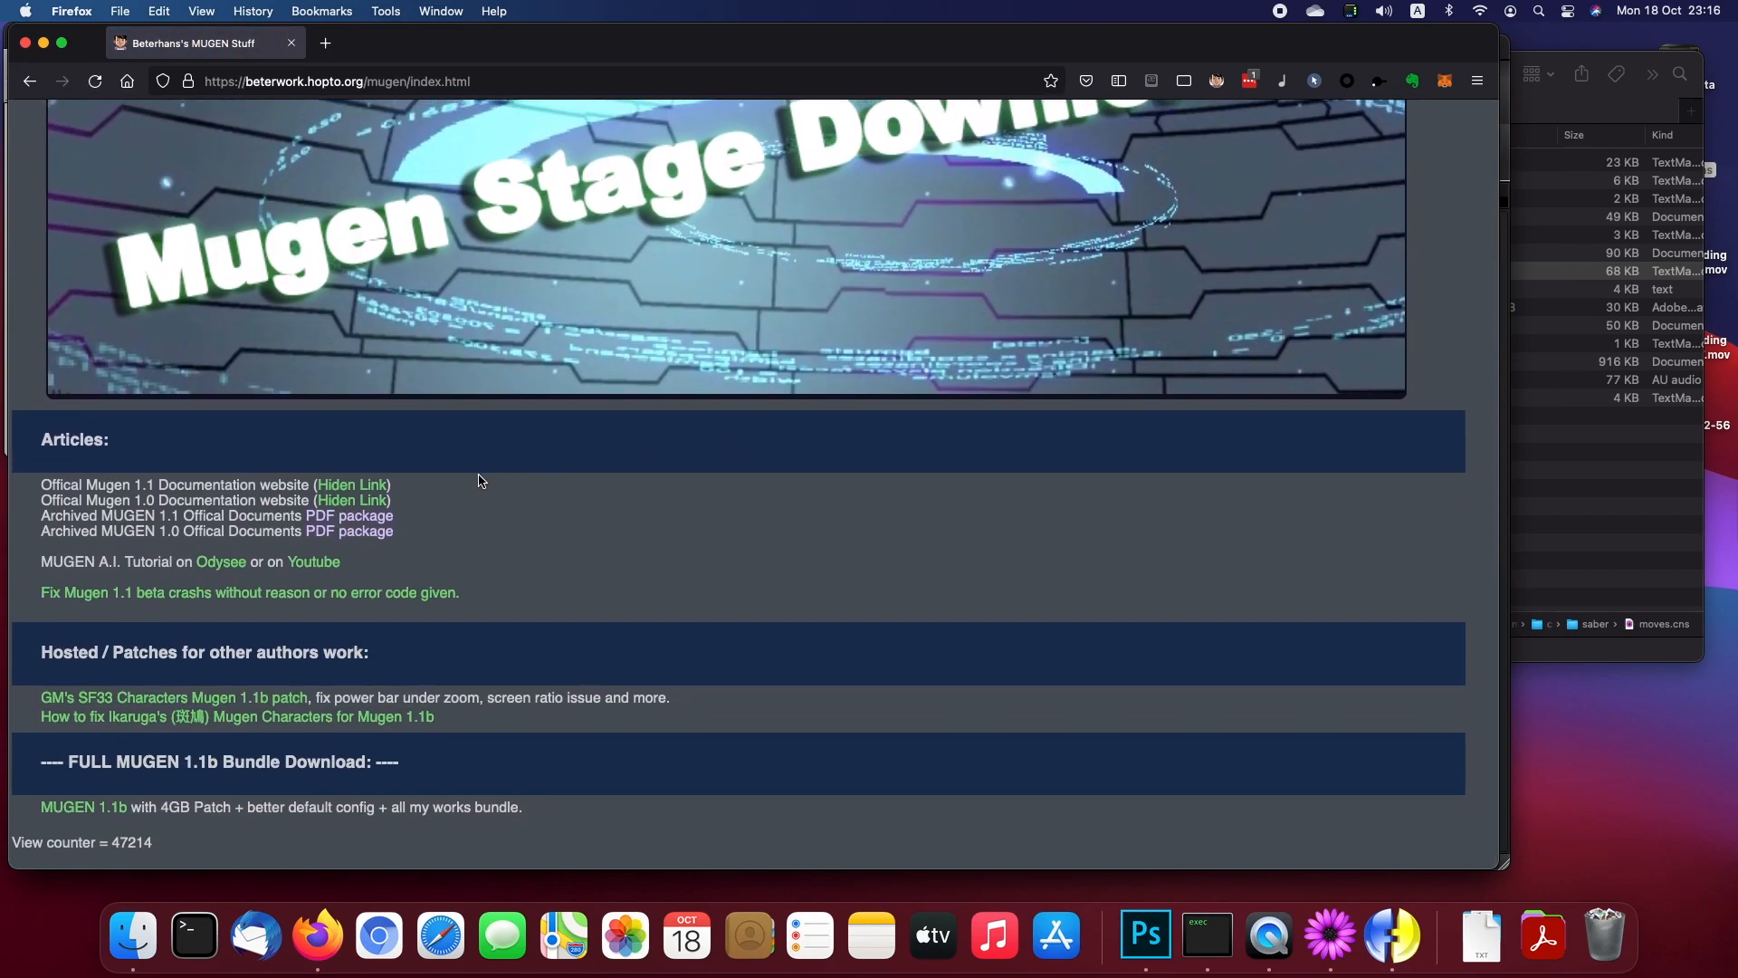
left_click(354, 489)
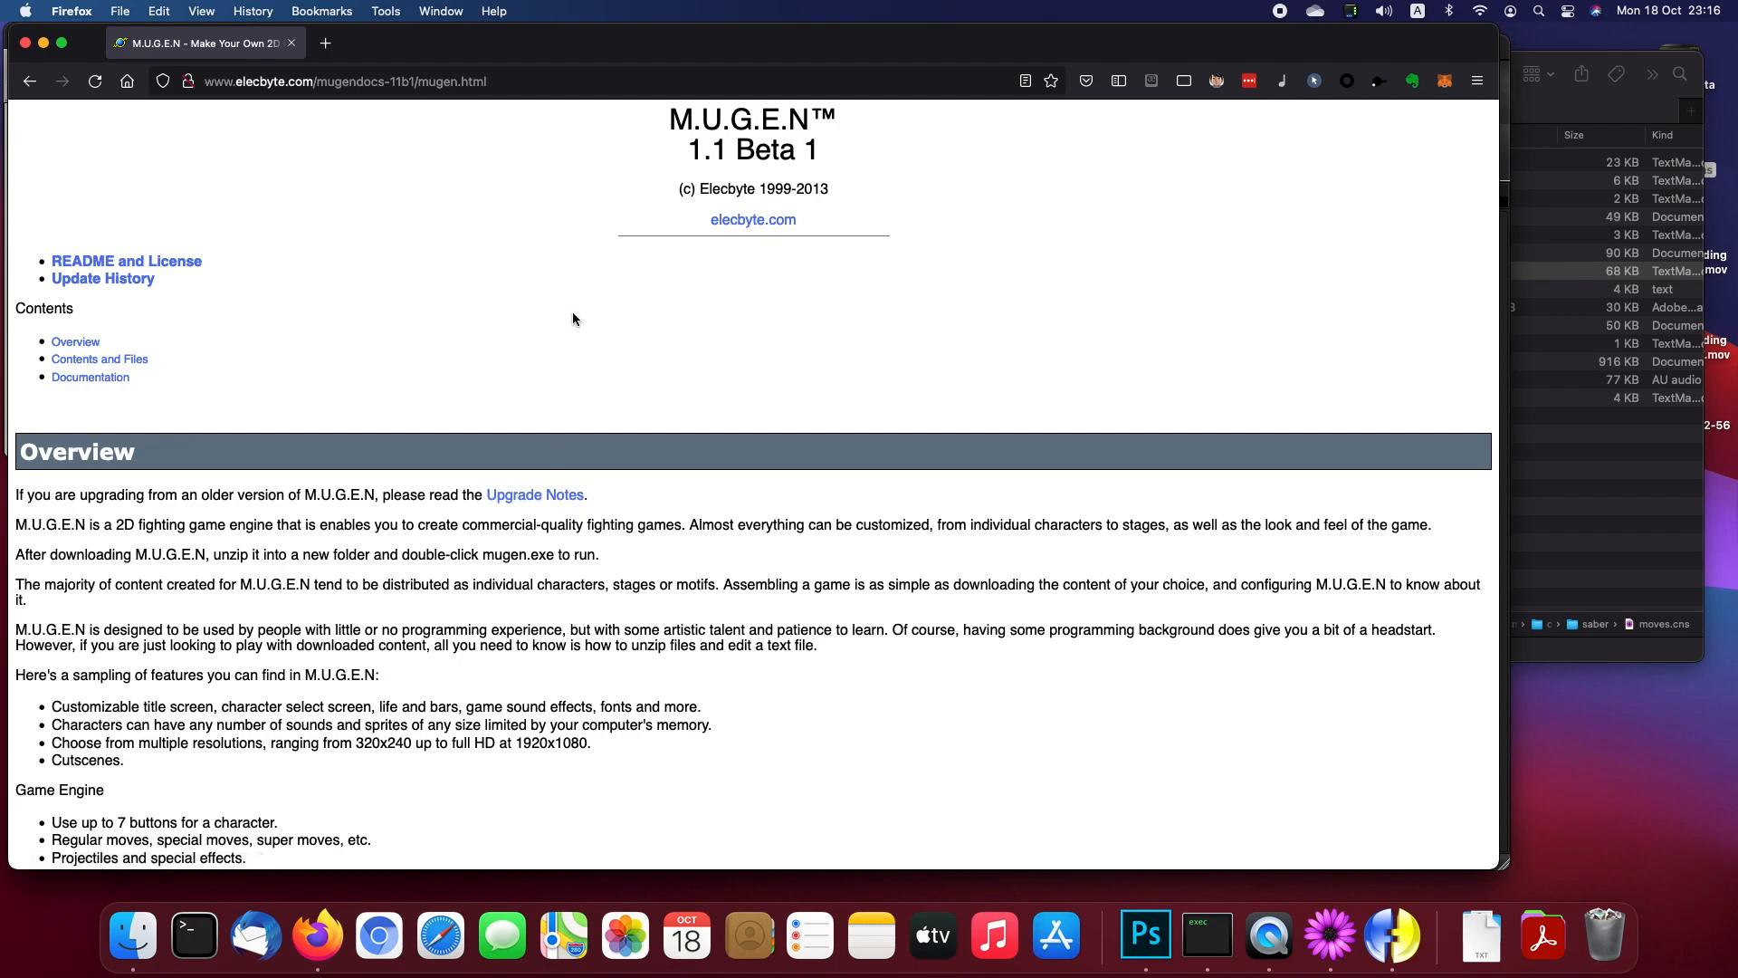
Step: Open the Sprite standard reference in the documentation and examine the Recommended group numbers table, especially the group for standing
left_click(517, 81)
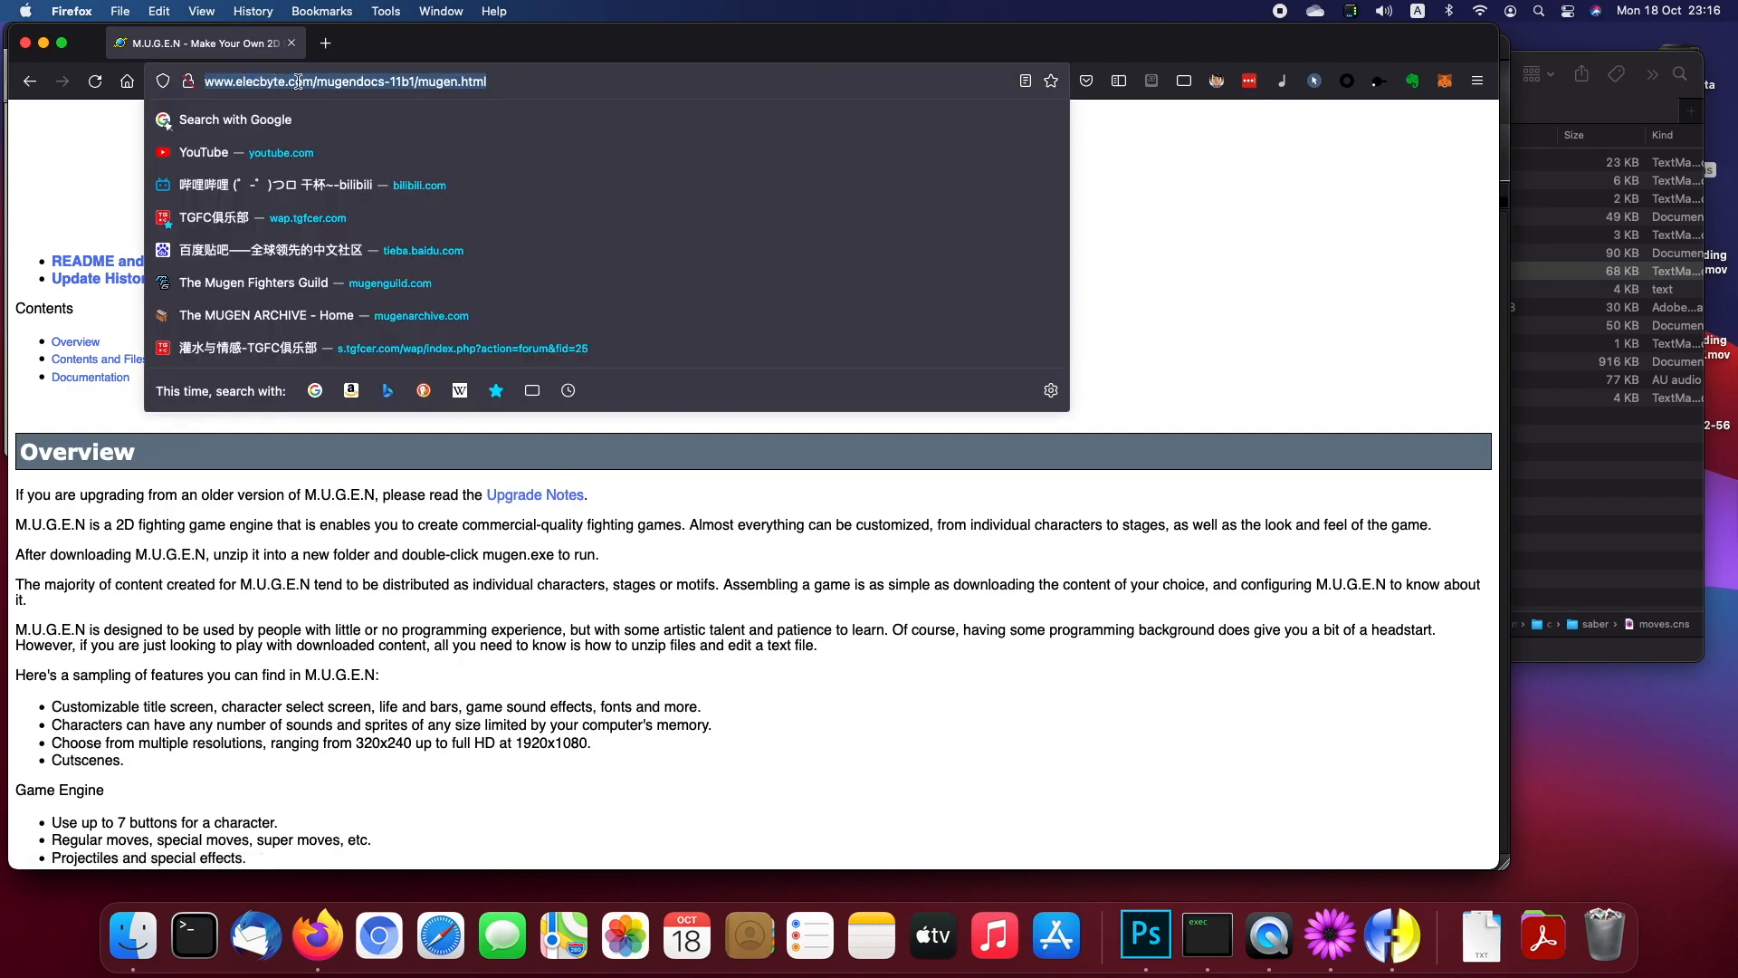
left_click(406, 601)
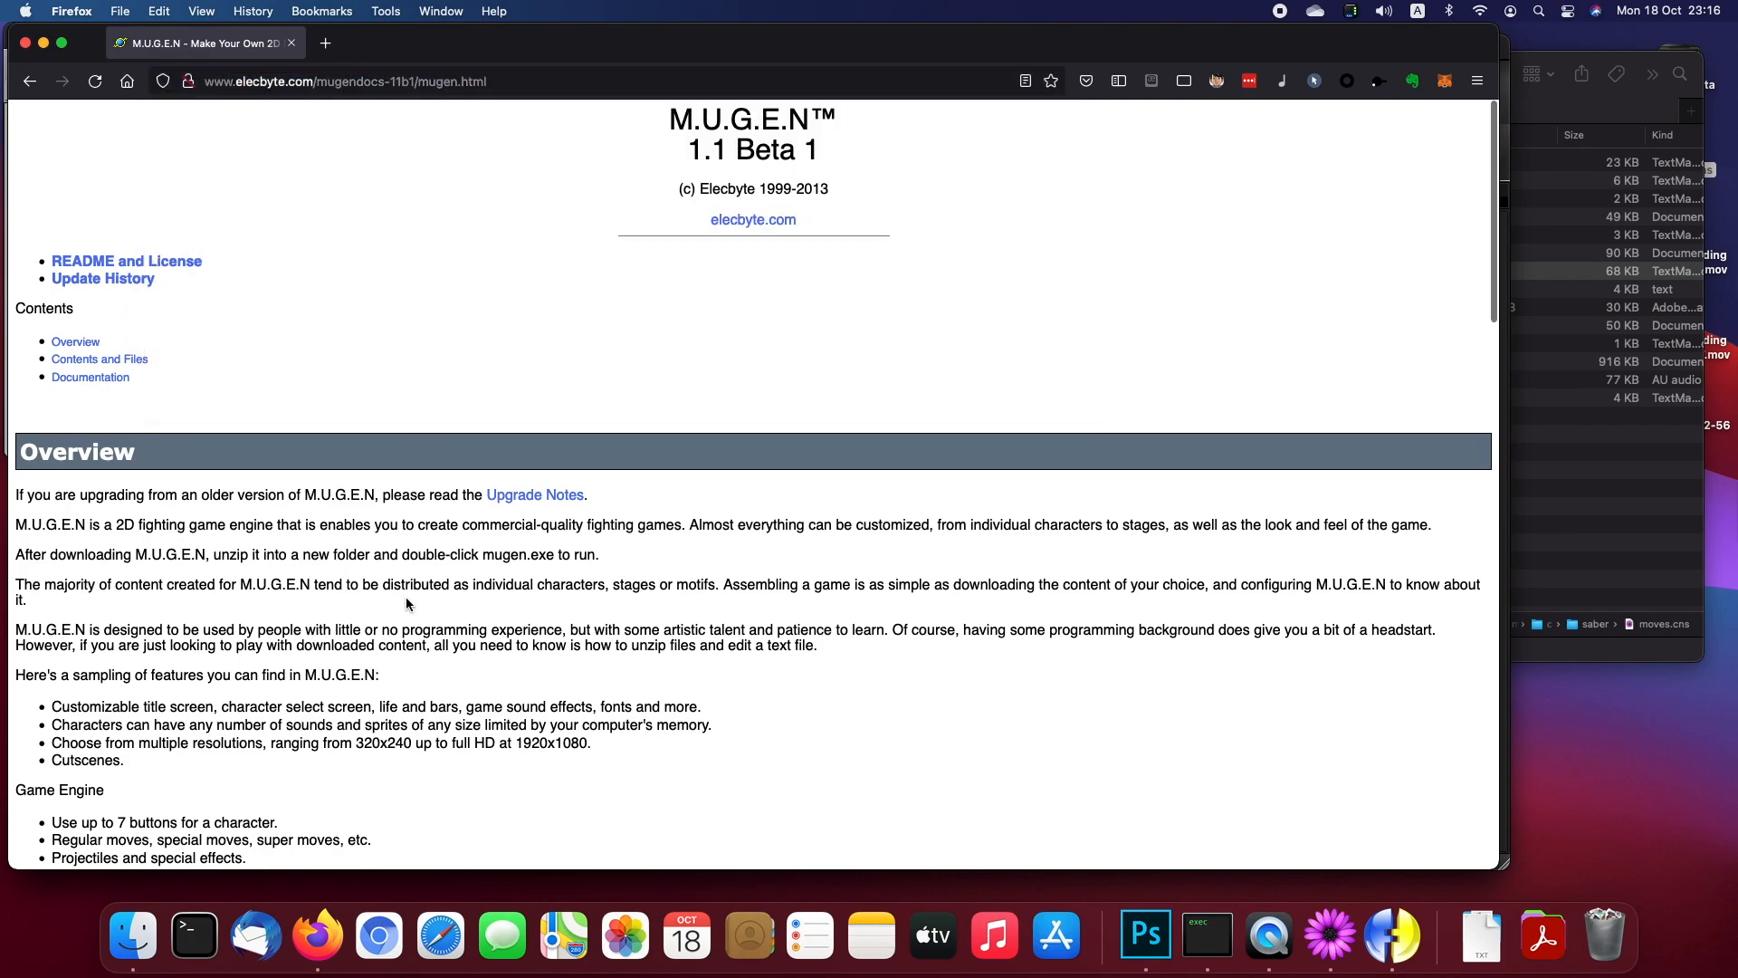
scroll(406, 601, "down", 20)
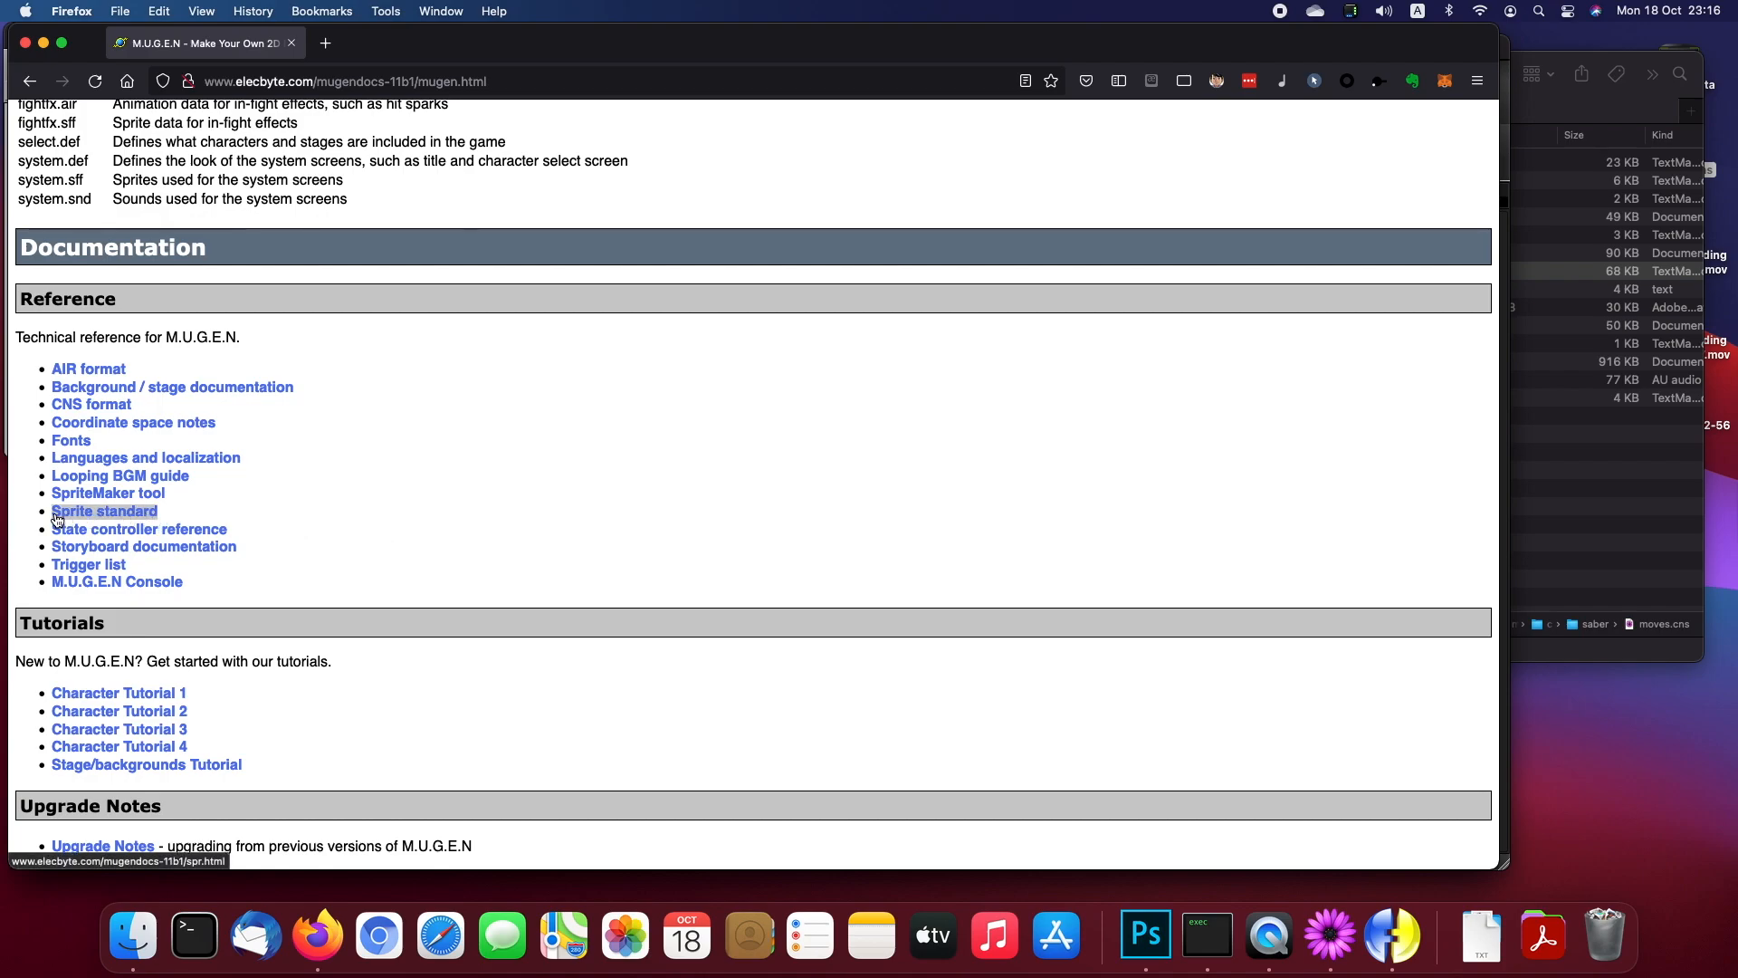
left_click(98, 519)
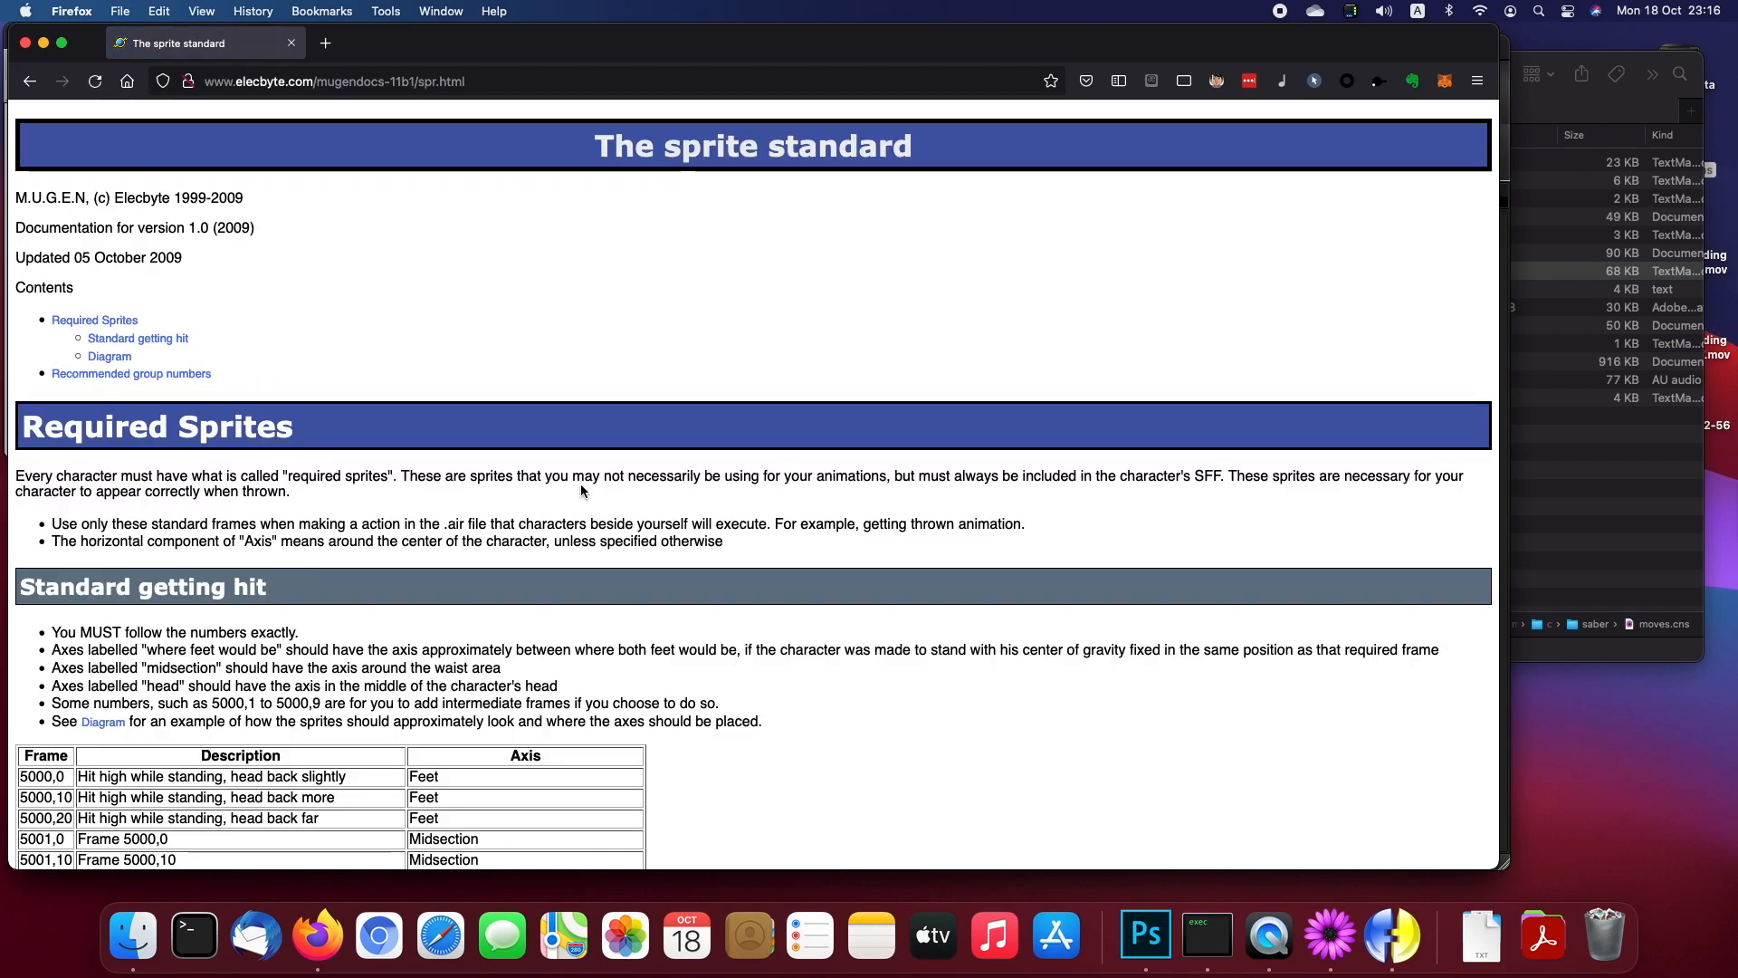
scroll(582, 491, "down", 10)
scroll(582, 491, "down", 20)
scroll(583, 490, "down", 20)
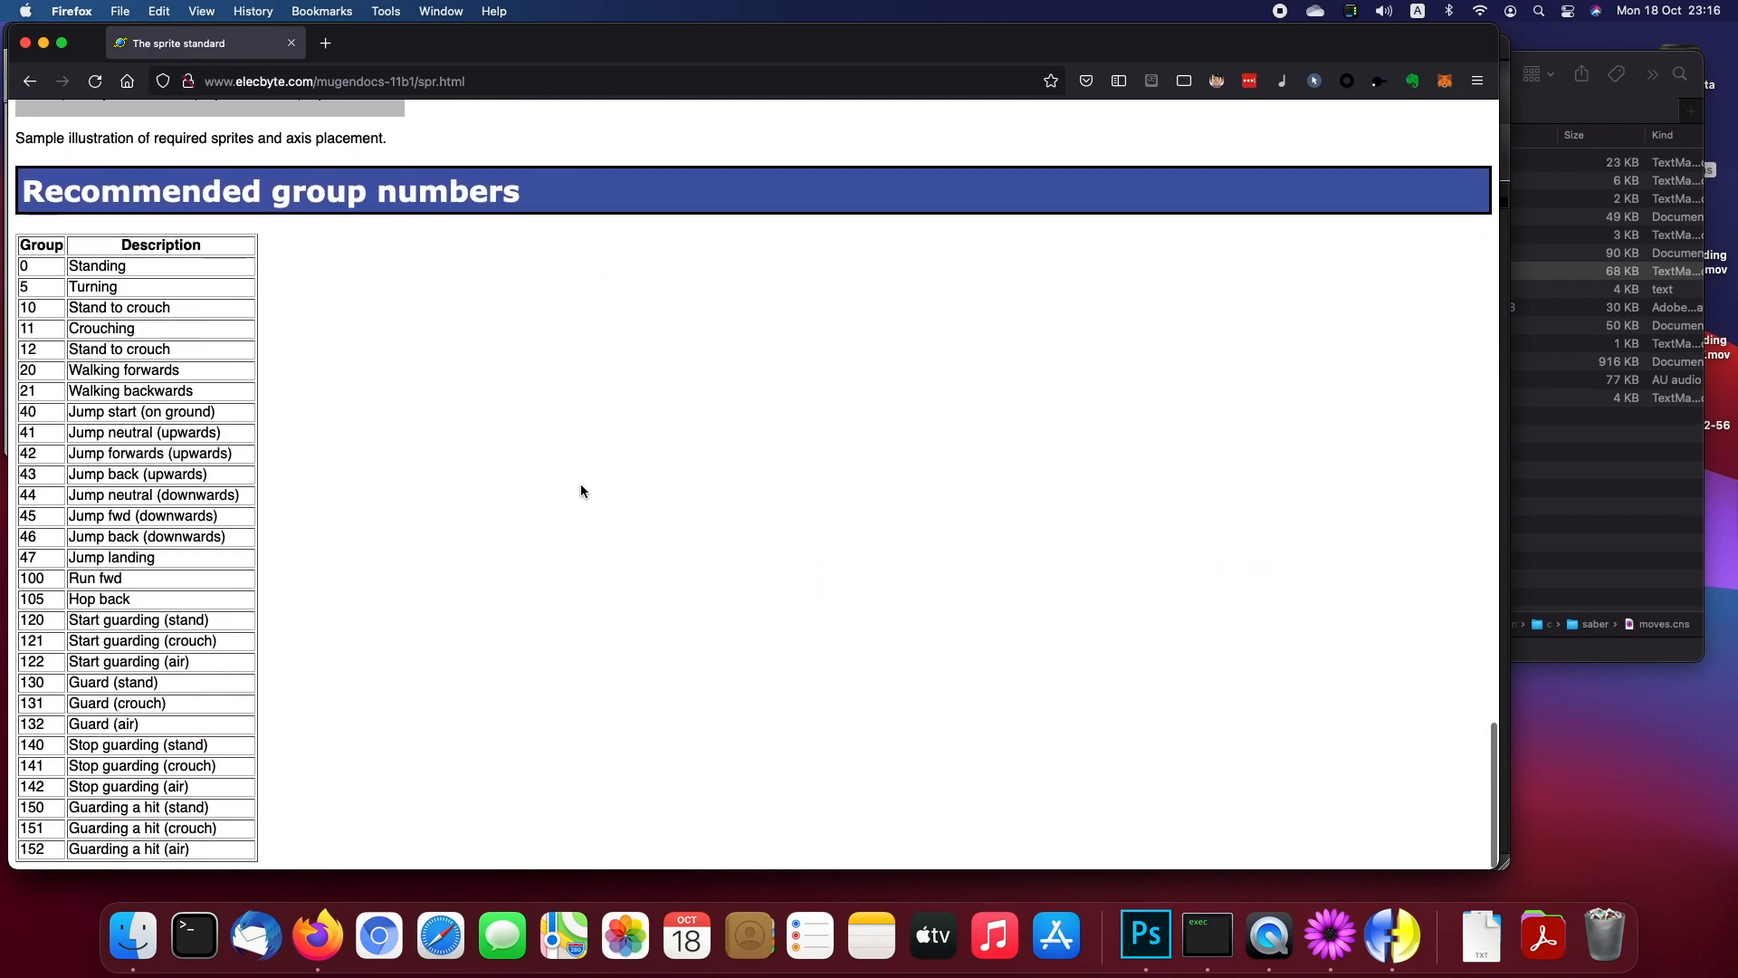
left_click(29, 272)
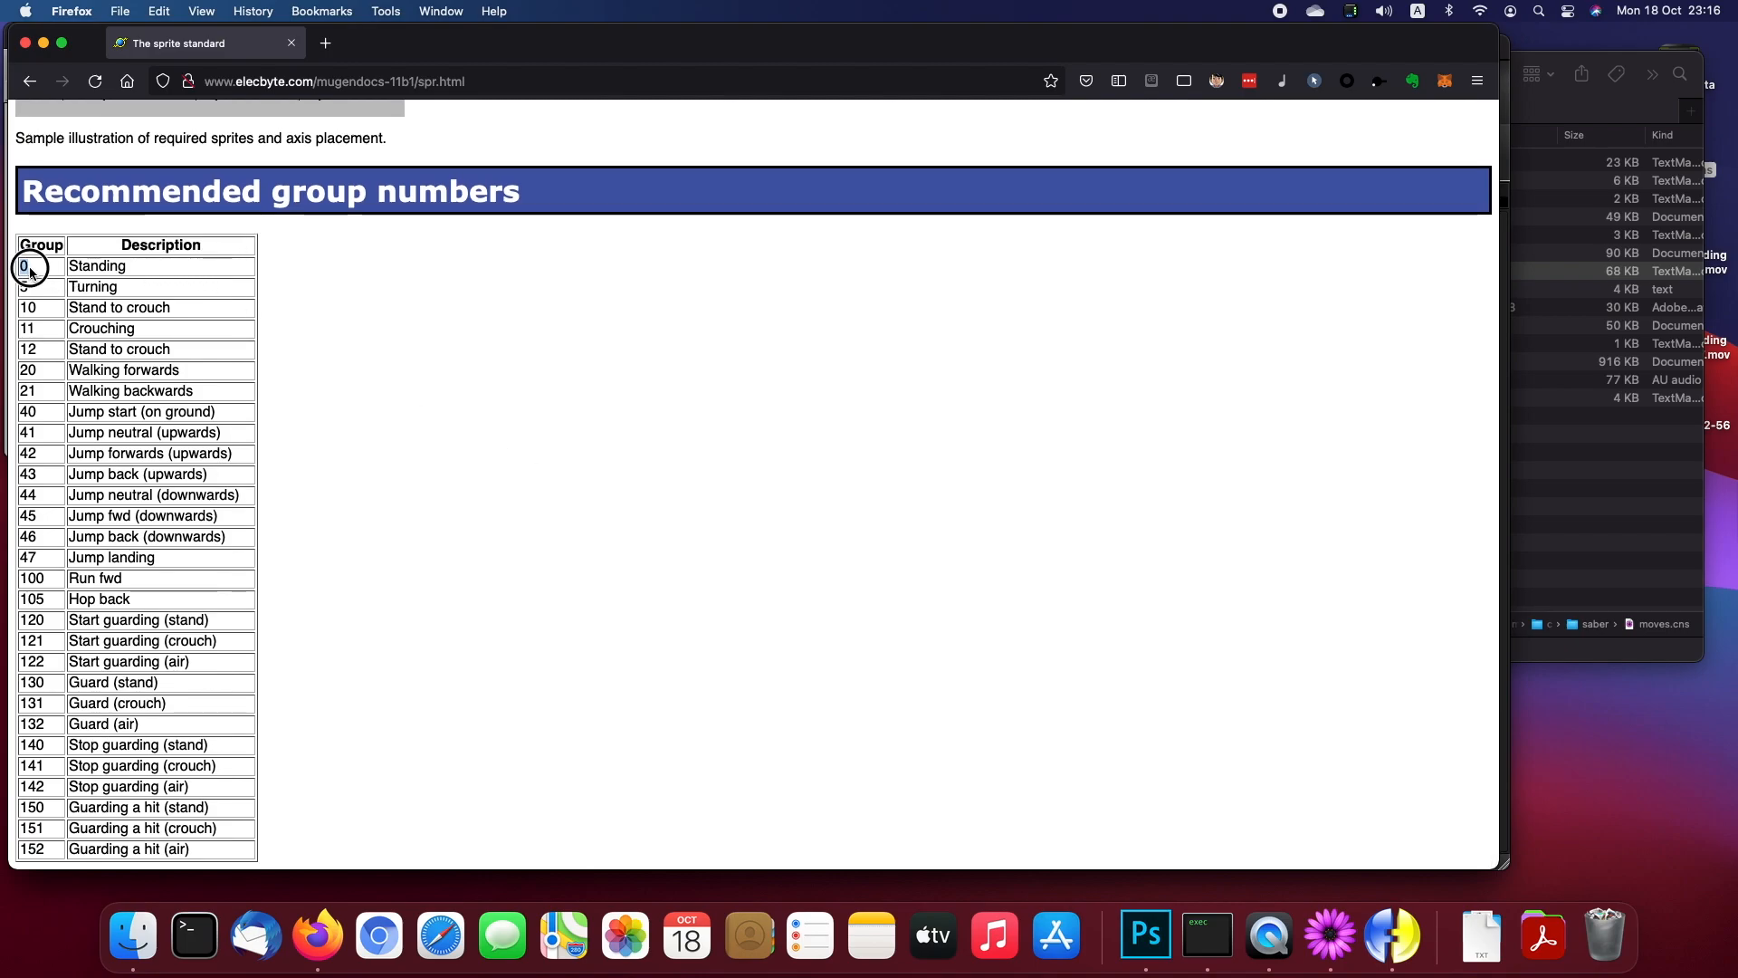
left_click_drag(136, 268, 65, 265)
left_click(324, 380)
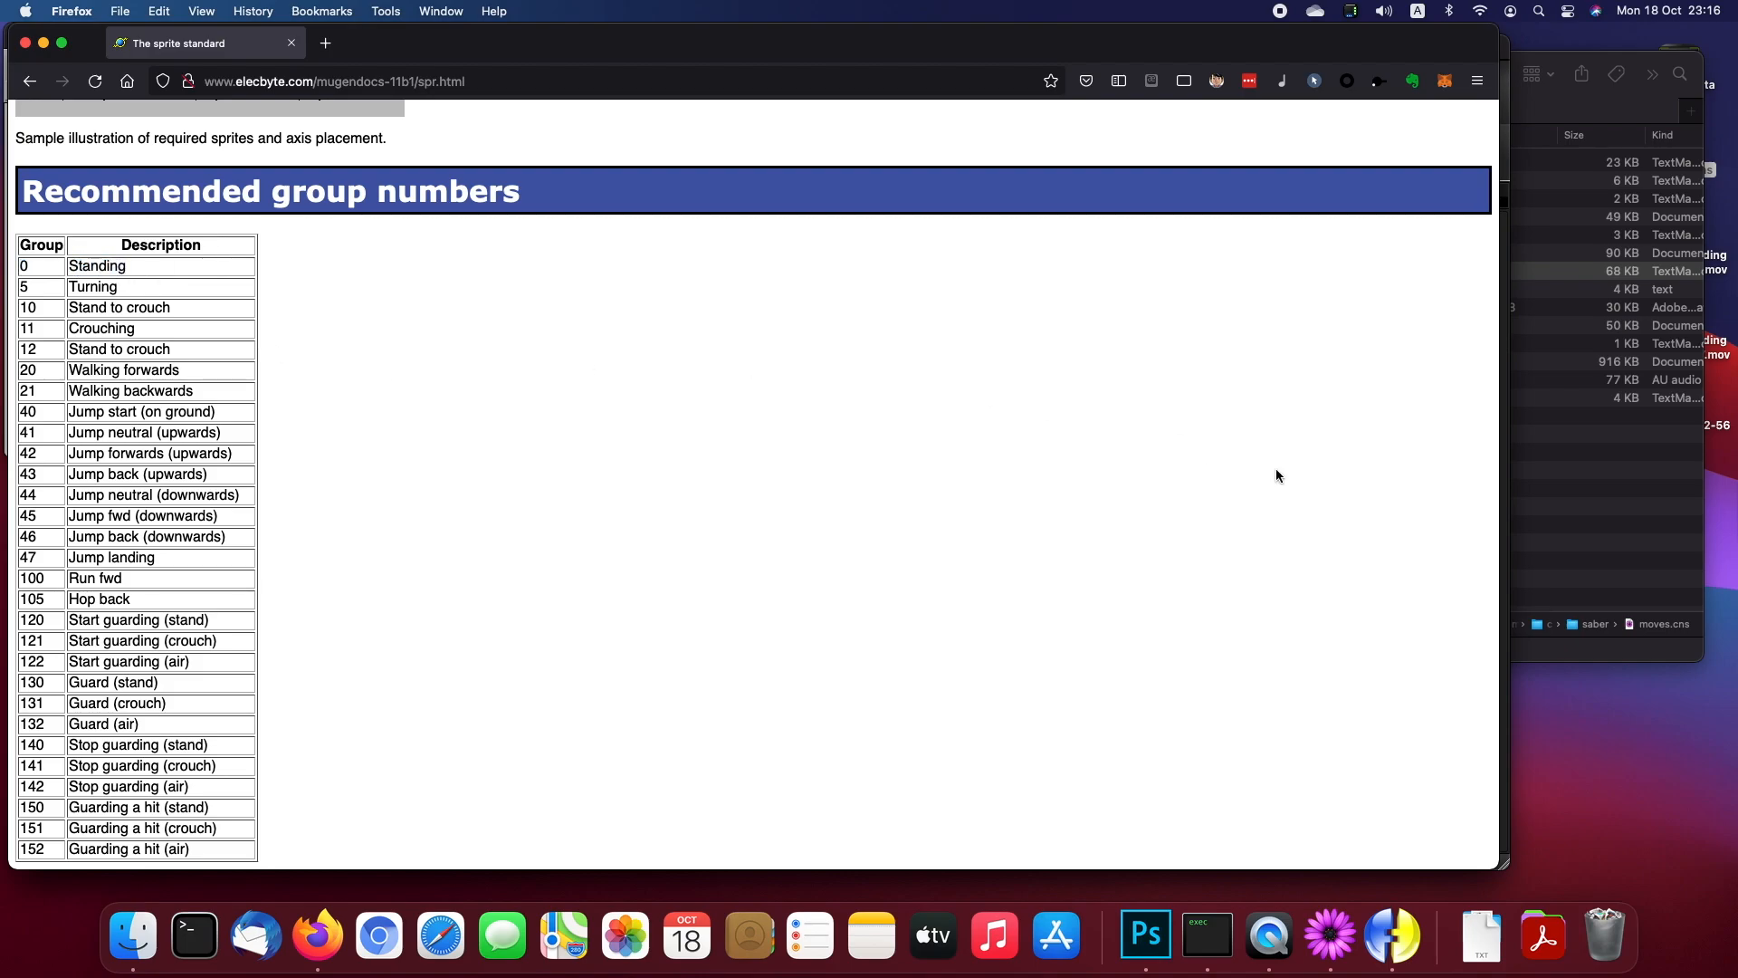
Step: Switch to Fighter Factory Studio and browse the group 0 standing sprites up to group 5, returning to group 0, index 5
left_click(1398, 932)
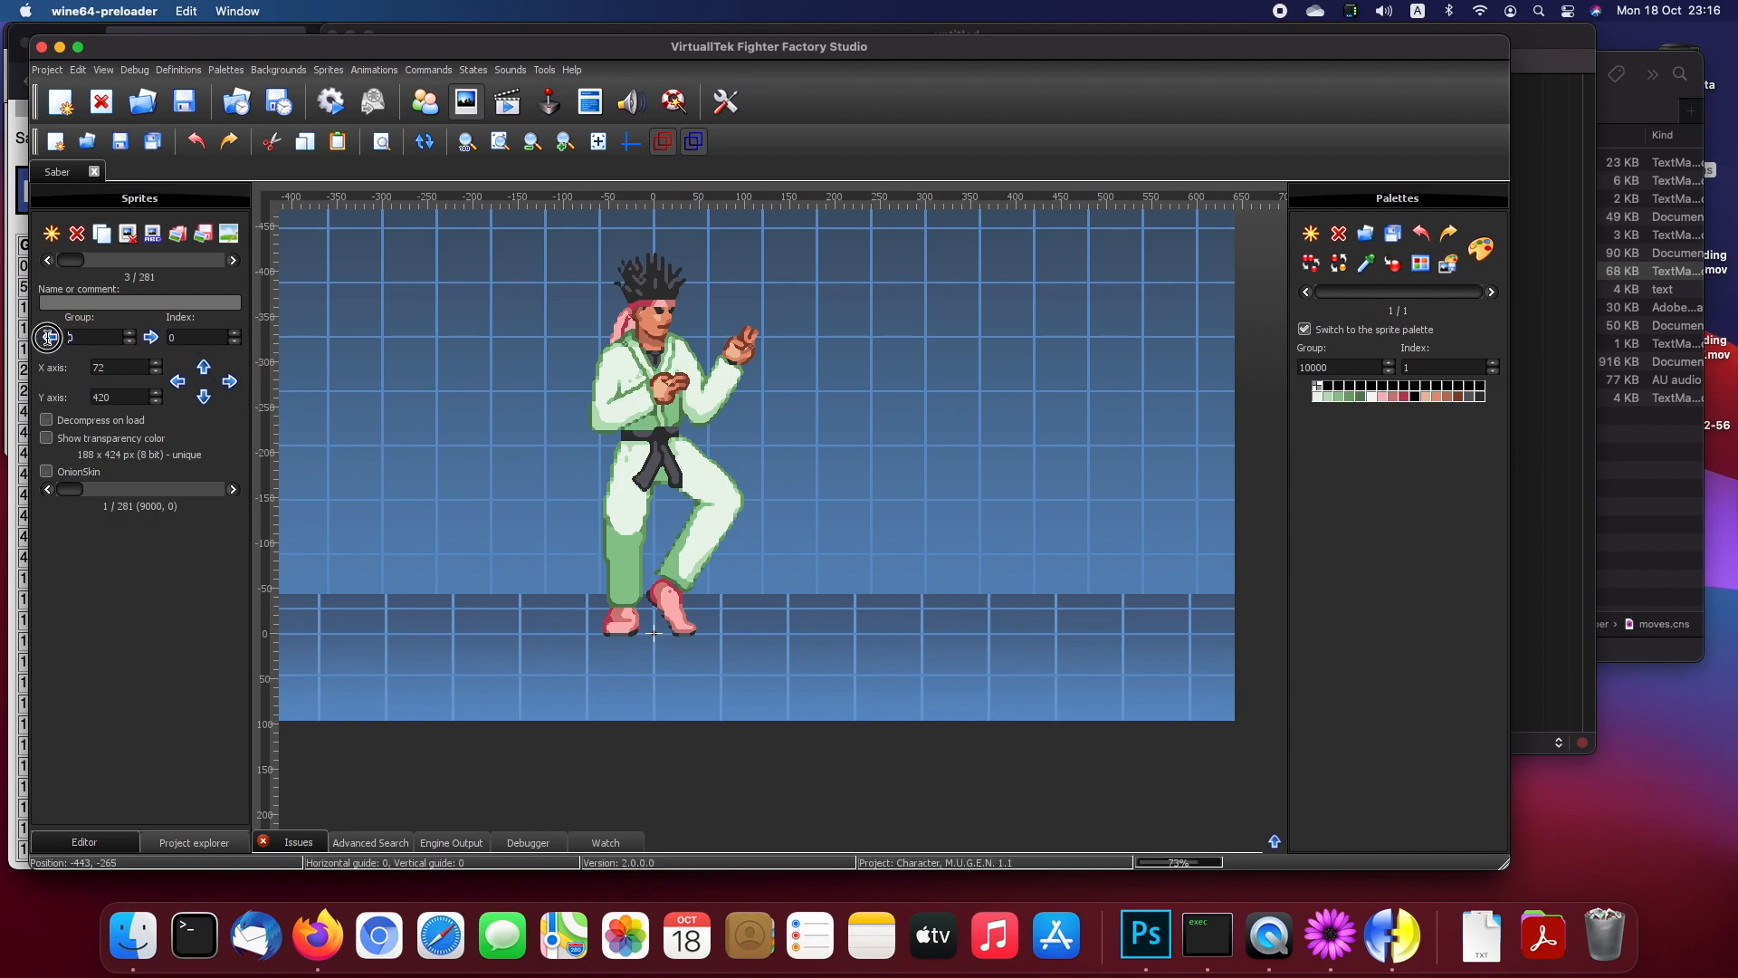
left_click(233, 261)
left_click(233, 261)
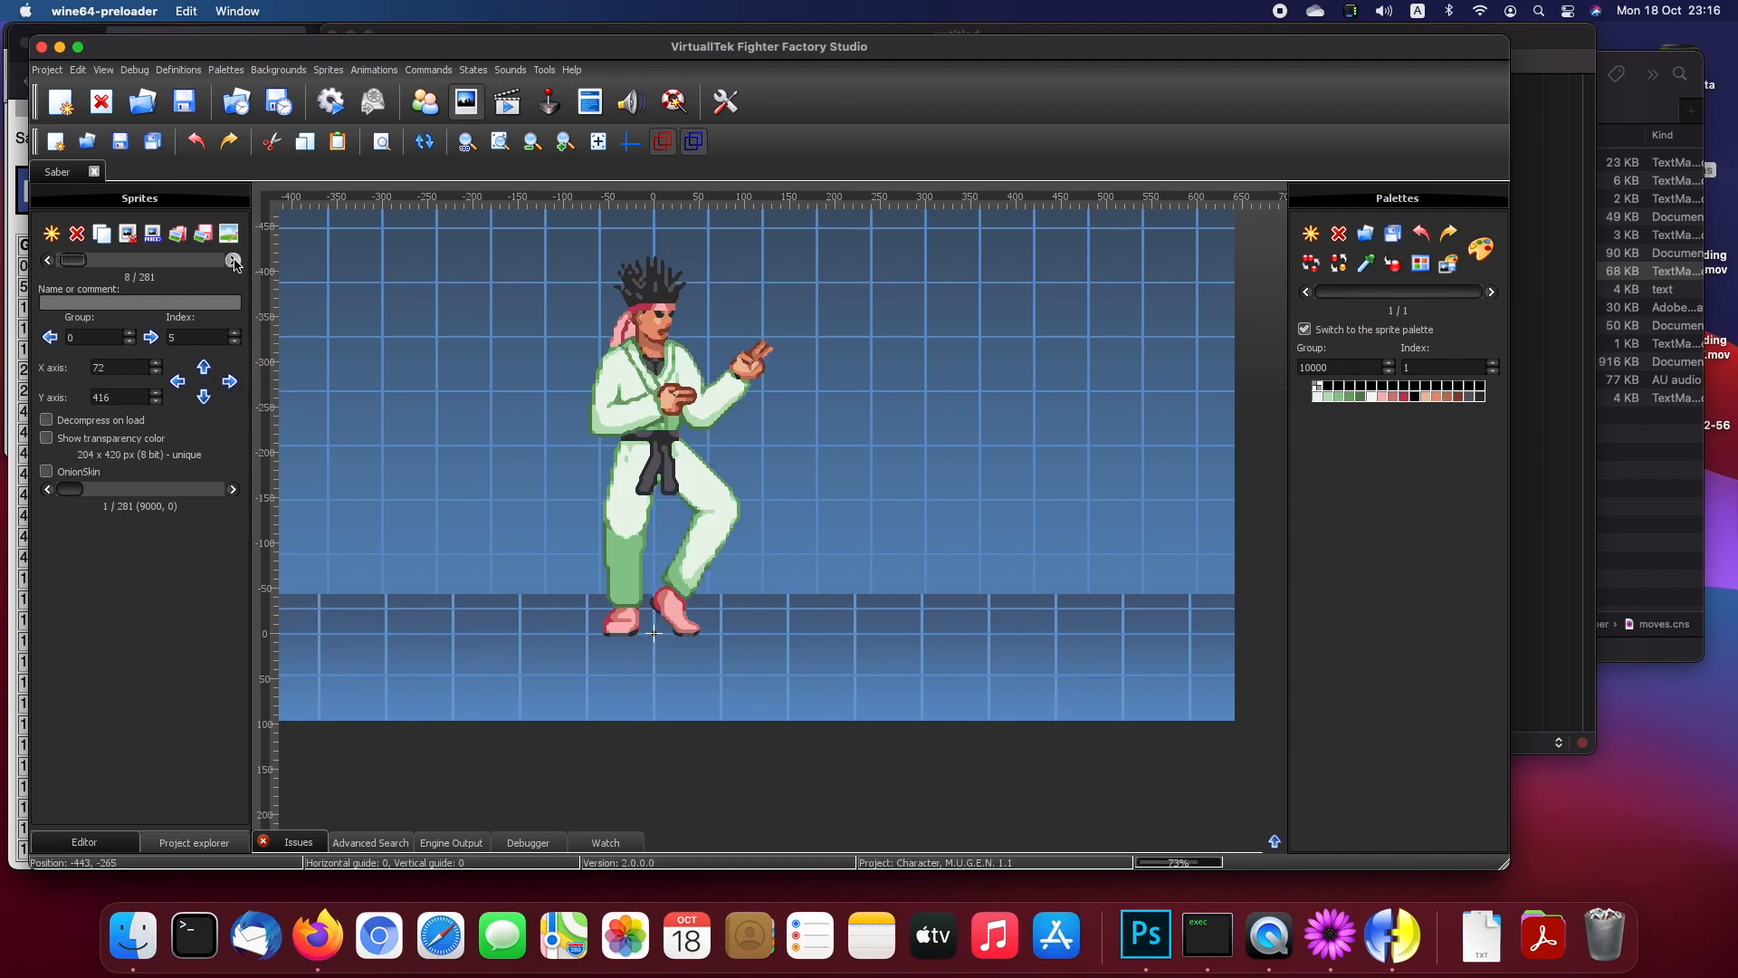
left_click(233, 261)
left_click(48, 260)
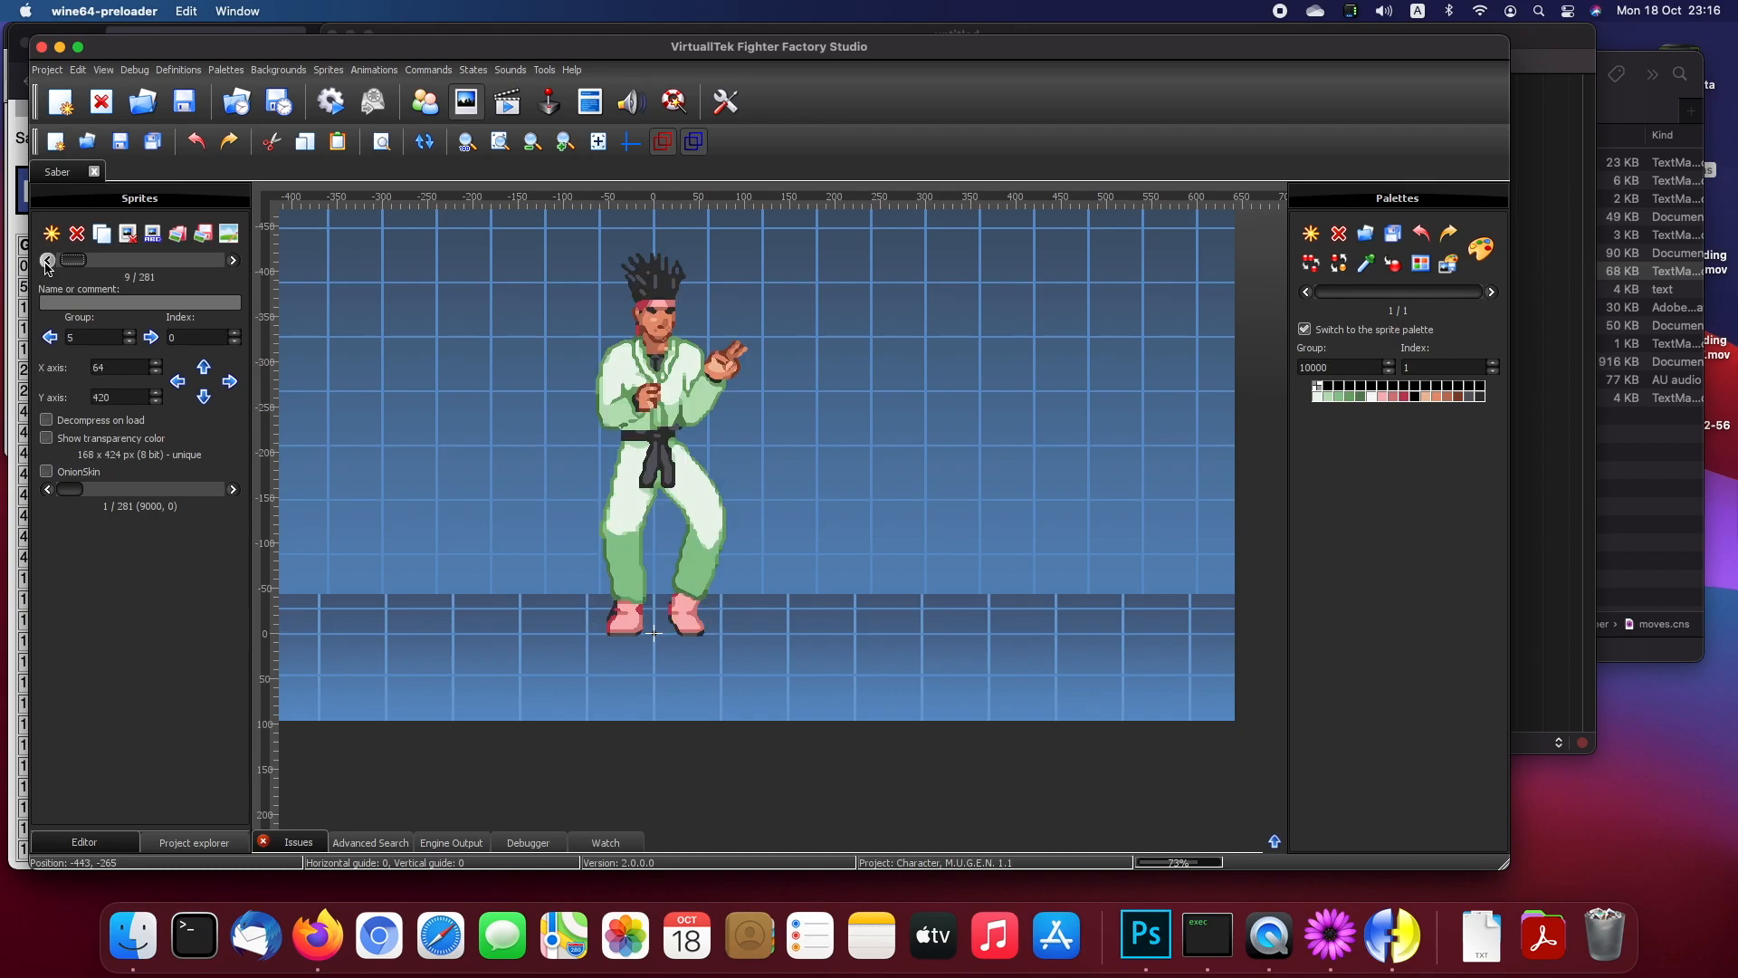
left_click(48, 261)
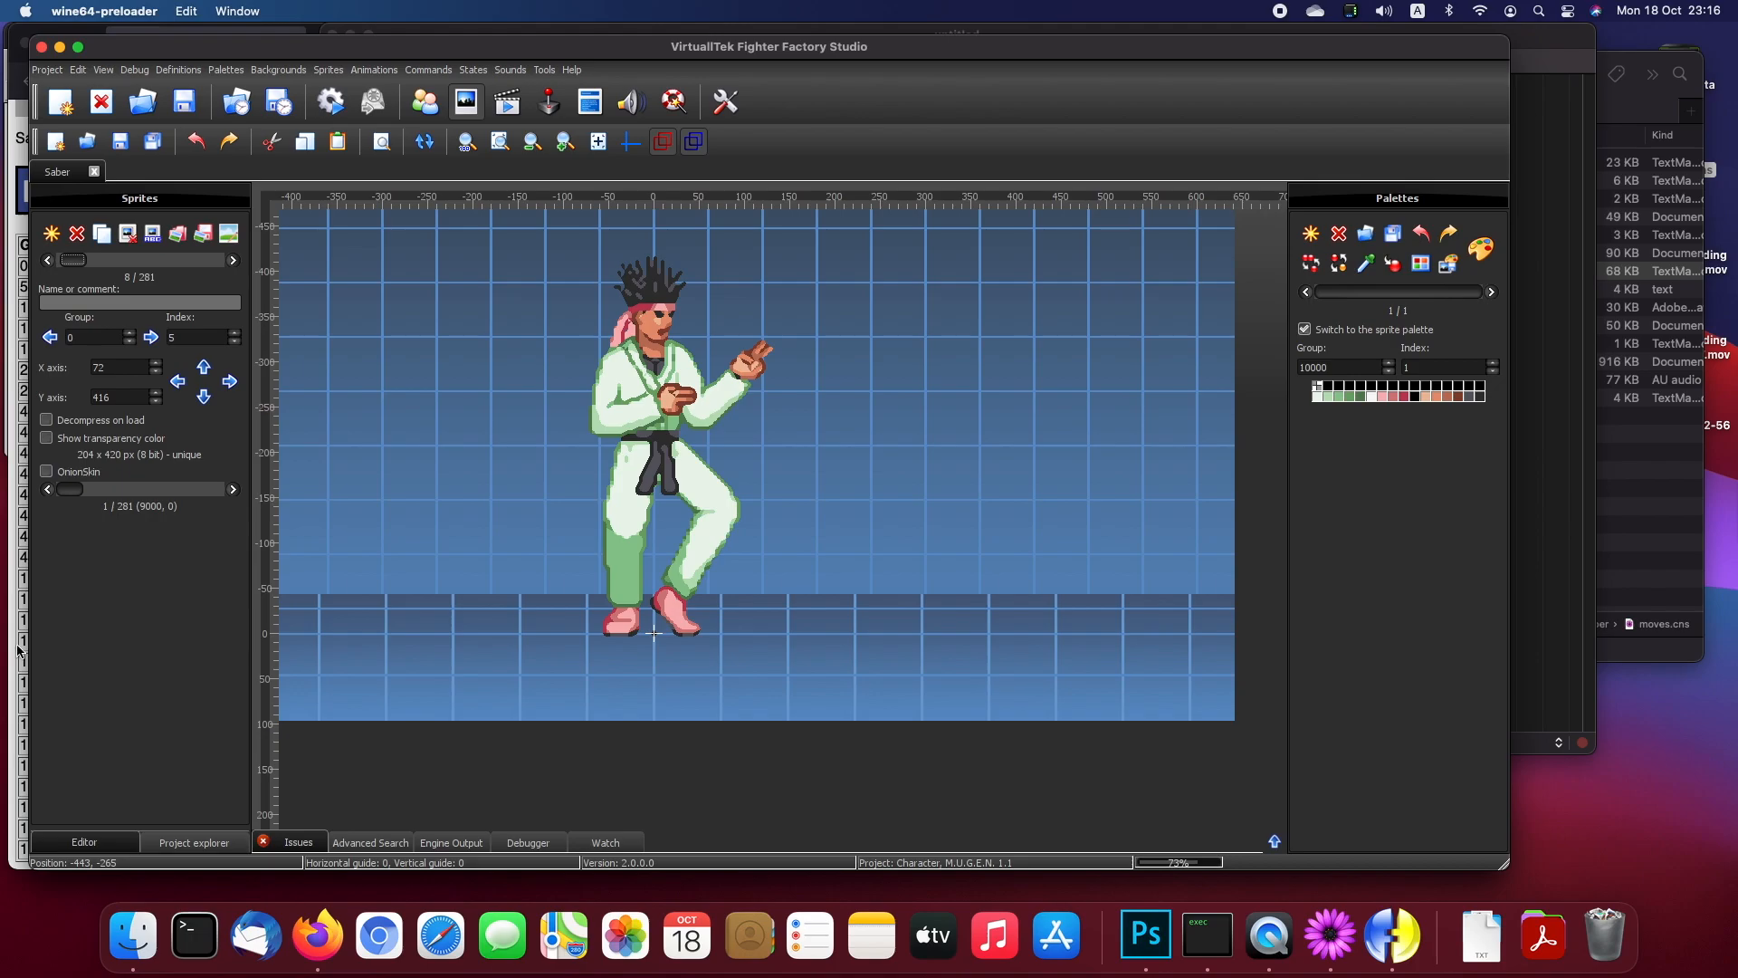
Step: Recheck the recommended group numbers in Firefox, and review the group and index numbers of the standing sprites in Fighter Factory Studio
left_click(18, 647)
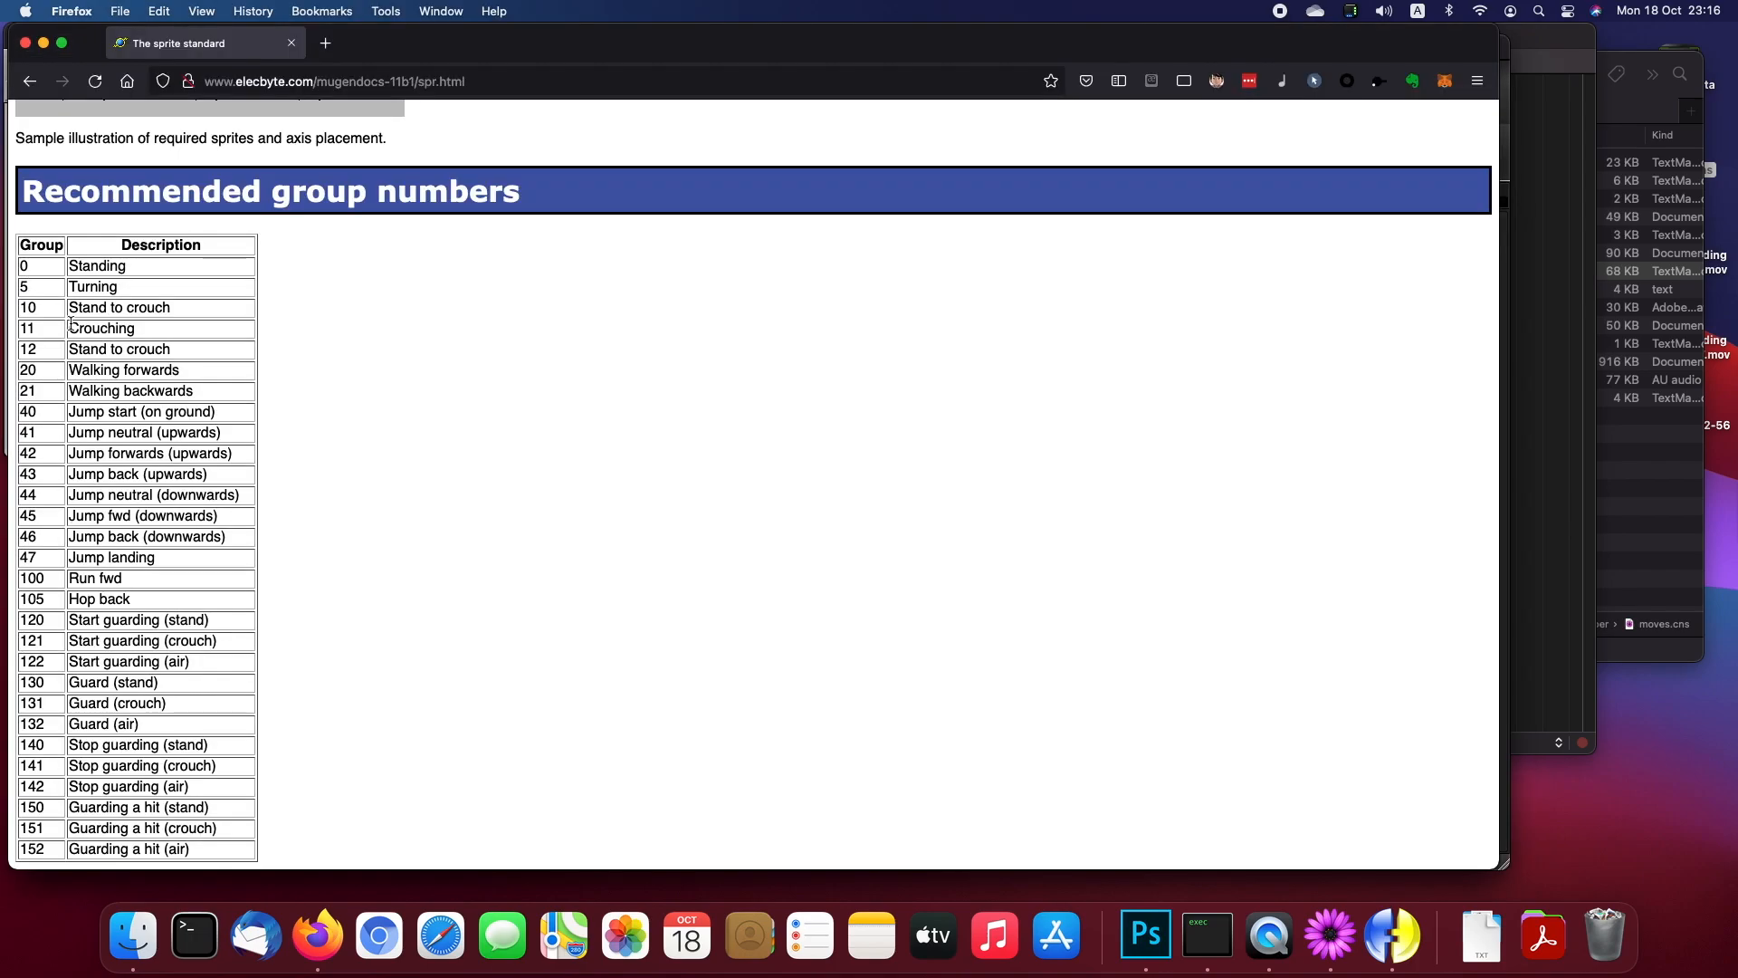
key("super+Tab")
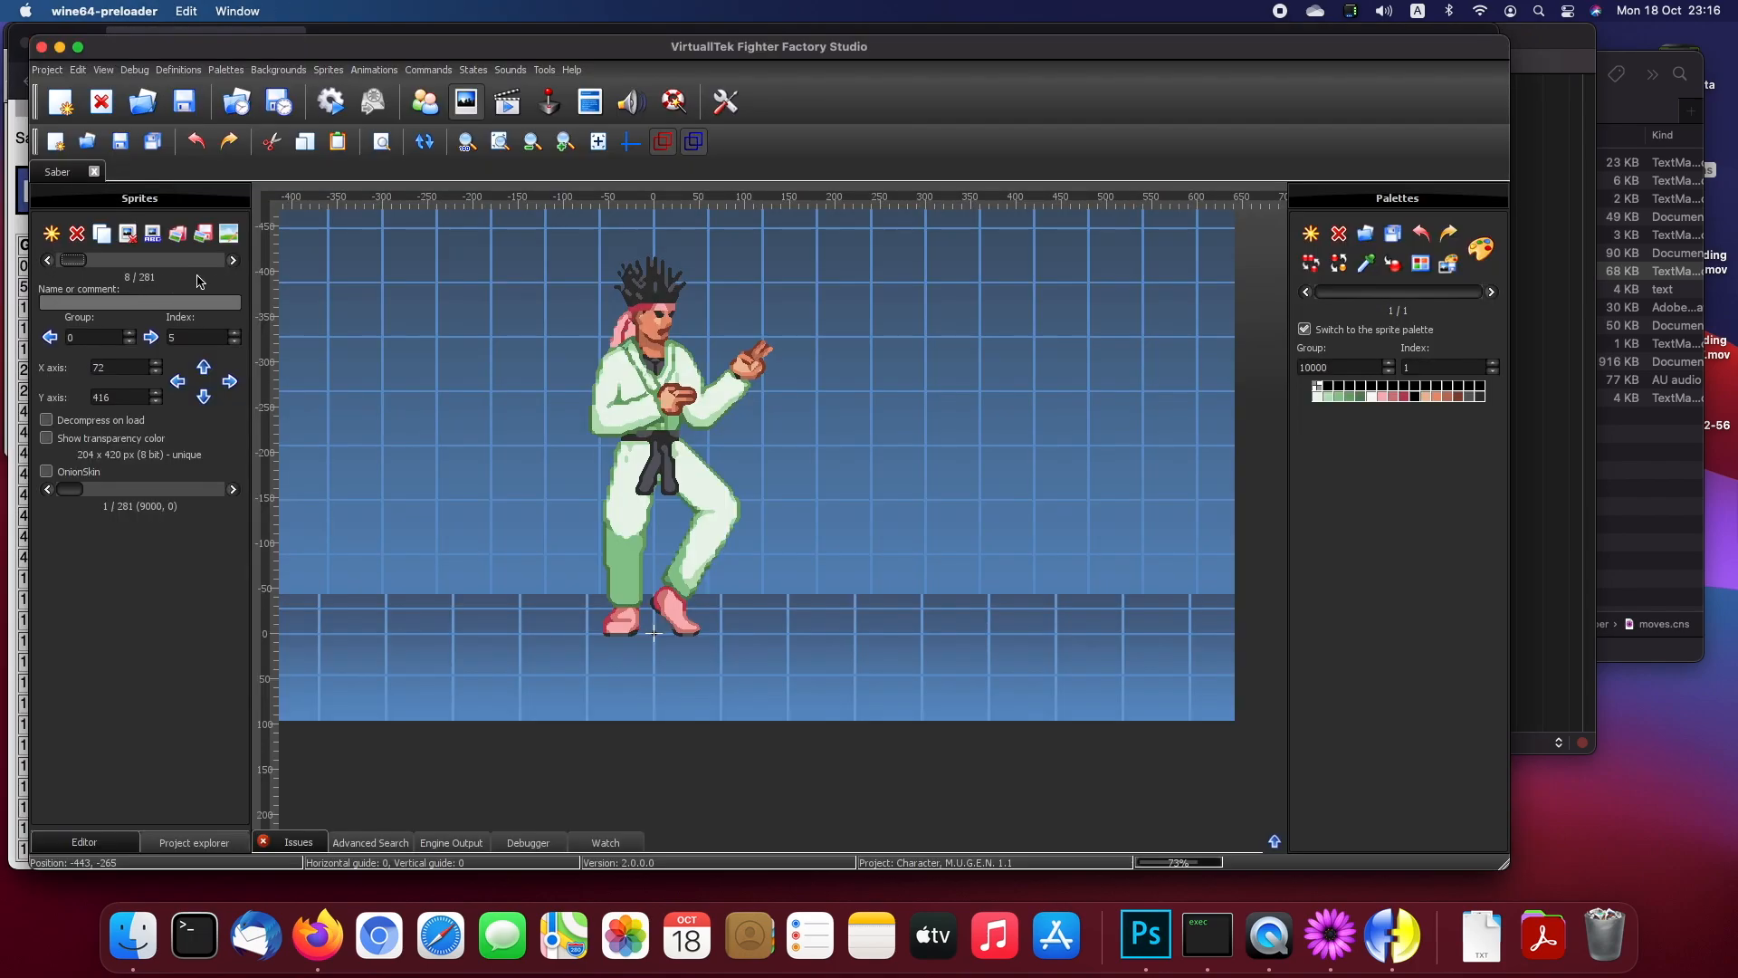
left_click(47, 261)
left_click(47, 261)
left_click(47, 260)
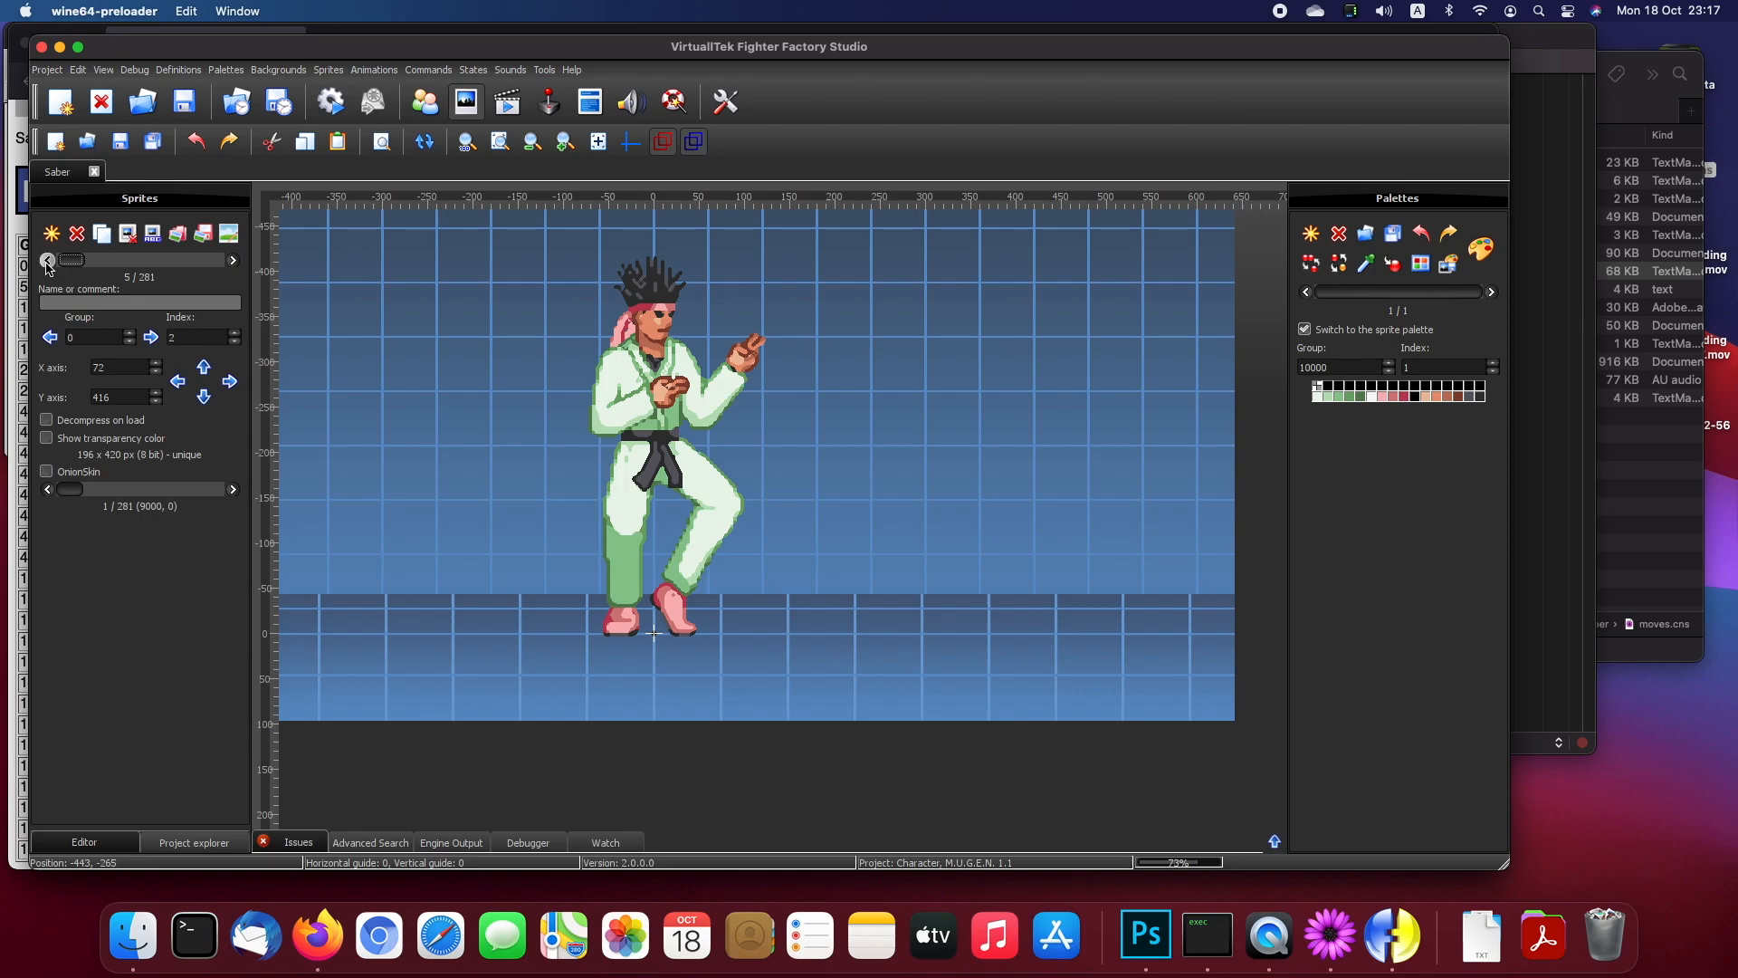
left_click(47, 261)
left_click(234, 260)
left_click(233, 261)
left_click(234, 261)
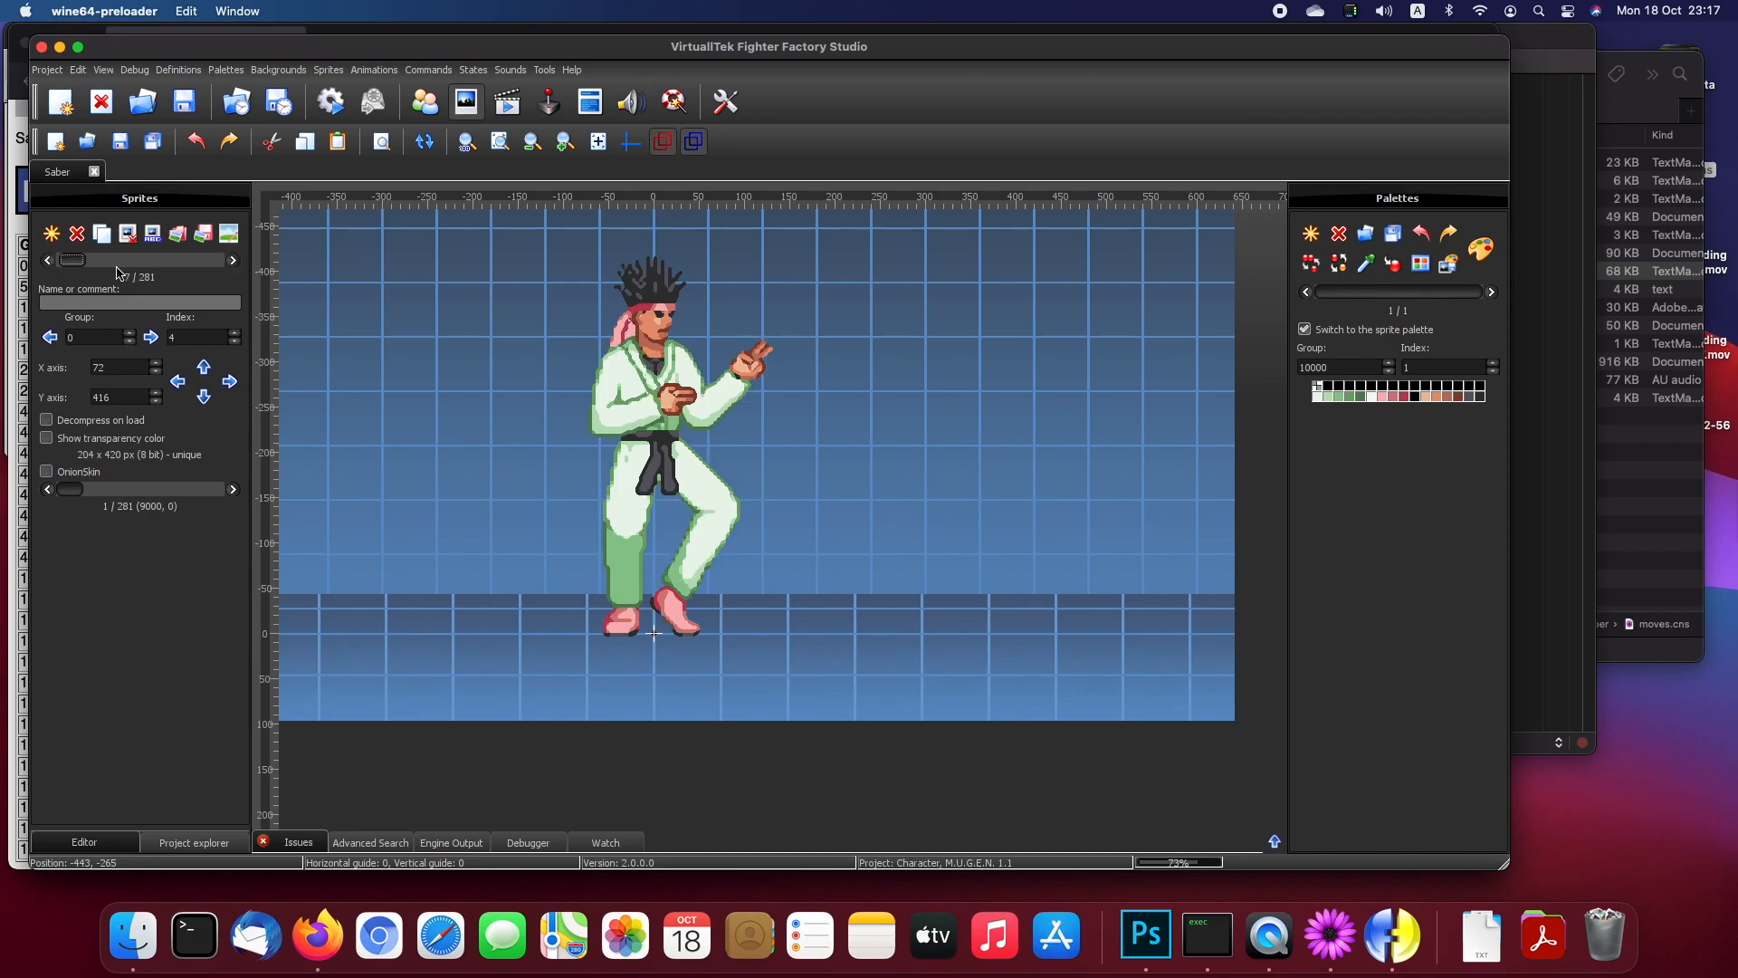
left_click(48, 261)
left_click(48, 261)
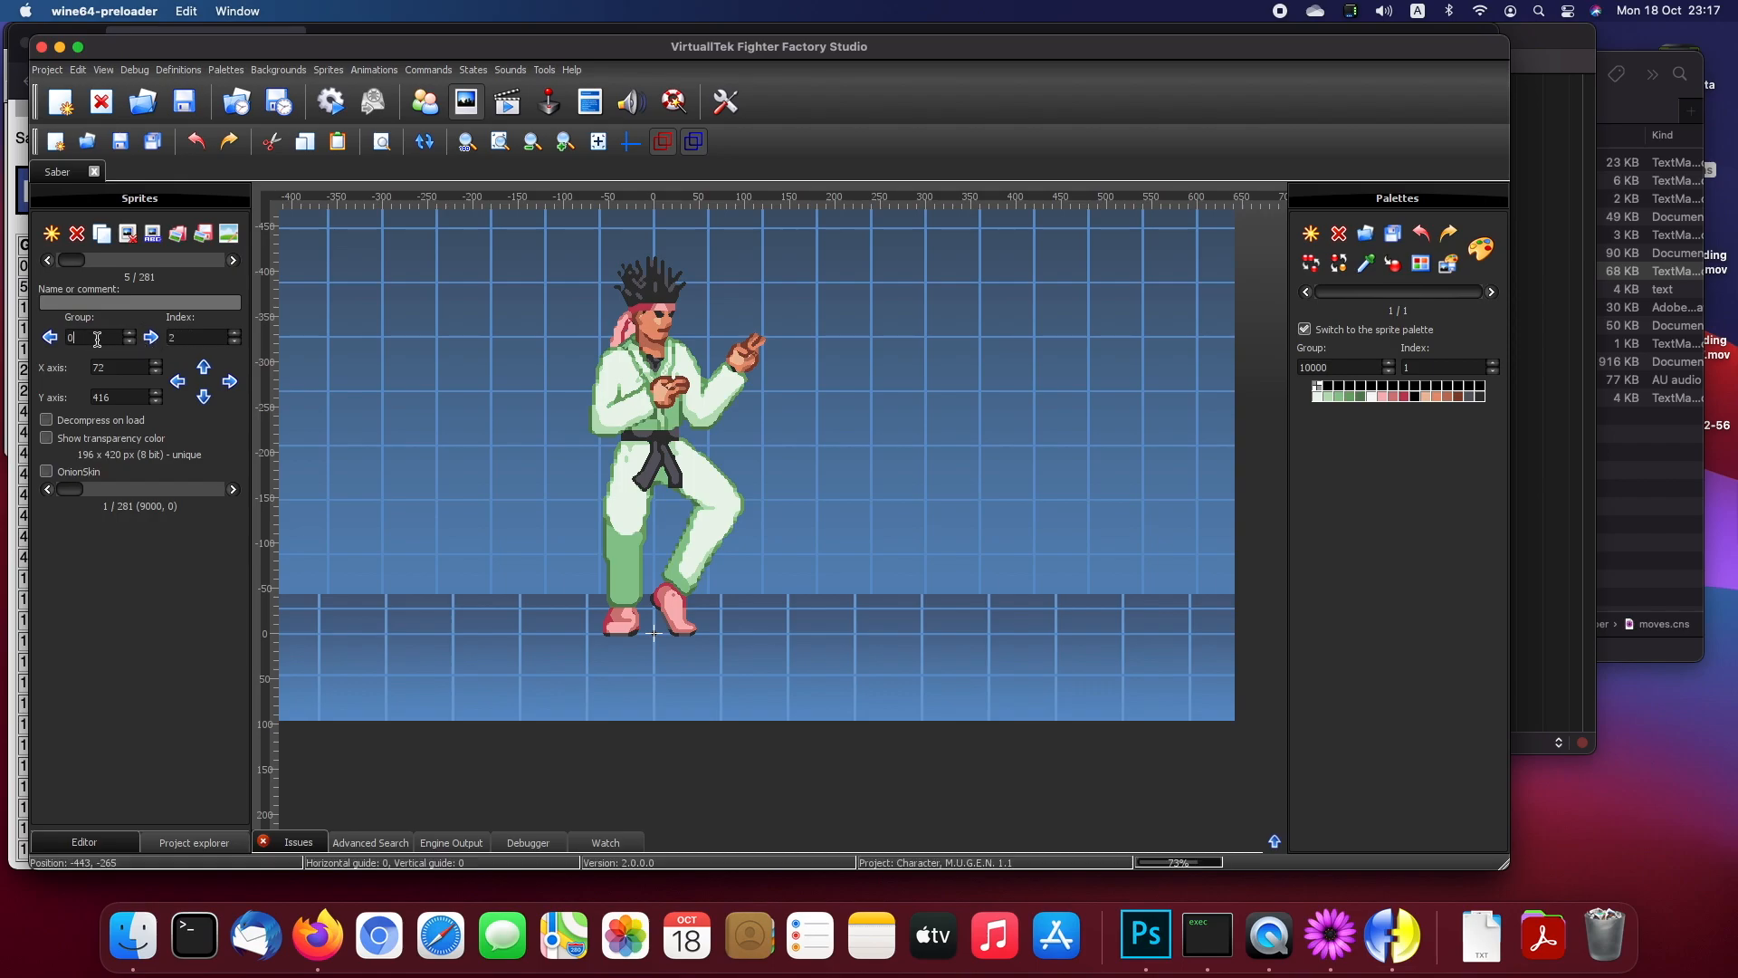
left_click(205, 339)
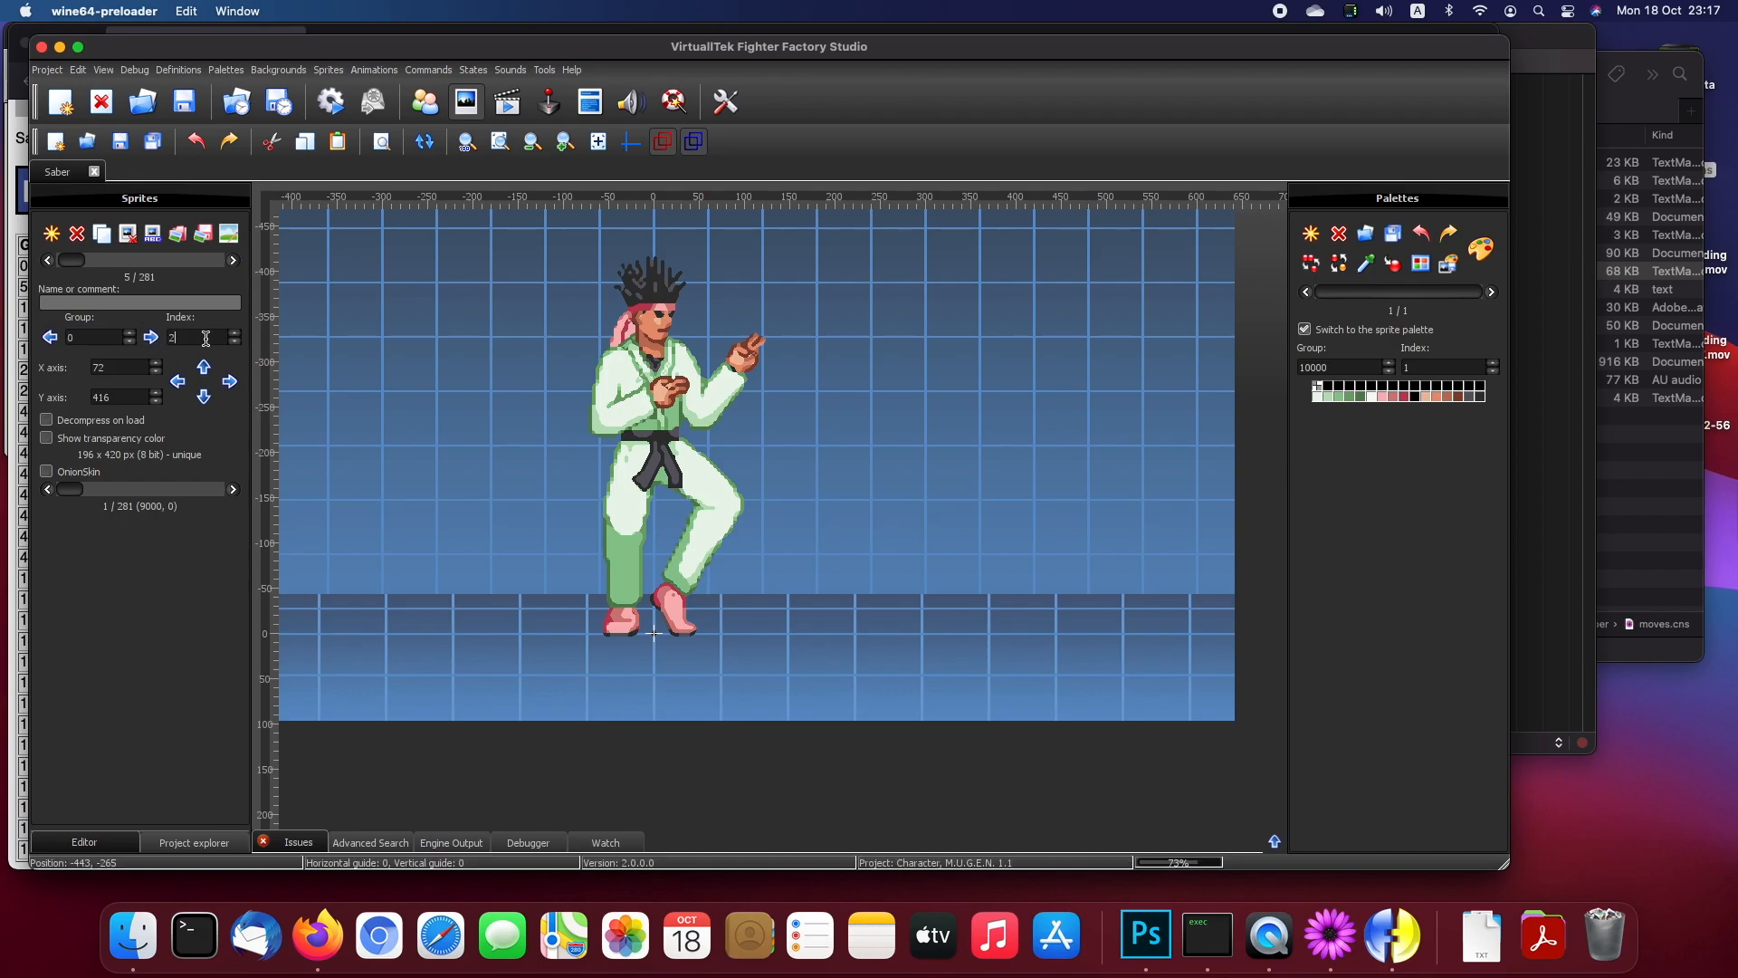
Step: Delete the entire sprite group 0 and step back through the remaining sprites to group 9000, index 0
left_click(128, 237)
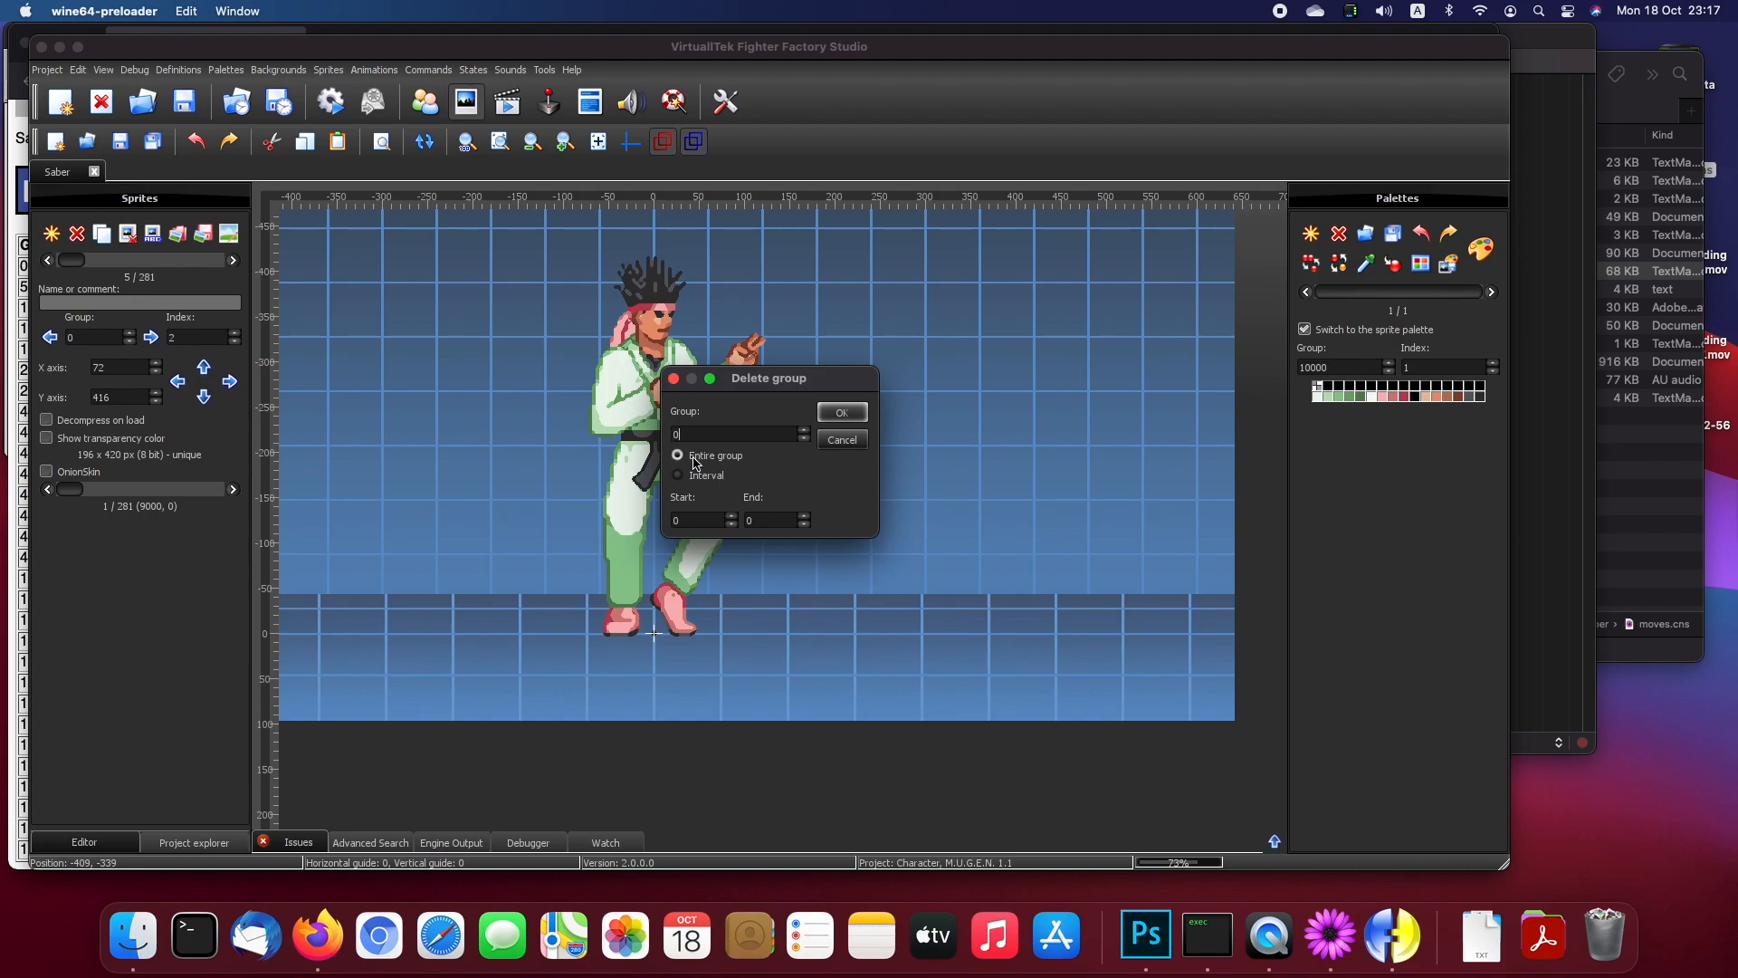
left_click(843, 415)
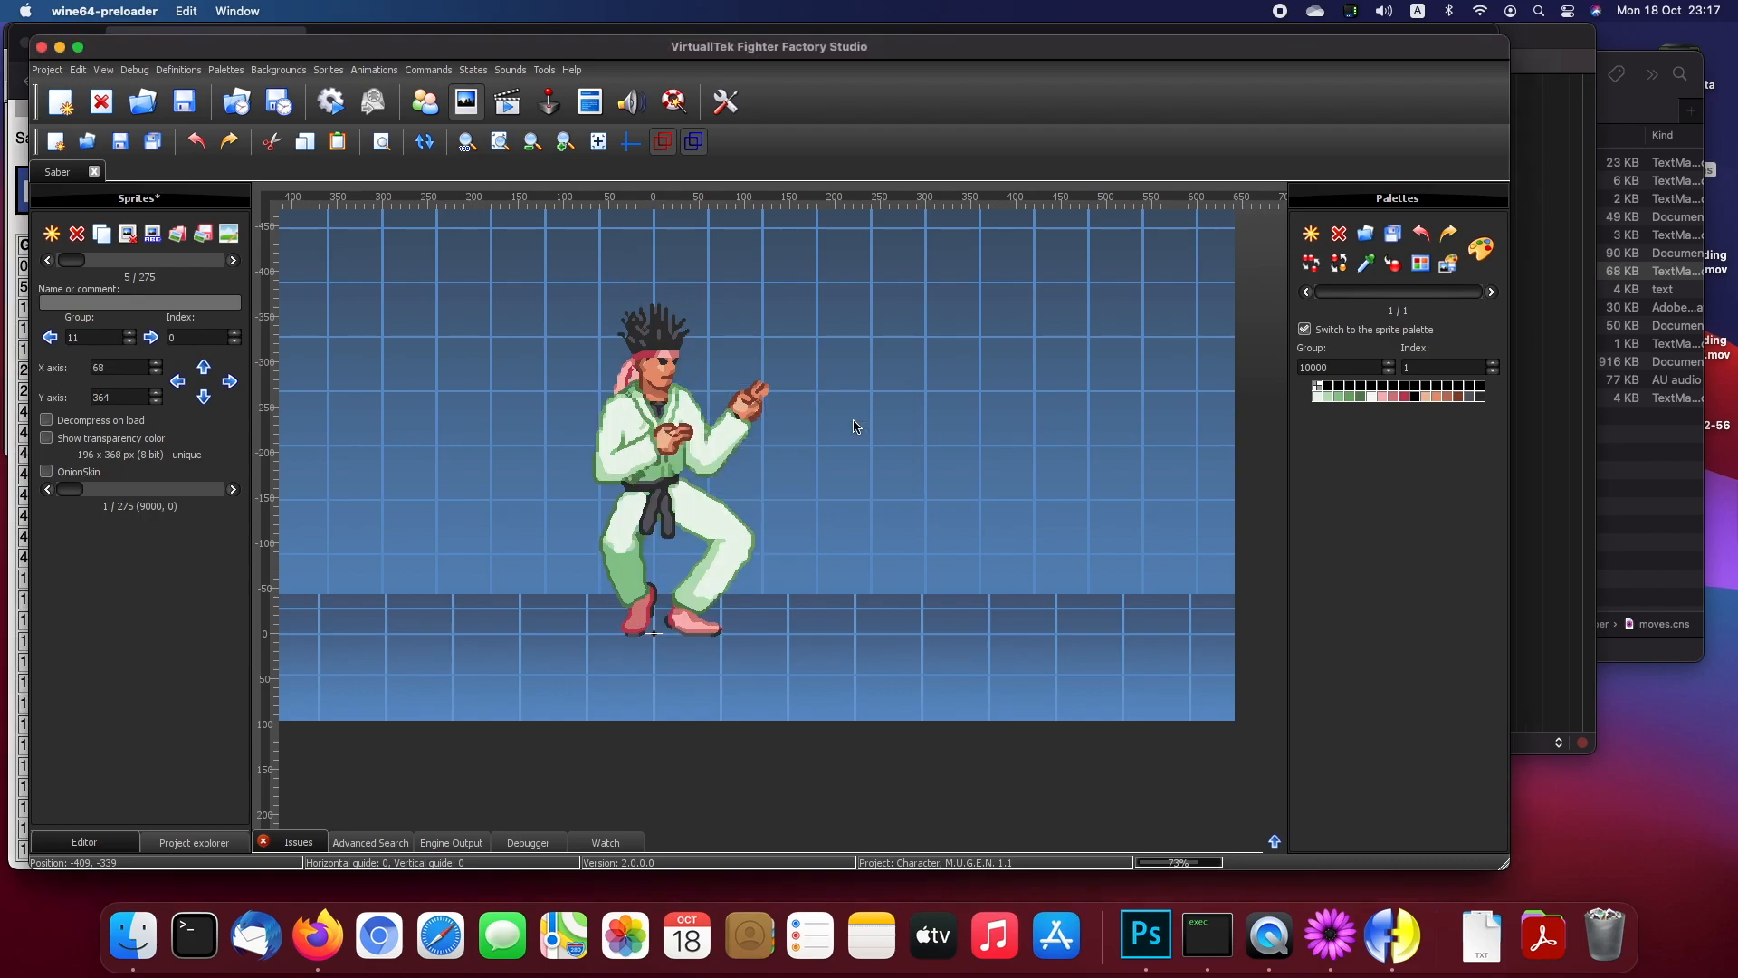
left_click(48, 261)
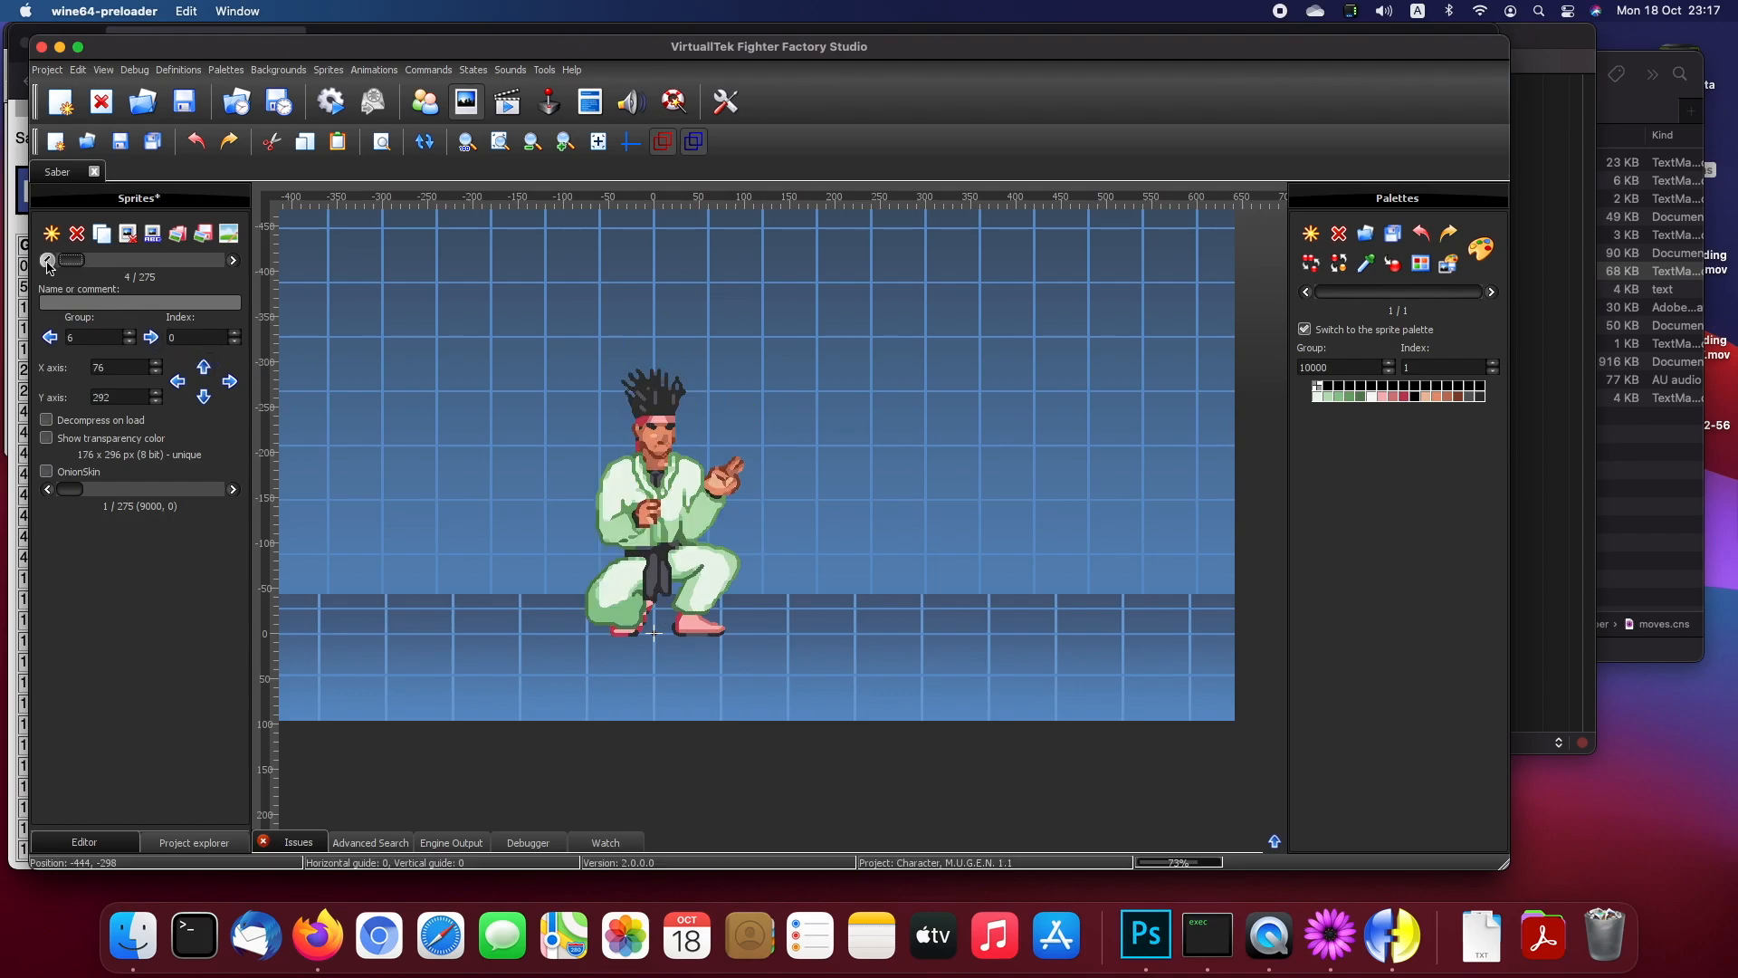
left_click(48, 260)
left_click(48, 261)
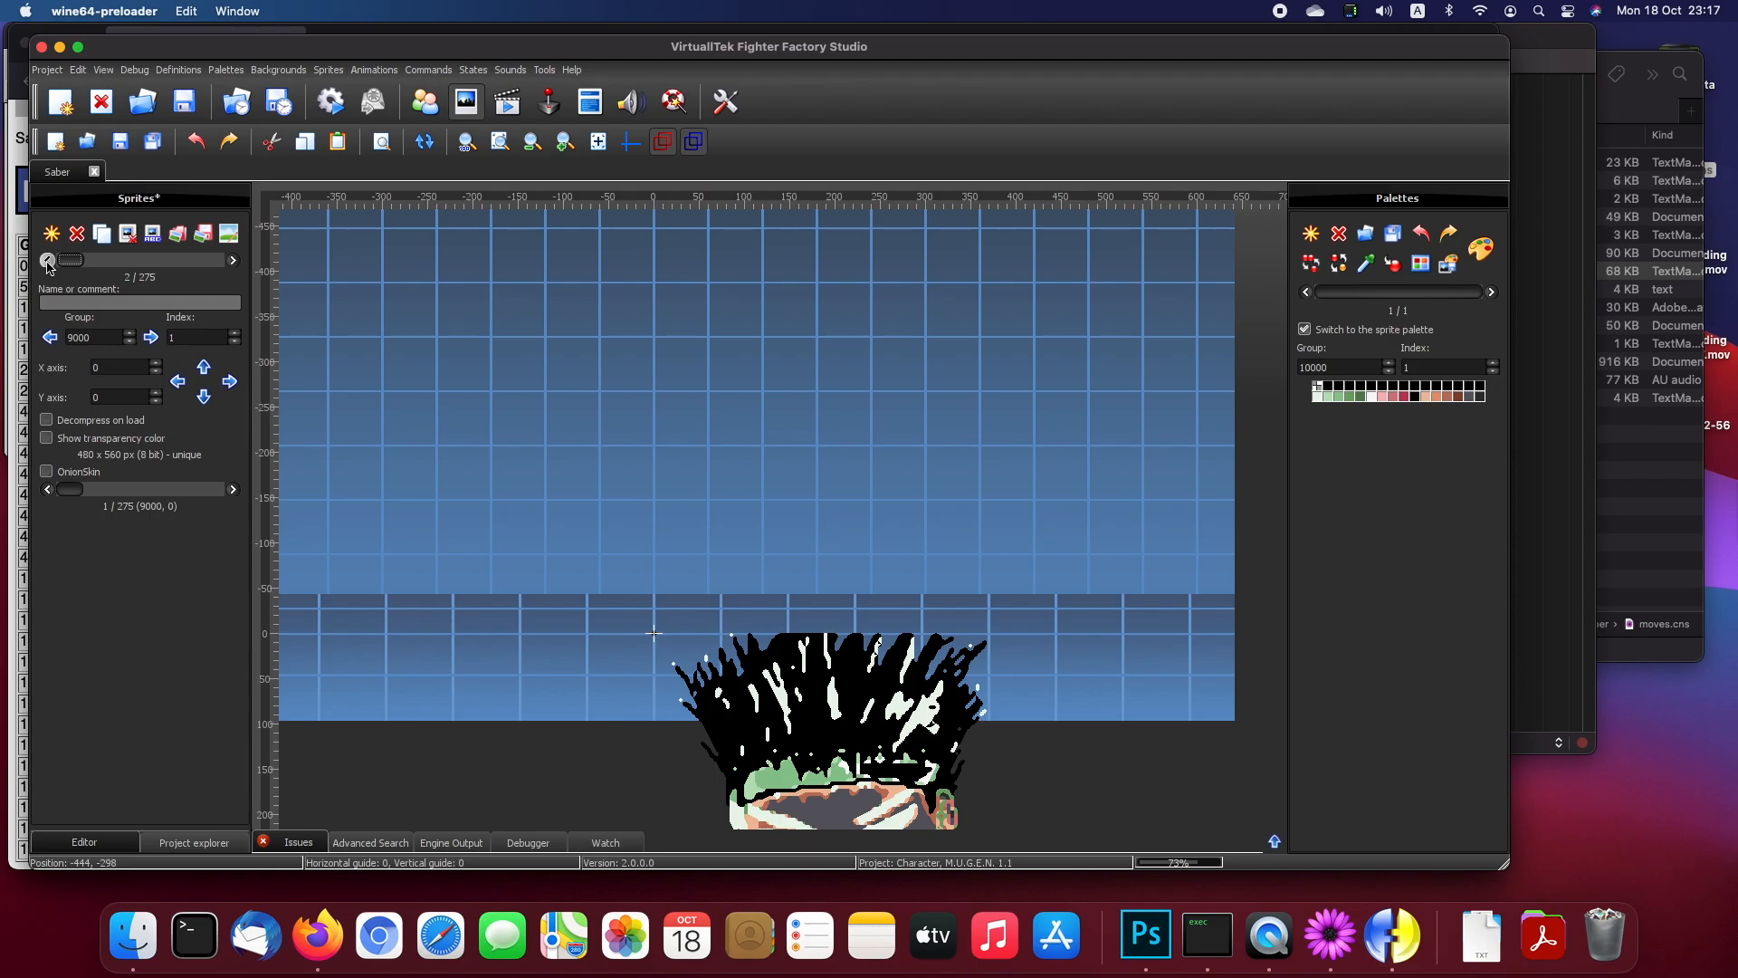
left_click(48, 261)
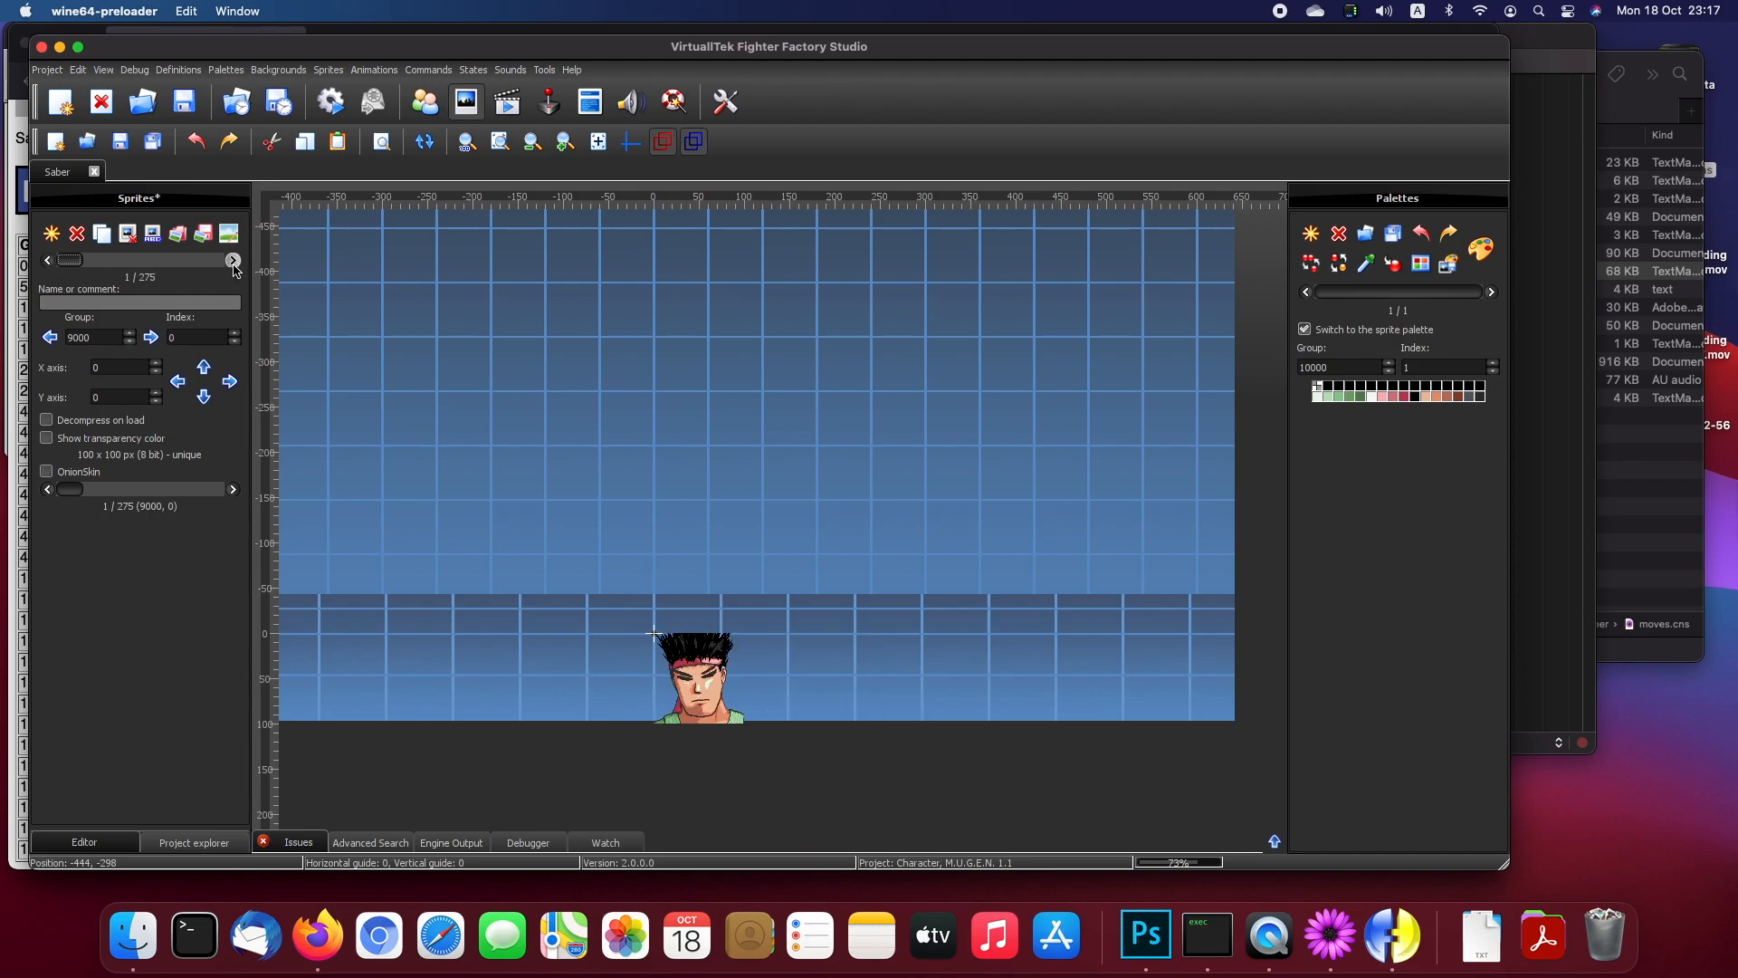
Step: Browse the sprites between group 9000 and group 5, and stop at group 9000, index 1
left_click(234, 262)
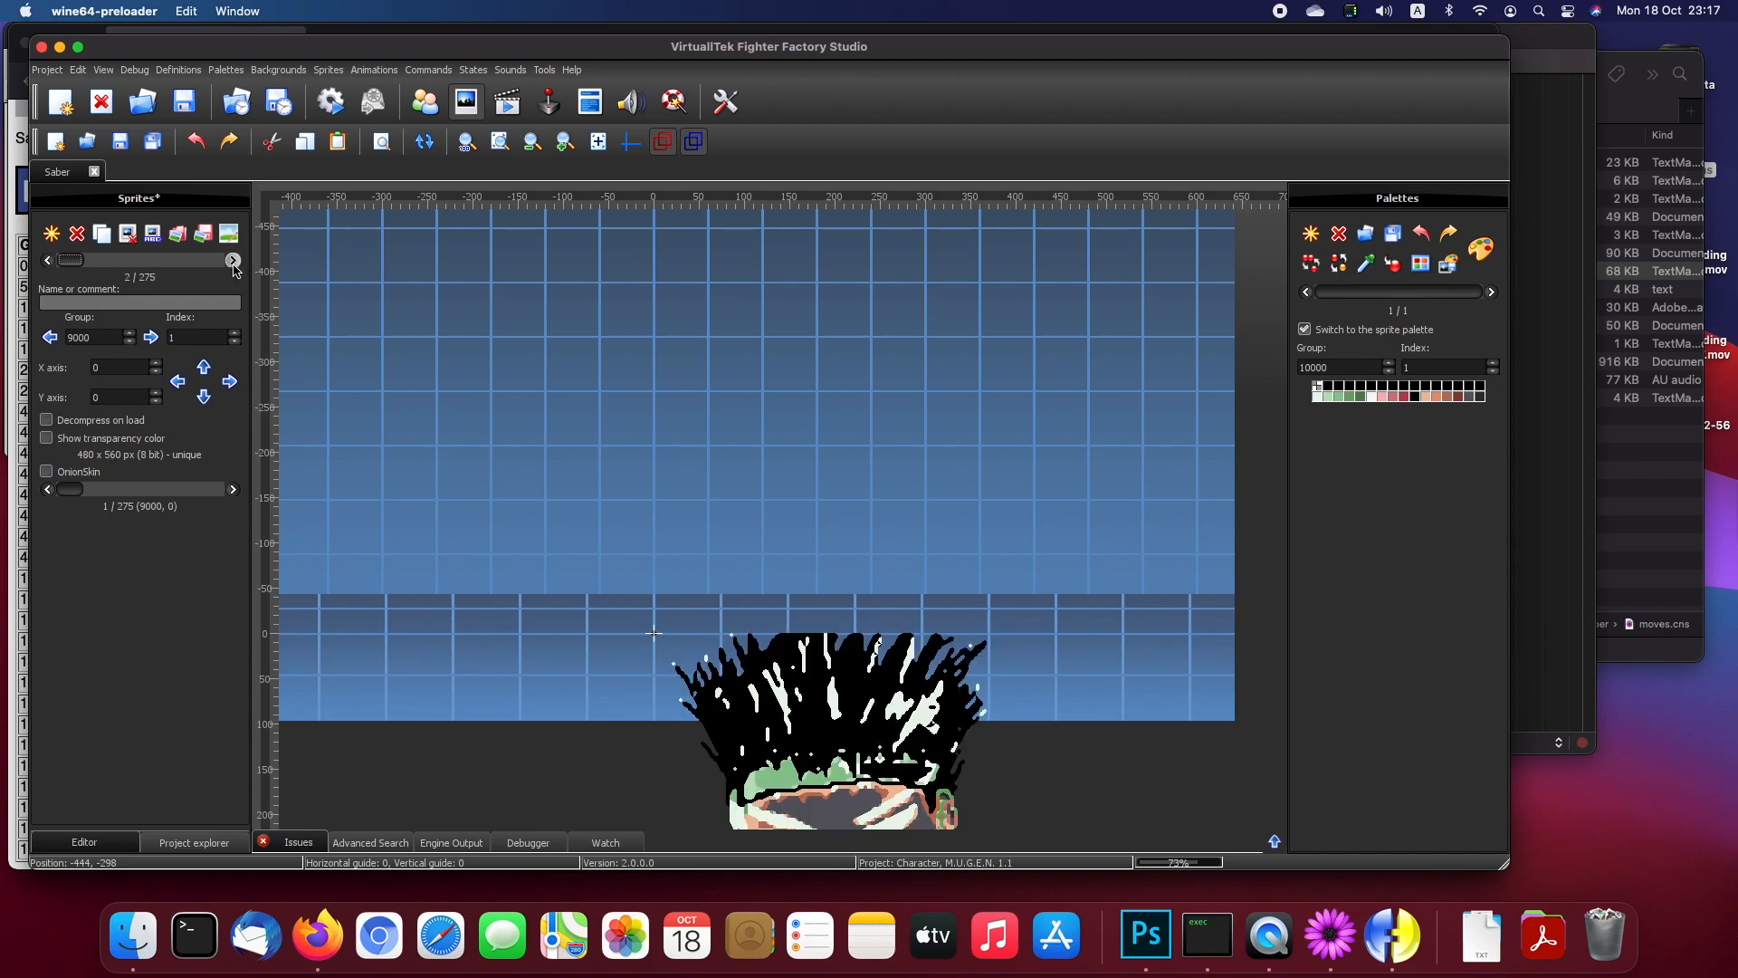
left_click(233, 261)
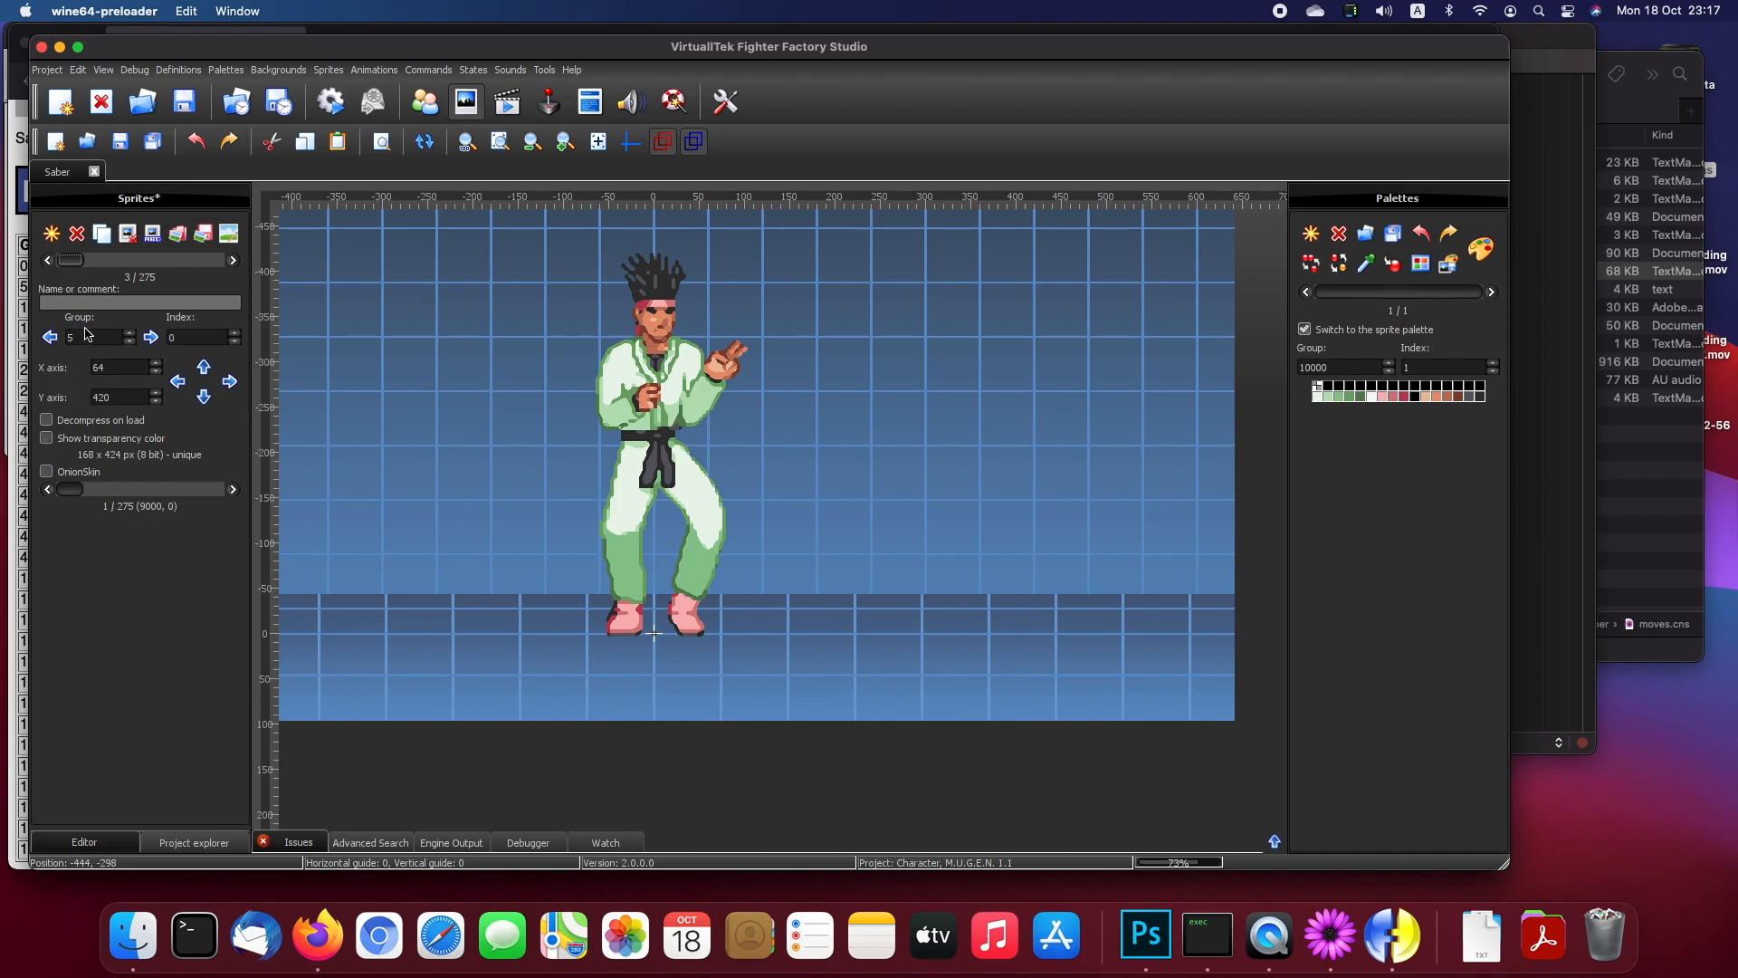
left_click(47, 260)
double_click(79, 338)
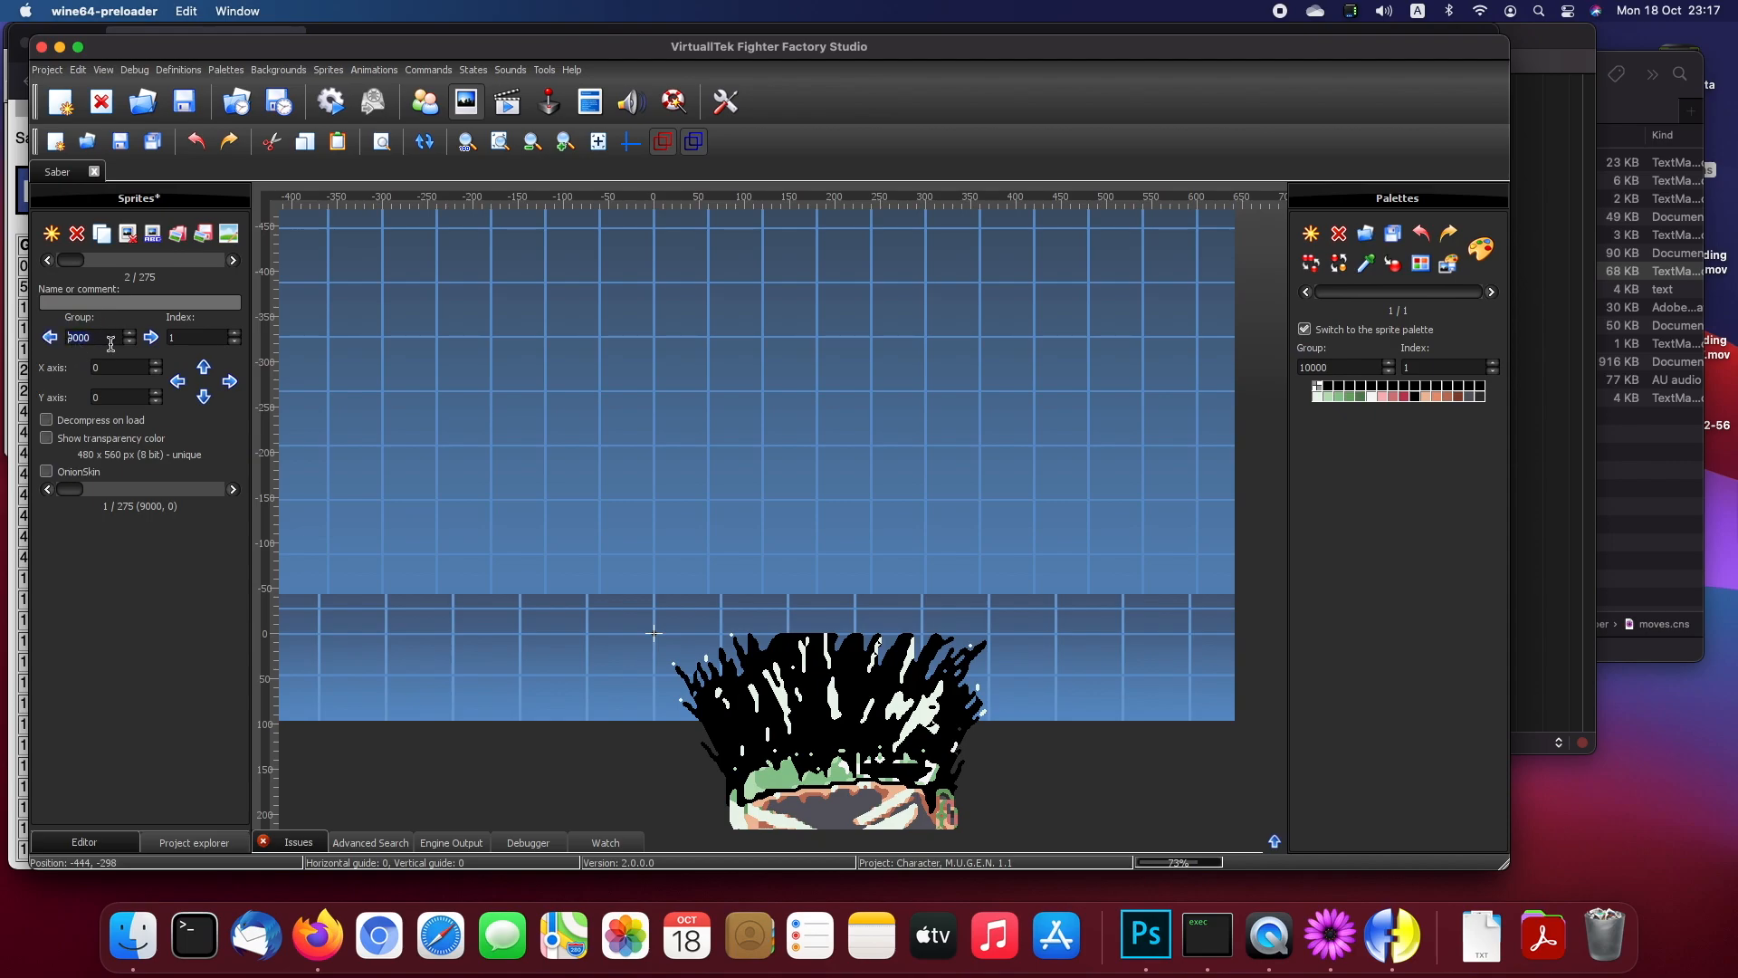
left_click(193, 336)
left_click(233, 259)
left_click(47, 260)
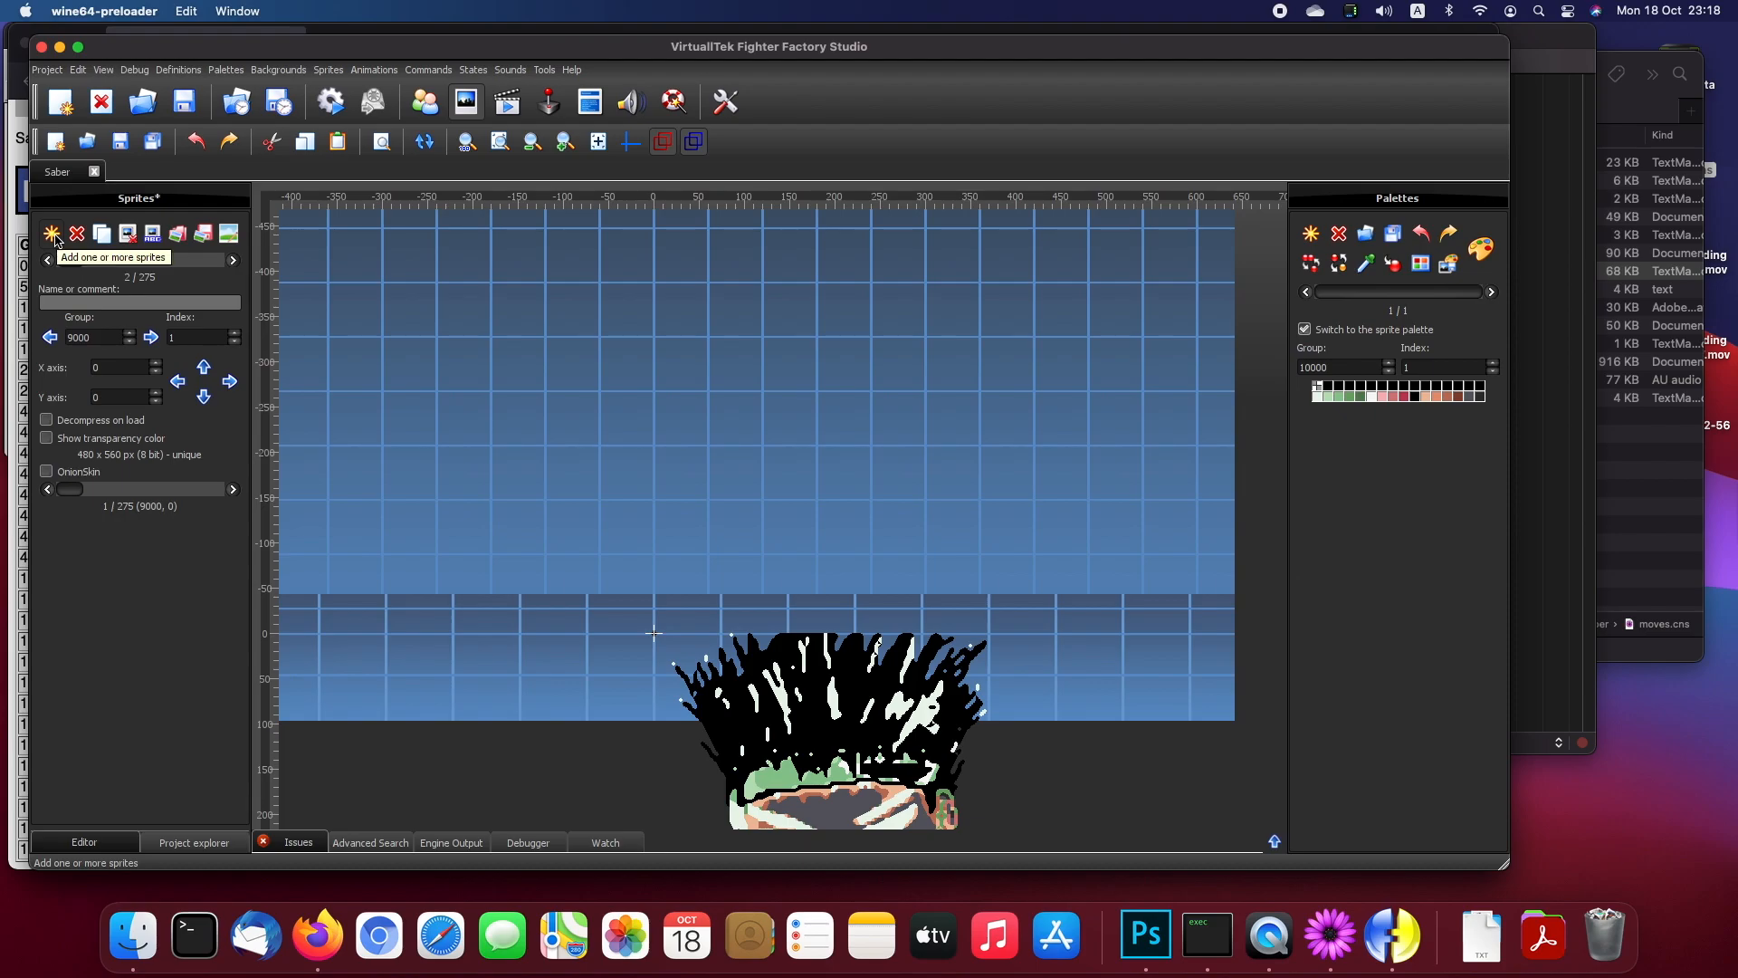
Step: Switch to Finder, open the METL_Saber folder in Downloads, and preview the images from 000_000.bmp_ID_0.png to 000_025.bmp_ID_25.png
left_click(133, 935)
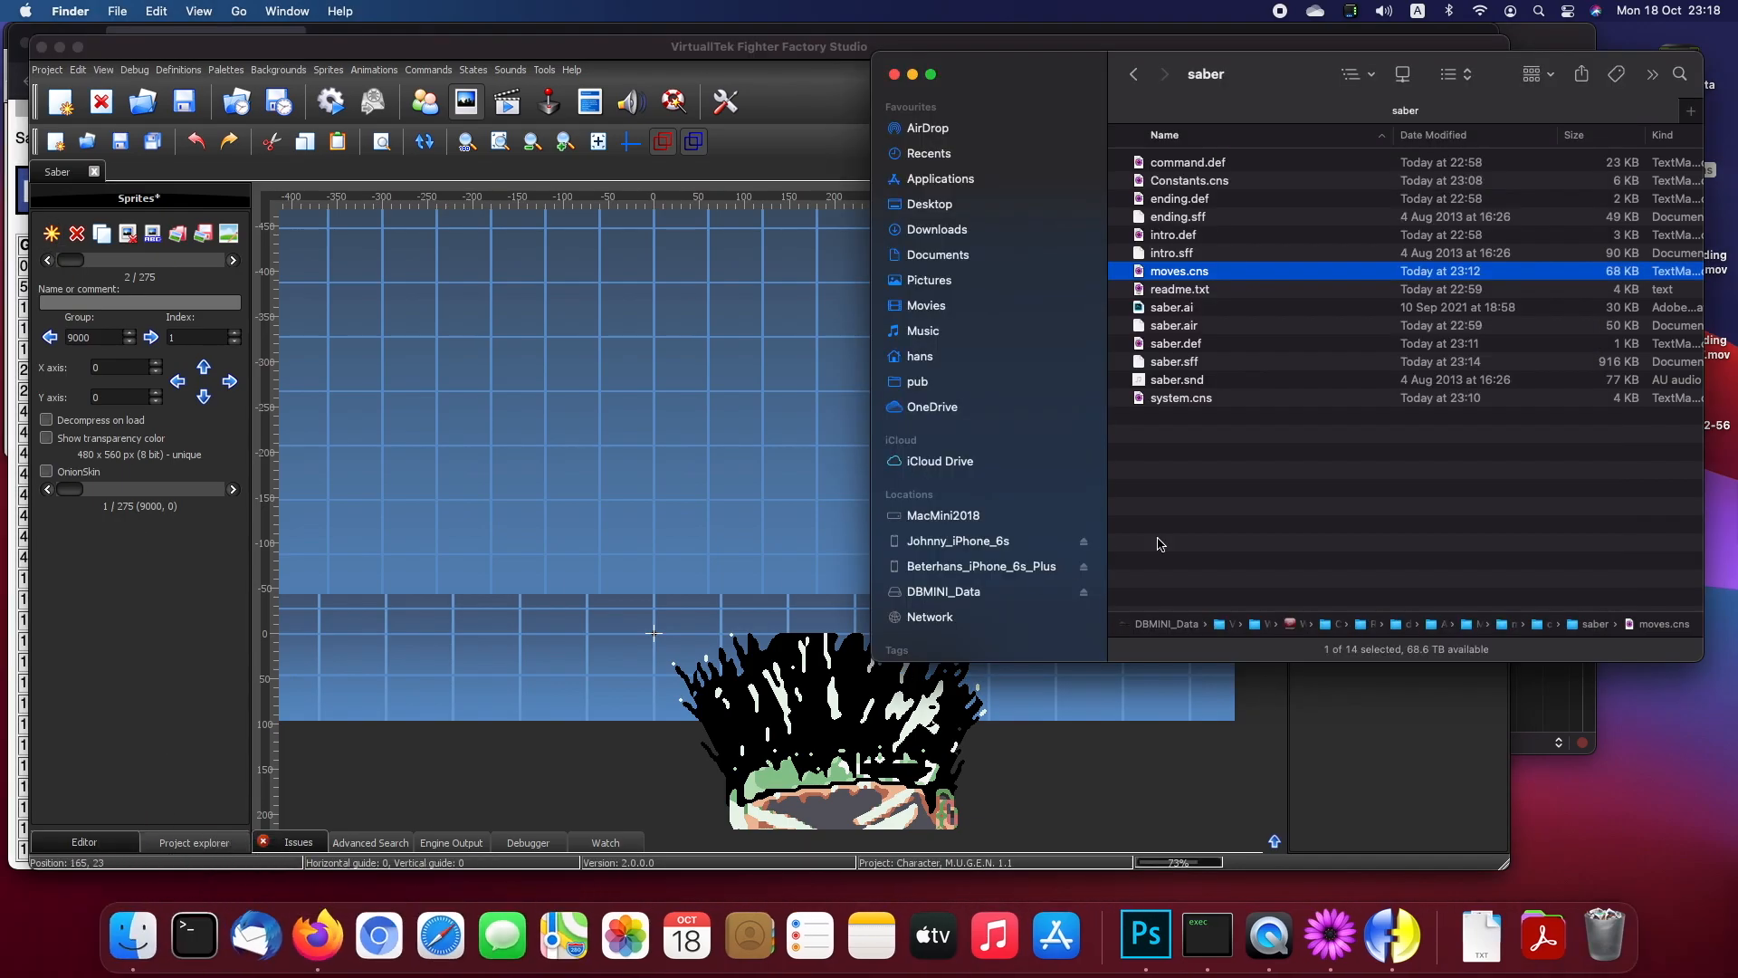
left_click(961, 231)
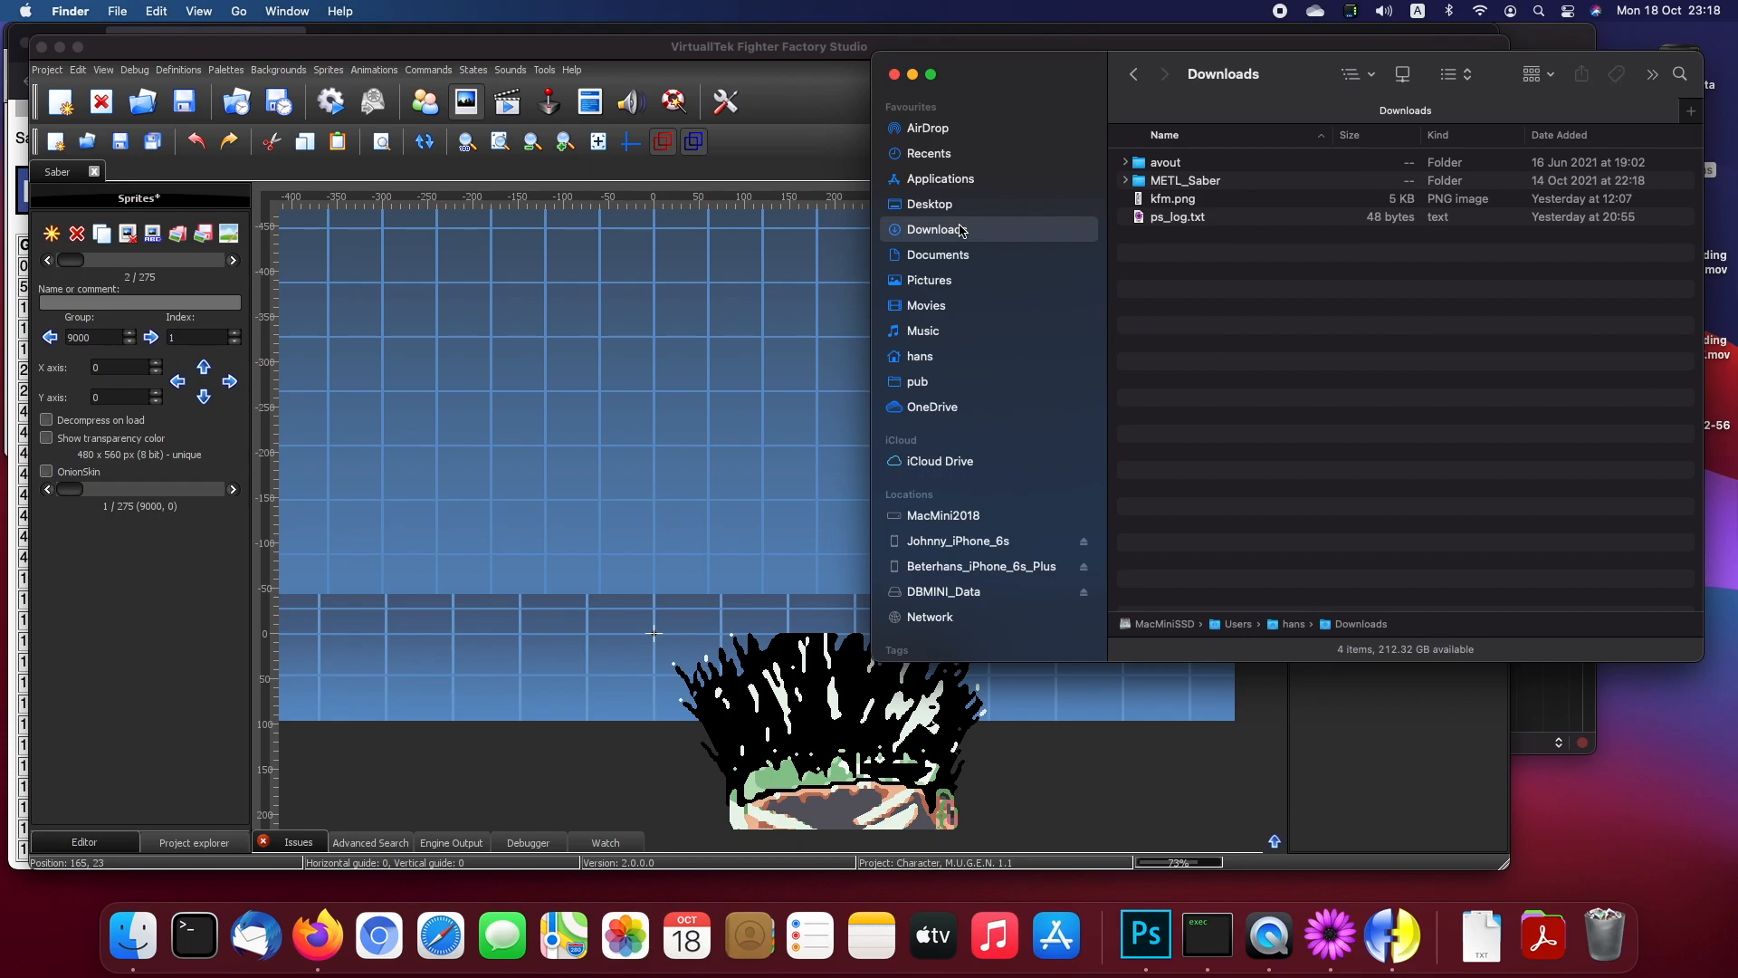
double_click(1186, 181)
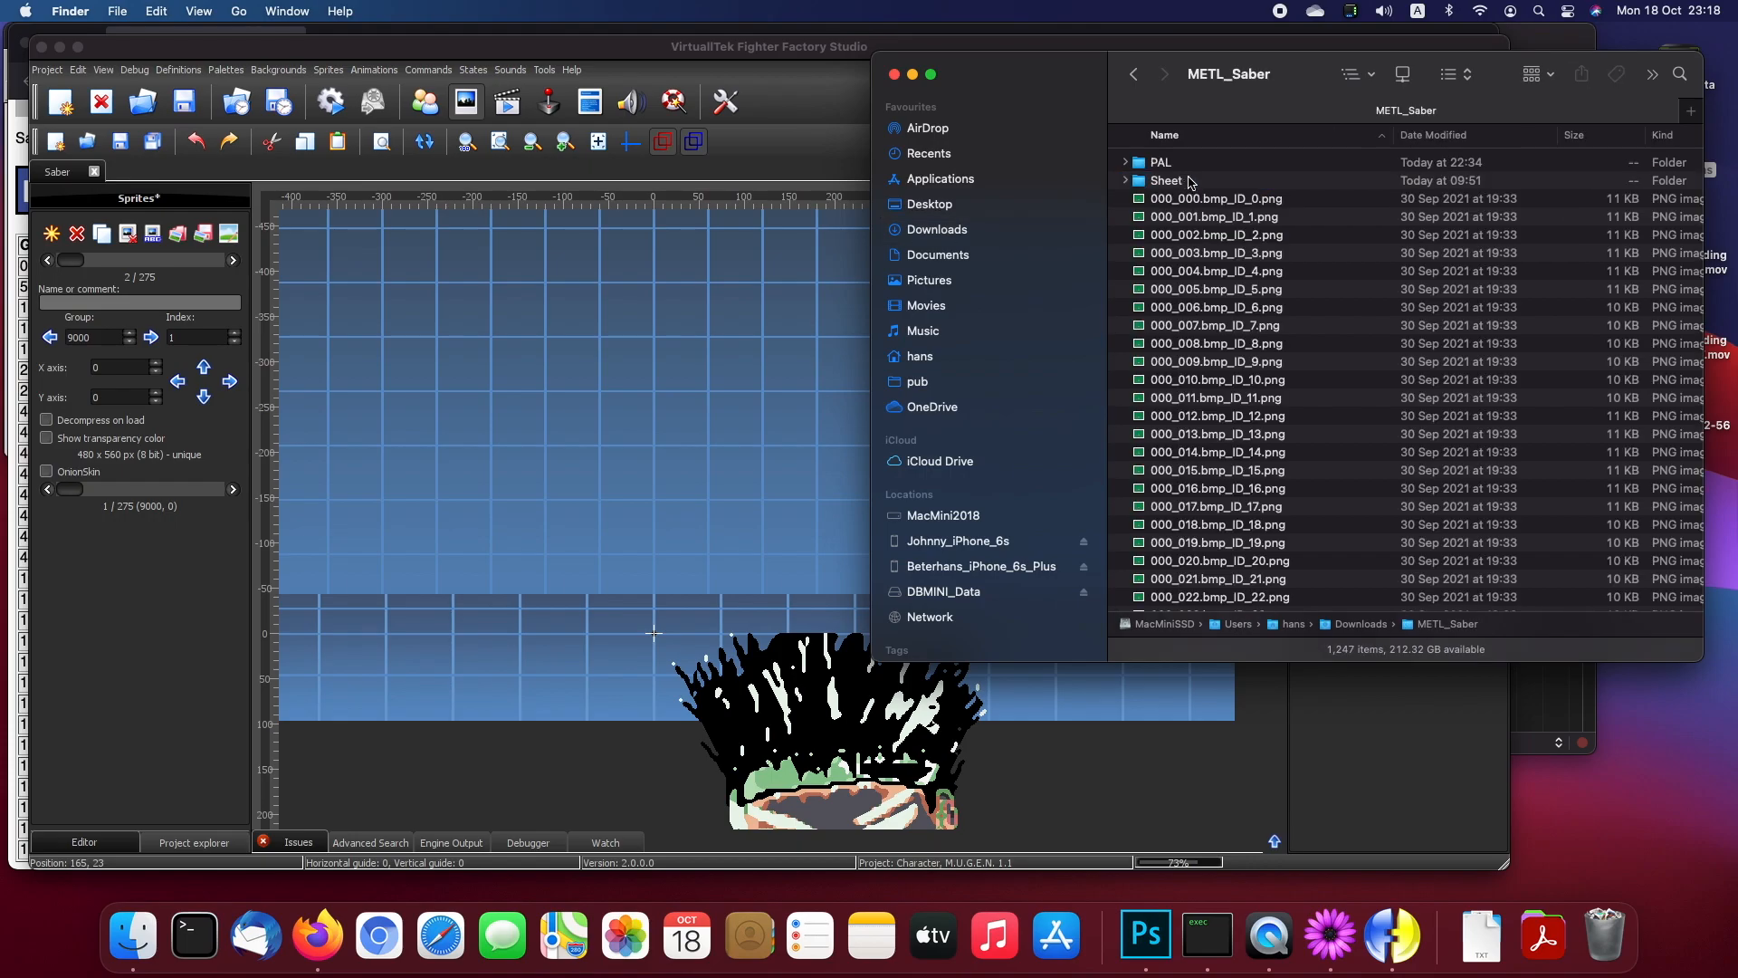
left_click(1224, 201)
key("space")
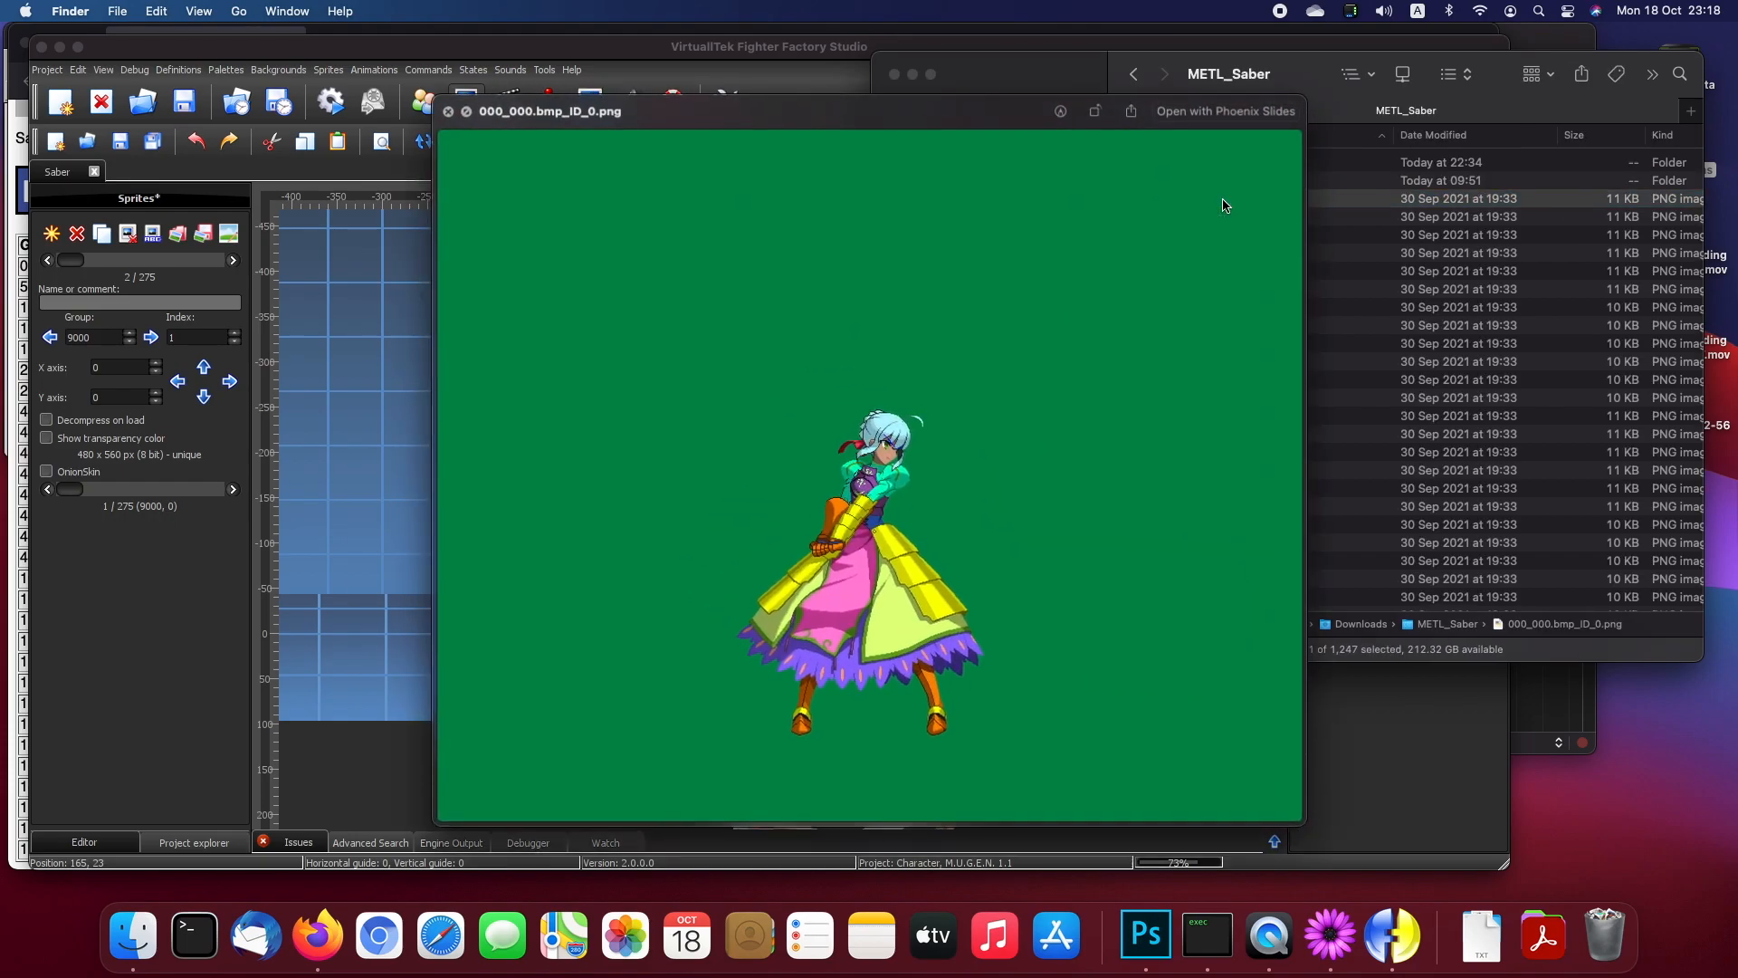
key("Down")
key("Down")
key("Down")
key("Down")
key("Down")
key("Down")
key("Down")
key("Down")
key("Down")
key("Down")
key("Down")
key("Down")
key("Down")
key("Down")
key("Down")
key("Down")
key("Down")
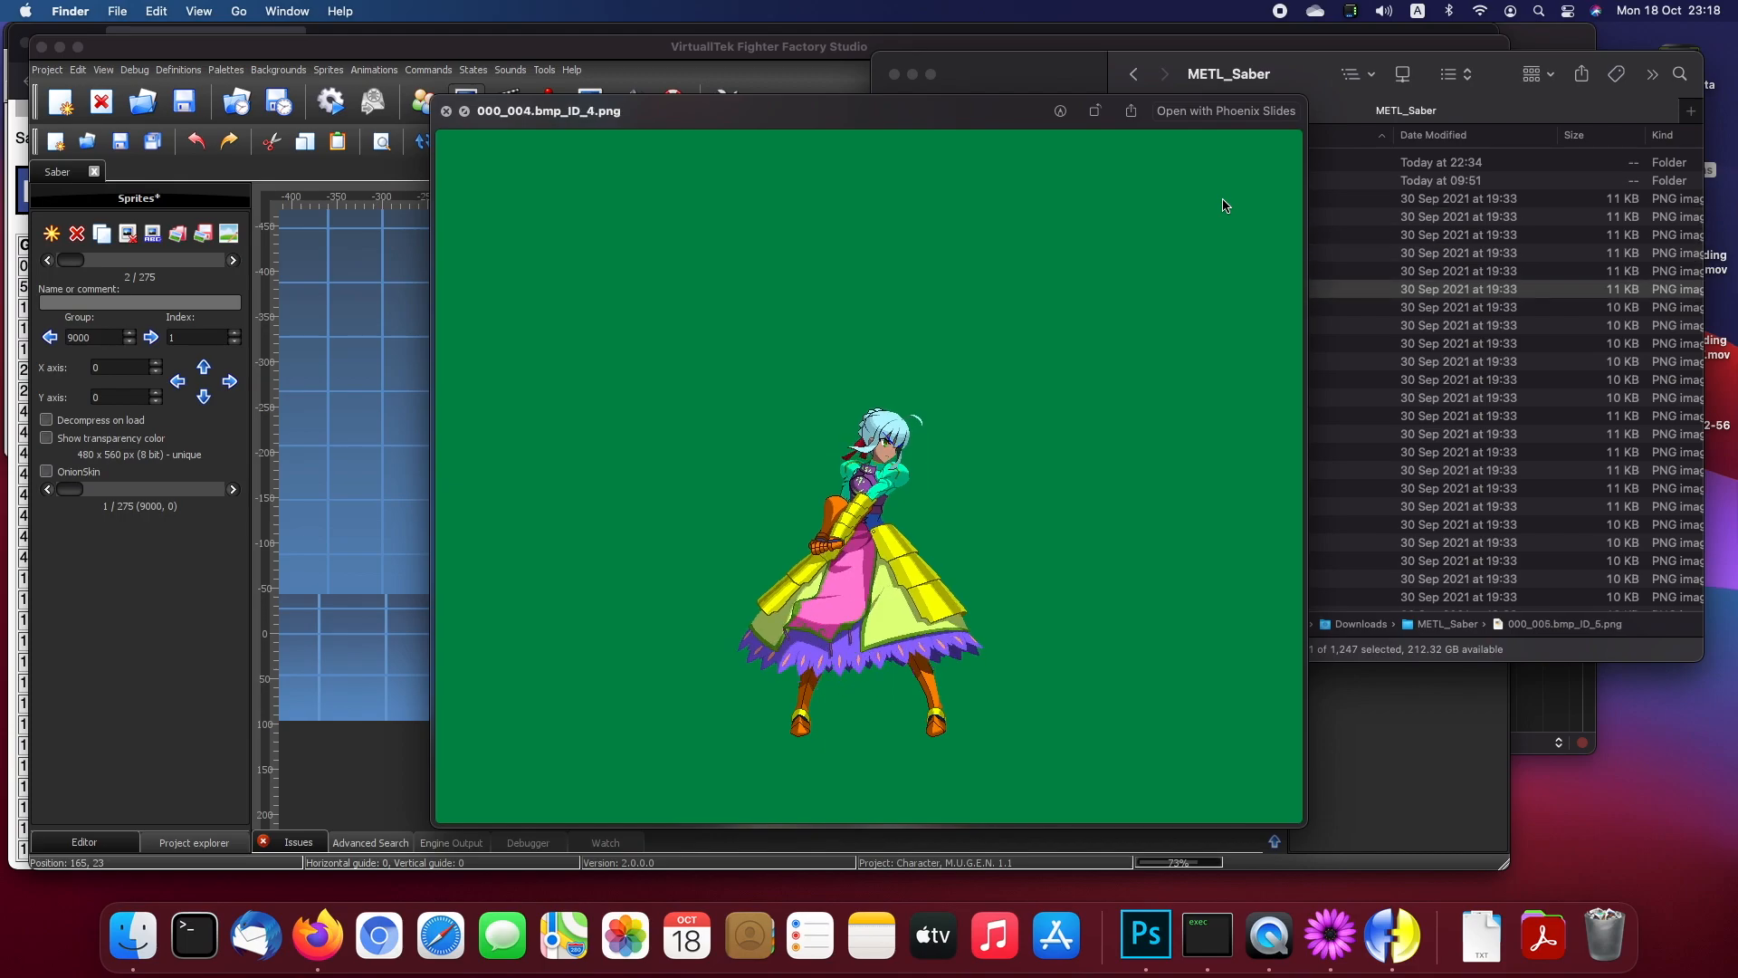
key("Down")
key("Down")
key("Down")
key("Down")
key("Down")
key("Down")
key("Down")
key("Down")
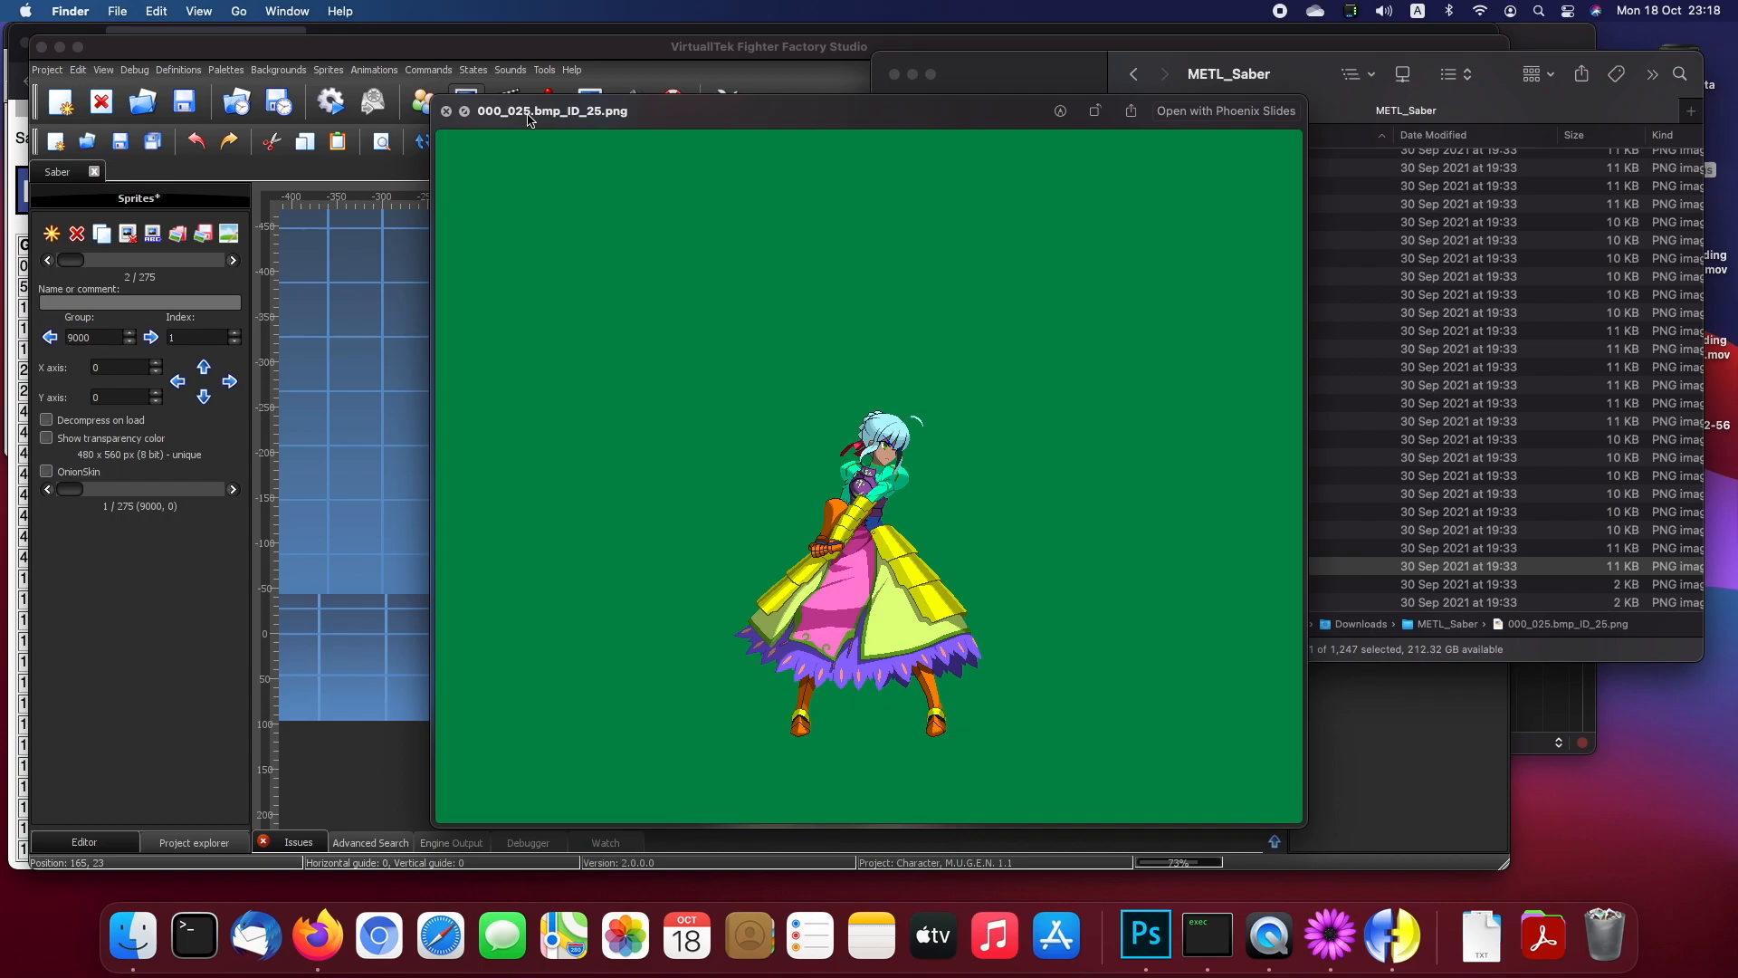
Step: Preview the sword images from 000_026.bmp_ID_26.png onward and check where the 000 series ends and the 001 series begins
key("Down")
key("Up")
key("Down")
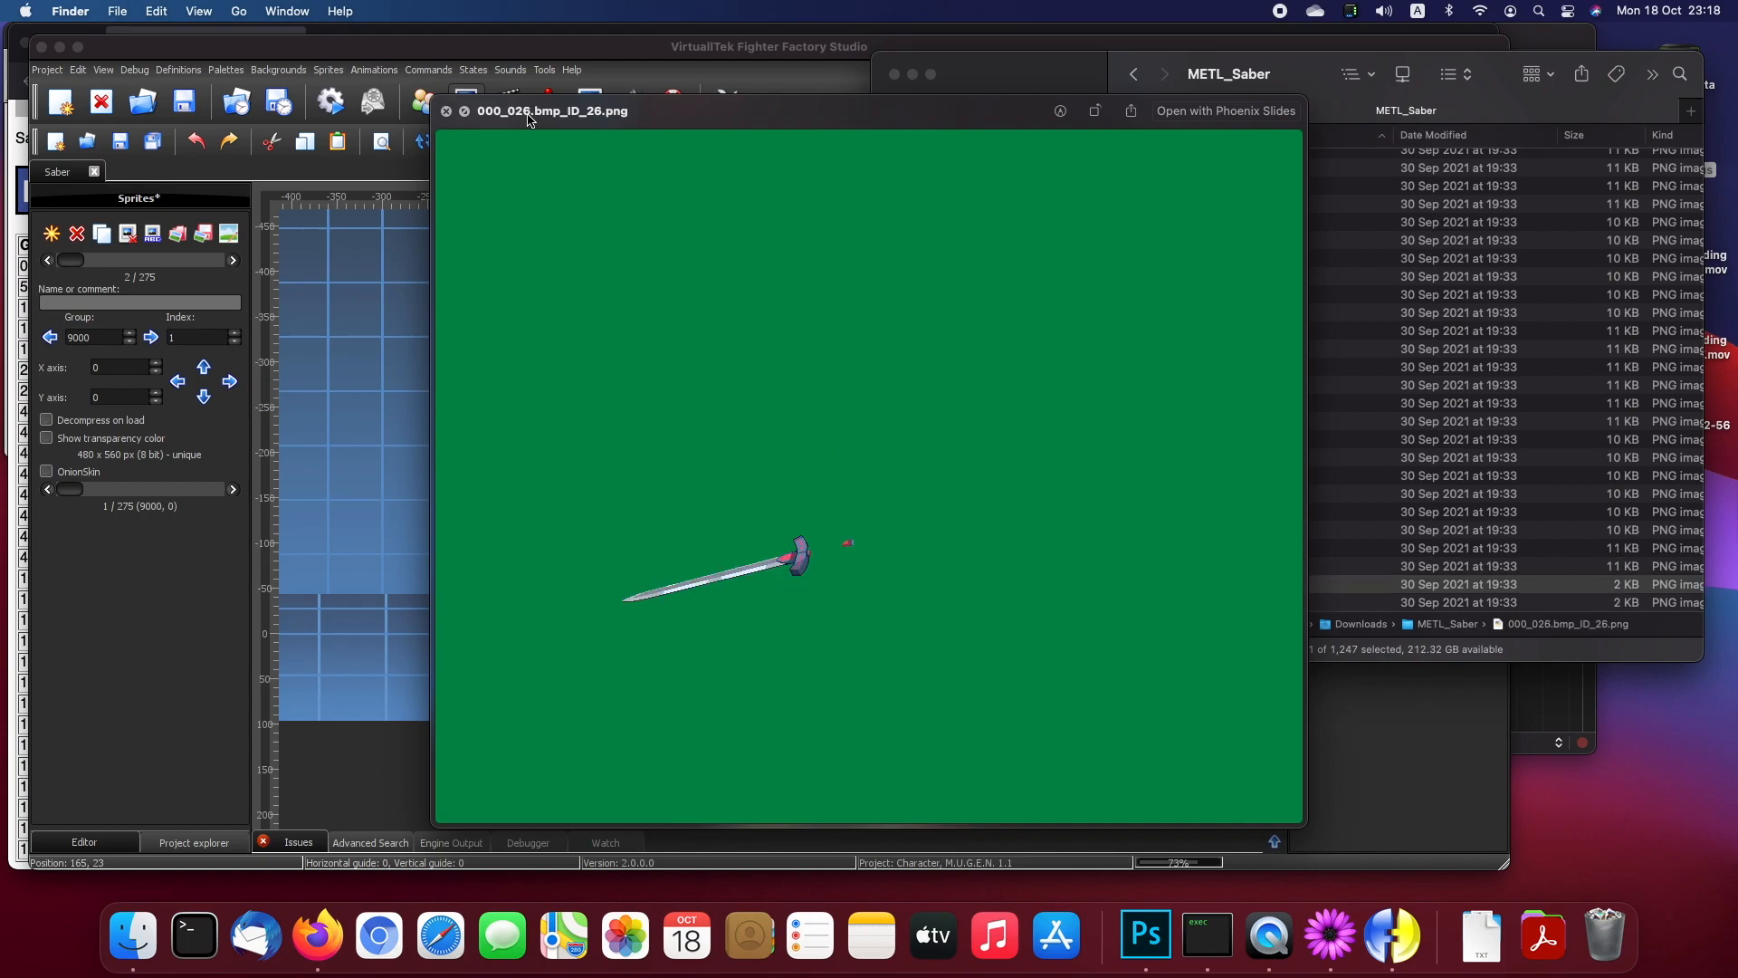
key("Down")
key("Down")
key("Down")
key("Down")
key("Down")
key("Down")
key("Down")
key("Down")
key("Down")
key("Down")
key("Down")
key("Down")
key("Down")
key("Down")
key("Down")
key("Down")
key("Down")
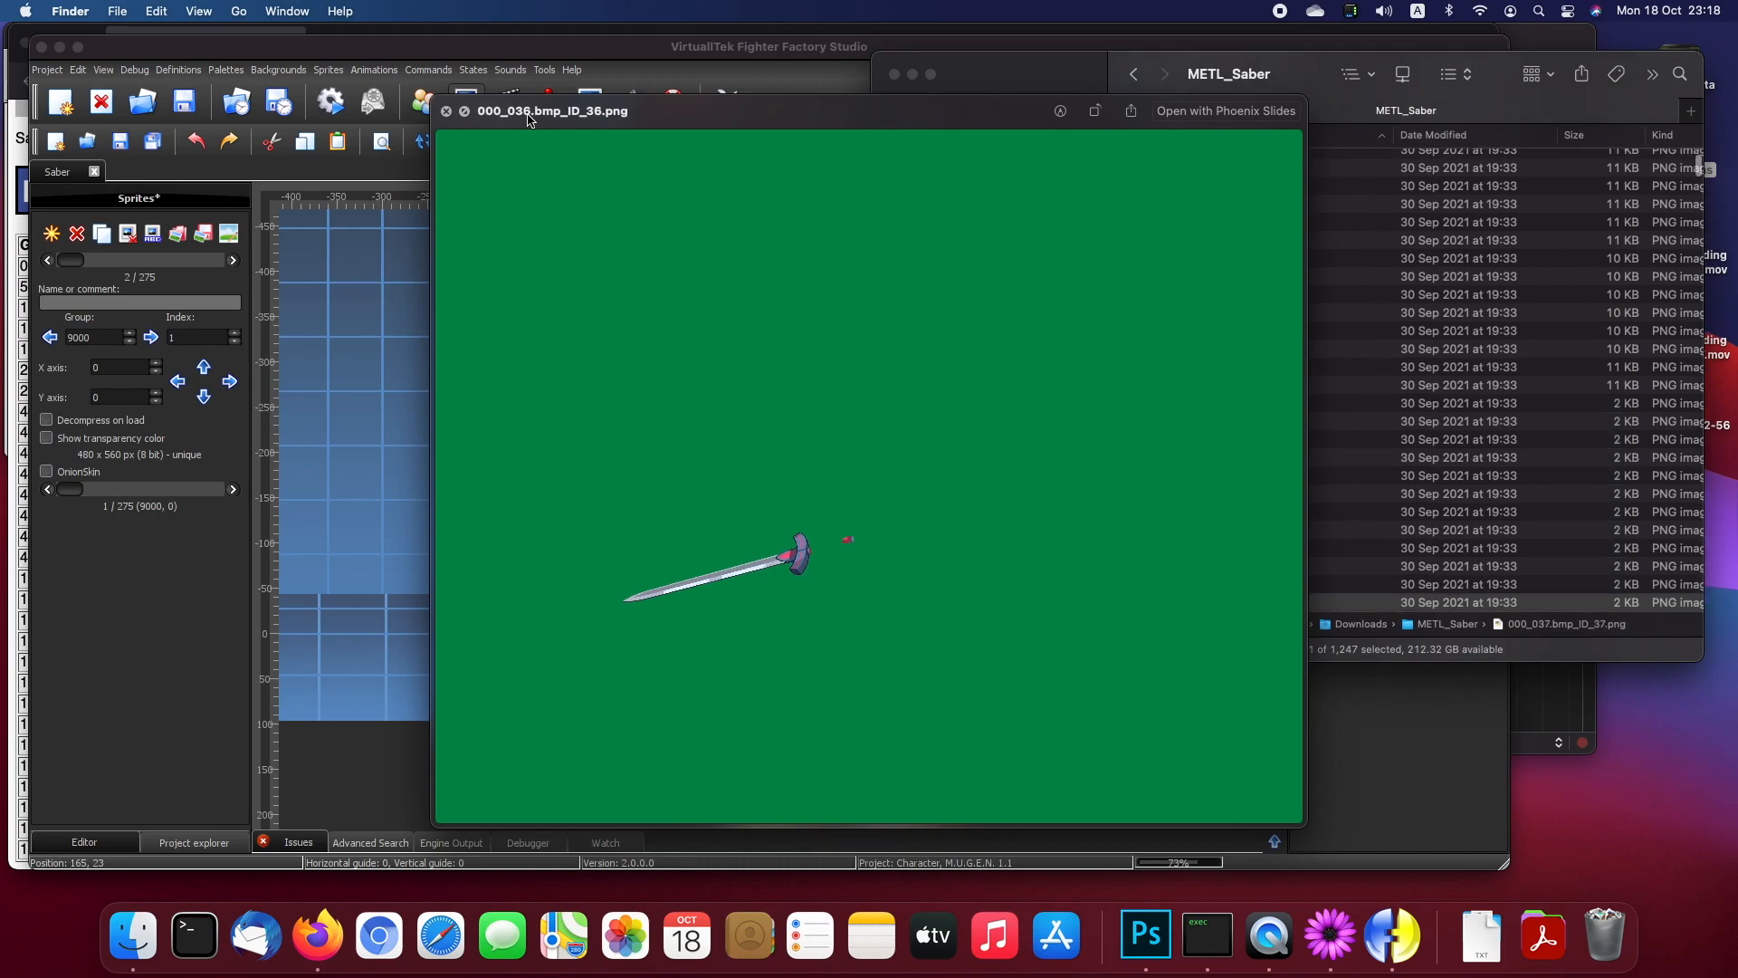
key("Down")
key("Down")
key("Down")
key("Down")
key("Down")
key("Down")
key("Down")
key("Down")
key("Down")
key("Down")
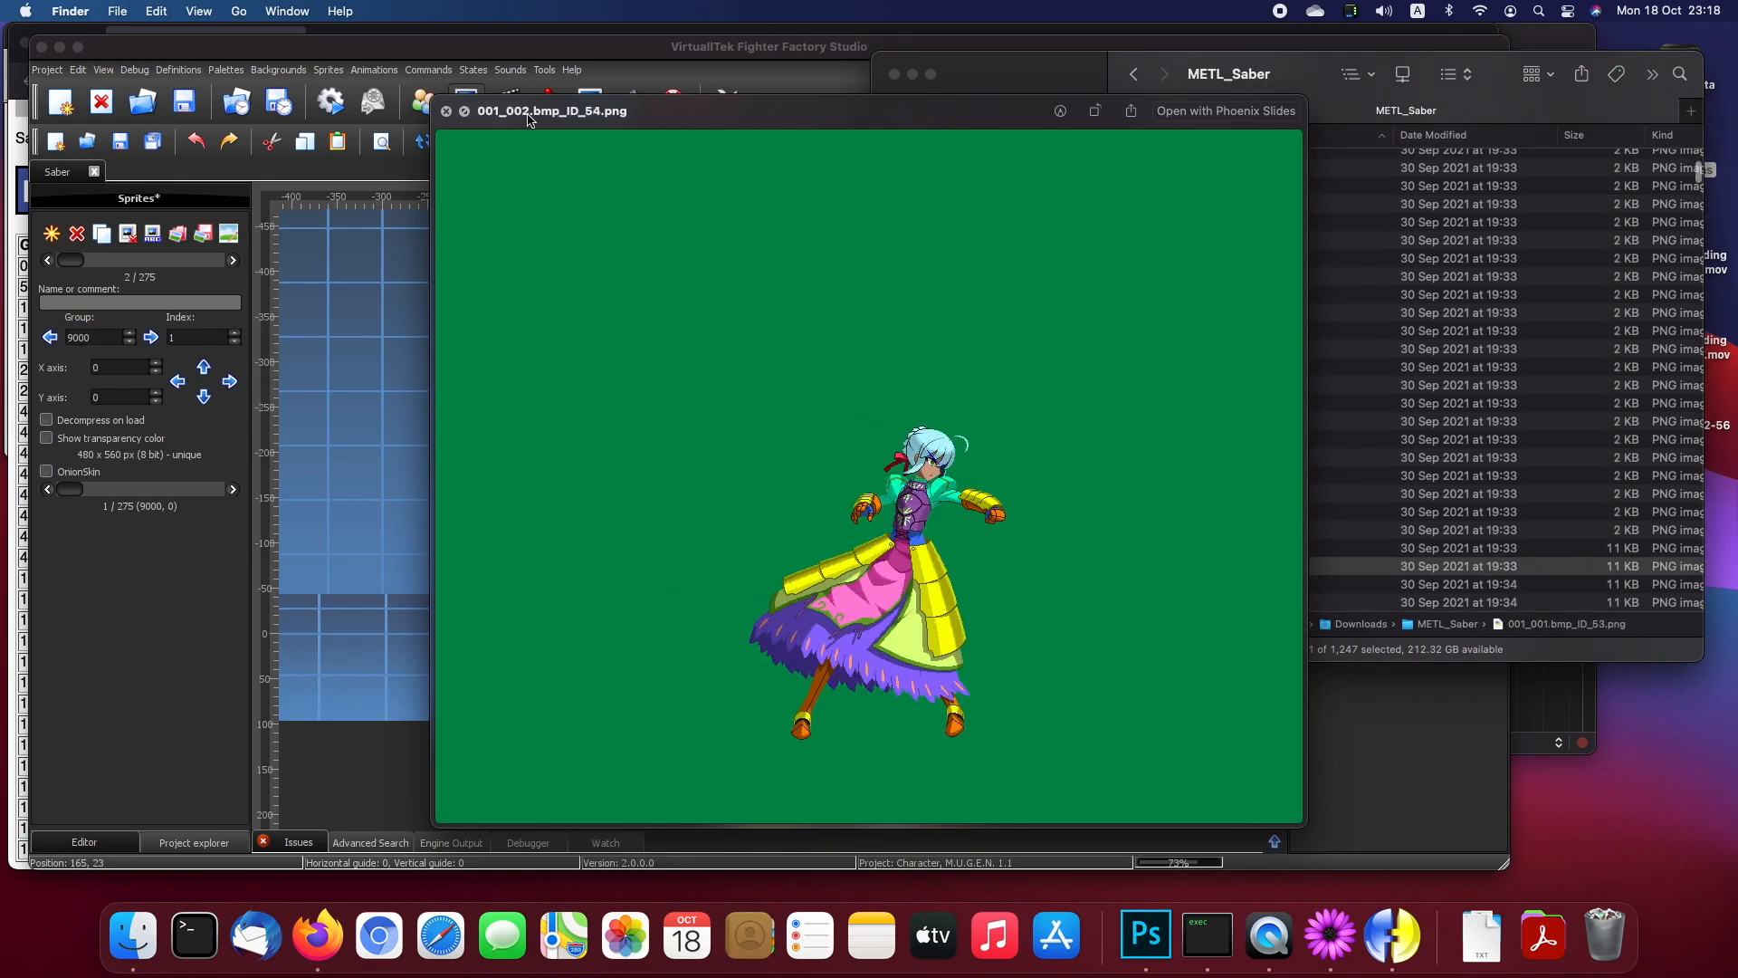
key("Up")
key("Up")
key("Down")
key("Up")
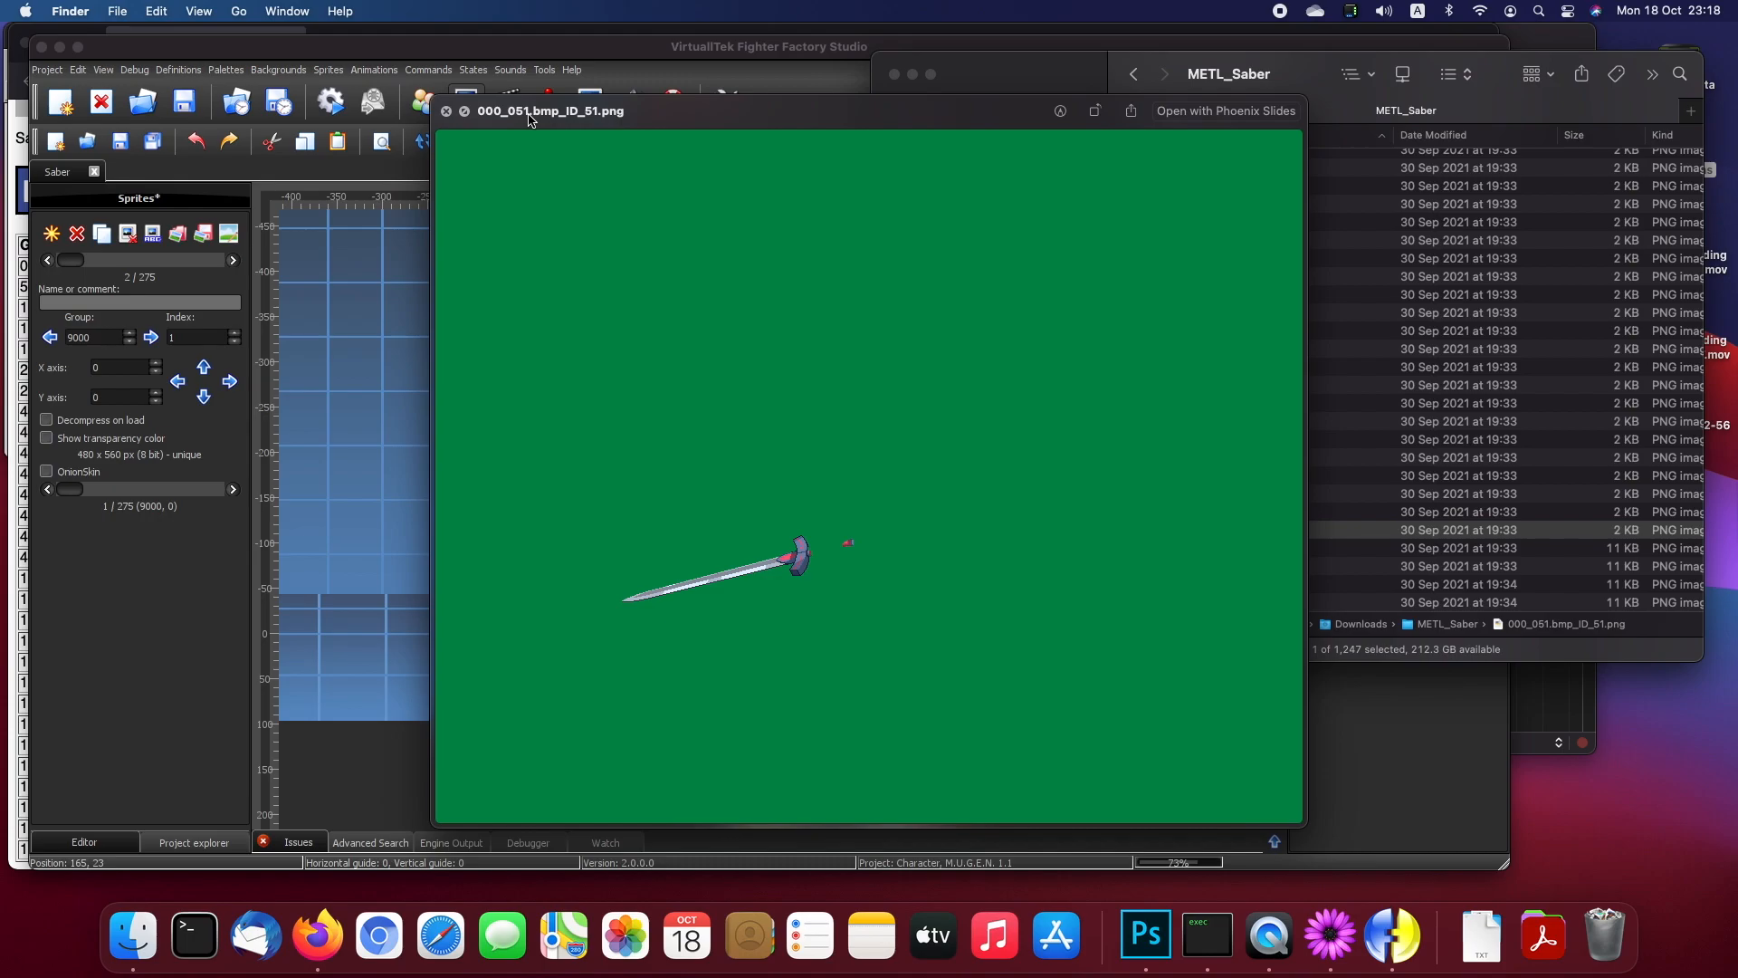
Step: Go back through the 000 series previews to 000_025.bmp_ID_25.png and close the preview
key("Up")
key("Up")
key("Up")
key("Up")
key("Up")
key("Up")
key("Up")
key("Up")
key("Up")
key("Up")
key("Up")
key("Up")
key("Up")
key("Up")
key("Up")
key("Up")
key("Up")
key("Up")
key("Up")
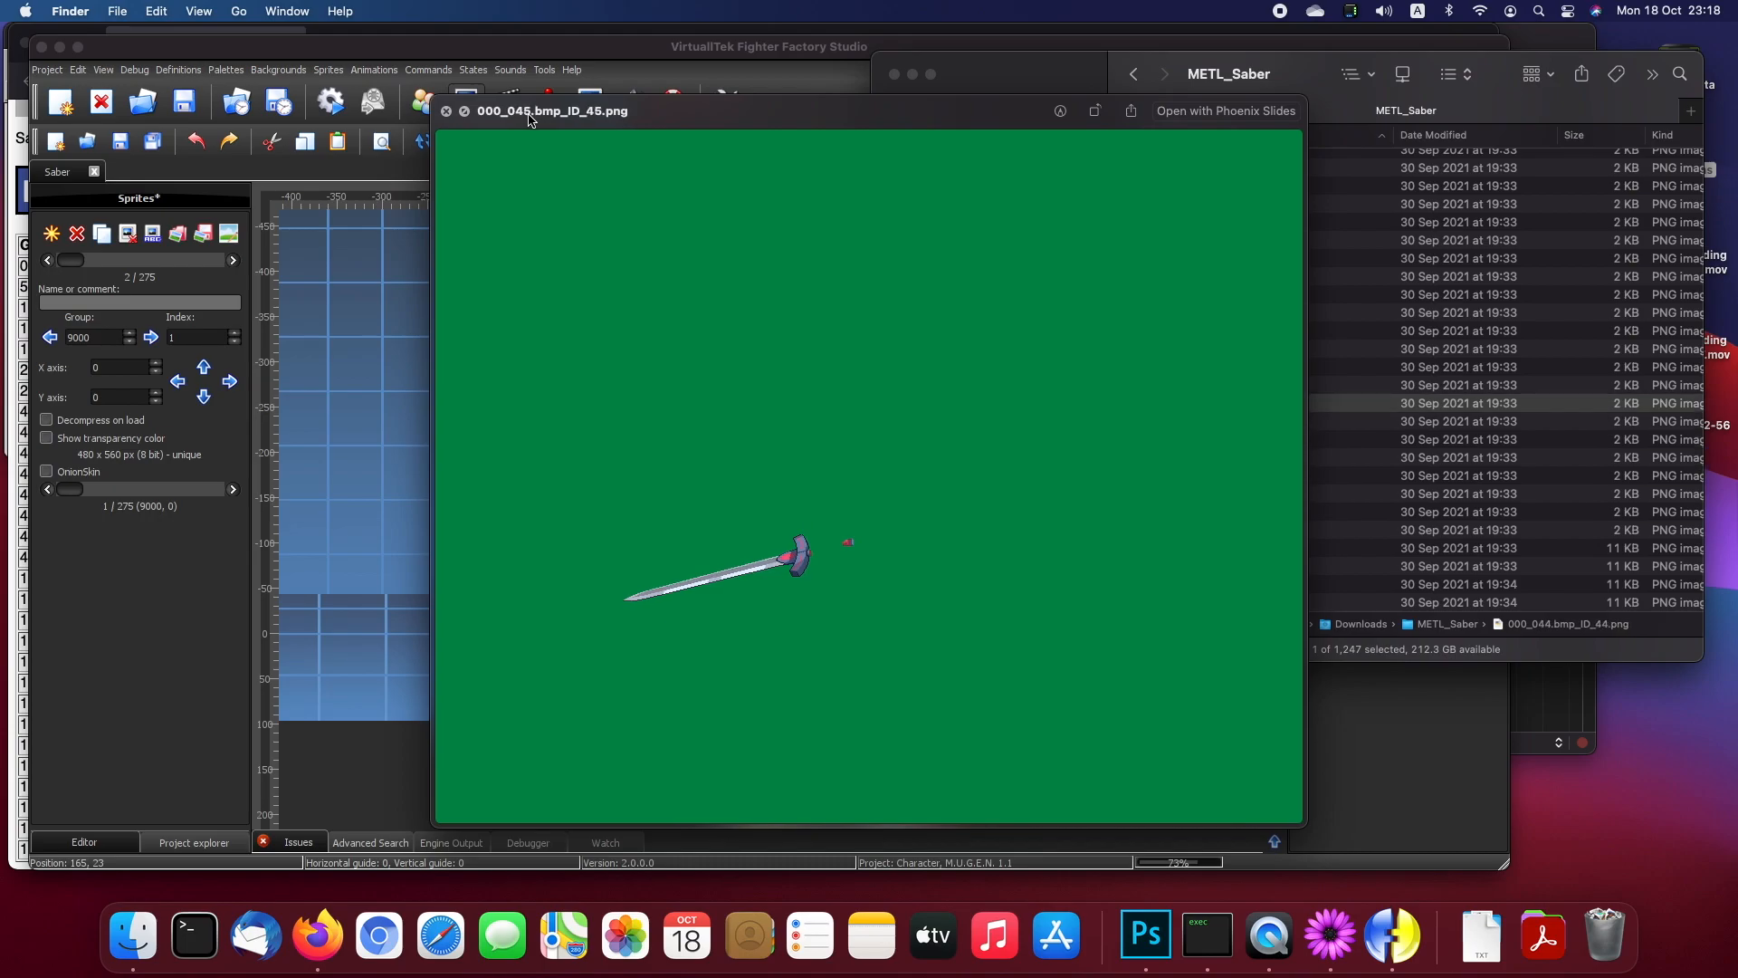
key("Up")
key("Up")
key("Up")
key("Up")
key("Up")
key("Up")
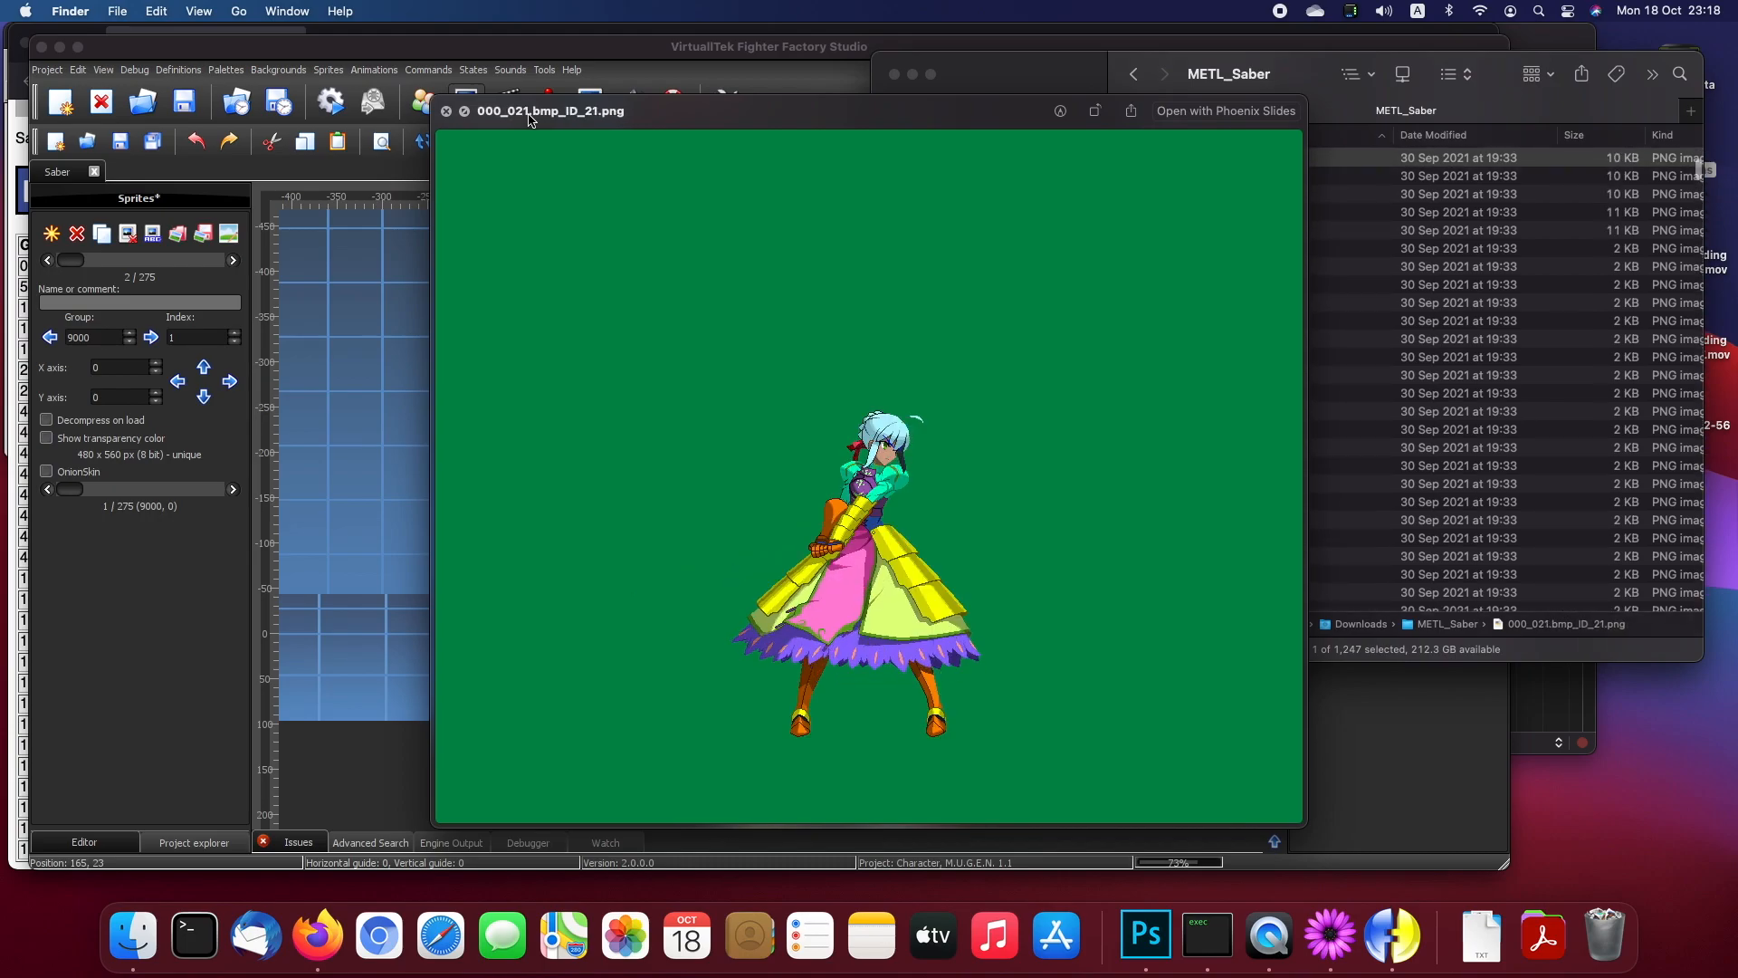
key("Up")
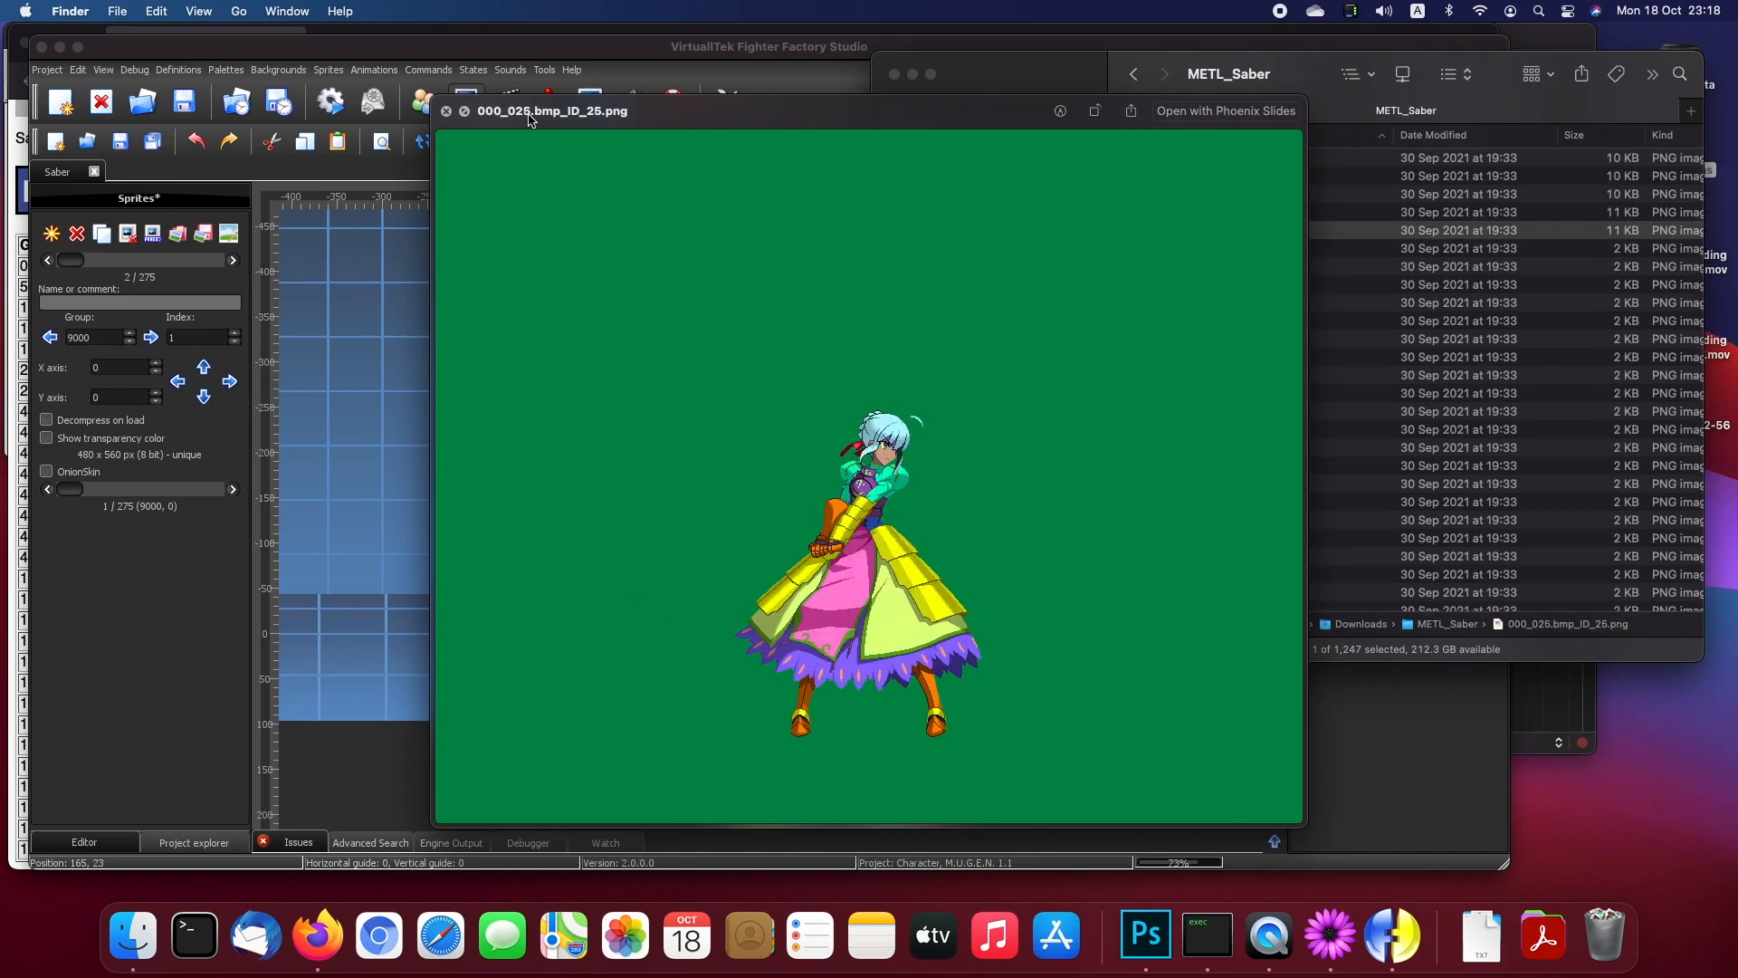
key("space")
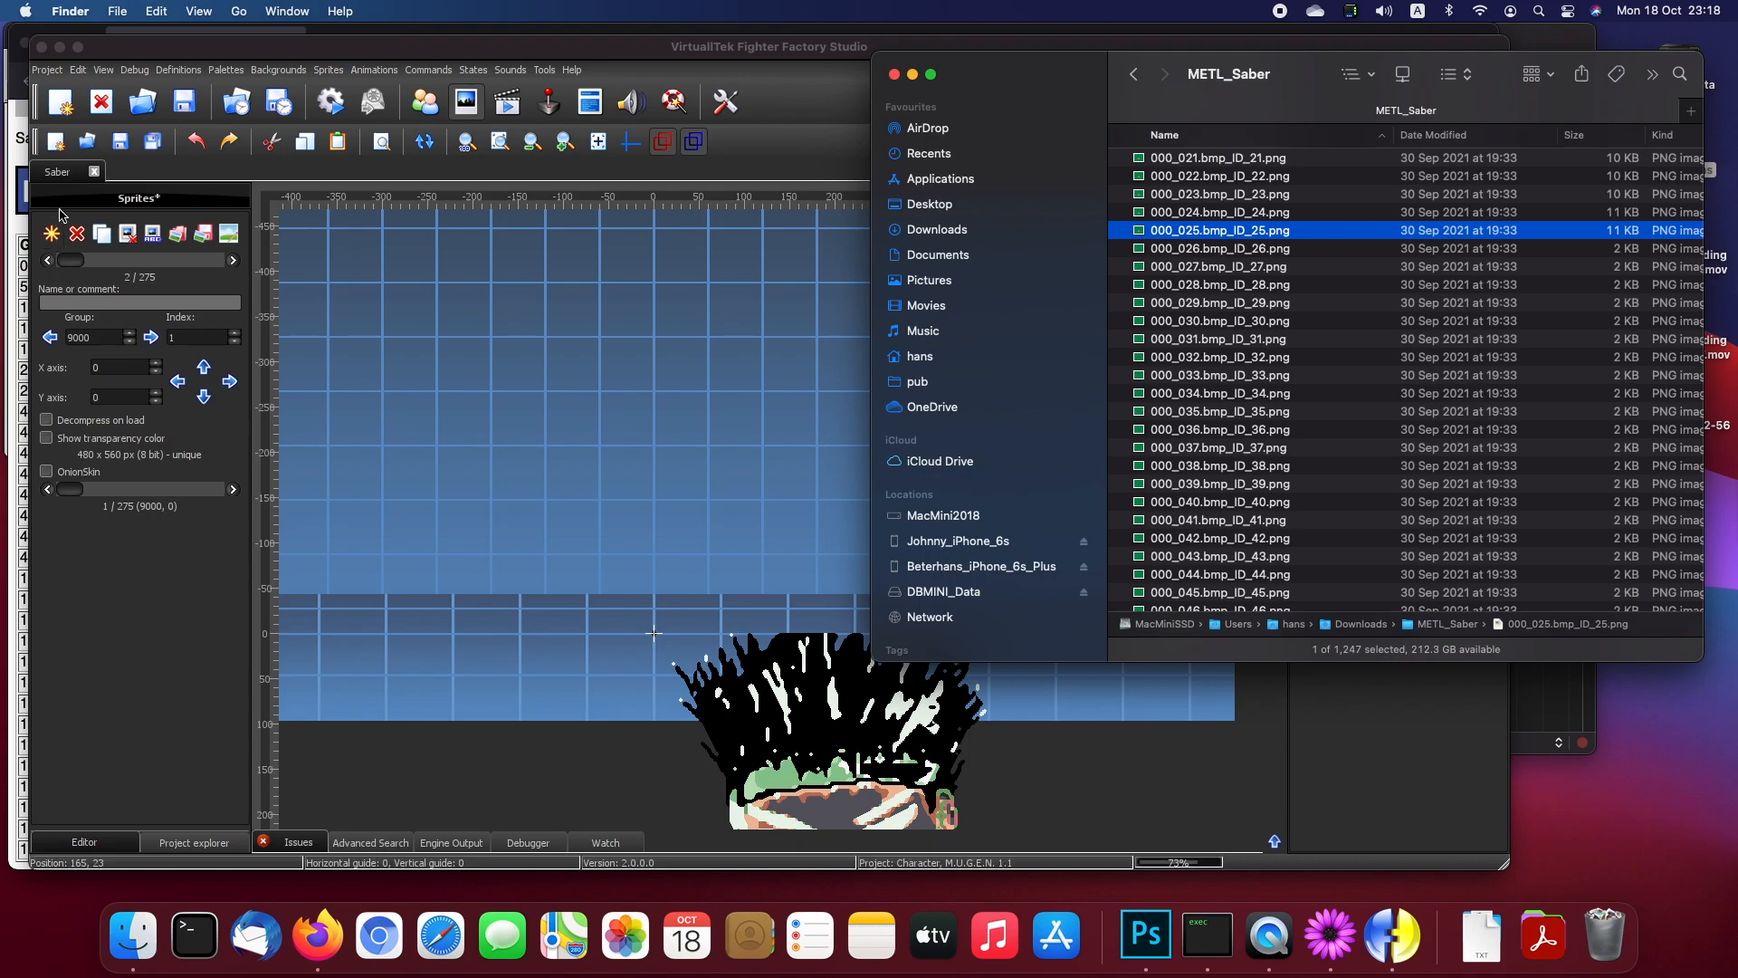
Step: In Fighter Factory Studio, choose the images 000_000.bmp_ID_0.png to 000_025.bmp_ID_25.png from METL_Saber as new sprites
left_click(55, 236)
left_click(52, 235)
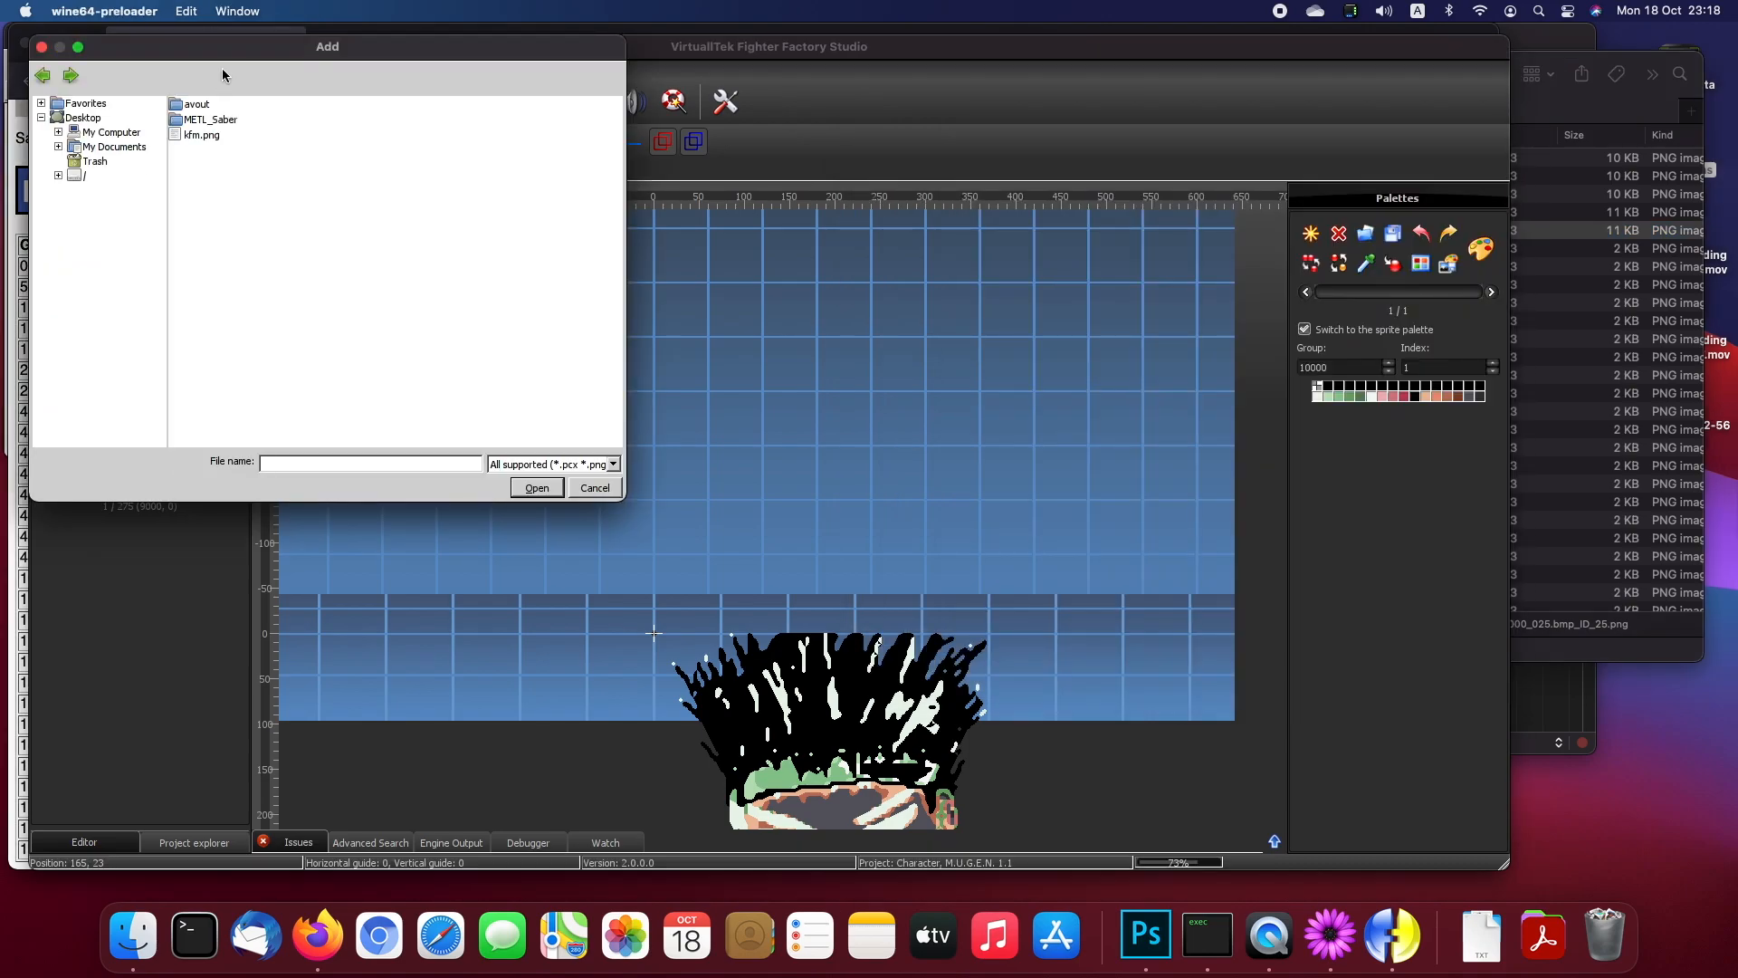
double_click(215, 118)
left_click(255, 135)
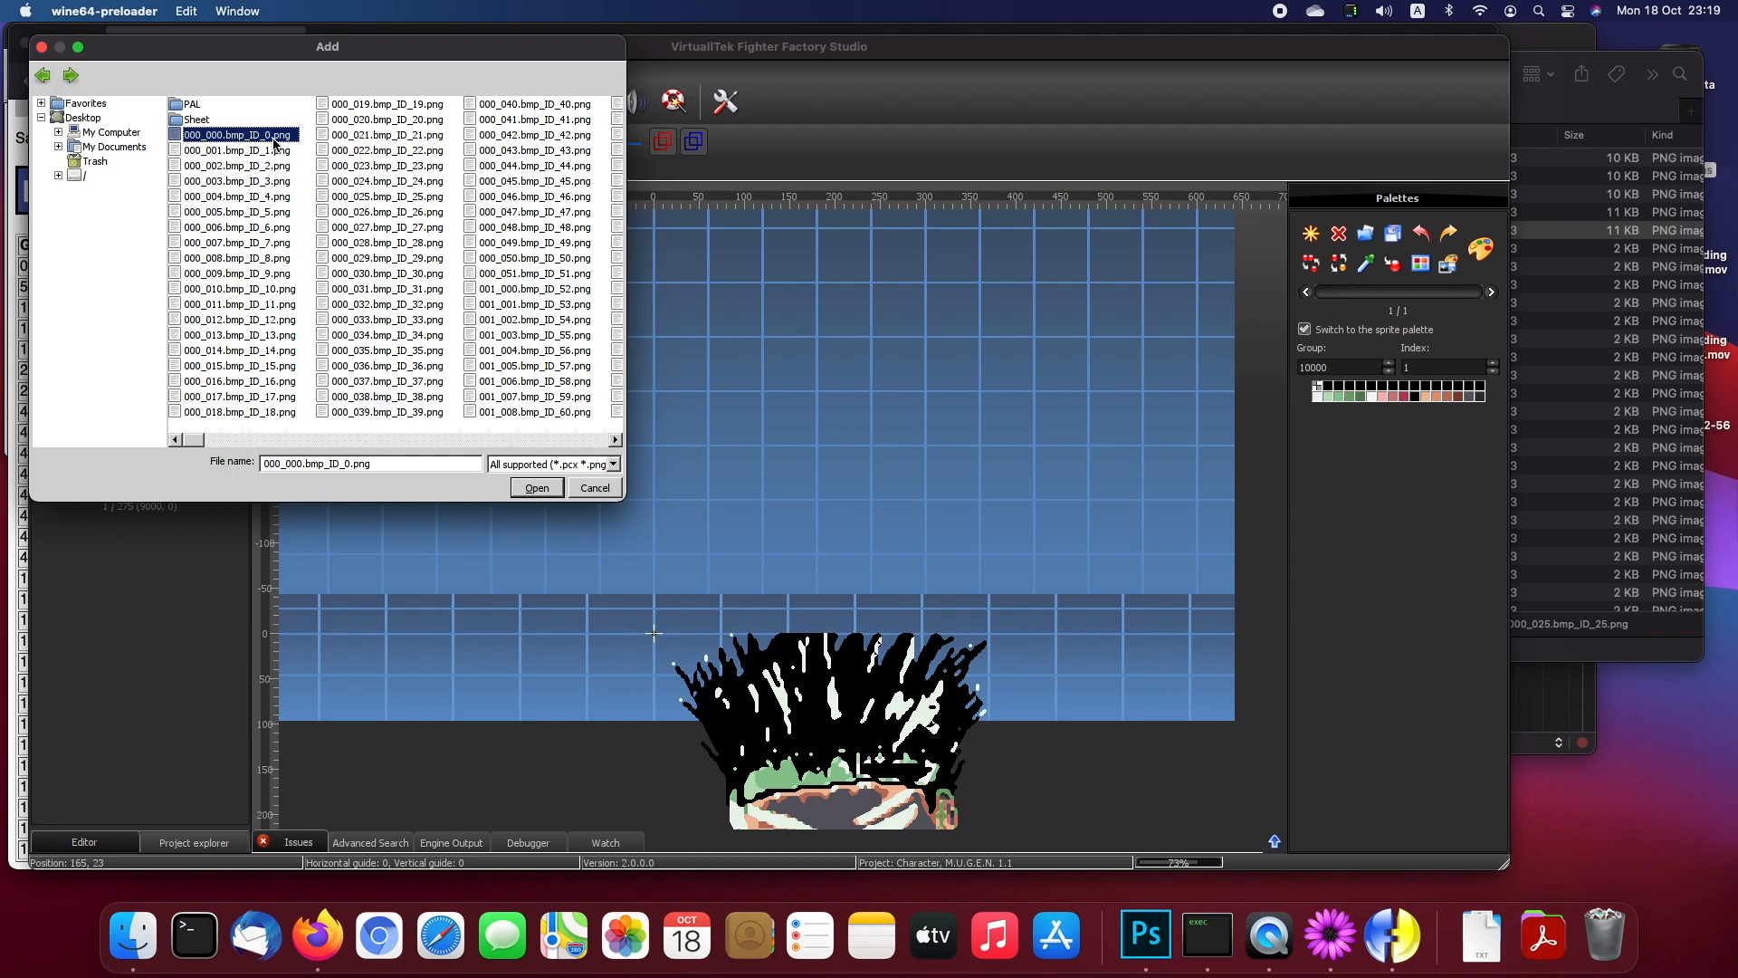
left_click(393, 197, "shift")
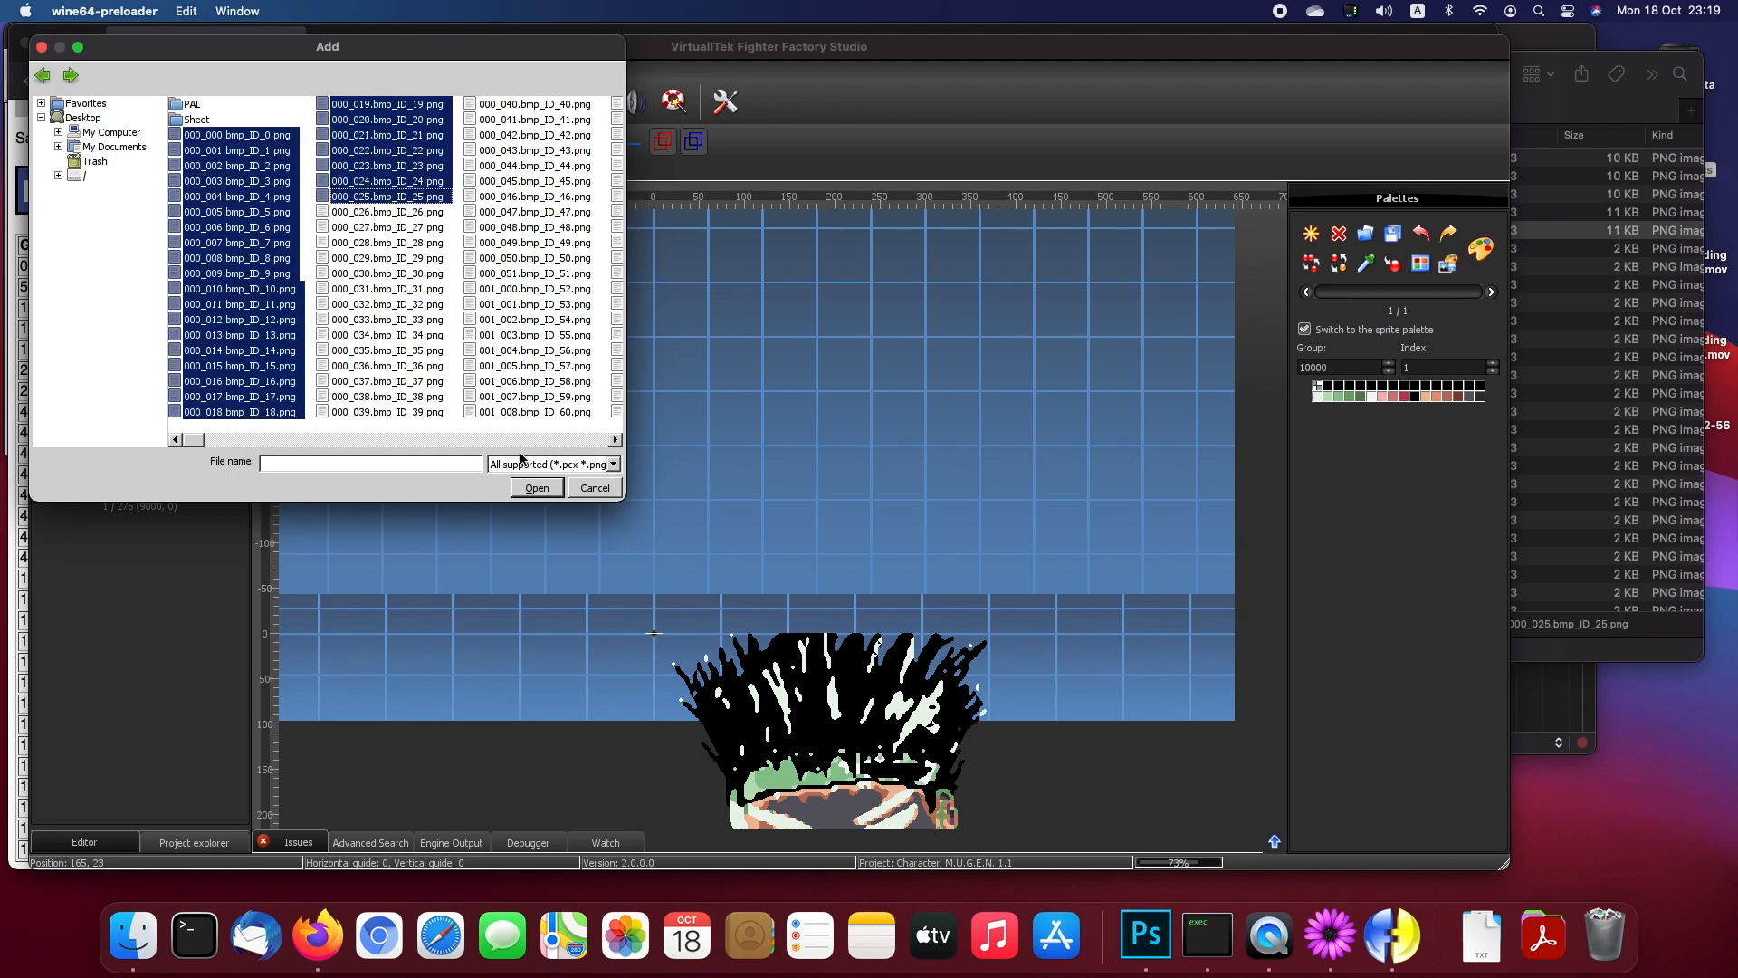
left_click(539, 488)
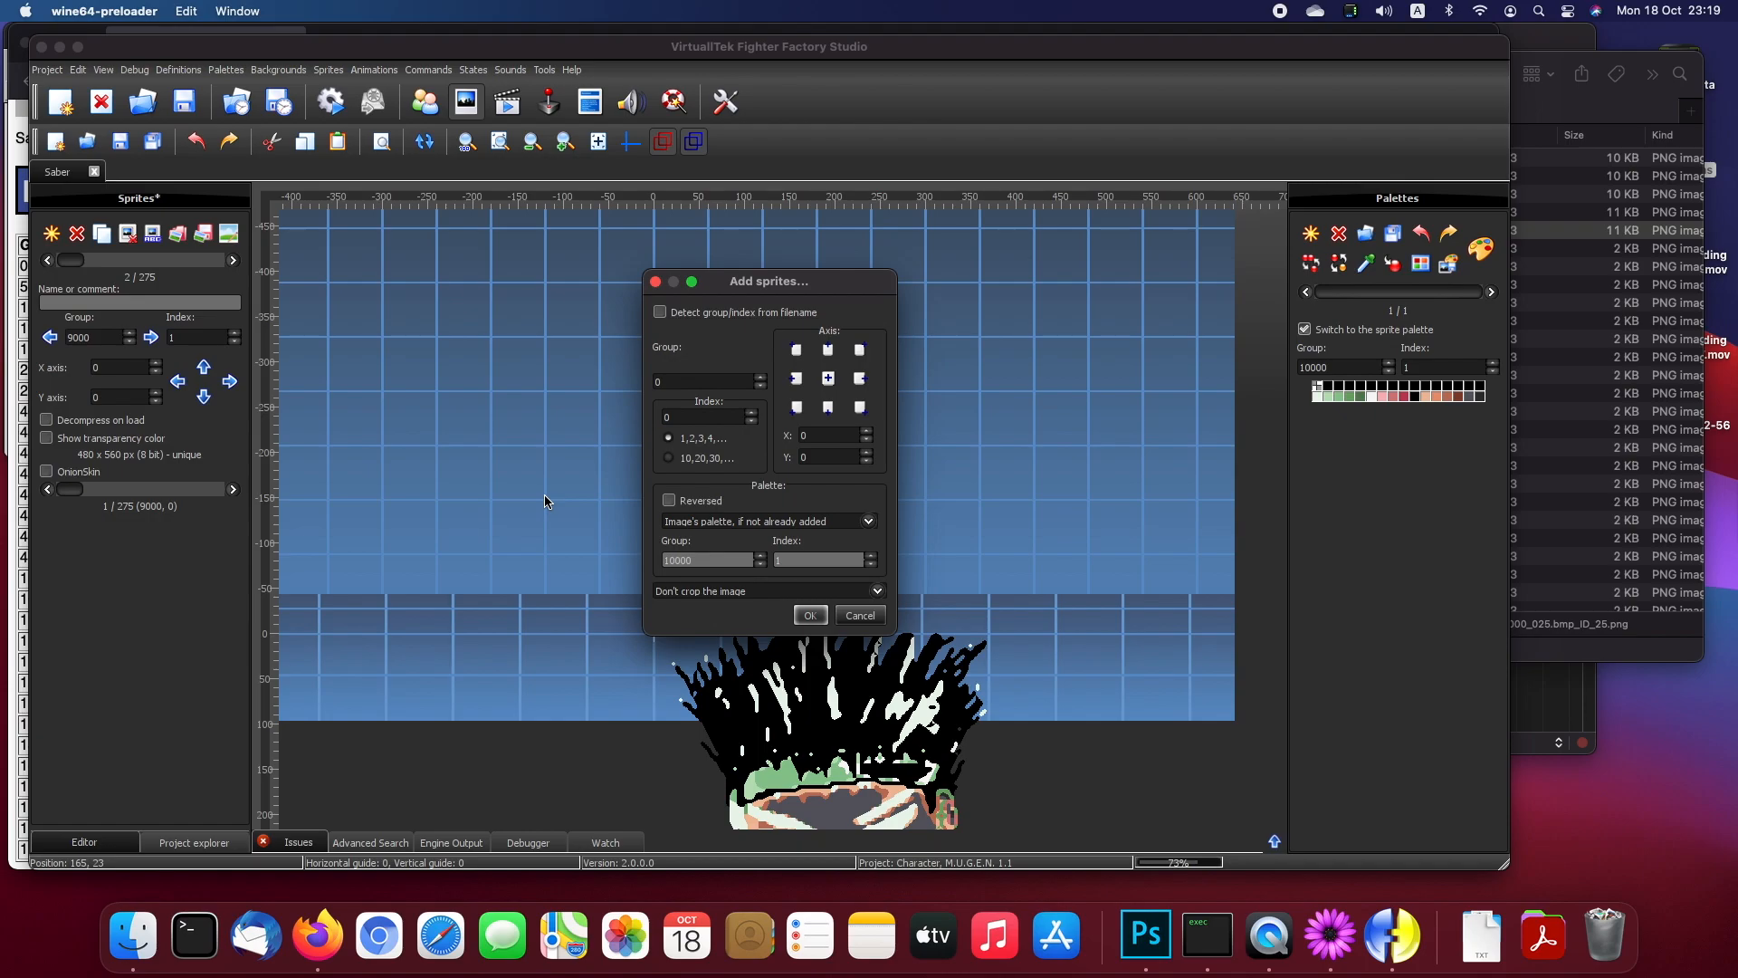
Step: Keep group 0 and index 0, set the new sprites' axis to bottom centre, and check the character's placement in the 000_025 preview
left_click(696, 382)
left_click_drag(676, 385, 629, 415)
left_click(831, 408)
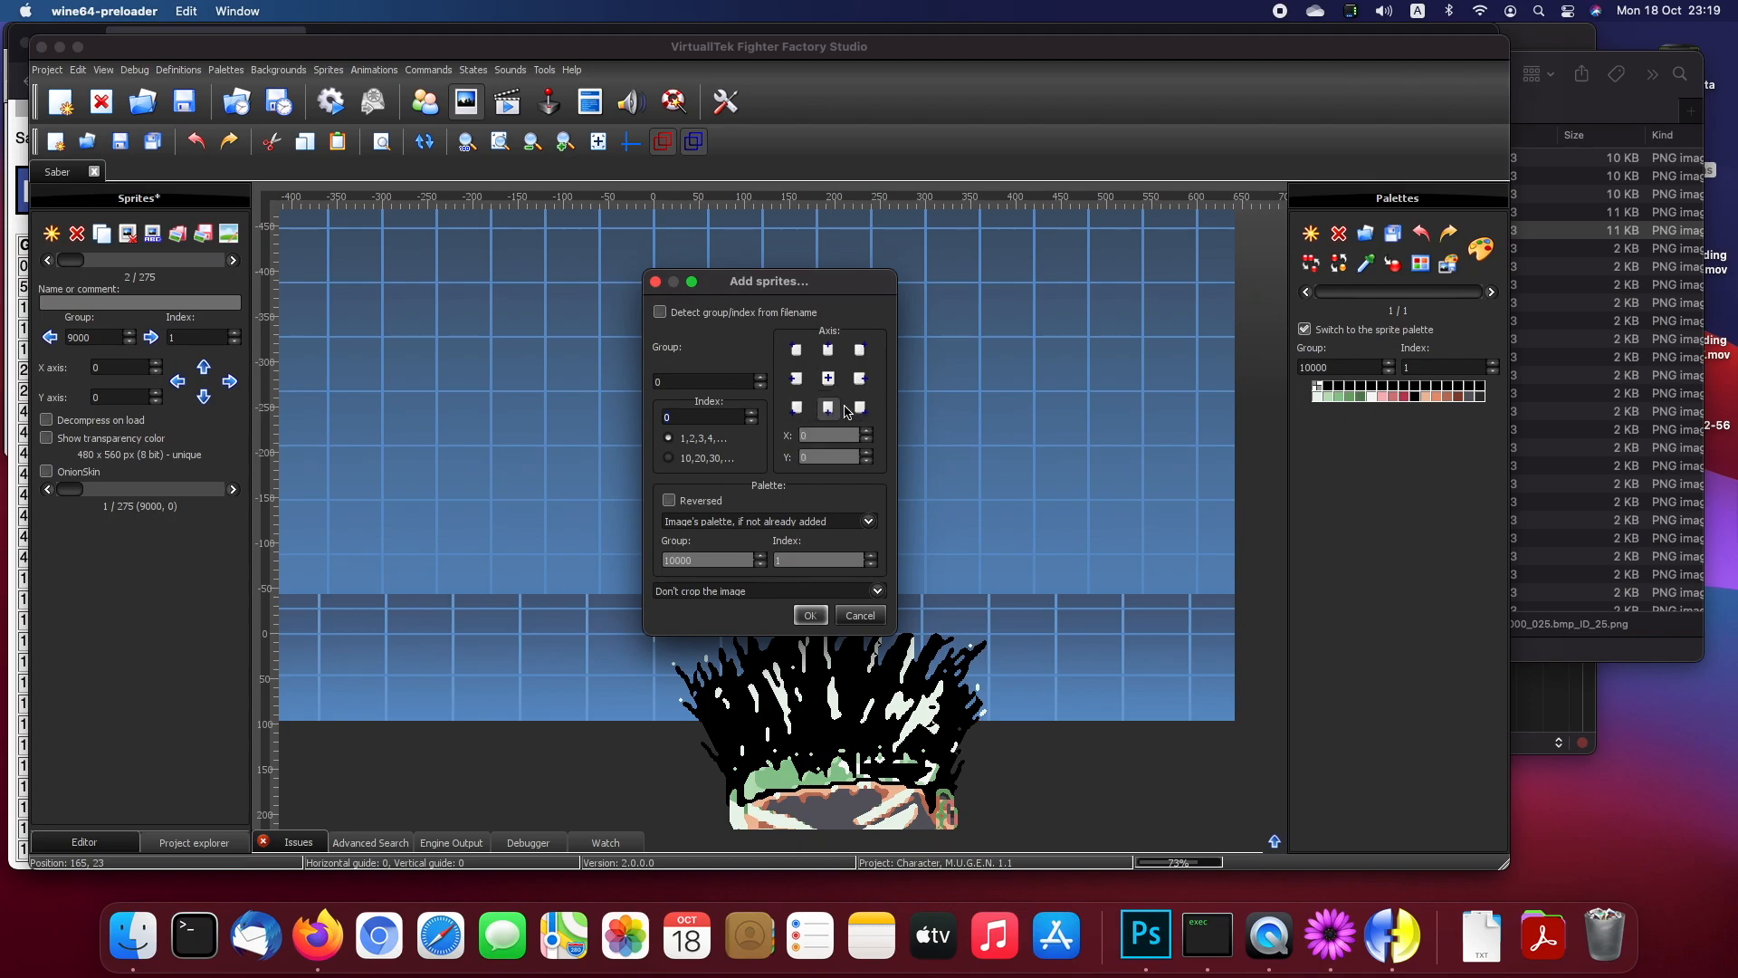
left_click(1605, 438)
key("space")
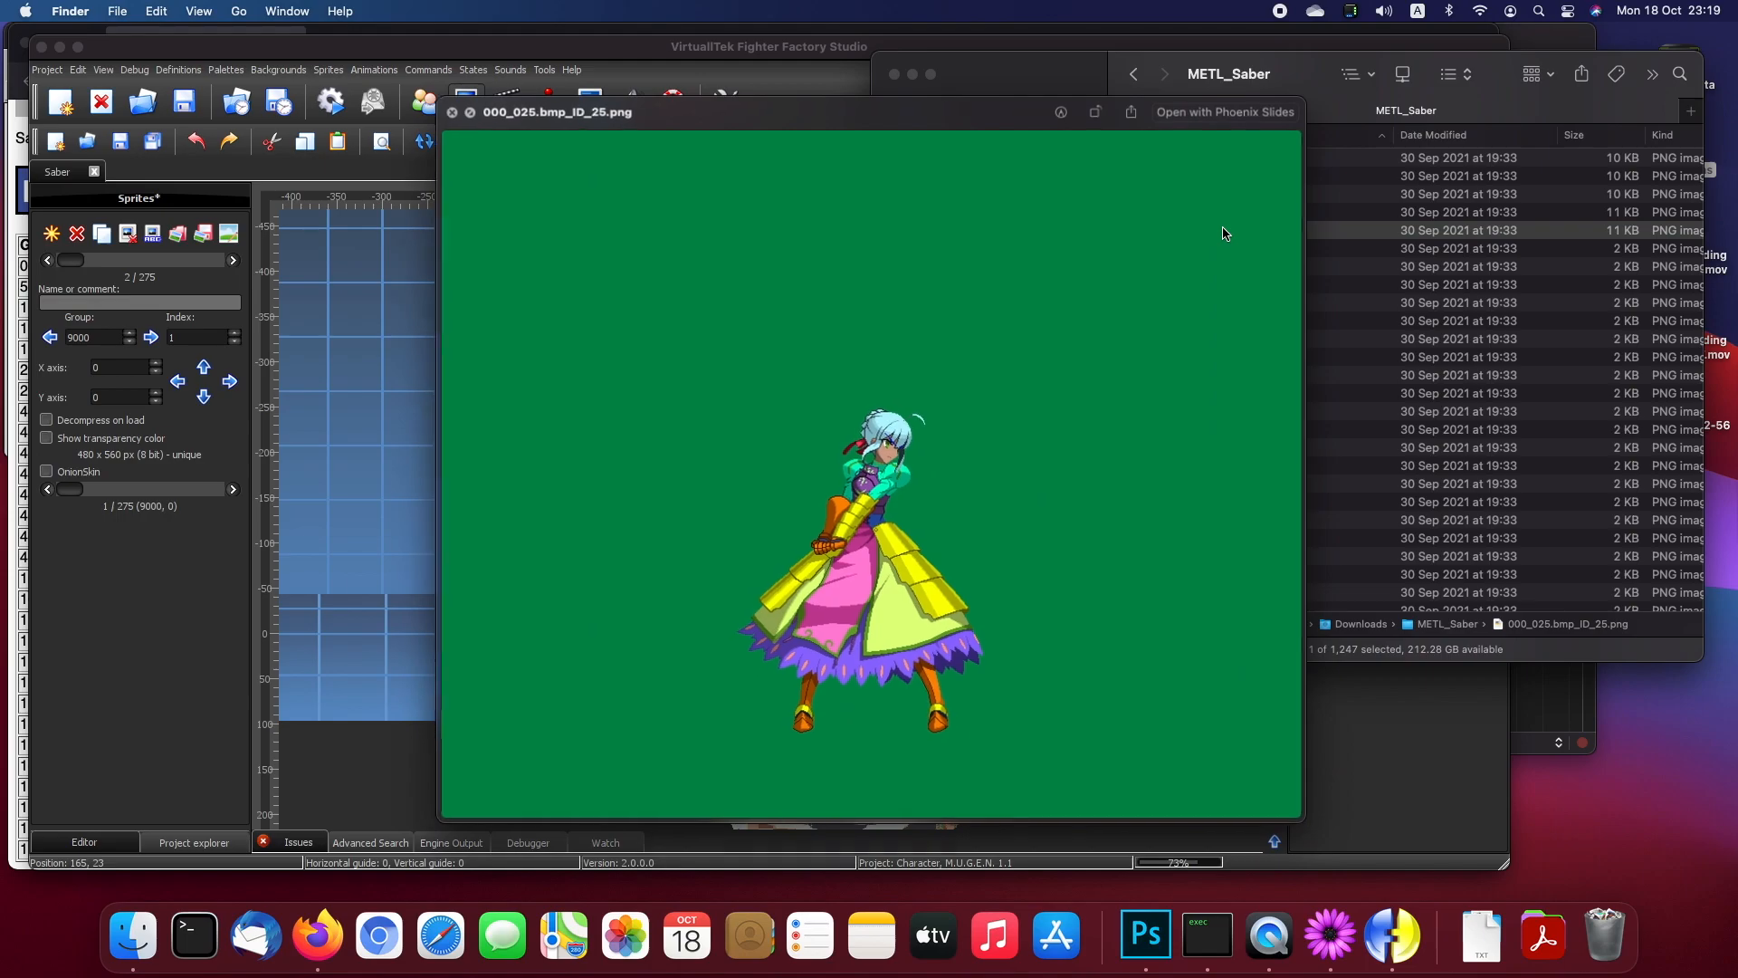
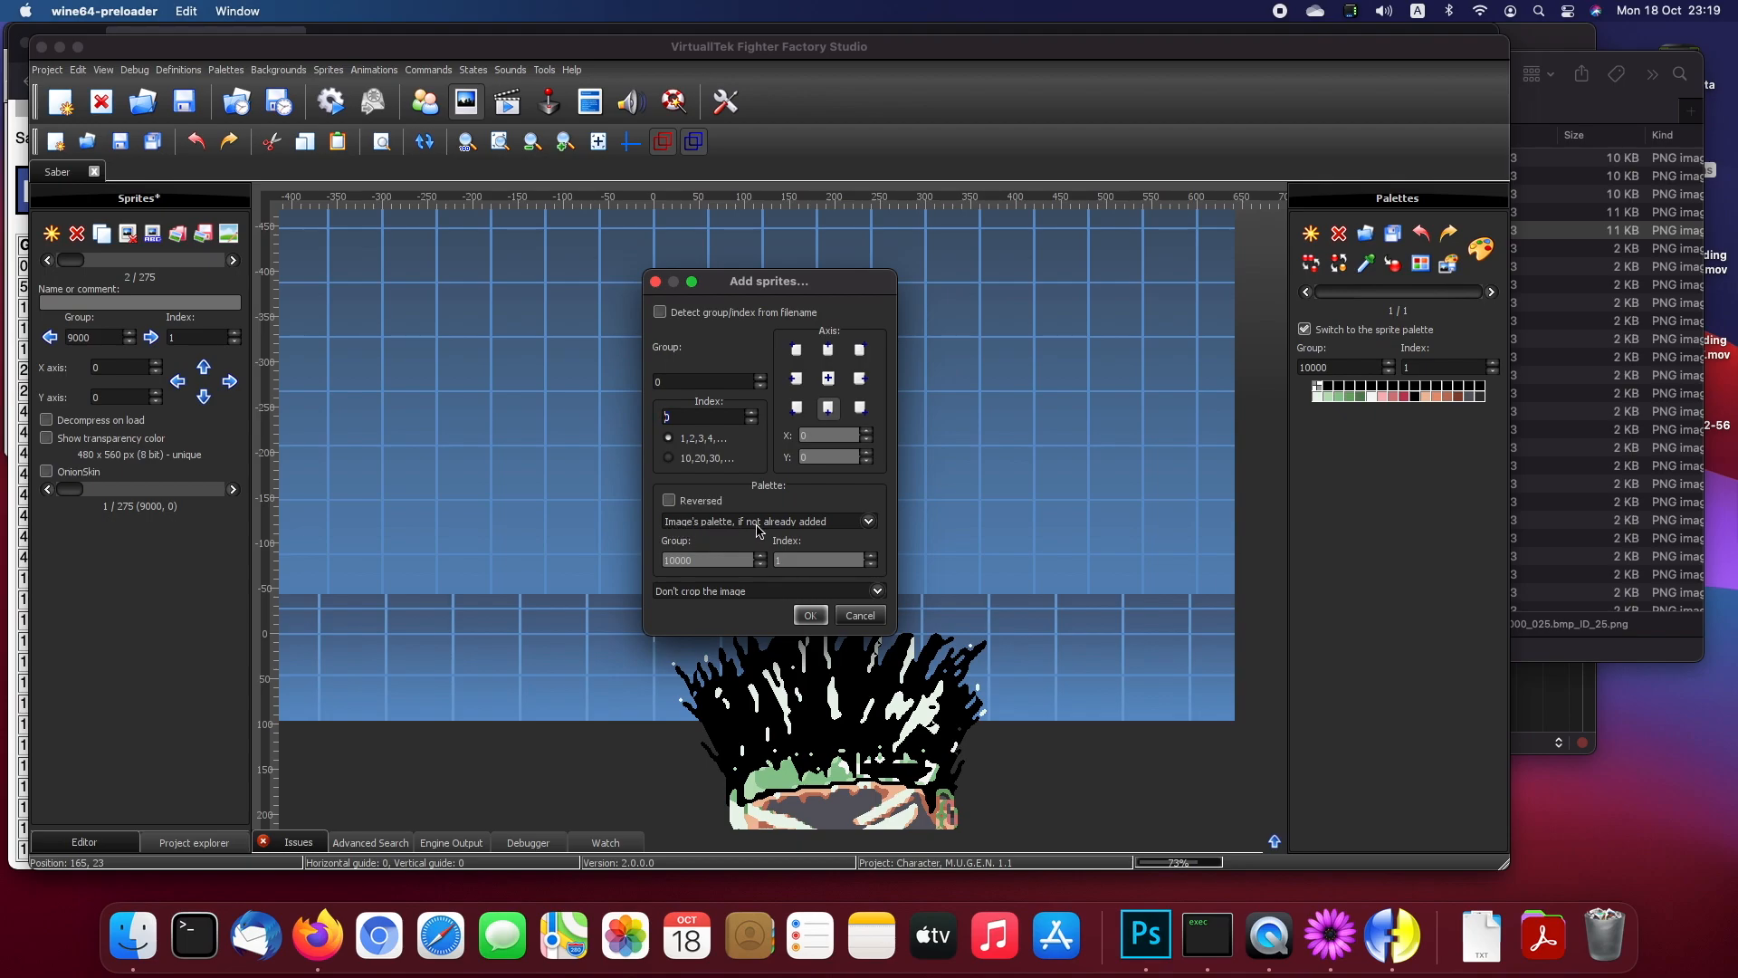
Step: Add the sprites with the image's palette if not already added, without cropping the images
left_click(866, 523)
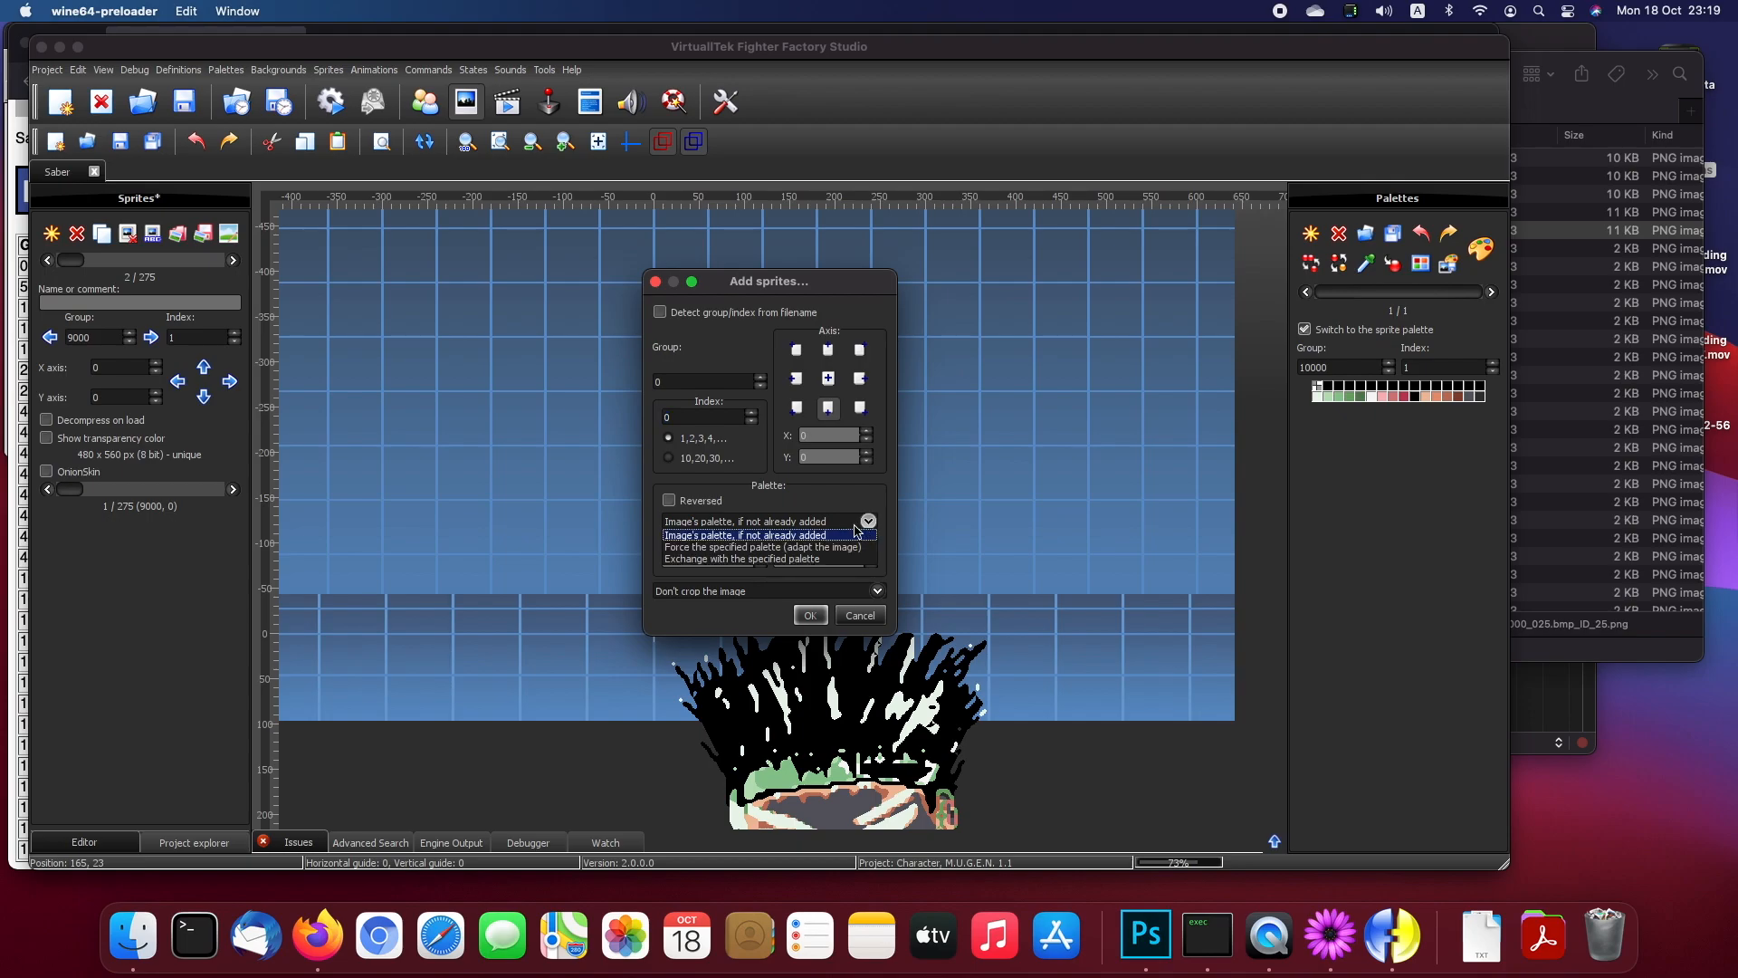
left_click(724, 535)
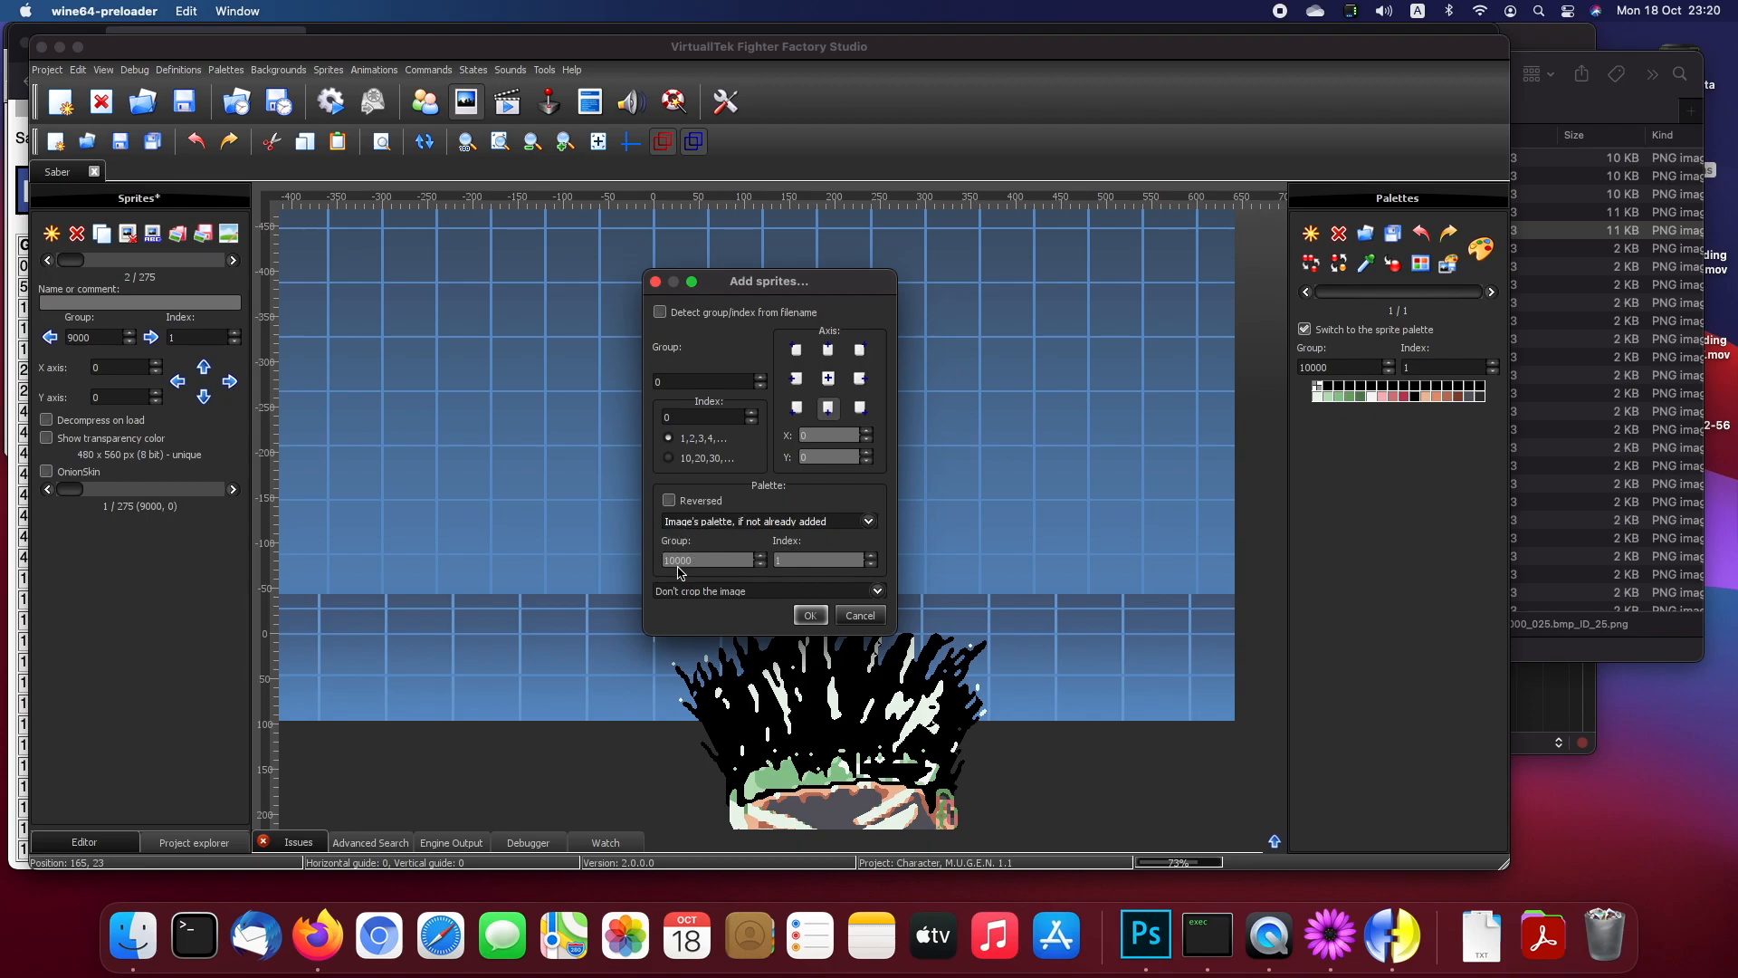
left_click(824, 594)
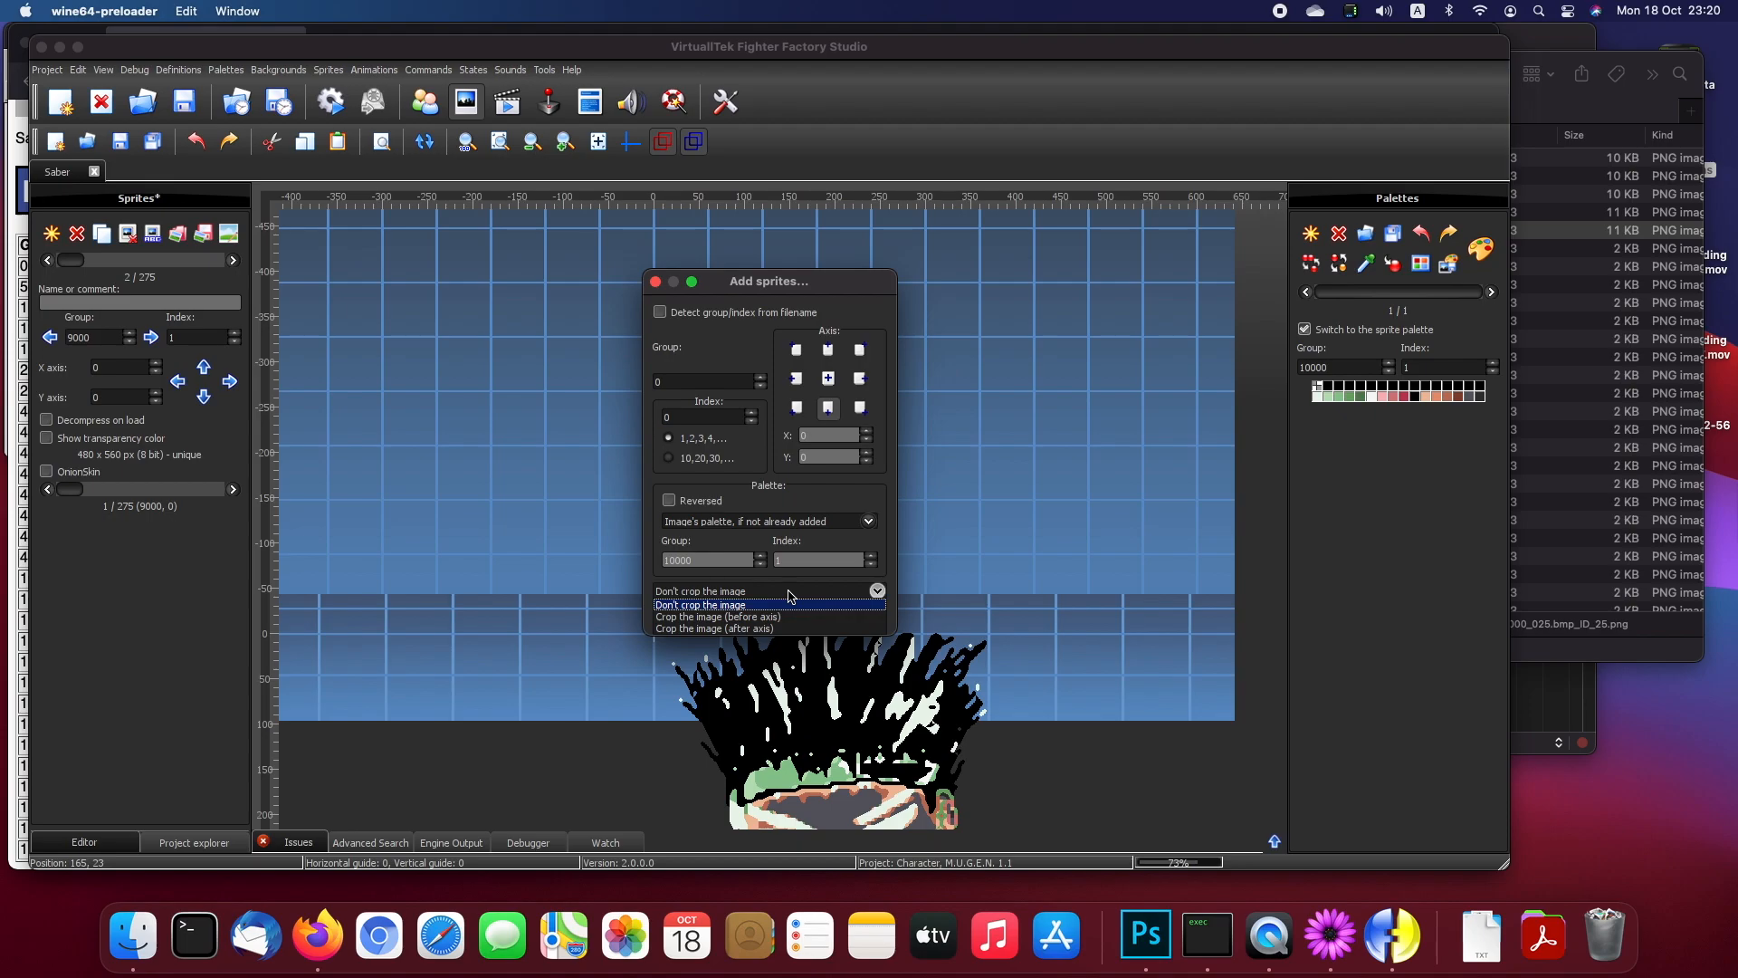
left_click(789, 592)
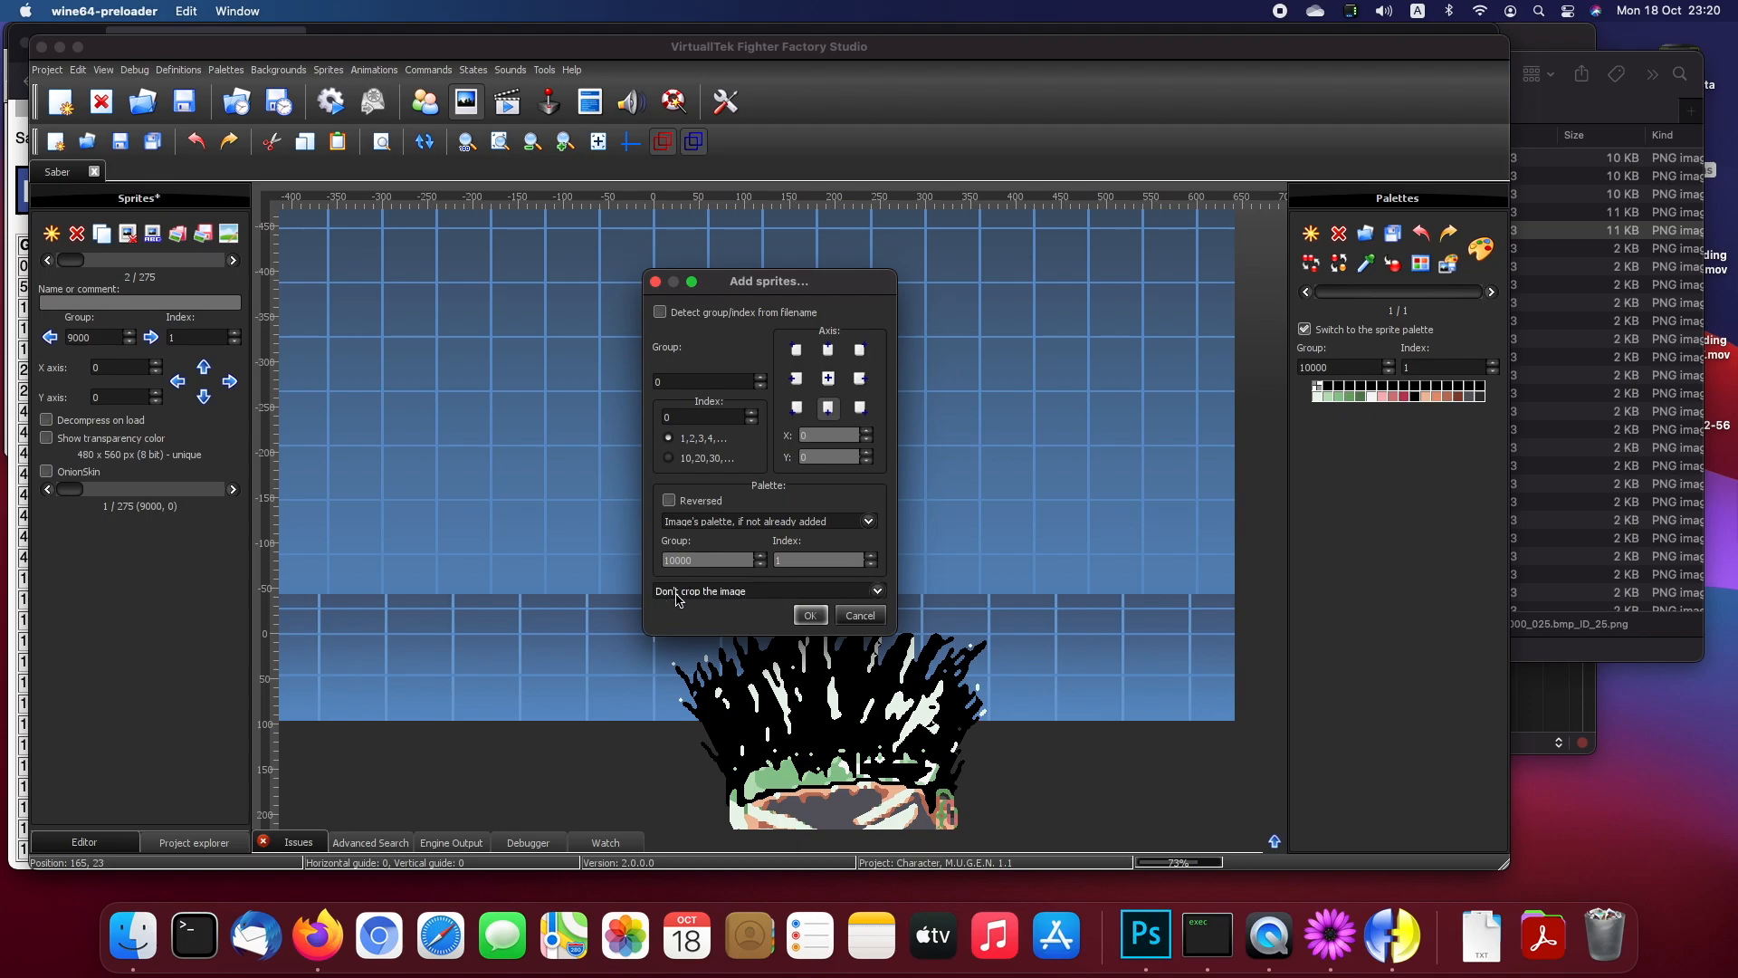
left_click(810, 615)
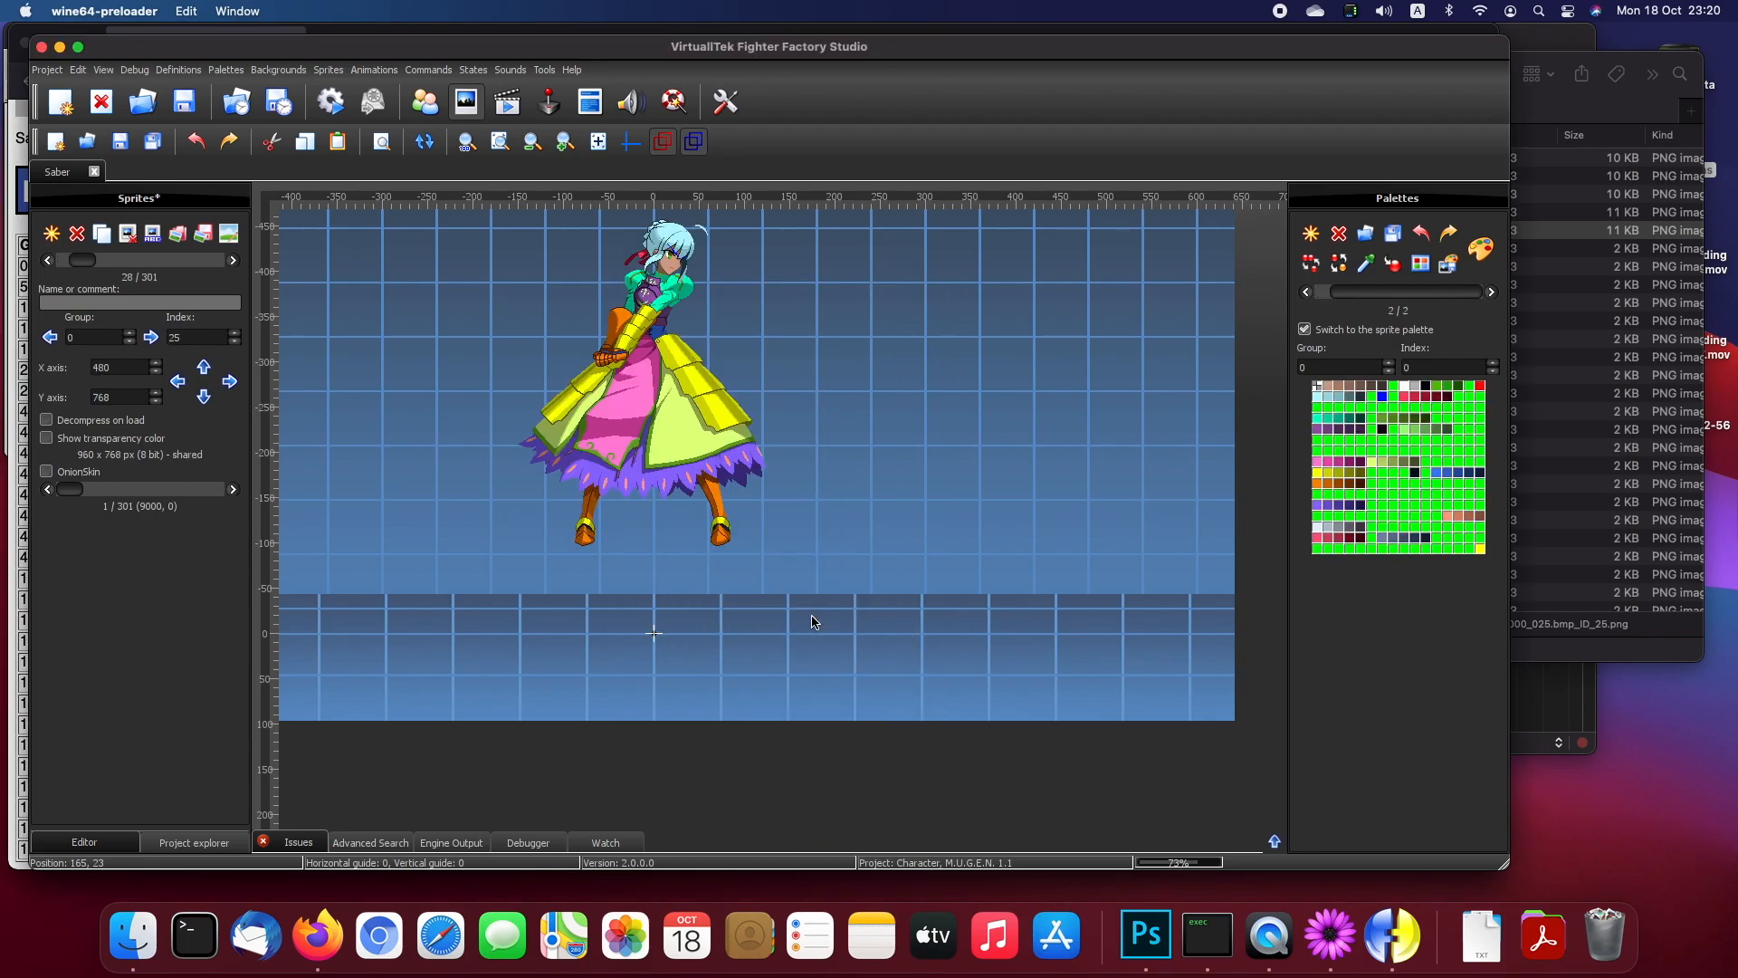
Step: Browse the added group 0 sprites backward and forward up to group 5, returning to group 0, index 25
left_click(234, 264)
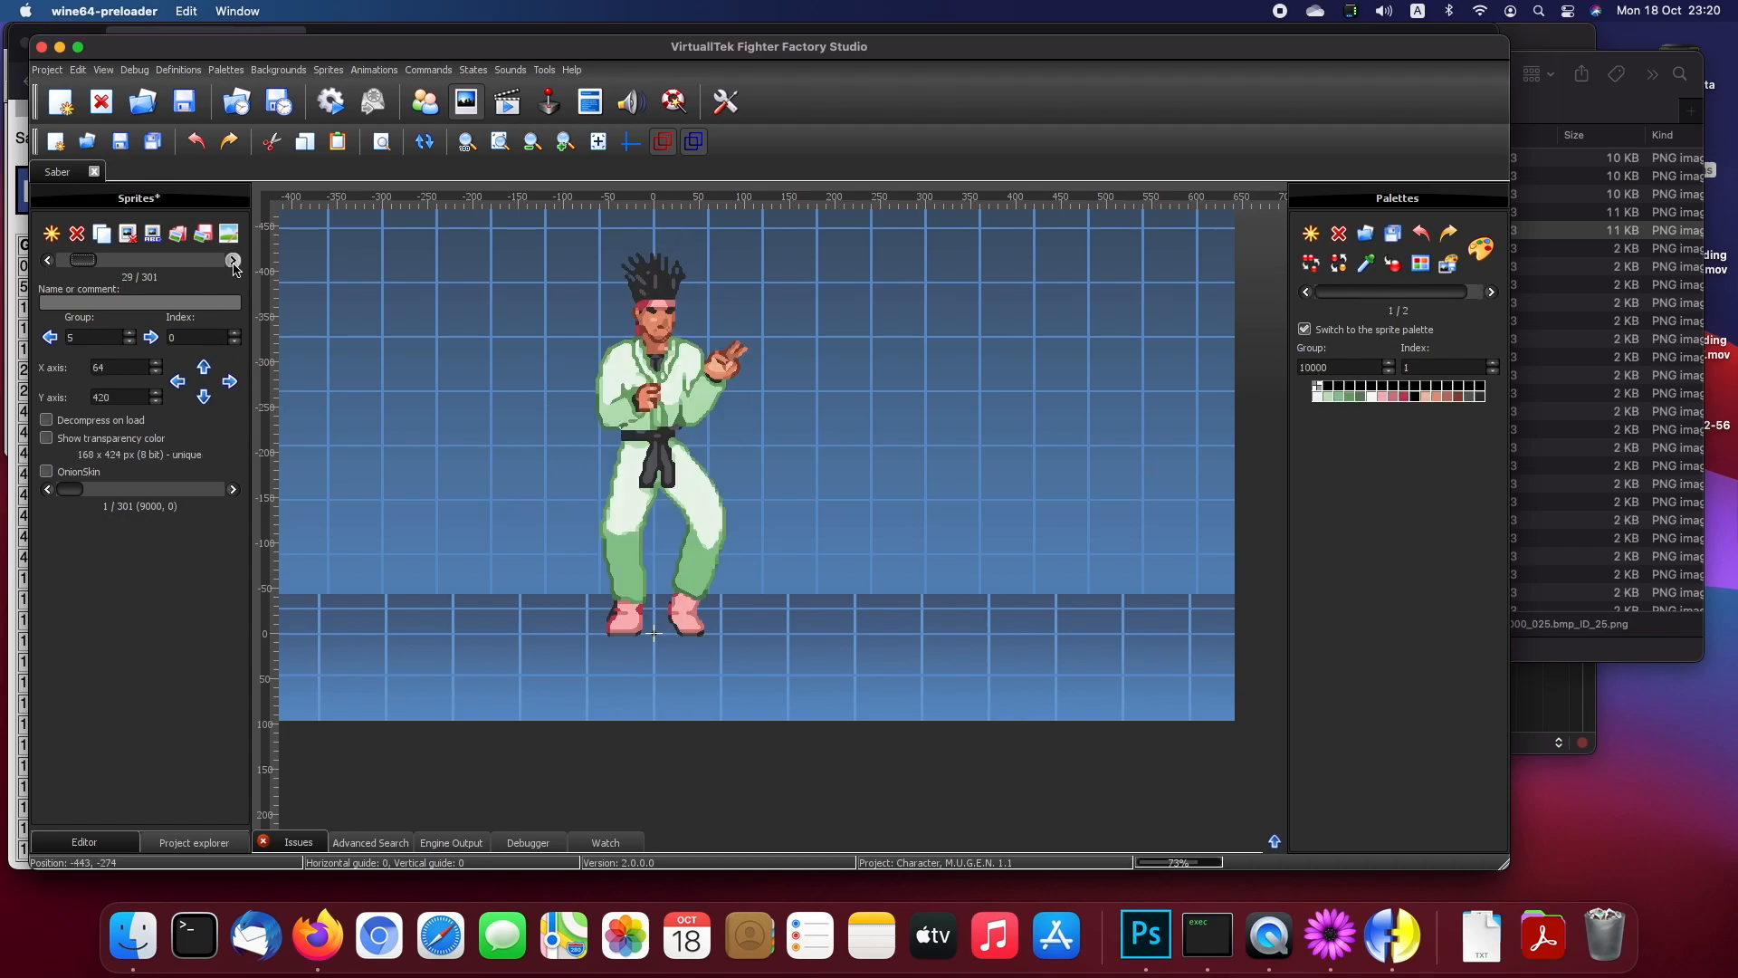
left_click(46, 261)
left_click(46, 261)
left_click(45, 261)
left_click(47, 262)
left_click(47, 263)
left_click(47, 263)
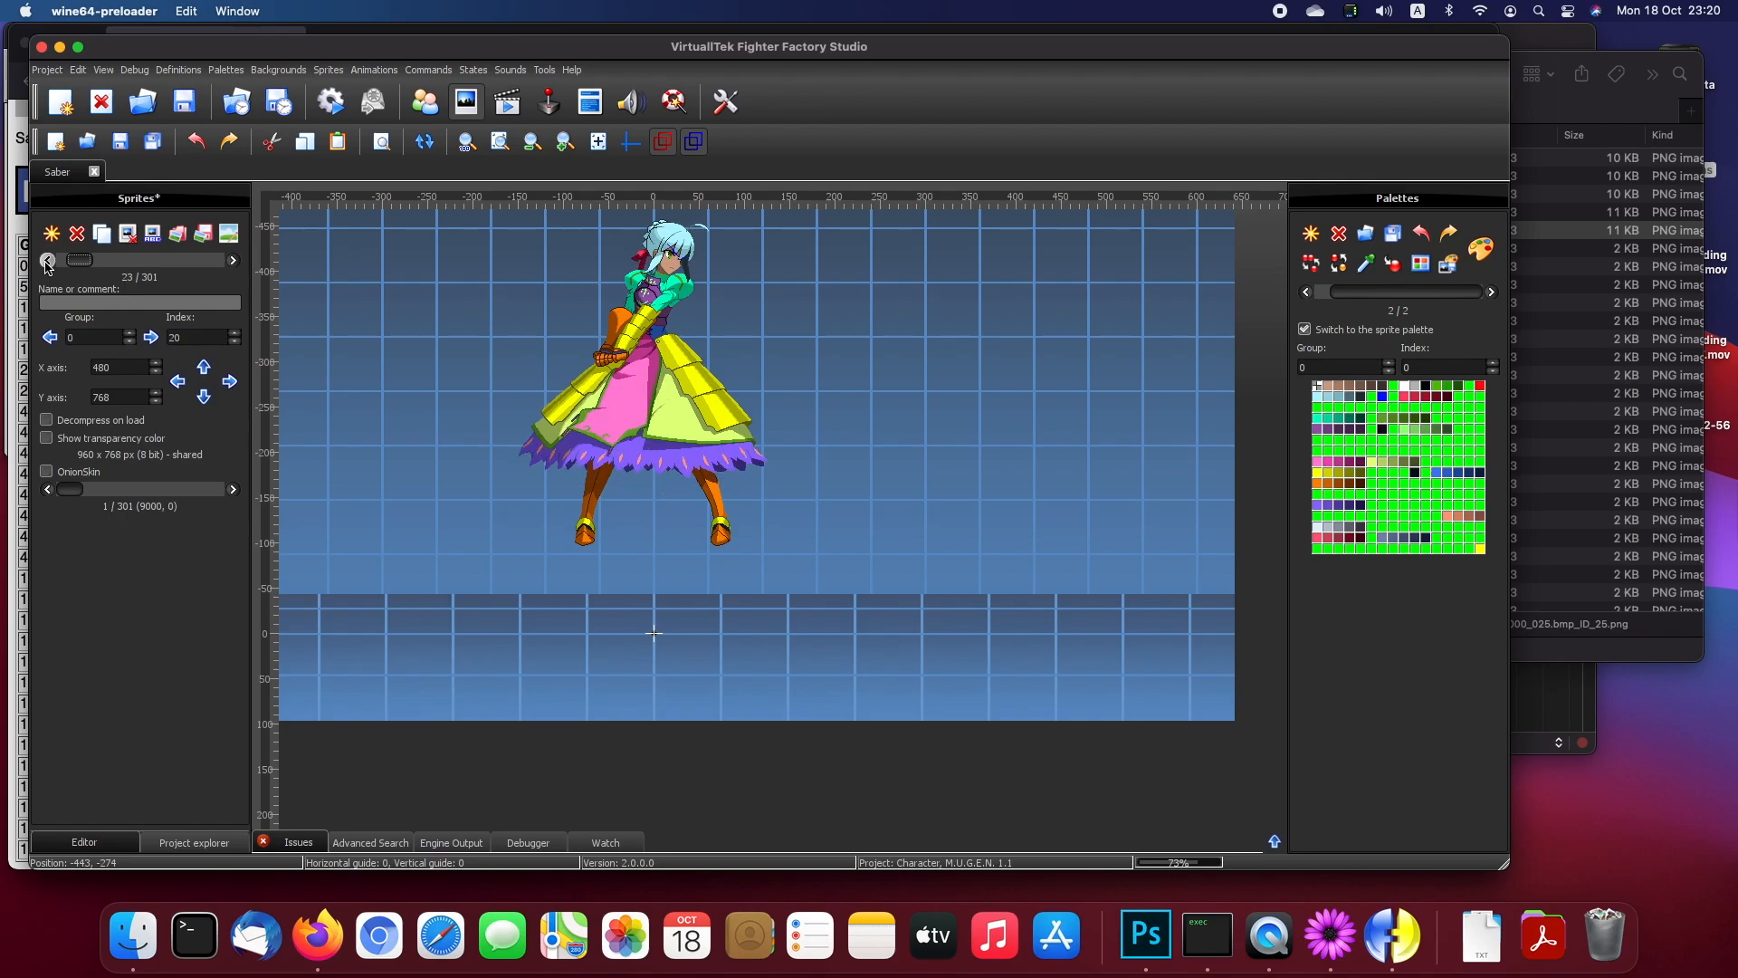
left_click(47, 263)
left_click(47, 262)
left_click(47, 263)
left_click(47, 263)
left_click(47, 262)
left_click(47, 263)
left_click(47, 262)
left_click(47, 263)
left_click(47, 262)
left_click(233, 263)
left_click(233, 263)
left_click(232, 263)
left_click(232, 262)
left_click(232, 263)
left_click(232, 262)
left_click(232, 262)
left_click(233, 263)
left_click(233, 262)
left_click(233, 262)
left_click(233, 263)
left_click(232, 262)
left_click(233, 263)
left_click(232, 263)
left_click(232, 262)
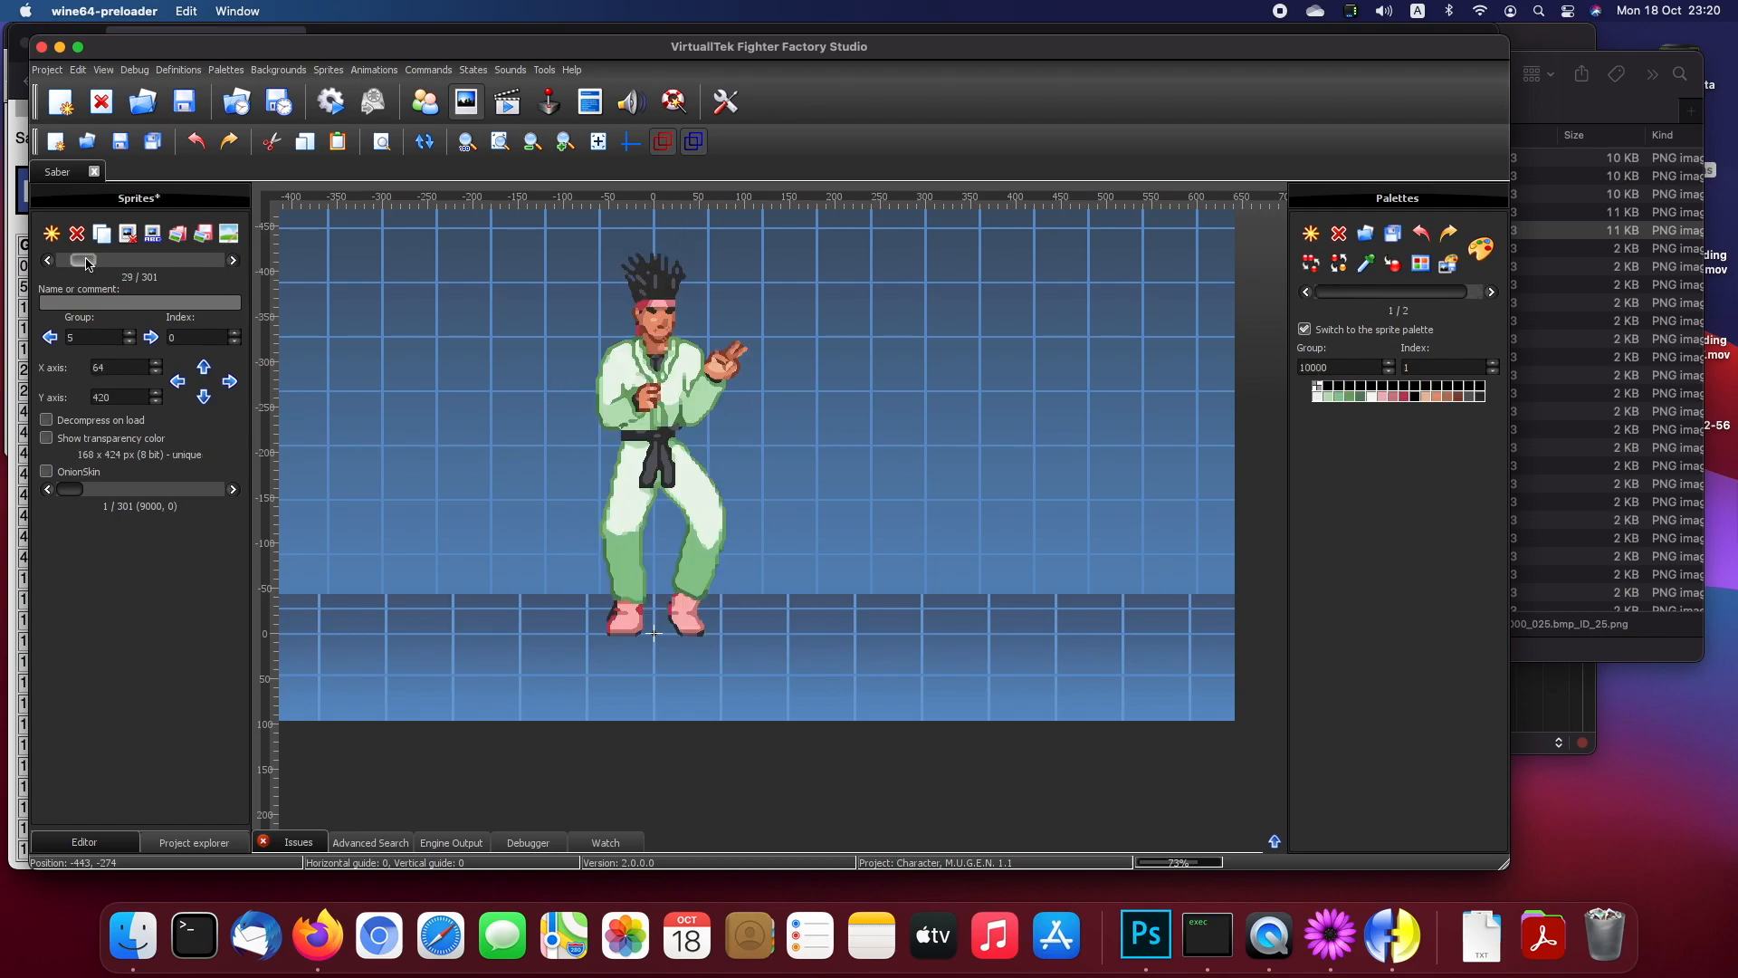
left_click(50, 261)
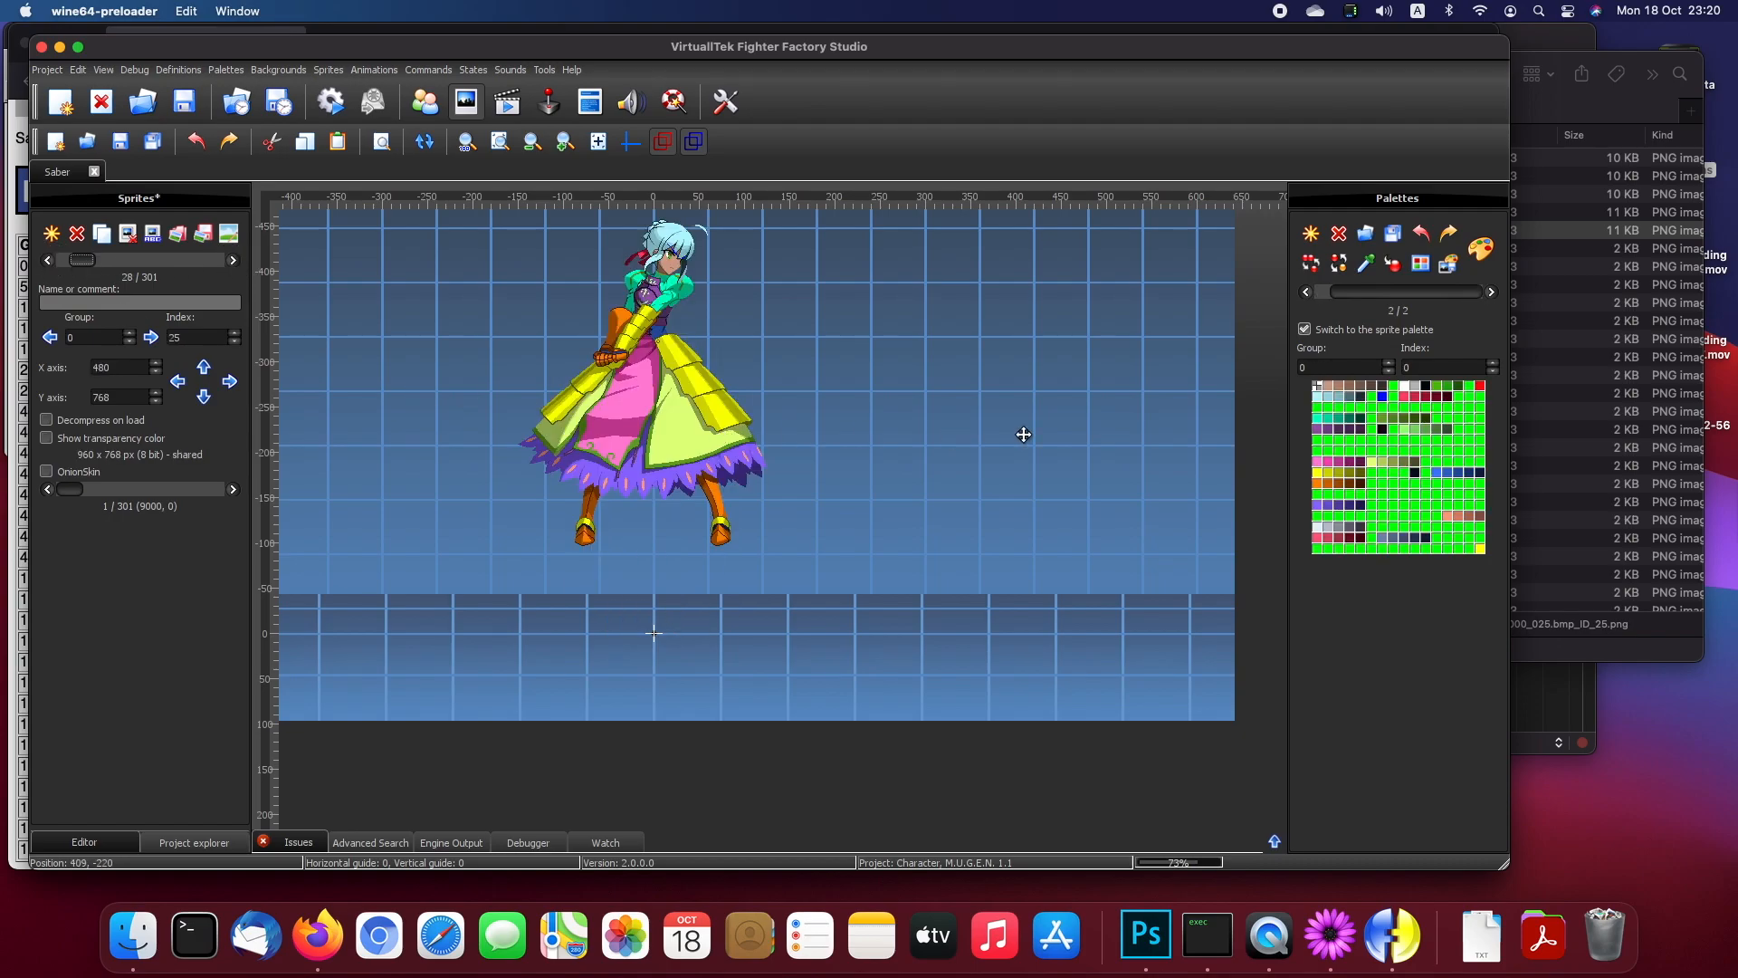
Step: Inspect the palette group and index of the added sprite and compare them with the palette of the group 5 sprites
left_click_drag(1337, 369, 1279, 366)
left_click(1361, 366)
left_click(1324, 368)
left_click(1453, 368)
left_click(232, 260)
left_click(233, 260)
left_click(232, 260)
left_click(47, 261)
left_click(47, 261)
left_click(47, 260)
left_click(232, 259)
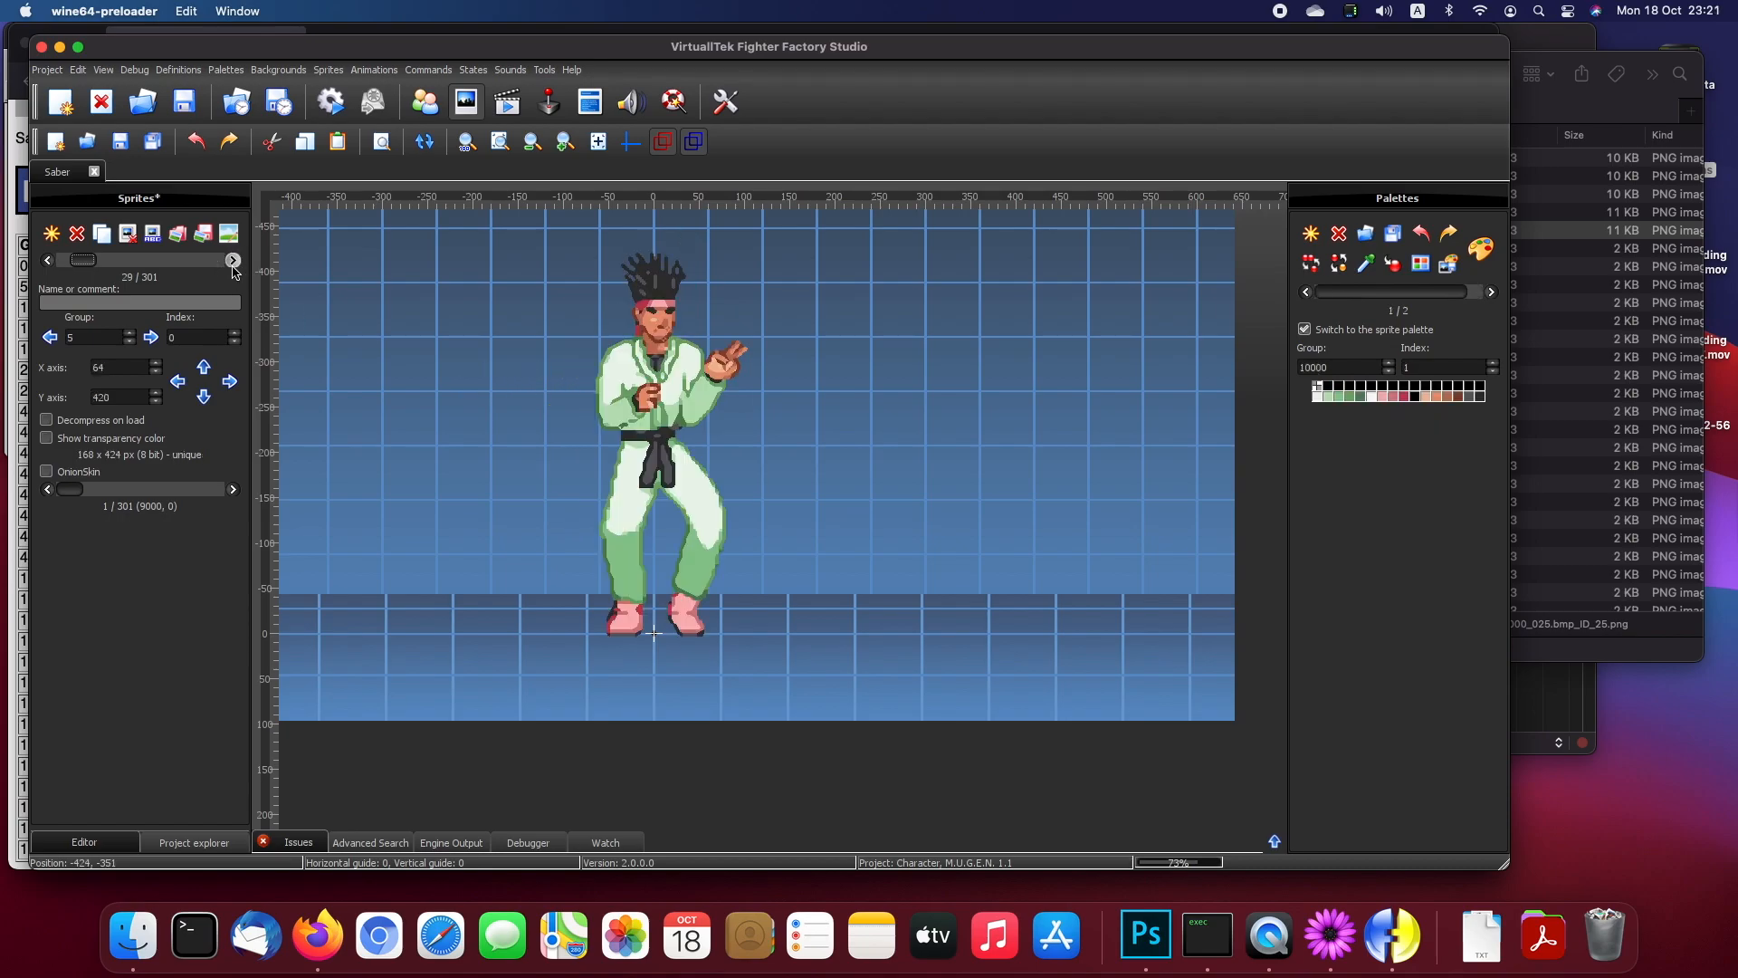
Step: Compare the last group 0 sprite with the first group 5 sprite, returning to group 0, index 25
left_click(55, 264)
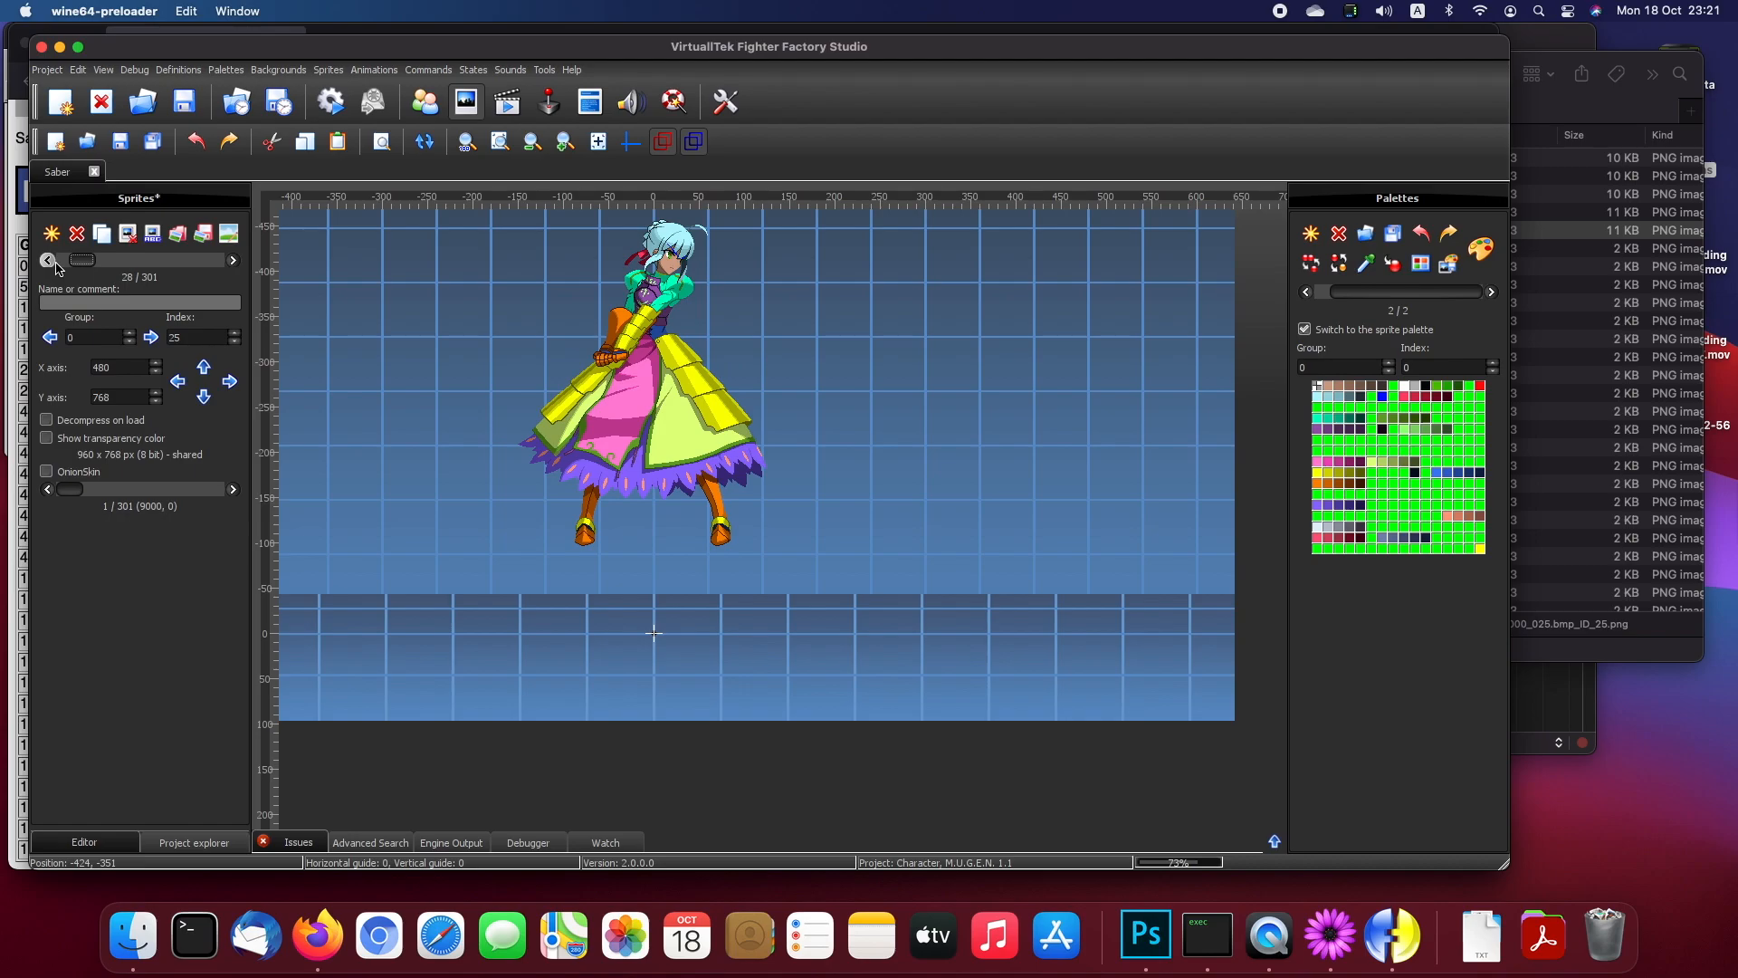
left_click(232, 260)
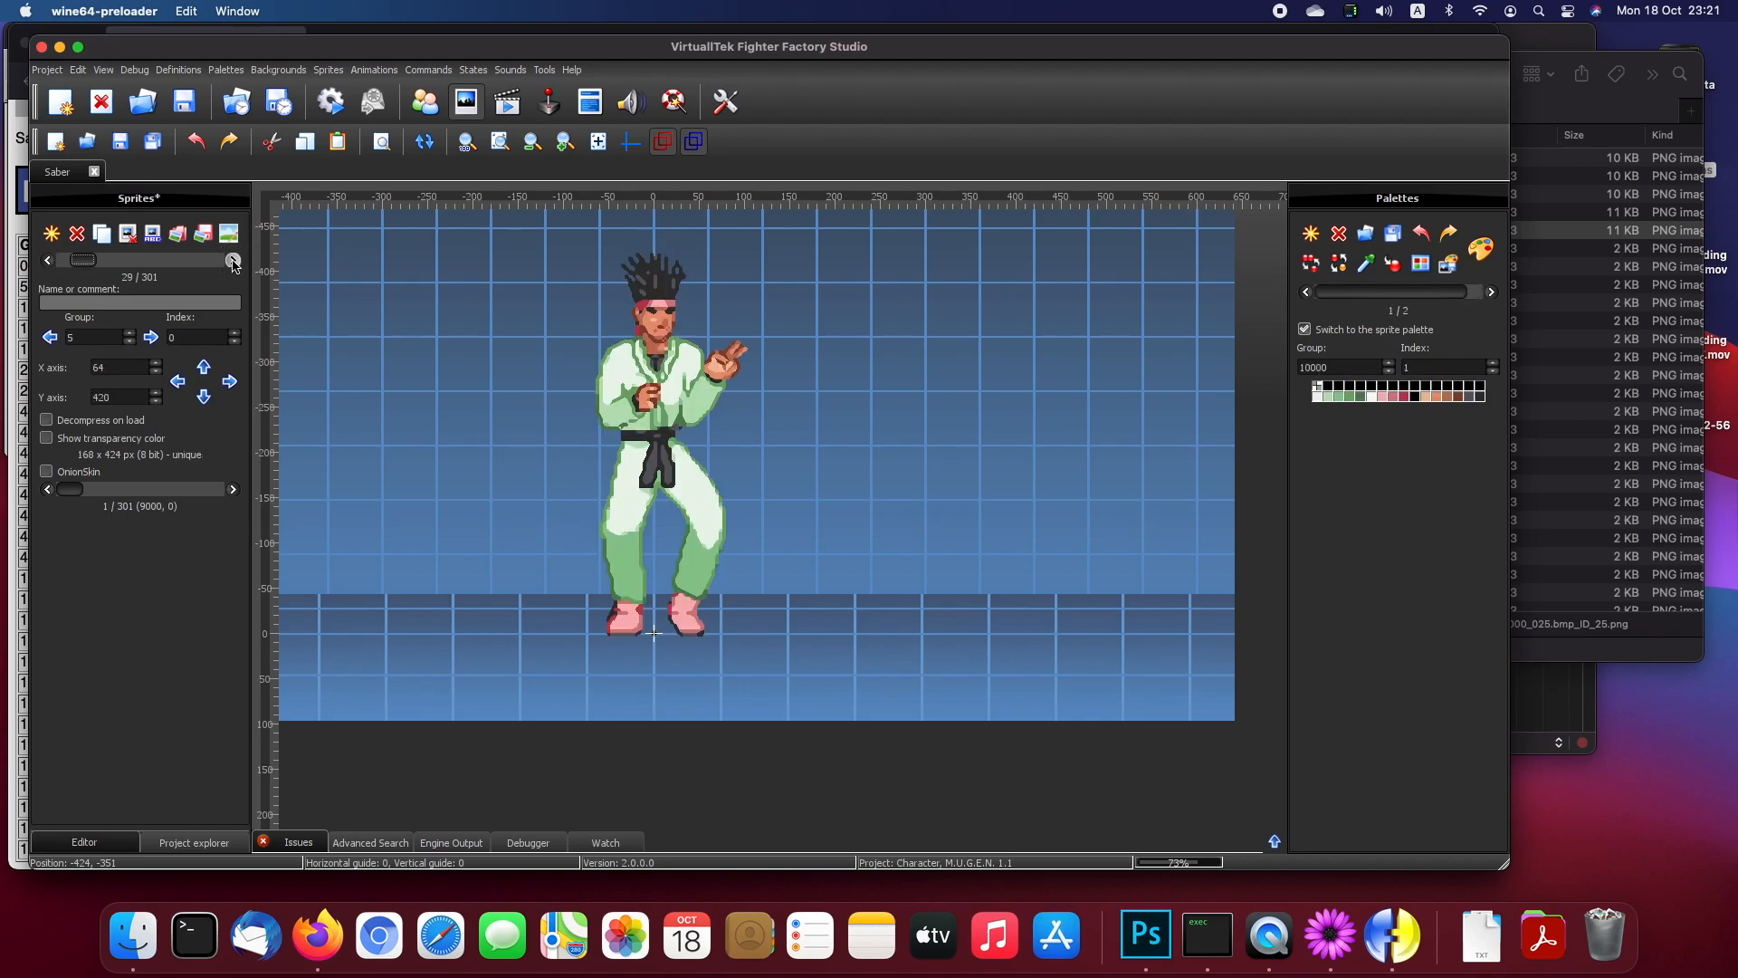
left_click(50, 262)
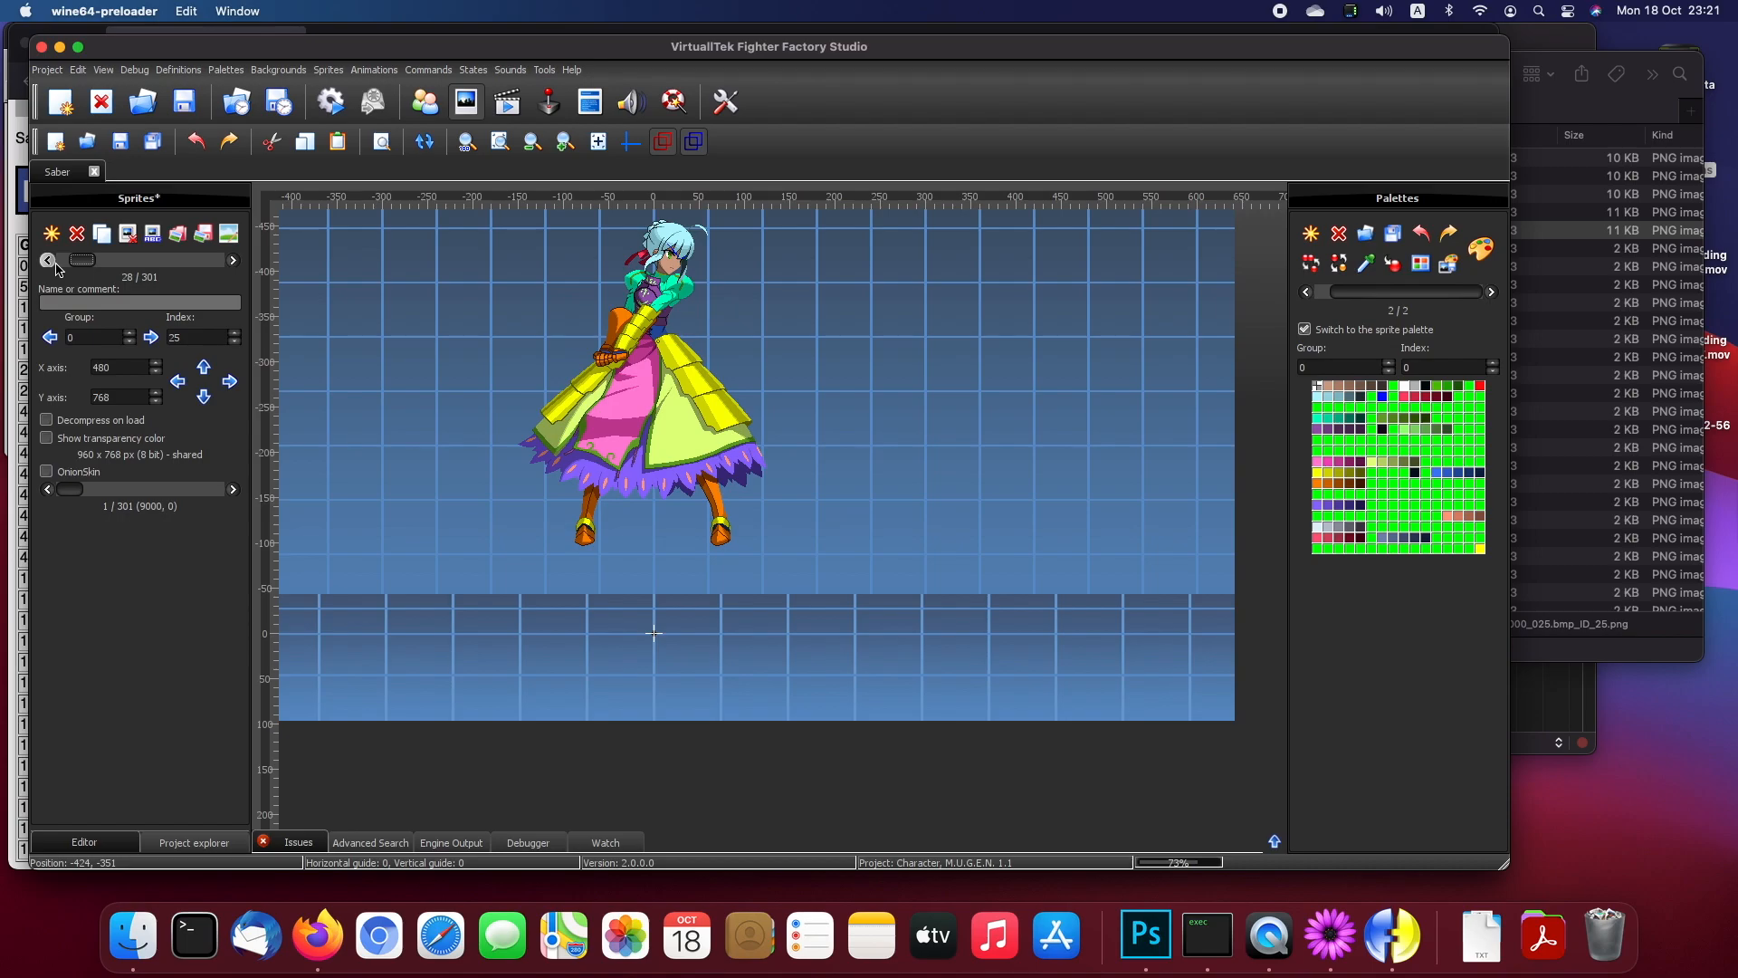
Step: Start adding sprites after group 0, index 25, selecting the images from 000_026.bmp_ID_26.png to 000_051.bmp_ID_51.png
left_click(92, 338)
left_click(52, 235)
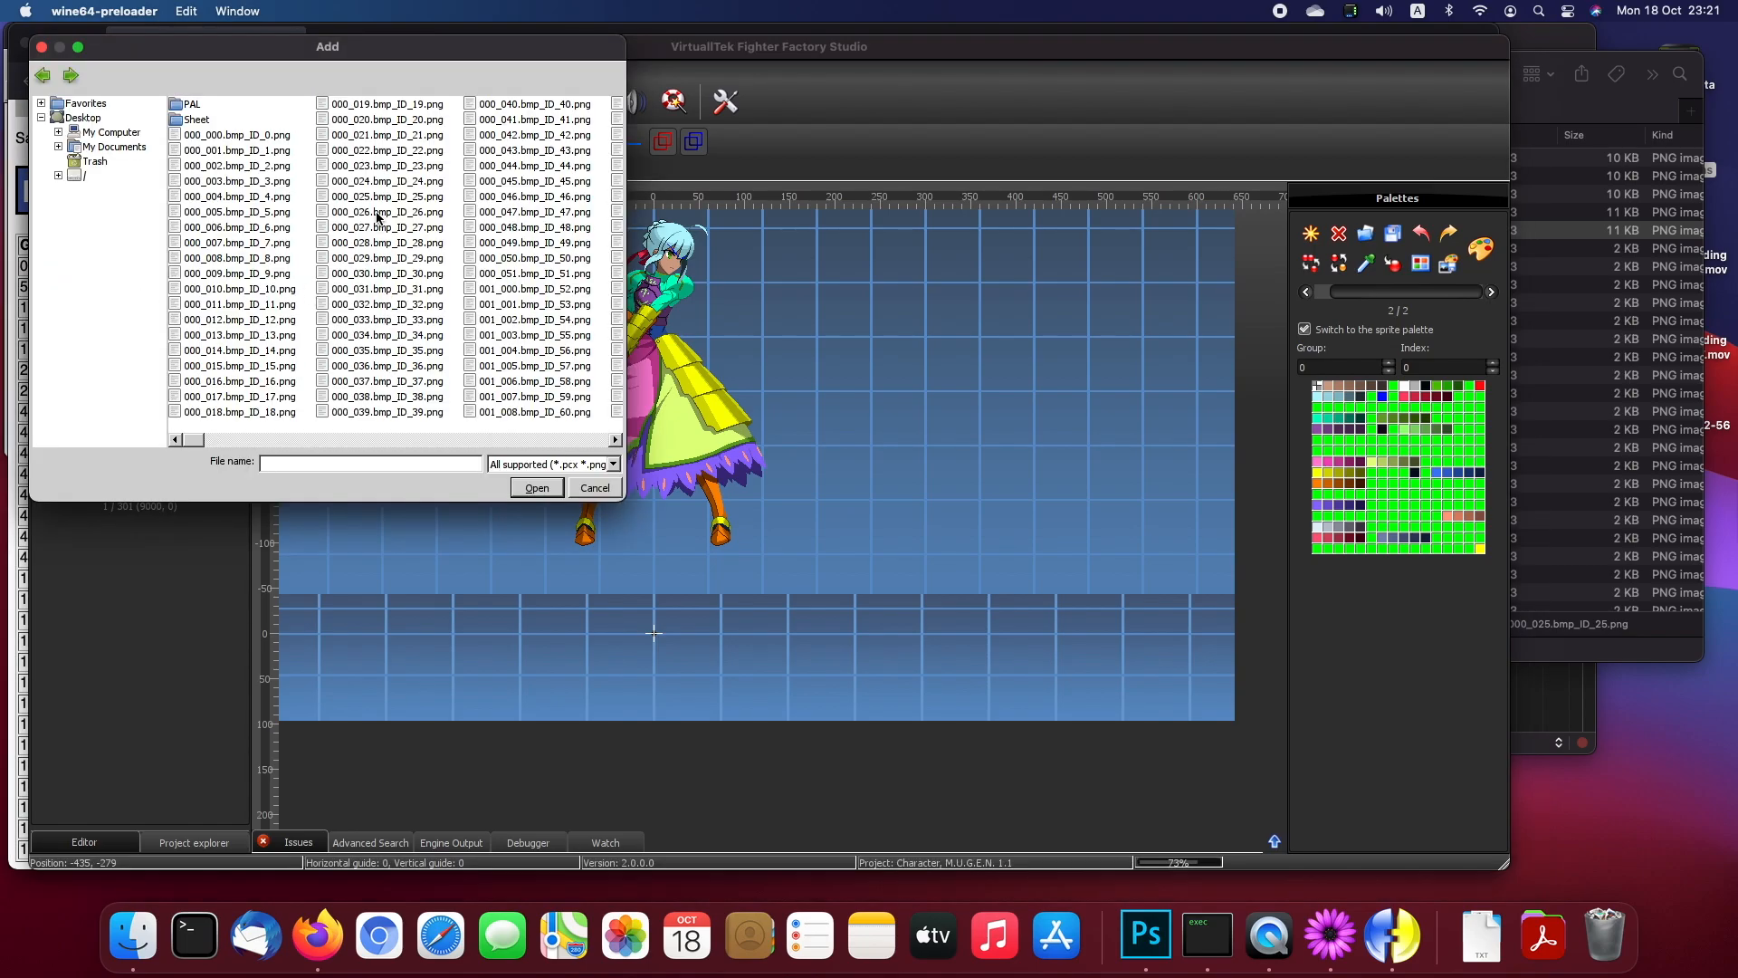
left_click(384, 201)
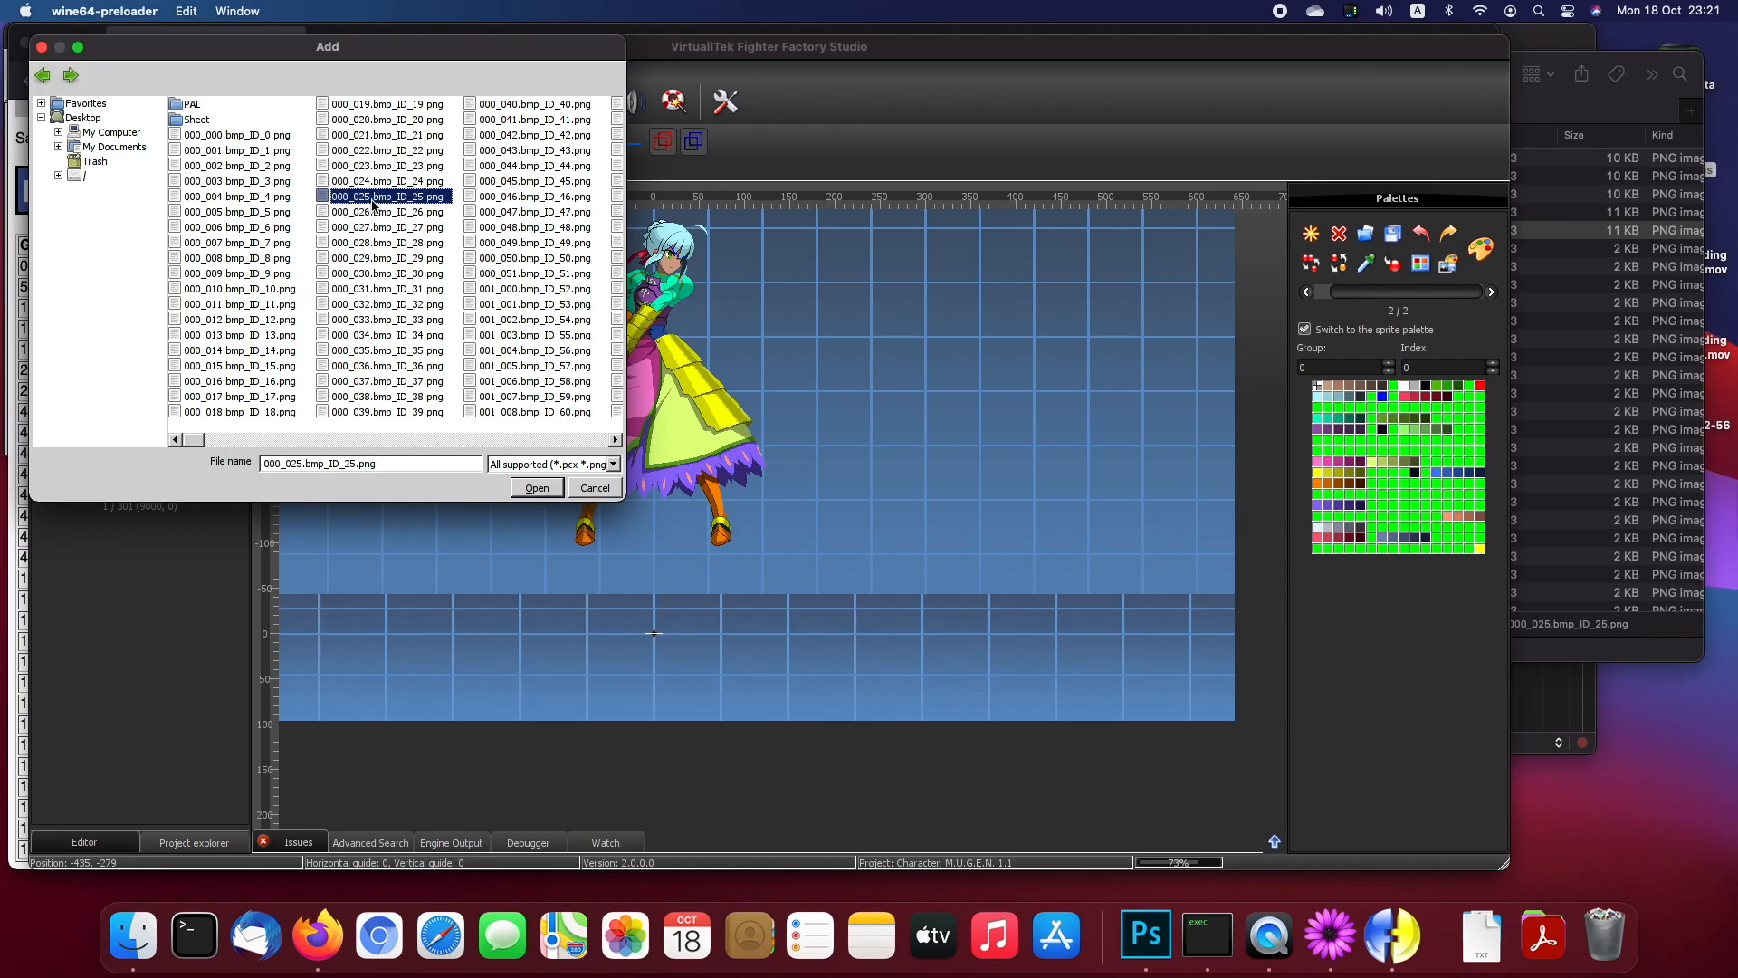
left_click(378, 216)
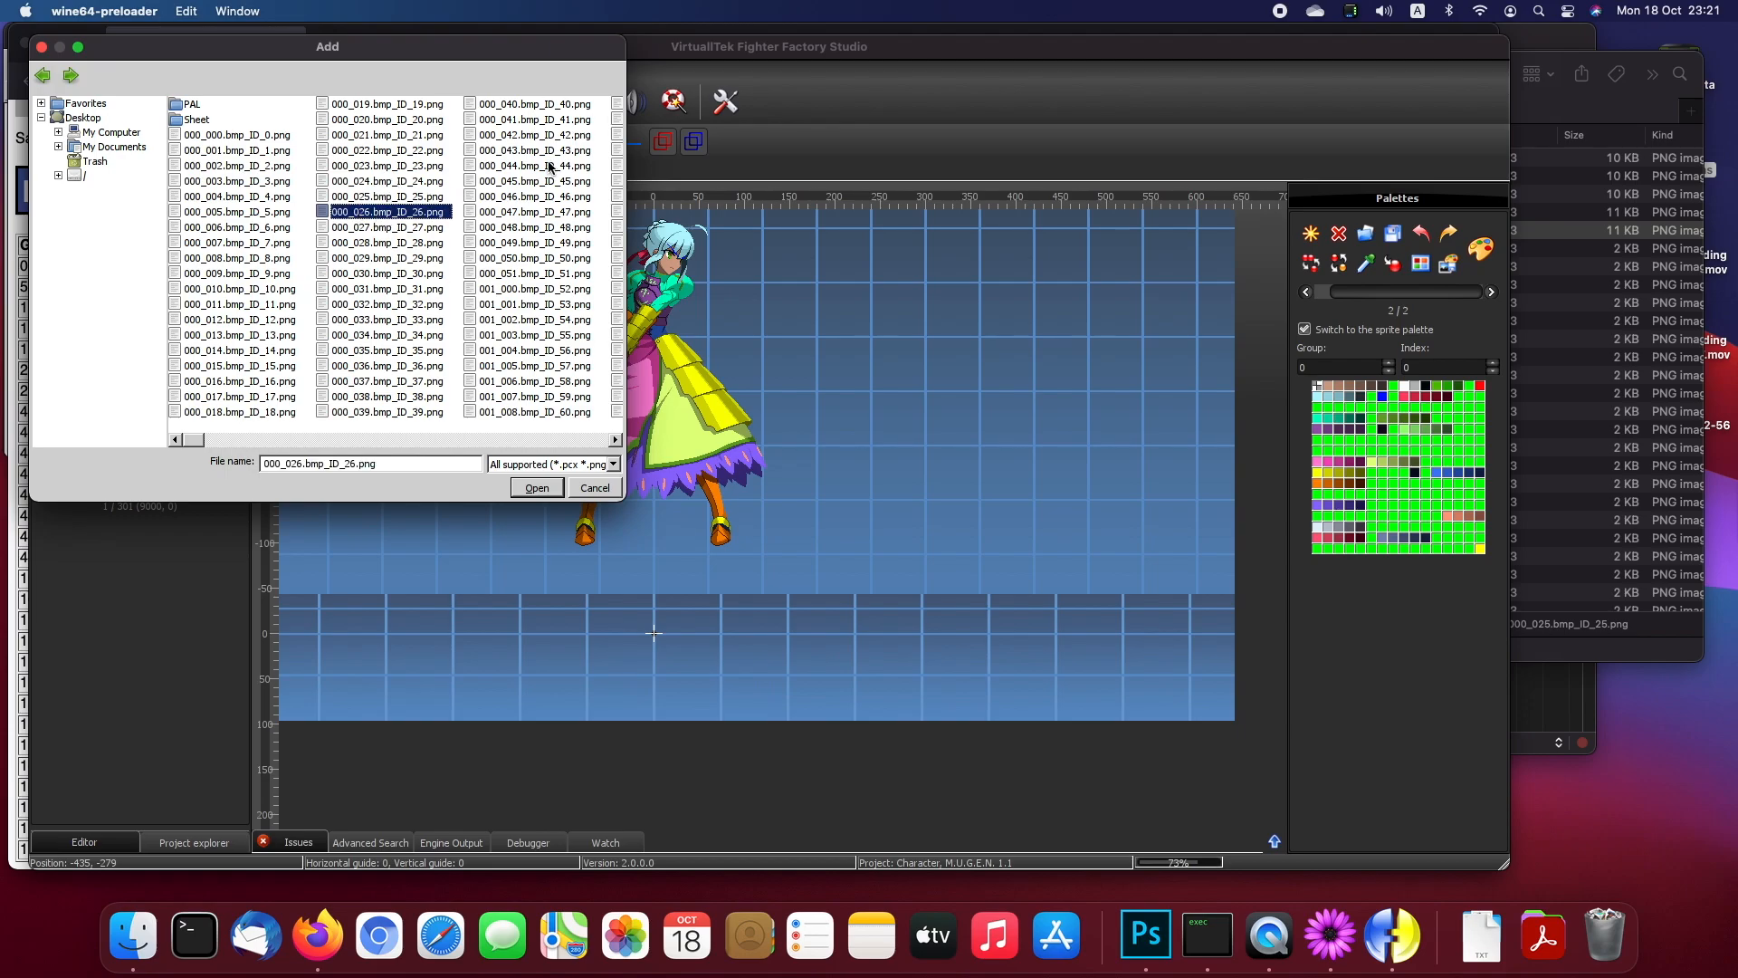
left_click(572, 273, "shift")
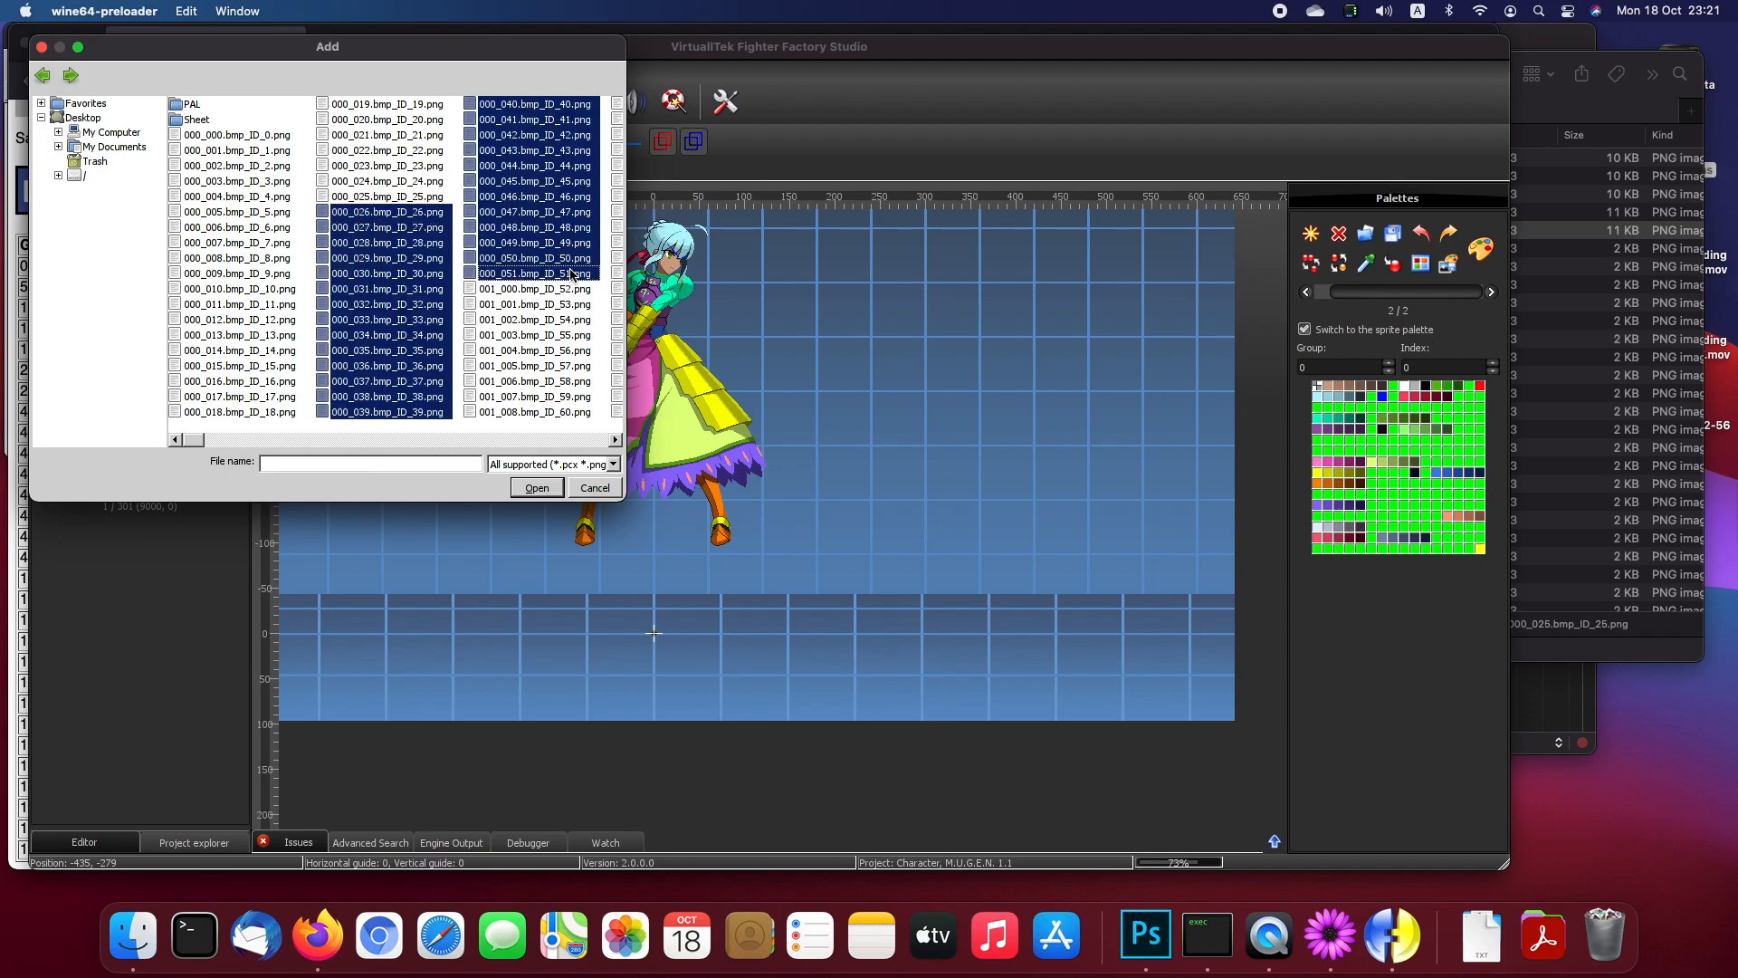
Step: Switch to Finder and preview the METL_Saber images from 000_026 to 001_000 to check where the sword images end
left_click(135, 932)
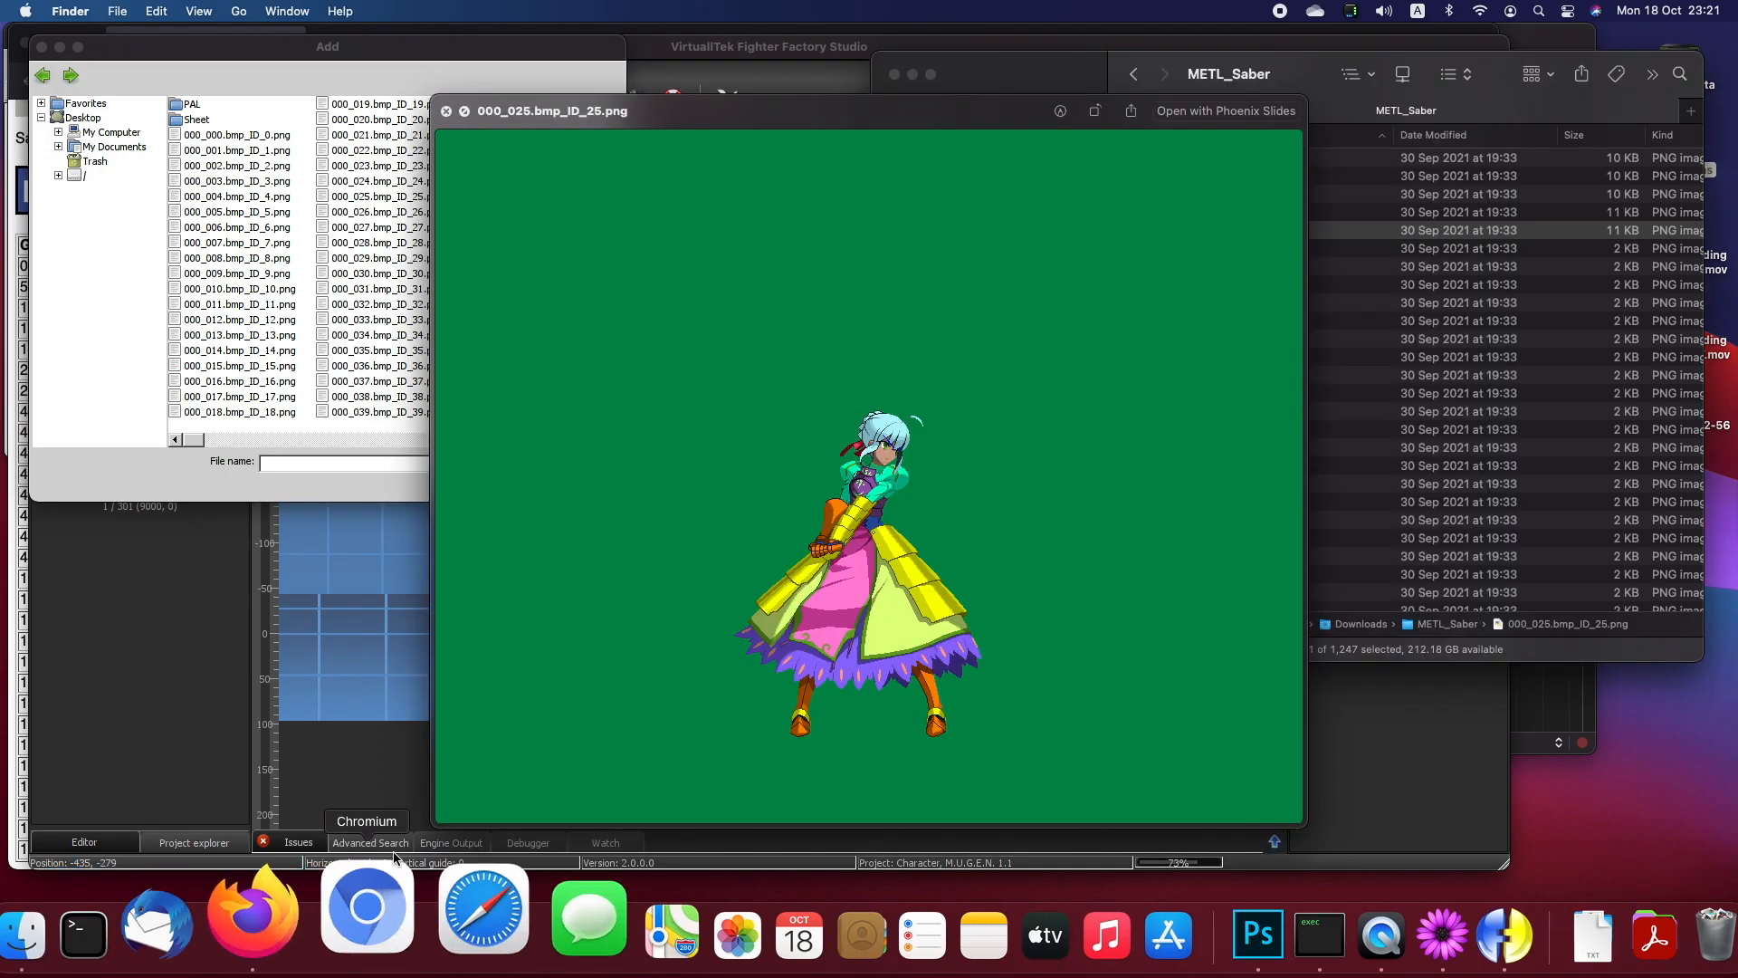
key("space")
key("Down")
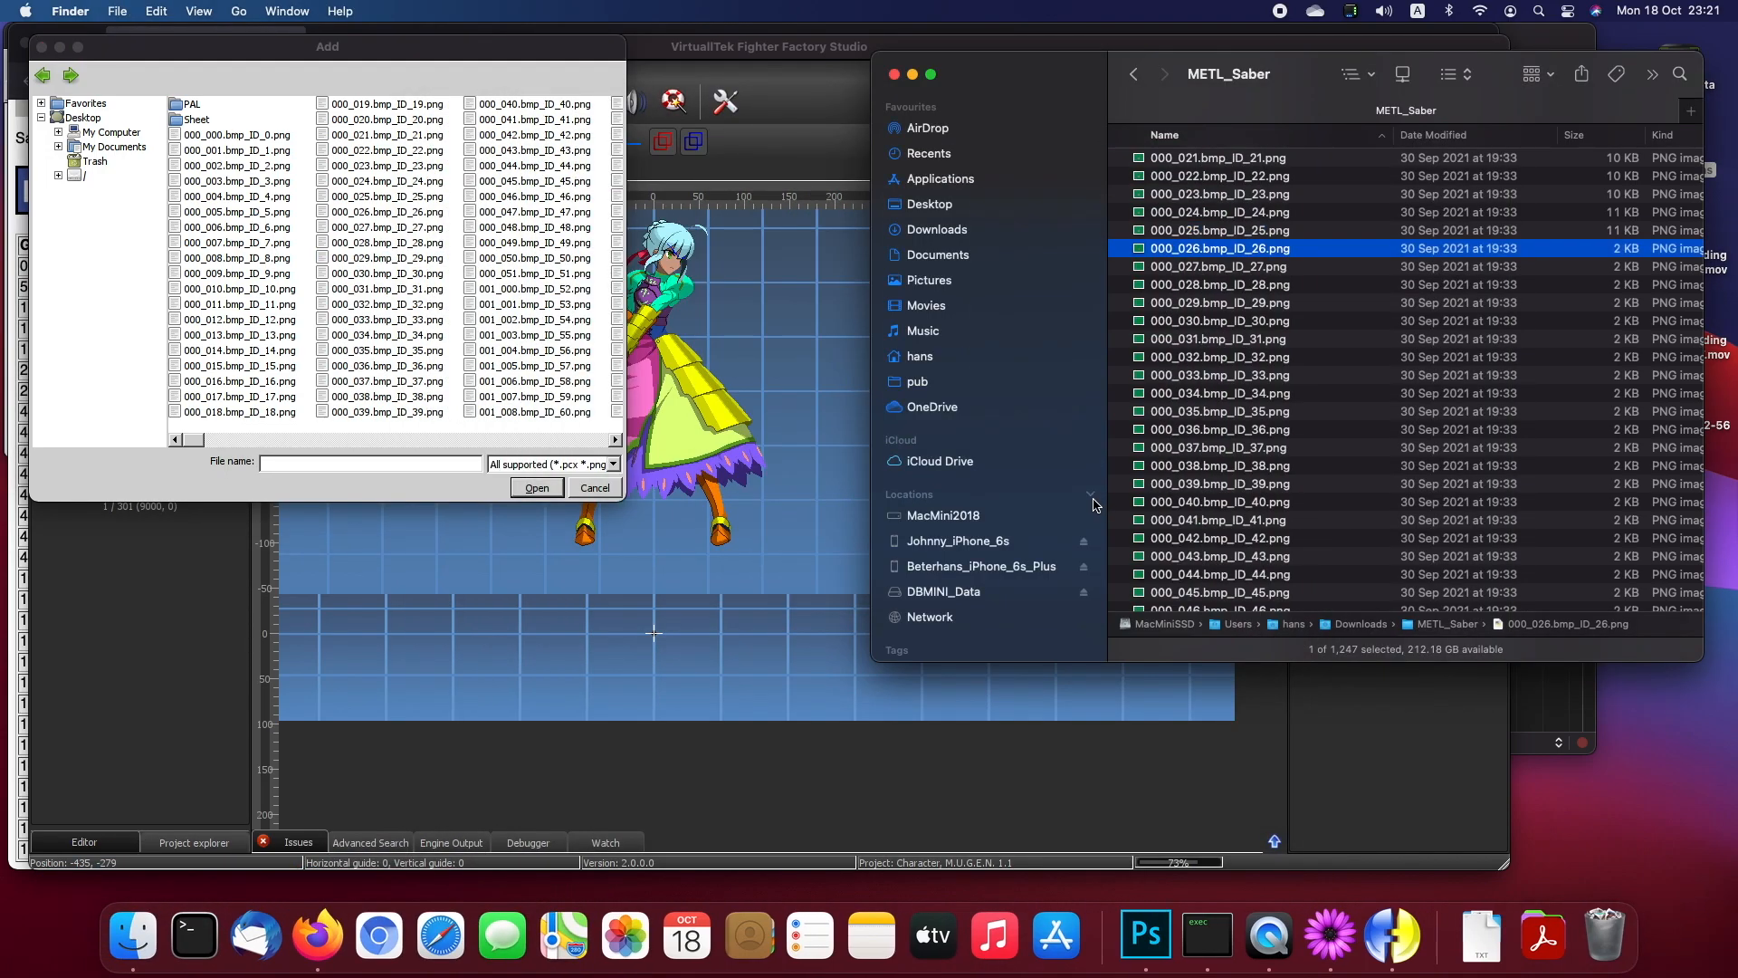
key("space")
key("Down")
key("Down")
key("Down")
key("Down")
key("Down")
key("Down")
key("Down")
key("Down")
key("Down")
key("Down")
key("Down")
key("Down")
key("Down")
key("Down")
key("Down")
key("Down")
key("Down")
key("Down")
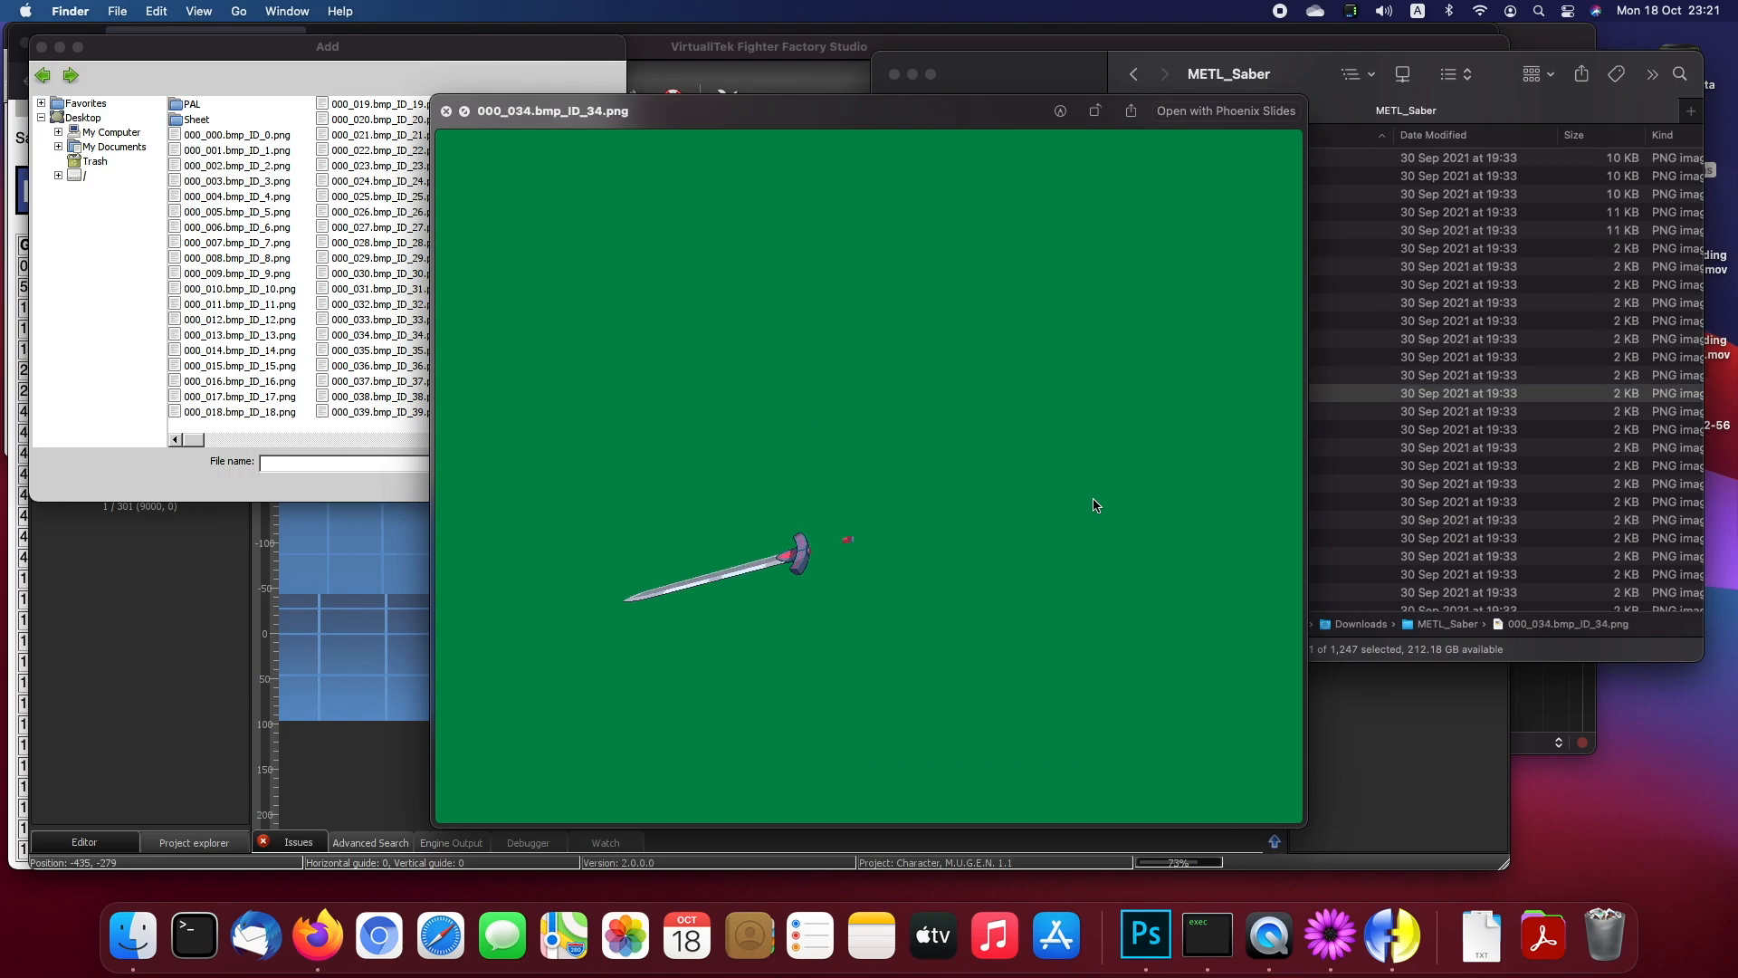
key("Down")
key("Down")
key("Down")
key("Down")
key("Down")
key("Down")
key("Down")
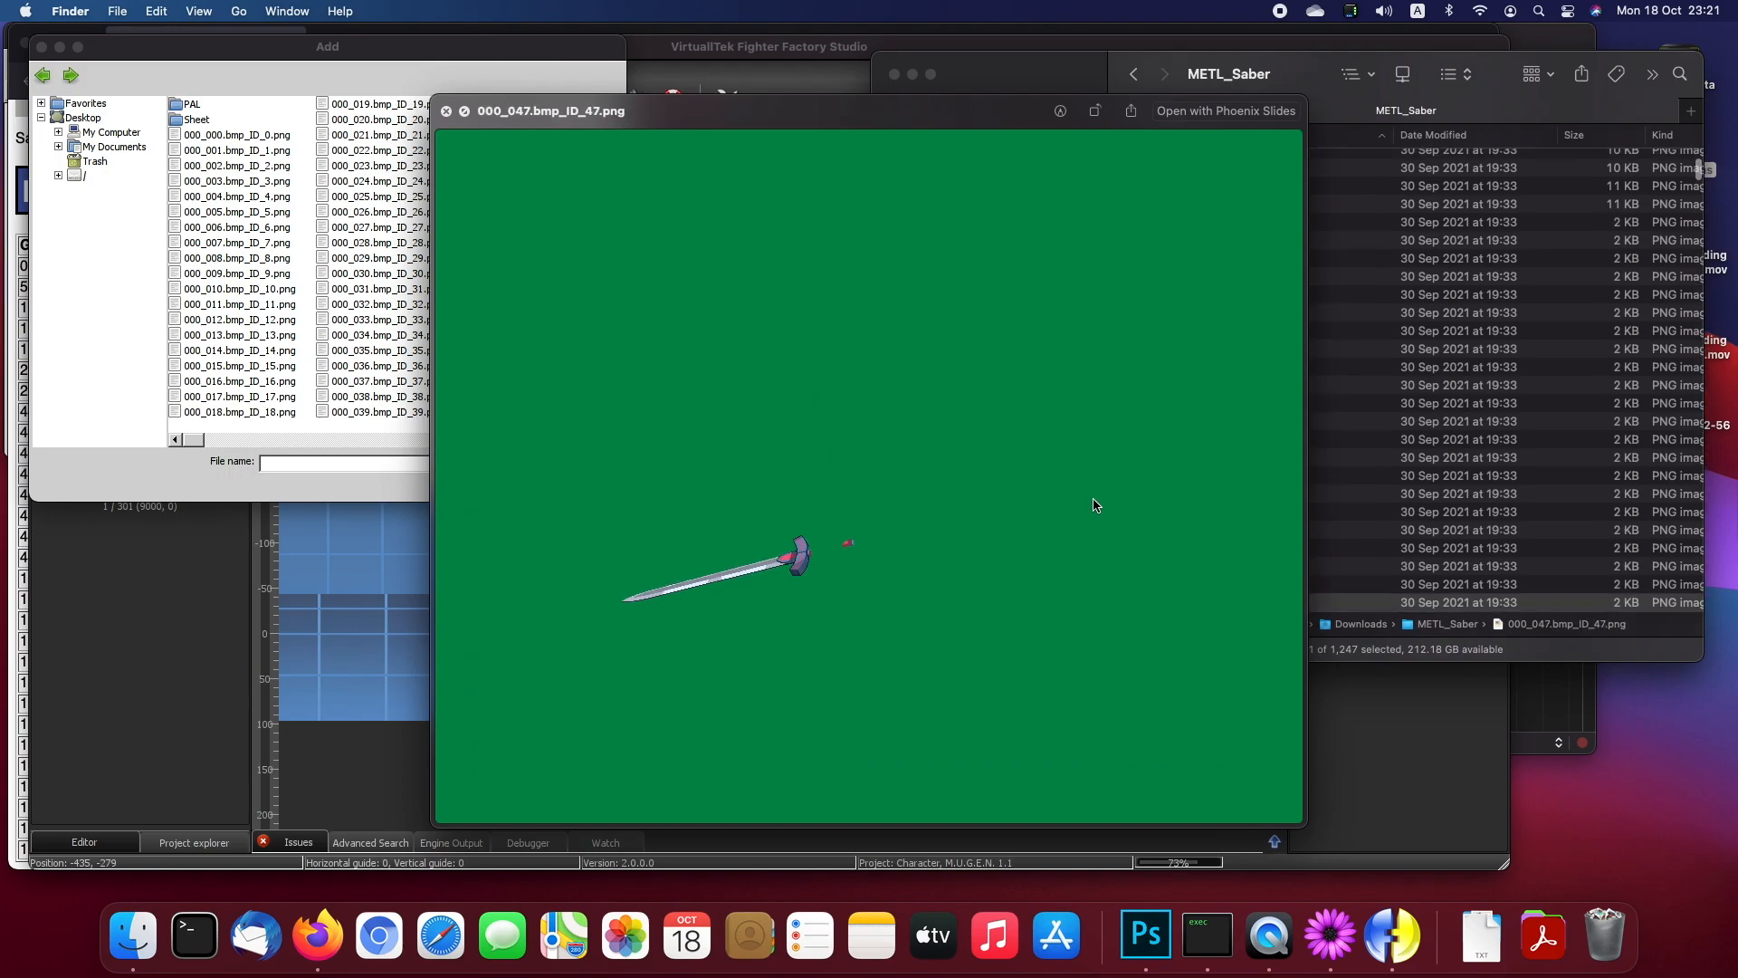
key("Down")
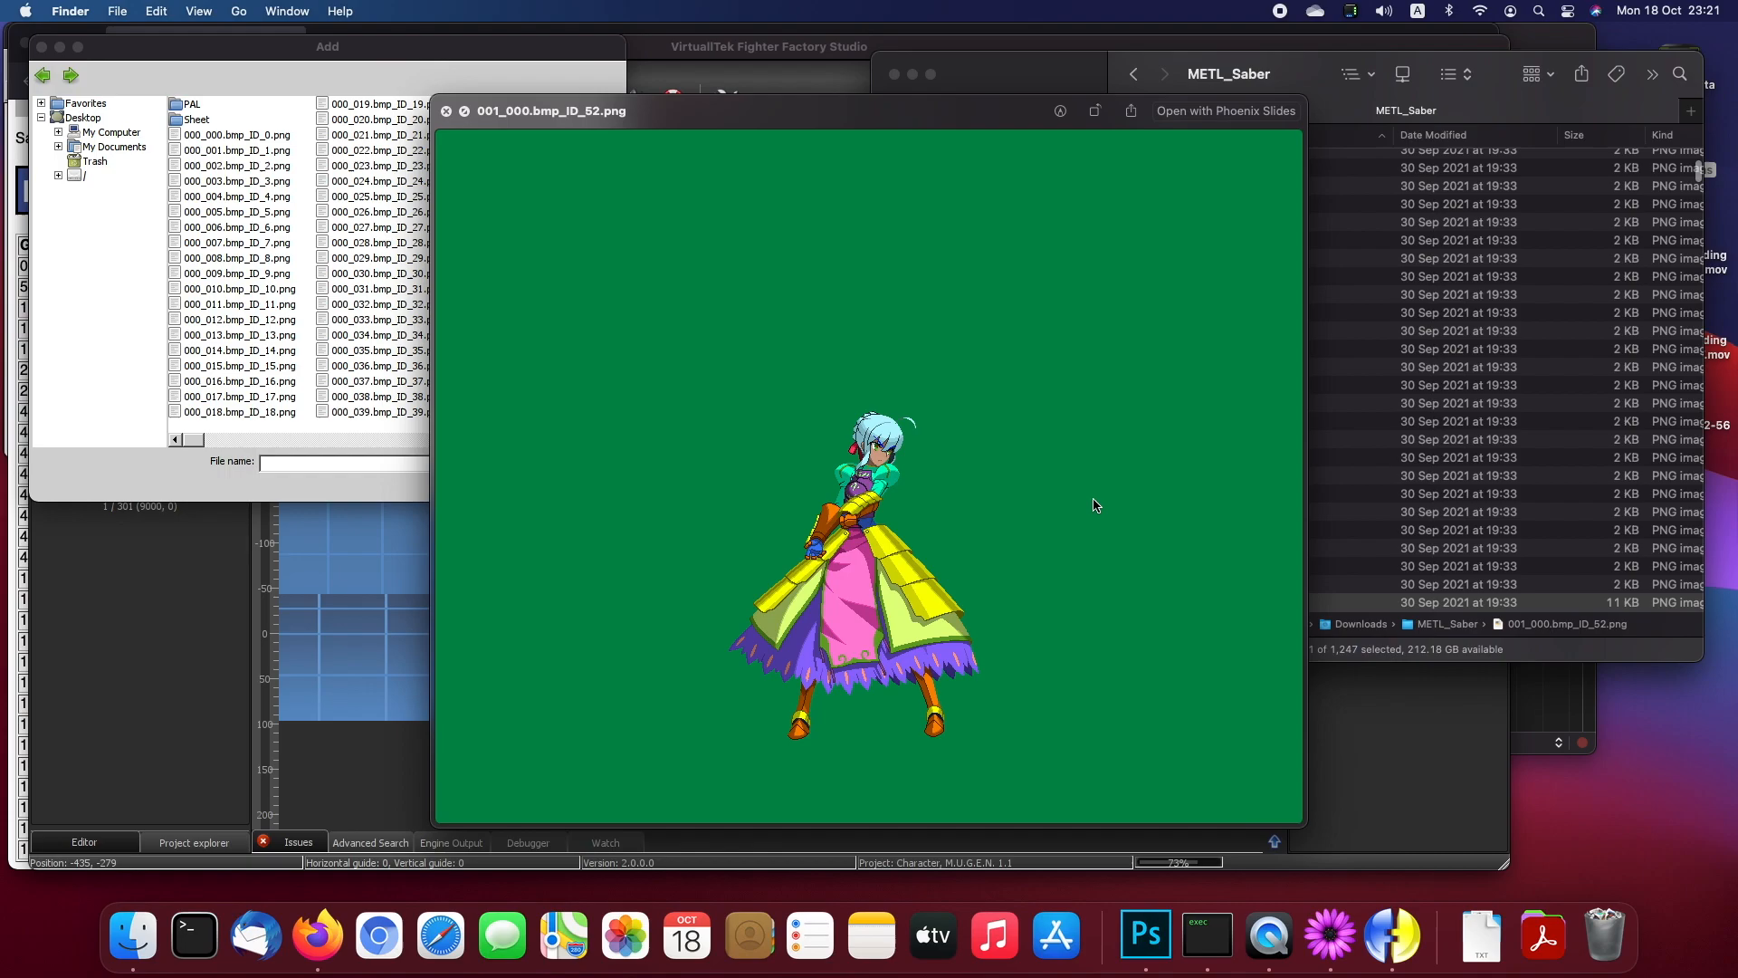
key("Up")
key("space")
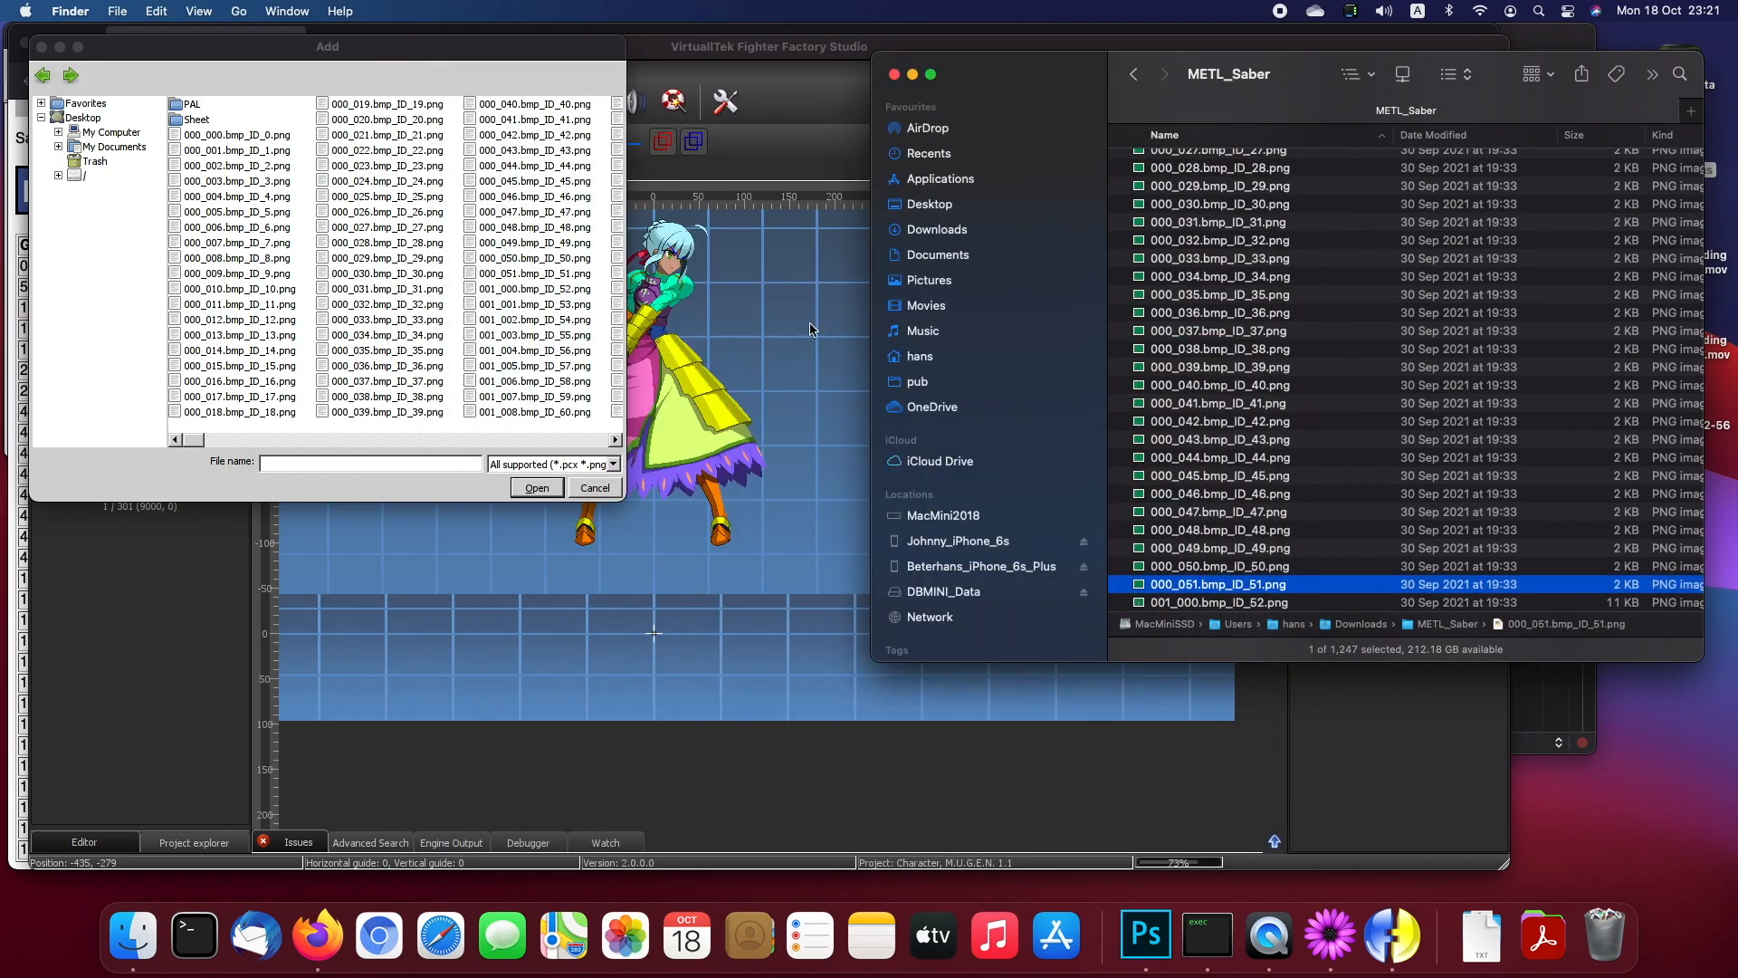
Step: Back in Fighter Factory Studio, add the selected images to group 10000 from index 0, with bottom-centre axis and the image's palette if not already added
left_click(554, 63)
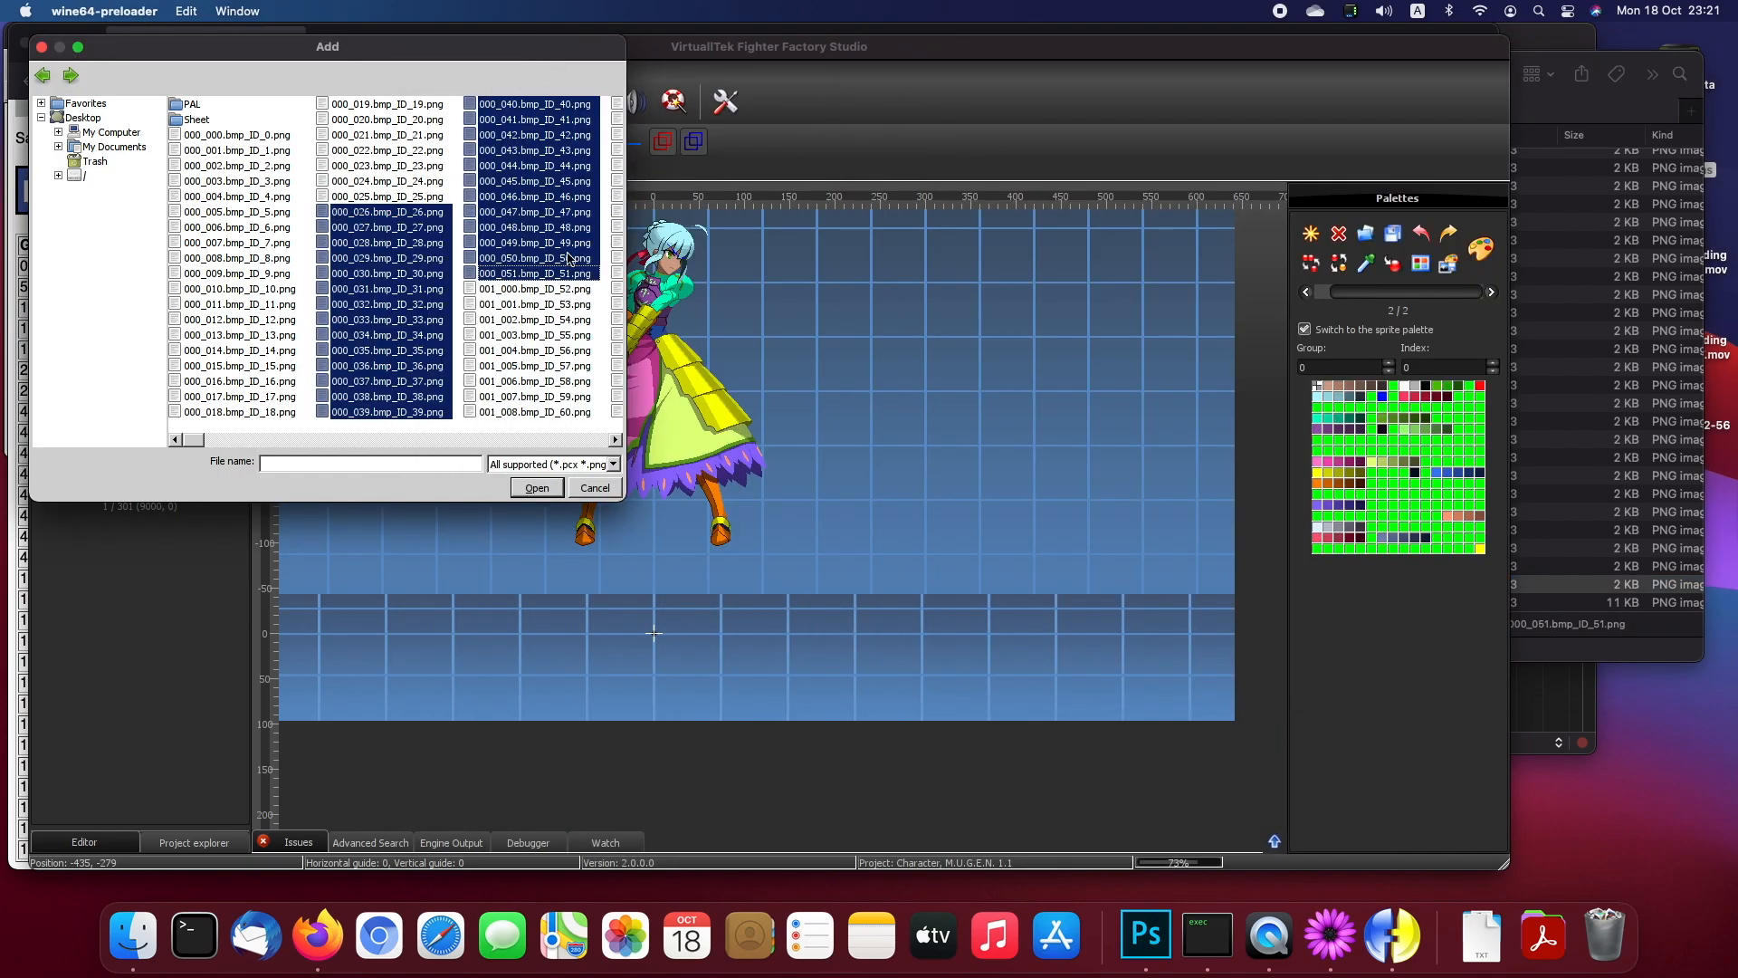
left_click(537, 488)
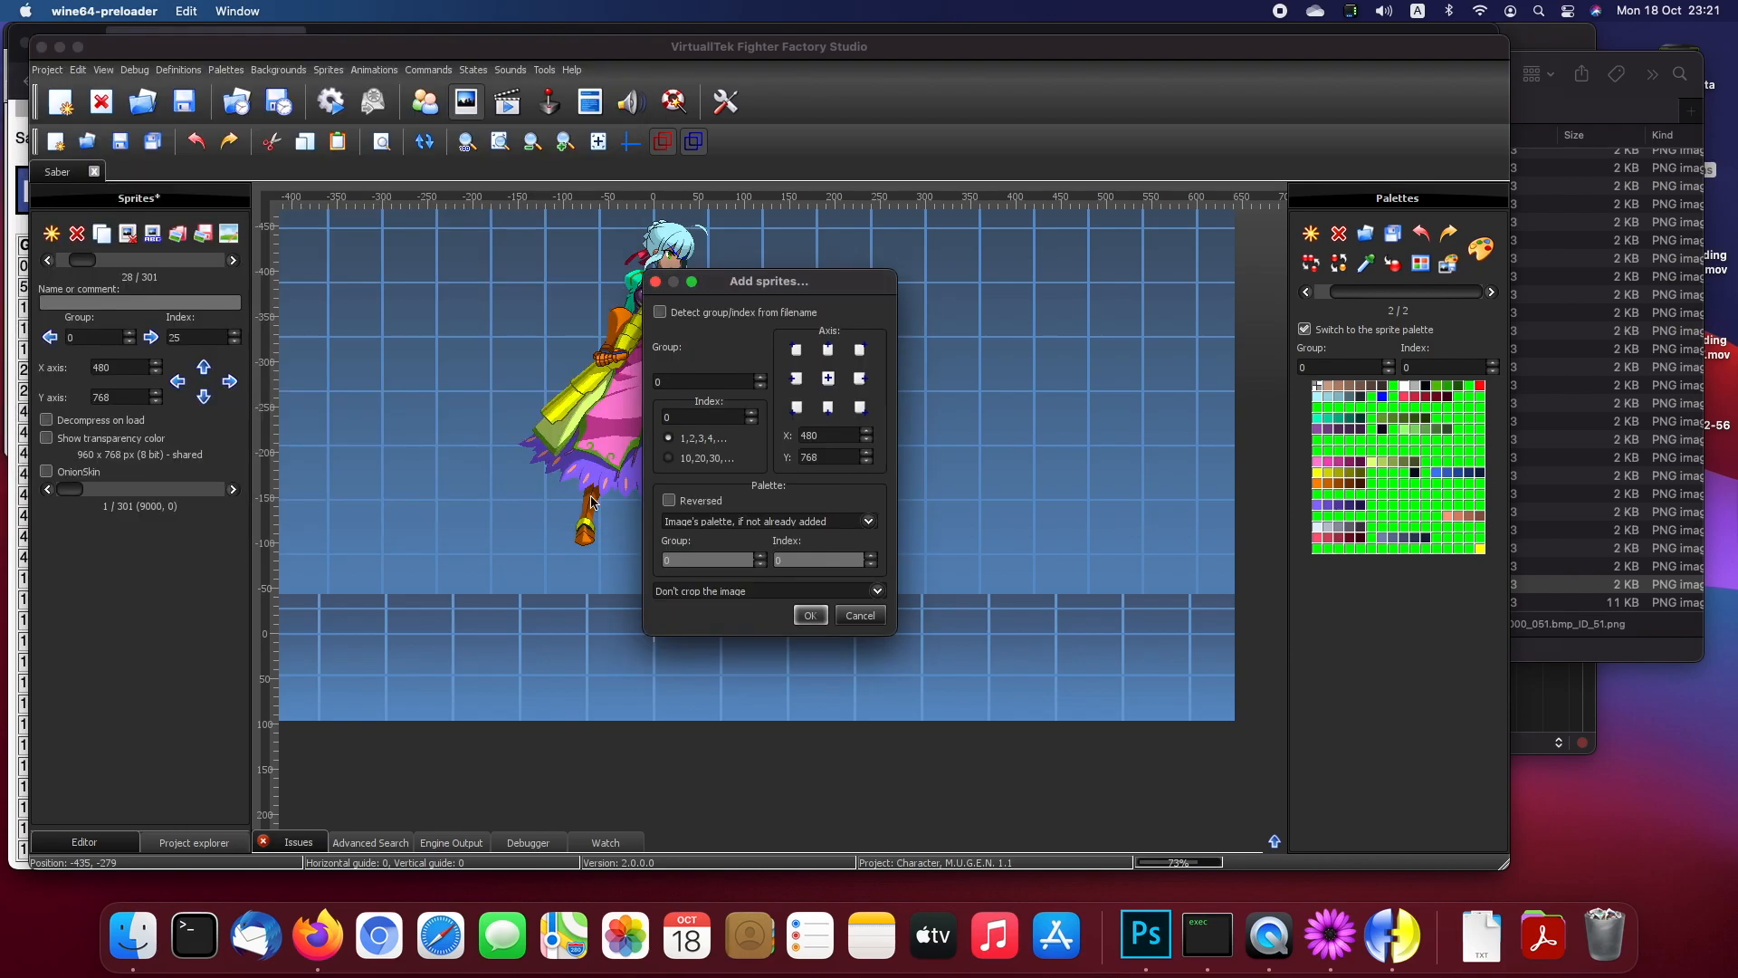
left_click(828, 409)
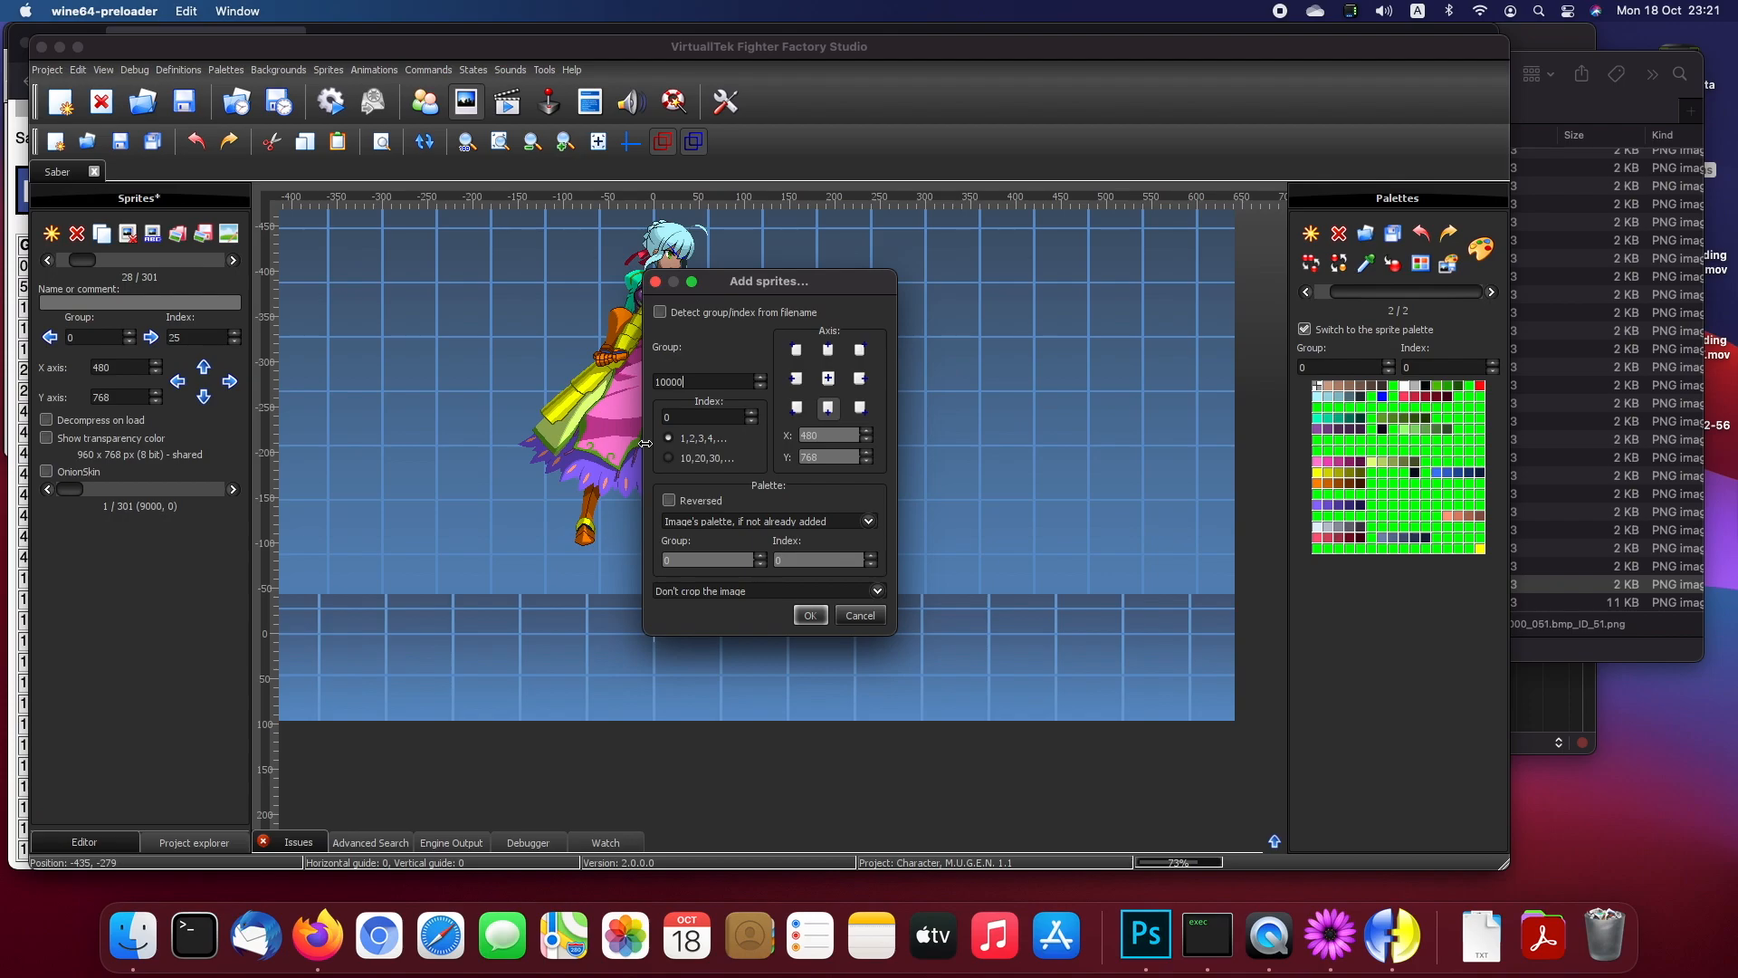
left_click(697, 383)
left_click_drag(668, 382, 631, 392)
left_click(825, 413)
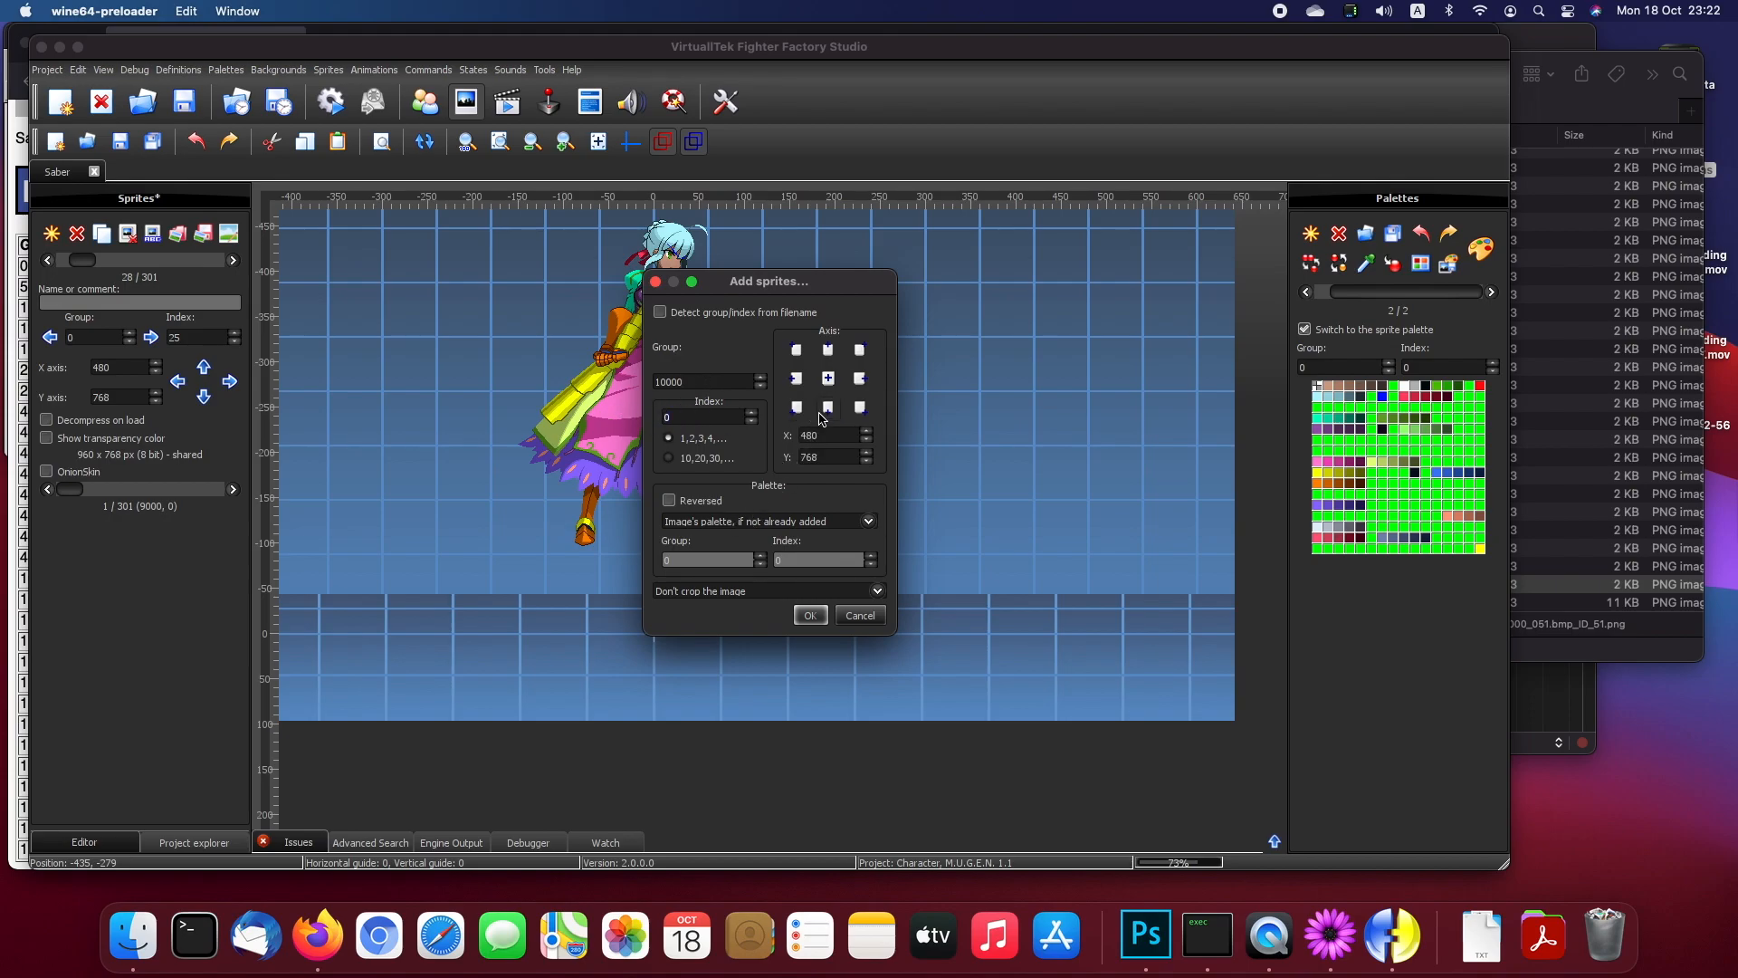
left_click(824, 413)
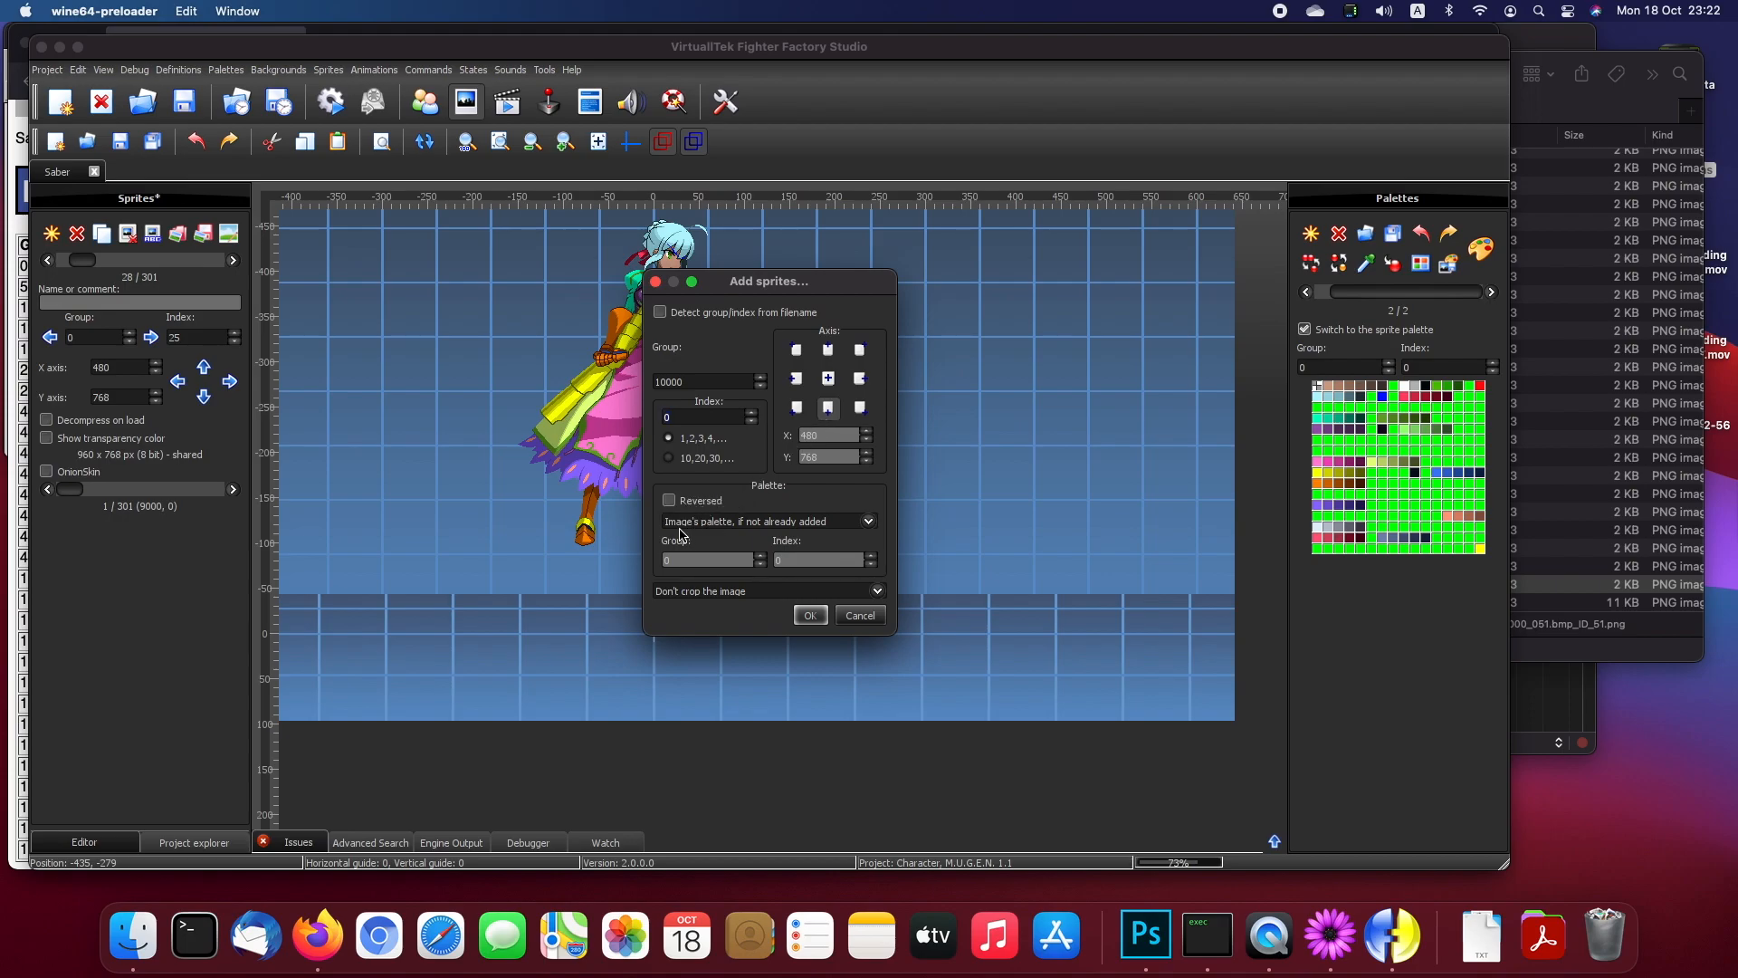
left_click(817, 618)
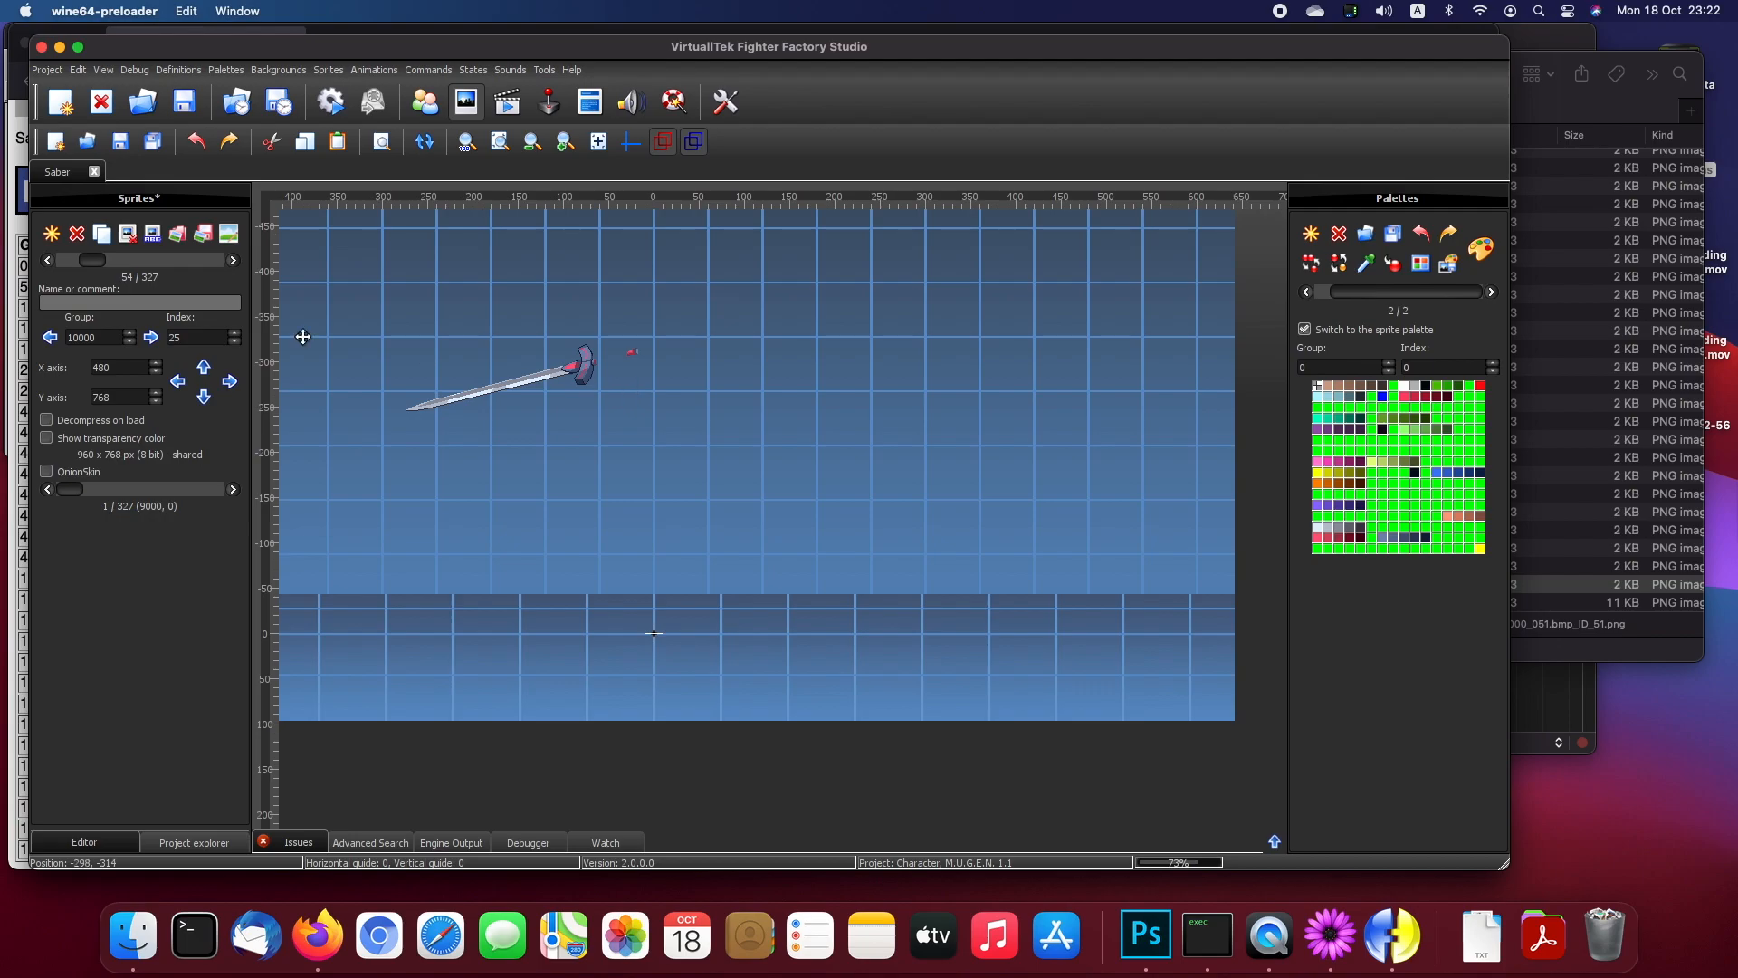
Step: Browse back through the sprites to the start of the list and examine the placement of group 0, index 0
left_click(49, 260)
left_click(49, 260)
left_click(49, 260)
left_click_drag(50, 260, 52, 261)
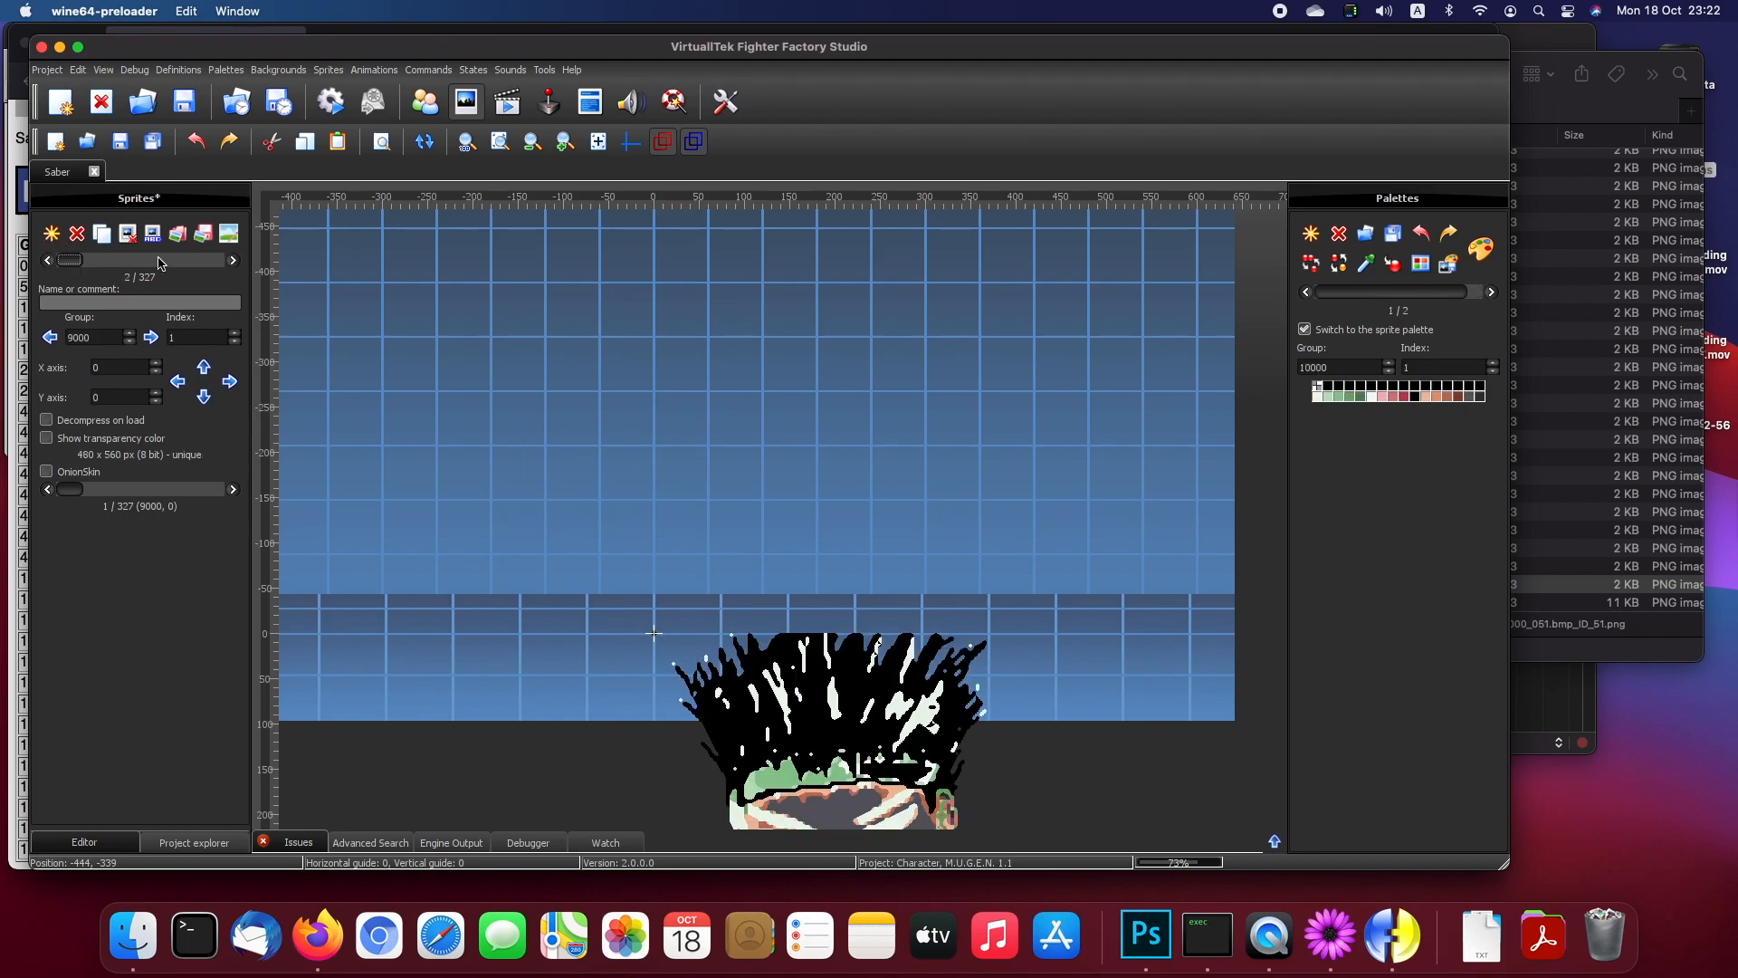
left_click(233, 261)
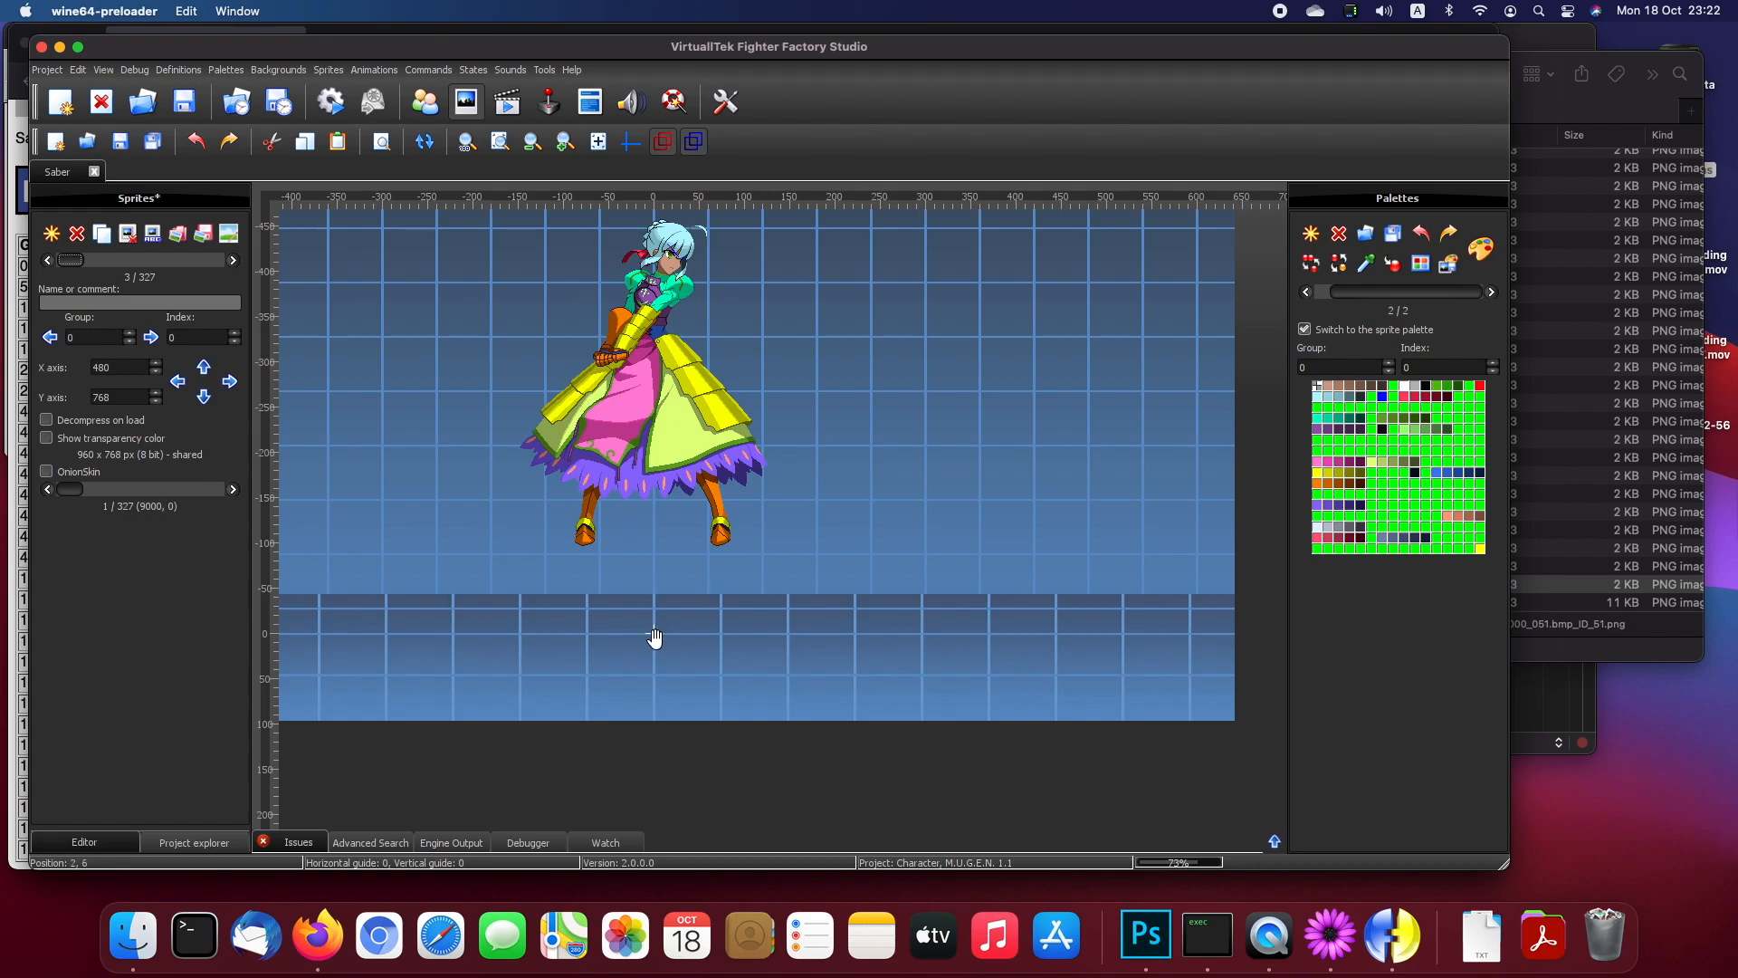
left_click(48, 260)
left_click(233, 261)
Step: Open TextMate with an empty document and move its window aside to keep the sprite axis values in view
left_click(1542, 13)
type("note")
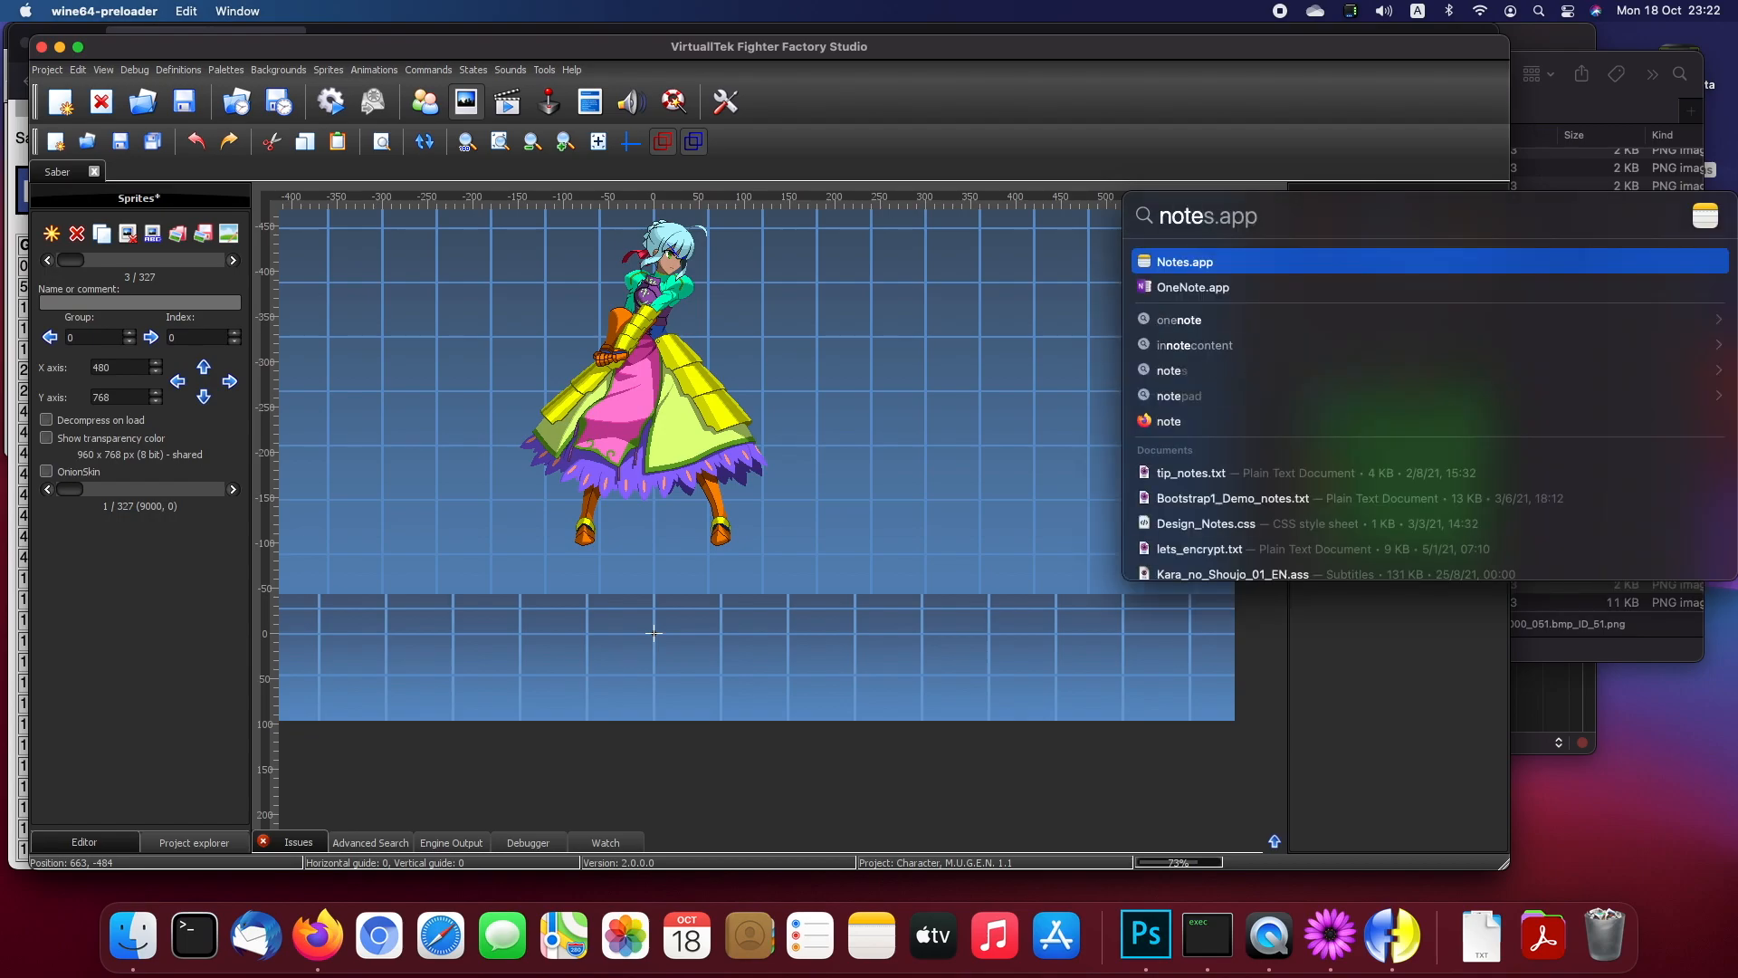
key("BackSpace")
key("BackSpace")
key("BackSpace")
key("BackSpace")
type("te")
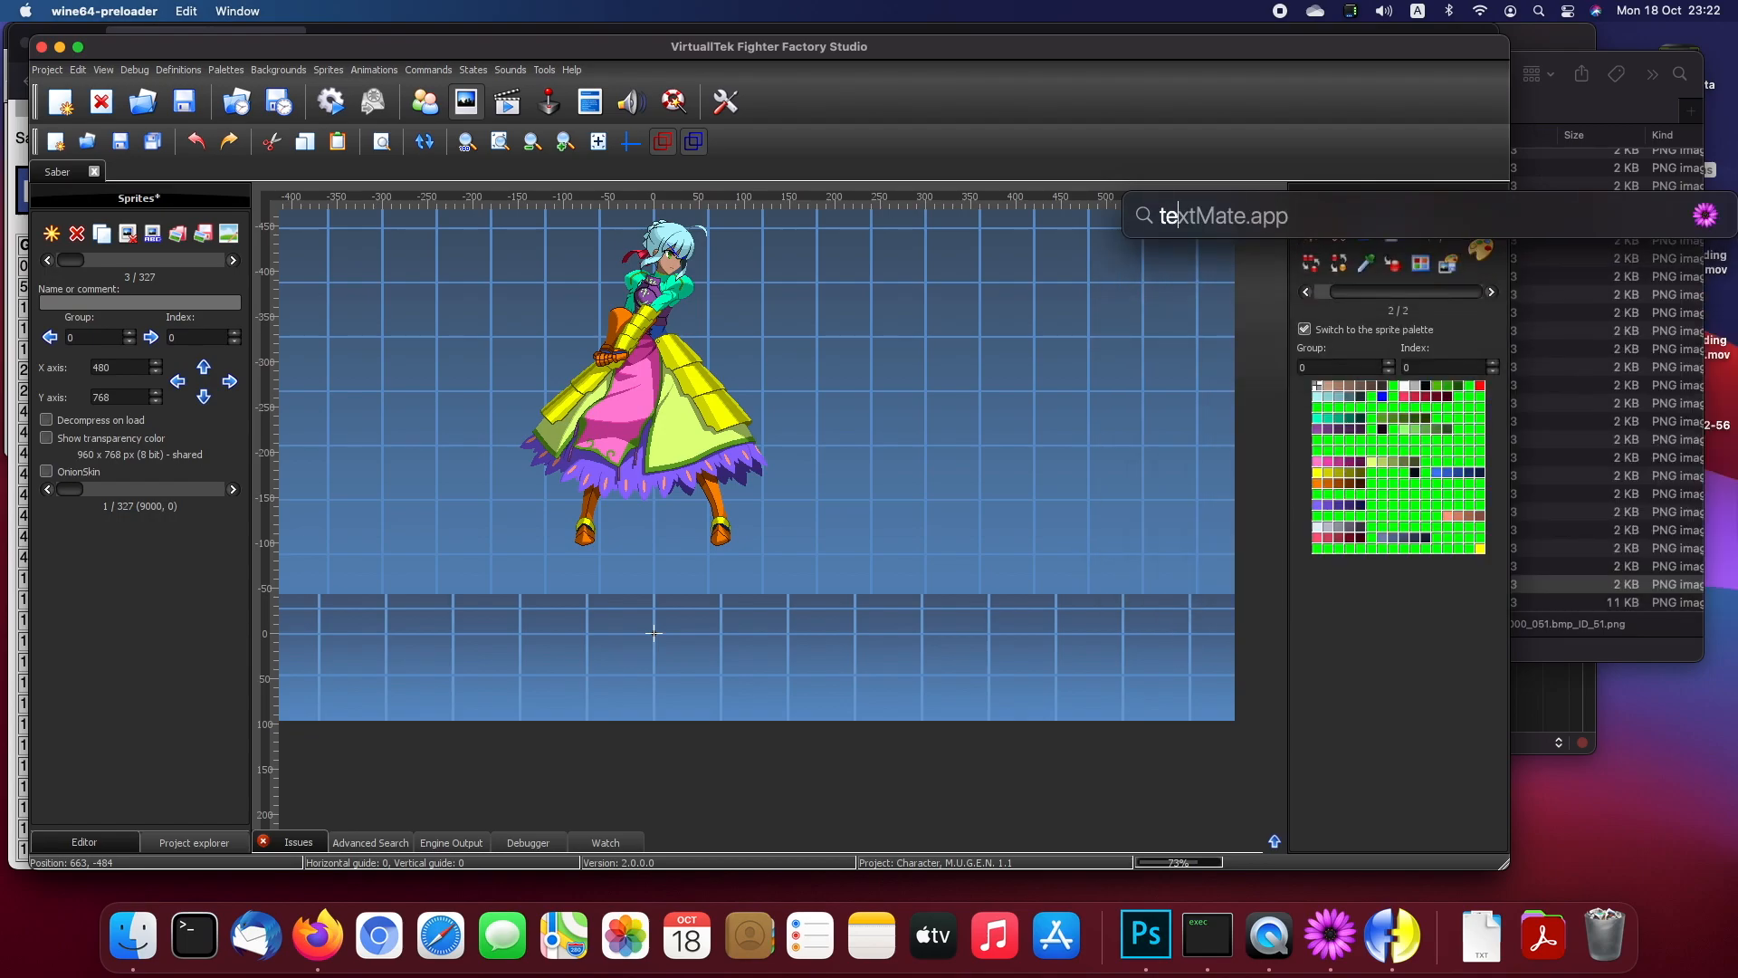
key("Return")
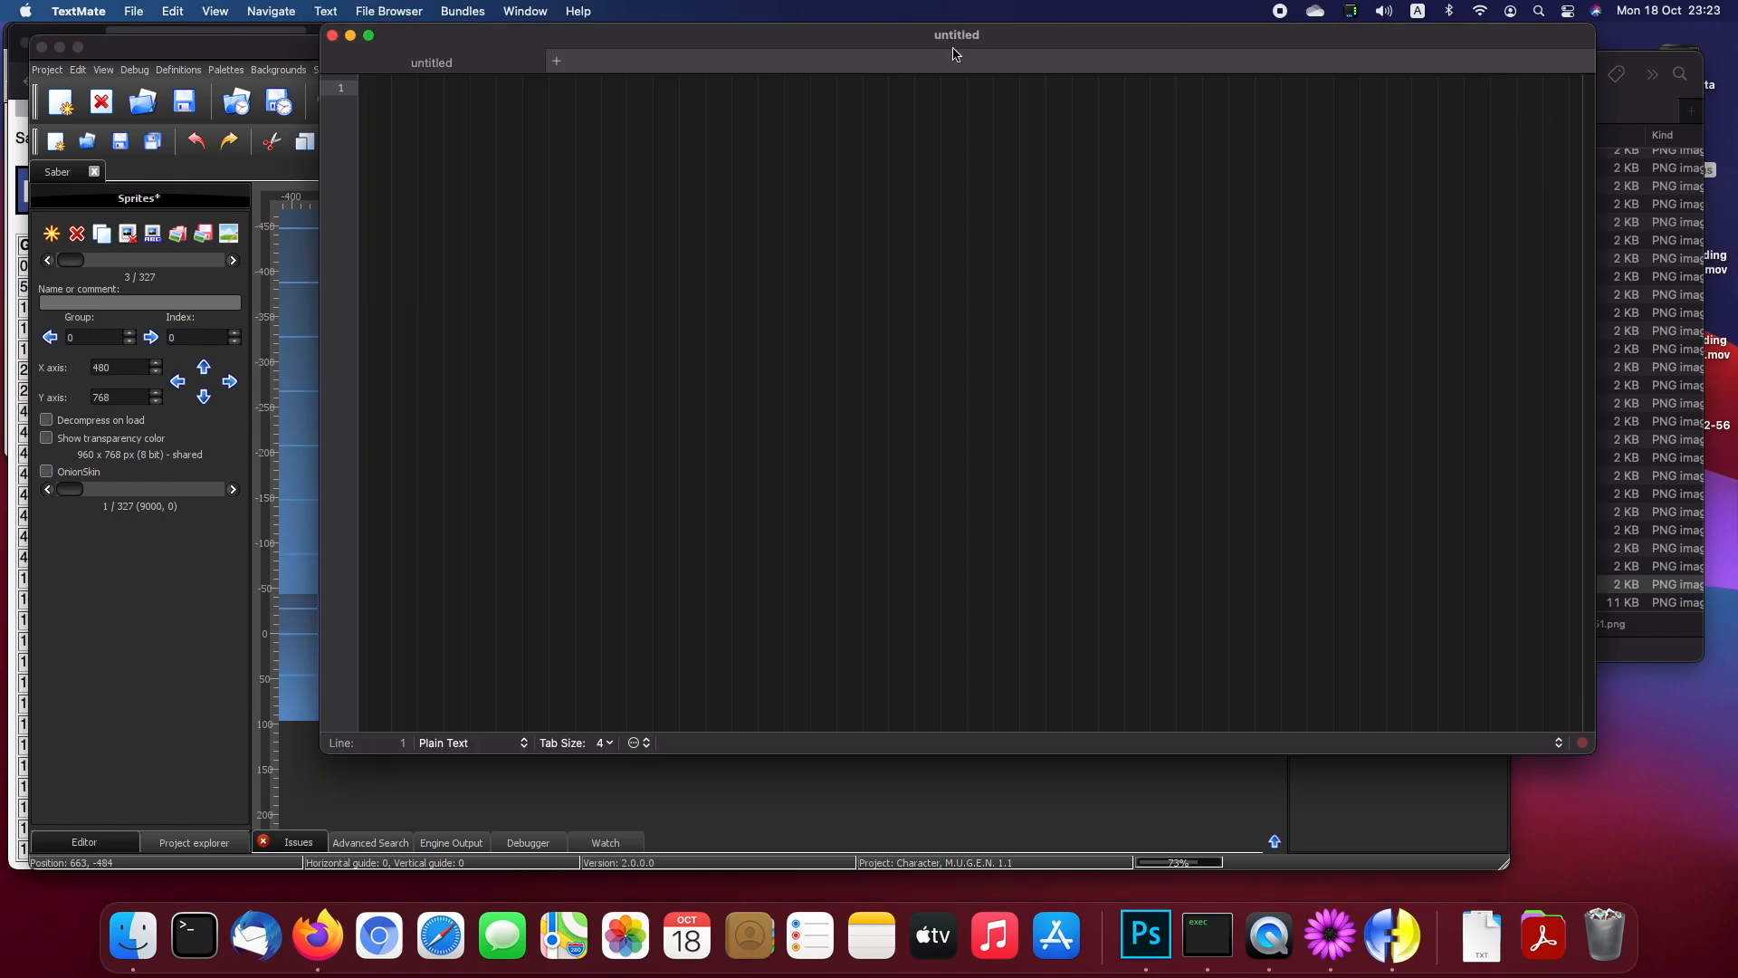
left_click_drag(797, 45, 1428, 254)
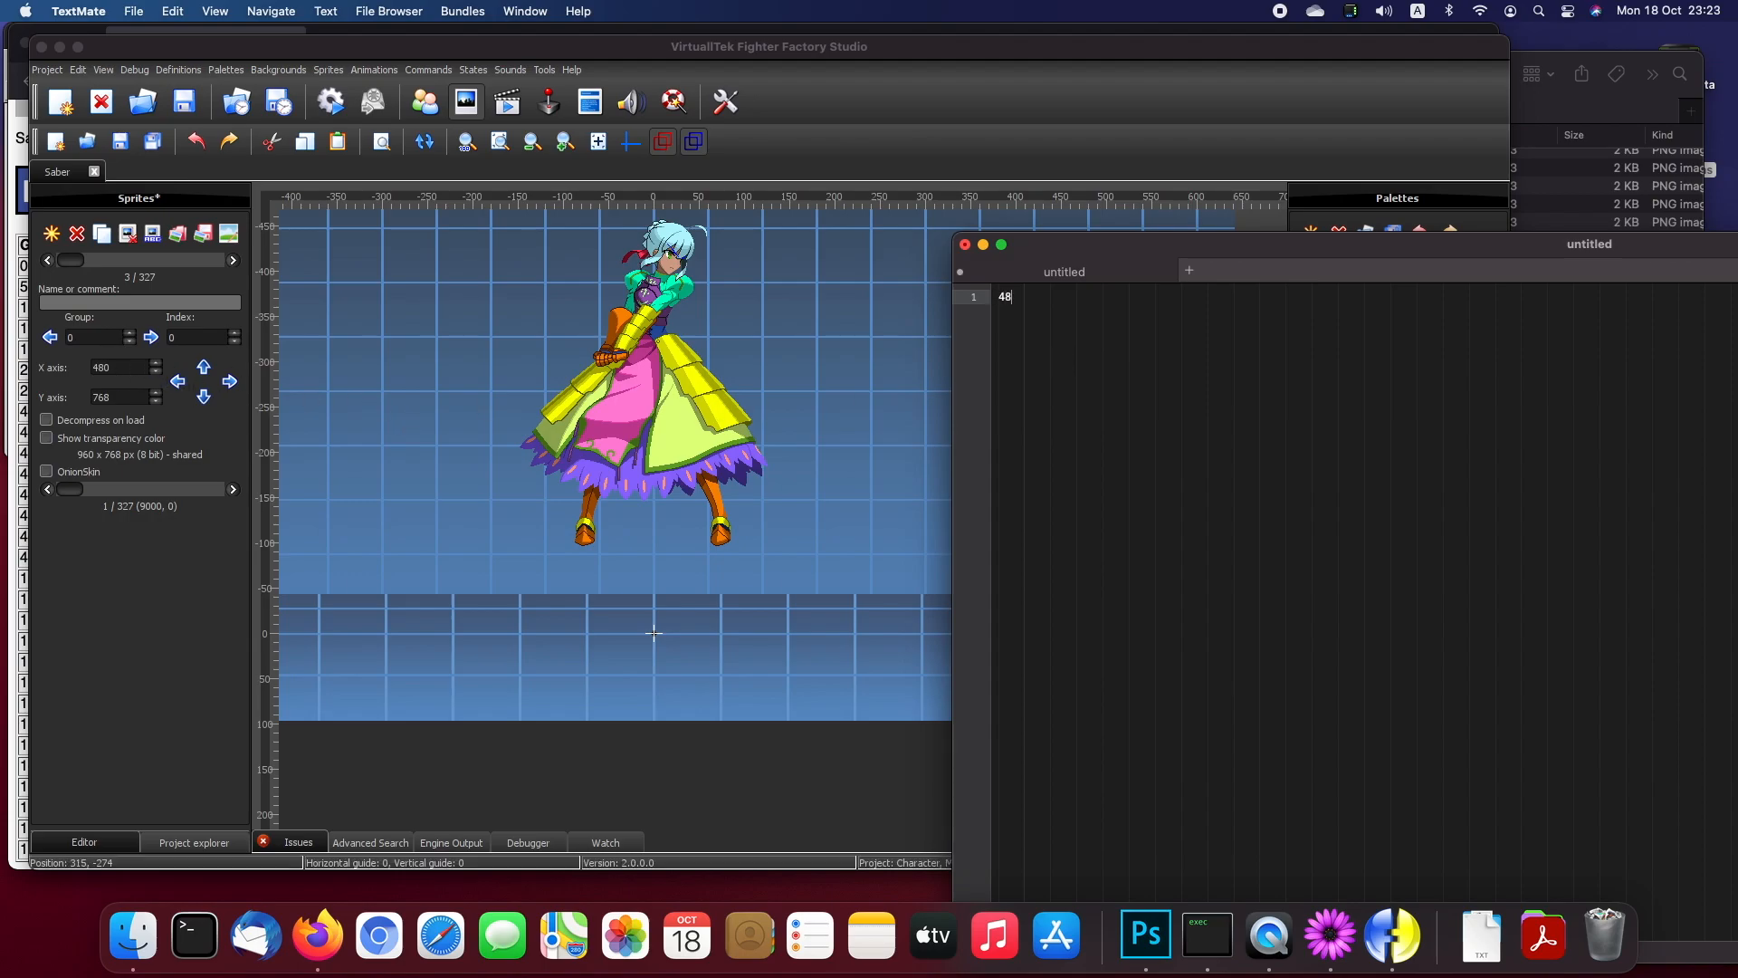
Step: Note the sprite's axis values 480 and 768 on separate lines of the empty document
type("480")
key("Return")
key("Return")
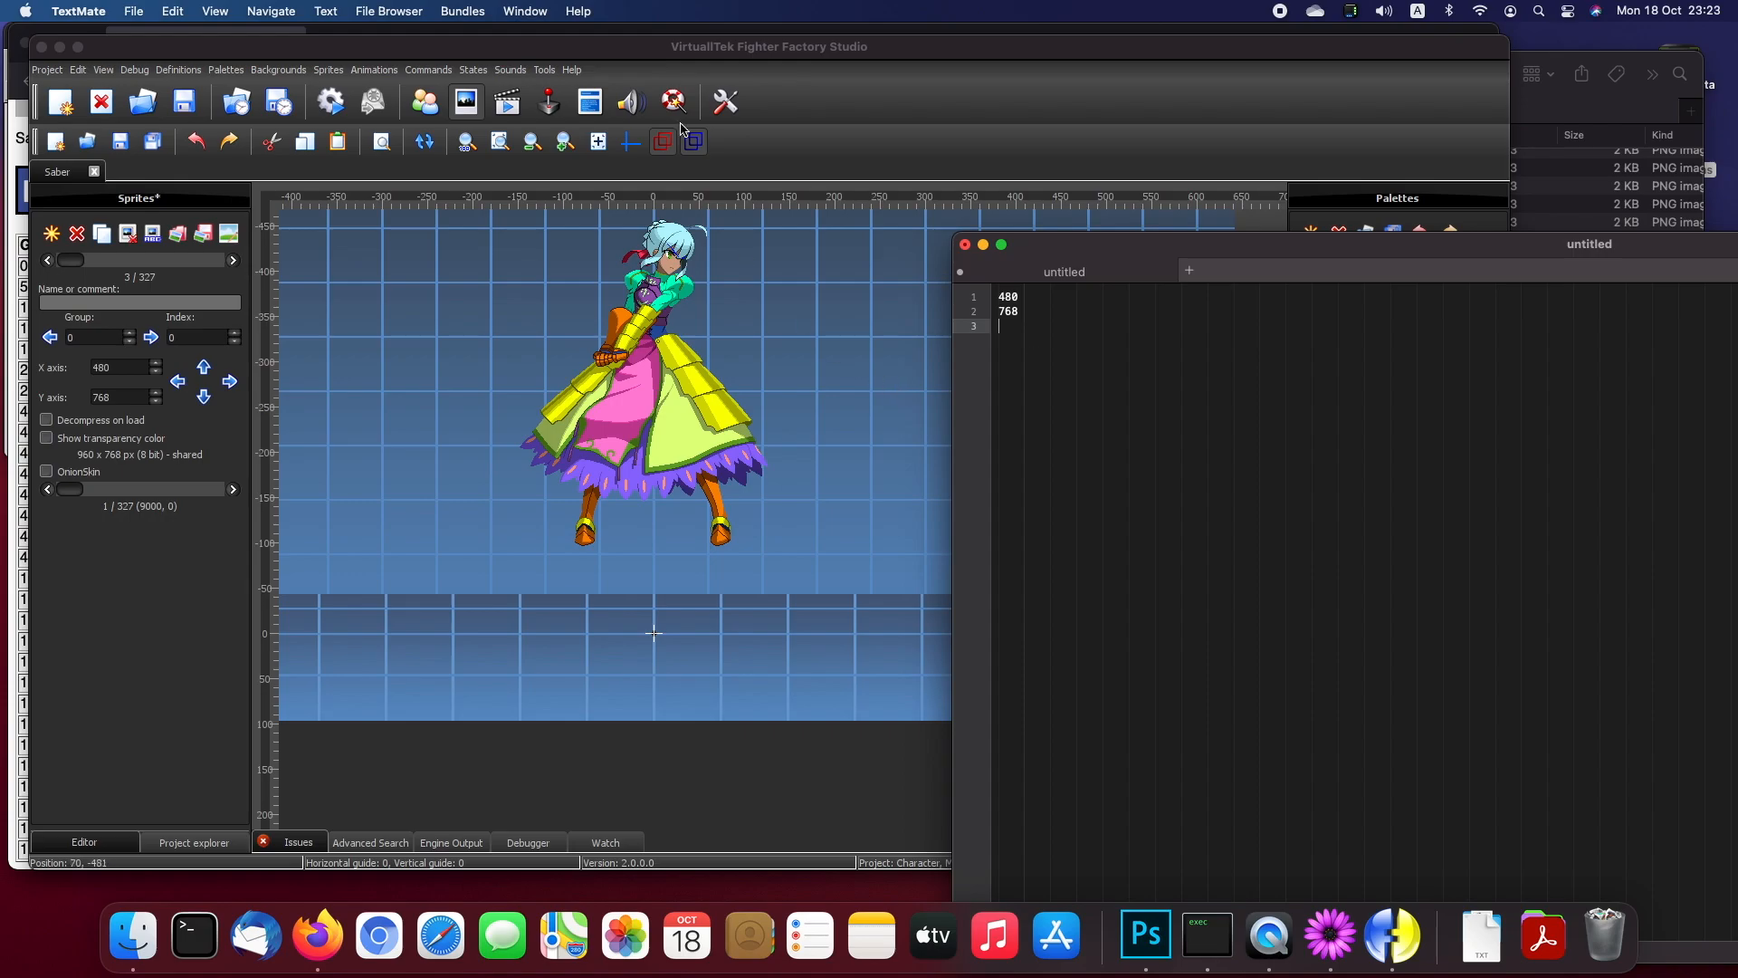
Step: In Fighter Factory Studio, move the group 0, index 0 sprite down to the ground line, bringing its axis to X 482, Y 665
left_click(661, 322)
left_click_drag(645, 335, 645, 425)
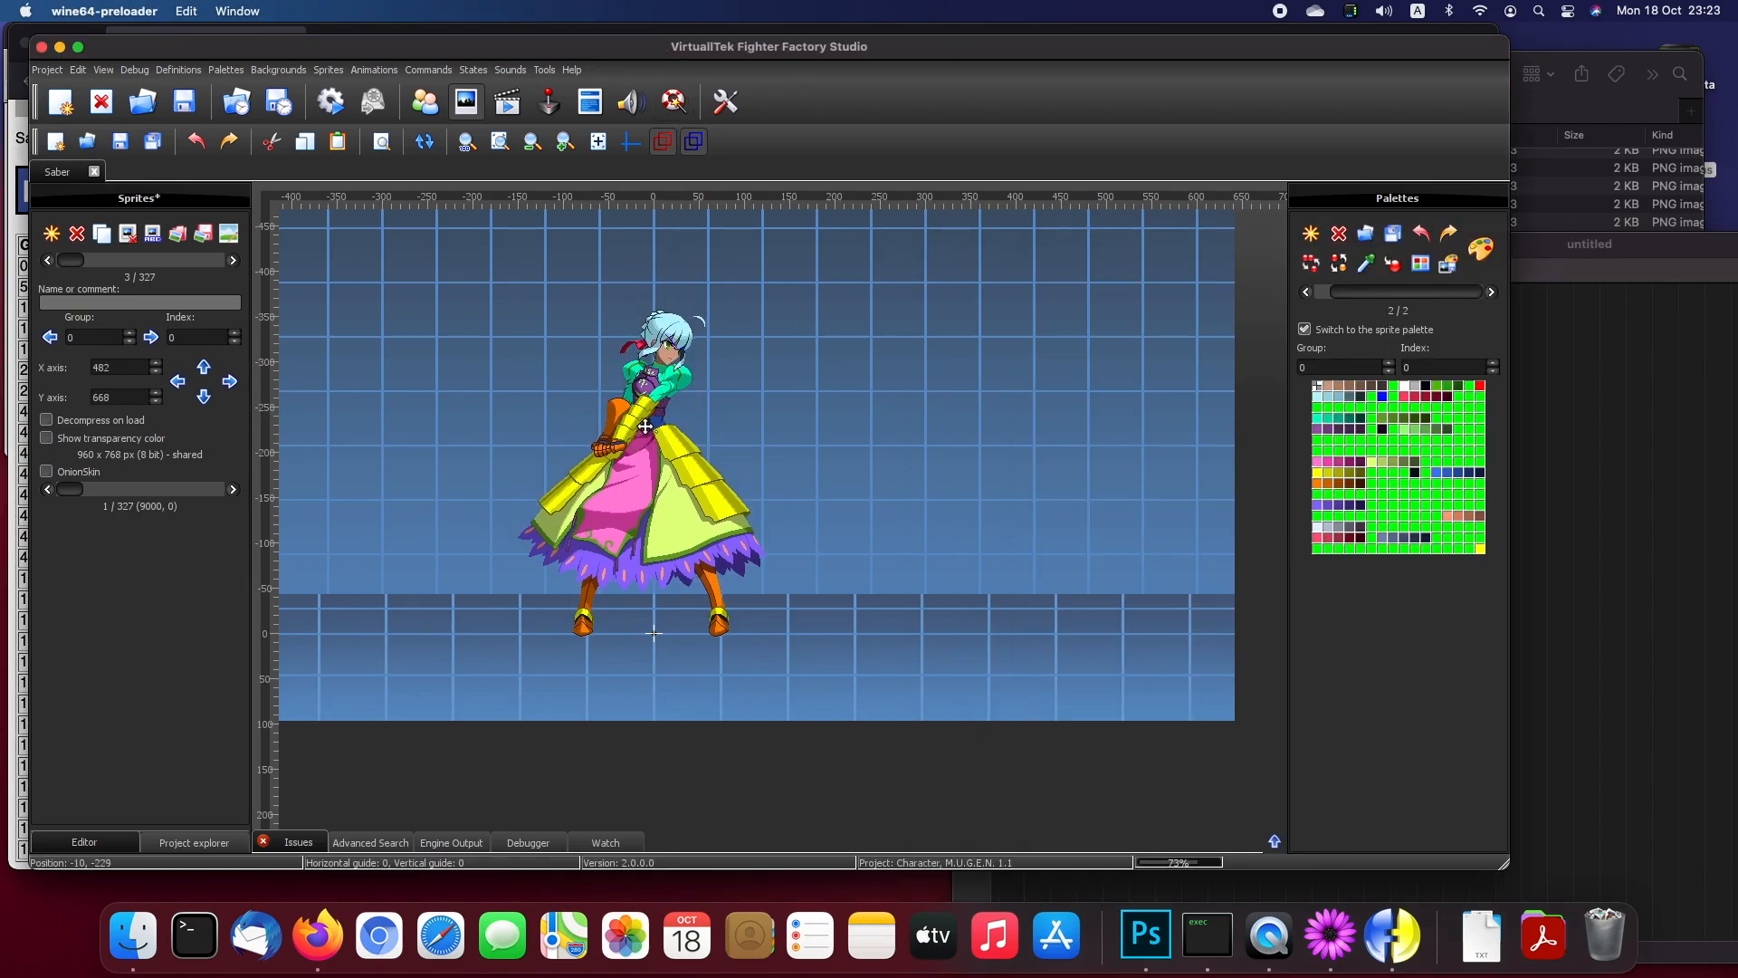
left_click(565, 143)
left_click(565, 143)
left_click(564, 143)
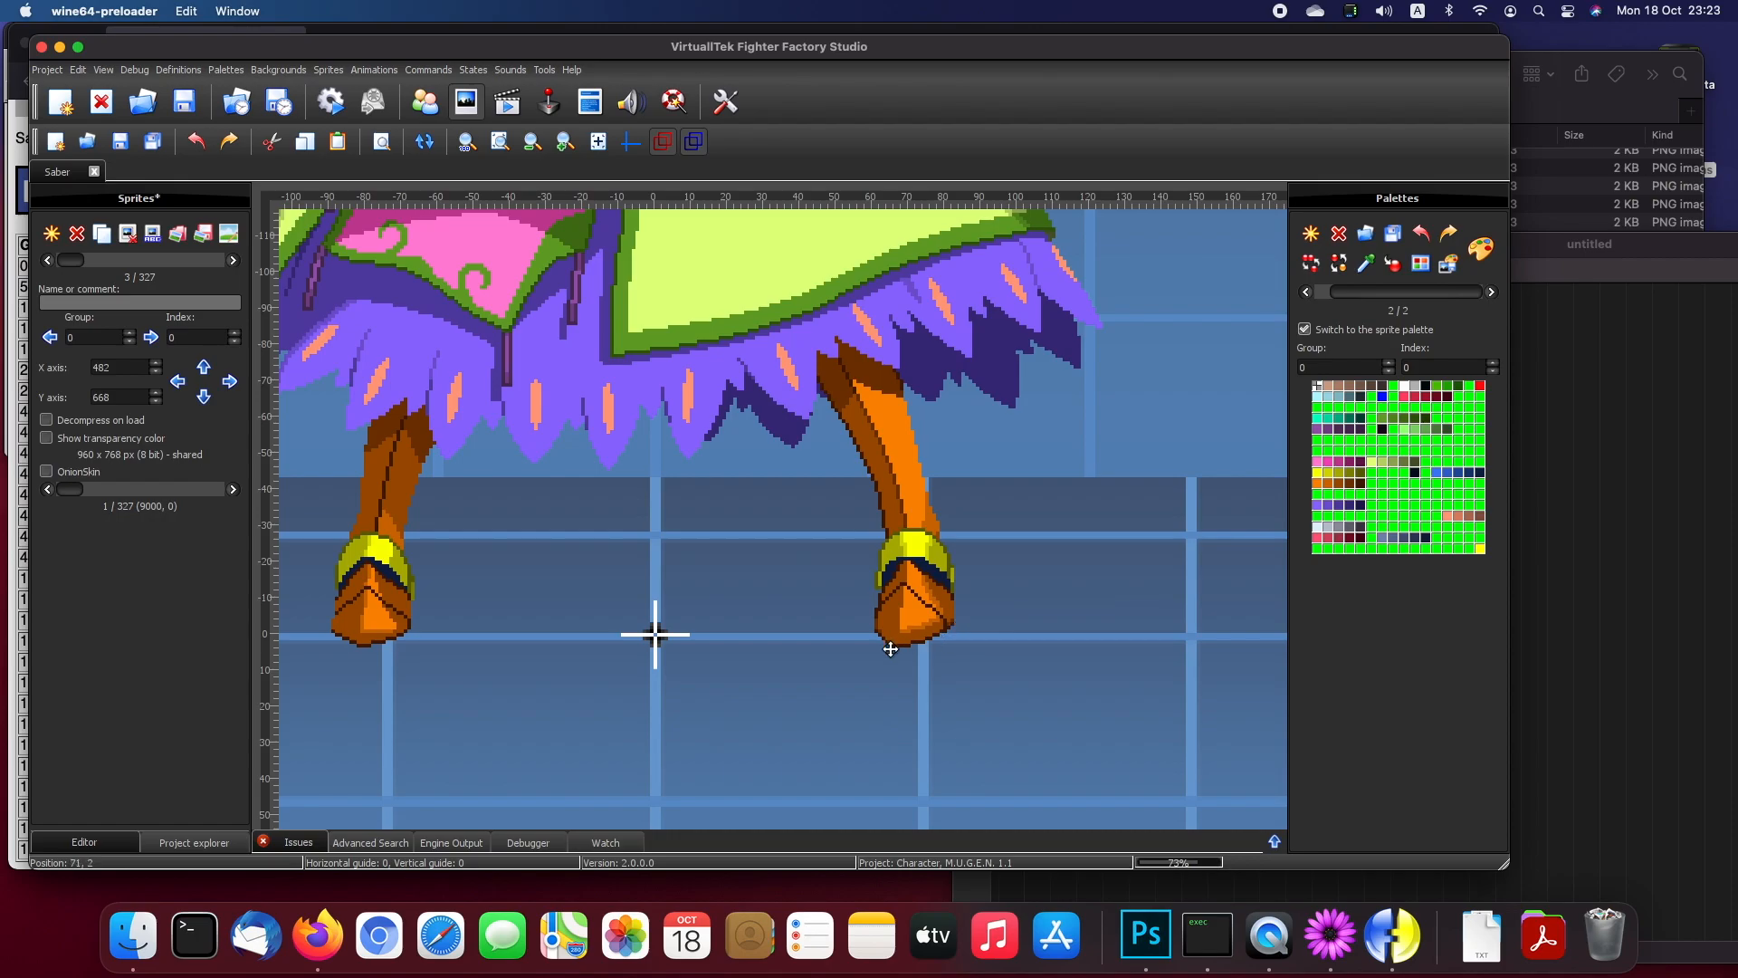
left_click_drag(892, 634, 894, 648)
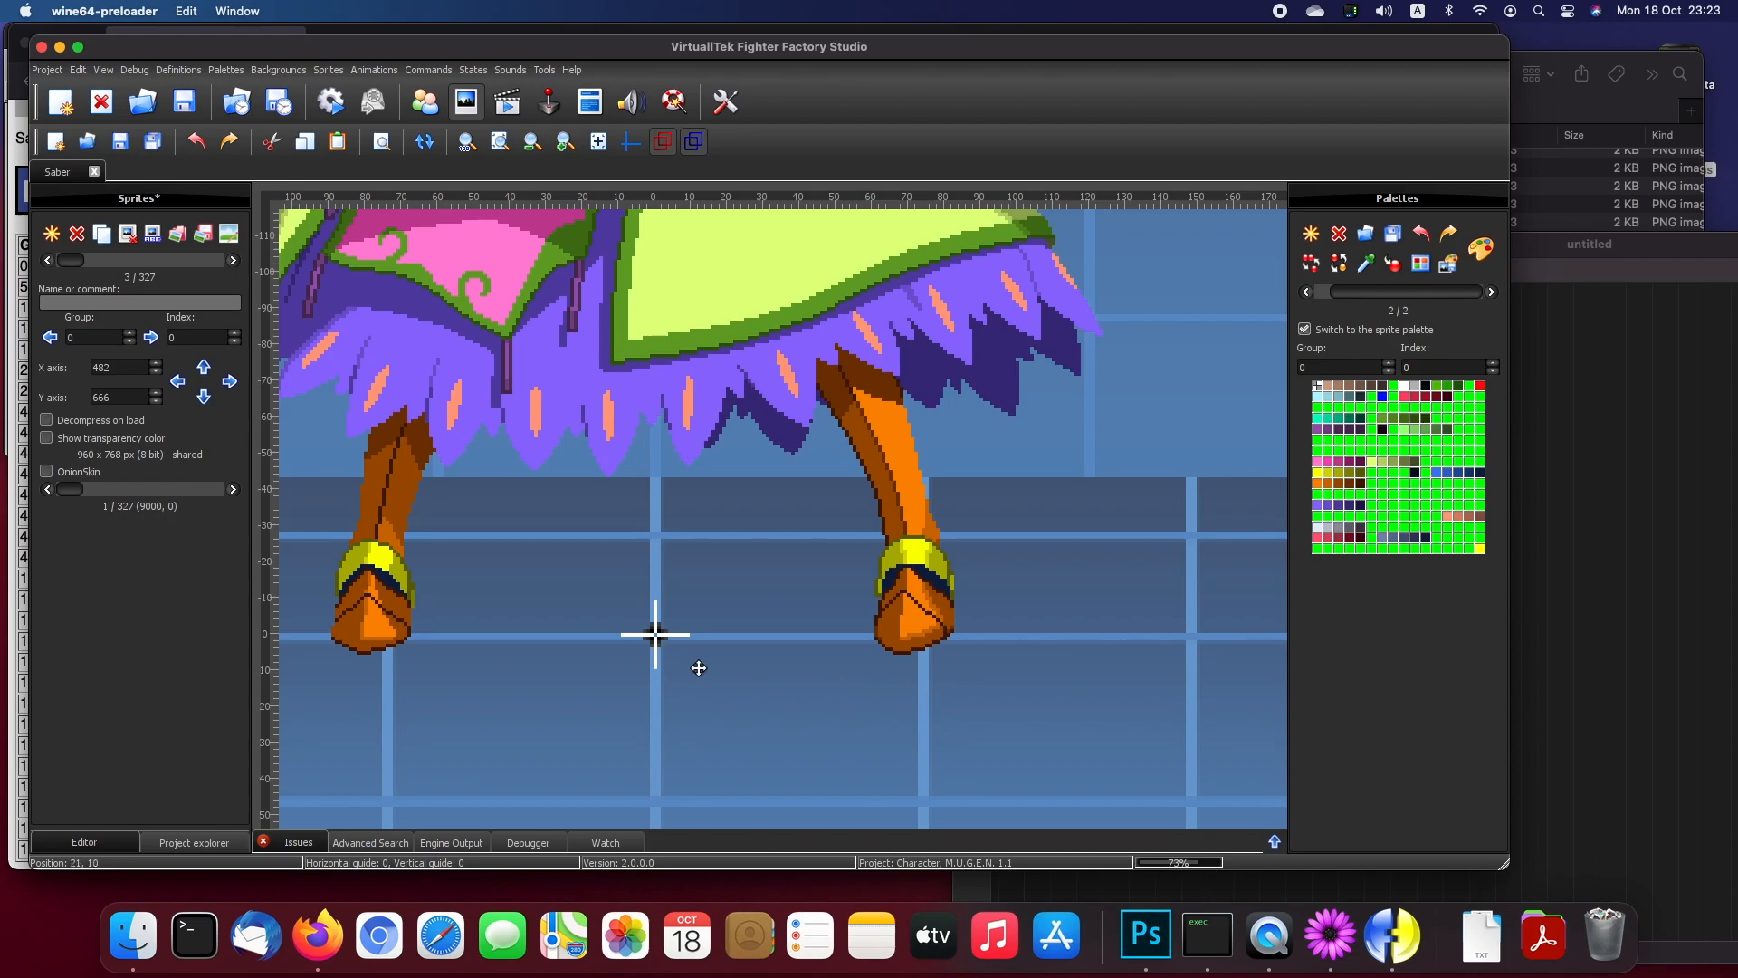
left_click_drag(366, 639, 366, 642)
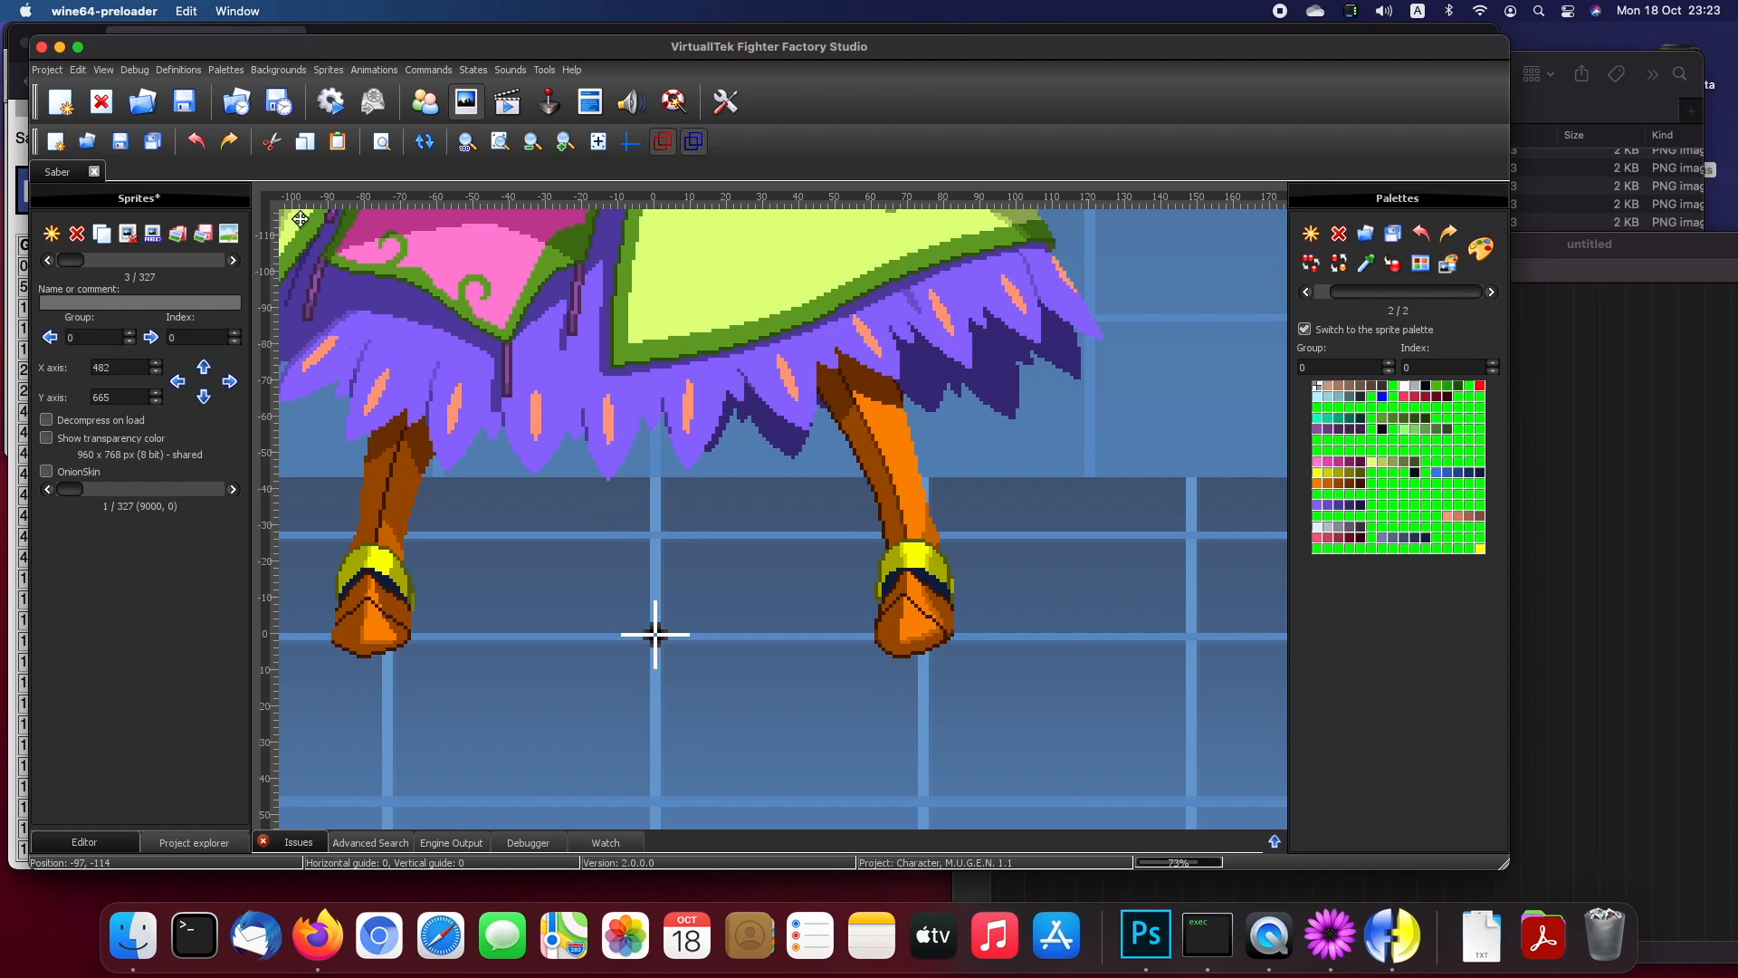
left_click(532, 142)
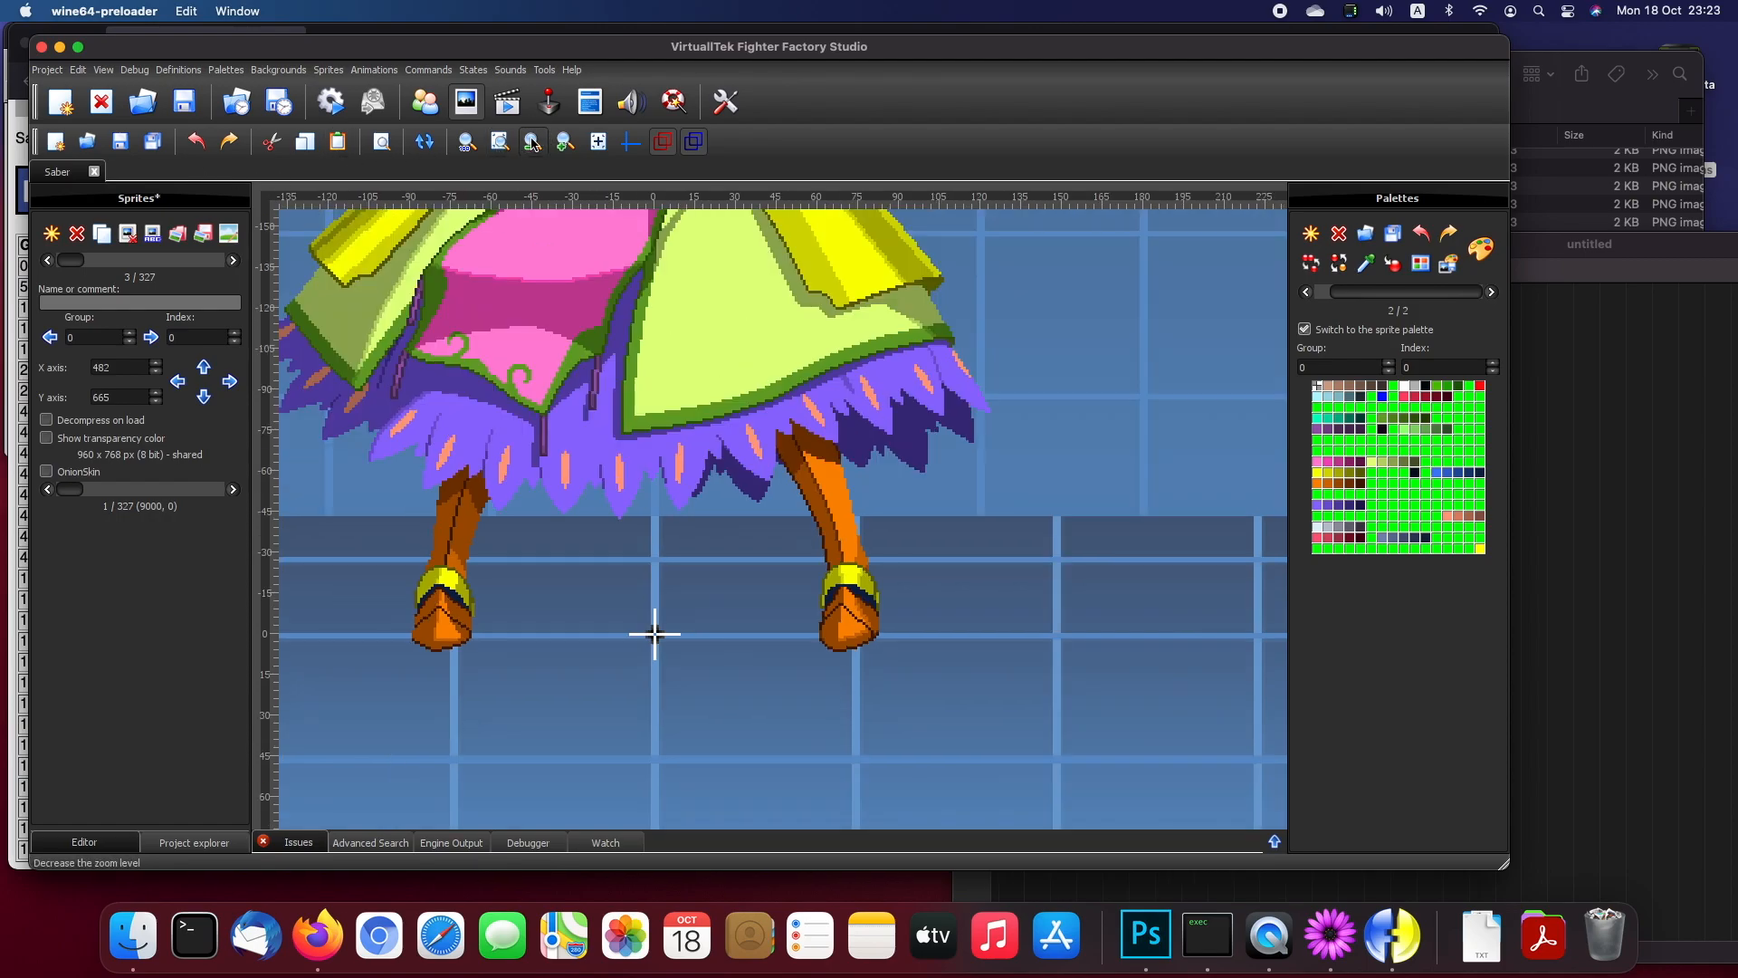
left_click(531, 142)
left_click(531, 141)
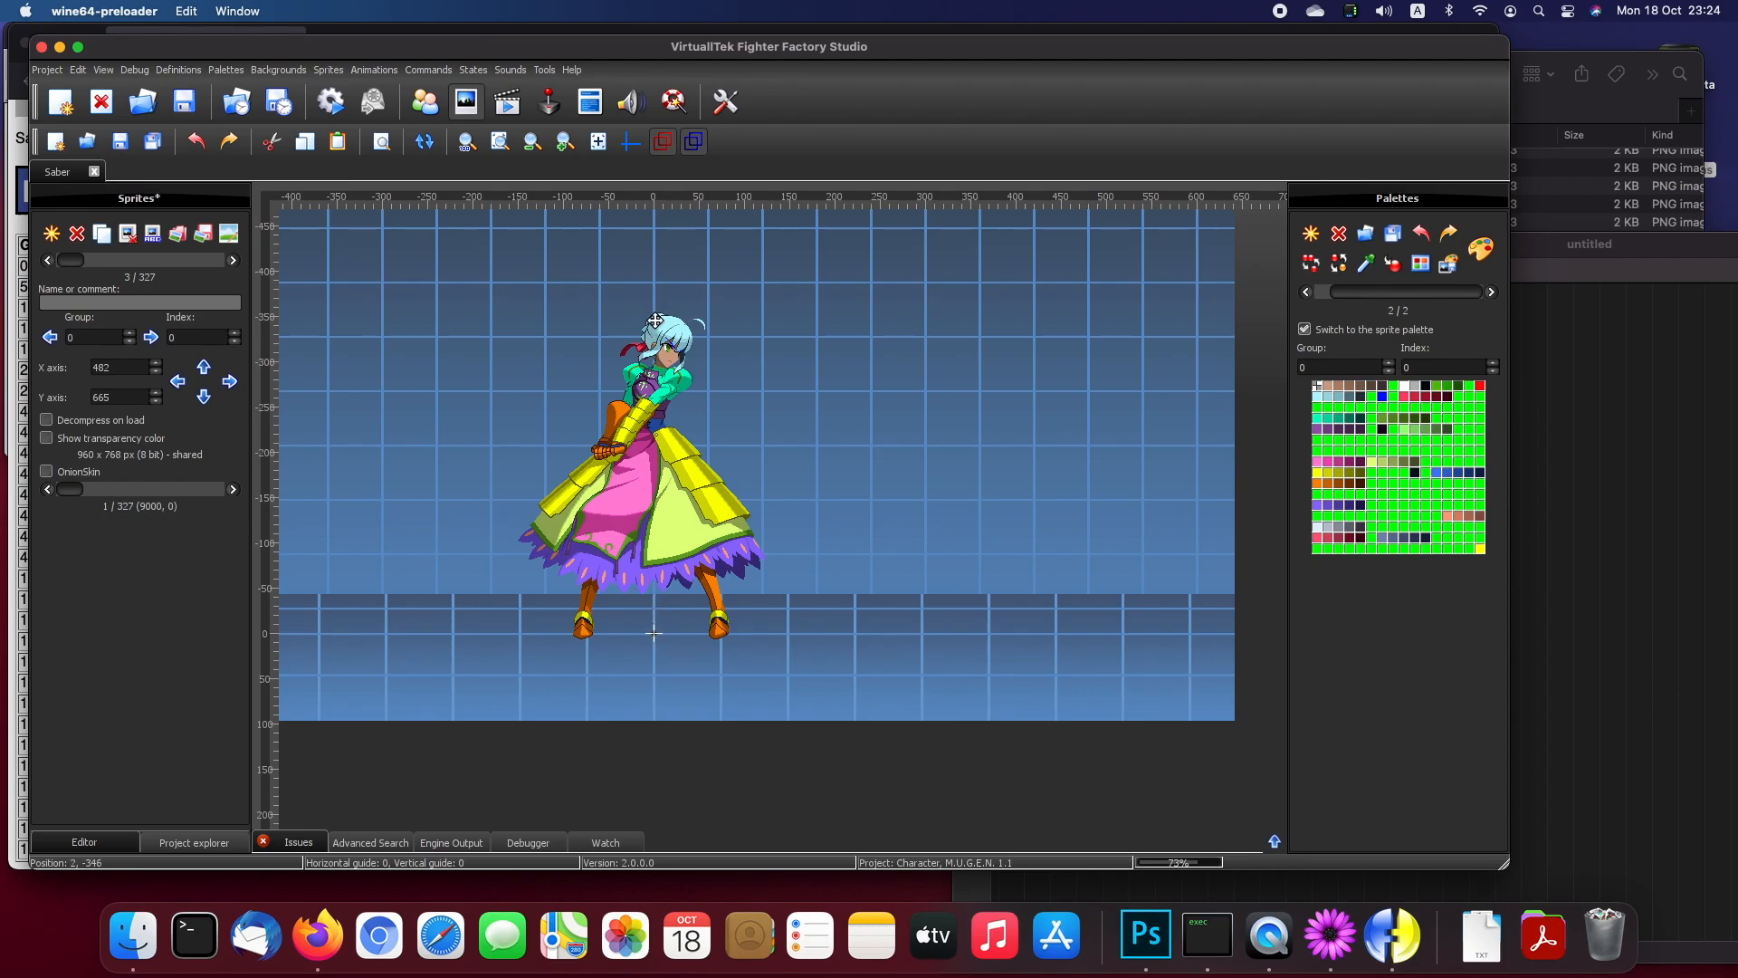
Step: Shift the X axis of sprite 0, 0 to 480 and back to 482 to compare the two positions
key("super+Tab")
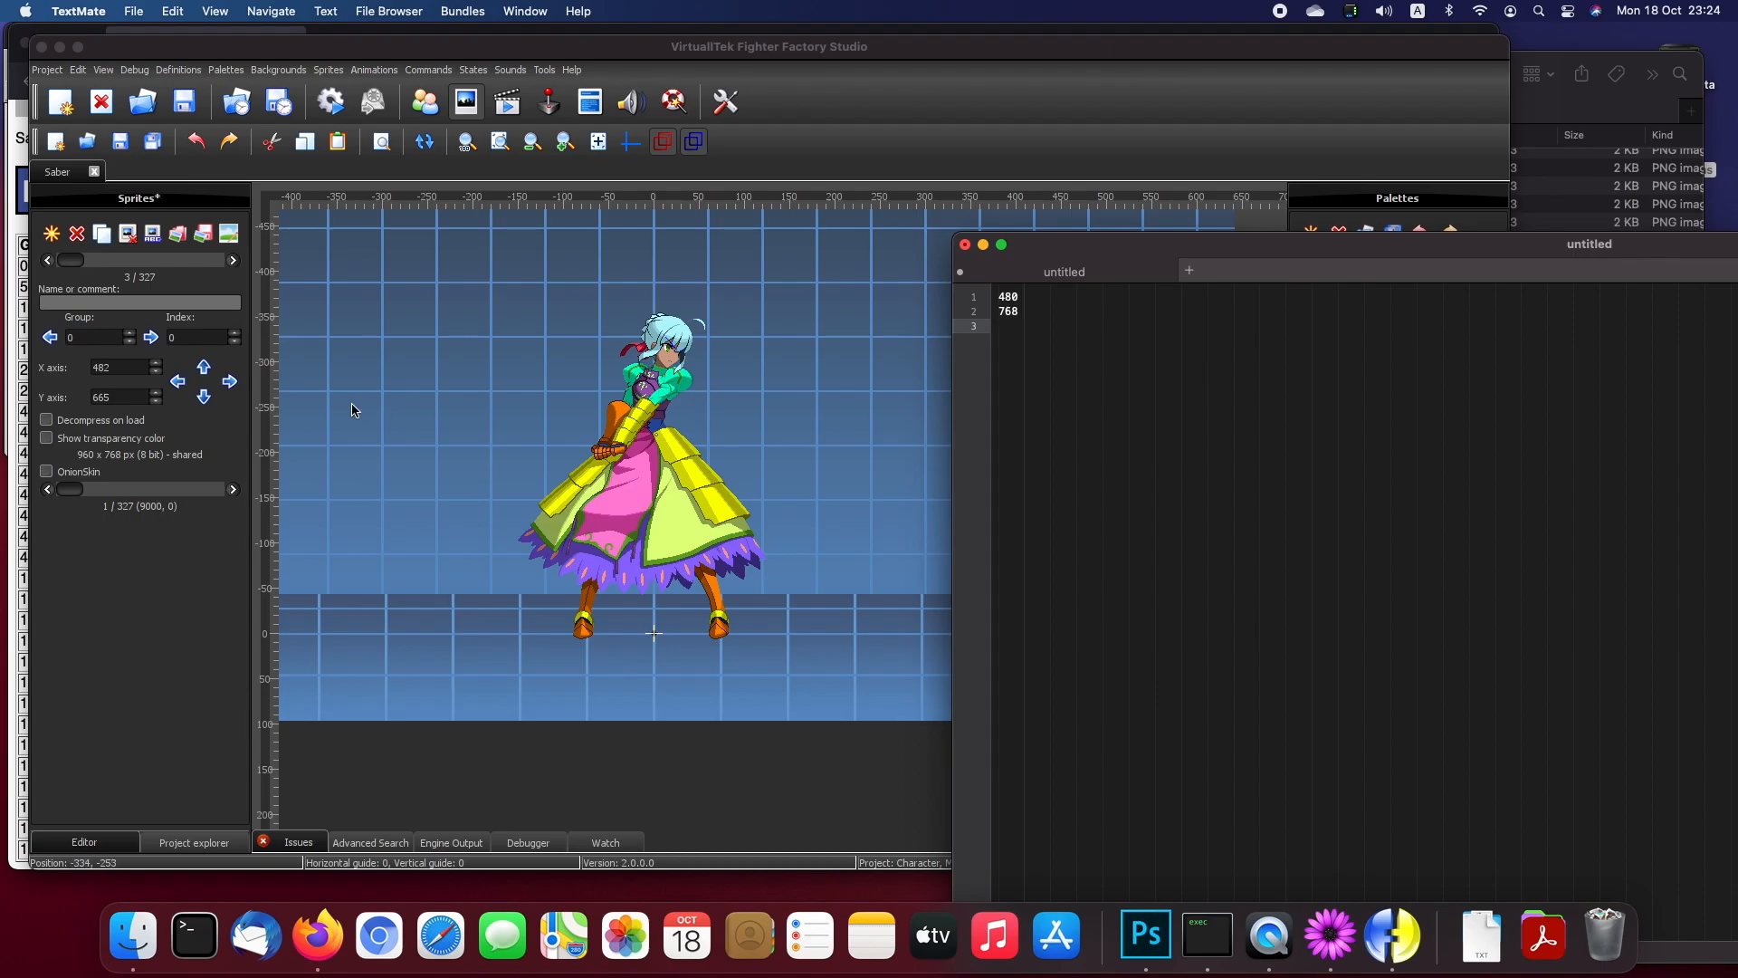
left_click(157, 372)
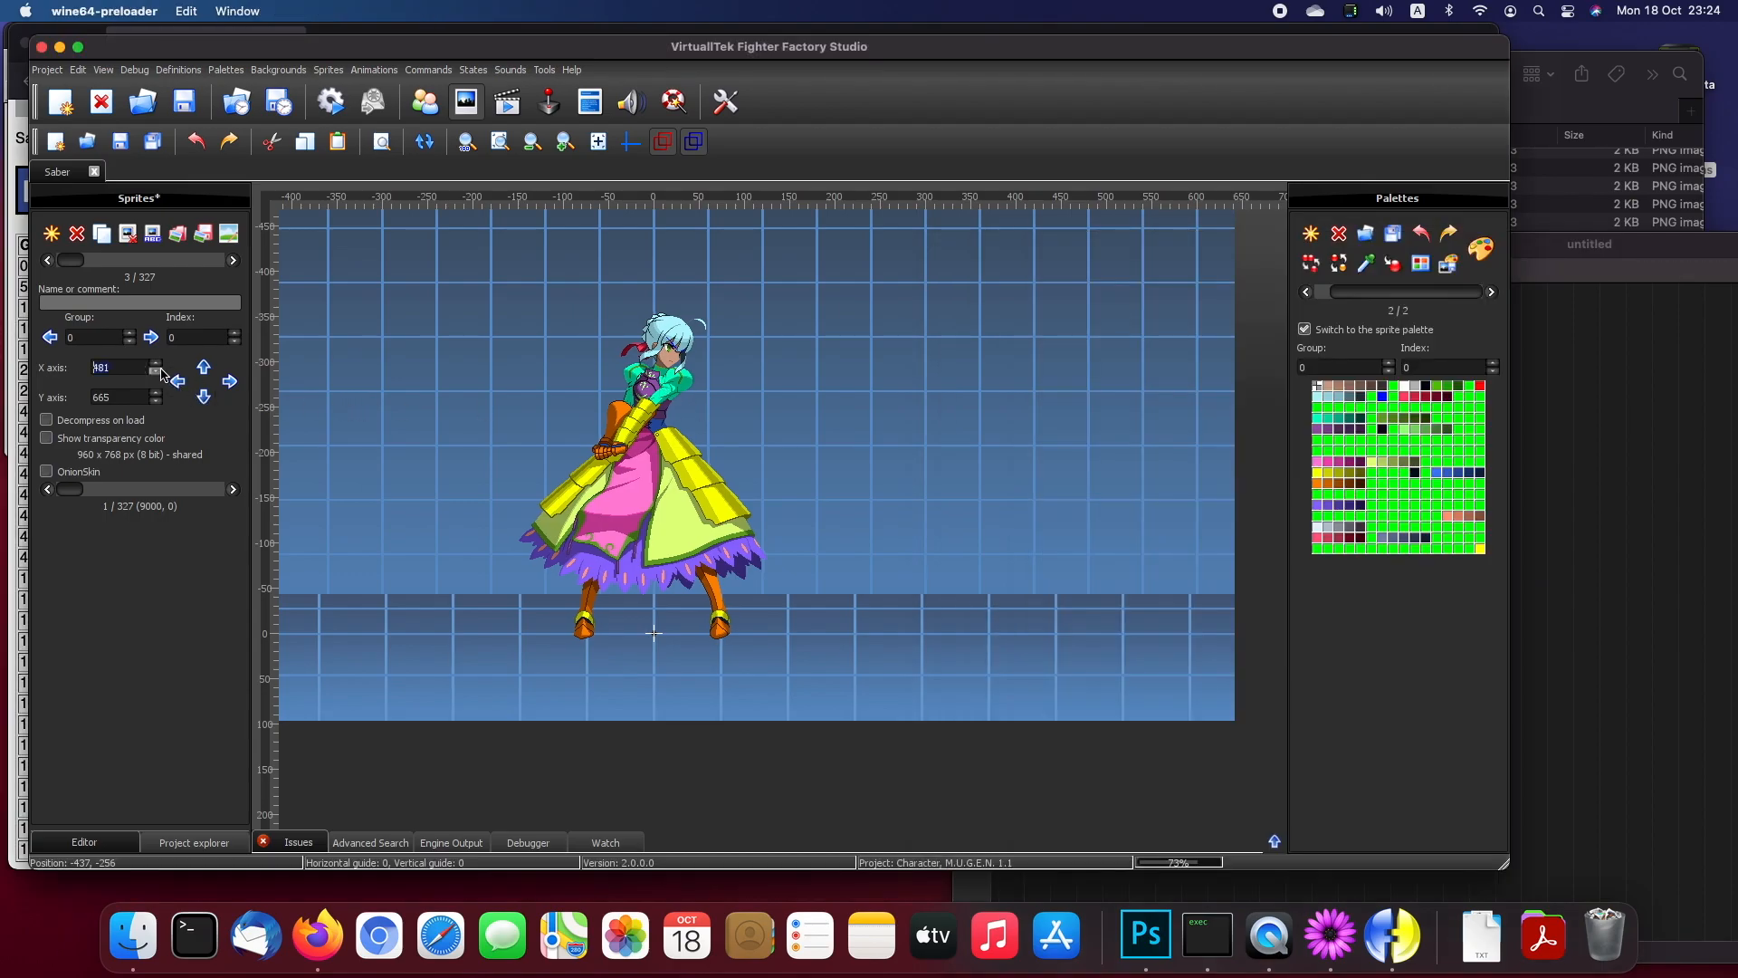
left_click(160, 373)
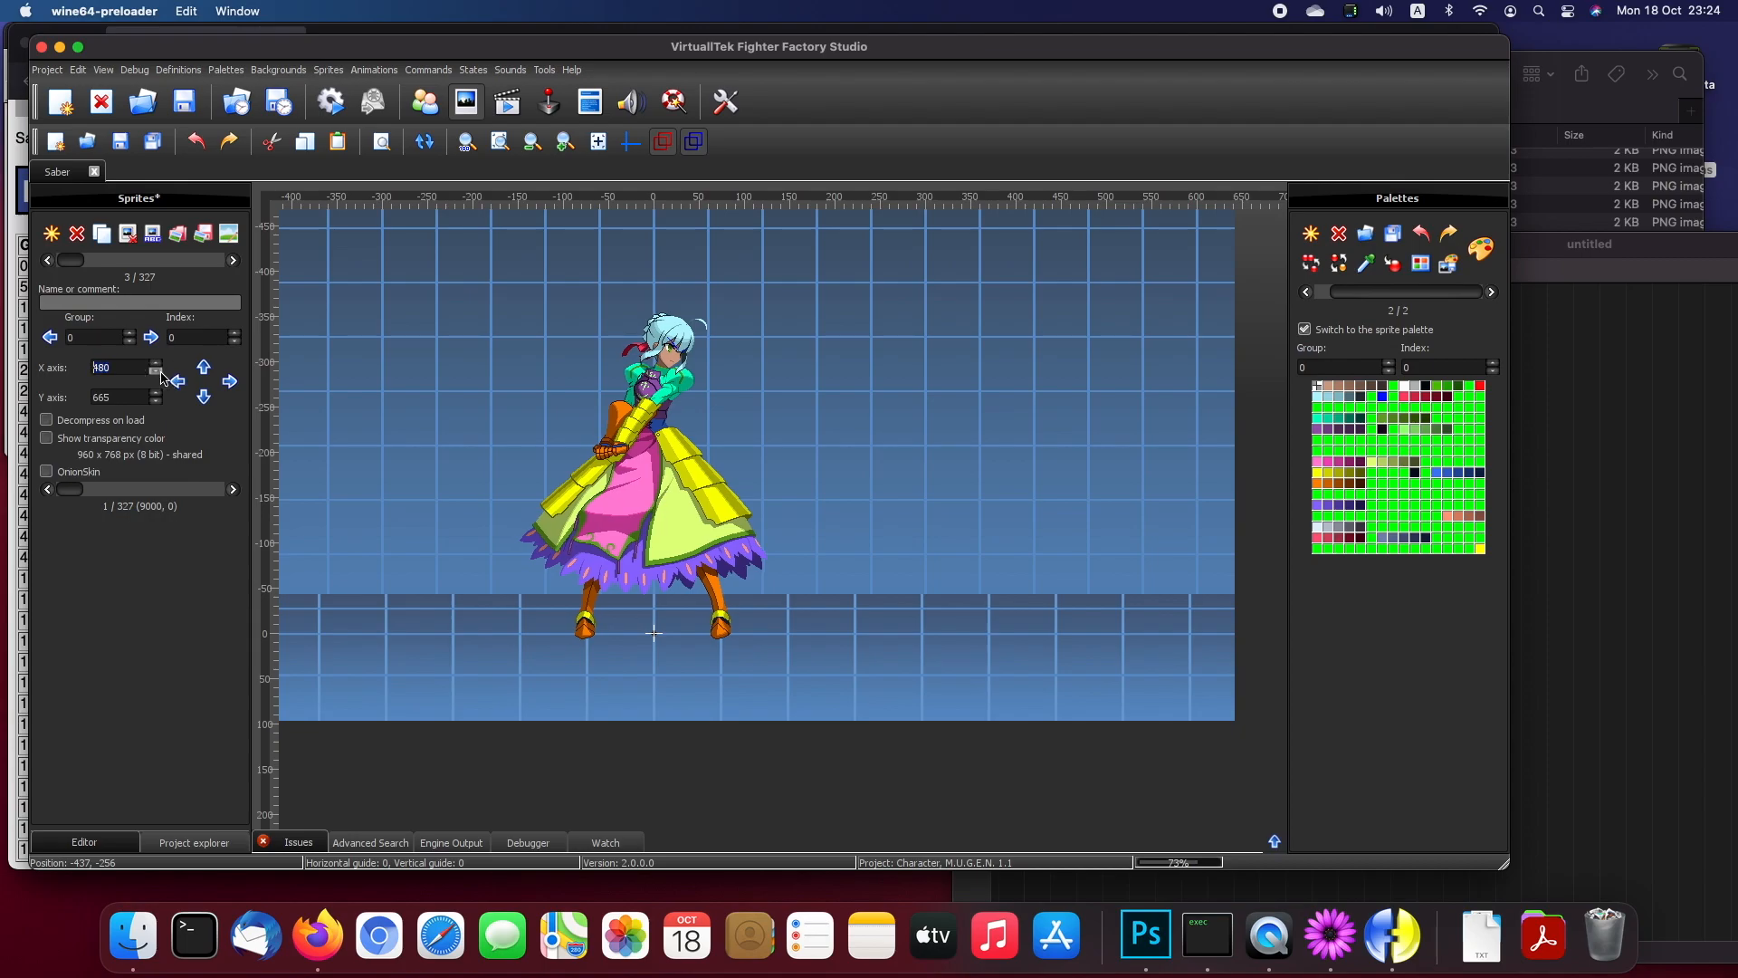
left_click(161, 368)
left_click(160, 368)
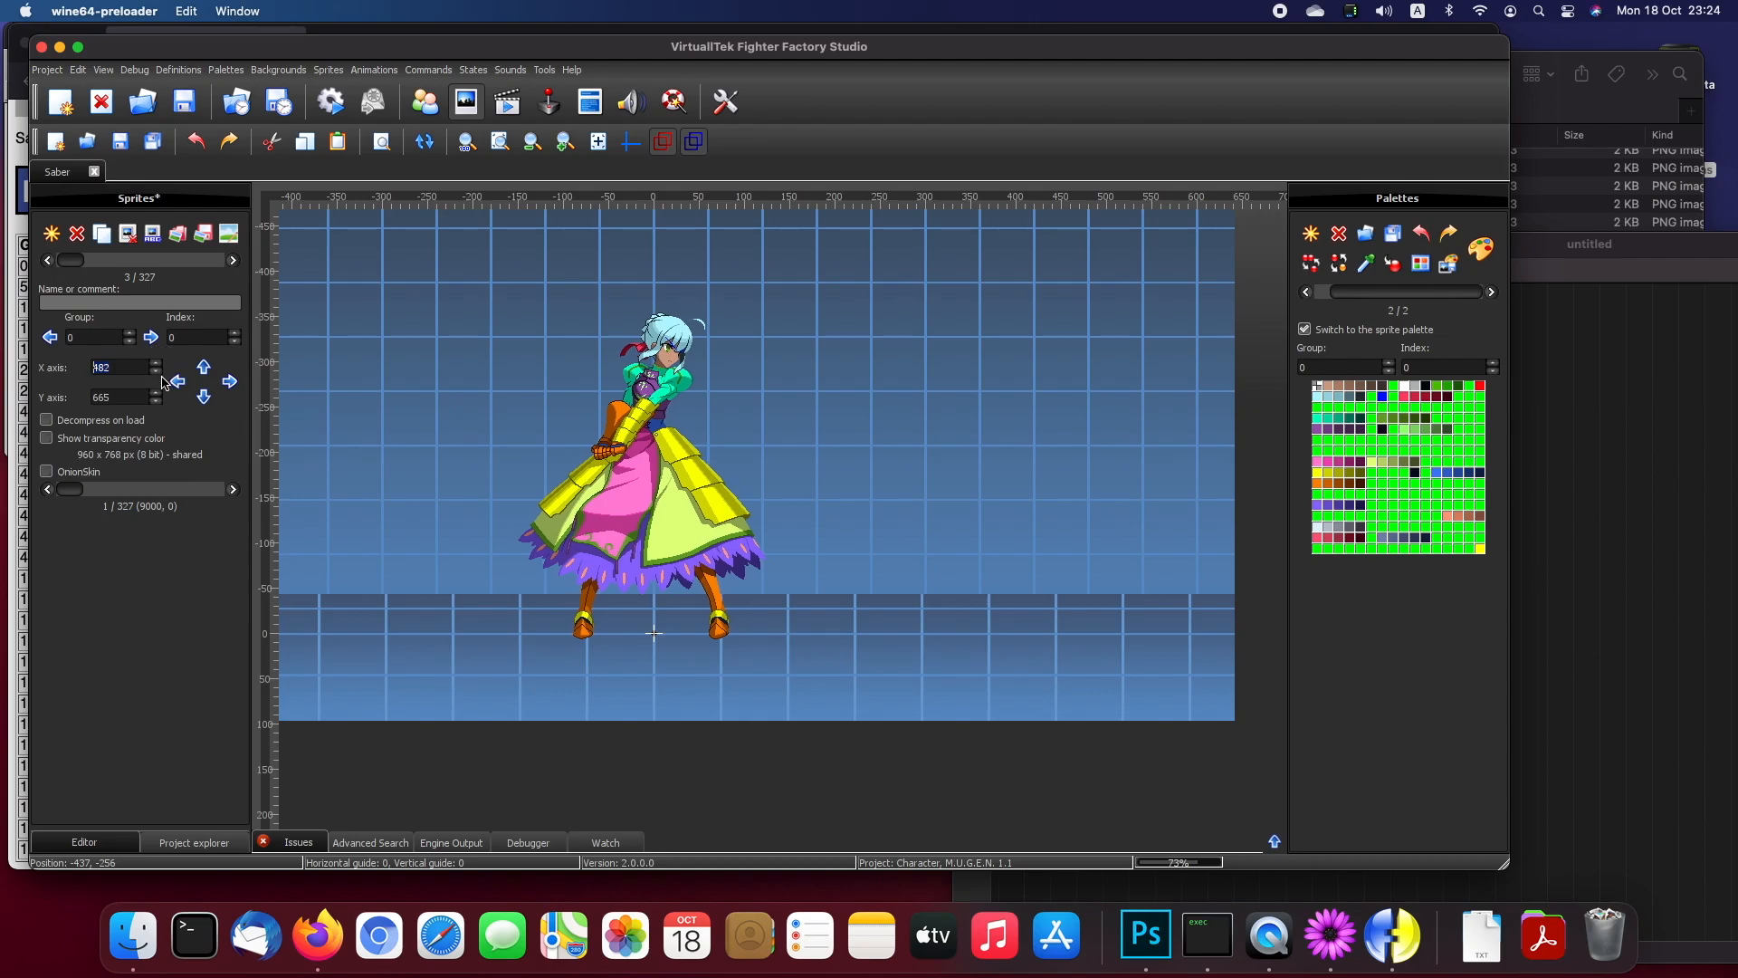
left_click(160, 377)
left_click(161, 376)
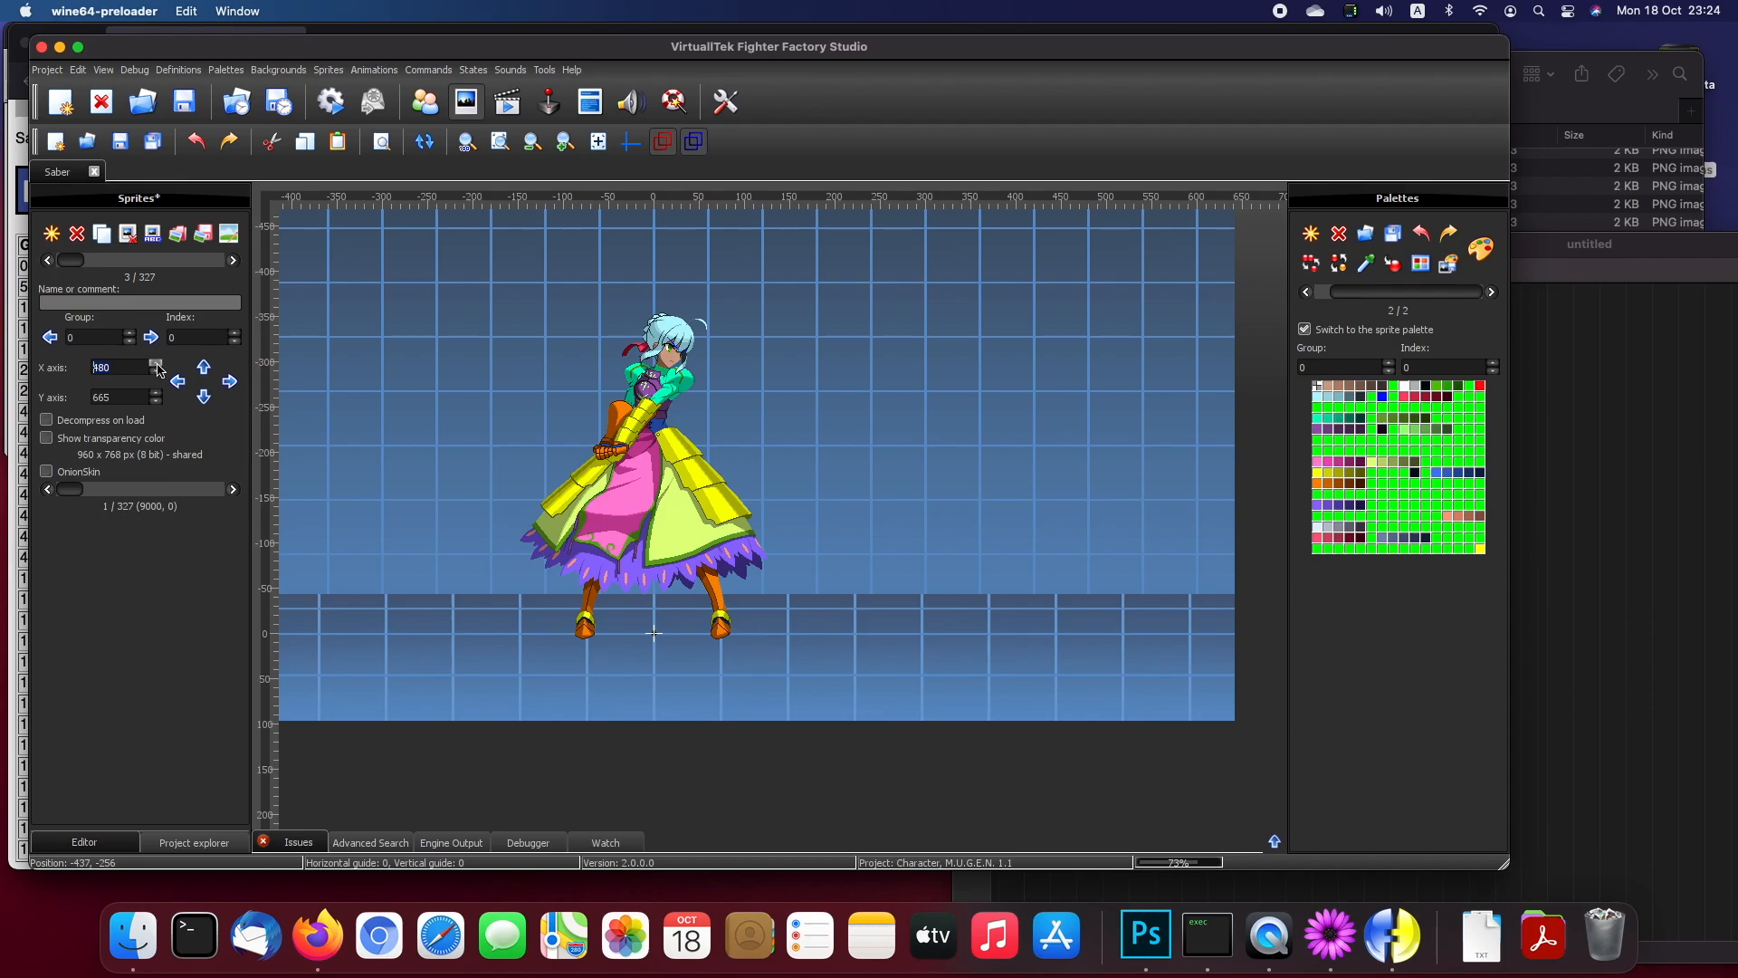
left_click(157, 366)
left_click(156, 366)
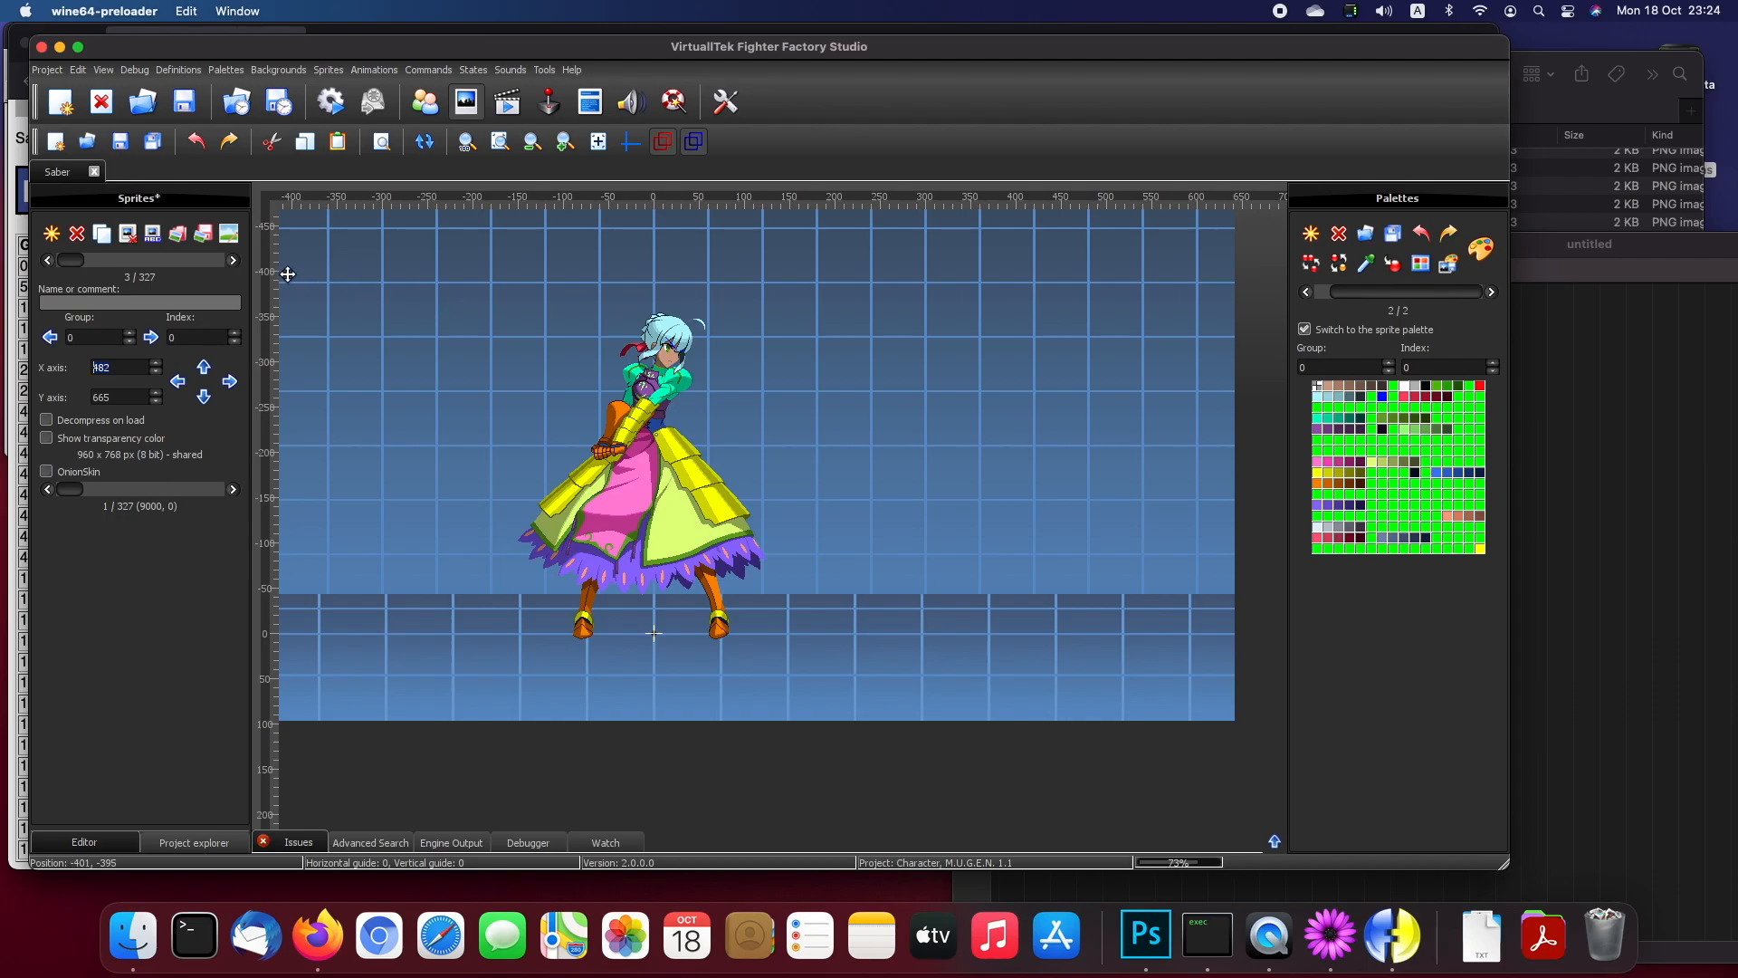
Step: Enable OnionSkin with sprite 0, 0 as the reference and go to sprite 0, 1
left_click(234, 261)
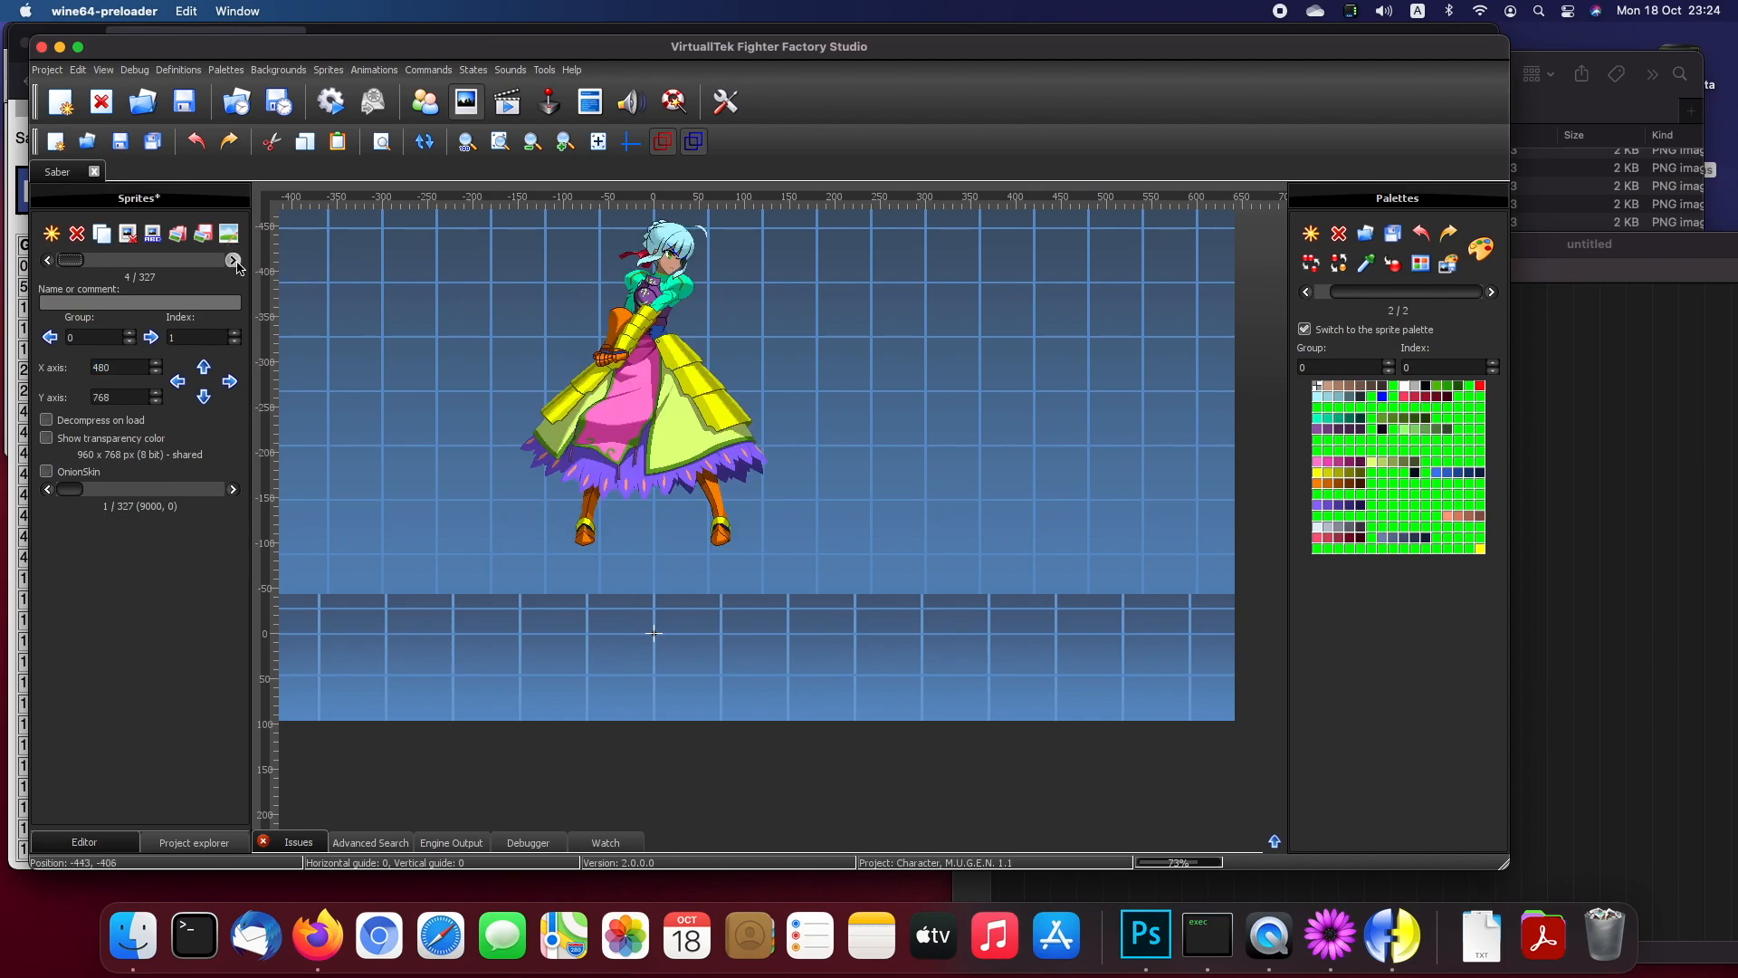
left_click(48, 261)
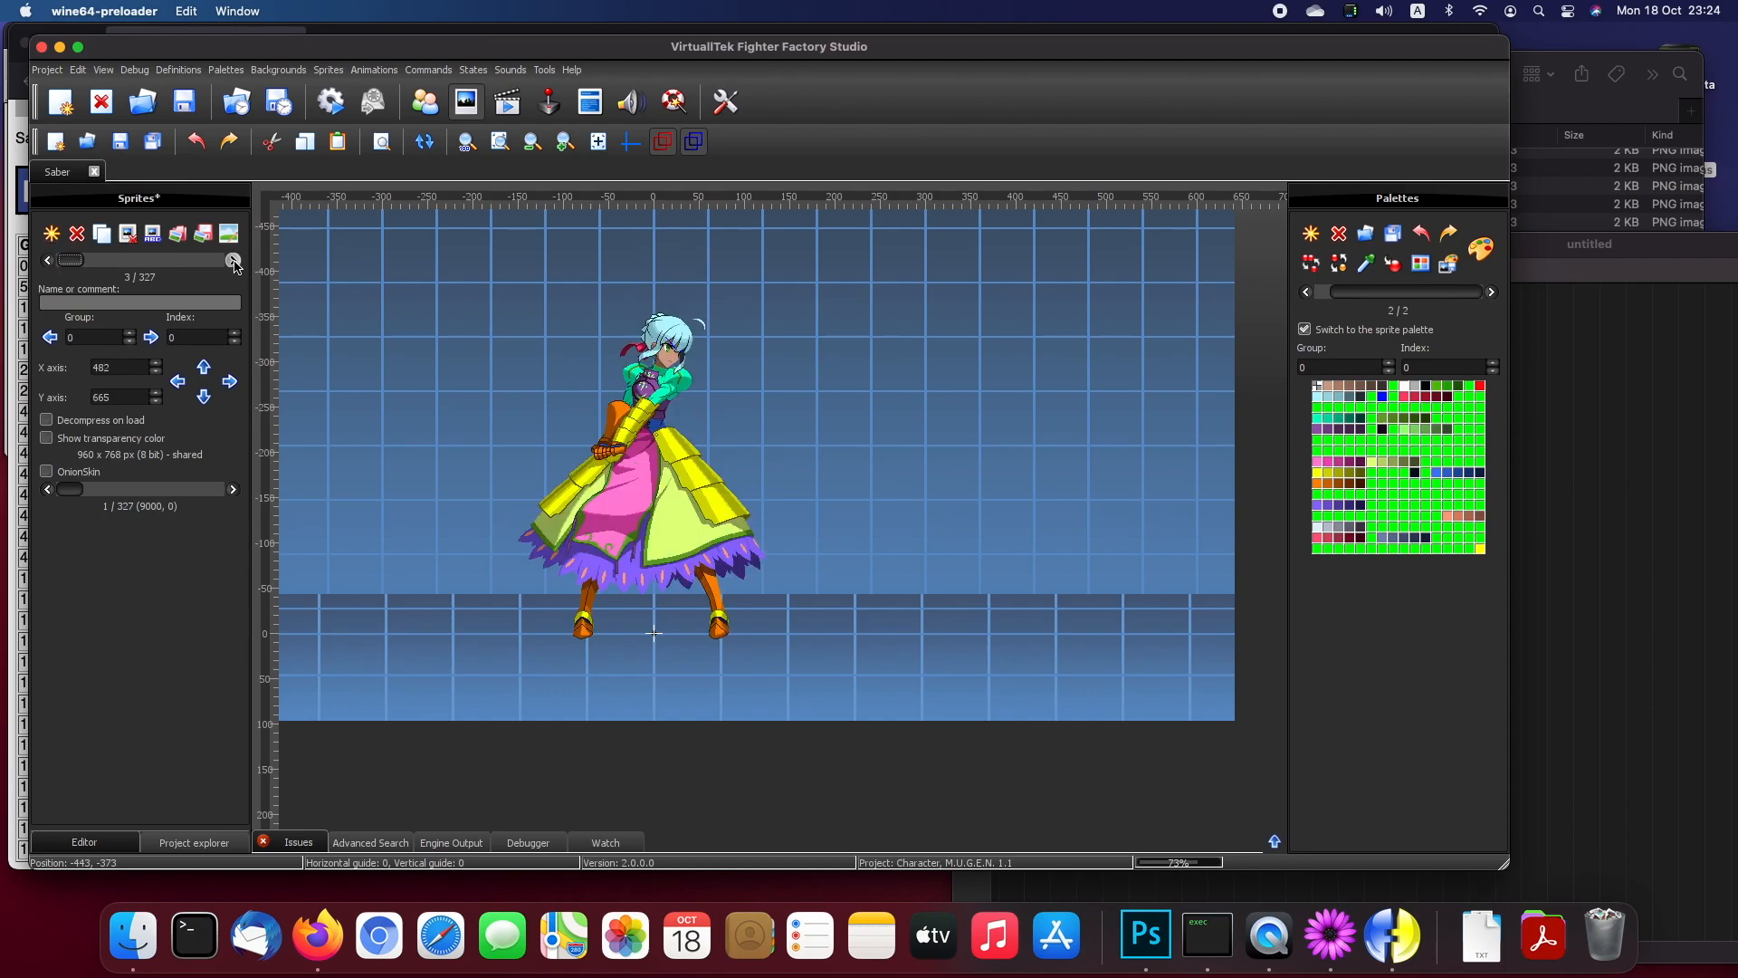
left_click(45, 473)
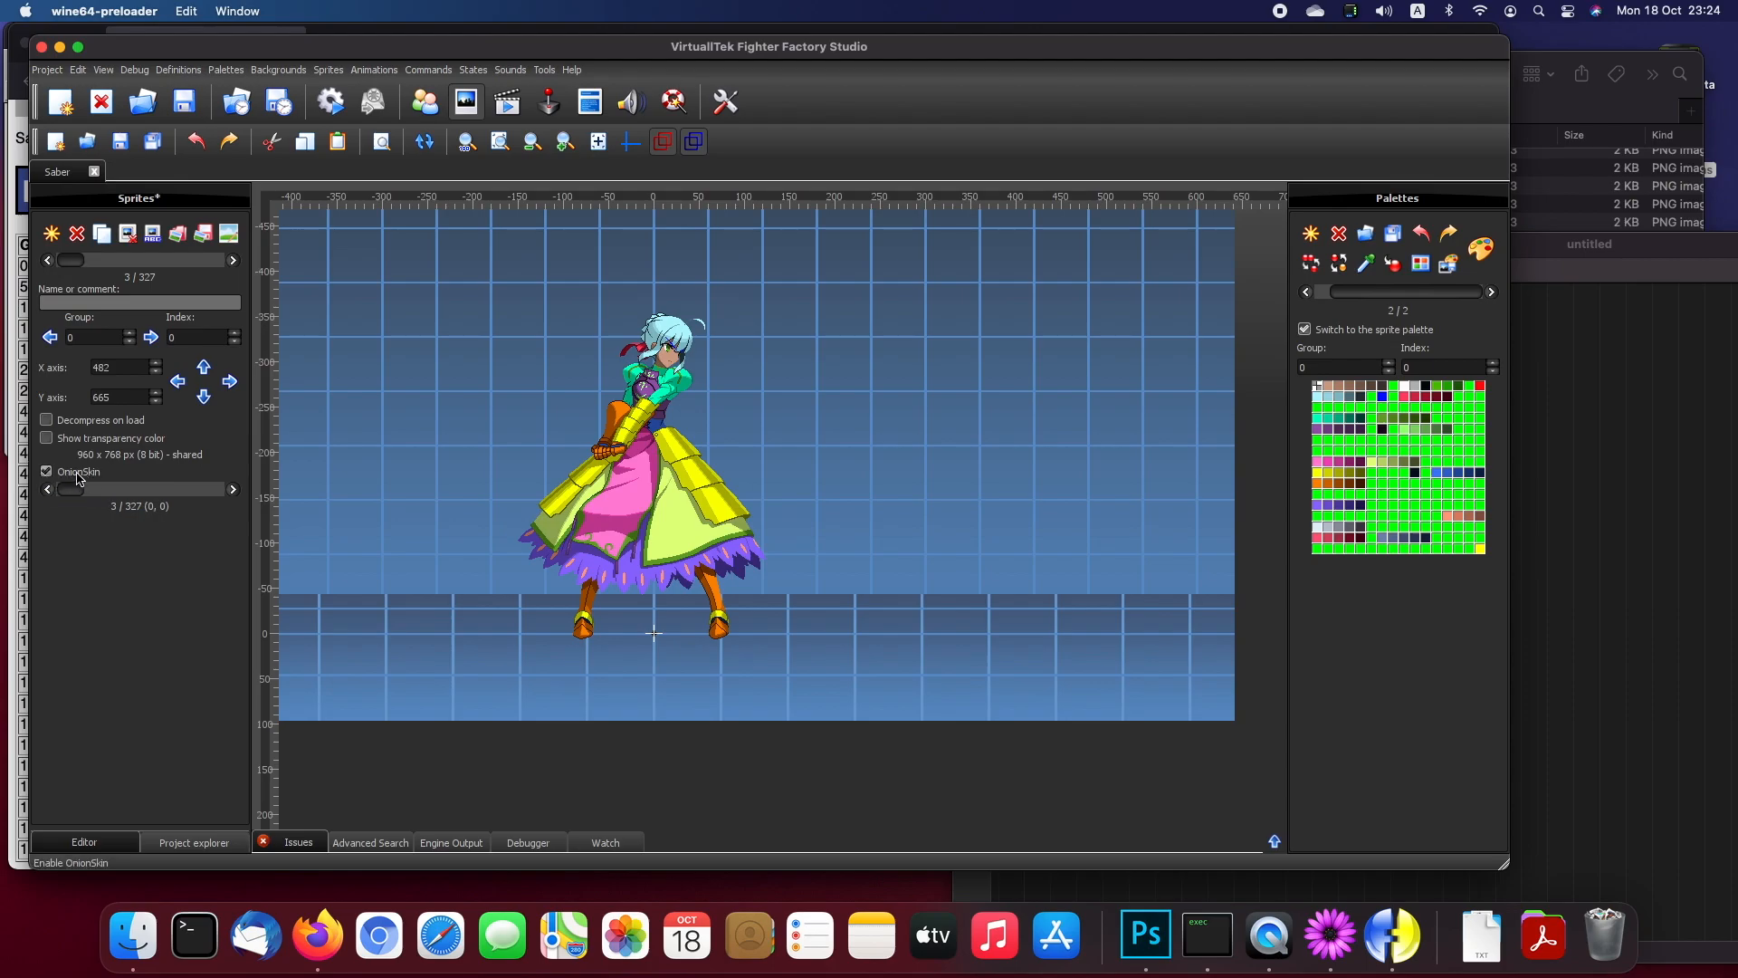
left_click(233, 261)
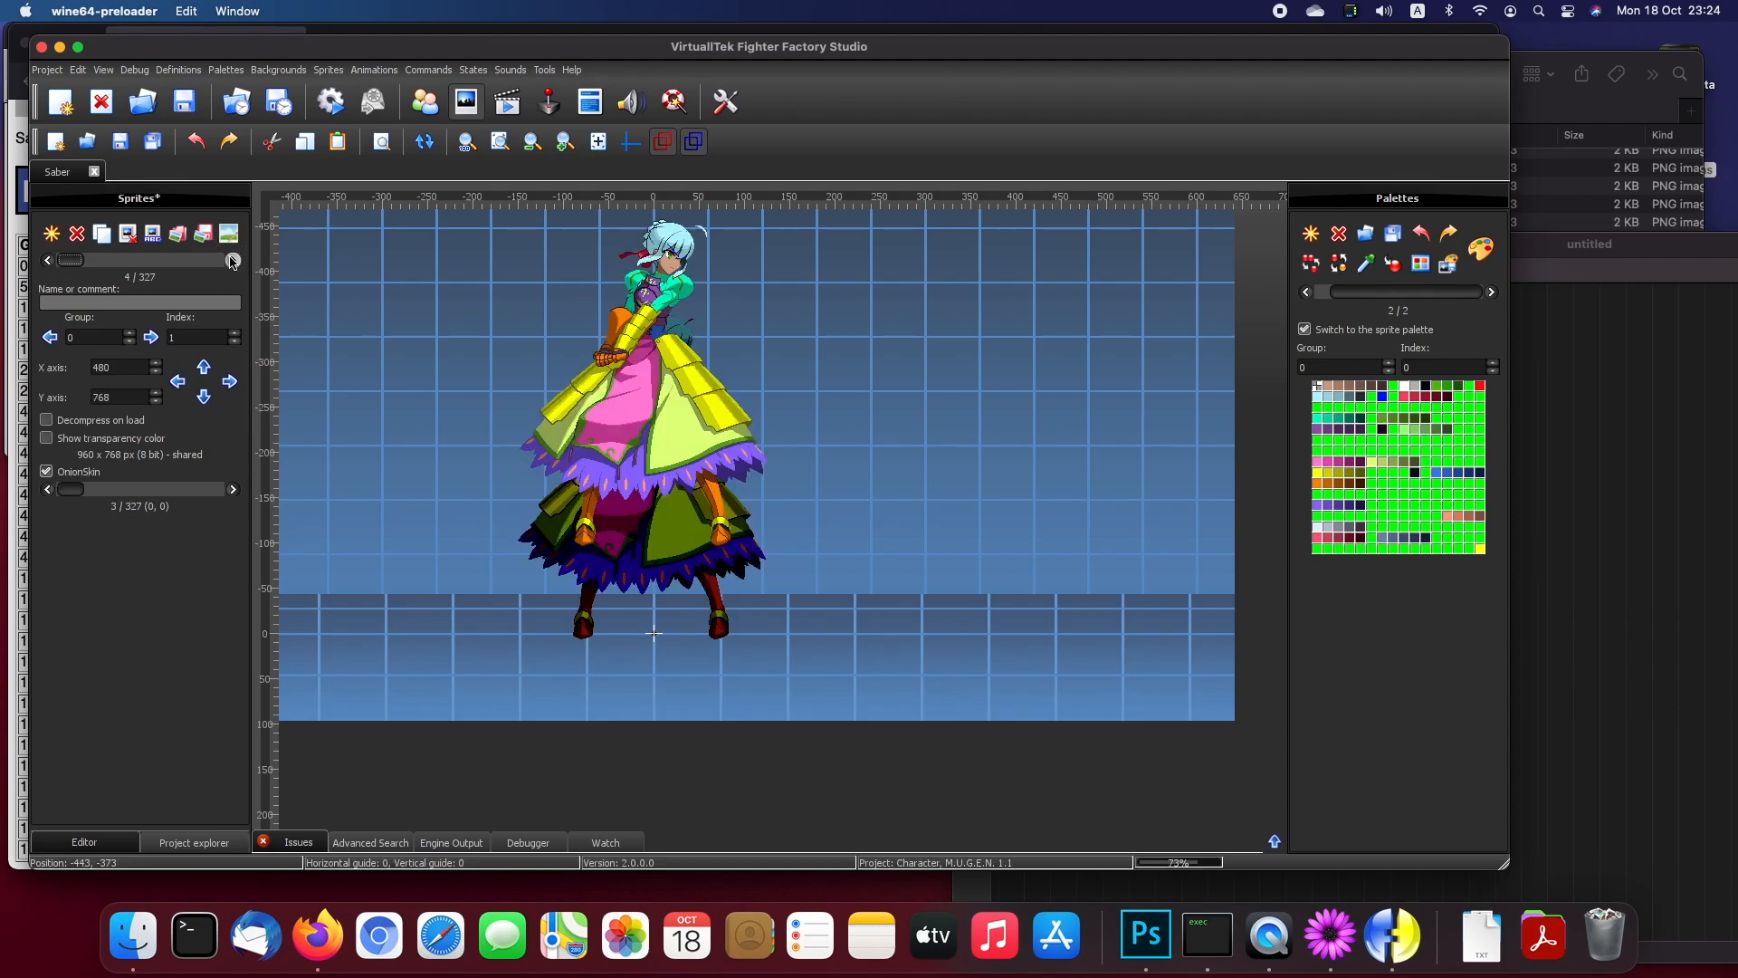
Step: Align sprite 0, 1 exactly over the onion-skin reference at X axis 482, Y axis 665, and turn OnionSkin off
left_click_drag(634, 402, 637, 494)
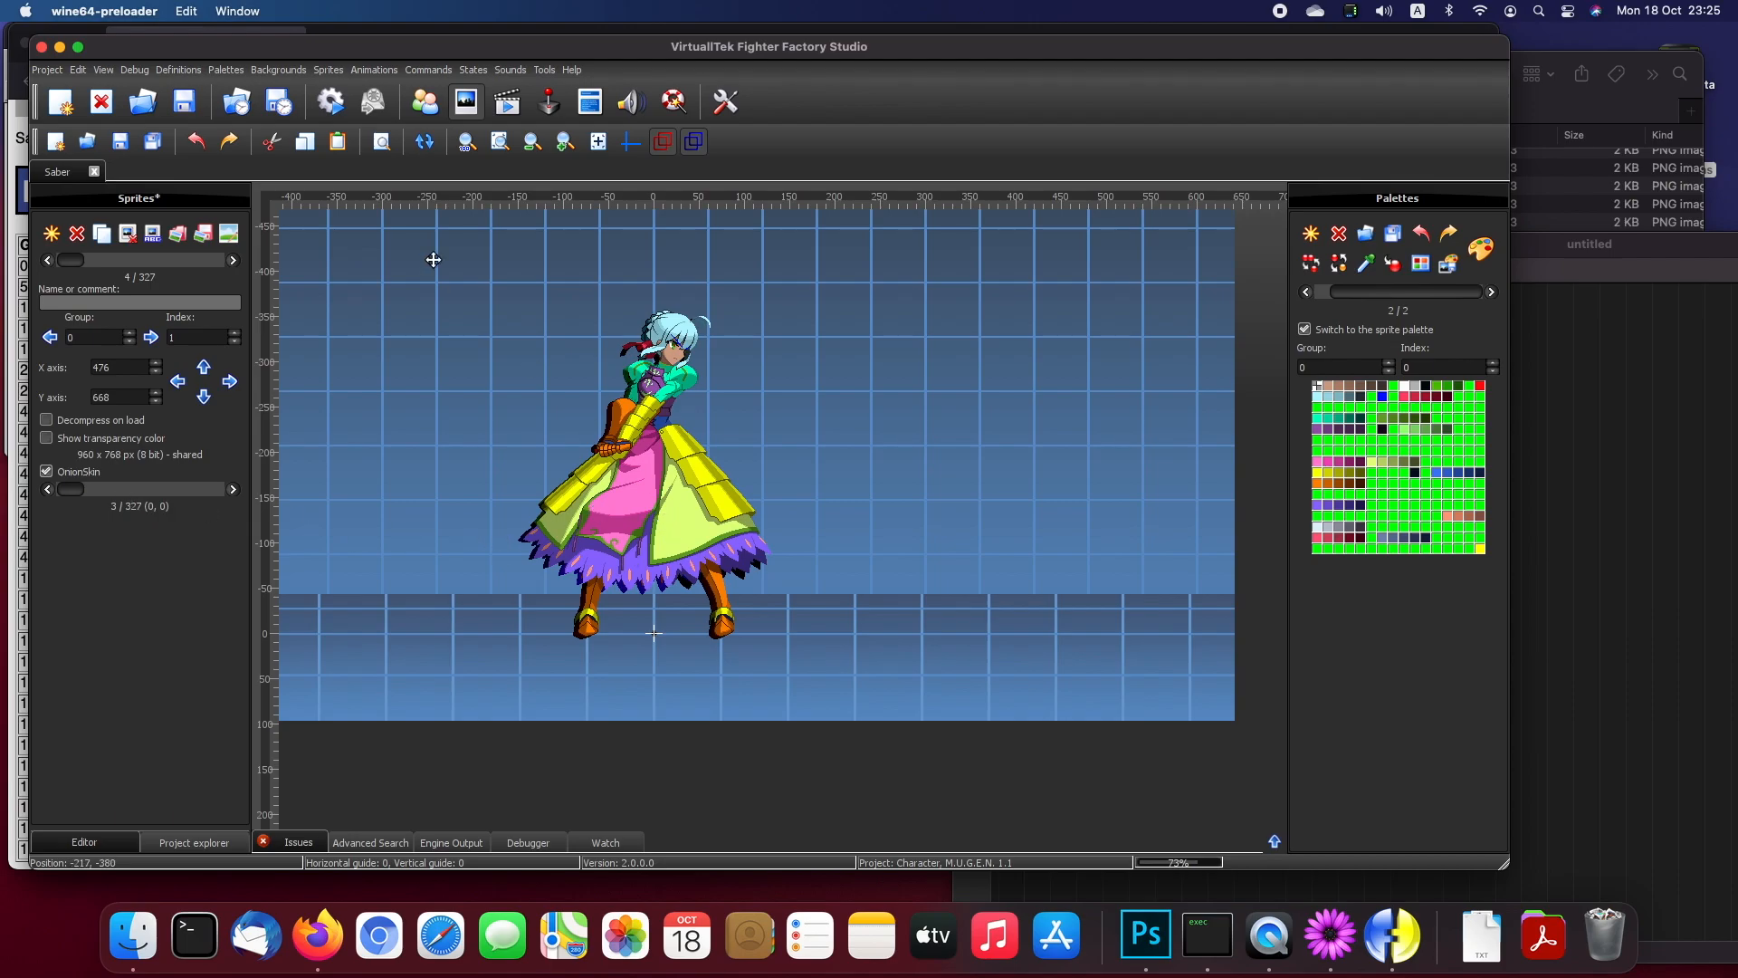
left_click(565, 142)
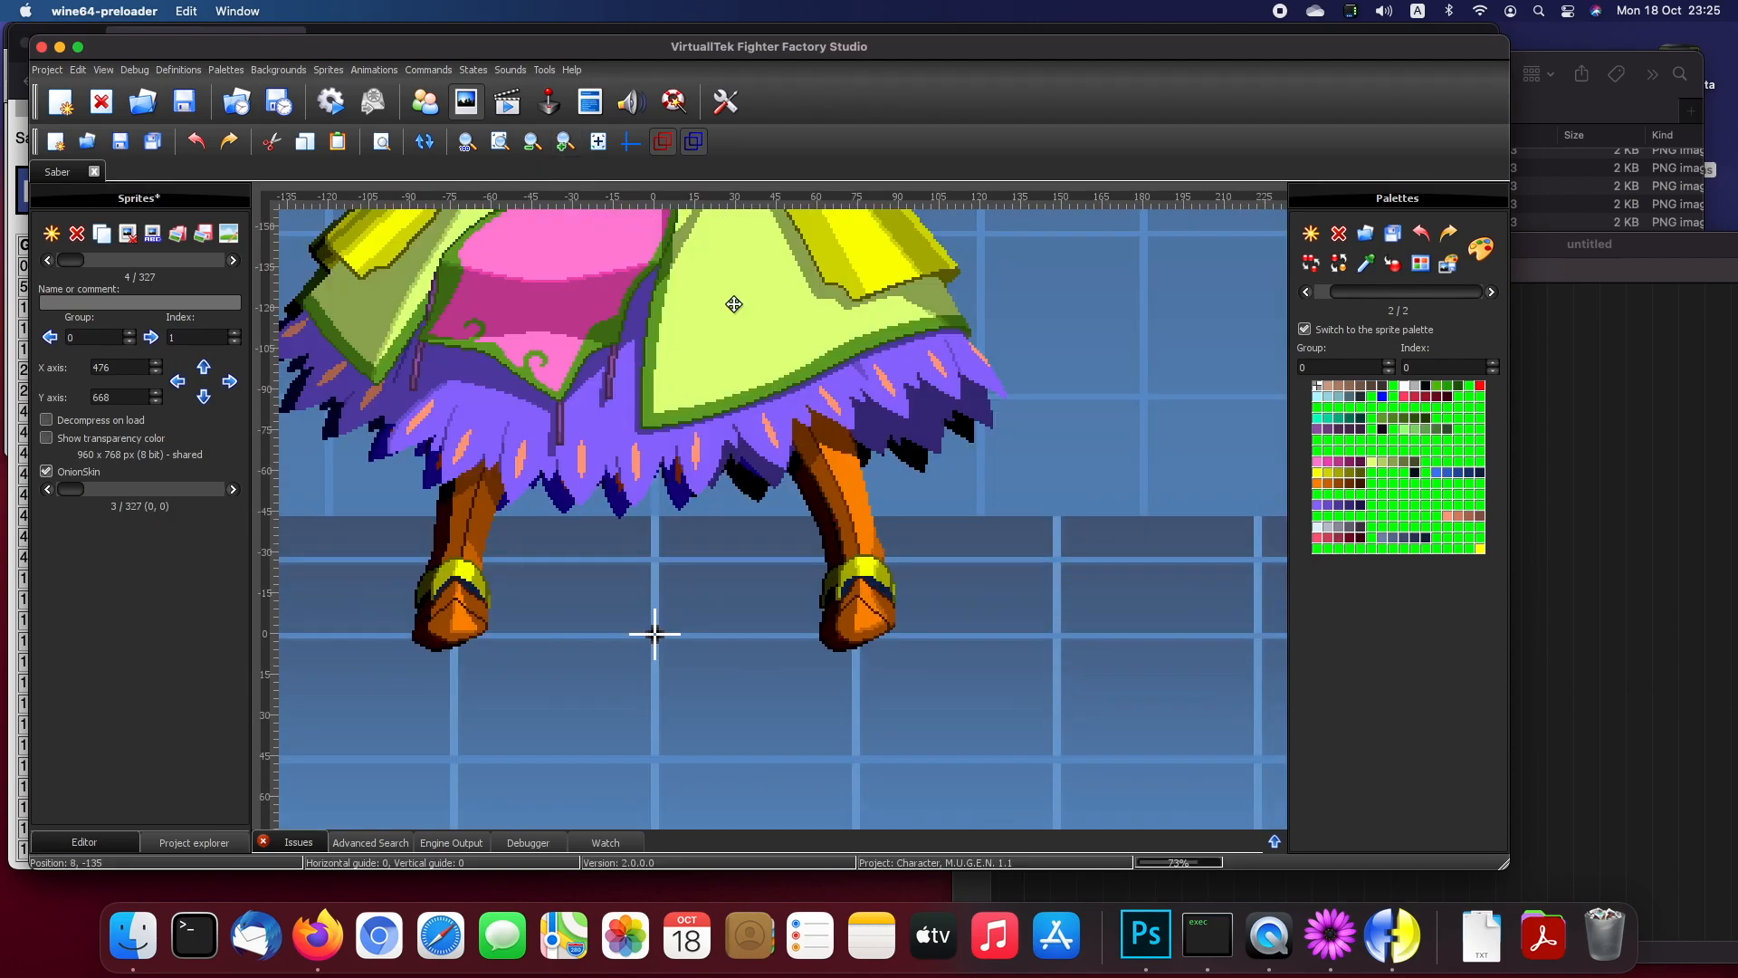
mouse_move(788, 378)
left_mouse_down()
mouse_move(760, 349)
mouse_move(771, 387)
left_mouse_up()
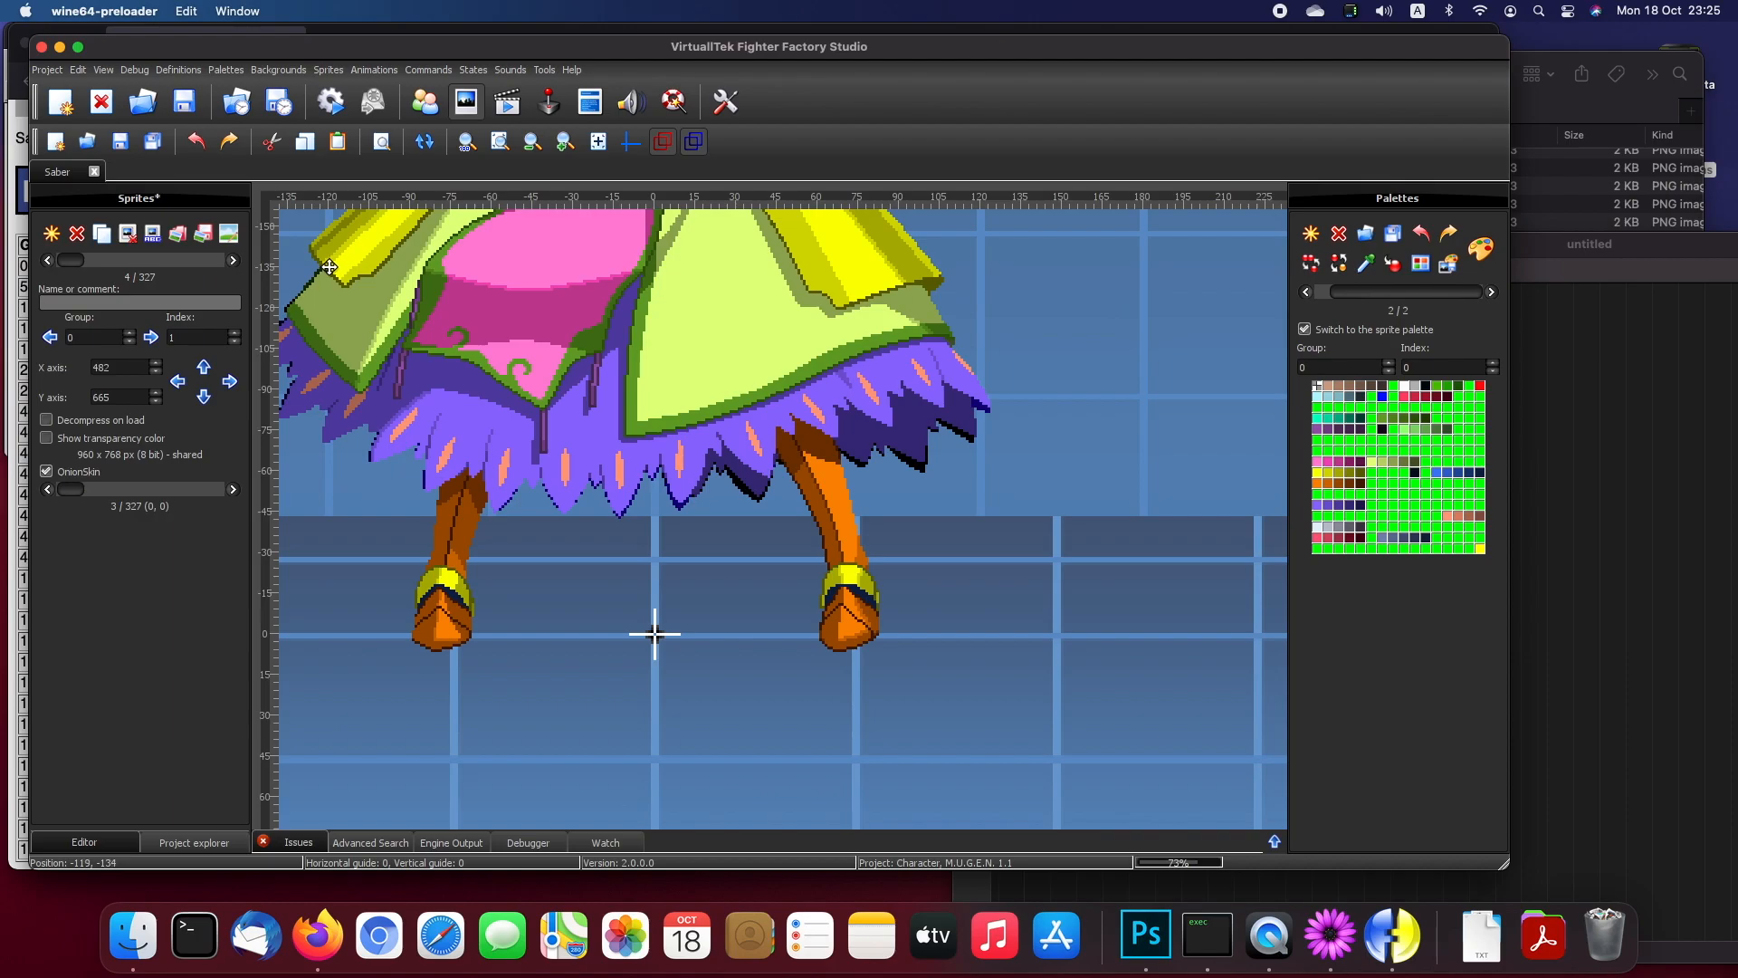
left_click(533, 142)
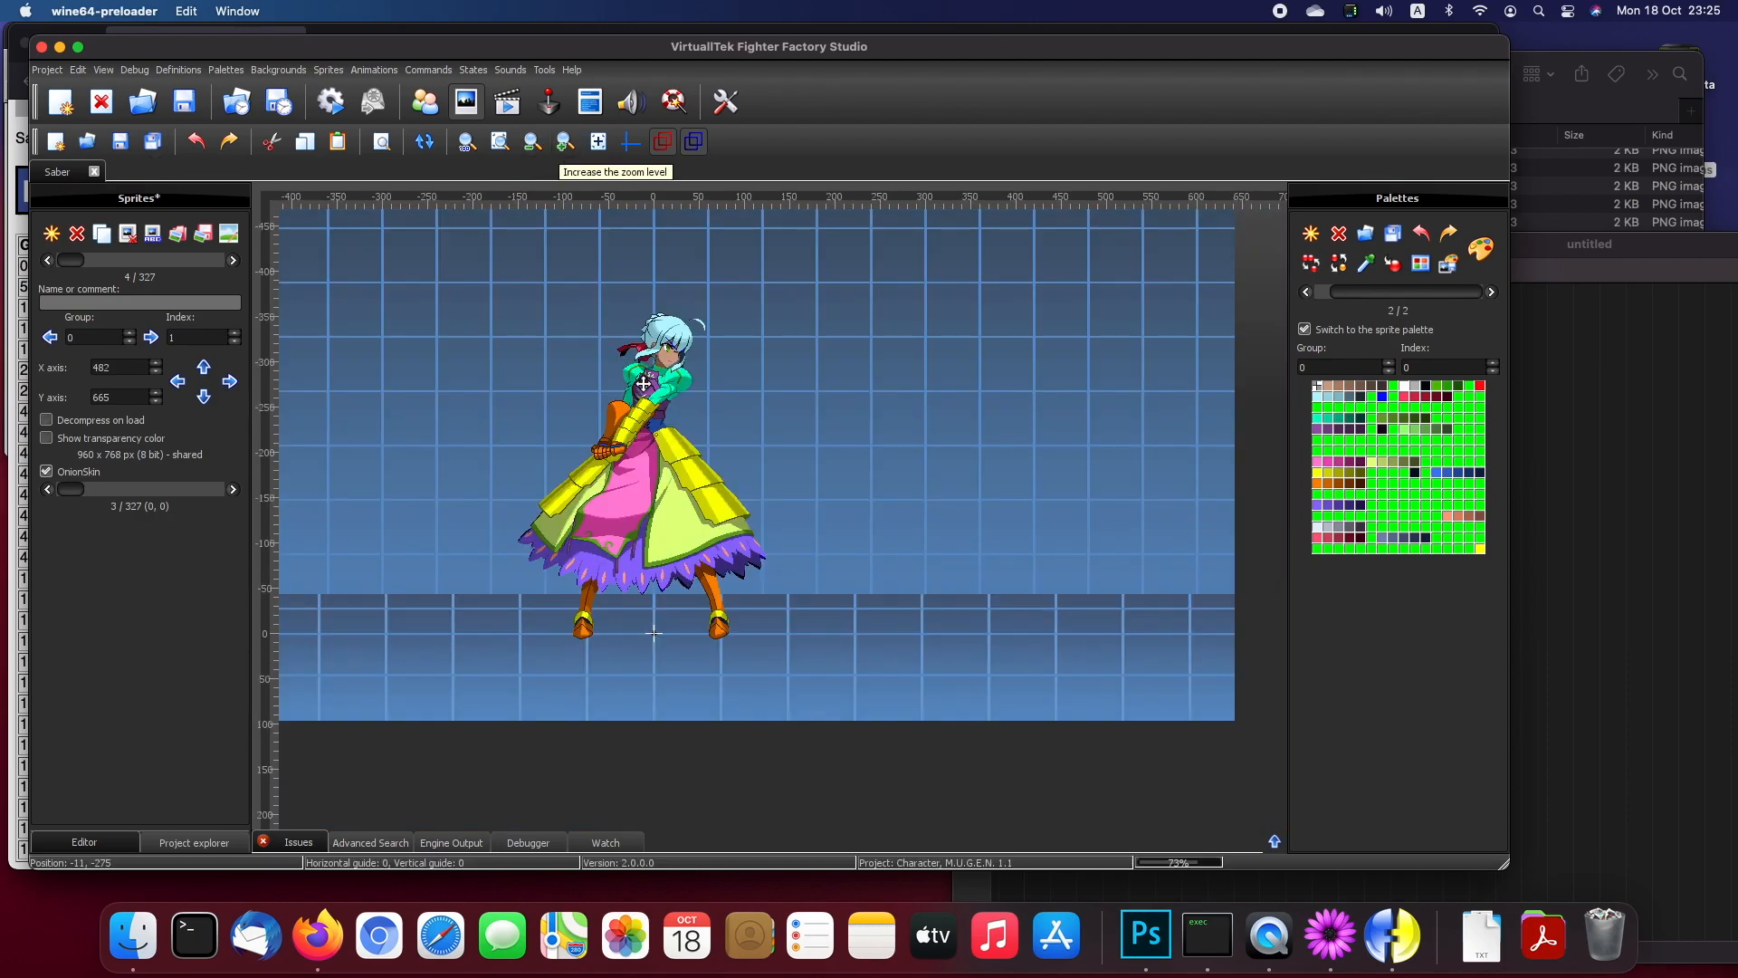
left_click(87, 471)
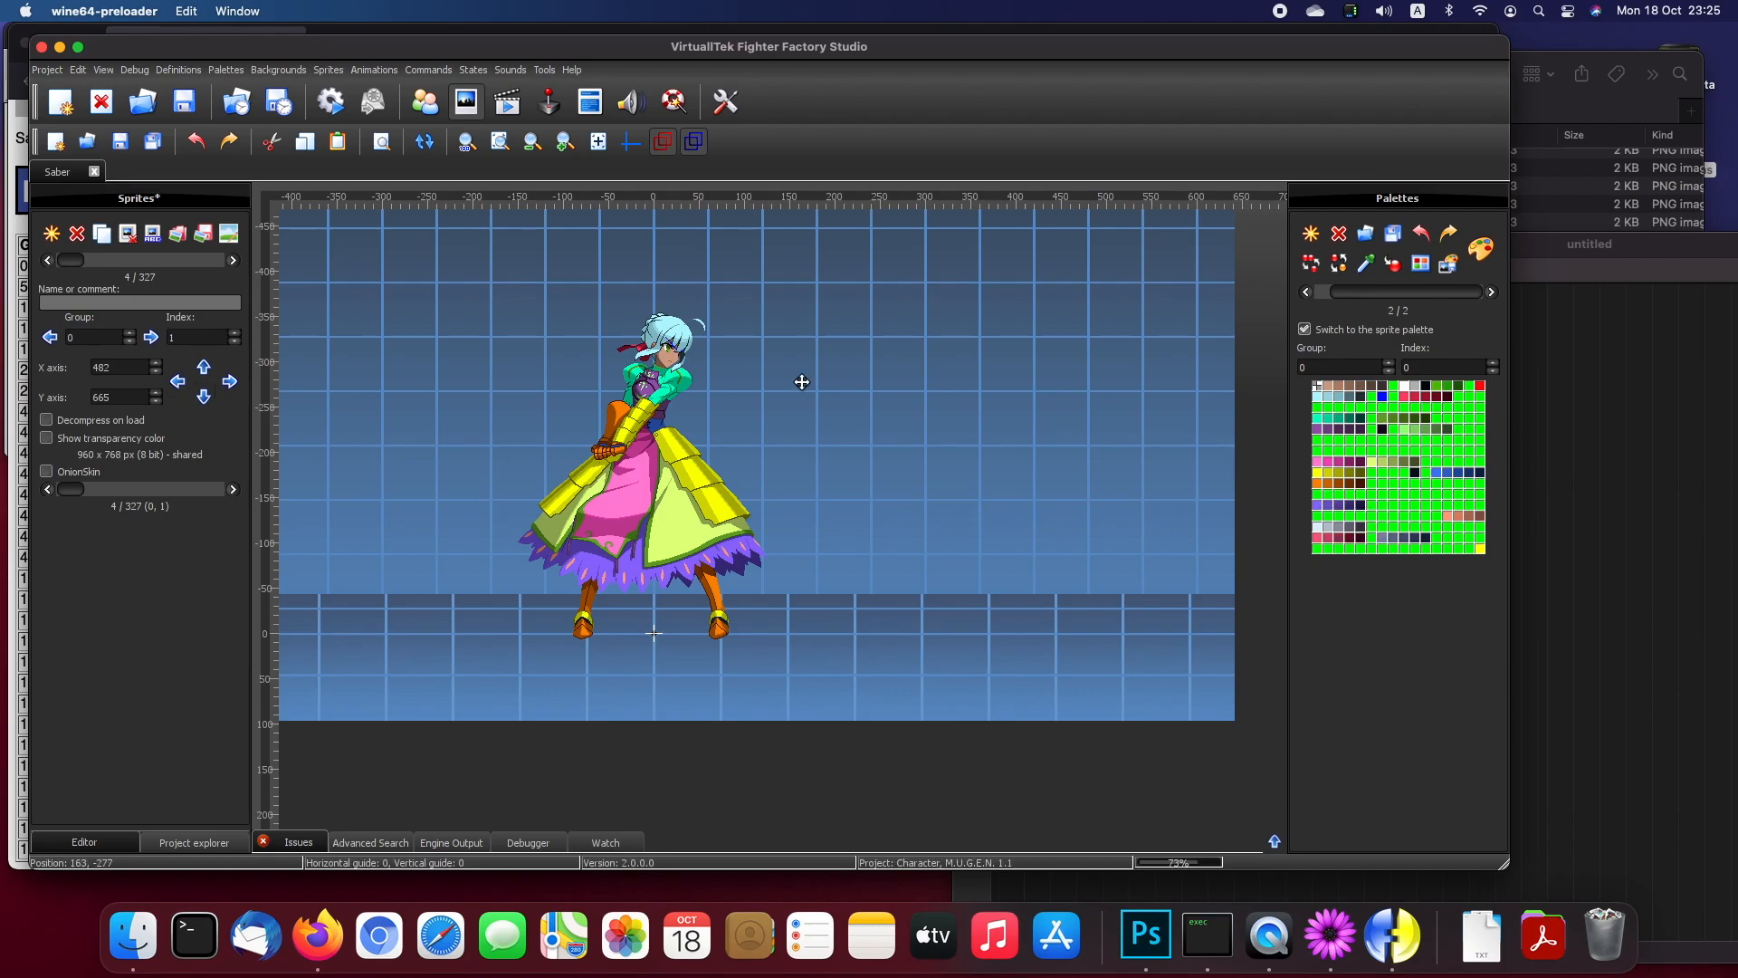
Step: Go back to sprite 0, 0 and rewrite the TextMate notes as "480 482 =" and "768 665 ="
left_click(49, 260)
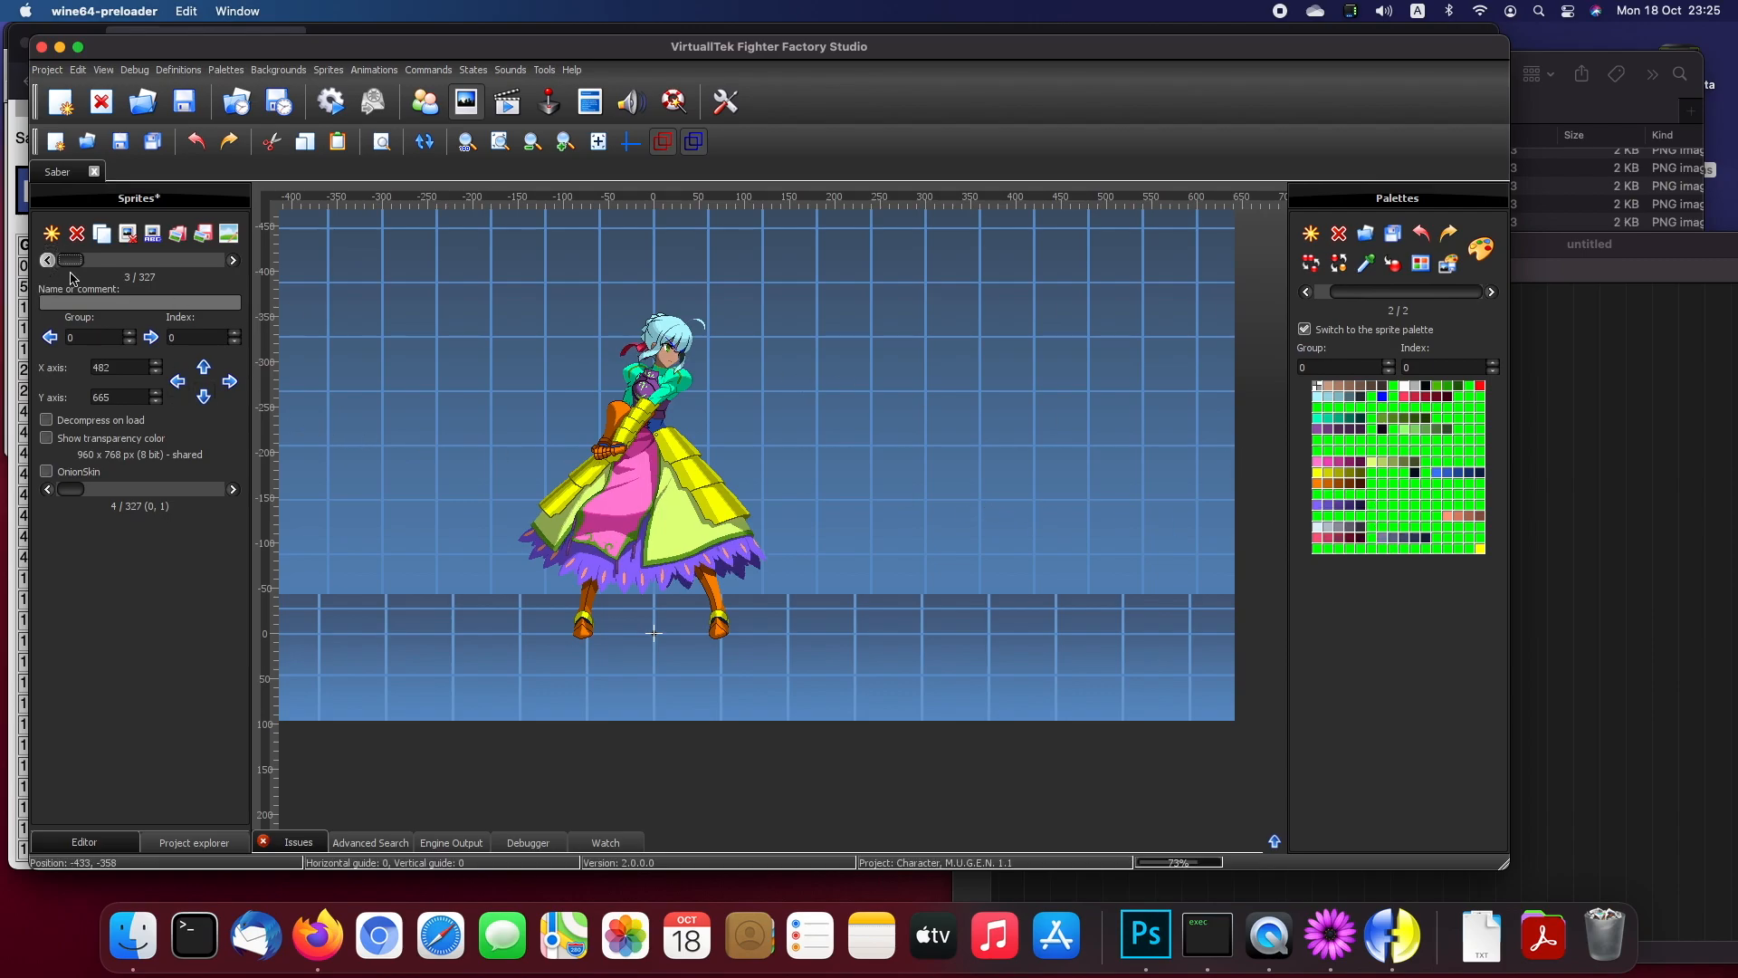
left_click(1638, 508)
left_click(1085, 297)
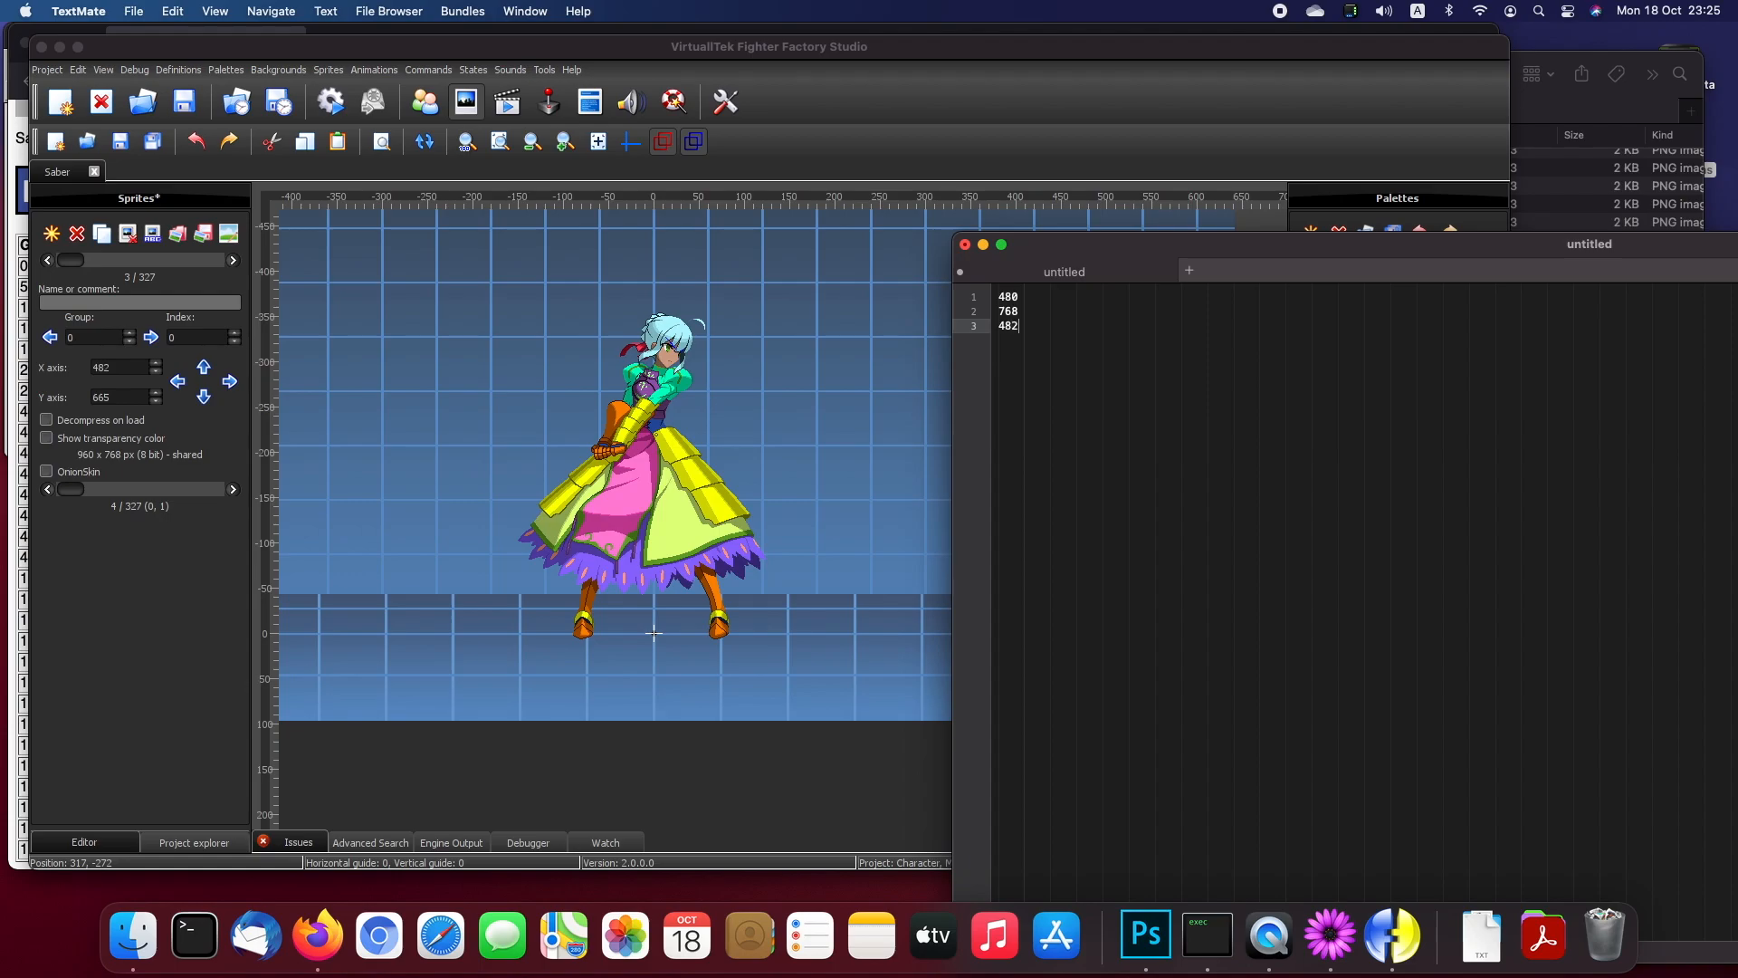
key("BackSpace")
key("Up")
key("Down")
key("Up")
key("Down")
key("Up")
Step: Record the X axis difference as +2 at the end of the first note line and begin the second line's result
left_click(1540, 11)
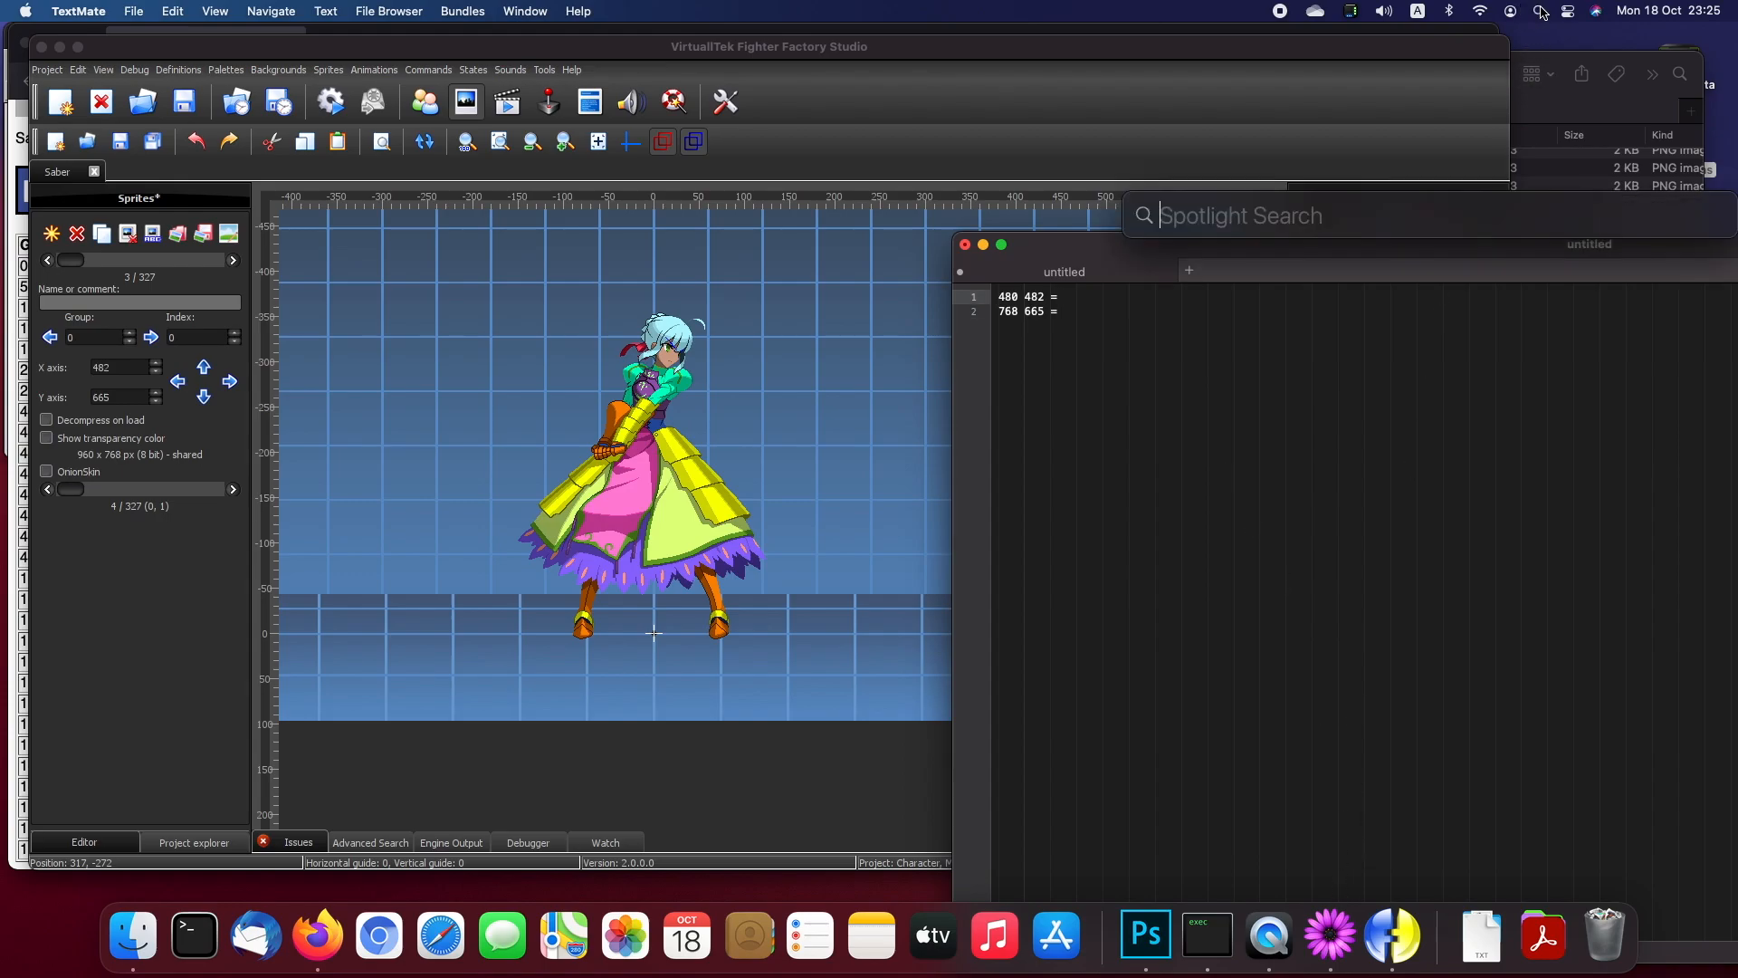
left_click(1090, 306)
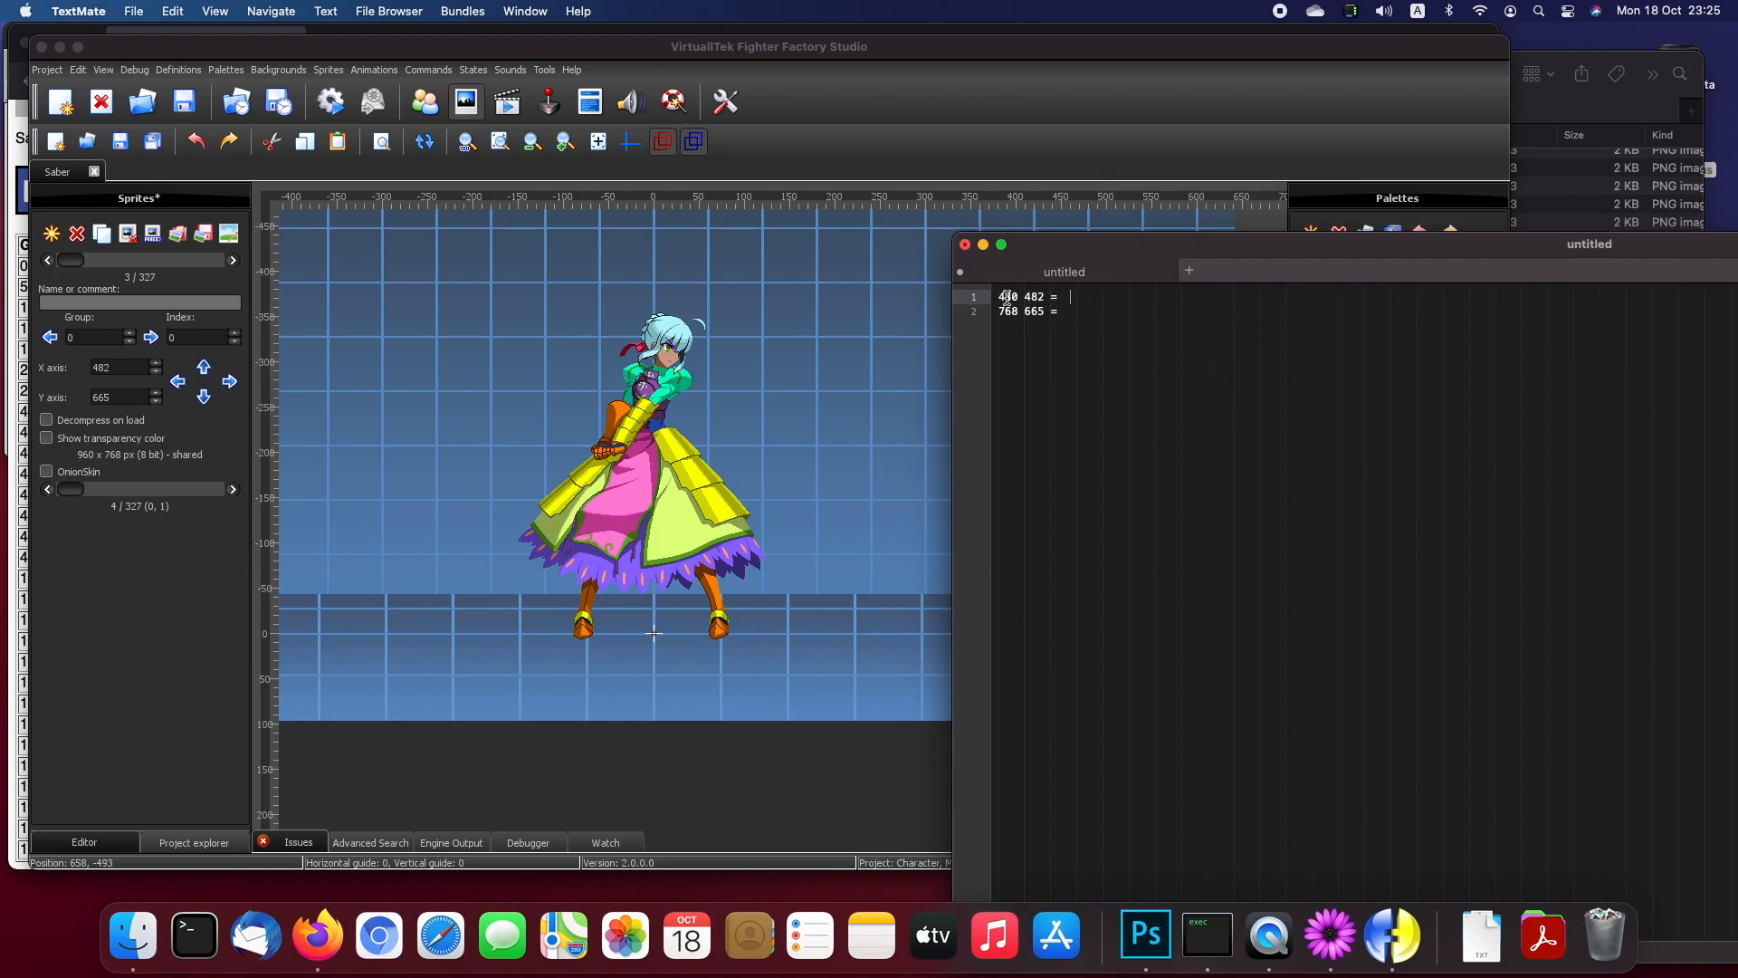
type("+2")
left_click(1087, 313)
Step: Open Calculator, move it beside the notes and compute 768 minus 665
left_click(1539, 16)
type("calcu")
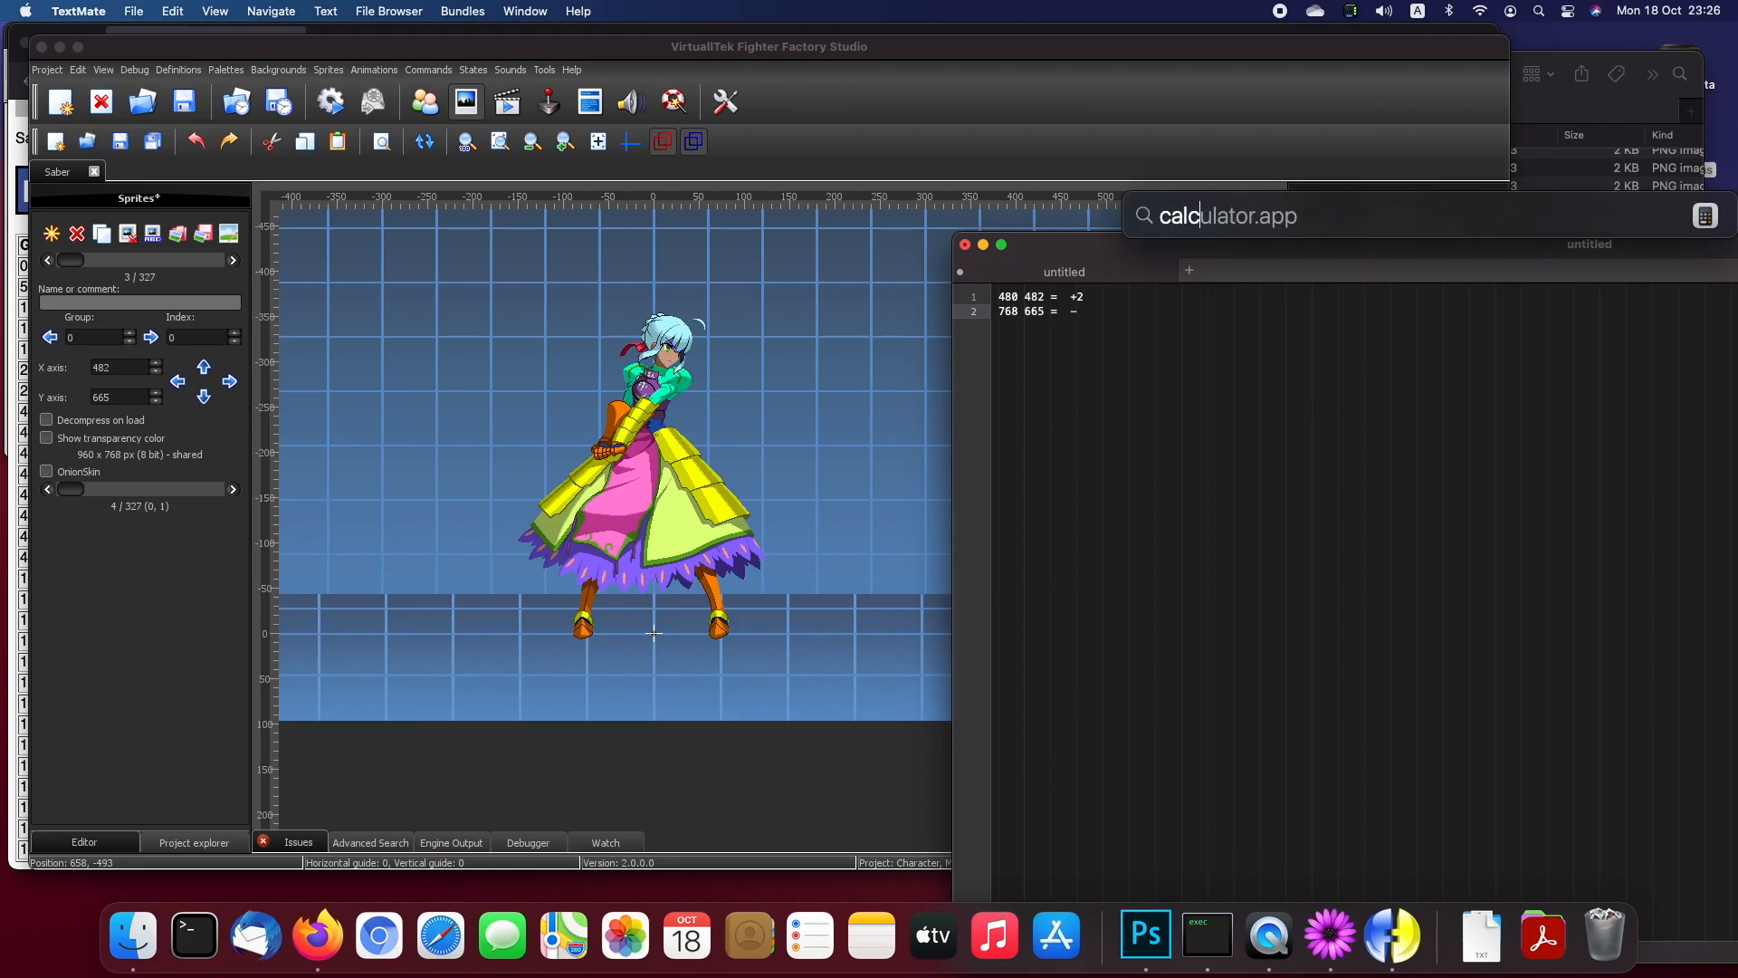
key("Return")
left_click_drag(1263, 42, 955, 440)
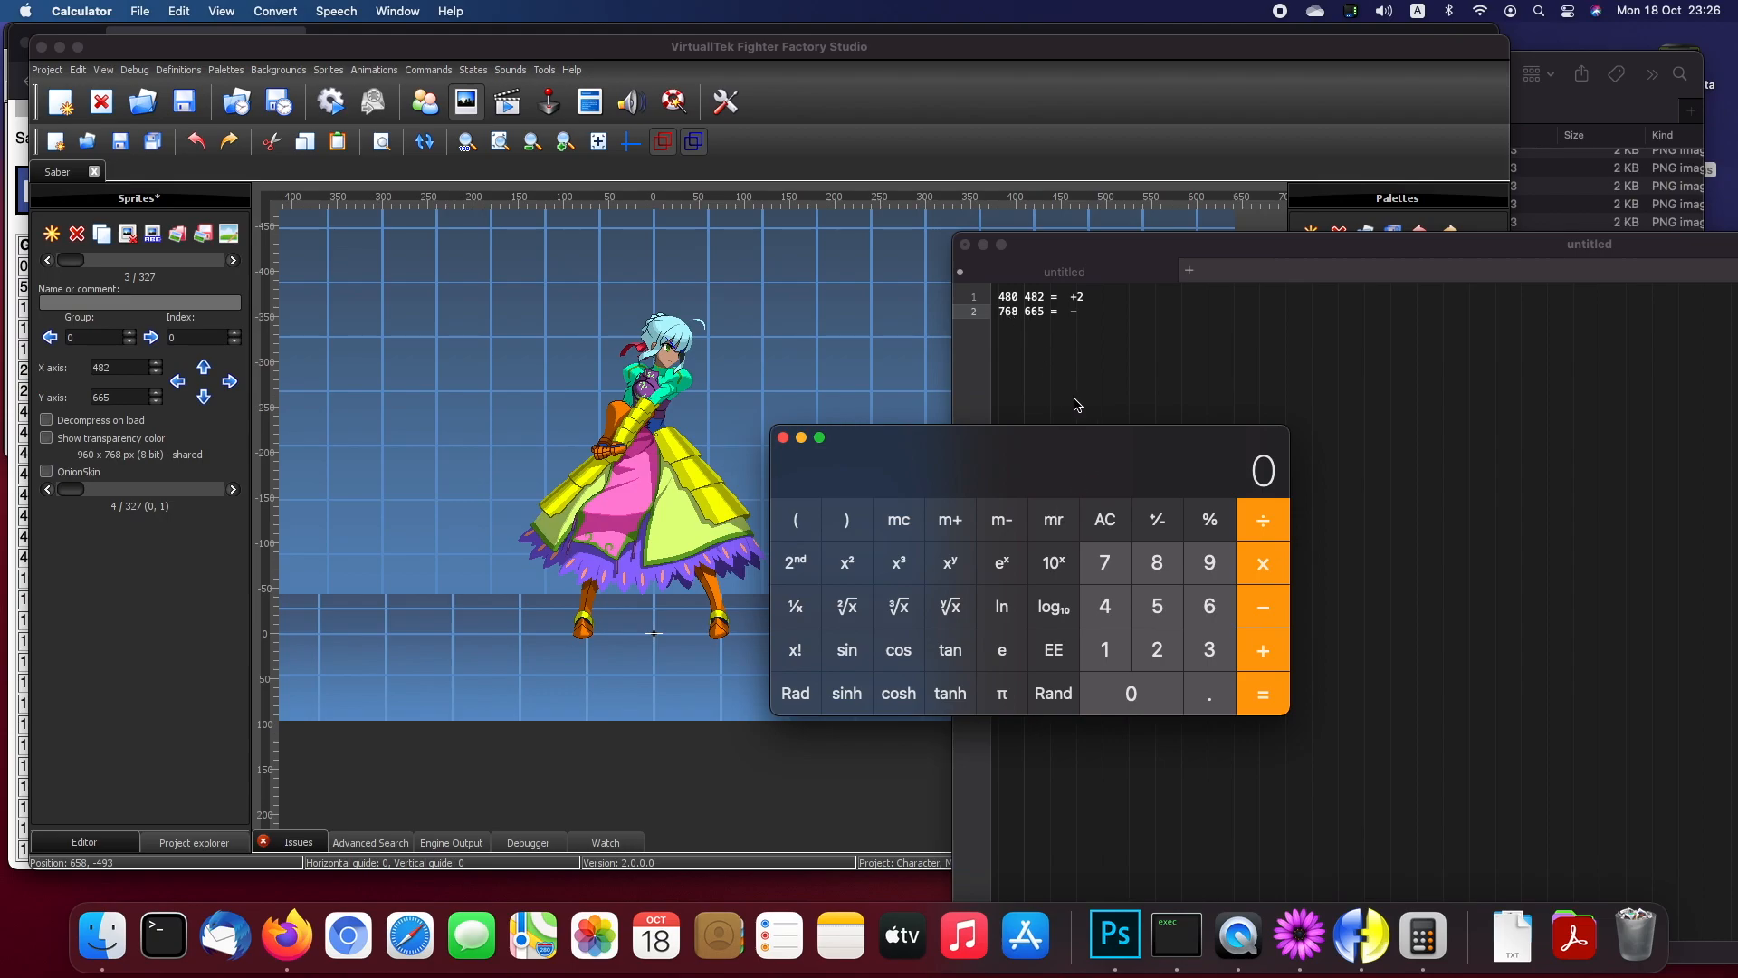
type("768")
key("minus")
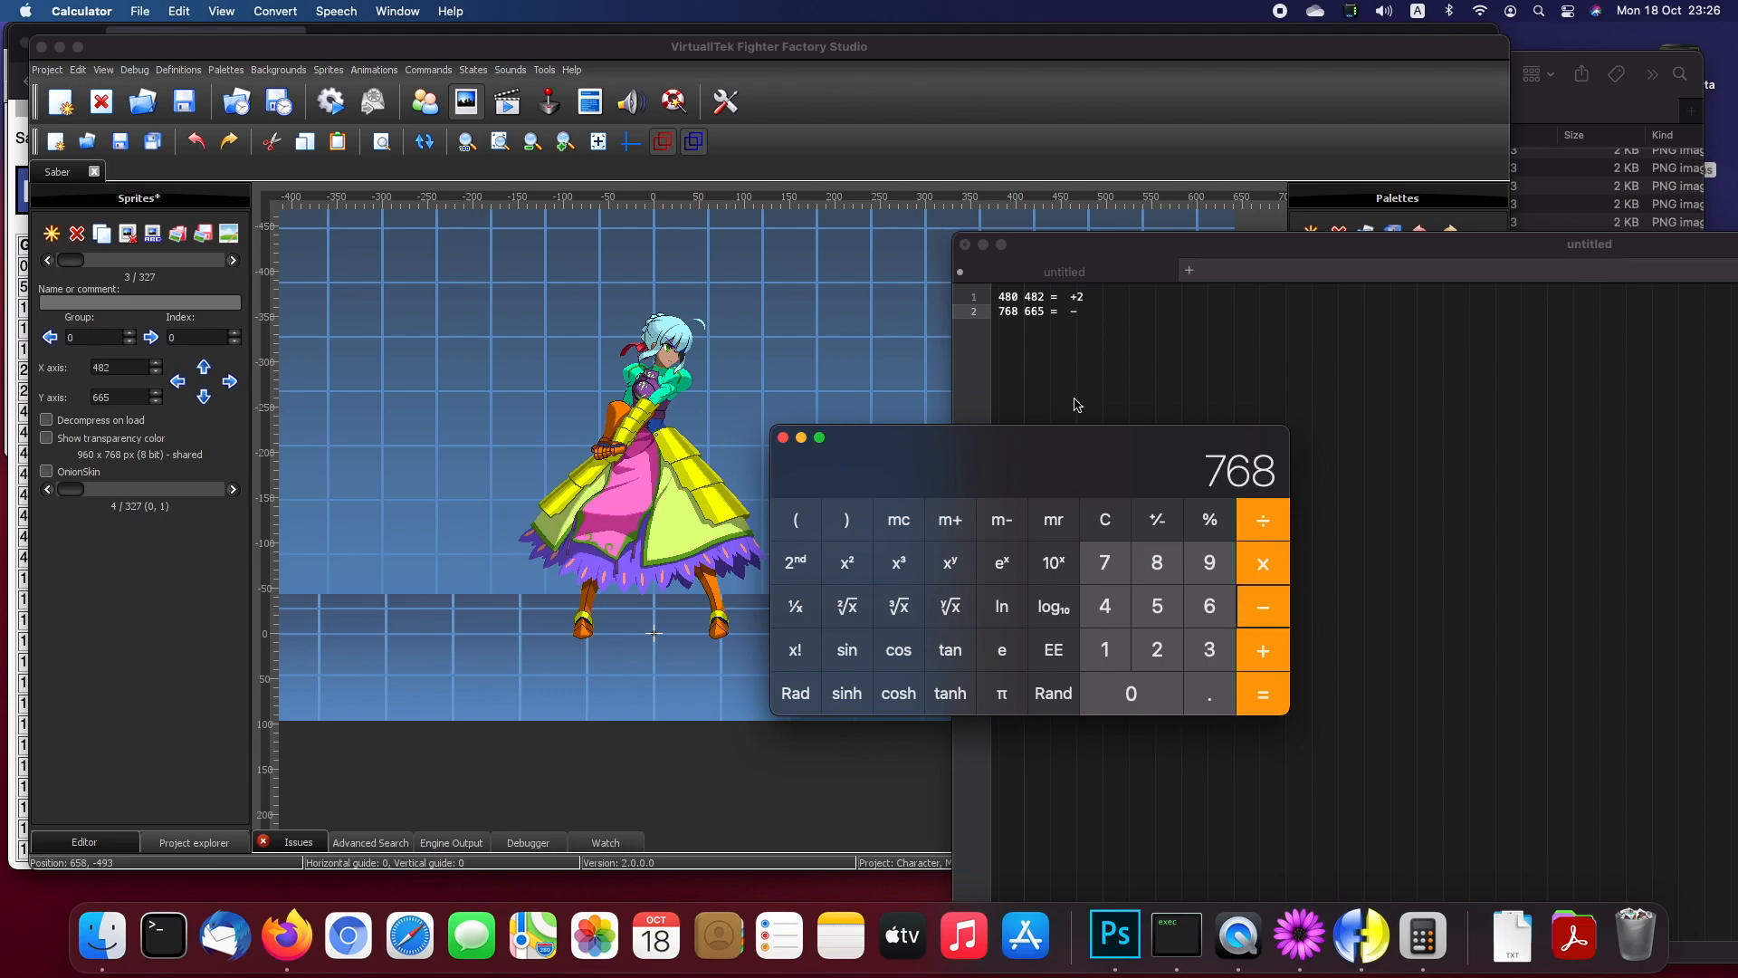
type("665")
key("Return")
Step: Complete the Y axis difference as -103 in the notes and close Calculator
left_click(1113, 313)
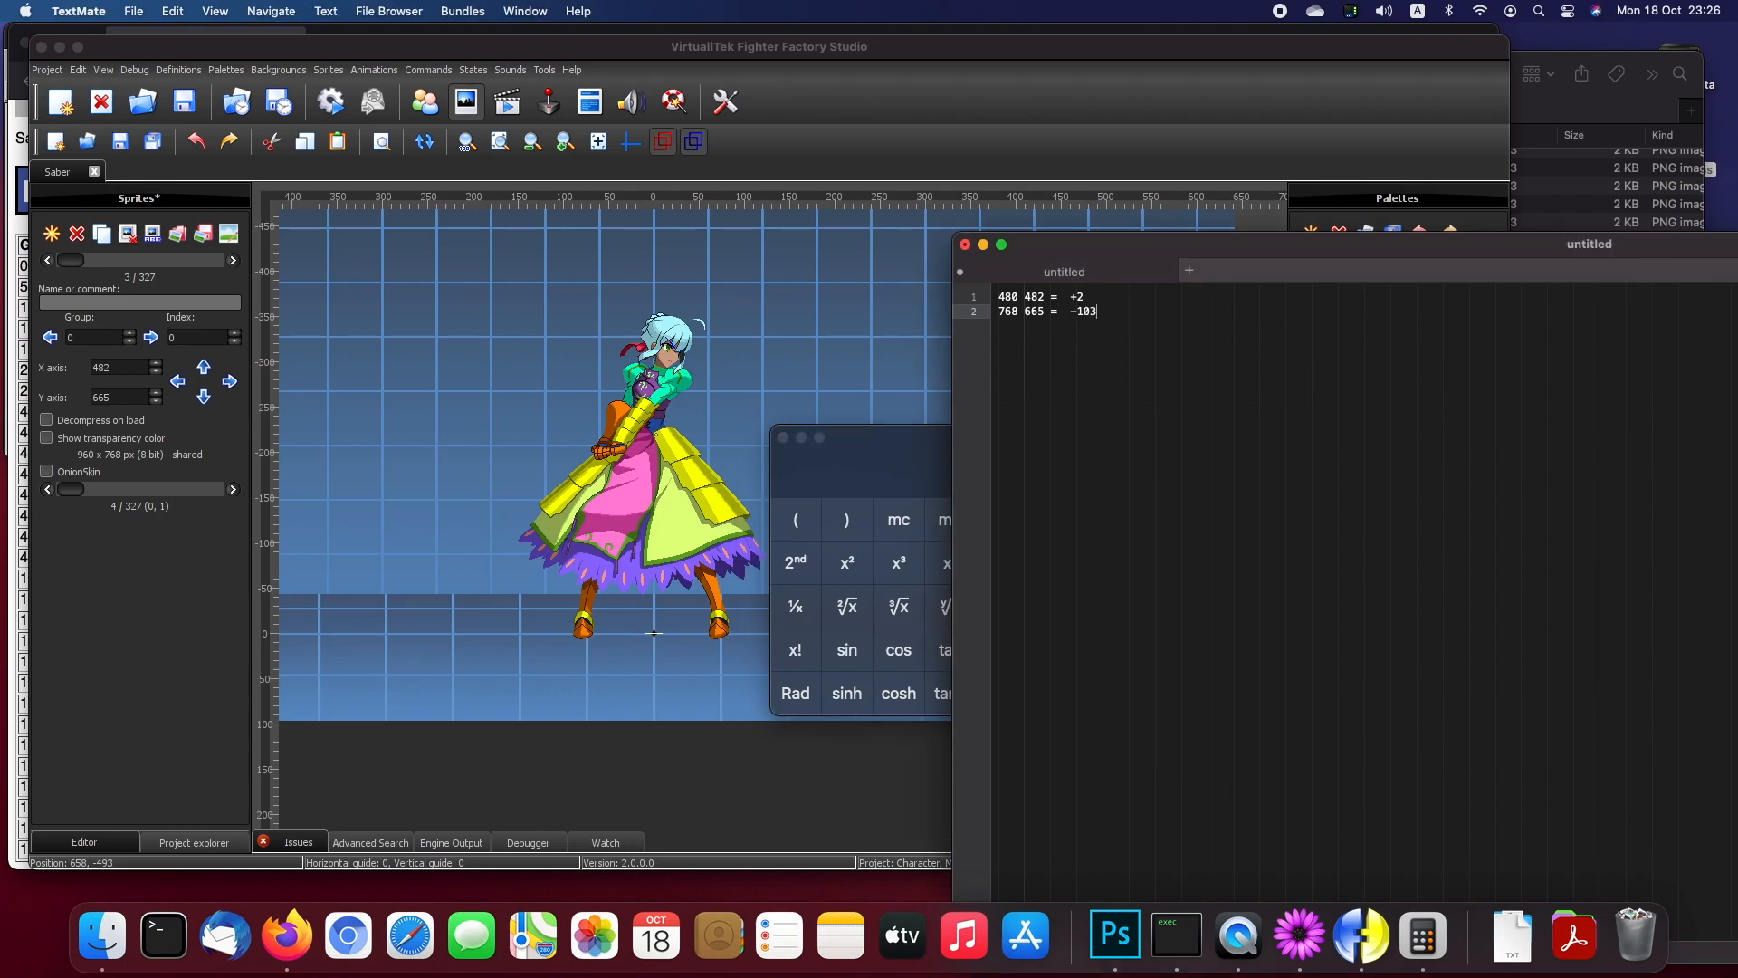
left_click(880, 447)
left_click(783, 437)
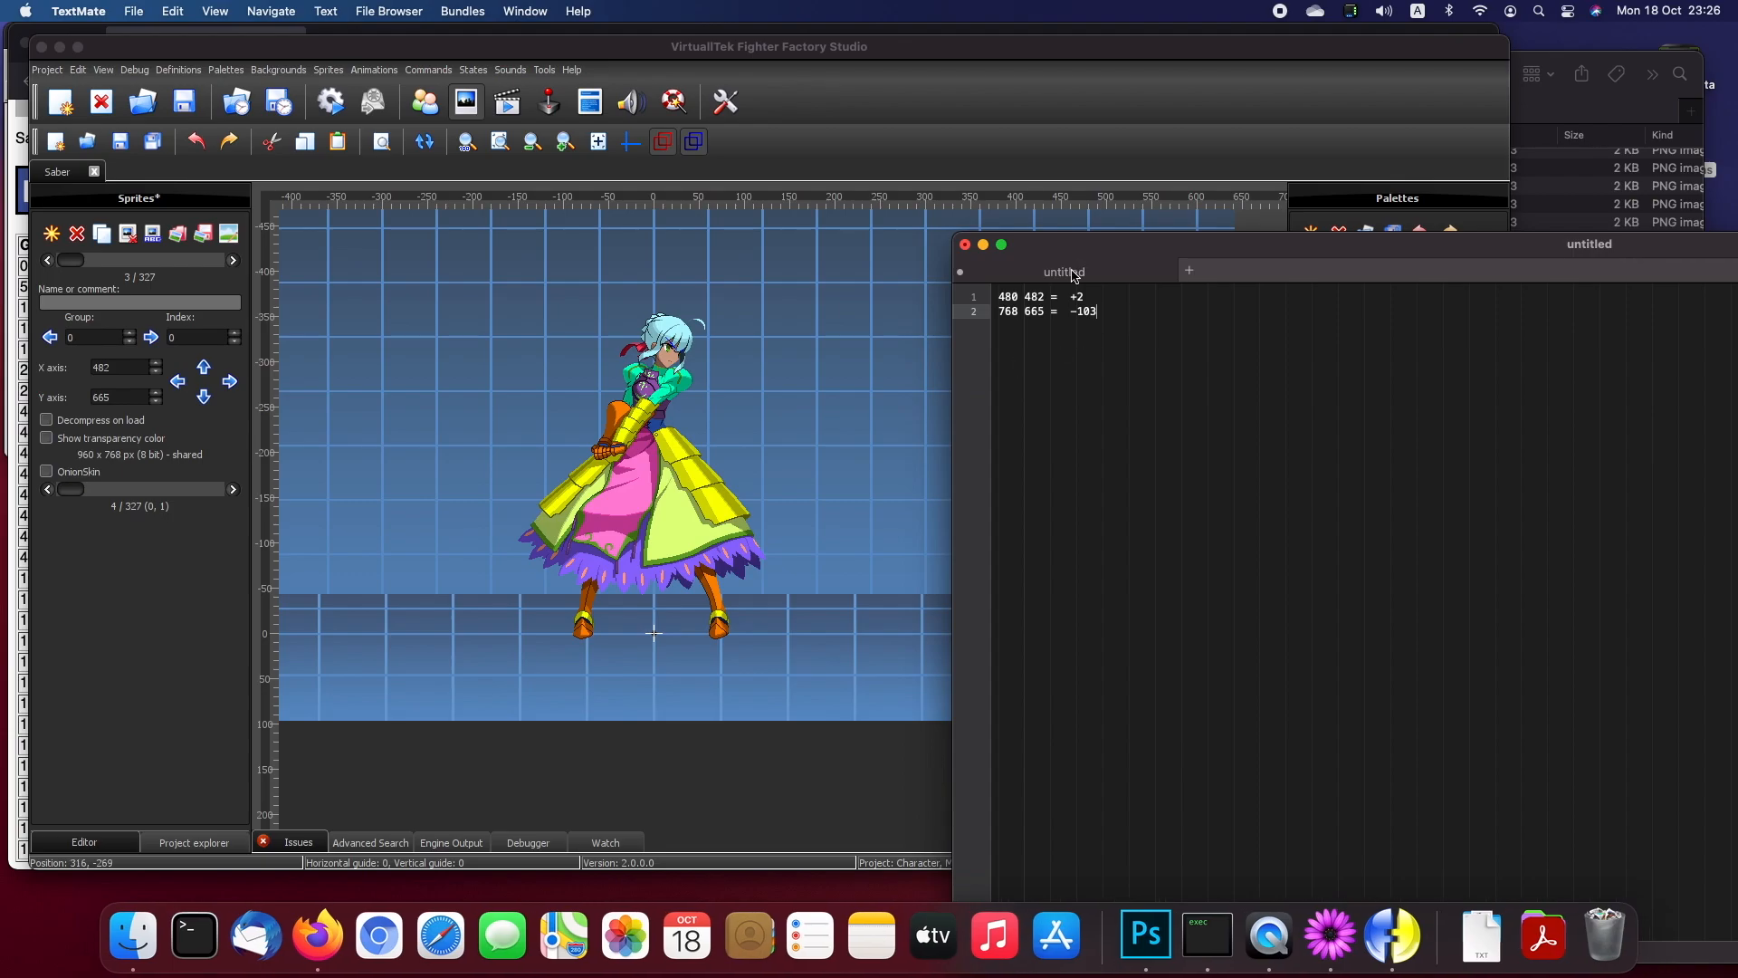
Step: Go to the unaligned sprite 0, 2 in Fighter Factory Studio and review the two offsets in the notes
left_click(232, 259)
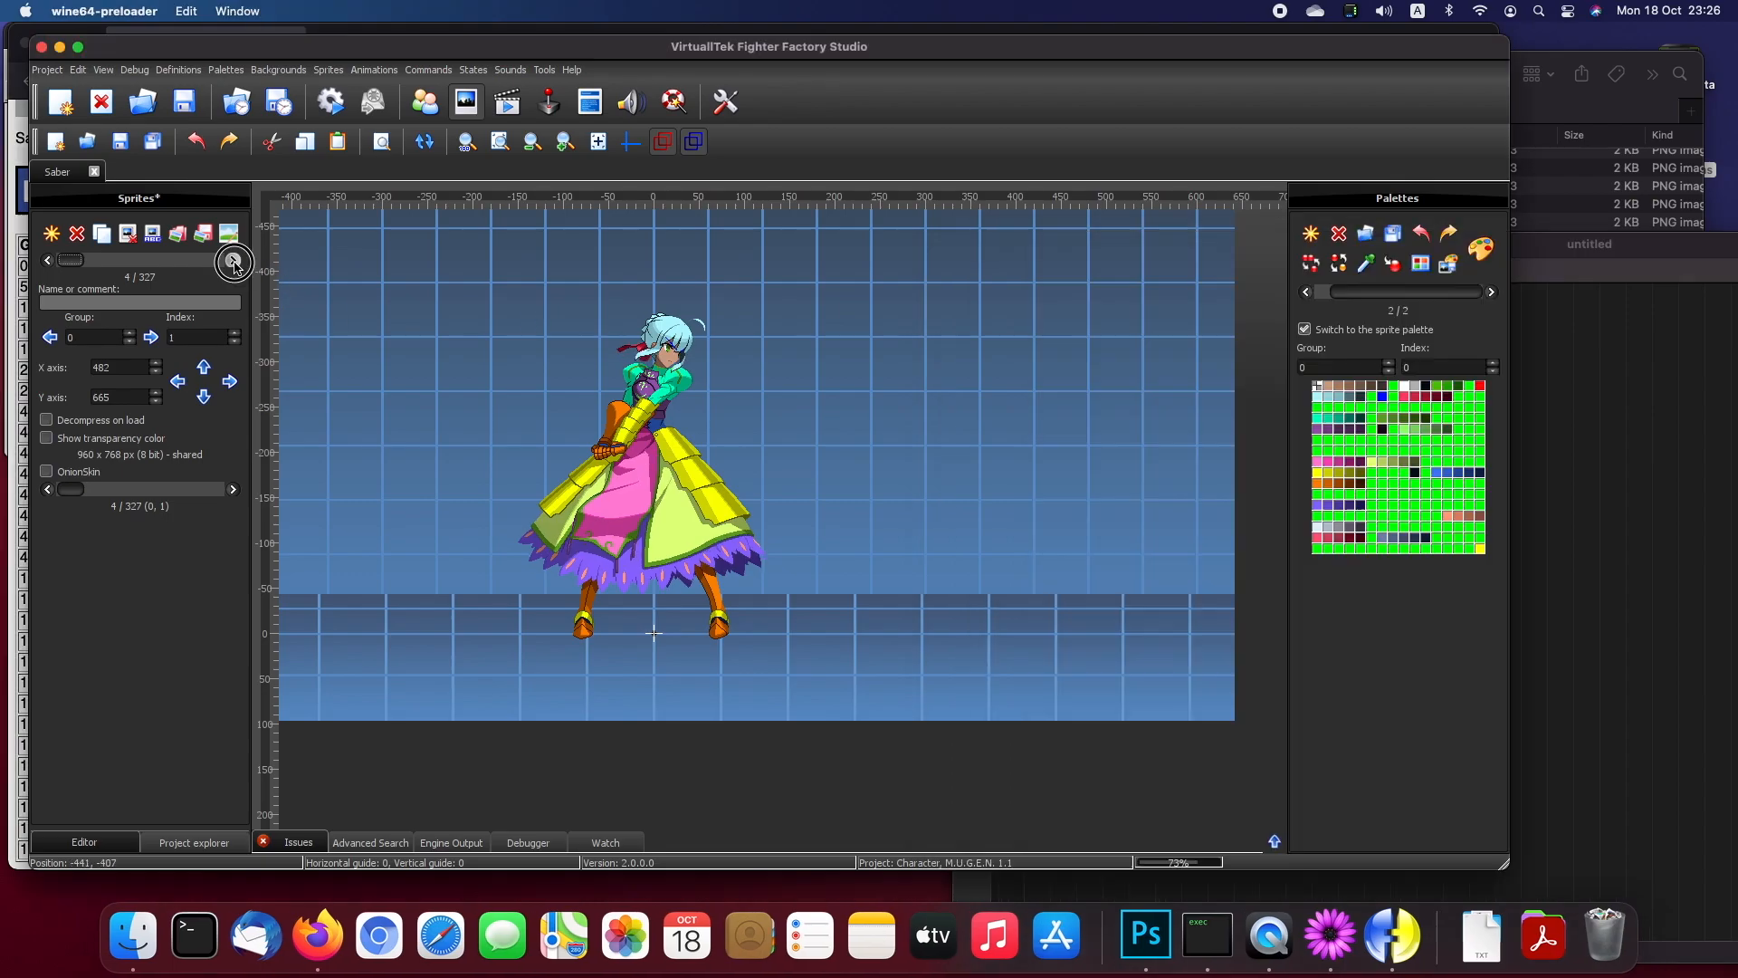
left_click(231, 260)
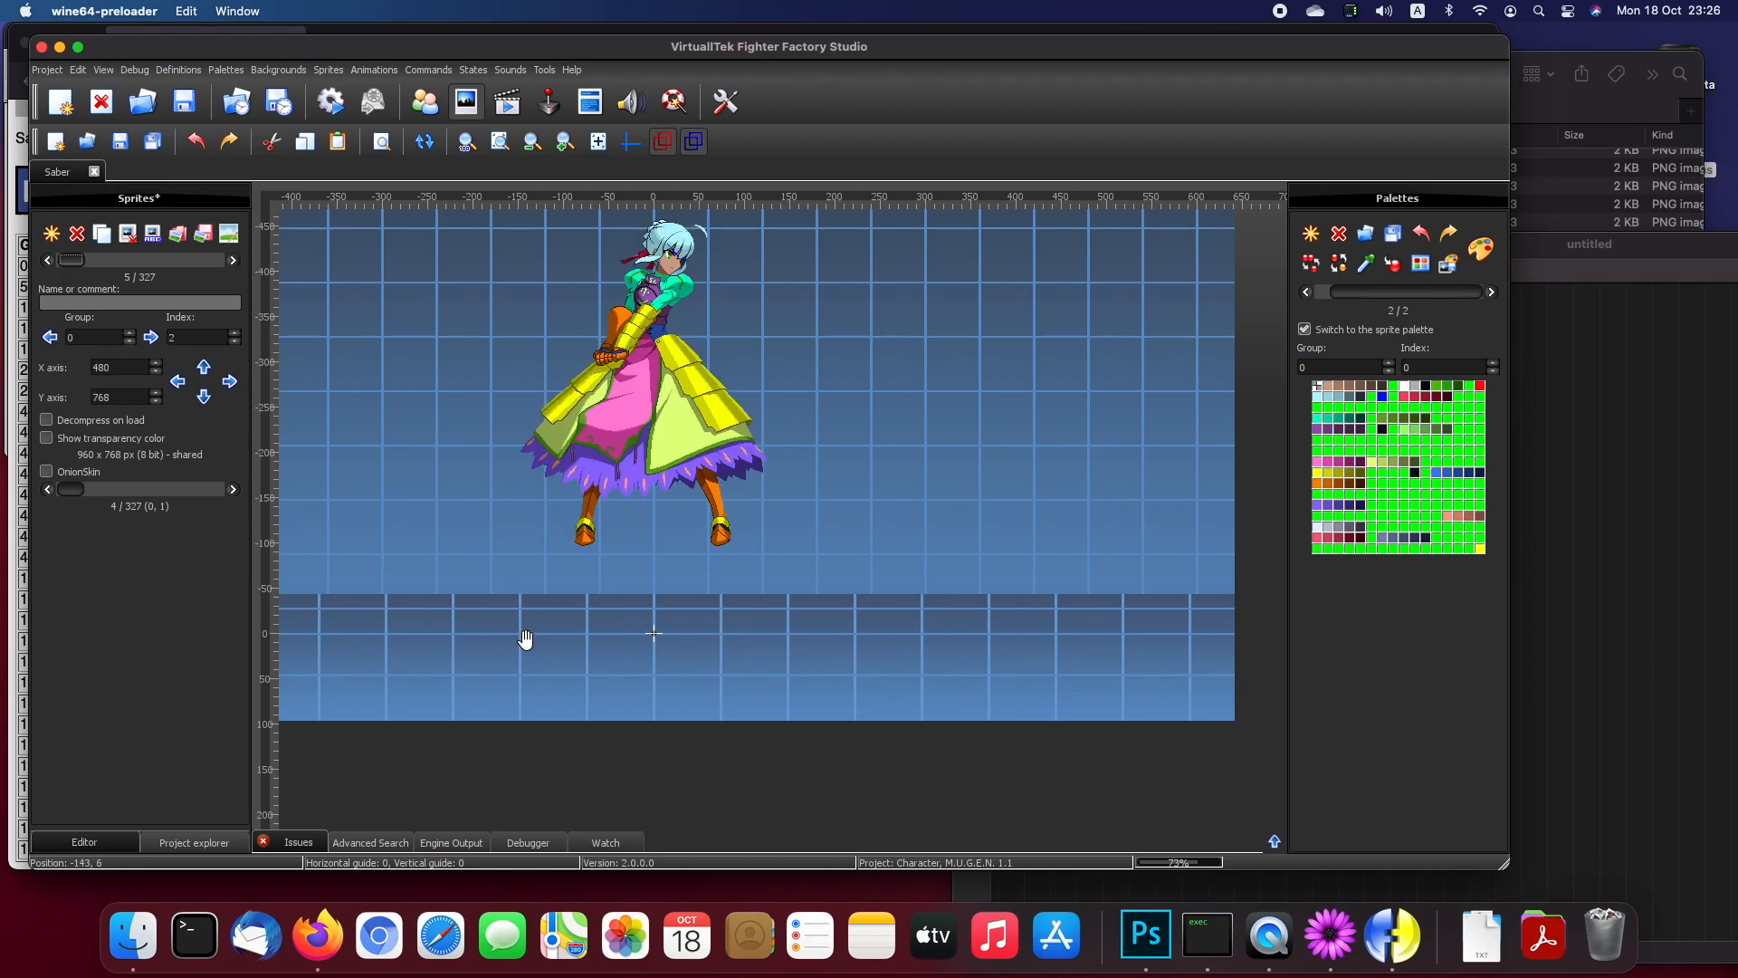
left_click(1511, 643)
left_click_drag(1072, 300, 1119, 318)
left_click(1141, 349)
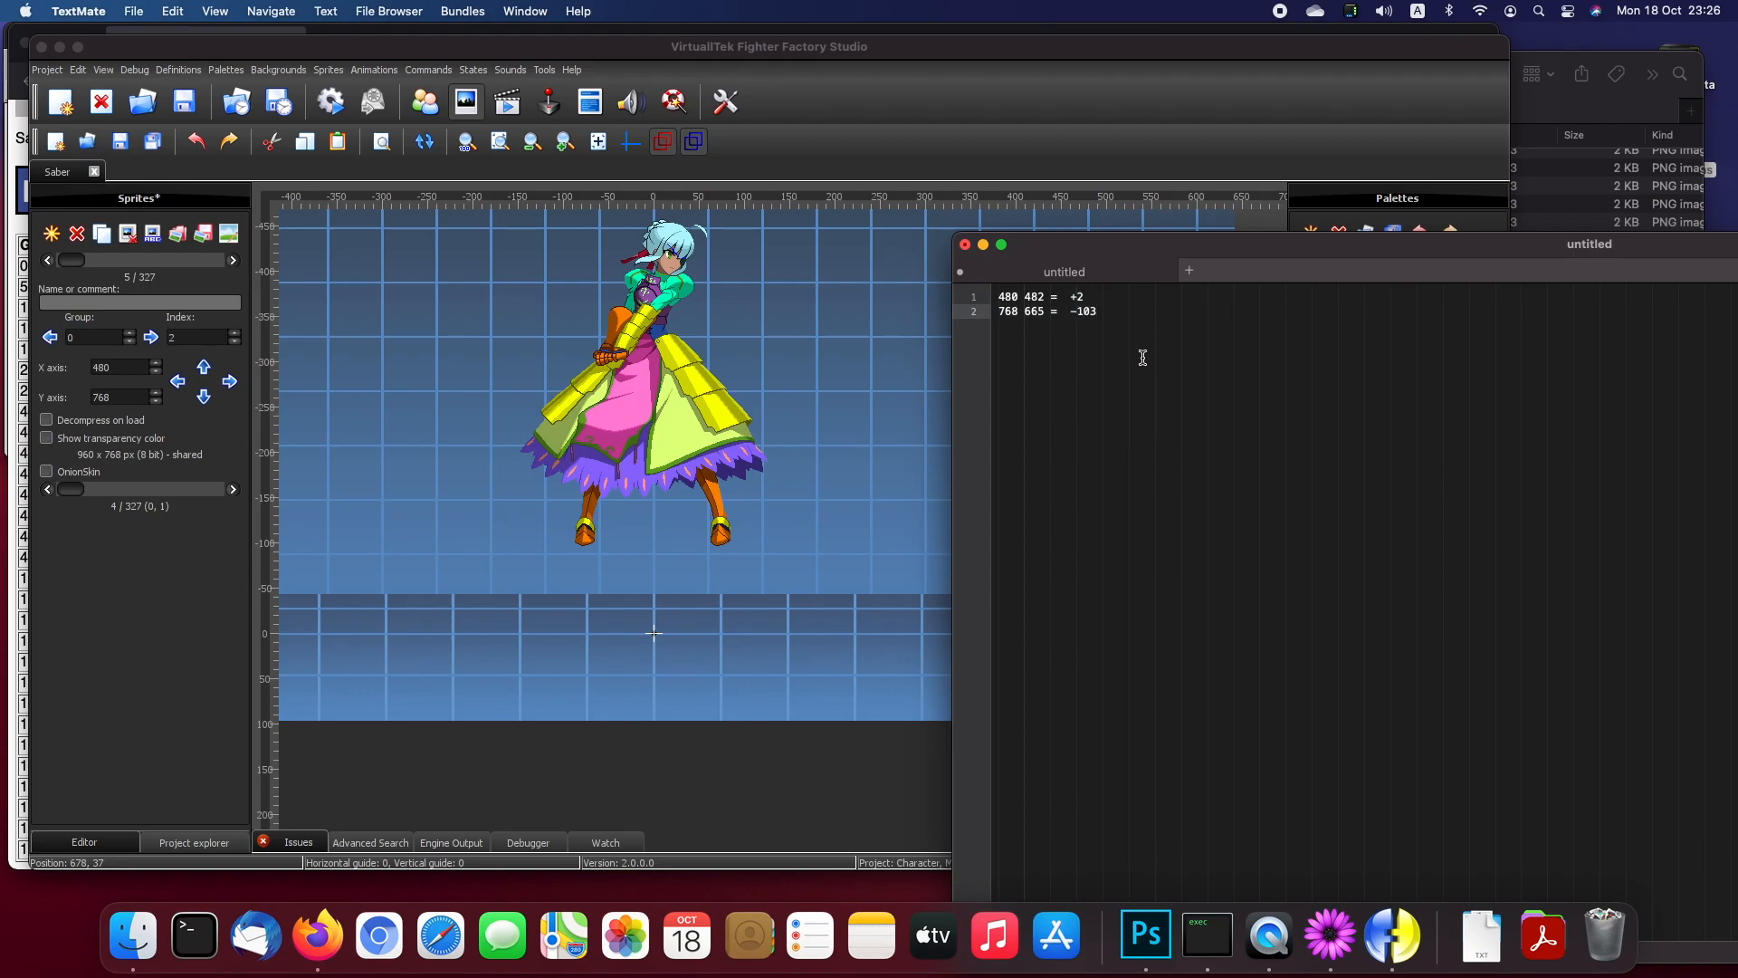
Step: Browse ahead to the group 10000 sword sprites and check their placement against sprite 0, 25 with OnionSkin
left_click(232, 261)
left_click_drag(233, 261, 232, 261)
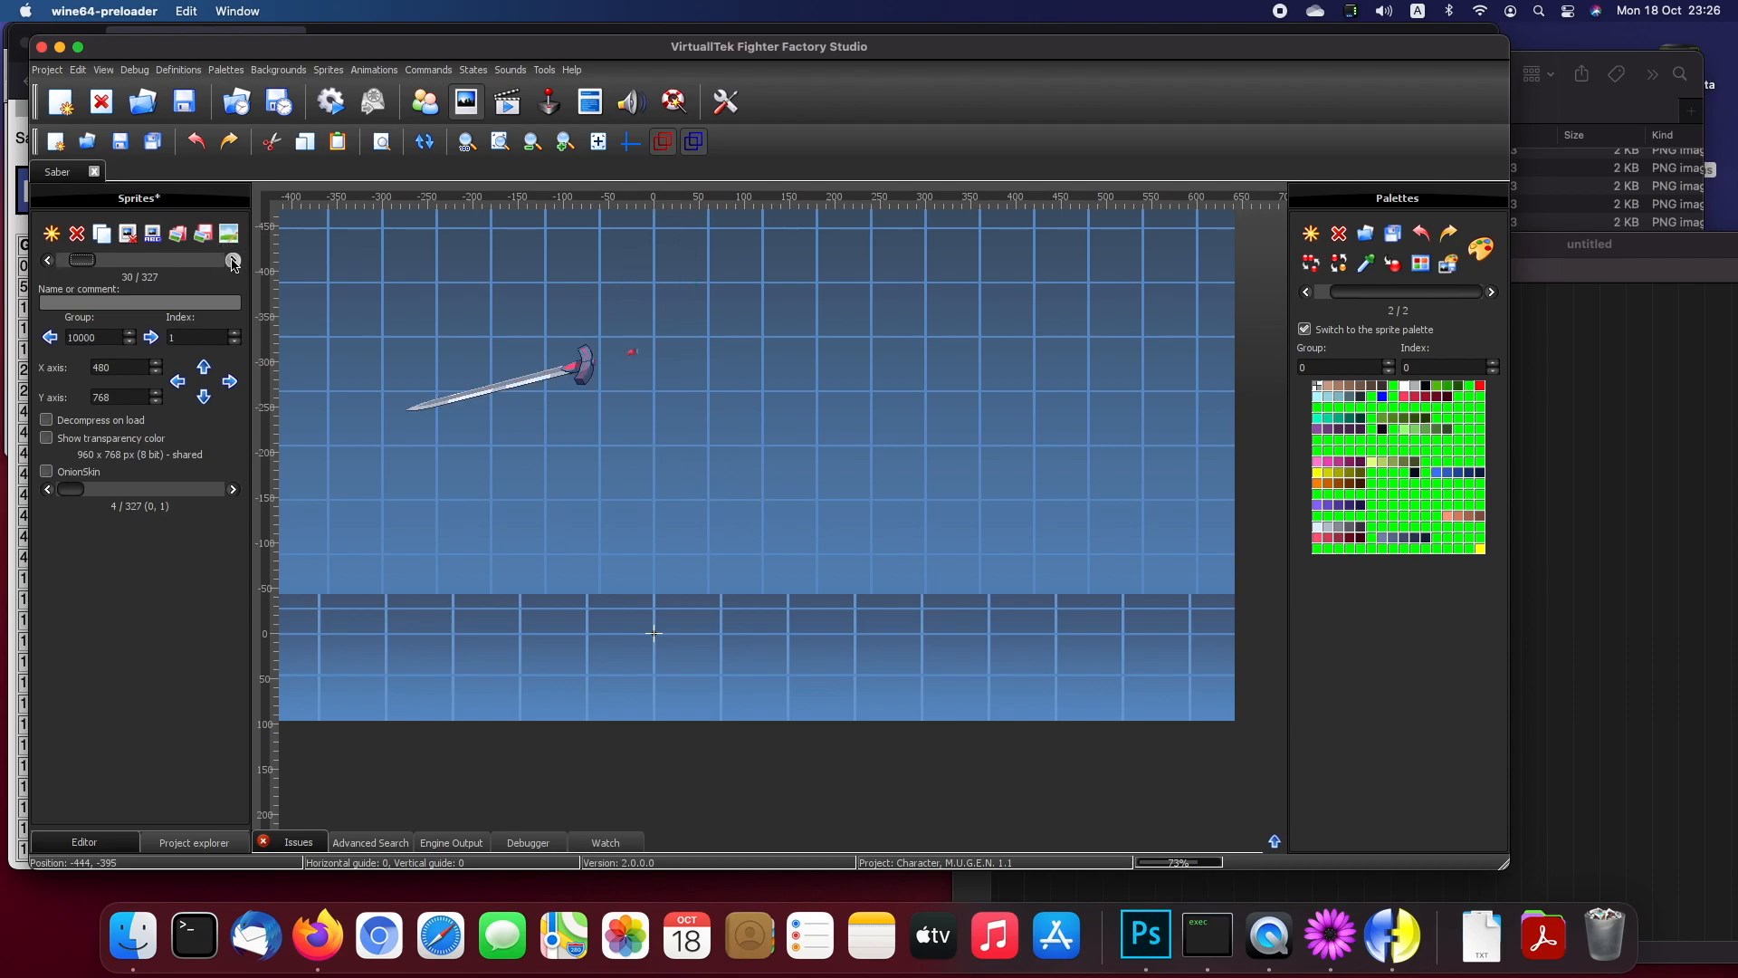
left_click(48, 261)
left_click(48, 260)
left_click(46, 471)
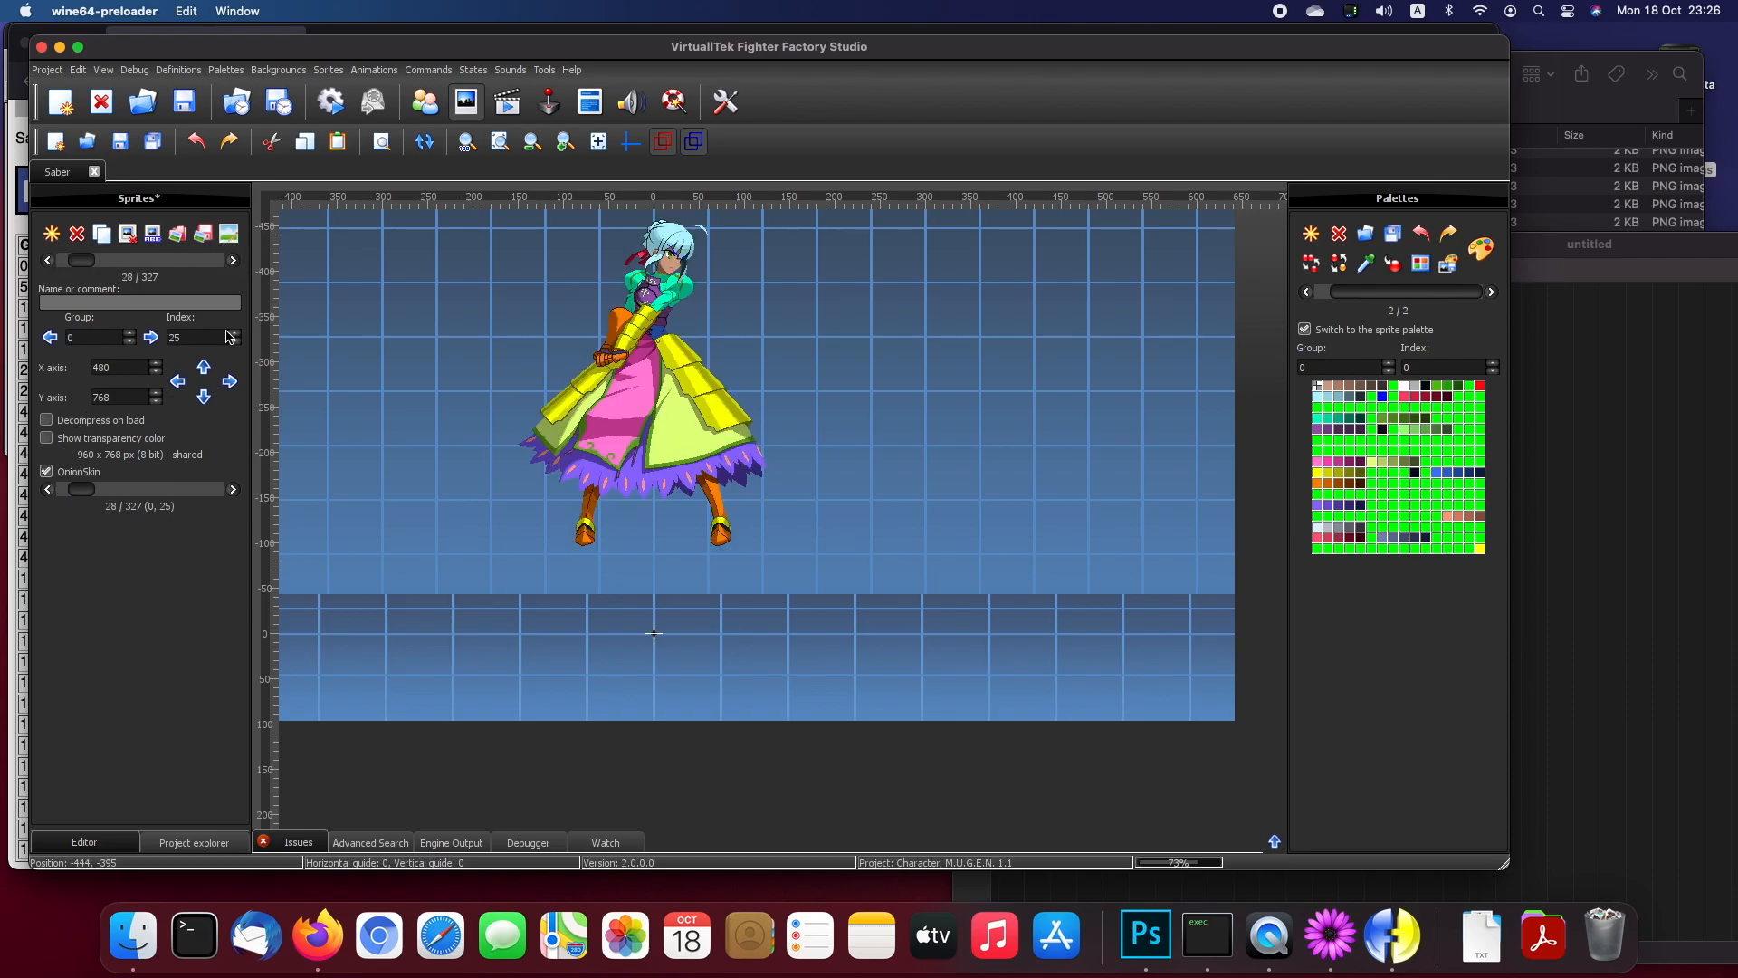
left_click(232, 261)
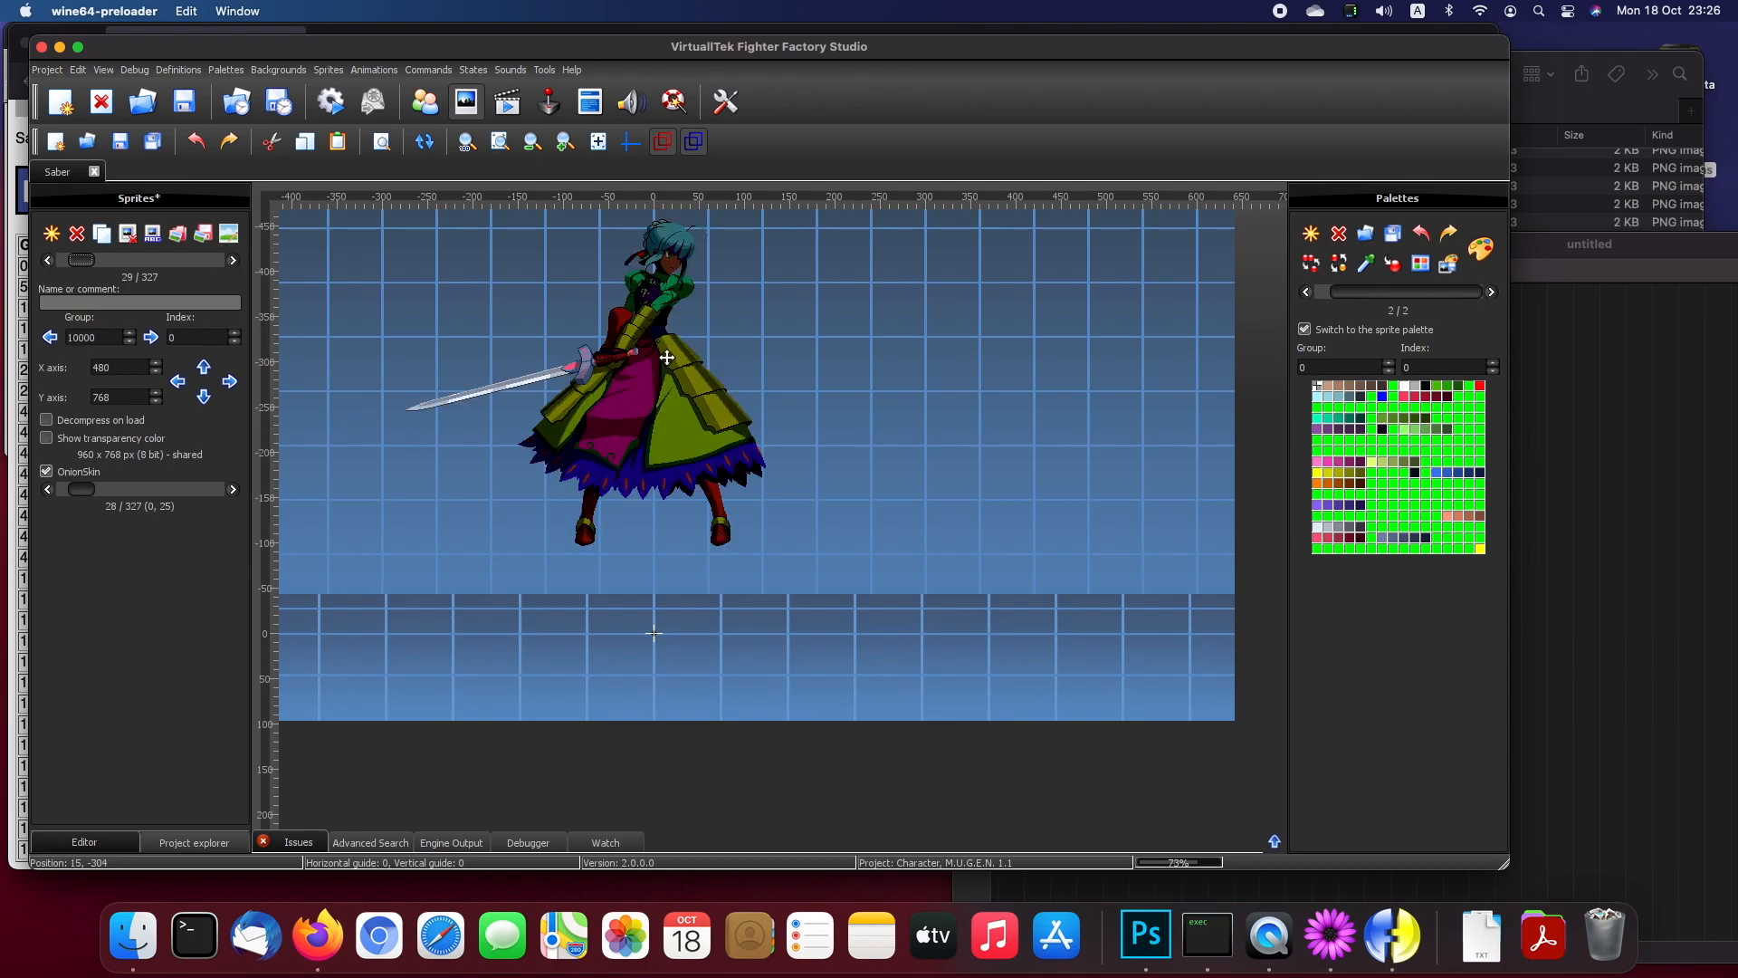
left_click(48, 261)
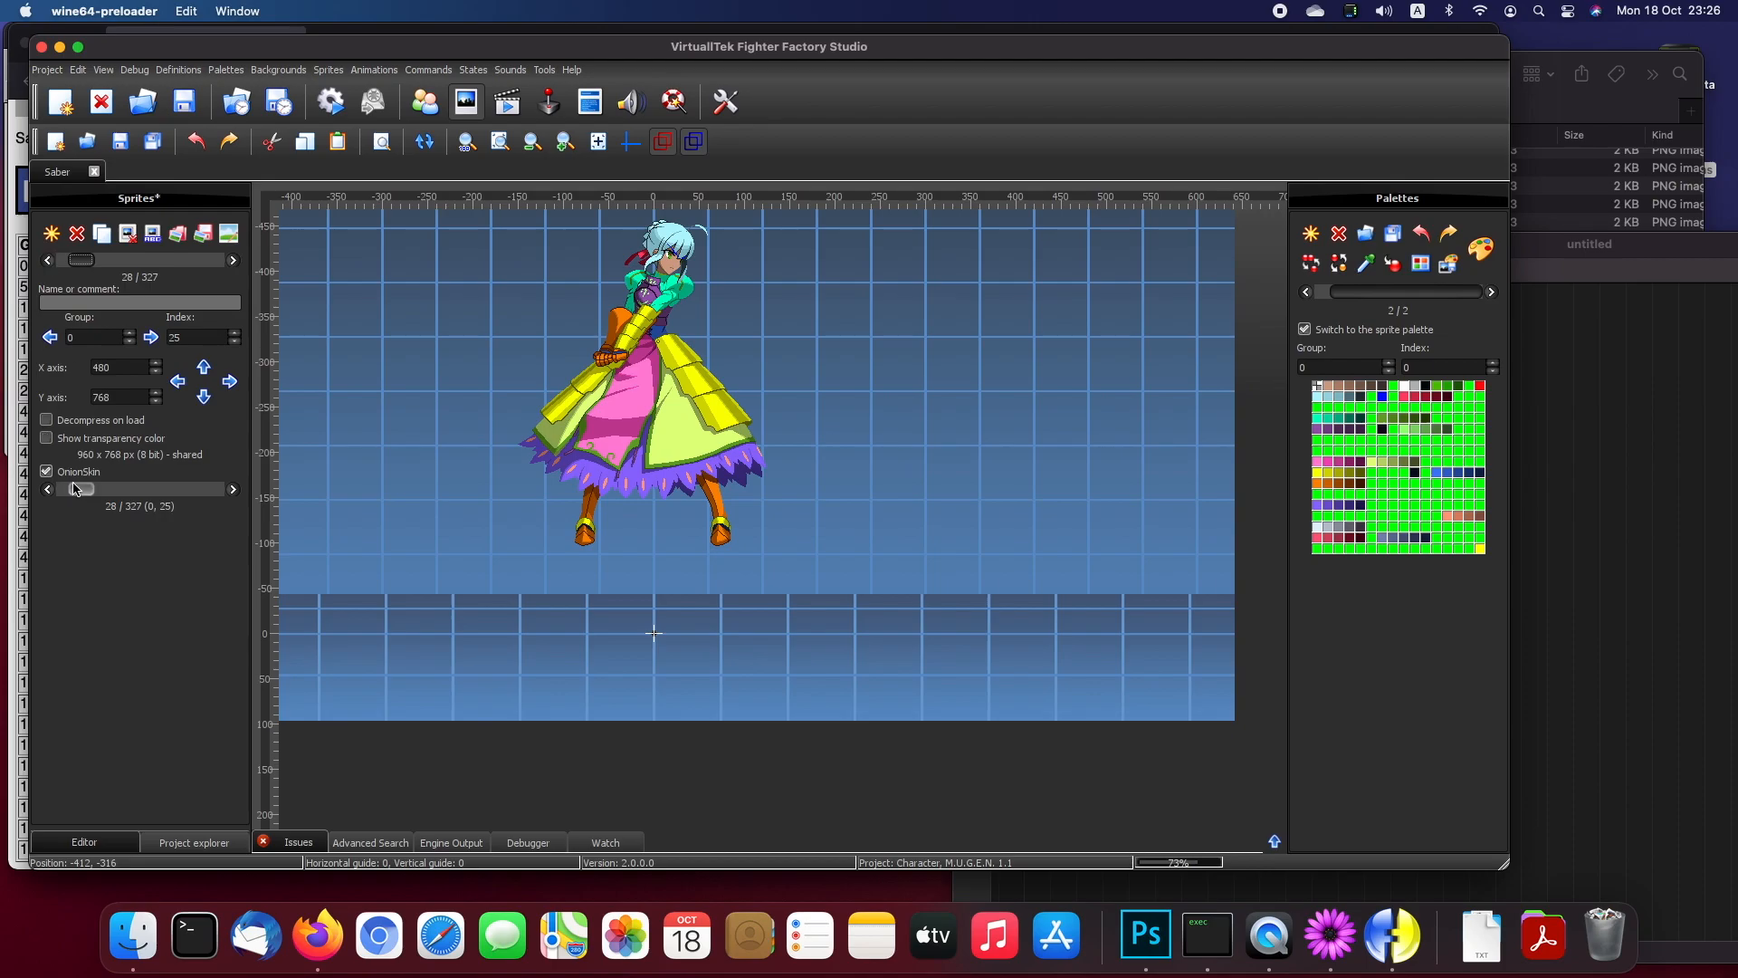
left_click(80, 472)
Step: Return to sprite 0, 2 and open the Alignment tool
left_click_drag(80, 262, 68, 263)
left_click(232, 261)
left_click(232, 261)
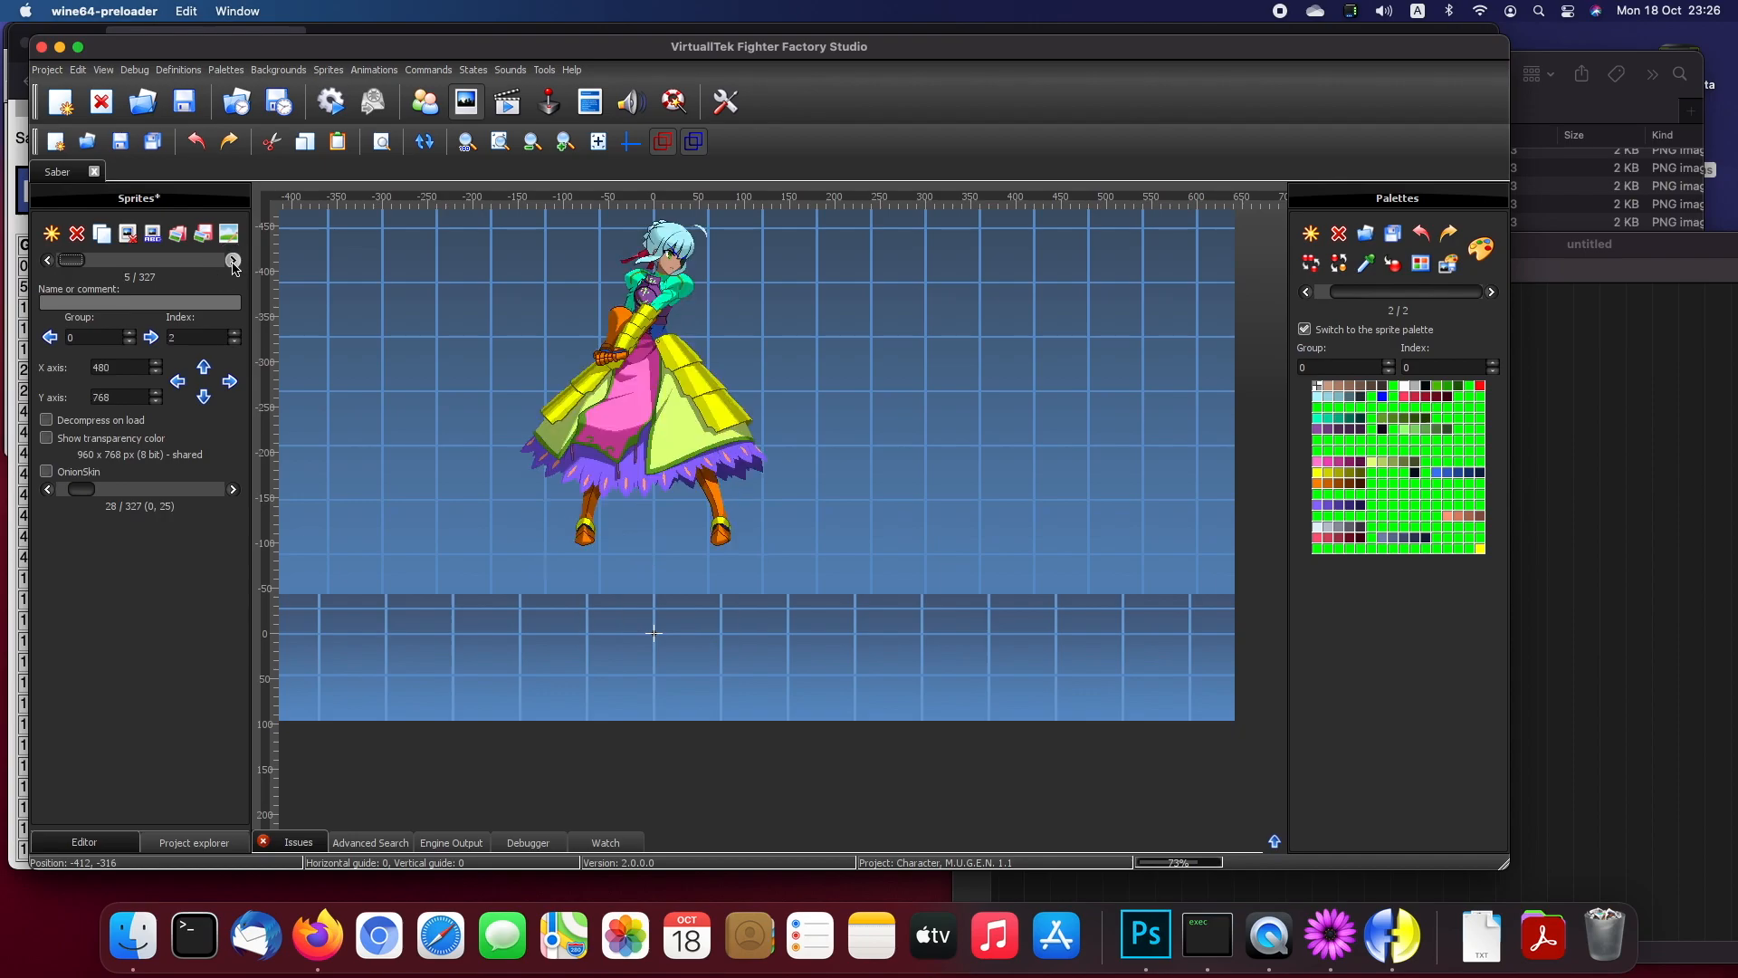
left_click(328, 72)
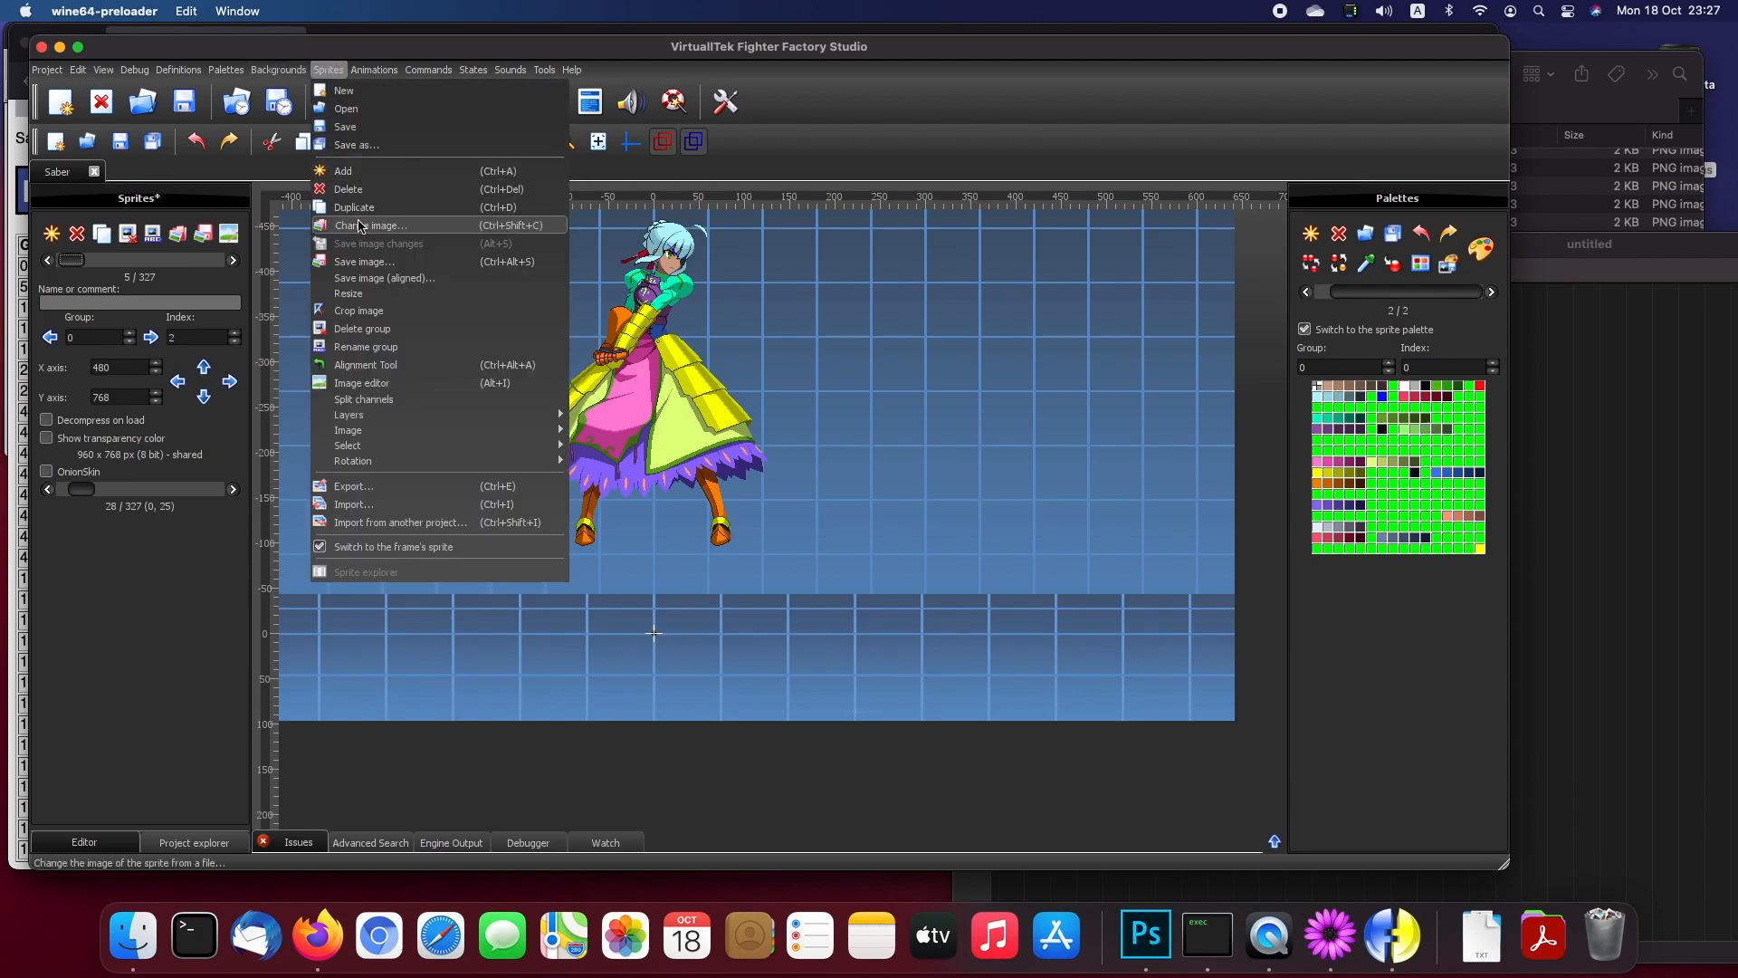
left_click(403, 369)
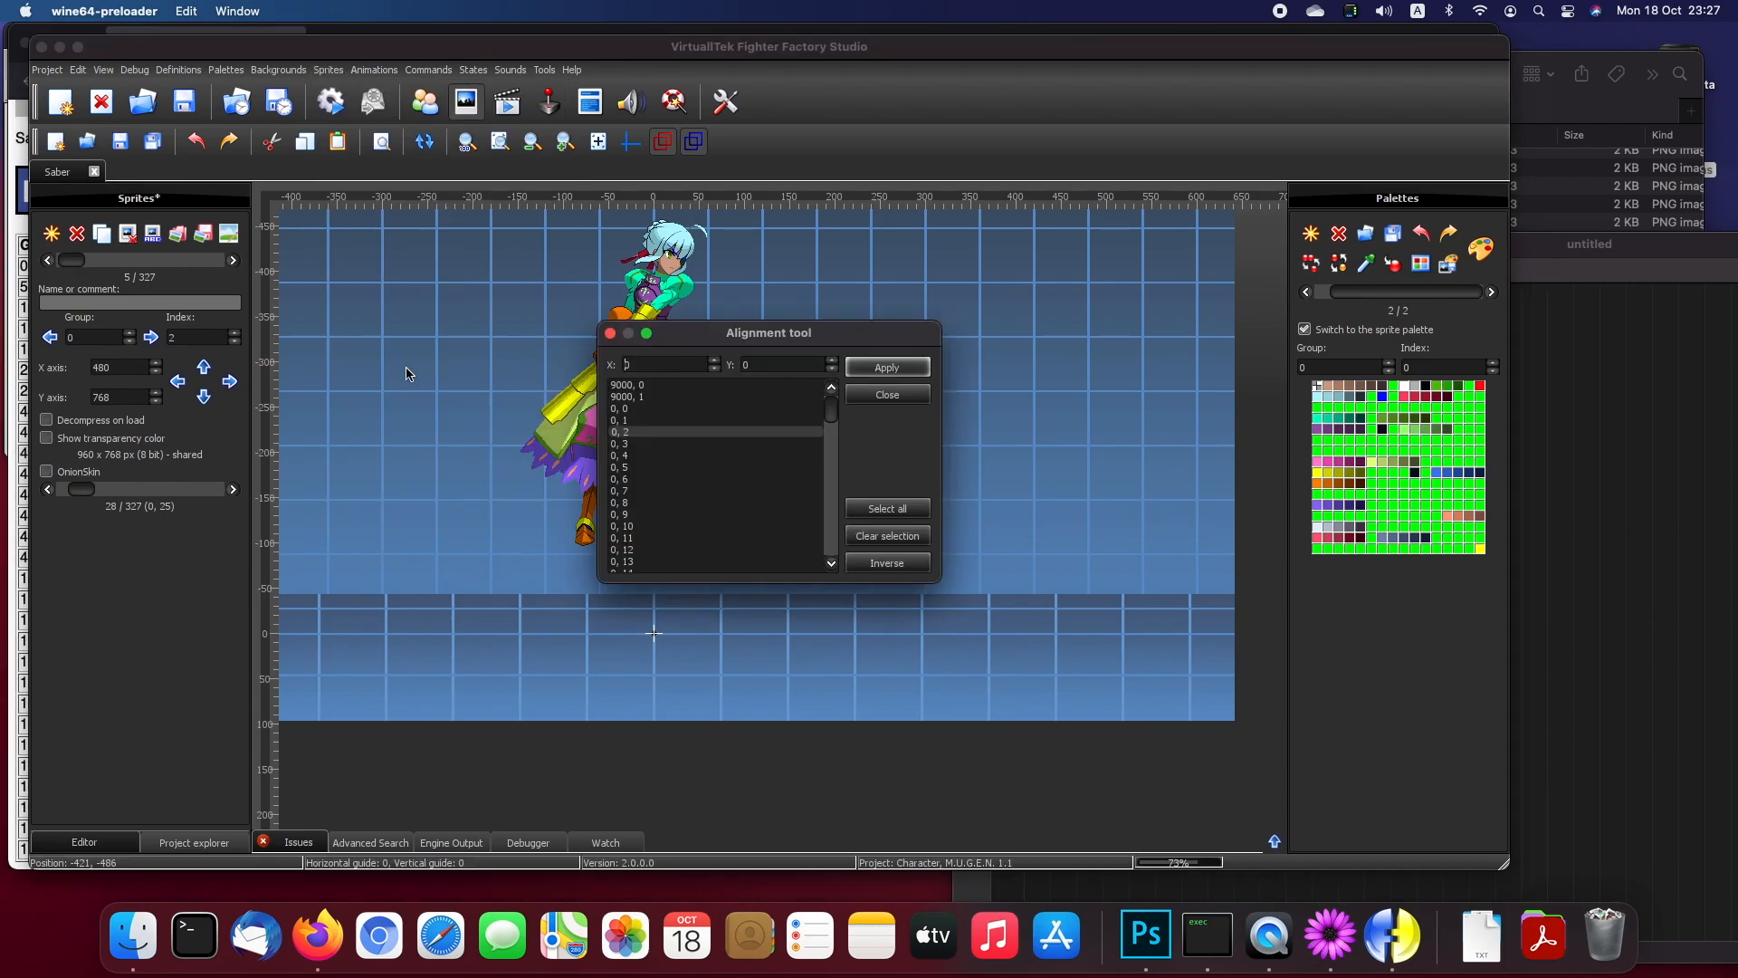
Step: Select the sprites from 0, 2 through 10000, 25 for alignment, leaving out the already aligned 0, 0 and 0, 1
left_click(652, 438)
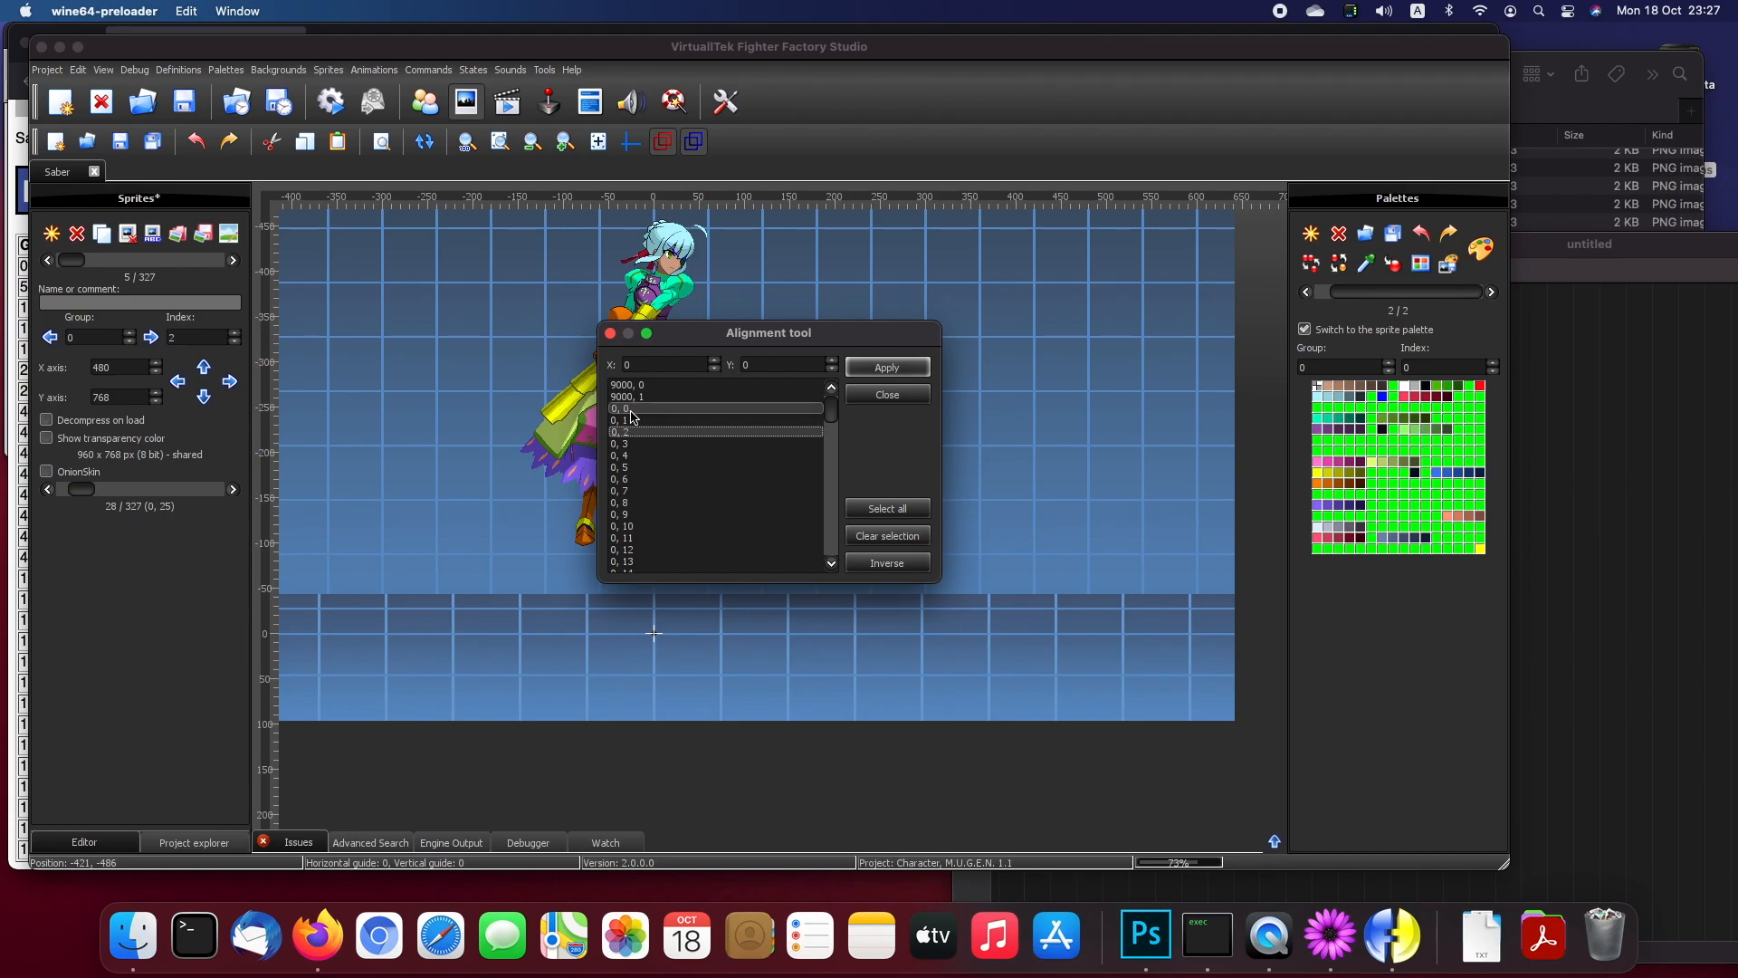
left_click(619, 421)
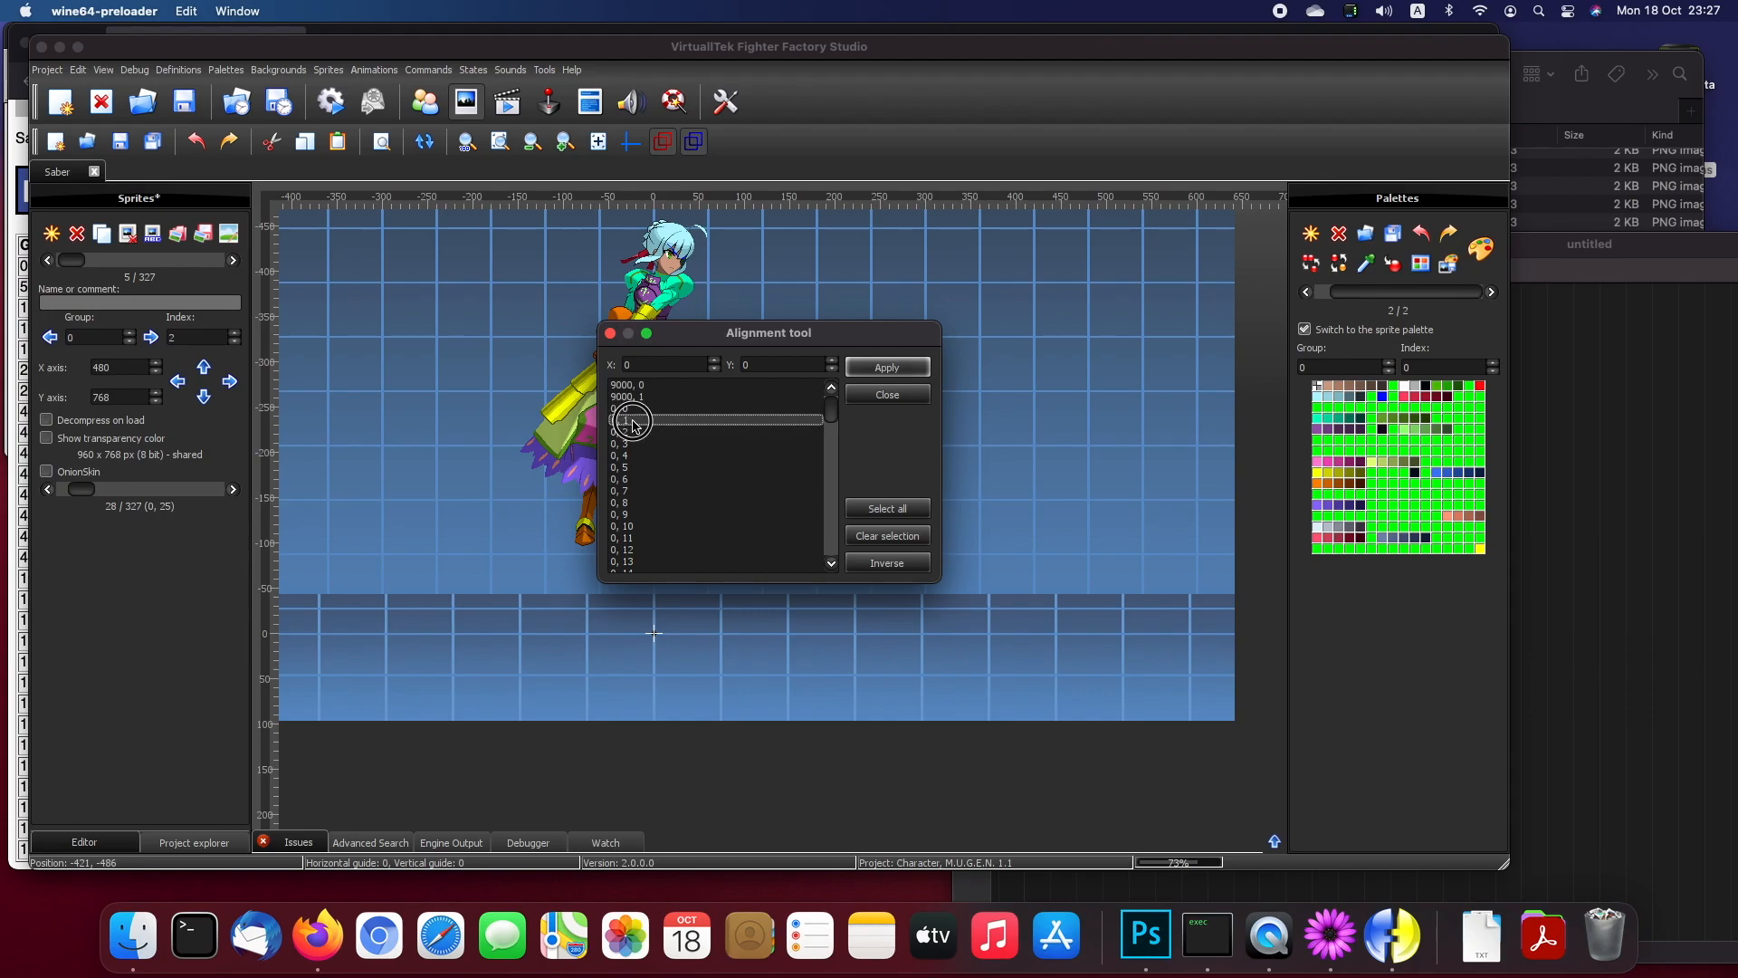
scroll(655, 469, "down", 4)
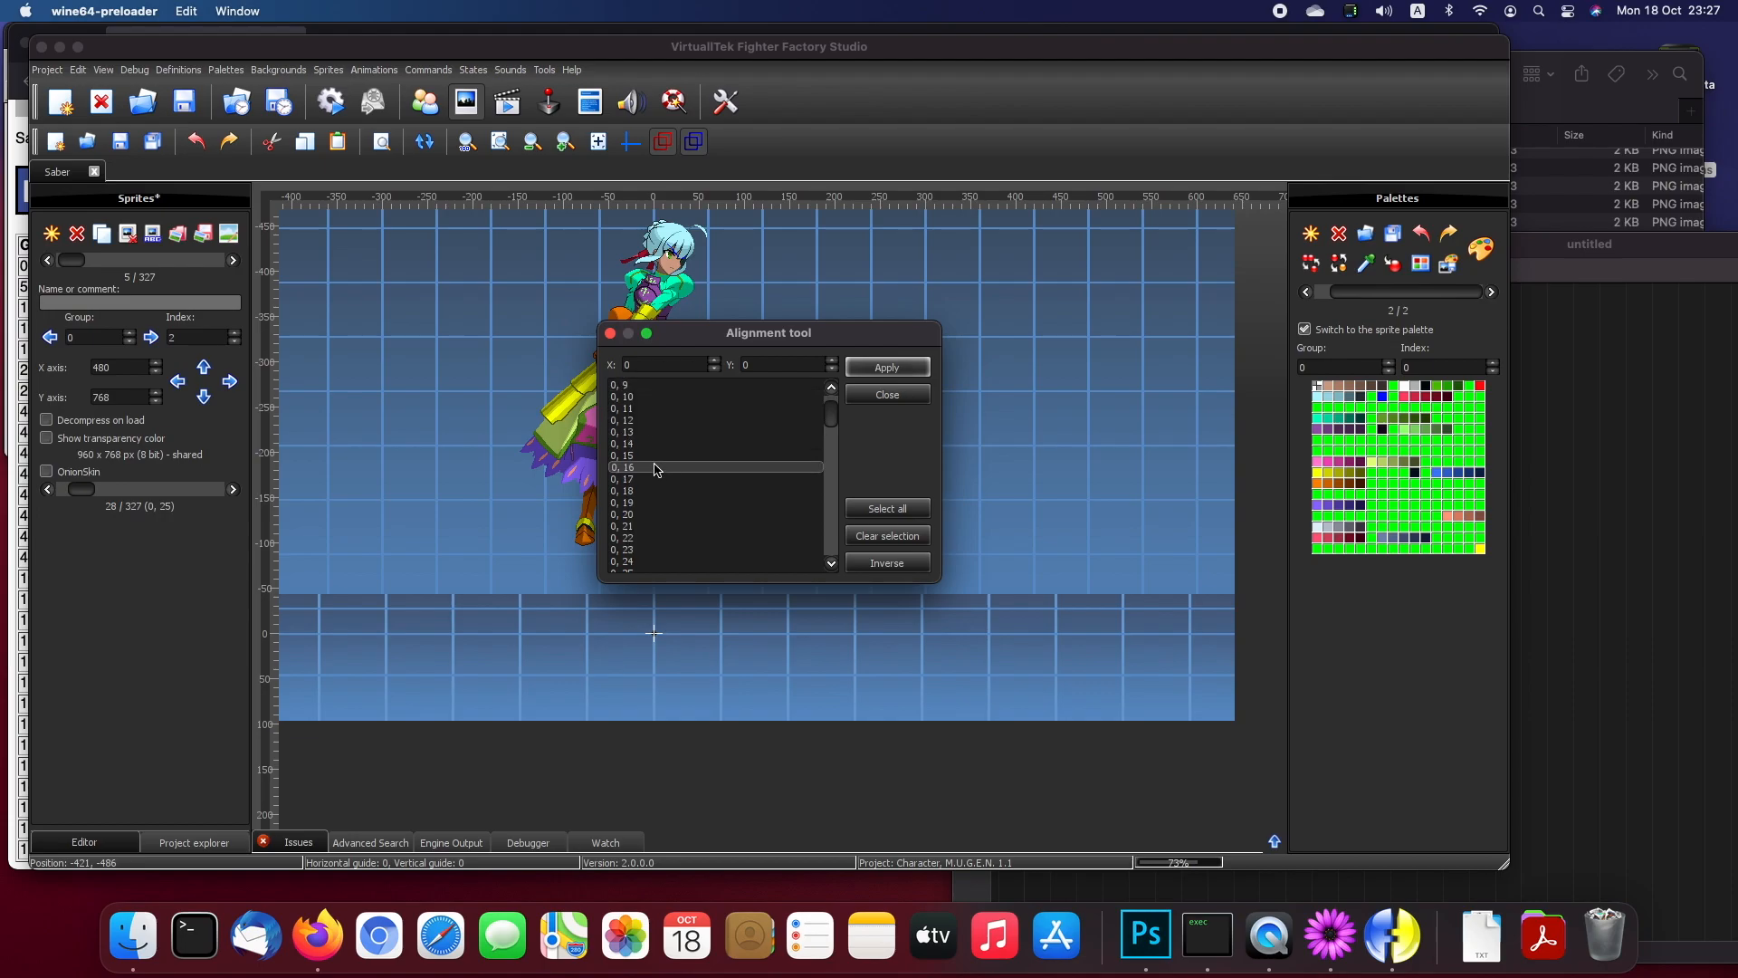
scroll(656, 467, "down", 13)
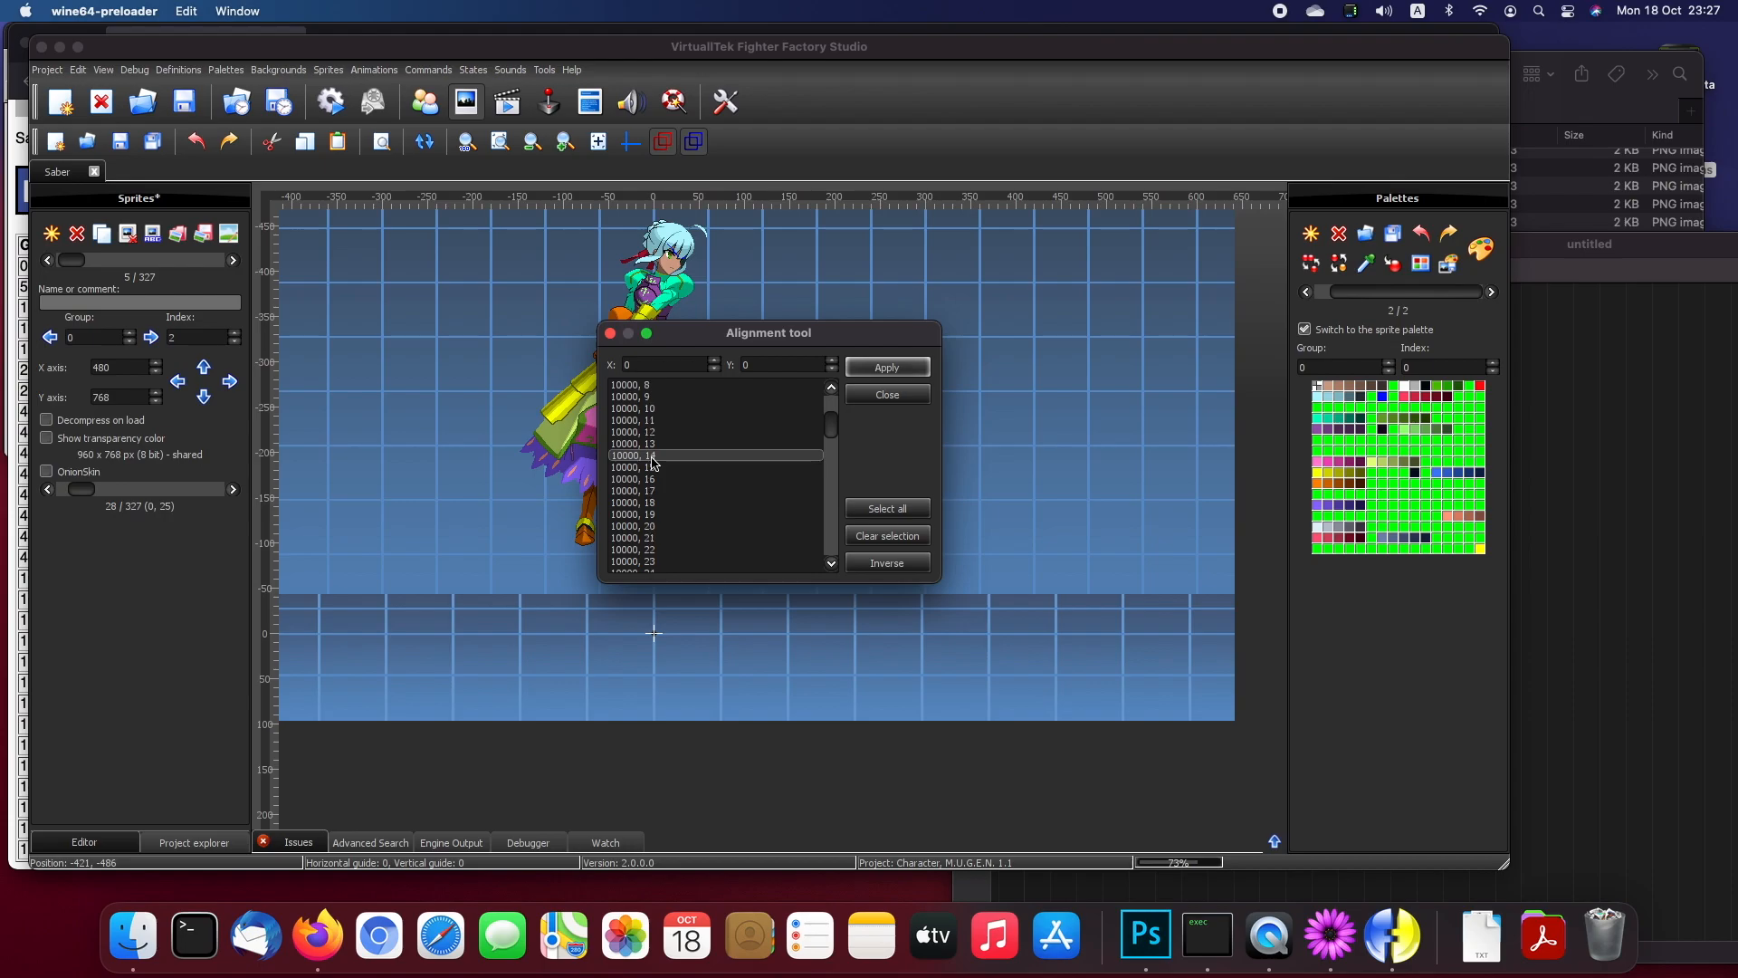
scroll(654, 463, "up", 4)
left_click(660, 514, "shift")
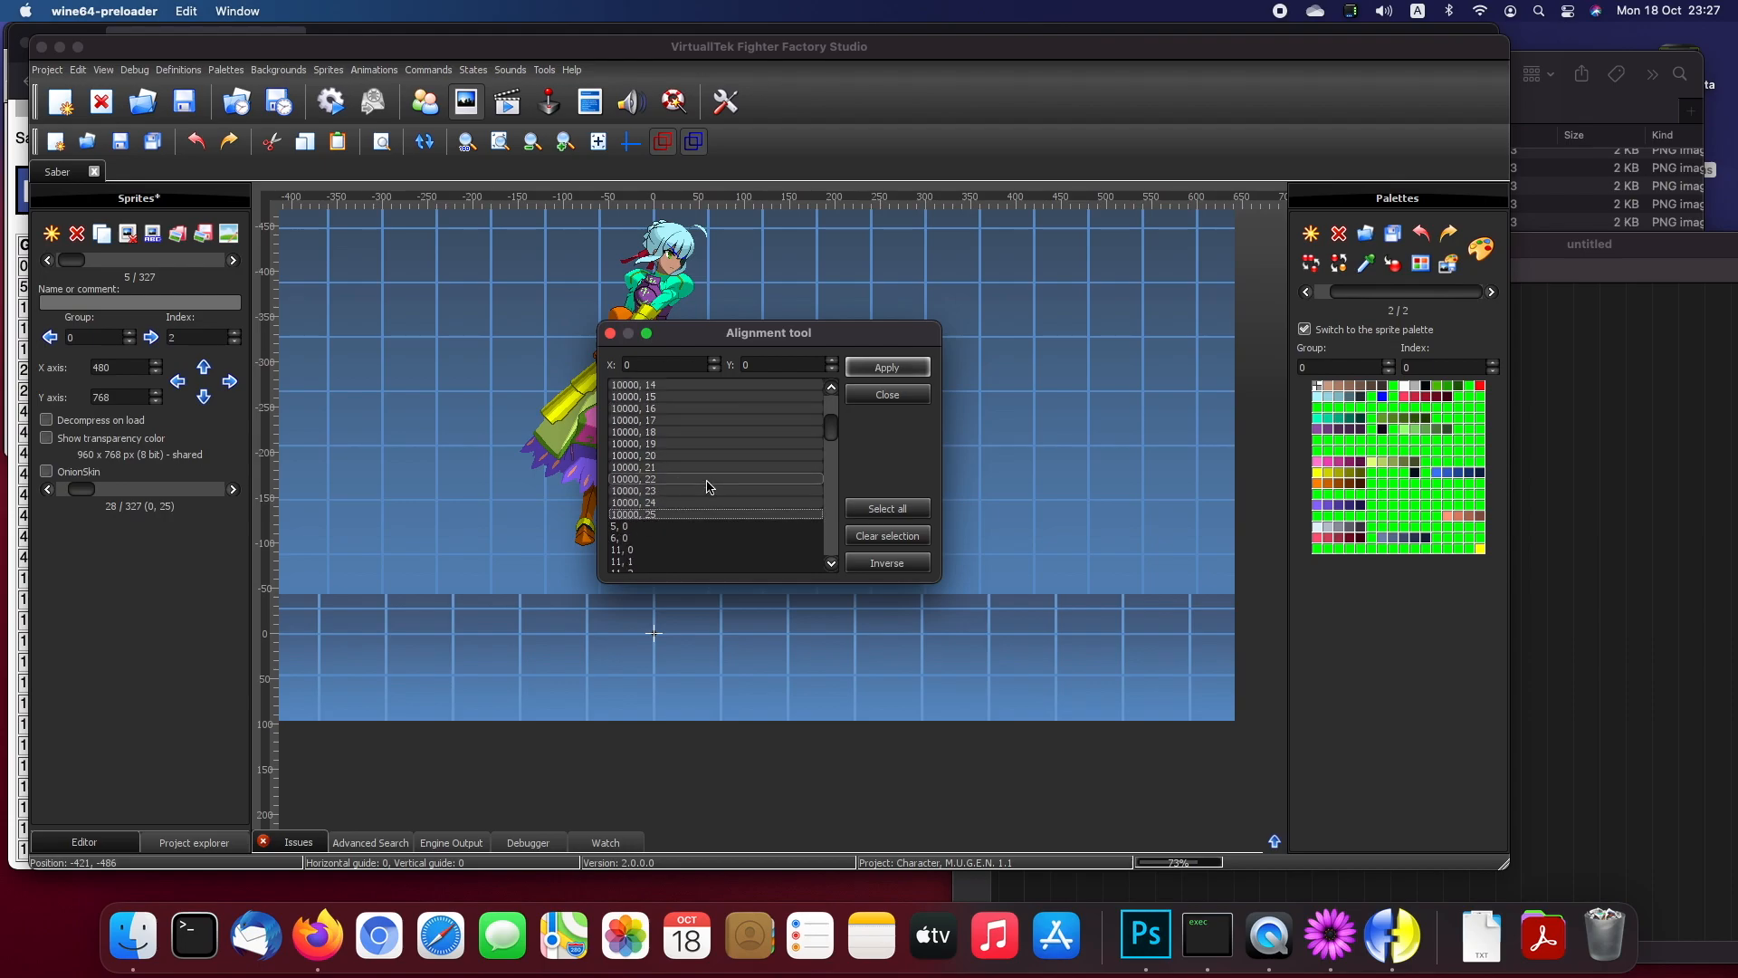
scroll(707, 484, "up", 12)
scroll(707, 485, "up", 2)
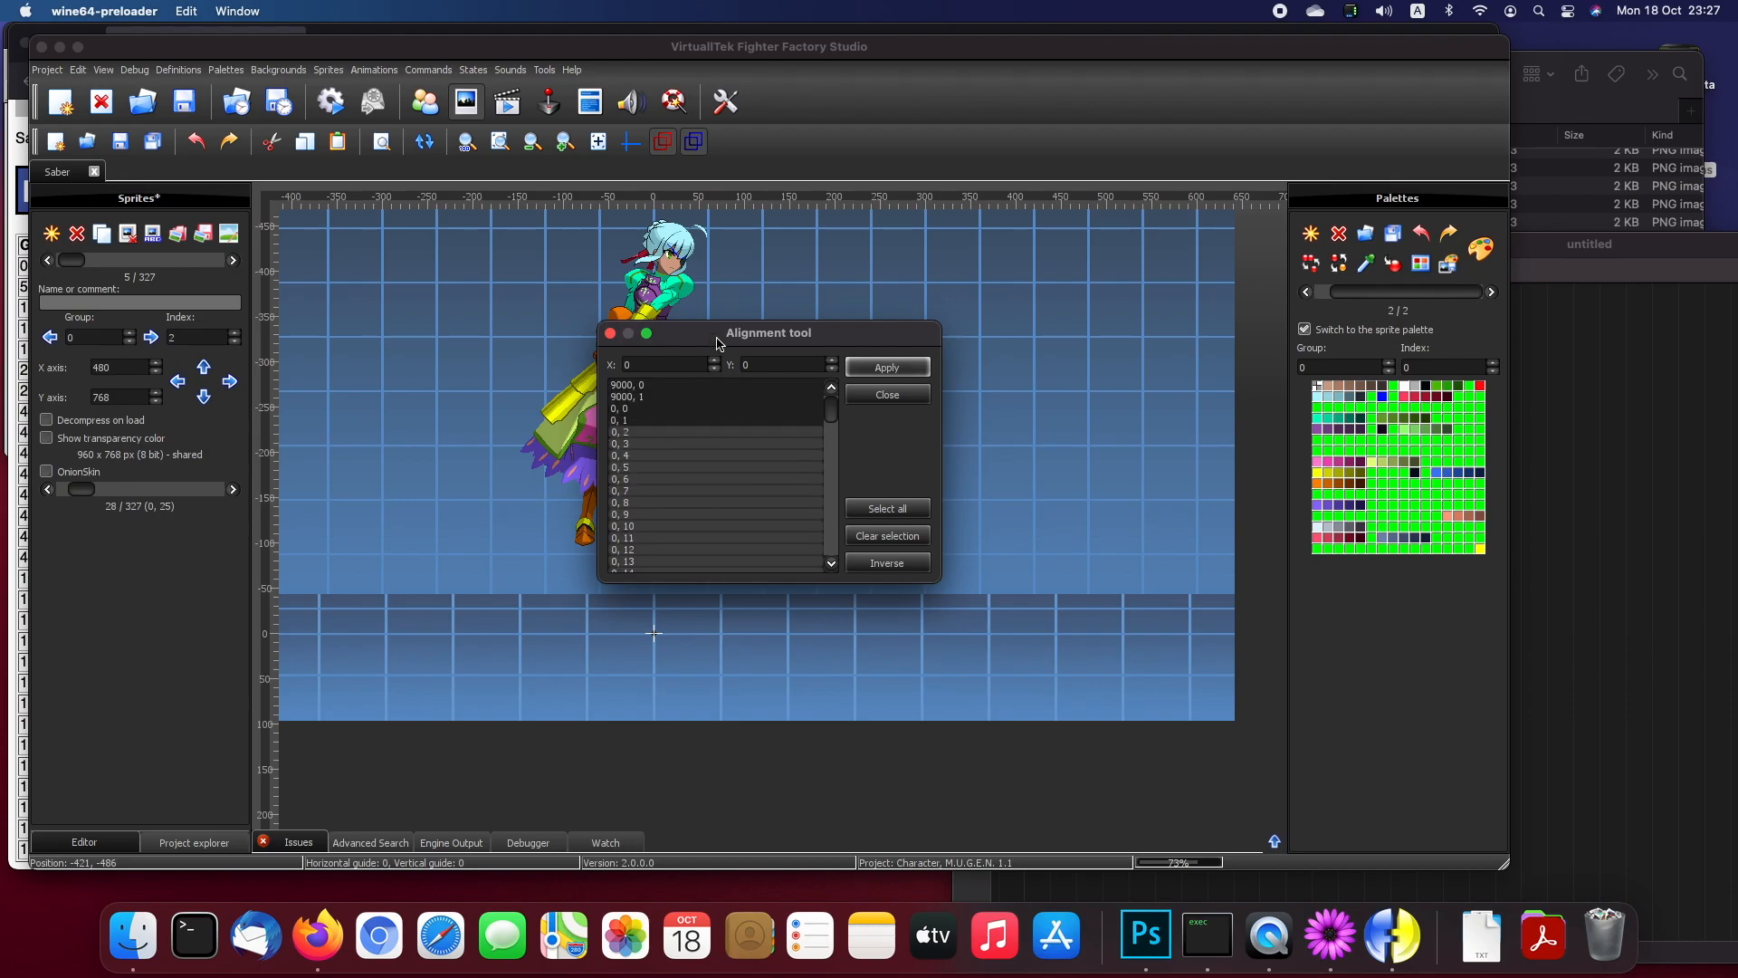
Step: Check the offsets in the notes and set the alignment's X offset to 2
left_click_drag(722, 333, 704, 394)
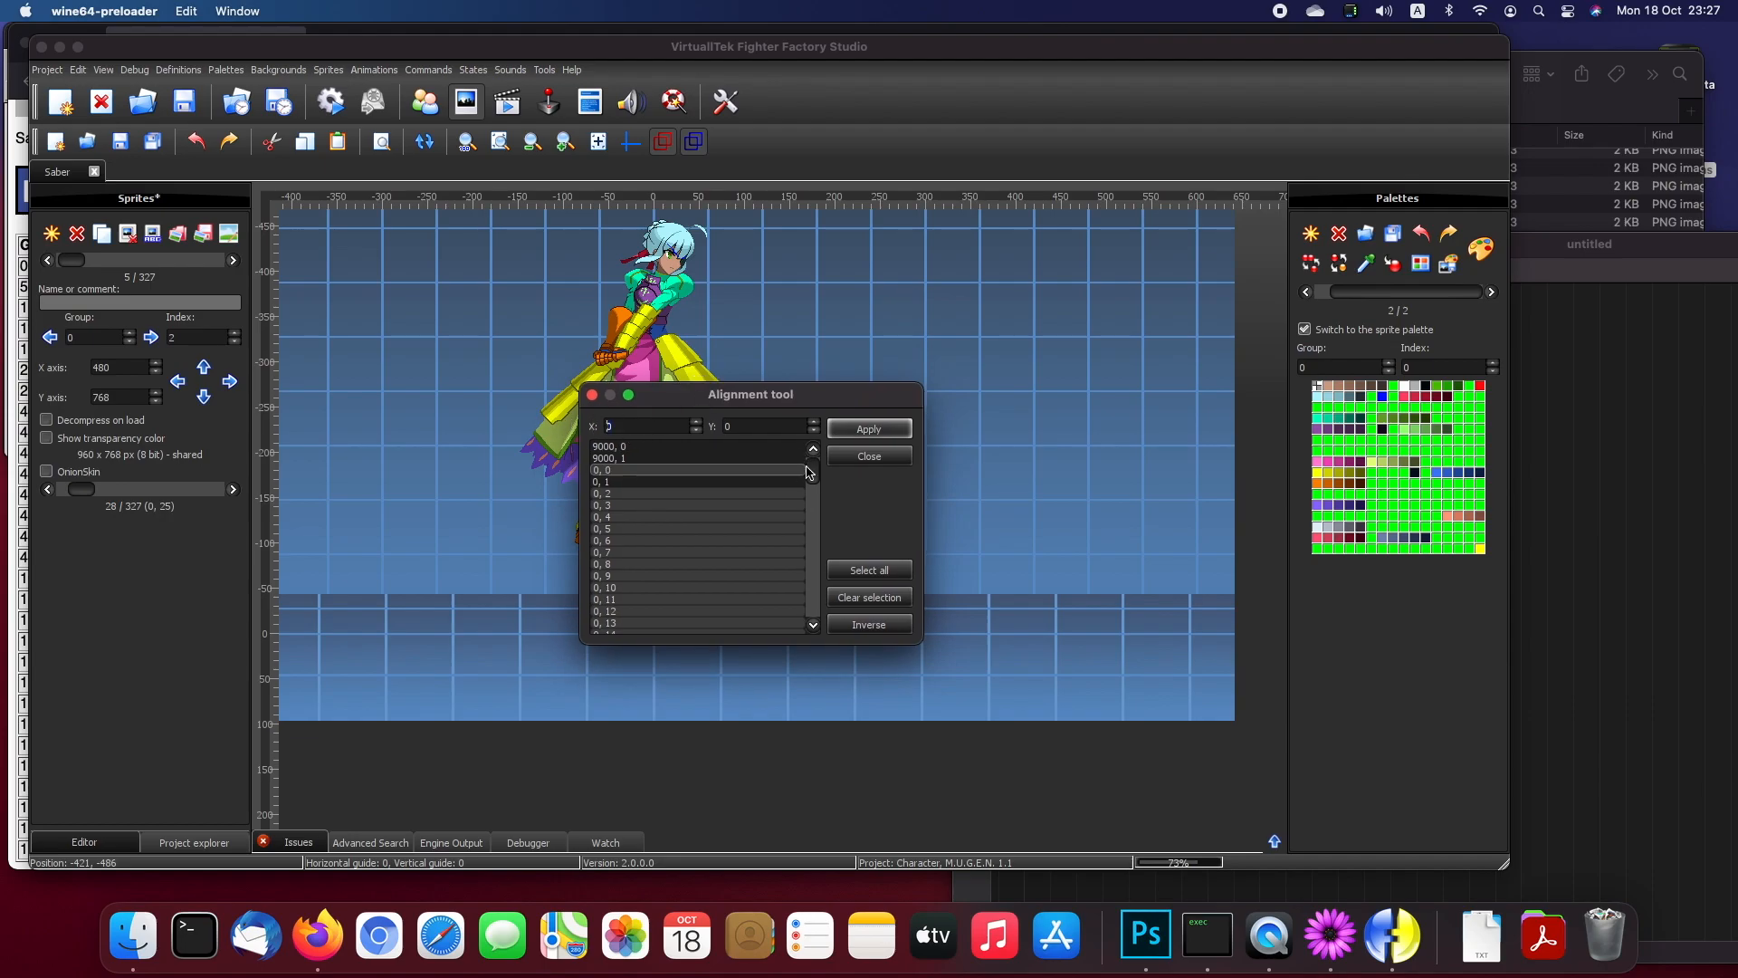
left_click(1620, 539)
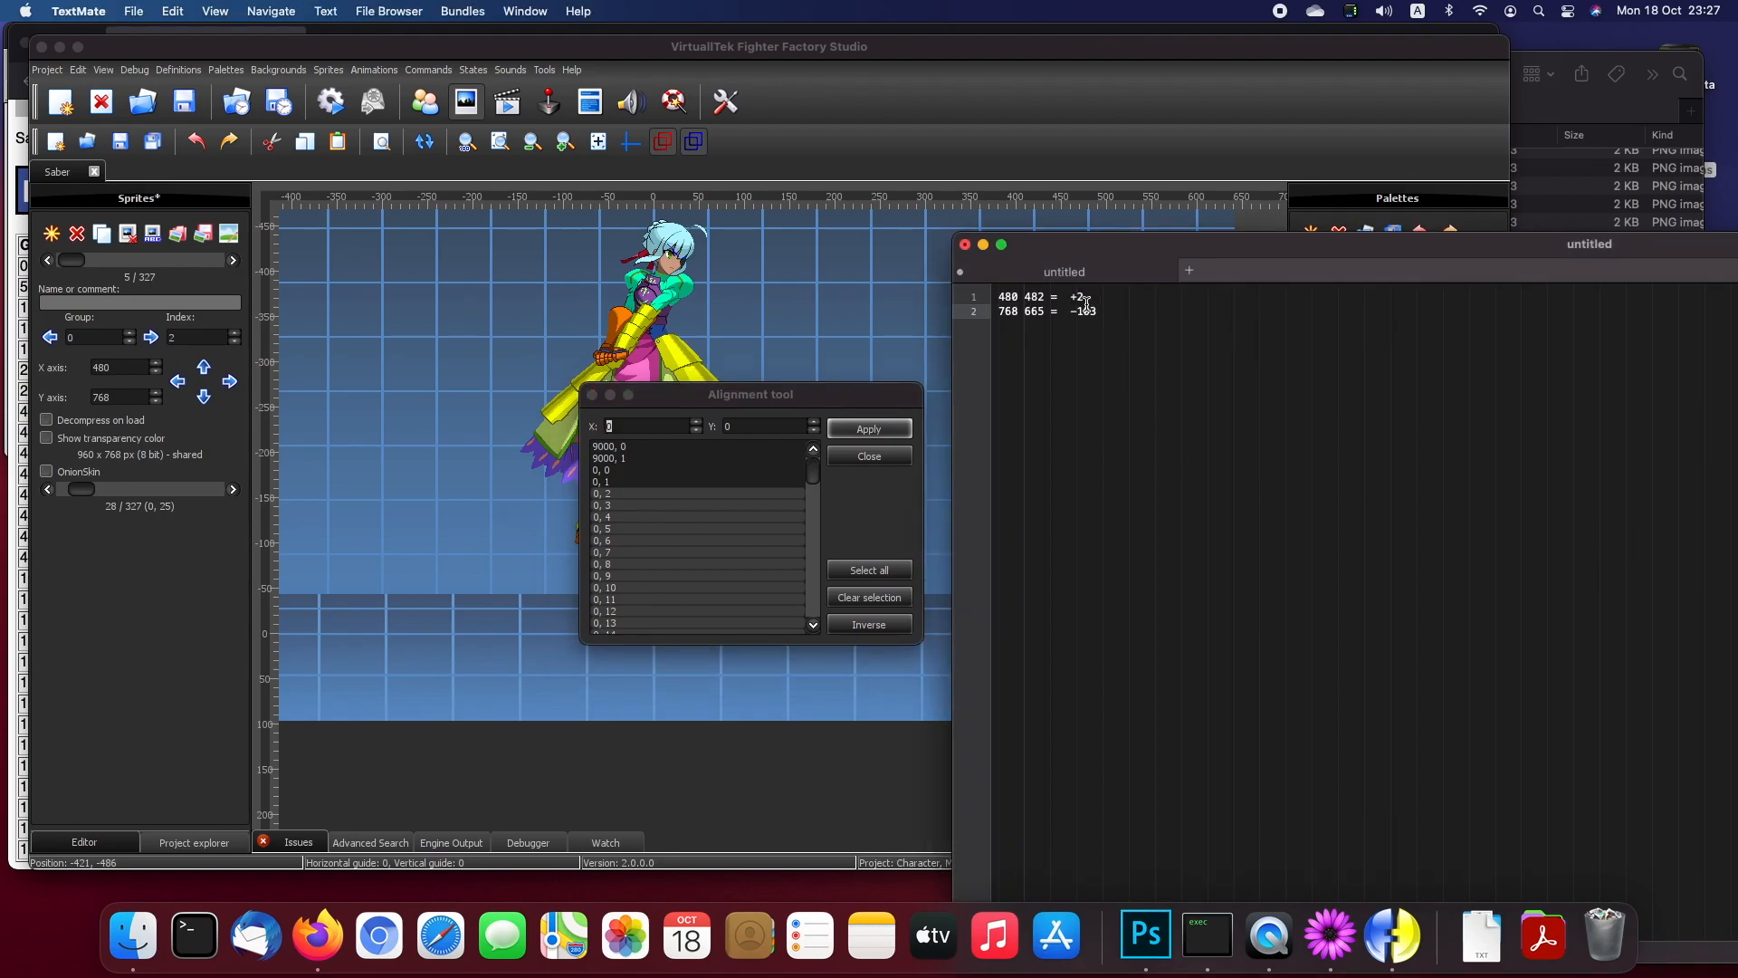
left_click(658, 431)
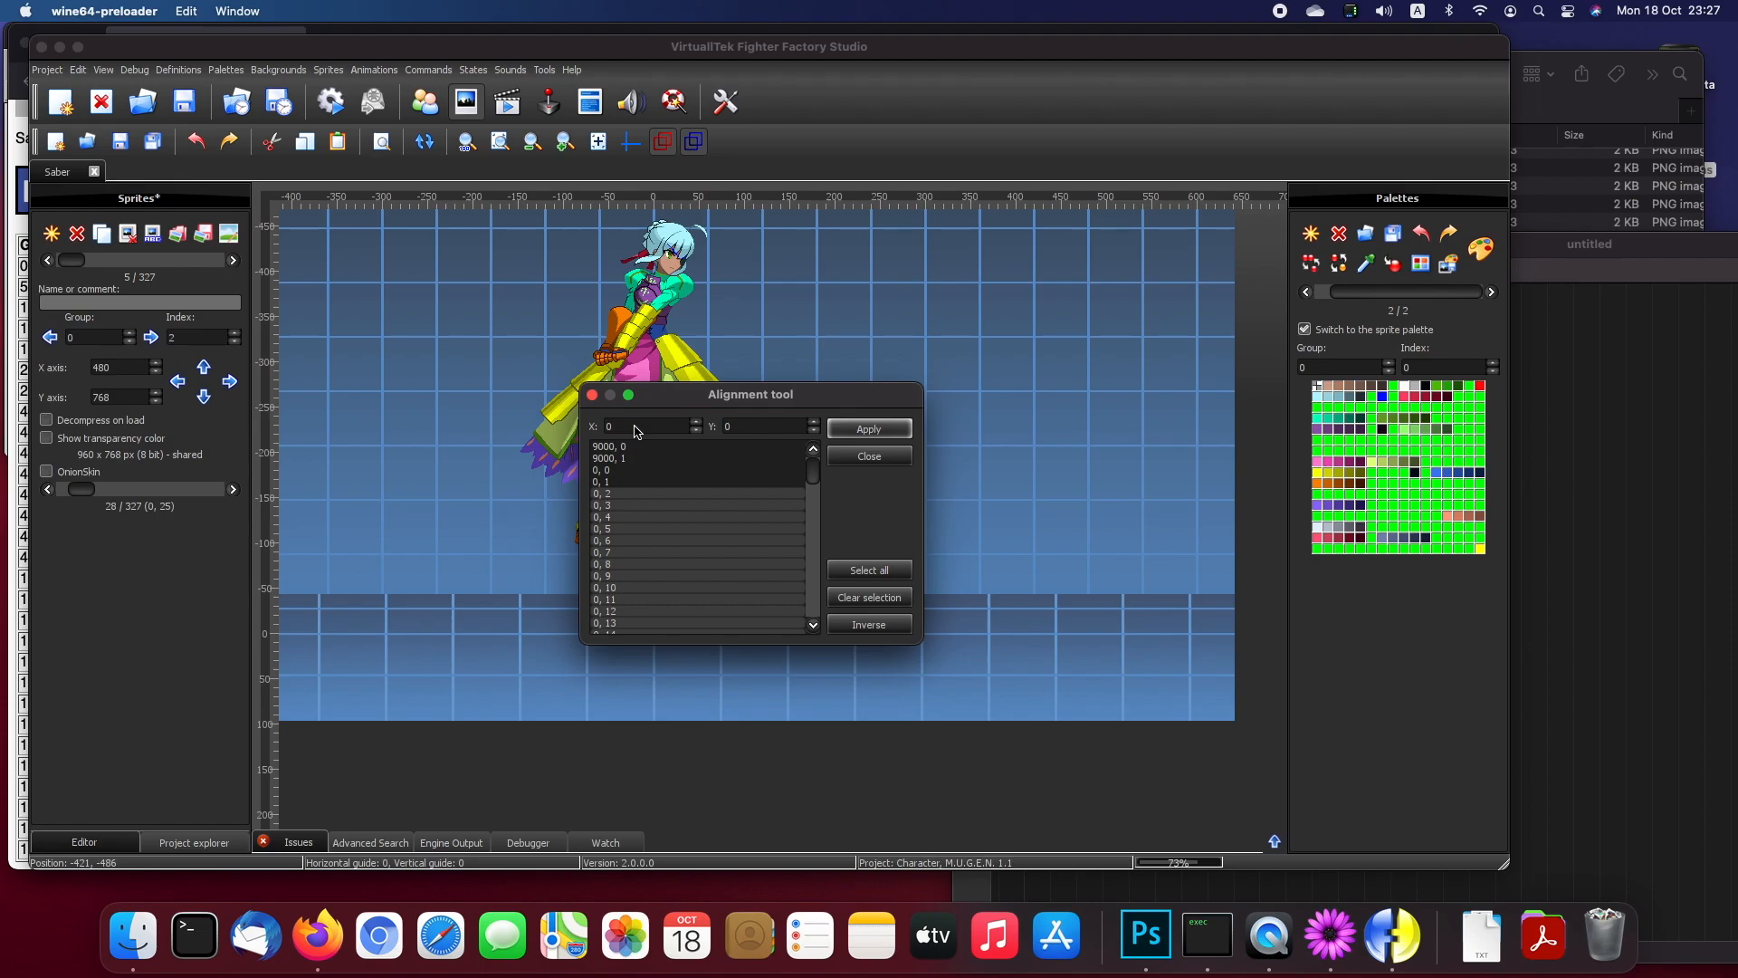
left_click_drag(635, 429, 575, 425)
type("2")
Step: Copy -103 from the notes as the Y offset, apply the alignment to the selected sprites and close the Alignment tool
left_click(741, 426)
left_click(1559, 514)
left_click_drag(1068, 311, 1137, 311)
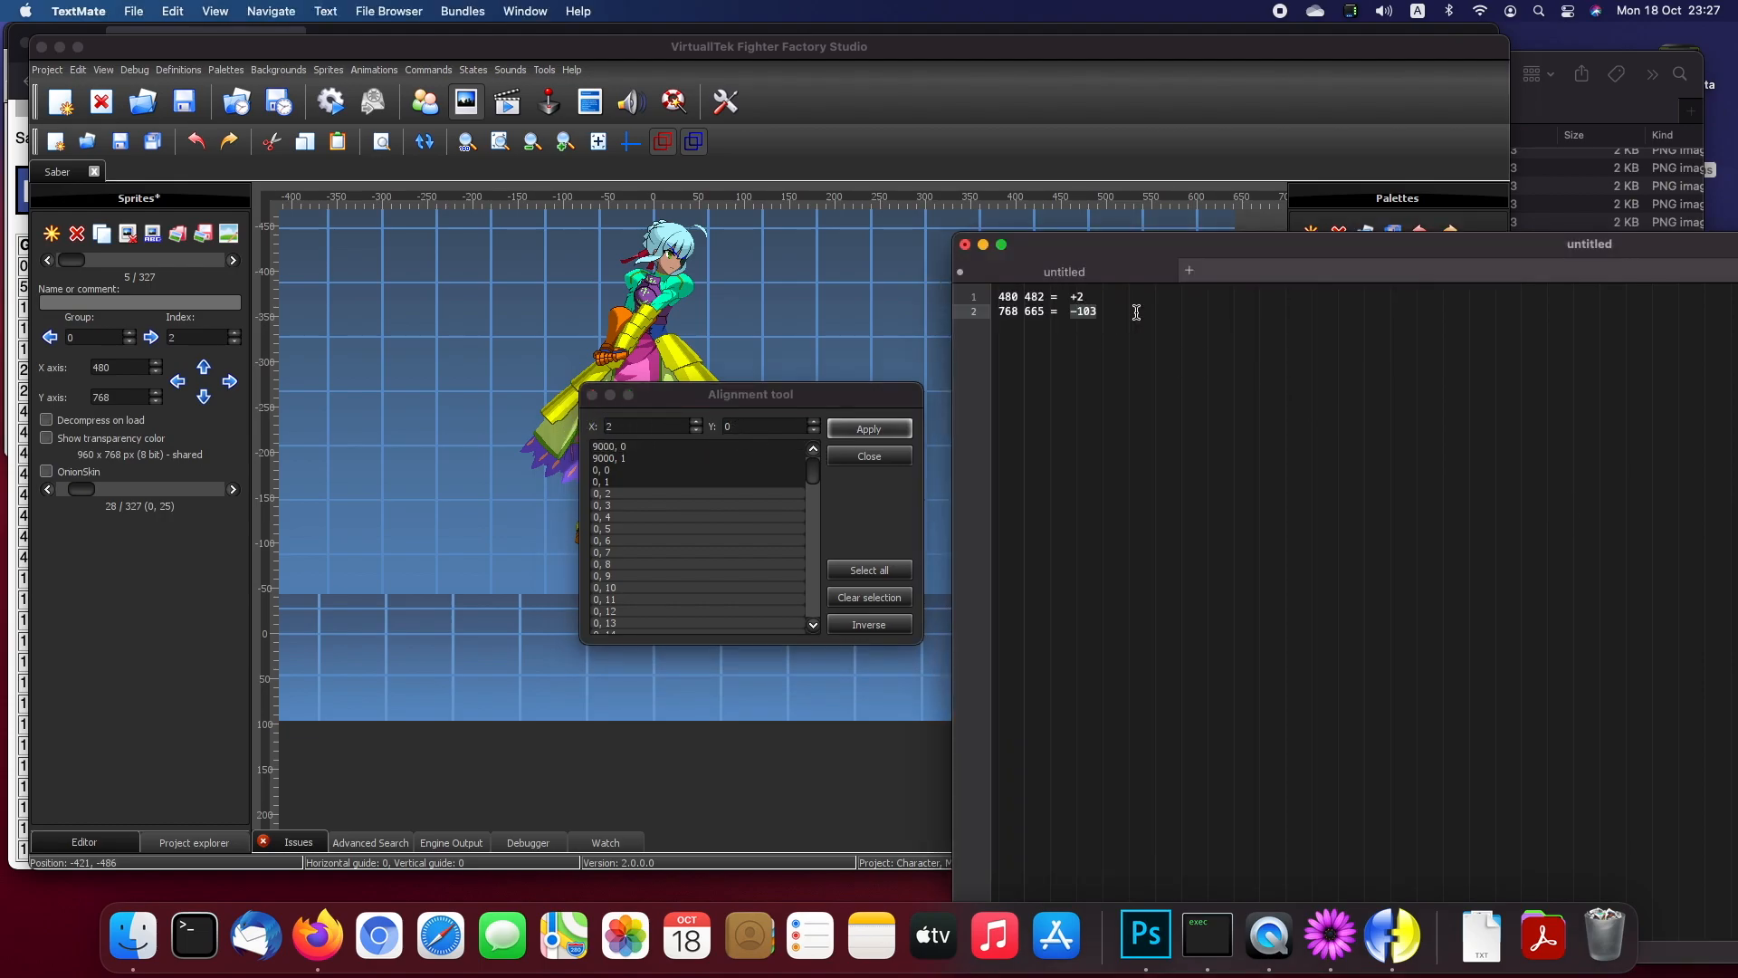
key("super+c")
left_click(743, 429)
left_click_drag(776, 427, 679, 428)
key("super+v")
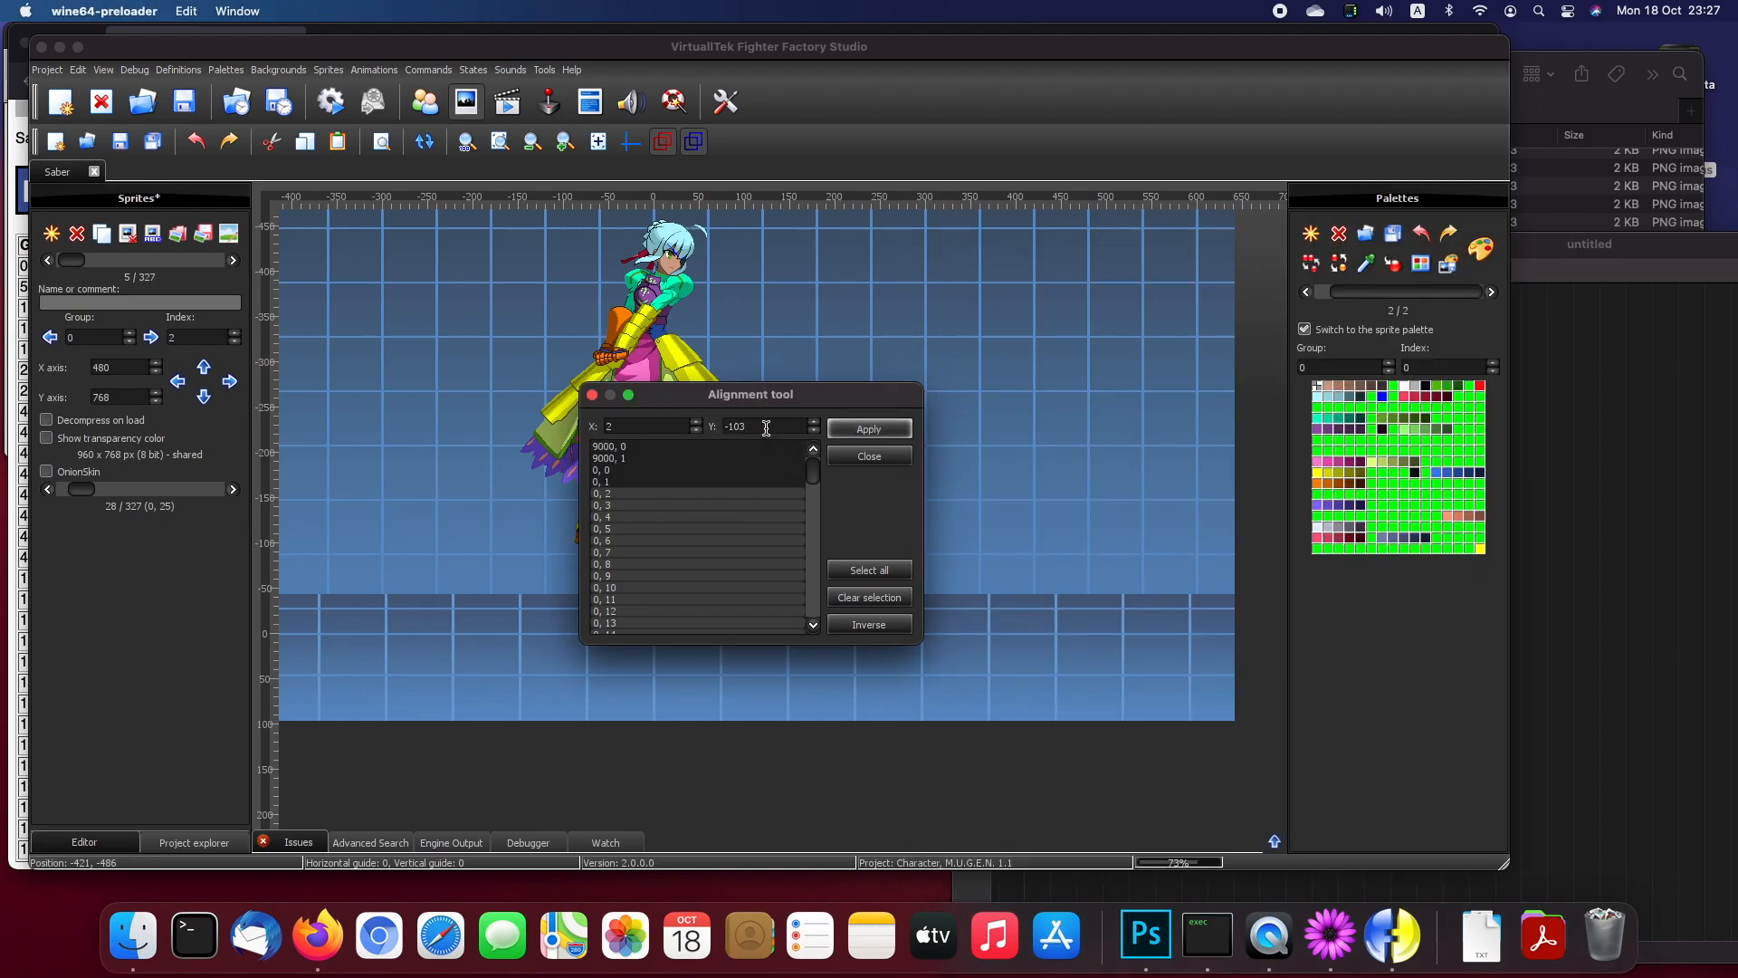
left_click(858, 429)
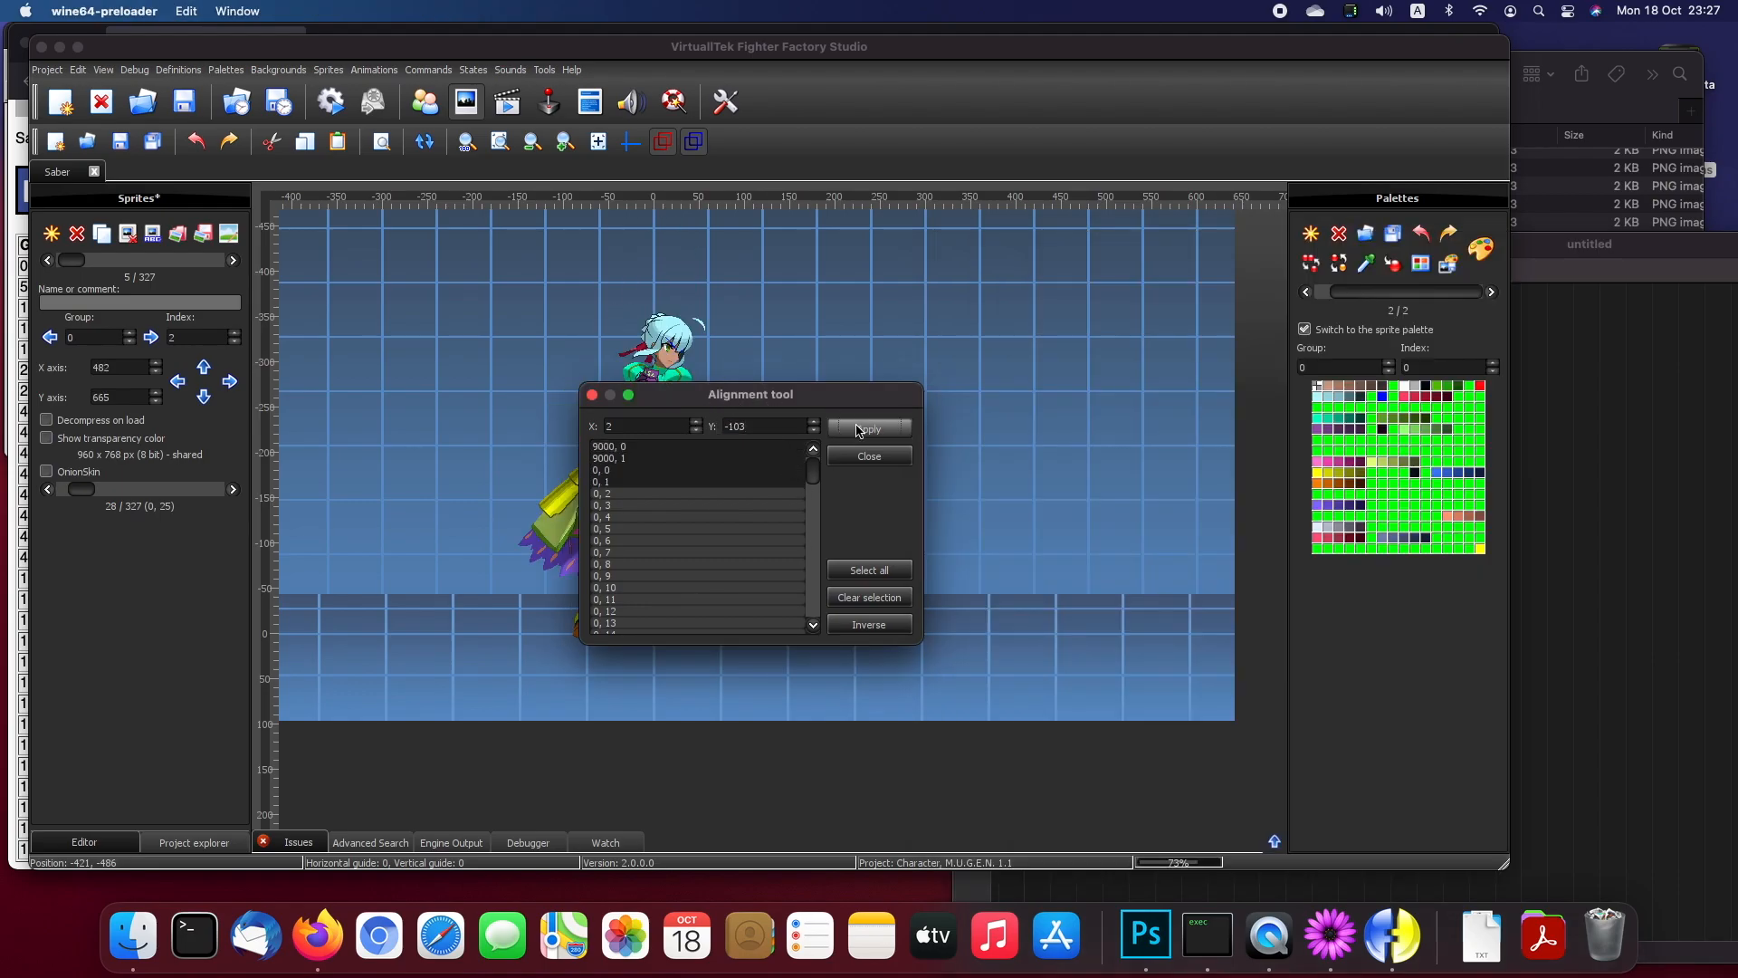
left_click(865, 458)
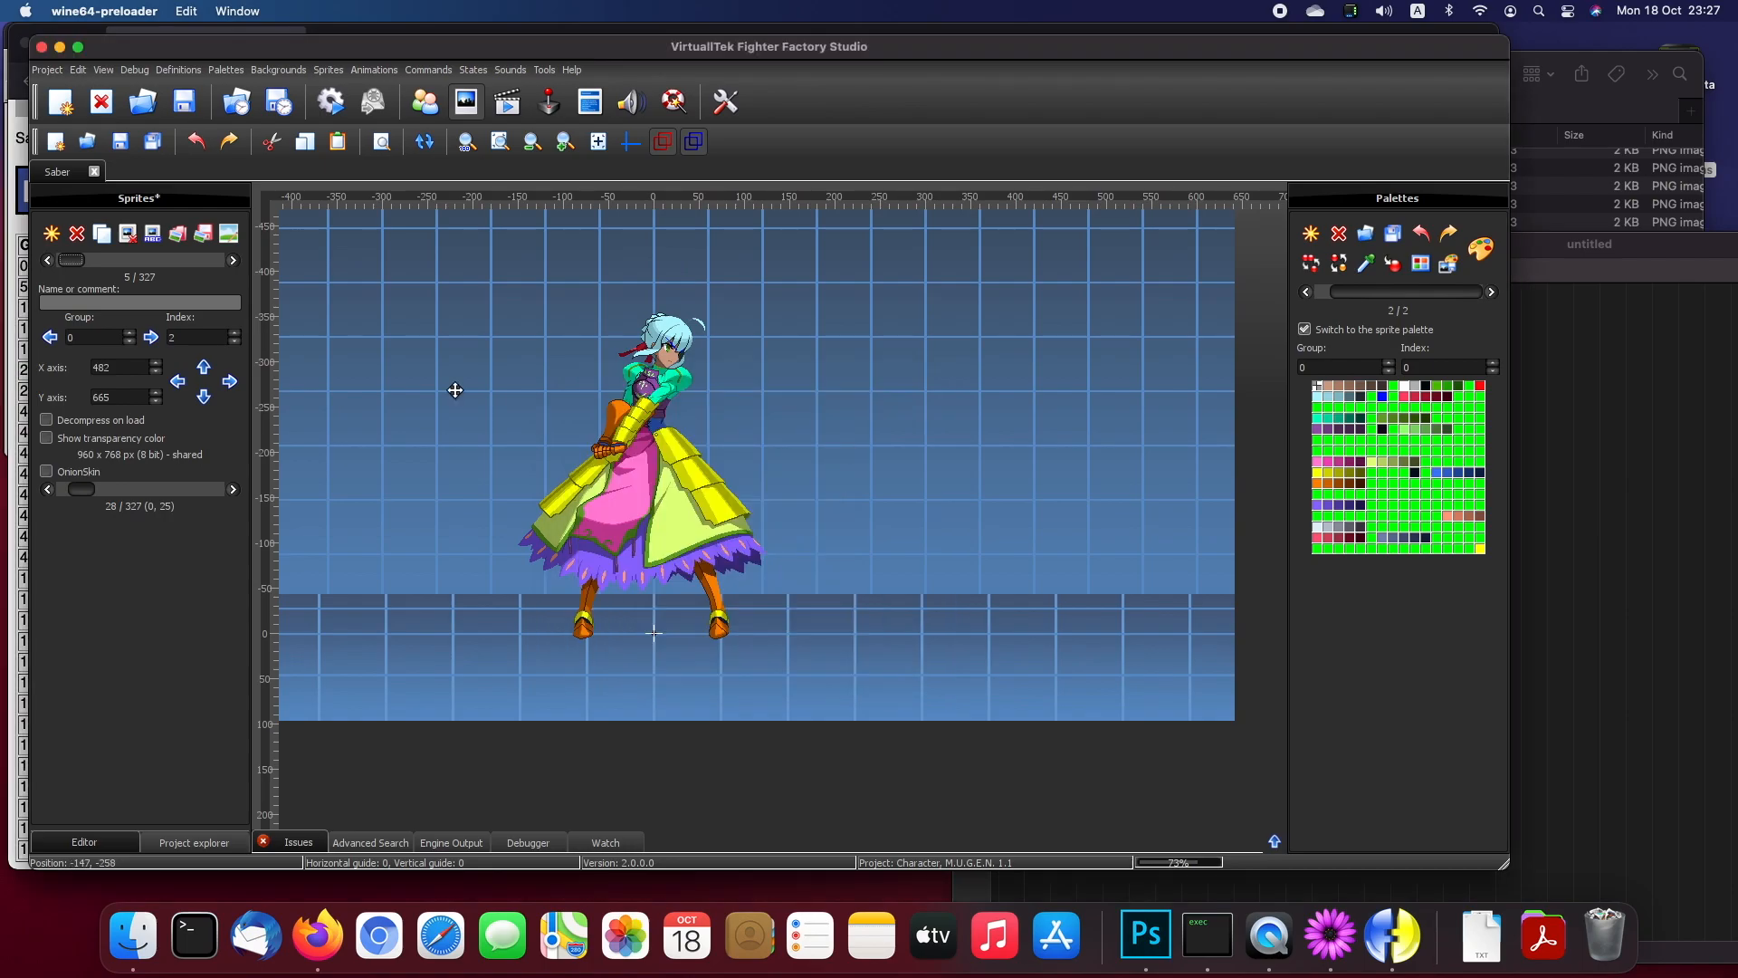
Step: Browse the sprites from group 0 through the group 10000 swords to check their new alignment
left_click(47, 260)
left_click(47, 260)
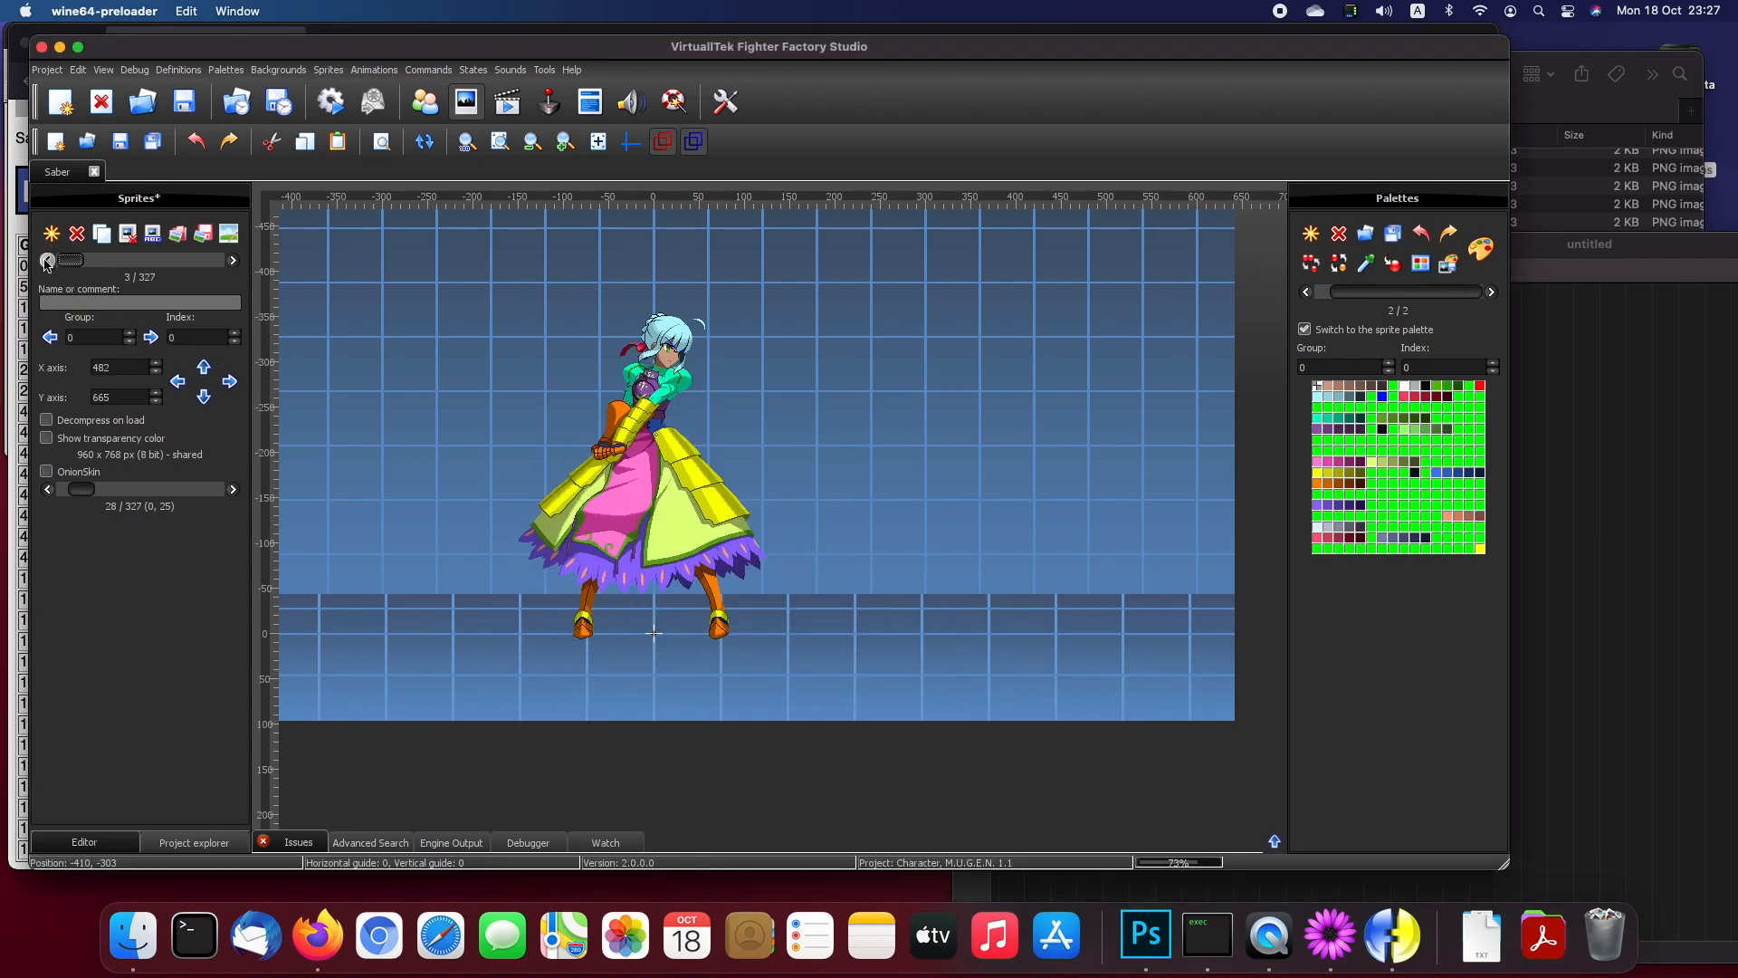
left_click(47, 261)
left_click(233, 261)
double_click(232, 260)
double_click(233, 261)
double_click(232, 261)
double_click(233, 260)
double_click(233, 261)
double_click(232, 260)
double_click(232, 261)
double_click(233, 261)
double_click(232, 261)
double_click(233, 261)
double_click(233, 261)
double_click(232, 261)
double_click(233, 261)
double_click(233, 260)
double_click(233, 260)
double_click(233, 260)
double_click(233, 261)
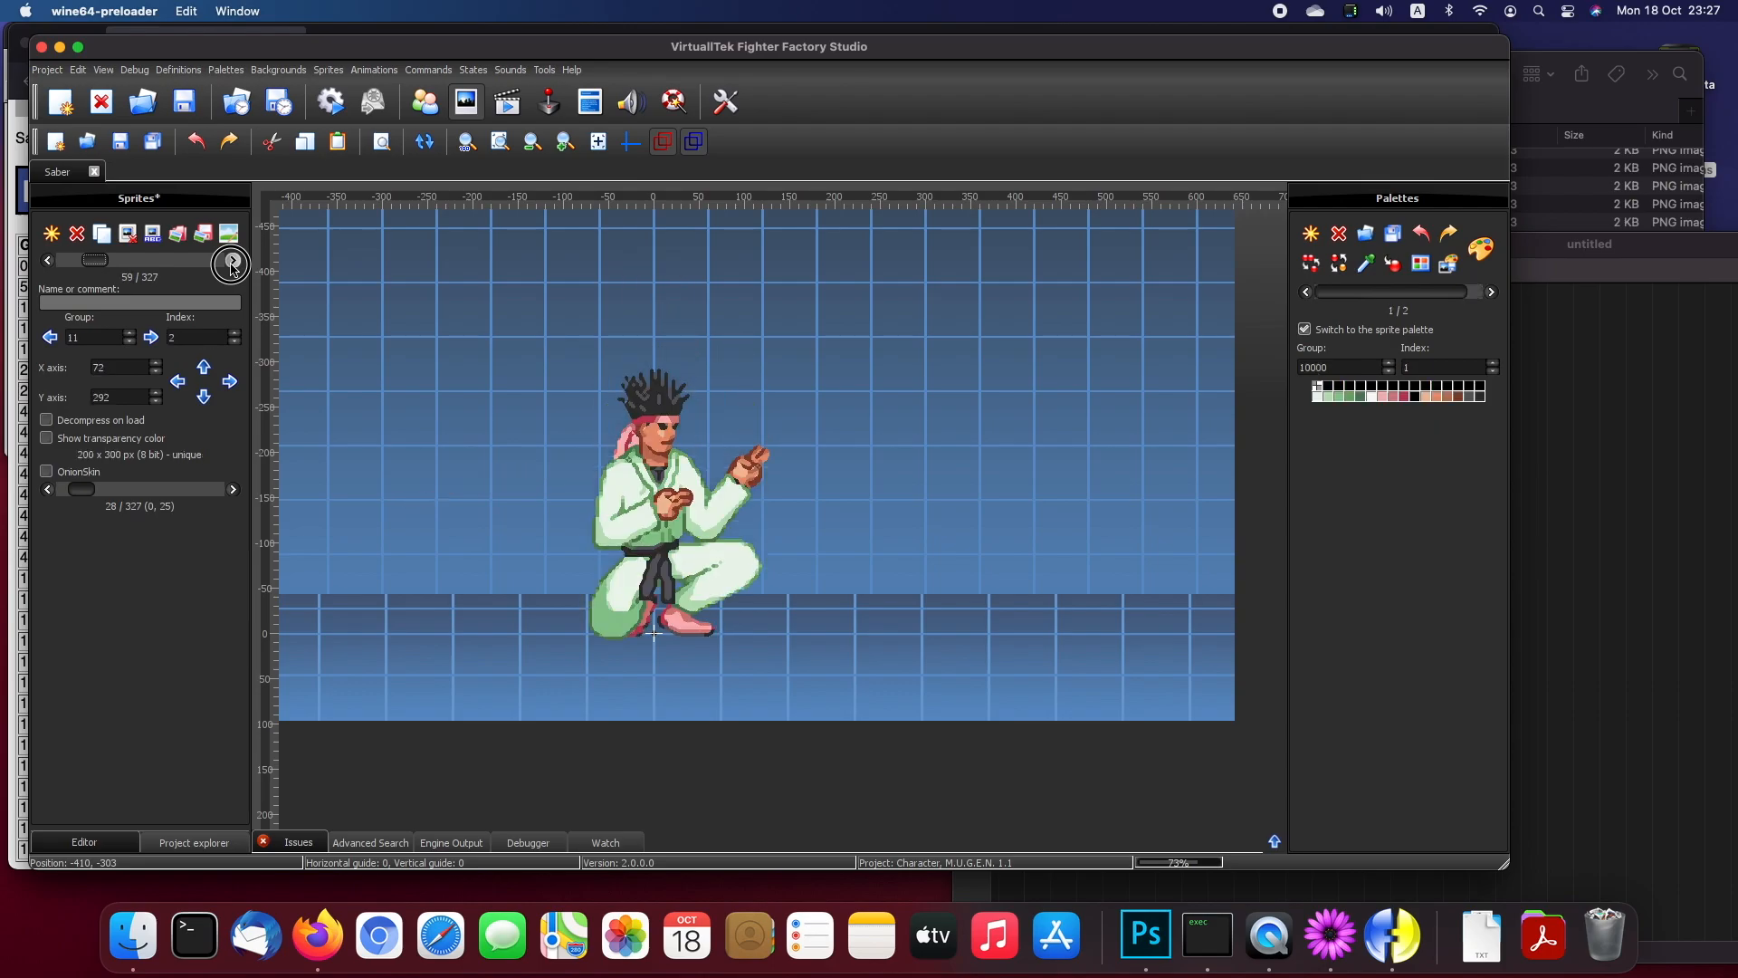
double_click(233, 260)
left_click(48, 262)
left_click(48, 263)
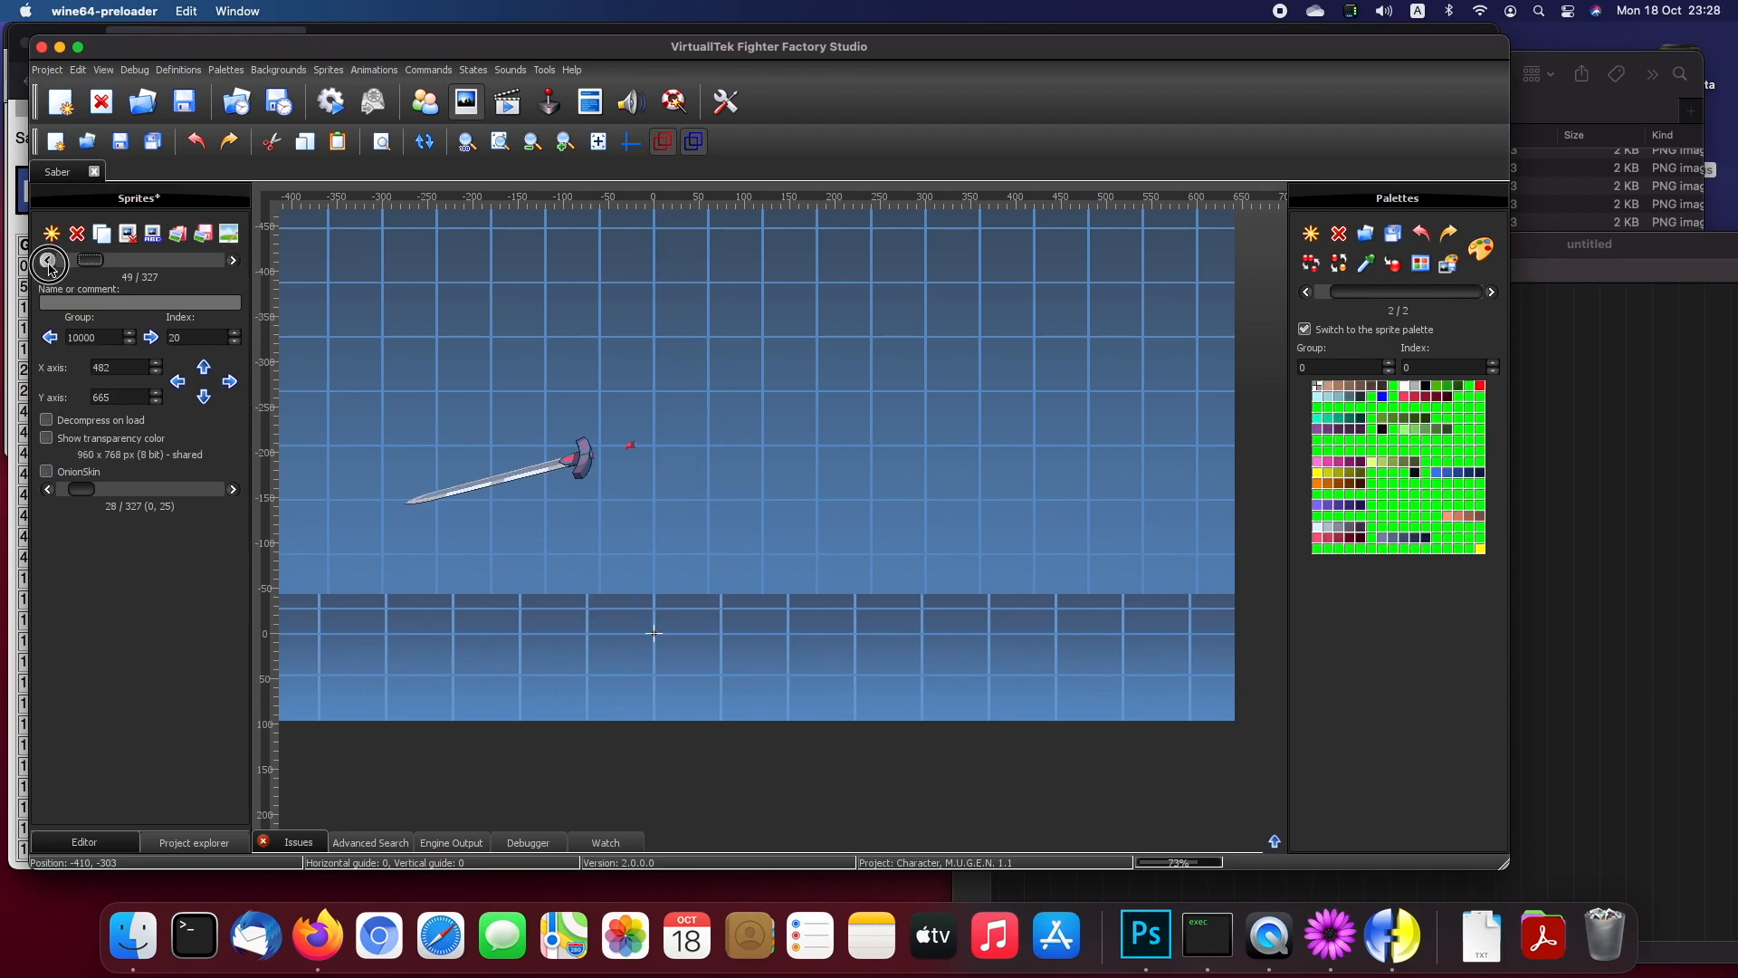
left_click(48, 261)
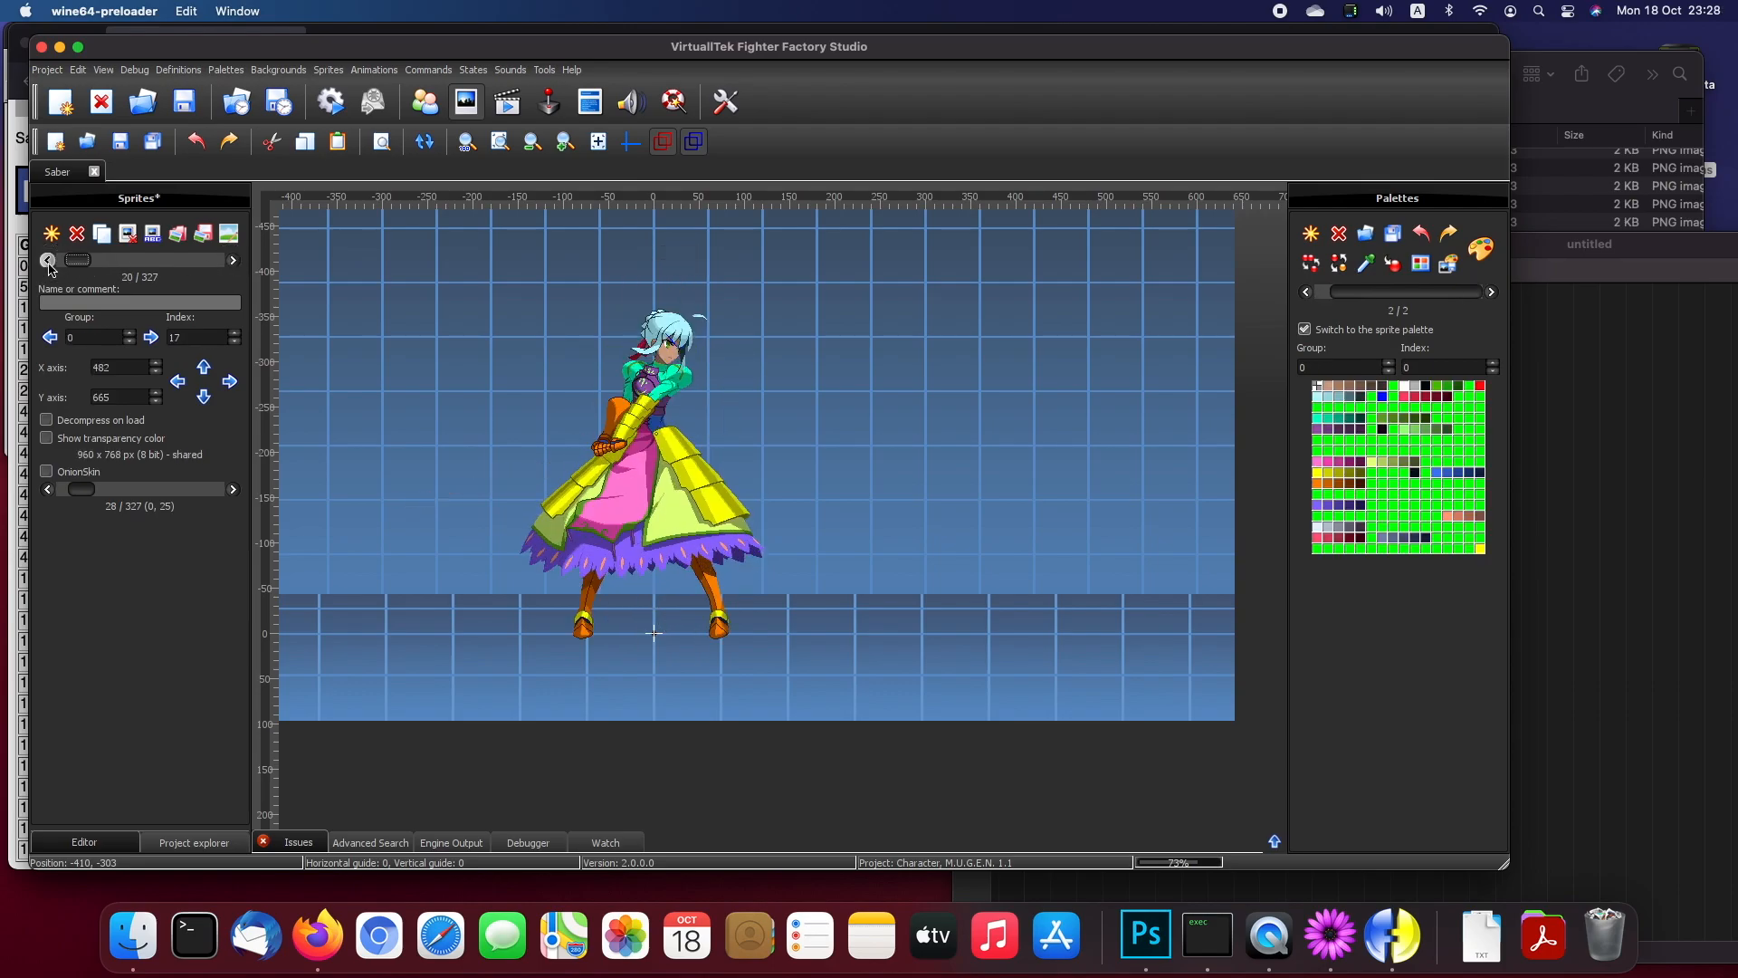
Step: Save the sprite file and preview sprite 0, 11 with palettes 10000, 1 and 0, 0
left_click(118, 142)
left_click(76, 264)
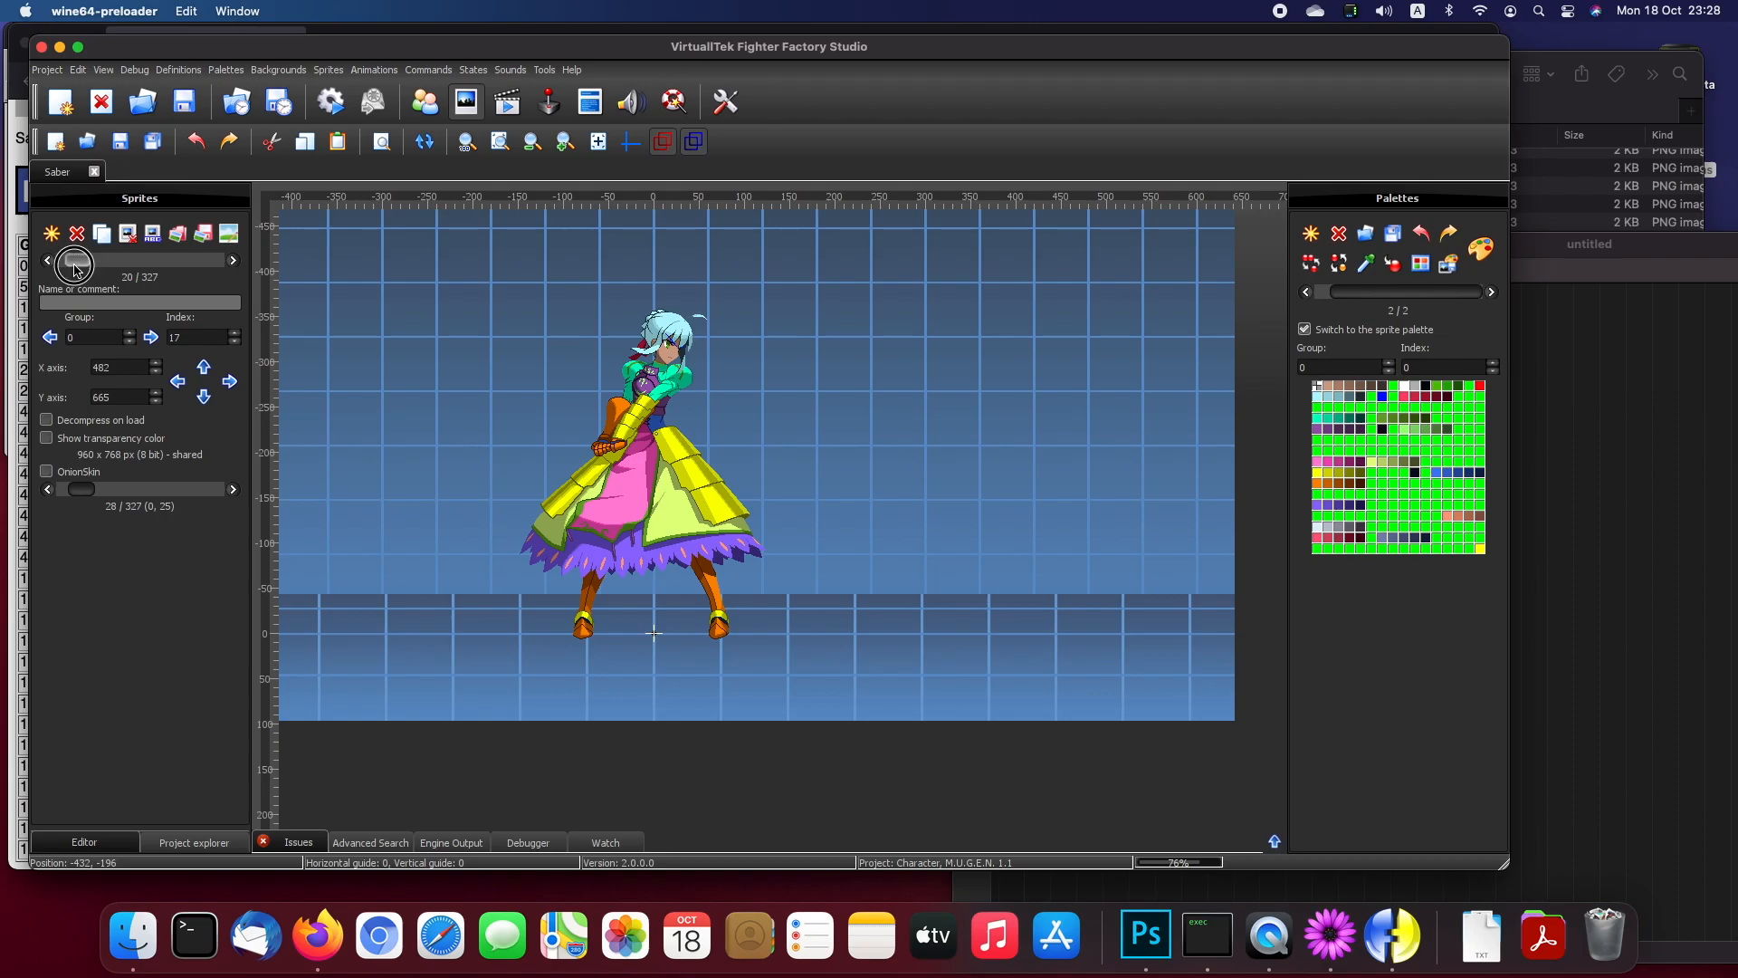
left_click_drag(74, 265, 72, 265)
left_click(52, 263)
left_click(52, 262)
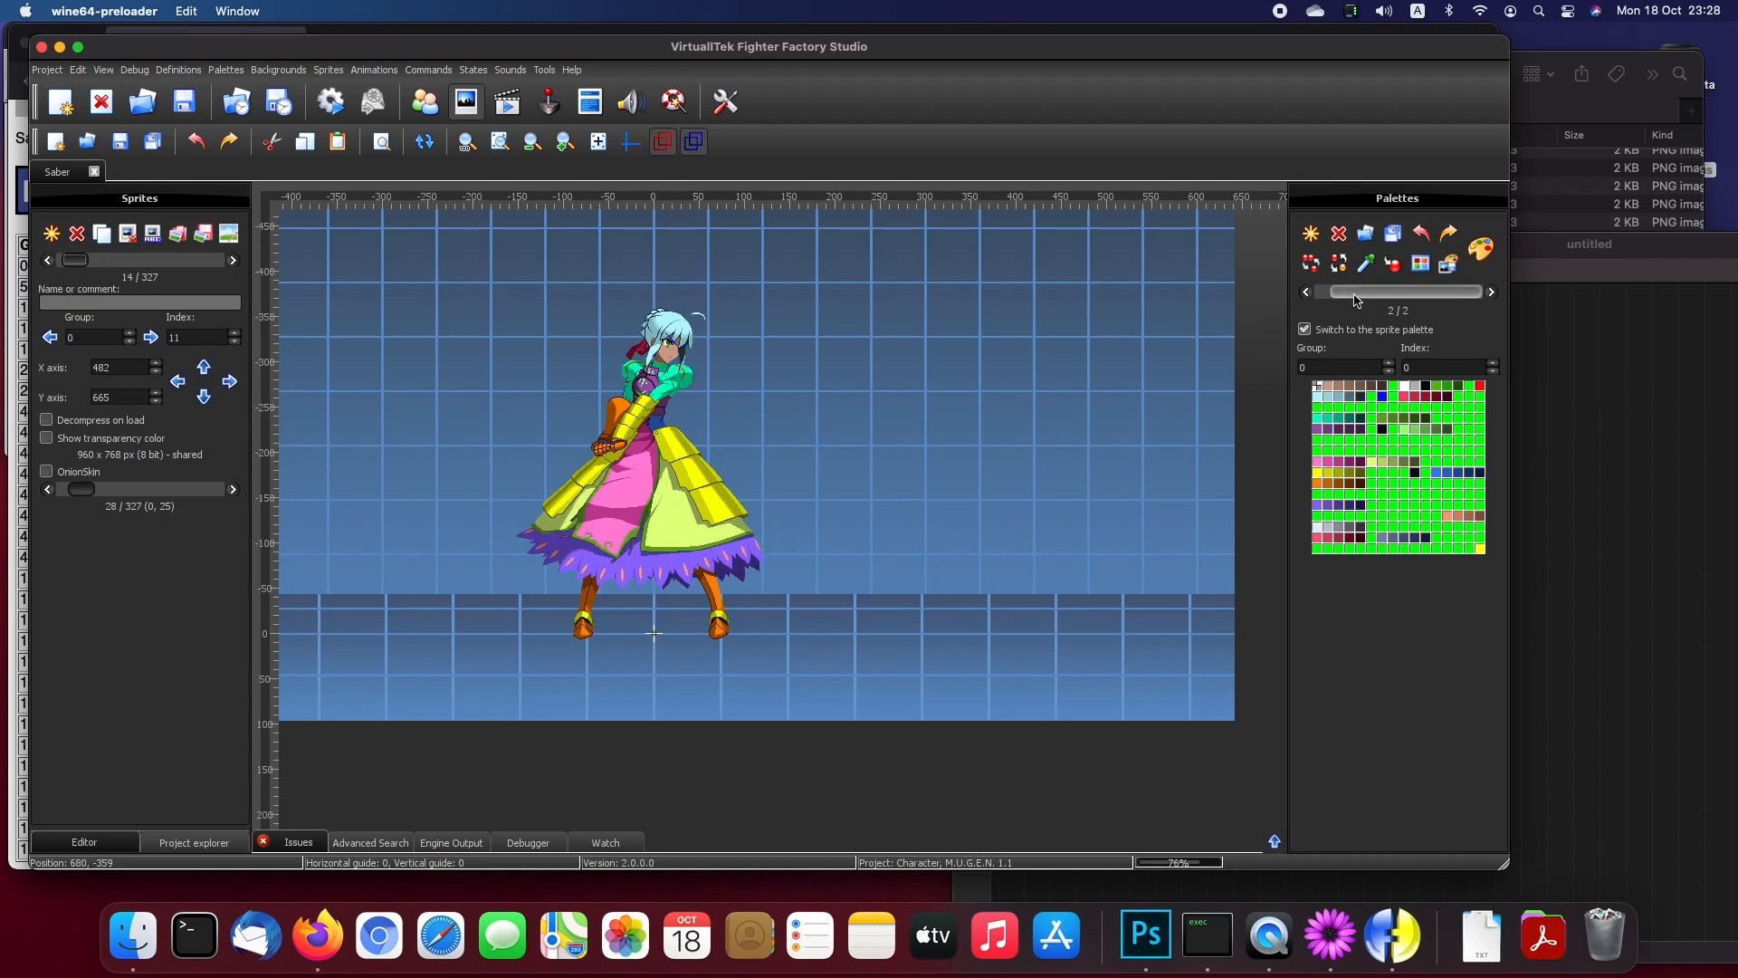
left_click_drag(1358, 296, 1334, 297)
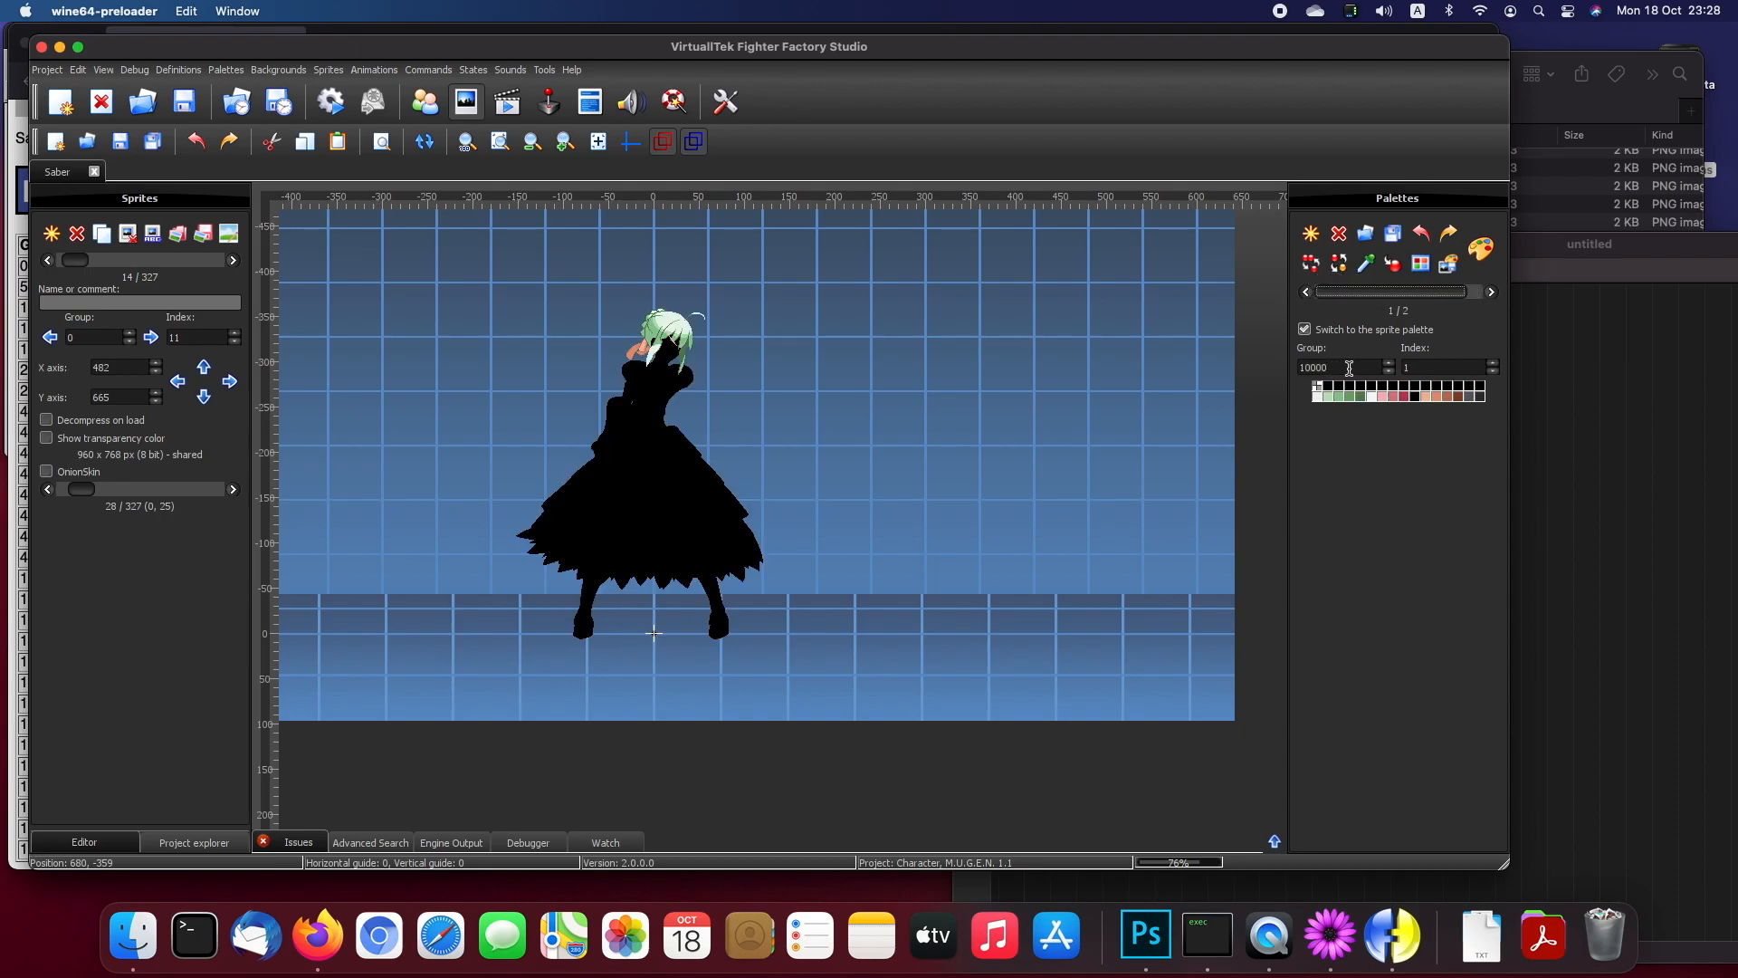
left_click_drag(1350, 291, 1368, 292)
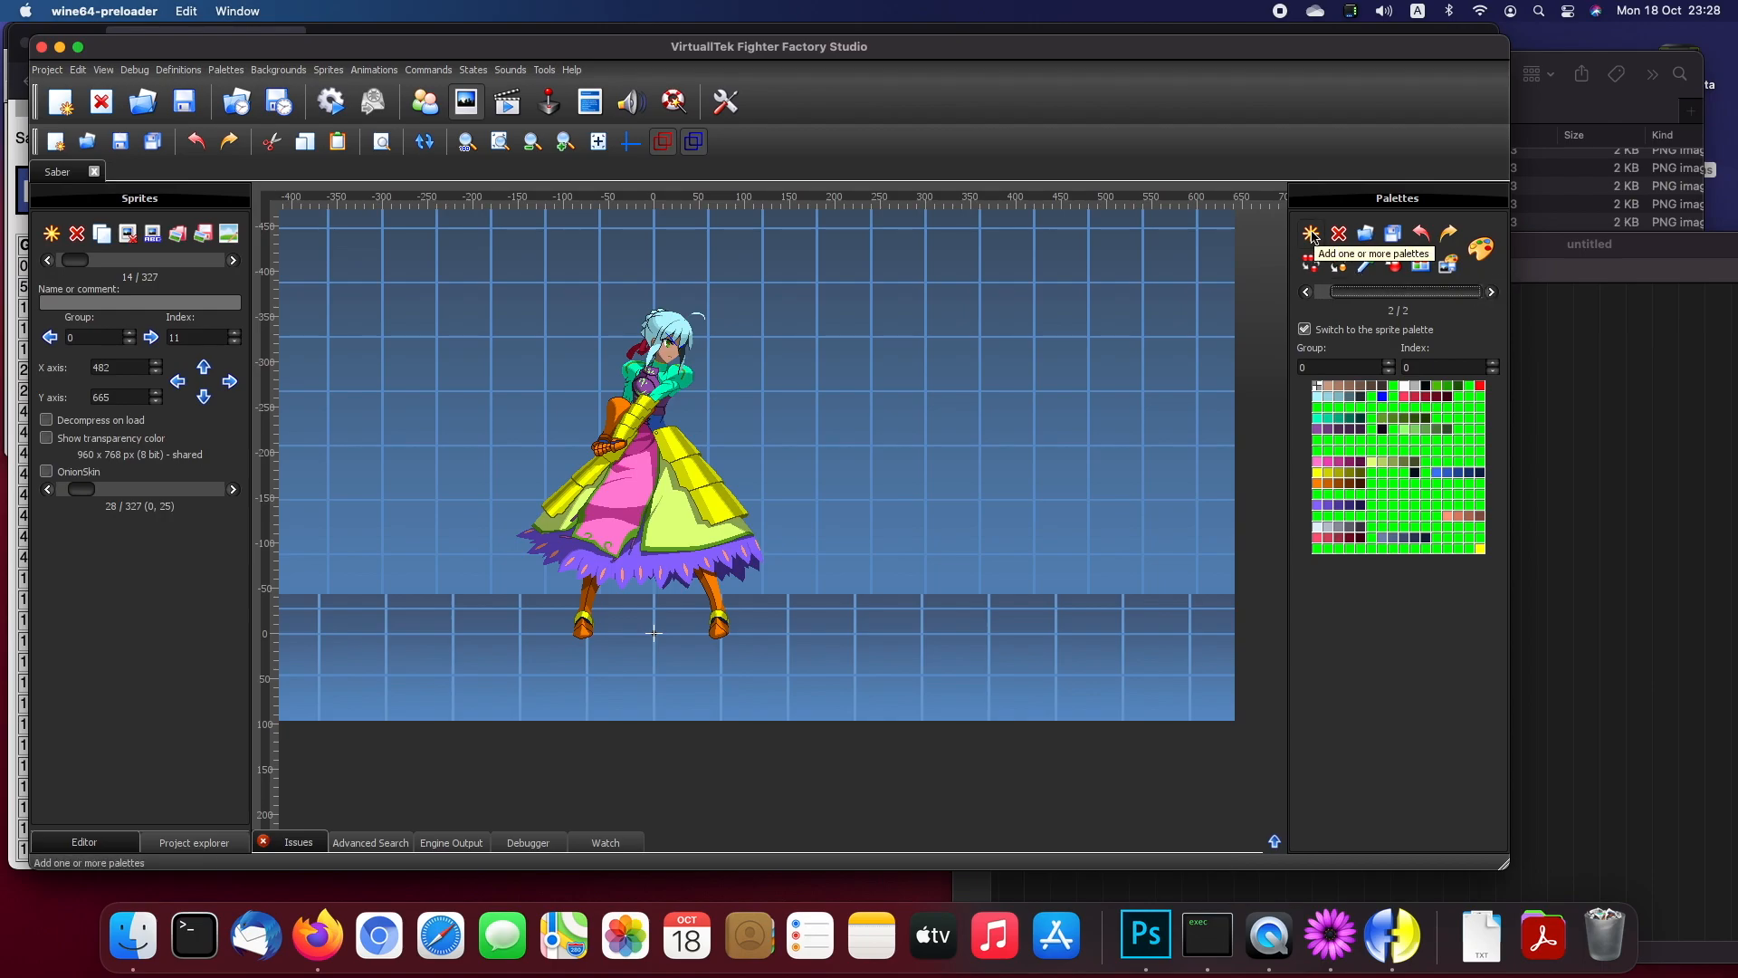
Step: Start adding palettes from files and browse to the folder containing the Saber .act palettes
left_click(1311, 235)
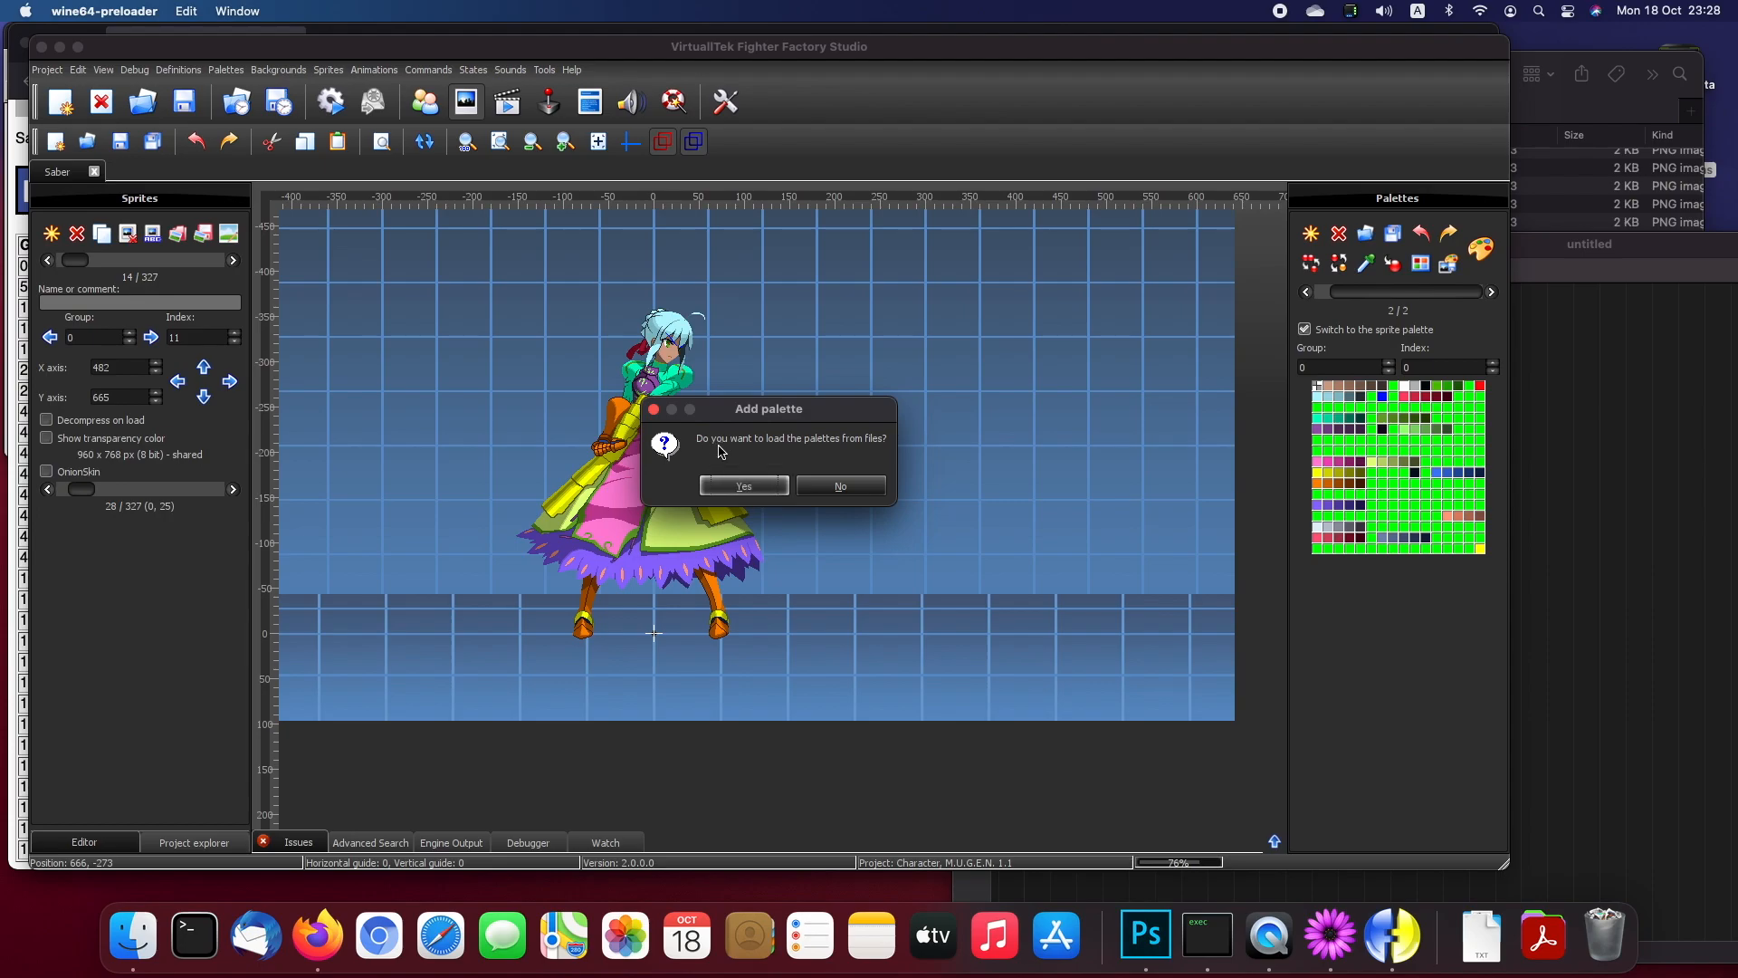
left_click(765, 488)
left_click(111, 132)
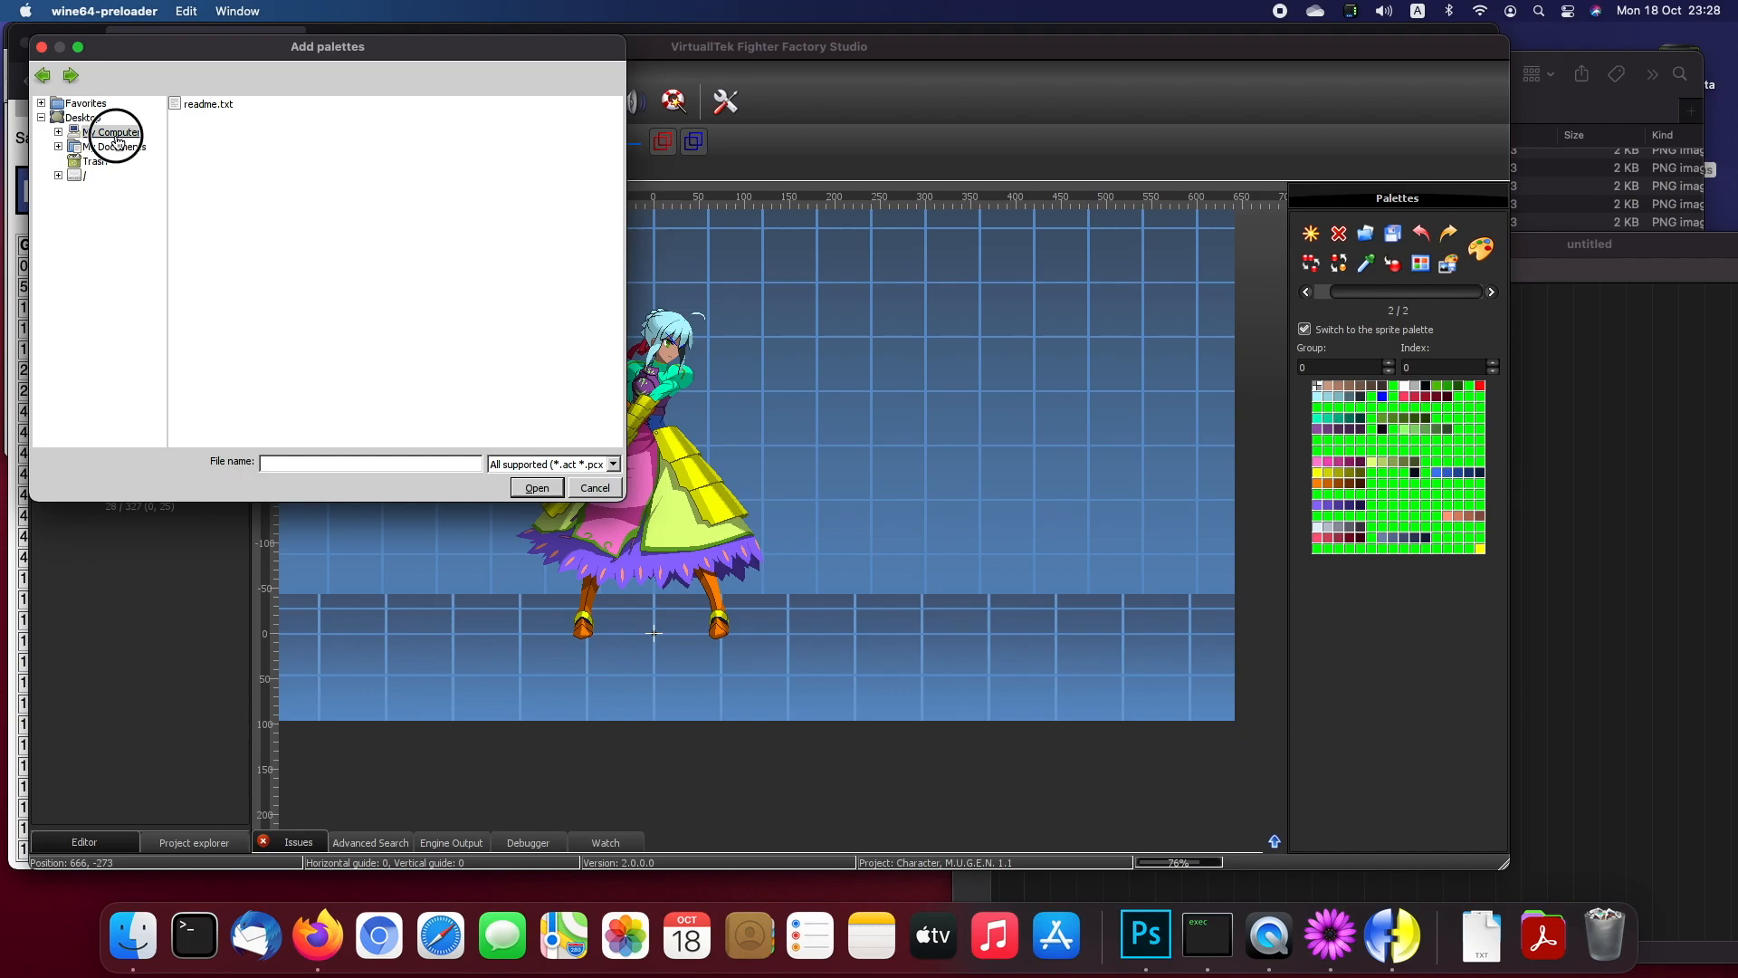
left_click(99, 148)
left_click(124, 132)
double_click(177, 133)
double_click(207, 121)
double_click(196, 106)
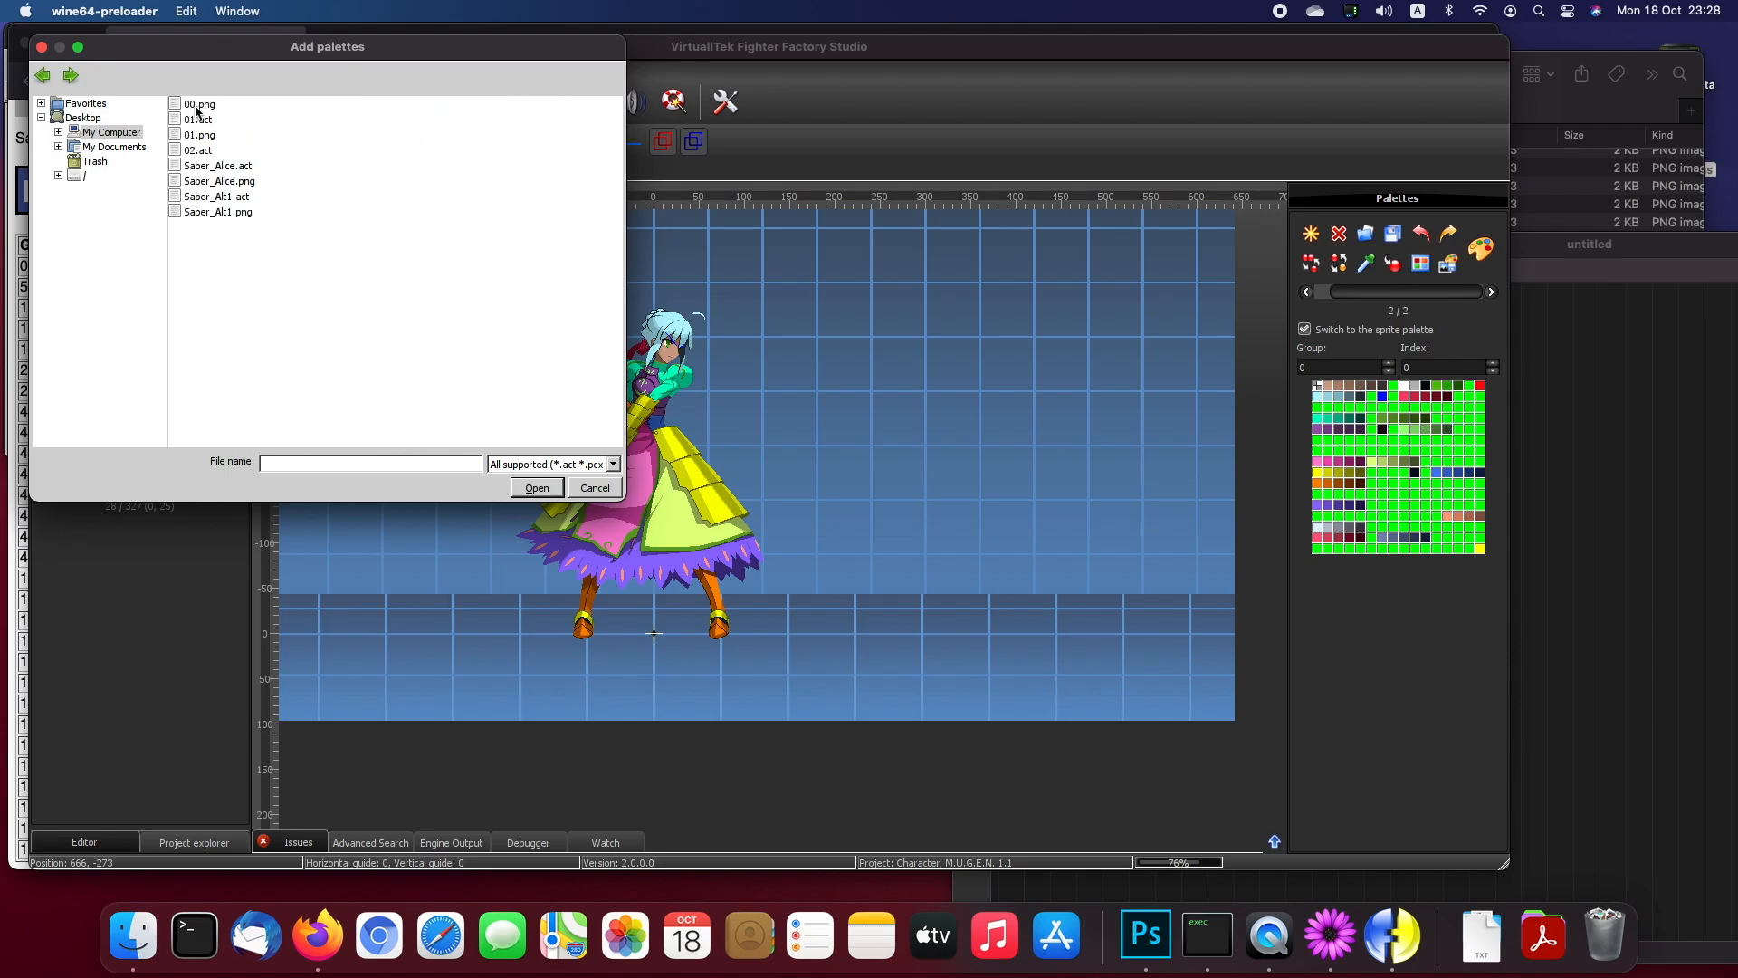
Step: Add the palette files 01.act and 02.act with group 1 and starting index 1
left_click(210, 119)
left_click(214, 151, "ctrl")
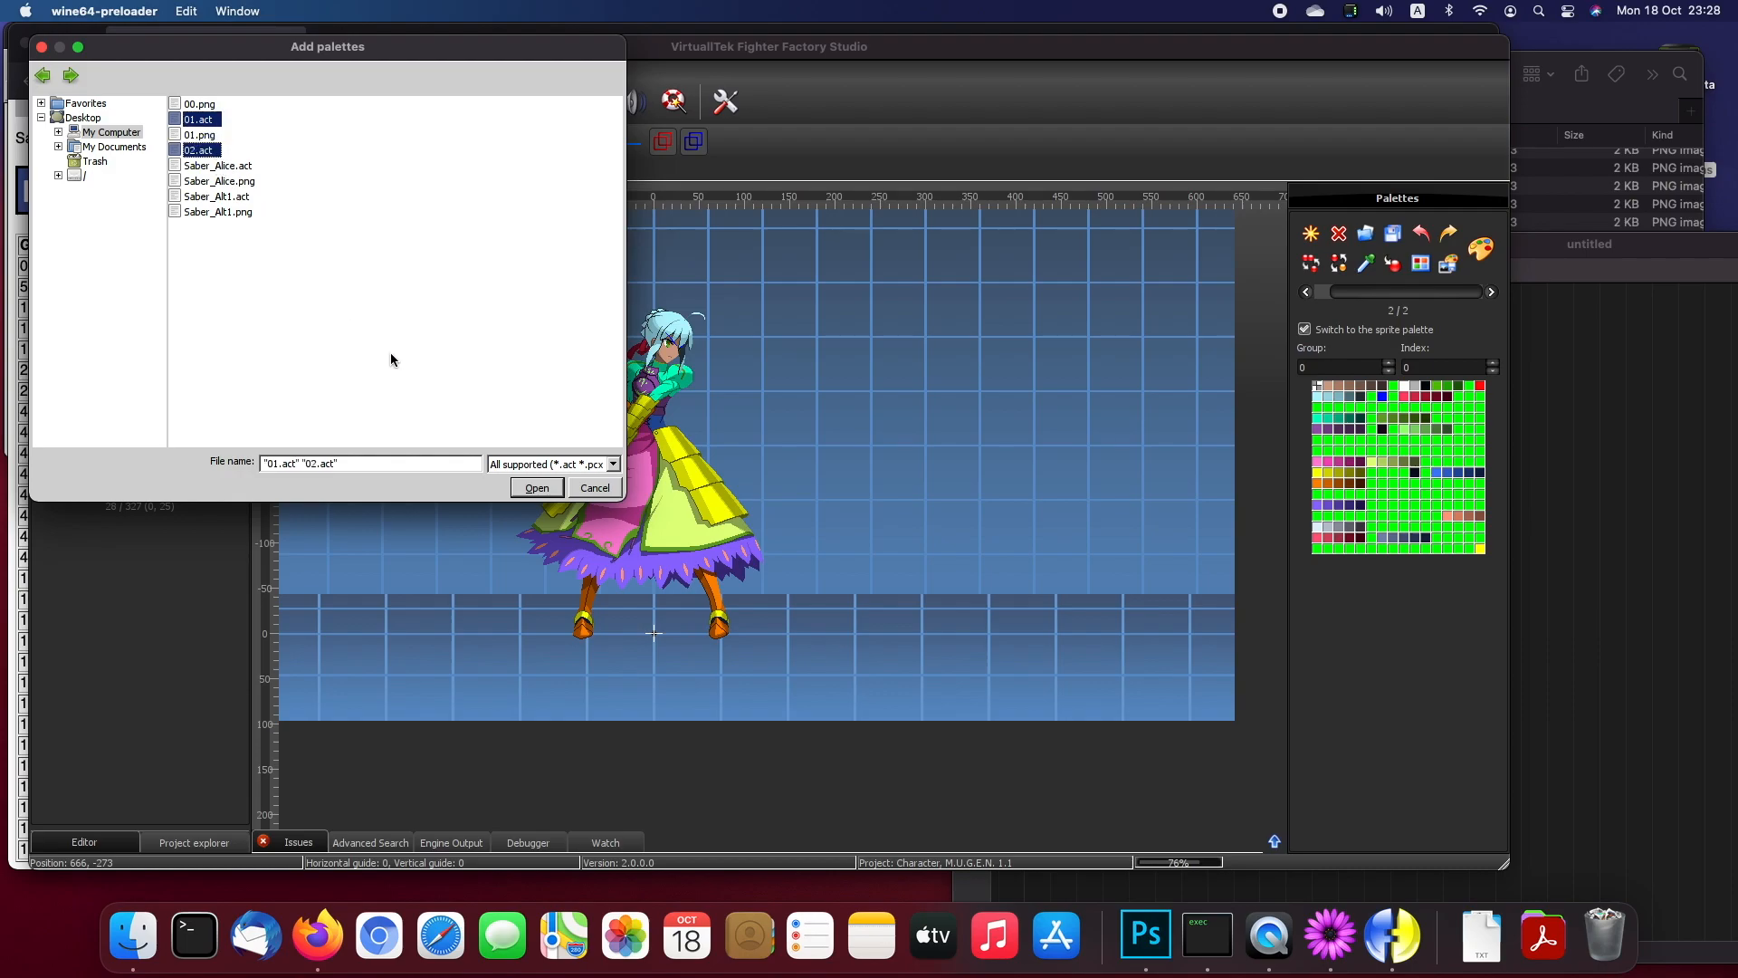
left_click(543, 492)
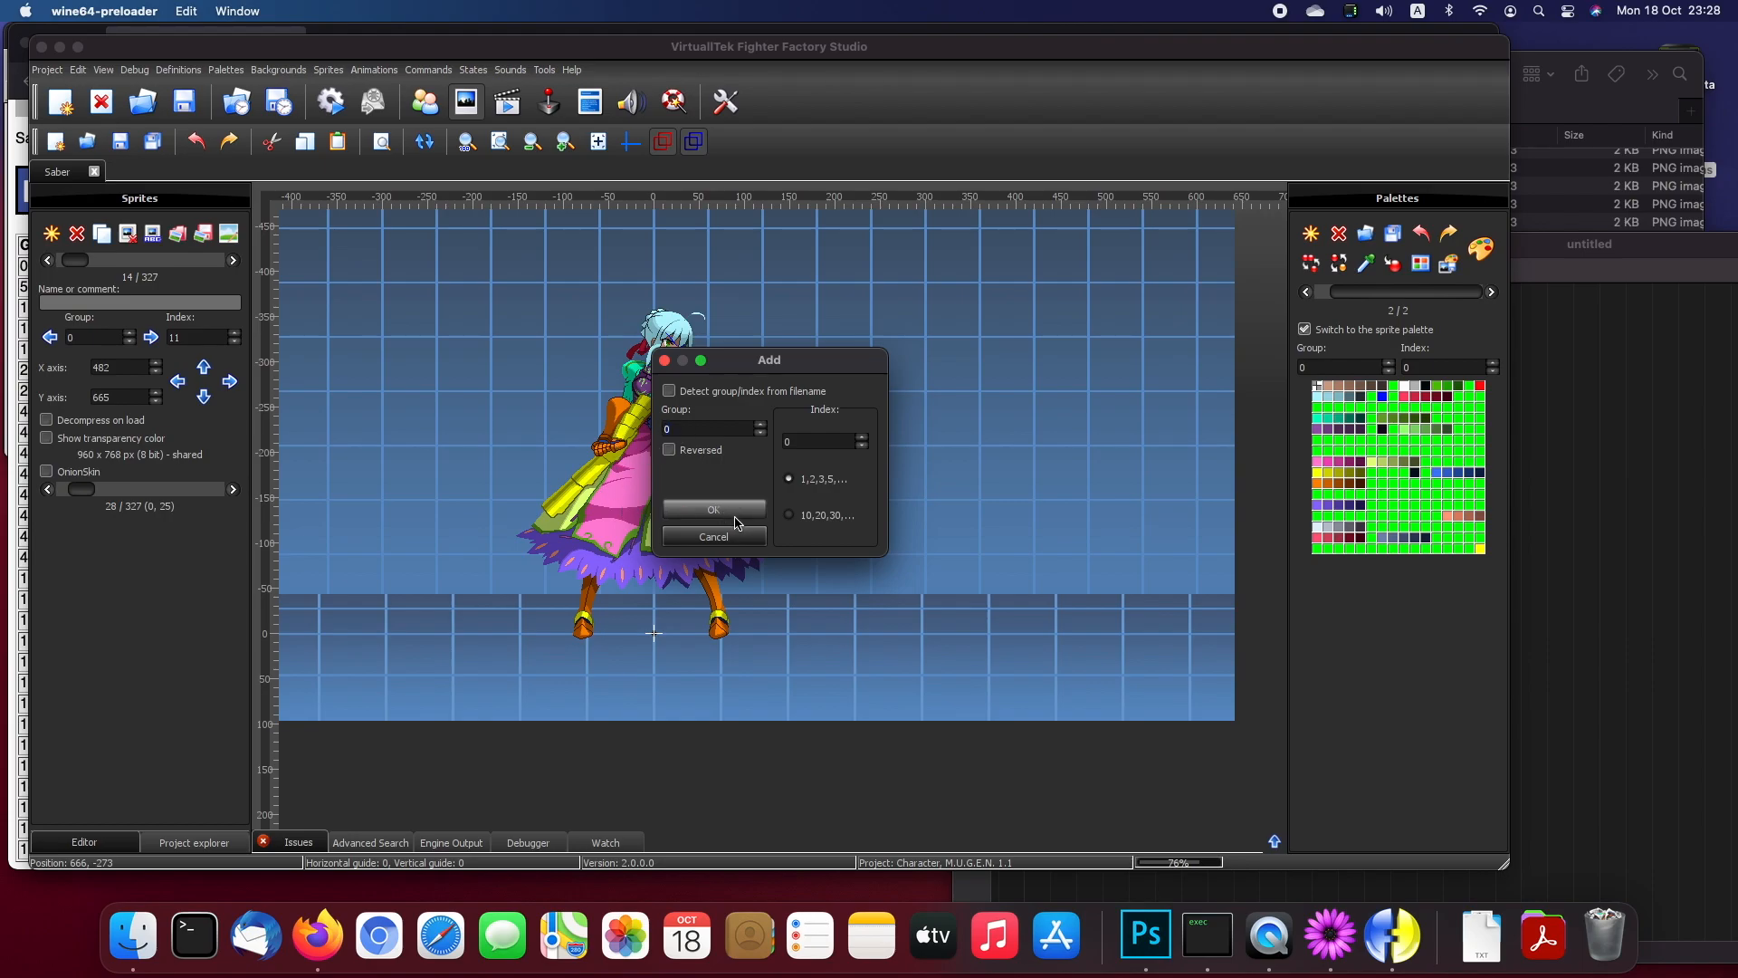
key("Tab")
type("1")
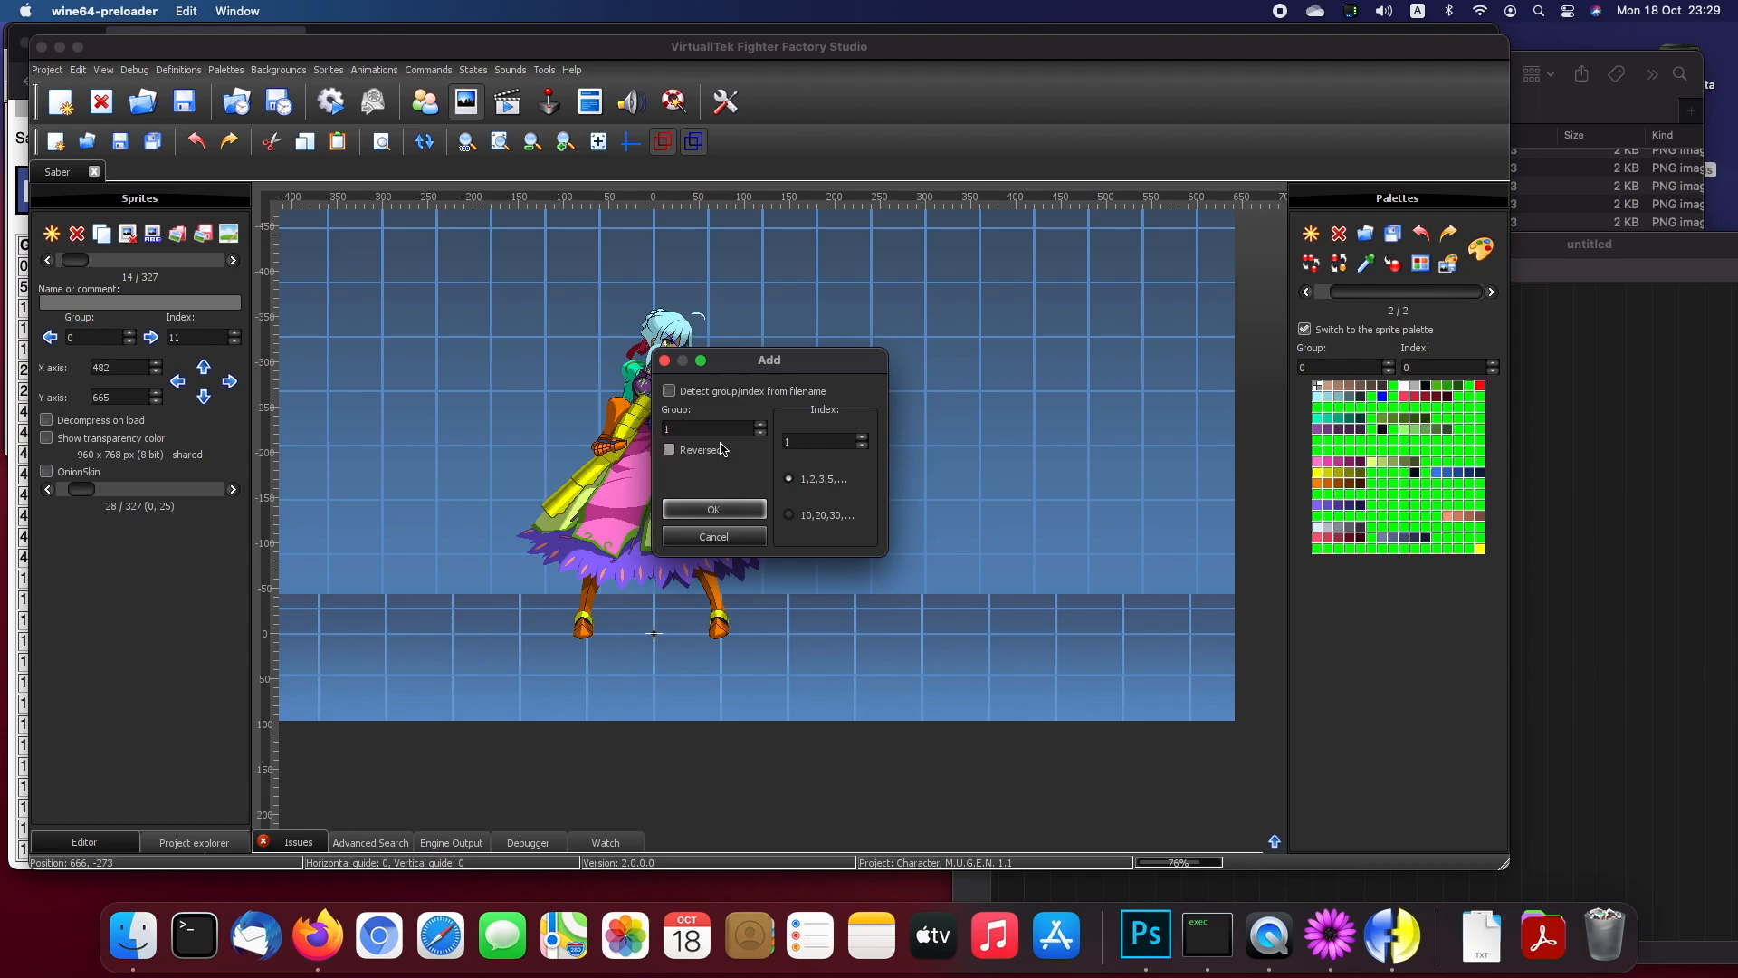
left_click(712, 513)
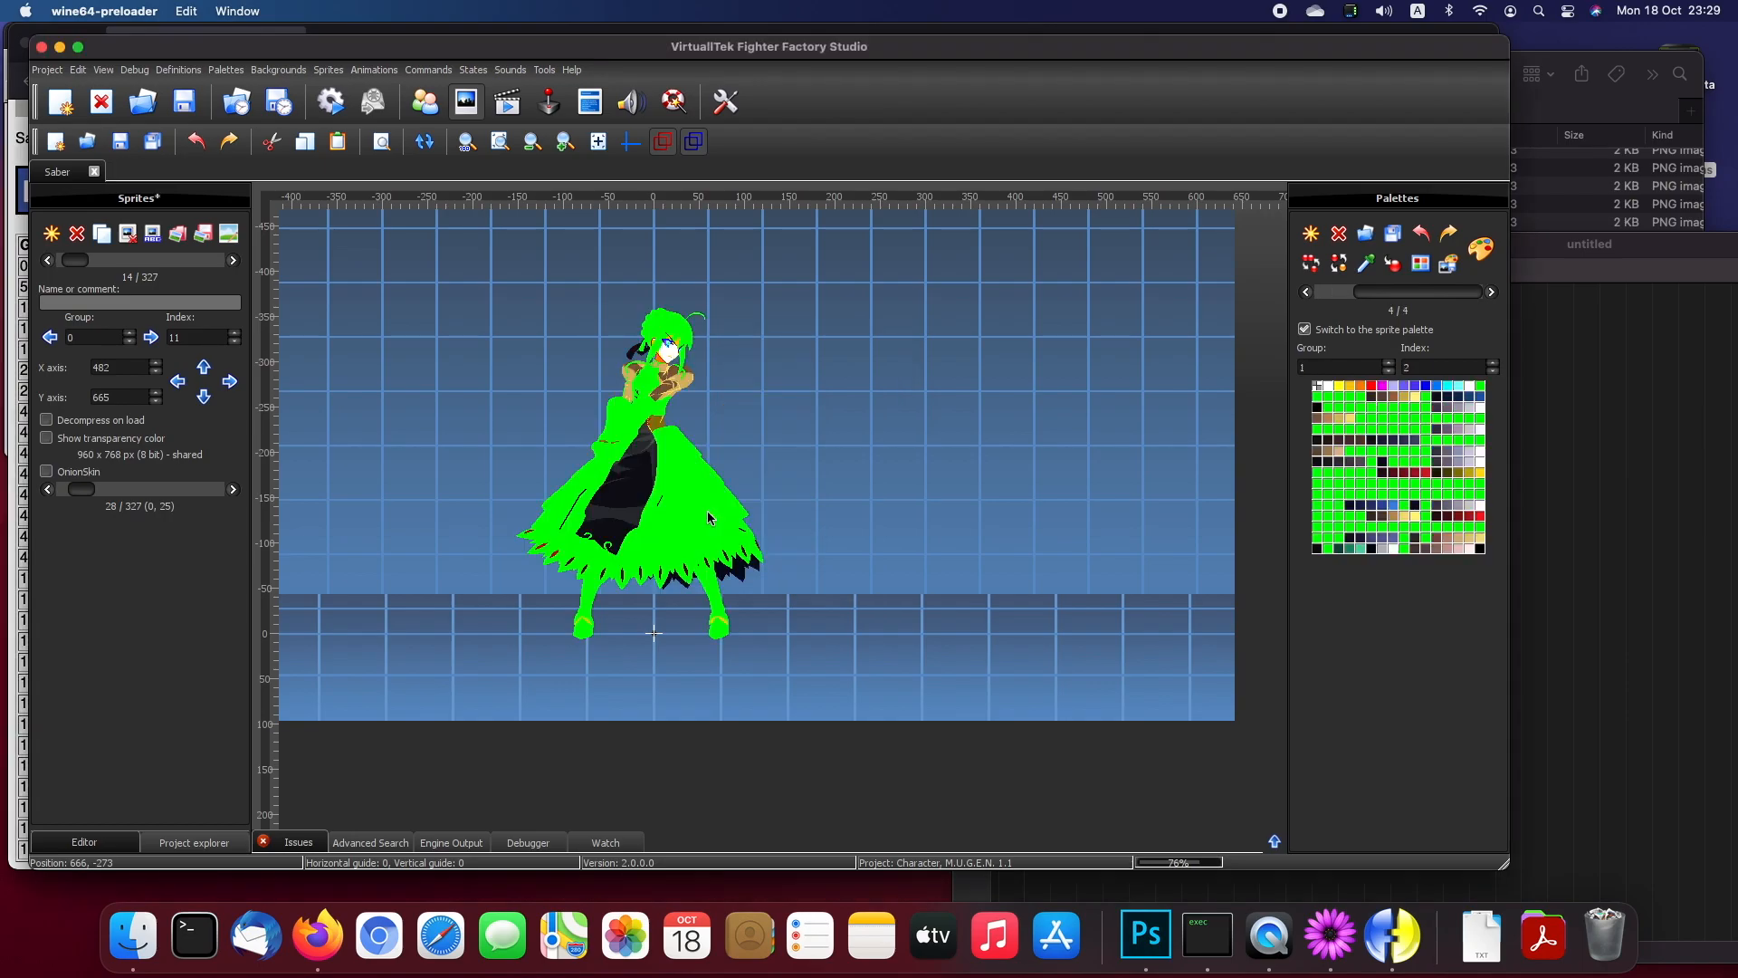
Step: Switch to palette 1, 1 and open it in the advanced palette editor with the whole character in view
left_click(1305, 292)
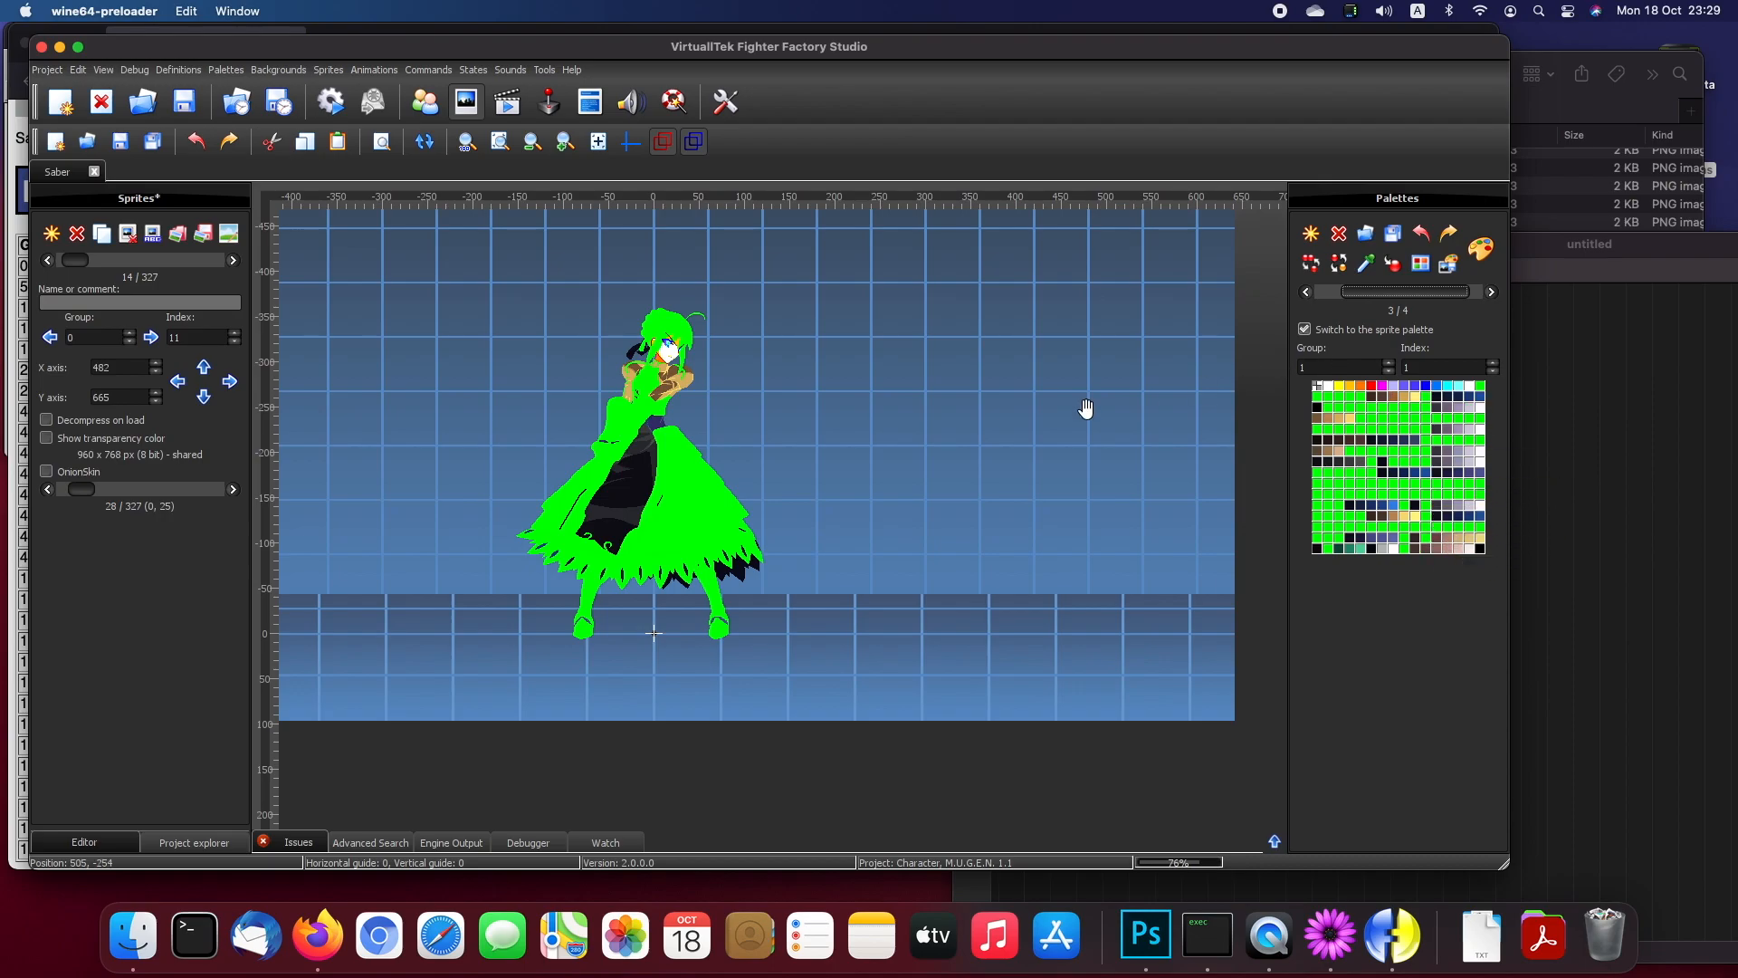
left_click(1480, 257)
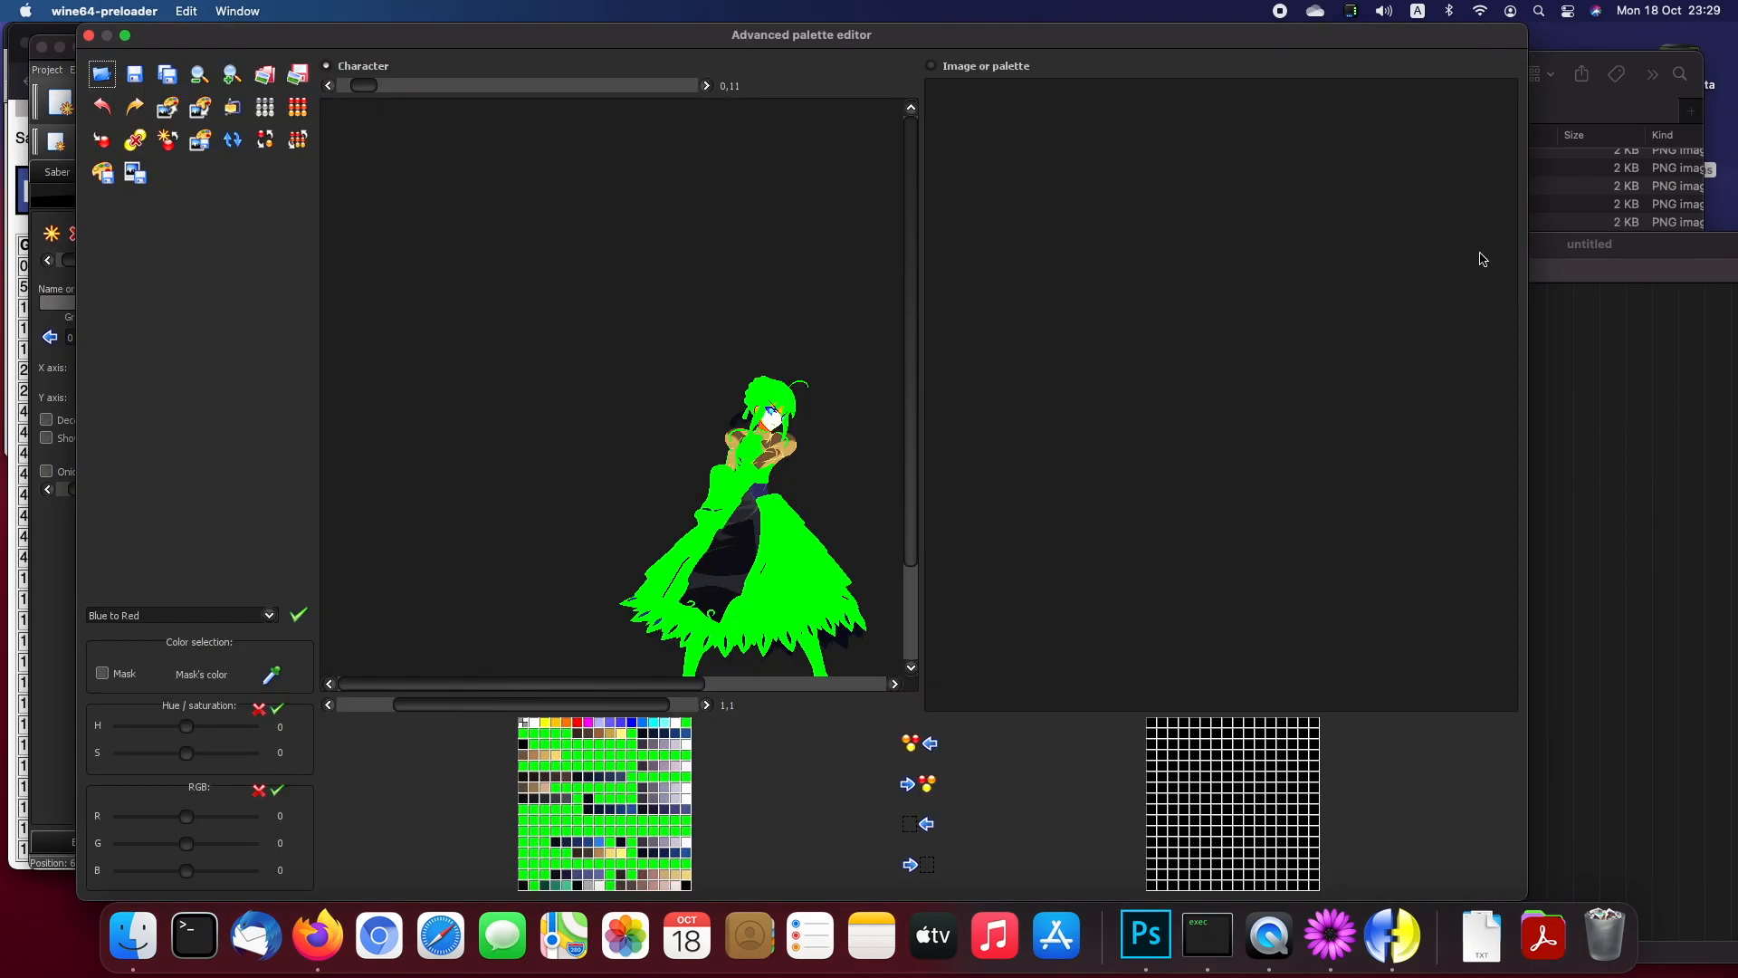
left_click(88, 36)
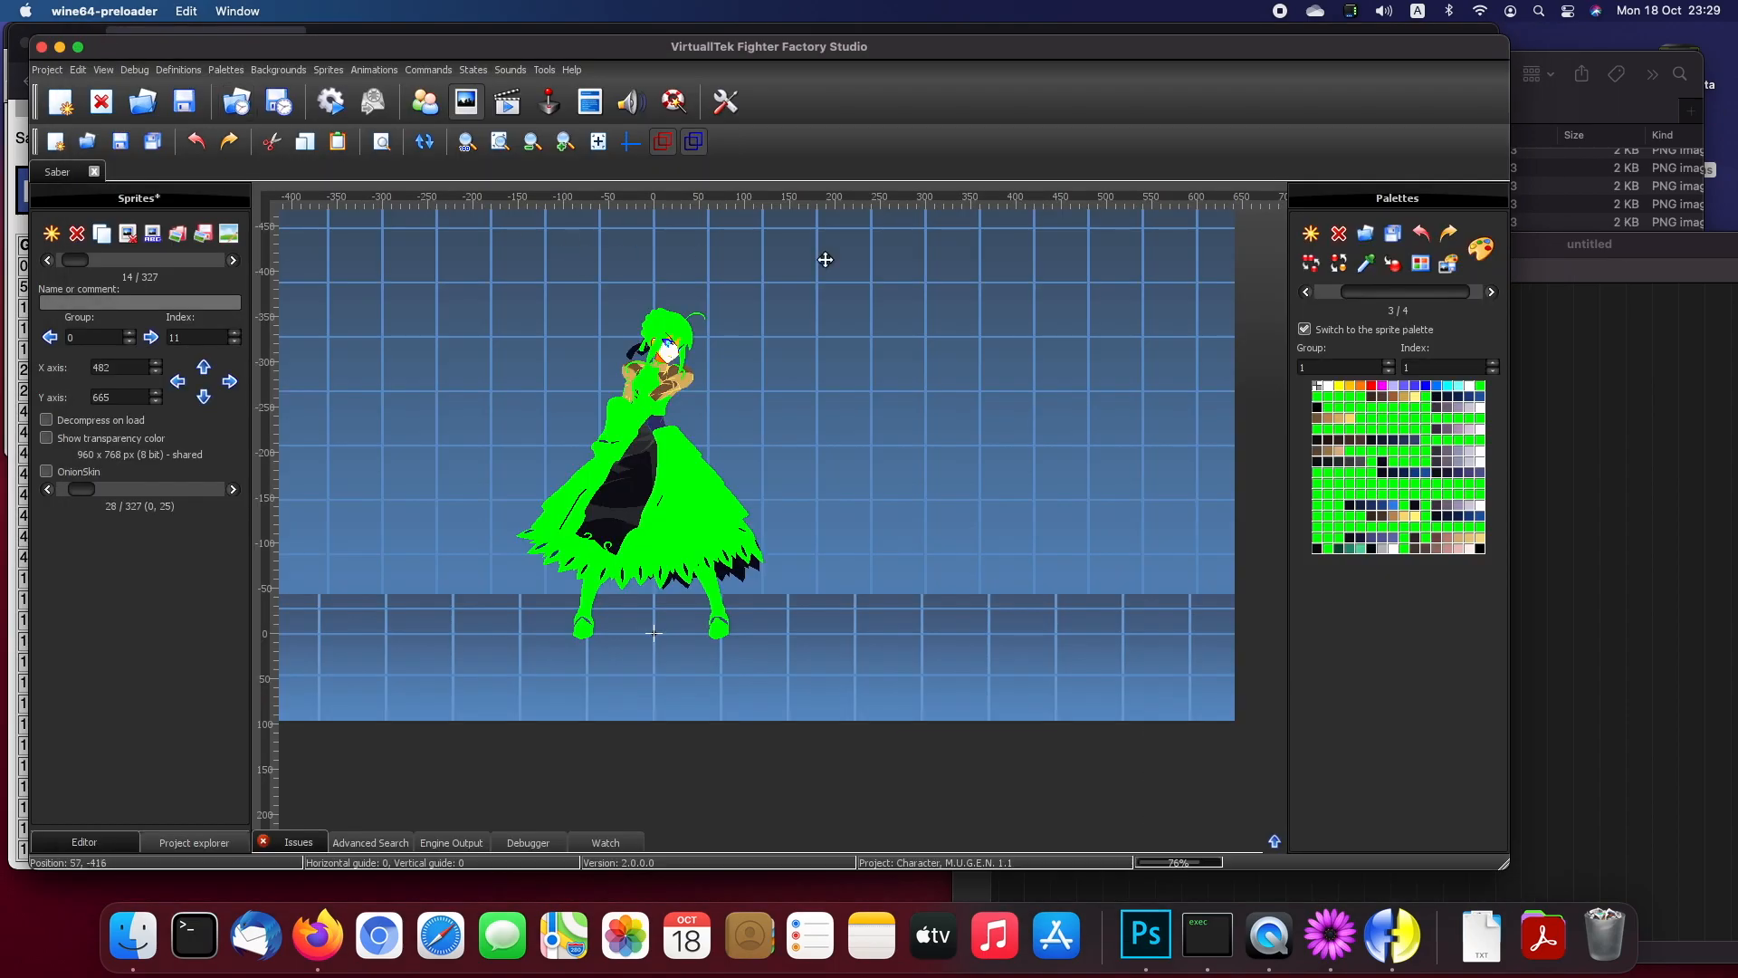
left_click(1489, 256)
scroll(905, 408, "down", 3)
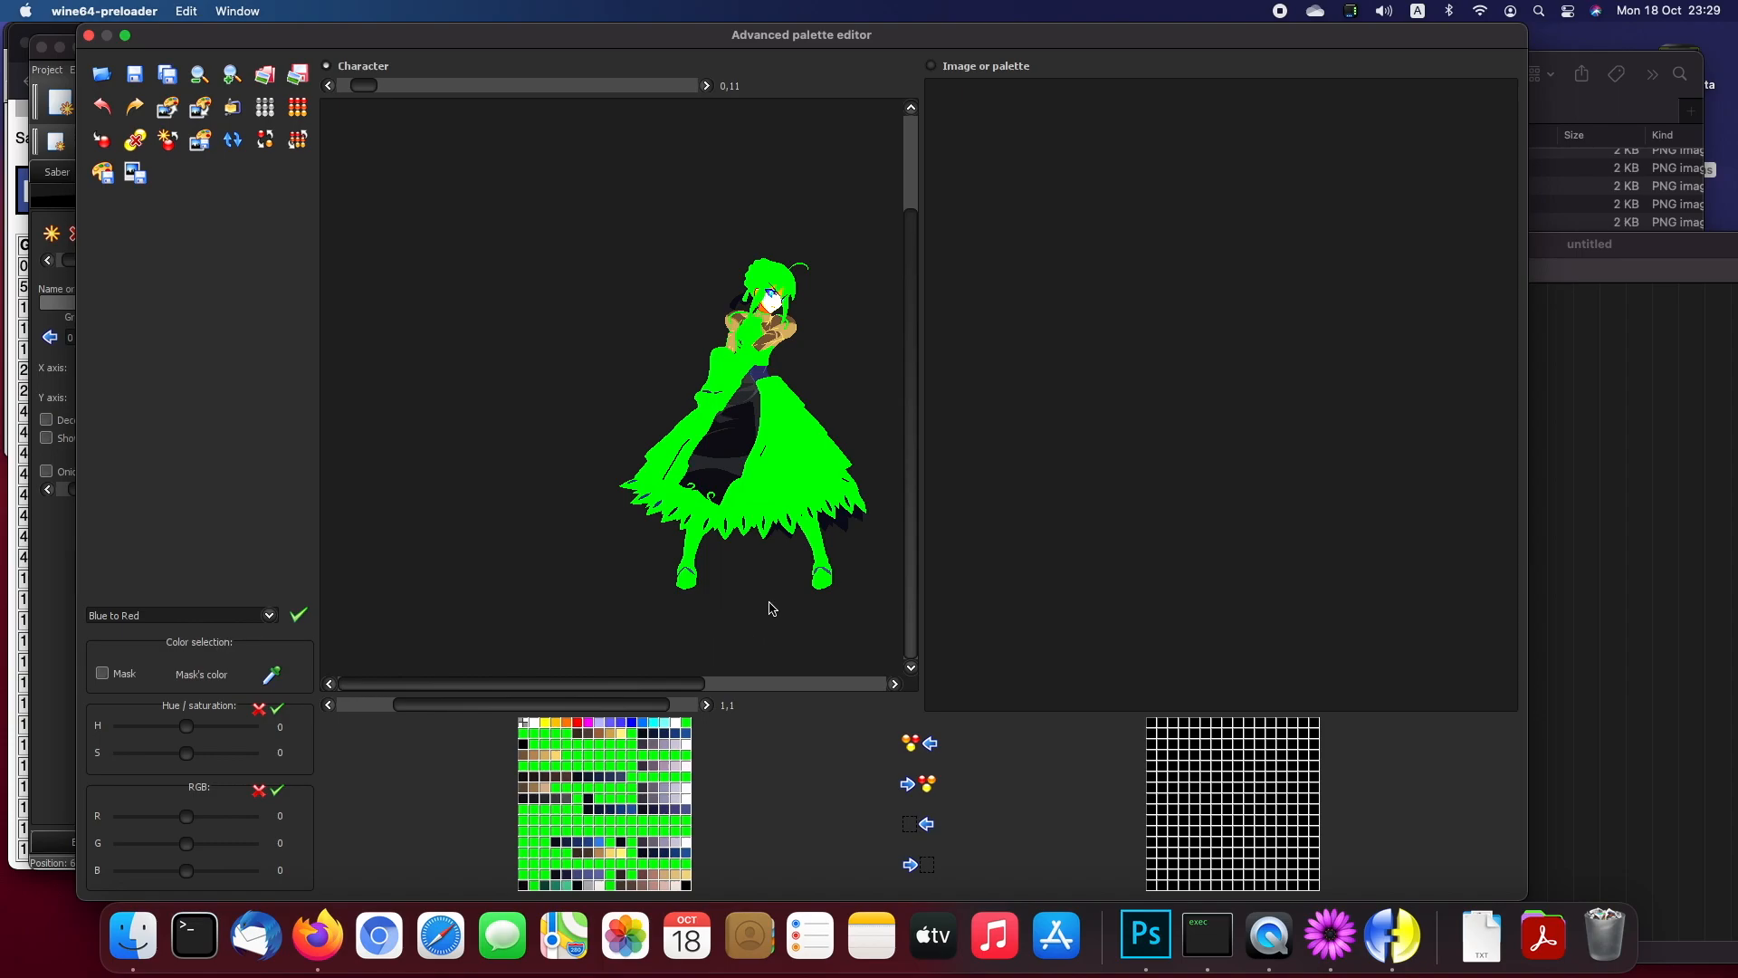
Step: Reverse the color order of the whole palette 1, 1, commit the change and close the advanced palette editor
left_click(299, 143)
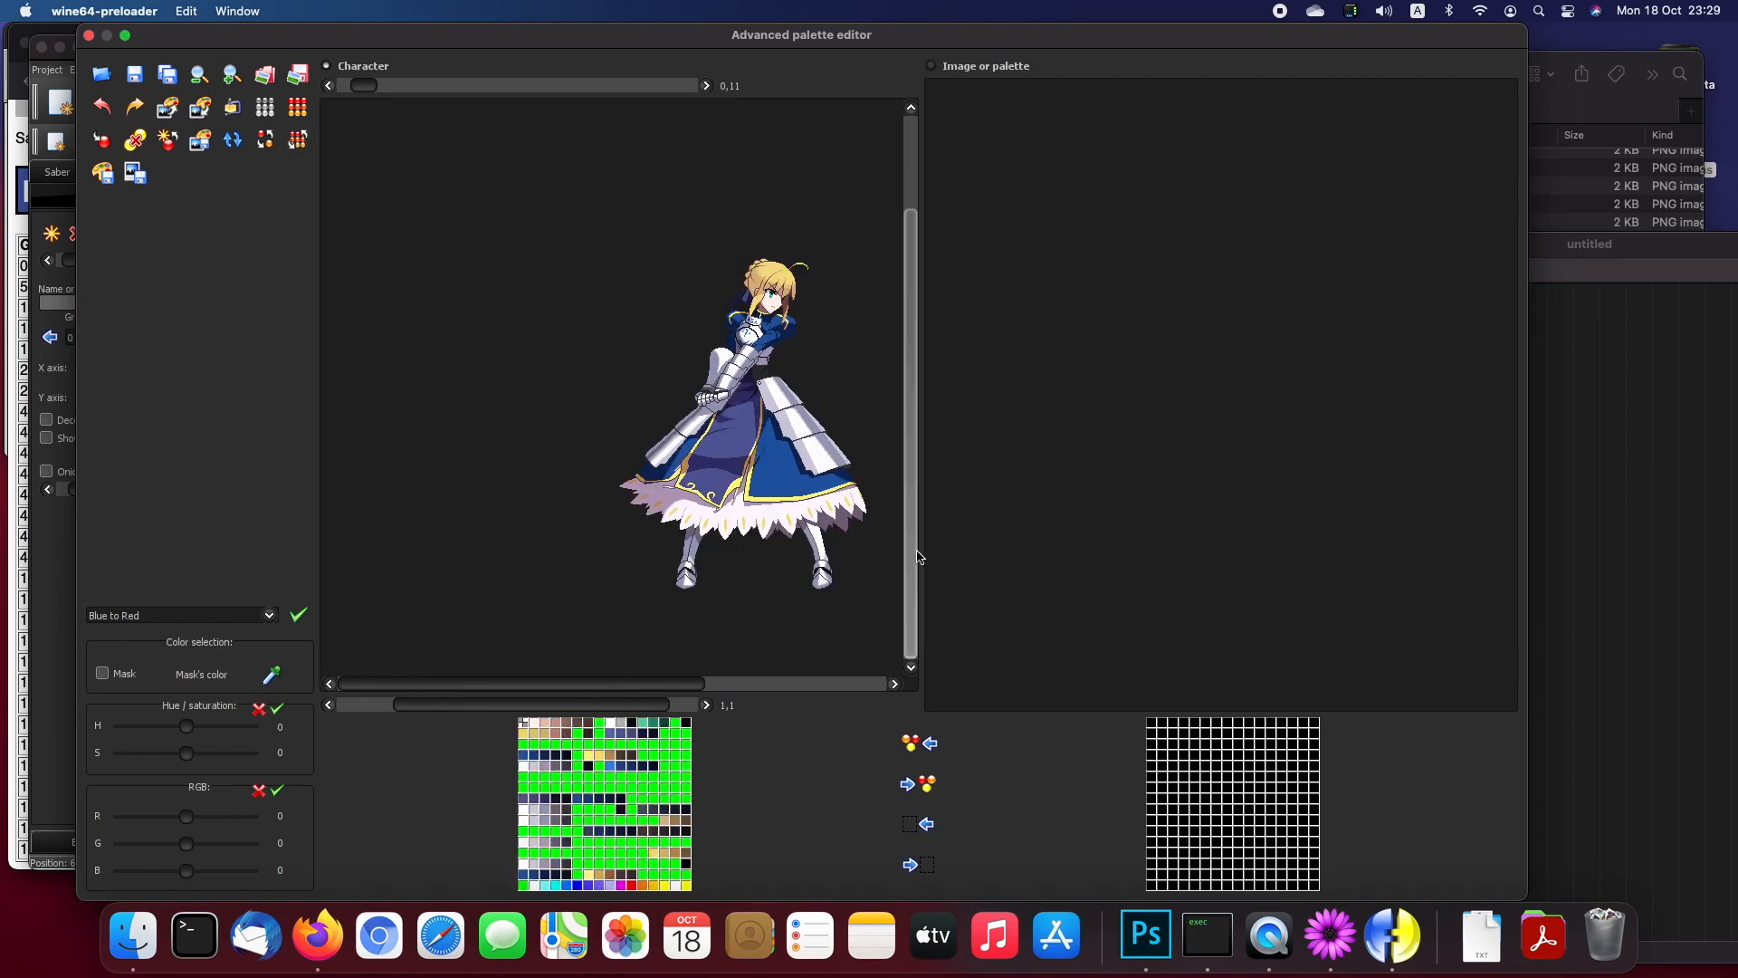
left_click(99, 185)
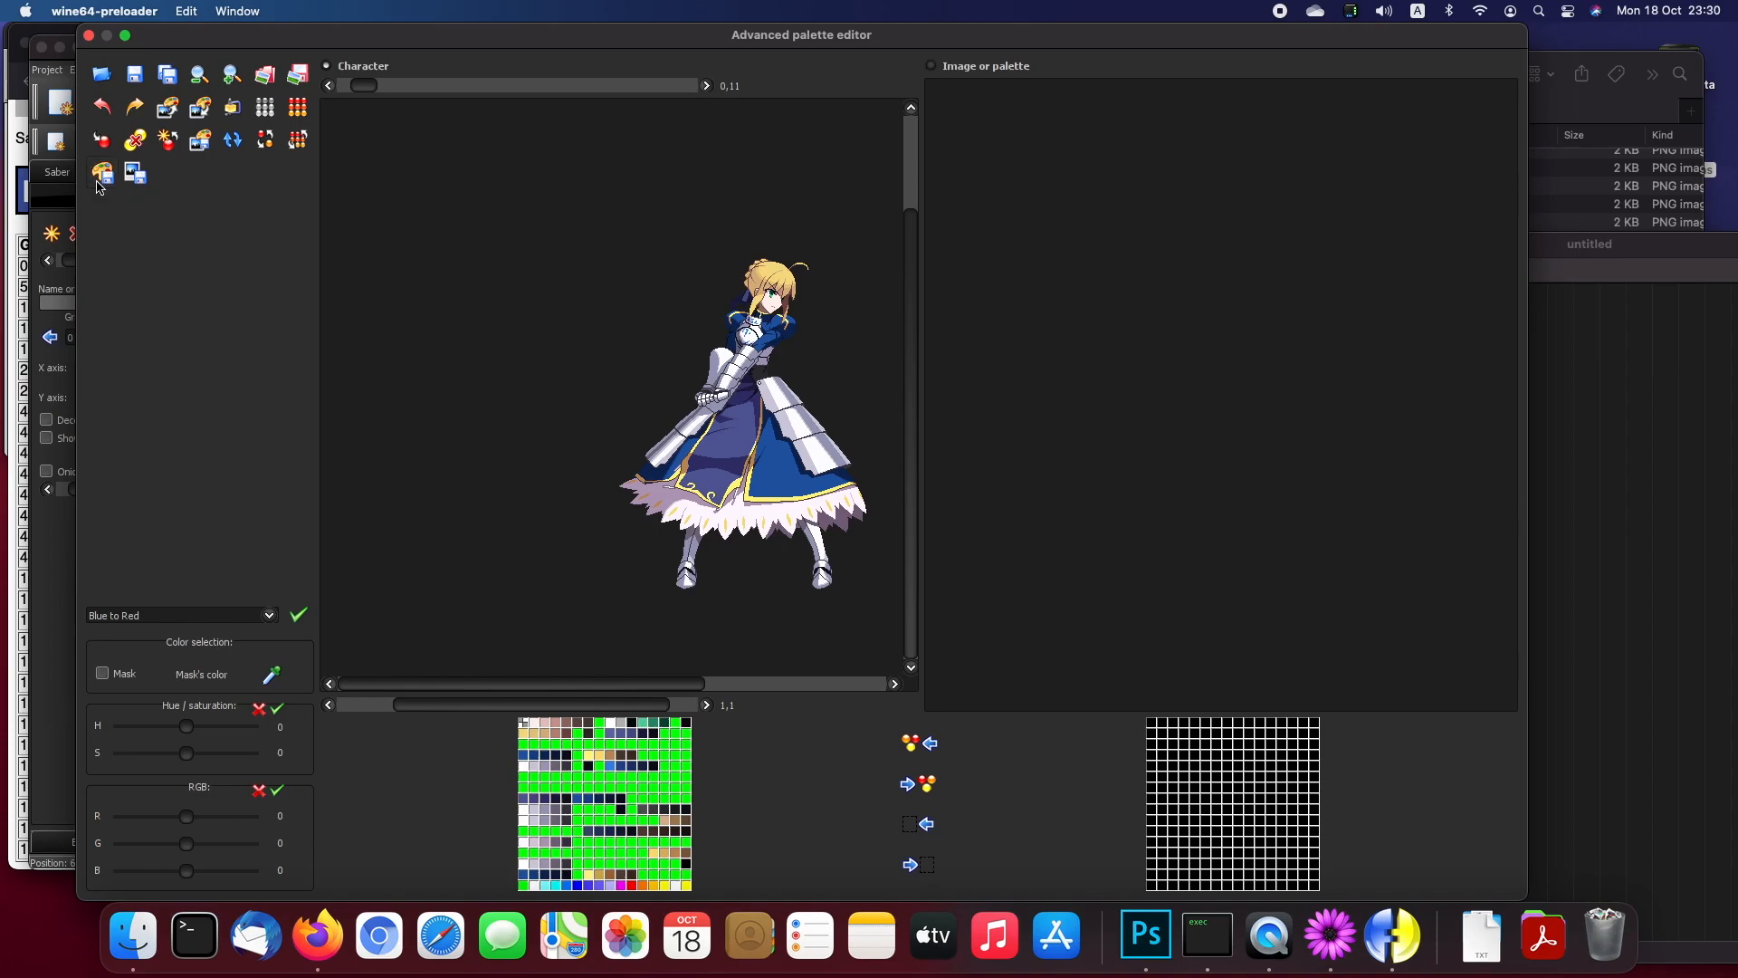
left_click(89, 37)
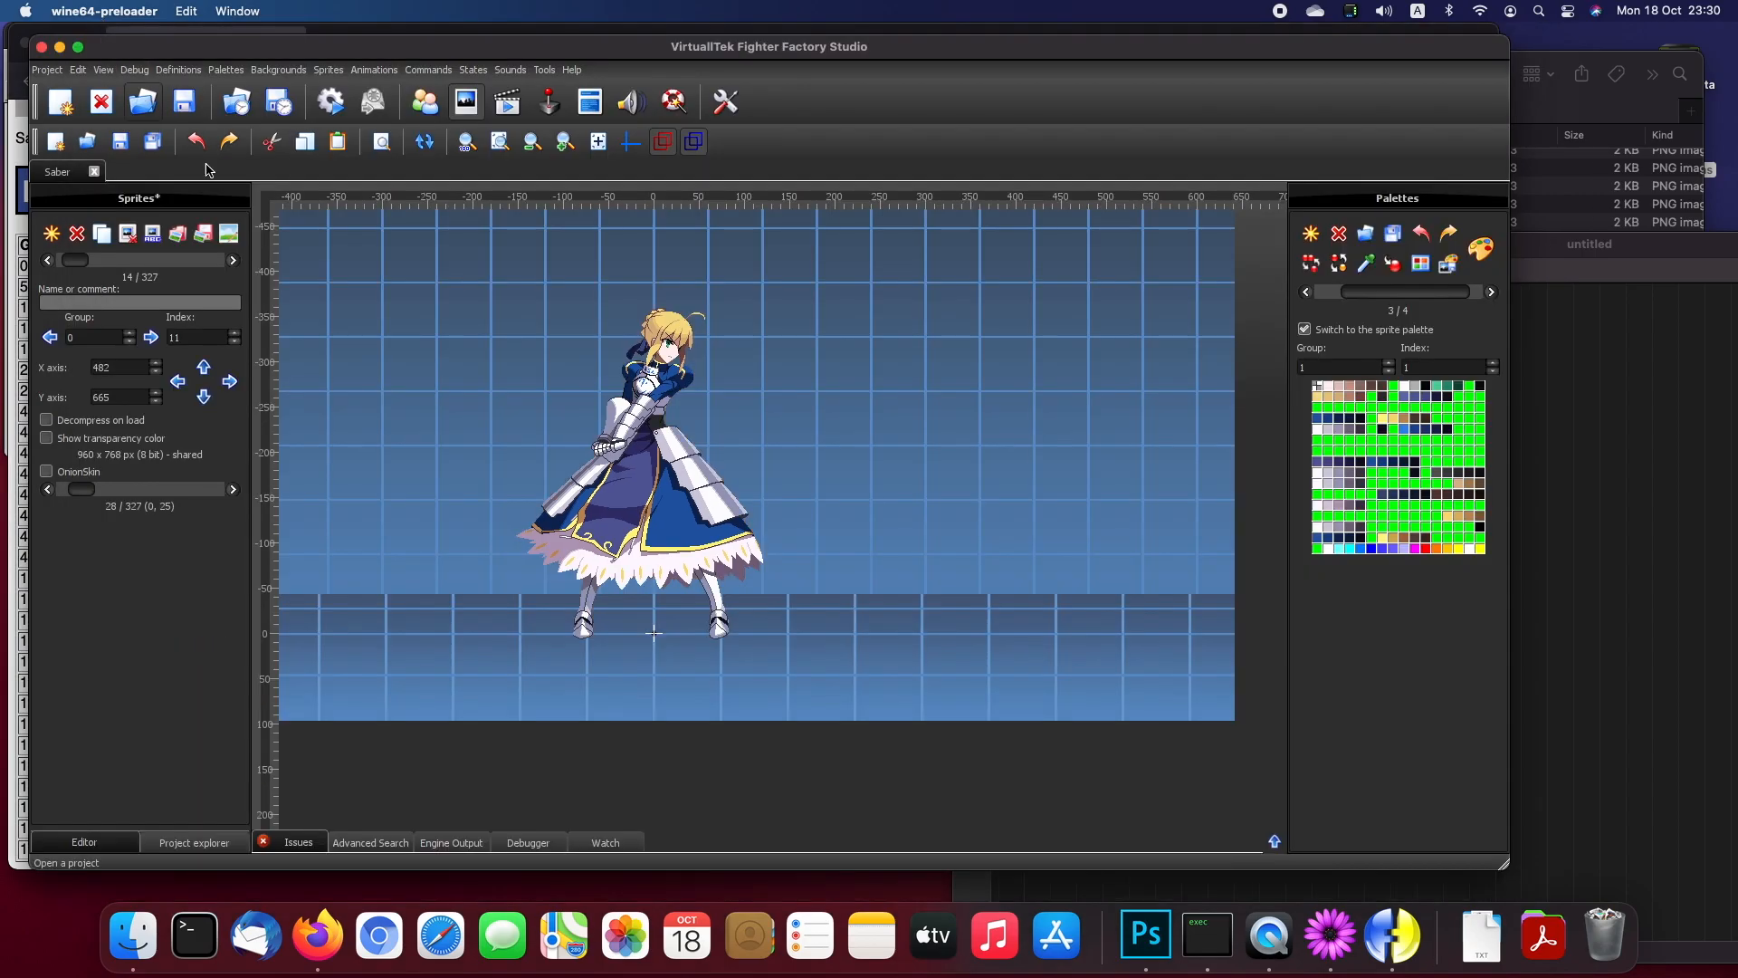
Step: Reverse the color order of the whole palette 1, 2 in the advanced palette editor and commit the change
left_click(1491, 292)
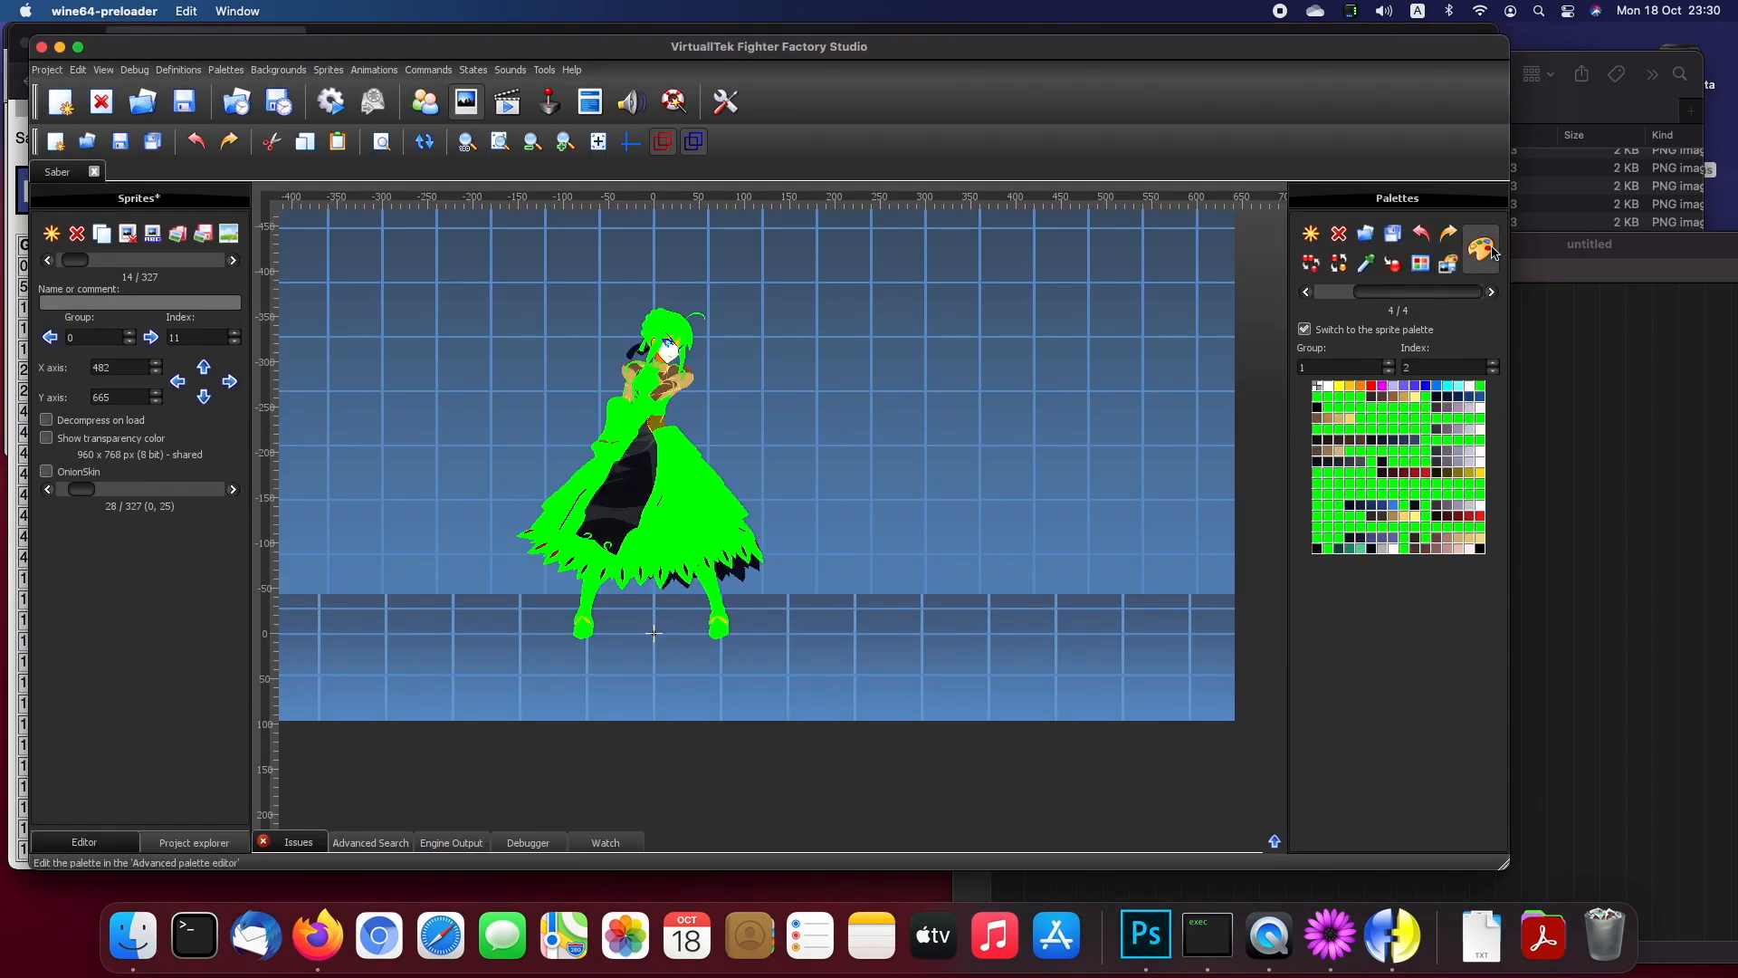
left_click(1480, 249)
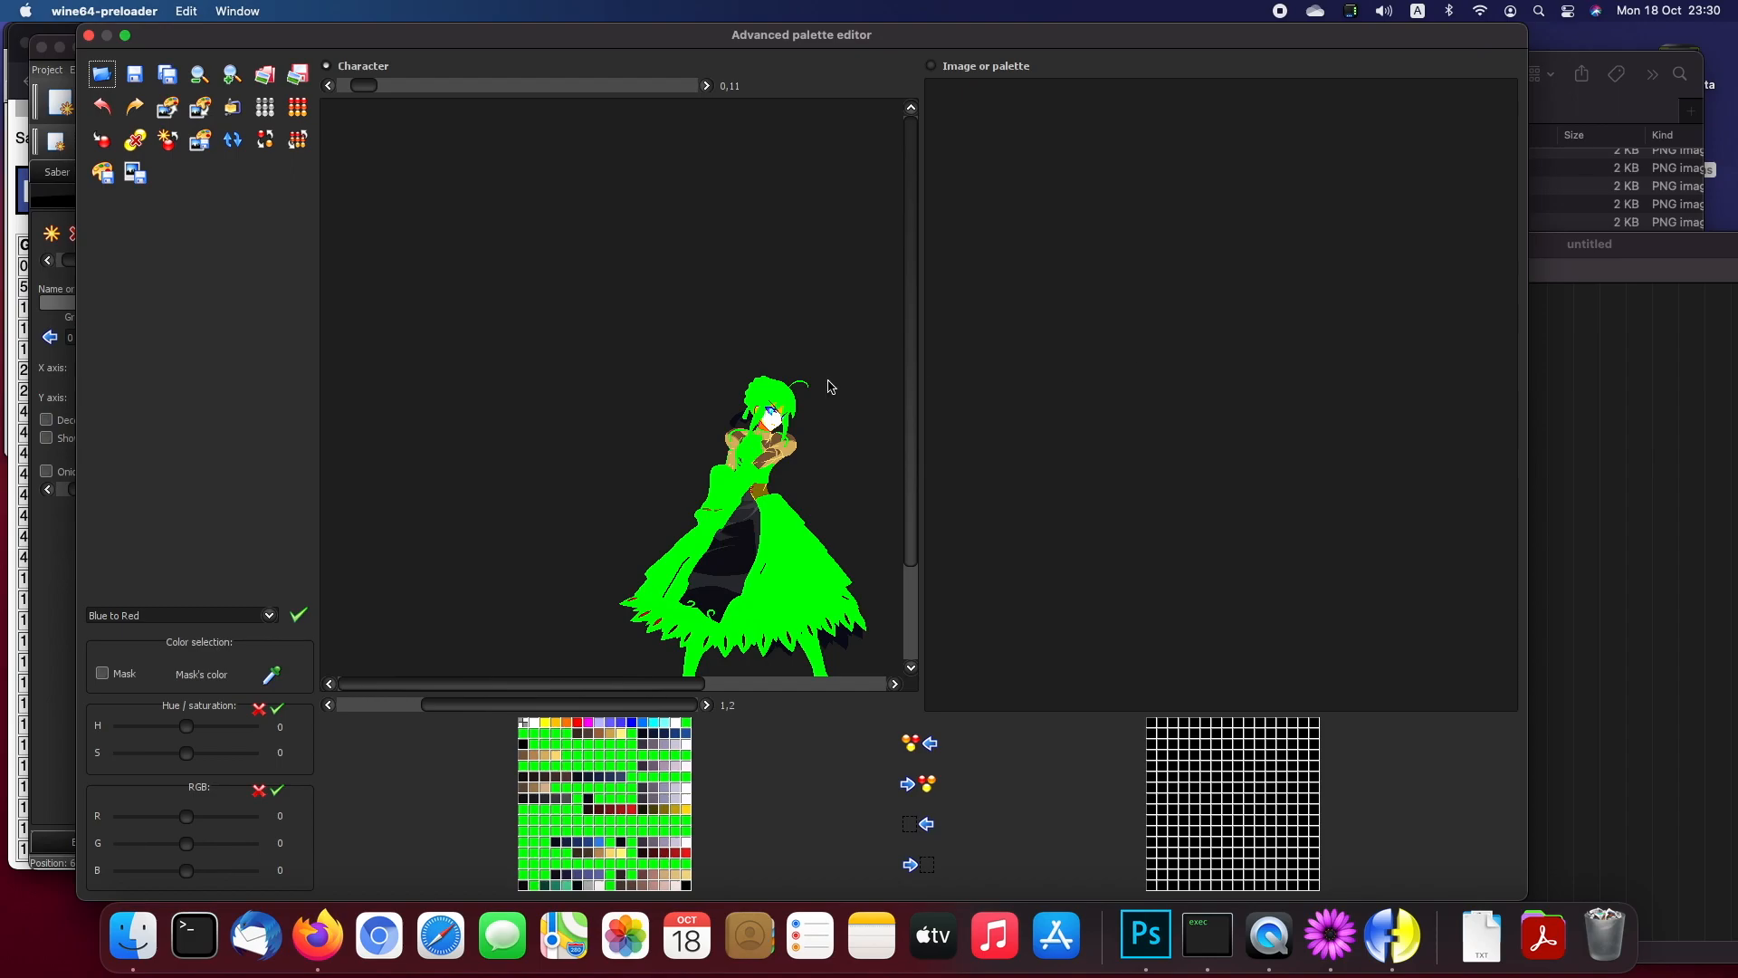
left_click(304, 151)
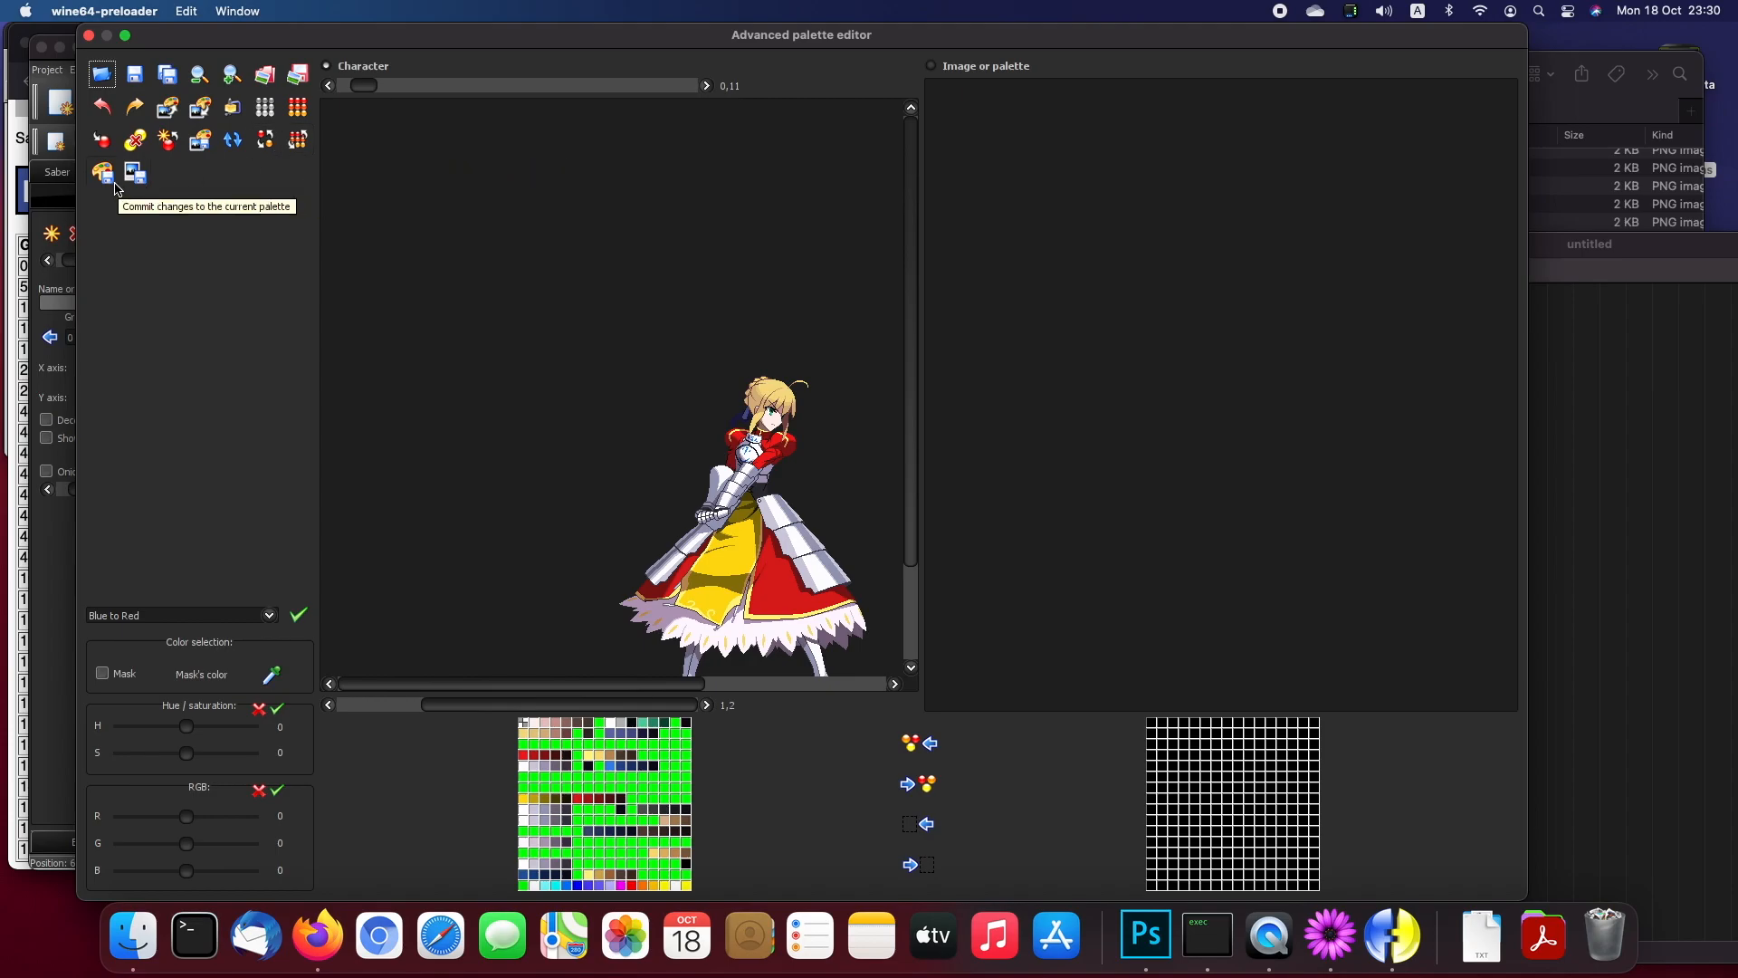
left_click(116, 189)
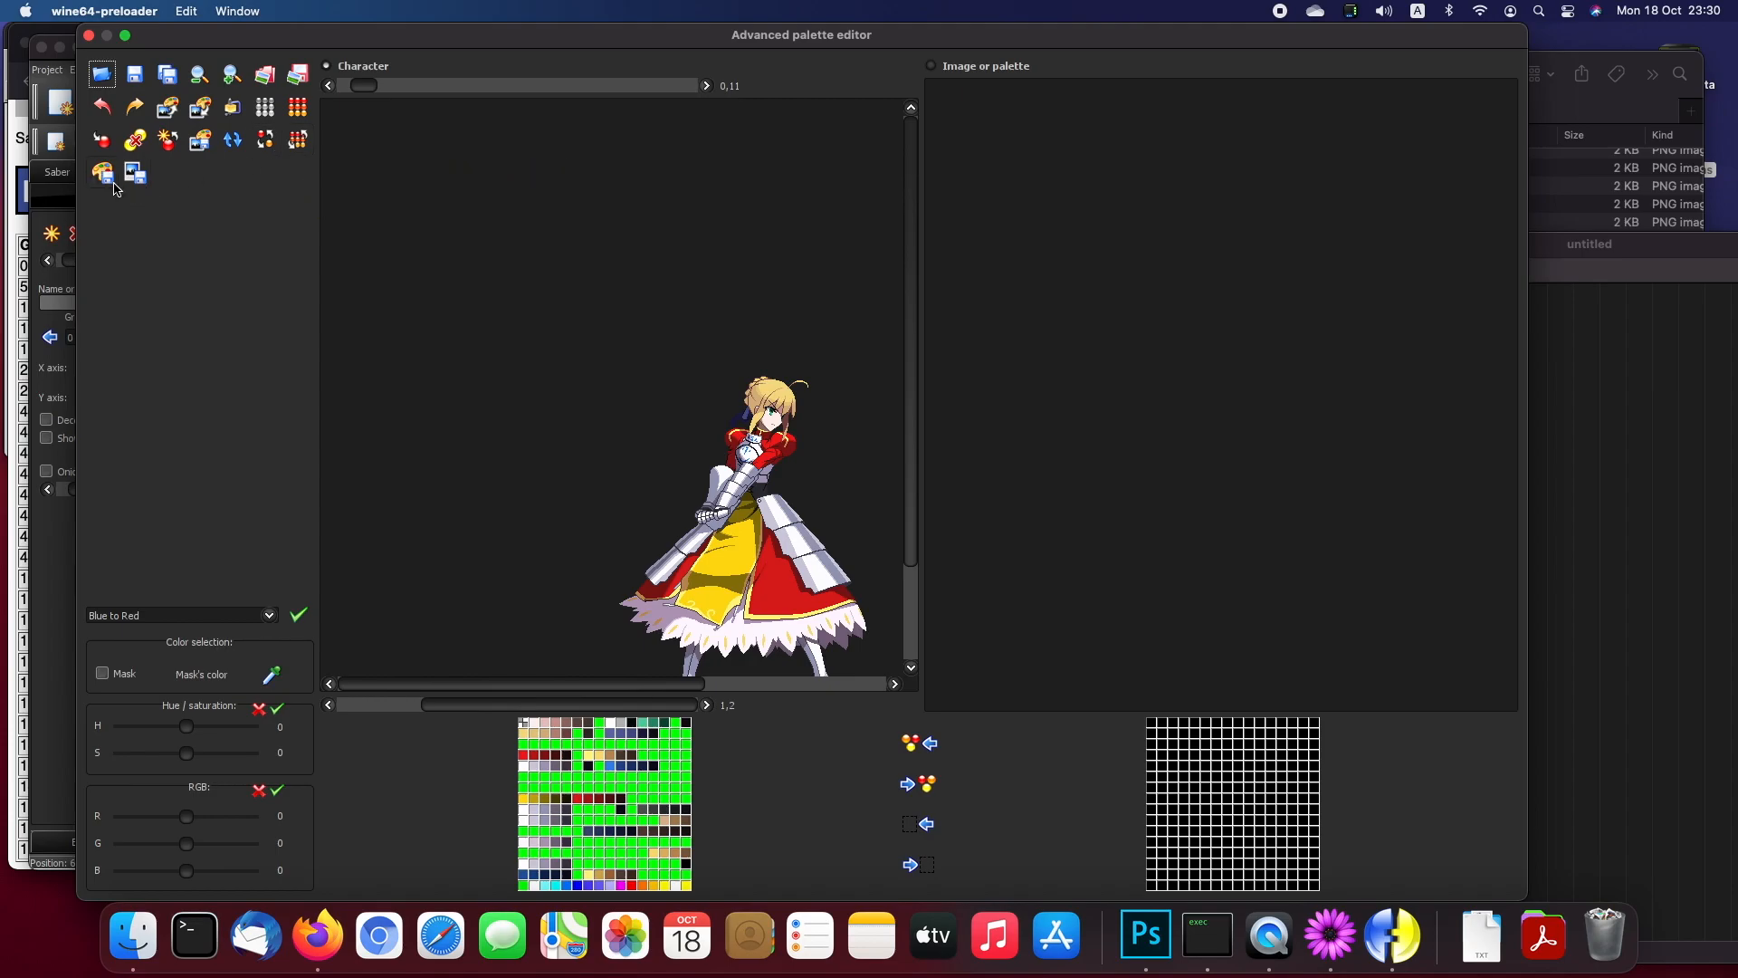
left_click(89, 35)
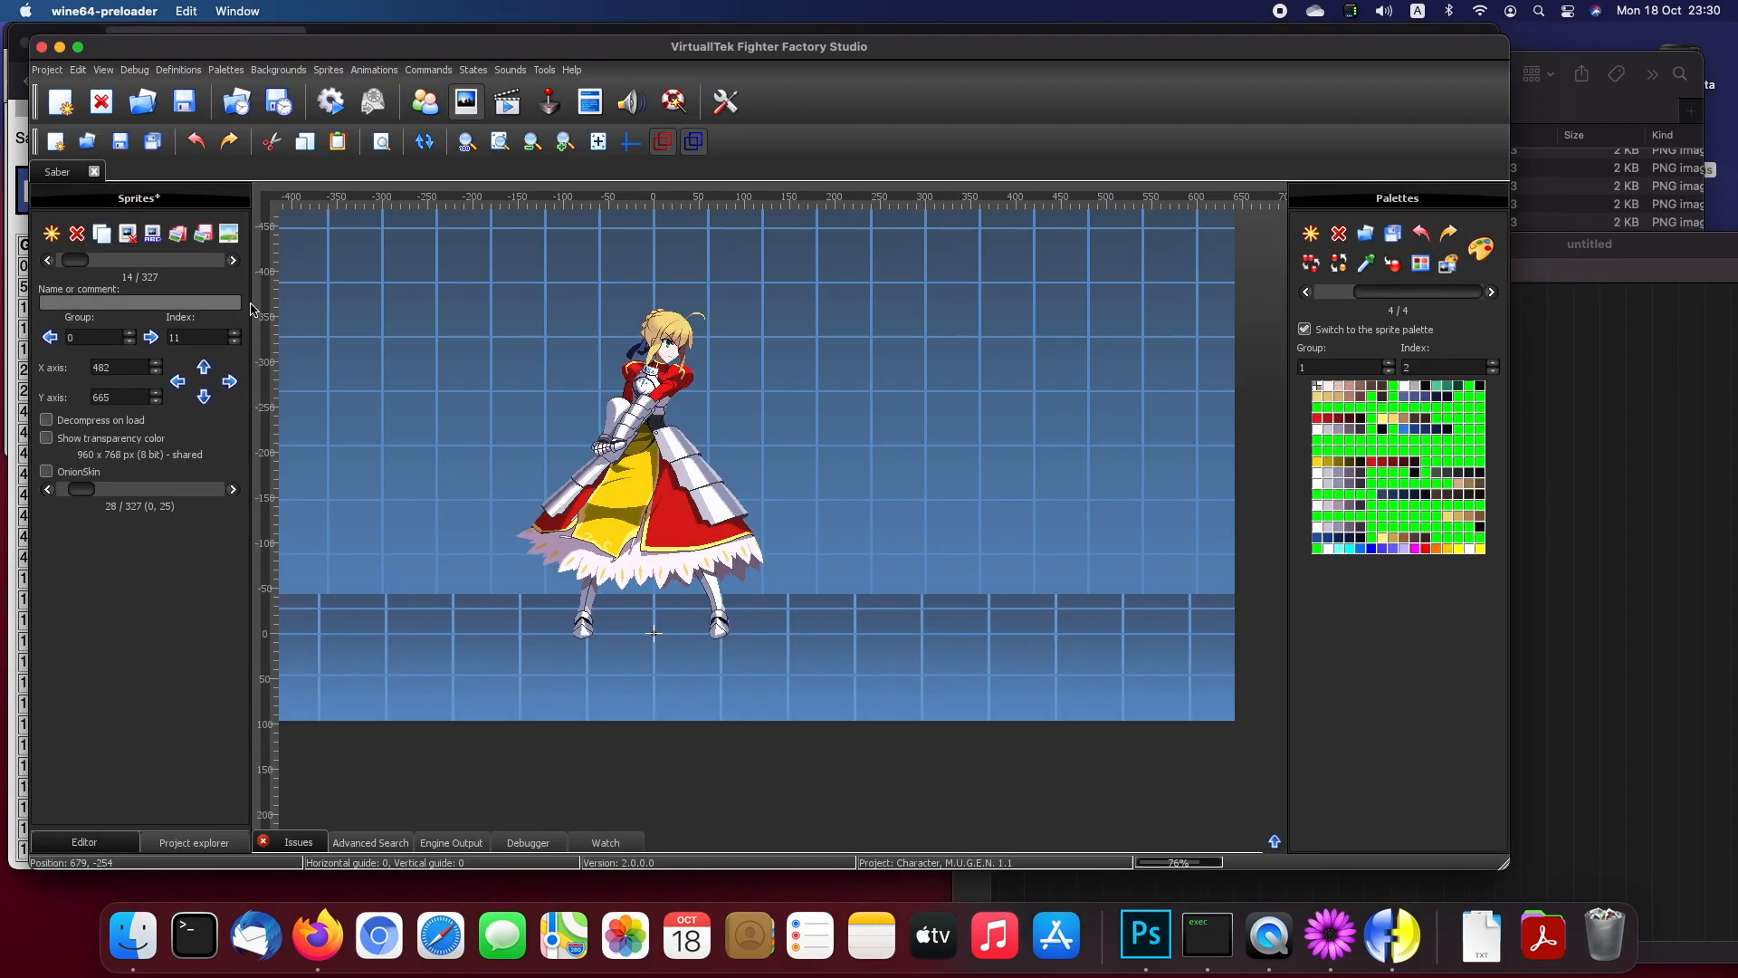
Step: Look through the neighbouring stance sprites and save the sprite file with the corrected palettes
left_click(233, 260)
left_click(233, 261)
left_click(233, 261)
left_click(232, 261)
left_click(48, 261)
left_click(48, 260)
left_click(48, 261)
left_click(48, 261)
left_click(48, 261)
left_click(48, 261)
left_click(48, 260)
left_click(48, 260)
left_click(122, 143)
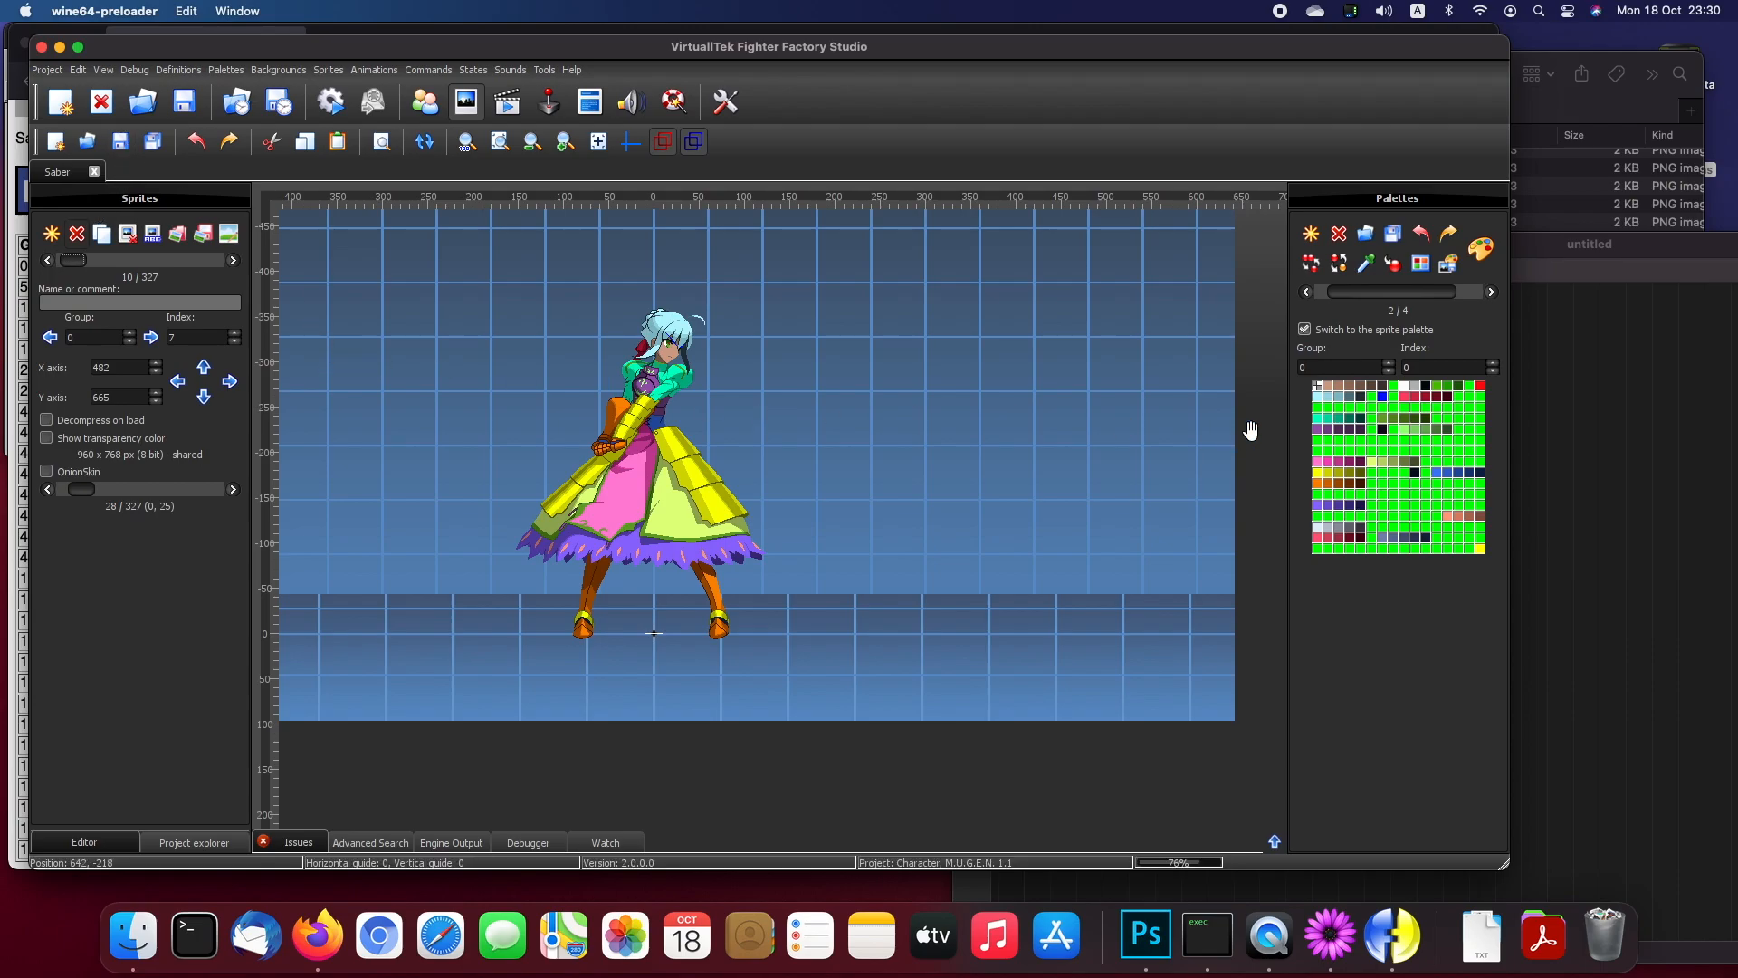
Step: Compare stance sprite 0, 7 in palettes 0, 0 and 1, 2 by switching back and forth between them
left_click(1492, 292)
left_click(1492, 292)
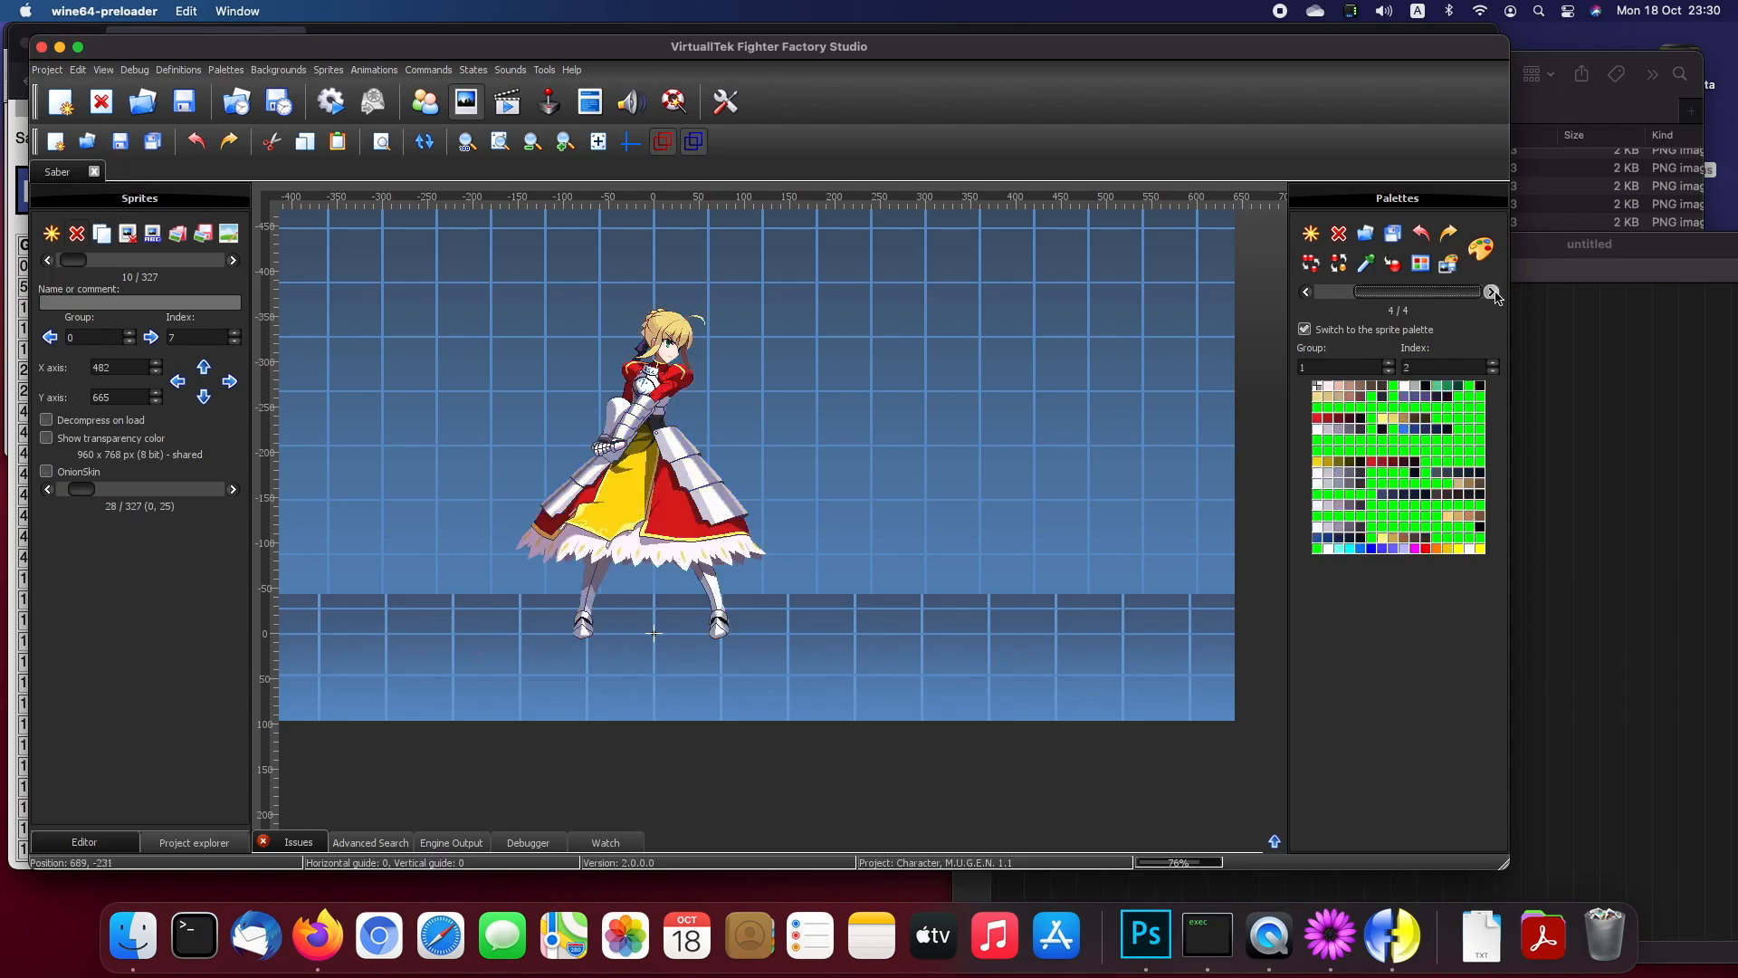
left_click(1306, 292)
left_click(1305, 291)
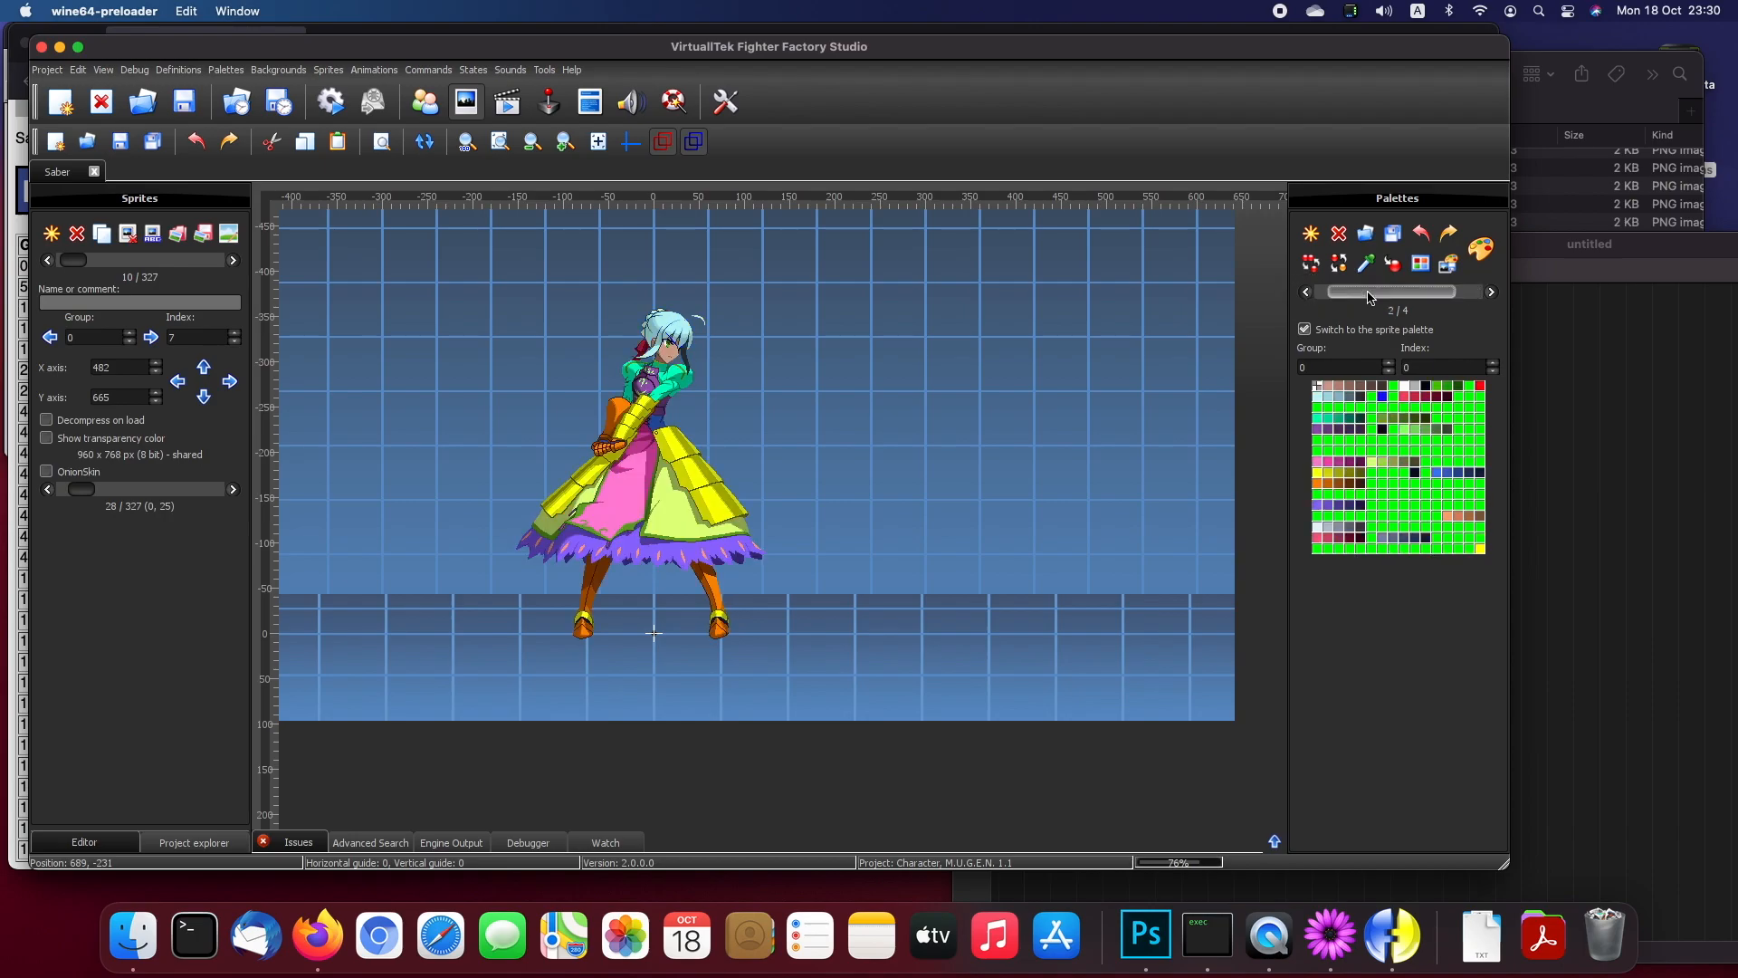
left_click(1491, 293)
left_click(1492, 292)
left_click(1306, 292)
left_click(1306, 291)
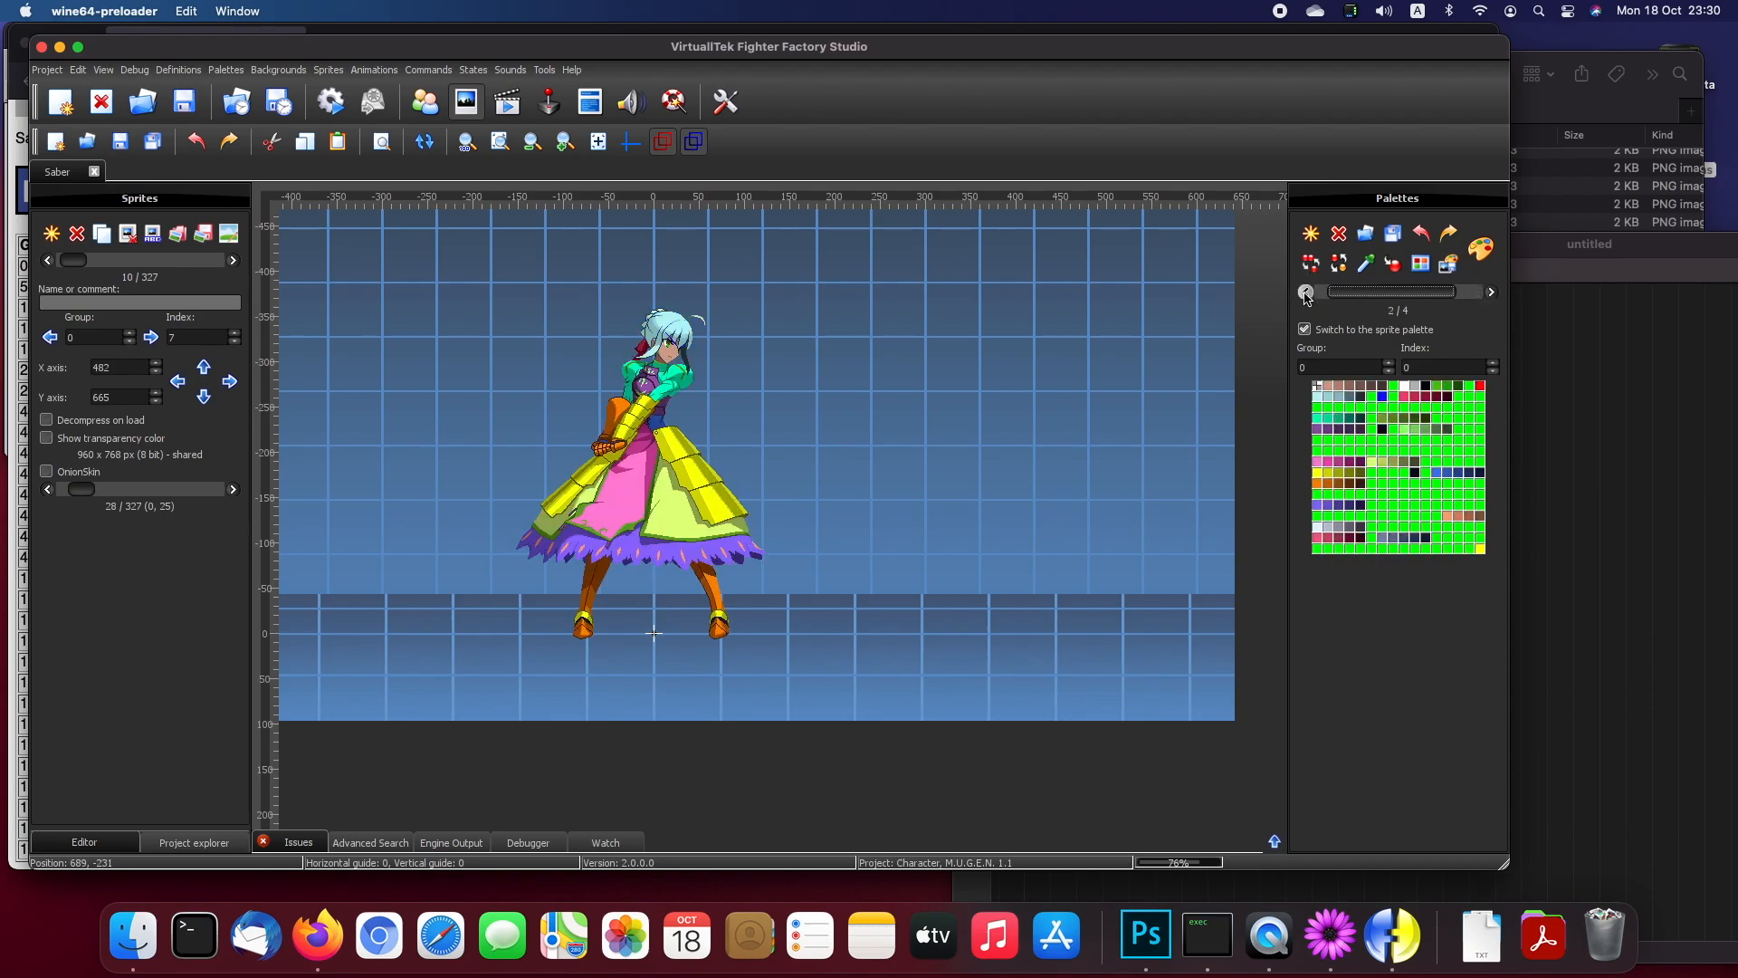
left_click(1492, 293)
left_click(1492, 292)
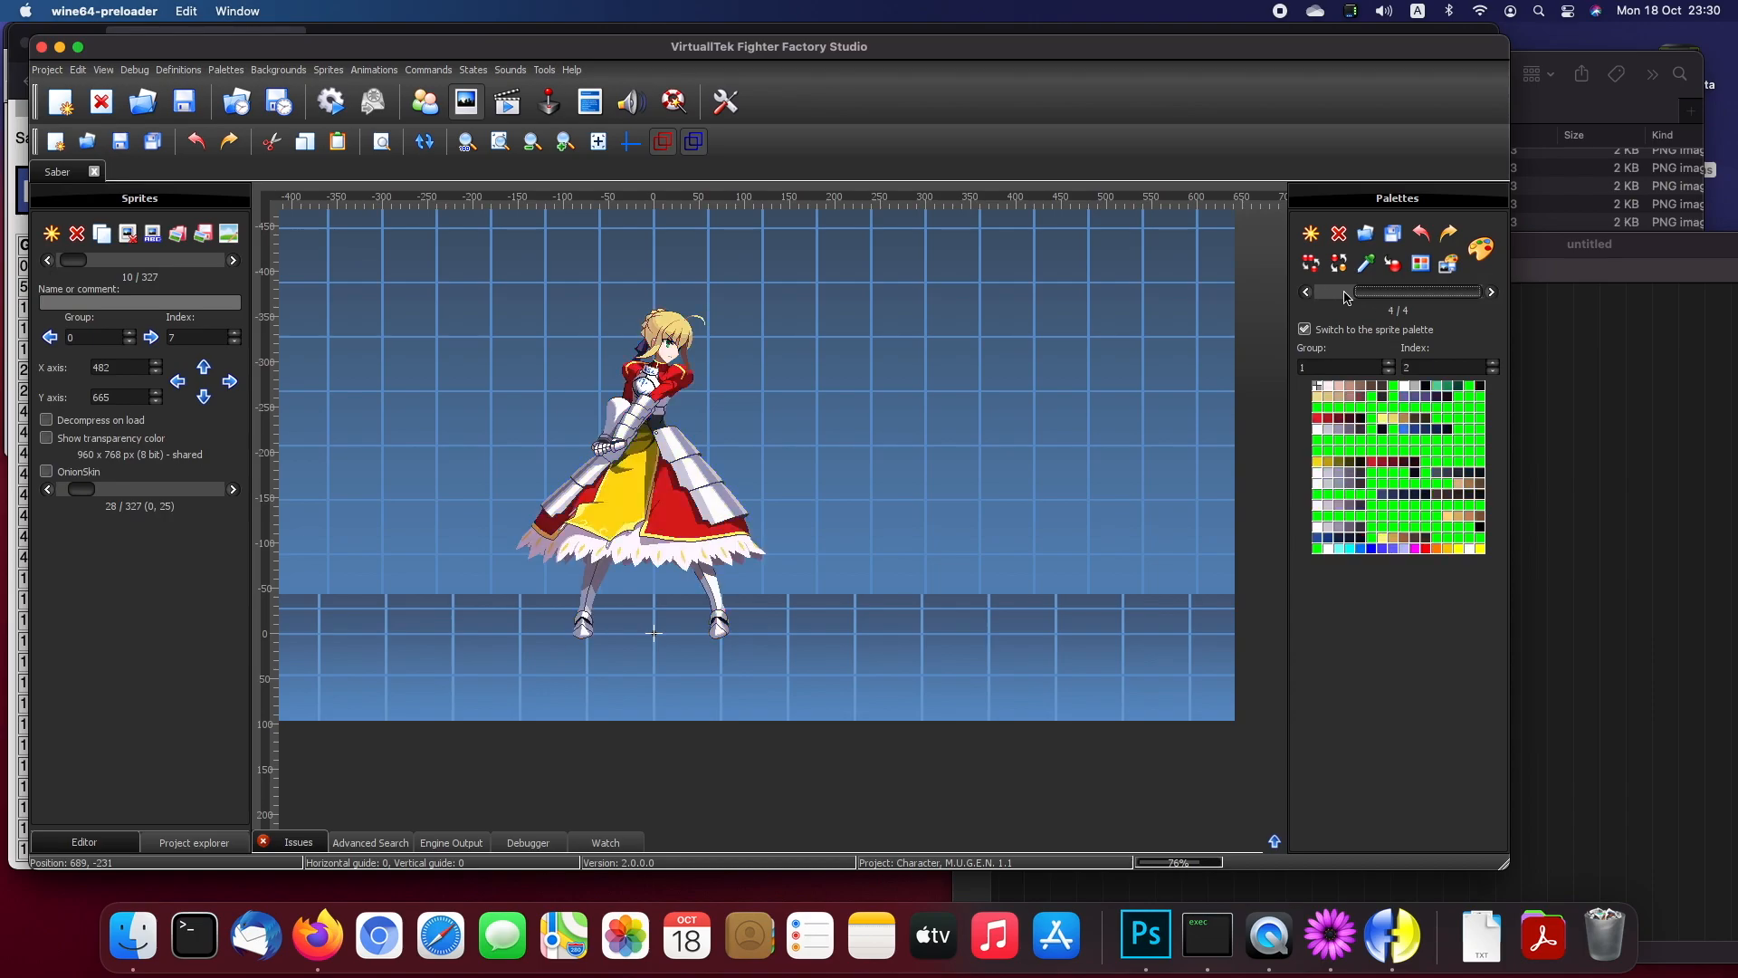
Step: Go to sword sprite 10000, 1 and preview it with the added palettes, ending on palette 1, 1
left_click(234, 263)
left_click(234, 263)
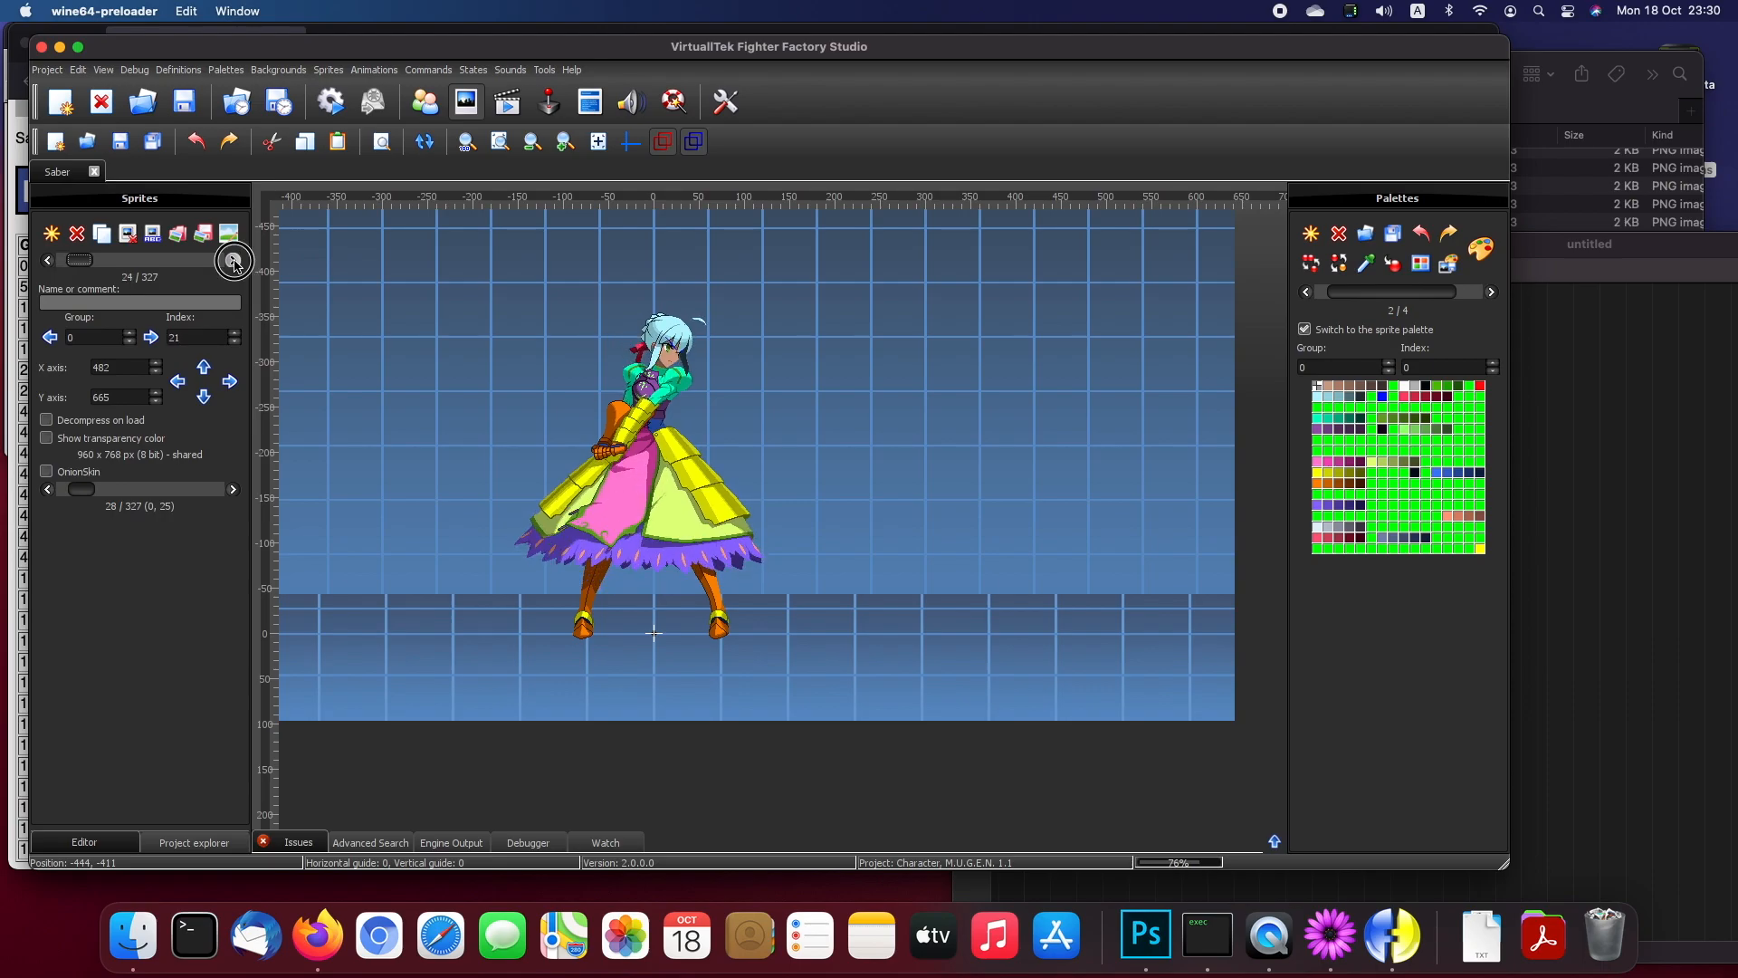
left_click(234, 262)
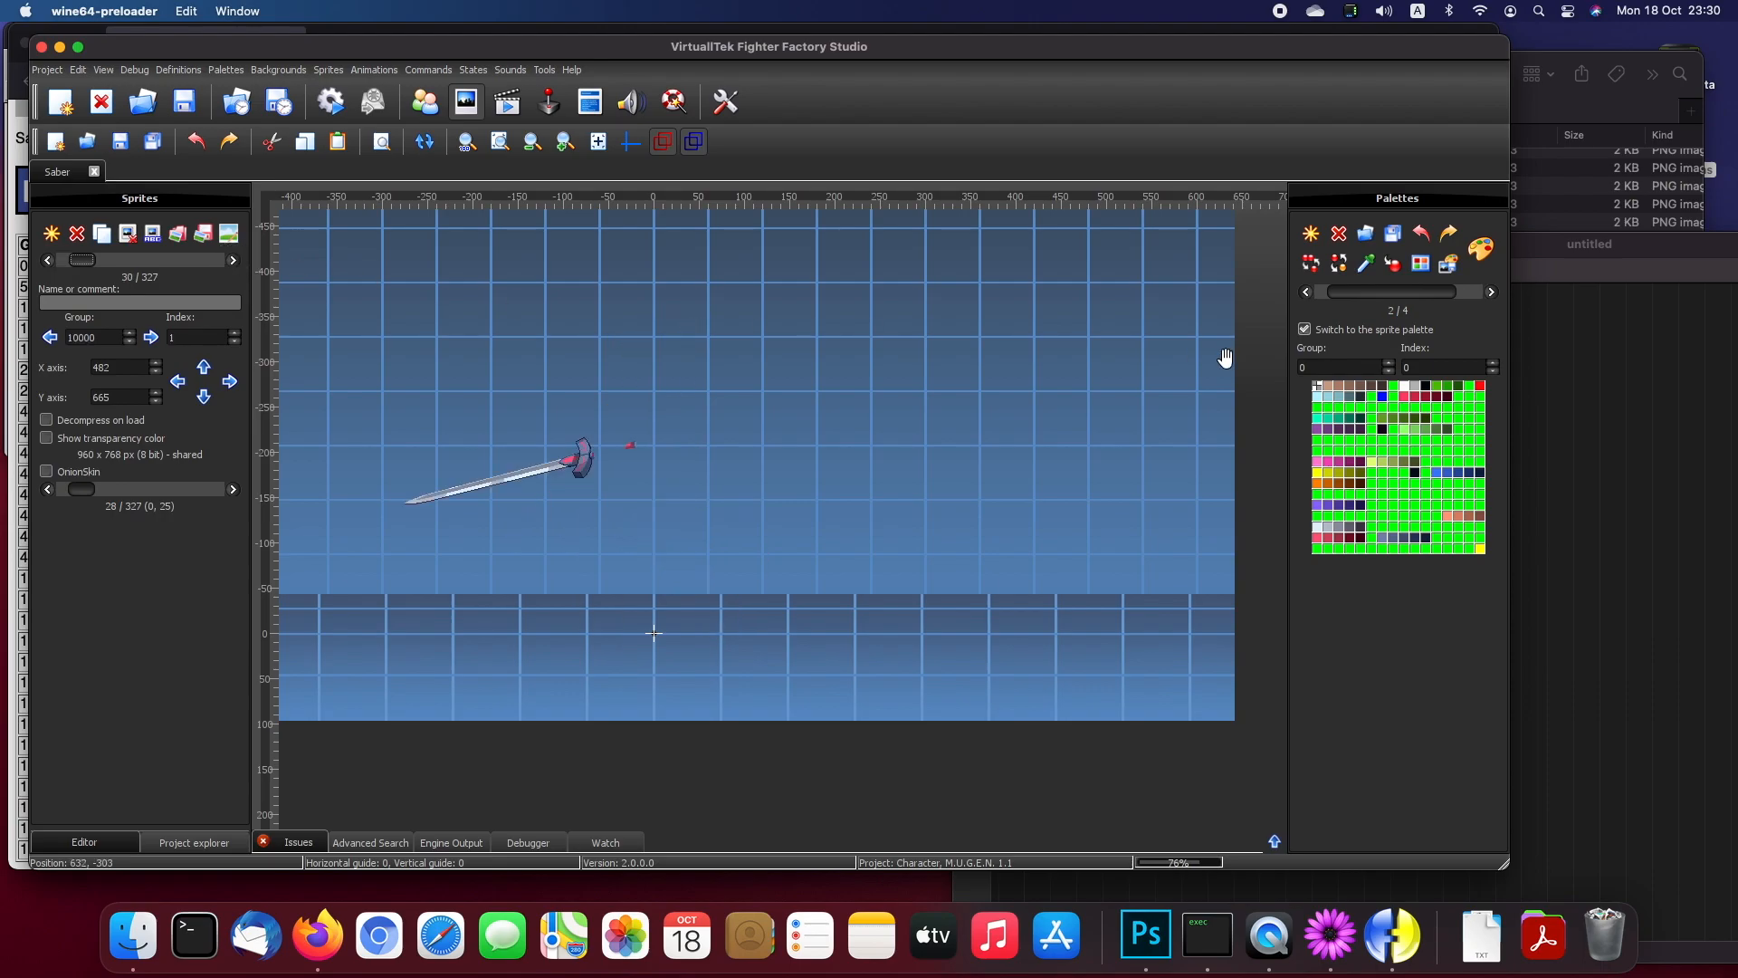
left_click(1491, 292)
left_click(1491, 293)
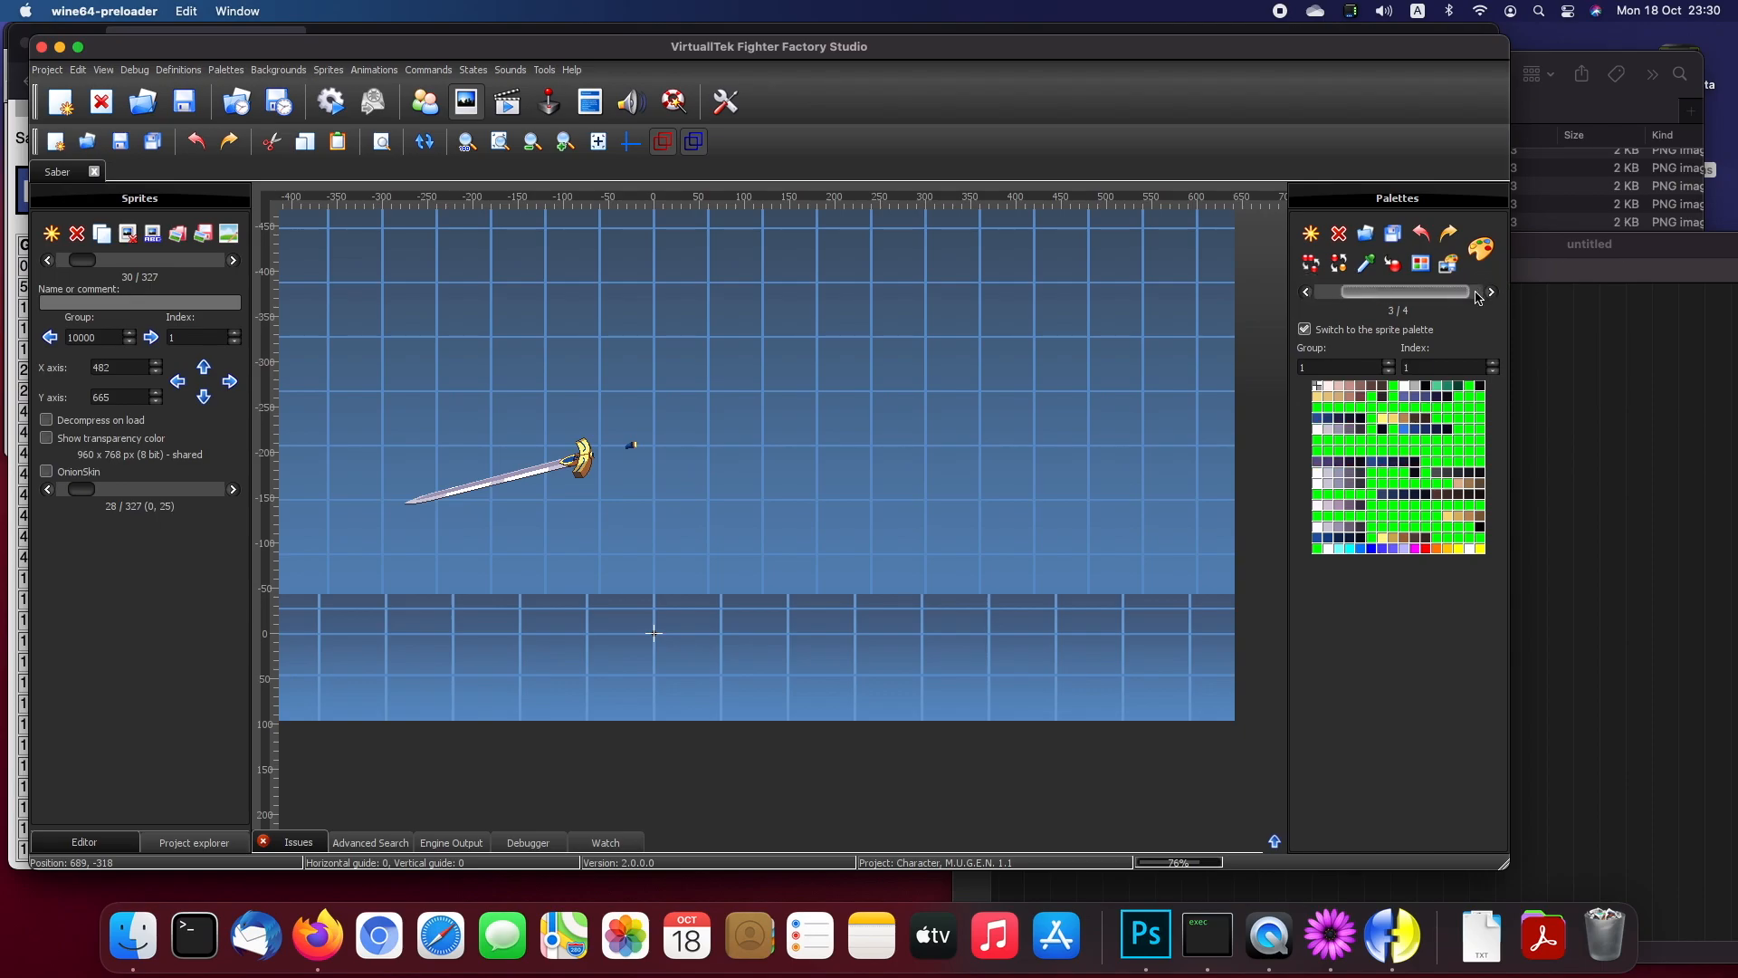
left_click(1304, 293)
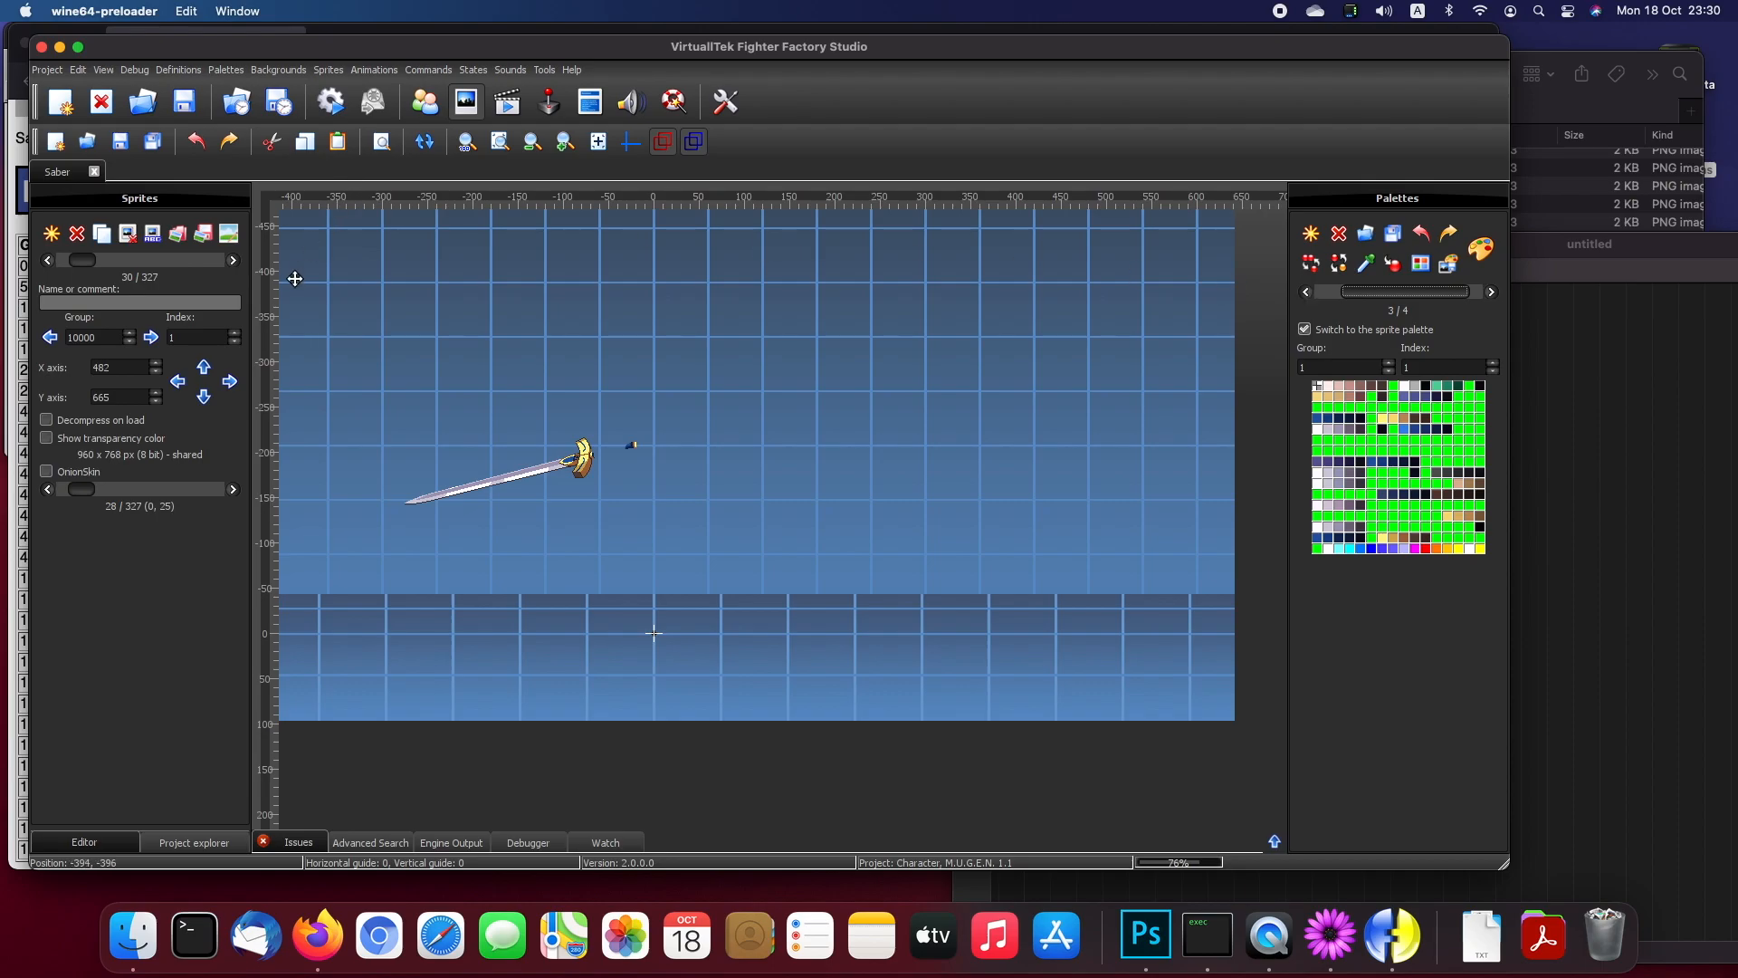
Step: Switch to the animation editor and look through the existing frames of the Standing Animation
left_click(520, 104)
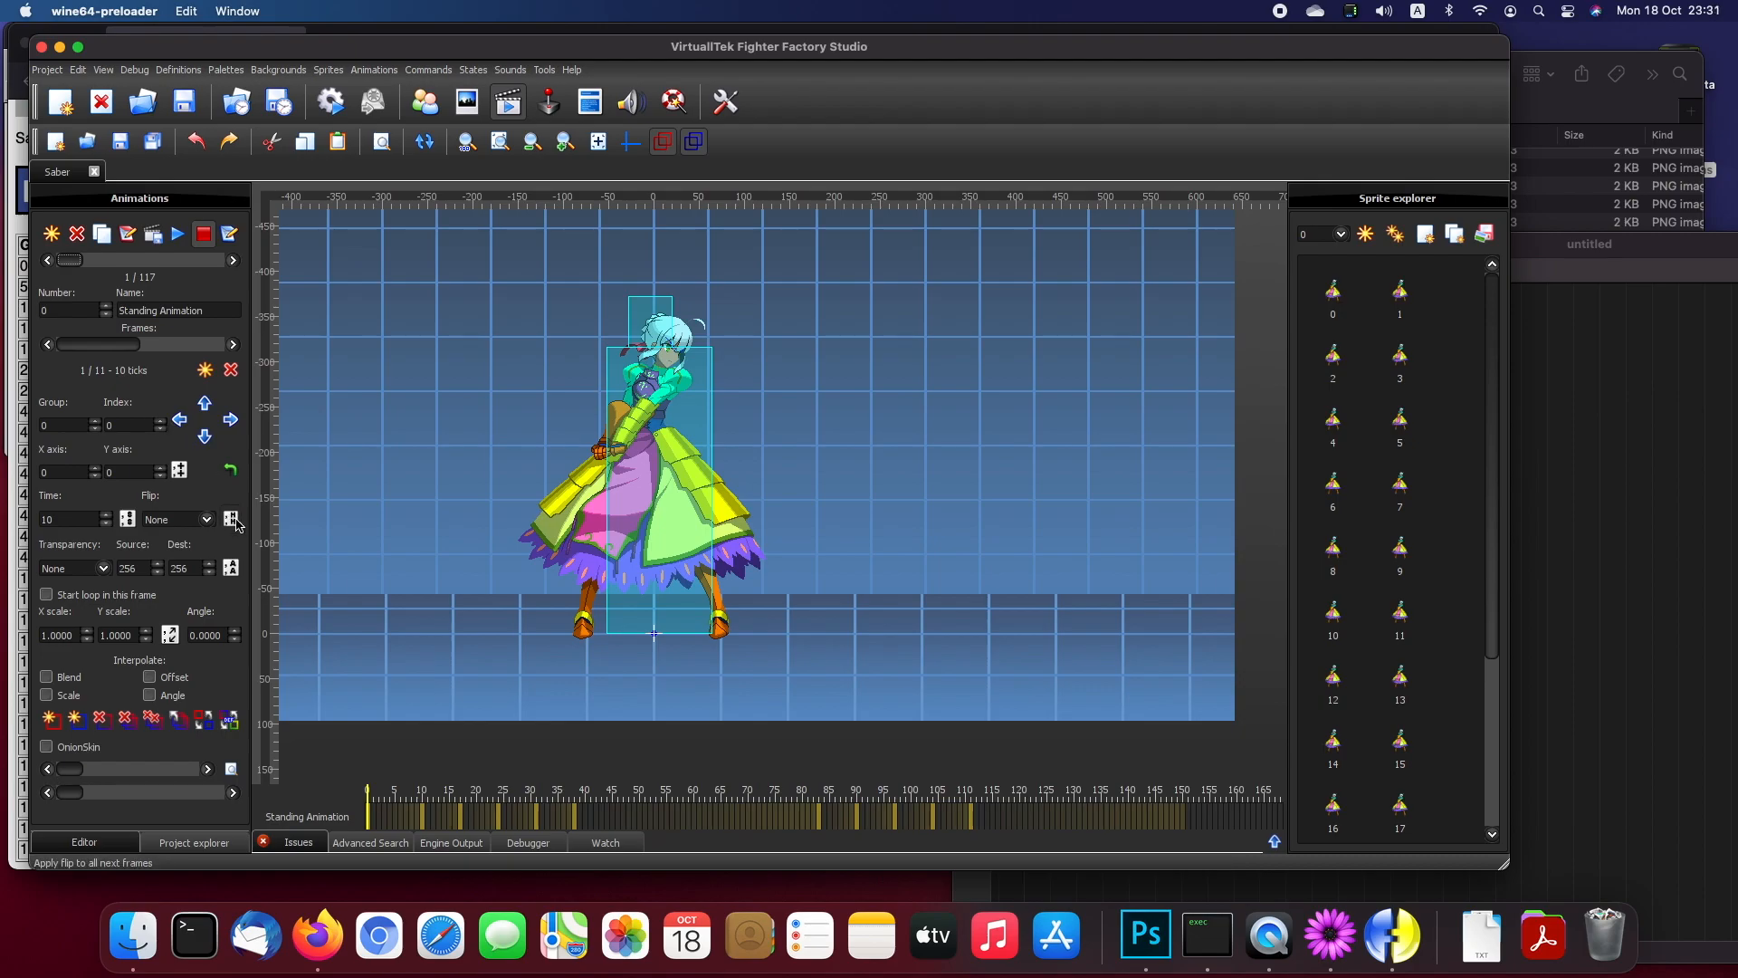
key("ctrl+f")
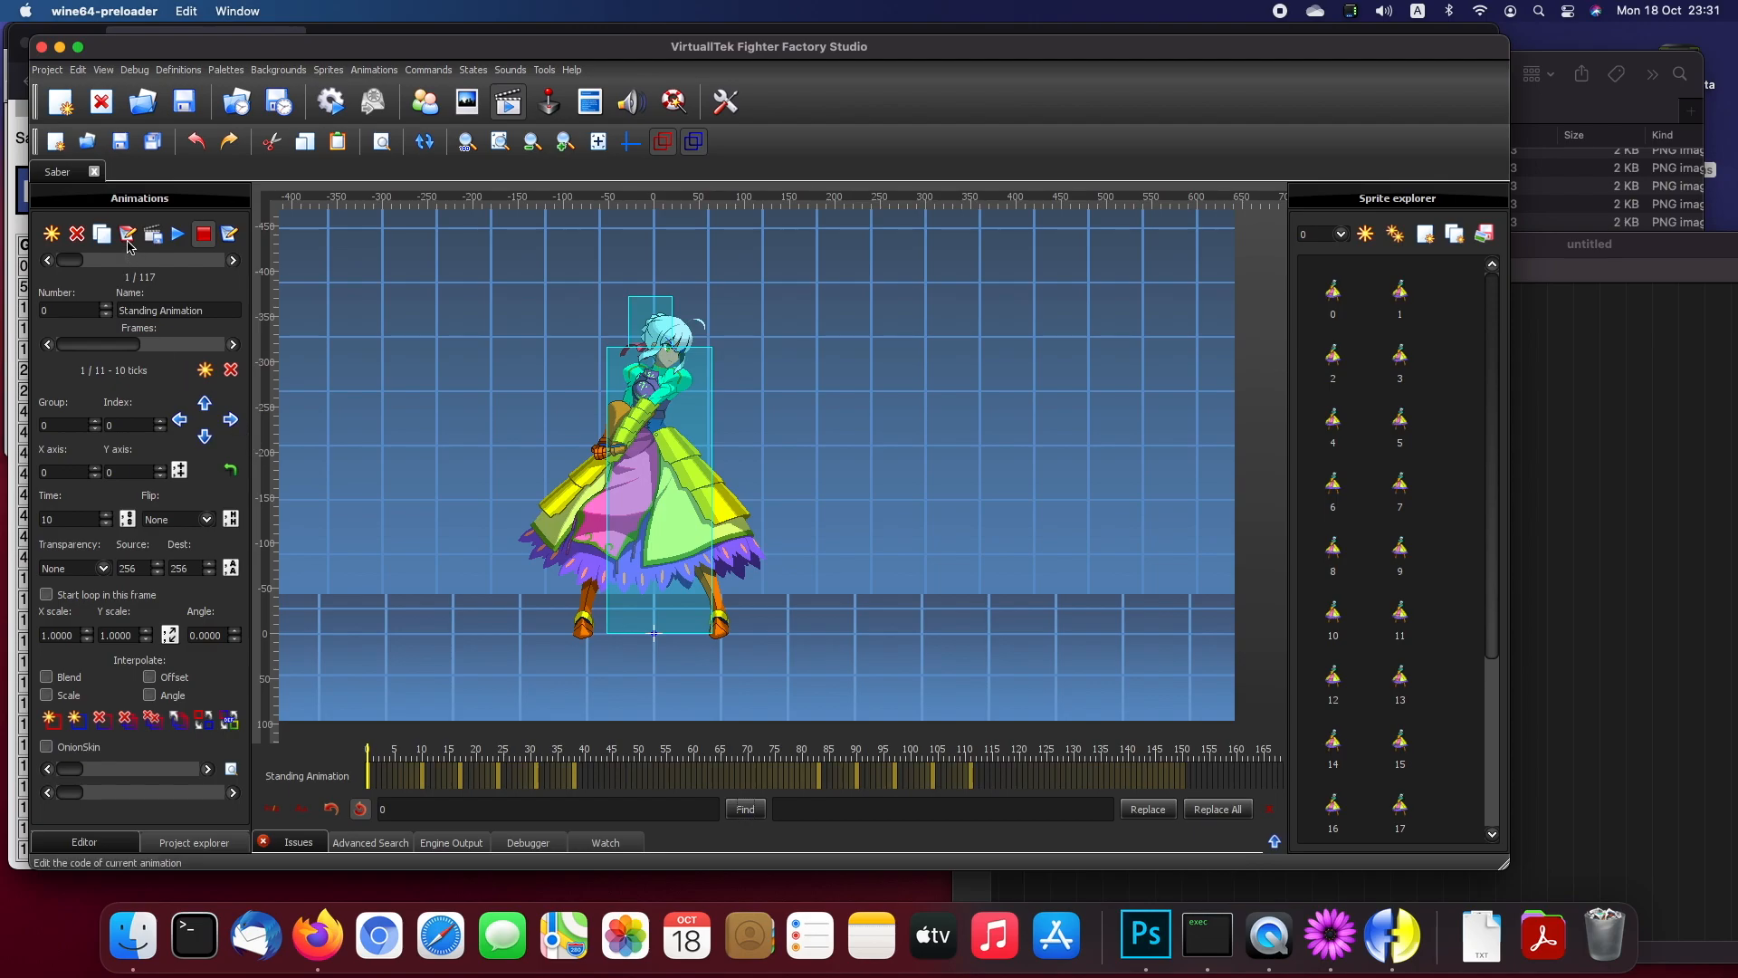
mouse_move(111, 352)
left_mouse_down()
mouse_move(215, 350)
mouse_move(86, 352)
mouse_move(237, 349)
mouse_move(91, 352)
mouse_move(228, 351)
mouse_move(172, 353)
left_mouse_up()
Step: Return to the sprite editor and check the first and last index of the group 0 stance sprites
left_click(466, 102)
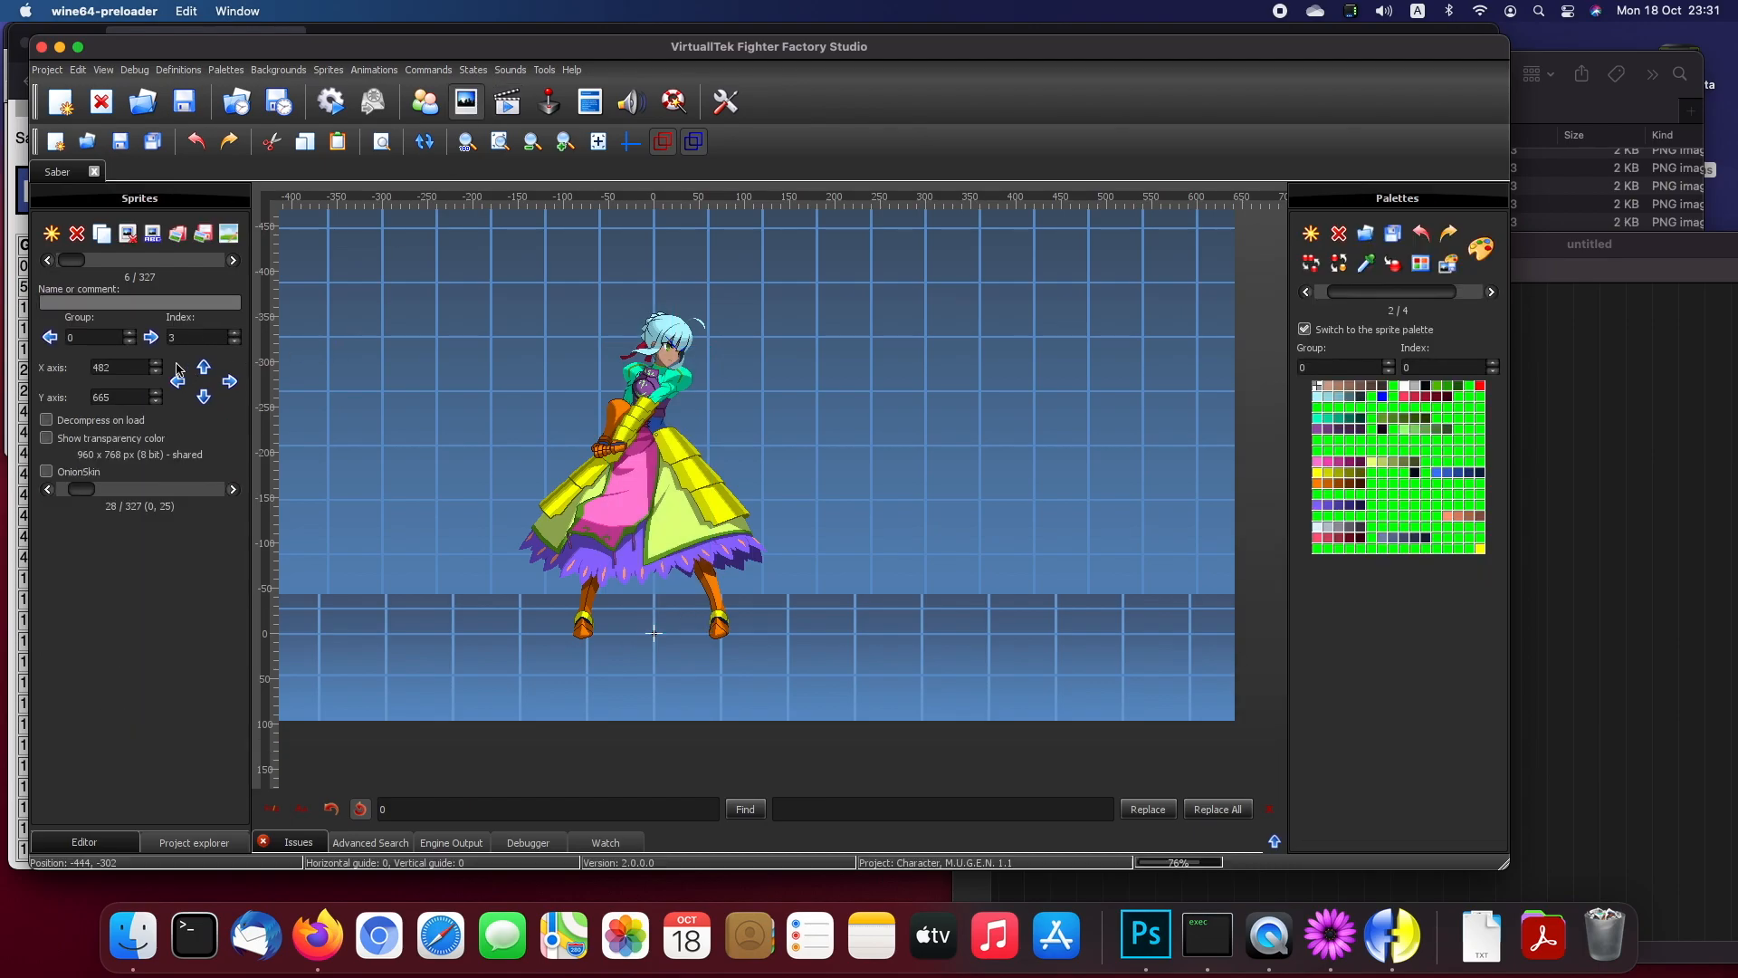
left_click(47, 261)
left_click(47, 261)
left_click(47, 261)
left_click(47, 260)
left_click(233, 261)
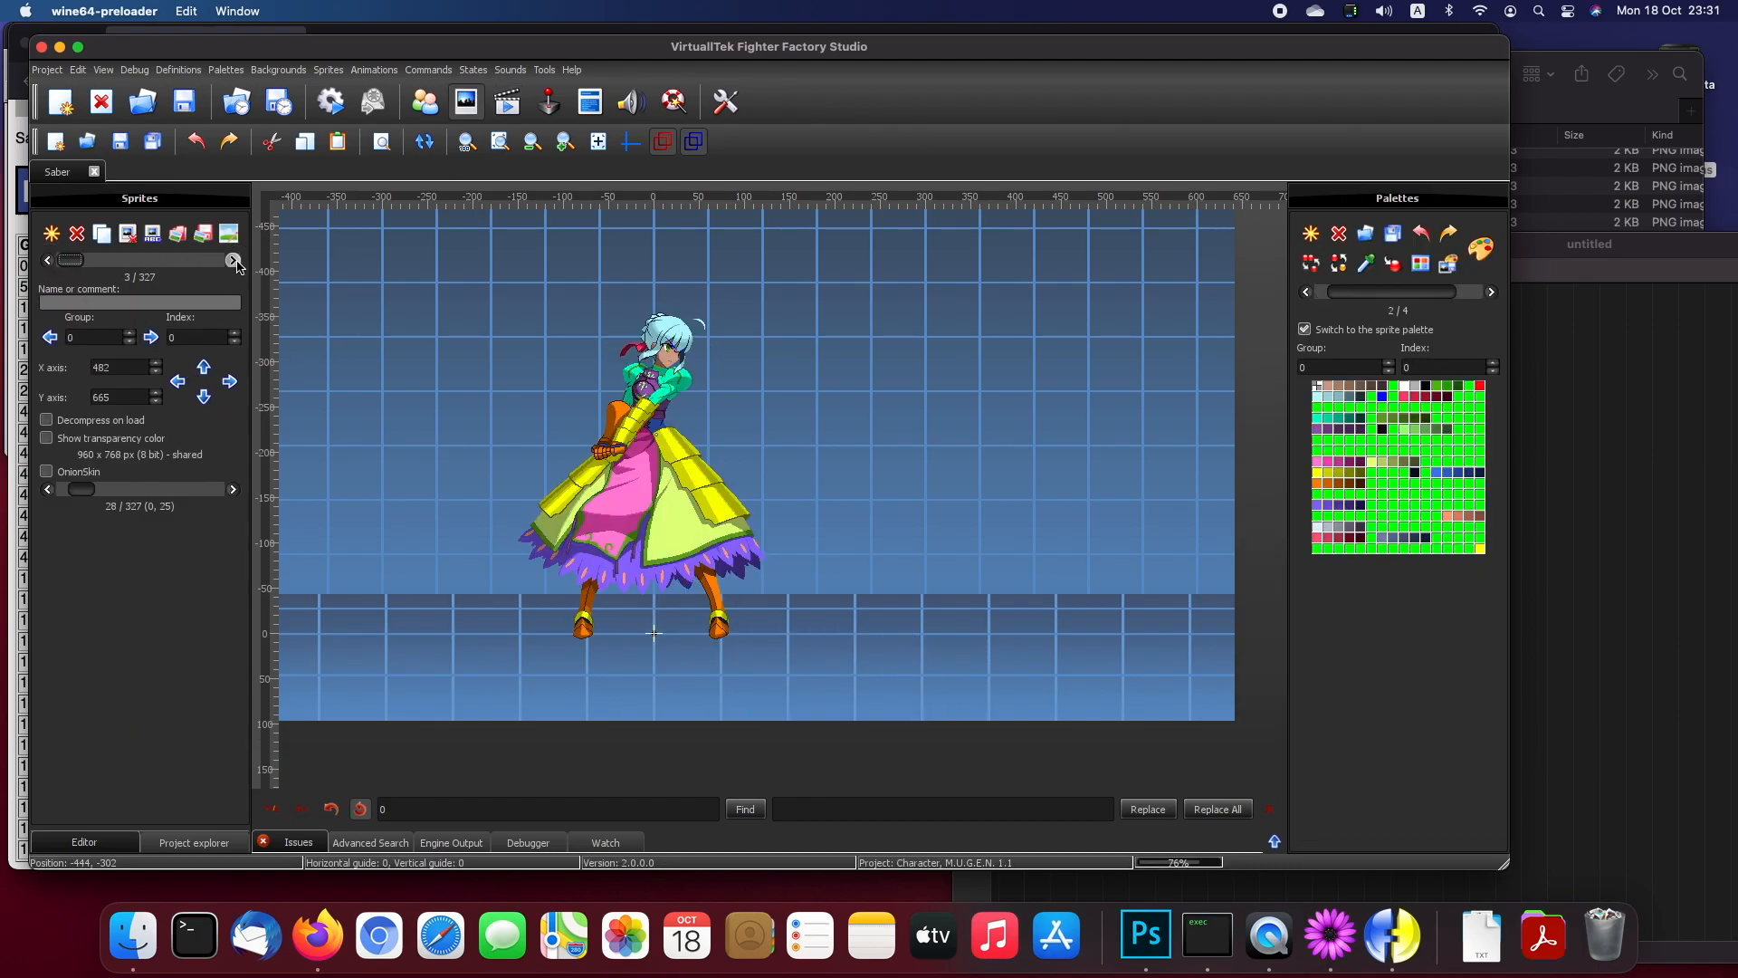
left_click_drag(233, 261, 234, 260)
left_click(47, 261)
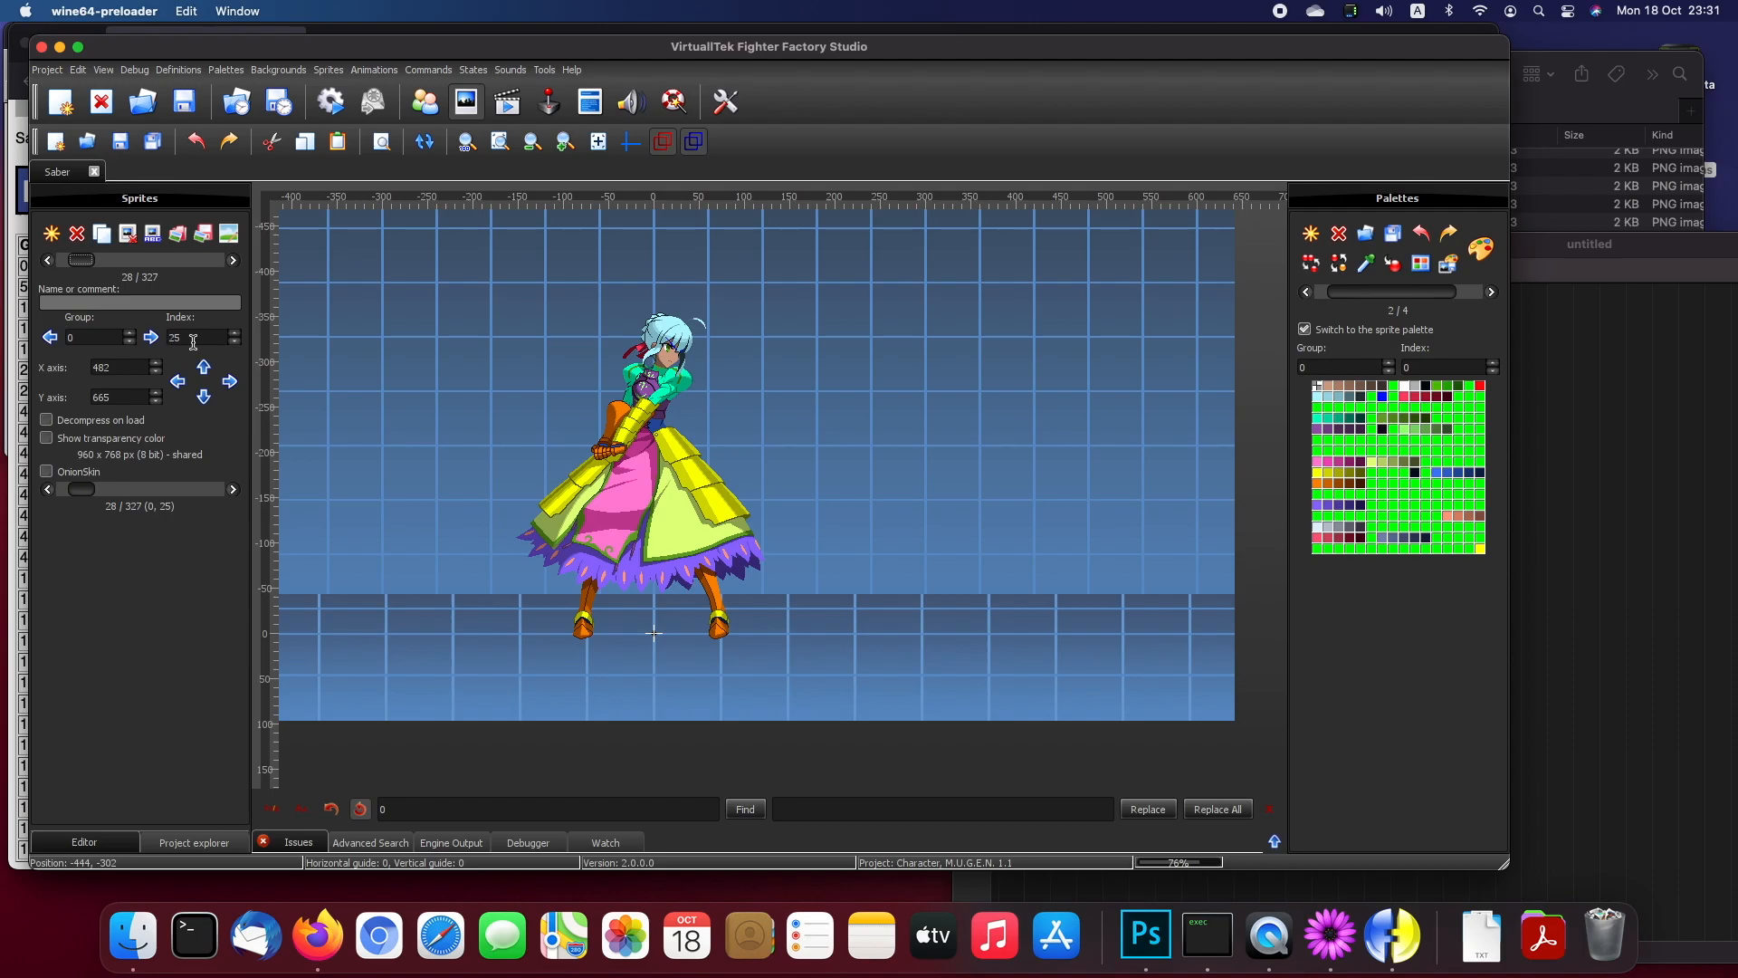
Step: Delete the default collision boxes and all frame lines from the Standing Animation's code, then apply the change
left_click(508, 101)
left_click_drag(177, 348, 71, 350)
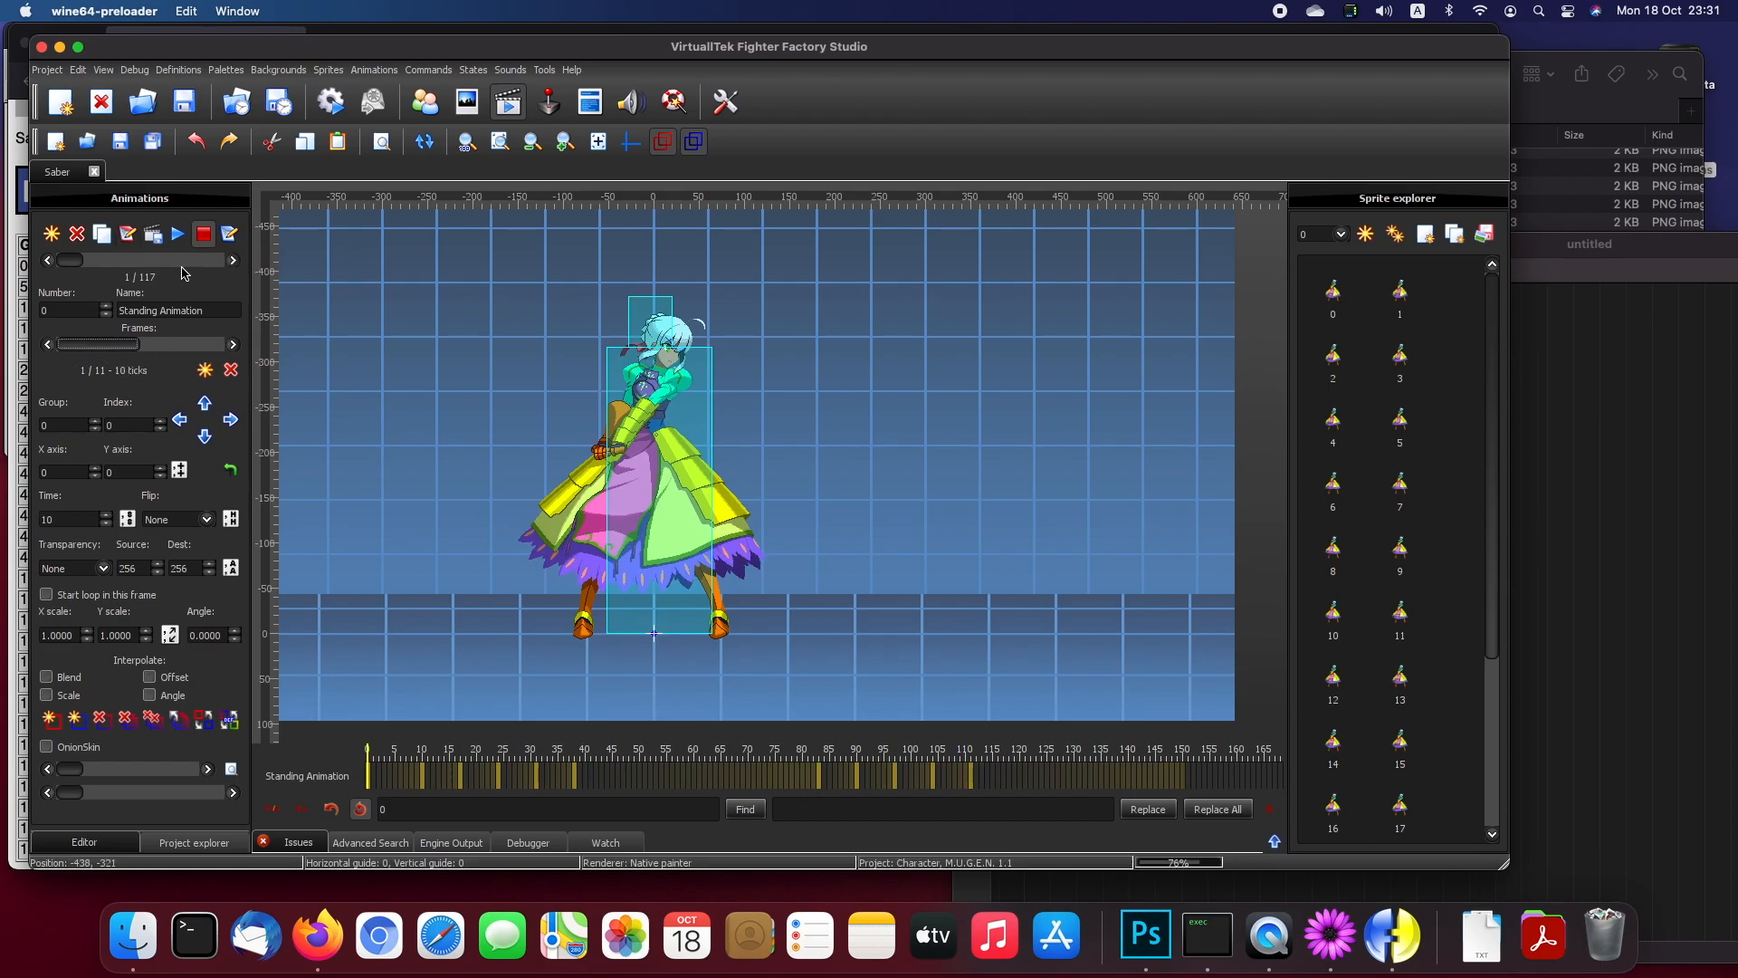
left_click(229, 233)
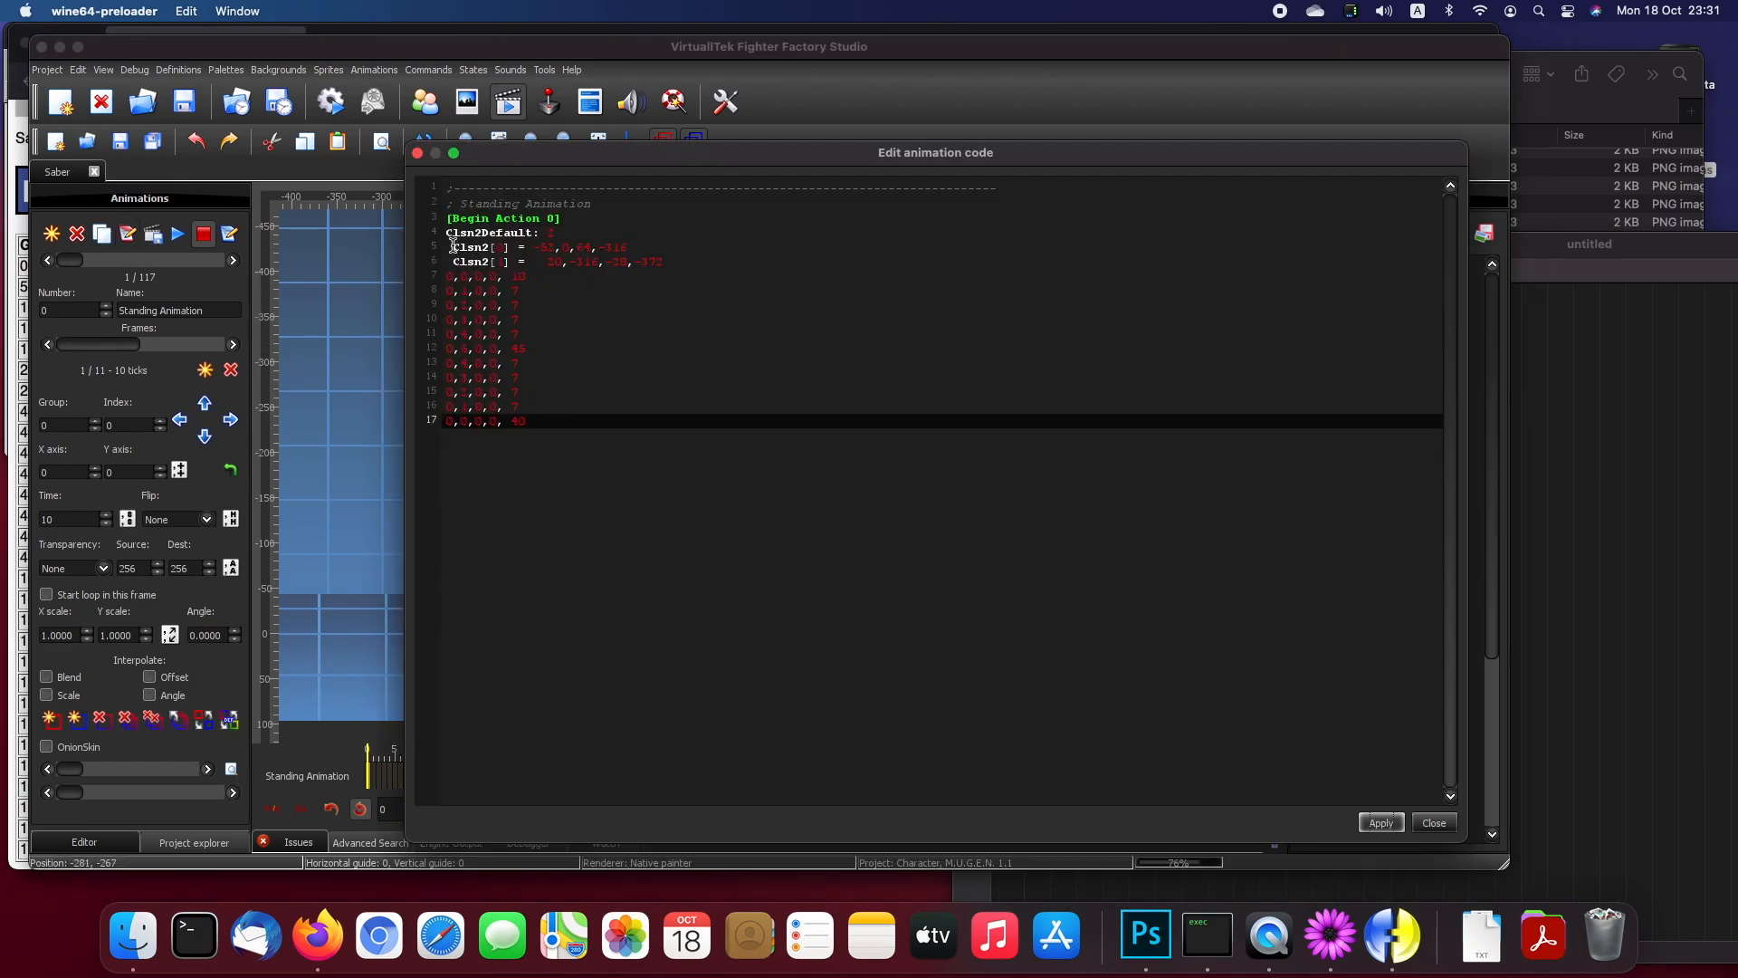
left_click_drag(448, 229, 694, 263)
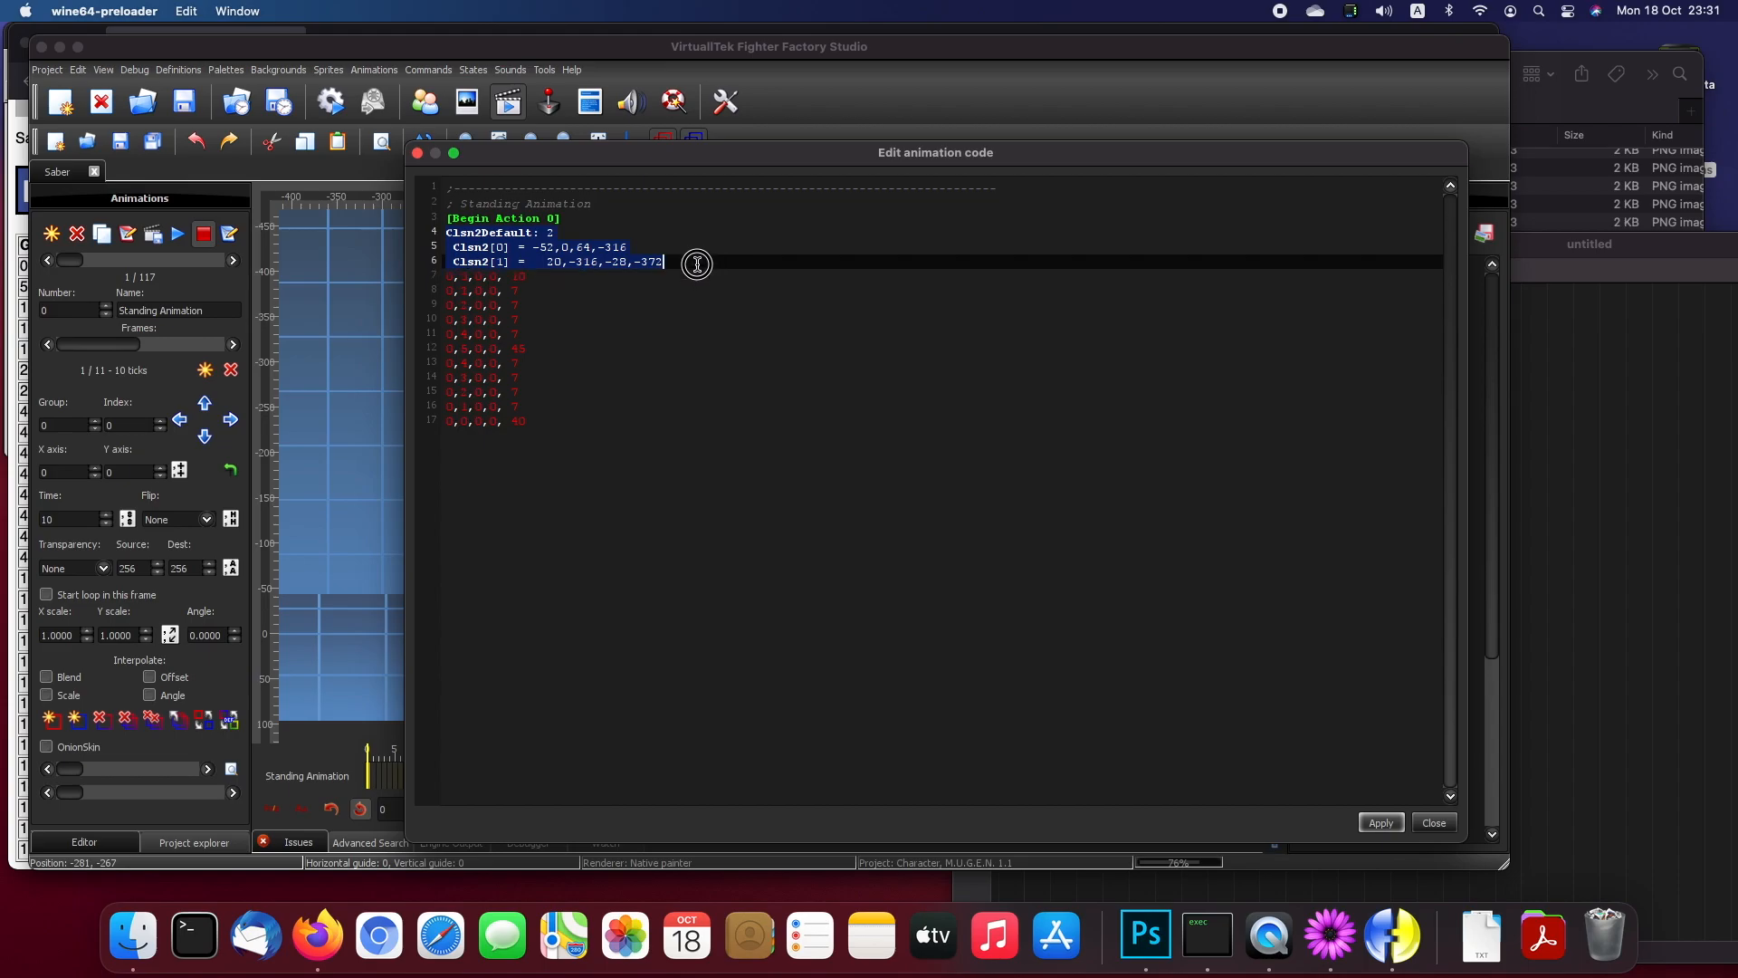
key("BackSpace")
key("BackSpace")
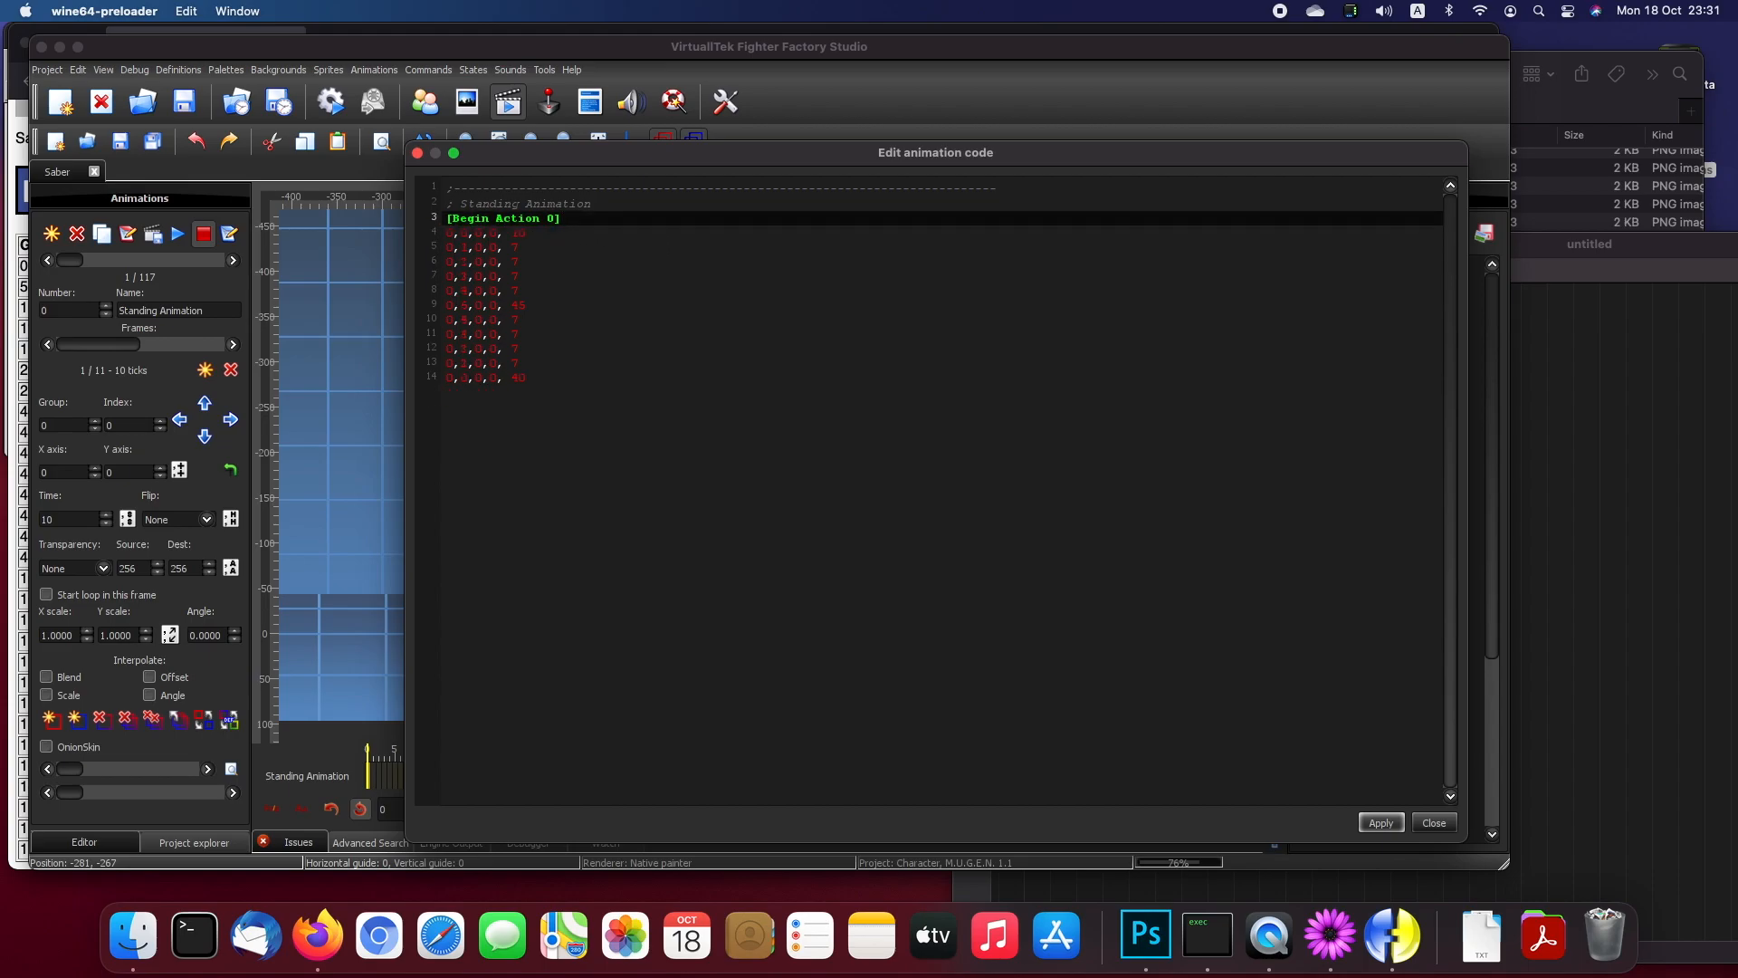
left_click_drag(547, 234, 594, 414)
key("BackSpace")
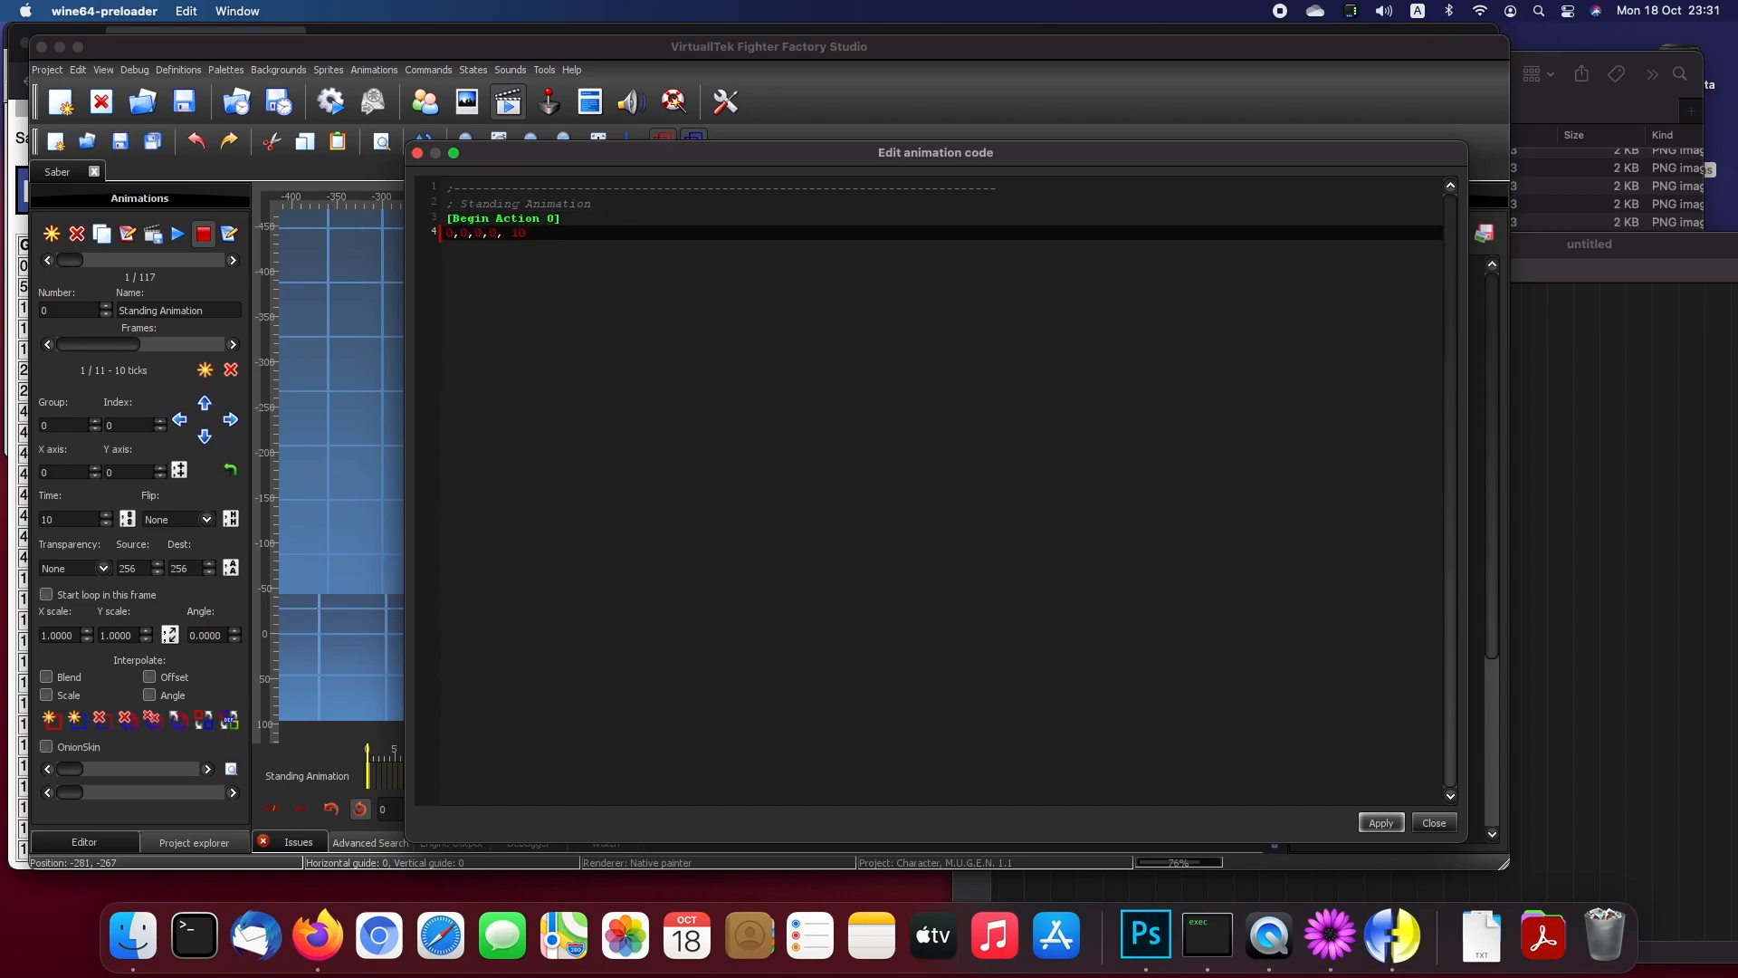
left_click_drag(537, 234, 433, 274)
key("BackSpace")
left_click(1379, 823)
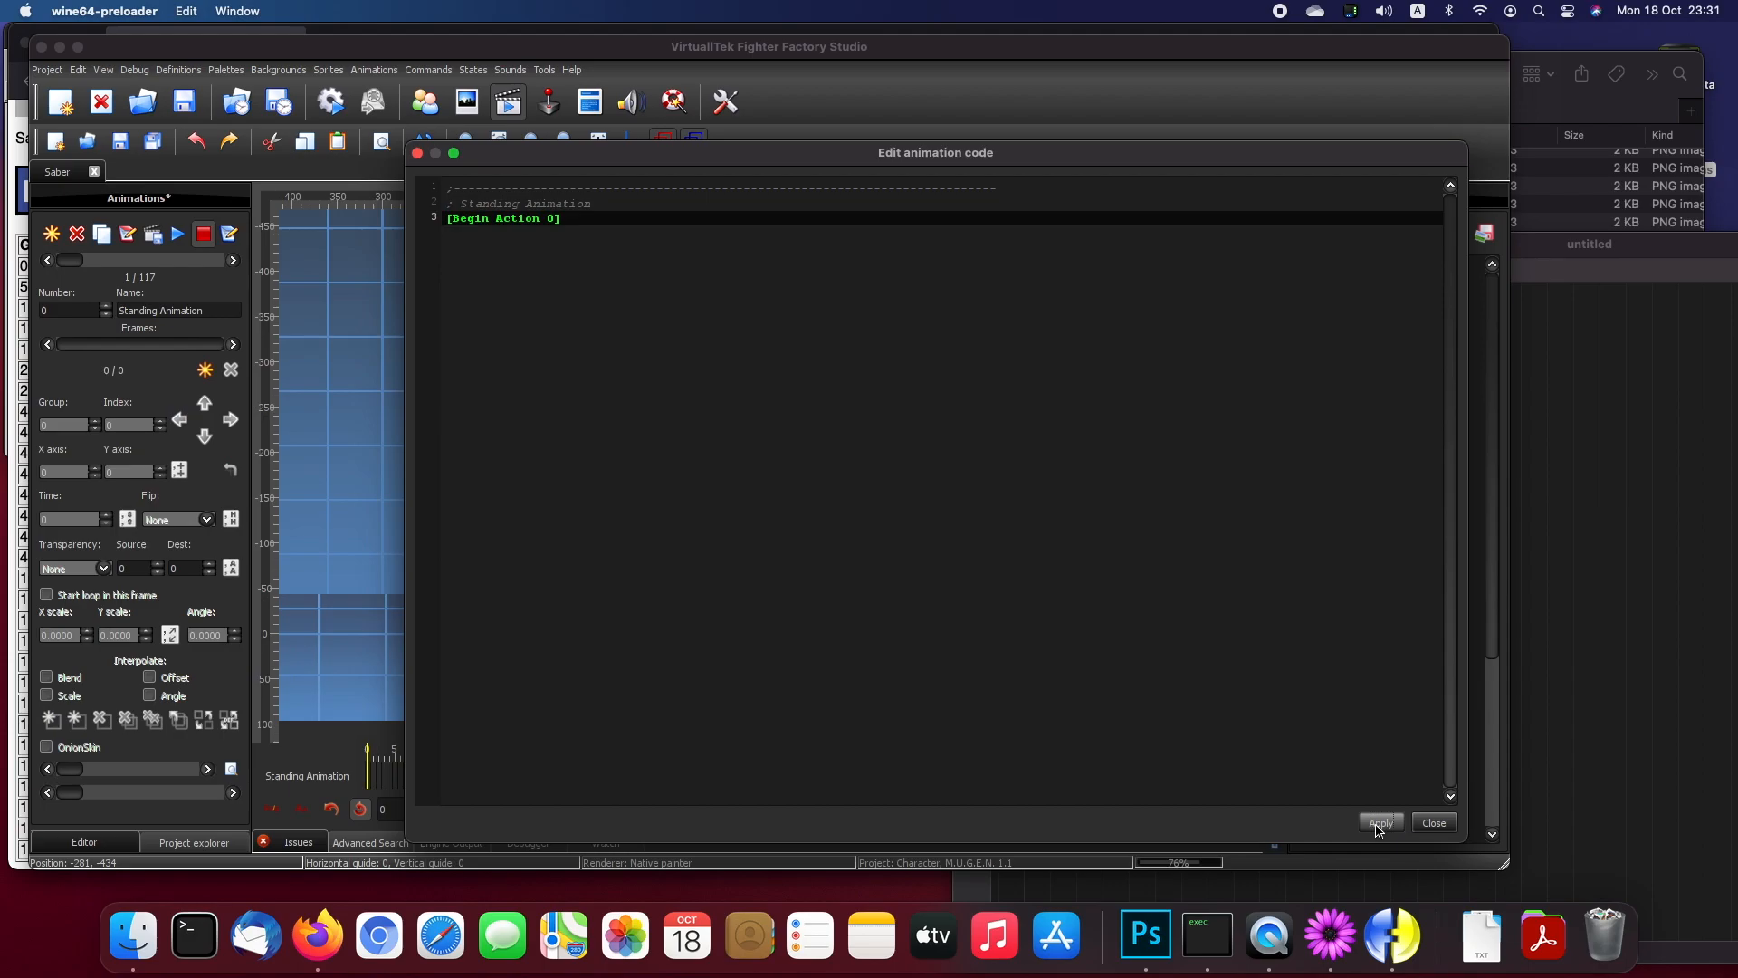
left_click(1432, 824)
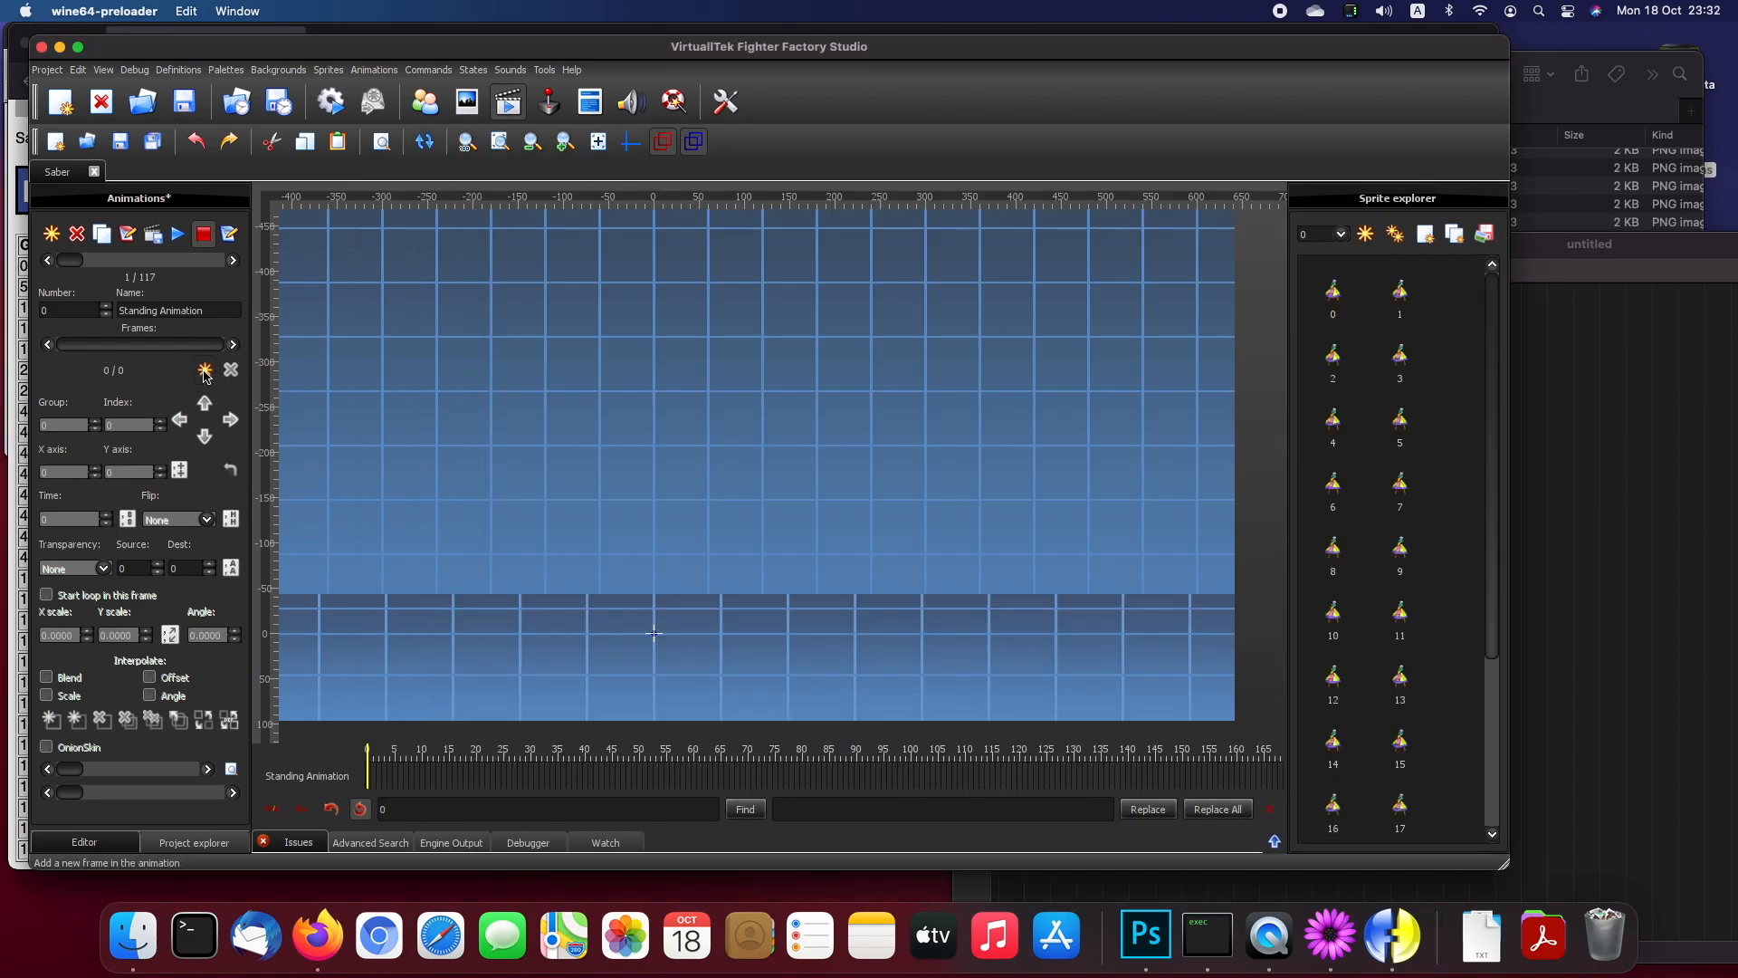
Step: Add a new frame to the Standing Animation using sprite group 0, index 0 and a time of 3 ticks
left_click(205, 372)
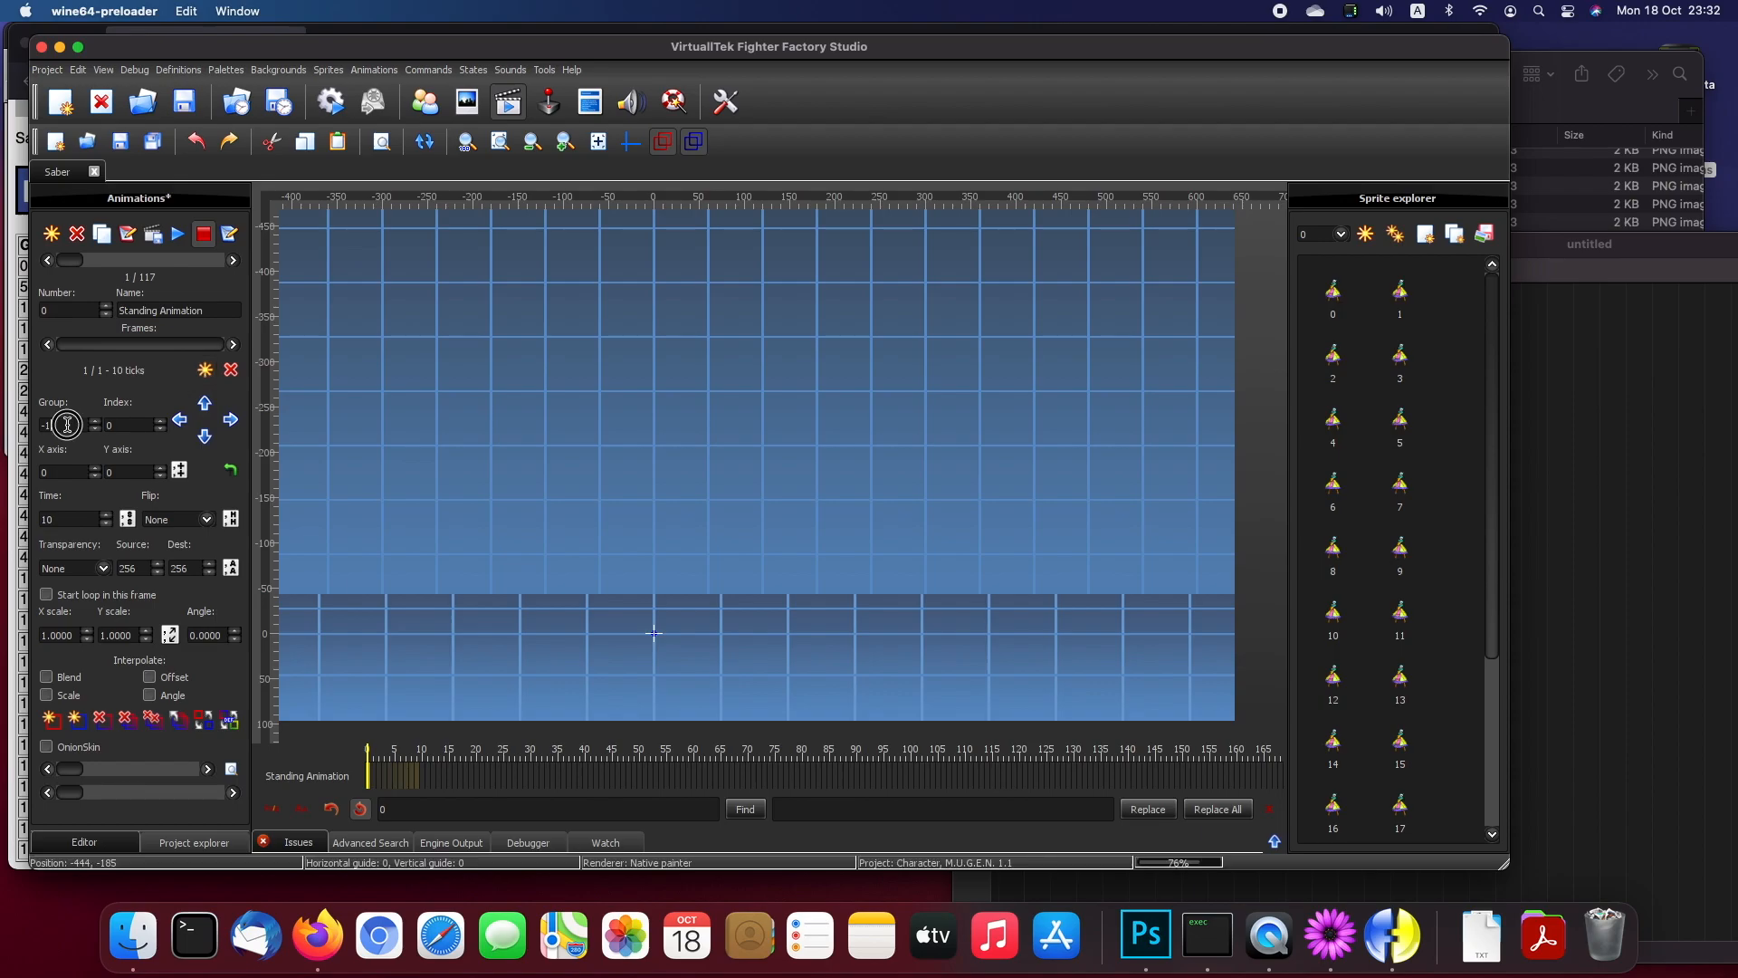
type("0")
key("Tab")
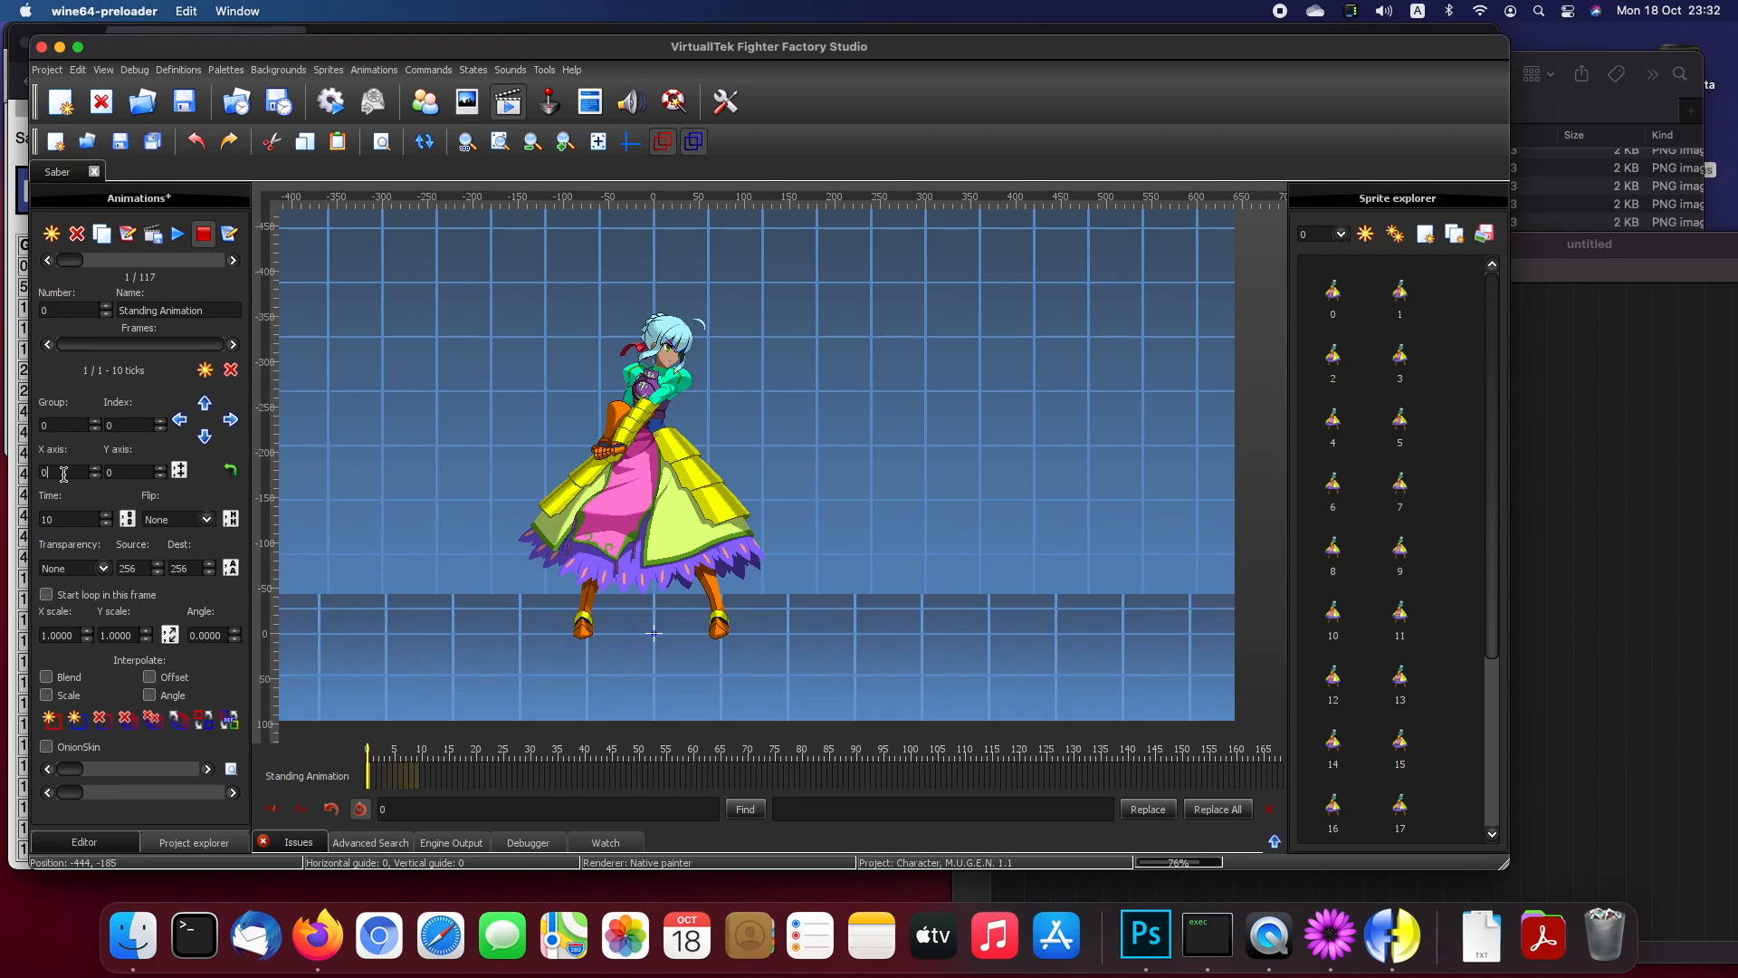
double_click(63, 521)
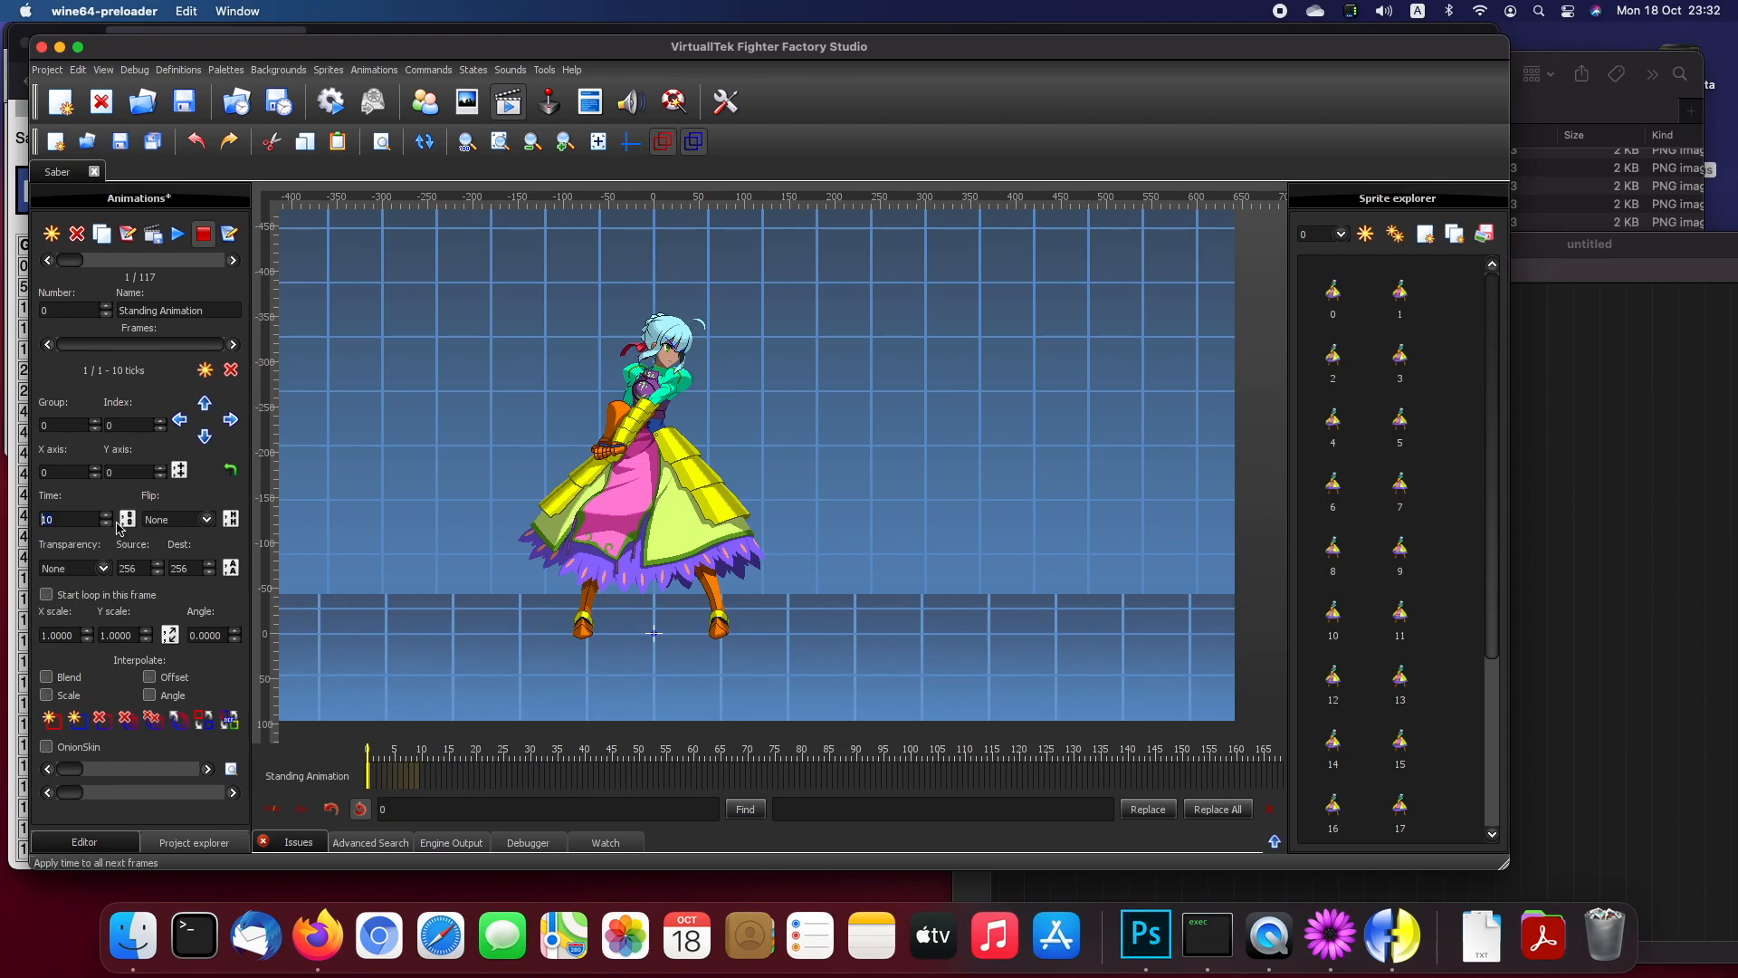
type("3")
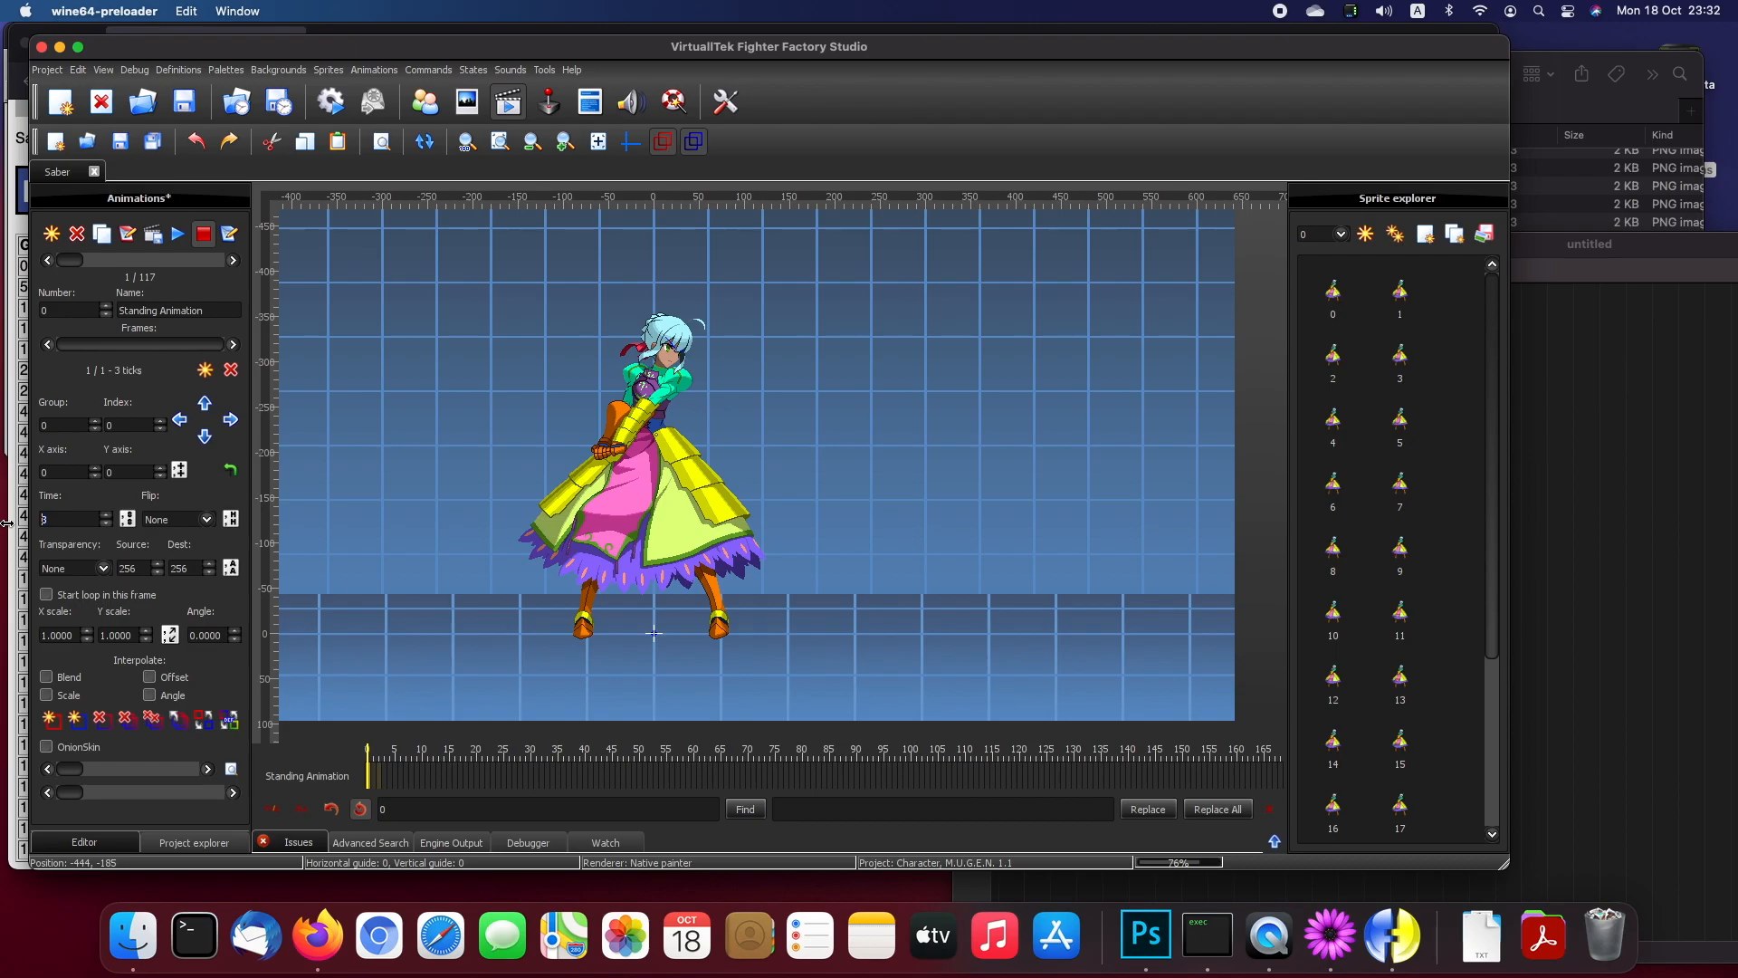
Step: In the Standing Animation's code, duplicate the frame line "0,0, 0,0, 3" twelve times on separate lines below it
left_click(129, 237)
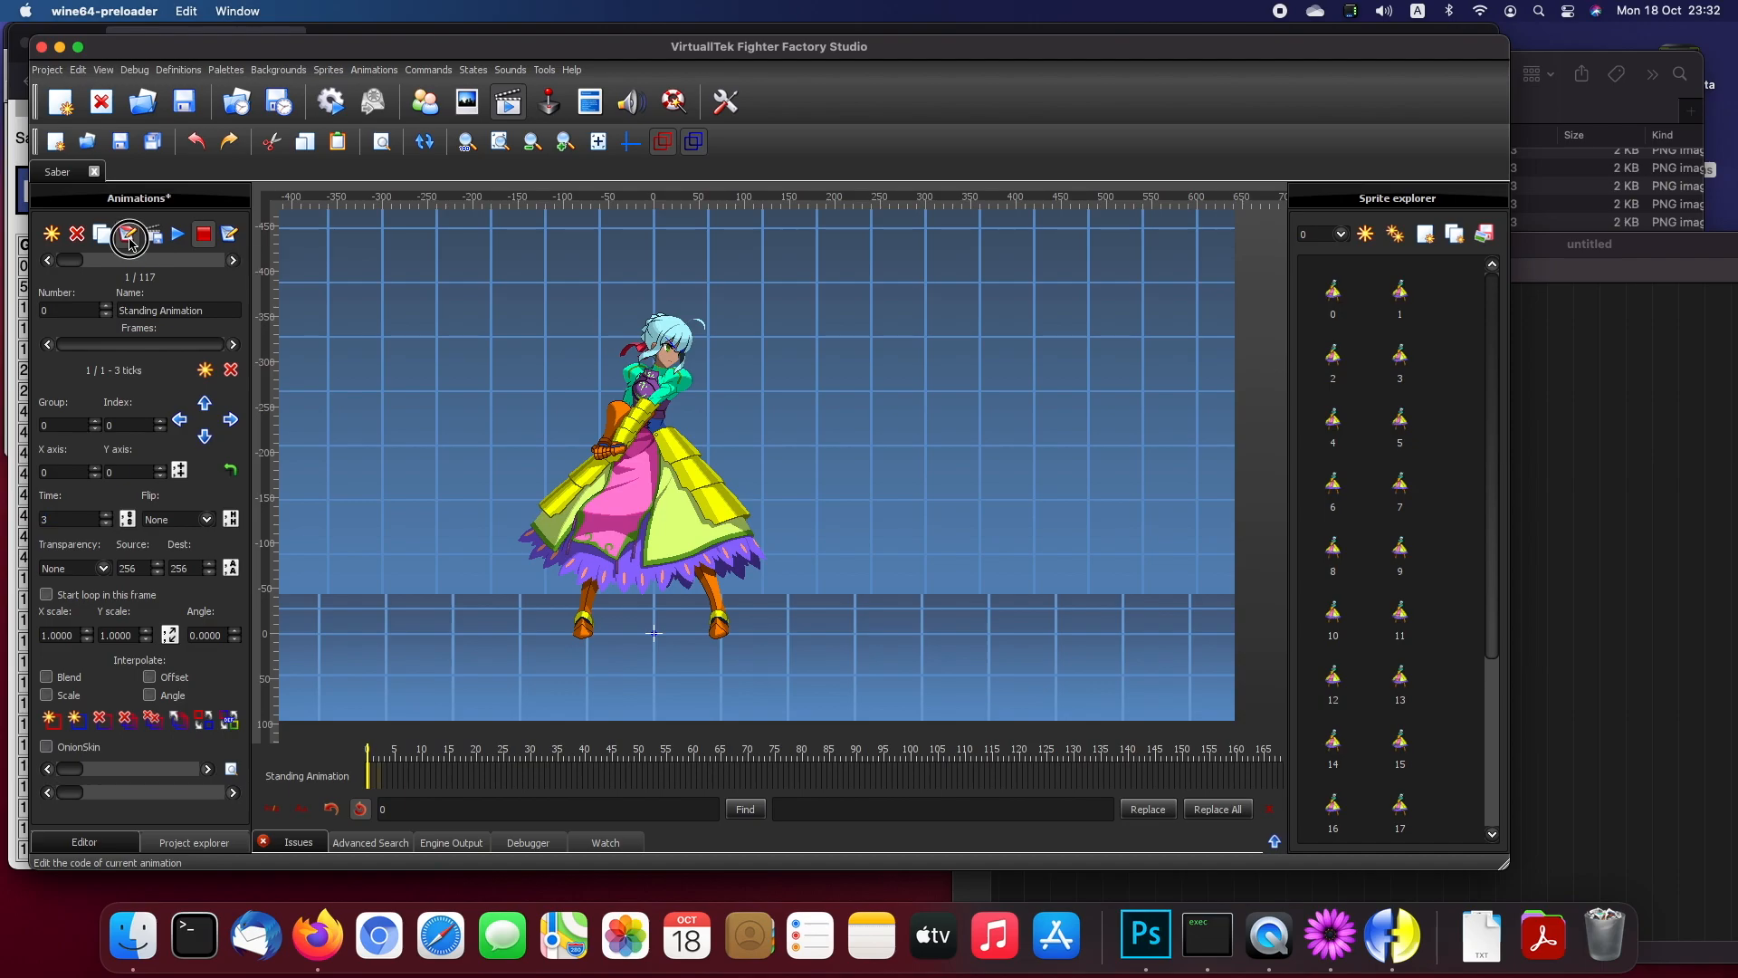
left_click(535, 233)
left_click_drag(535, 234, 425, 238)
key("ctrl+c")
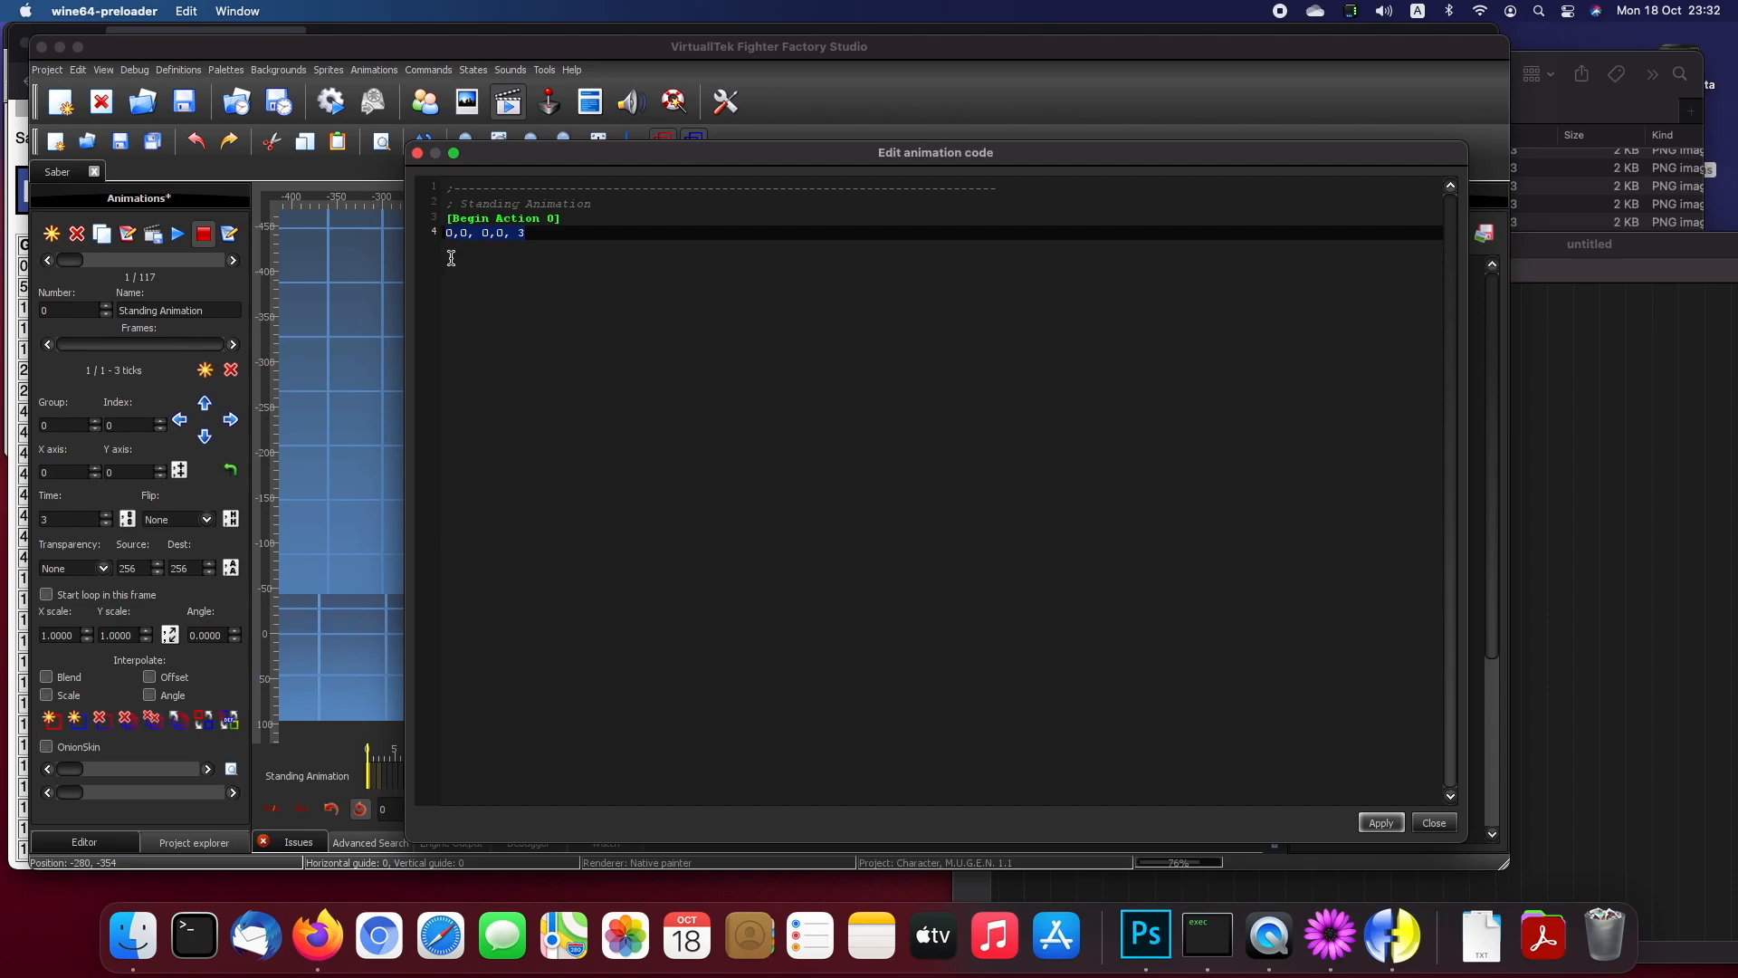
left_click(582, 229)
key("Return")
key("ctrl+v")
key("Return")
key("ctrl+v")
key("Return")
key("ctrl+v")
key("Return")
key("ctrl+v")
key("Return")
key("ctrl+v")
key("Return")
key("ctrl+v")
key("Return")
key("ctrl+v")
key("Return")
key("ctrl+v")
key("Return")
key("ctrl+v")
key("Return")
key("ctrl+v")
key("Return")
key("ctrl+v")
key("Return")
key("ctrl+v")
key("Return")
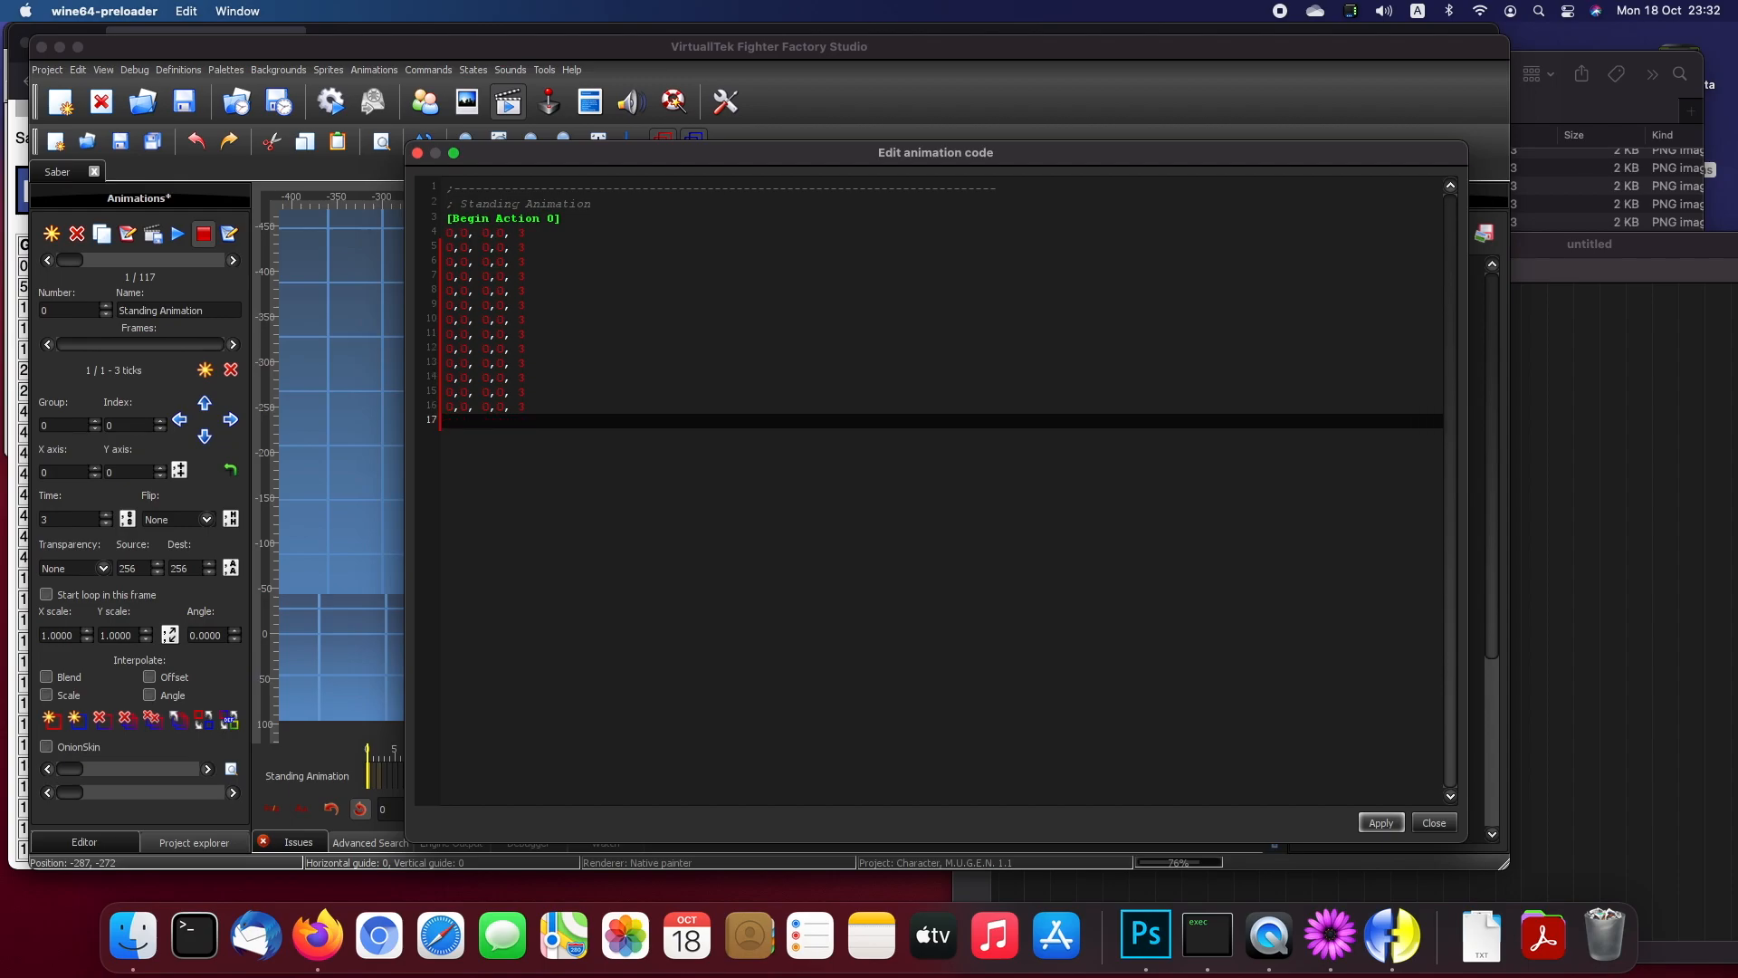
Step: Renumber the sprite indexes of the duplicated frame lines consecutively from 1 to 9
left_click(450, 235)
left_click(440, 250)
left_click(453, 247)
key("BackSpace")
type("1")
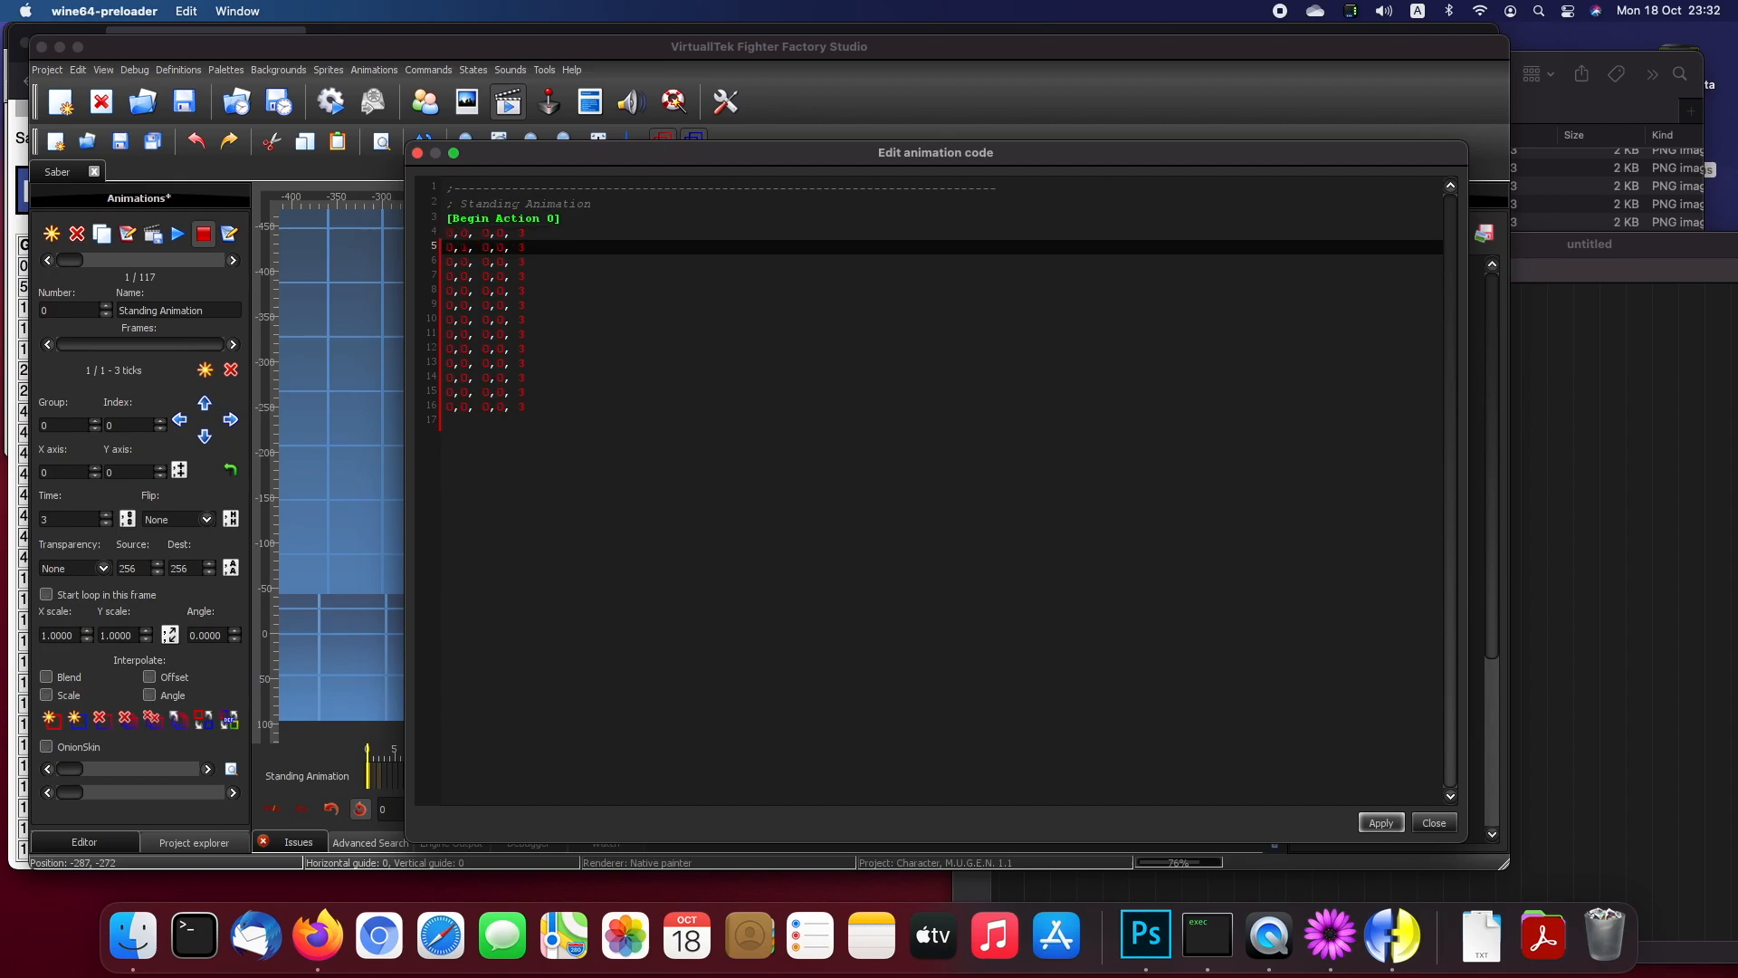
key("Down")
key("Down")
key("BackSpace")
type("3")
key("Down")
key("BackSpace")
type("4")
key("Down")
key("BackSpace")
type("5")
key("Down")
key("BackSpace")
key("6")
key("Down")
key("BackSpace")
type("7")
key("Down")
key("BackSpace")
type("8")
key("Down")
key("BackSpace")
type("9")
key("Down")
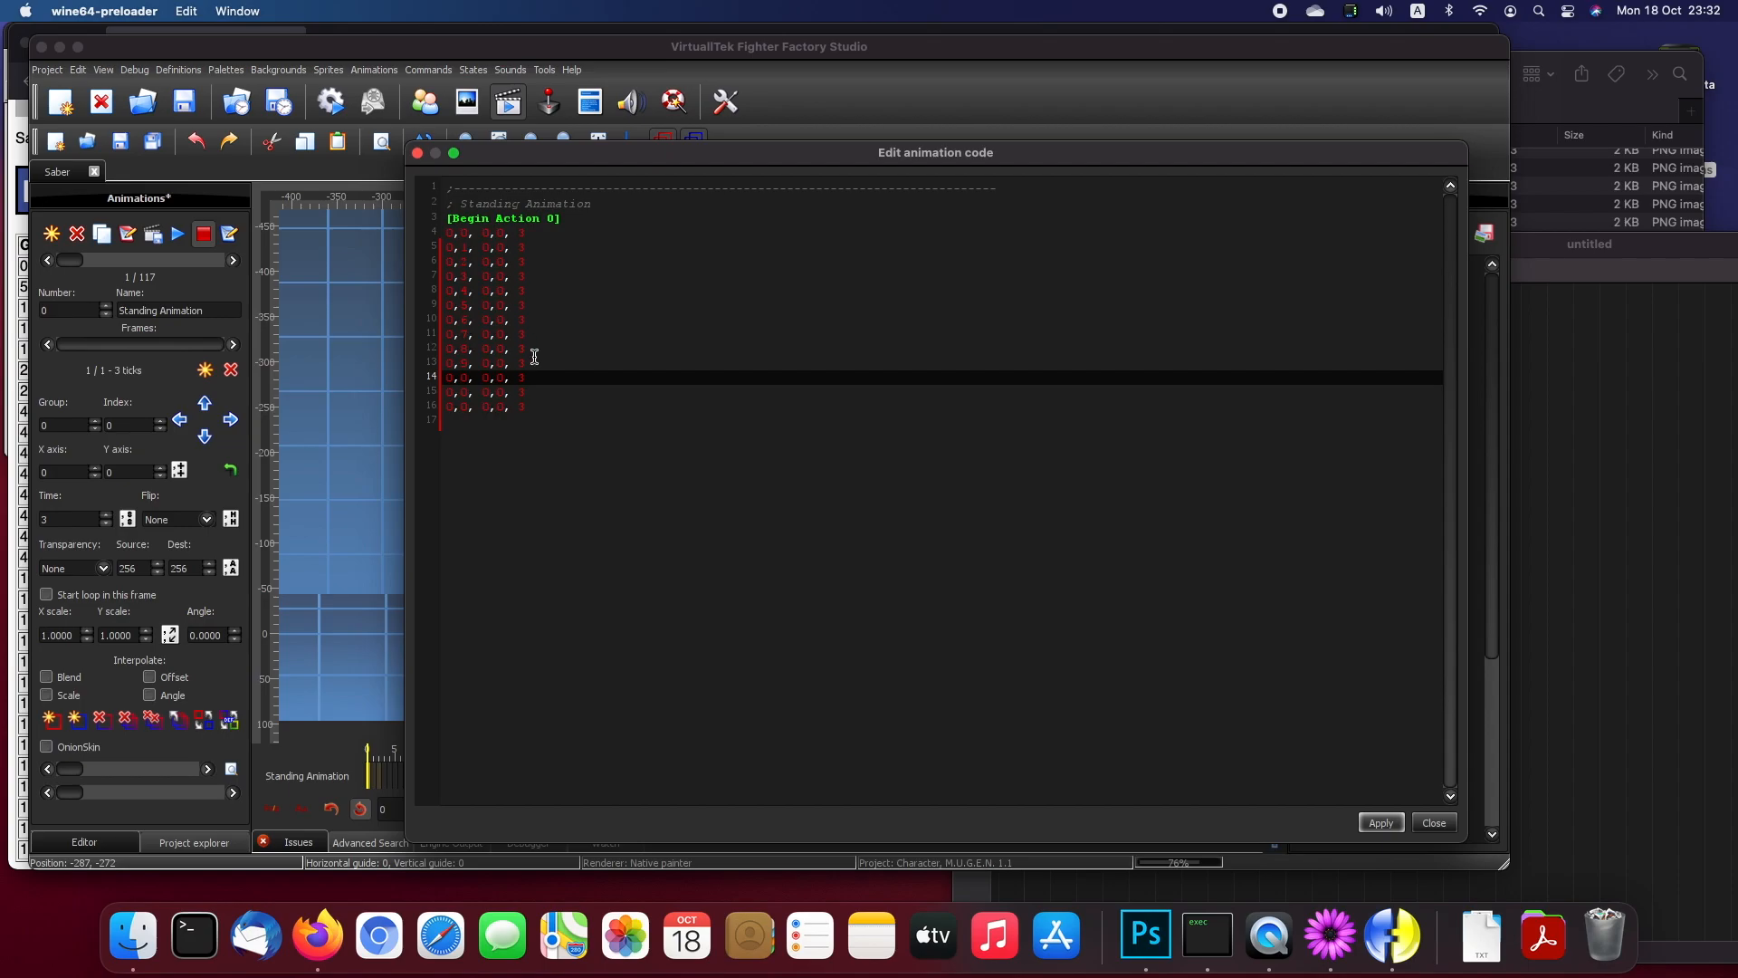
Step: Delete the surplus frame lines after index 9, leaving one empty line at the end of the code
left_click_drag(535, 357, 562, 431)
key("BackSpace")
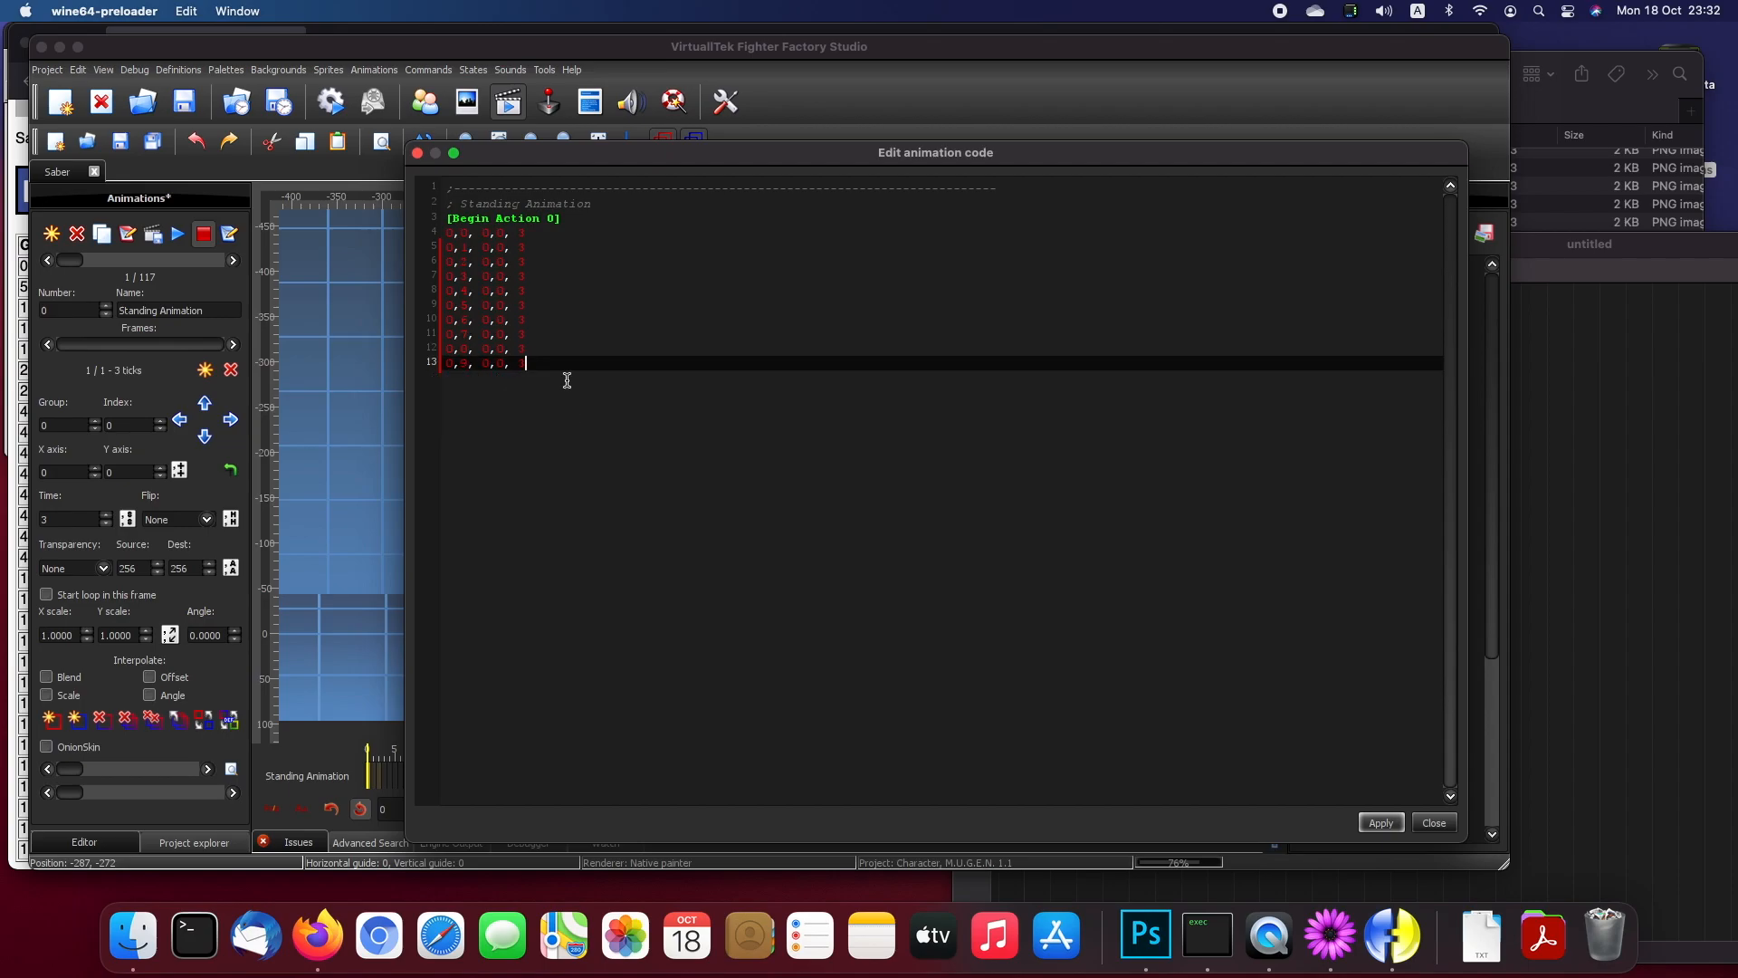
key("Return")
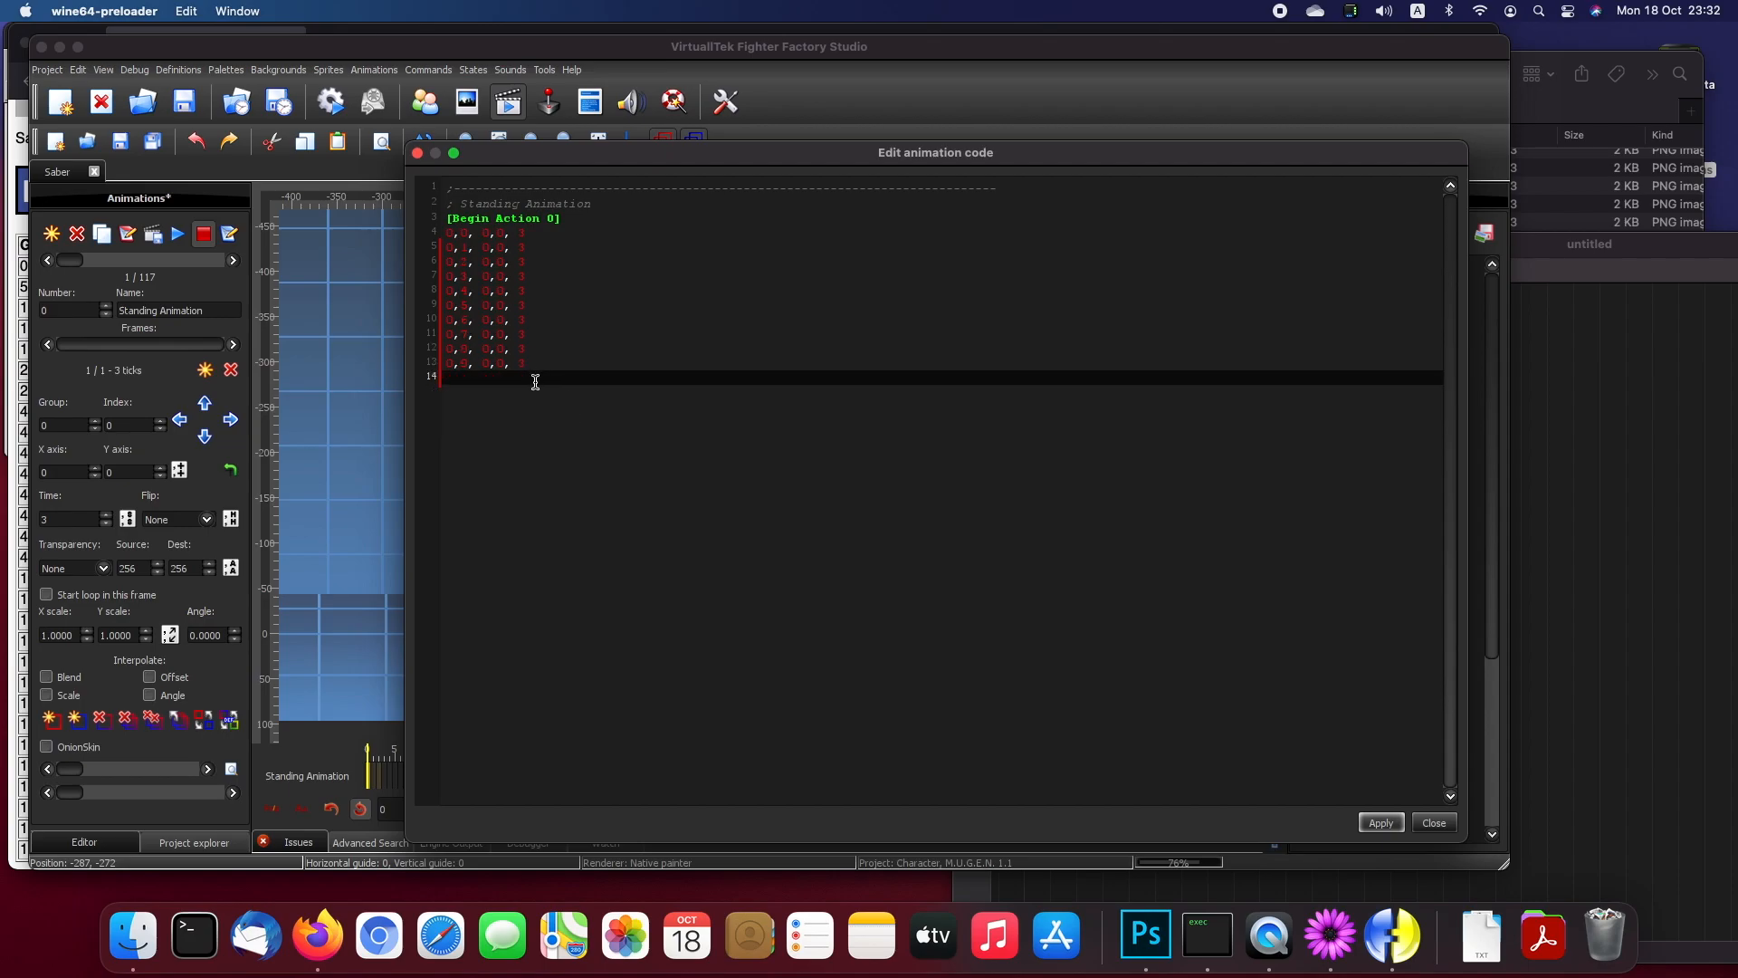
Step: Copy the ten frame lines below the originals and renumber the copies' sprite indexes to 10 through 19
left_click_drag(524, 376, 415, 233)
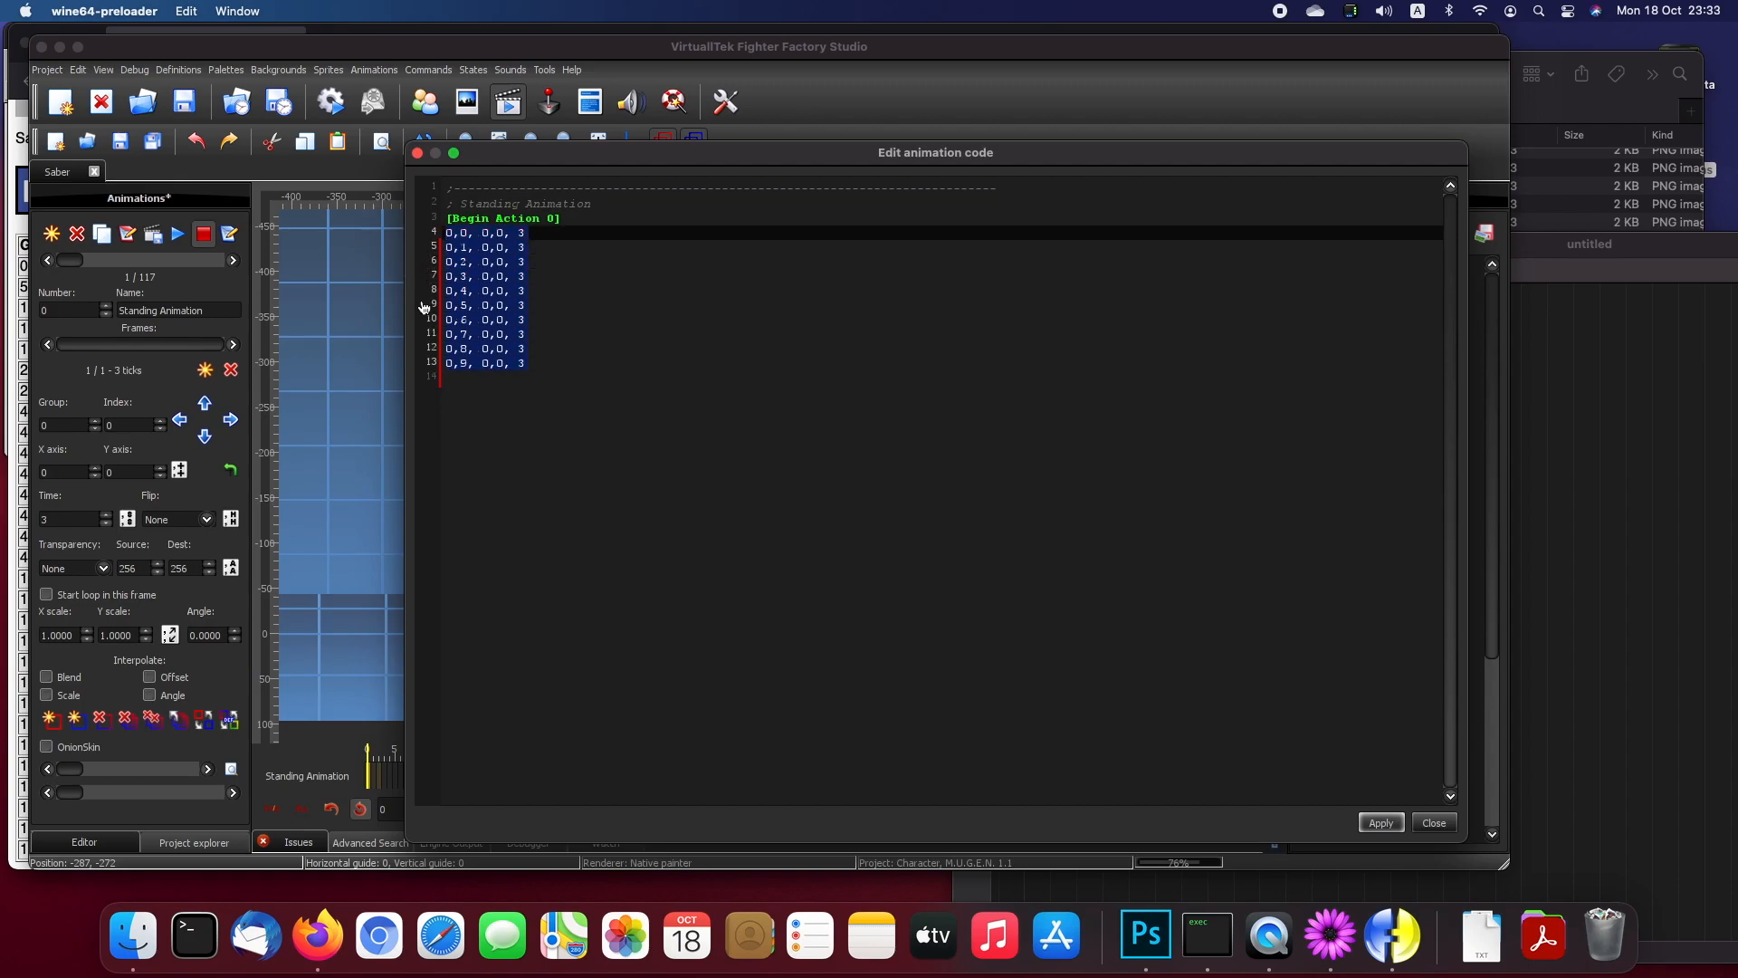
key("ctrl+c")
left_click(589, 427)
key("ctrl+v")
left_click(458, 379)
type("1")
key("Down")
type("1")
key("Down")
type("1")
key("Down")
type("1")
key("Down")
type("1")
key("Down")
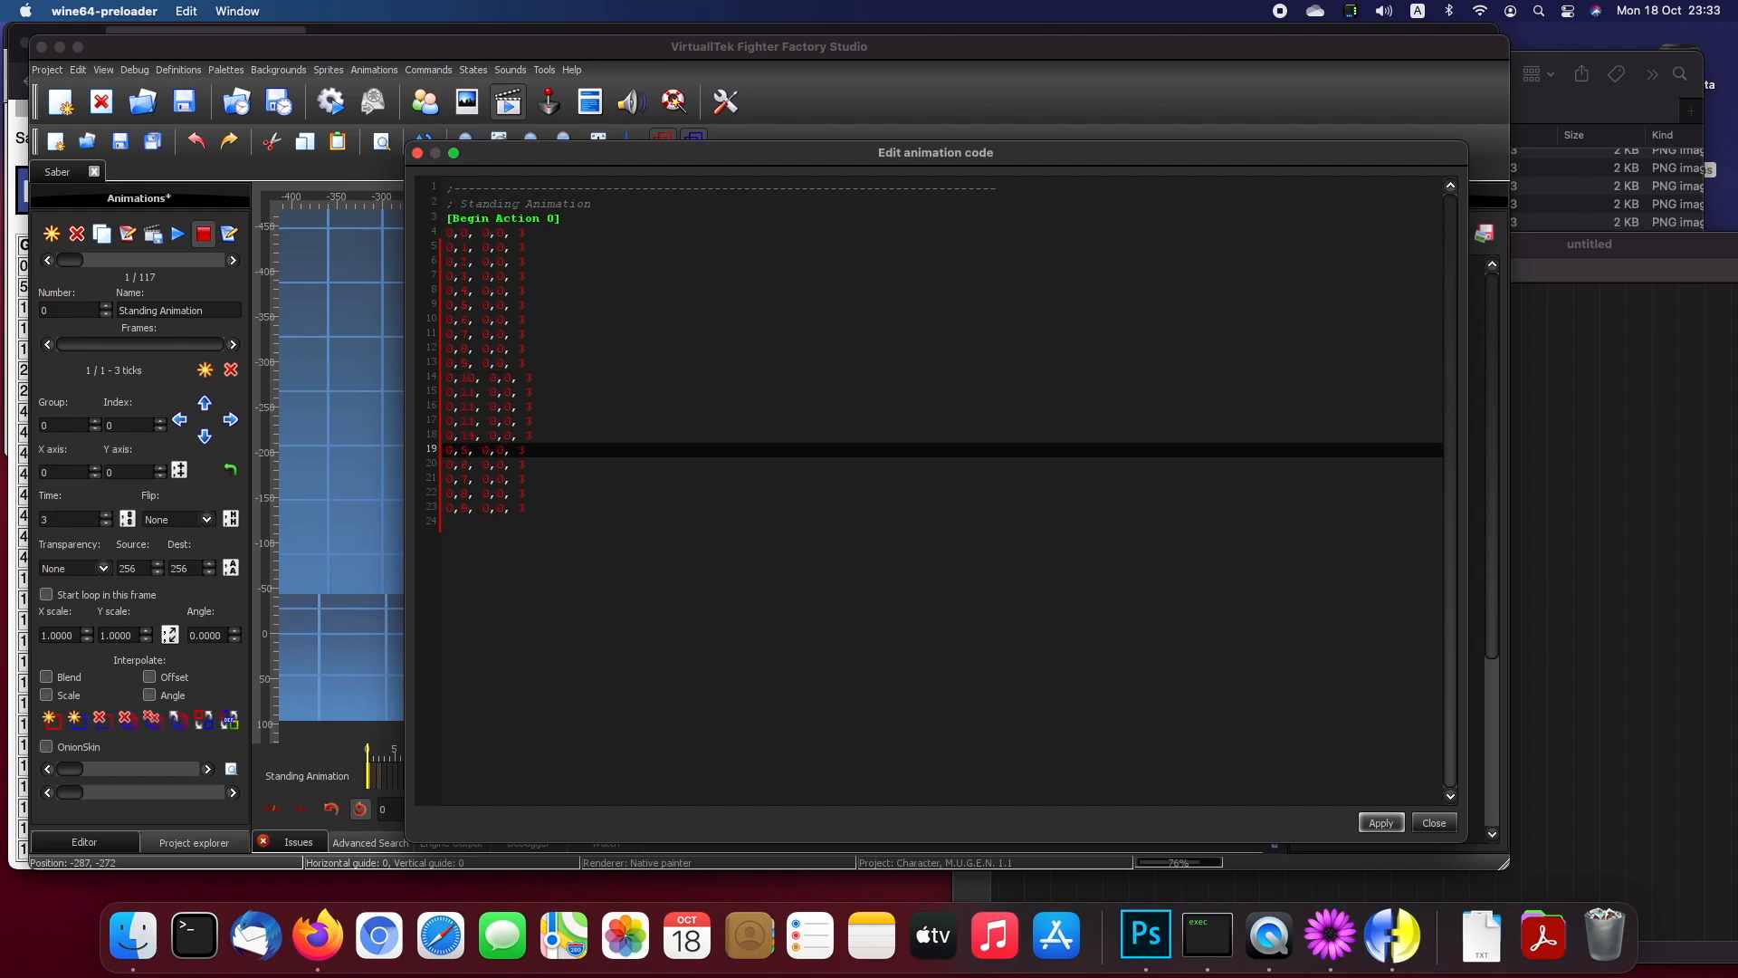
type("1")
key("Down")
type("1")
key("Down")
type("1")
key("Down")
type("1")
key("Down")
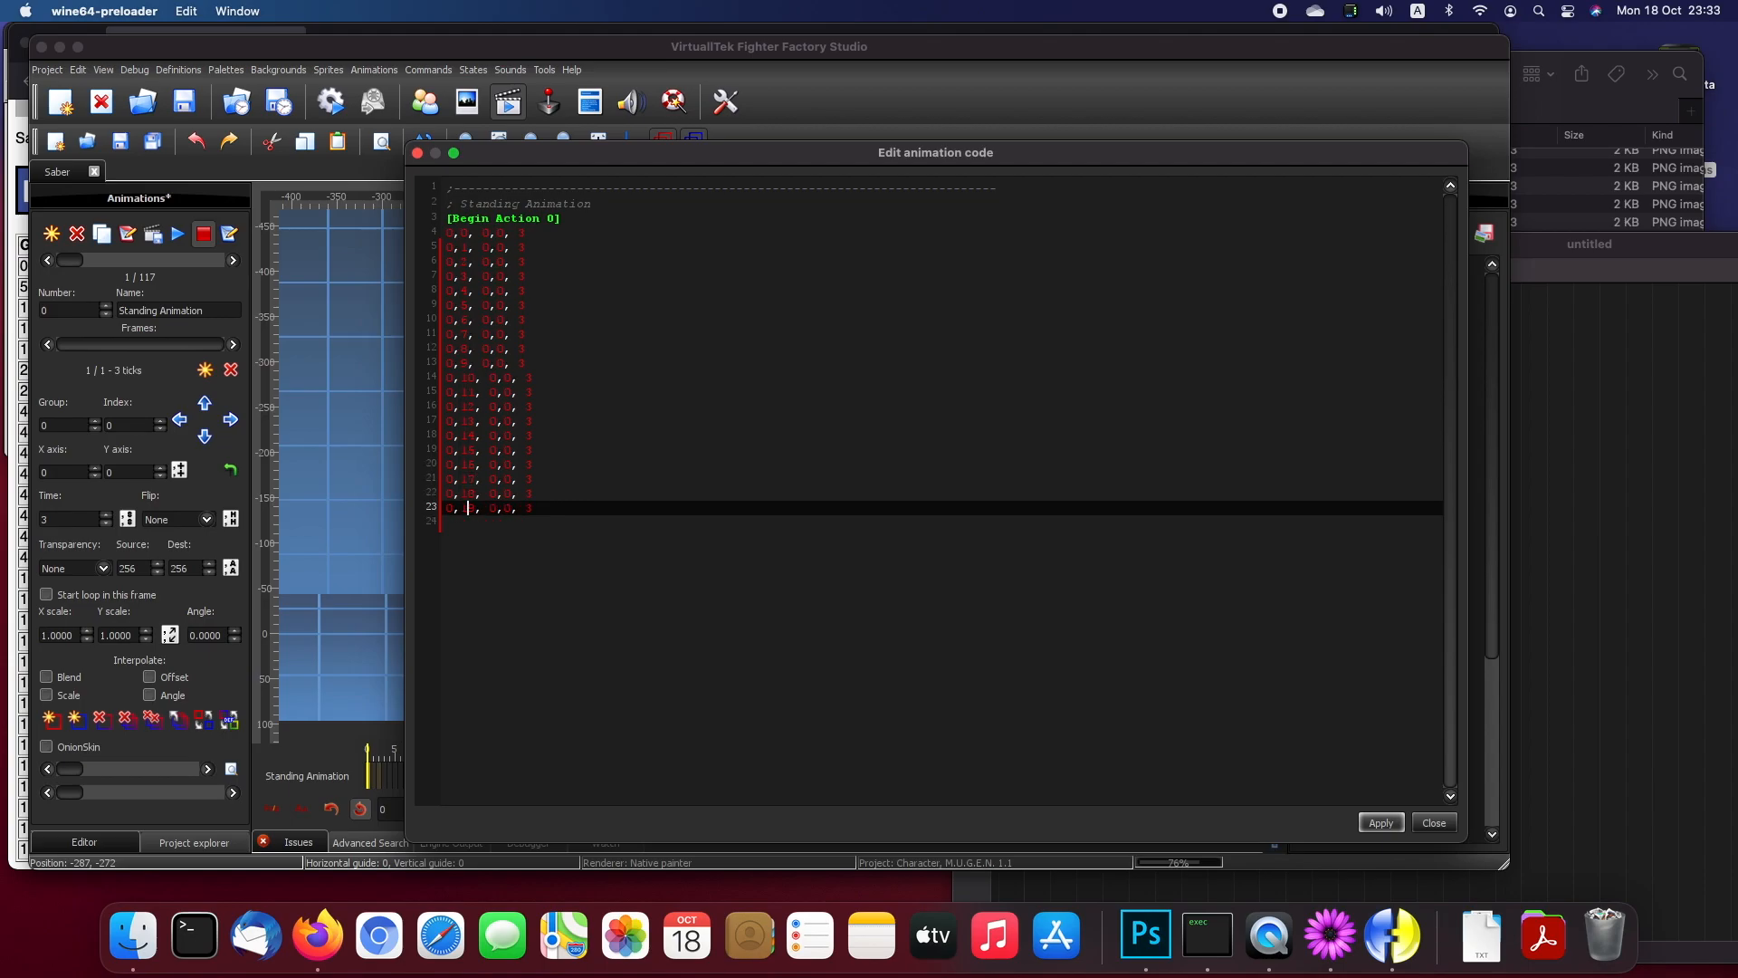
key("Down")
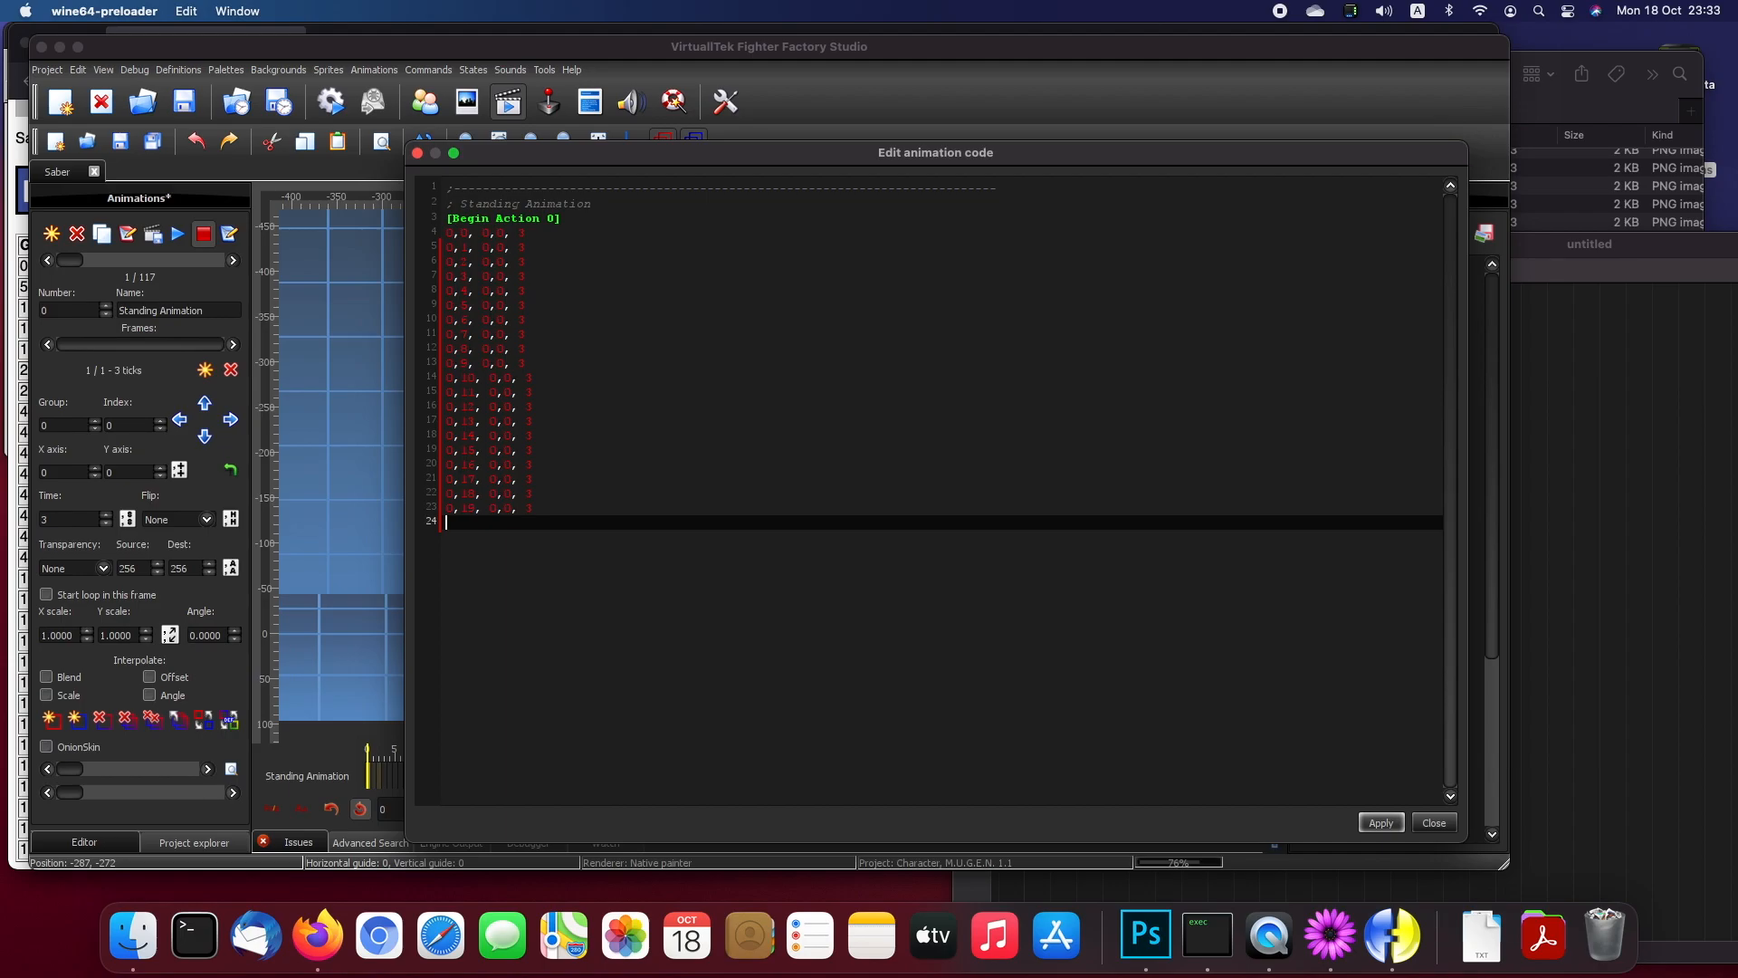
Step: Paste the ten frame lines again at the end and renumber the first six to indexes 20 through 25
key("ctrl+v")
left_click(468, 522)
type("2")
key("Down")
type("2")
key("Down")
type("2")
key("Down")
type("2")
key("Down")
type("2")
key("Down")
type("2")
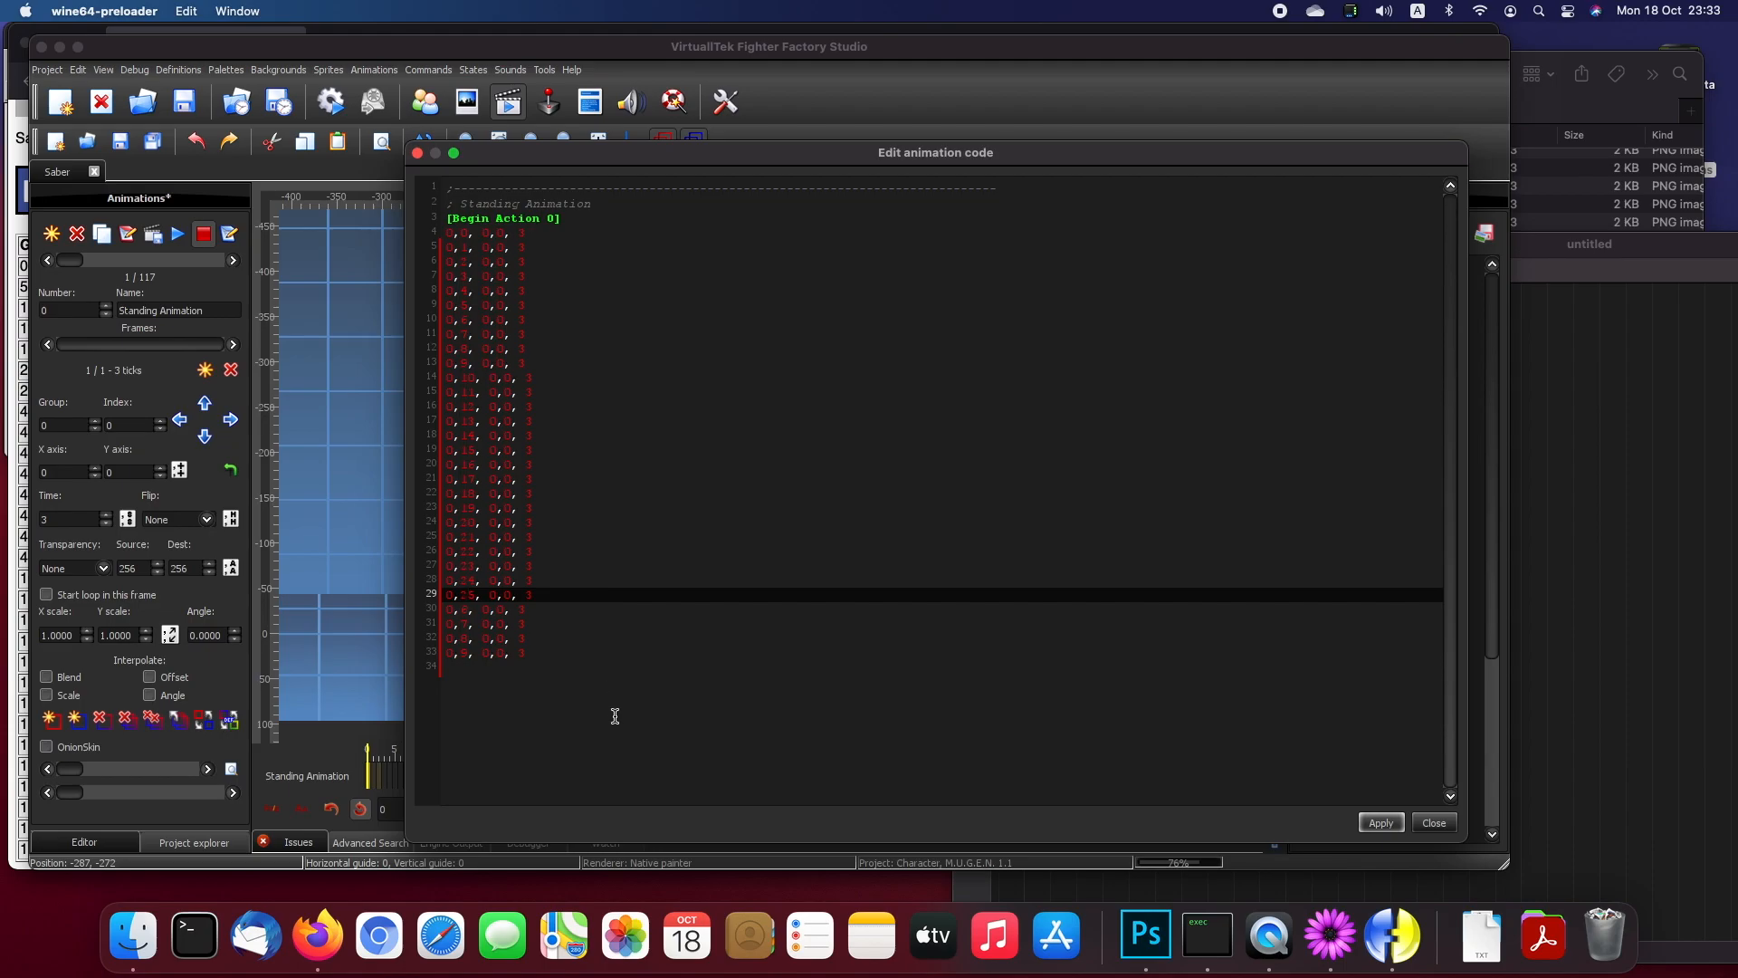
Step: Delete the leftover frame lines after index 25, then apply the animation code and close the code editor
left_click_drag(547, 601, 579, 682)
key("BackSpace")
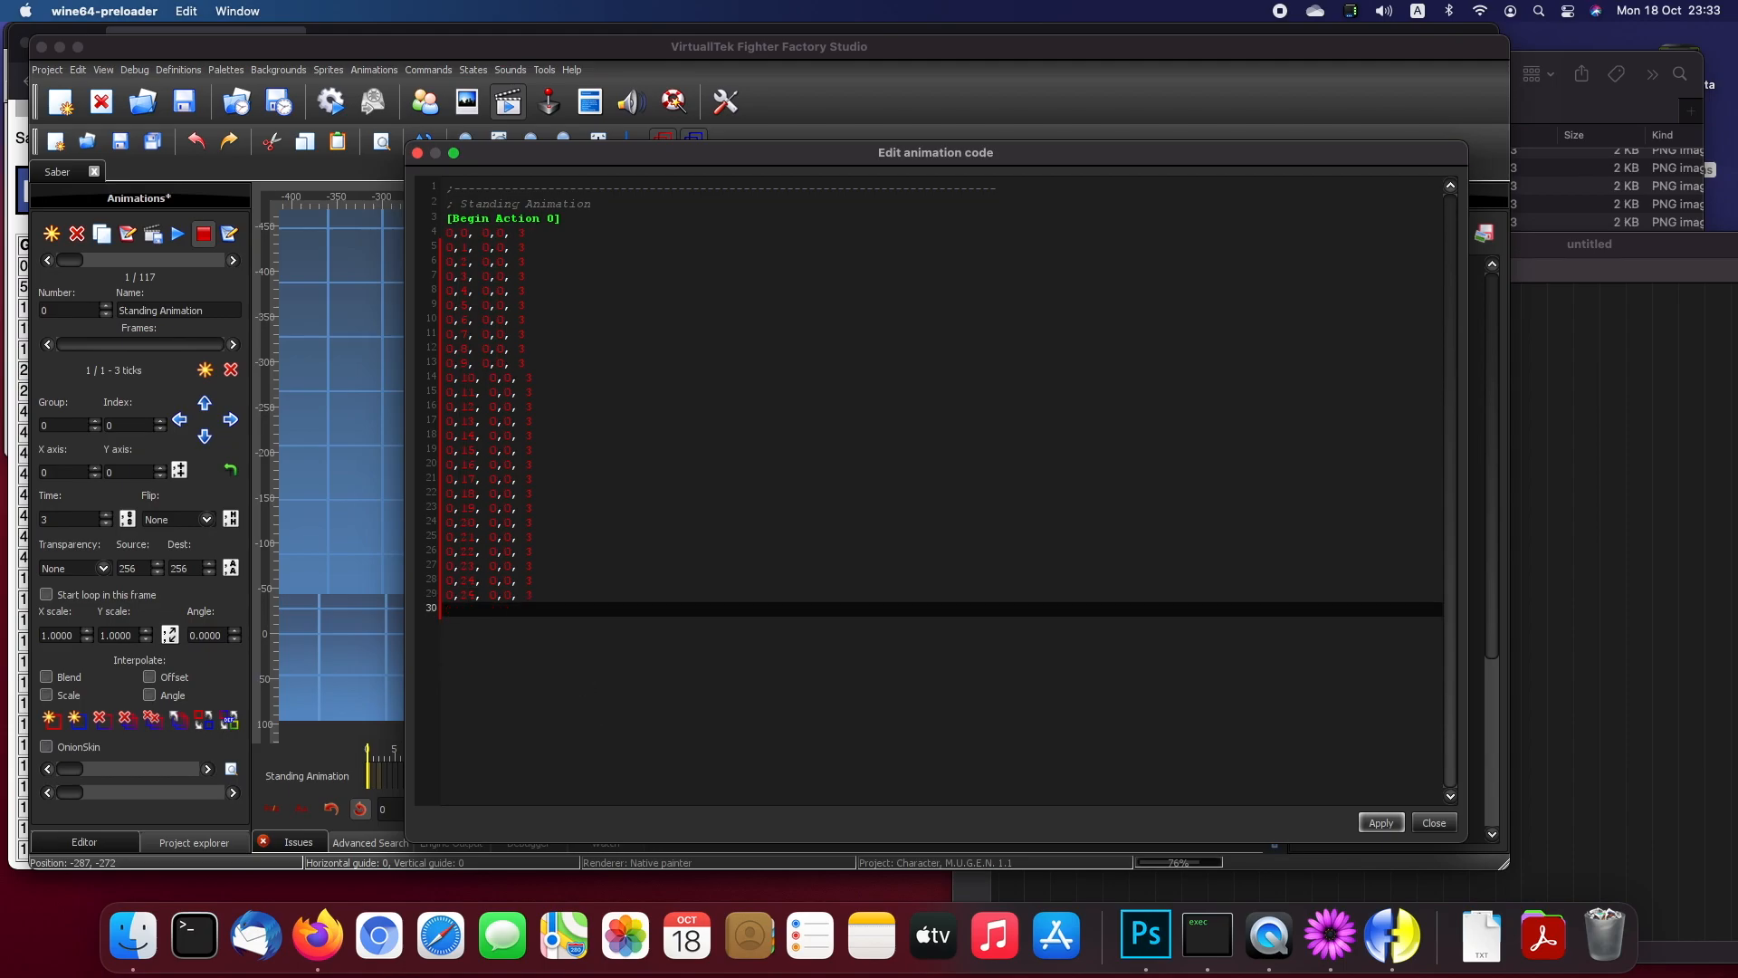
left_click(1380, 821)
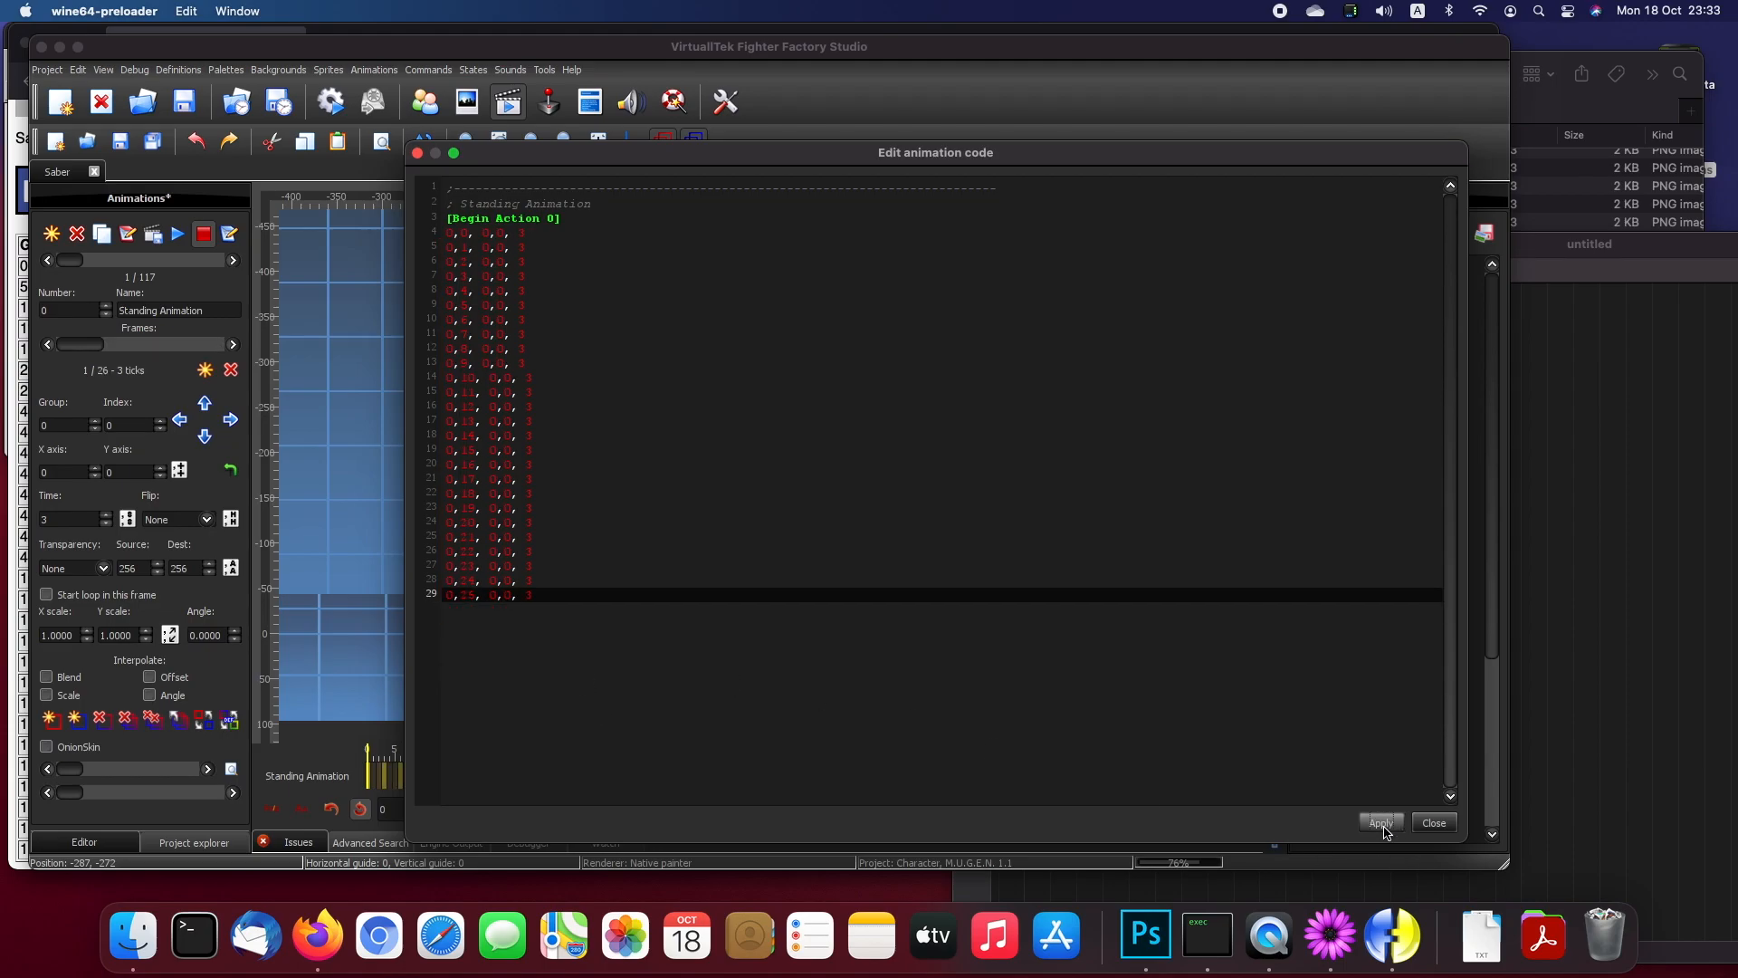
left_click(1434, 822)
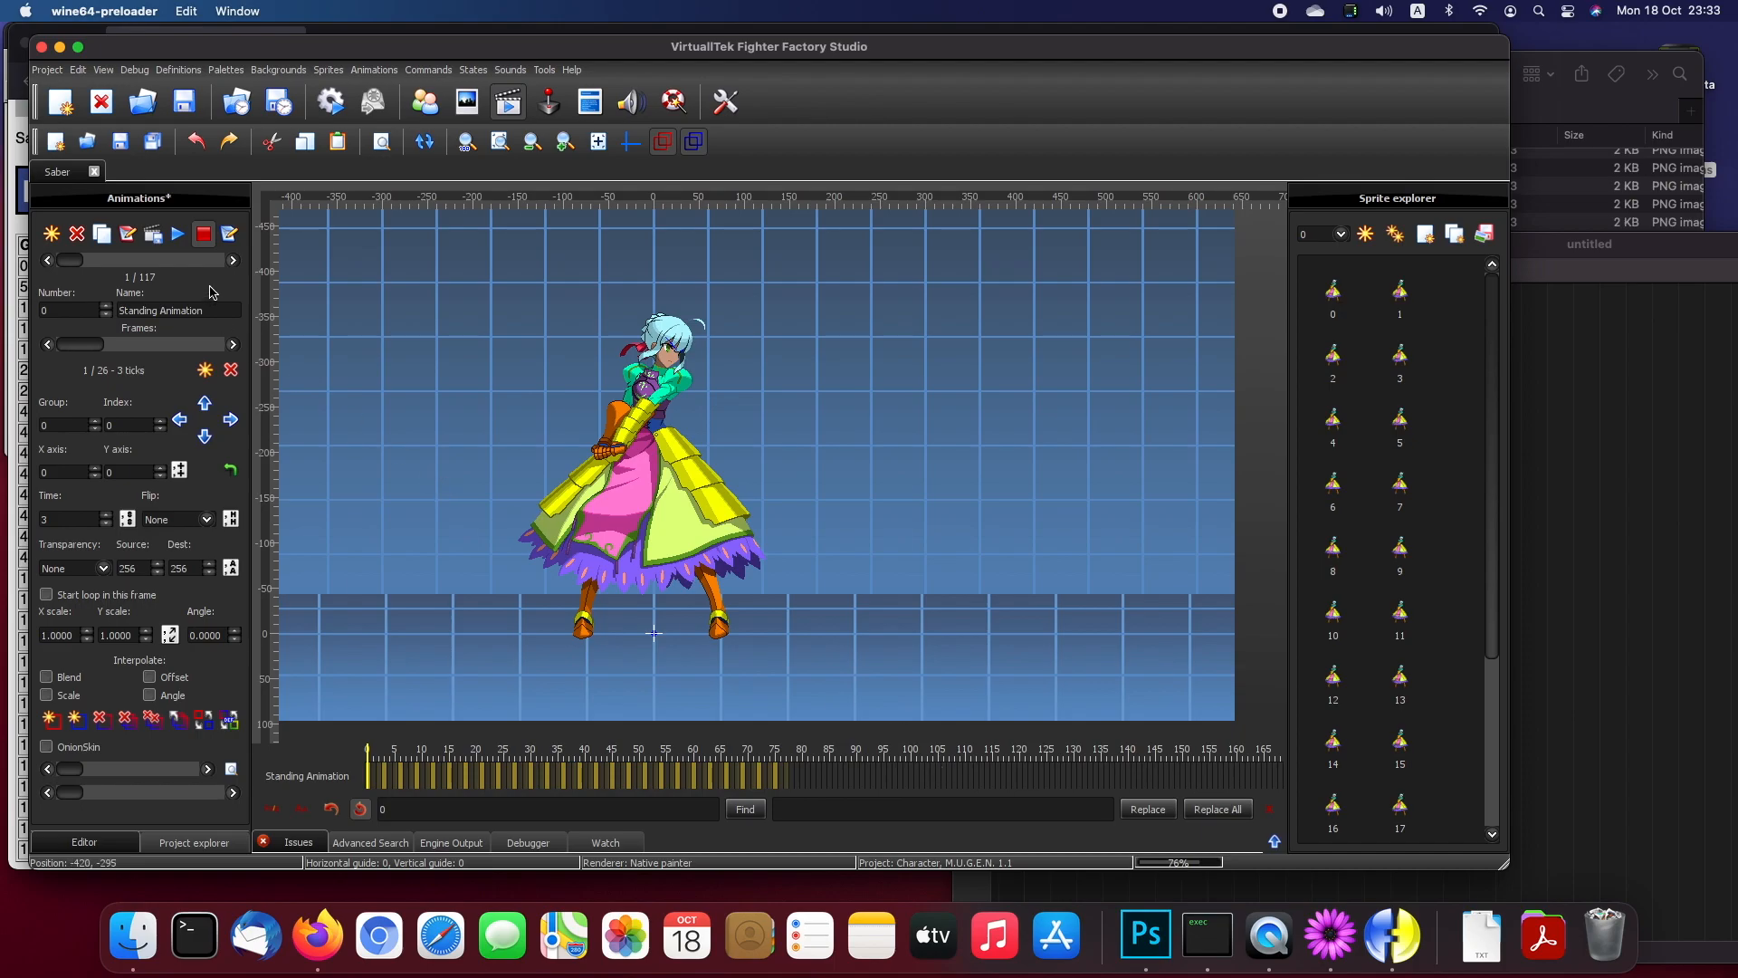
Step: Save the animations, play the Standing Animation as a preview, and return to its first frame
left_click(122, 143)
left_click(178, 237)
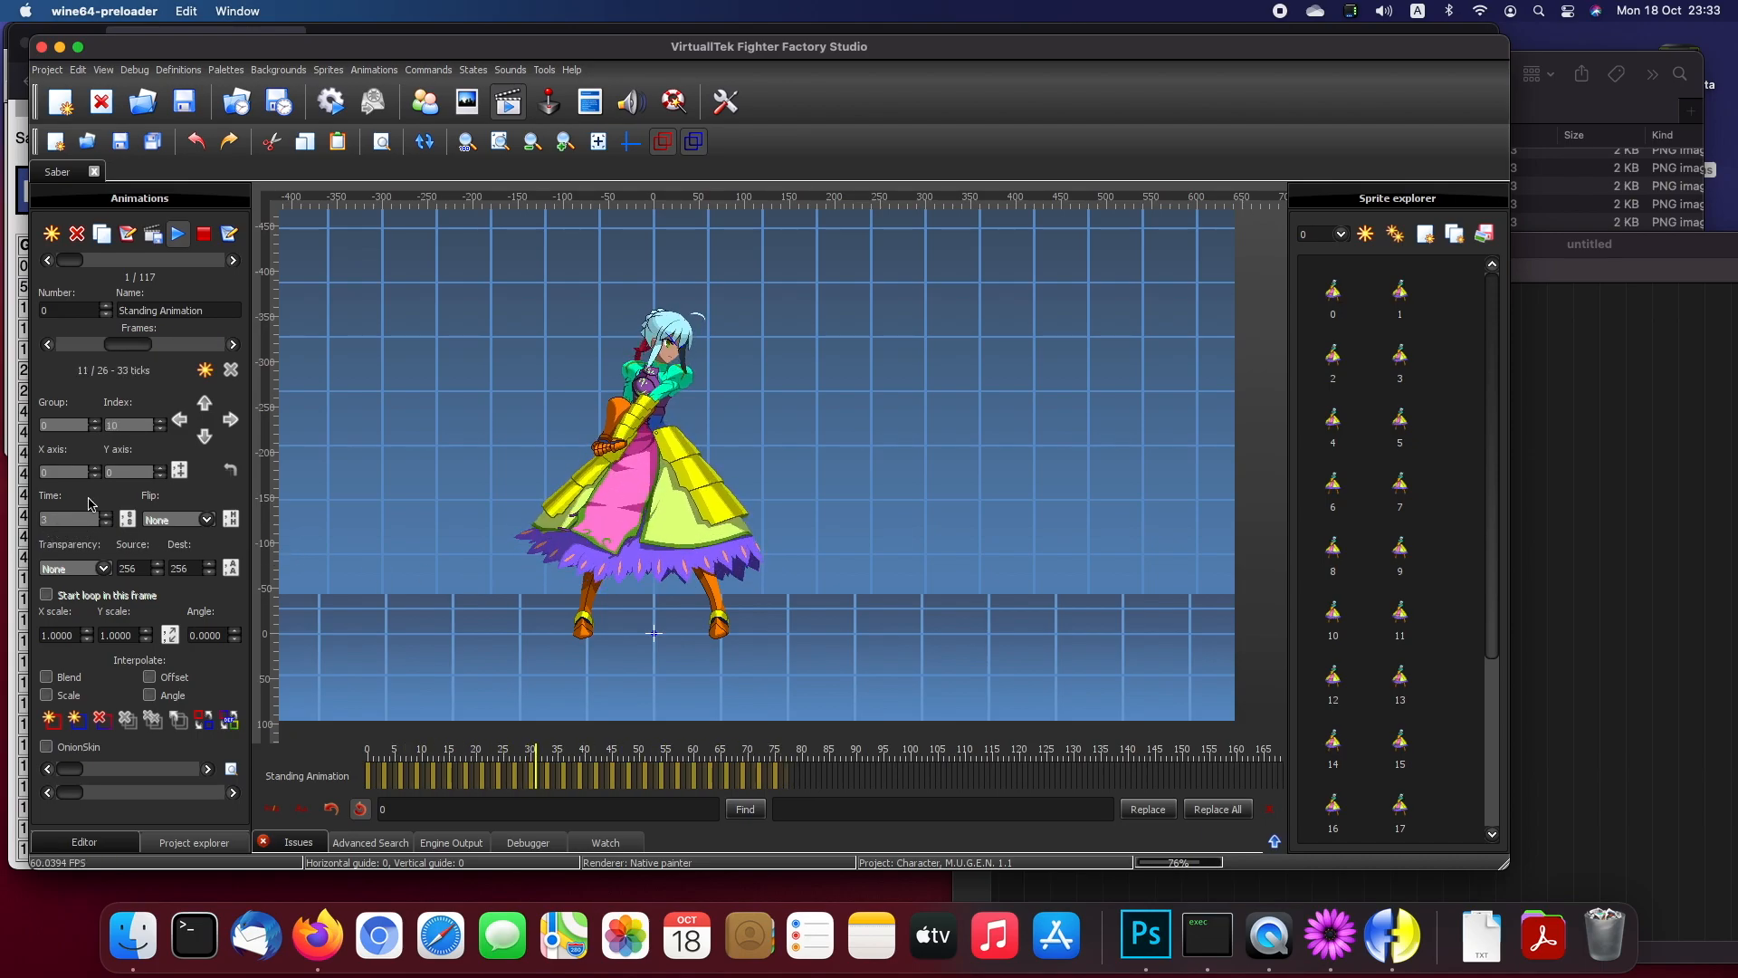
left_click(201, 238)
left_click_drag(201, 344, 56, 345)
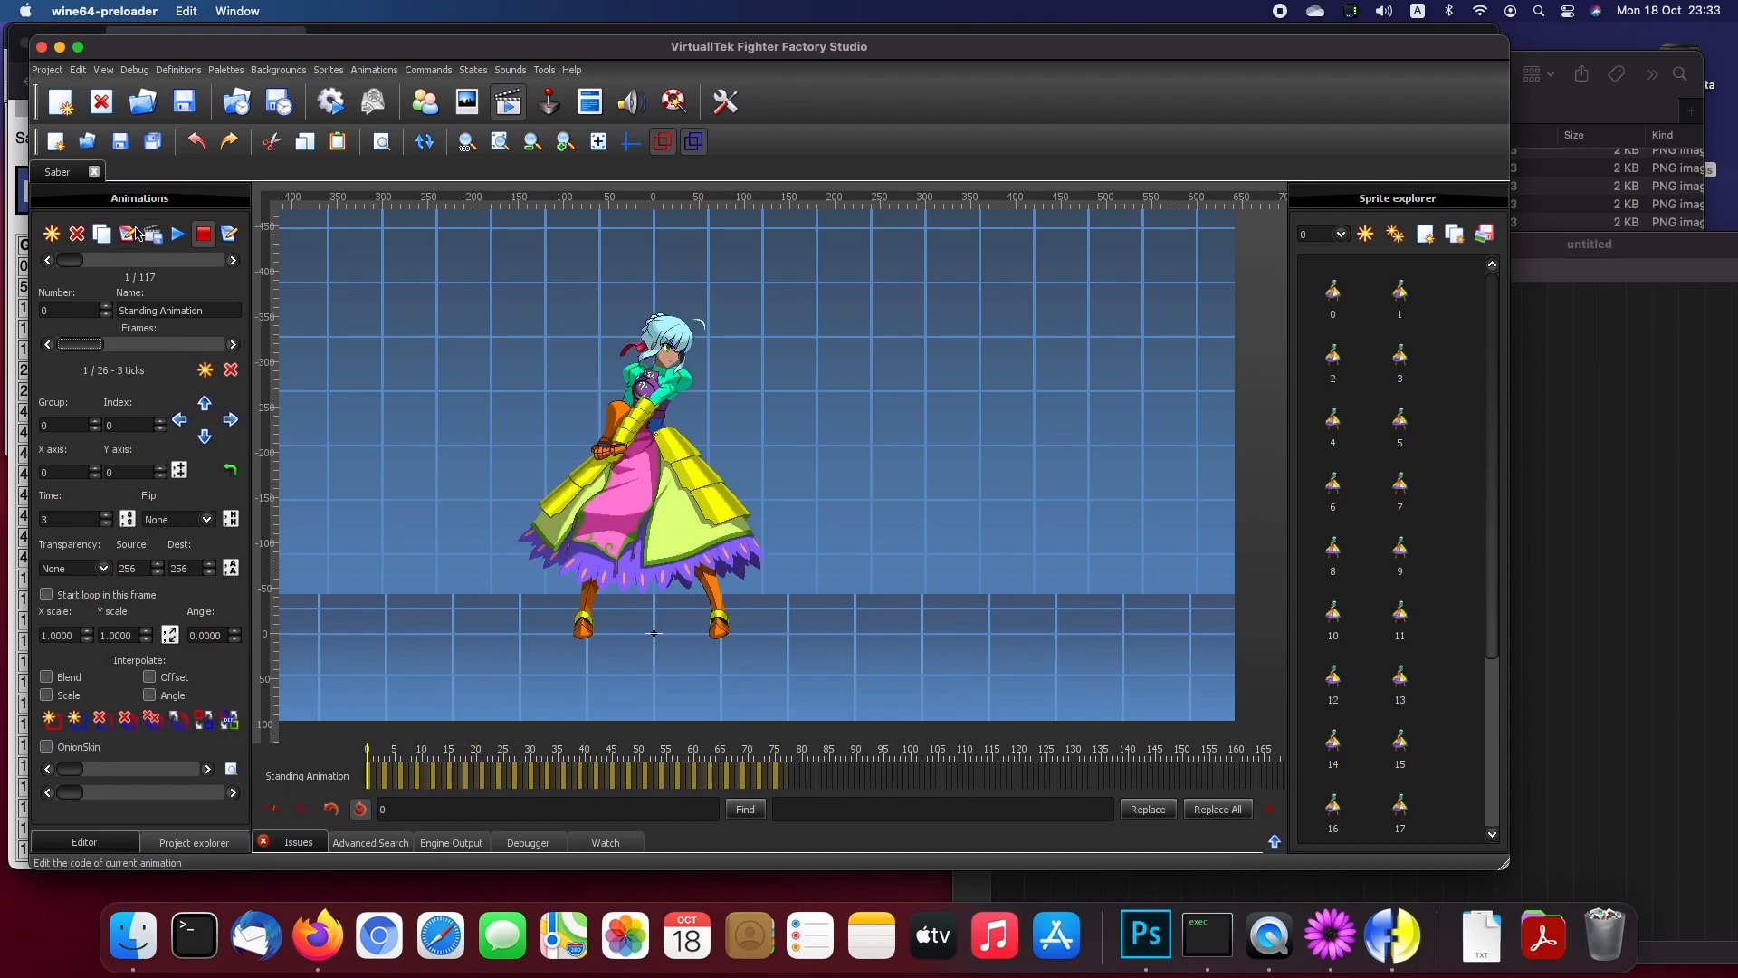
Step: Copy all frame lines from the Standing Animation's code and close the code without changing it
left_click(128, 233)
left_click_drag(552, 595, 418, 243)
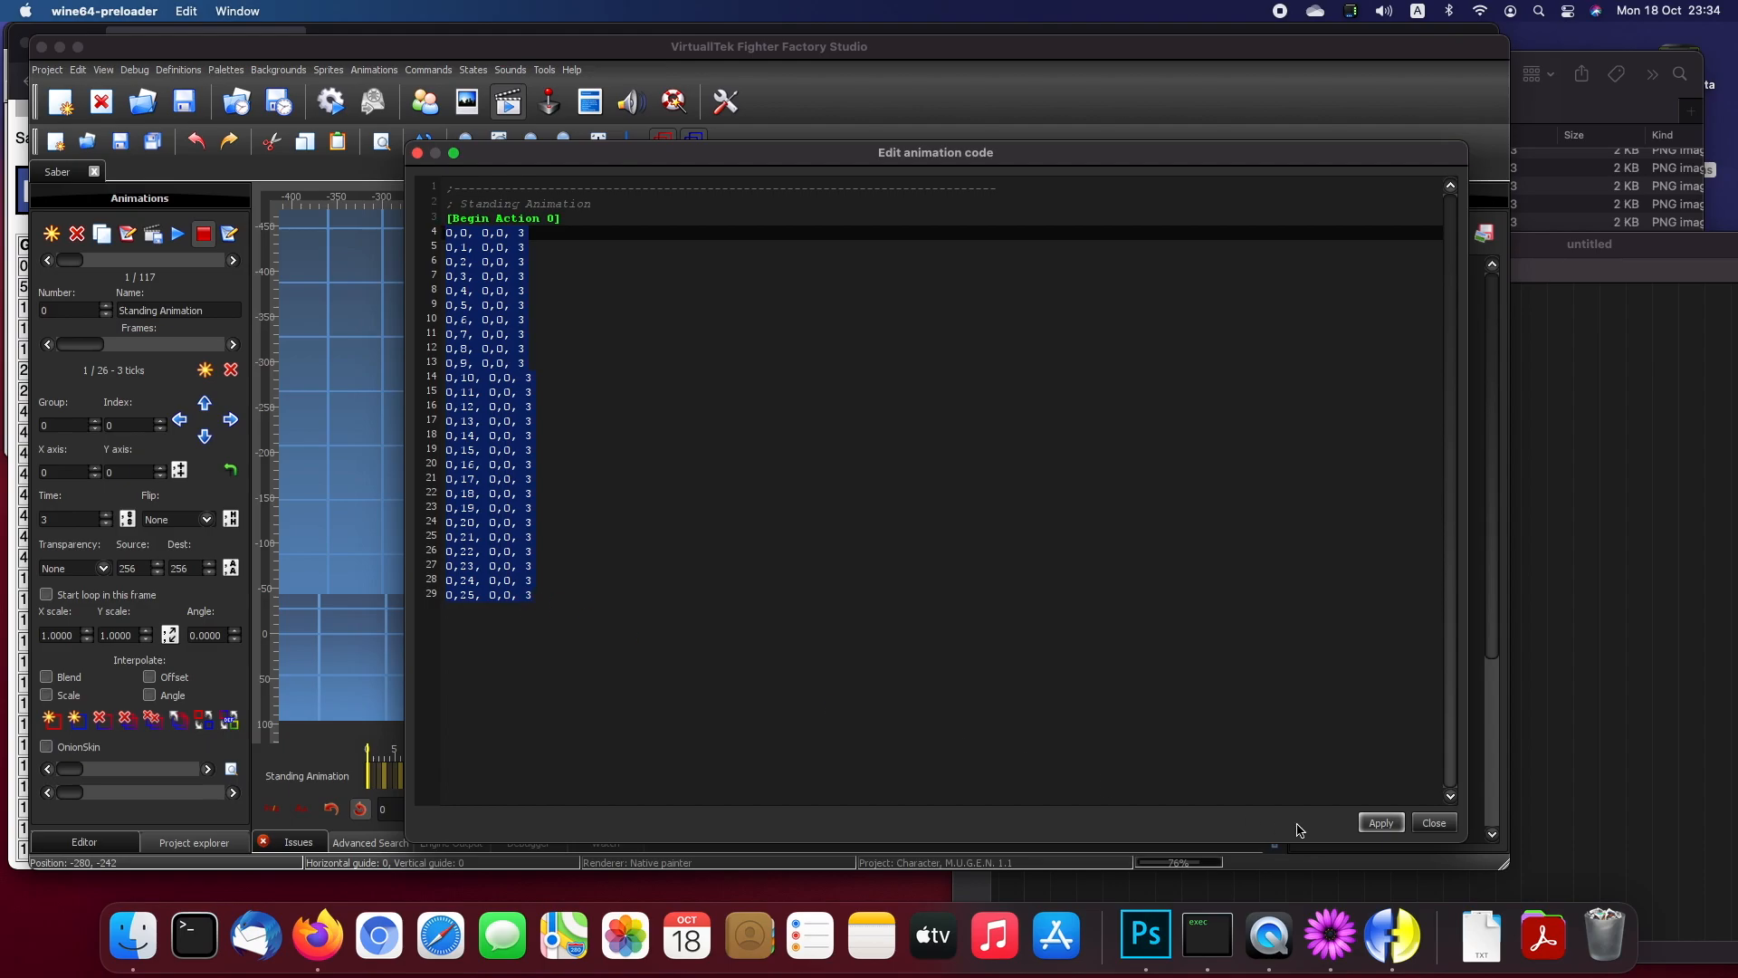
left_click(1434, 823)
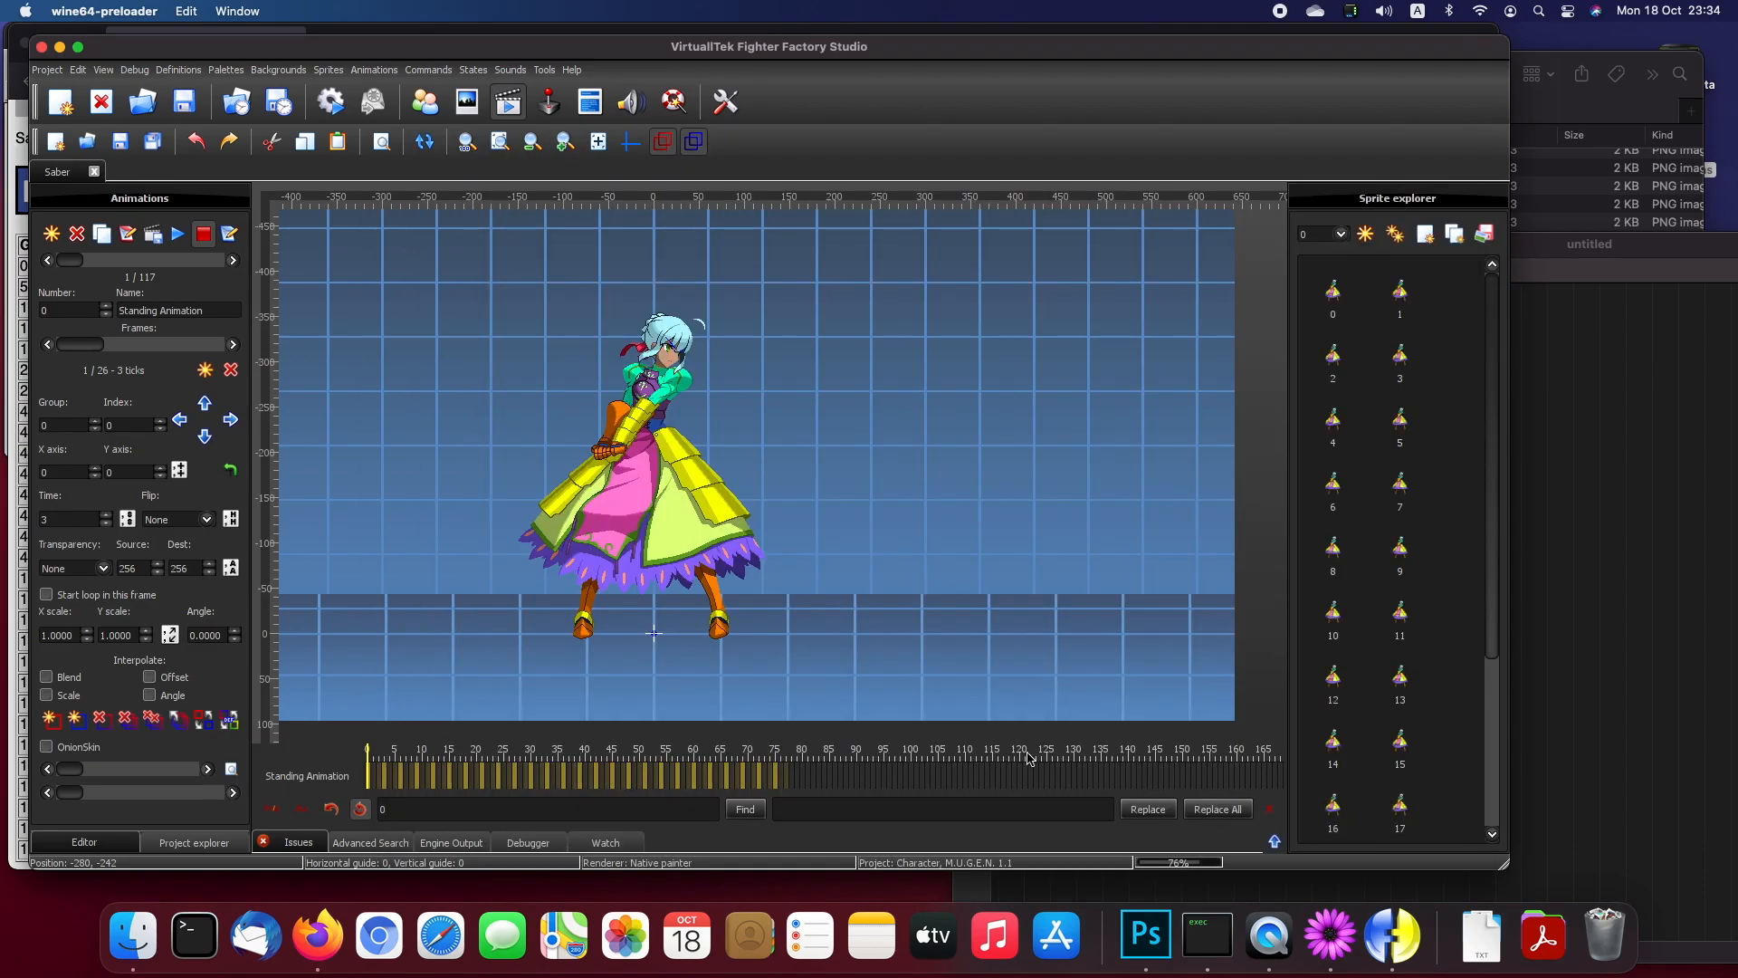
Step: Add a new animation after the Standing Animation with number 10000 and a time of 3 ticks
left_click(234, 261)
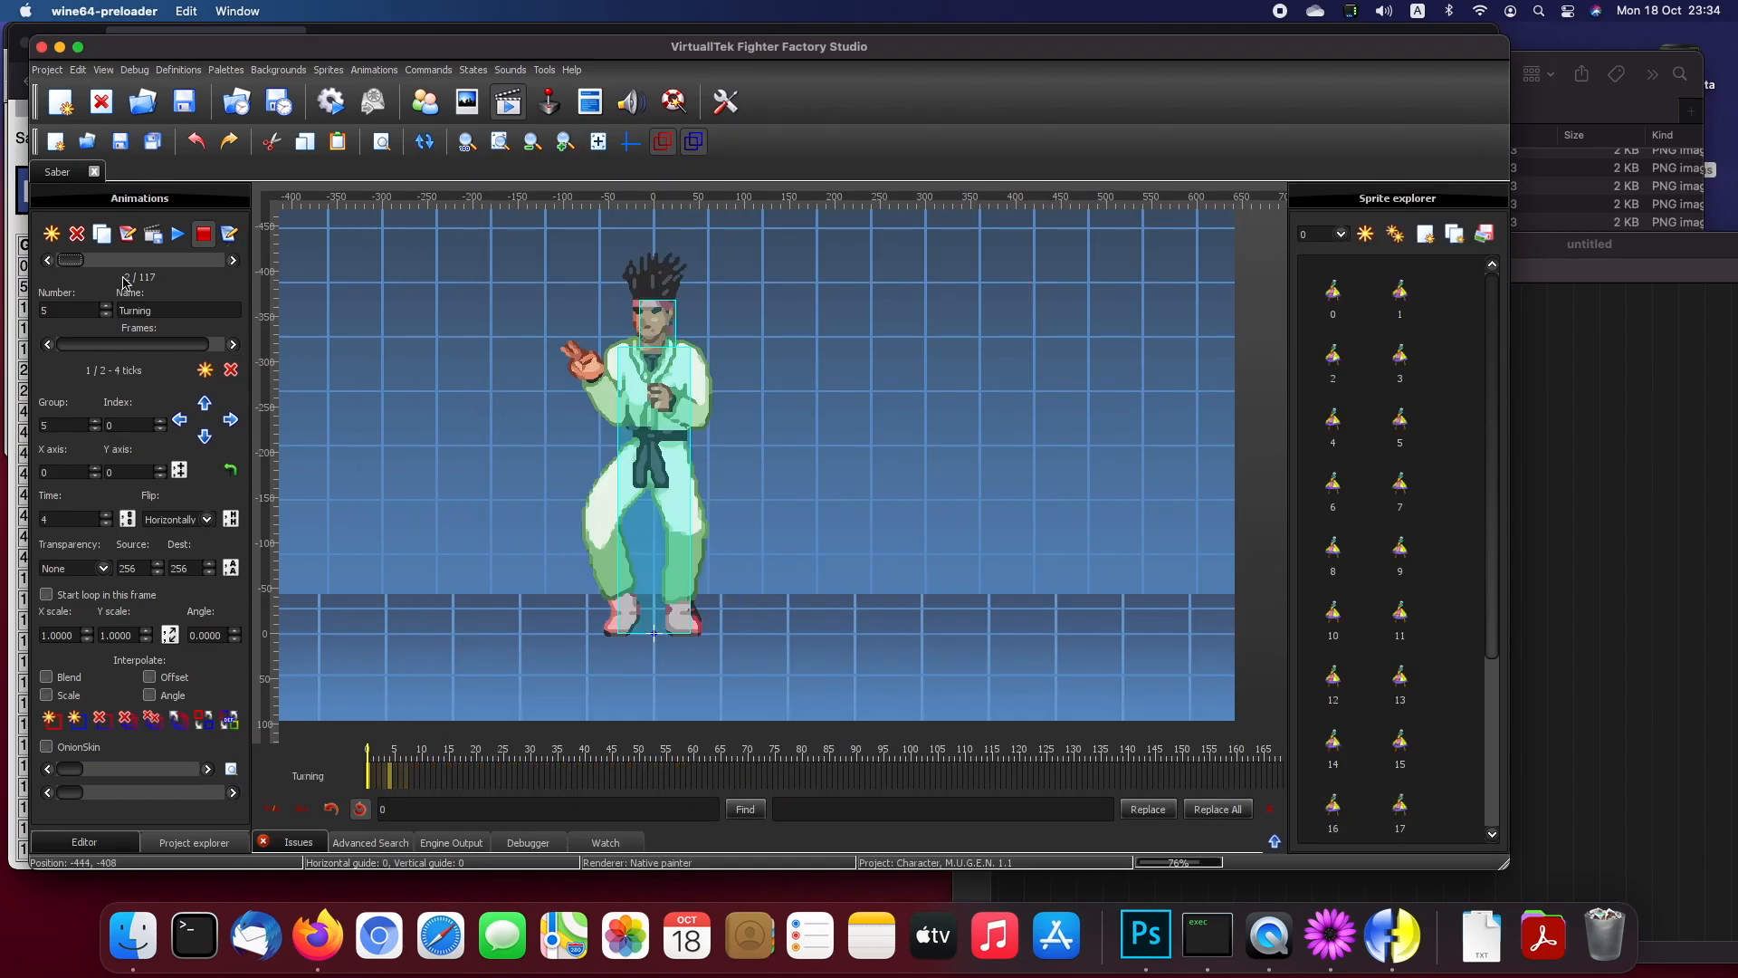
left_click(47, 261)
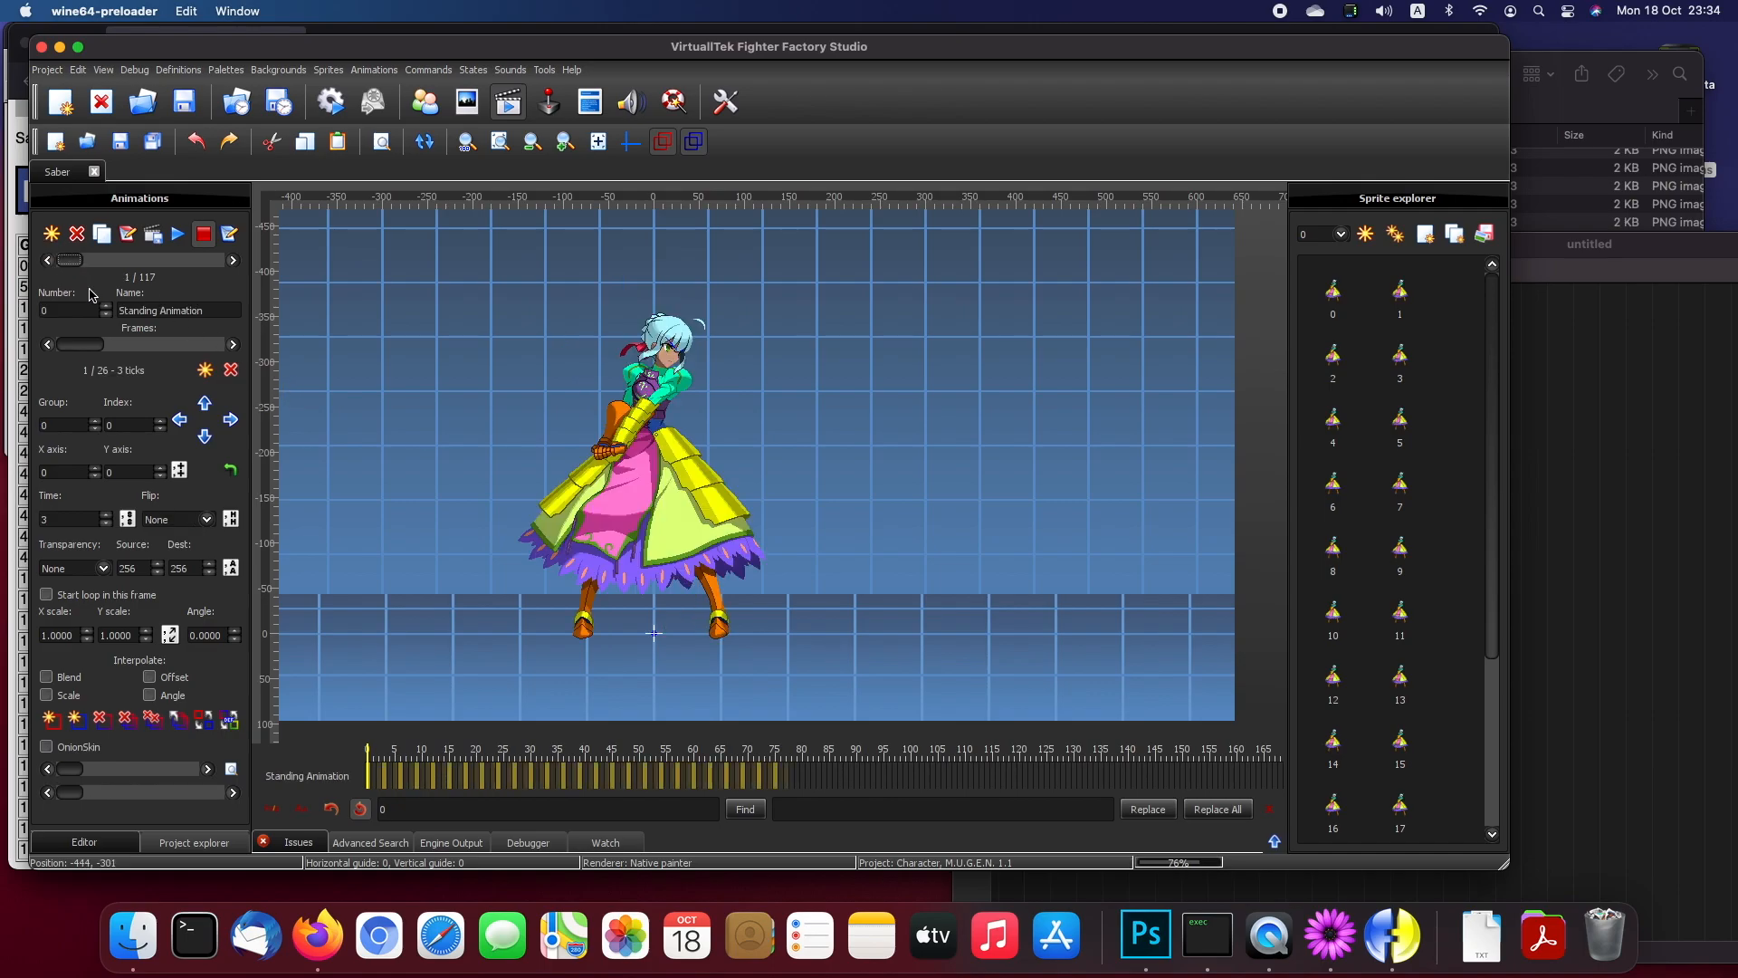
left_click(51, 234)
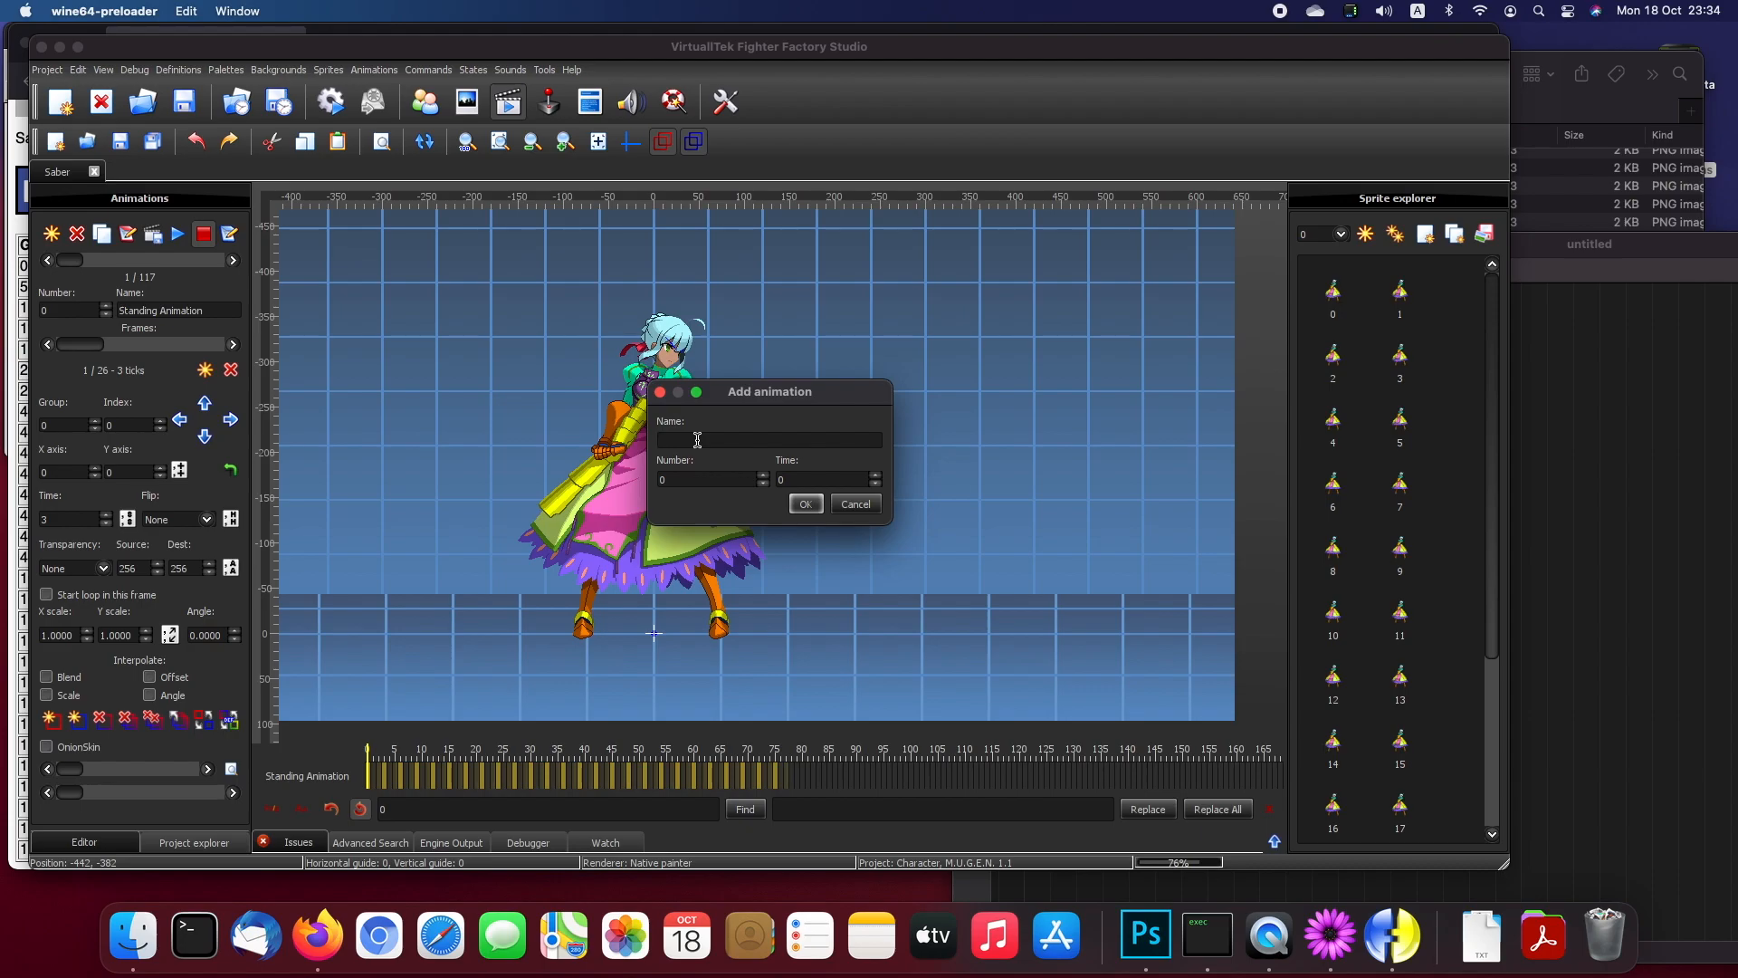
left_click(692, 477)
left_click(804, 503)
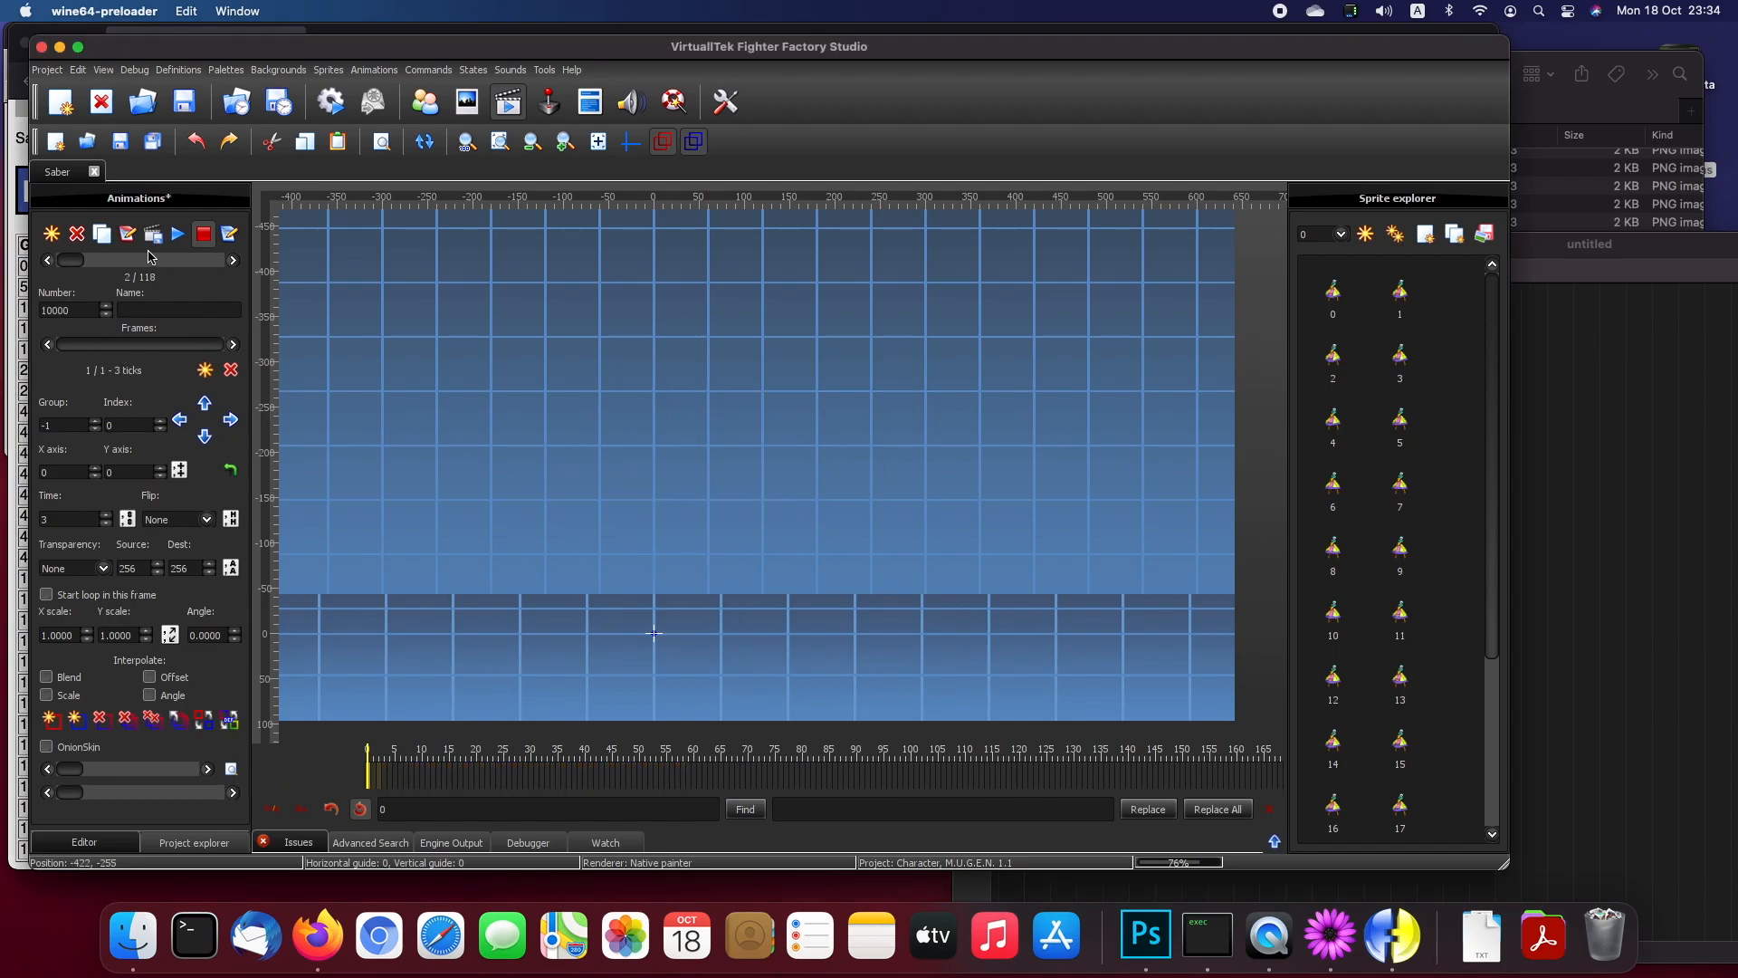
Step: Set the sprite group of animation 10000's first frame to 10000, keeping index 0
double_click(78, 310)
left_click_drag(84, 425, 39, 437)
type("10000")
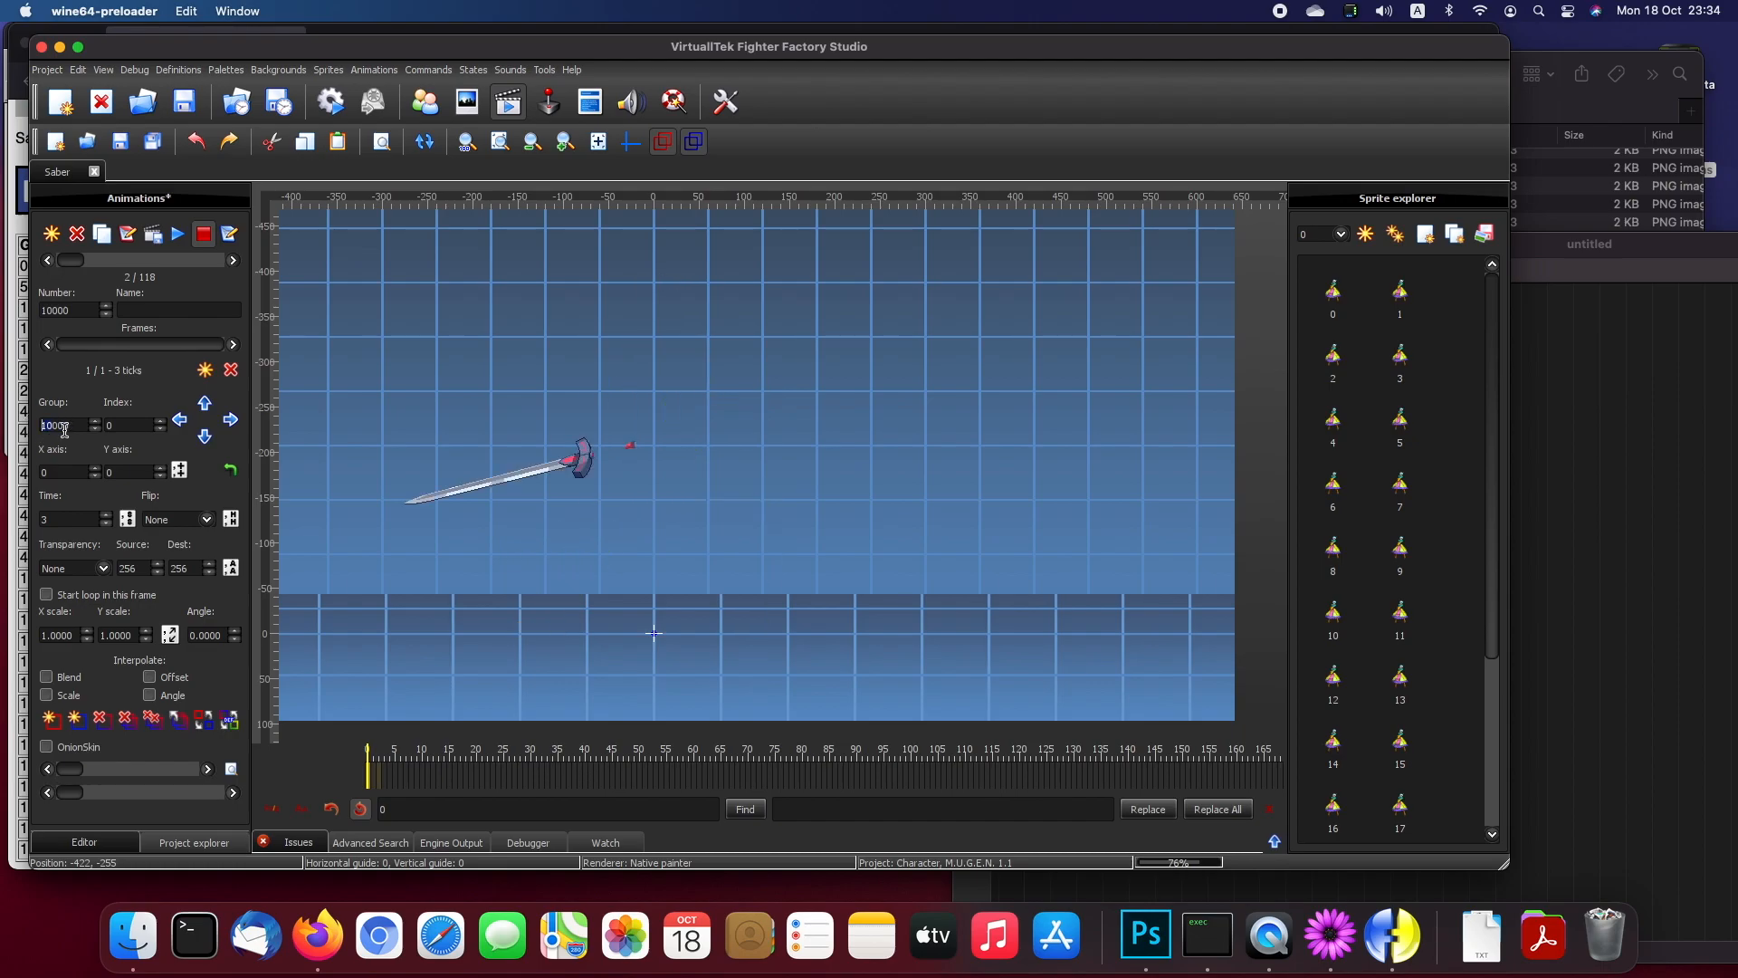
left_click(146, 428)
Step: Open animation 10000's code, then switch to TextMate and paste the copied frame lines below the existing notes
left_click(128, 234)
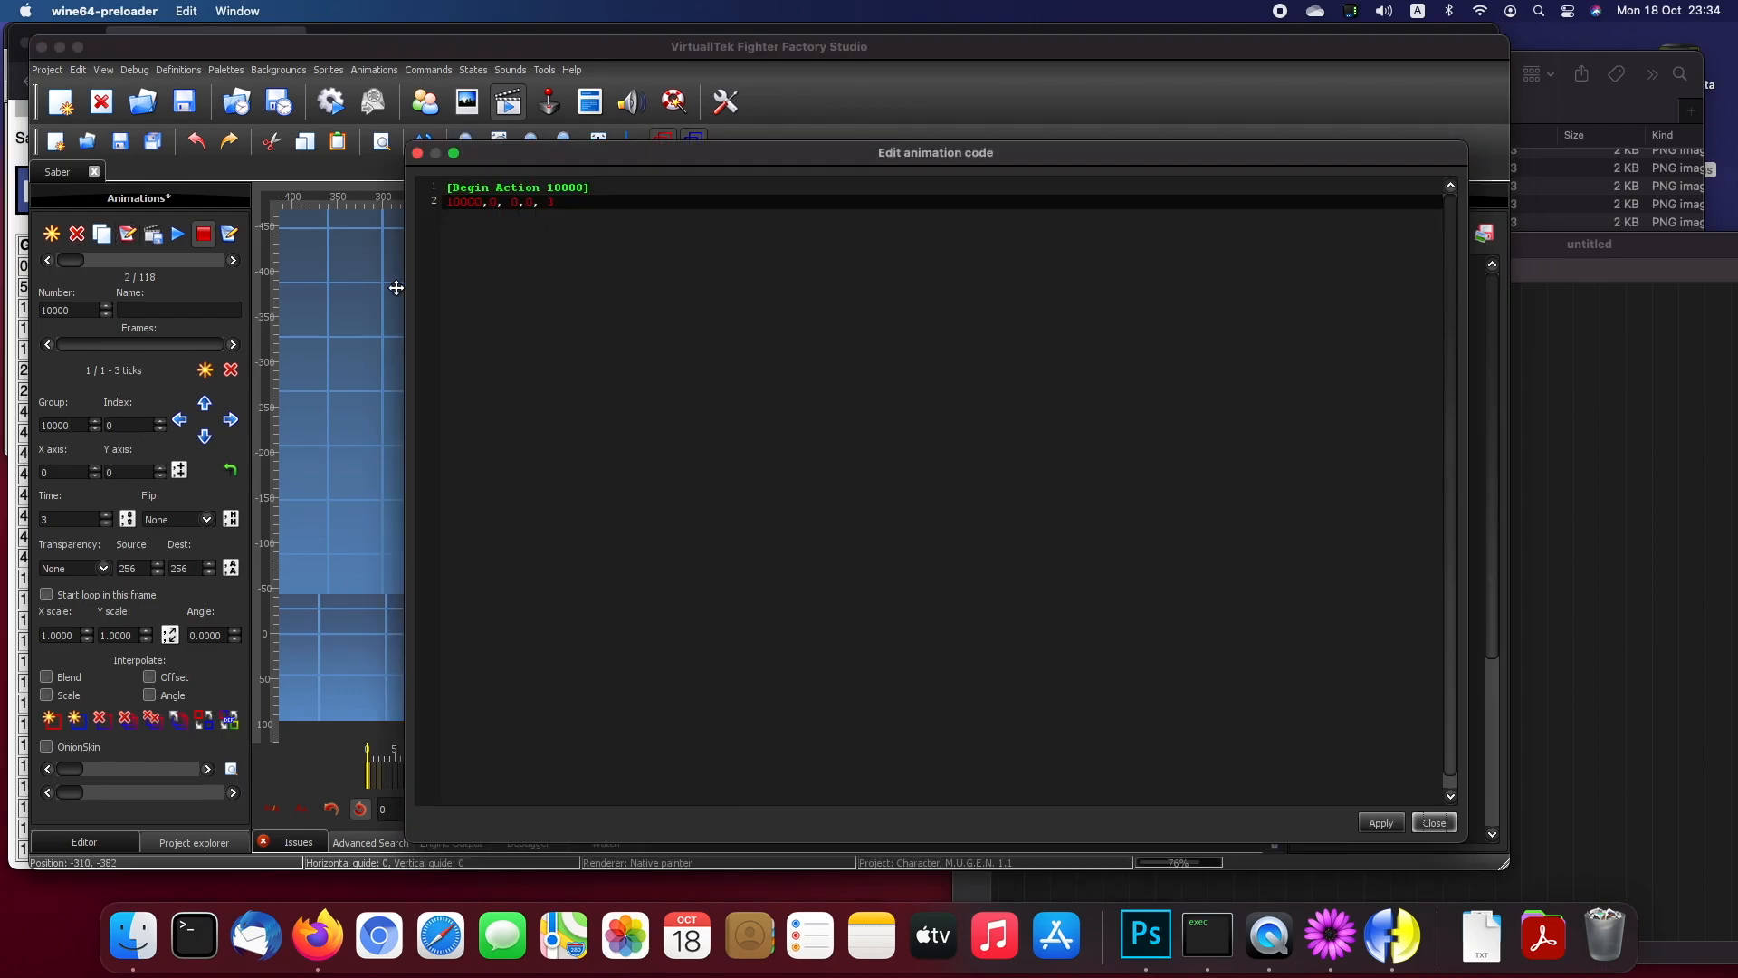
left_click(589, 207)
left_click(1329, 935)
key("Return")
key("Return")
key("super+v")
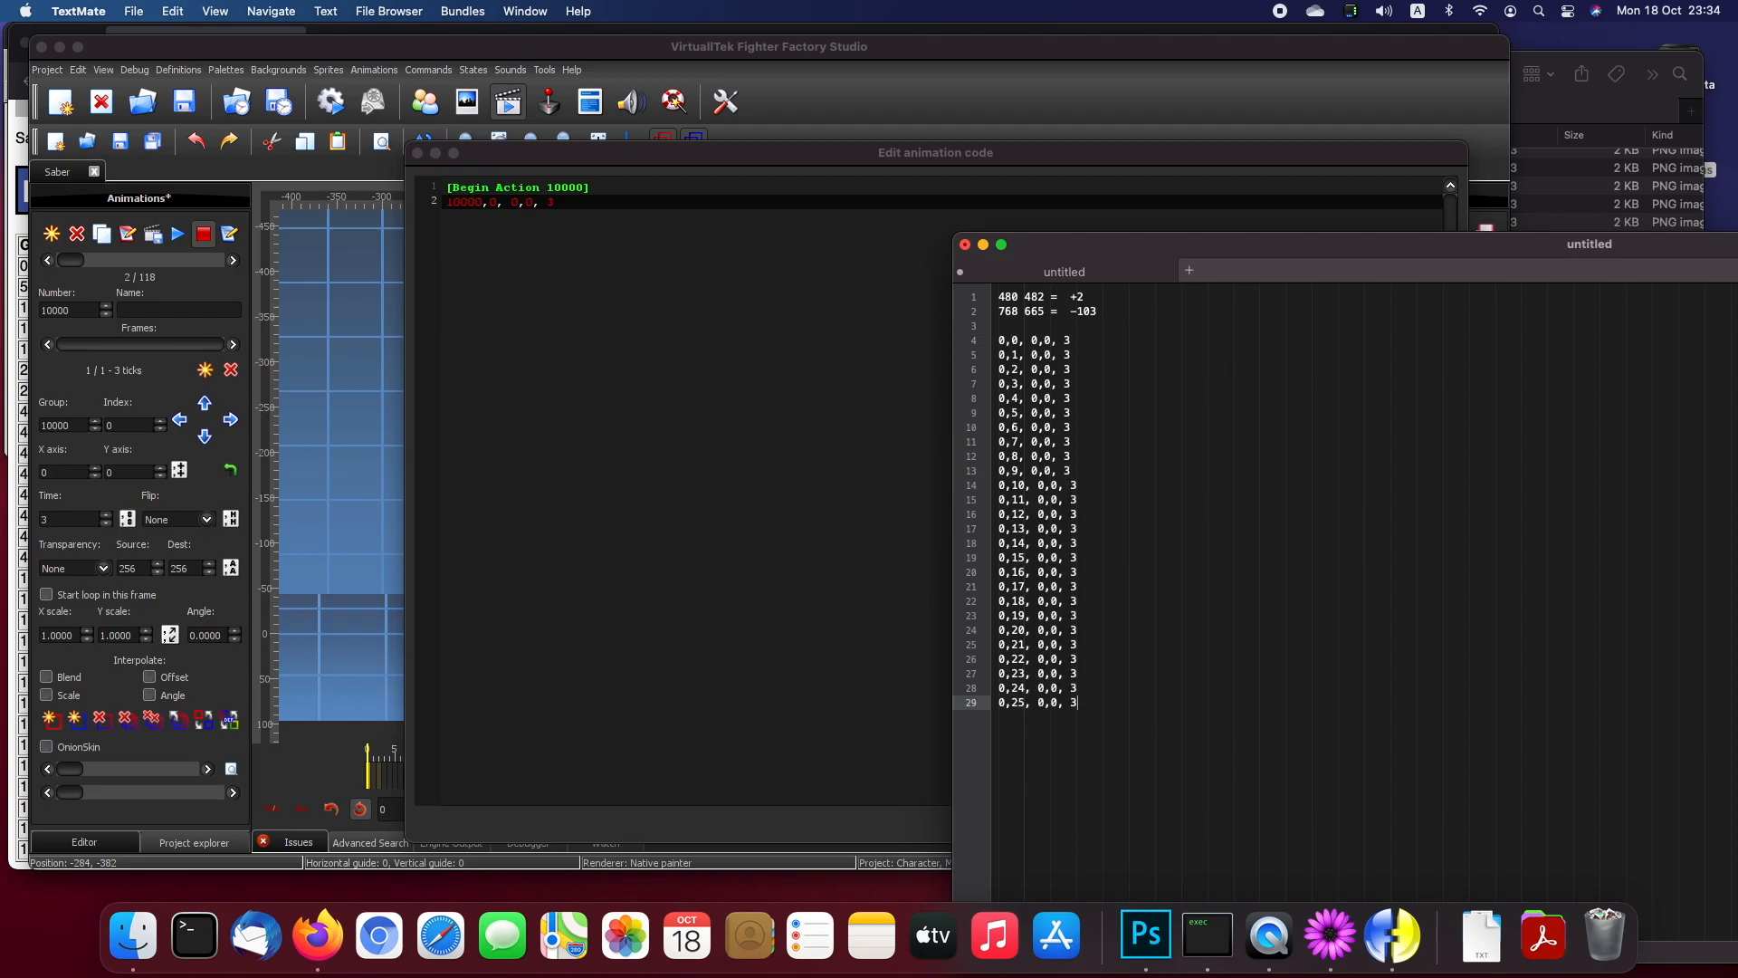
Step: Change the sprite group from 0 to 10000 on all pasted frame lines at once
left_click(999, 343)
left_click_drag(998, 340, 967, 704)
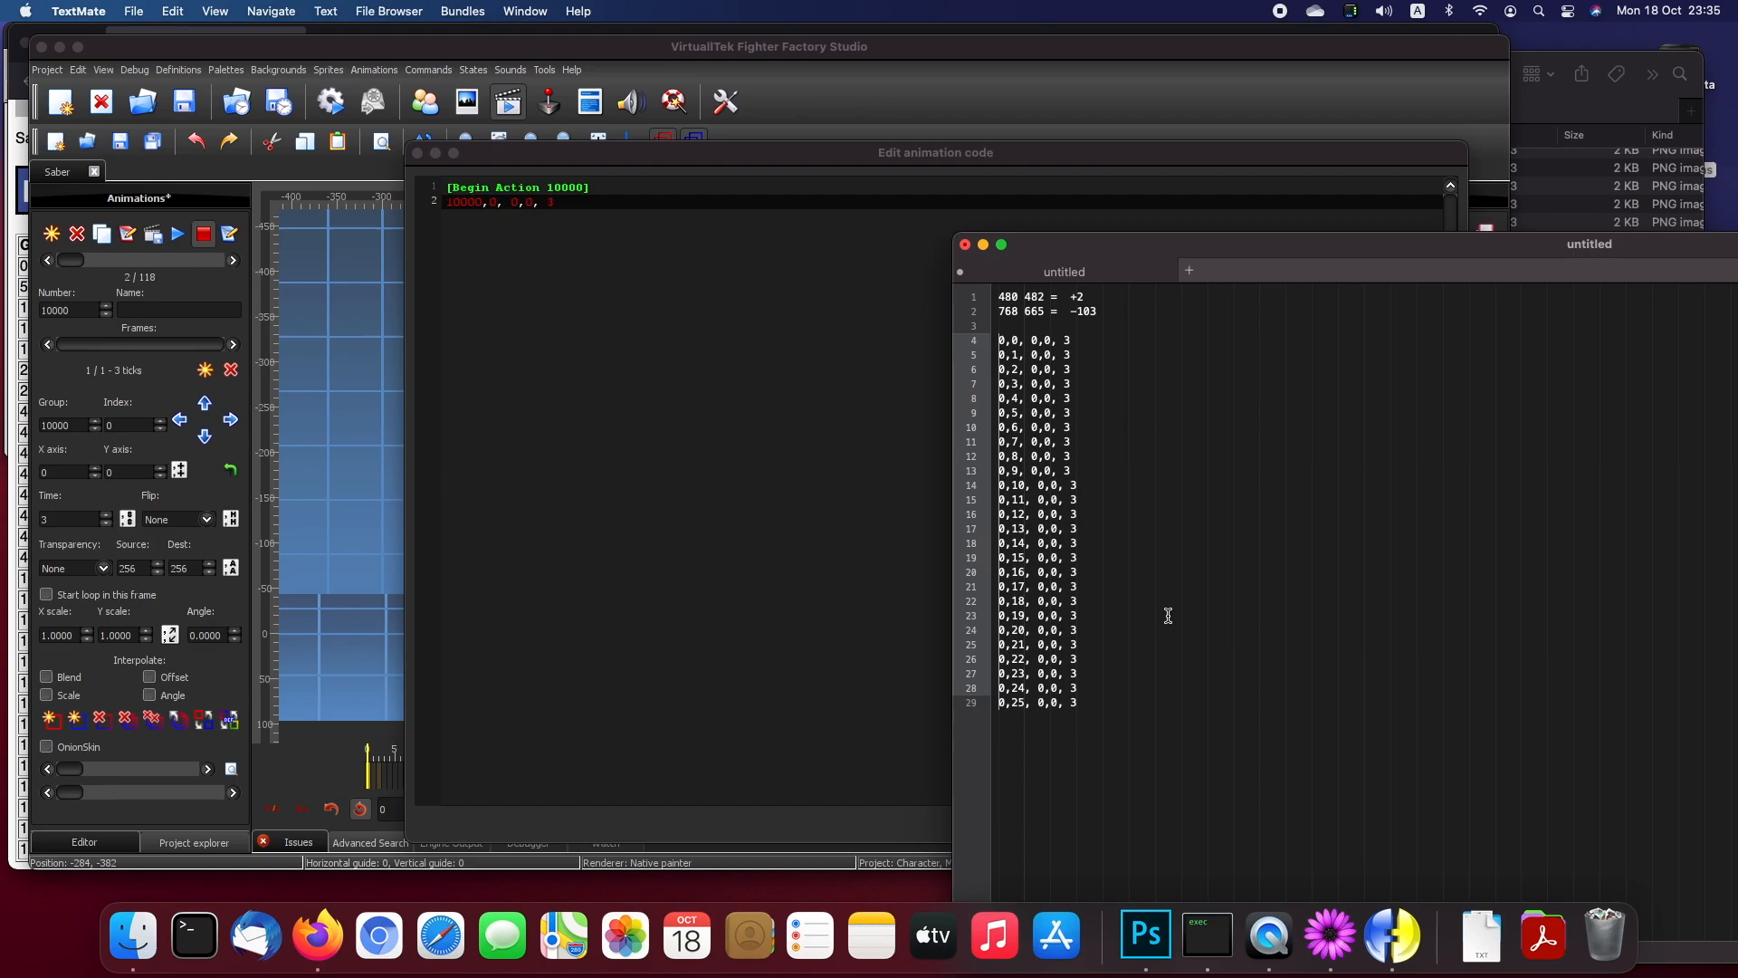
type("10000")
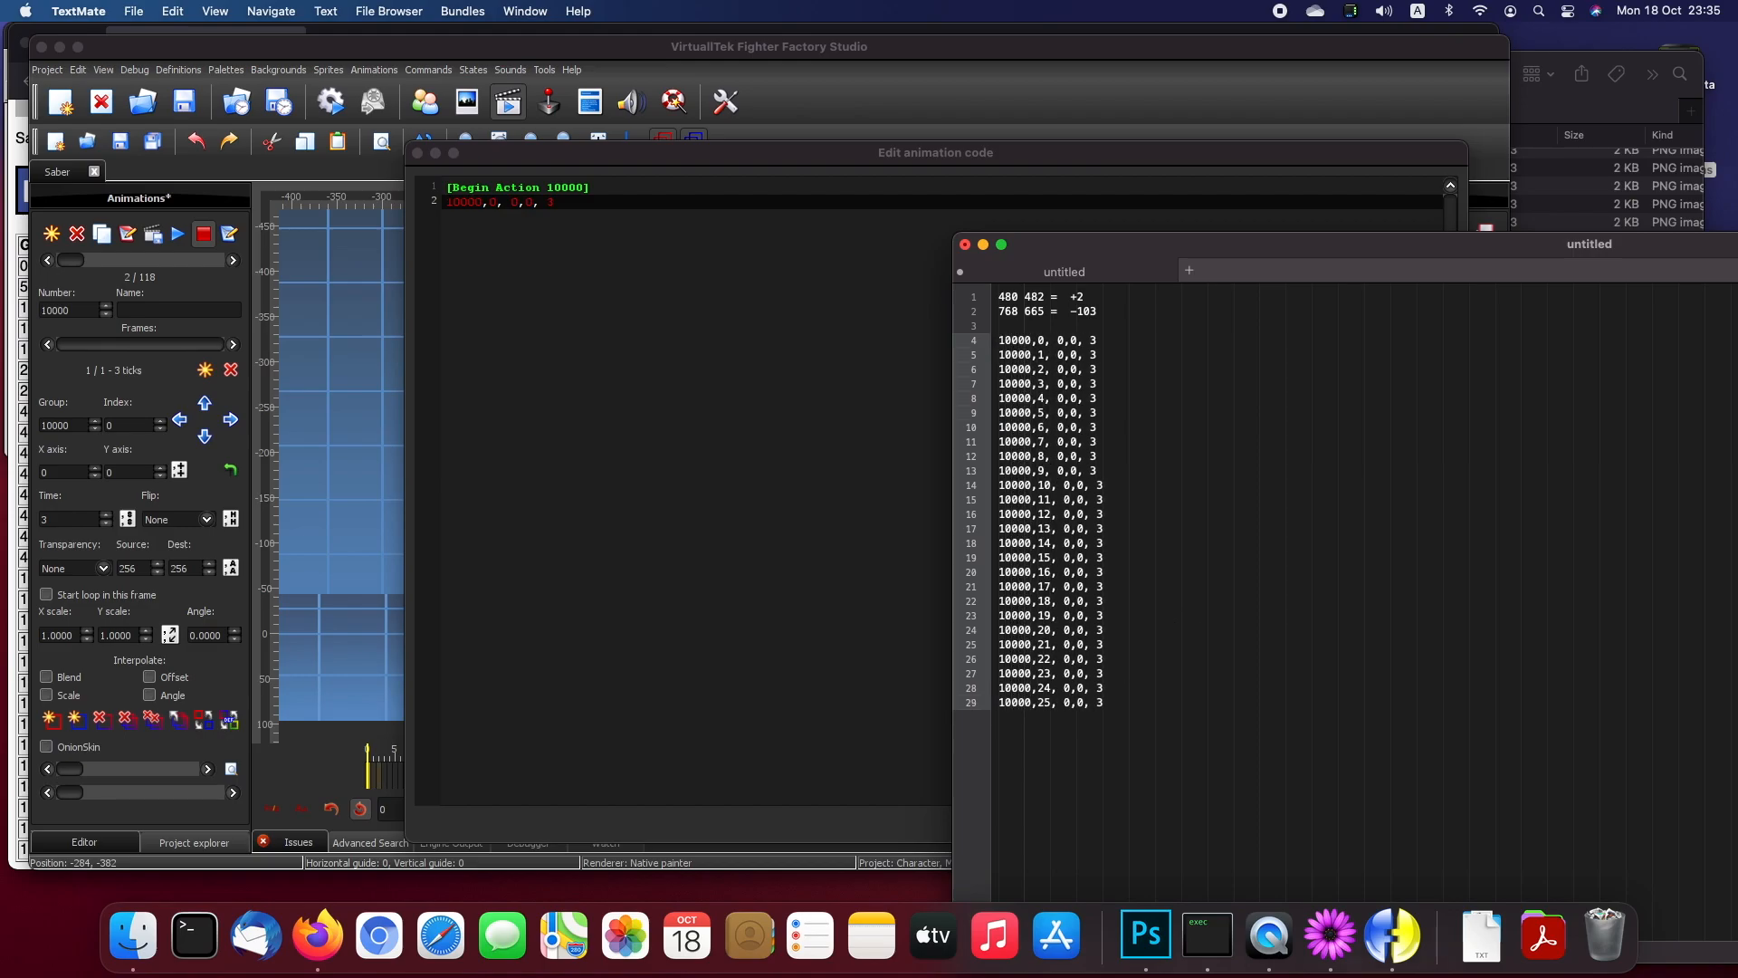
Step: Copy the edited frame lines into Fighter Factory Studio, replacing the single frame line of animation 10000, and apply the code
left_click_drag(1162, 706, 956, 339)
key("super+c")
left_click(694, 291)
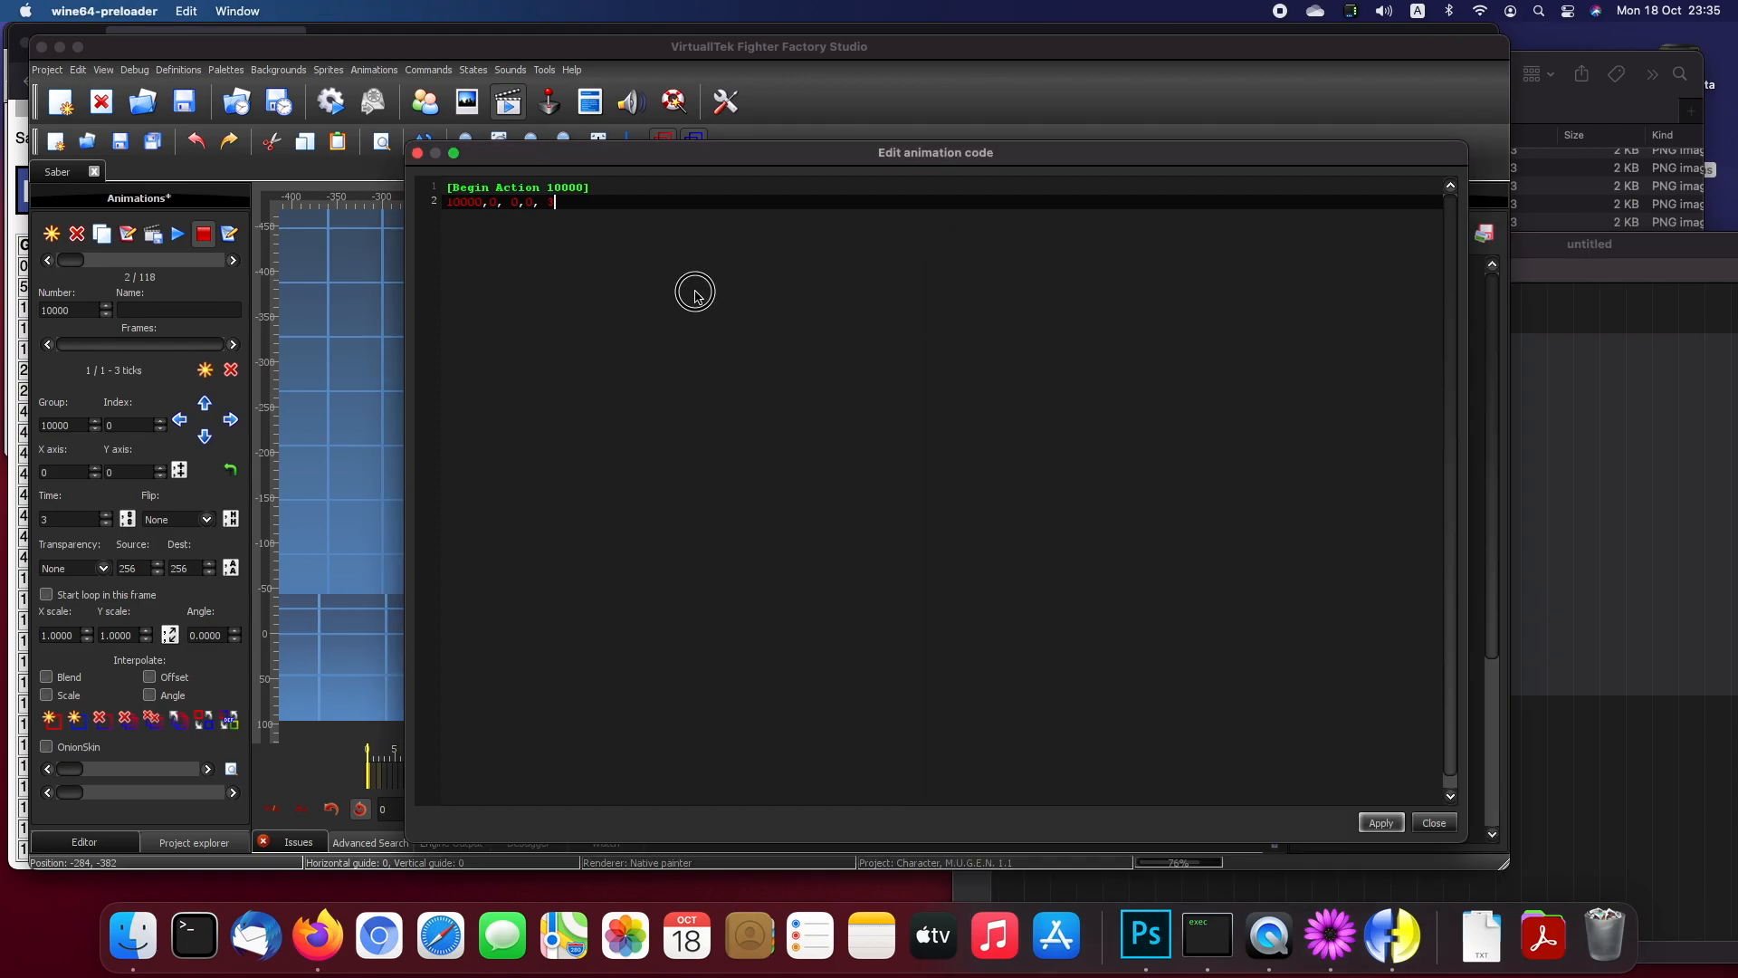
left_click_drag(567, 200, 397, 200)
key("super+v")
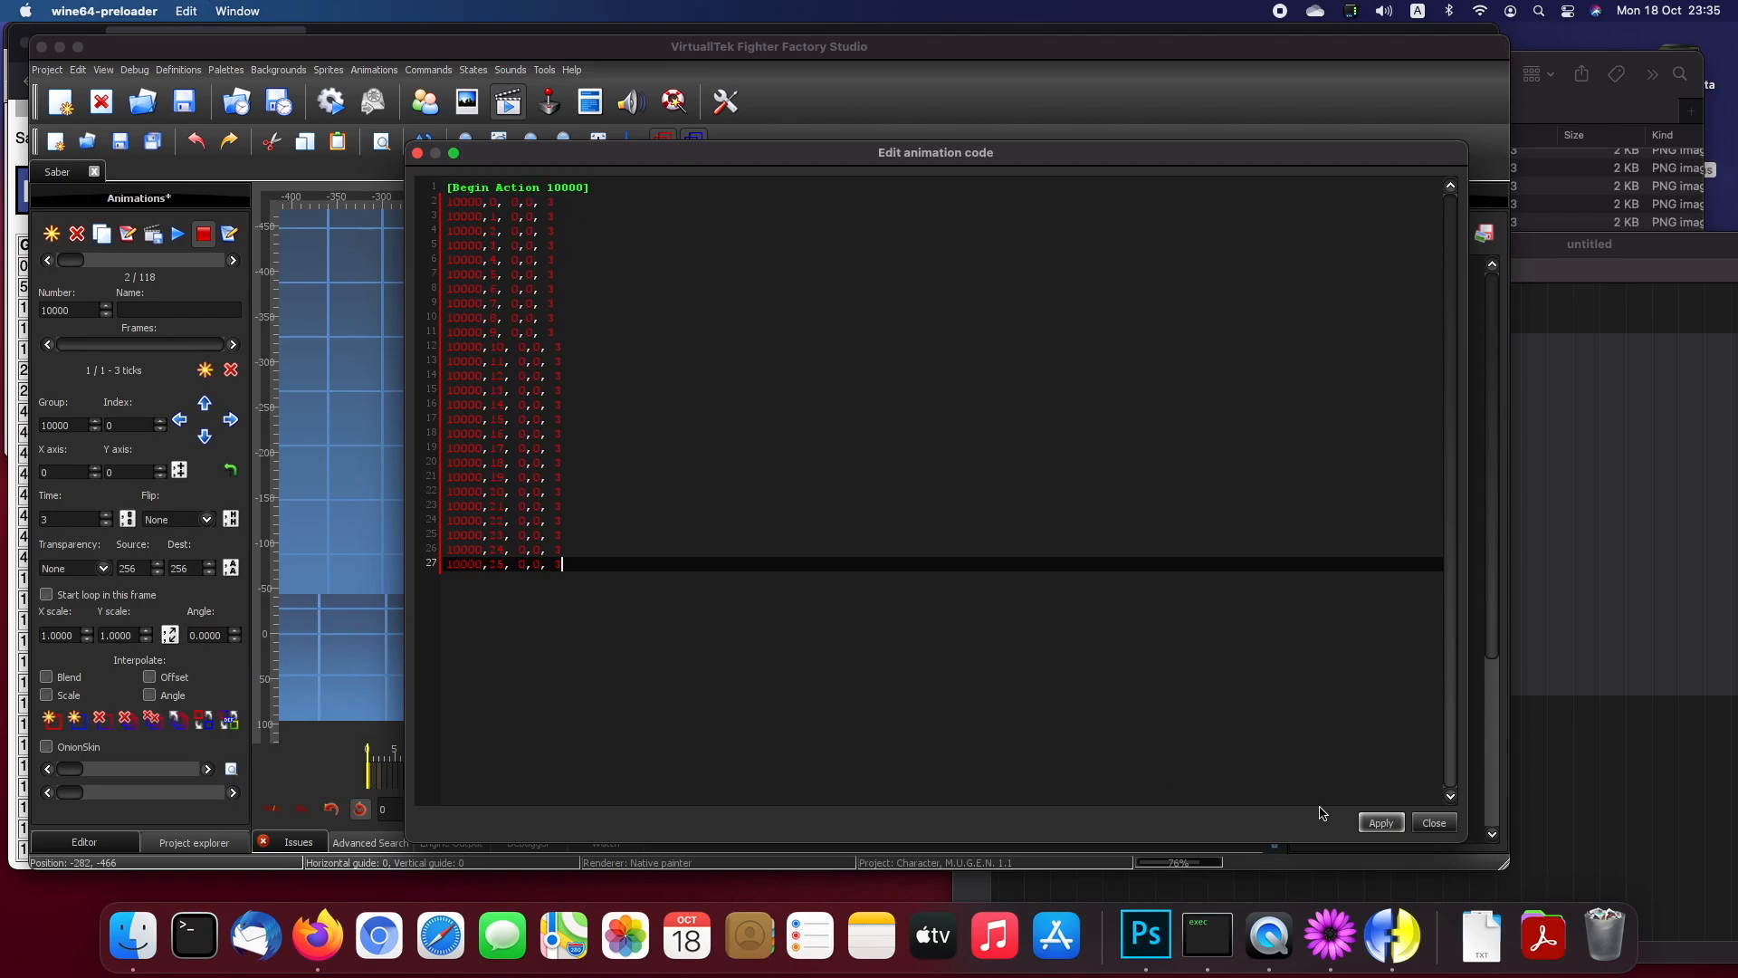
left_click(1381, 822)
left_click(1434, 822)
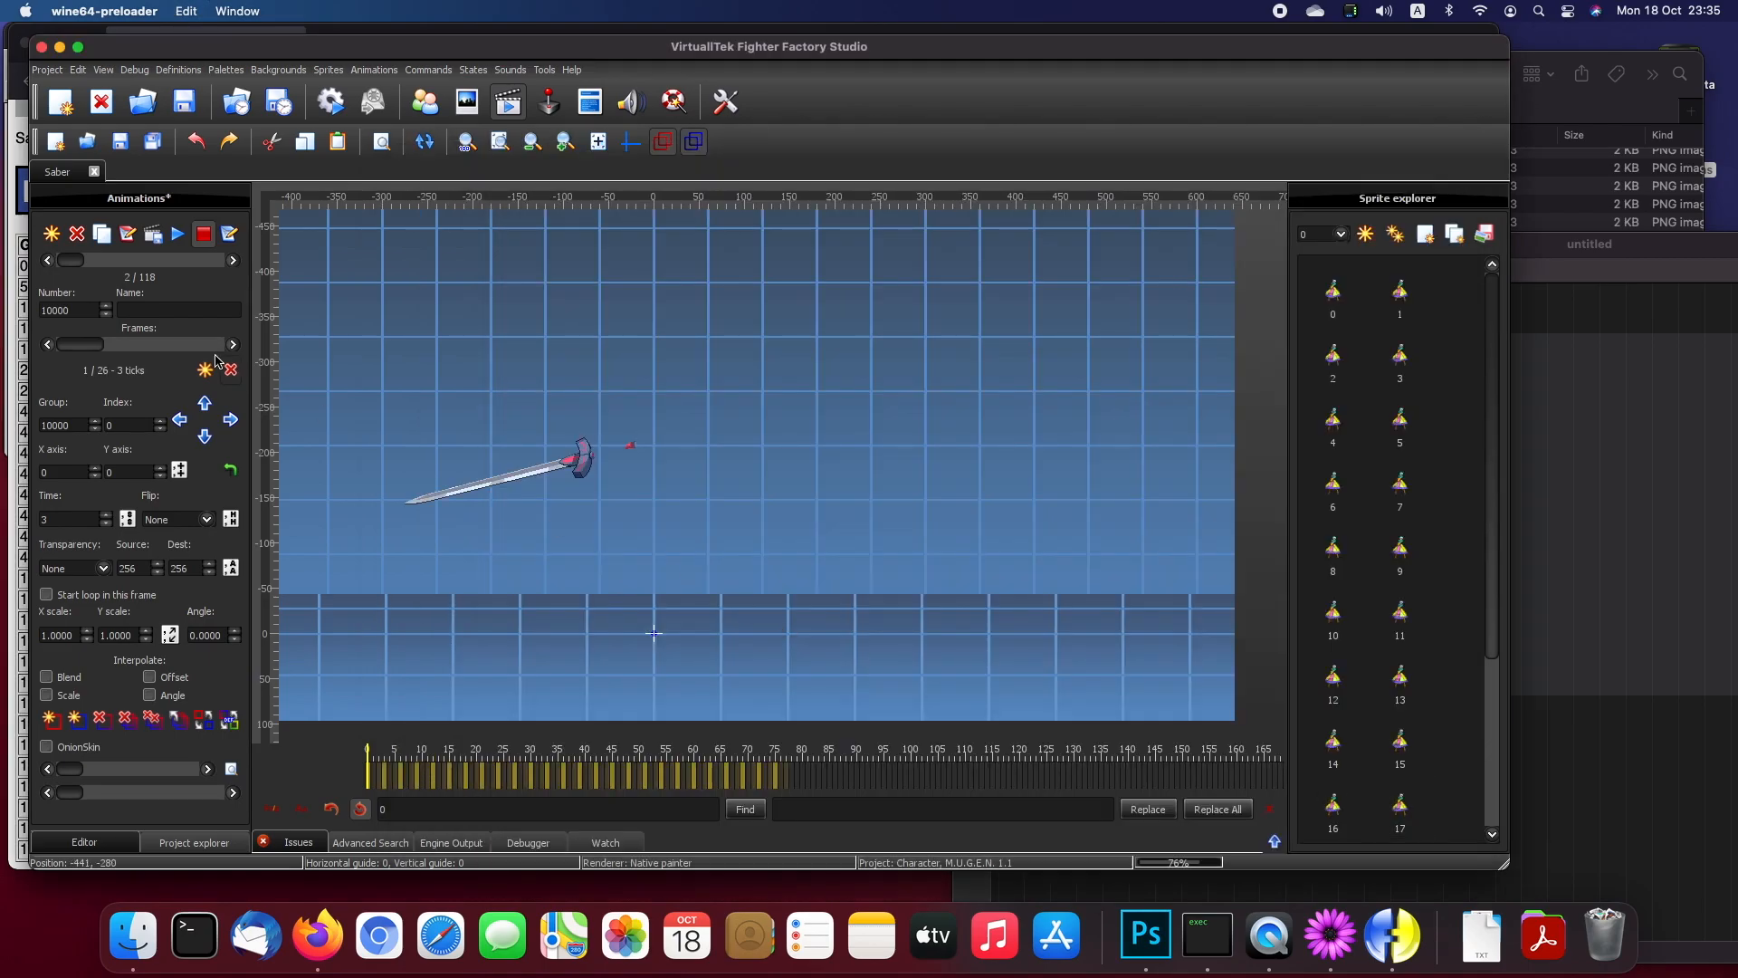
Step: Play animation 10000 as a preview, then return to the Standing Animation and play it for comparison
left_click(179, 235)
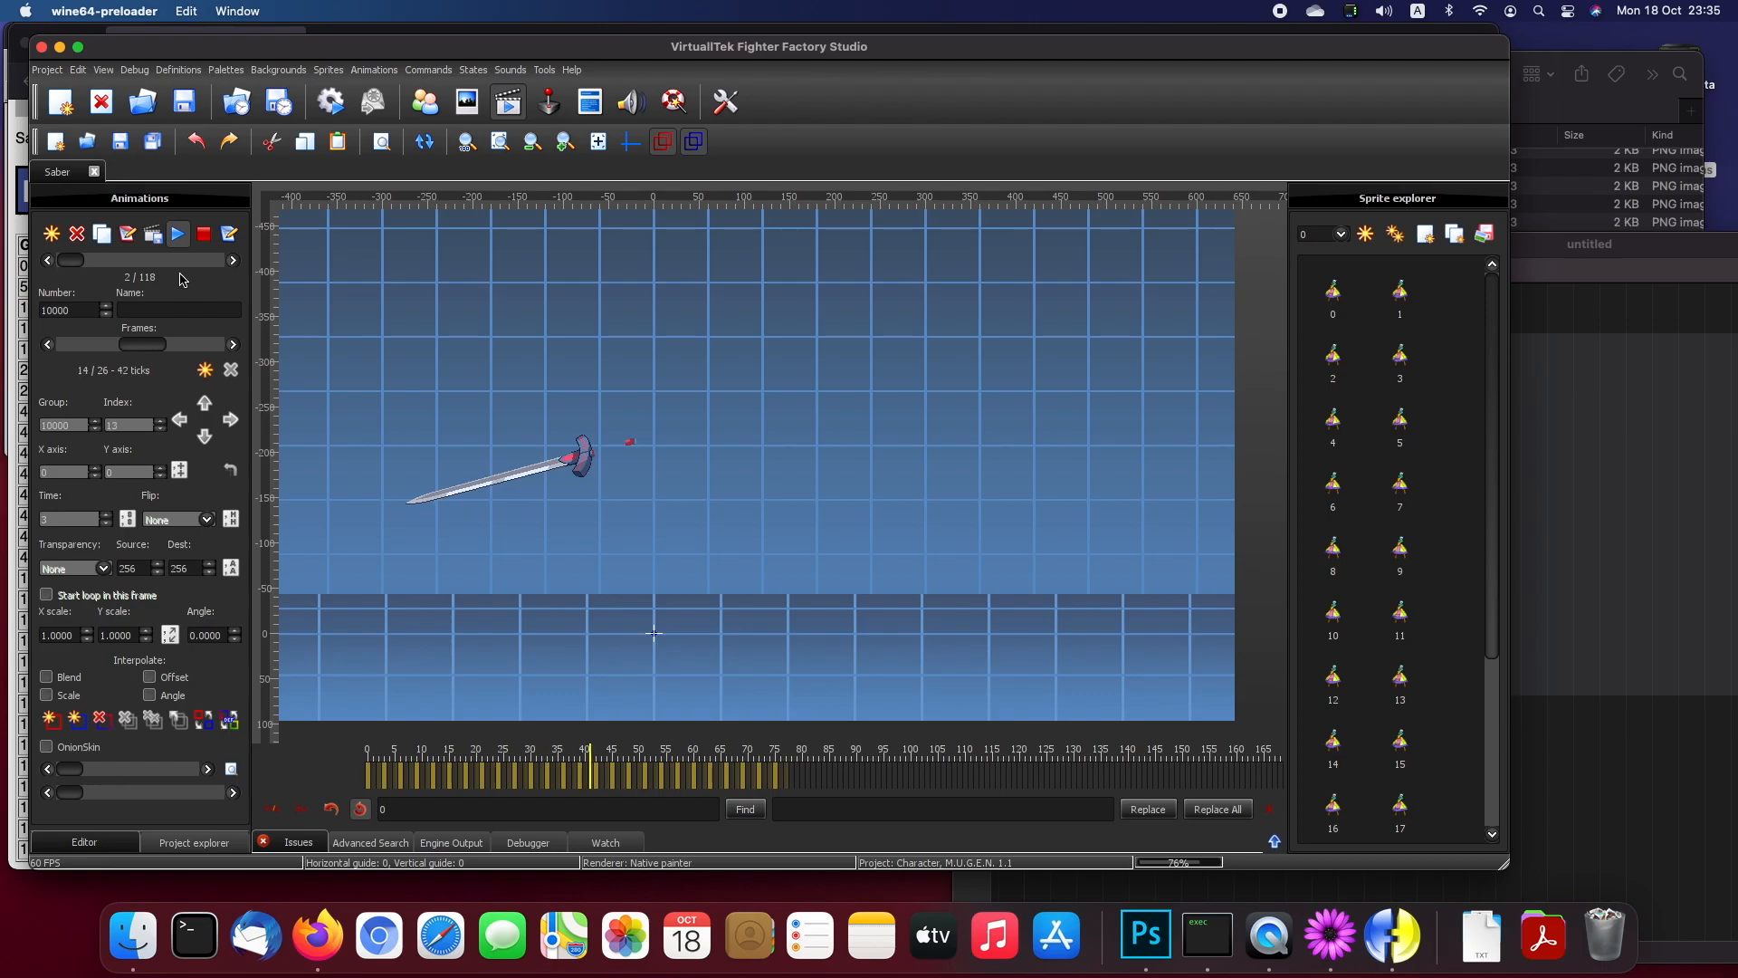
left_click(204, 235)
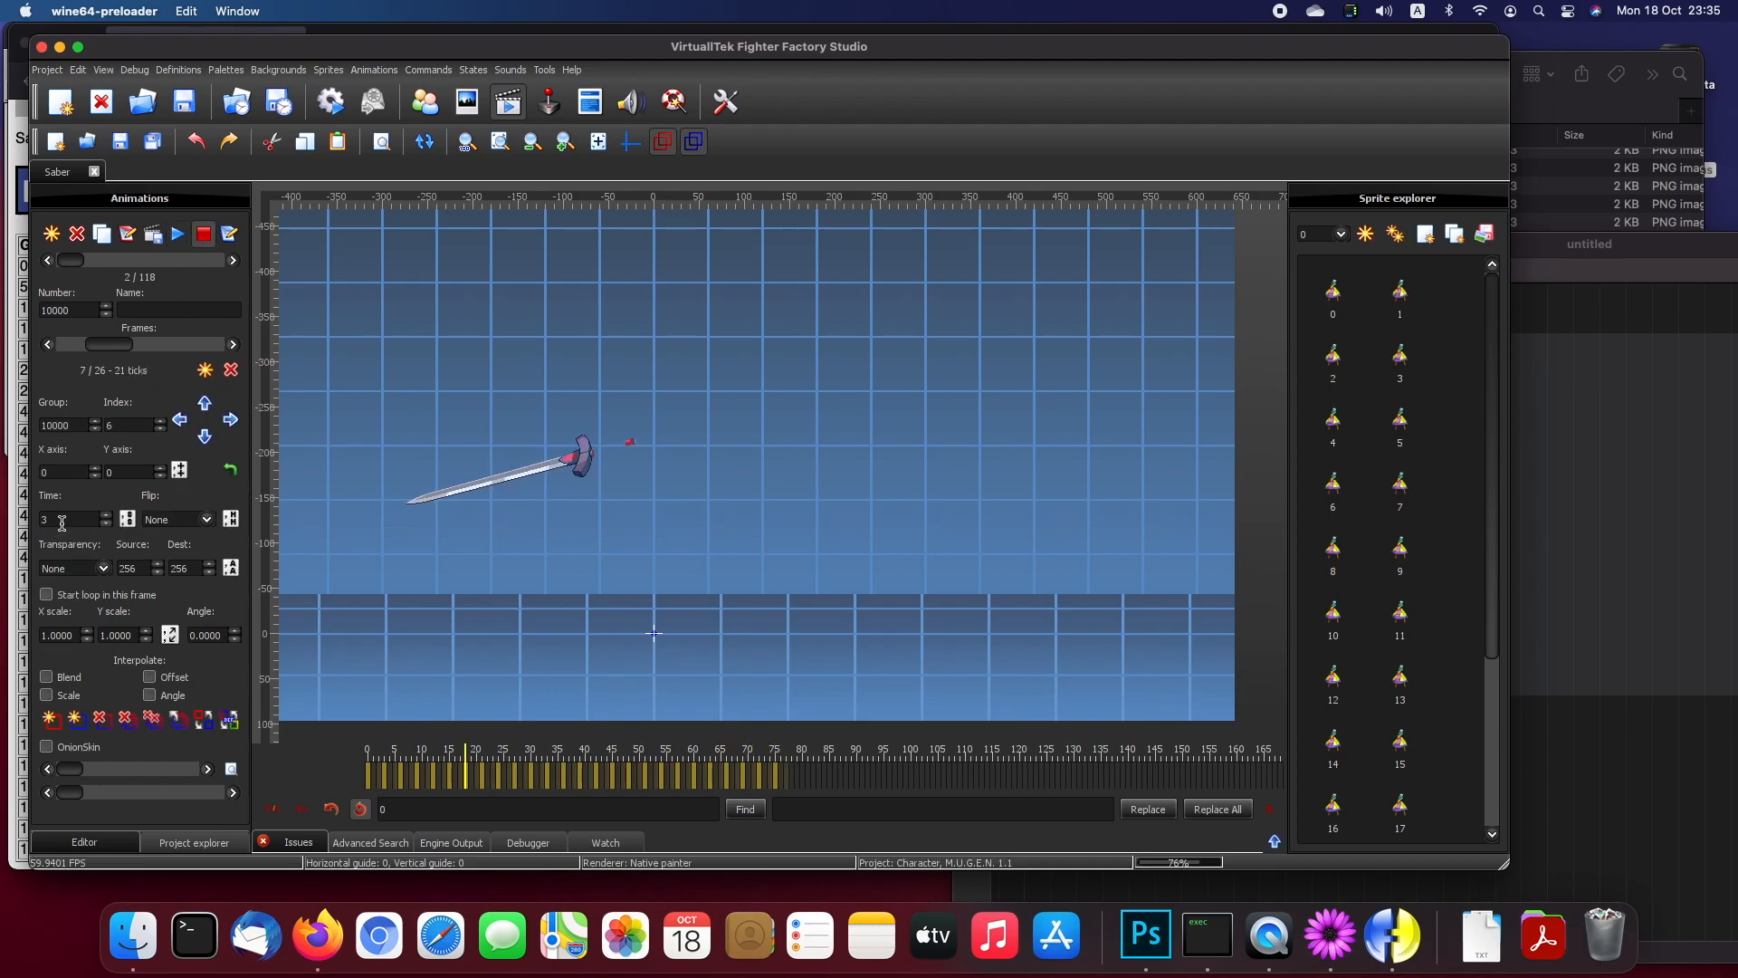
left_click(47, 261)
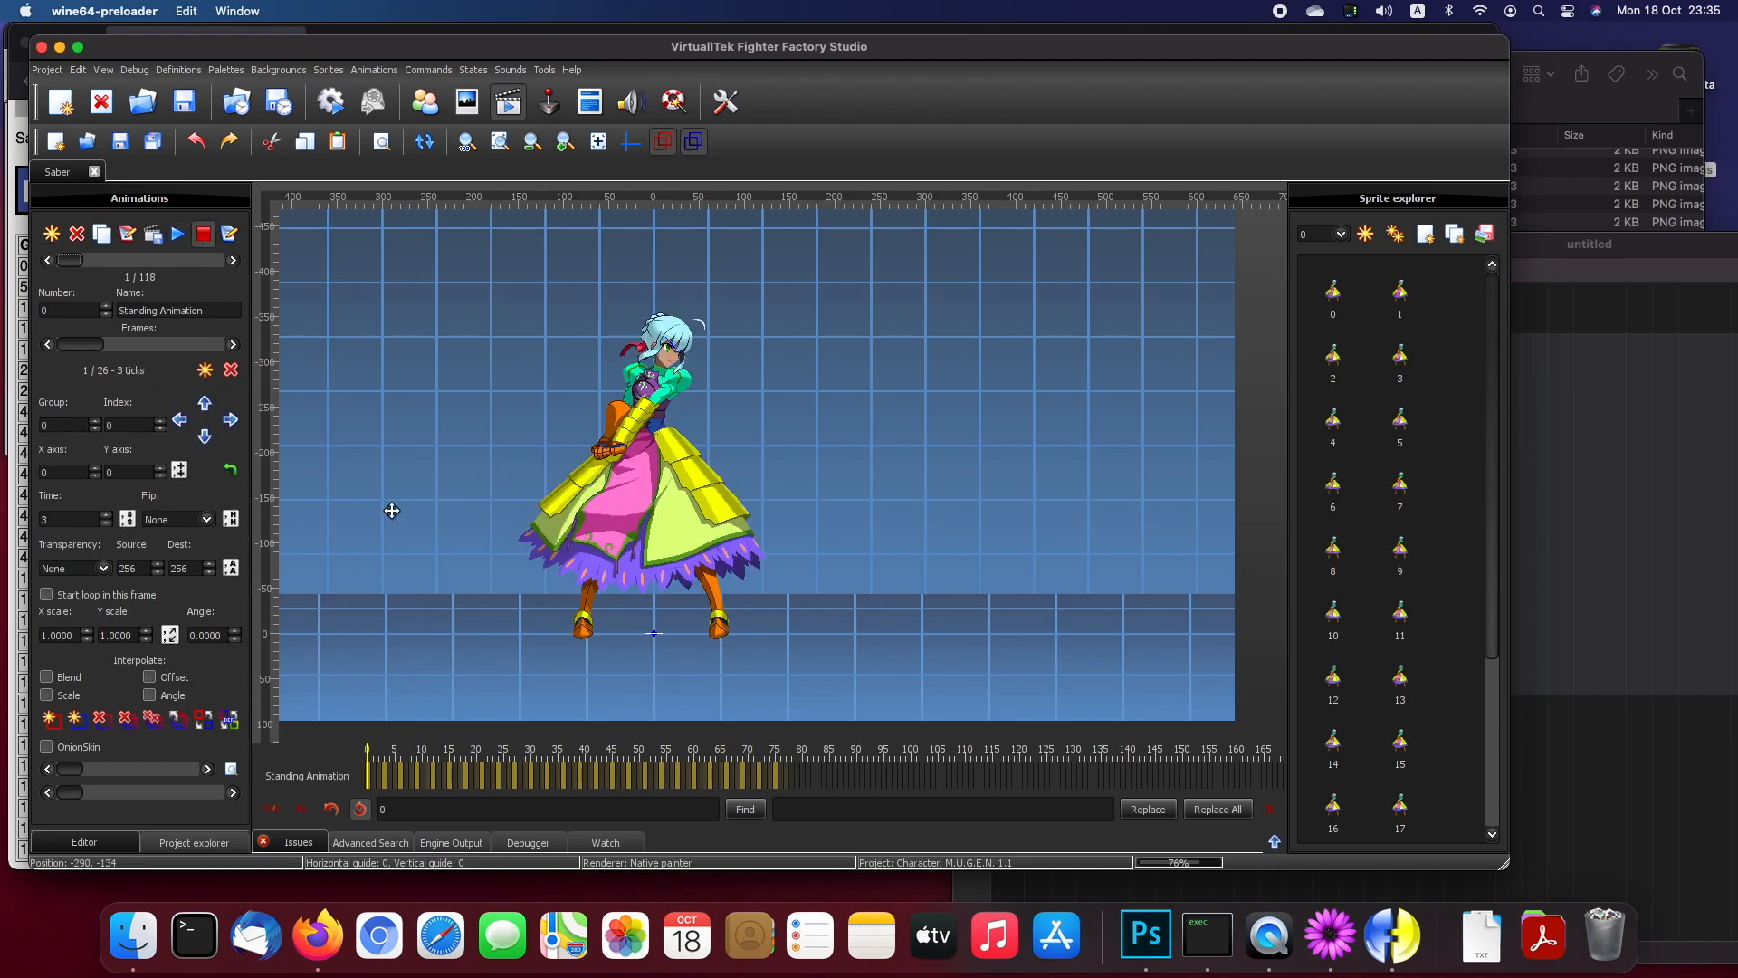
left_click(179, 238)
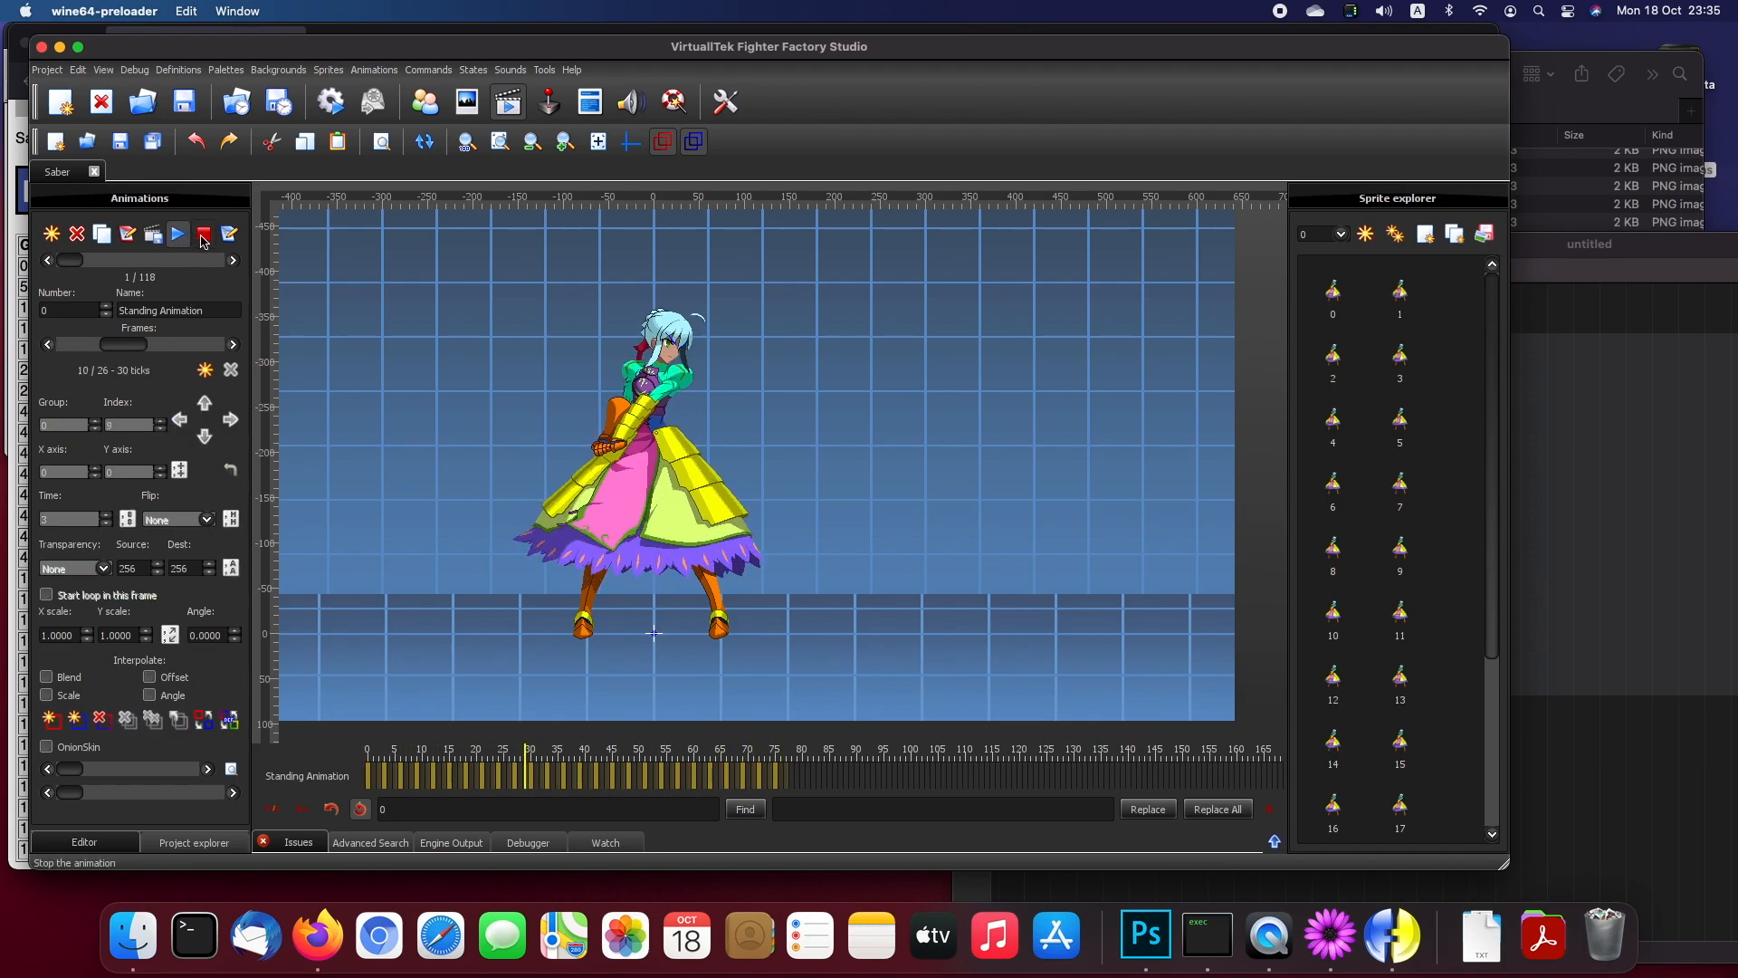
Step: Stop the animation preview, switch to Finder and open select.def from the mugen_1.1 data folder in TextMate
left_click(204, 236)
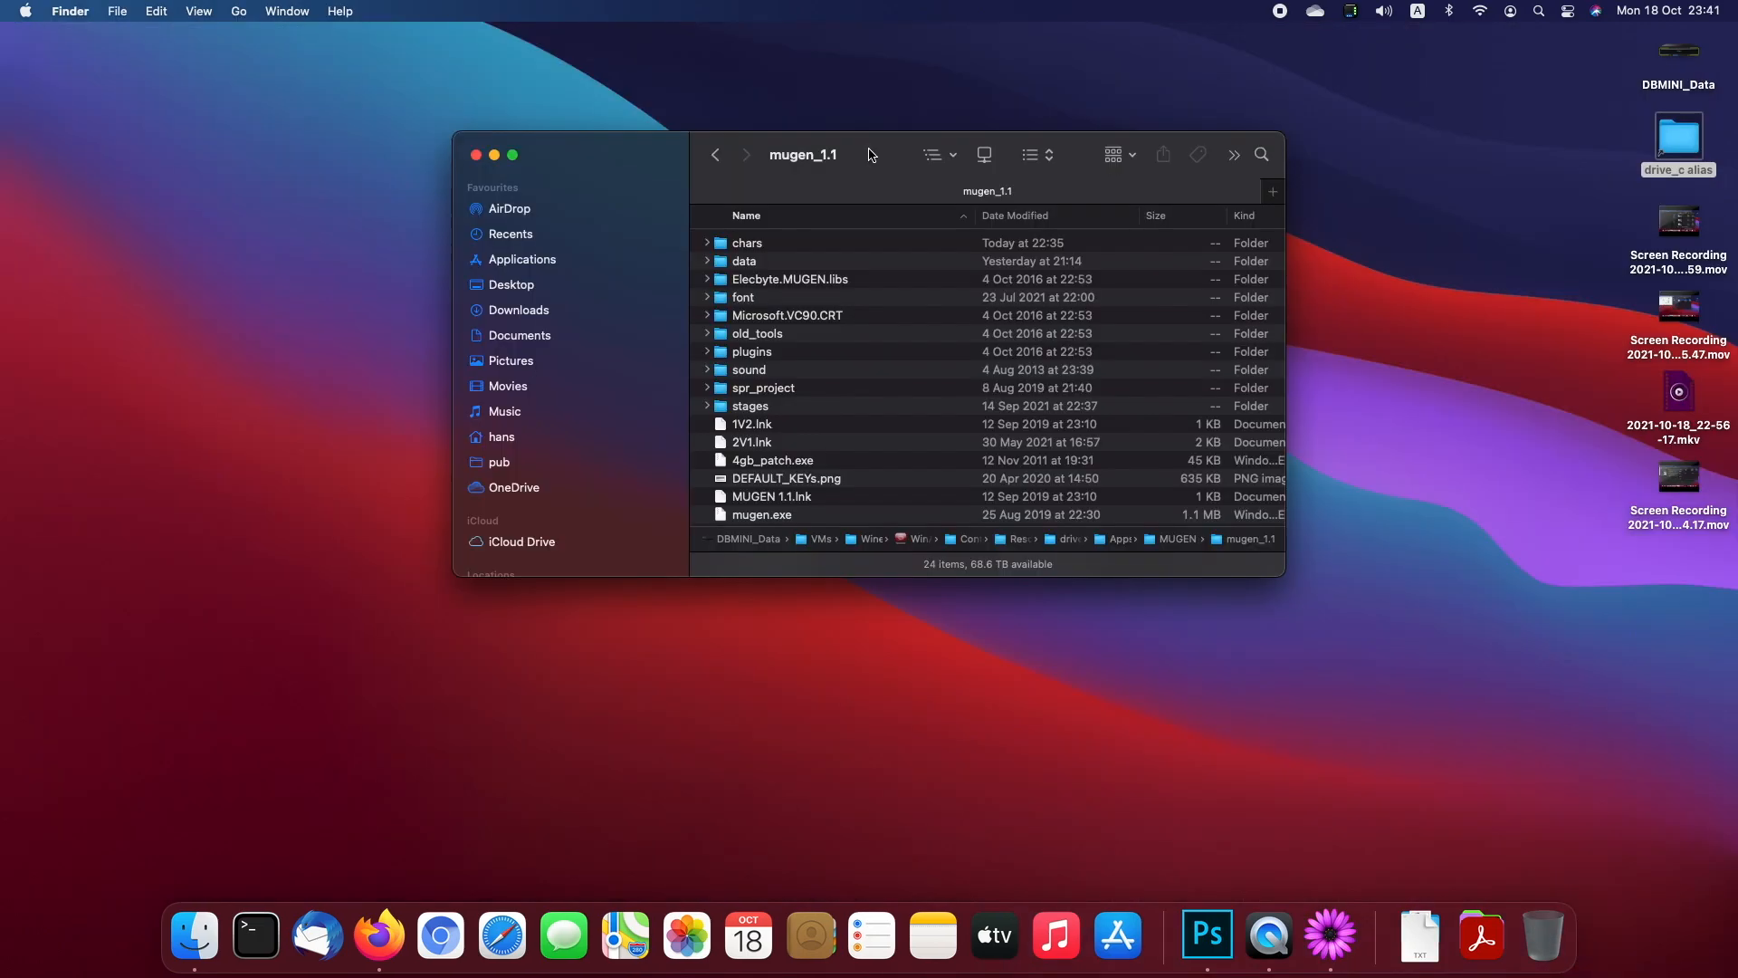
double_click(757, 262)
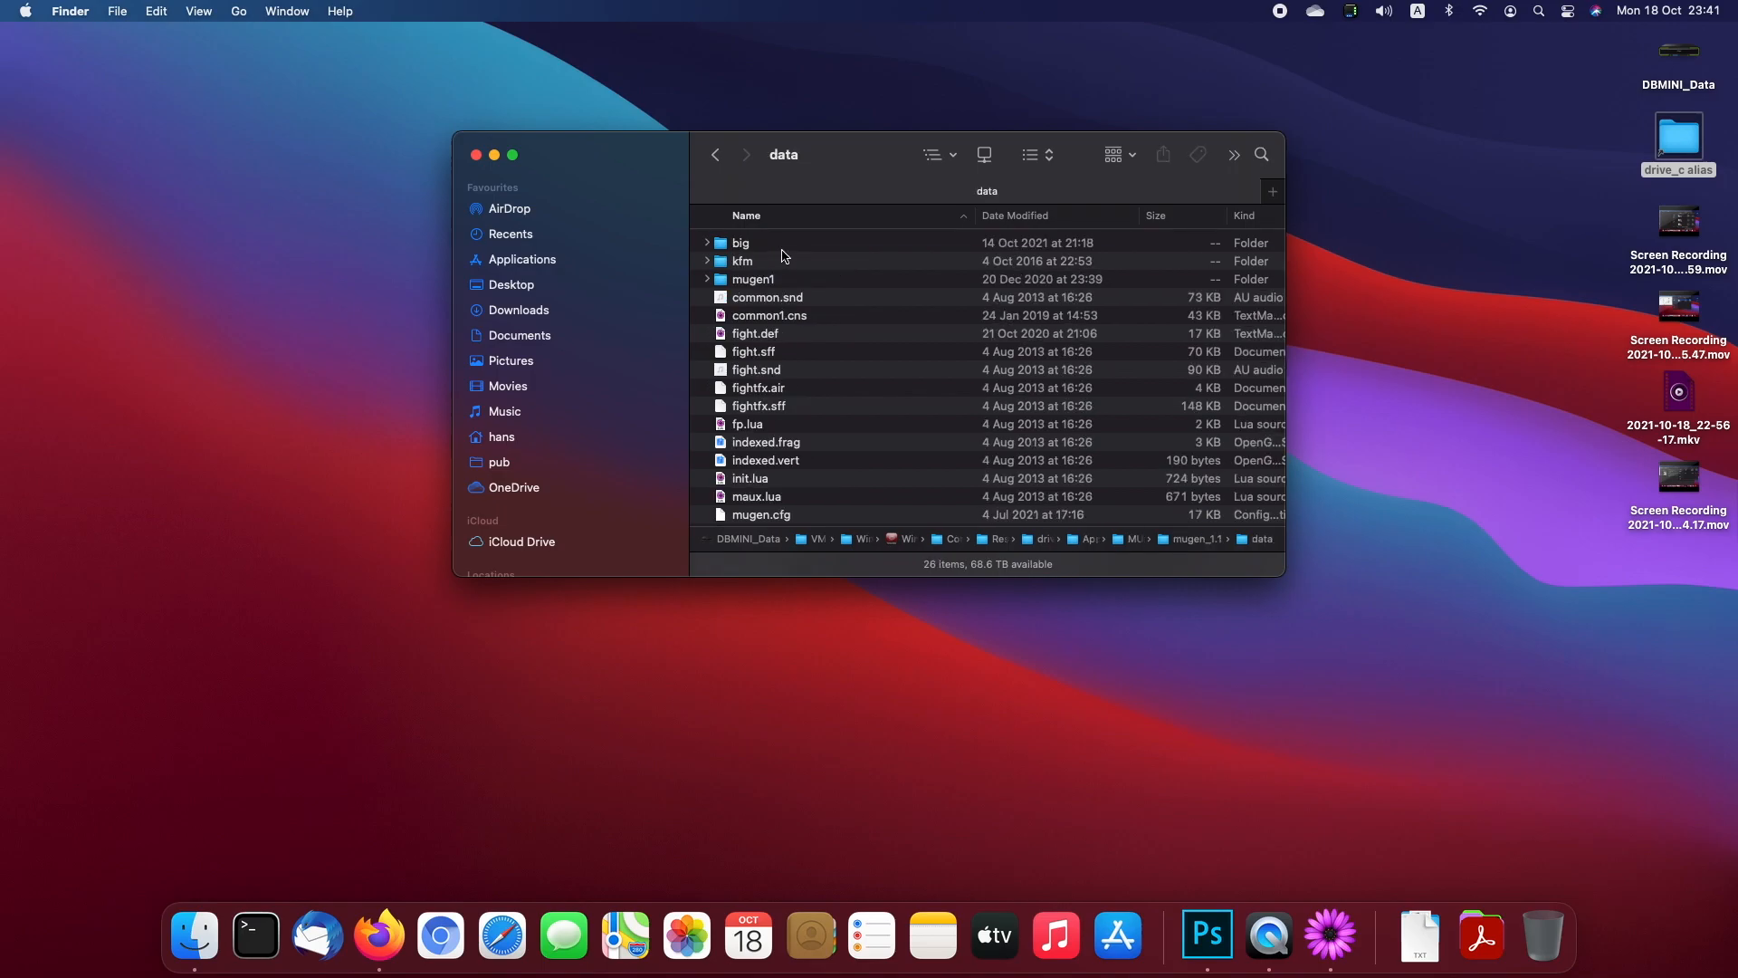
key("s")
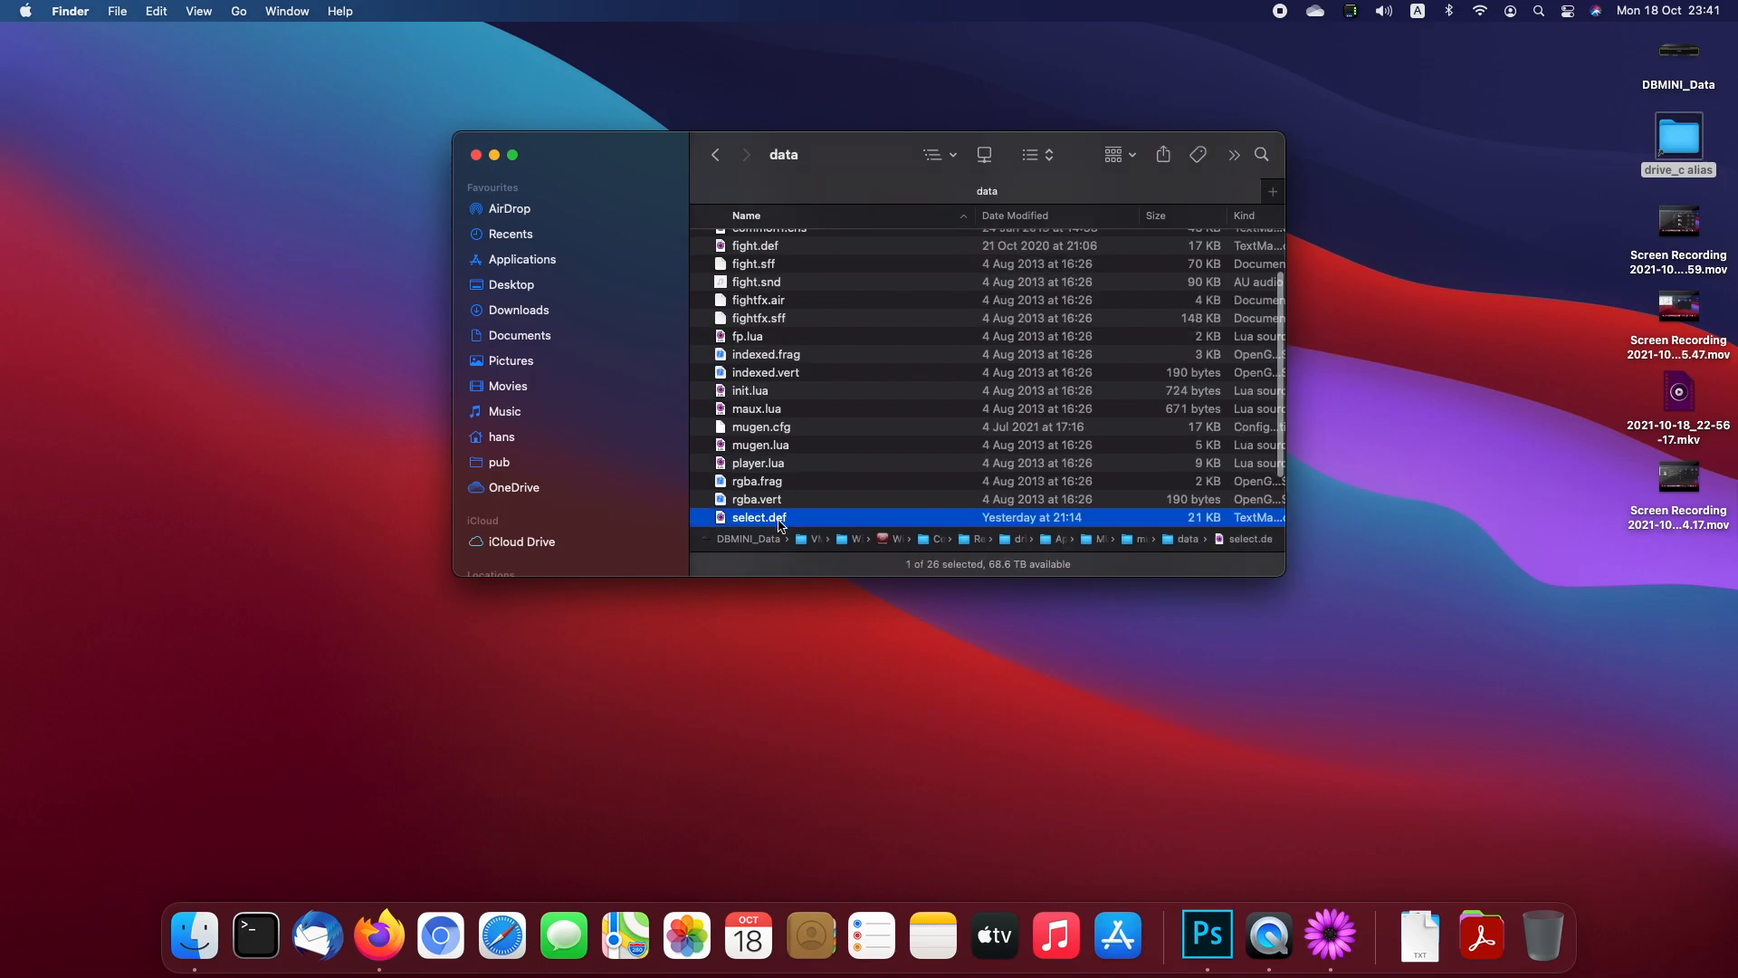
double_click(778, 519)
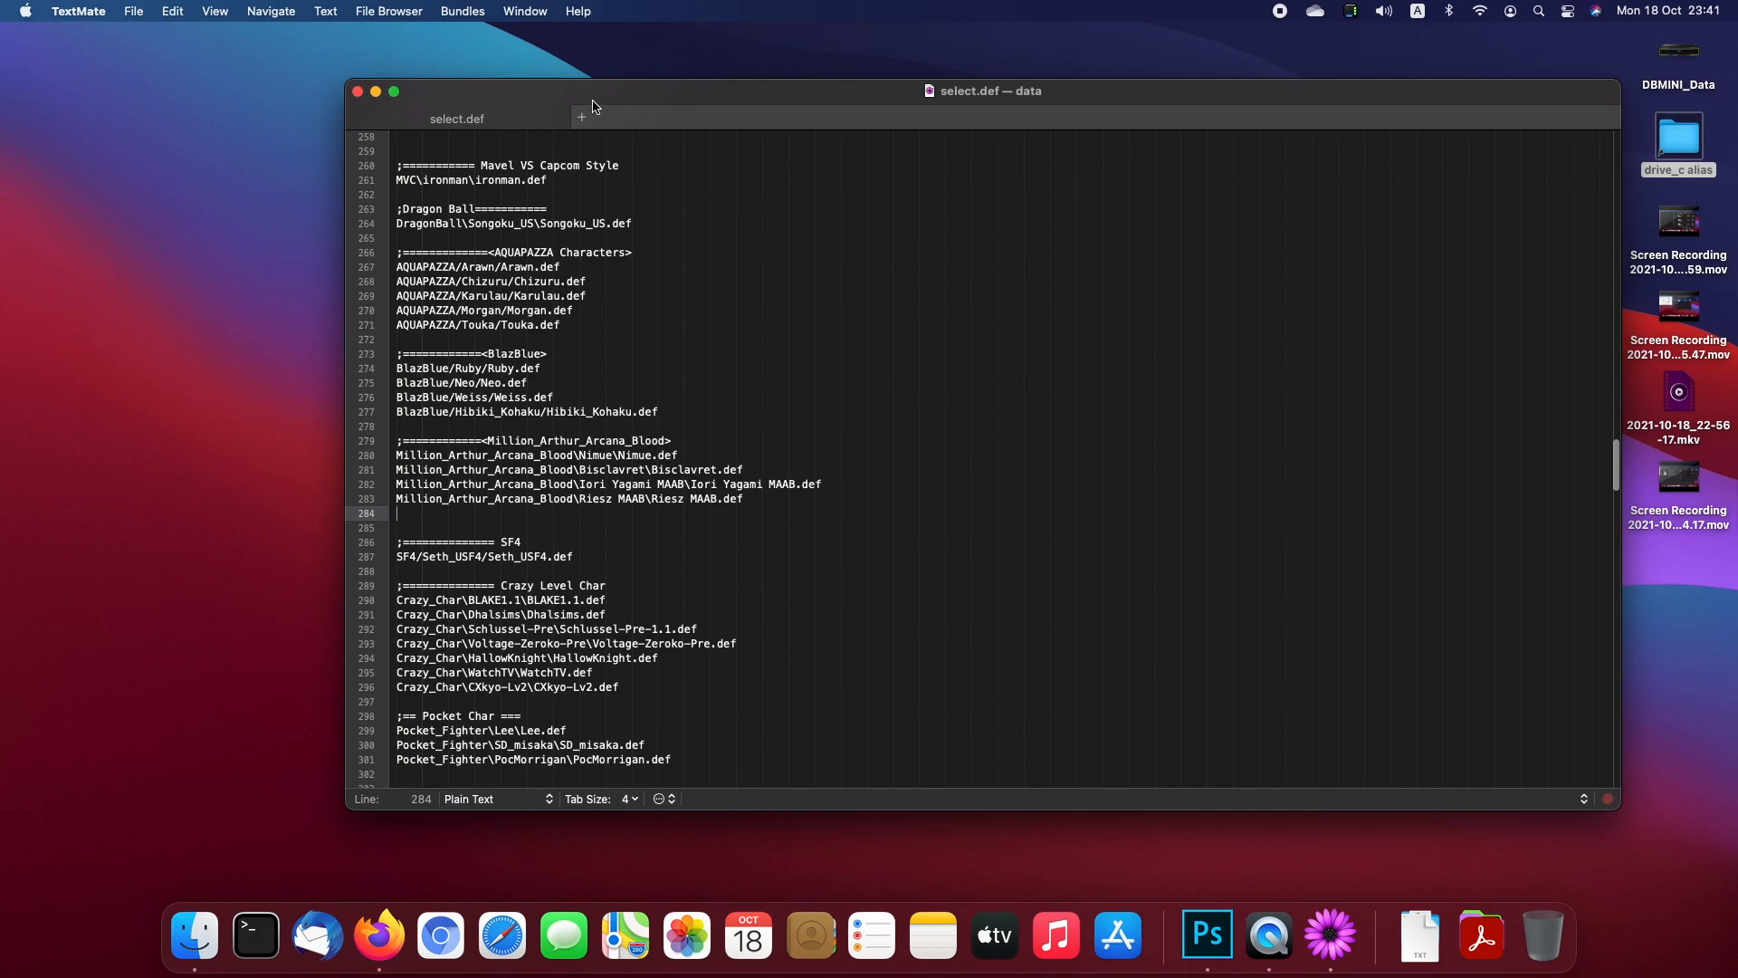
left_click_drag(594, 91, 426, 66)
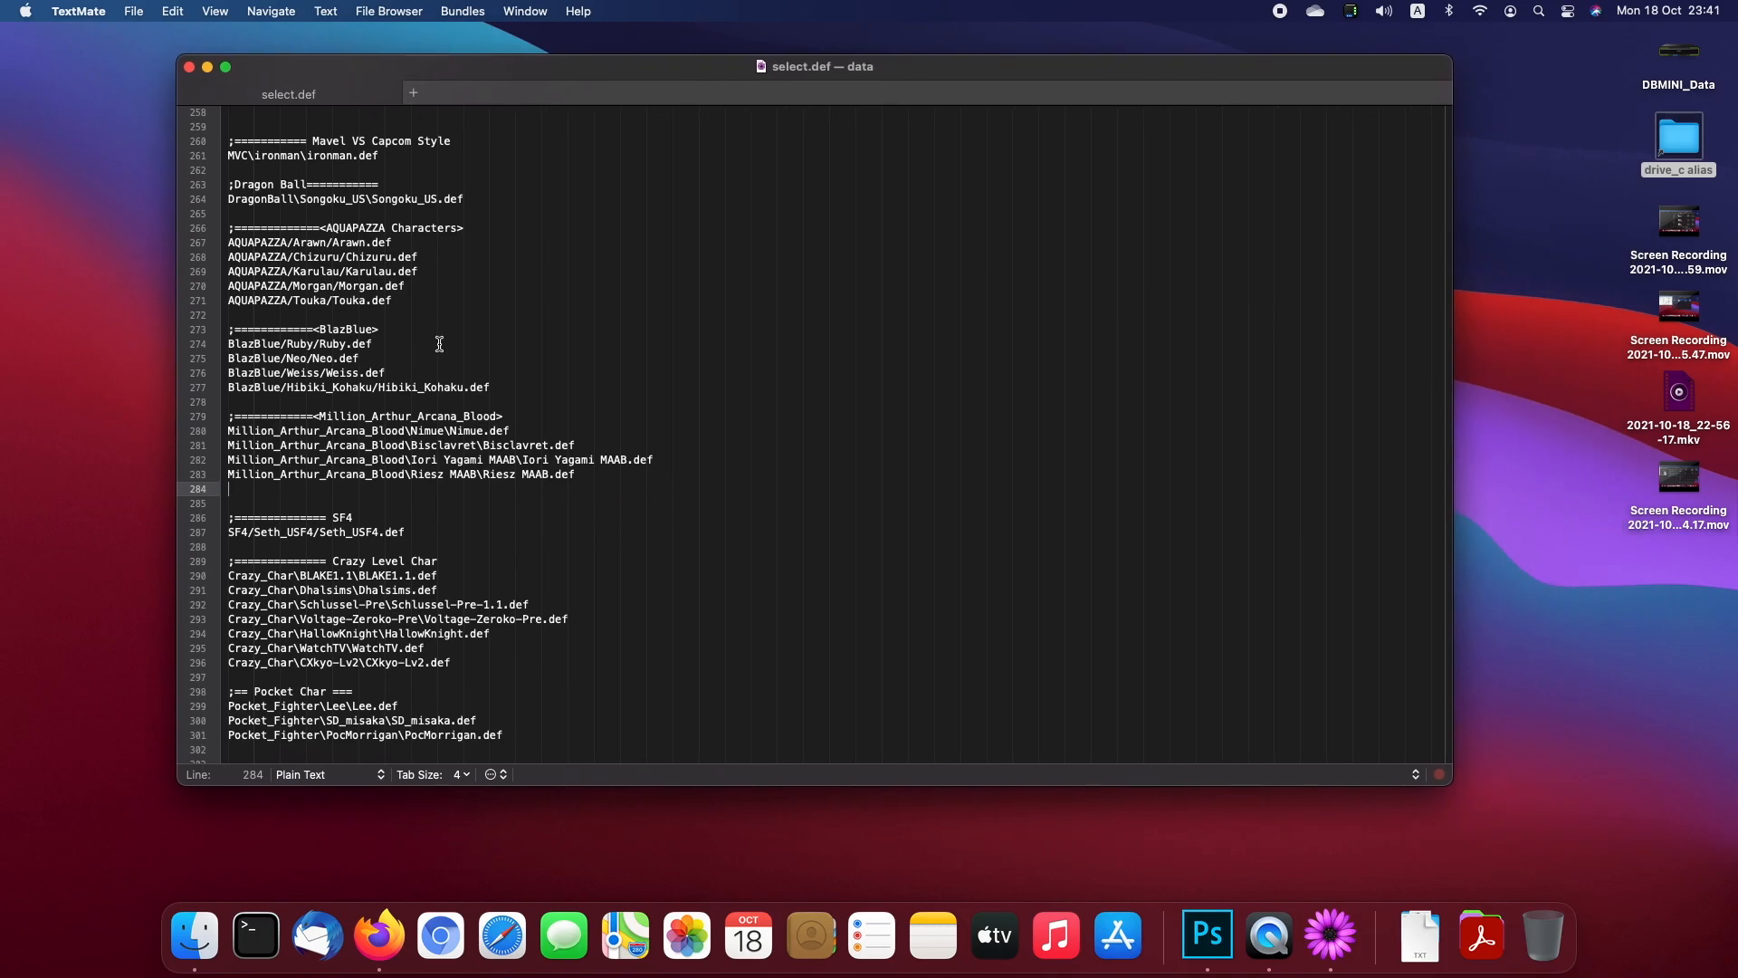
Step: Add the line saber\saber.def below the Tatsuya_Shiba entry in the Temp Characters section of select.def
scroll(440, 344, "down", 10)
scroll(439, 344, "down", 7)
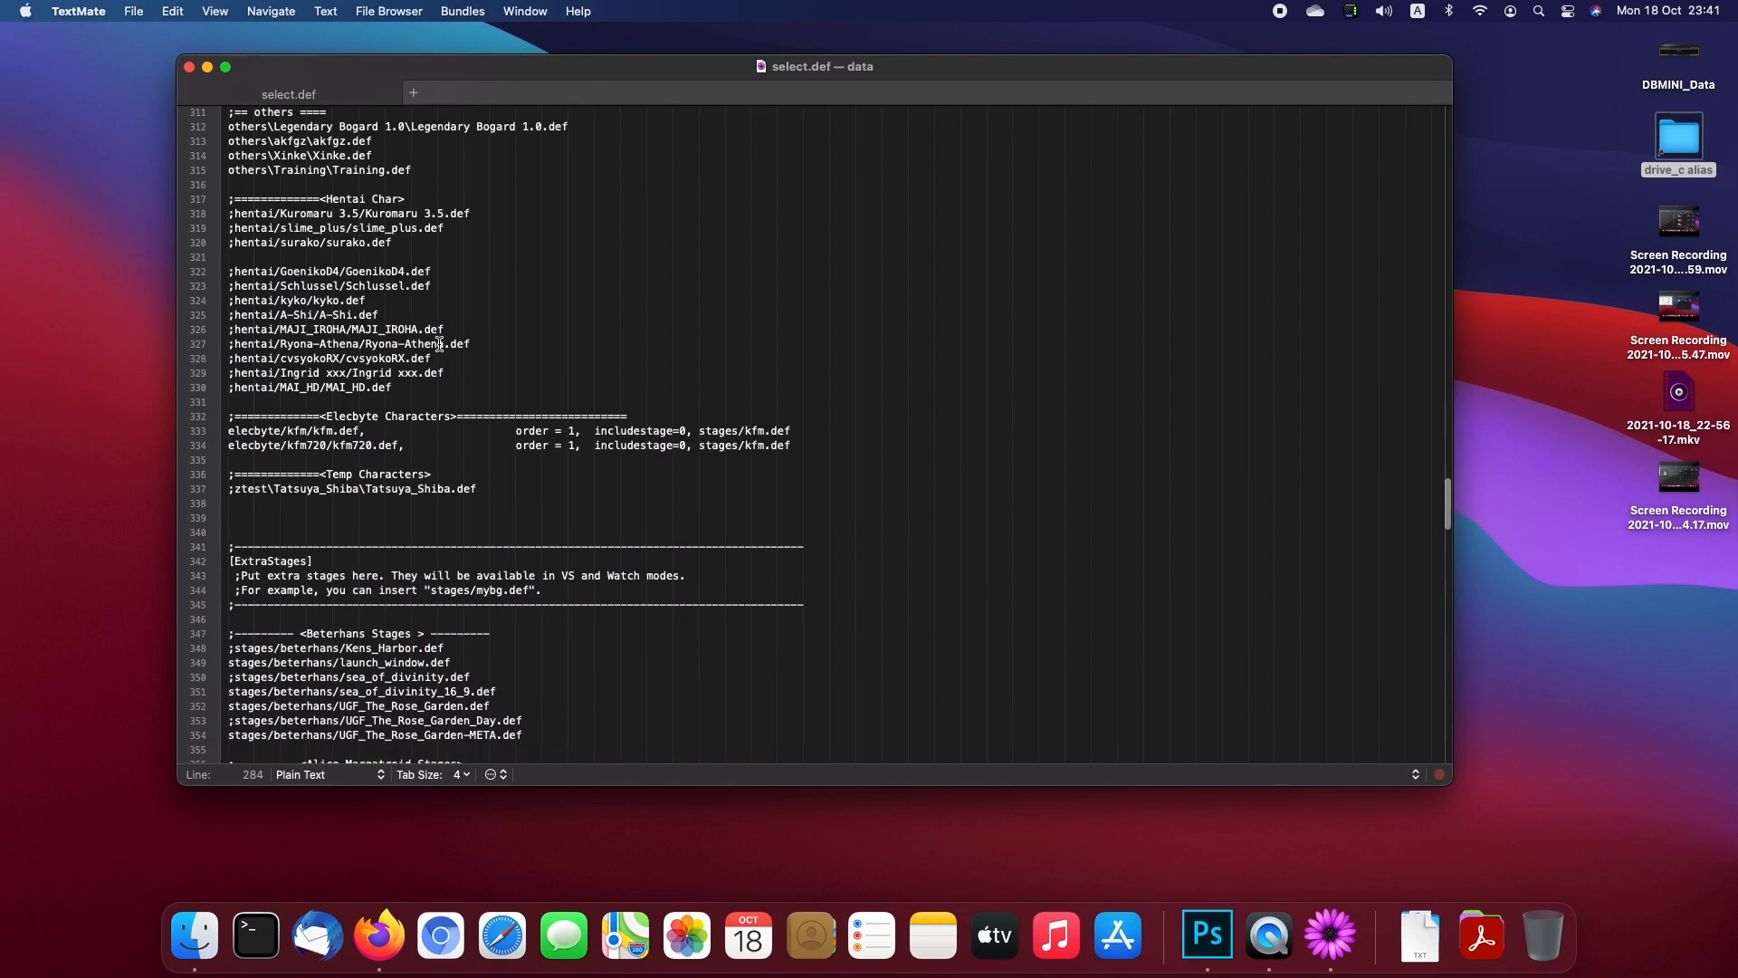
left_click(335, 504)
type("sb")
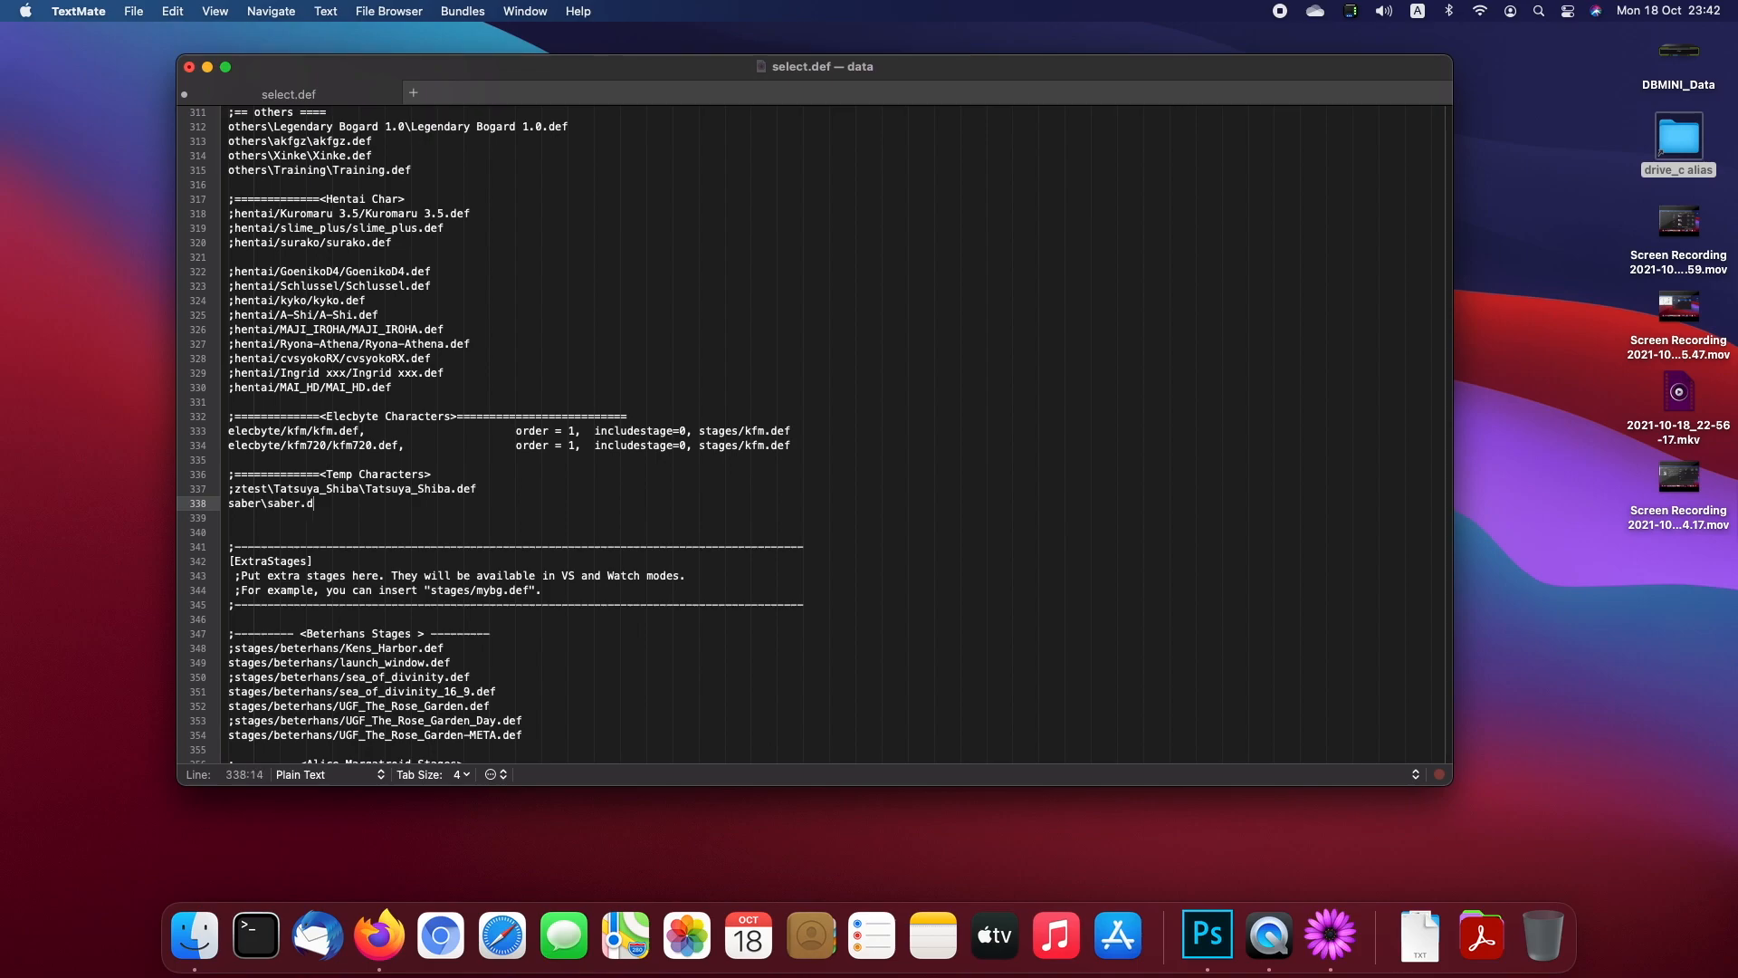
Step: Browse in Finder from drive_c through Apps, MUGEN, mugen_1.1 and chars to the saber folder
left_click_drag(1249, 79, 1136, 76)
double_click(1679, 150)
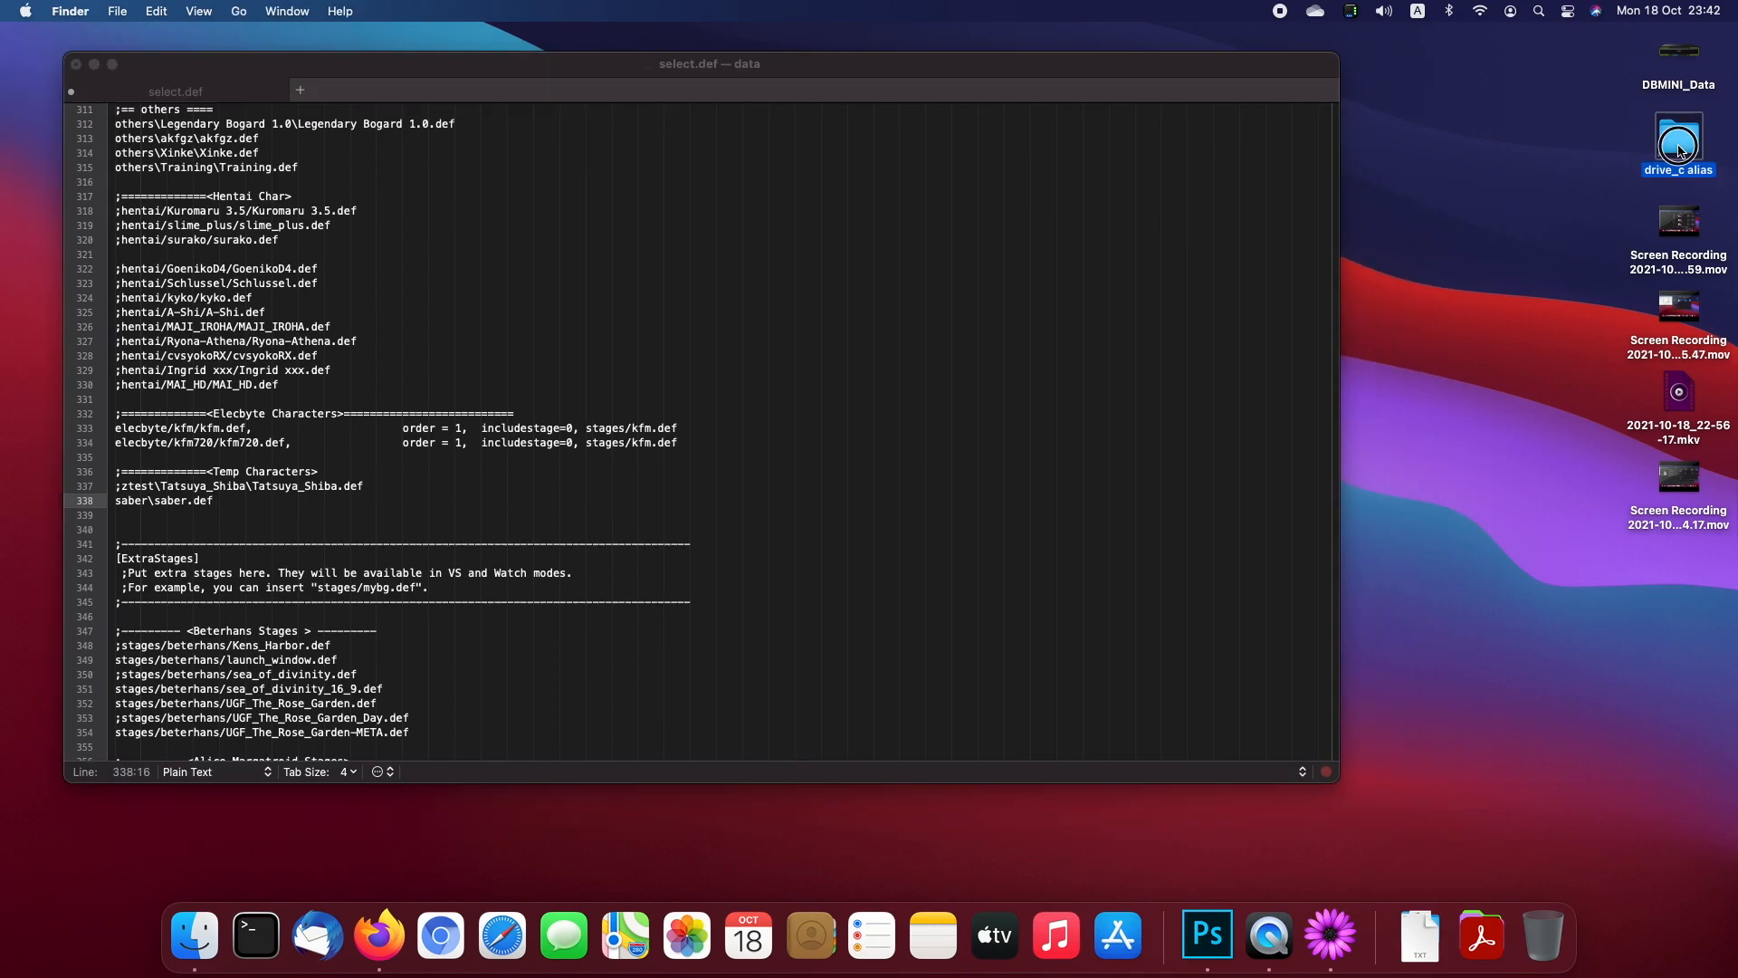
double_click(786, 271)
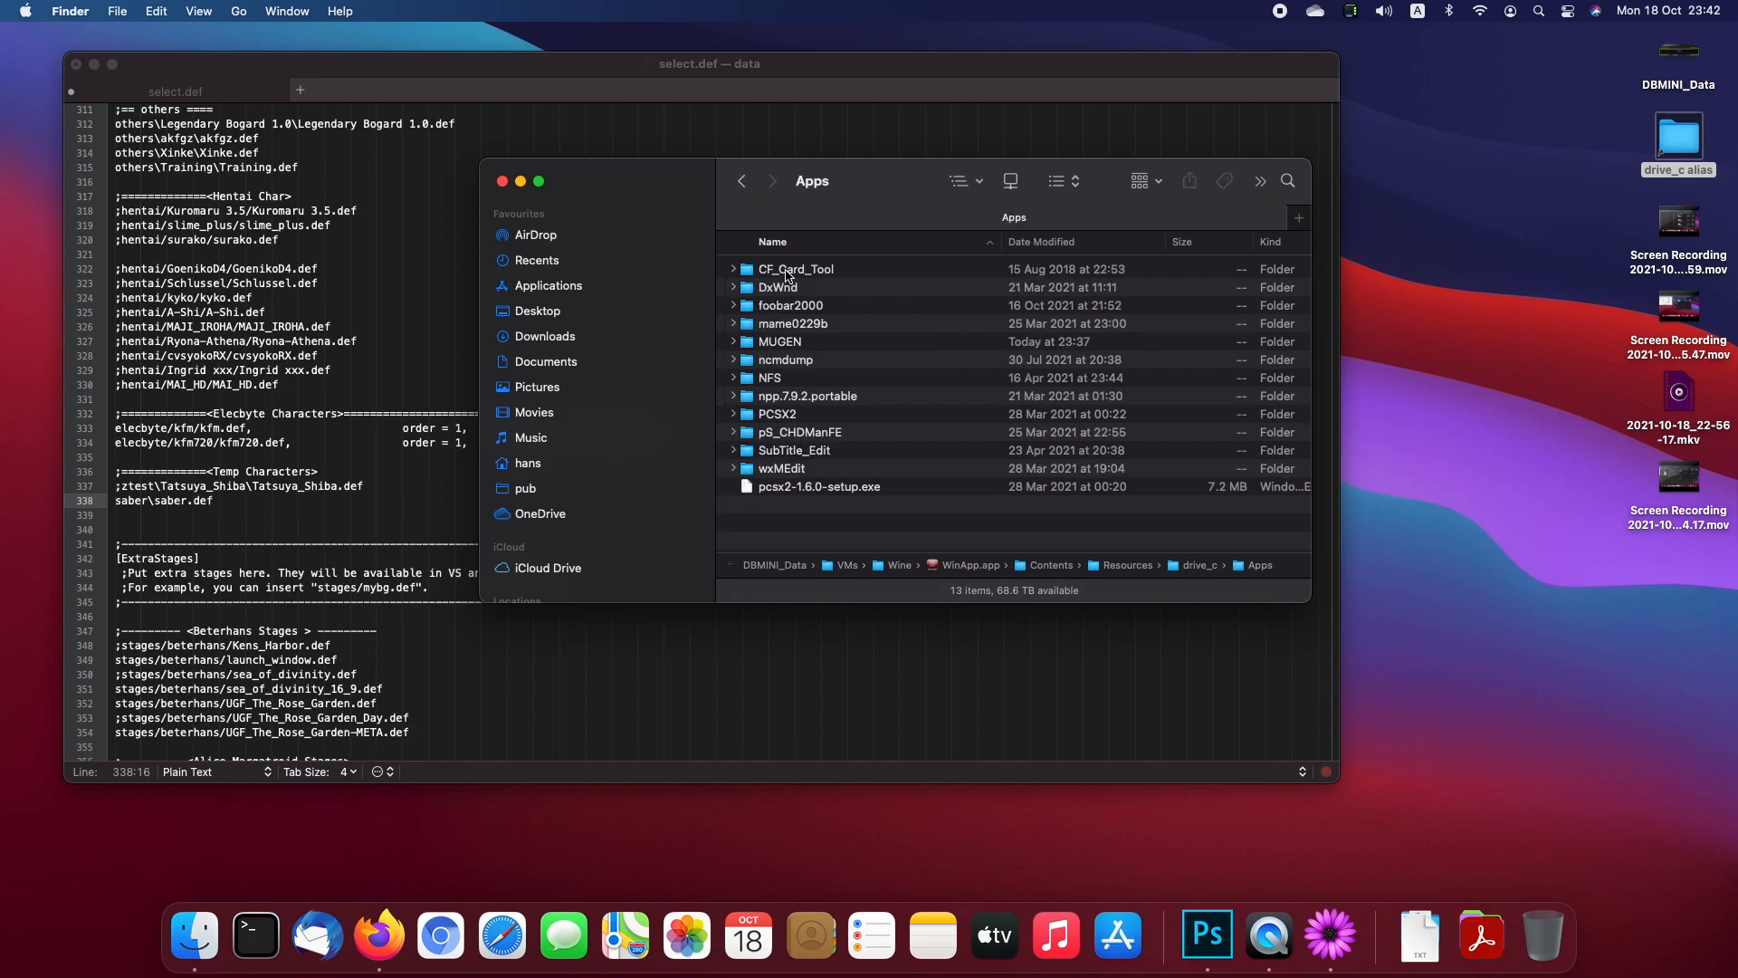
left_click(793, 343)
double_click(793, 343)
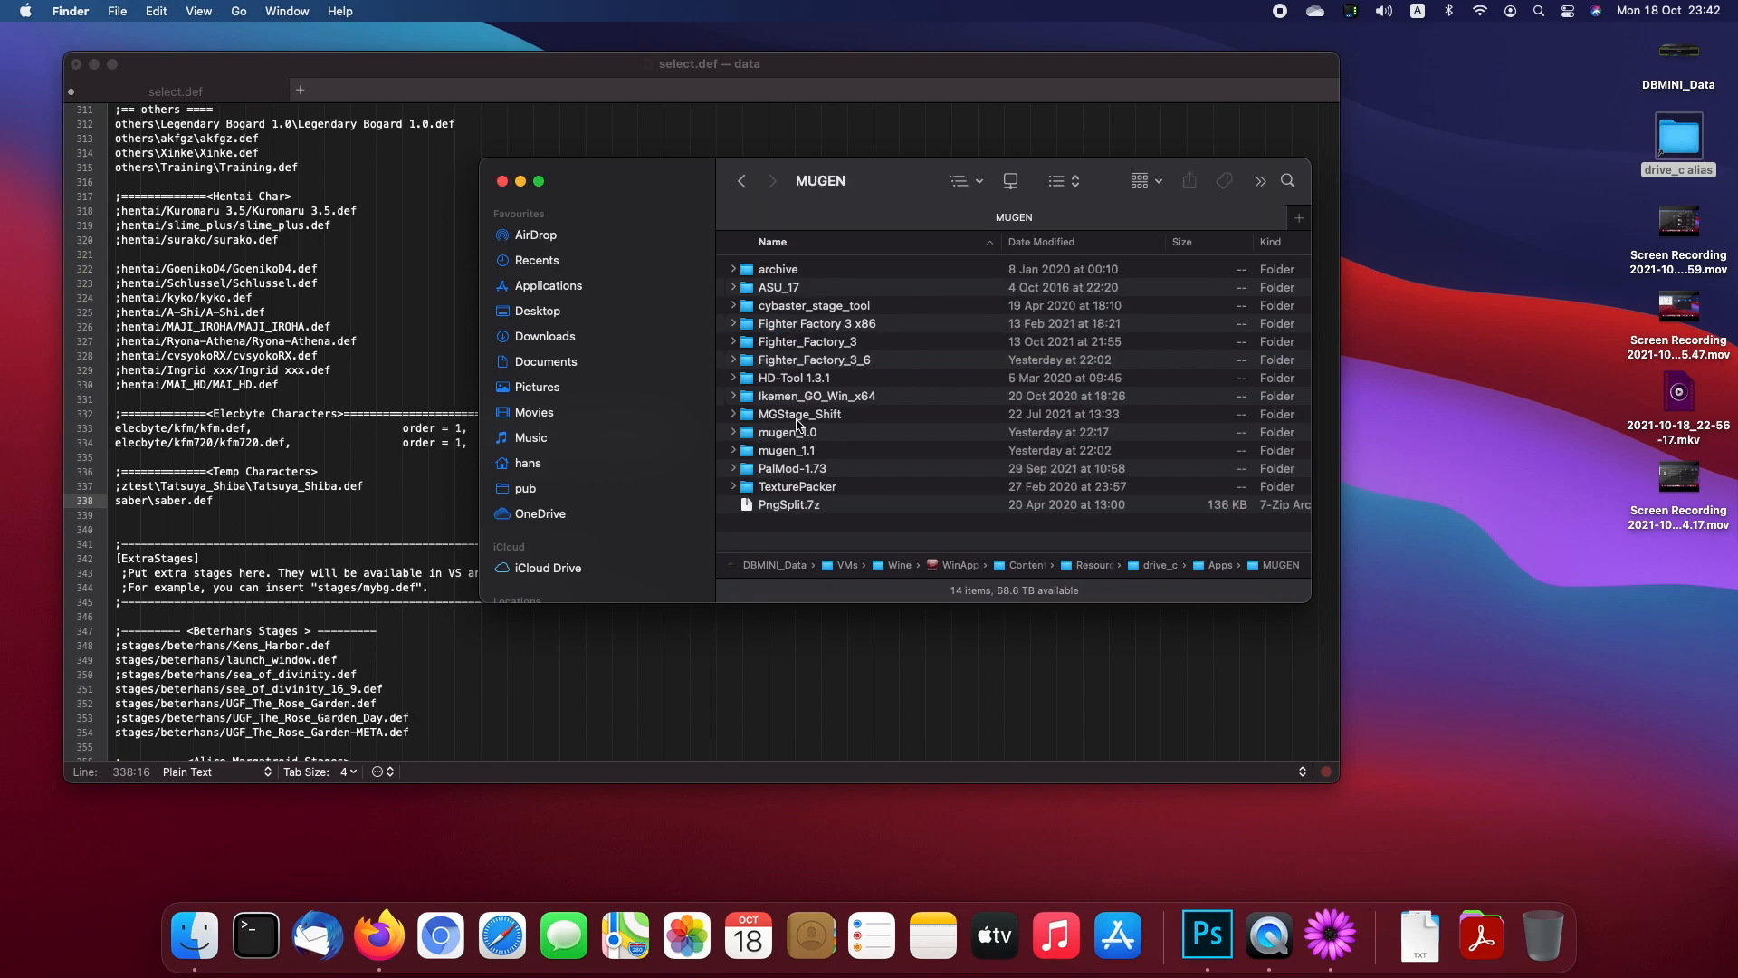
double_click(801, 453)
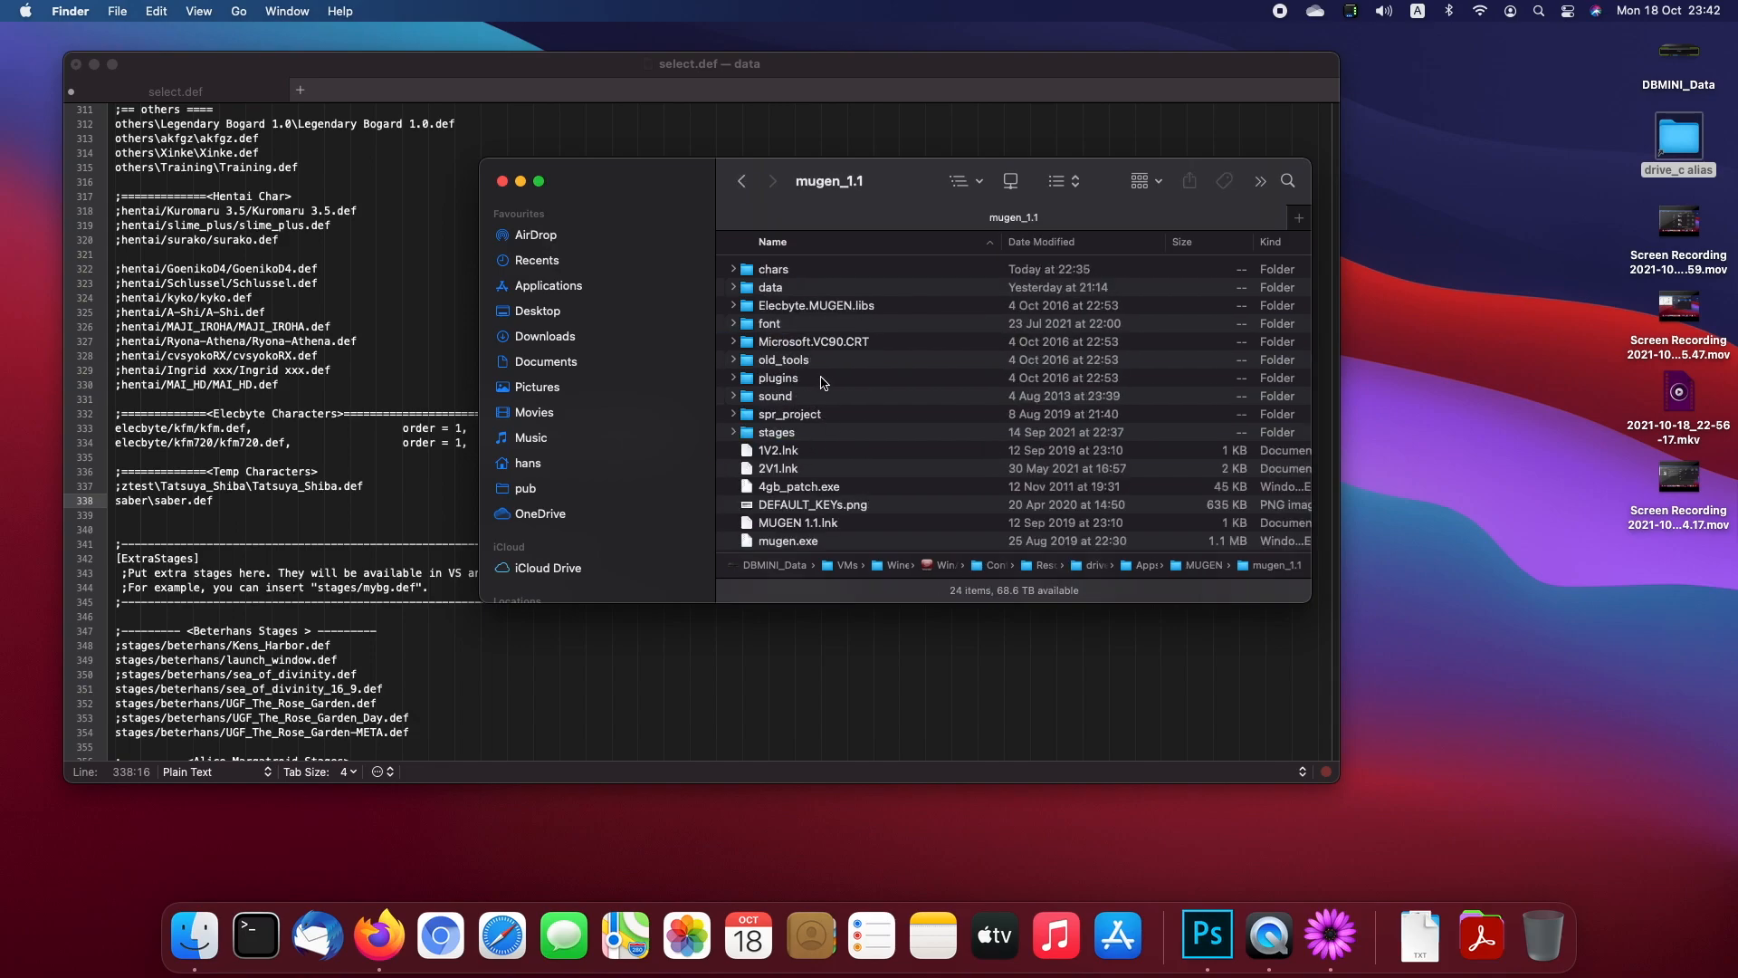
left_click(803, 273)
double_click(803, 273)
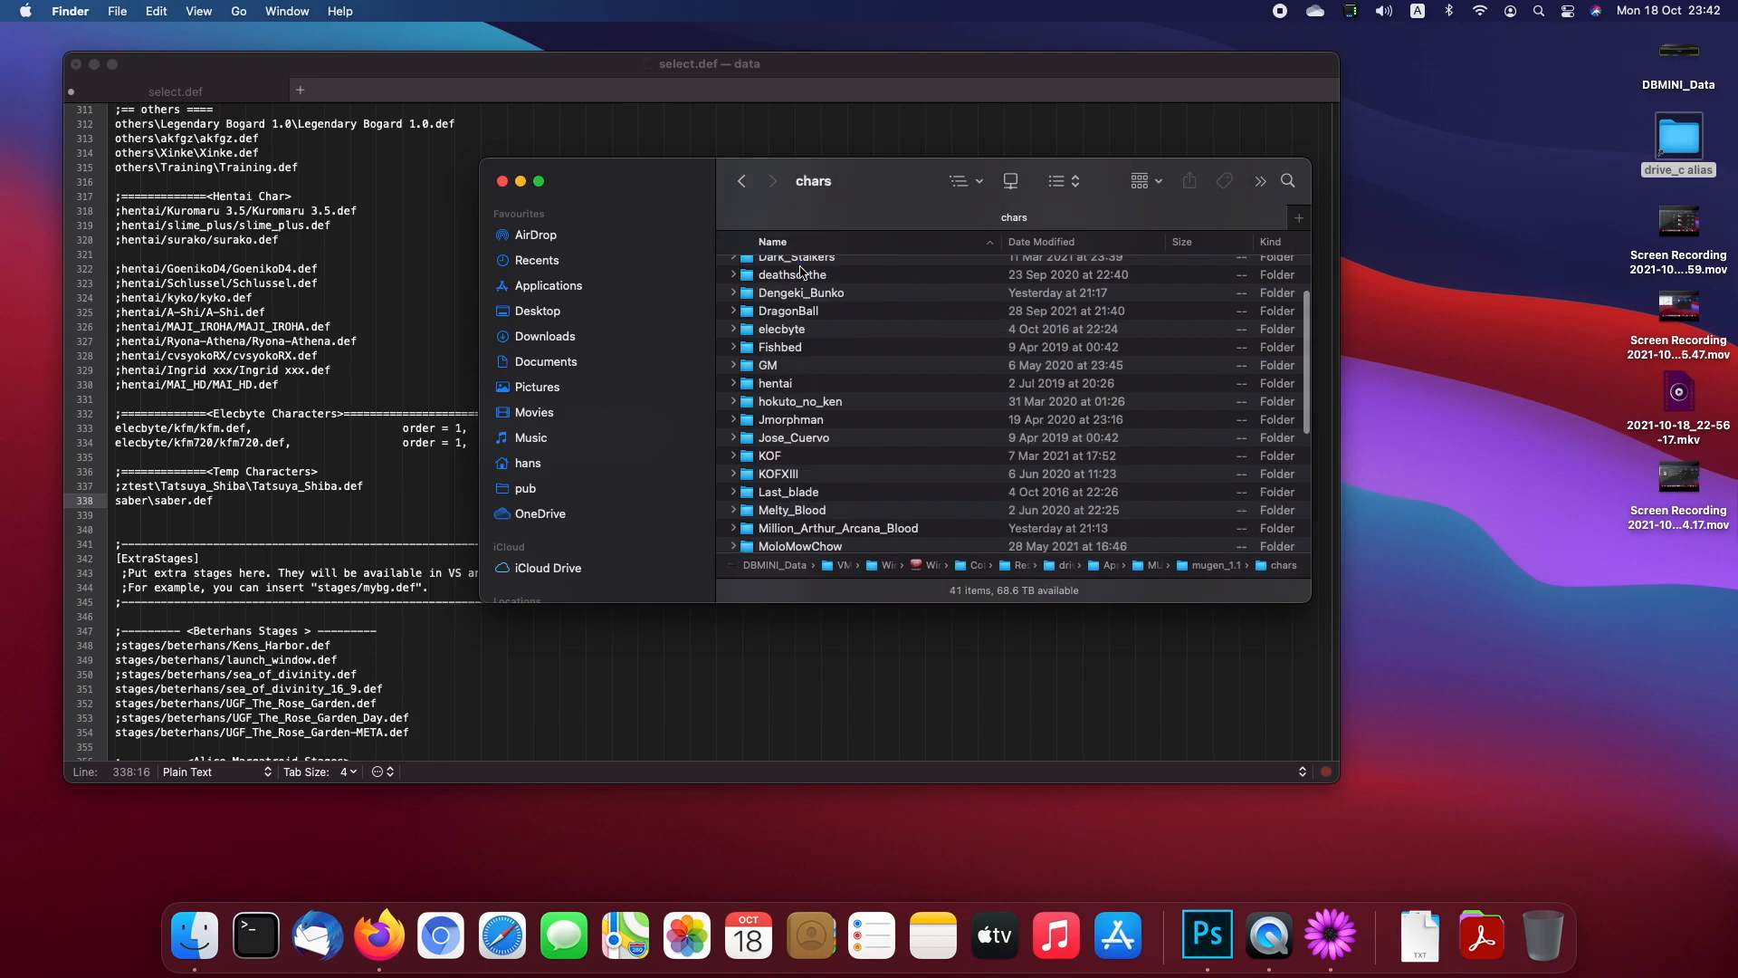
type("saber")
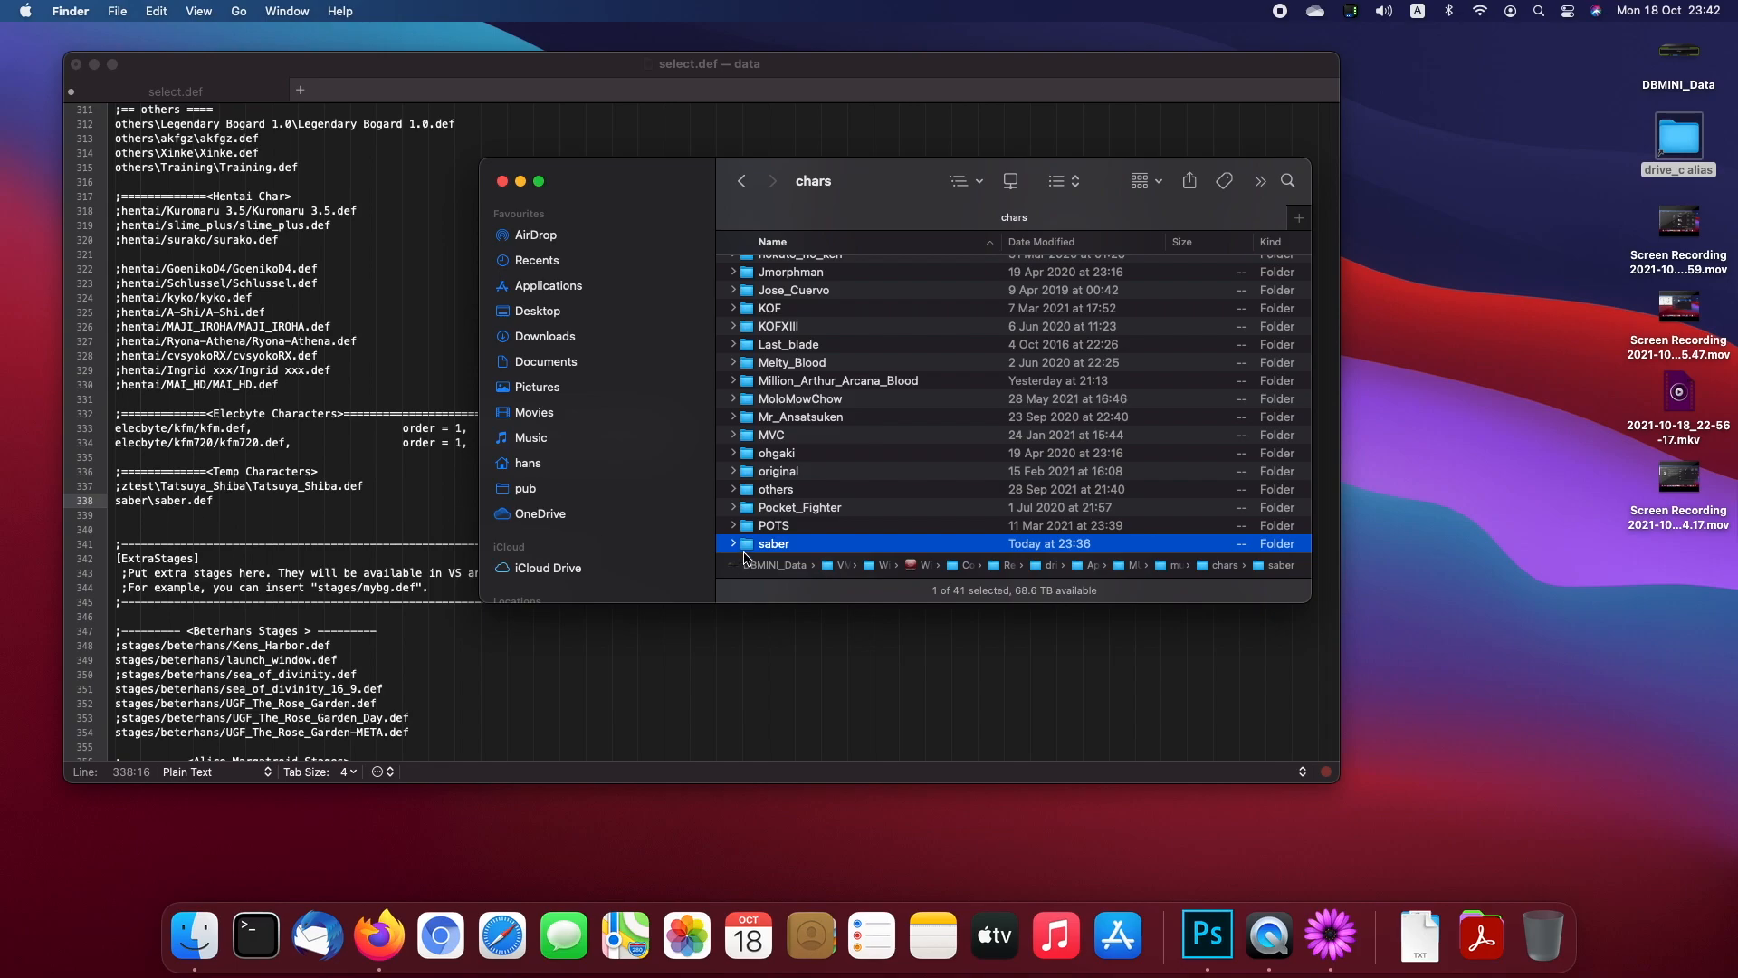
double_click(782, 546)
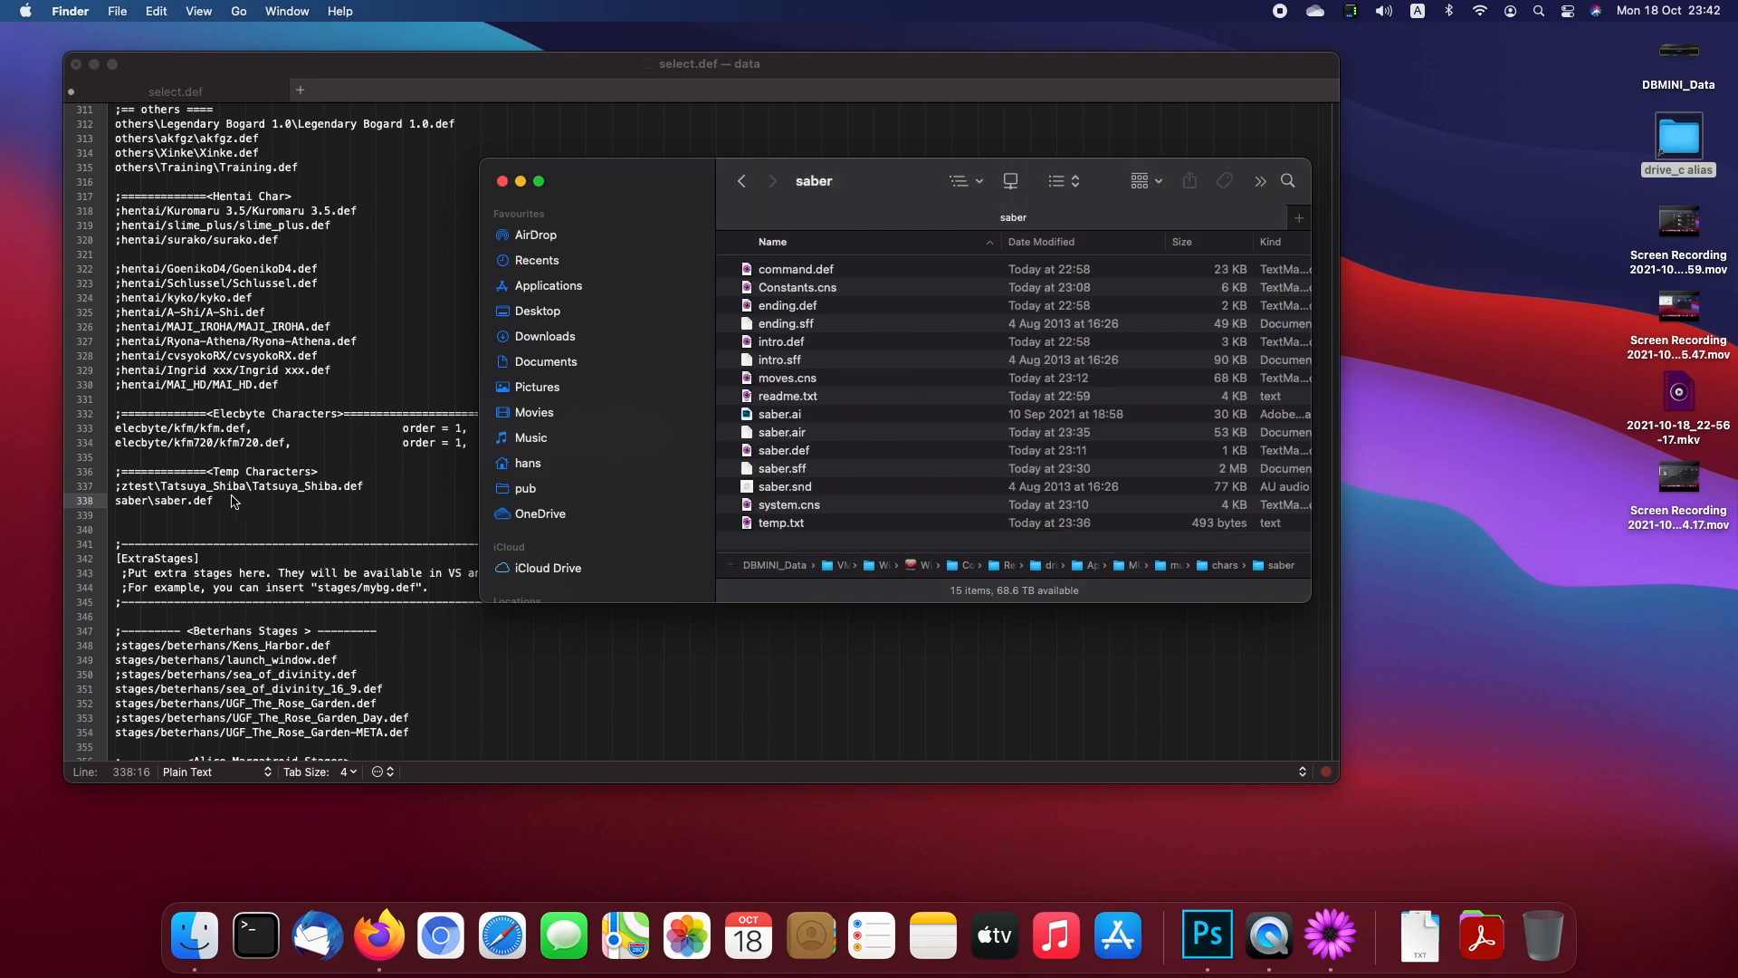
Step: Compare the saber folder and its saber.def file with the path on the new select.def line
left_click(803, 455)
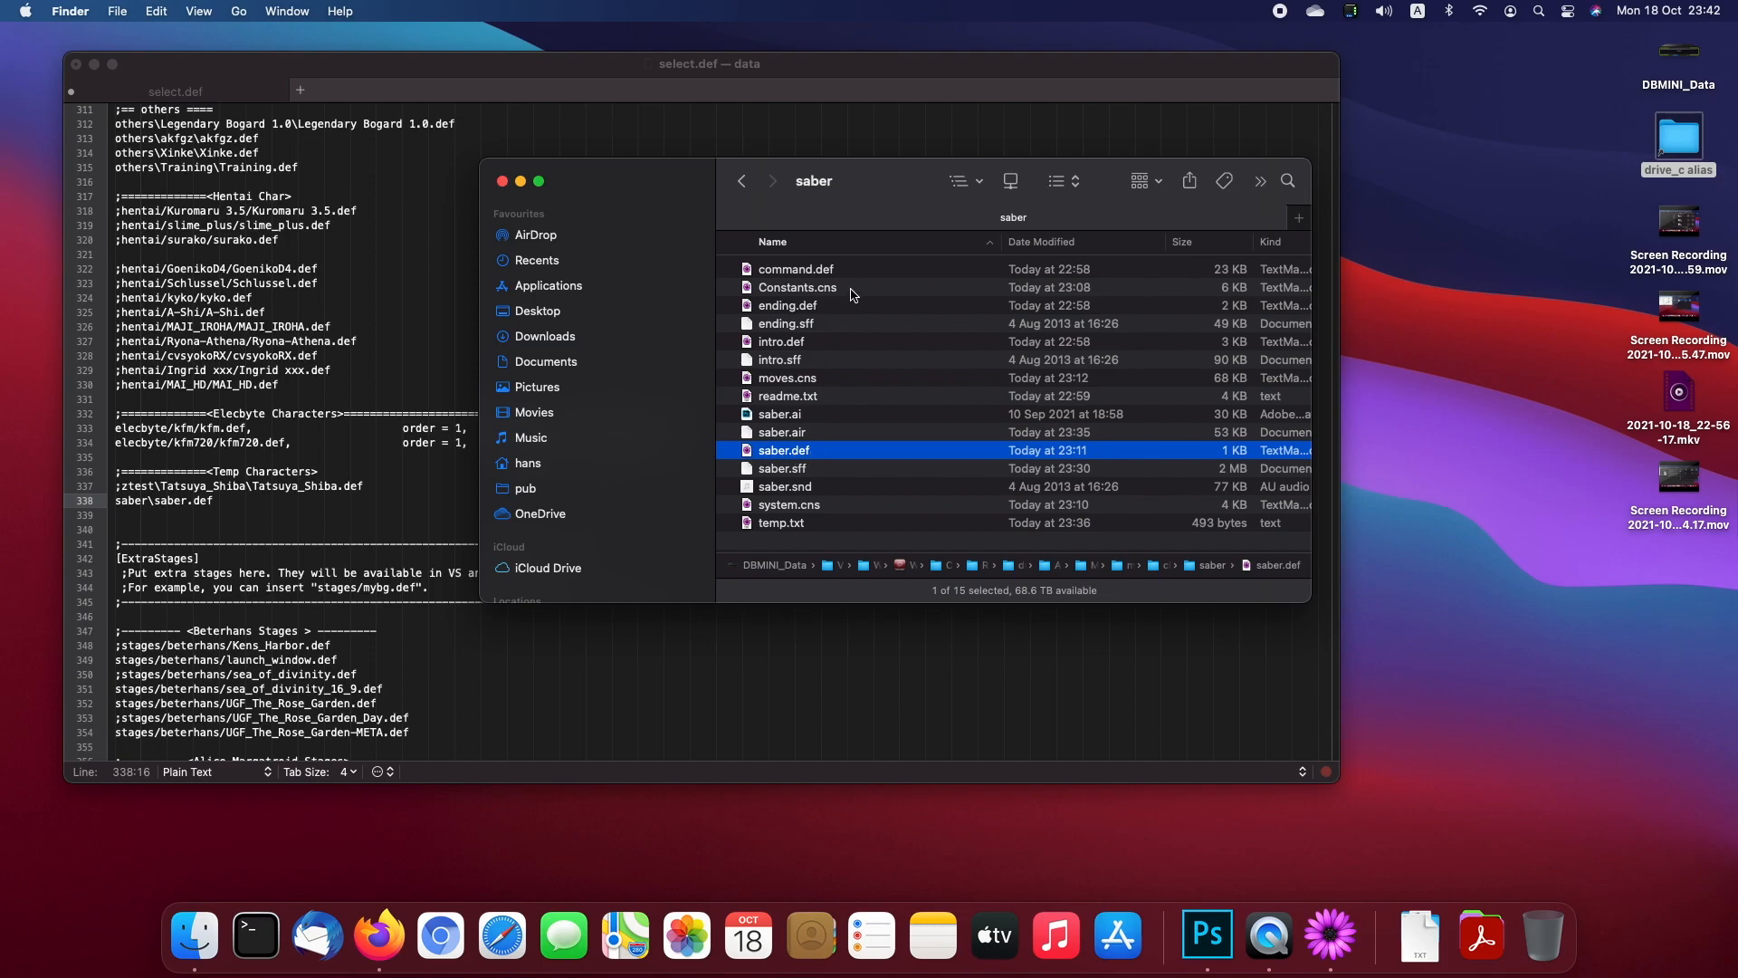
left_click_drag(878, 190, 1039, 202)
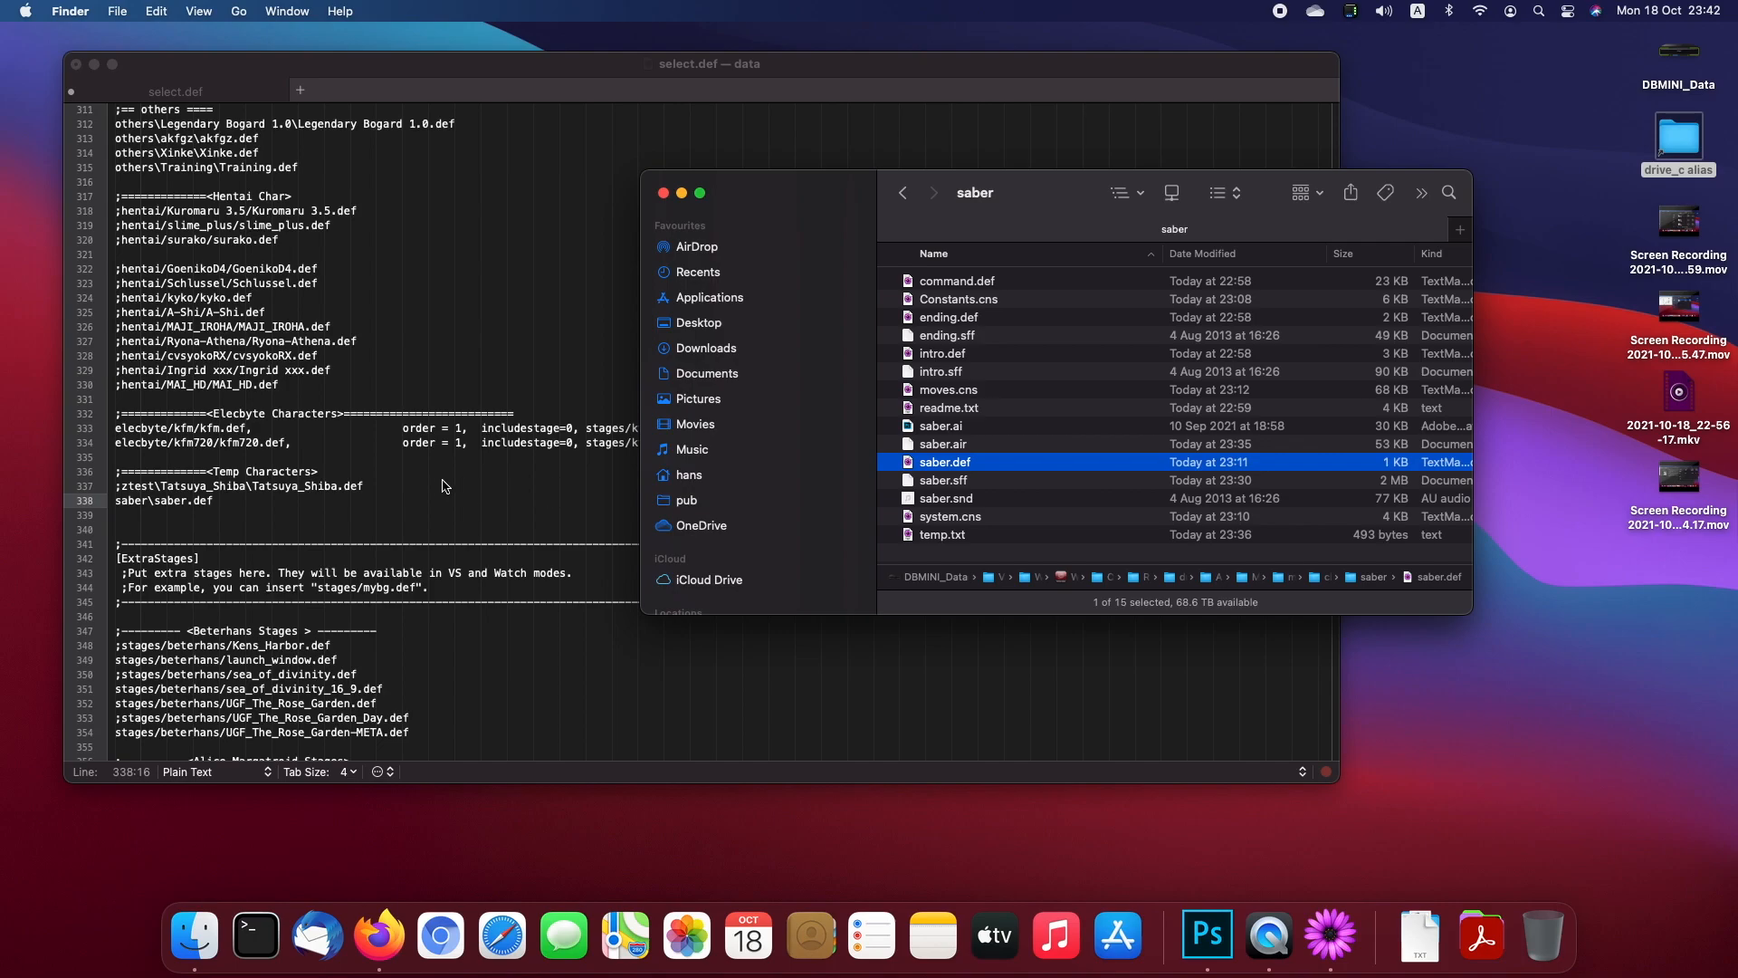
left_click(1052, 415)
key("super+Up")
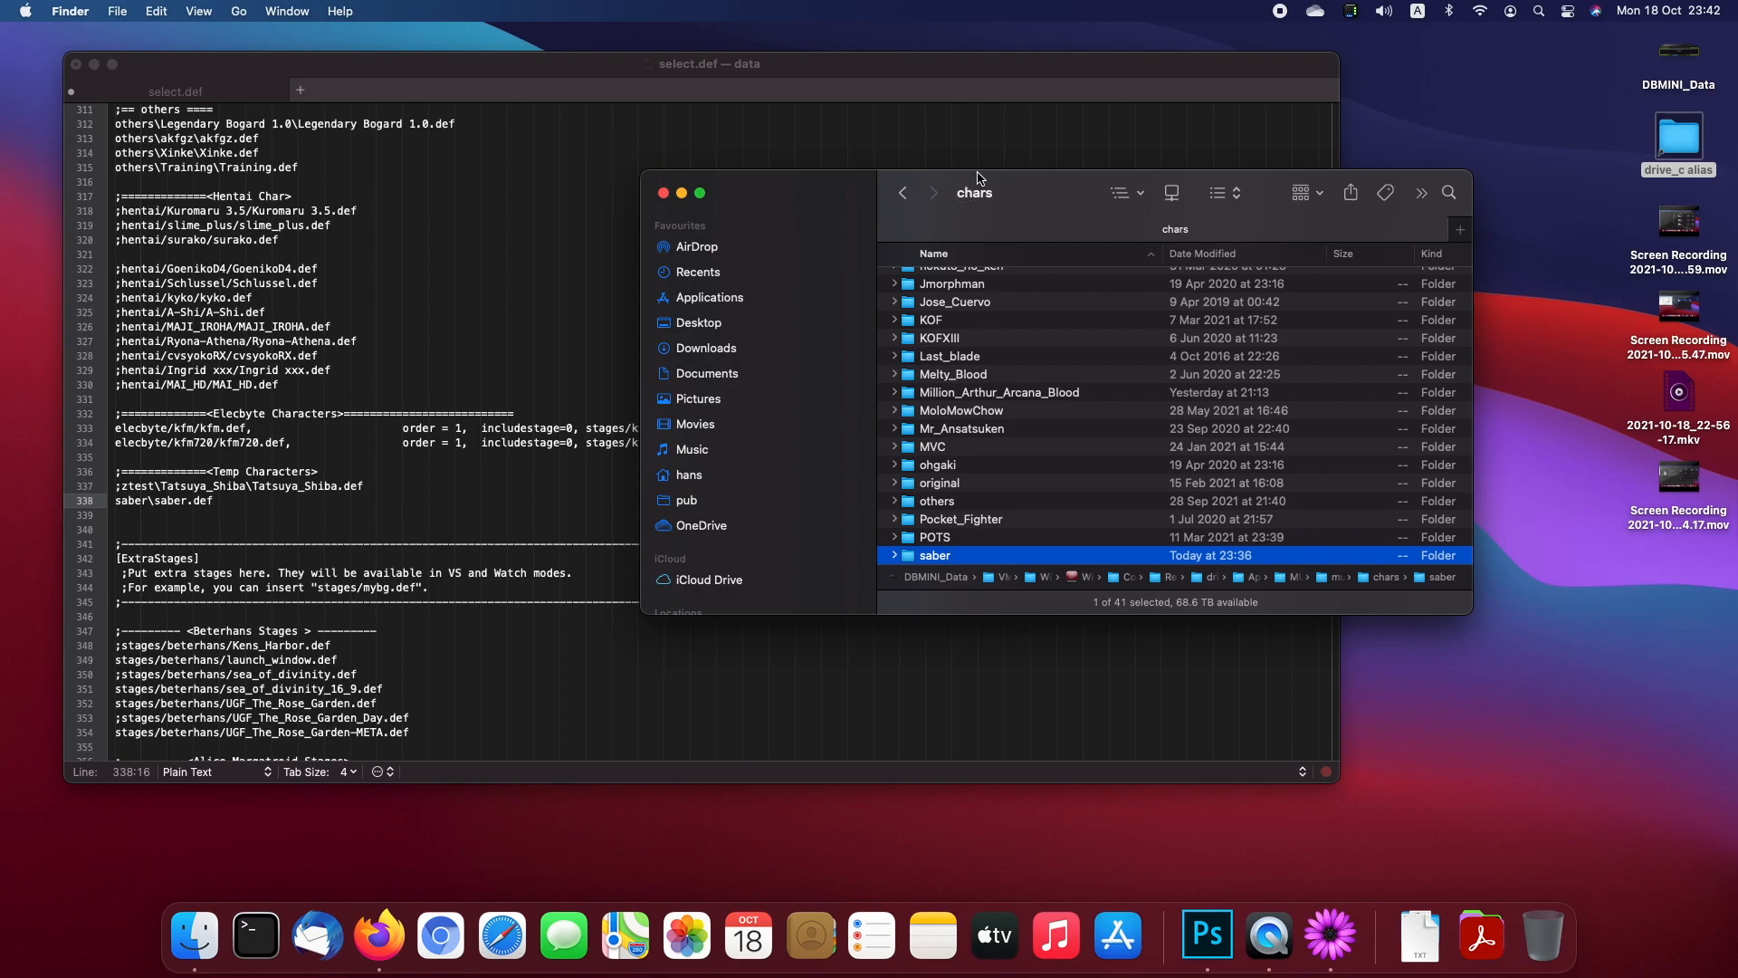
left_click(167, 499)
left_click_drag(152, 501, 211, 501)
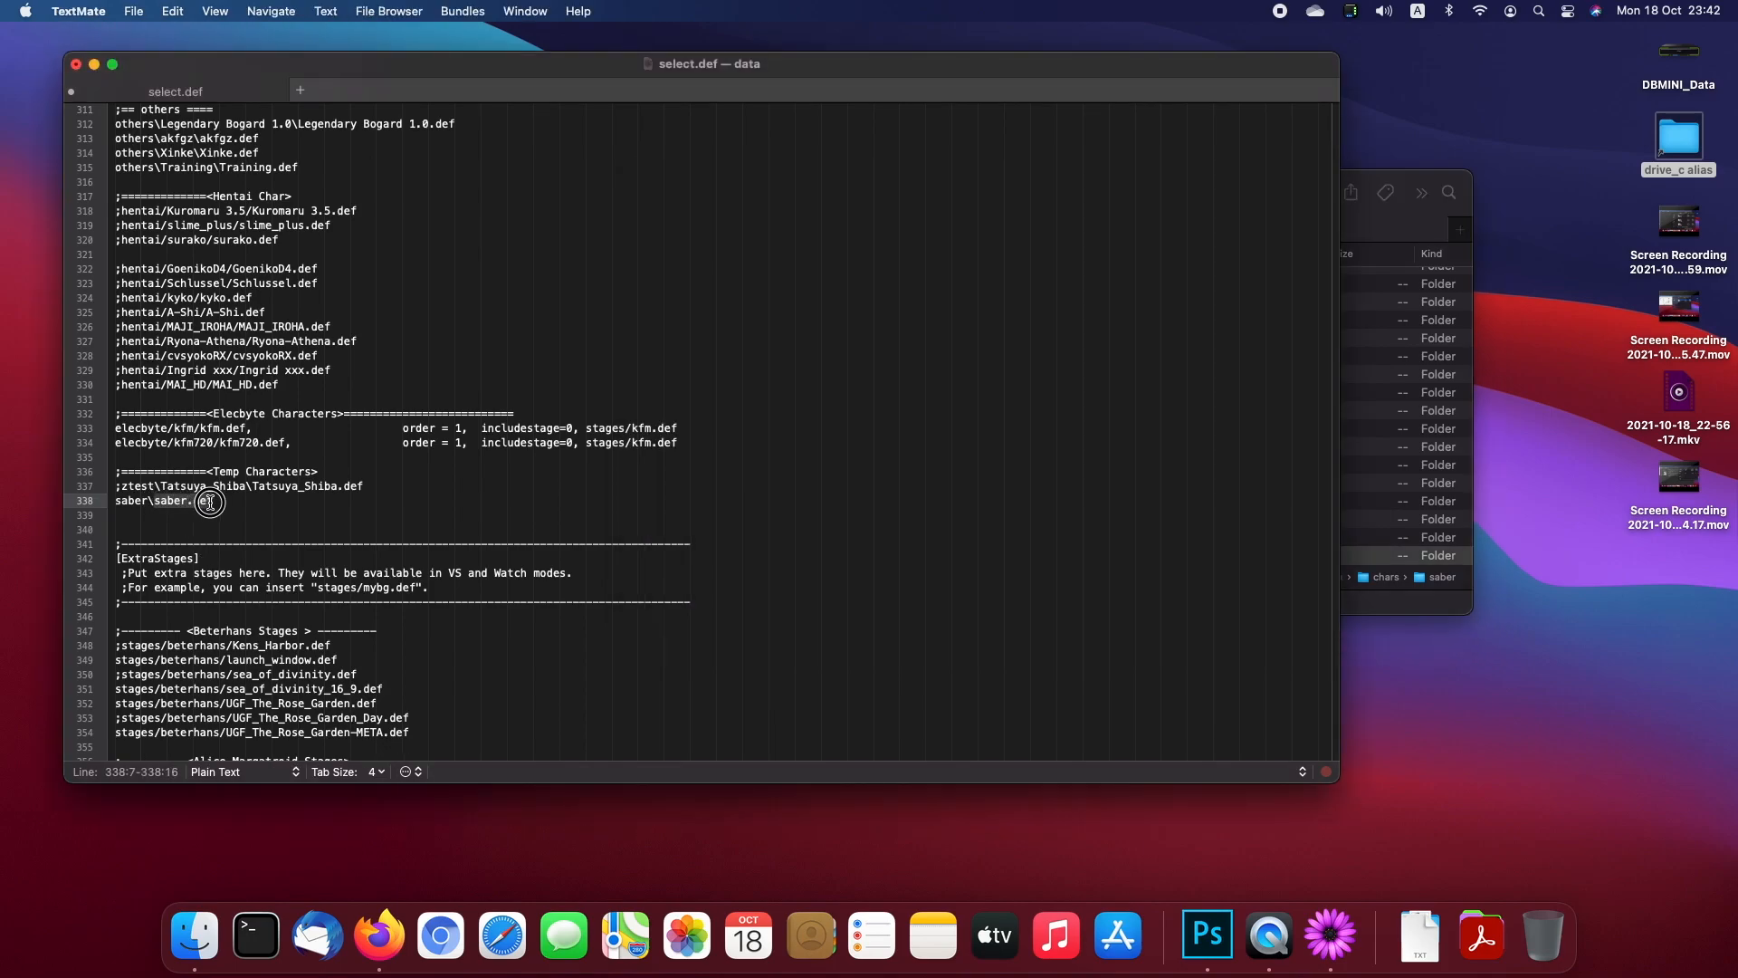
left_click(225, 502)
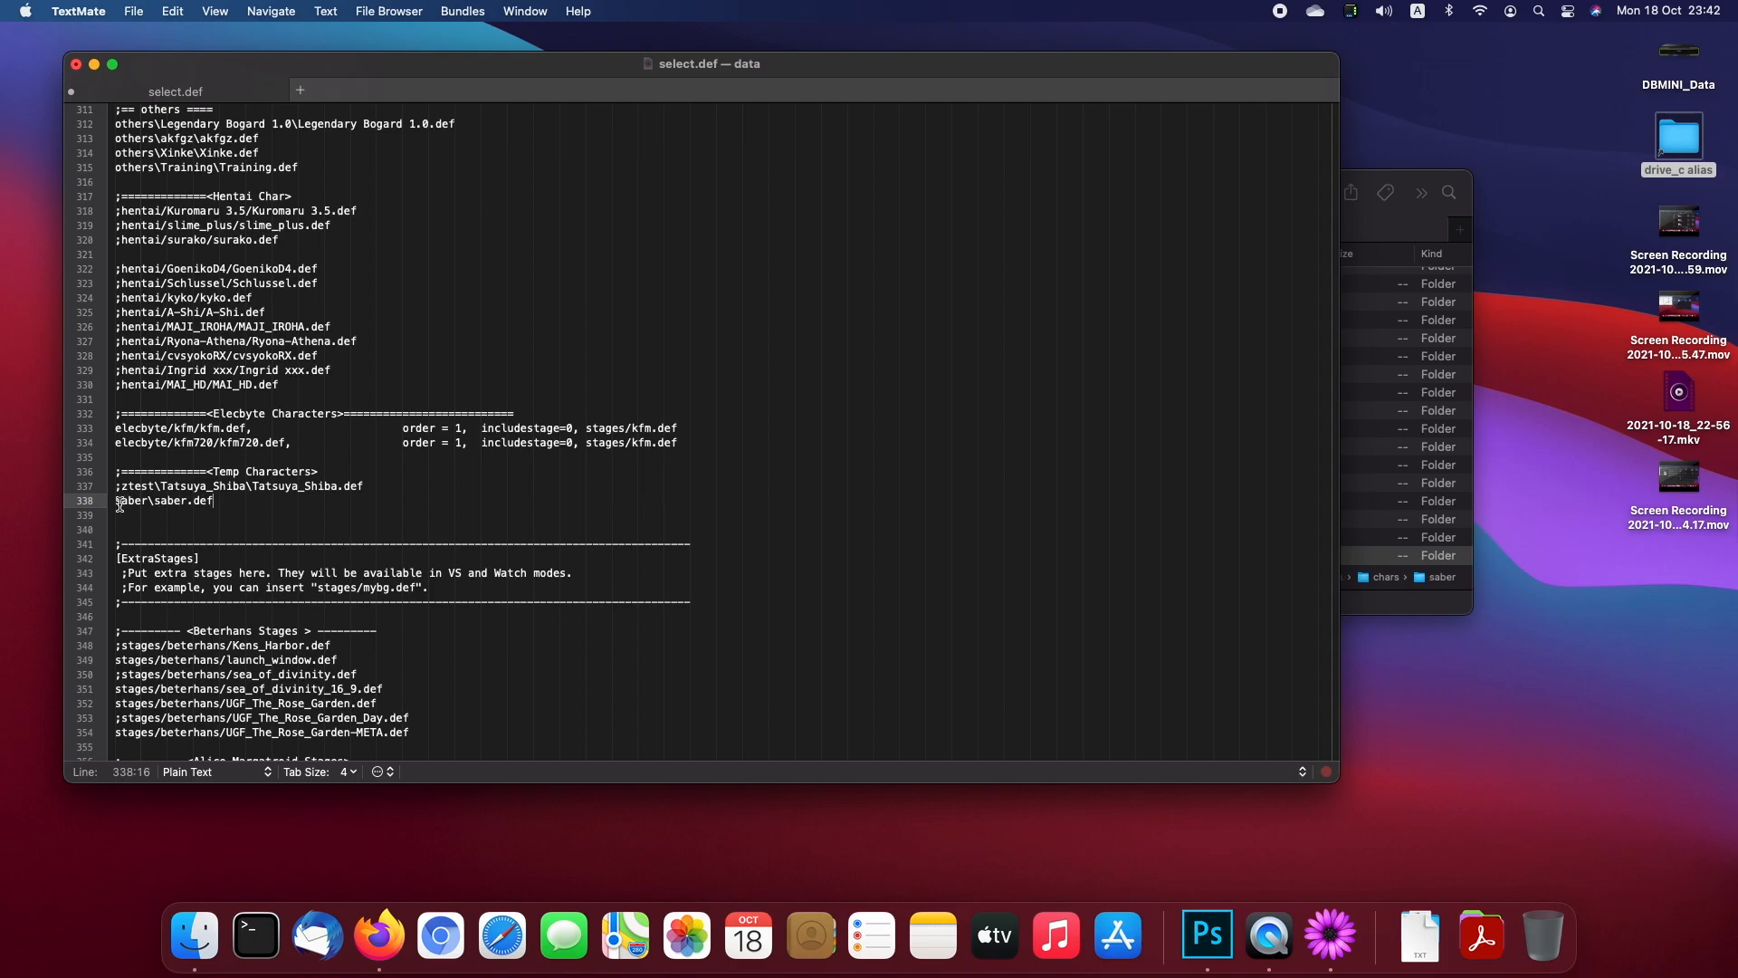
left_click_drag(222, 506, 115, 504)
left_click(241, 502)
scroll(242, 502, "up", 15)
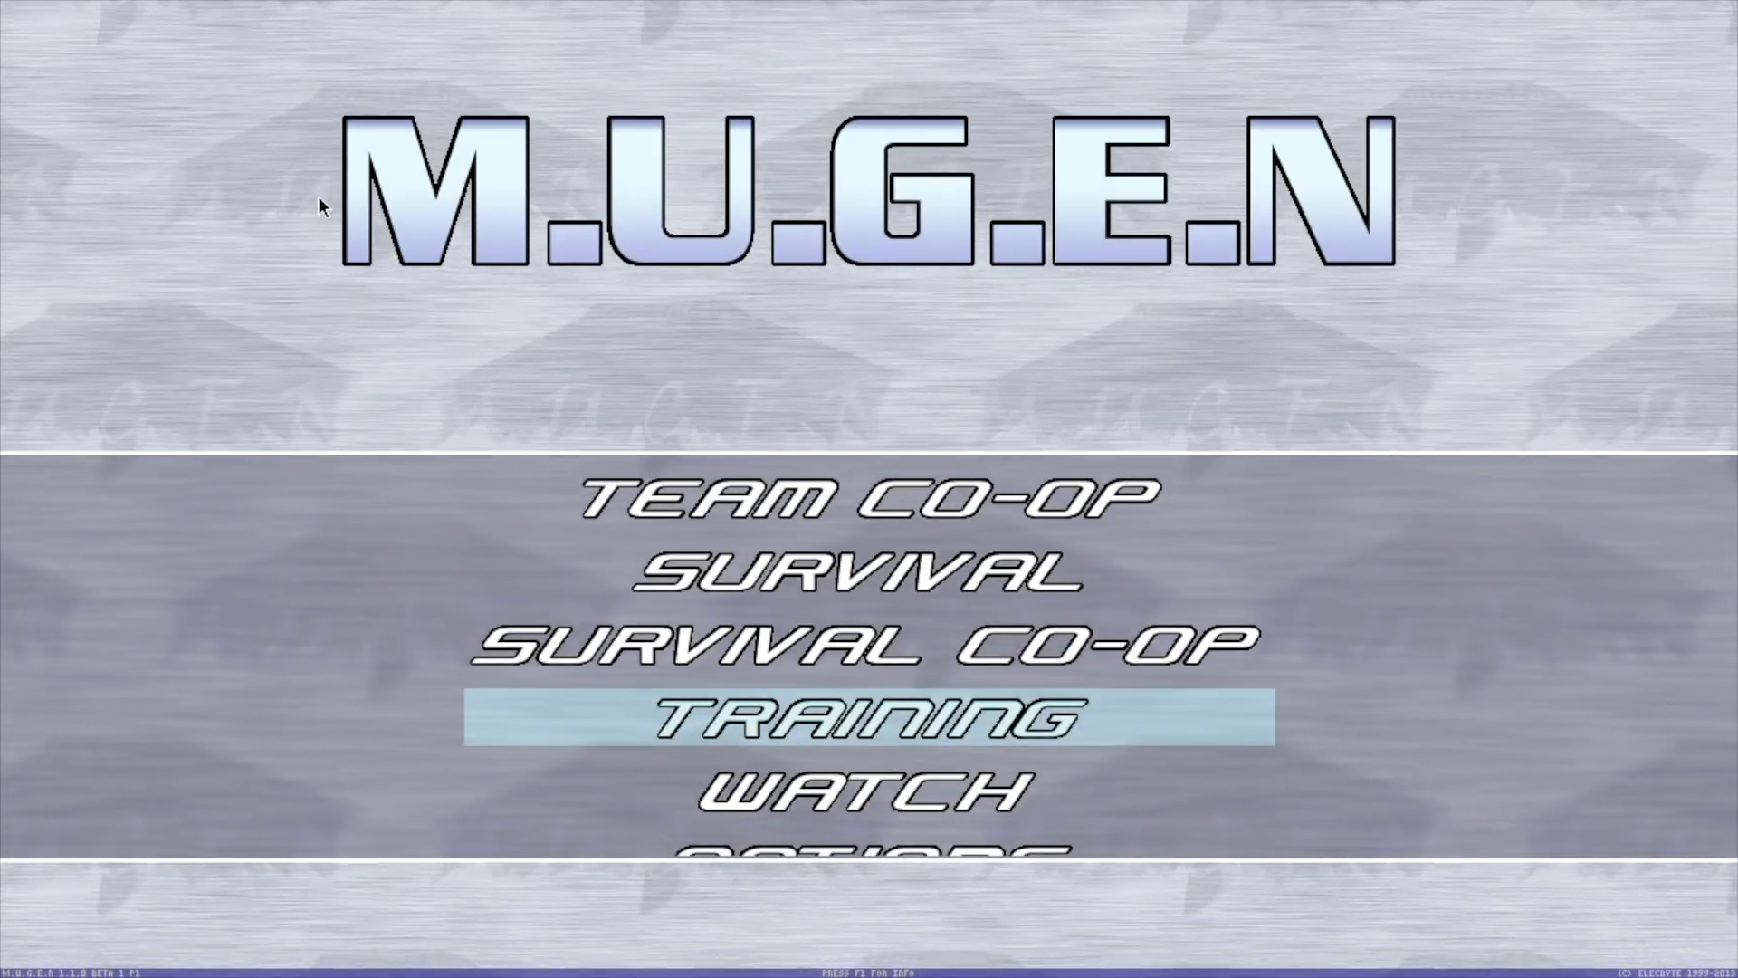
Step: Start M.U.G.E.N's Training mode and choose MBTL Saber from the character grid as the first fighter
key("Return")
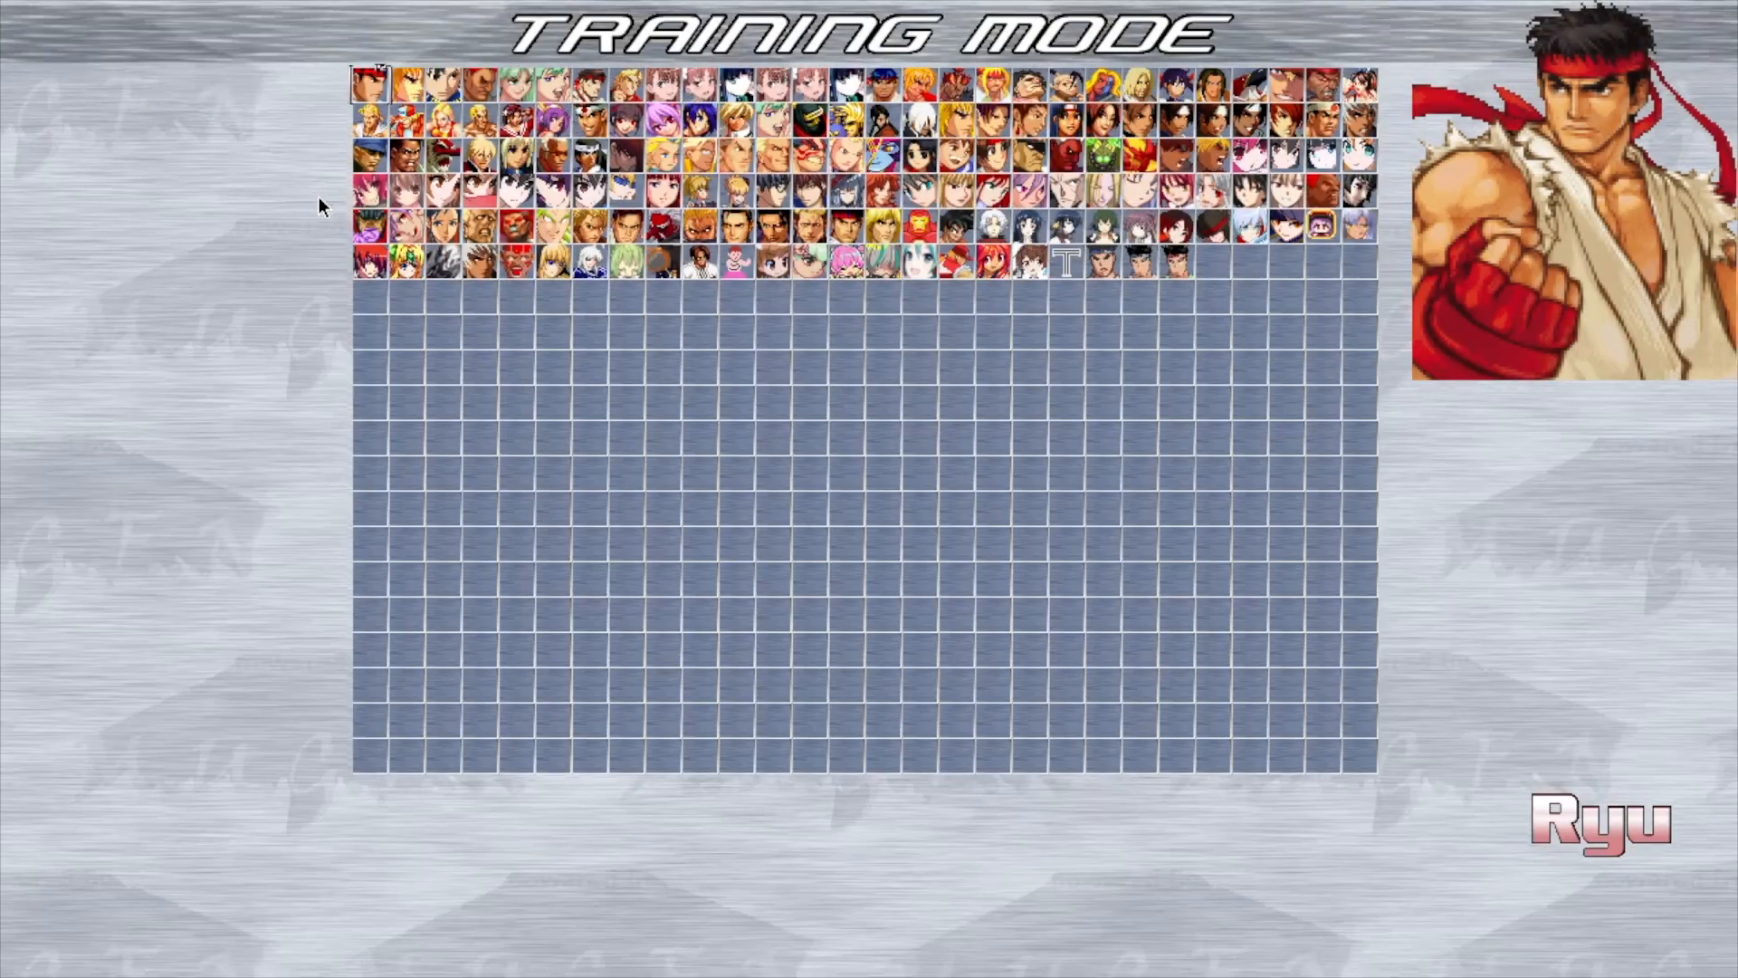
key("Down")
key("Down")
key("Down")
key("Down")
key("Down")
key("Down")
key("Left")
key("Left")
key("Left")
key("Left")
key("Left")
key("Left")
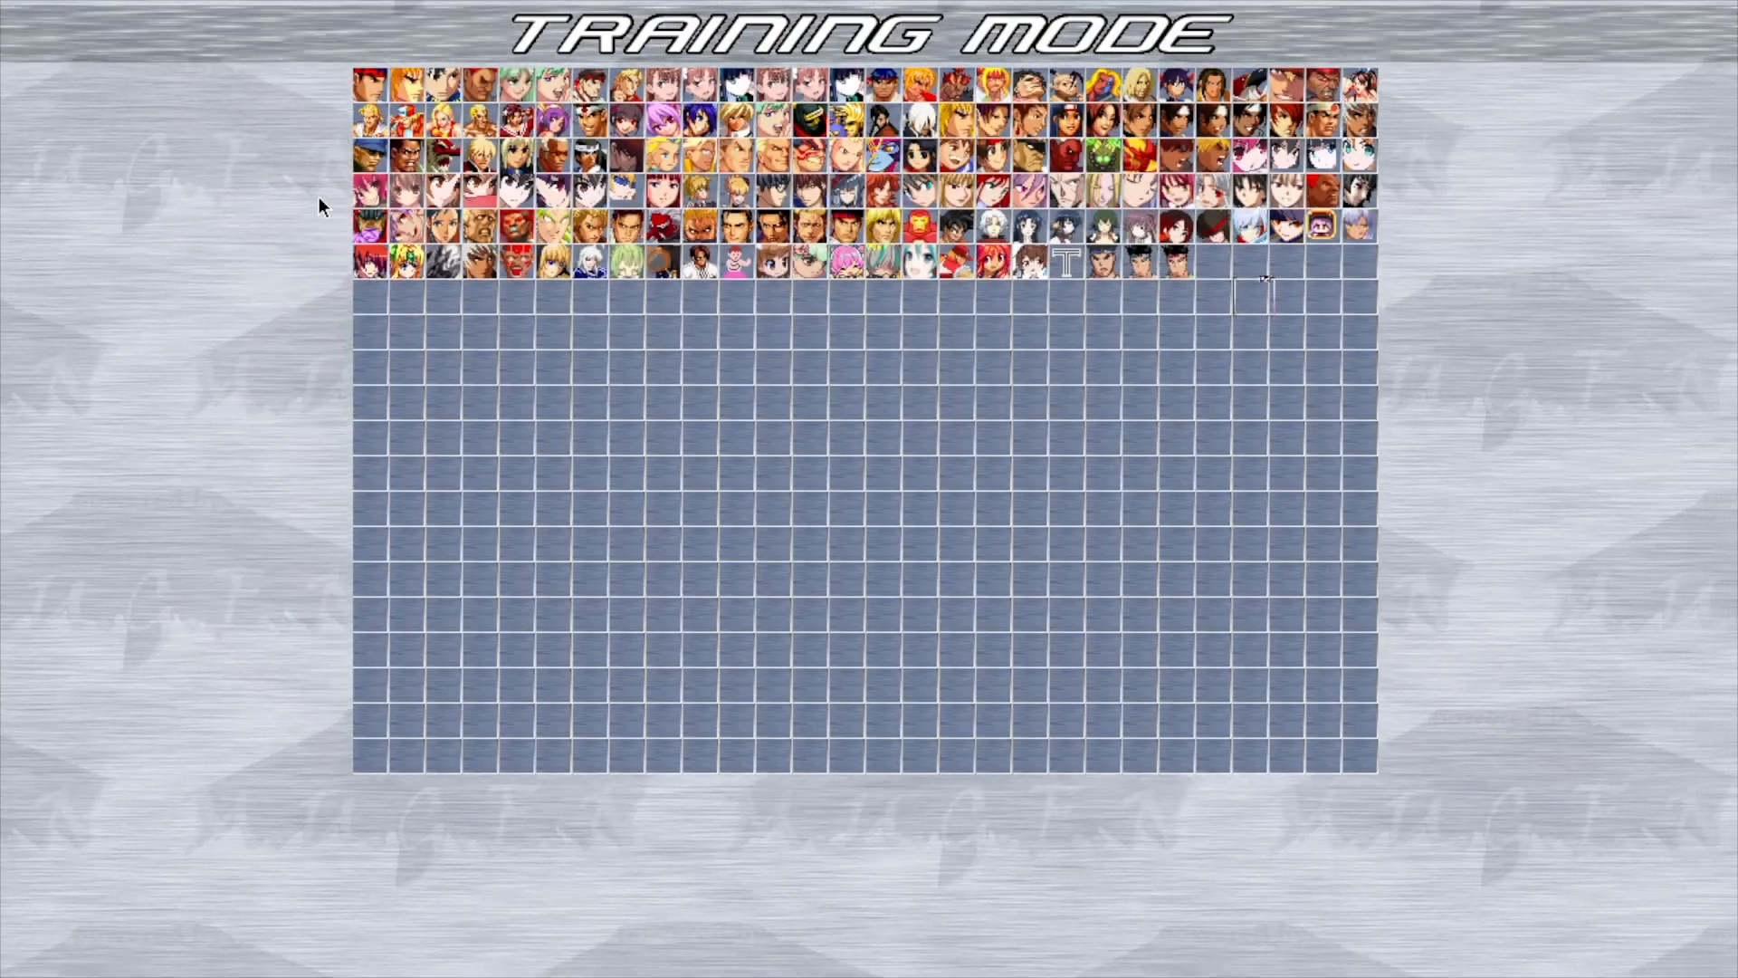
key("Up")
key("Return")
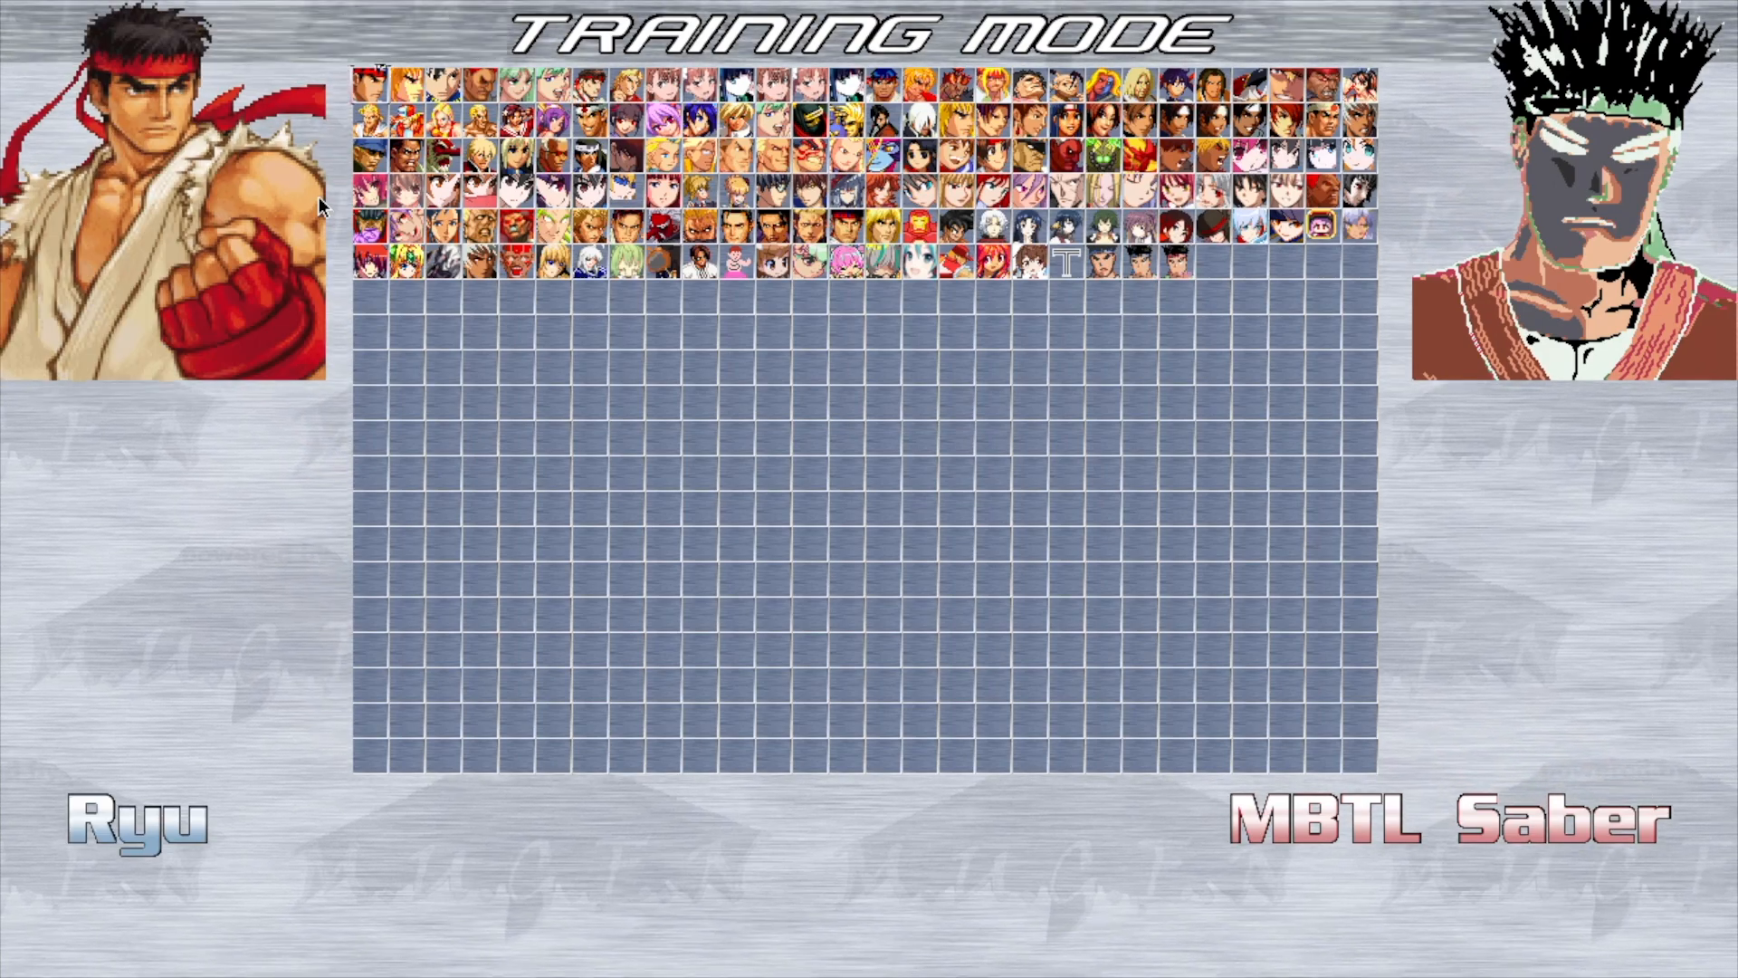
Step: Choose MBTL Saber as the second fighter as well and continue to the stage selection
key("Down")
key("Down")
key("Down")
key("Down")
key("Down")
key("Left")
key("Left")
key("Left")
key("Left")
key("Left")
key("Left")
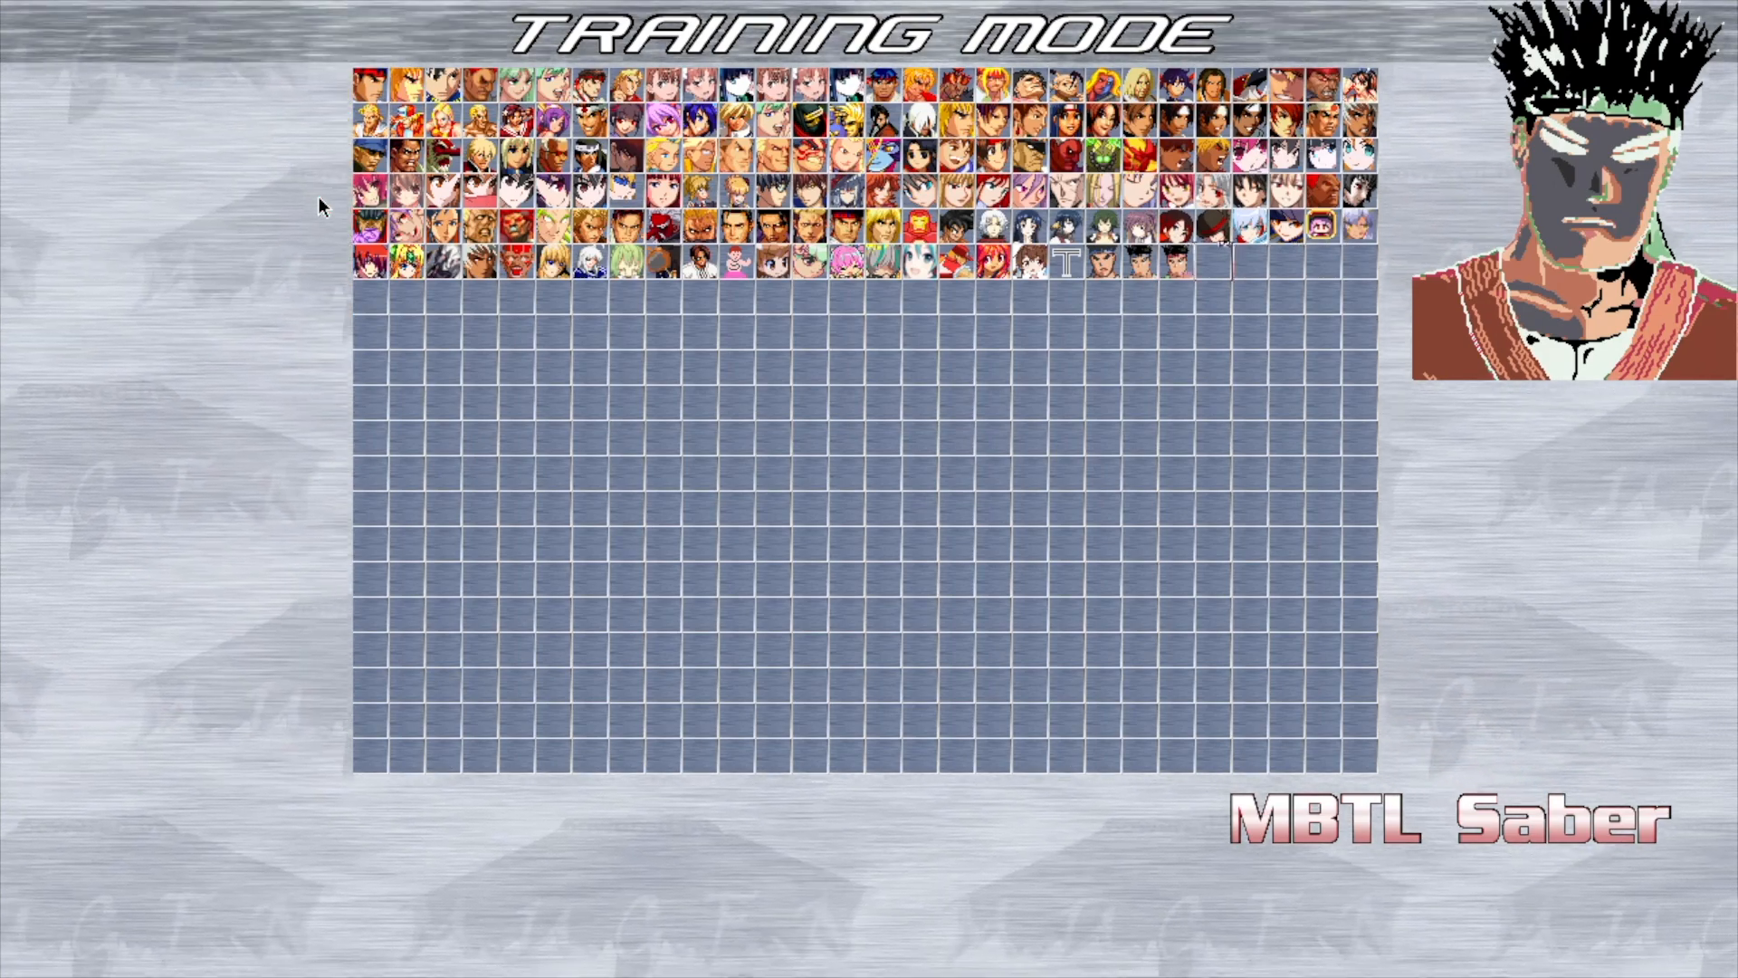
key("Left")
key("Right")
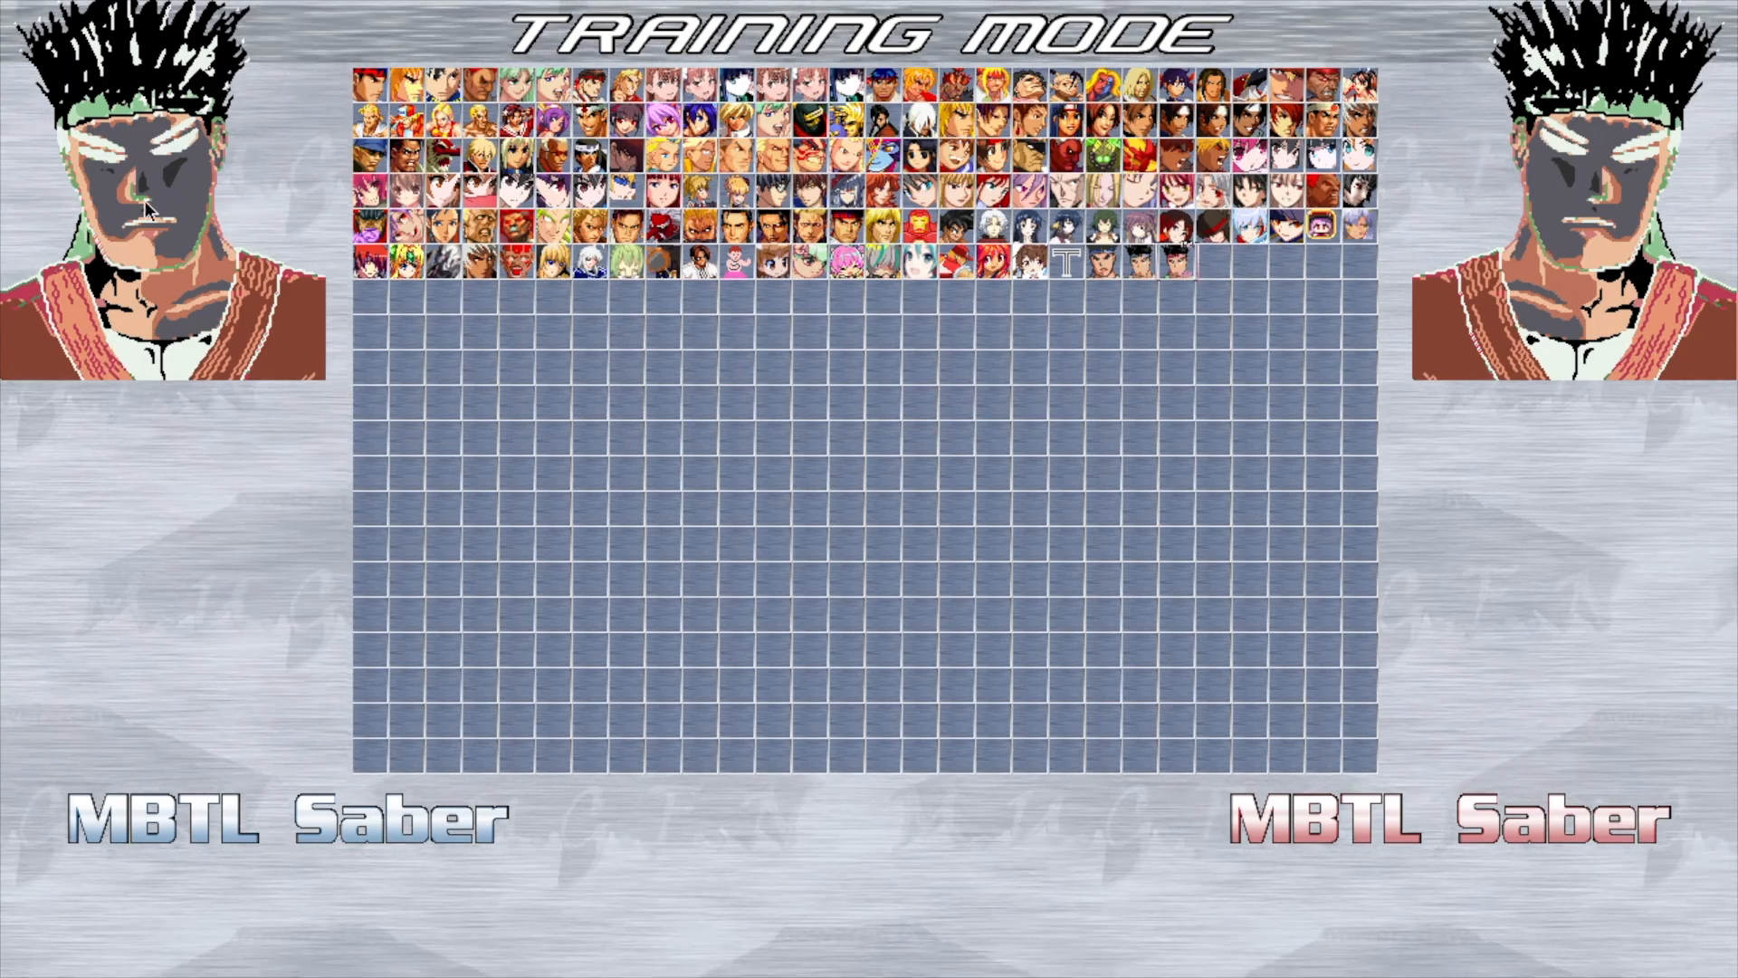
key("Return")
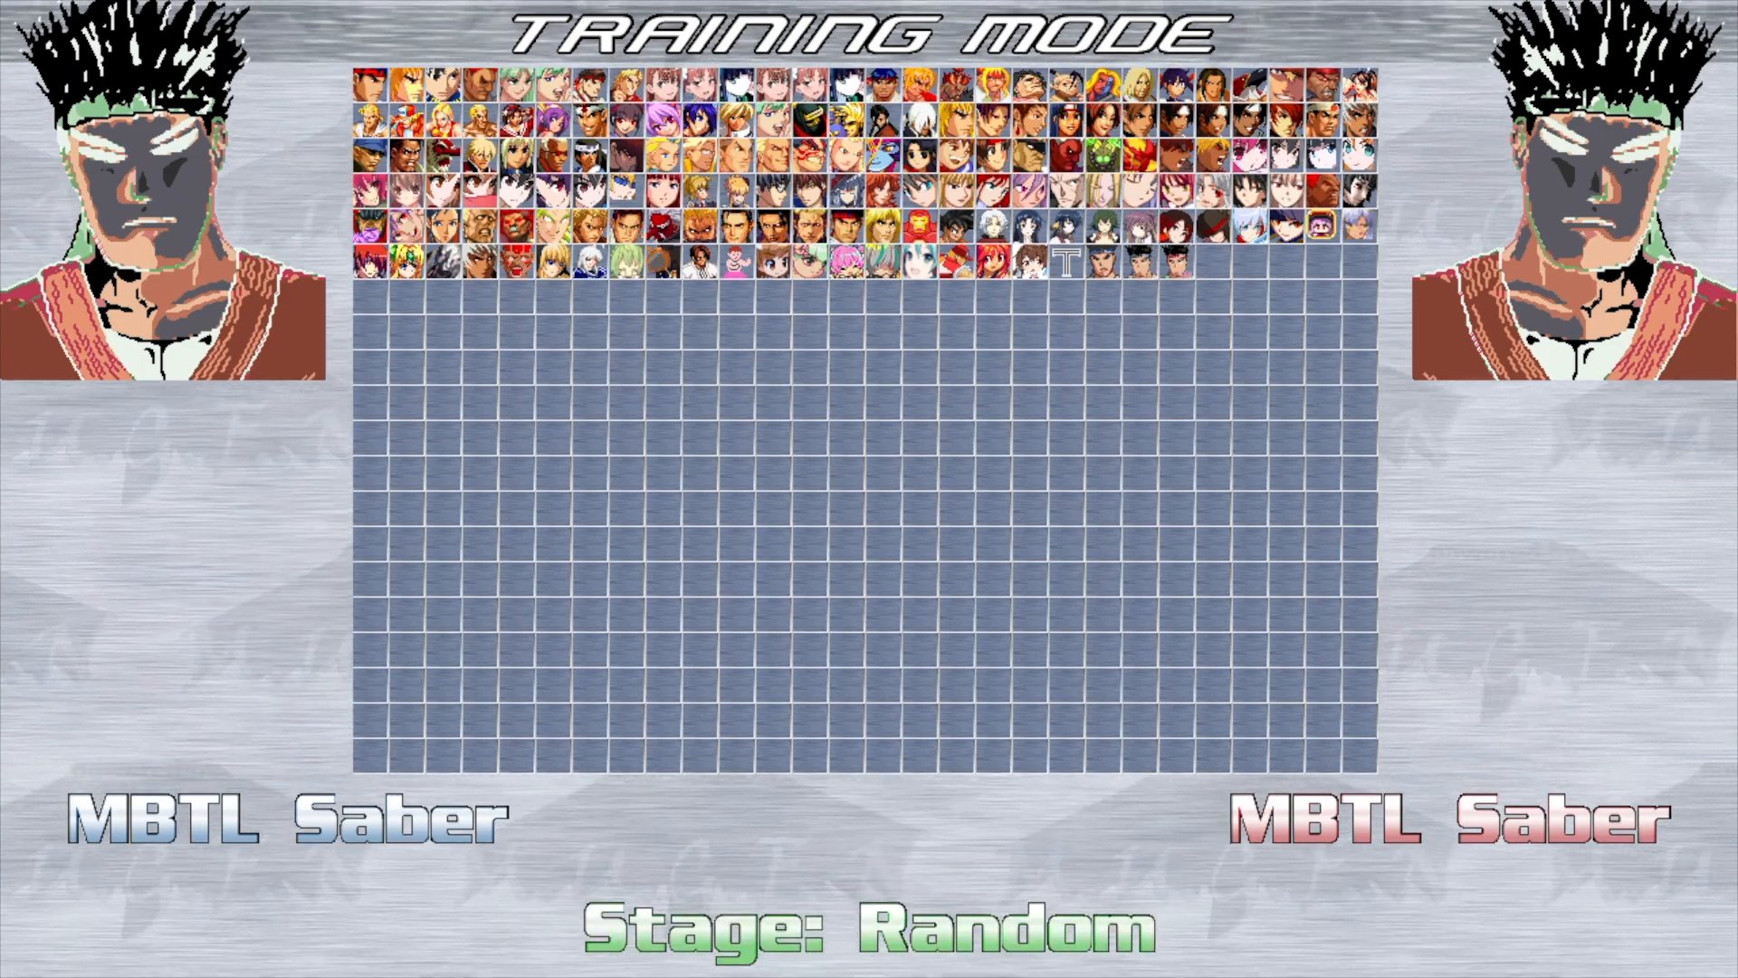
Step: Select stage 110, the SF IV Training stage, and start the training match
key("Left")
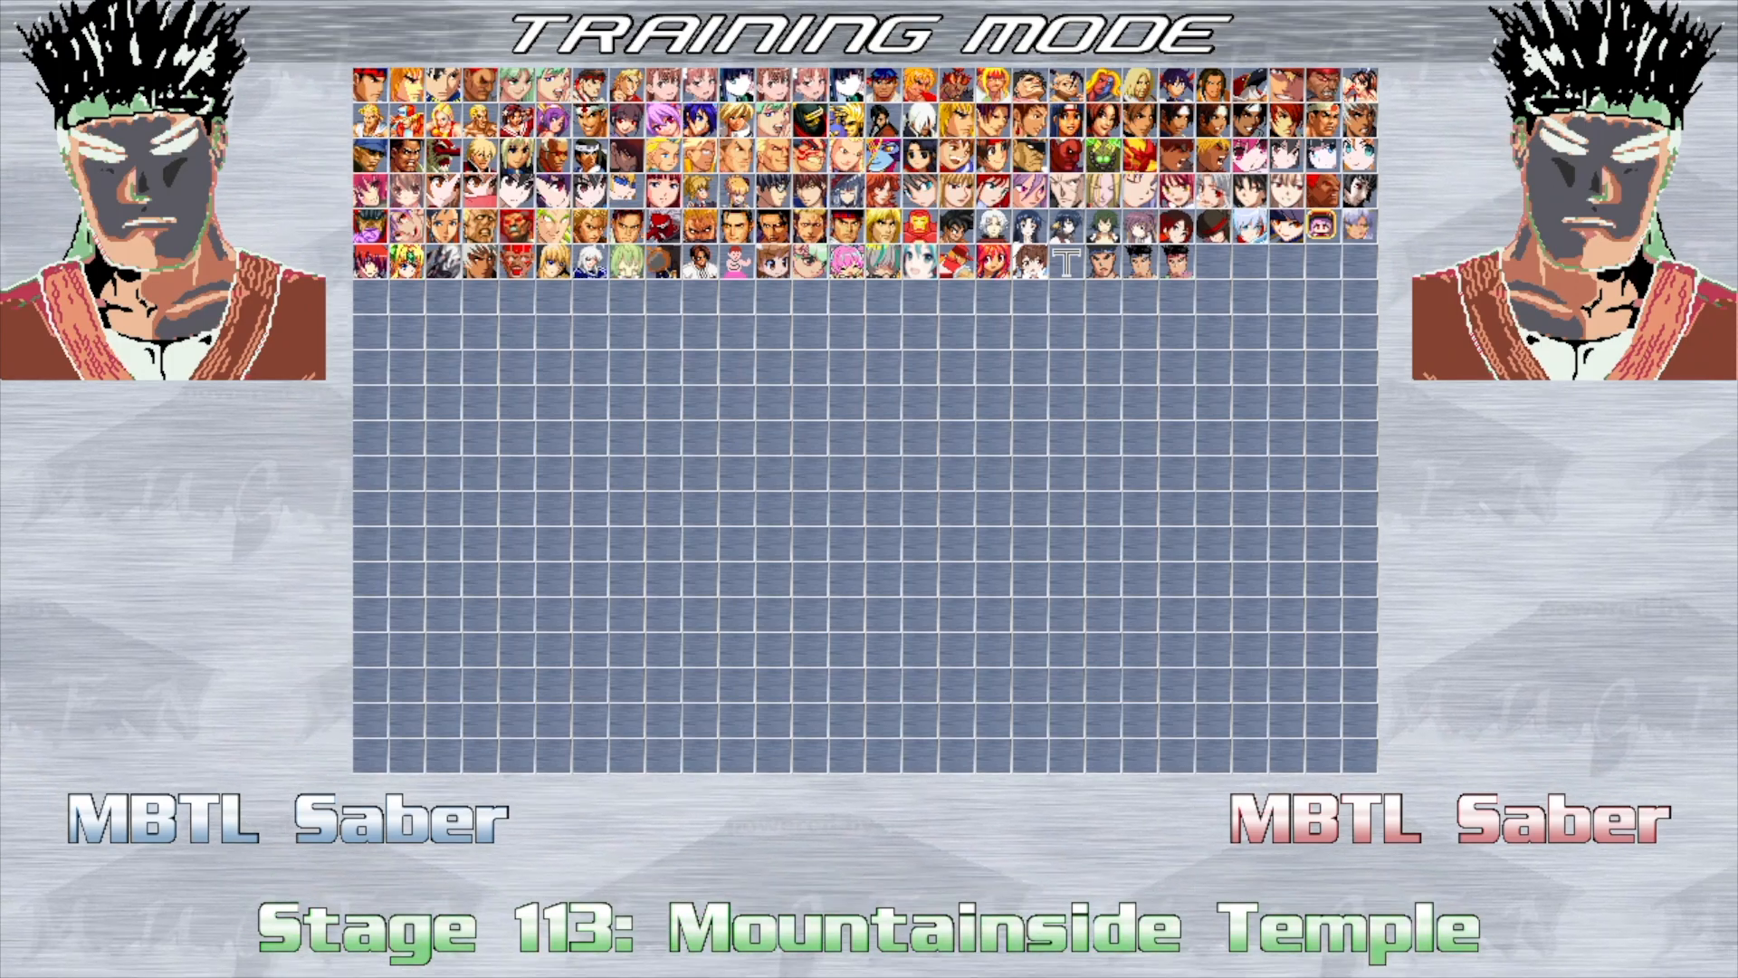
key("Left")
key("Left")
key("Left")
key("Return")
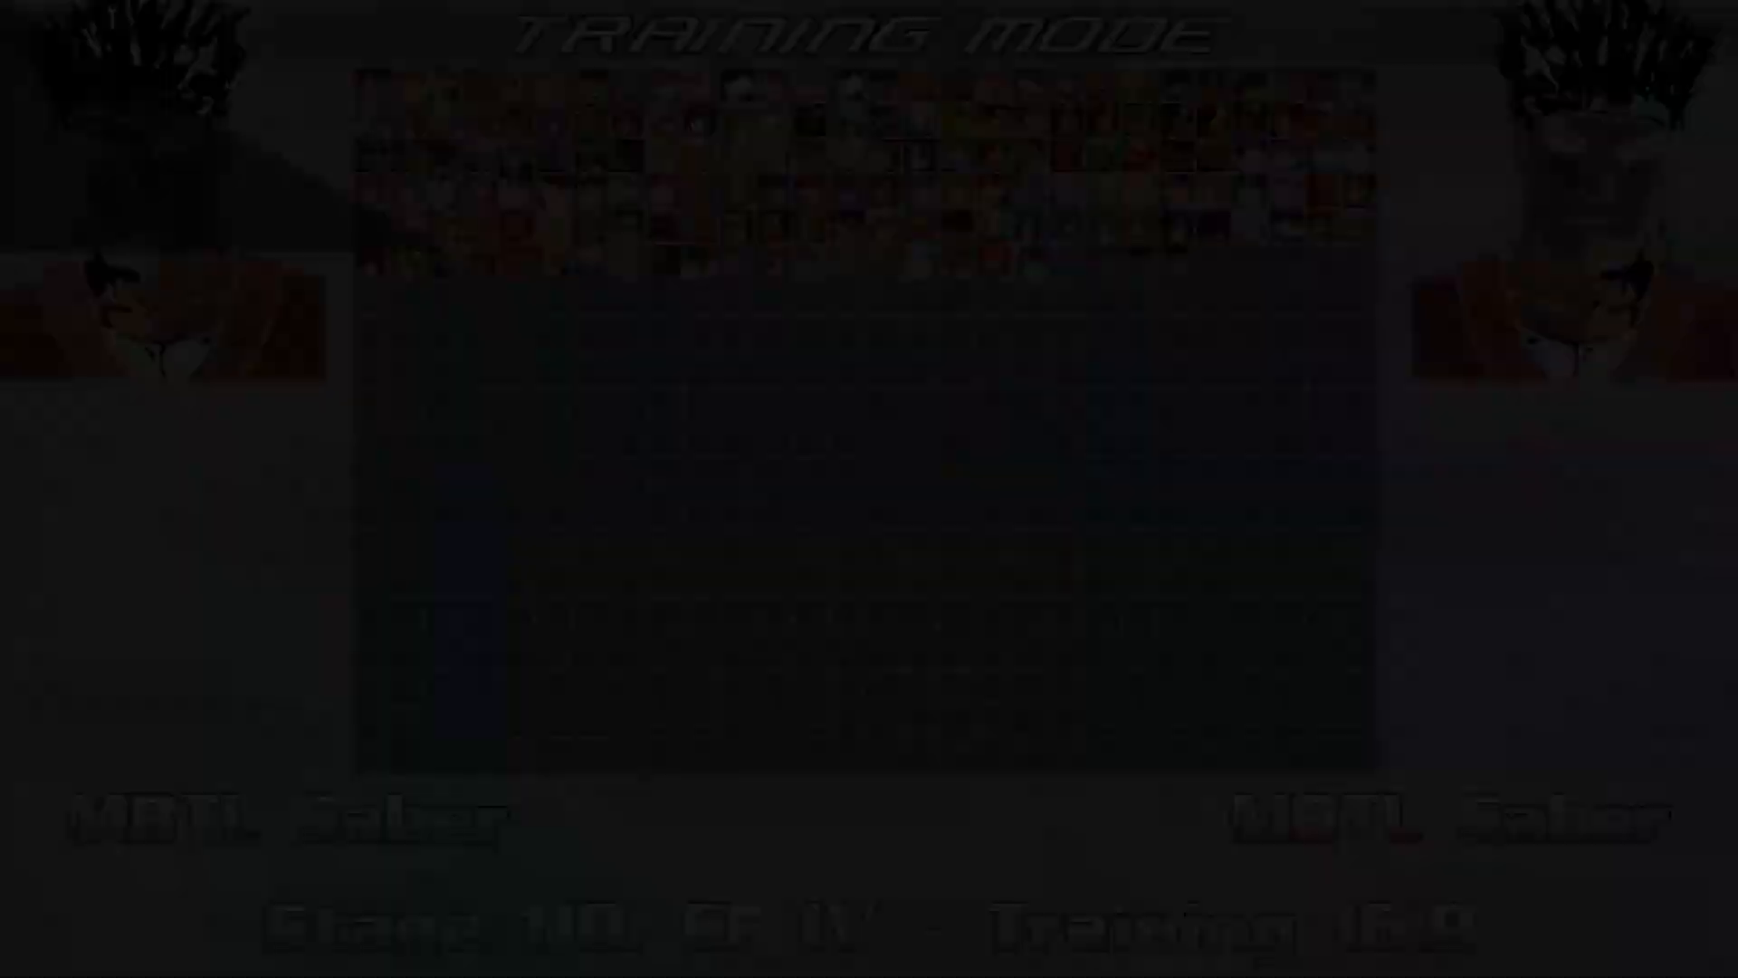
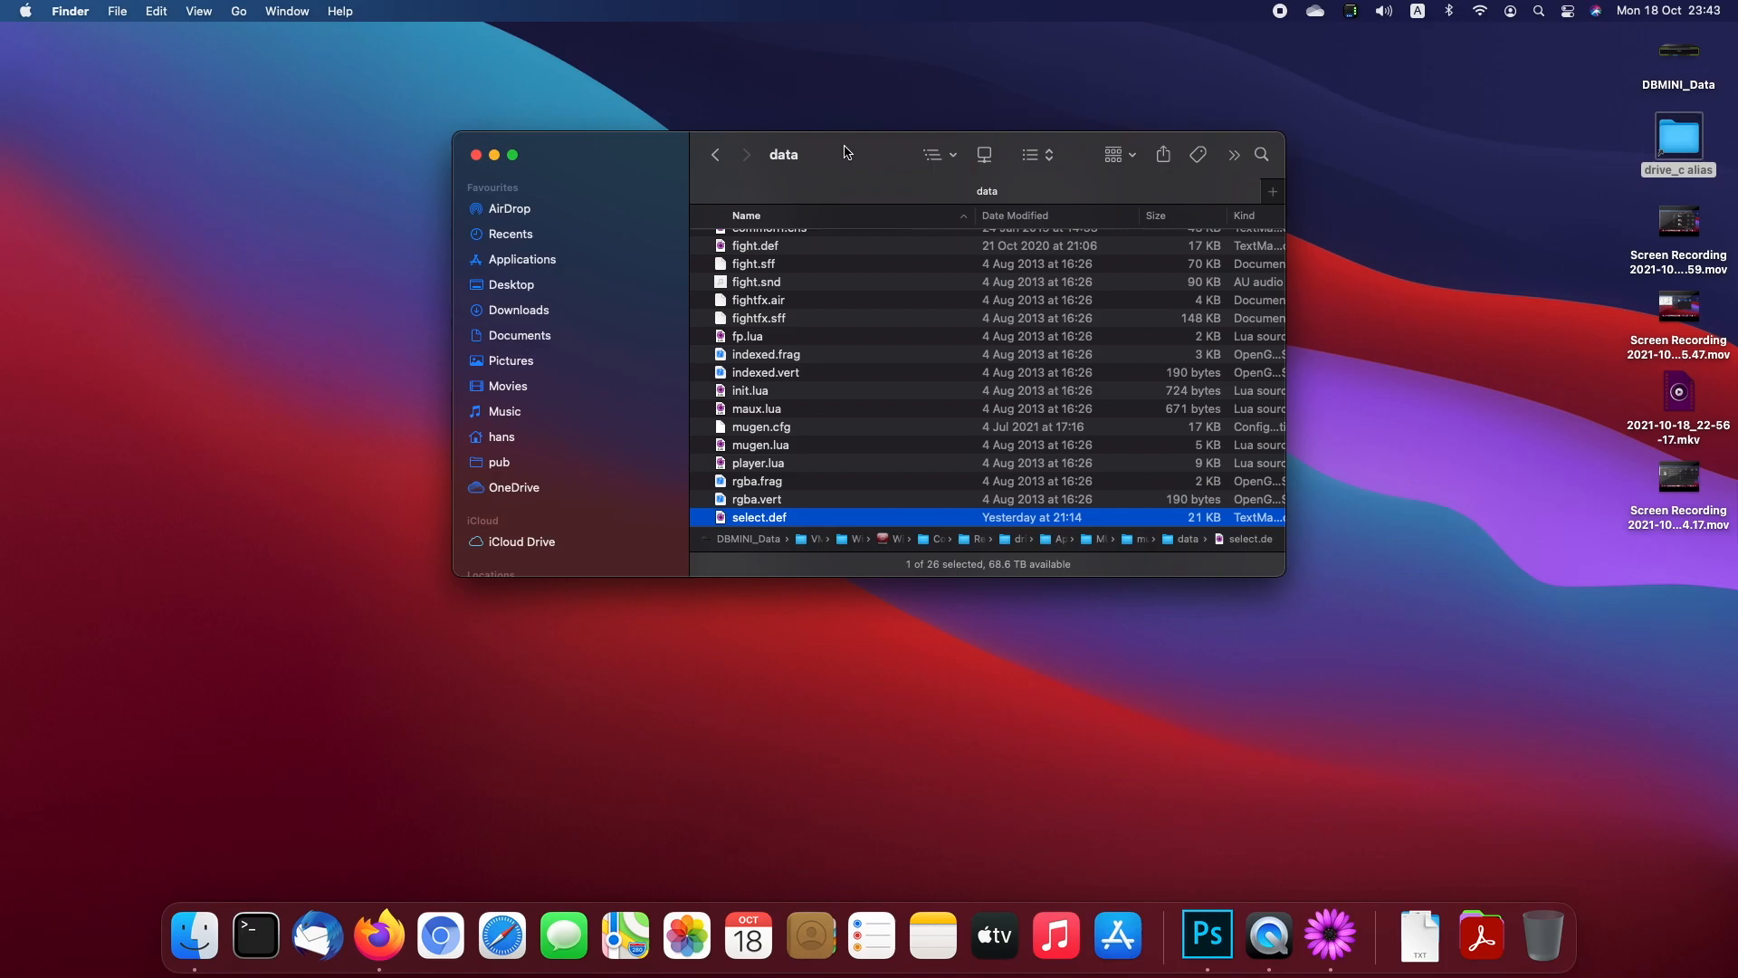
Step: In Finder, go up from the mugen_1.1 data folder to the Wine folder and launch WinApp.app for Fighter Factory Studio
left_click(976, 414)
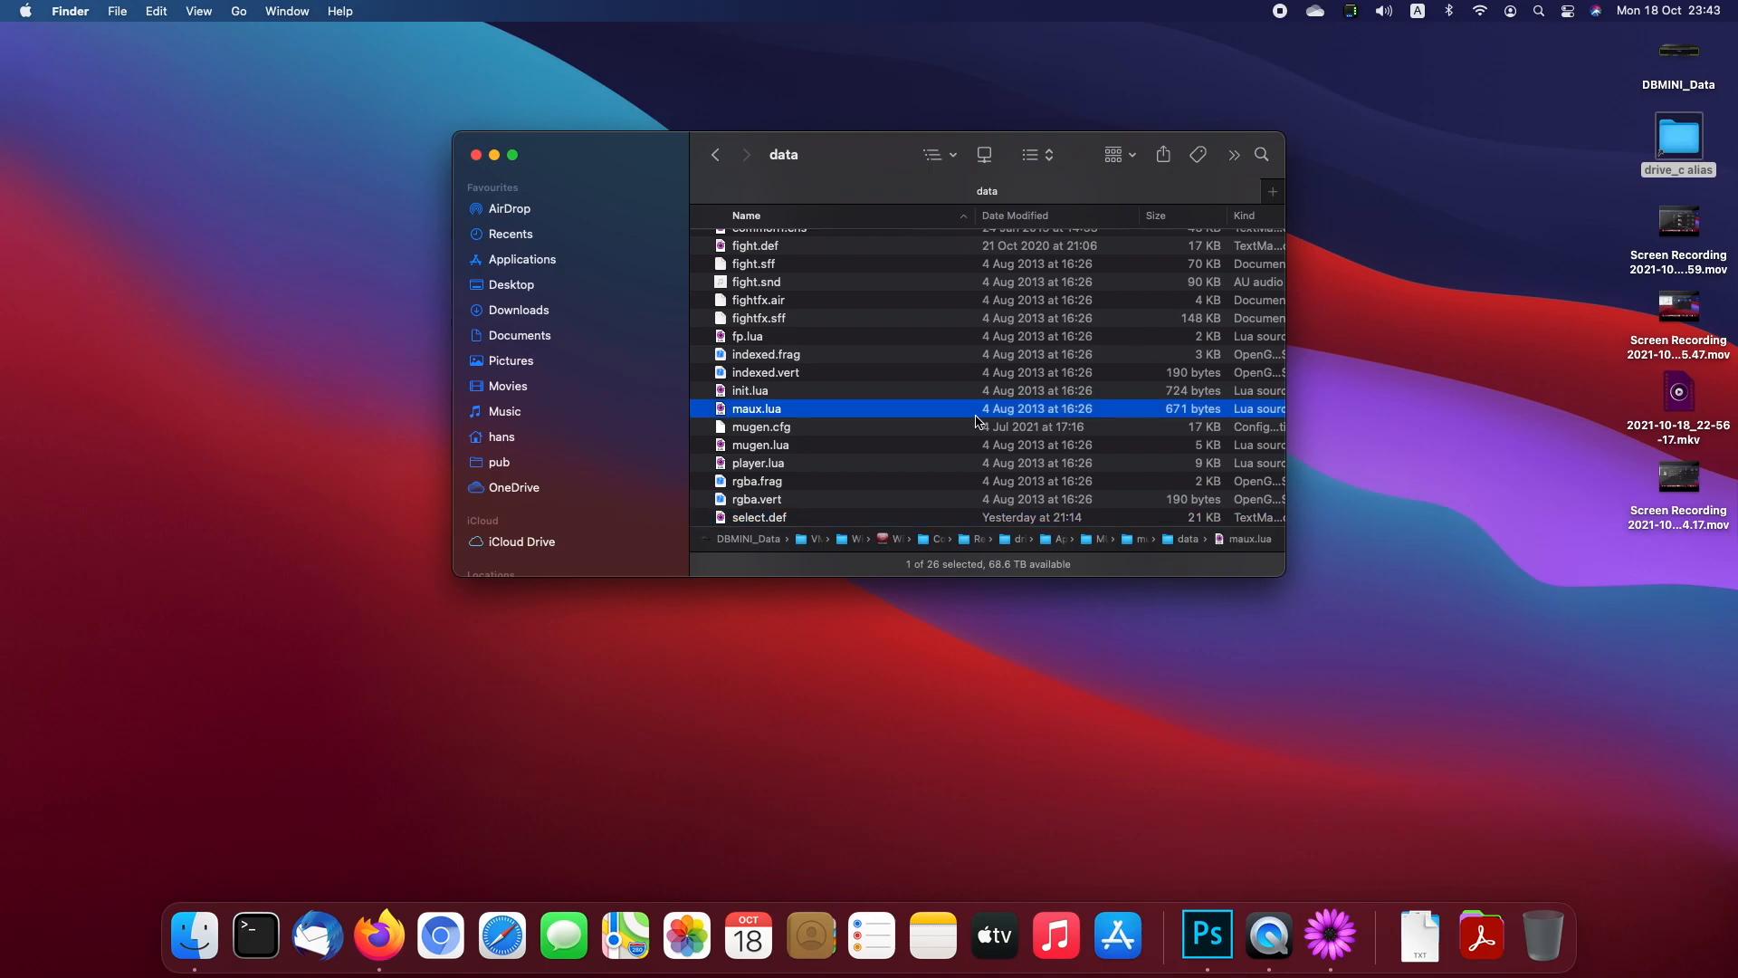
key("super+Up")
key("super+Up")
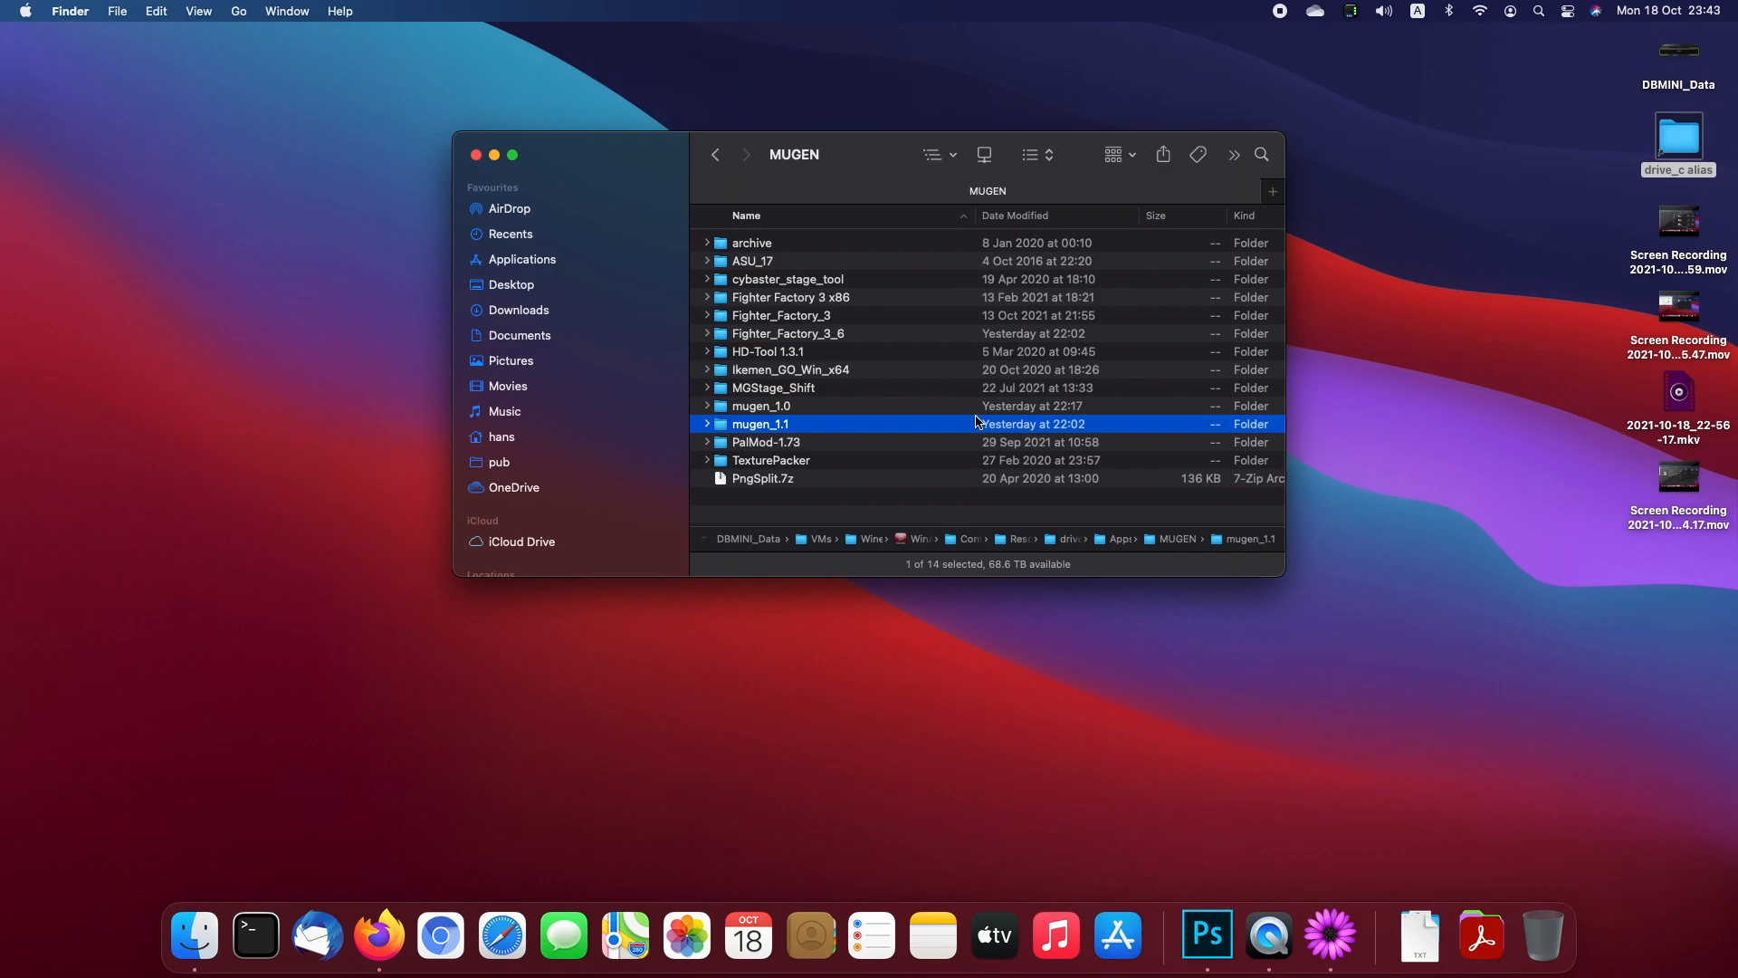
left_click(844, 411)
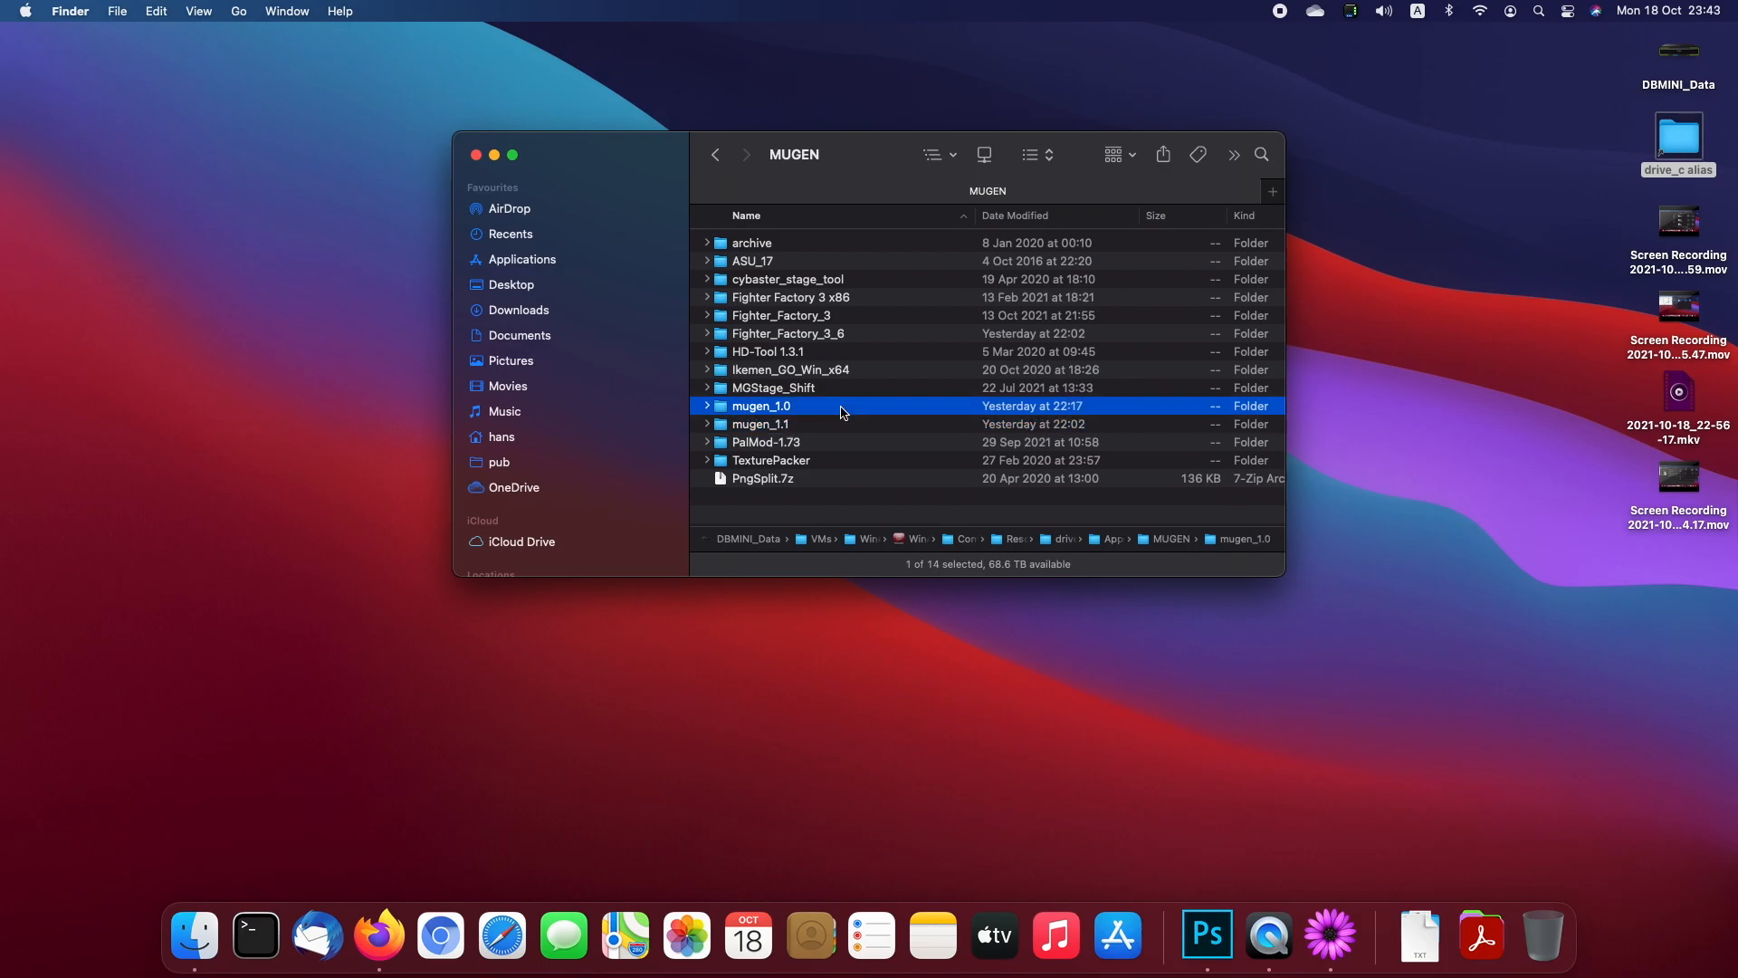
key("super+Up")
key("super+Up")
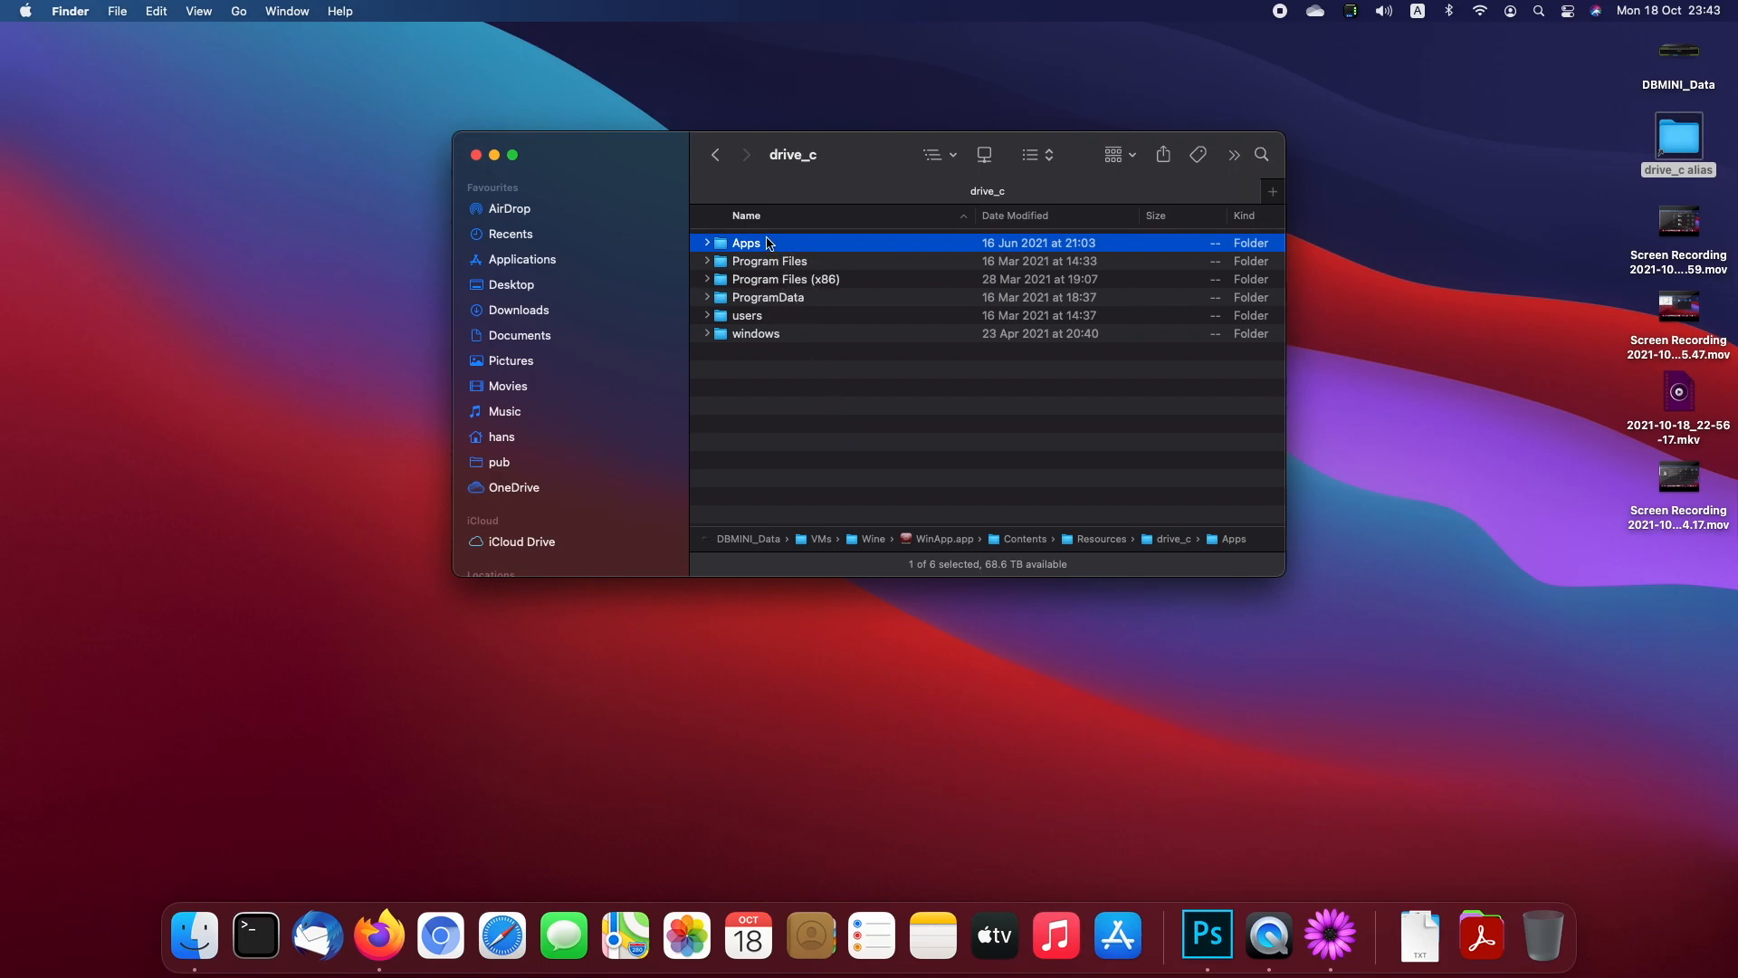
key("super+Up")
key("super+Up")
key("super+Up")
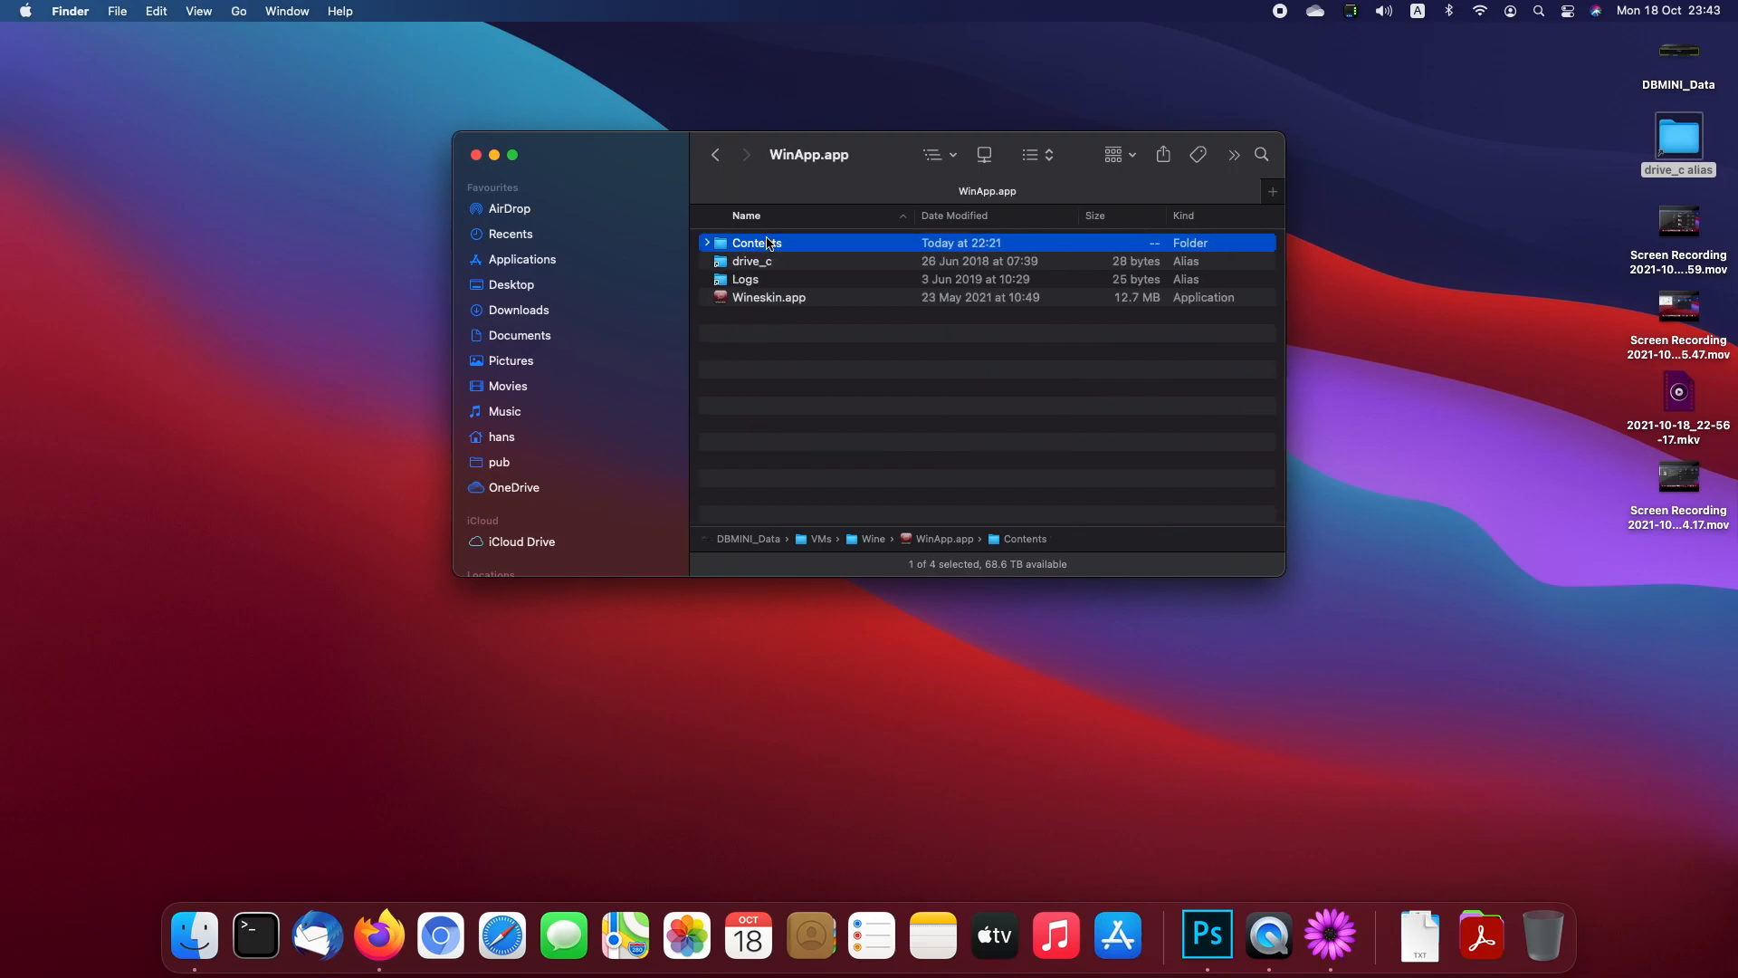
key("super+Up")
double_click(768, 242)
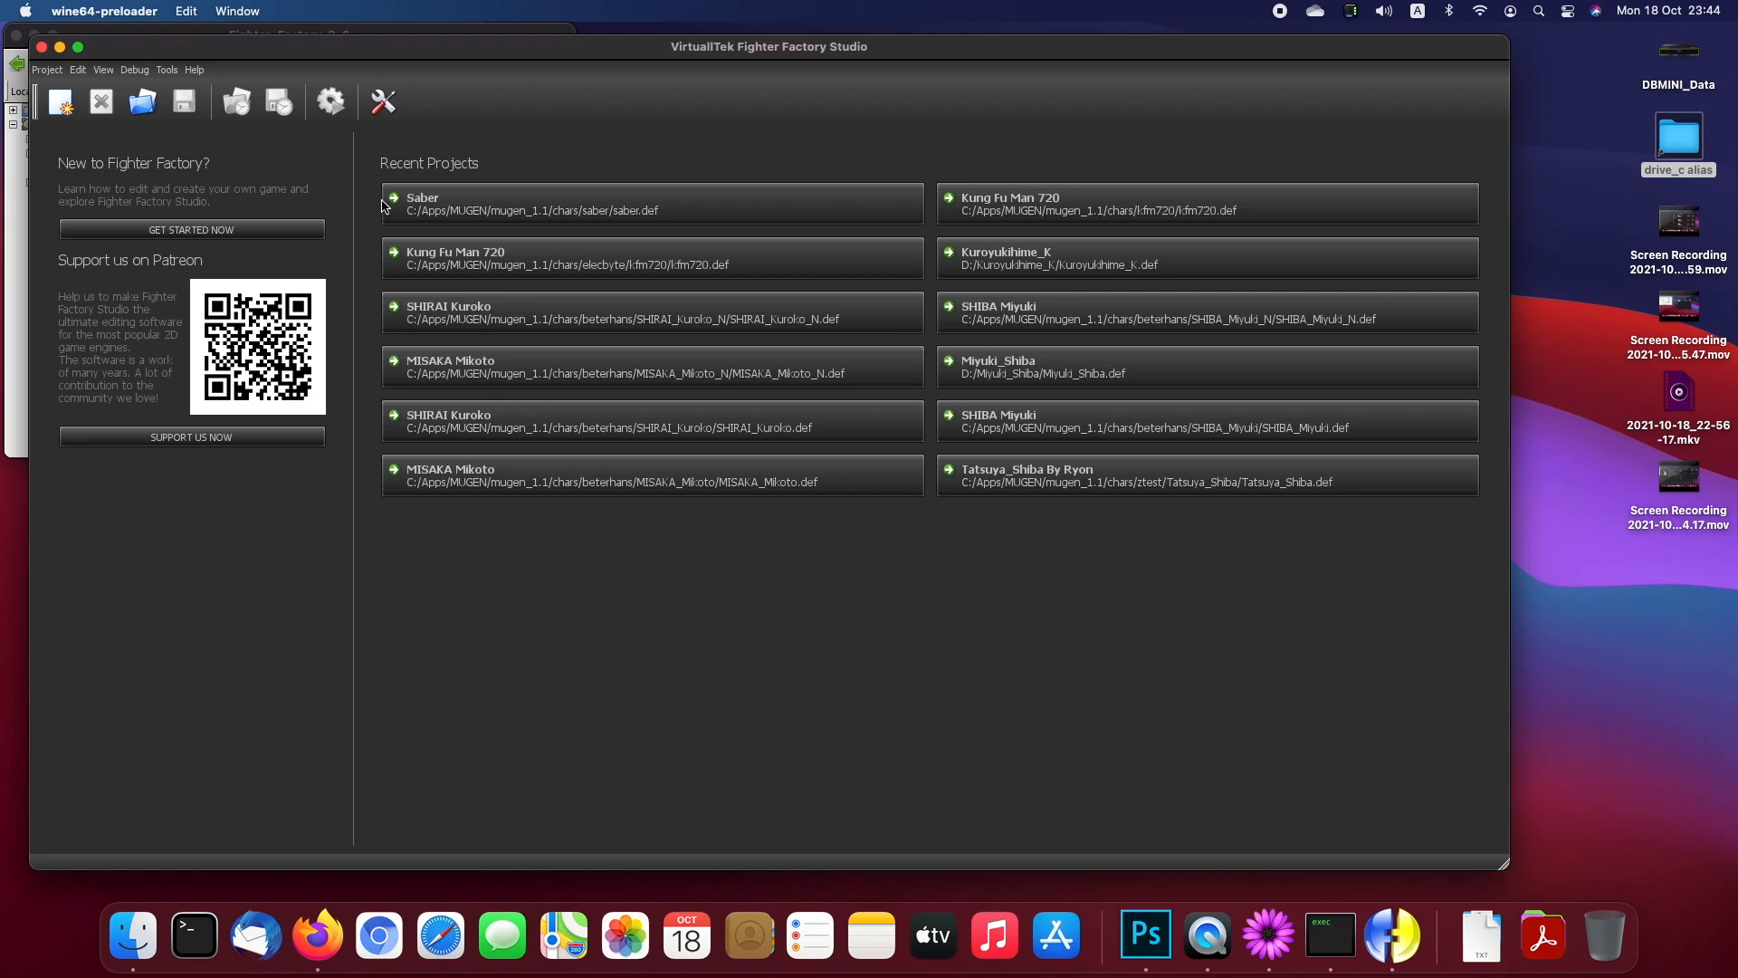
Step: Open the character project saber.def and show its state files
left_click(141, 107)
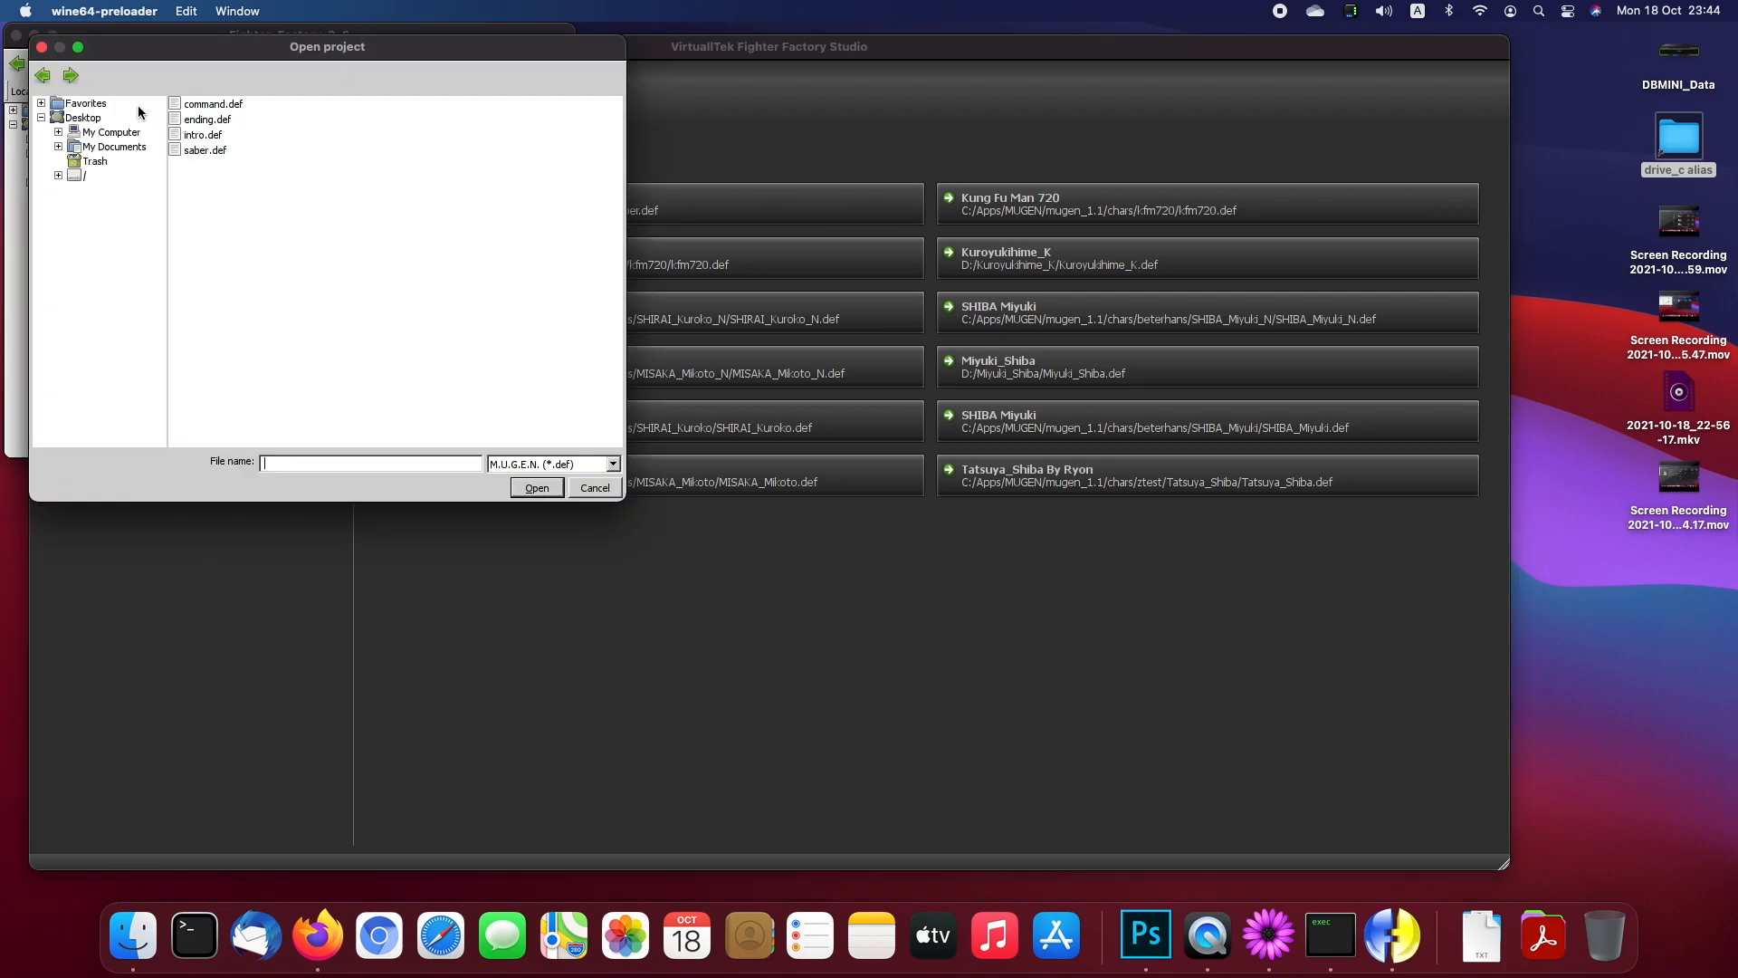
left_click(203, 149)
double_click(213, 153)
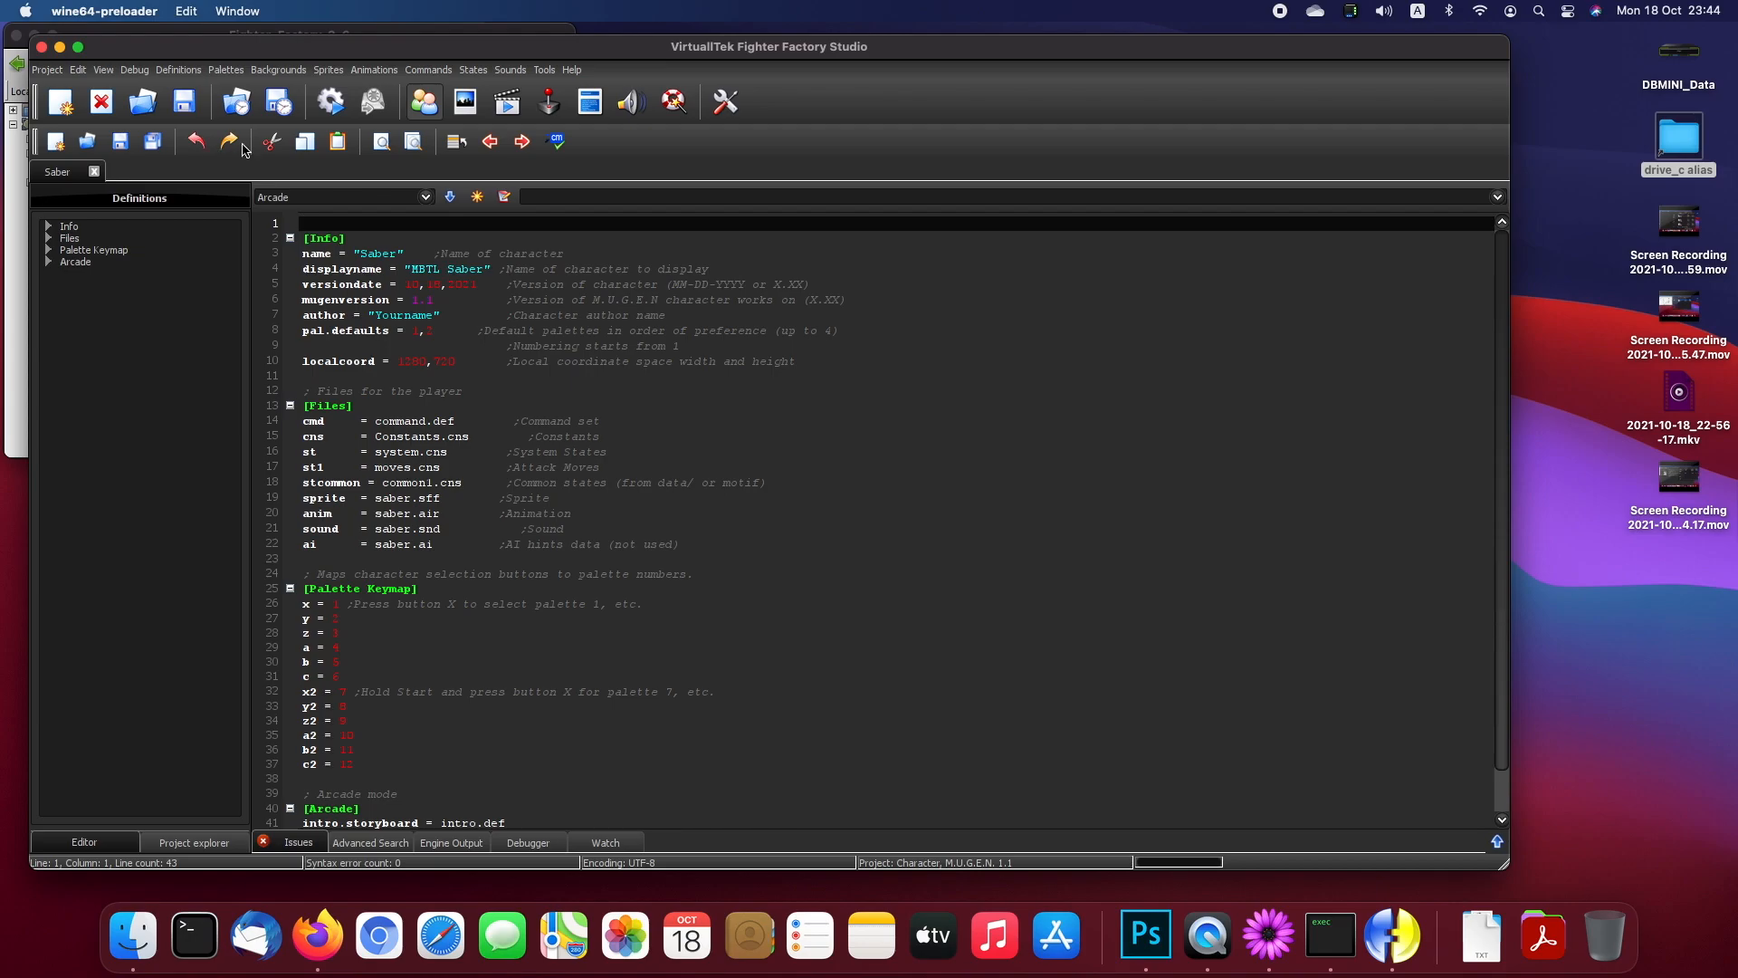
left_click(593, 102)
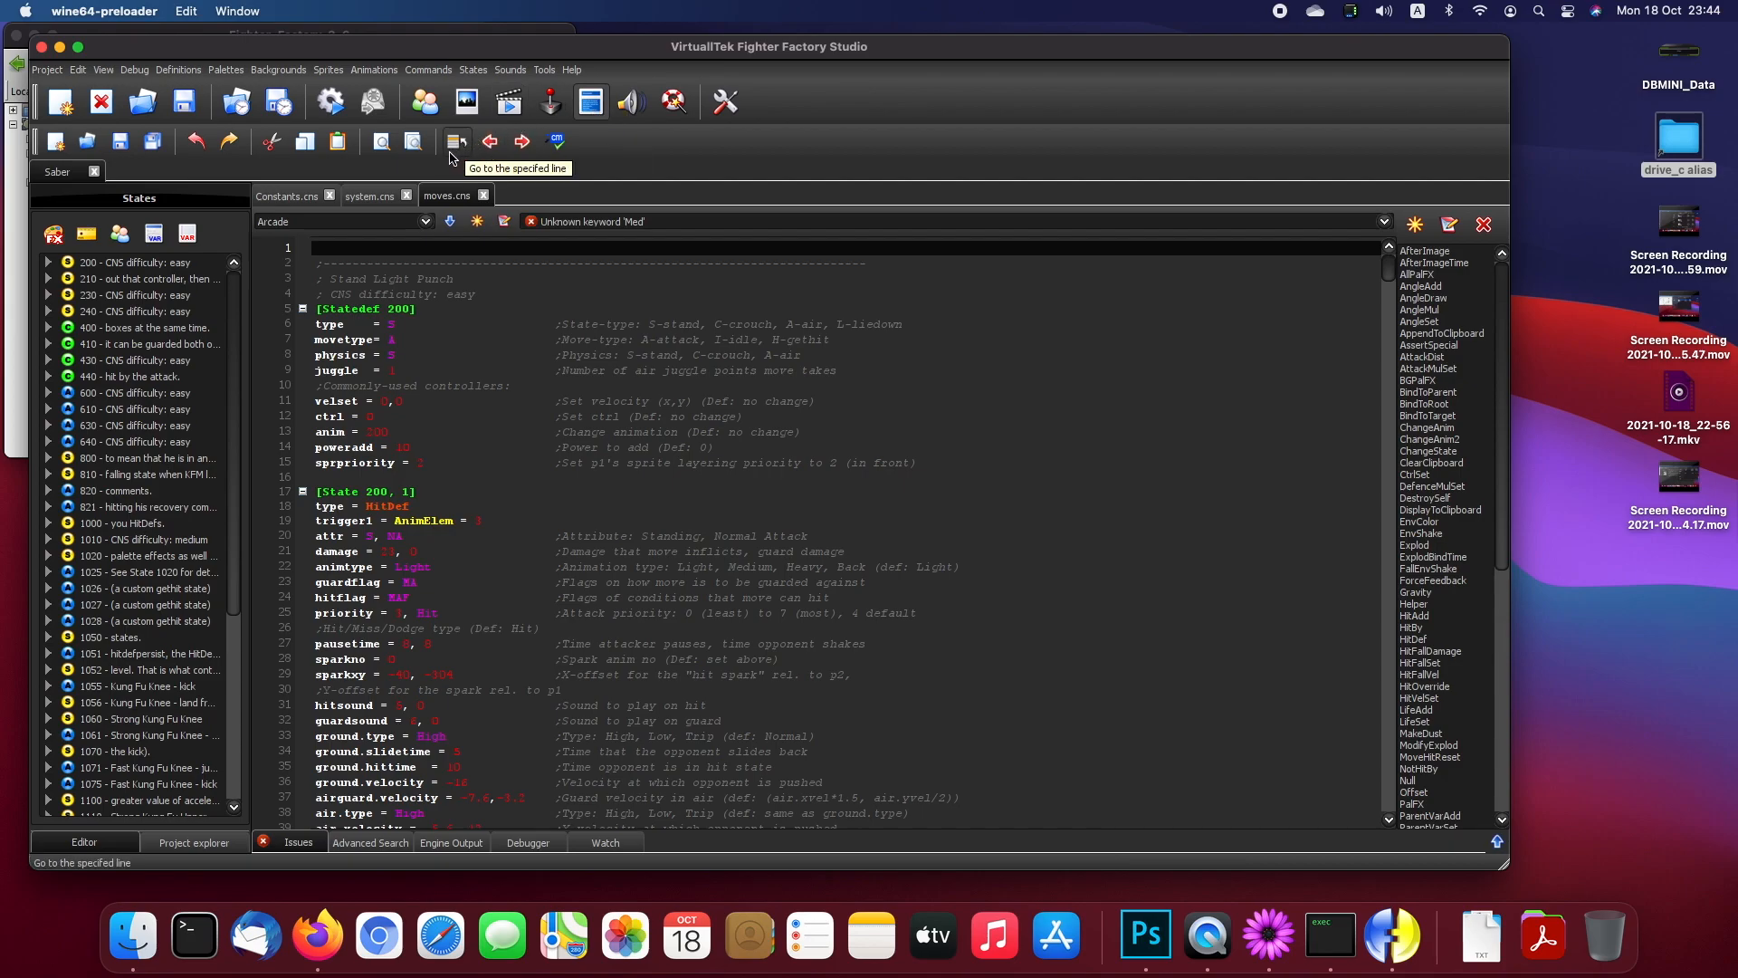
Step: Search system.cns for 5900
left_click(375, 197)
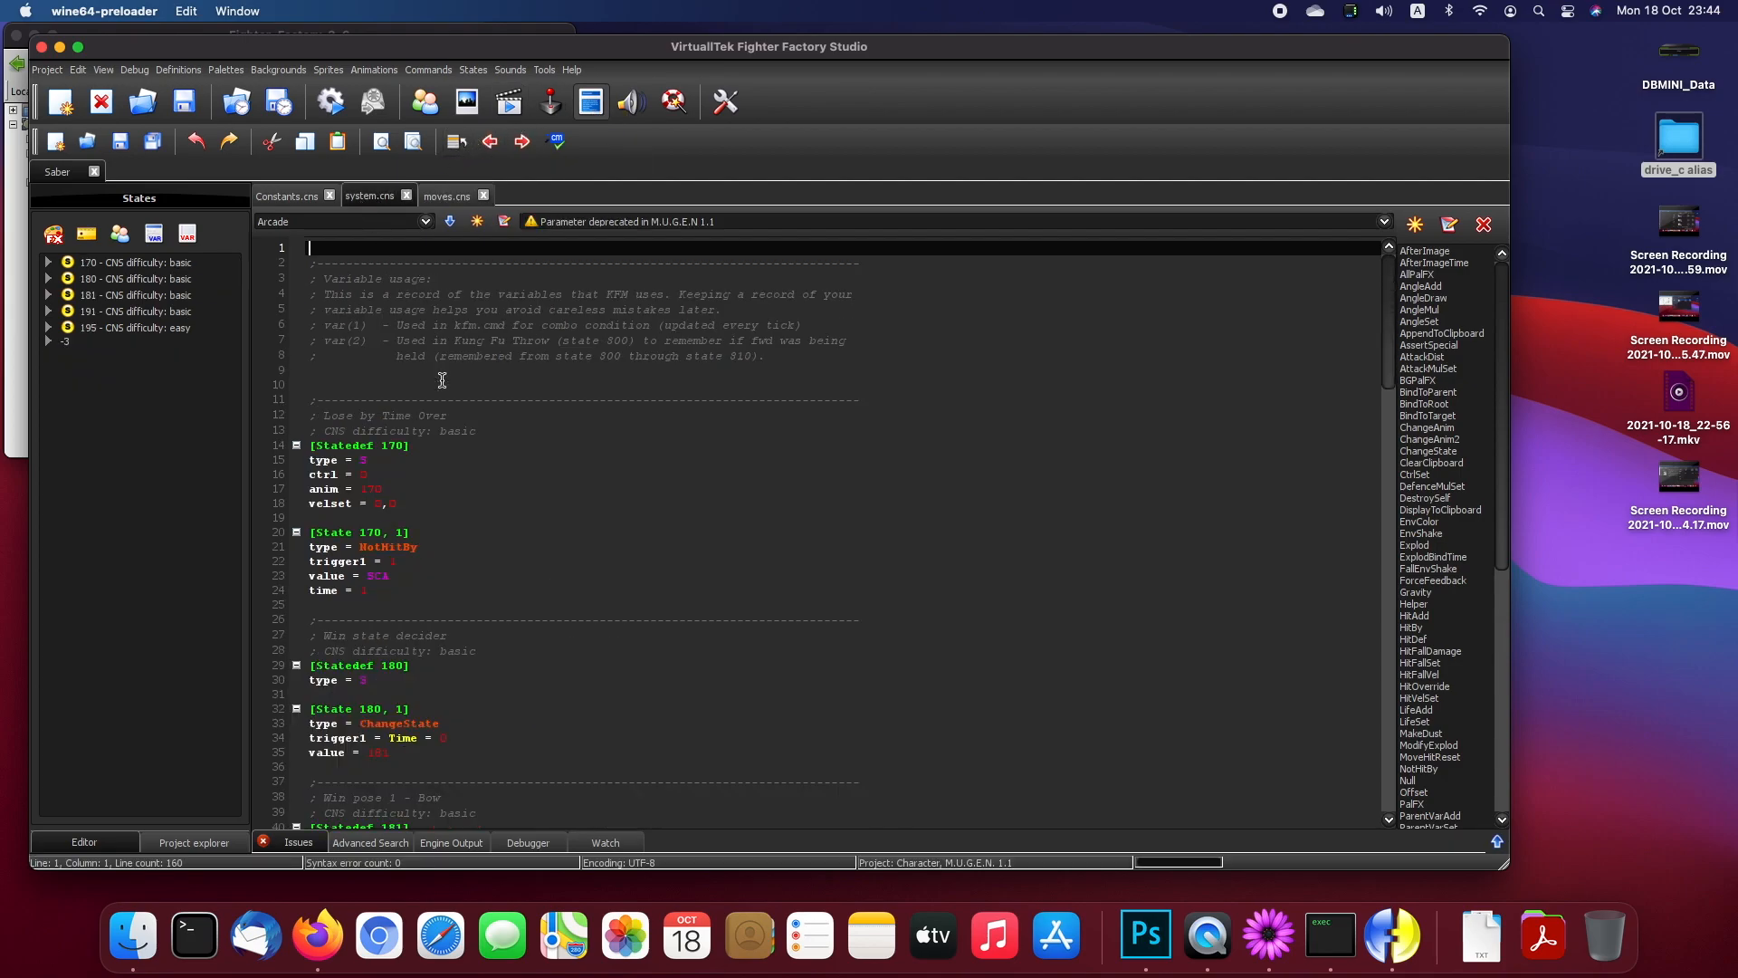
left_click(460, 440)
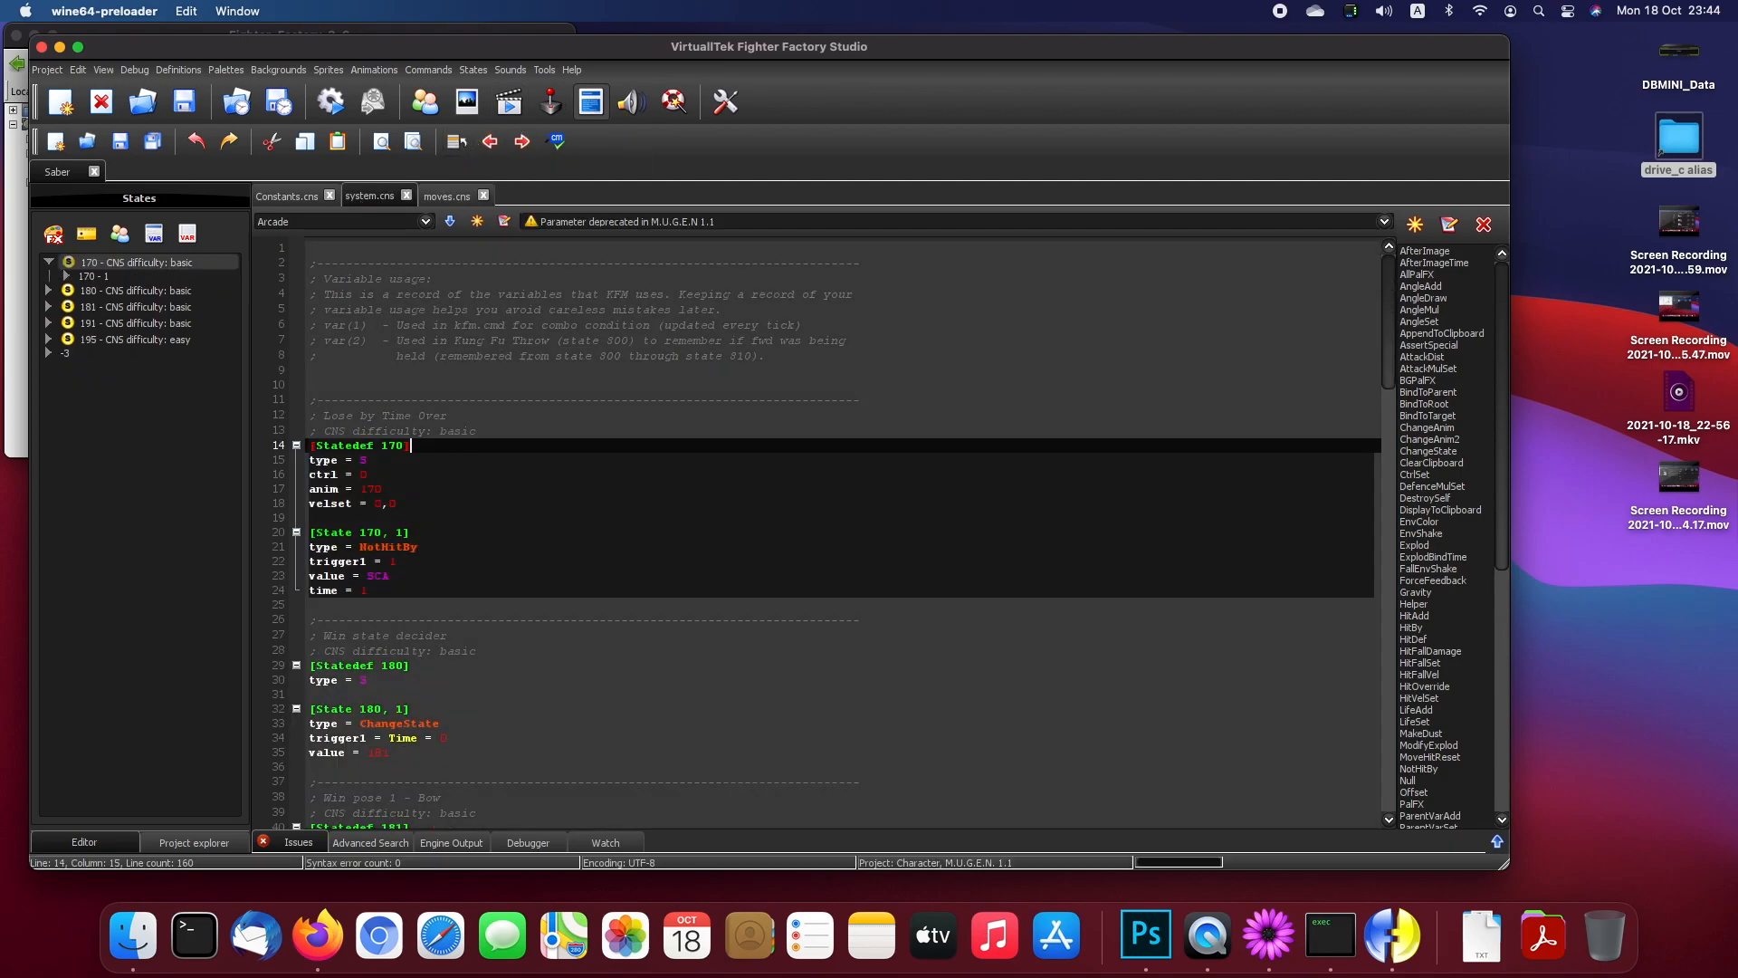
key("ctrl+f")
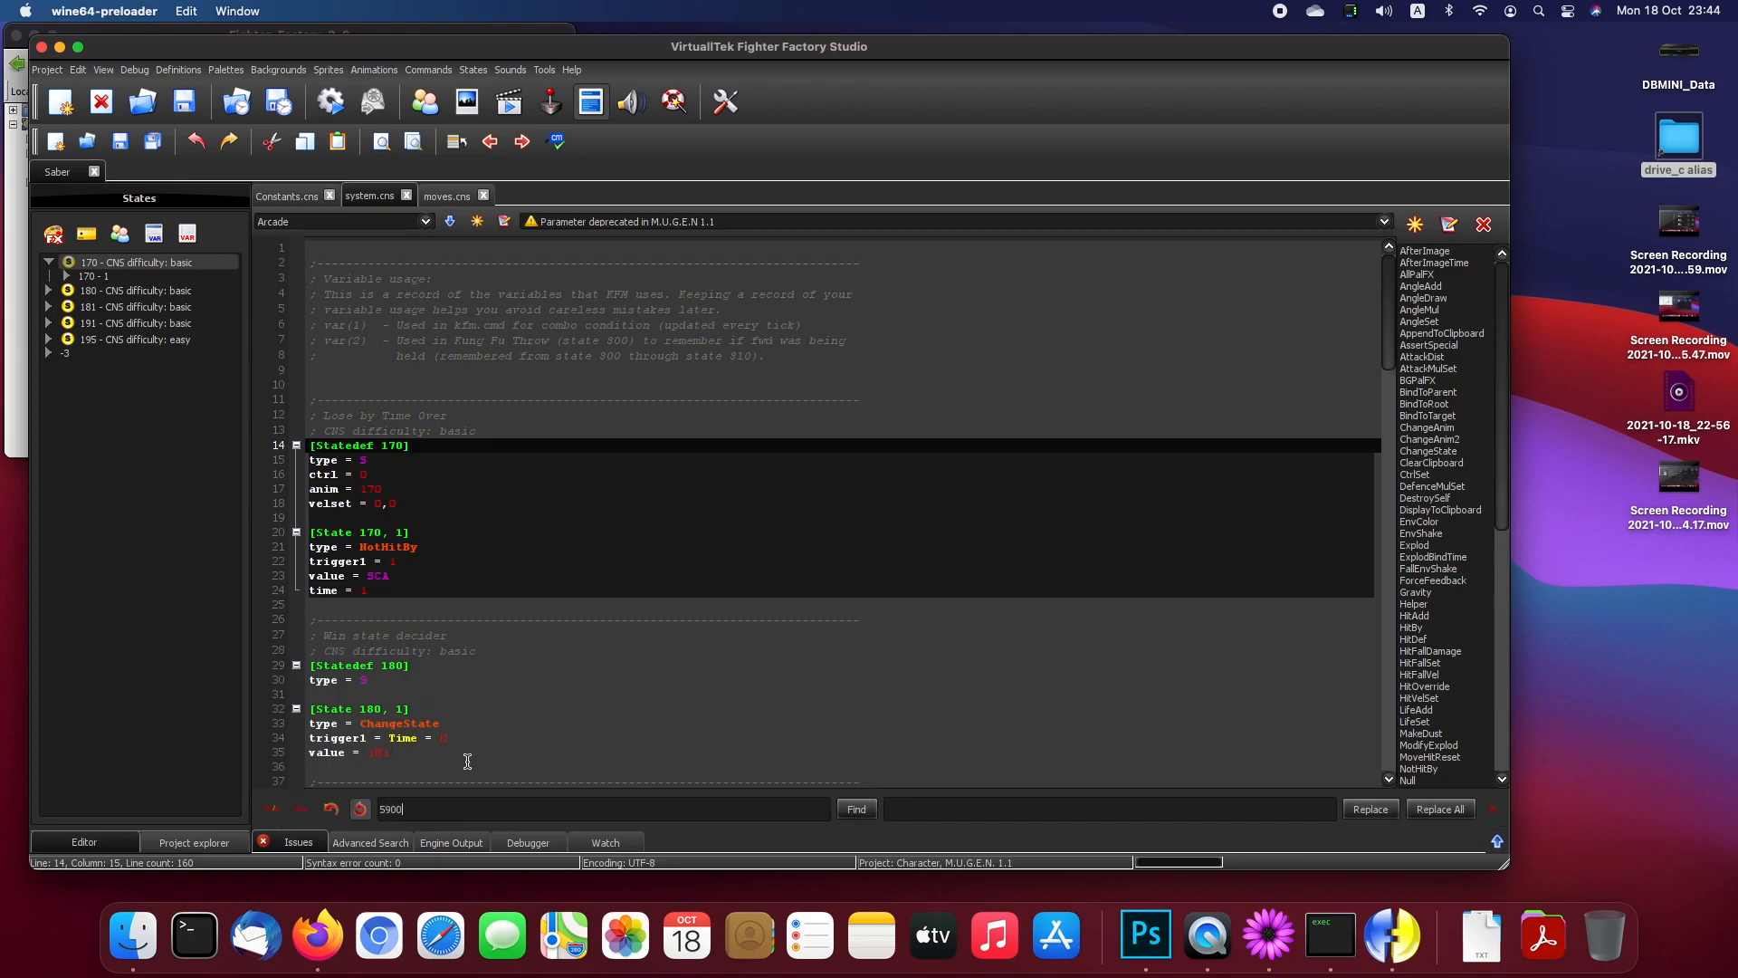
key("Return")
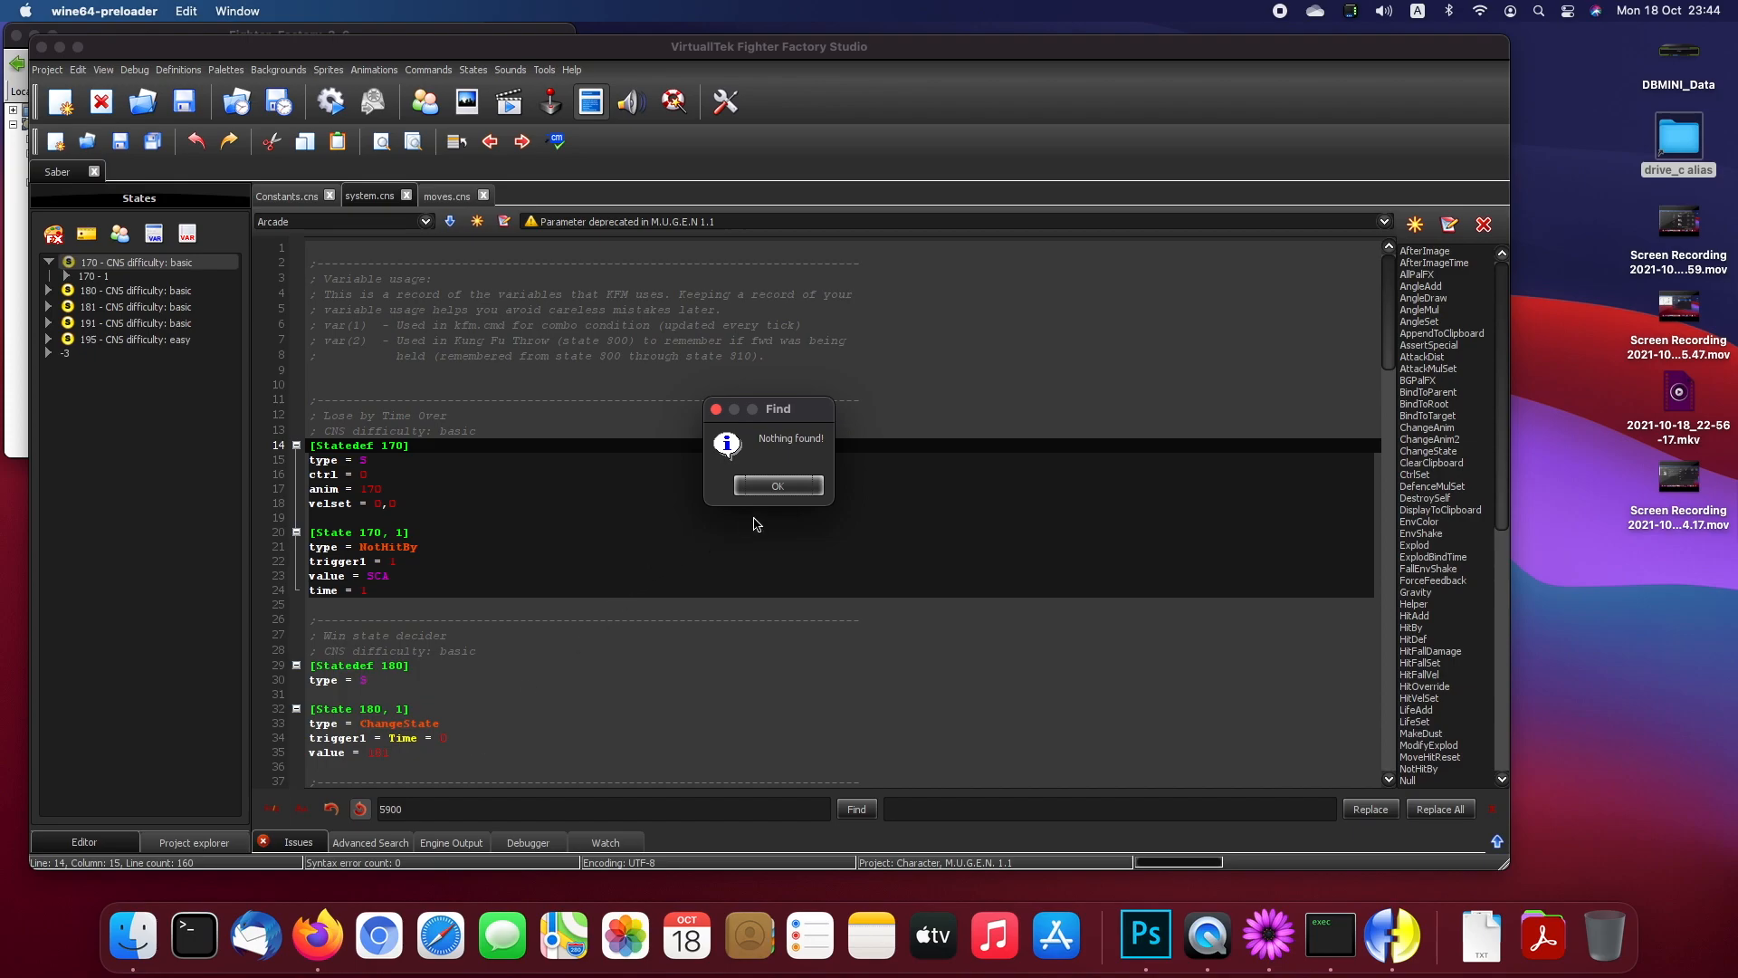
left_click(798, 486)
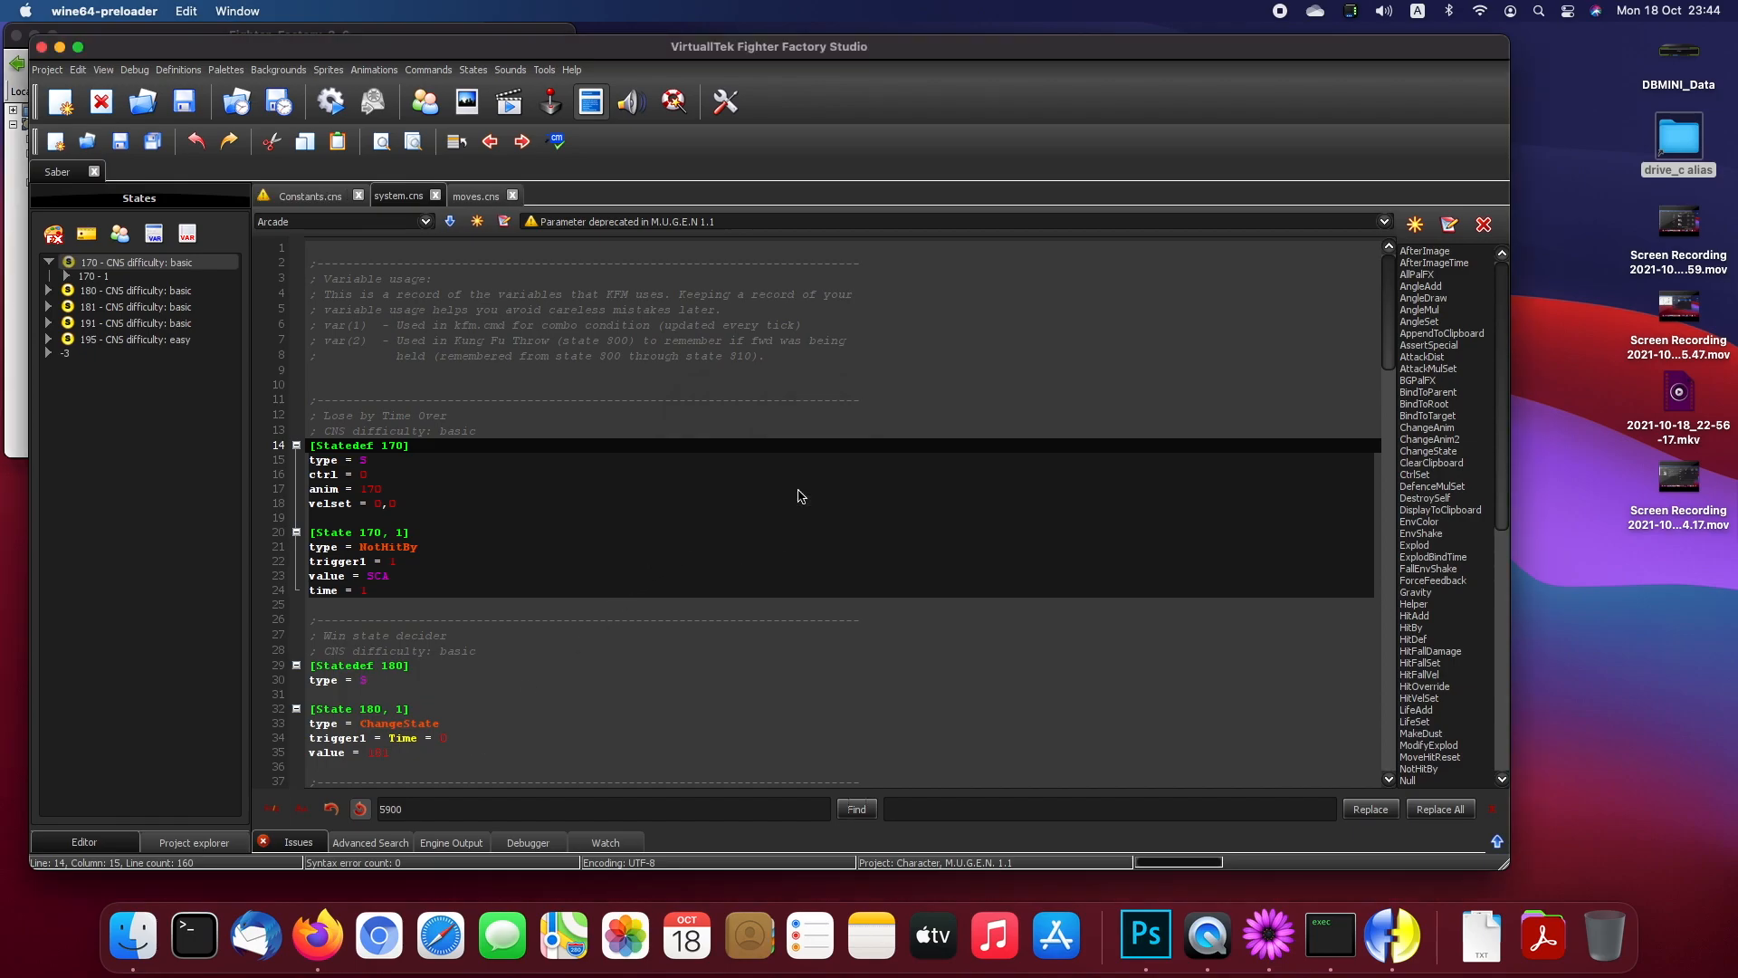
Step: Search moves.cns and Constants.cns for 5900
left_click(467, 199)
left_click(434, 810)
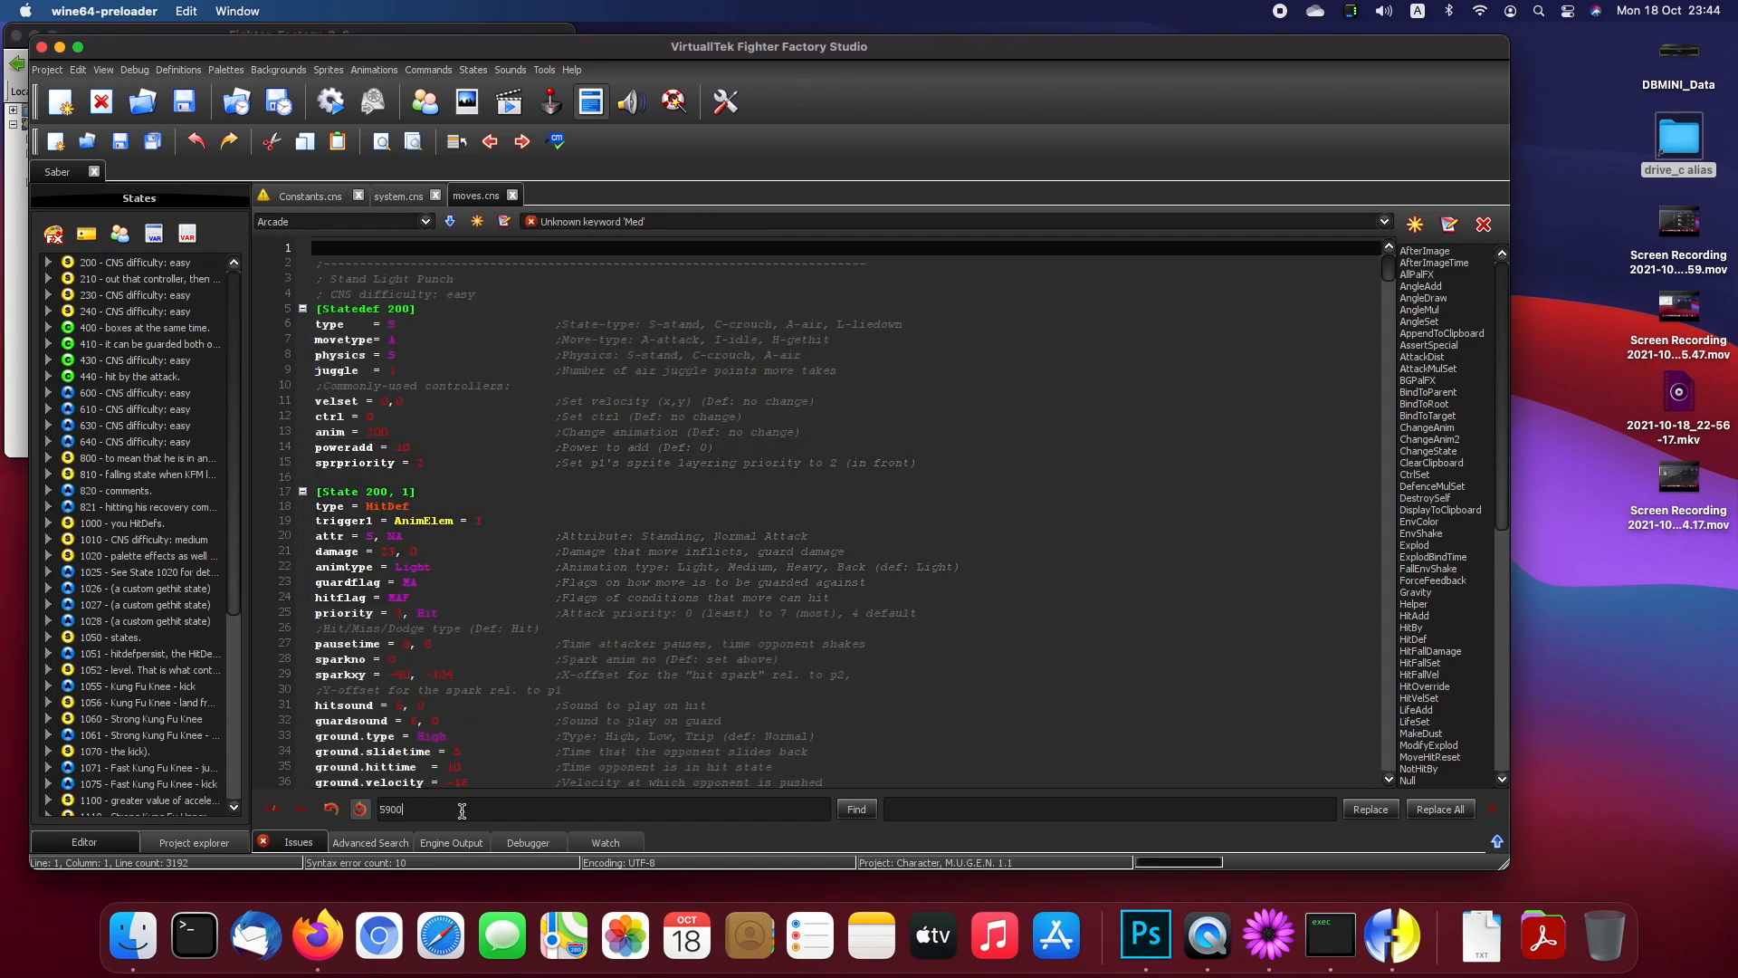
left_click(863, 812)
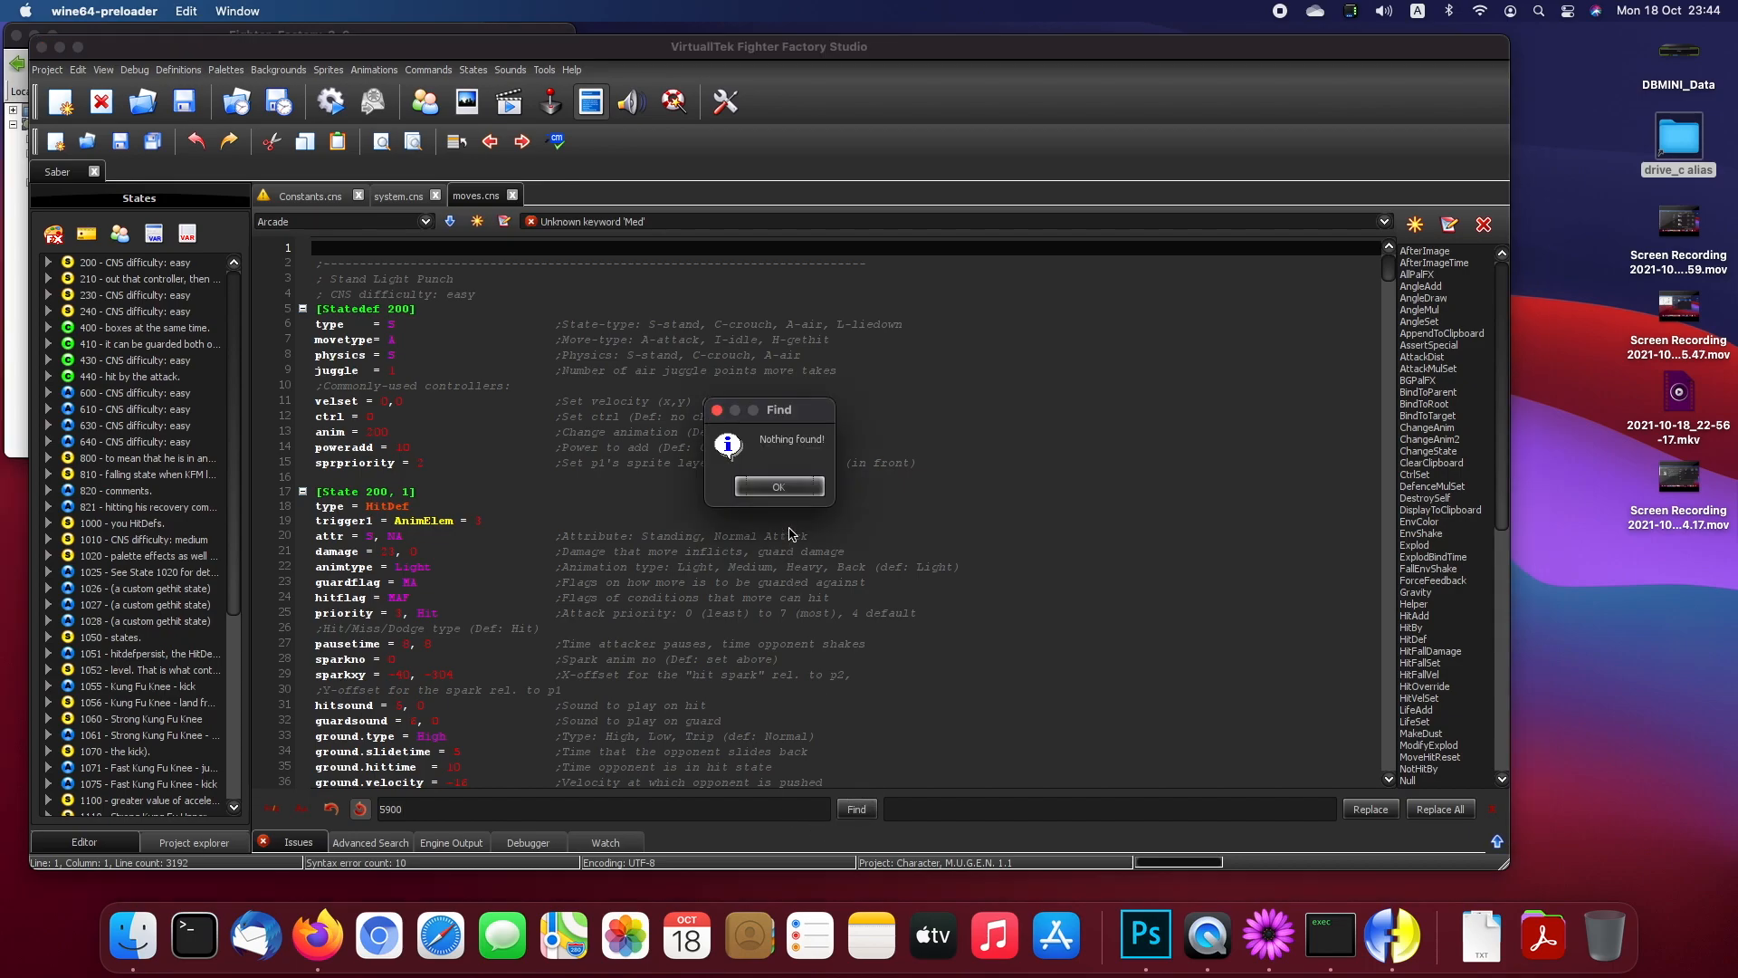
left_click(787, 494)
left_click(320, 201)
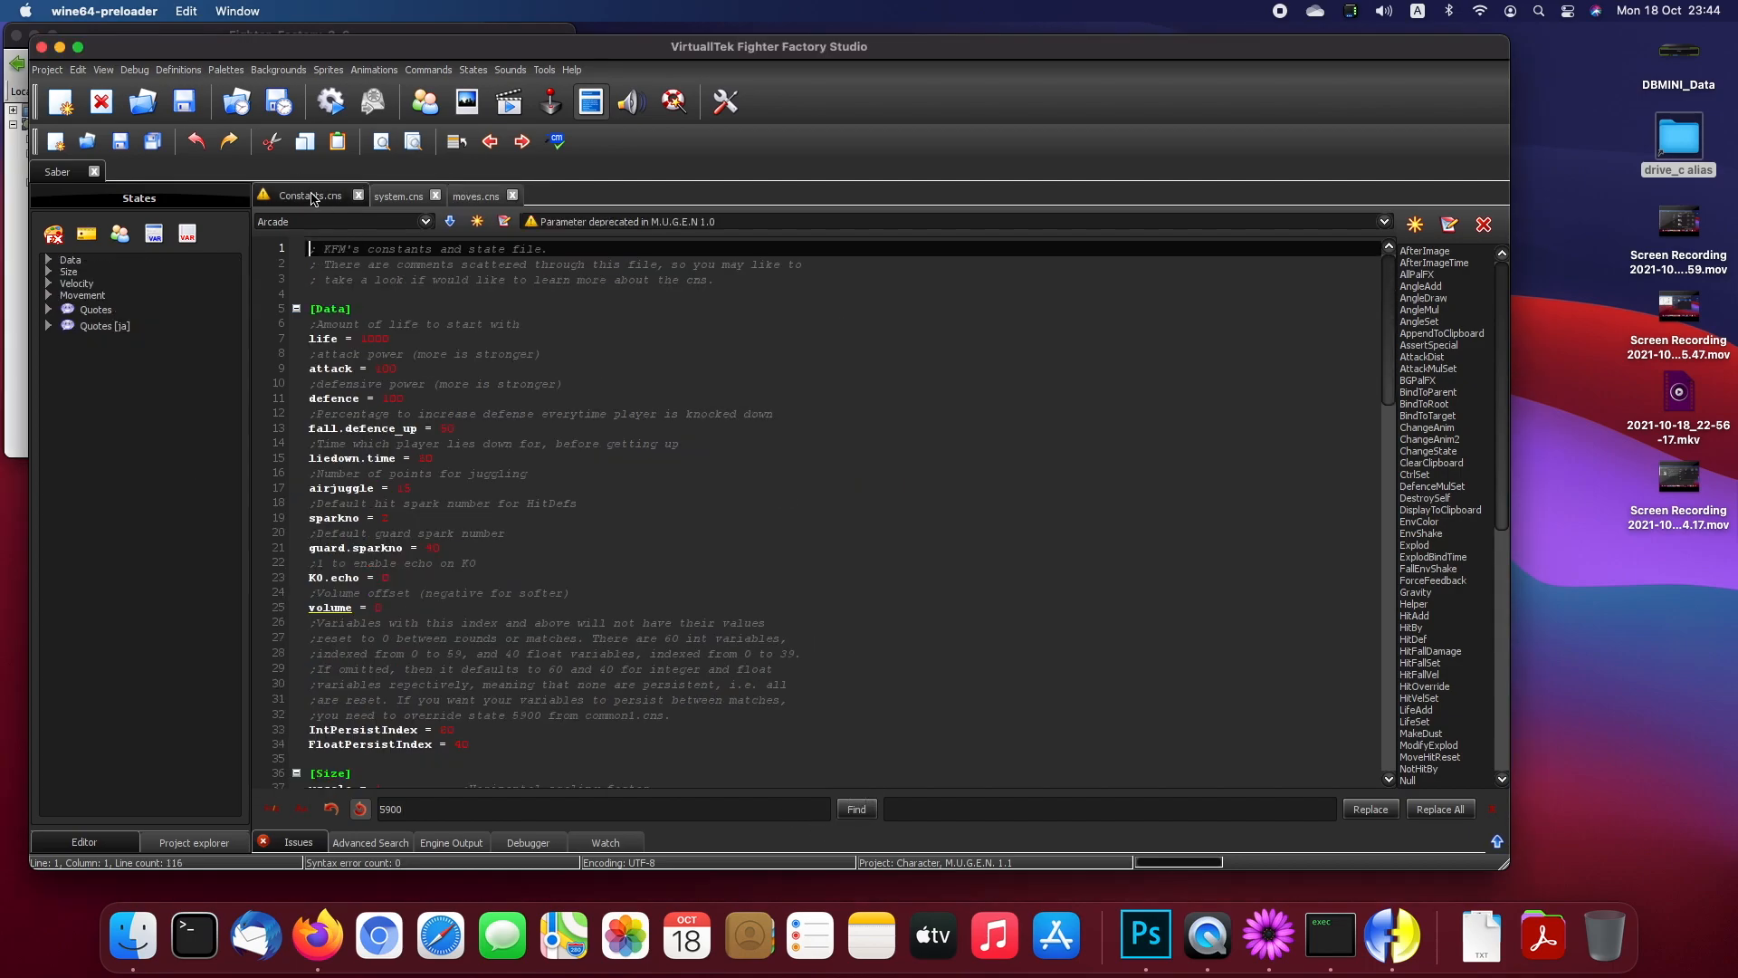
left_click(857, 809)
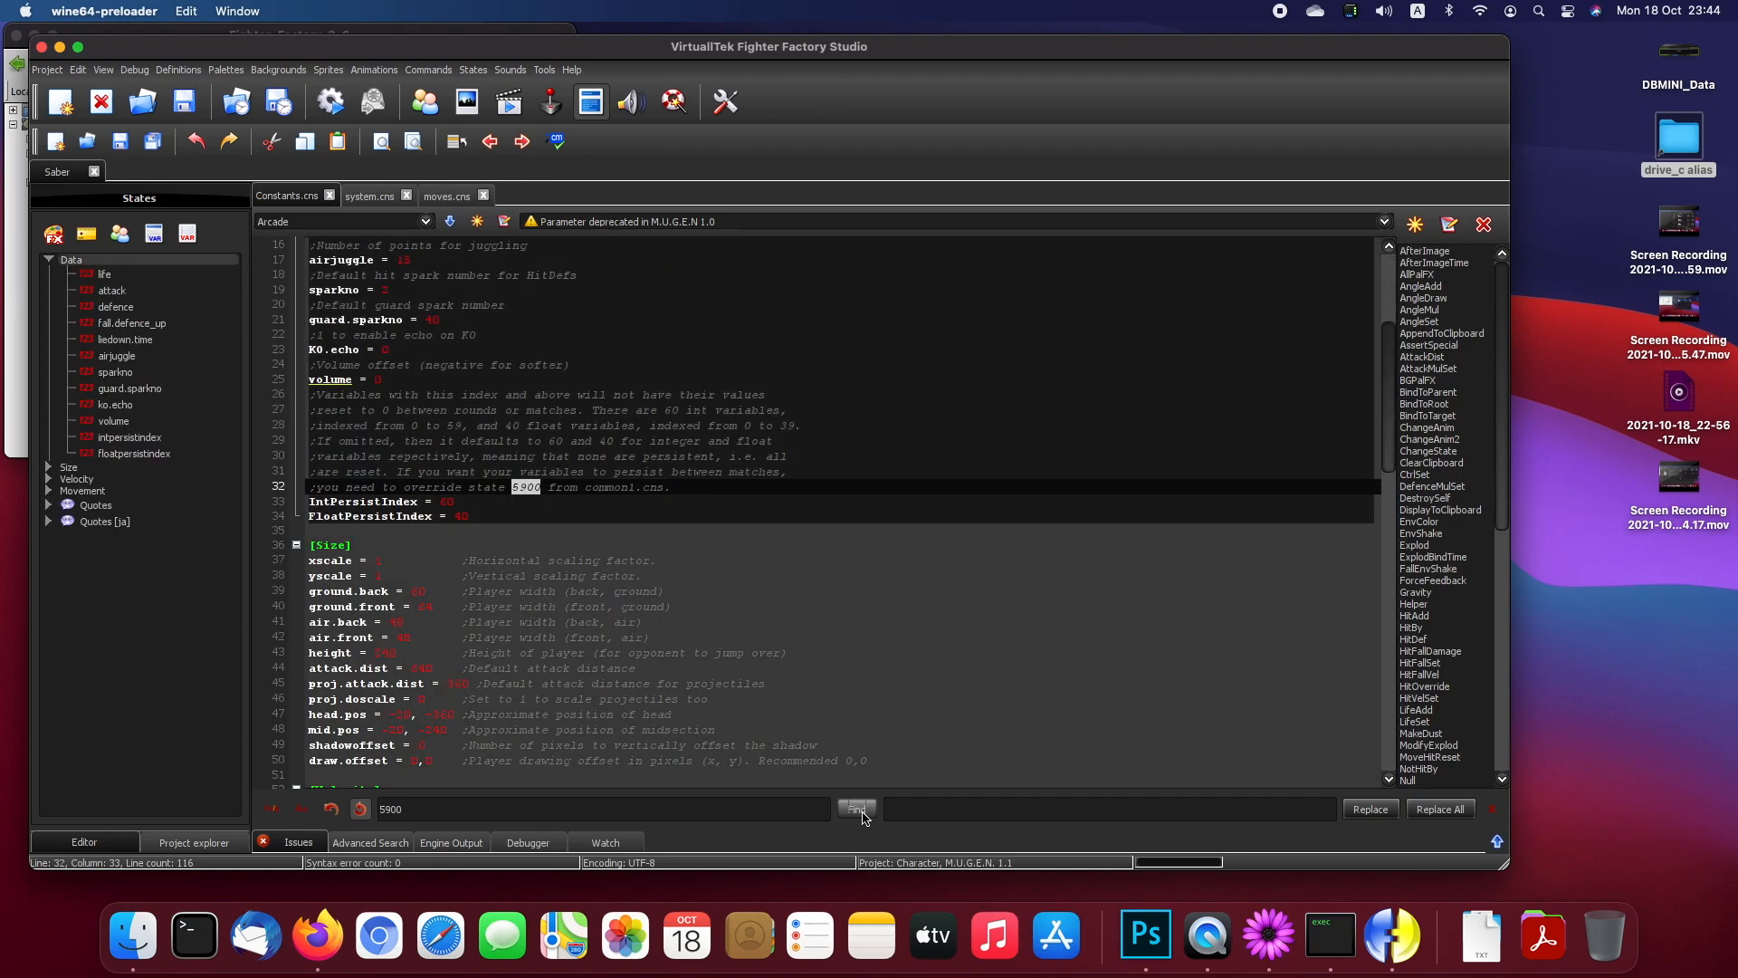
Step: Examine the comment in the Data section of Constants.cns about overriding state 5900 from common1.cns
left_click(591, 544)
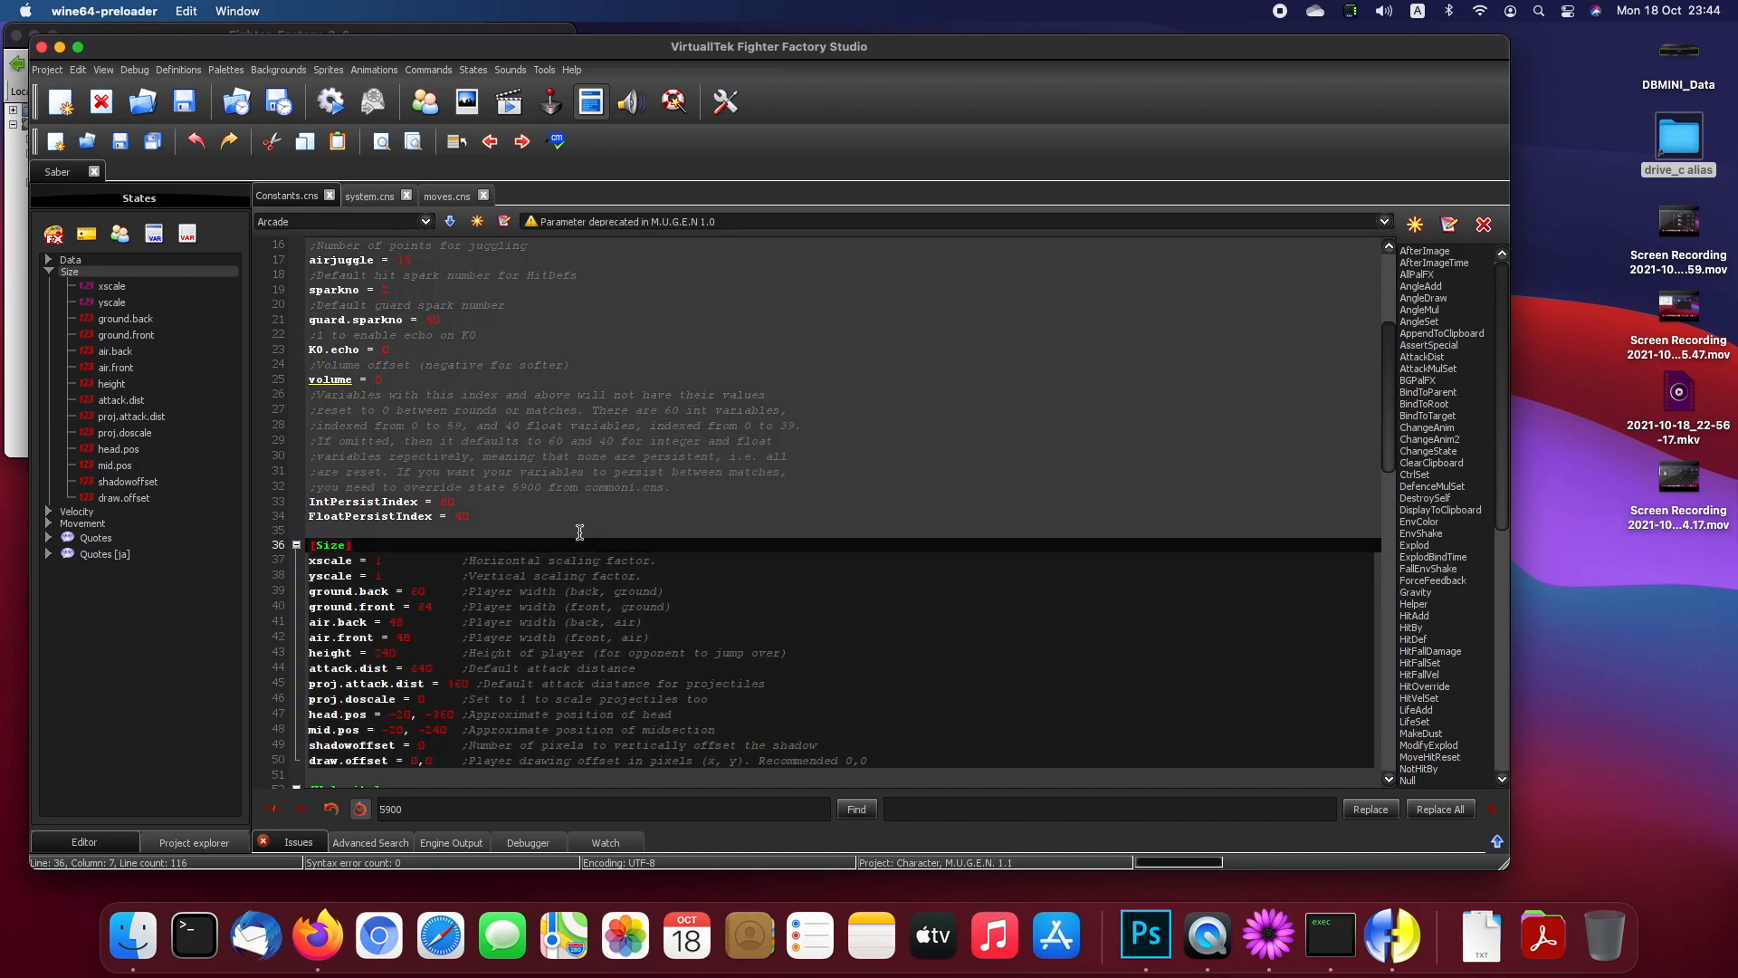
left_click(513, 486)
left_click_drag(513, 486, 701, 485)
left_click(701, 485)
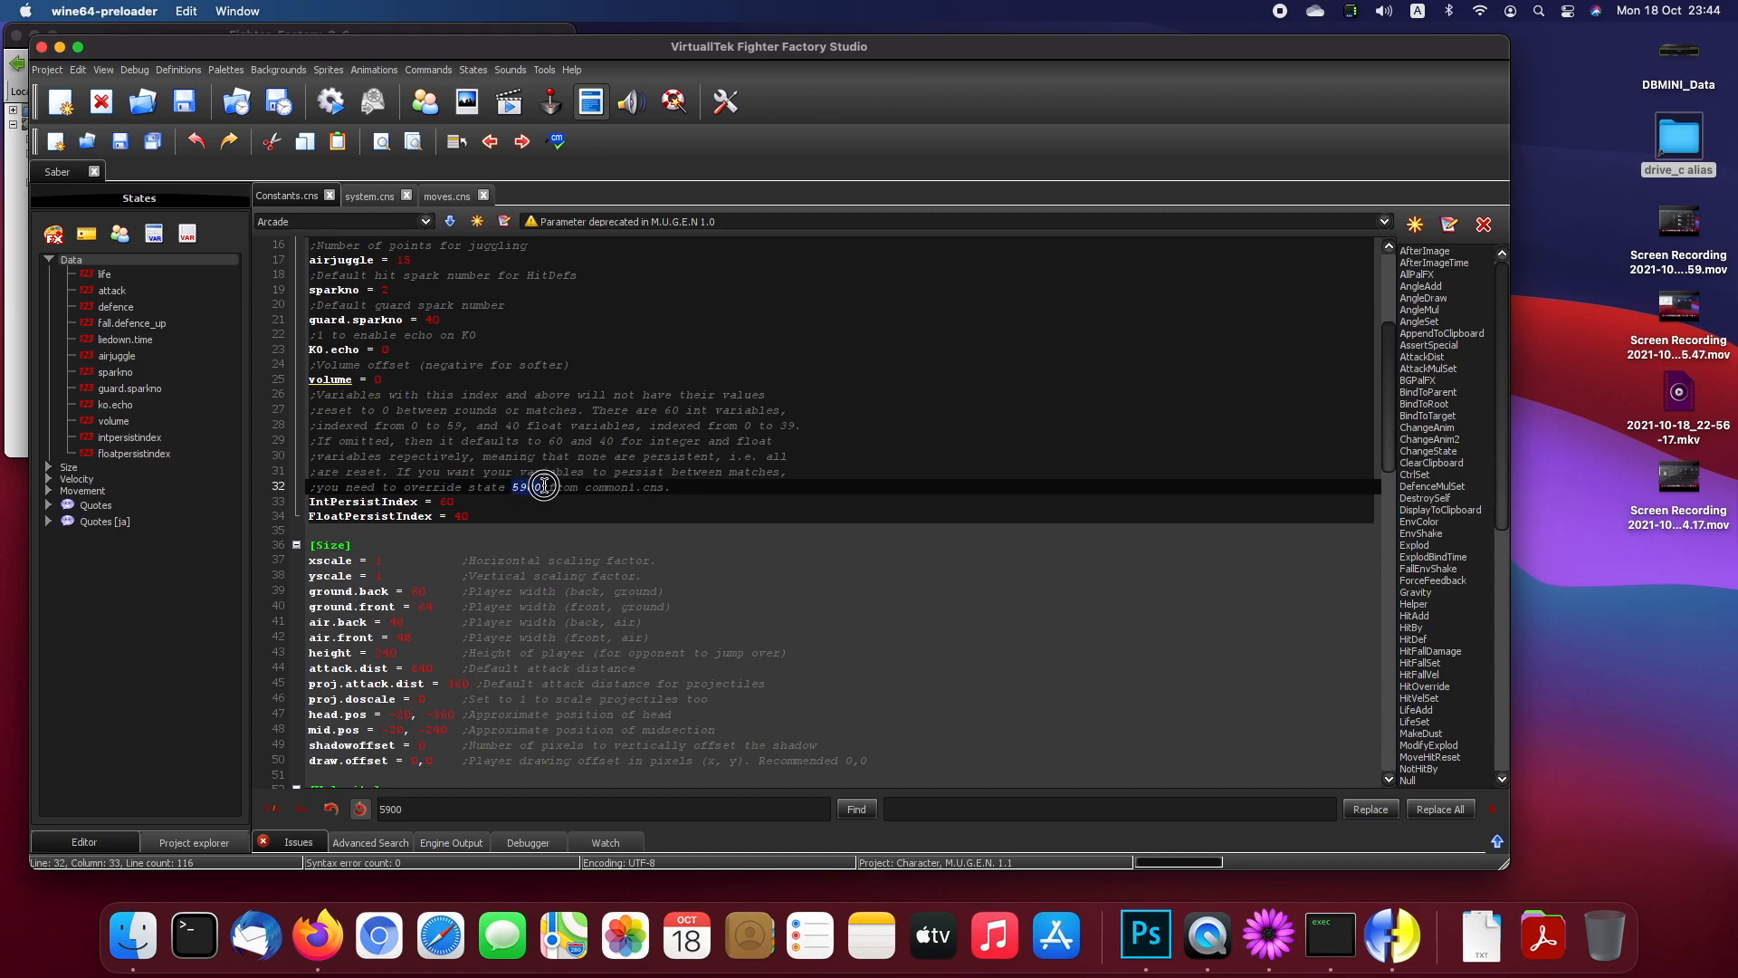
left_click_drag(344, 487, 300, 487)
left_click(701, 487)
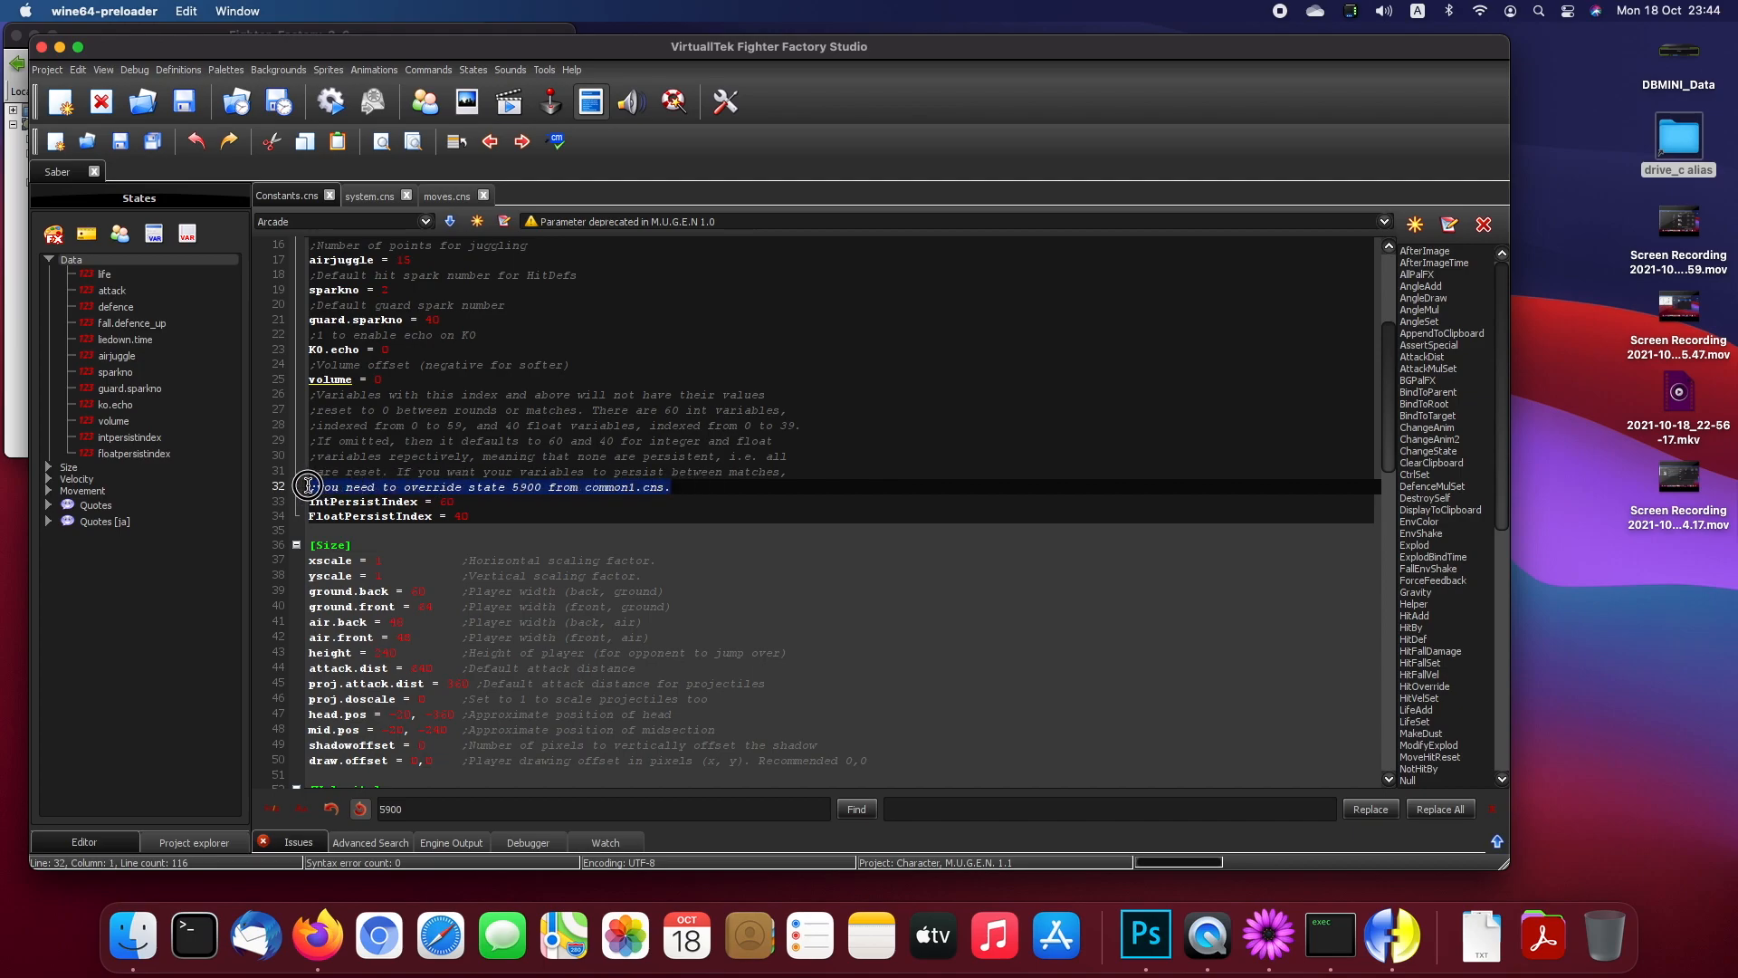
left_click(388, 479)
left_click_drag(507, 487, 677, 487)
left_click(611, 487)
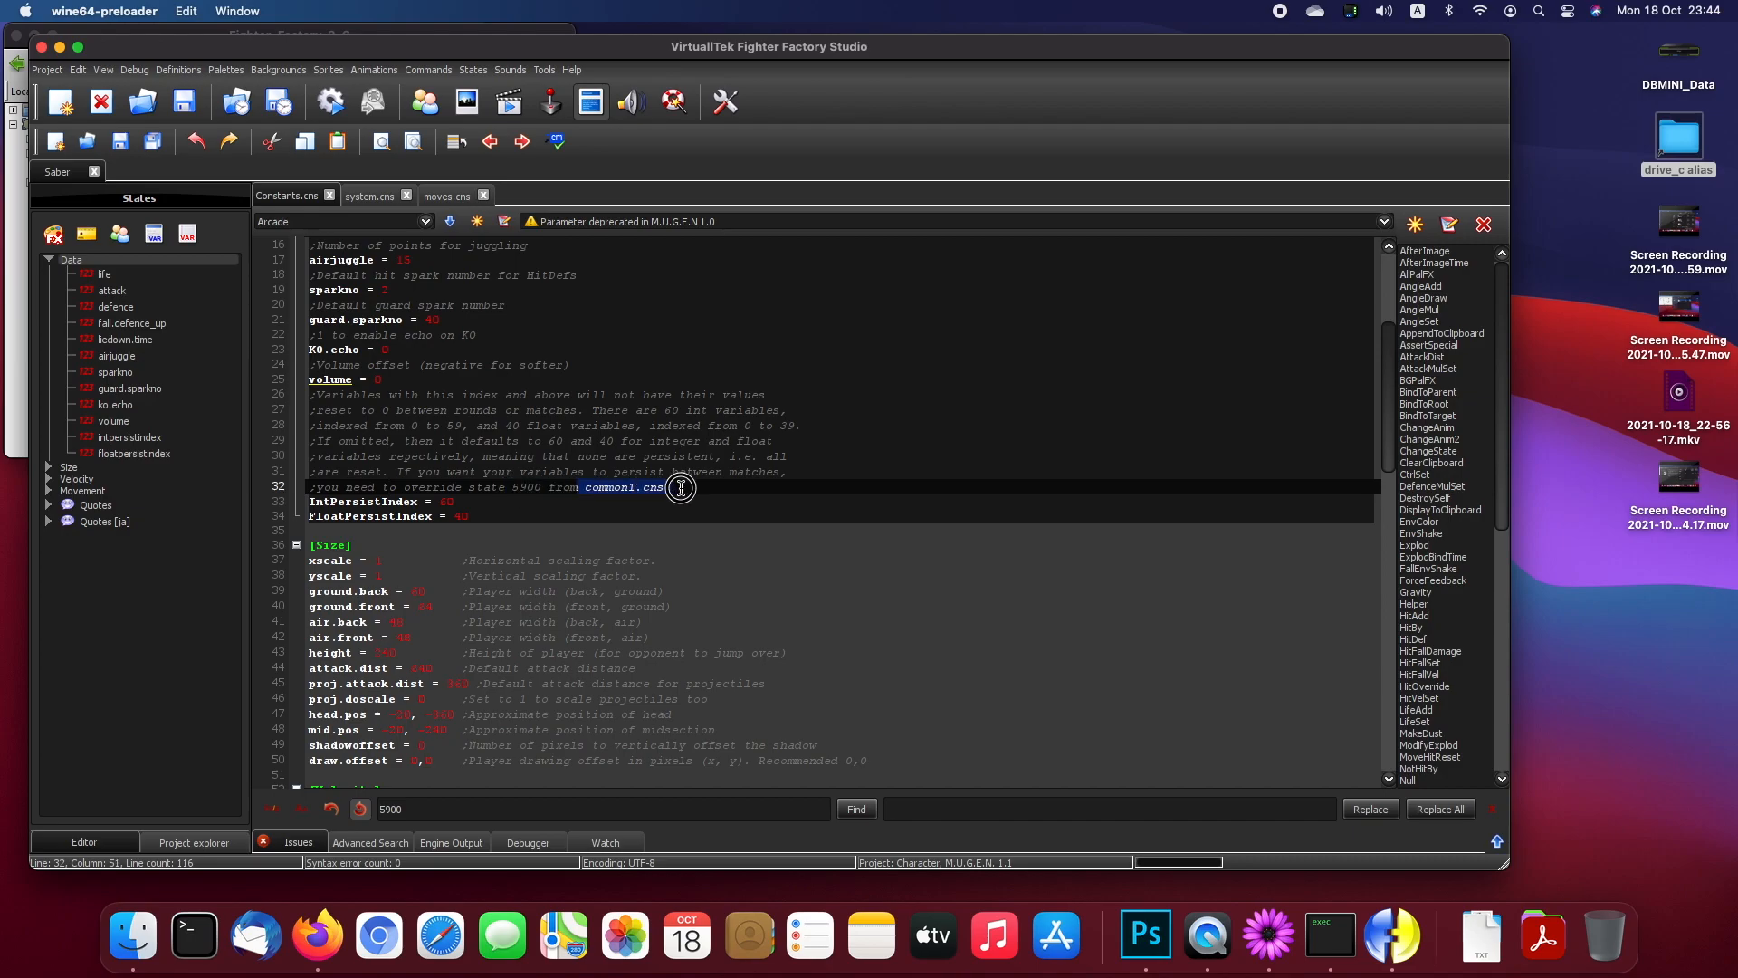
left_click(699, 487)
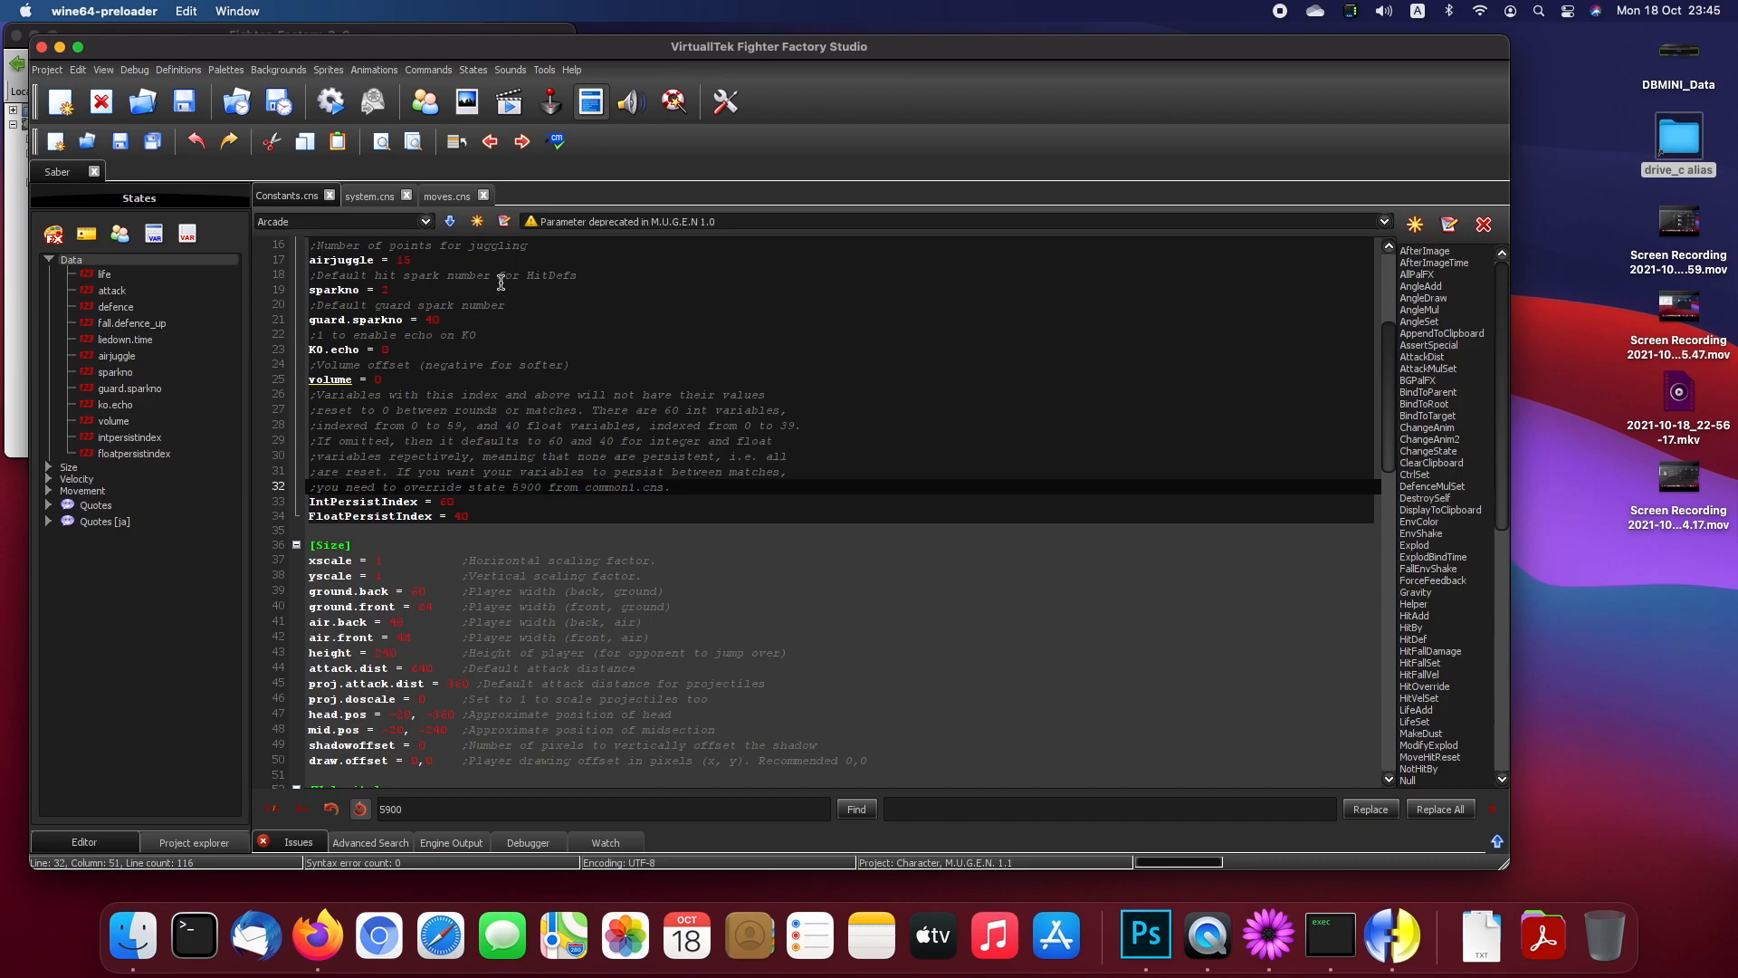
left_click(532, 487)
double_click(532, 487)
Step: Insert two blank lines at the very beginning of system.cns and return to the first line
left_click(371, 197)
left_click(438, 480)
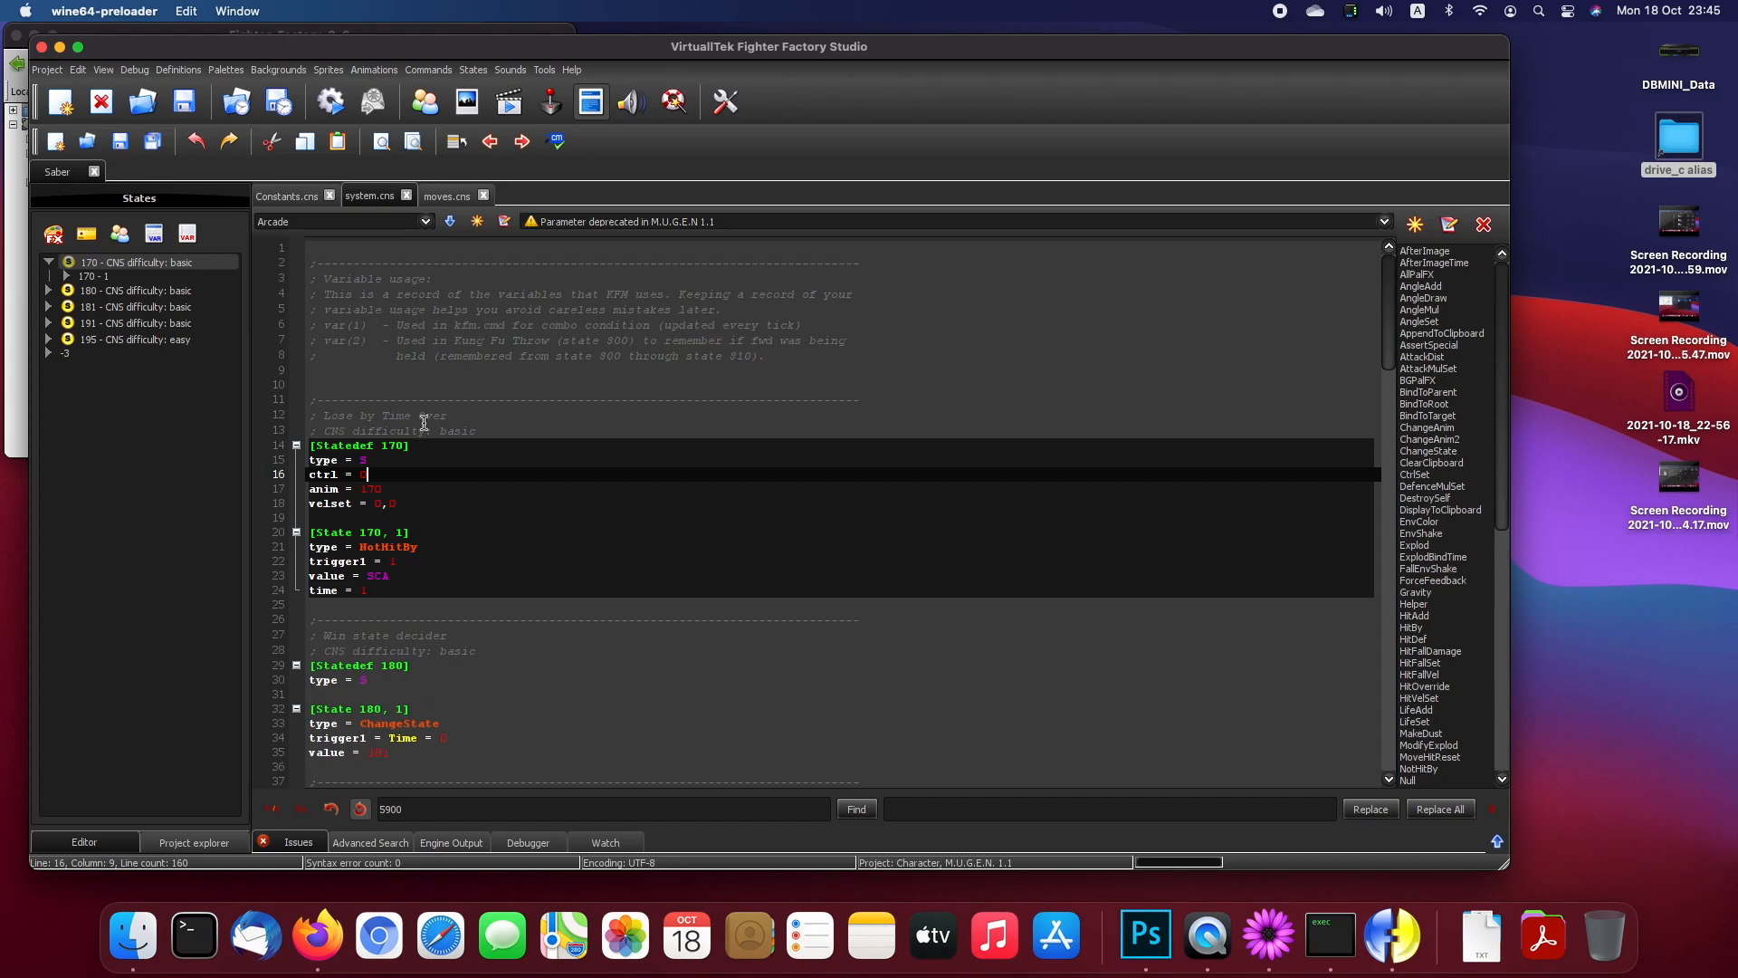
left_click(348, 250)
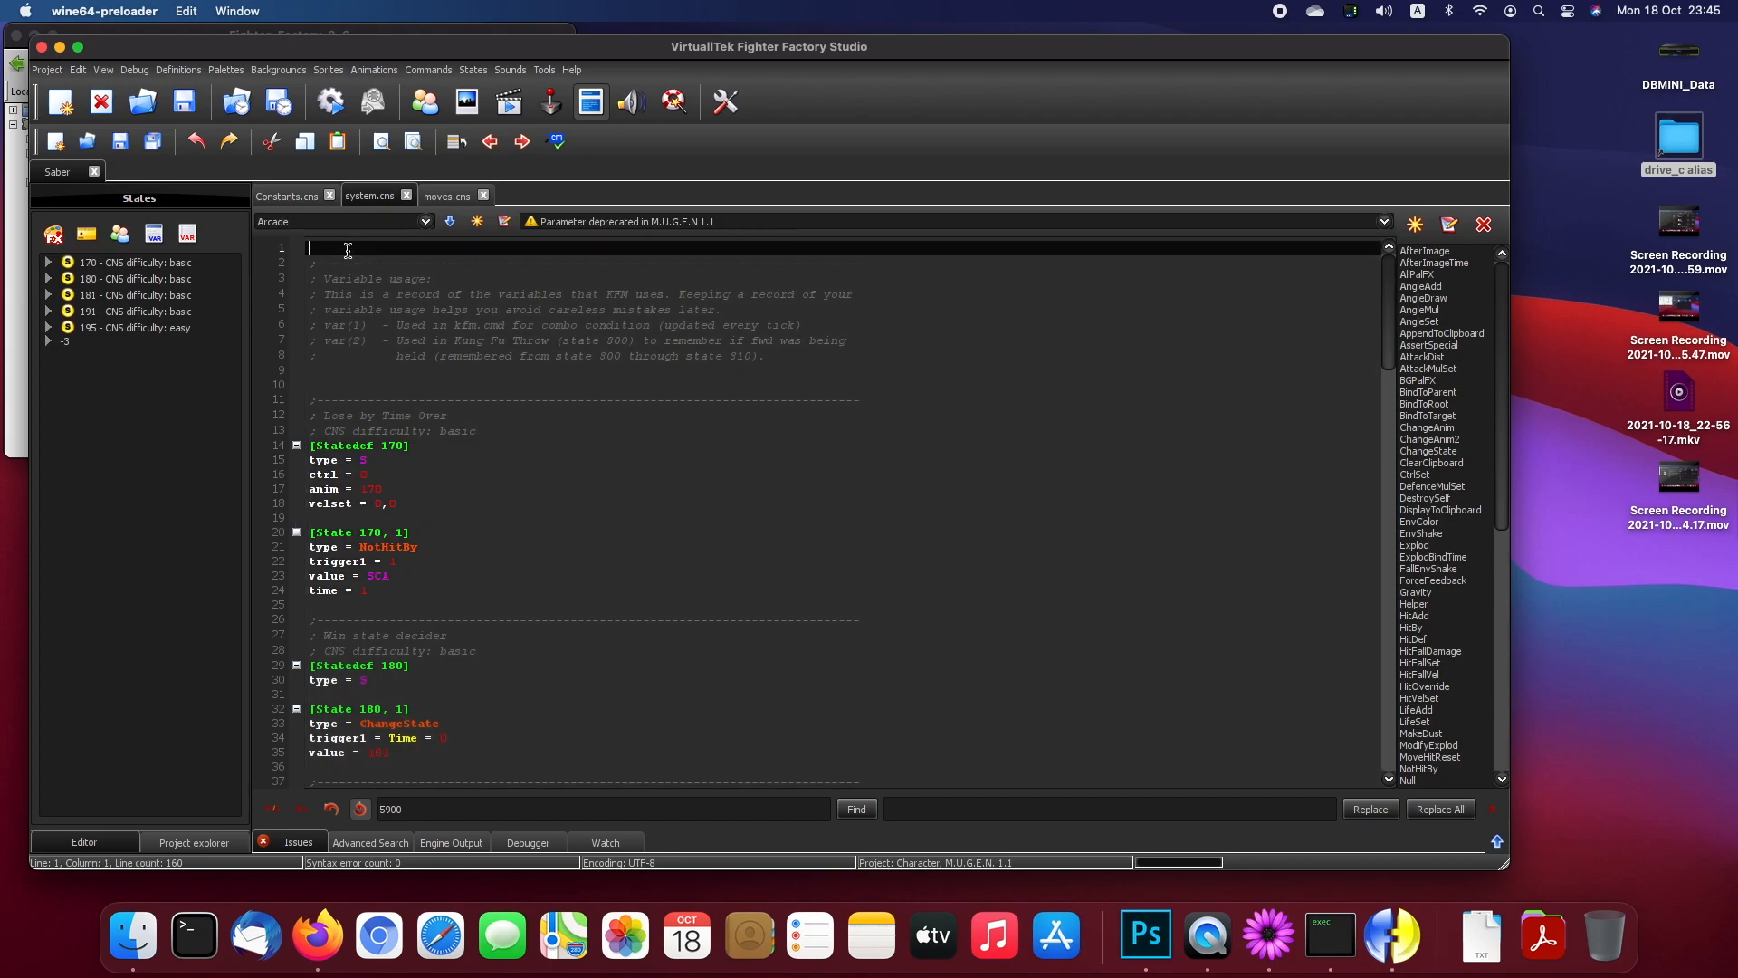
key("Return")
key("Return")
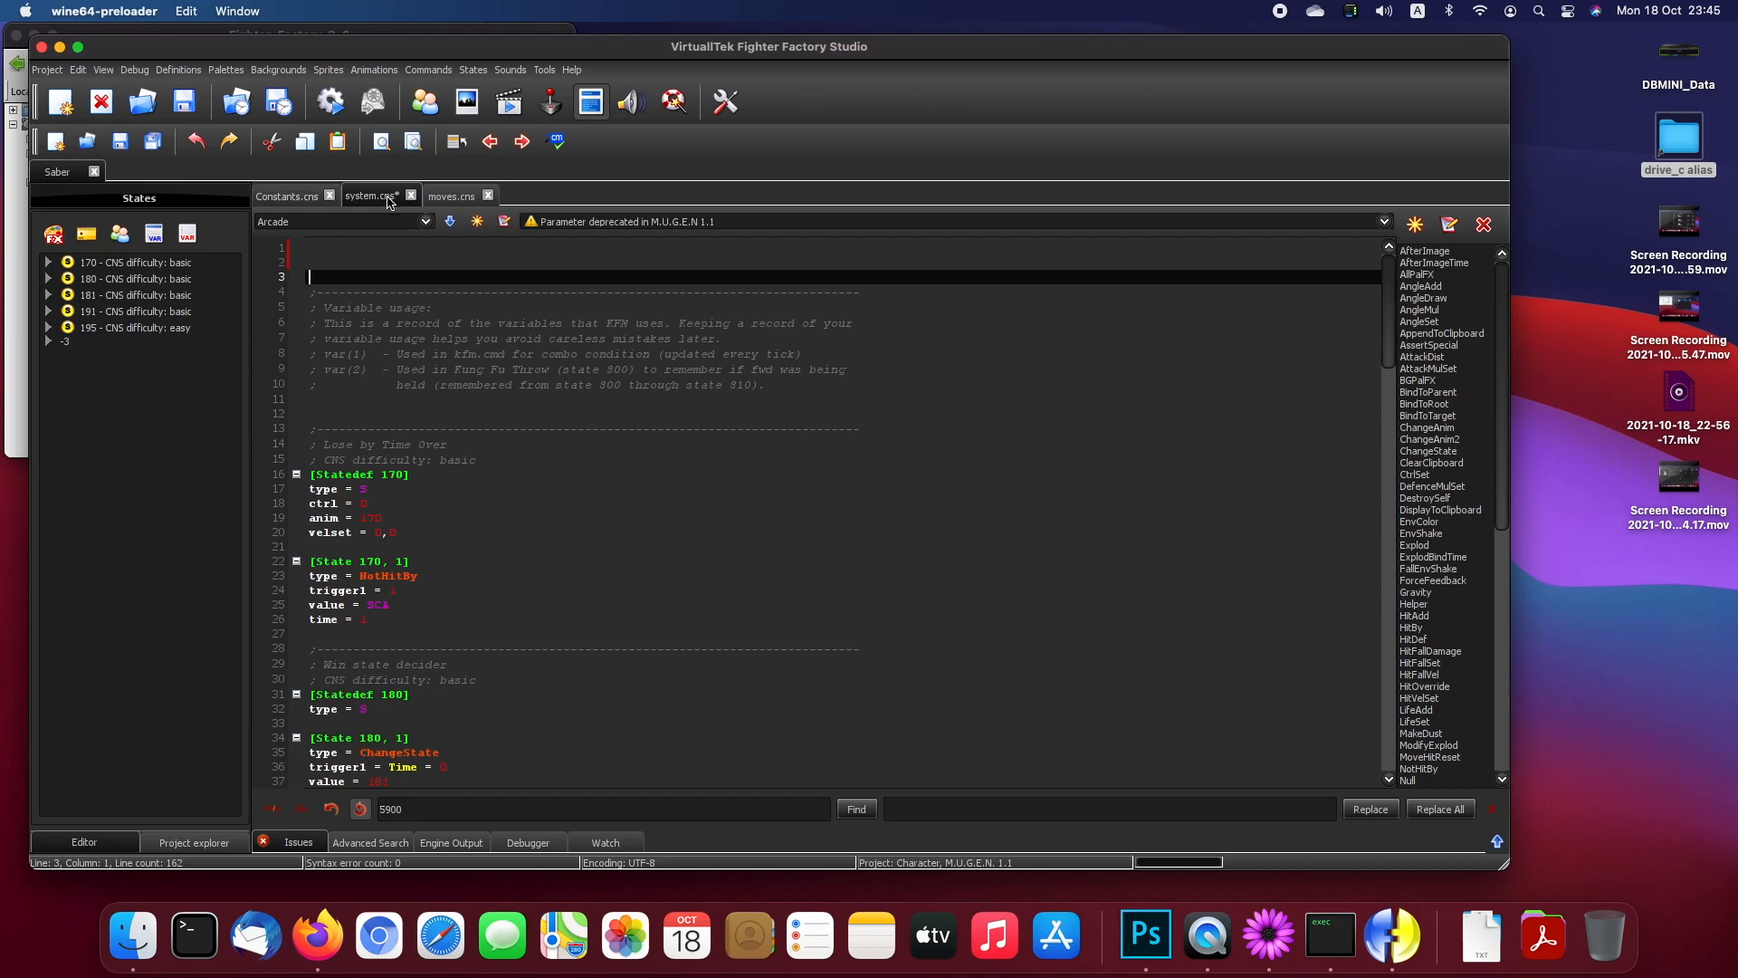
left_click(391, 248)
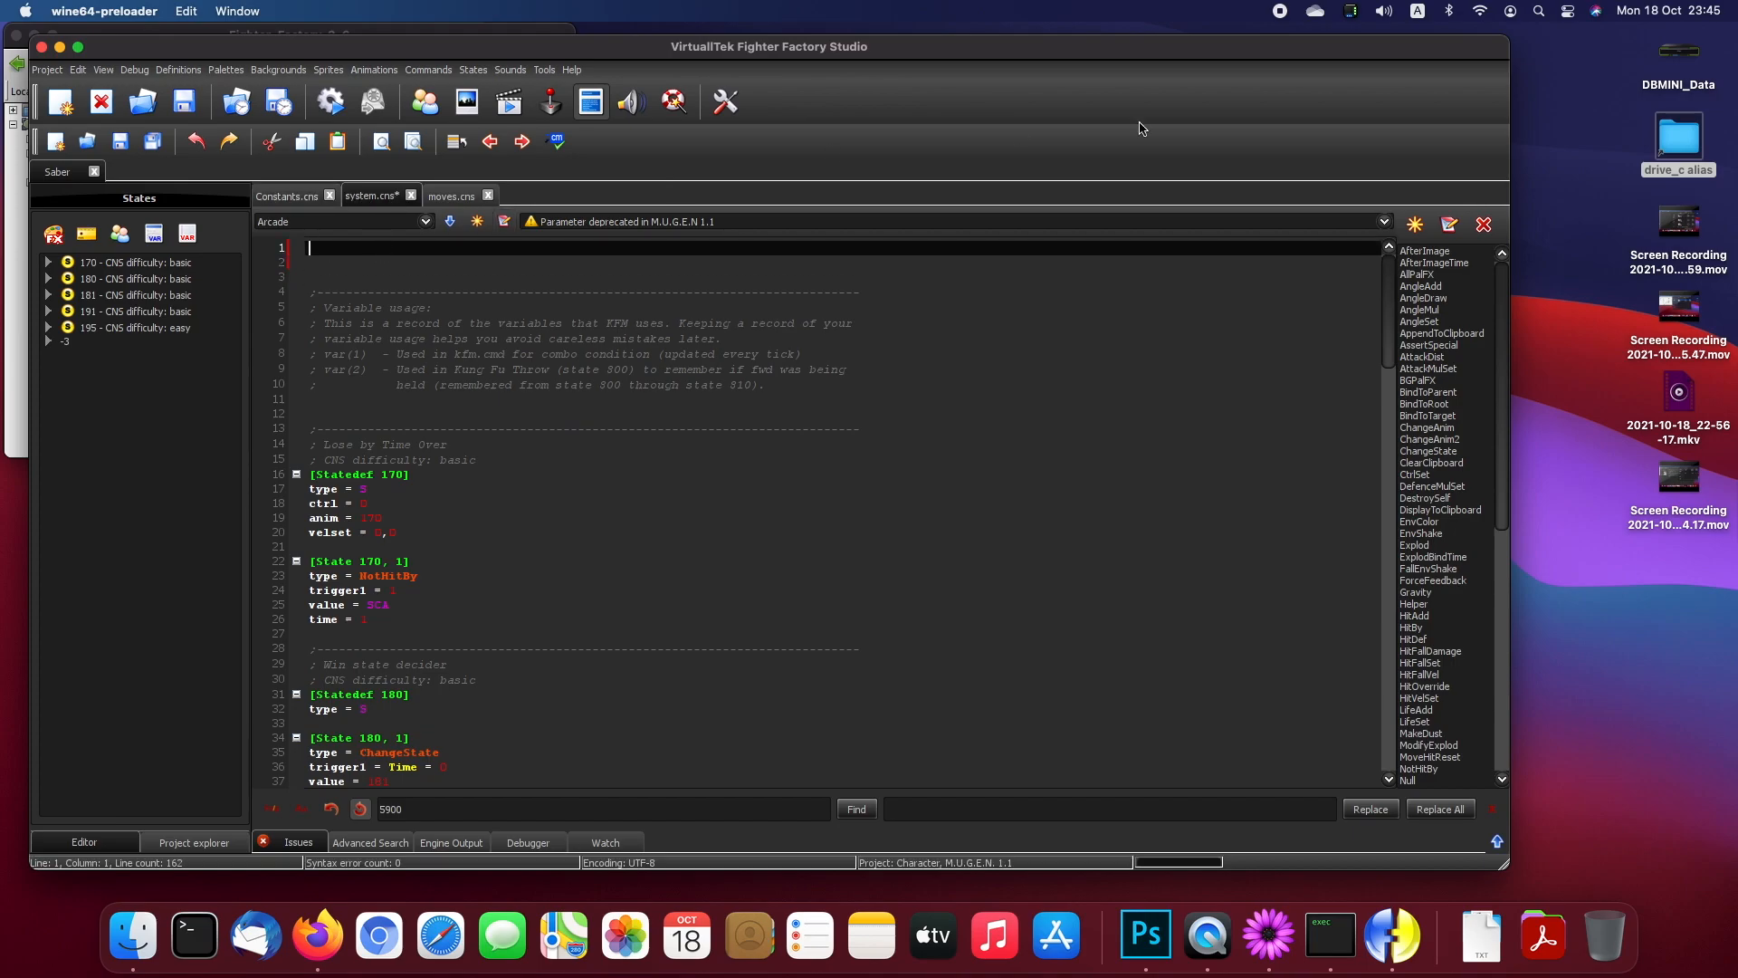
Step: In Finder, go from the drive_c alias through Apps and MUGEN to the data folder of mugen_1.1
double_click(1689, 143)
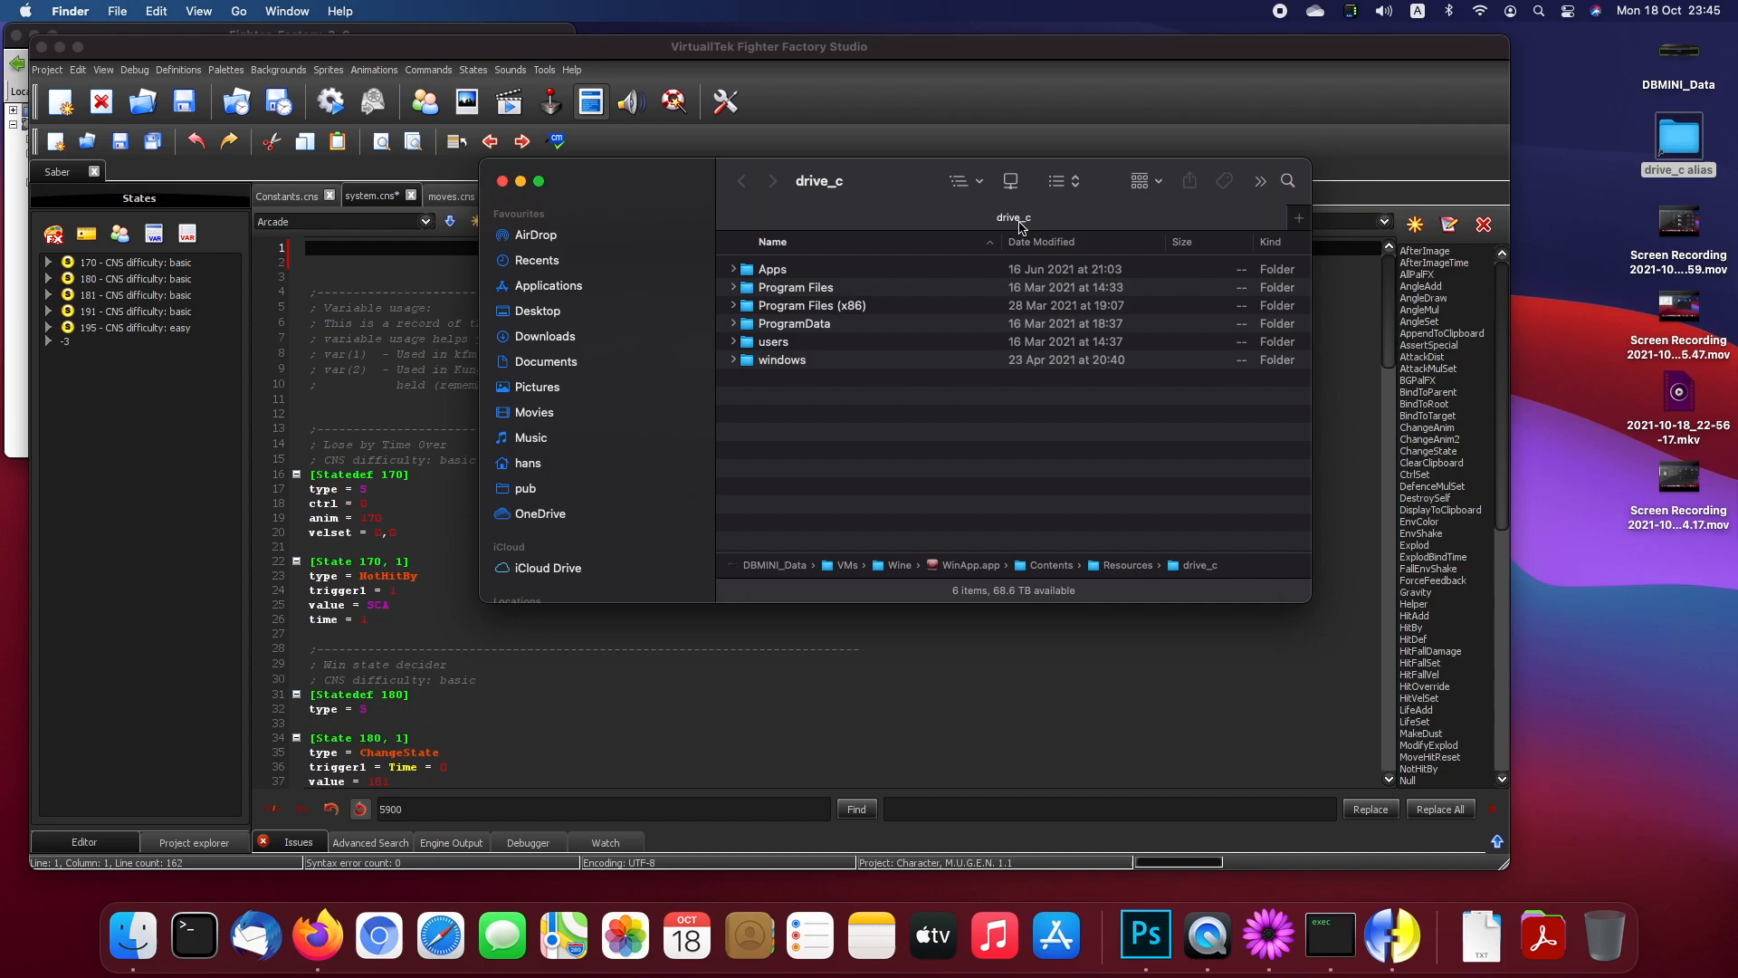
double_click(840, 270)
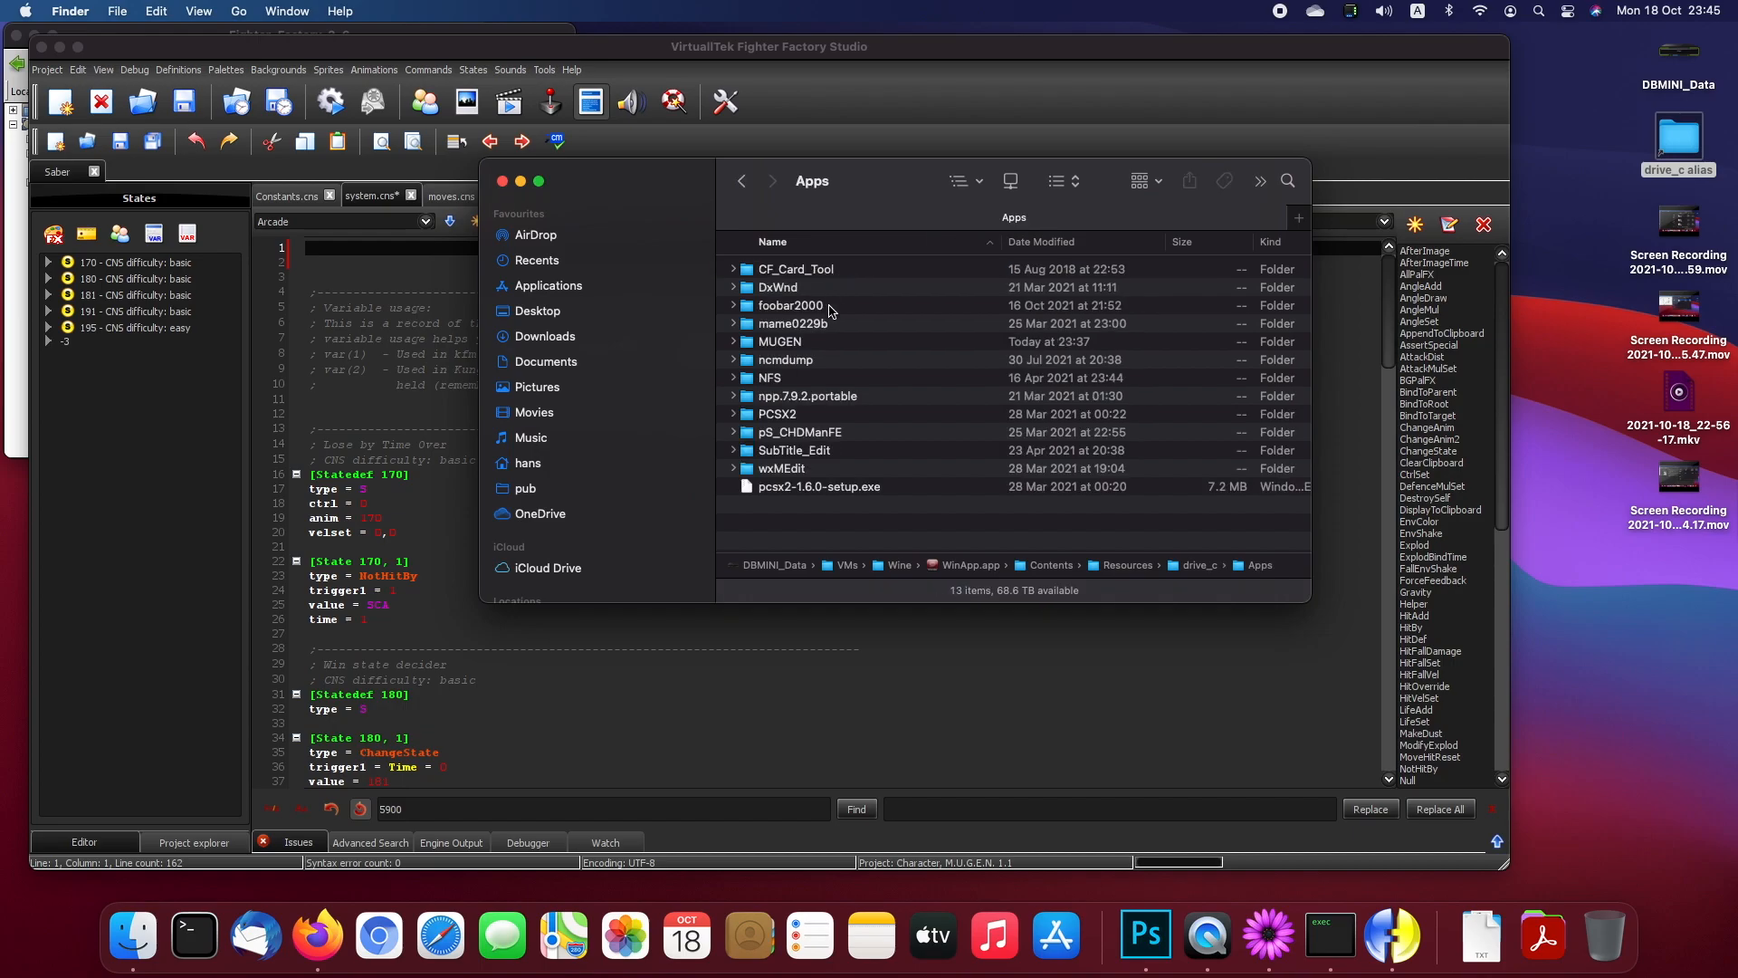
double_click(802, 343)
left_click(809, 453)
double_click(808, 453)
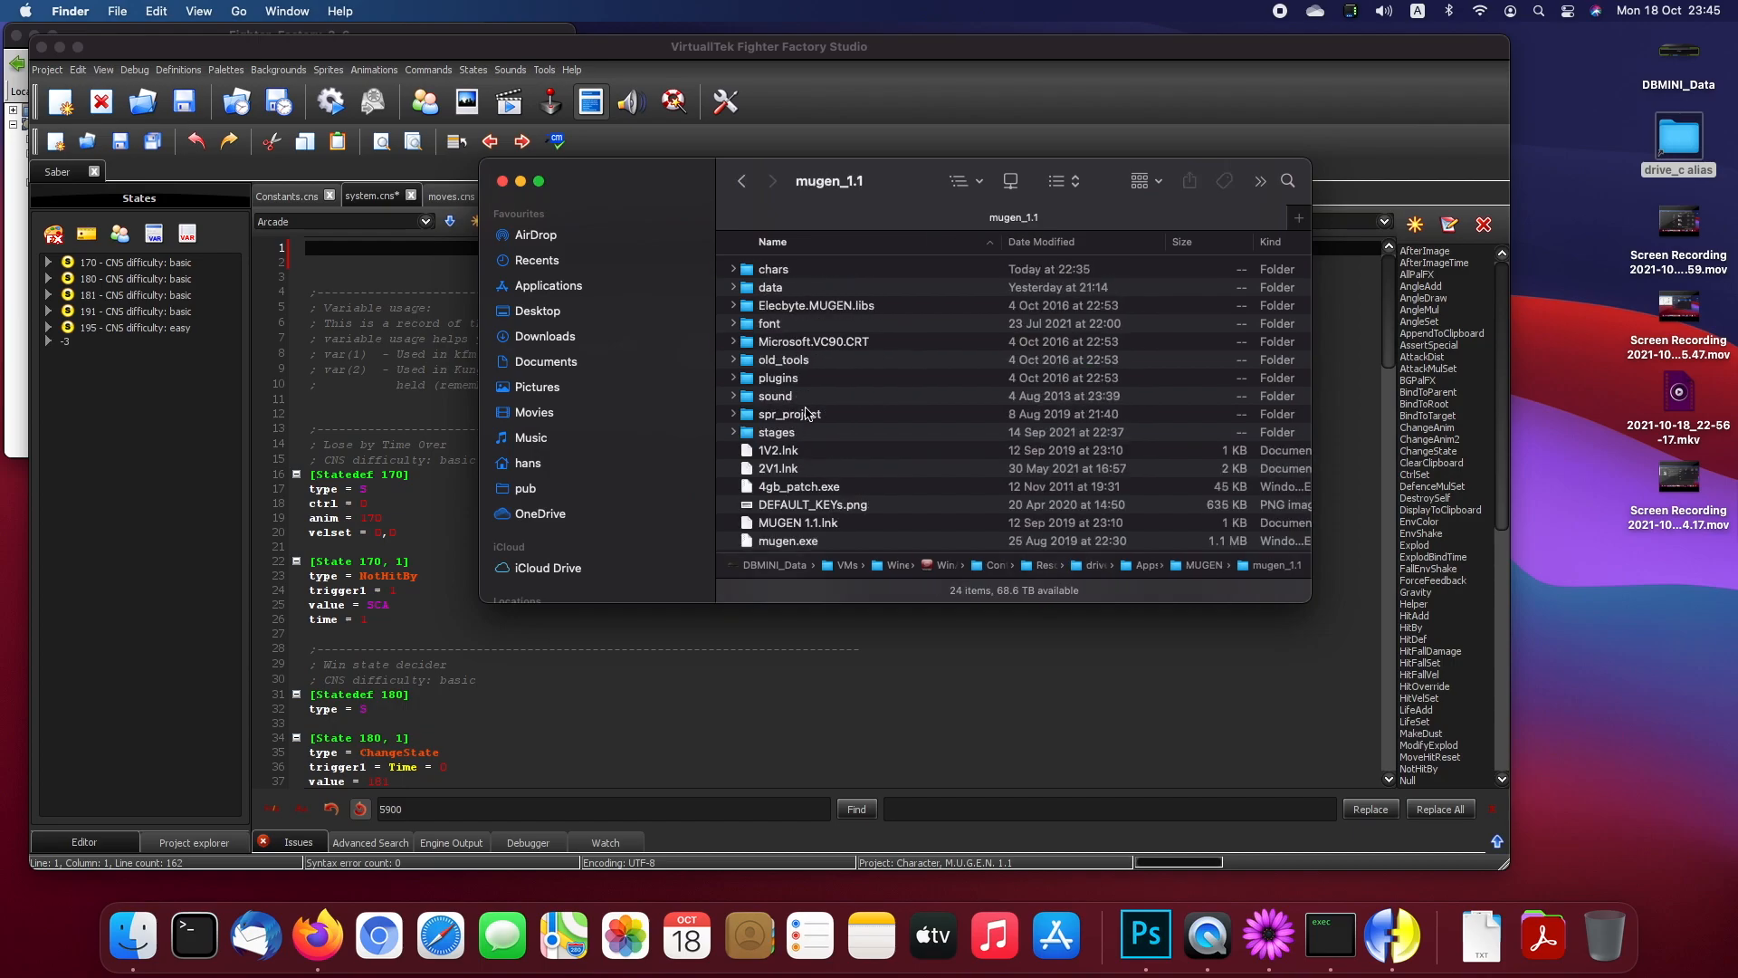
double_click(791, 285)
Step: Open common1.cns from the mugen_1.1 data folder in TextMate
scroll(784, 290, "down", 2)
scroll(783, 290, "up", 2)
key("super+Up")
key("Up")
double_click(784, 289)
left_click(802, 343)
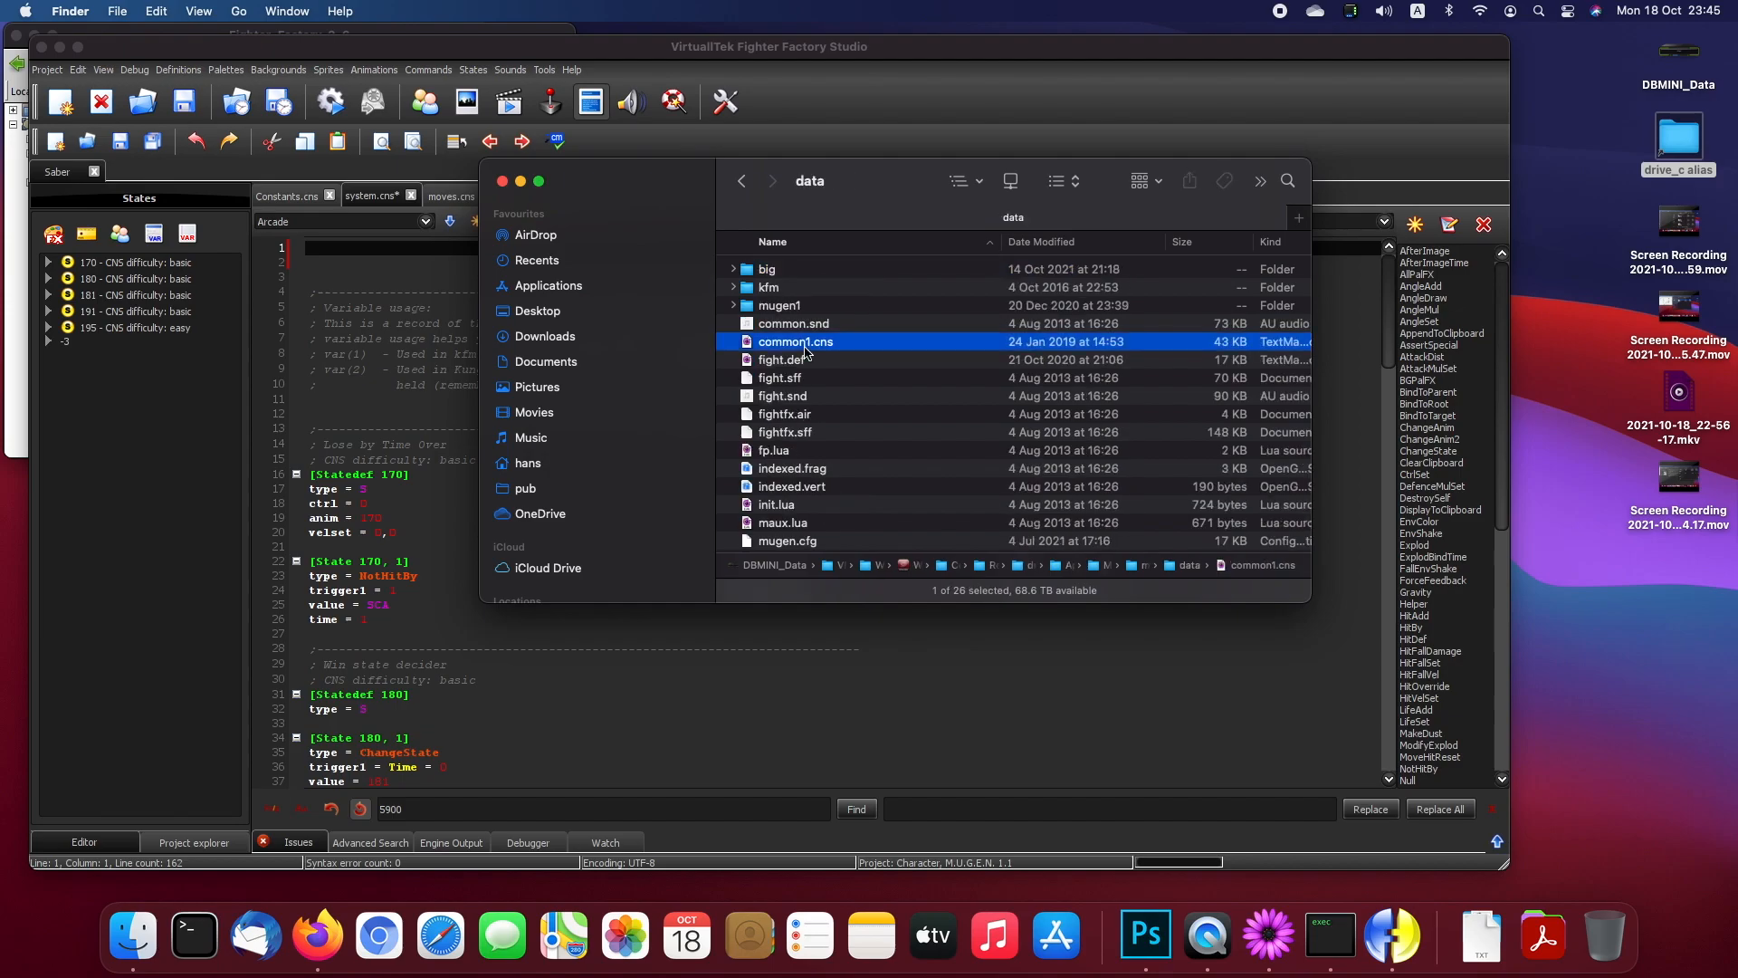
double_click(805, 351)
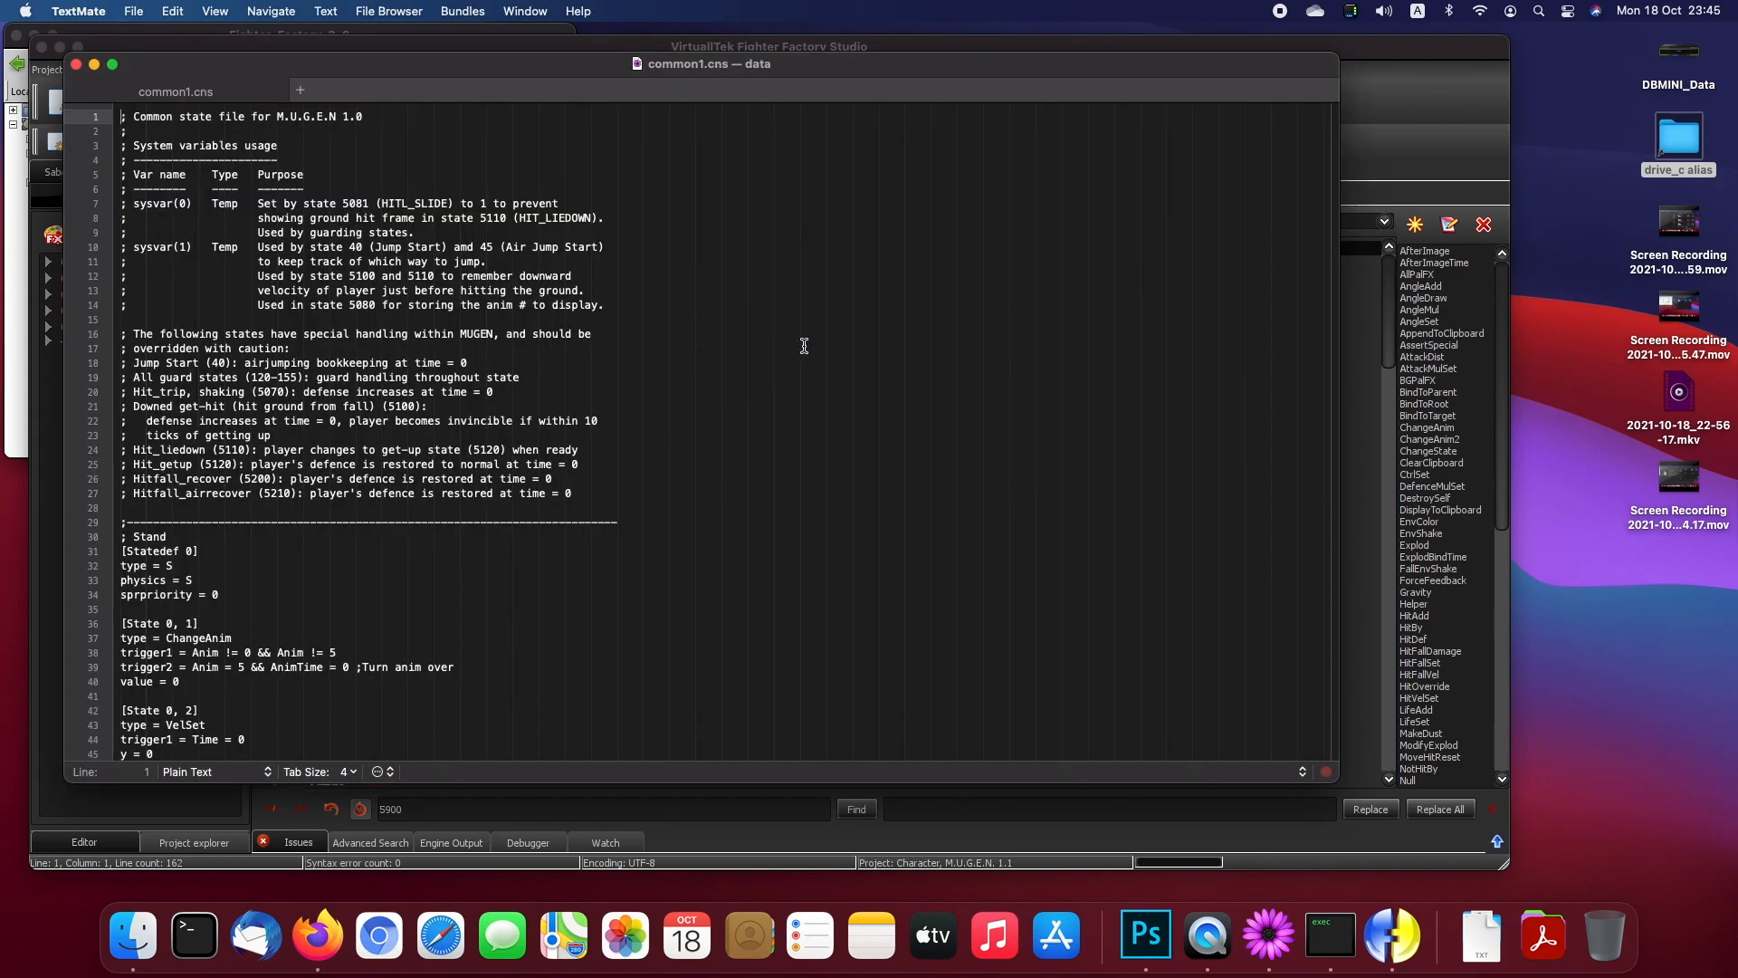
Step: Move the common1.cns window aside and find "def 5900" in the file
left_click_drag(510, 69, 898, 148)
left_click(800, 325)
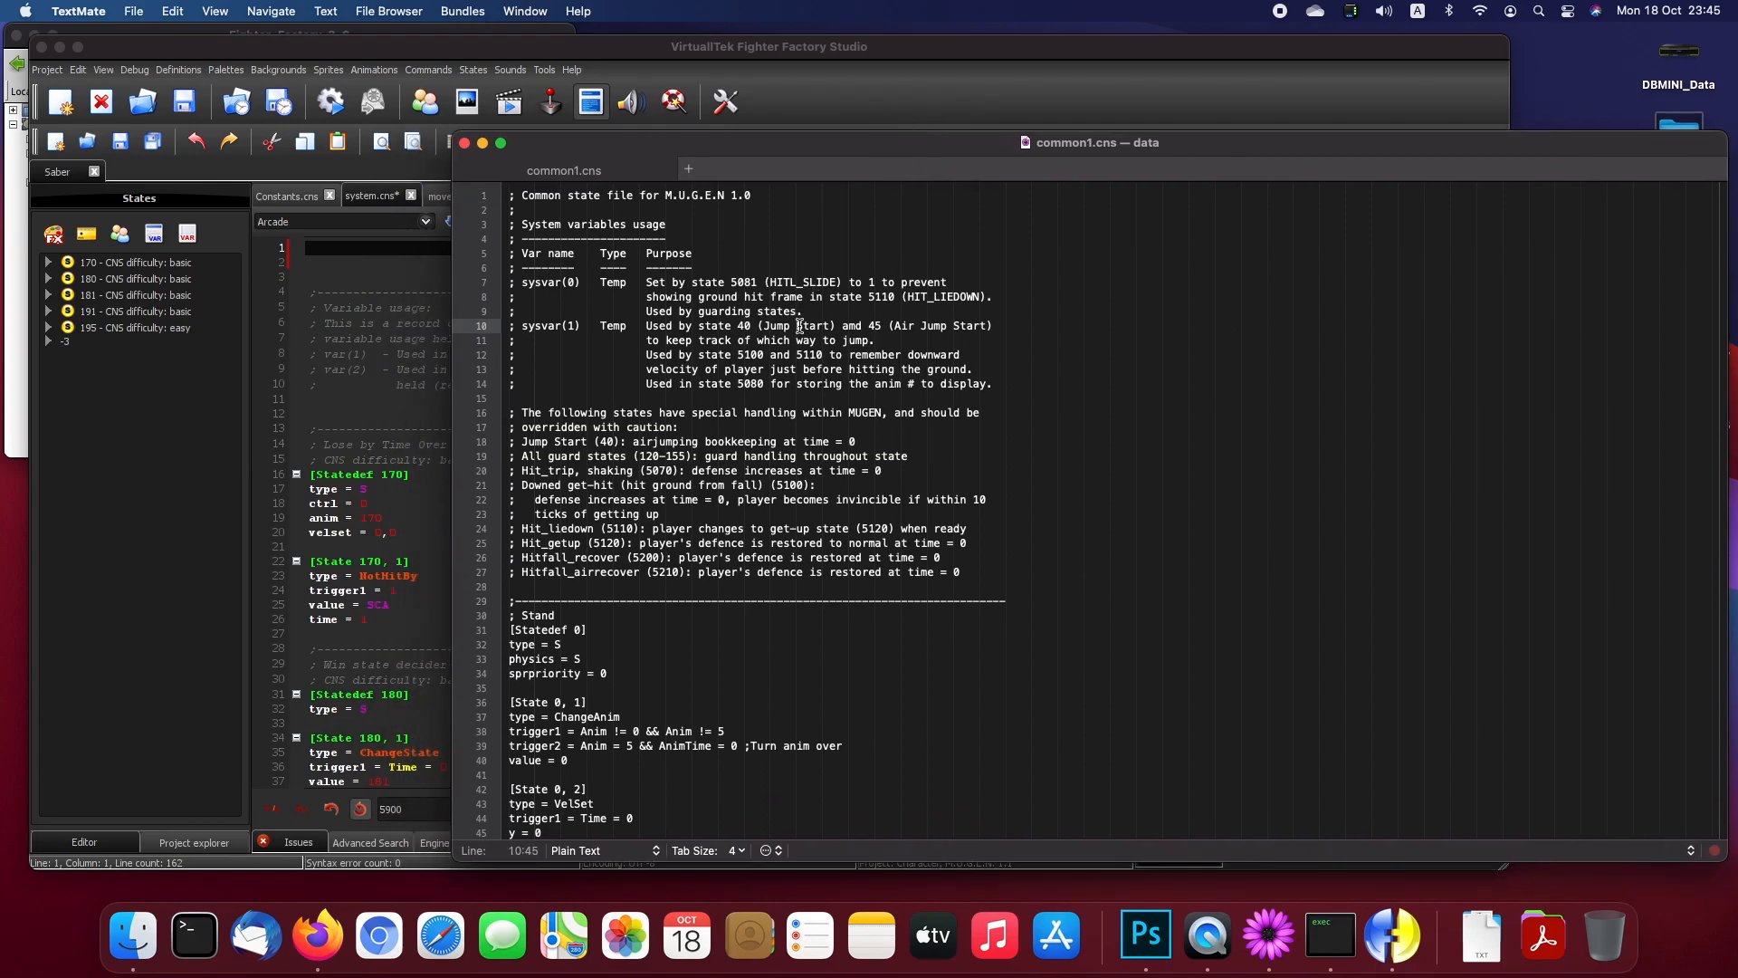
key("super+f")
type("def 5900")
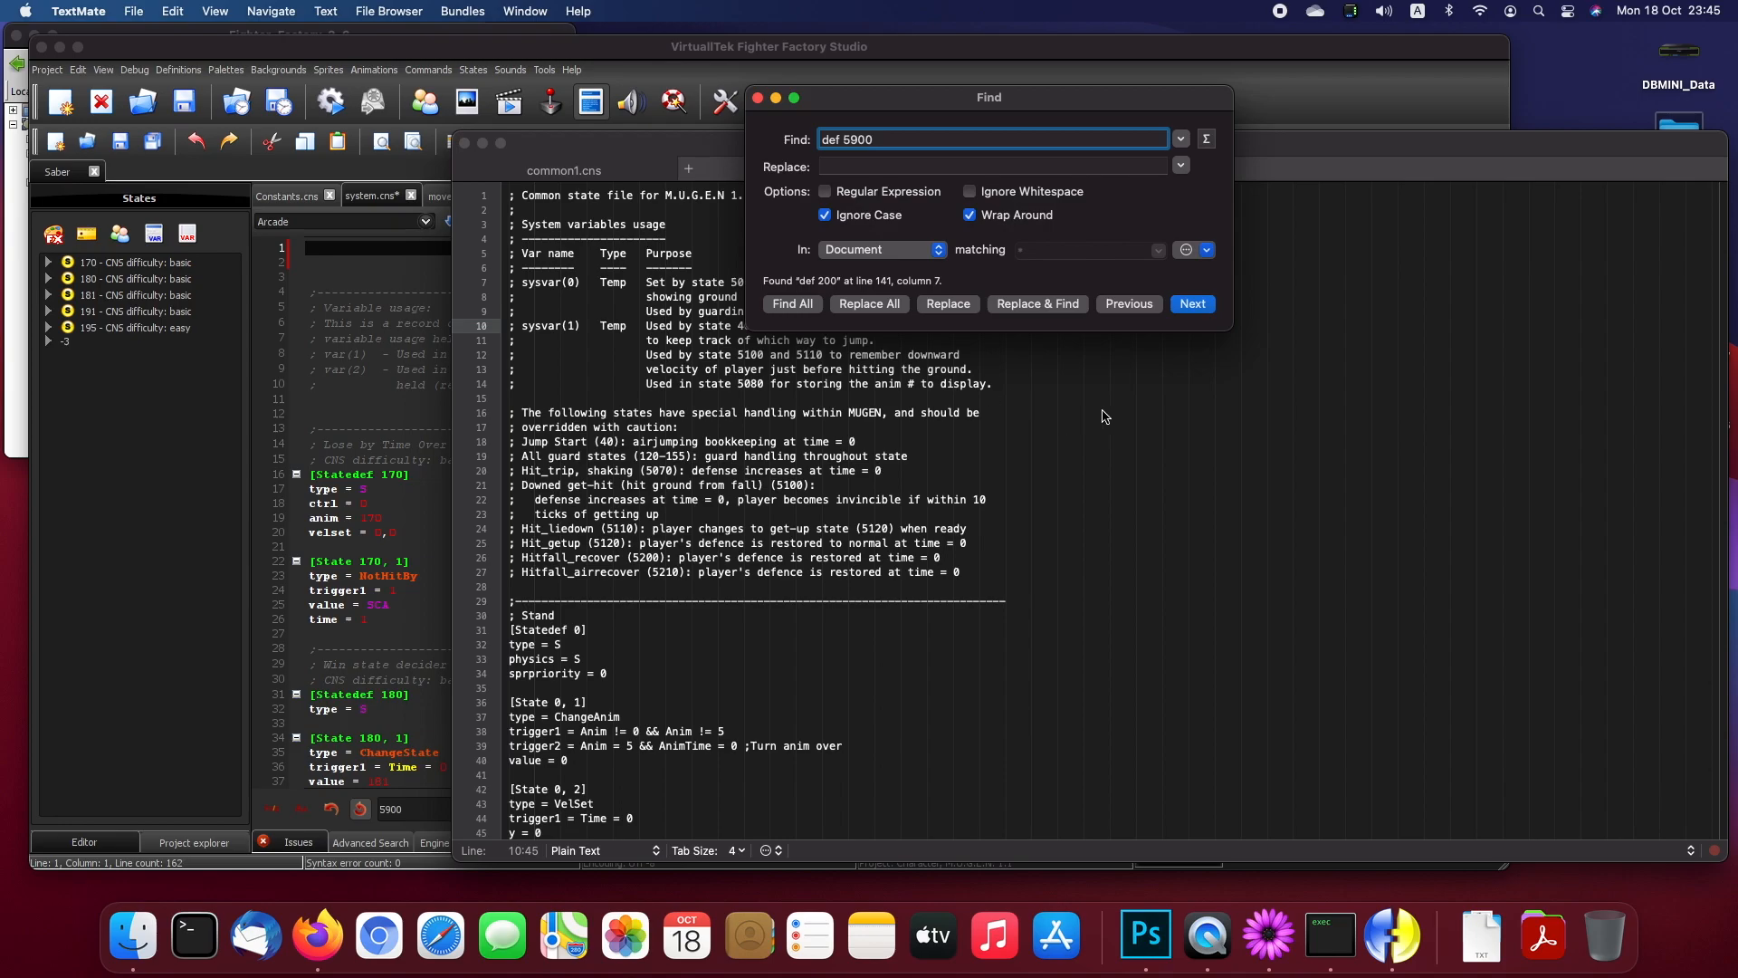
left_click(1184, 306)
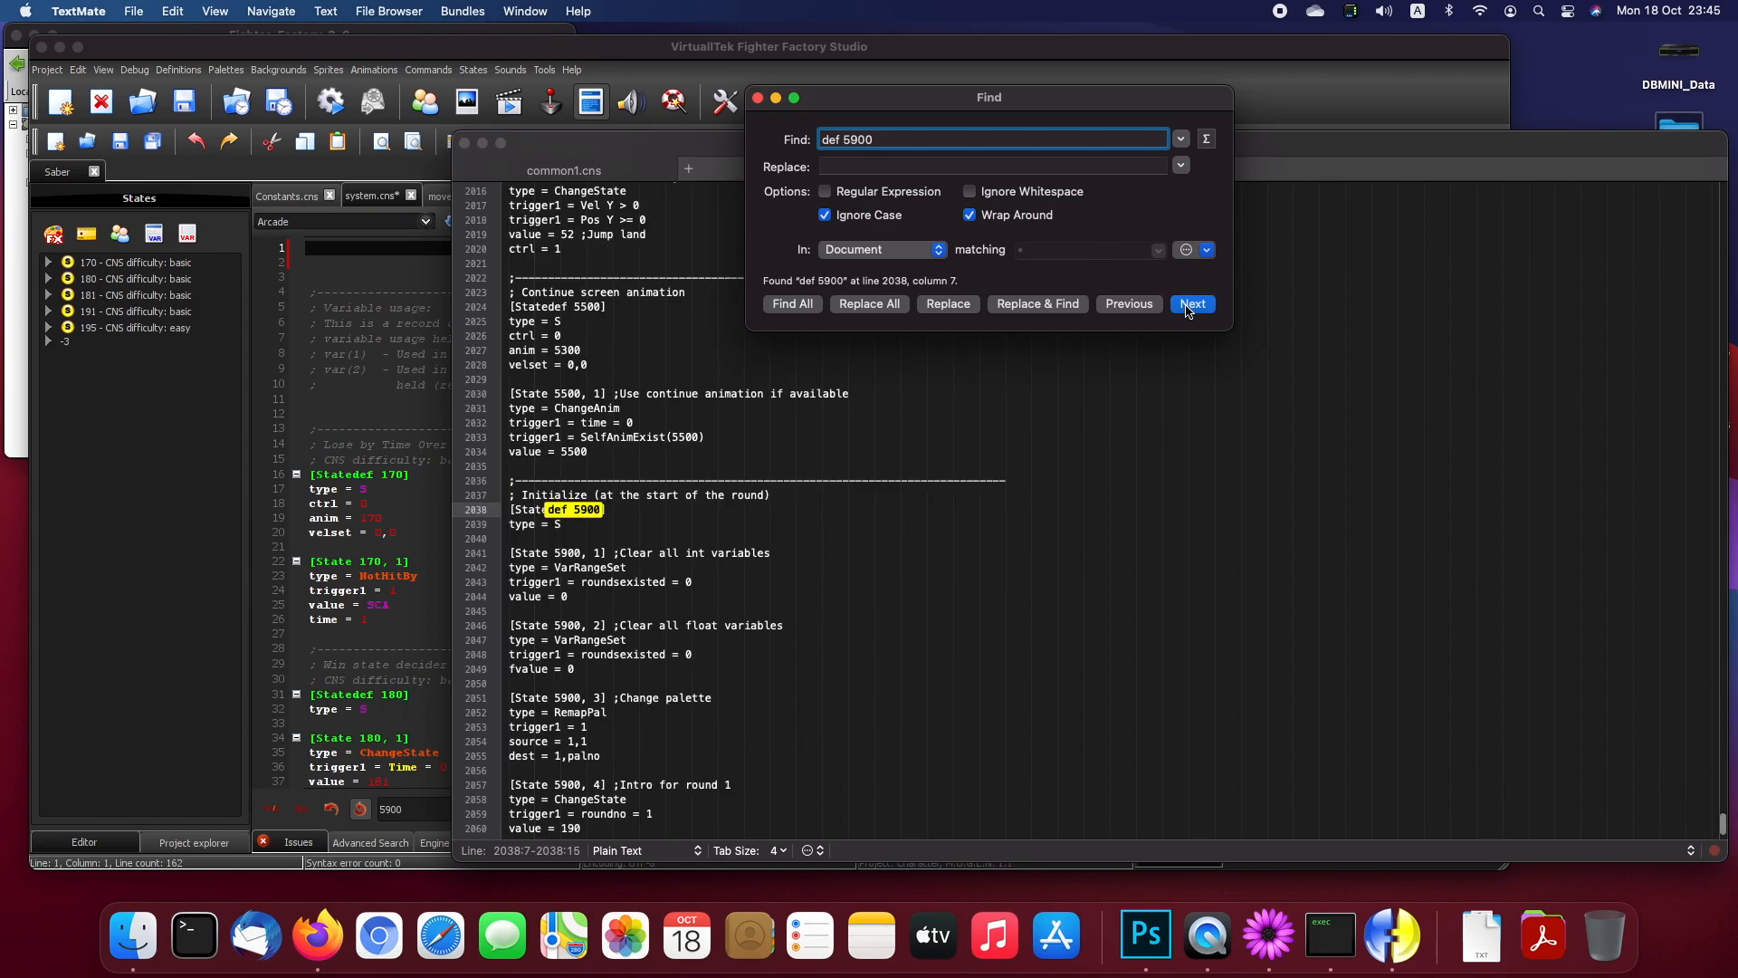
left_click(757, 98)
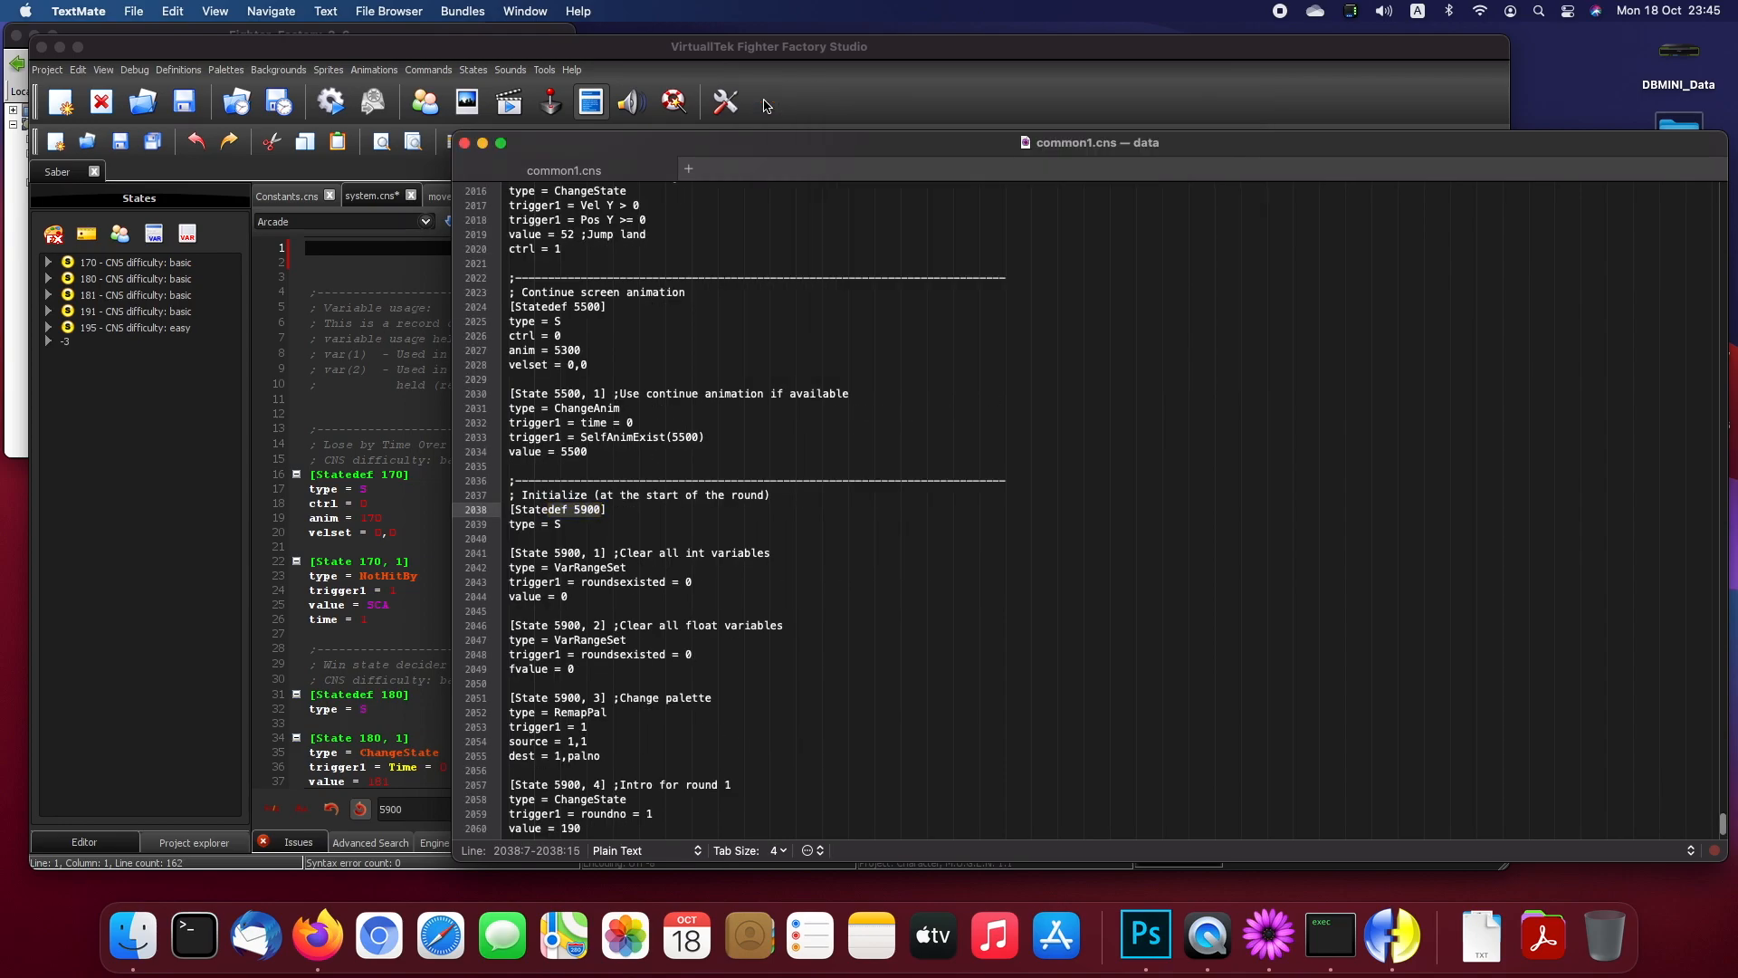
Step: Copy the whole Statedef 5900 block, including its comment header and states 1 to 5, and close common1.cns
scroll(715, 487, "down", 2)
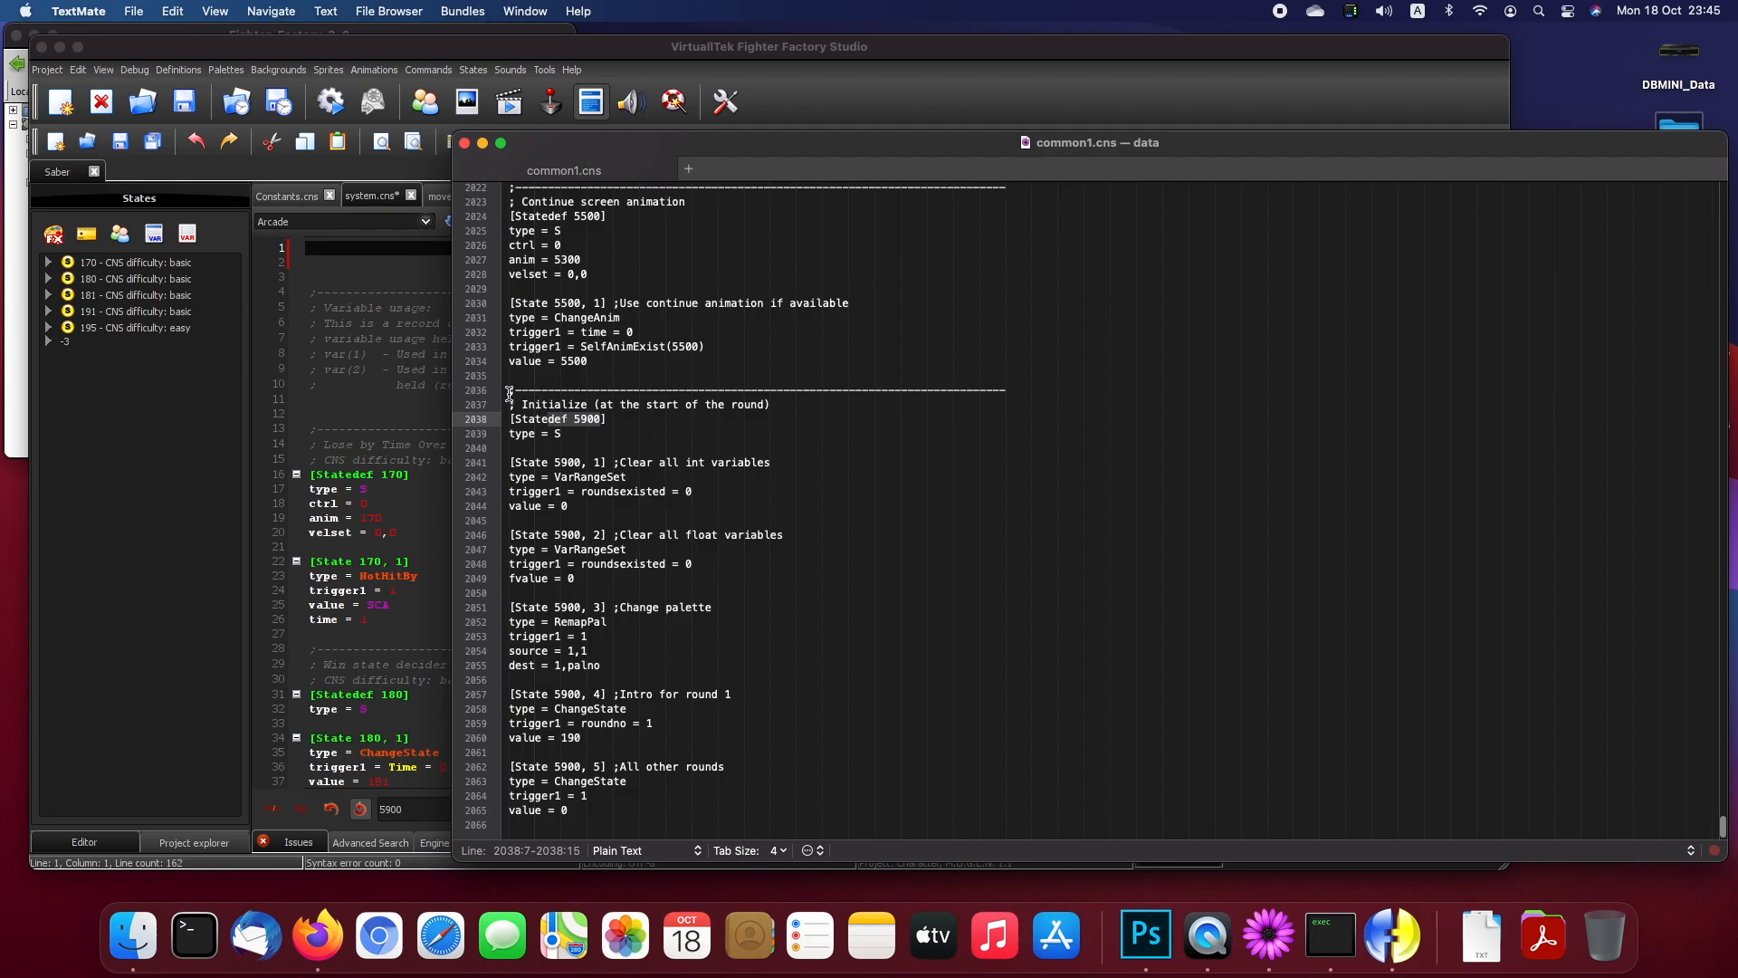
left_click_drag(508, 393, 656, 816)
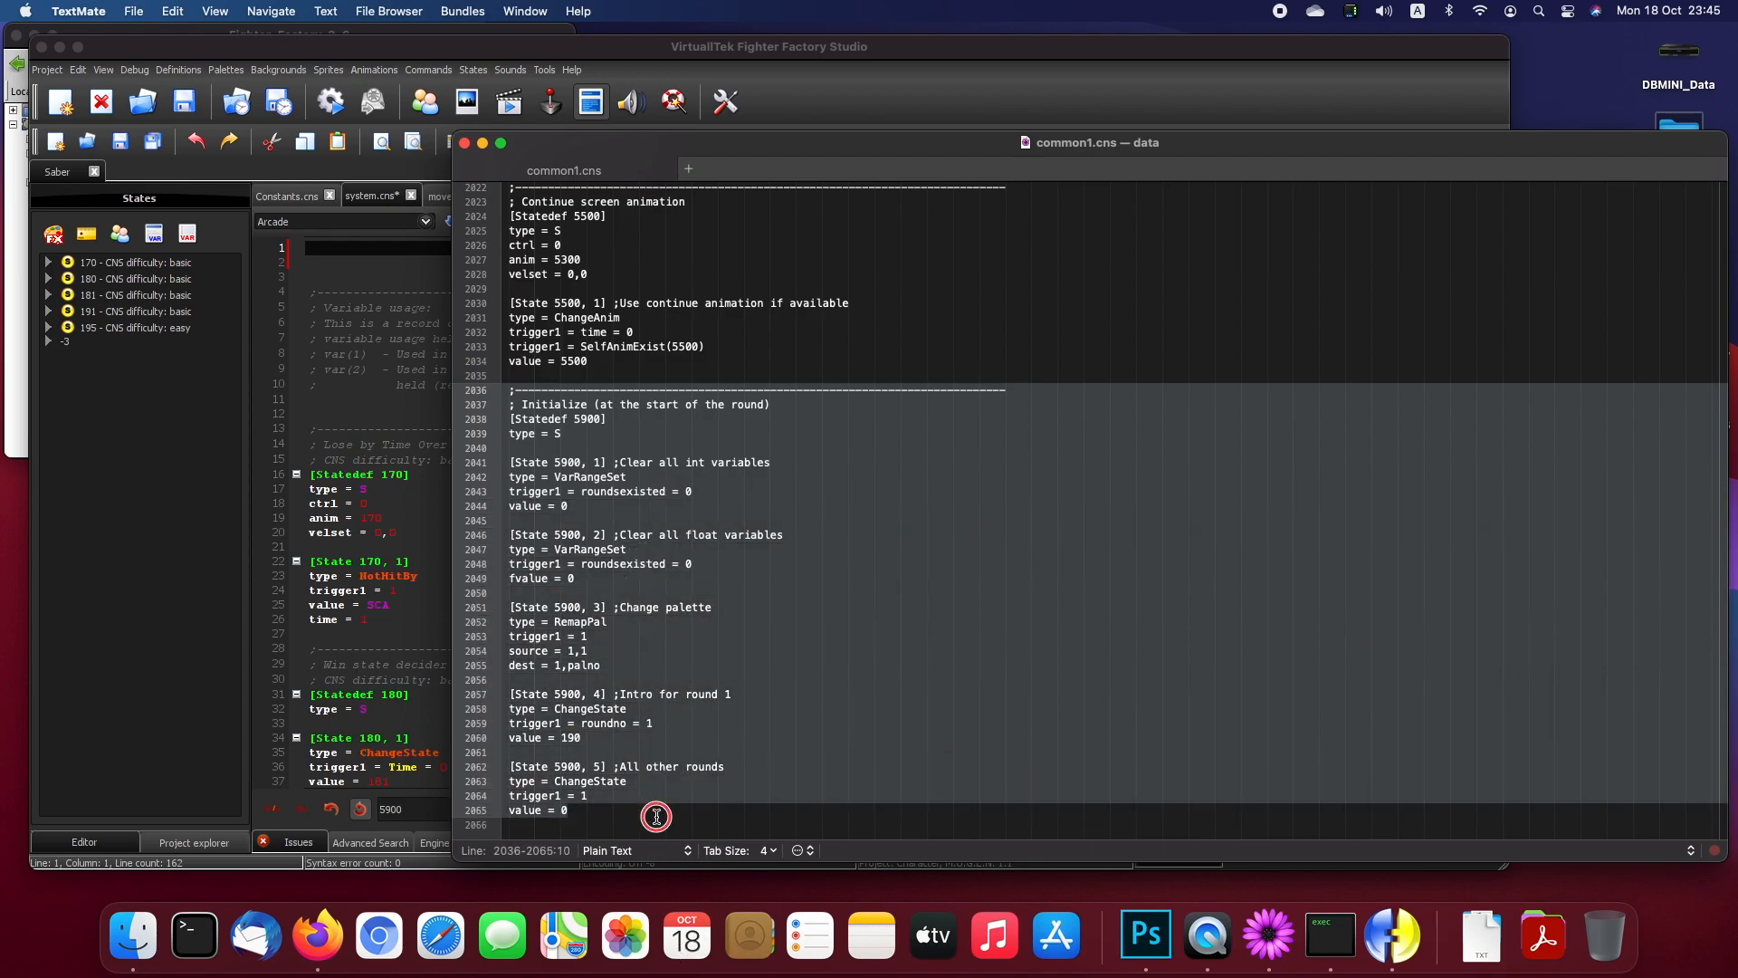
left_click(461, 171)
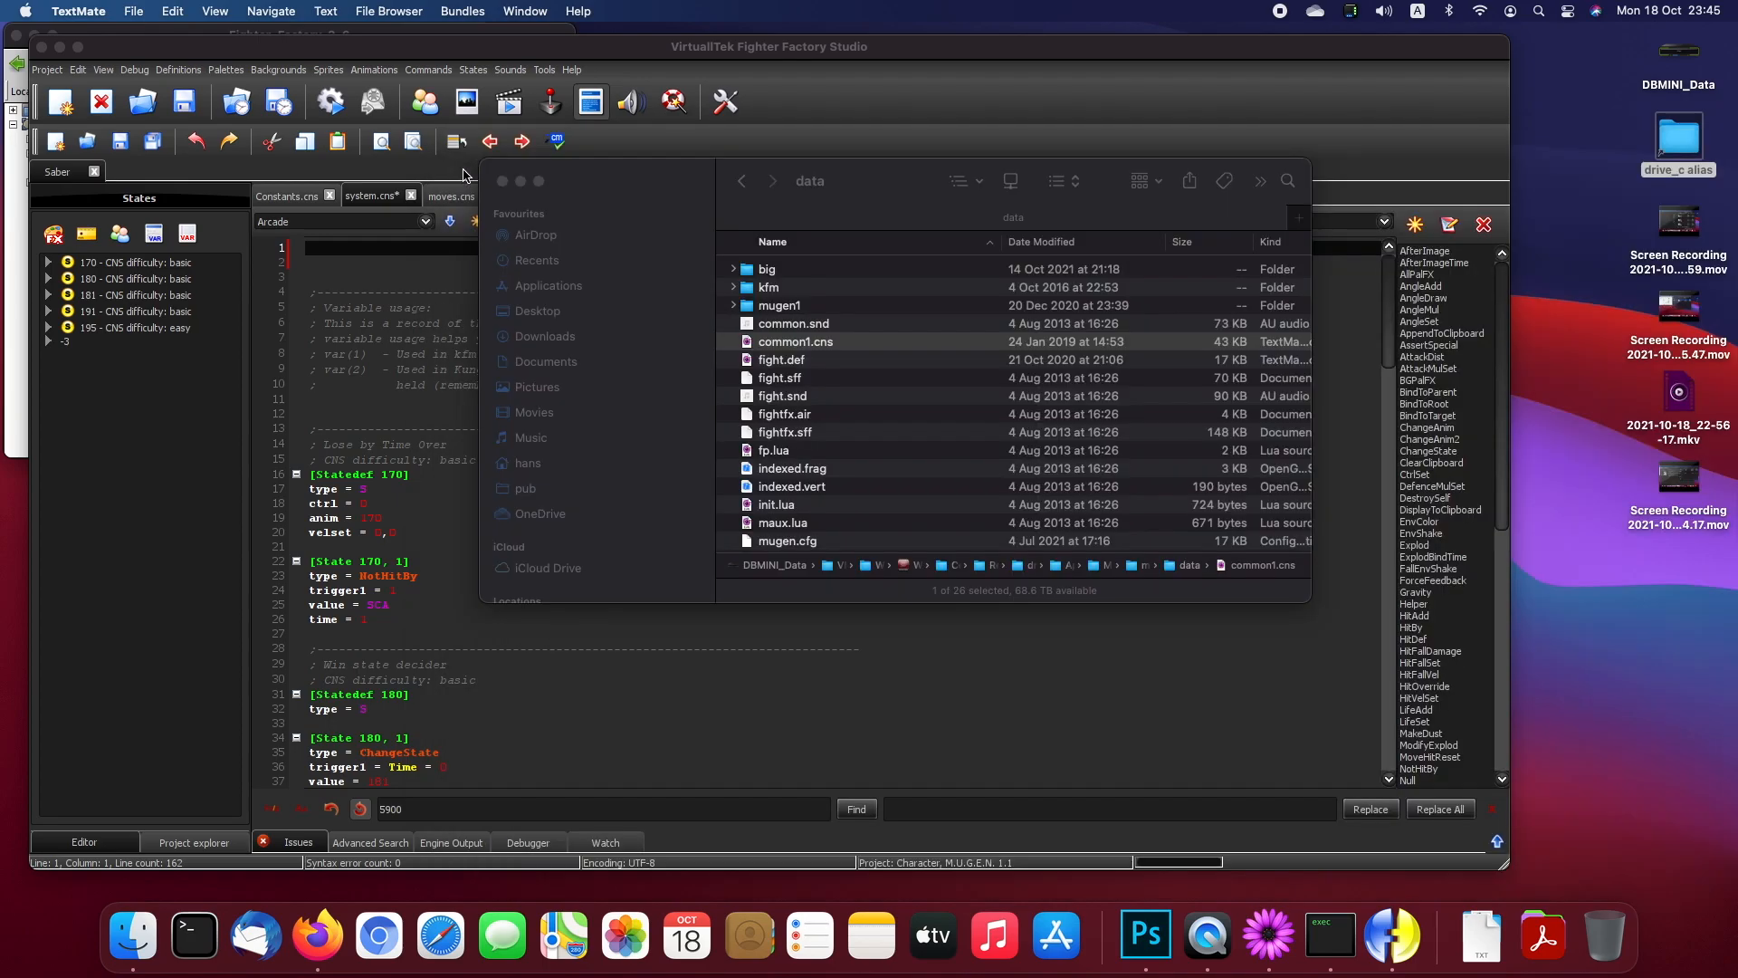
Step: Paste the copied Statedef 5900 block at the first line of system.cns in Fighter Factory Studio and save the file
left_click(385, 264)
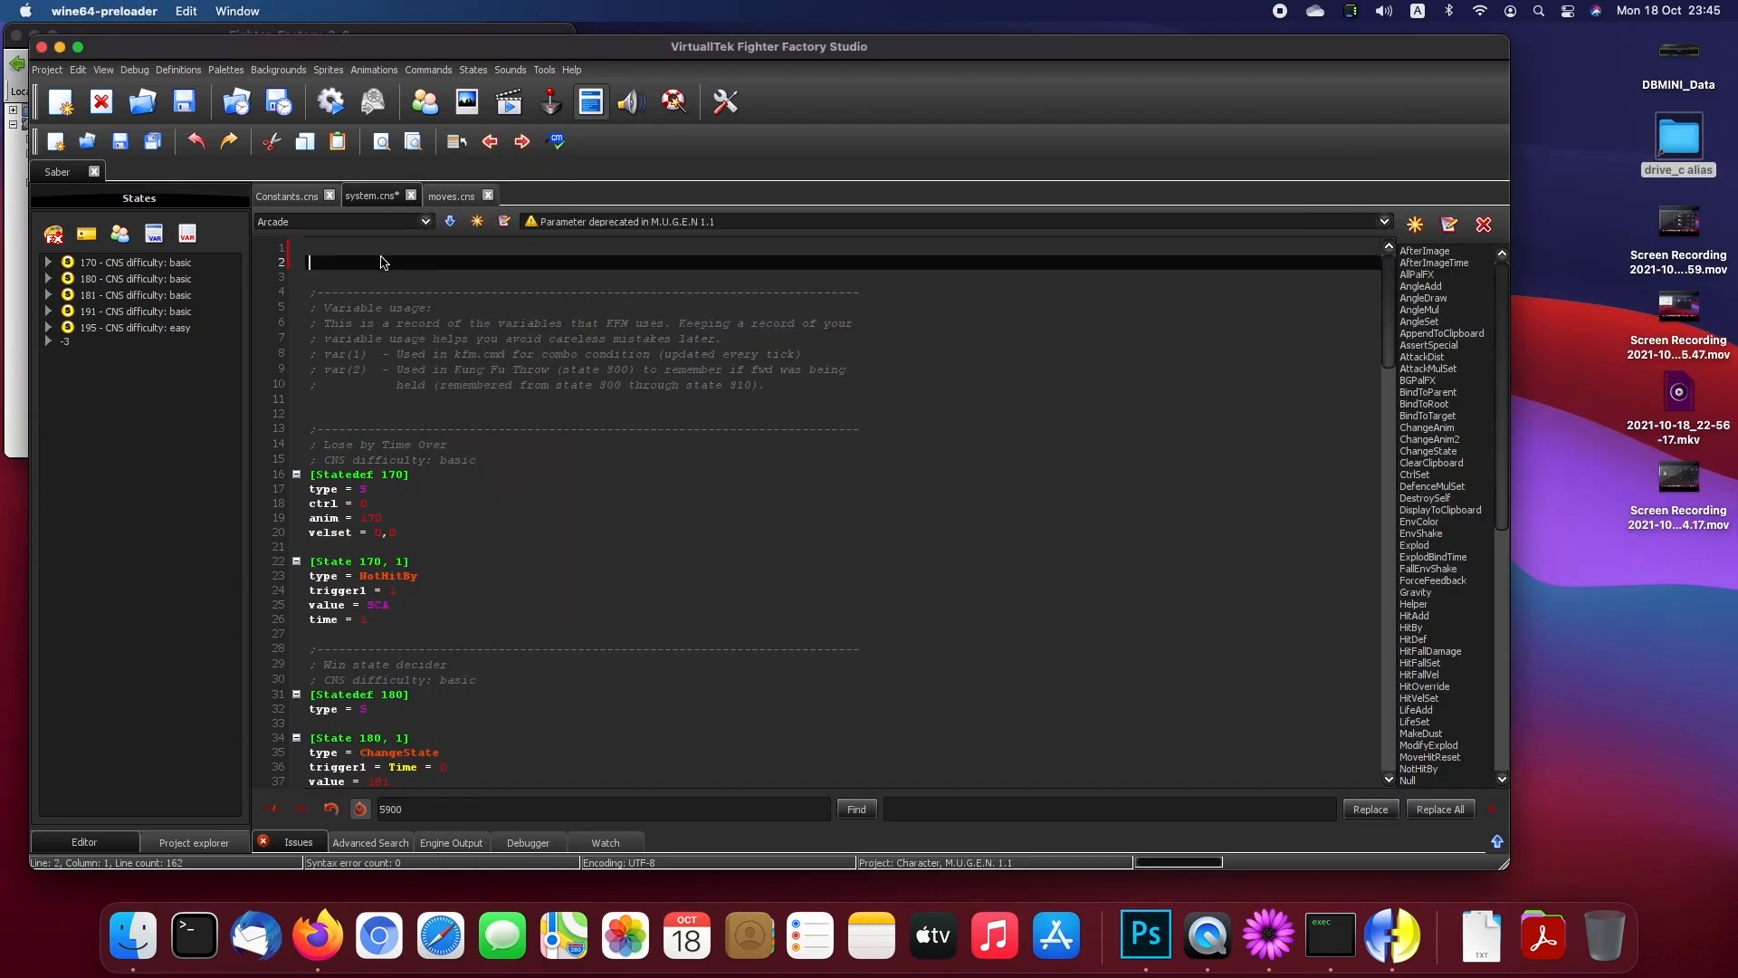
left_click(369, 249)
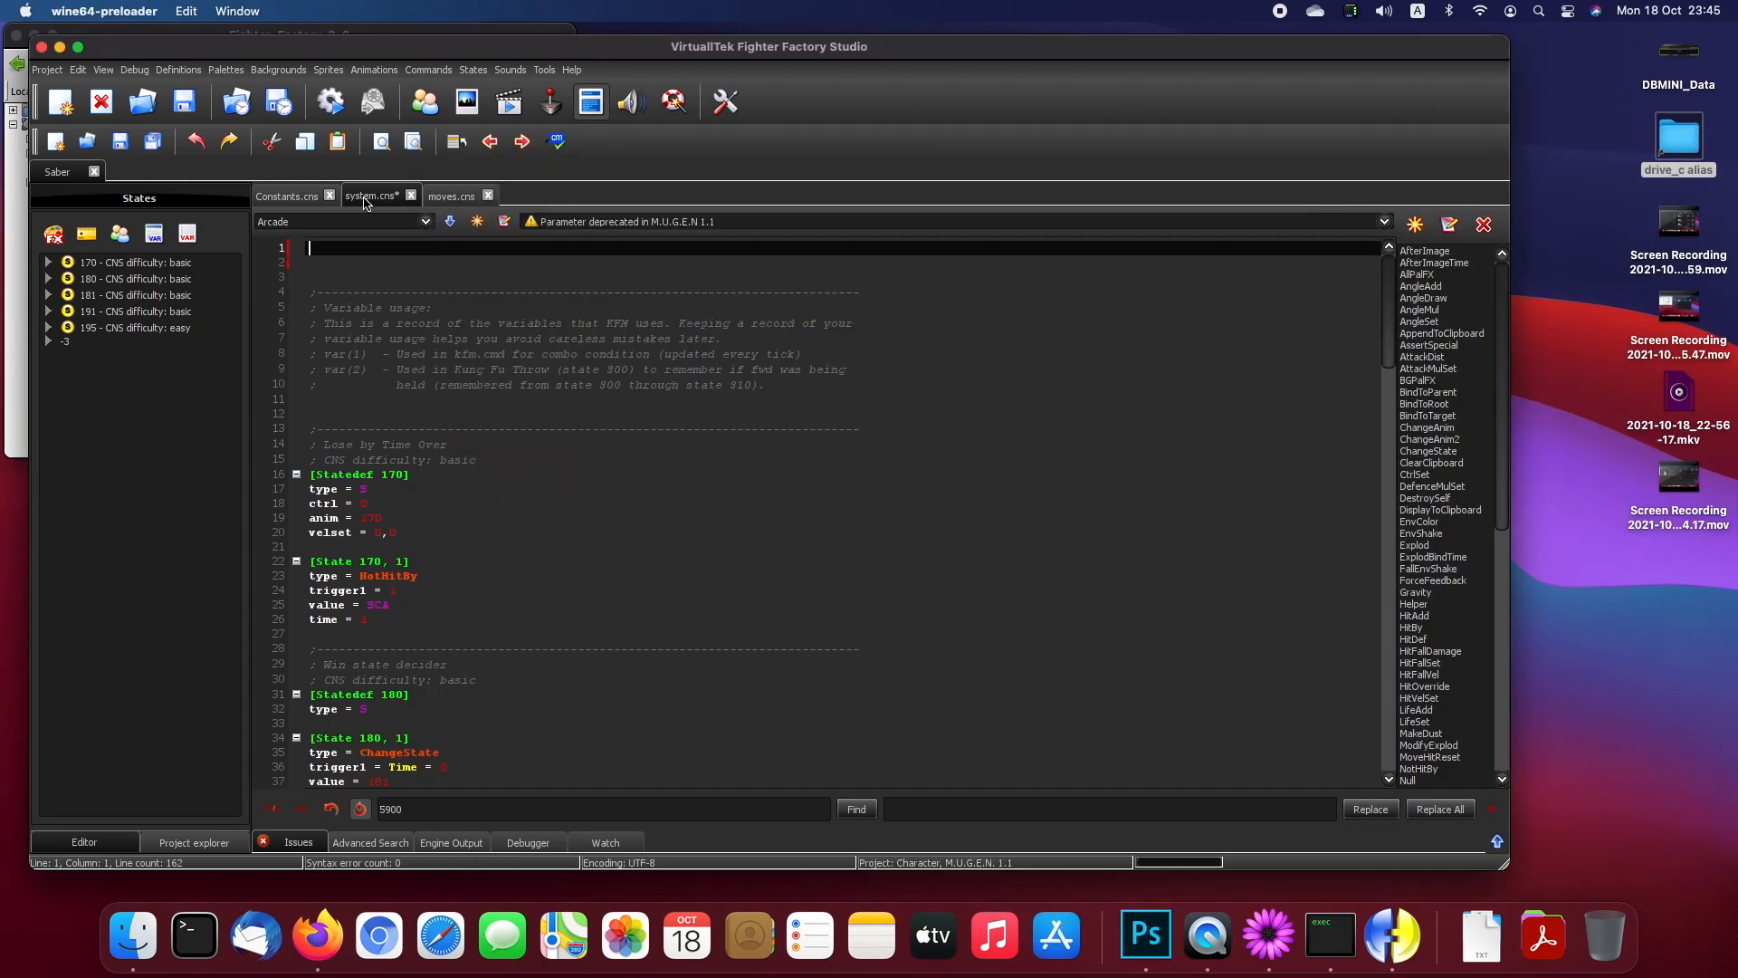
key("ctrl+v")
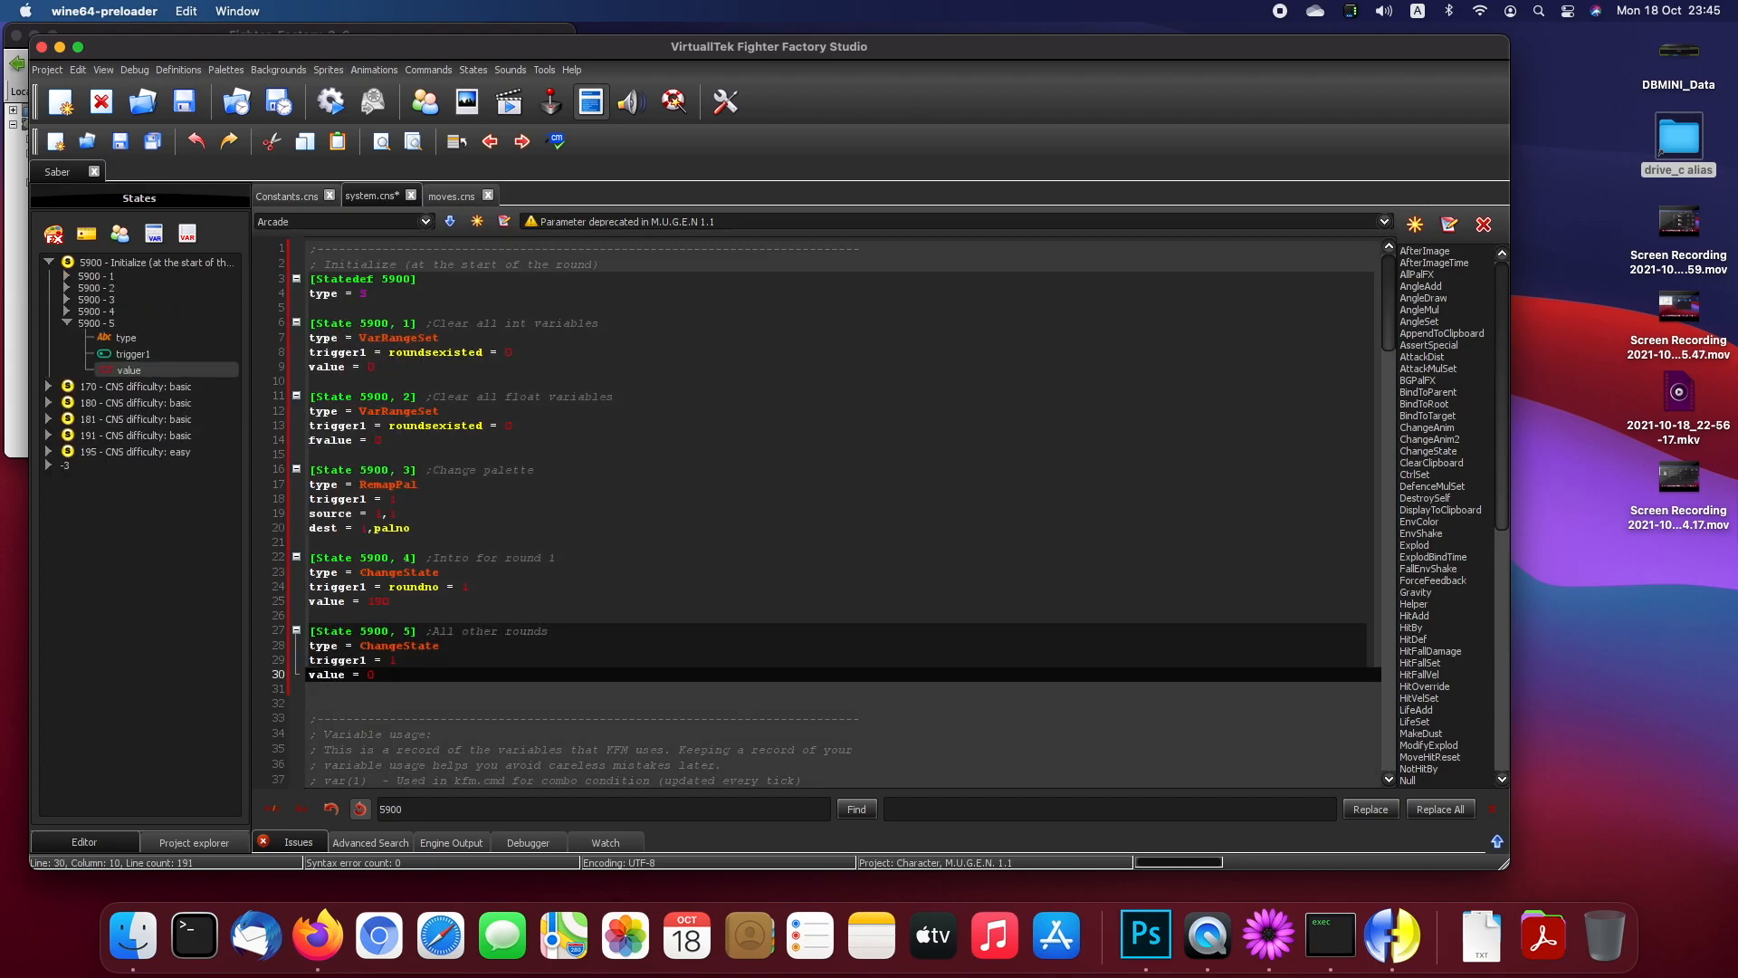
left_click(481, 396)
key("ctrl+s")
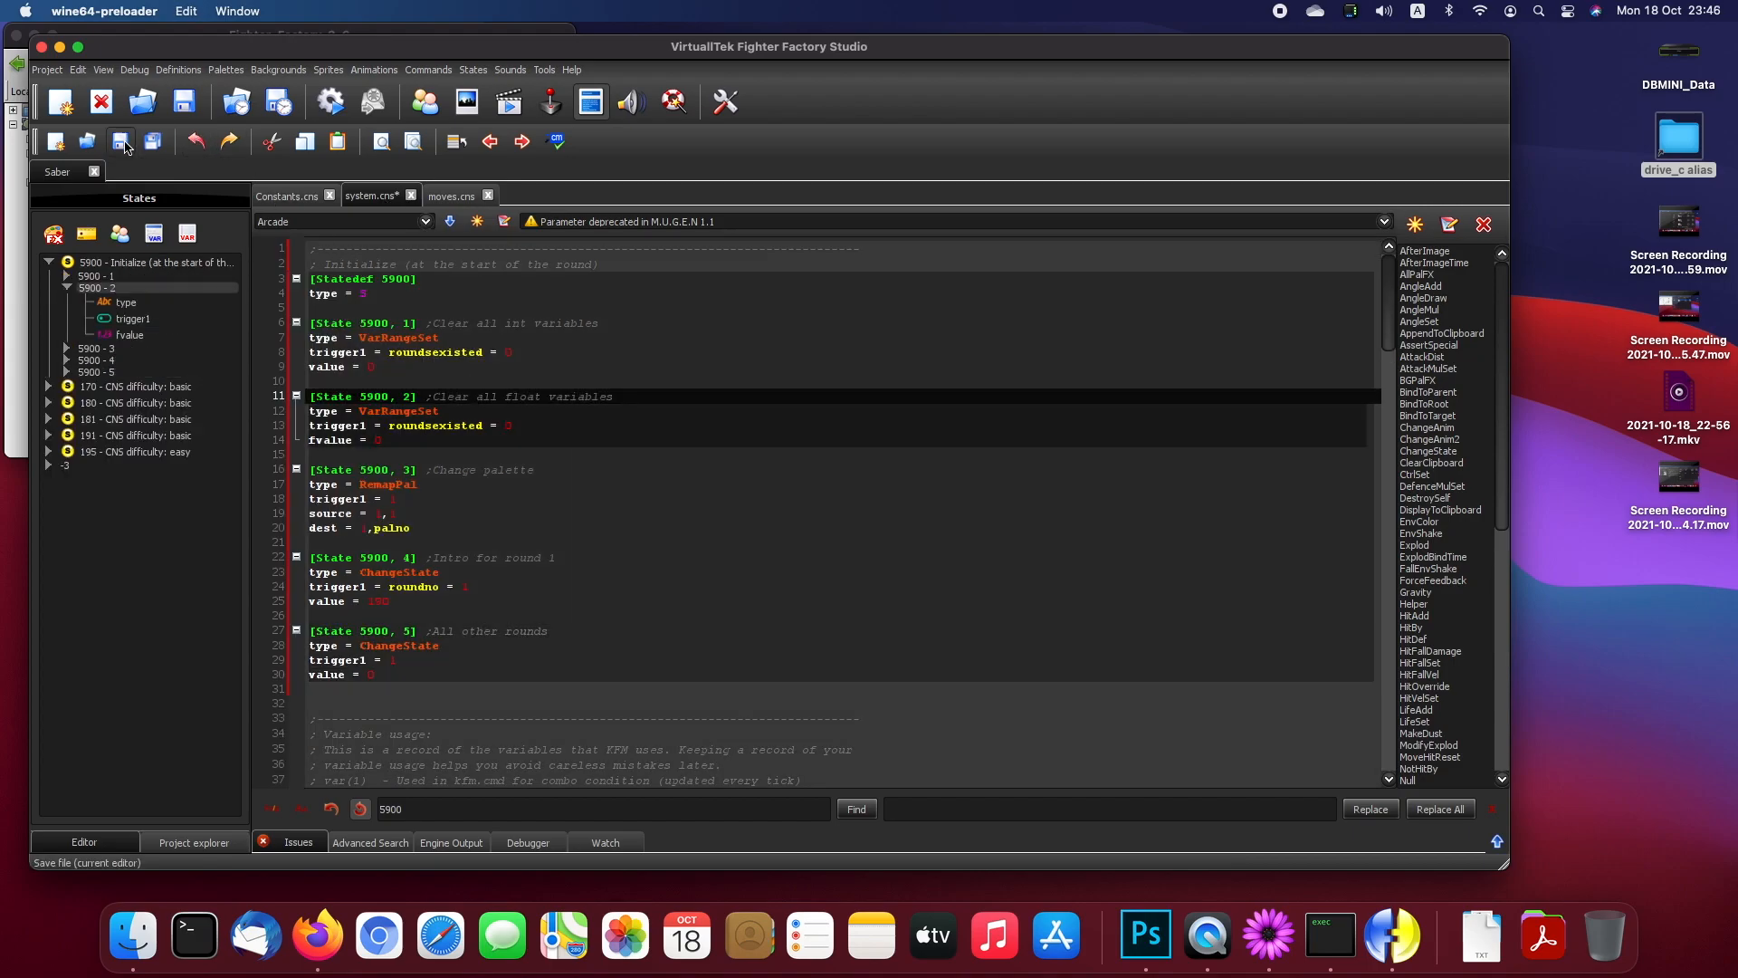
Step: Examine the Statedef 5900 header and its type line in system.cns
left_click(441, 288)
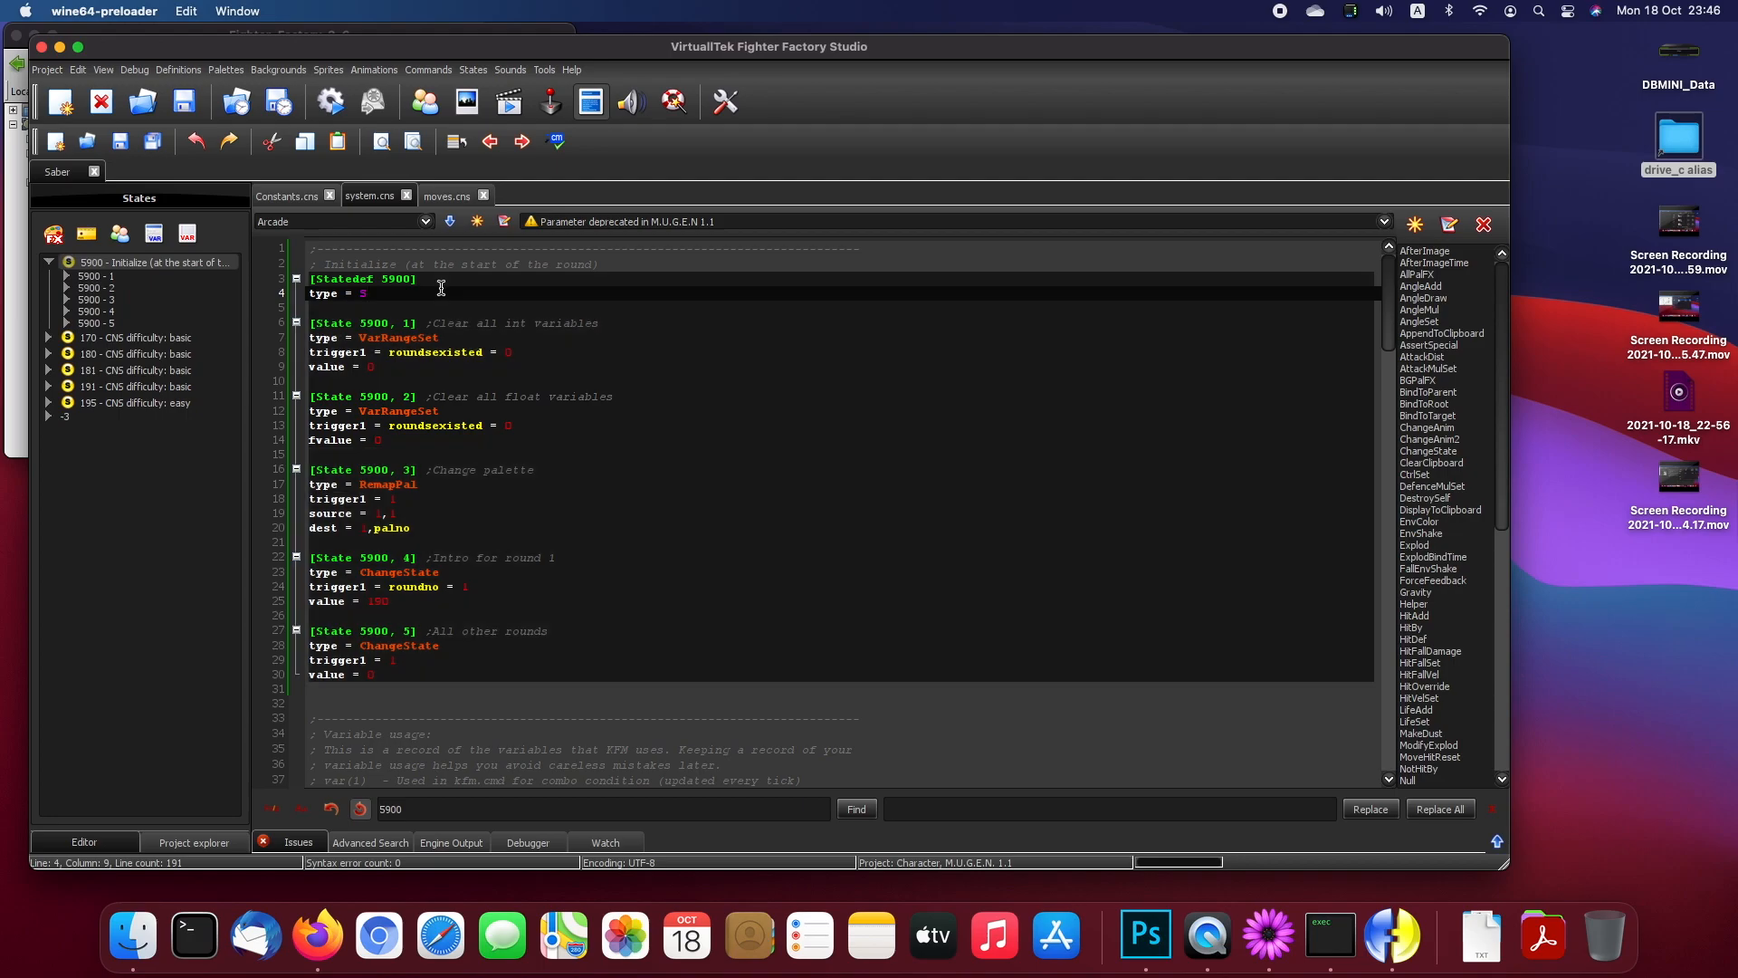
left_click(422, 279)
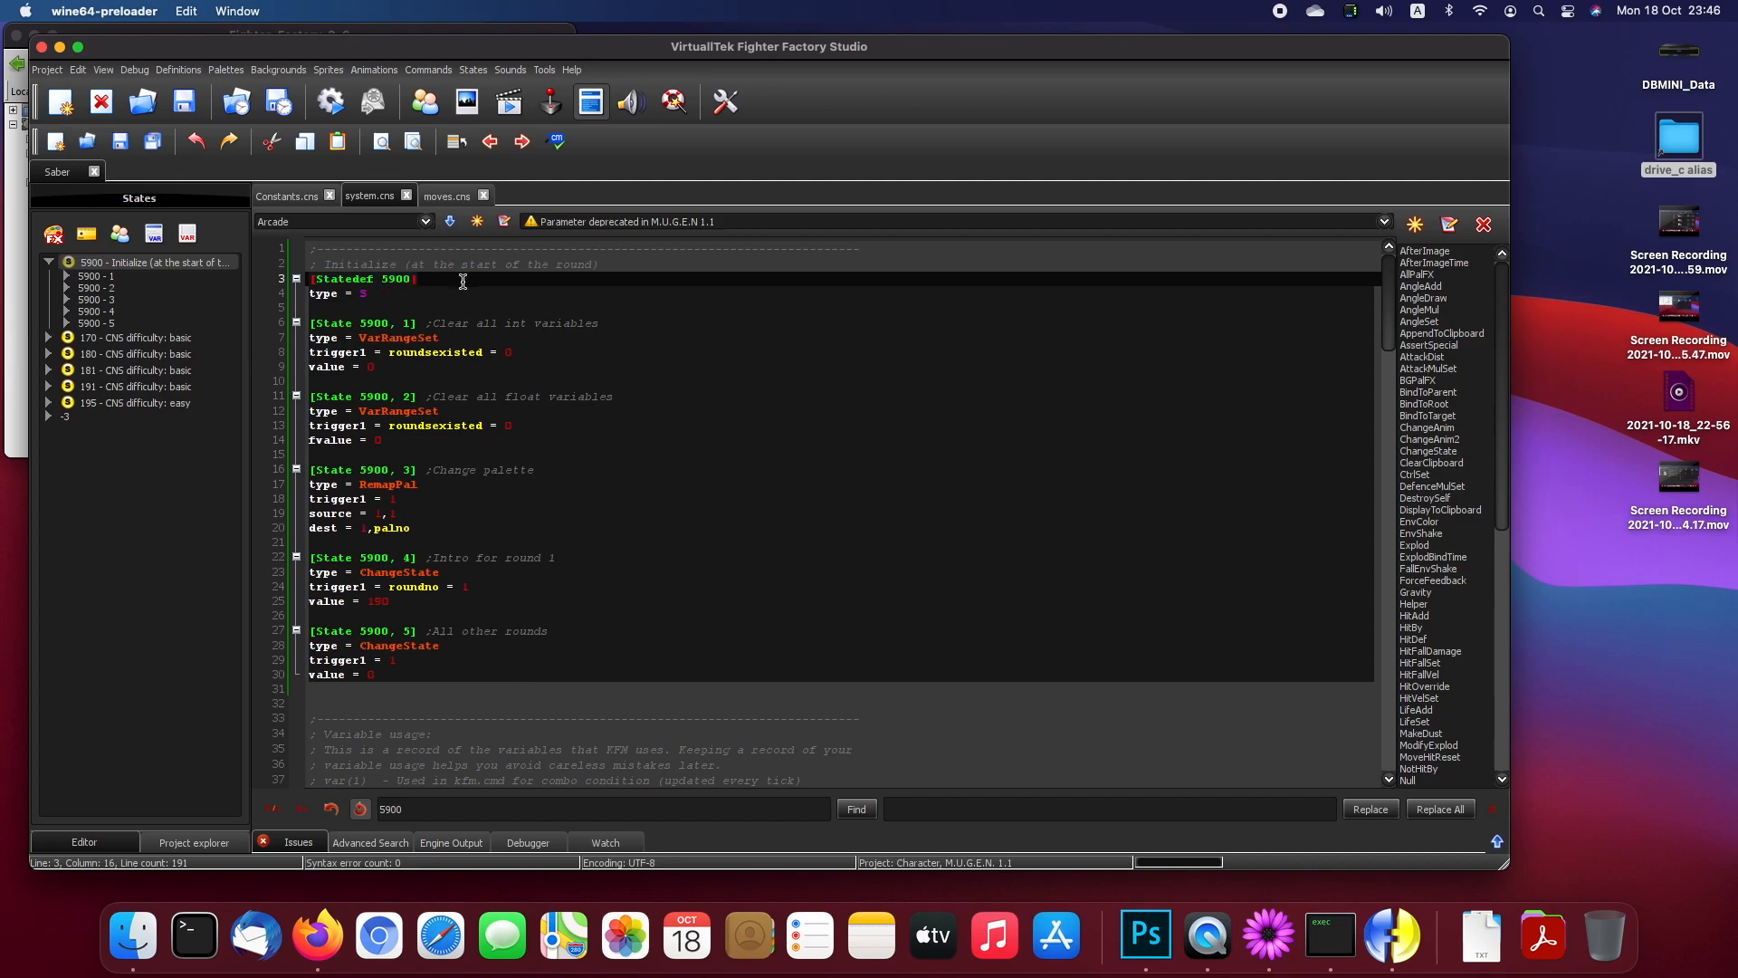
left_click(419, 297)
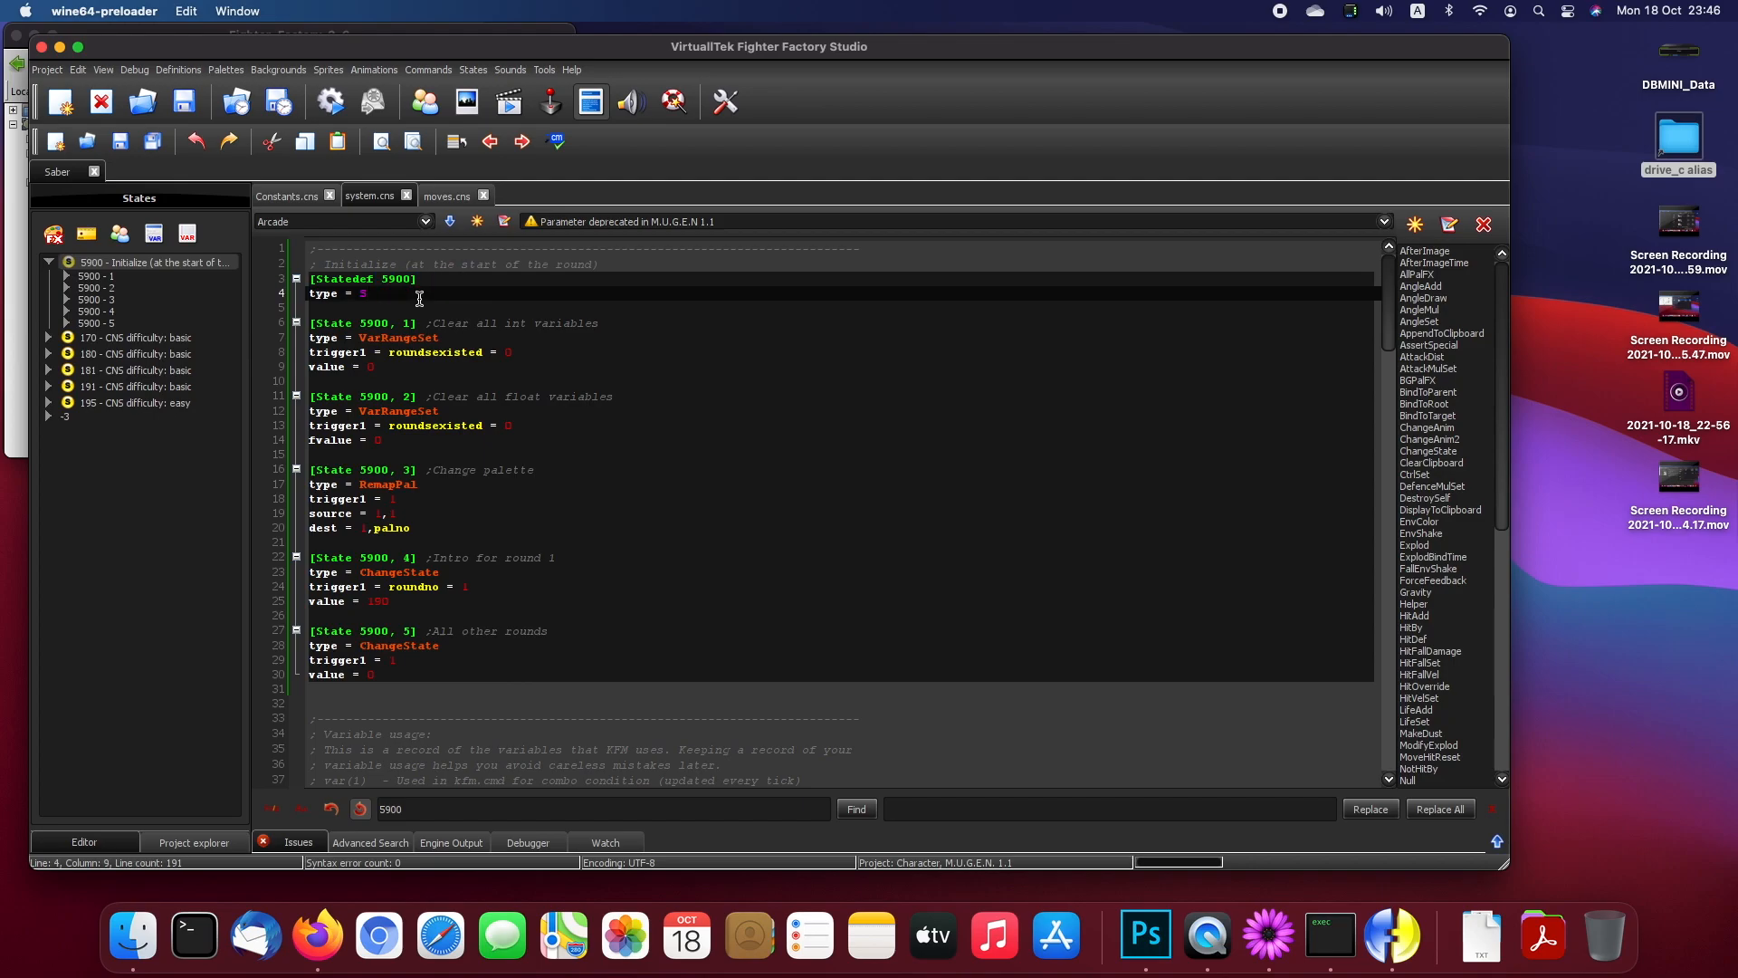
left_click_drag(410, 296, 307, 278)
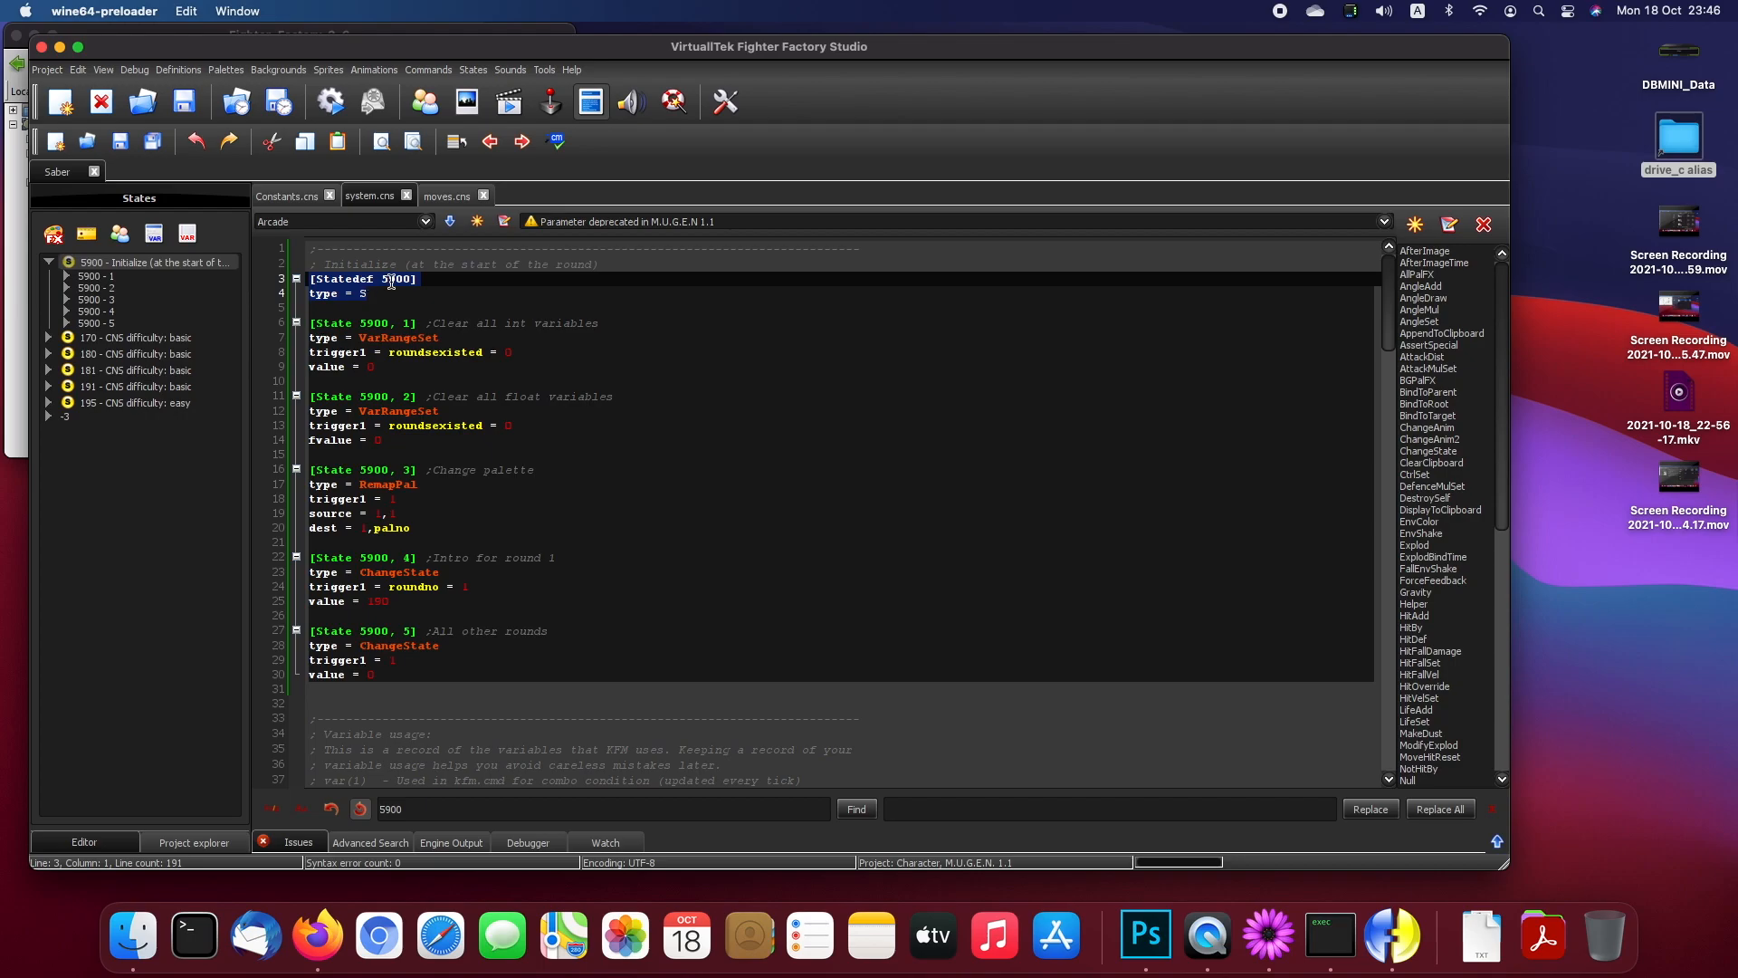
Step: Examine the State 5900, 1 controller that clears the int variables, including its VarRangeSet type, roundsexisted trigger and value
left_click(389, 322)
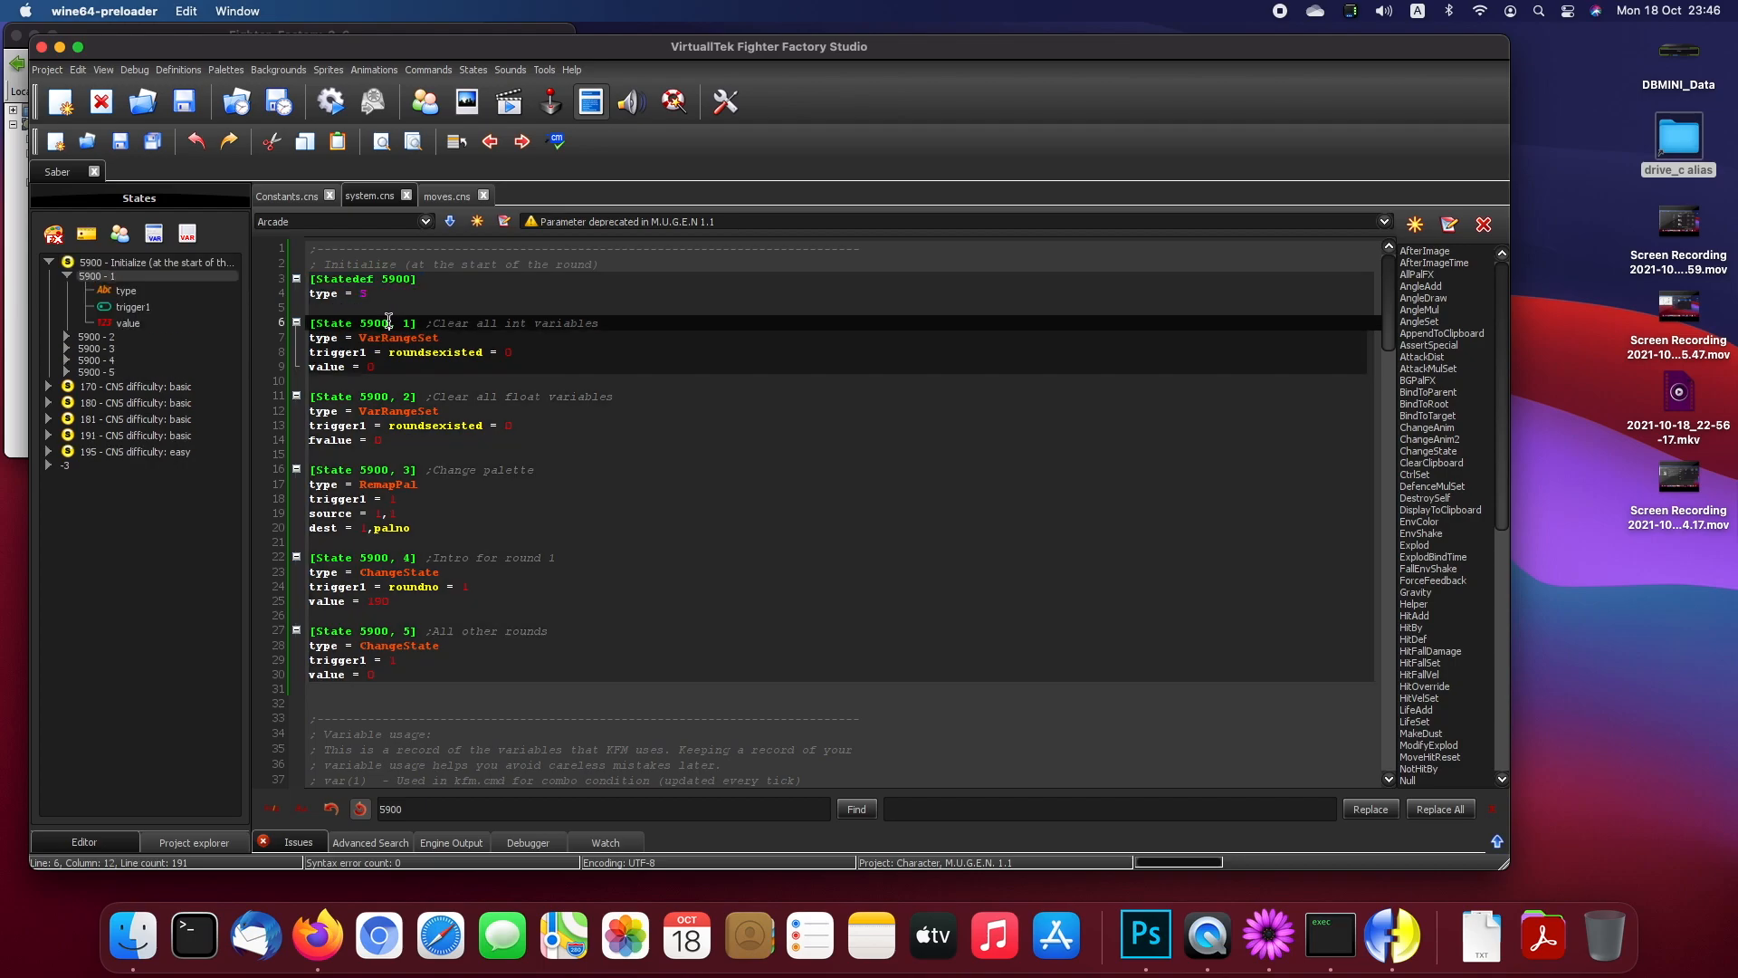
left_click(386, 368)
left_click_drag(383, 361, 303, 324)
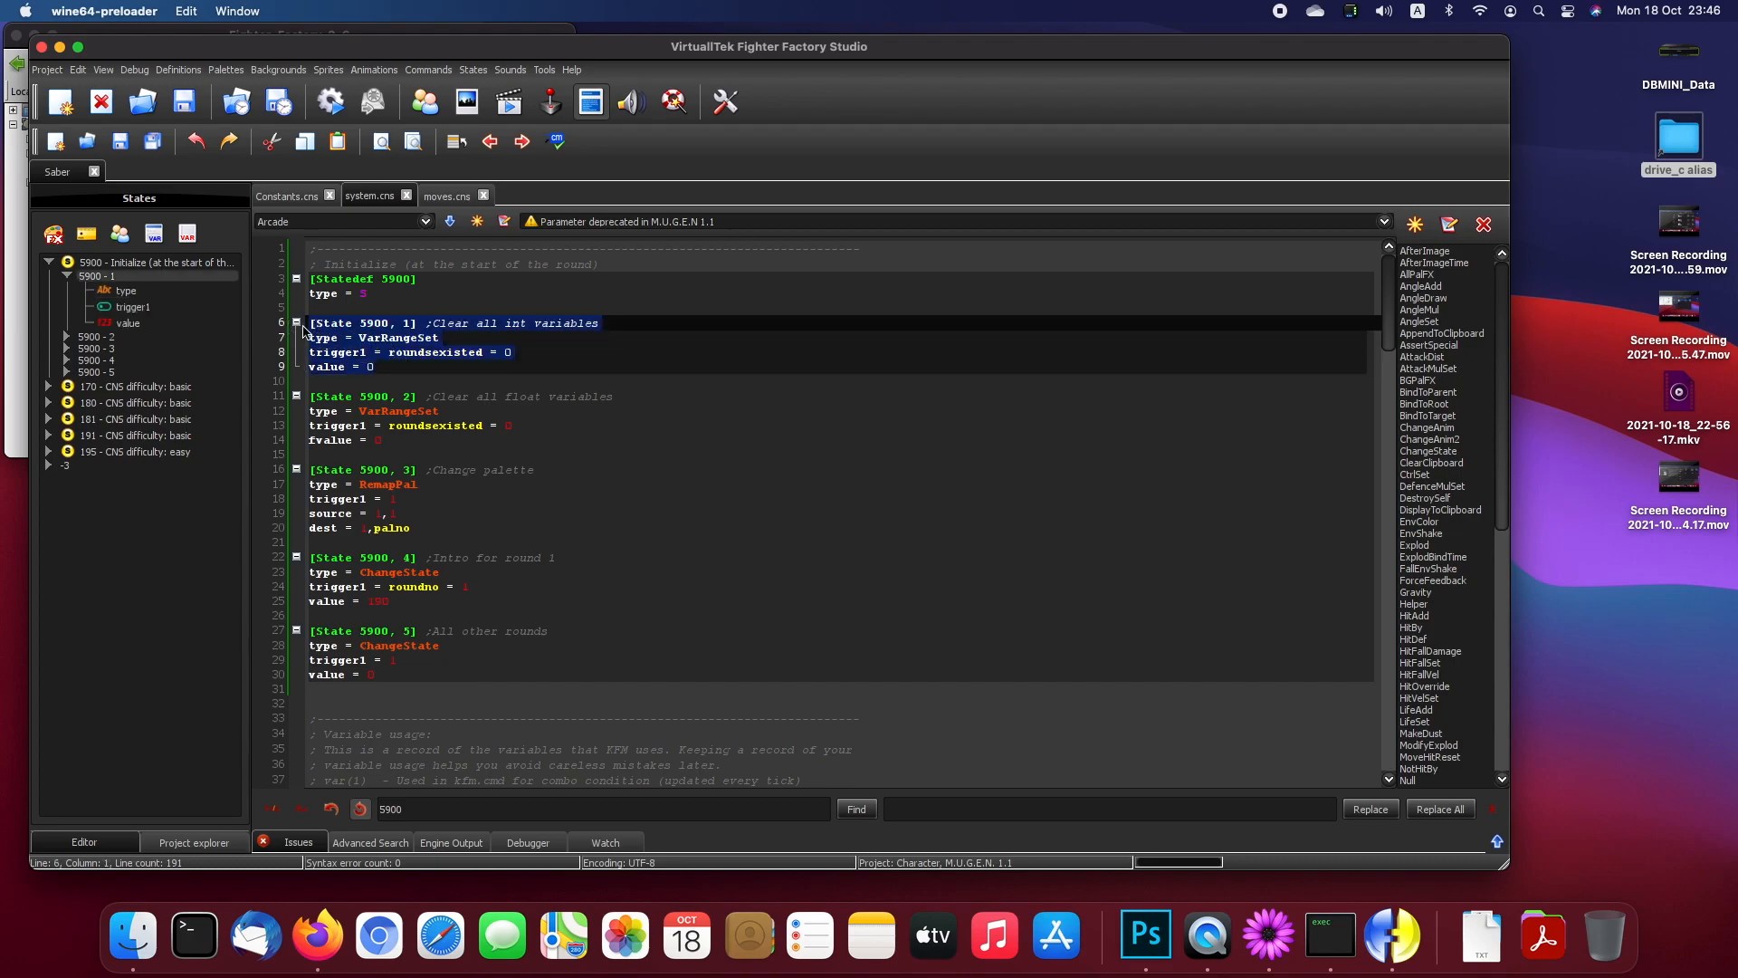
left_click(391, 363)
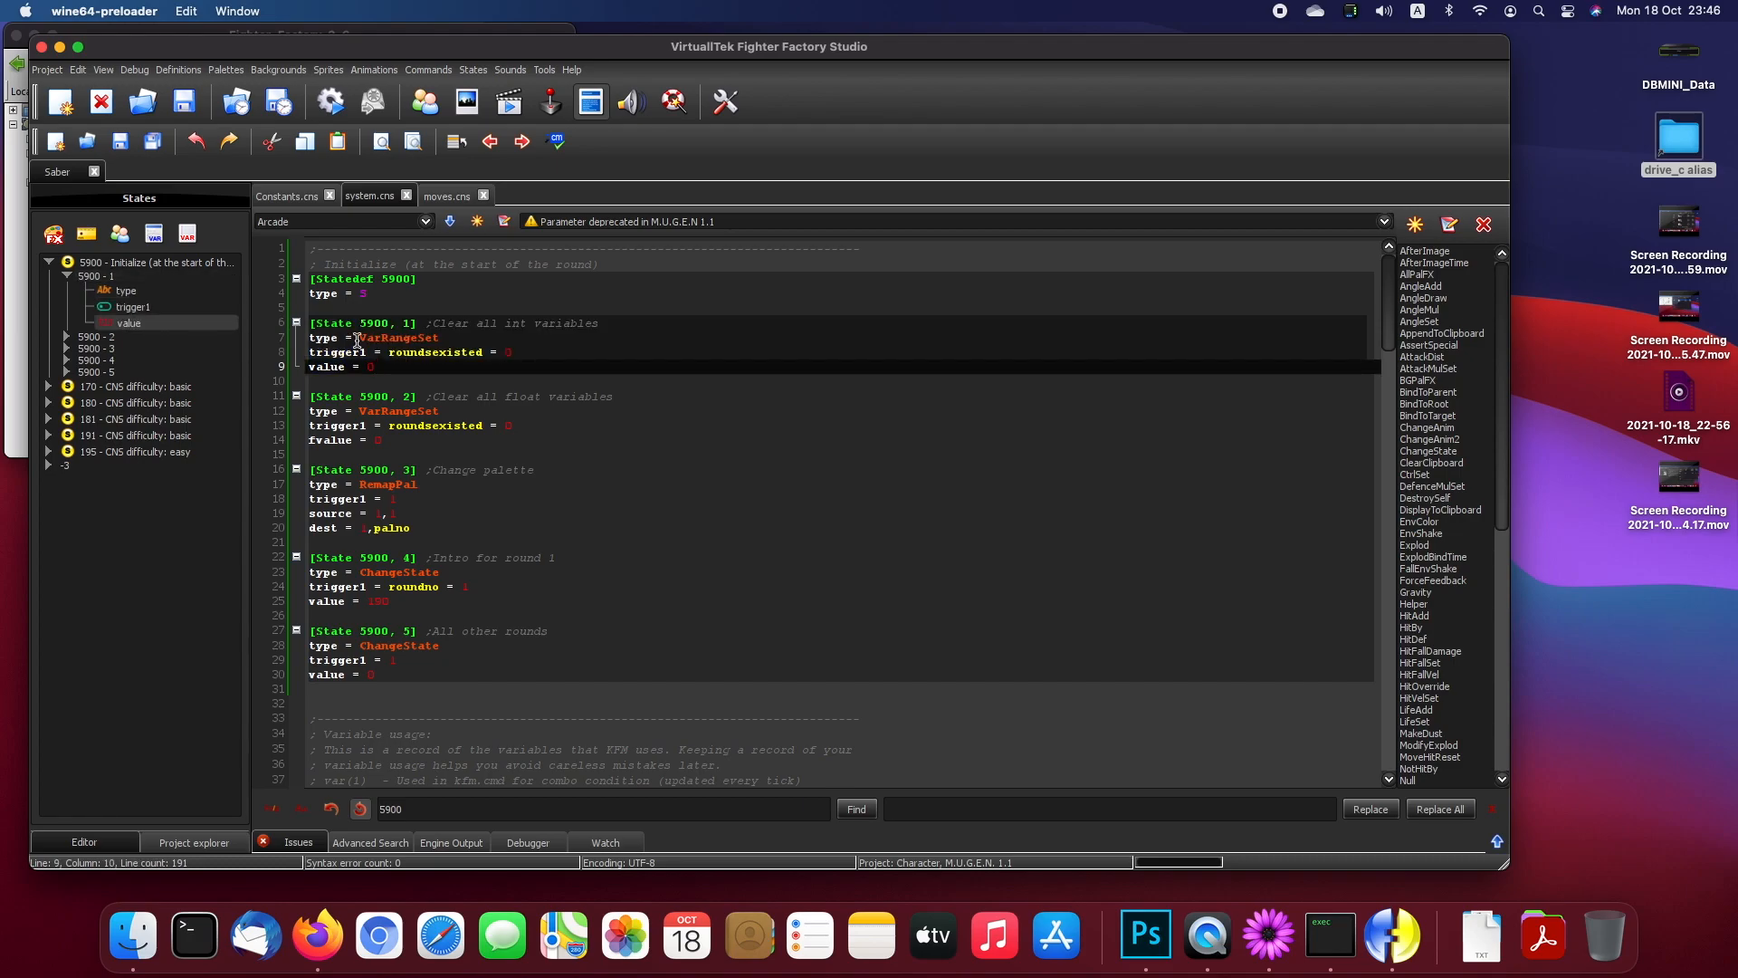
left_click_drag(357, 341, 453, 340)
left_click(473, 339)
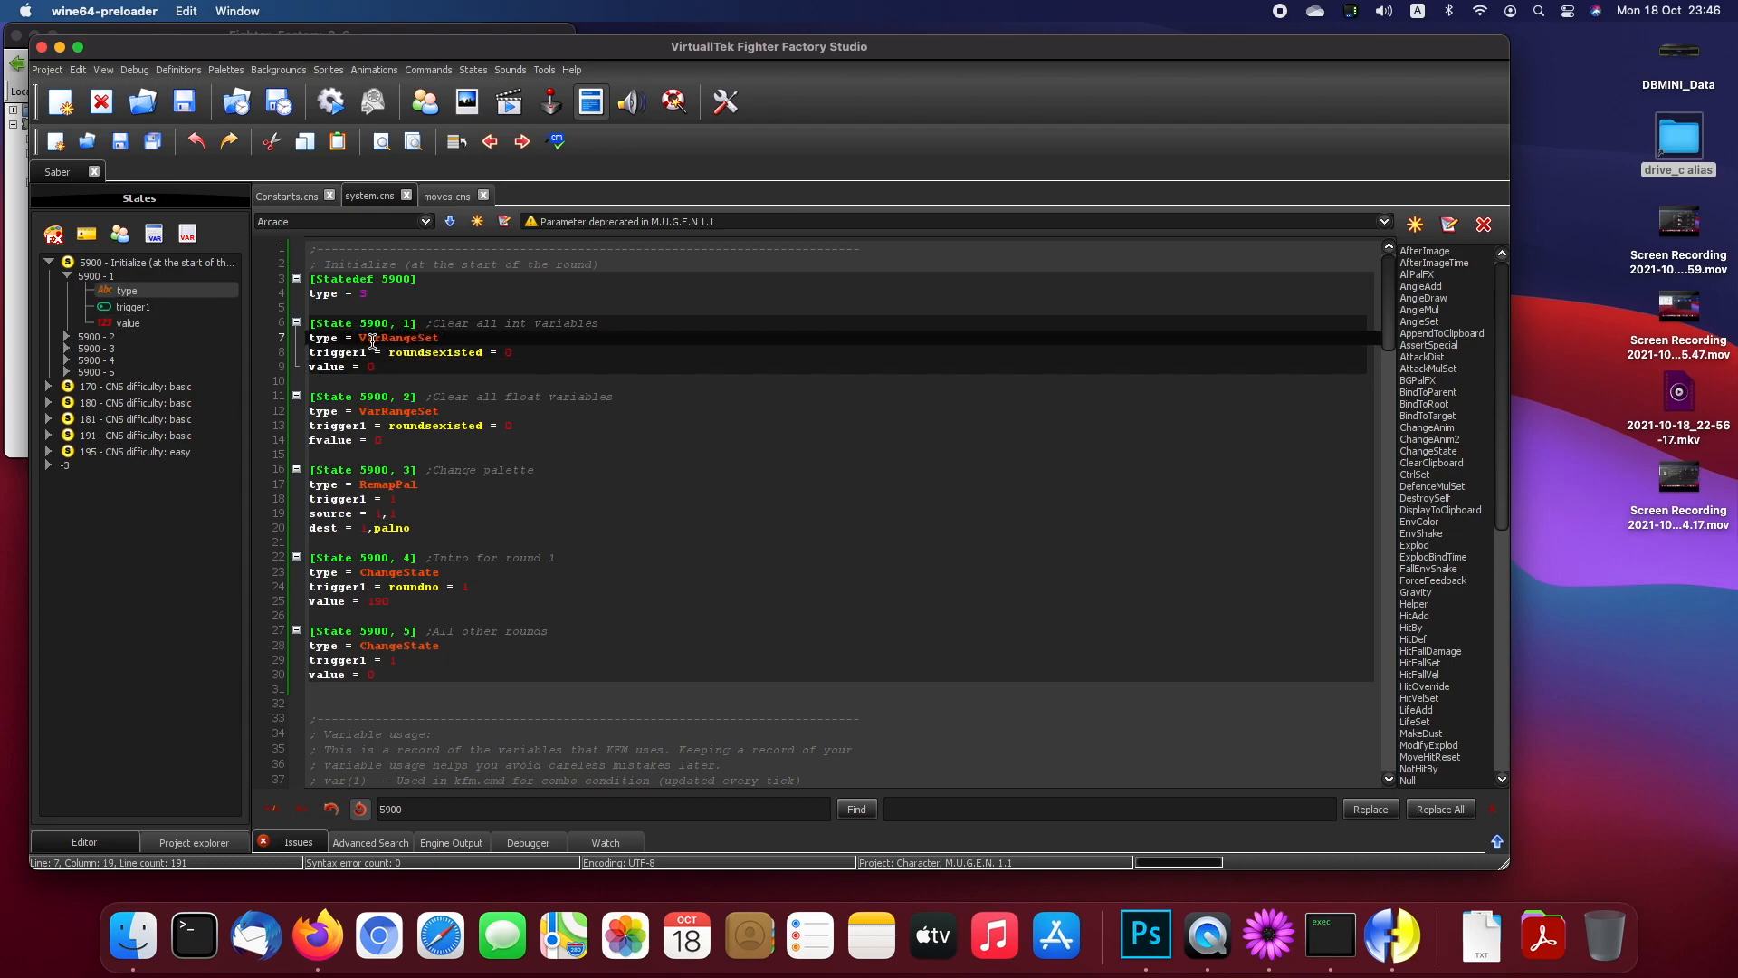
left_click_drag(359, 340, 466, 342)
left_click(489, 343)
left_click(404, 369)
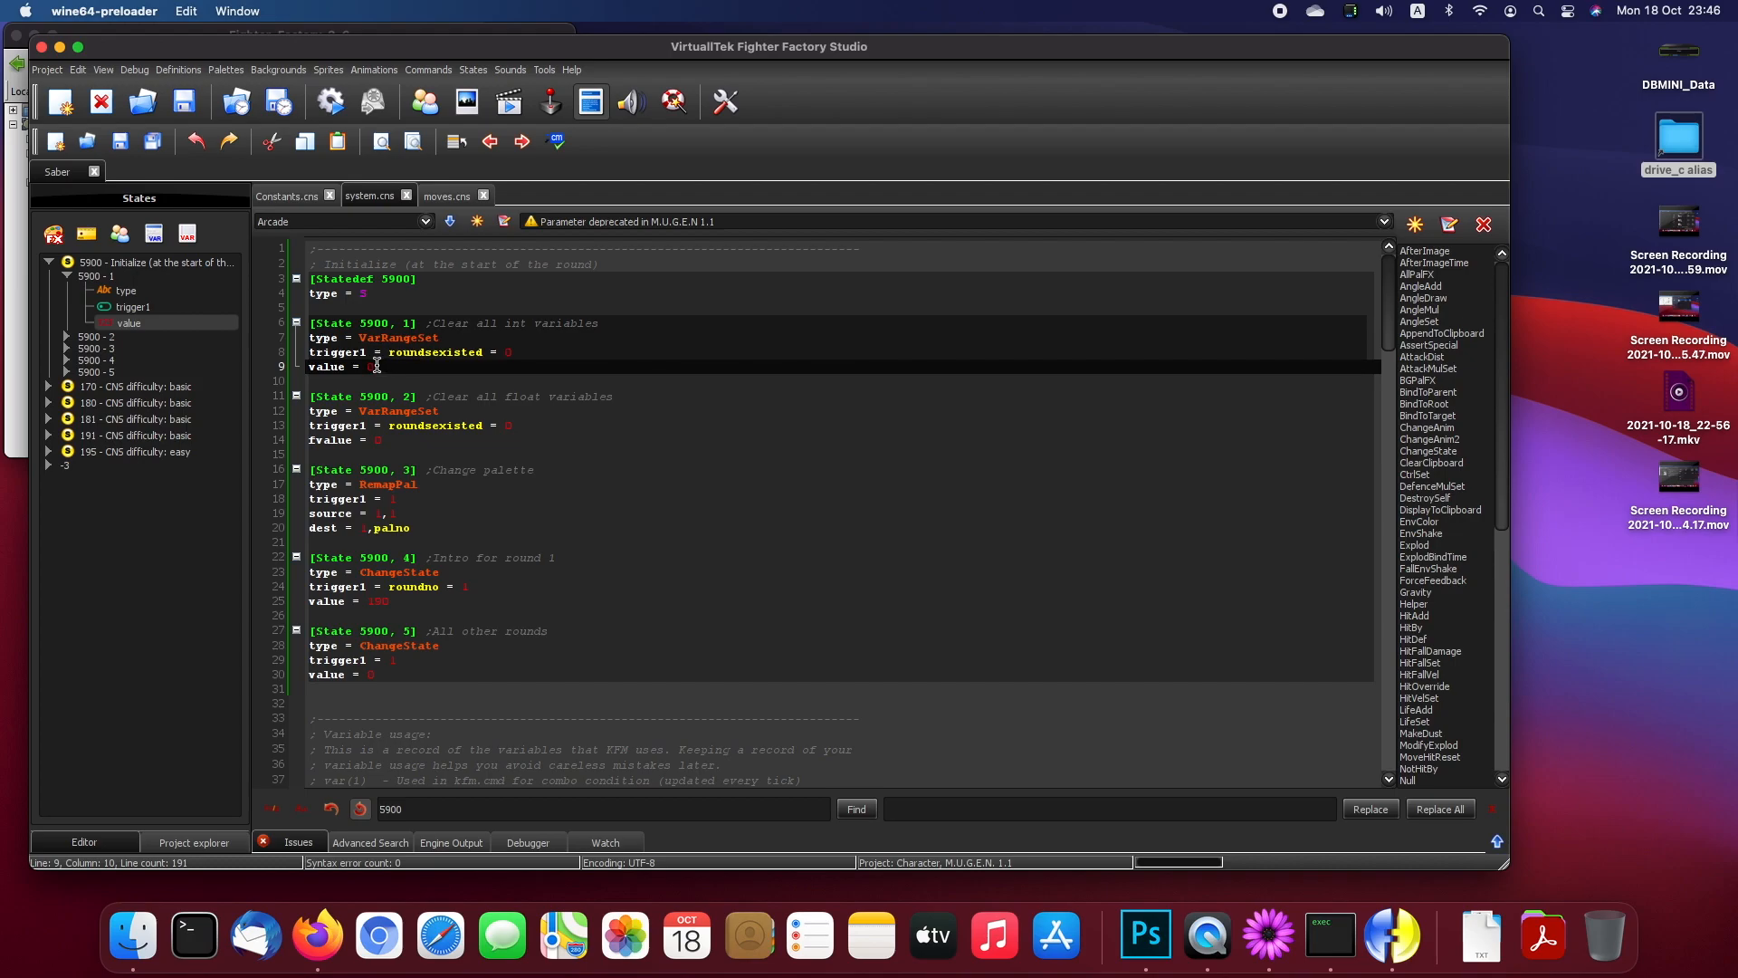
left_click_drag(366, 364, 405, 366)
left_click_drag(387, 352, 520, 352)
left_click(439, 355)
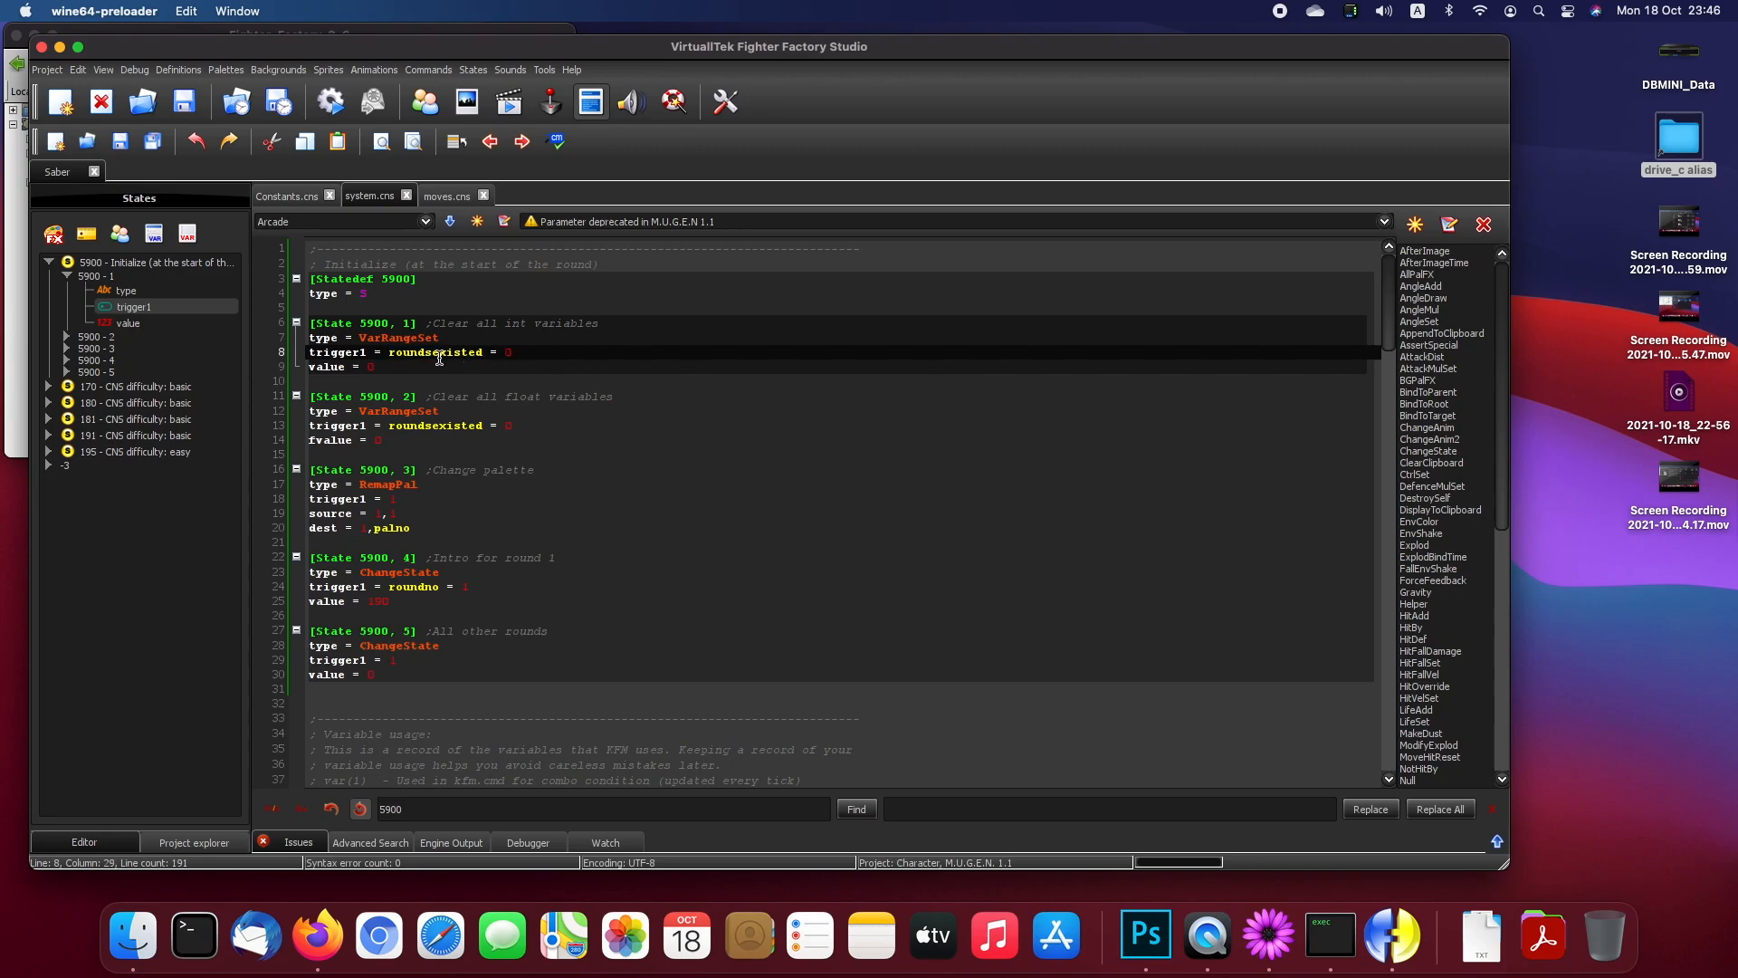
left_click(471, 355)
double_click(438, 353)
Step: Switch to Firefox, go to beterwork.hopto.org, open its MUGEN page and follow the link to the official Mugen 1.1 documentation website
left_click(328, 896)
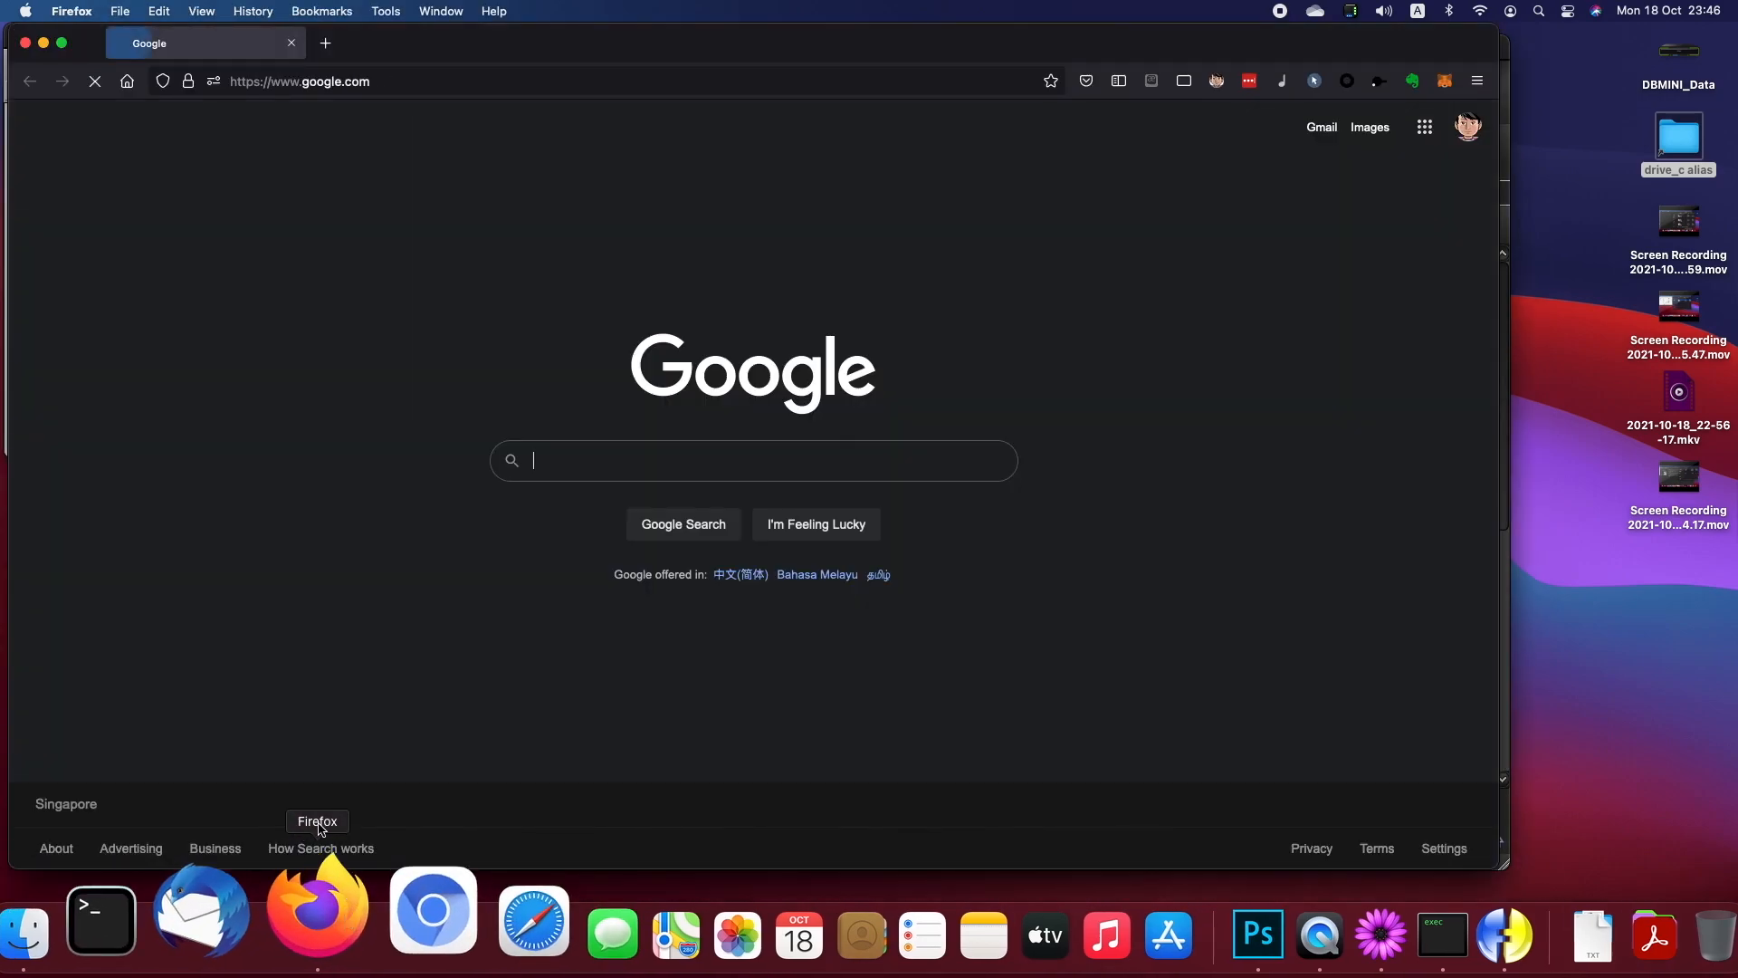
left_click(376, 86)
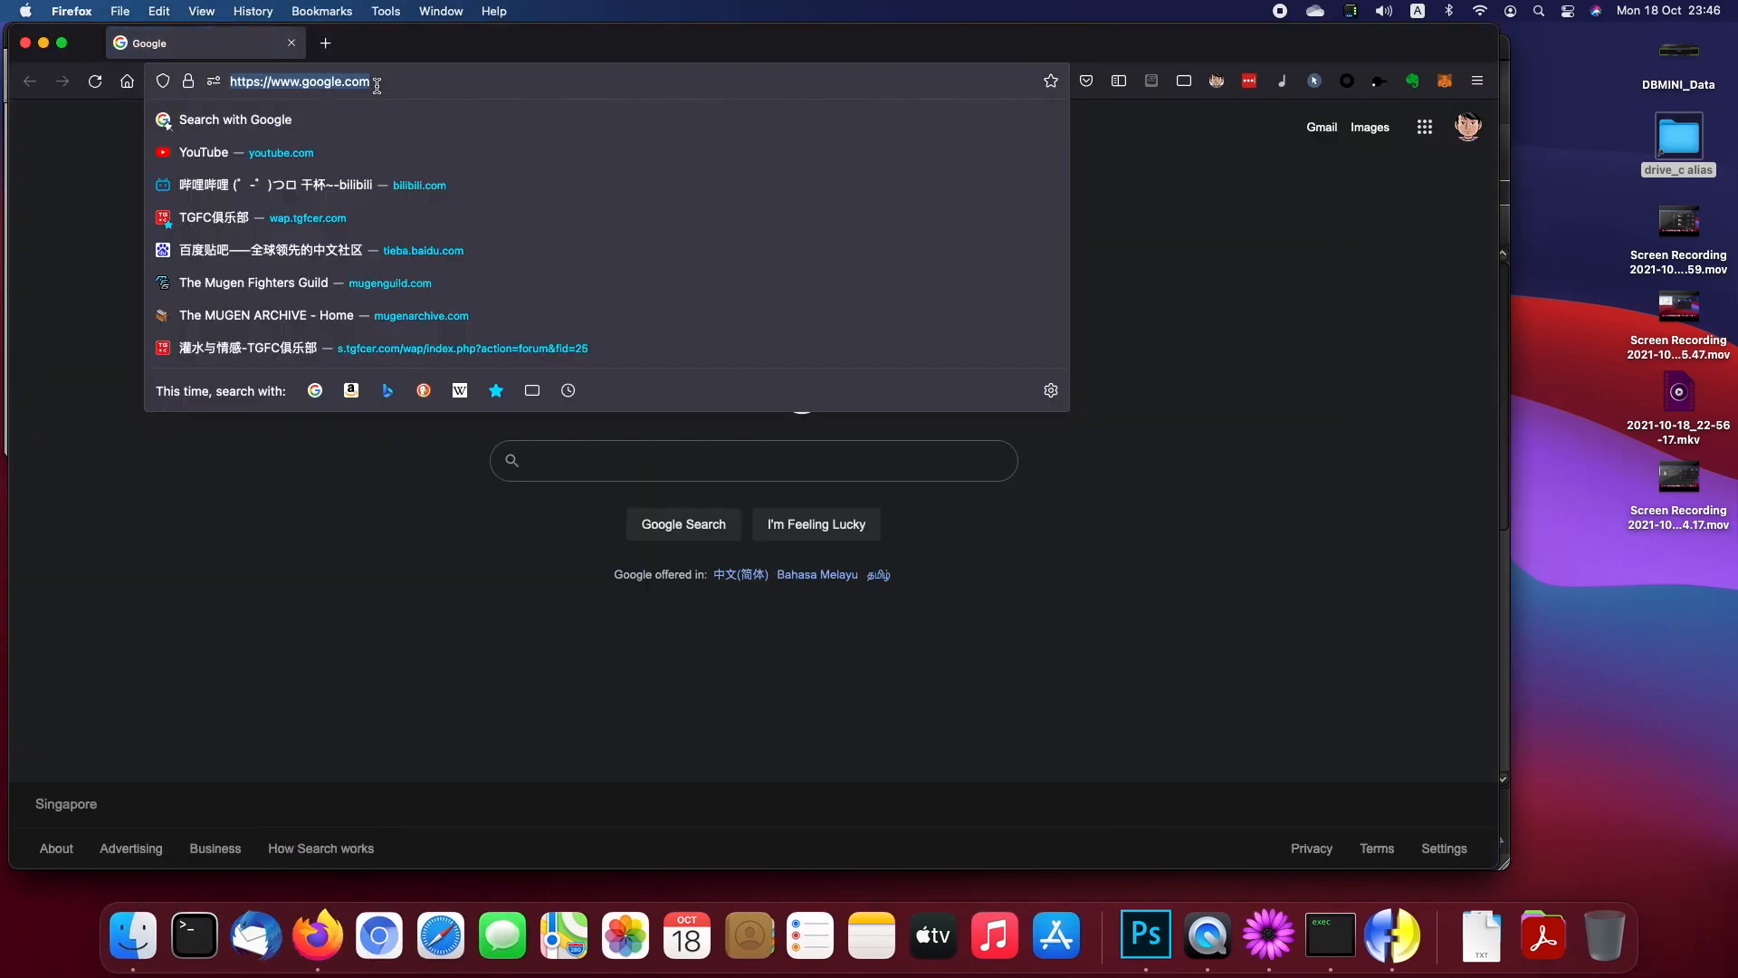
type("beterwork.hopto.org")
key("Return")
scroll(453, 450, "down", 5)
scroll(404, 376, "up", 5)
left_click(403, 376)
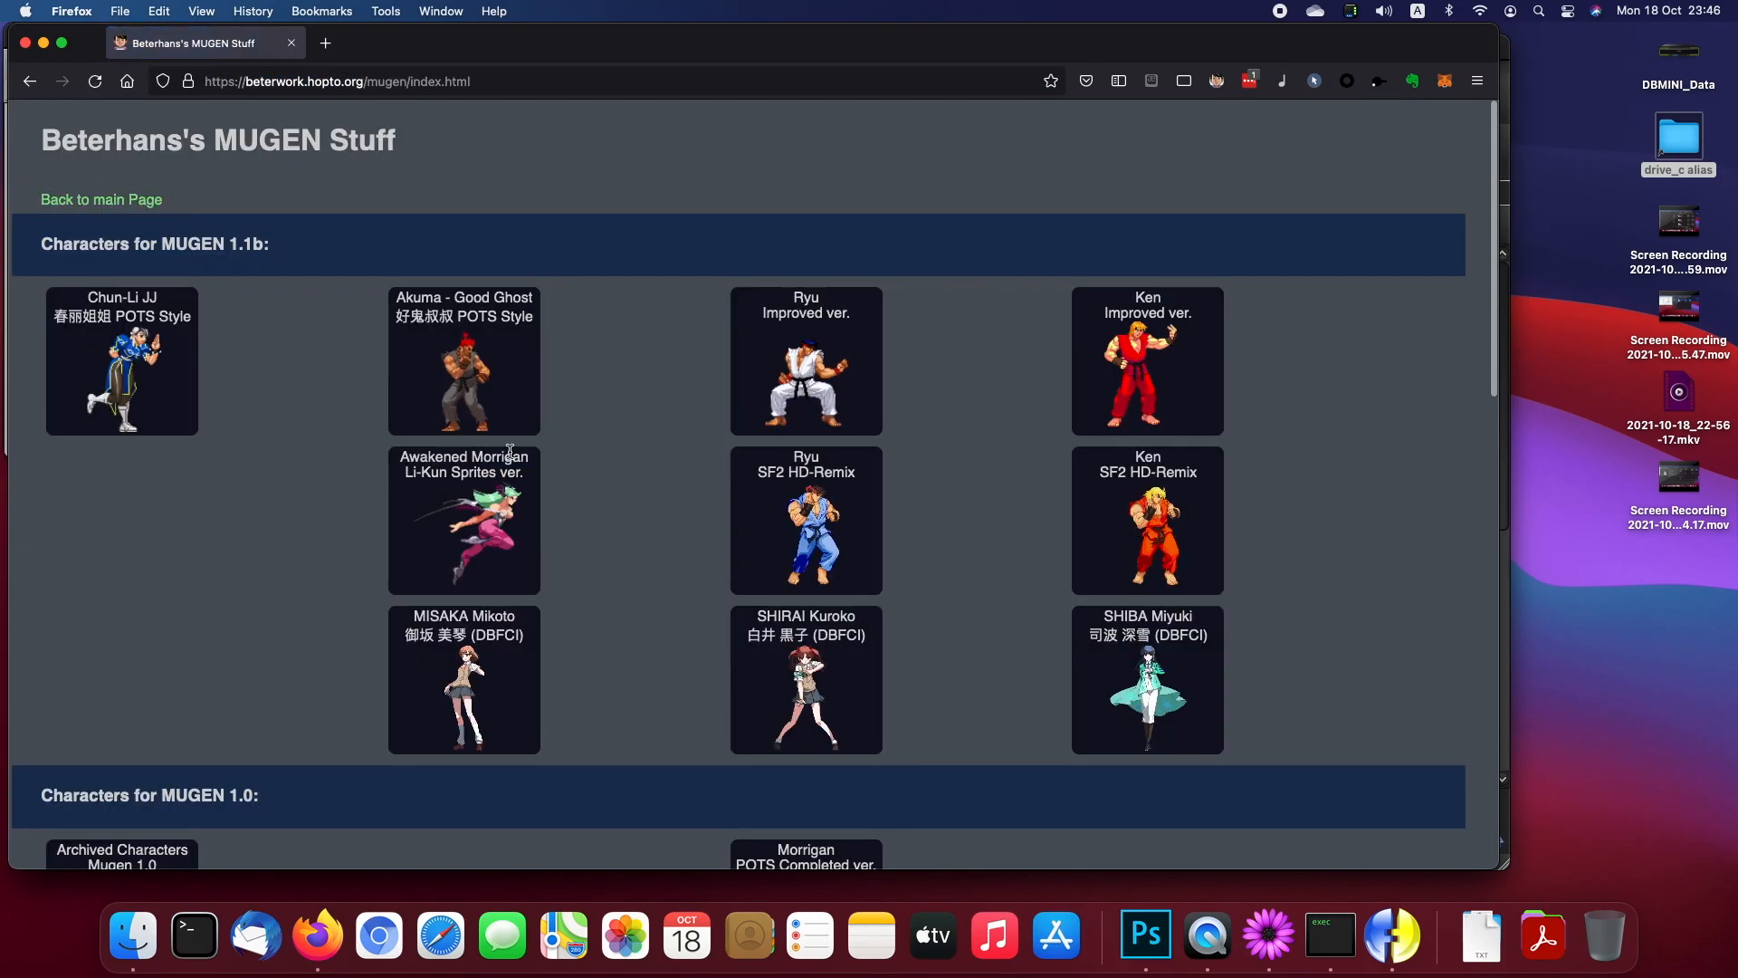
scroll(509, 450, "down", 15)
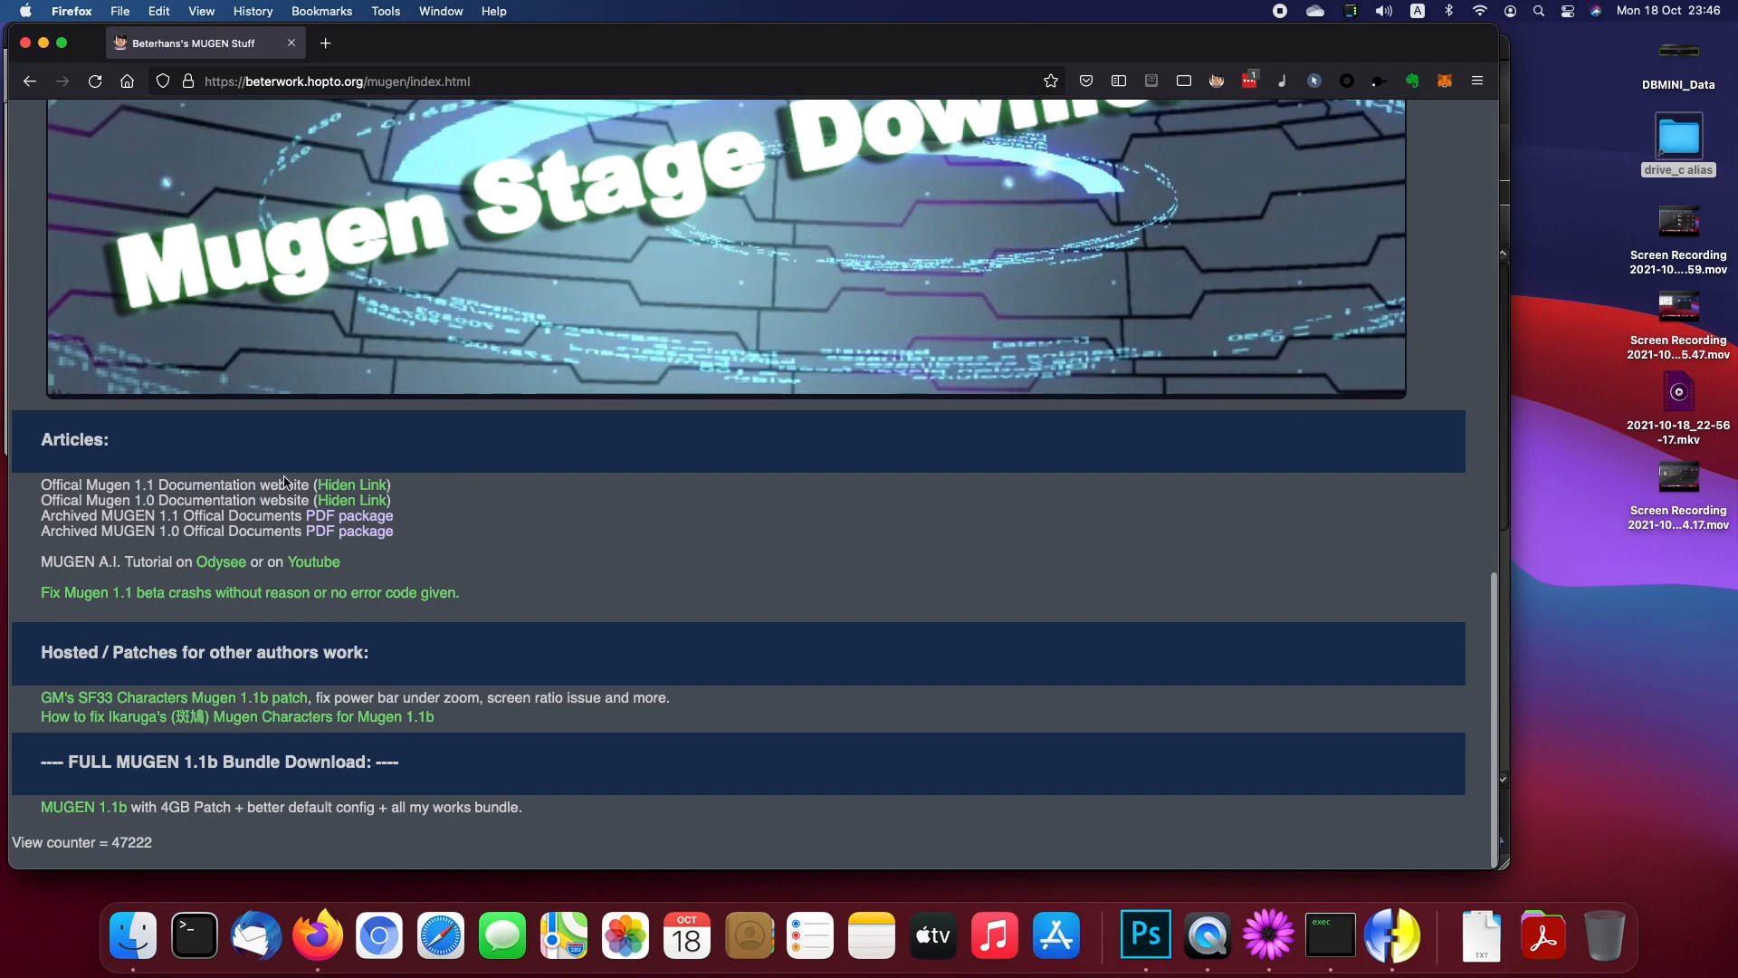
left_click(336, 487)
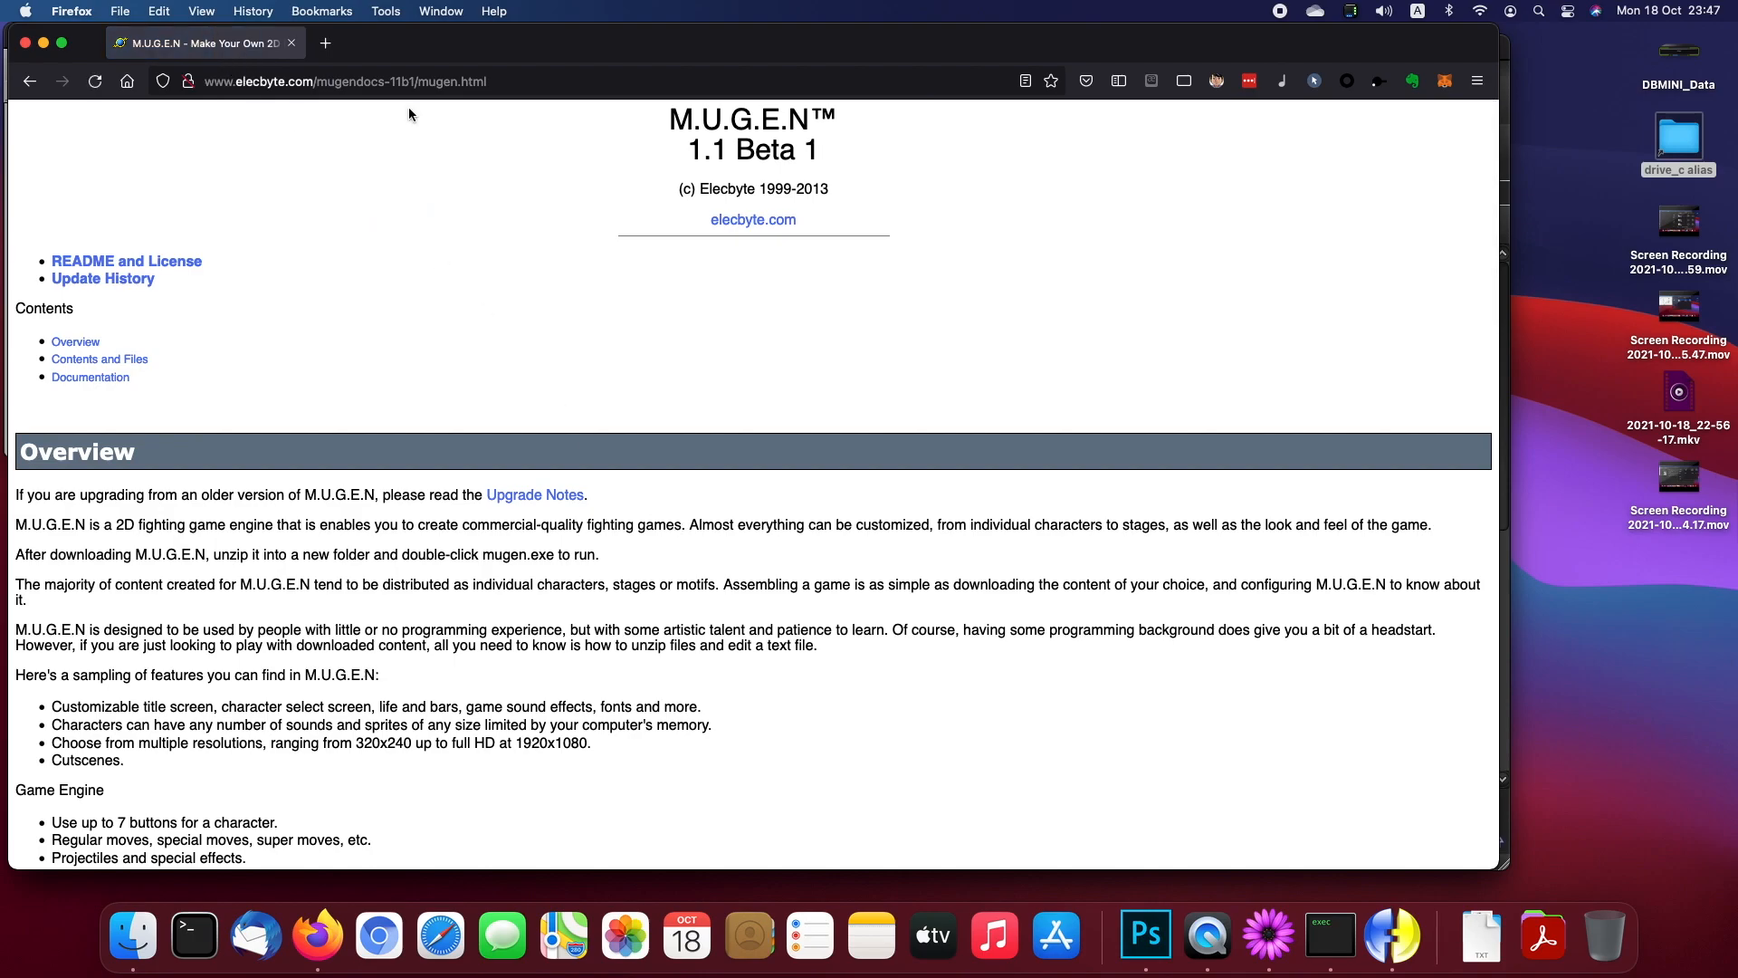
Step: Find the Reference section of the documentation and open State controller reference and Trigger list in new tabs
scroll(797, 294, "down", 15)
scroll(796, 293, "up", 18)
scroll(429, 438, "down", 20)
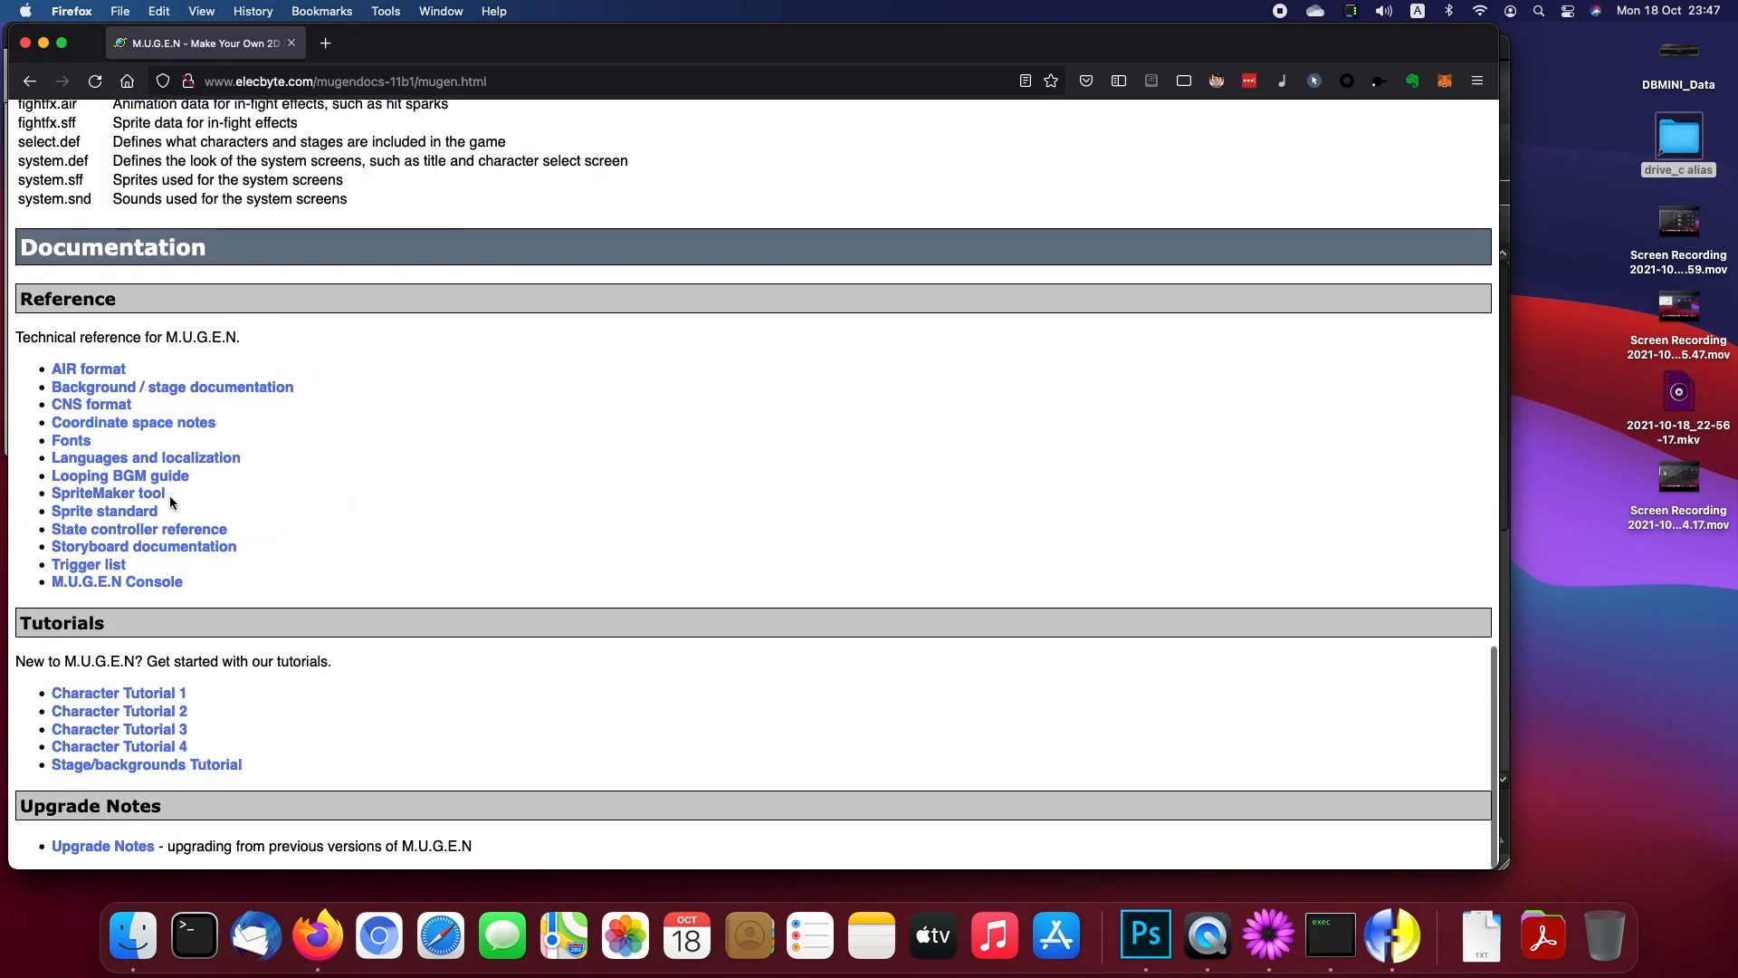
left_click(136, 538, "super")
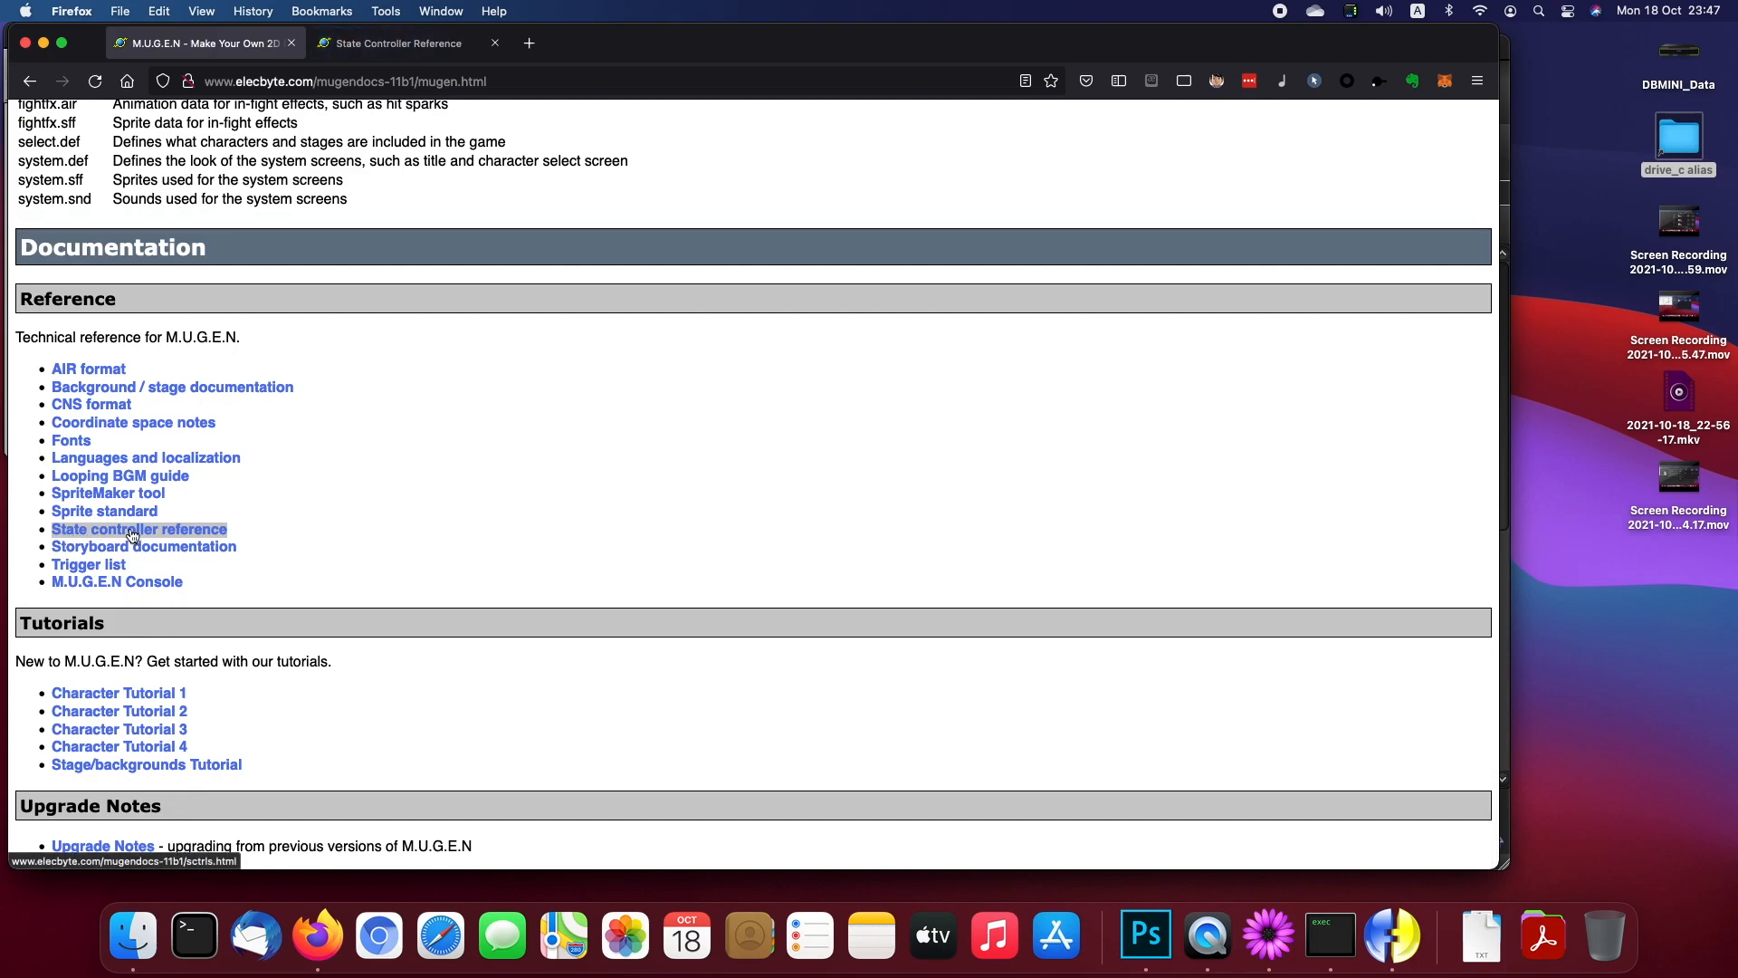
left_click(99, 565, "super")
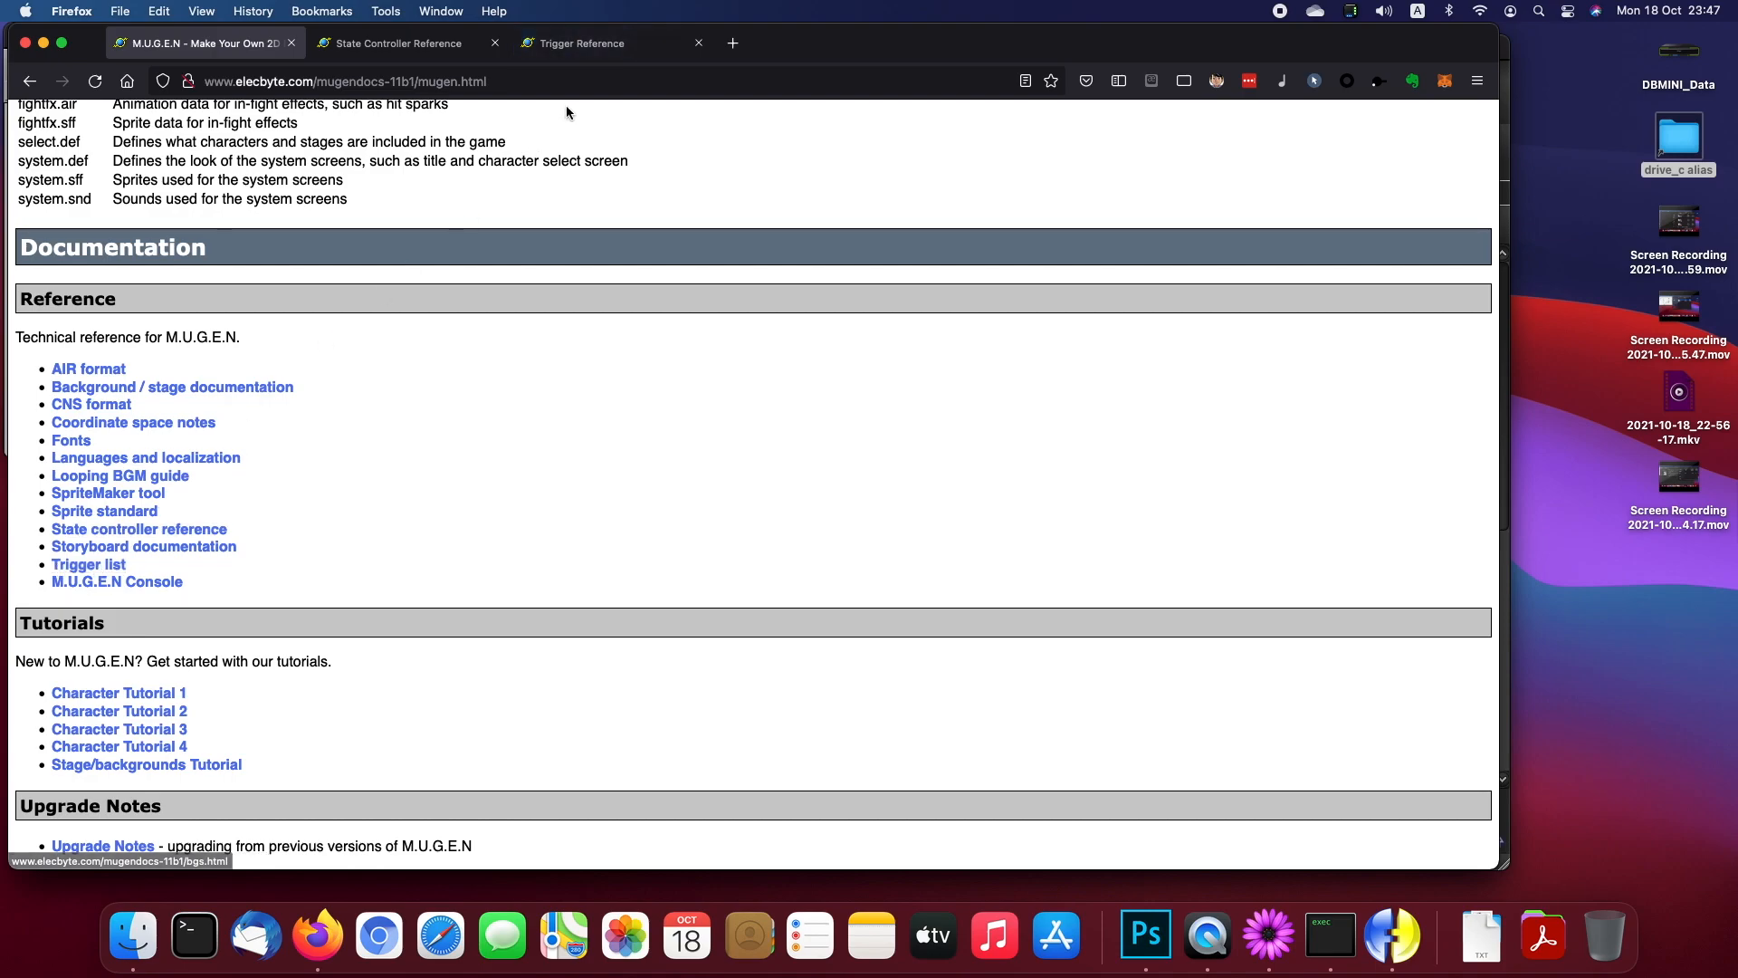
Step: Copy roundsexisted from the State 5900, 1 trigger, find it in Firefox's Trigger Reference page and open the RoundsExisted entry
key("super+Tab")
left_click(516, 355)
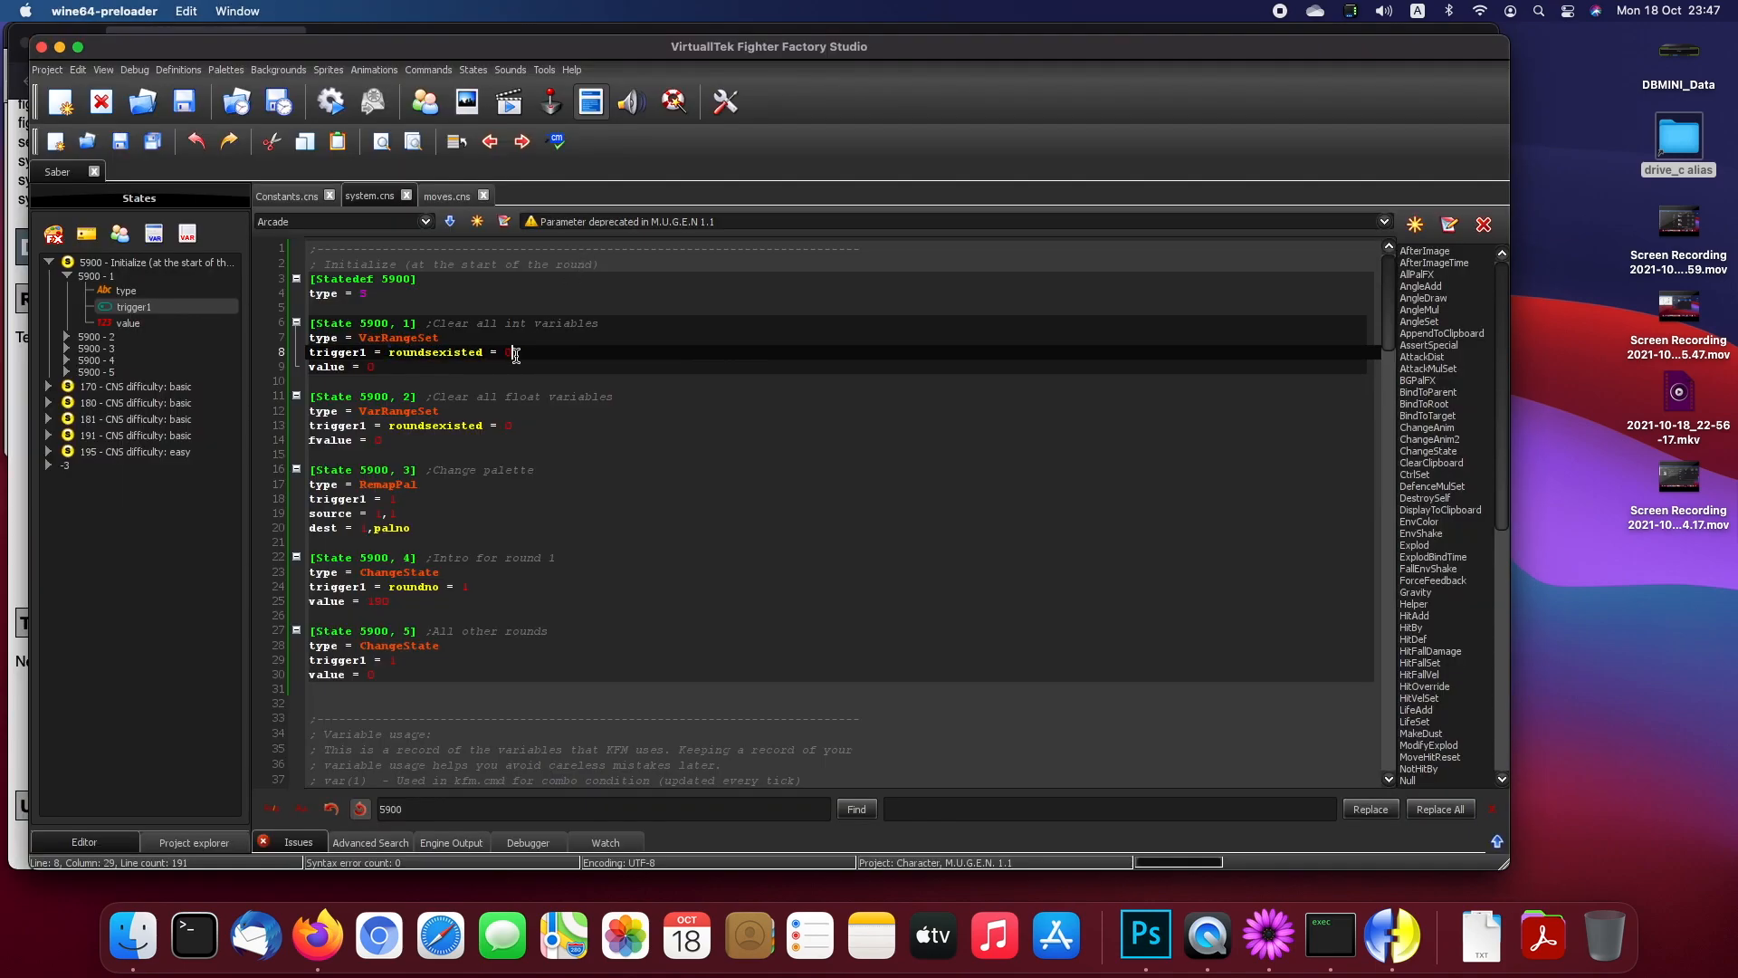
double_click(420, 355)
key("super+c")
key("super+Tab")
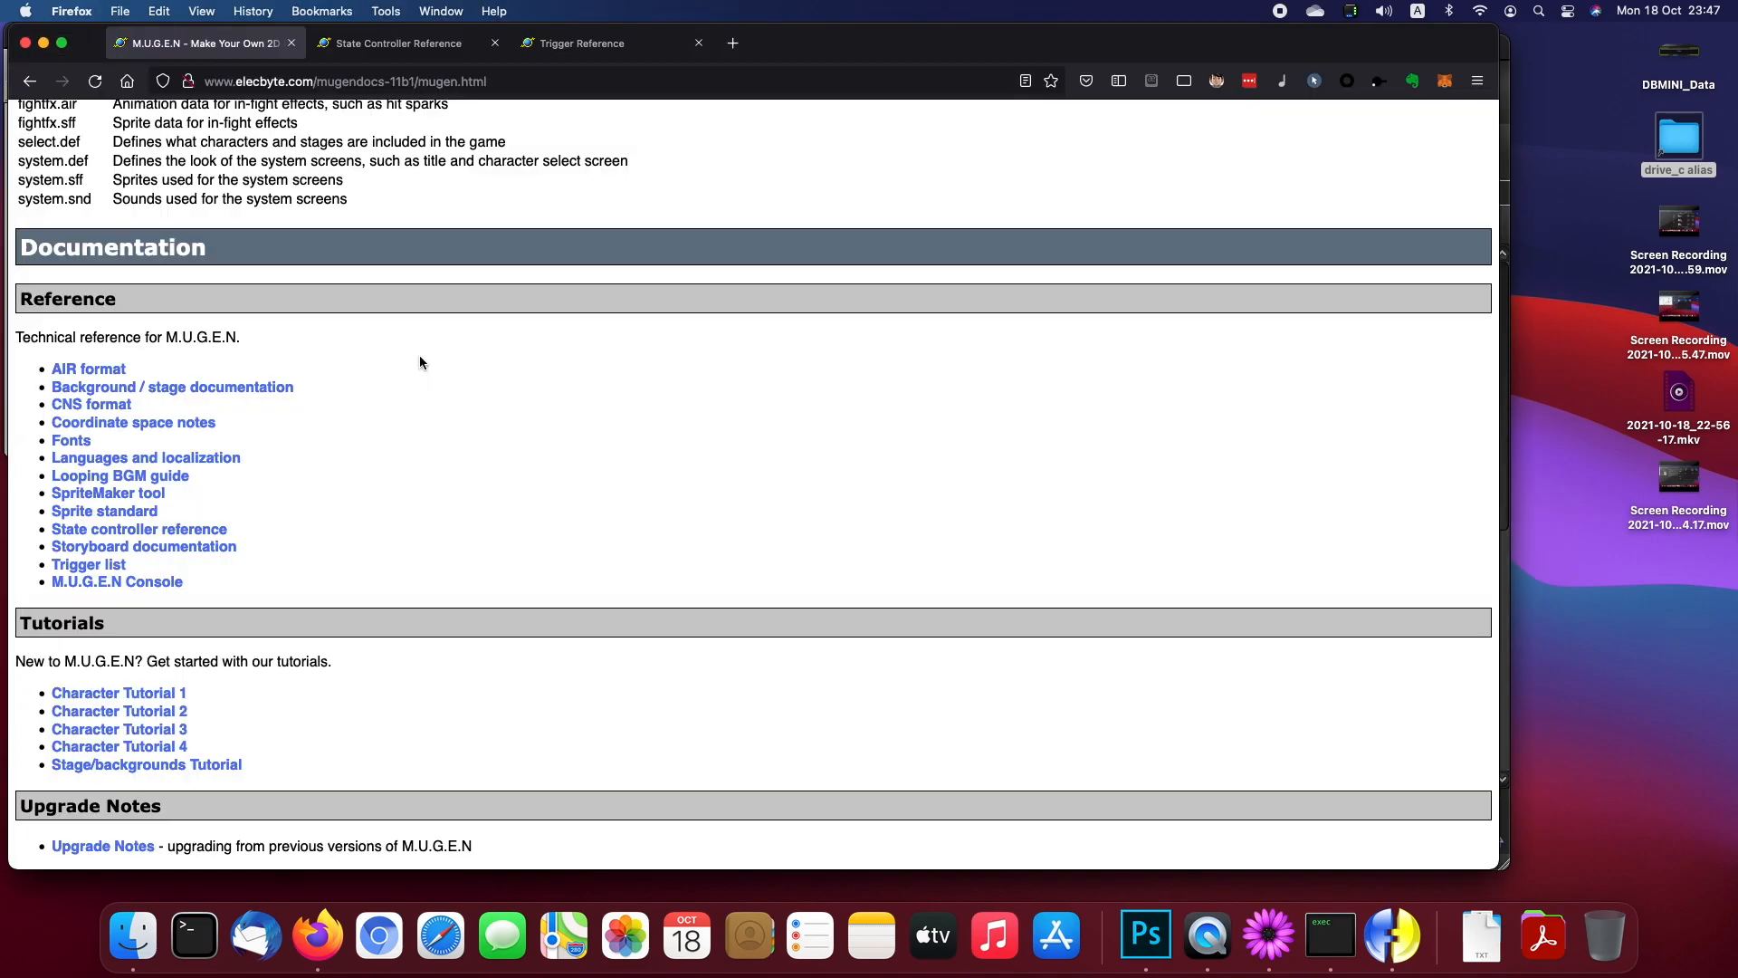
left_click(582, 43)
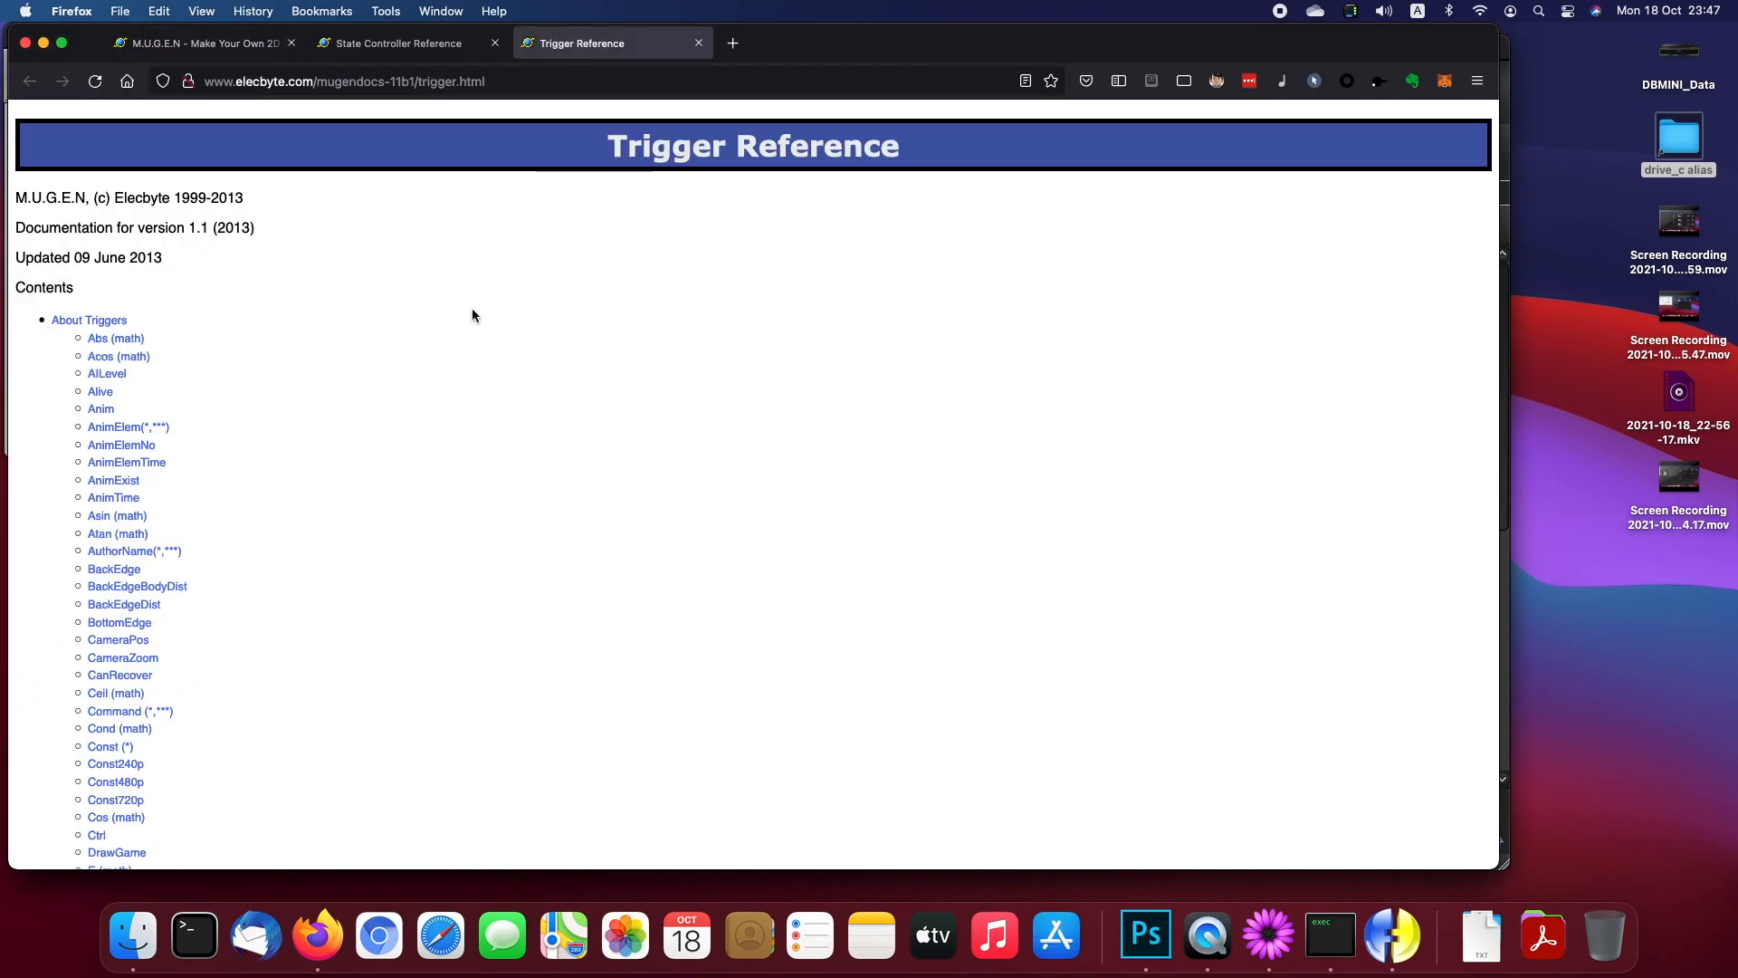
key("super+Tab")
key("super+Tab")
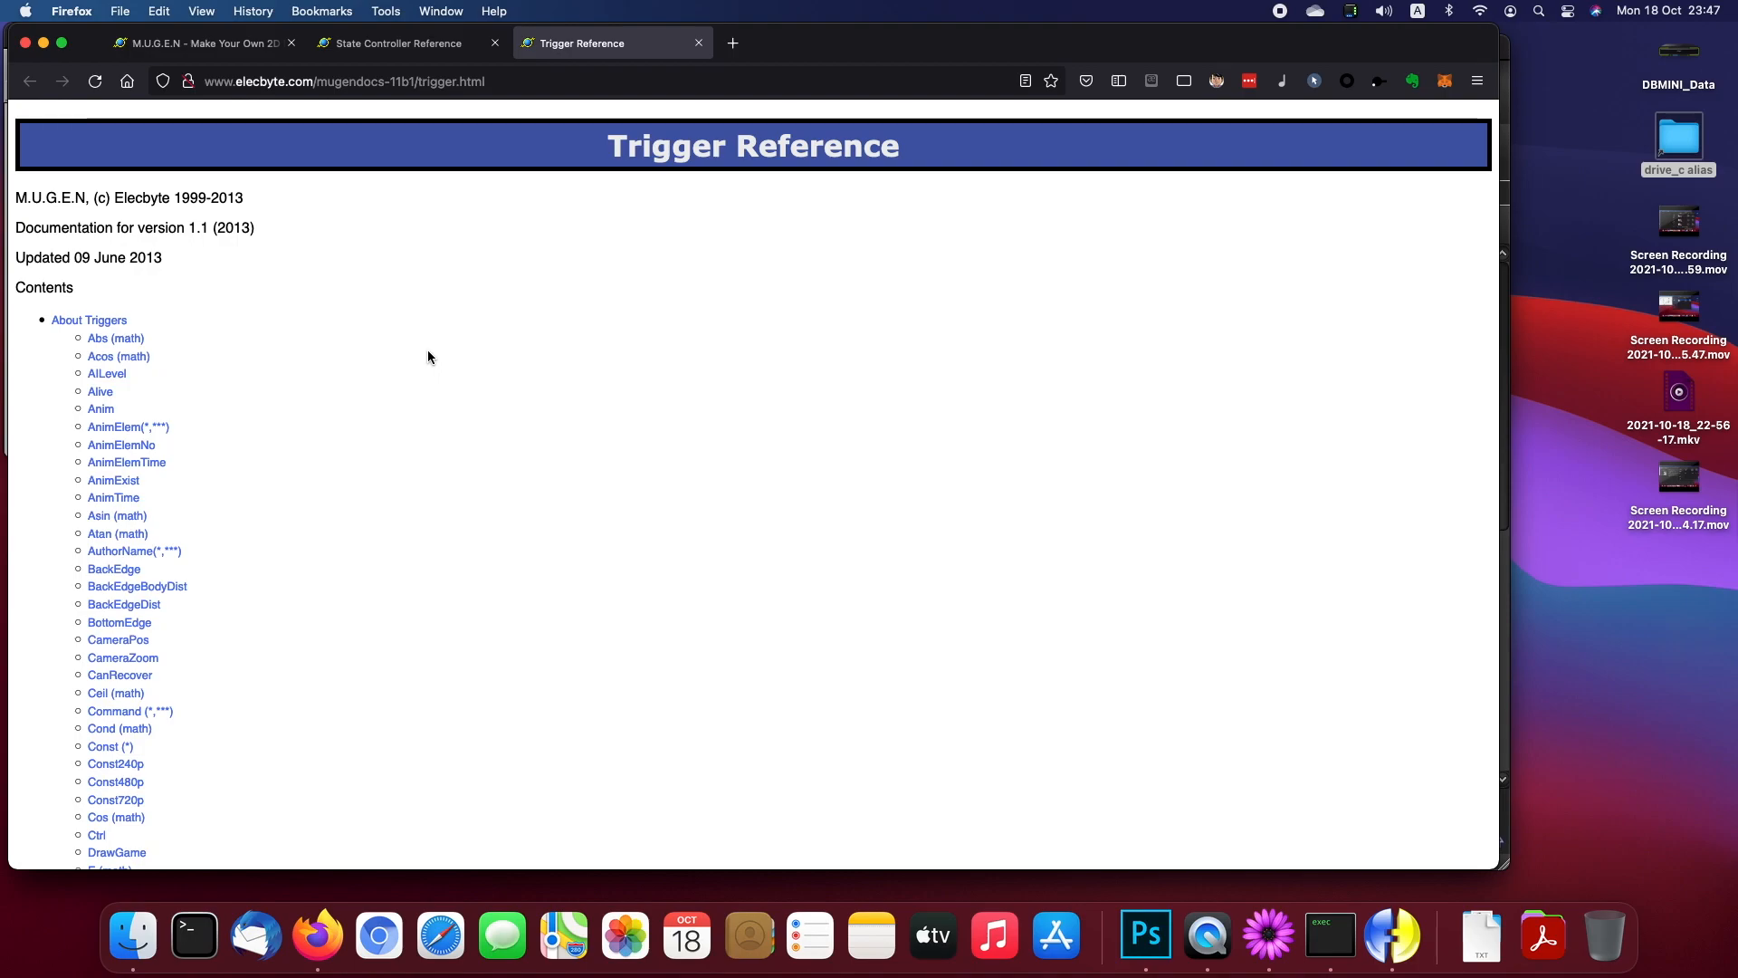
key("super+f")
key("super+v")
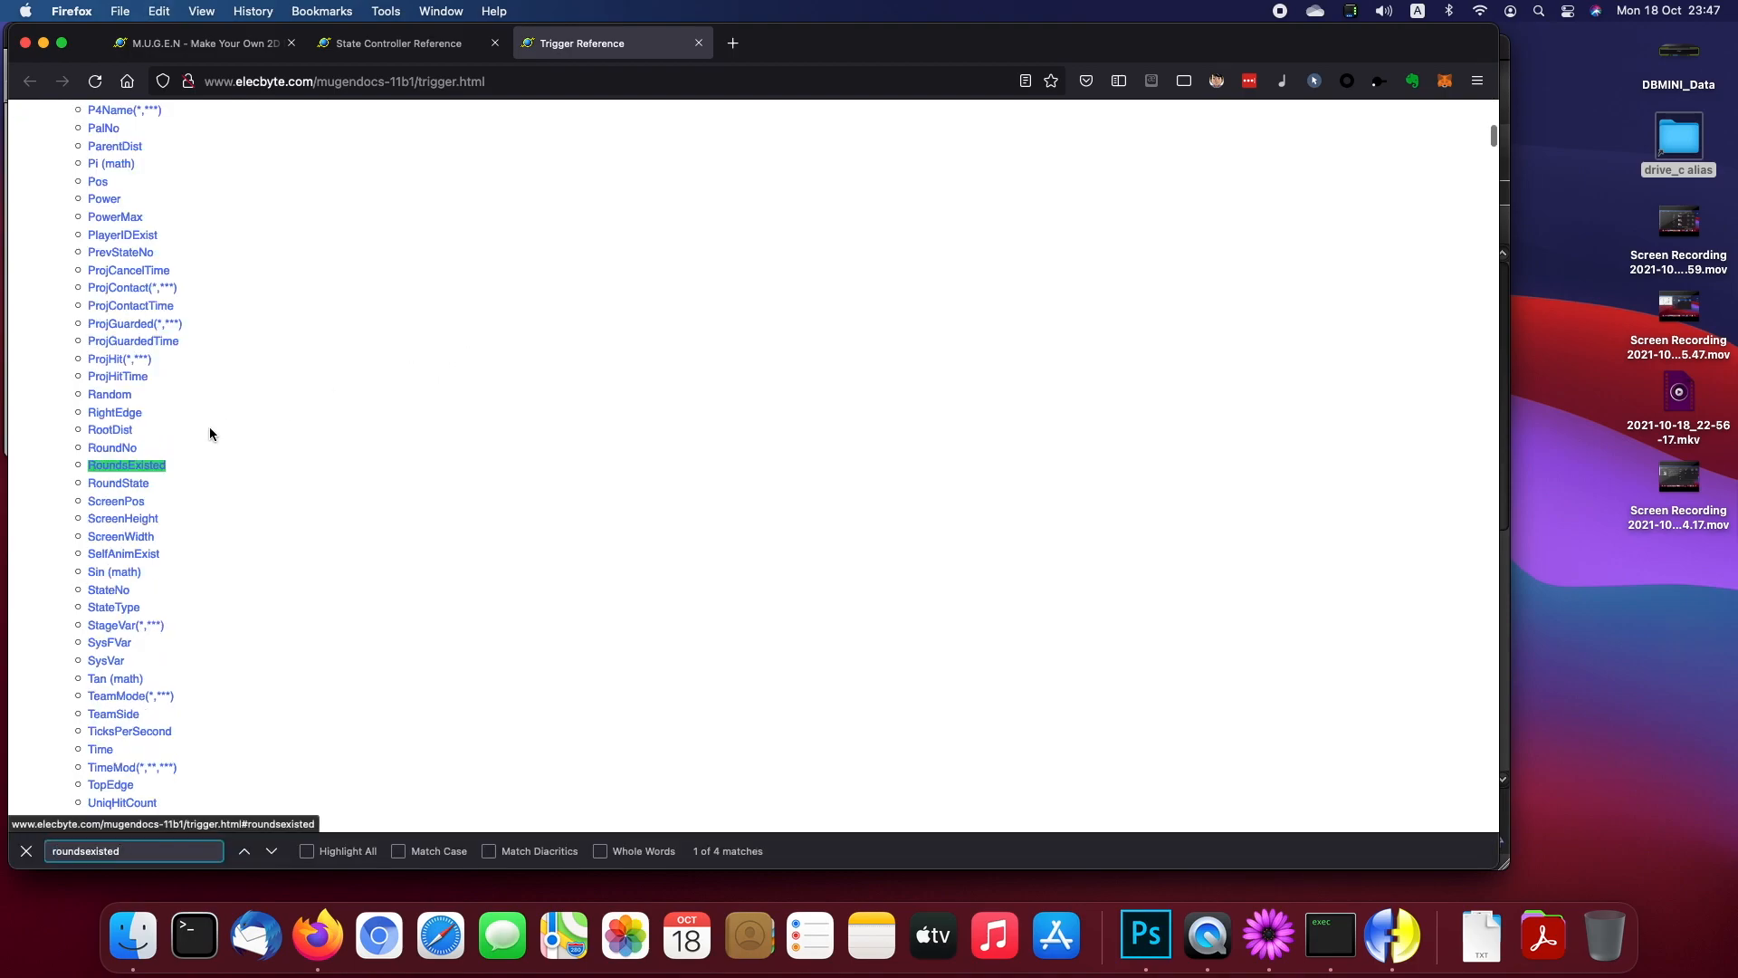
left_click(132, 466)
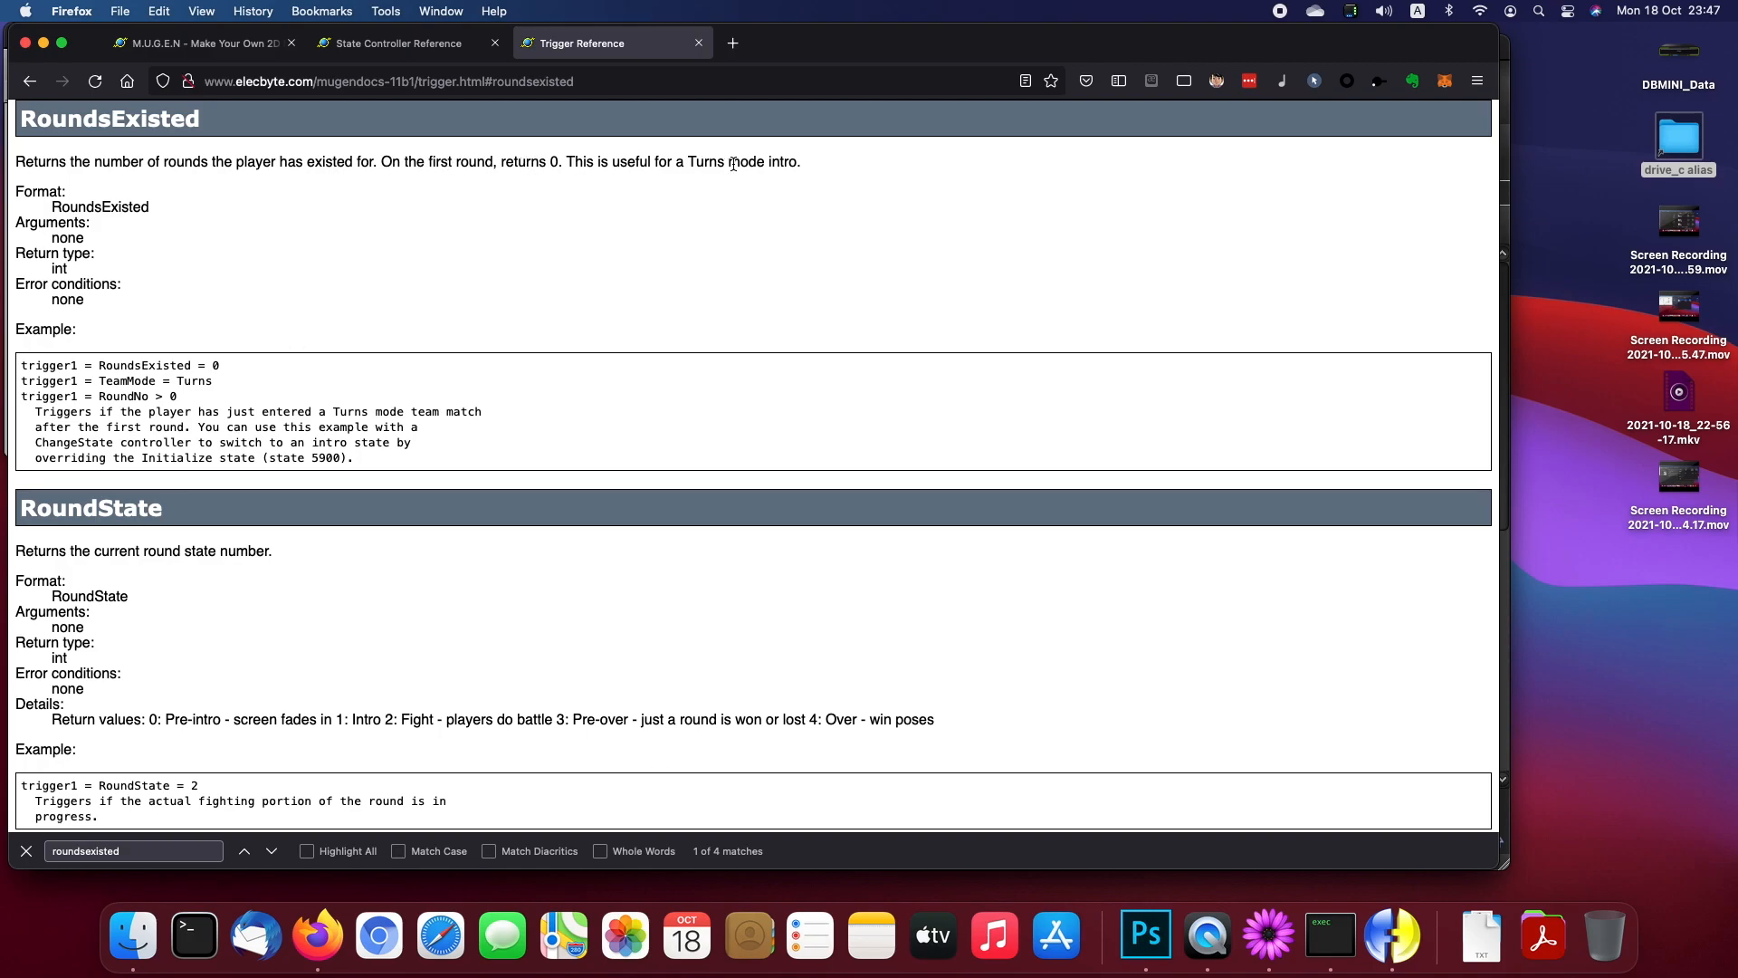
Step: Return to Fighter Factory Studio and review the roundsexisted trigger and value of State 5900, 1, plus the fvalue line of State 5900, 2
key("super+Tab")
left_click(541, 352)
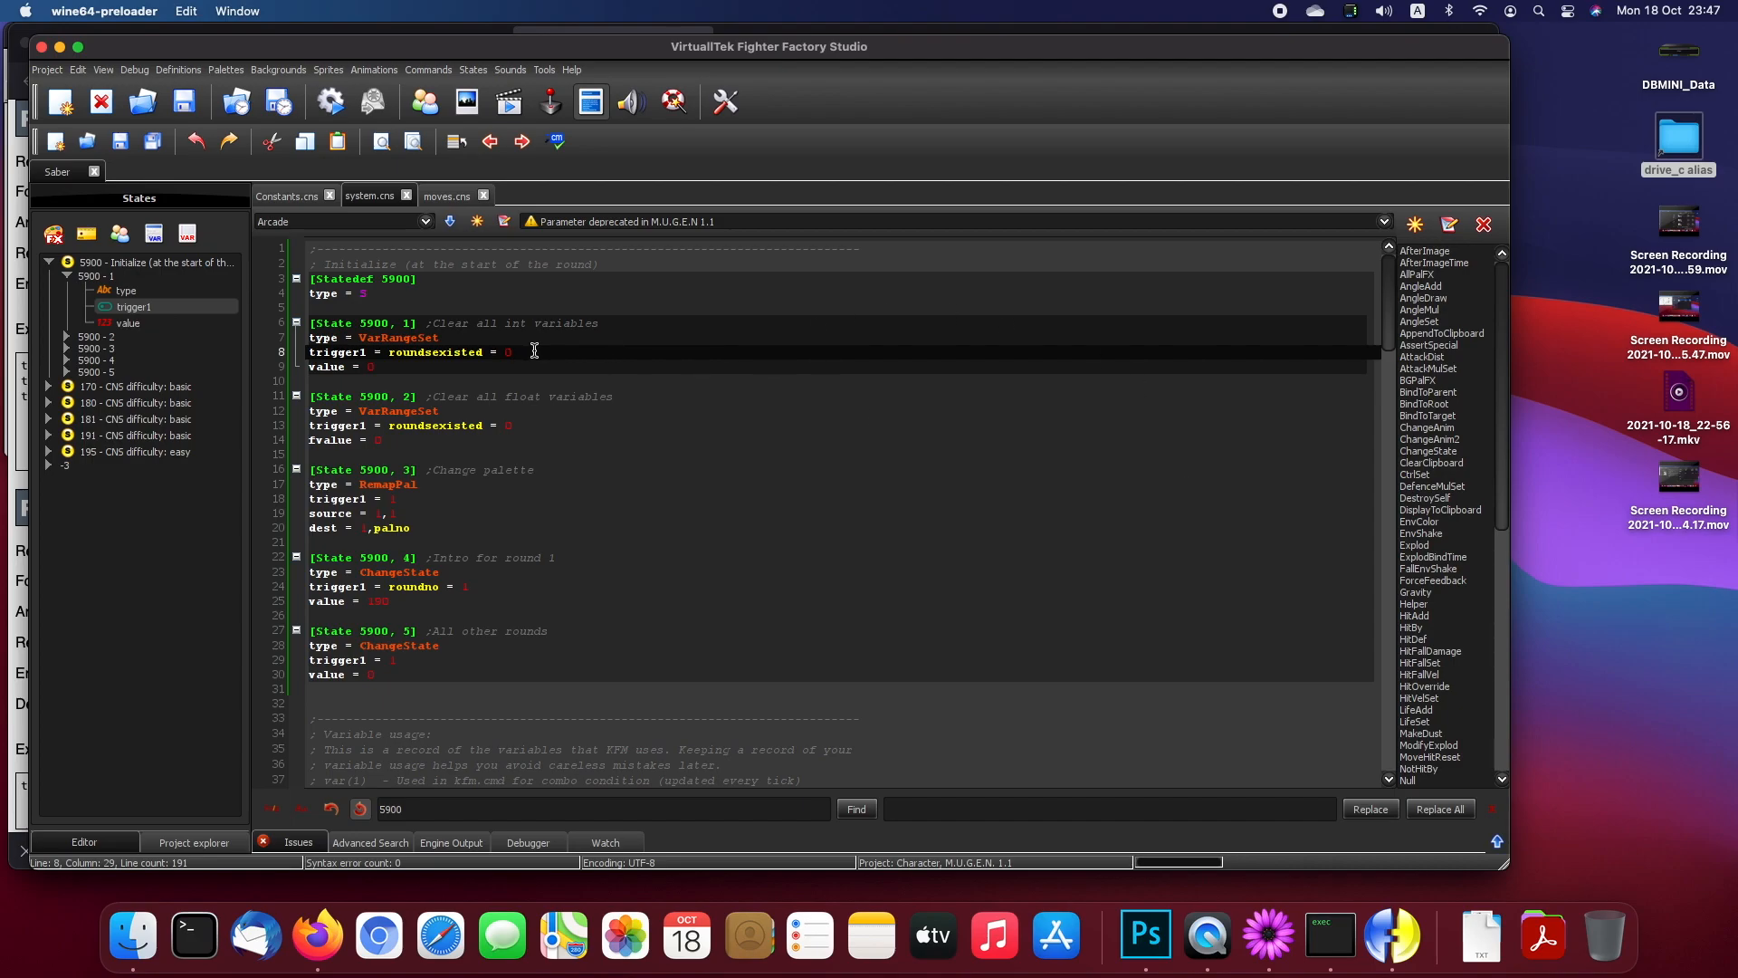
double_click(410, 351)
left_click(506, 354)
double_click(506, 353)
left_click_drag(543, 353, 308, 353)
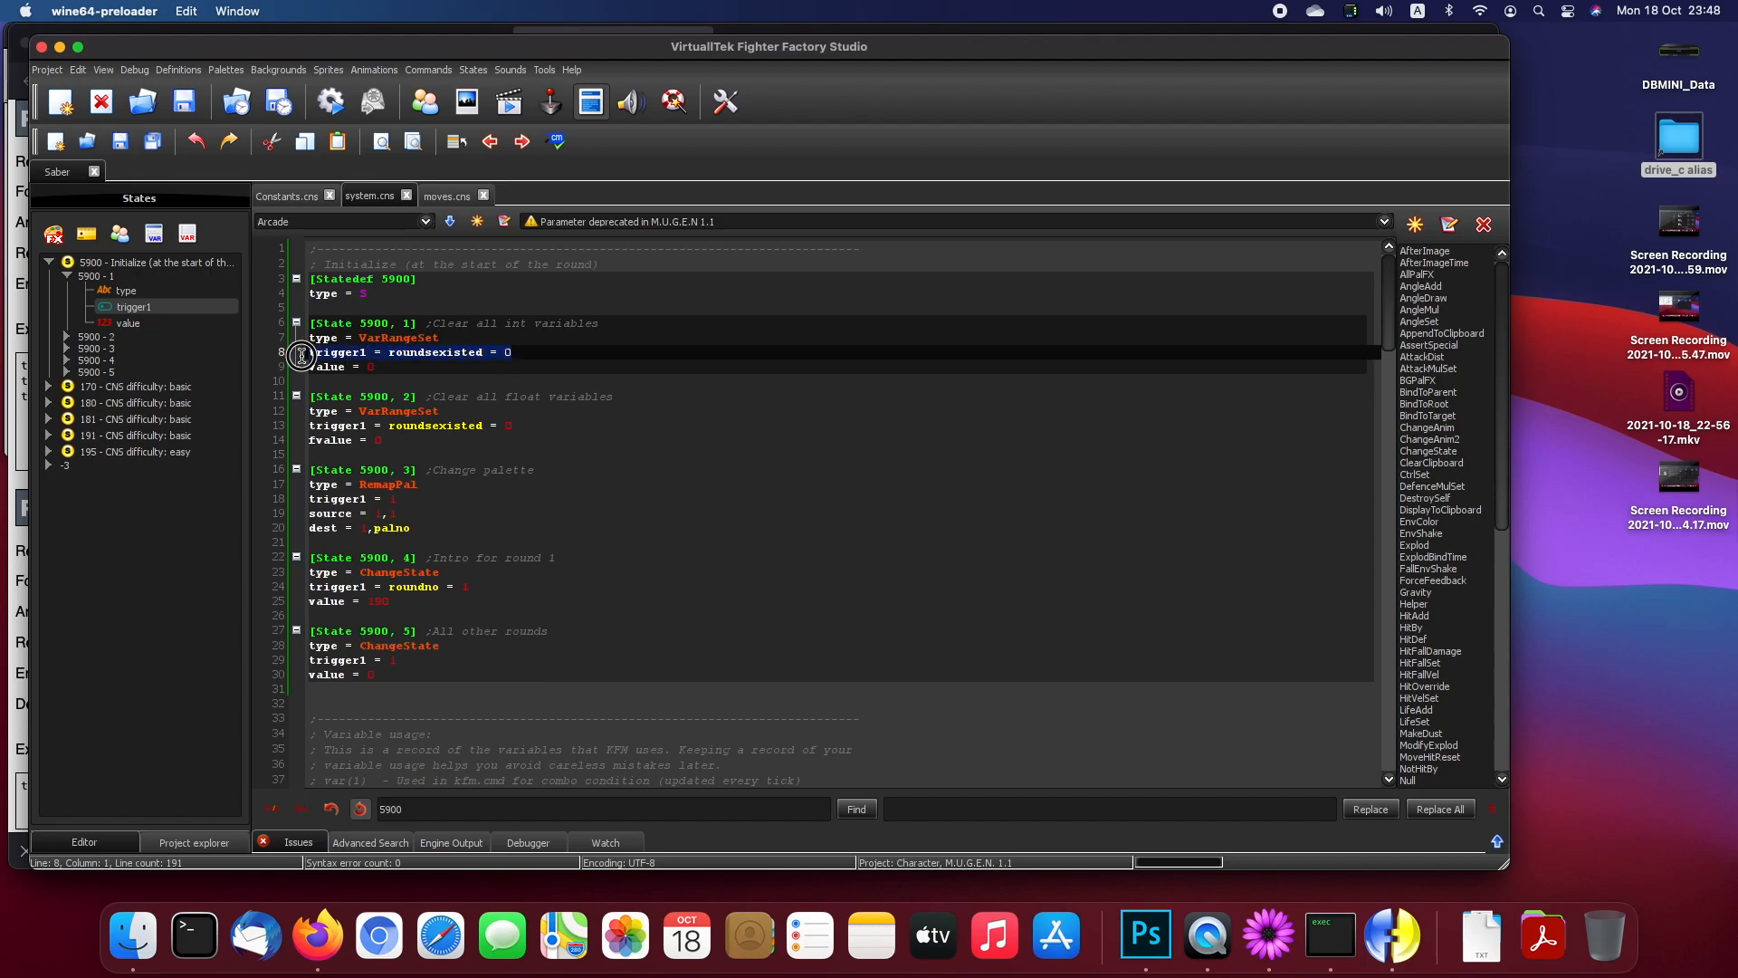
left_click(417, 366)
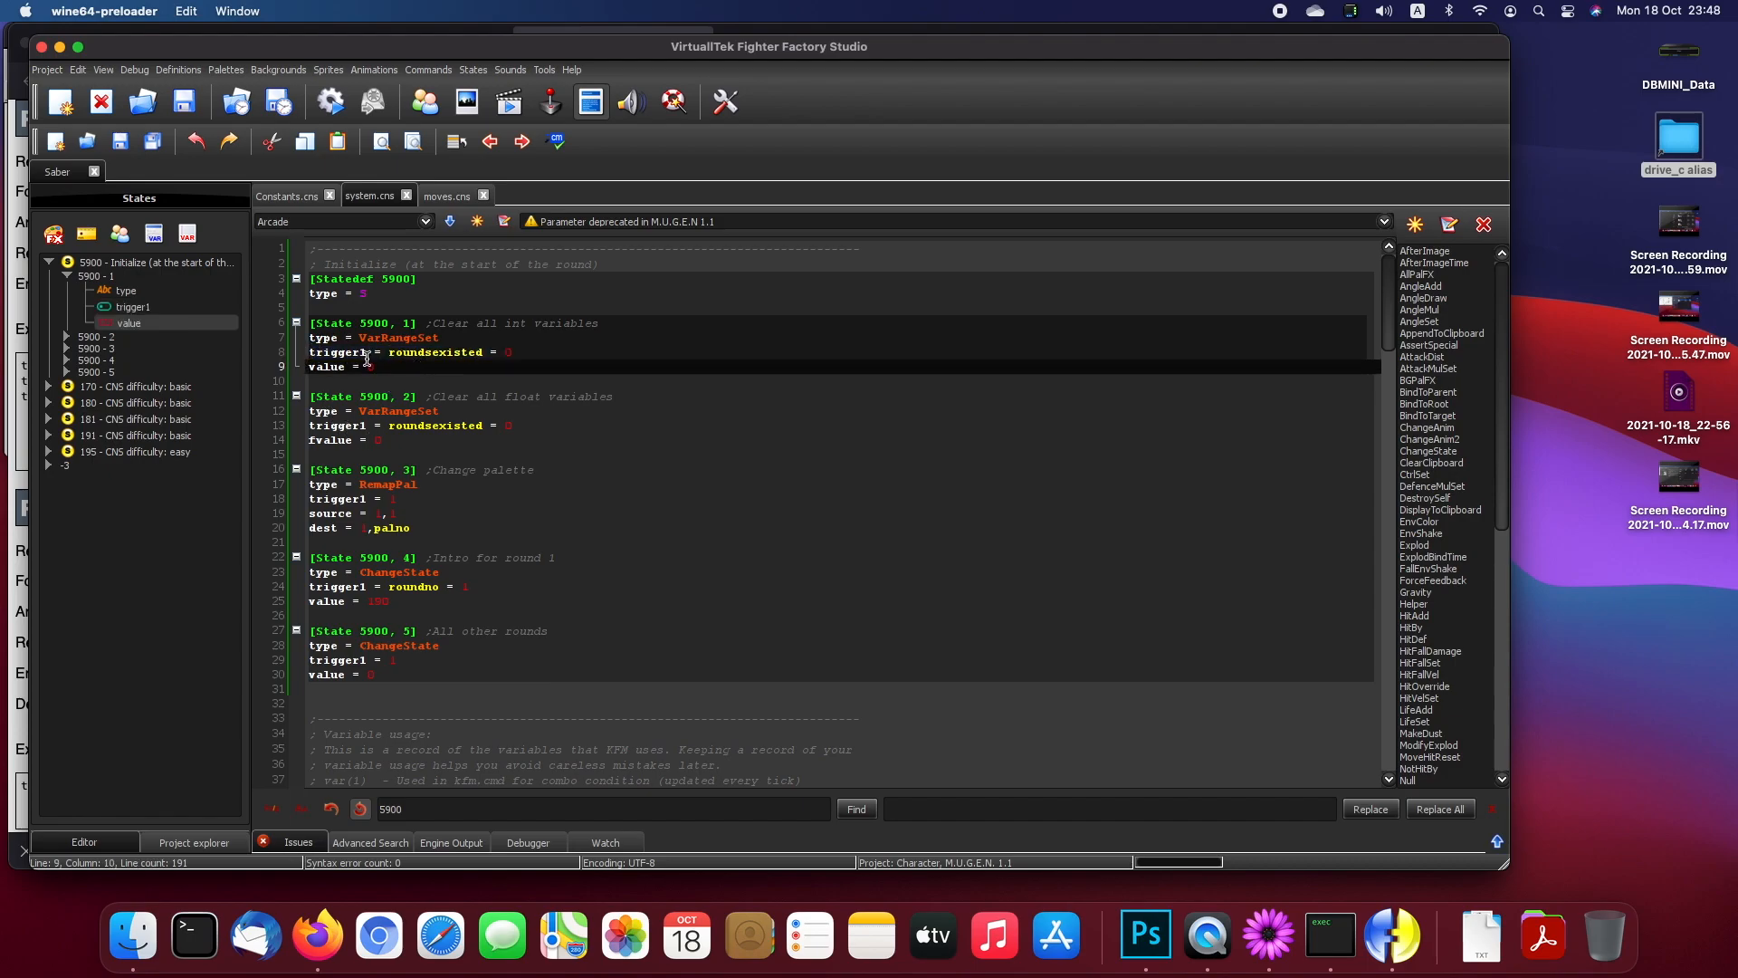
left_click_drag(377, 365, 326, 361)
left_click(400, 440)
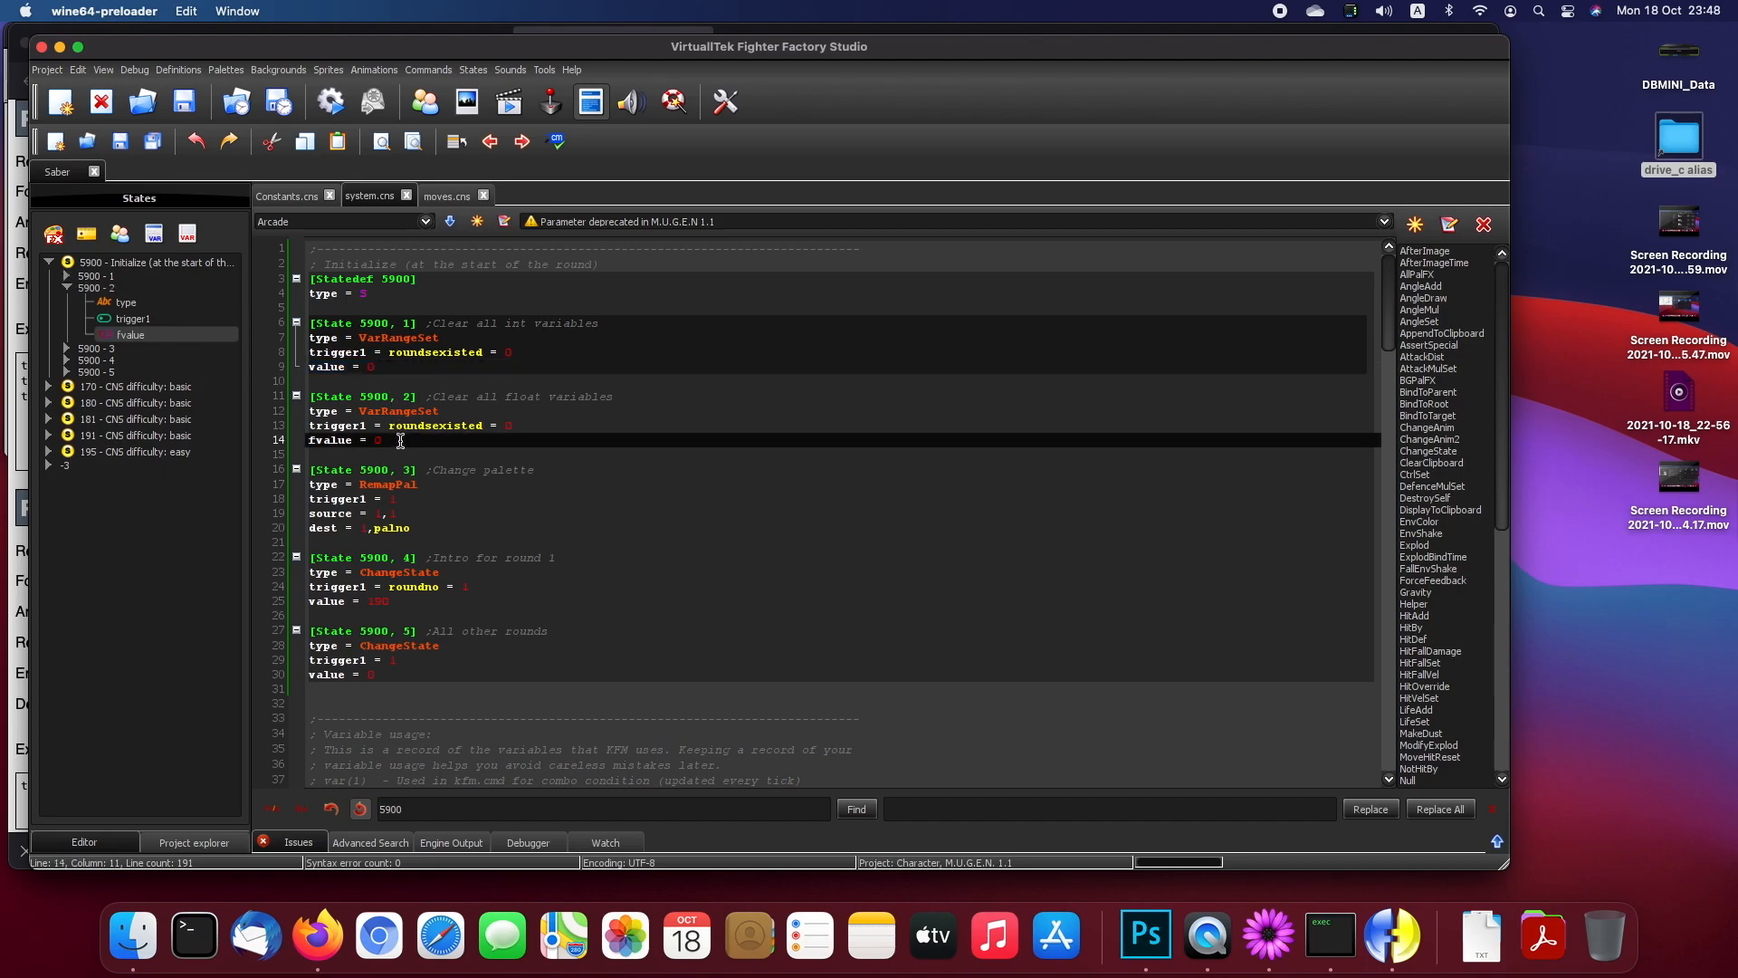
Step: Review the State 5900, 2 block that clears the float variables, and the RemapPal type and trigger1 lines of State 5900, 3
left_click_drag(360, 412, 305, 440)
left_click(403, 440)
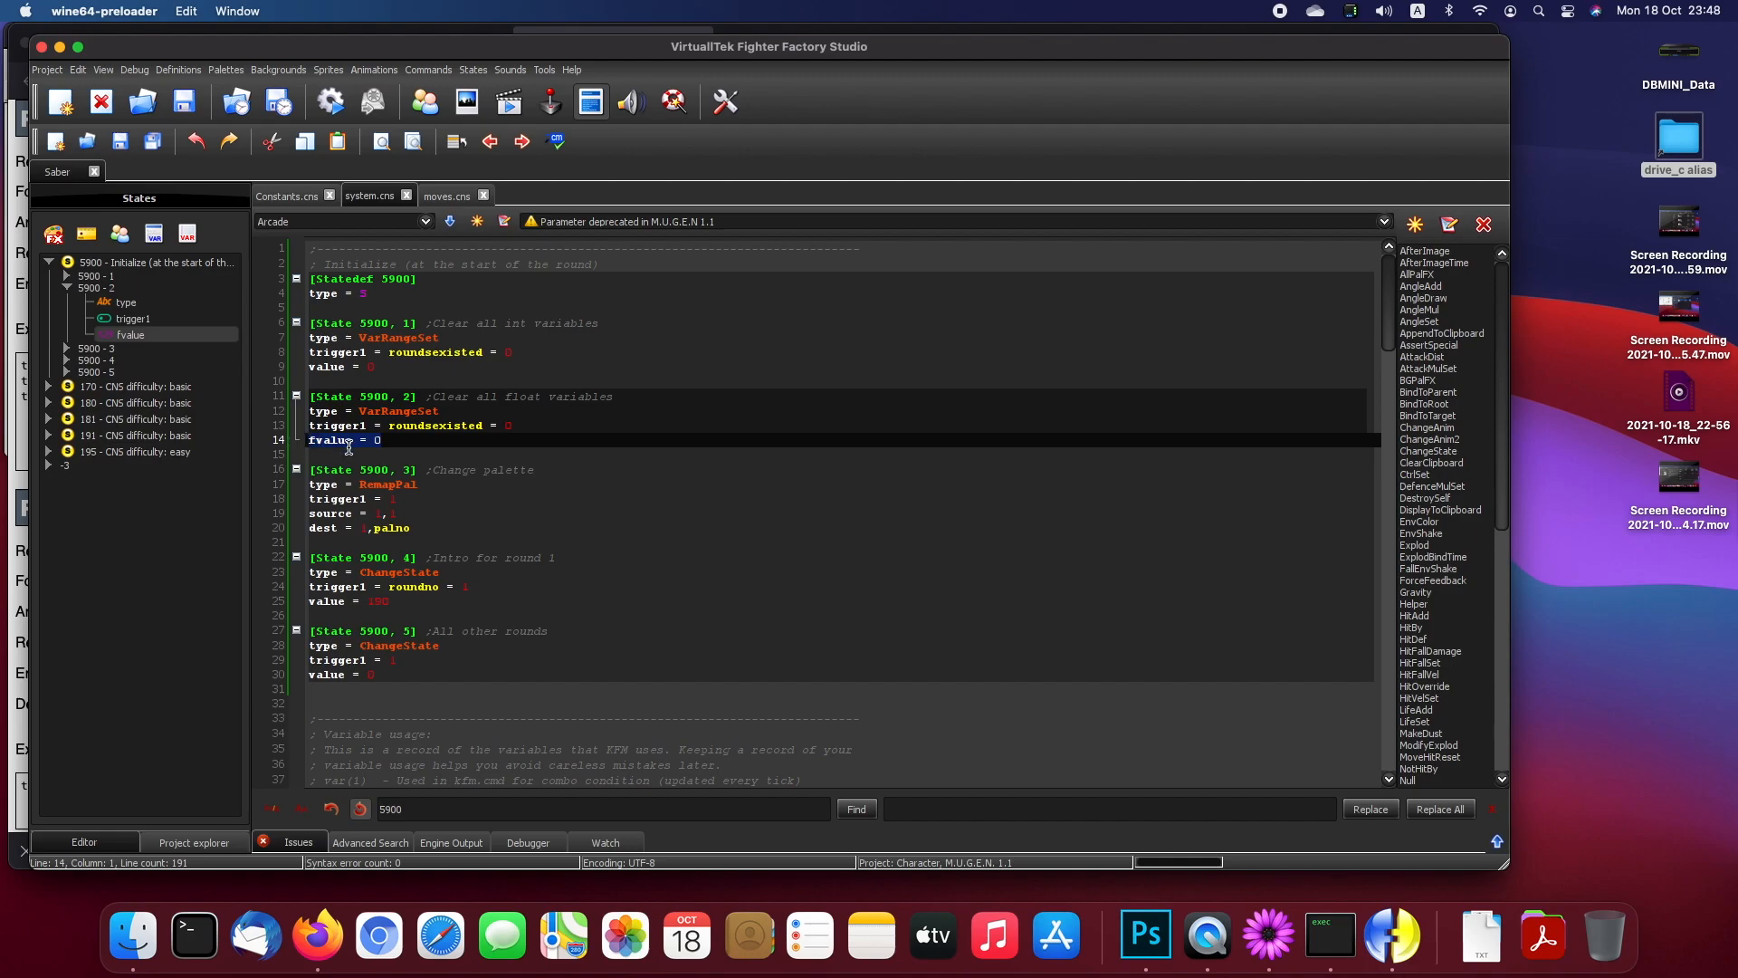
left_click(408, 443)
left_click(421, 484)
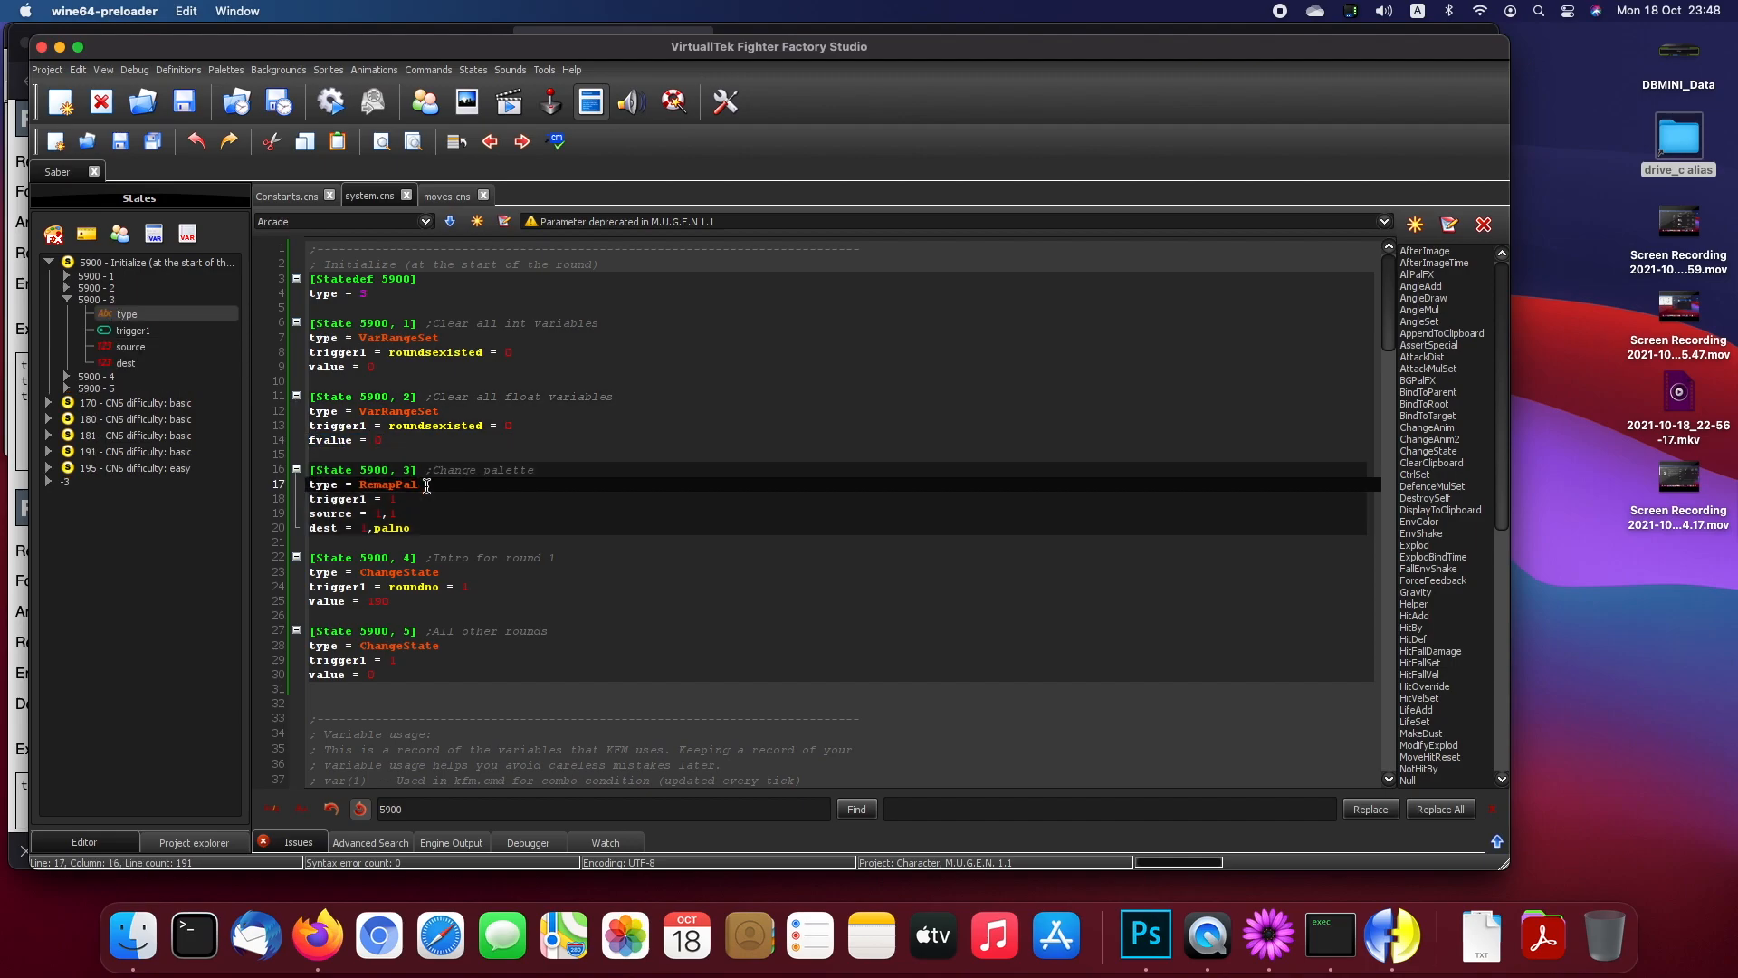
left_click_drag(427, 529, 308, 485)
left_click(393, 497)
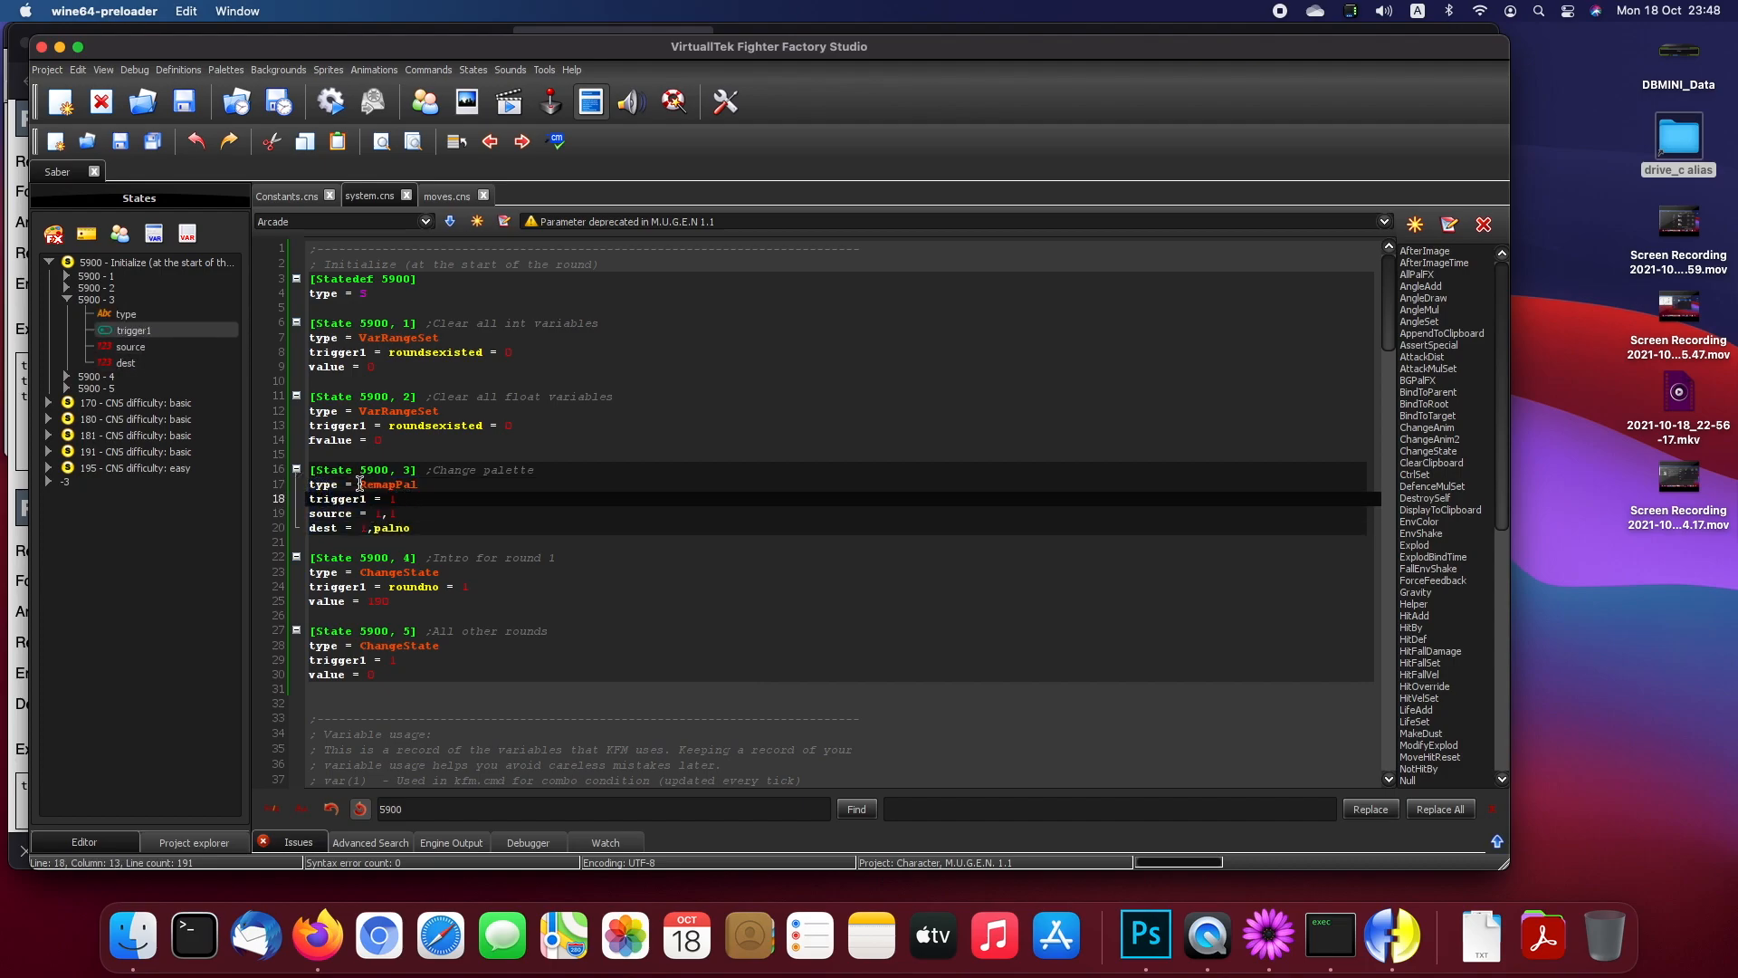
left_click(410, 483)
left_click(455, 484)
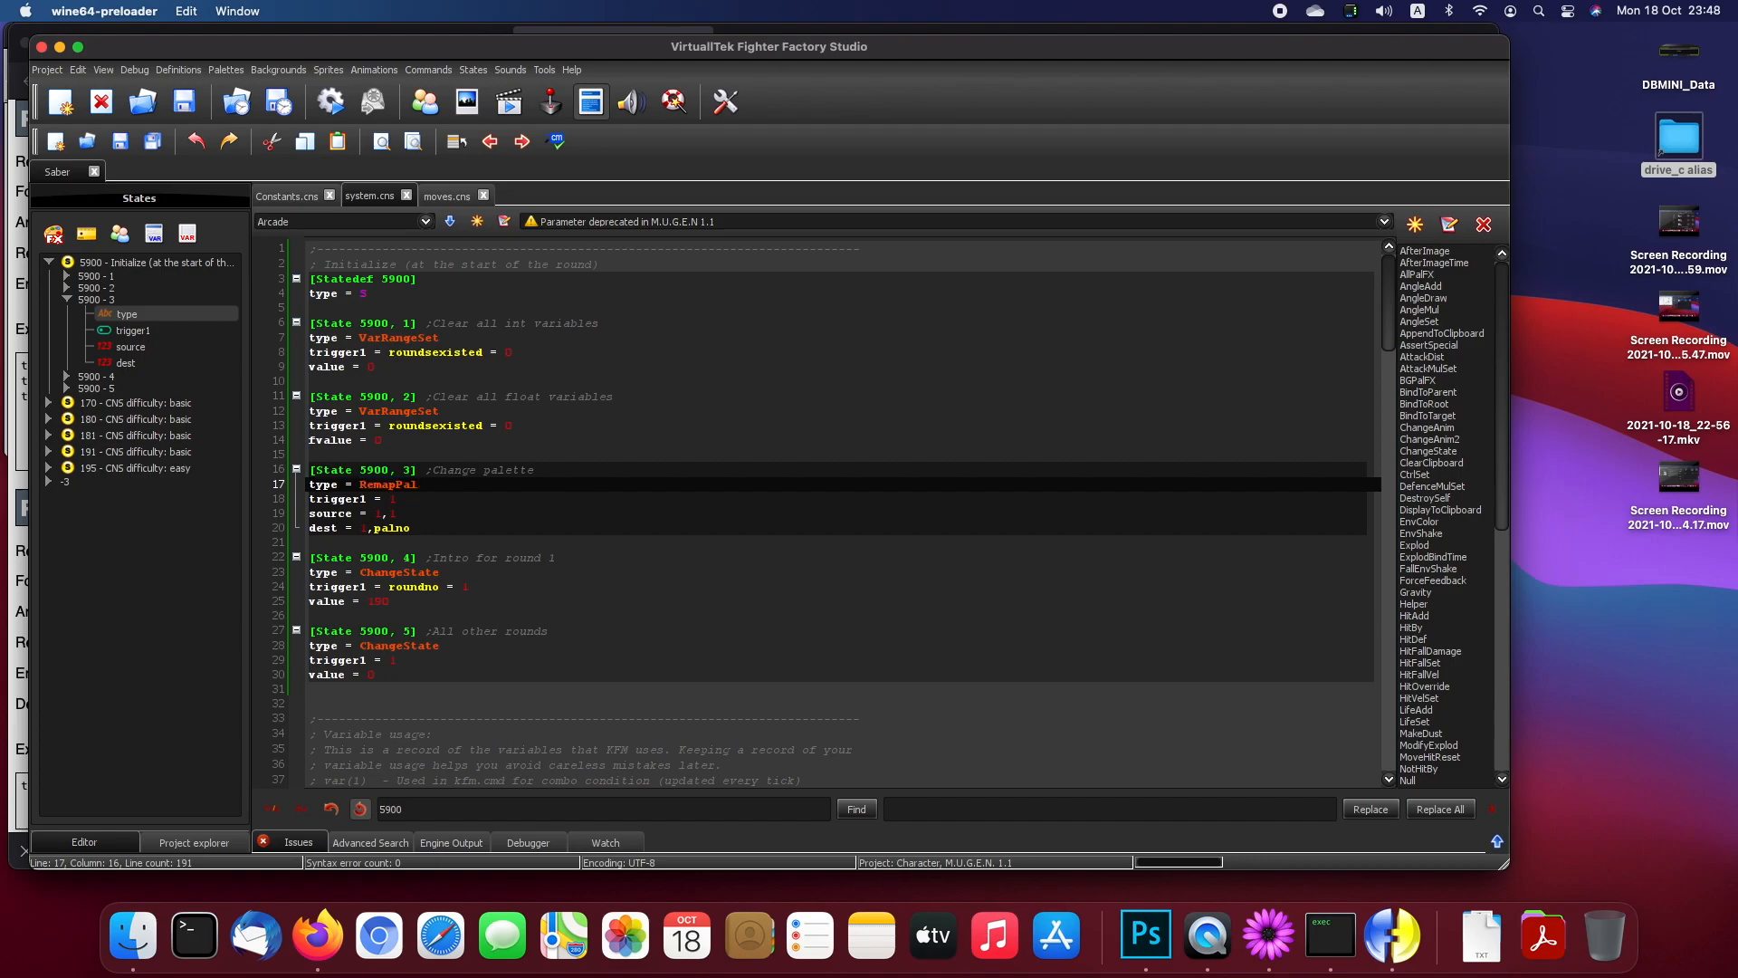
Step: Switch to Firefox, search the State Controller Reference for remappal and open the RemapPal entry
key("super+Tab")
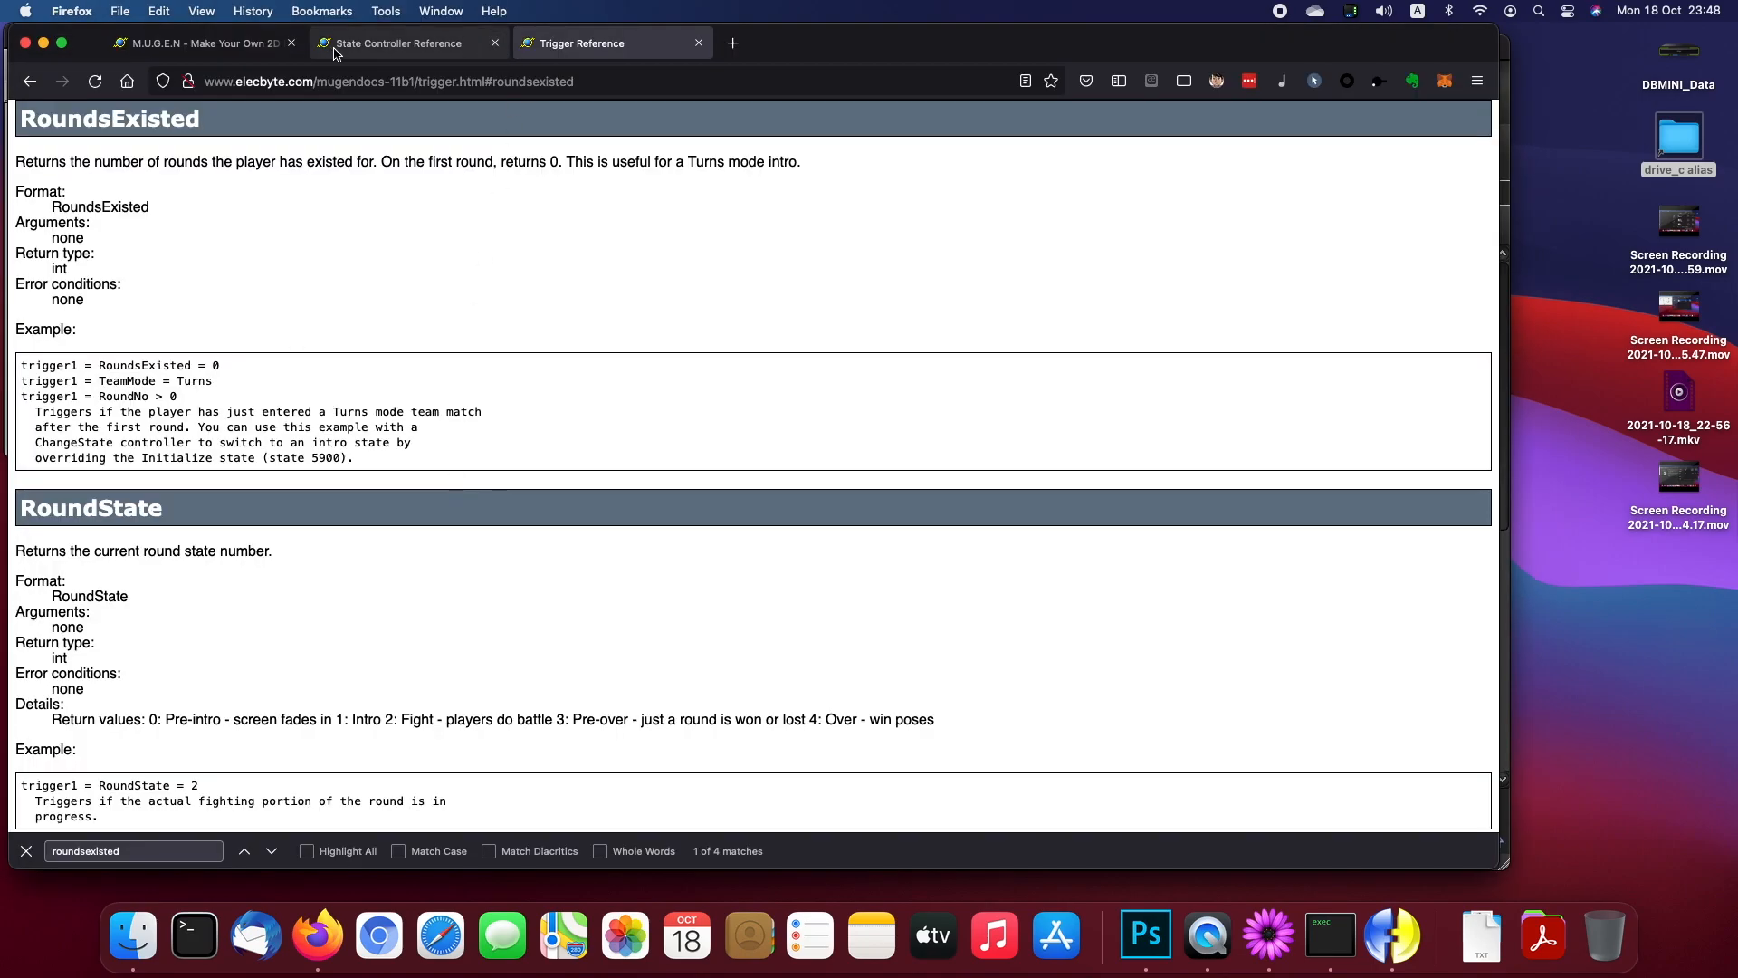
left_click(412, 53)
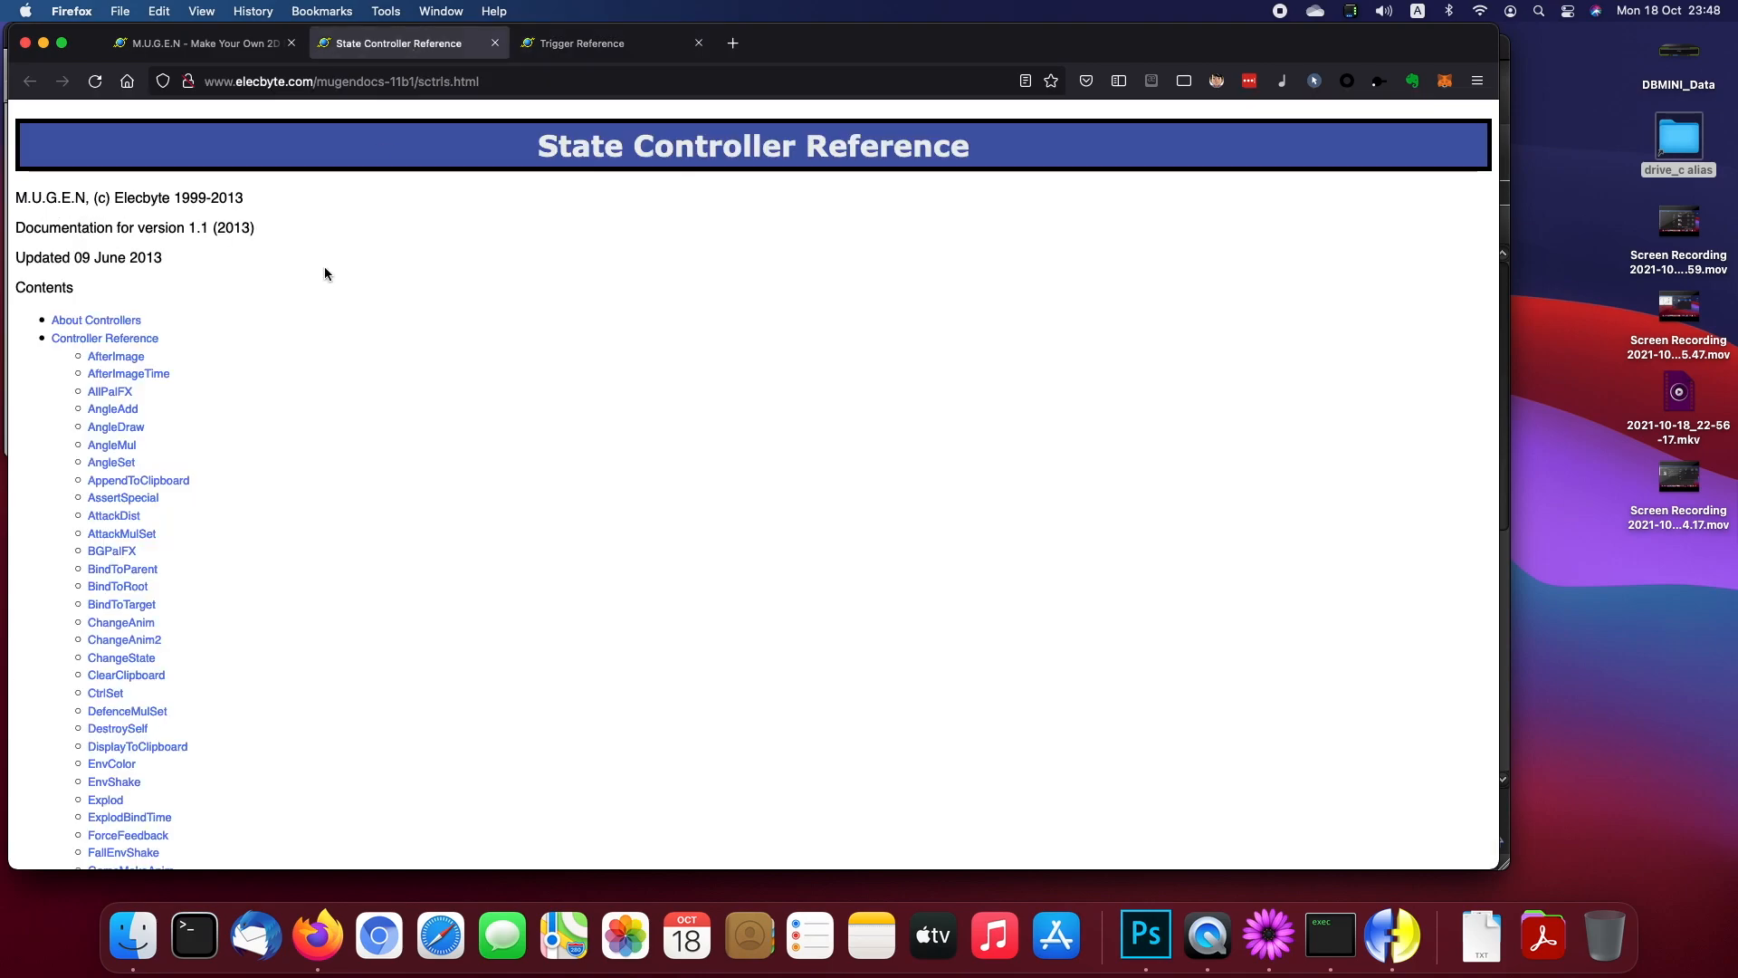
key("super+f")
type("remappal")
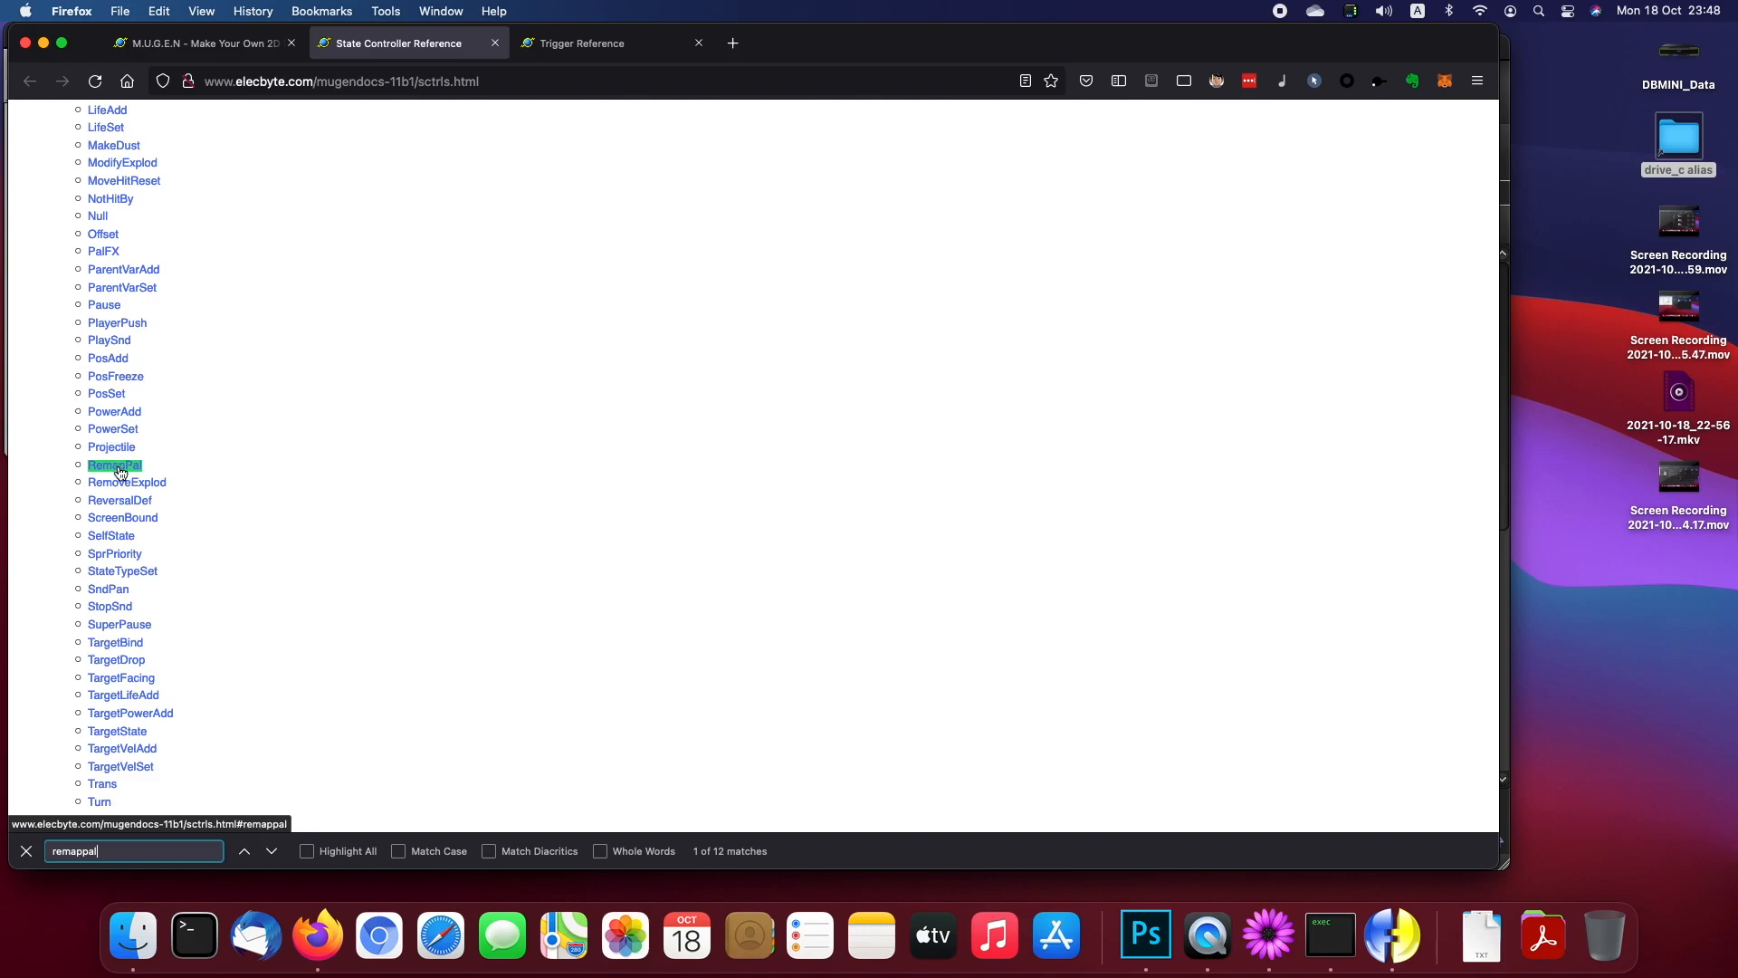
left_click(116, 465)
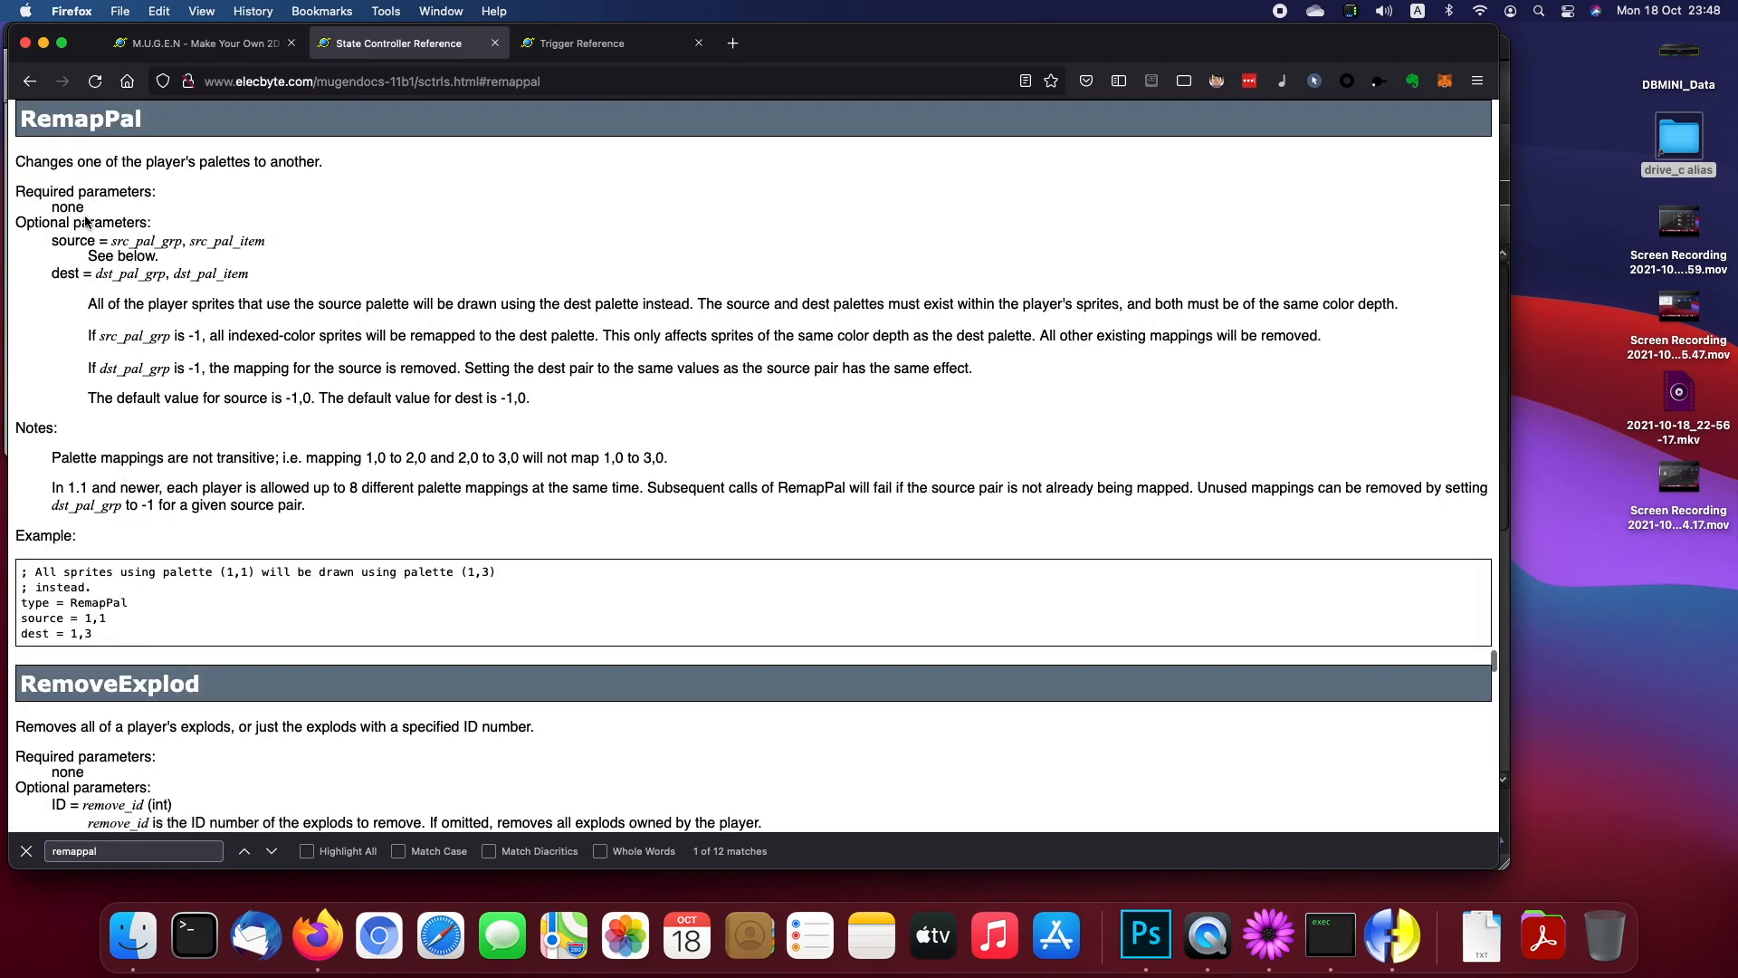
Step: Return to Fighter Factory Studio and compare trigger1 of State 5900, 3 with the roundsexisted trigger of State 5900, 2
key("super+Tab")
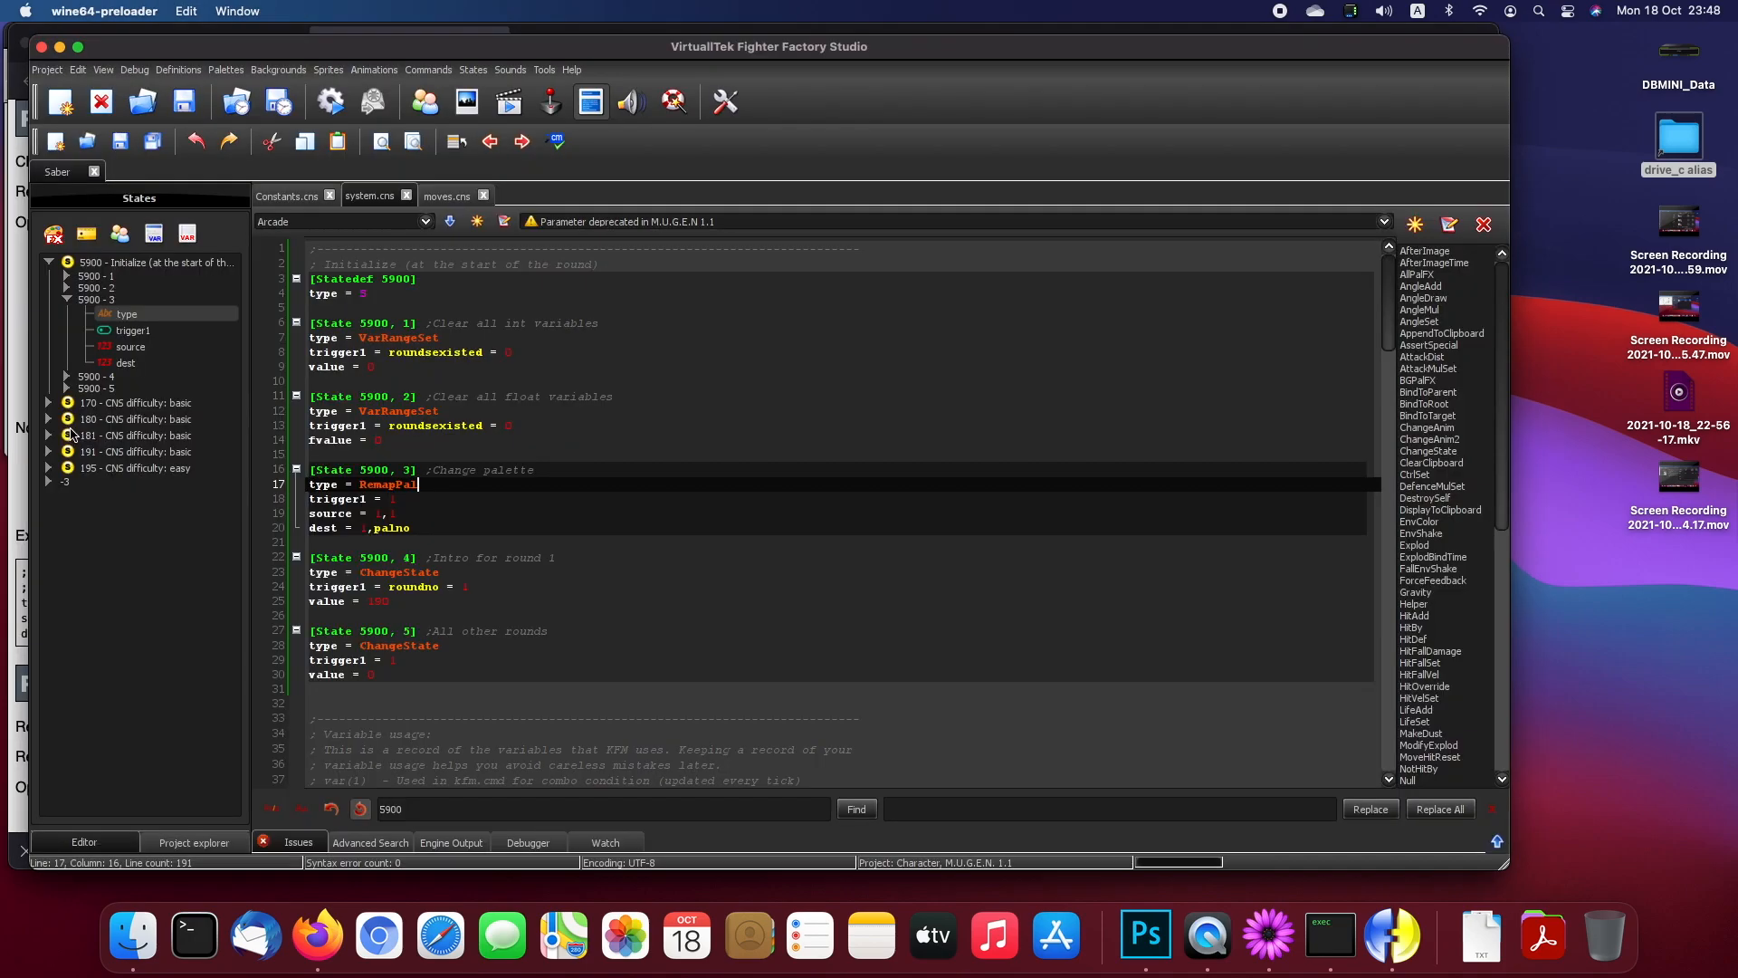
left_click(416, 512)
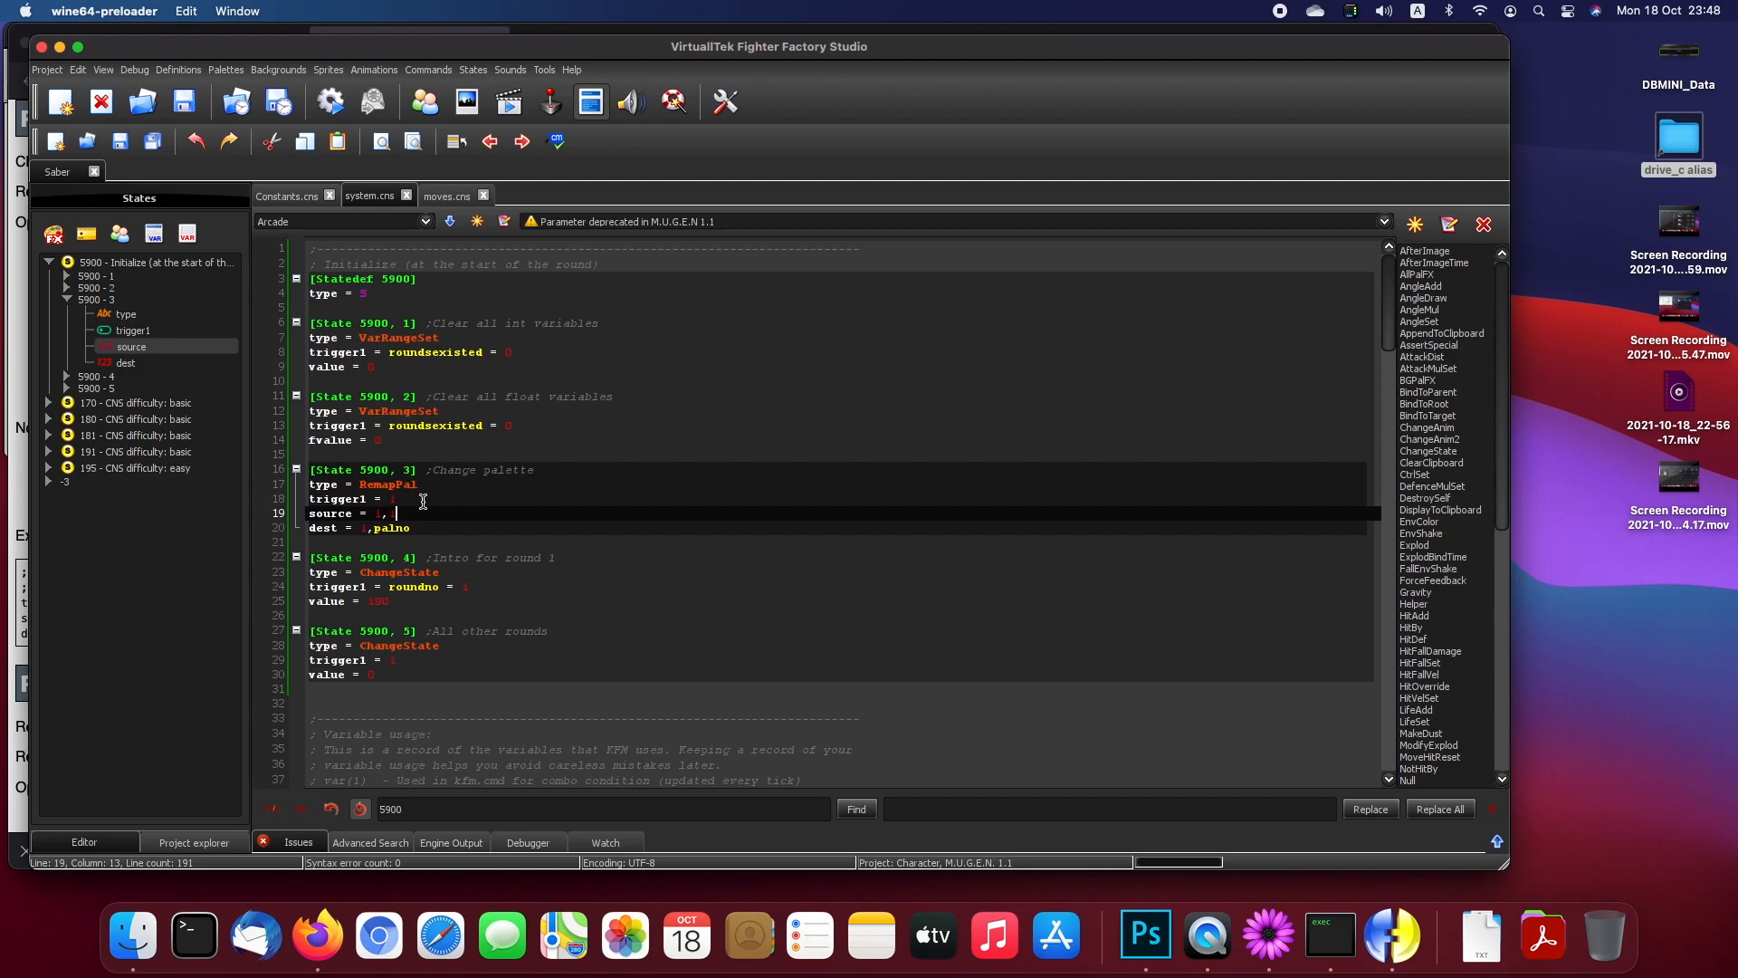
left_click(423, 501)
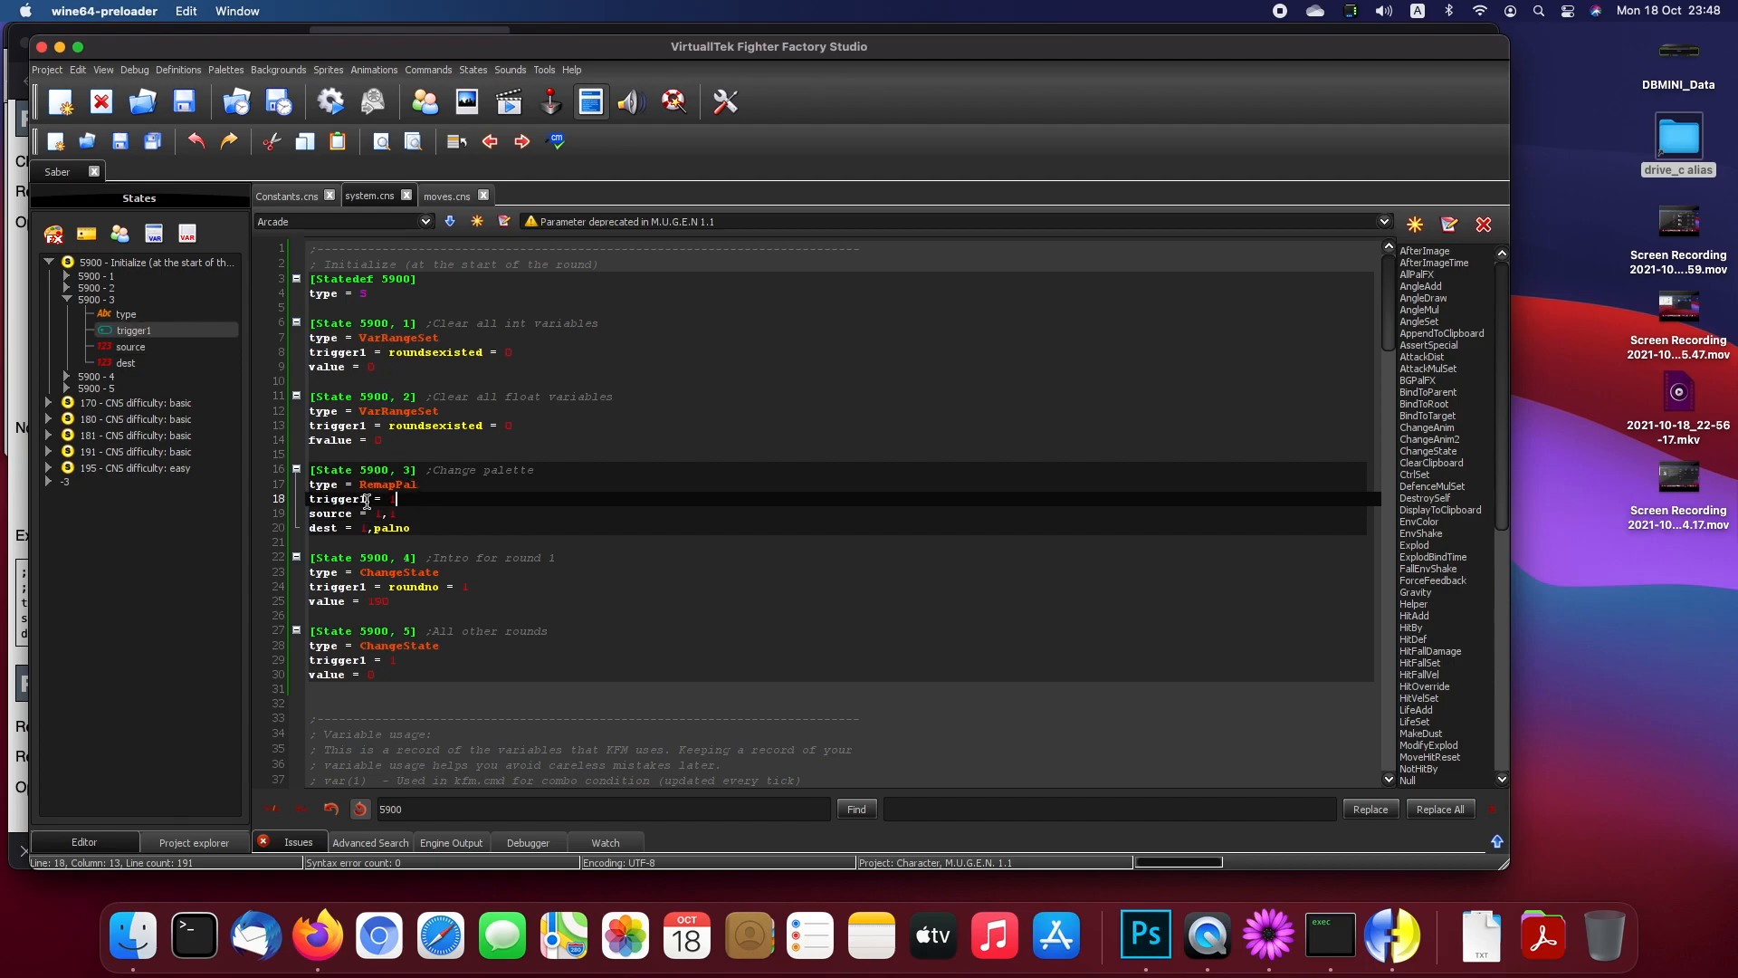
double_click(422, 500)
double_click(419, 425)
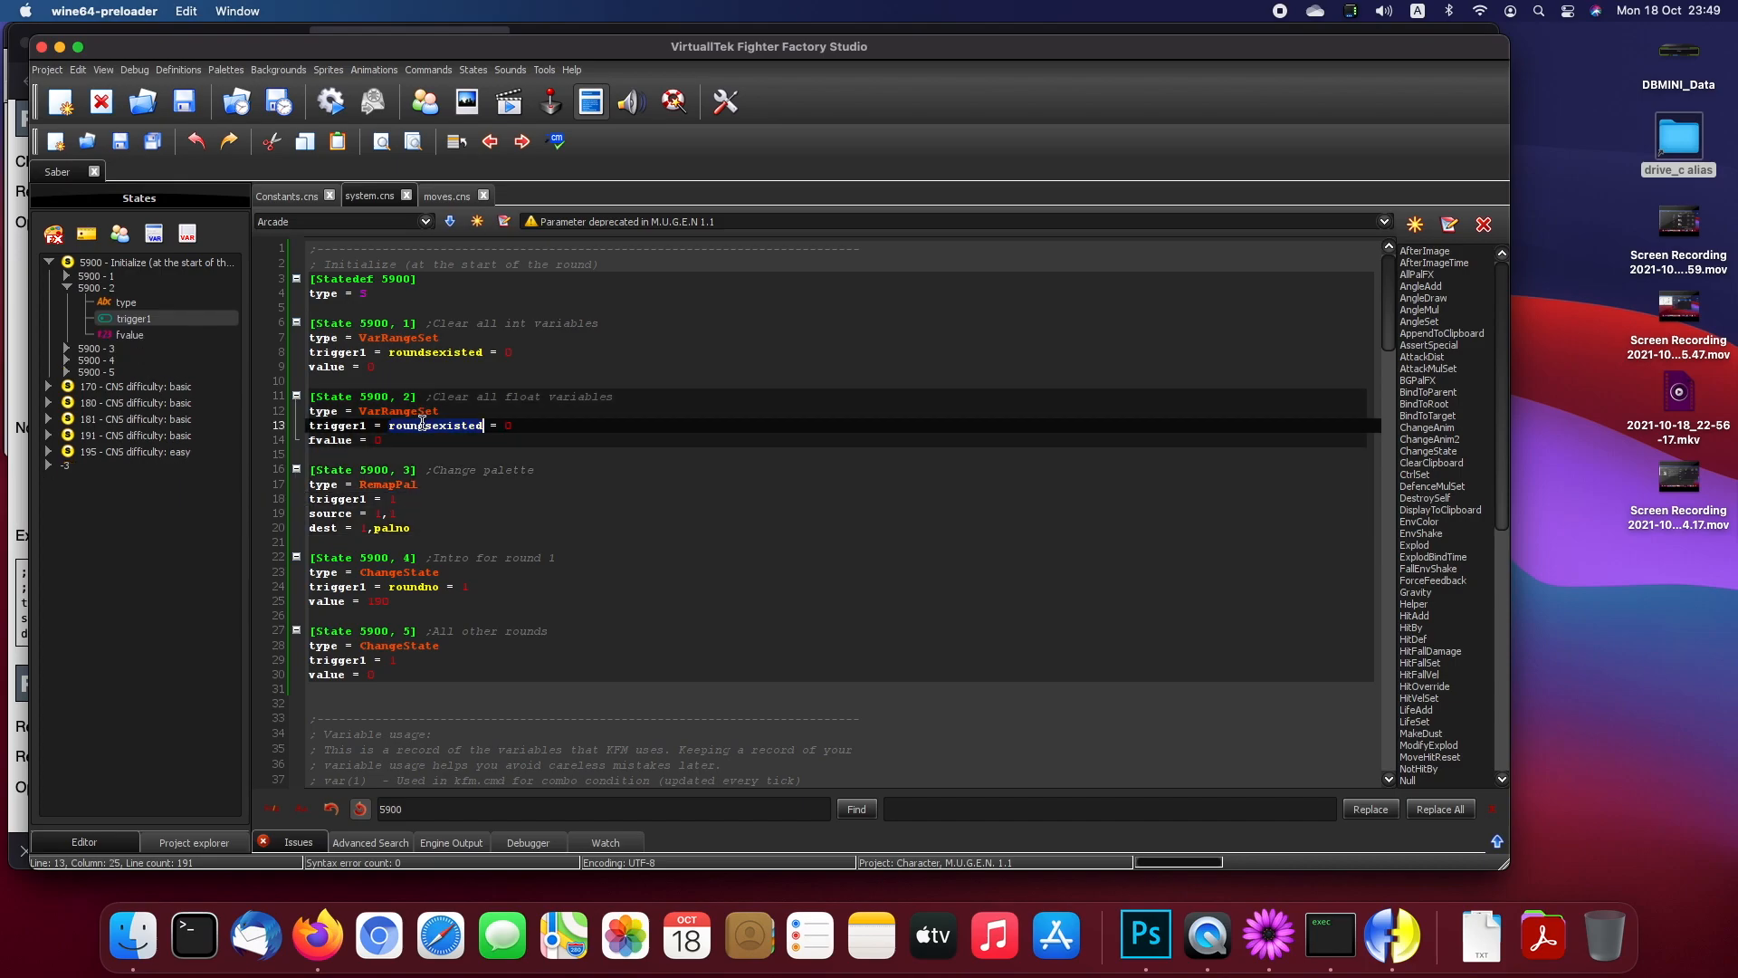
left_click(419, 496)
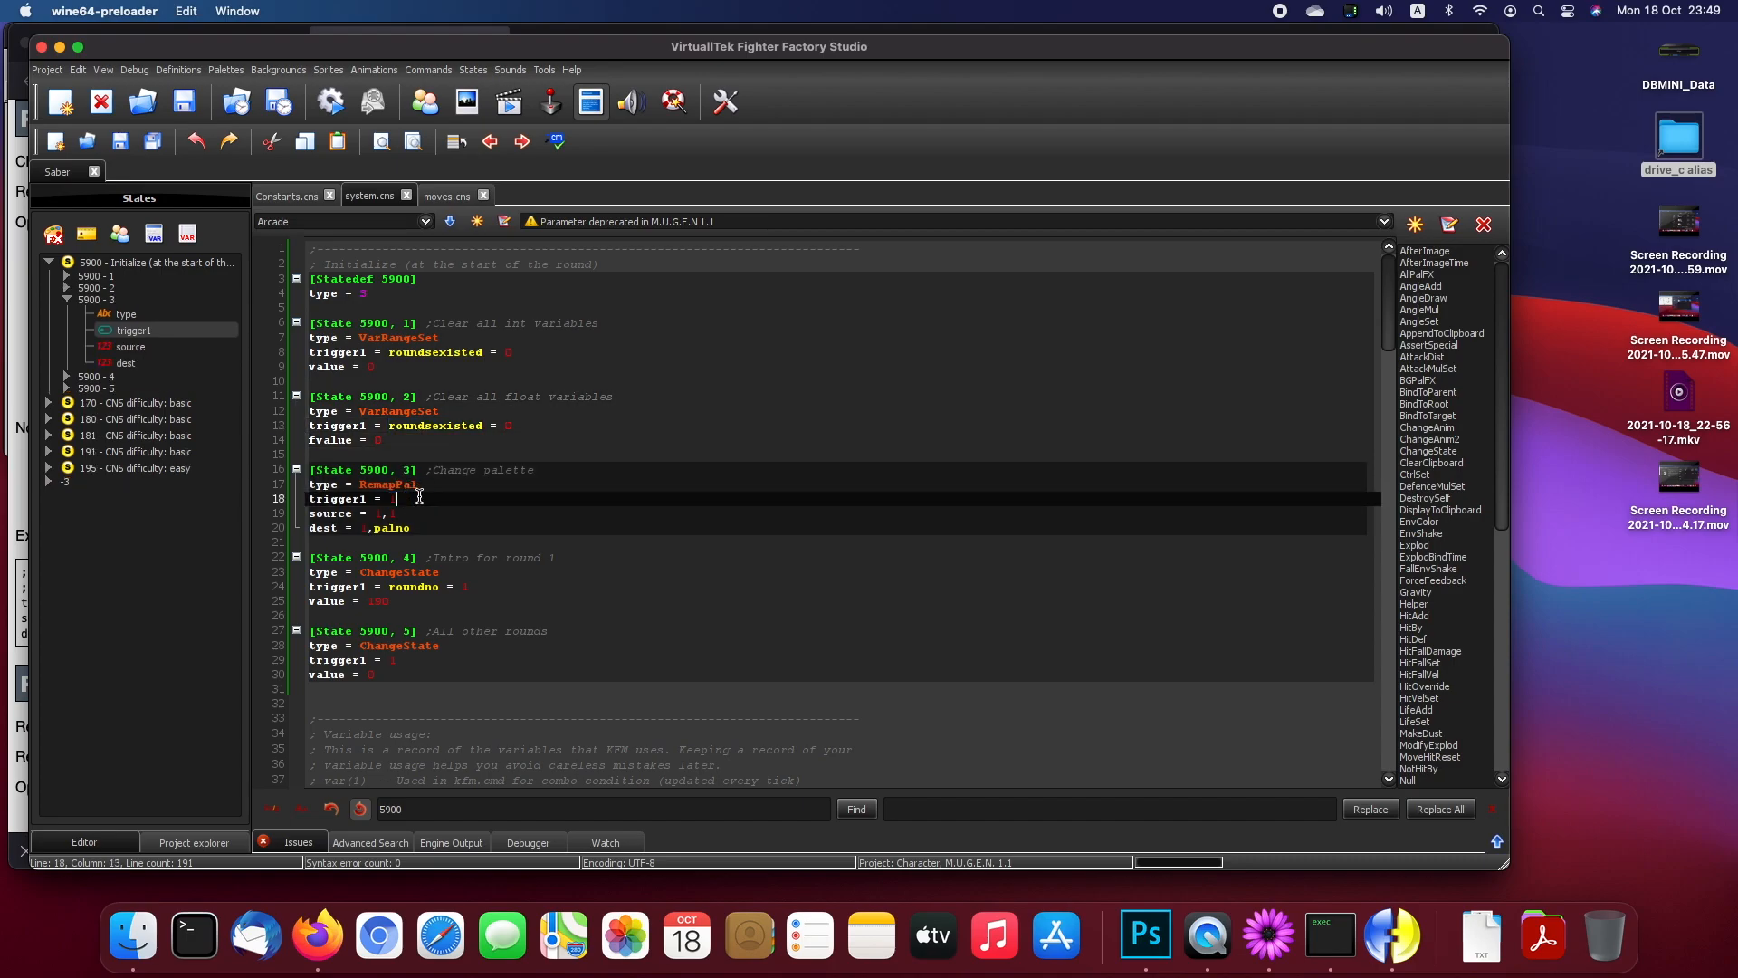
Step: Examine the source and dest palette lines of the RemapPal controller in State 5900, 3, including the palno parameter
left_click(313, 516)
left_click_drag(312, 516, 382, 514)
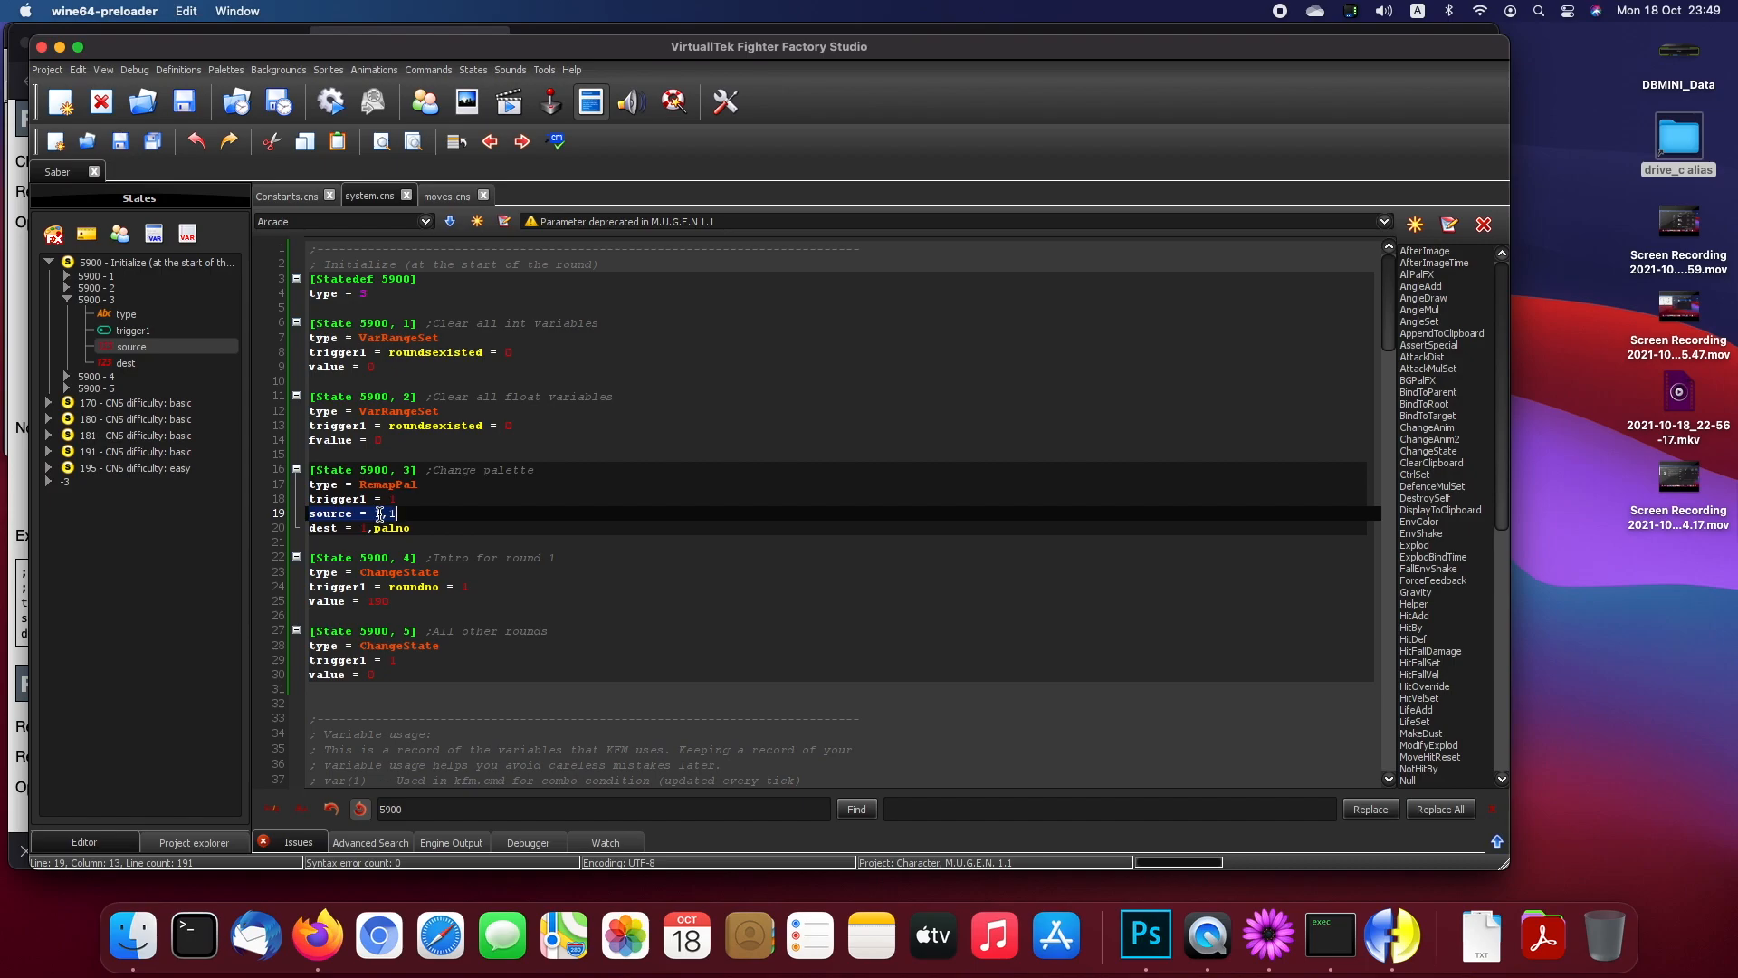
left_click(394, 513)
left_click(362, 527)
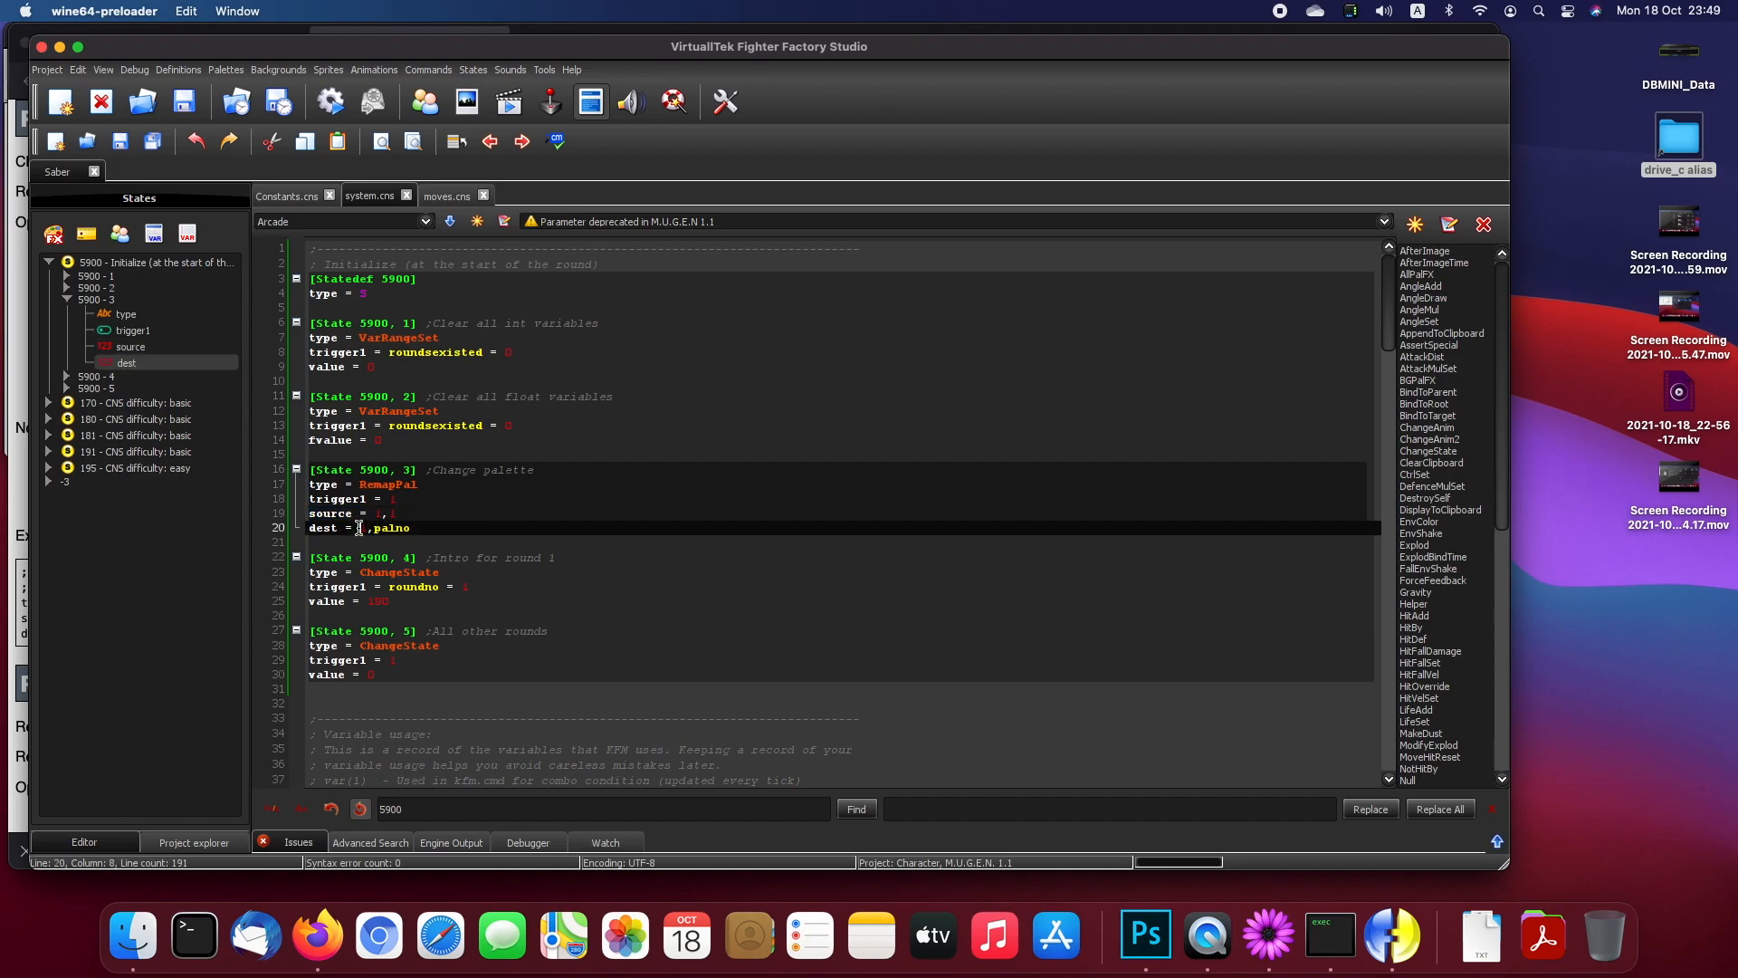
left_click_drag(373, 530, 417, 529)
left_click(422, 529)
left_click_drag(369, 528, 412, 525)
left_click(429, 533)
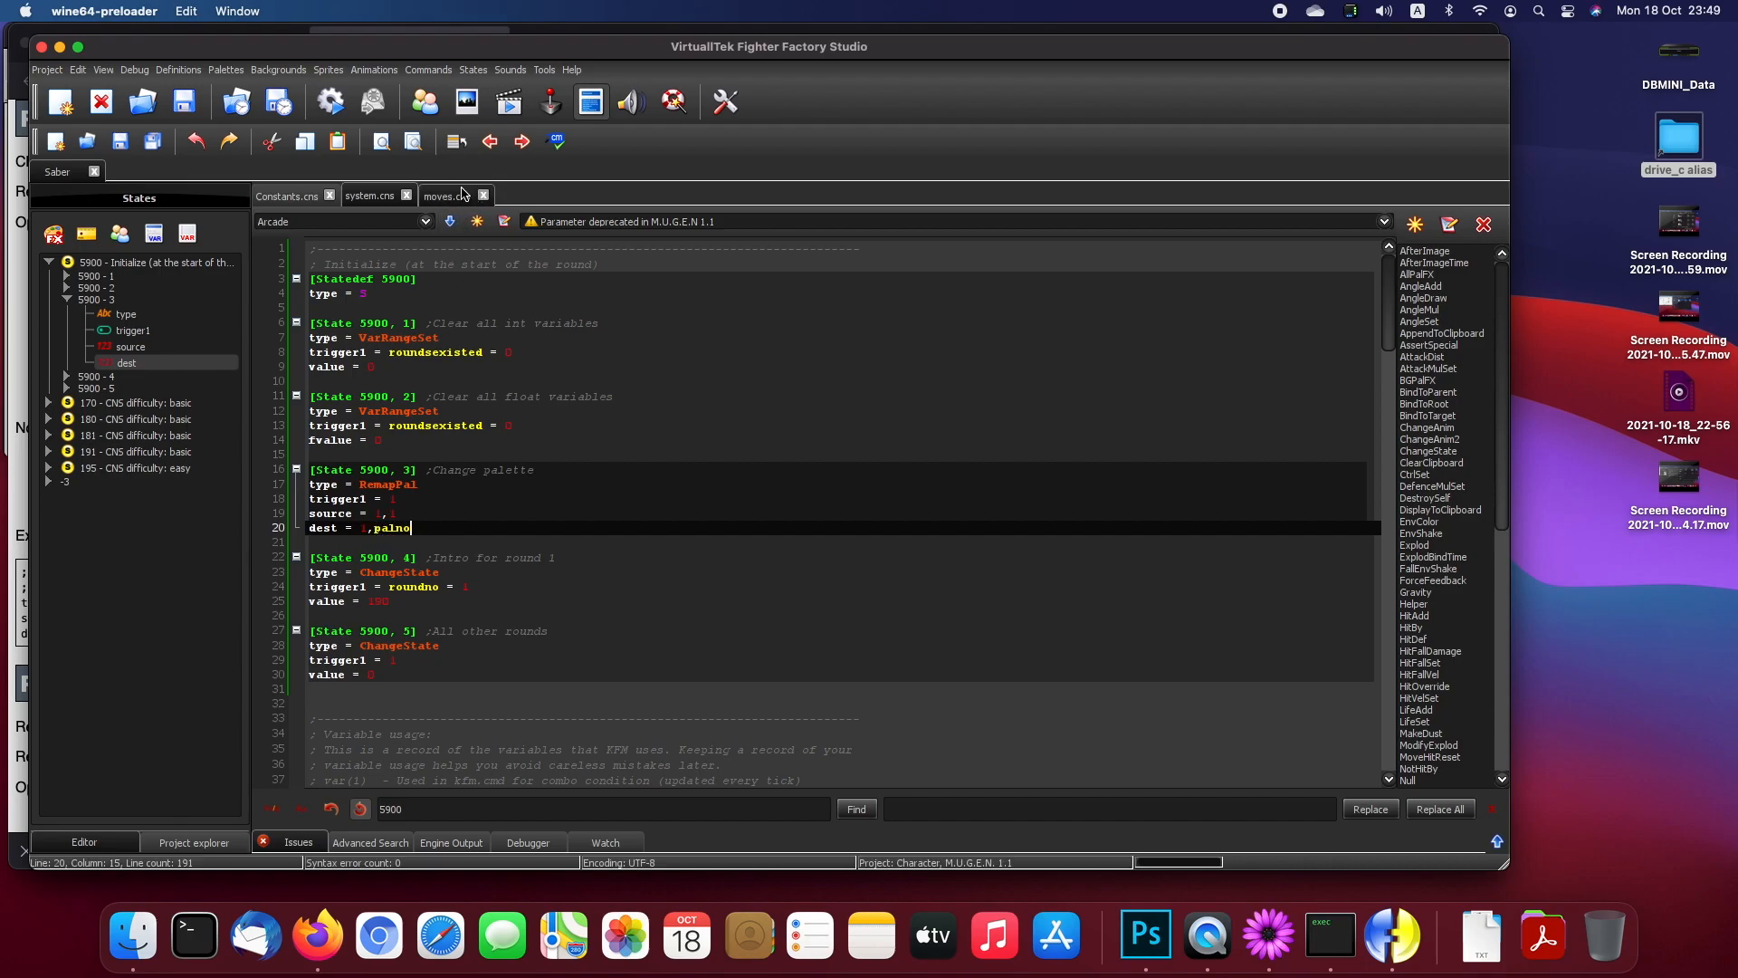
Step: Check the Palette Keymap section in the character definitions, and go back to palno in the dest line of State 5900, 3
left_click(425, 101)
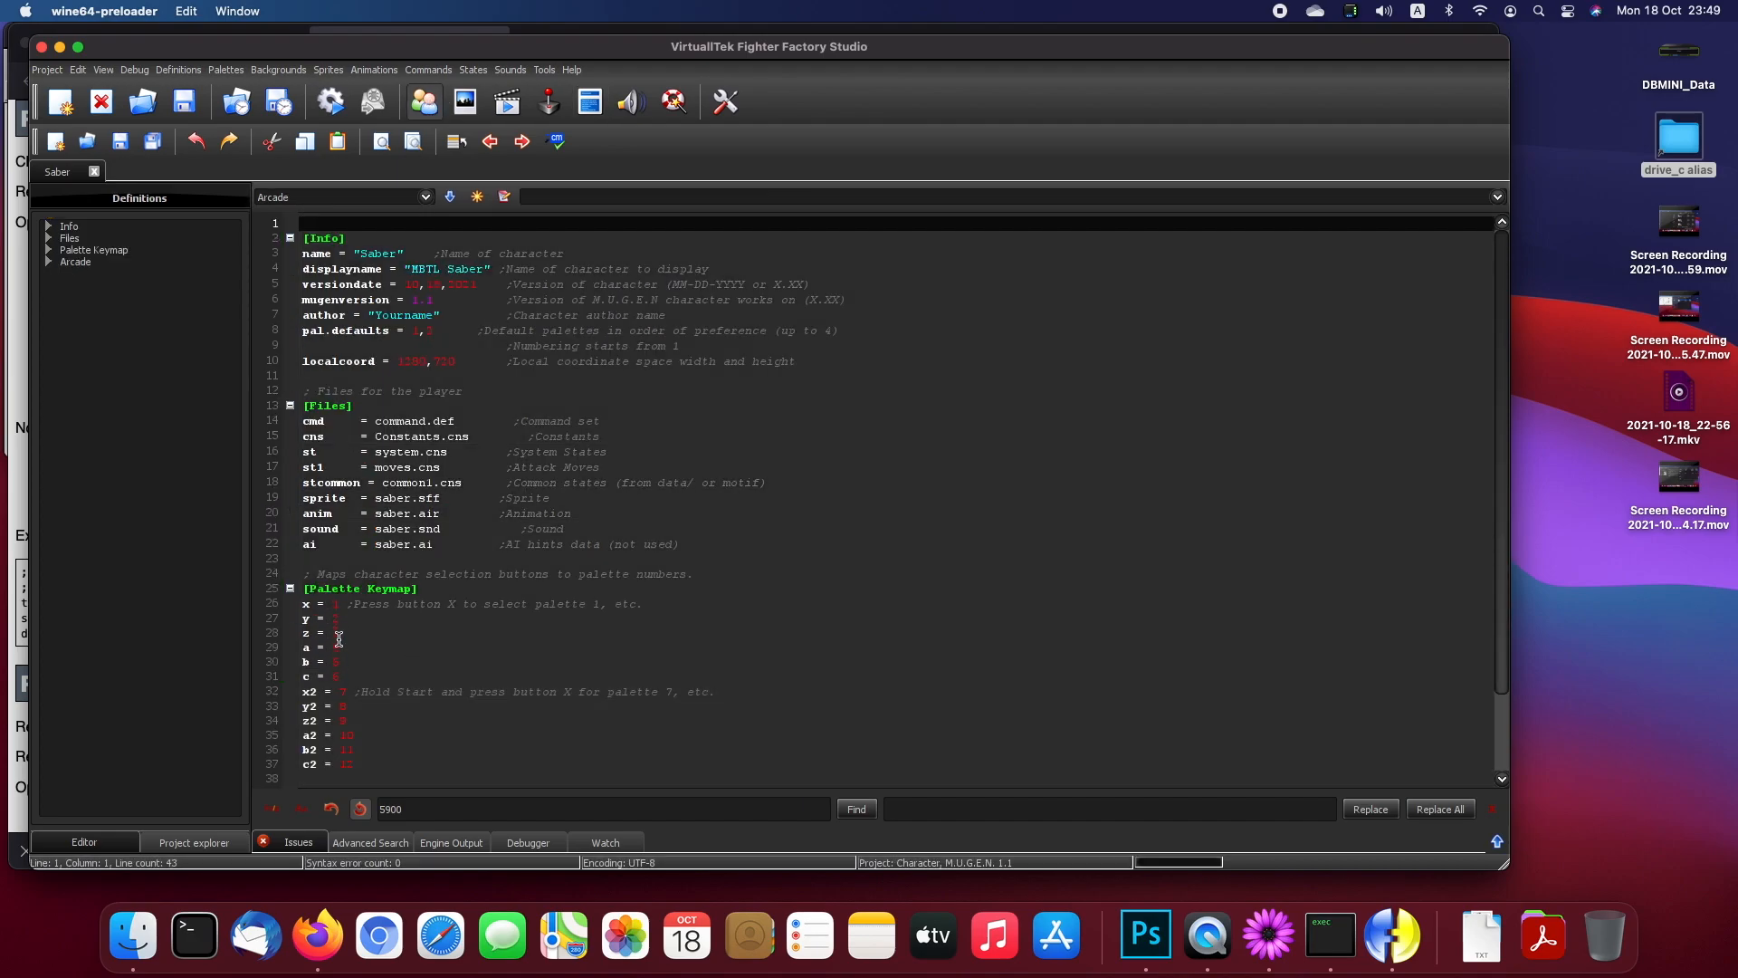
left_click(356, 766)
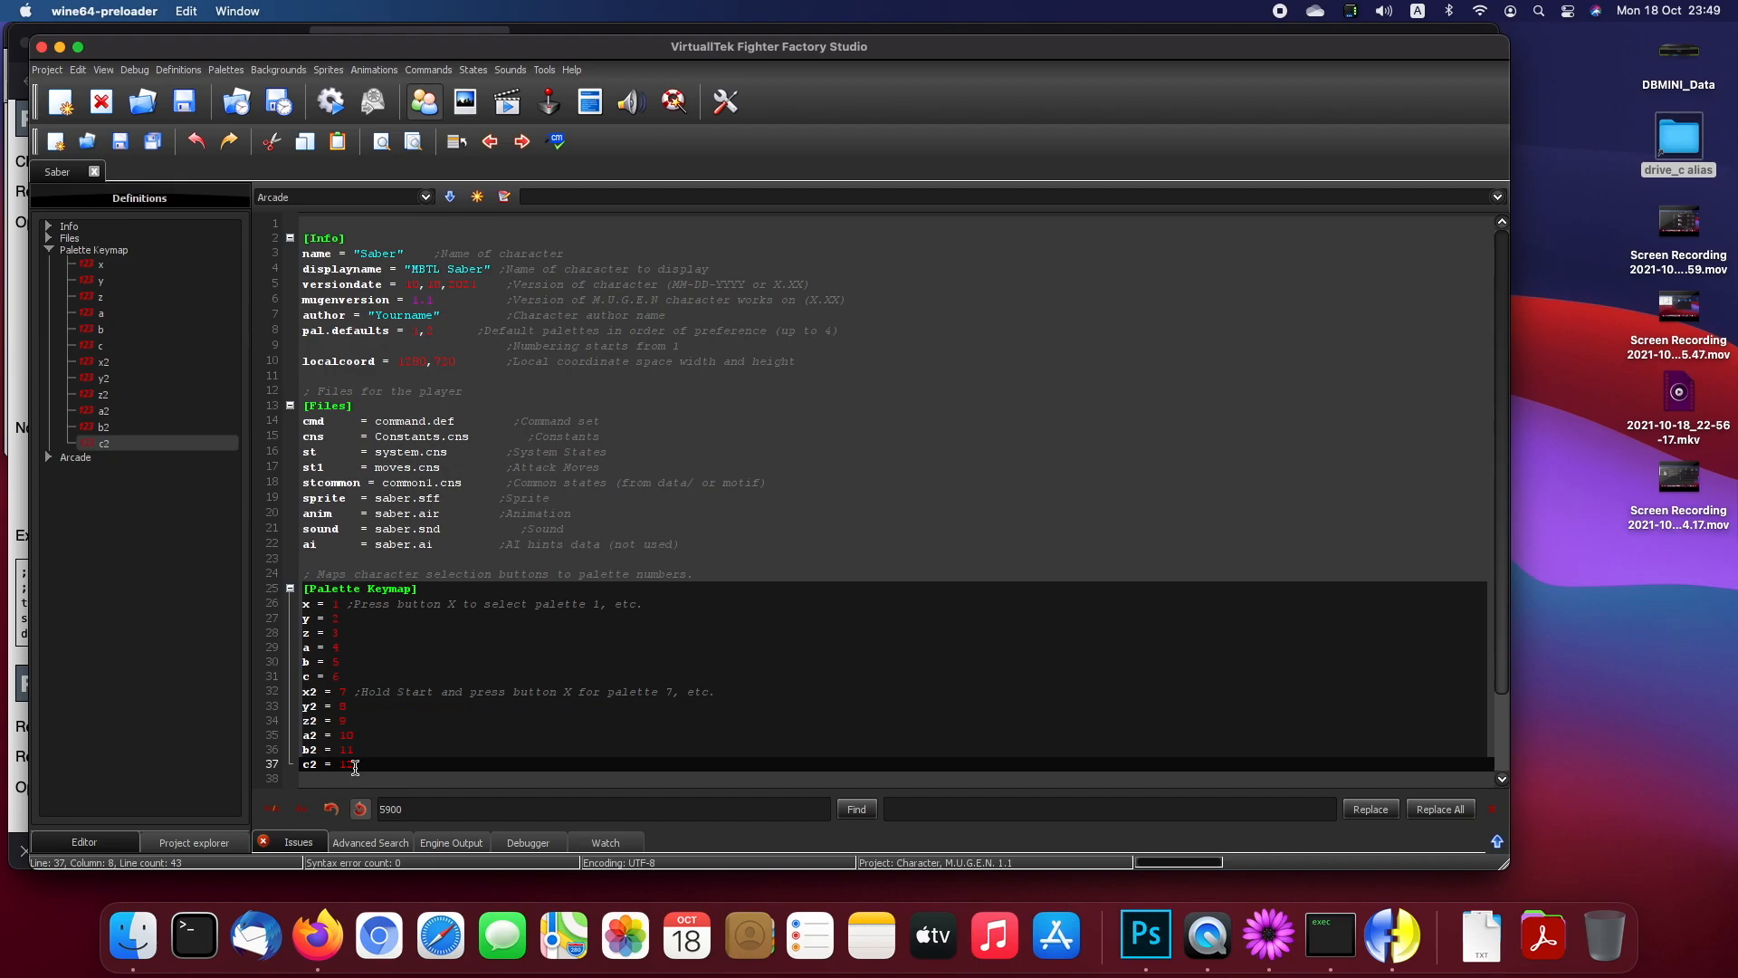
left_click(590, 101)
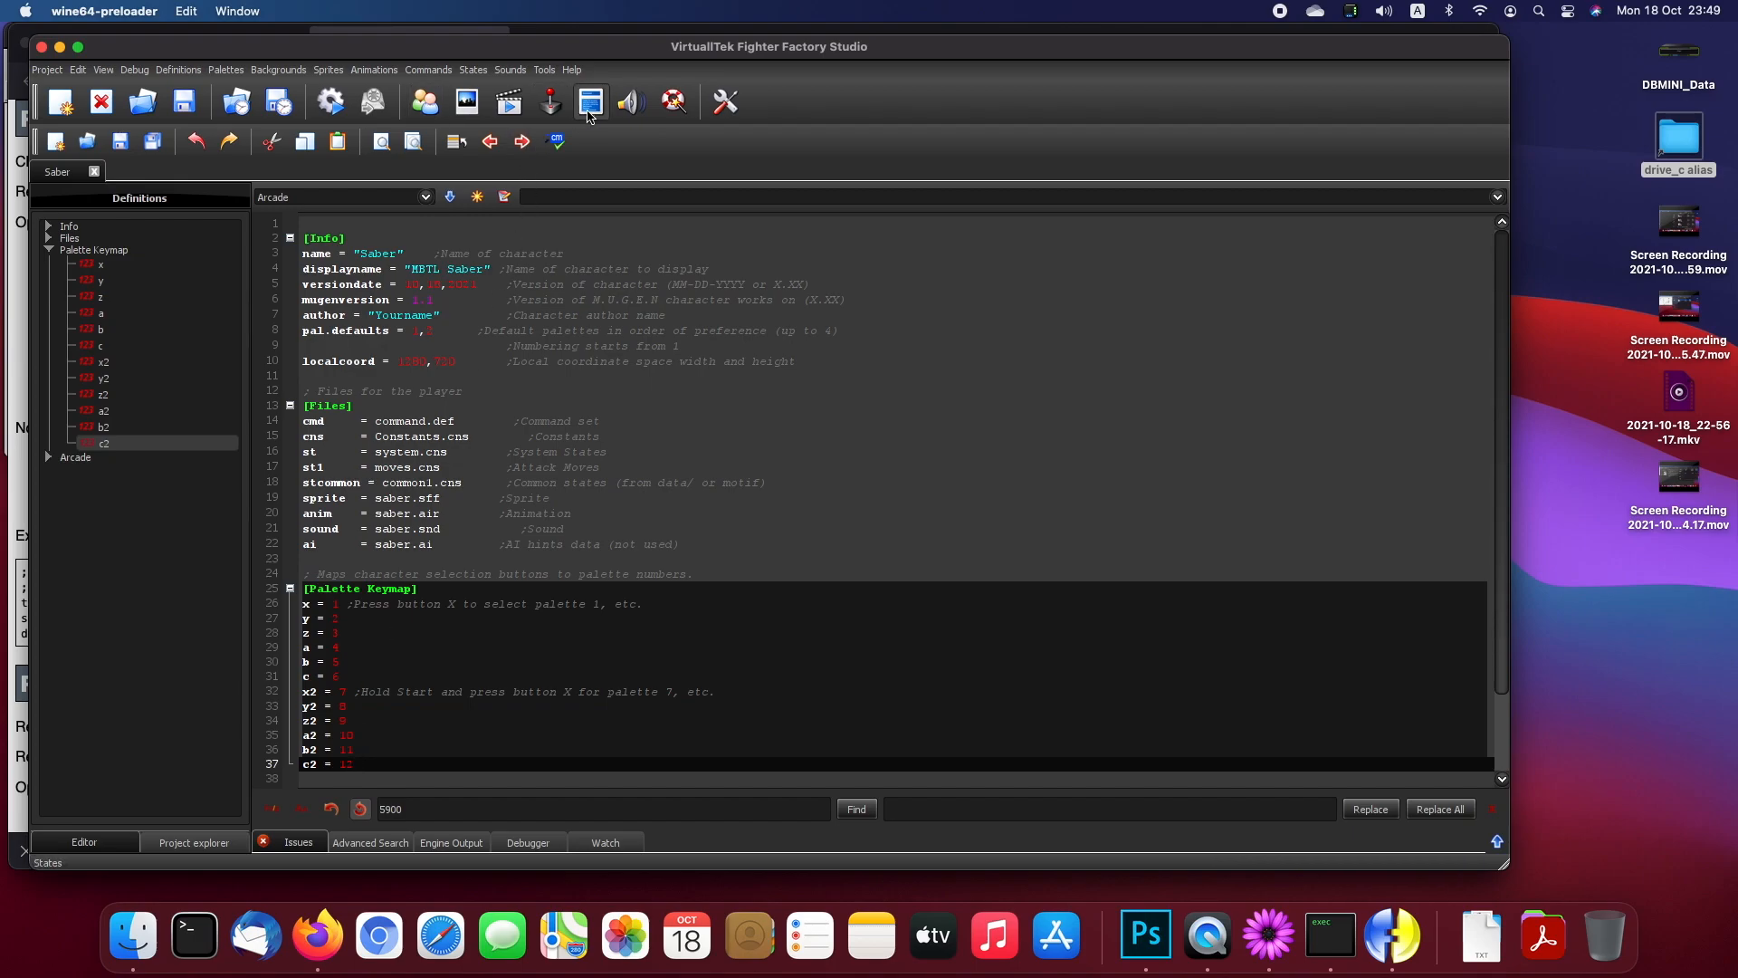
double_click(383, 528)
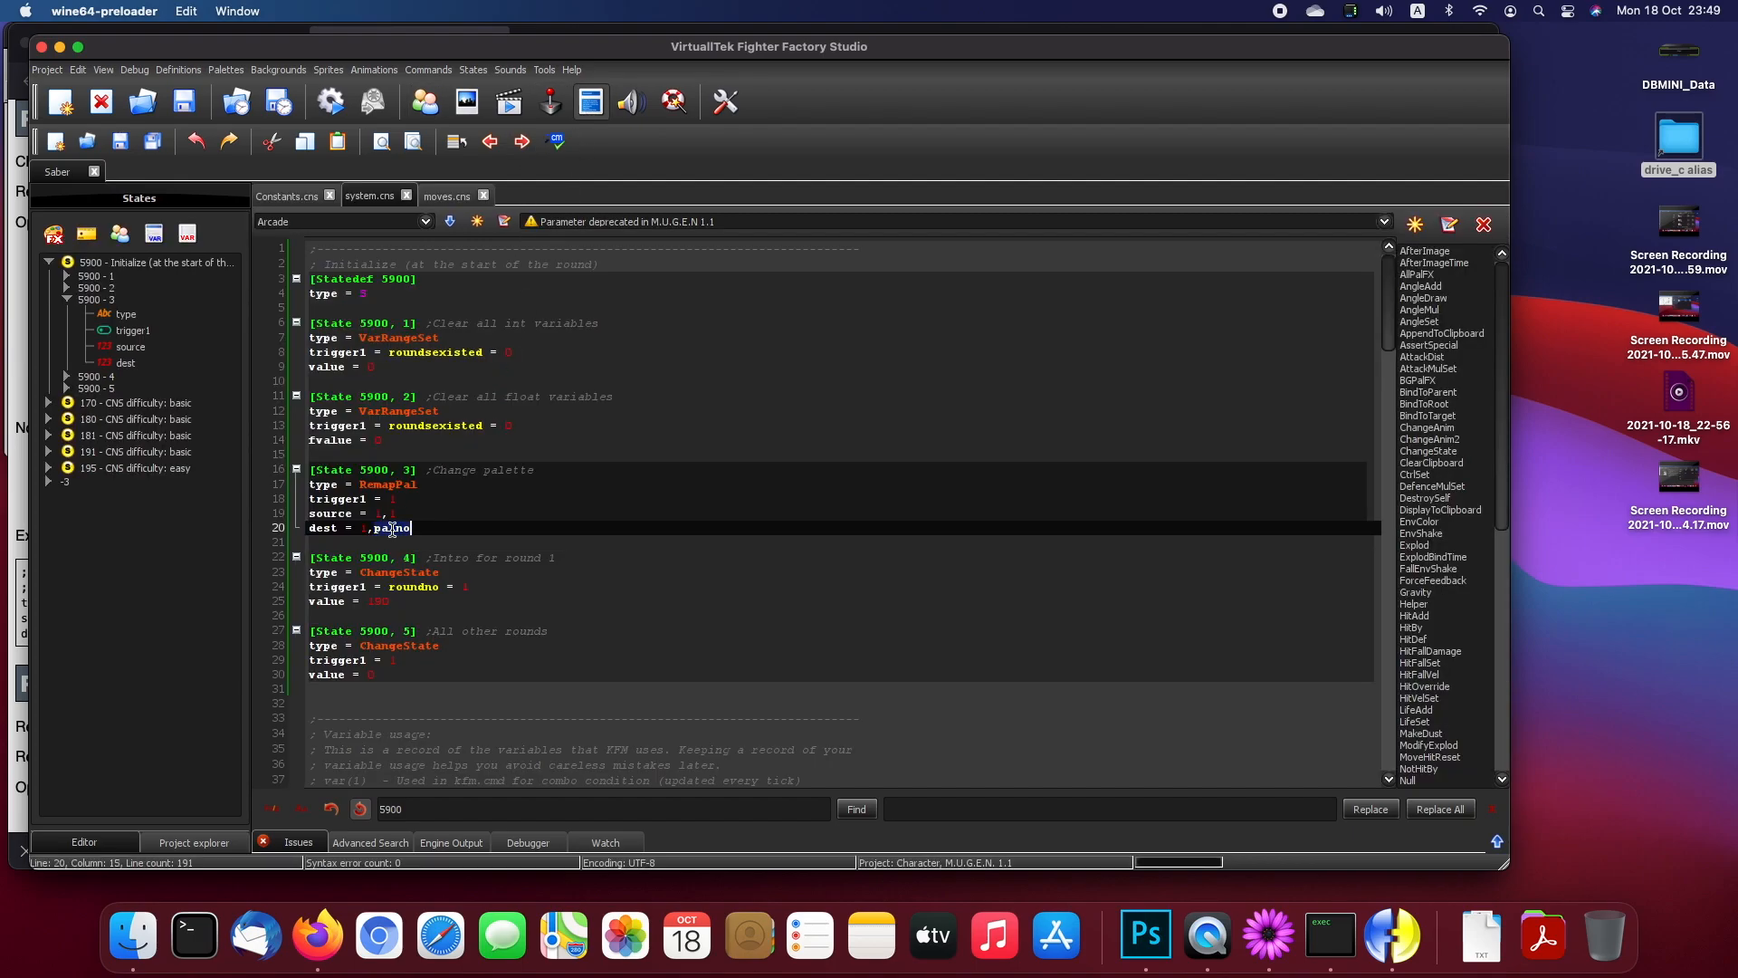
left_click(494, 529)
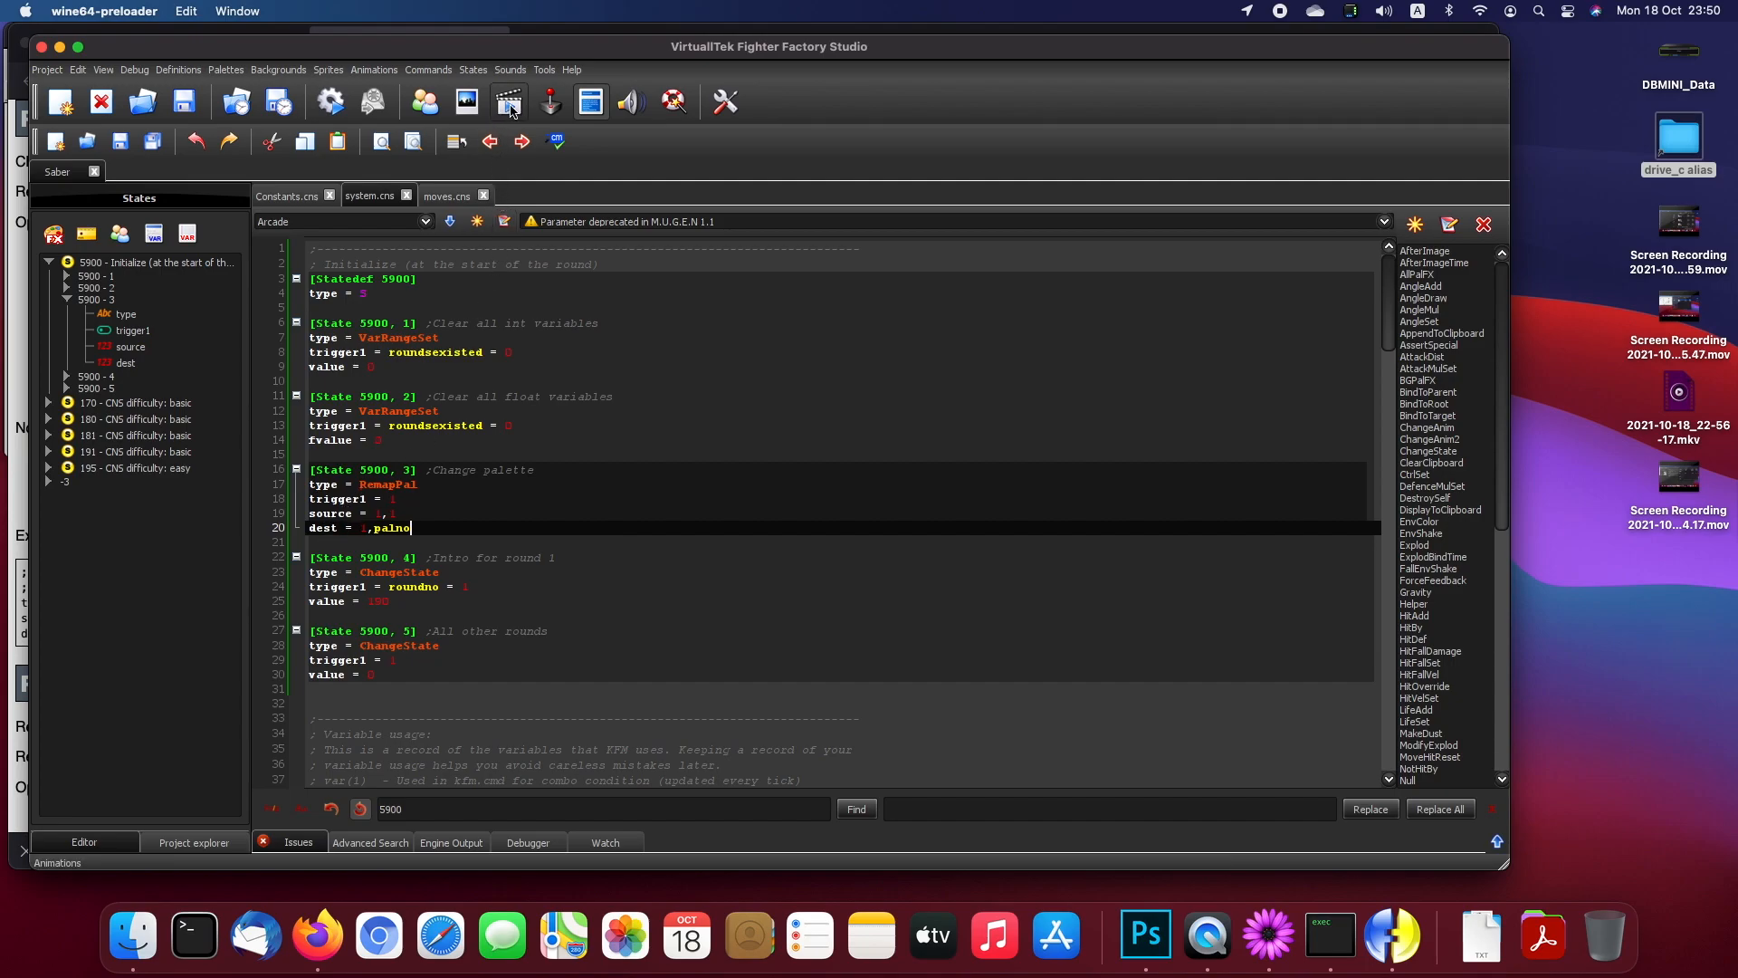
Step: Open the character's sprites and preview the standing sprite in palettes 1,1 and 1,2, returning to palette 0,0
left_click(511, 111)
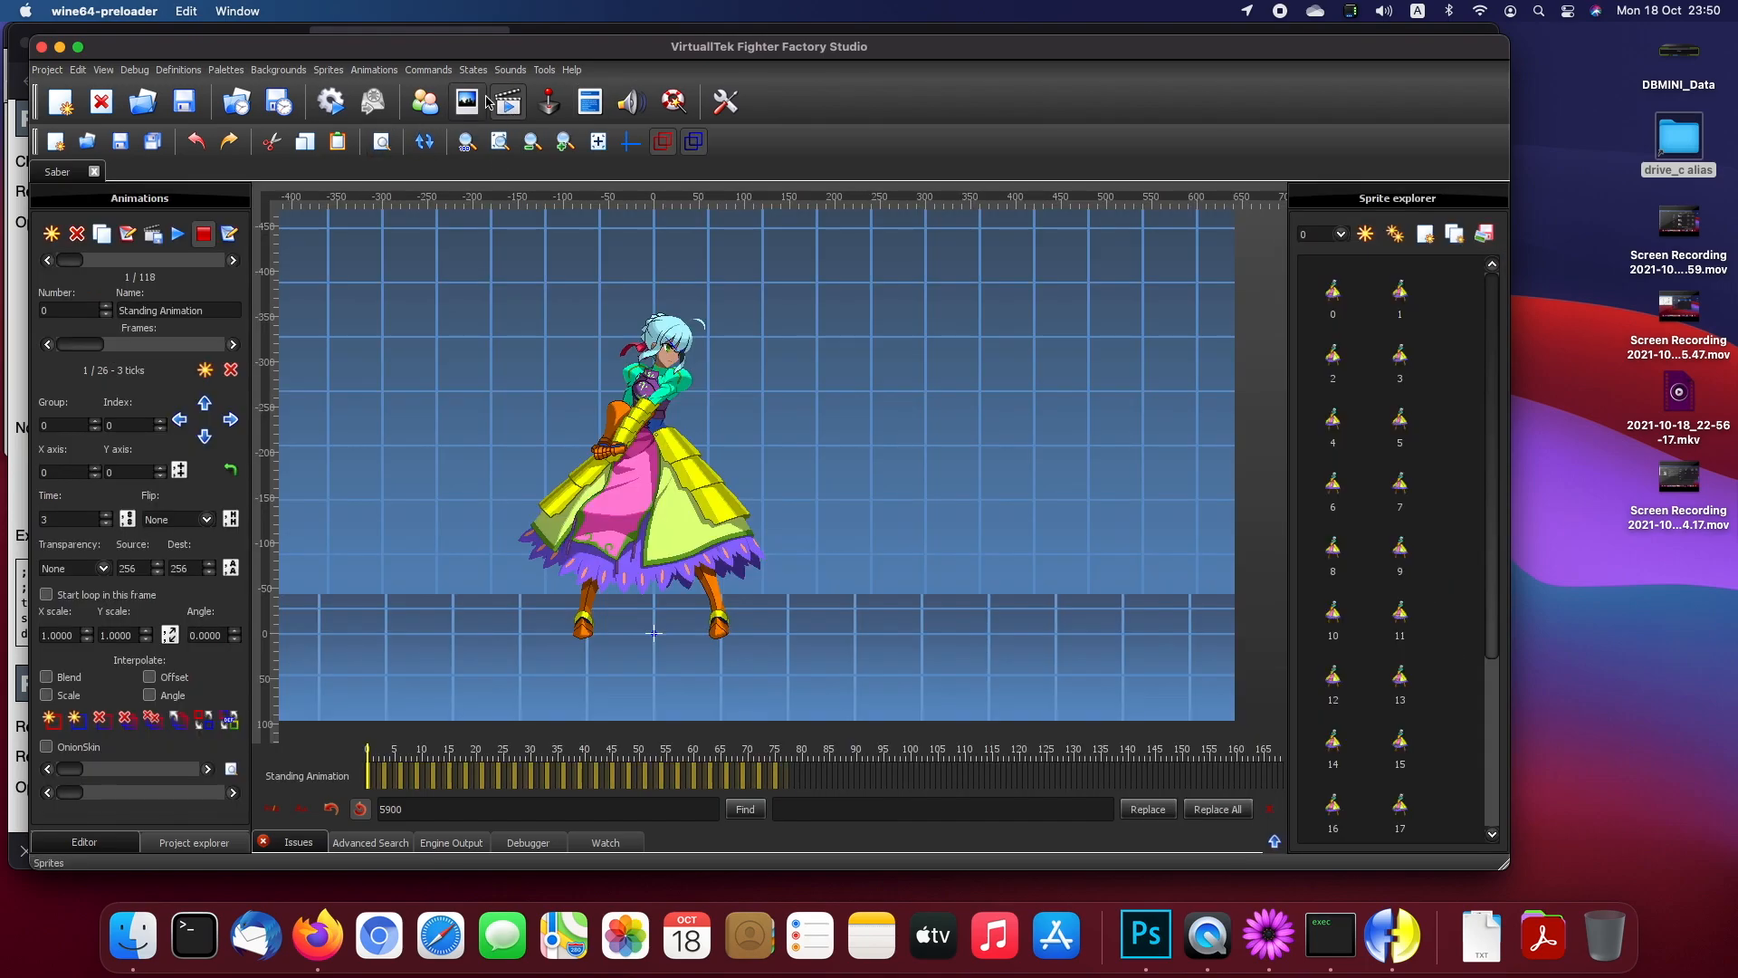
left_click(480, 105)
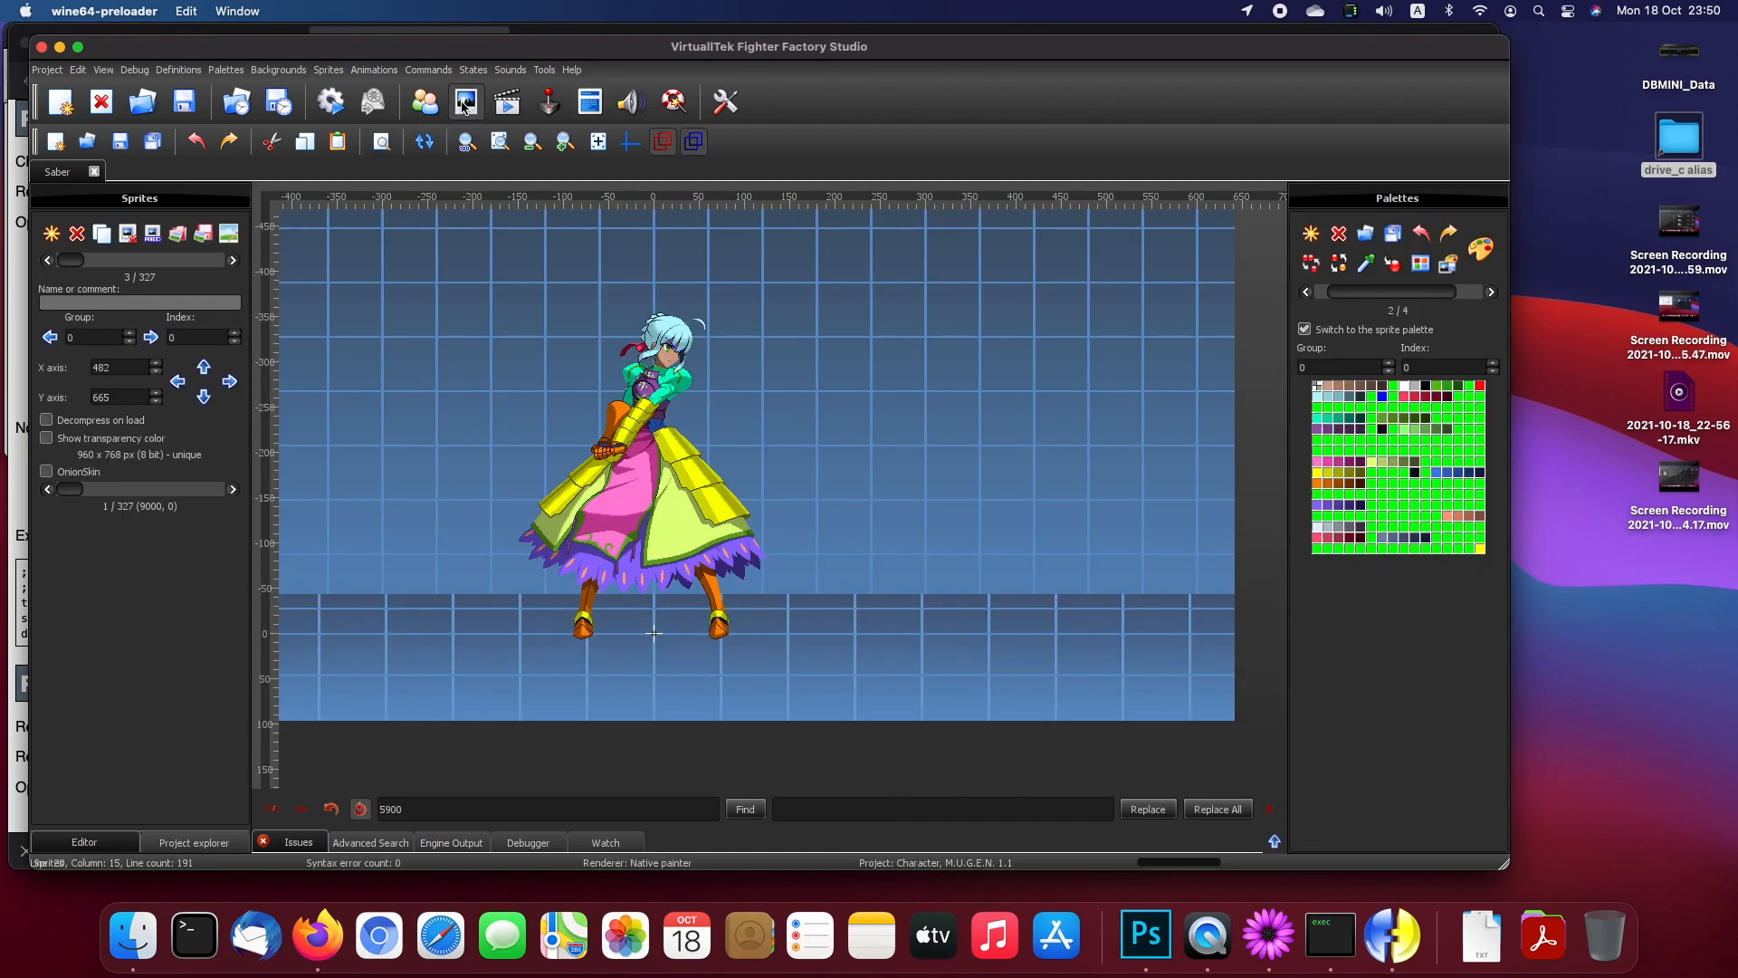
left_click(1492, 293)
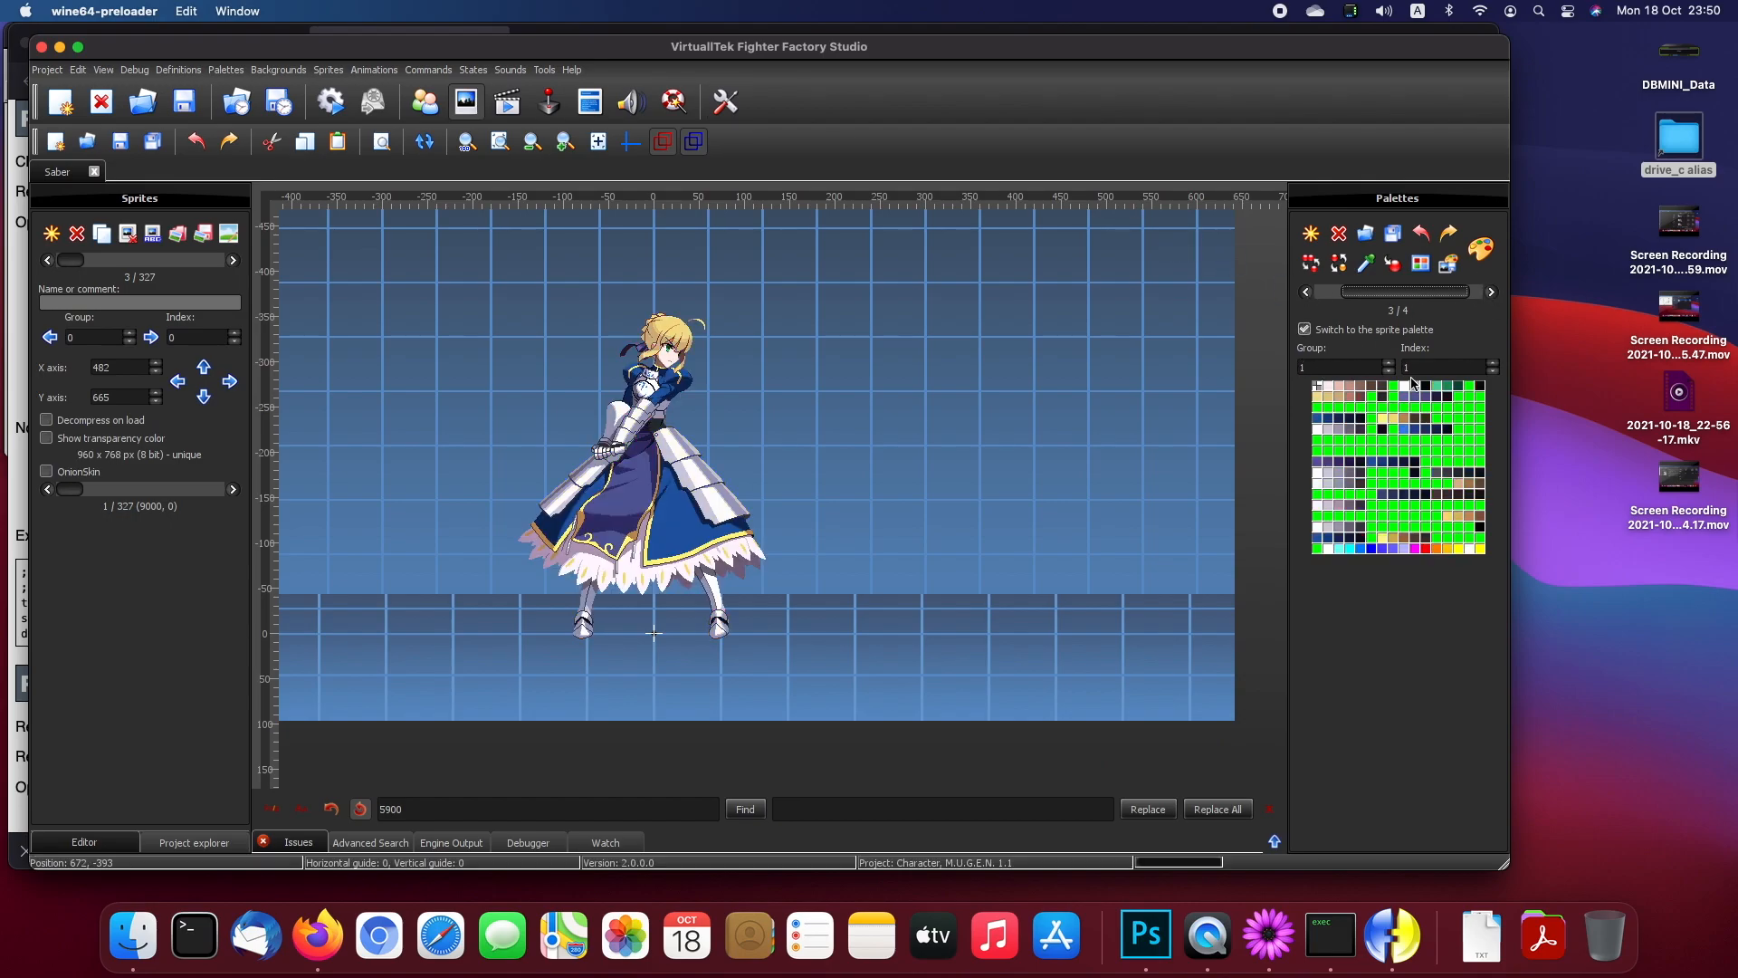
left_click(1492, 293)
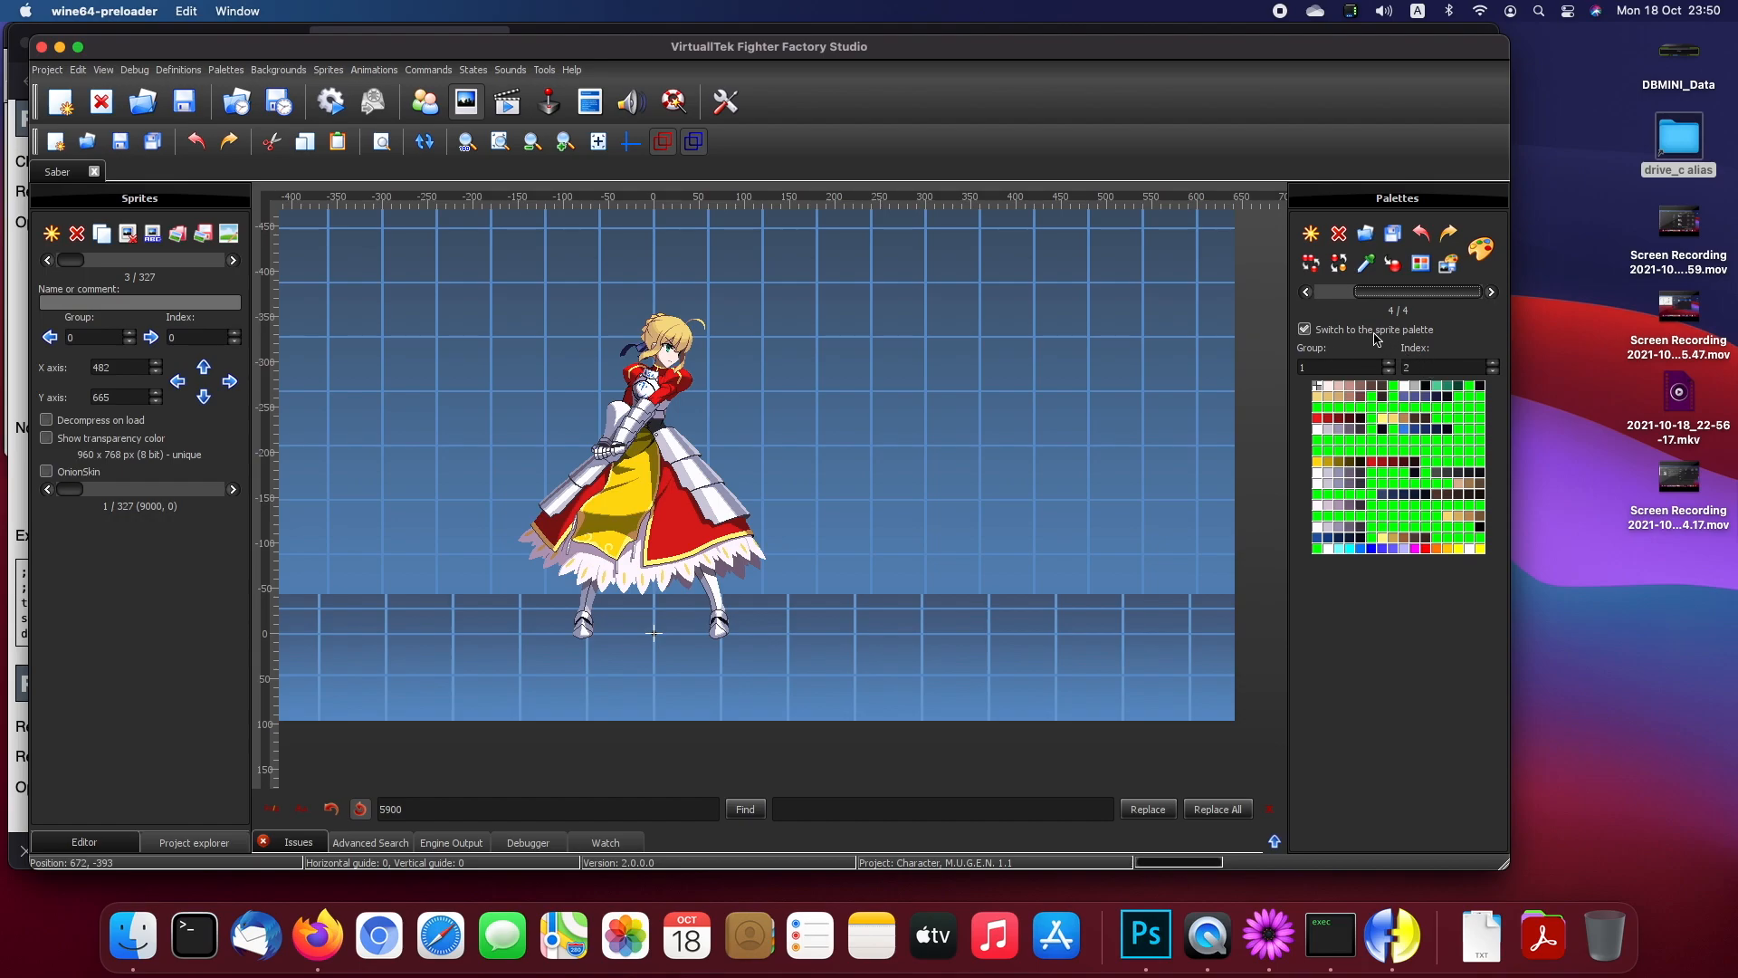
left_click(1312, 294)
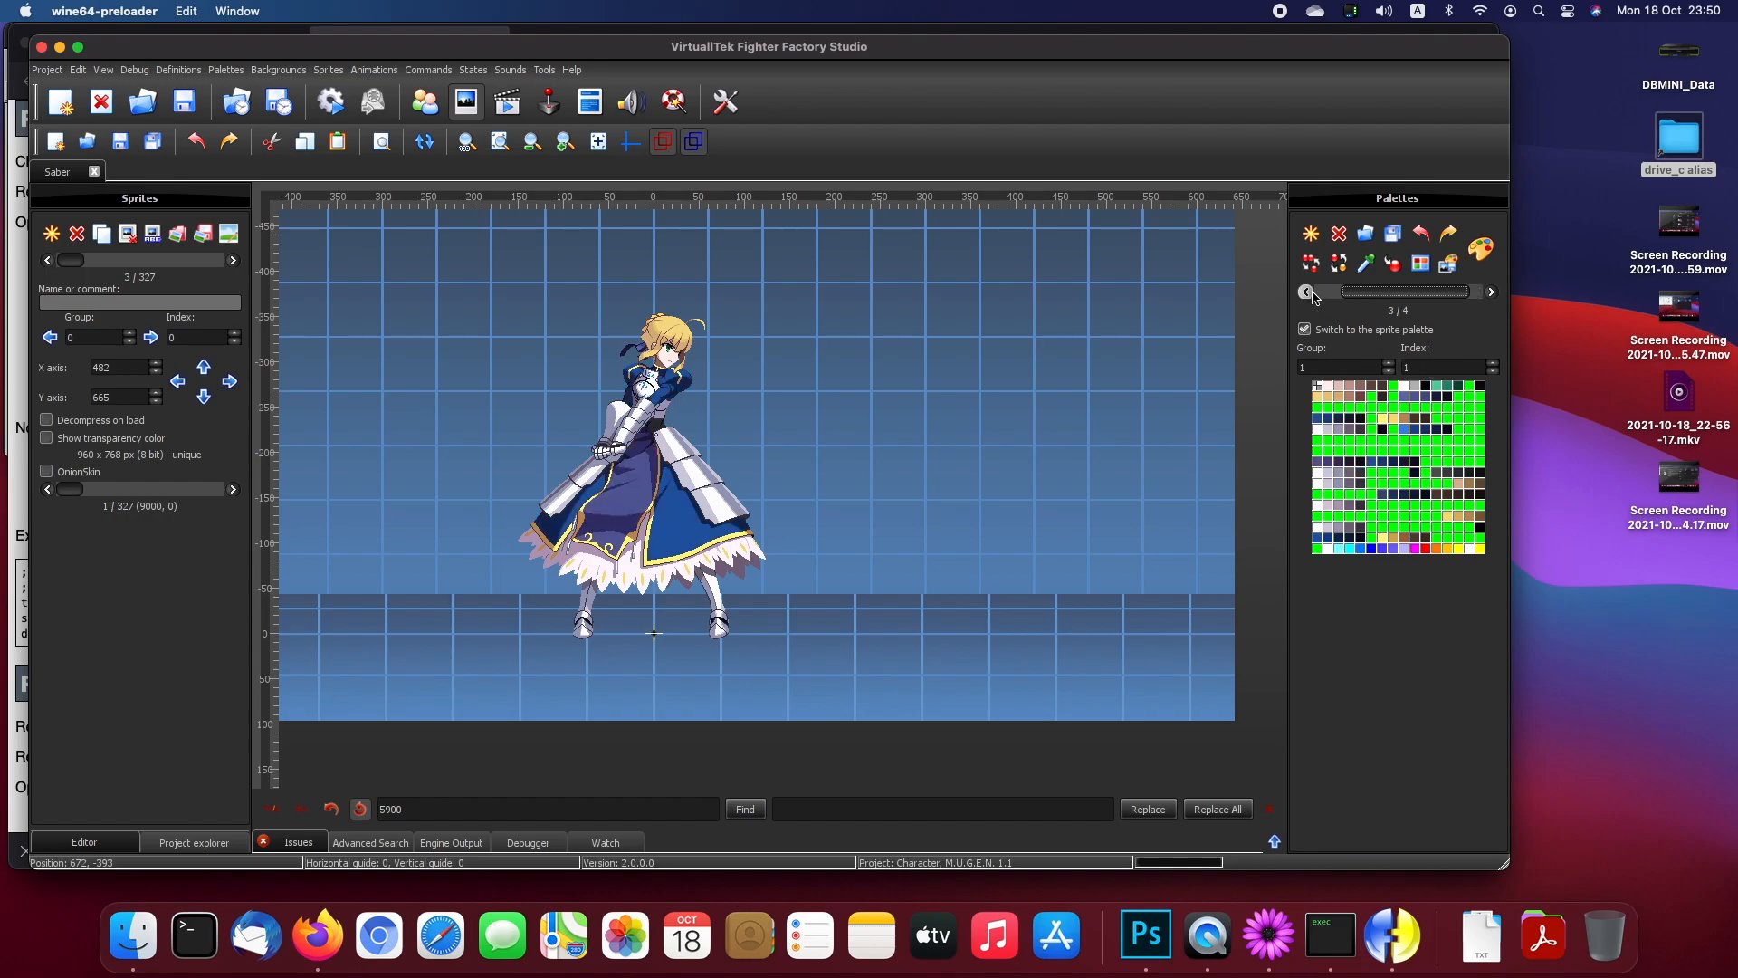
left_click(1311, 294)
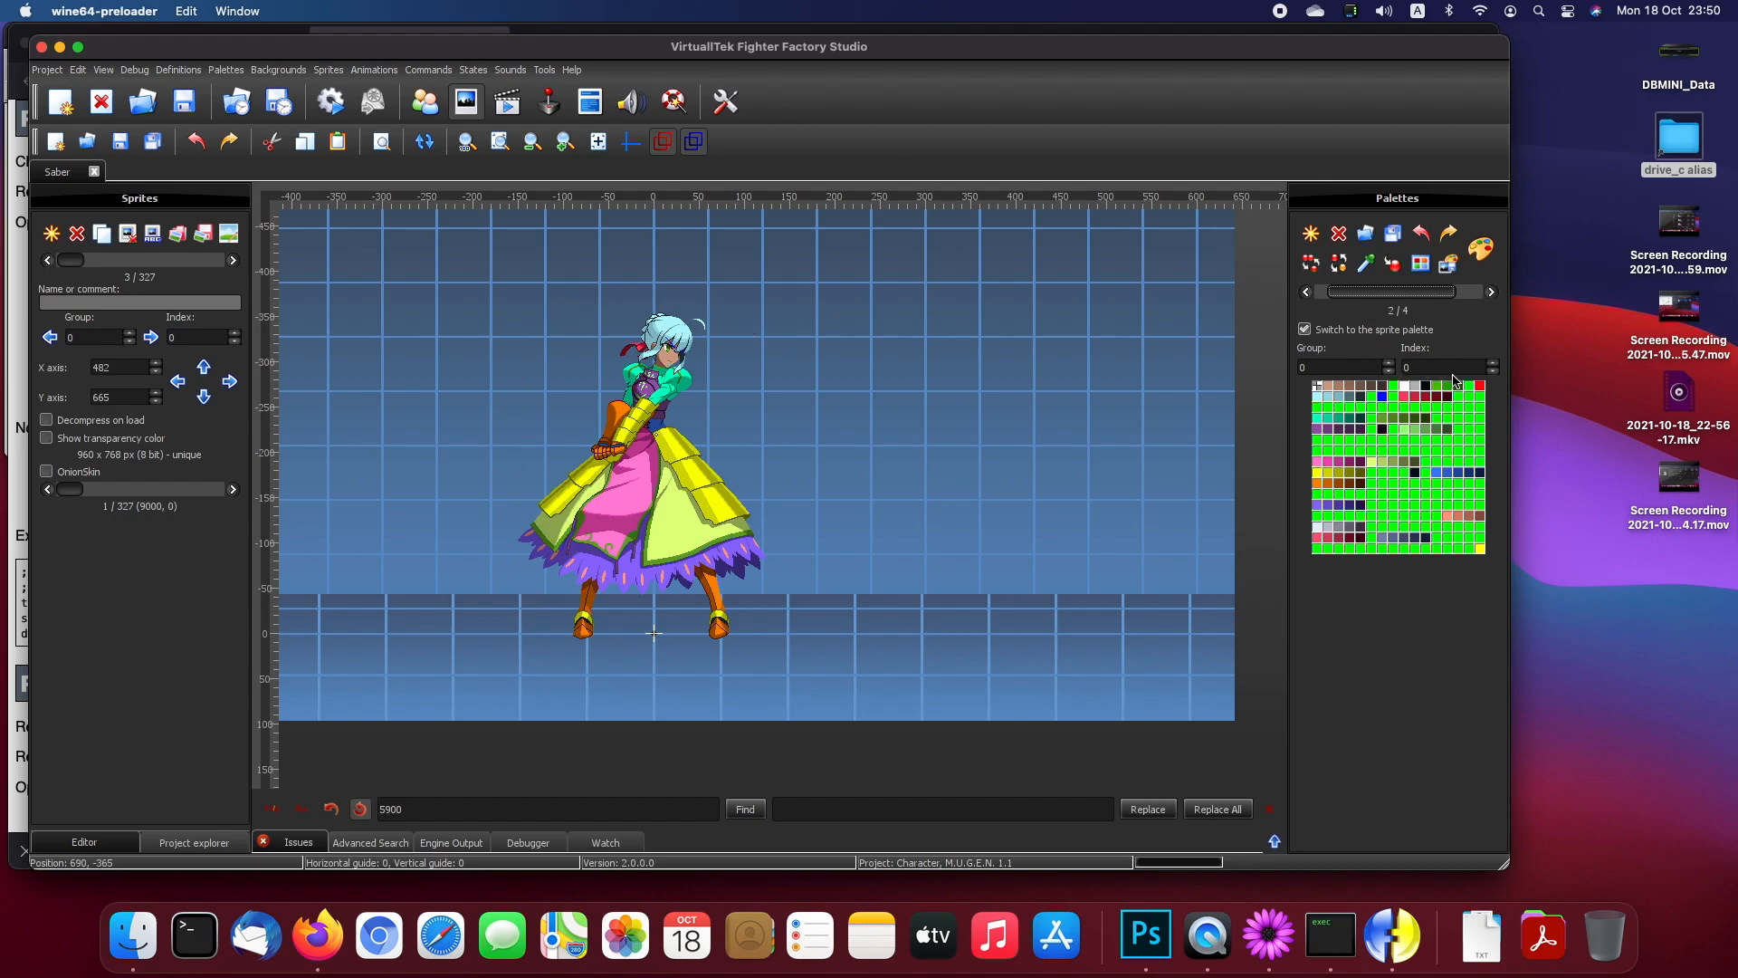
Step: Set the RemapPal source palette in State 5900, 3 of system.cns to 0,0
left_click(594, 111)
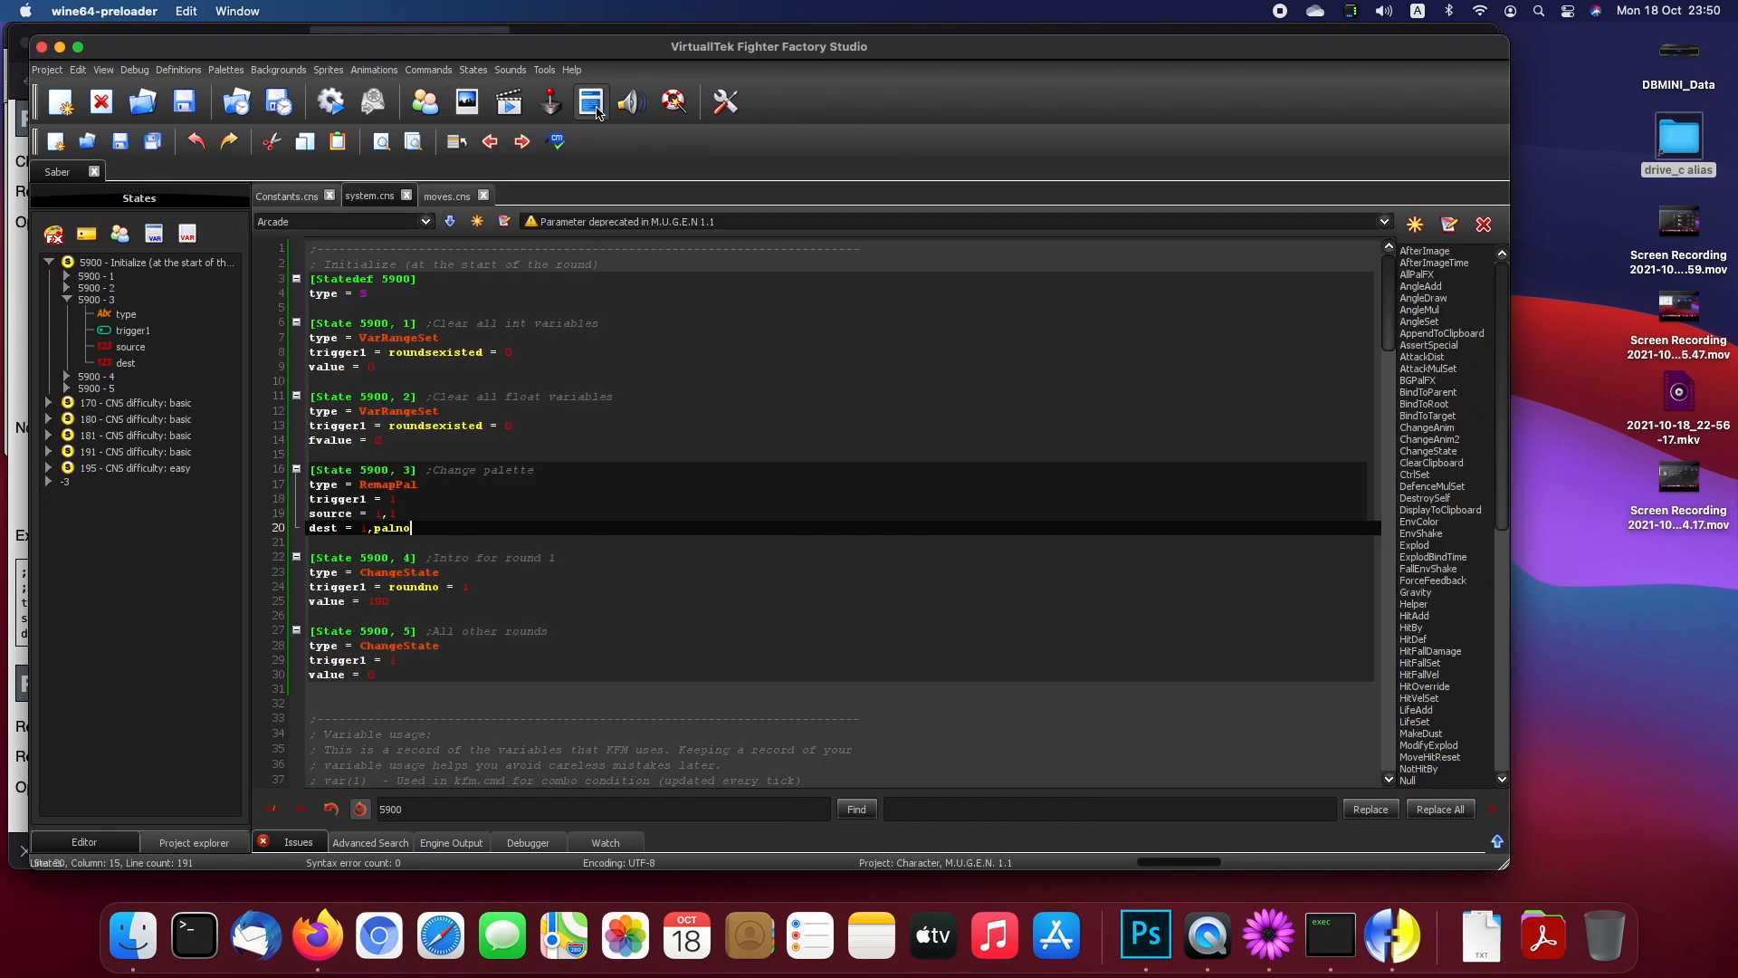
left_click(389, 516)
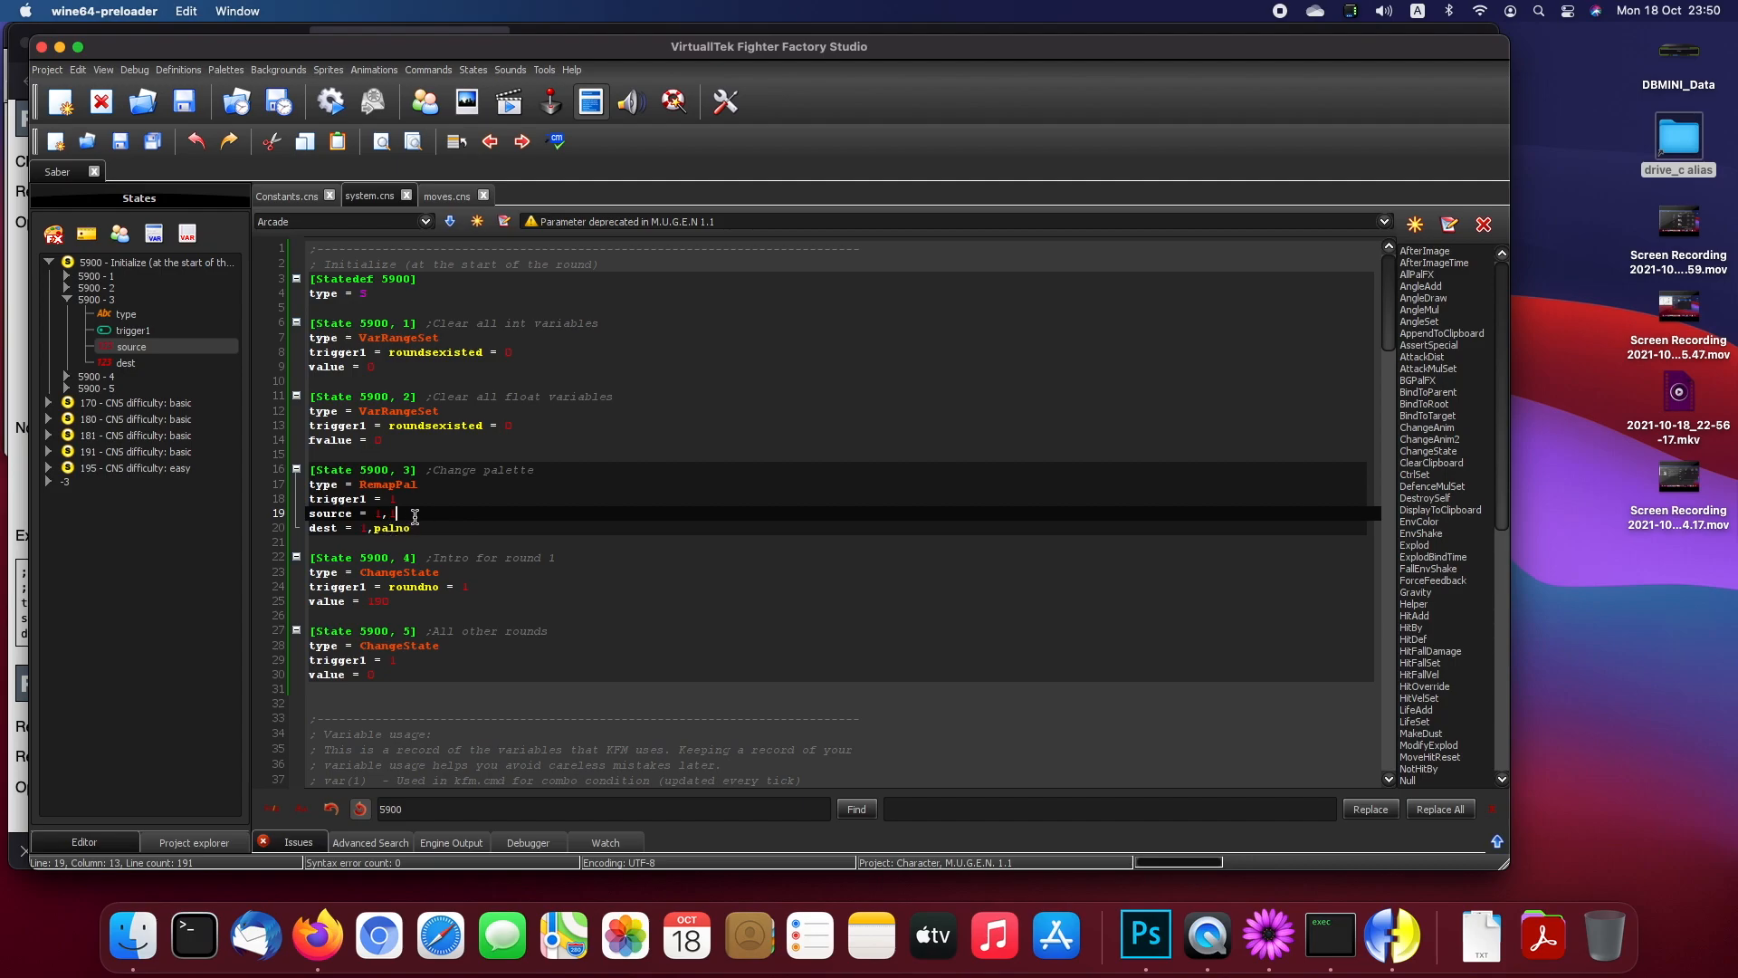
left_click_drag(374, 513, 410, 512)
type("0,0")
Step: Compare palettes 0,0 and 1,1 on the standing sprite and return to the state code in system.cns
left_click(470, 113)
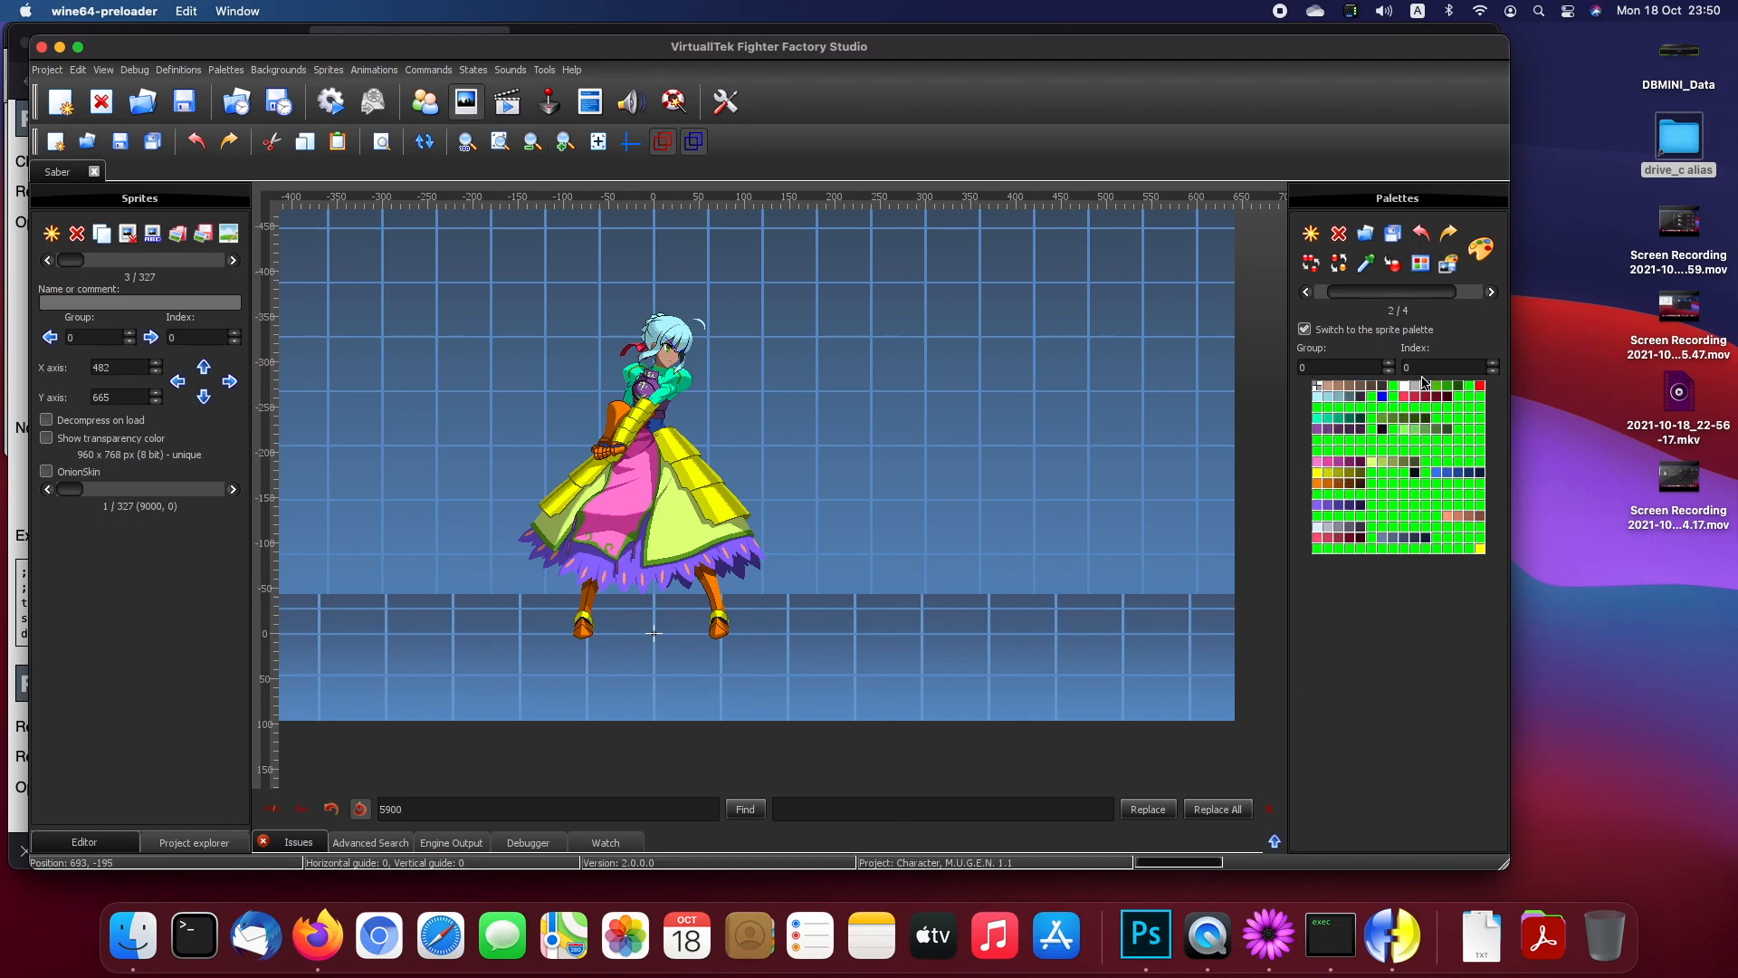
left_click(1491, 291)
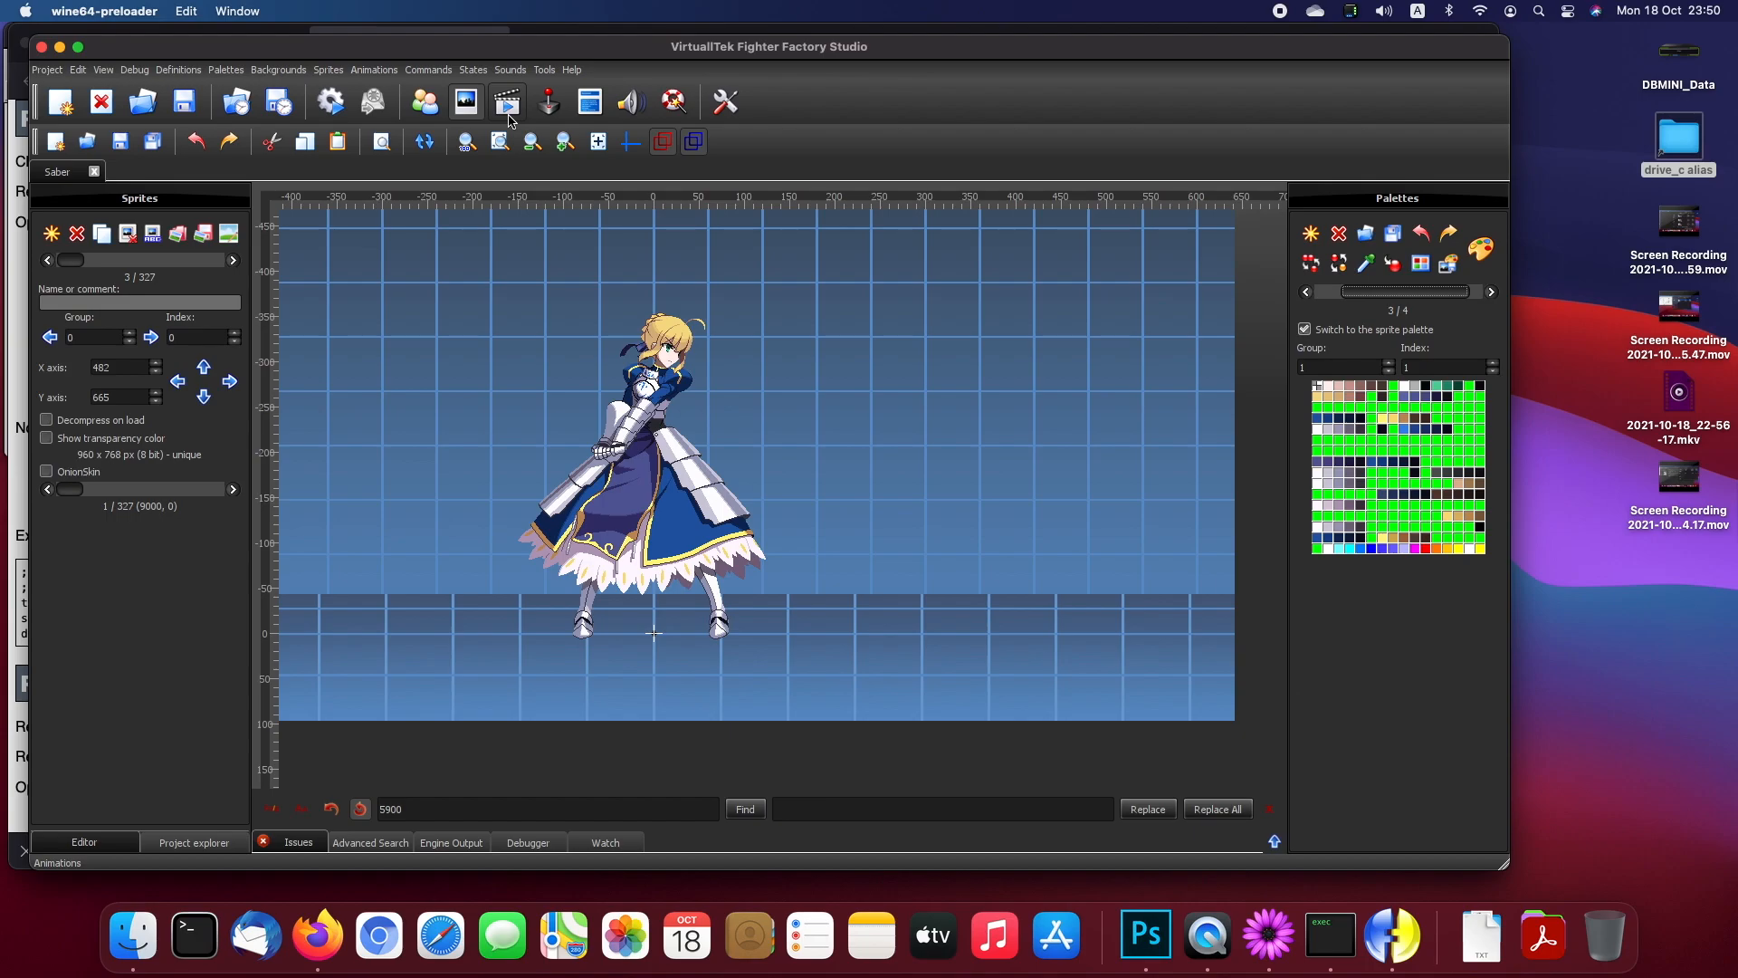
left_click(589, 107)
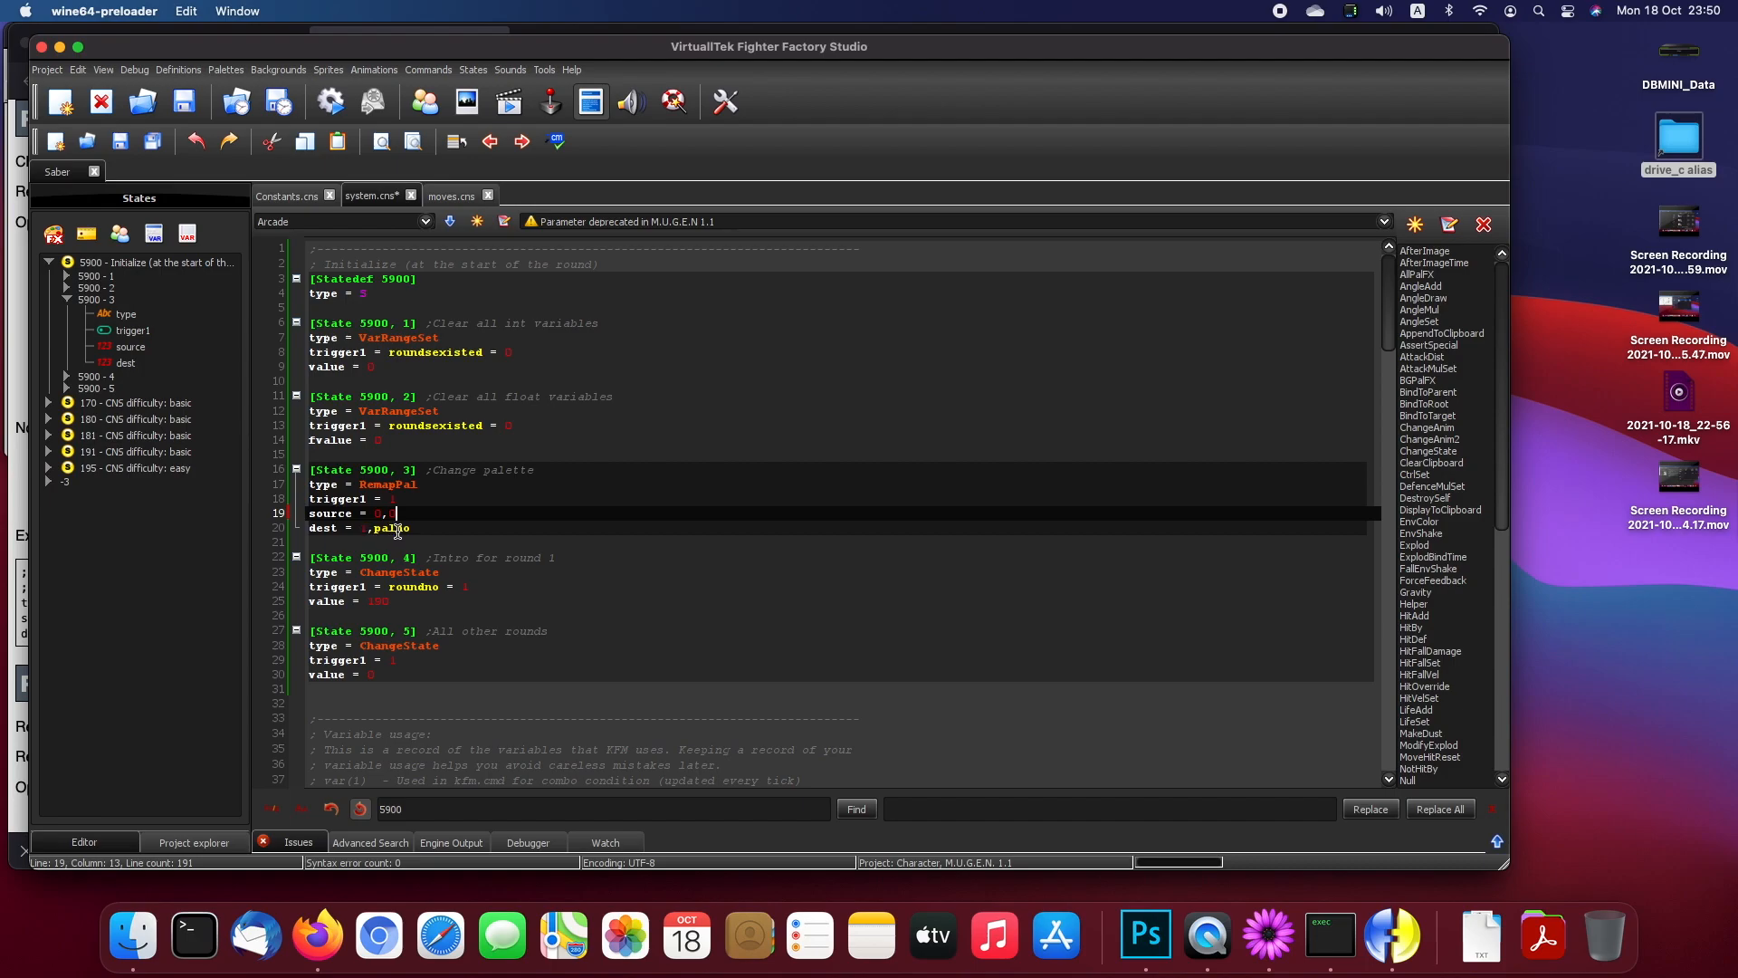
Step: Review the type, roundno trigger and value lines of the round 1 intro controller, State 5900, 4
left_click(523, 575)
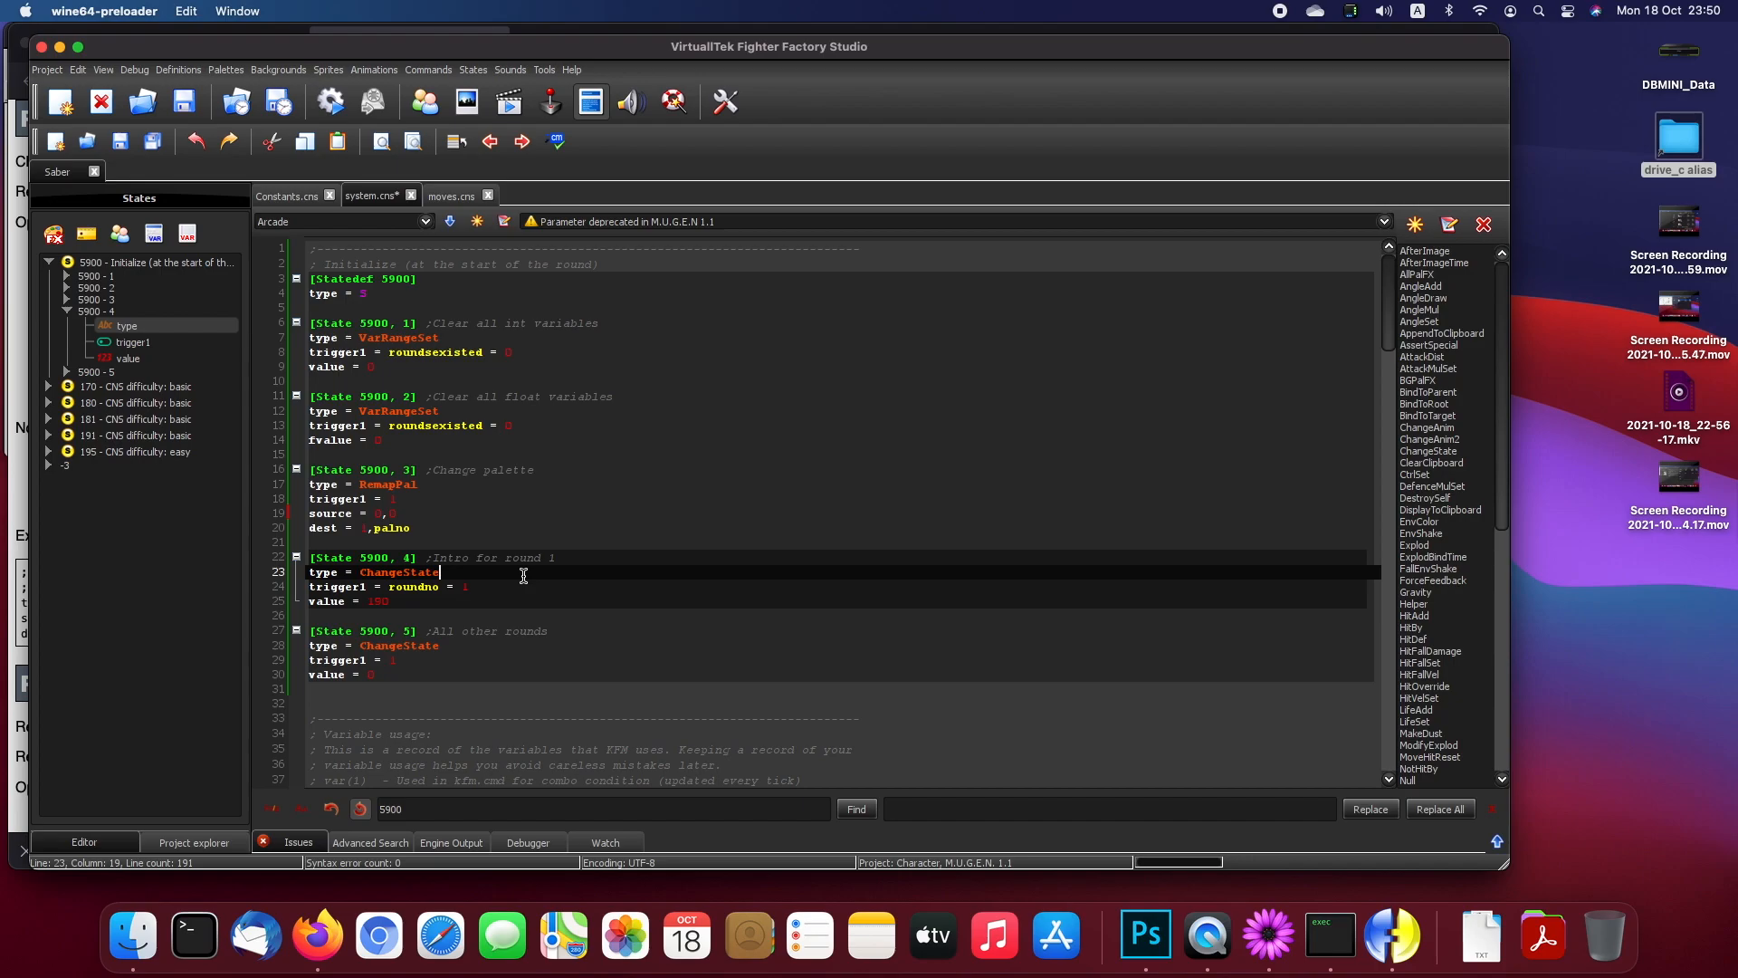
left_click(546, 588)
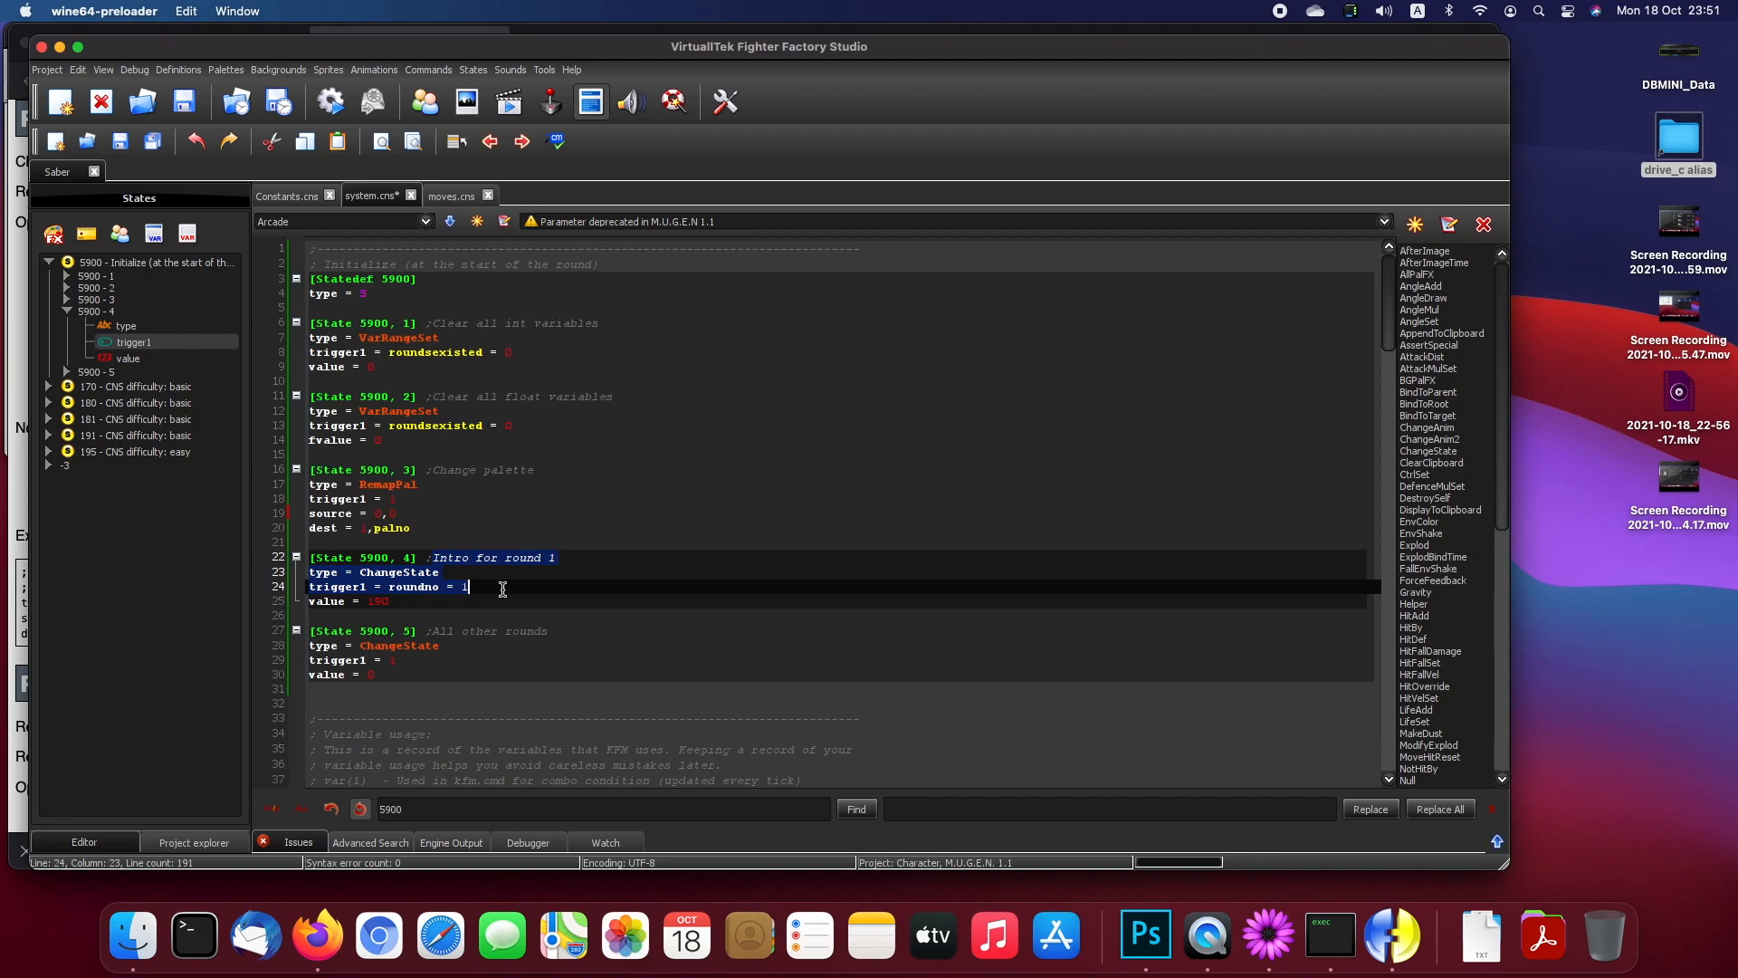
left_click(398, 604)
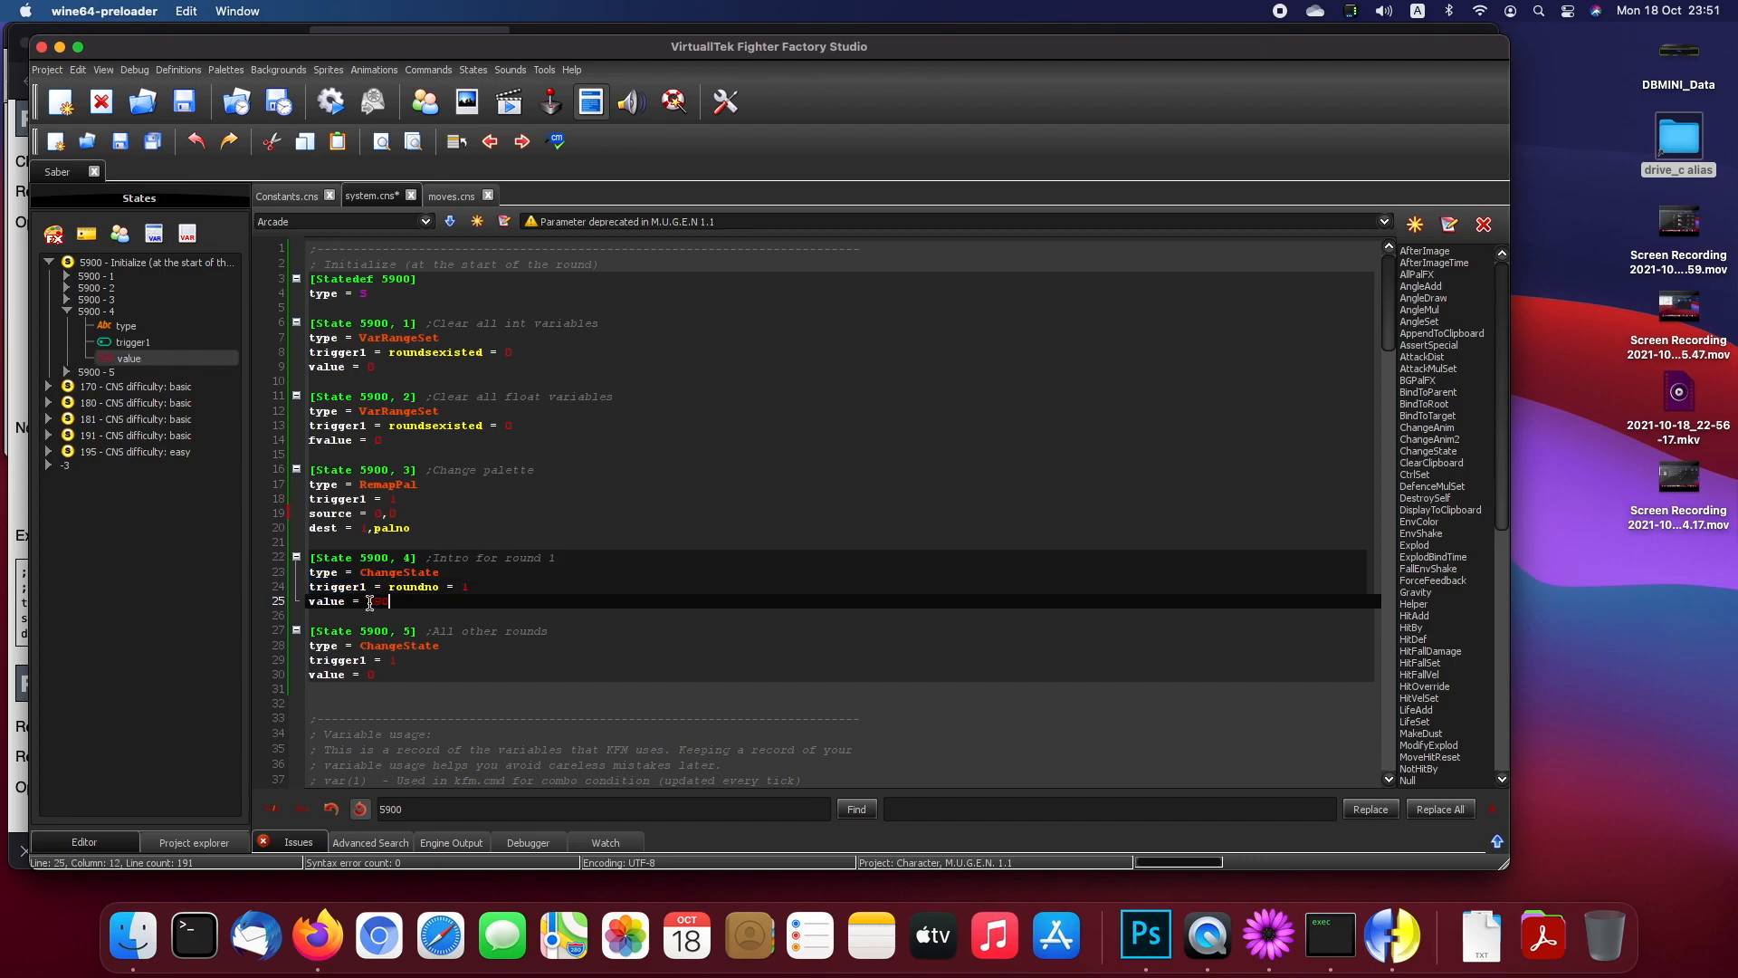
Step: Review the value lines of the round 1 intro and all-other-rounds controllers, State 5900, 4 and State 5900, 5
double_click(391, 601)
type("150")
left_click(400, 679)
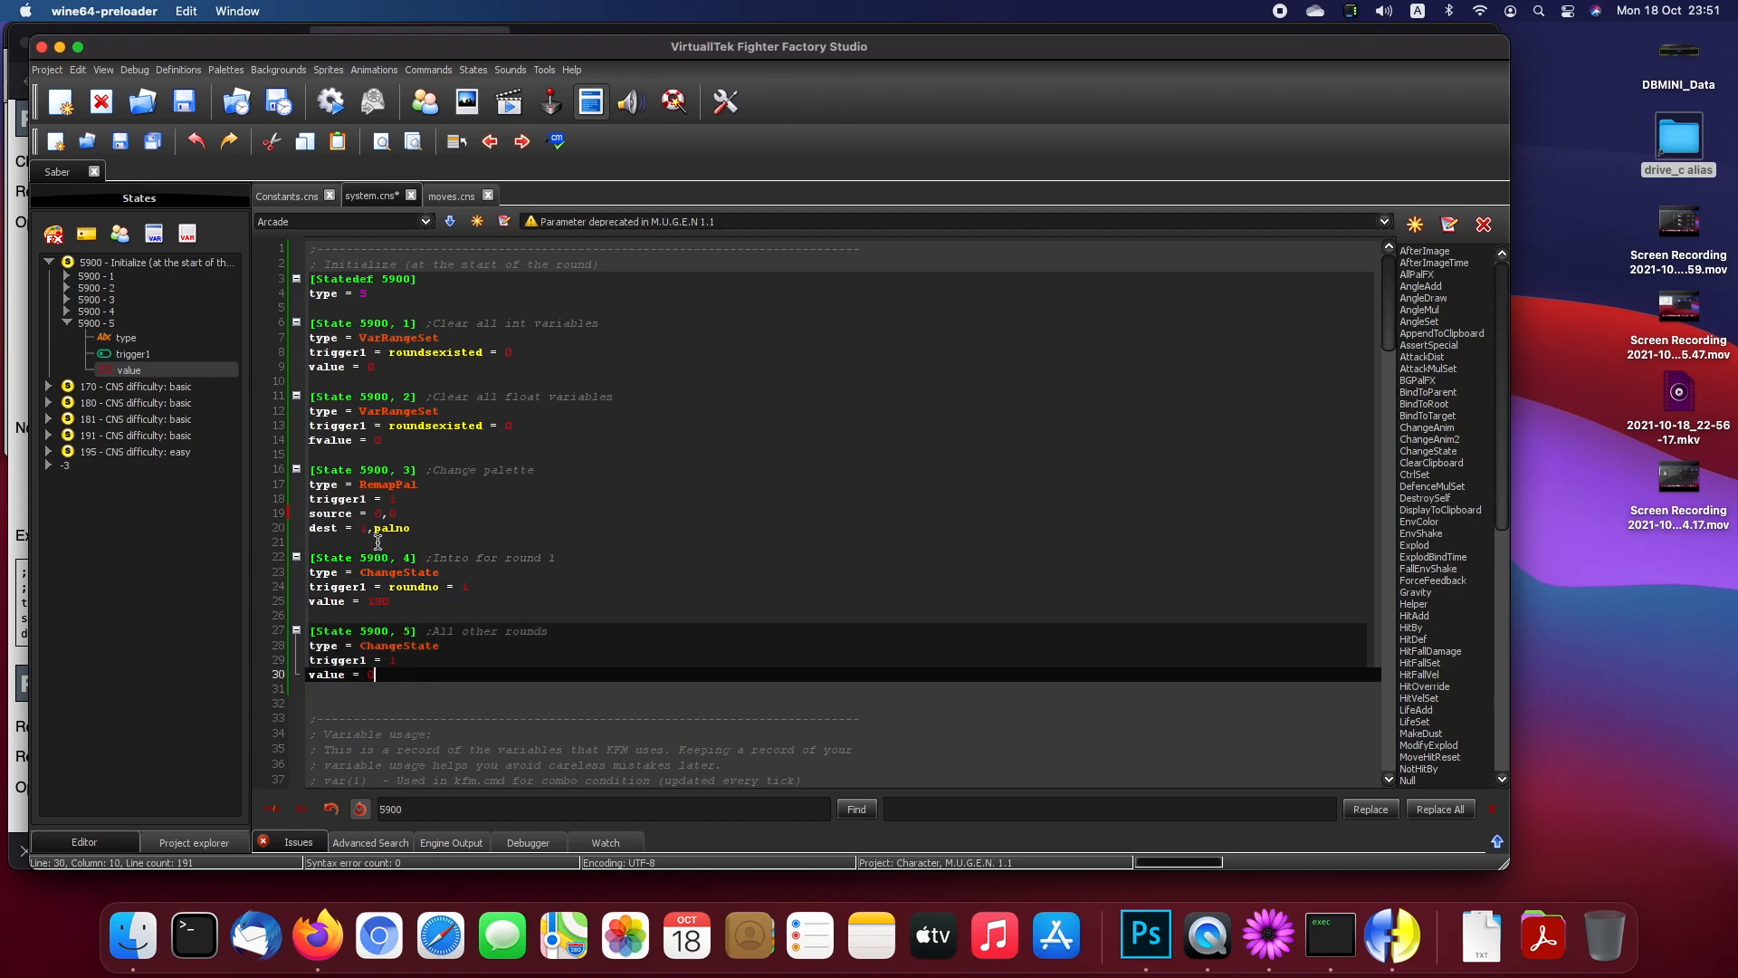
Step: Check the type, trigger, source and dest lines of the RemapPal controller in State 5900, 3 and save system.cns
left_click(368, 512)
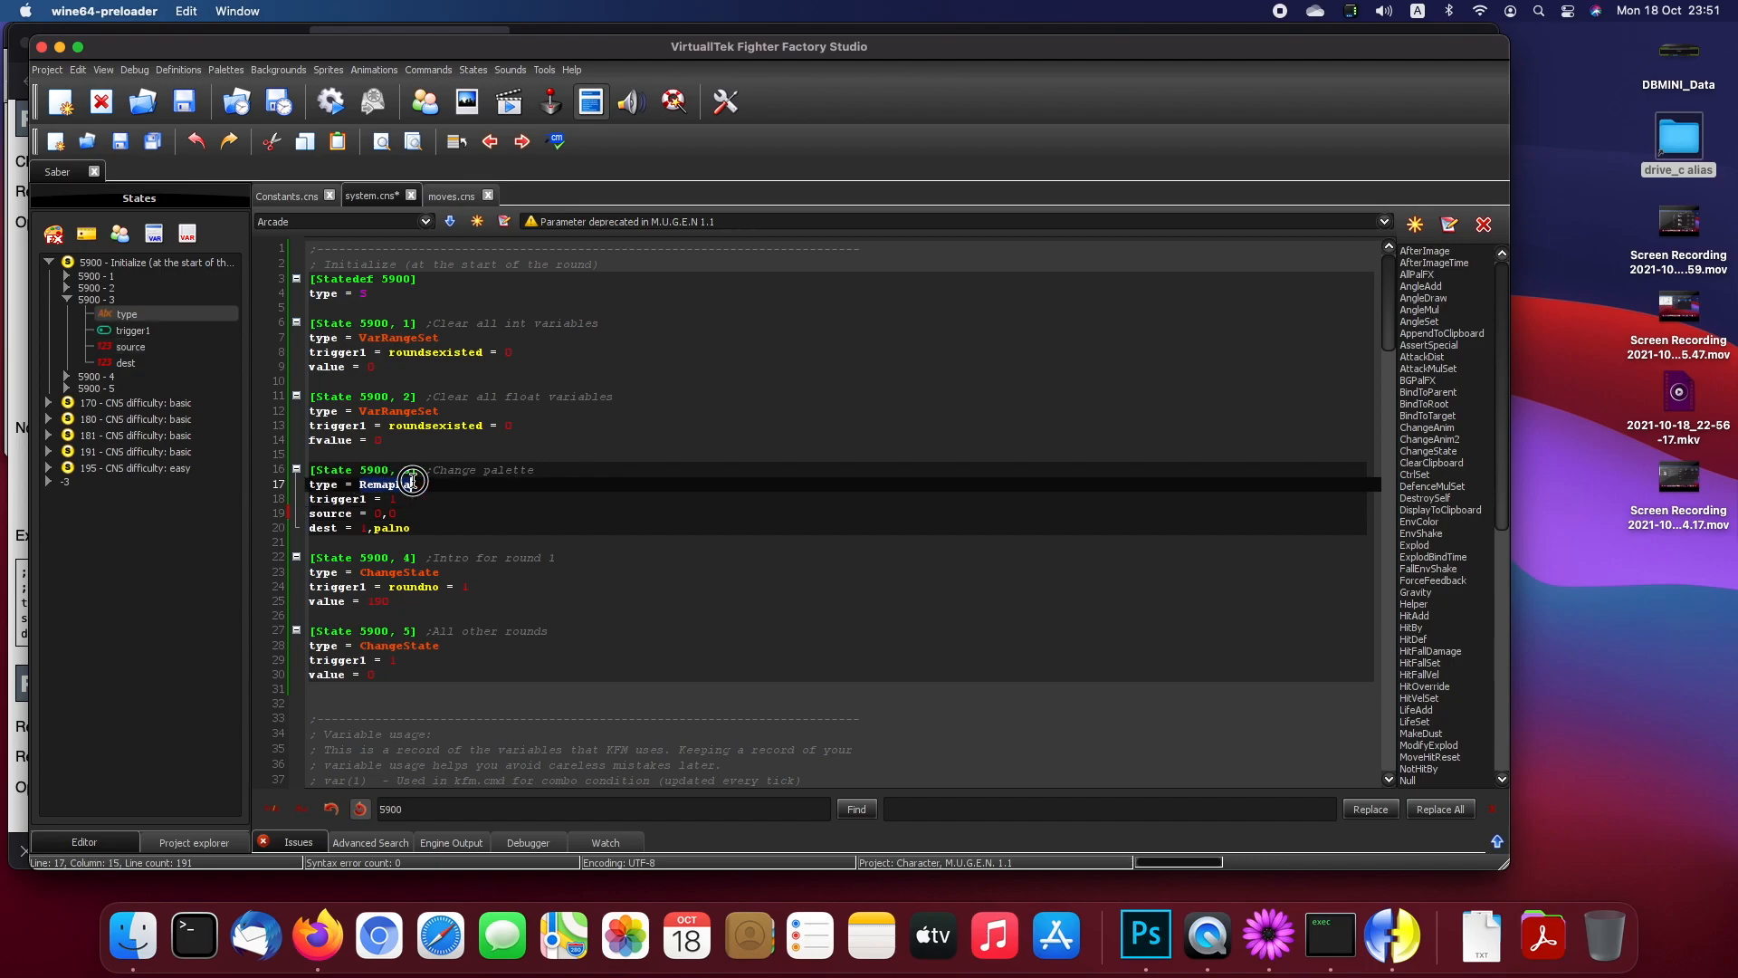
left_click(413, 497)
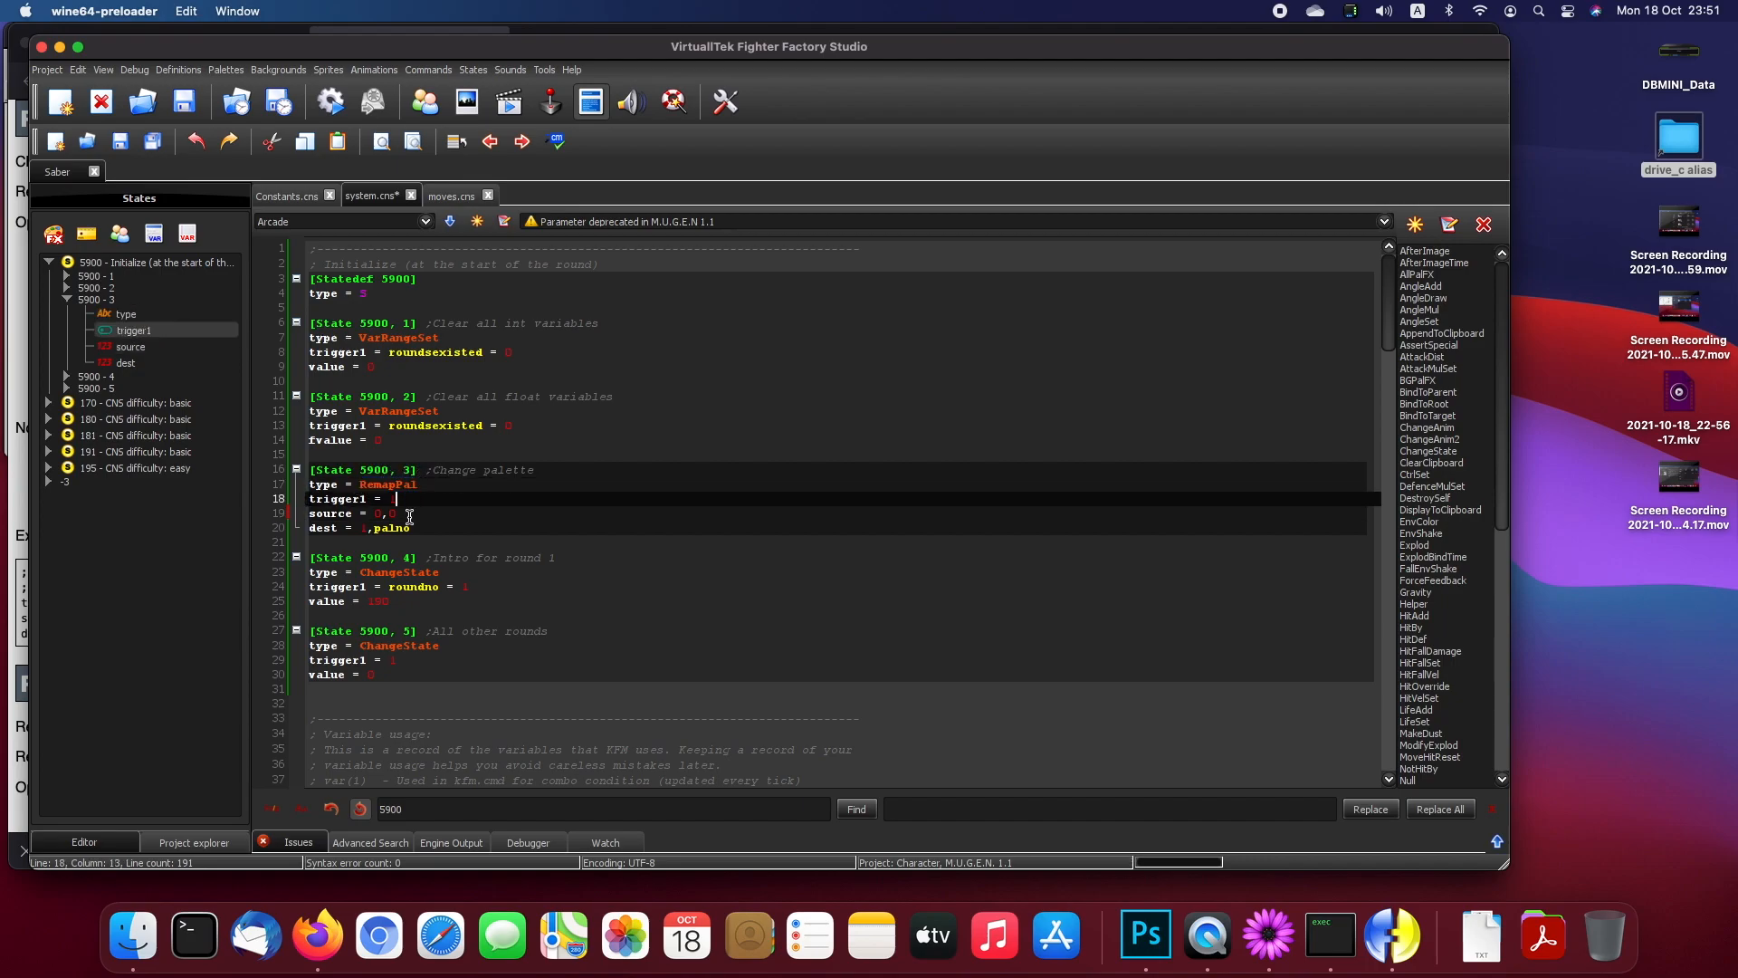
left_click(410, 513)
left_click(444, 530)
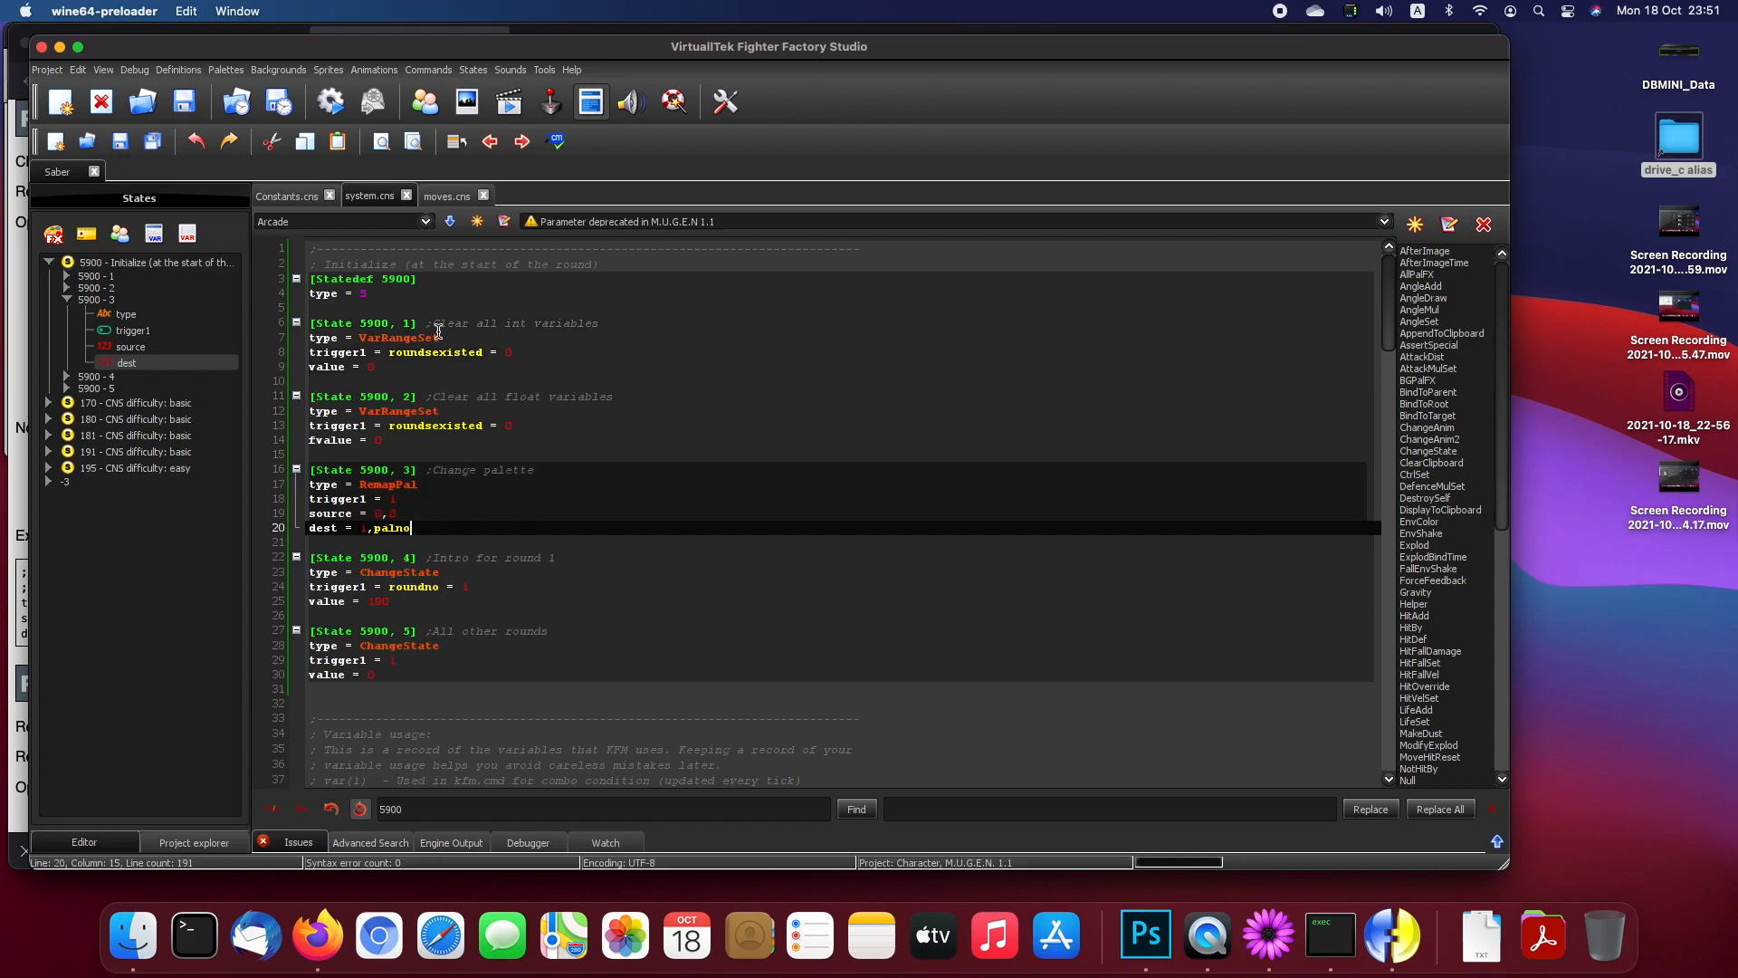
Step: Switch to M.U.G.E.N and start a training match with MBTL Saber on both sides
left_click(462, 360)
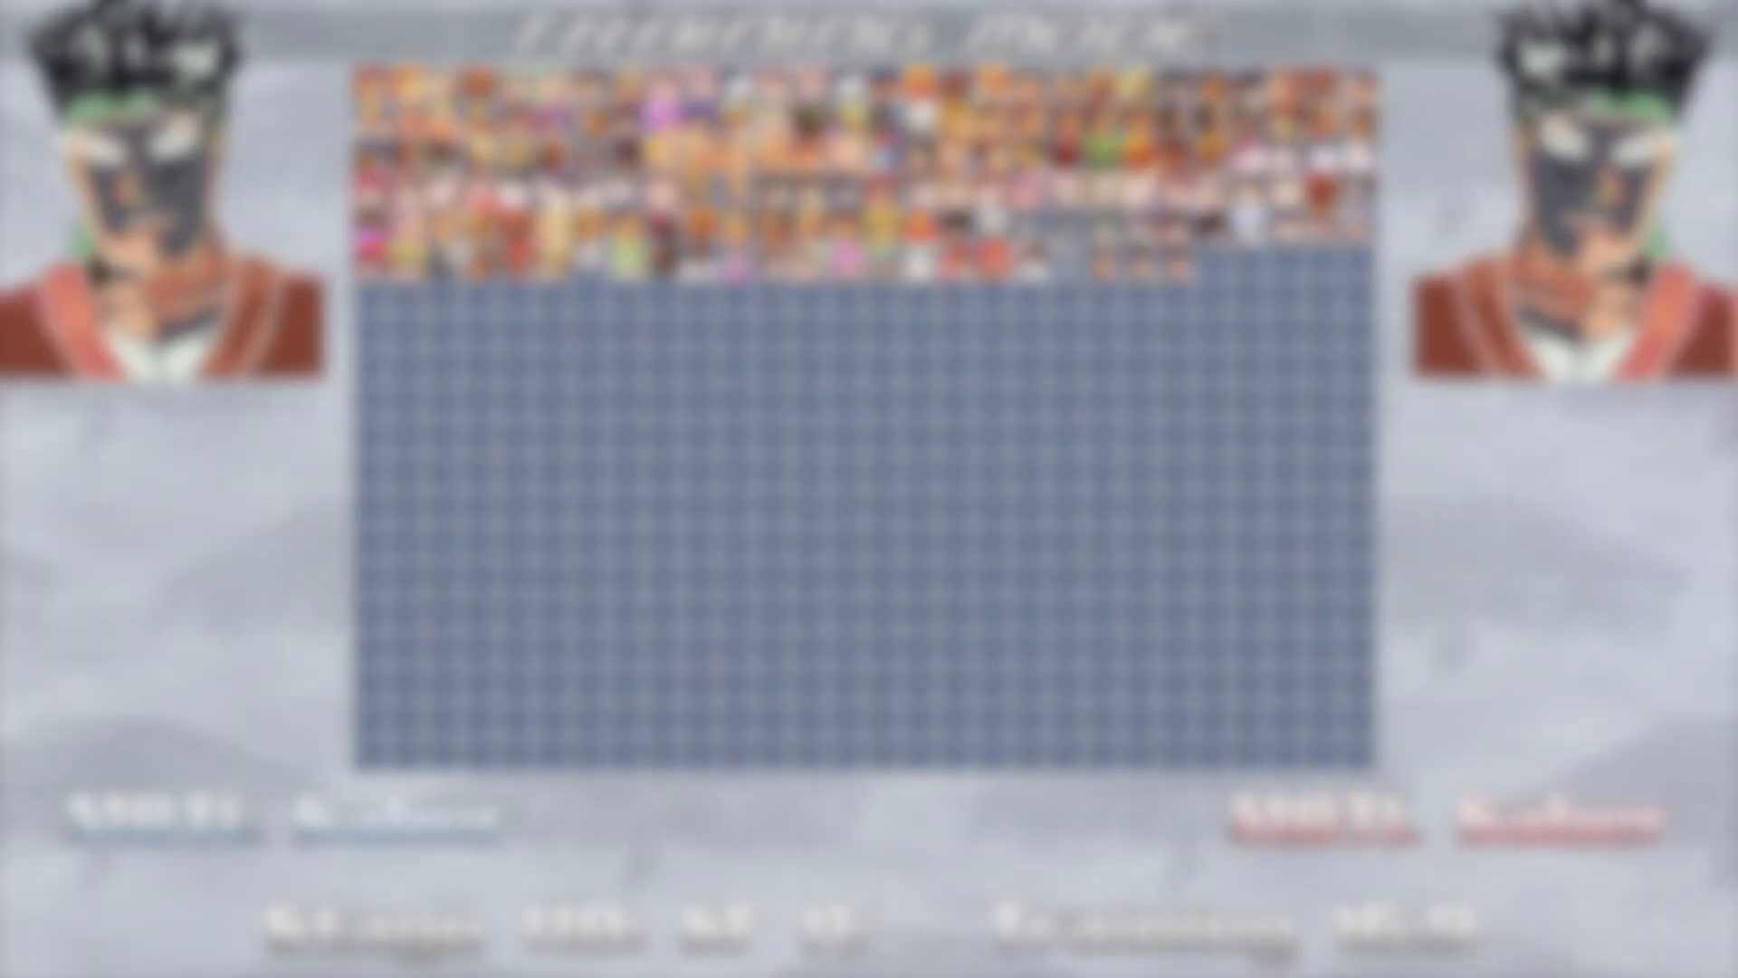
key("Return")
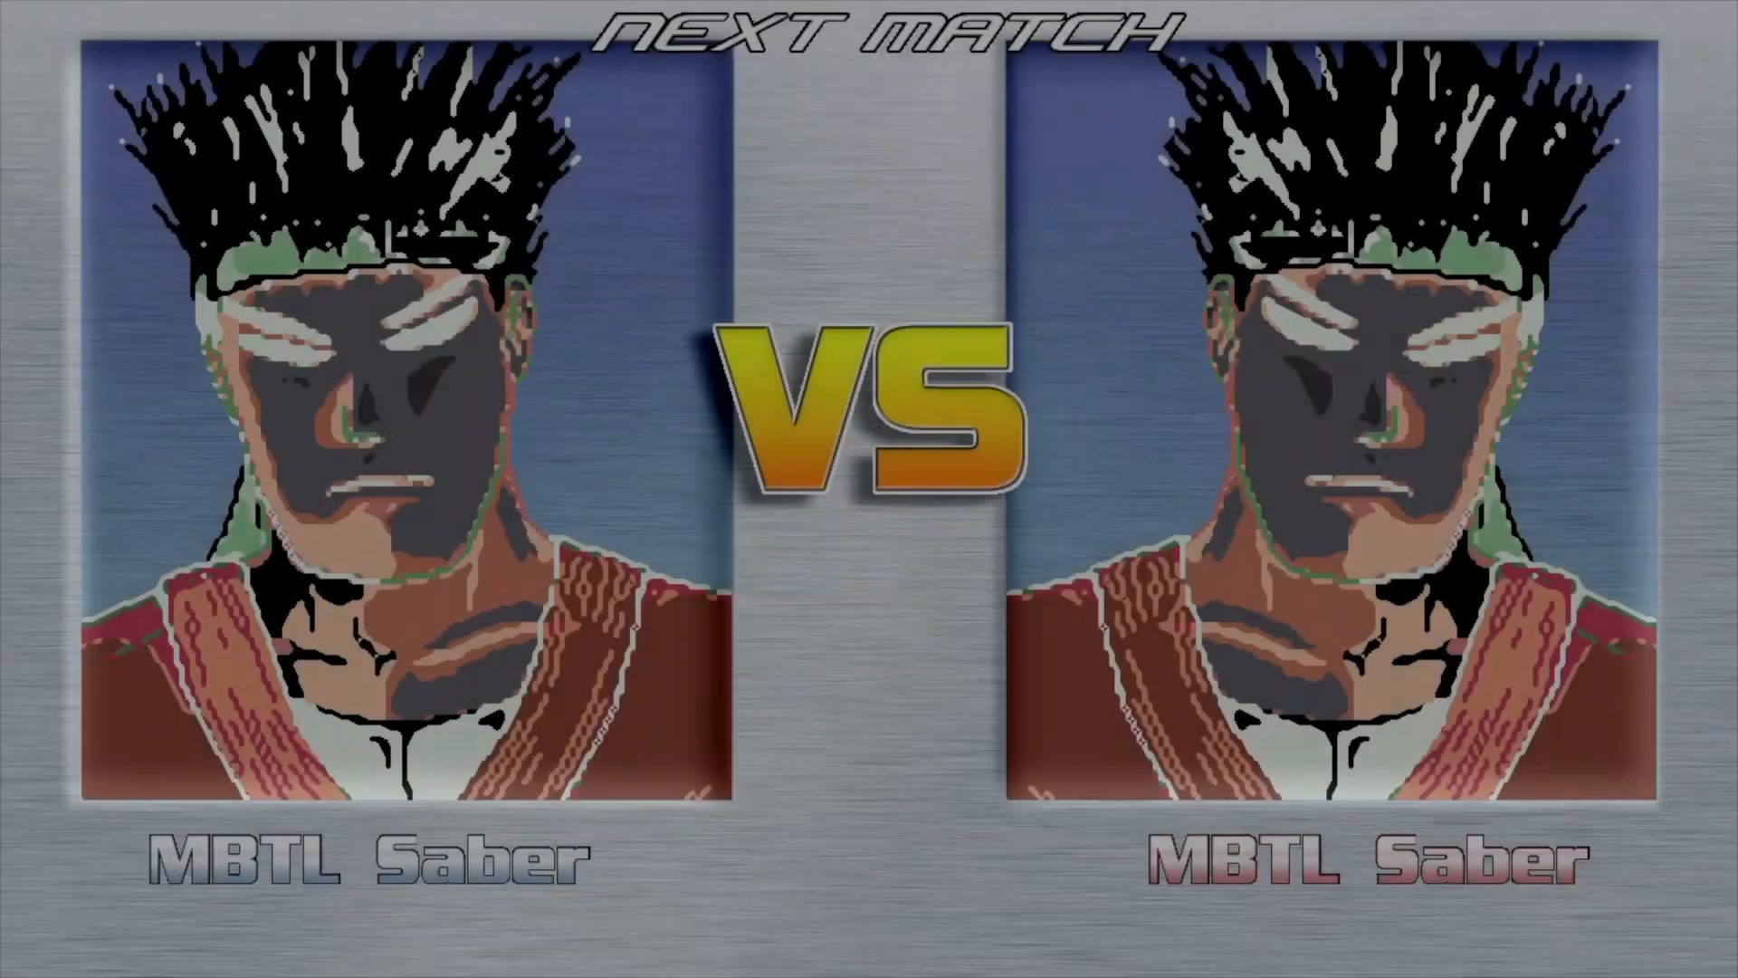